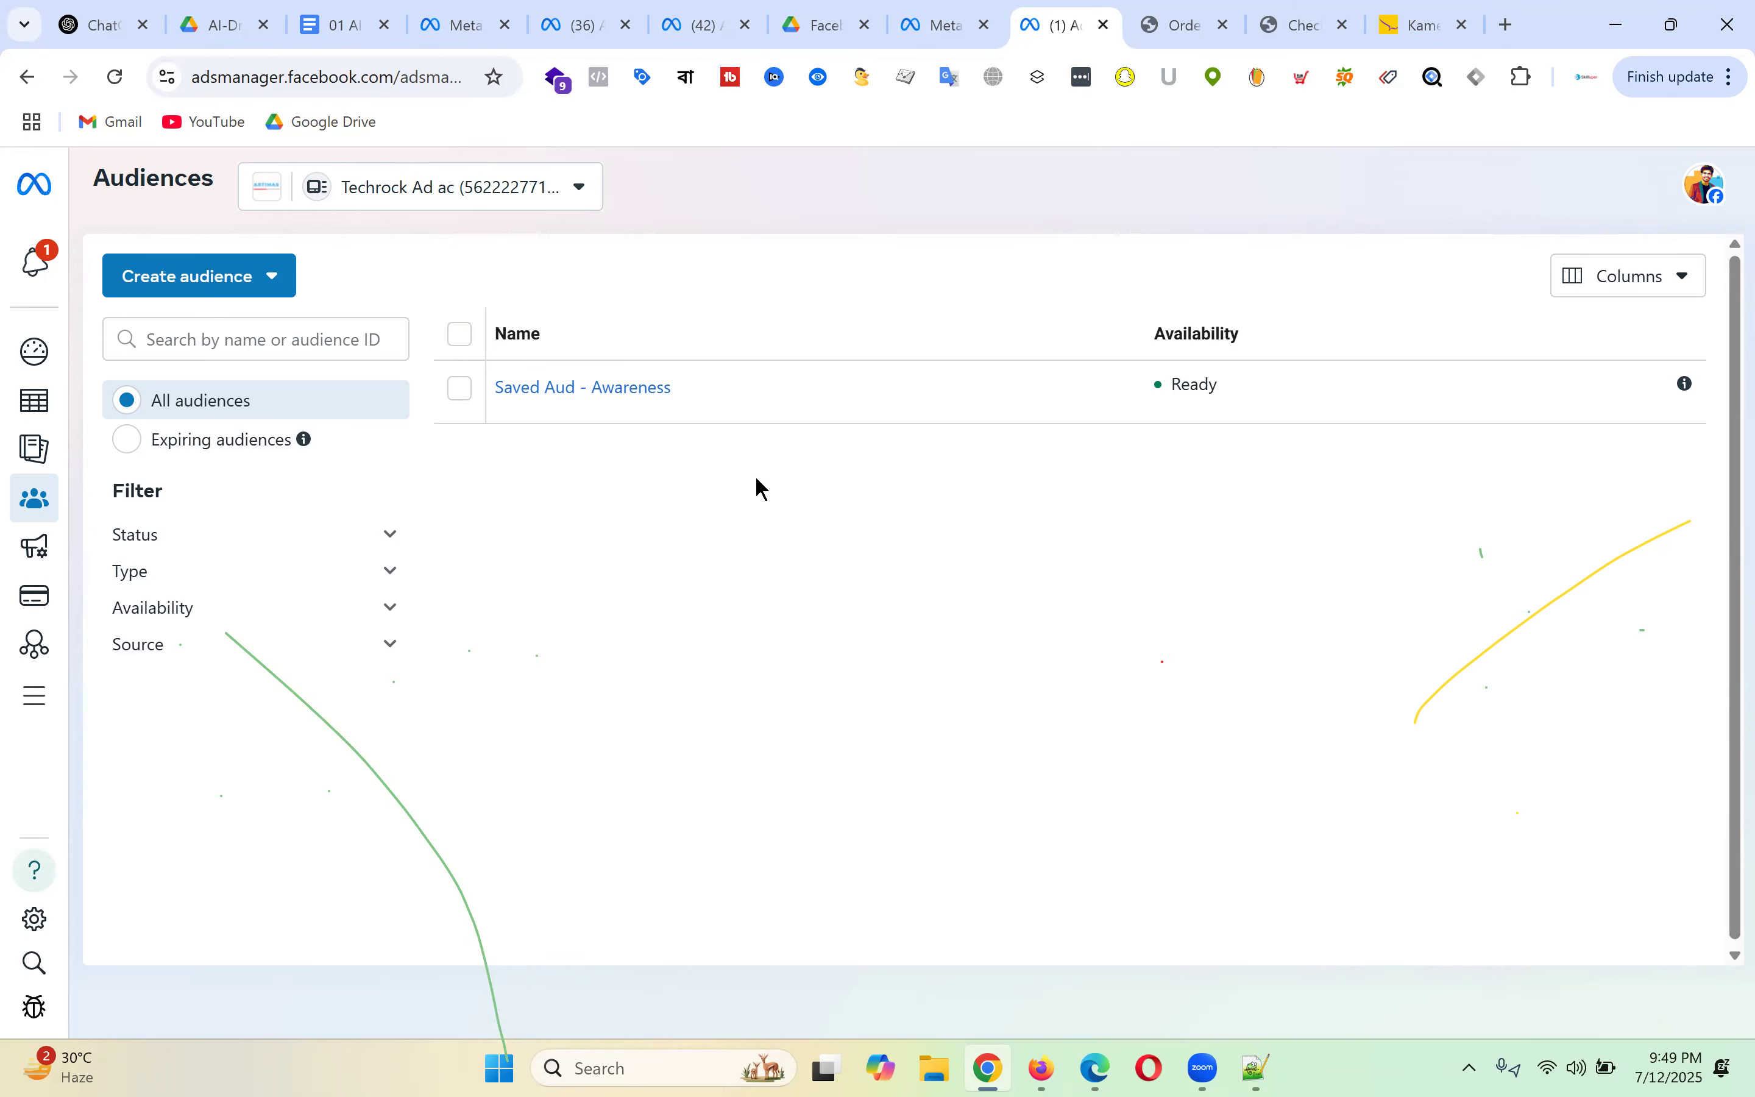
- Open the New Sales Ad Set draft and expand the optional audience suggestions in its Audience section
left_click(1316, 23)
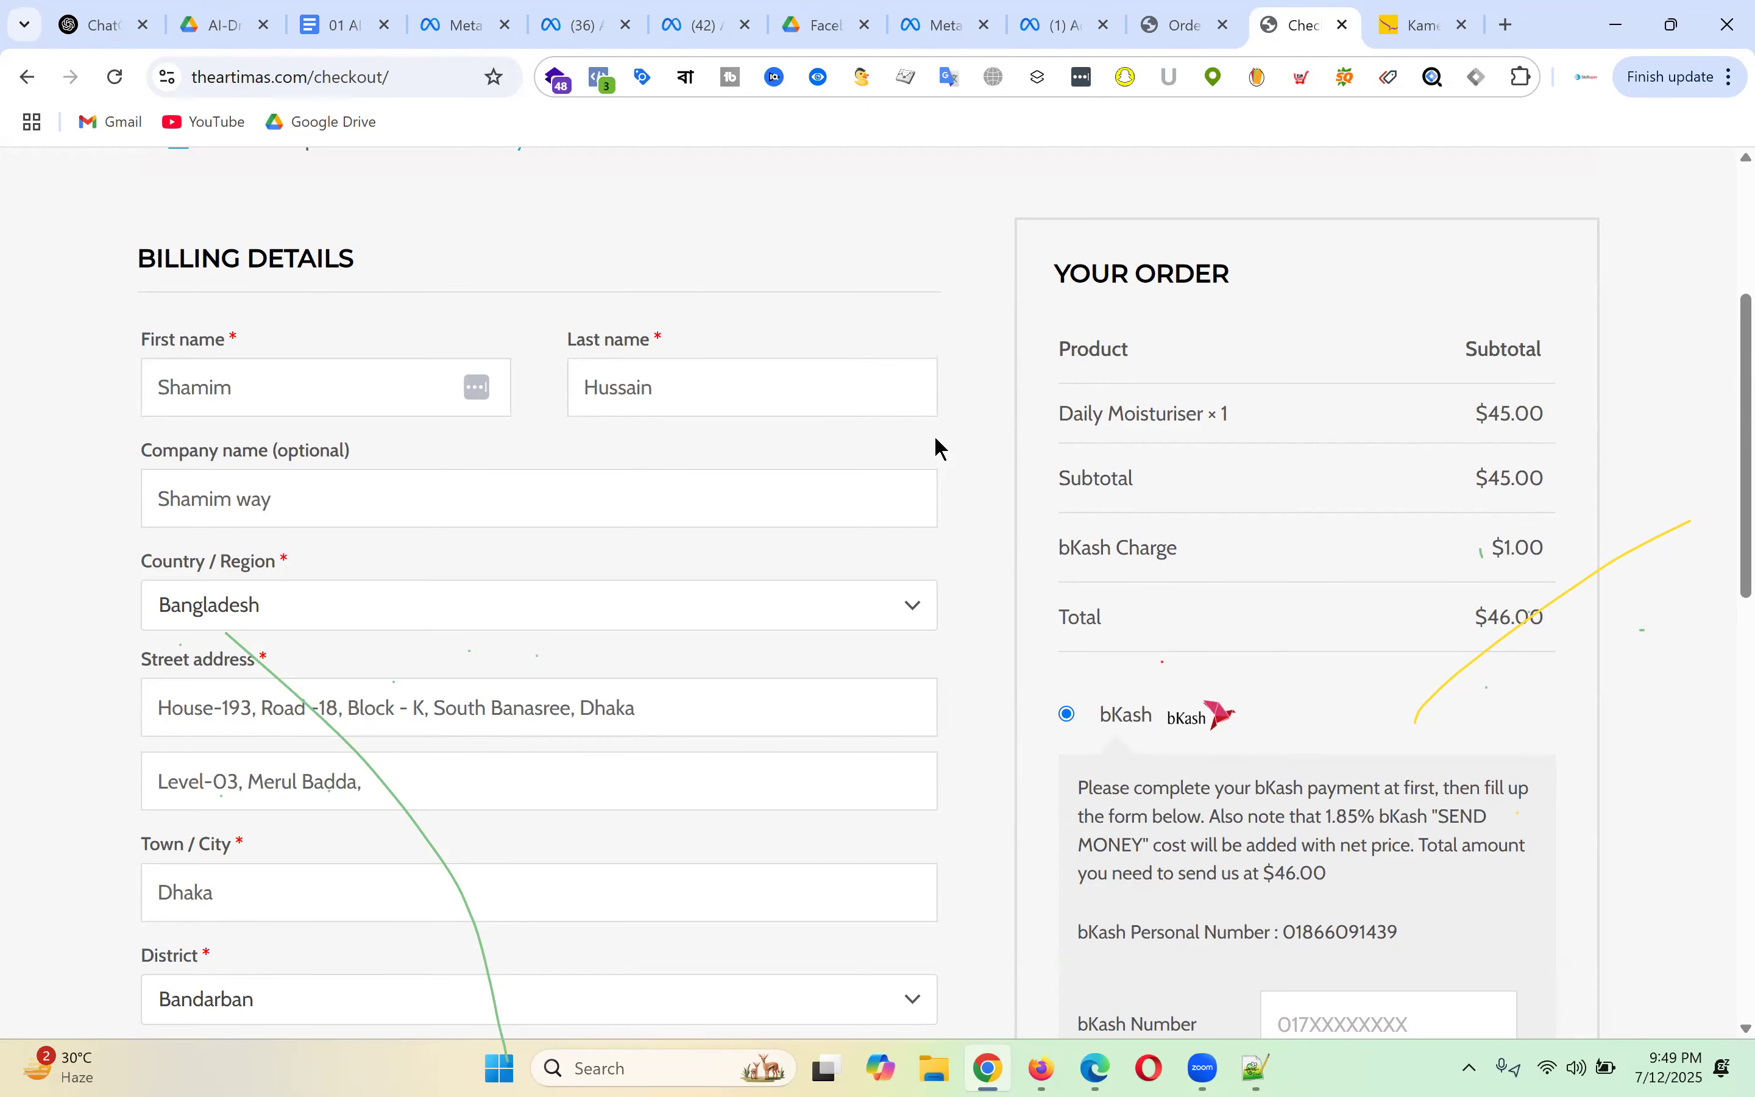
left_click(722, 11)
left_click(586, 15)
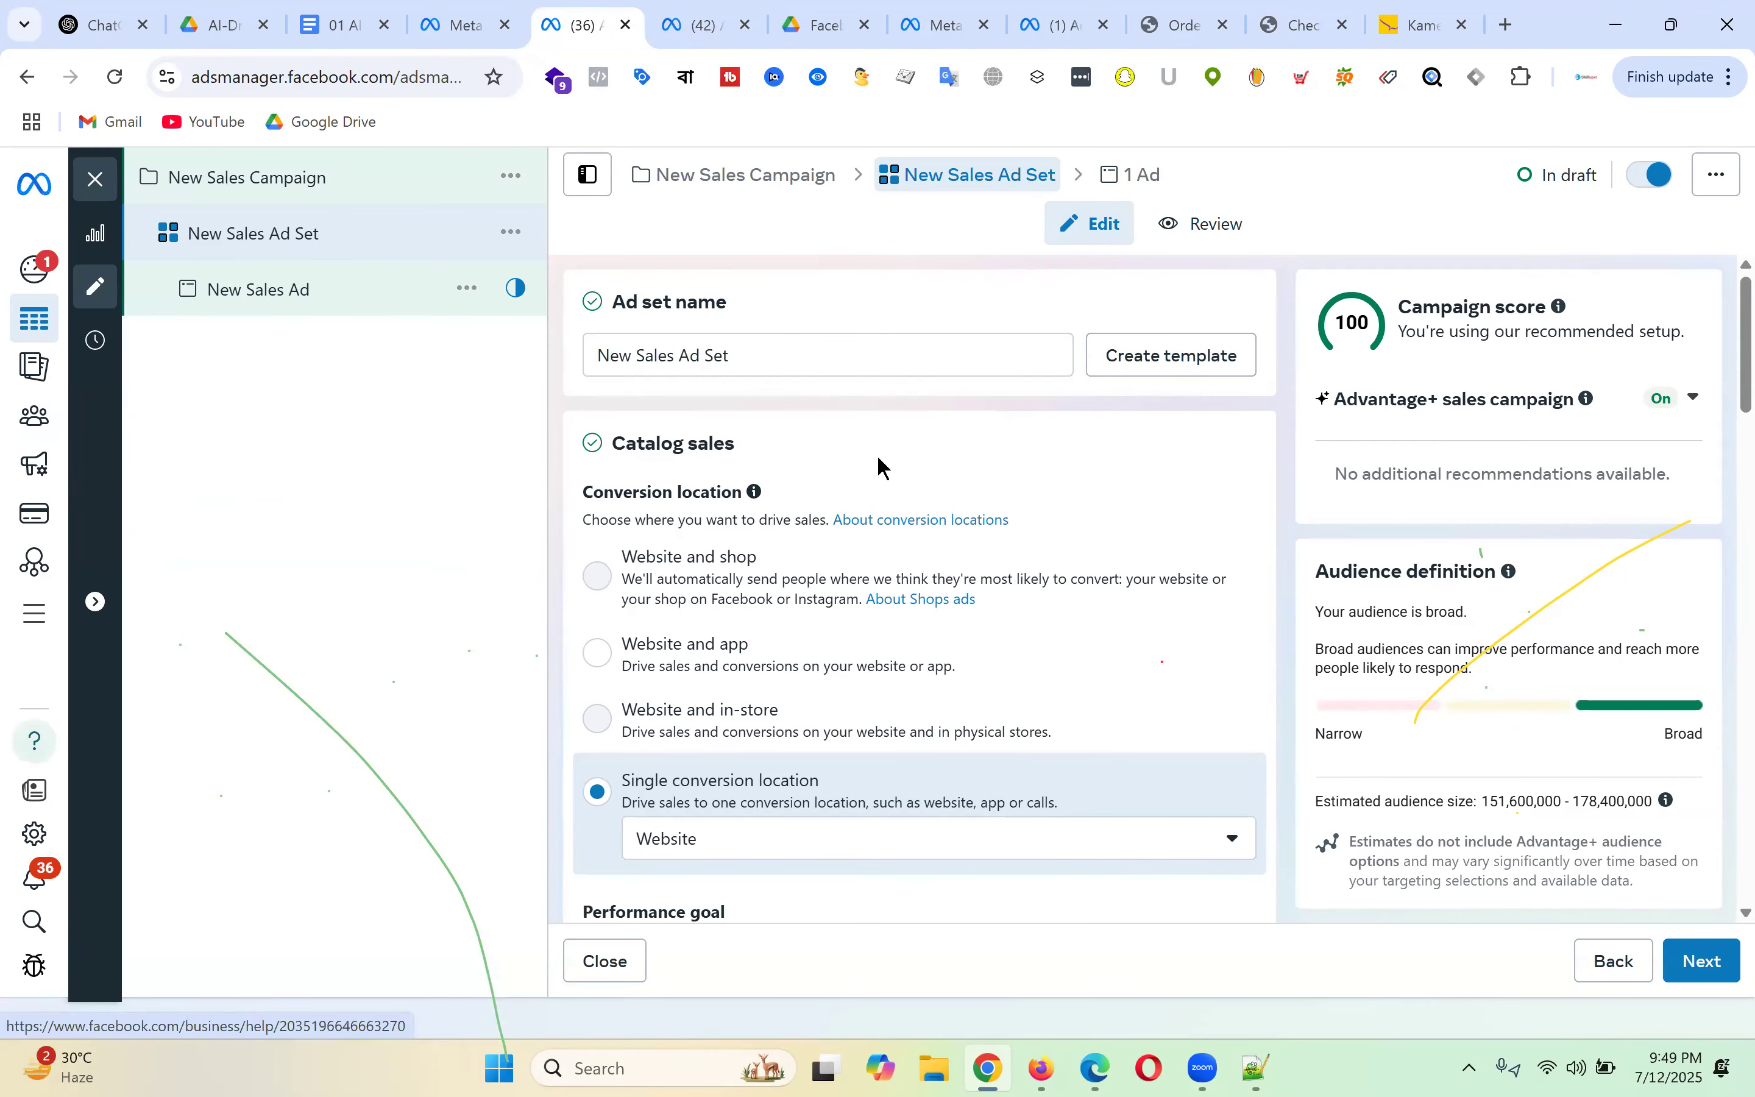
scroll(899, 420, "down", 10)
scroll(911, 428, "down", 15)
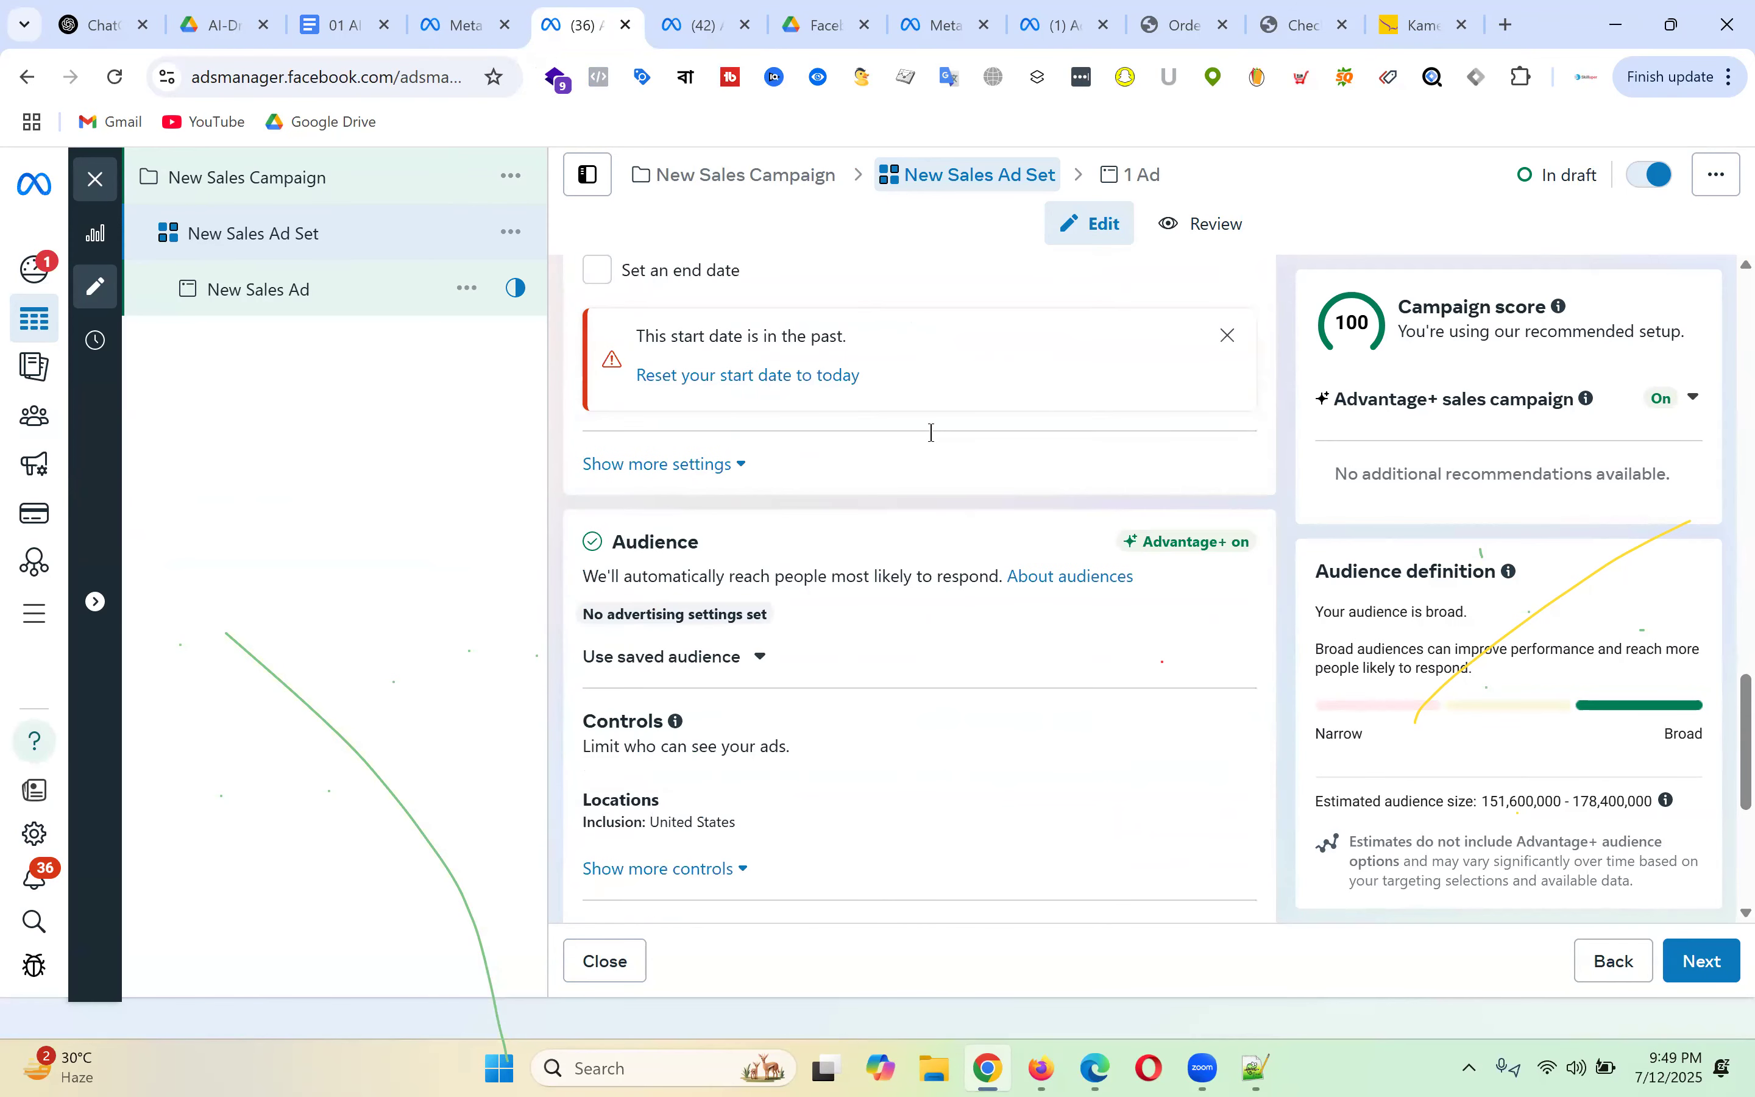
scroll(932, 433, "down", 3)
mouse_move(1225, 304)
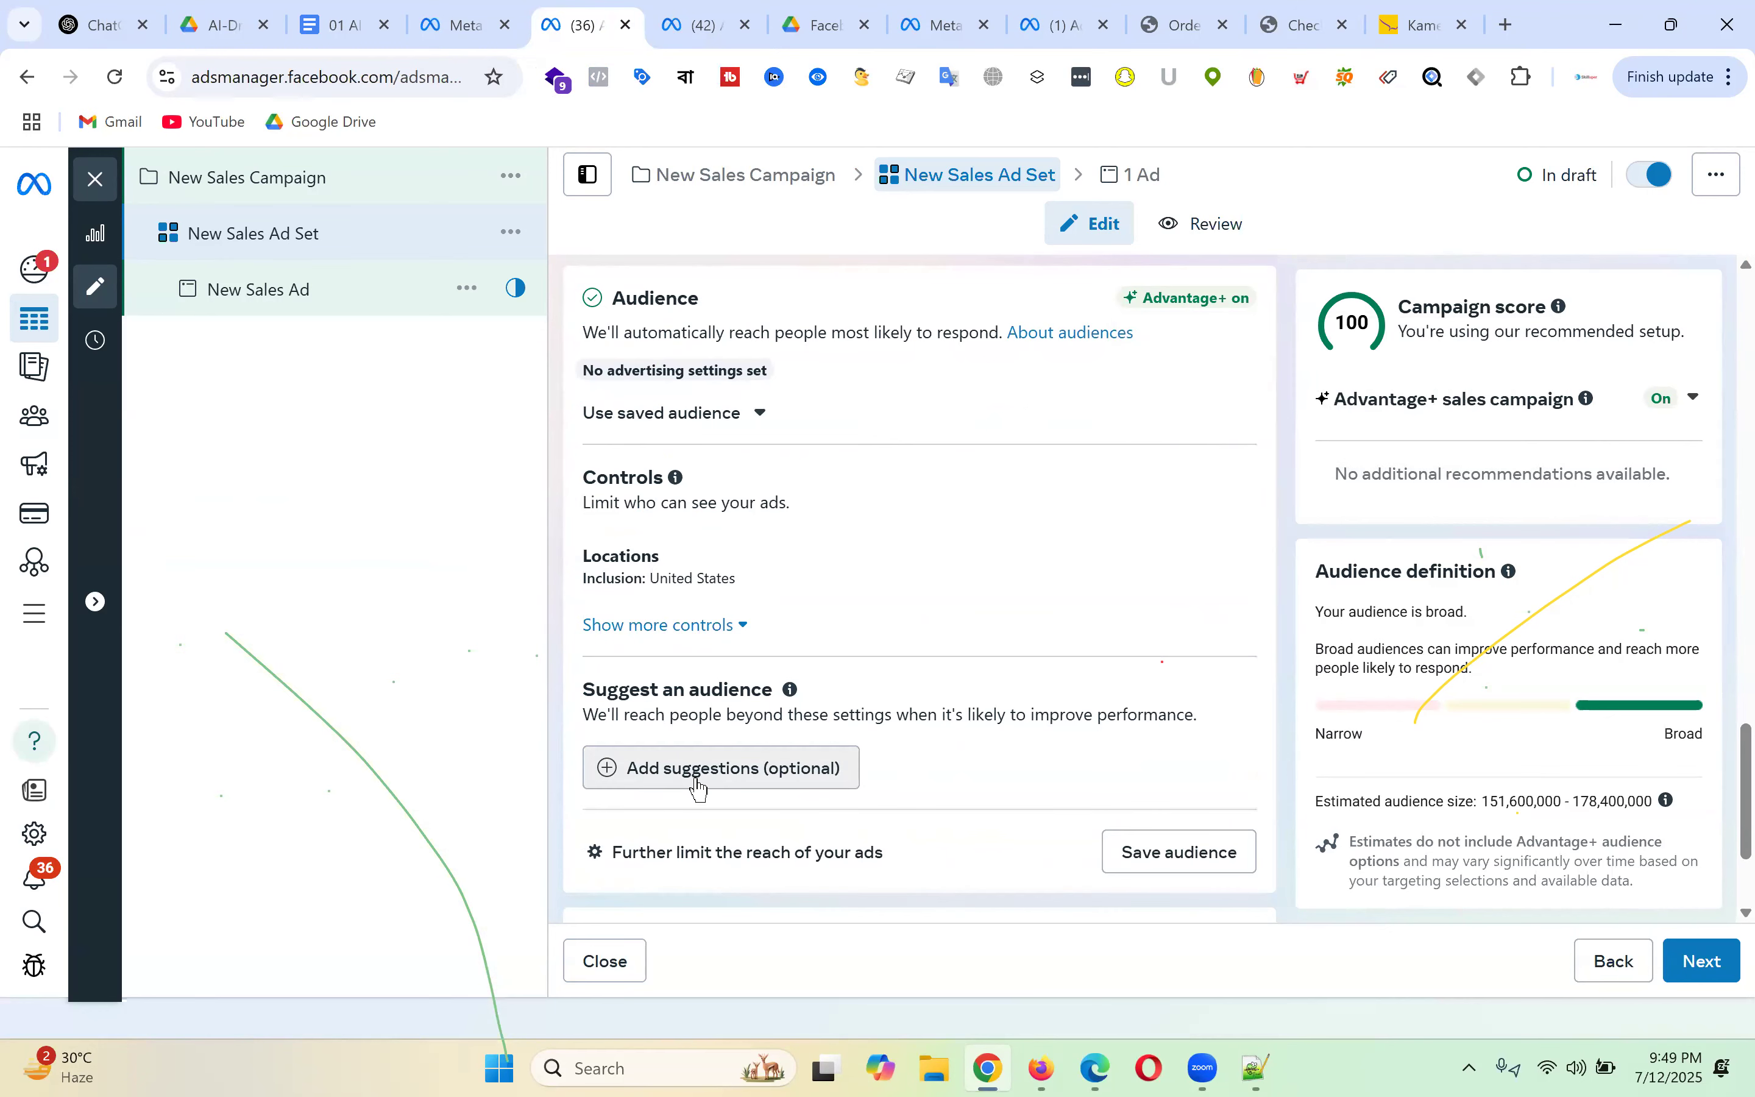
left_click(733, 771)
scroll(1008, 508, "down", 5)
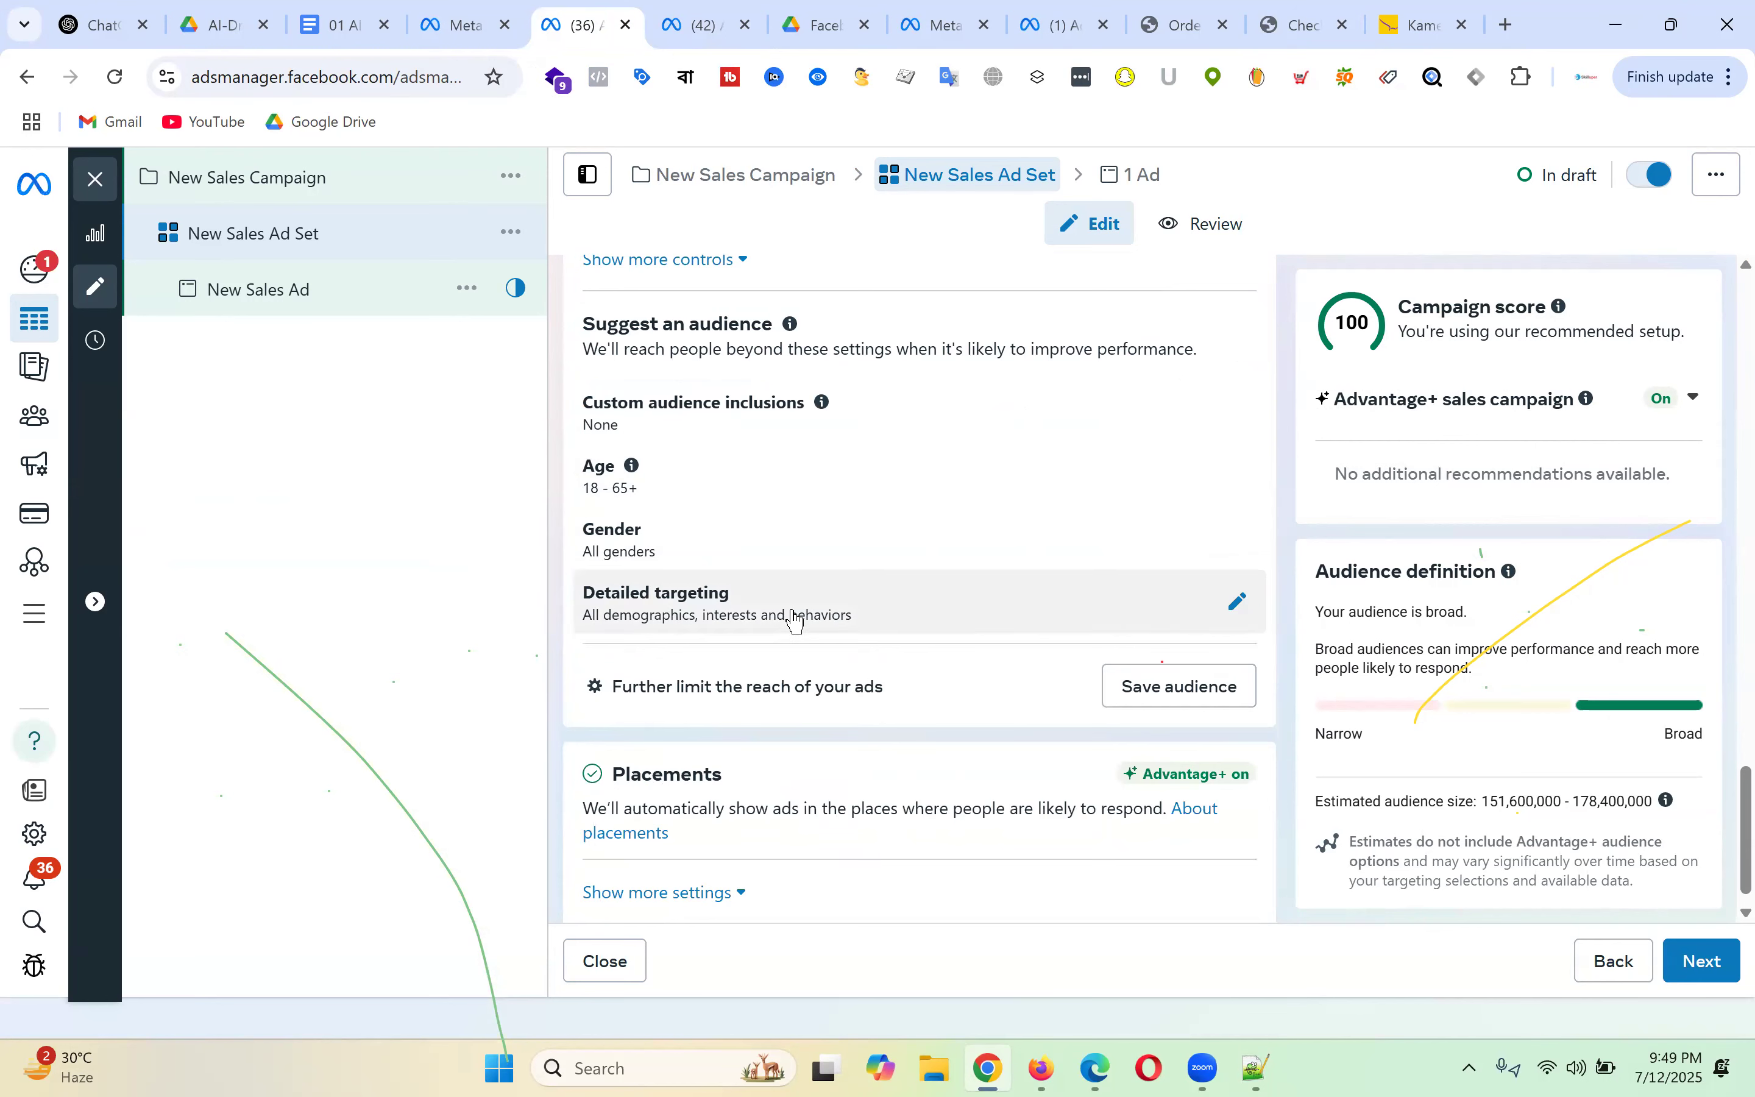
scroll(950, 555, "up", 3)
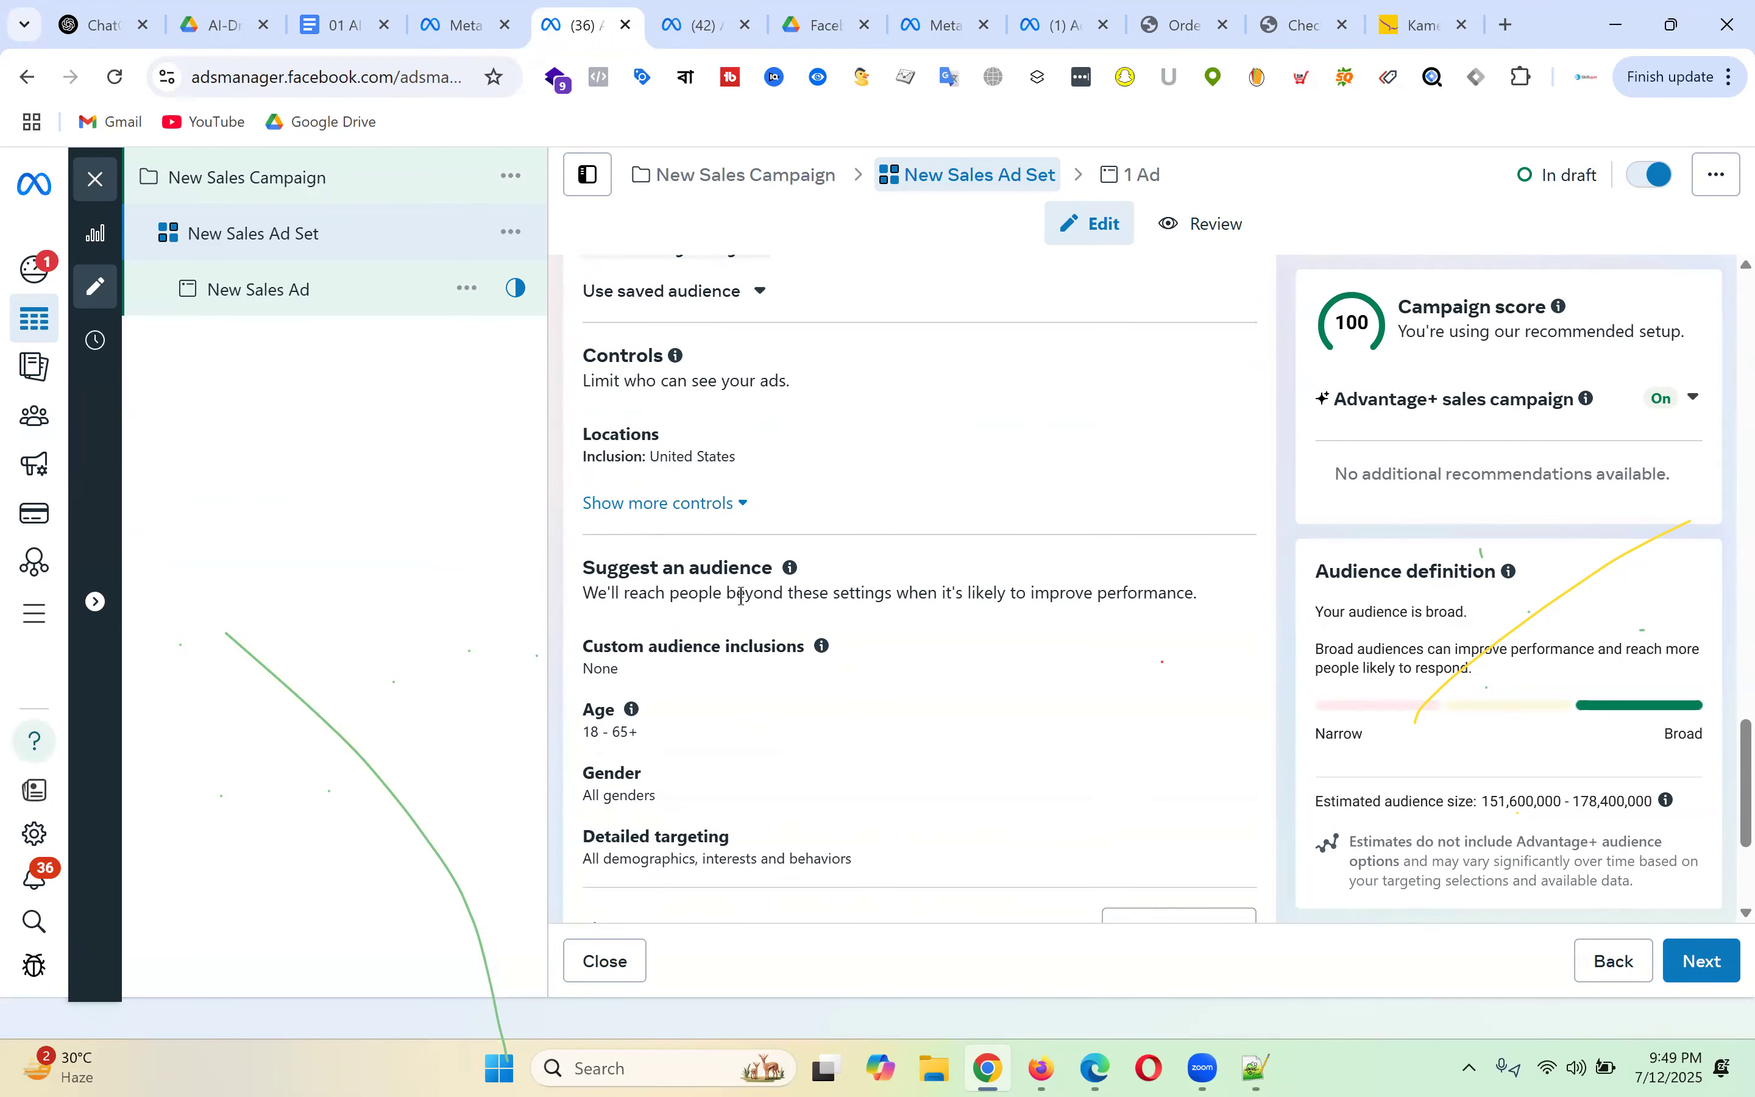
- Show the additional audience controls and open the custom audience inclusions for editing
left_click(713, 506)
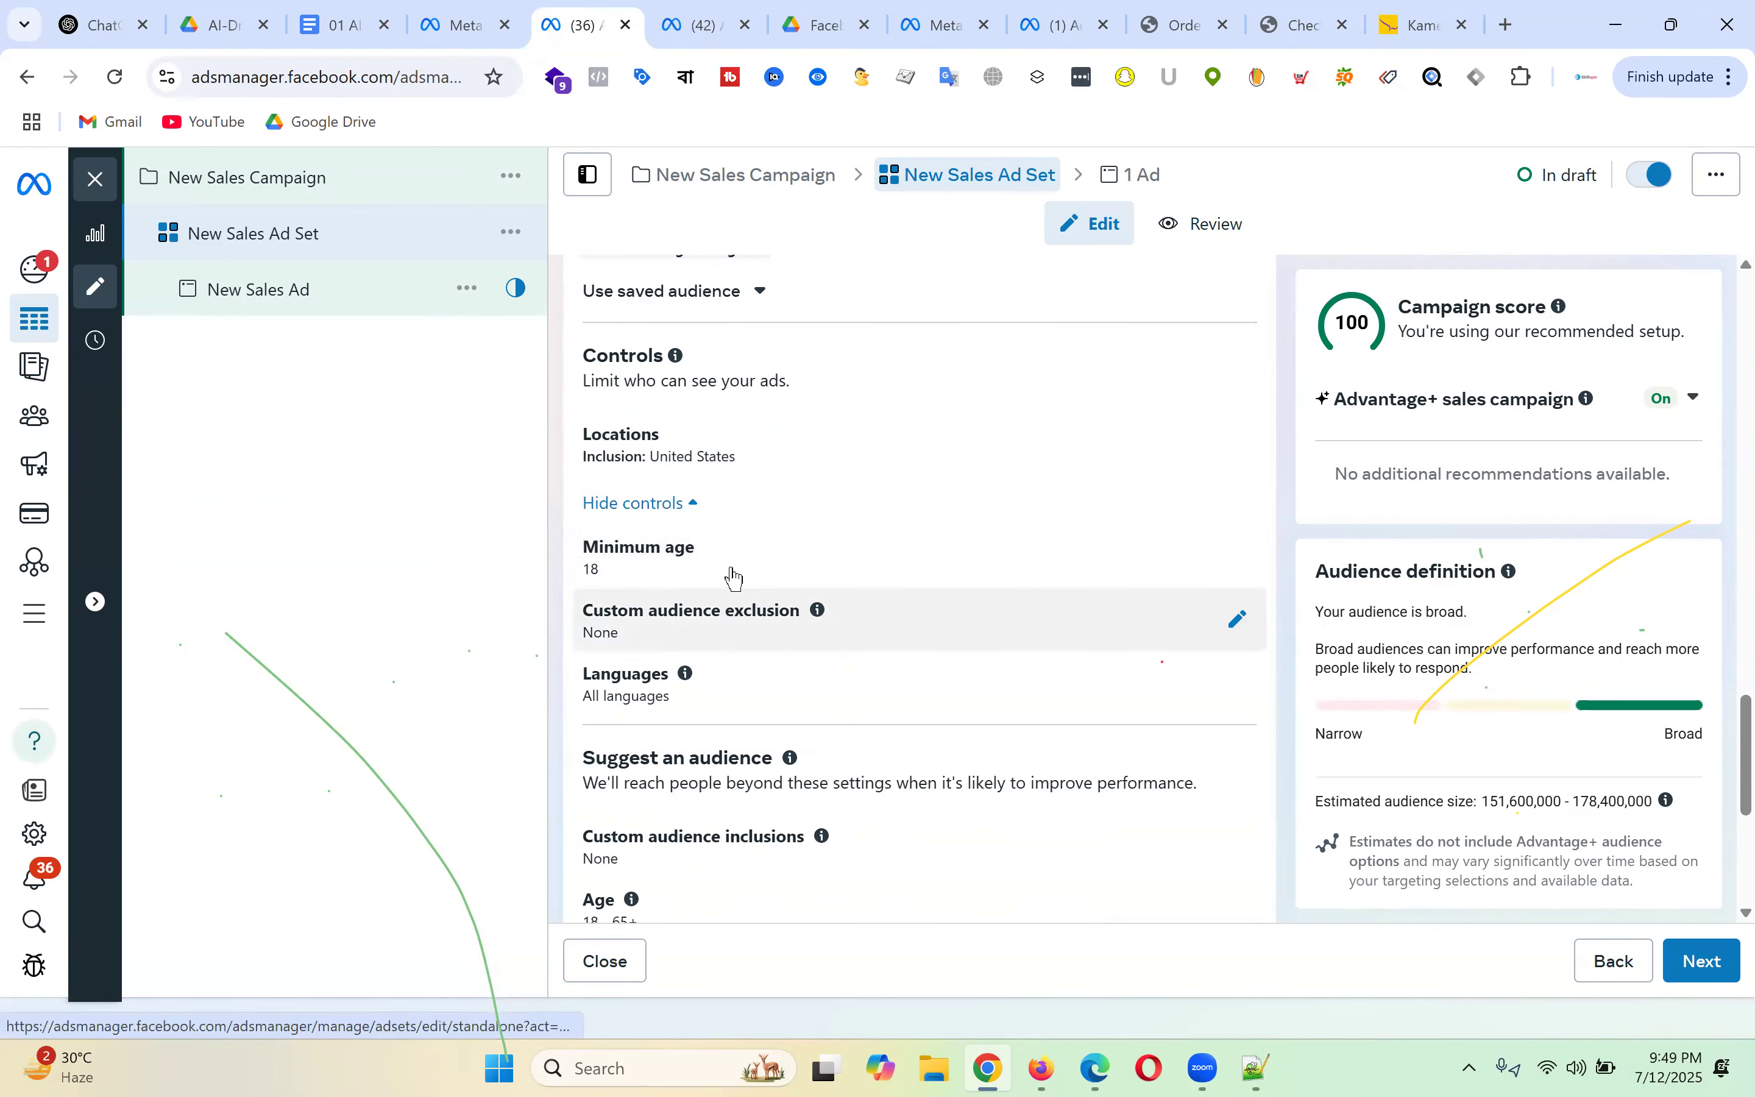
scroll(802, 580, "down", 2)
scroll(885, 584, "down", 3)
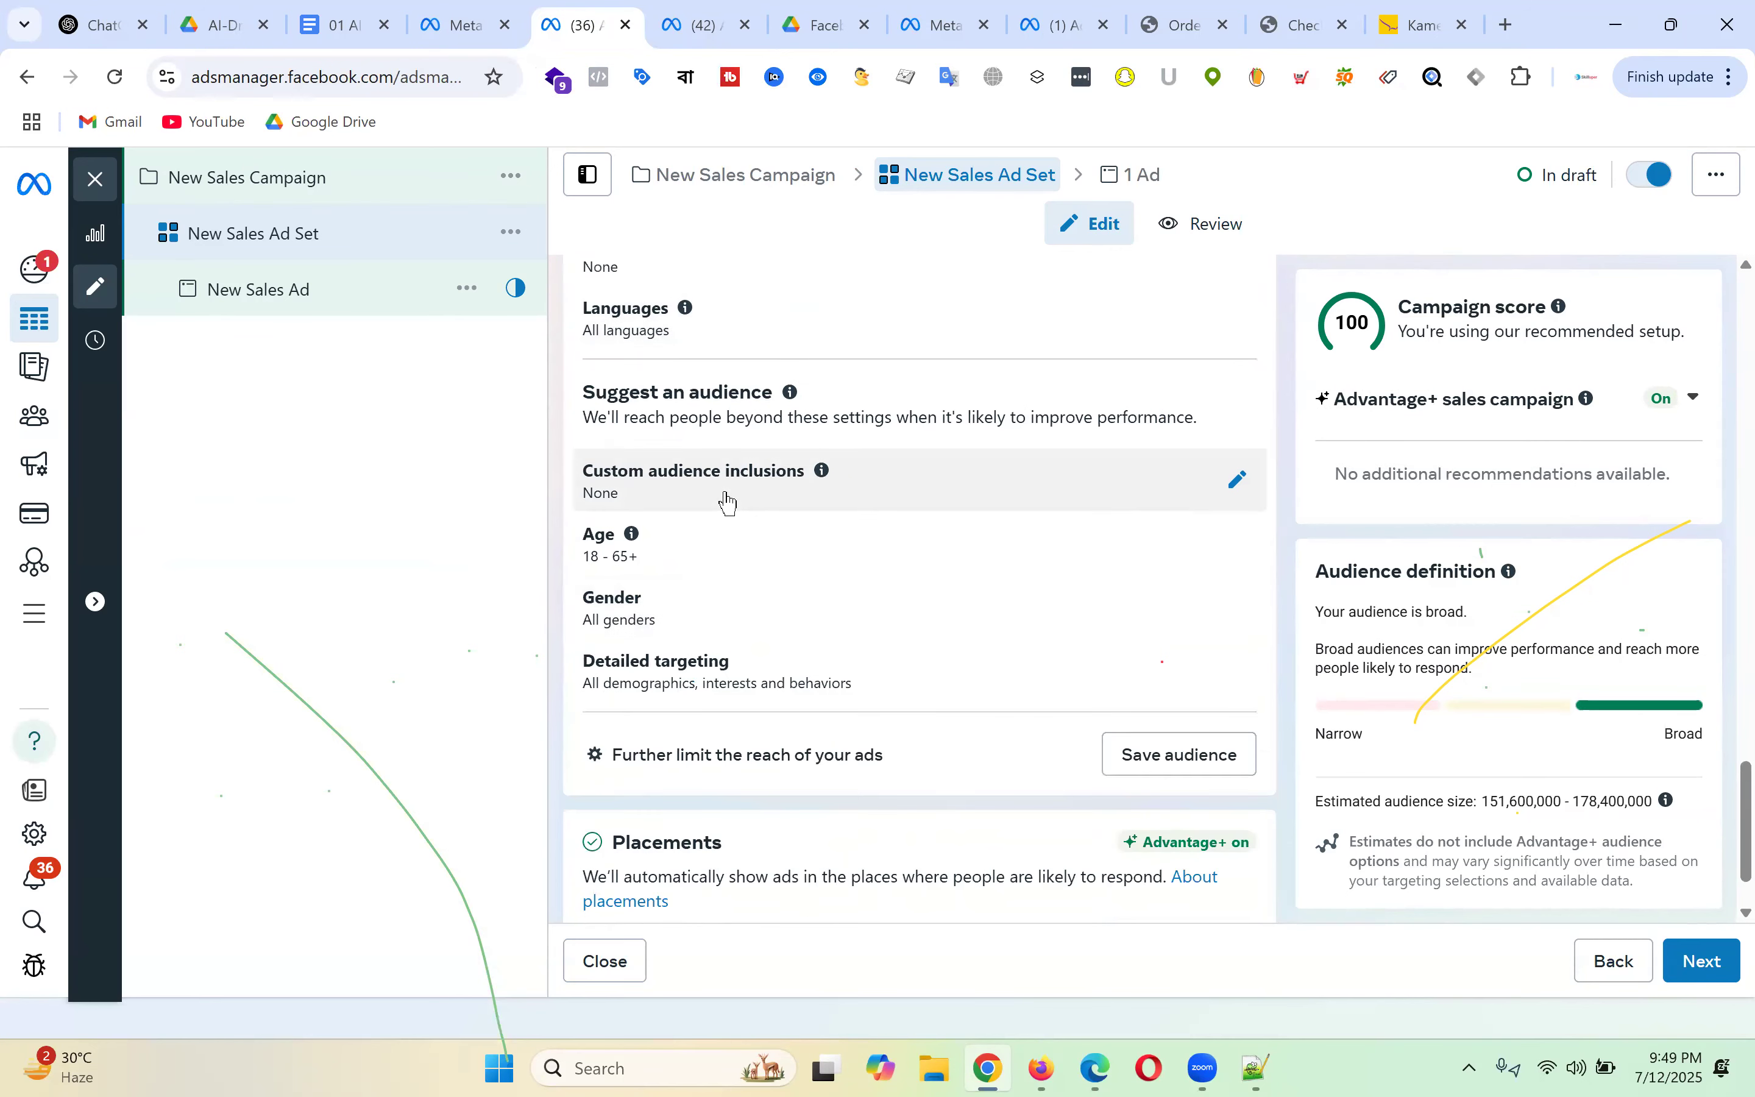
left_click(1235, 486)
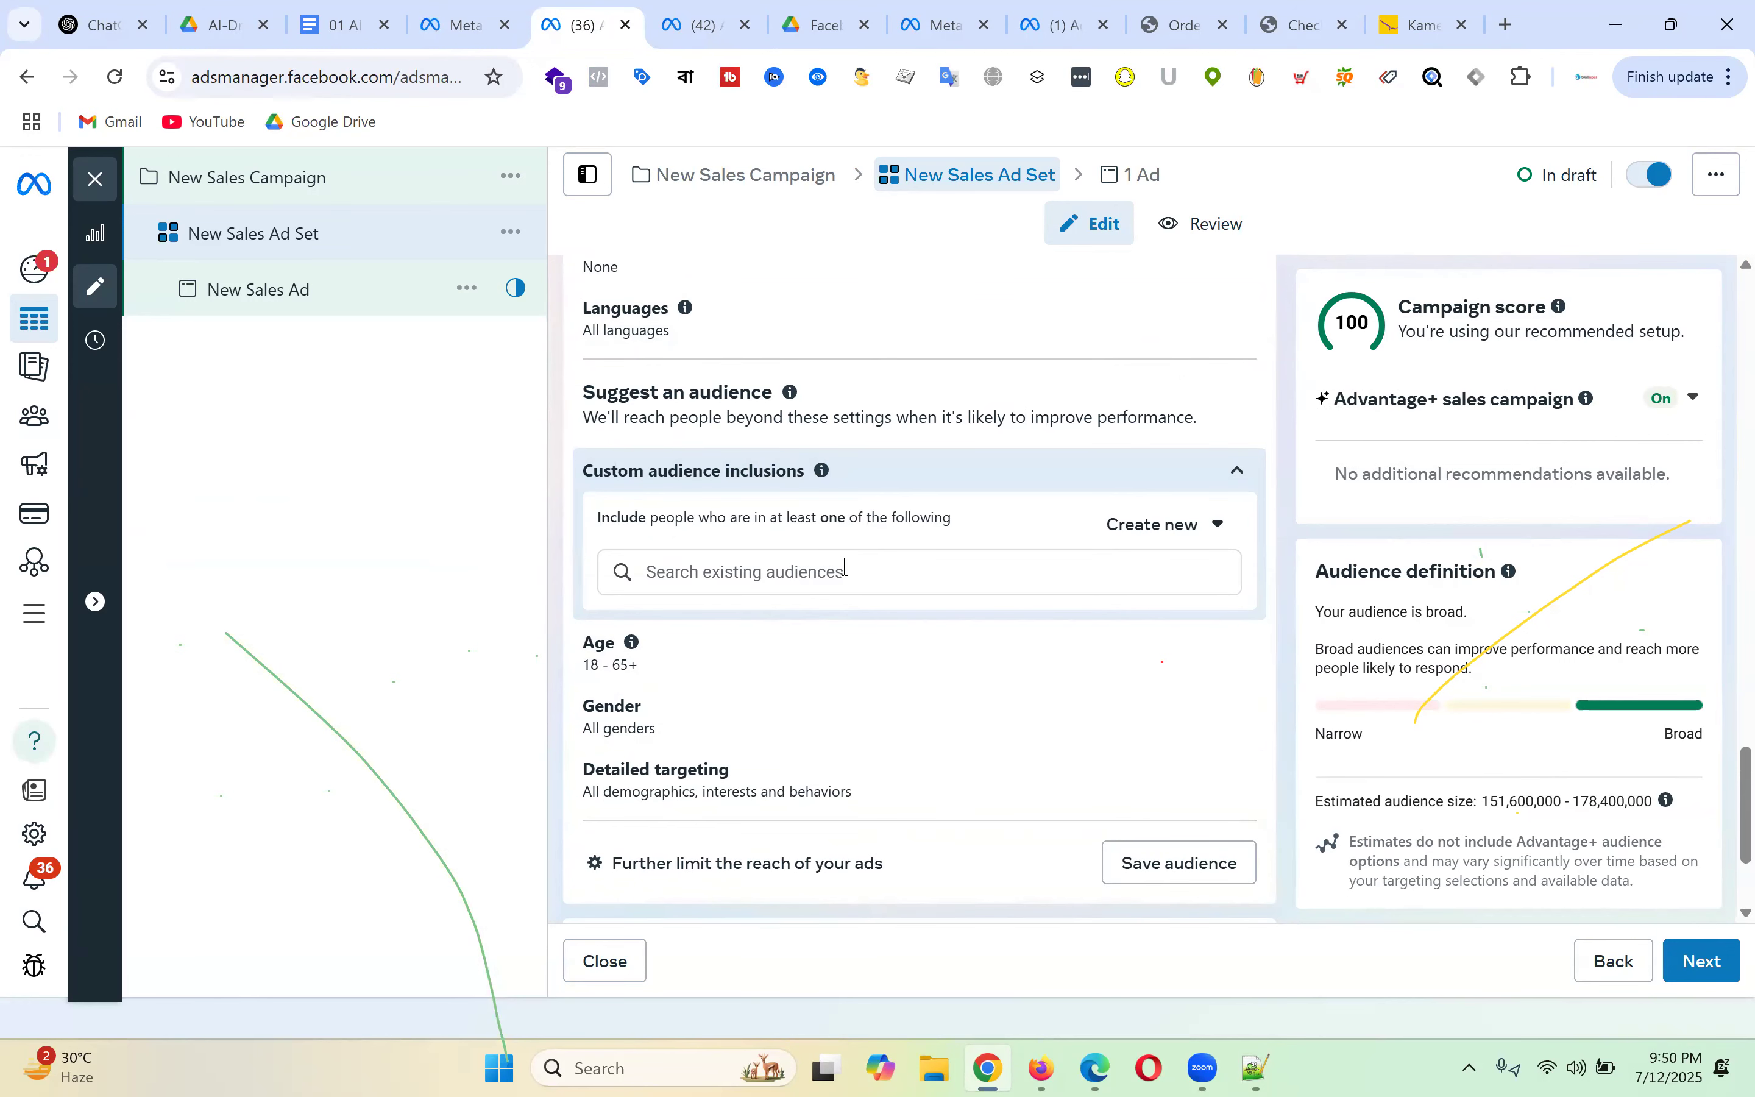
- Review the ad set's audience controls, custom audience exclusion and suggested audience settings
scroll(846, 567, "up", 5)
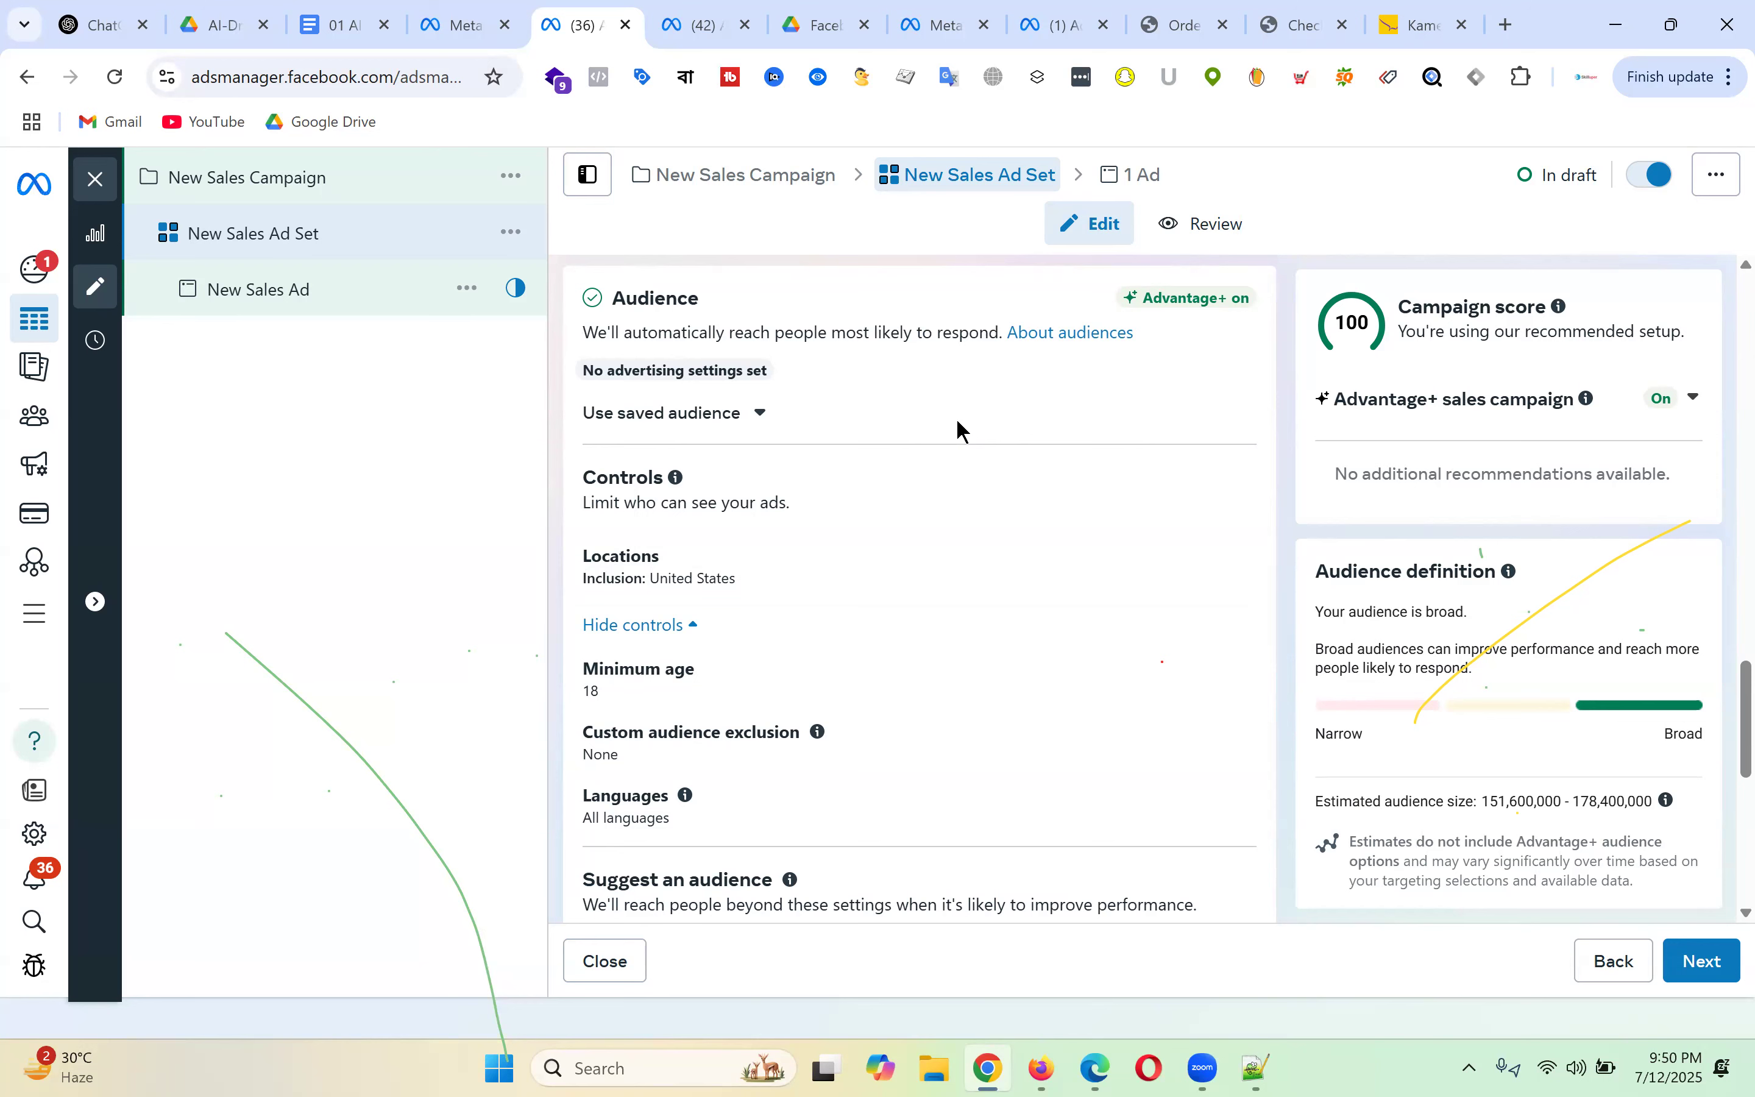
scroll(1027, 479, "down", 3)
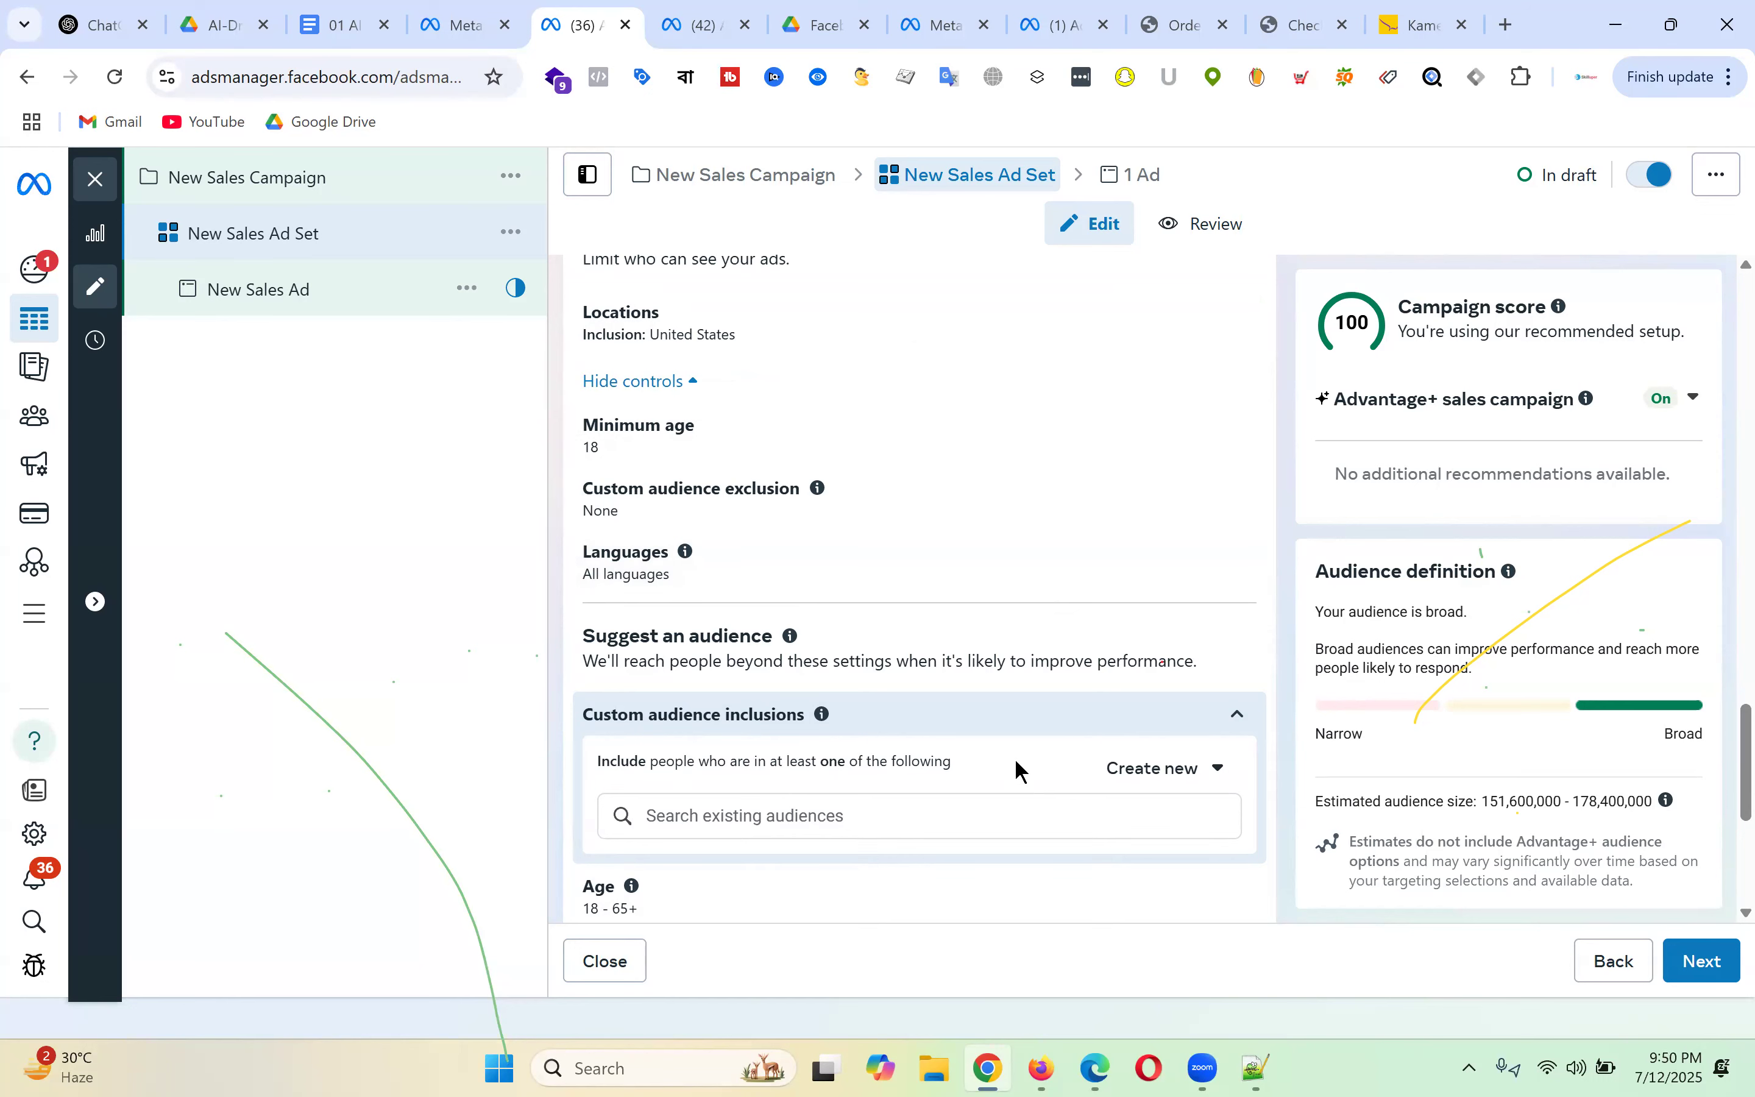
scroll(1099, 510, "up", 3)
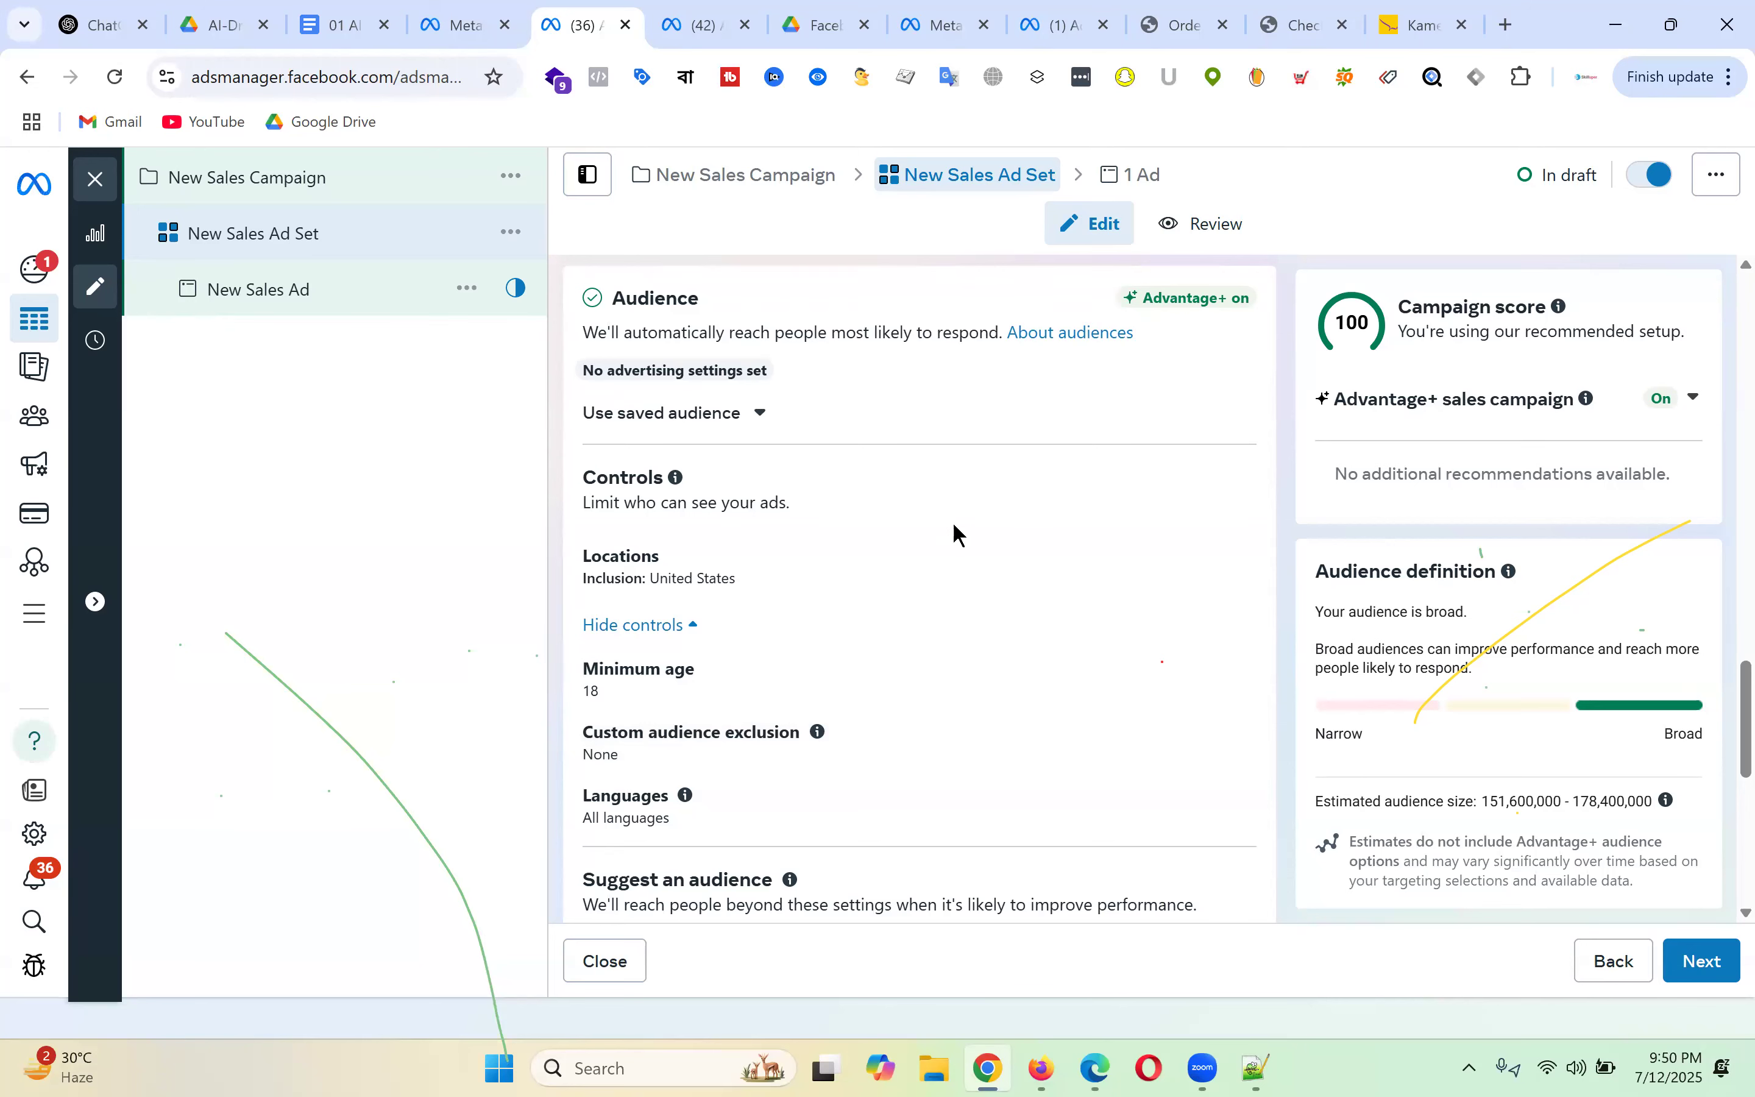
scroll(957, 535, "down", 5)
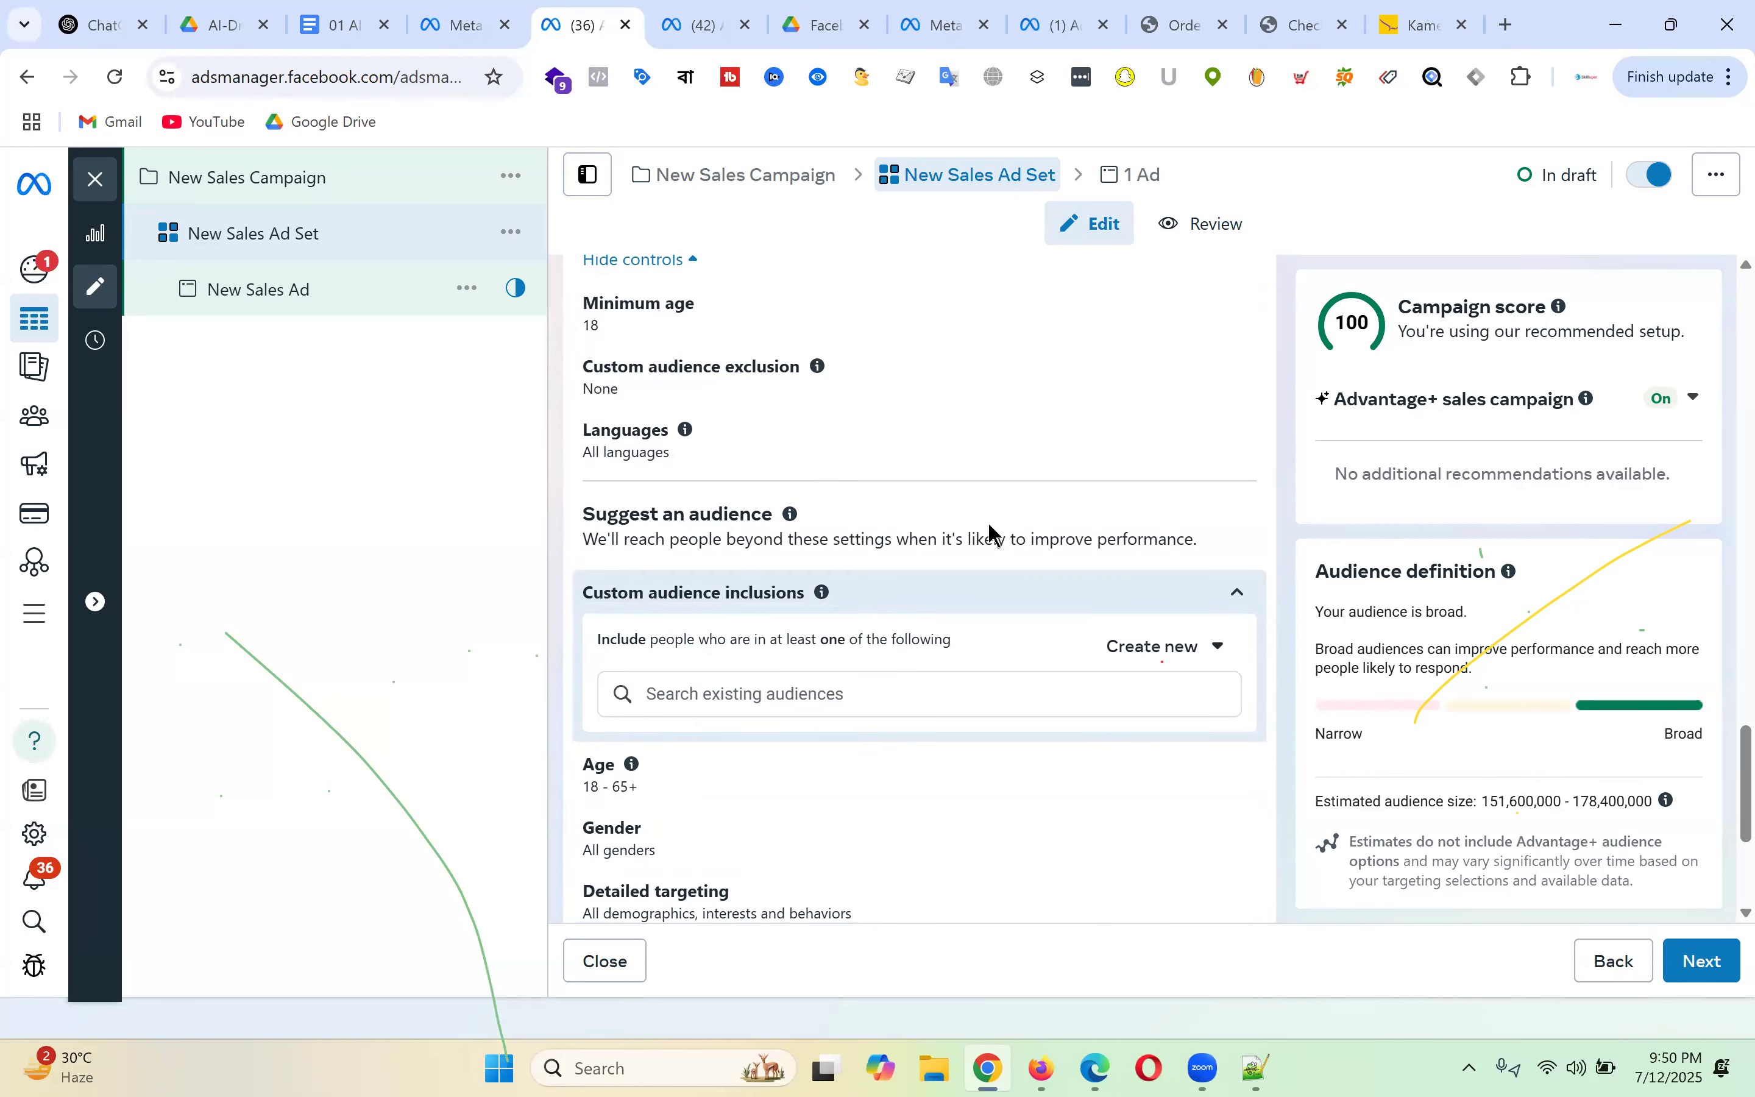
scroll(991, 533, "up", 3)
scroll(991, 533, "up", 3)
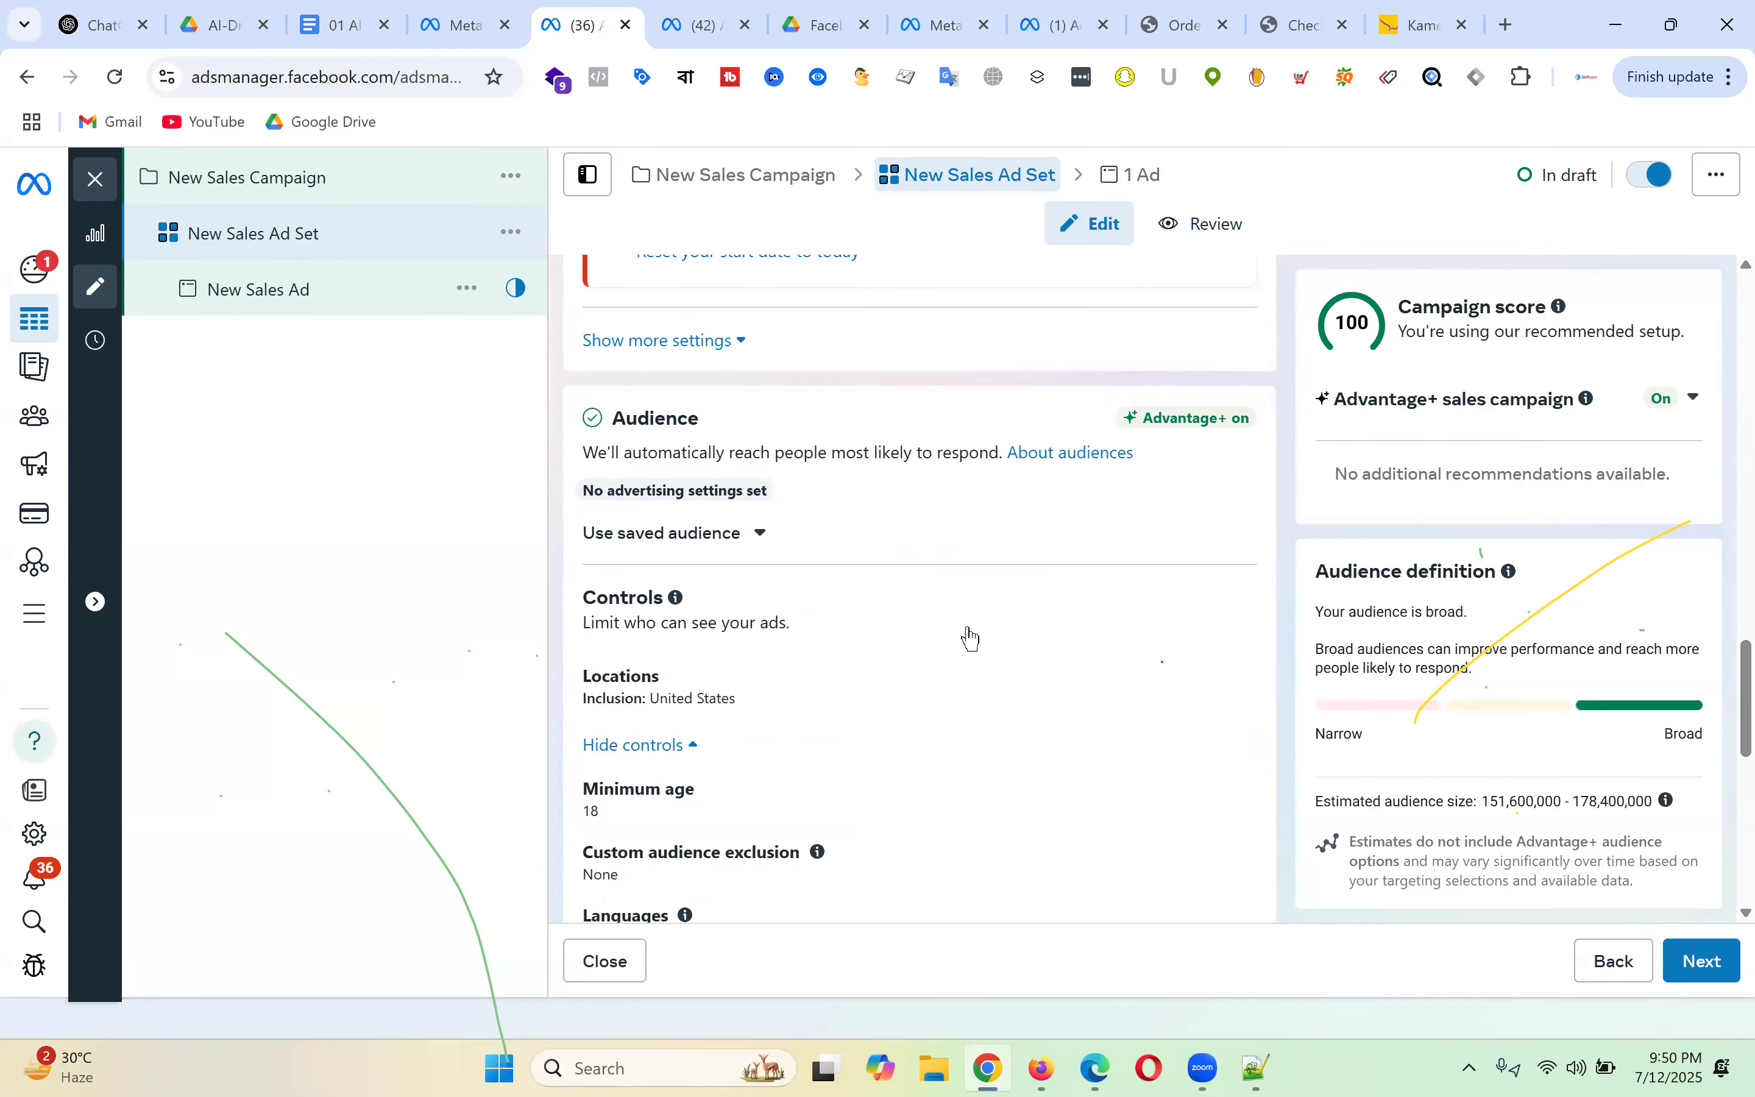
scroll(798, 674, "down", 5)
scroll(636, 718, "down", 2)
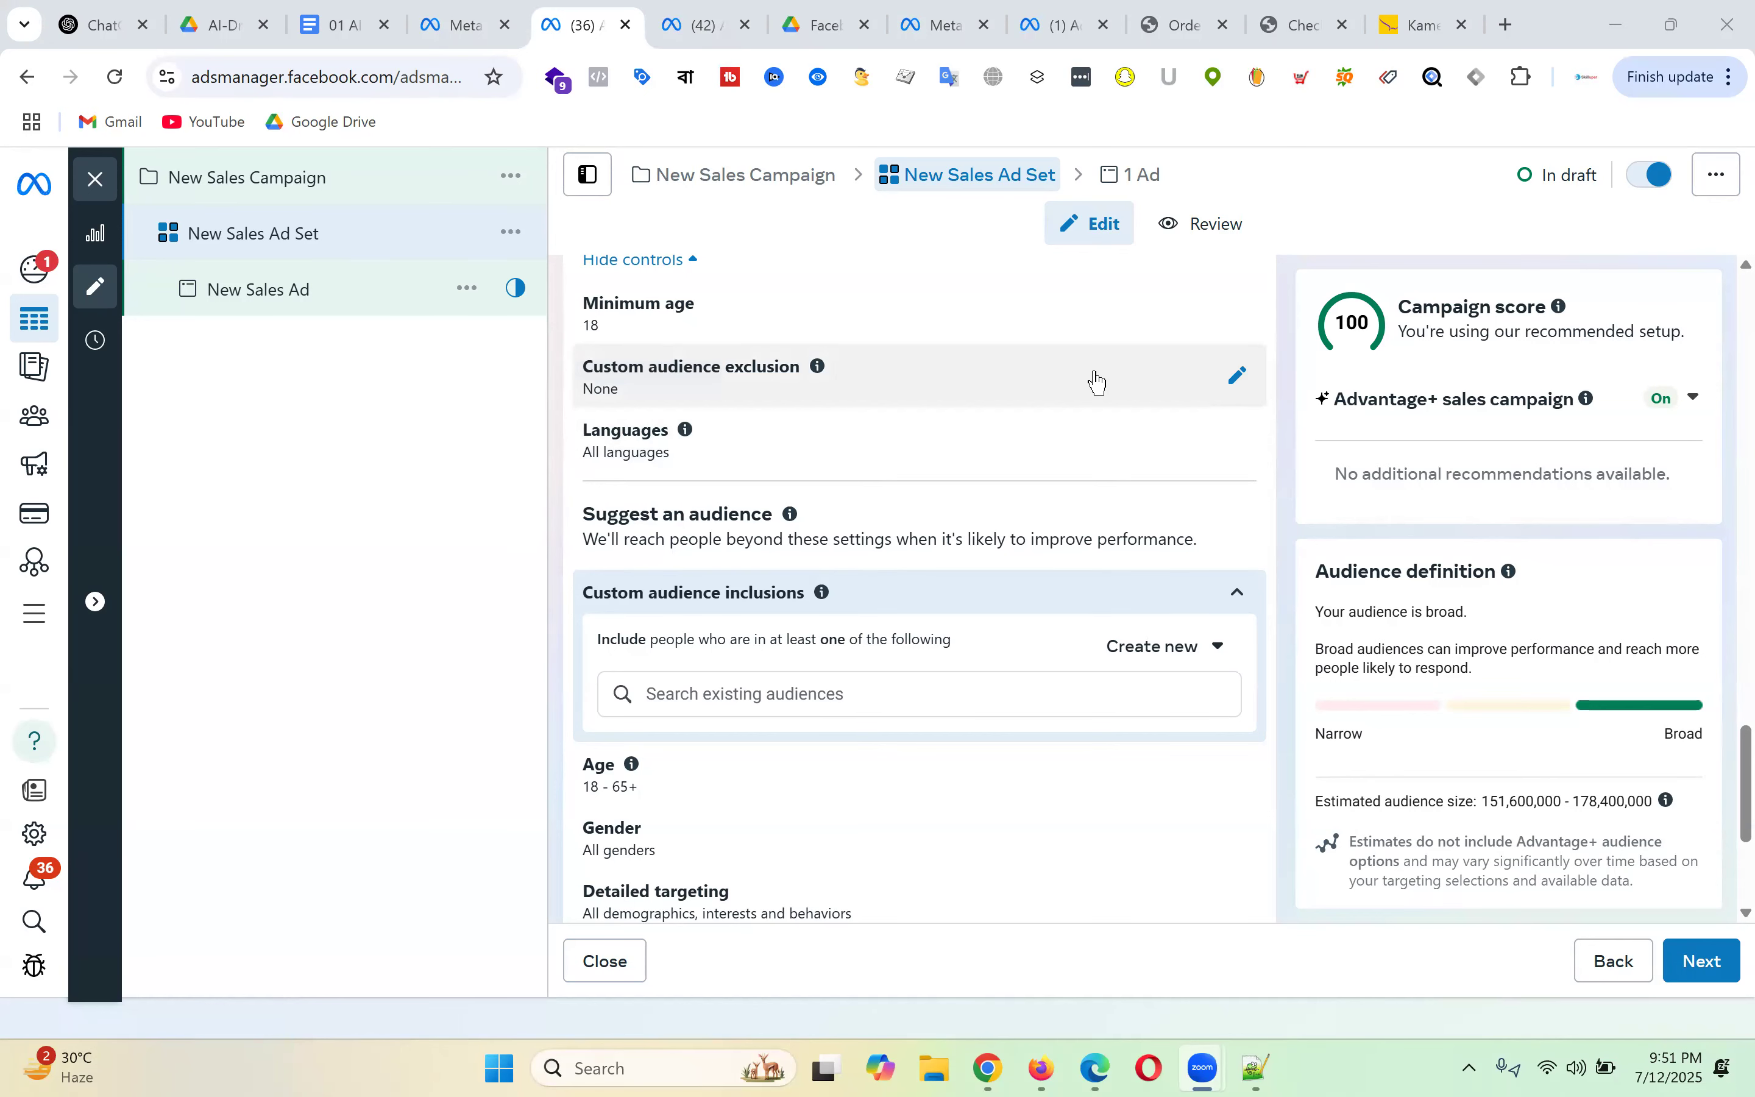
scroll(1152, 395, "up", 3)
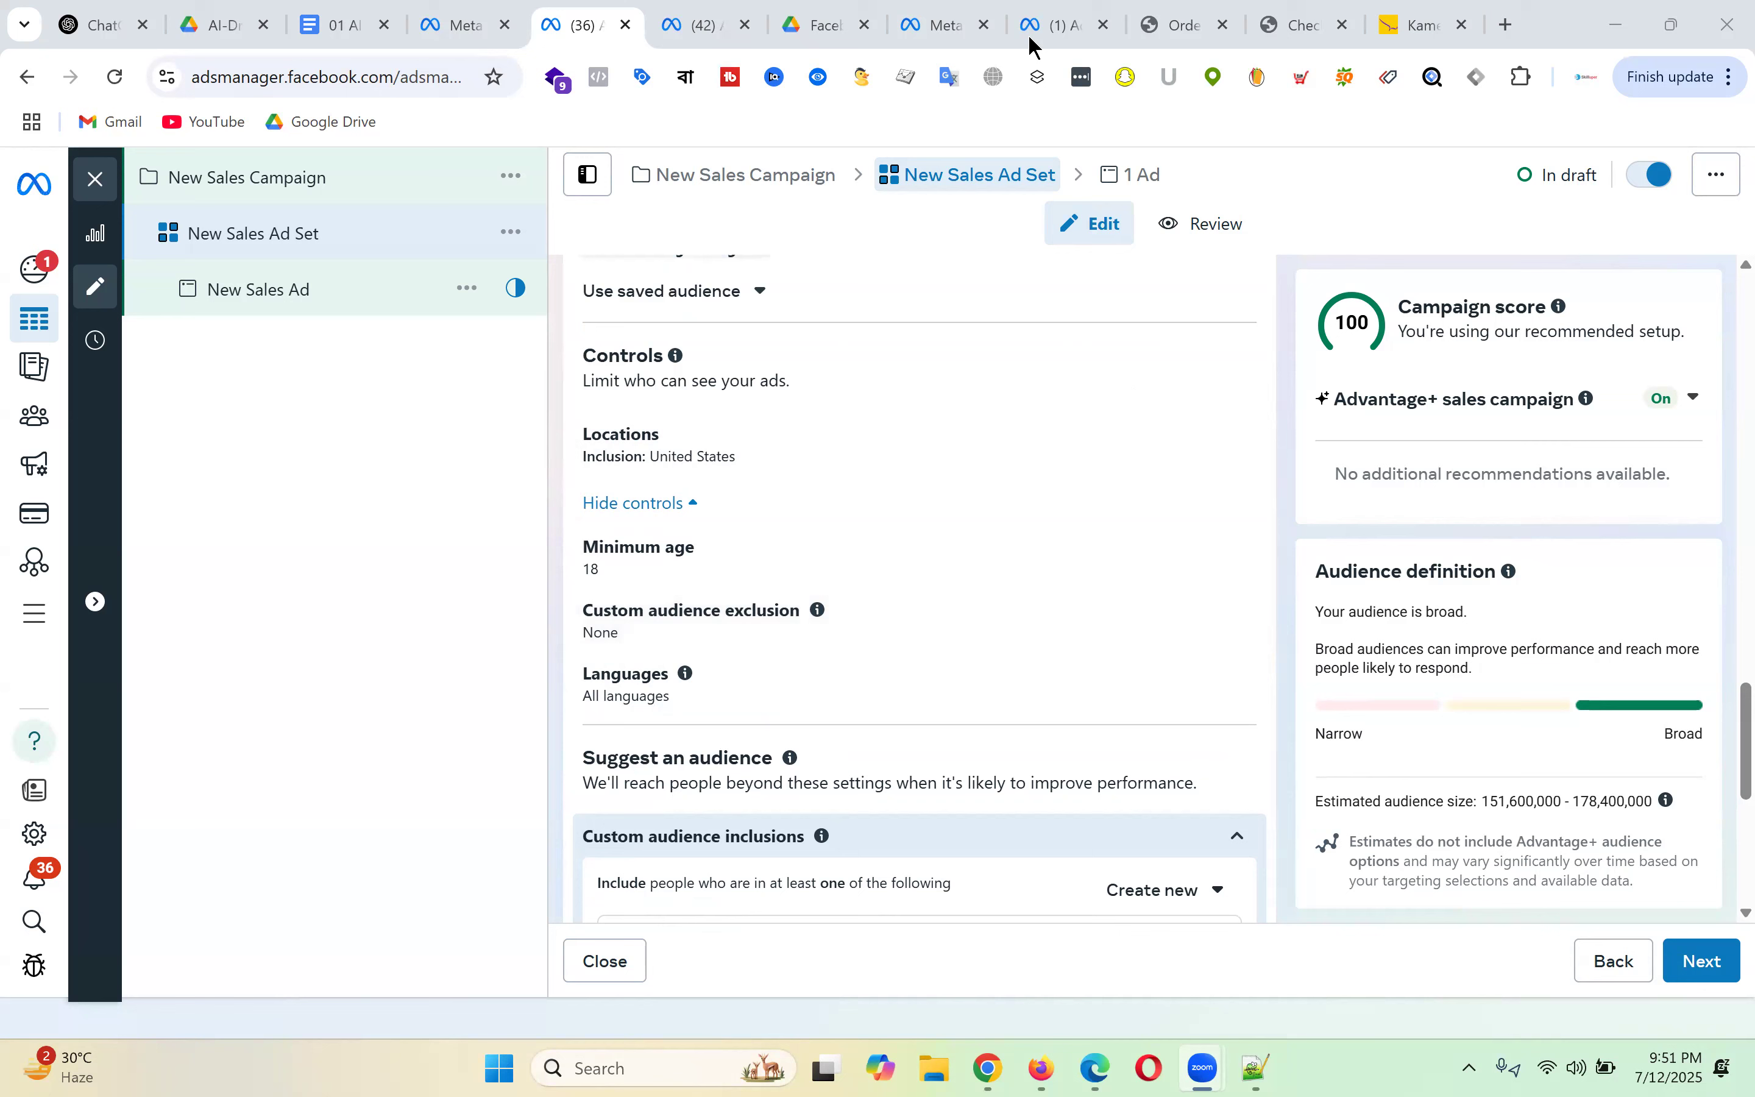
- Start a new custom audience on the Audiences page and look over the Your sources and Meta sources groups
left_click(1061, 16)
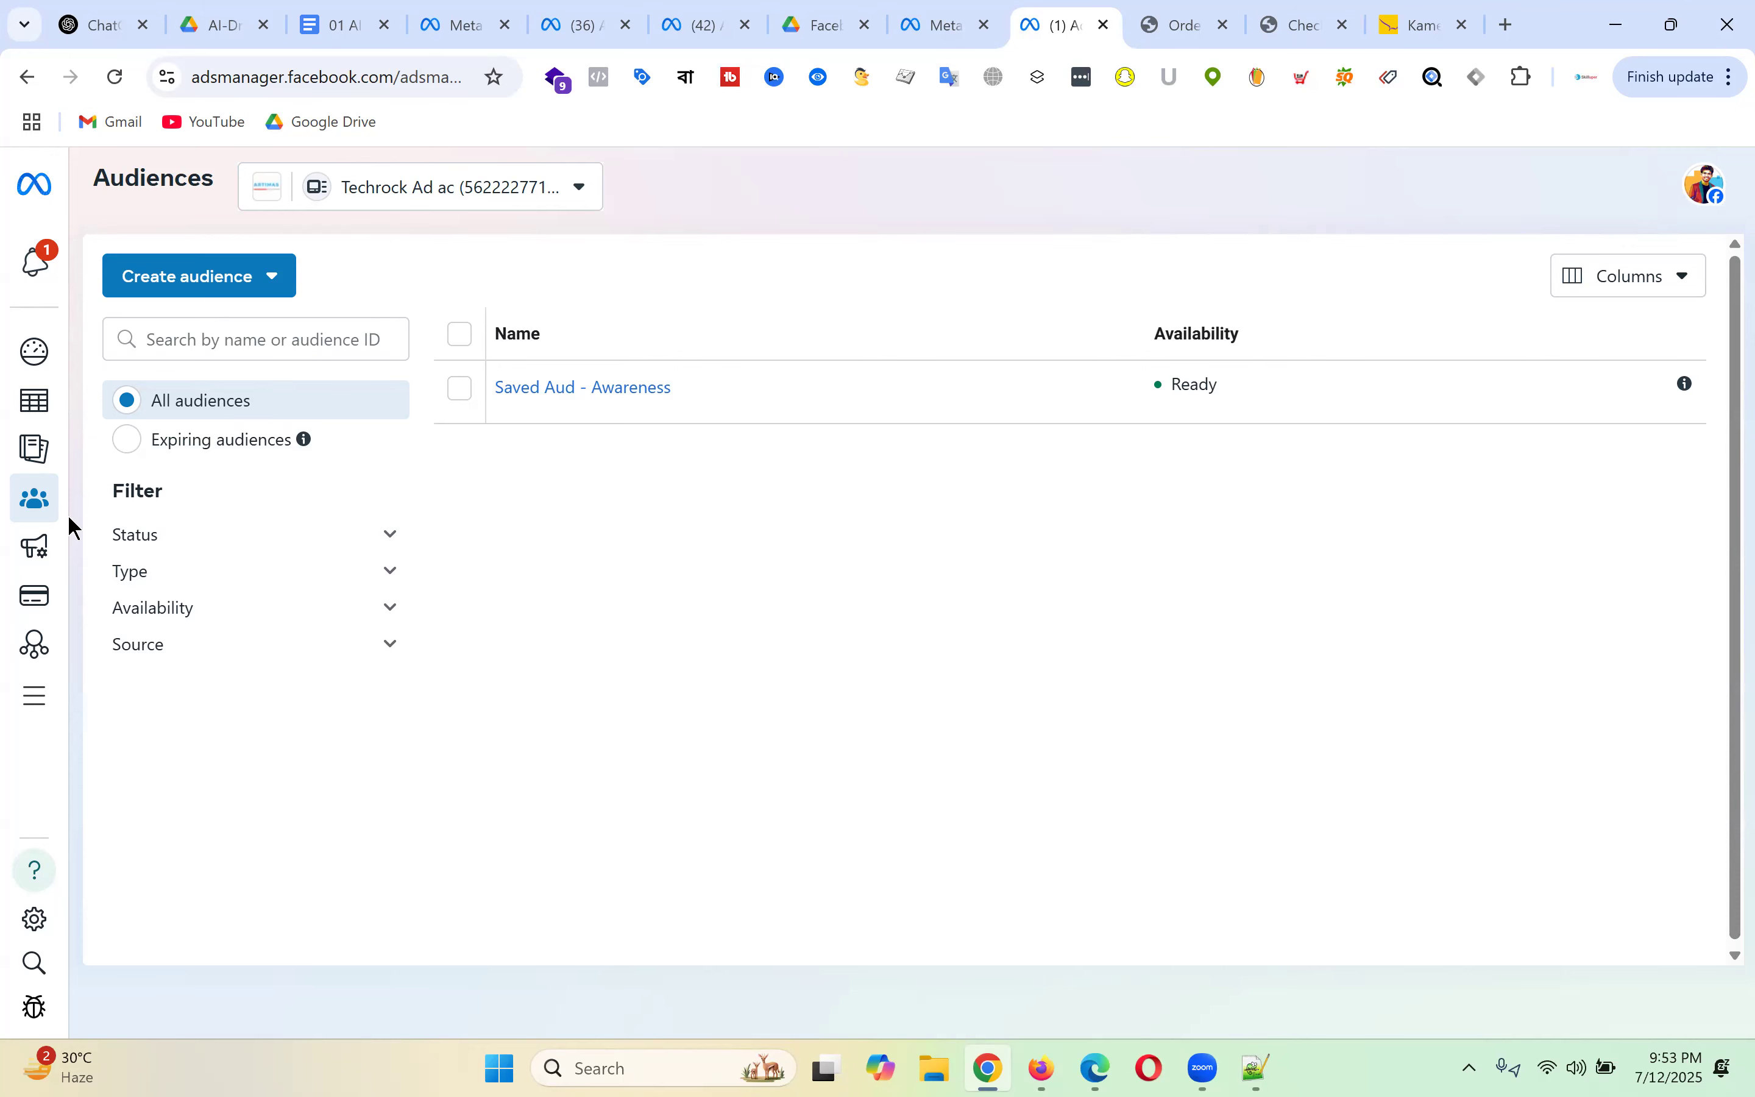
left_click(221, 275)
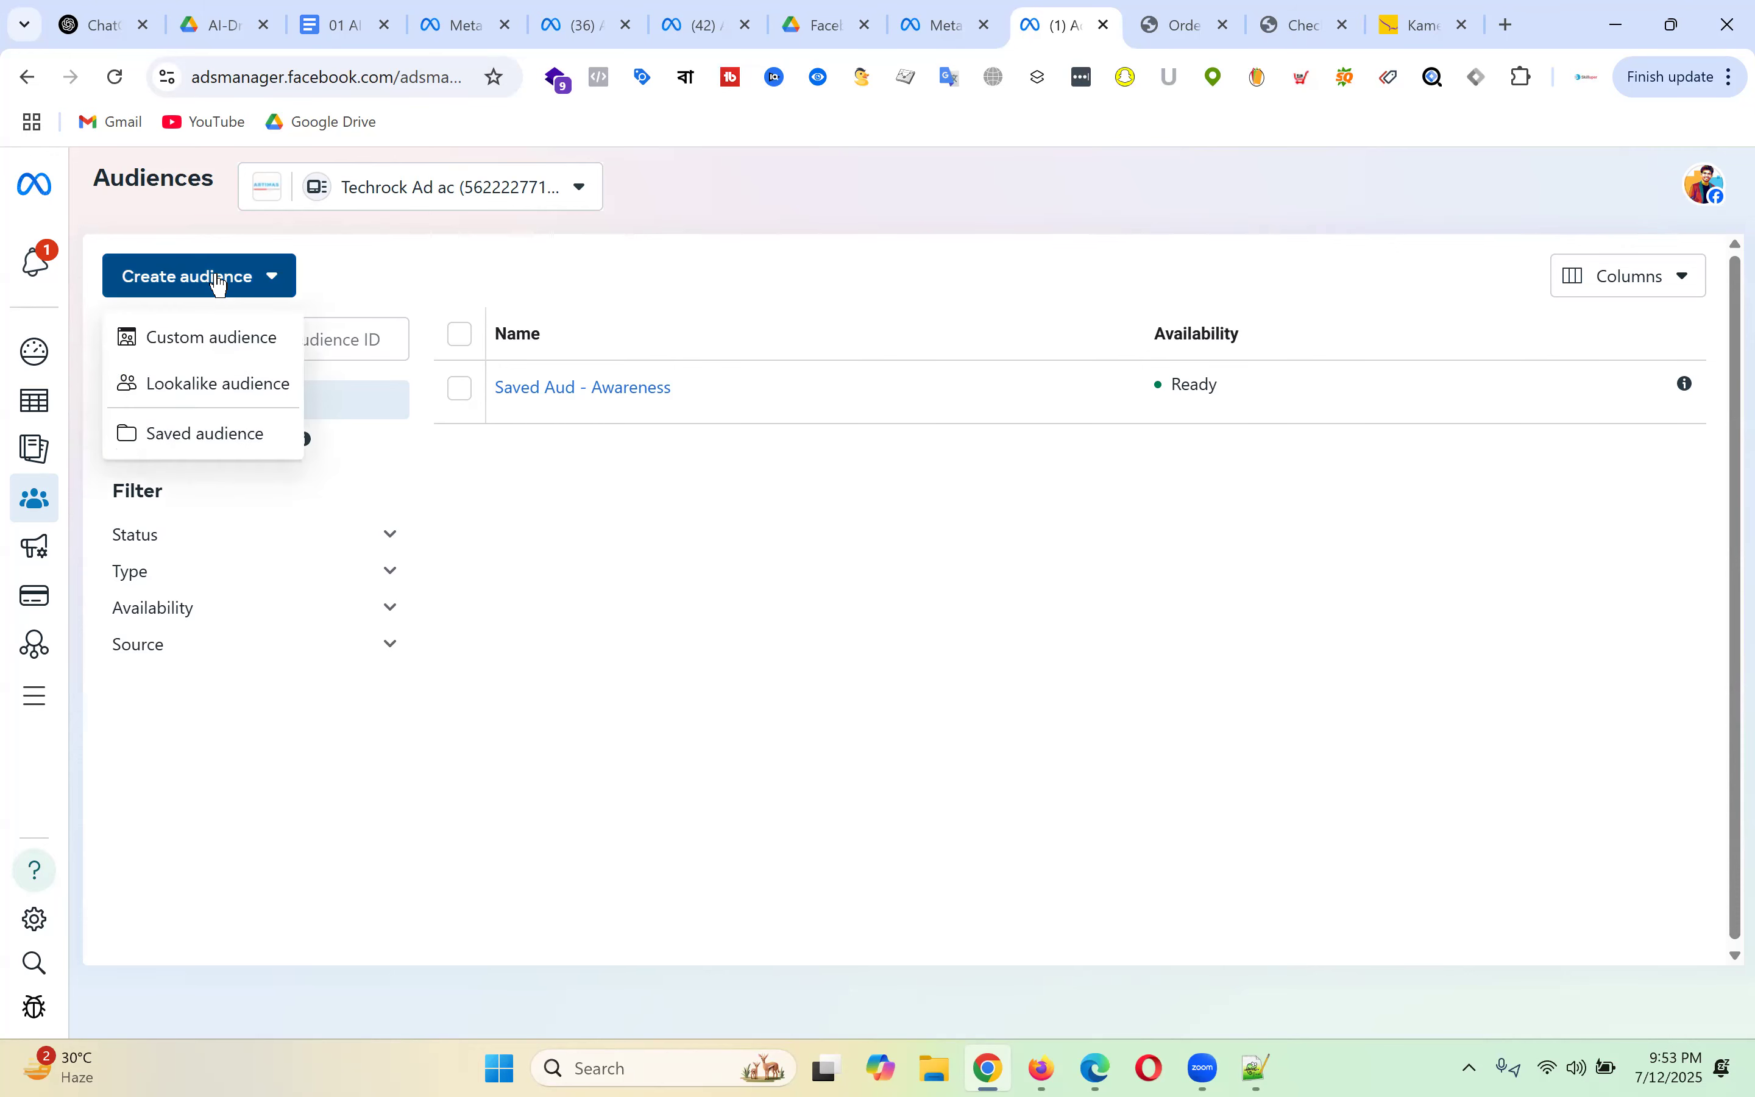
left_click(234, 344)
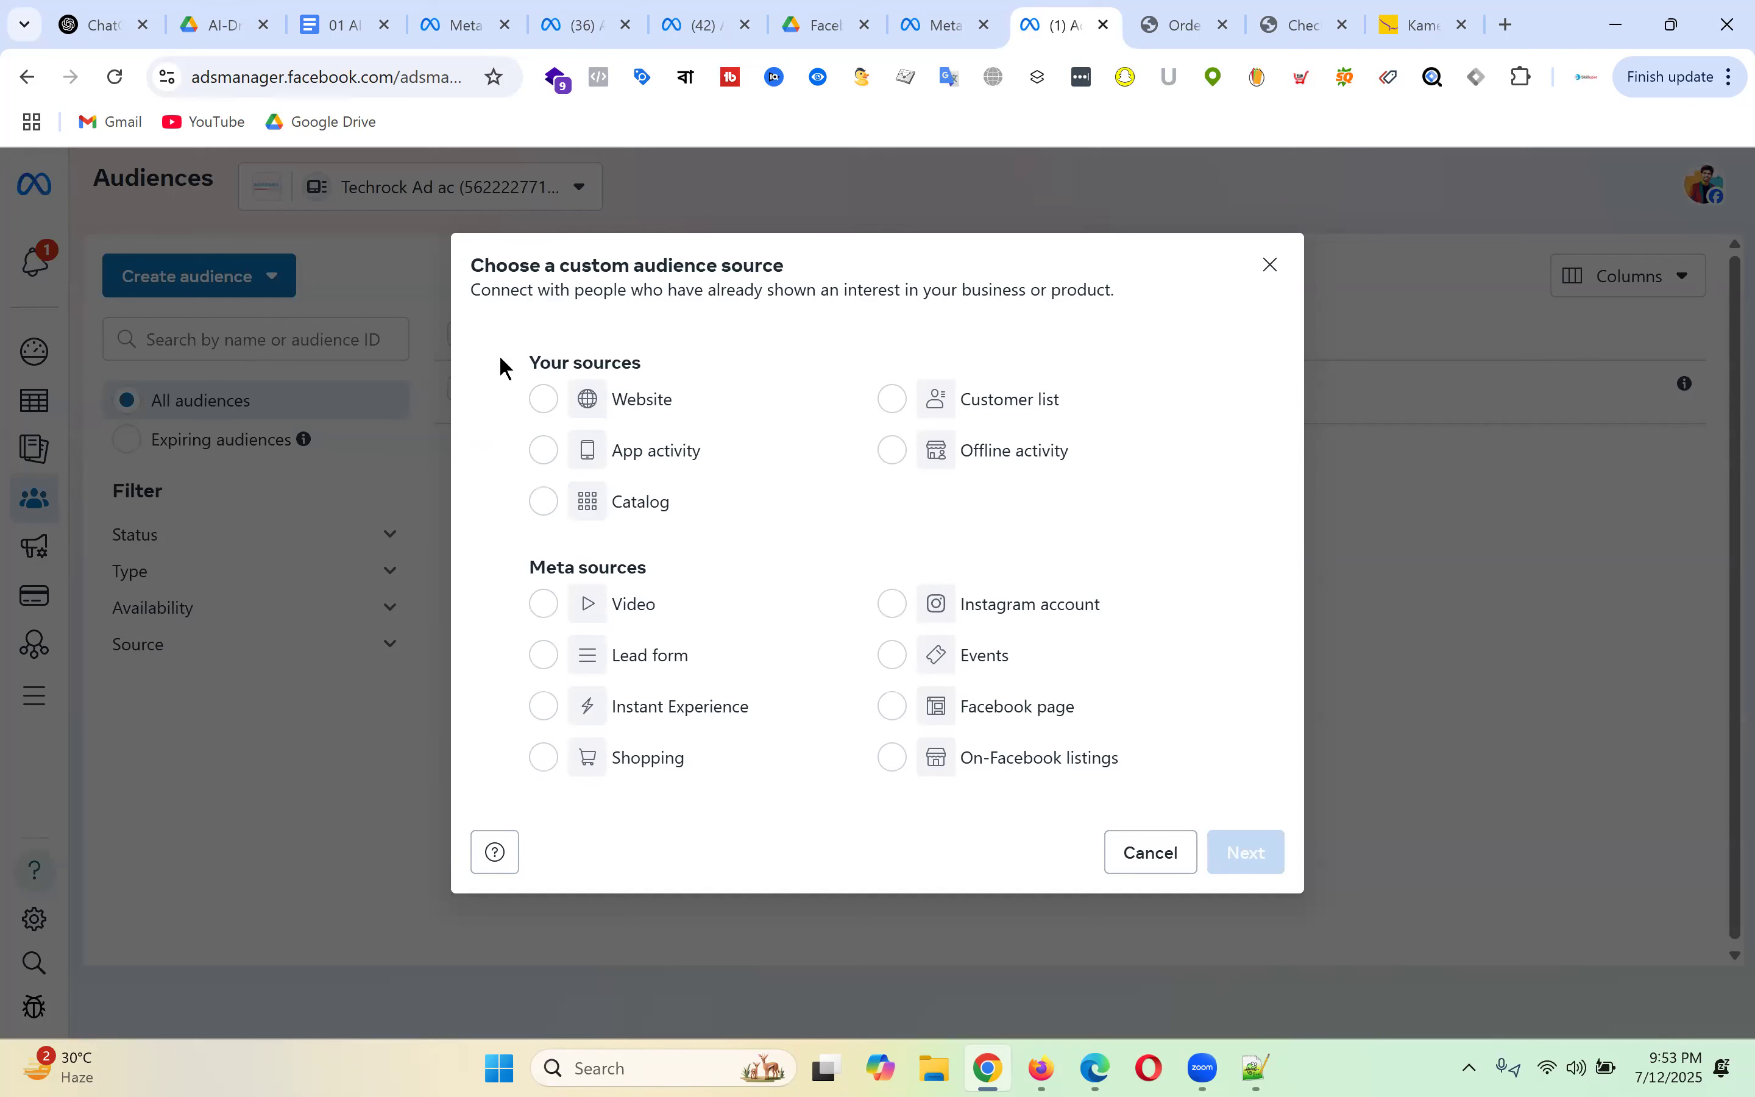
left_click_drag(501, 365, 694, 361)
left_click_drag(500, 570, 656, 567)
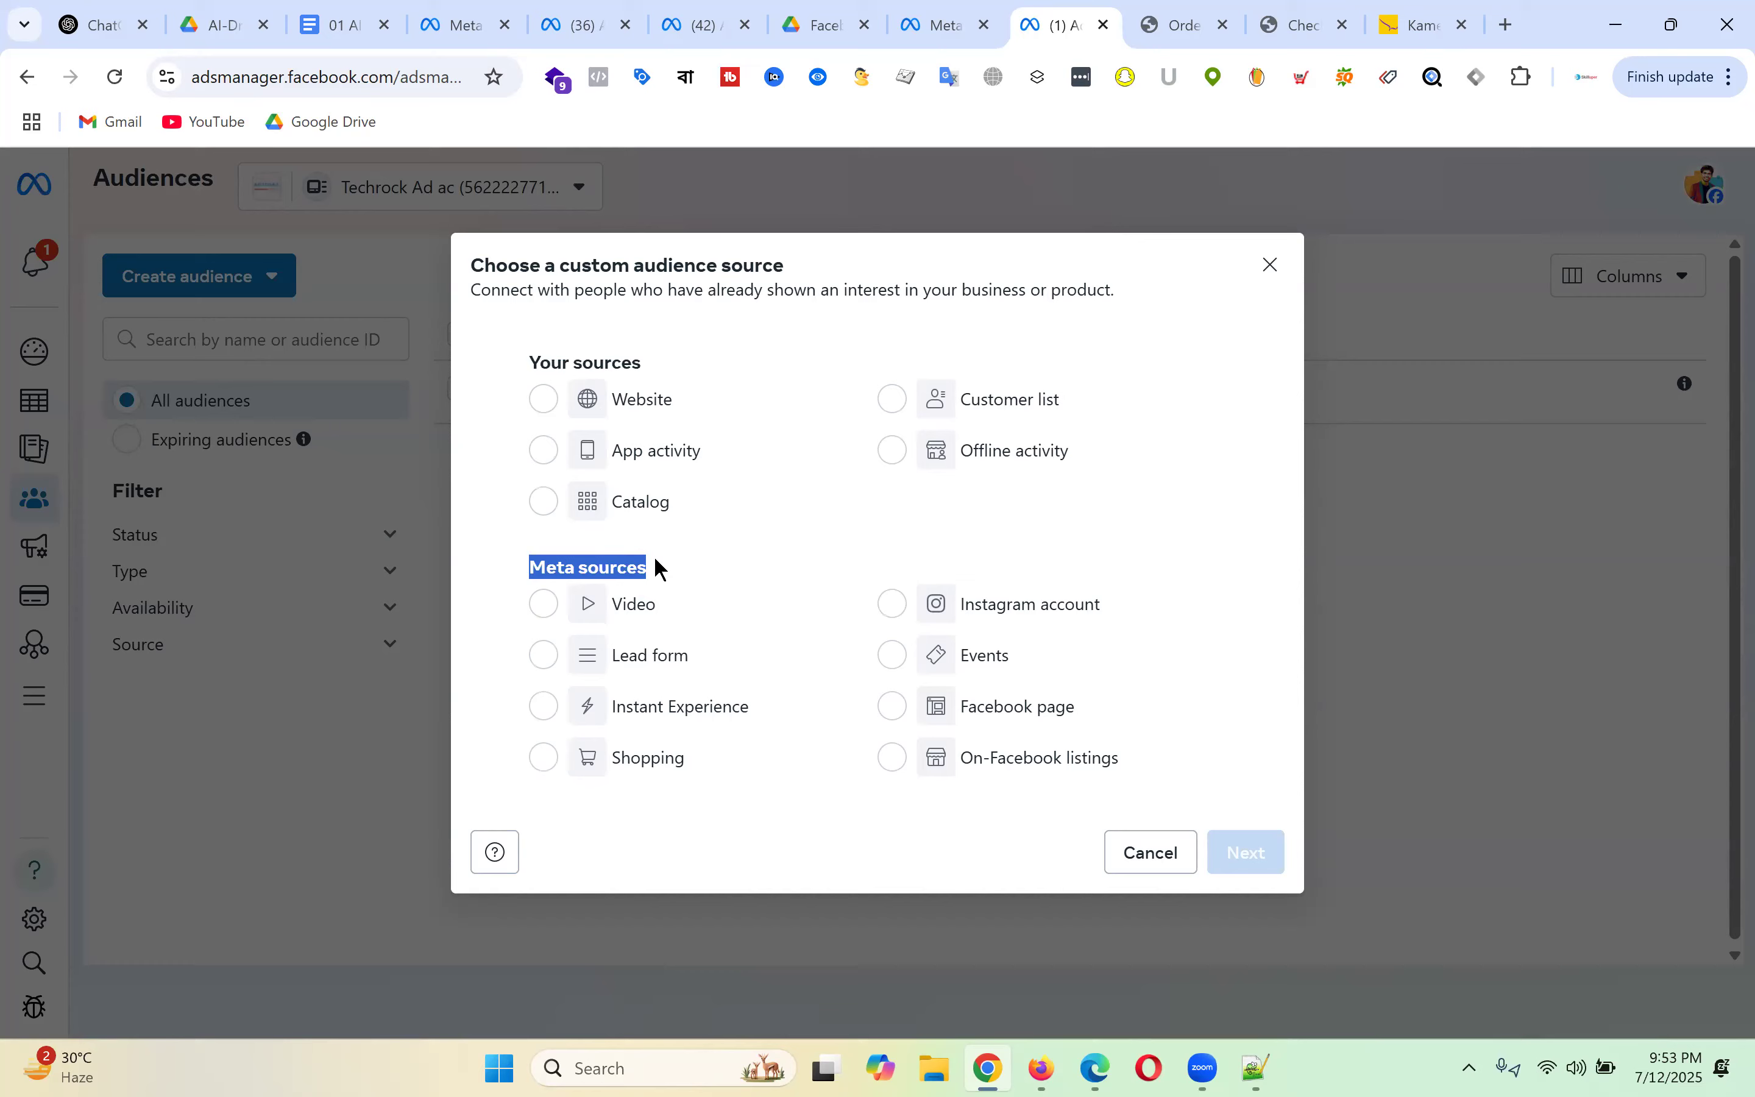
- Examine the Artimas store's checkout page with its billing form and order summary, and return to the custom audience source choice
left_click(1284, 23)
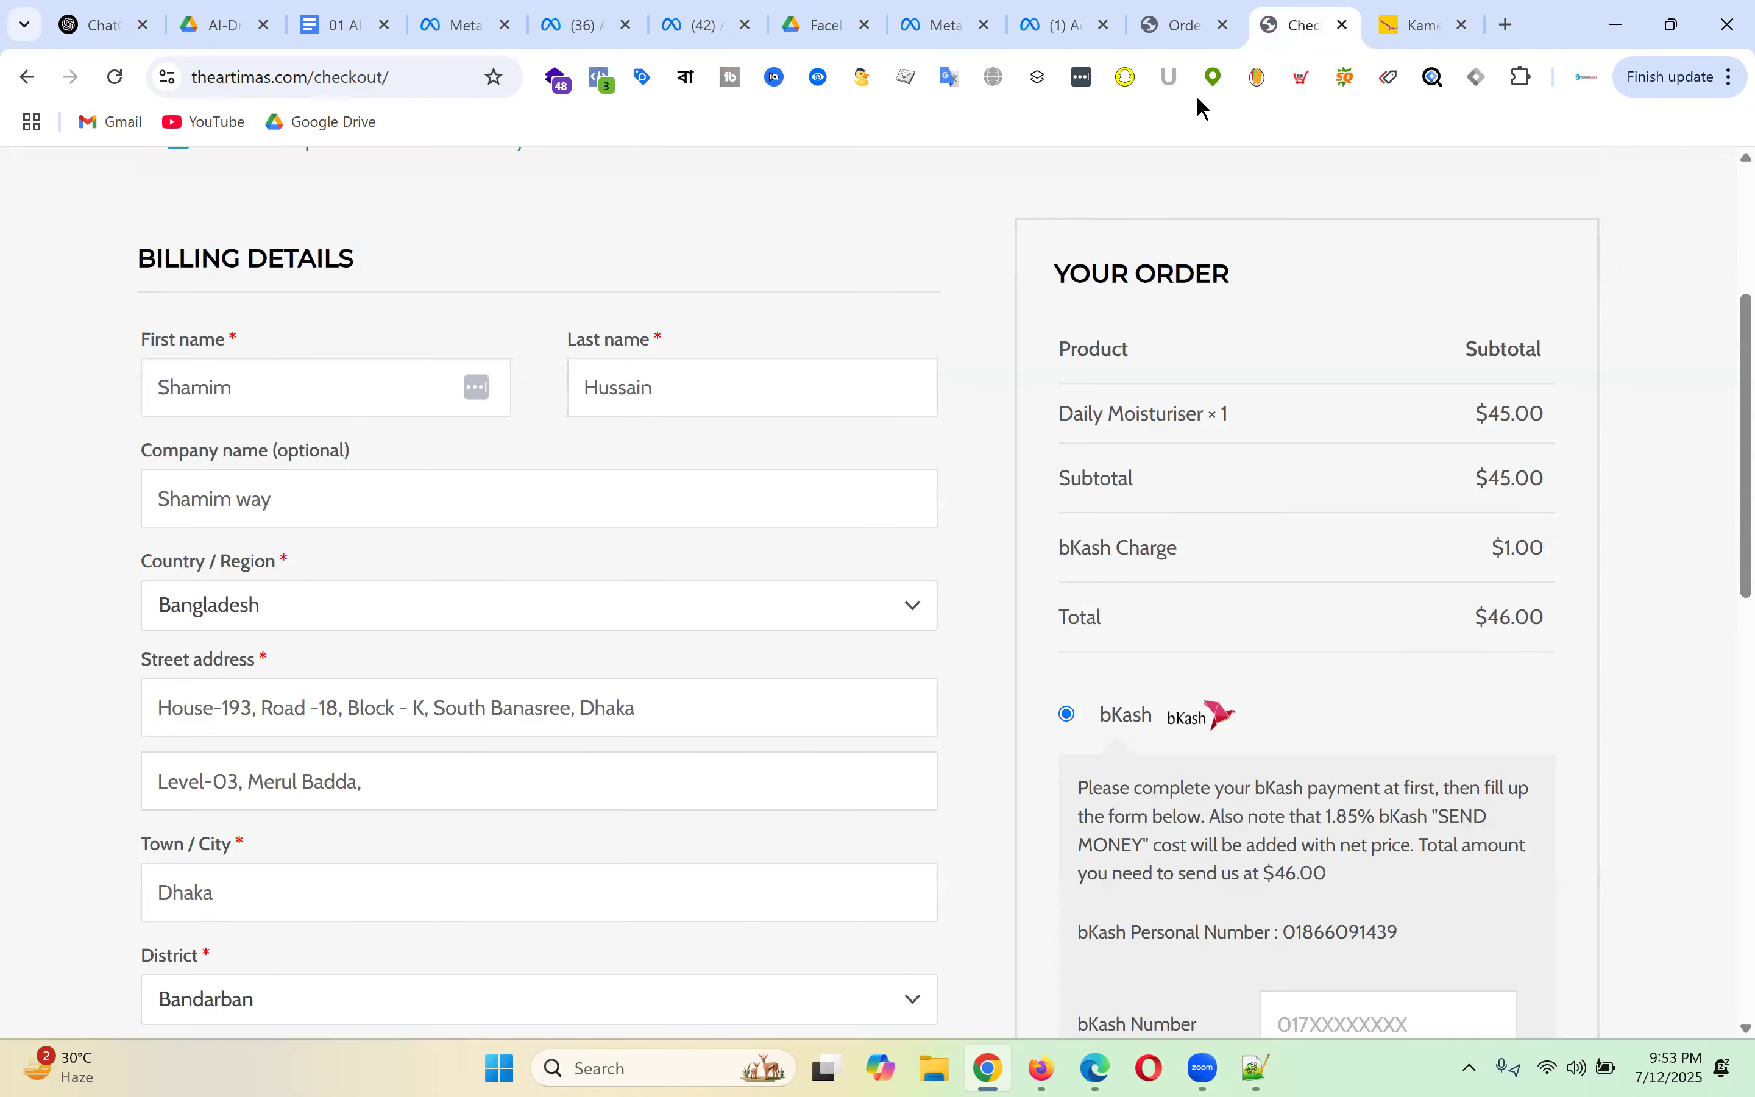
scroll(1049, 526, "up", 5)
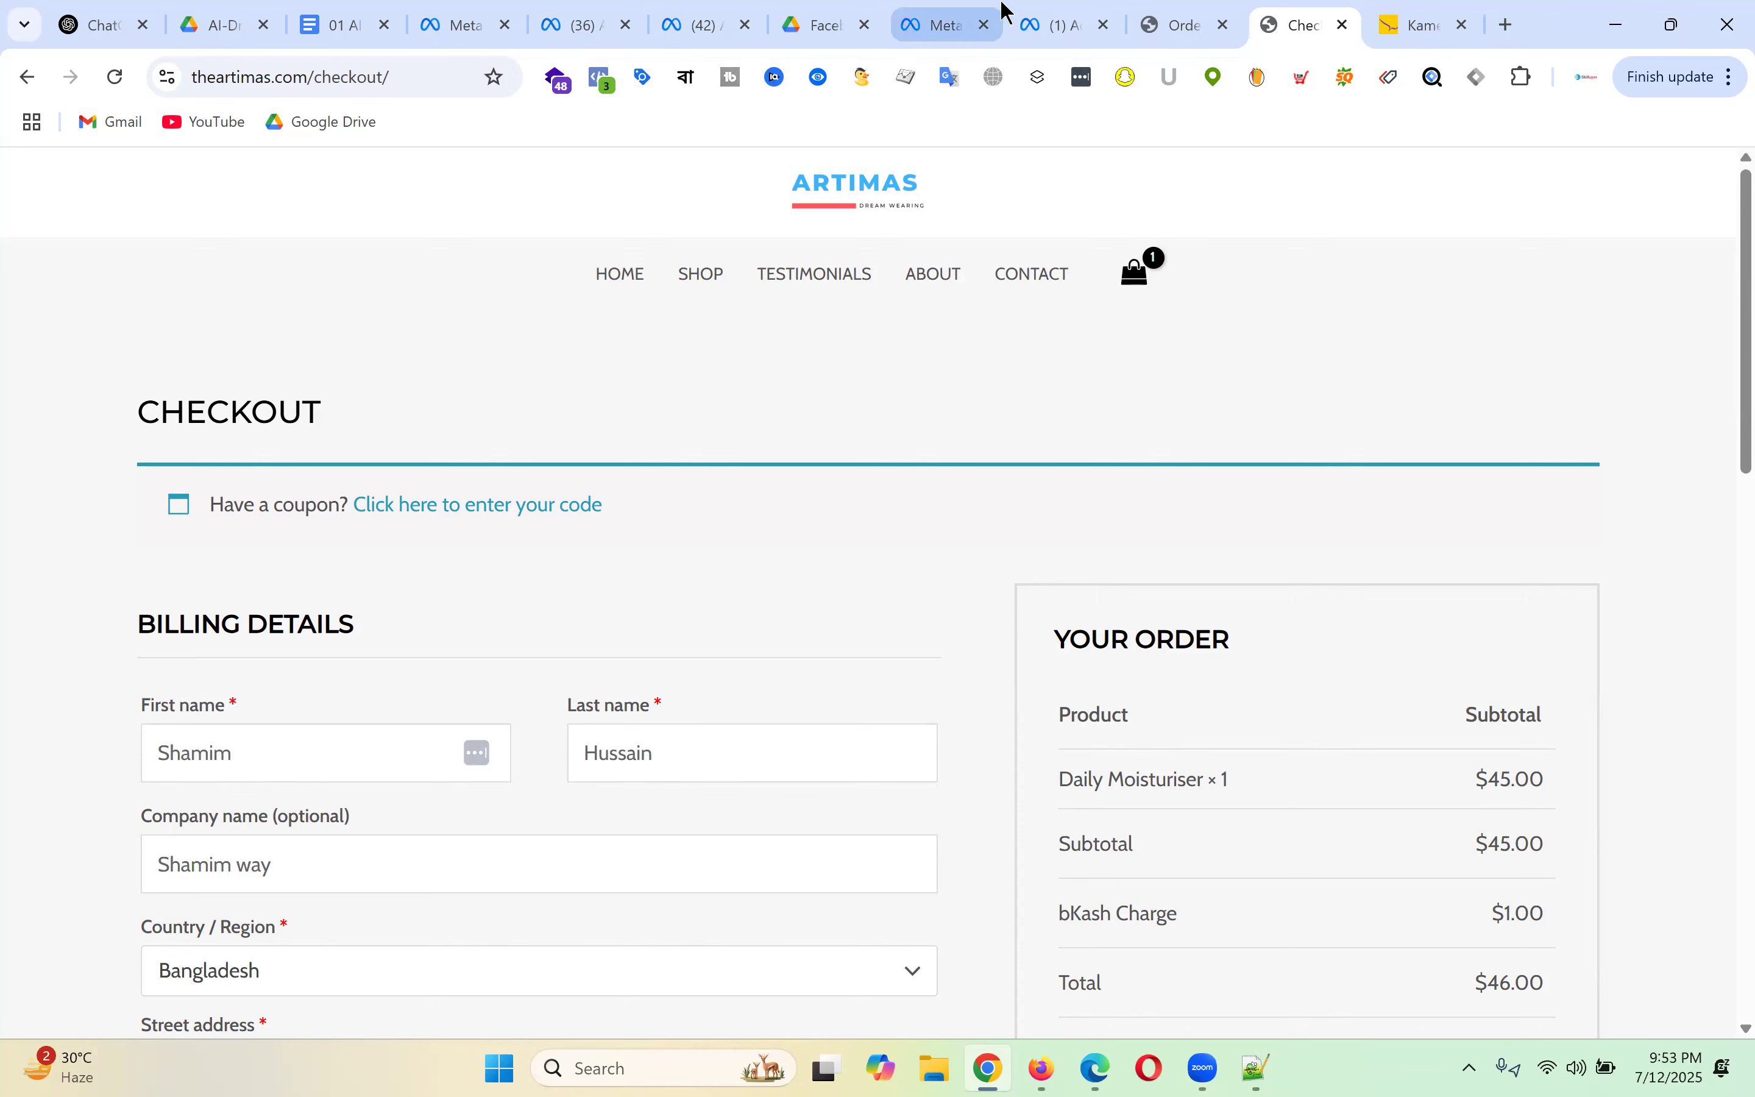
left_click(1057, 11)
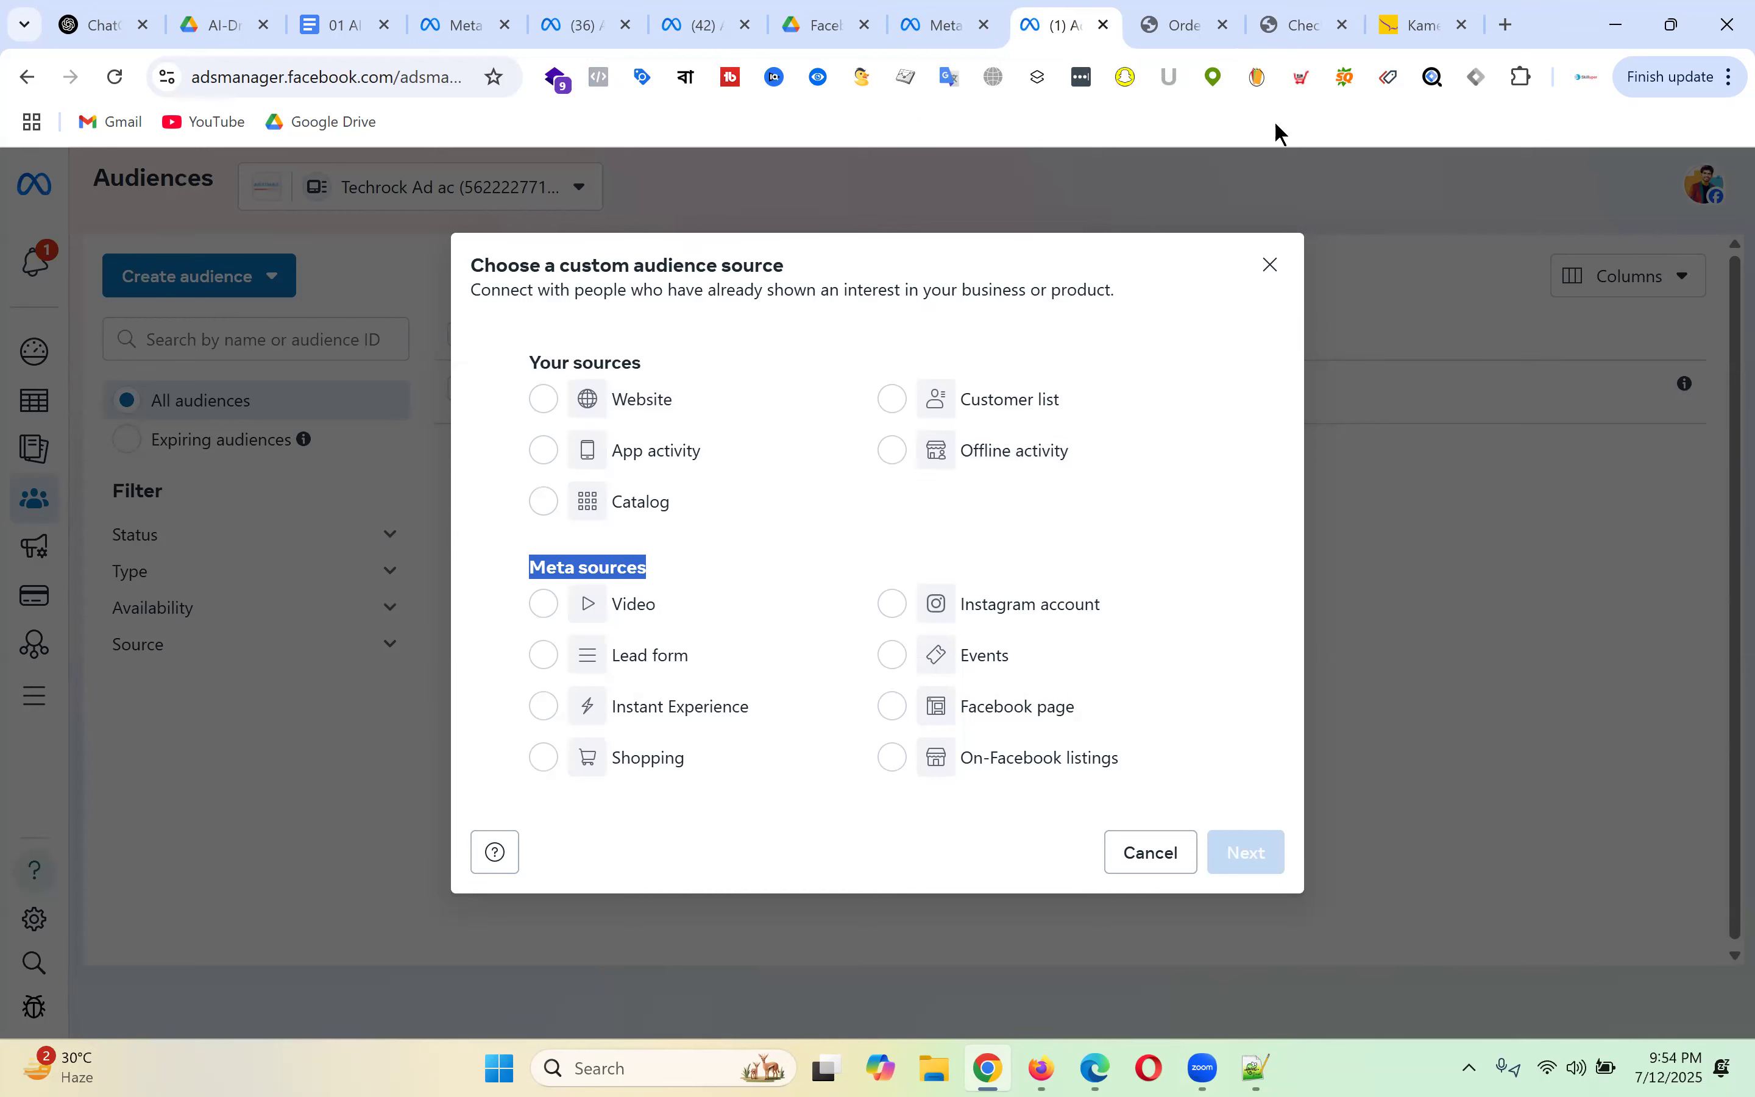
left_click(1291, 30)
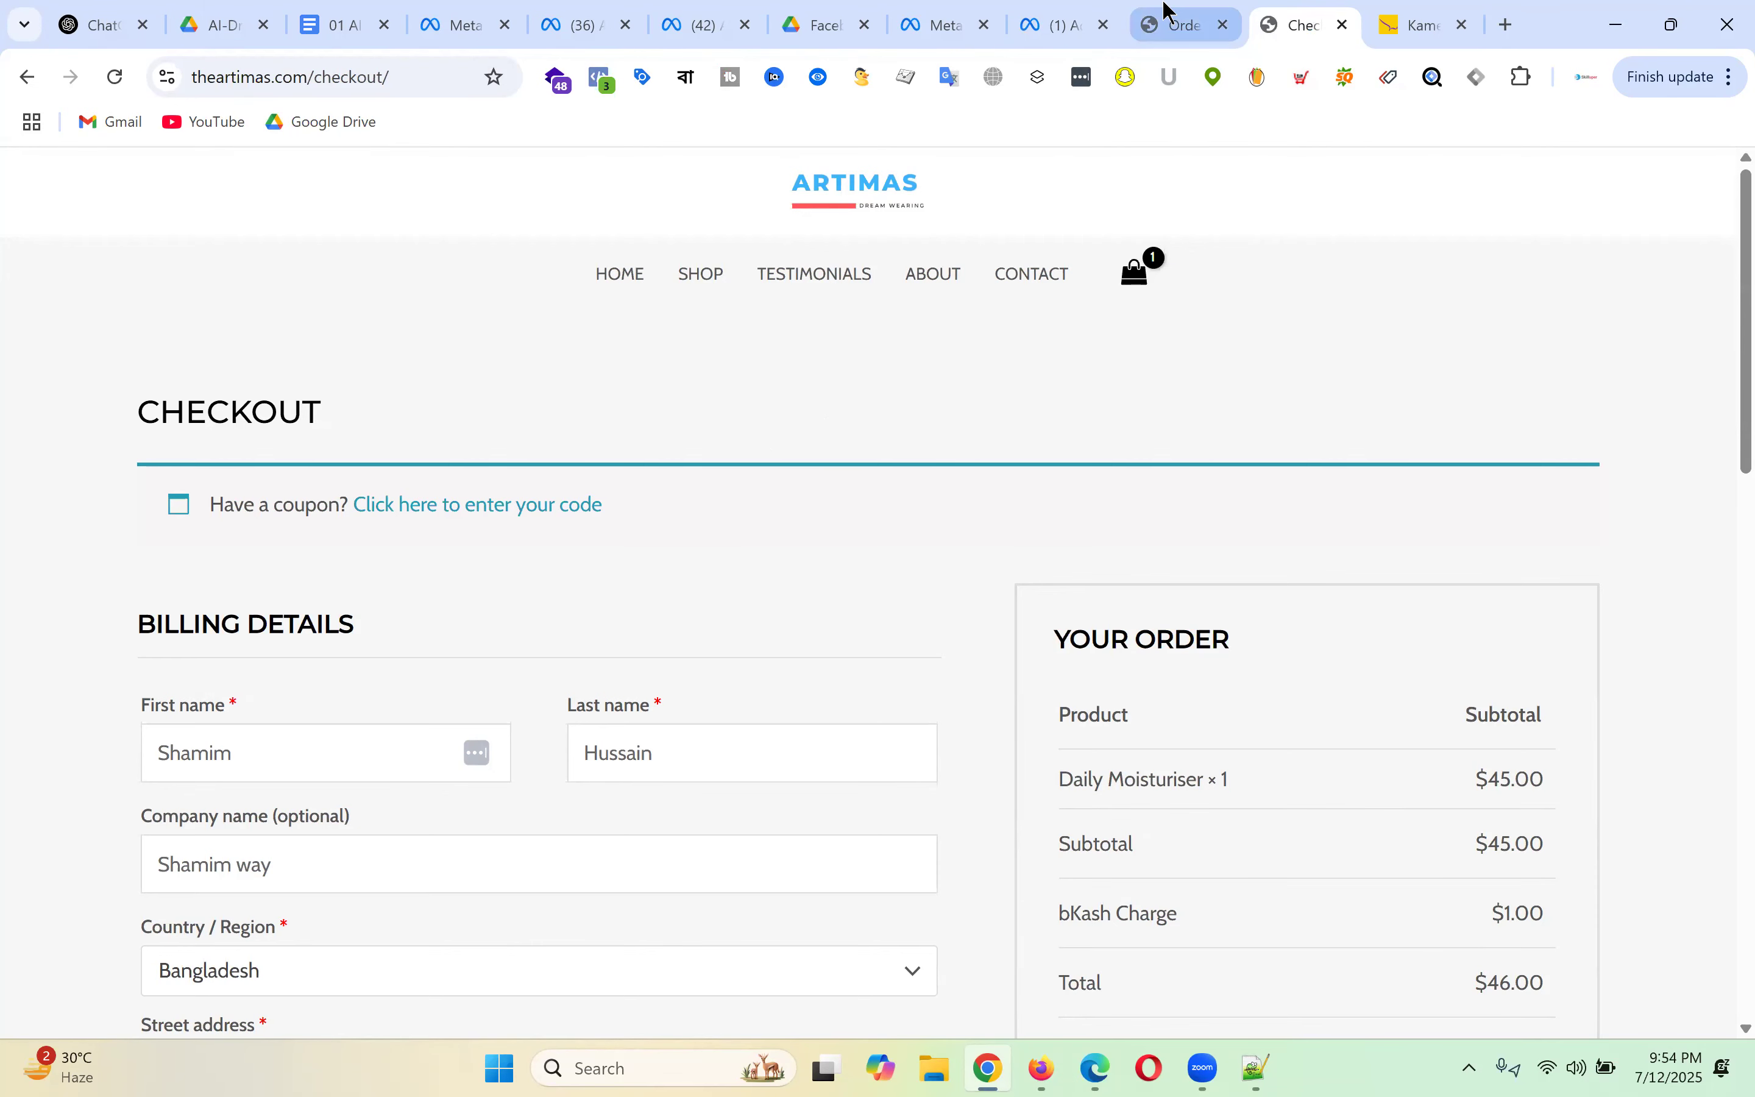
mouse_move(1164, 10)
left_click(1059, 22)
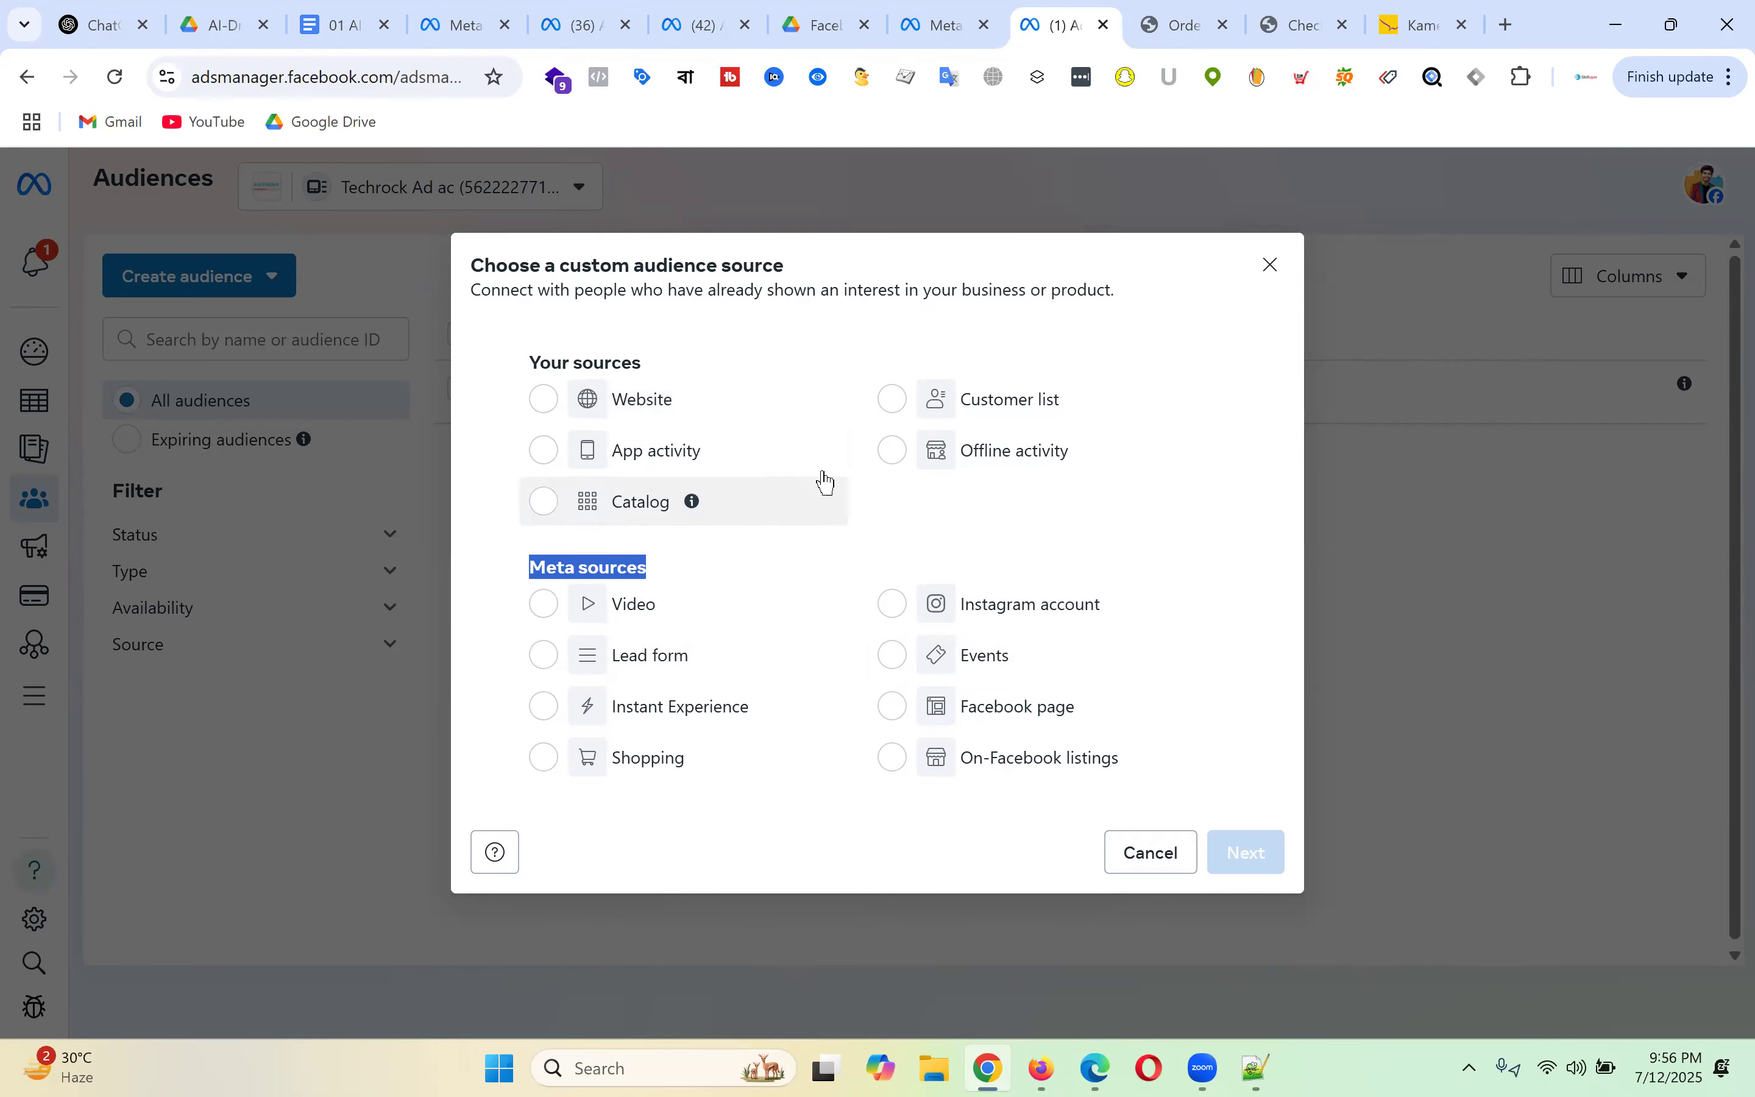
- Choose Facebook page as the custom audience source and set its page to Artimas
left_click(900, 716)
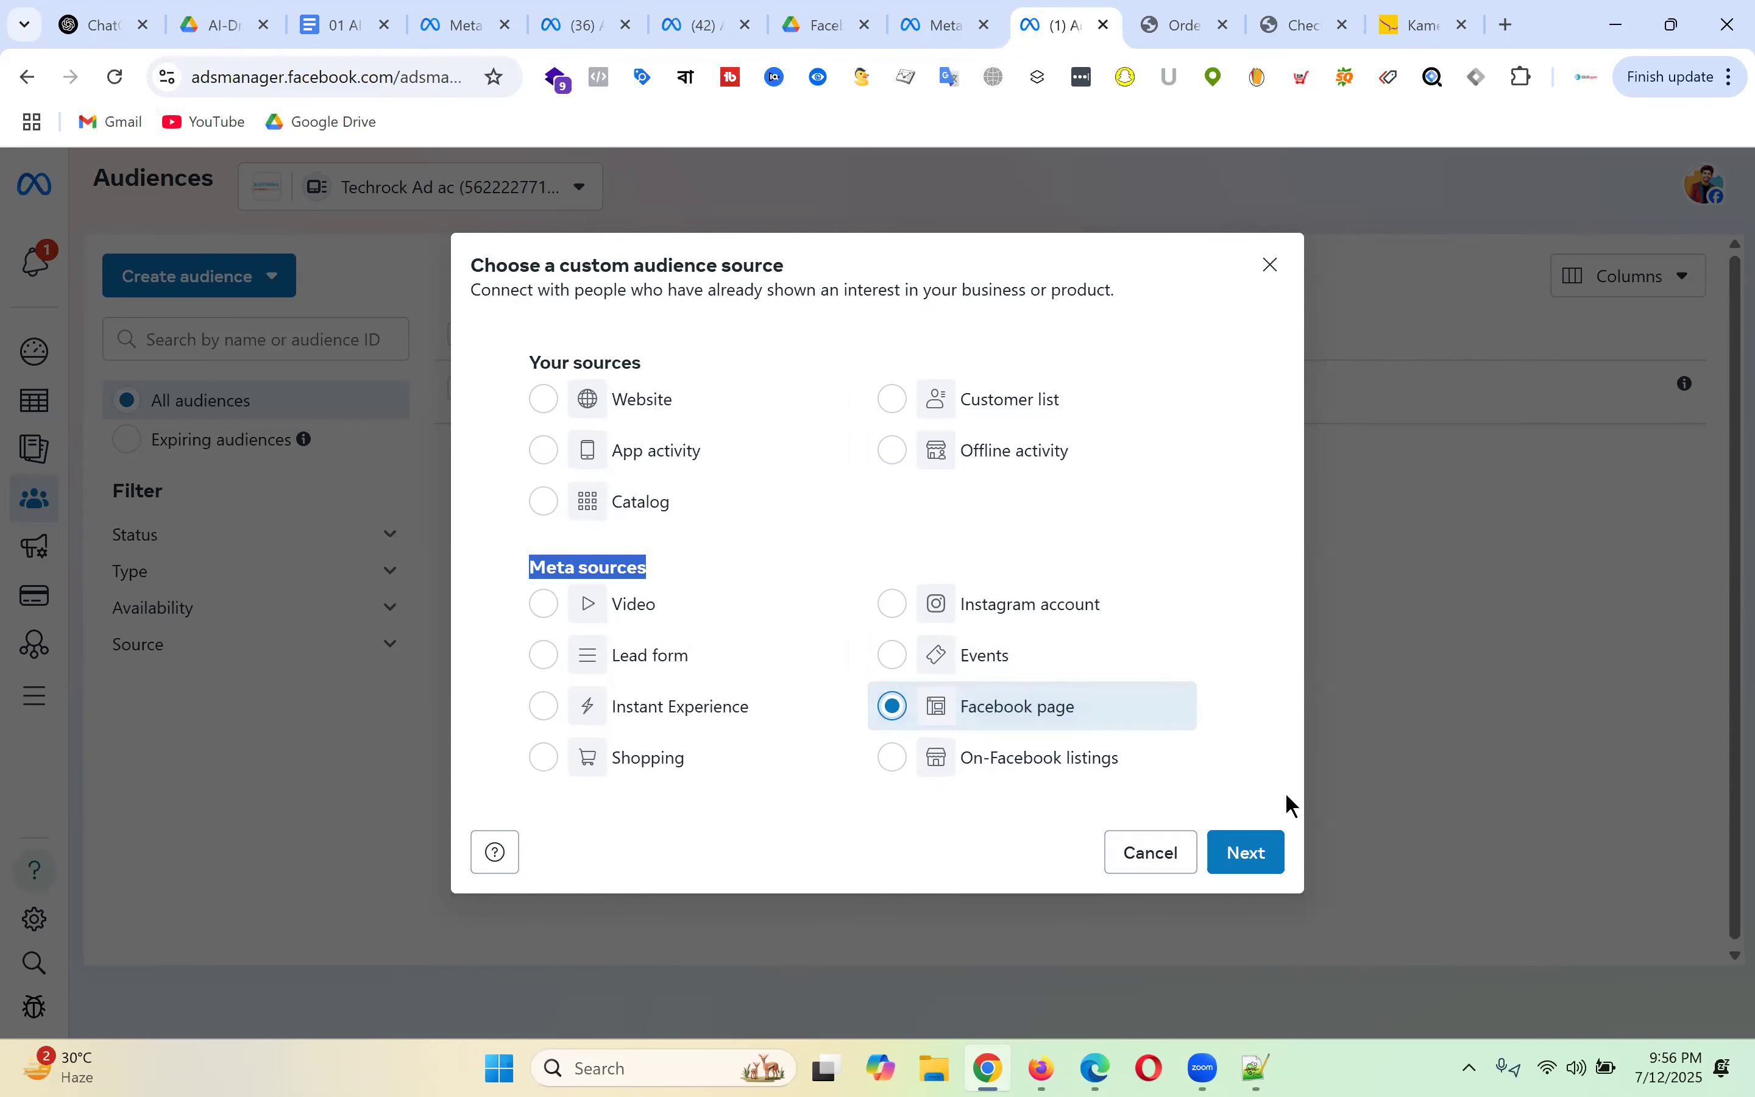
left_click(1263, 868)
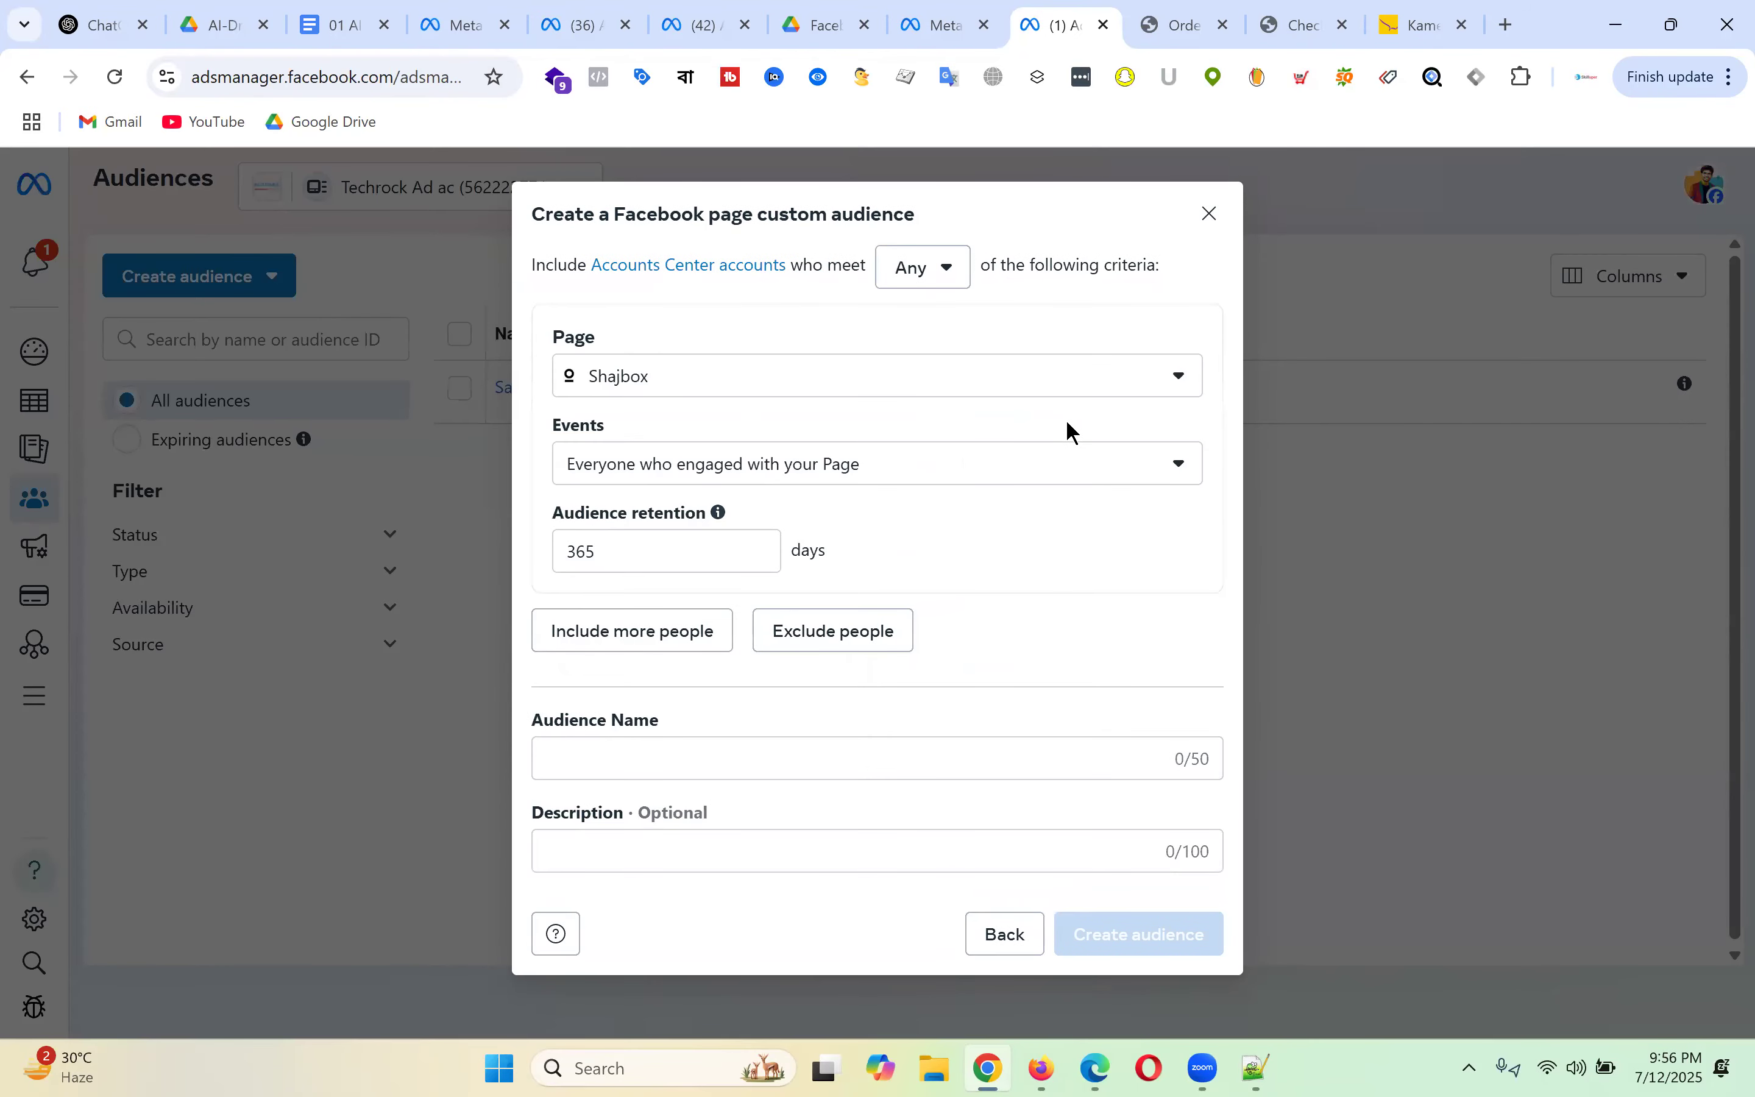
left_click(1034, 378)
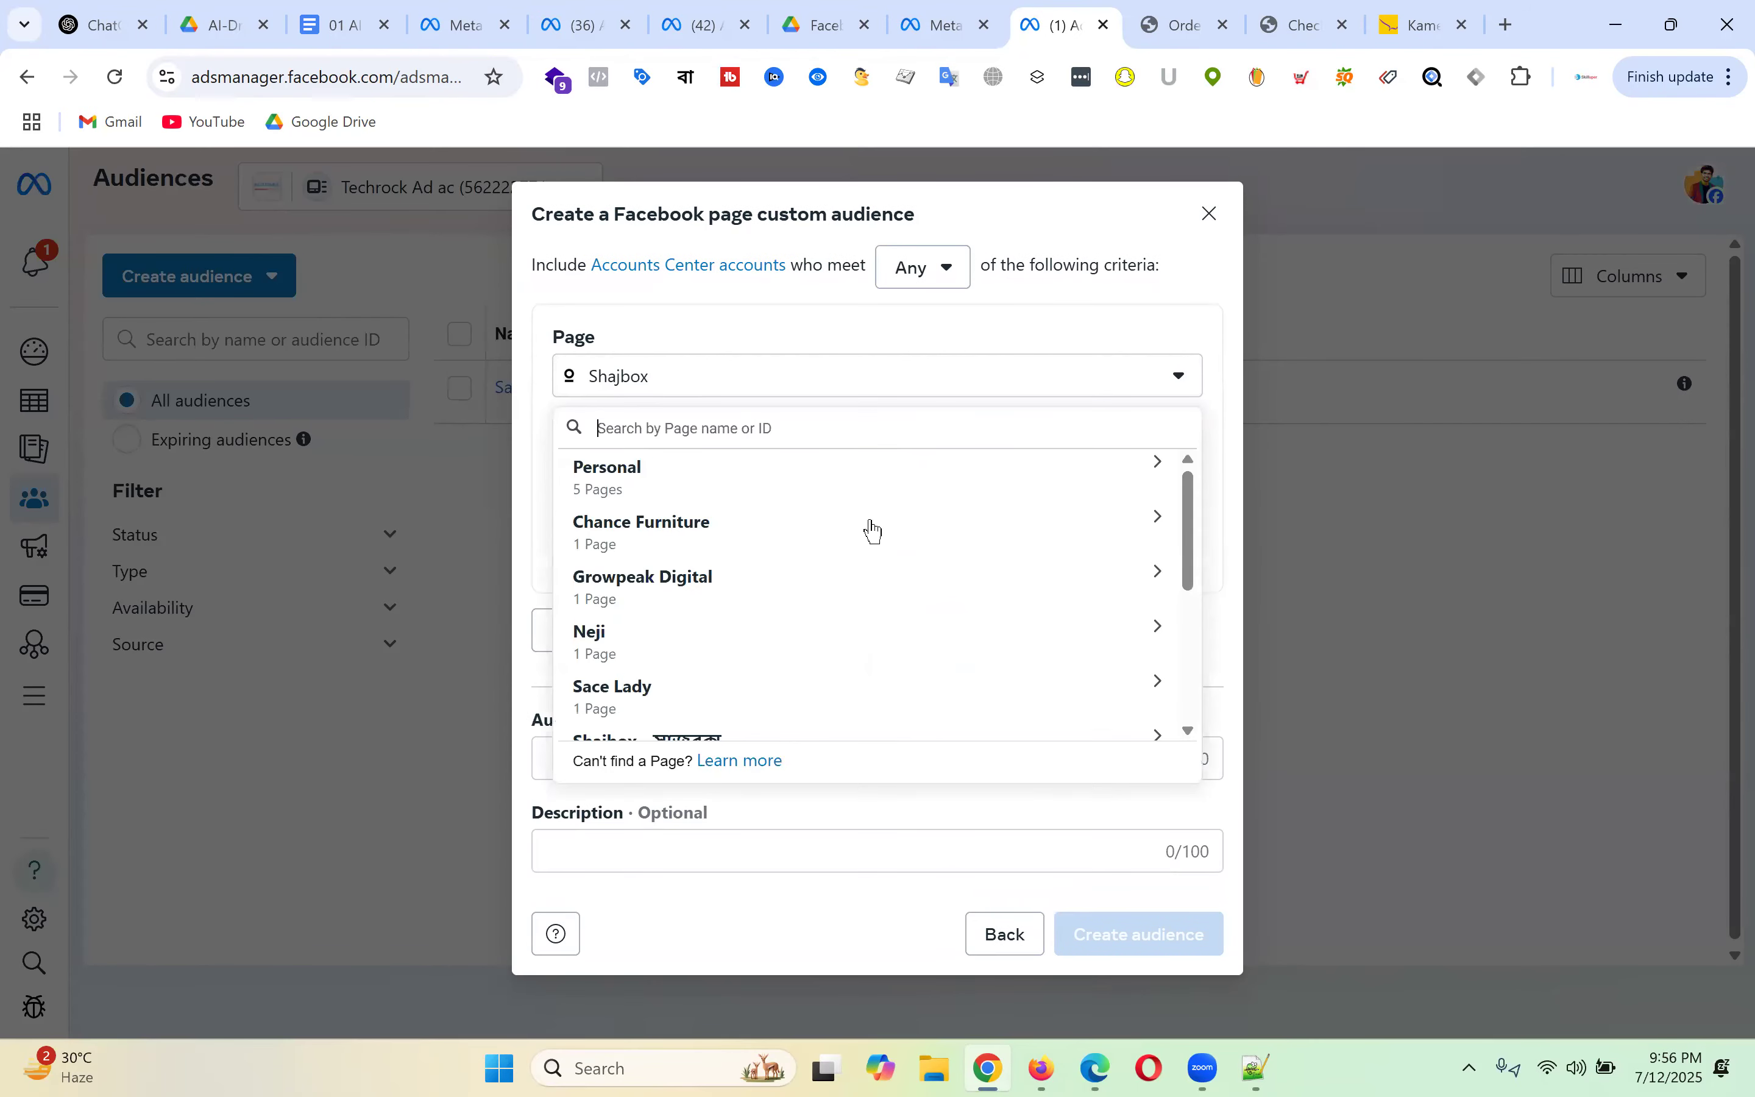
scroll(841, 541, "down", 5)
left_click(669, 667)
left_click(728, 722)
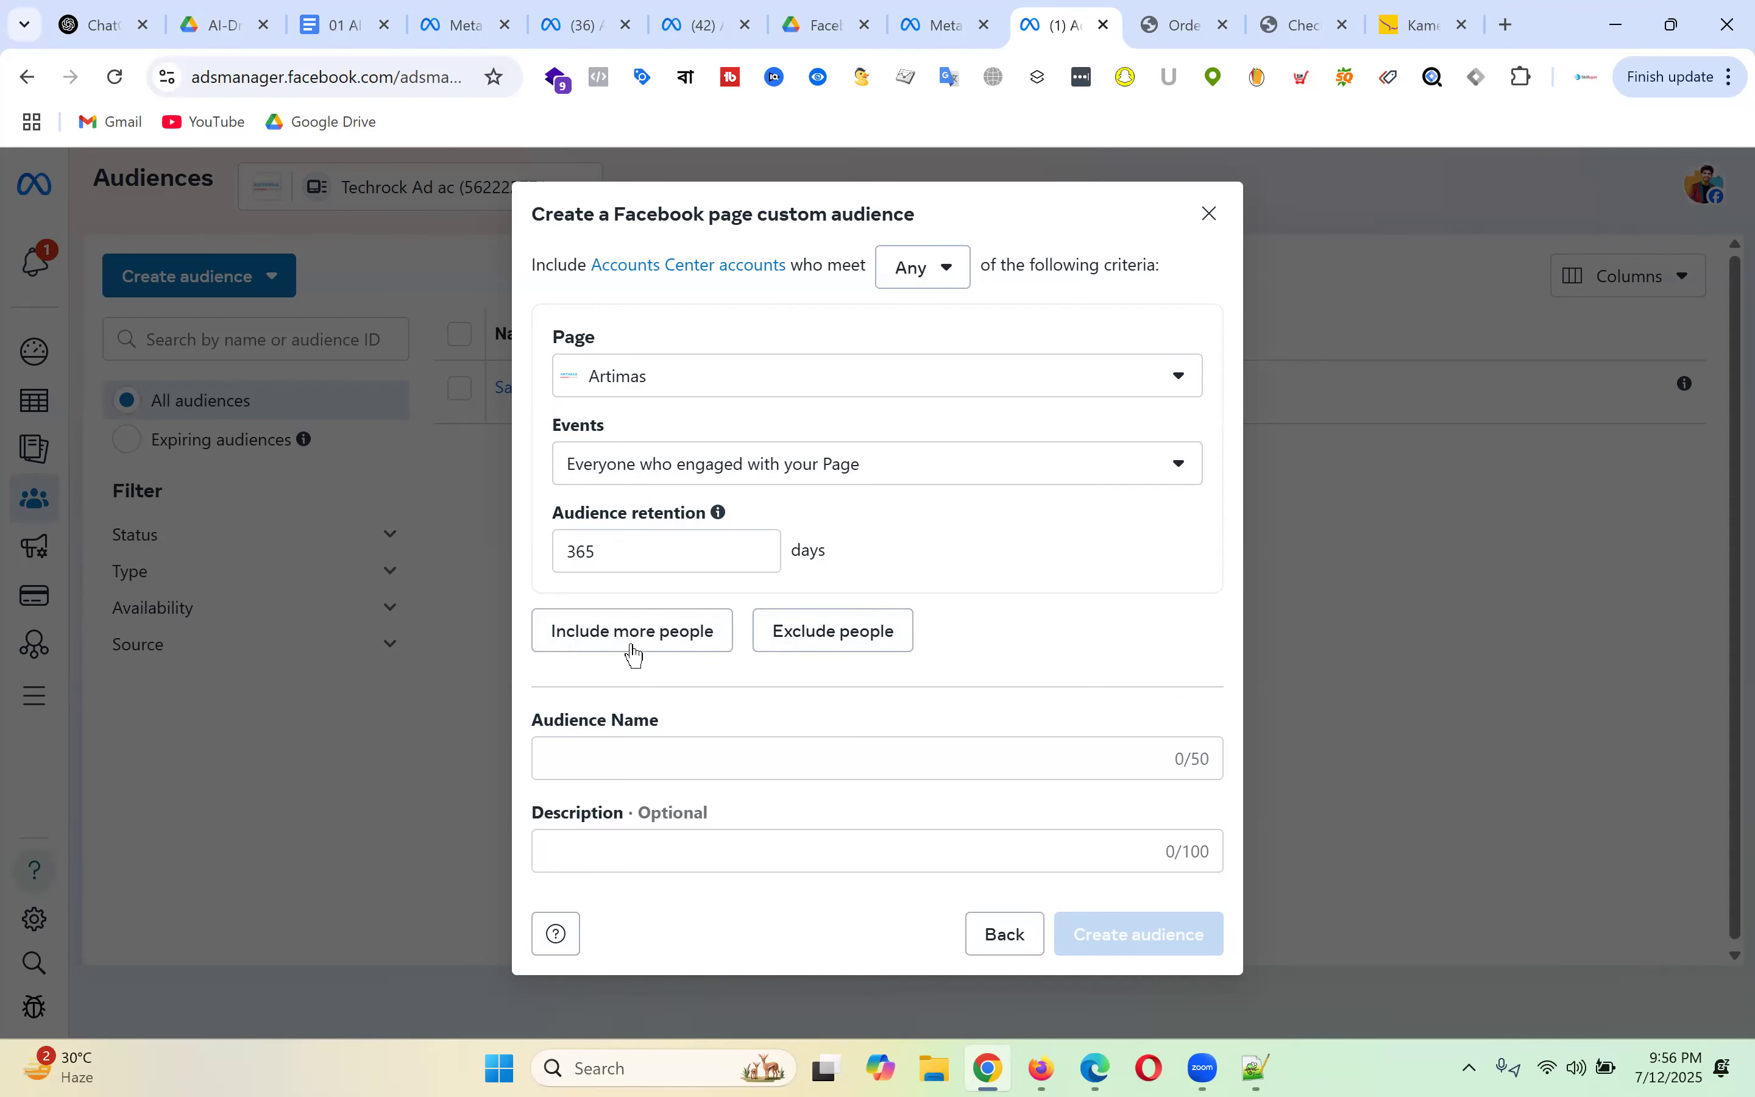
- Add four more inclusion criteria for the Artimas page to the custom audience
left_click(721, 628)
scroll(869, 595, "down", 3)
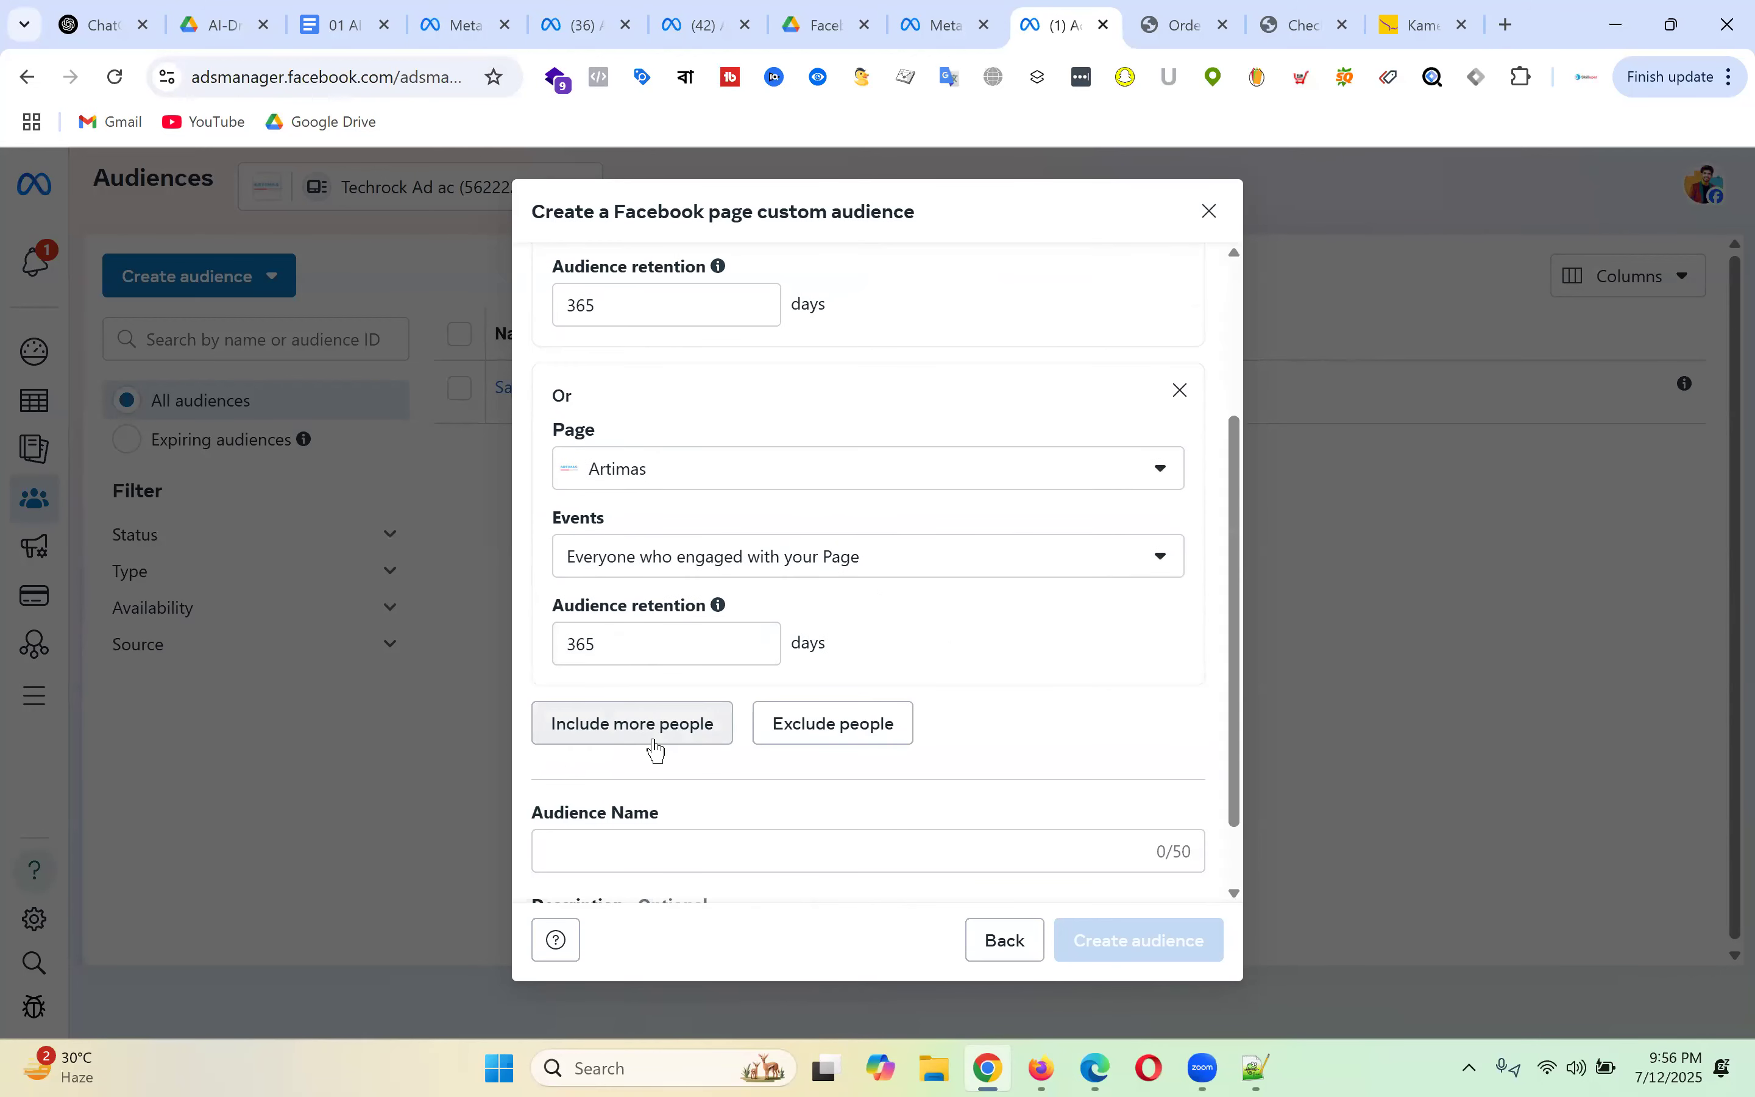
left_click(654, 744)
scroll(685, 607, "down", 5)
left_click(656, 653)
scroll(782, 642, "down", 4)
left_click(666, 644)
scroll(1006, 571, "up", 10)
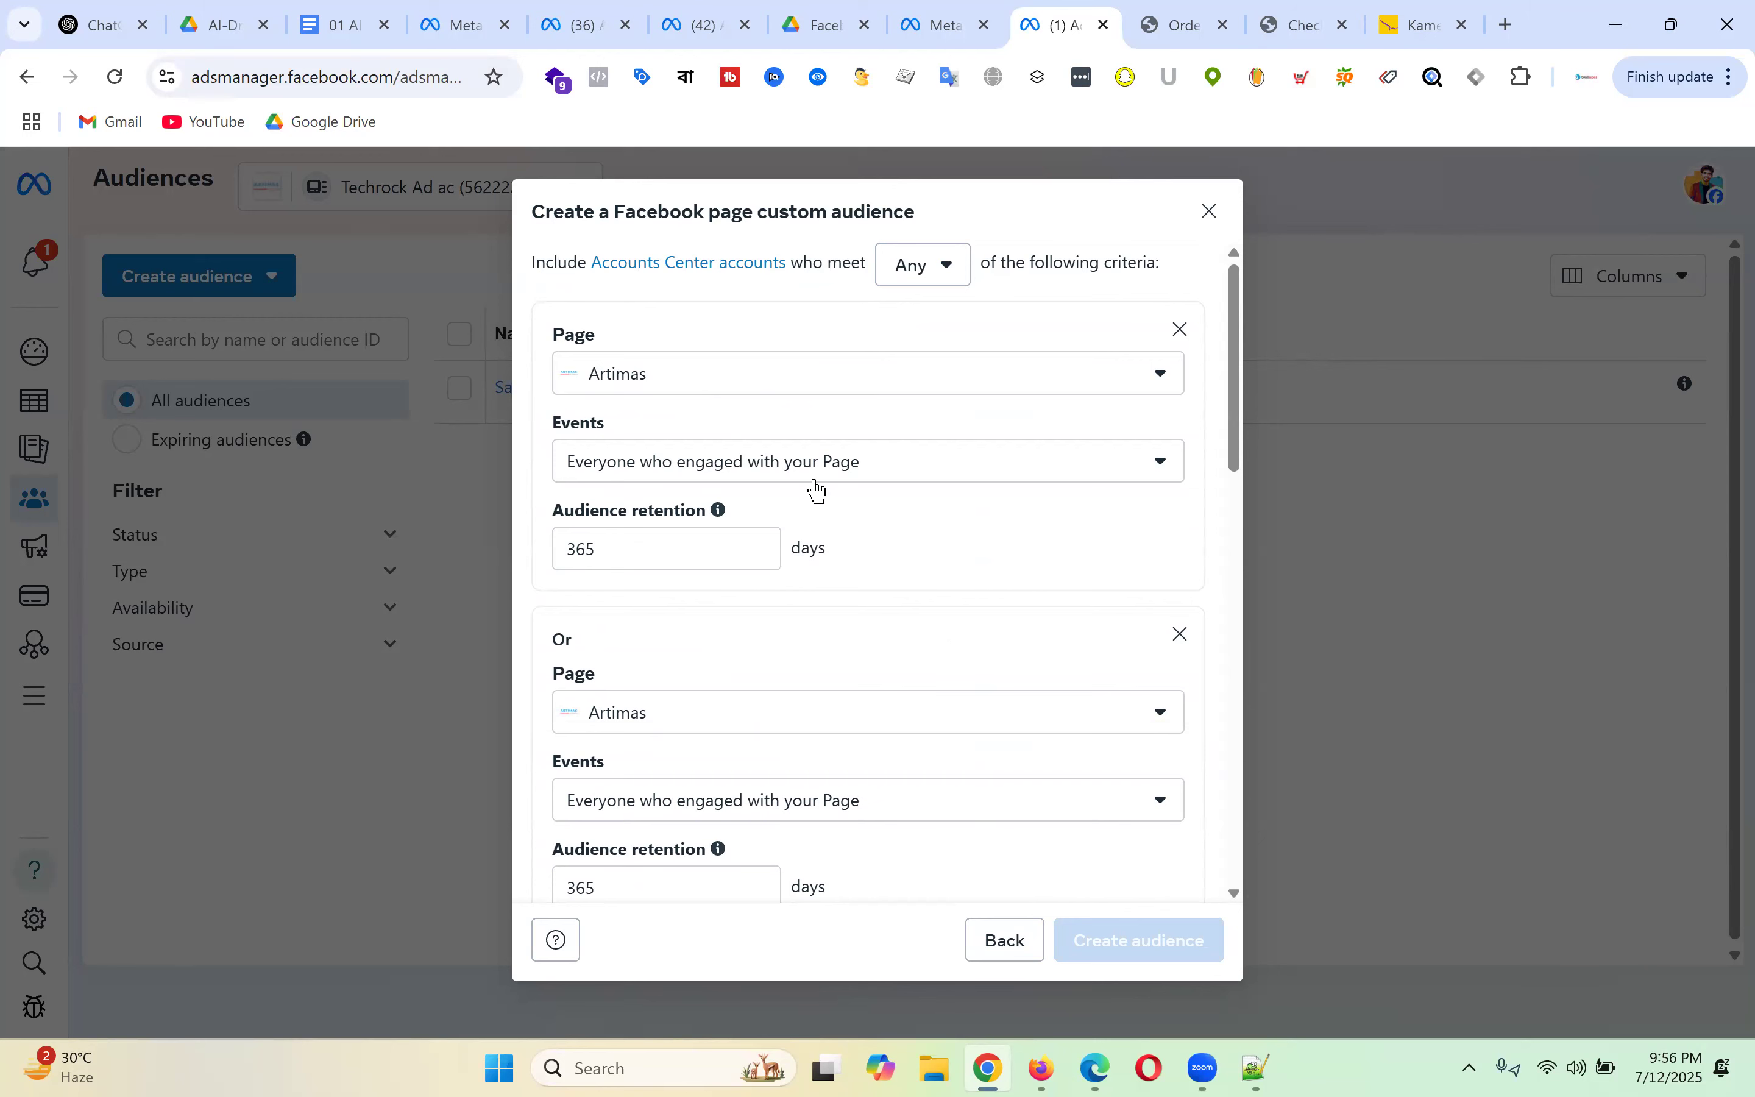
- Set the first criterion's event to Accounts Center accounts who currently like or follow your Page
left_click(889, 466)
scroll(909, 615, "down", 2)
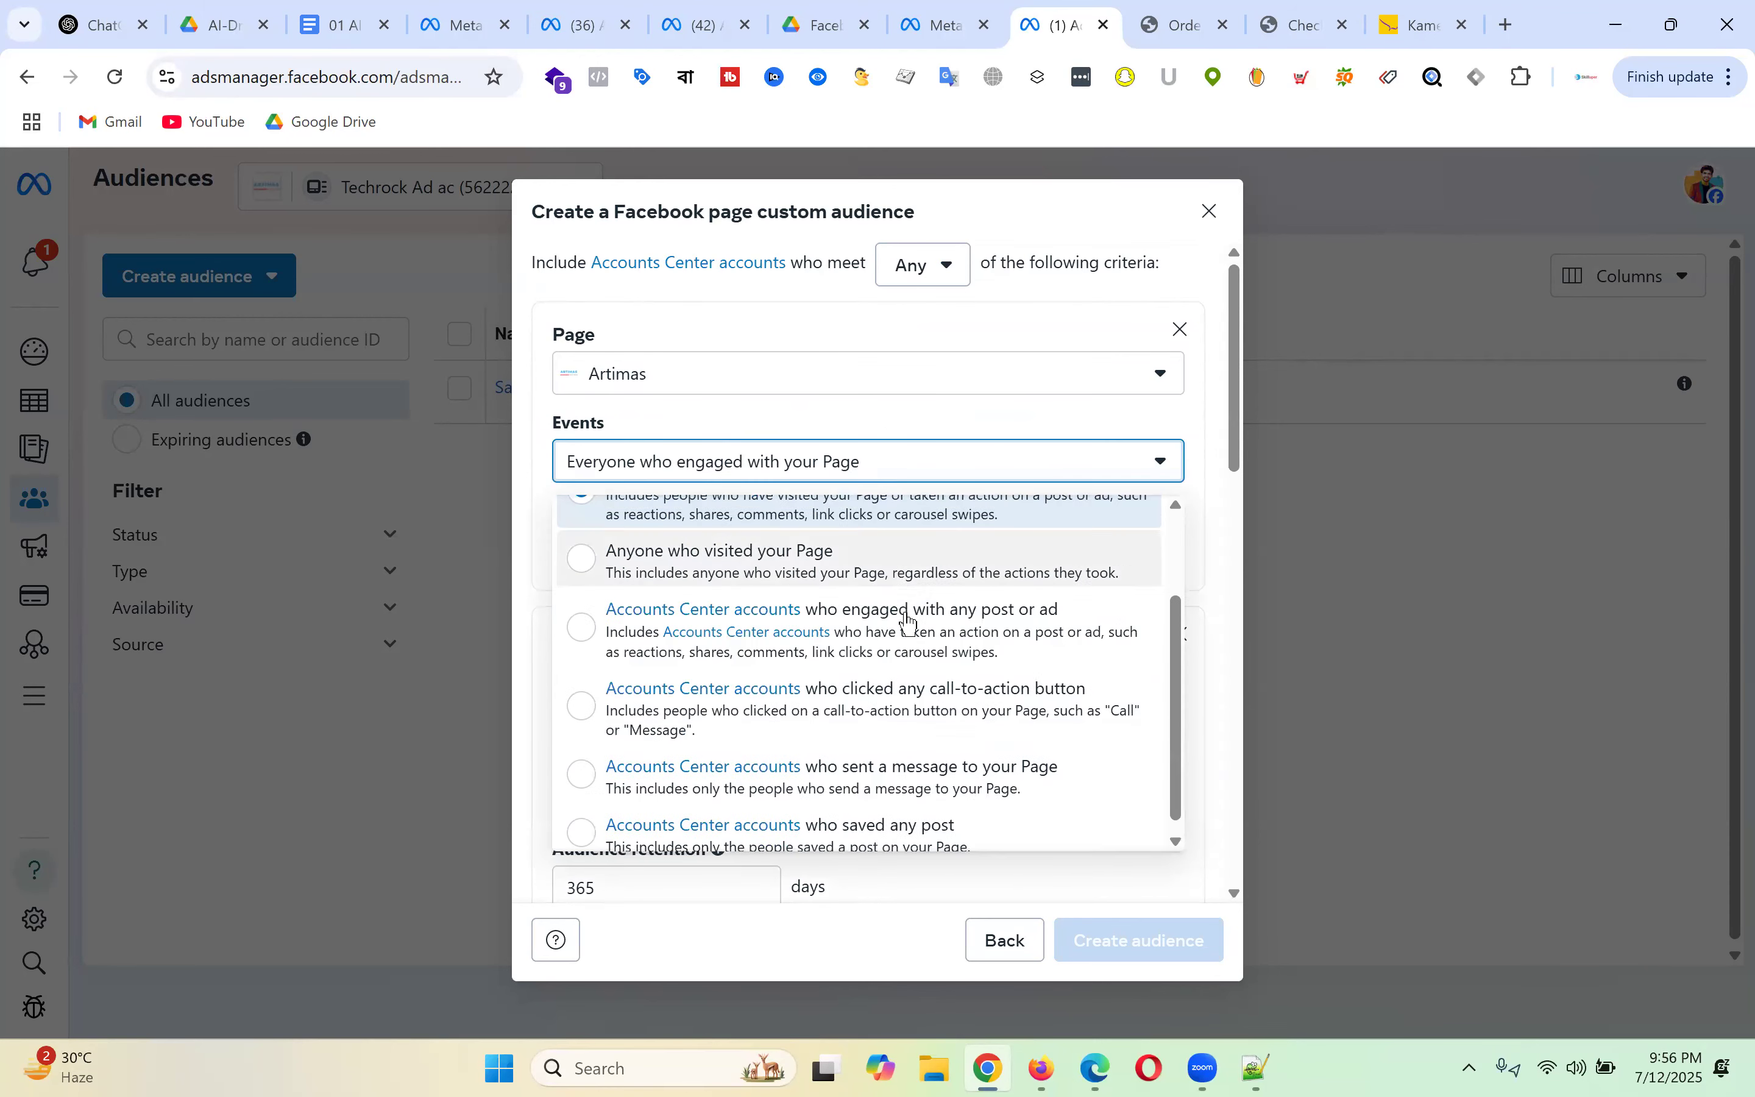
scroll(1011, 739, "up", 2)
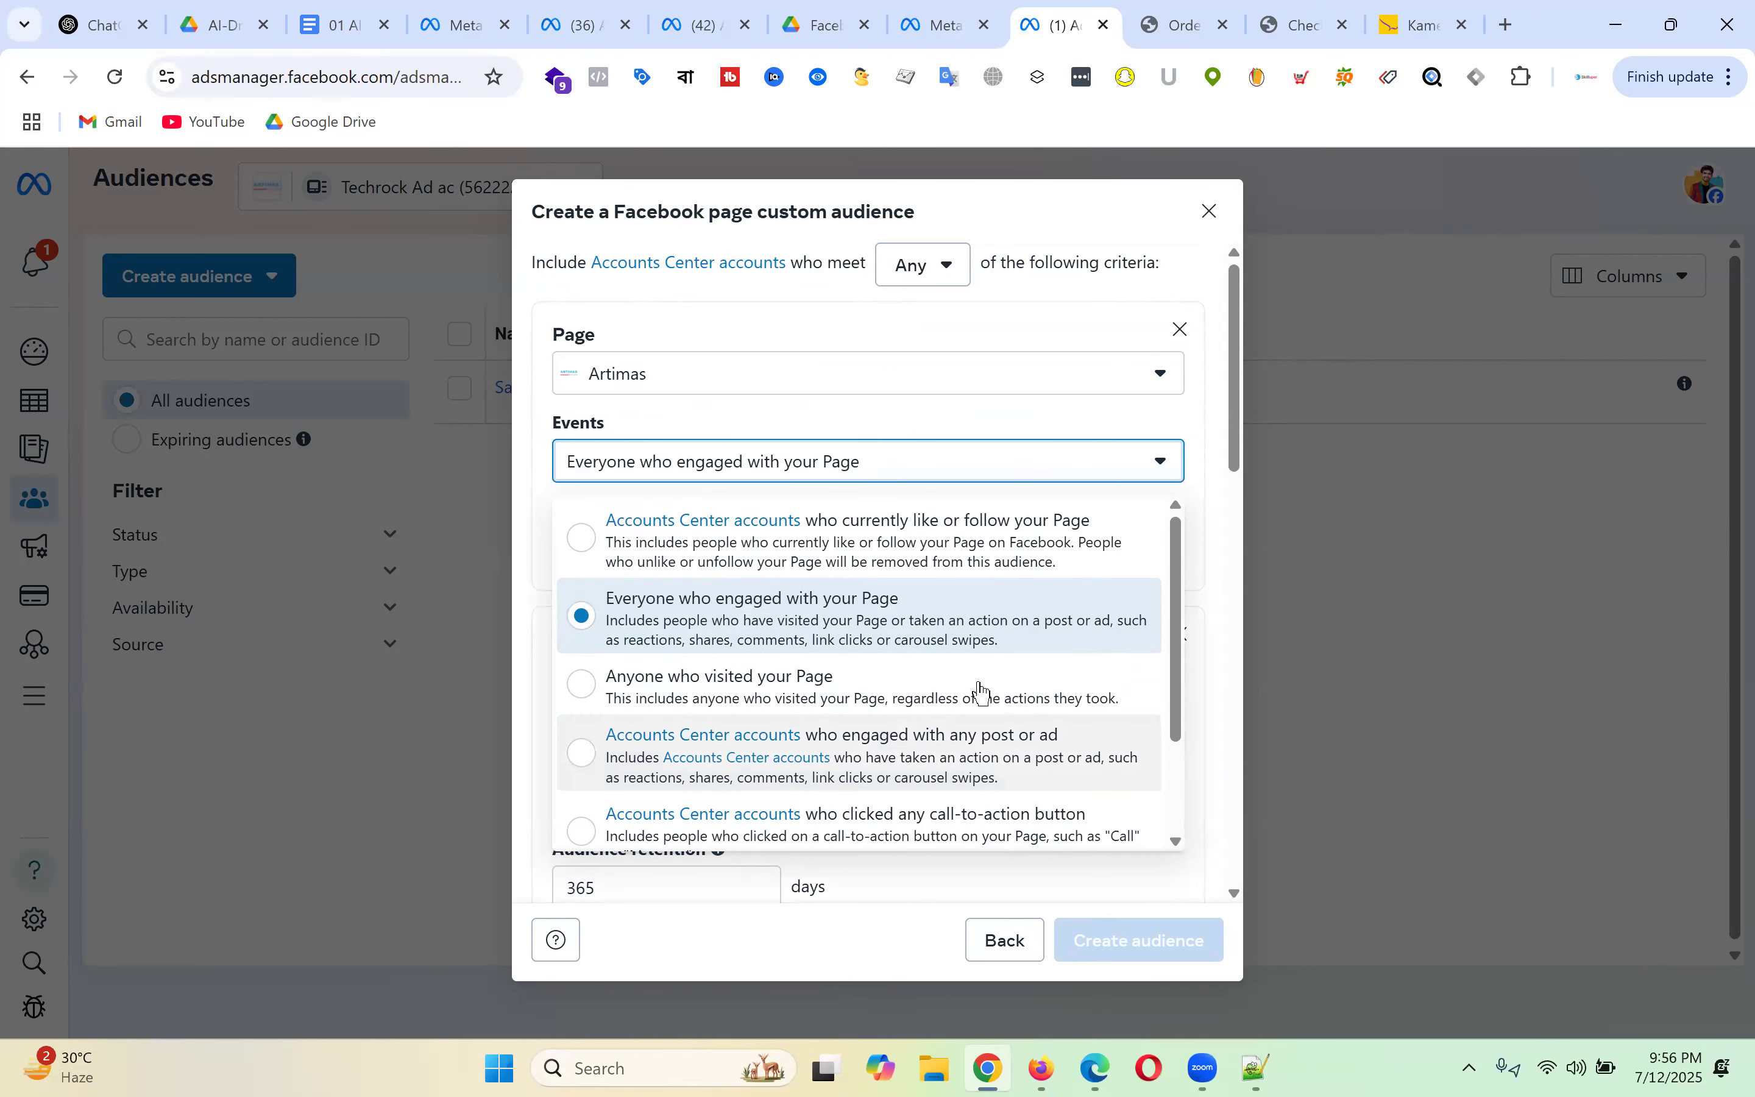
left_click(573, 550)
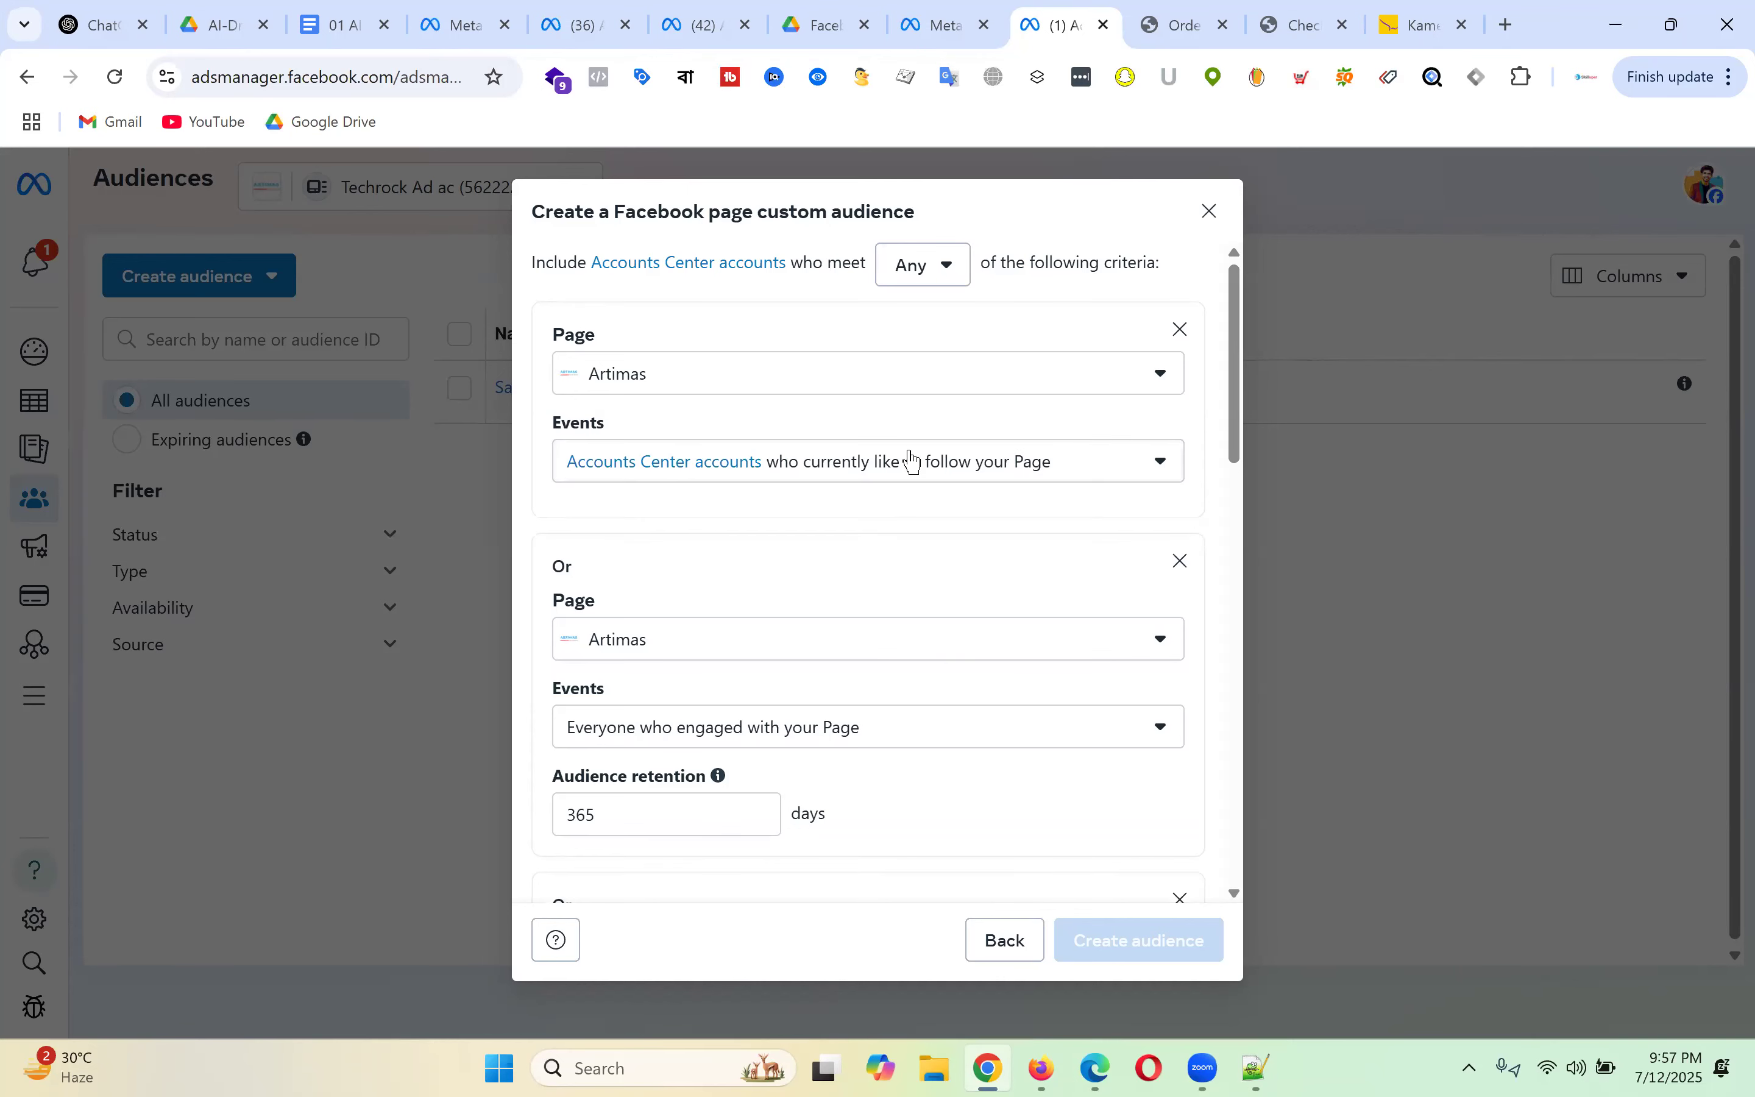
scroll(917, 458, "down", 2)
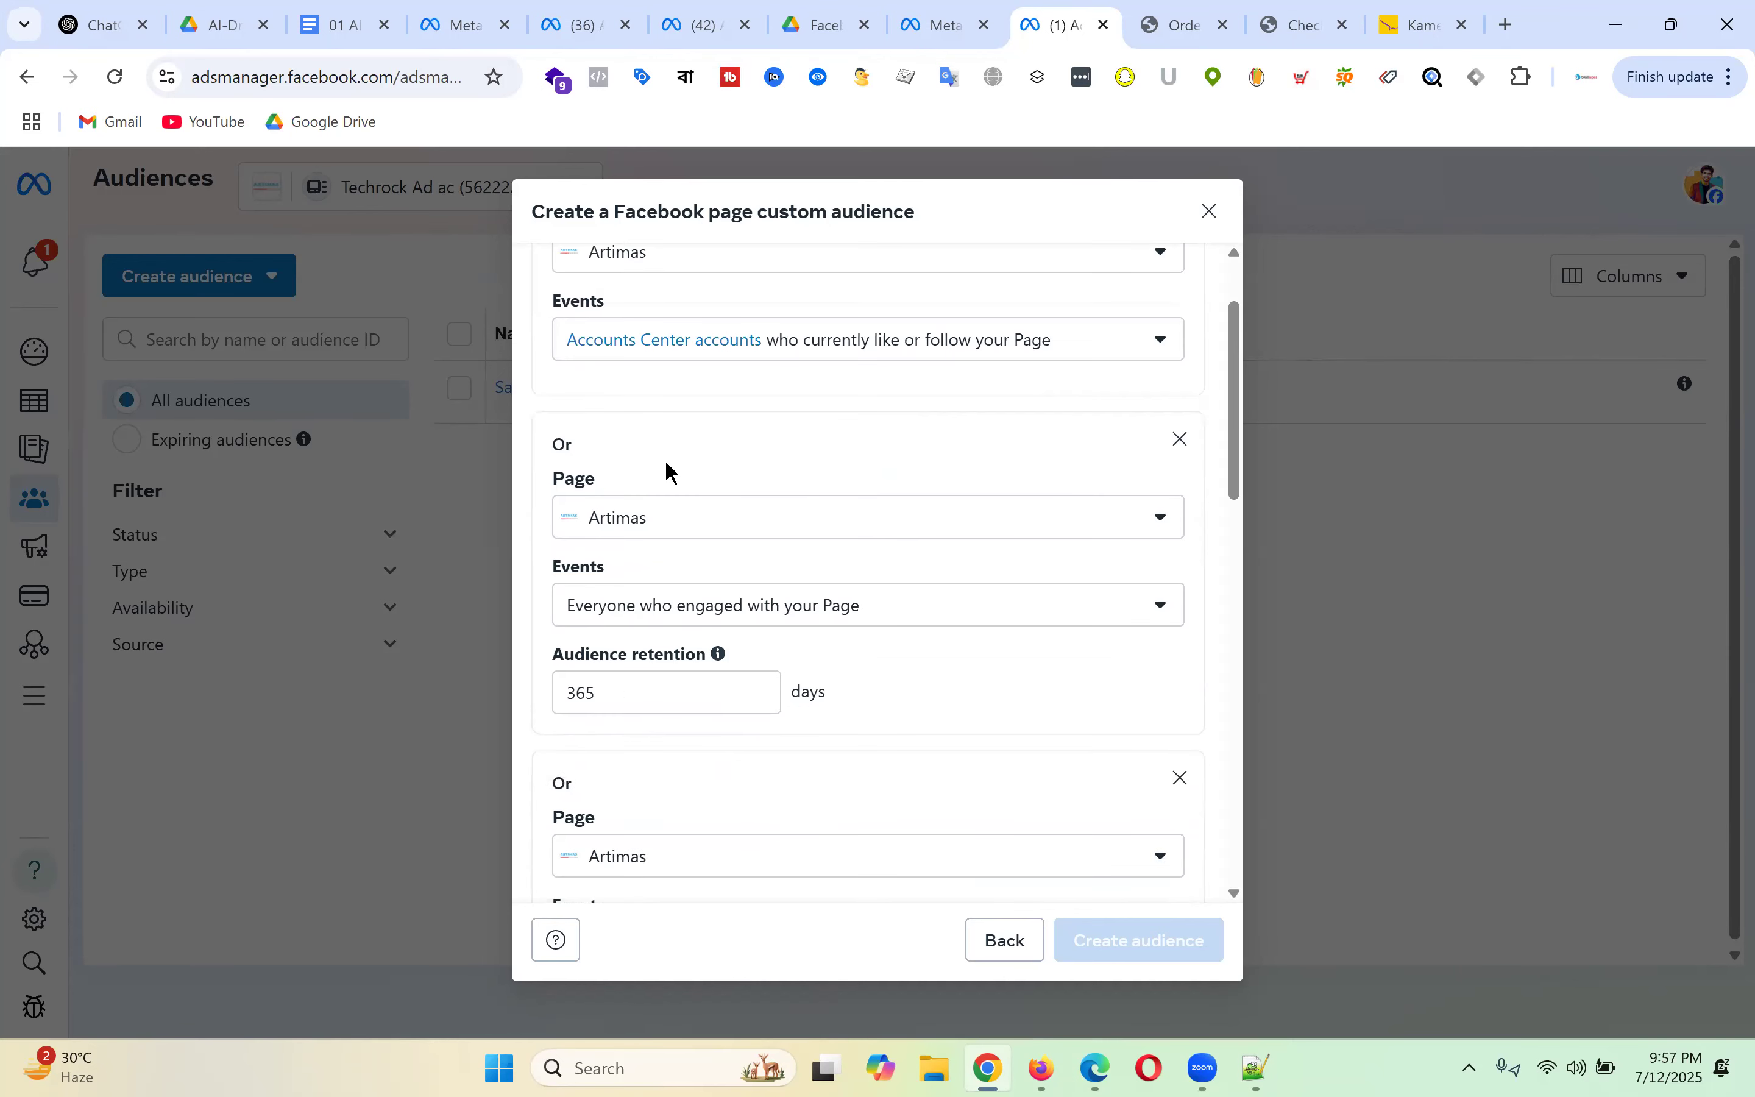
- Check the second criterion's event options without changing them, and set the third criterion's event to Anyone who visited your Page
left_click(805, 618)
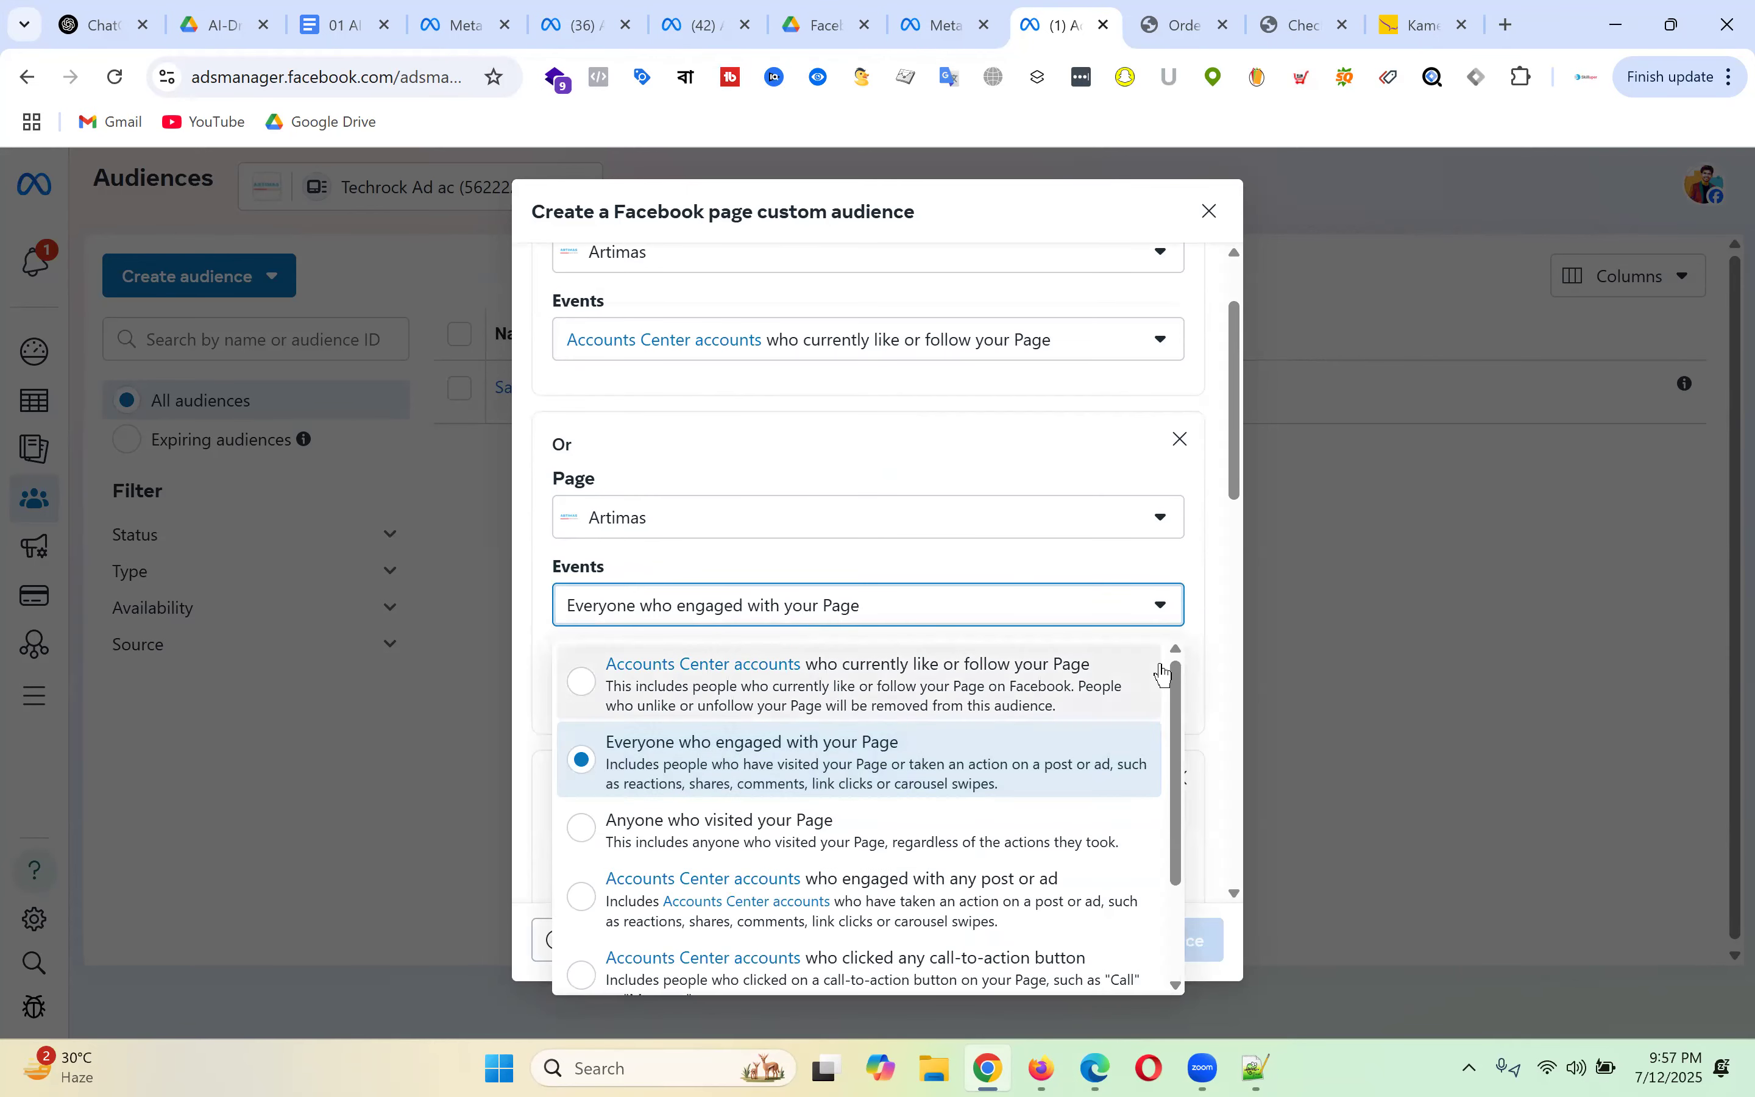
left_click(1211, 636)
scroll(920, 510, "down", 3)
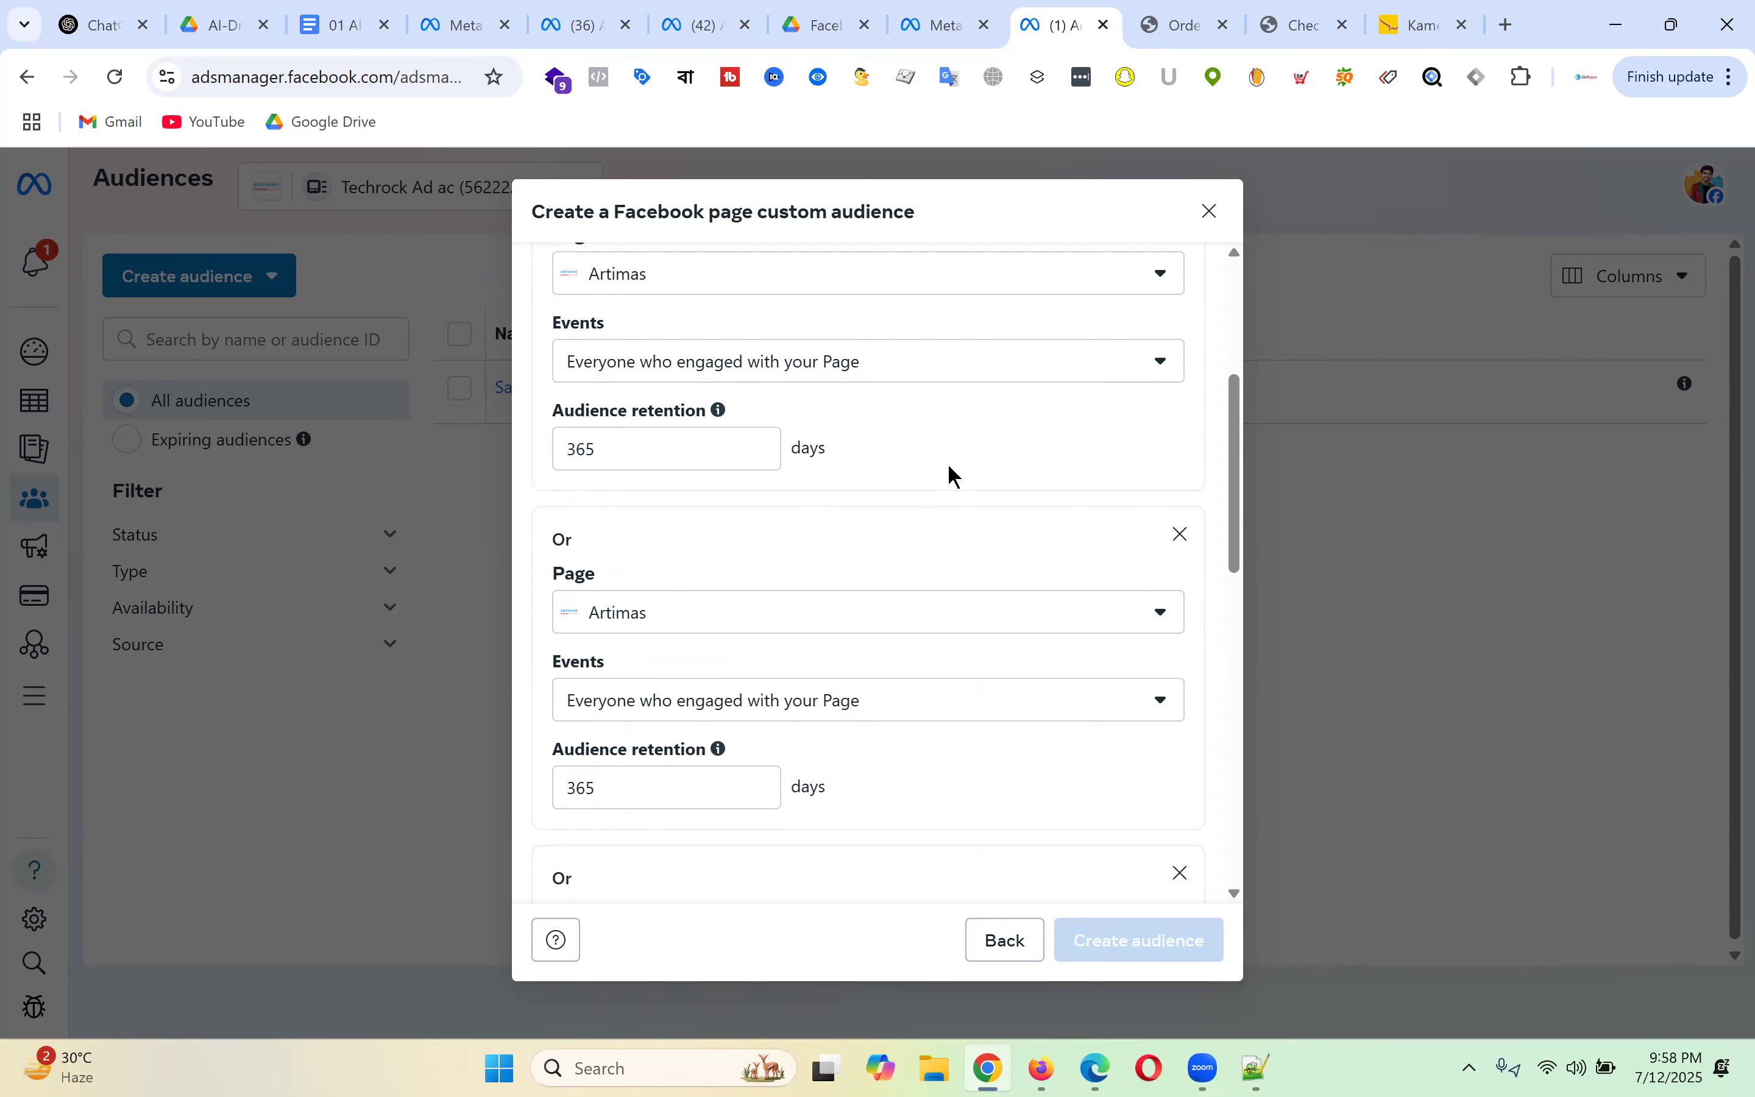
scroll(943, 483, "down", 2)
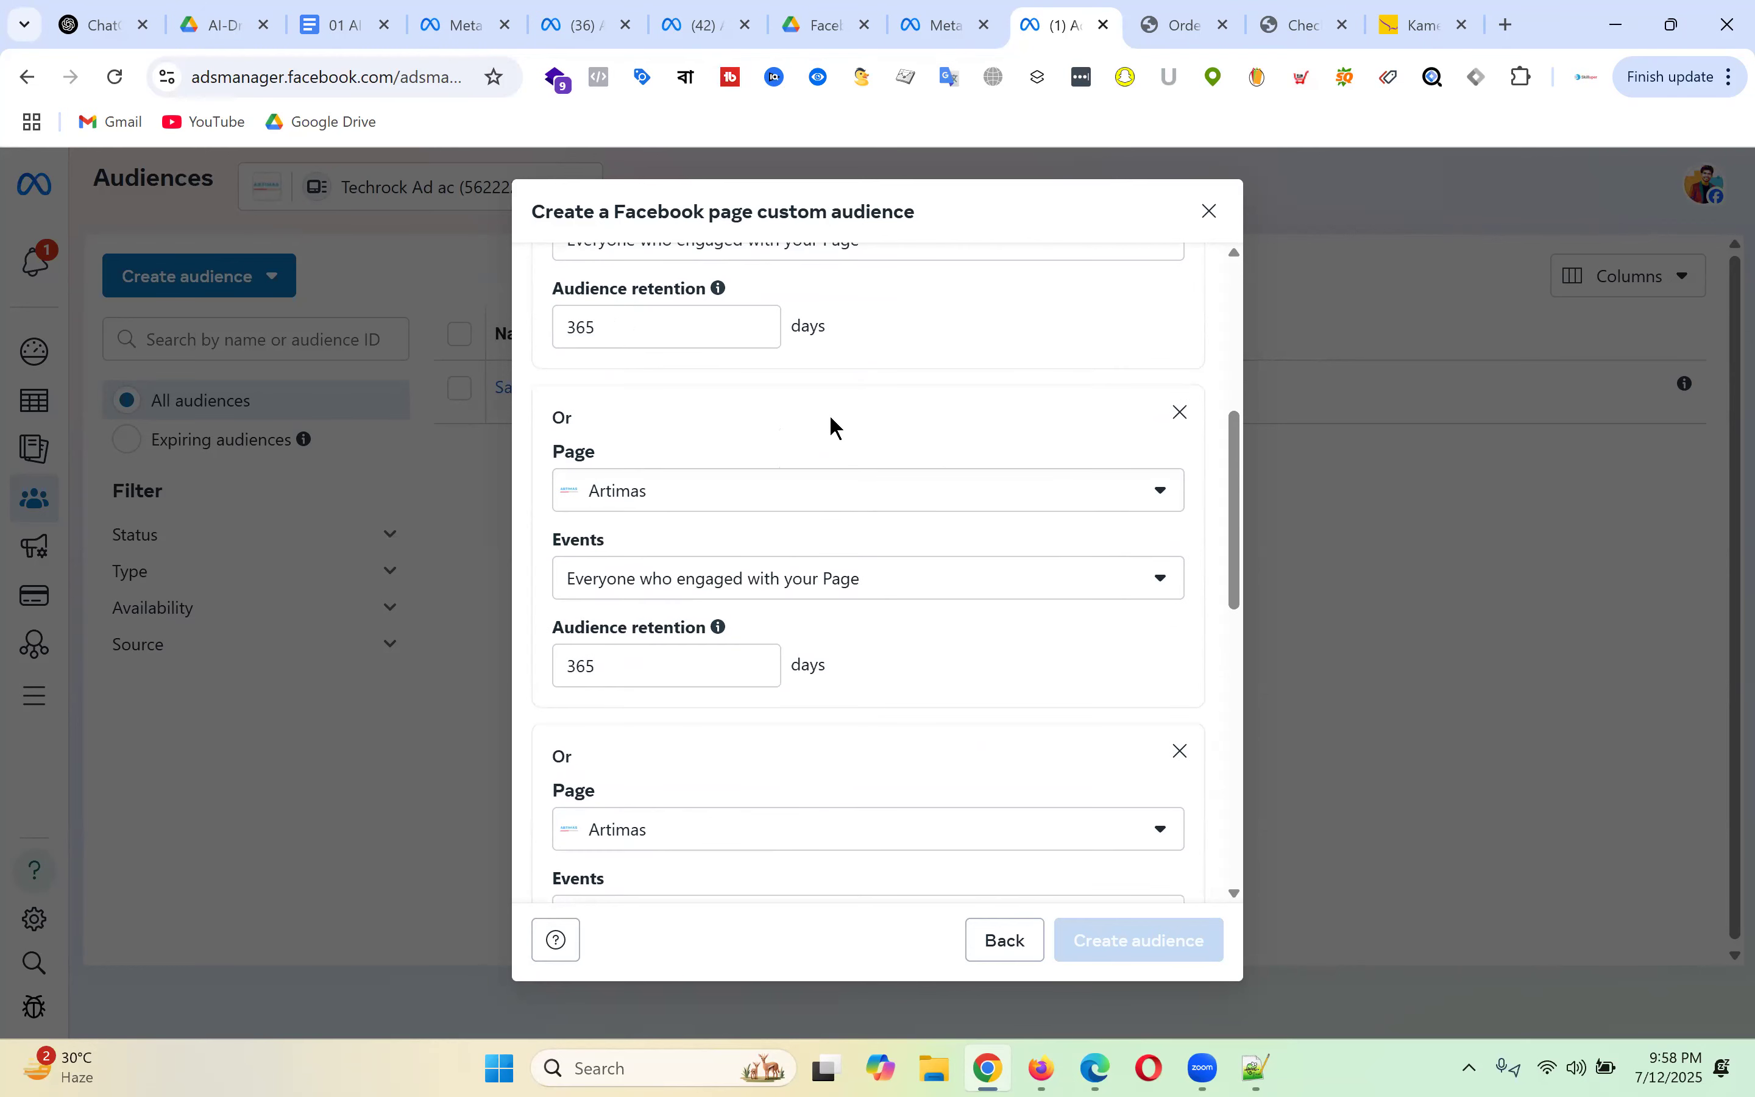
left_click(786, 586)
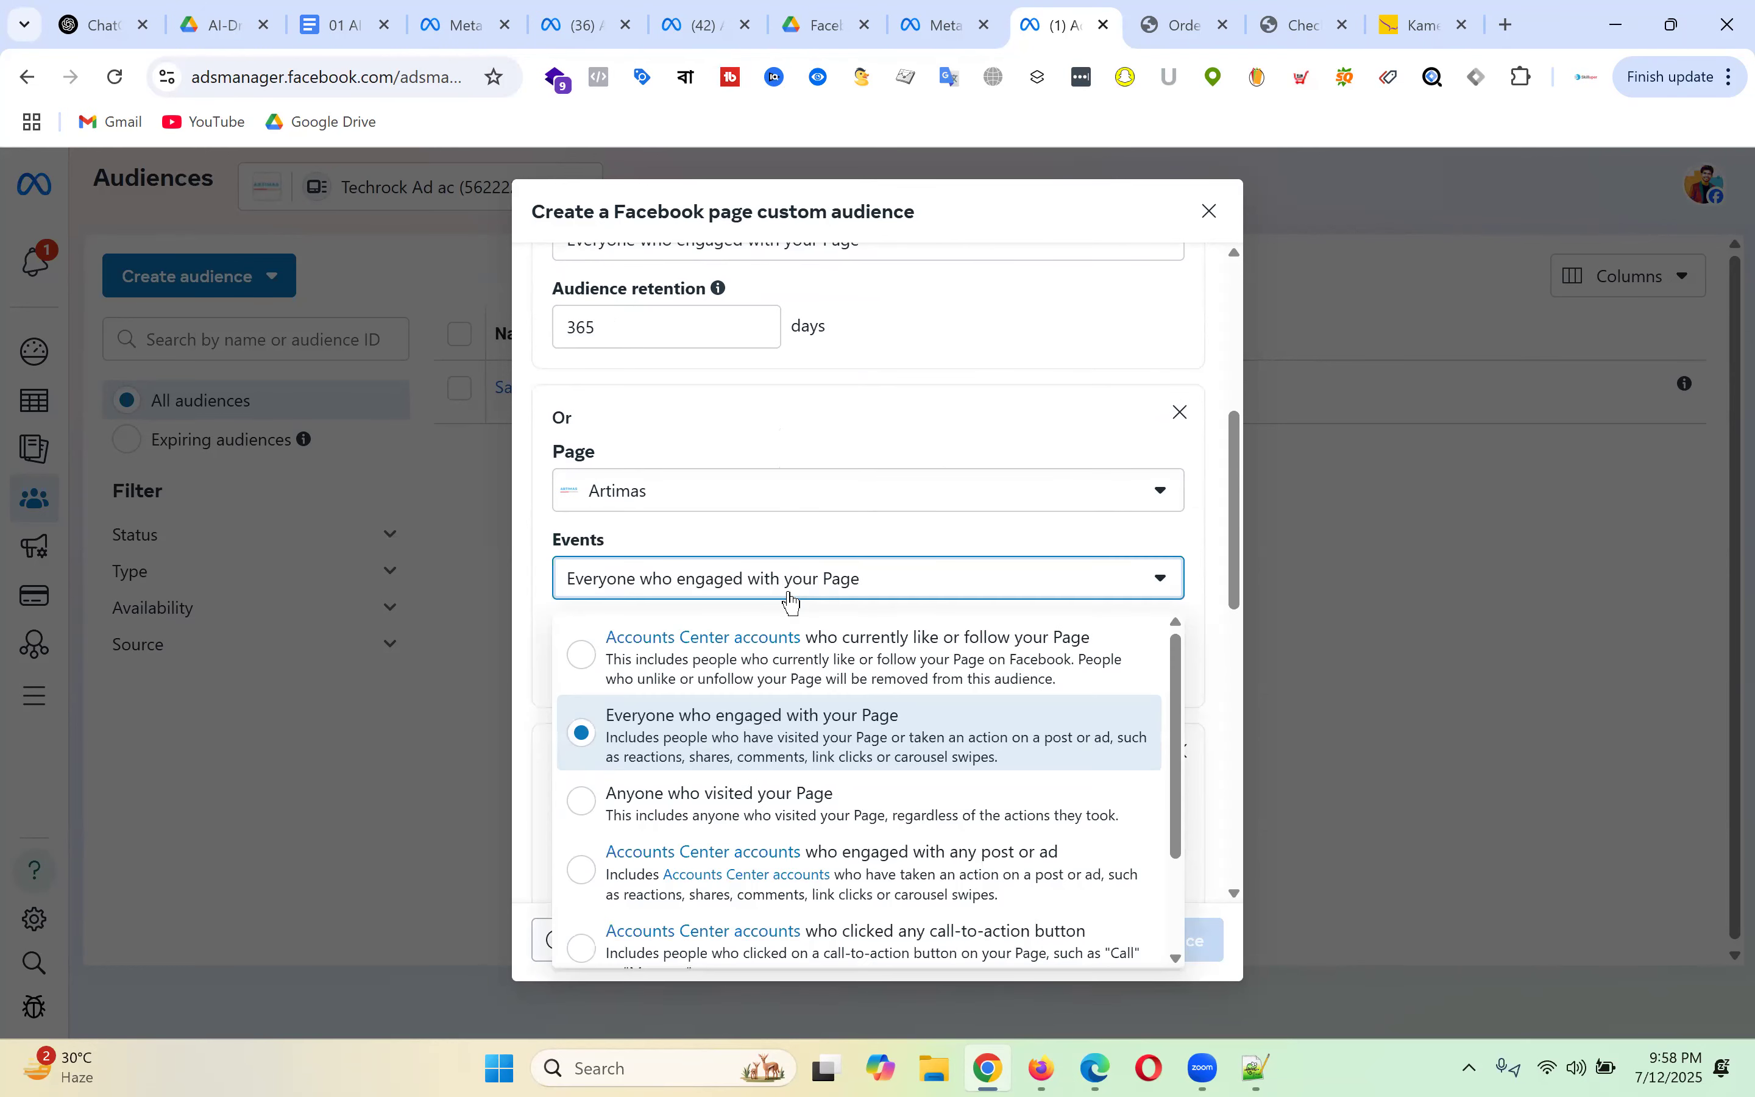
left_click(844, 823)
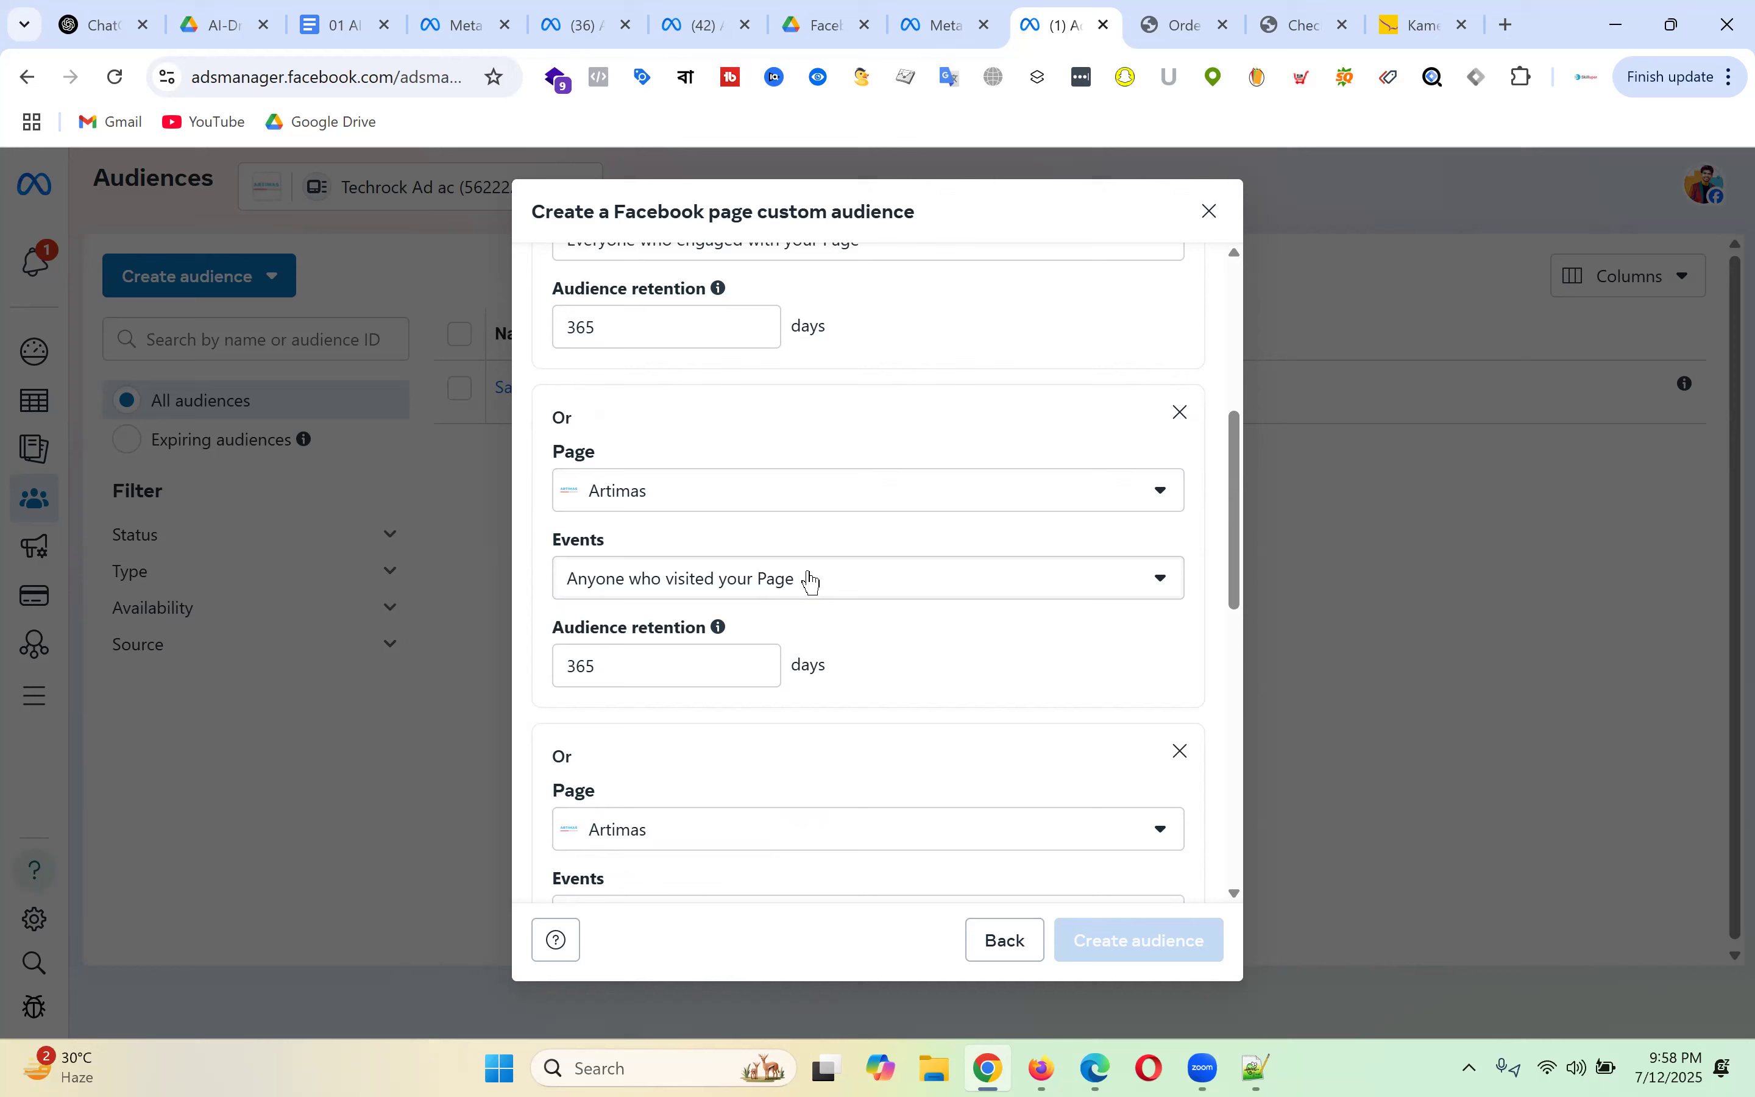
- Set the fourth criterion's event to accounts who engaged with any post or ad, and the fifth's to accounts who clicked any call-to-action button
left_click(754, 562)
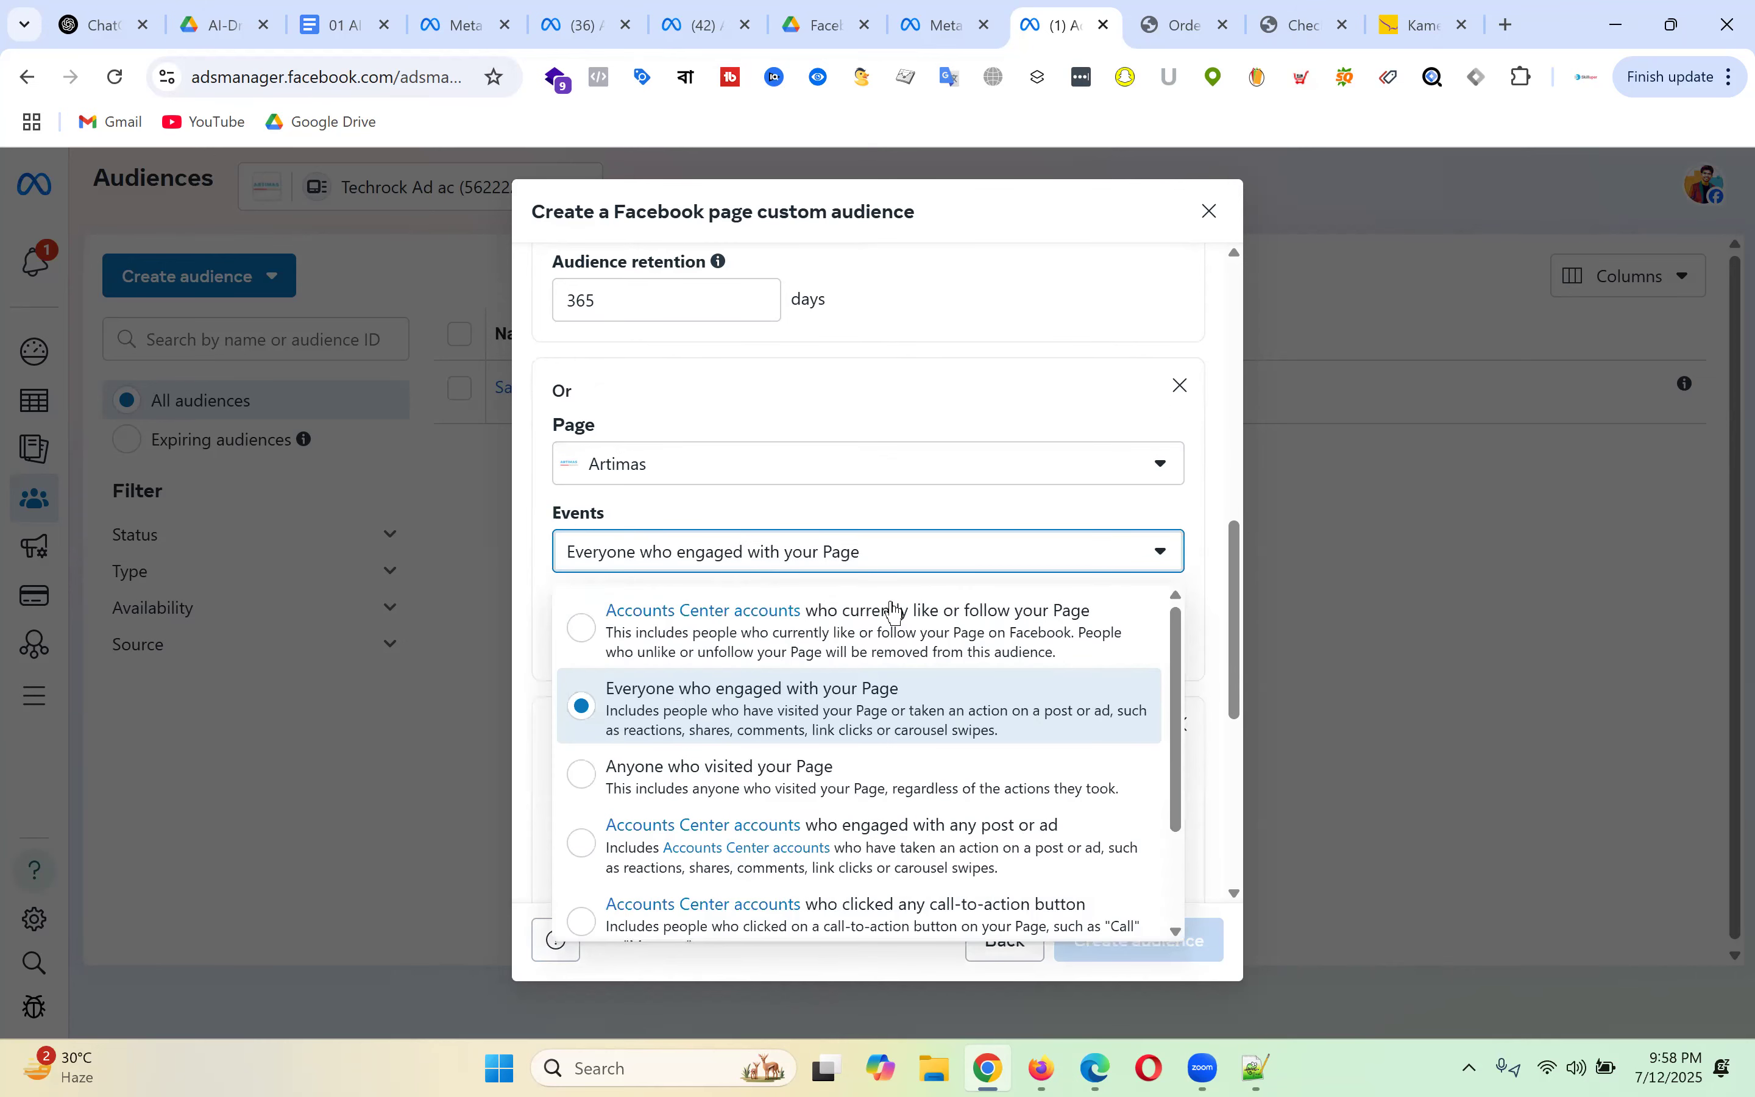
left_click(961, 849)
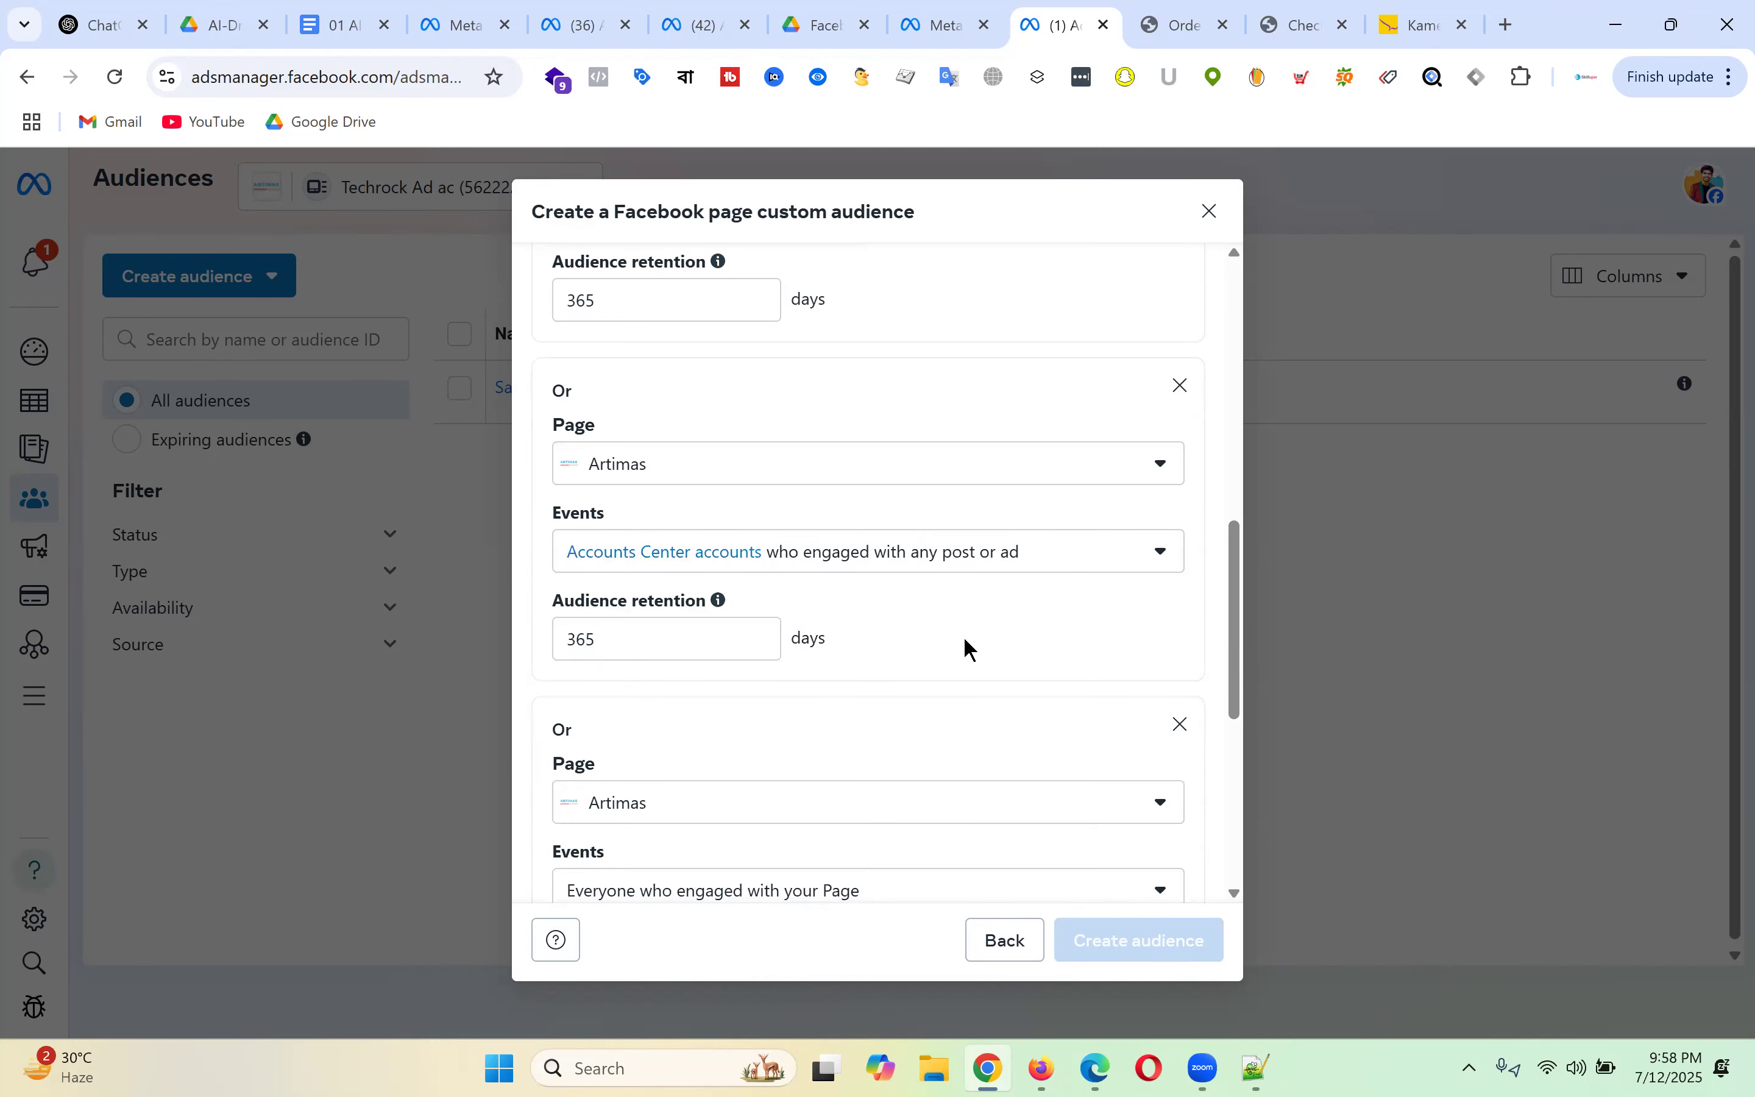
scroll(963, 636, "up", 3)
scroll(848, 533, "up", 5)
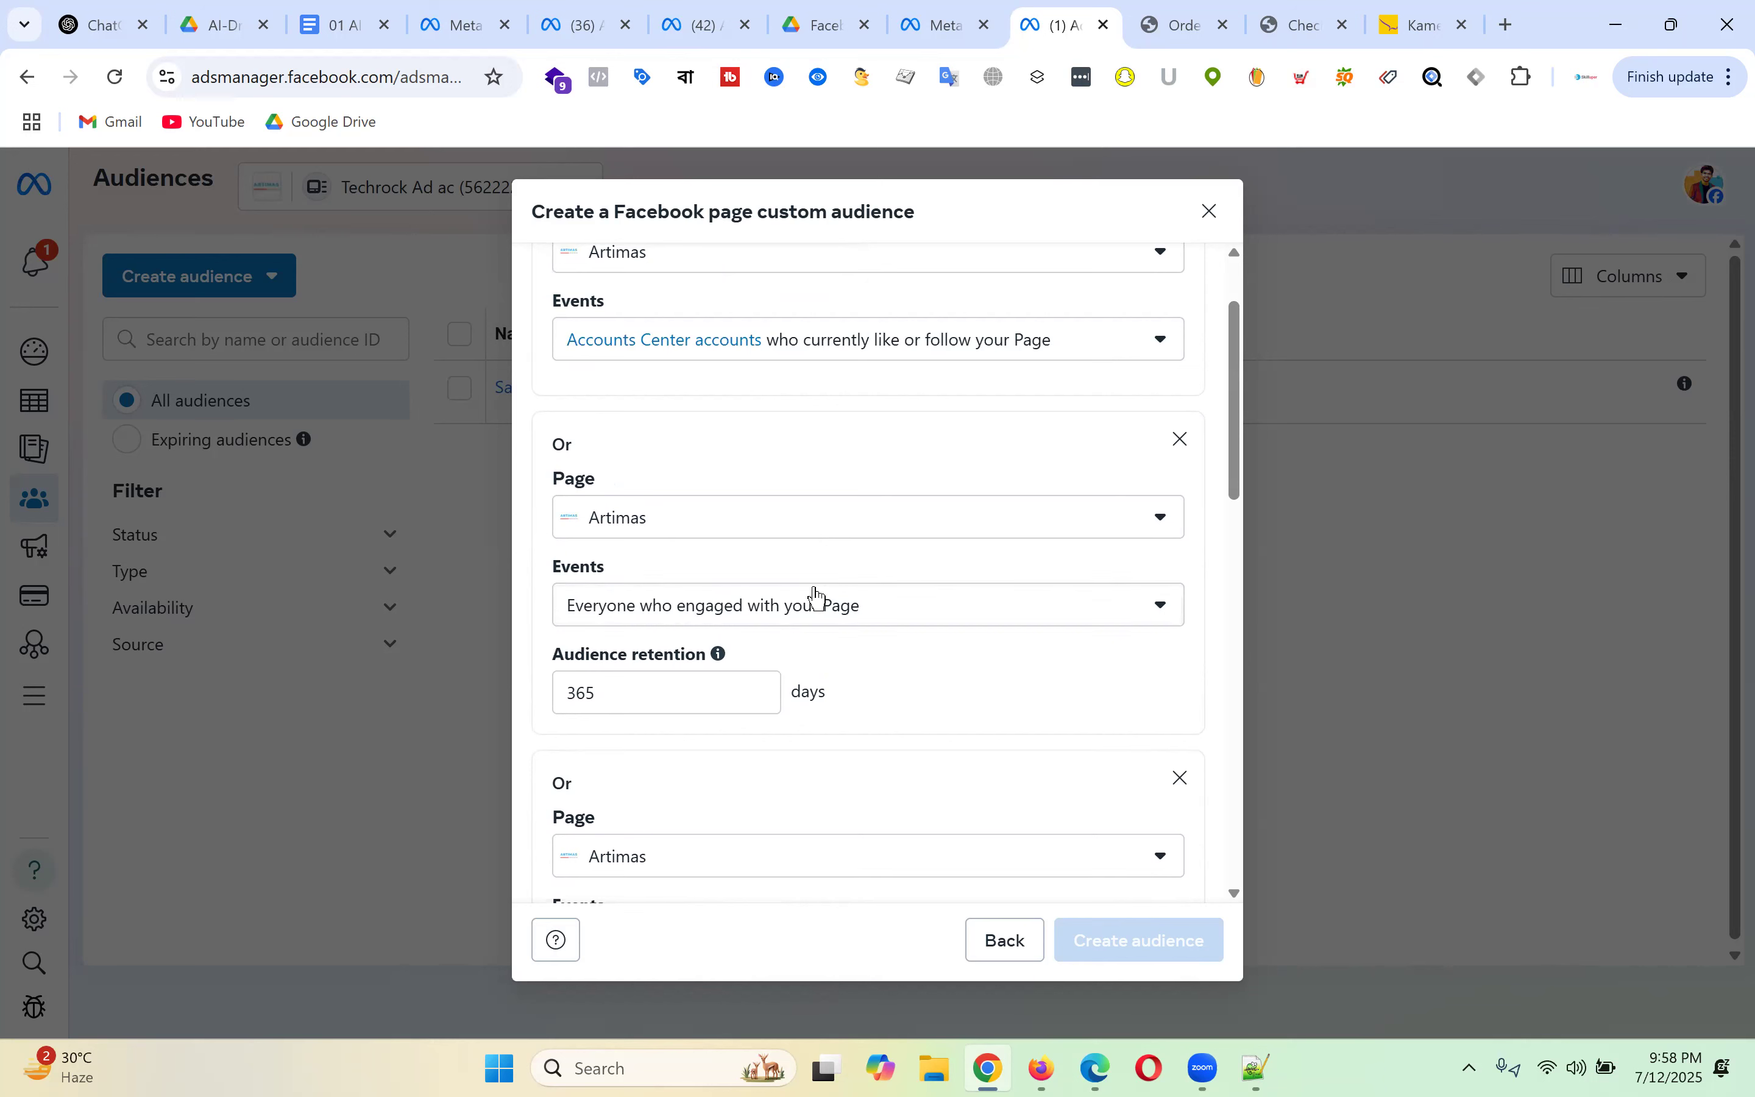
scroll(984, 501, "down", 5)
scroll(988, 510, "down", 3)
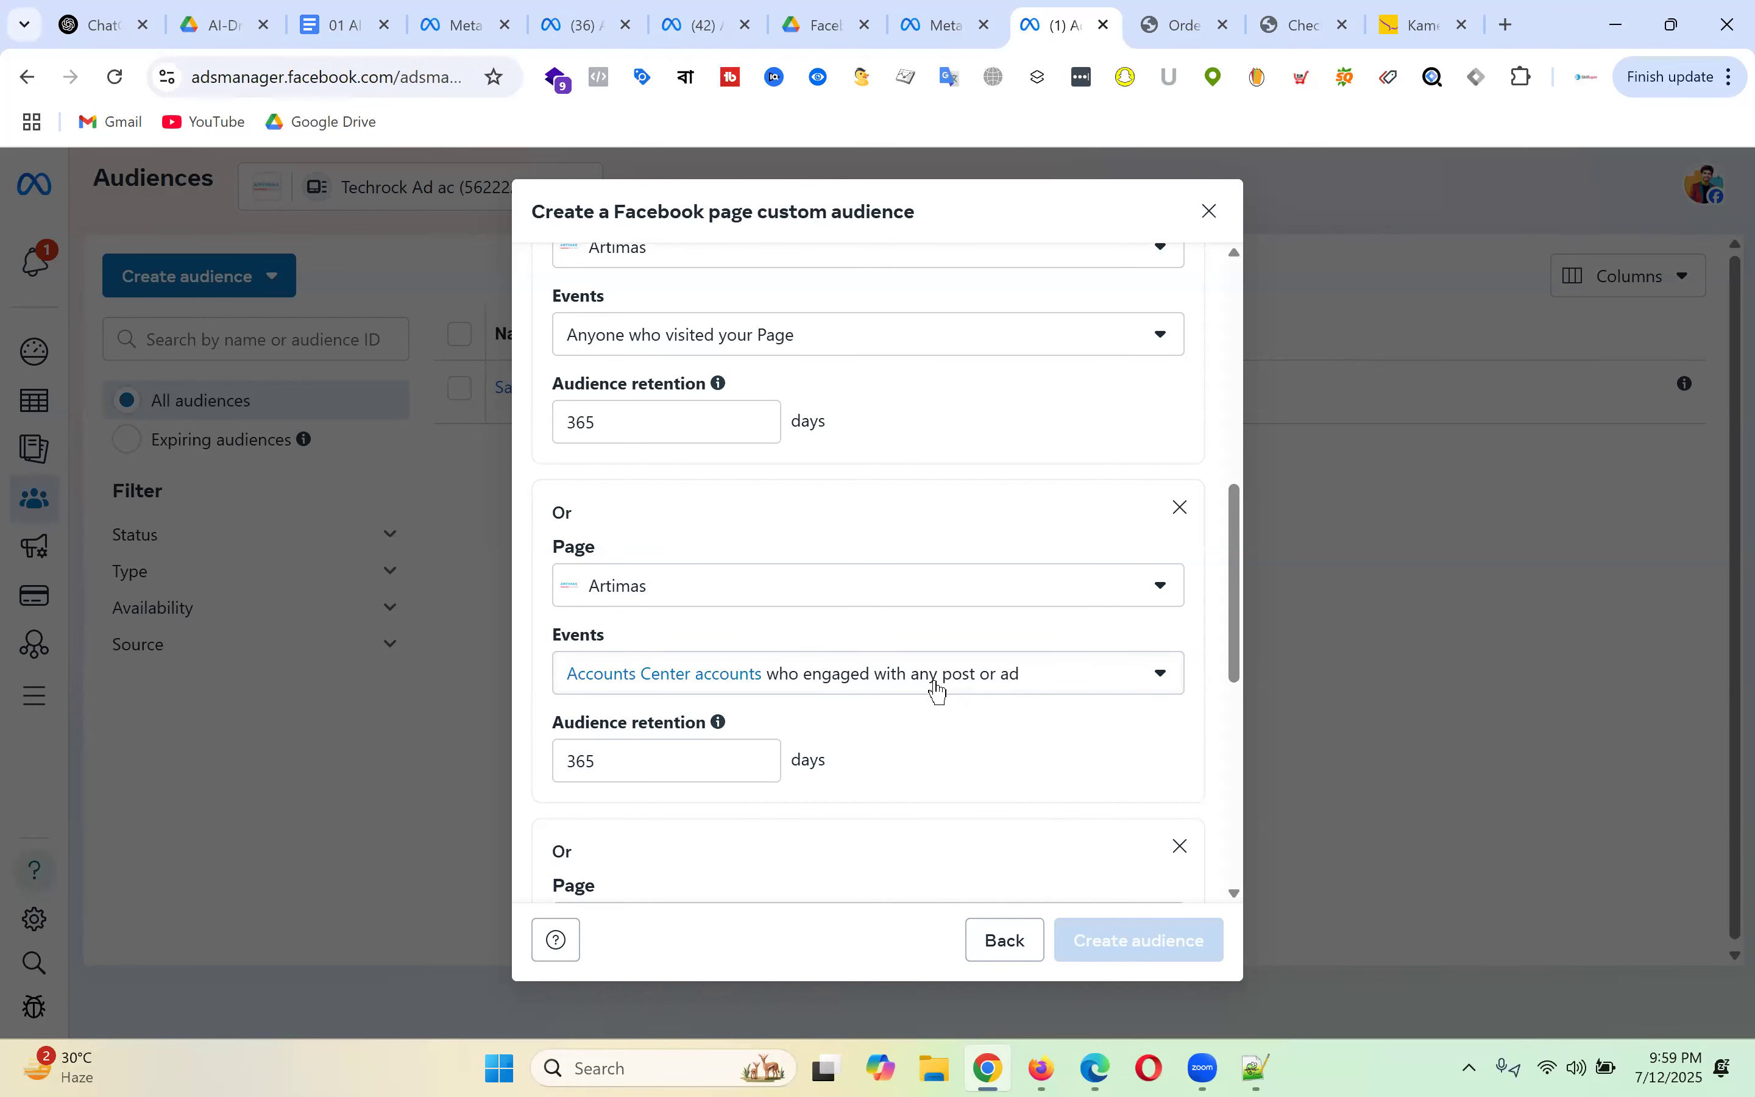
scroll(968, 622, "down", 6)
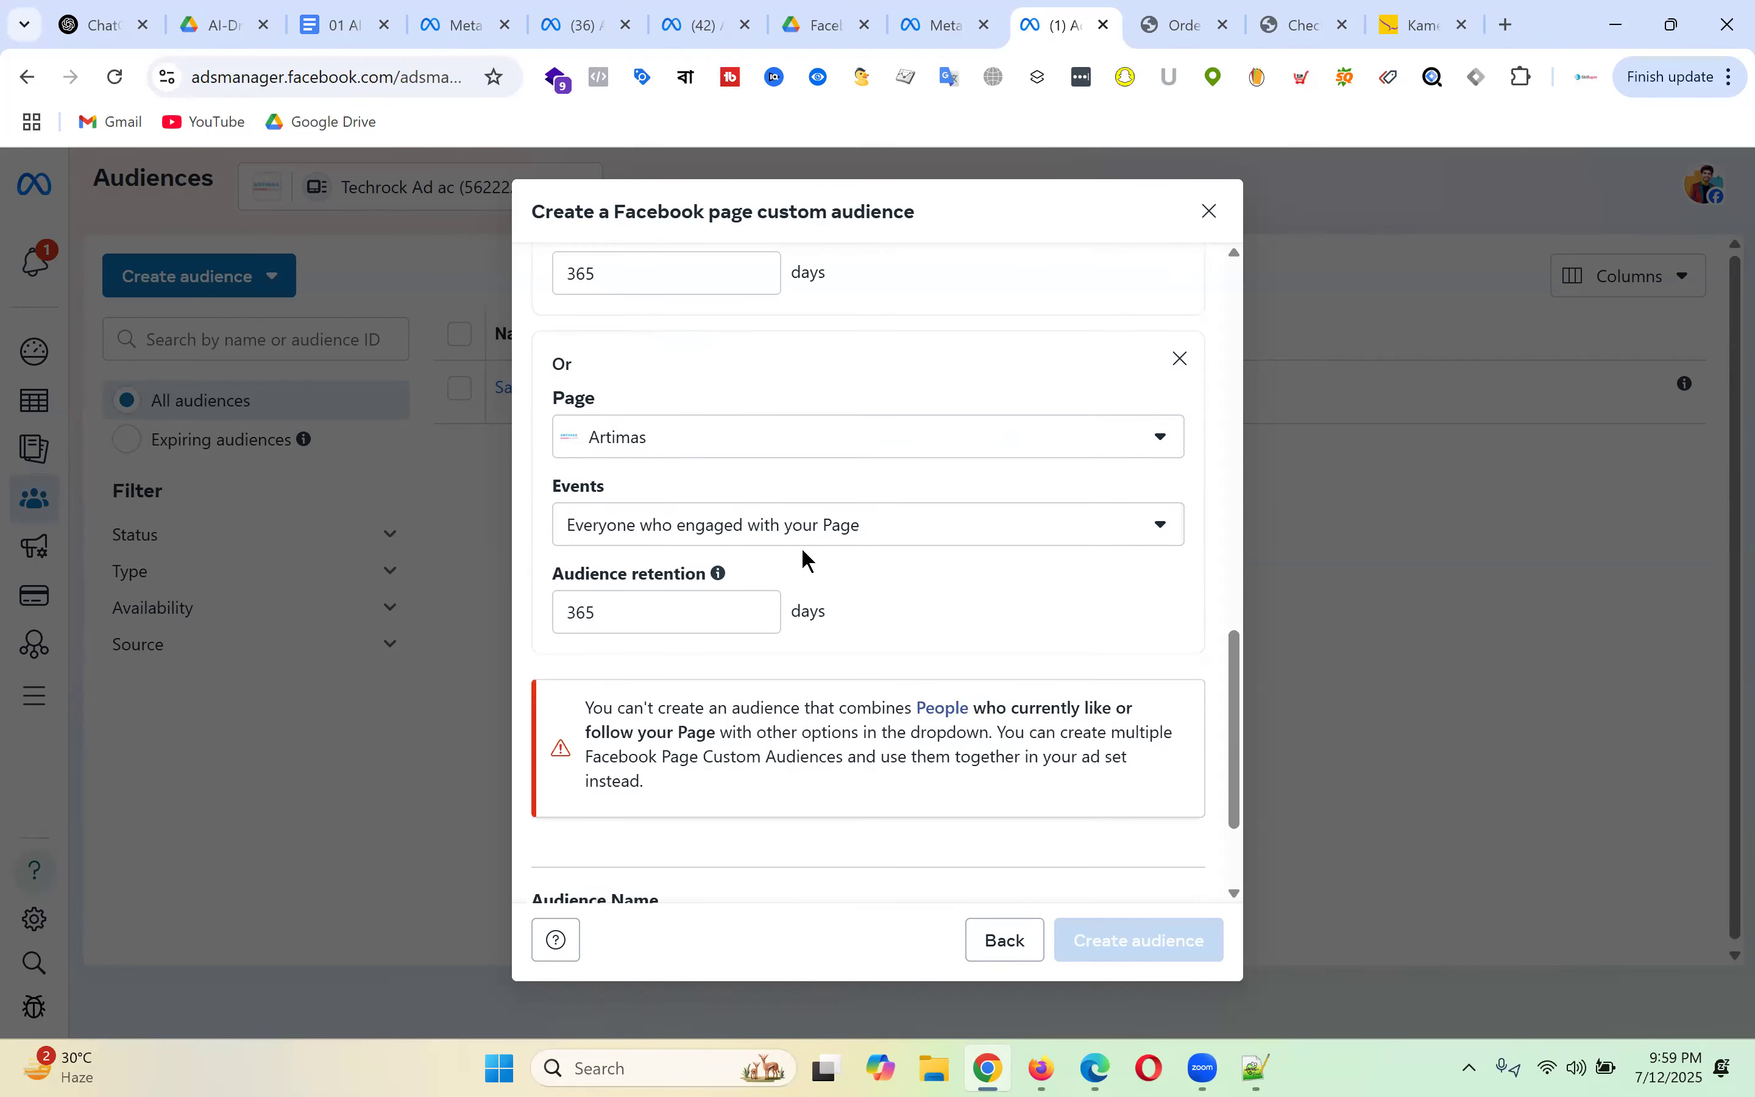
left_click(800, 534)
scroll(972, 626, "down", 2)
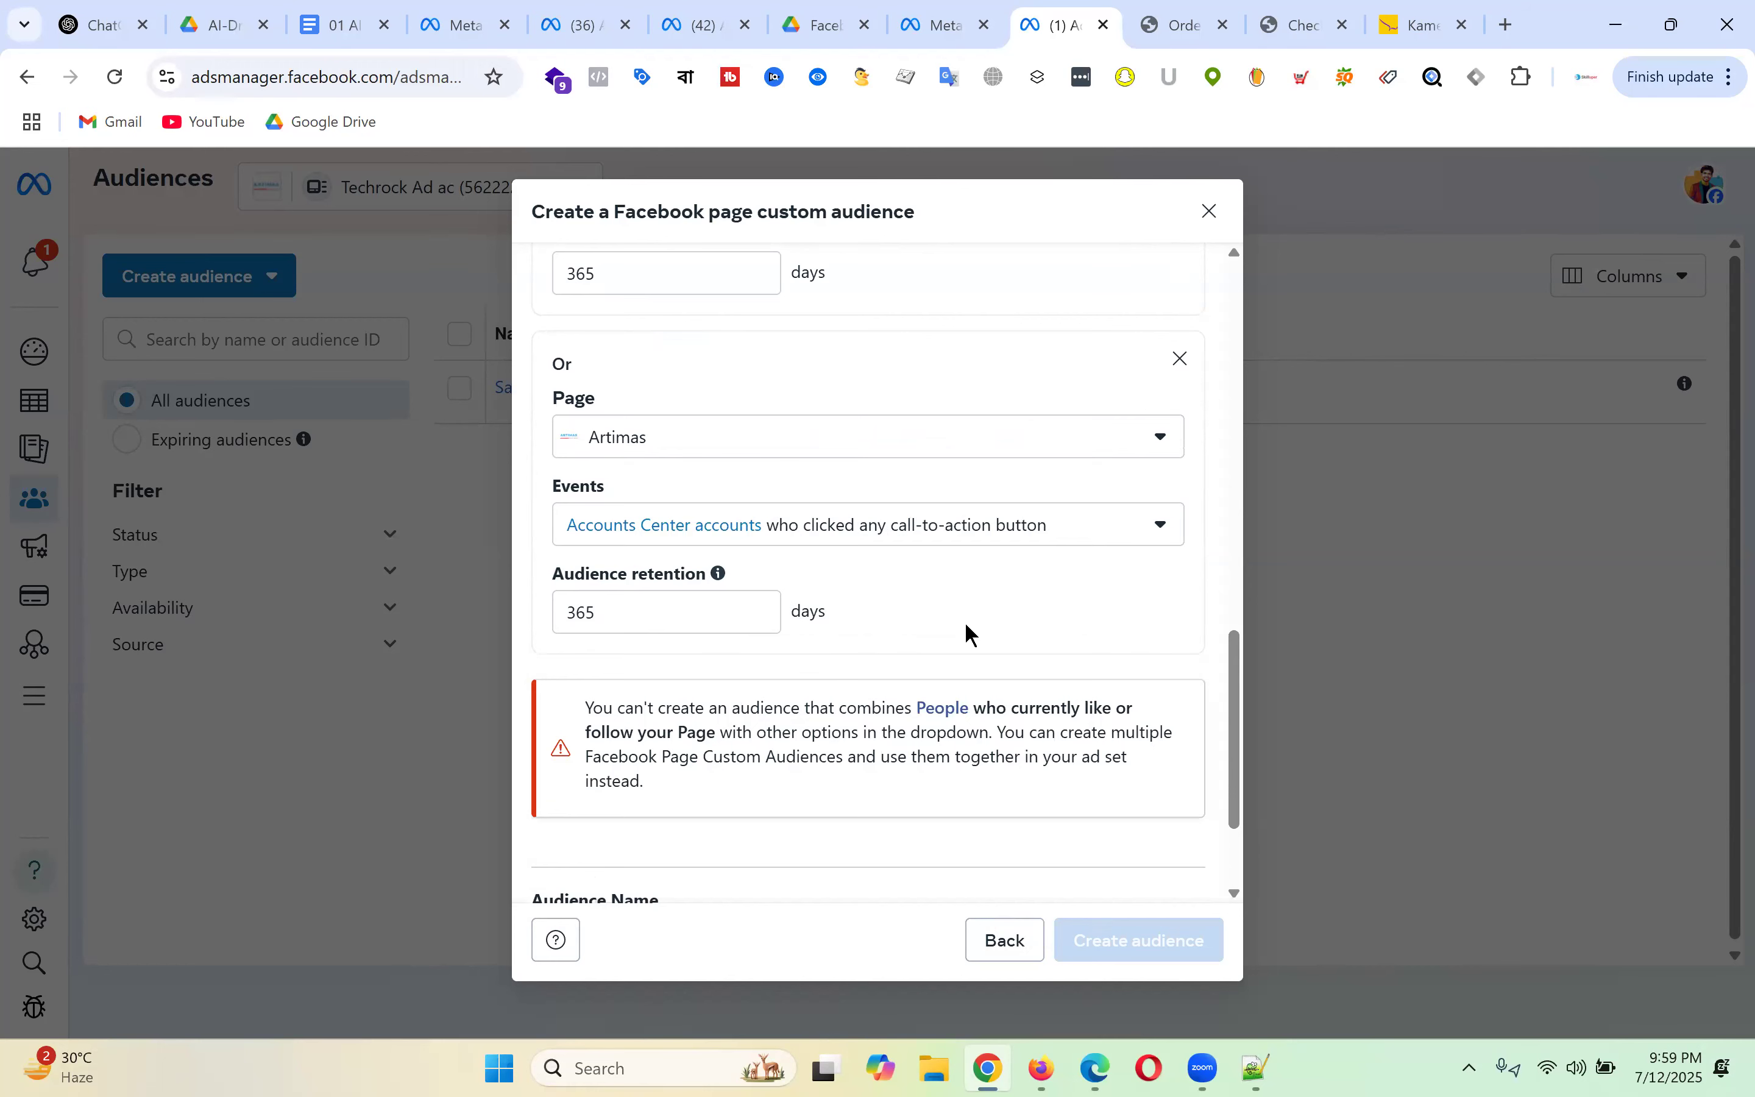
- Examine the lower criteria, the notice about combining events, and the full set of event options for the fifth criterion
scroll(955, 590, "up", 5)
scroll(971, 615, "down", 4)
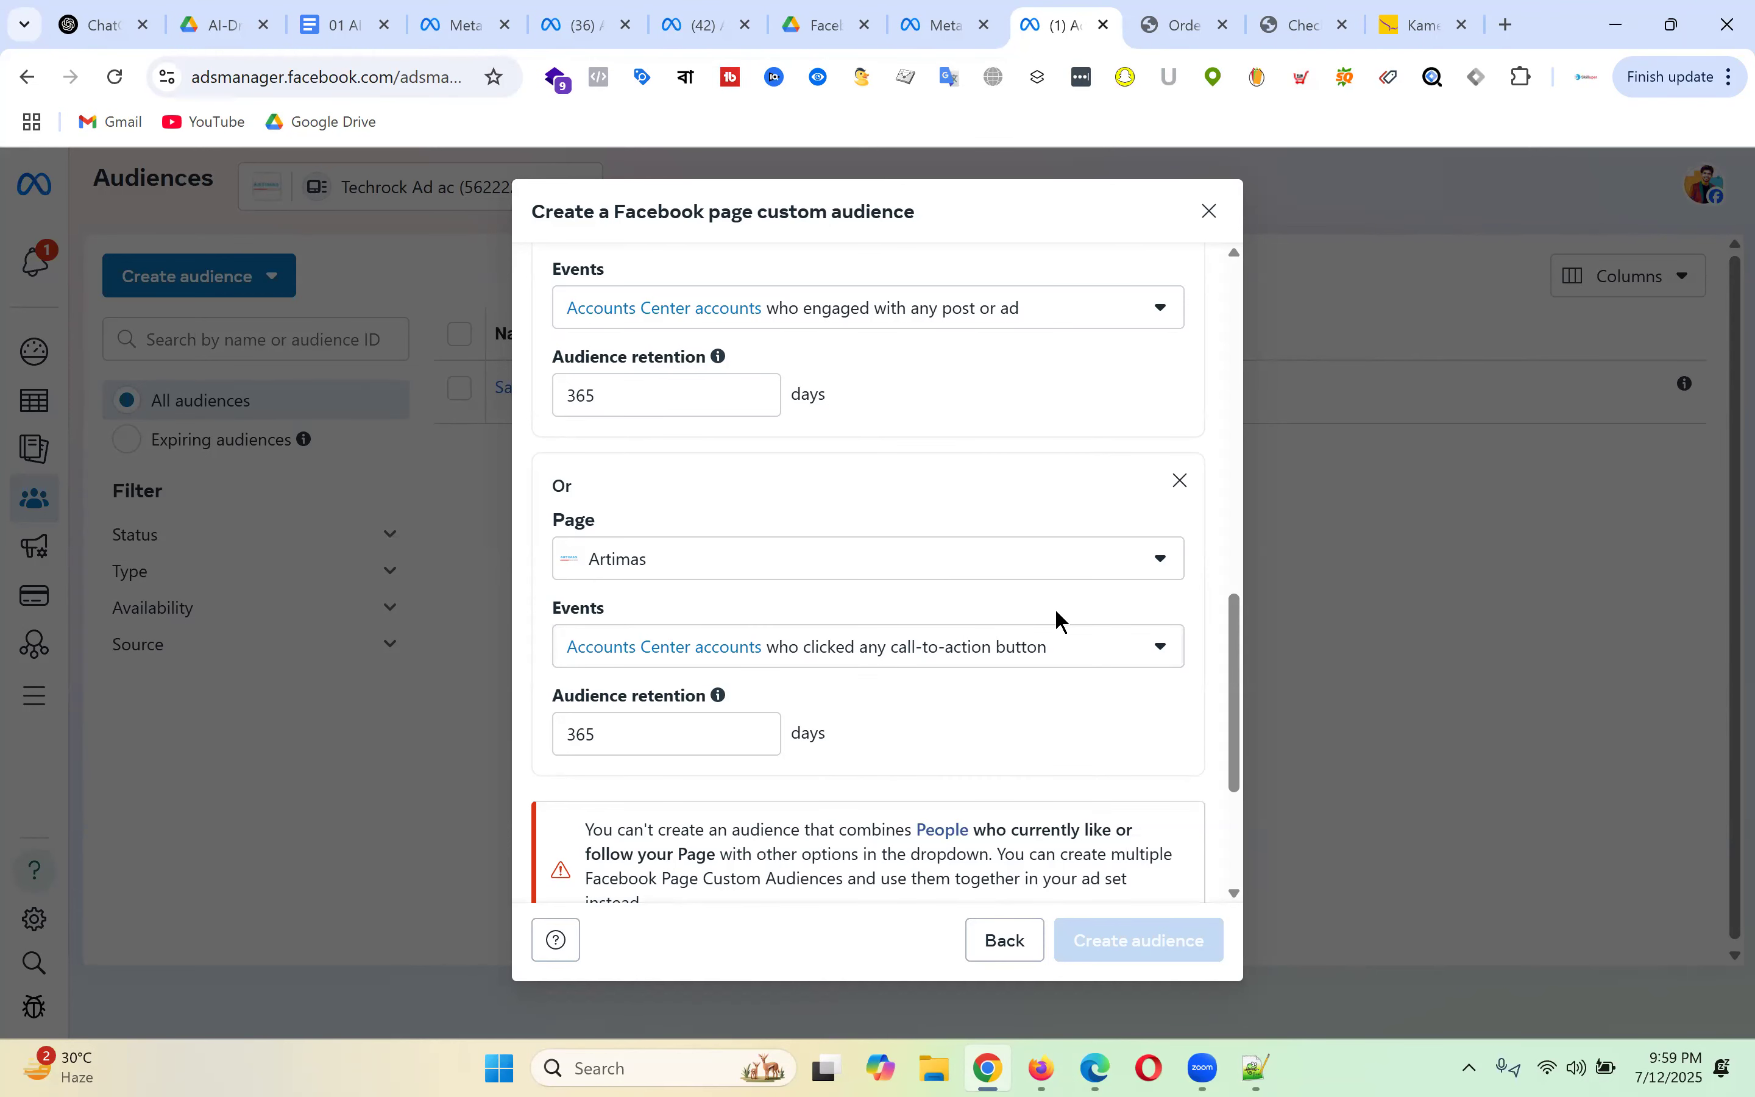
scroll(1059, 618, "down", 3)
scroll(791, 627, "down", 1)
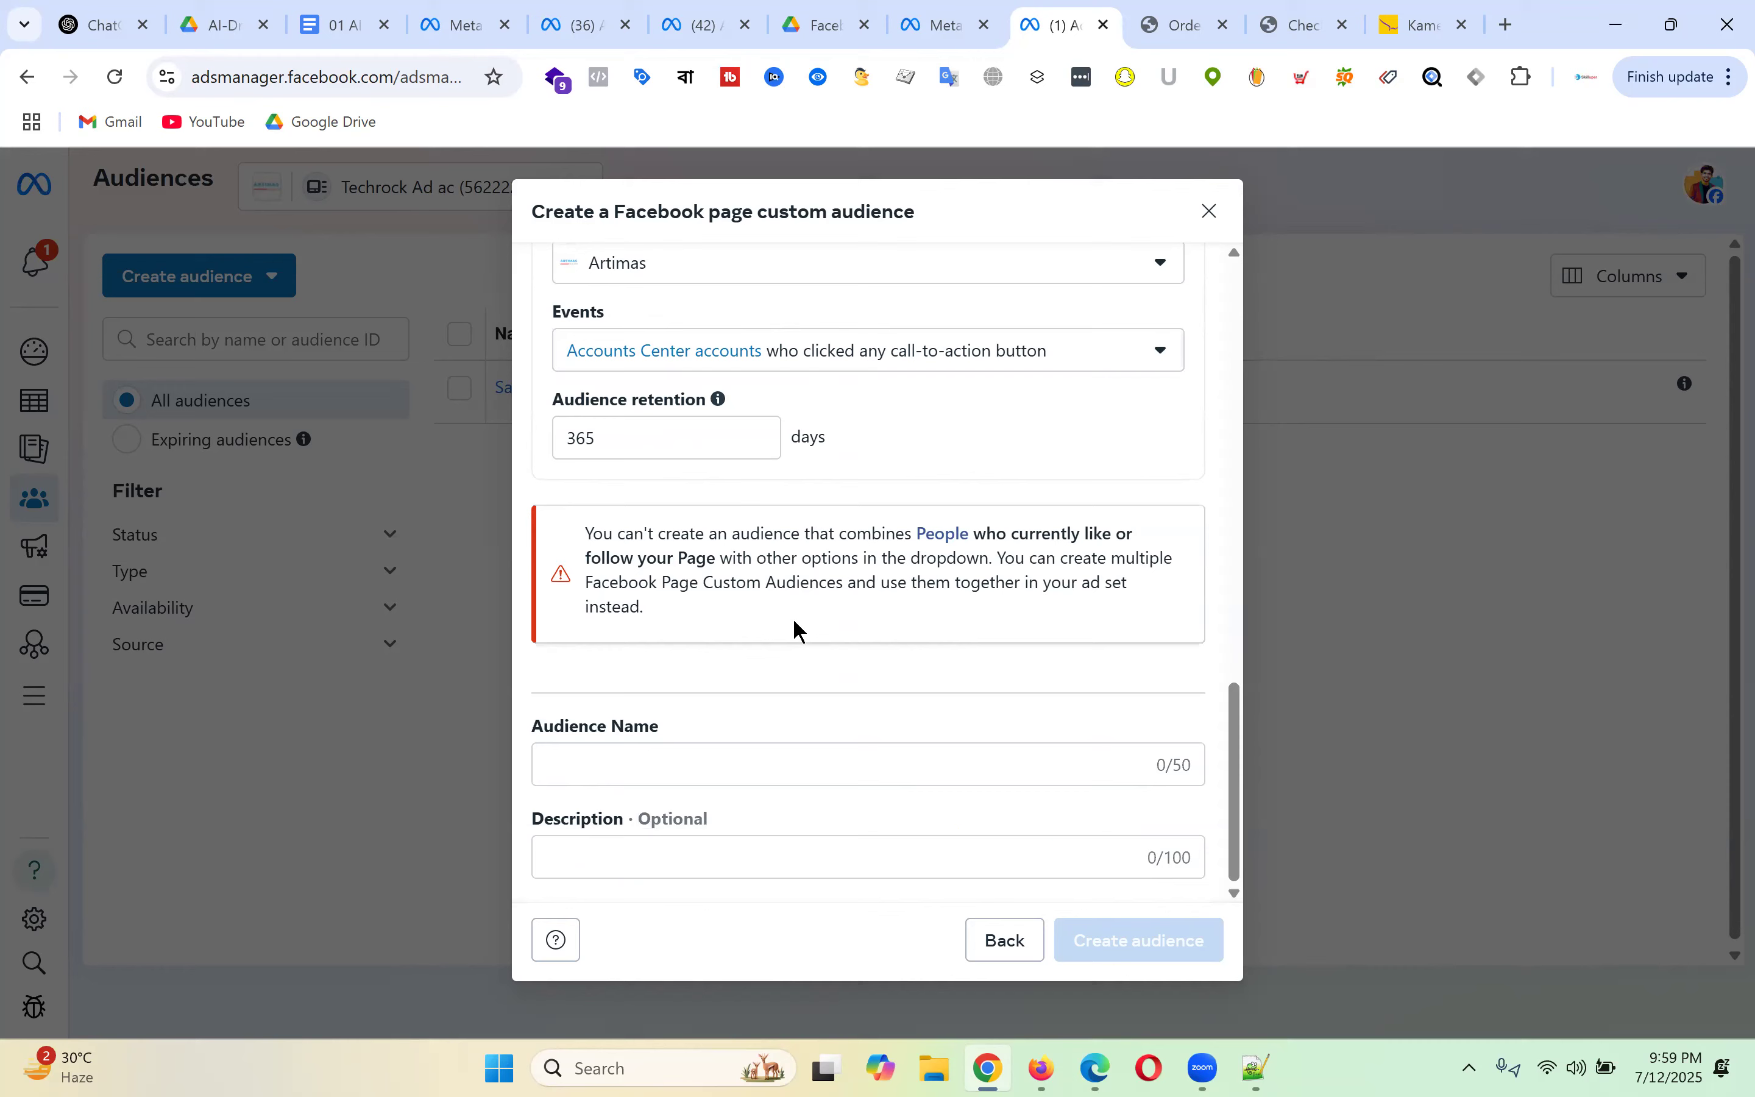
scroll(1010, 537, "up", 5)
scroll(1020, 537, "down", 3)
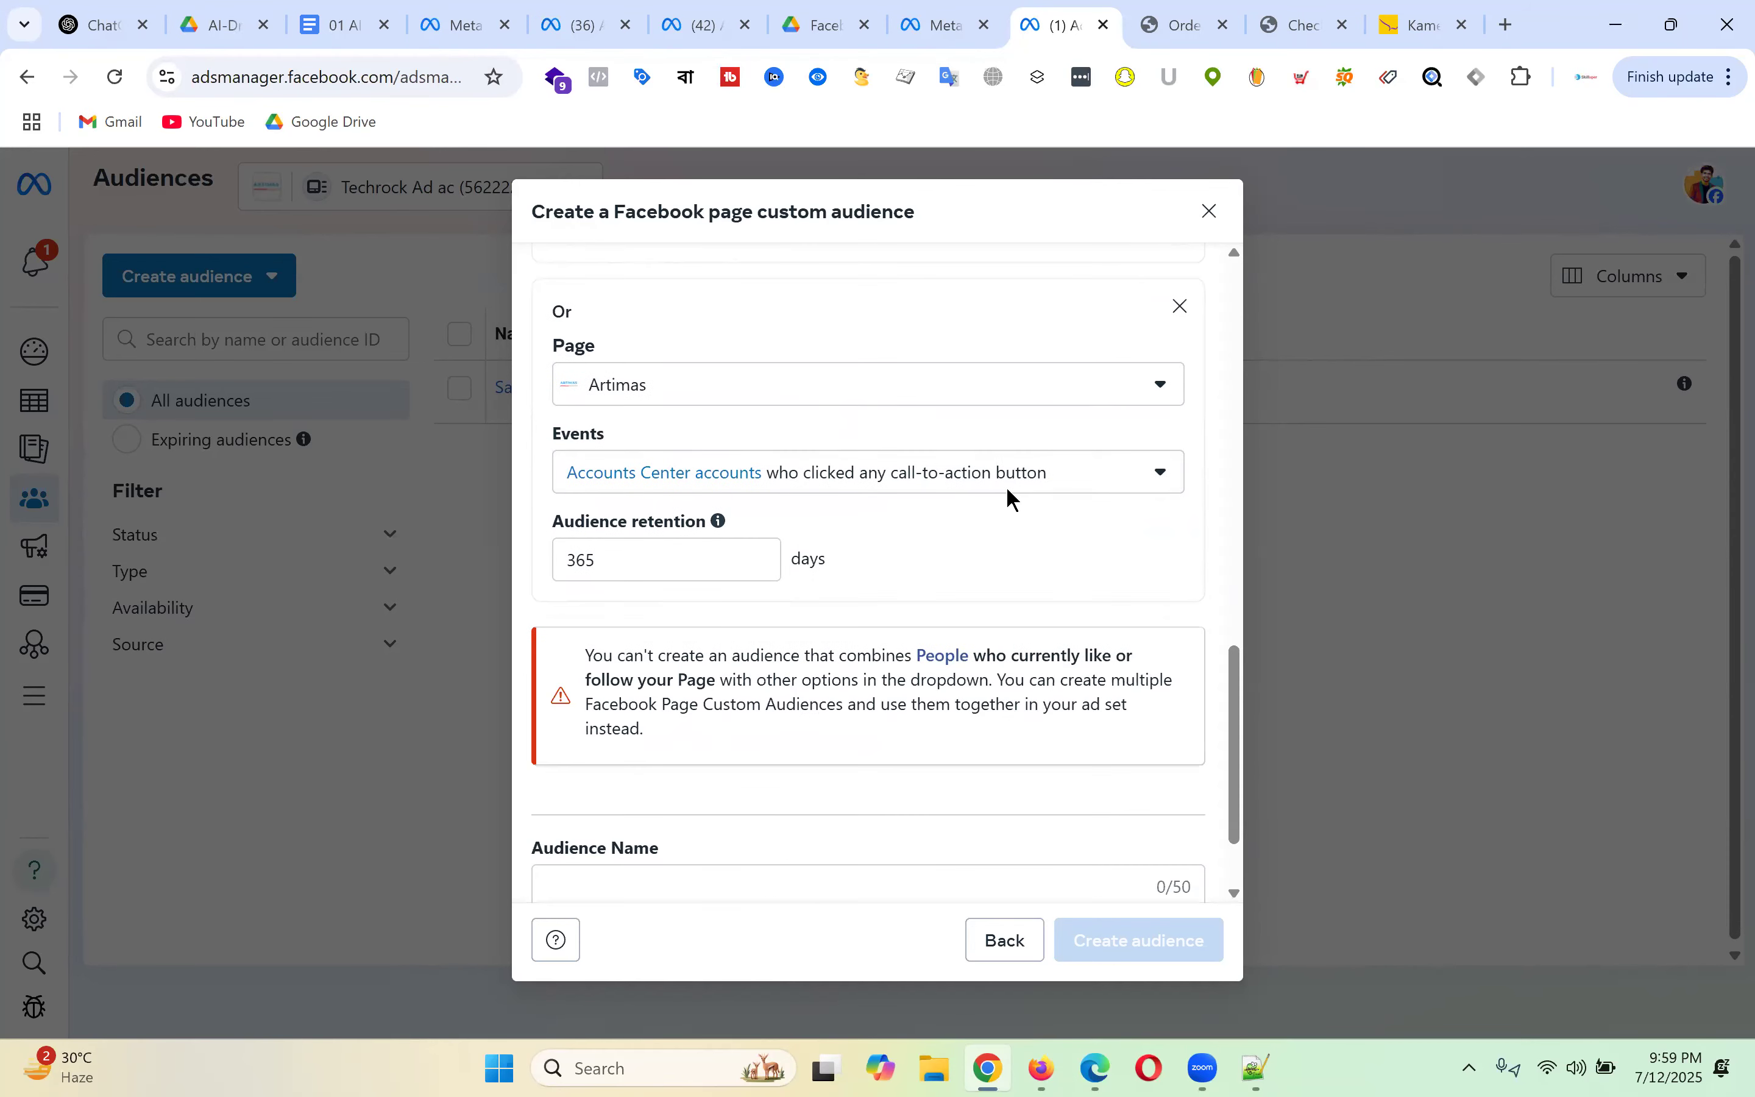
left_click(1017, 488)
scroll(980, 522, "down", 2)
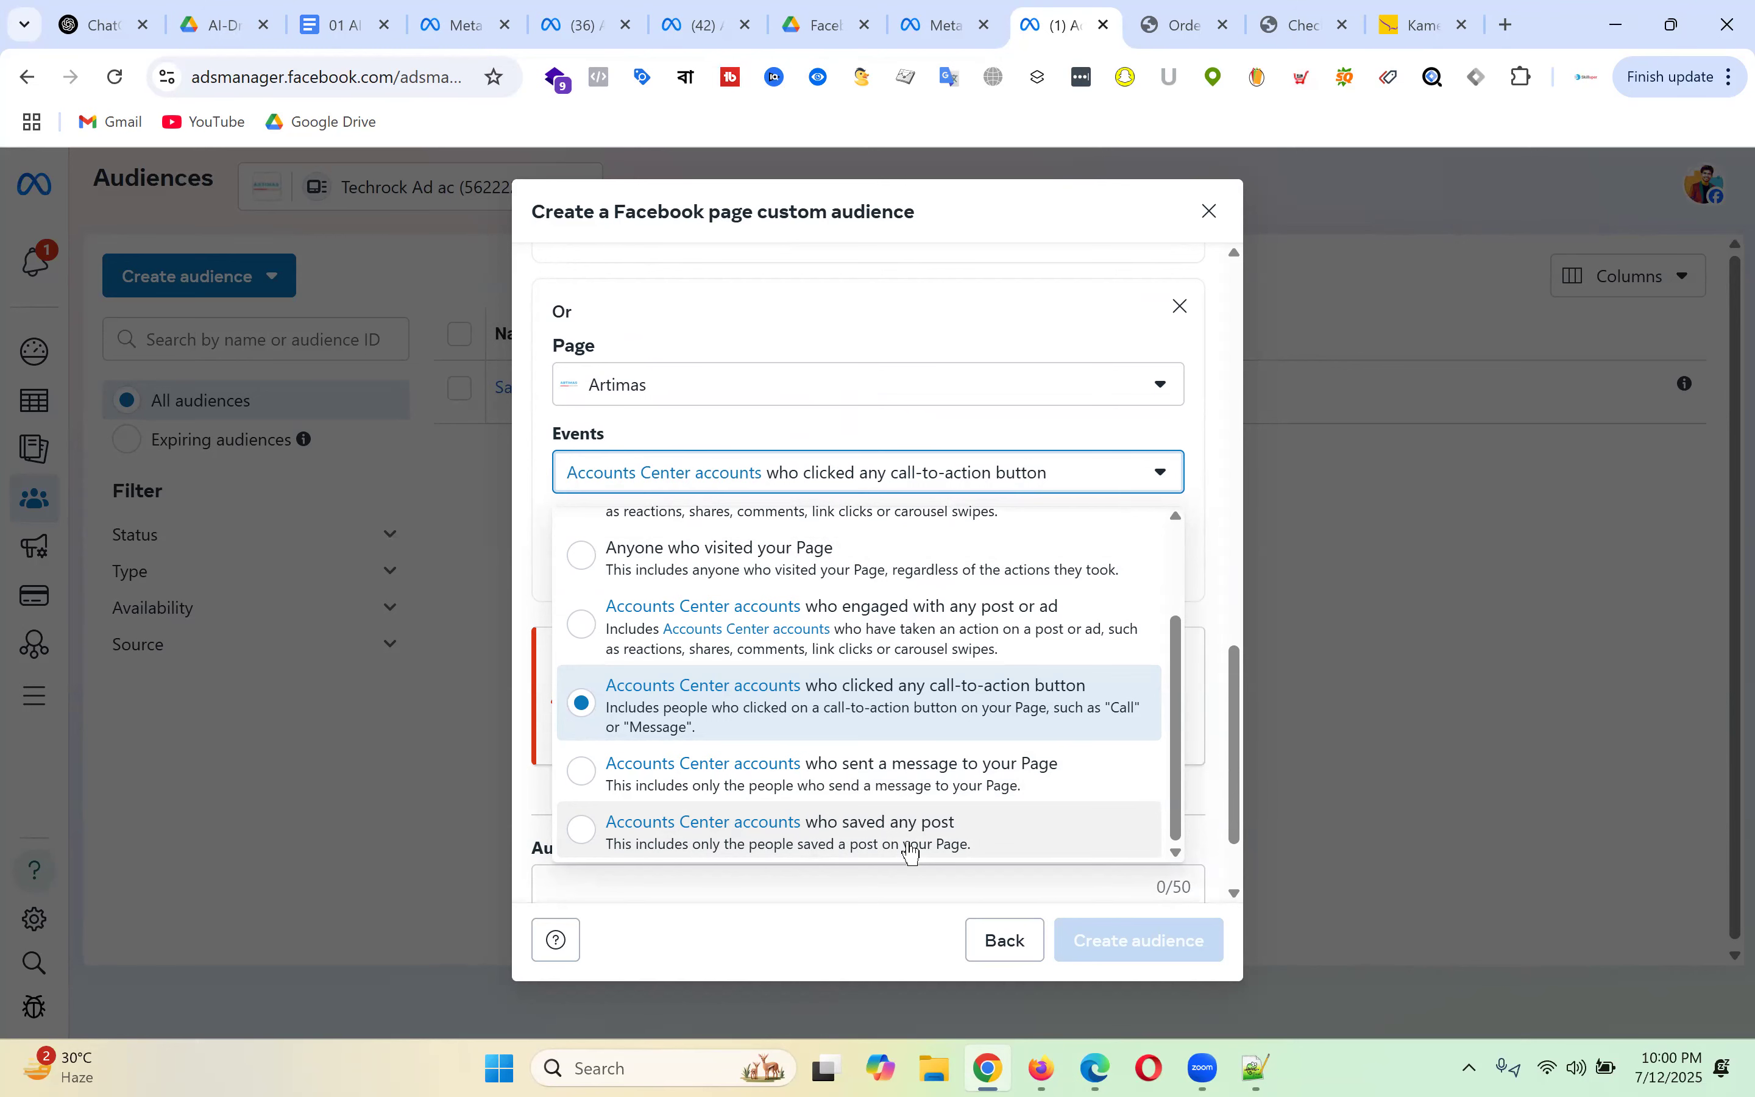
scroll(897, 800, "up", 2)
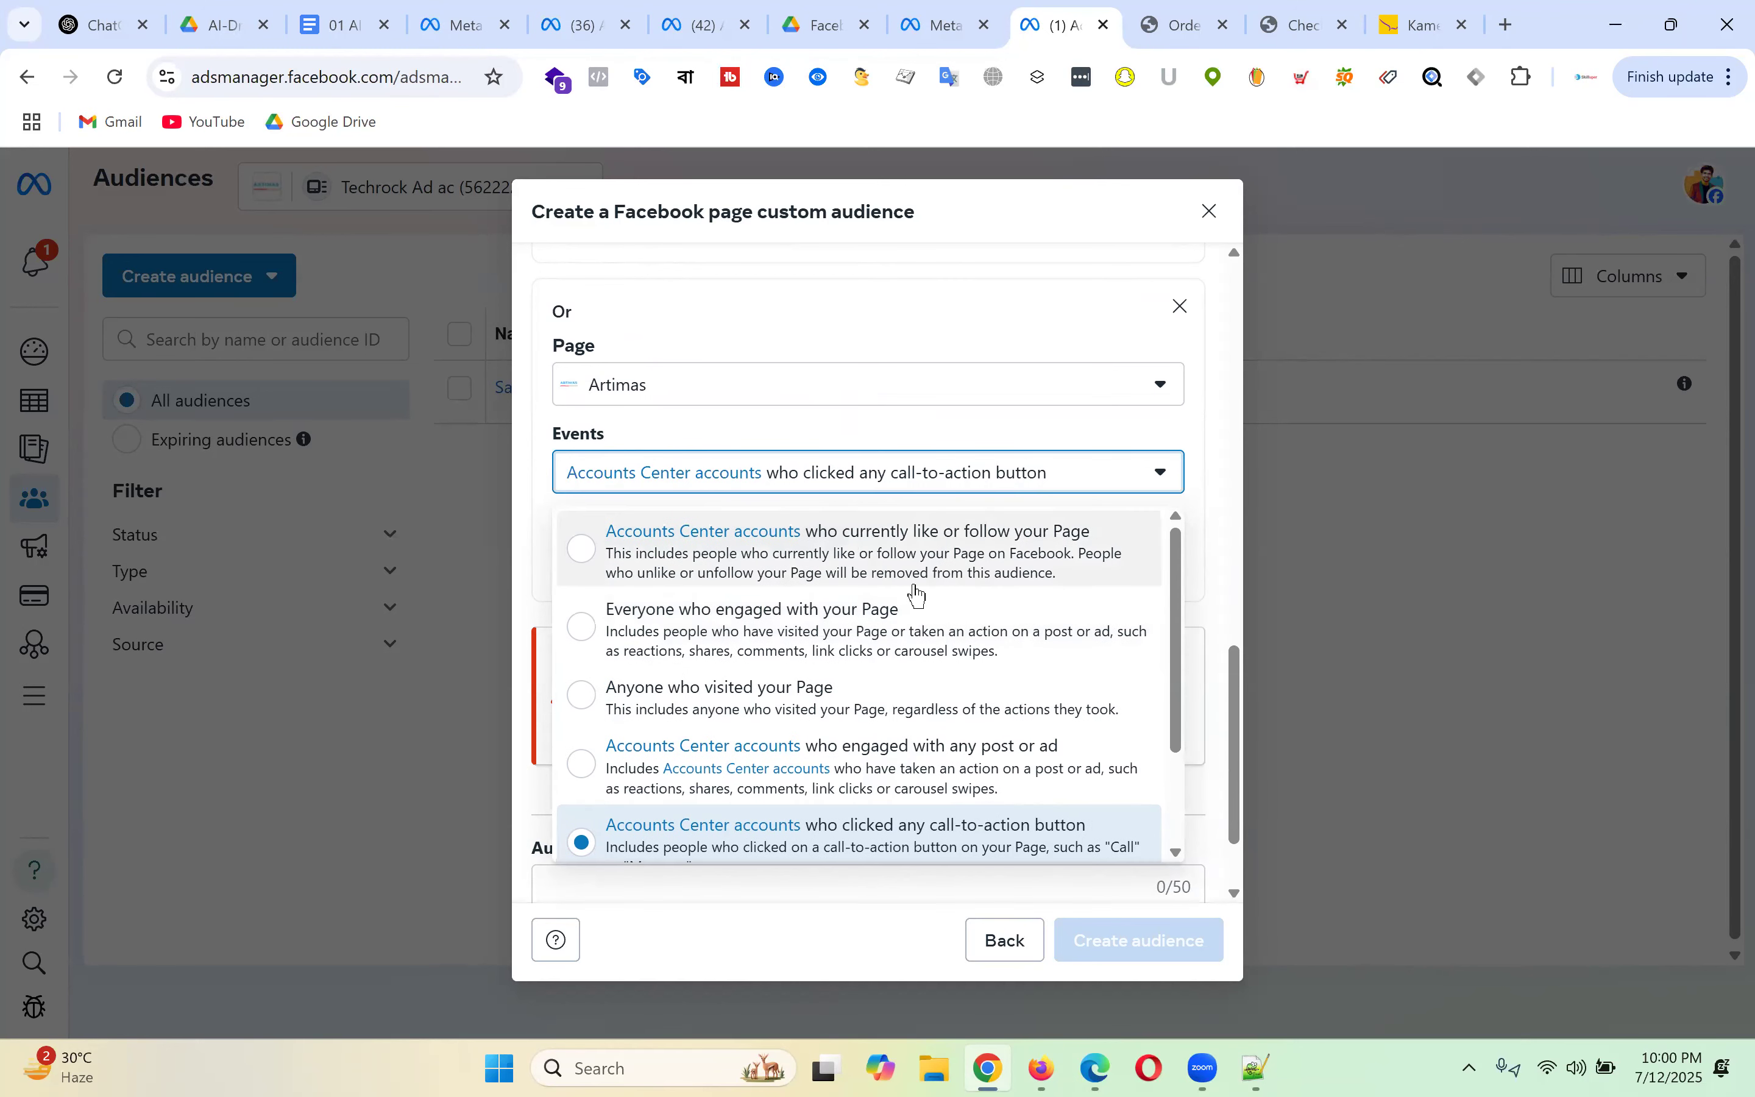
scroll(919, 594, "down", 2)
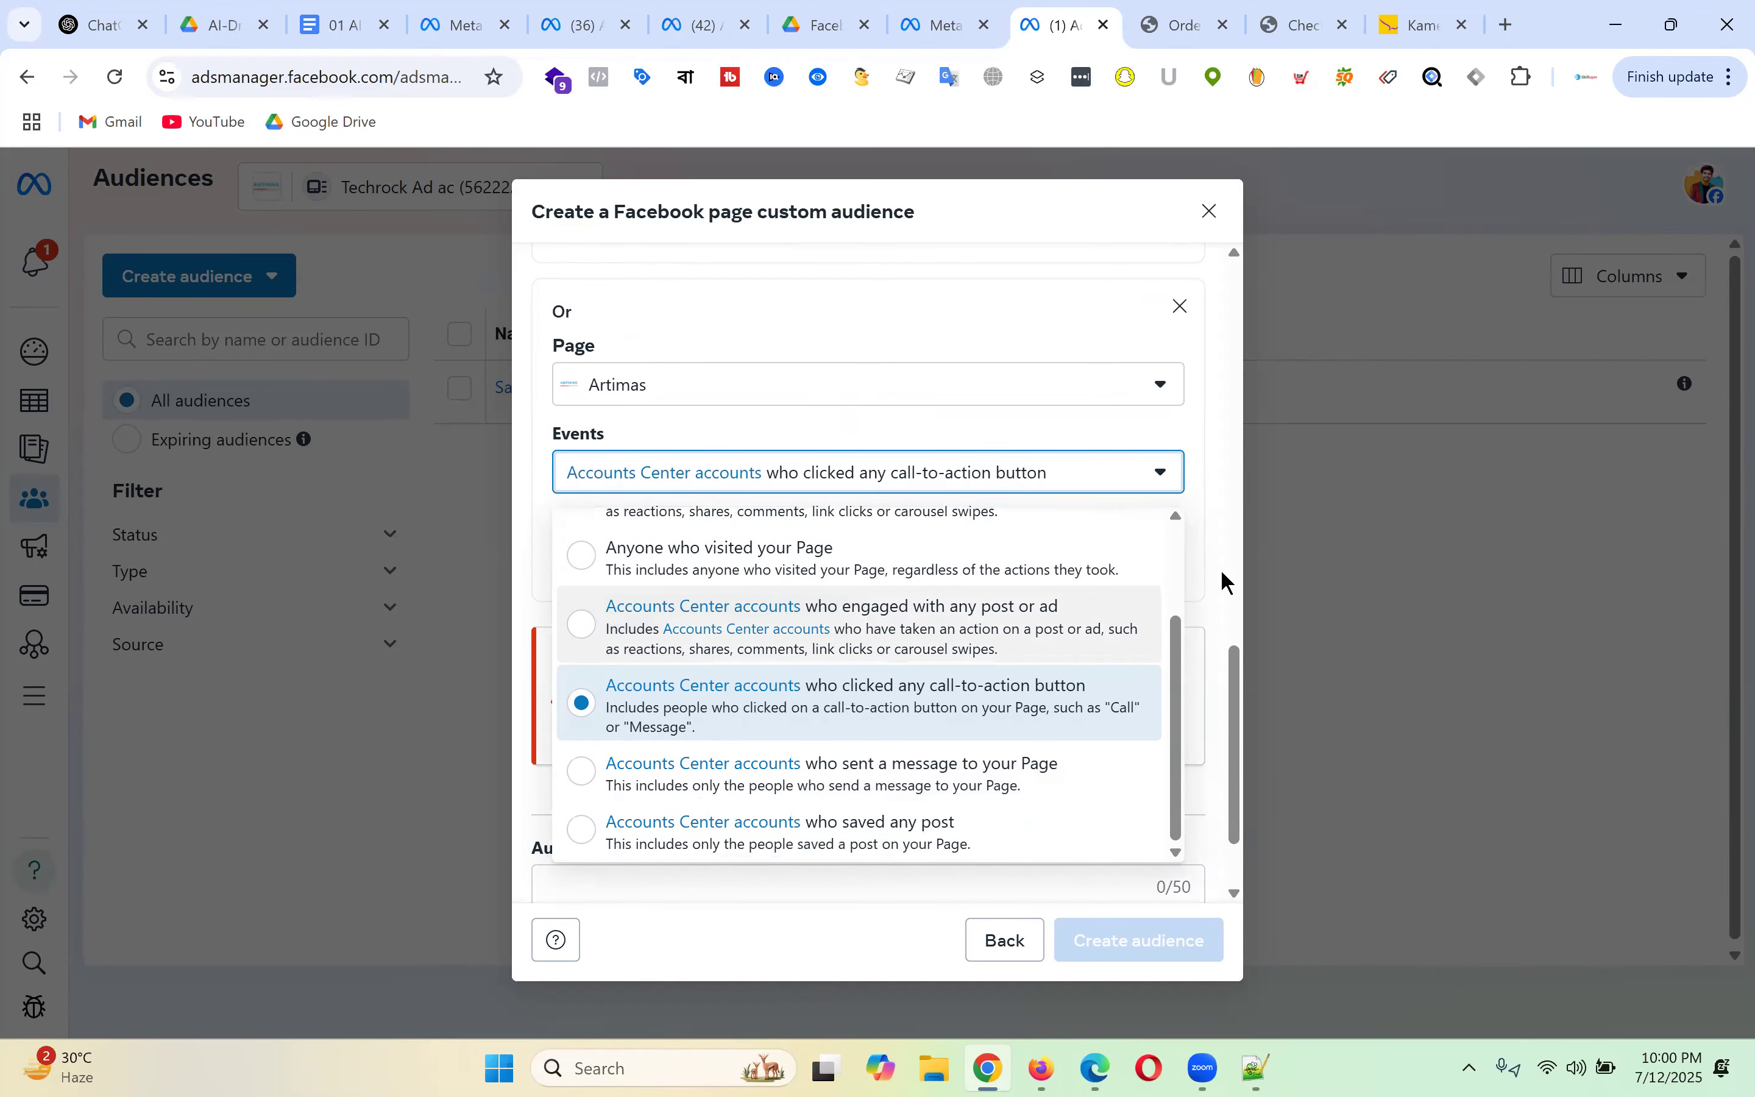
left_click(1213, 587)
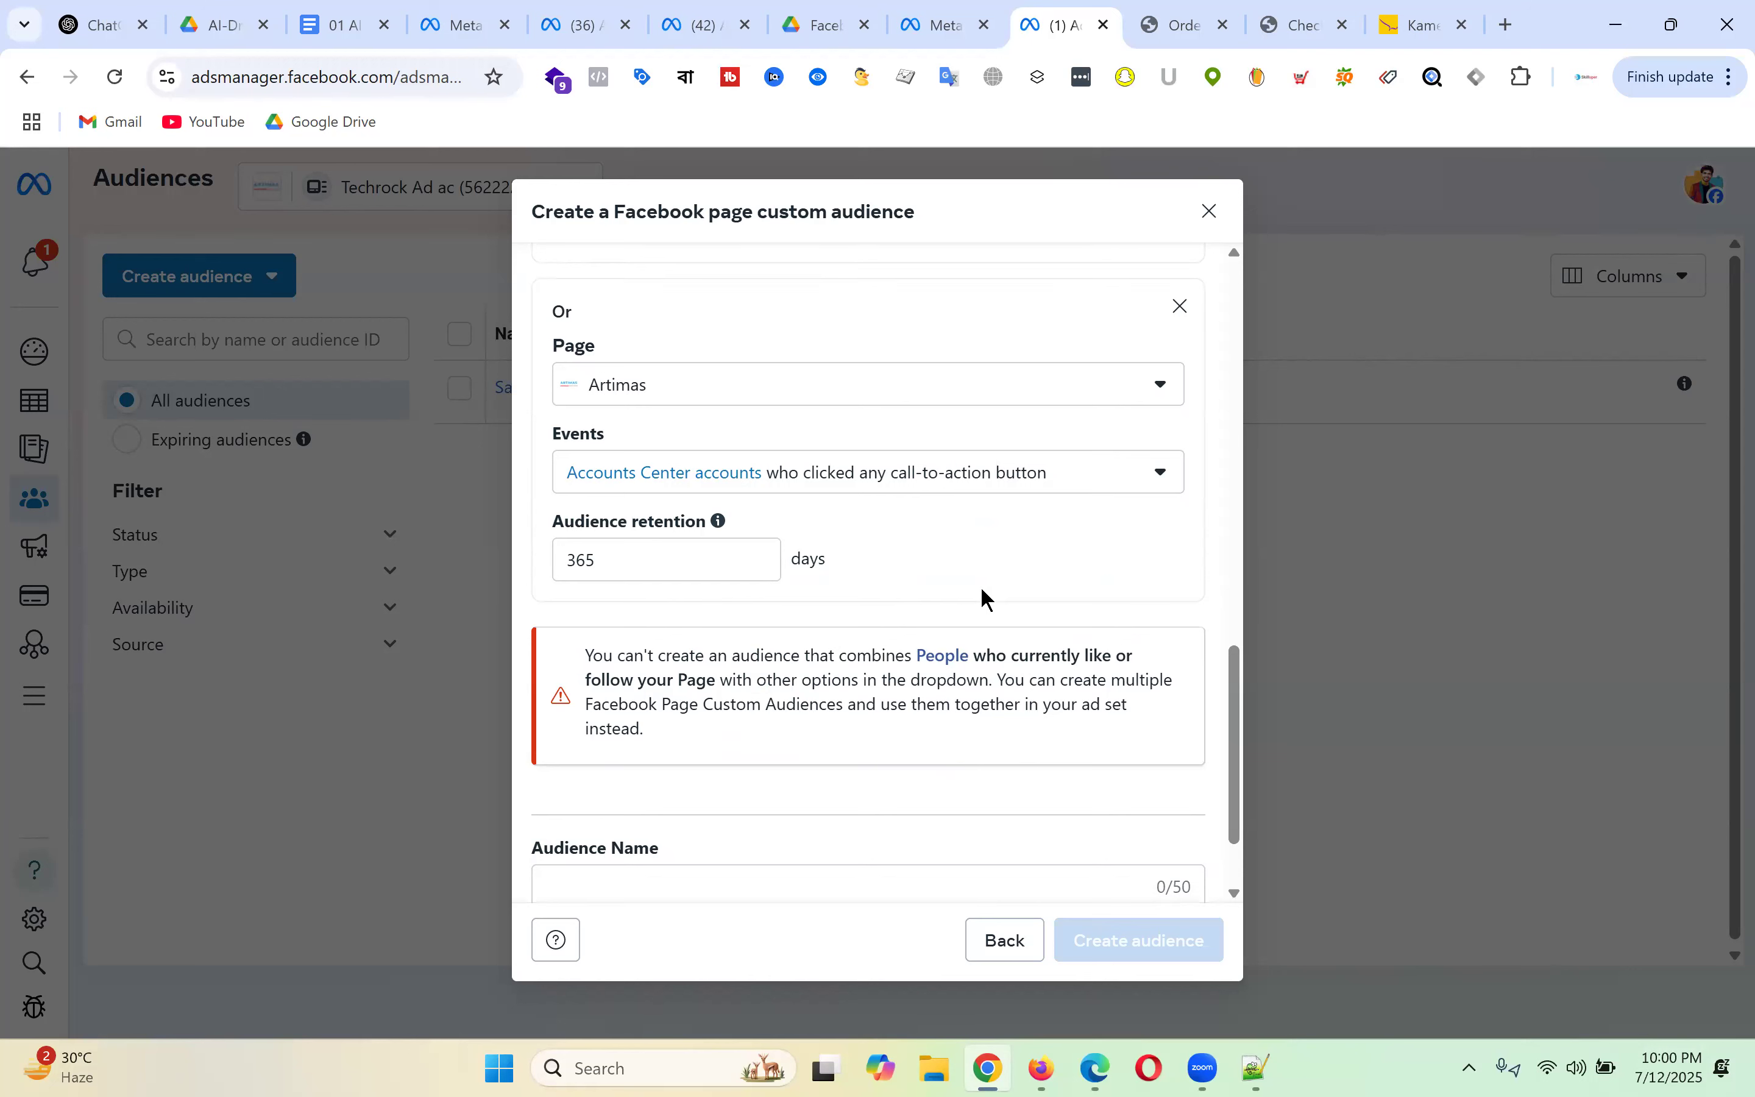
- Review the five criteria and set the first one's event to Accounts Center accounts who sent a message to your Page
scroll(980, 587, "up", 10)
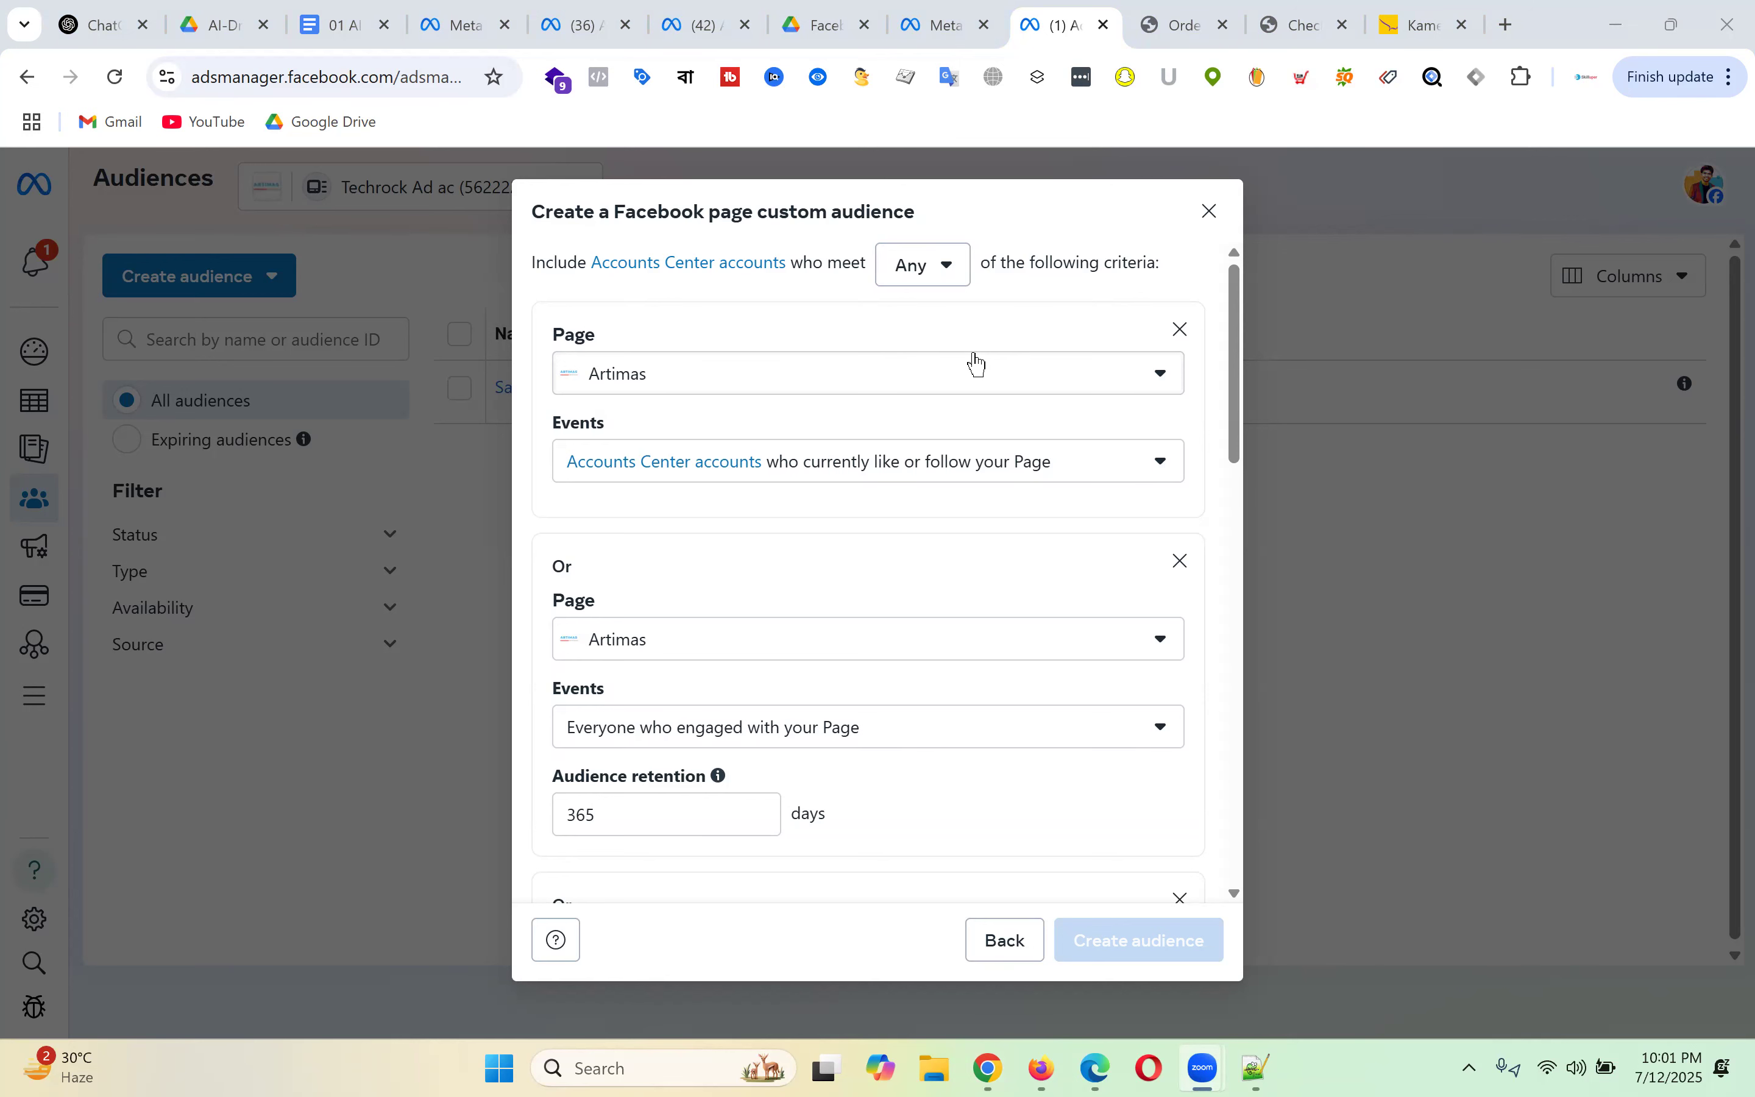
scroll(893, 533, "down", 6)
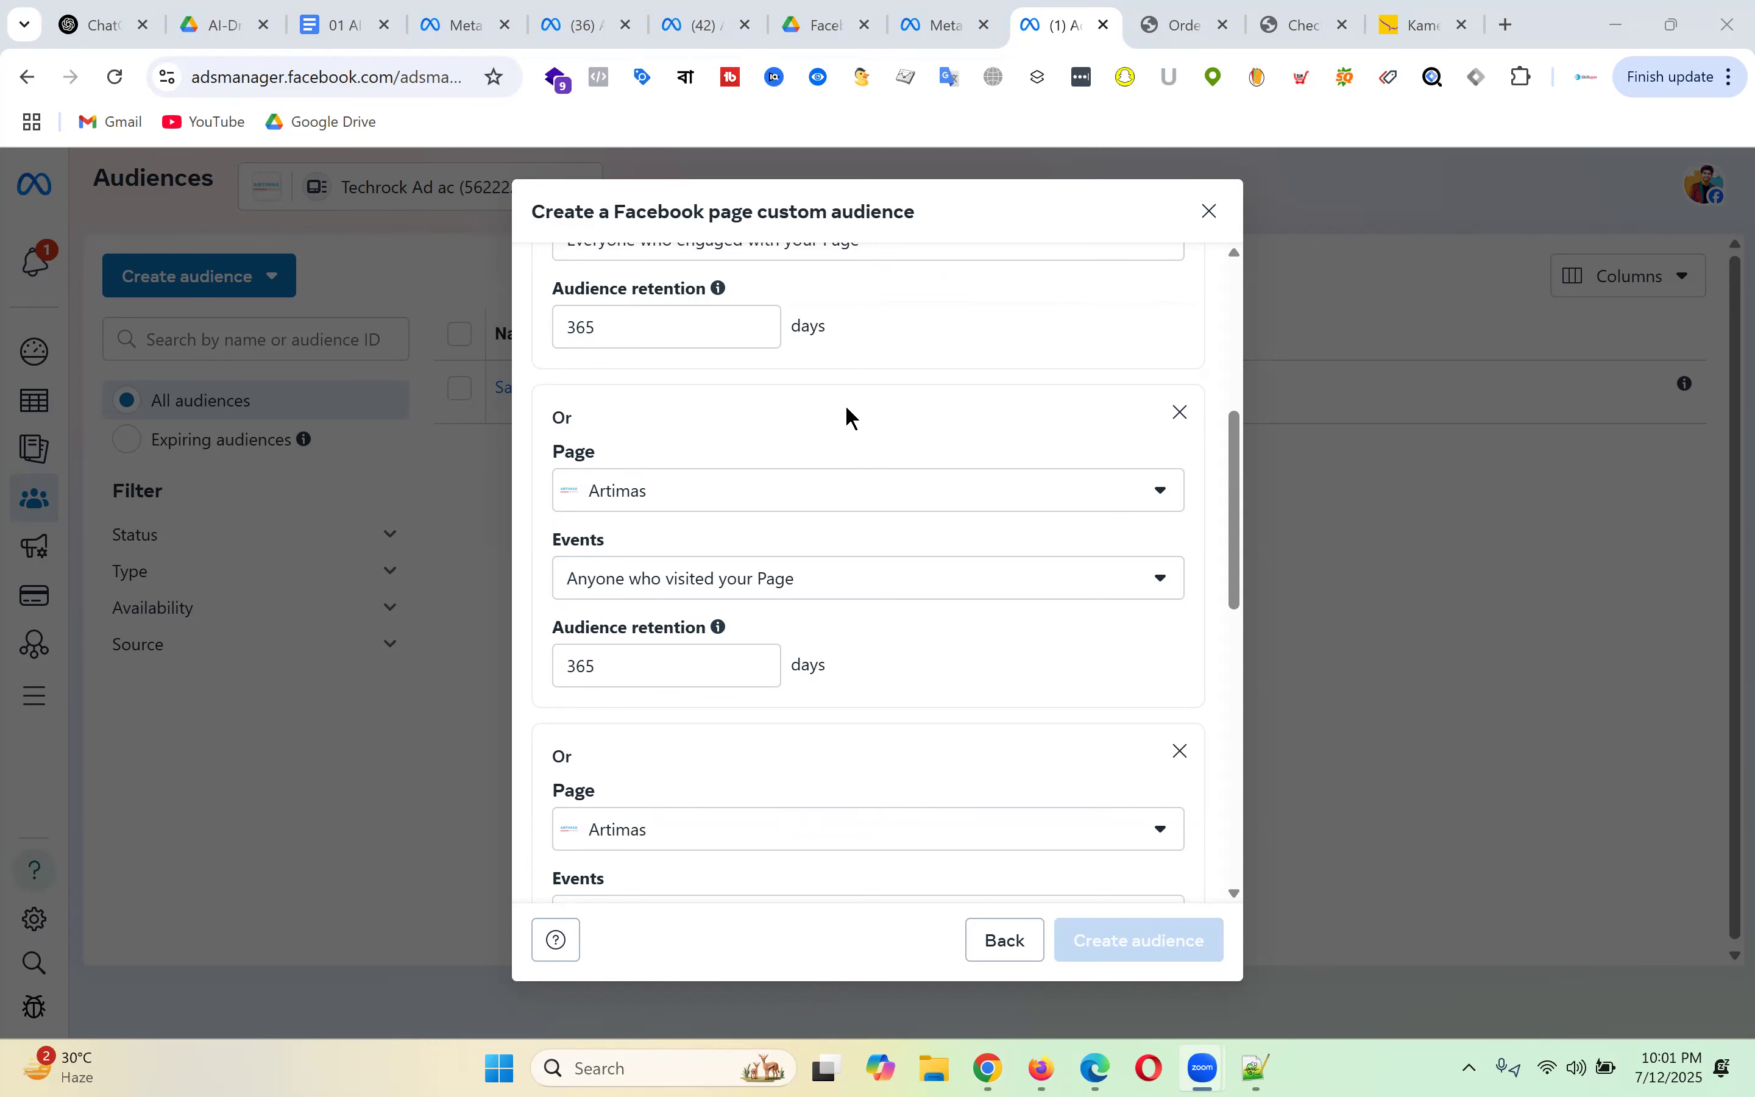
scroll(844, 404, "down", 5)
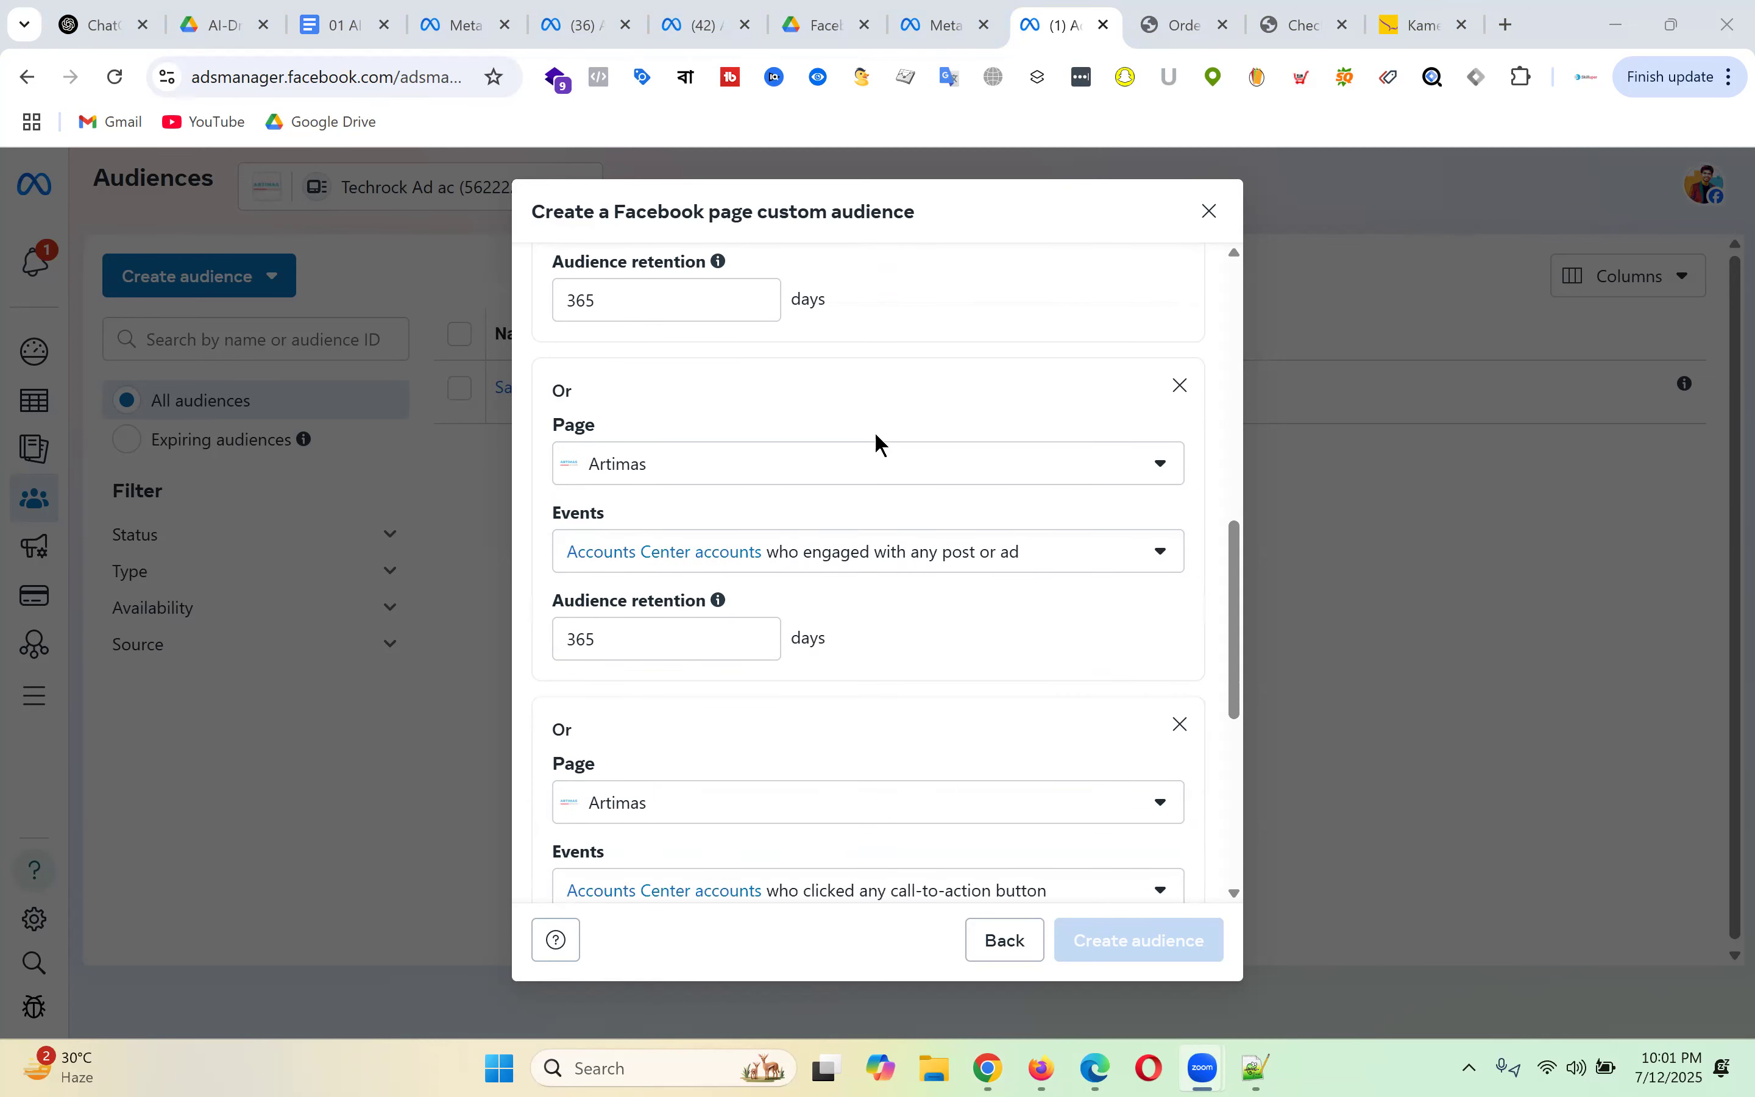
scroll(877, 434, "down", 7)
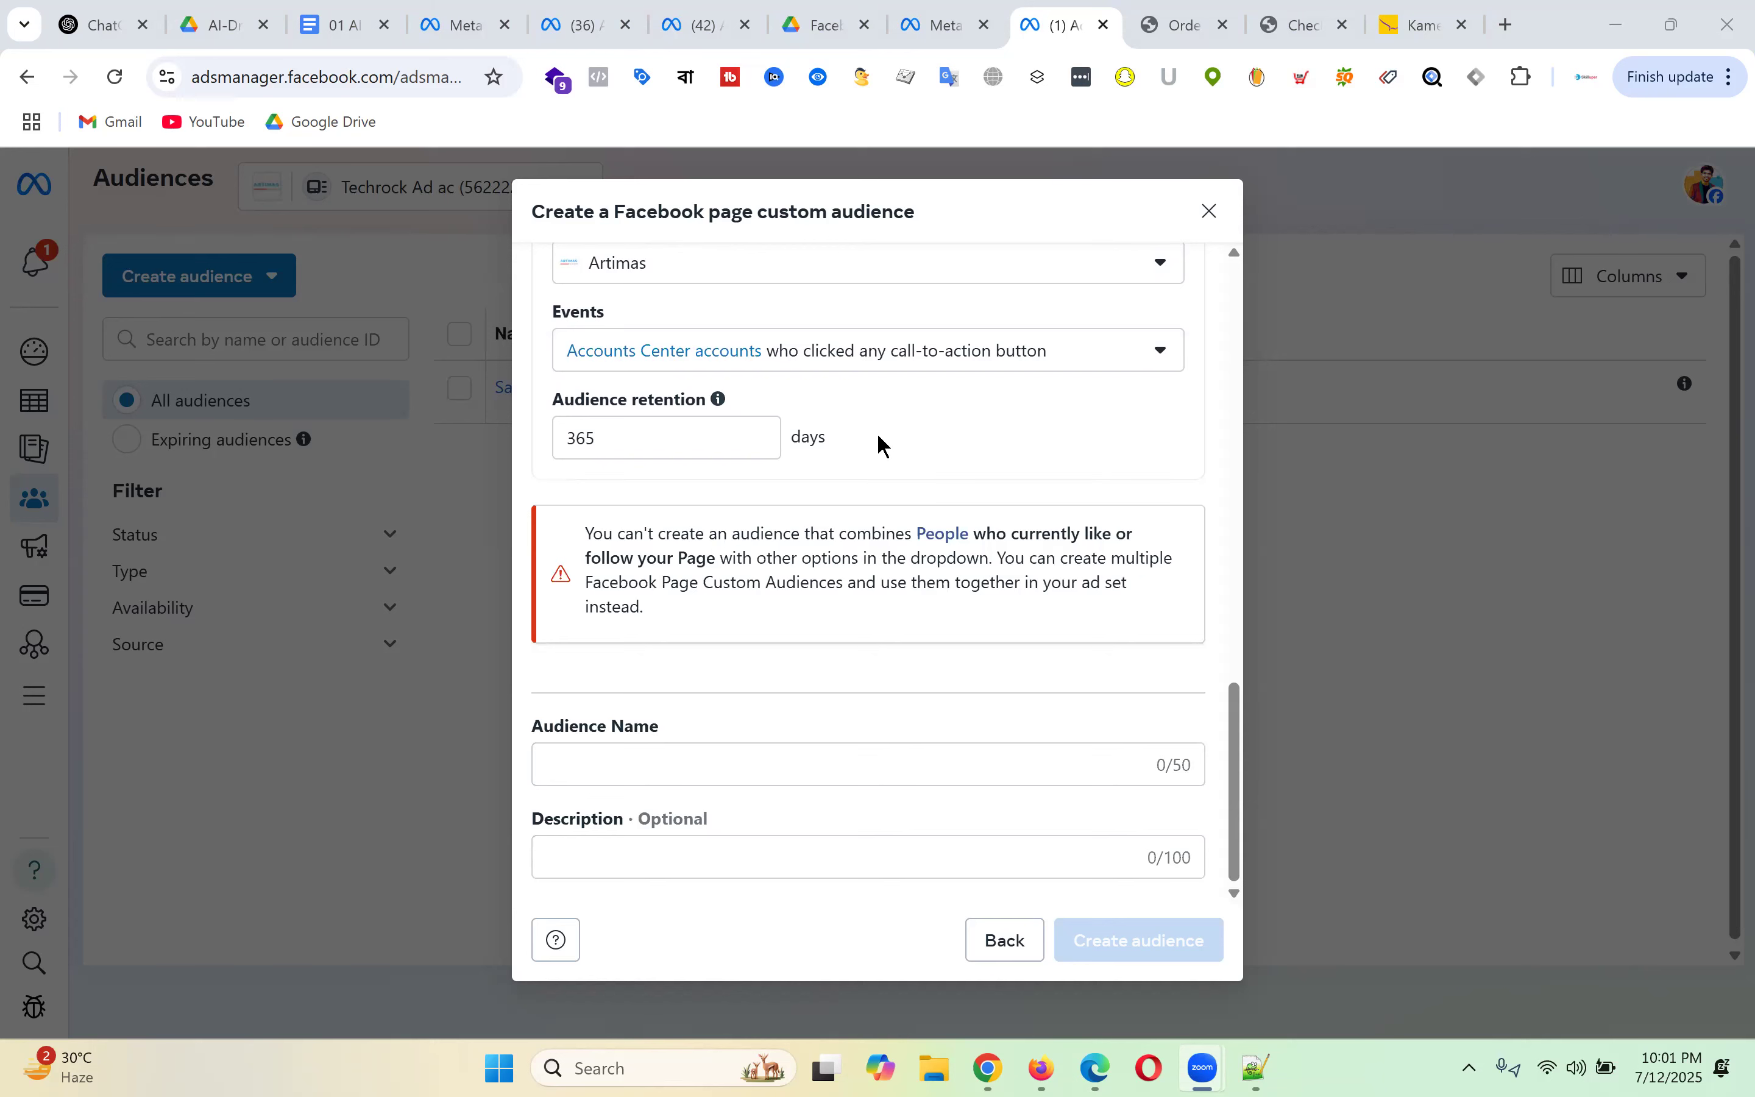
scroll(877, 433, "up", 12)
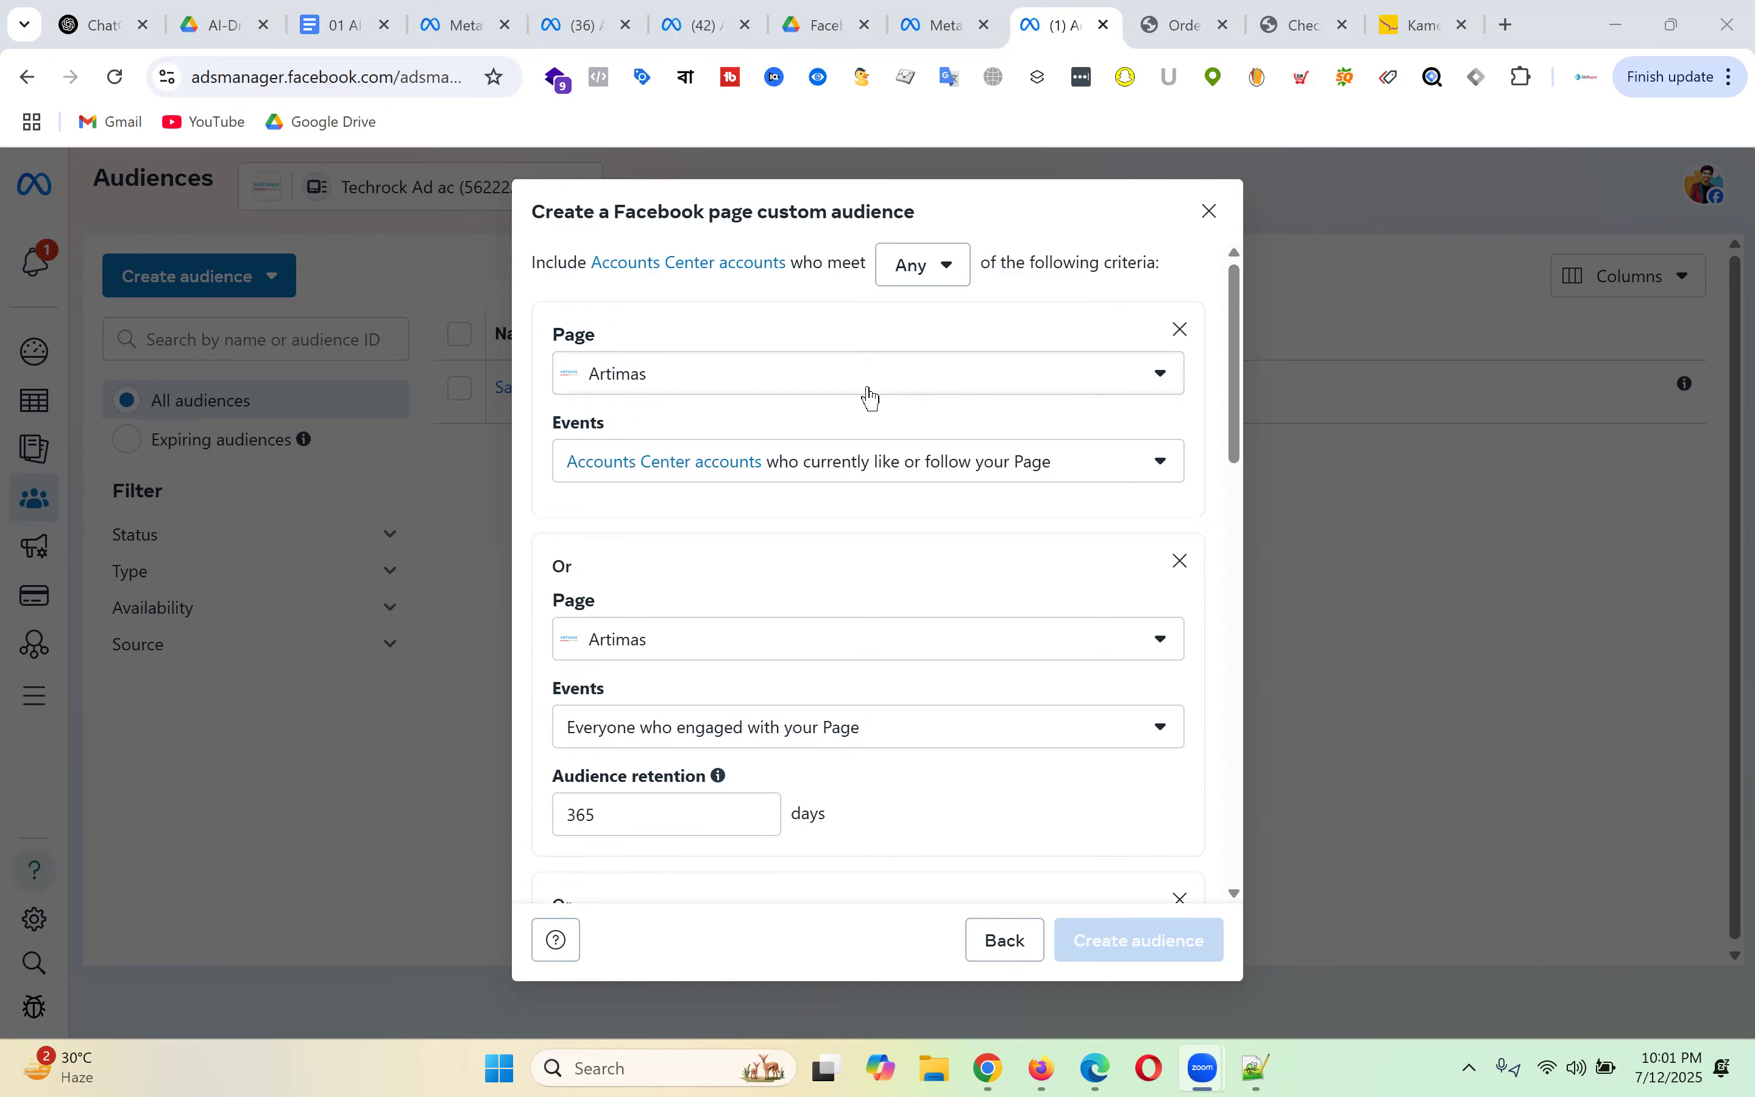
left_click(1164, 470)
scroll(907, 639, "down", 3)
left_click(936, 766)
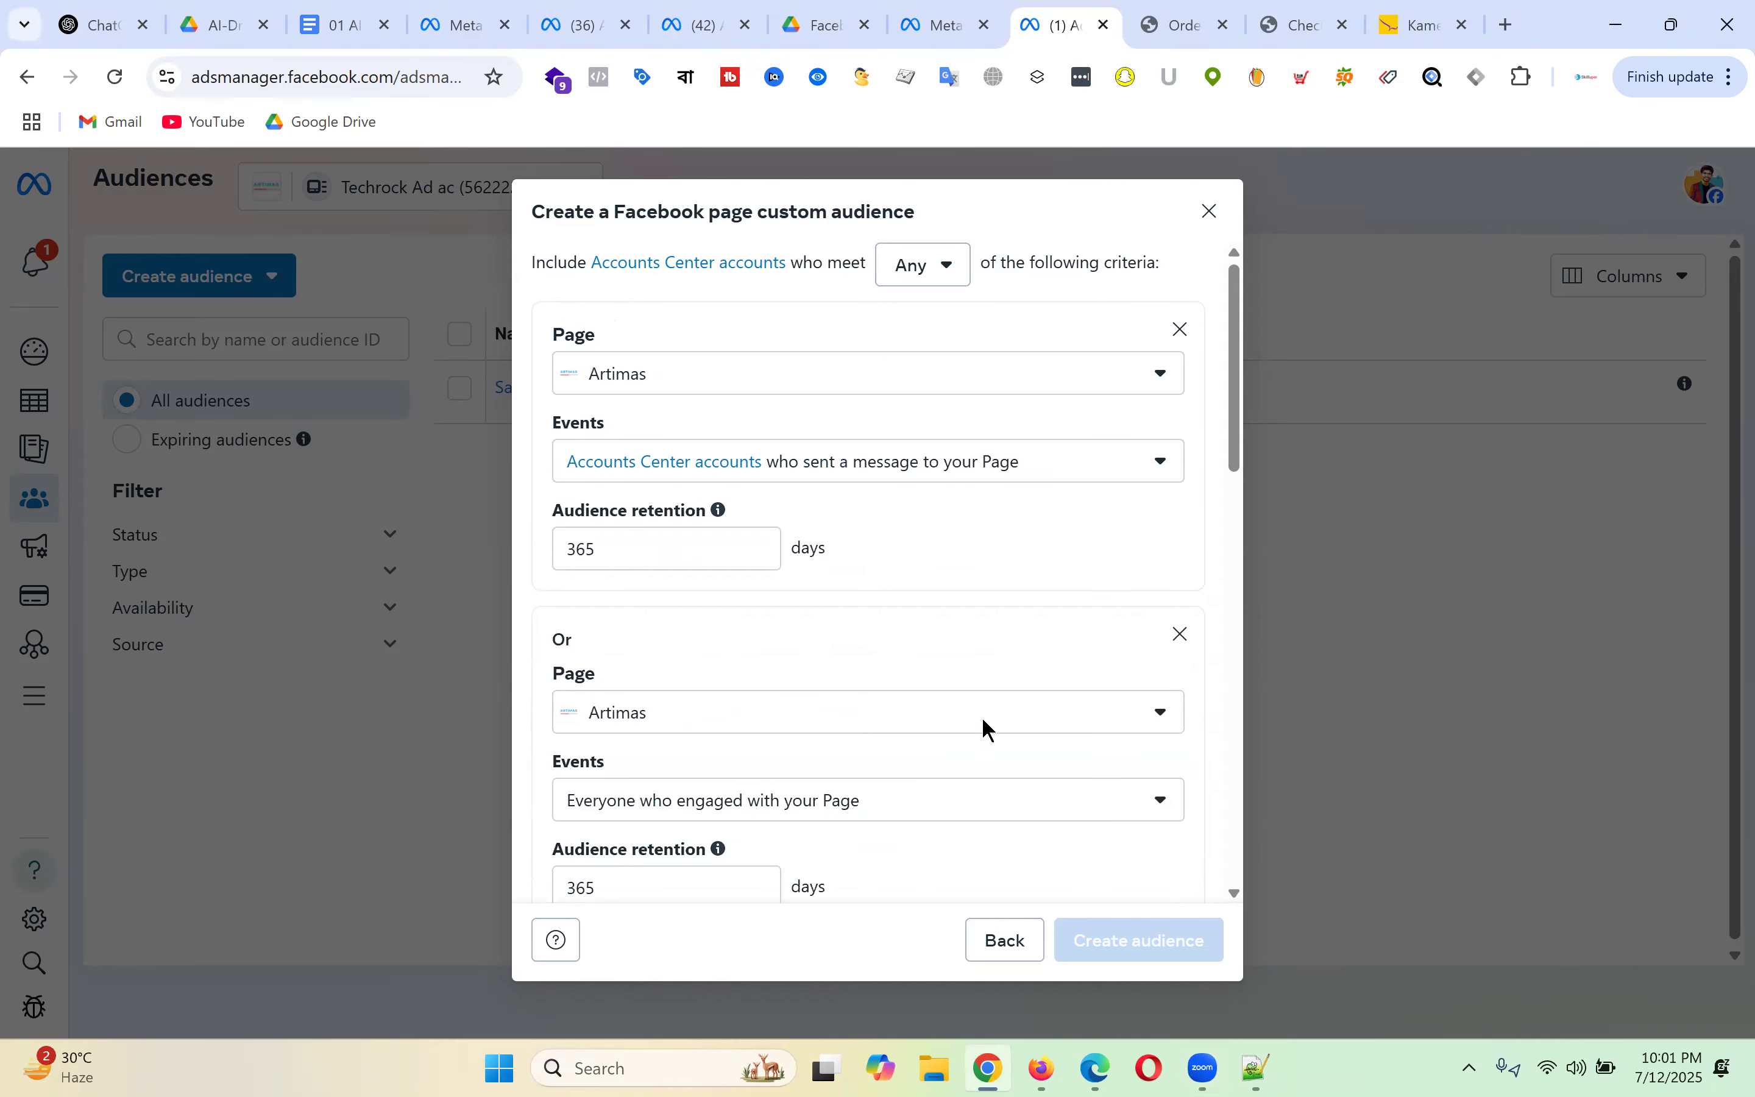
- Review the events and audience retention periods of all five Artimas criteria, along with the audience name and description fields
scroll(930, 548, "down", 4)
scroll(930, 545, "down", 4)
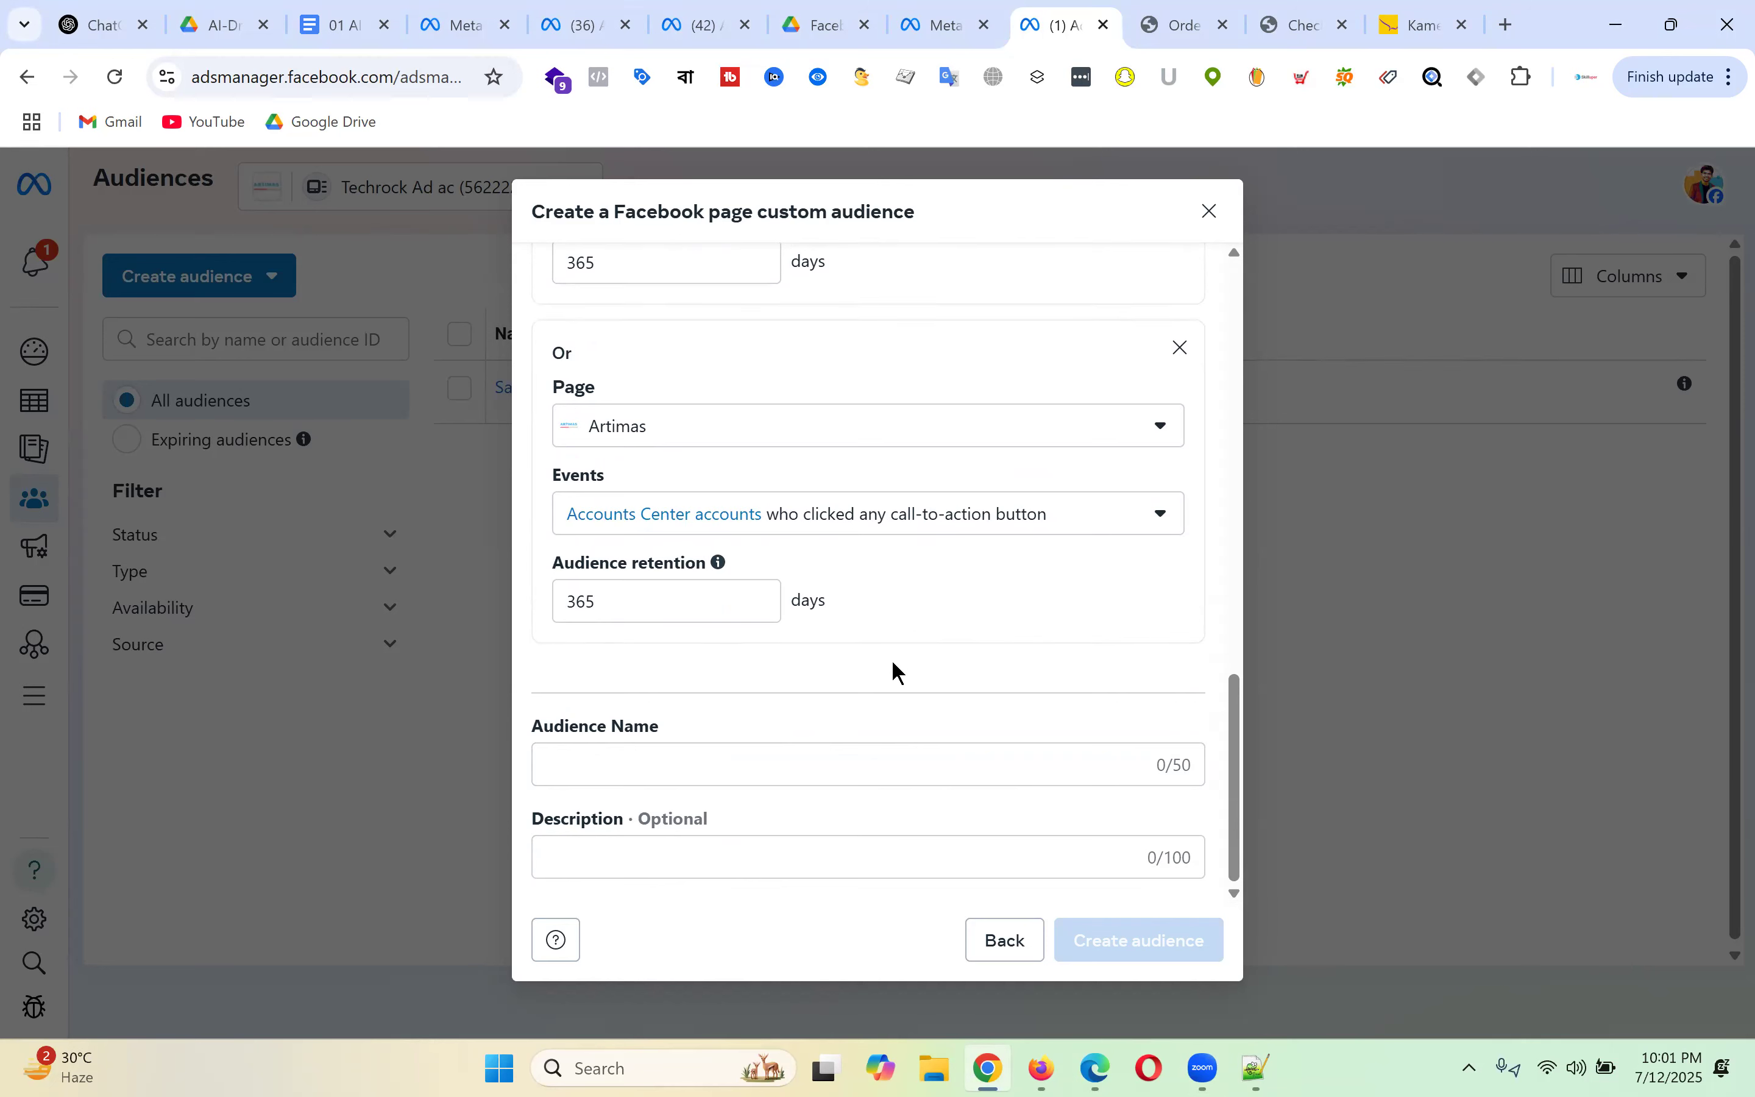
scroll(893, 663, "up", 10)
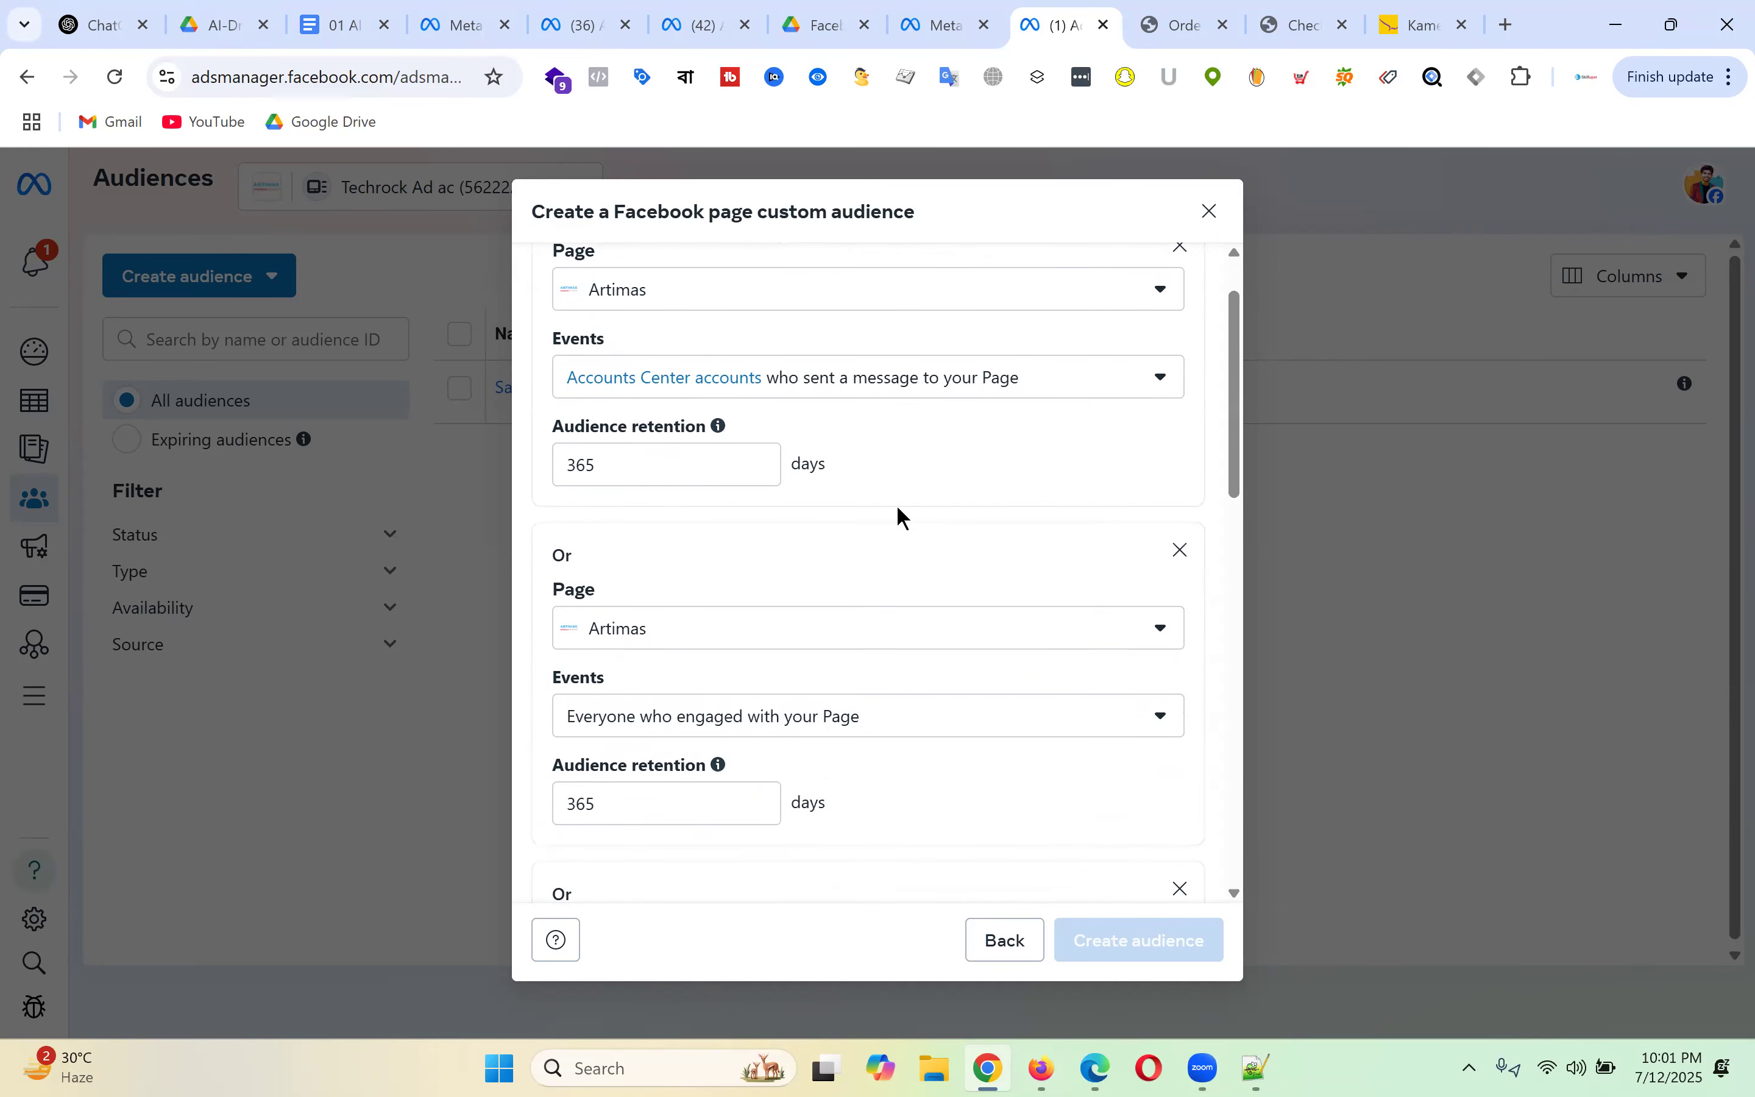
scroll(896, 517, "up", 2)
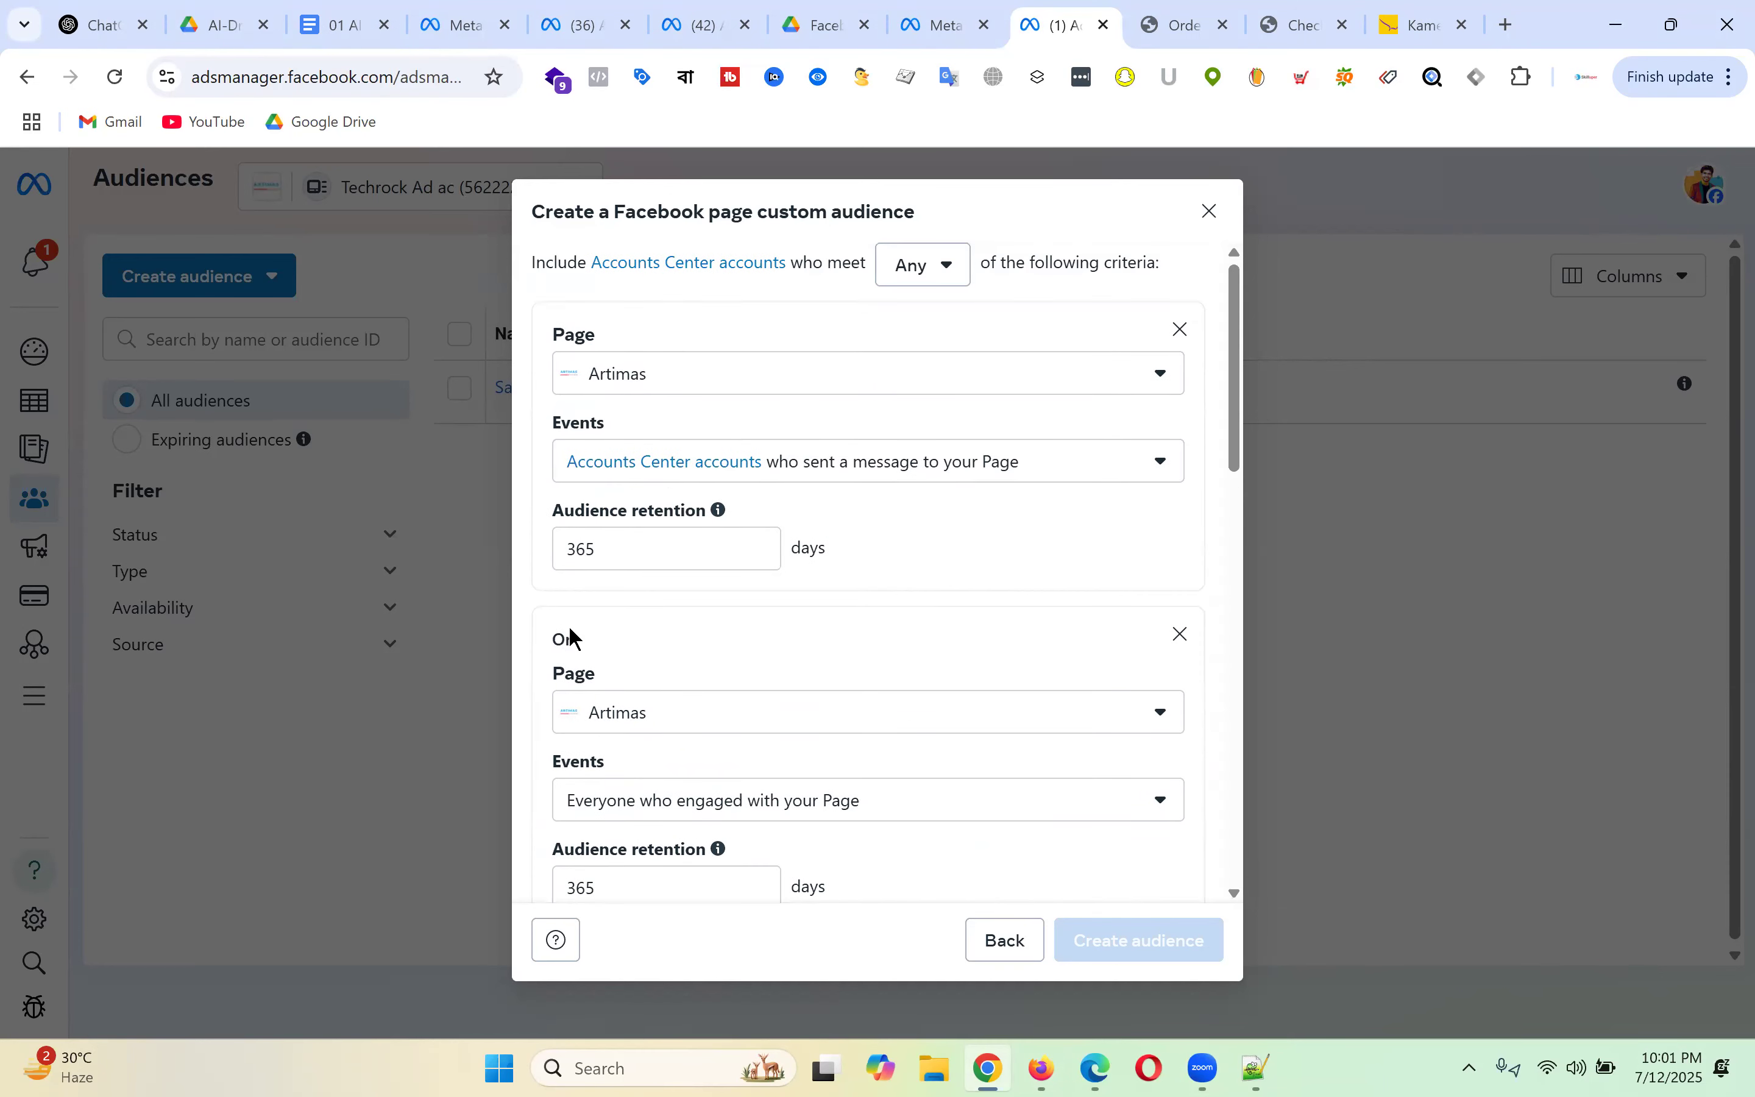
scroll(571, 629, "down", 10)
scroll(968, 580, "up", 10)
scroll(1008, 479, "down", 2)
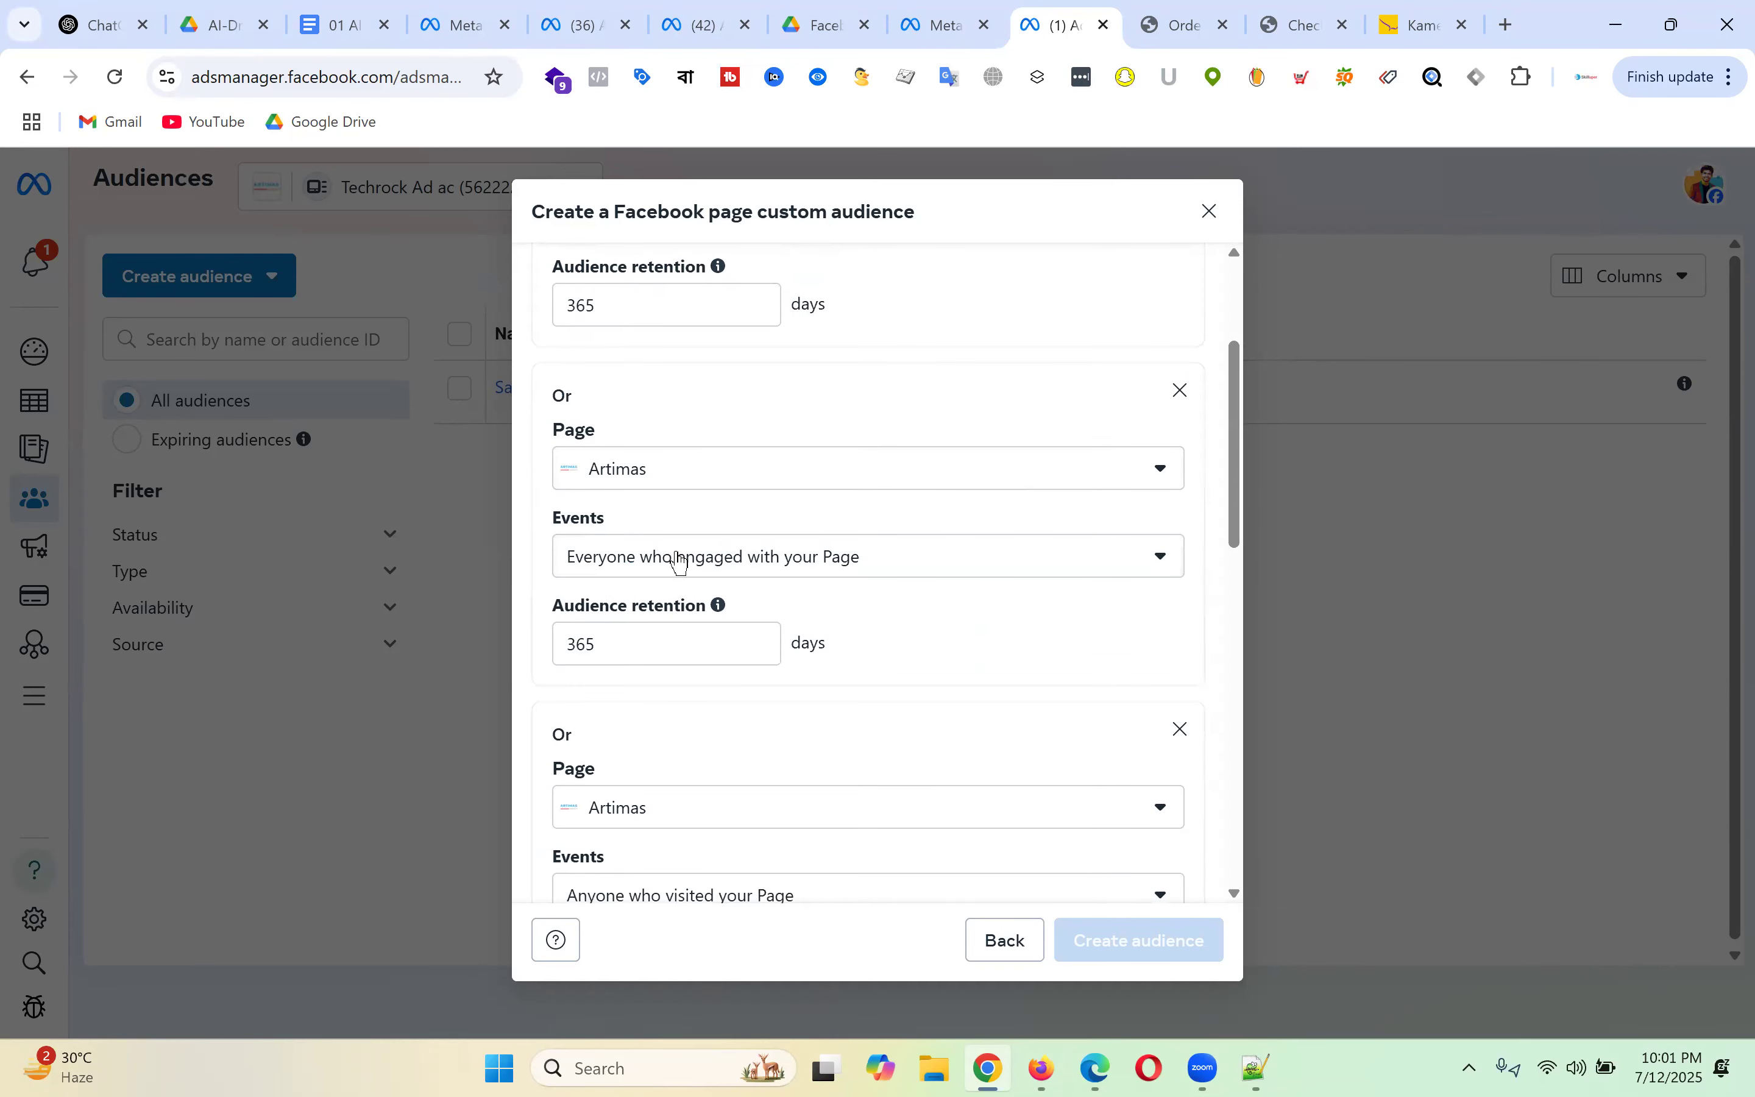
scroll(911, 564, "down", 3)
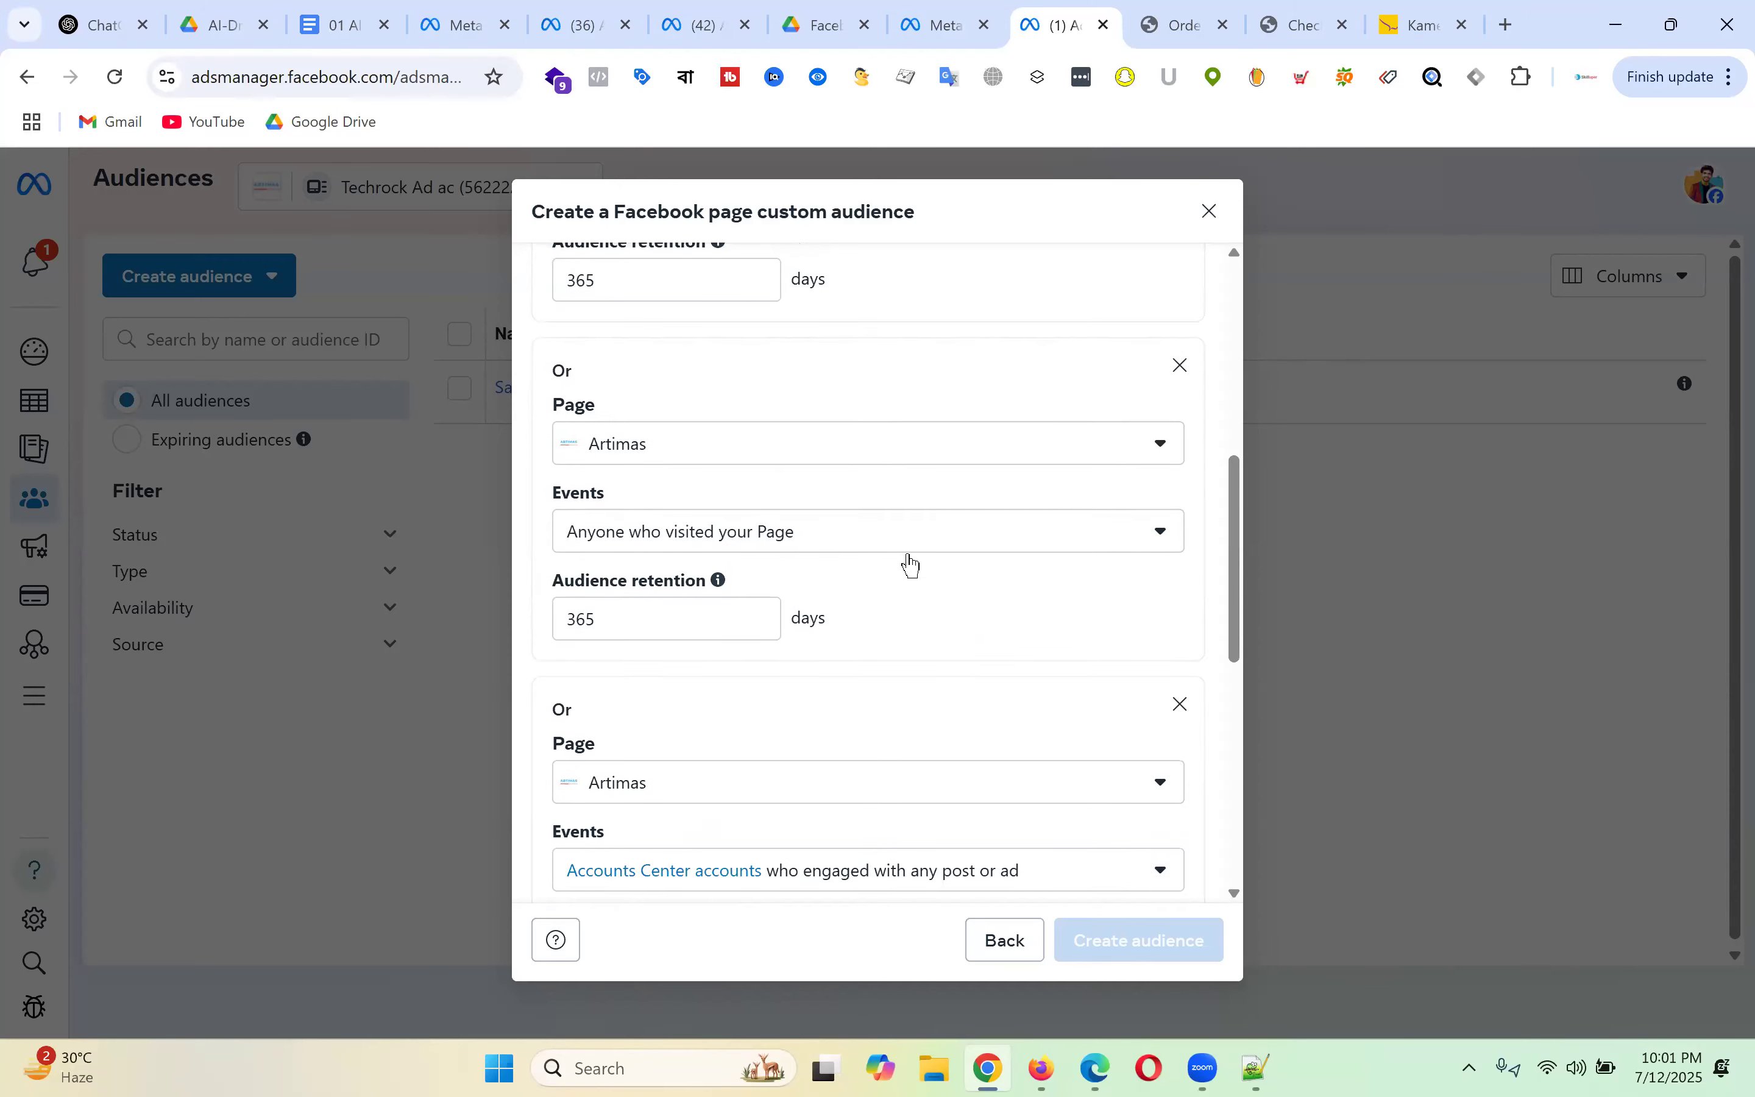
scroll(906, 559, "down", 2)
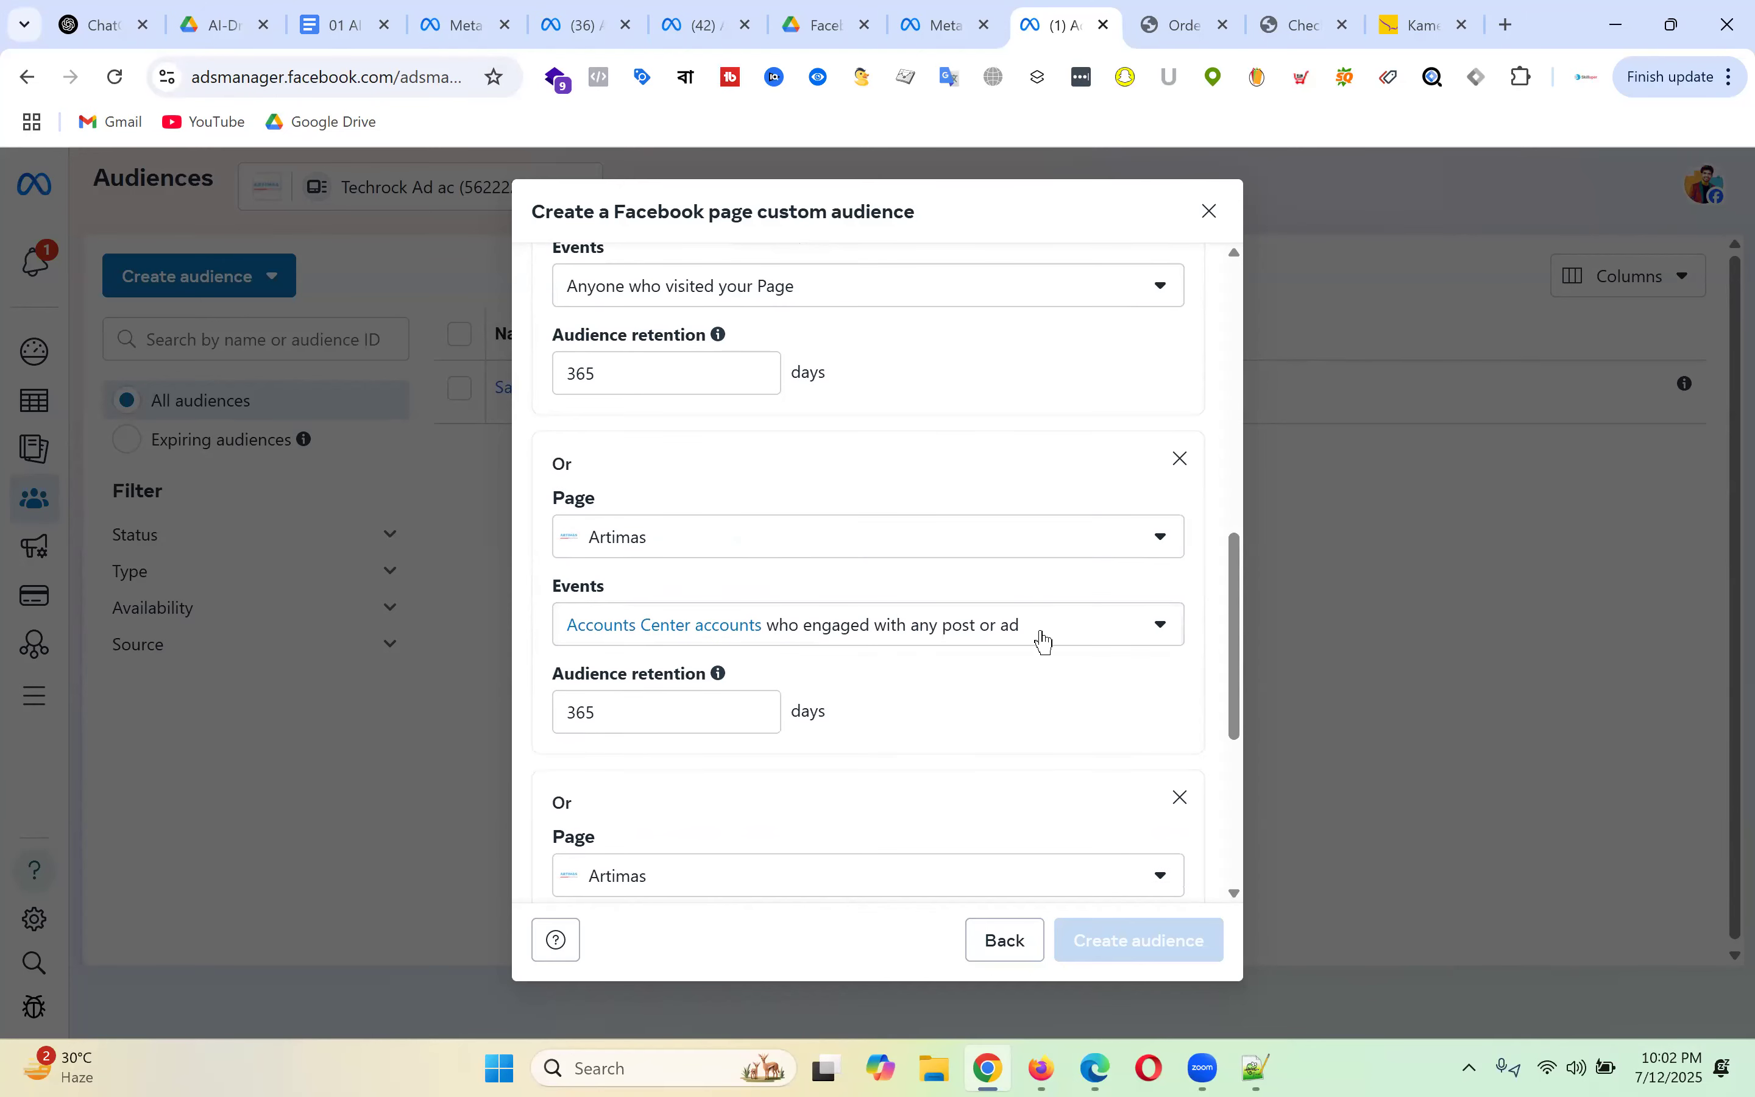
scroll(1041, 639, "down", 5)
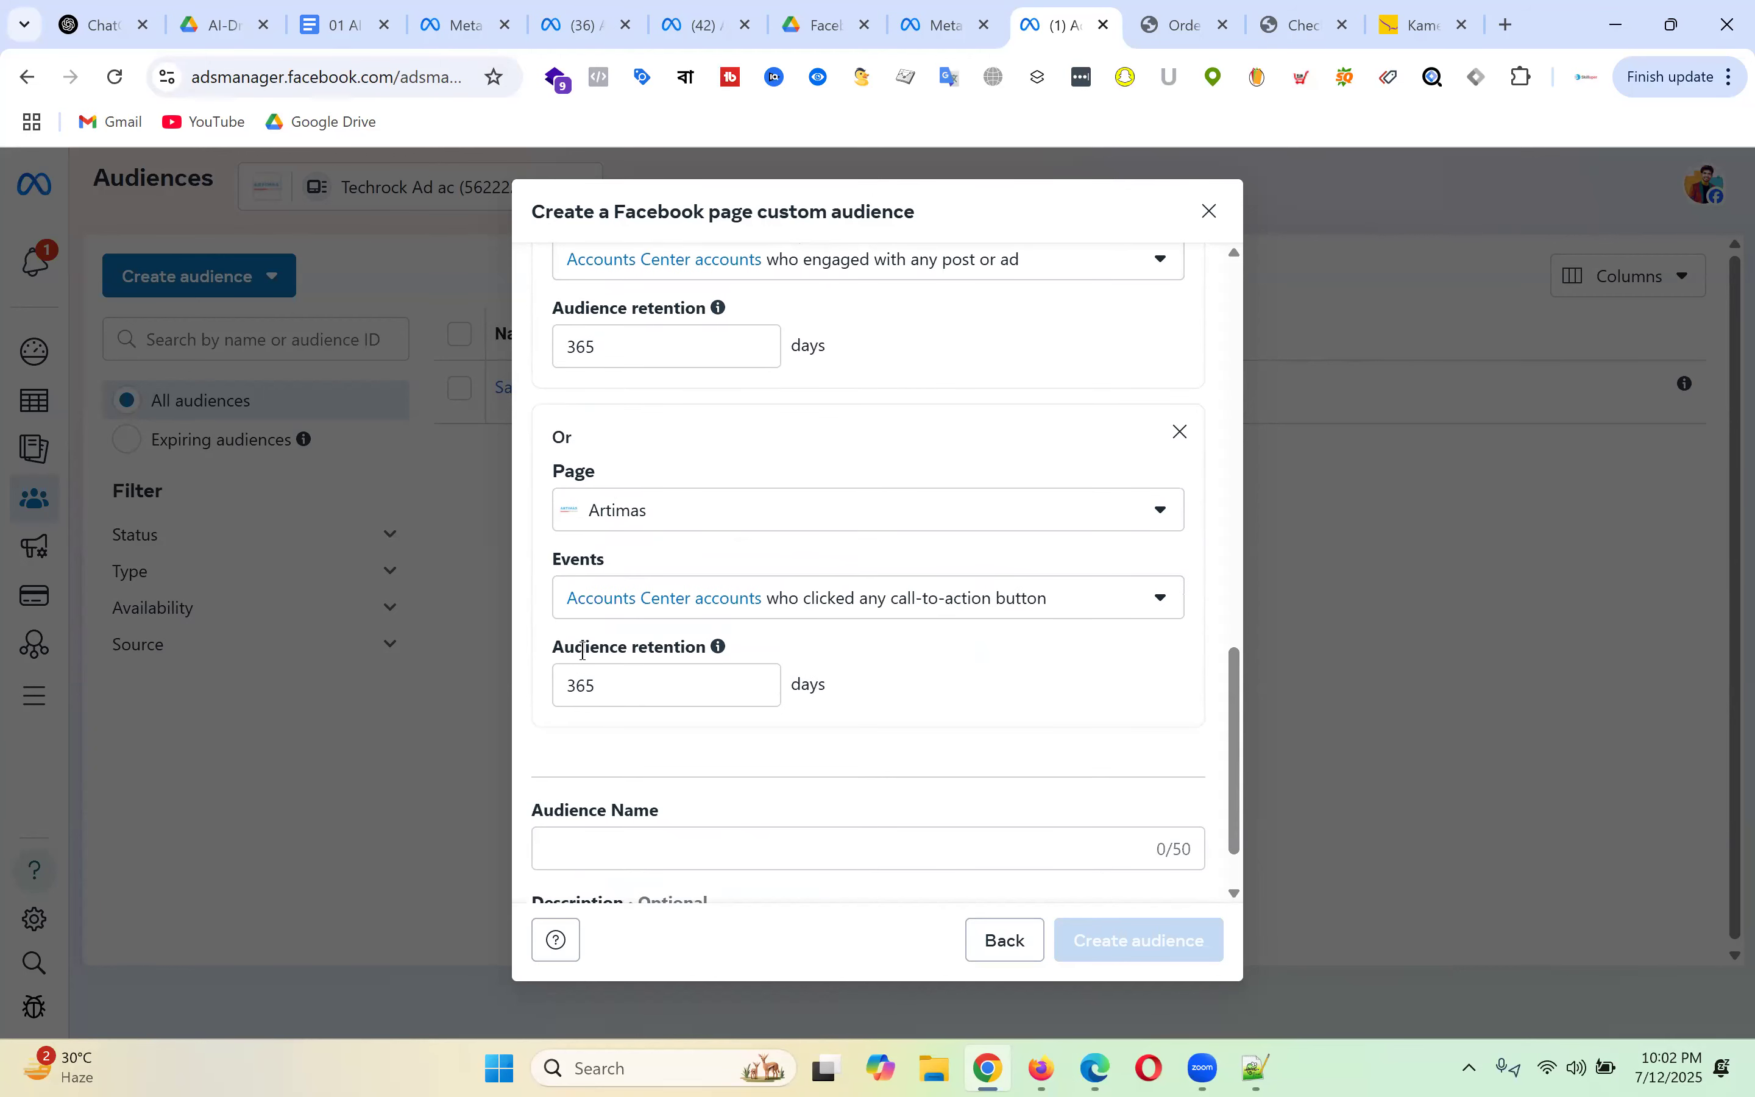
scroll(1058, 613, "down", 1)
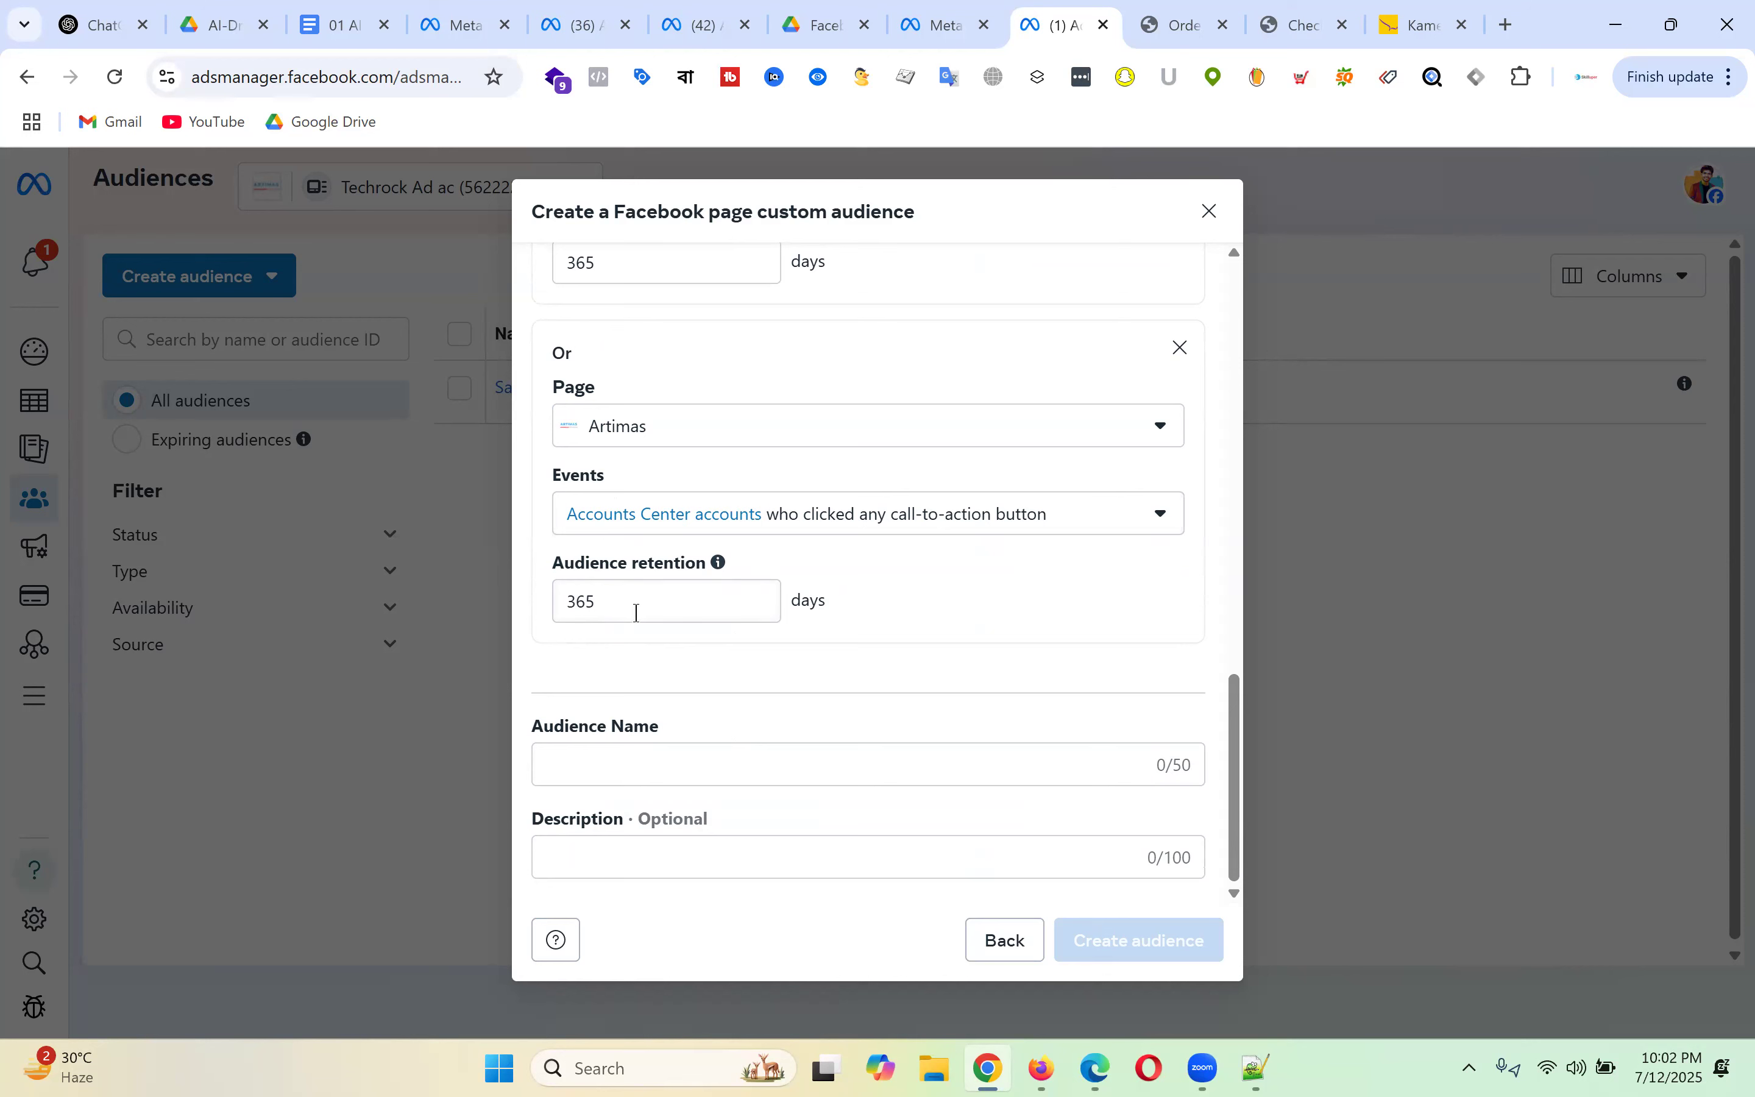
left_click_drag(620, 599, 499, 609)
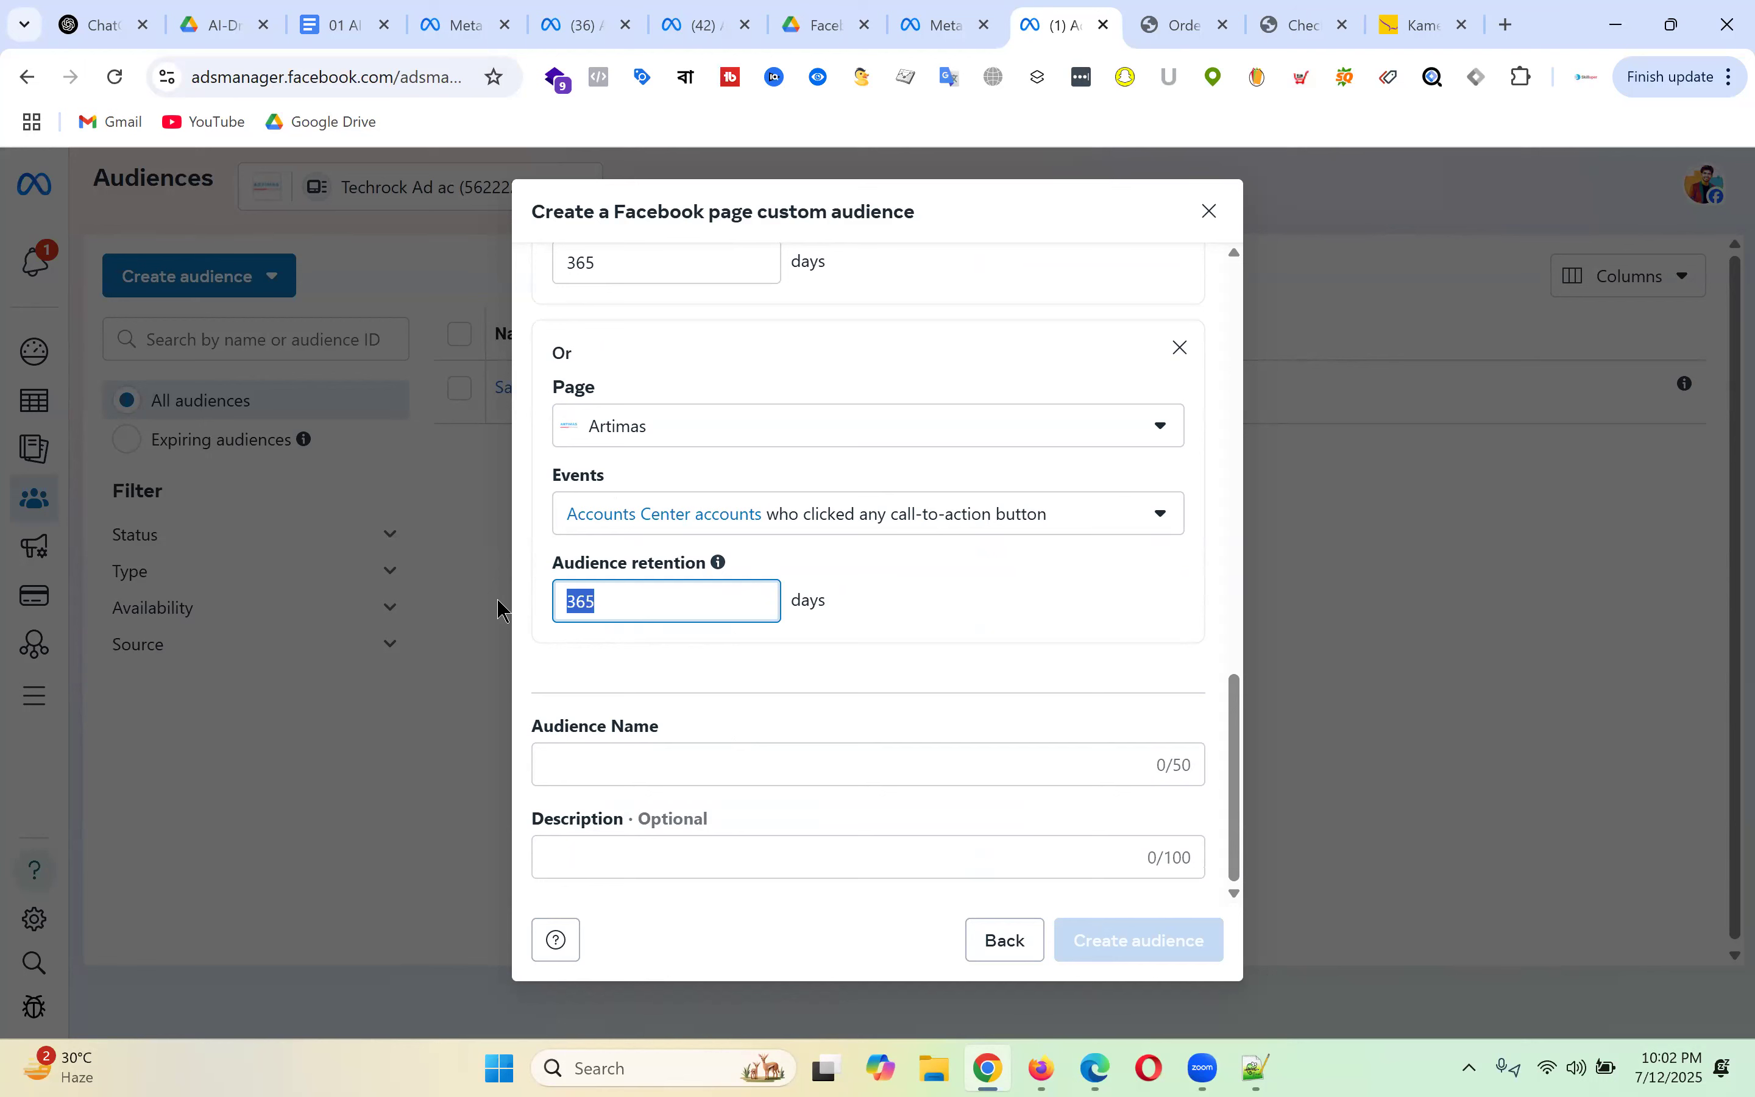
scroll(928, 418, "up", 10)
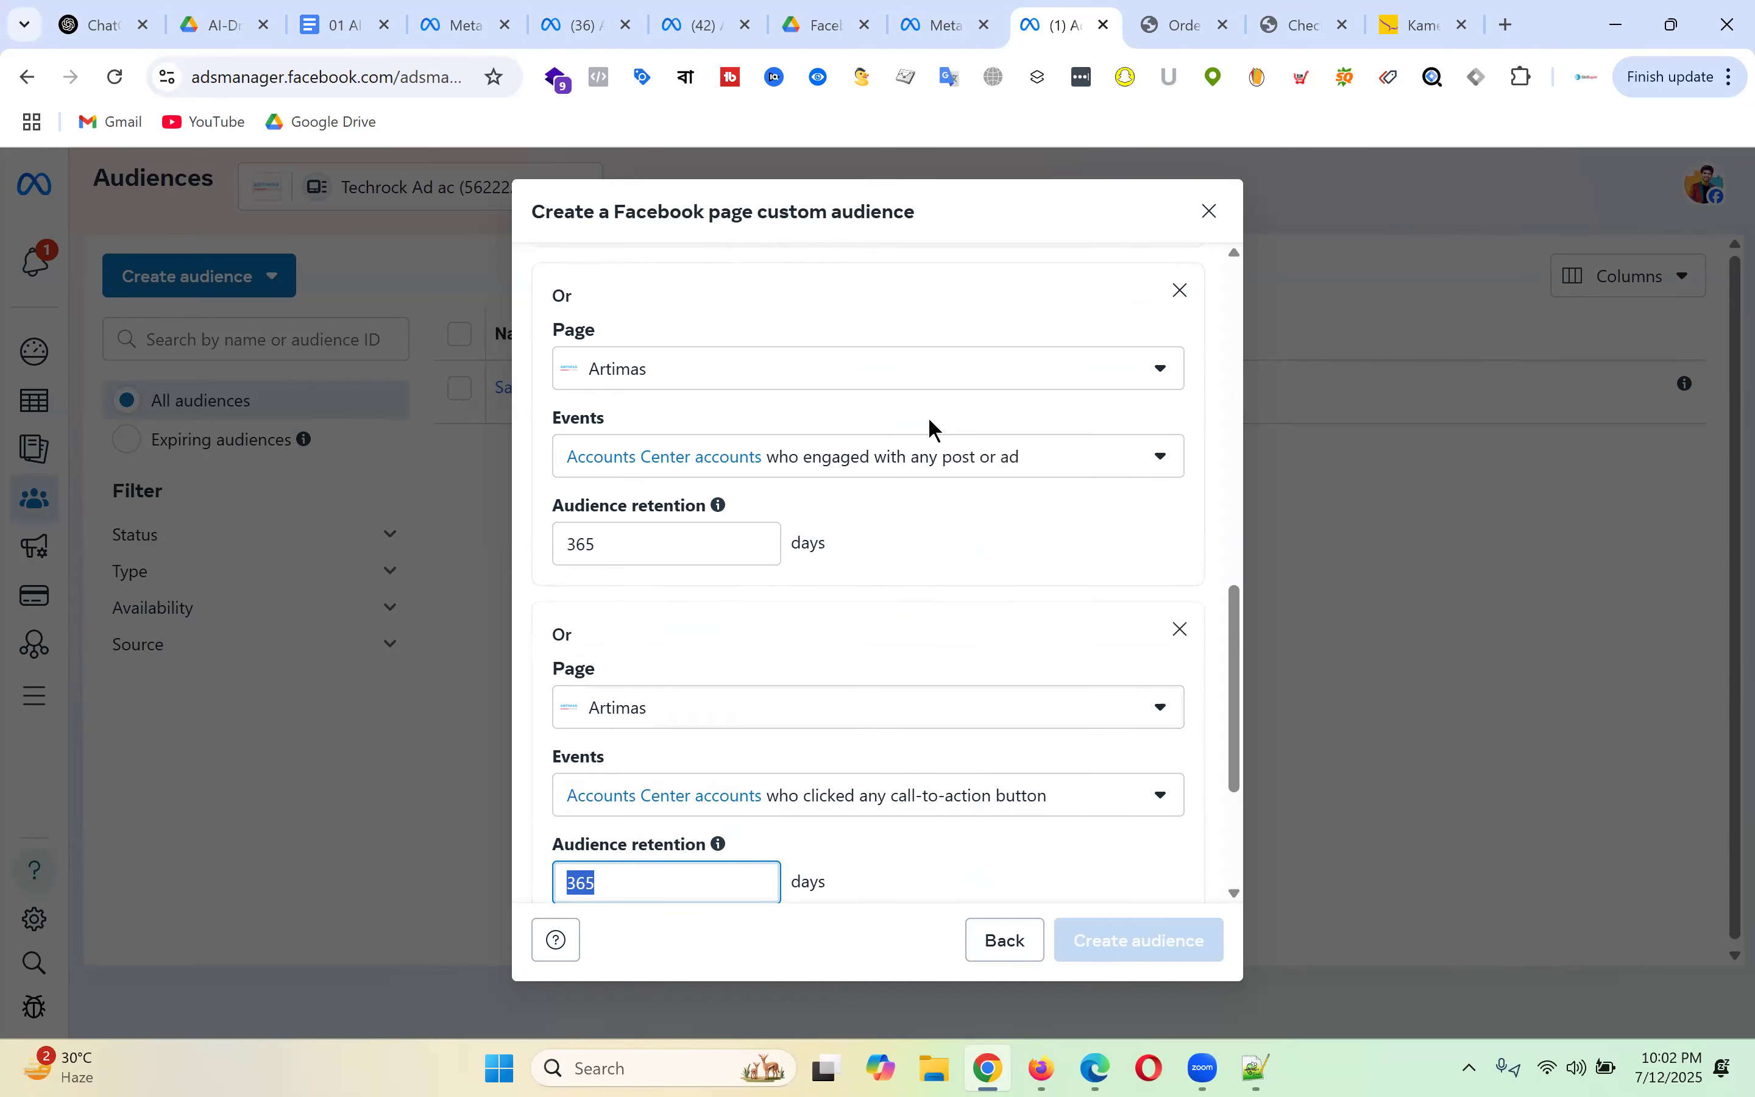
scroll(927, 427, "up", 2)
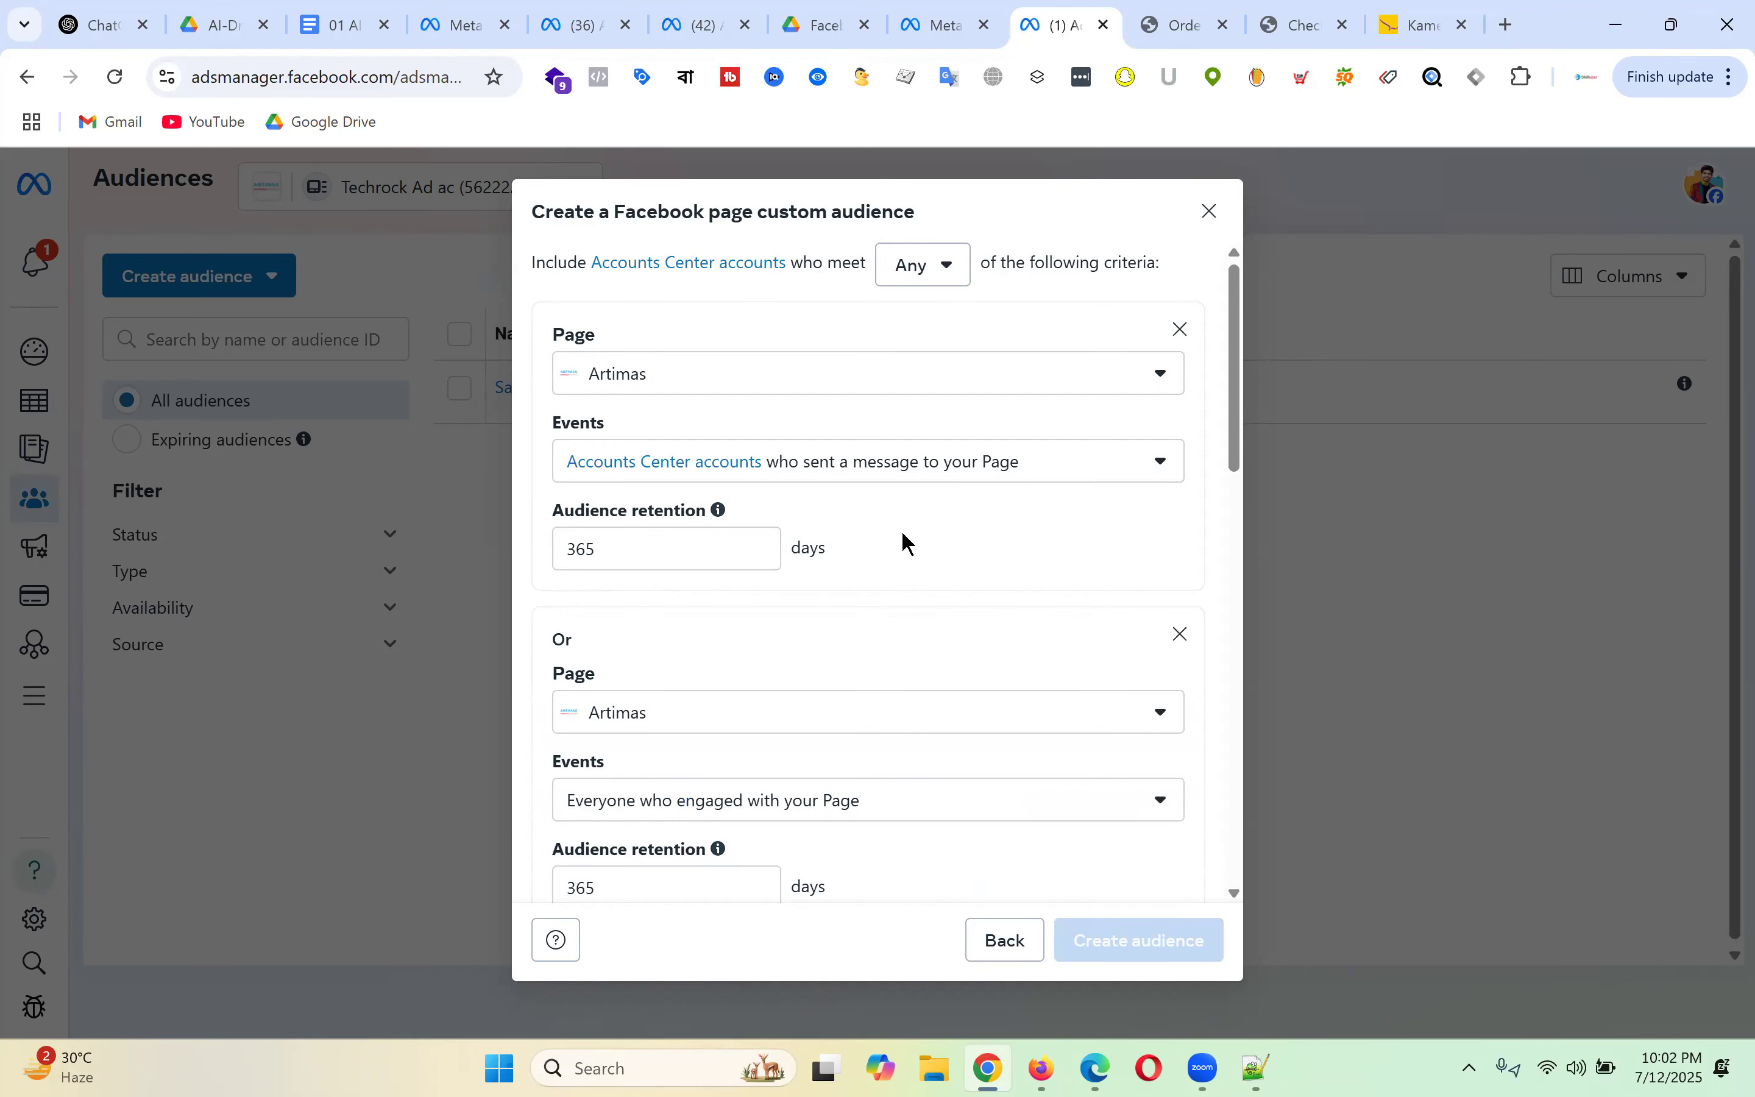
- Set the audience retention of the first and second Artimas criteria to 90 days each
scroll(630, 481, "down", 2)
left_click_drag(627, 431, 514, 428)
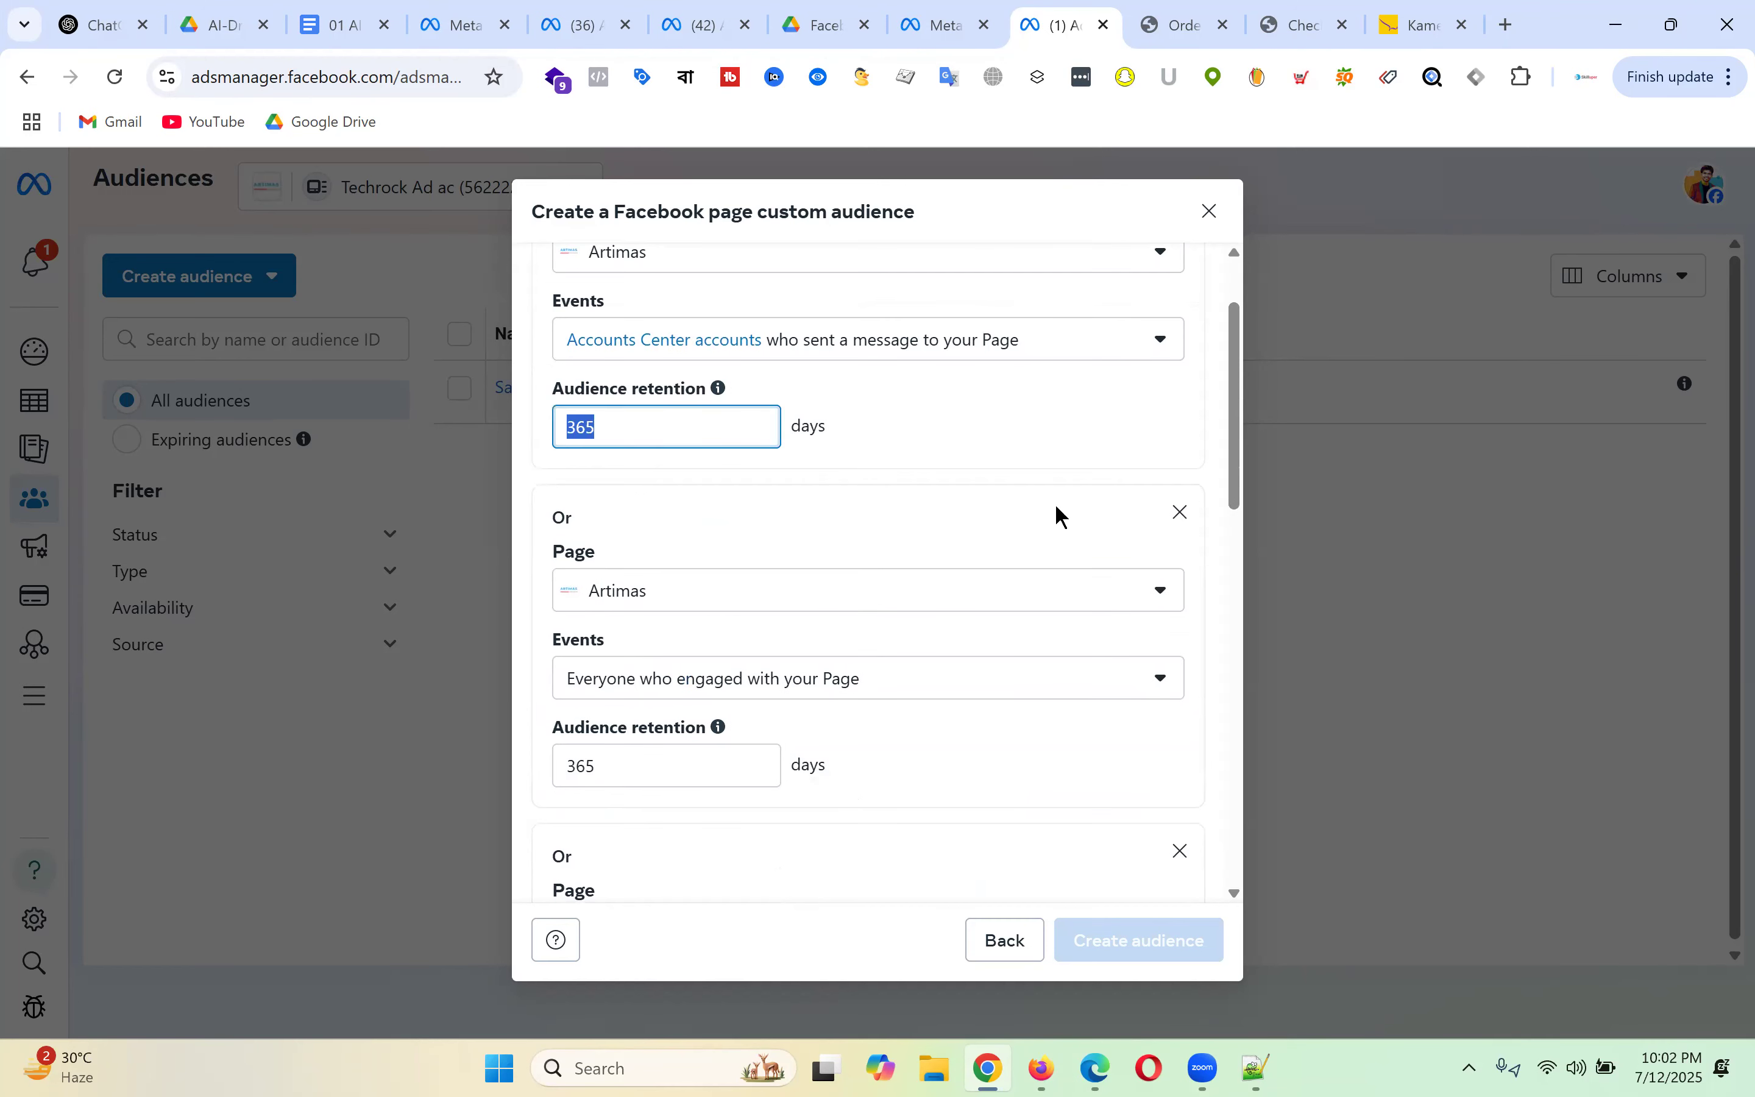
left_click(1034, 420)
scroll(1034, 420, "up", 2)
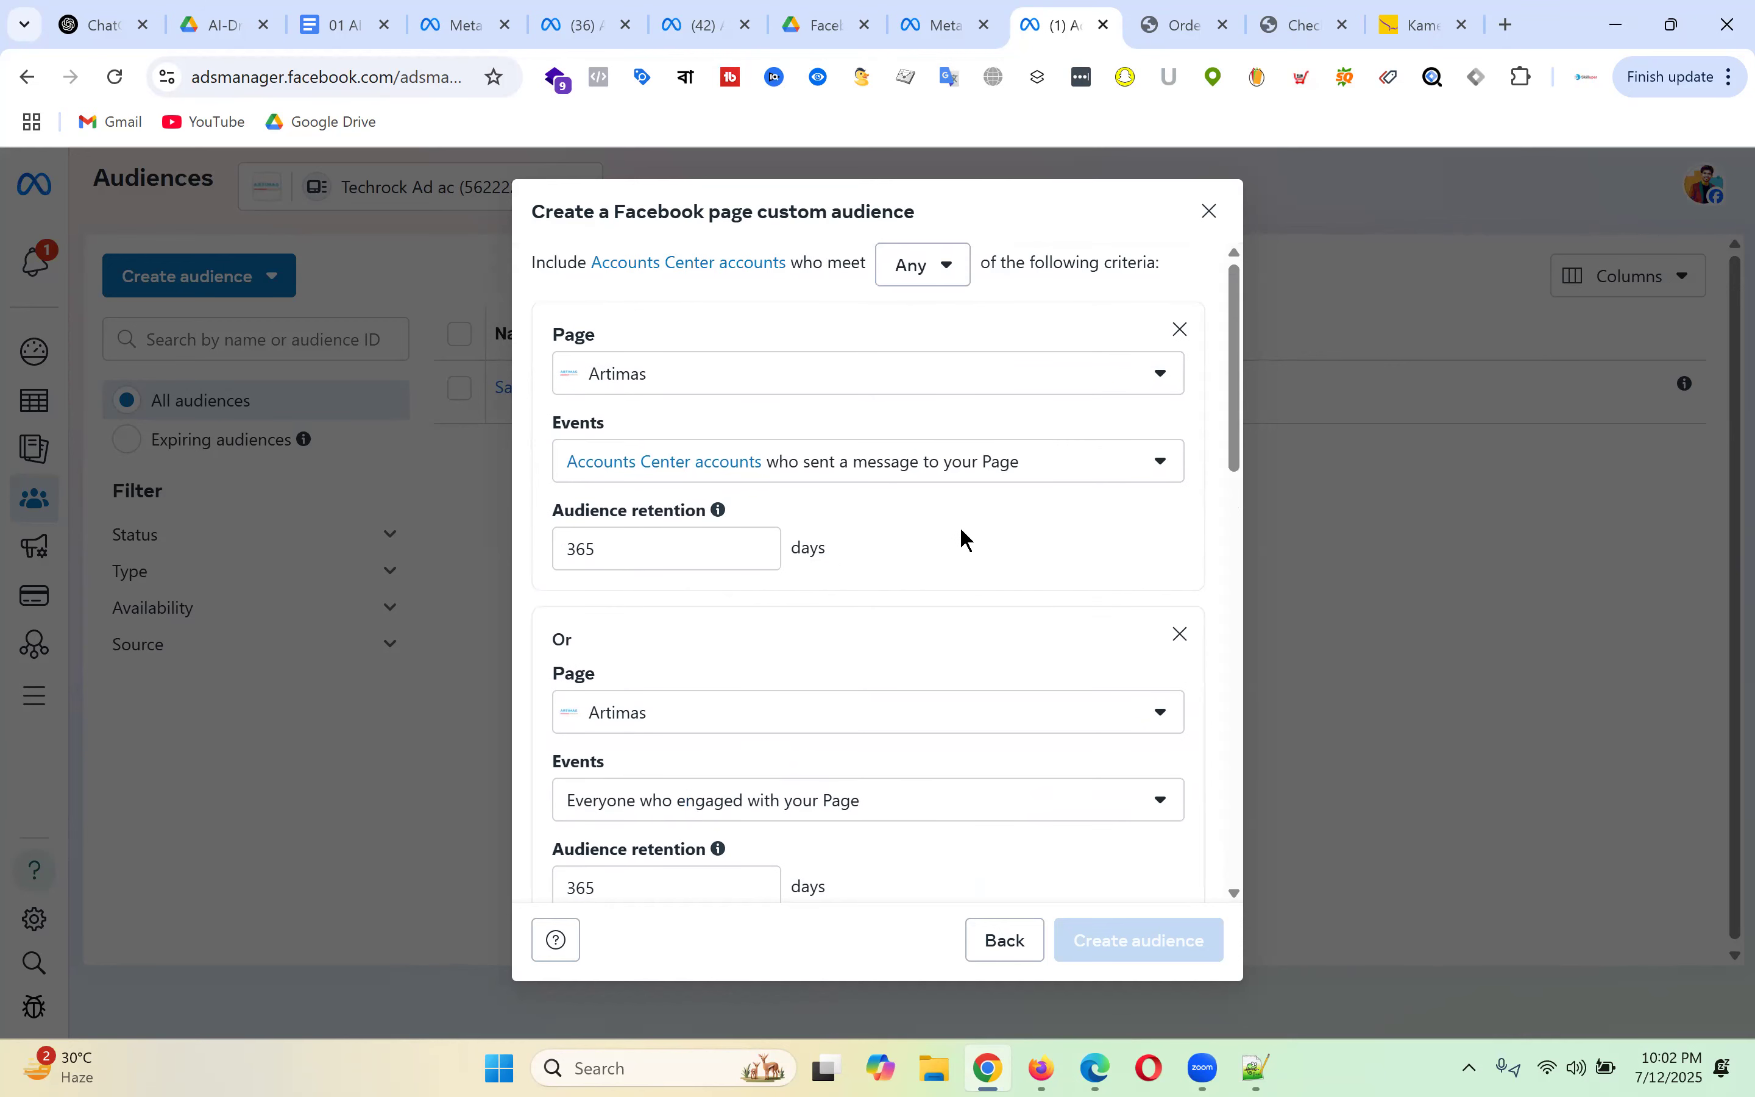
scroll(969, 524, "down", 4)
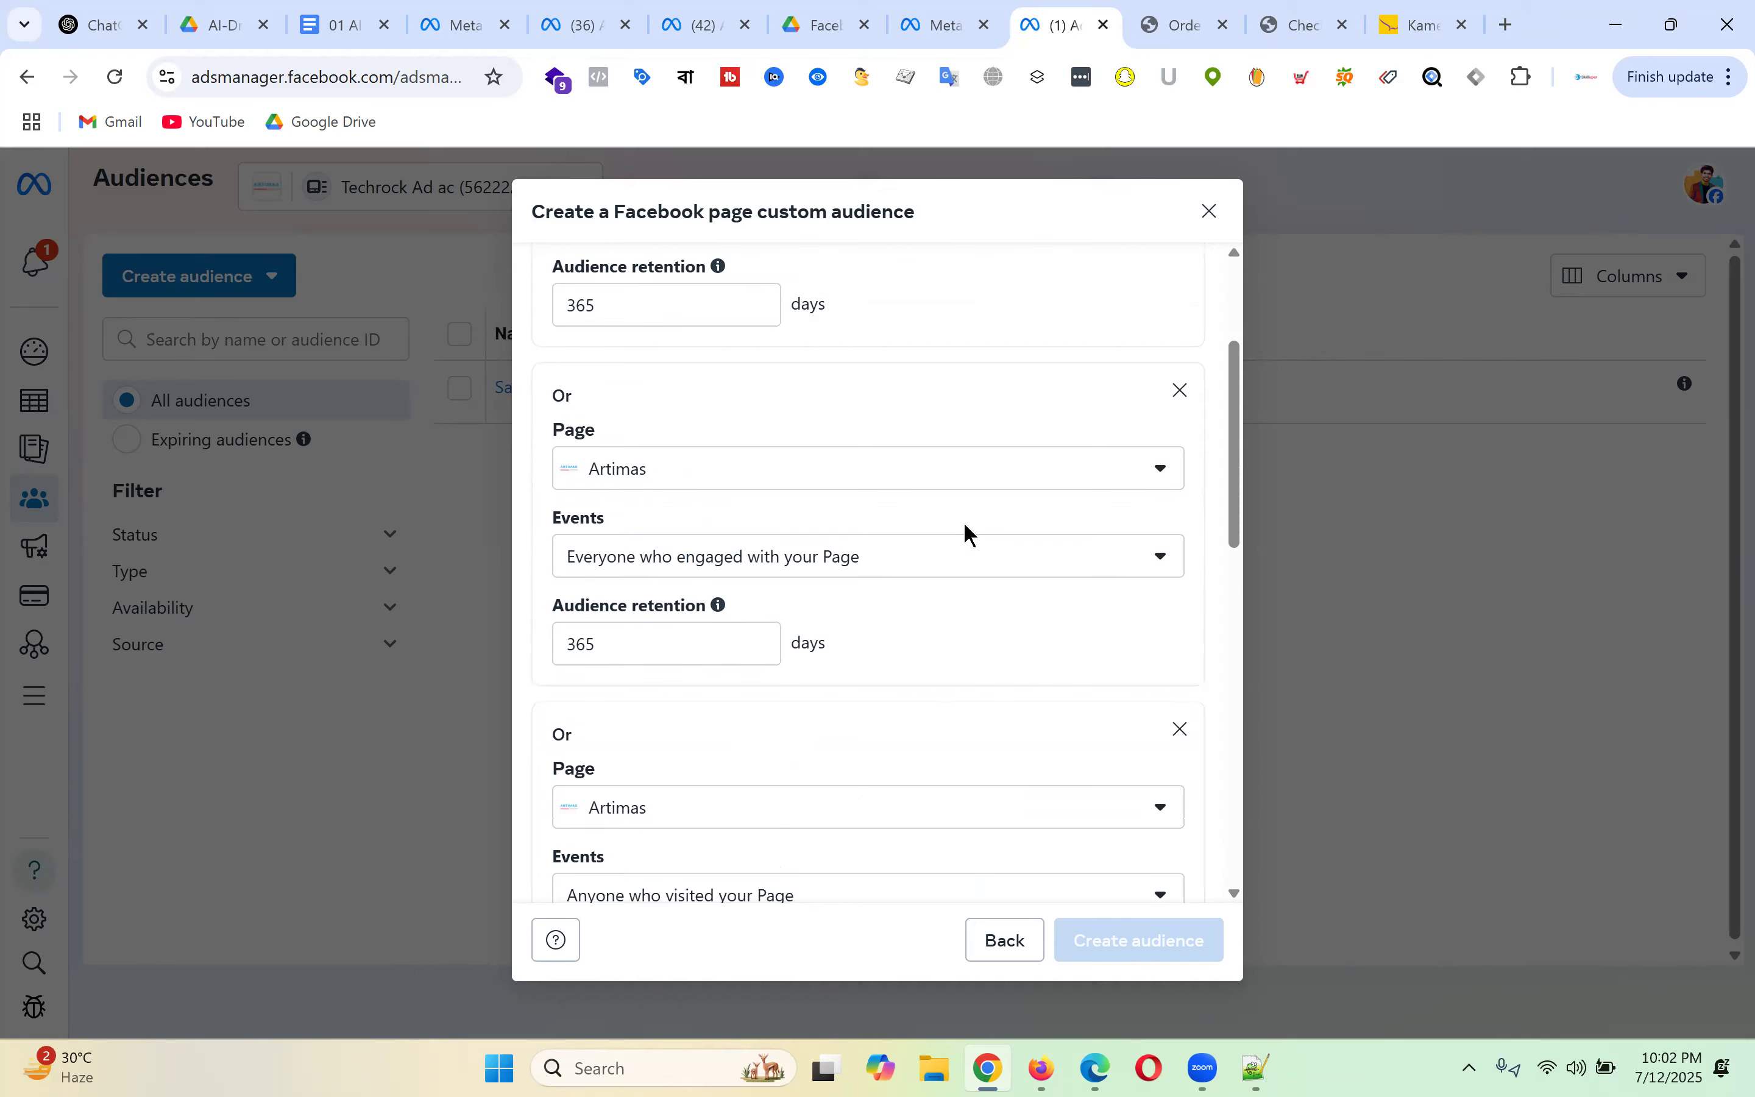
scroll(968, 533, "up", 4)
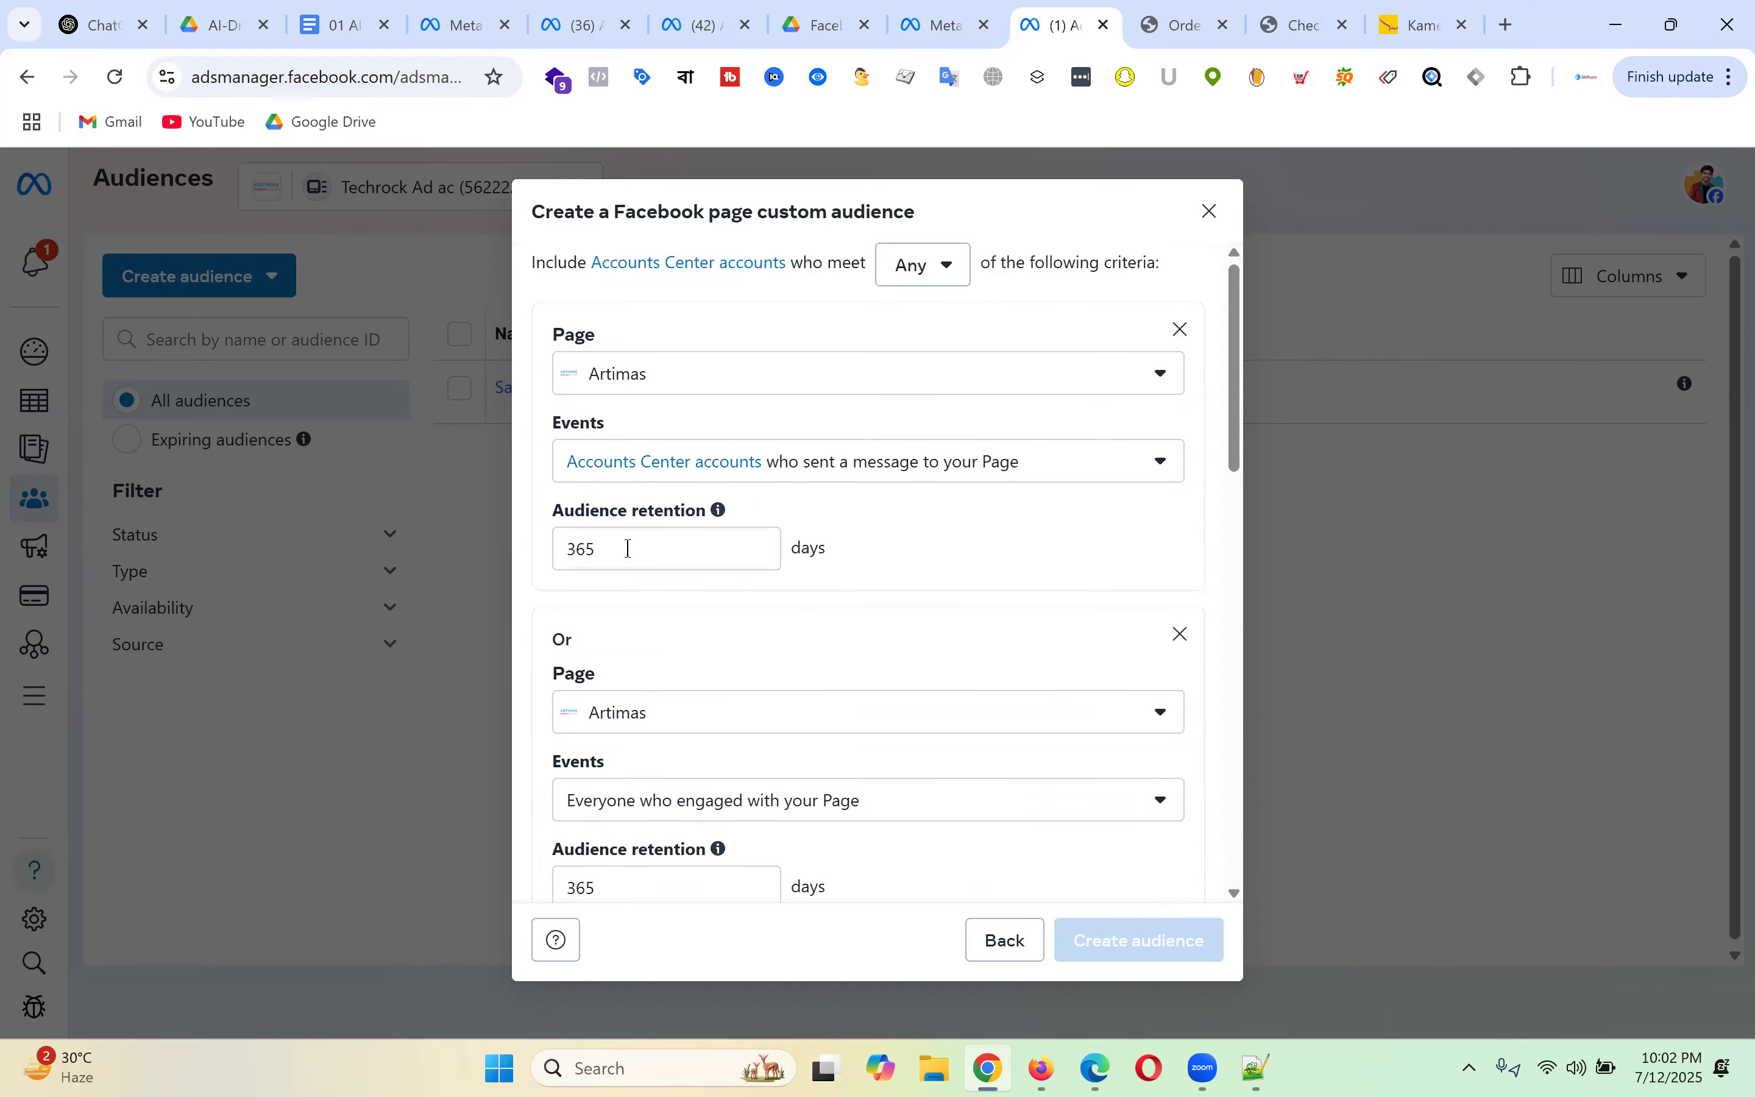
left_click_drag(628, 548, 478, 555)
type("90")
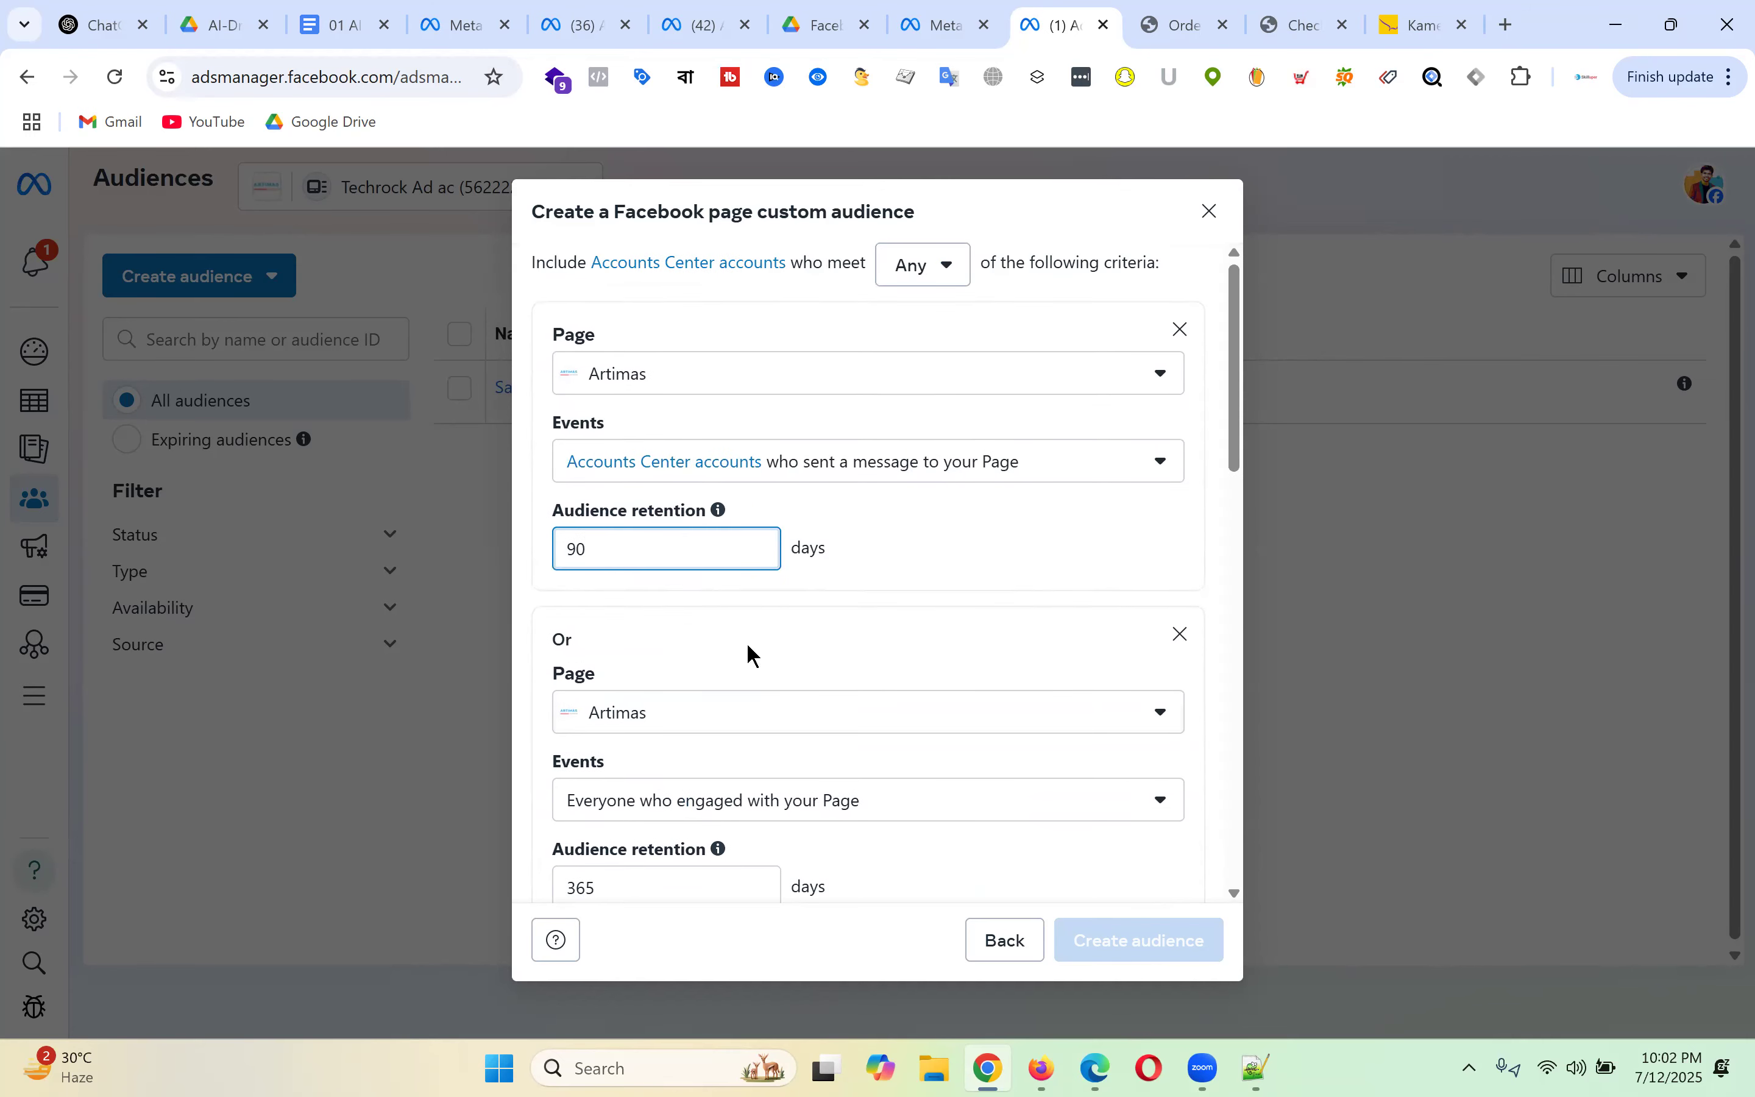
scroll(746, 642, "down", 4)
left_click_drag(630, 645, 325, 658)
type("90")
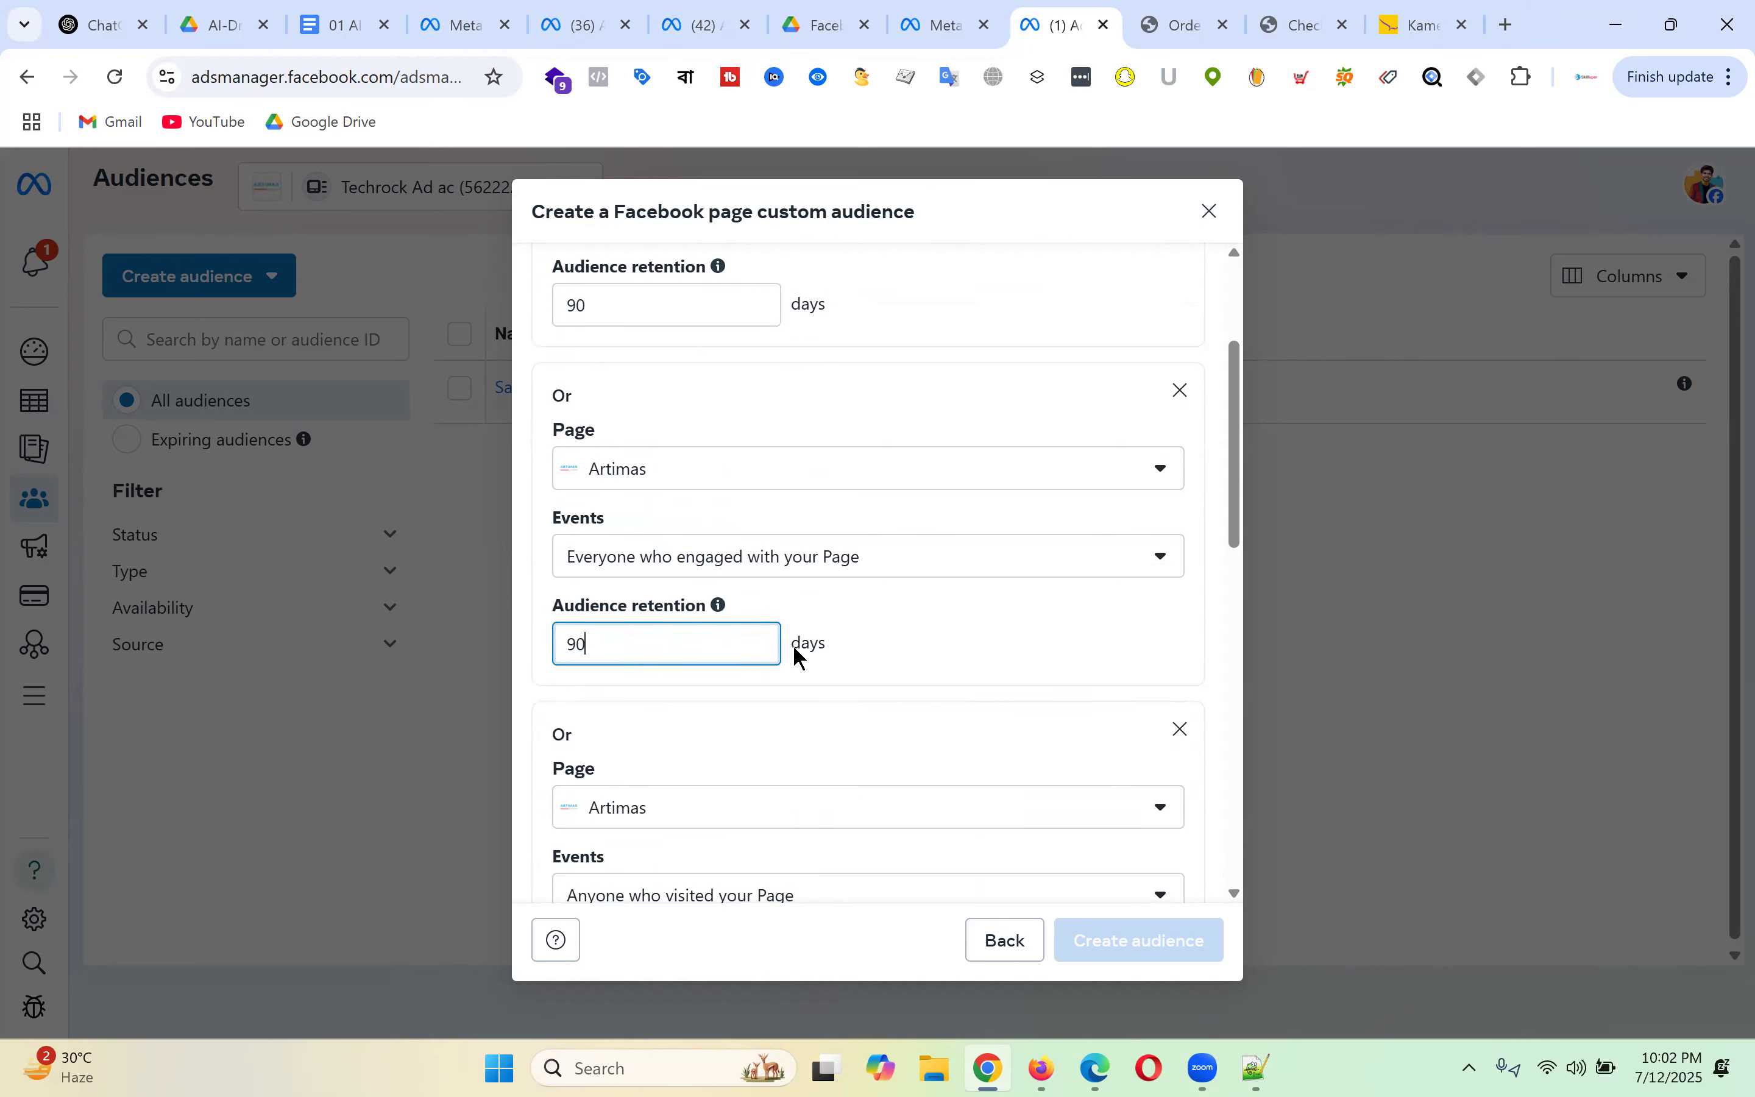
- Set the audience retention of the third, fourth and fifth criteria to 90 days each
scroll(794, 650, "down", 3)
left_click_drag(616, 617, 395, 616)
key("BackSpace")
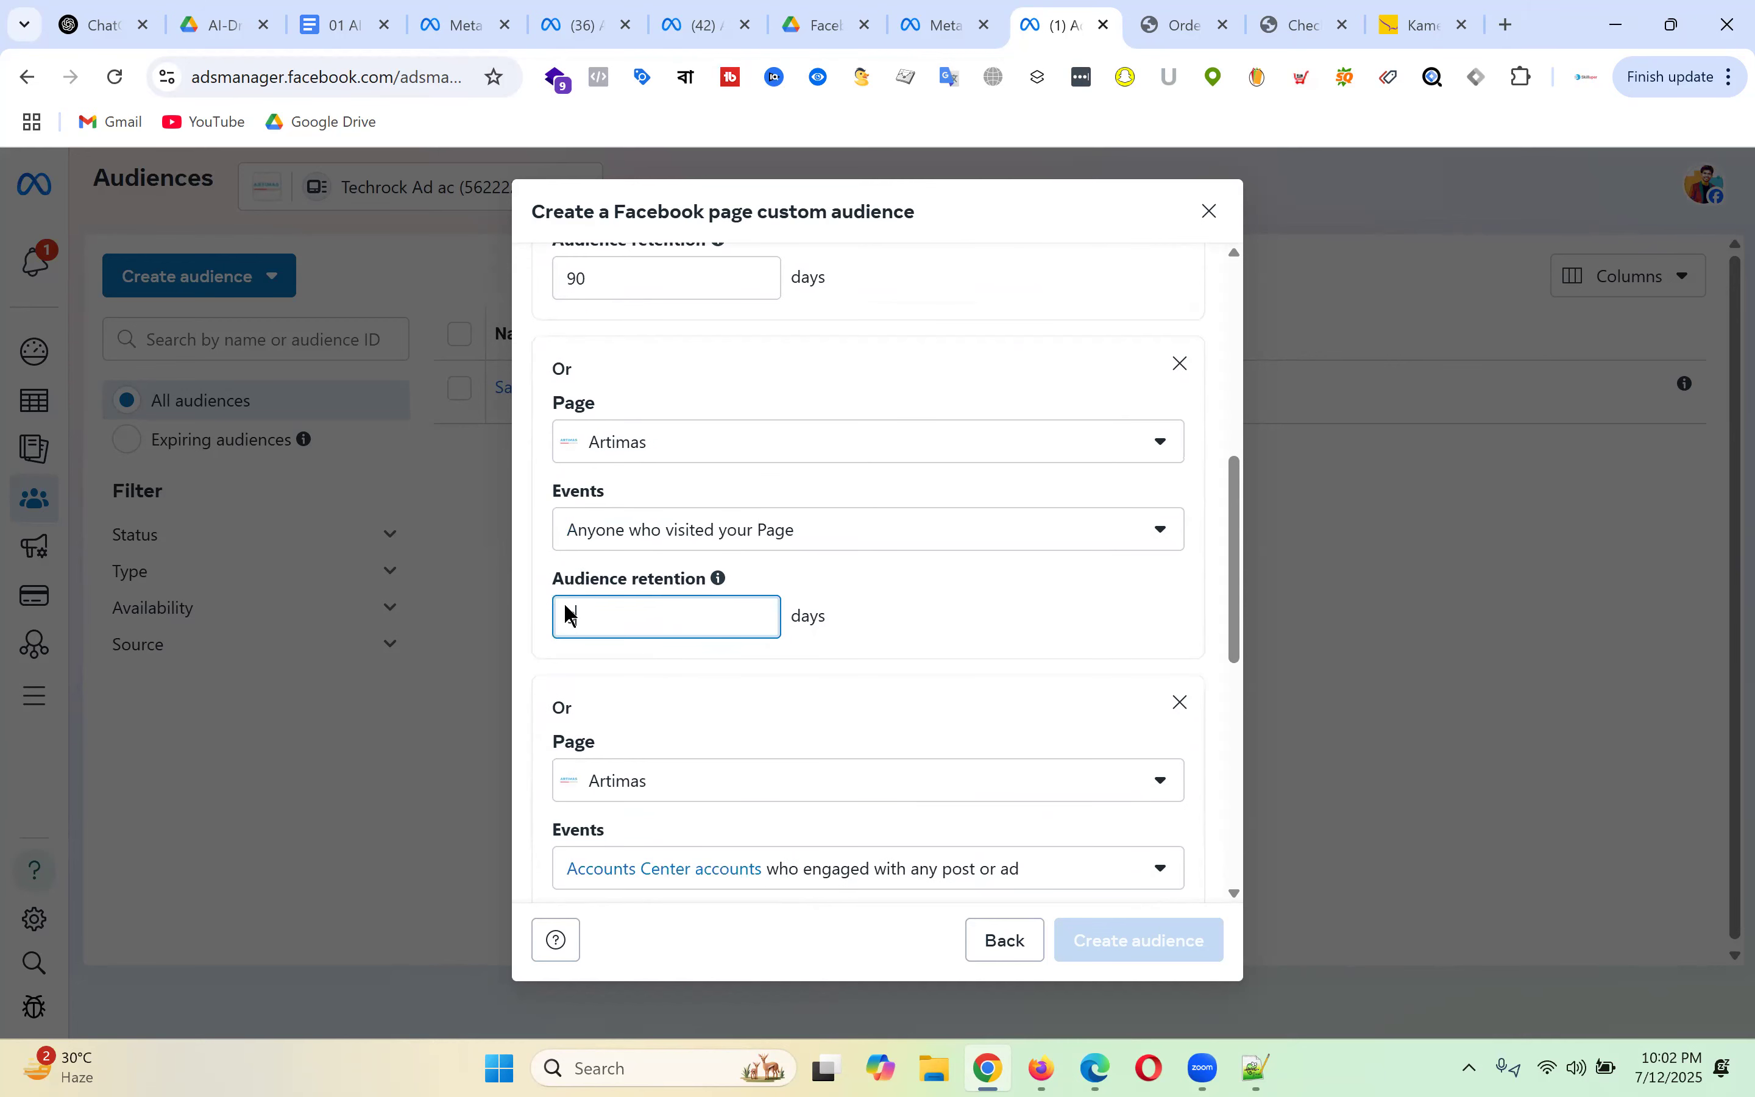
type("90")
scroll(713, 593, "down", 3)
left_click_drag(648, 714, 431, 720)
type("90")
scroll(876, 596, "down", 1)
scroll(877, 600, "down", 3)
left_click_drag(617, 689, 424, 686)
type("90")
scroll(736, 735, "down", 1)
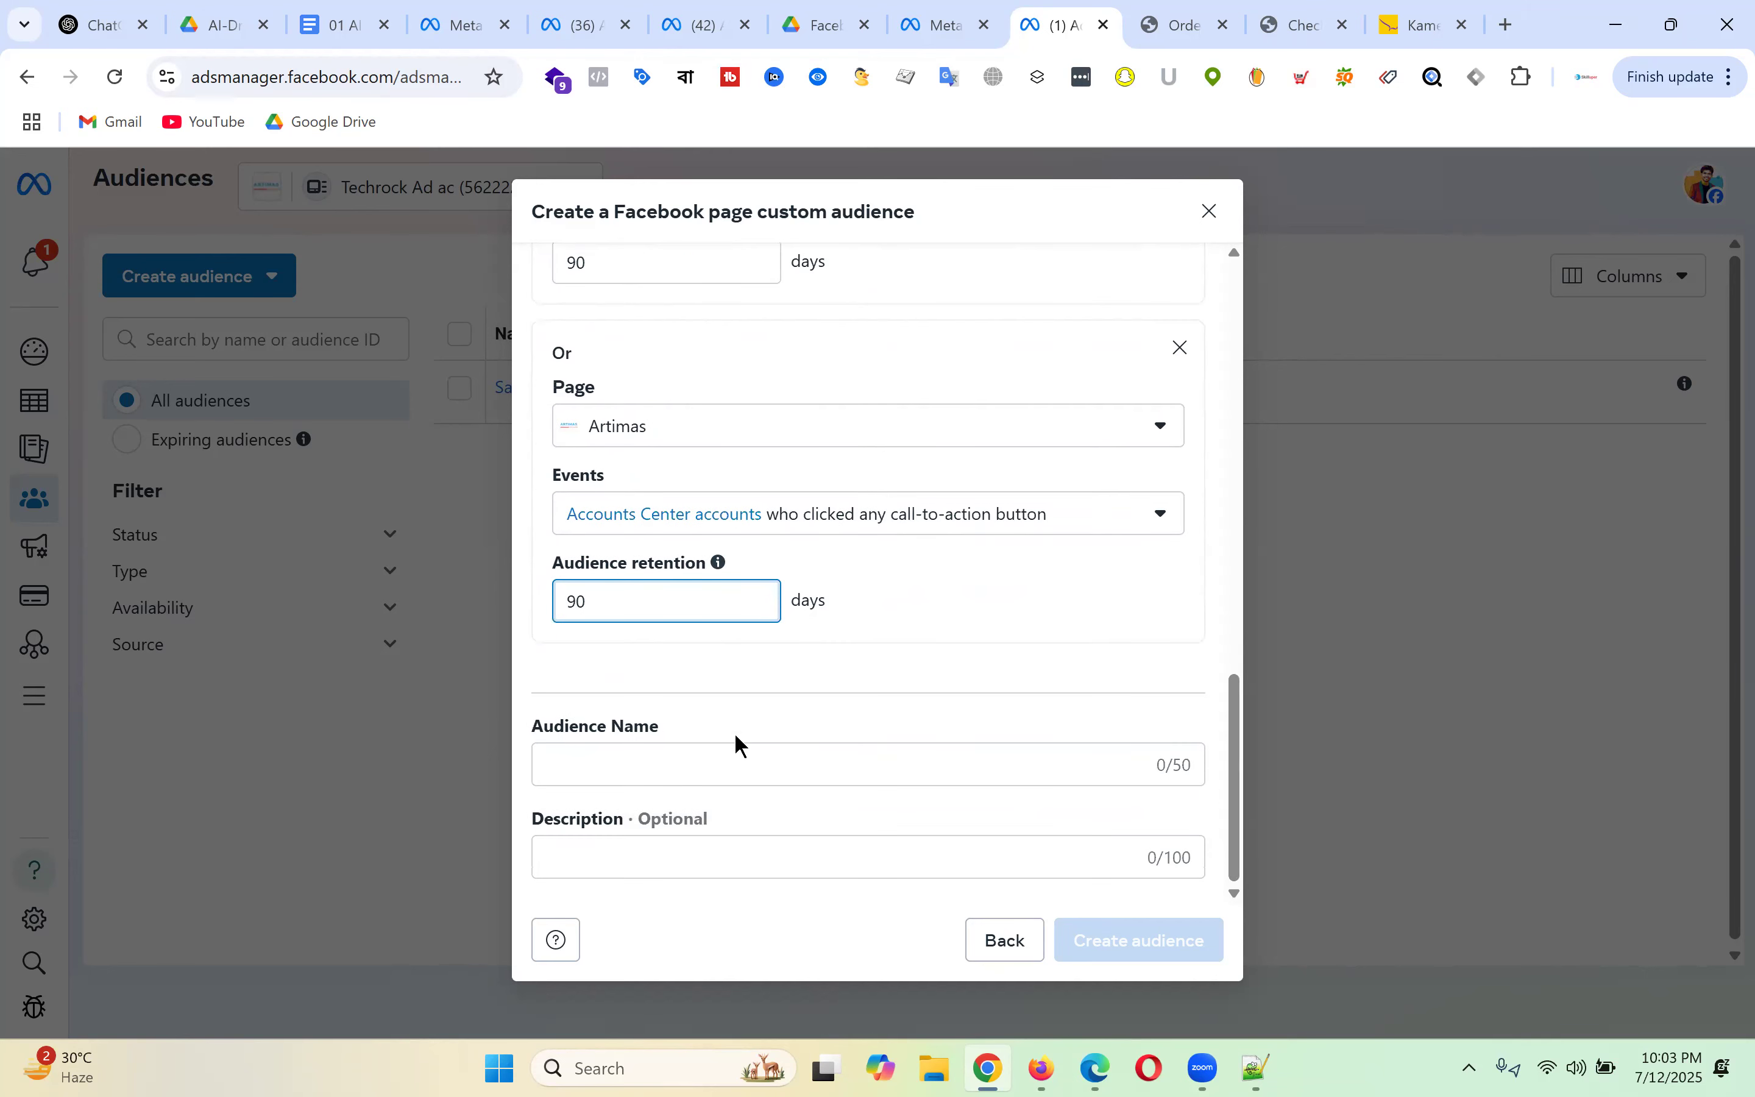
- Review the events and audience retention periods across all five criteria, paying attention to the first one's retention value
scroll(906, 482, "up", 4)
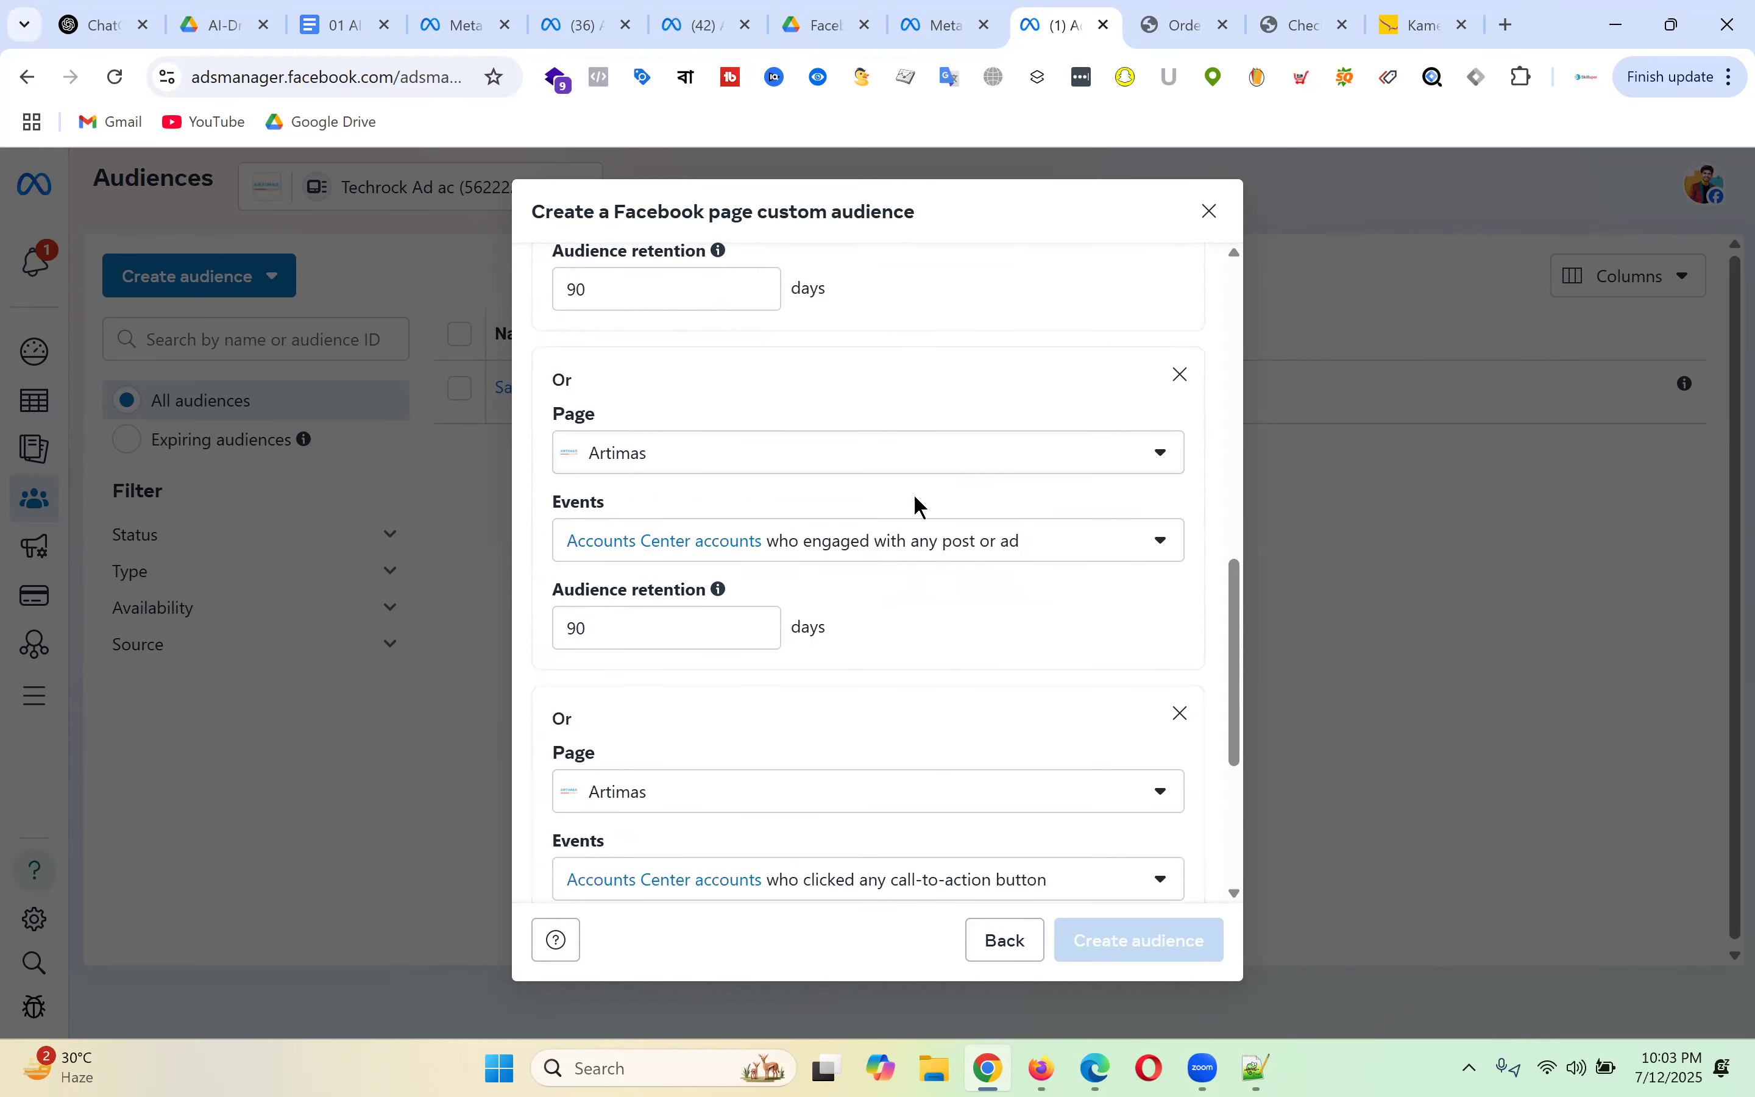
scroll(914, 498, "up", 4)
scroll(785, 519, "up", 3)
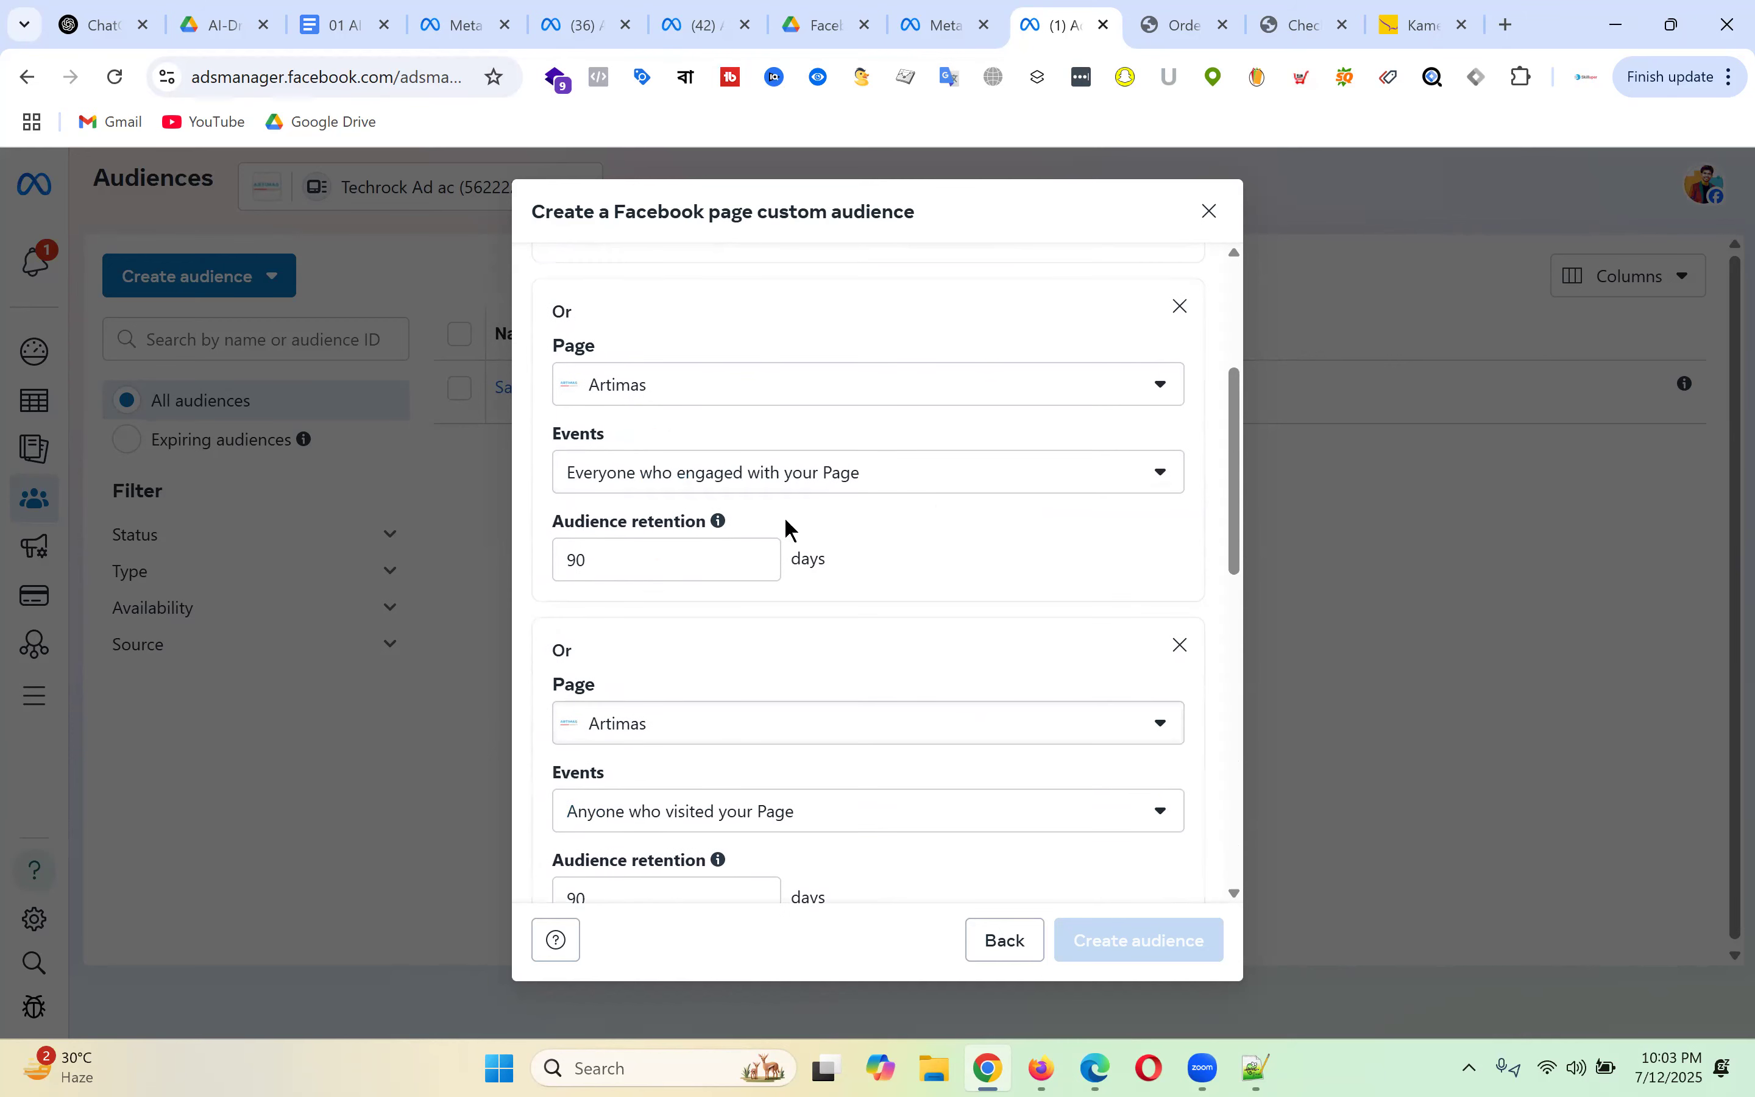
scroll(884, 466, "up", 4)
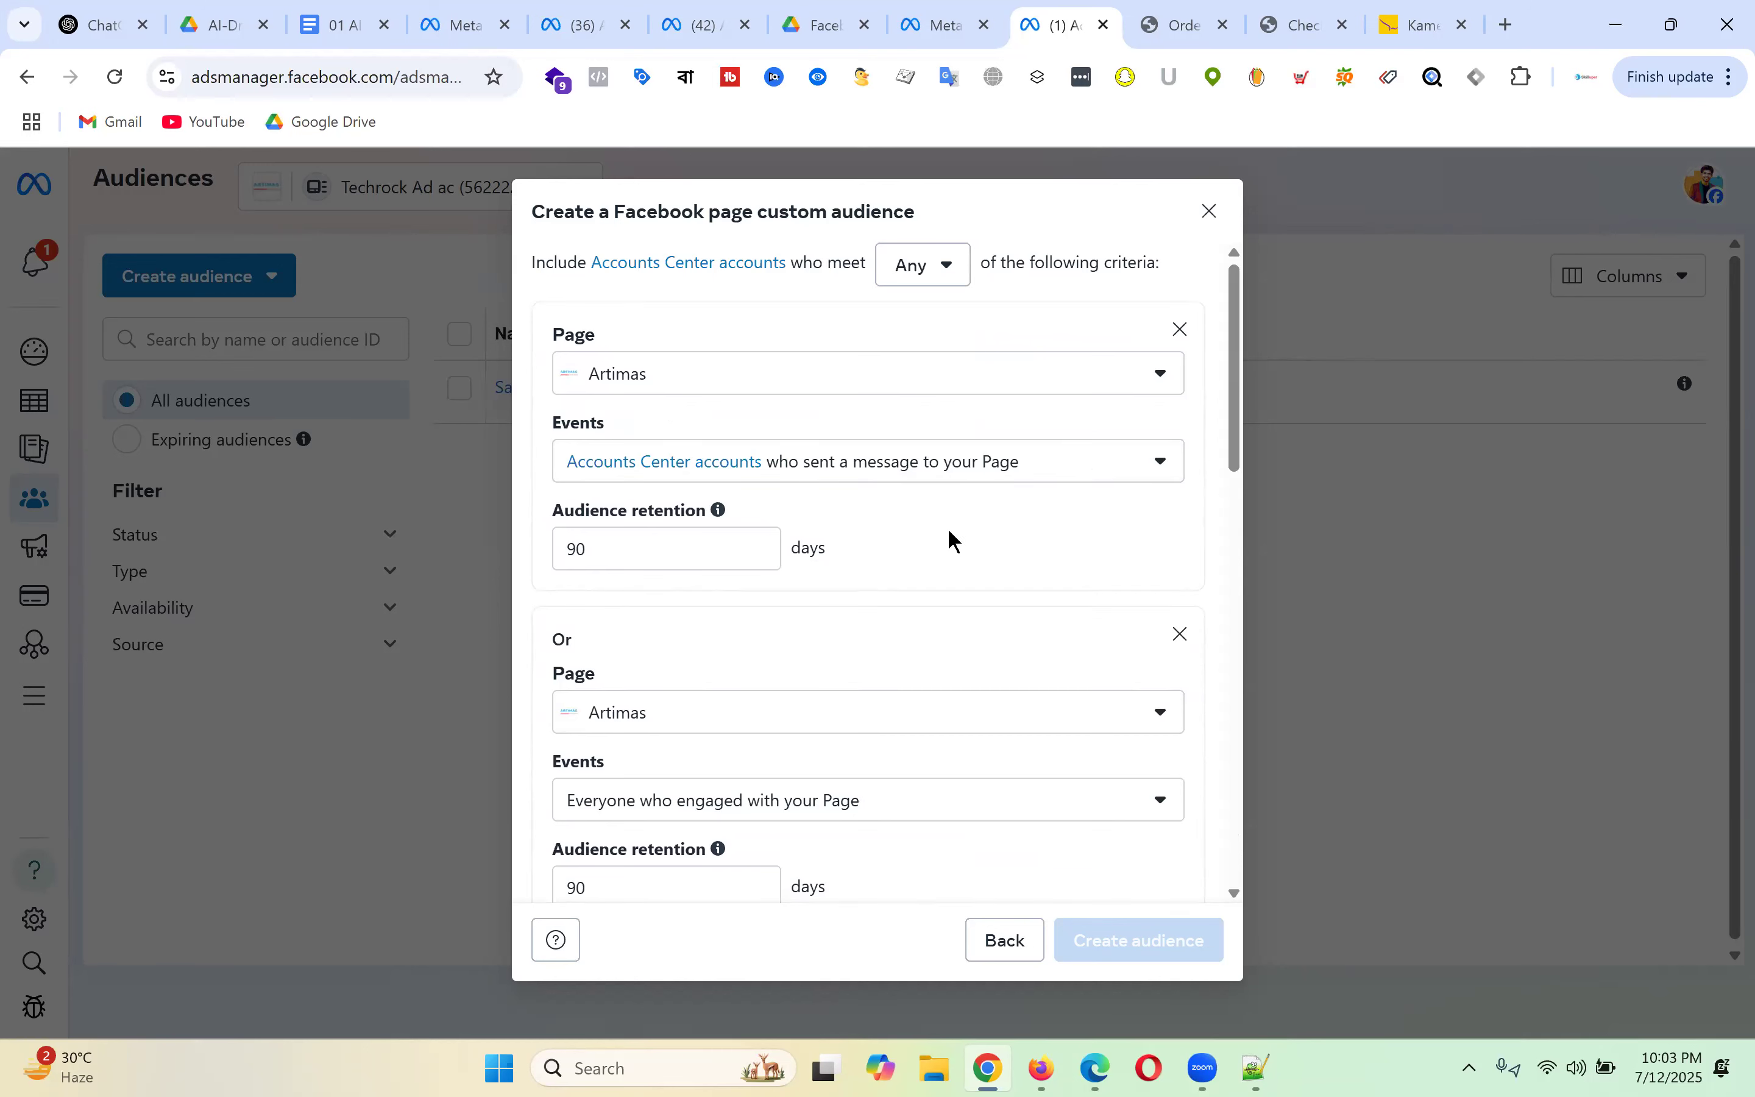
double_click(577, 549)
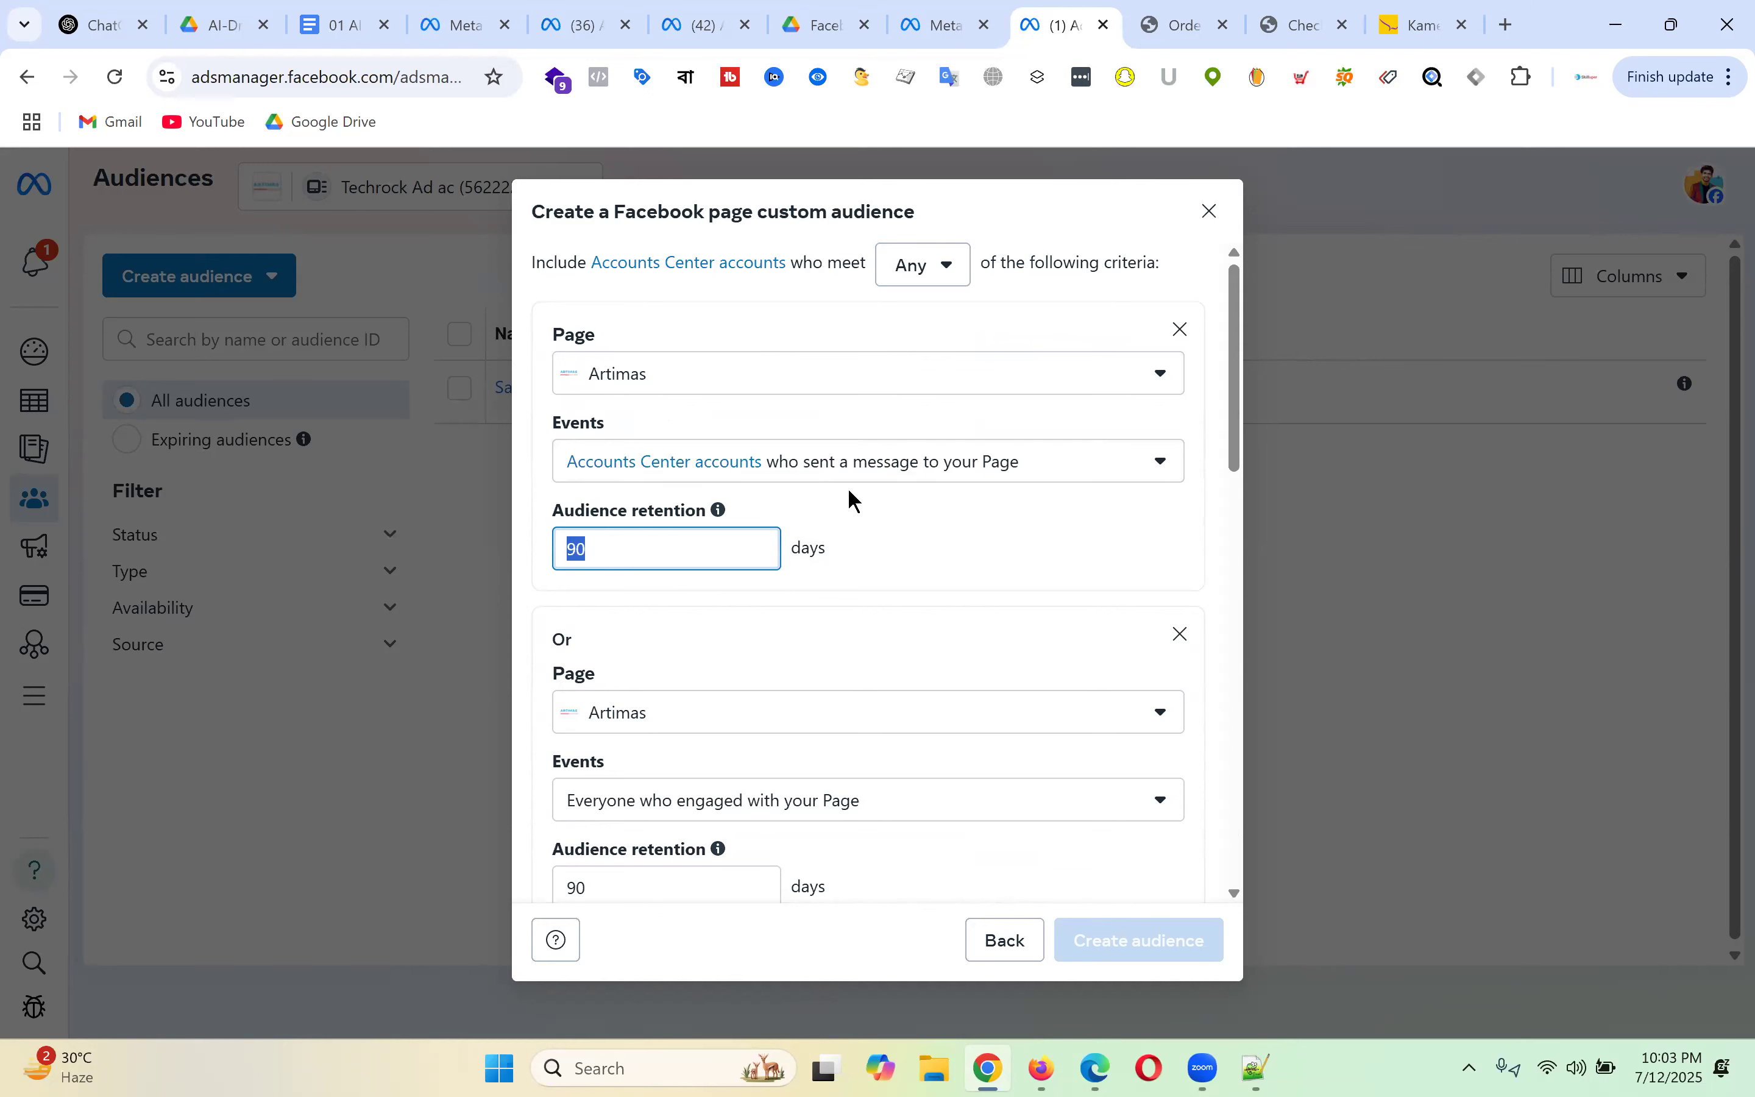
left_click_drag(646, 548, 533, 561)
left_click(661, 550)
key("ctrl+a")
left_click(1053, 544)
scroll(1023, 540, "down", 10)
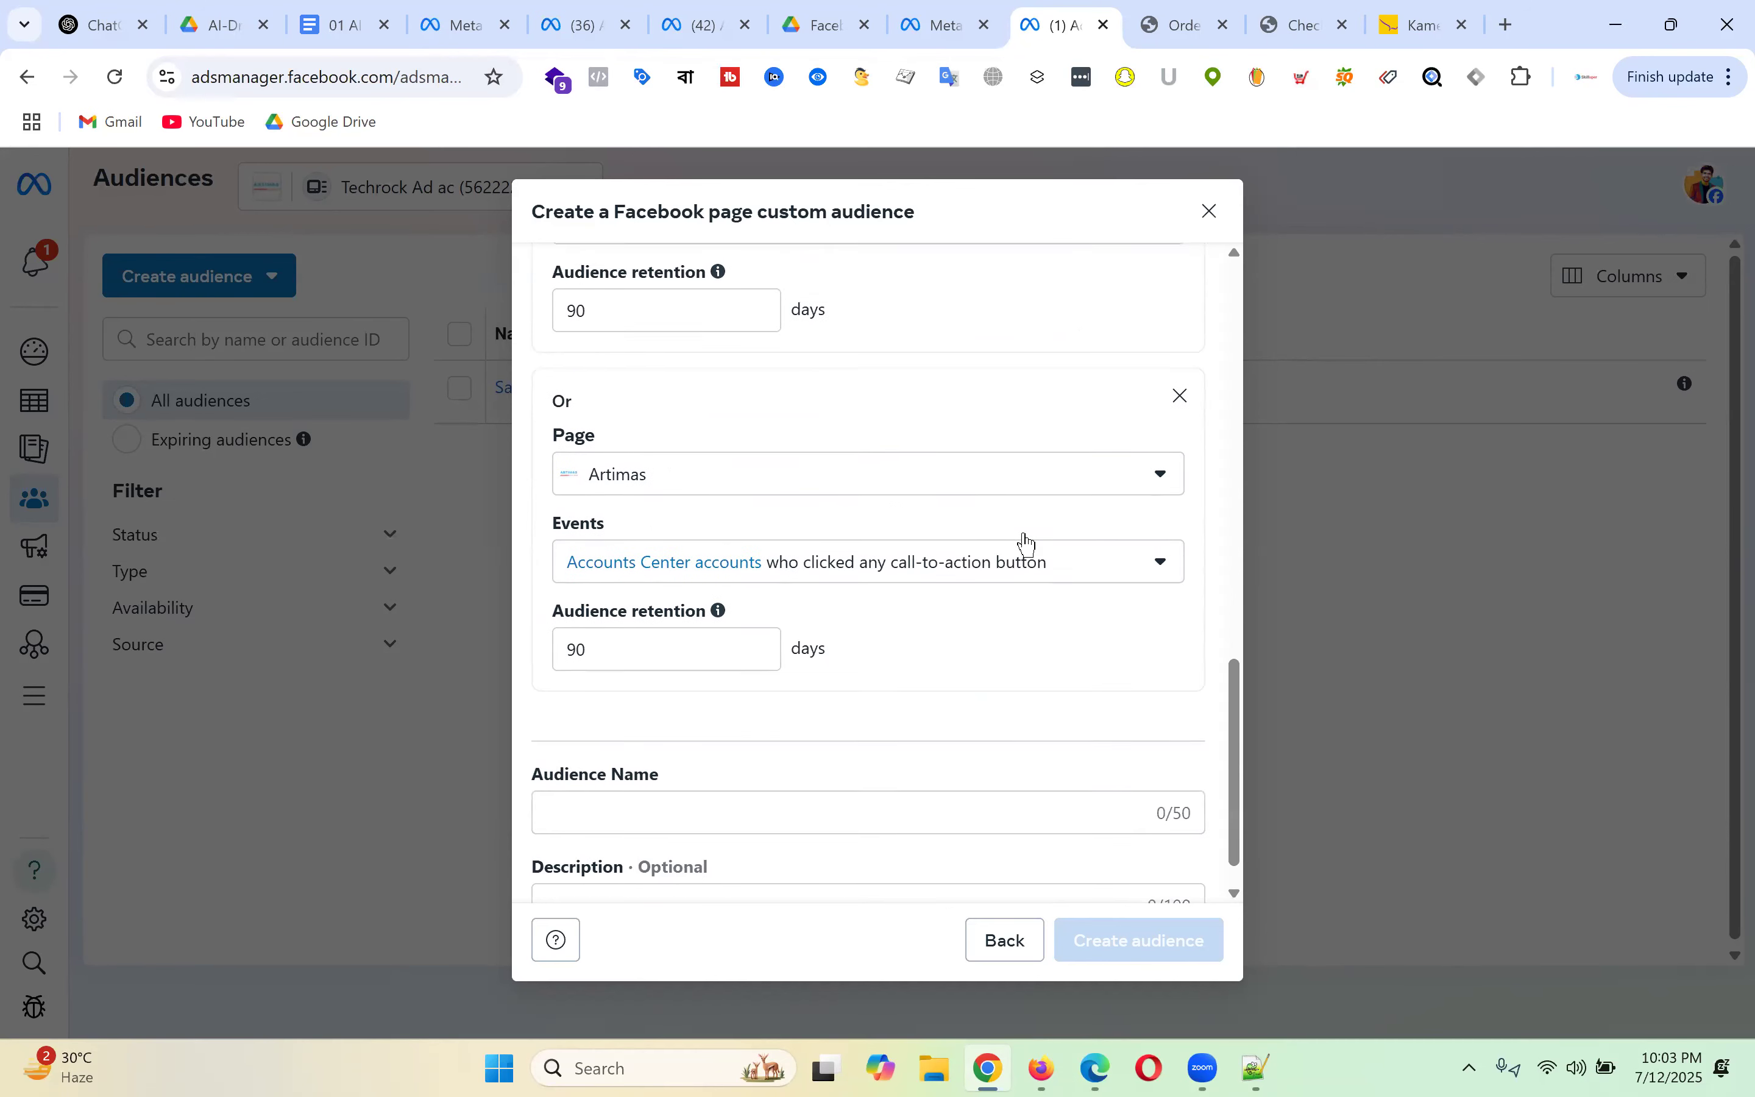
scroll(1026, 544, "down", 1)
scroll(1028, 544, "up", 10)
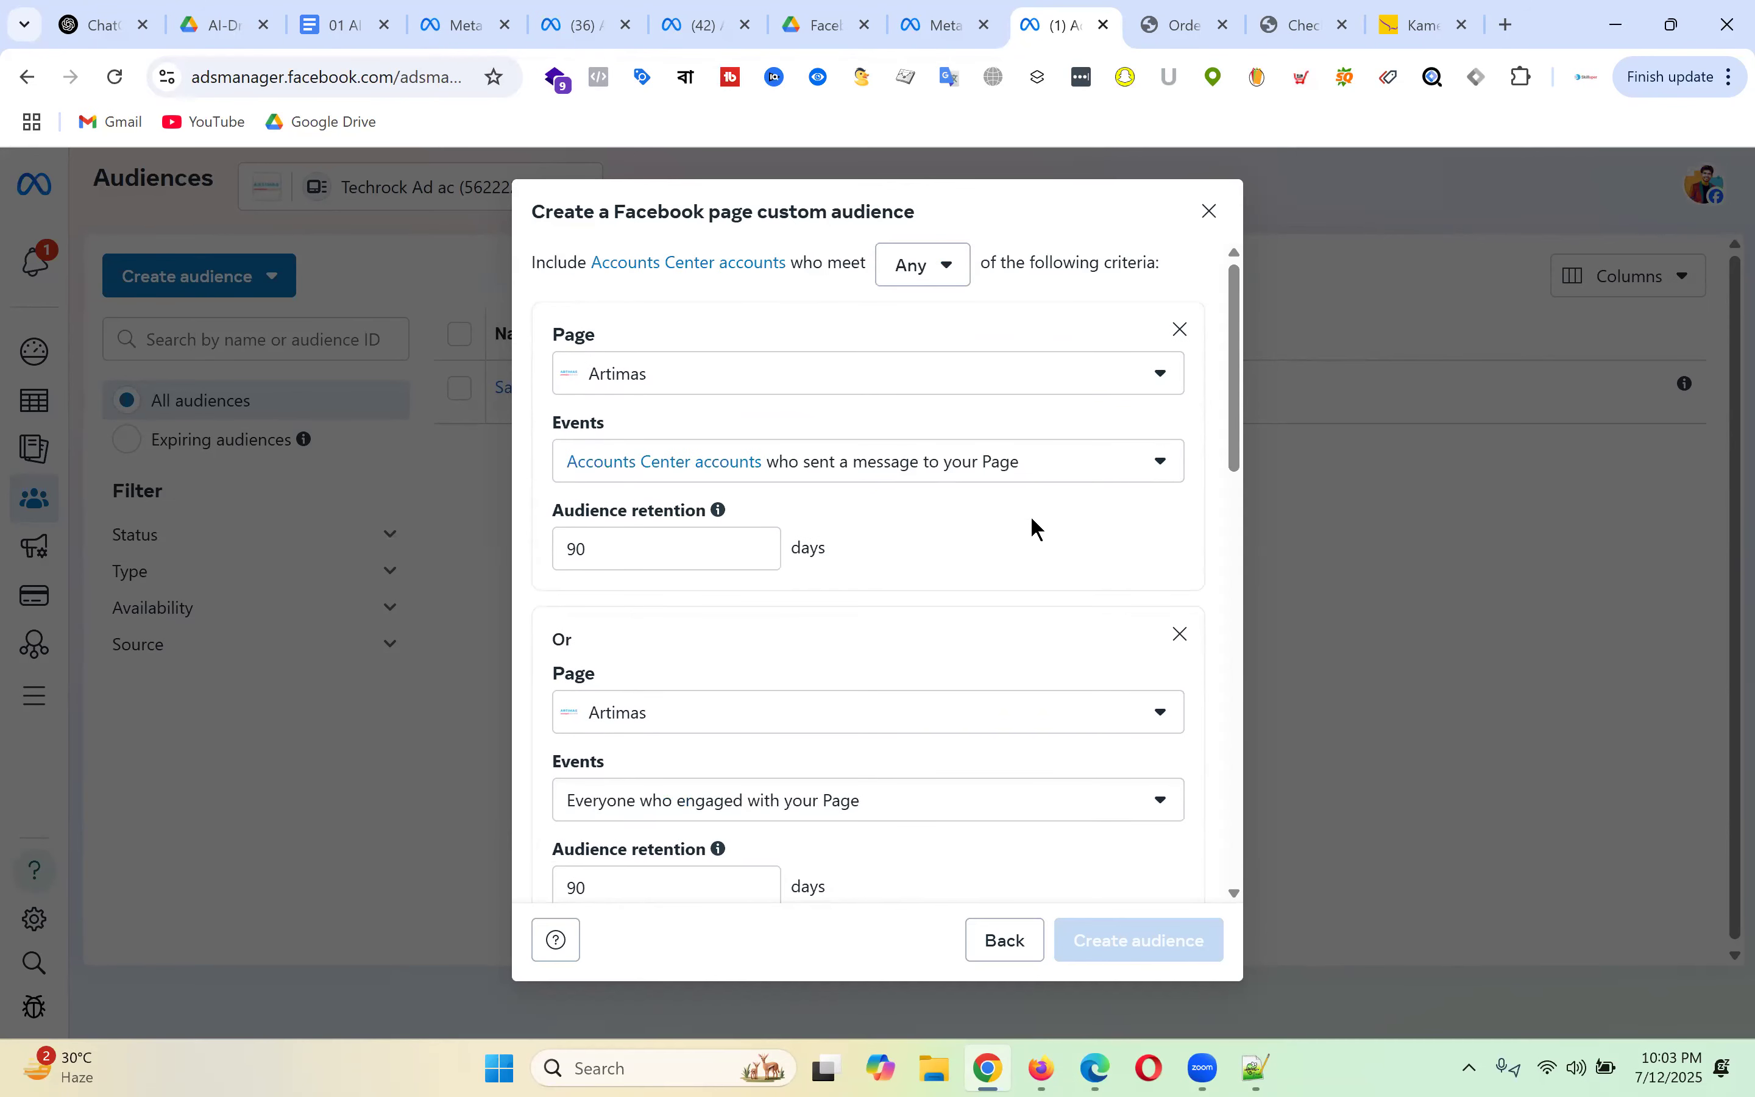
- Require accounts to meet All of the criteria and review the combined conditions down to the audience name fields
left_click(952, 275)
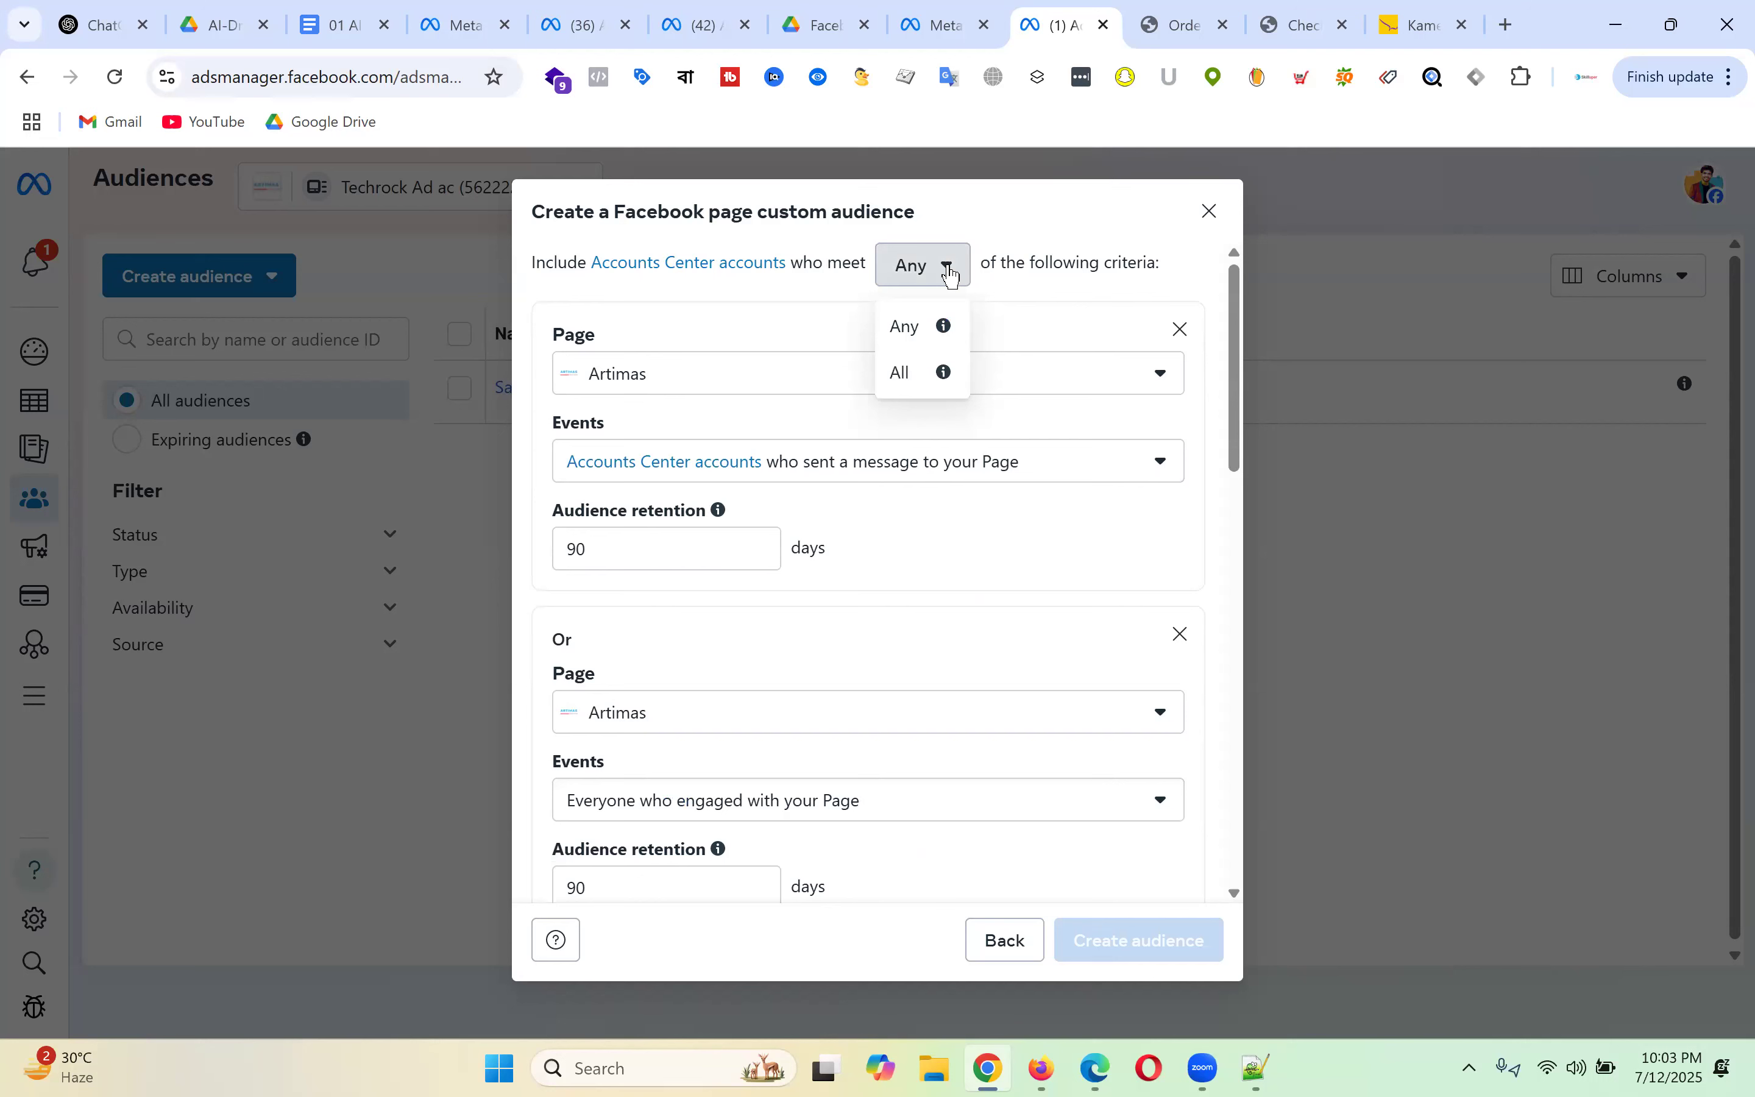
left_click(907, 373)
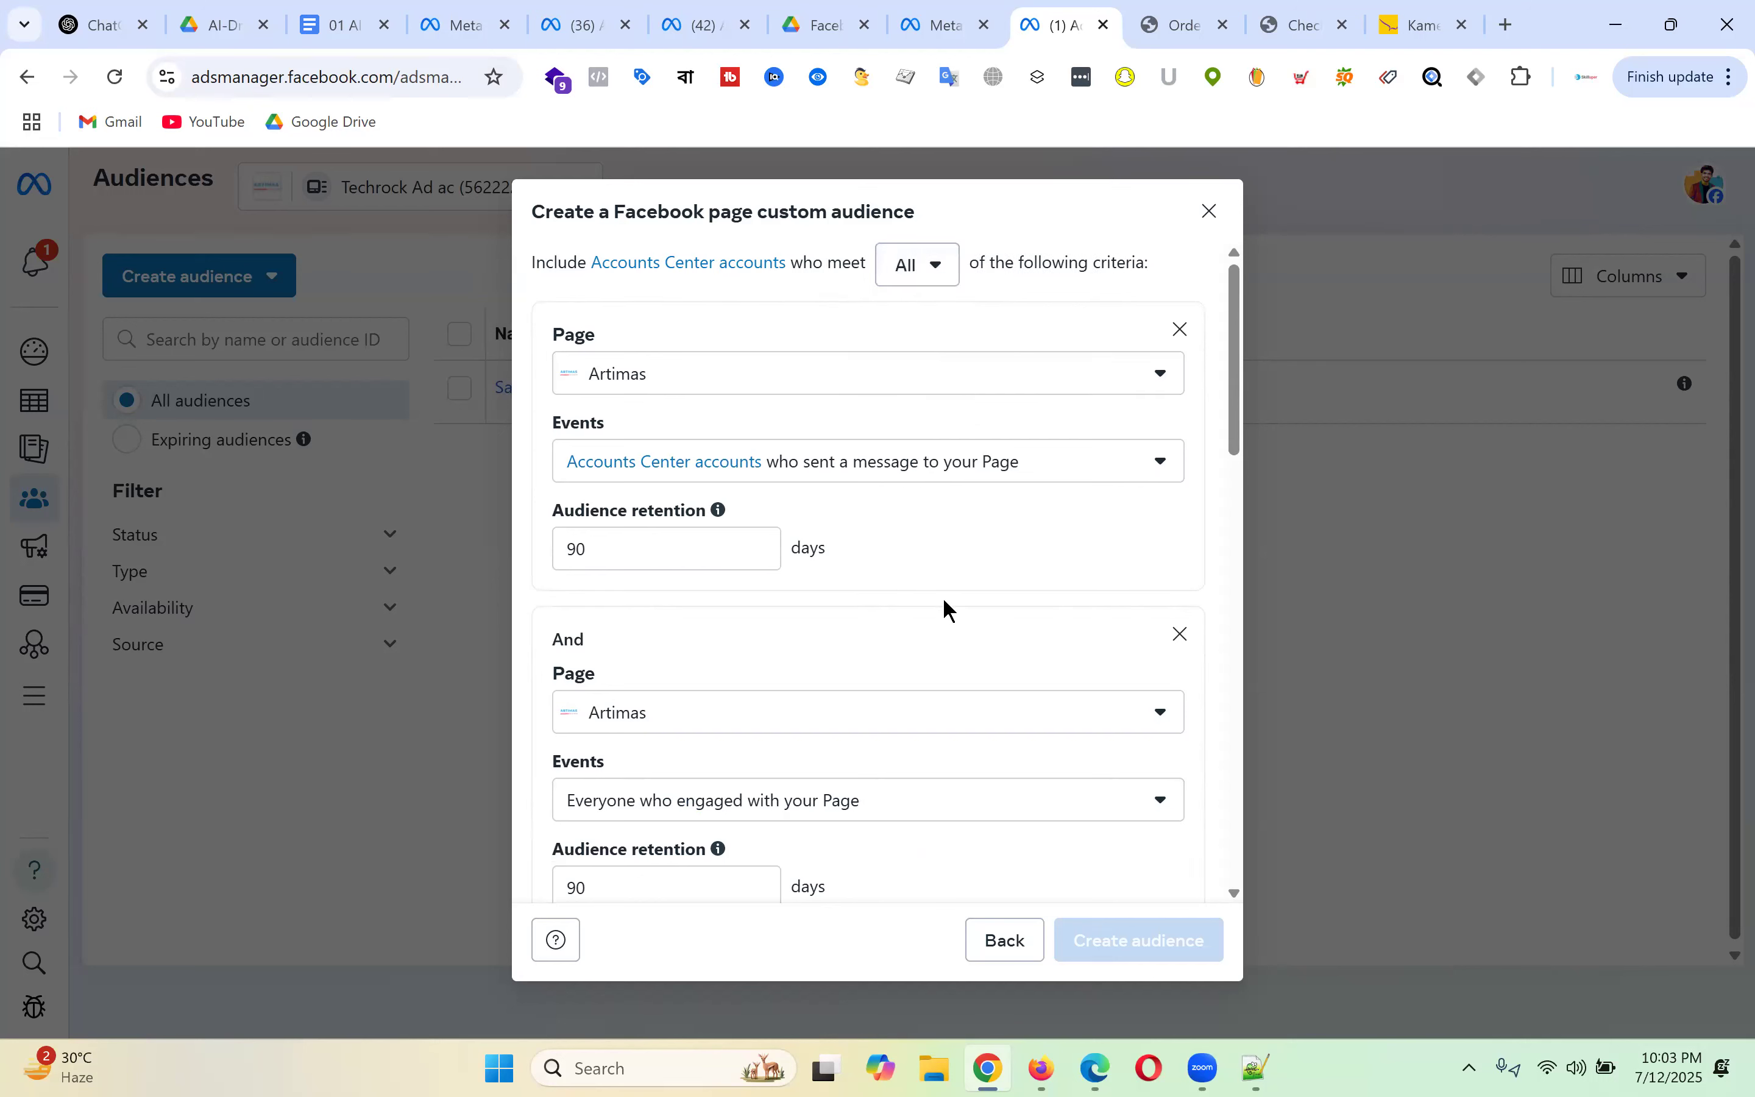
scroll(681, 580, "down", 2)
scroll(596, 521, "down", 8)
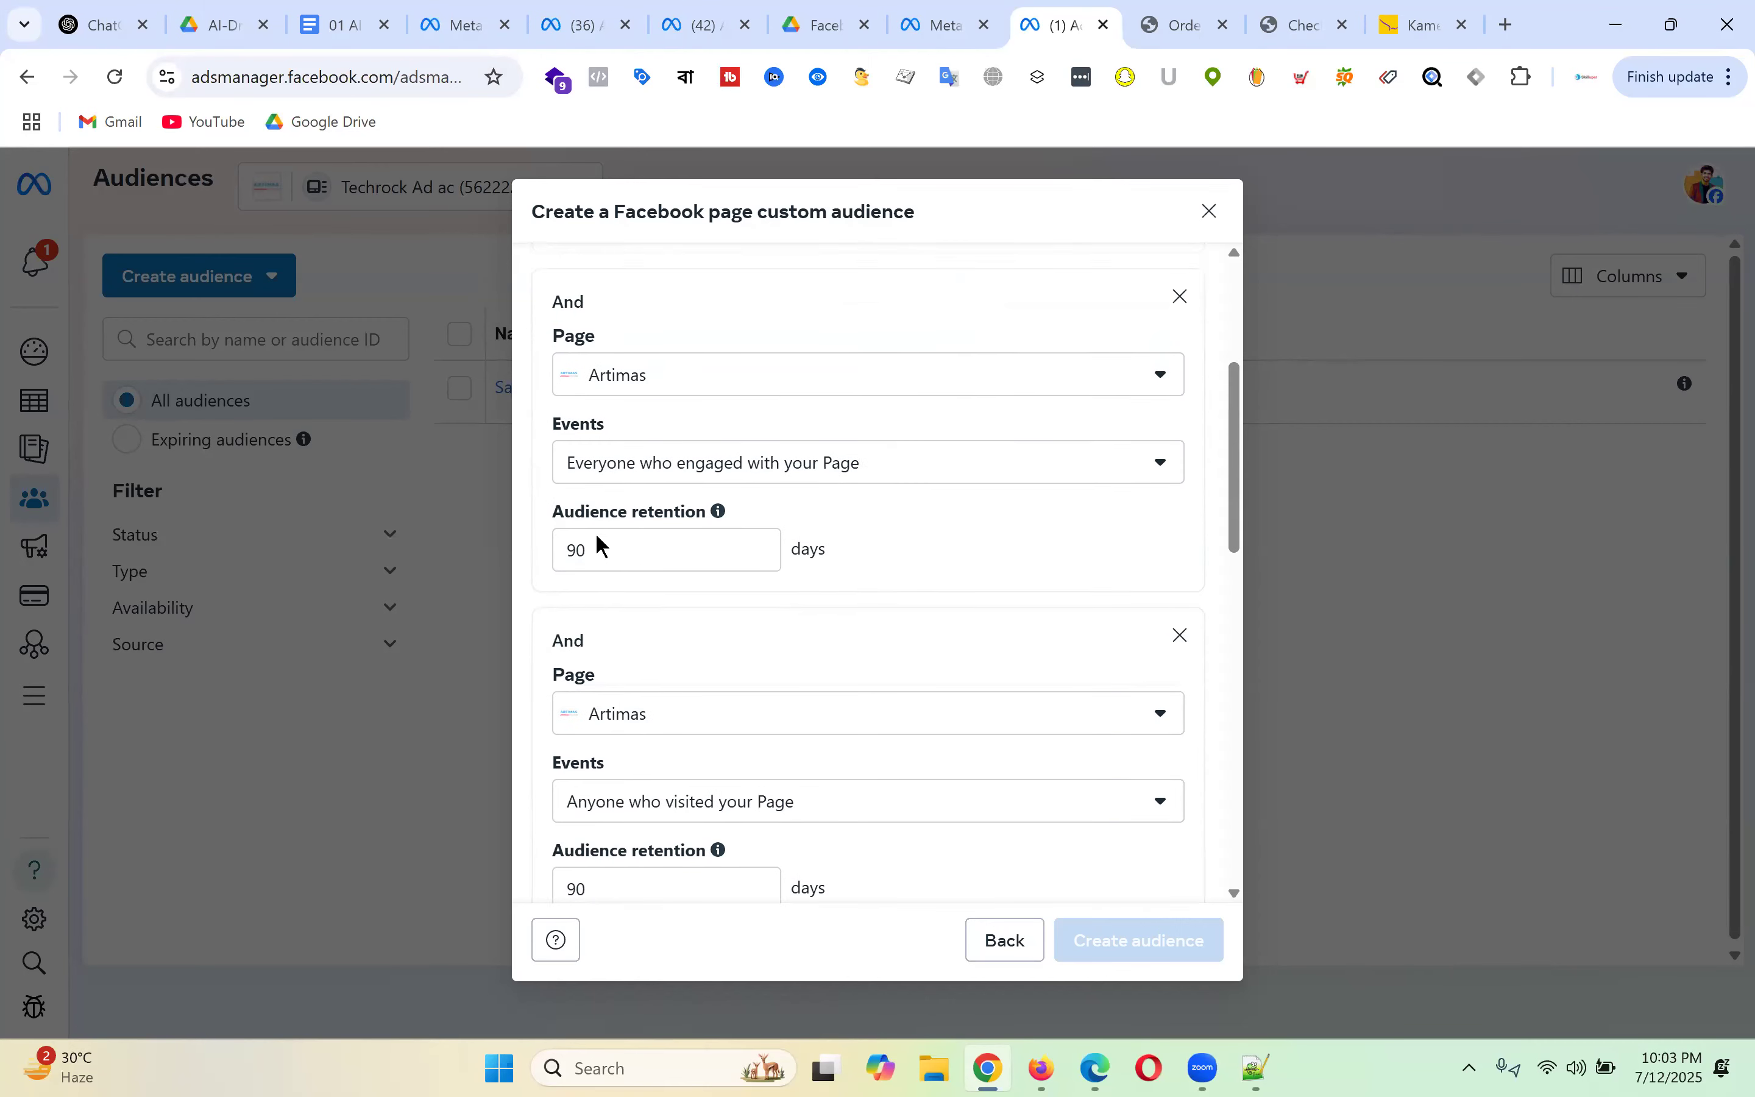
scroll(1018, 552, "down", 5)
scroll(1041, 536, "up", 10)
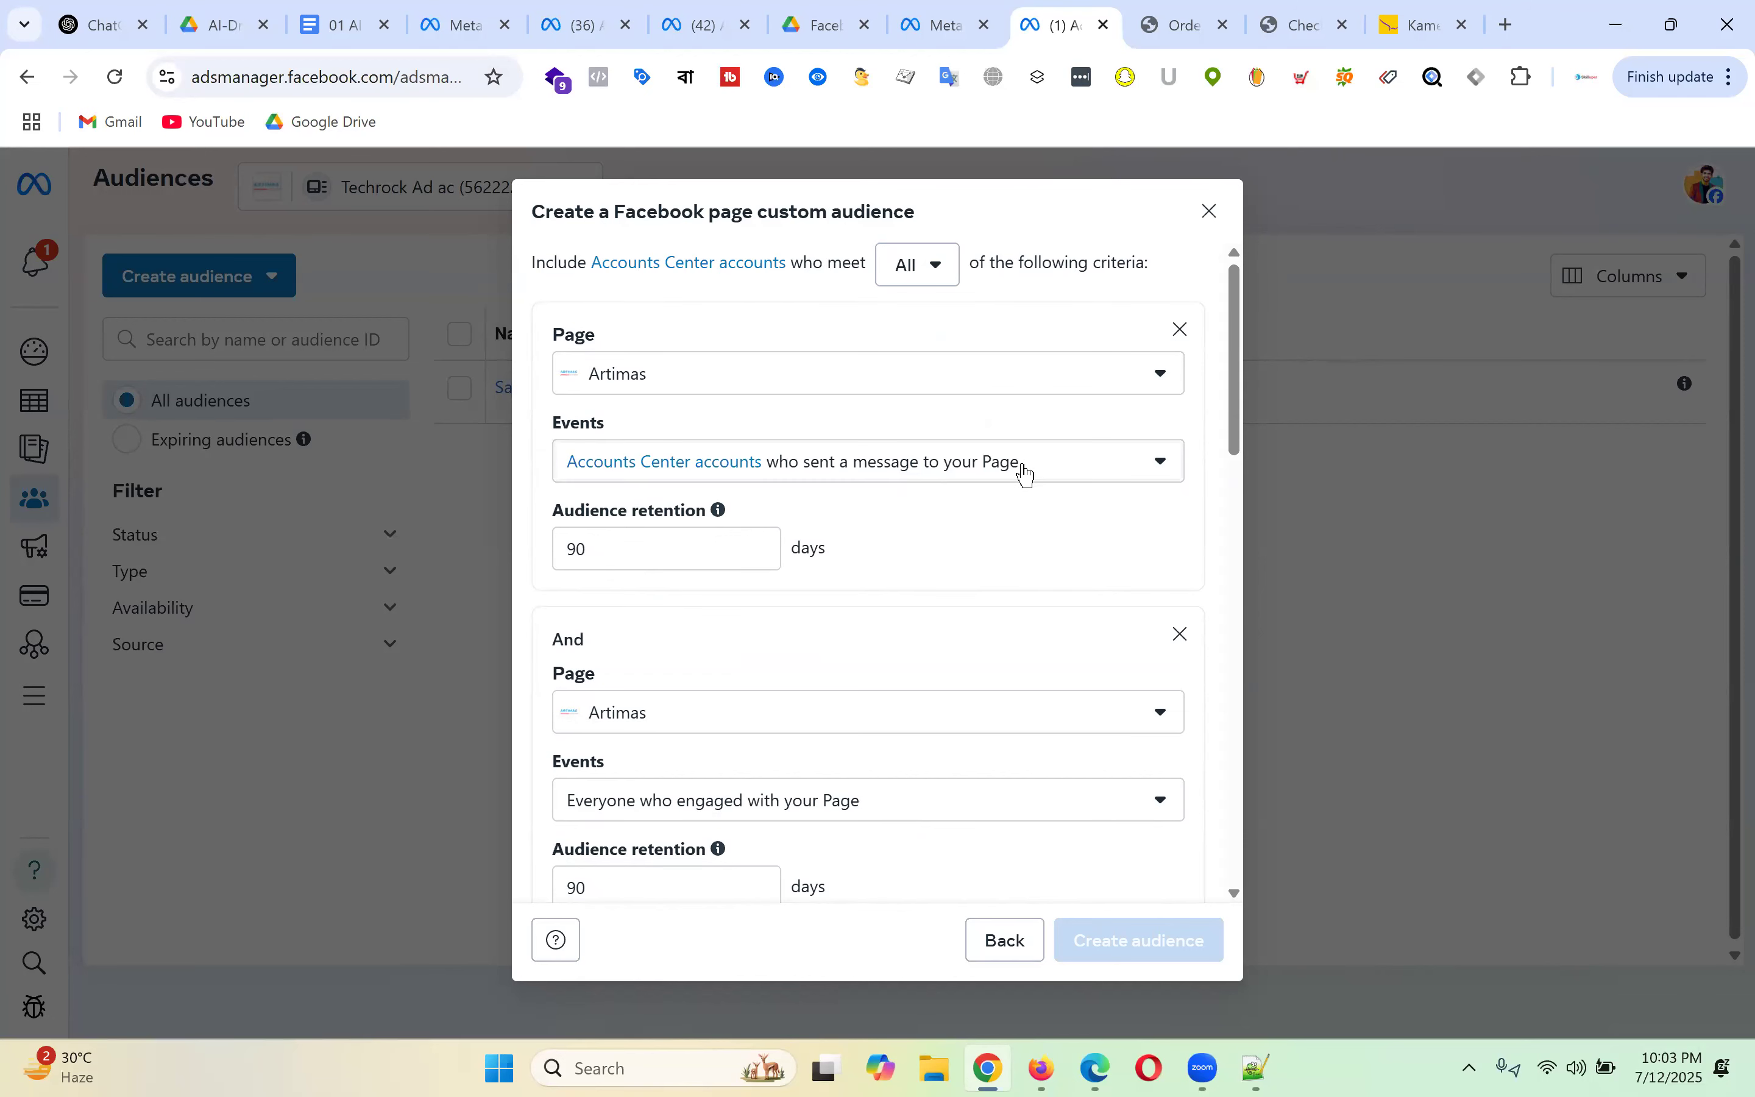
scroll(1019, 471, "down", 3)
scroll(942, 465, "down", 1)
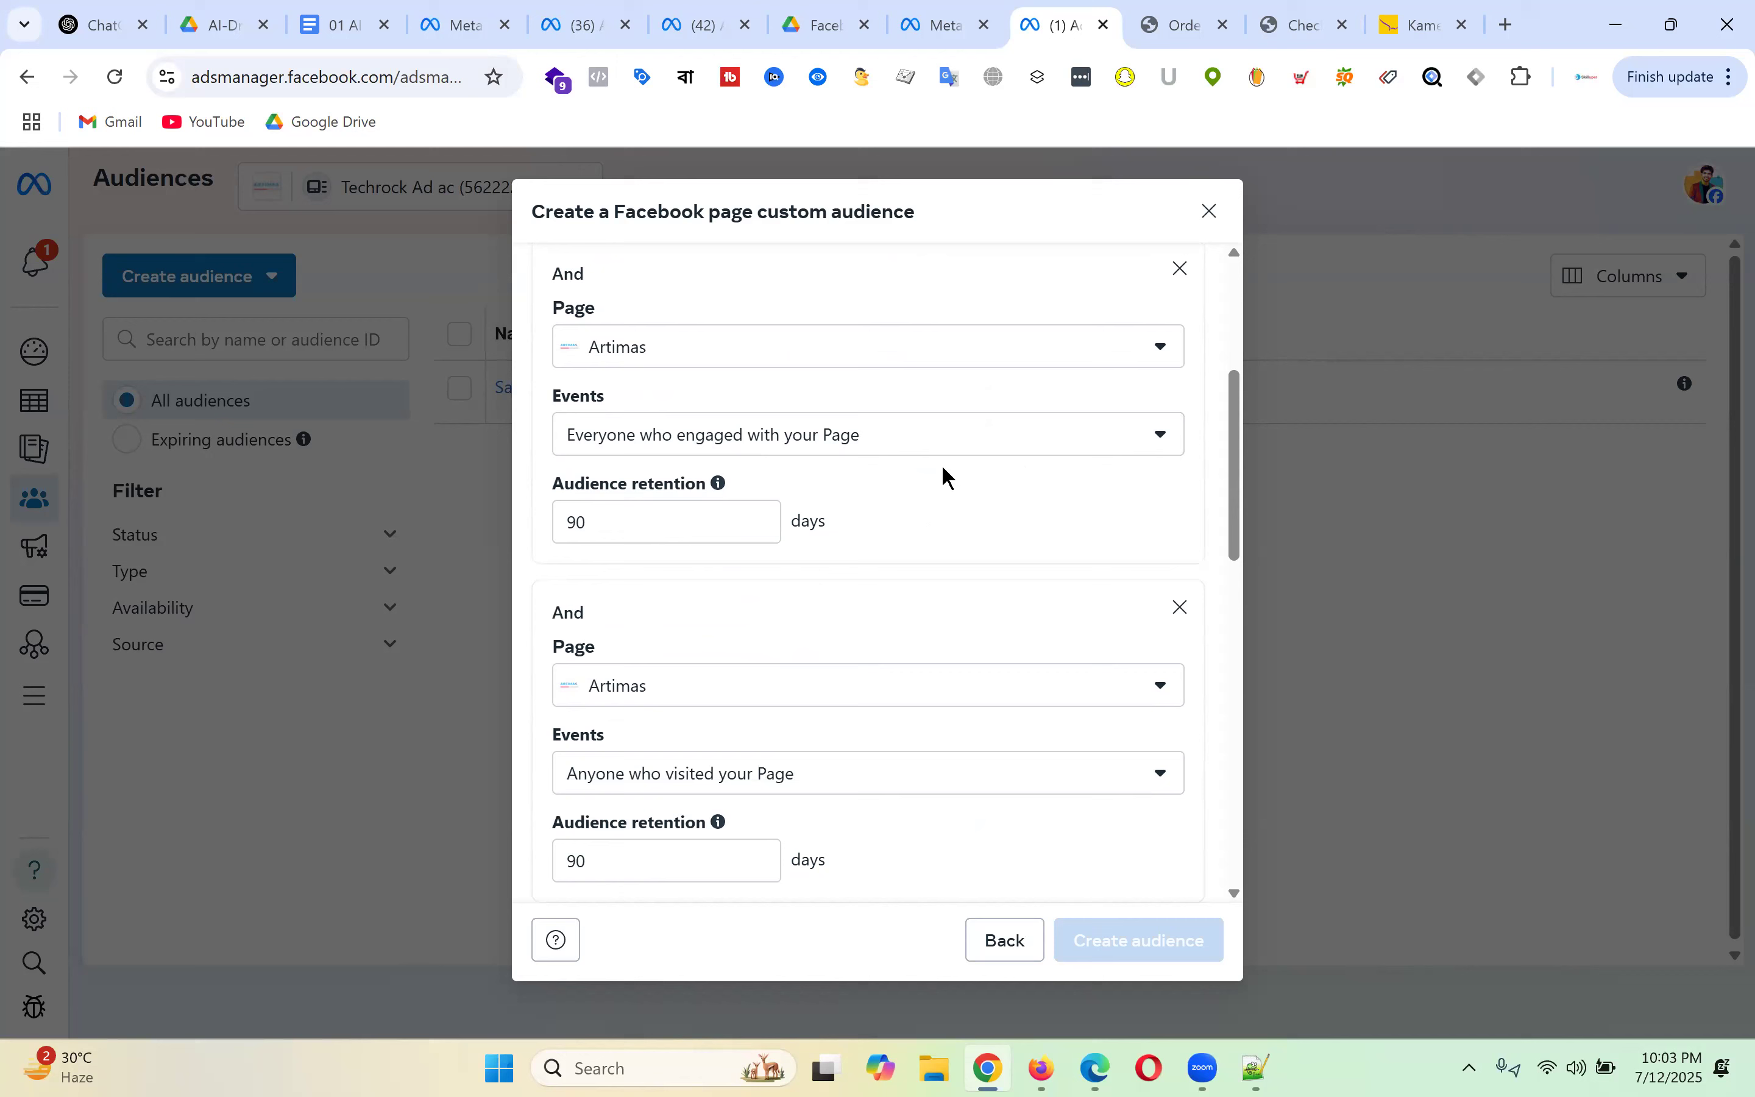
scroll(940, 468, "down", 2)
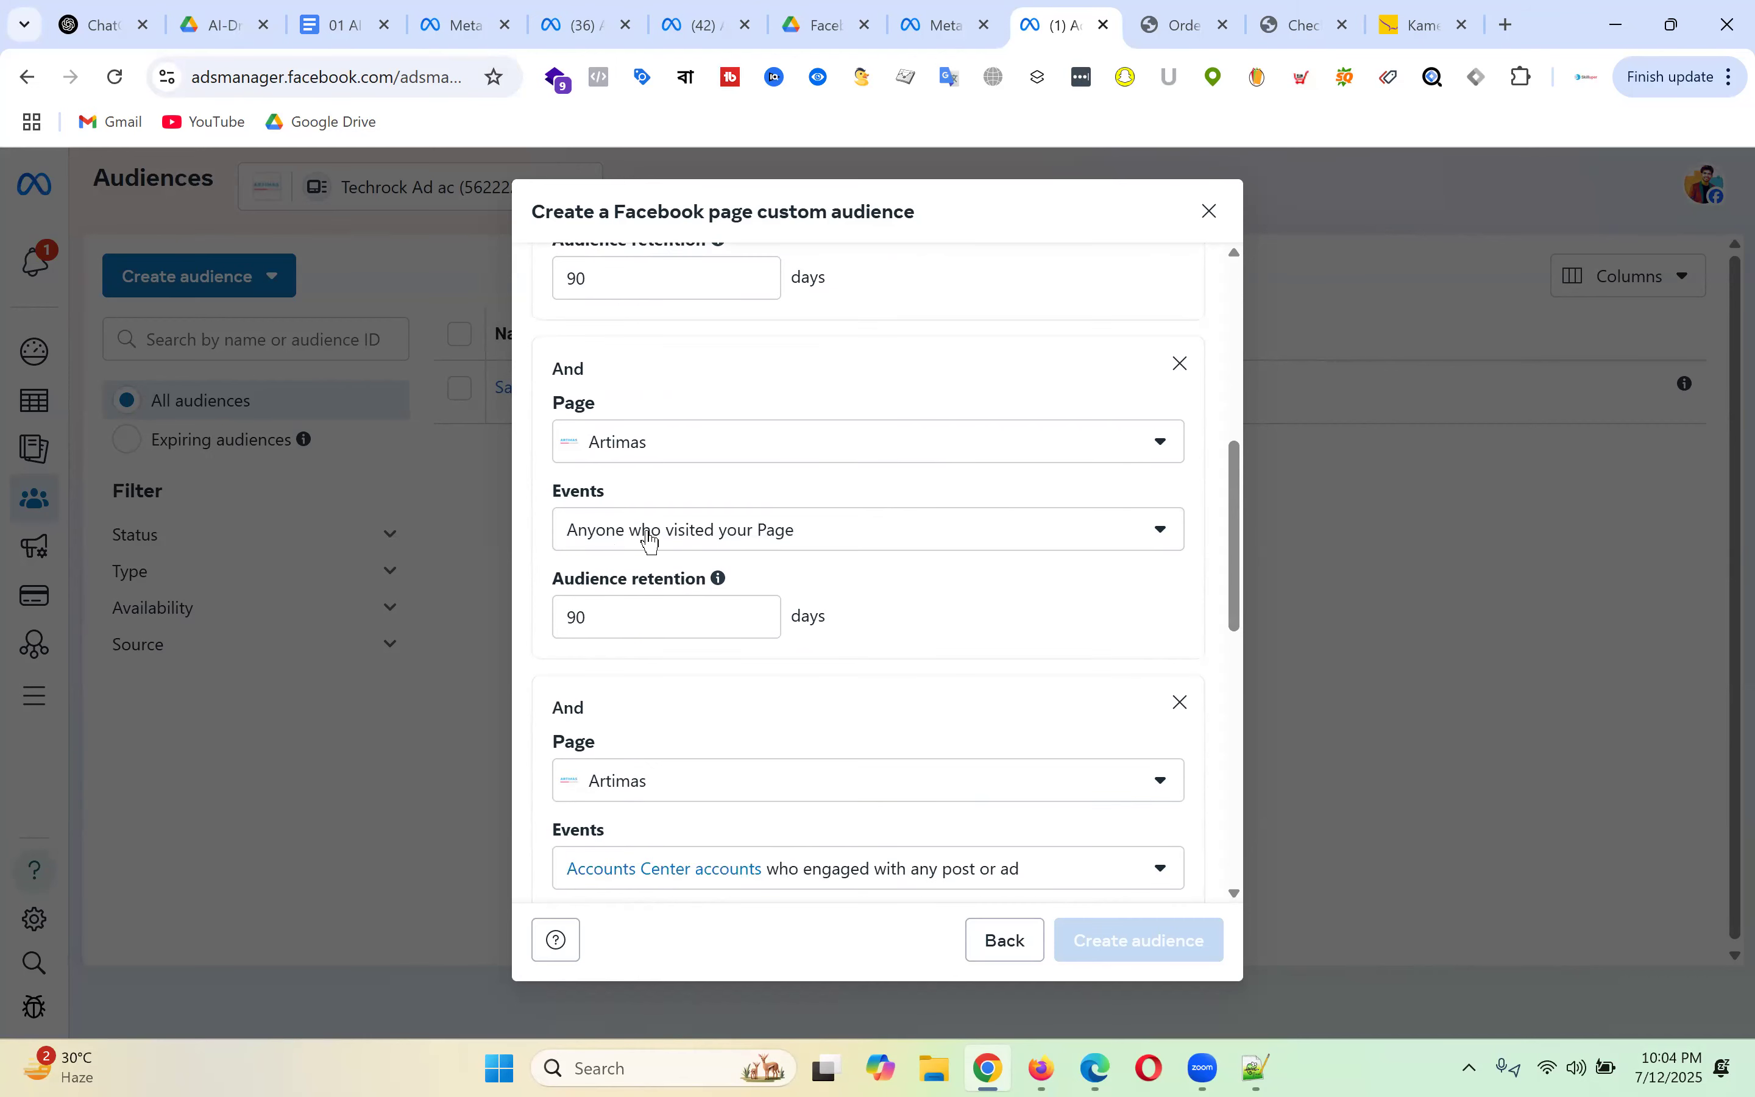
scroll(953, 544, "down", 3)
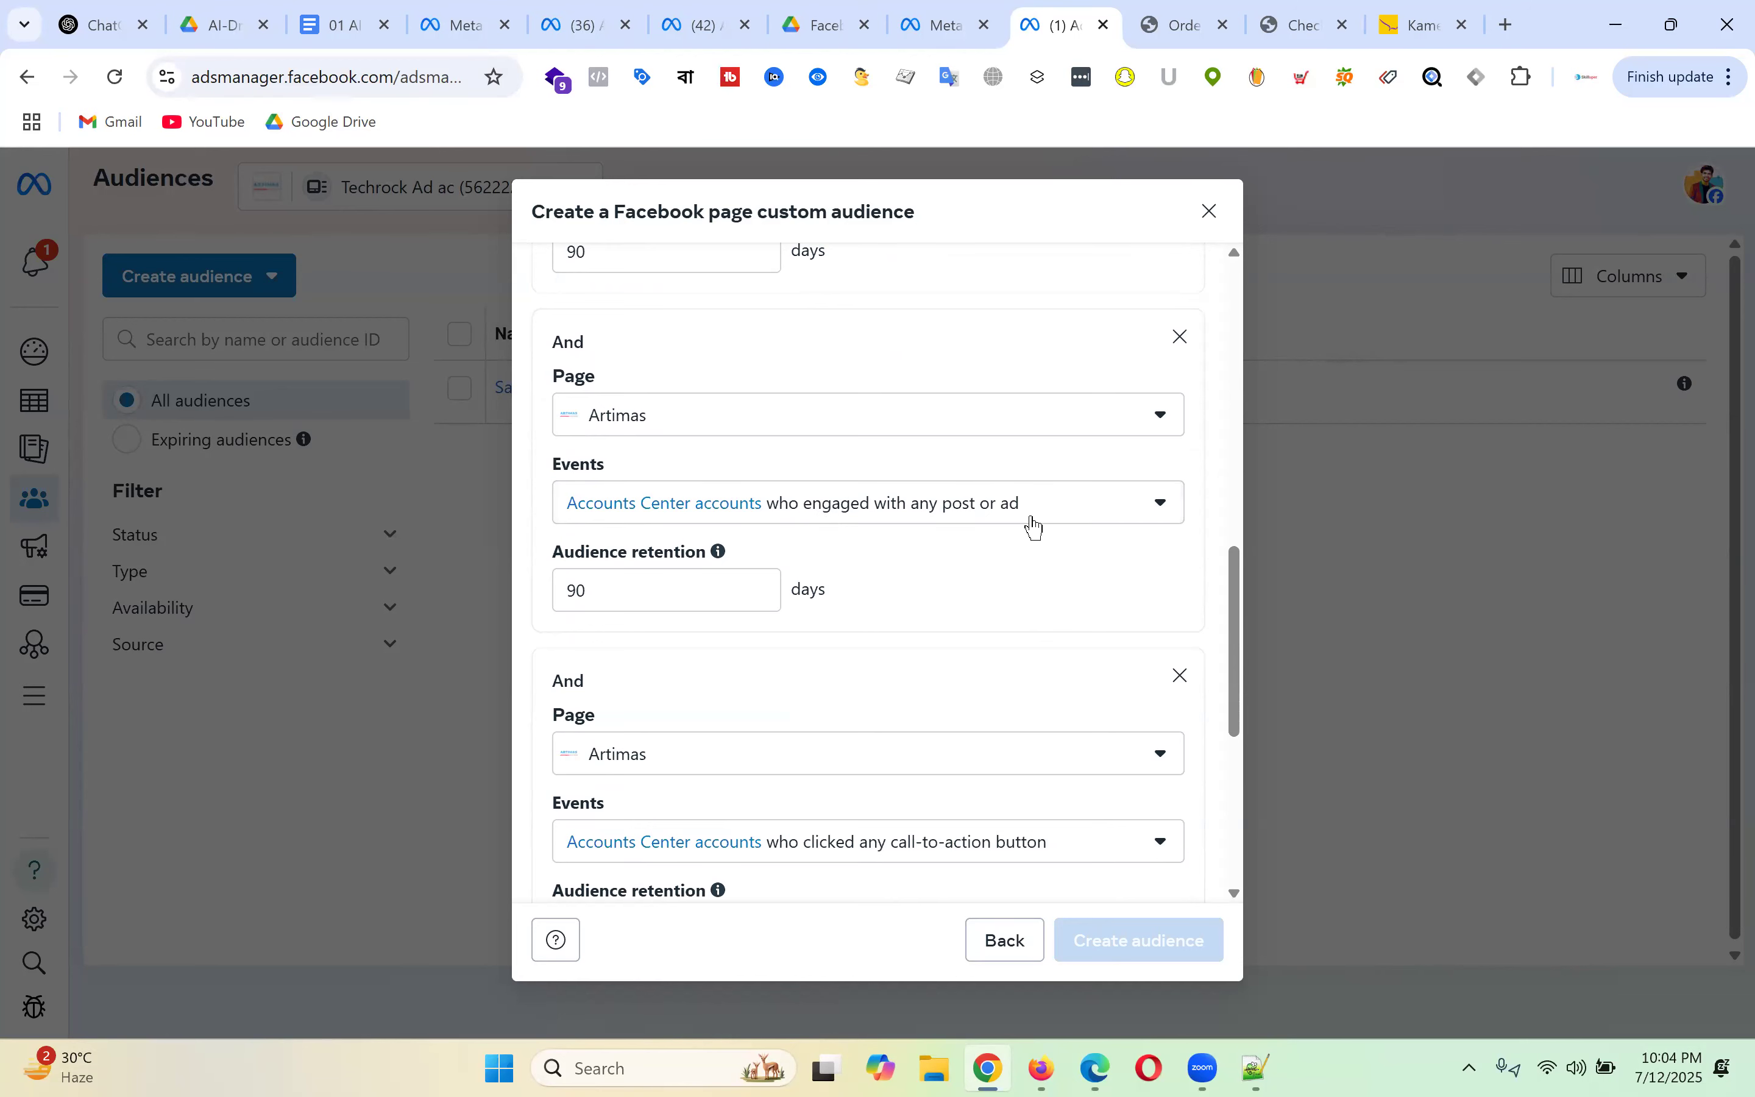
scroll(1034, 527, "down", 2)
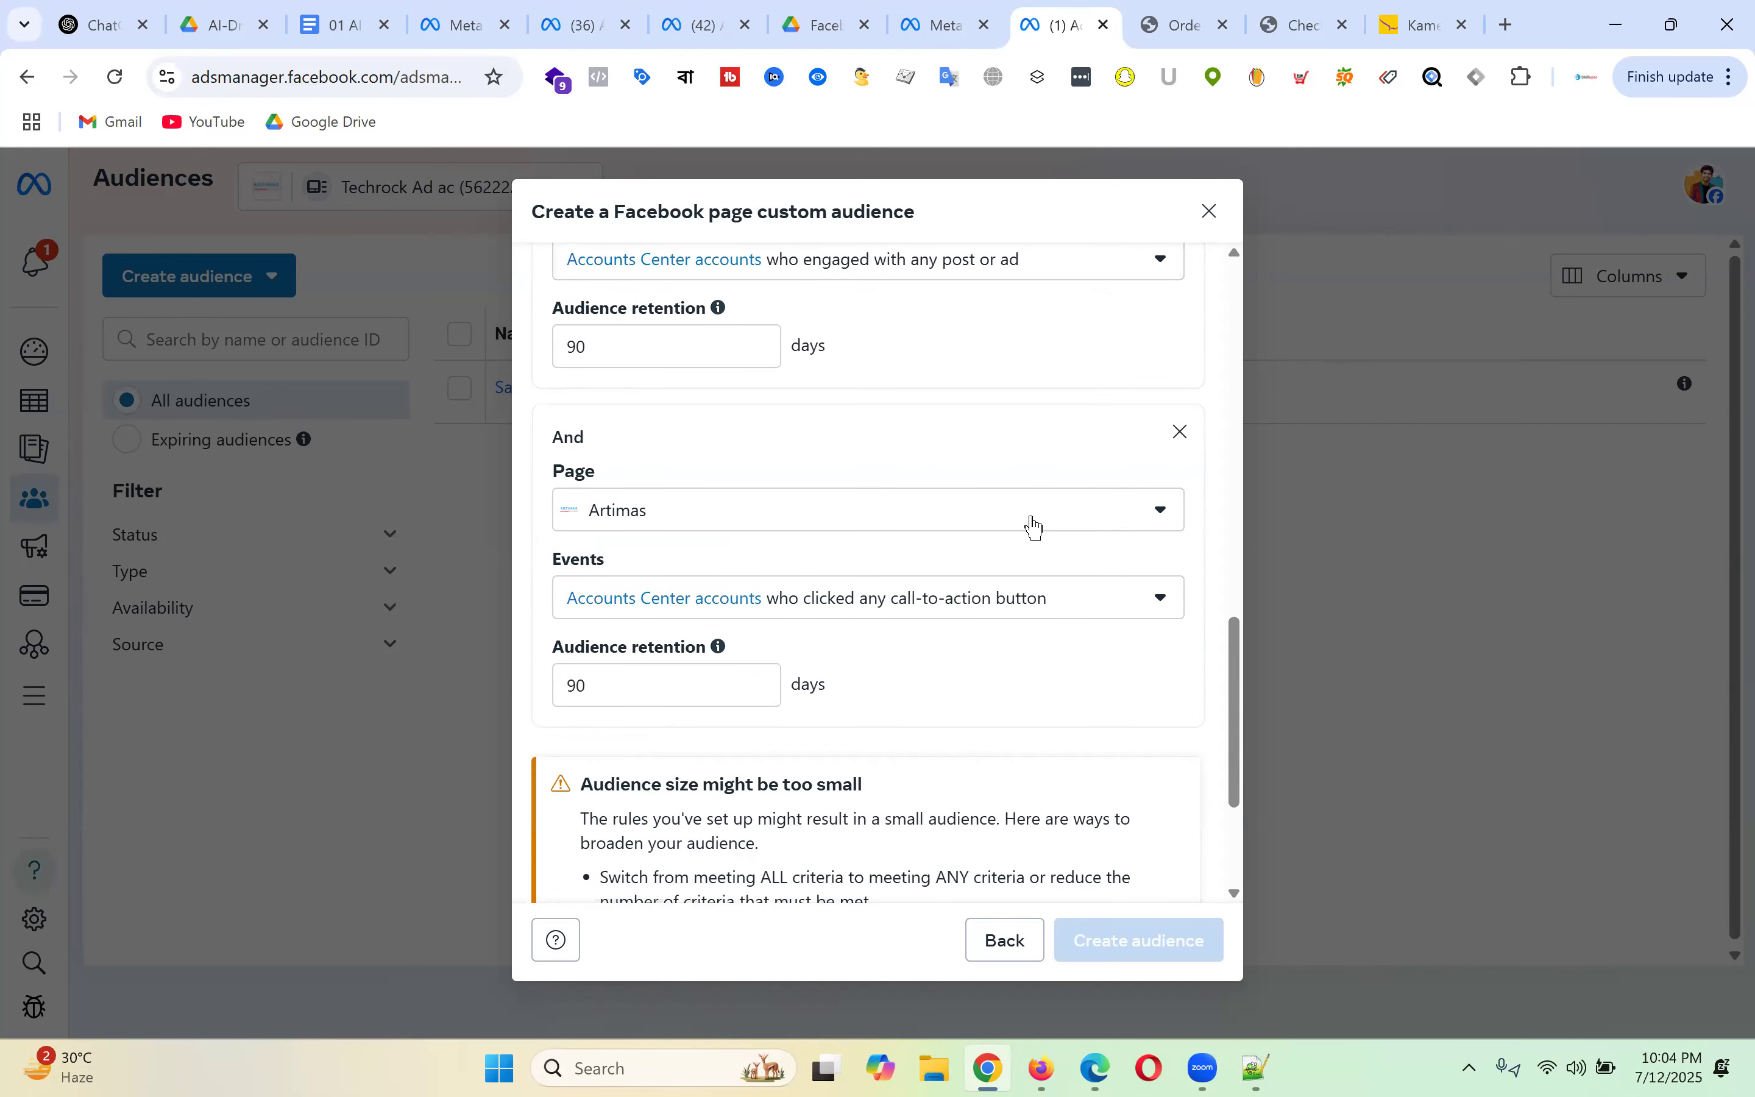
scroll(1050, 587, "down", 2)
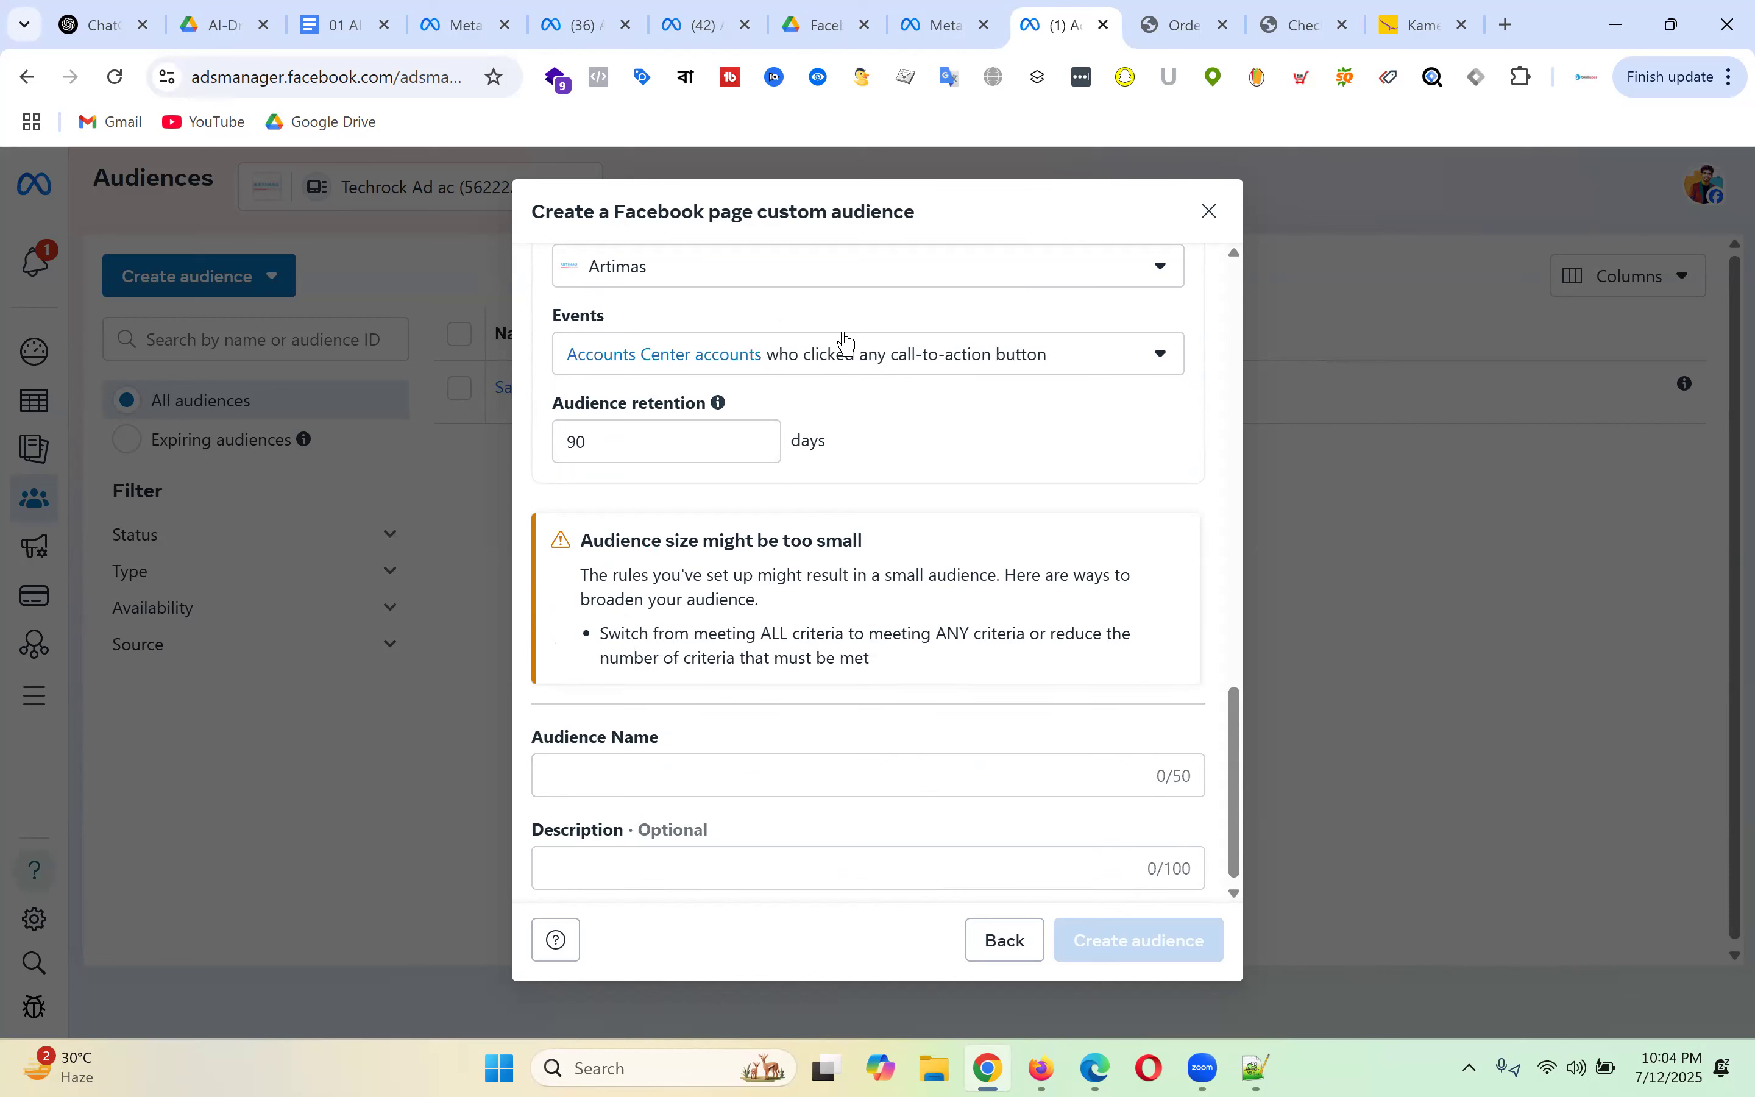
scroll(910, 625, "up", 12)
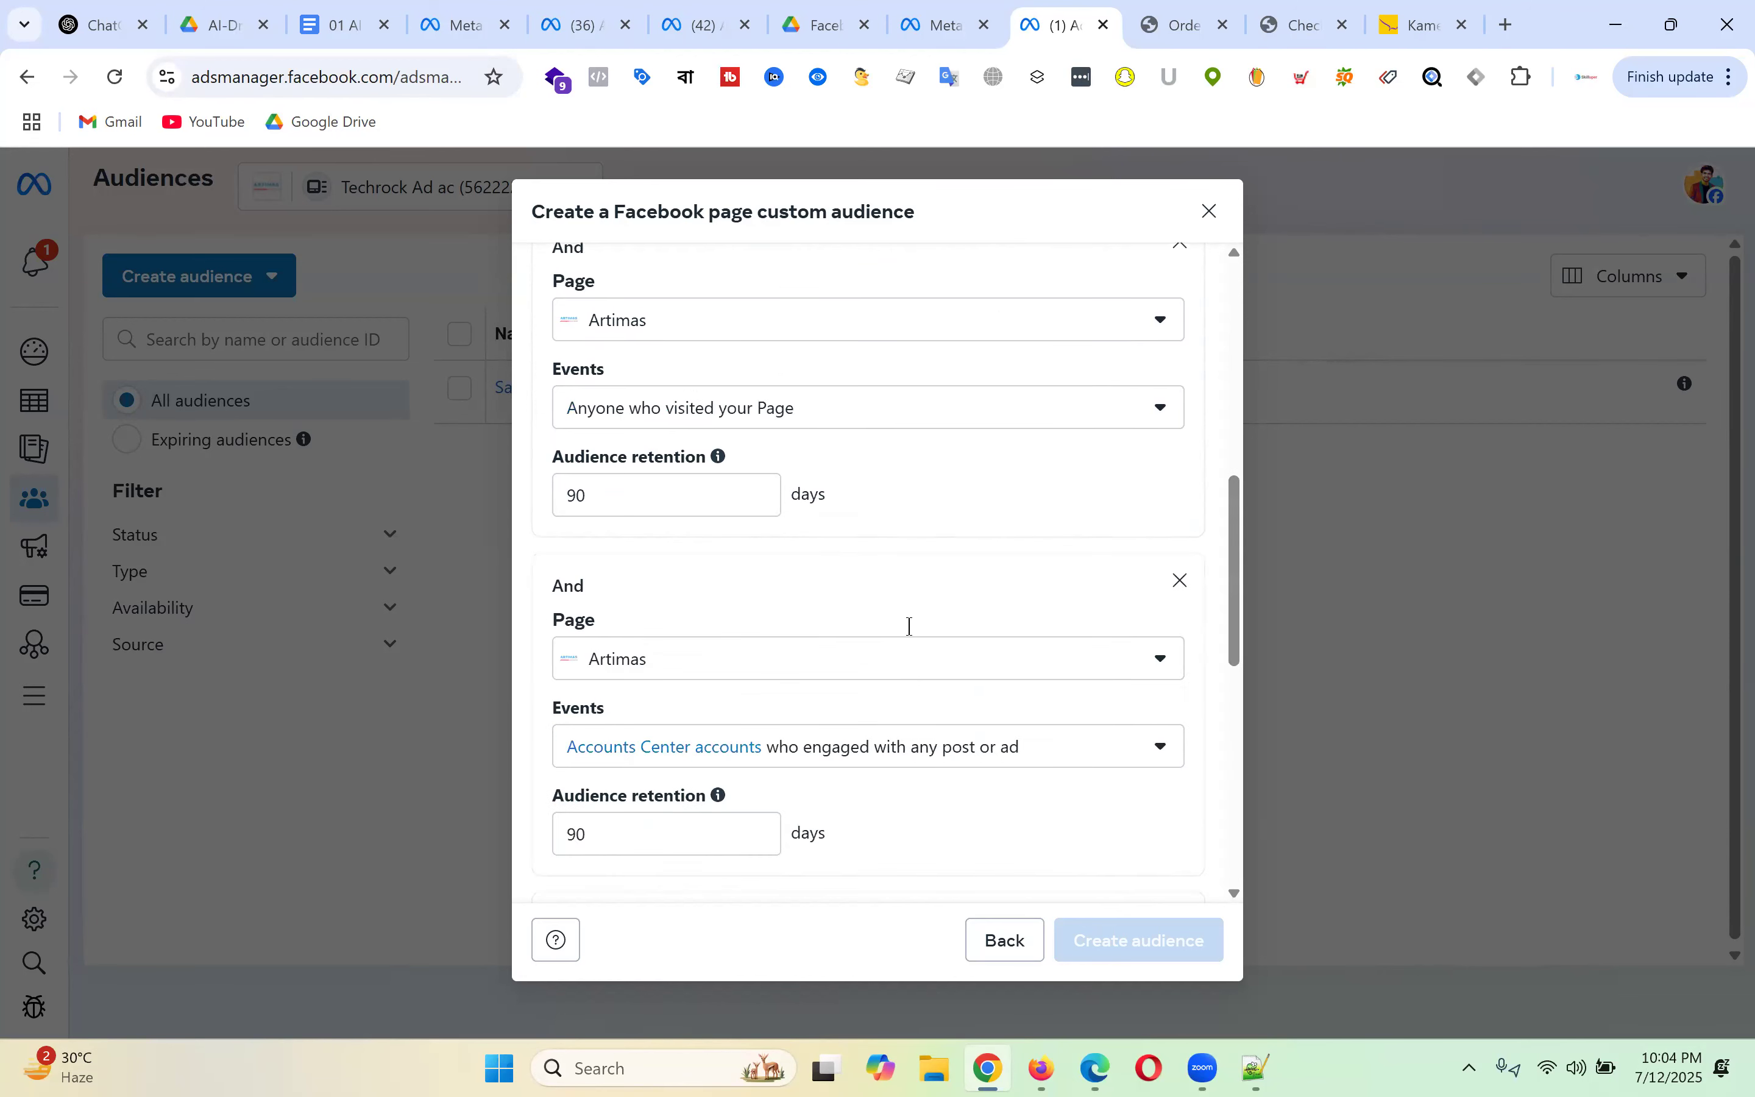
- Switch the matching rule back to Any of the criteria and check the five conditions
left_click(939, 280)
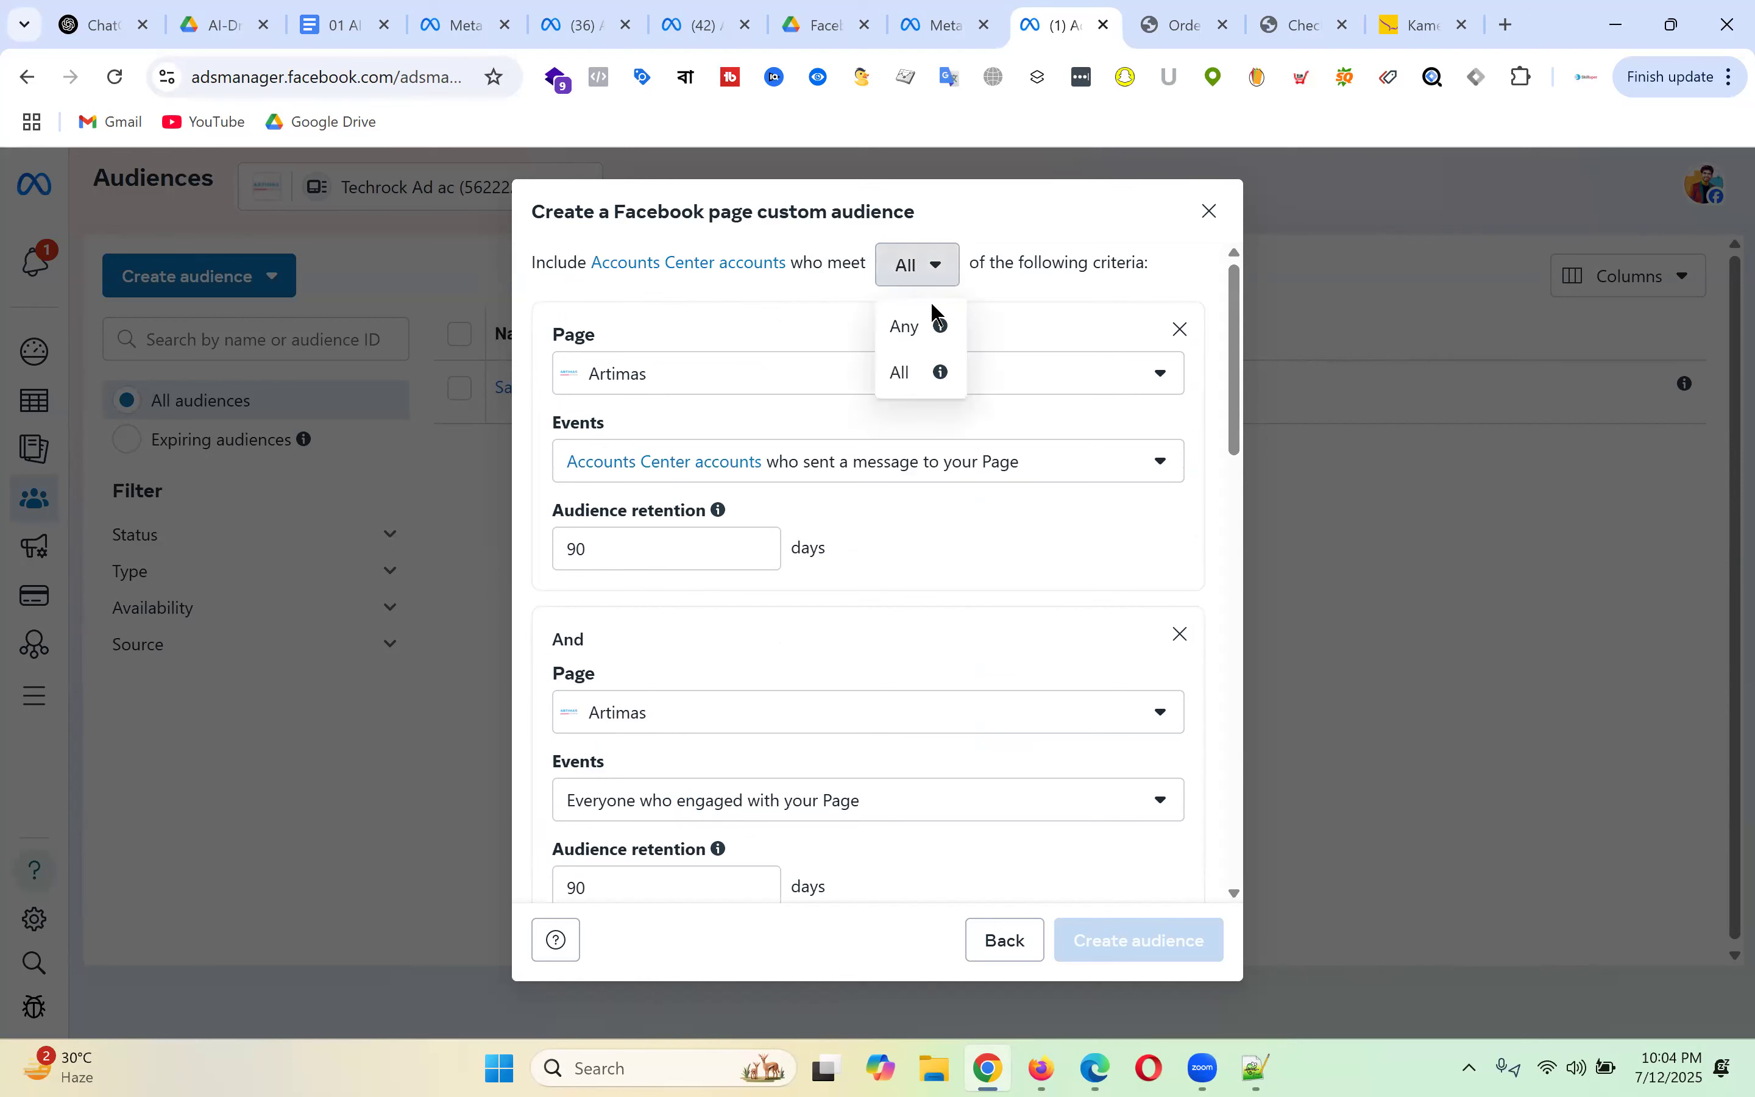
left_click(912, 341)
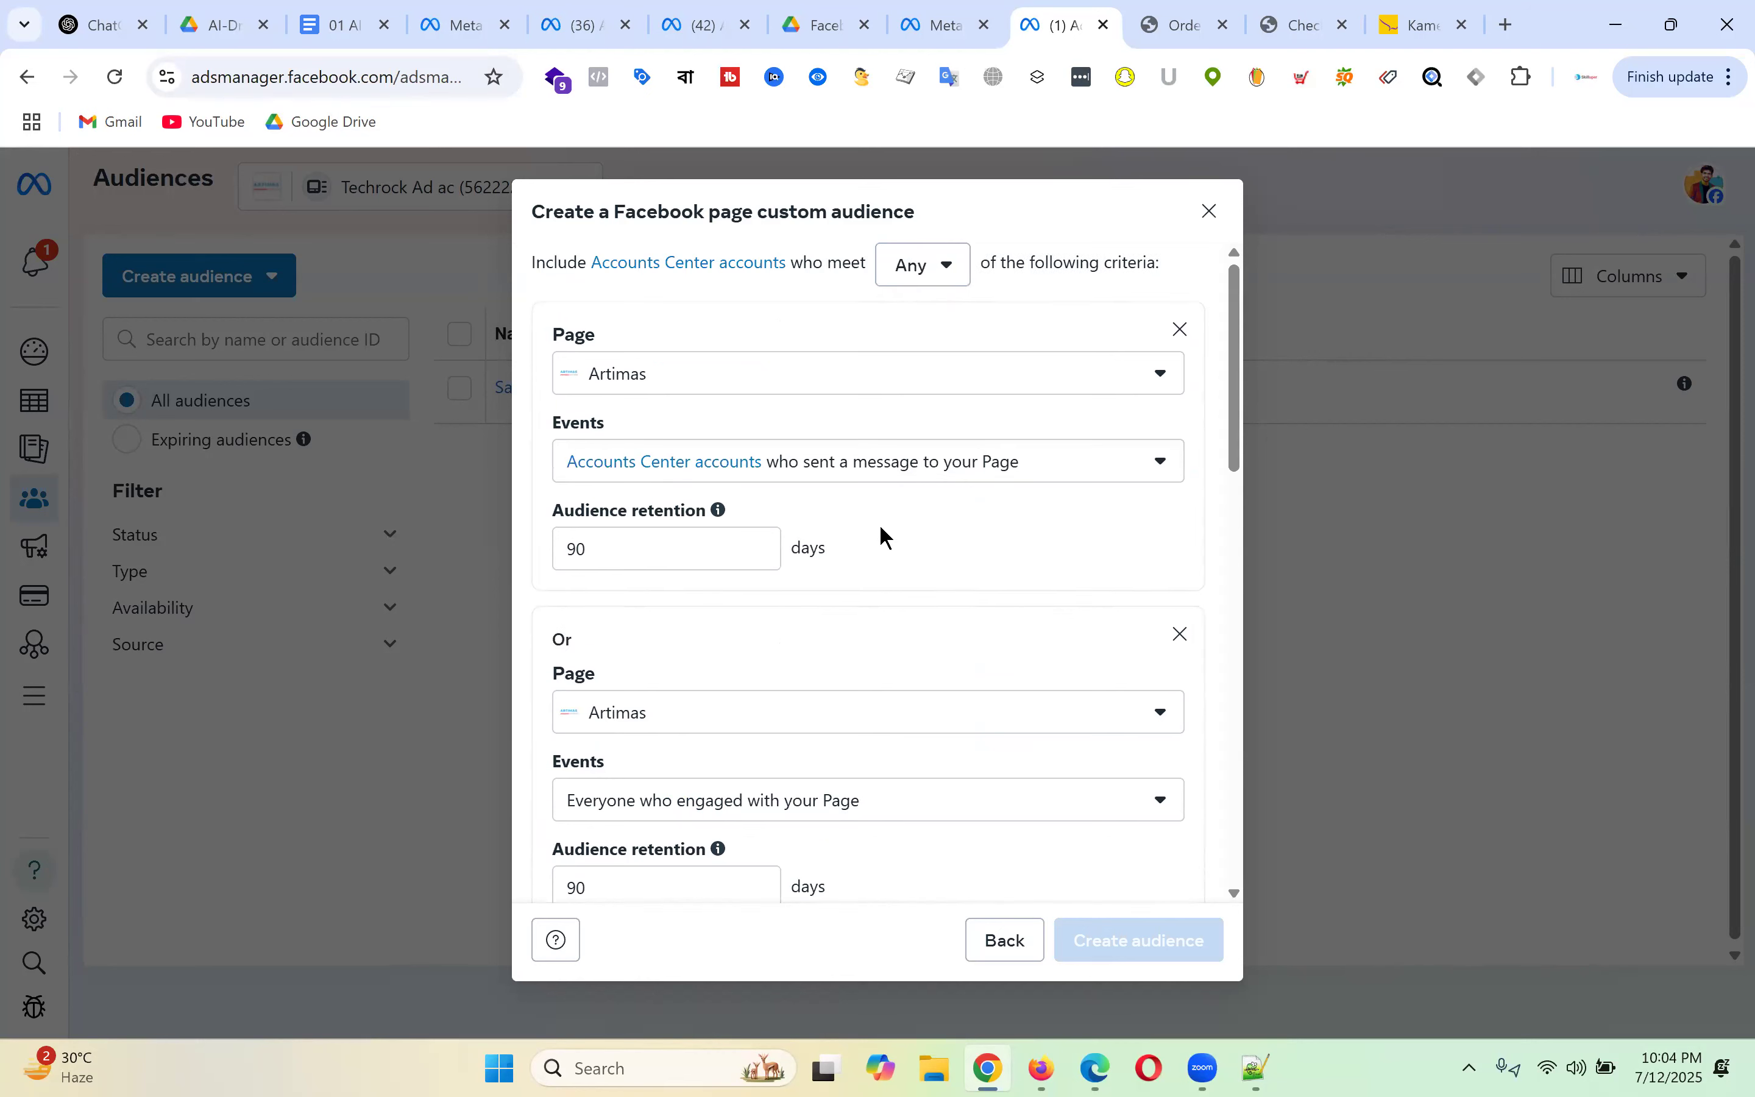
scroll(990, 507, "down", 5)
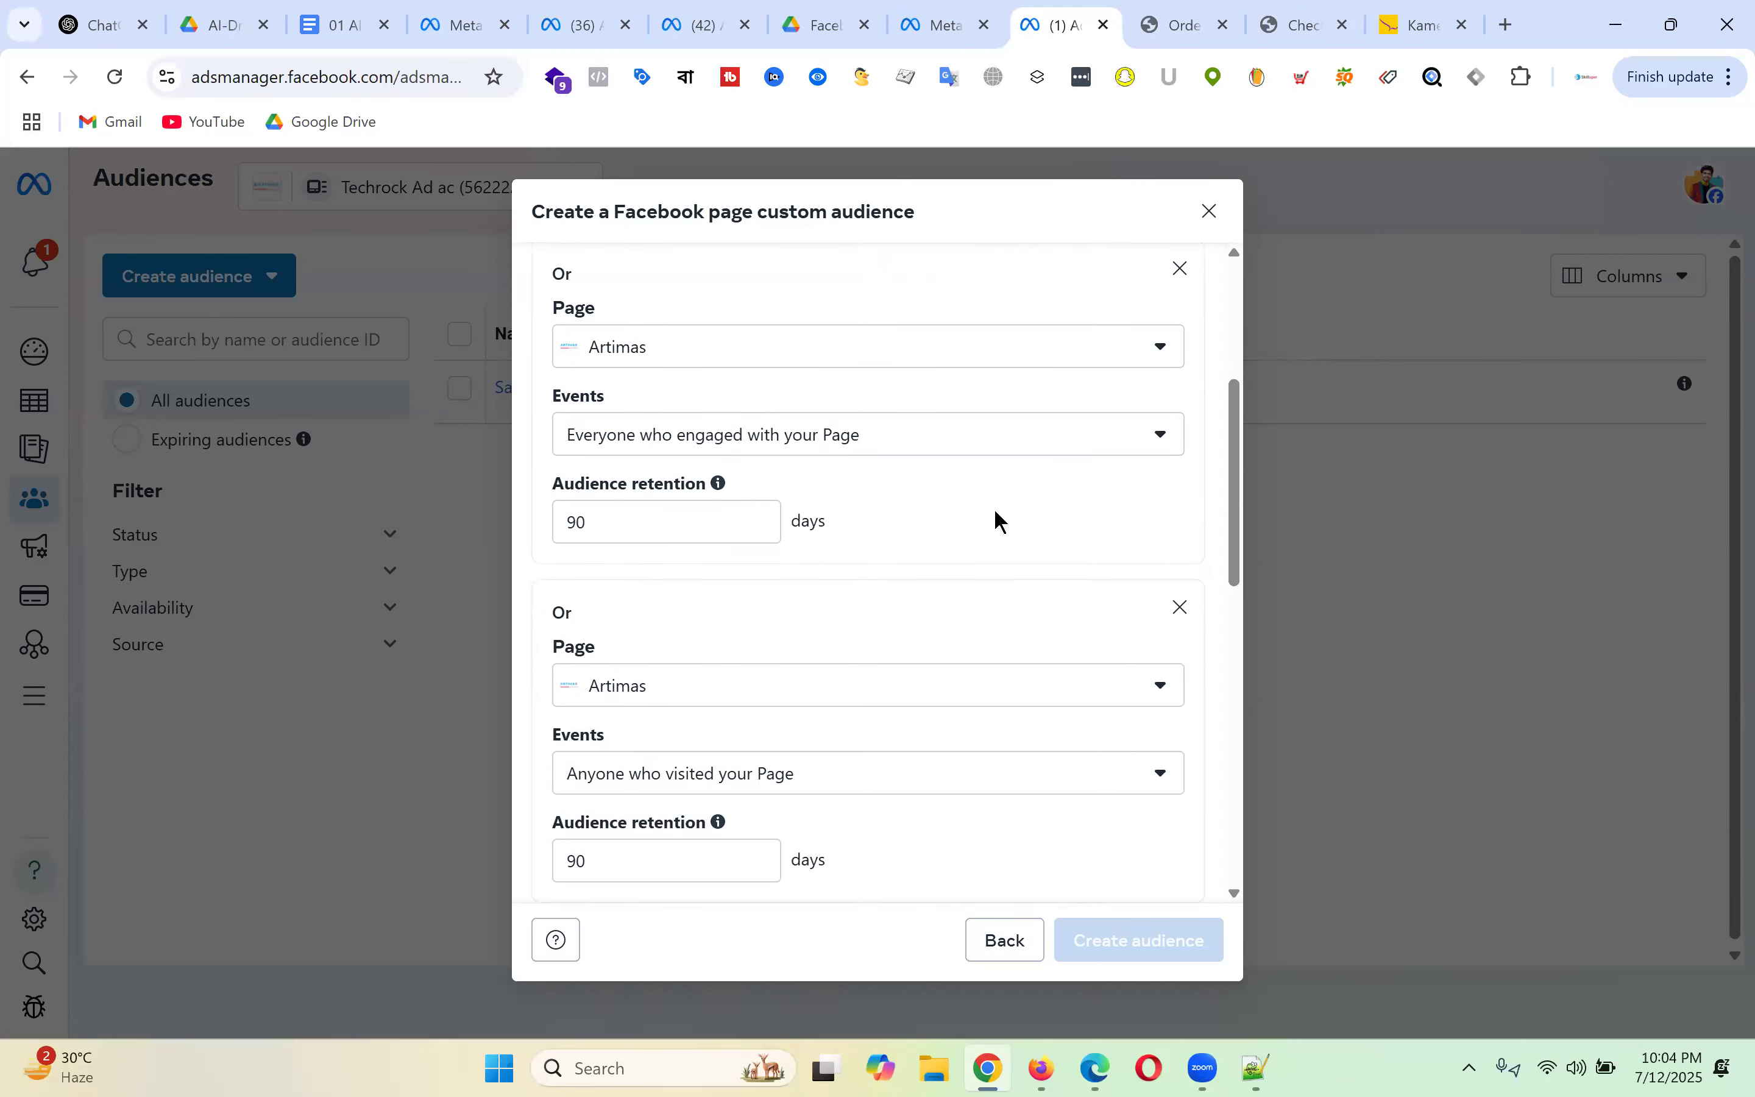
scroll(924, 450, "down", 10)
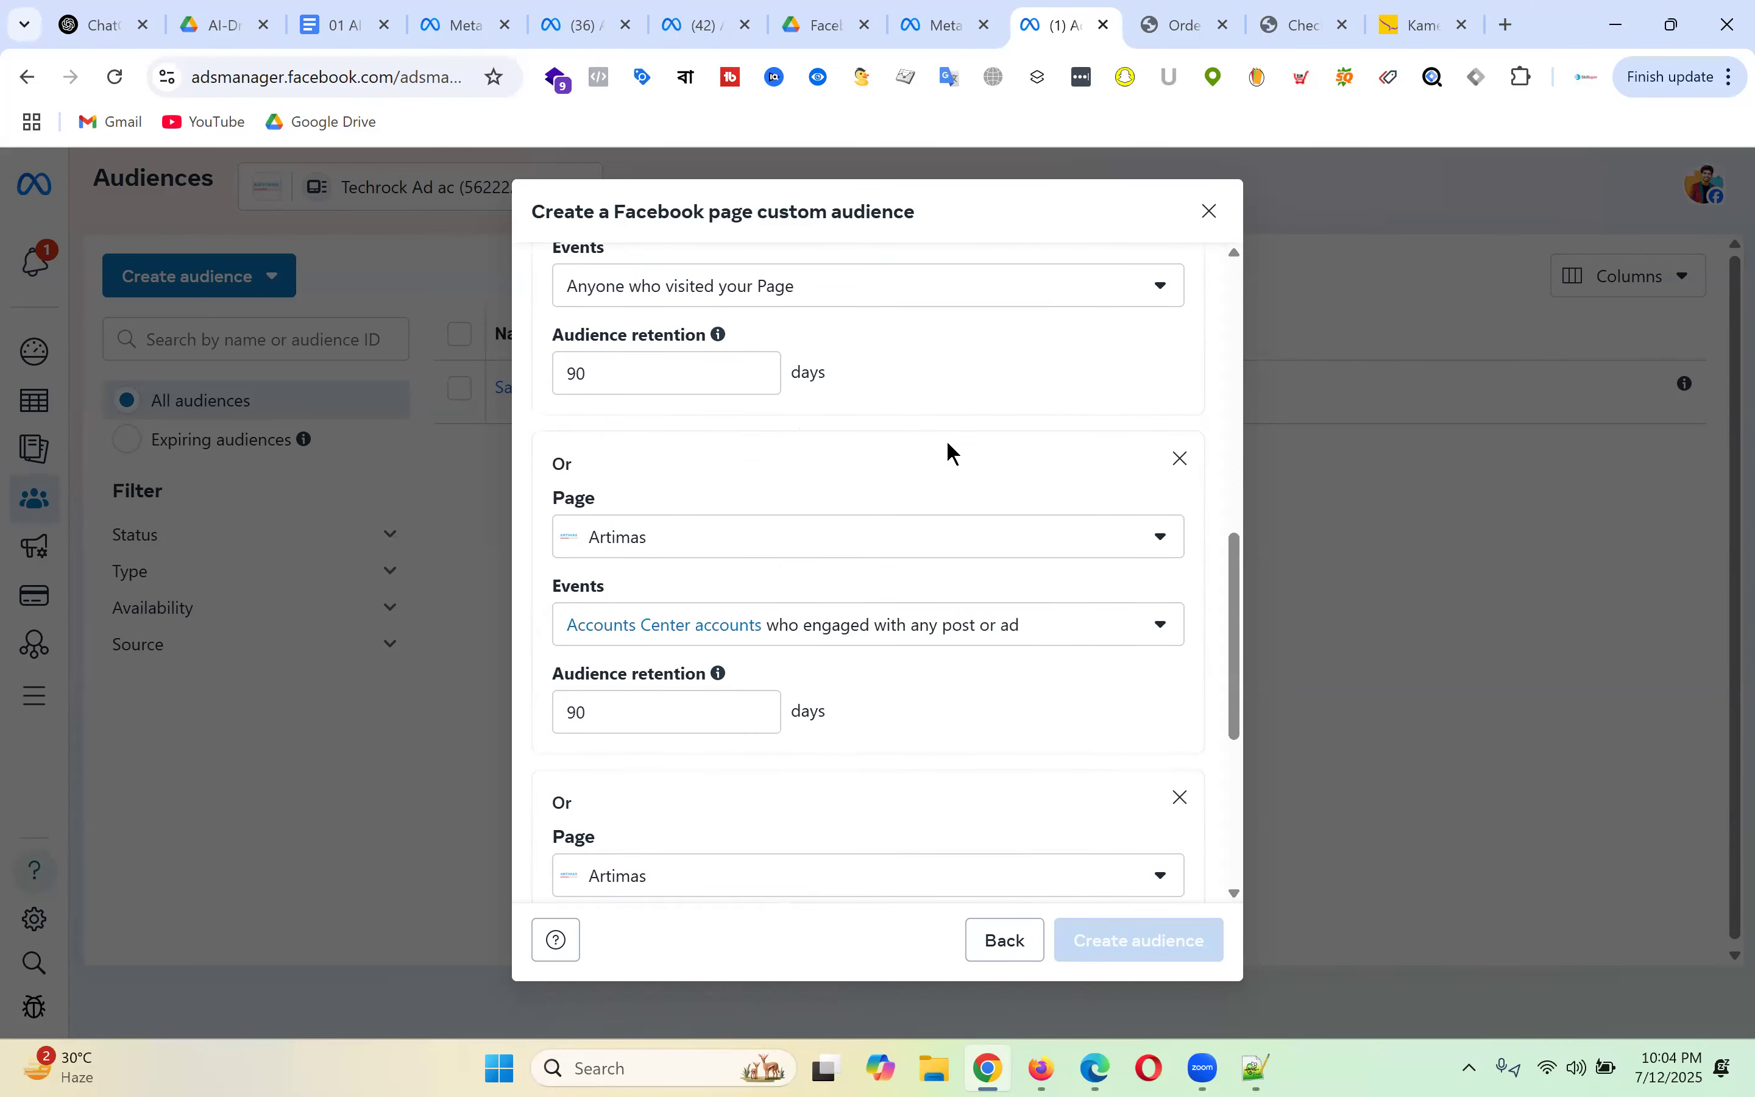
scroll(953, 454, "down", 3)
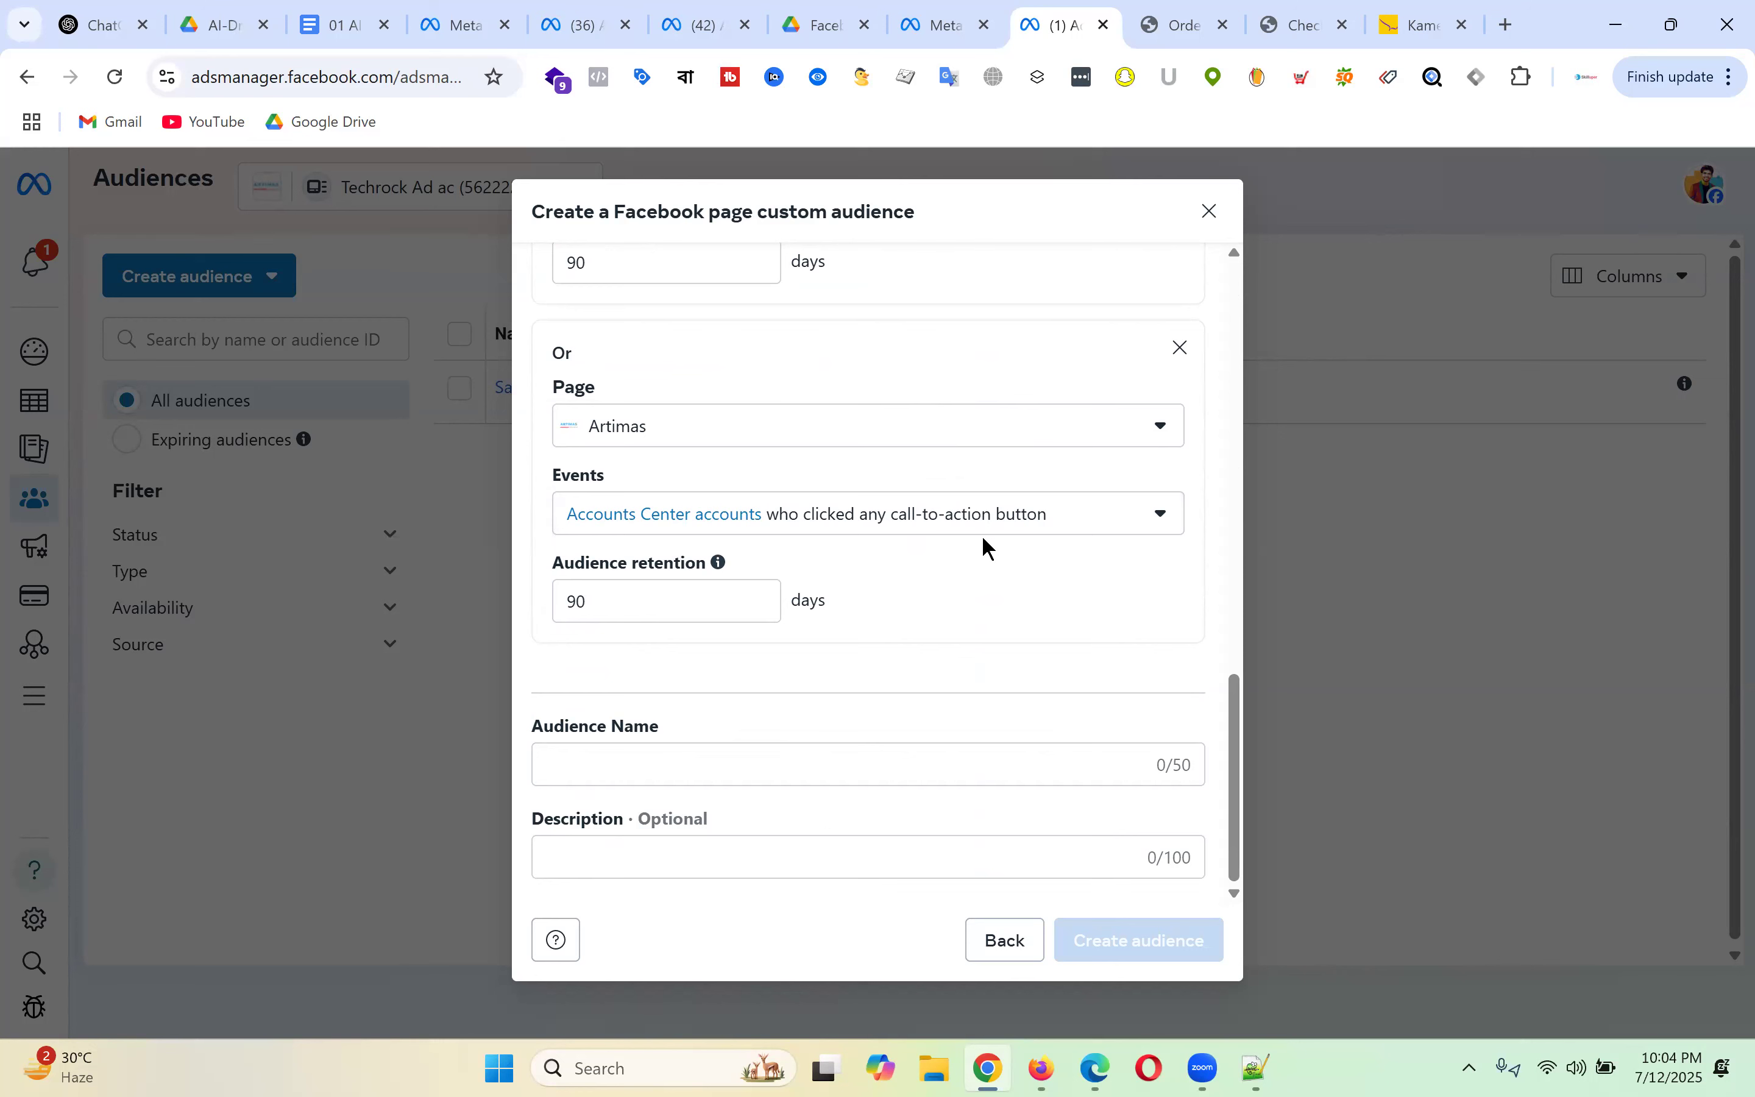
- Name the audience "Who engaged on Artimas Page", create it and finish without any of the suggested next steps
left_click(650, 766)
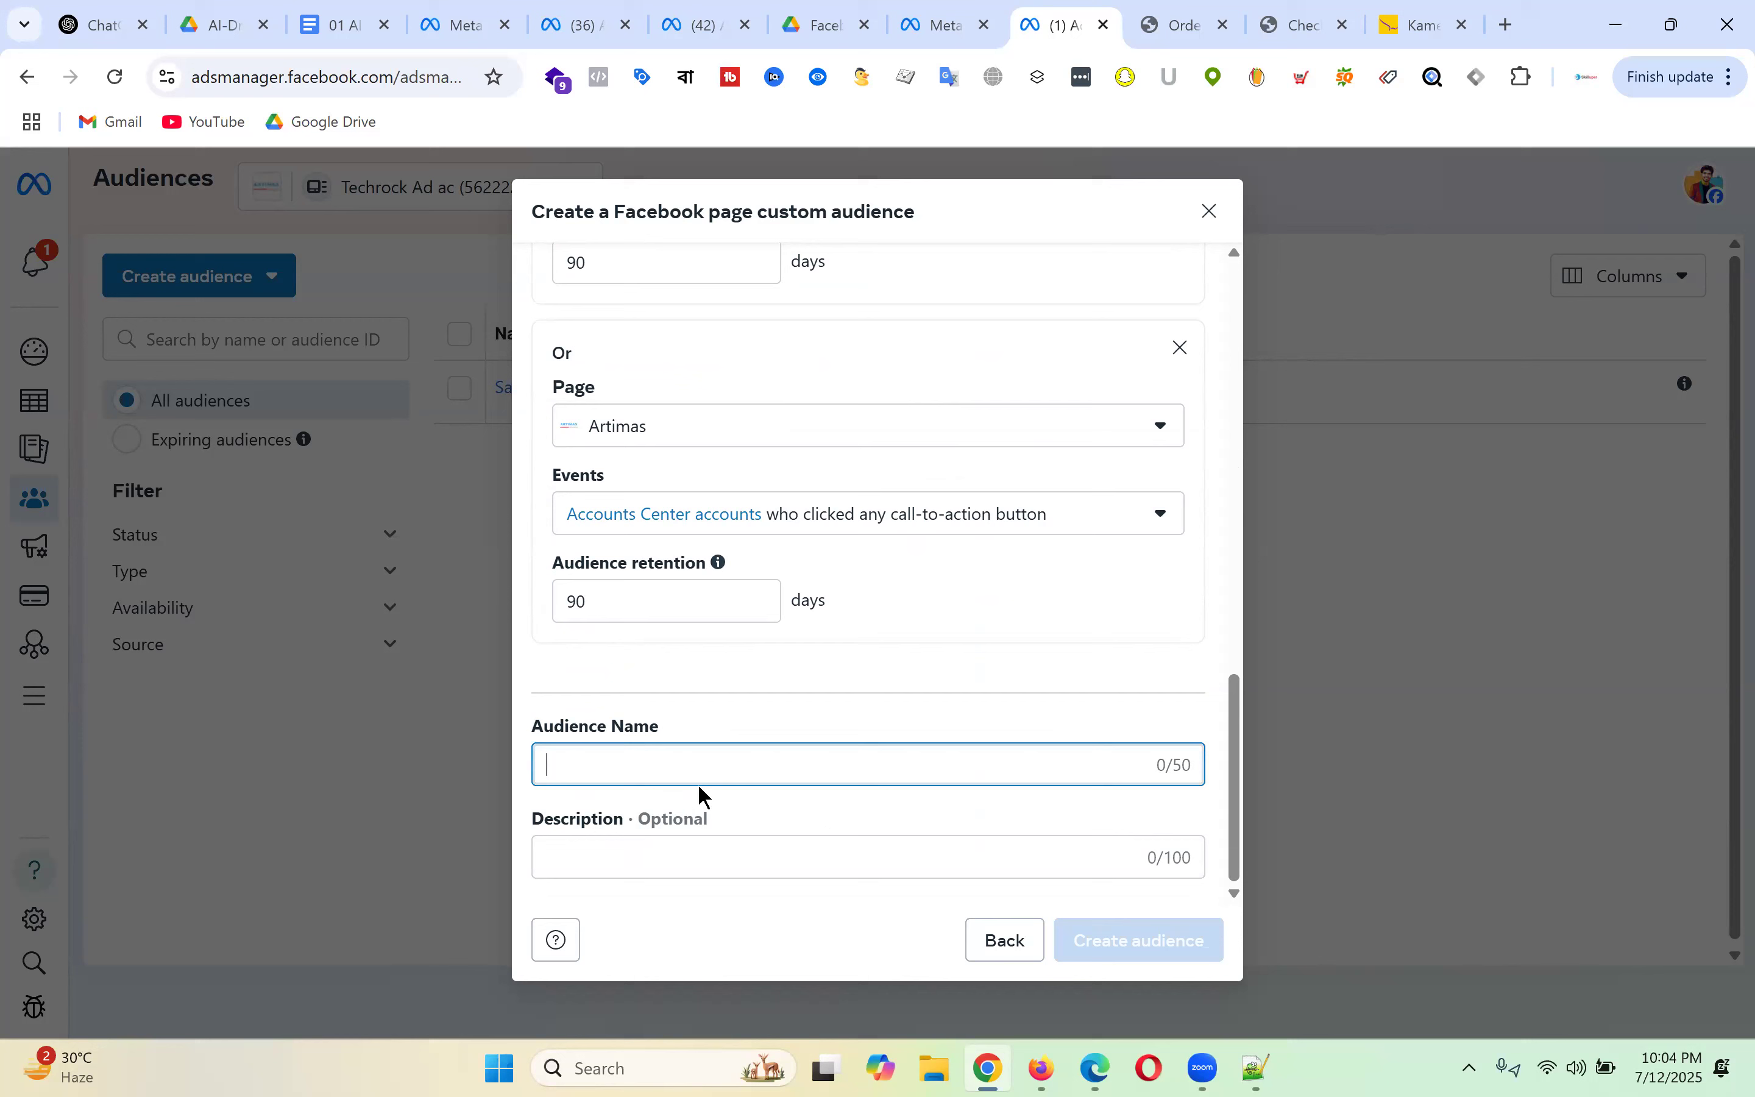
type("Who ")
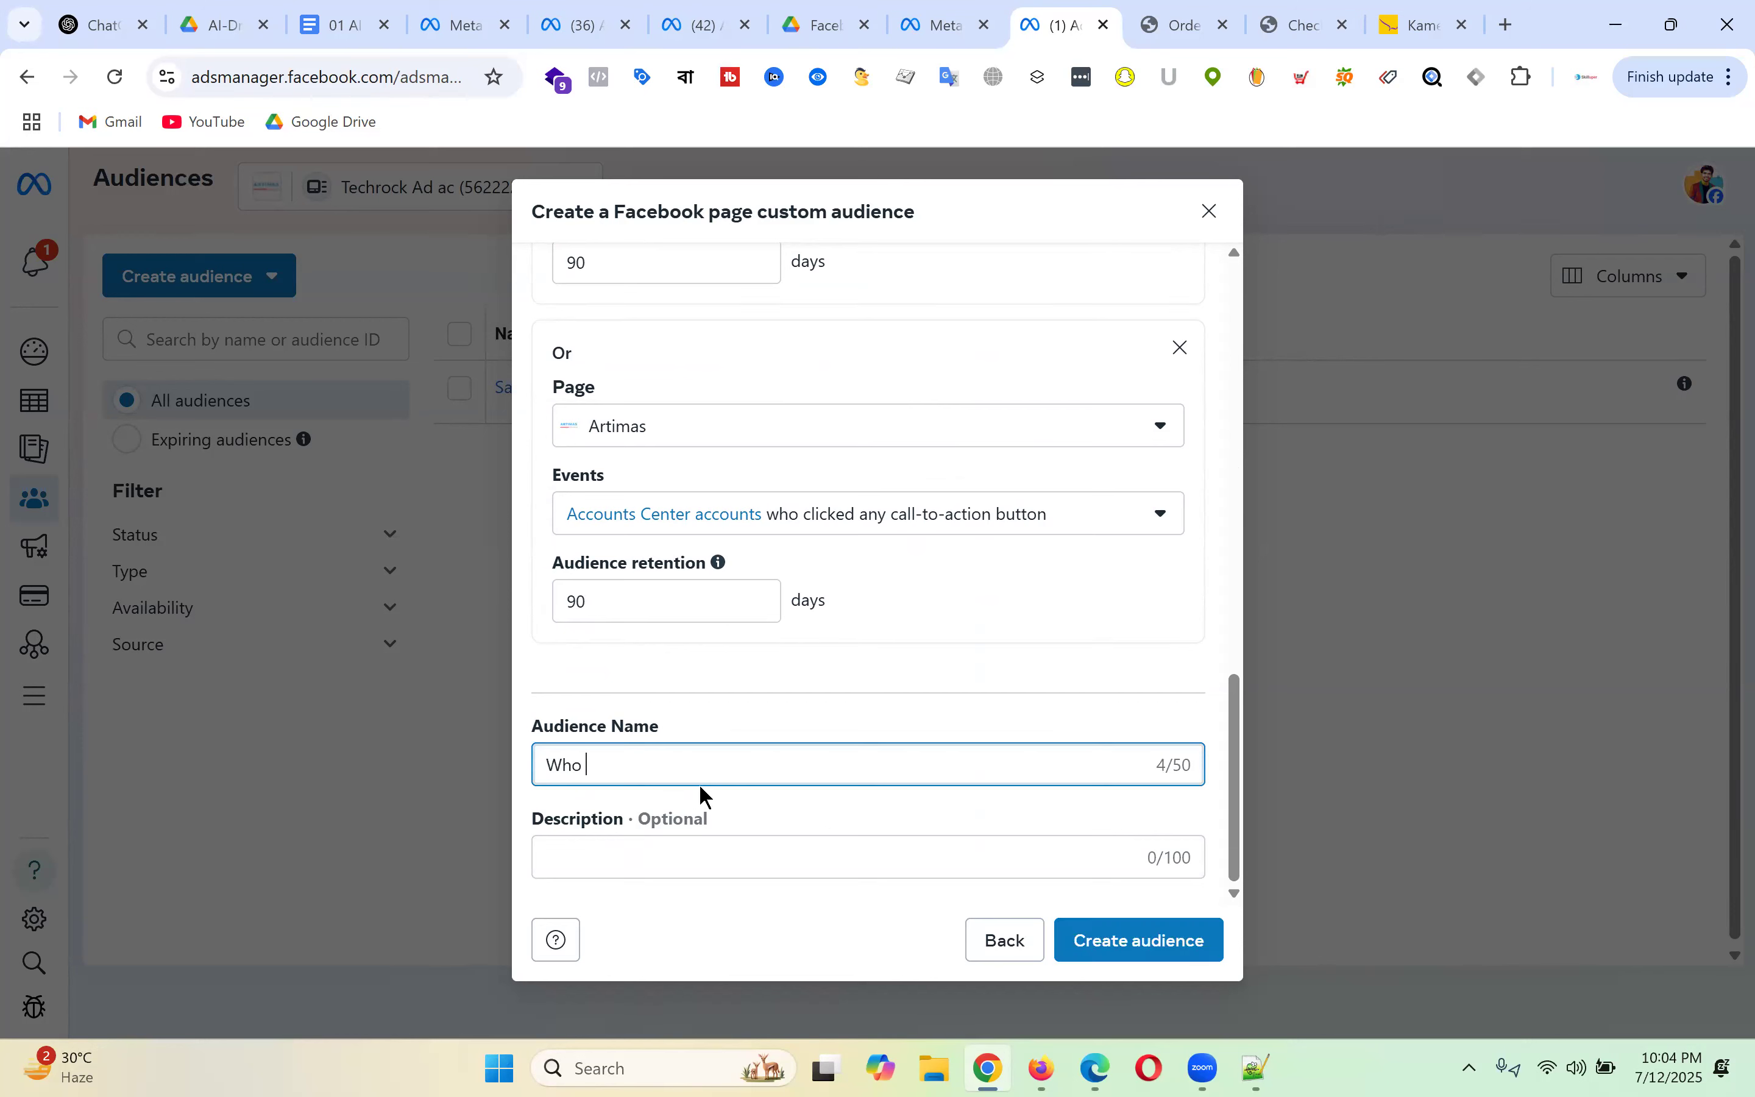
type("engaged")
scroll(941, 435, "up", 8)
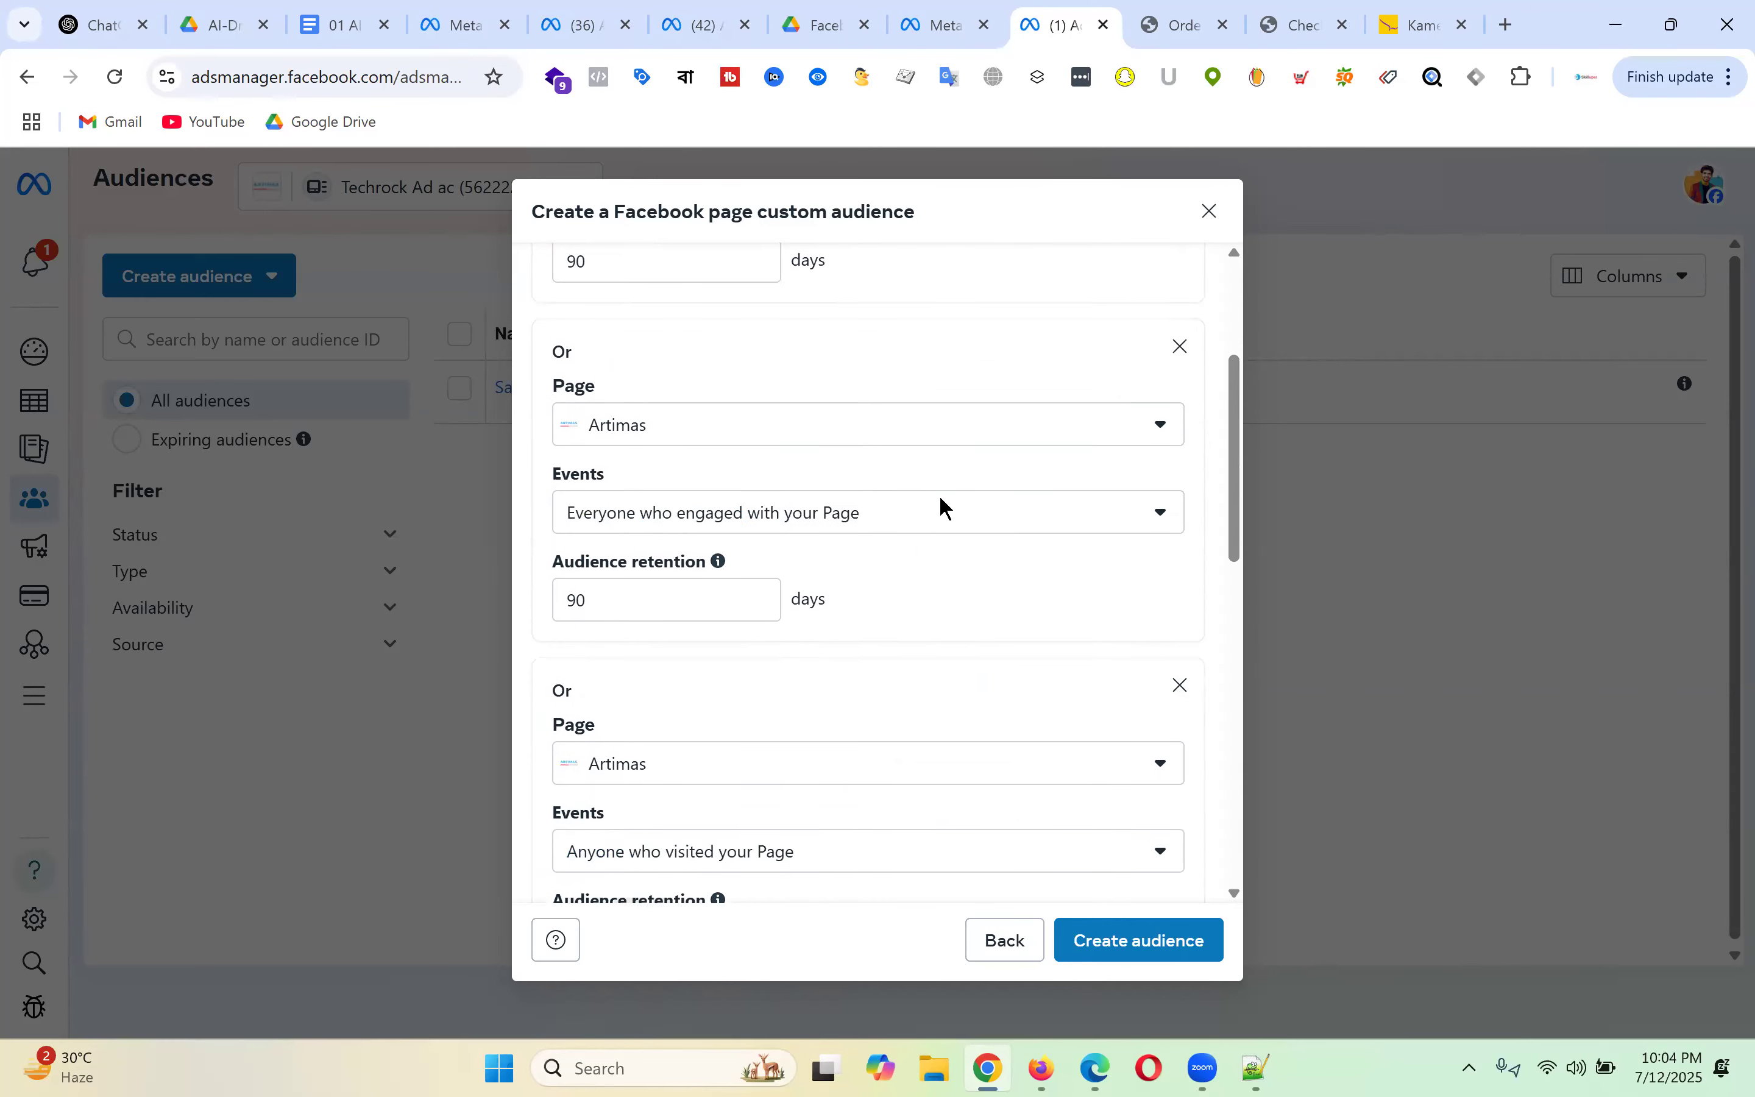
scroll(942, 487, "down", 10)
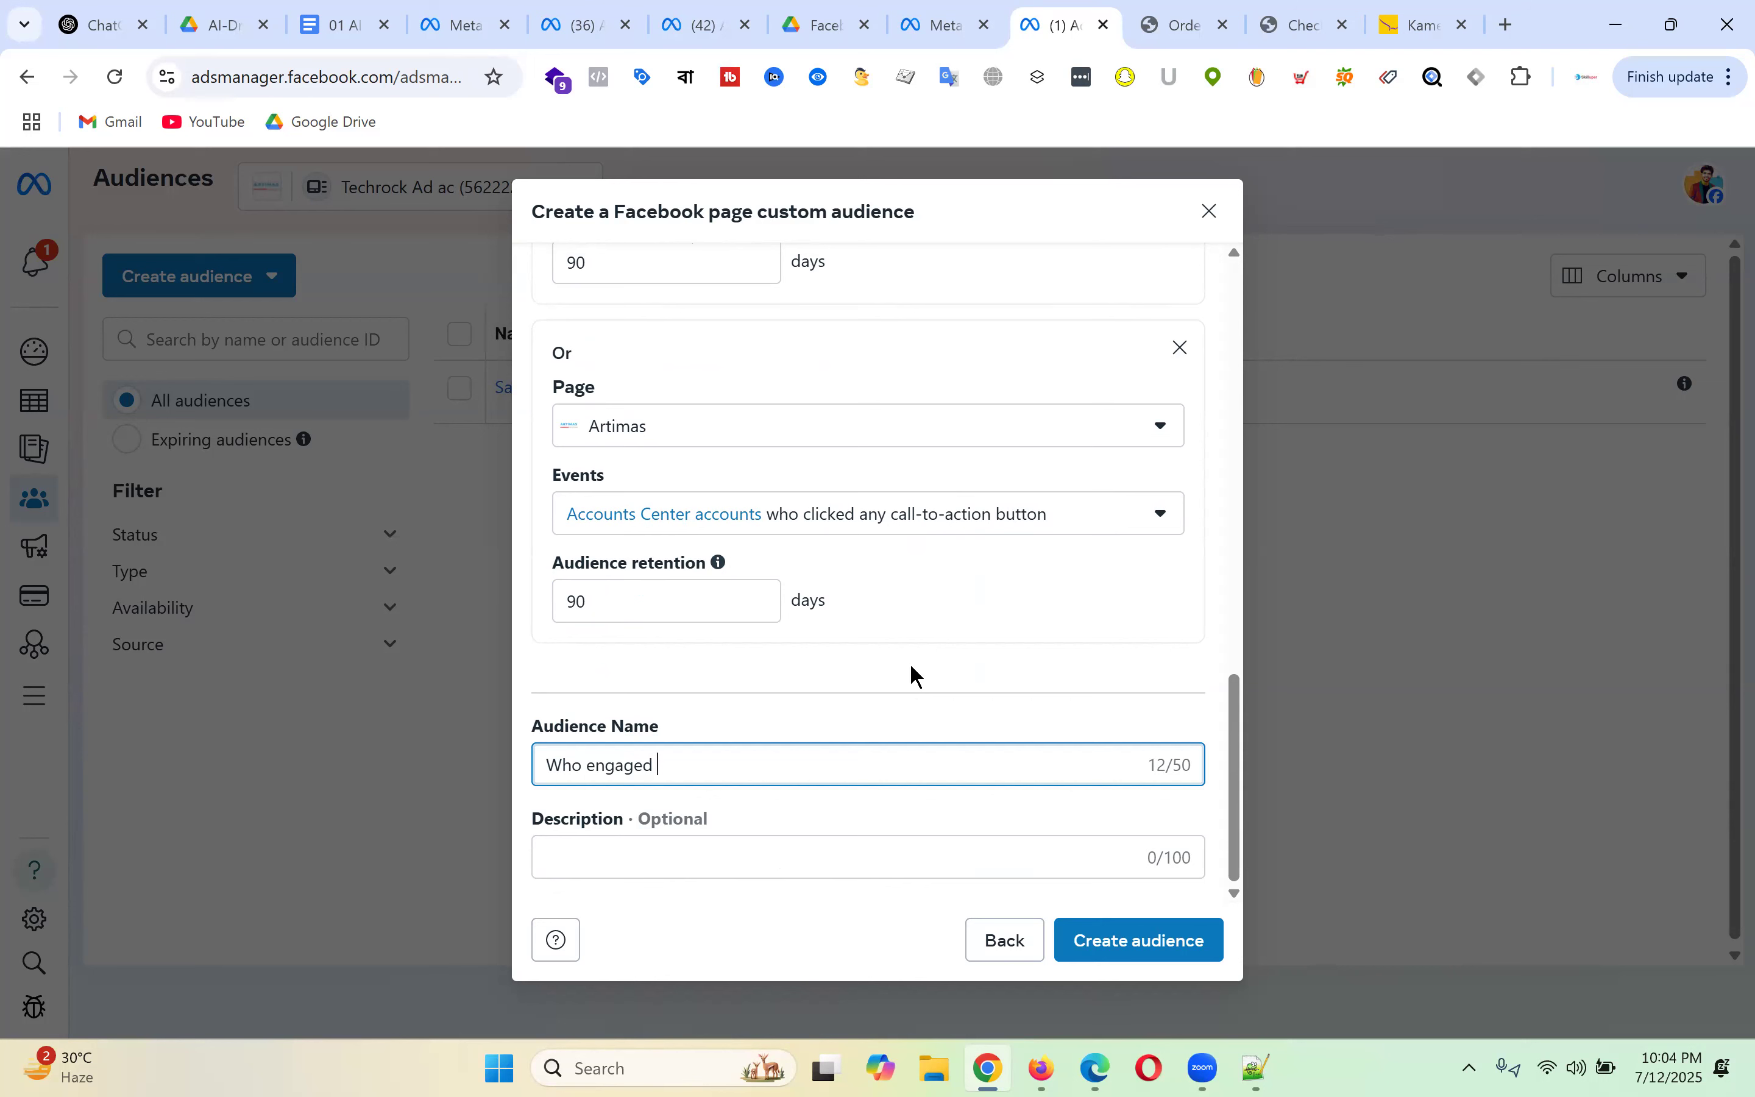
type("on Artimas Page")
left_click(1142, 952)
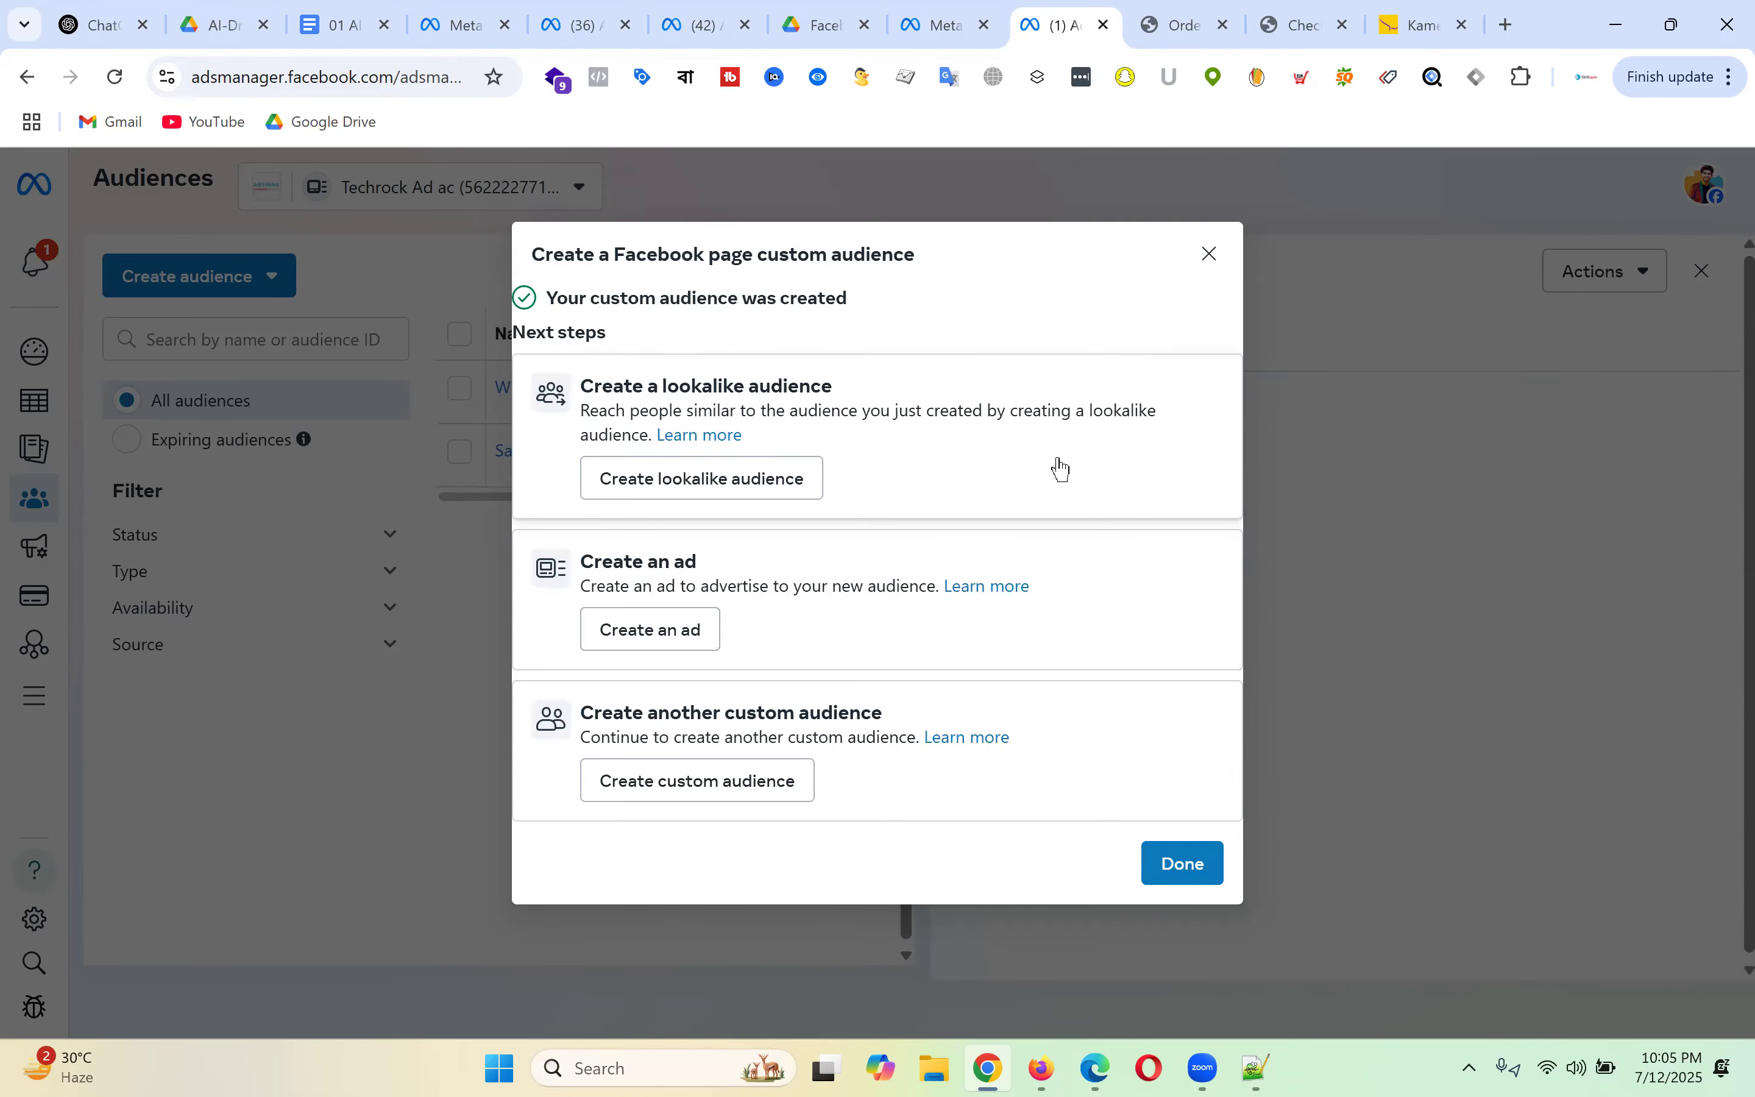
left_click(1196, 881)
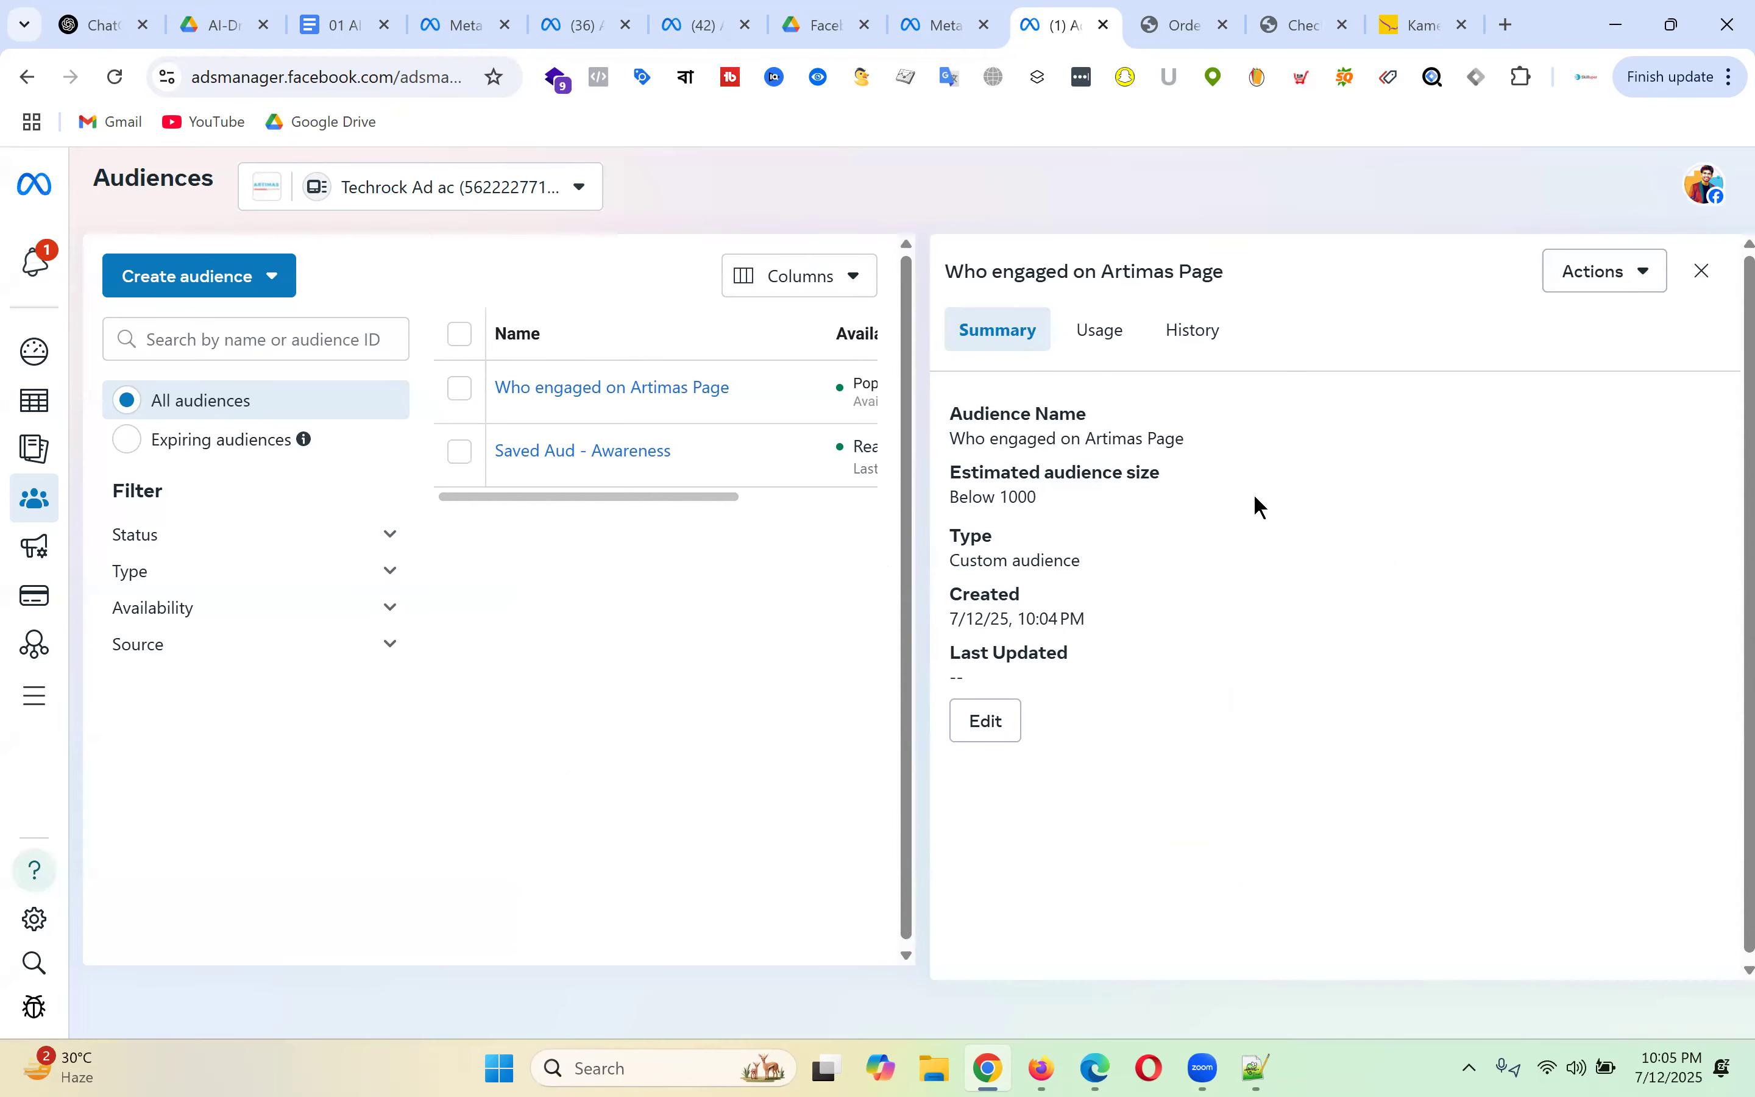
- Check the estimated audience size in the summary of "Who engaged on Artimas Page" and close its details
left_click_drag(948, 499, 1084, 517)
left_click(1262, 538)
triple_click(1091, 498)
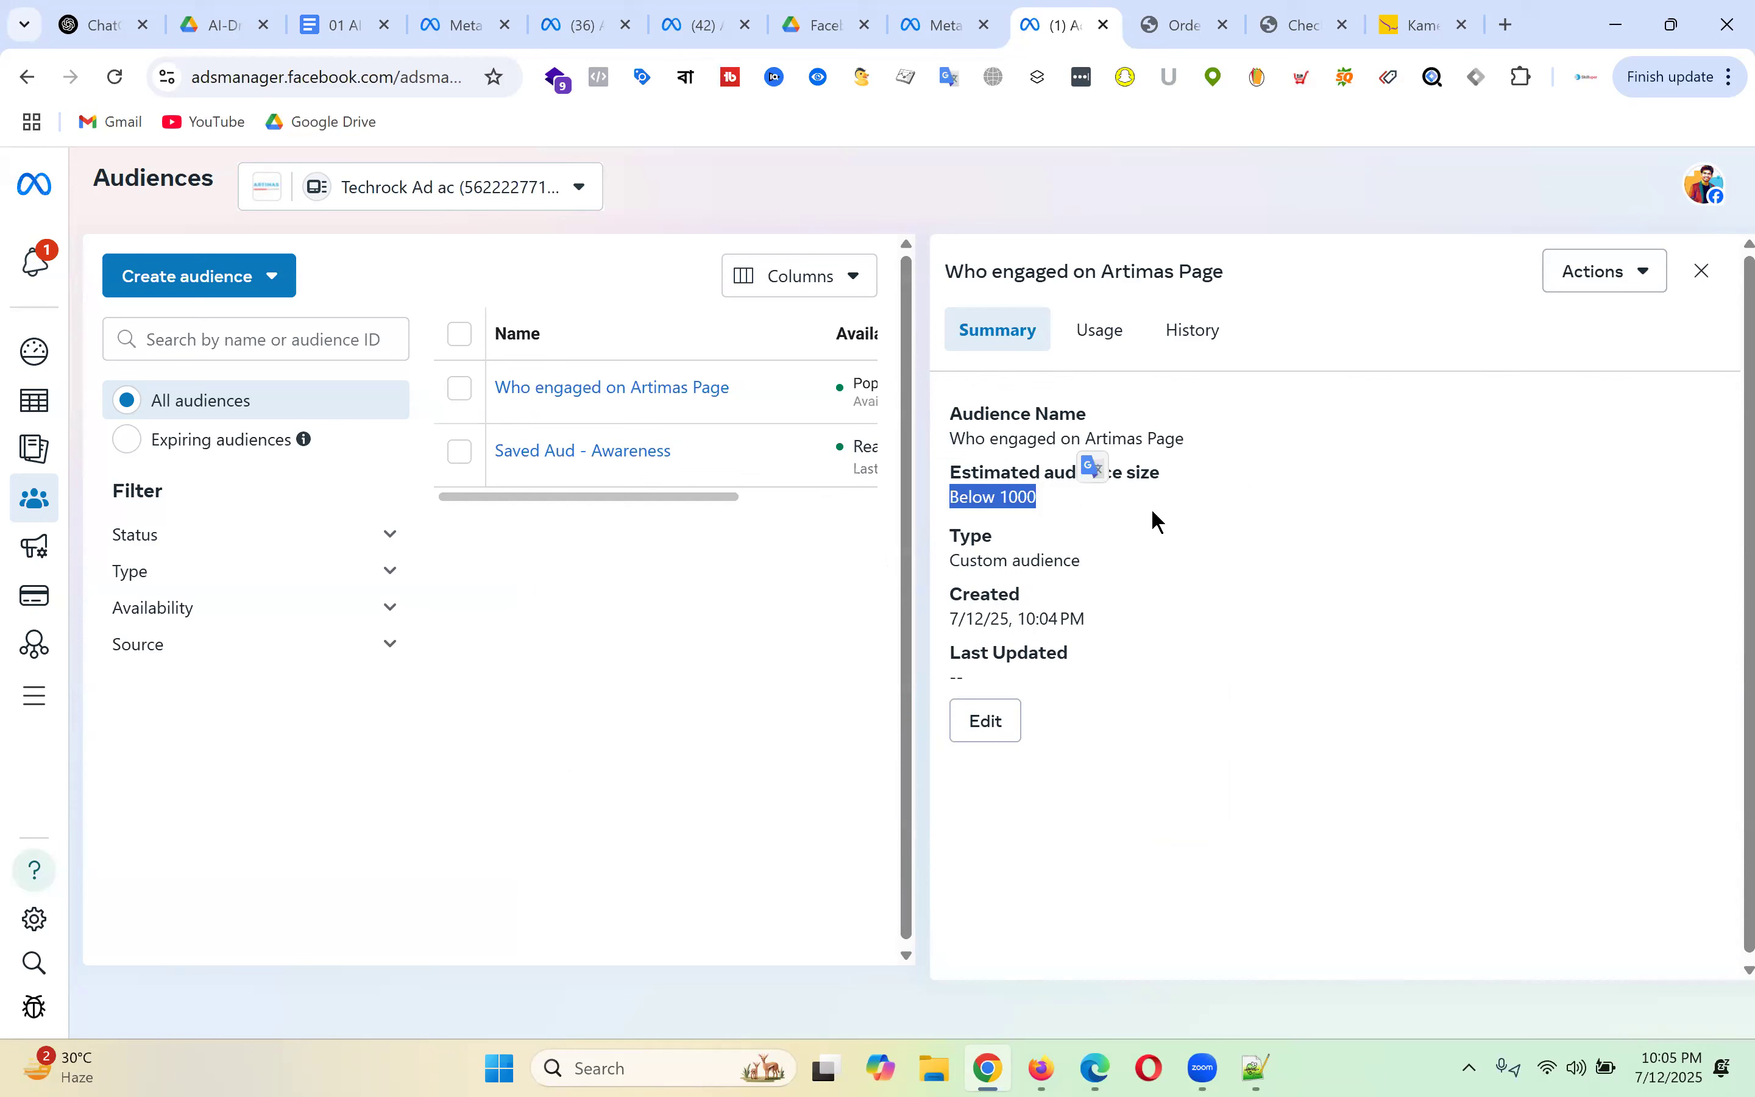
left_click(1175, 525)
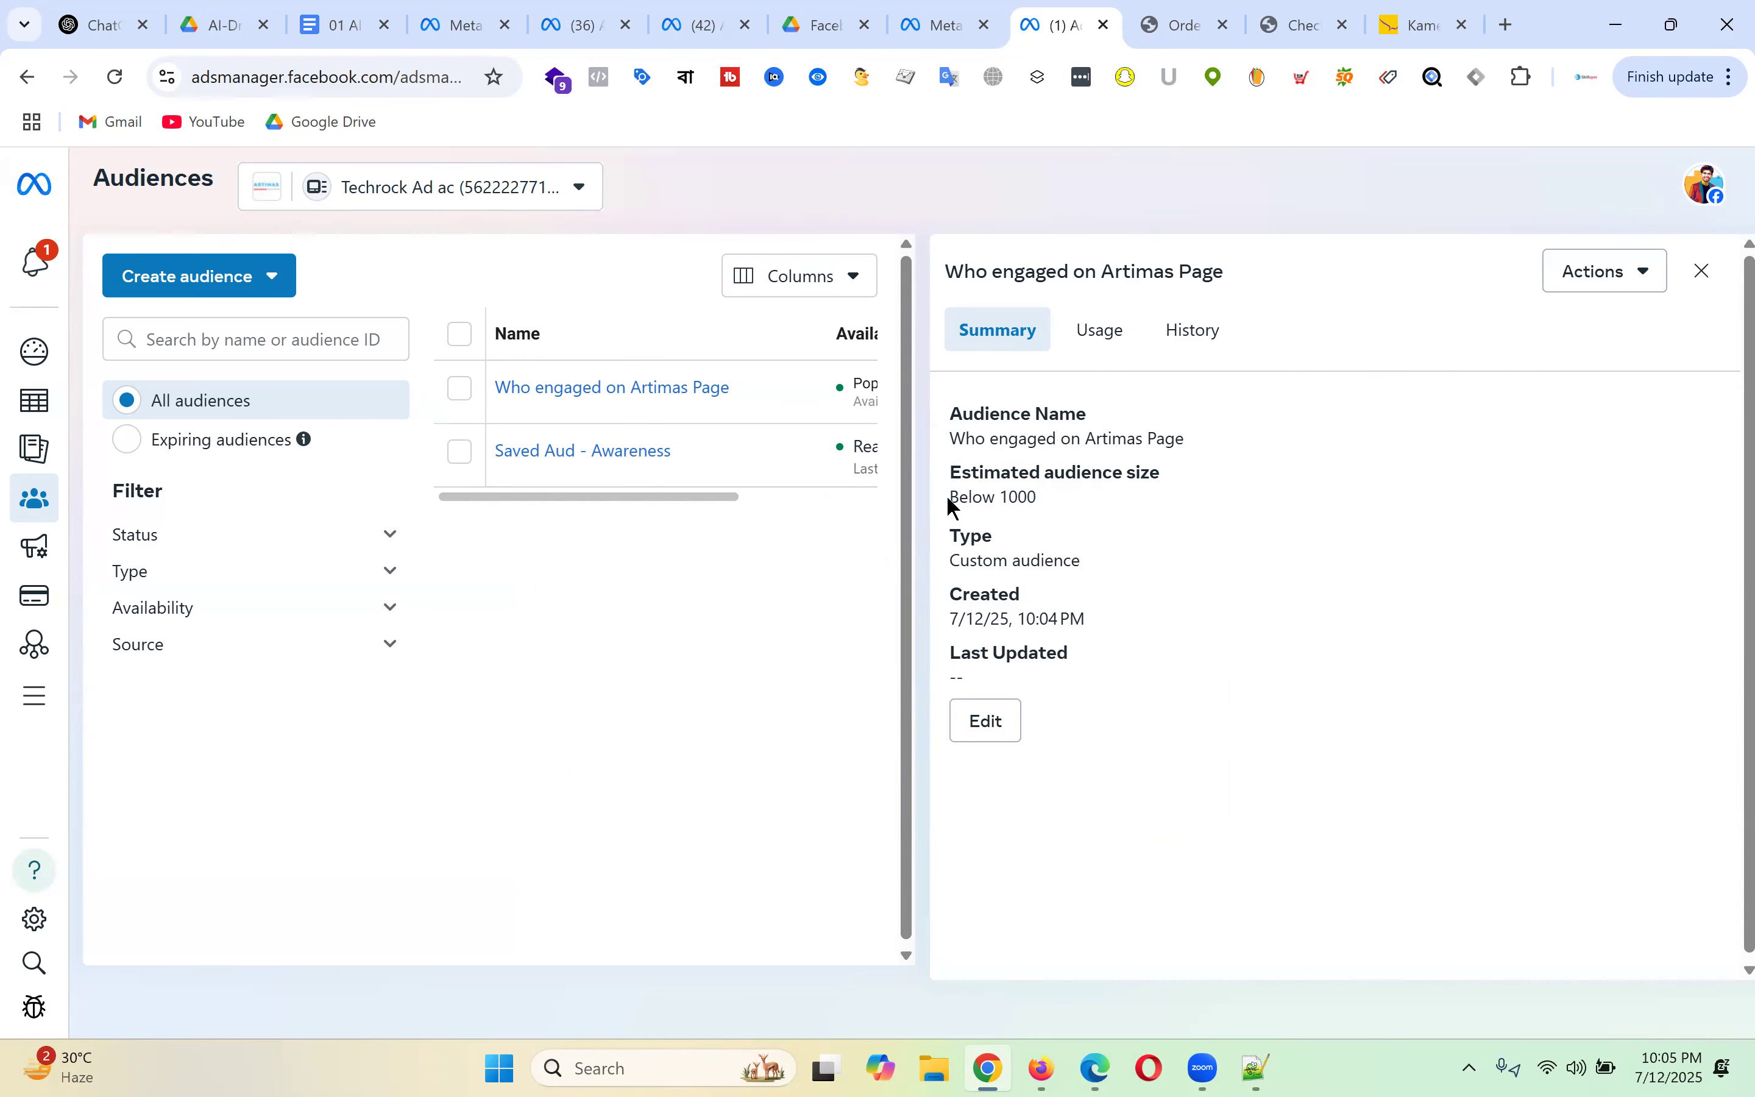
left_click_drag(949, 499, 1114, 505)
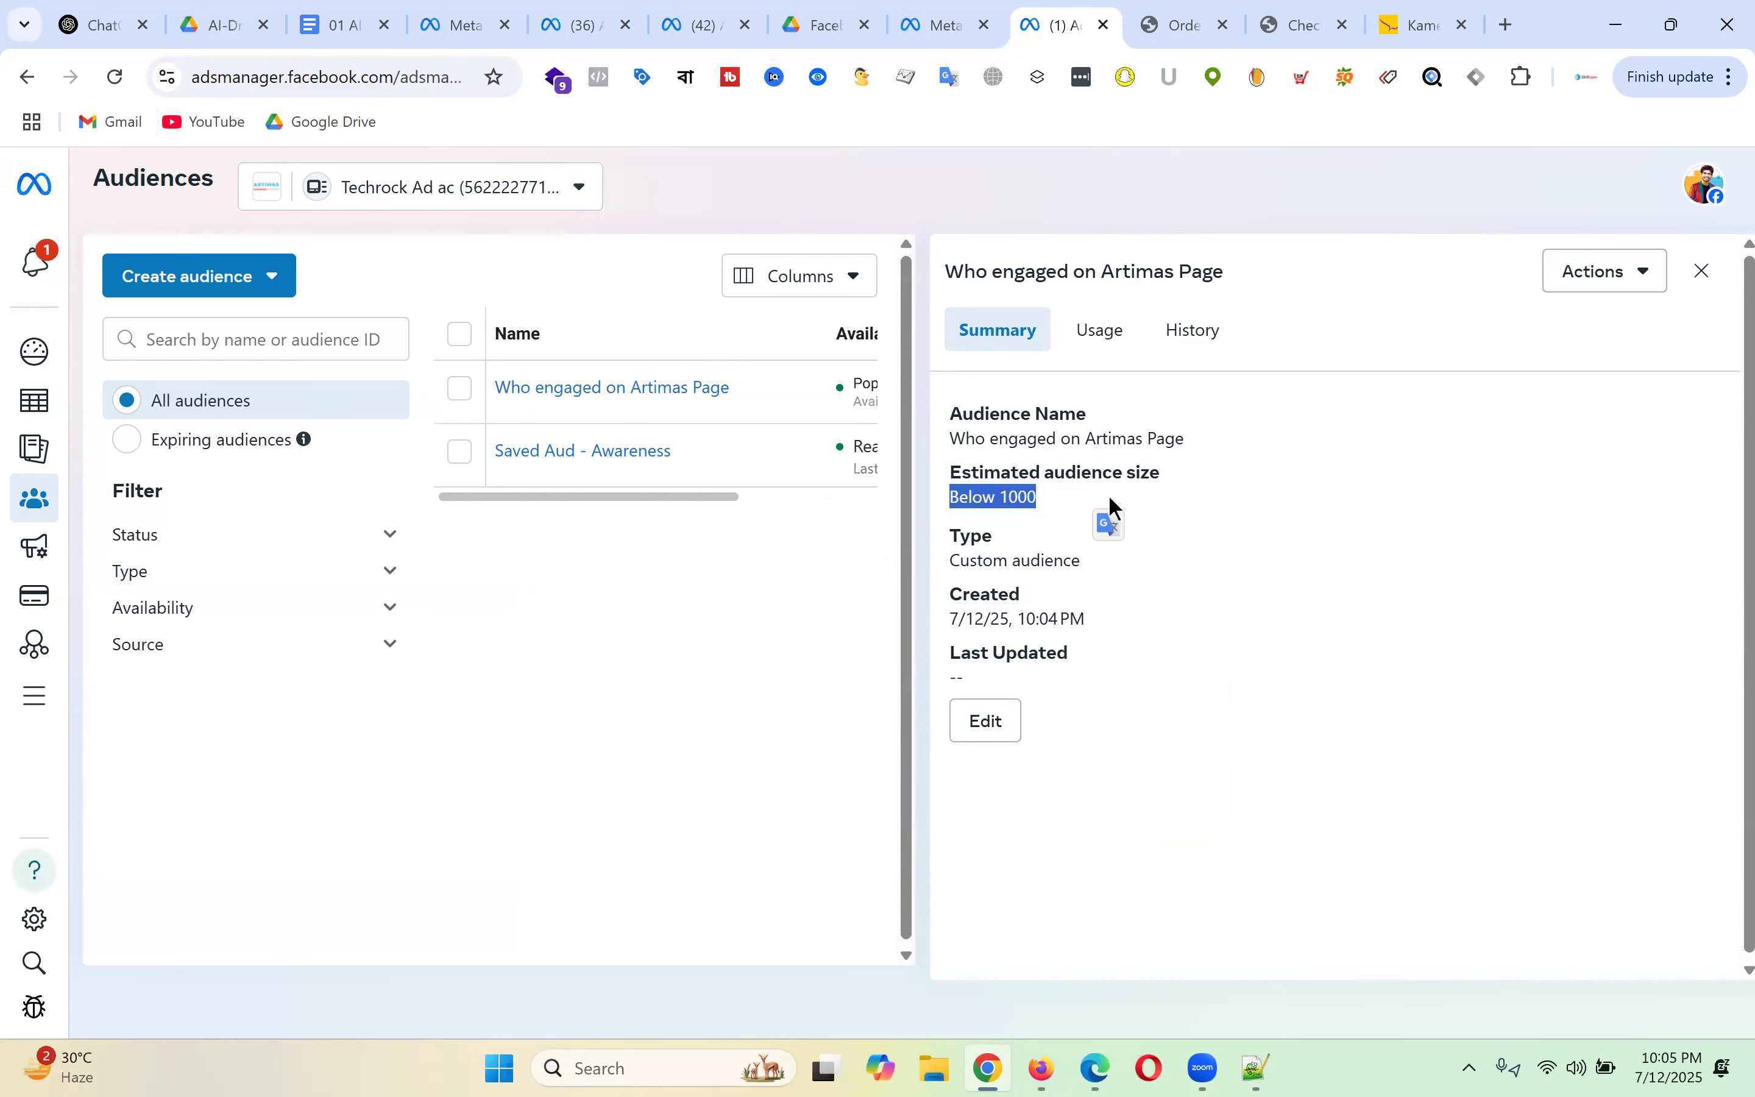
left_click(1703, 273)
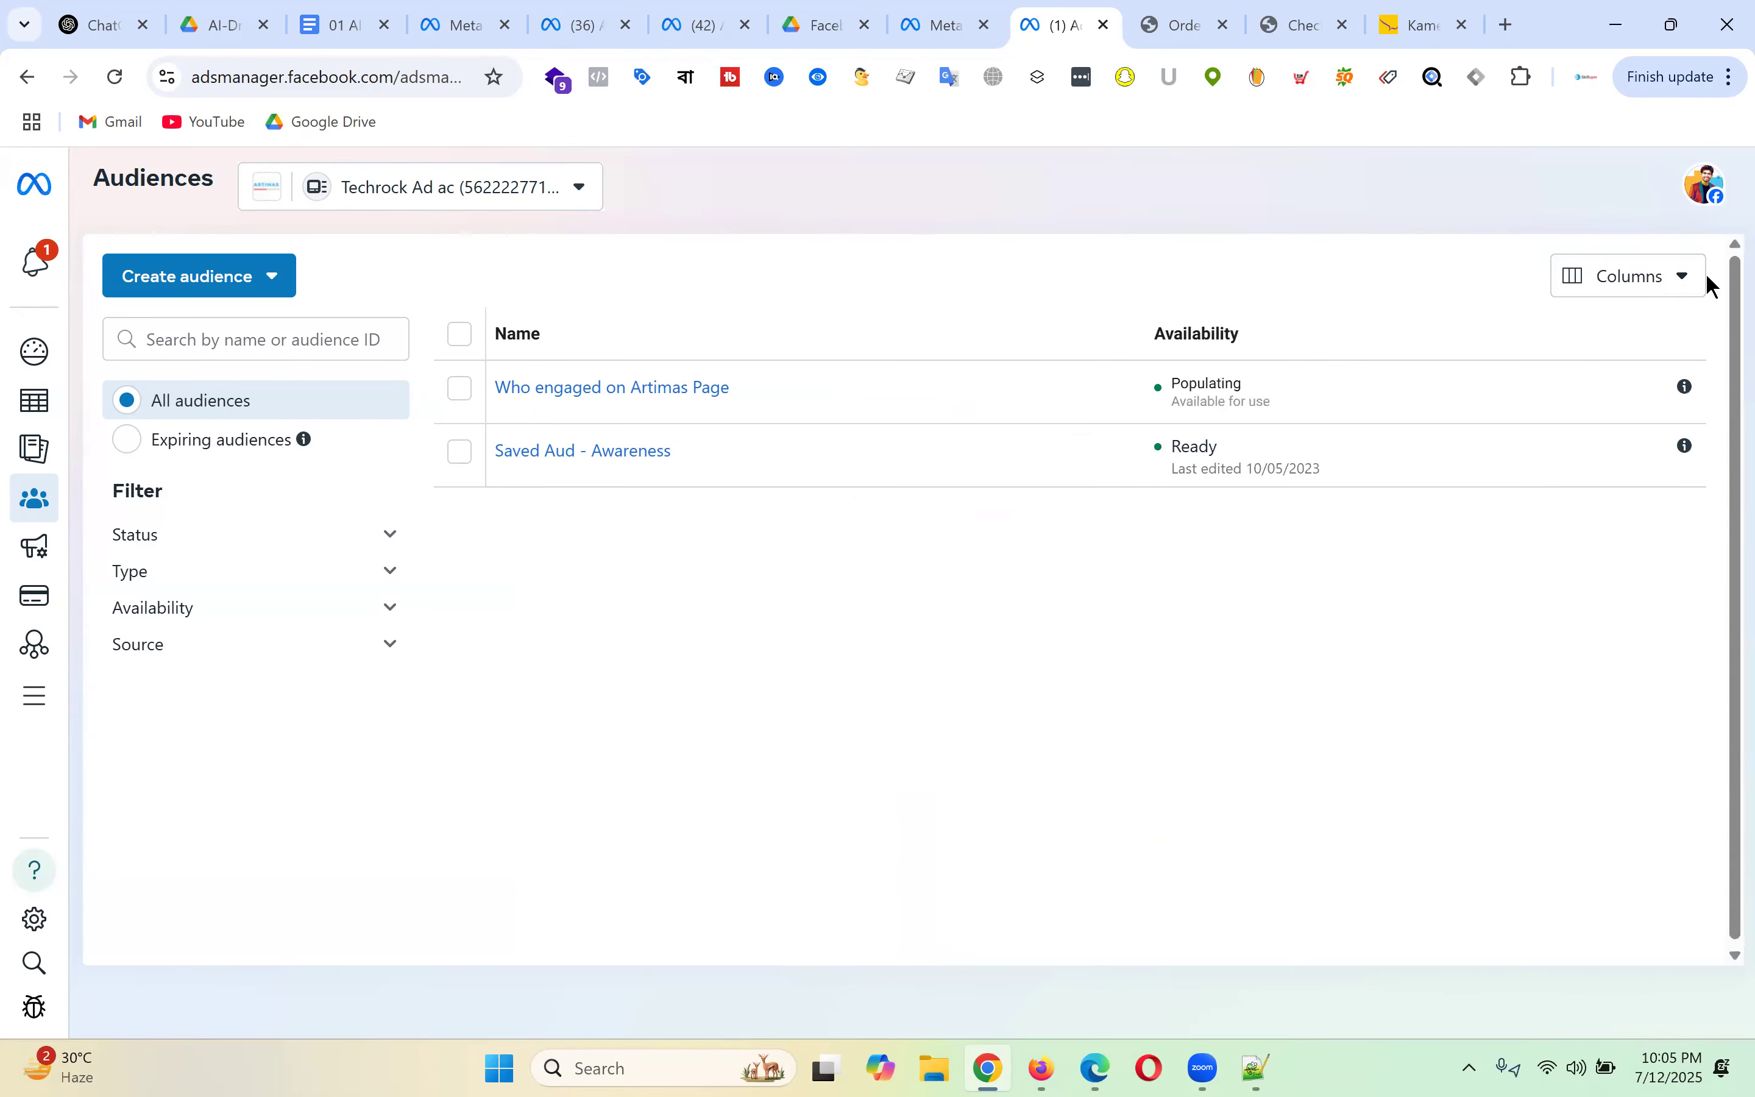
- Start a custom audience from the Instagram account source and add a second inclusion criterion
left_click(222, 286)
left_click(217, 336)
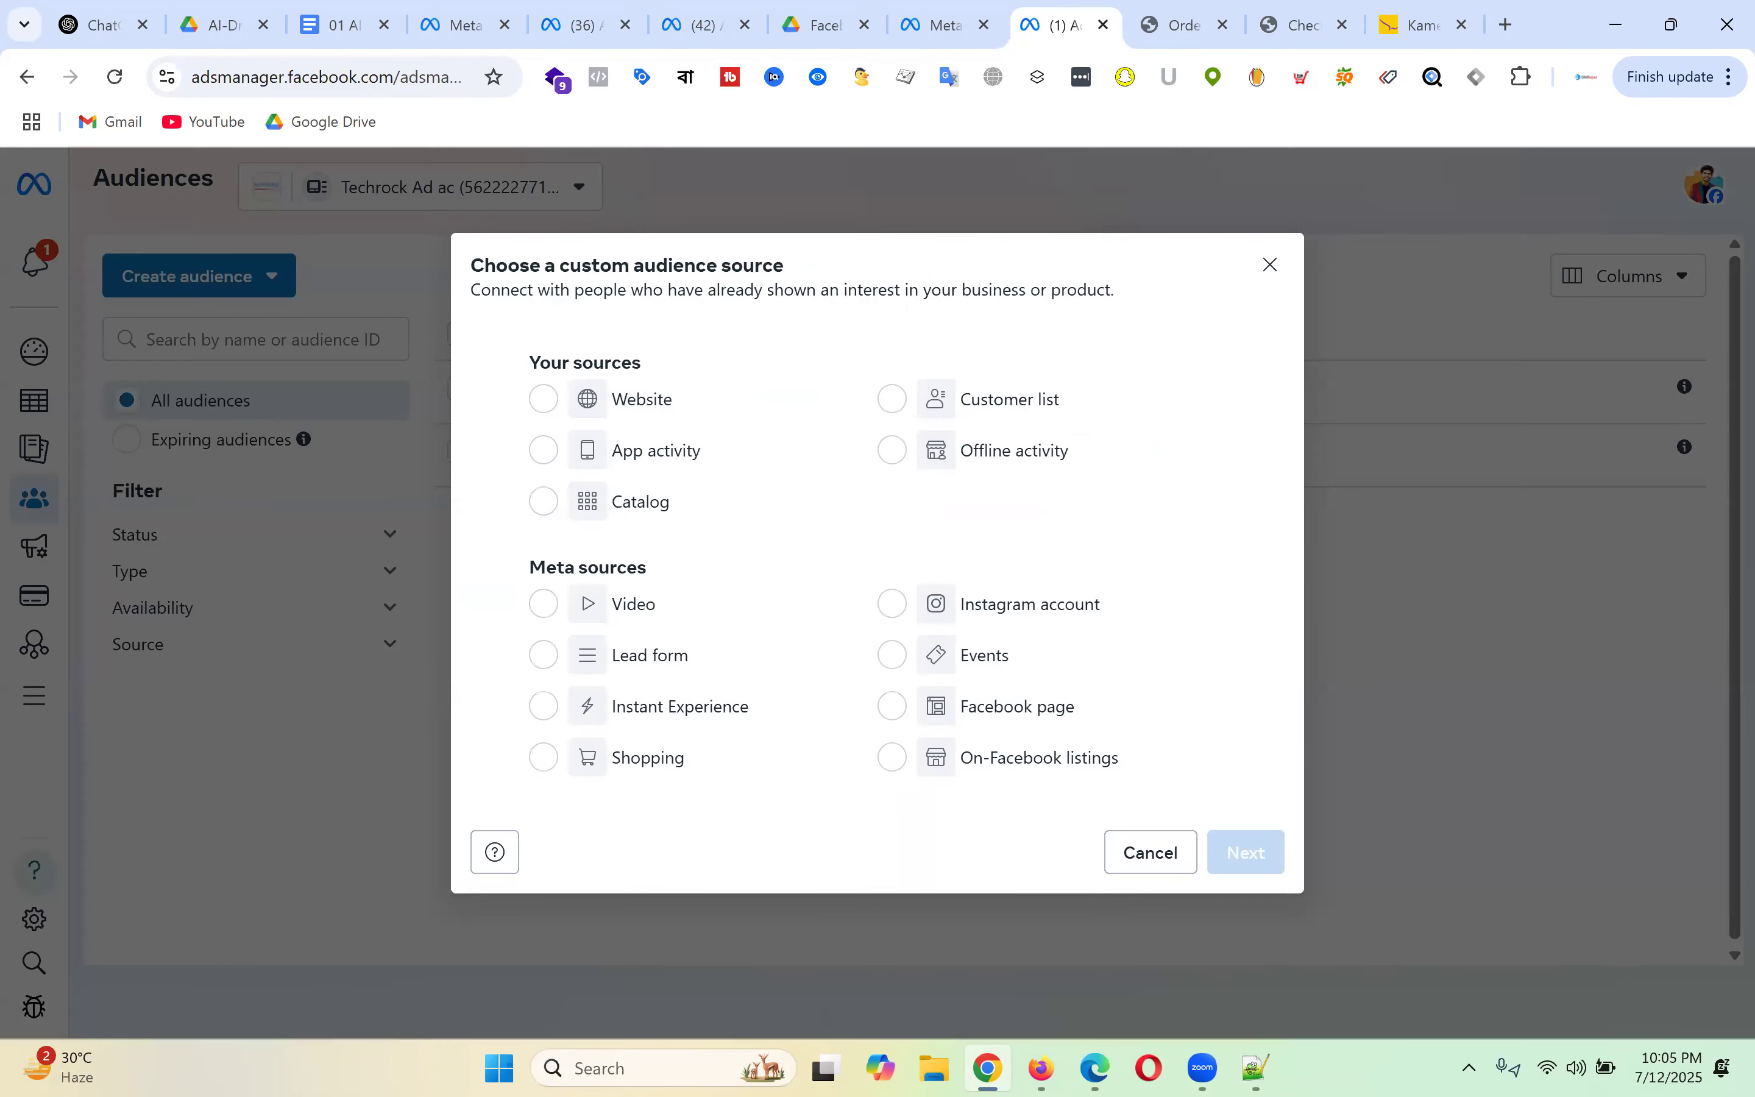
left_click(1028, 608)
left_click(1258, 867)
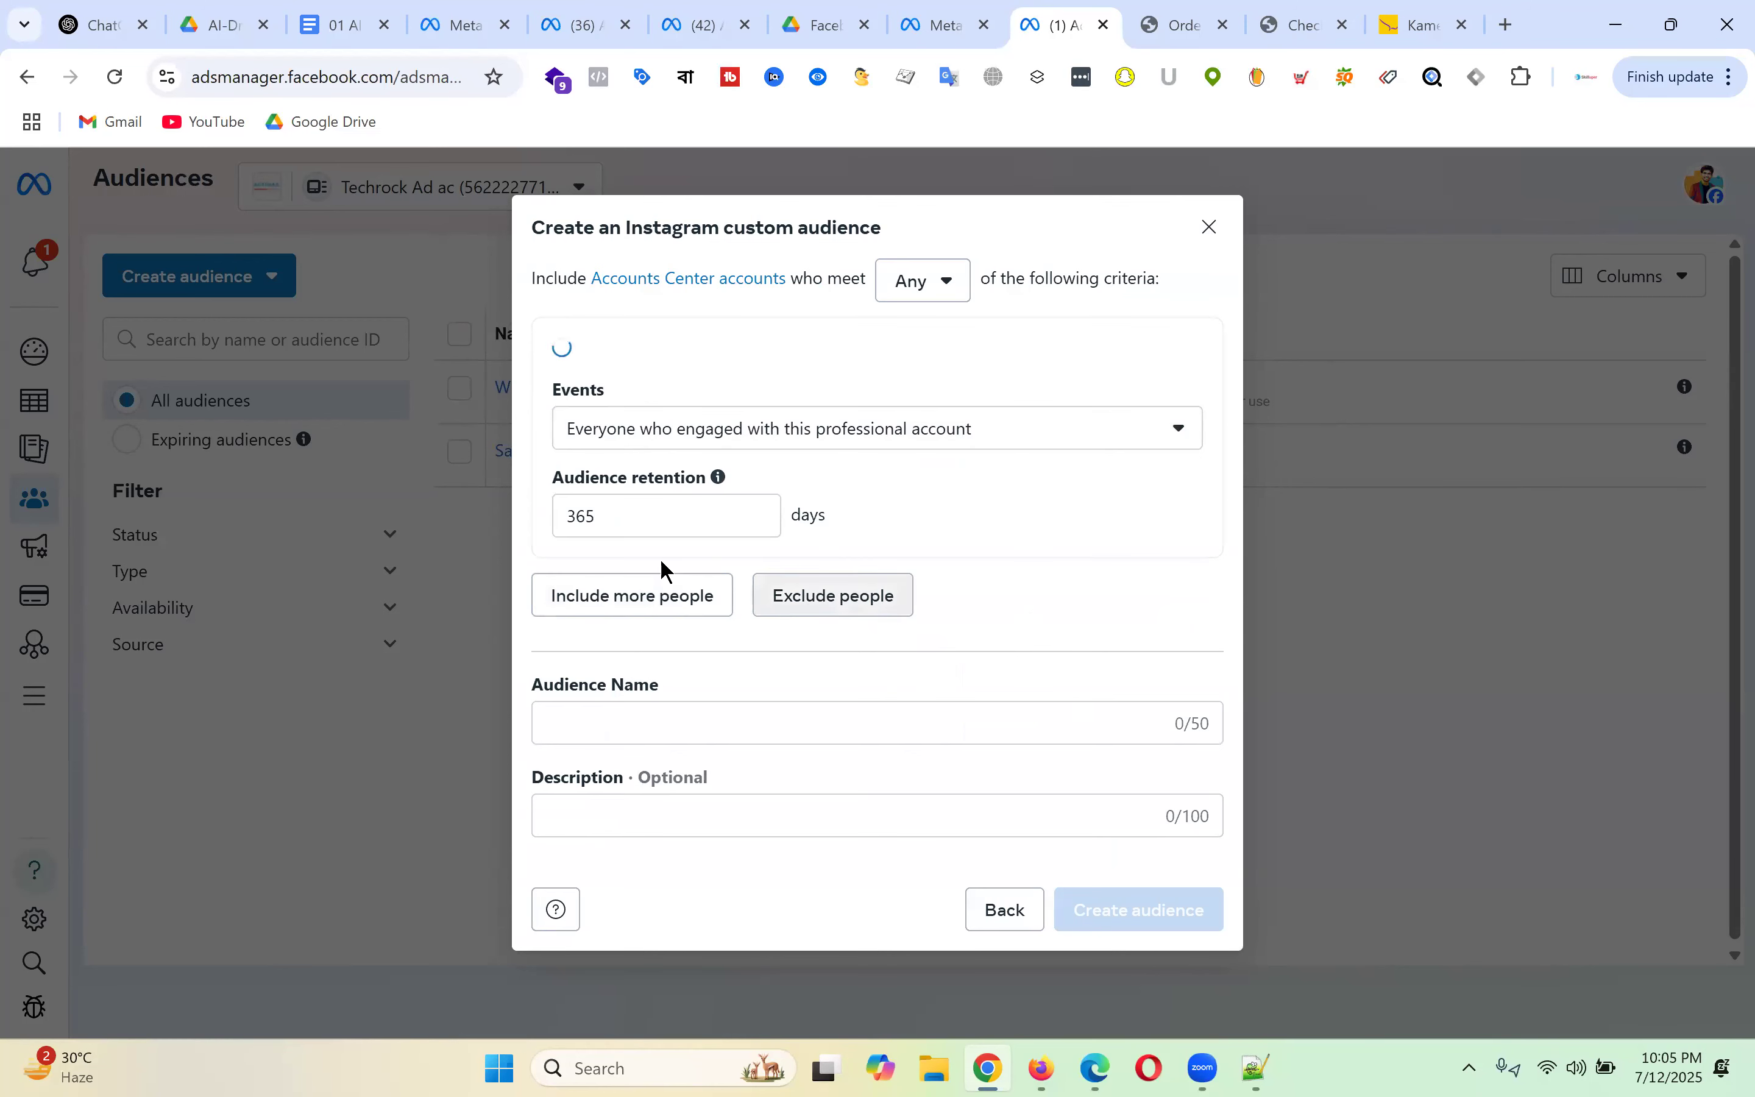
left_click(662, 630)
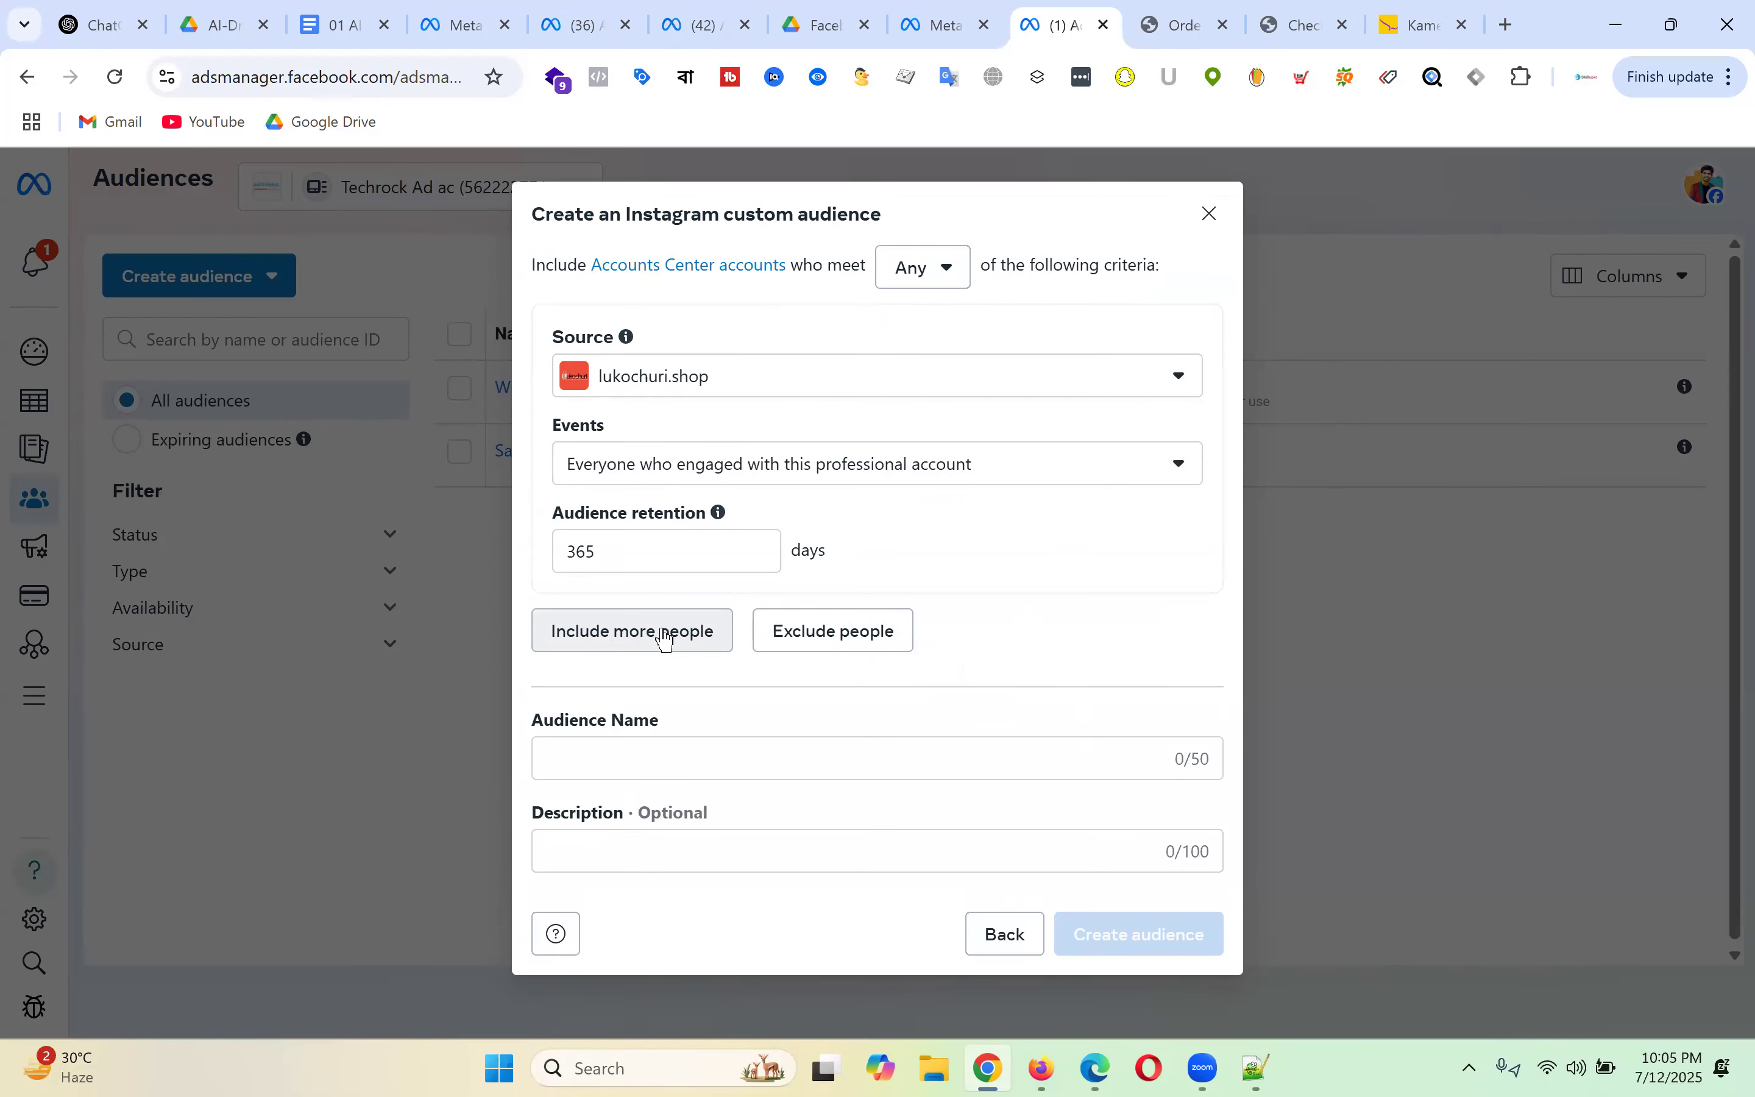
- Set the source account of both Instagram criteria to theartimas
left_click(747, 384)
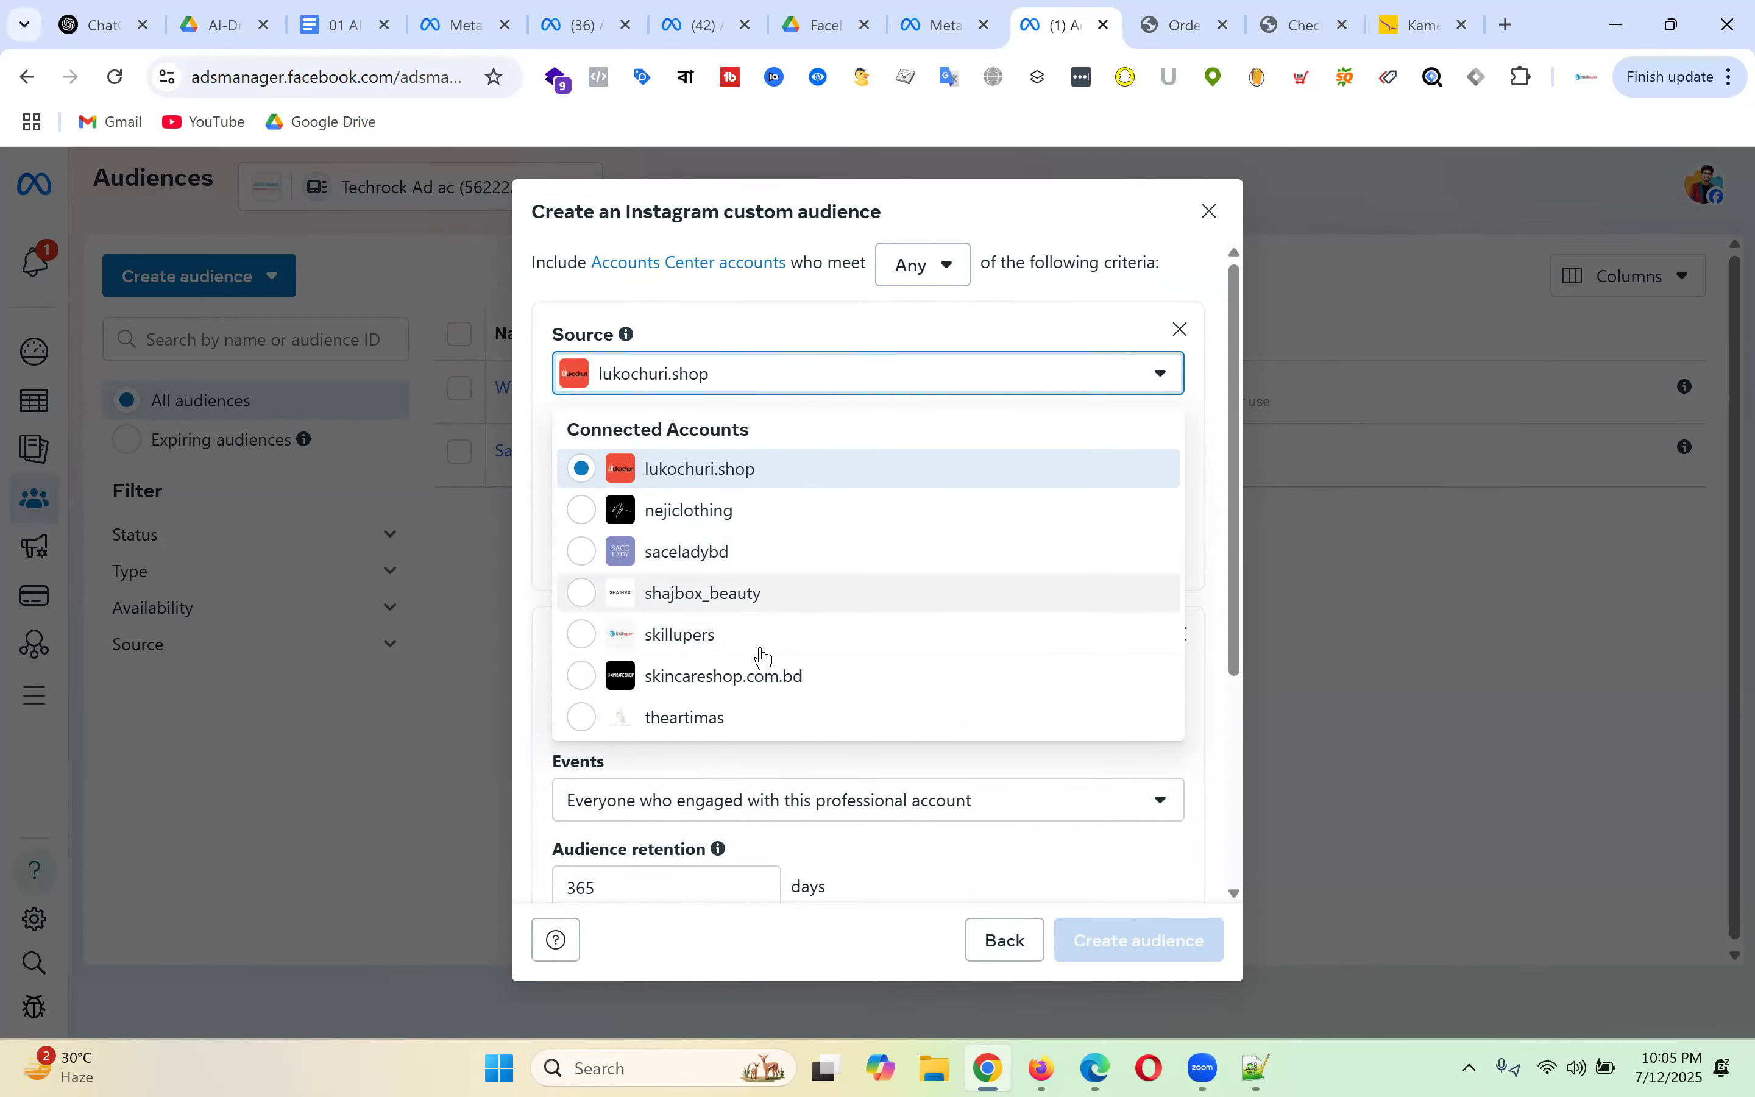
left_click(717, 718)
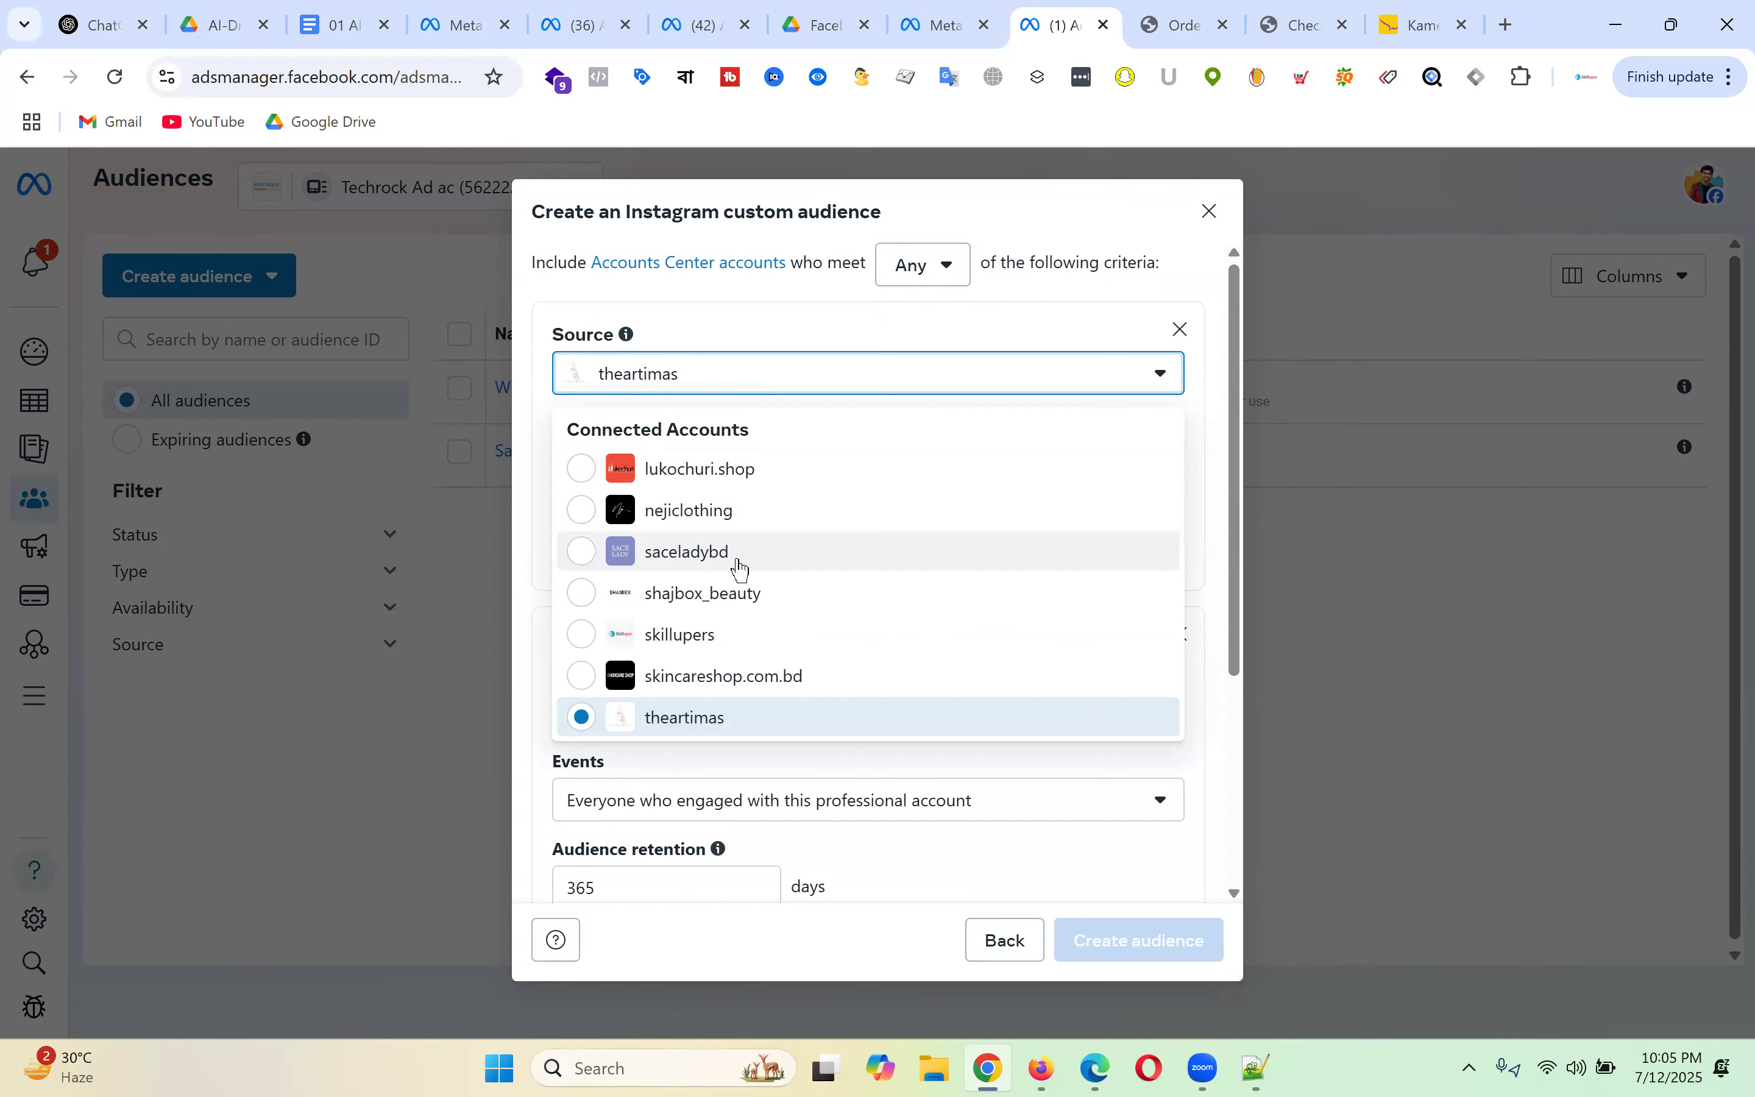
left_click(1207, 405)
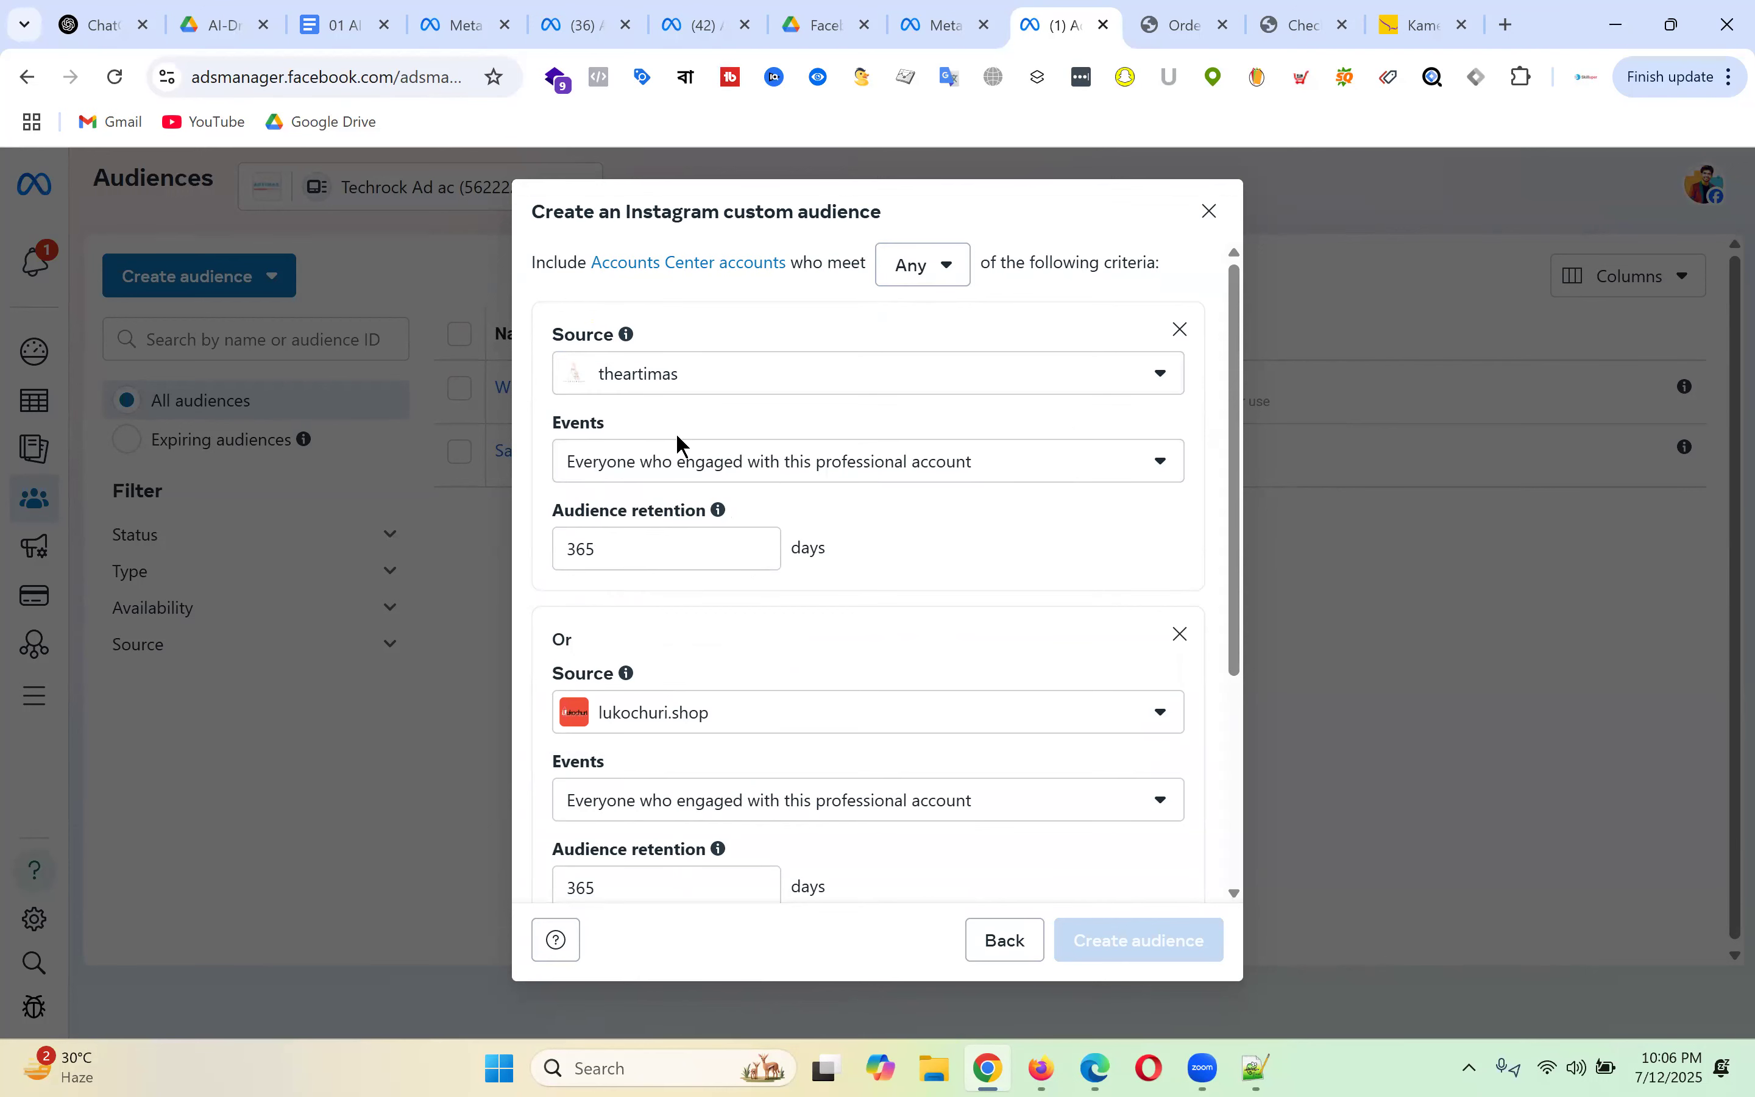
scroll(885, 576, "down", 3)
left_click(775, 471)
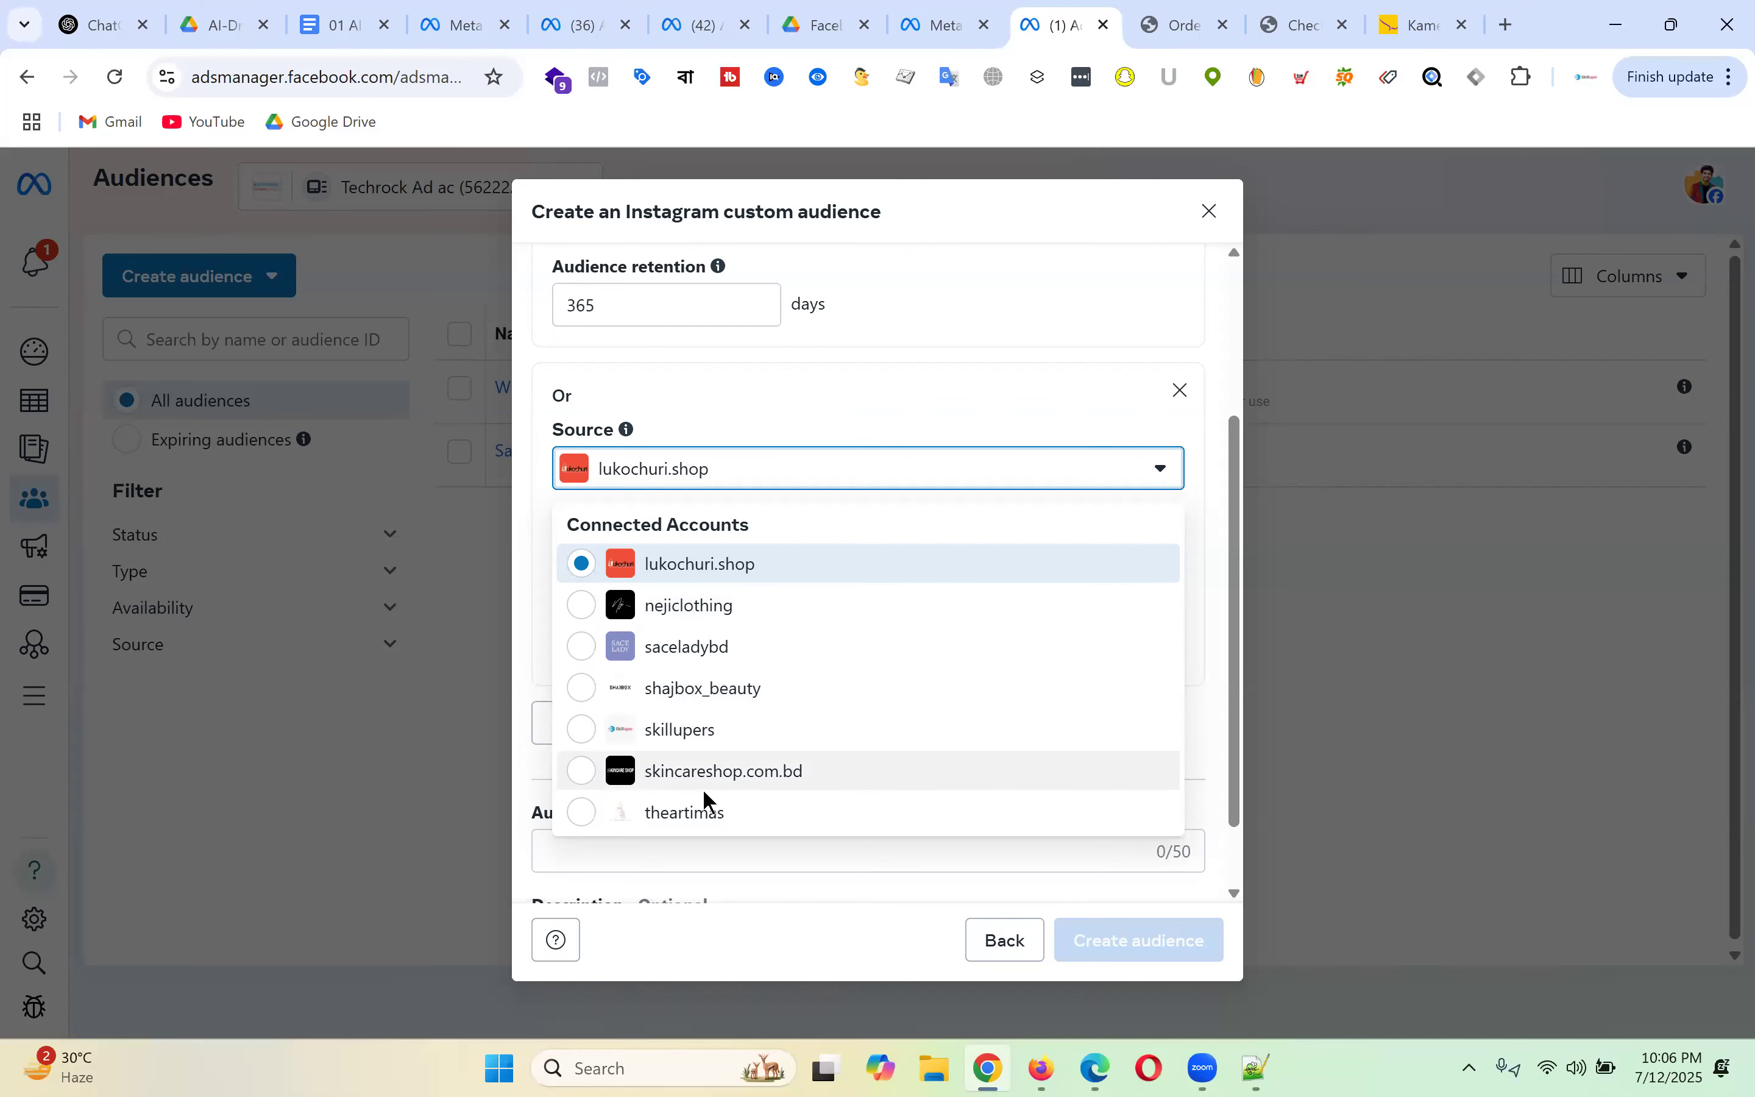
left_click(698, 814)
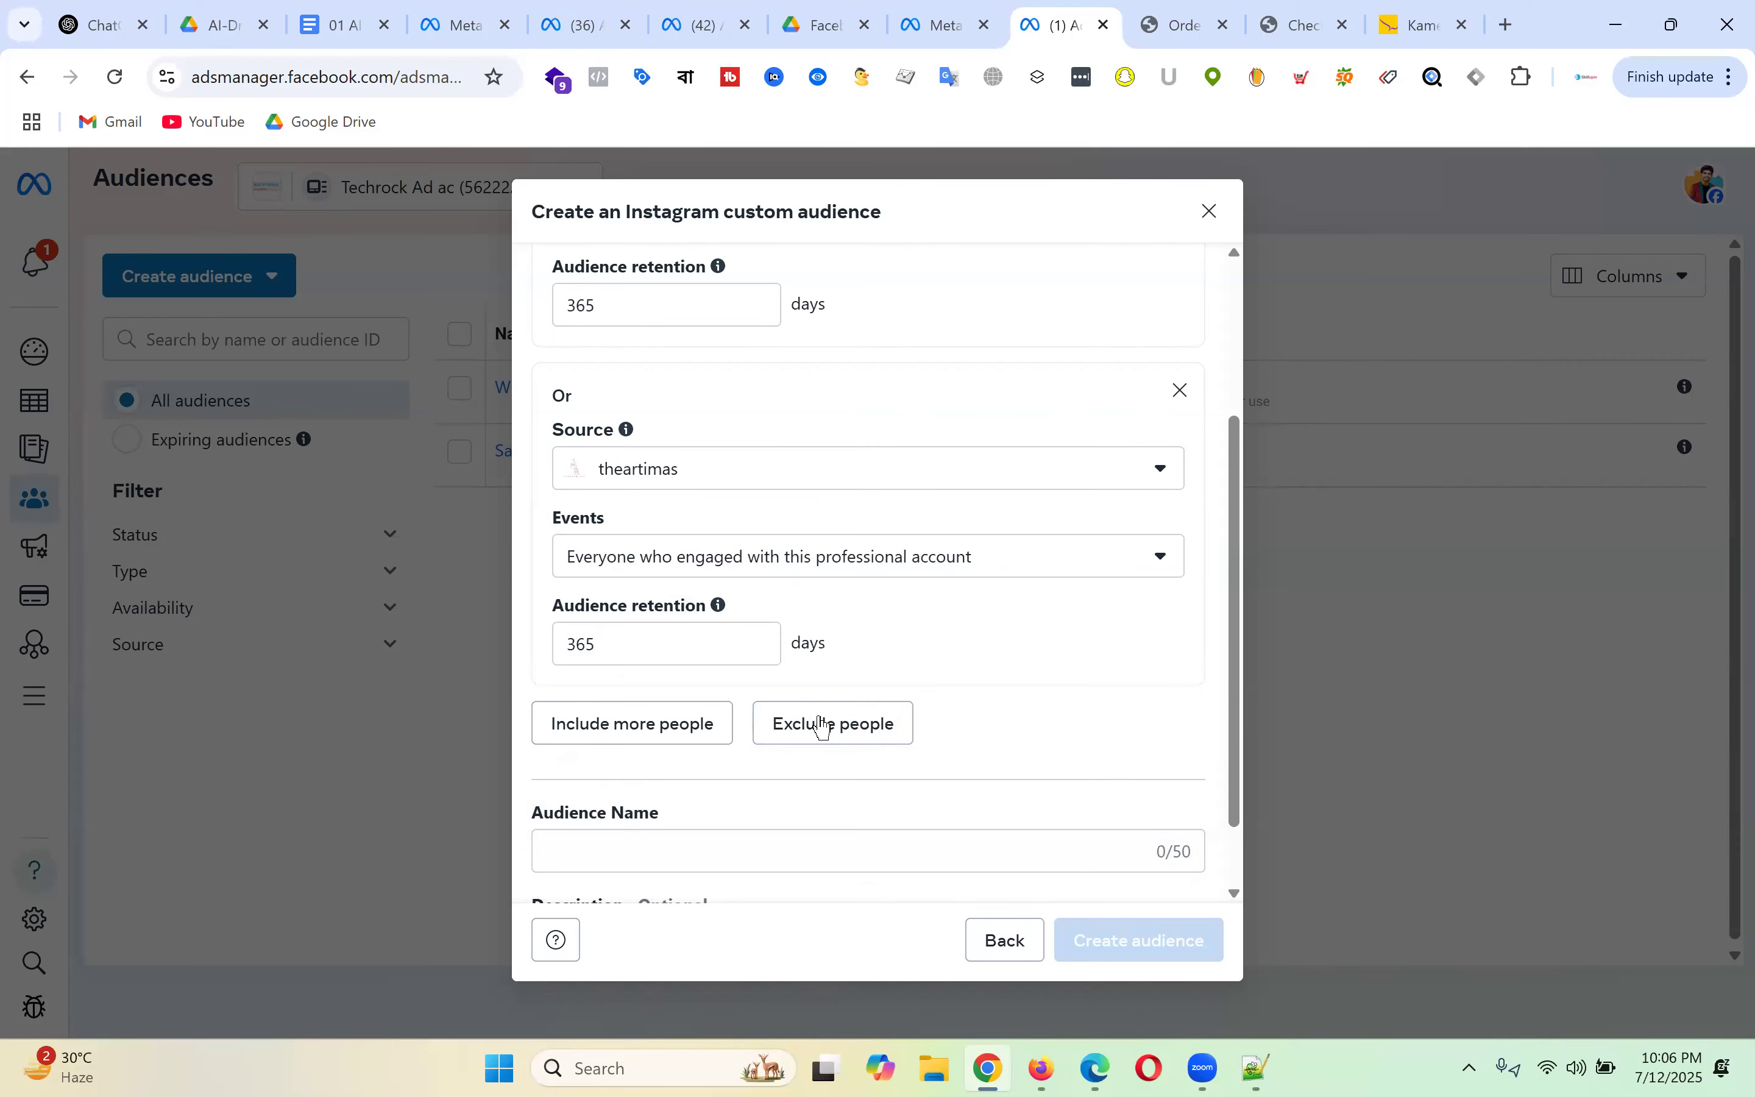
- Review the event options for the second Instagram criterion and close the audience setup without creating it
left_click(952, 568)
scroll(893, 871, "down", 3)
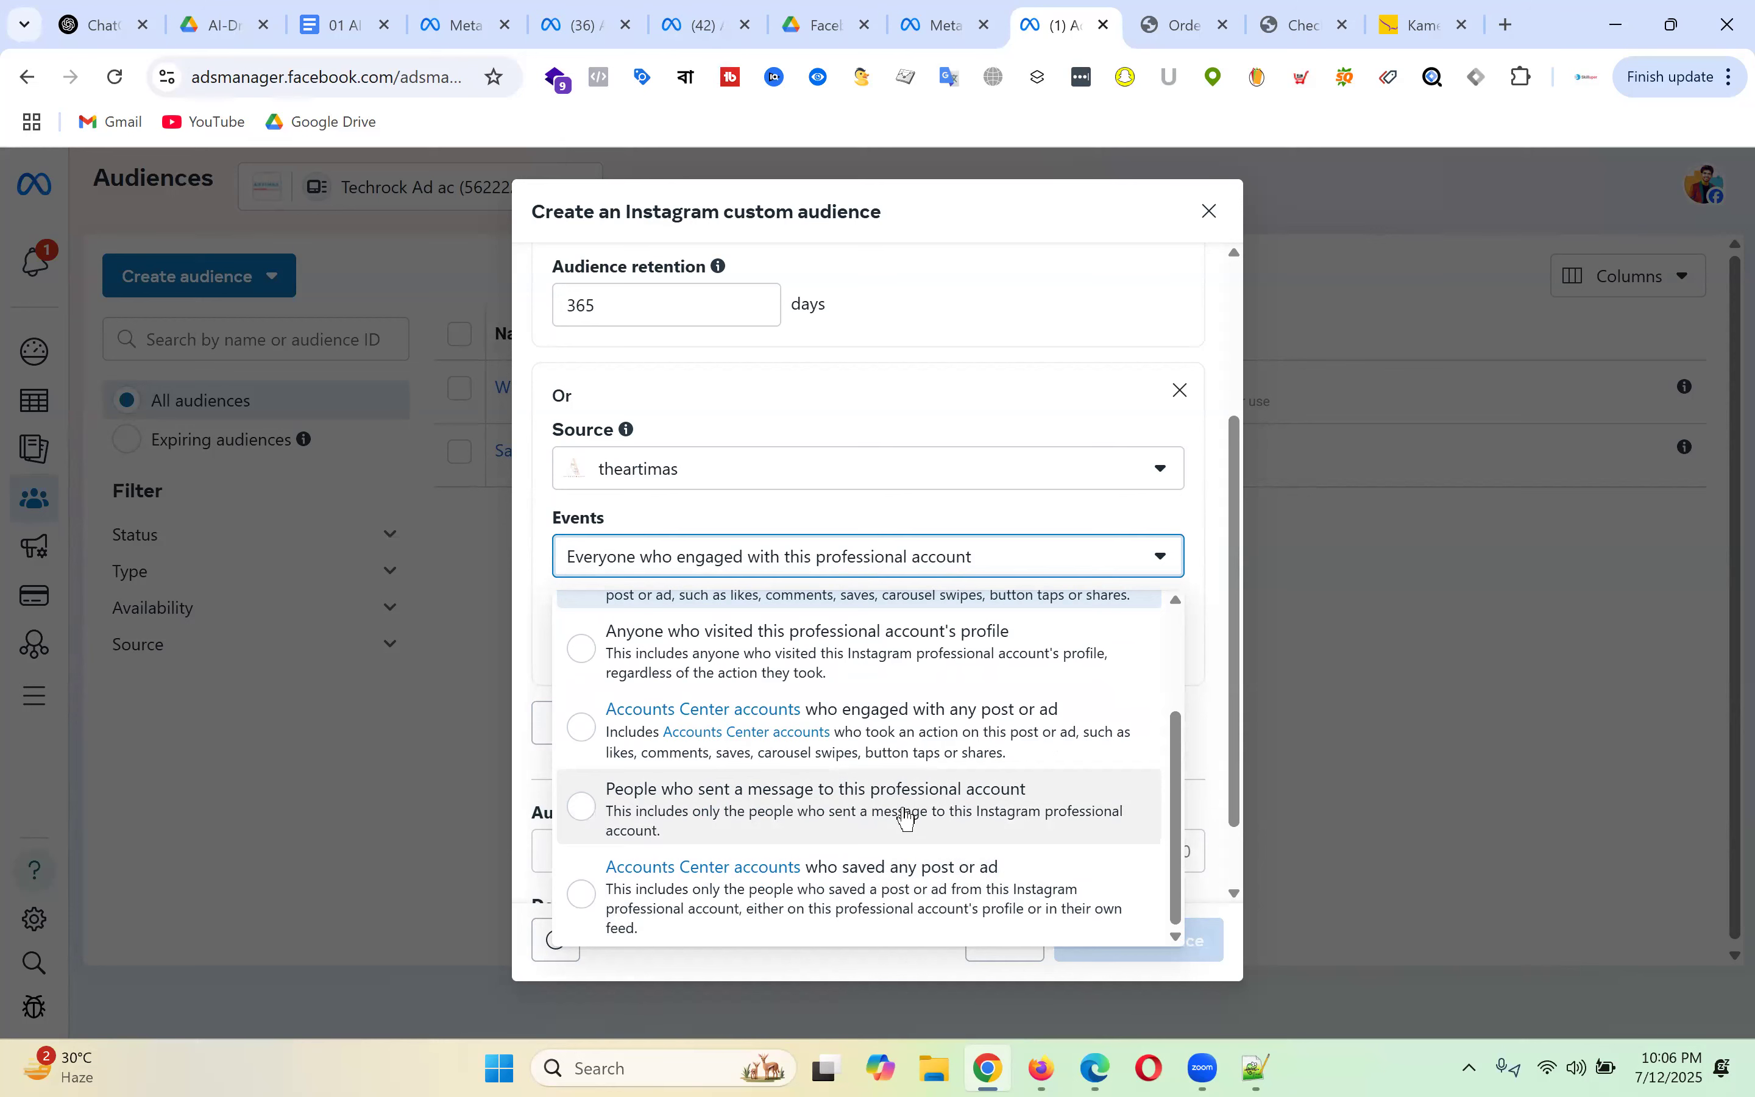
scroll(899, 805, "up", 2)
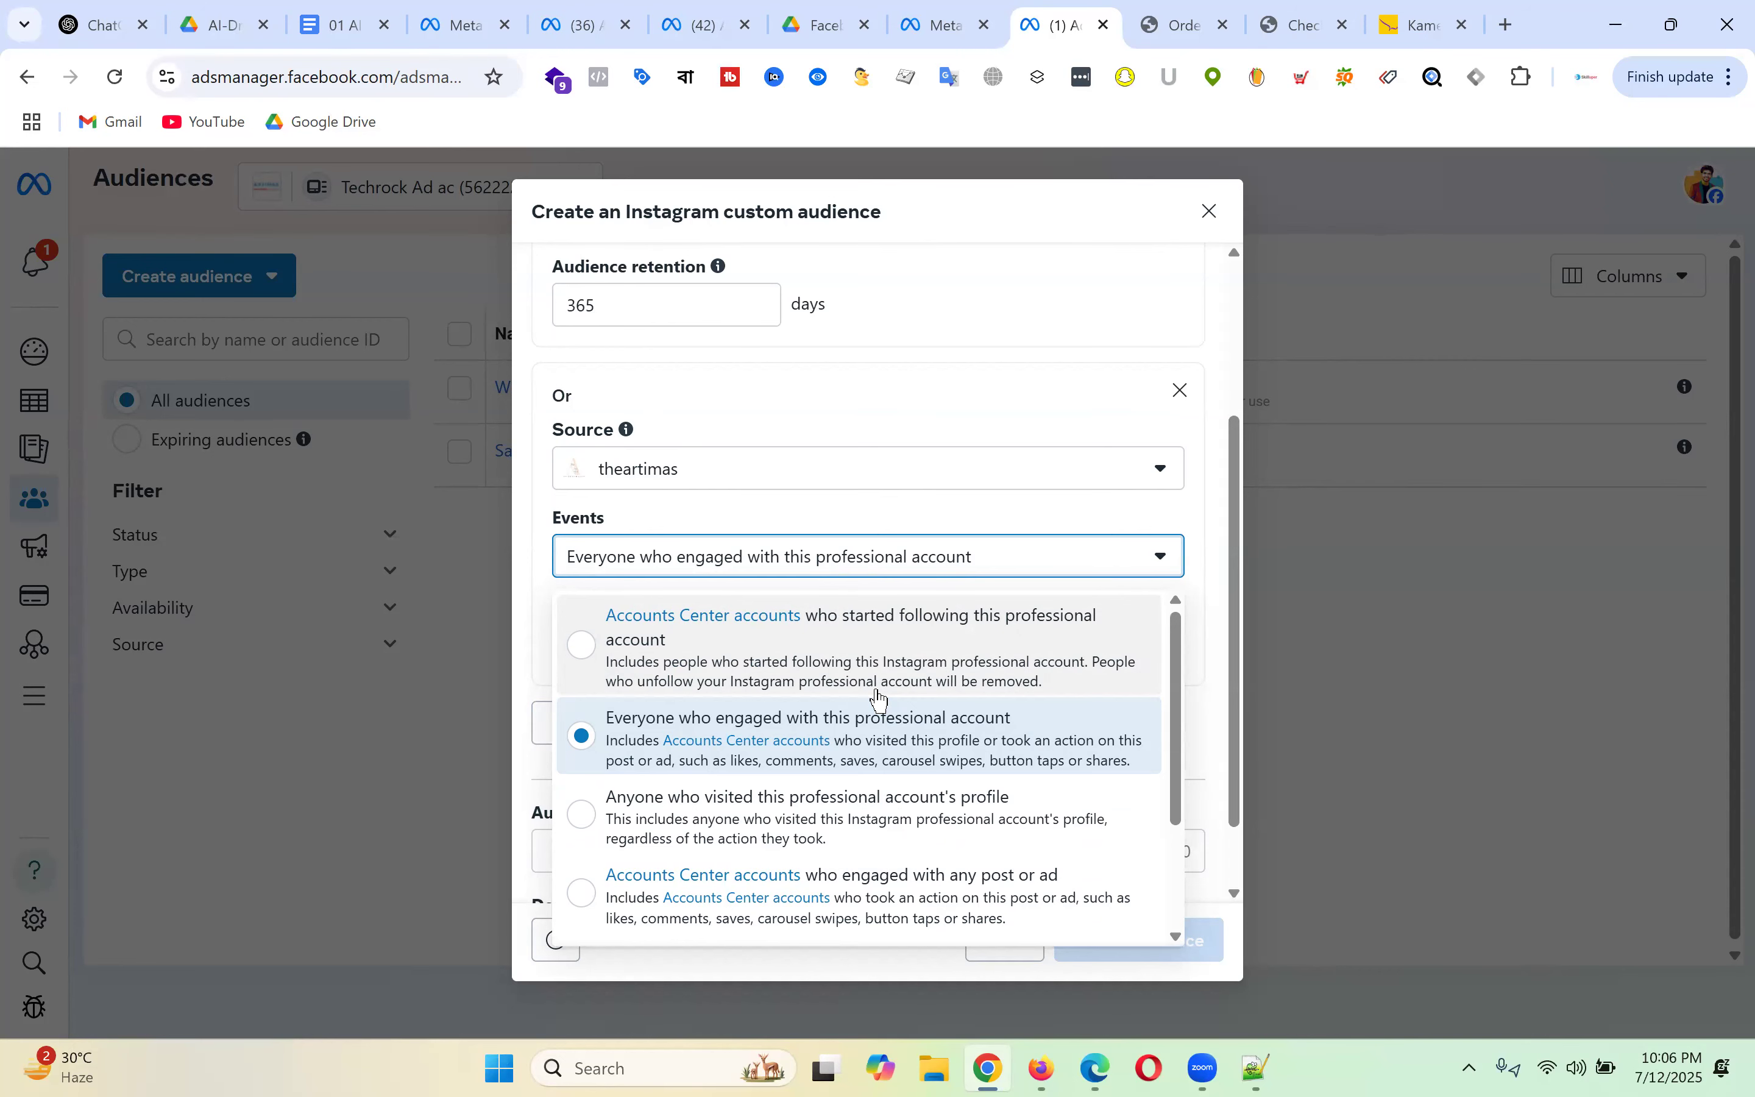
left_click(1209, 212)
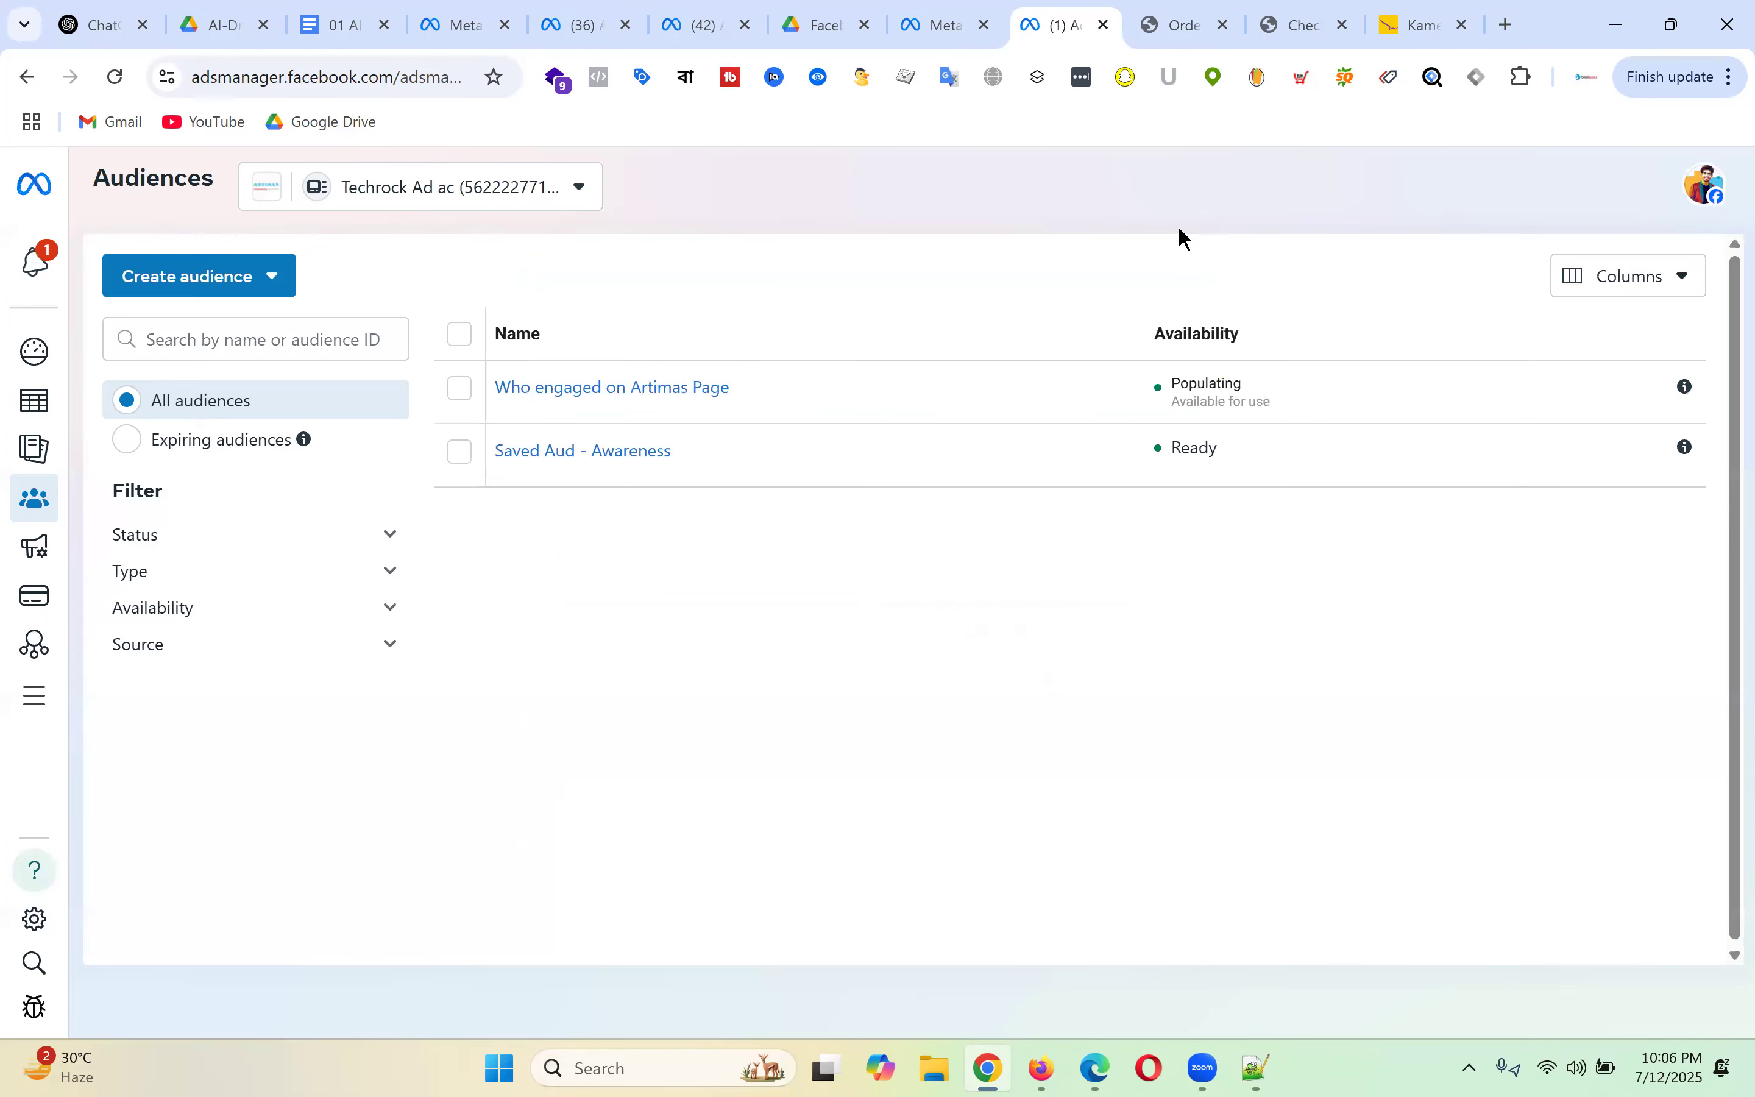
- Start a new custom audience with Video as its Meta source
left_click(218, 287)
left_click(233, 340)
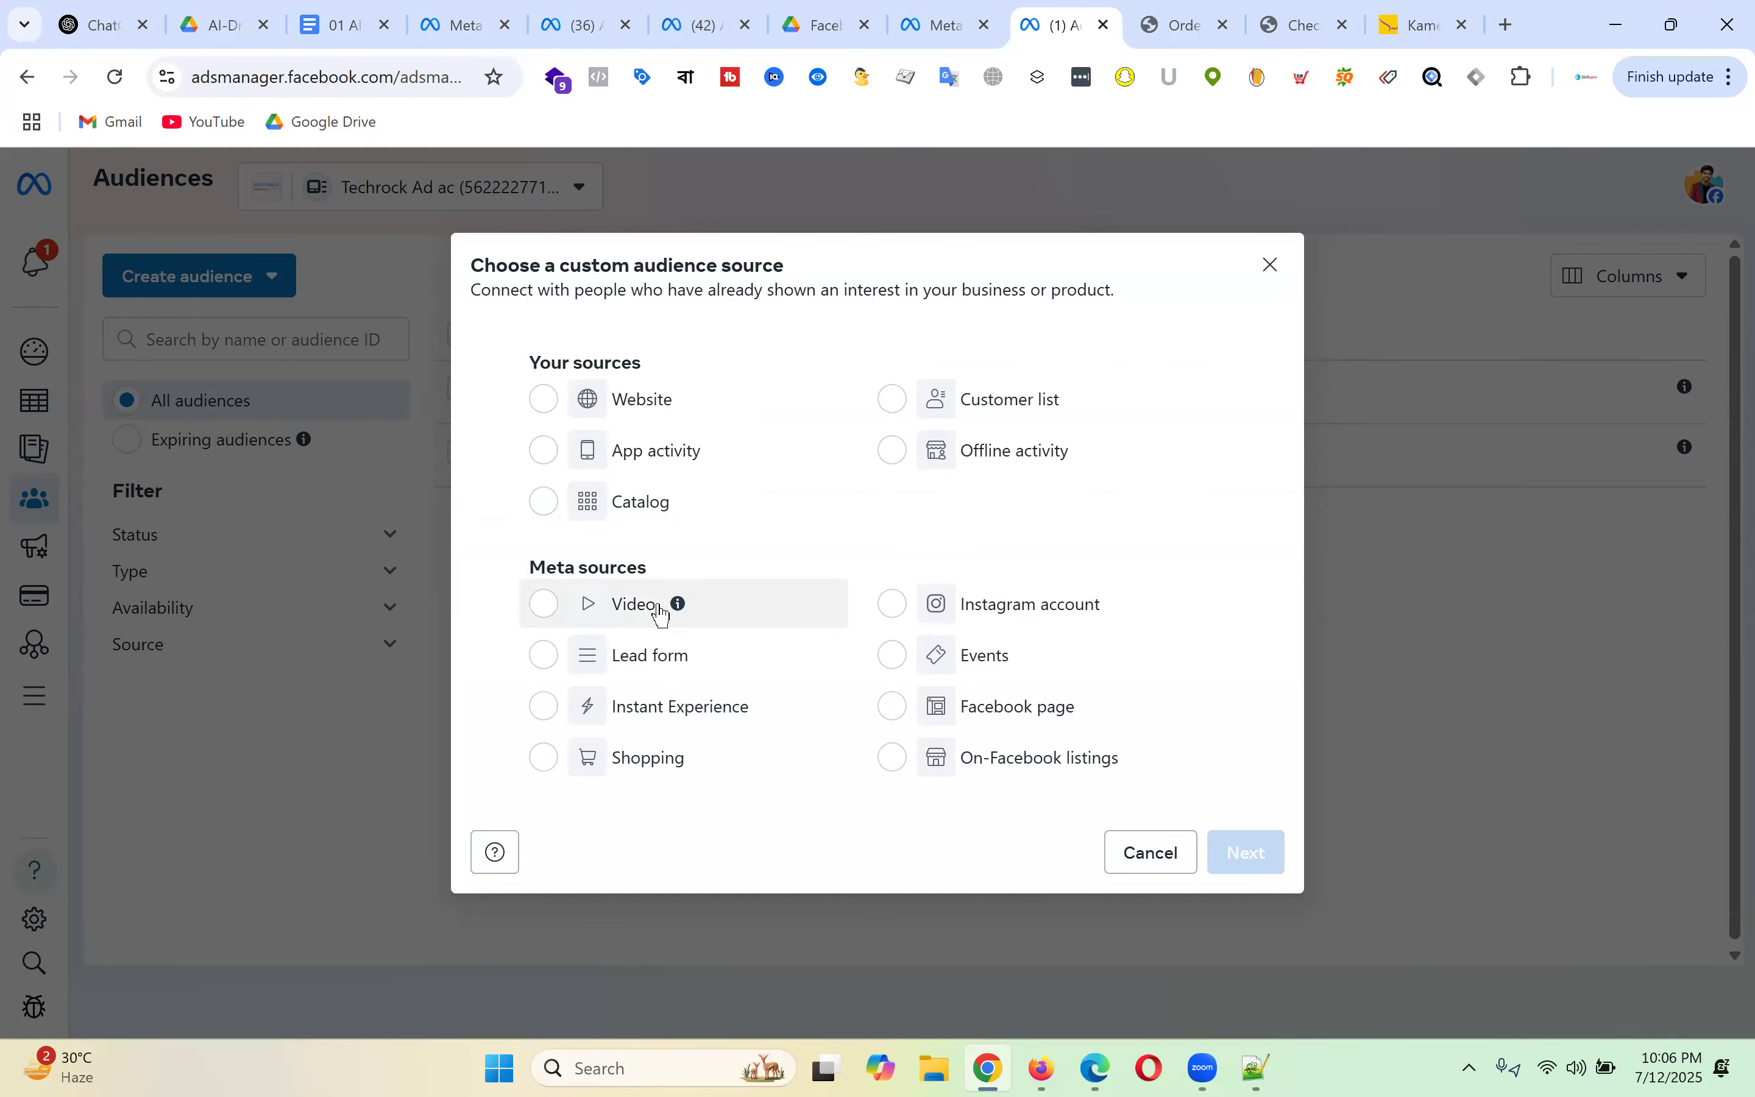
left_click(543, 608)
left_click(1267, 867)
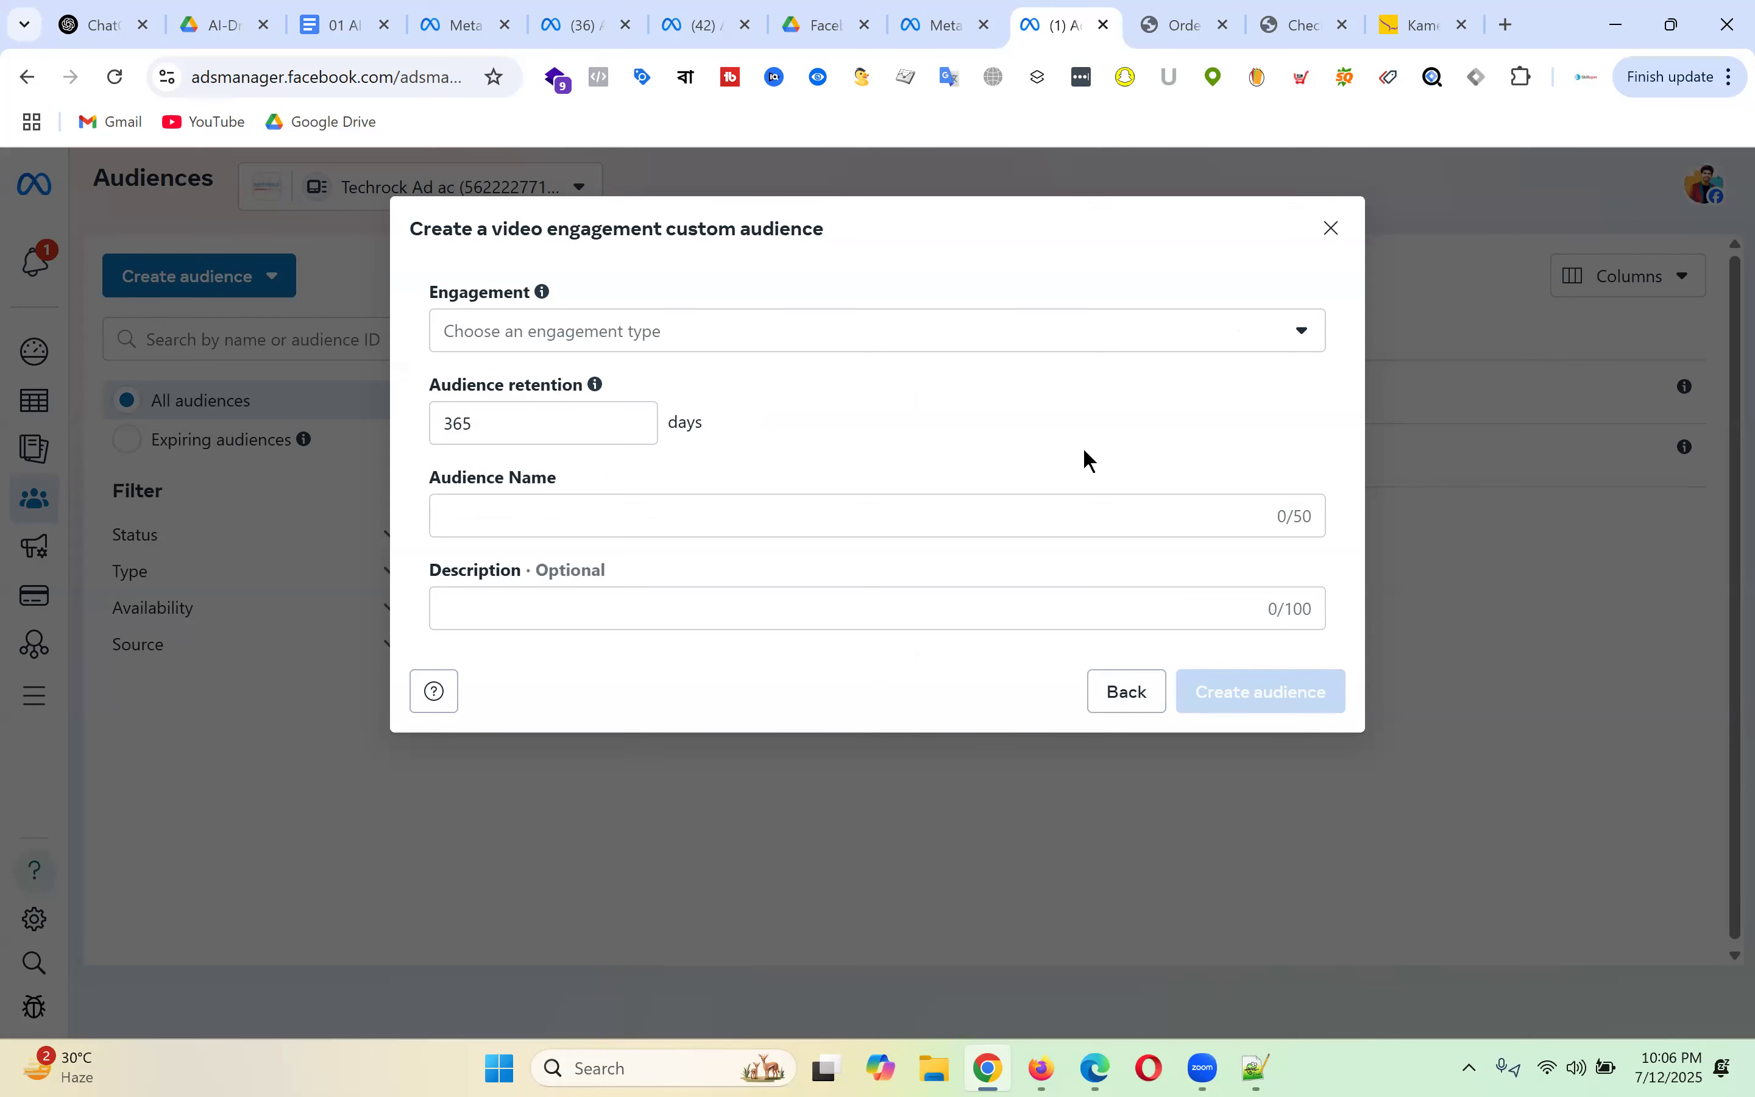
- Look at the funnel-wise neuro-marketing strategy diagram in the Google Docs document and return to the video audience setup
left_click(334, 22)
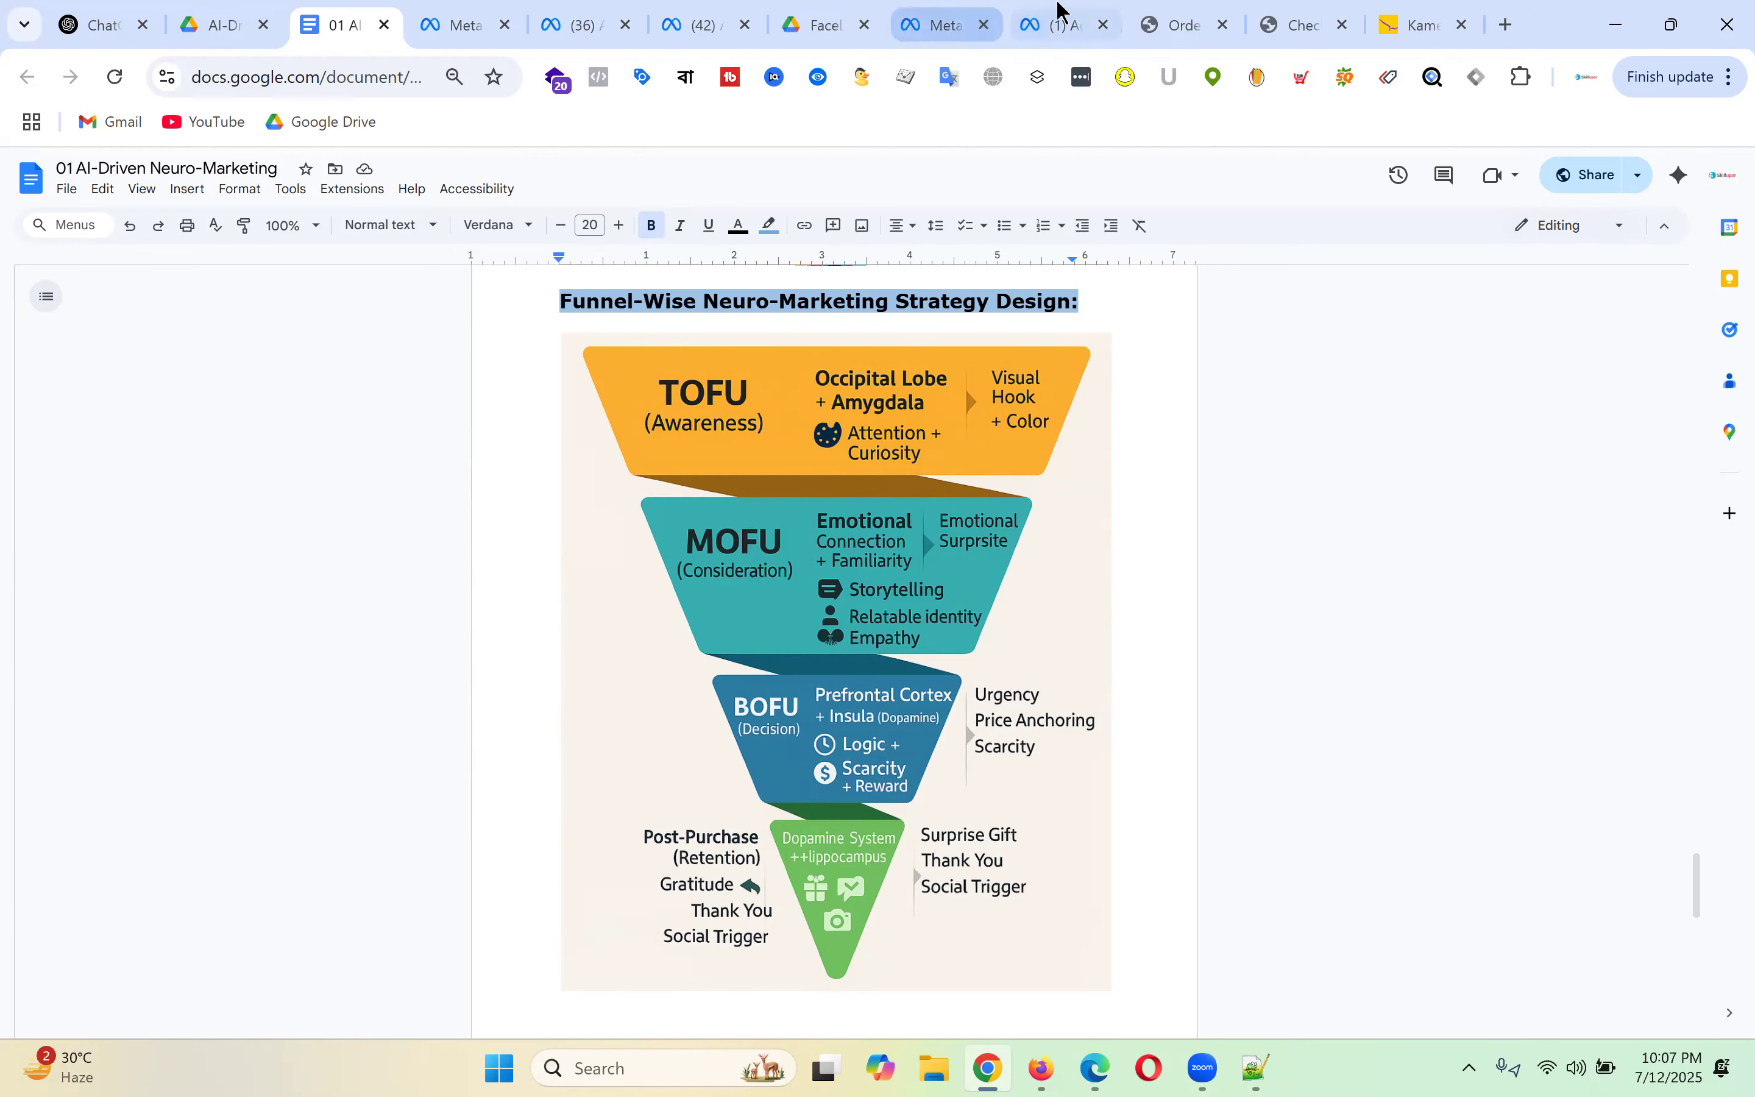
left_click(939, 22)
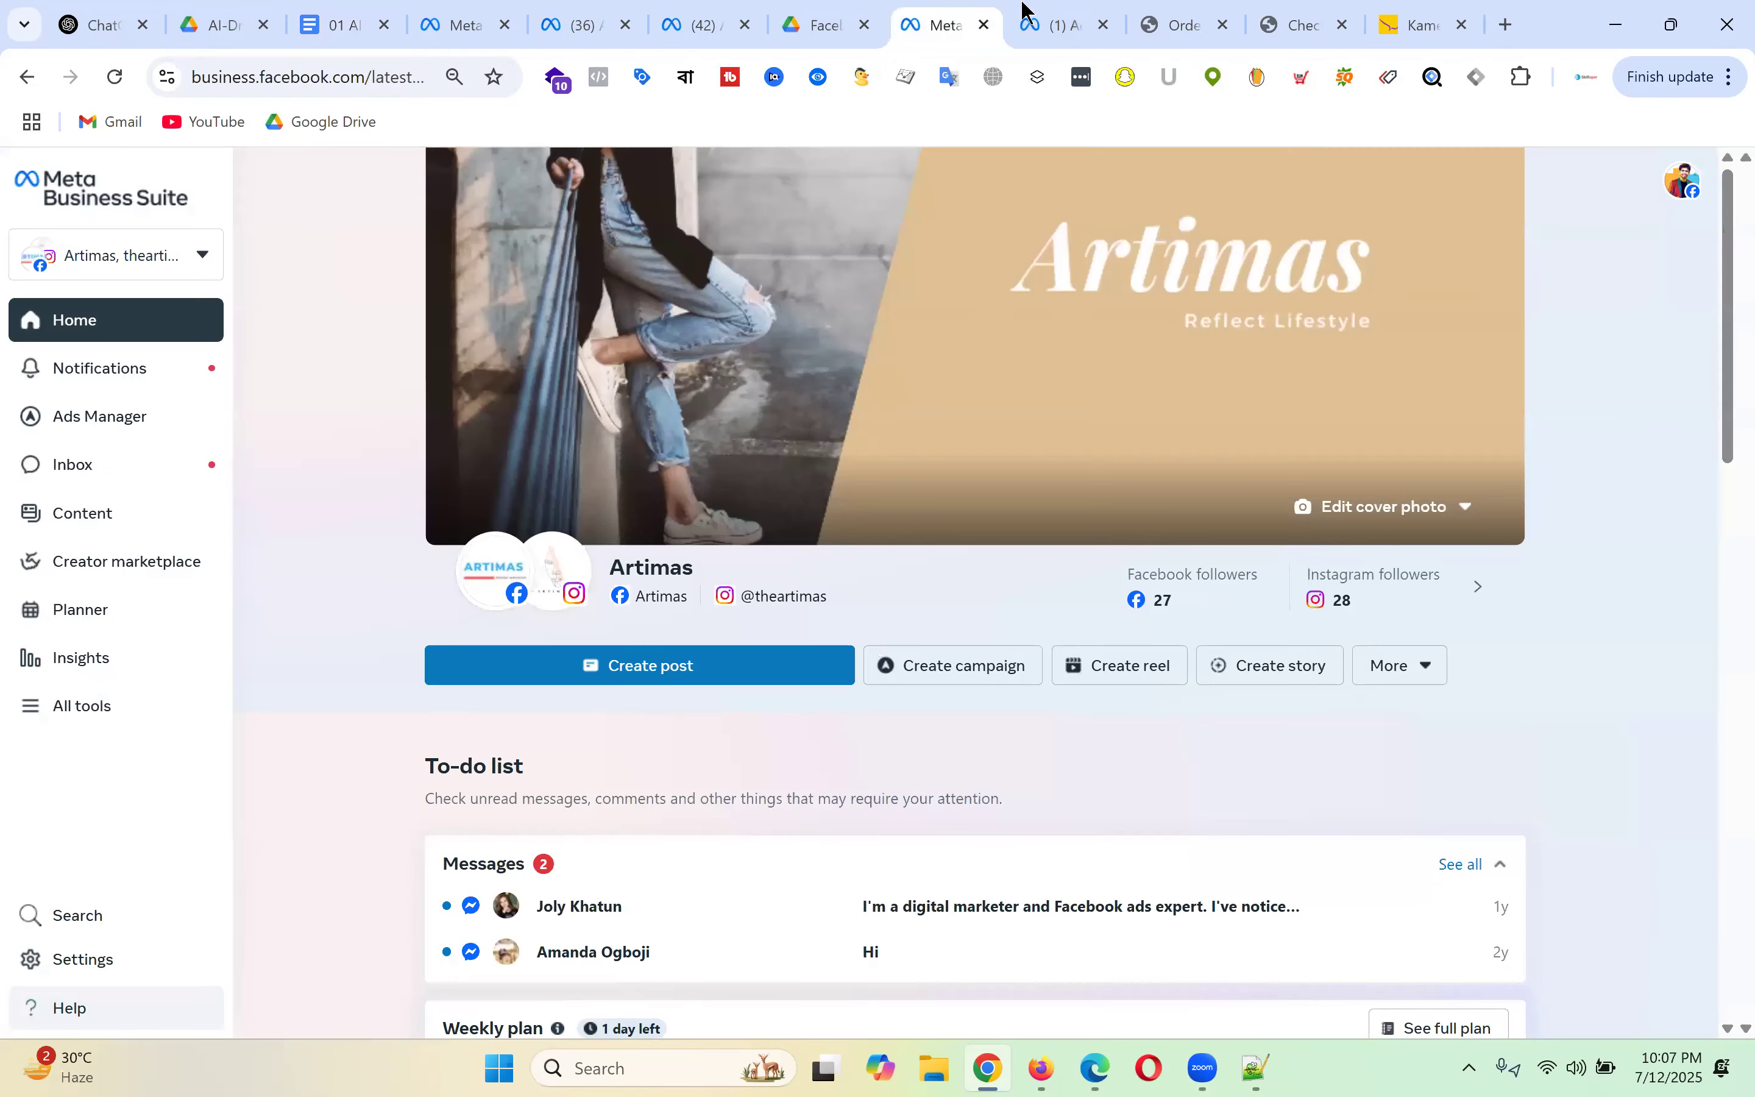
left_click(1065, 13)
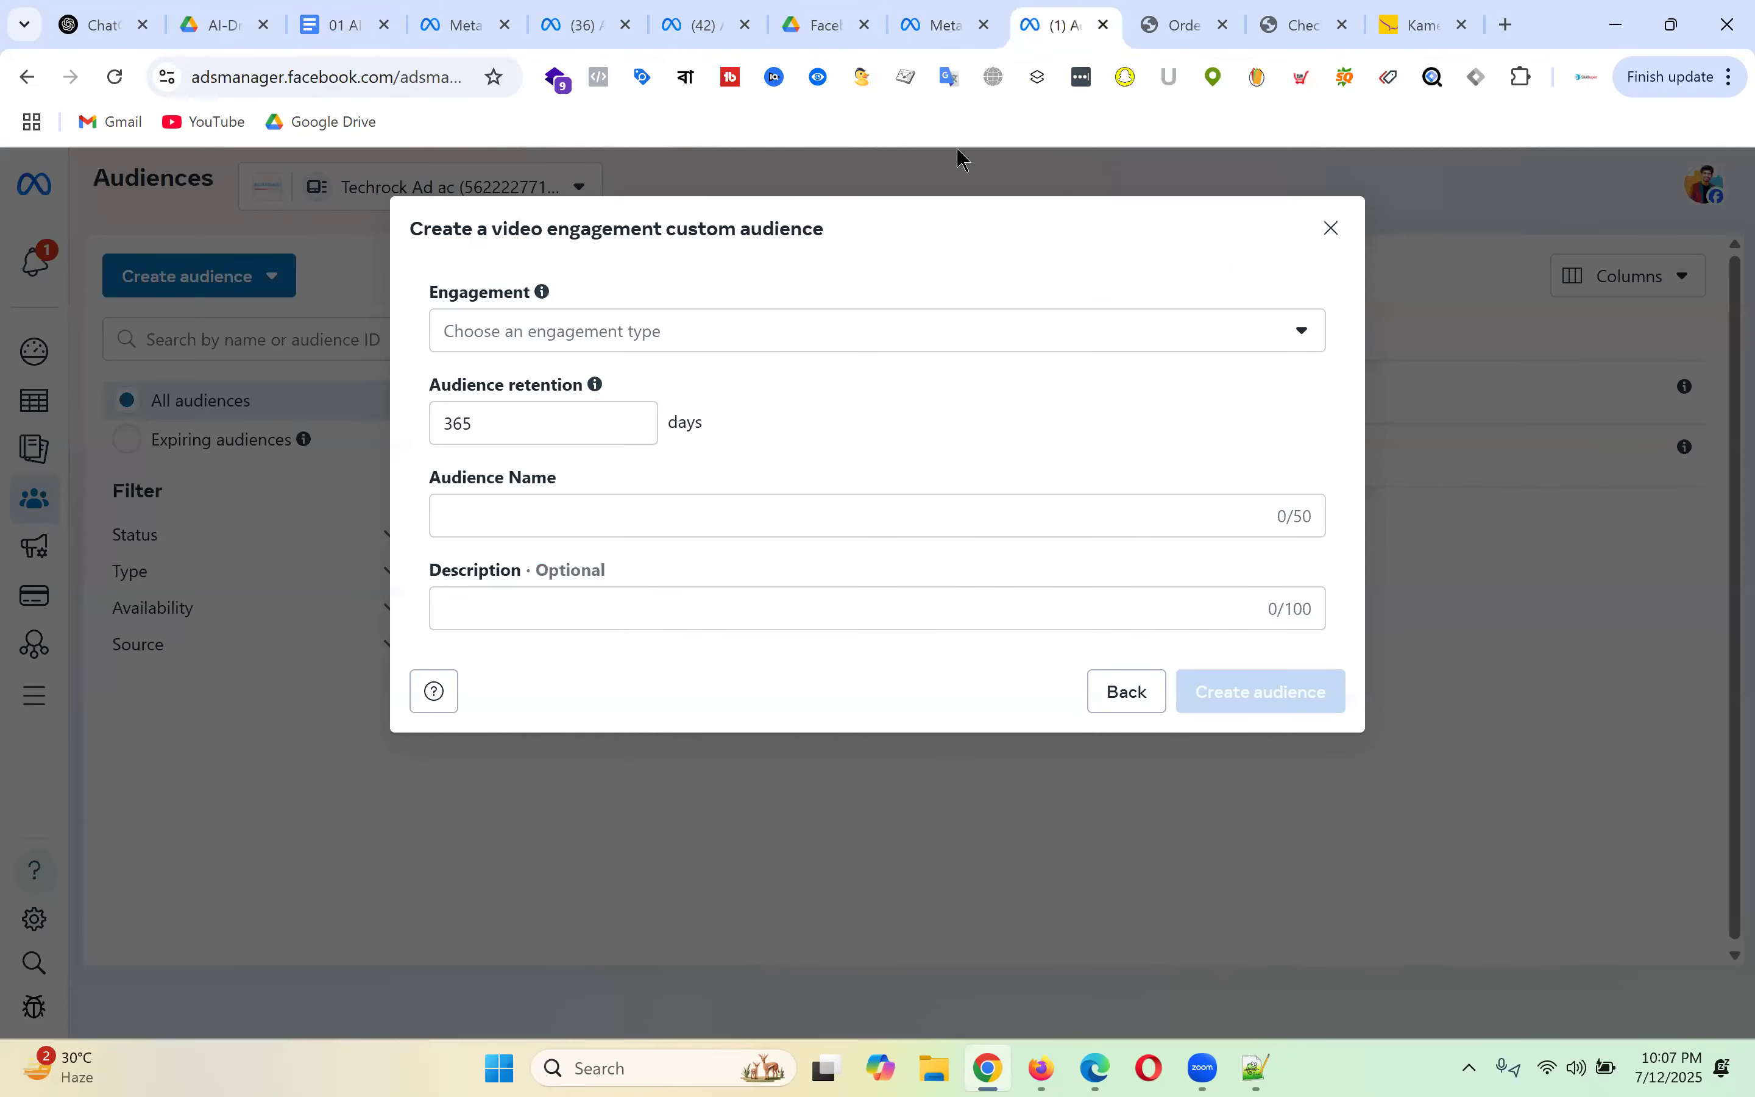
- Choose people who viewed at least 75%, 50% and 95% of the video as the engagement types
left_click(727, 339)
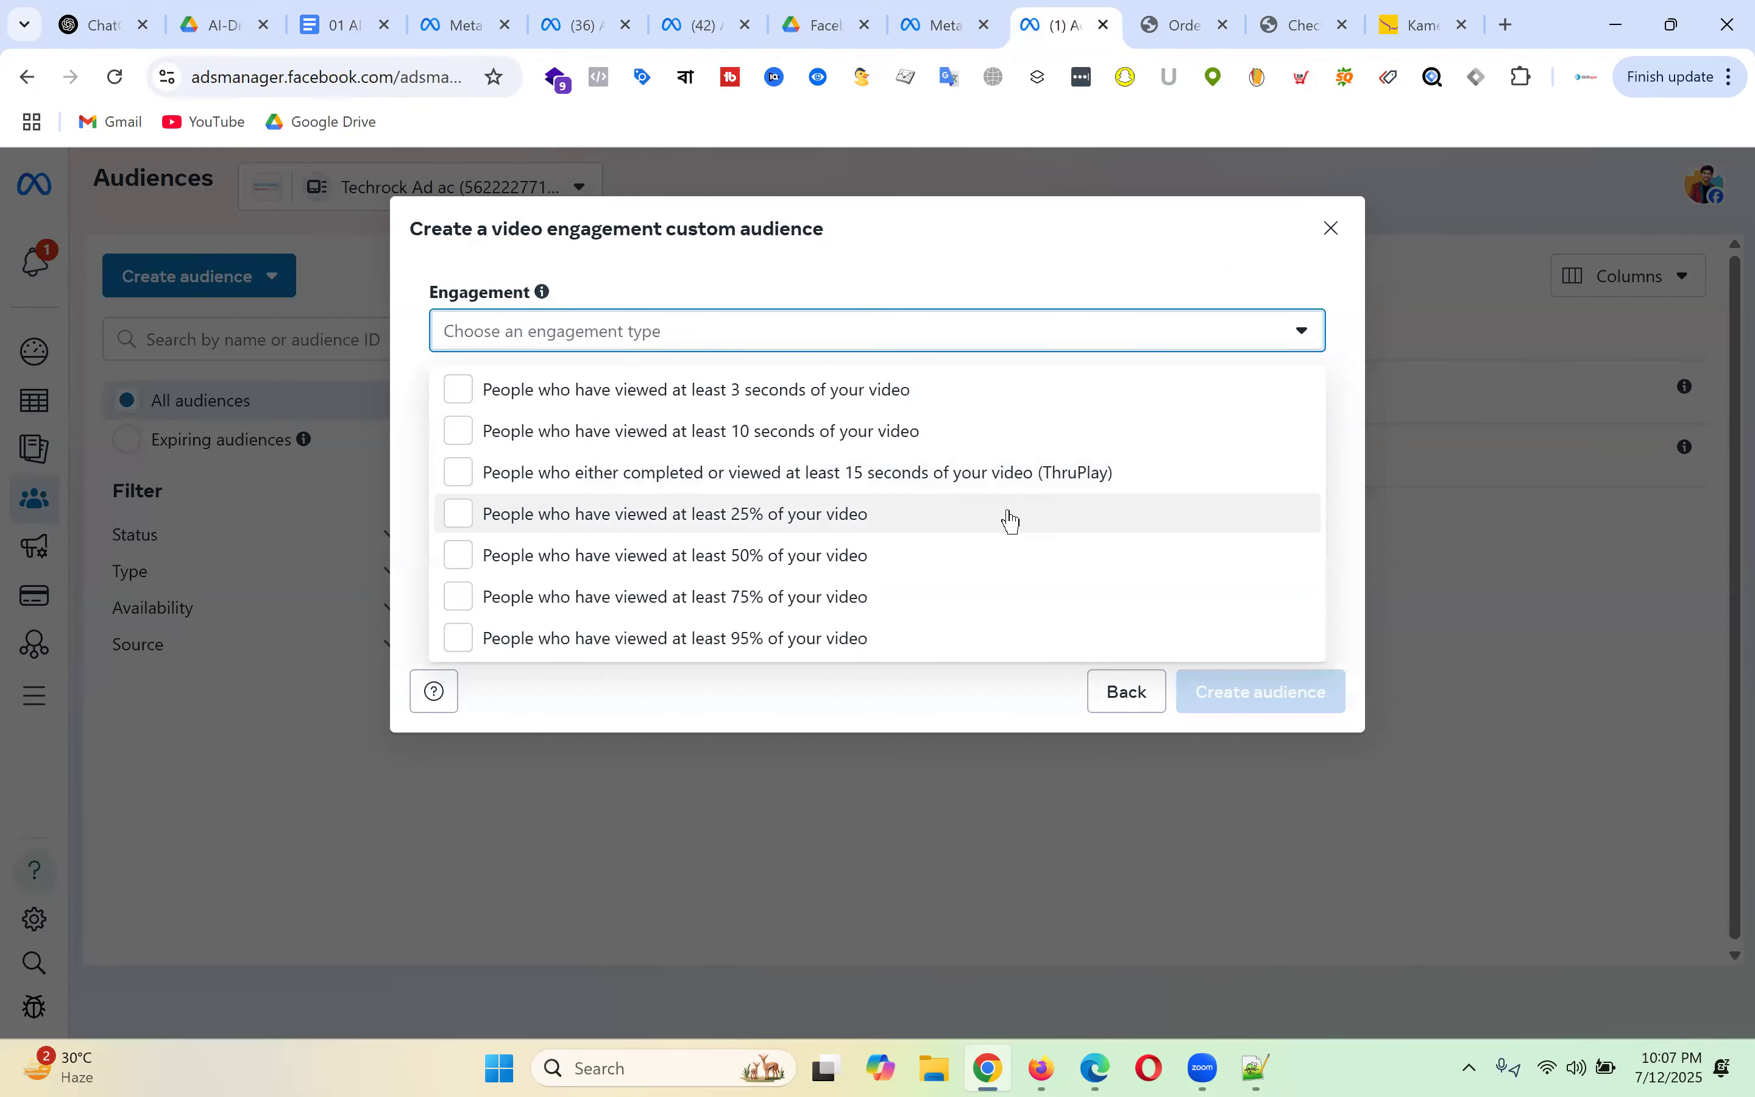
left_click(1159, 216)
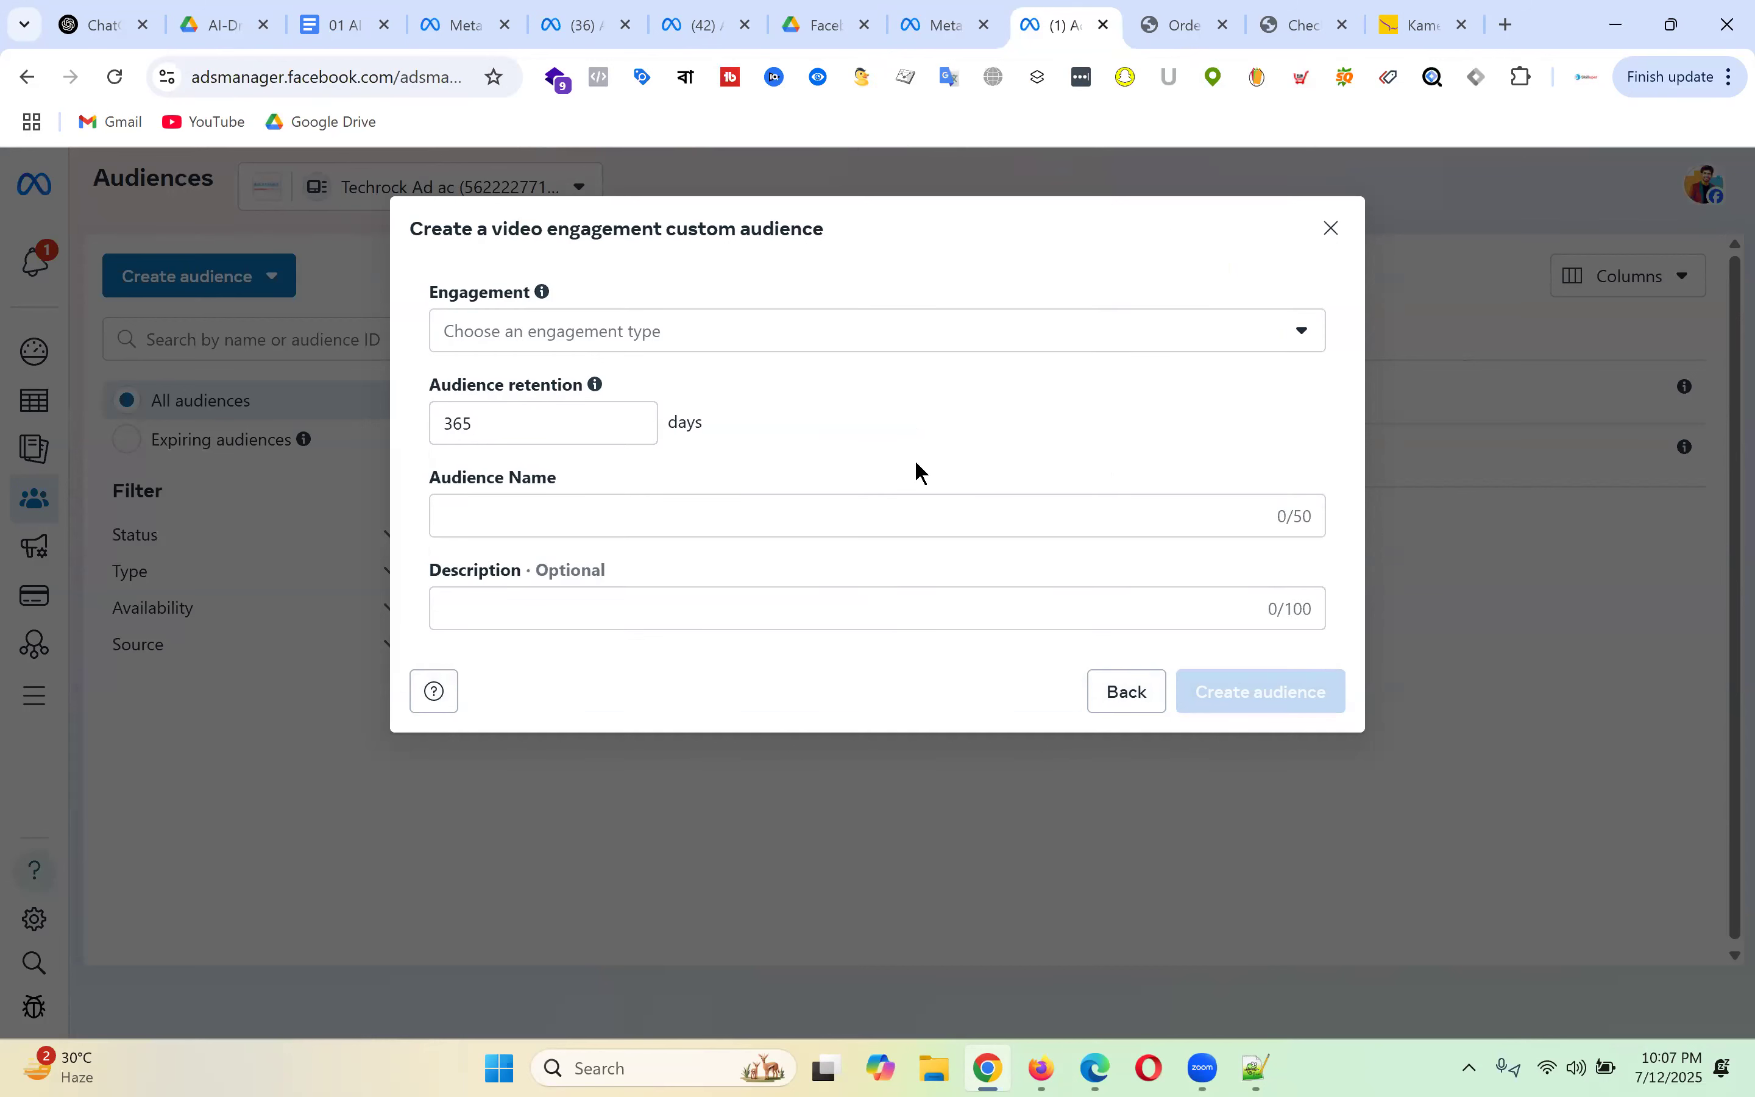
left_click(782, 342)
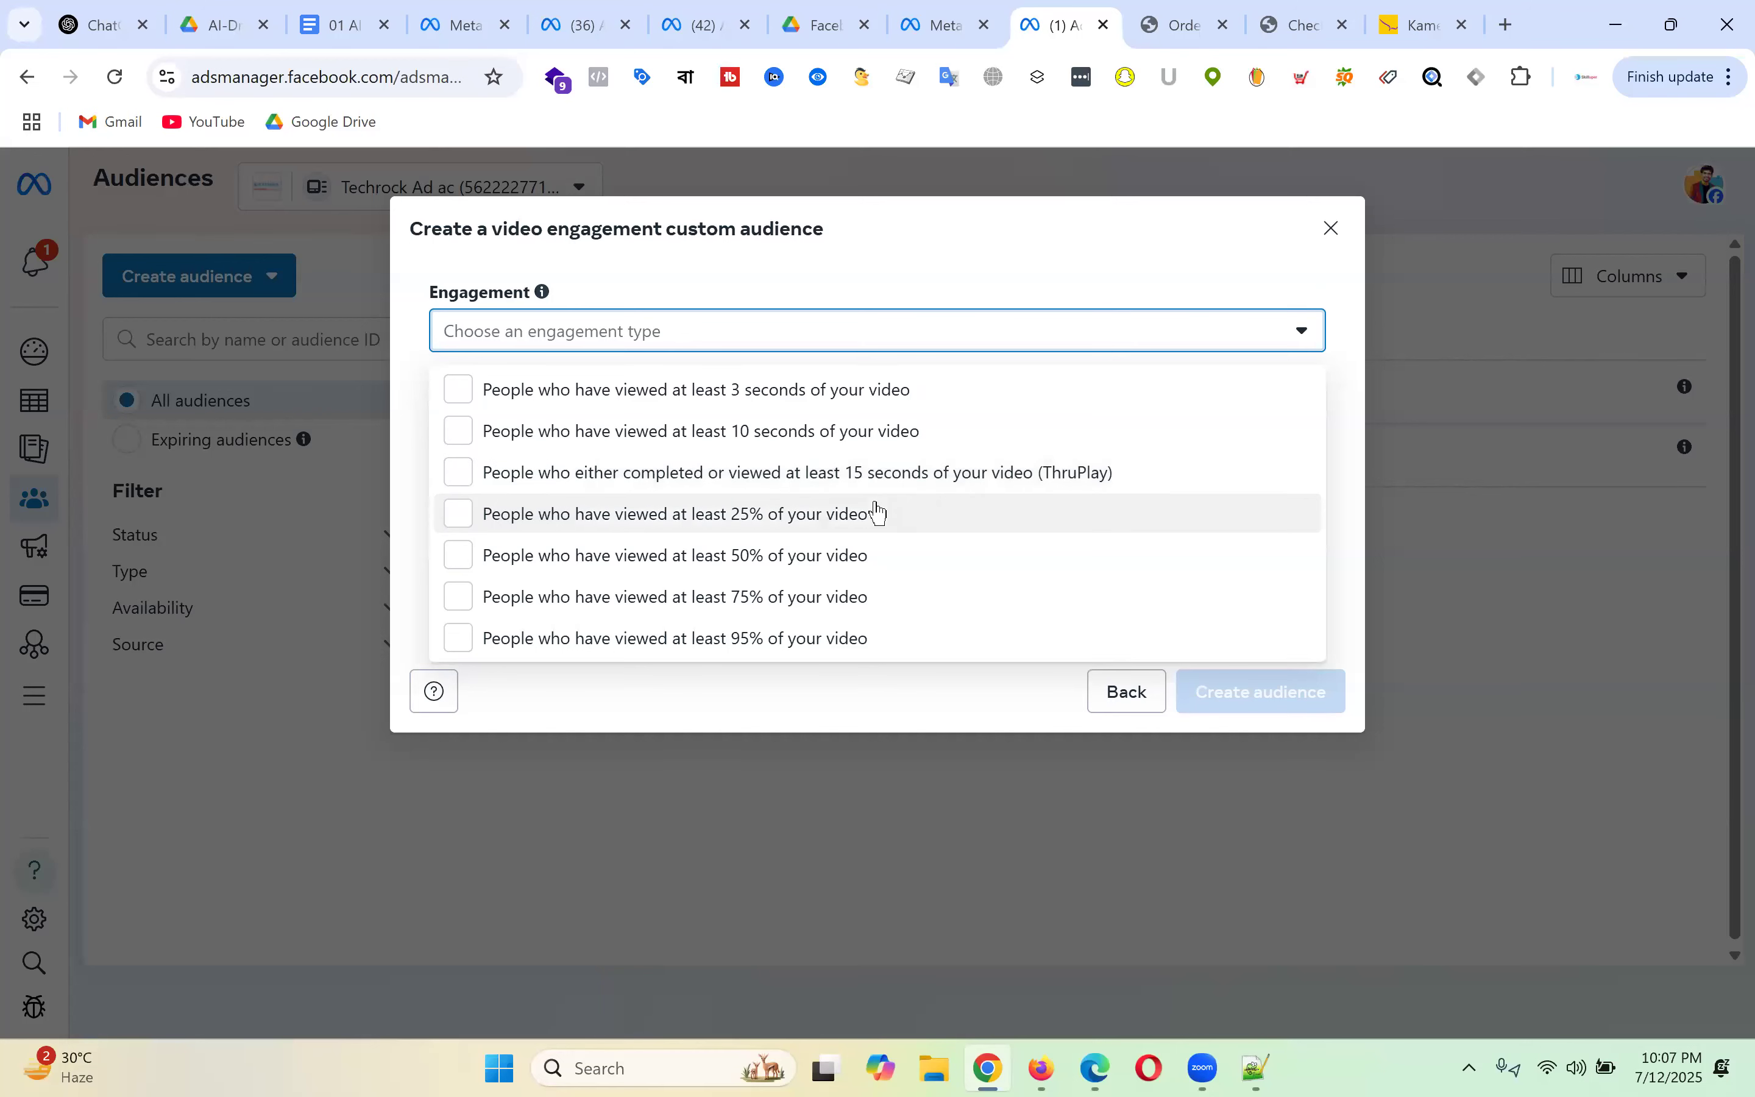
left_click(458, 597)
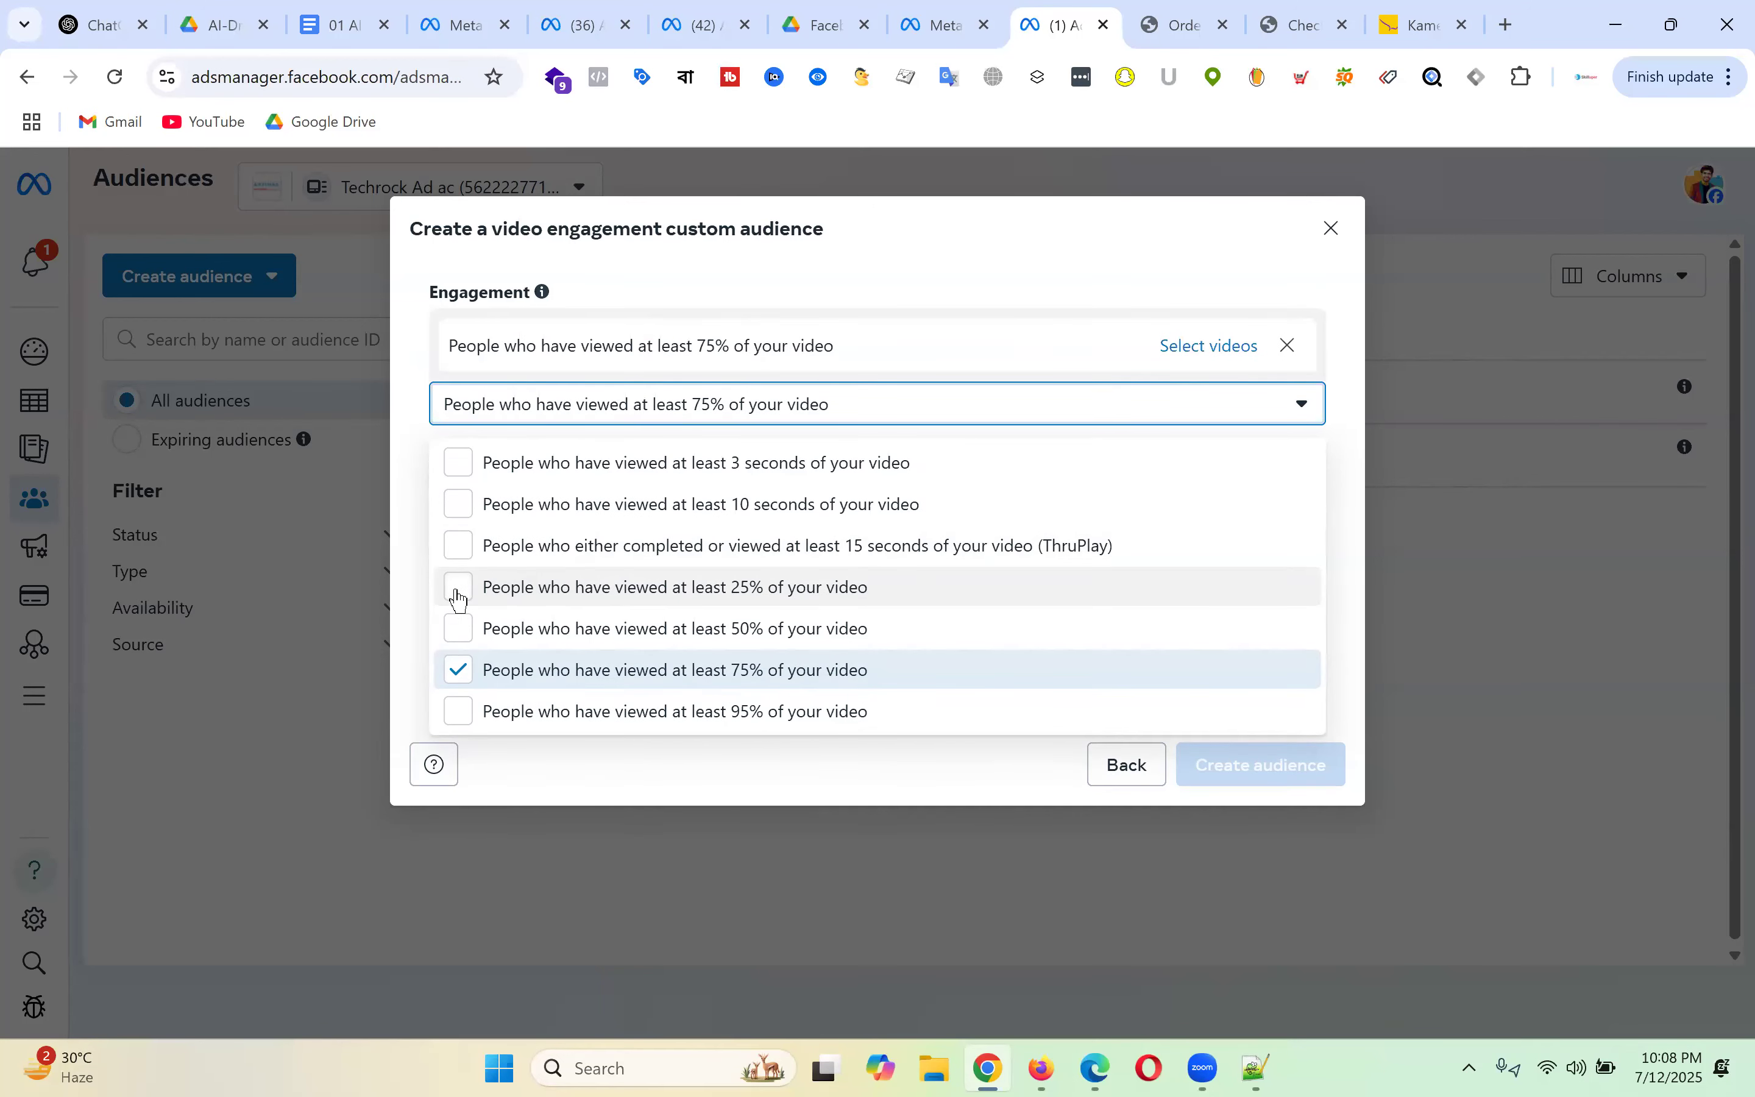
left_click(458, 629)
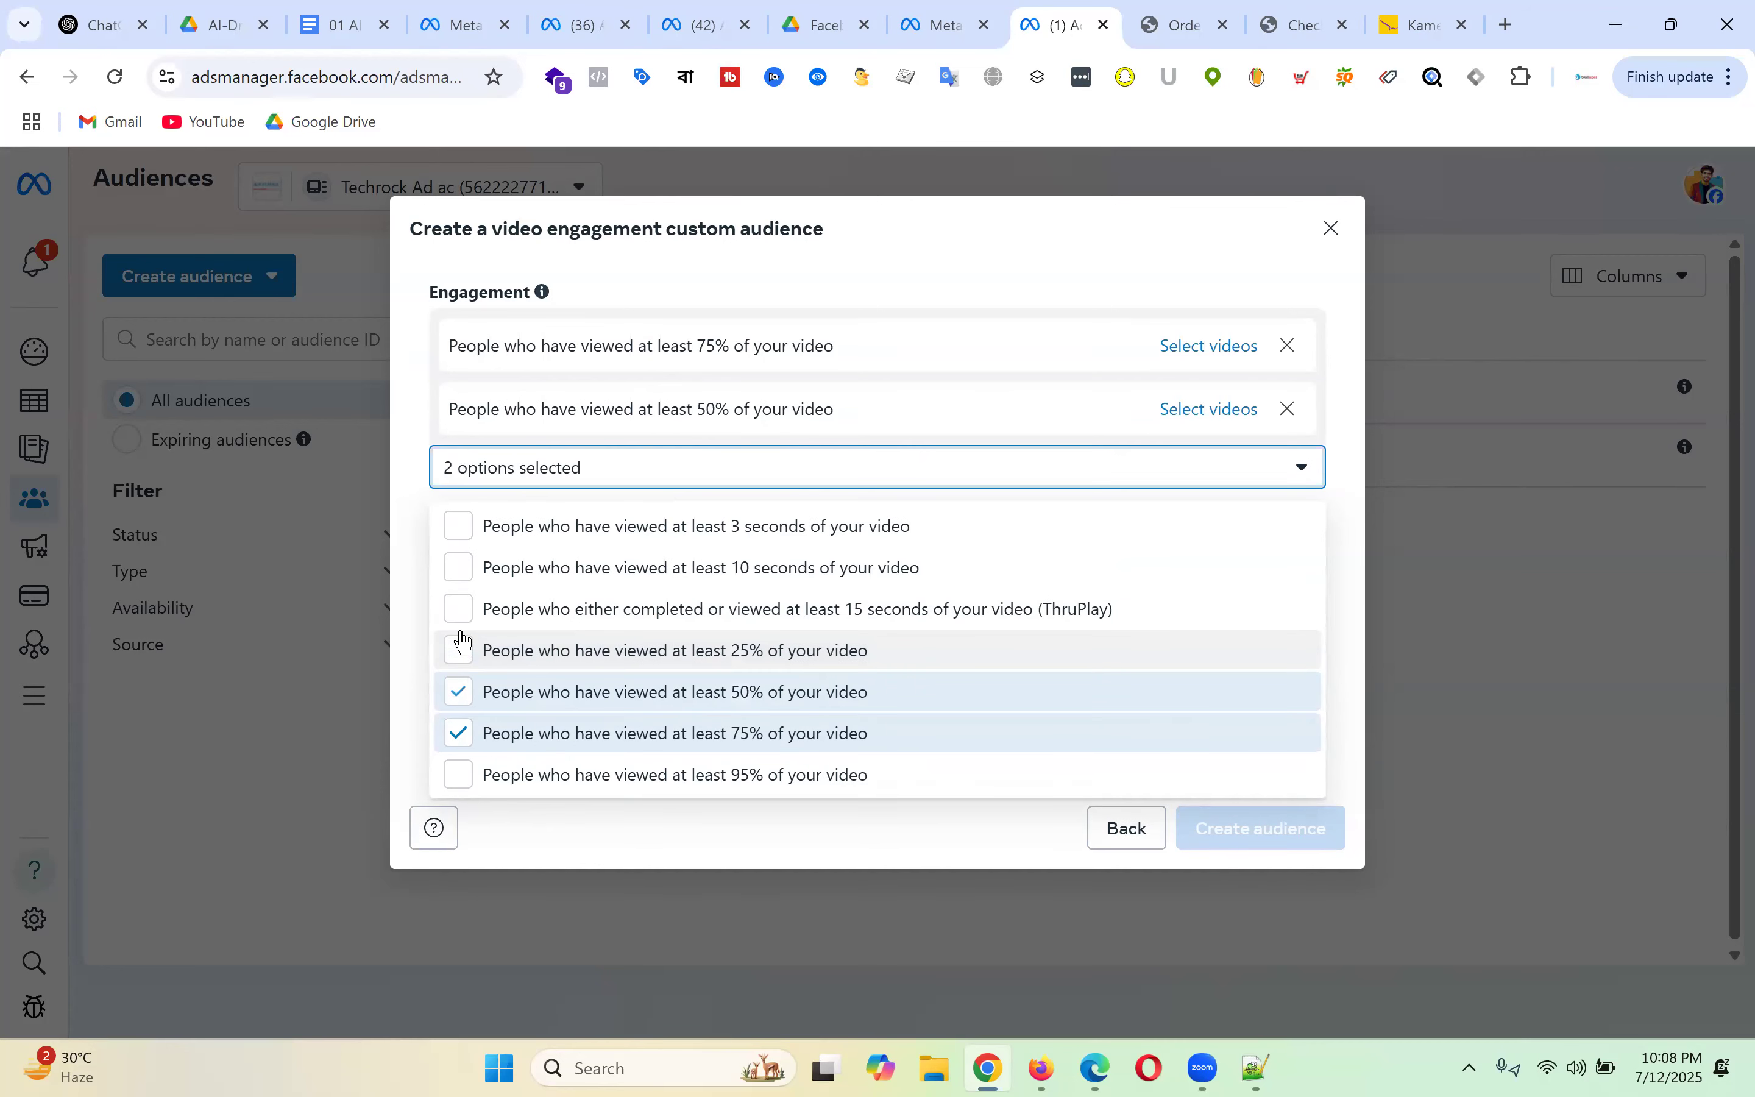
left_click(460, 773)
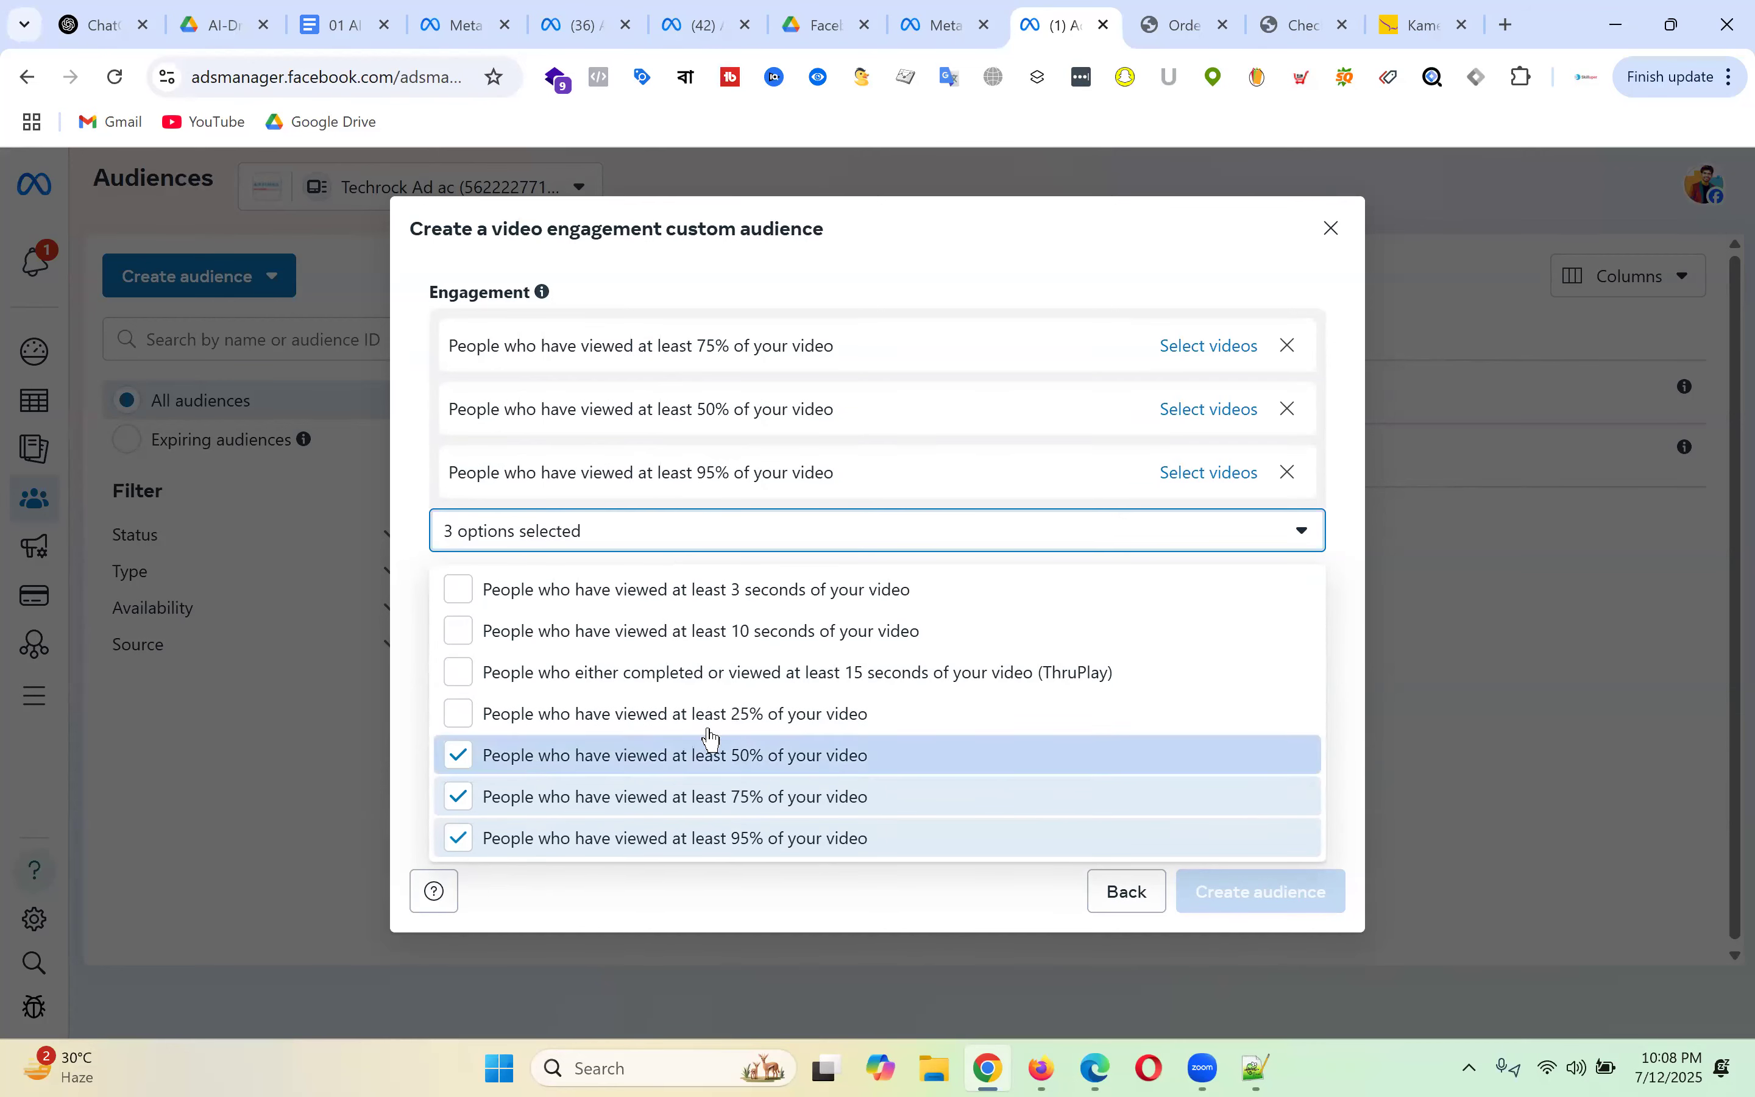
left_click(1338, 648)
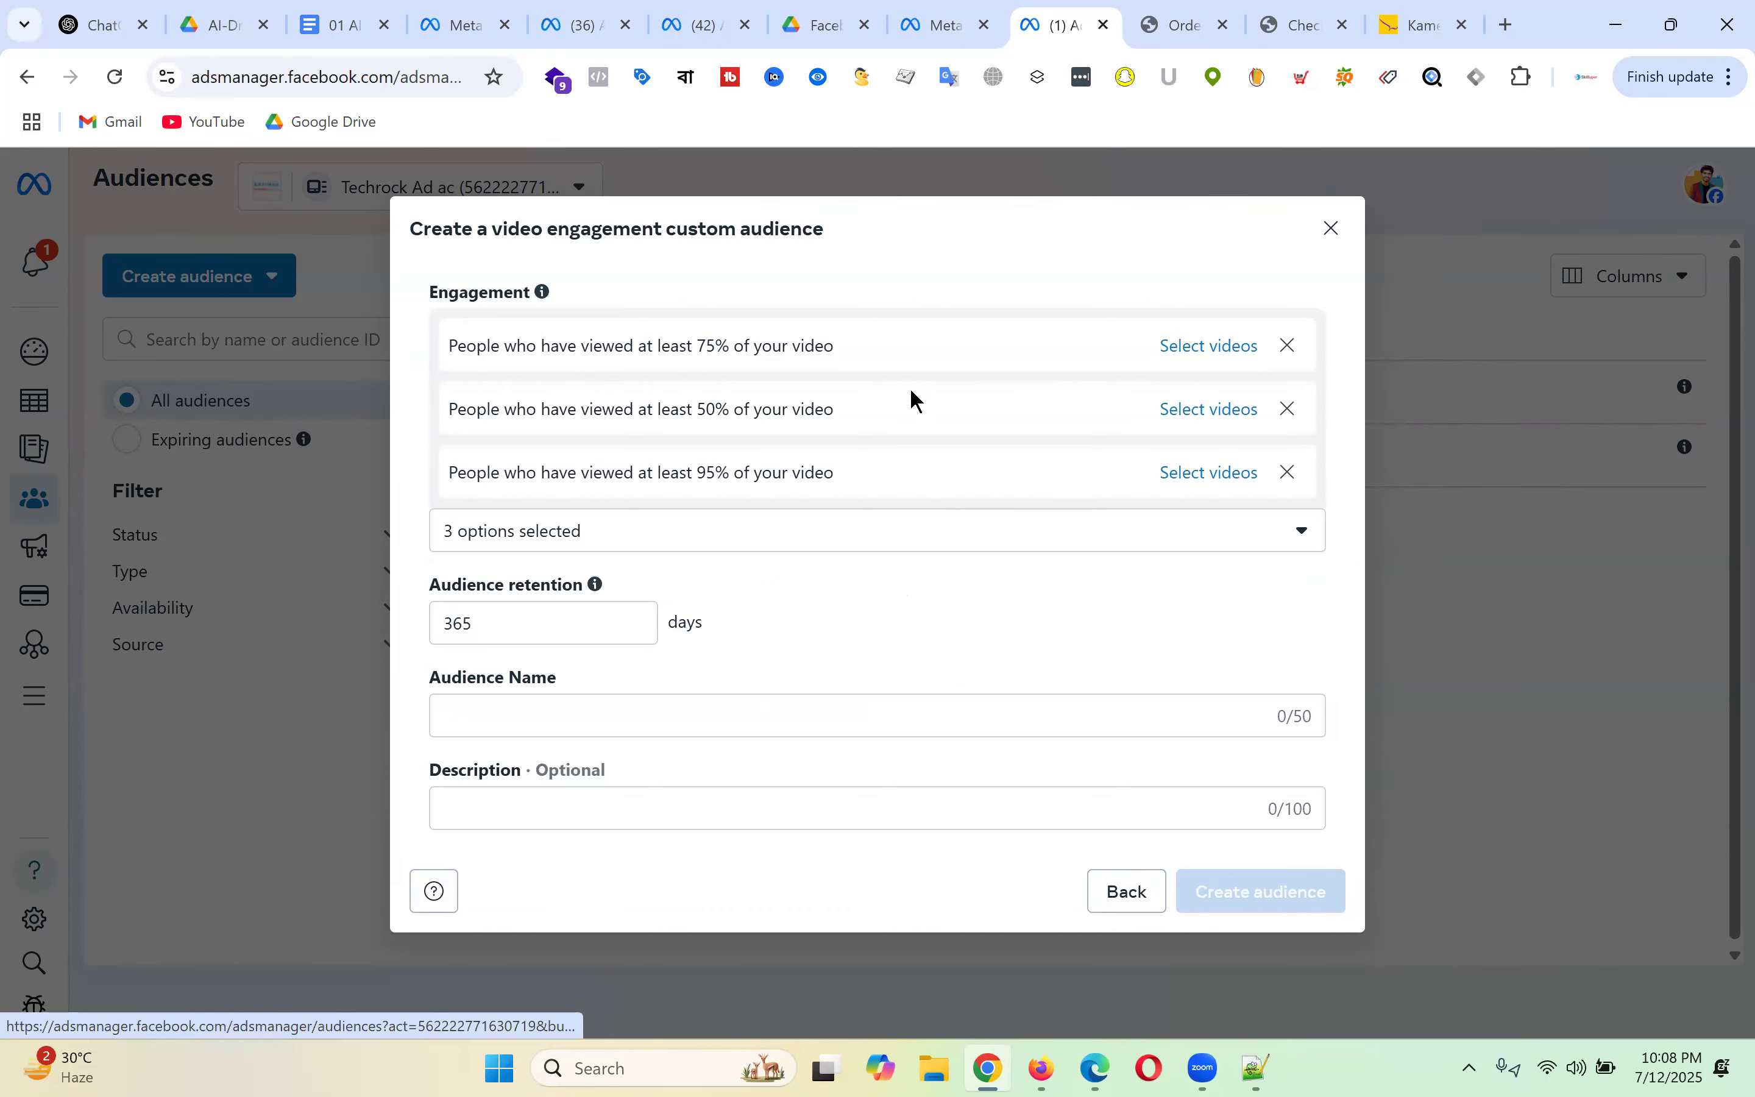
- Assign the Shajbox page's Gucci video uploaded Apr 27, 2025 to the 75% viewers criterion
left_click(1214, 345)
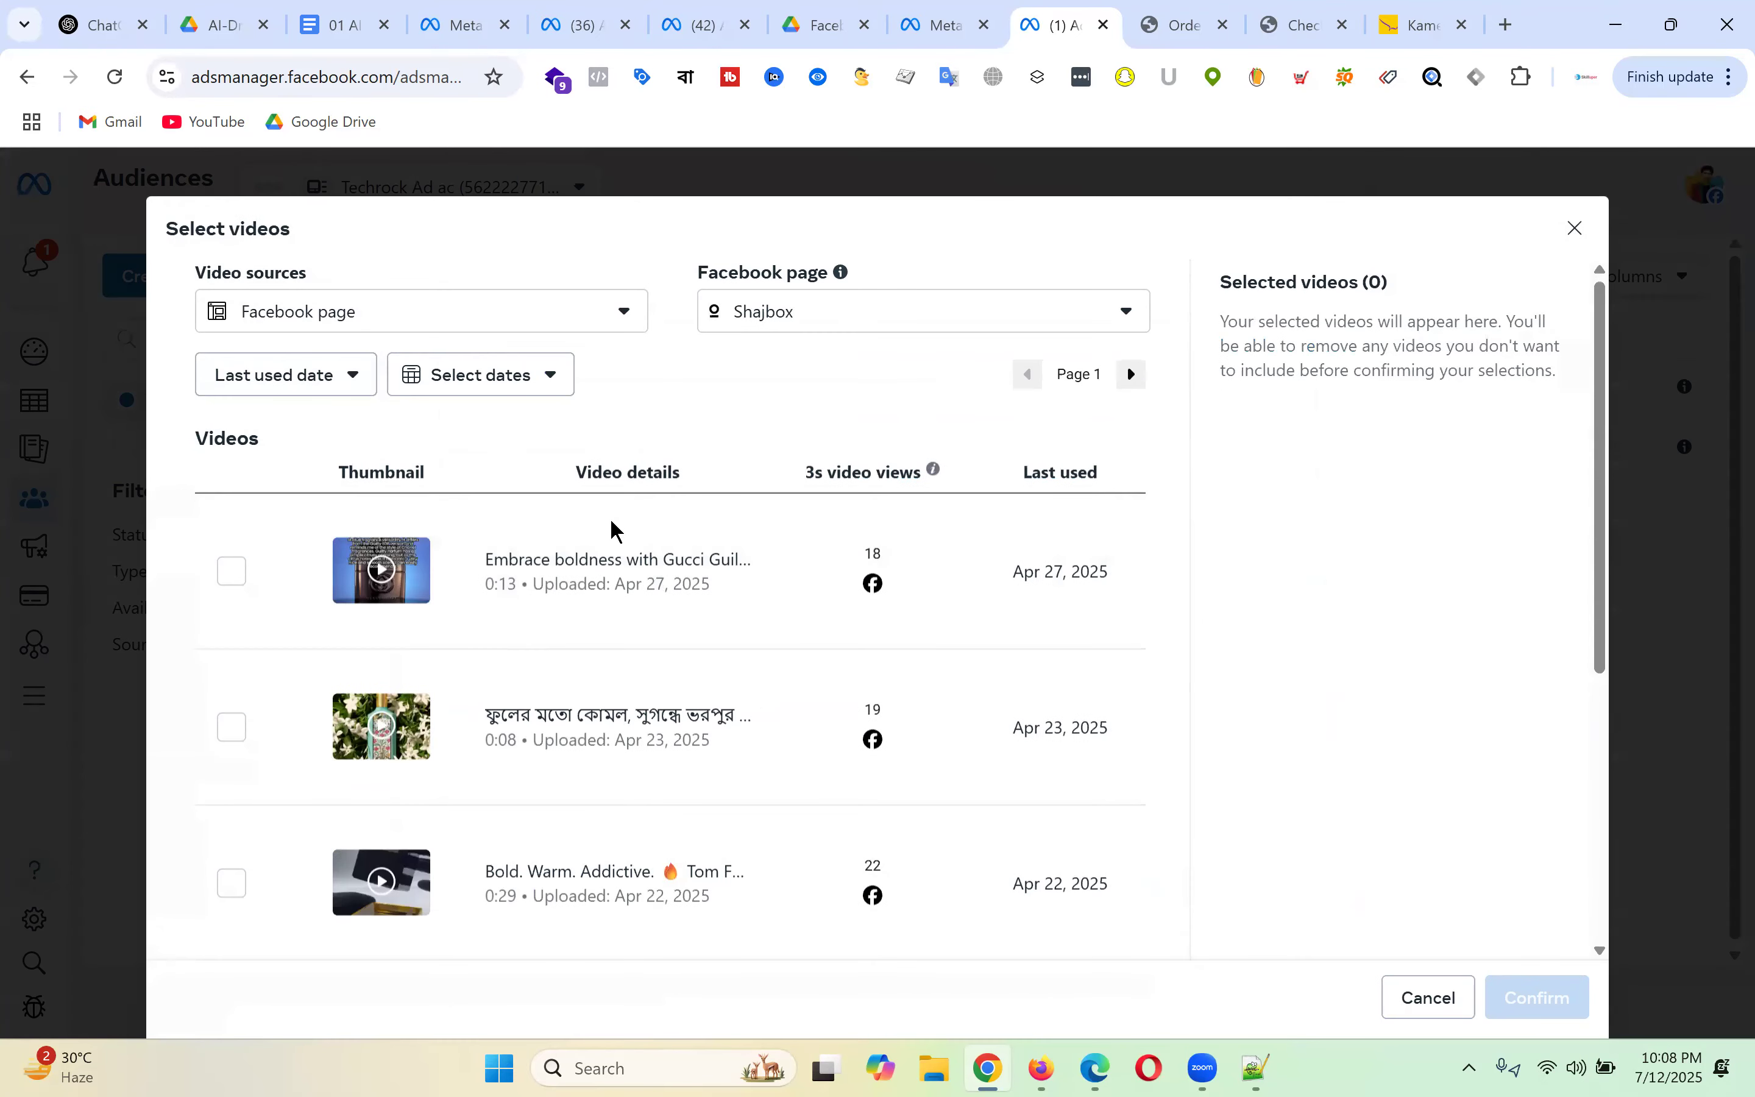
left_click(232, 574)
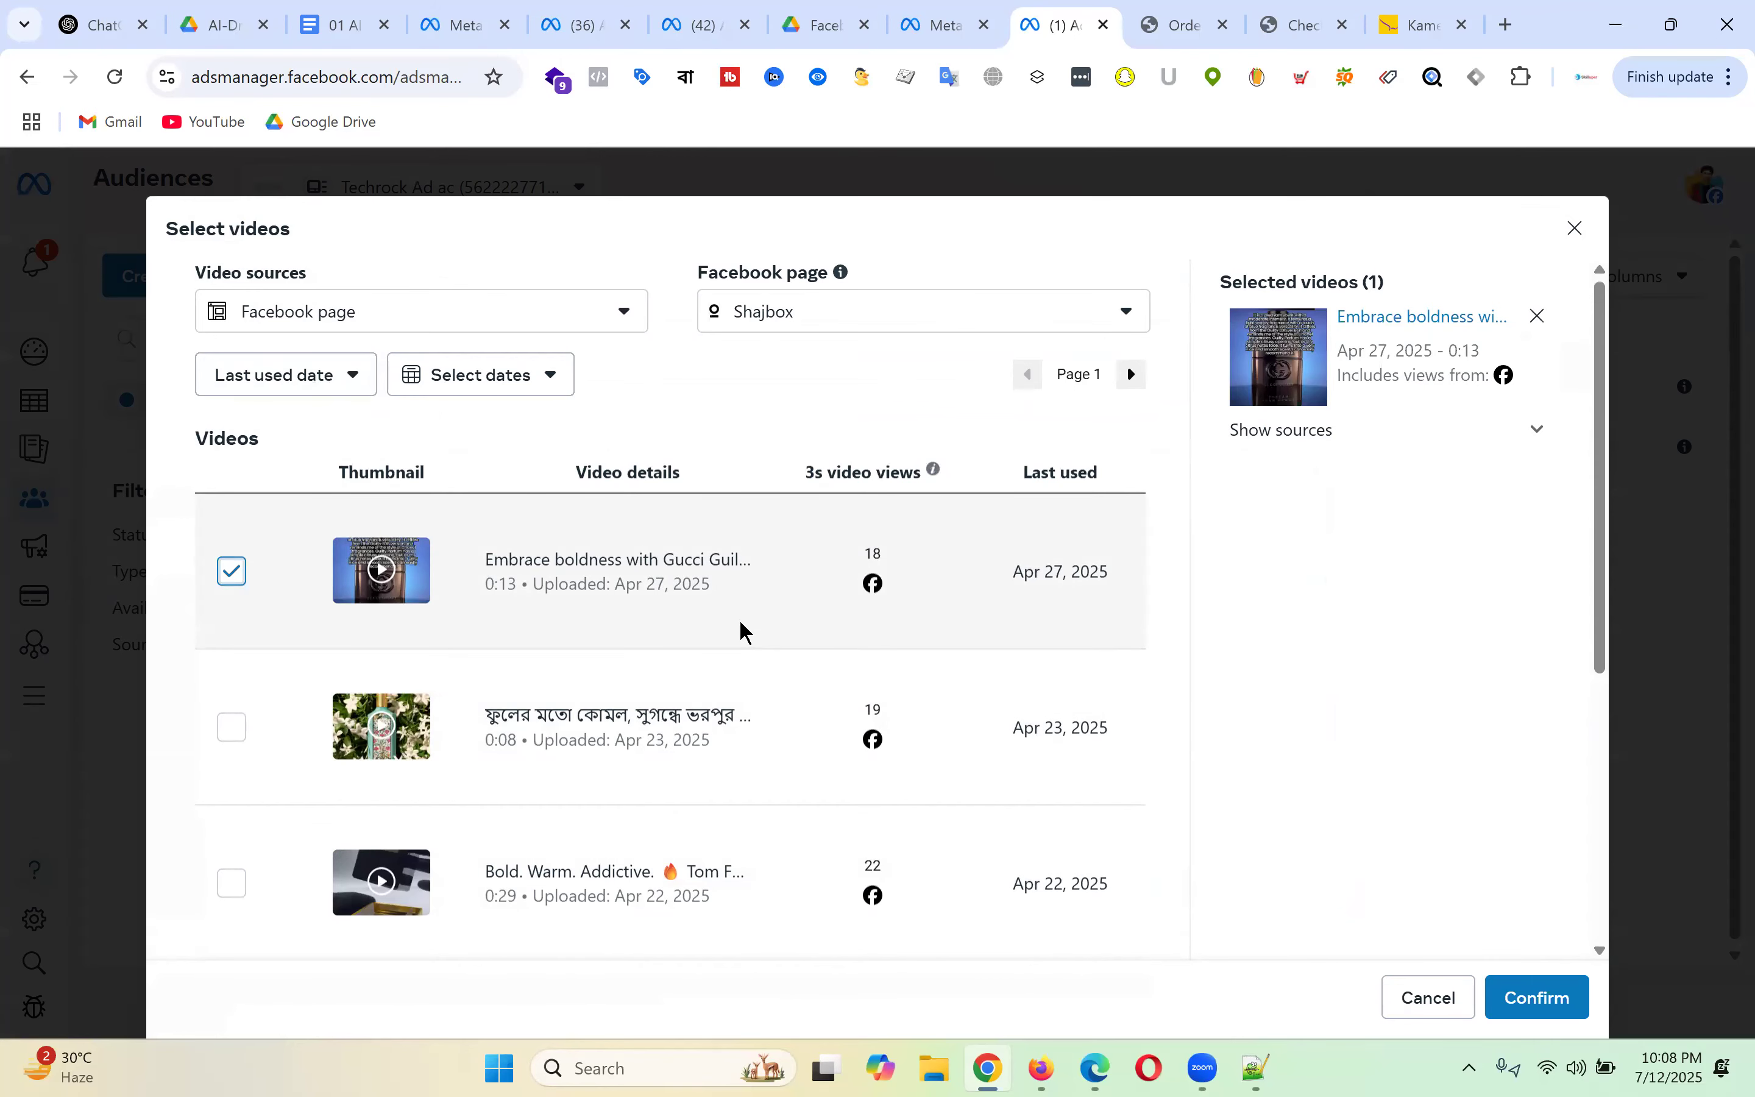
left_click(1536, 998)
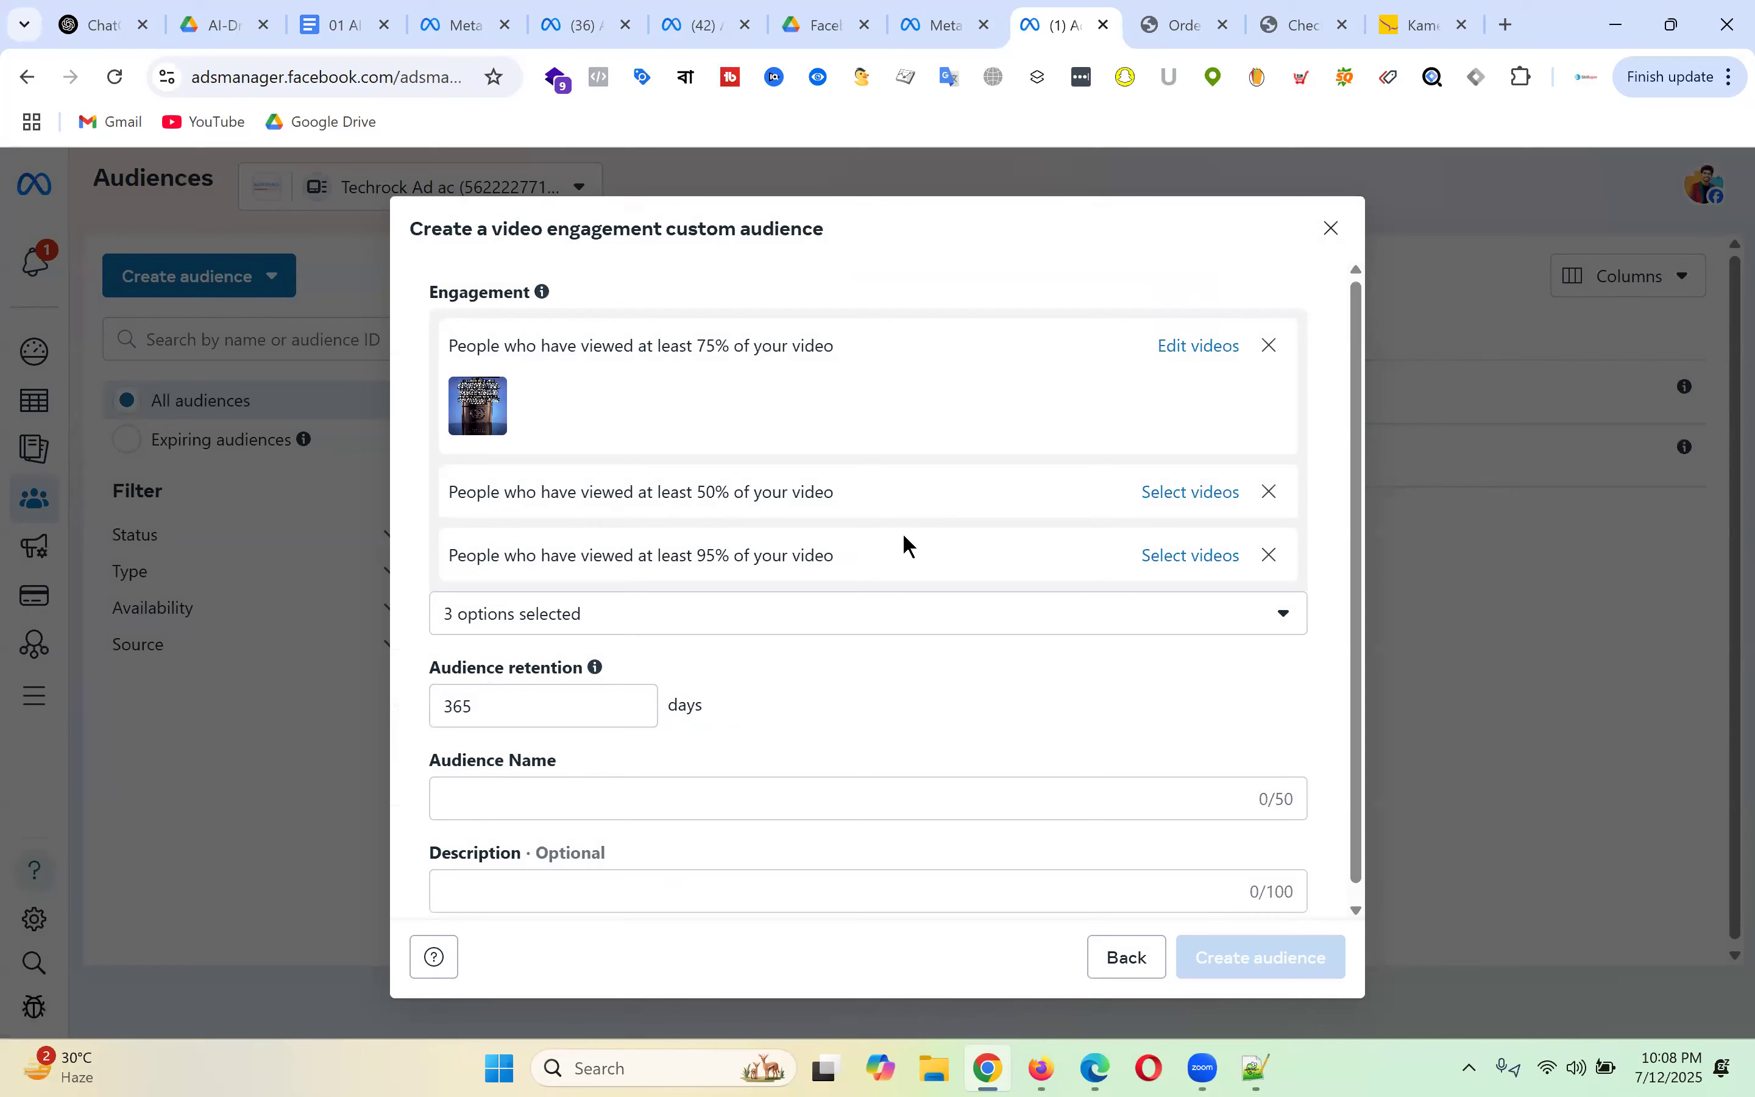
- Assign the same Apr 27, 2025 Gucci video to the 50% viewers criterion
left_click(1193, 492)
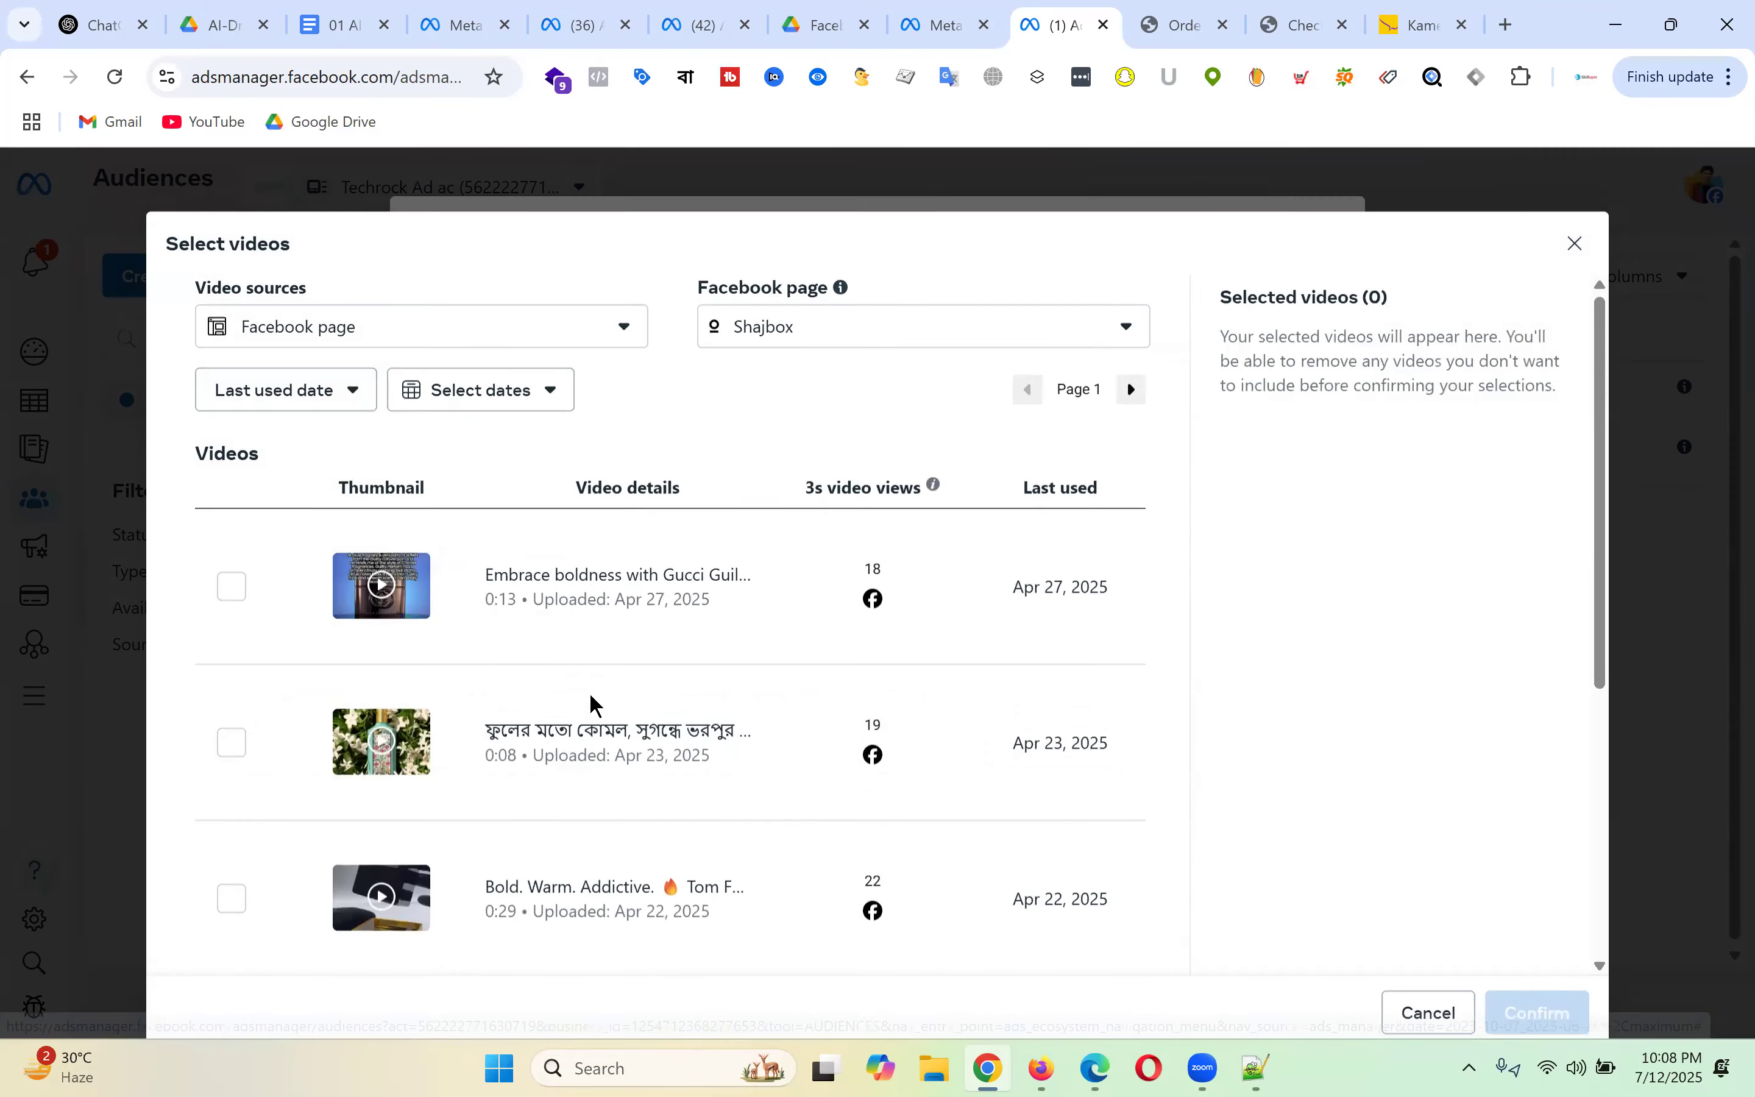
left_click(232, 574)
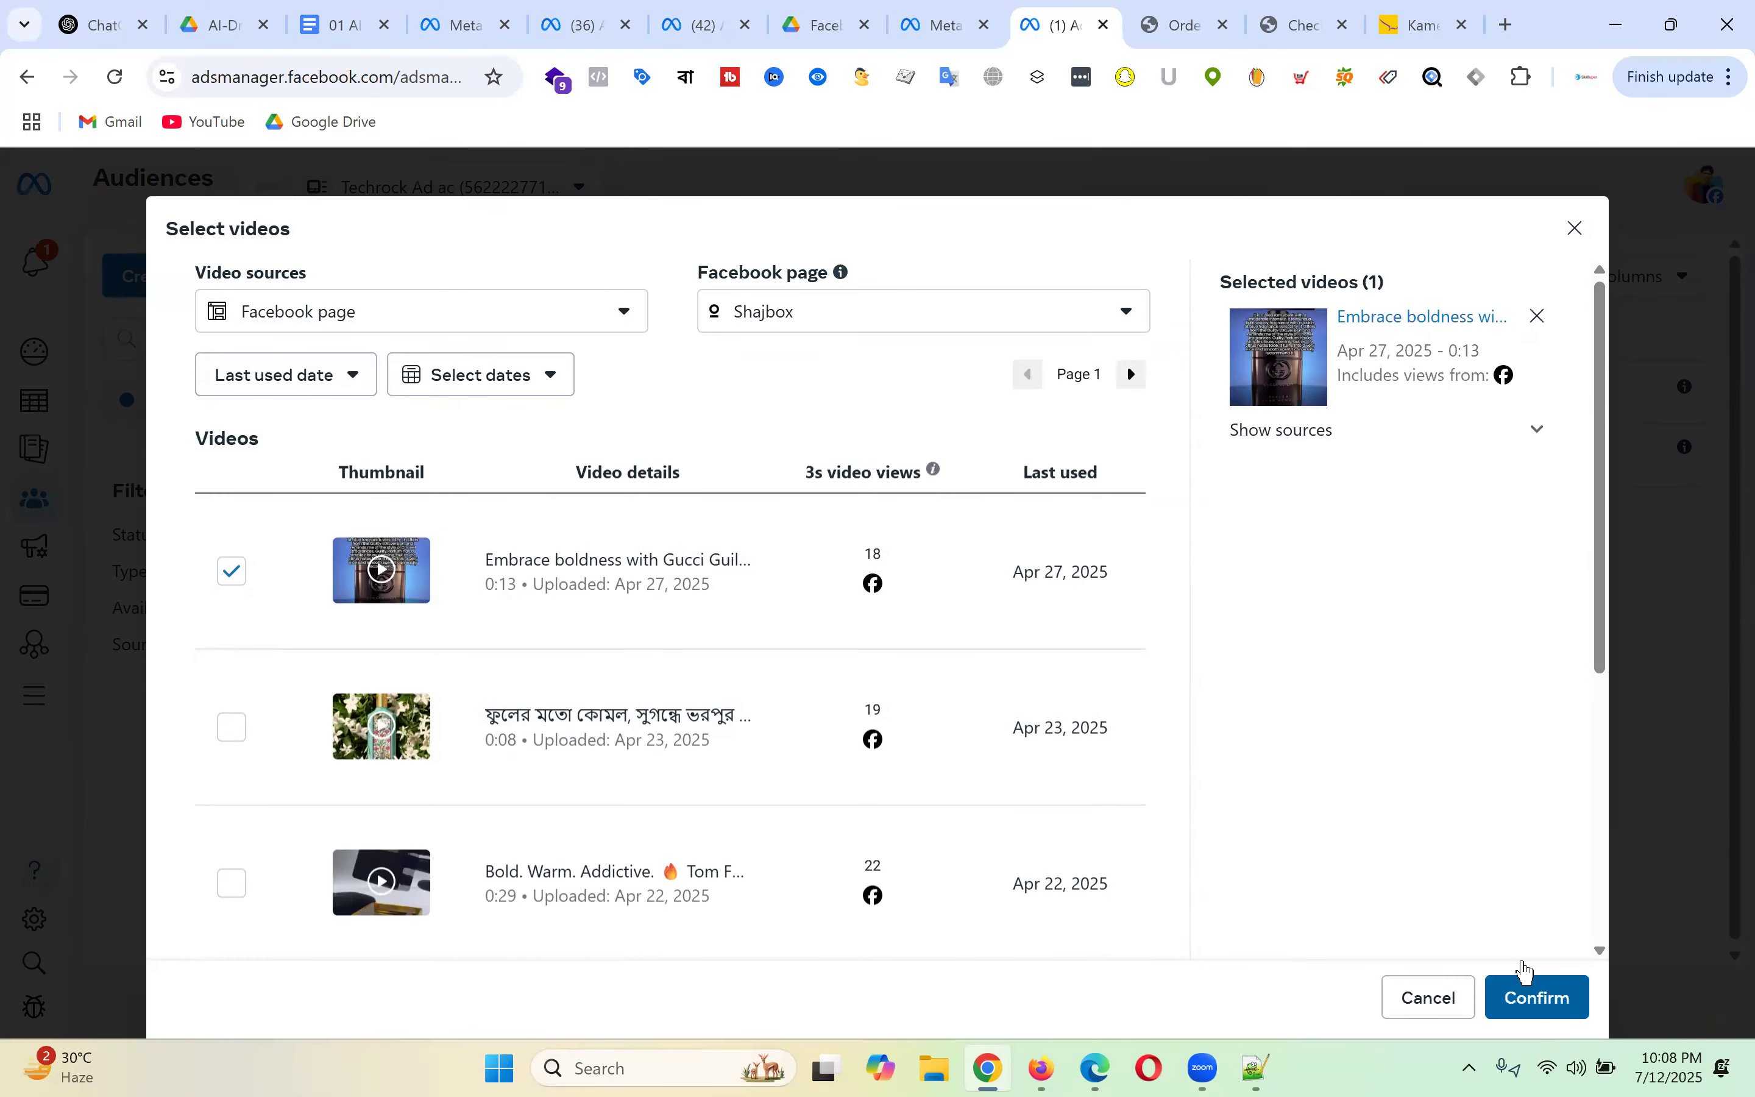
left_click(1527, 974)
- Assign the same Gucci video to the 95% viewers criterion and check the retention and name fields
left_click(1189, 637)
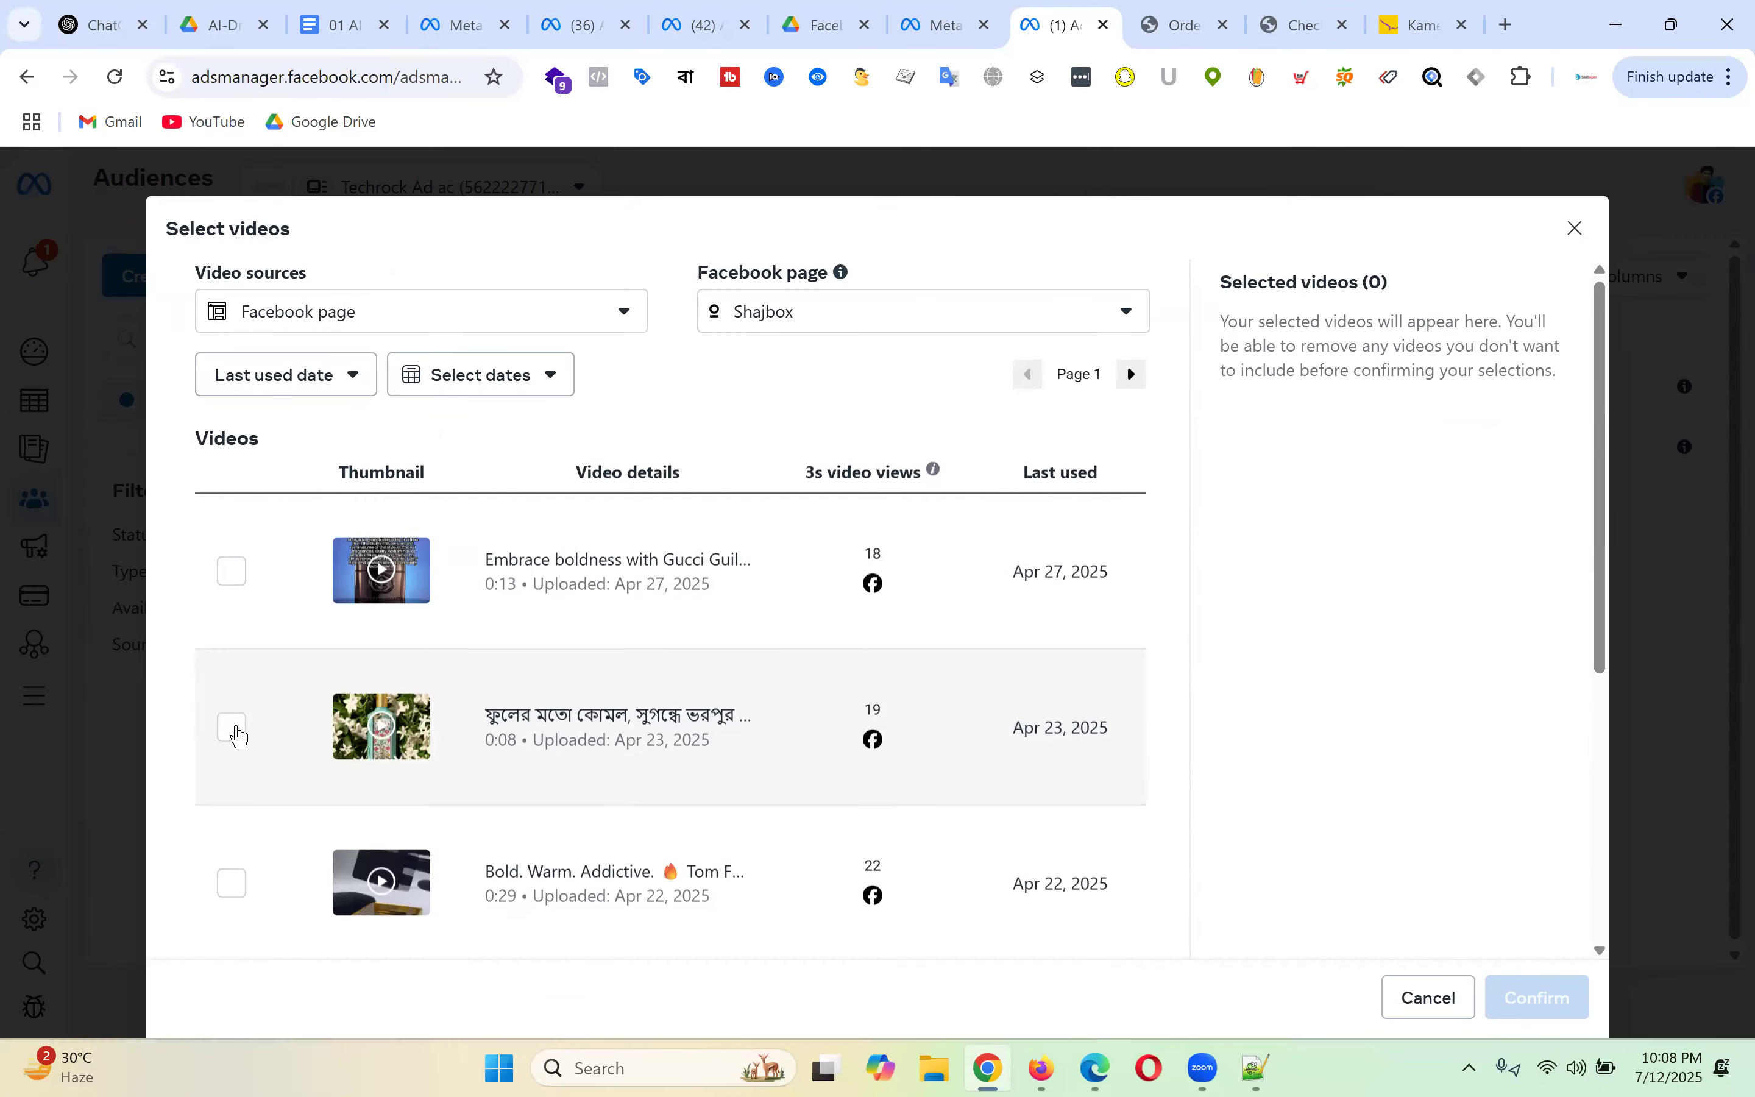
left_click(231, 575)
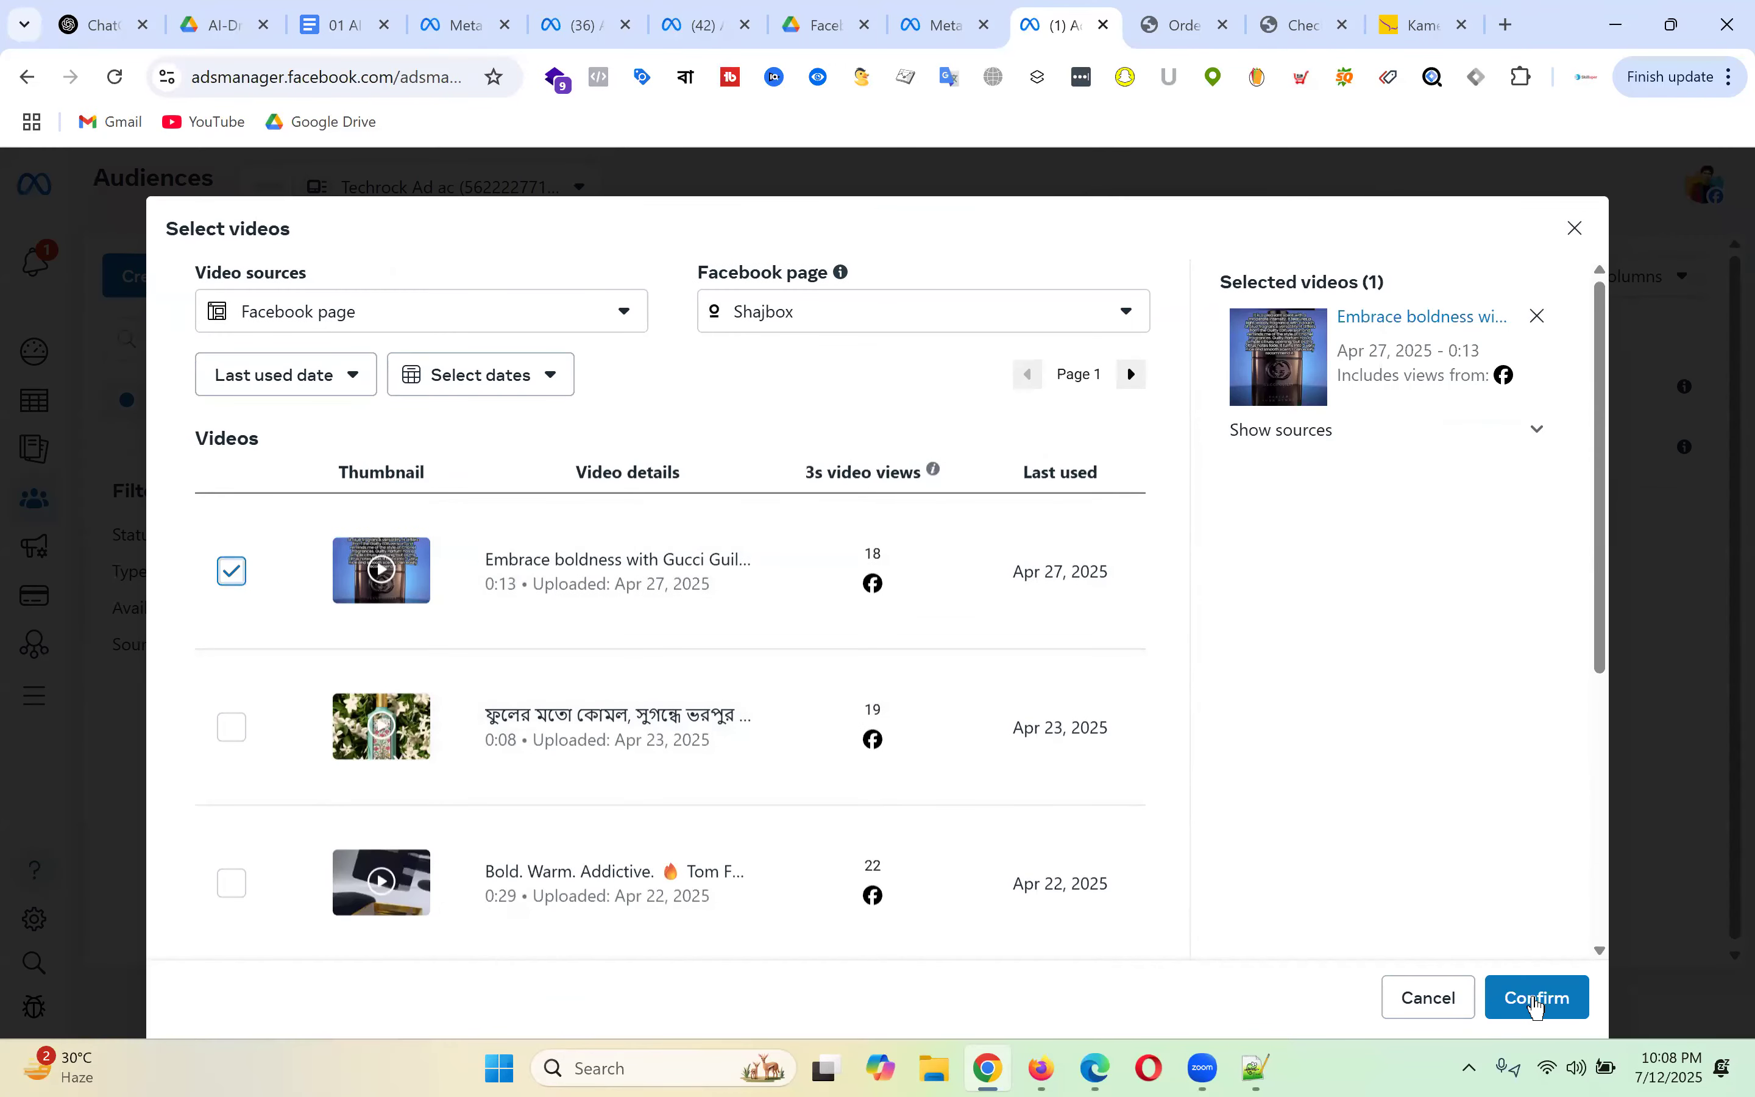
left_click(1537, 1005)
scroll(844, 508, "down", 3)
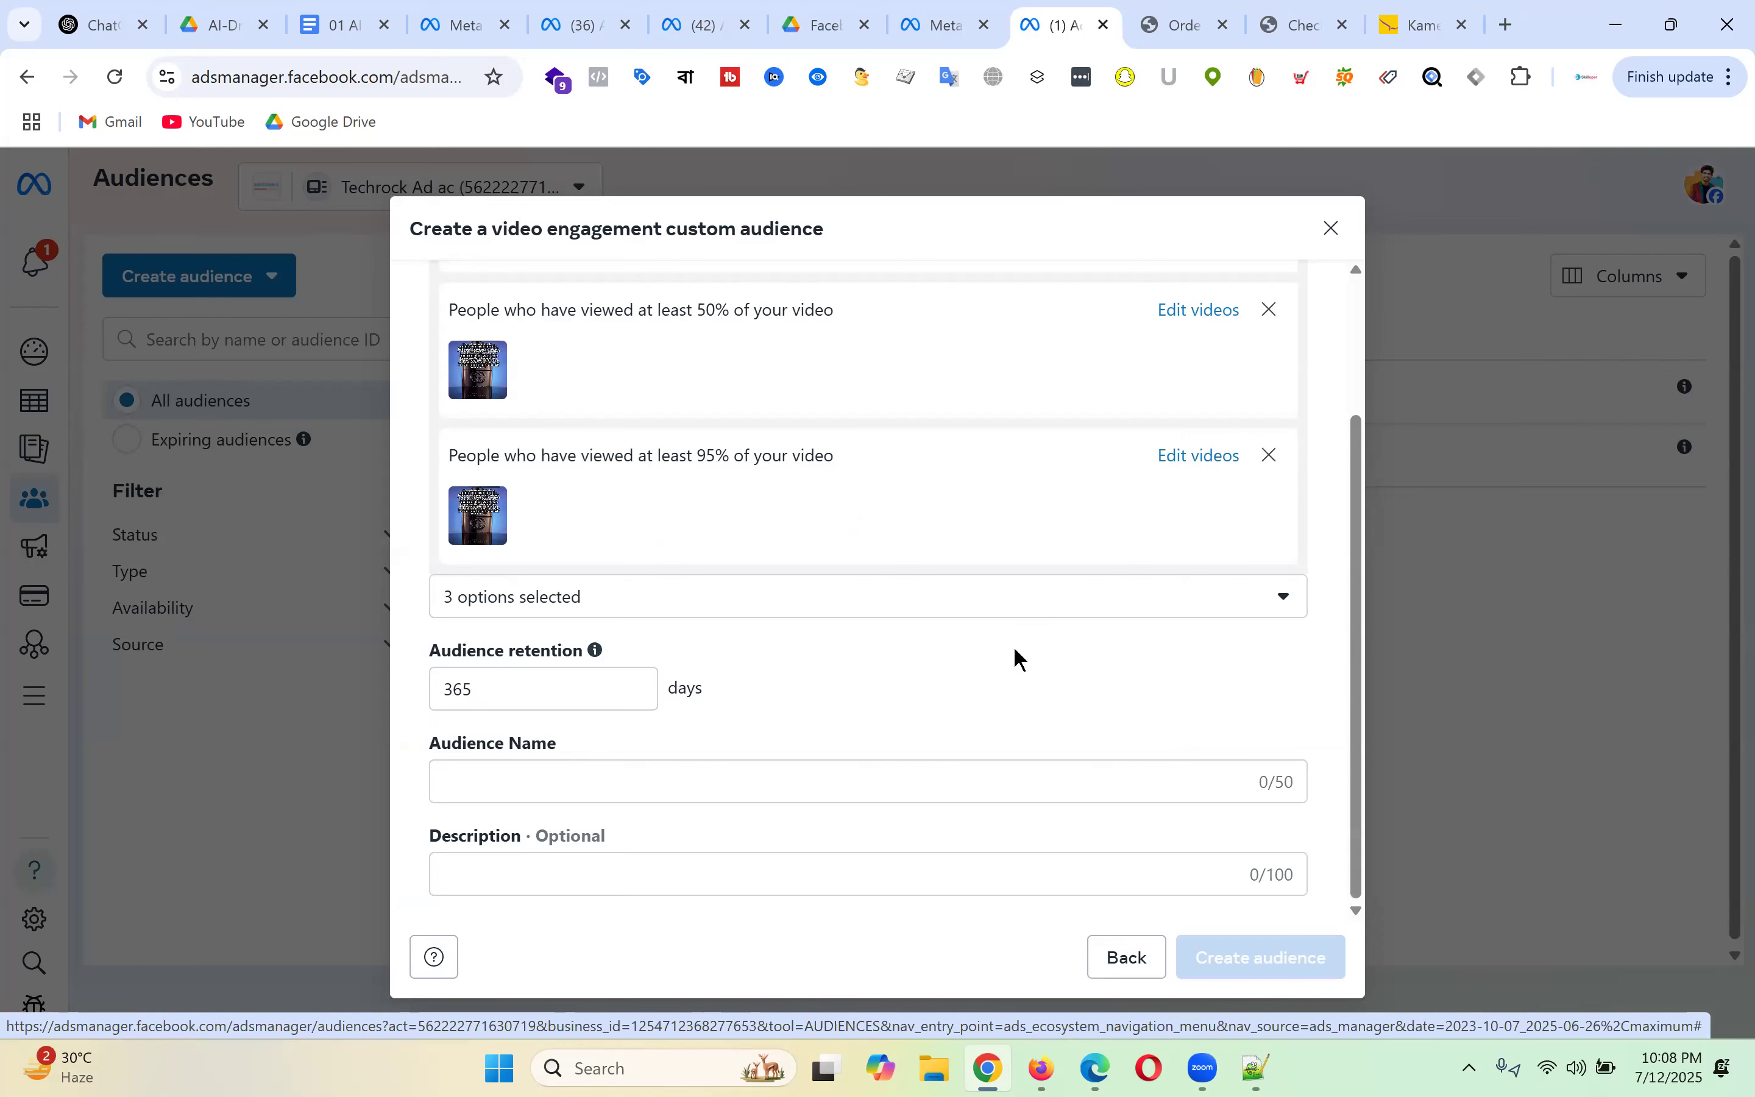
- Add the Shajbox page's video uploaded Apr 23, 2025 to the 75% viewers criterion
scroll(950, 507, "up", 2)
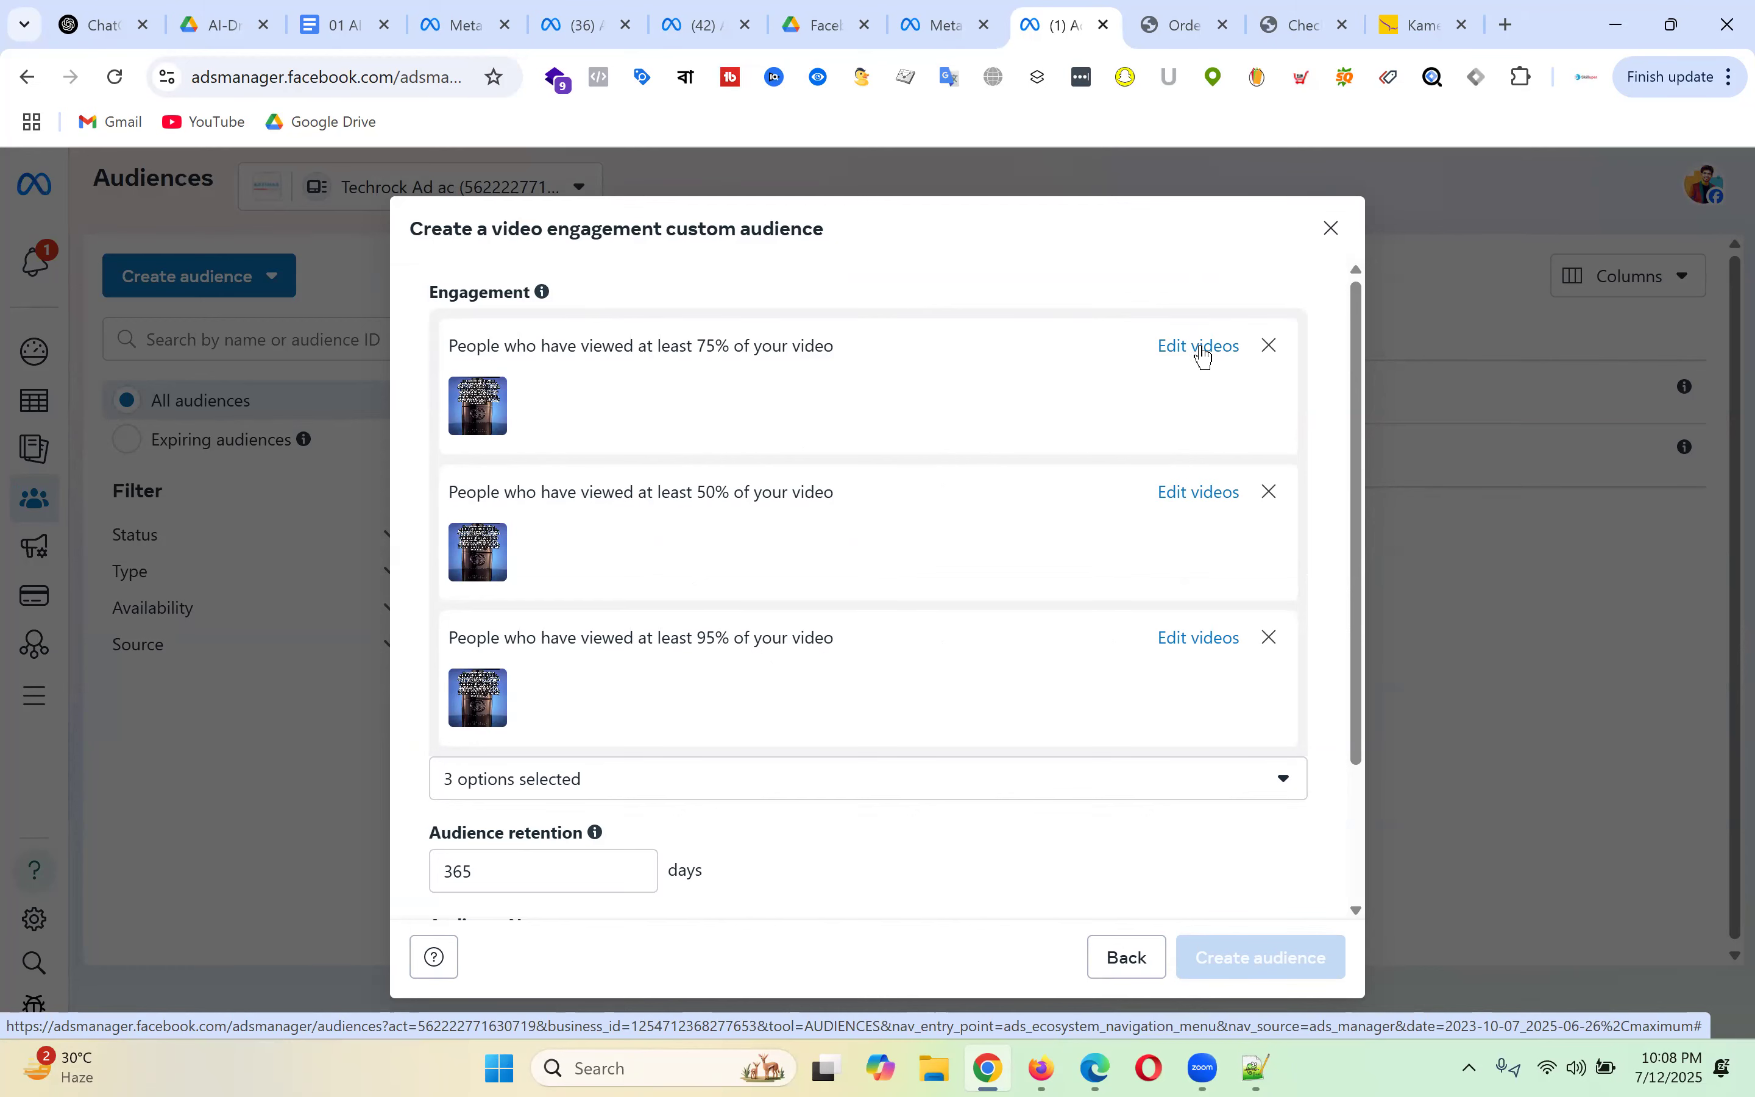
left_click(1177, 358)
left_click(230, 728)
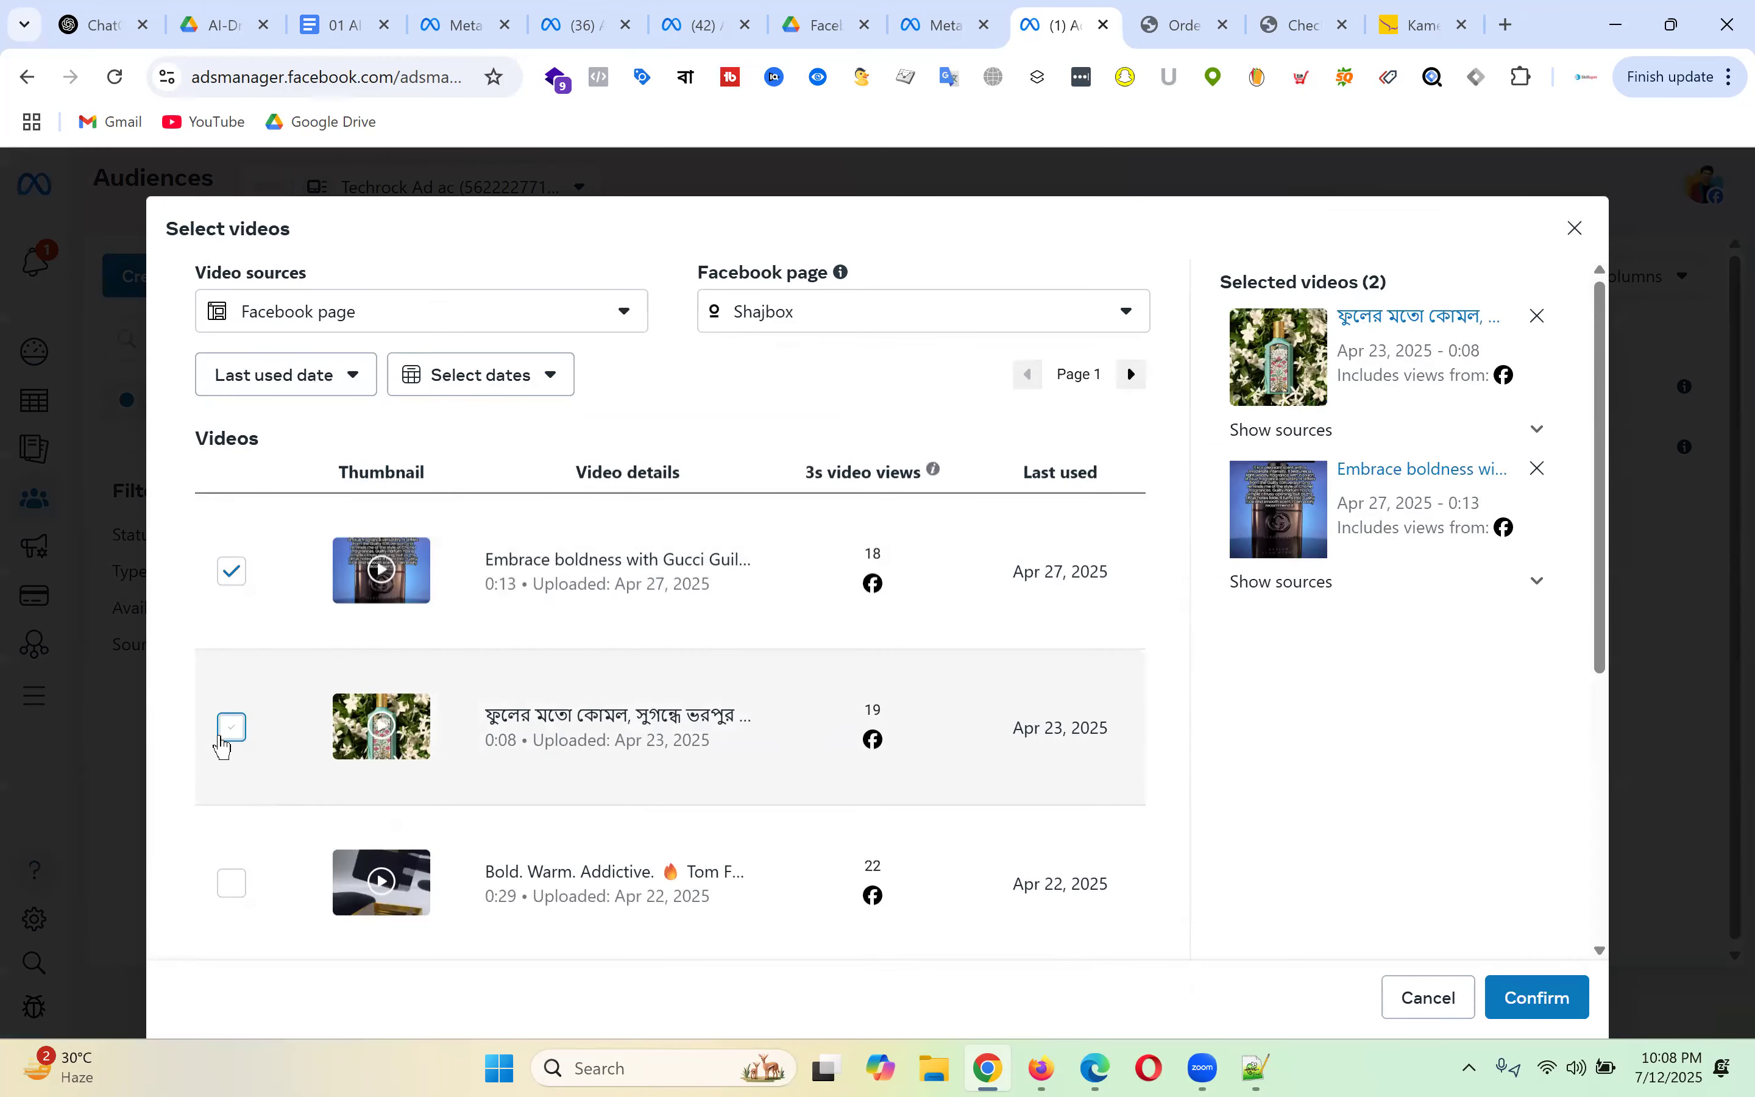
left_click(1536, 1001)
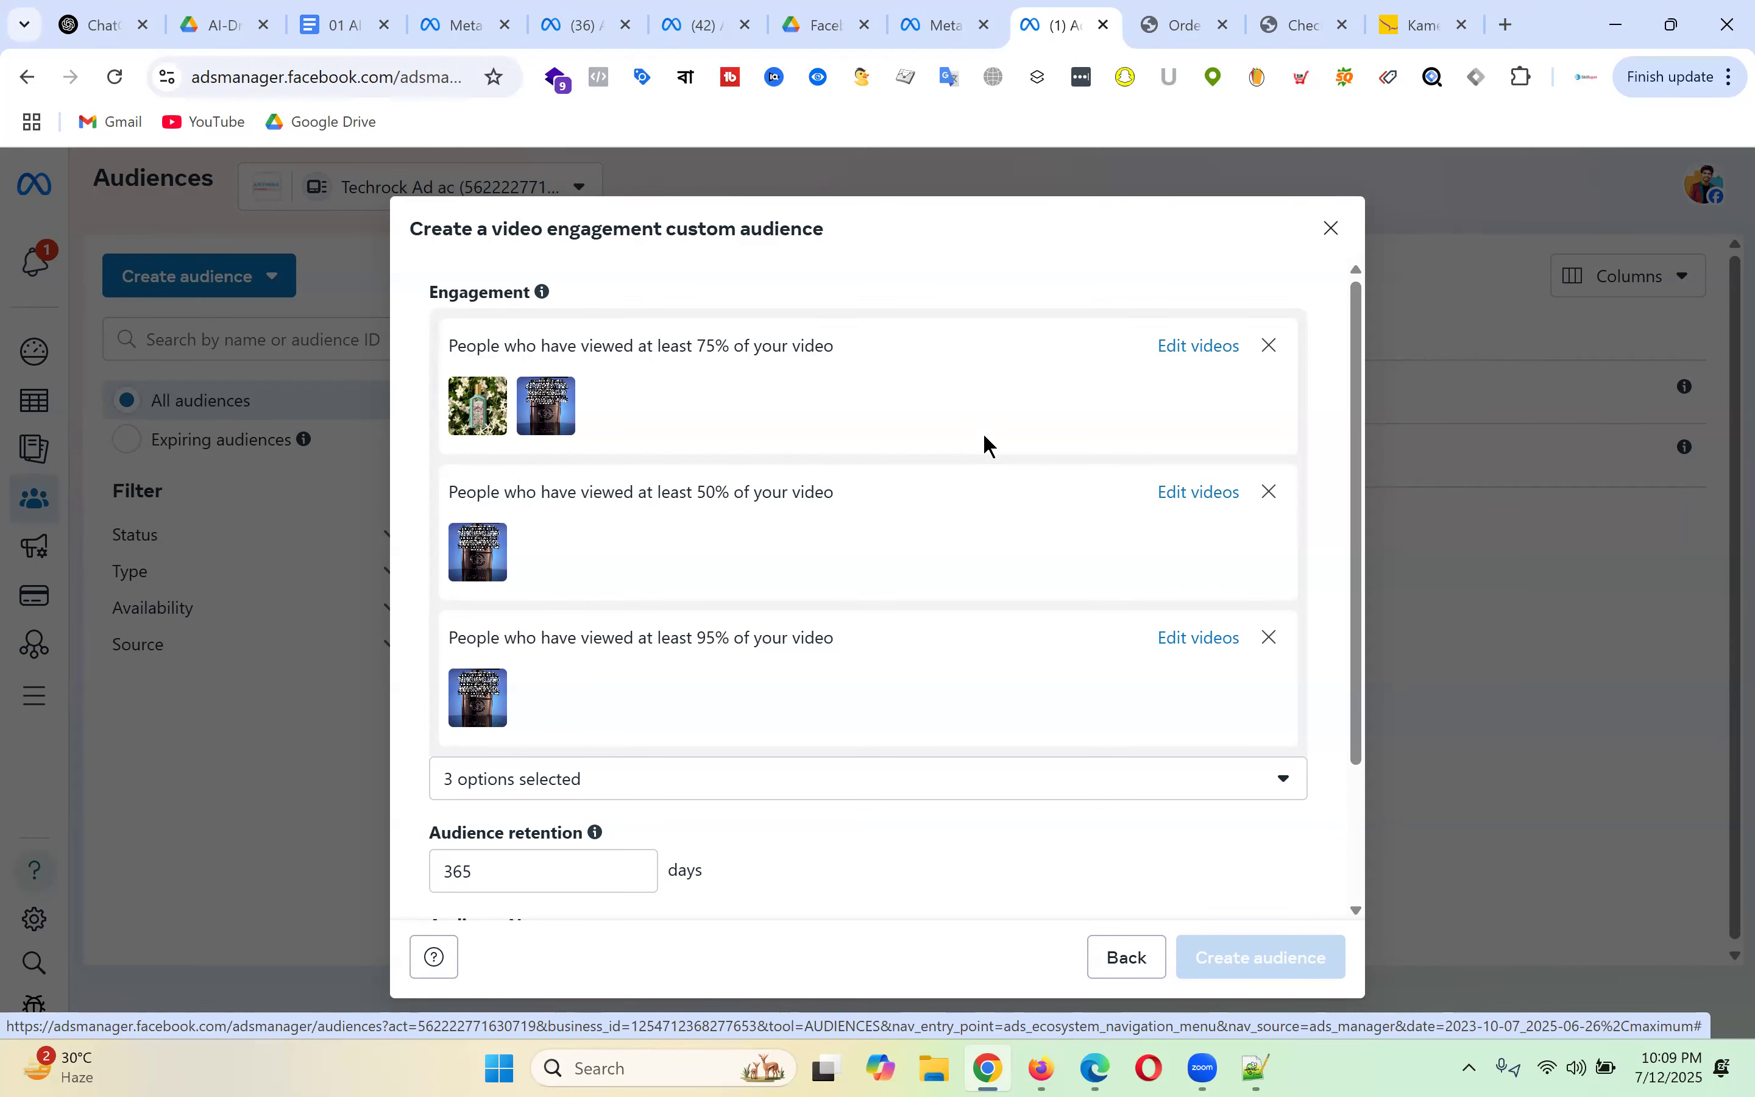
- Set the video engagement audience's retention to 90 days
scroll(984, 433, "down", 3)
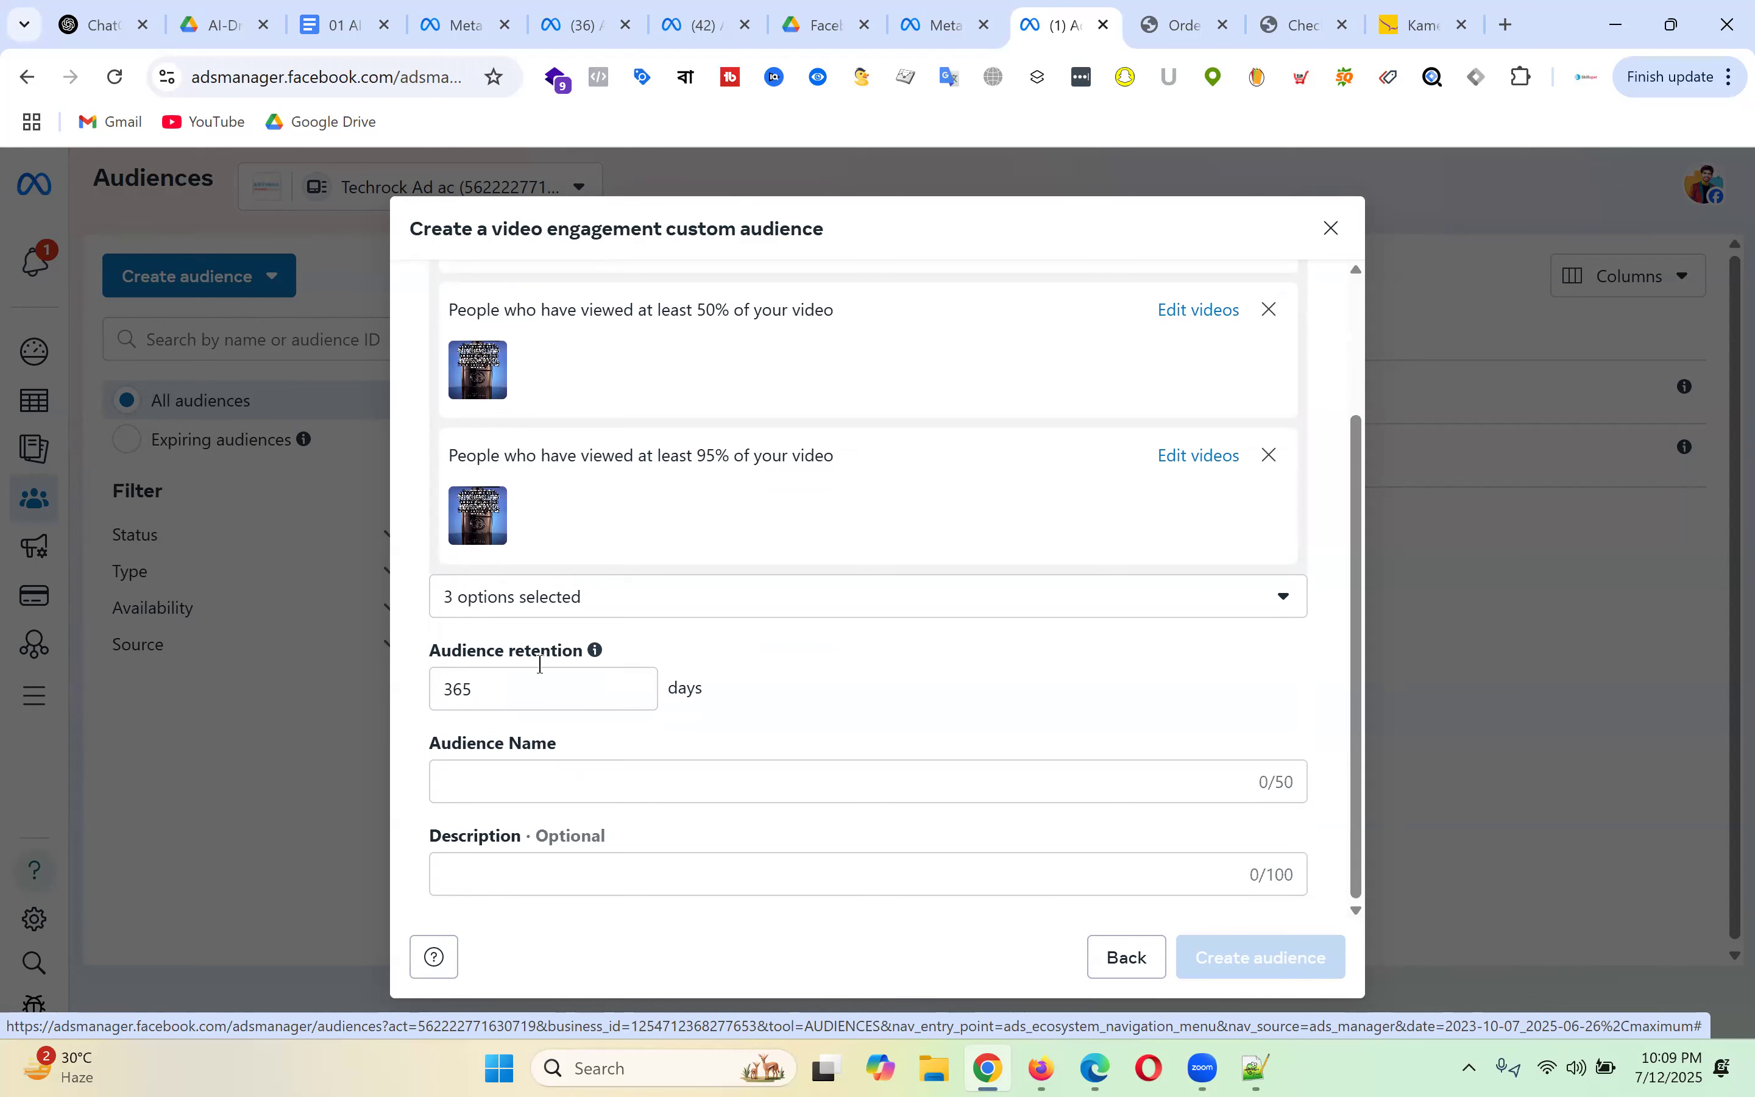
left_click_drag(489, 697, 403, 705)
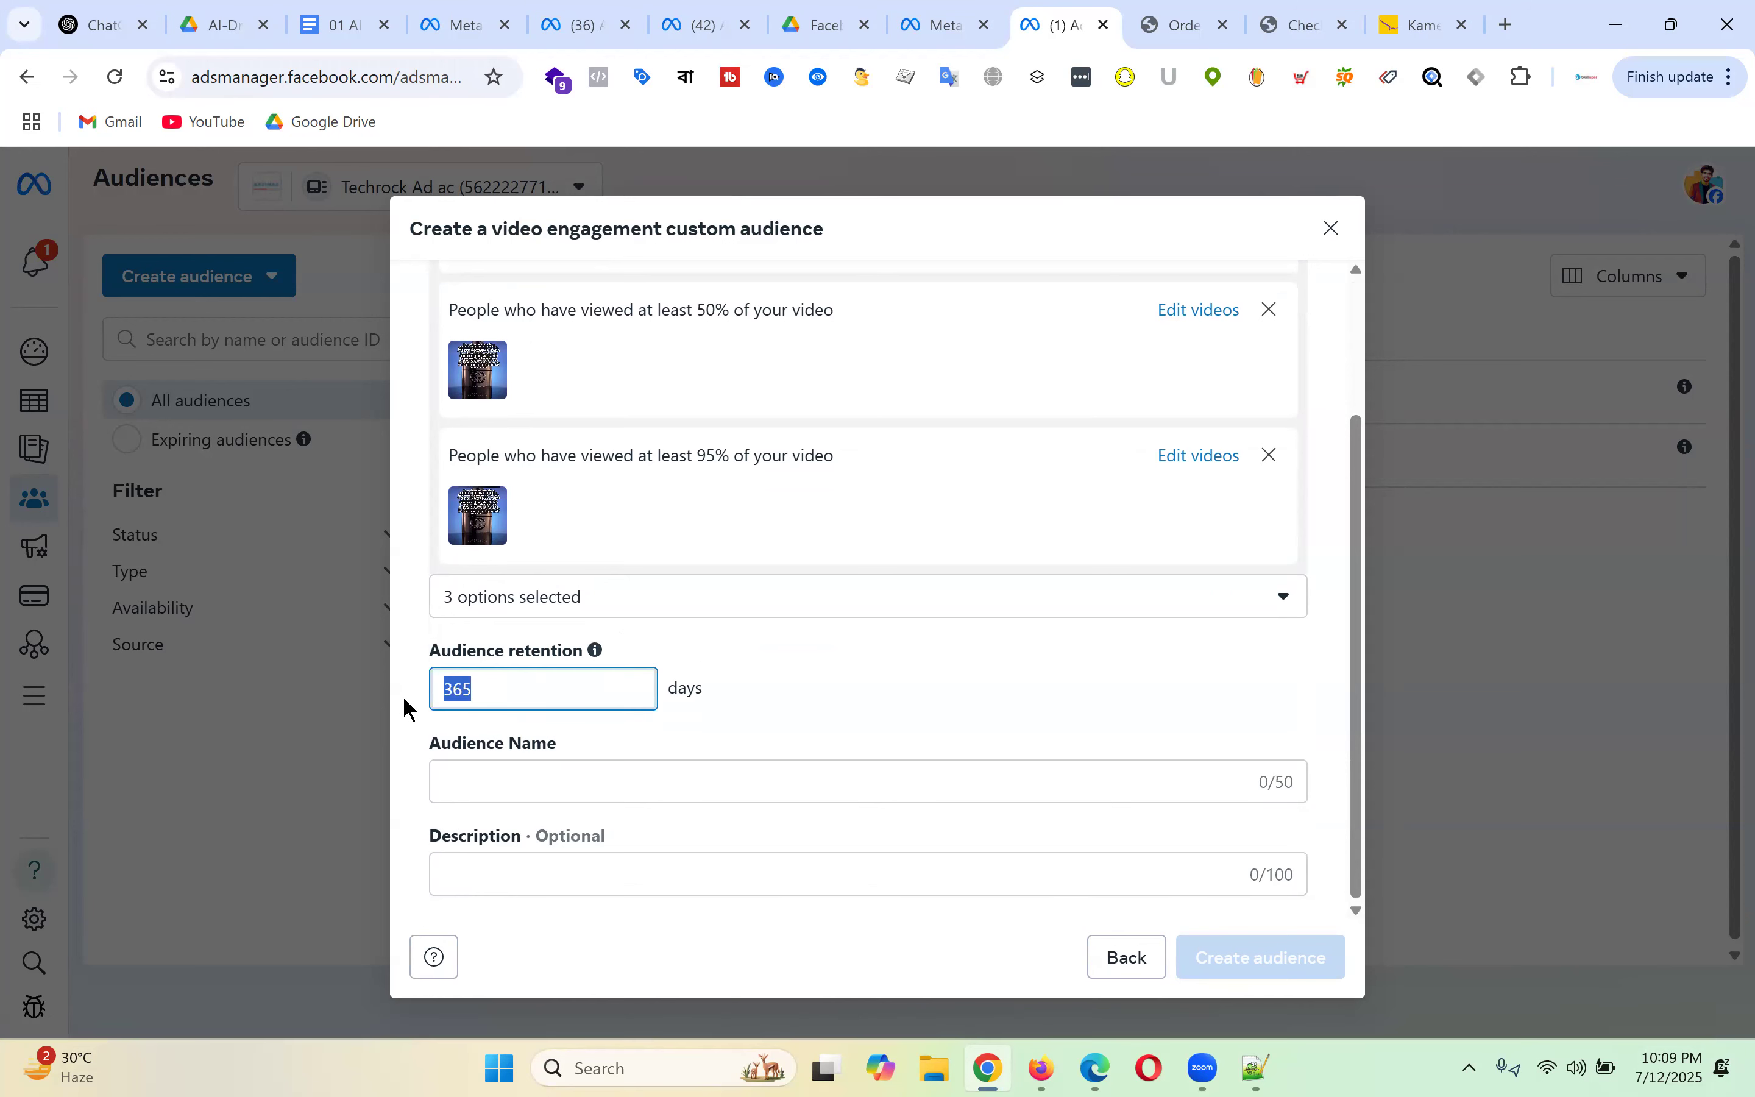
type("90")
- Name the audience "Artimas video Engagers - 50-75-95", create it and dismiss the suggested next steps
left_click(525, 780)
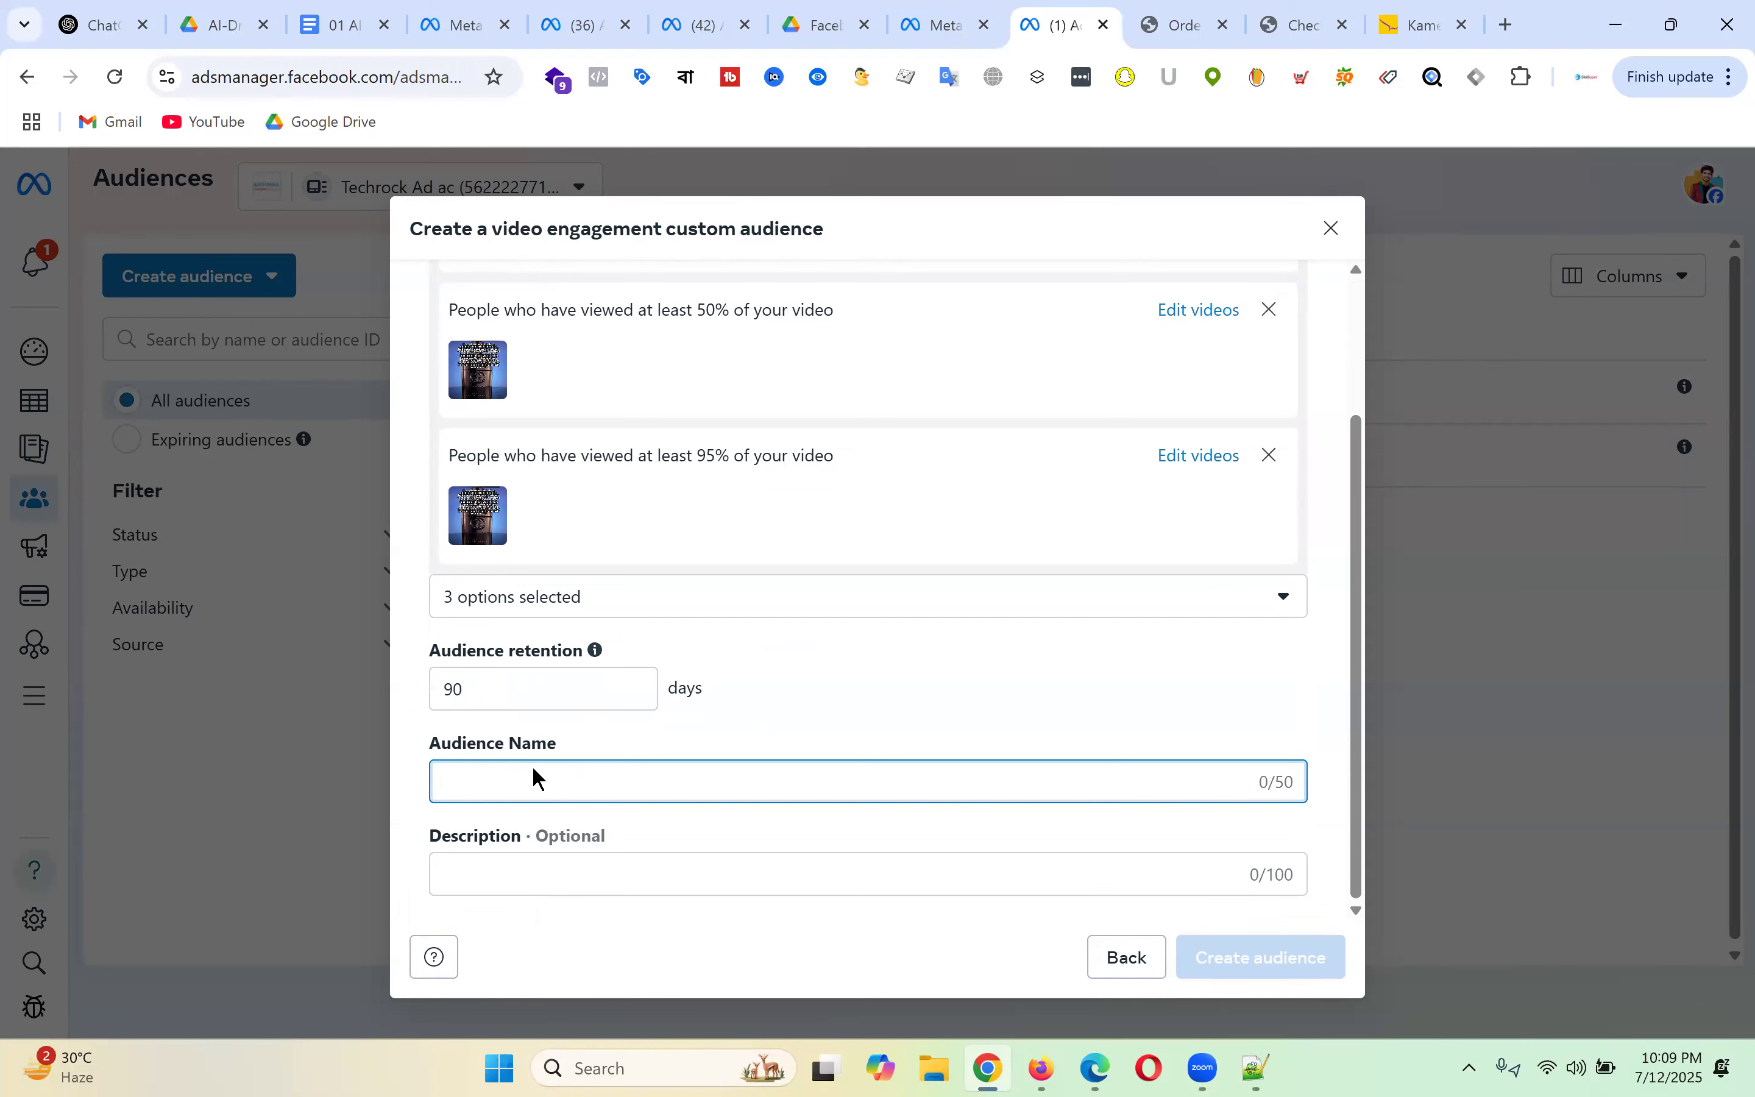
type("Artimas video E")
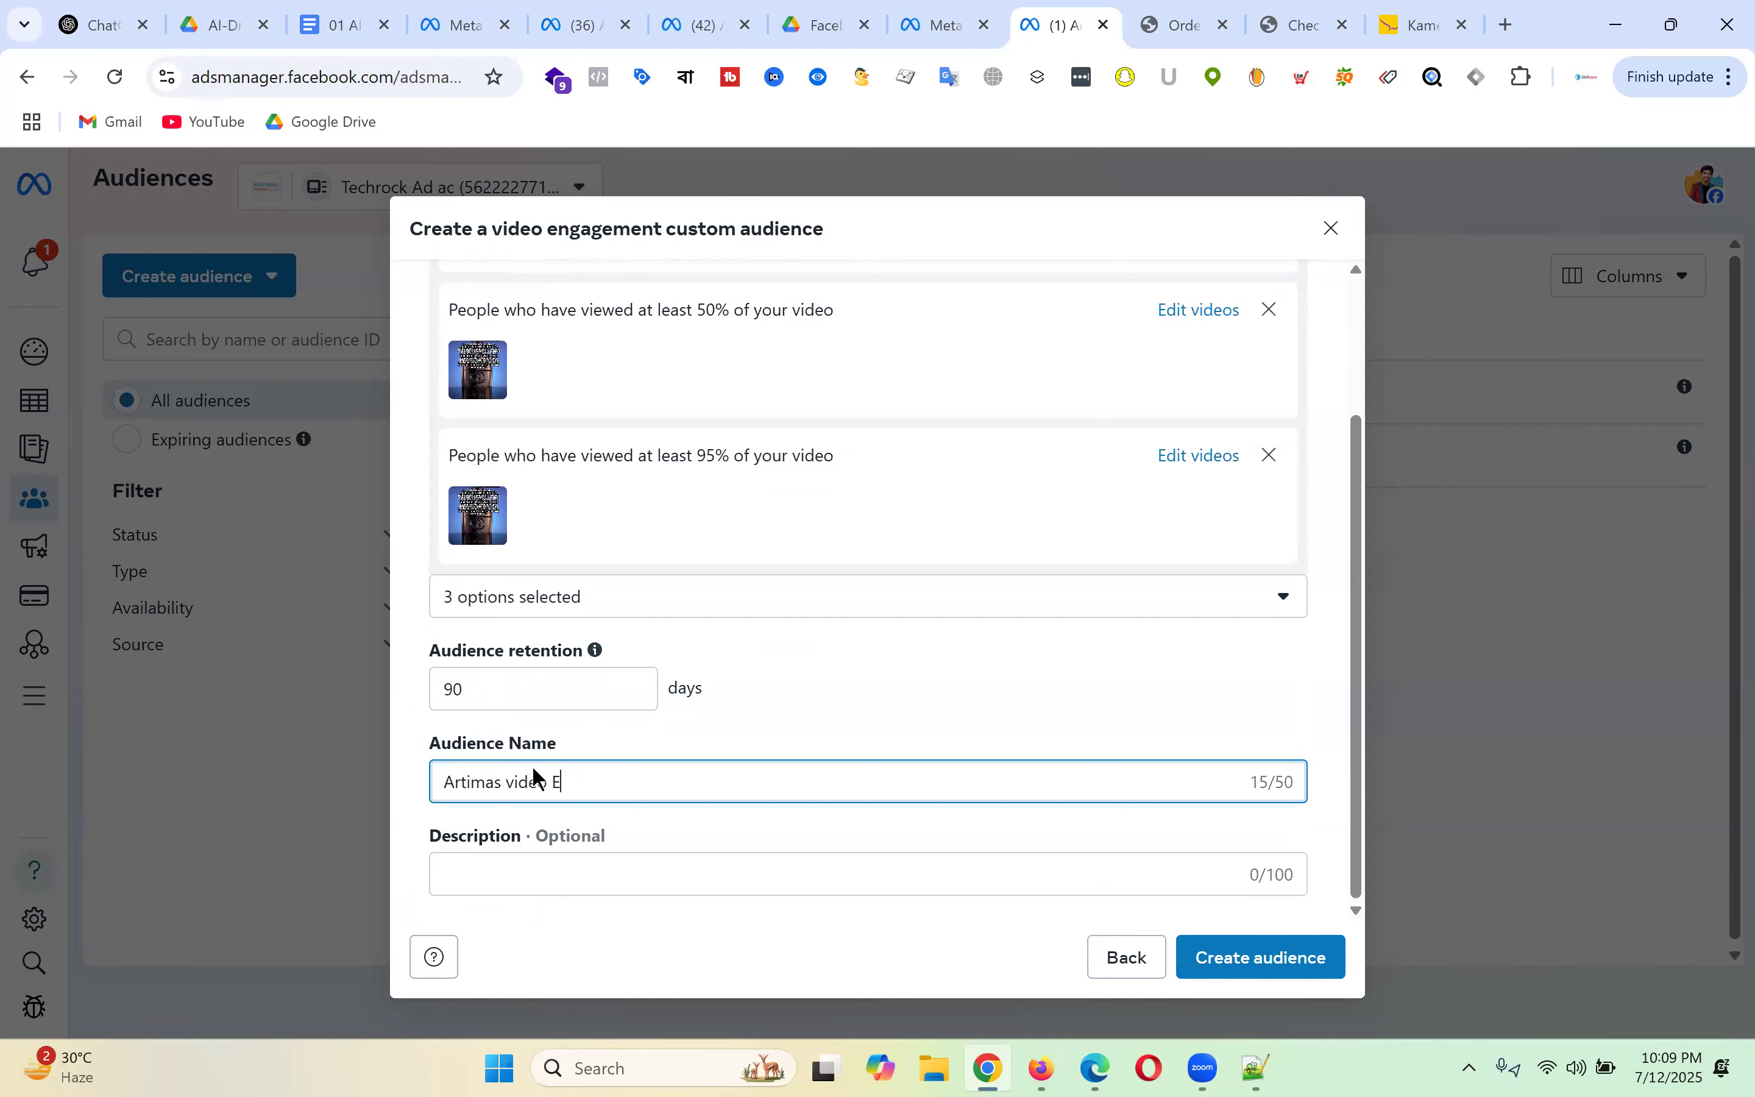
type("ngagers - 50-75-95")
left_click(1297, 956)
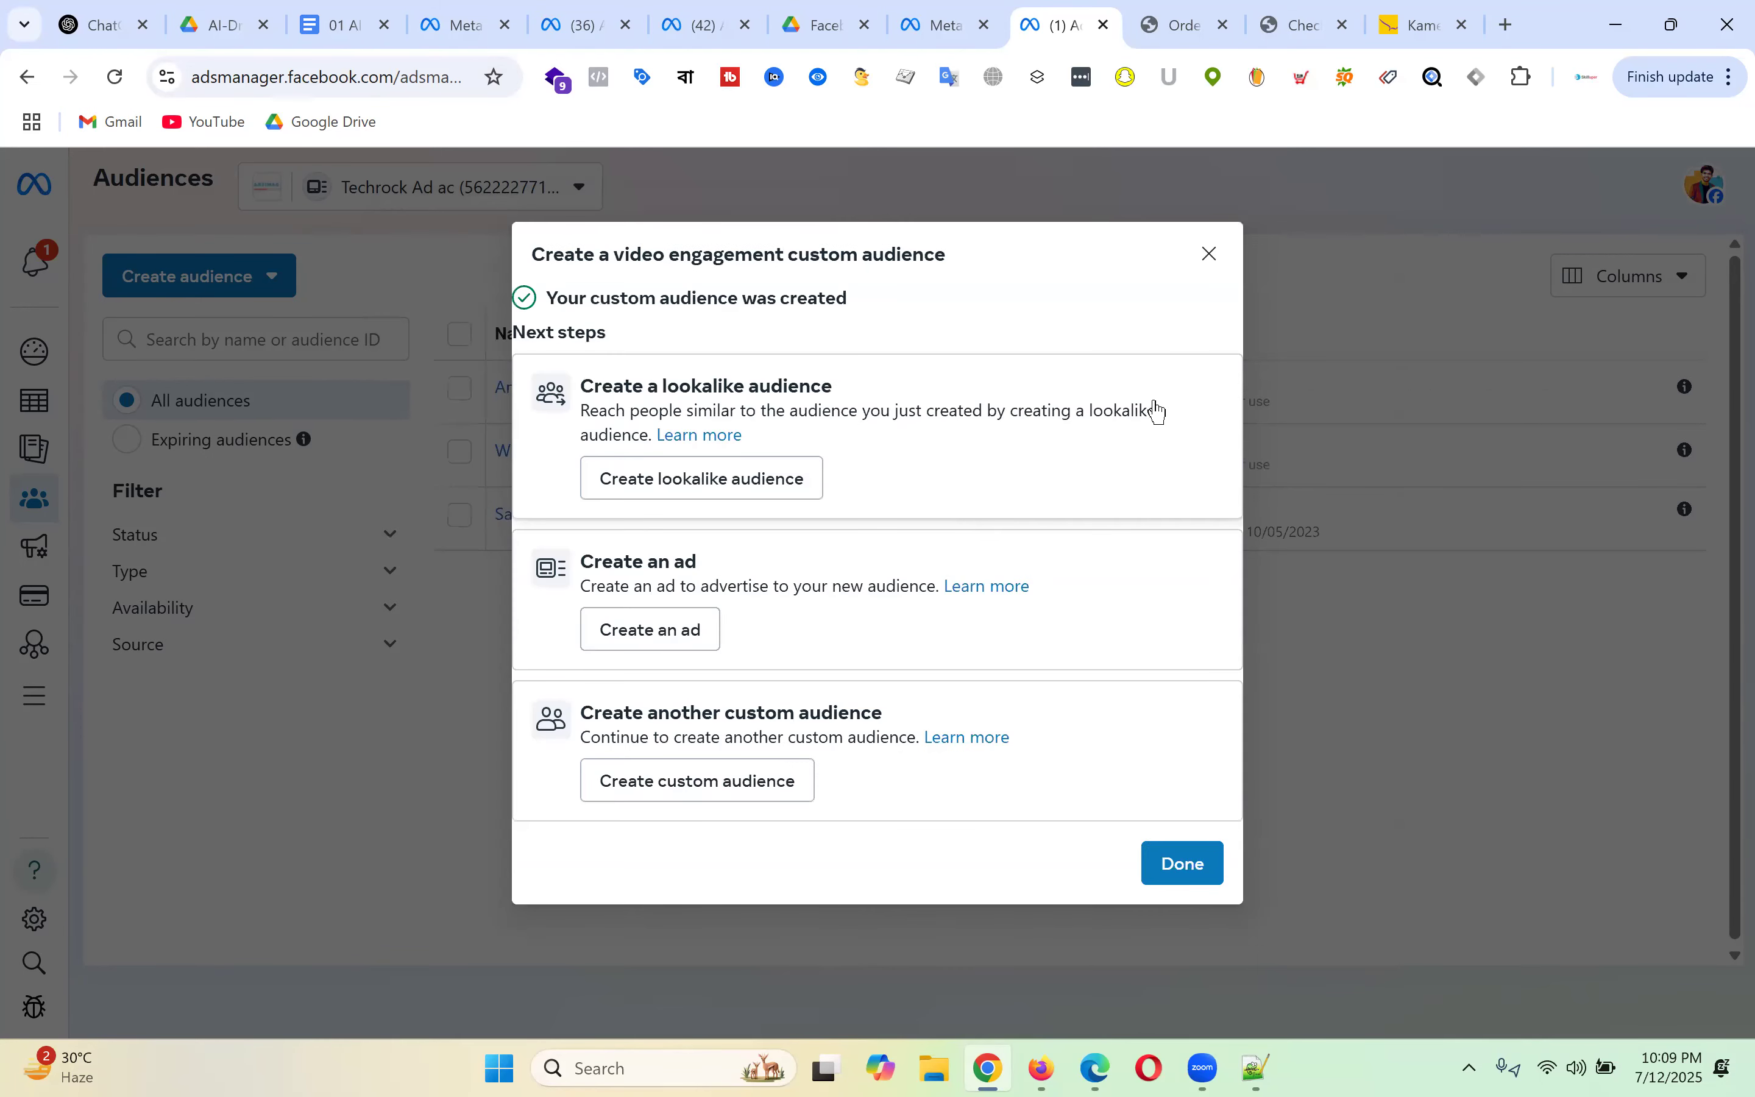
left_click(1212, 258)
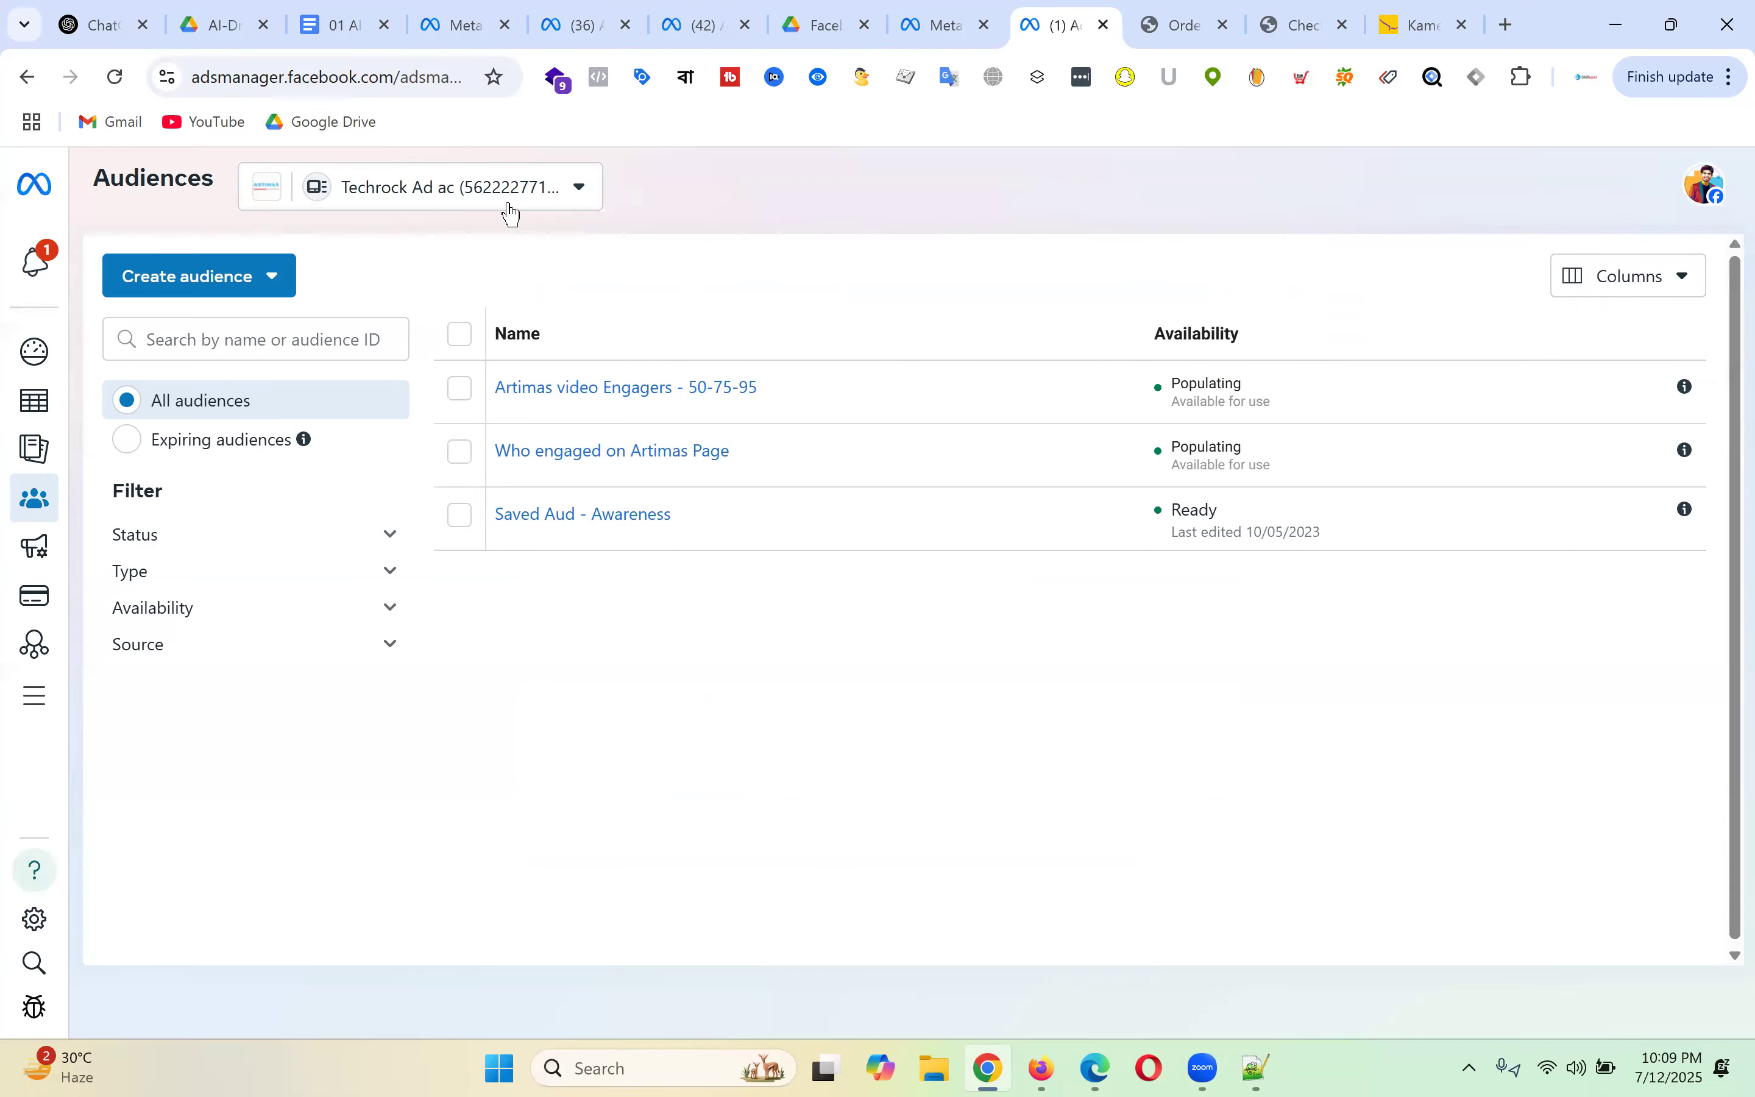
left_click(221, 289)
left_click(175, 338)
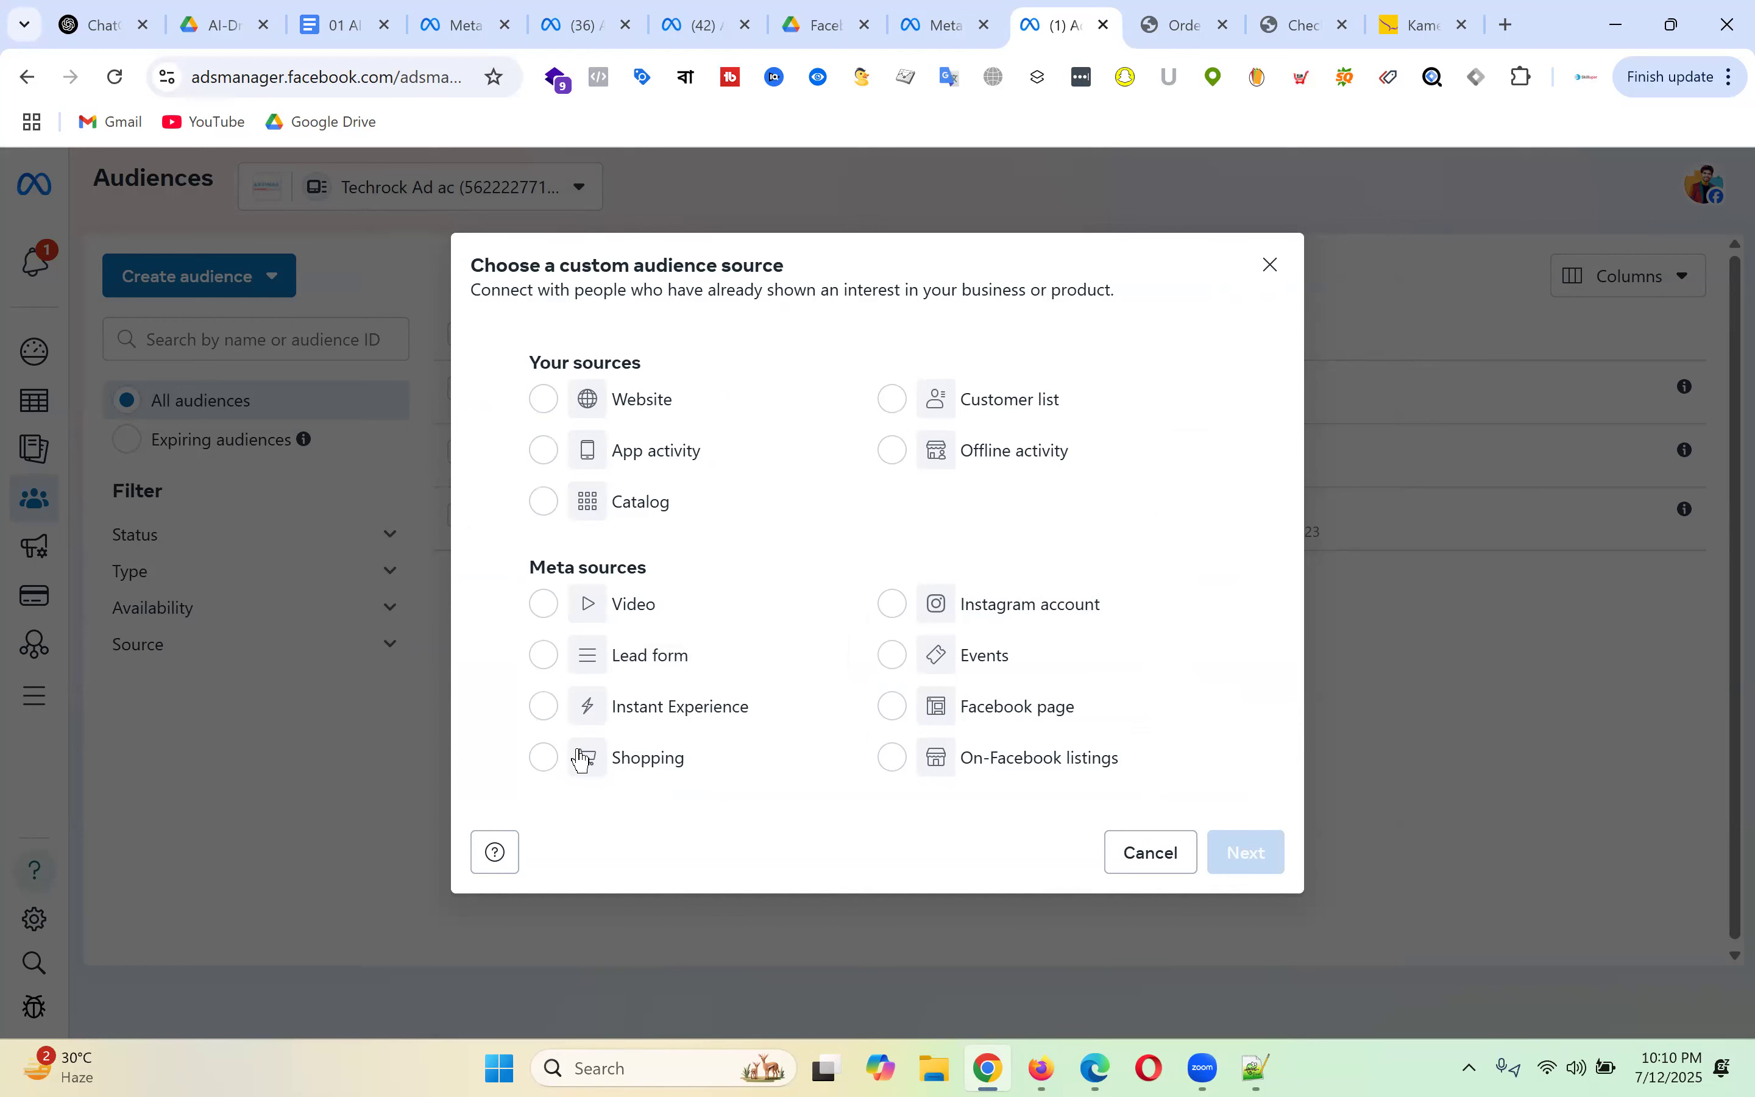
left_click(546, 406)
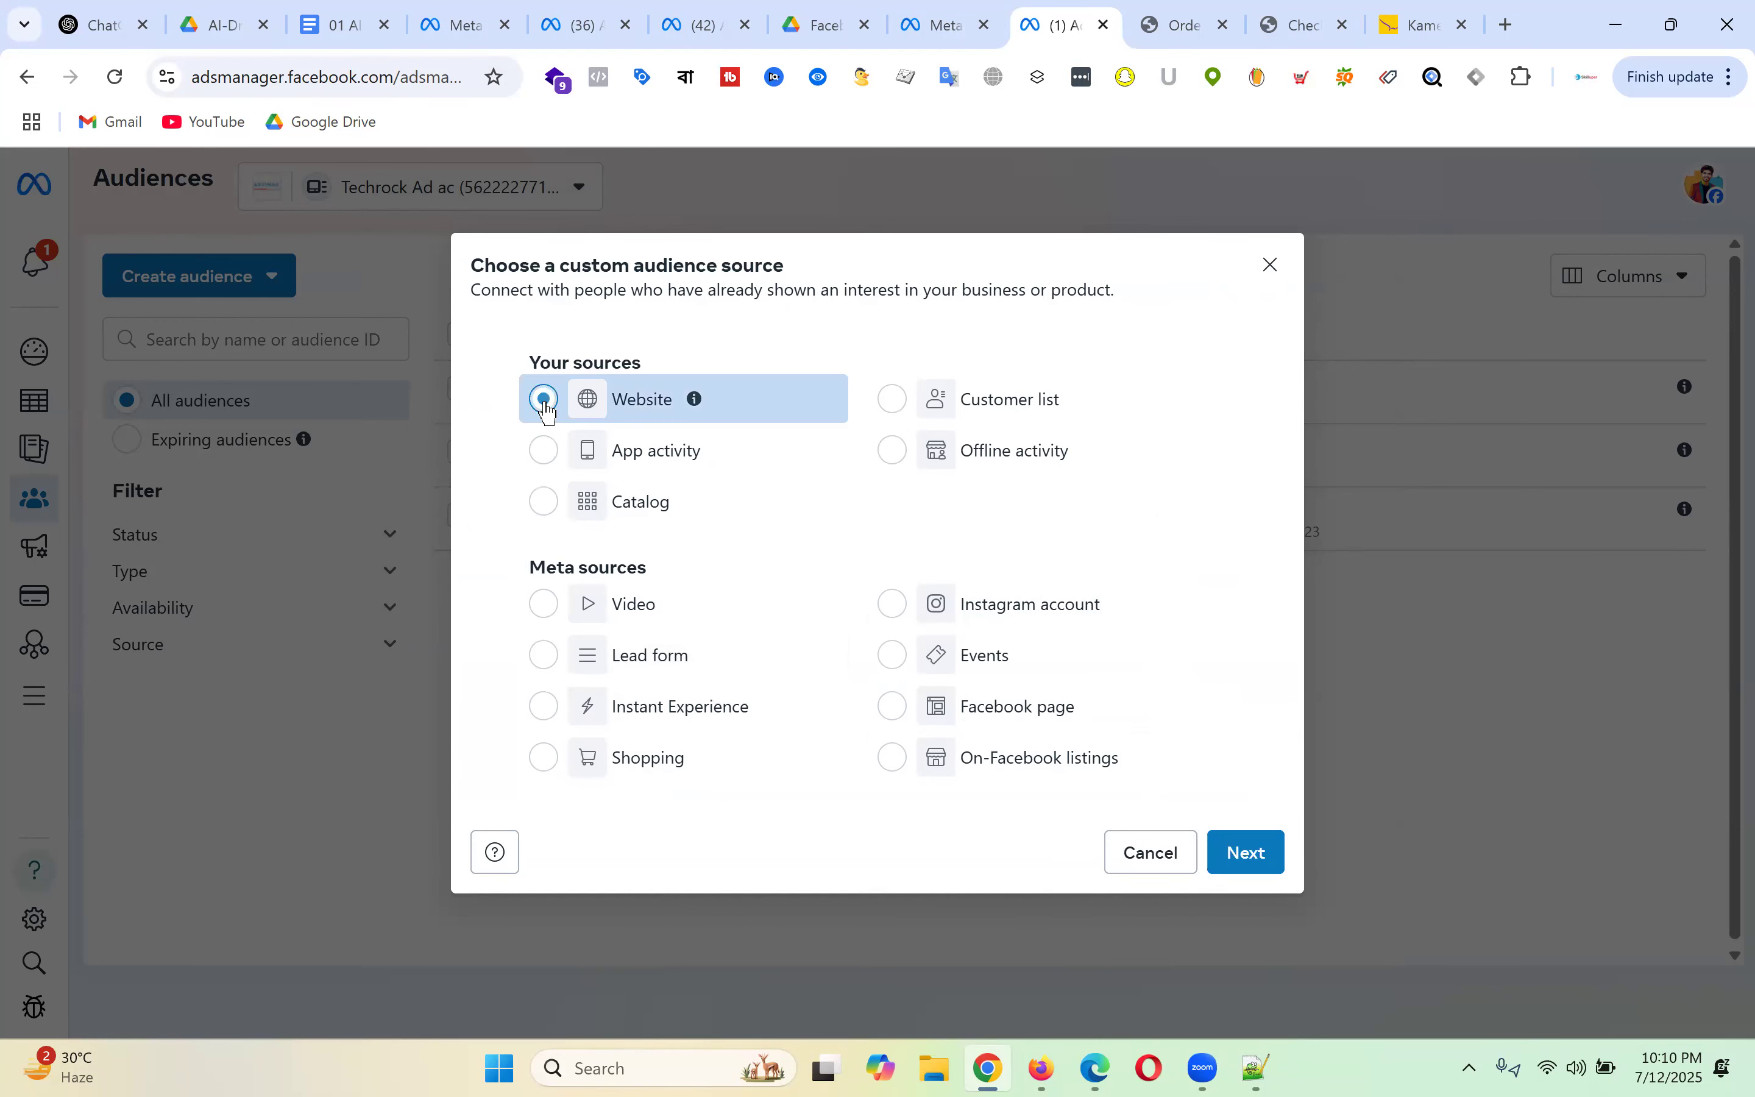
left_click(1270, 859)
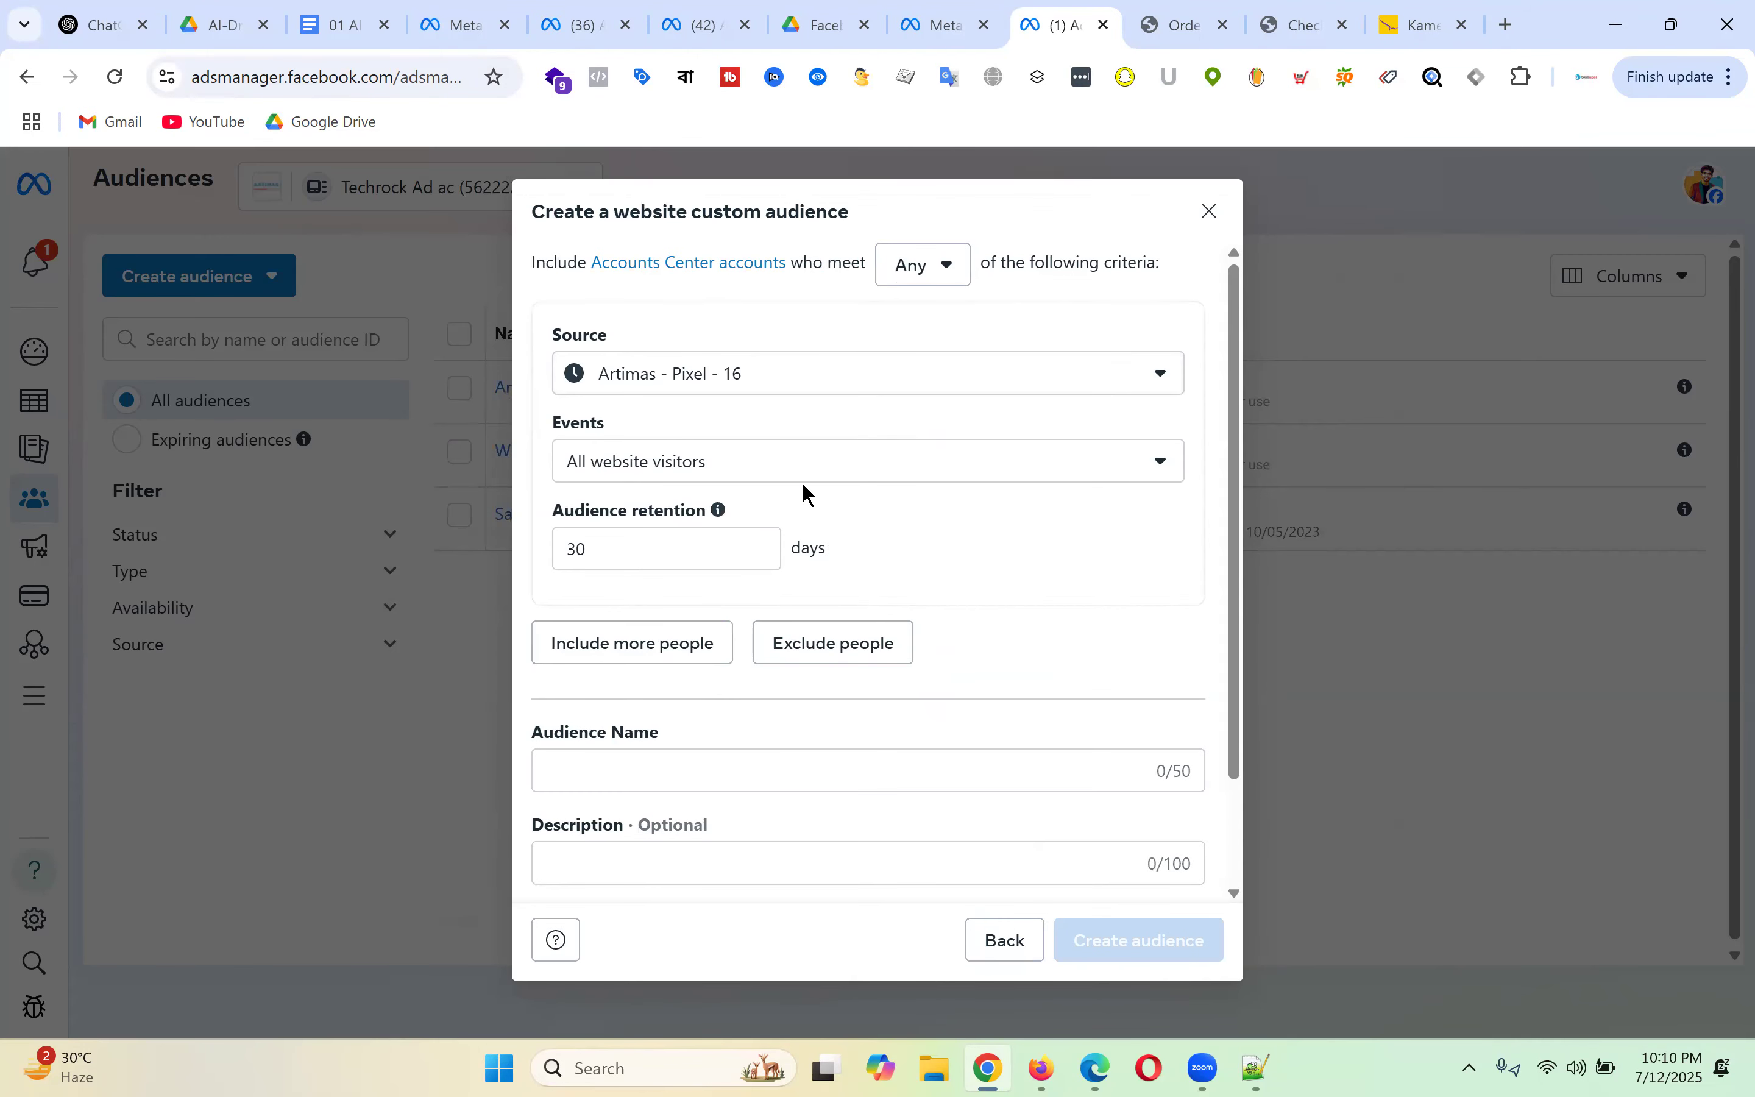
left_click(778, 379)
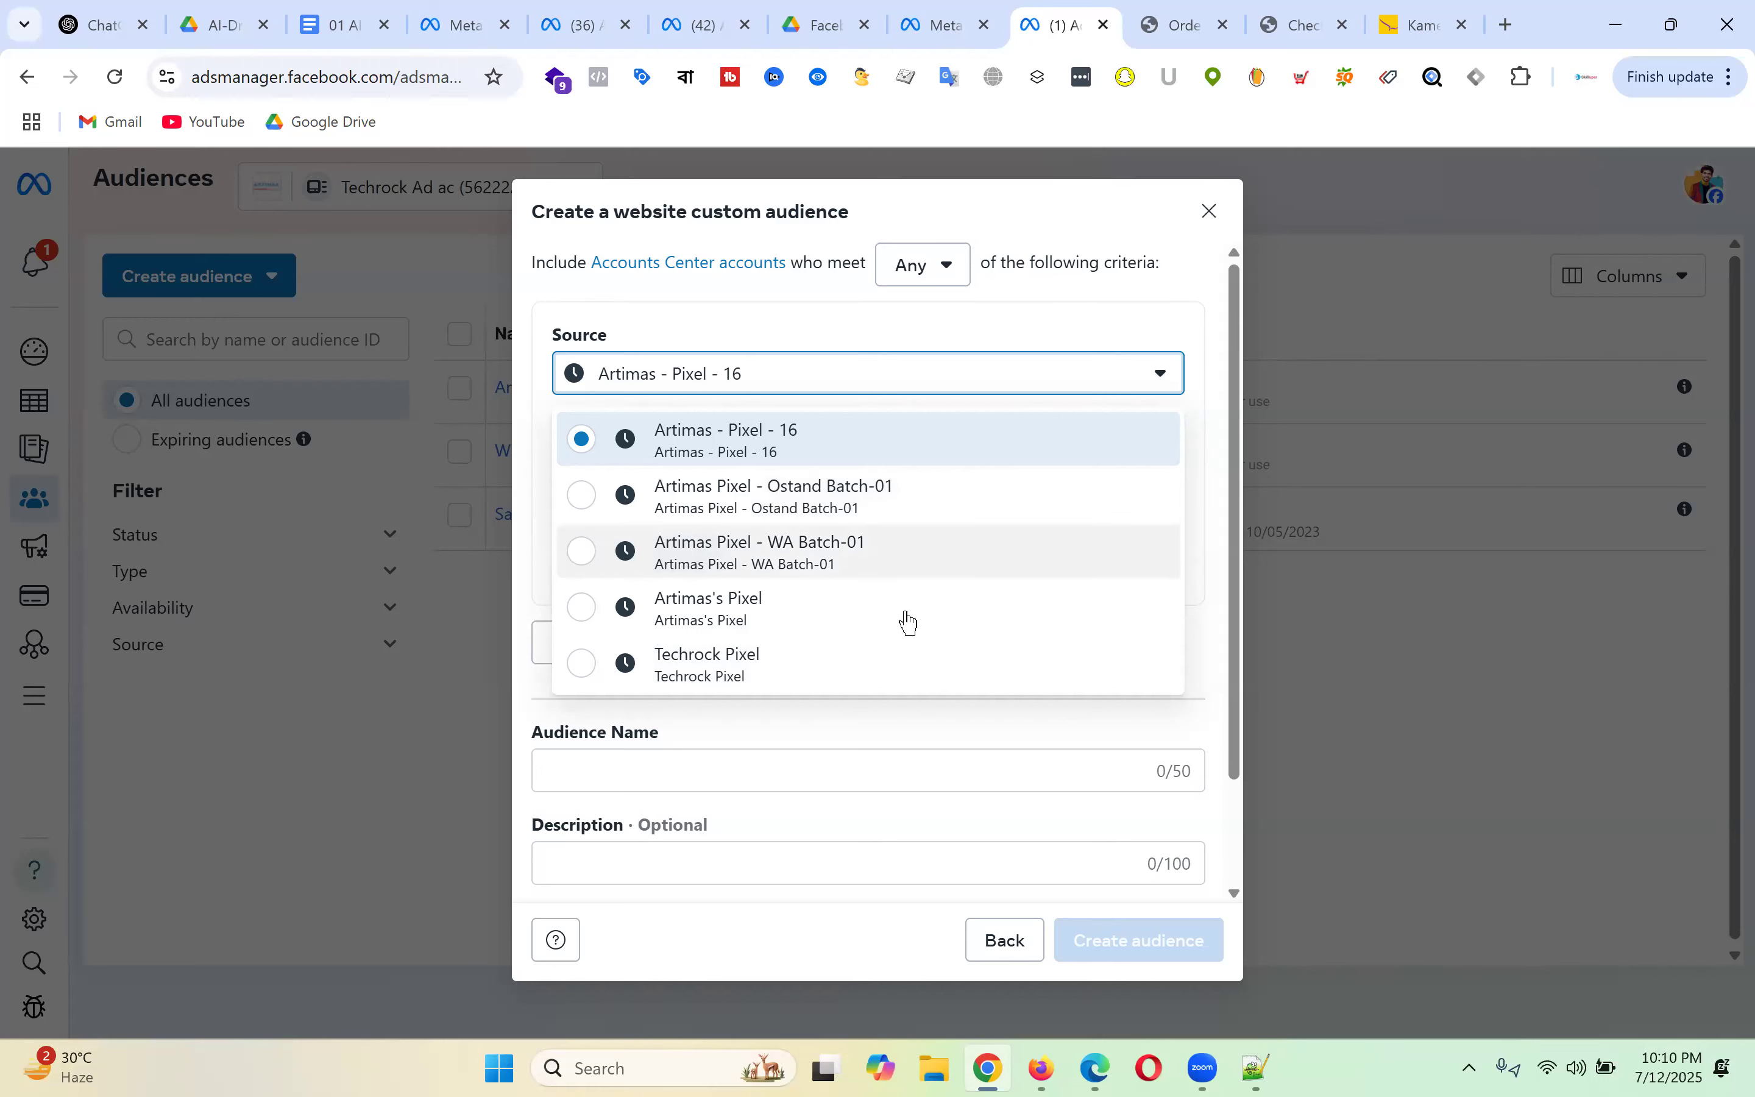
left_click(1054, 300)
left_click(1208, 212)
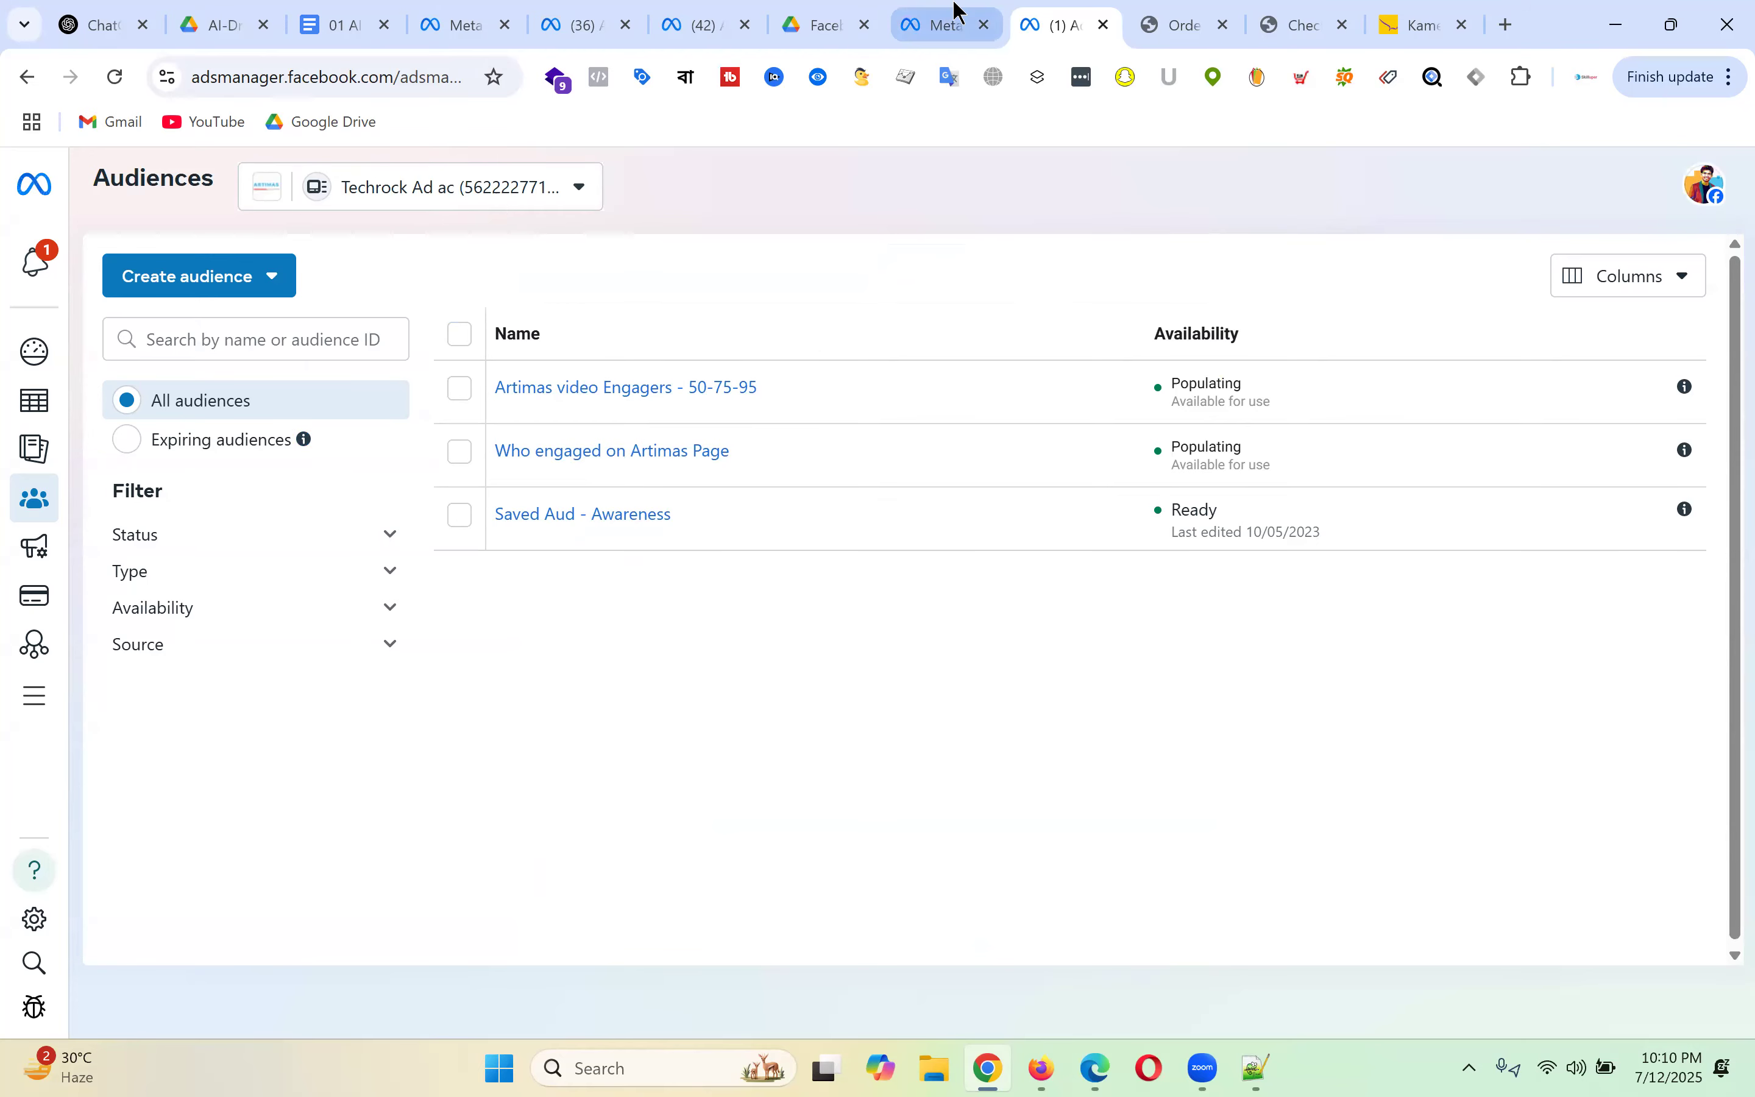
- Switch to Meta Business Suite and examine who is assigned to the Artimas Pixel - Batch-19 dataset in the business settings
left_click(954, 20)
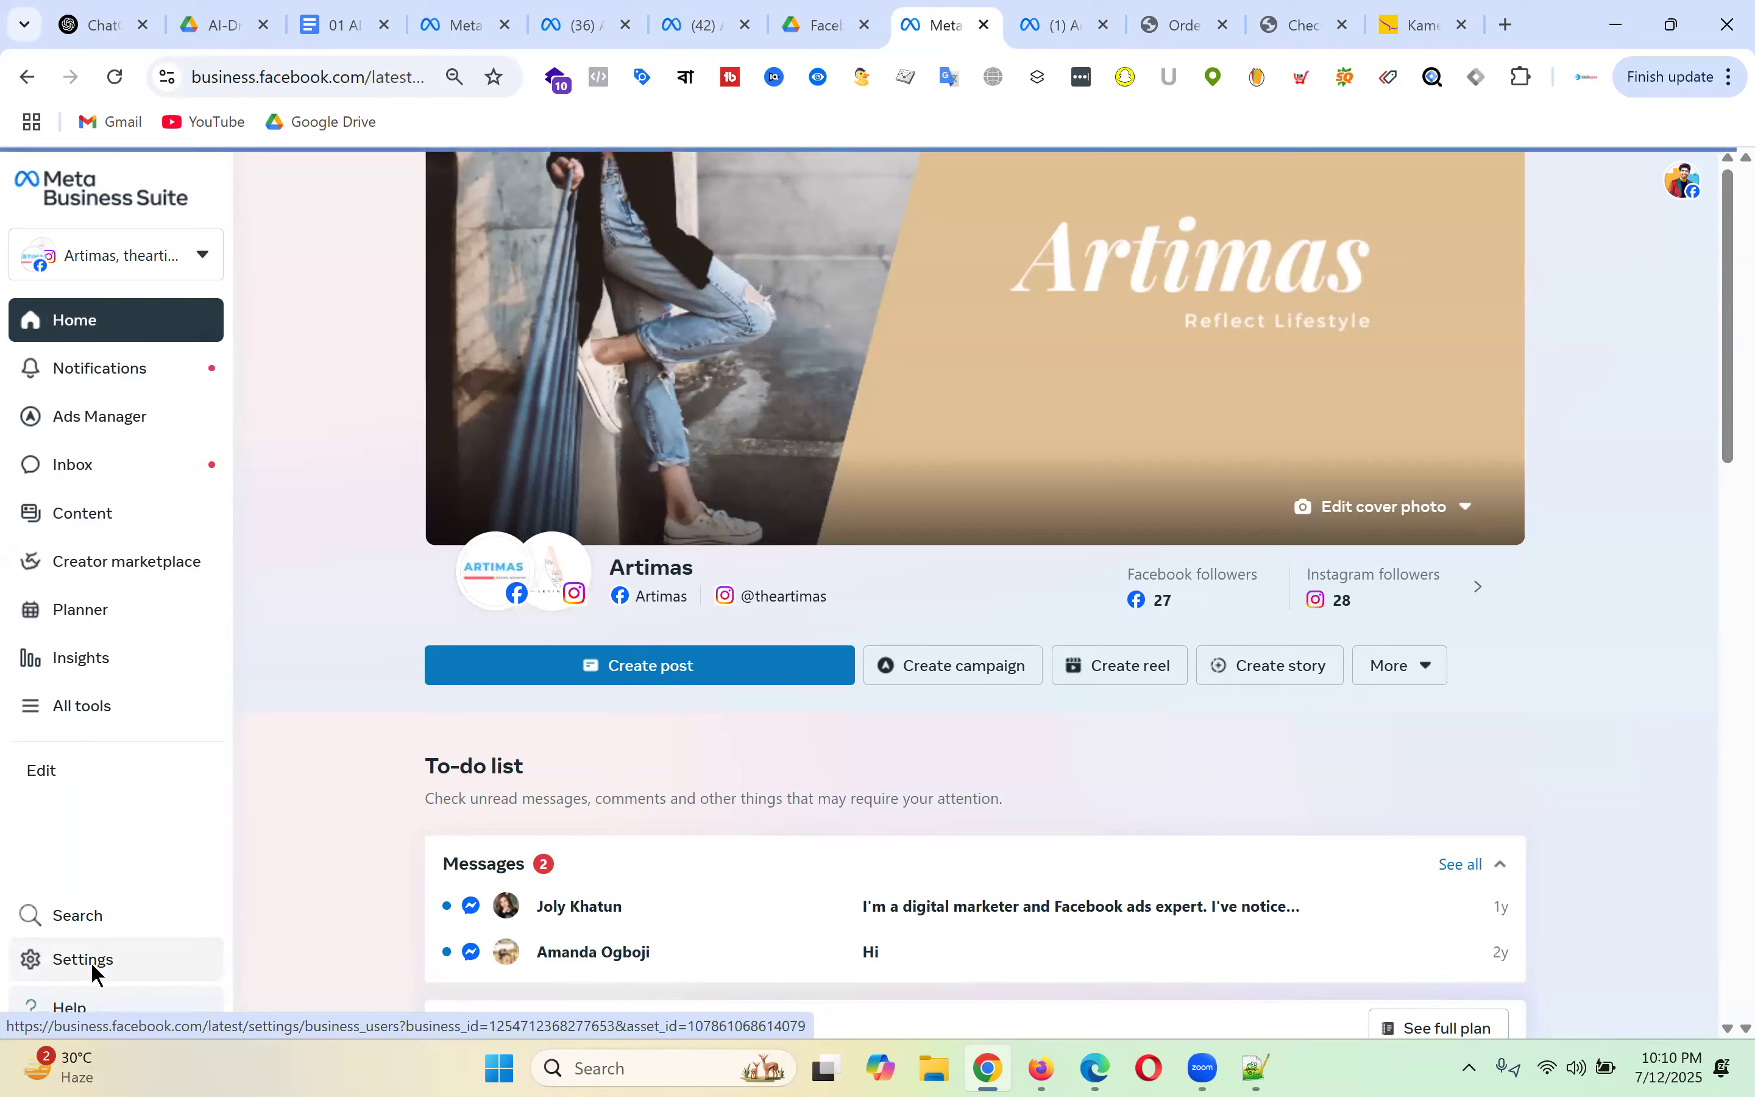
left_click(96, 971)
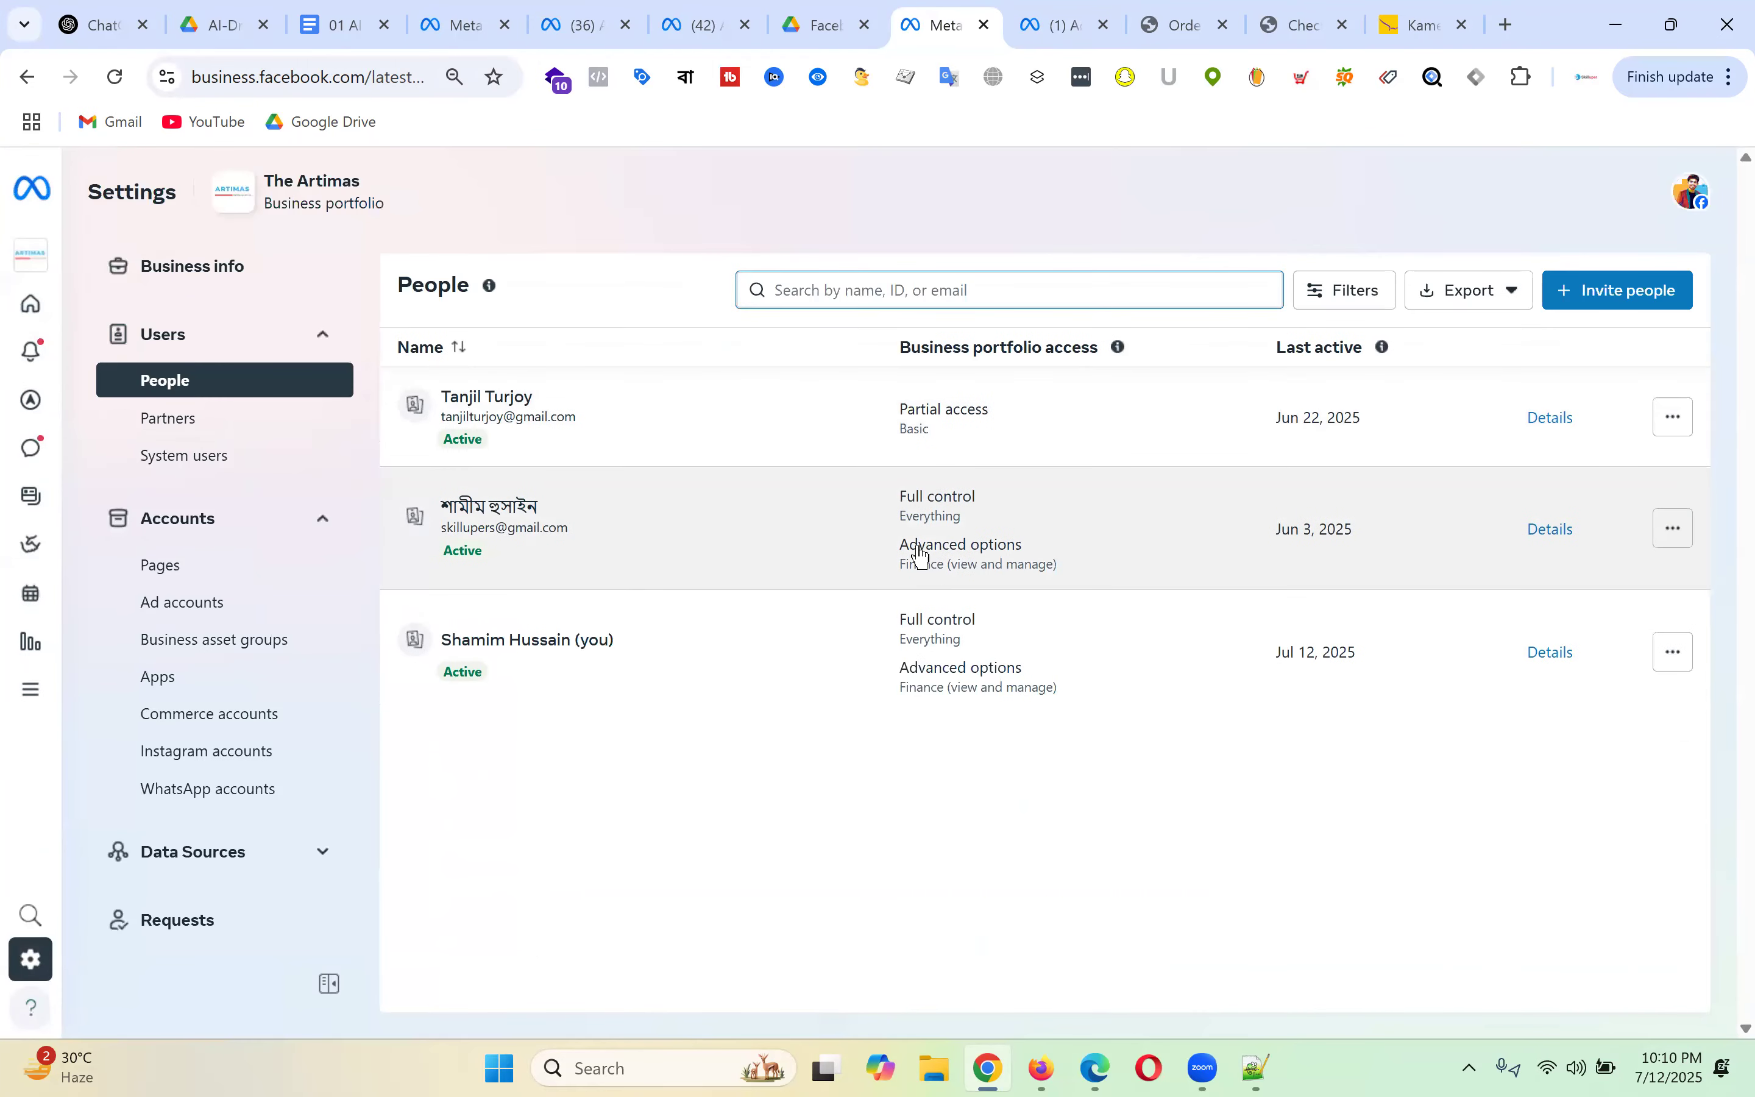
scroll(276, 725, "down", 3)
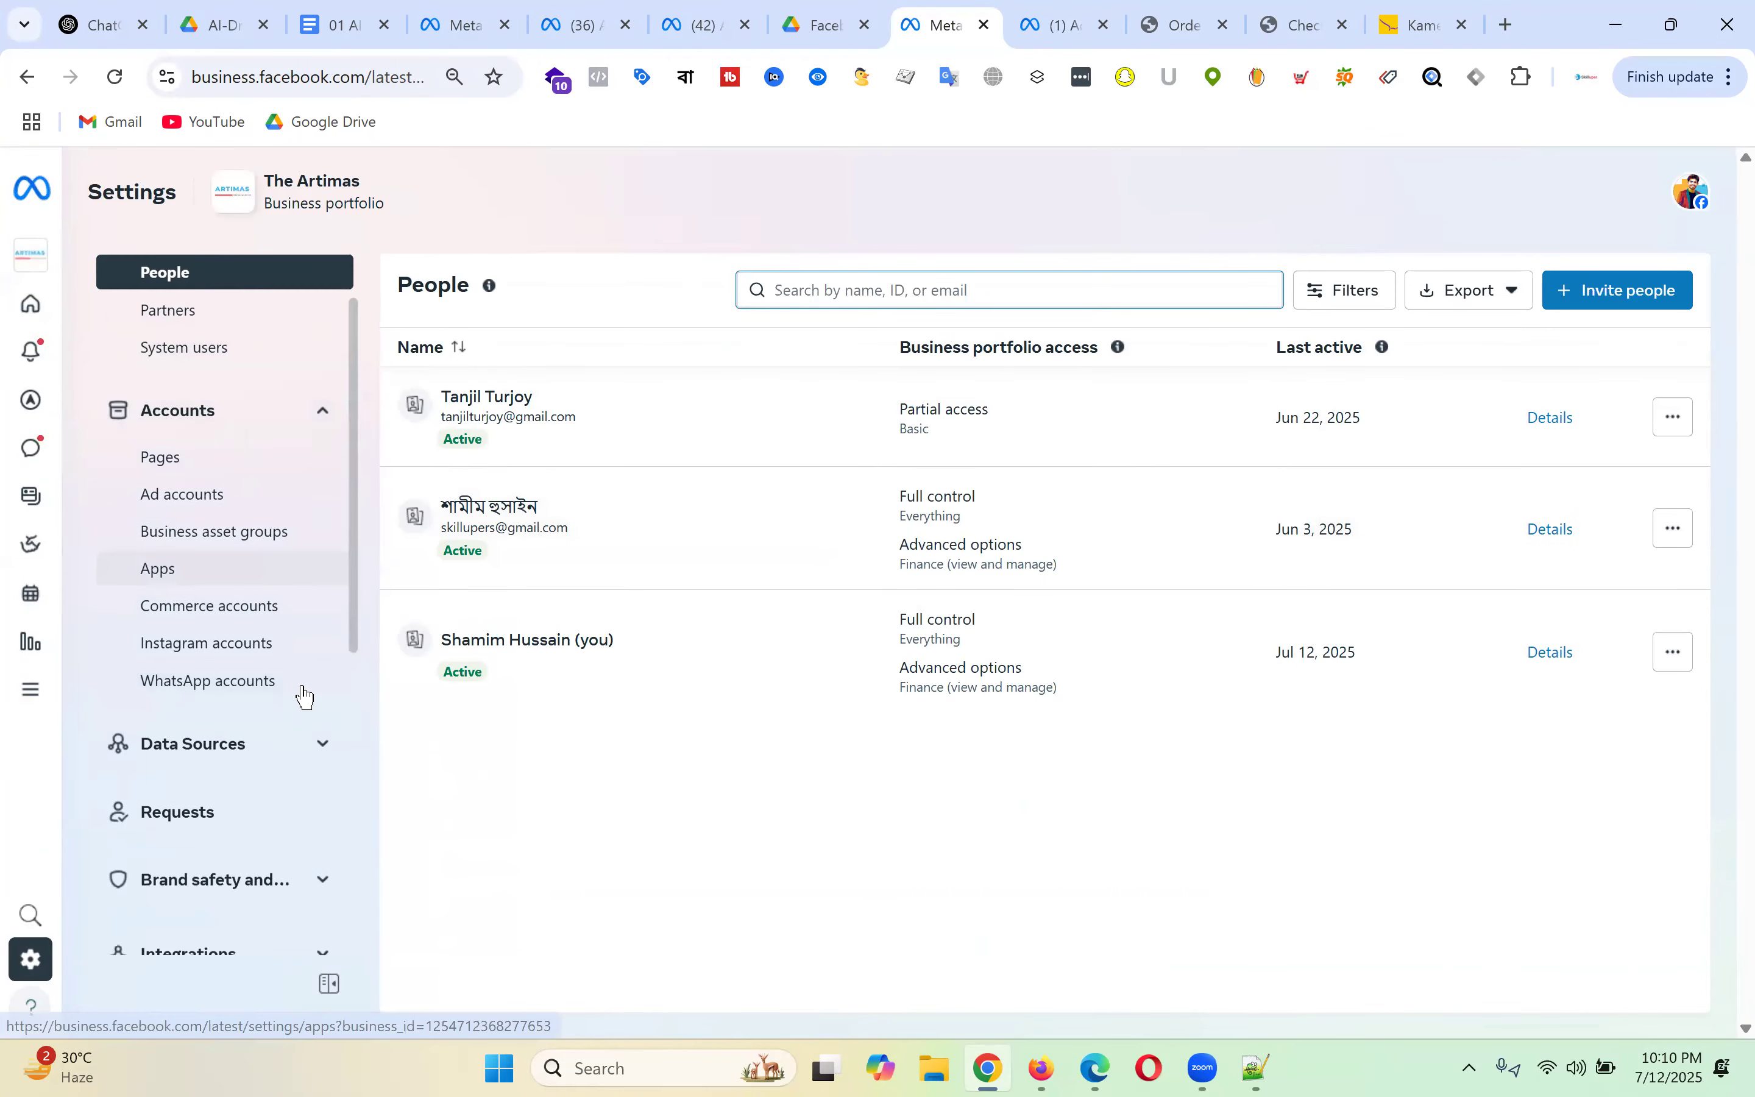
left_click(232, 613)
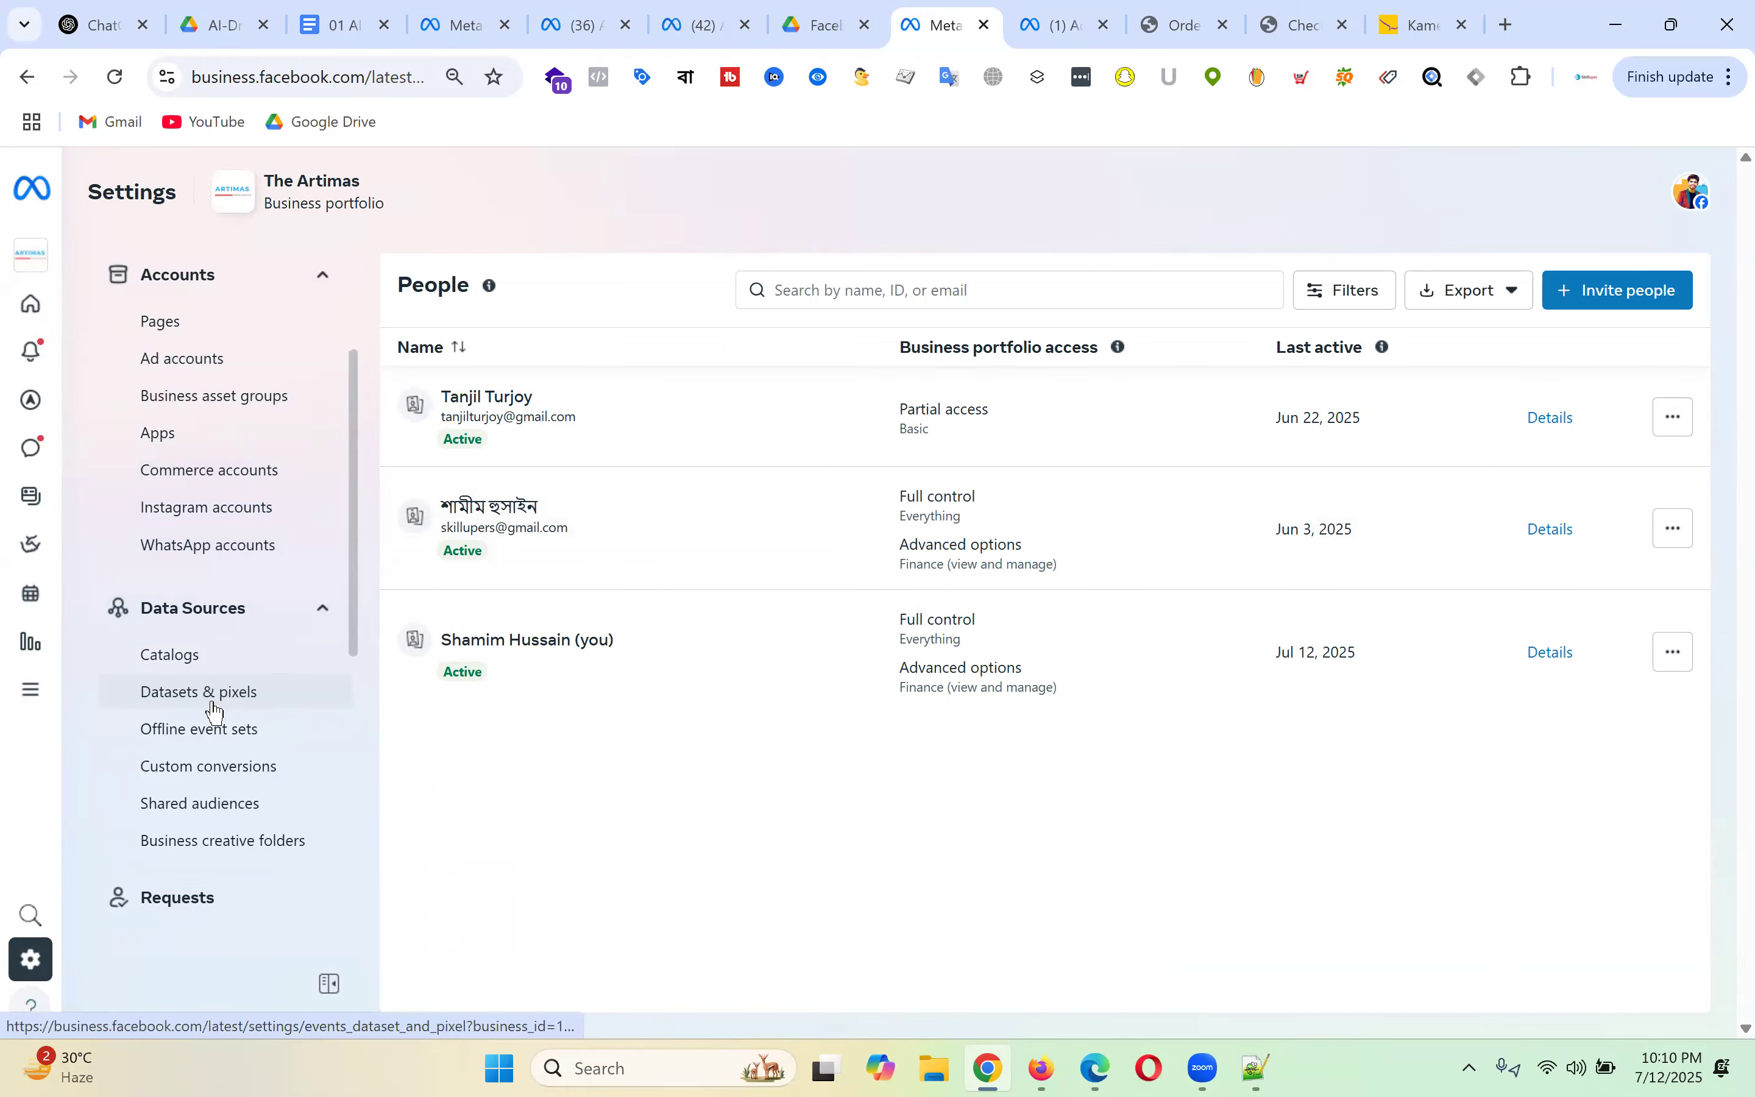
left_click(215, 697)
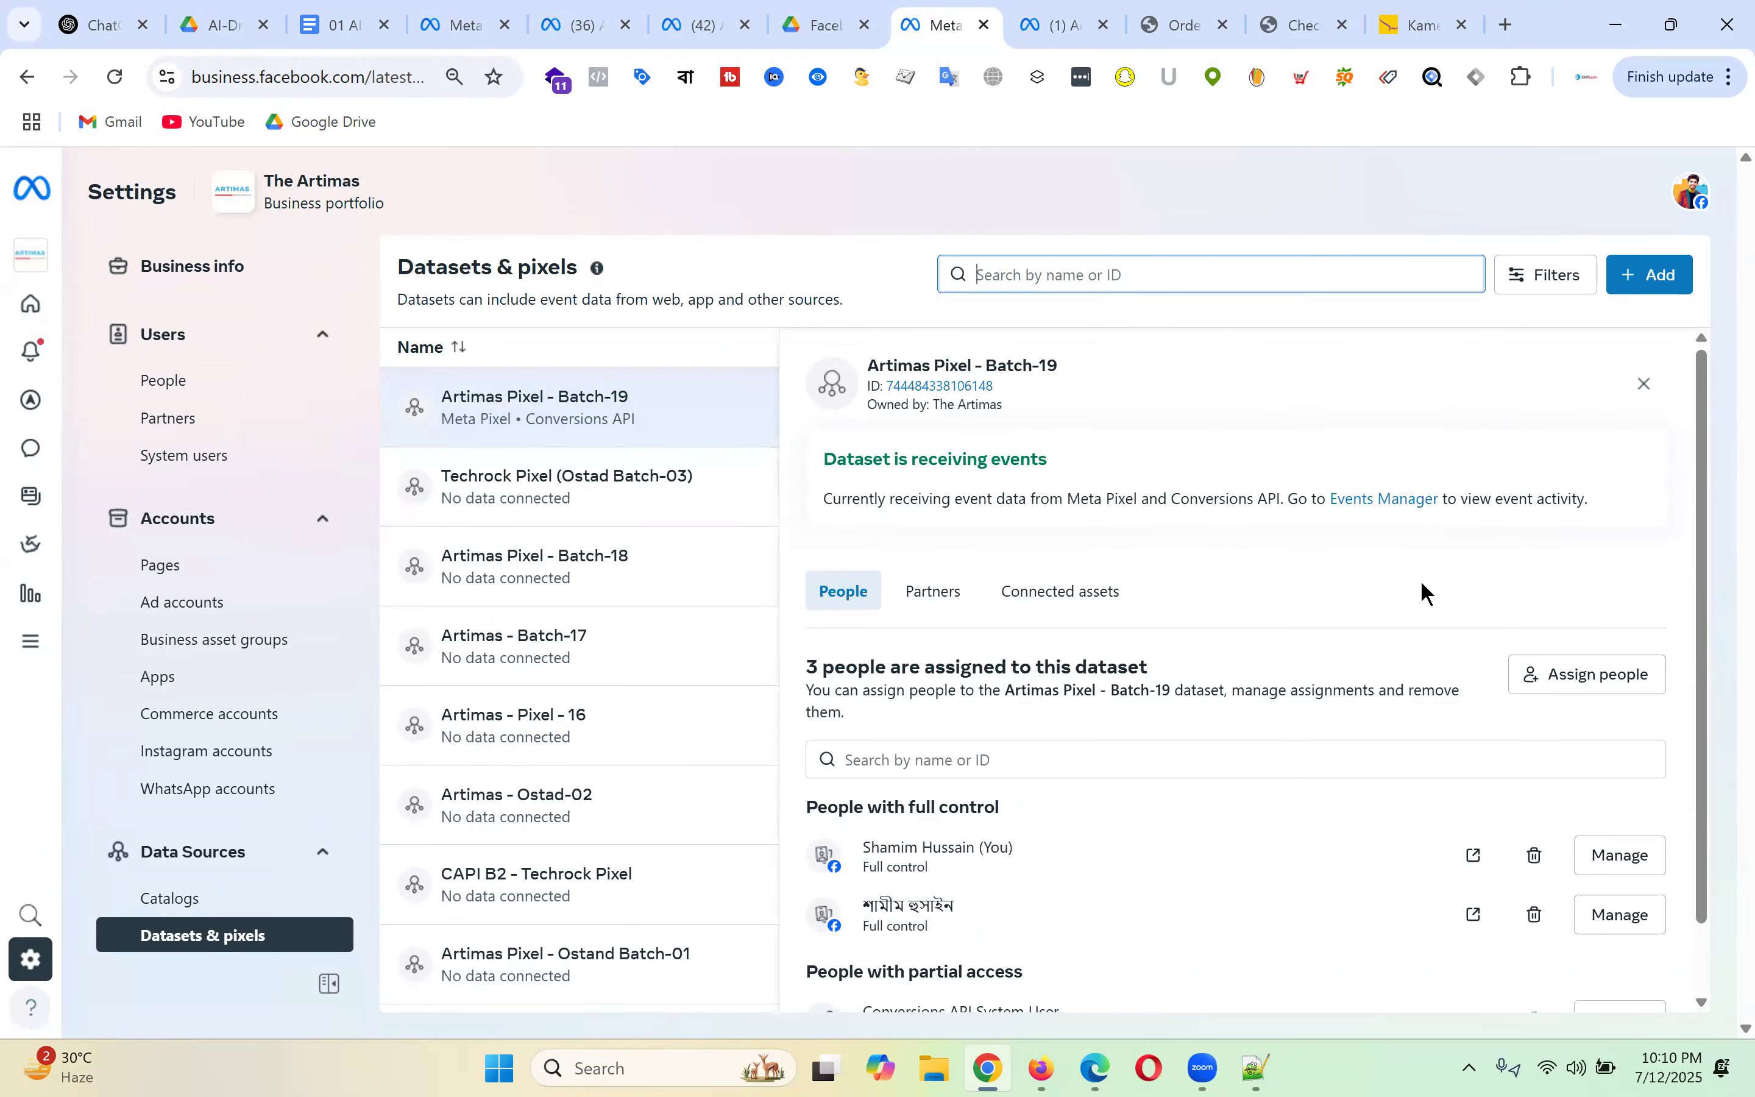
scroll(1151, 842, "down", 1)
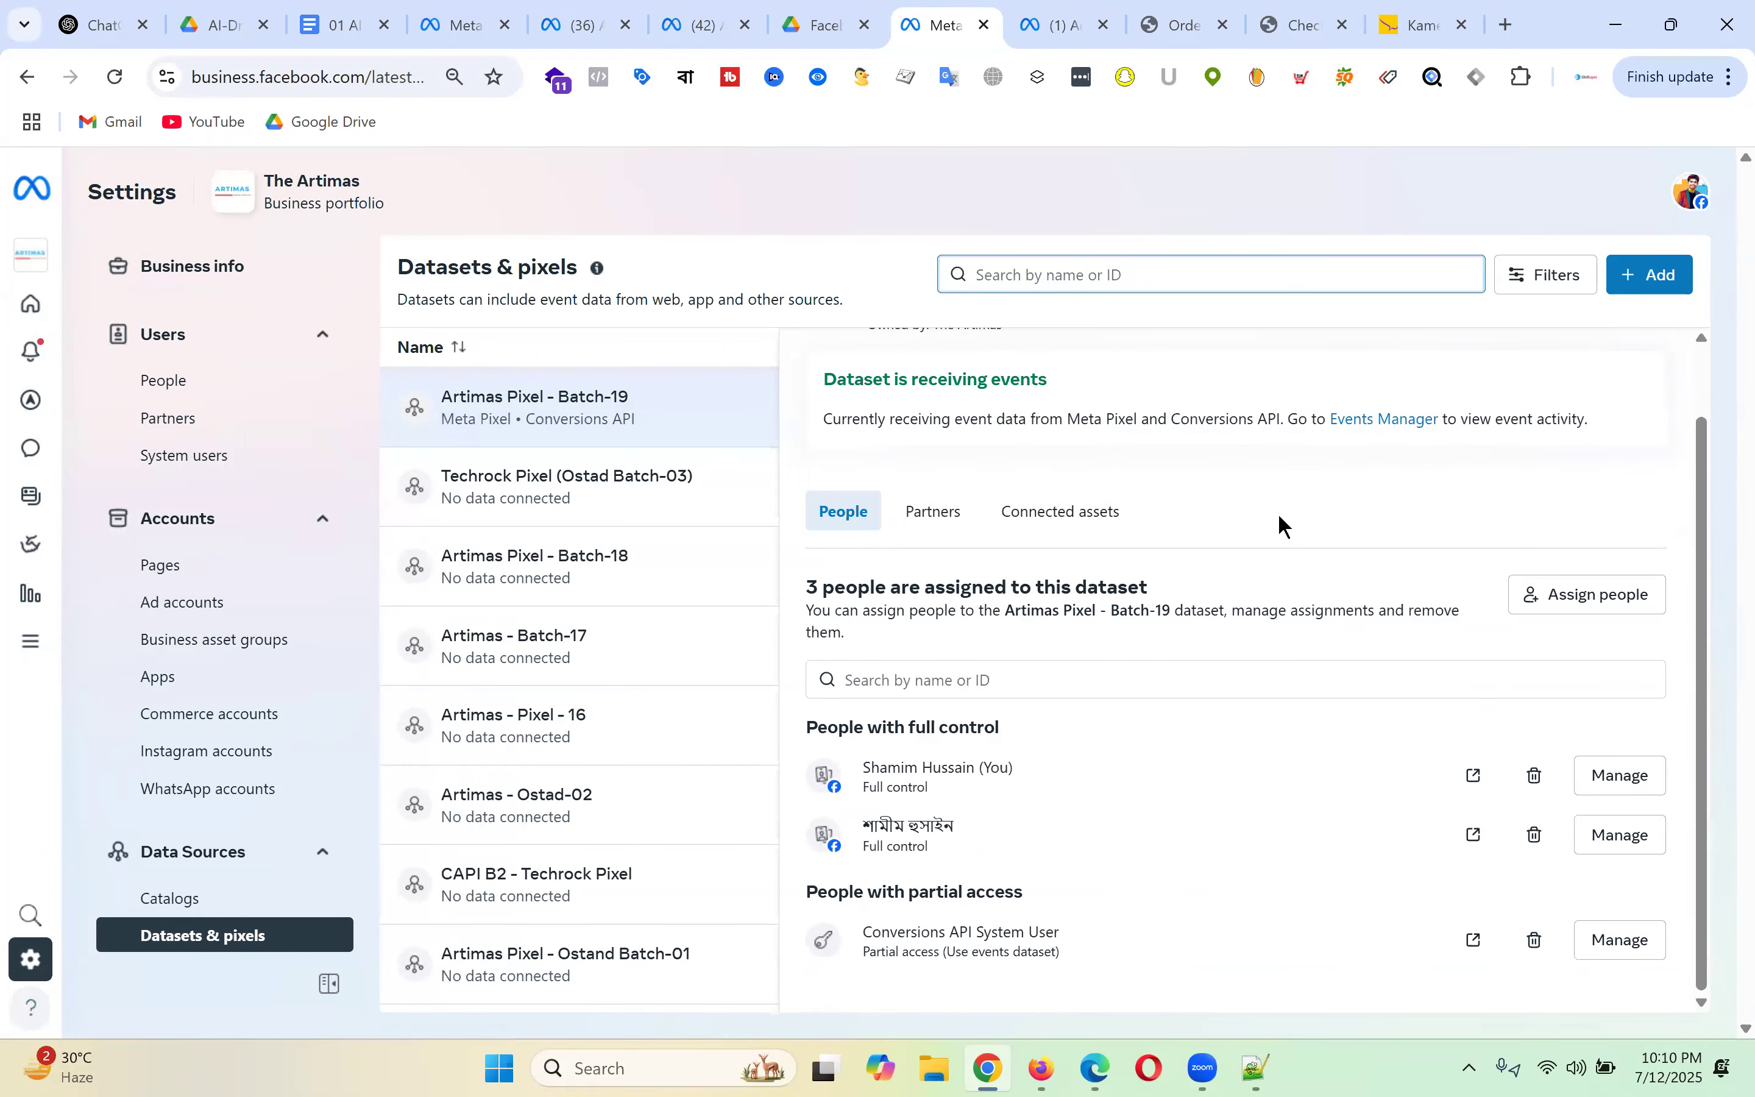
- Review the business assets assigned to your own user in the portfolio's people settings
left_click(175, 389)
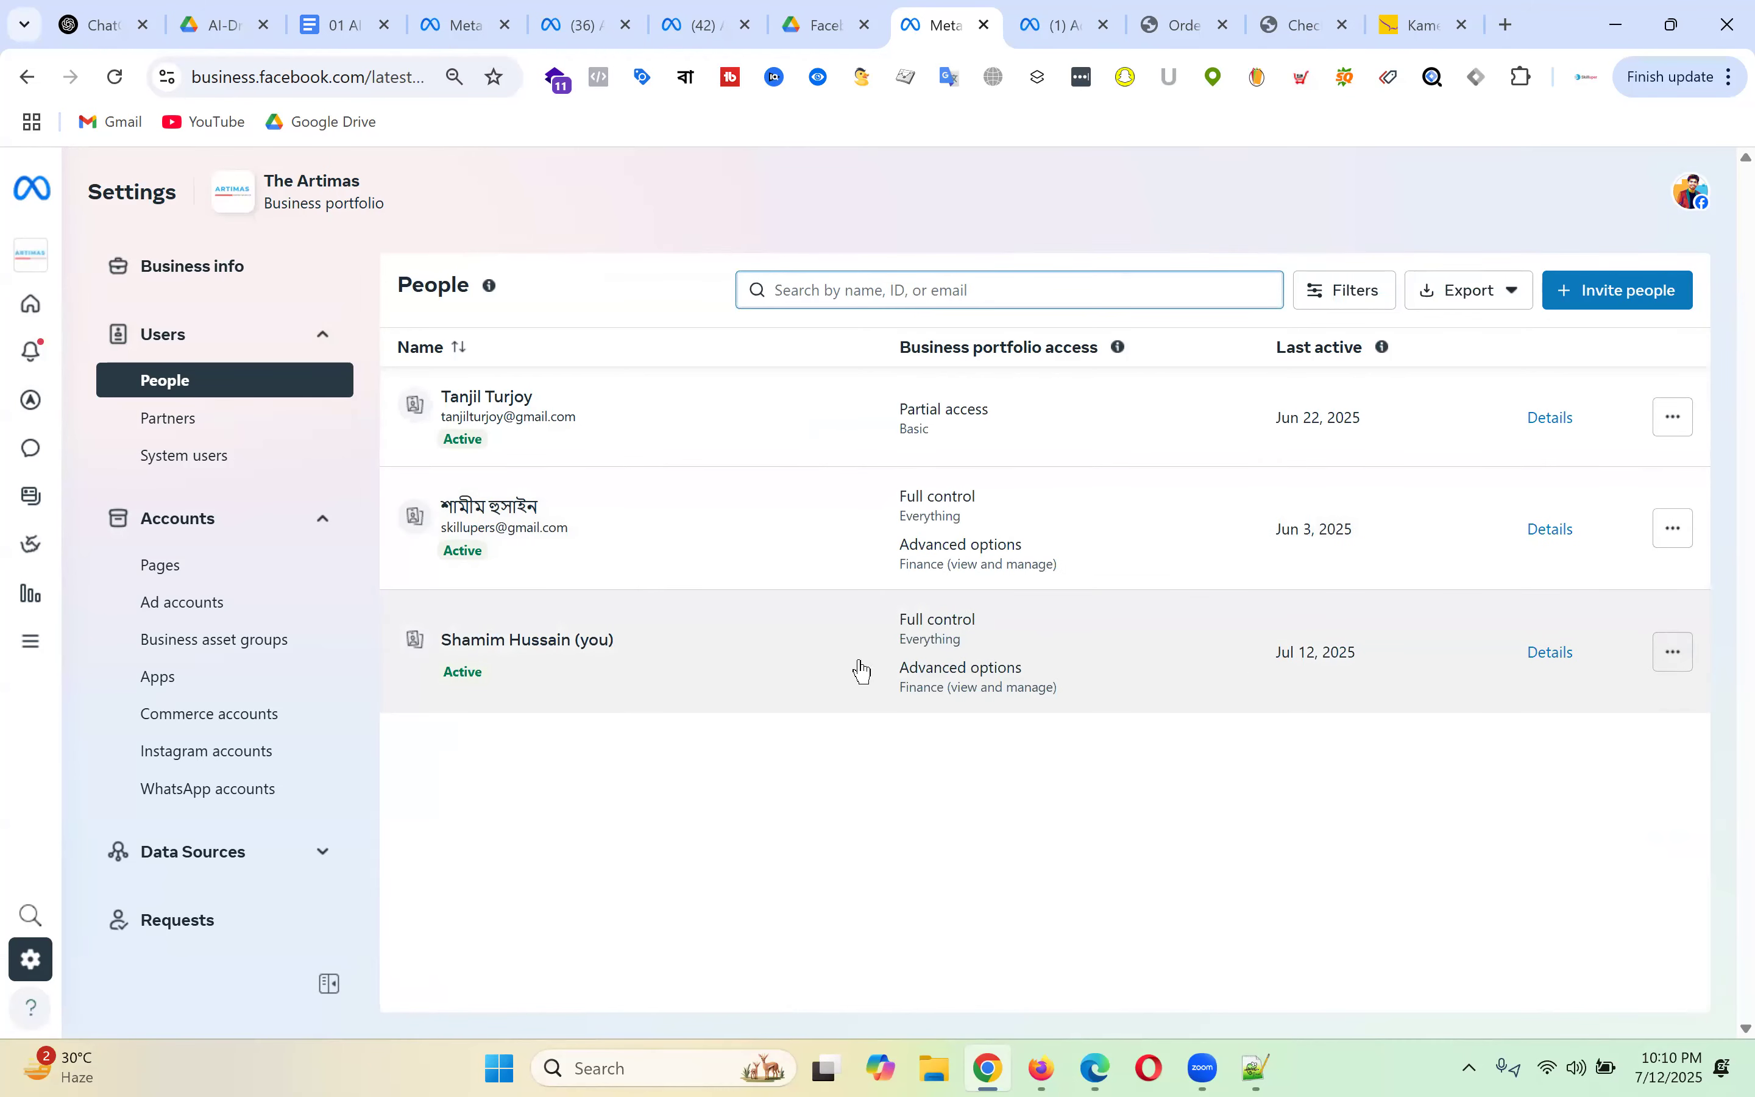
left_click(771, 659)
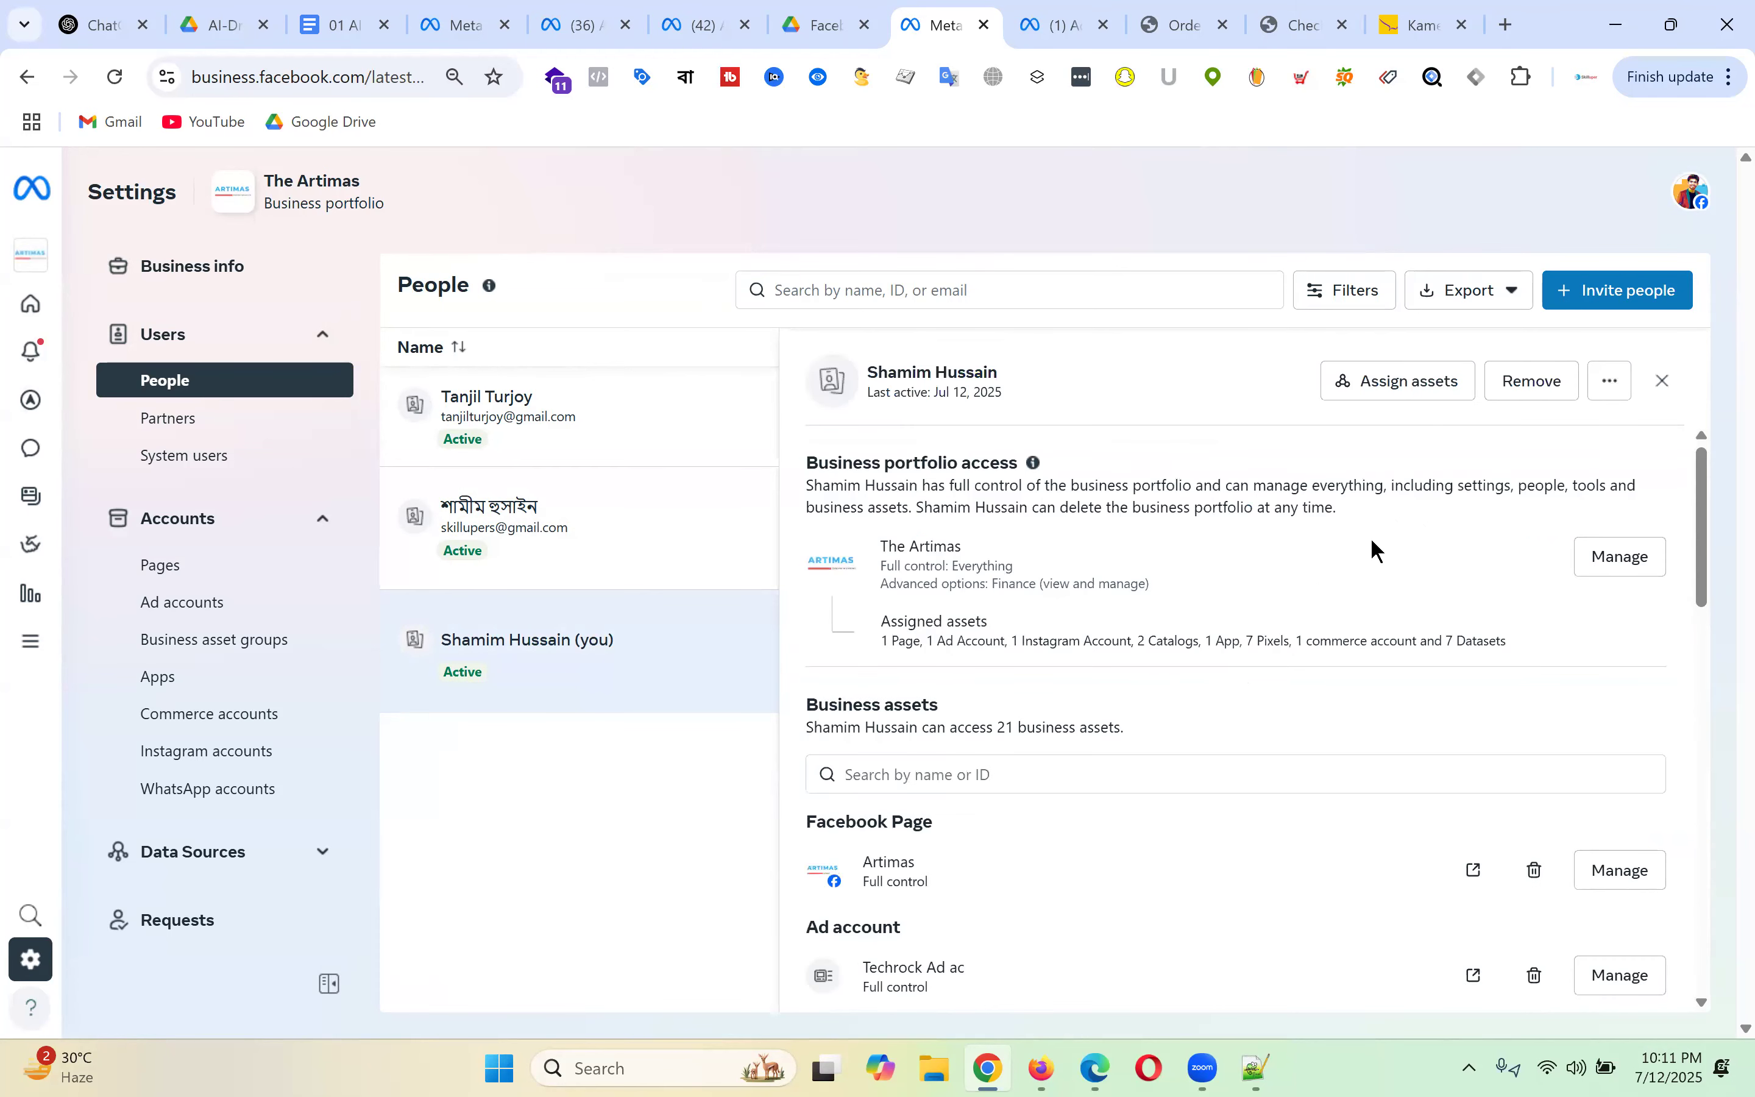
scroll(1400, 547, "down", 9)
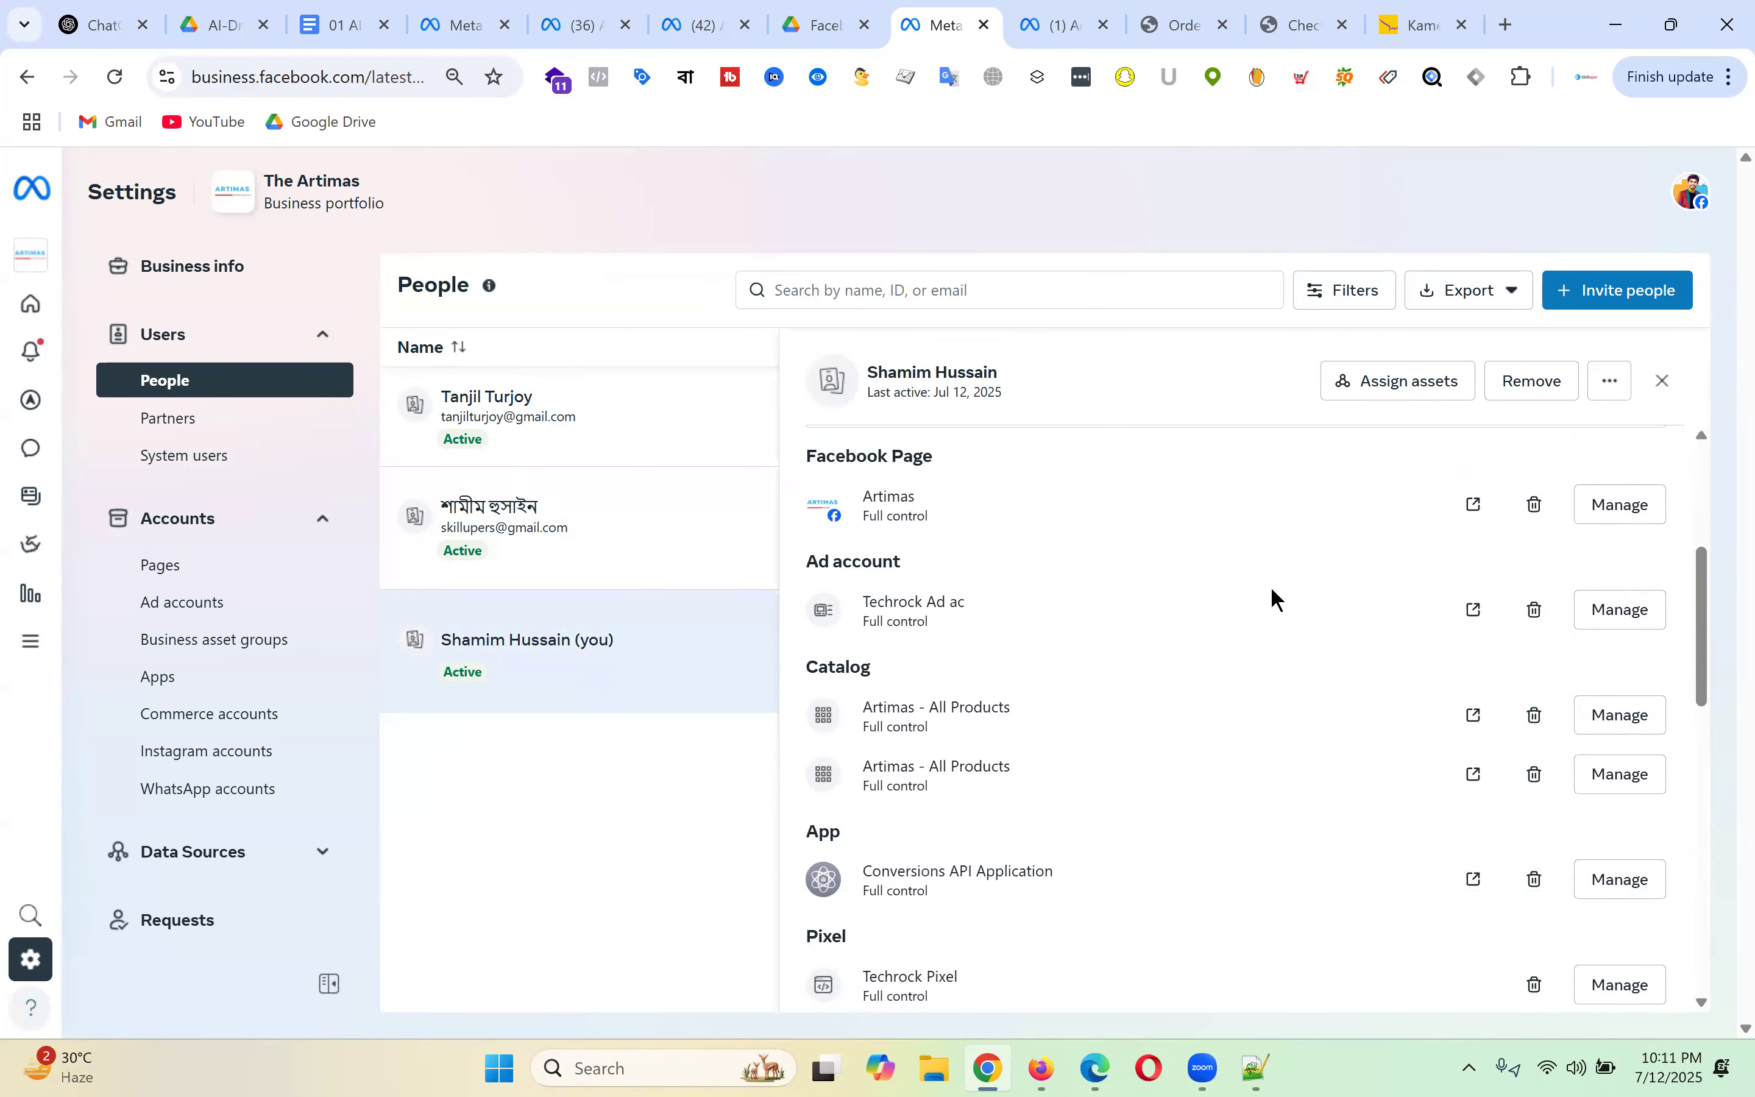
scroll(1276, 599, "down", 5)
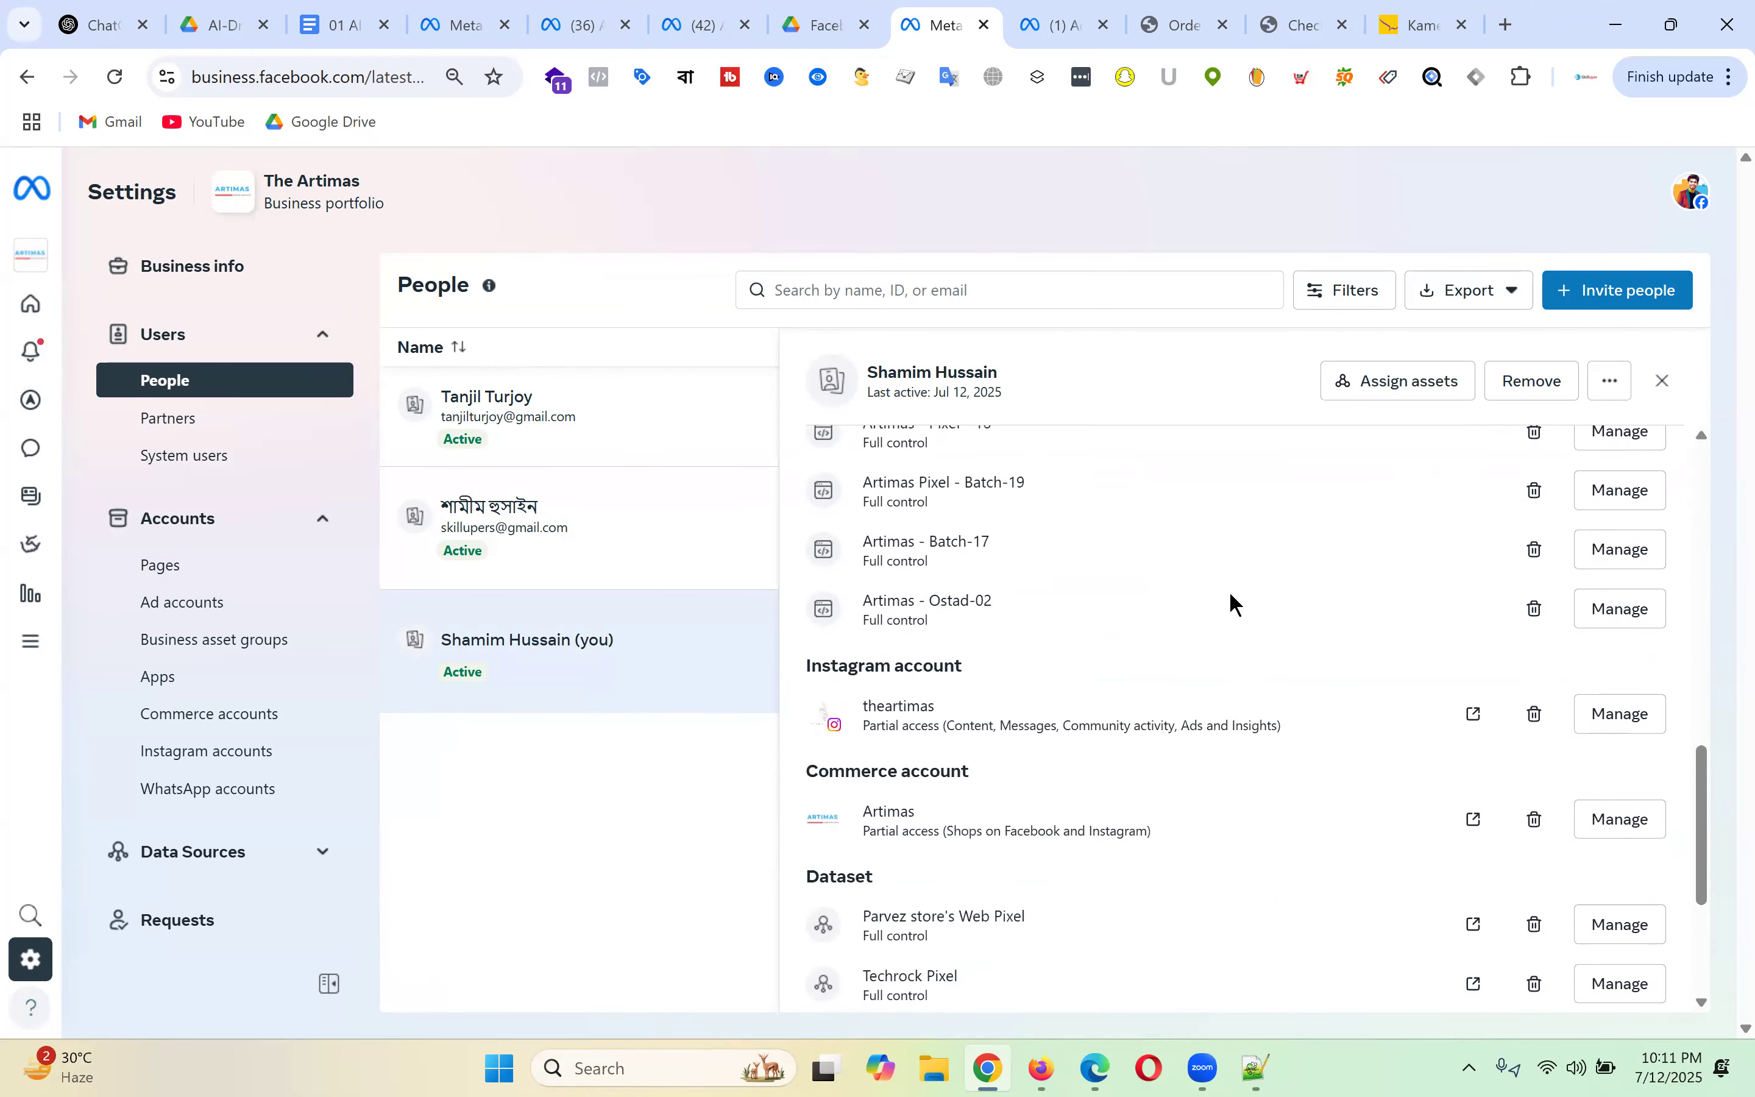
scroll(1236, 594, "down", 4)
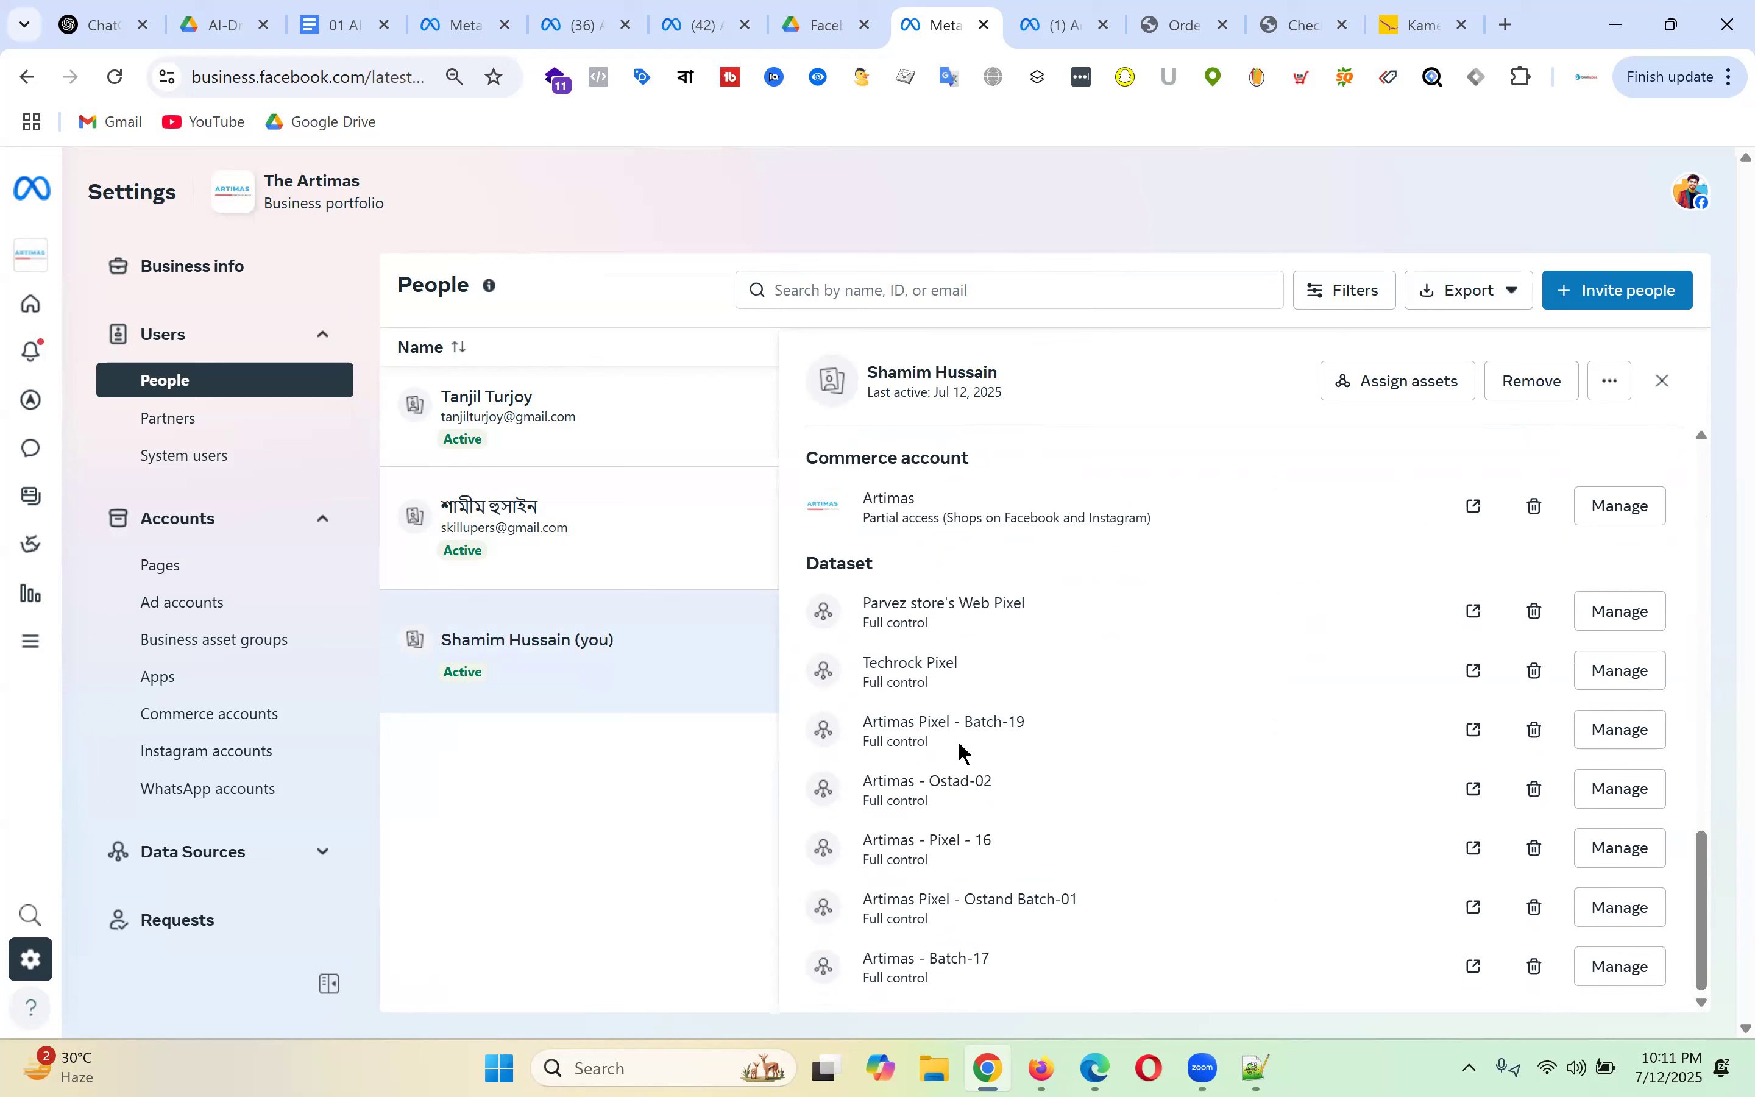
scroll(1231, 715, "up", 18)
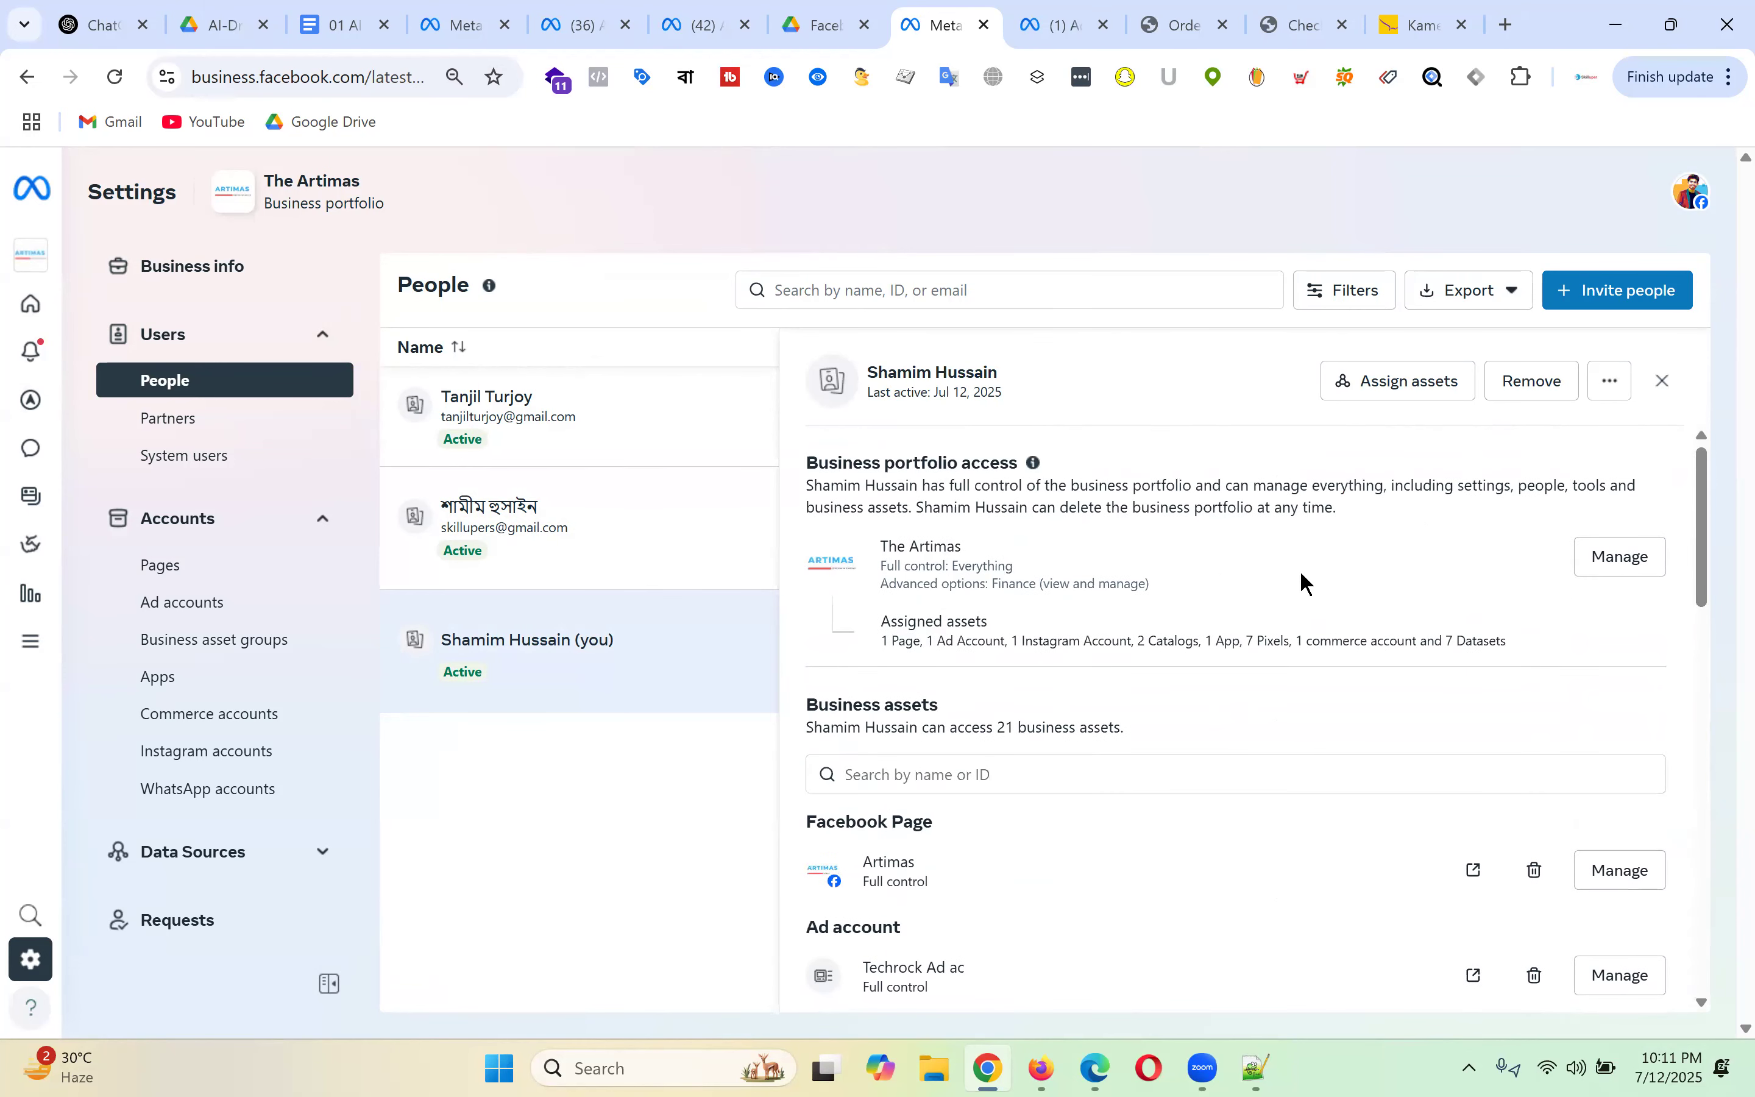
- Select the Artimas page and the Techrock Ad ac ad account for assignment to your own user, with full control of both
left_click(1416, 380)
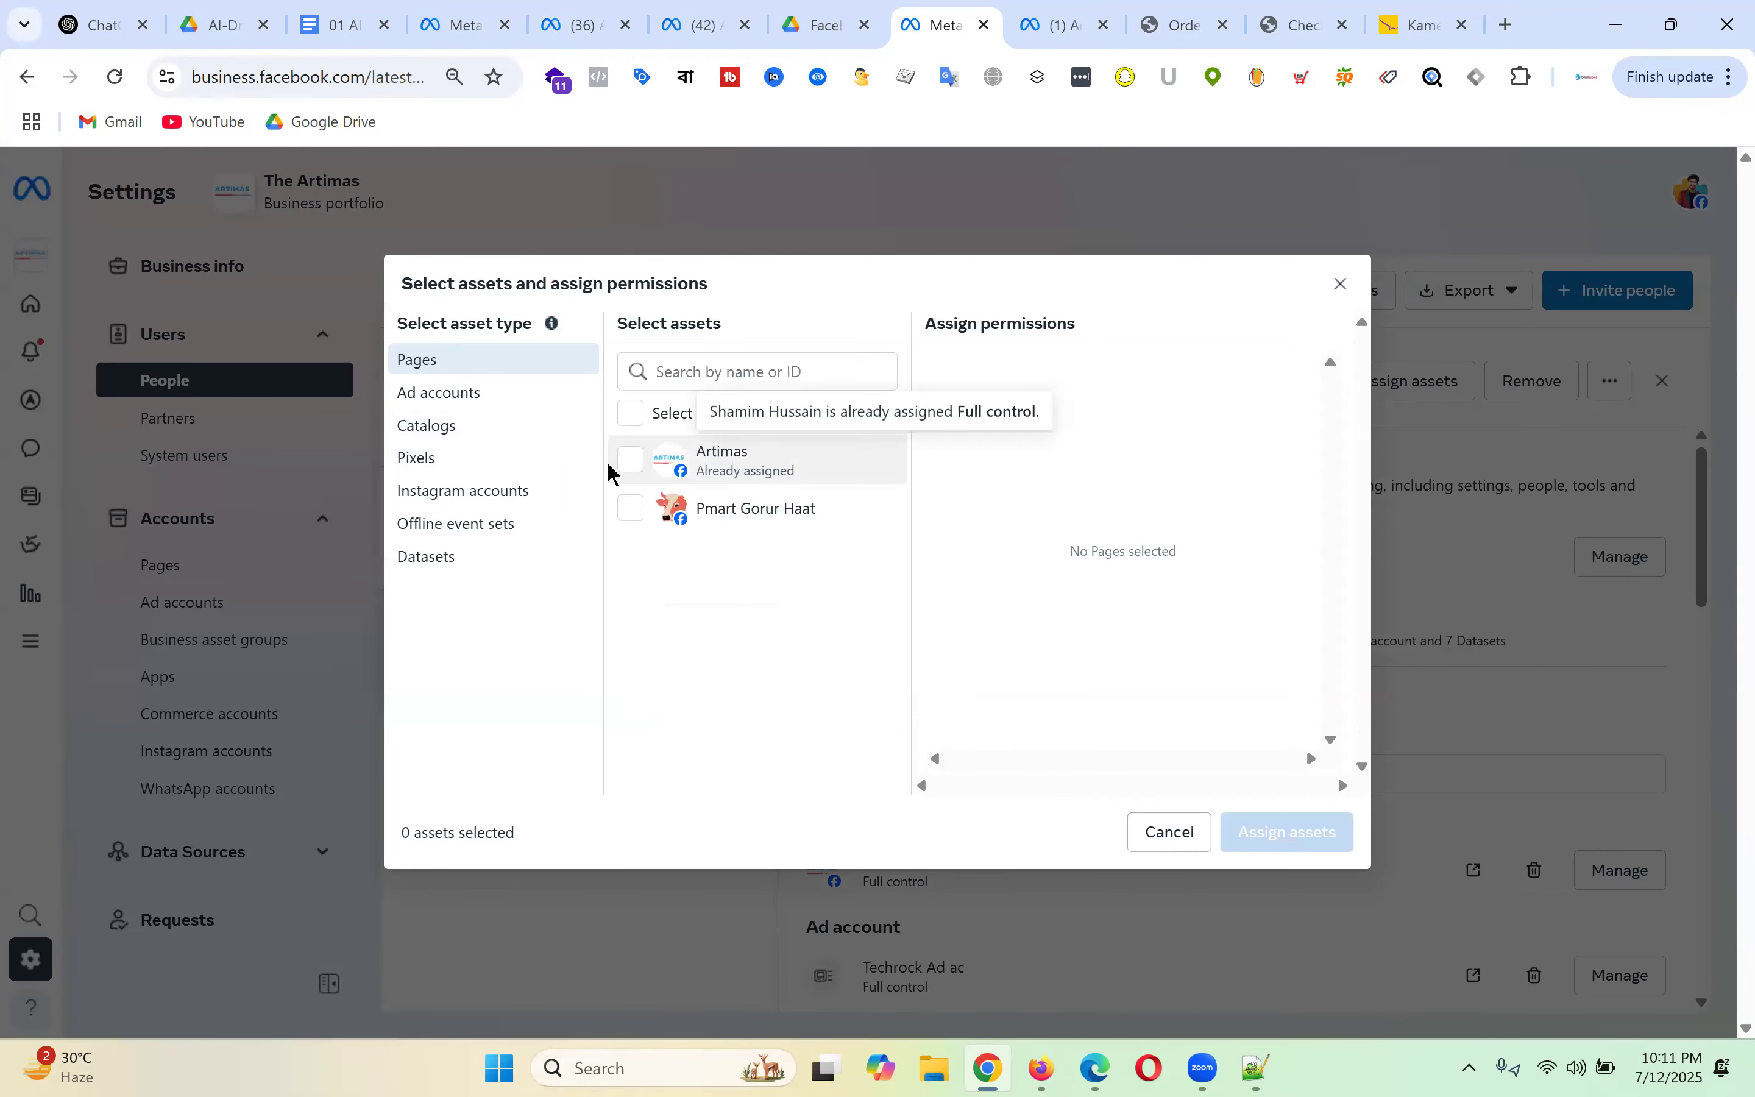
left_click(638, 461)
left_click(464, 393)
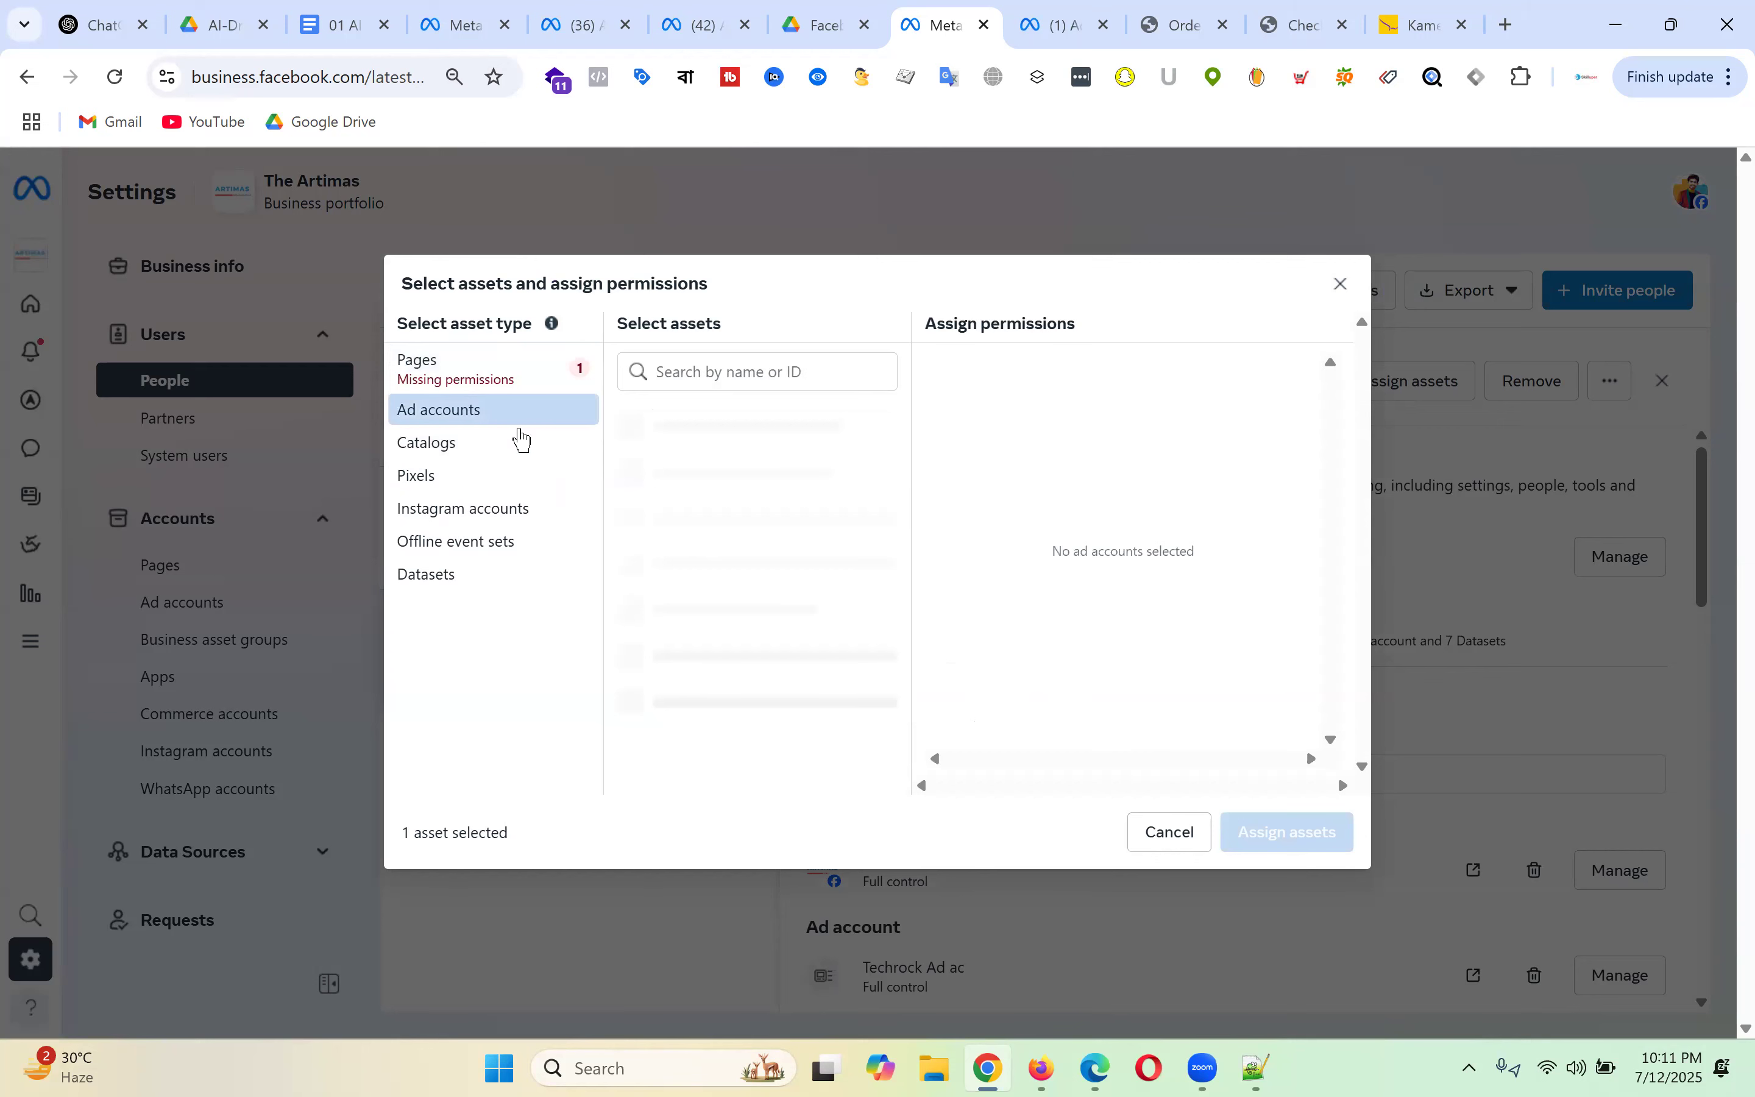
left_click(643, 475)
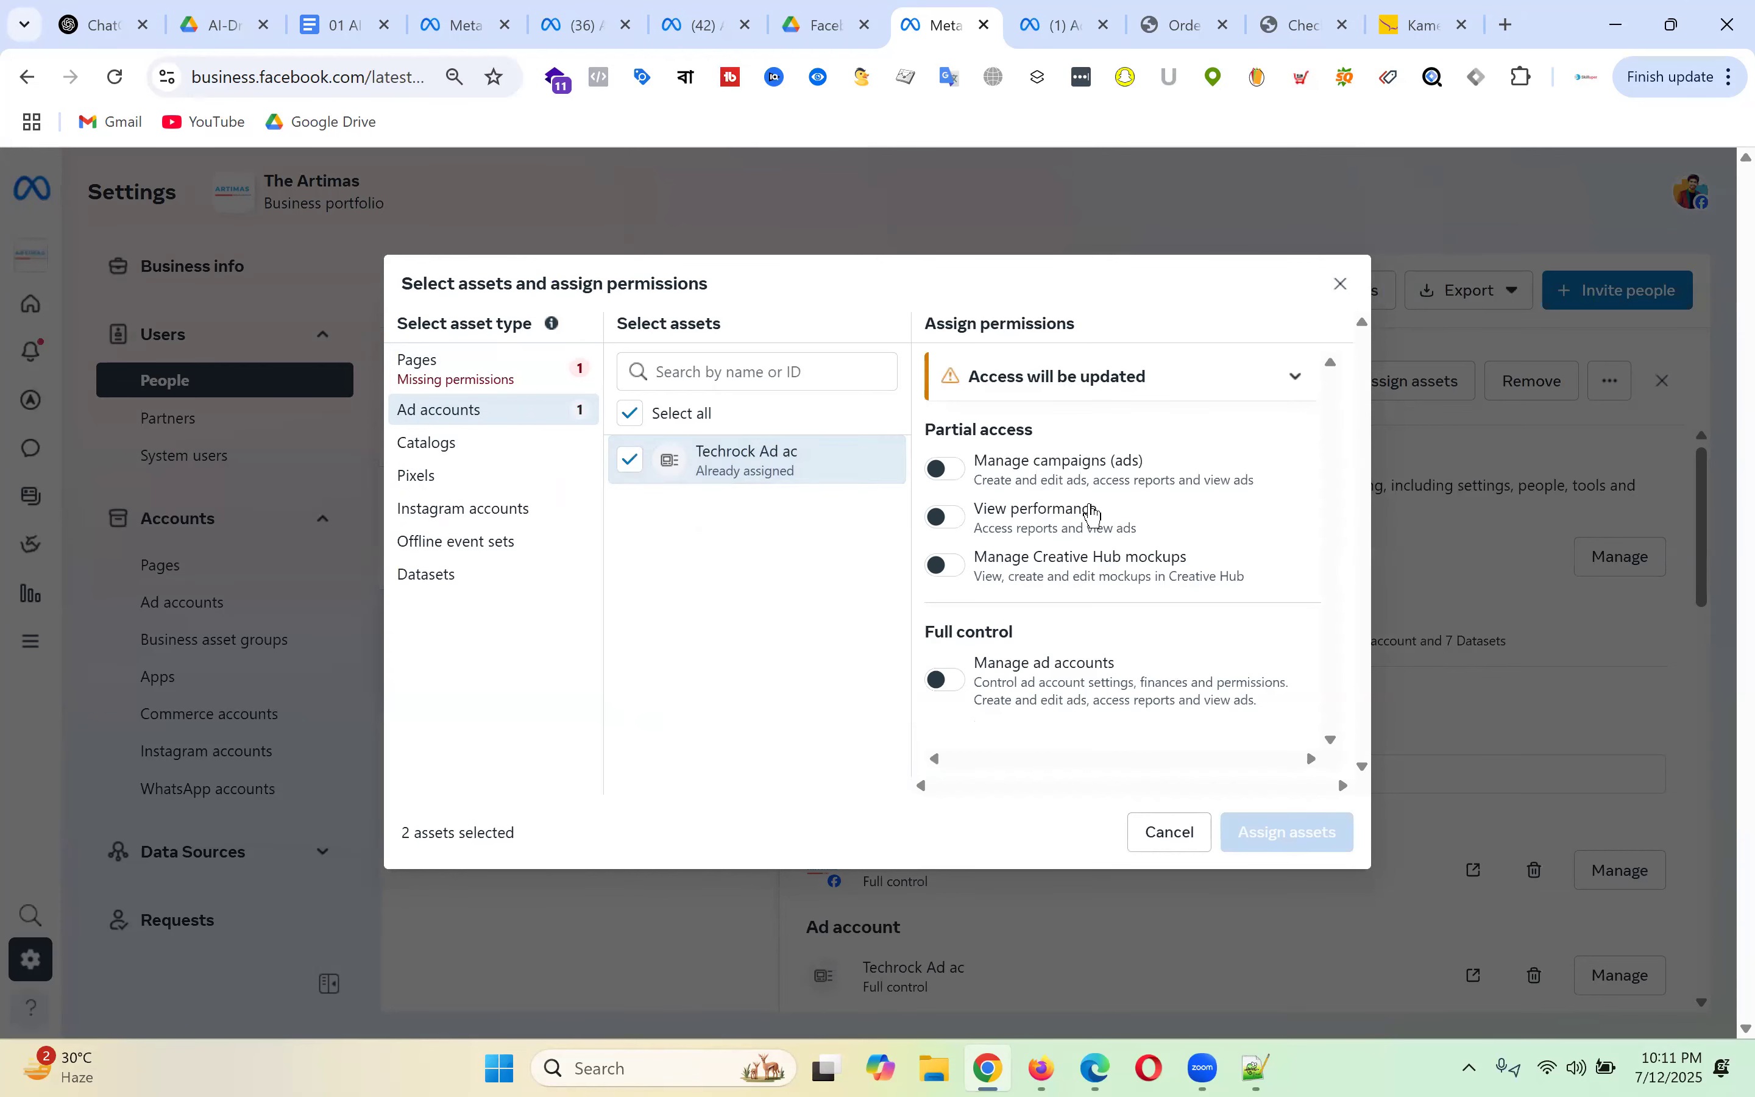
left_click(939, 679)
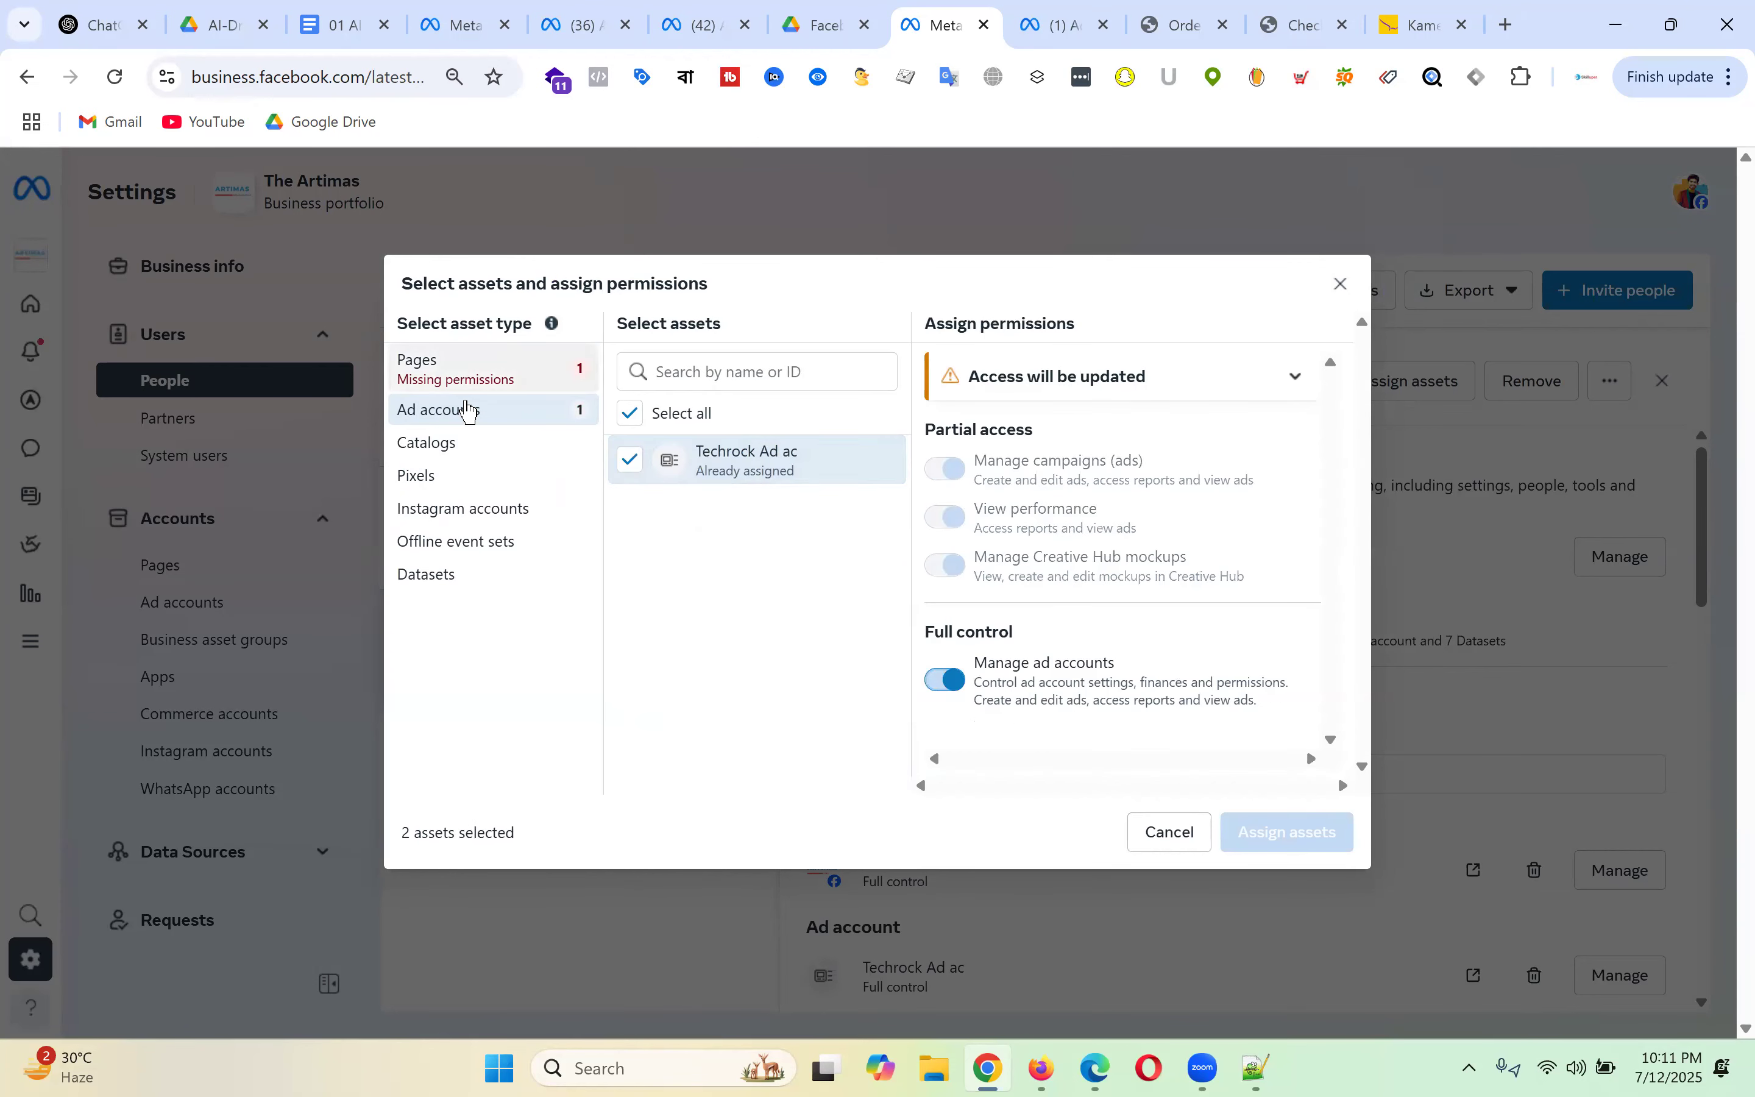
left_click(464, 376)
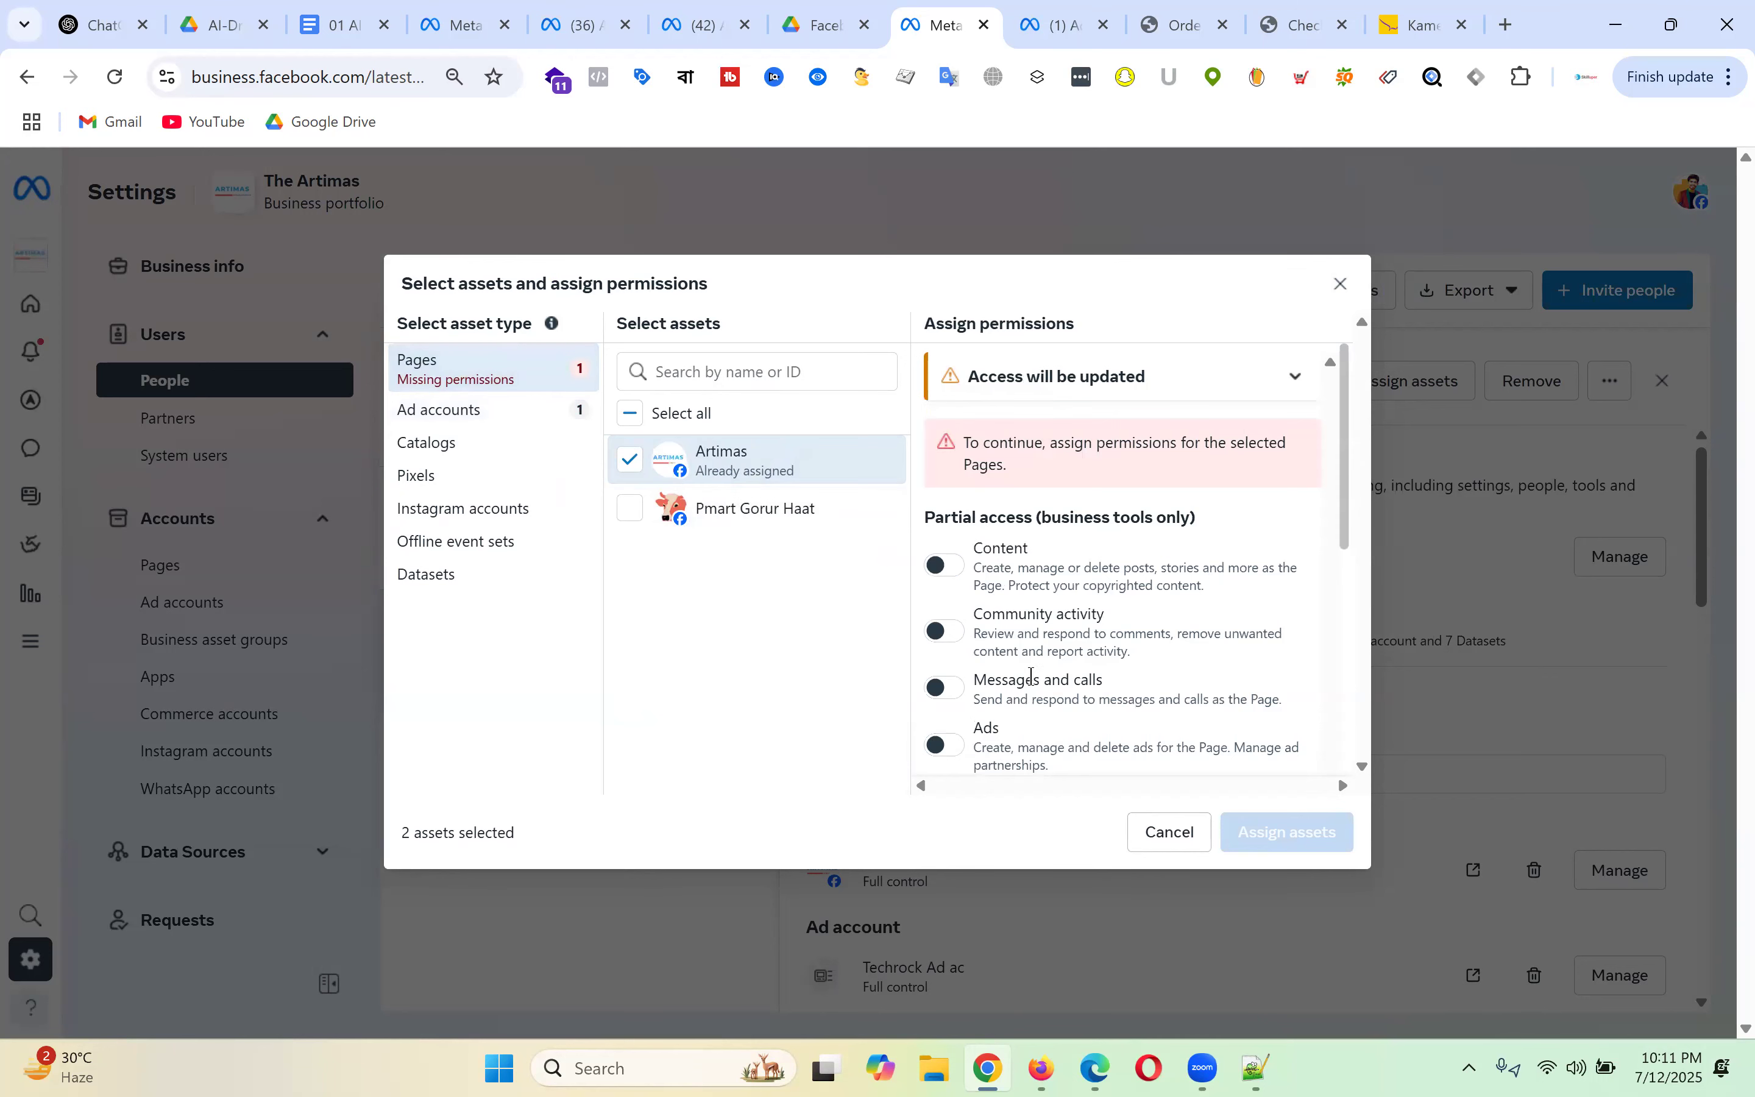
scroll(1026, 674, "down", 10)
left_click(954, 702)
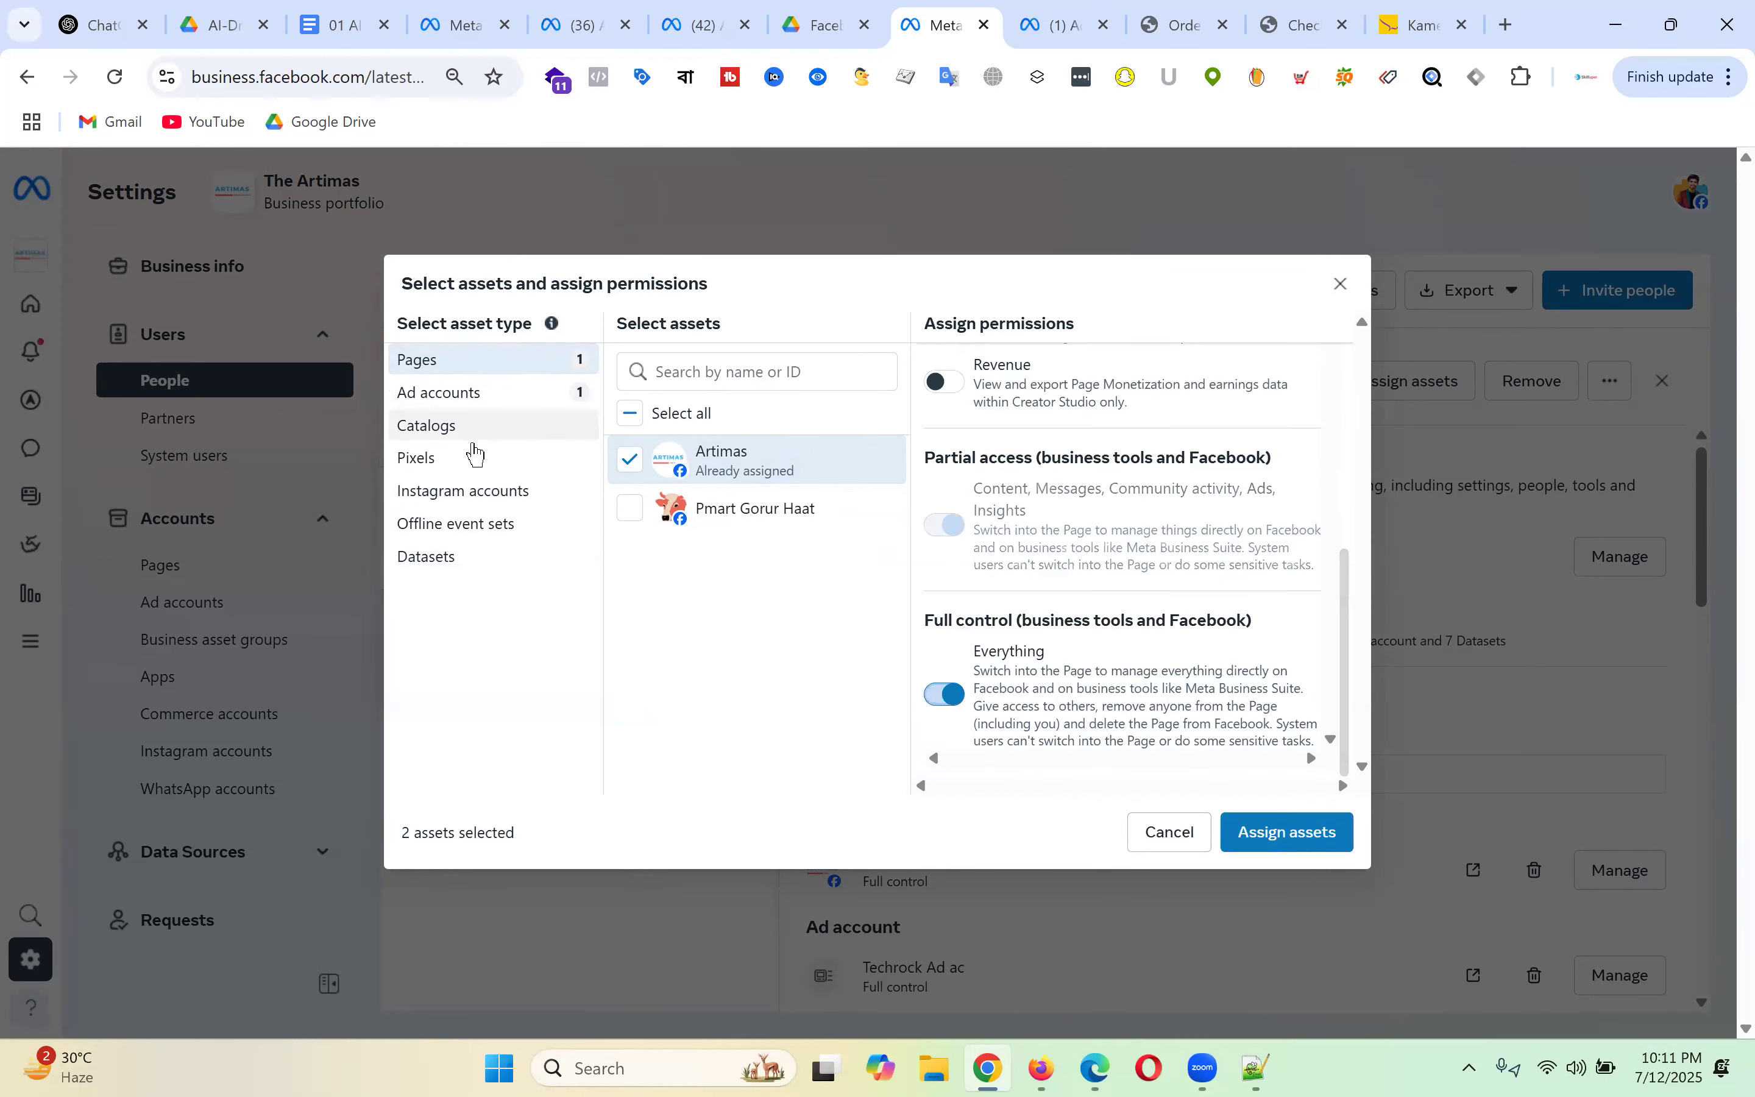
- Add the Artimas Pixel - Batch-19 dataset with full control to the selection and assign the chosen assets to your own user
left_click(462, 465)
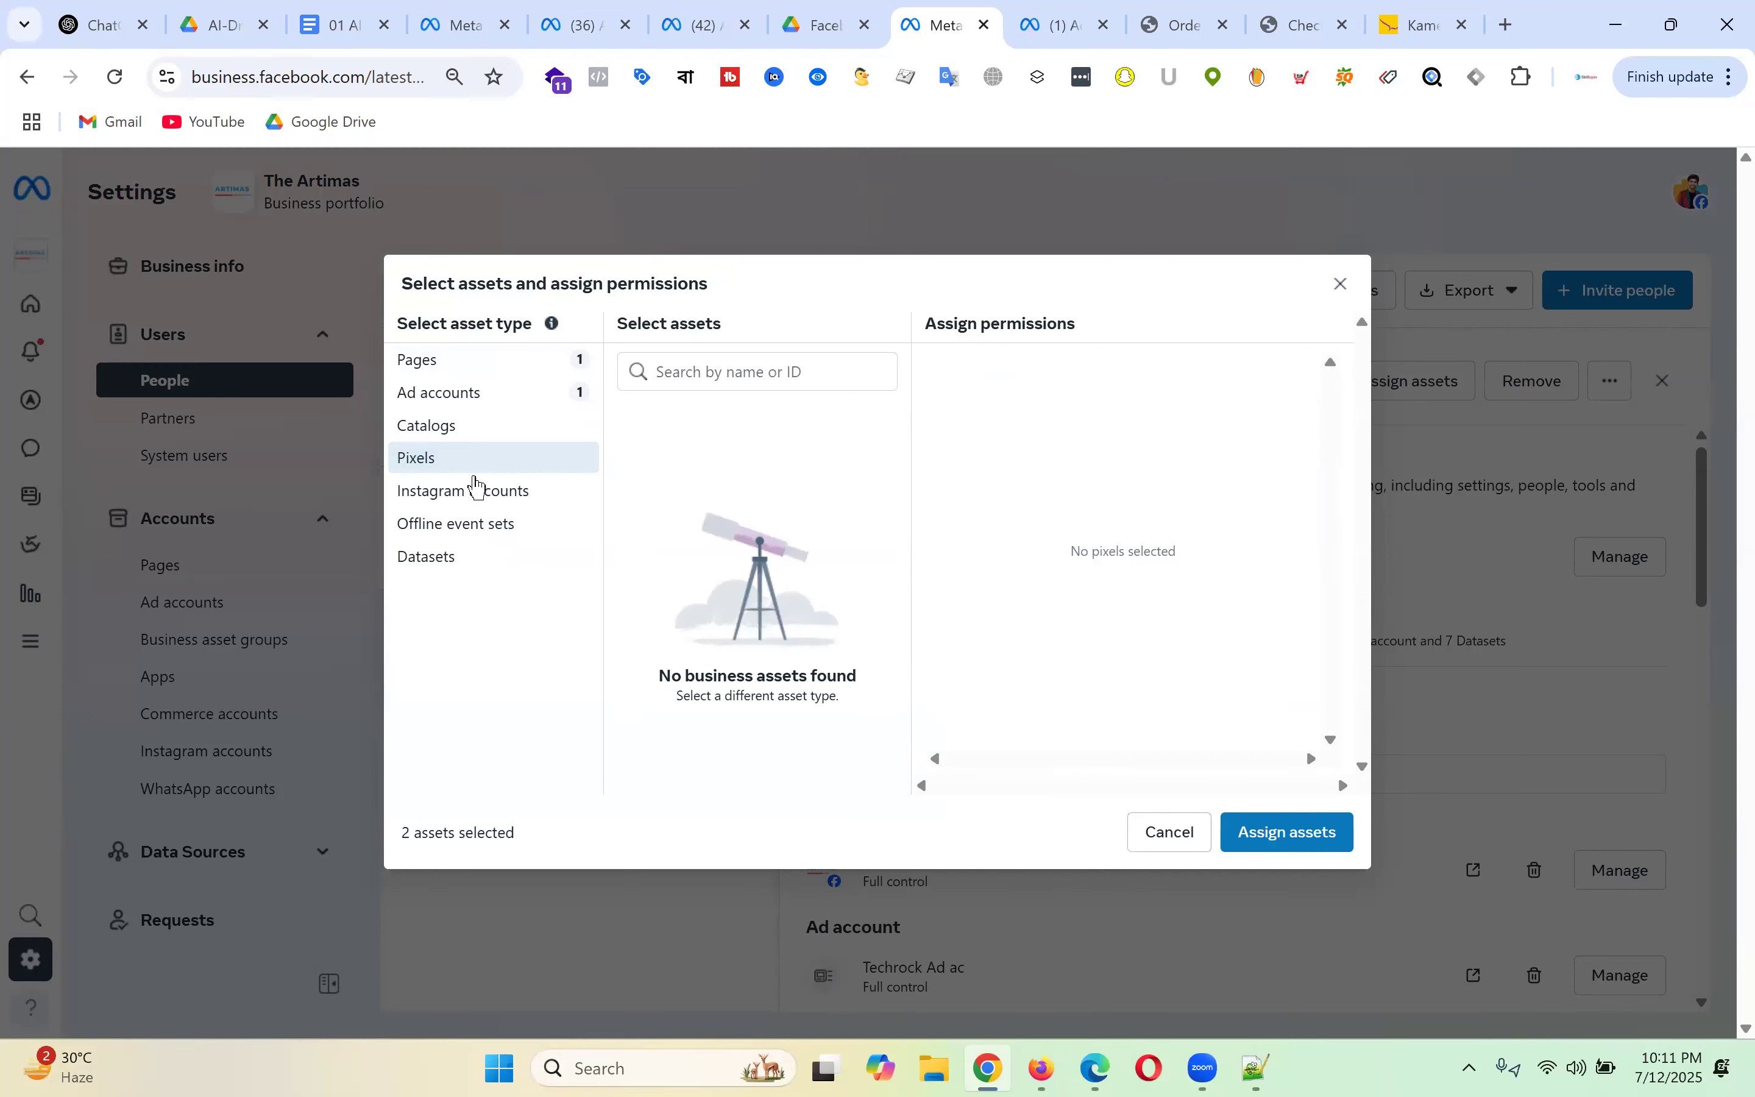
left_click(439, 559)
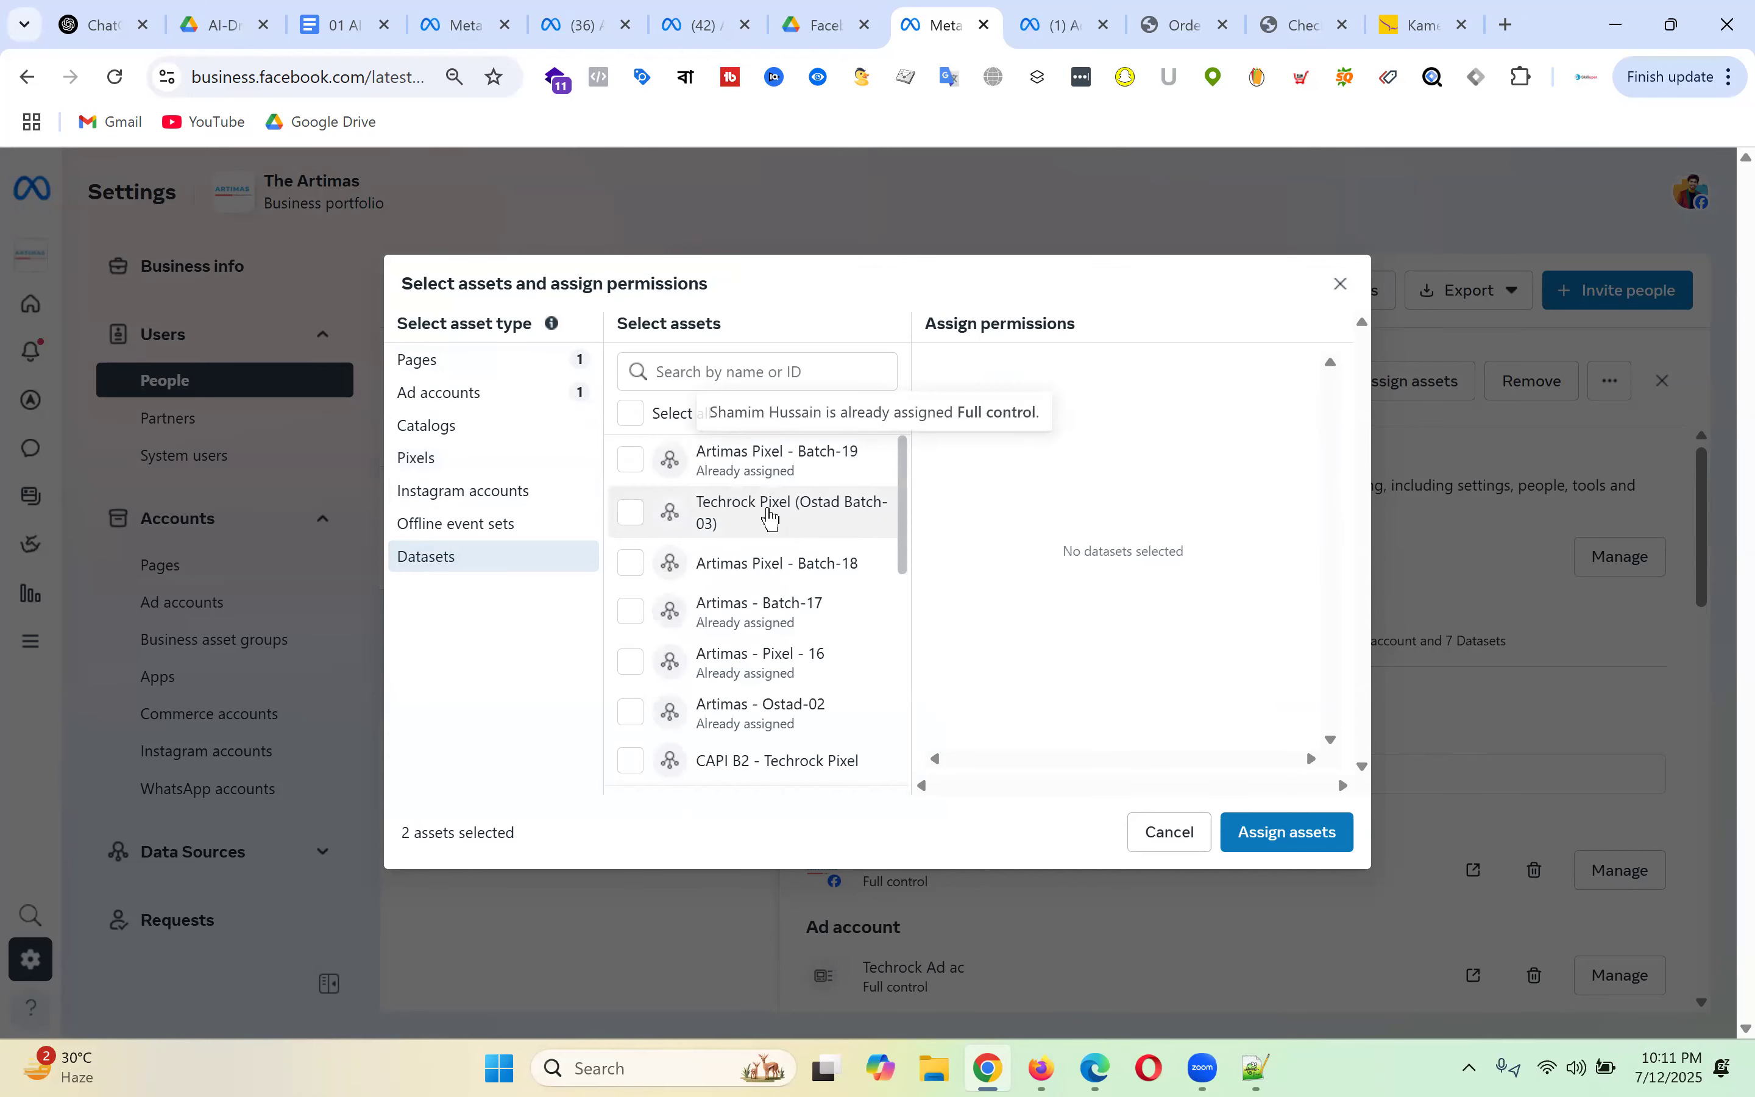
left_click(631, 460)
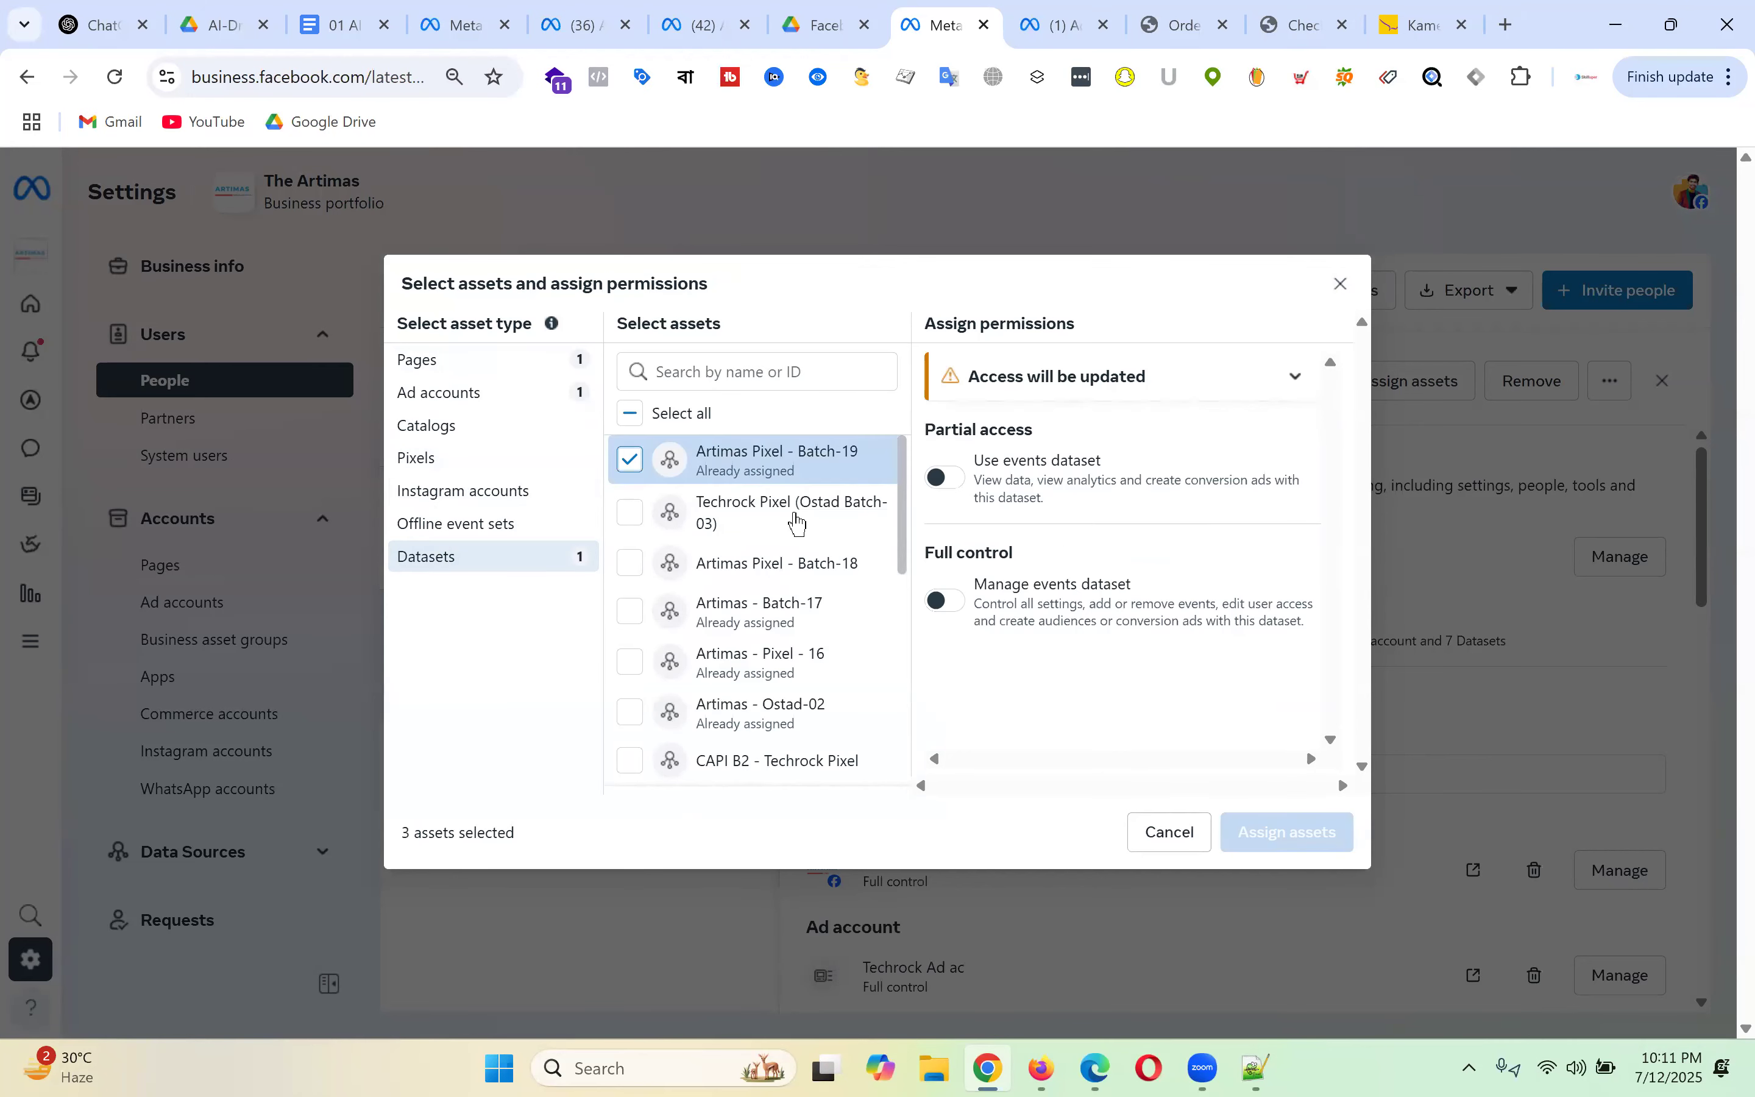
left_click(945, 601)
left_click(1305, 833)
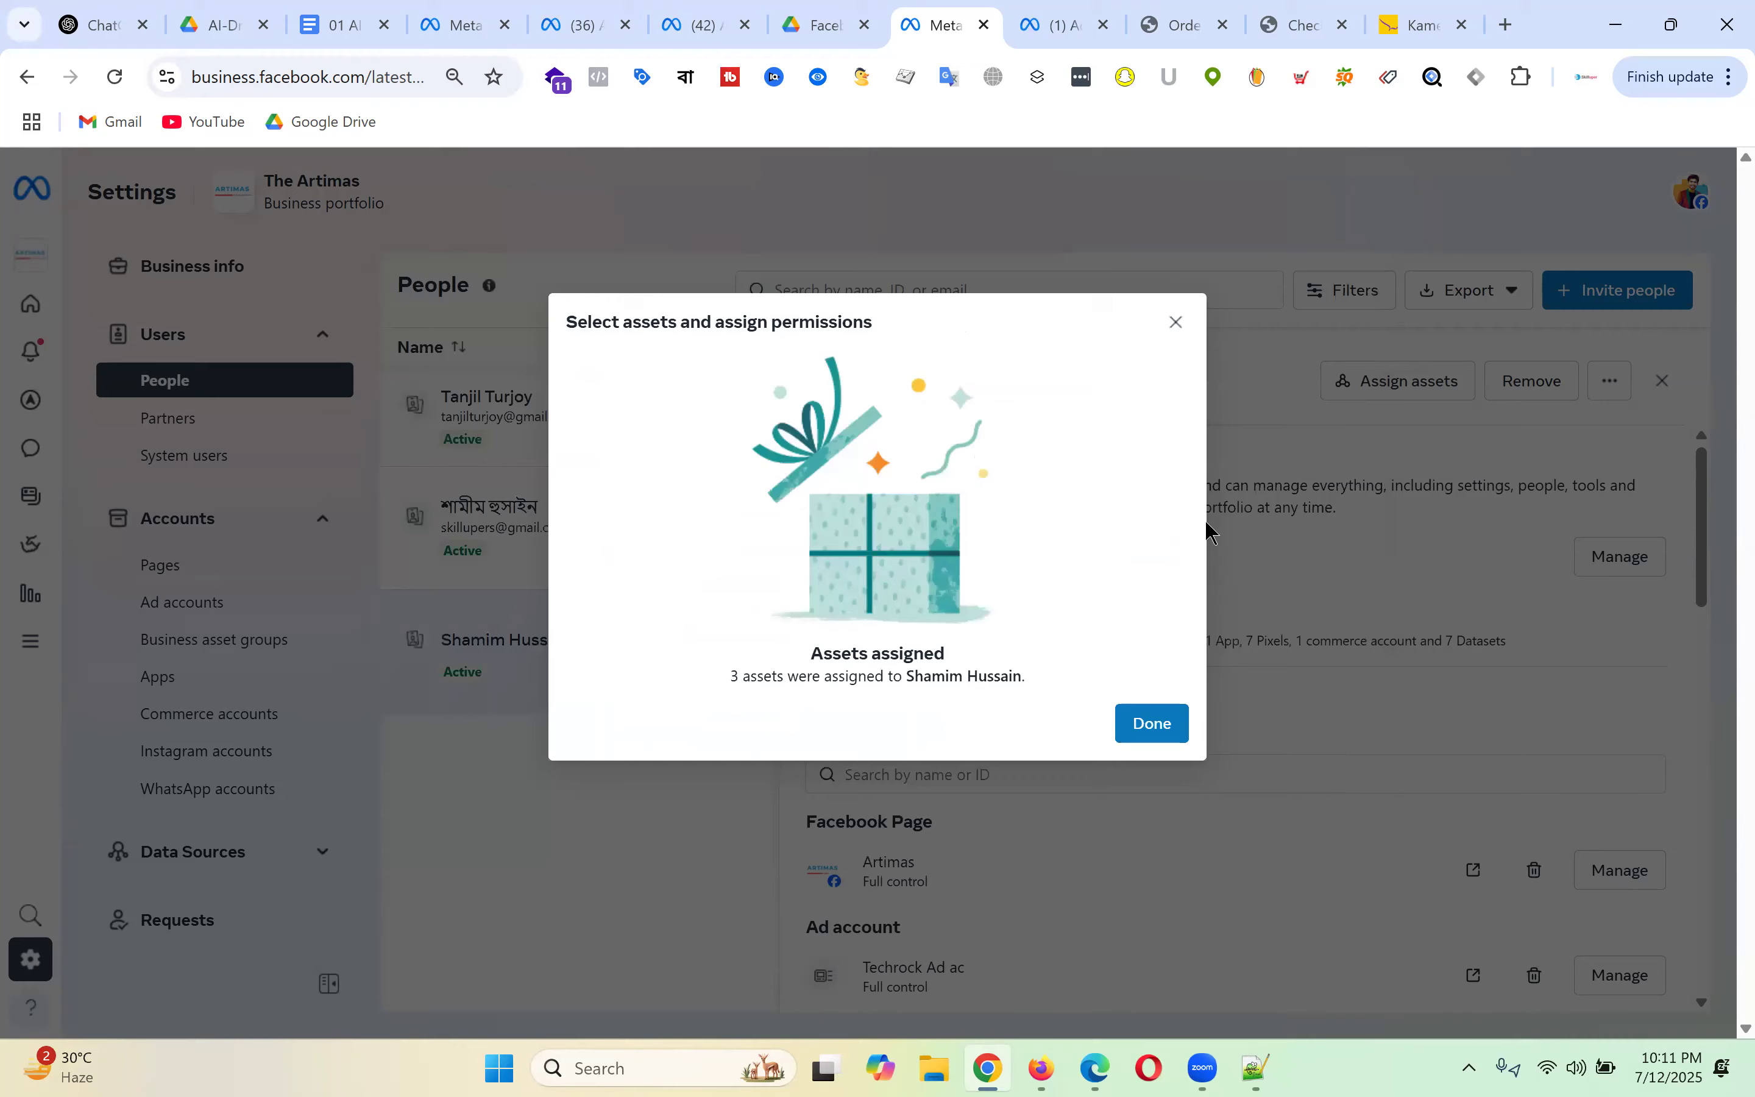
left_click(1153, 735)
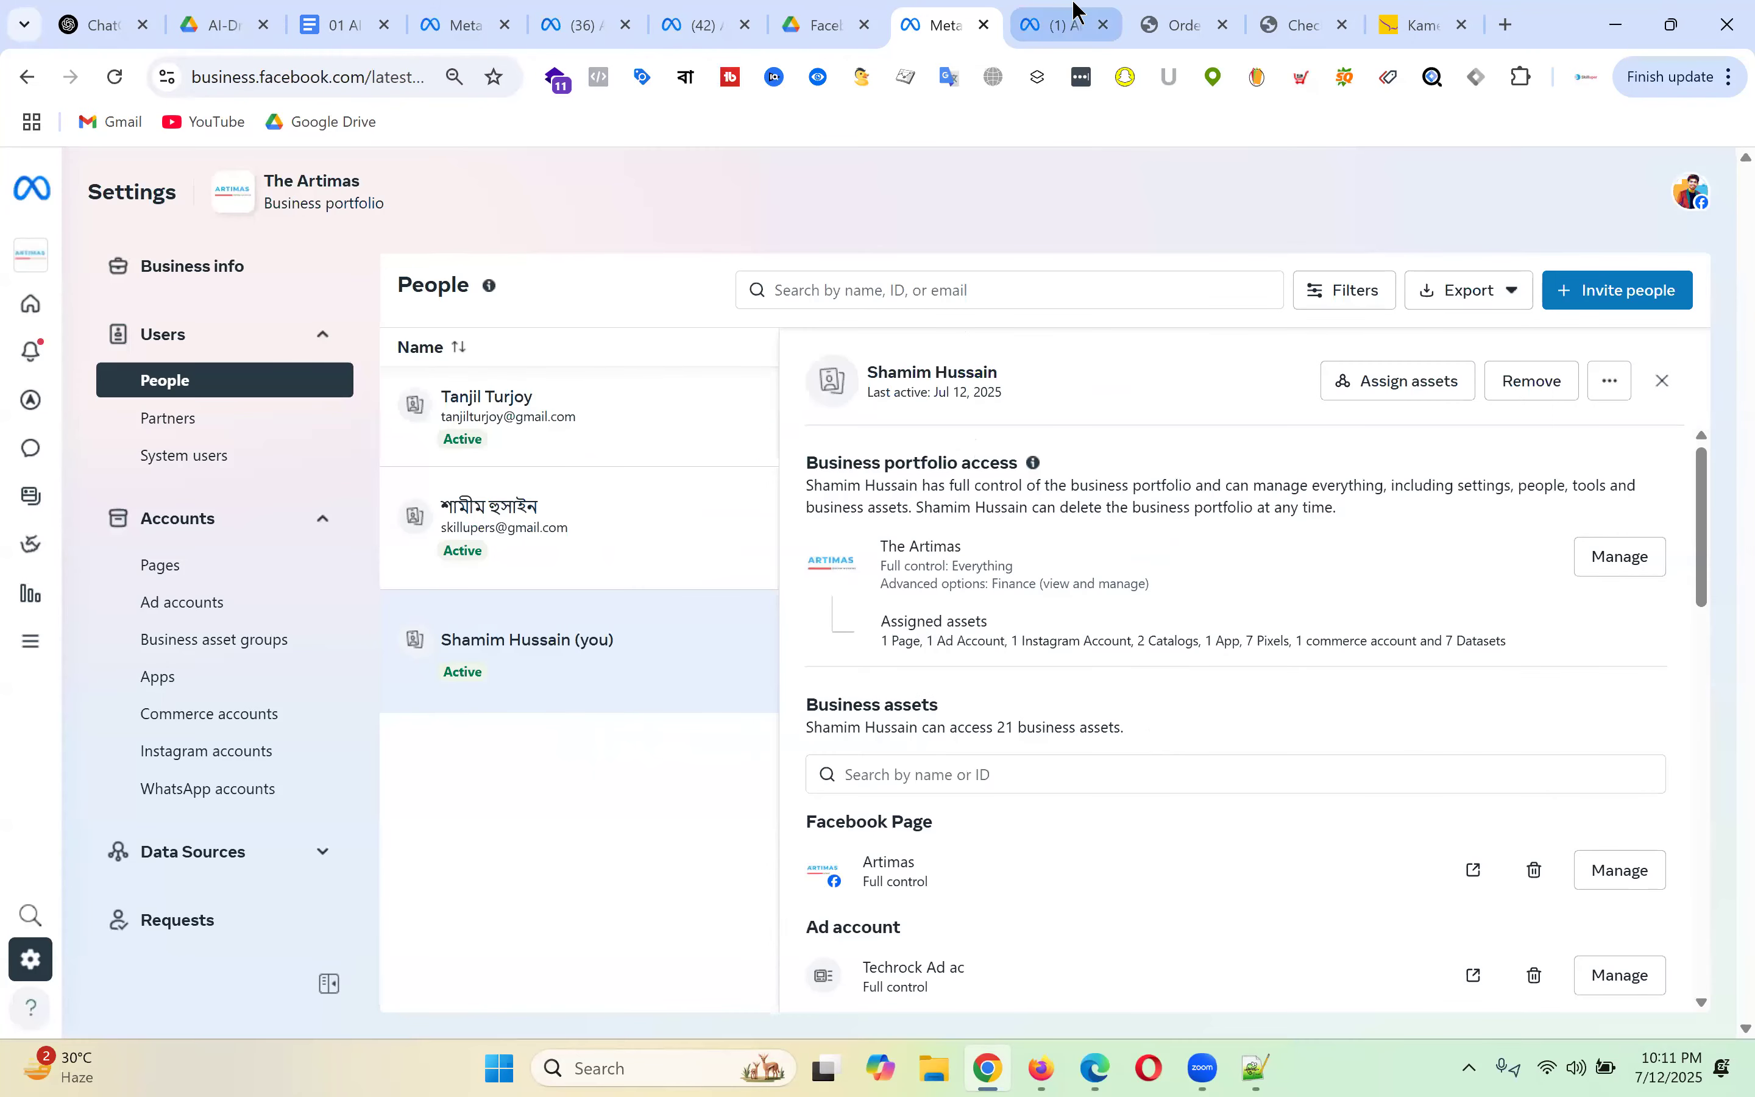
- Switch to Ads Manager, reload the Audiences page and check which pixels a new website custom audience offers as its source
left_click(1073, 18)
left_click(115, 76)
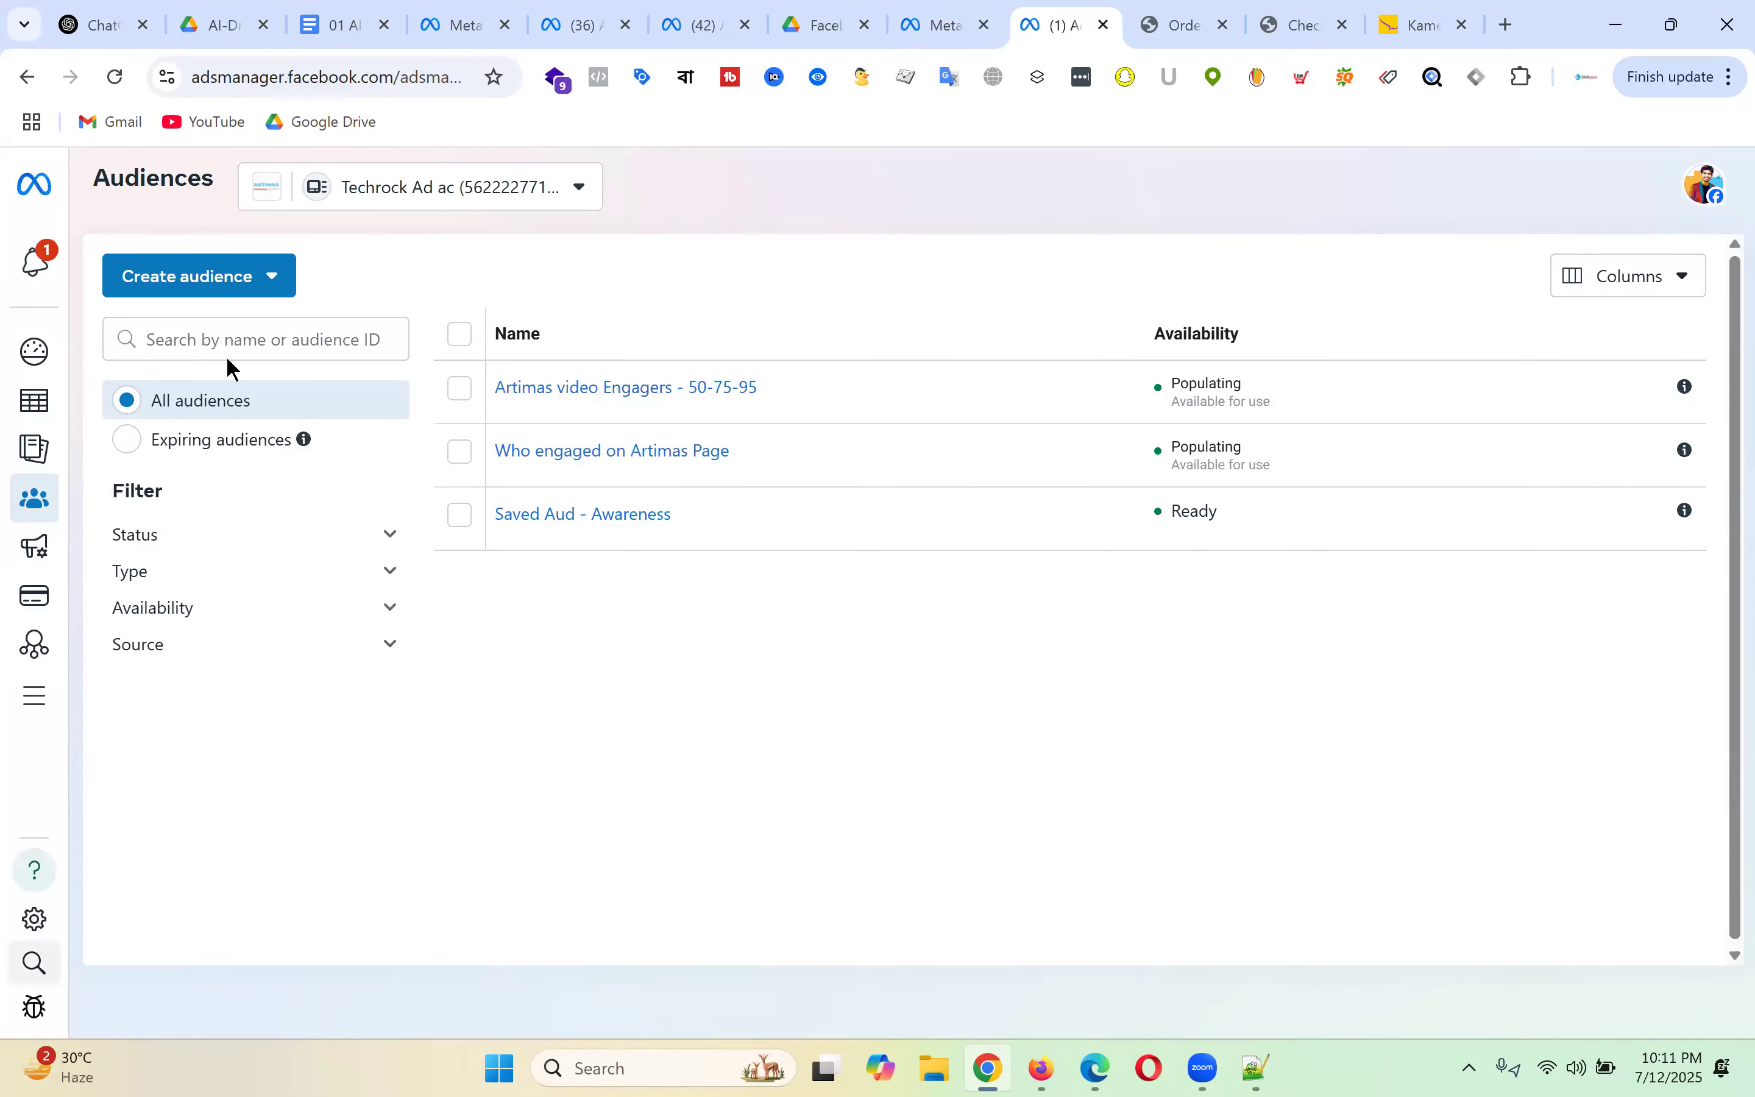
left_click(237, 279)
left_click(220, 341)
left_click(666, 401)
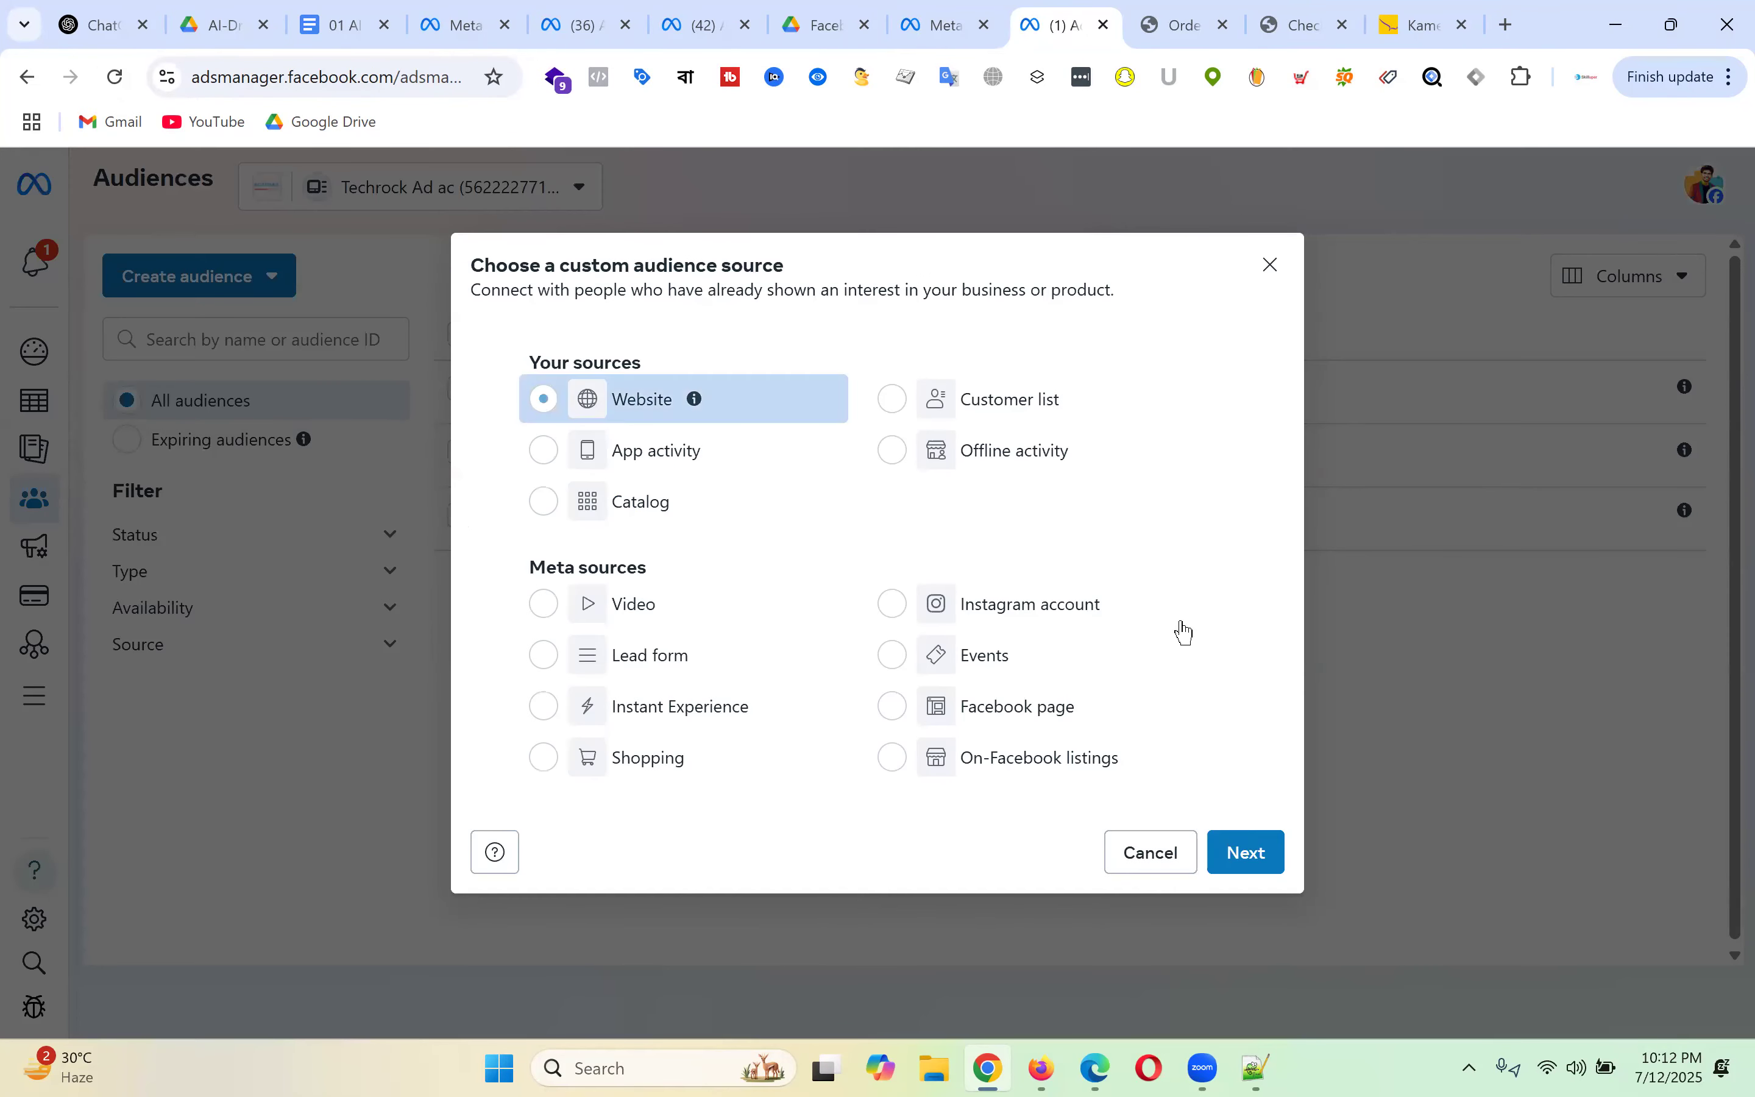
left_click(1237, 850)
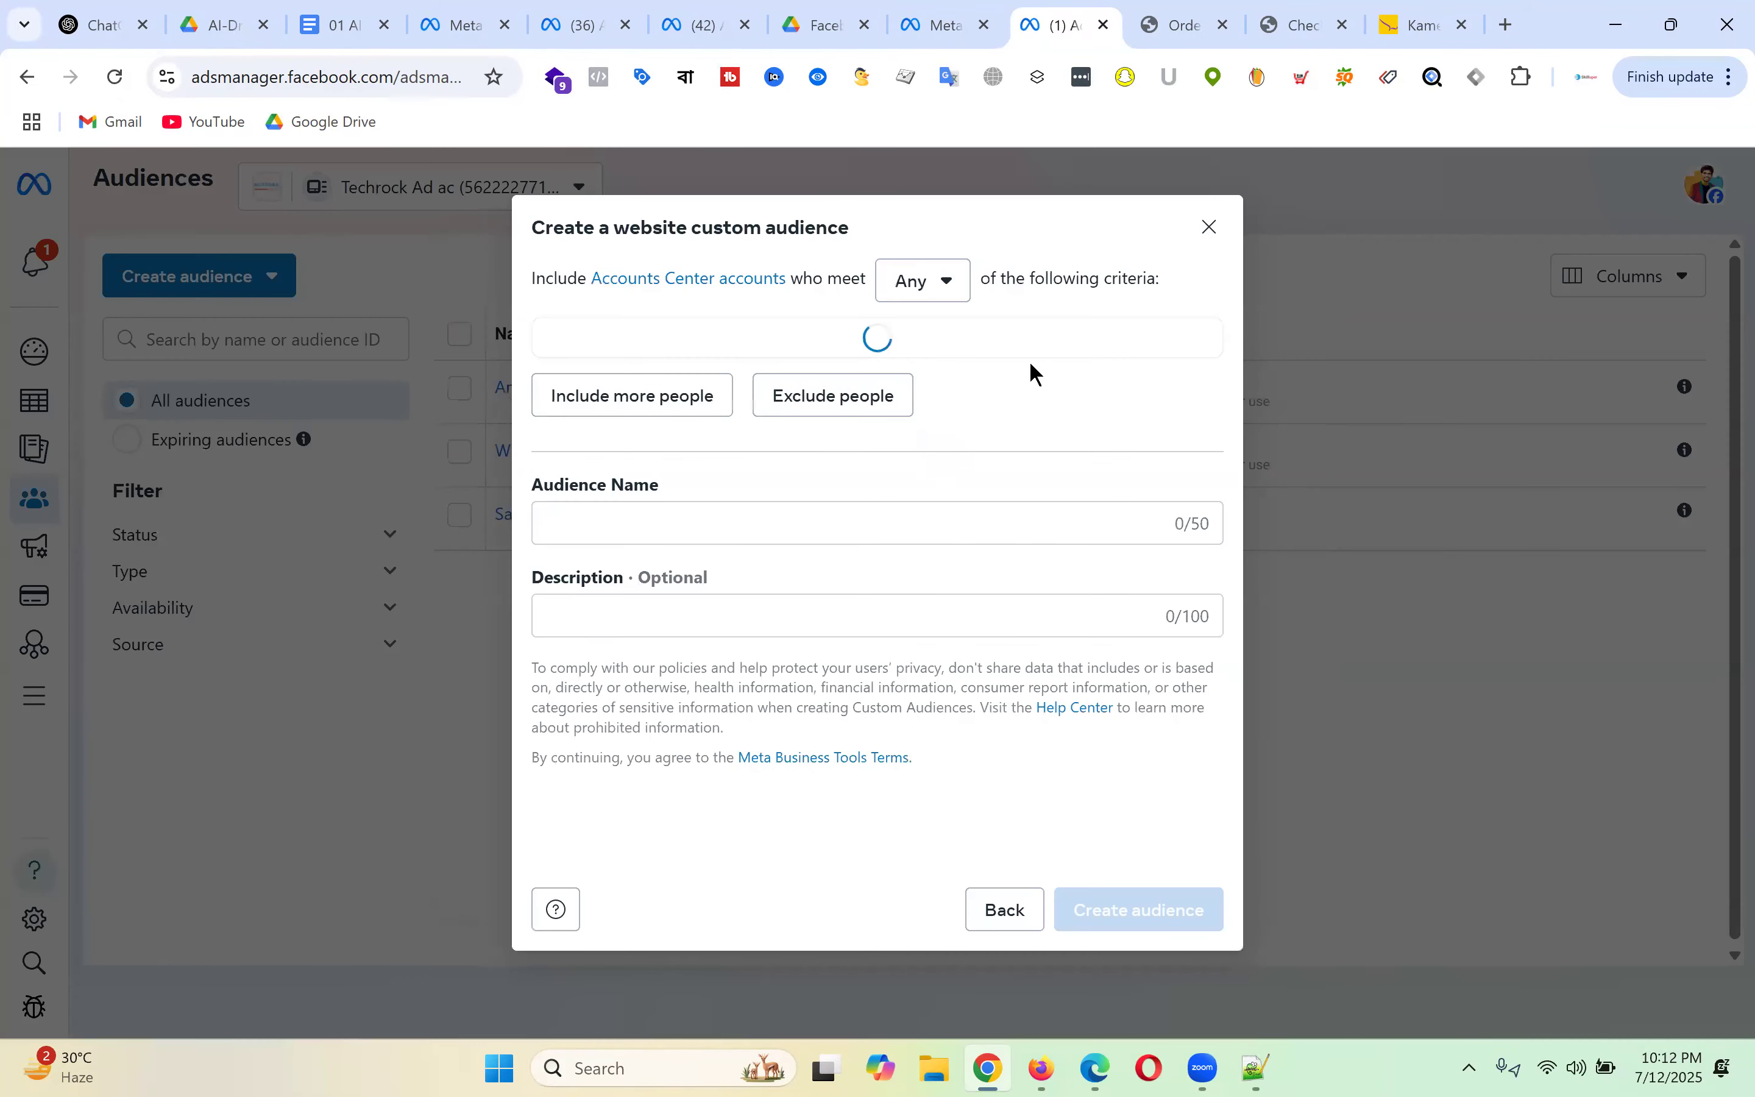
left_click(805, 382)
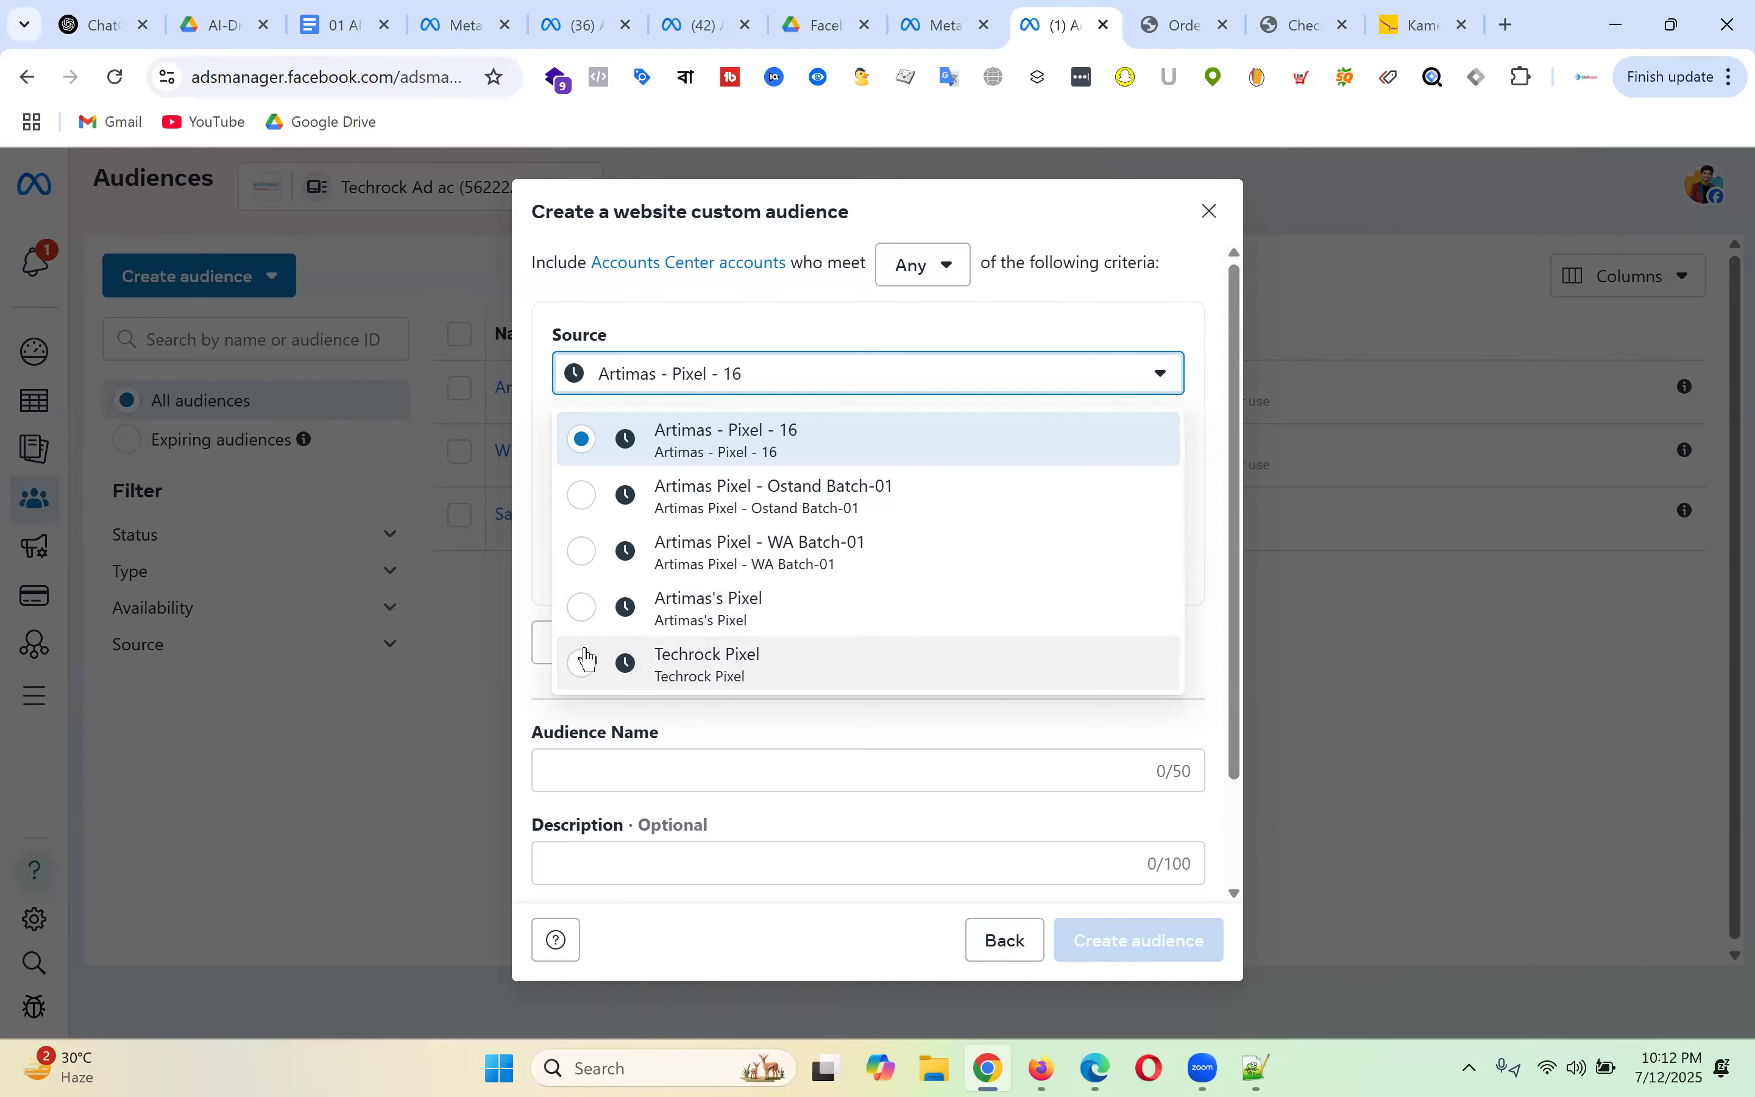
left_click(928, 273)
left_click(903, 373)
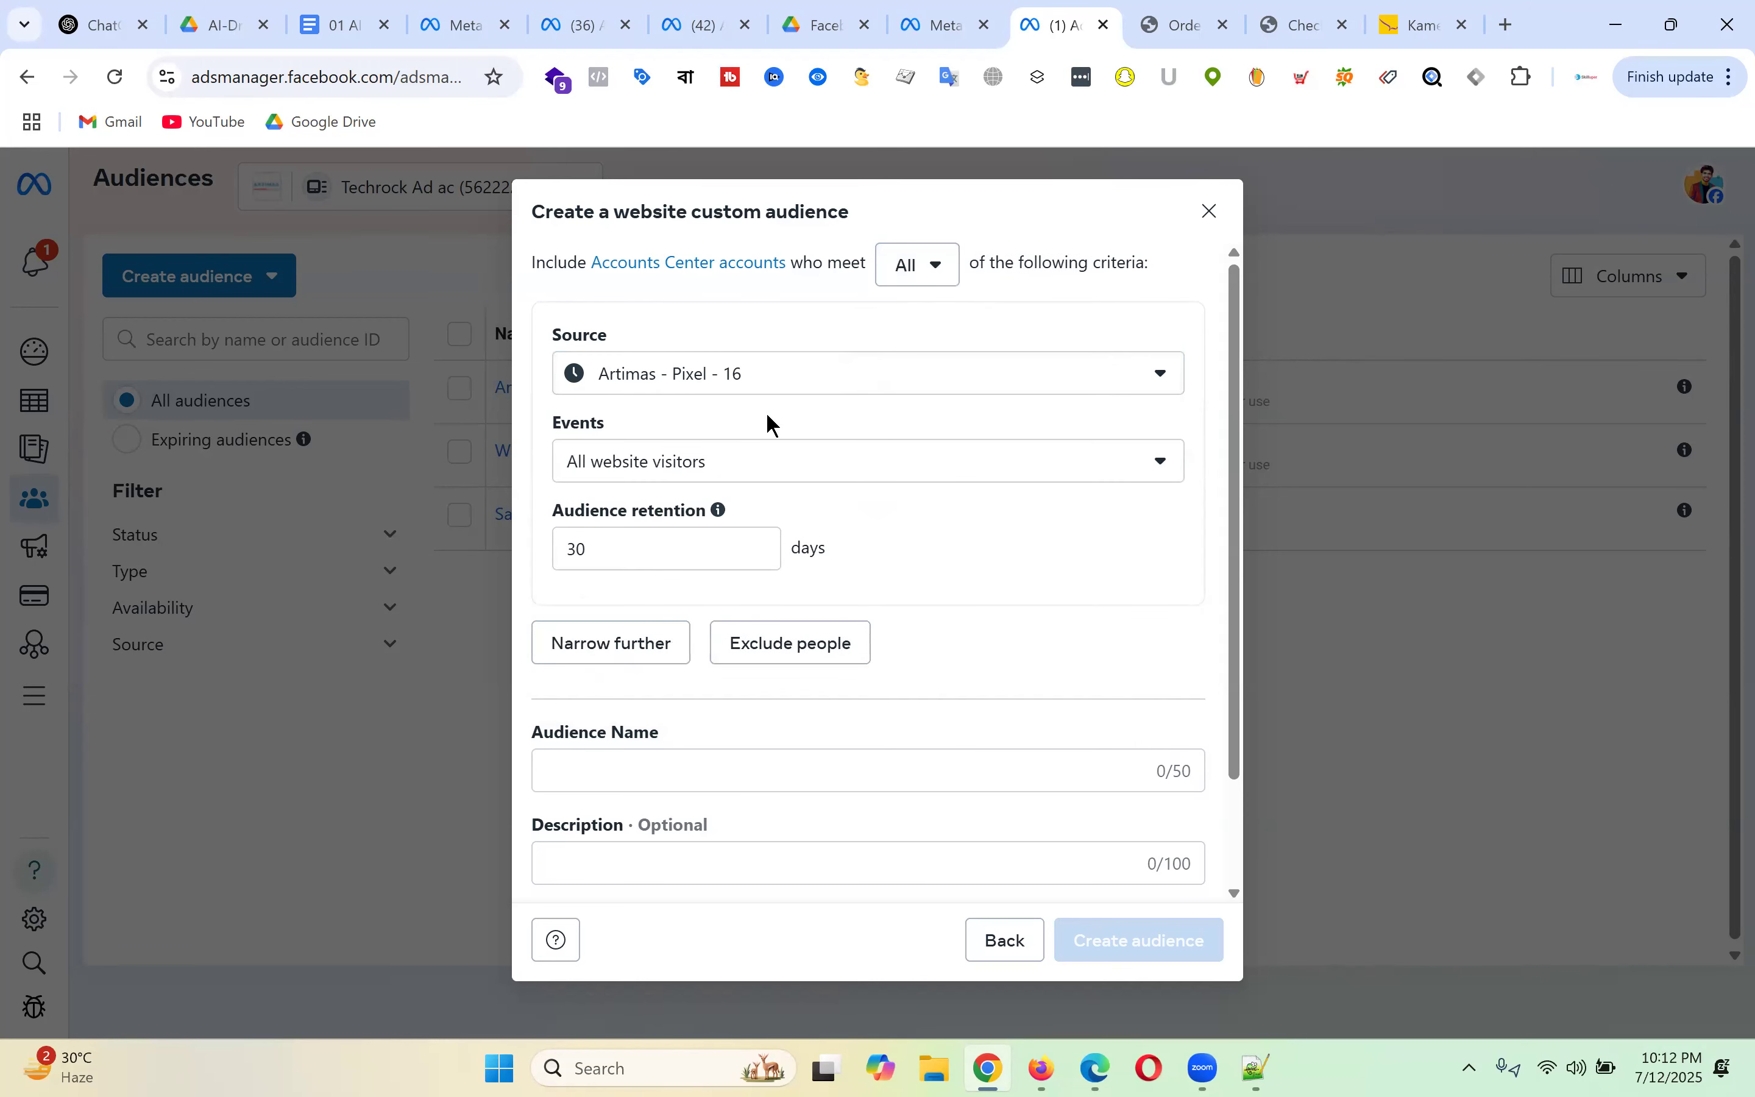
left_click(787, 373)
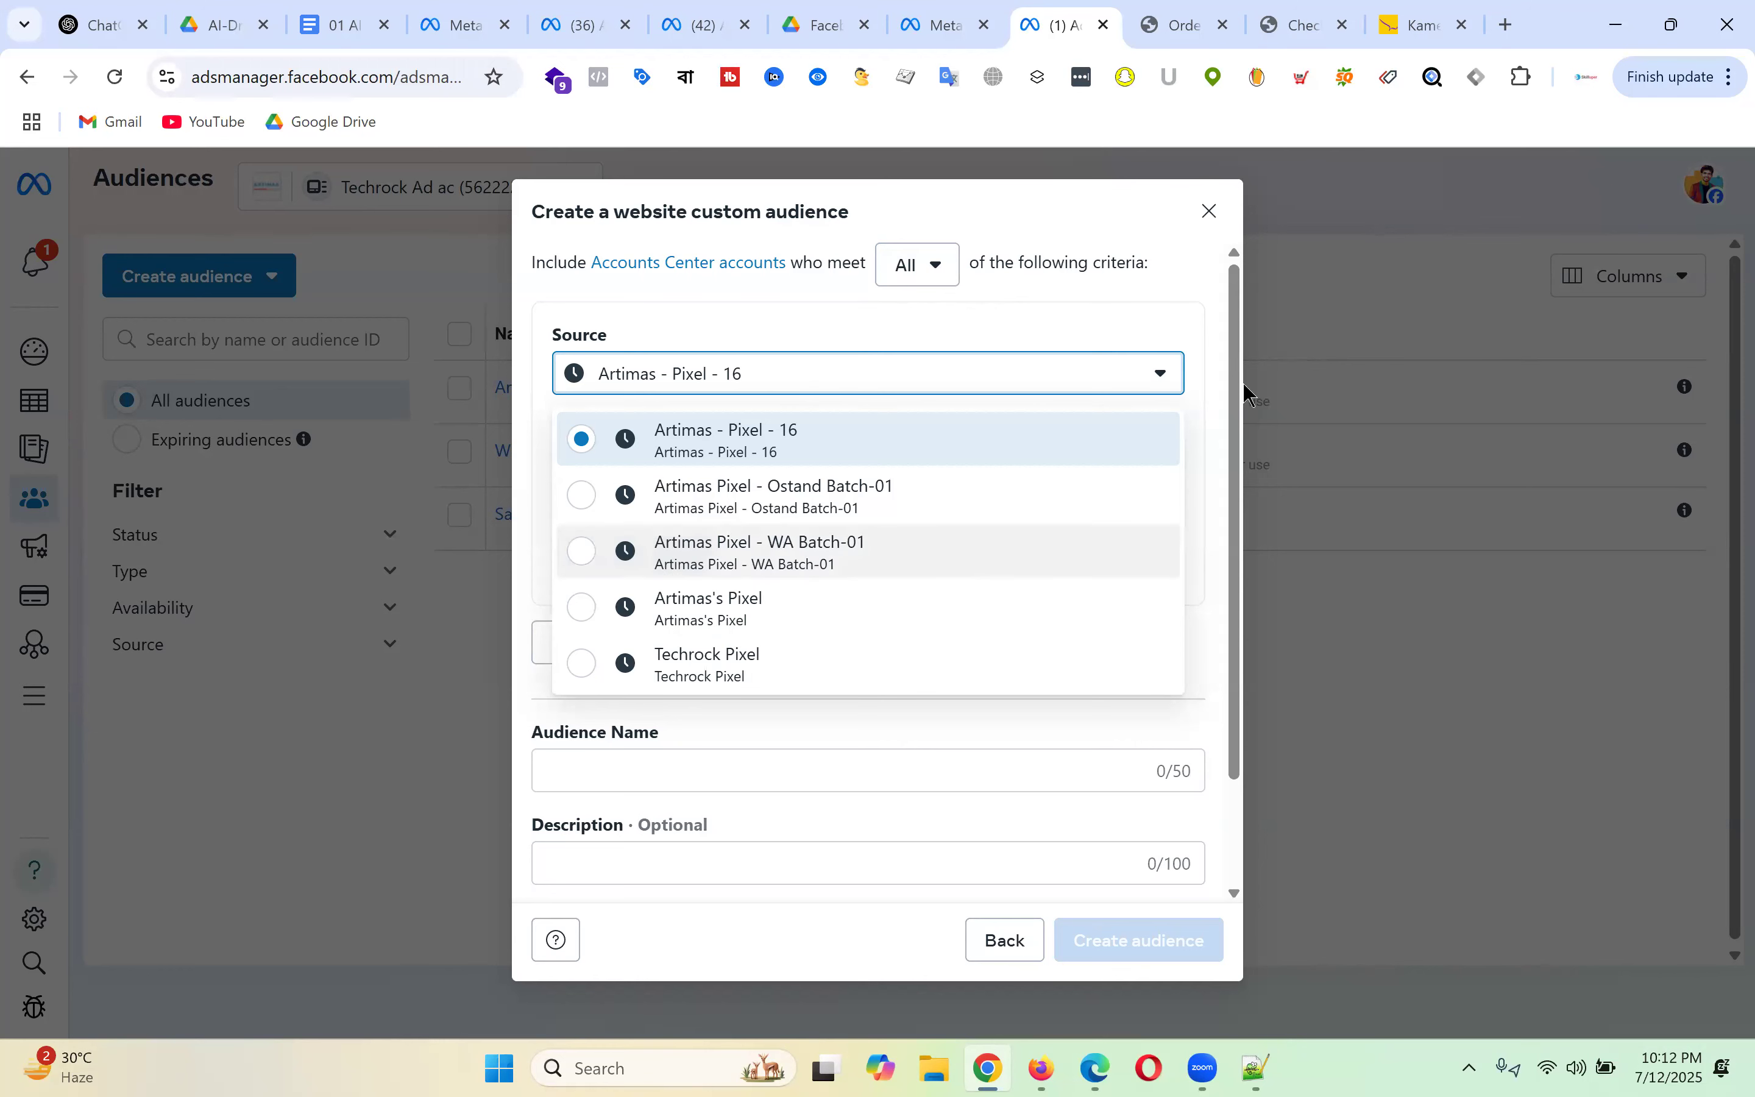
left_click(1198, 347)
scroll(863, 522, "down", 2)
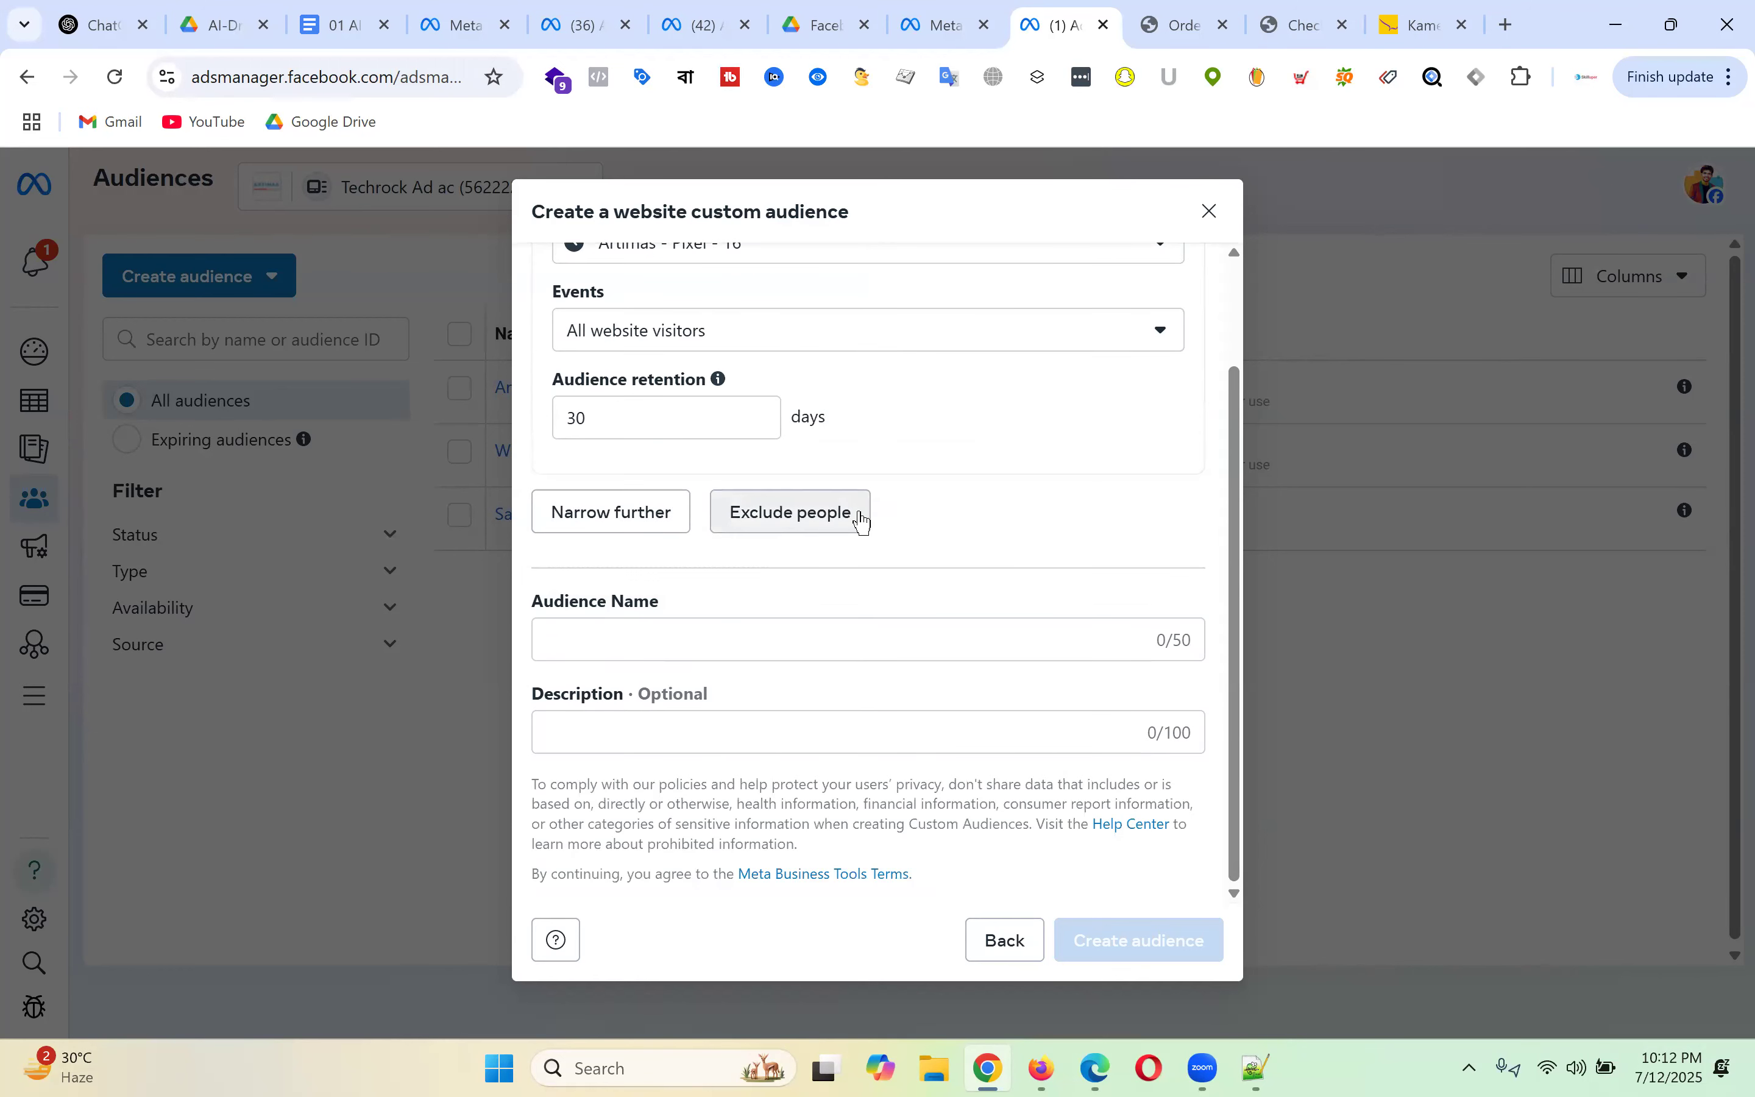
scroll(863, 521, "up", 2)
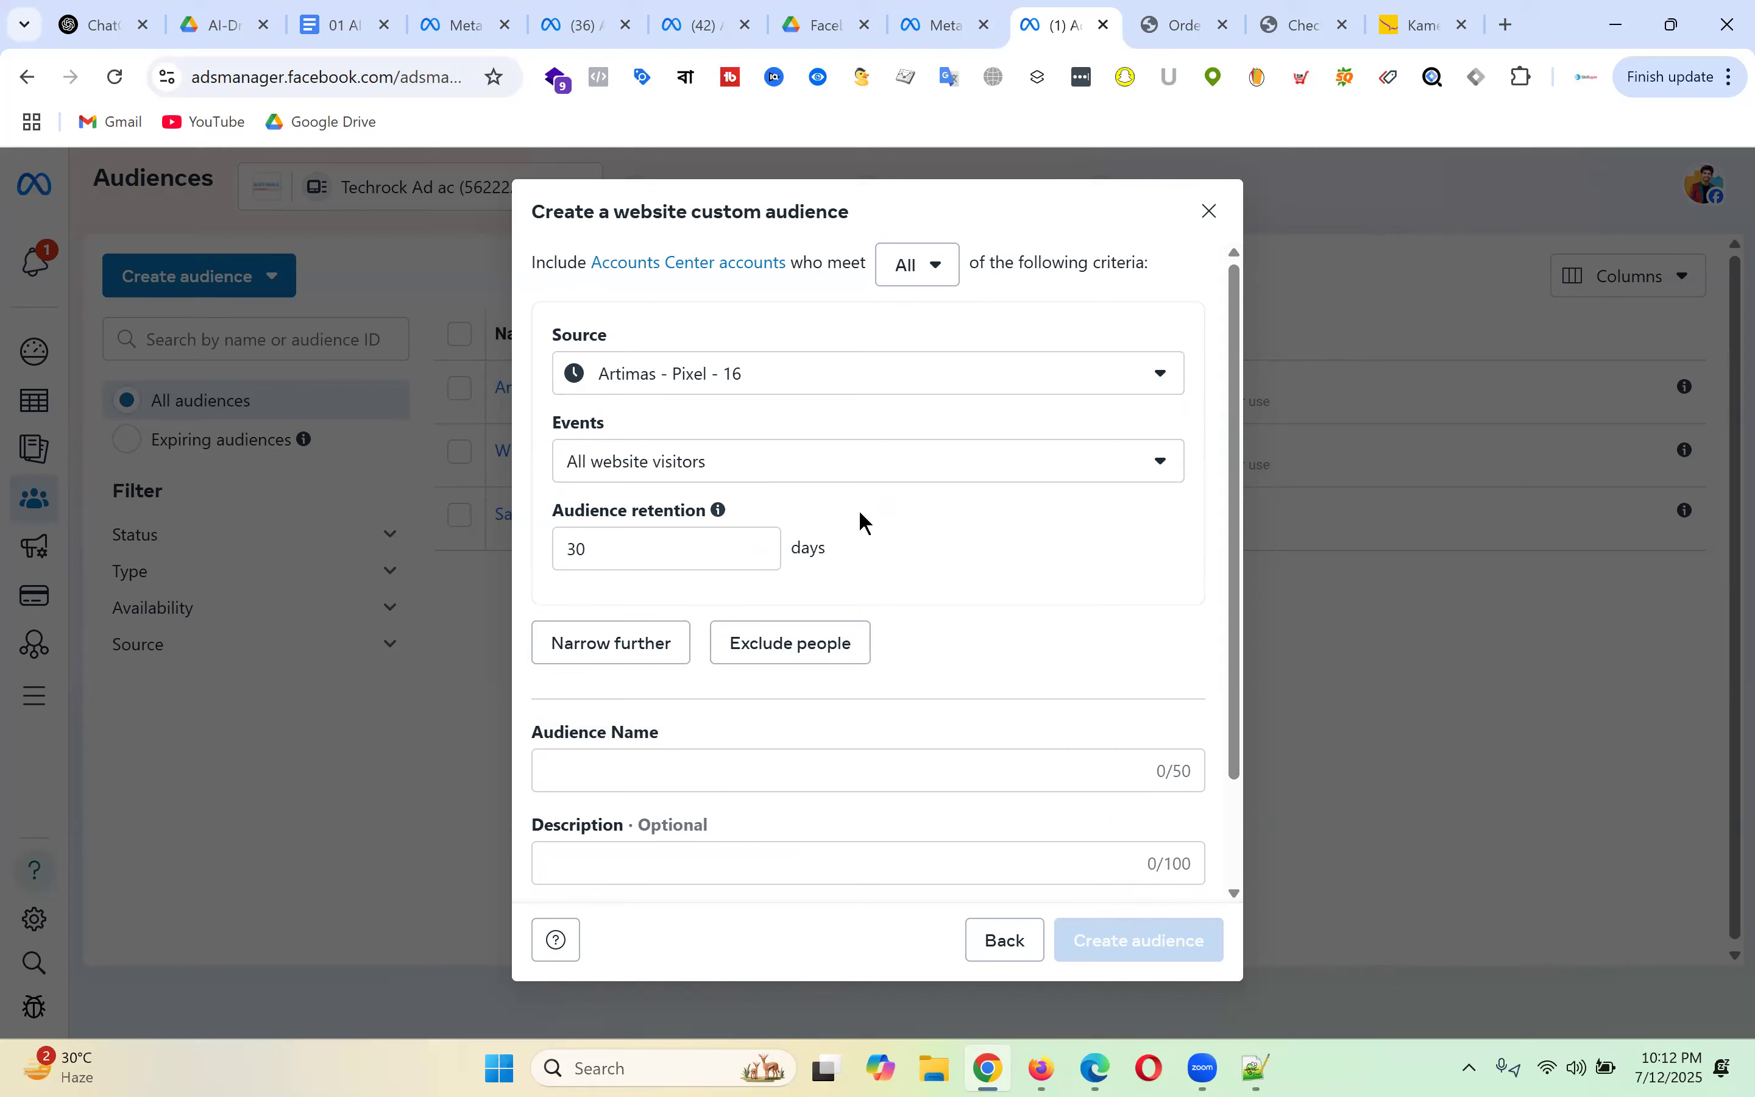
left_click(1208, 212)
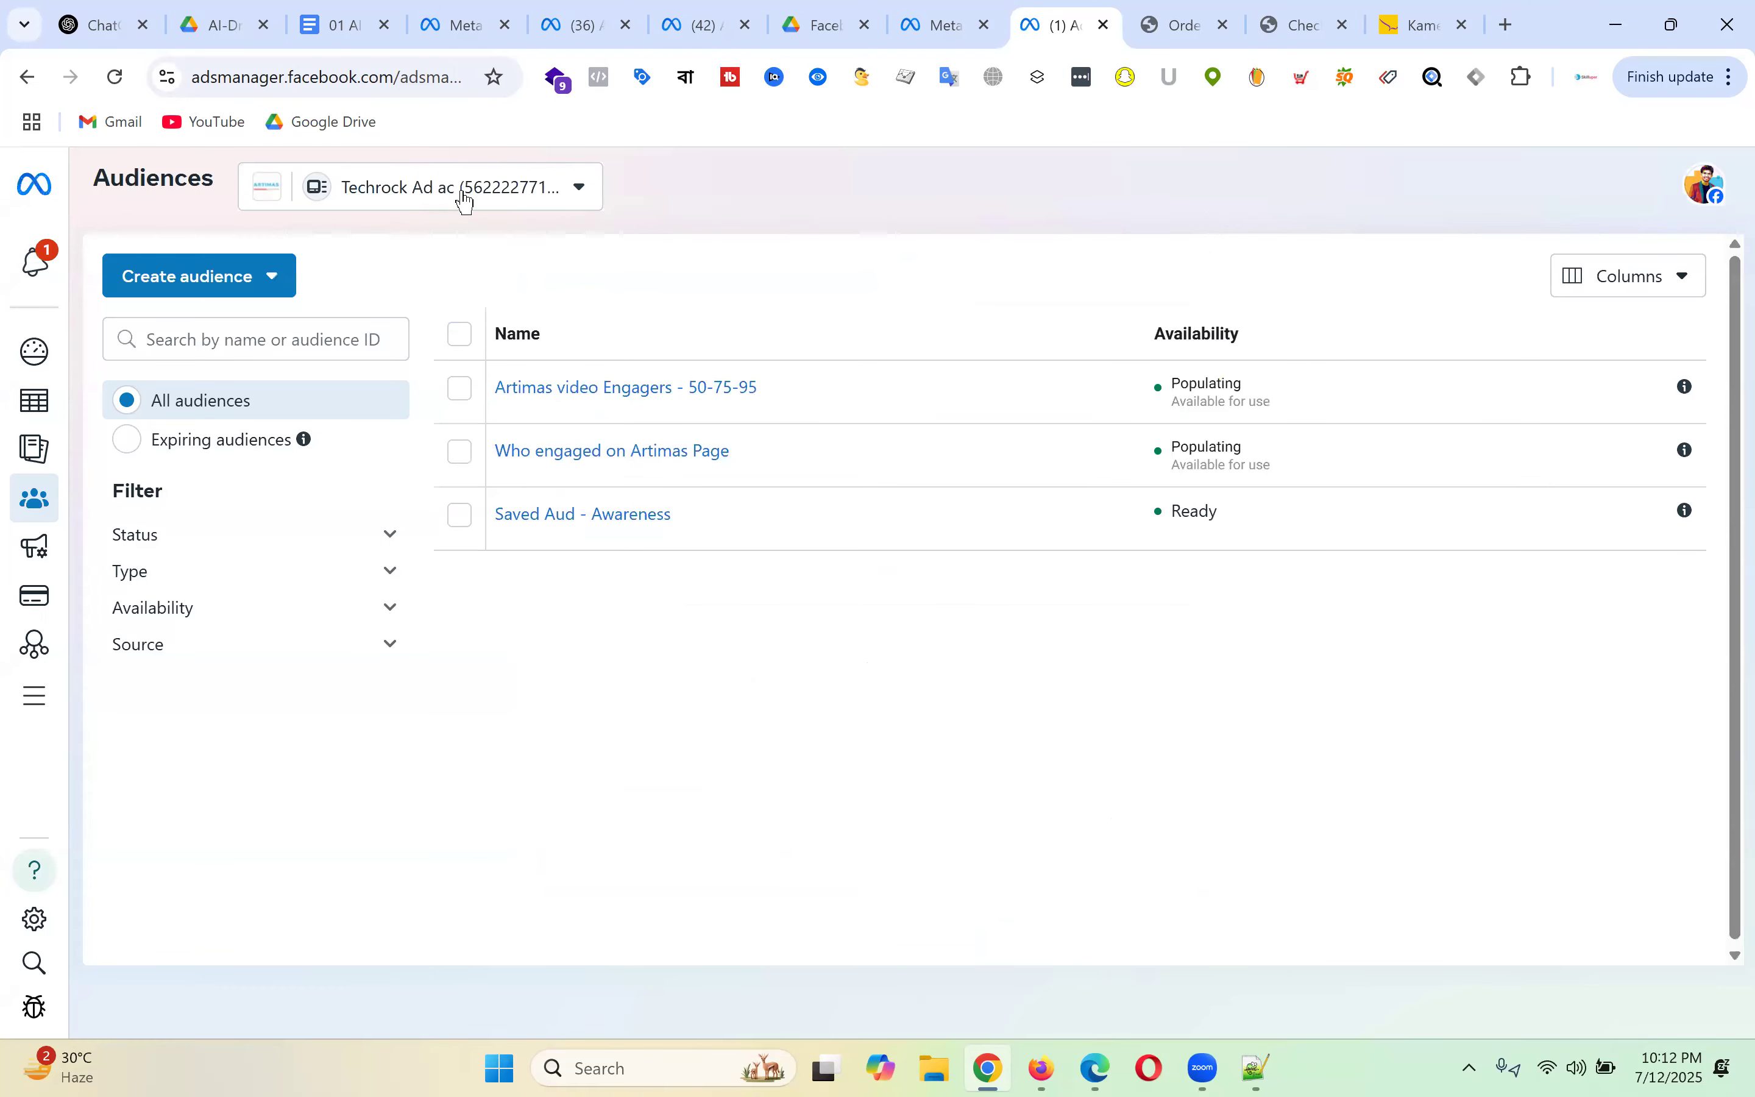
left_click(485, 187)
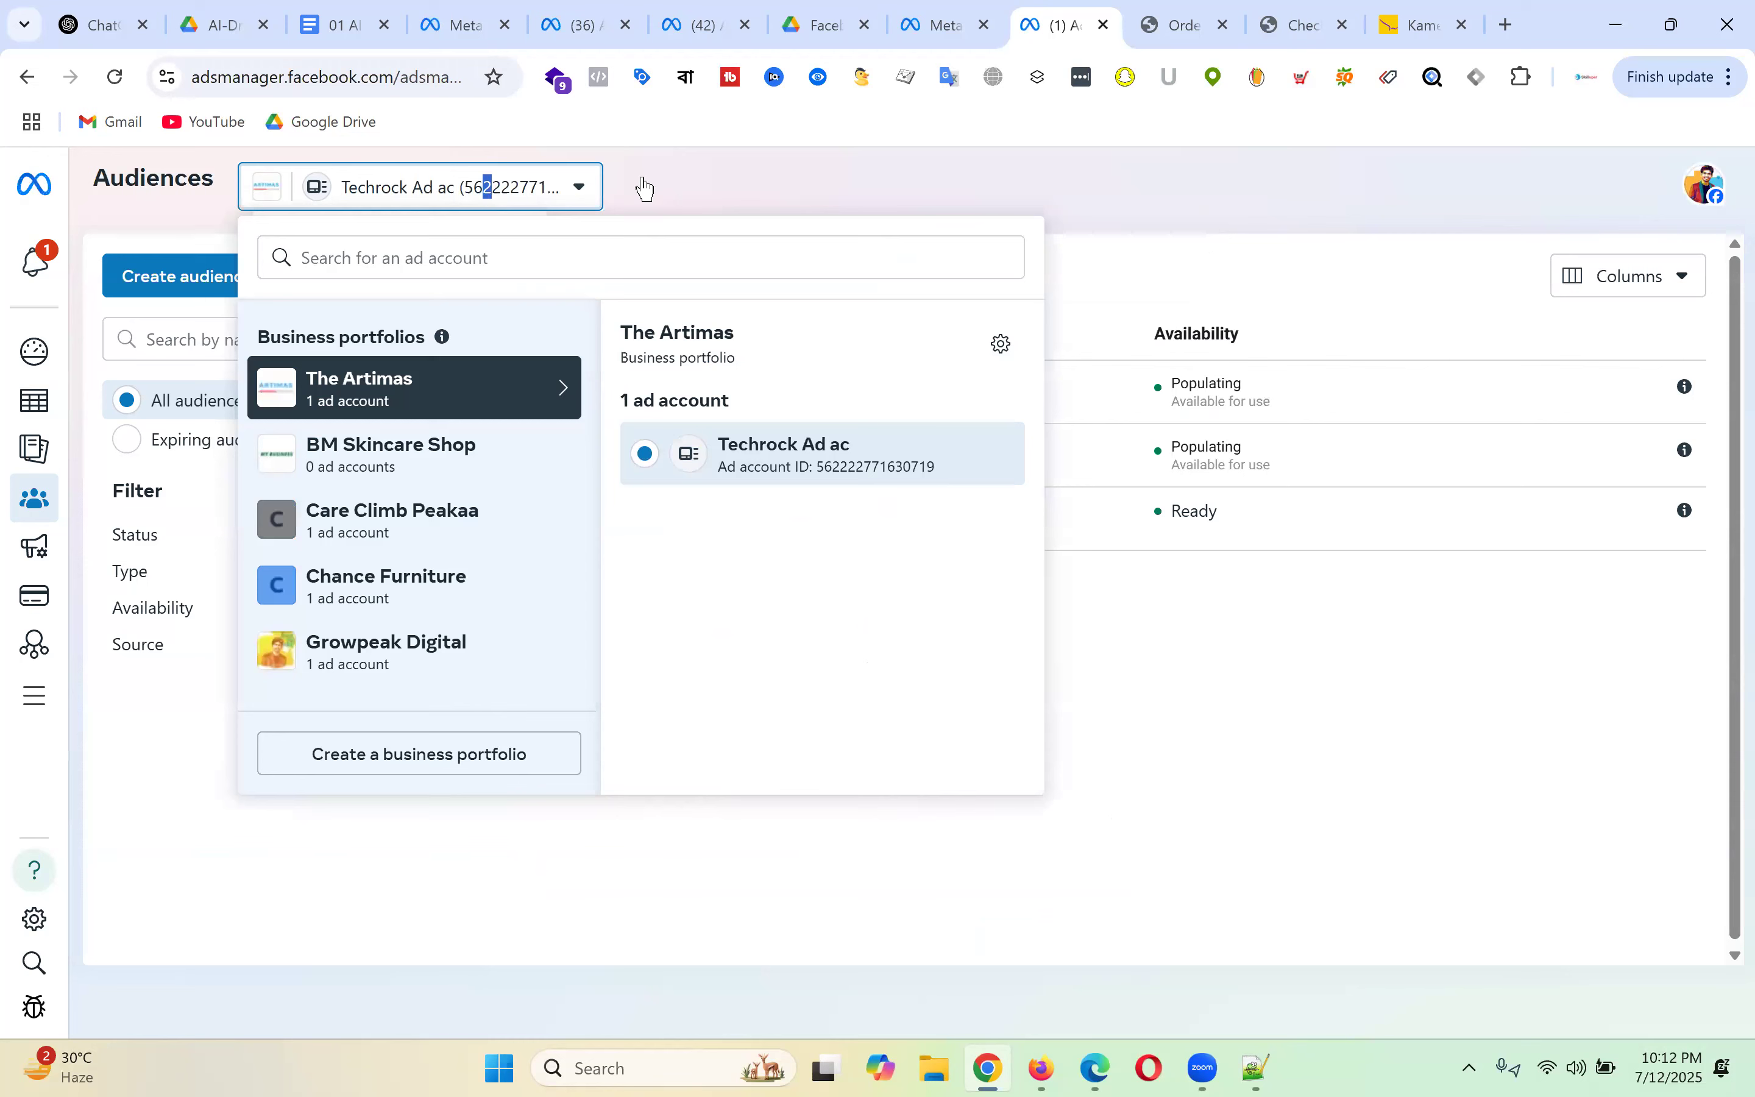
left_click(1164, 241)
- Switch to the Meta Business Suite settings and connect the Techrock Ad ac ad account to the Artimas Pixel - Batch-19 dataset
left_click(958, 13)
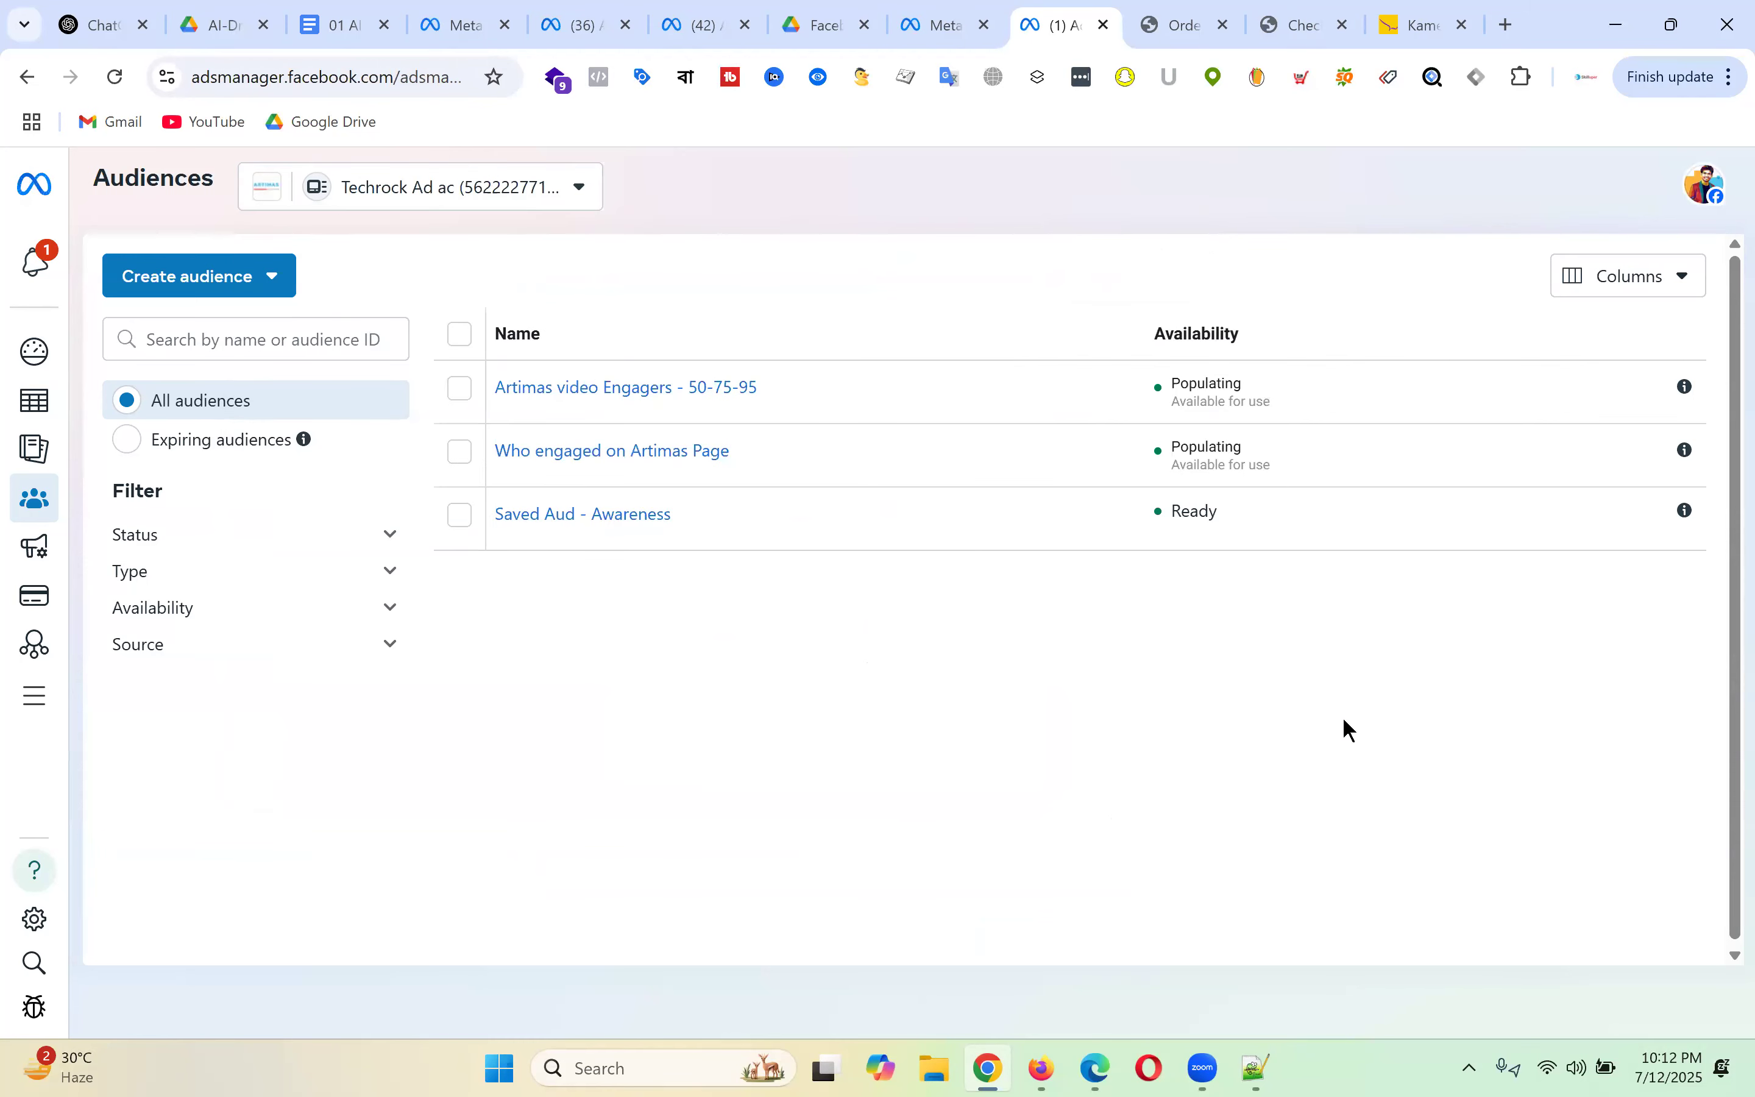
left_click(112, 81)
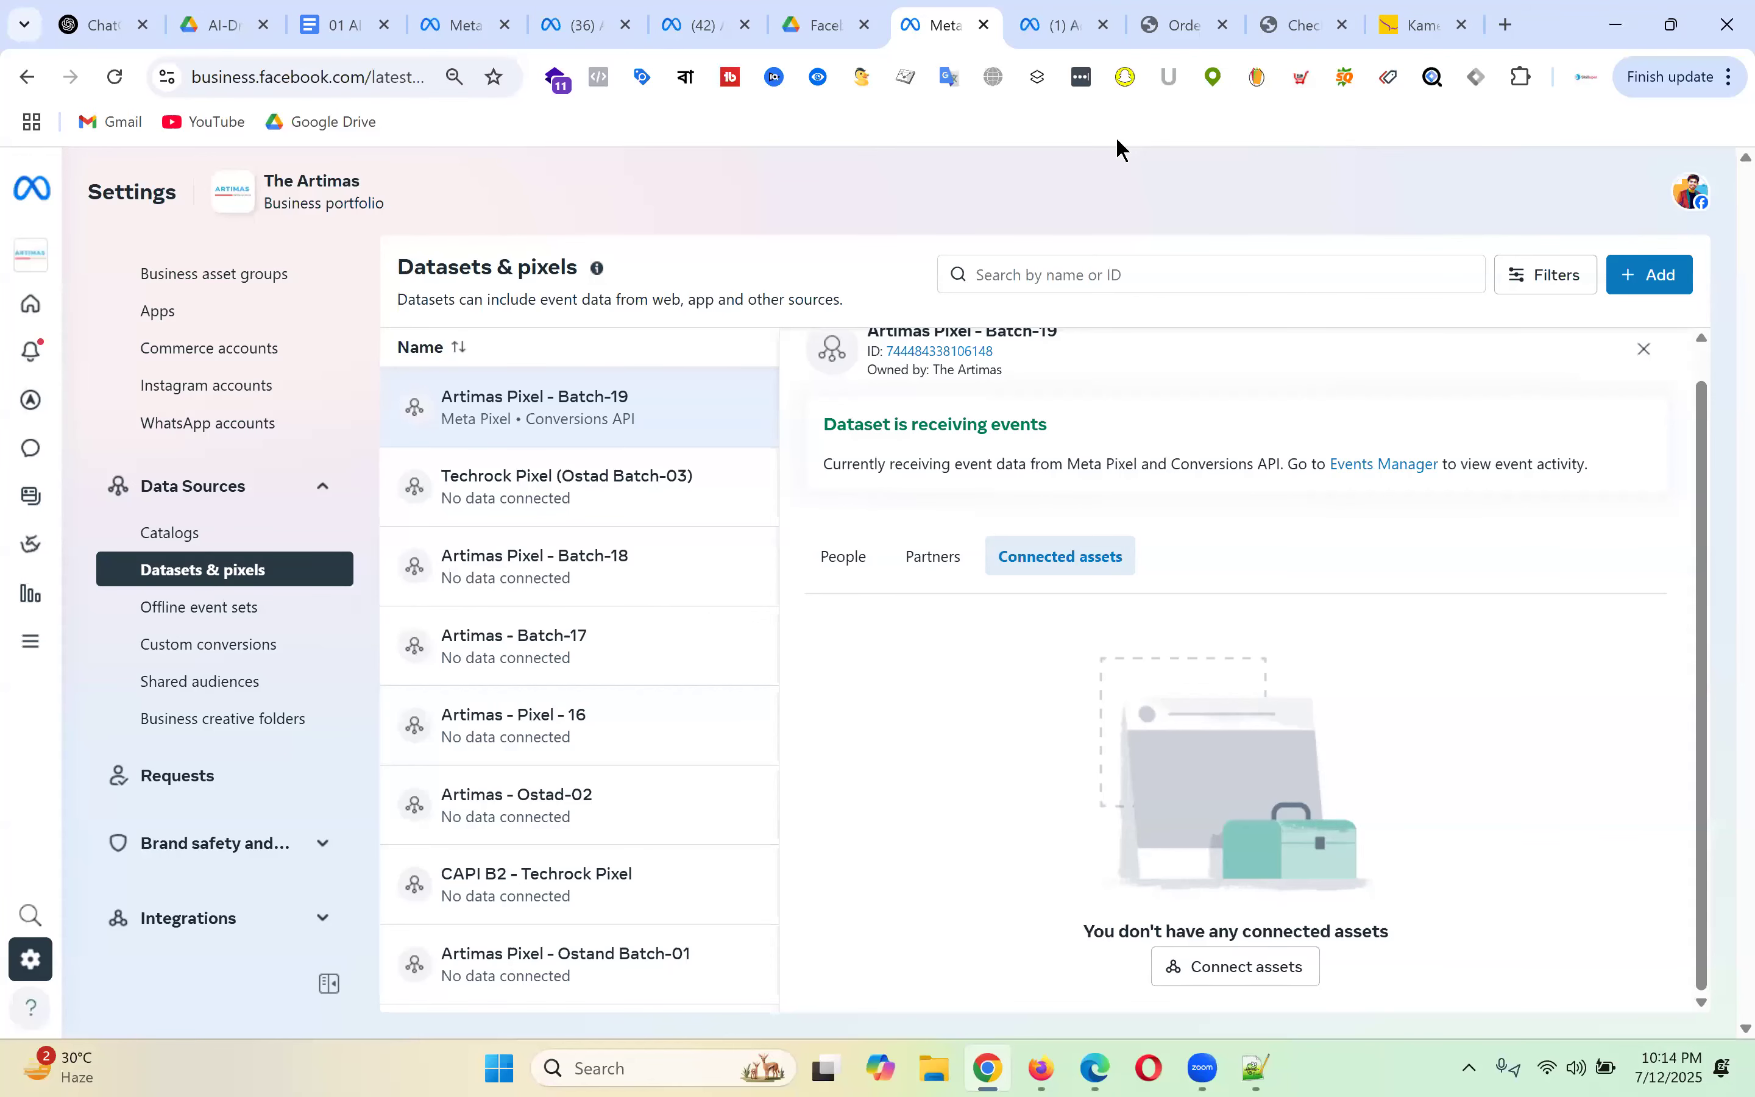
left_click(1271, 976)
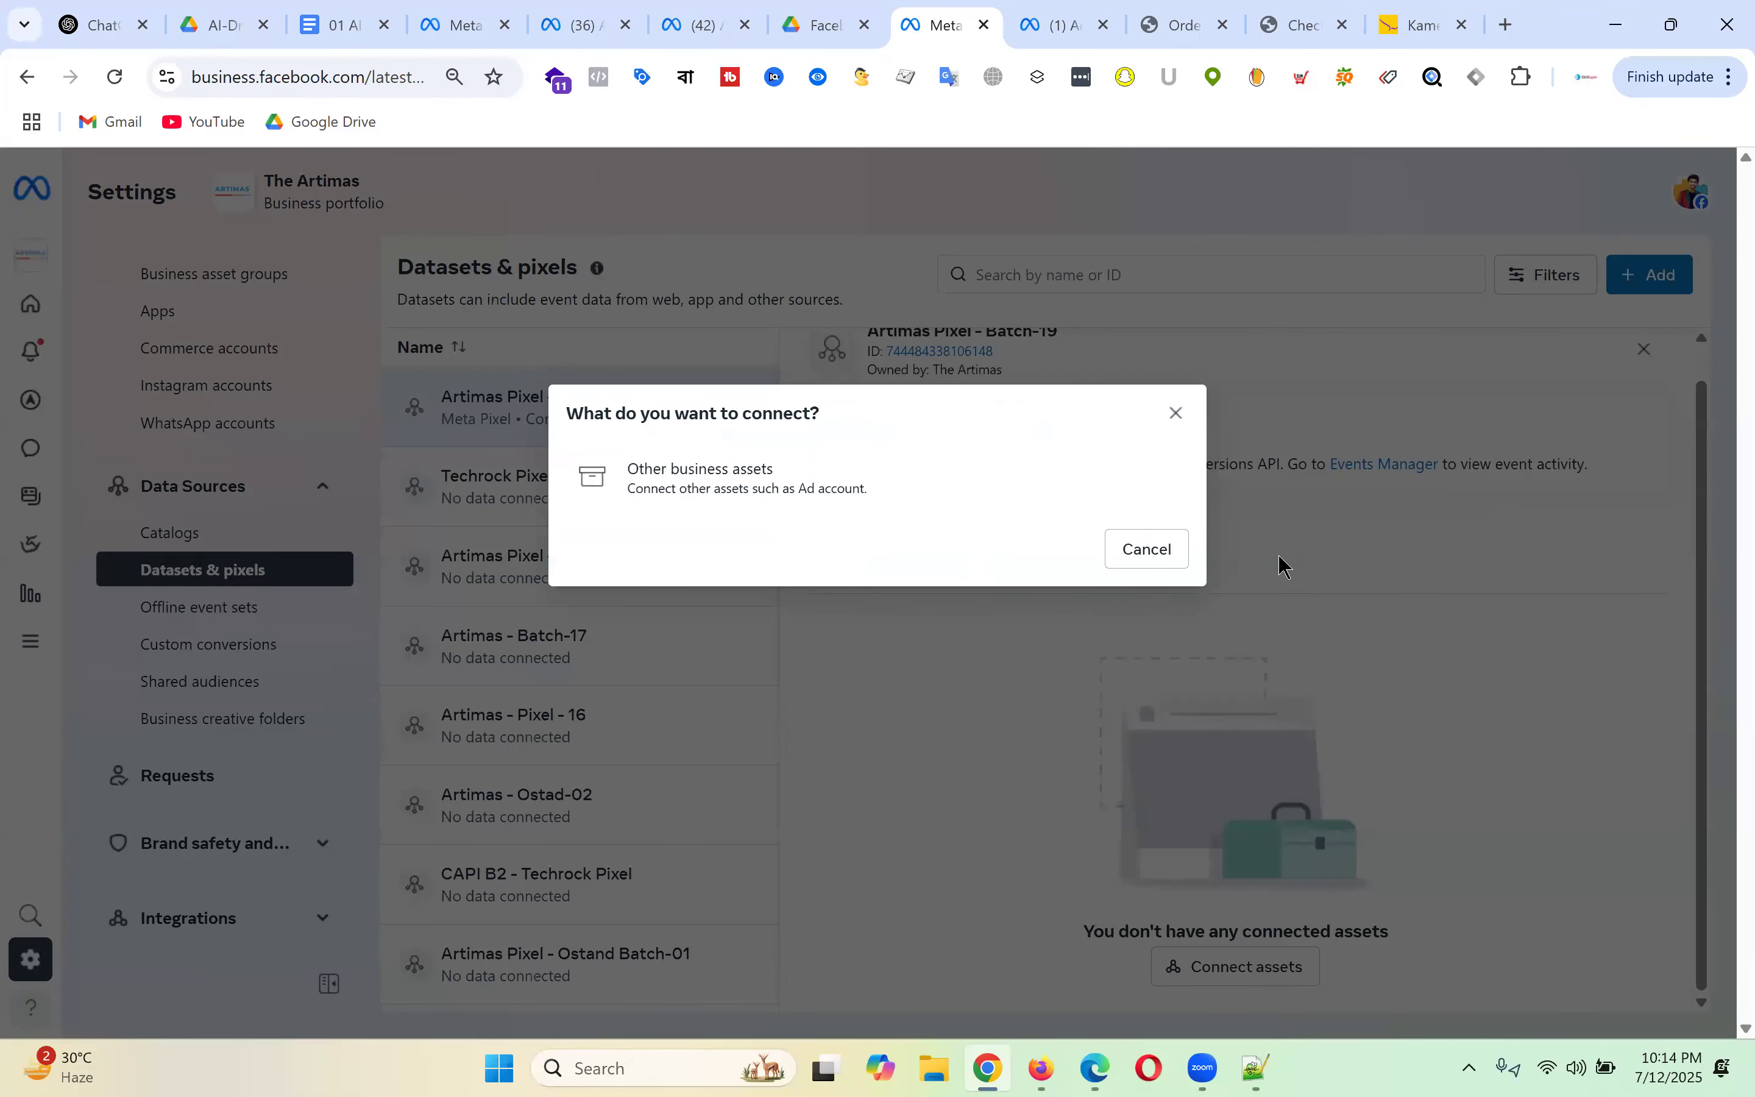
left_click(732, 484)
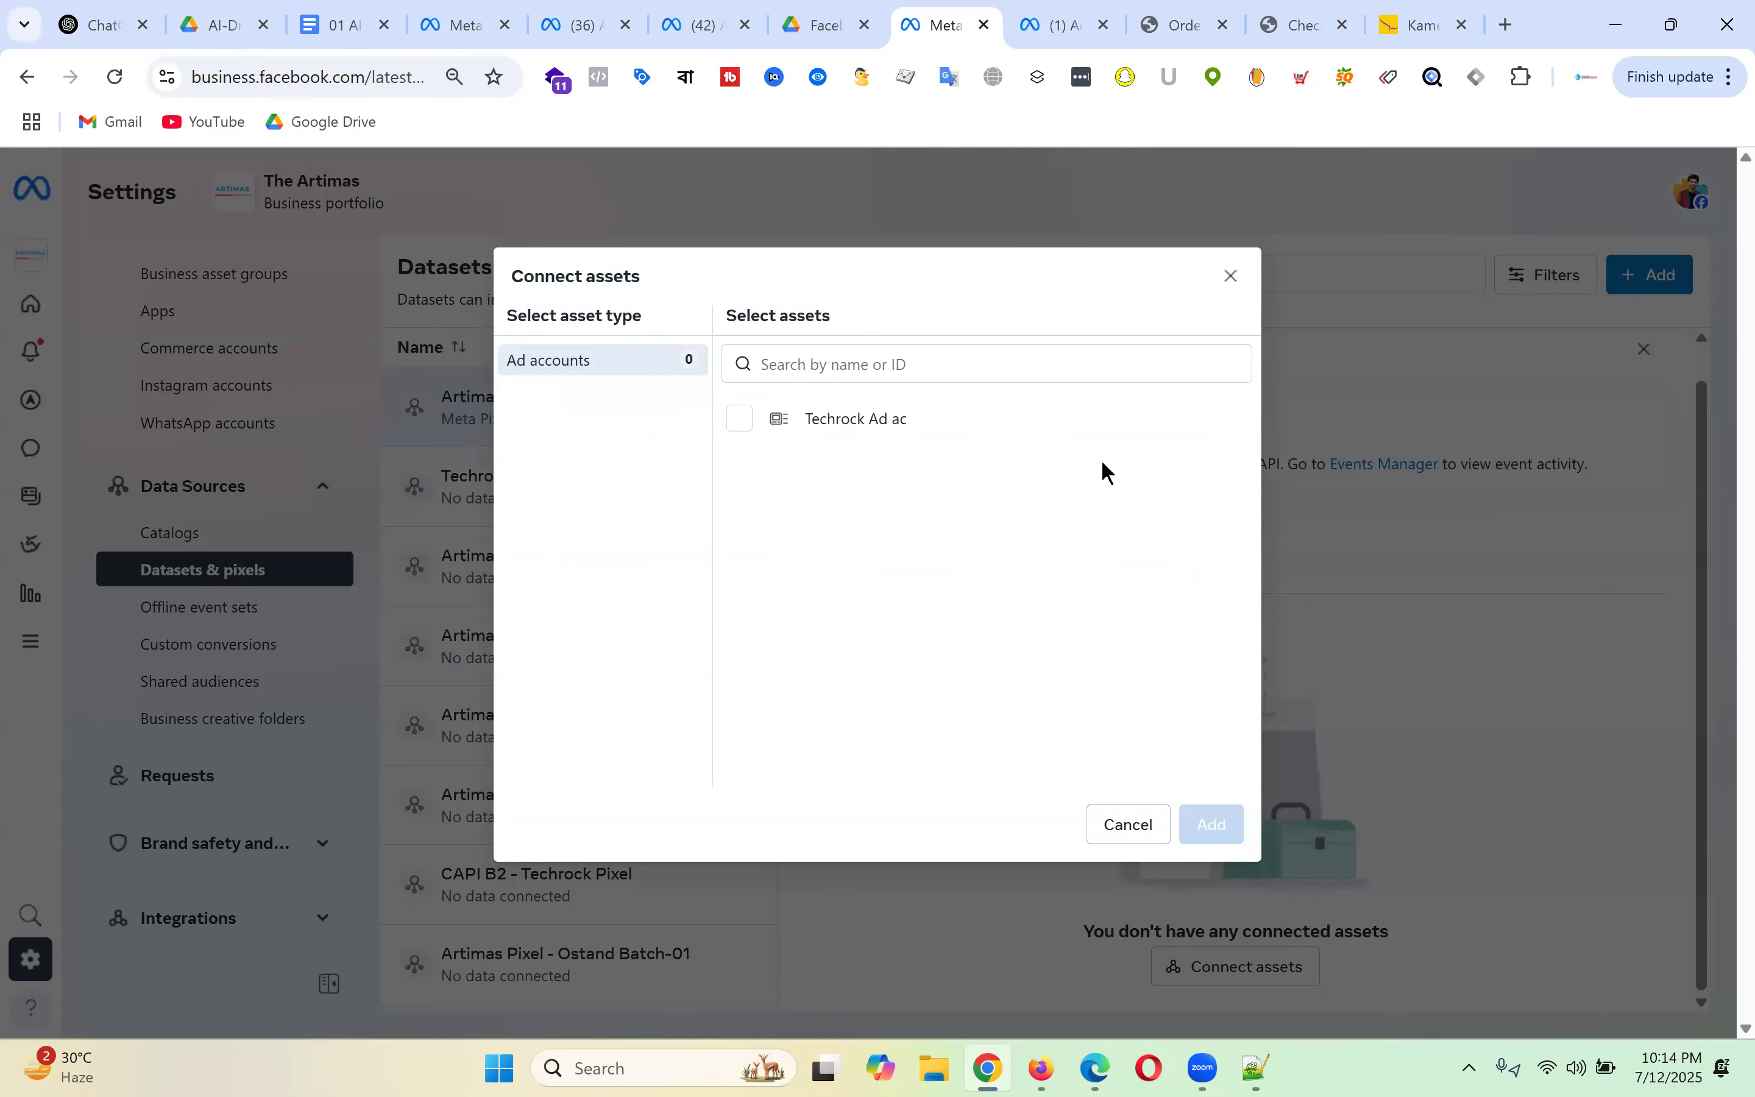
left_click(734, 427)
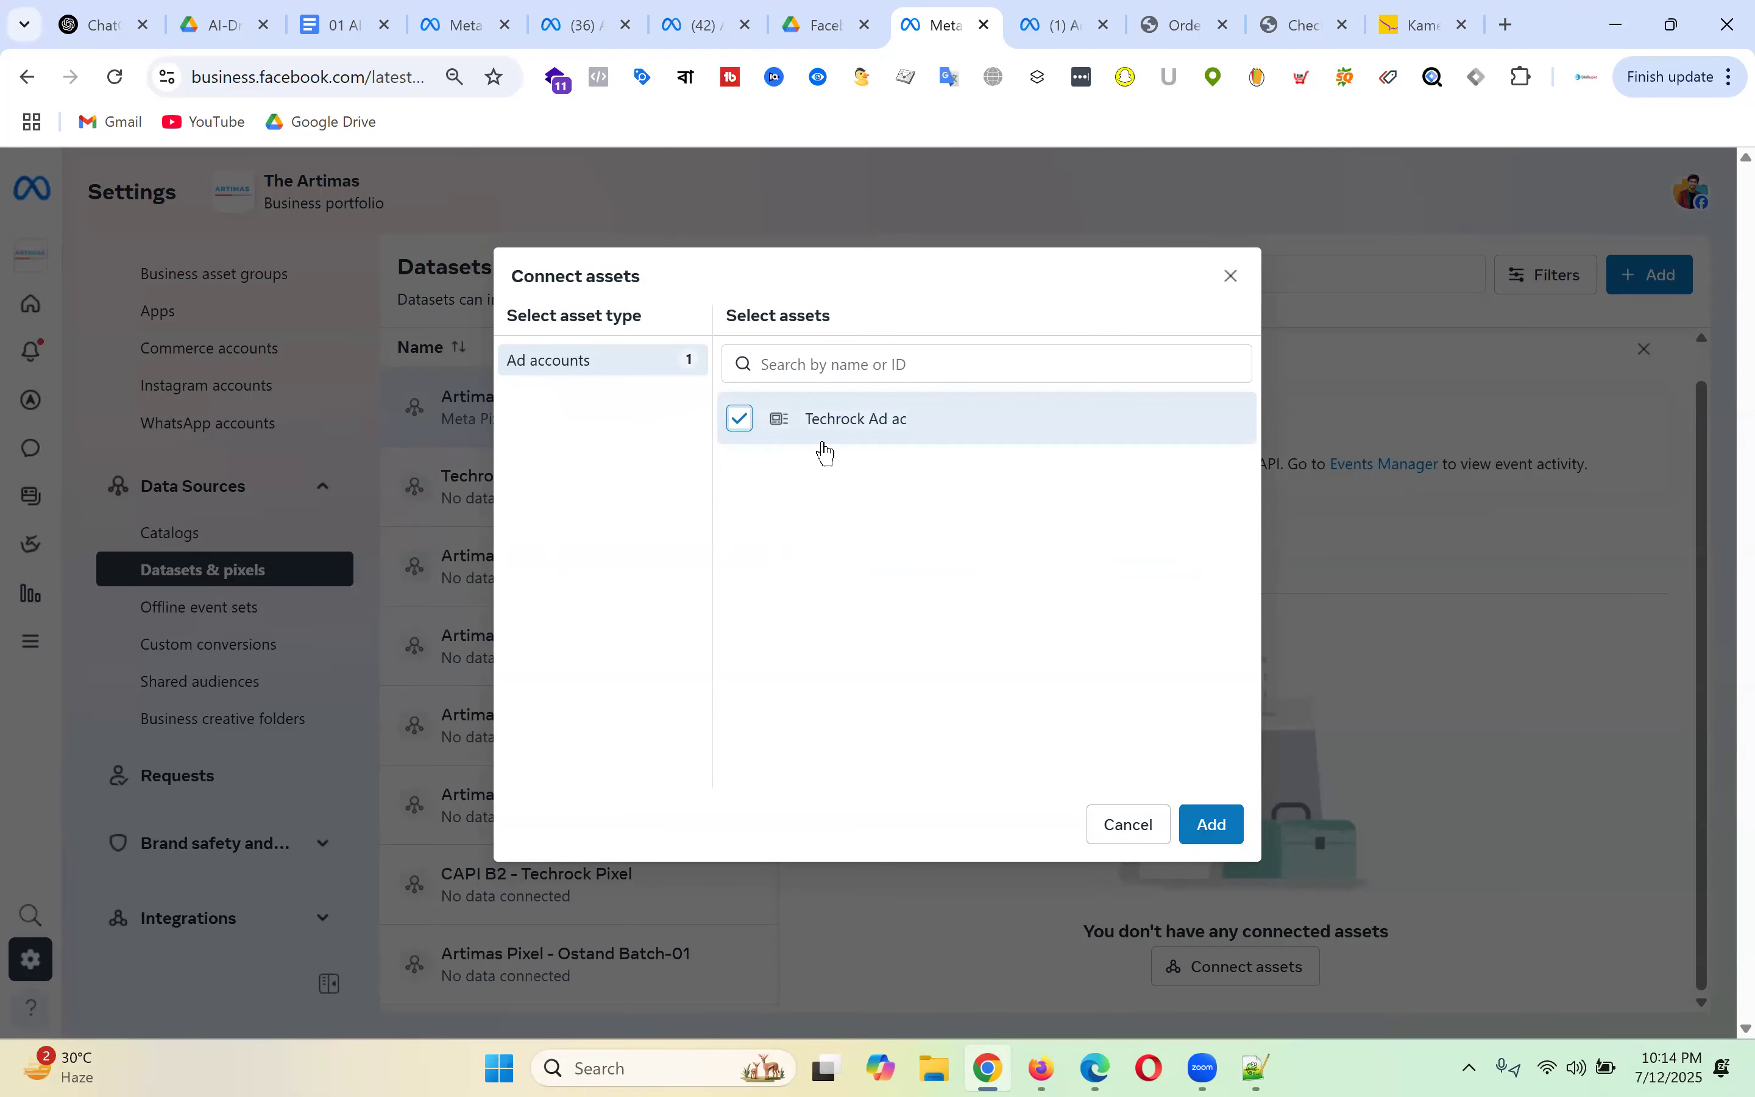
left_click(1210, 823)
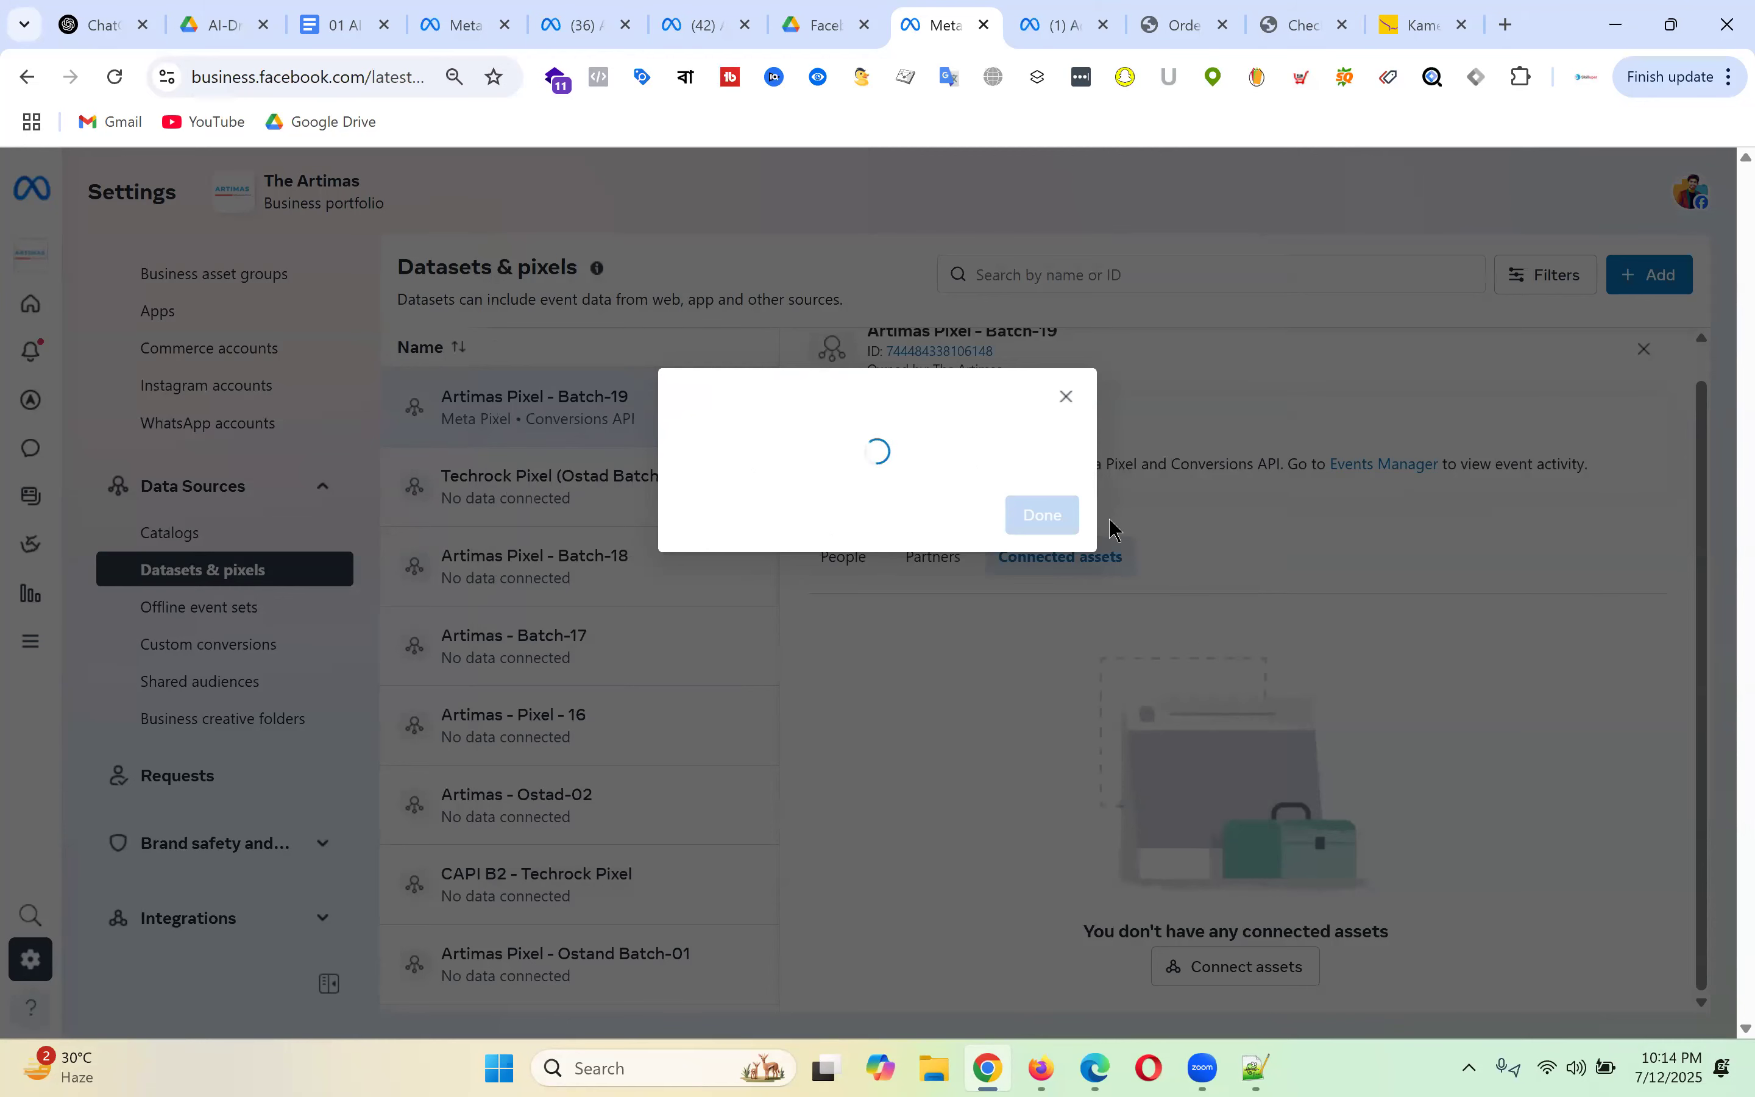
left_click(1042, 547)
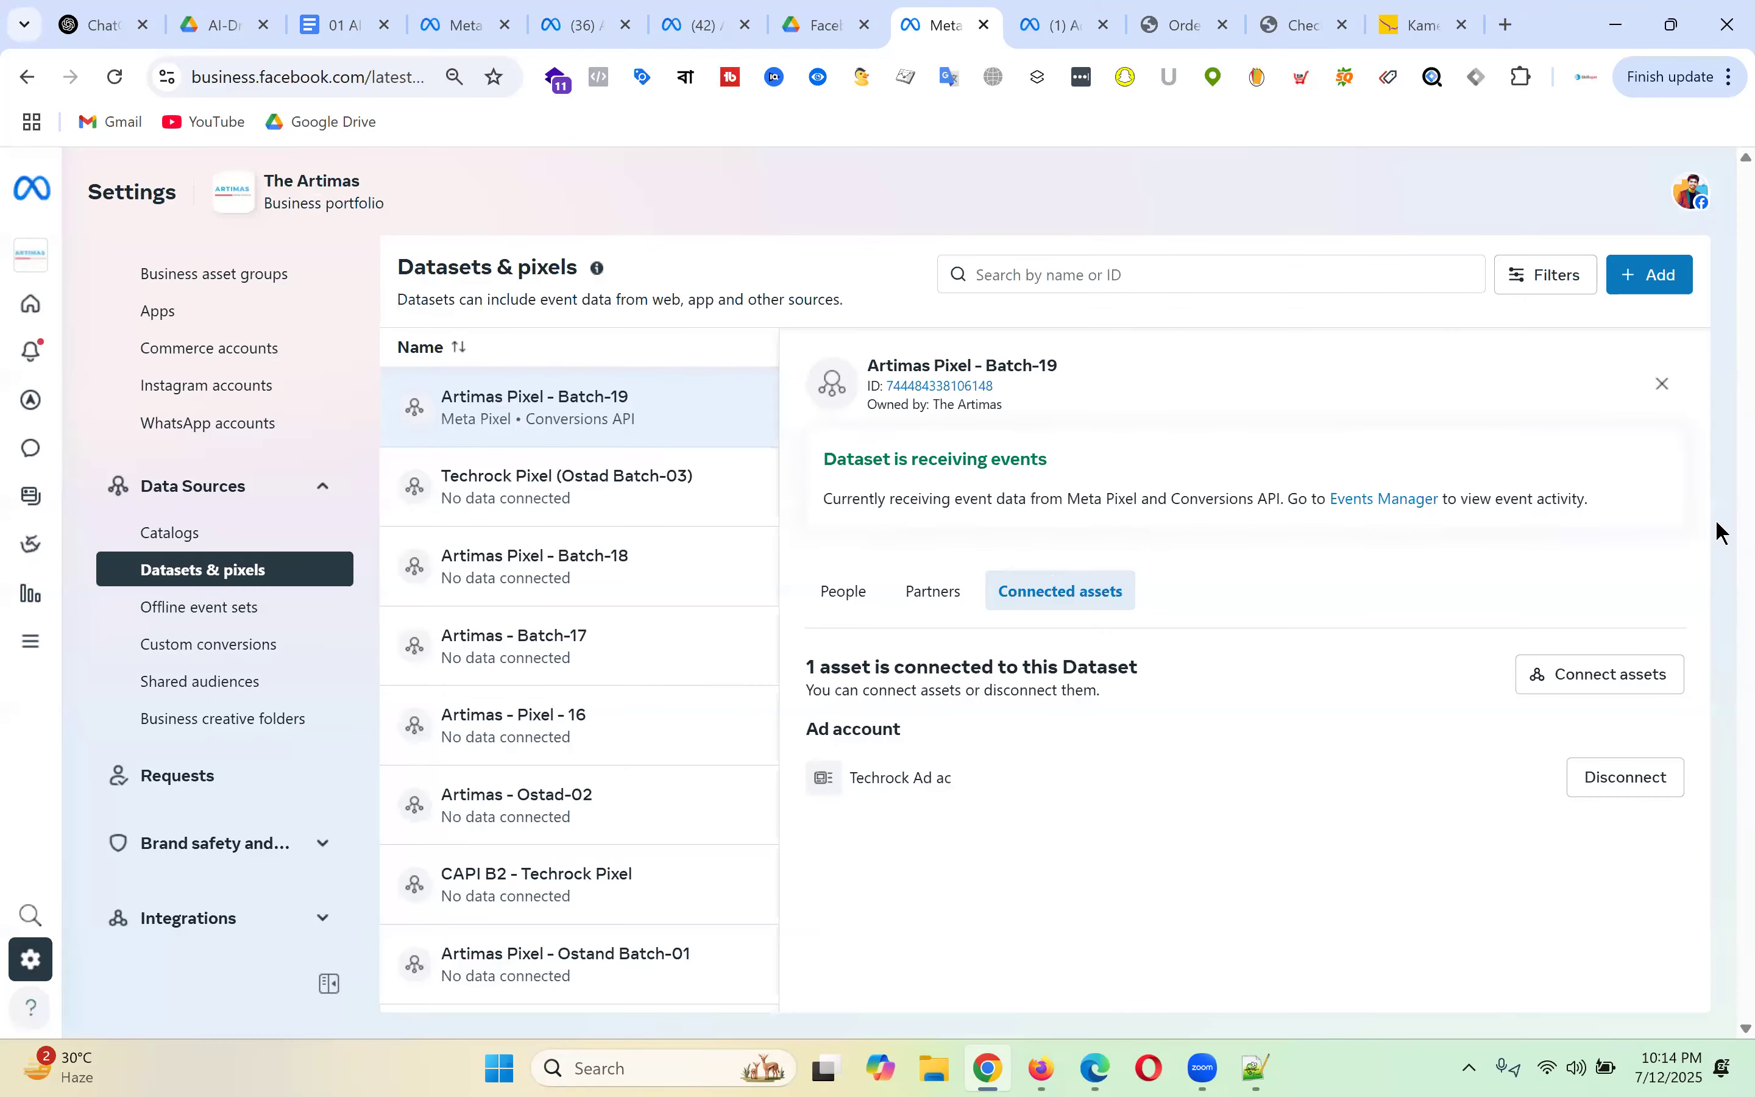
left_click_drag(867, 366, 999, 709)
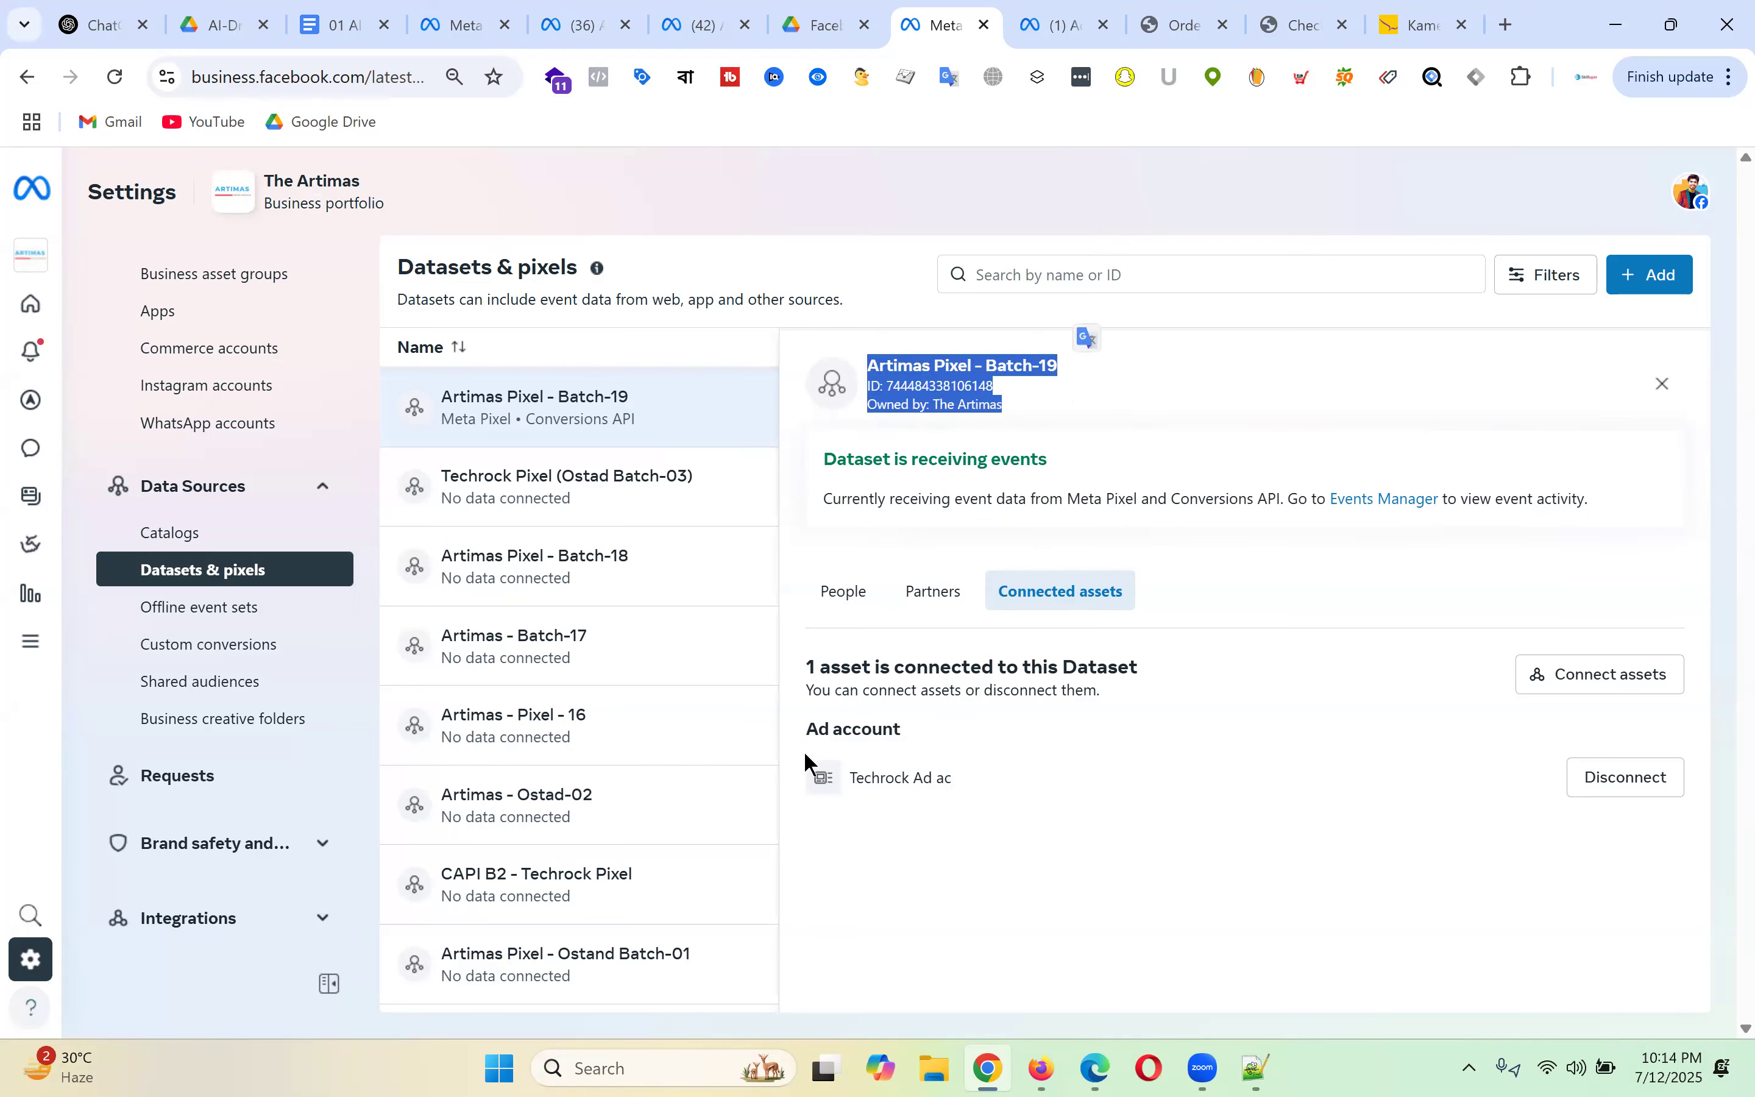
triple_click(927, 775)
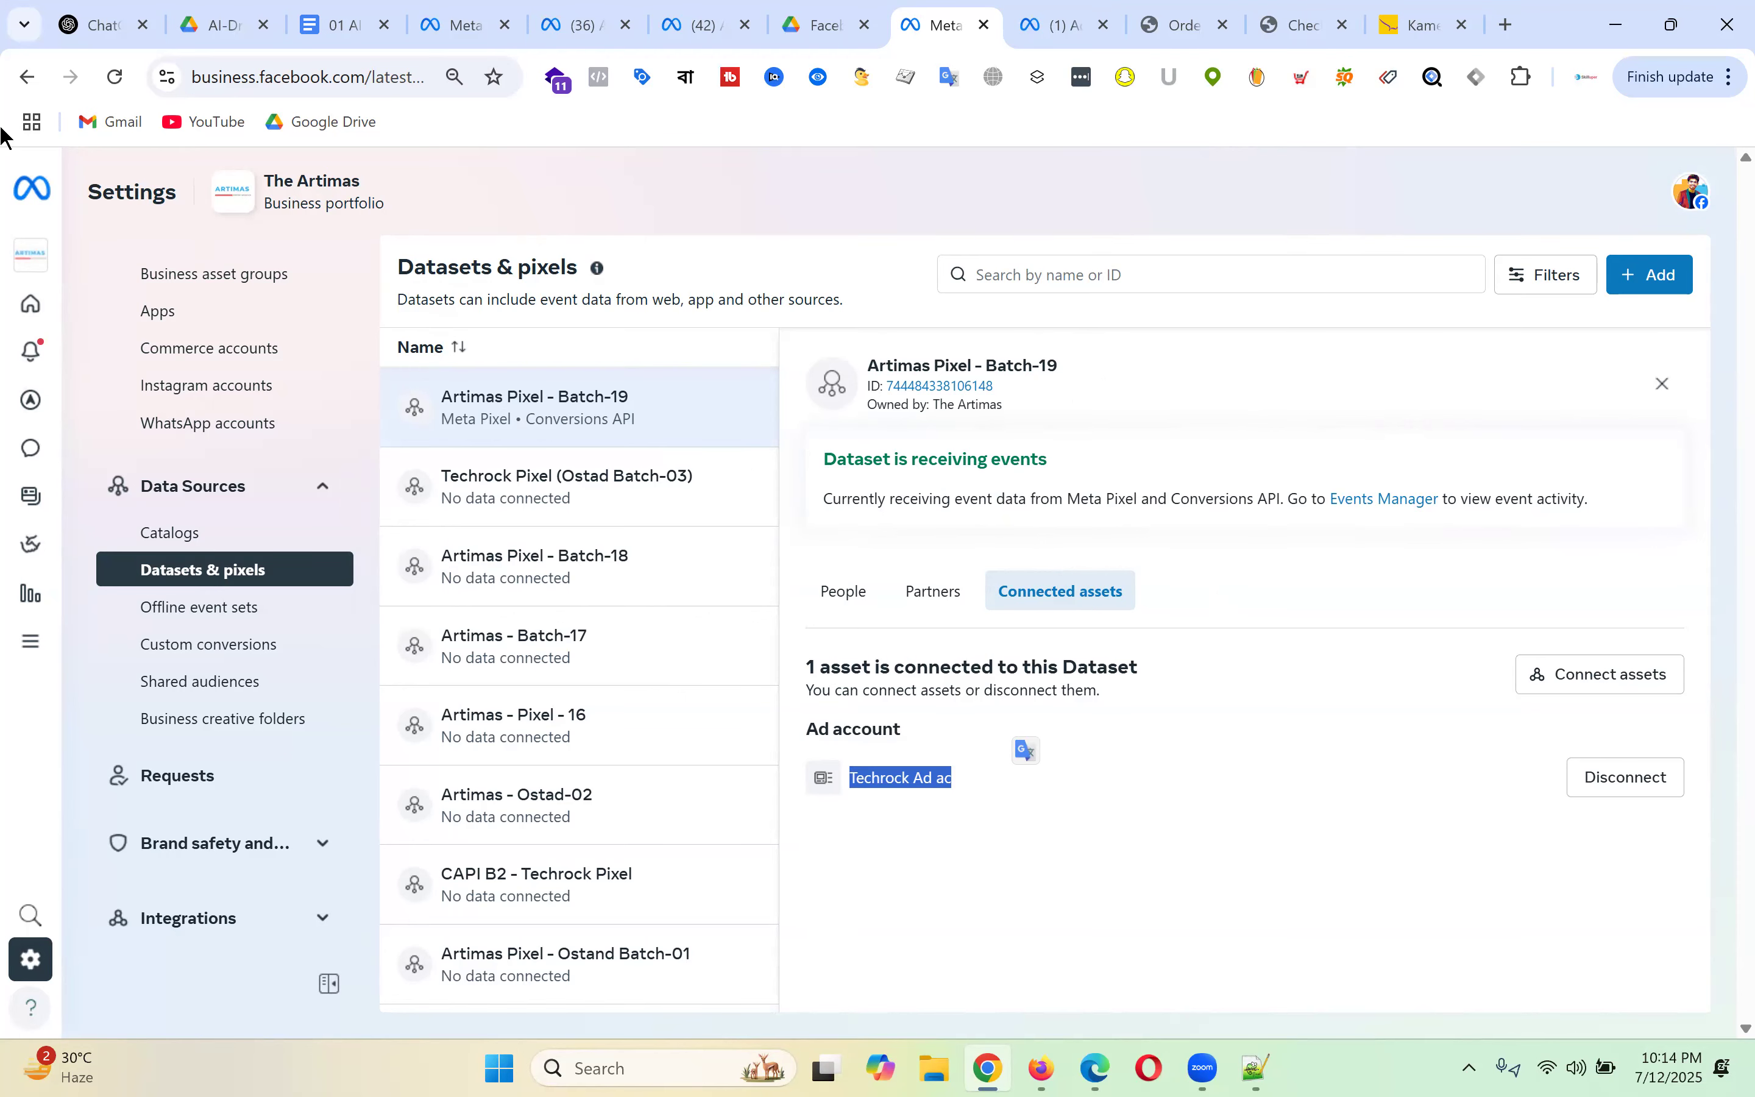
- Return to Ads Manager, reload the Audiences page and start a website custom audience with Artimas Pixel - Batch-19 as its source
key("ctrl+Tab")
left_click(114, 76)
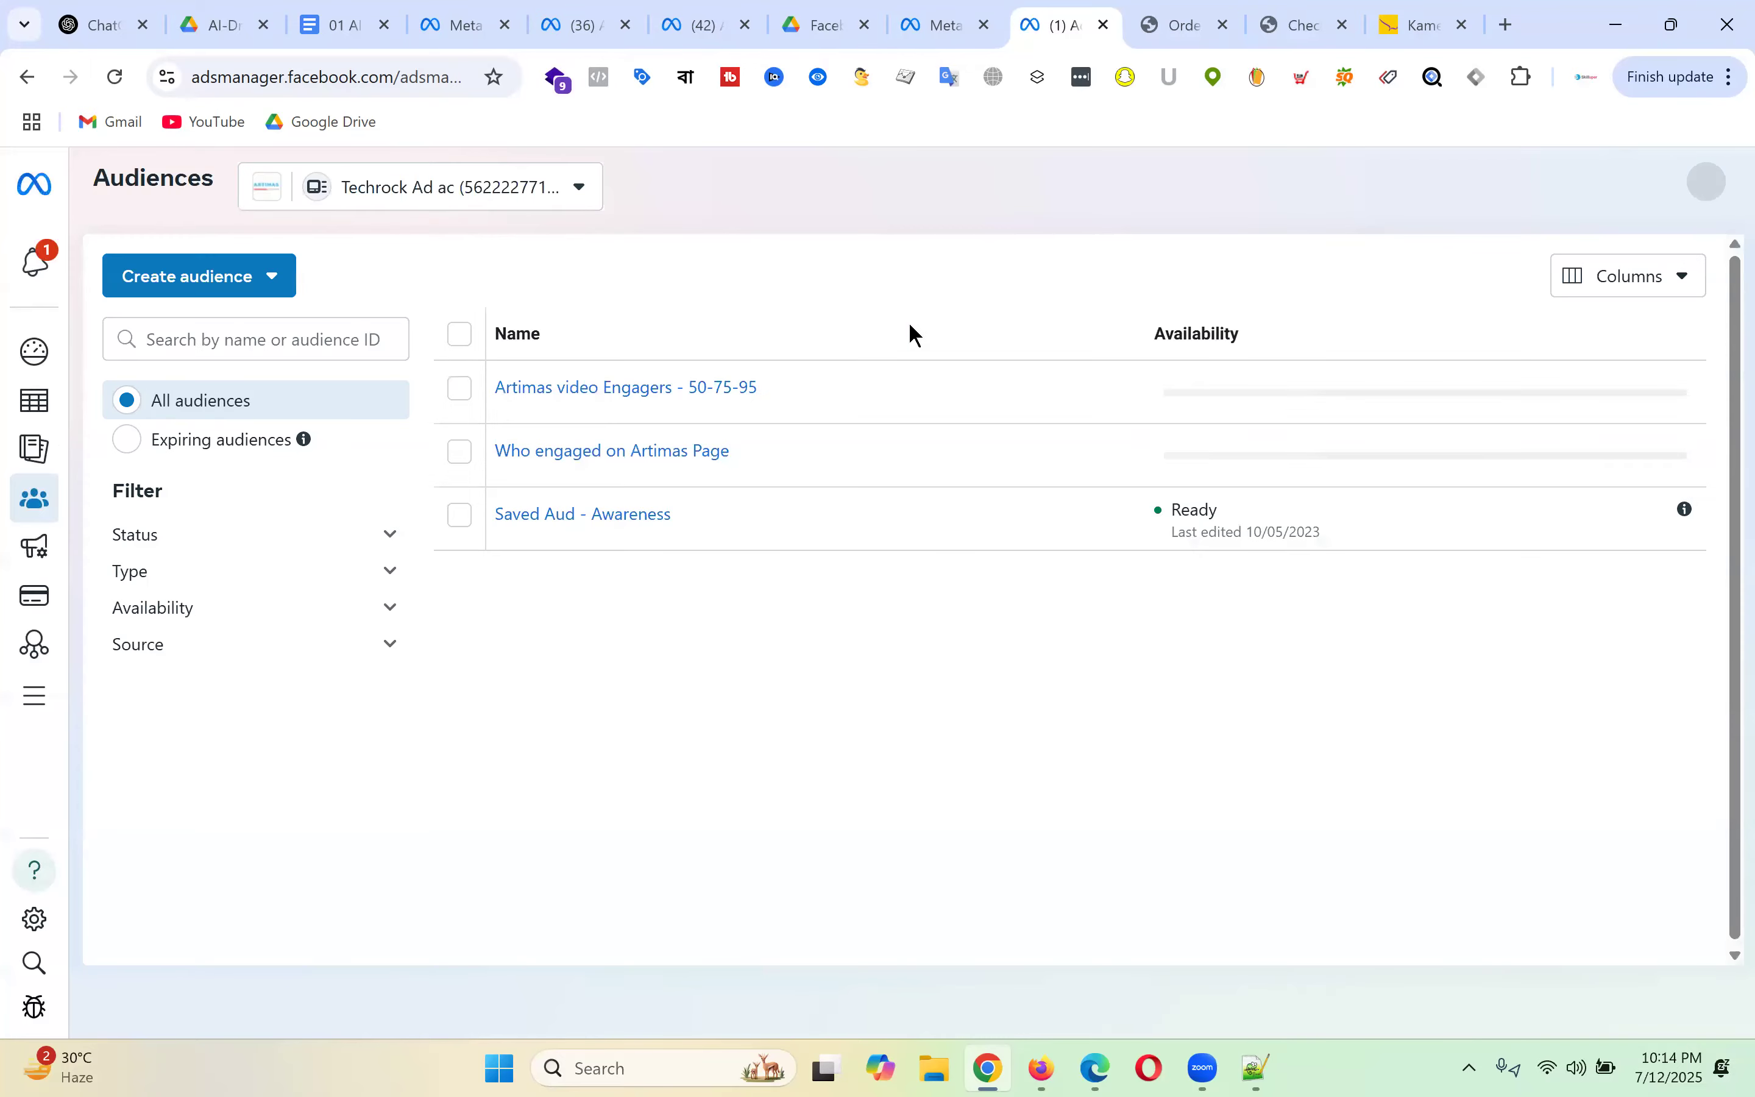
left_click(261, 290)
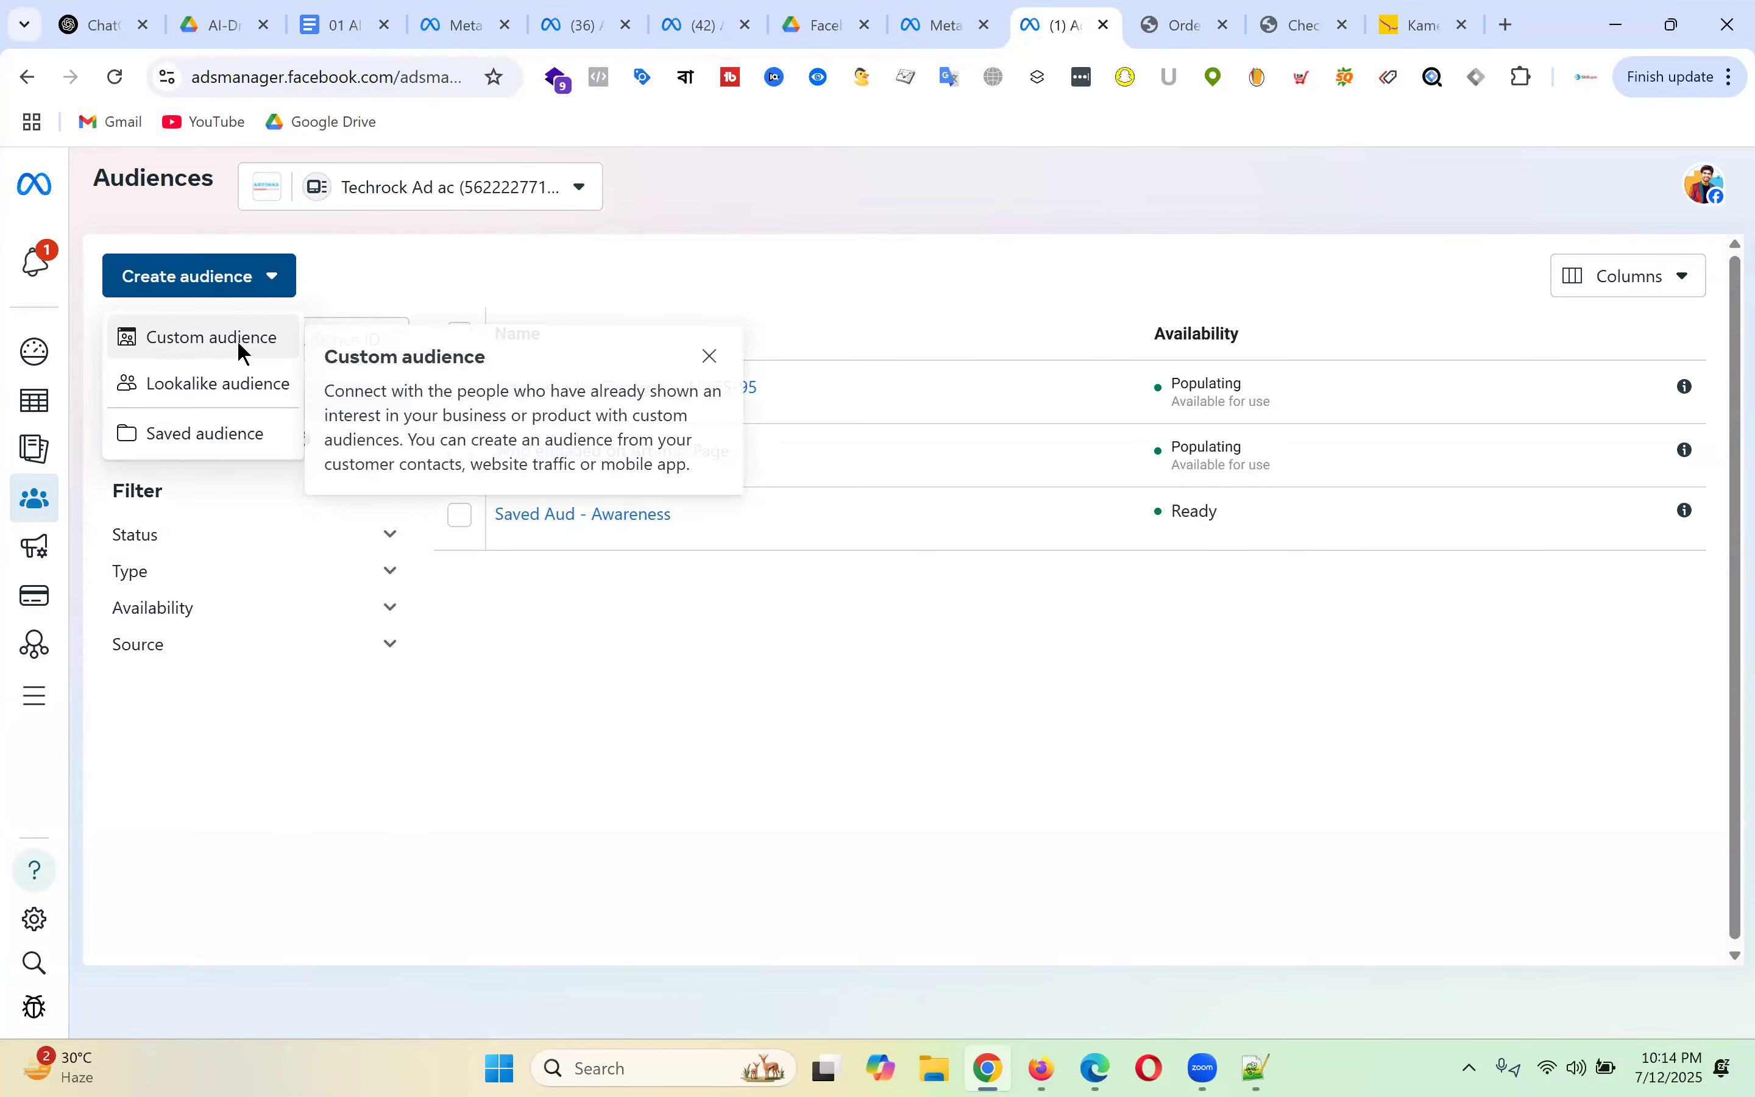
left_click(237, 340)
left_click(660, 406)
left_click(1261, 870)
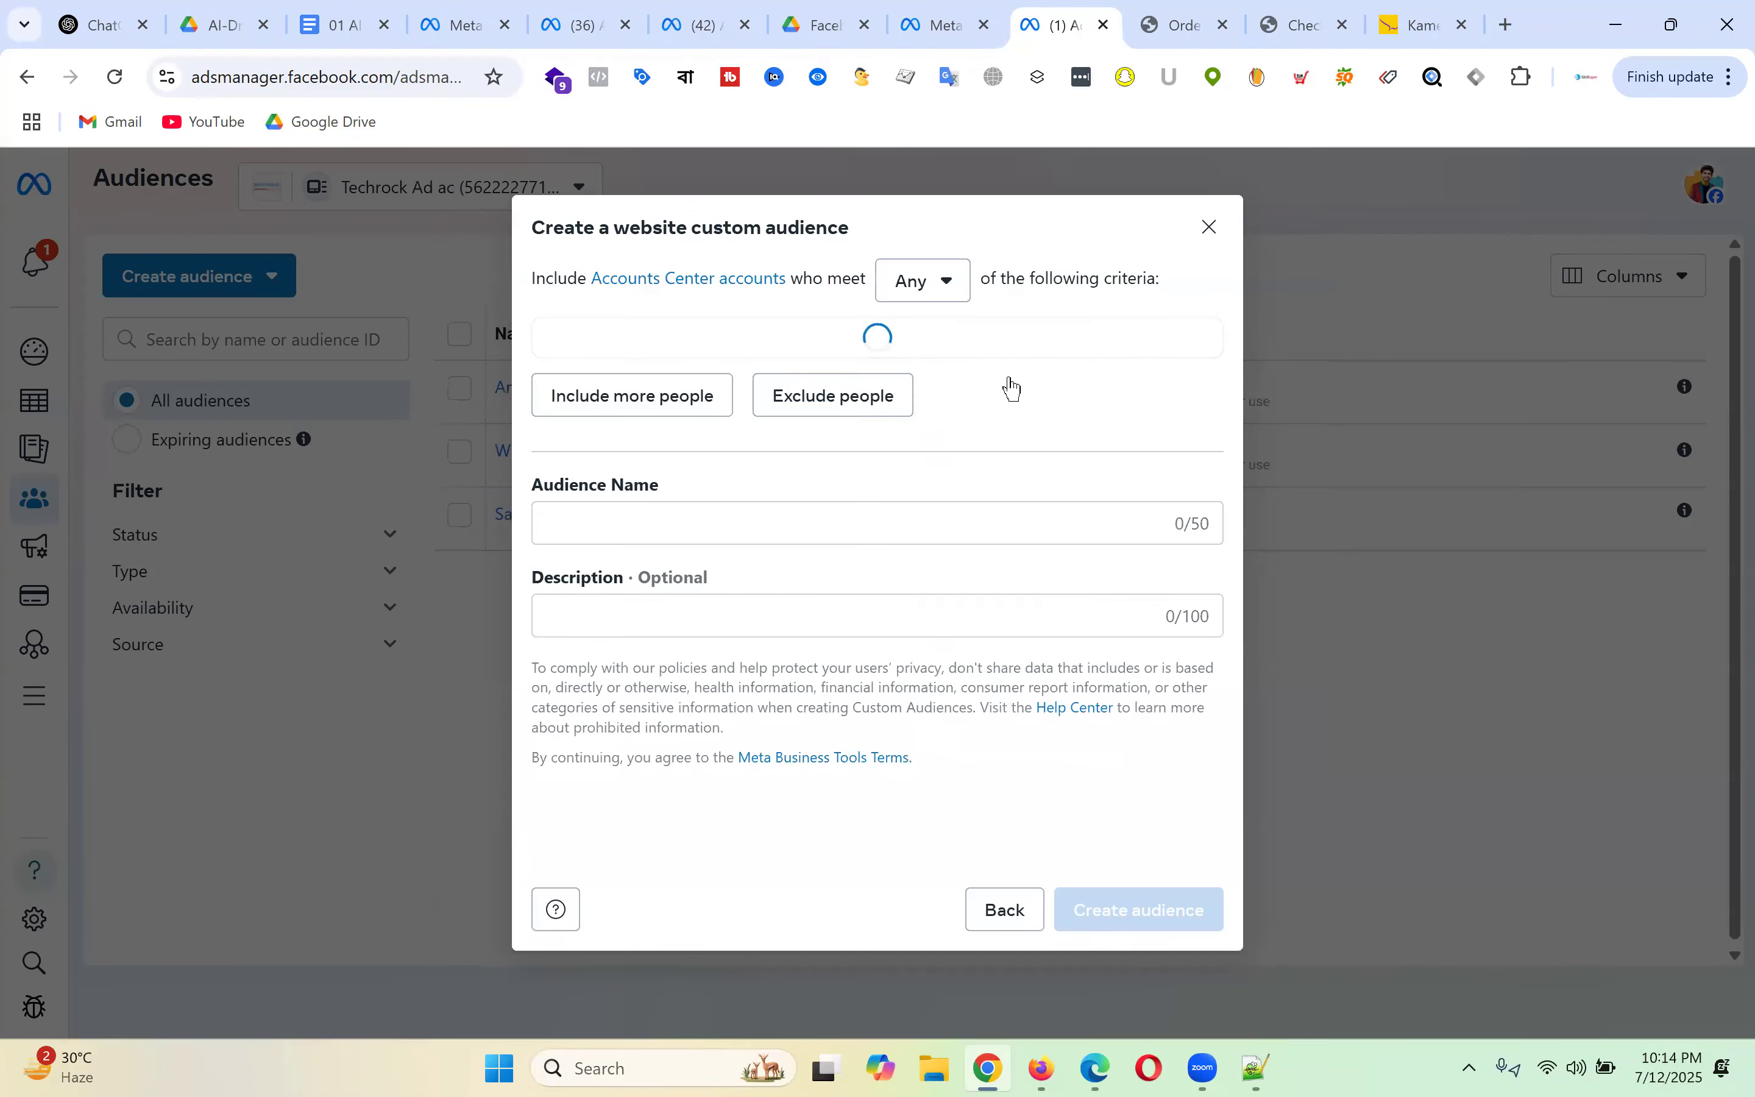
left_click(783, 378)
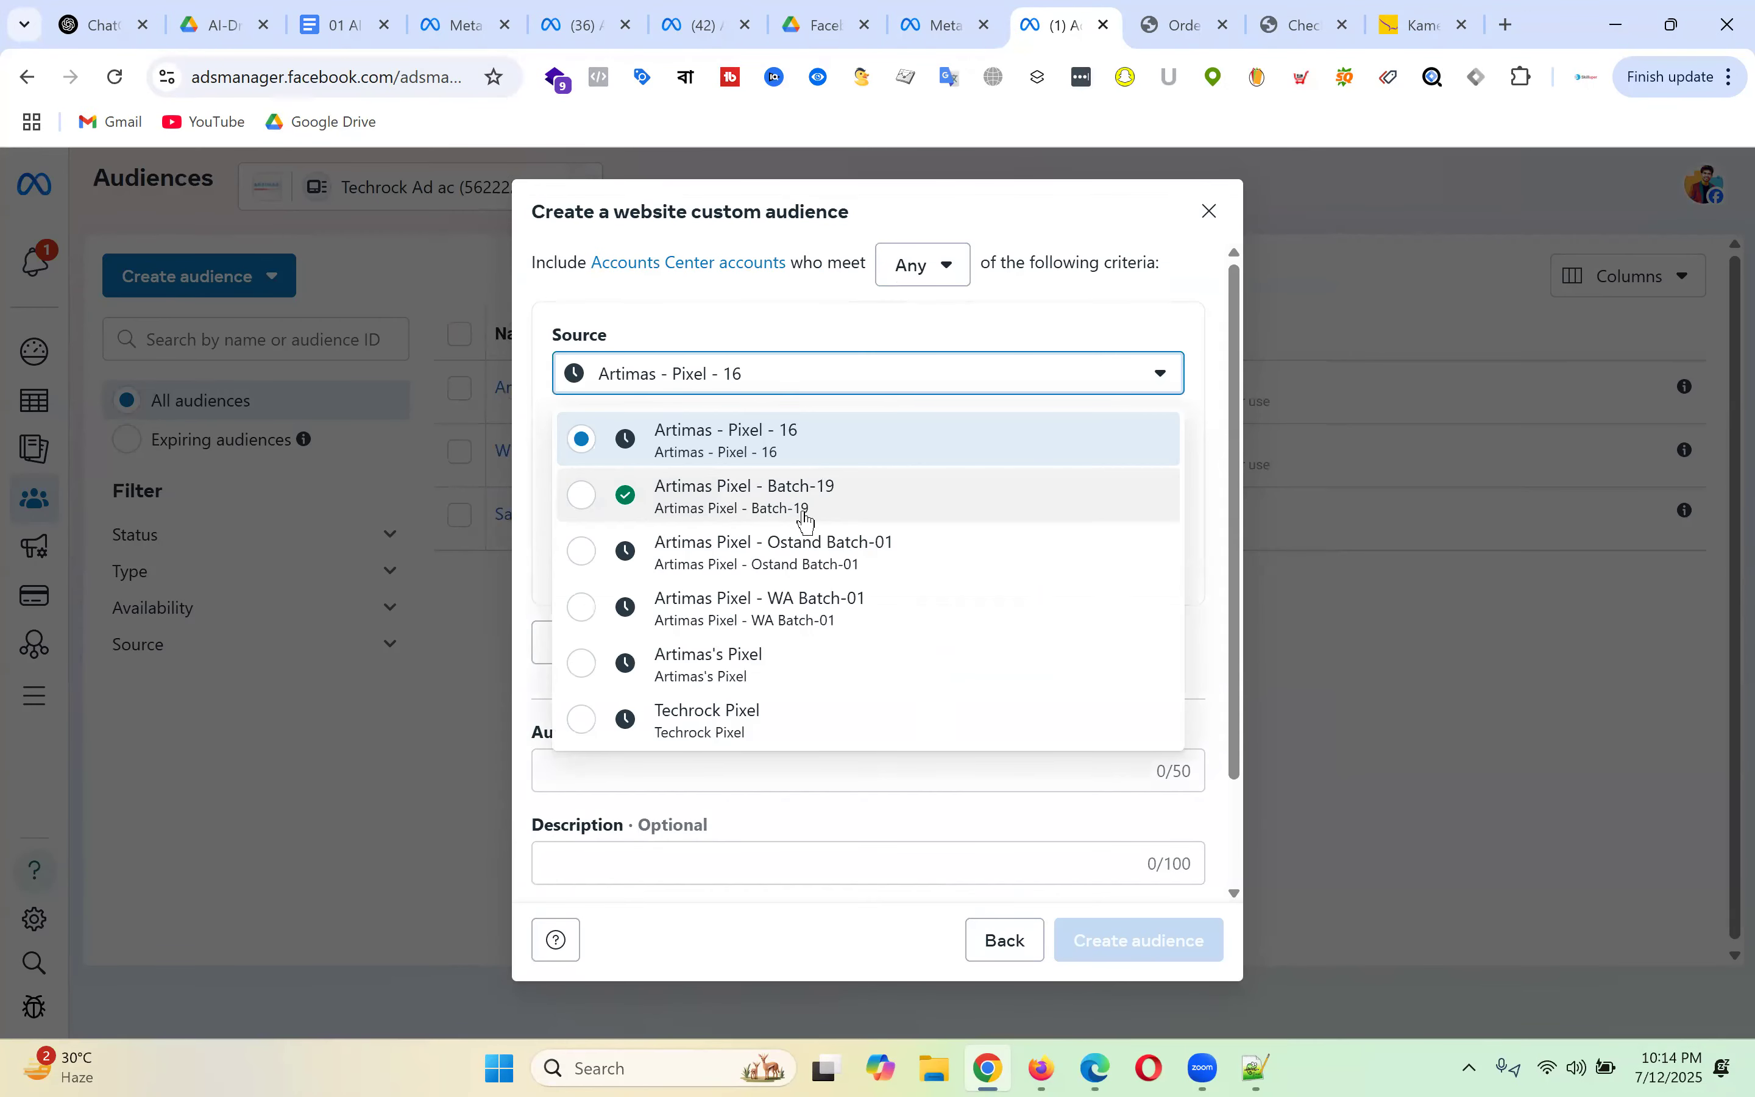
left_click(581, 498)
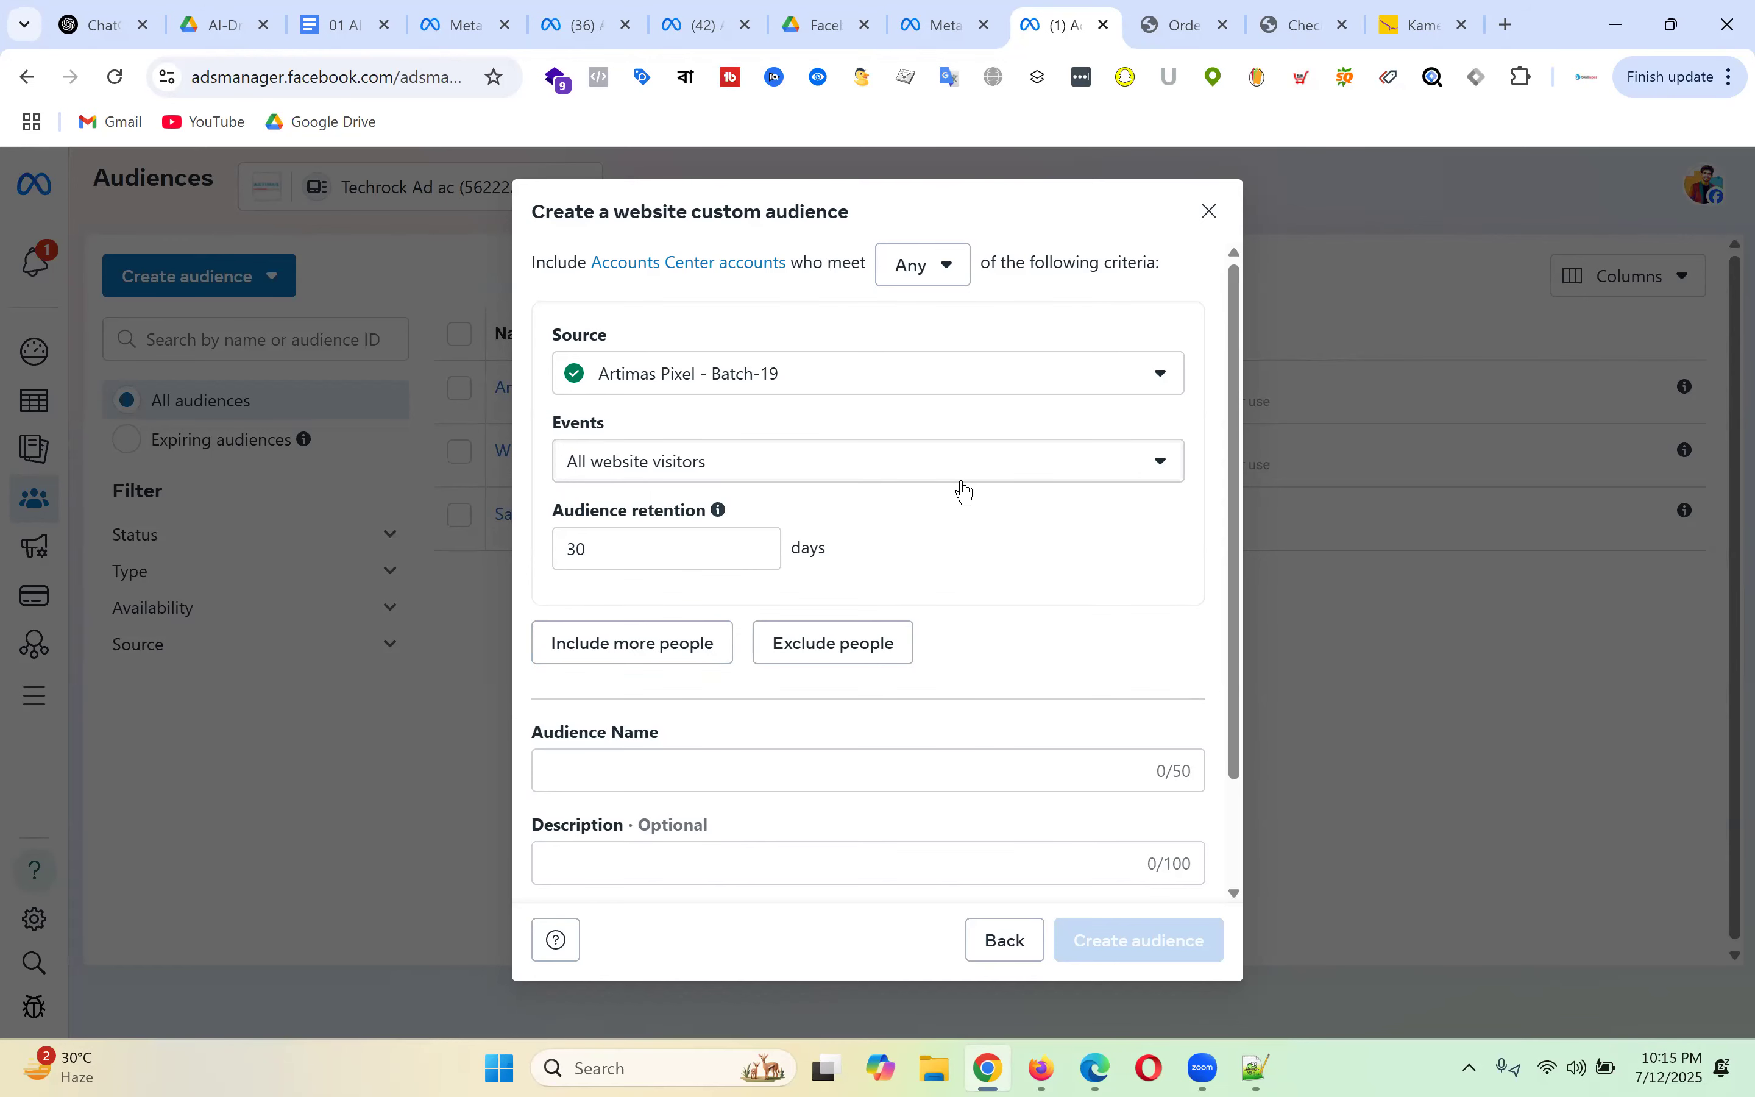
- View the Artimas website's checkout page and the existing audiences of the skin care shop ad account
left_click(1305, 11)
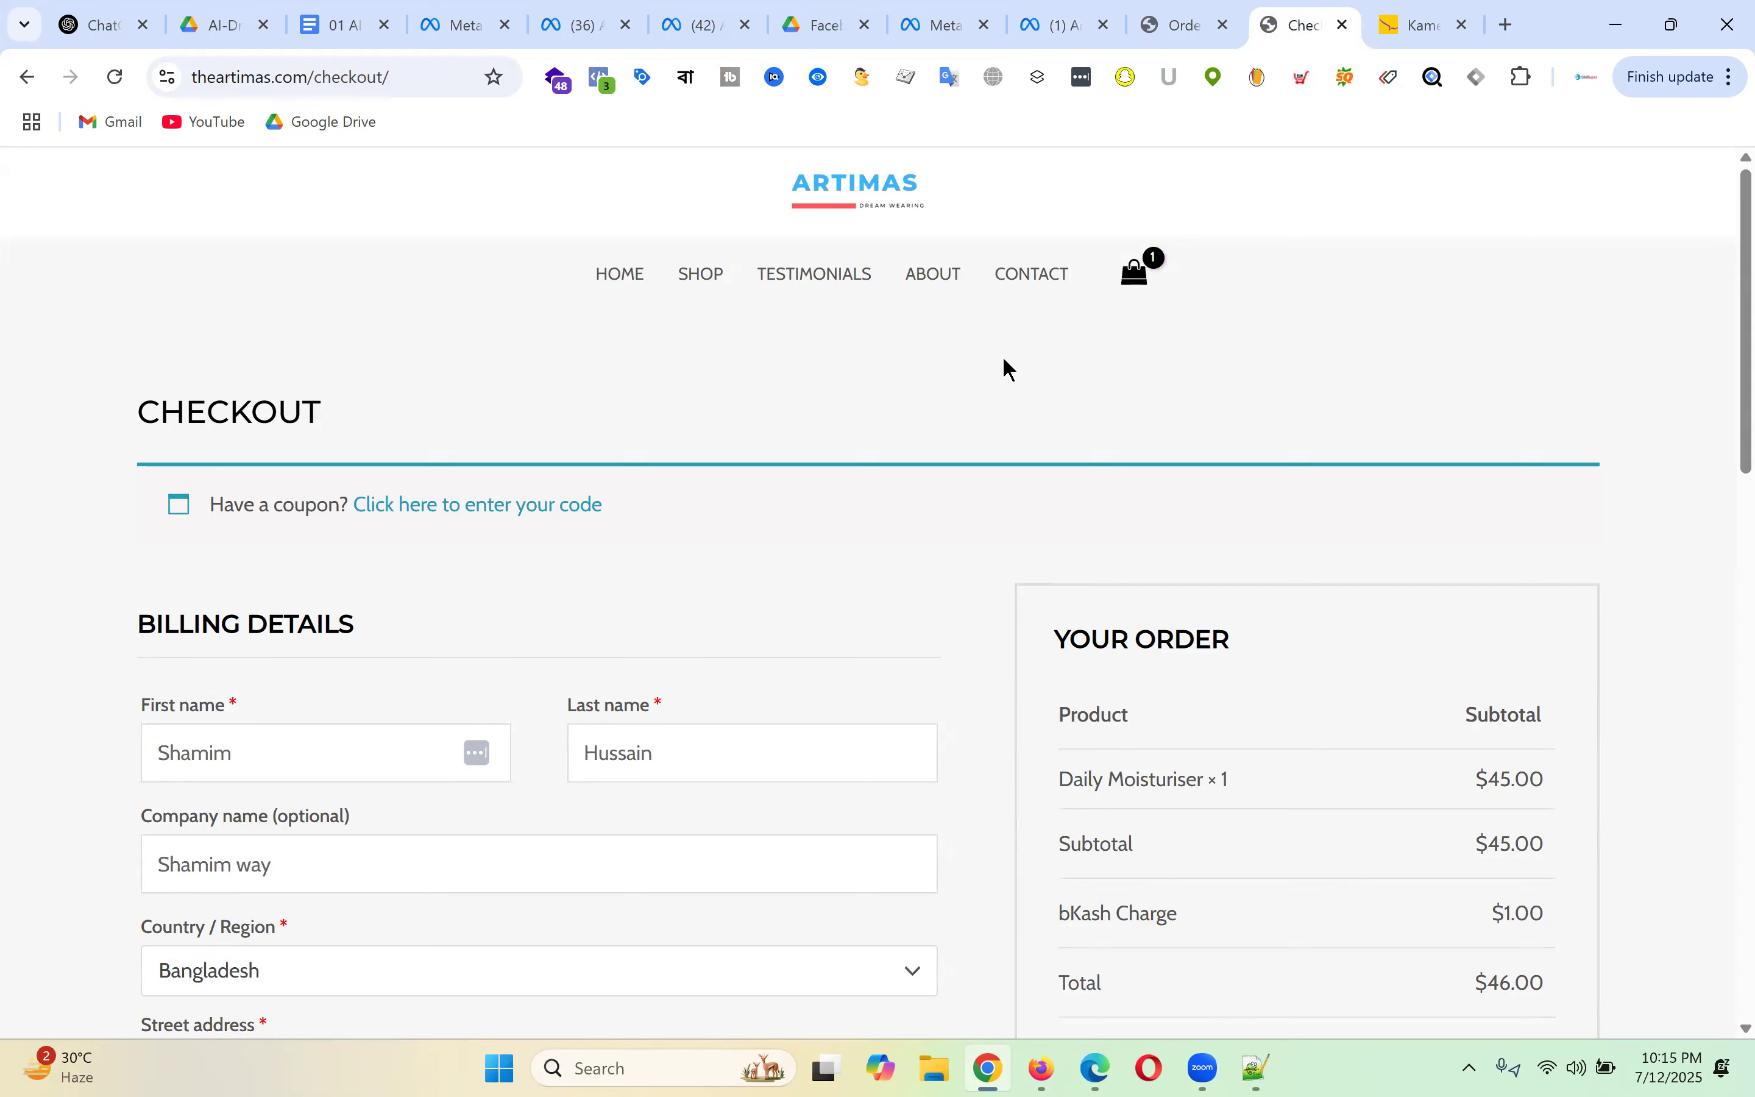
left_click(721, 11)
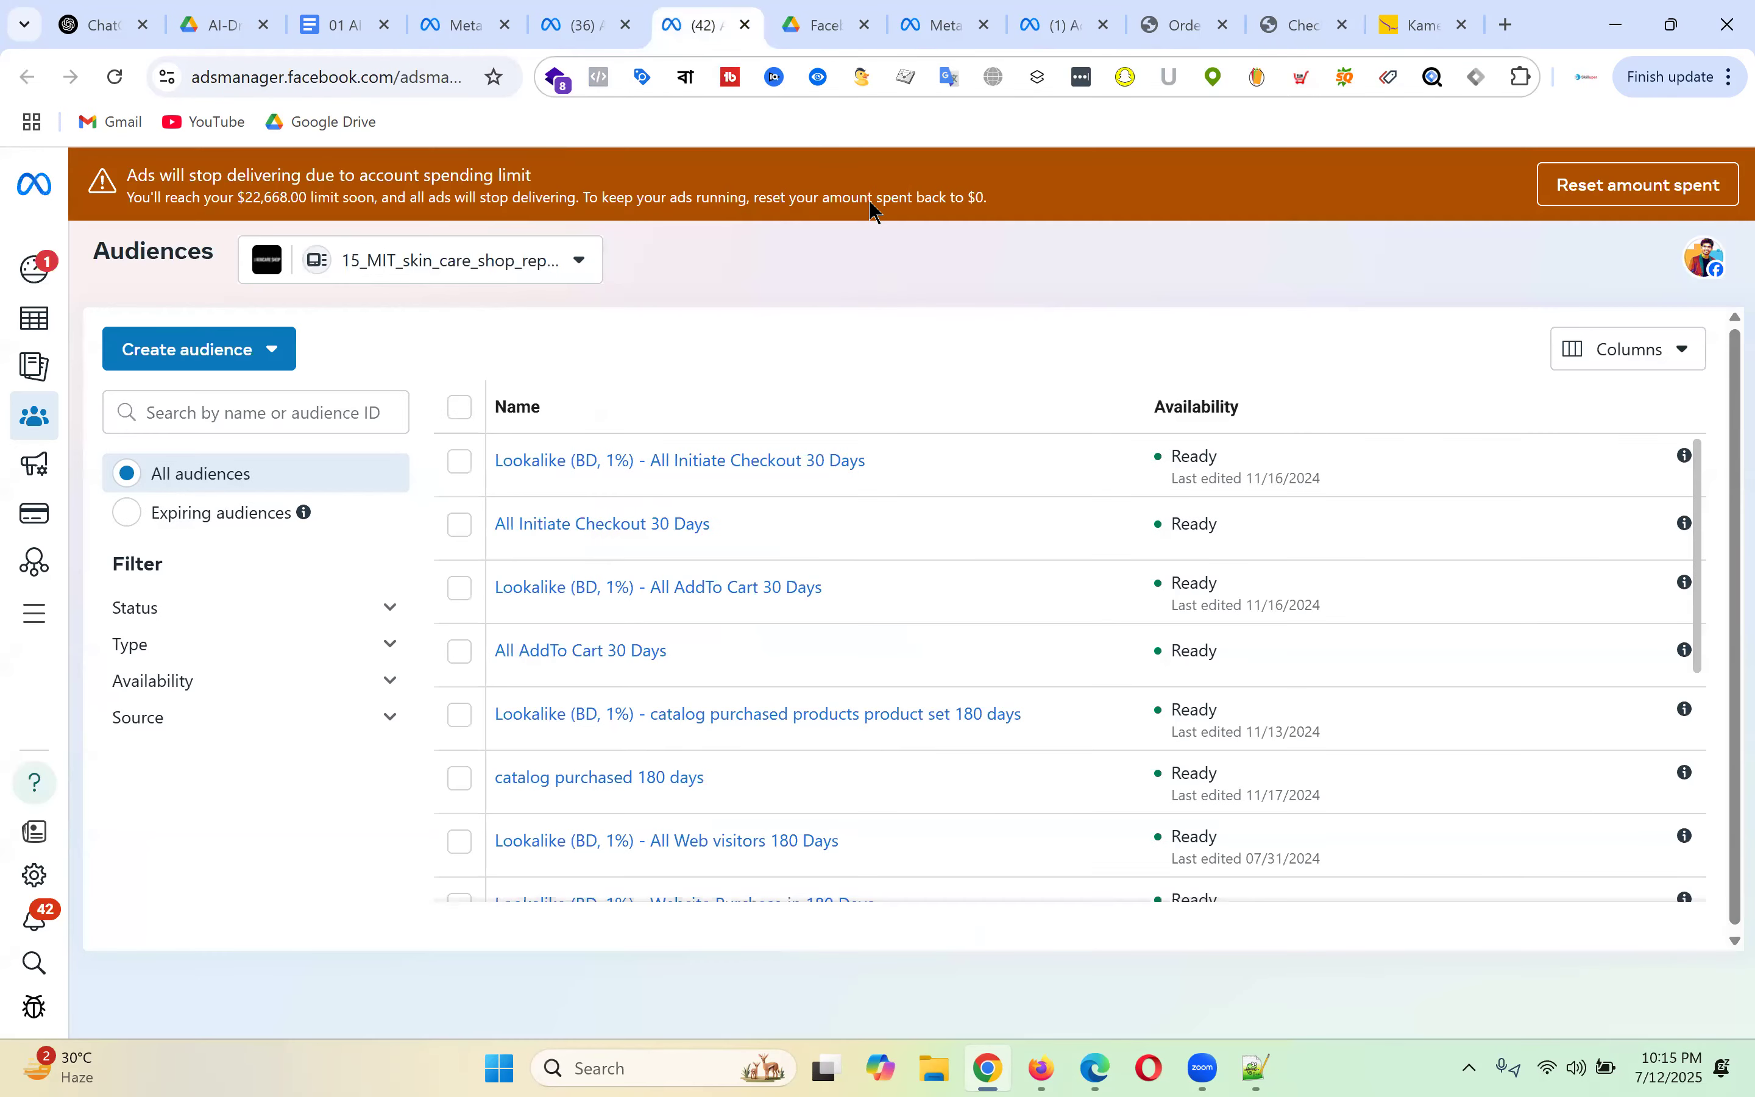
left_click(1053, 12)
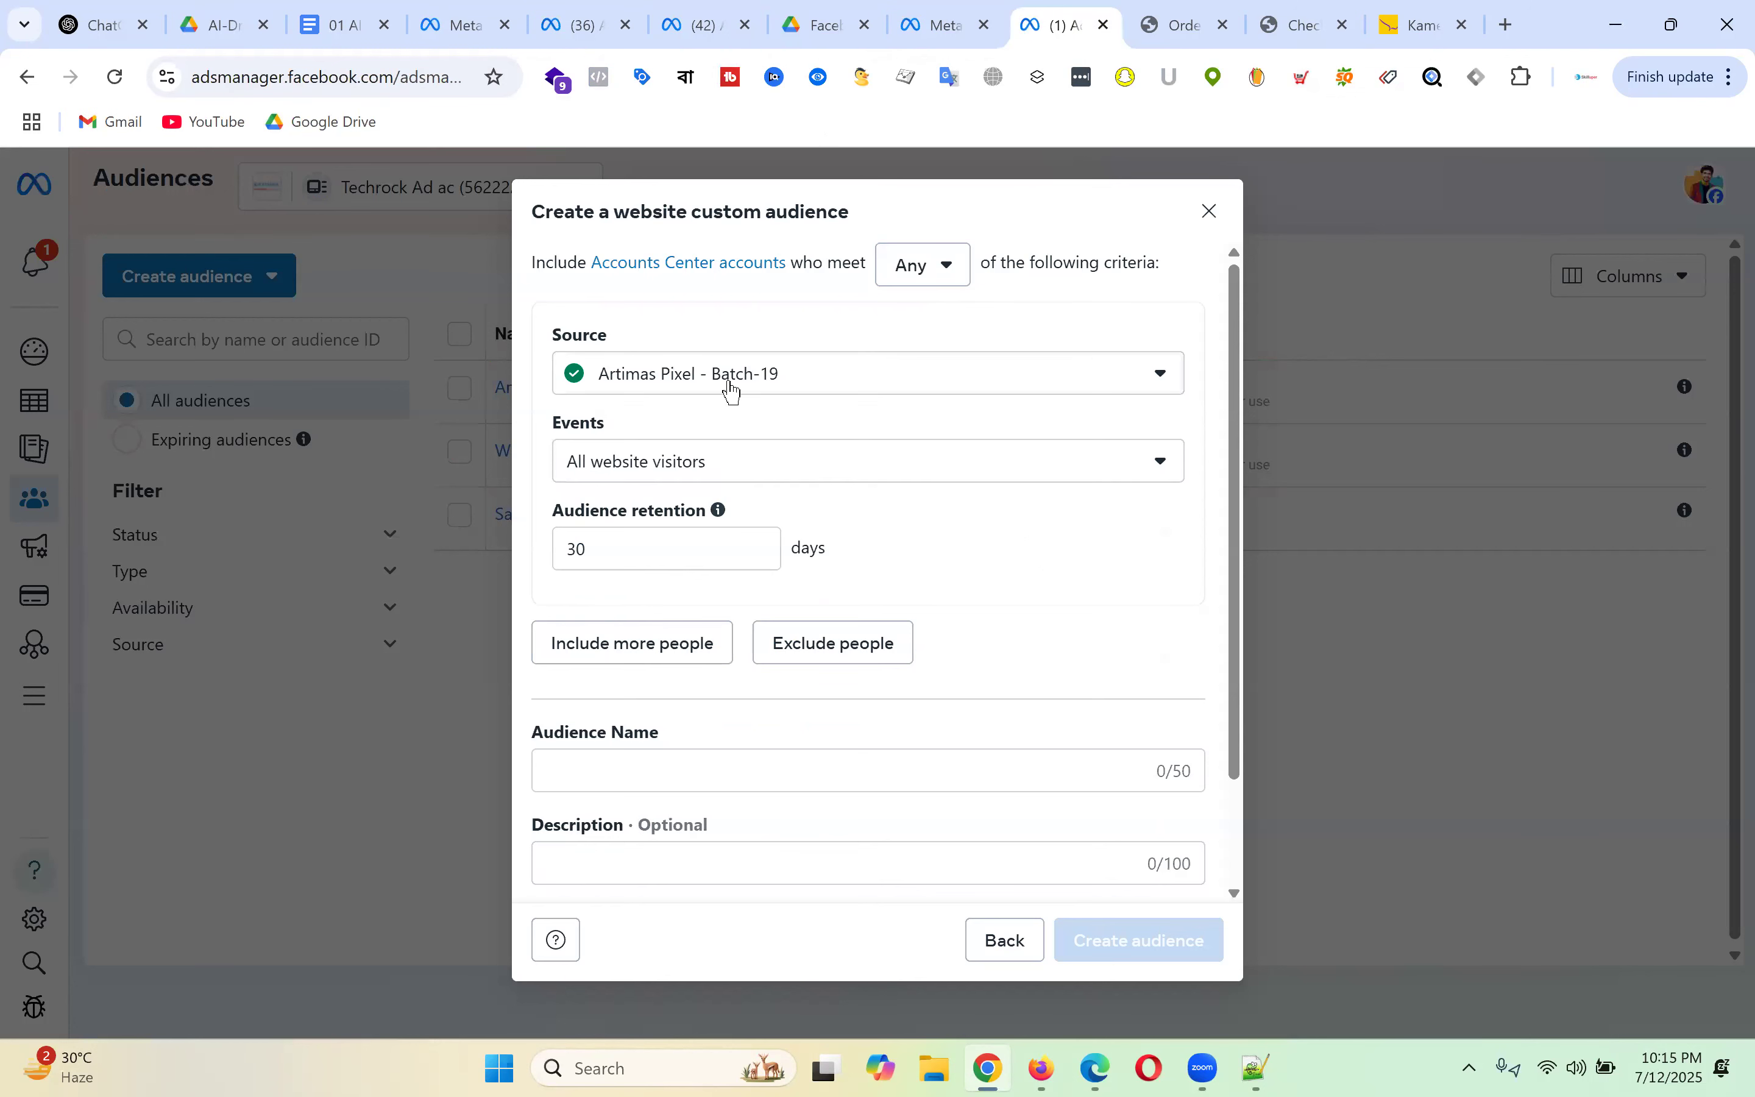
- Look through the event options available for the new website custom audience
left_click(907, 479)
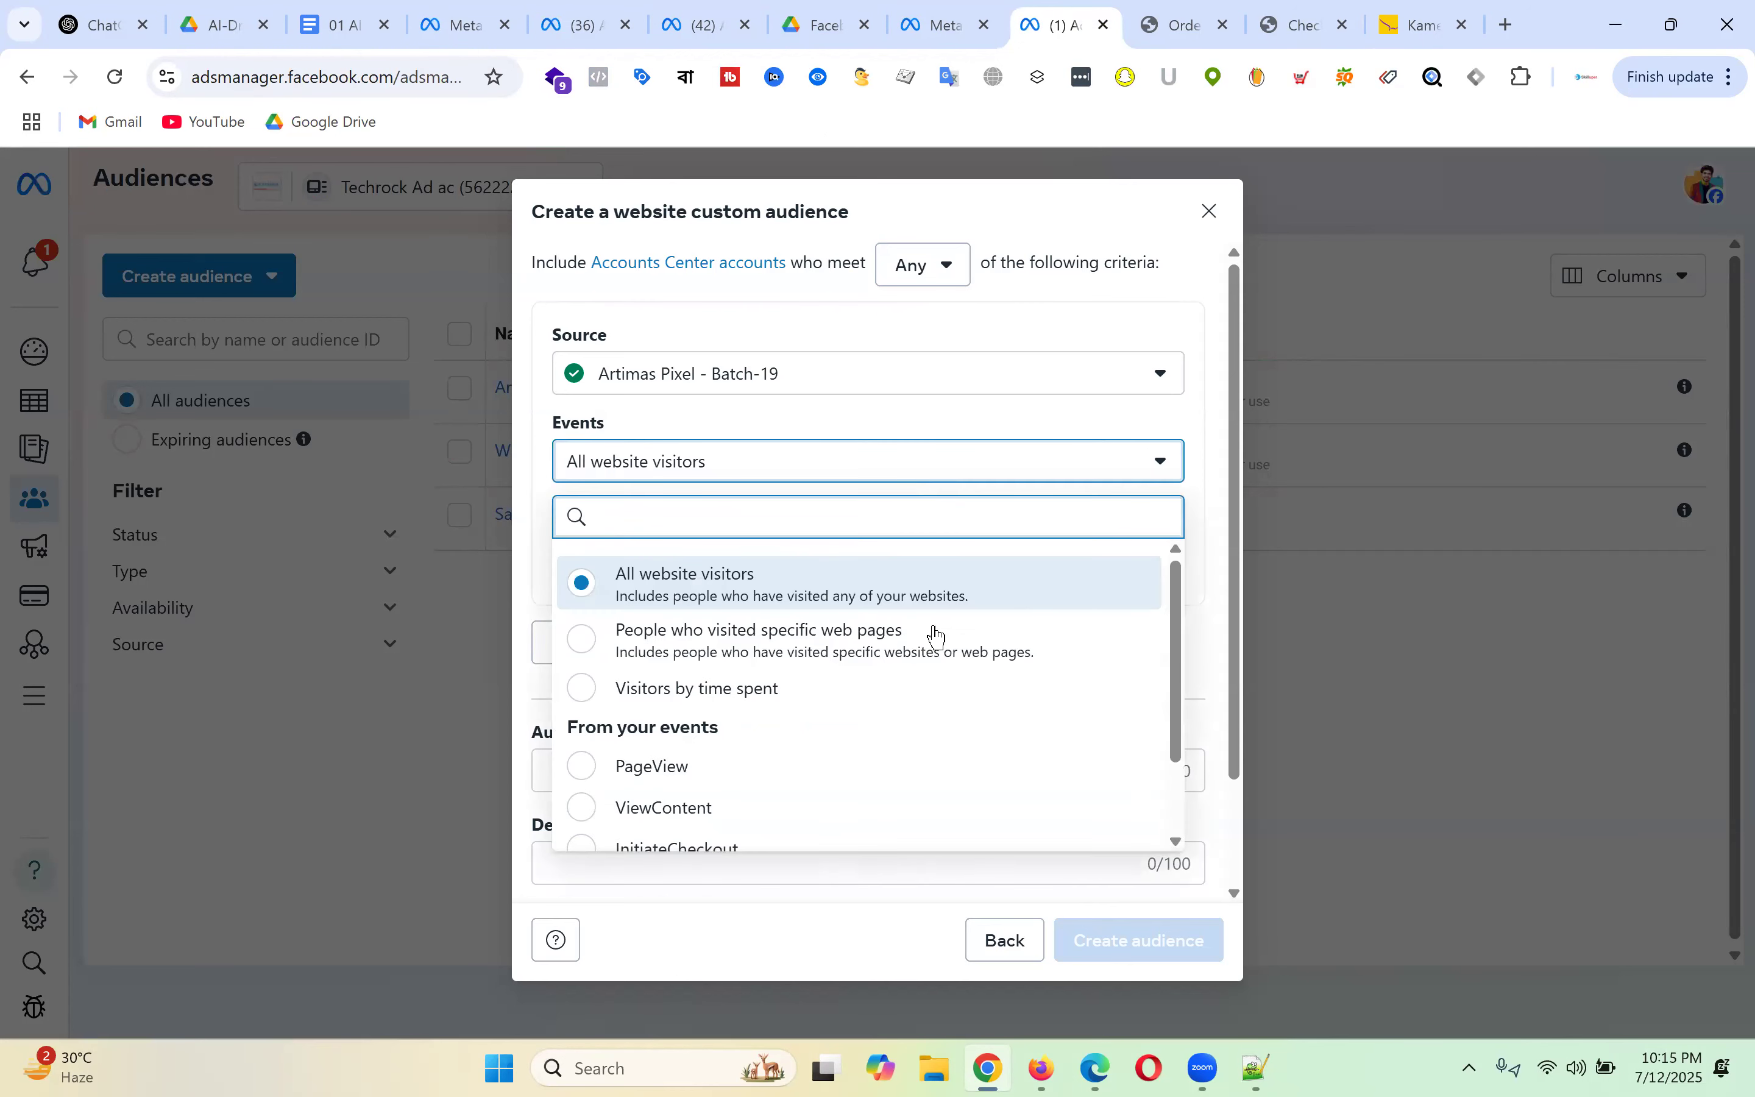
scroll(939, 666, "down", 2)
scroll(924, 761, "up", 2)
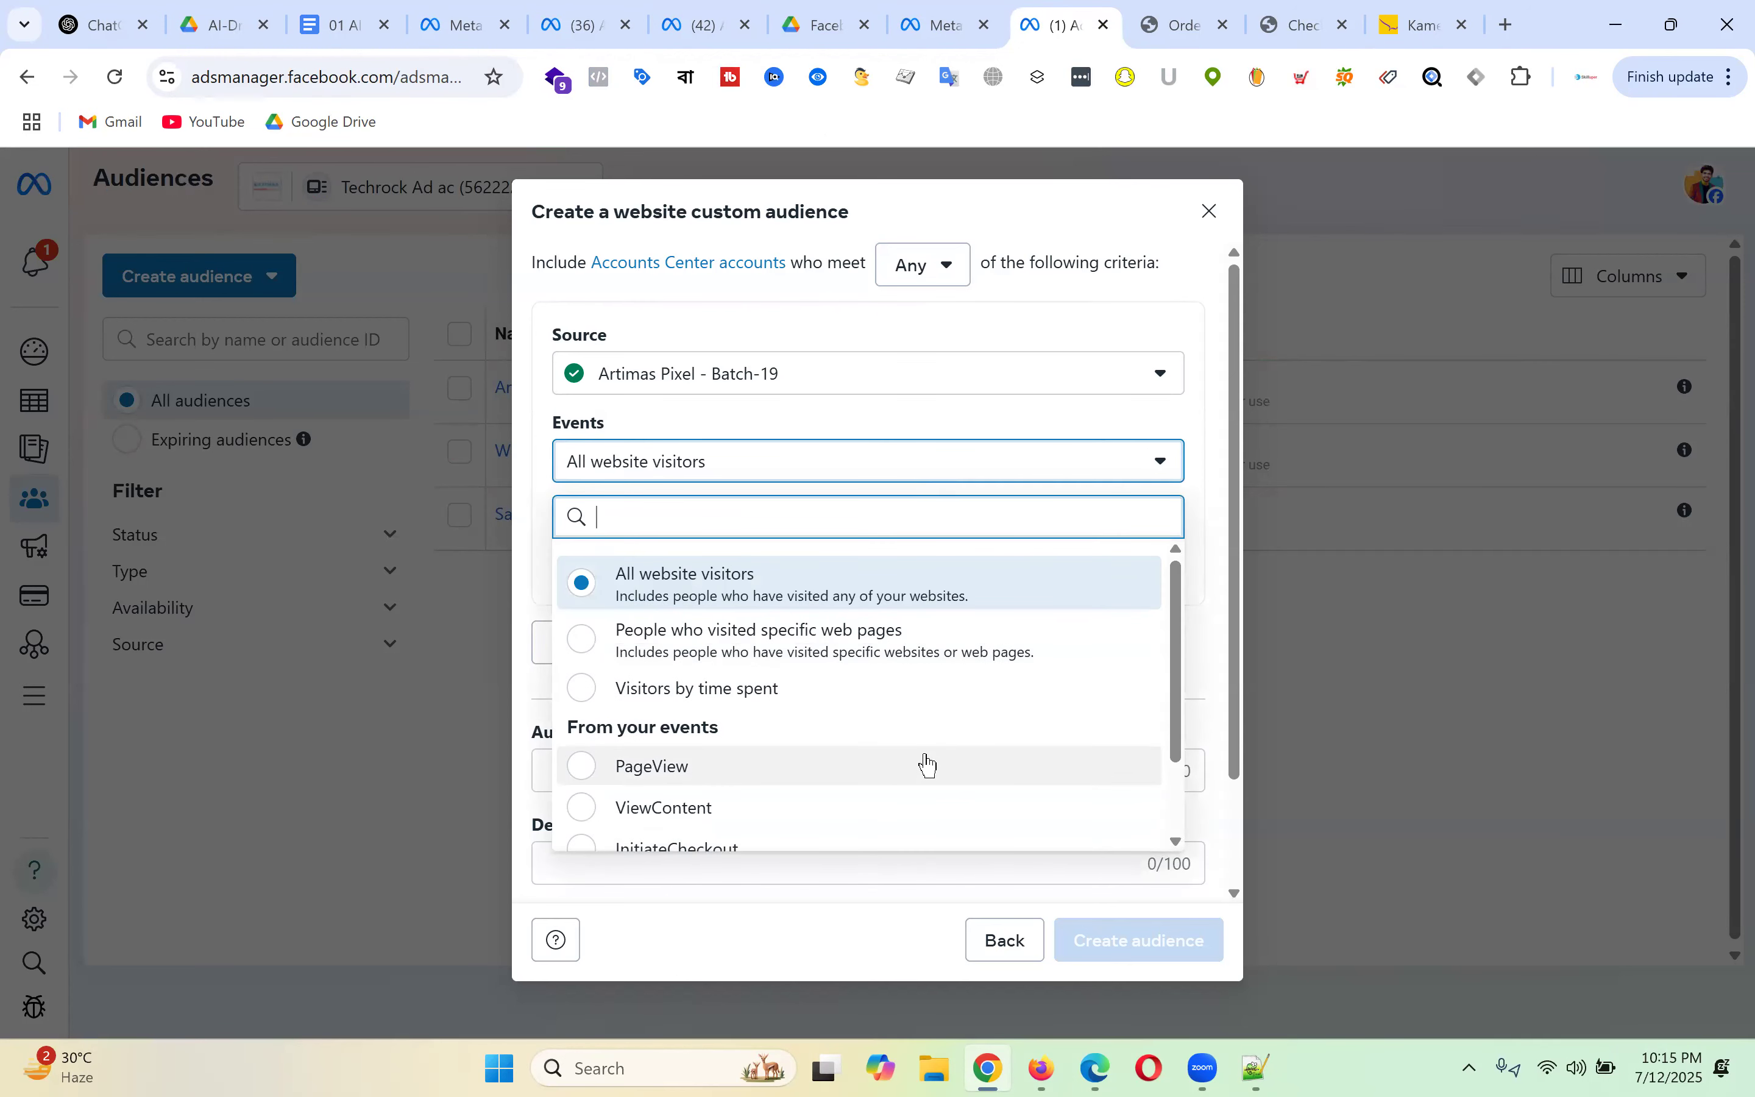
left_click(1209, 454)
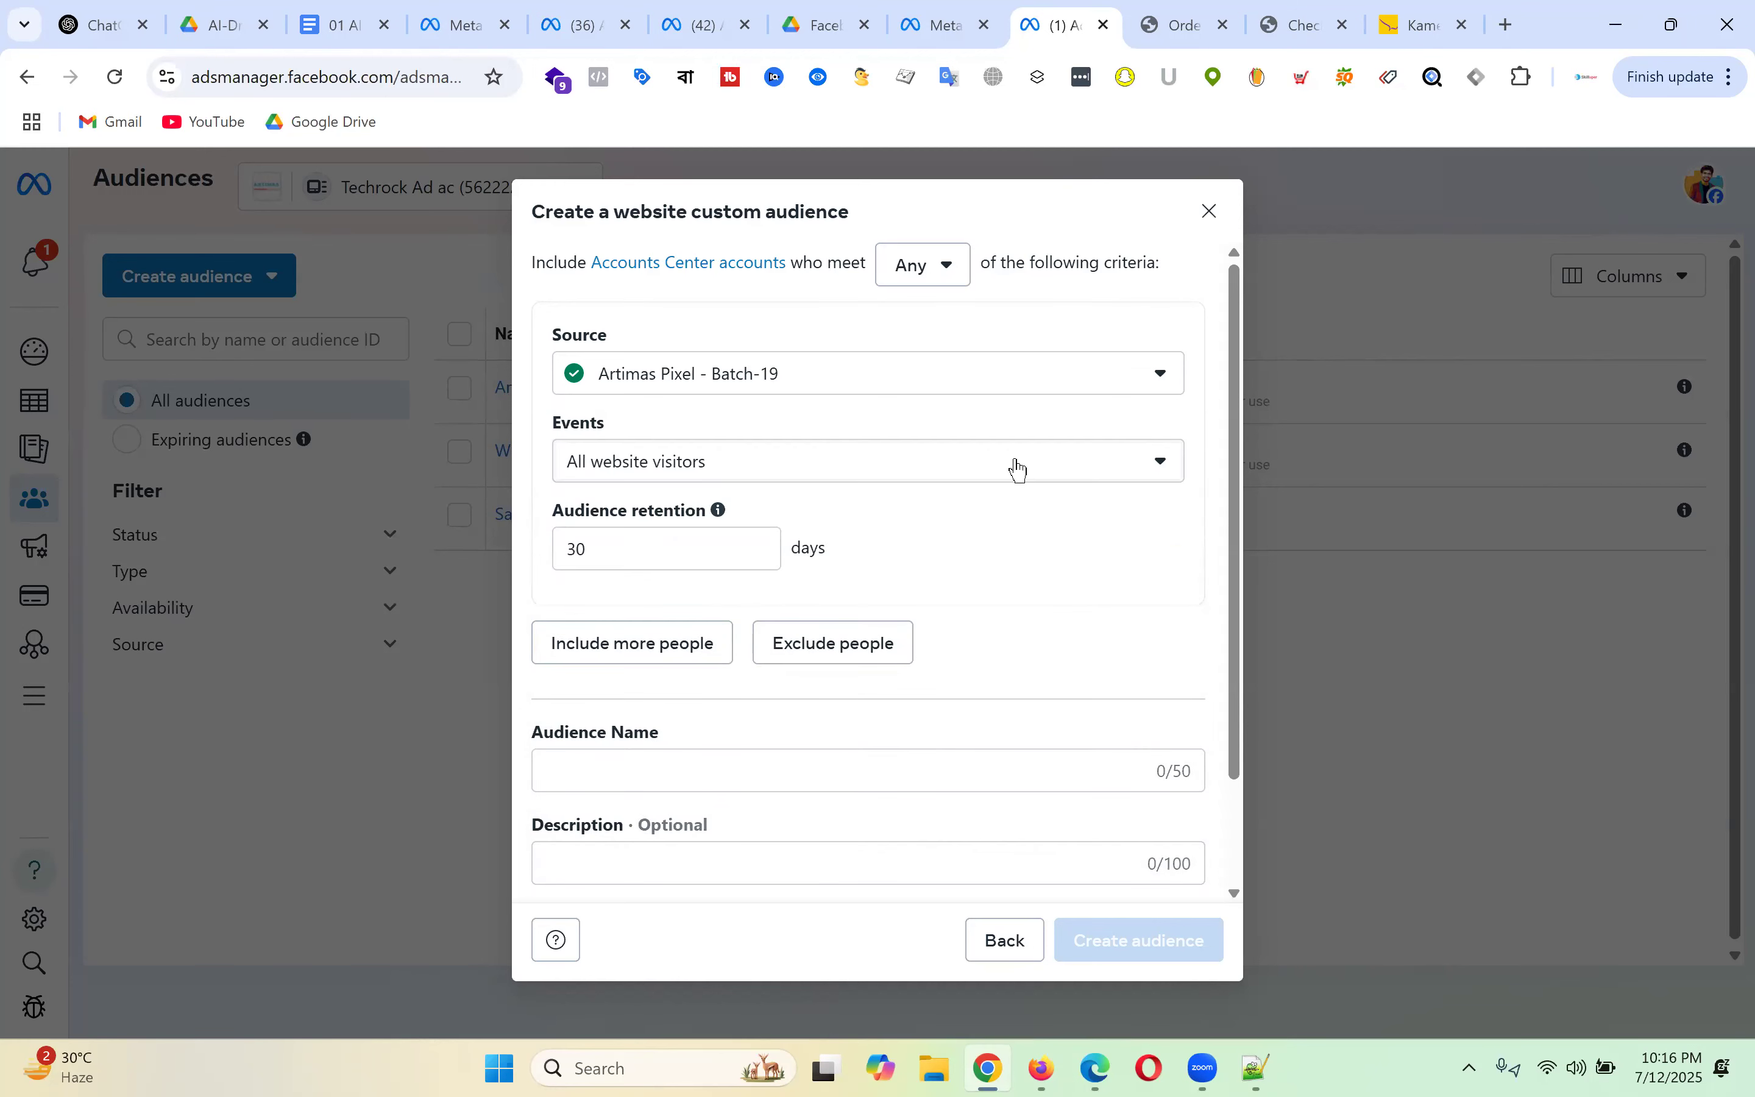
- Review the new website audience form and browse the Artimas home page from its banner to the testimonials section
scroll(979, 480, "down", 2)
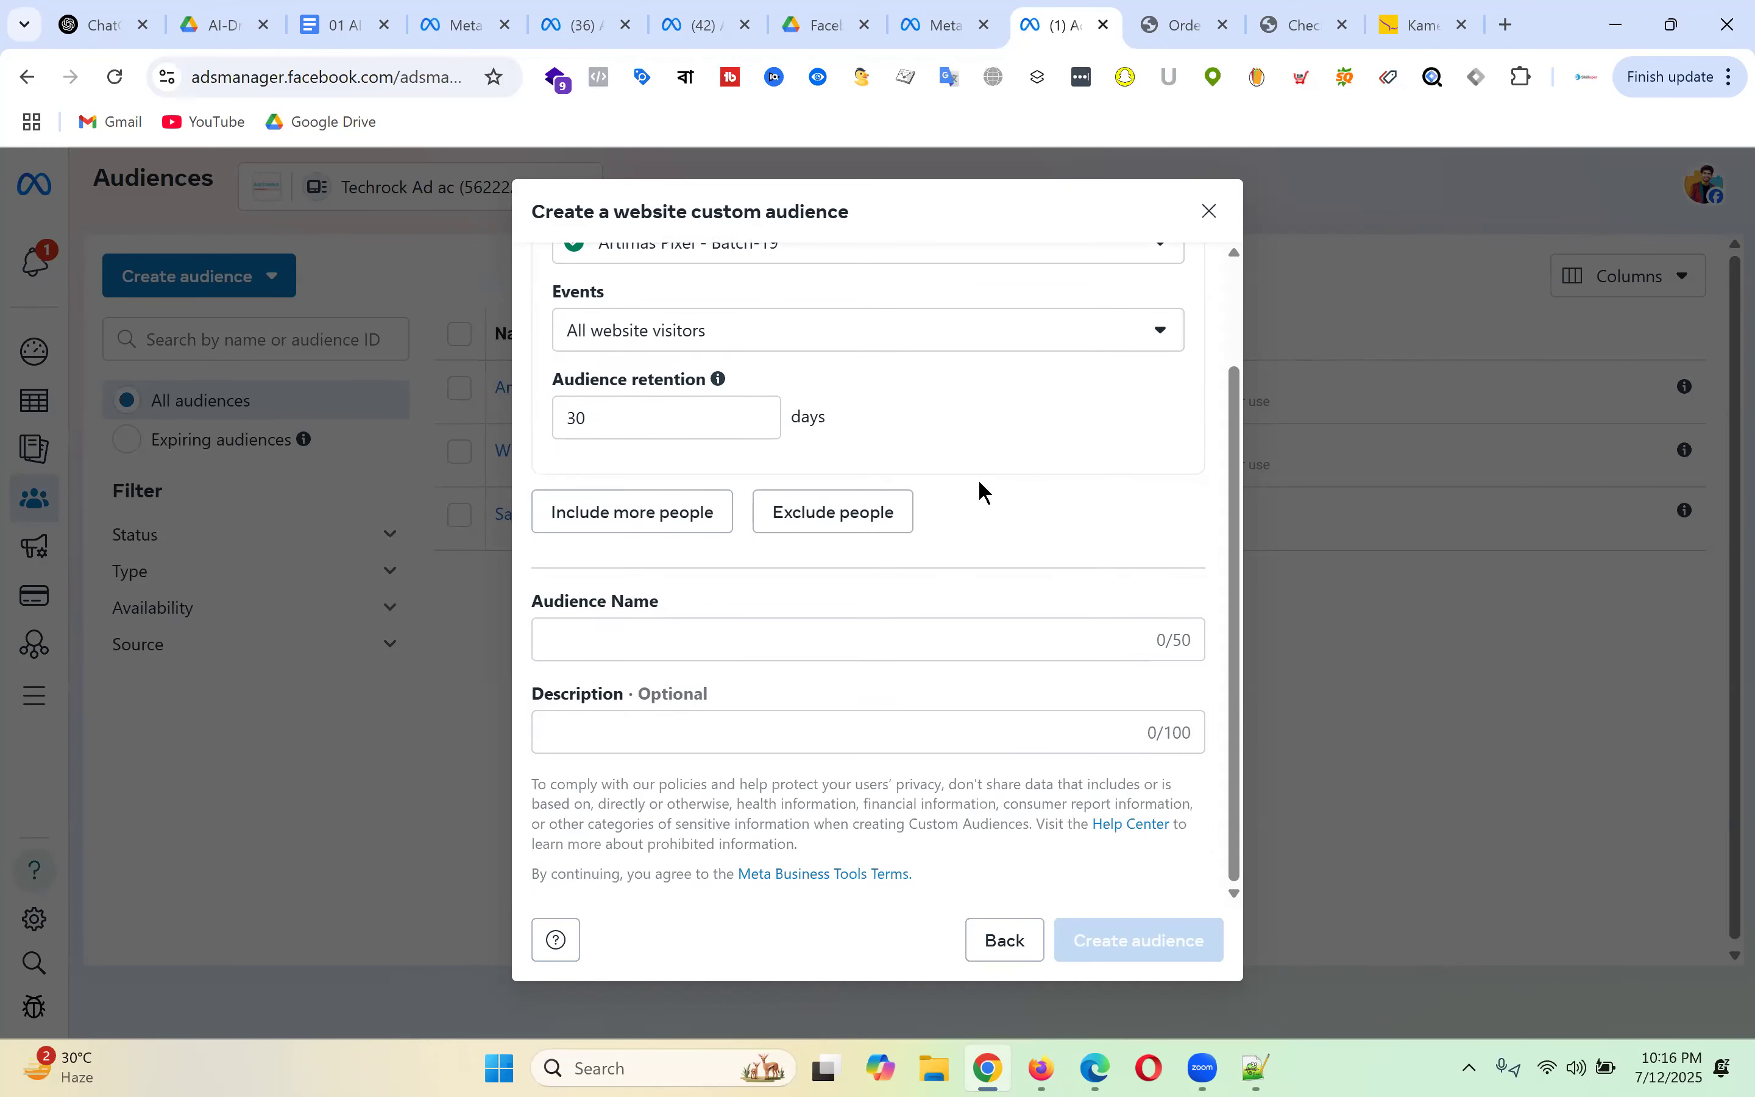
scroll(979, 484, "up", 2)
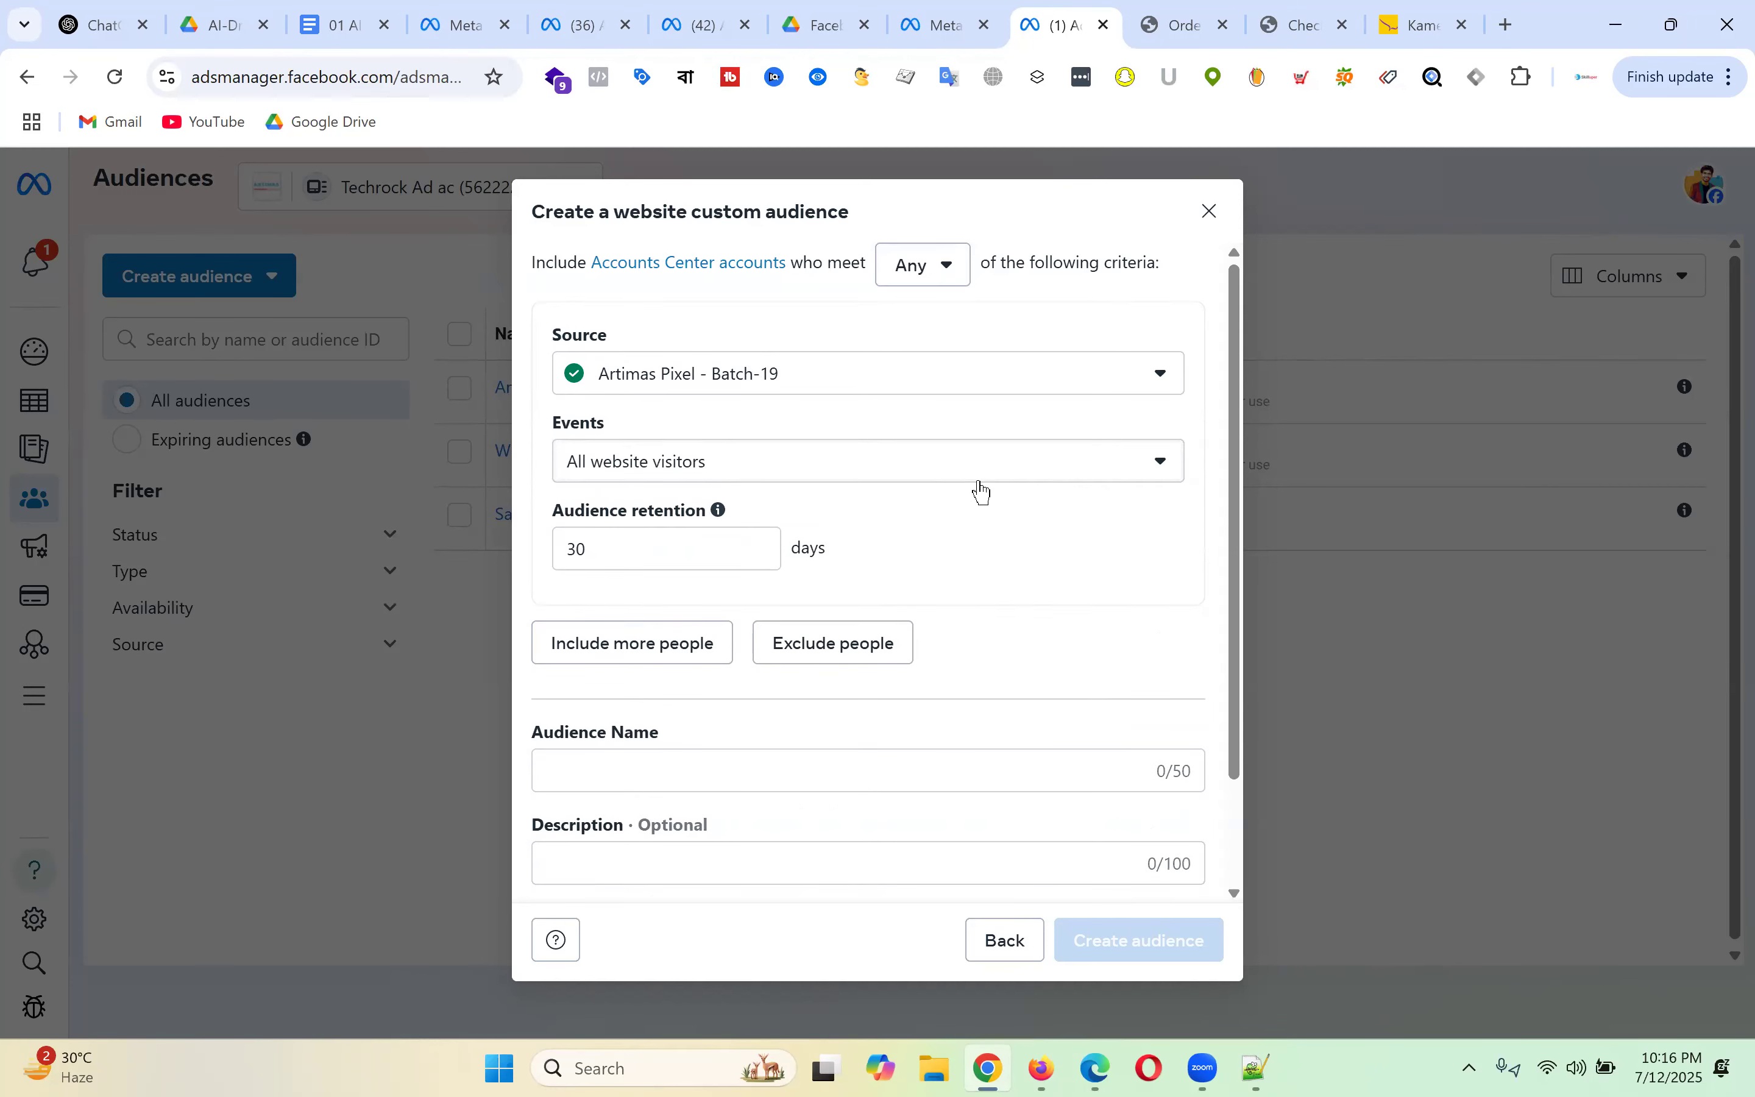
left_click(1303, 24)
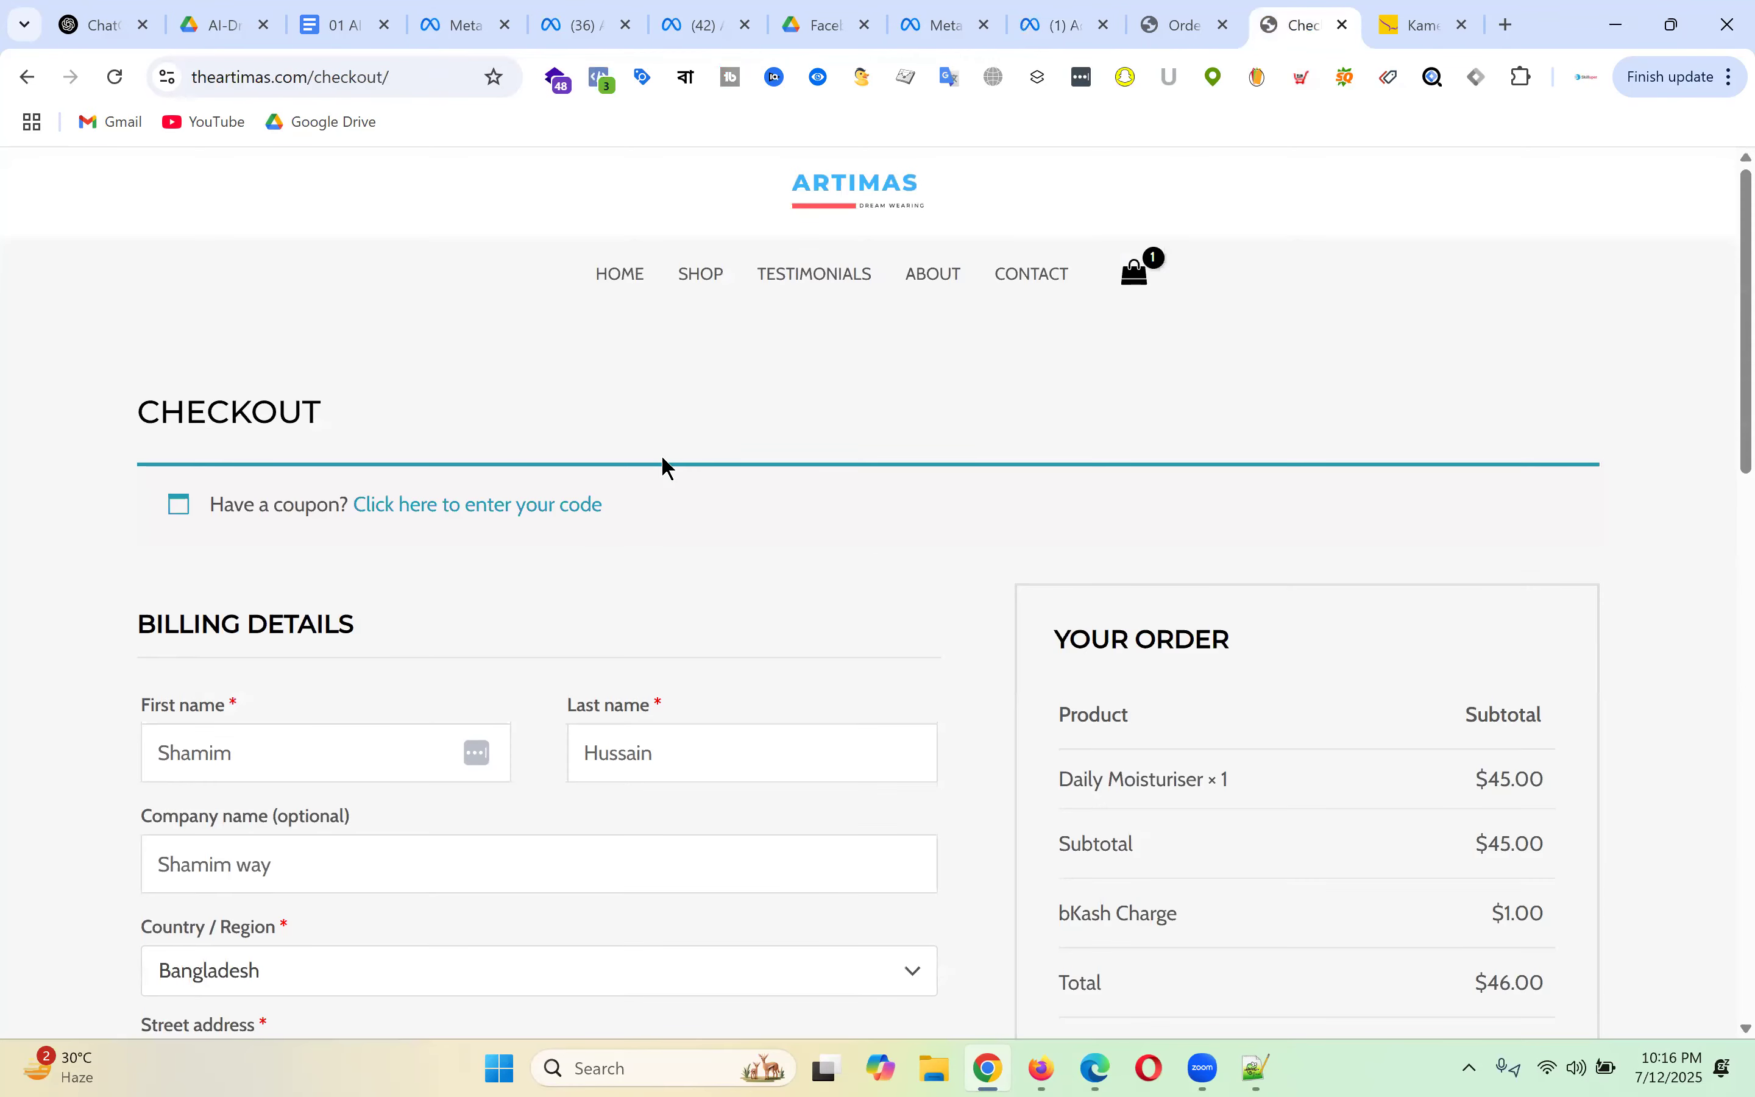
left_click(614, 278)
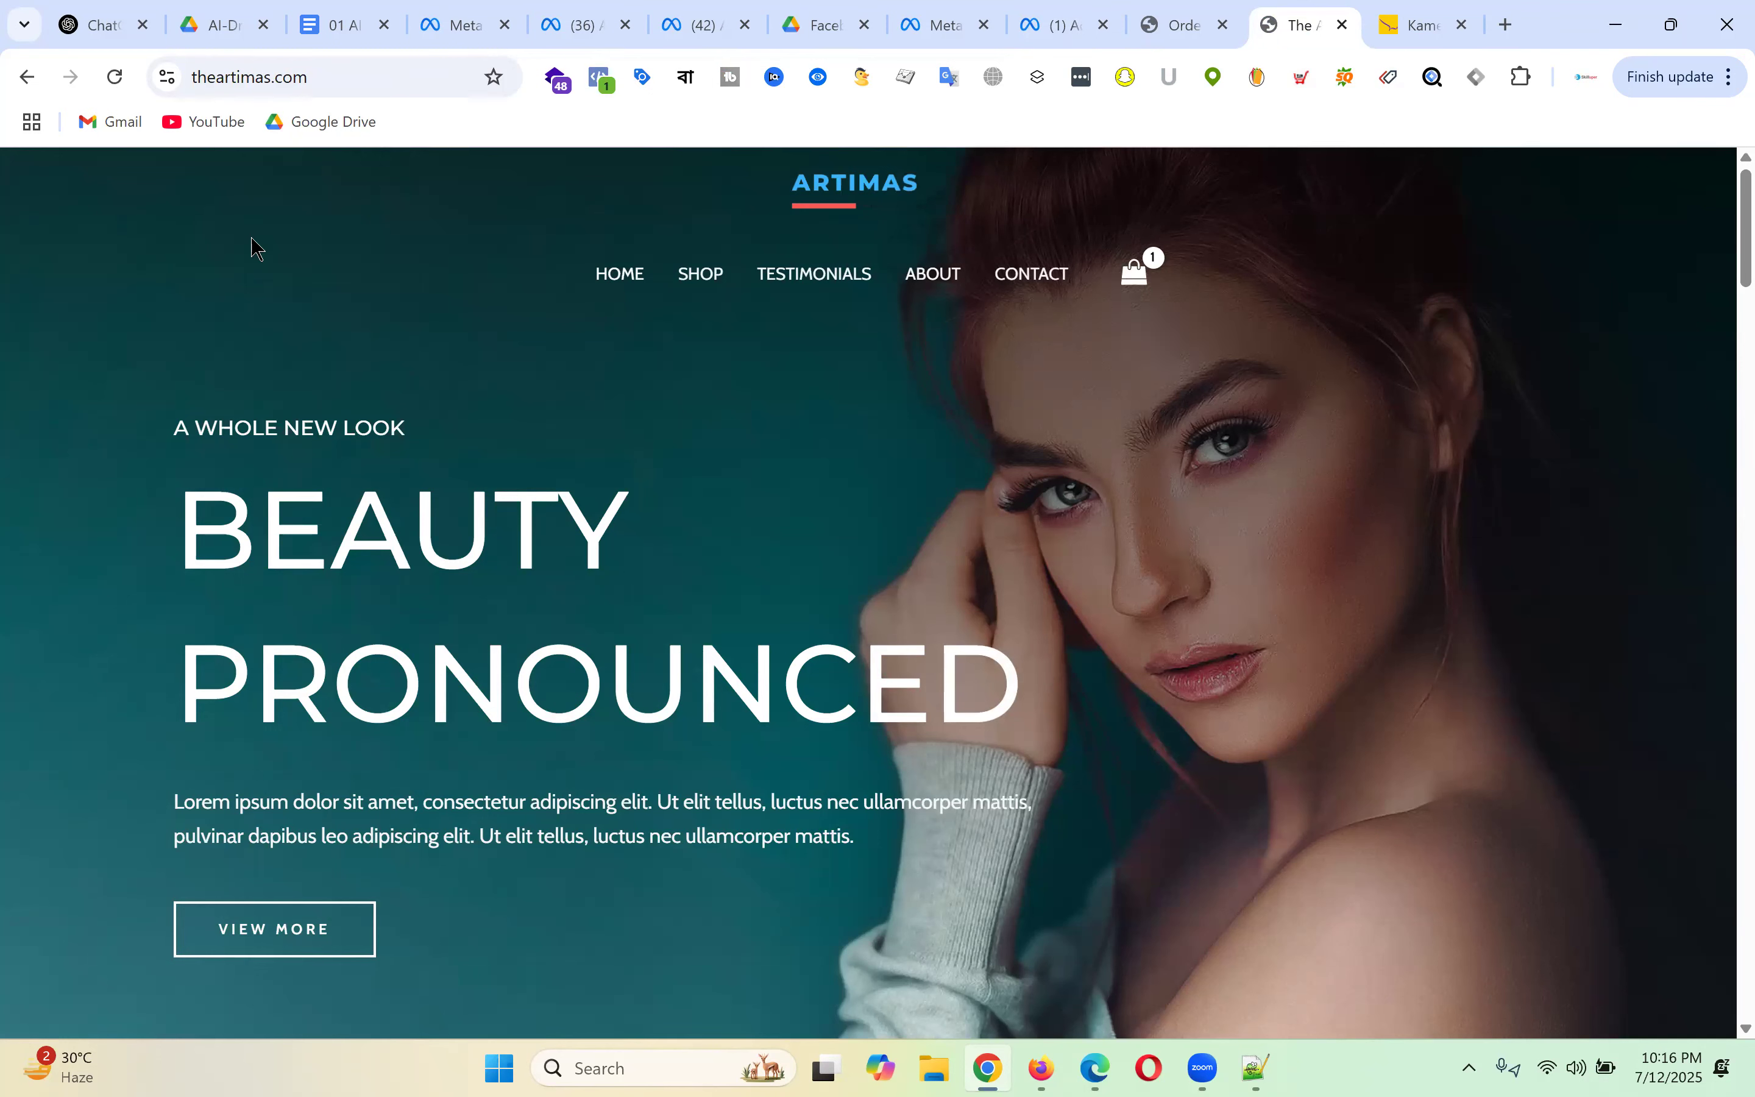
scroll(1065, 652, "down", 15)
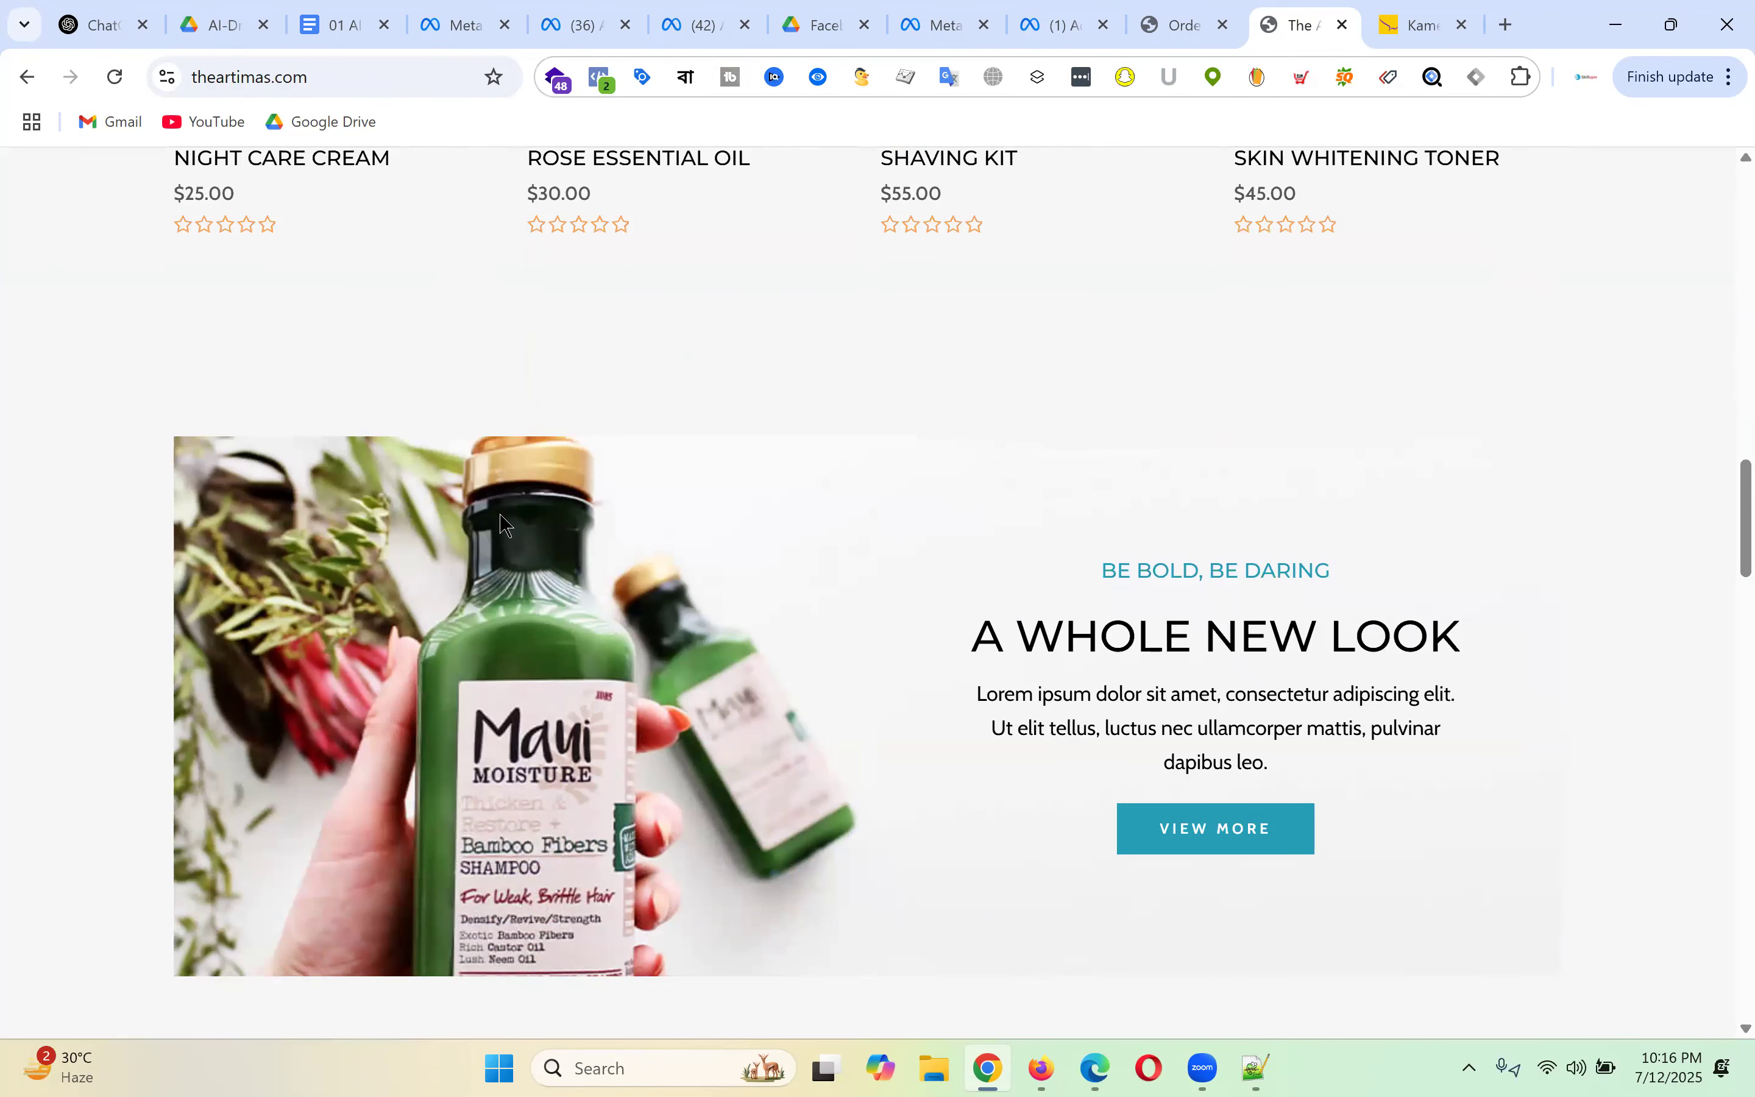
scroll(1031, 555, "down", 10)
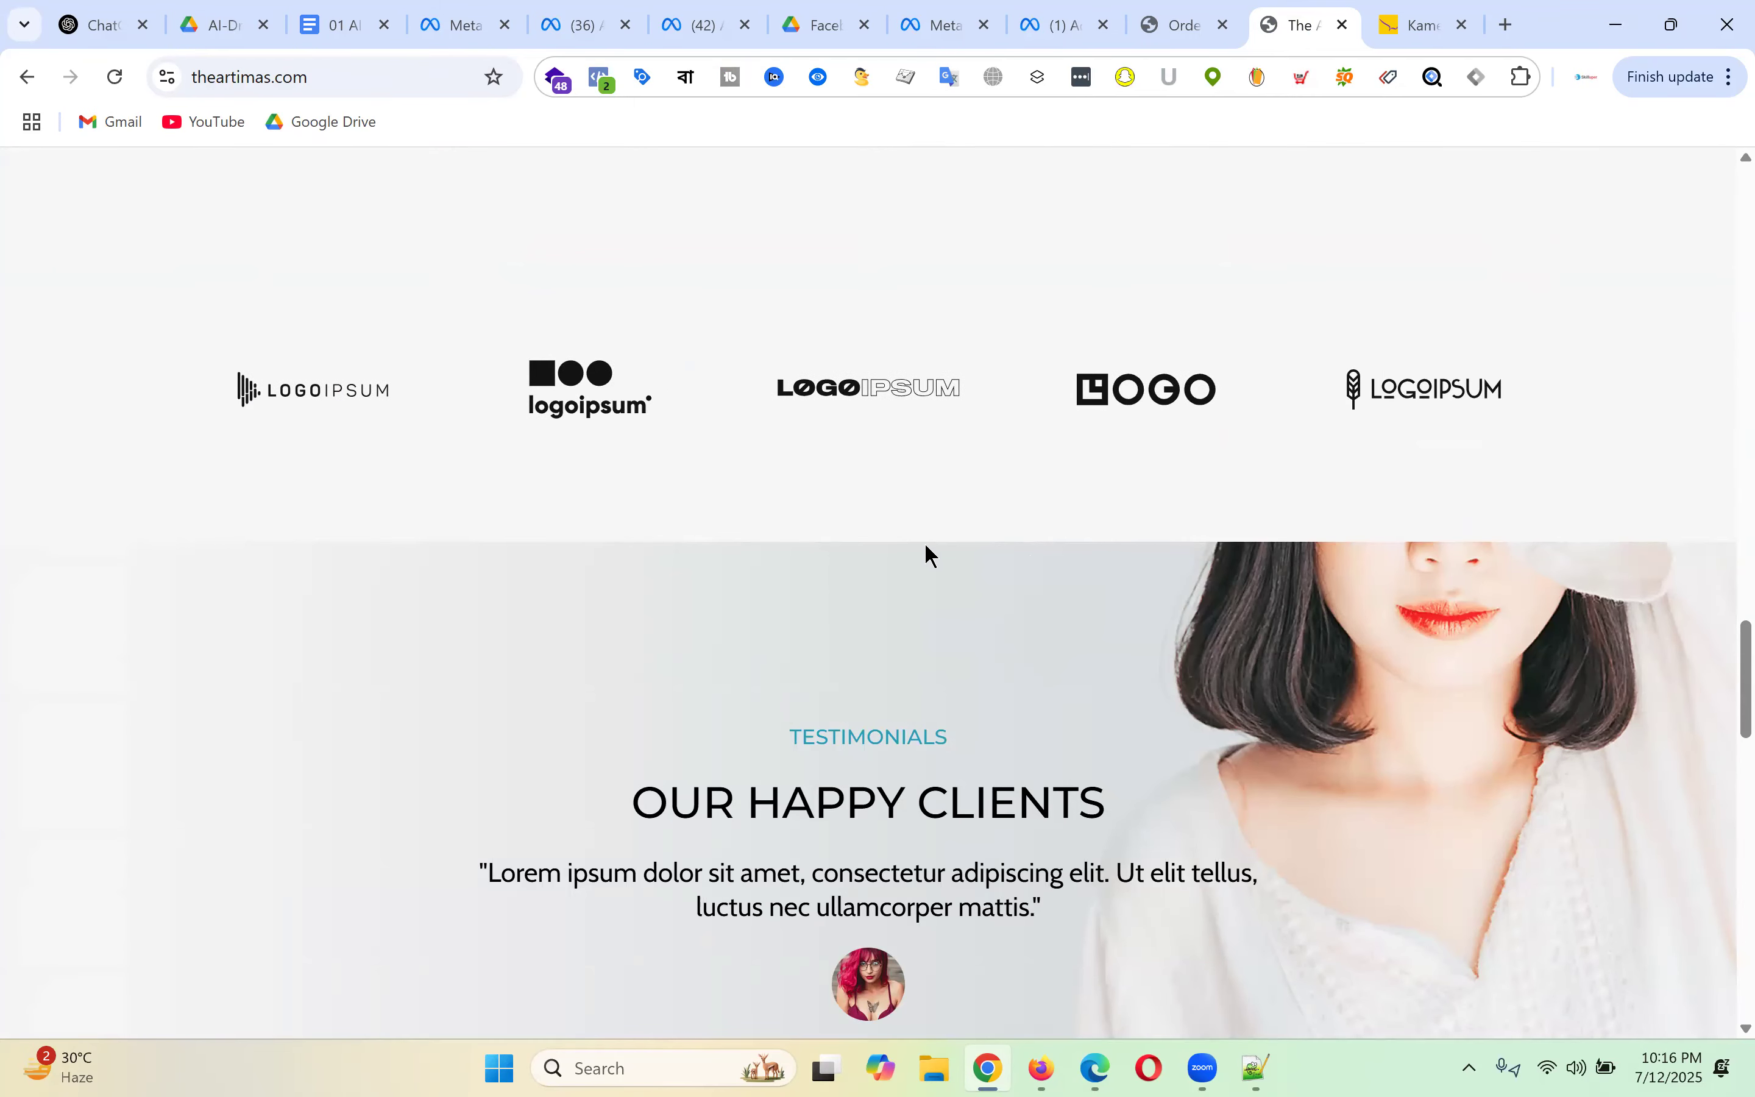
scroll(928, 522, "up", 20)
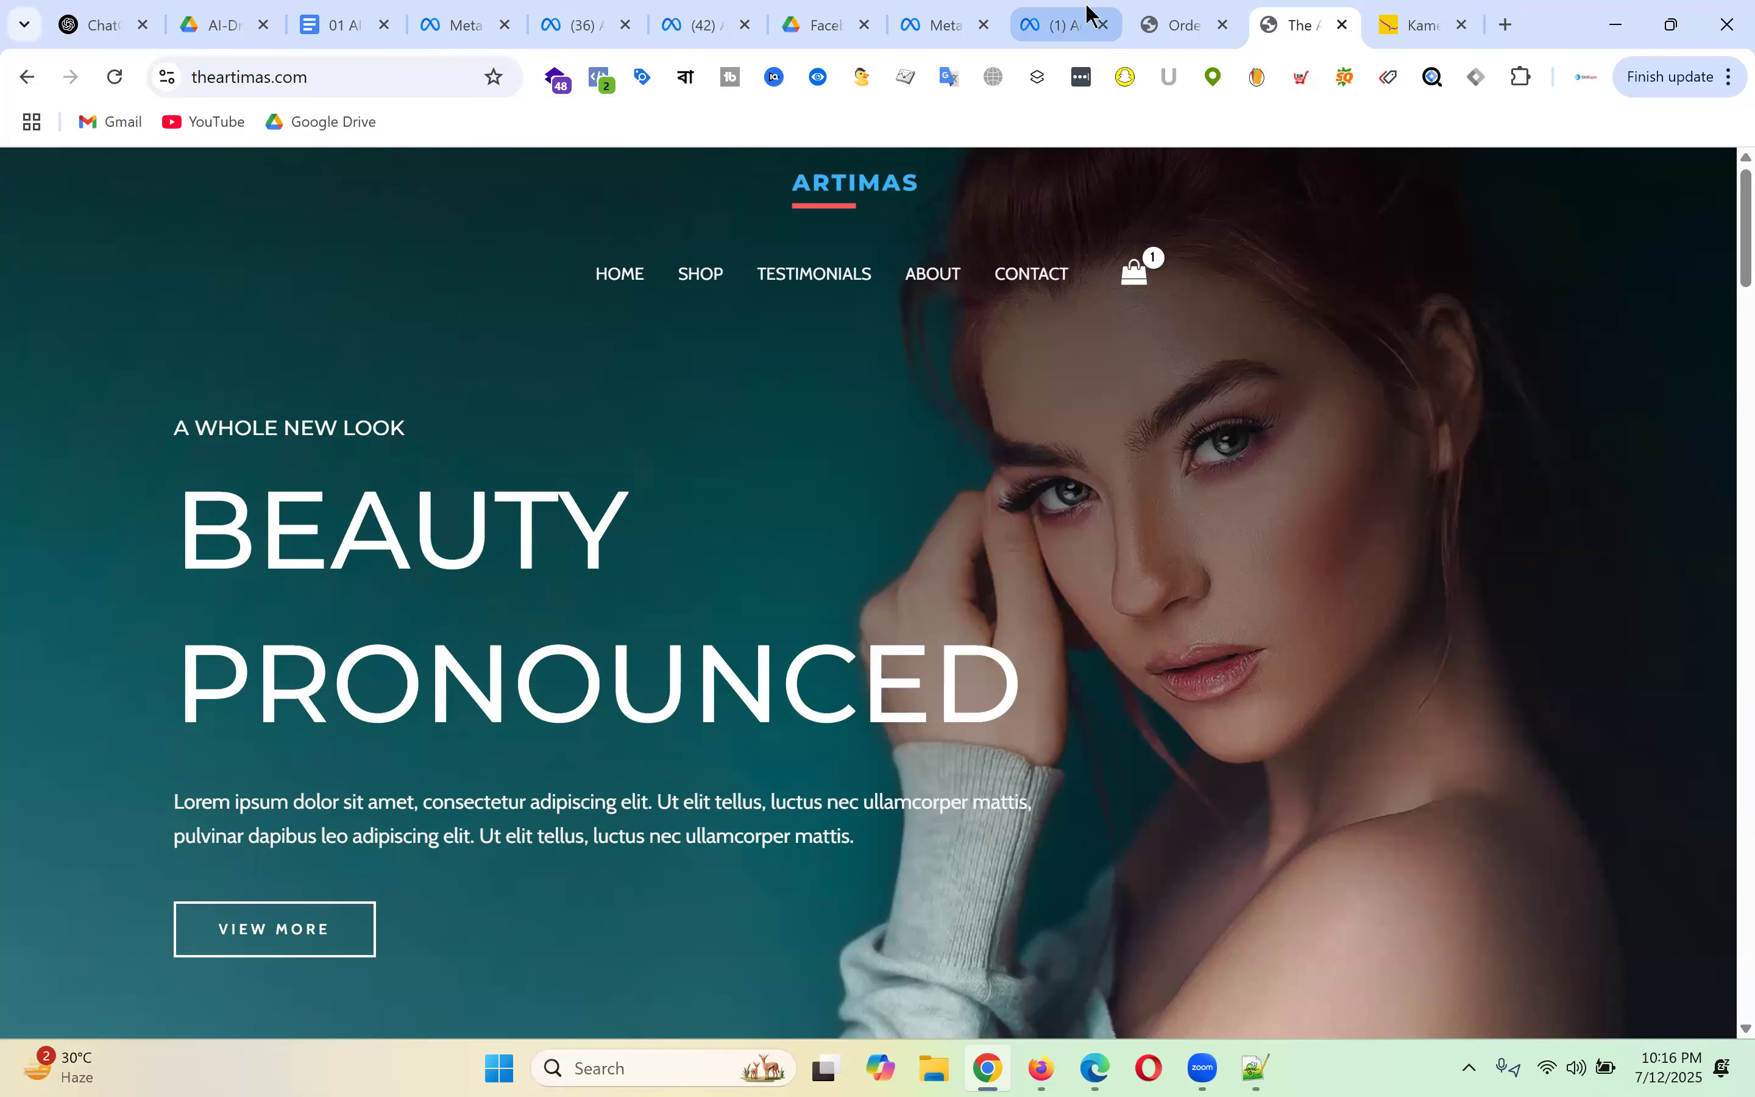
- Return to Ads Manager and name the new website custom audience "Artimas - All Visitors"
left_click(1059, 19)
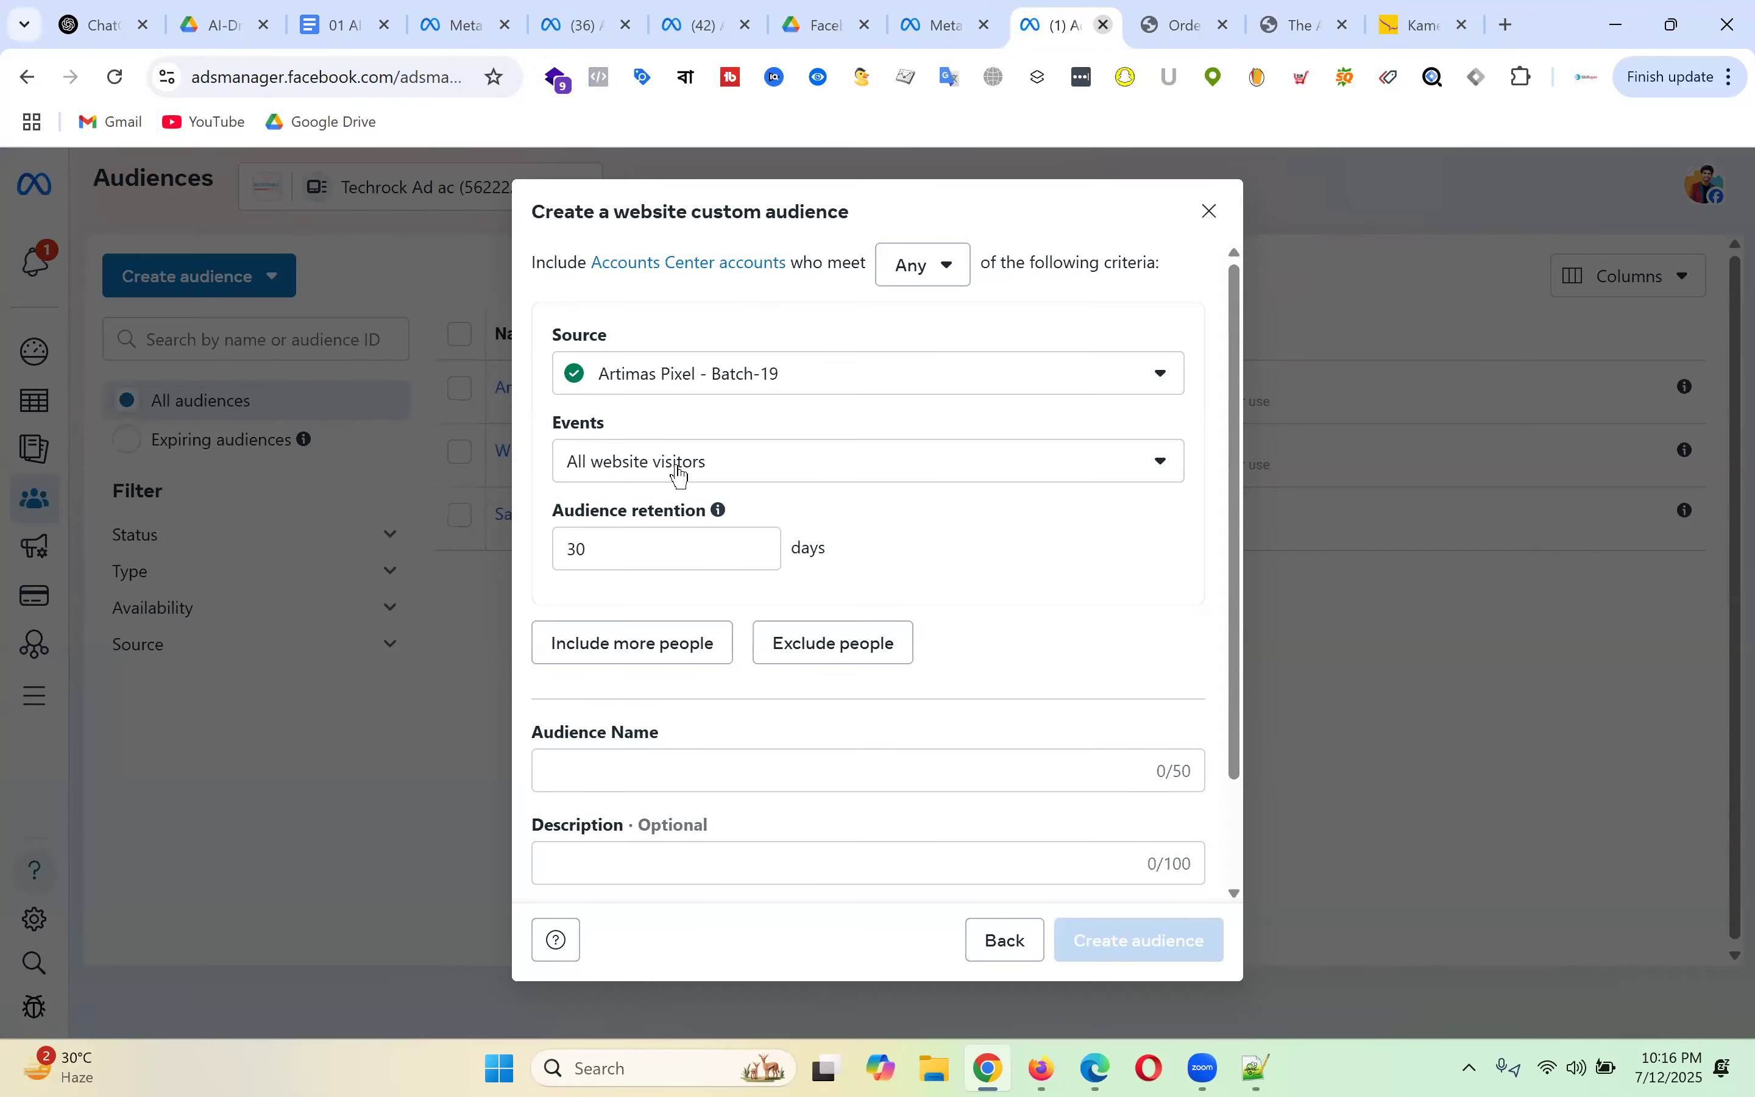
scroll(852, 667, "down", 2)
left_click(659, 642)
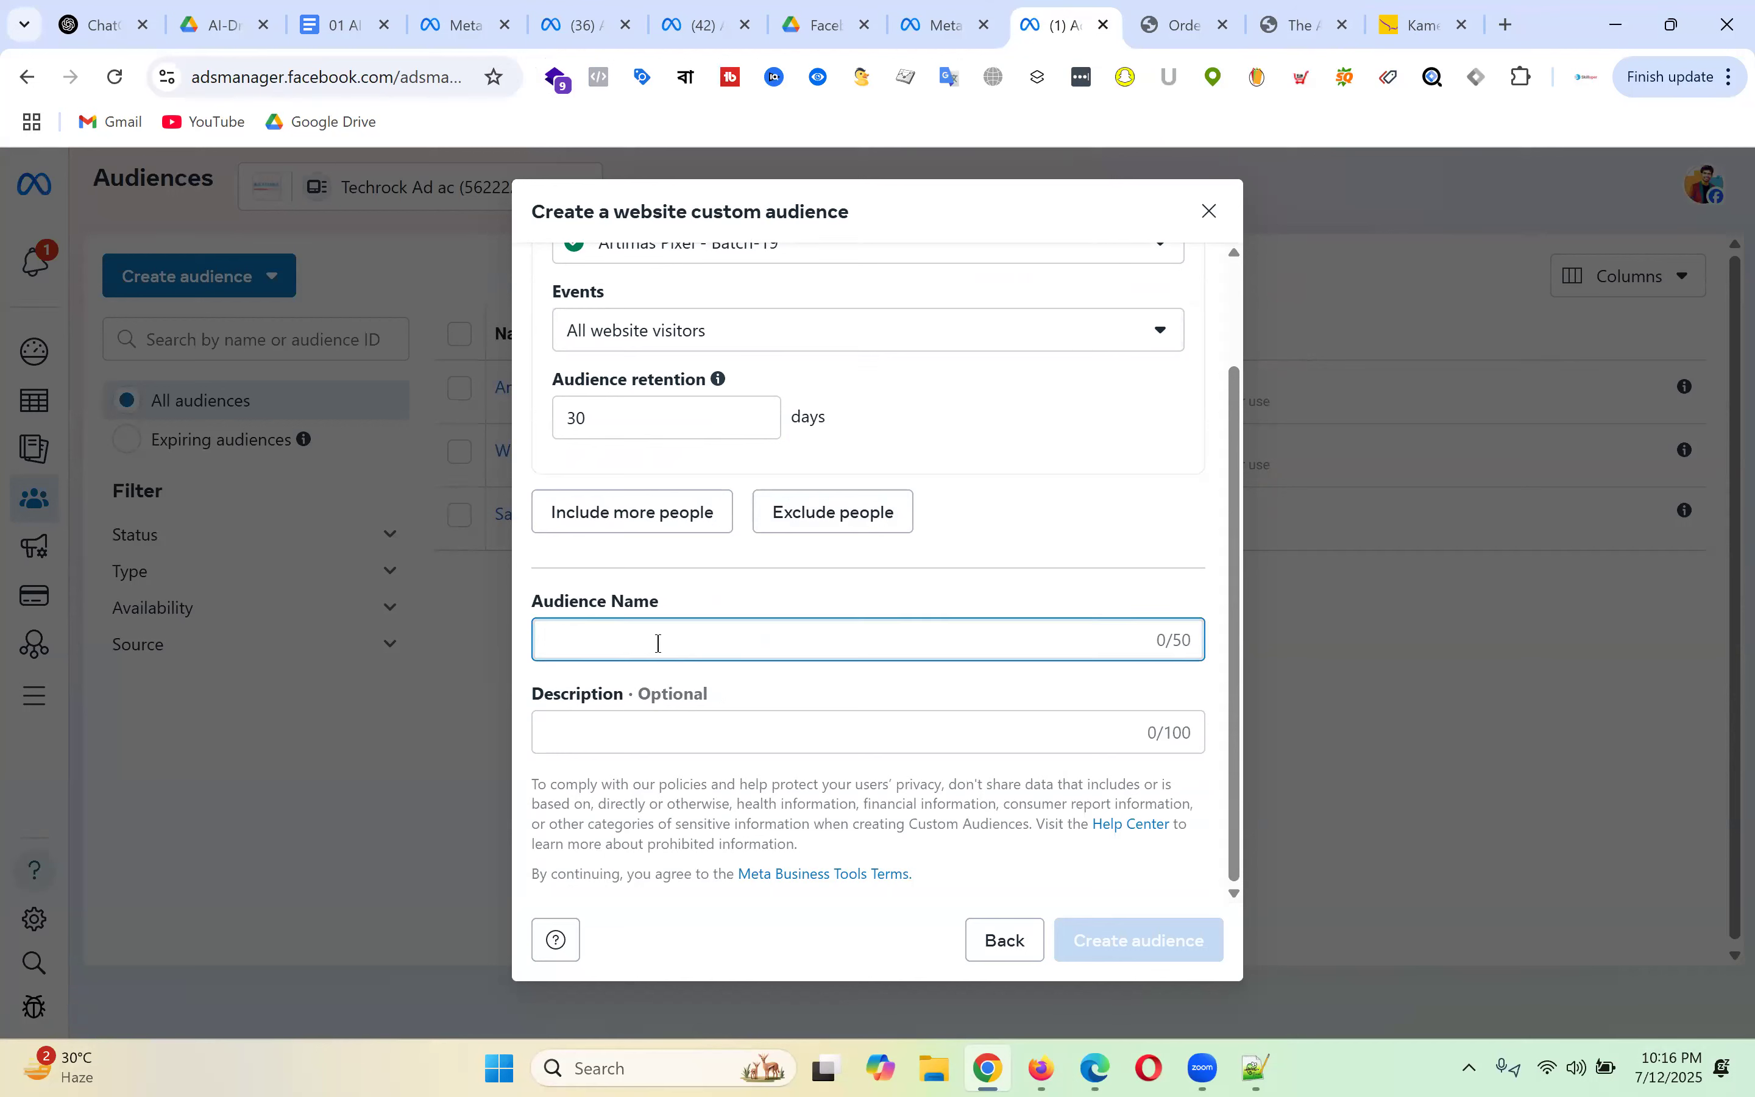
type("Artim")
key("BackSpace")
key("BackSpace")
type("timas - All Visitors")
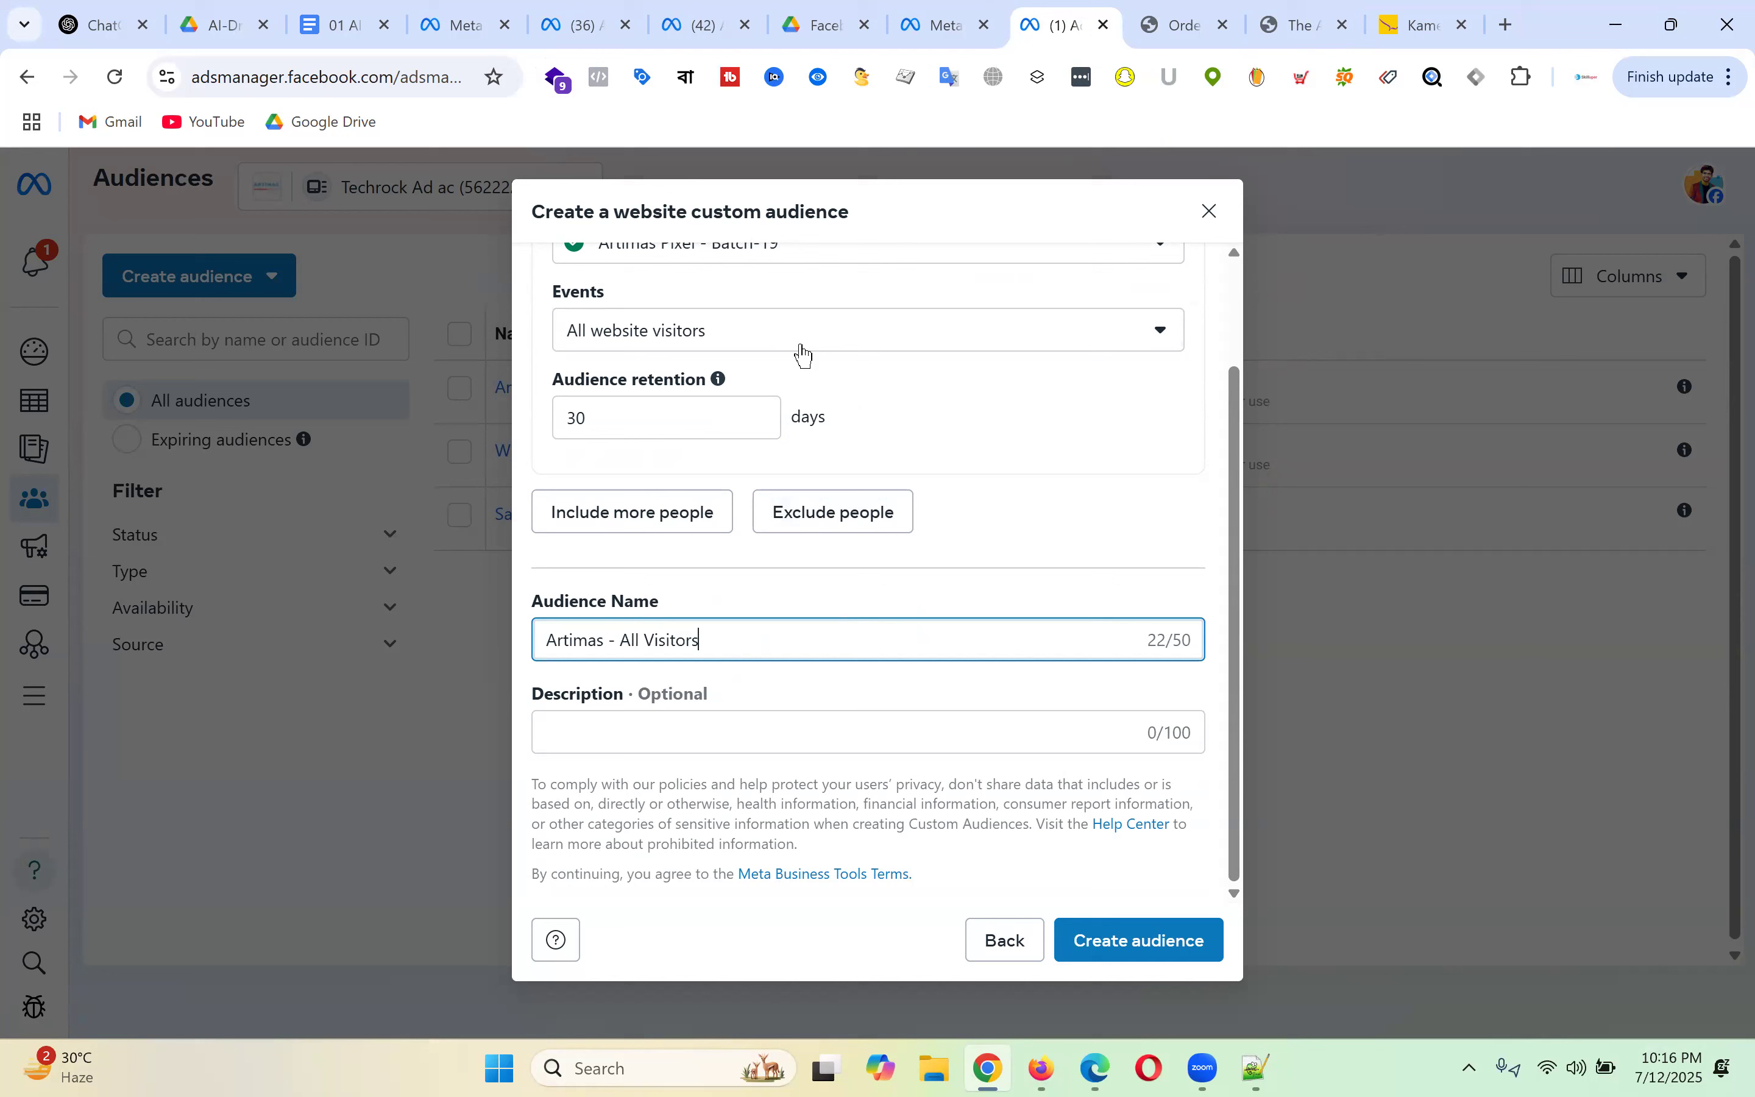
- Set the Artimas - All Visitors audience's event to PageView
left_click(752, 334)
left_click(680, 636)
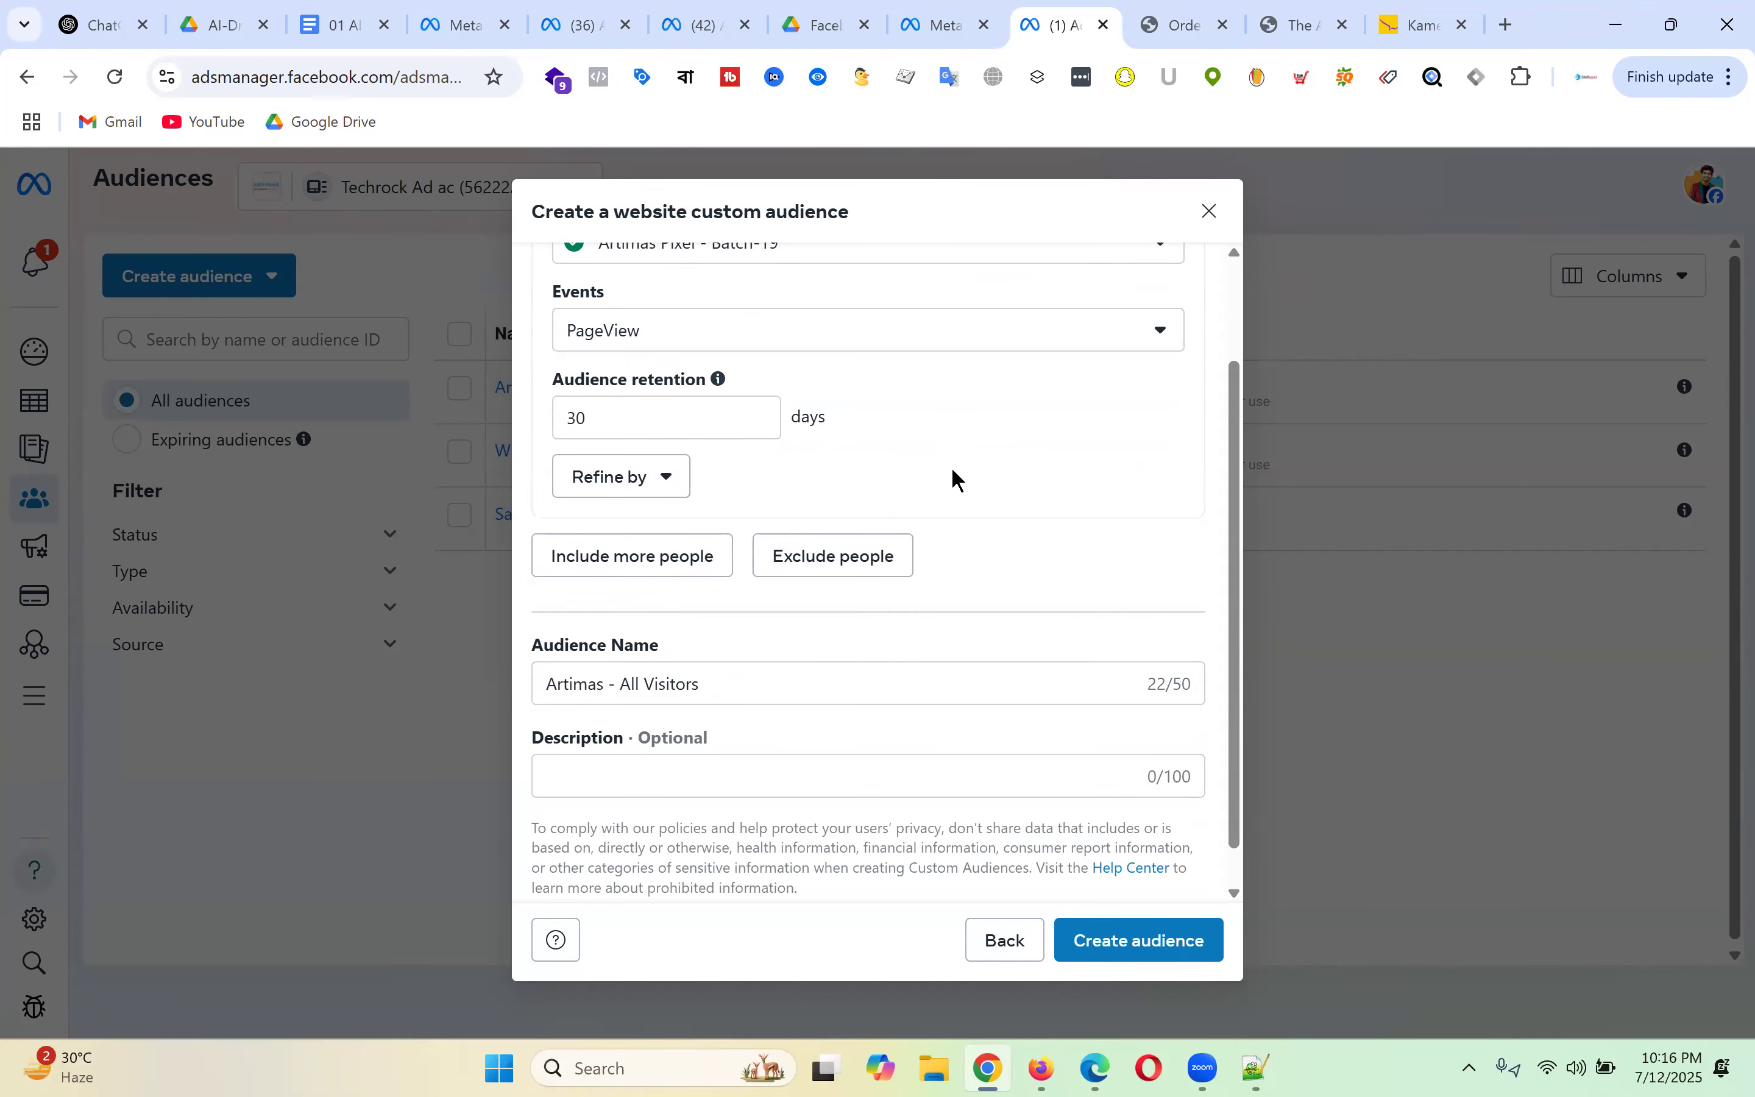
scroll(956, 479, "up", 2)
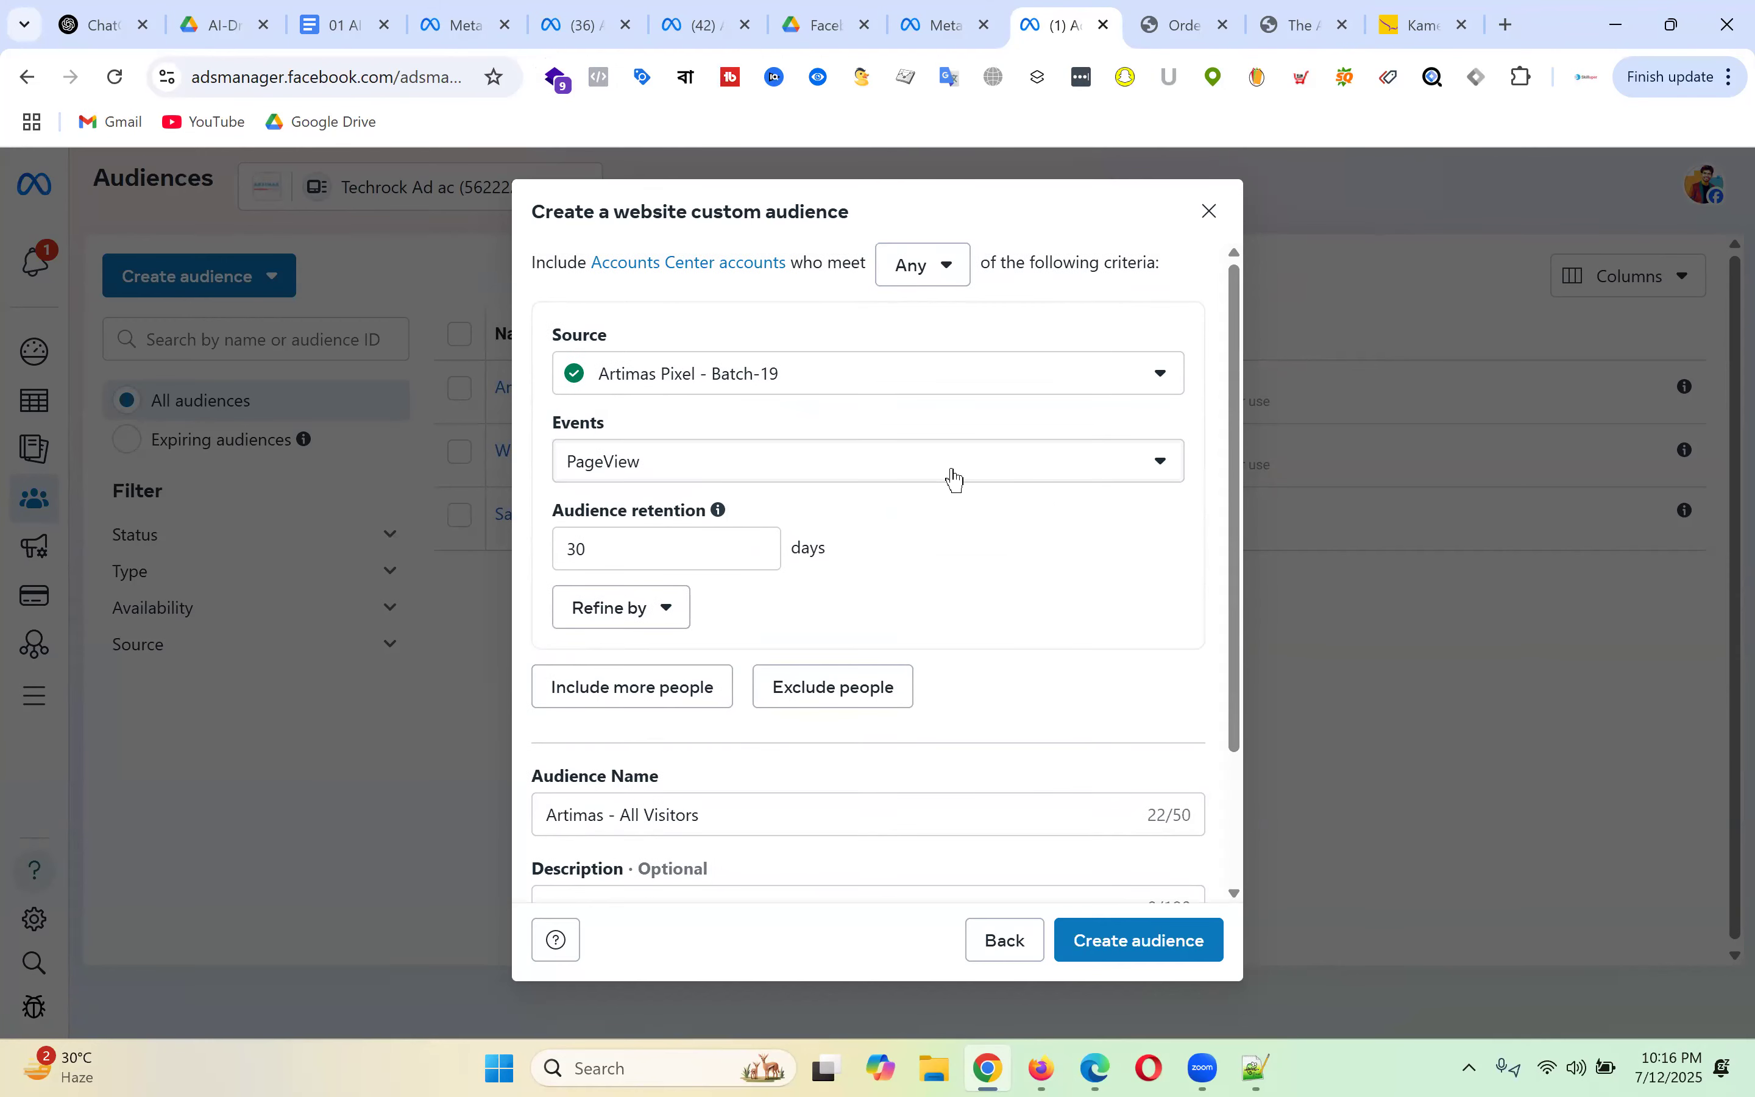
- Browse the Artimas website's order confirmation page, home page products, Coco Body Oil product page and About page
left_click(1209, 10)
scroll(1139, 494, "down", 10)
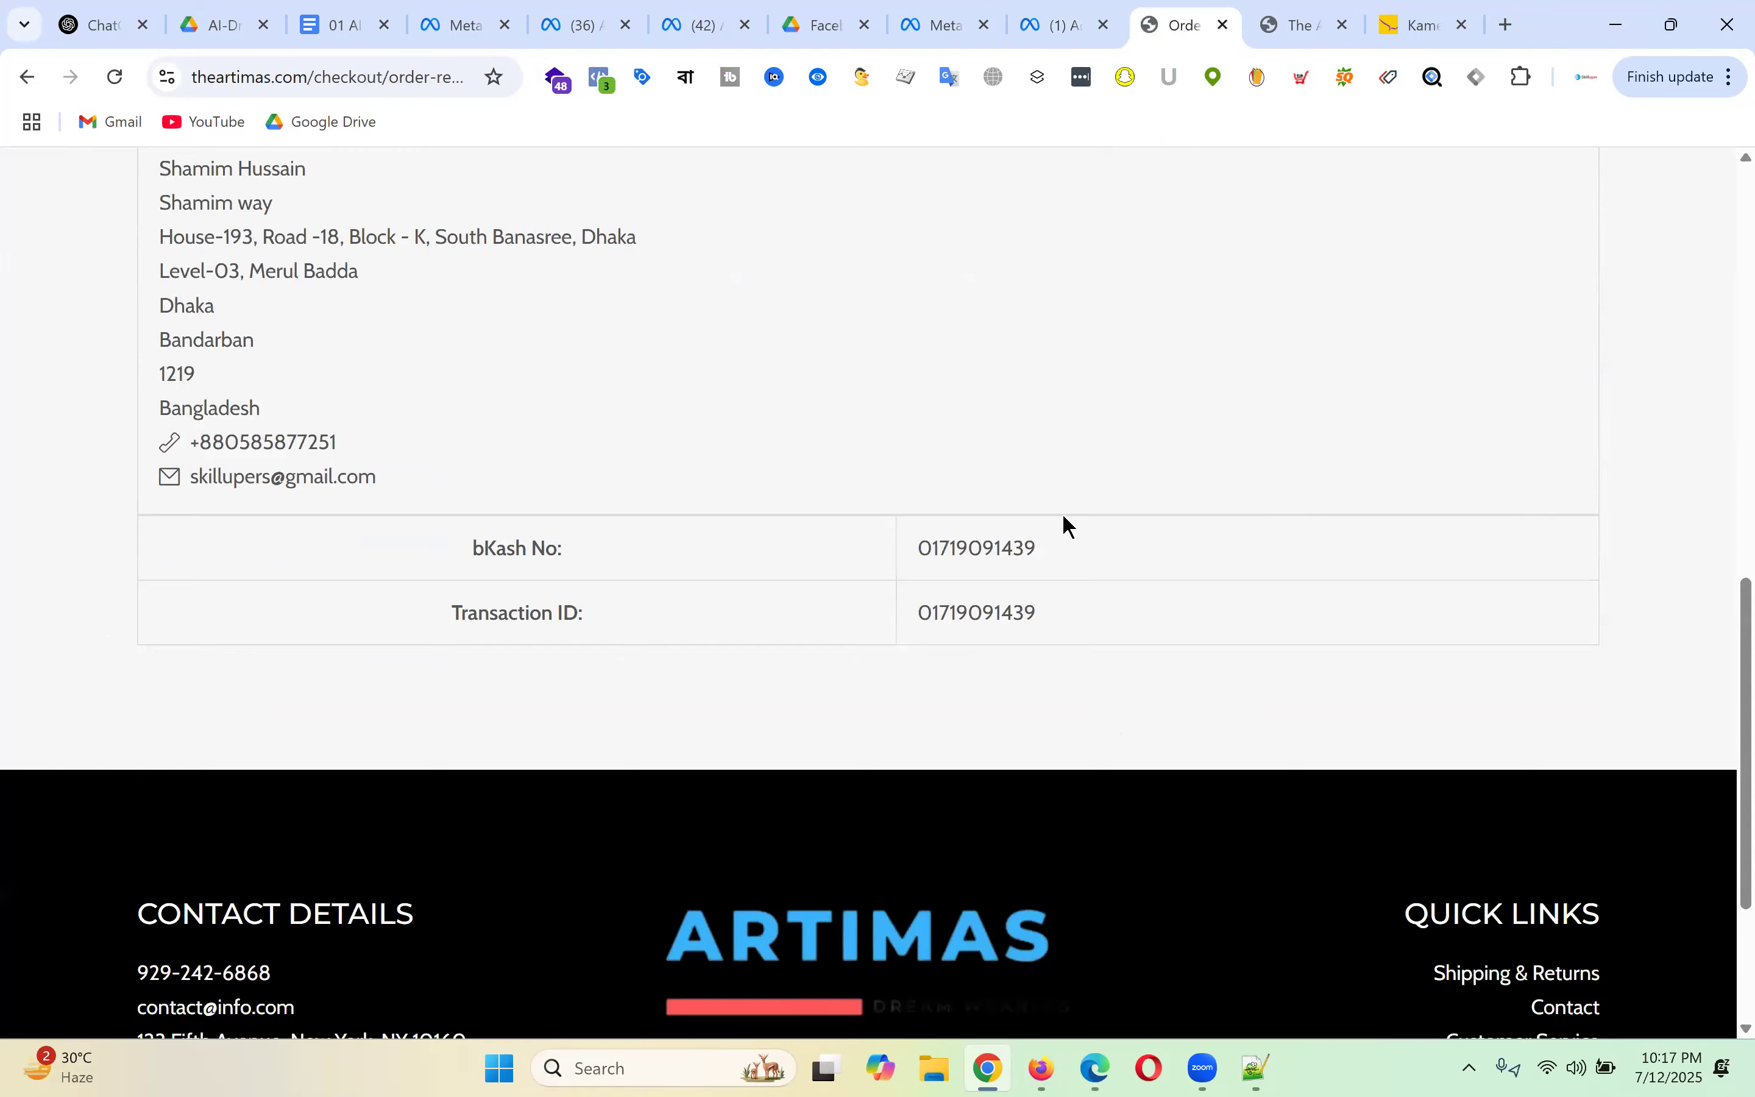
scroll(1062, 525, "down", 4)
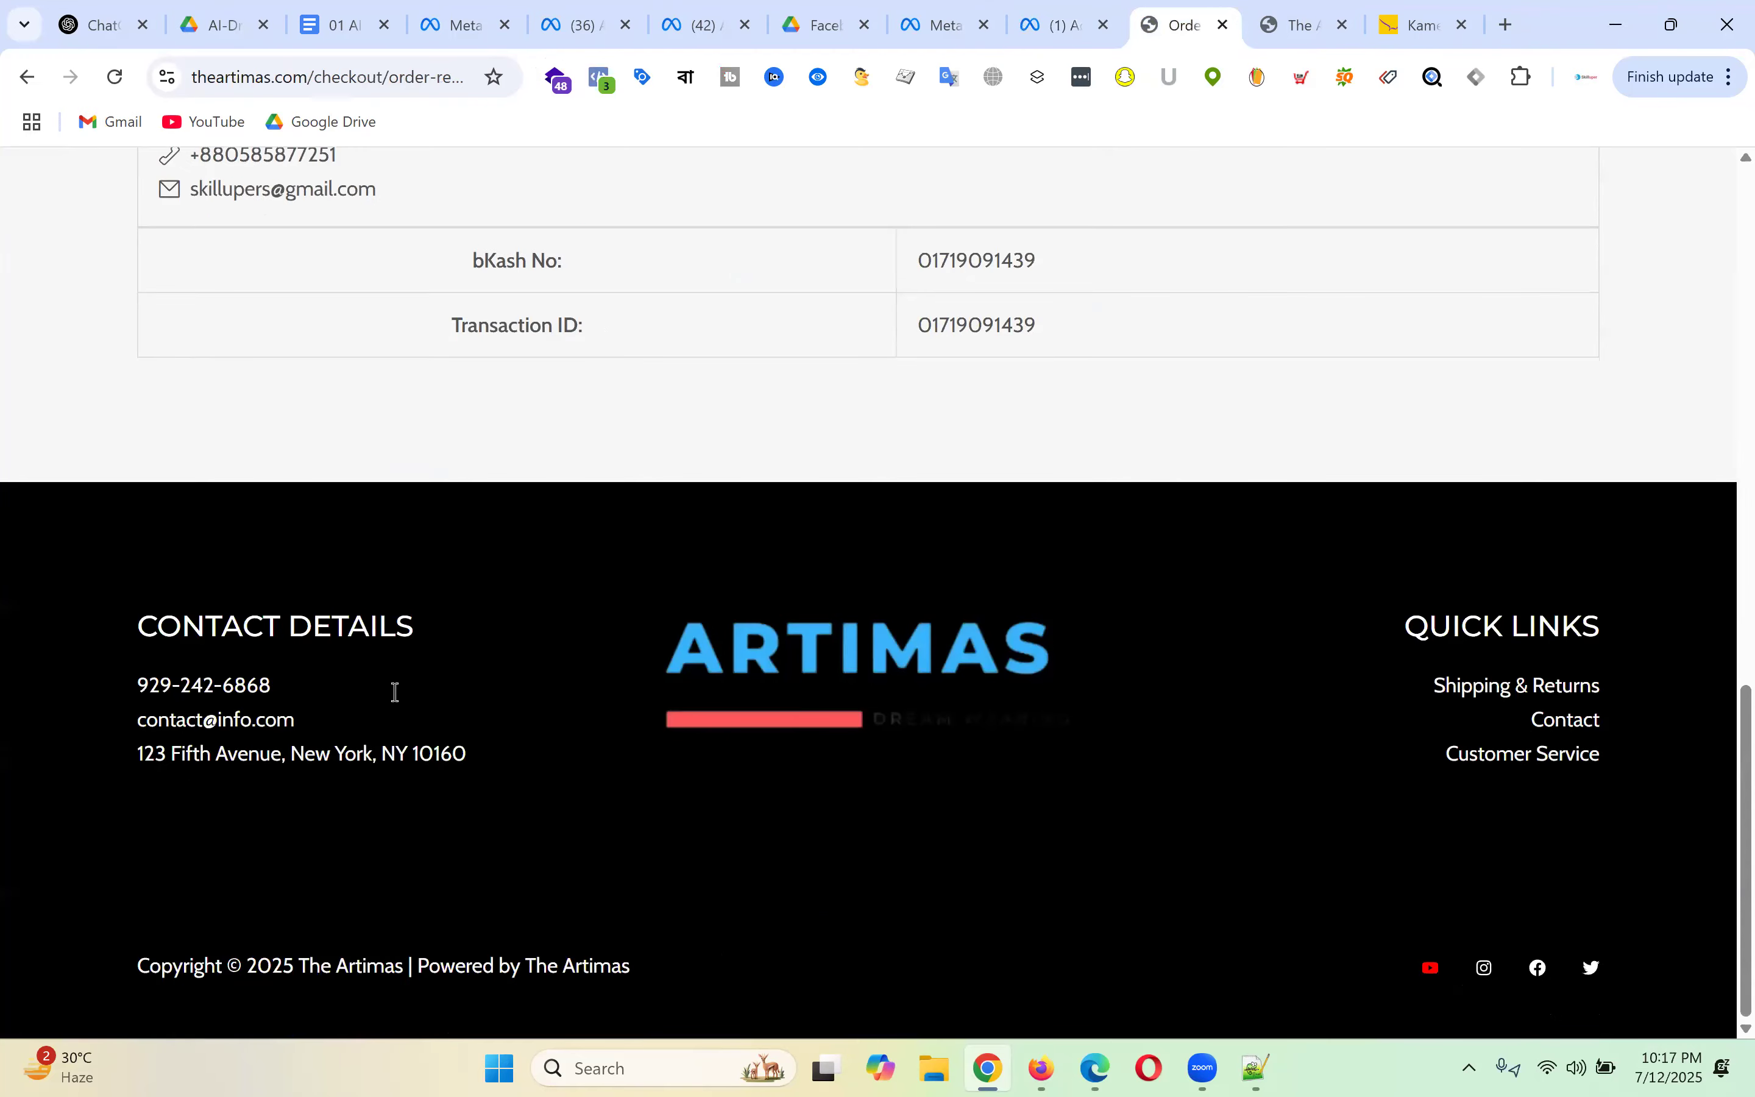
key("ctrl+Tab")
scroll(946, 471, "down", 8)
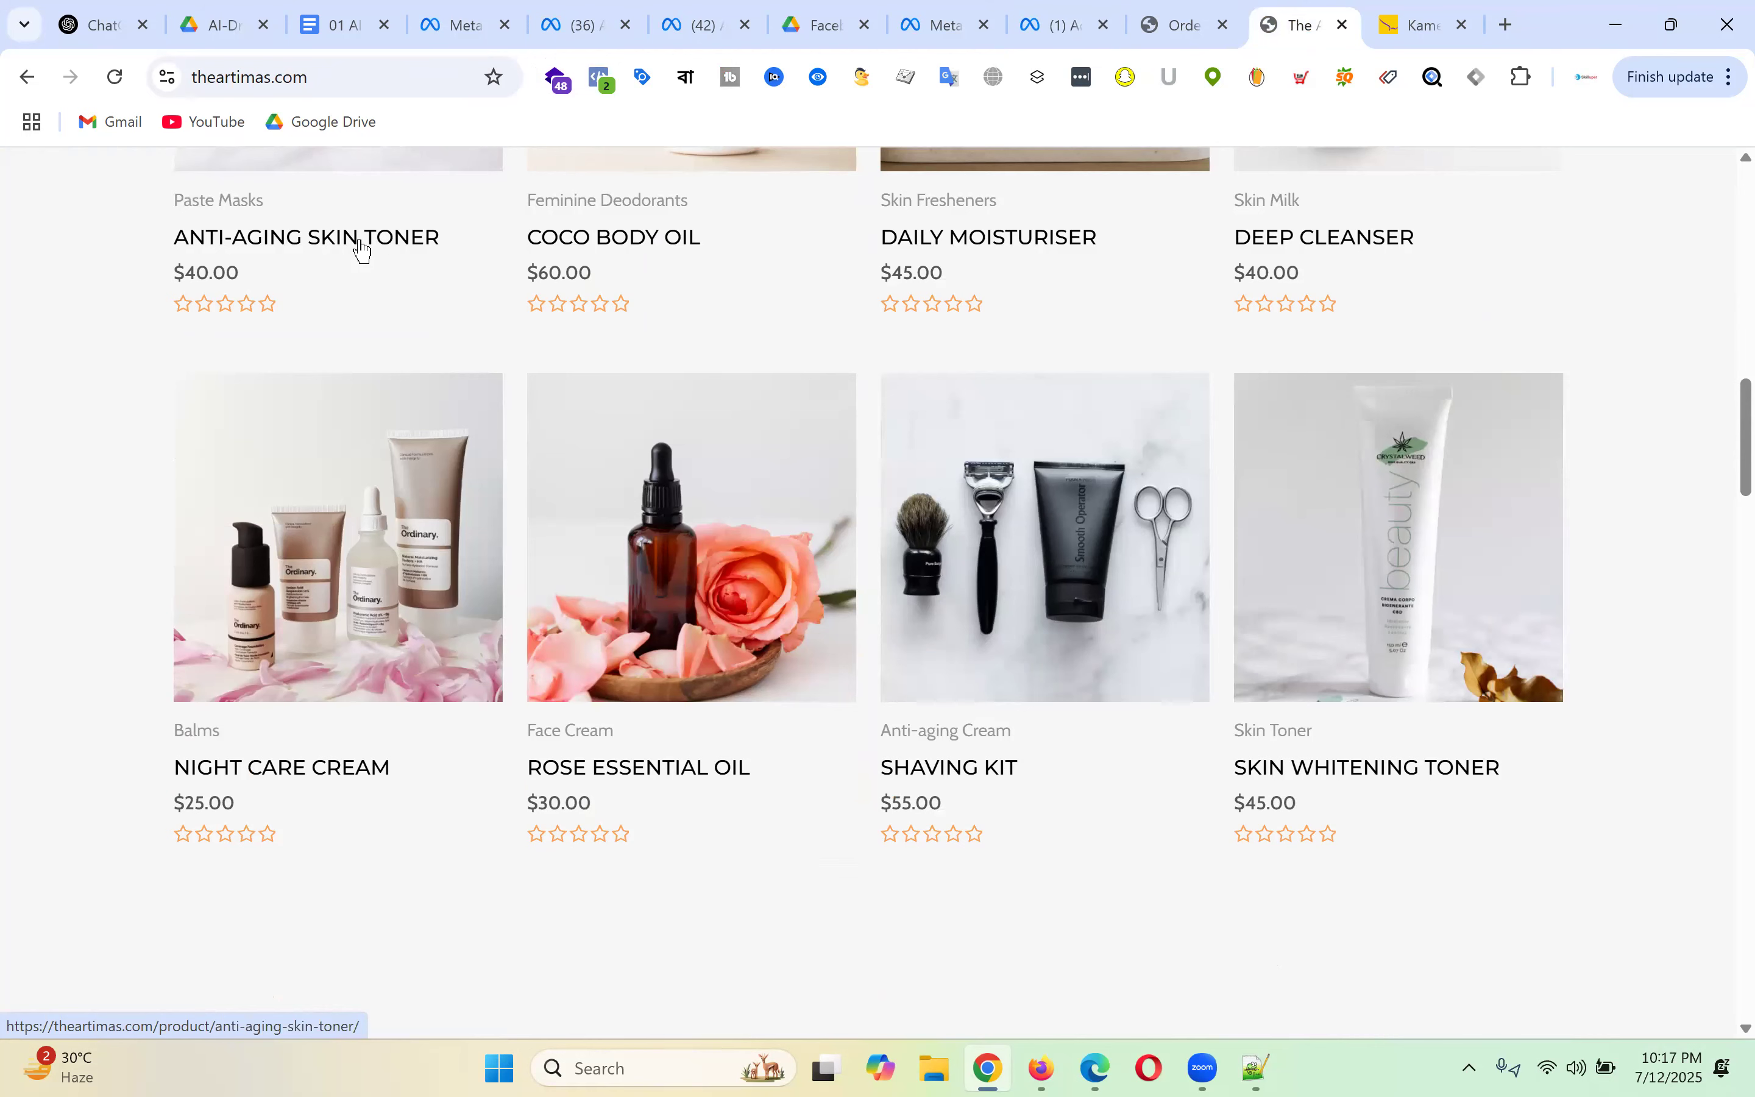
scroll(1206, 427, "up", 8)
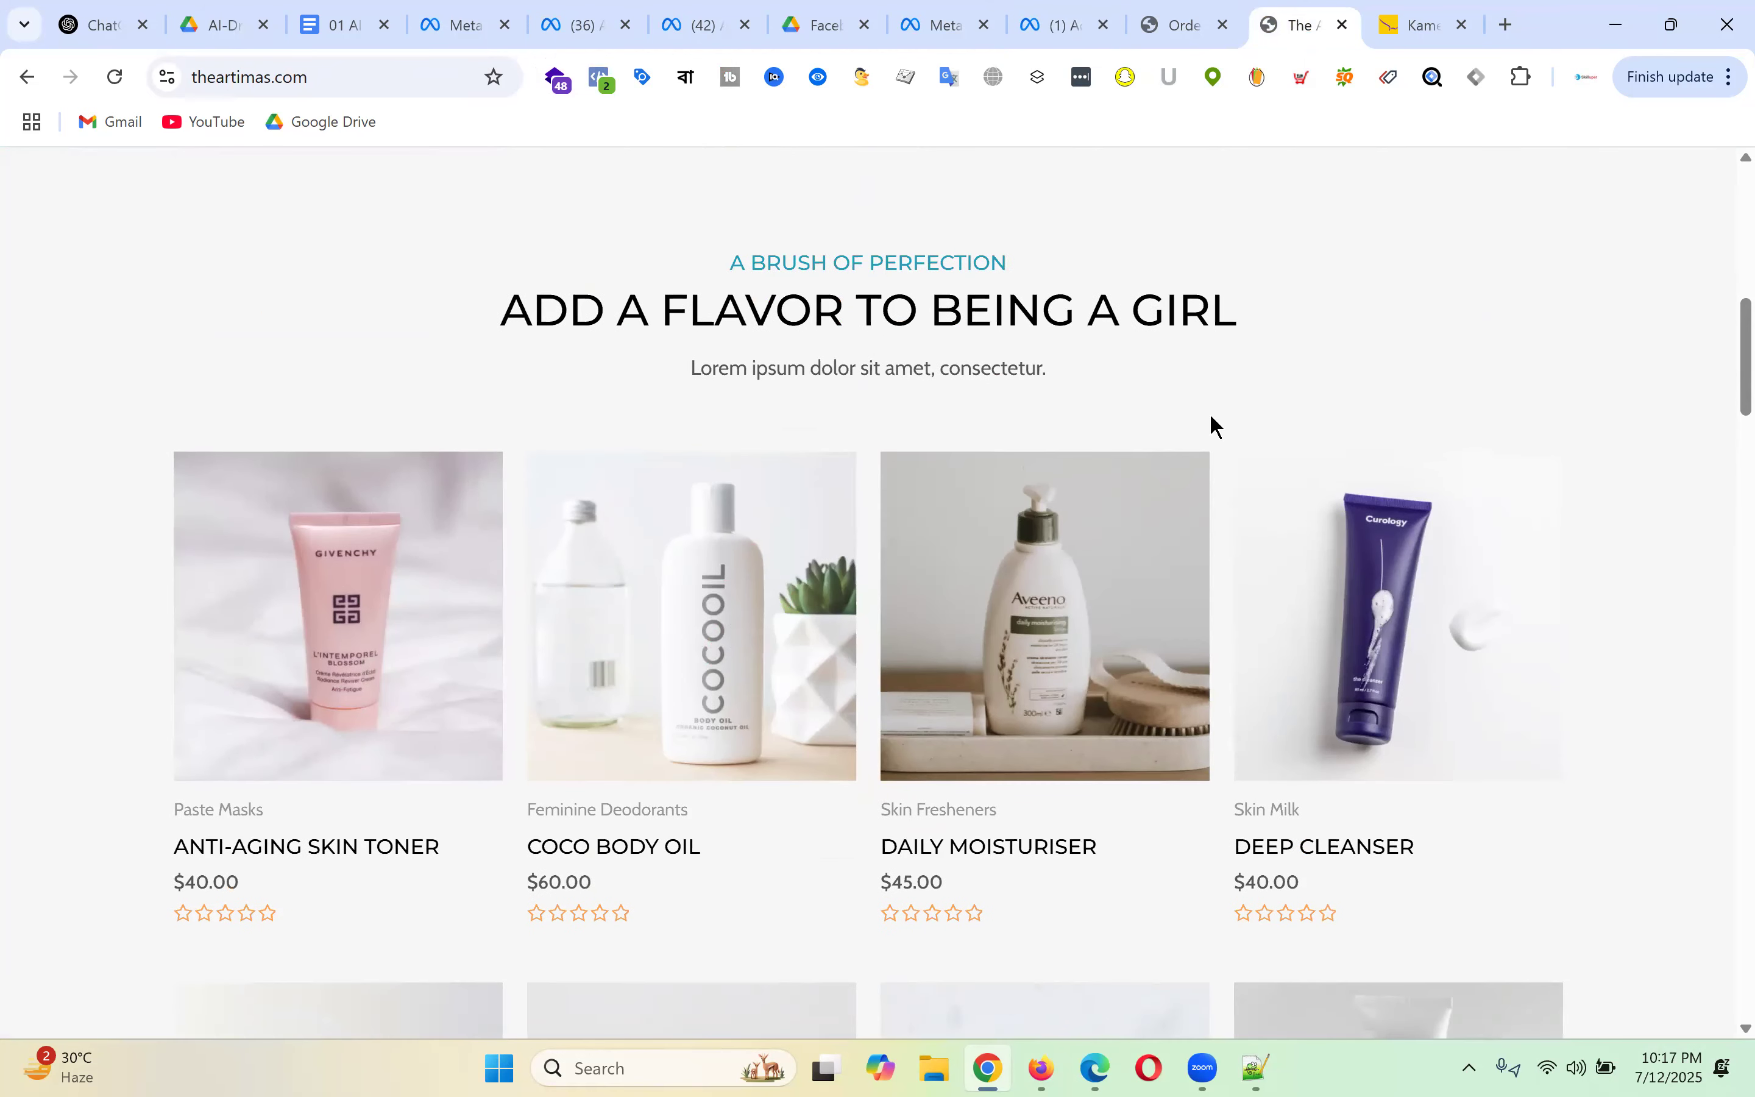
scroll(626, 498, "down", 5)
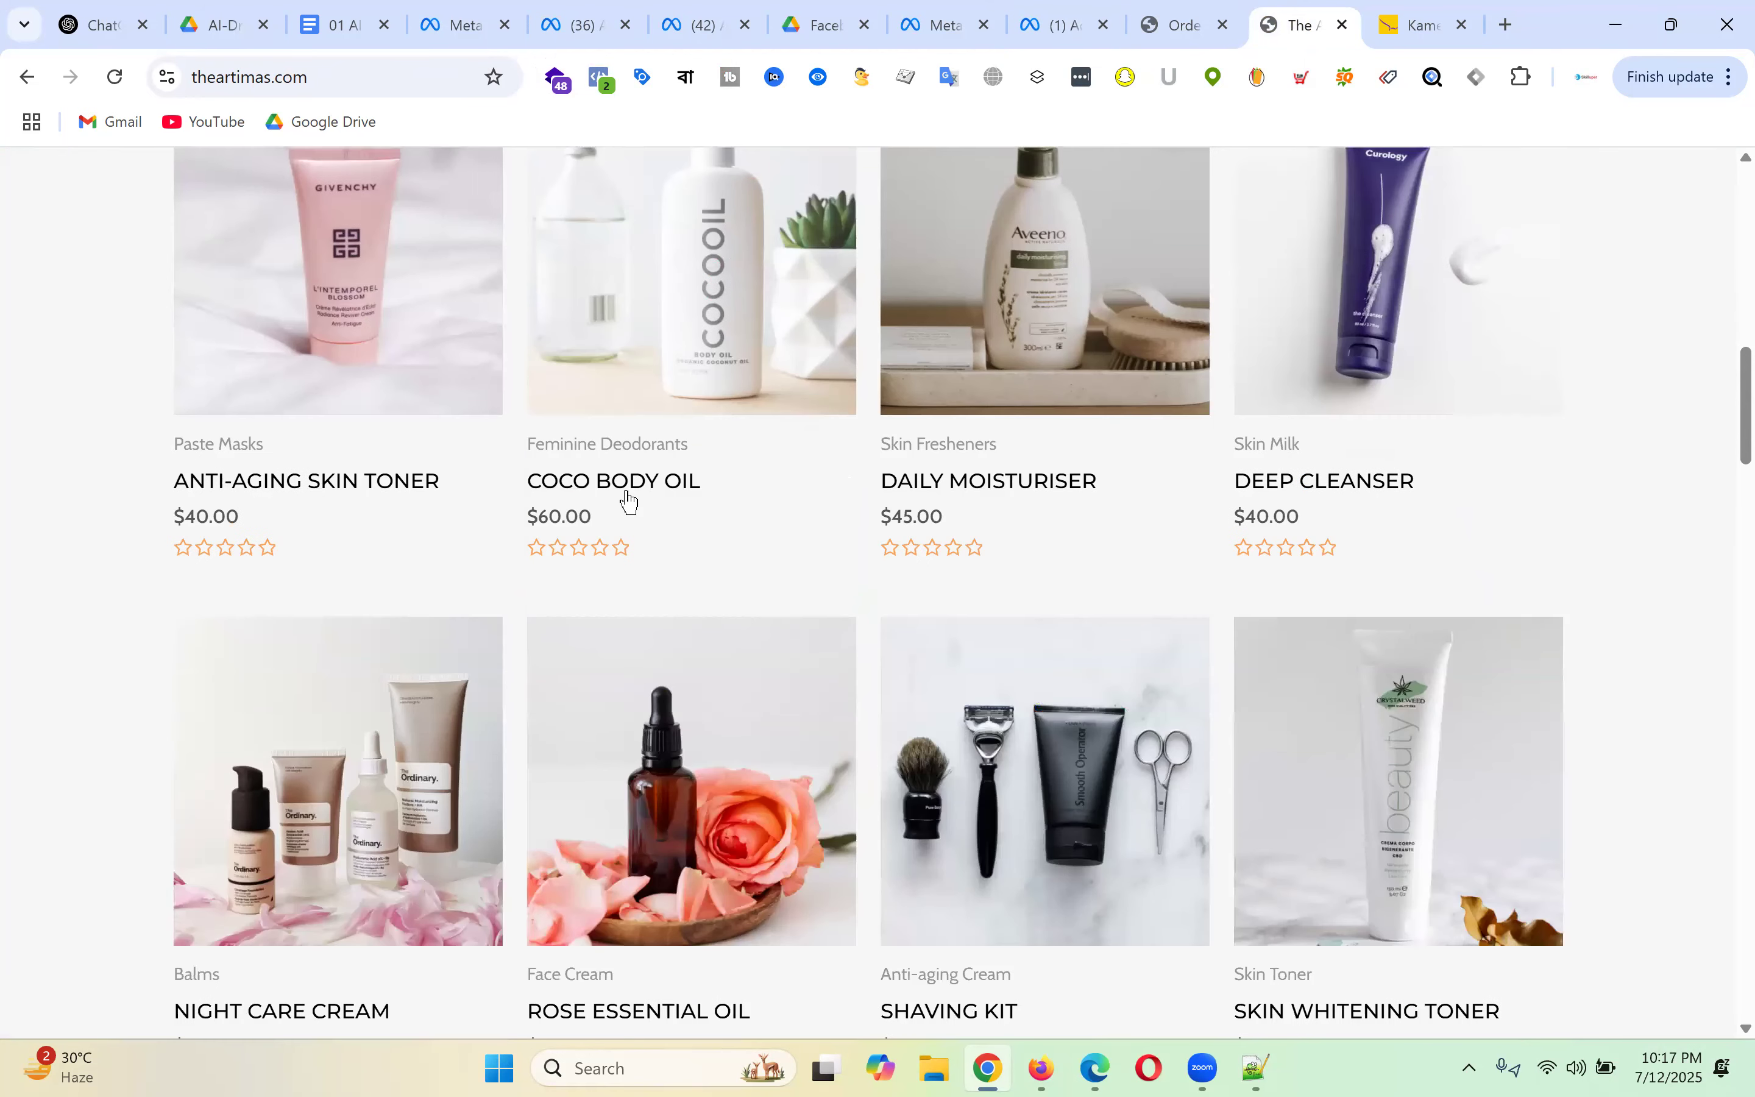
left_click(637, 481)
scroll(972, 498, "down", 11)
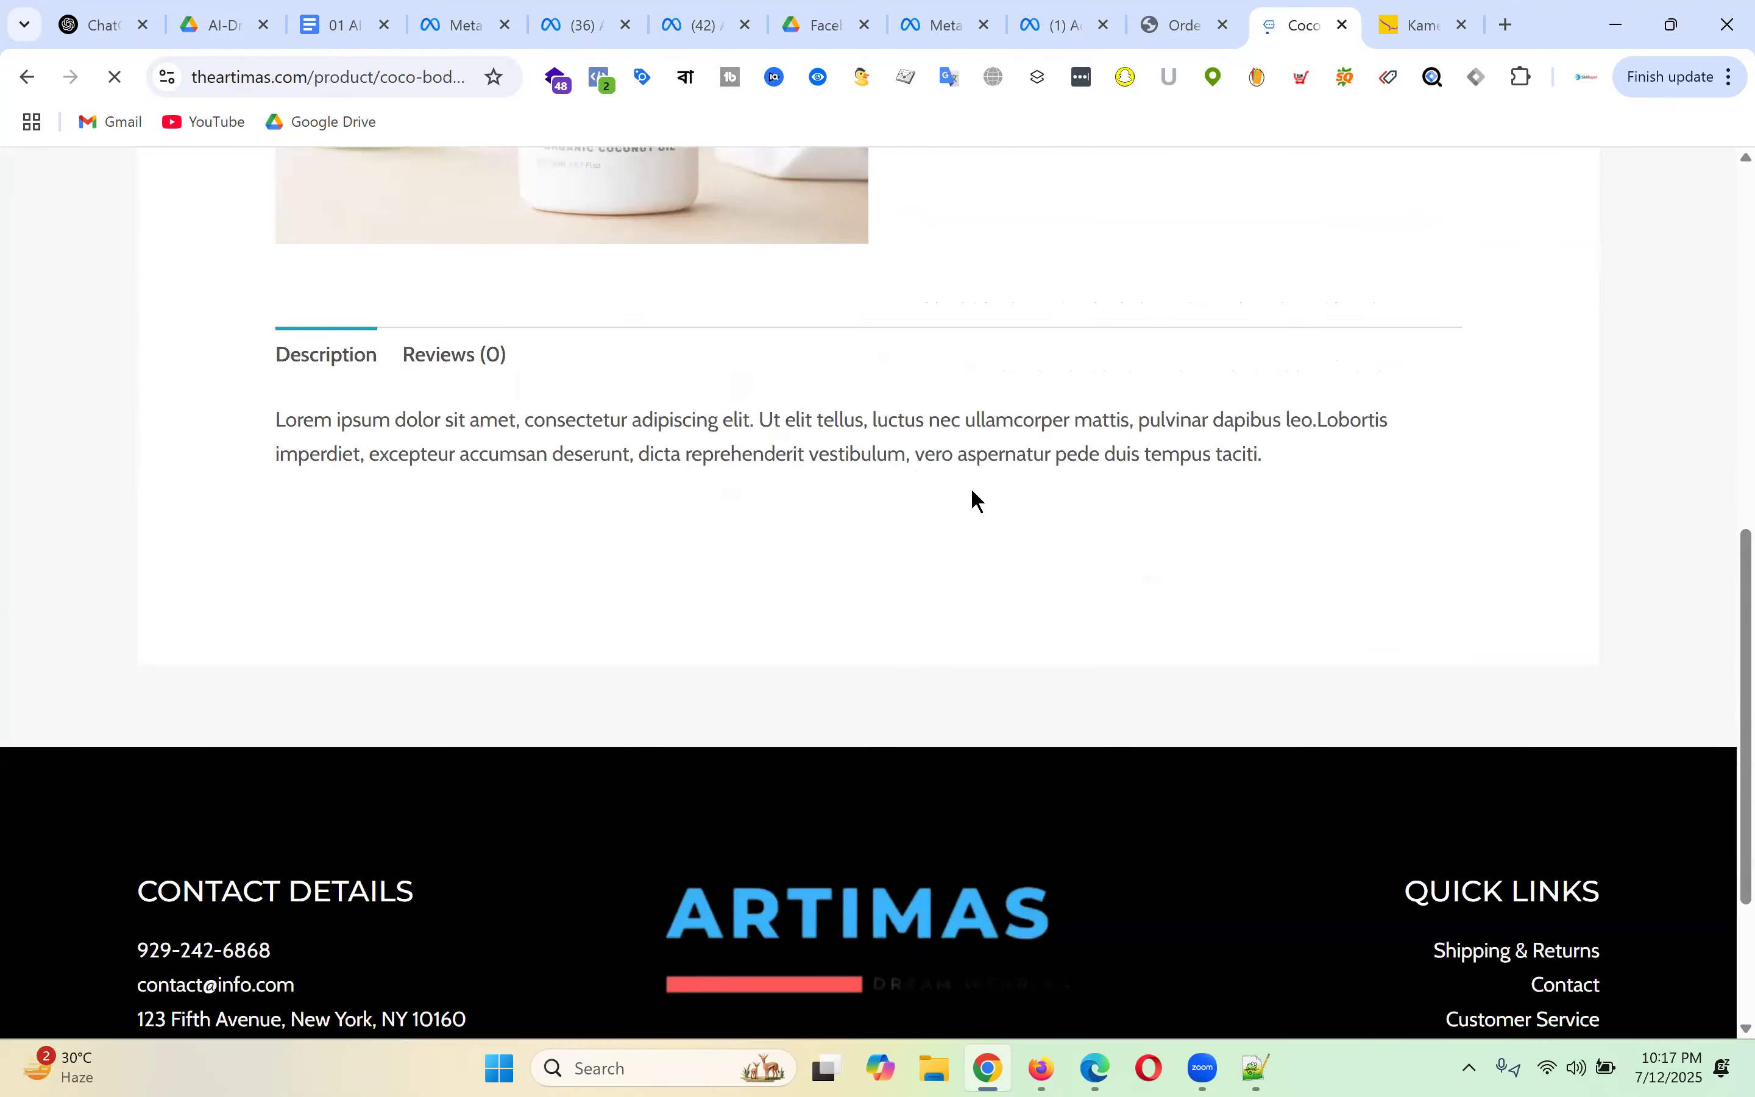
scroll(1324, 571, "up", 11)
left_click(932, 275)
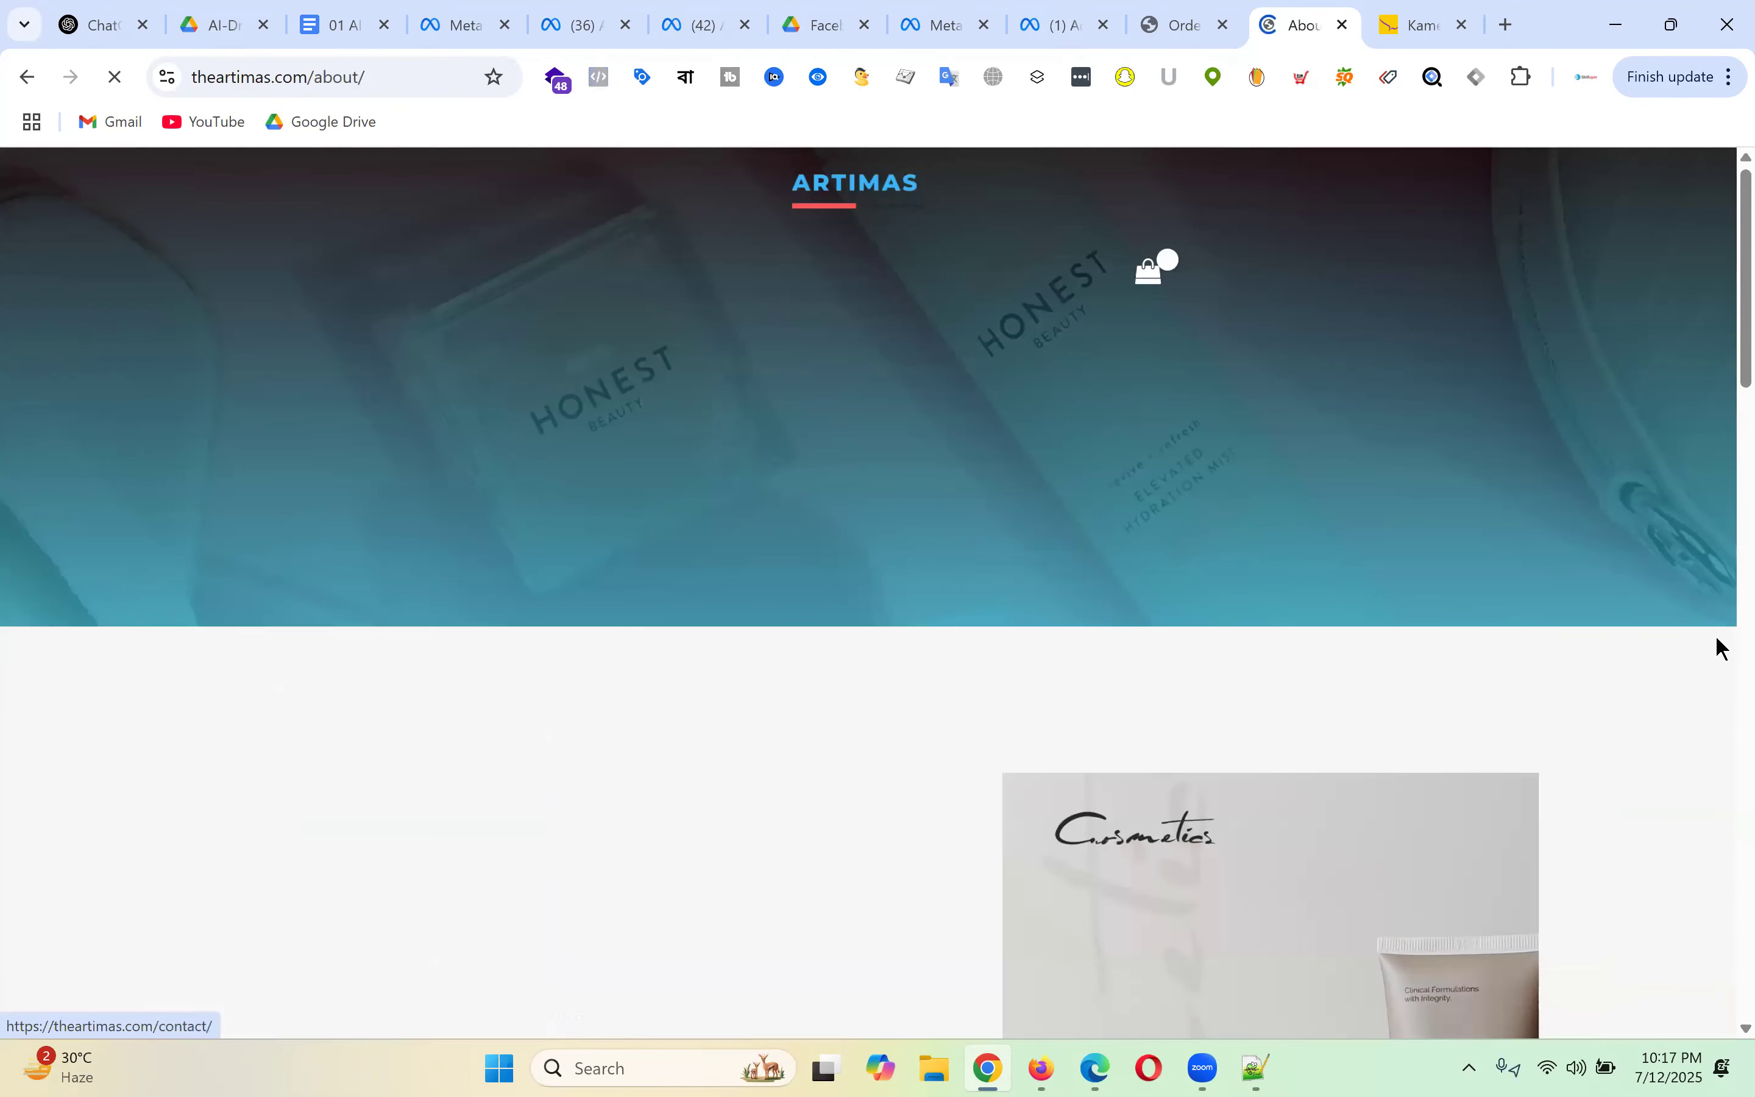
- Return to Ads Manager, set the event to All website visitors and create the Artimas - All Visitors audience
left_click(1059, 4)
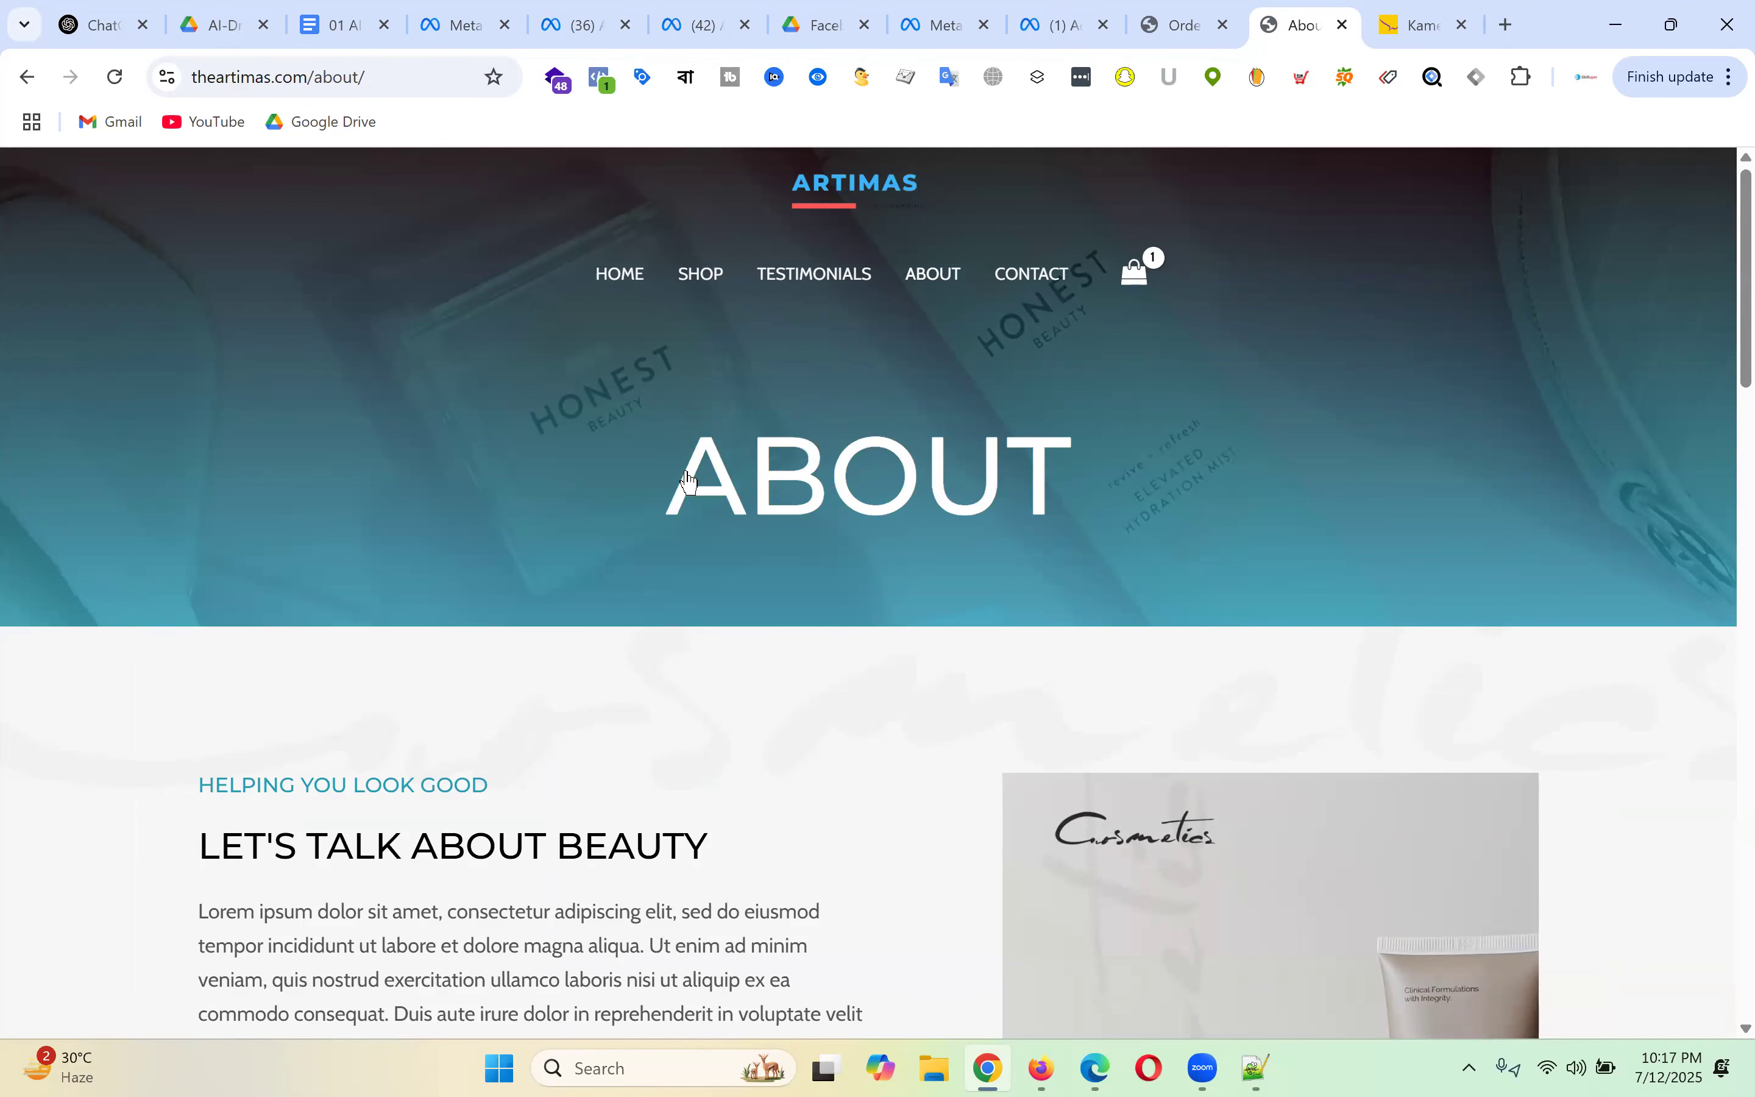
left_click(679, 469)
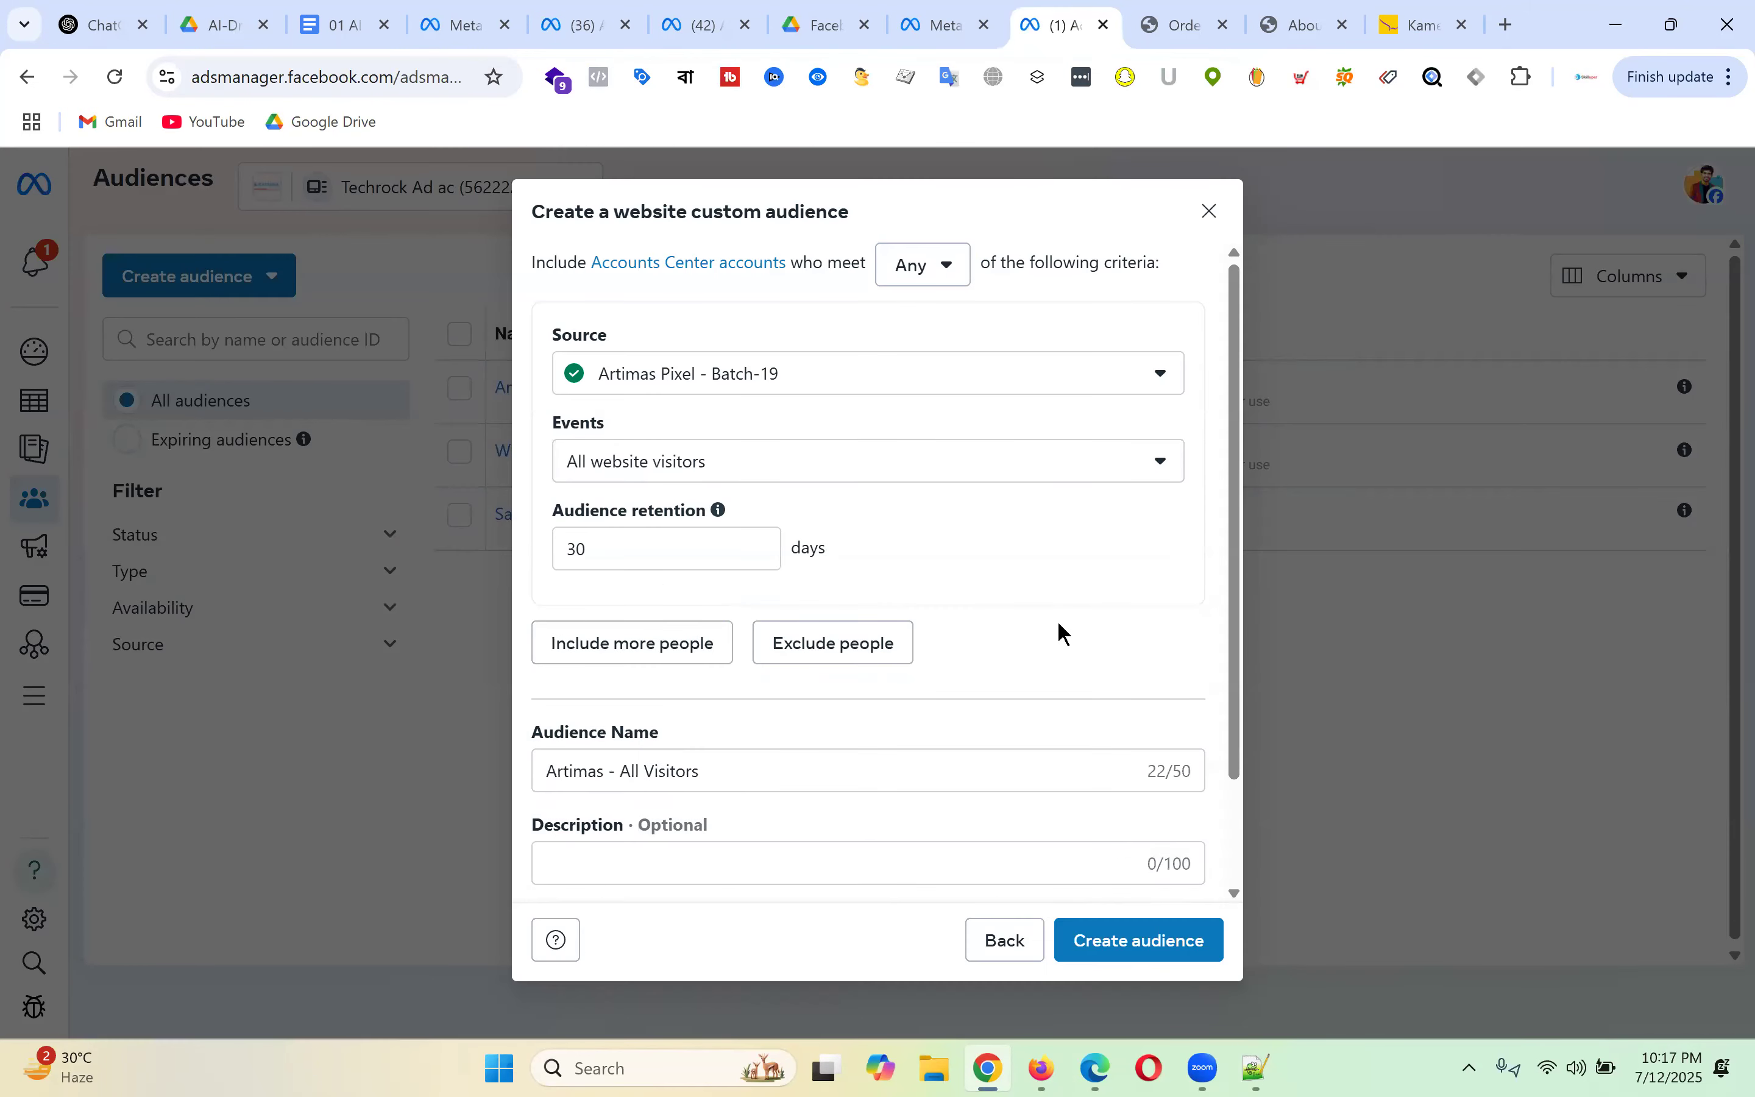
scroll(1114, 614, "down", 3)
left_click(1109, 941)
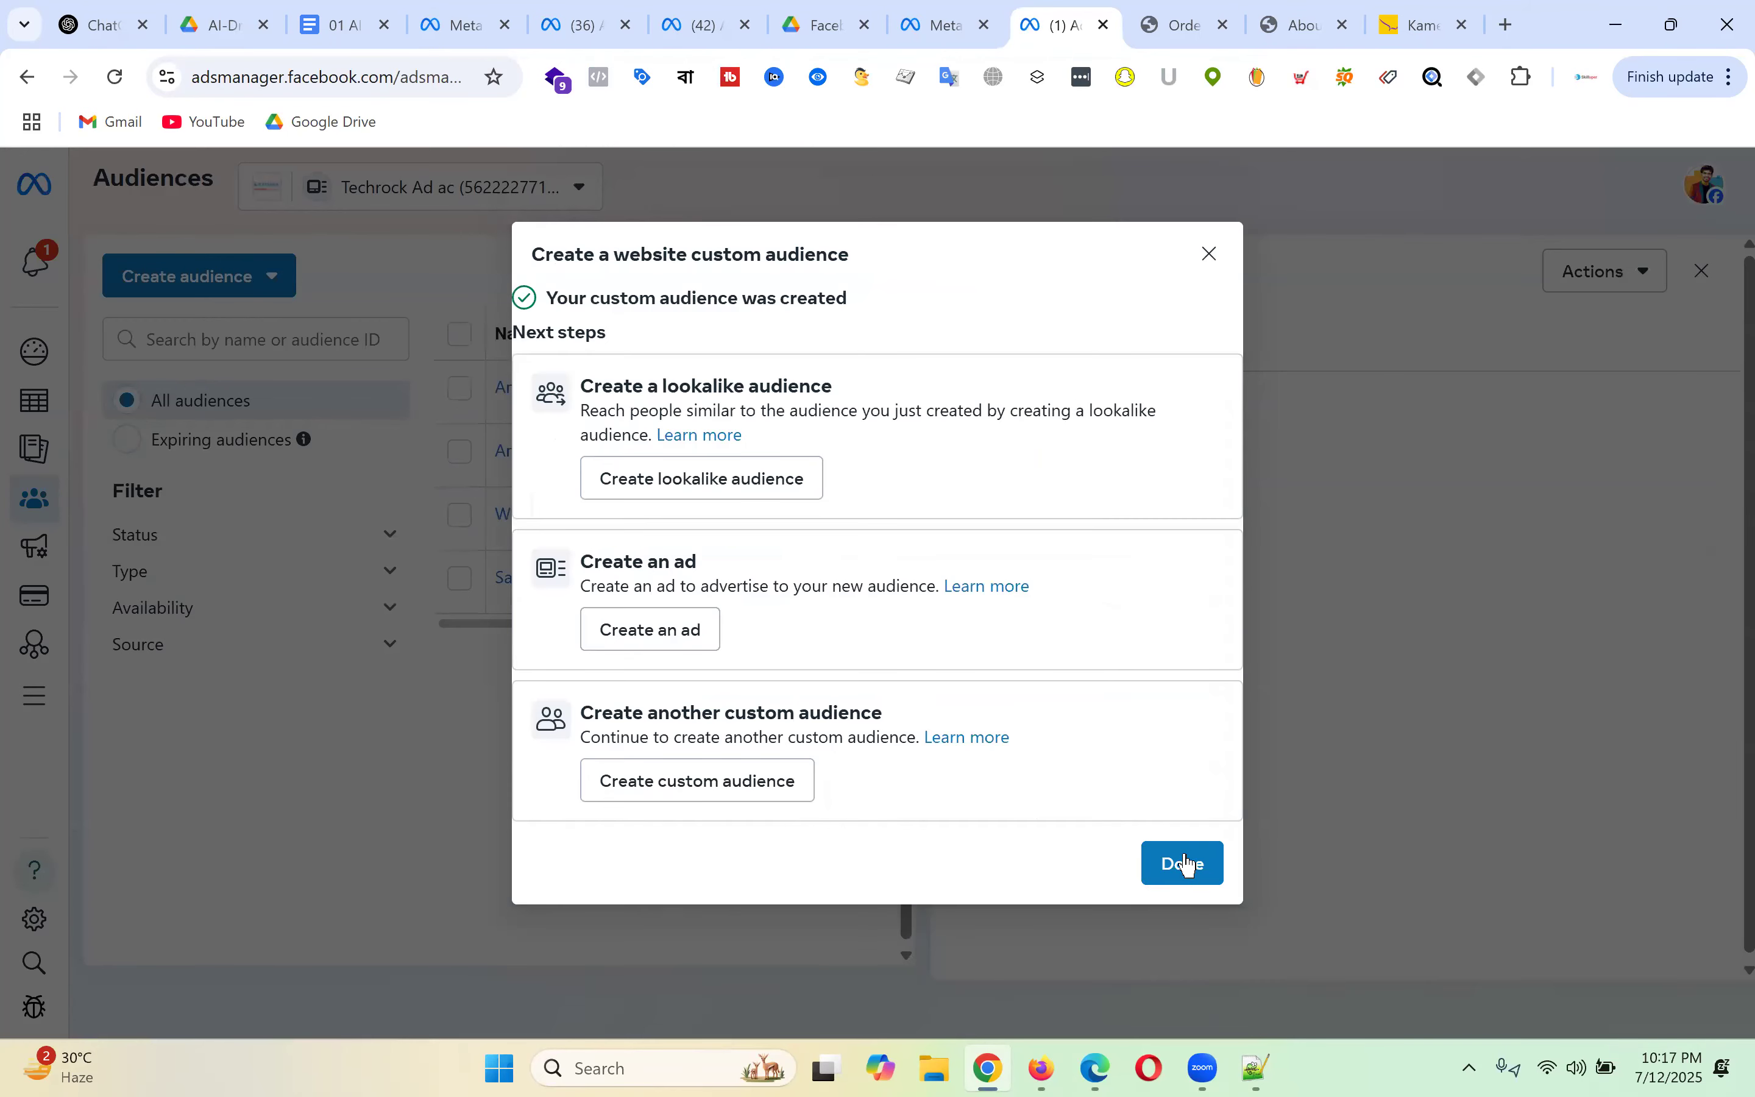
left_click(1178, 863)
- Start another website custom audience and set its event to People who visited specific web pages
left_click(220, 279)
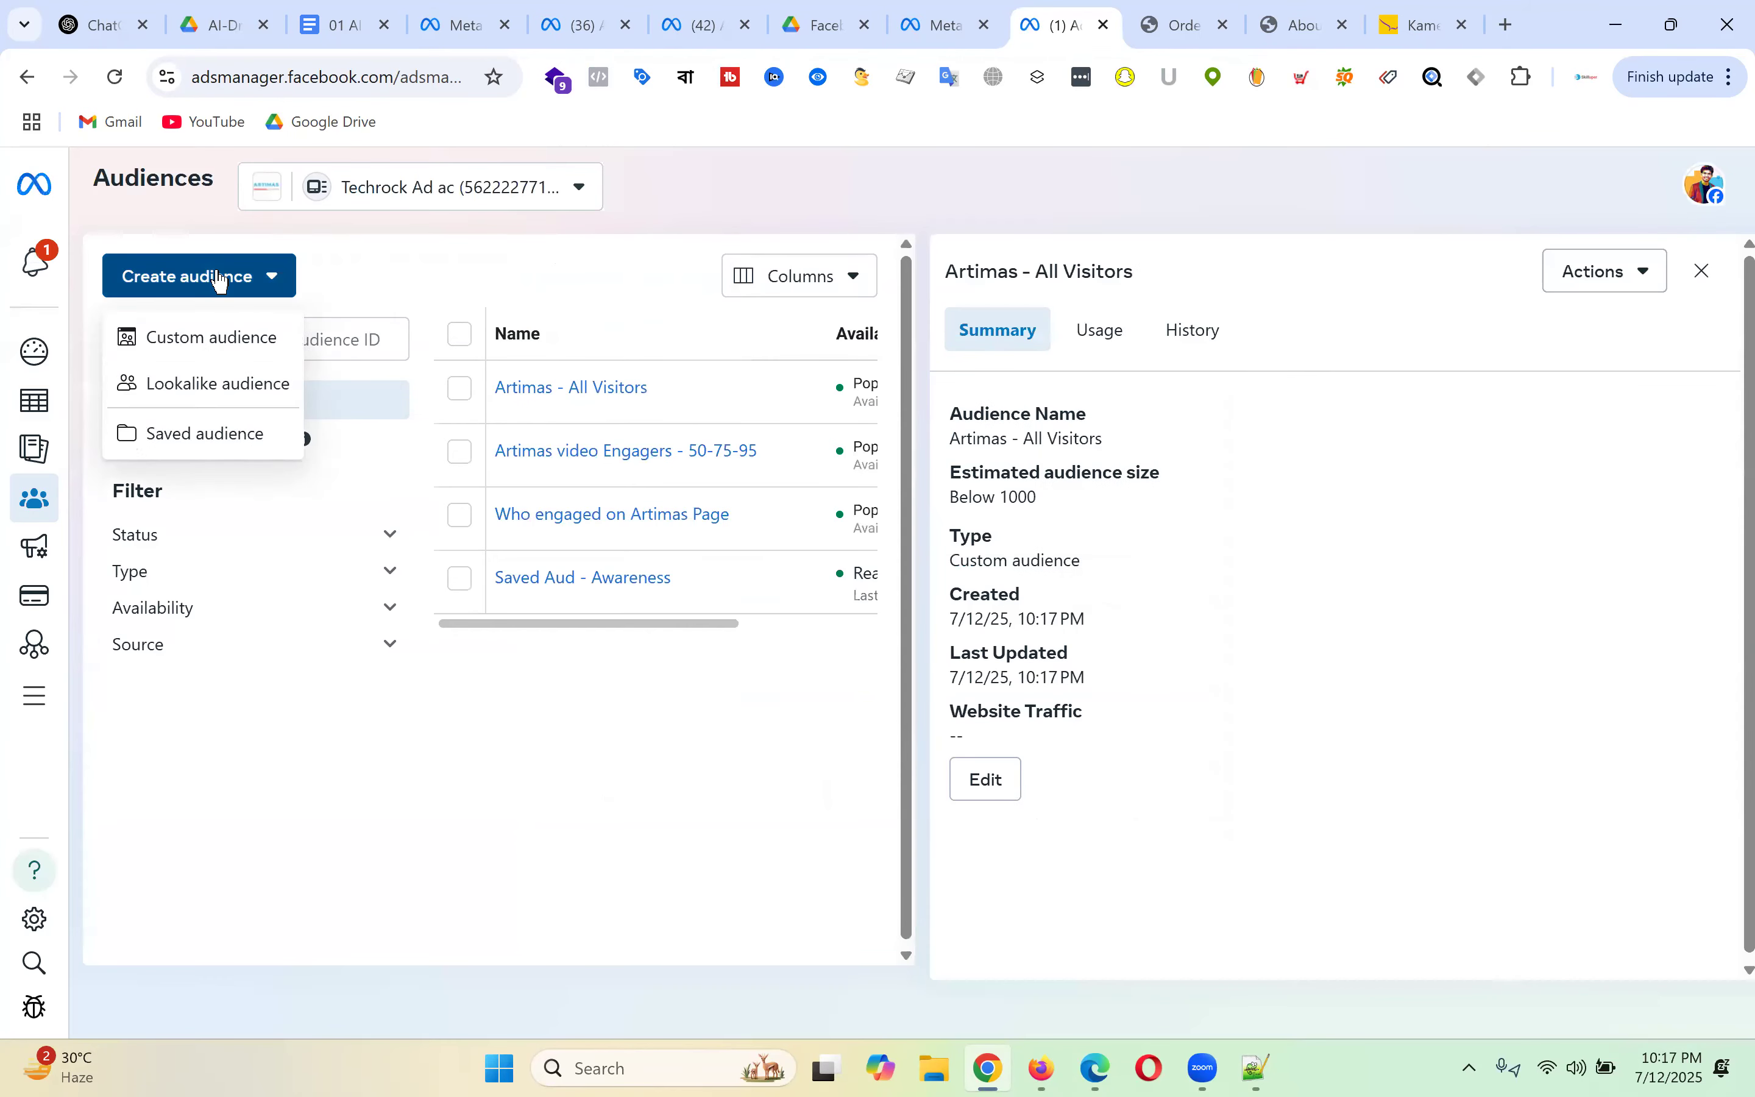
left_click(224, 338)
left_click(641, 398)
left_click(1245, 852)
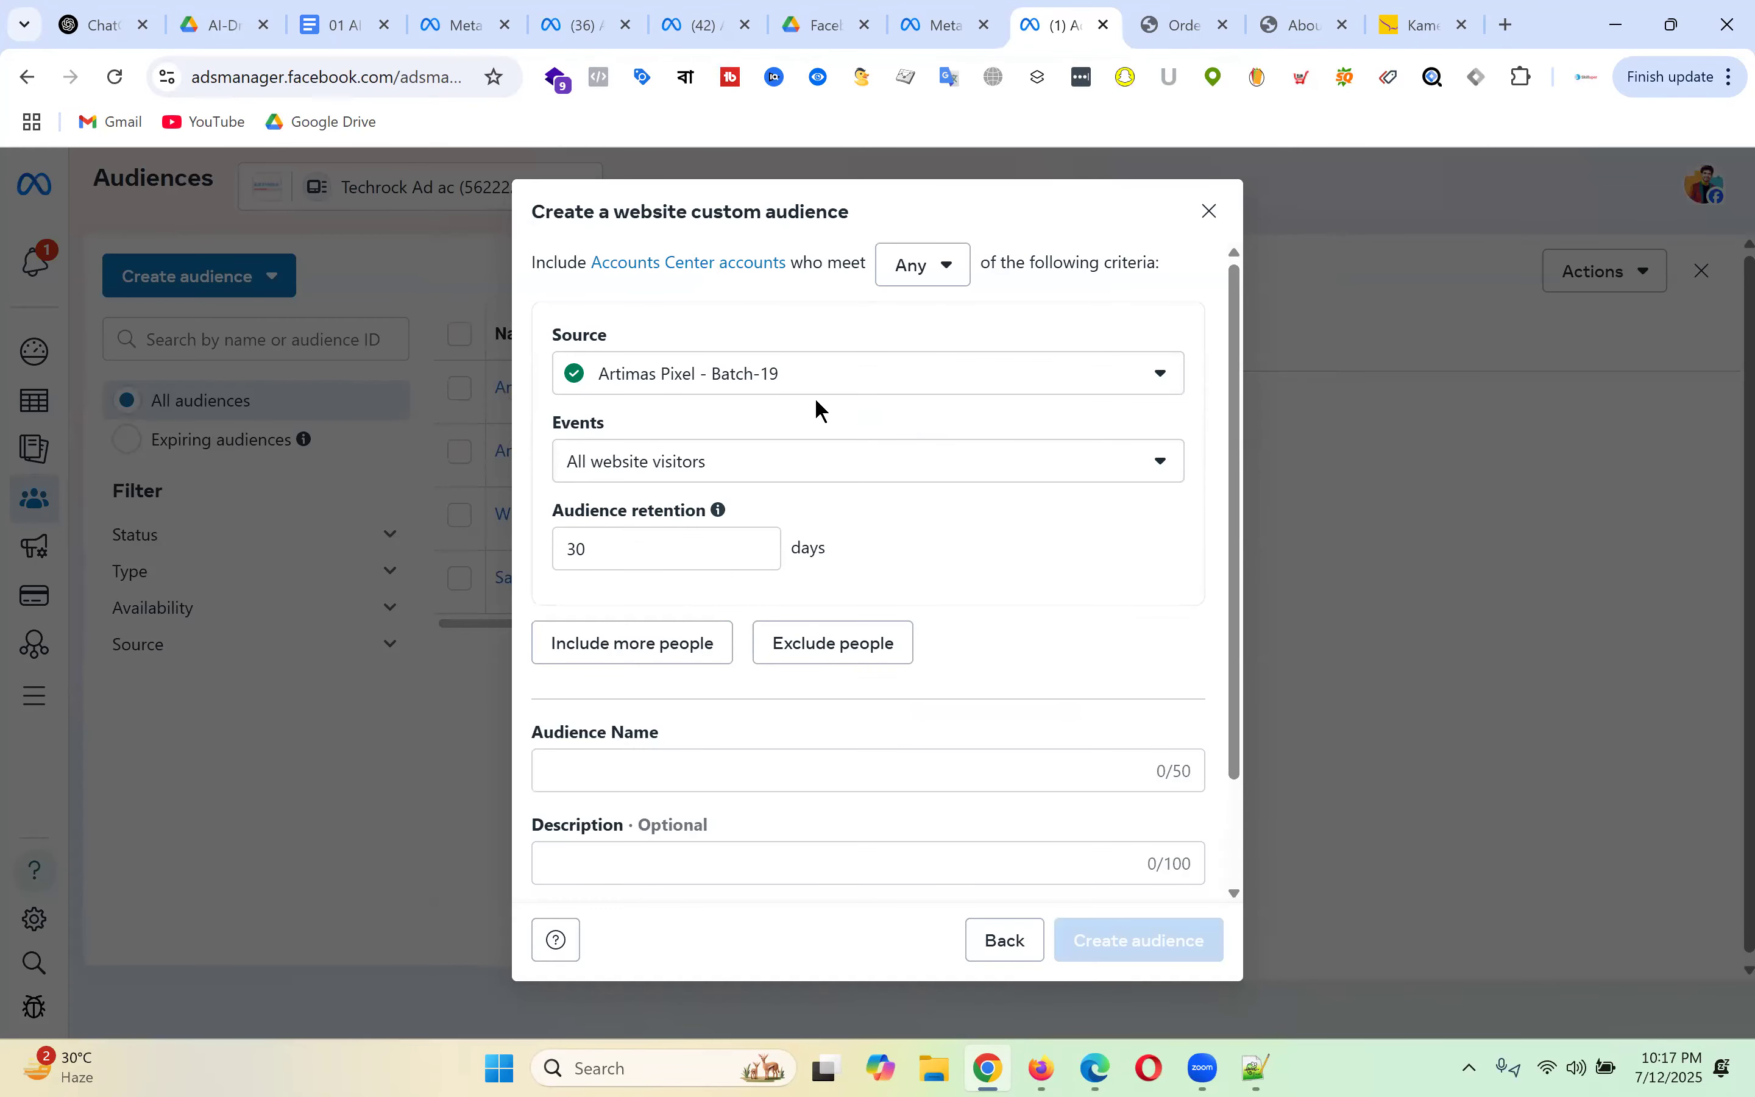
left_click(812, 462)
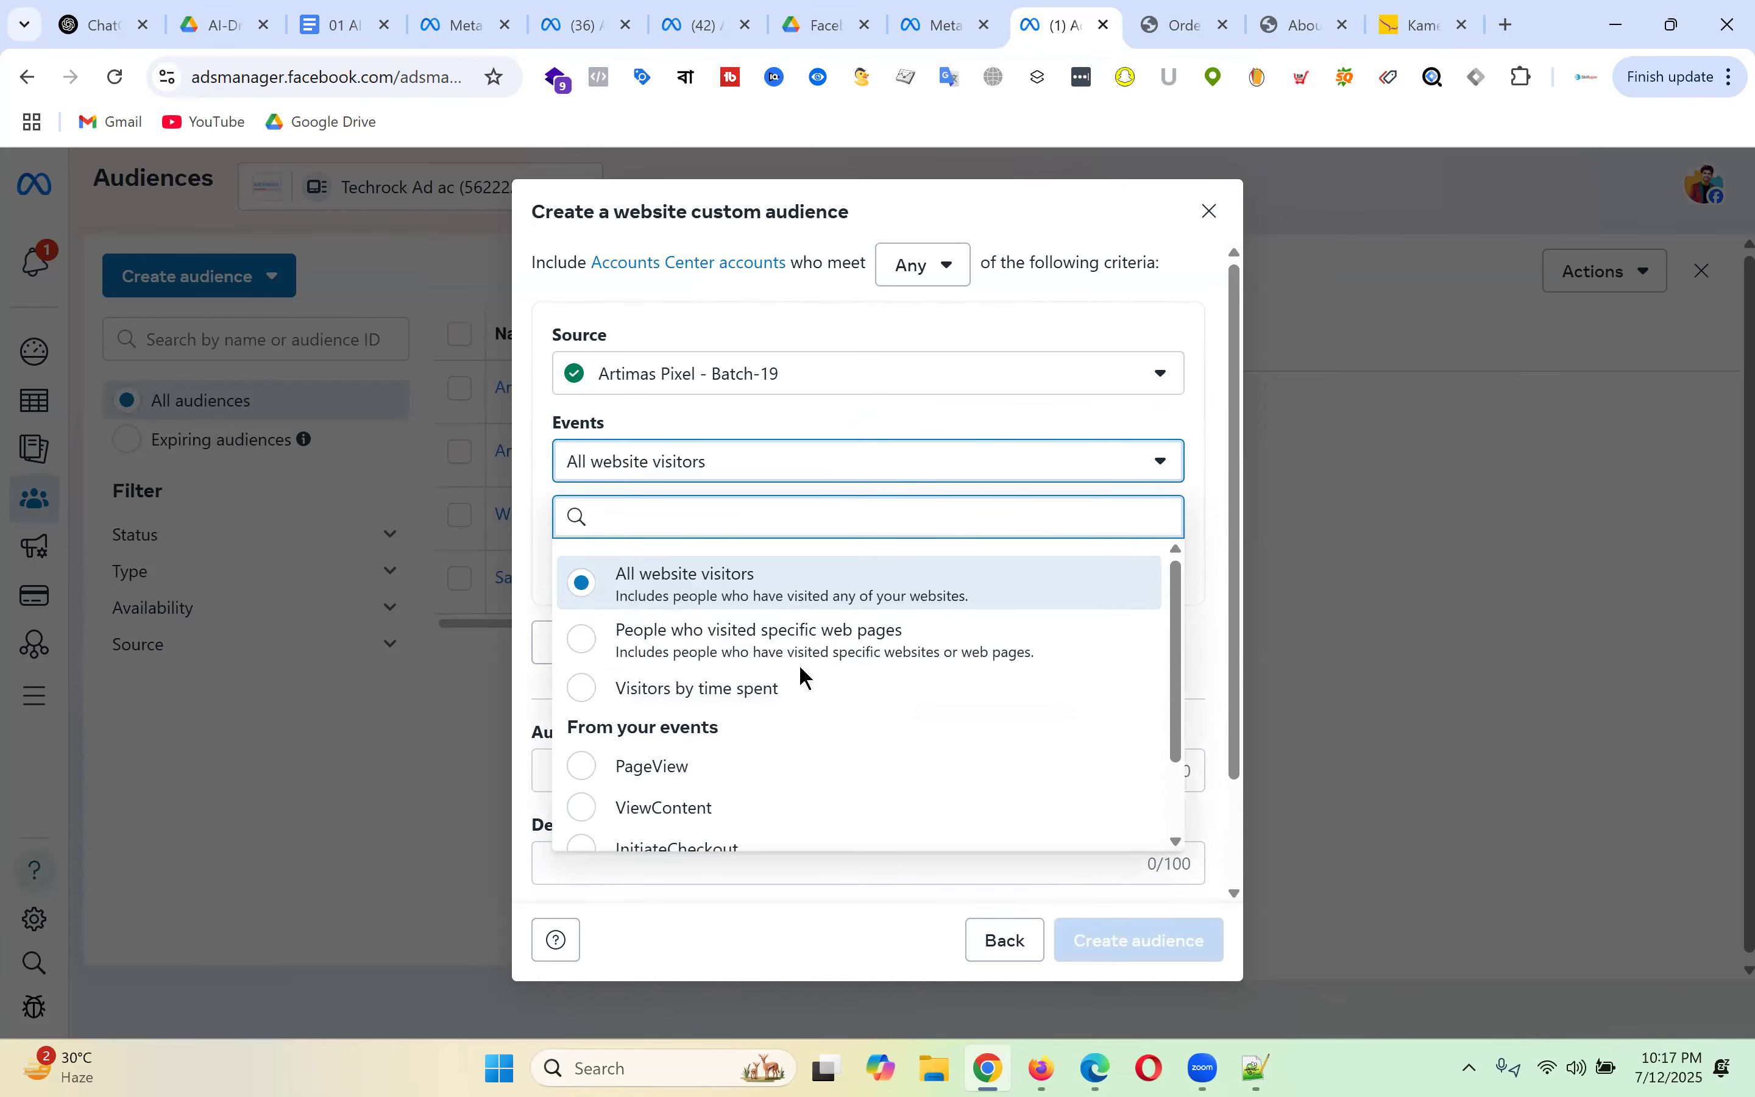
left_click(833, 655)
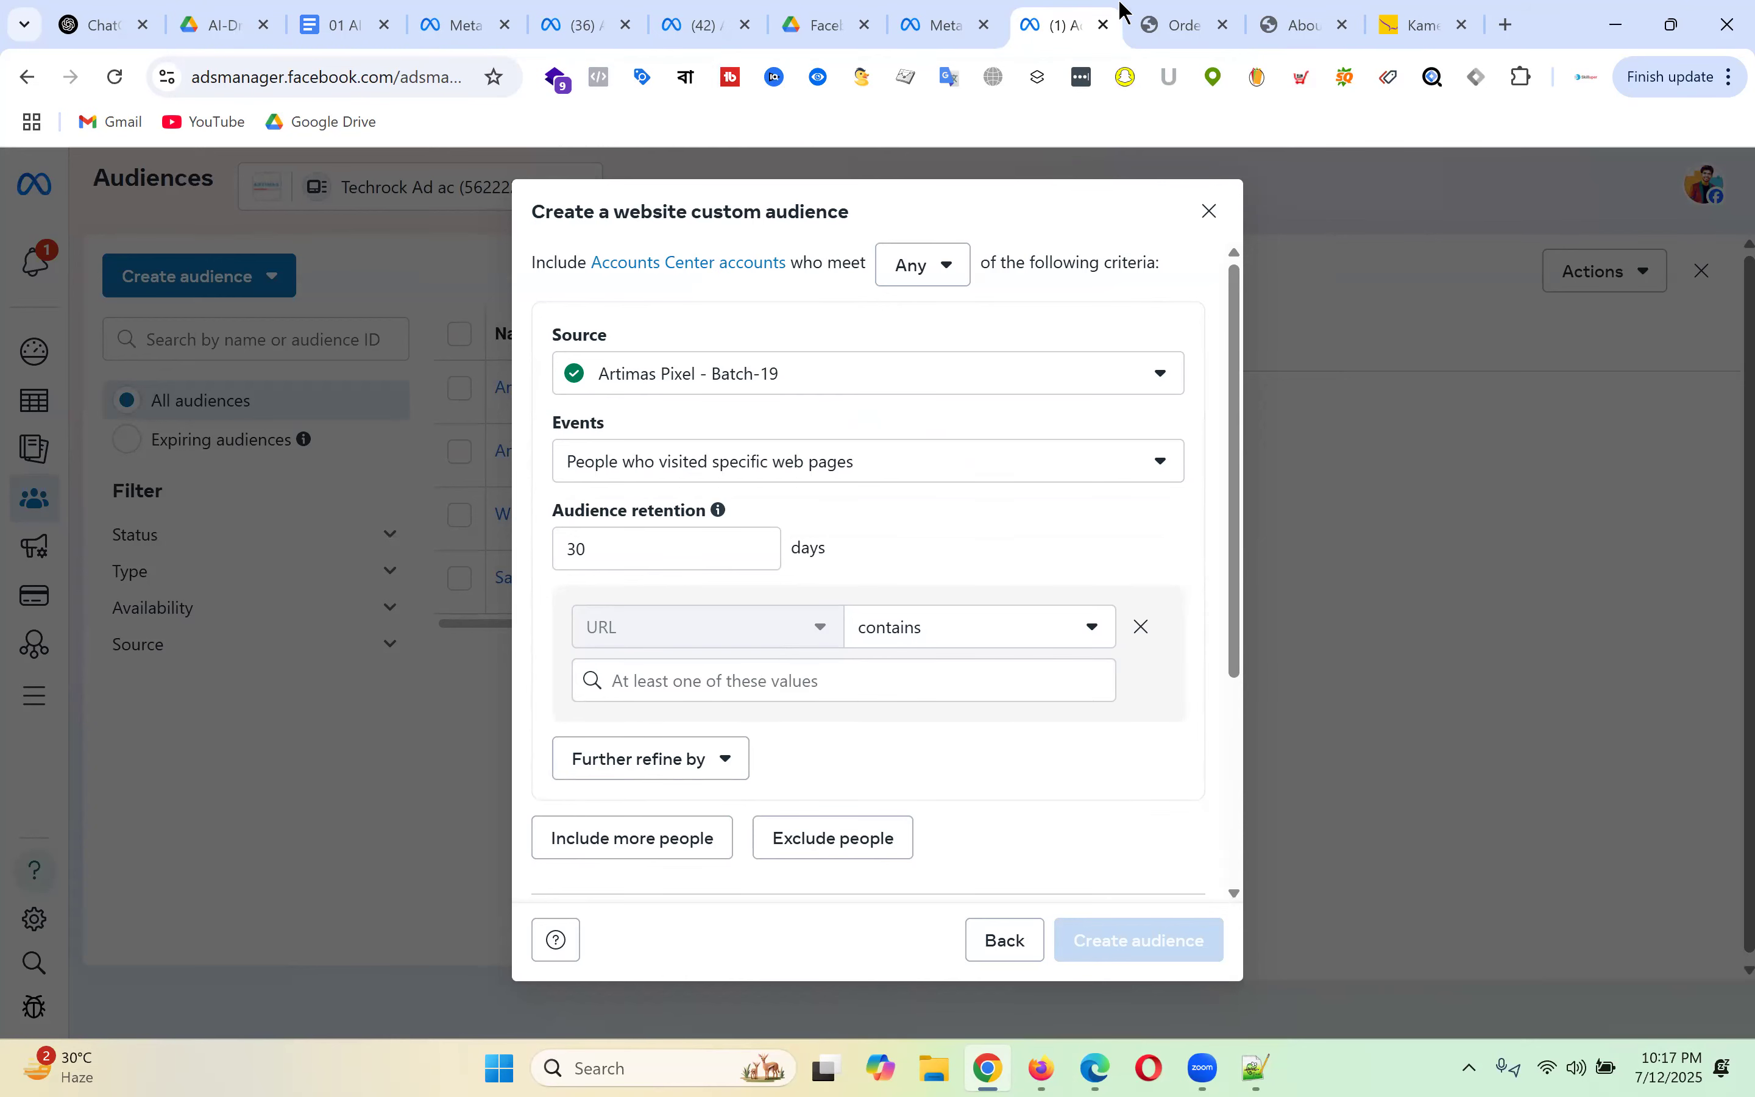
- View the Artimas order confirmation and About pages and the products on its home page
left_click(1179, 25)
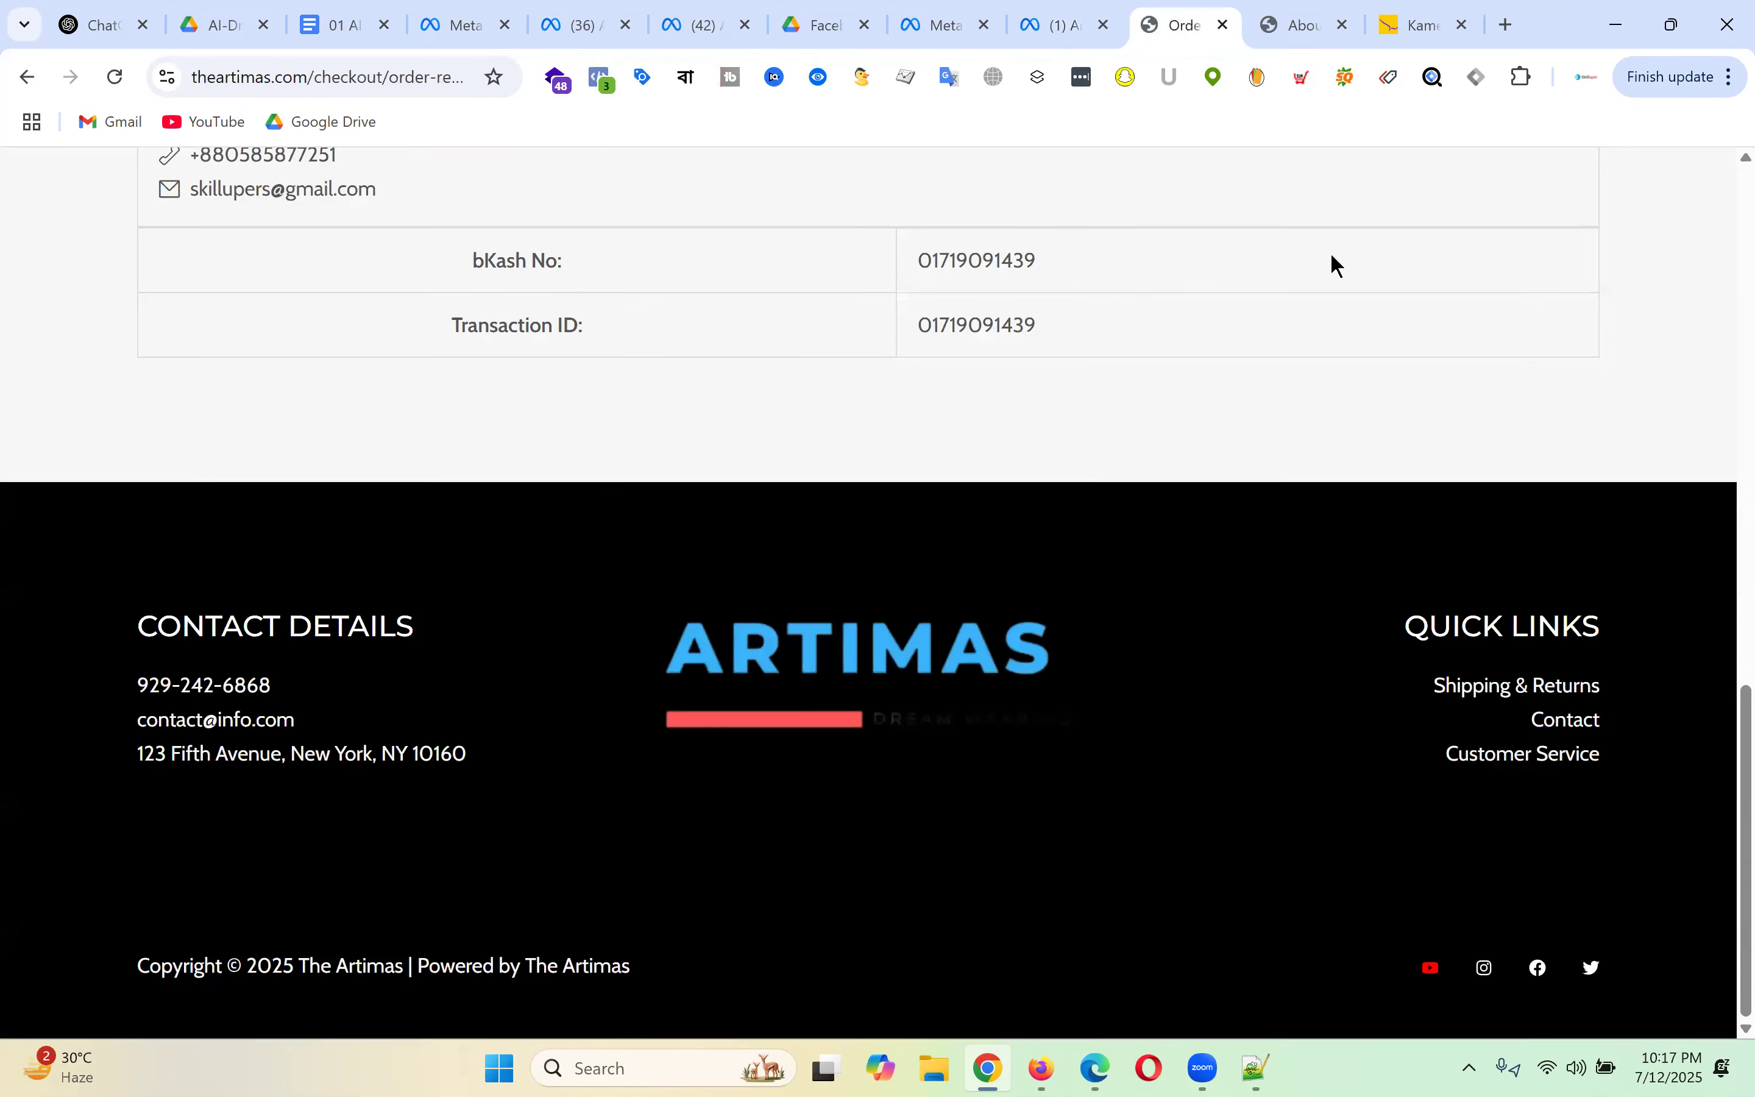
left_click(1300, 12)
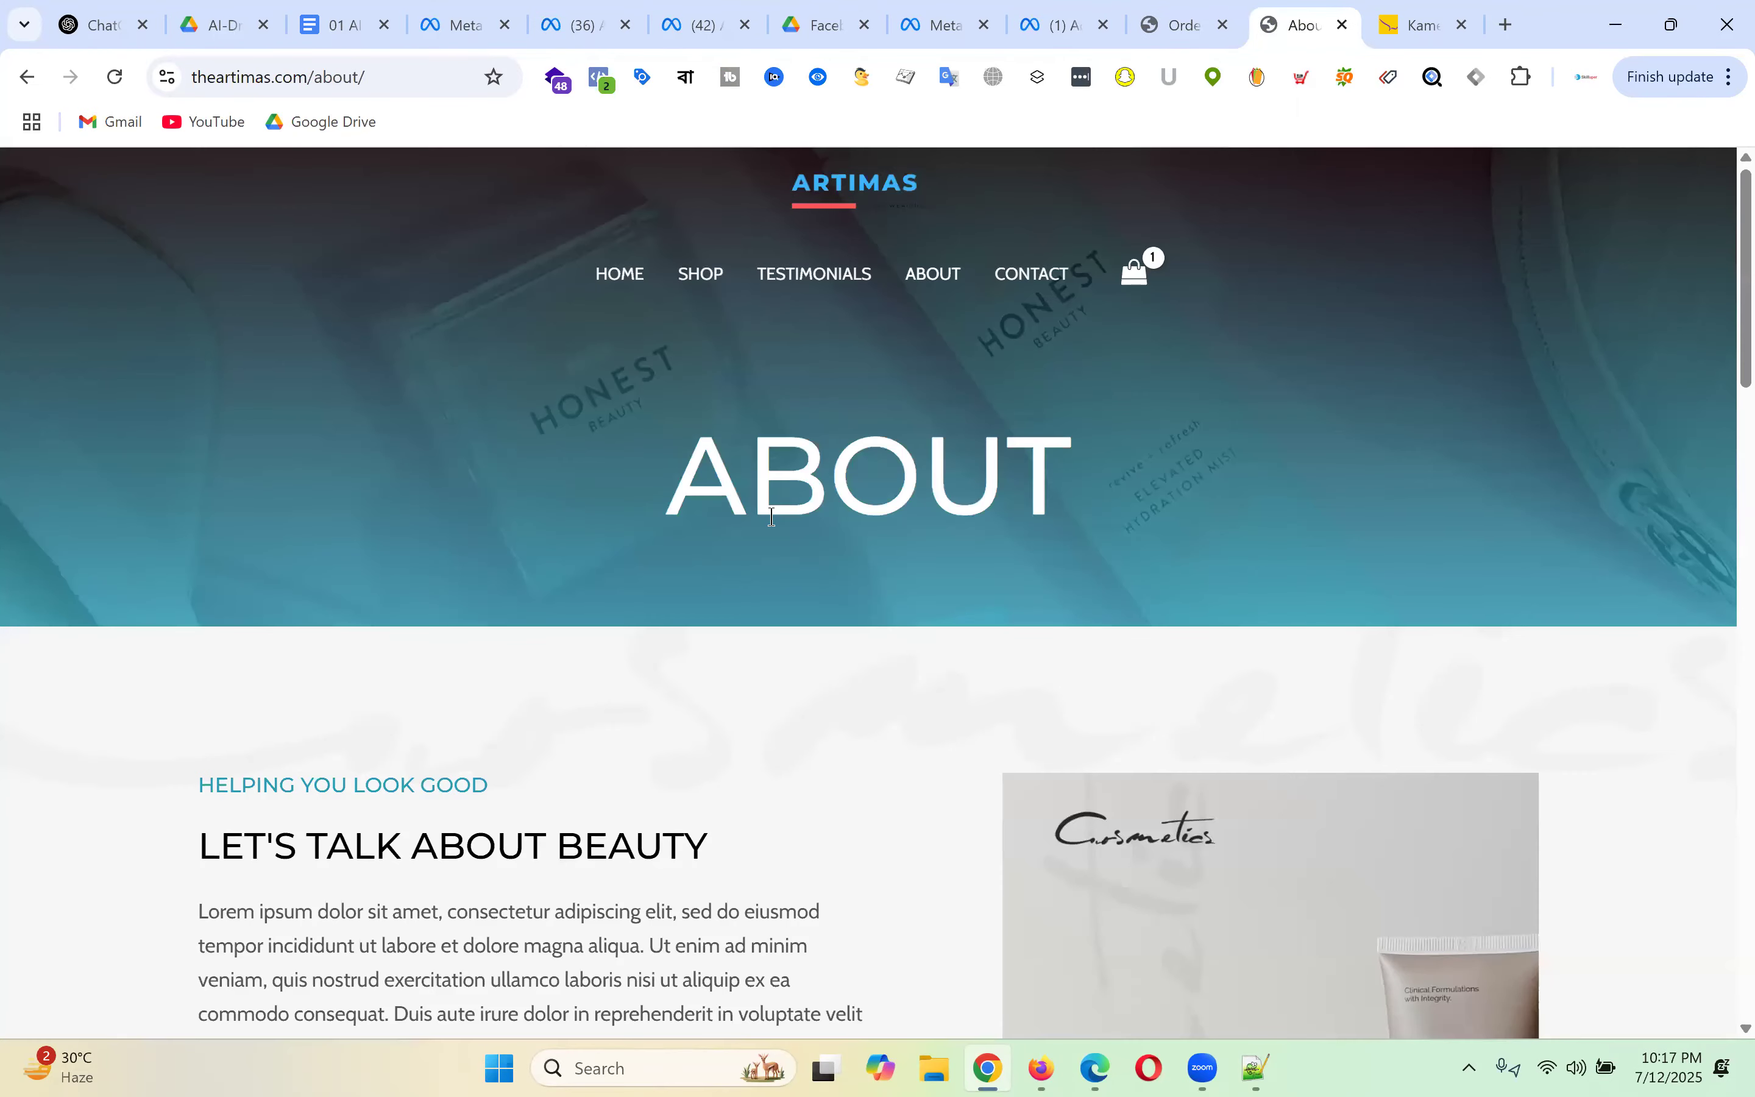
left_click(642, 283)
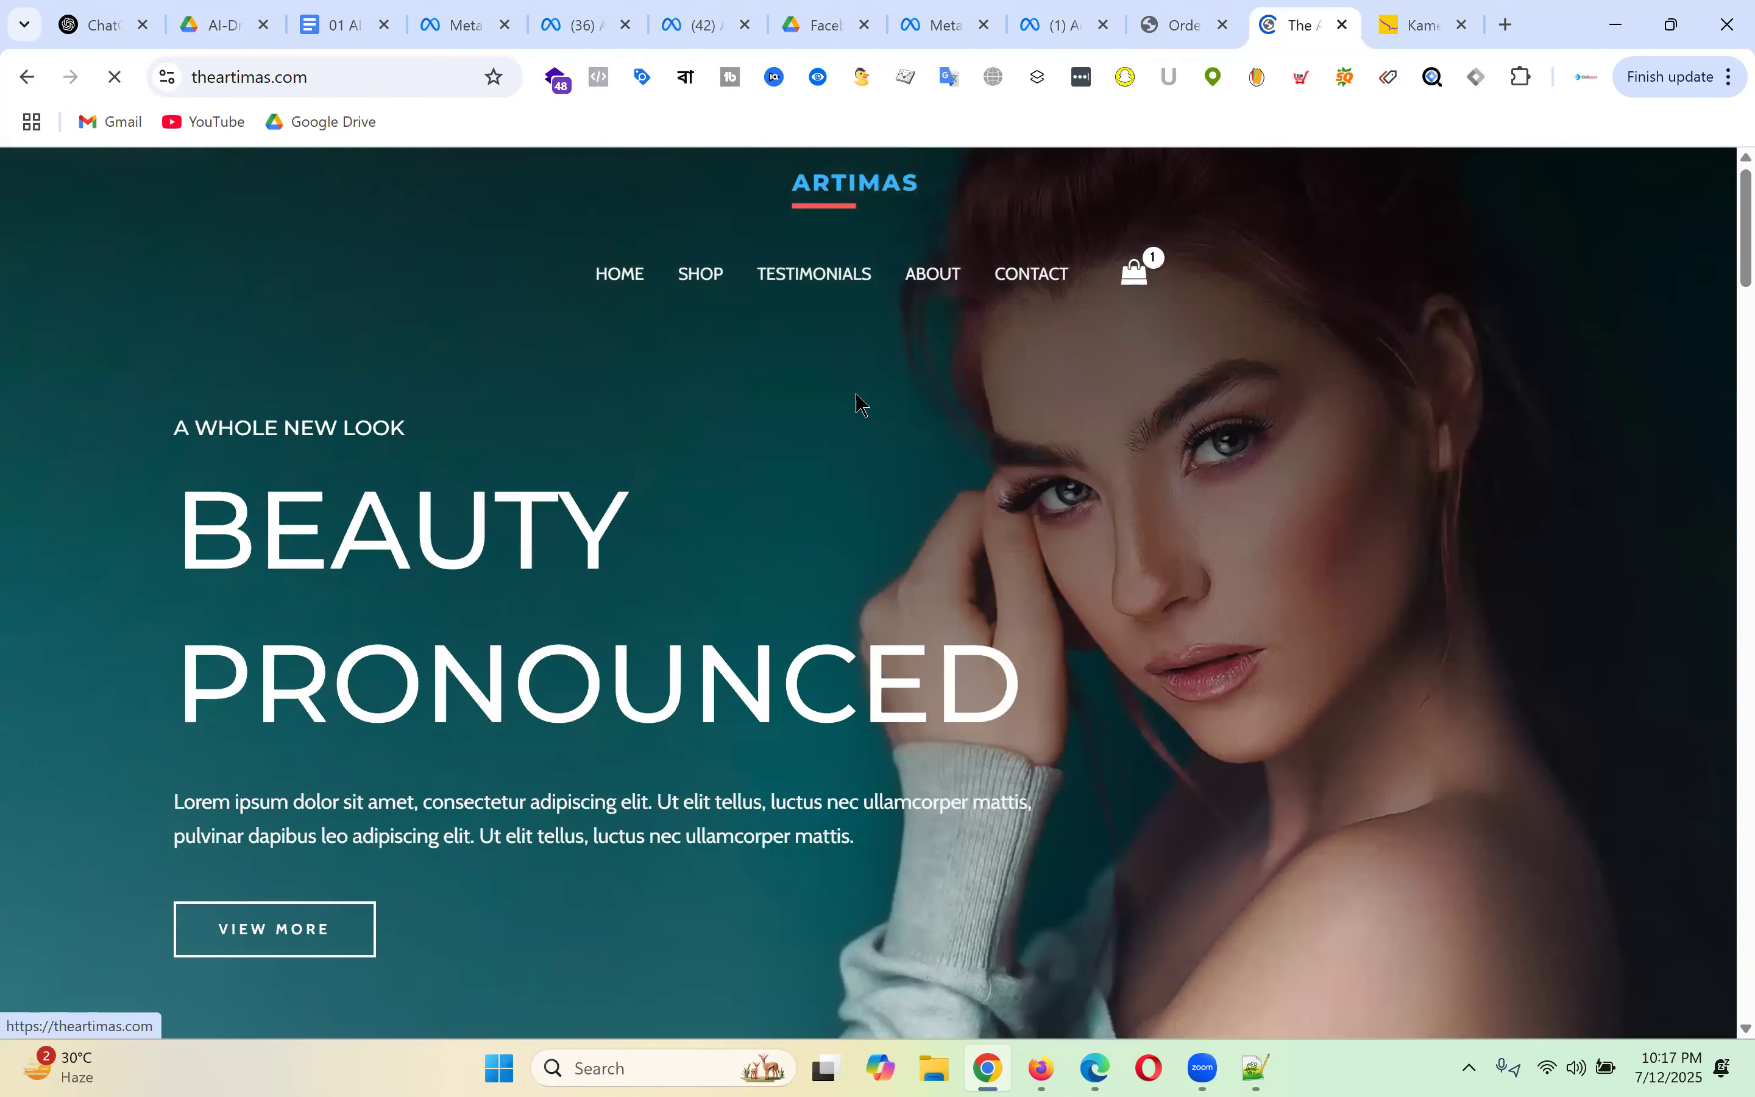
scroll(907, 428, "down", 10)
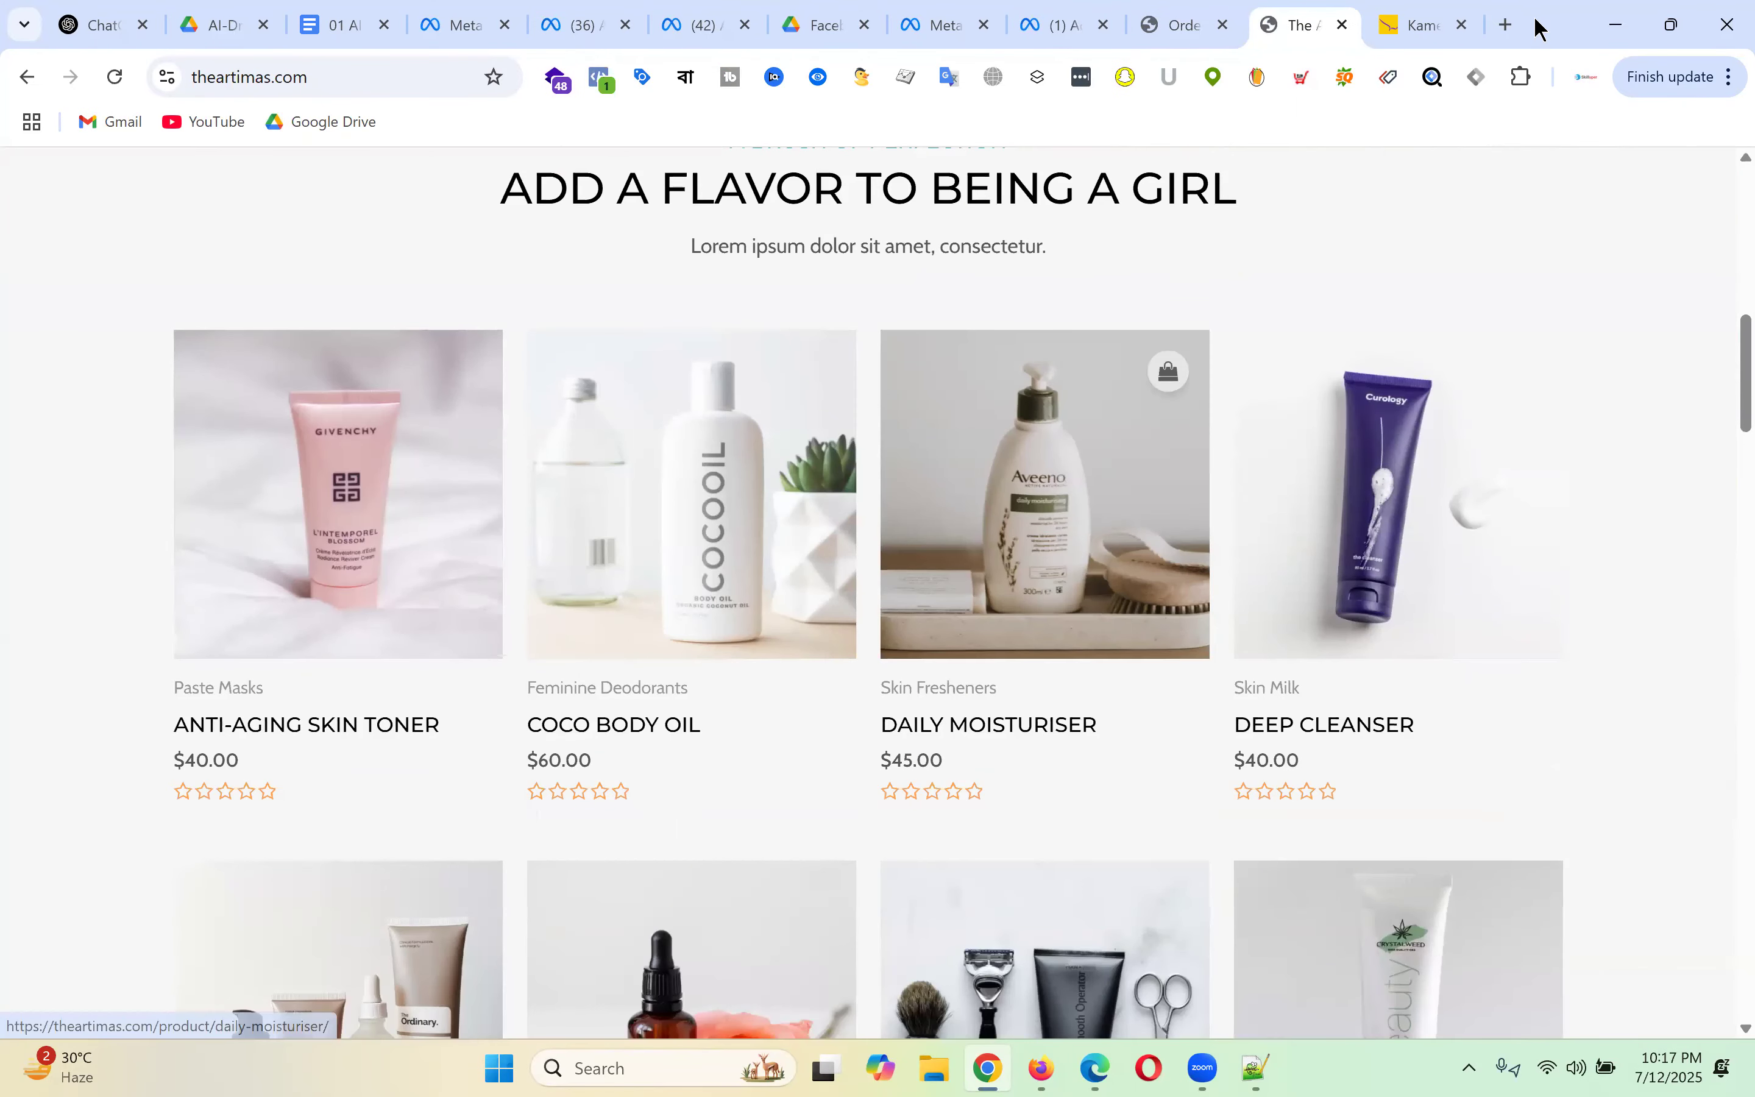
- Switch to the Le Reve website, open the Women collection and select its full page address
key("ctrl+Tab")
mouse_move(728, 297)
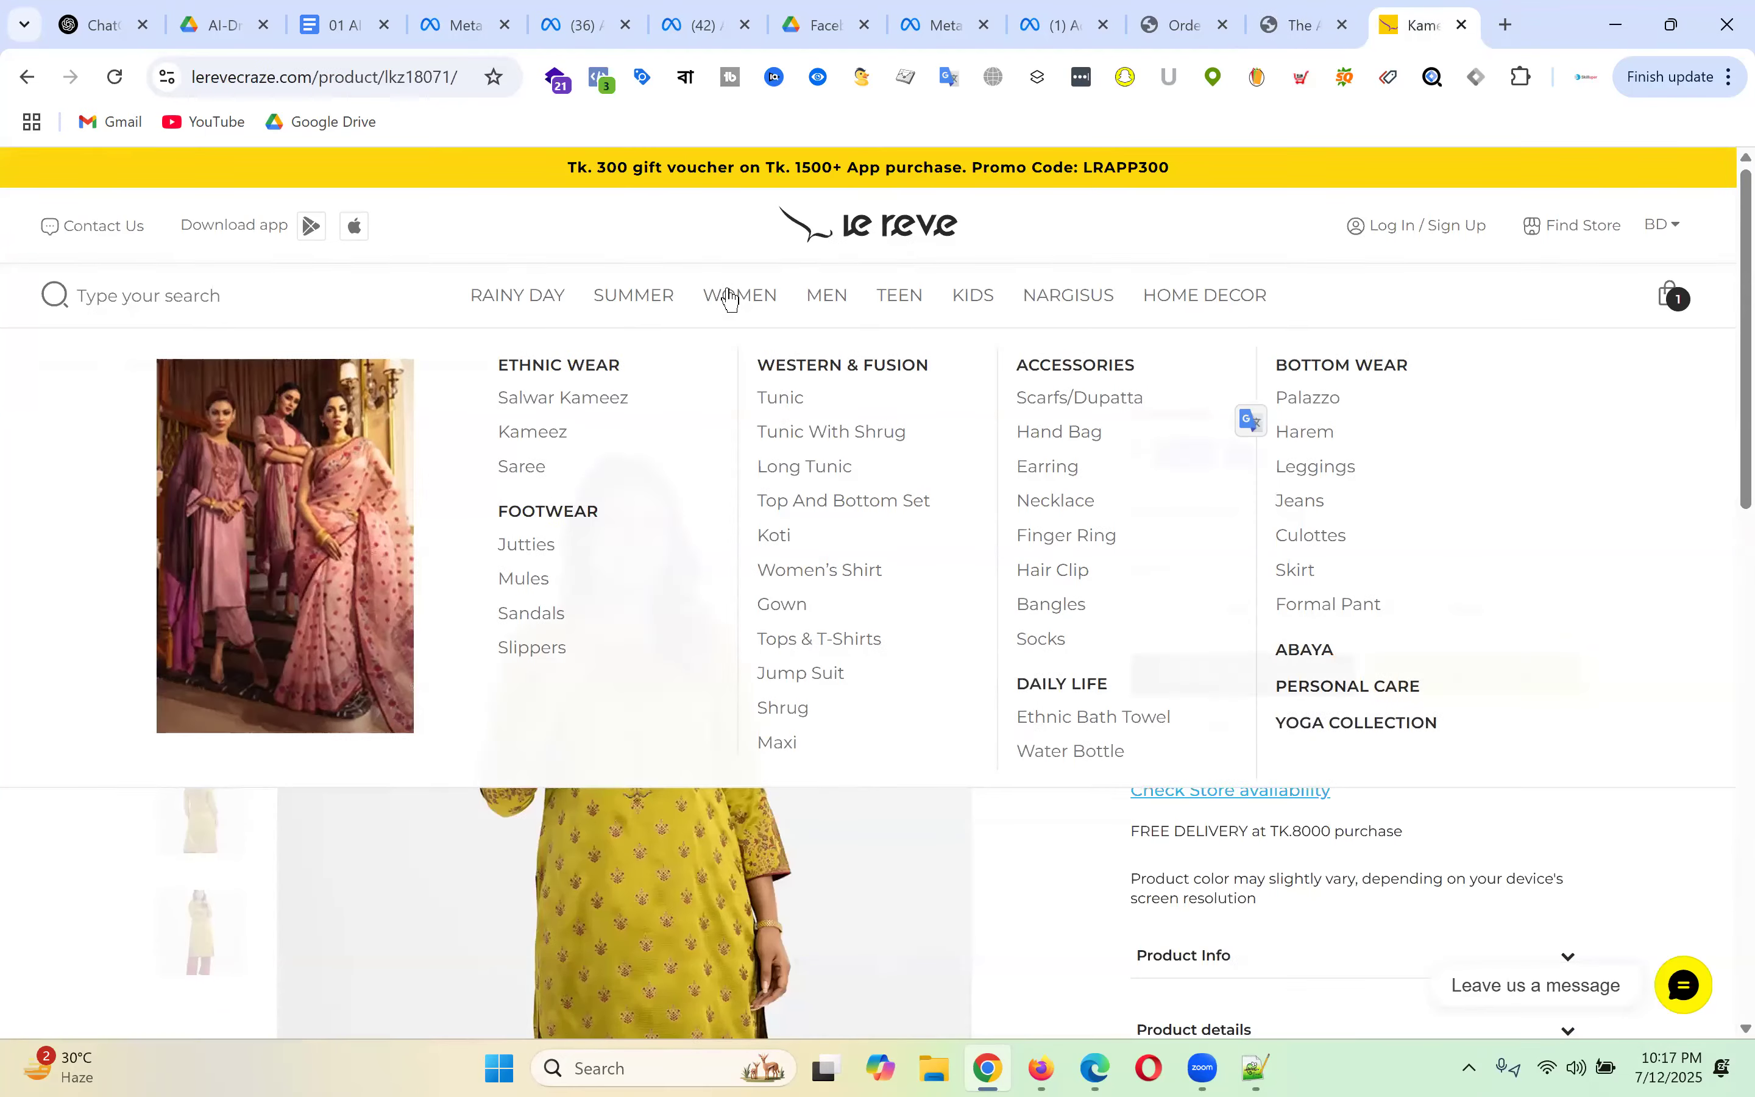
left_click(729, 297)
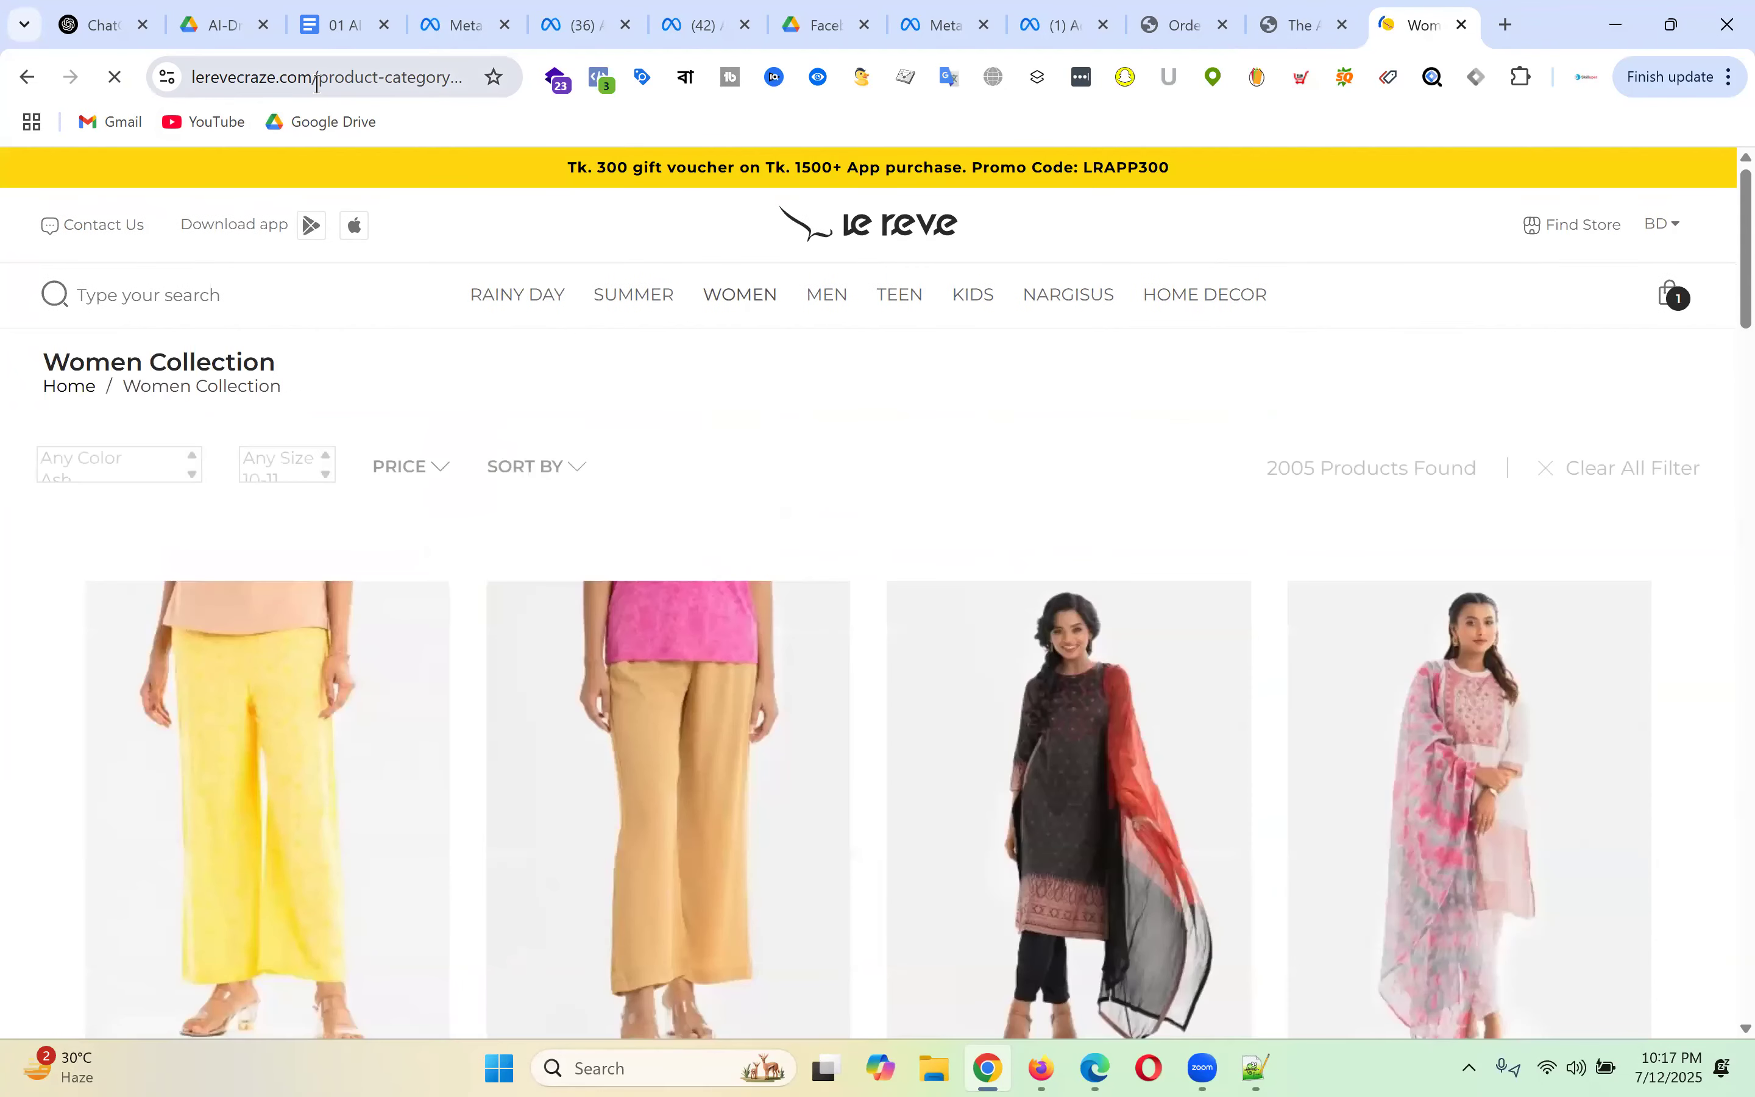
left_click(318, 80)
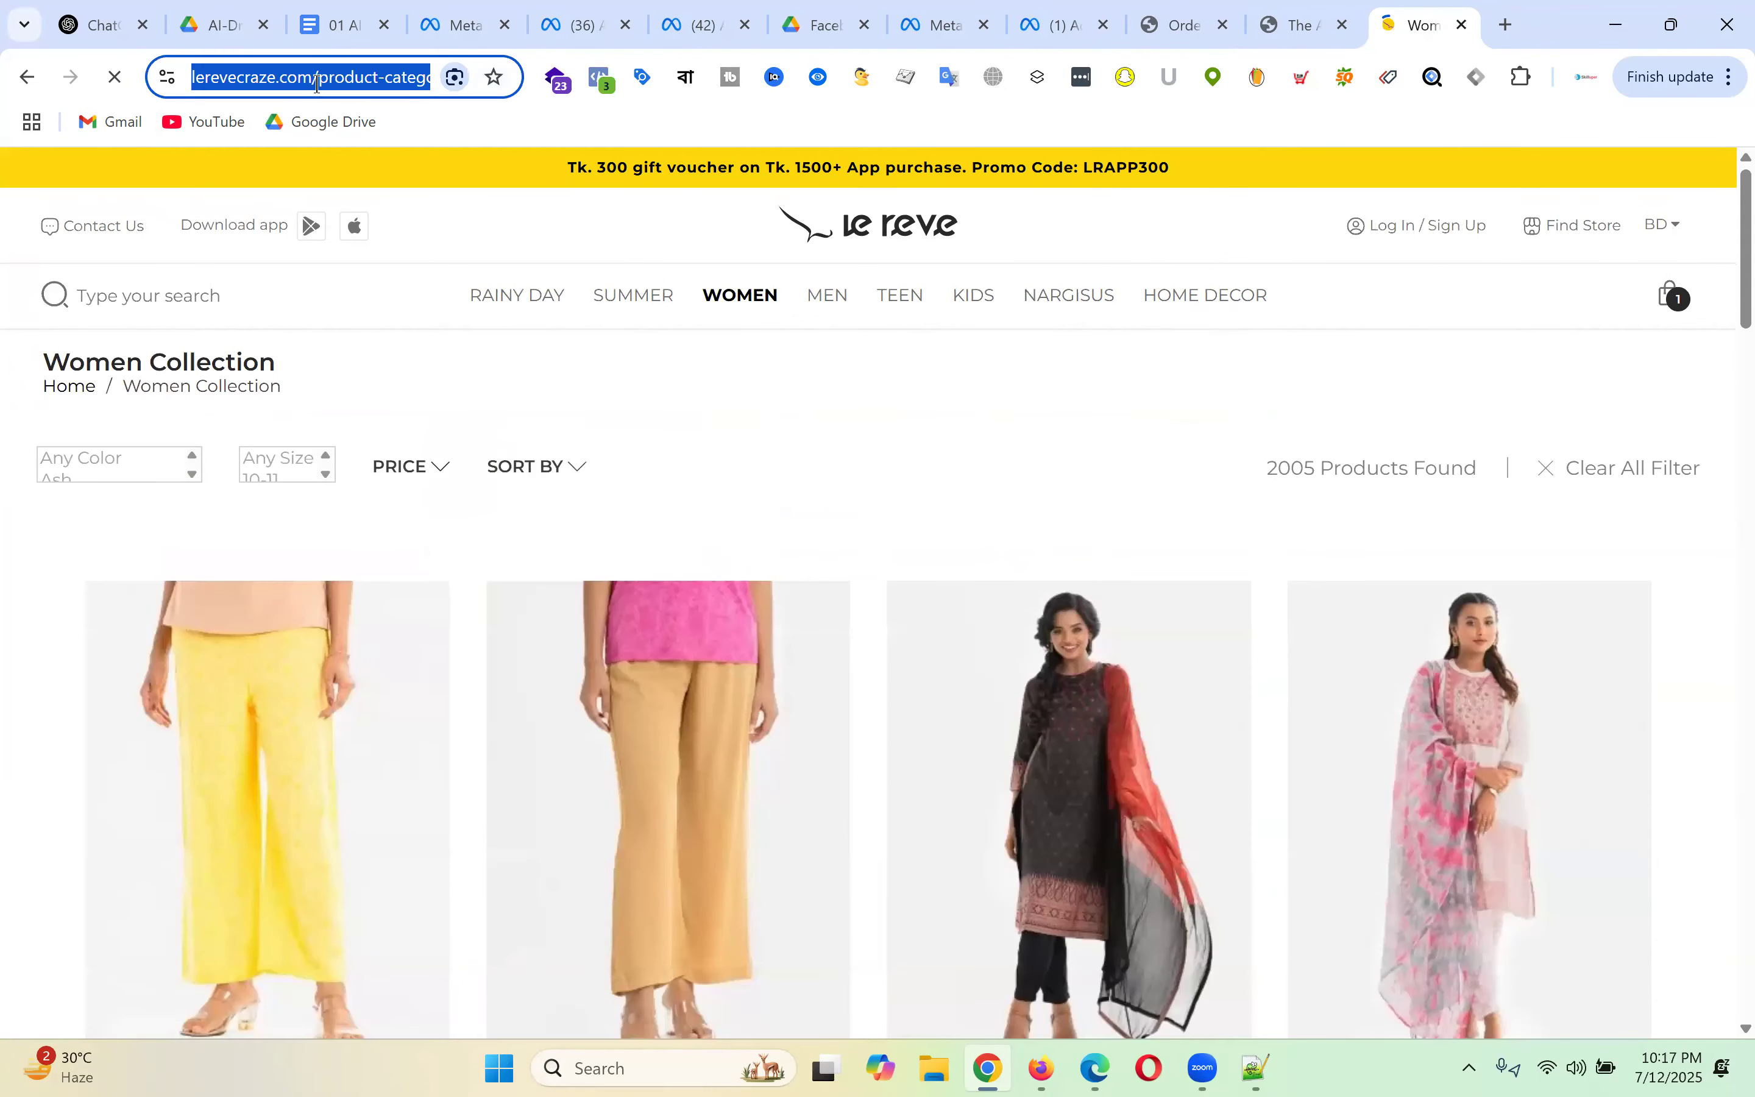
- Switch to Google Drive, search for "class note" and open the Class Note - Batch-19 (Meta Ads) document
left_click(838, 12)
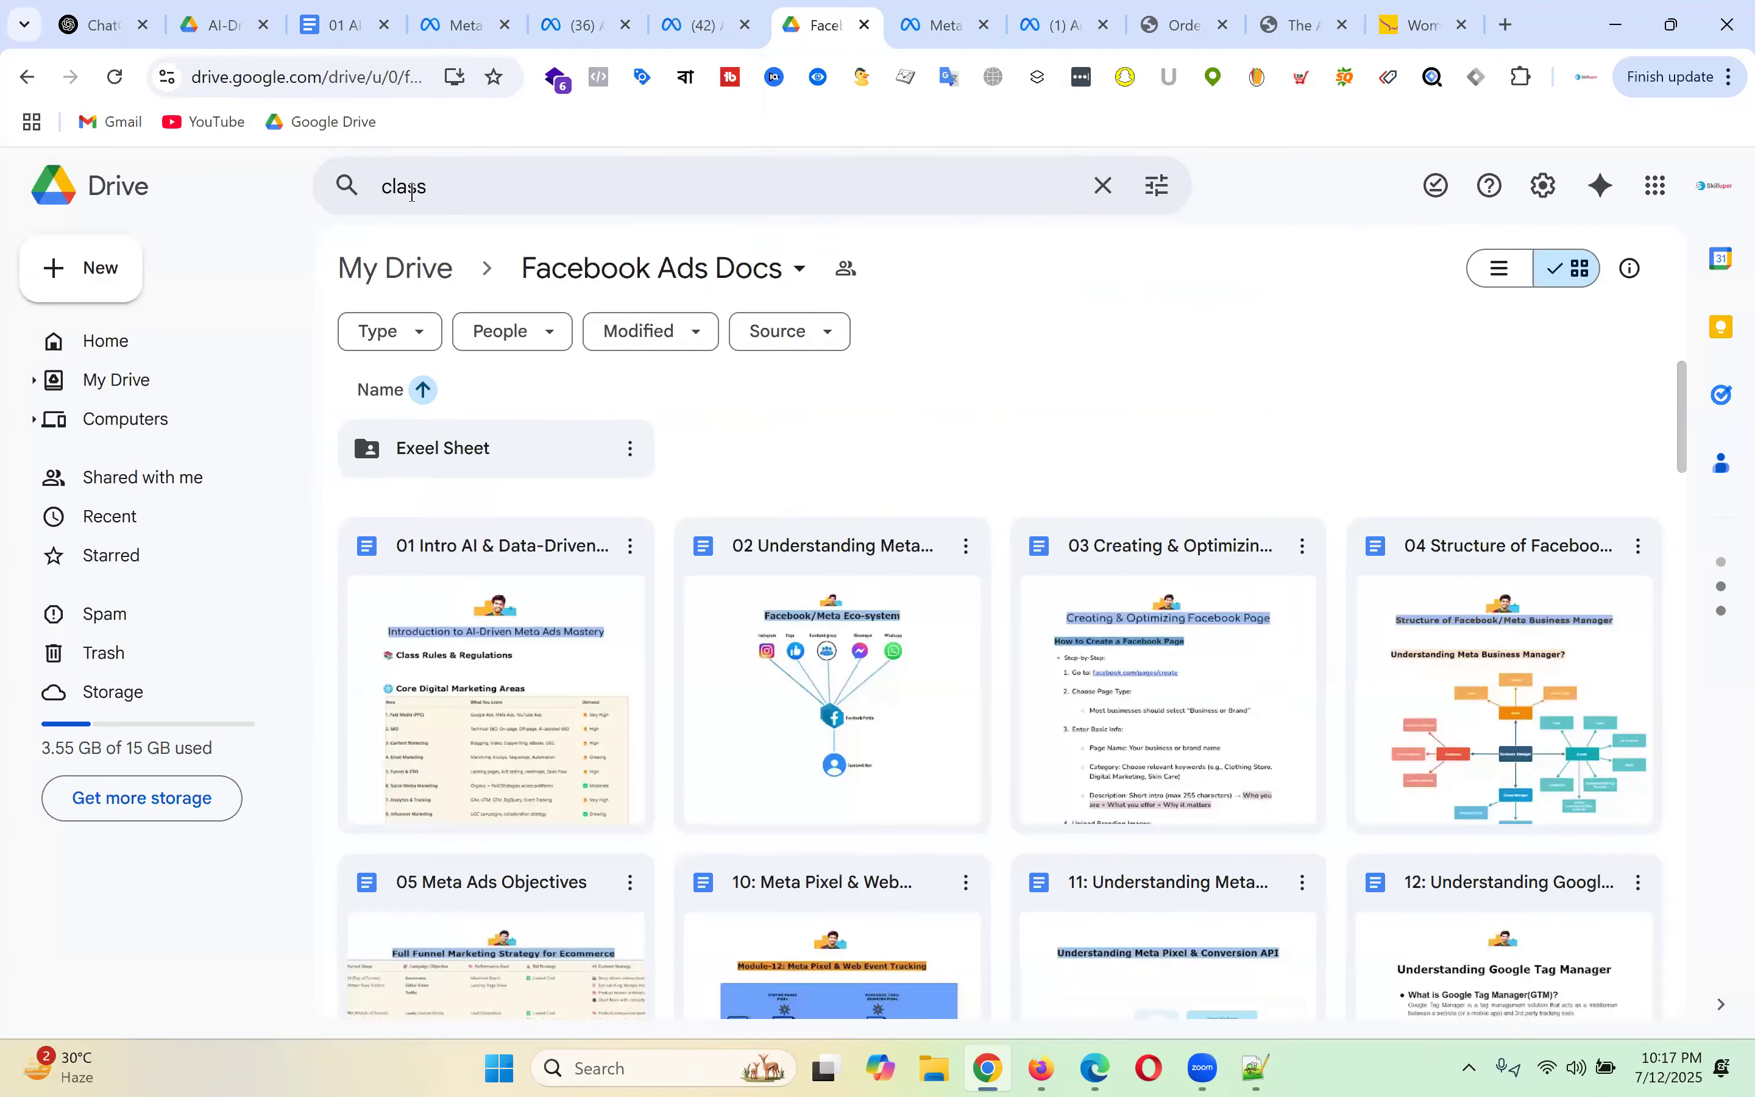
left_click(491, 179)
type("note")
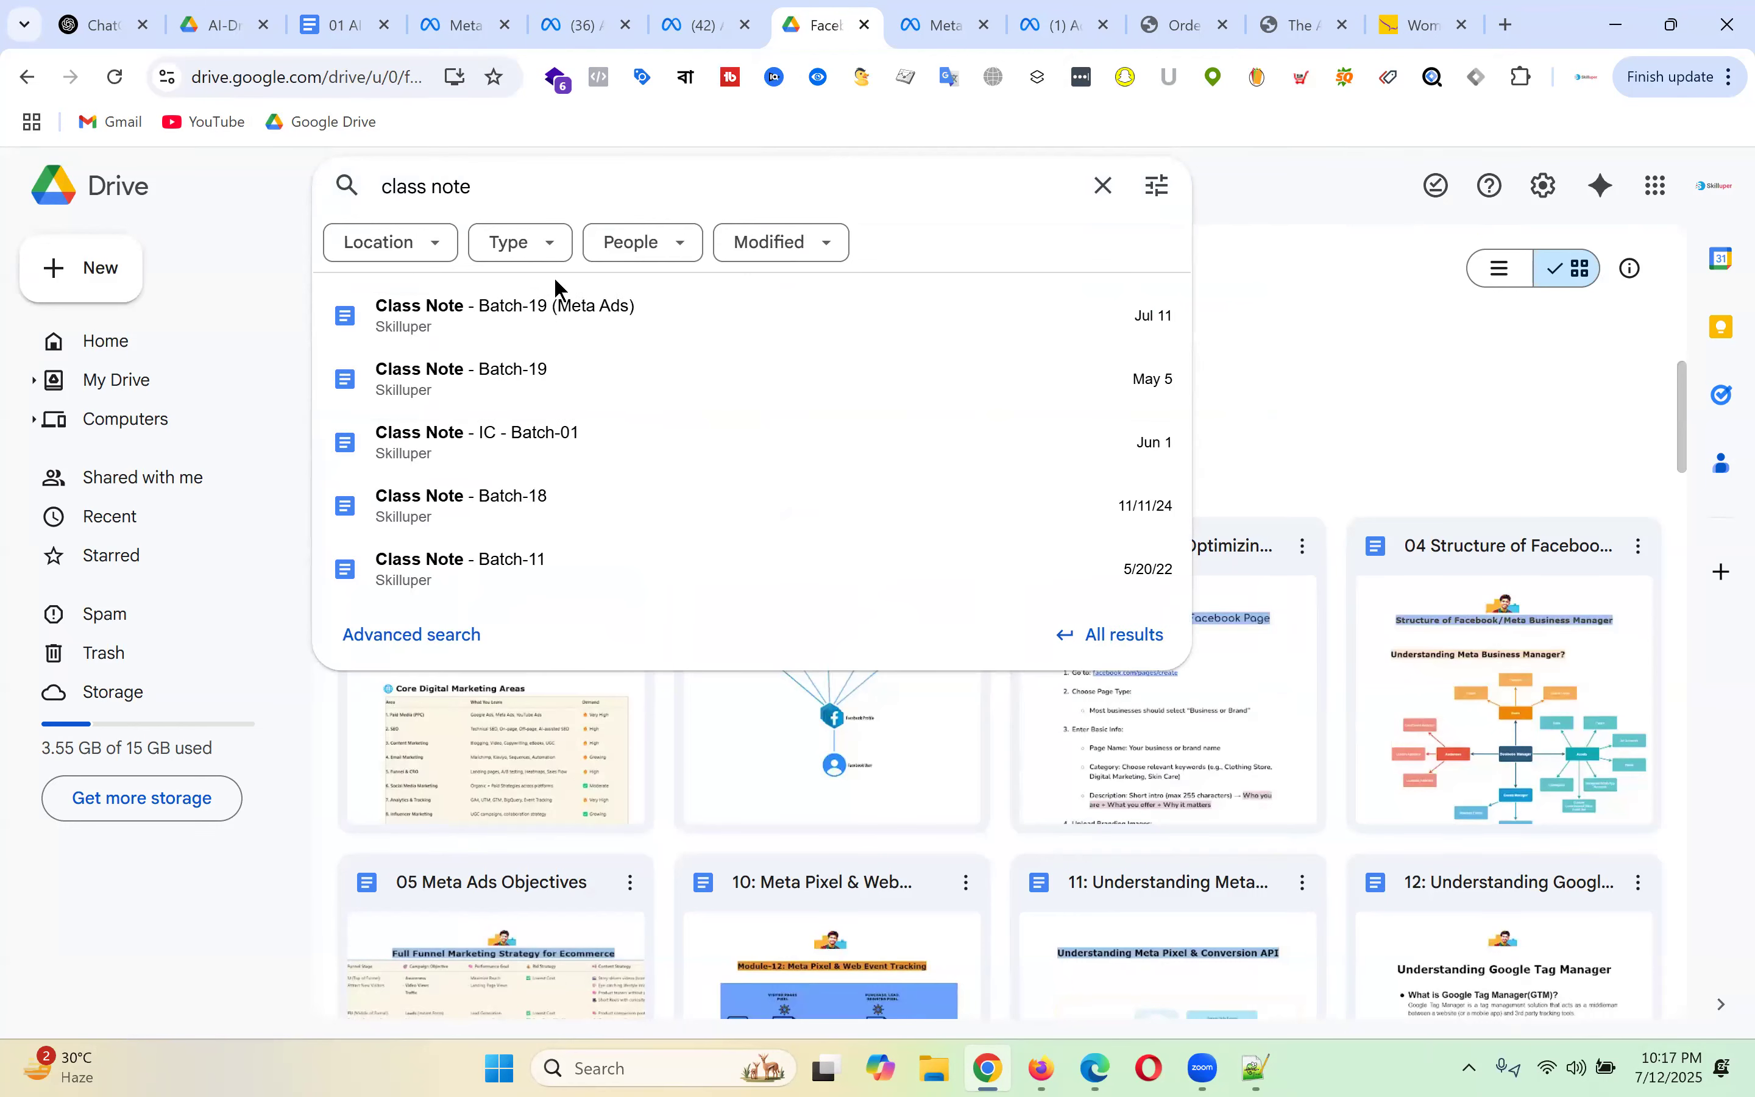
left_click(545, 326)
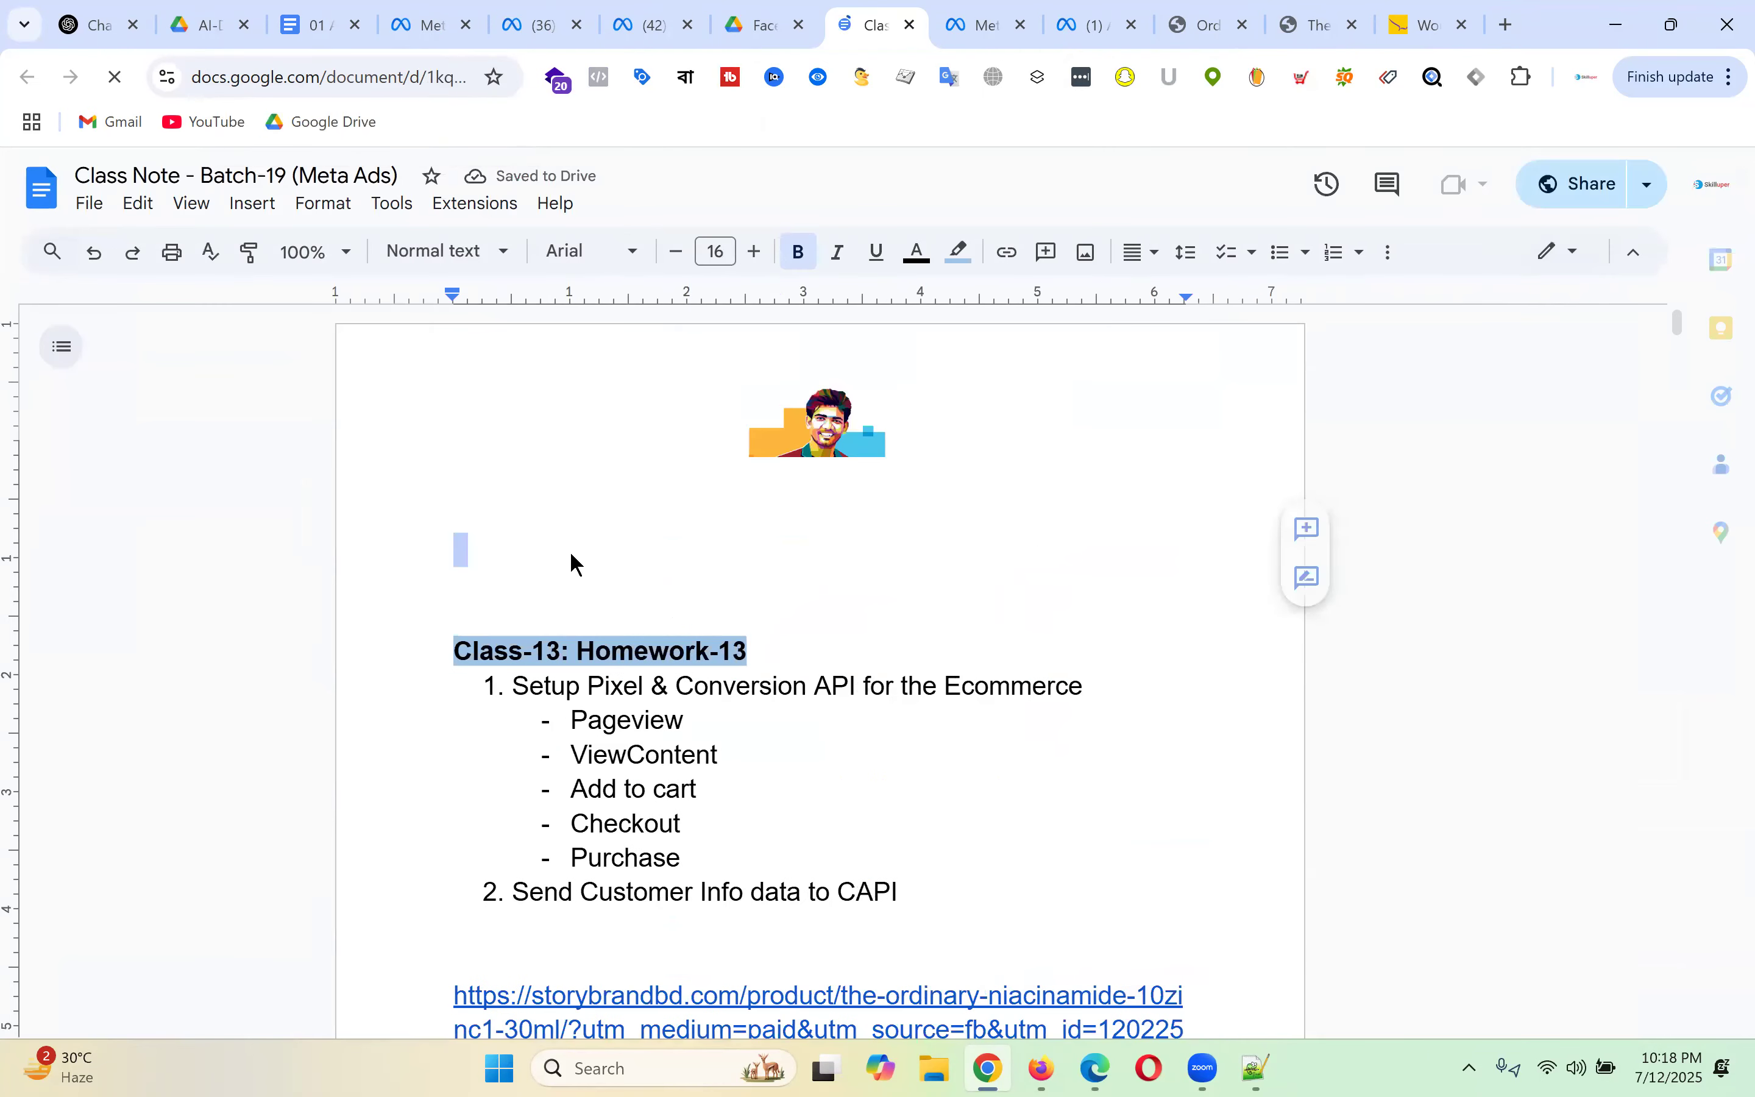
type("https://www.lerevecraze.com/product-category/women/")
left_click_drag(1164, 548, 396, 557)
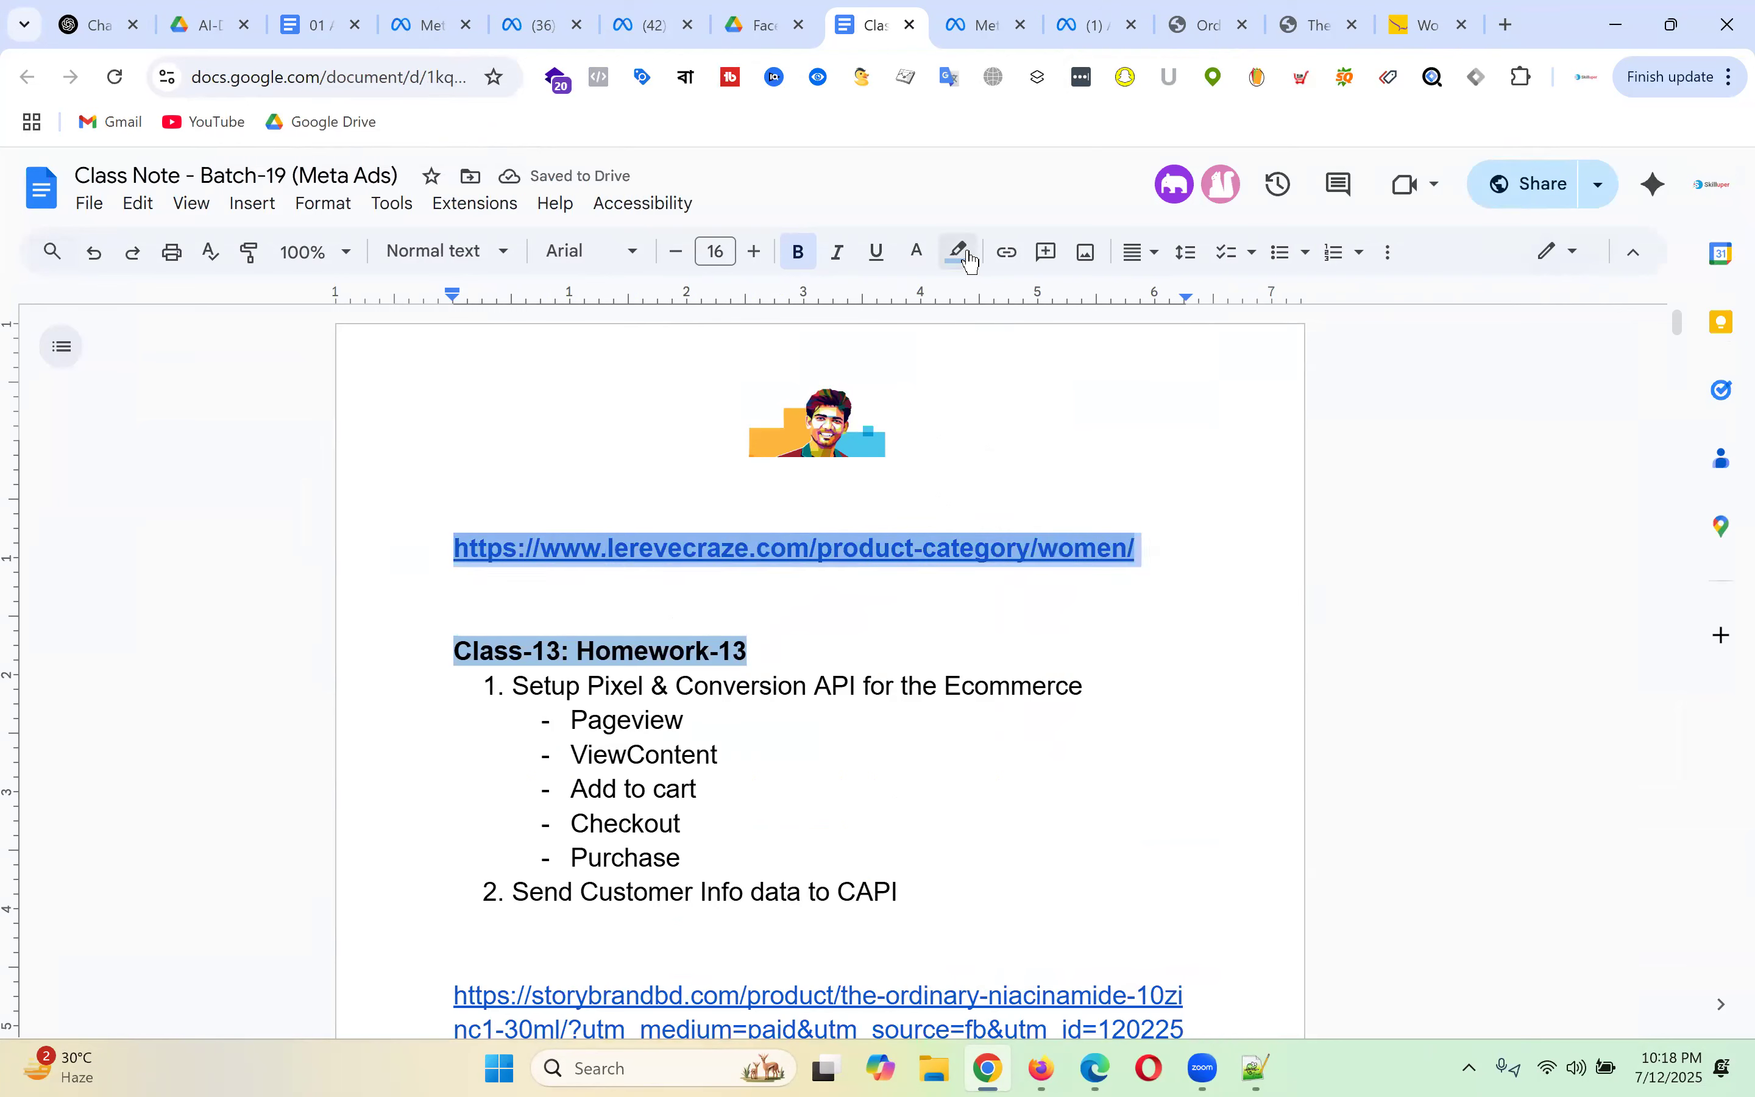
left_click(959, 252)
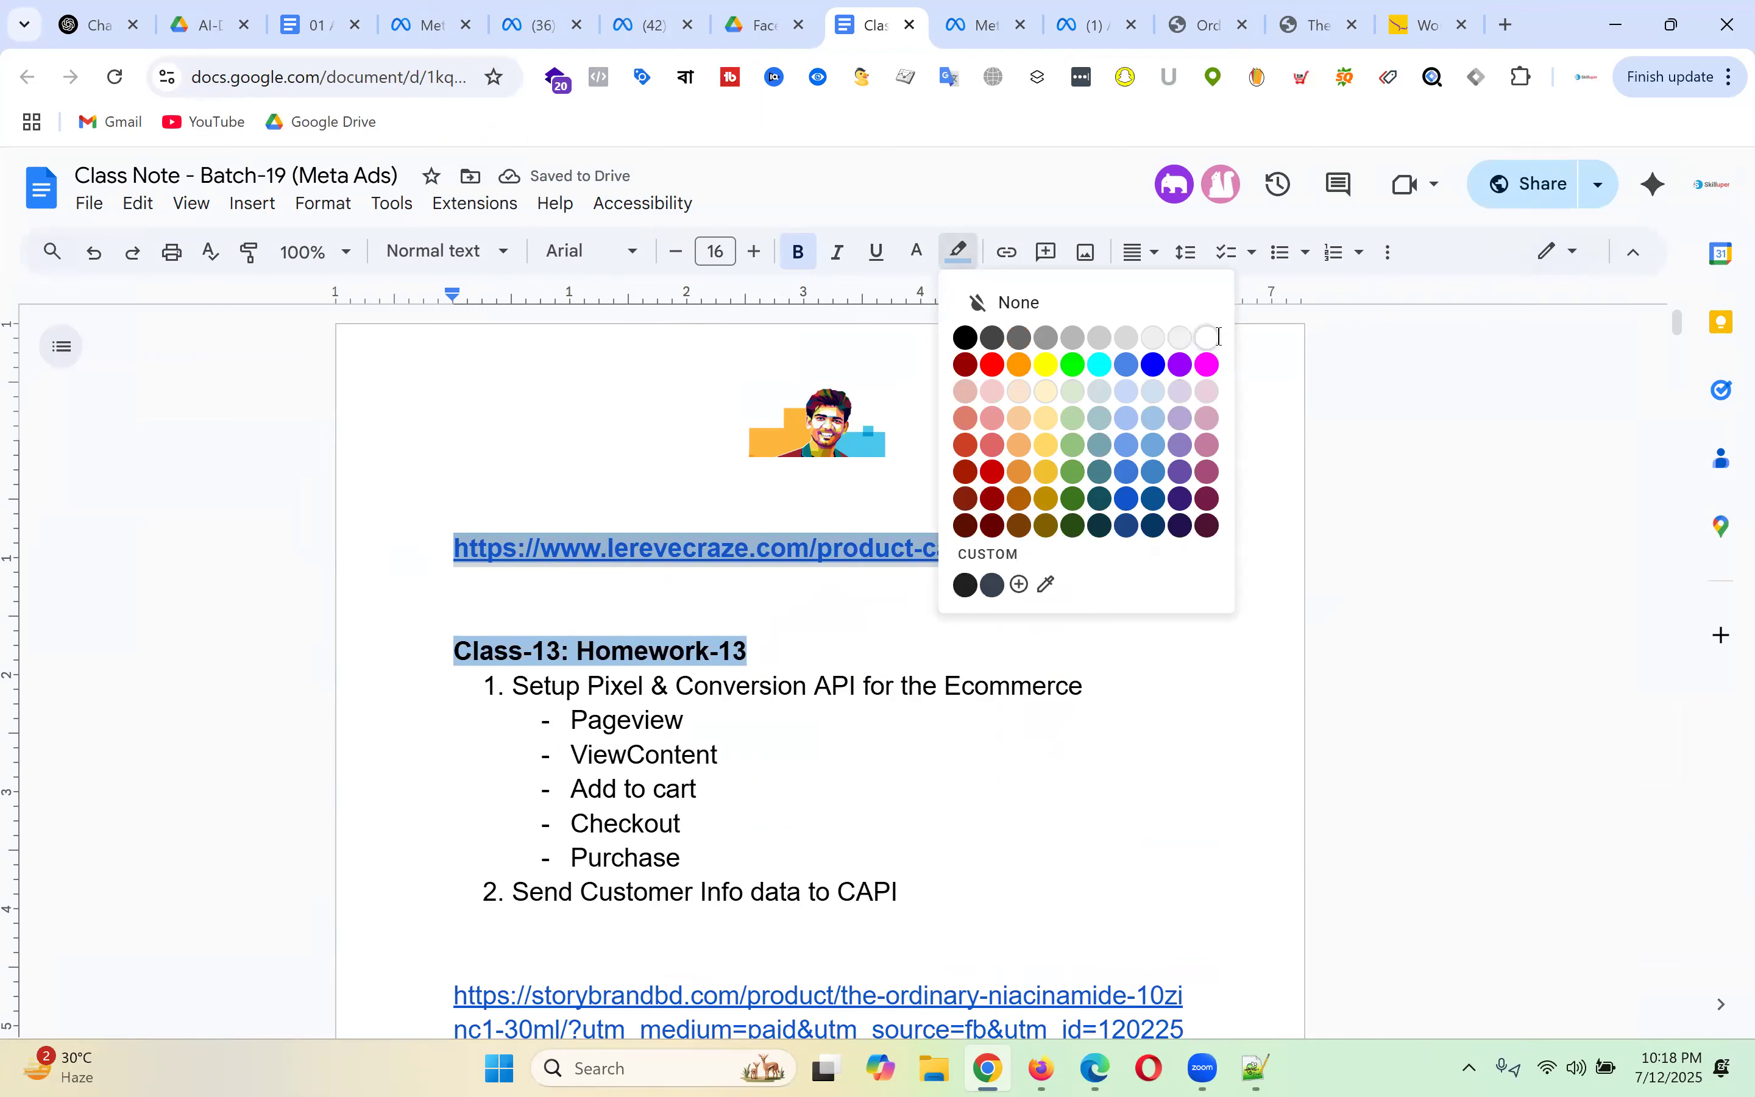
left_click(1218, 336)
left_click(1167, 590)
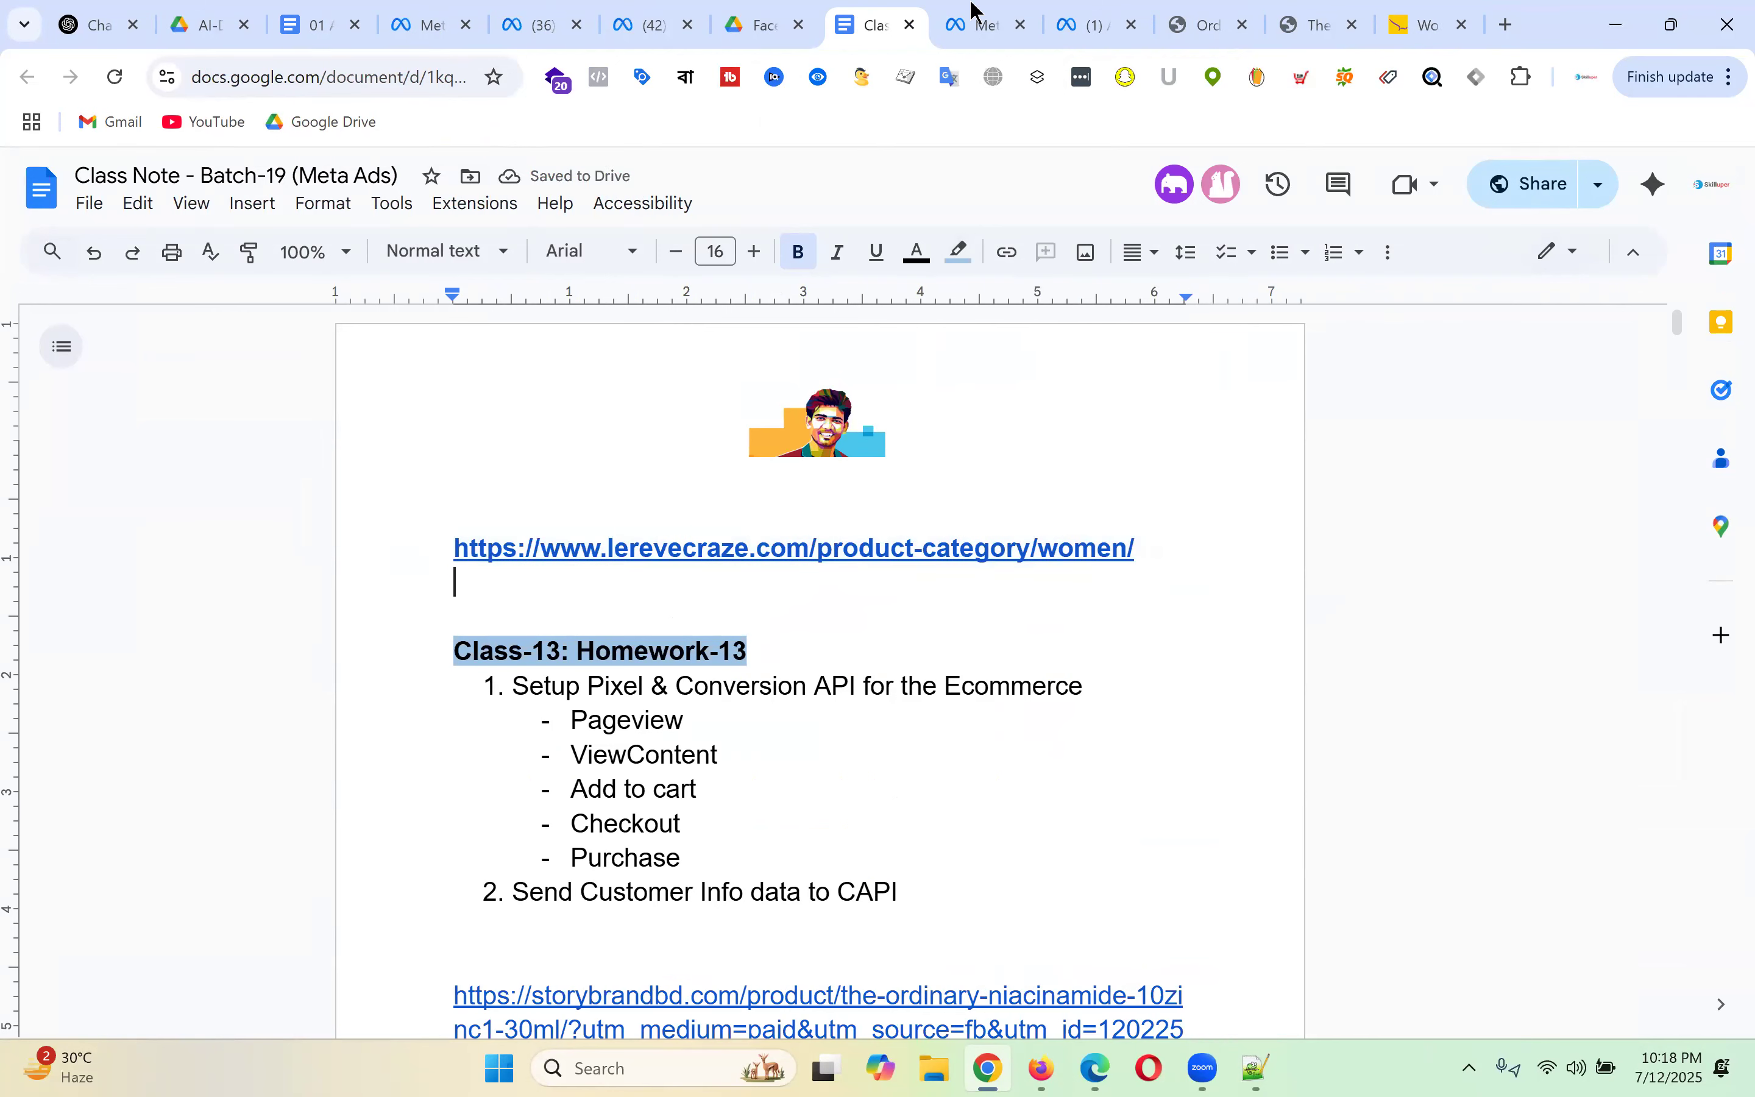
- Copy the address of Le Reve's Men collection page and paste it on the line below the women link in the class note
left_click(1418, 25)
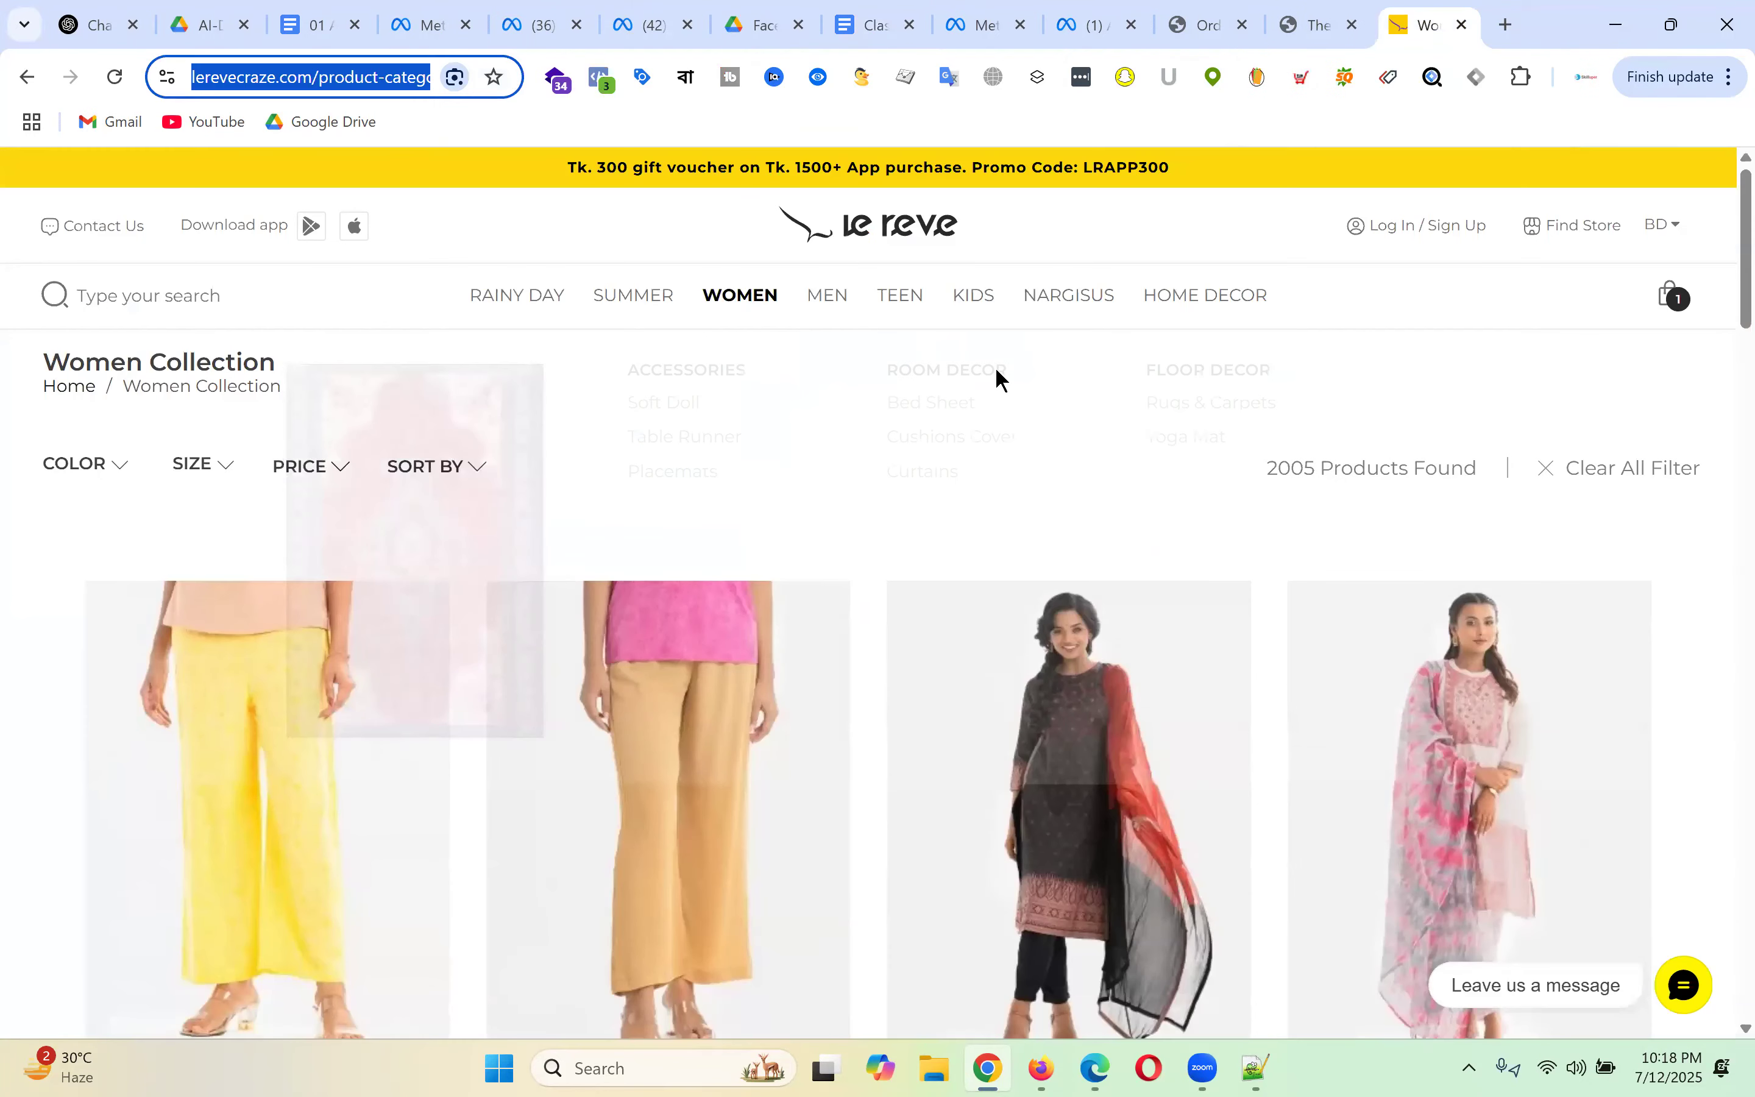
left_click(826, 295)
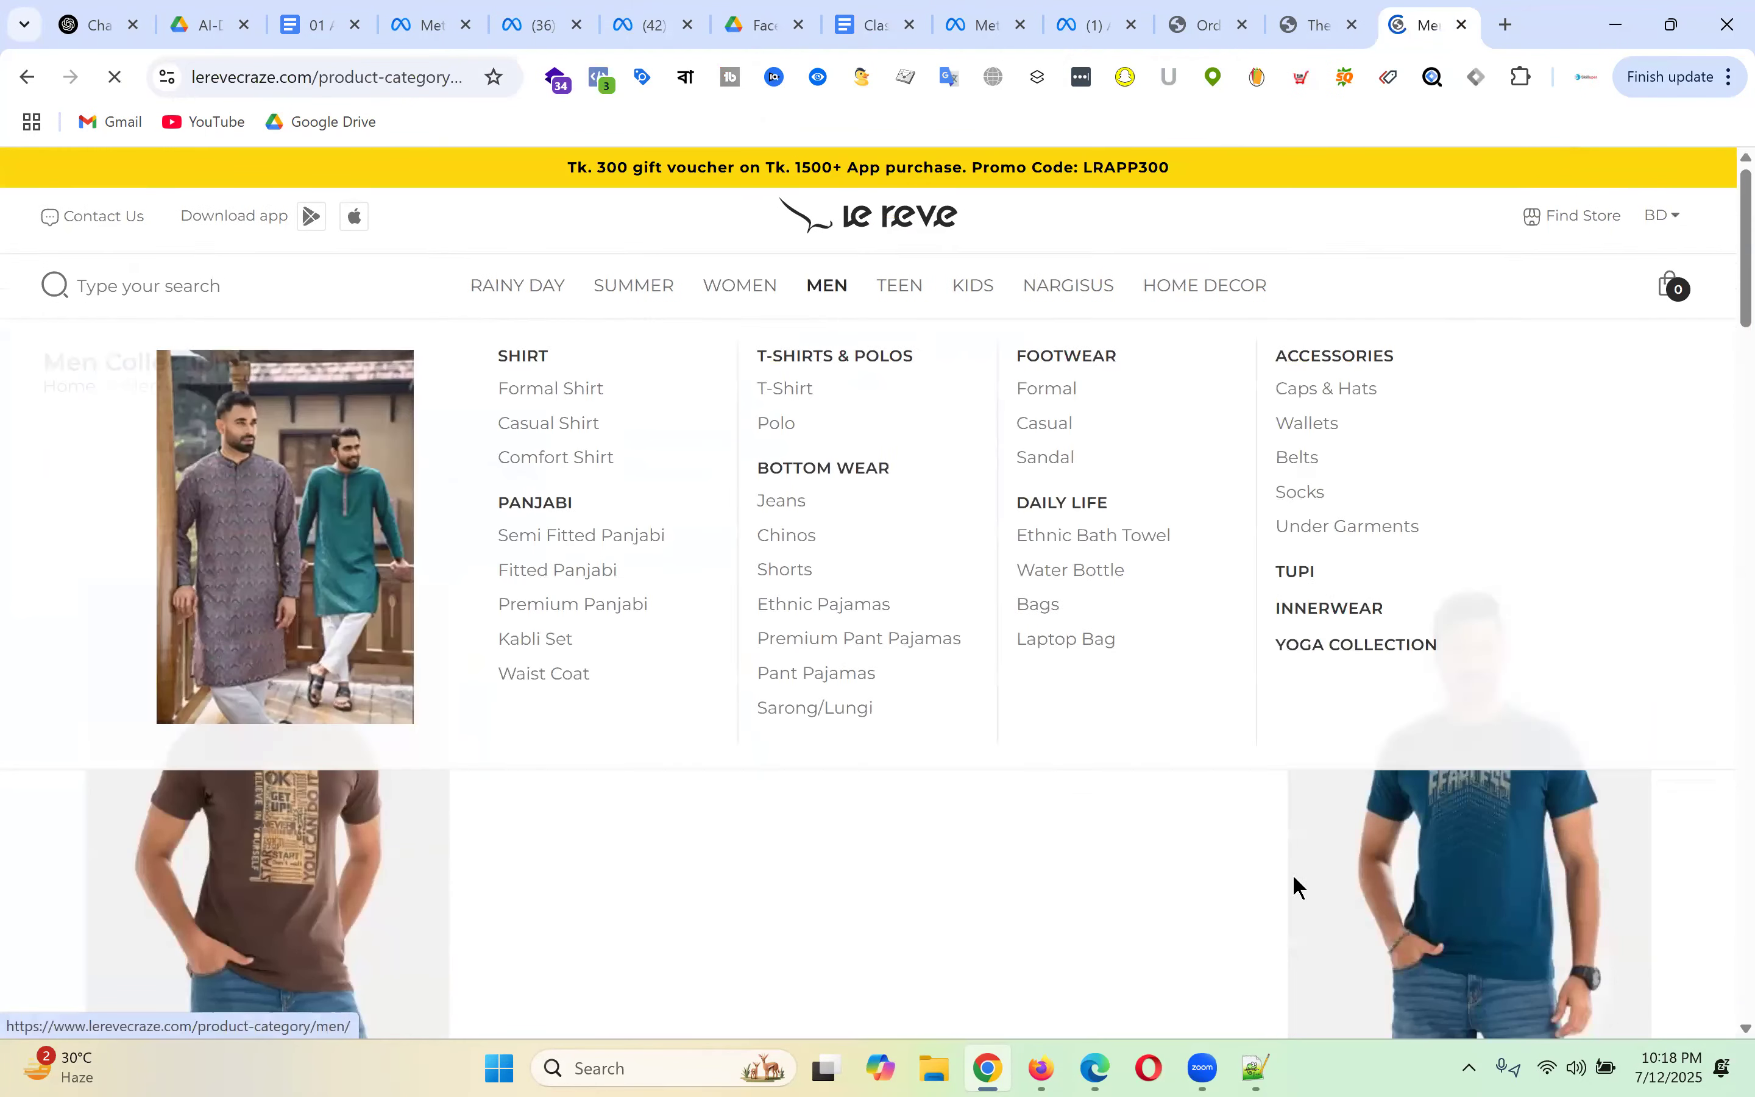
left_click_drag(407, 79, 412, 71)
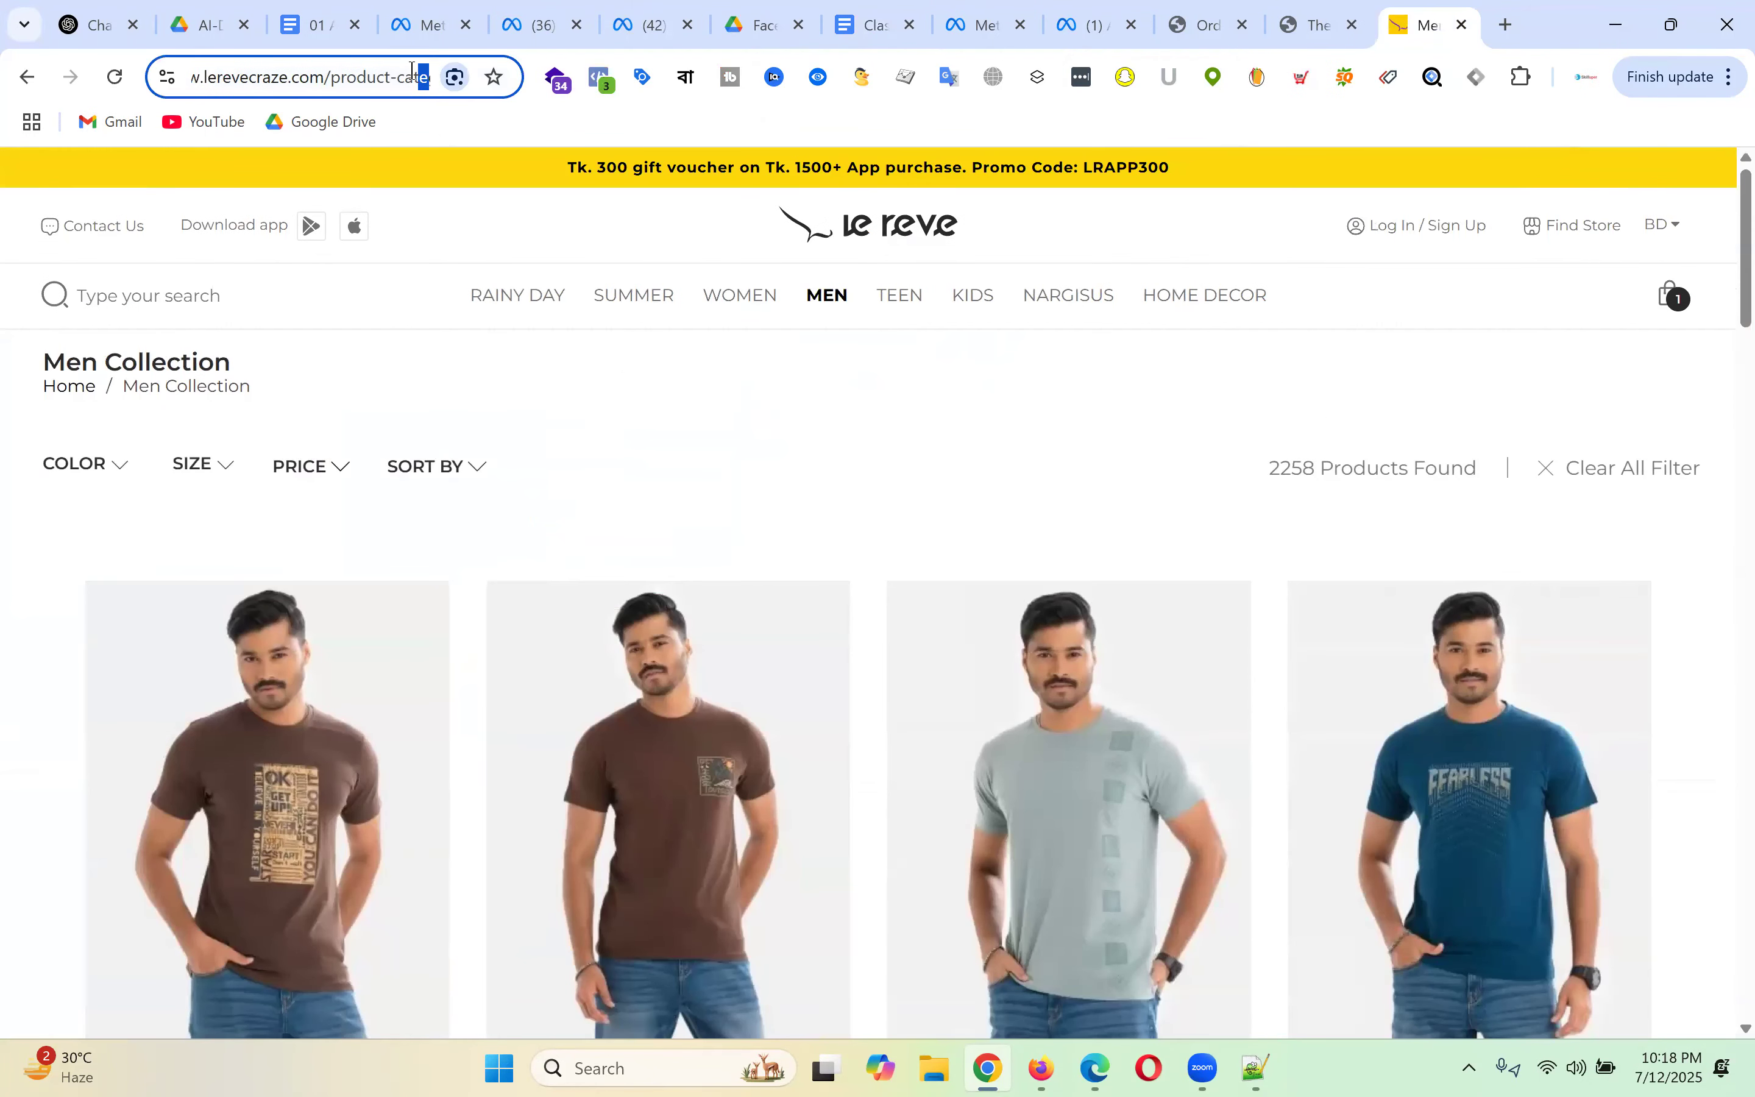
key("ctrl+a")
key("ctrl+c")
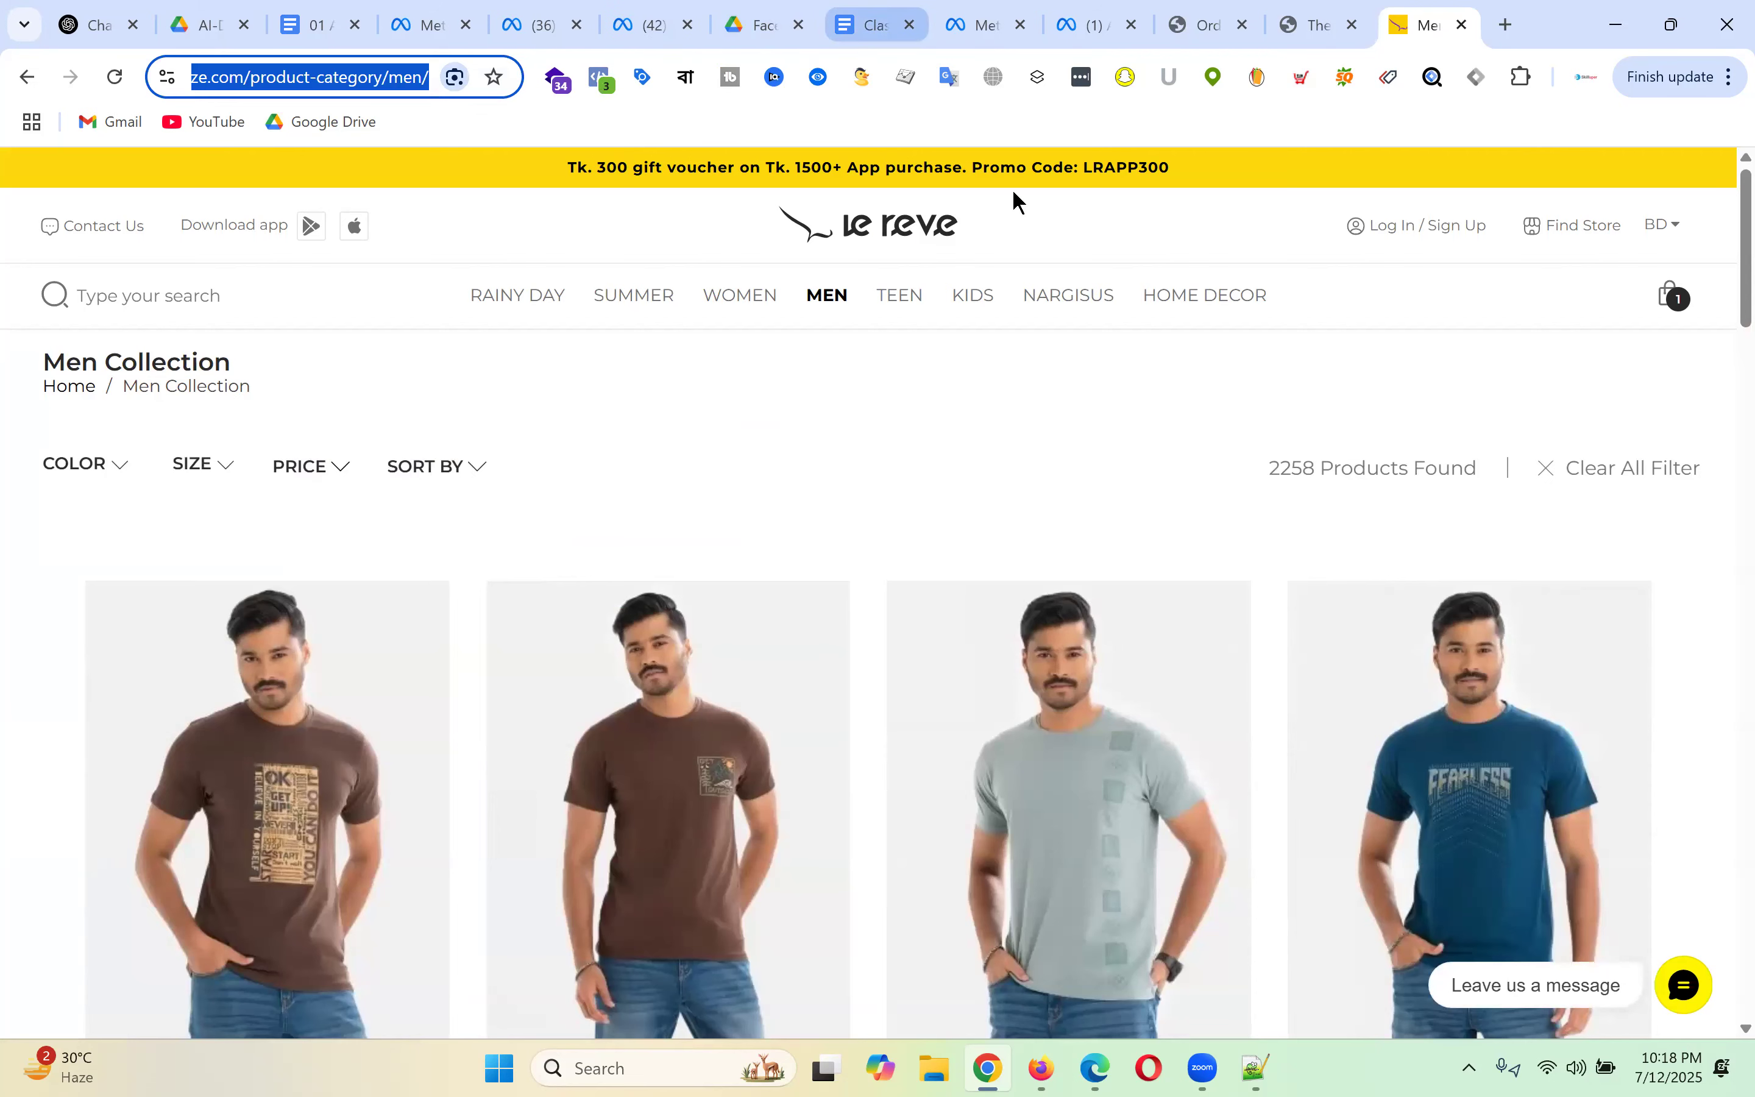
left_click(873, 26)
key("ctrl+v")
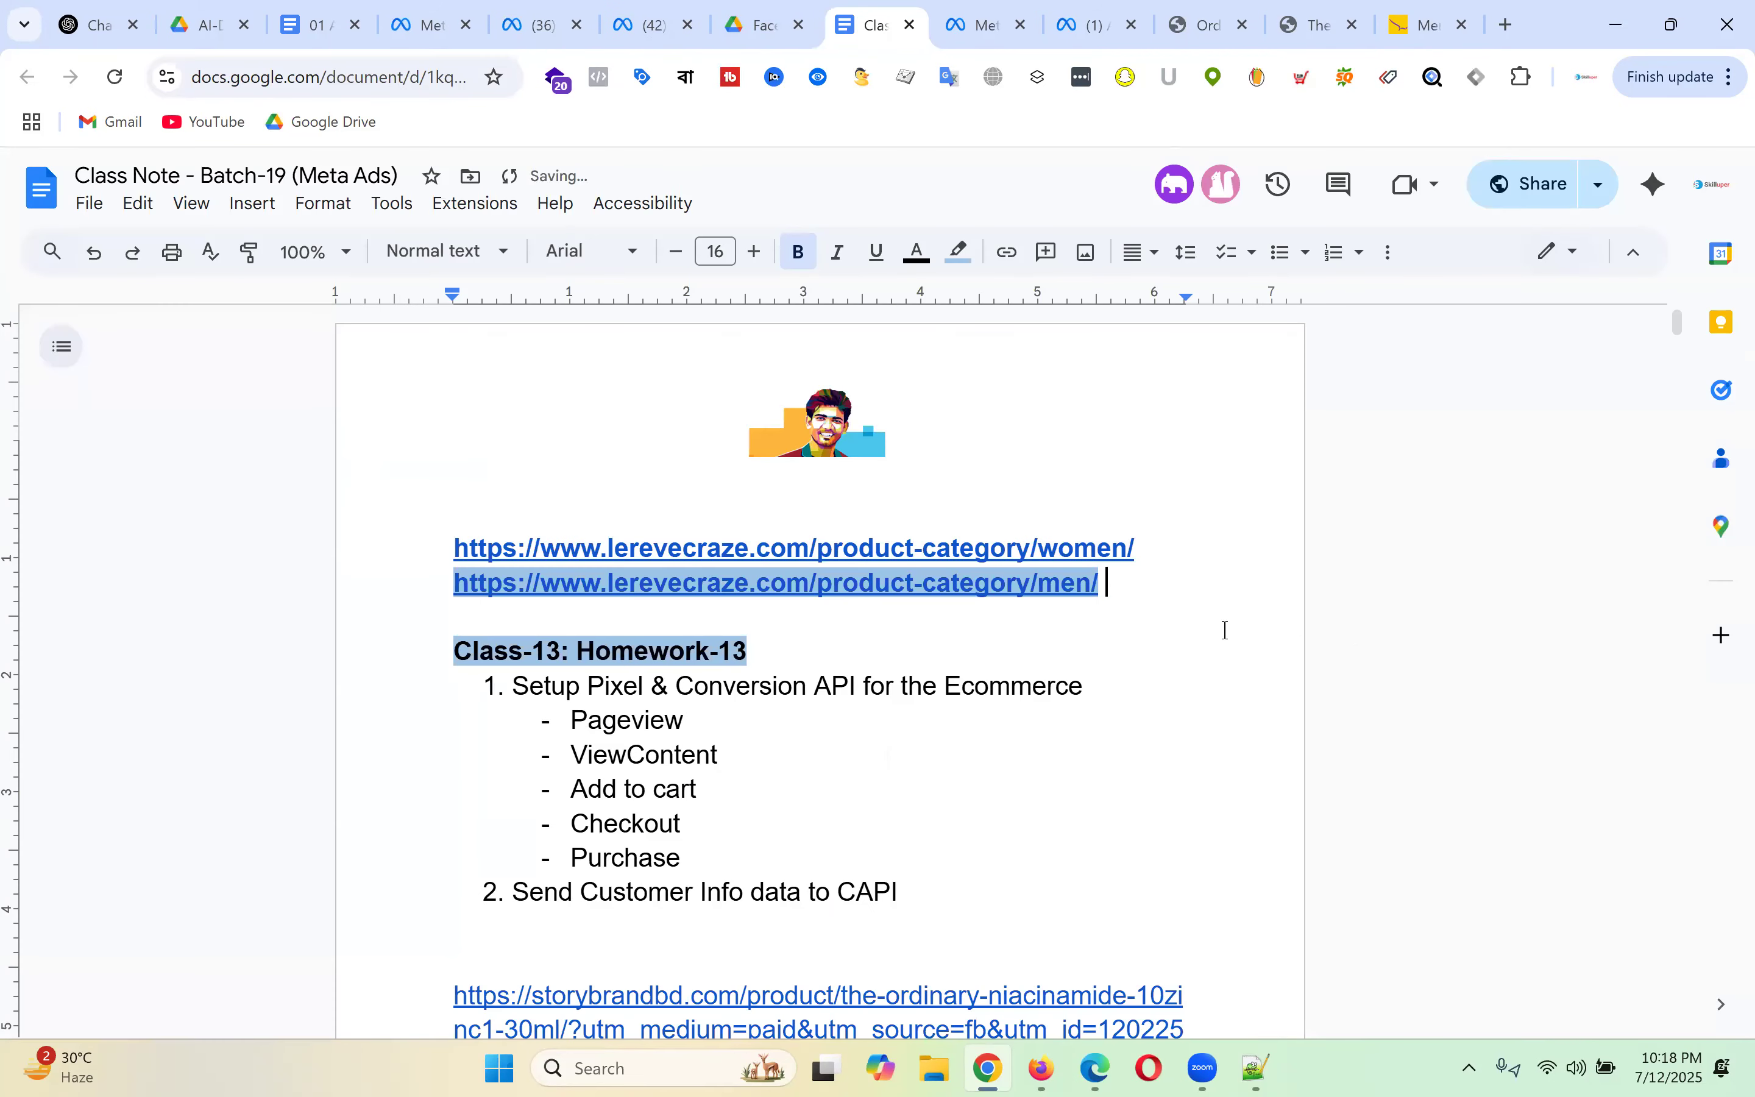
- Copy the address of Le Reve's Teen collection page and paste it on a new line below the men link
left_click(1427, 17)
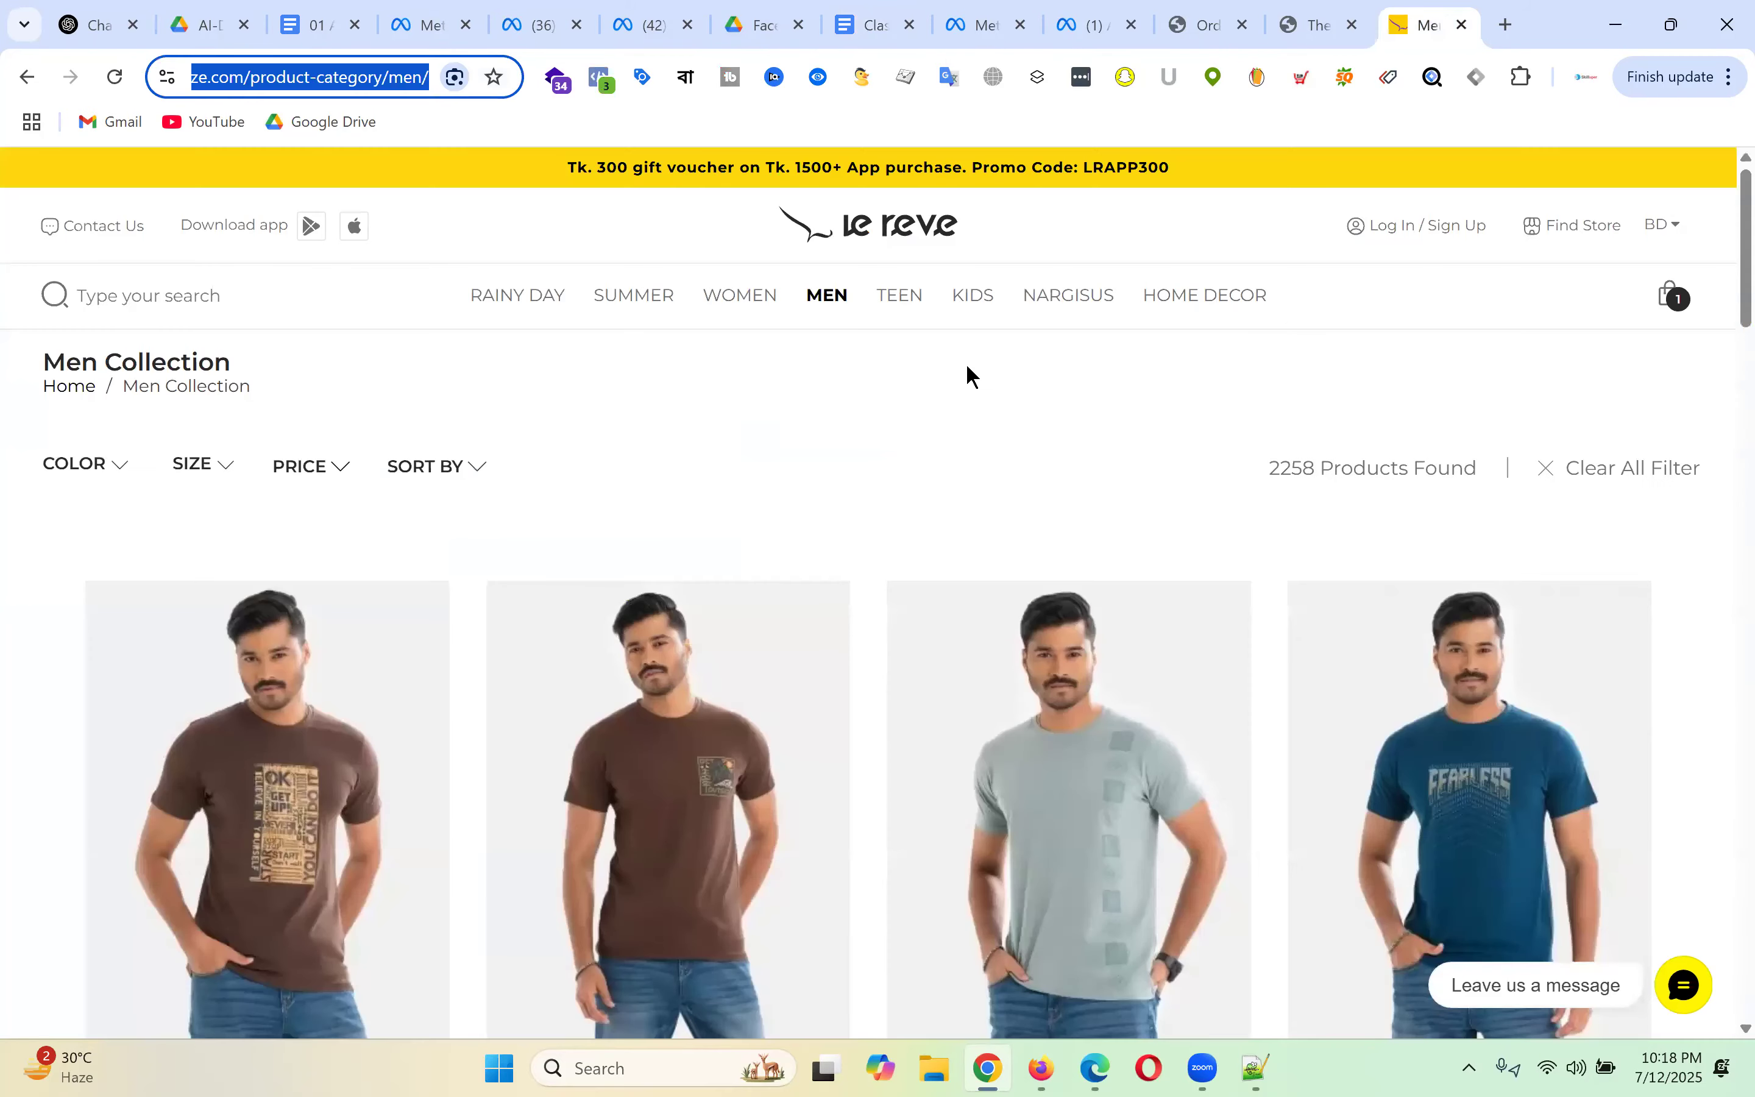
left_click(913, 298)
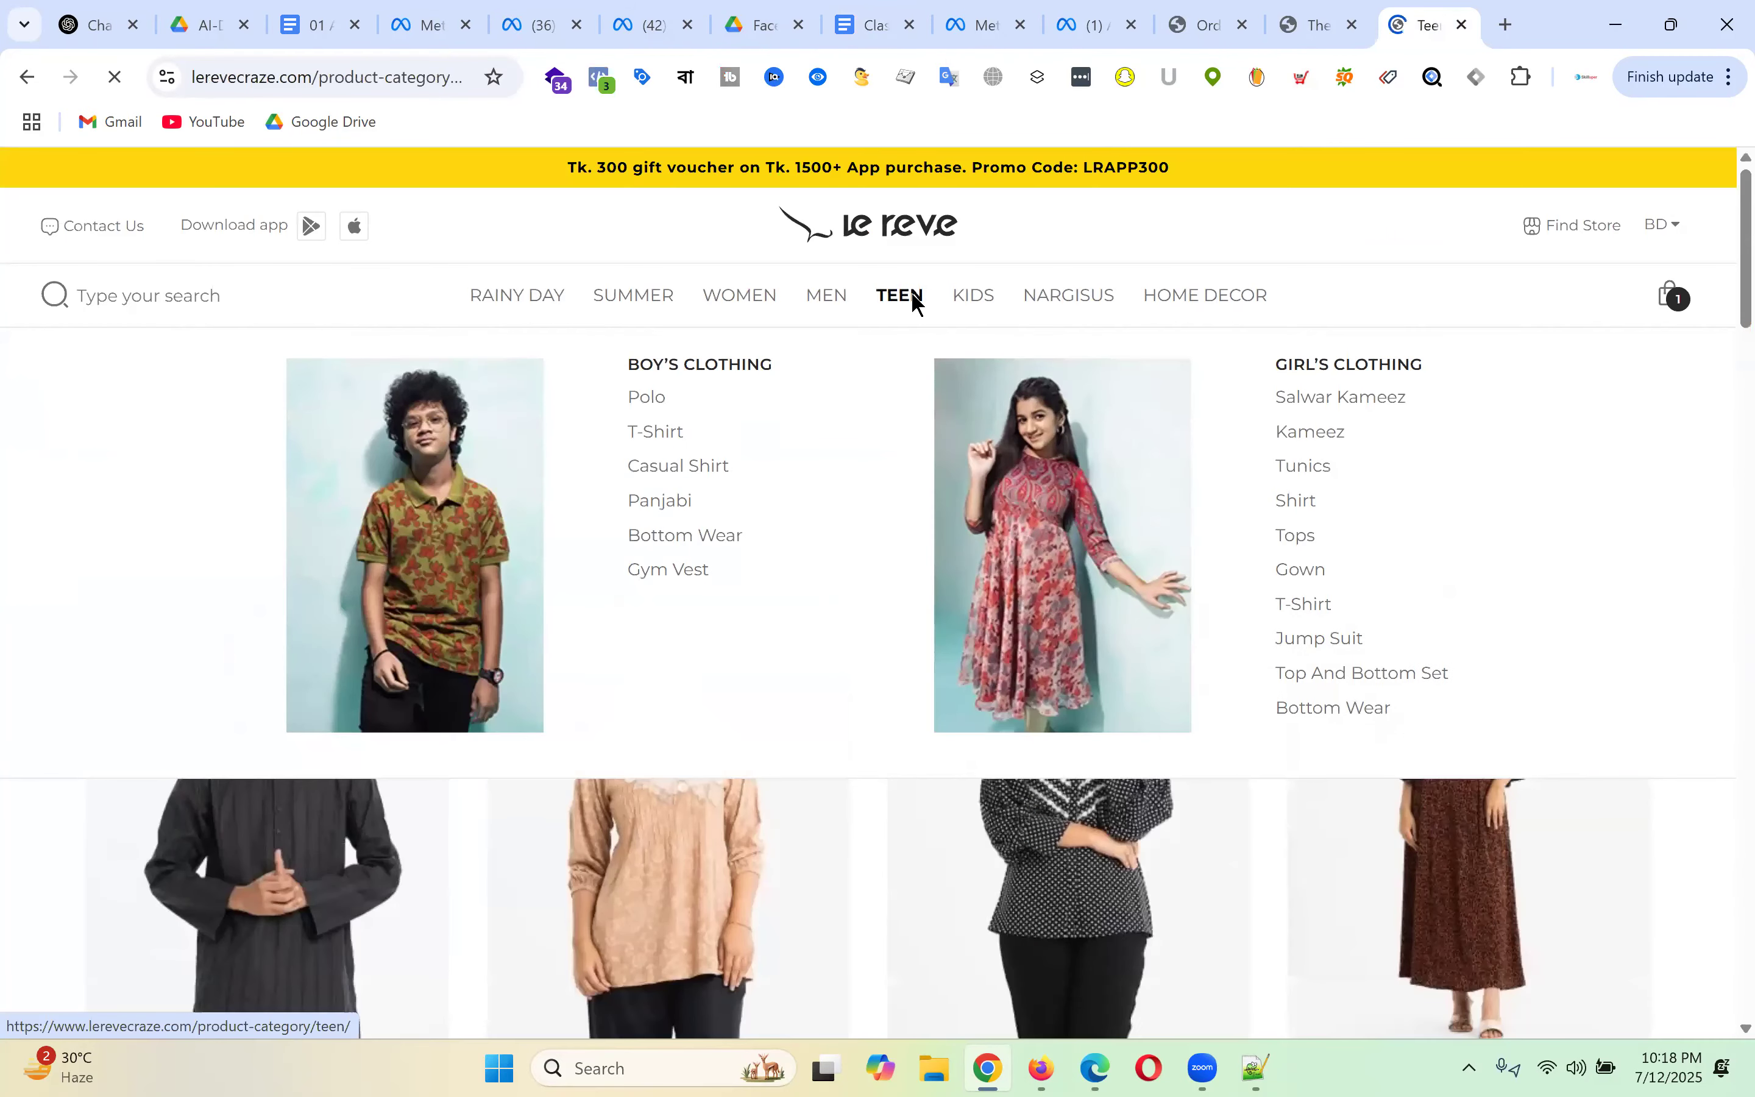
left_click(420, 87)
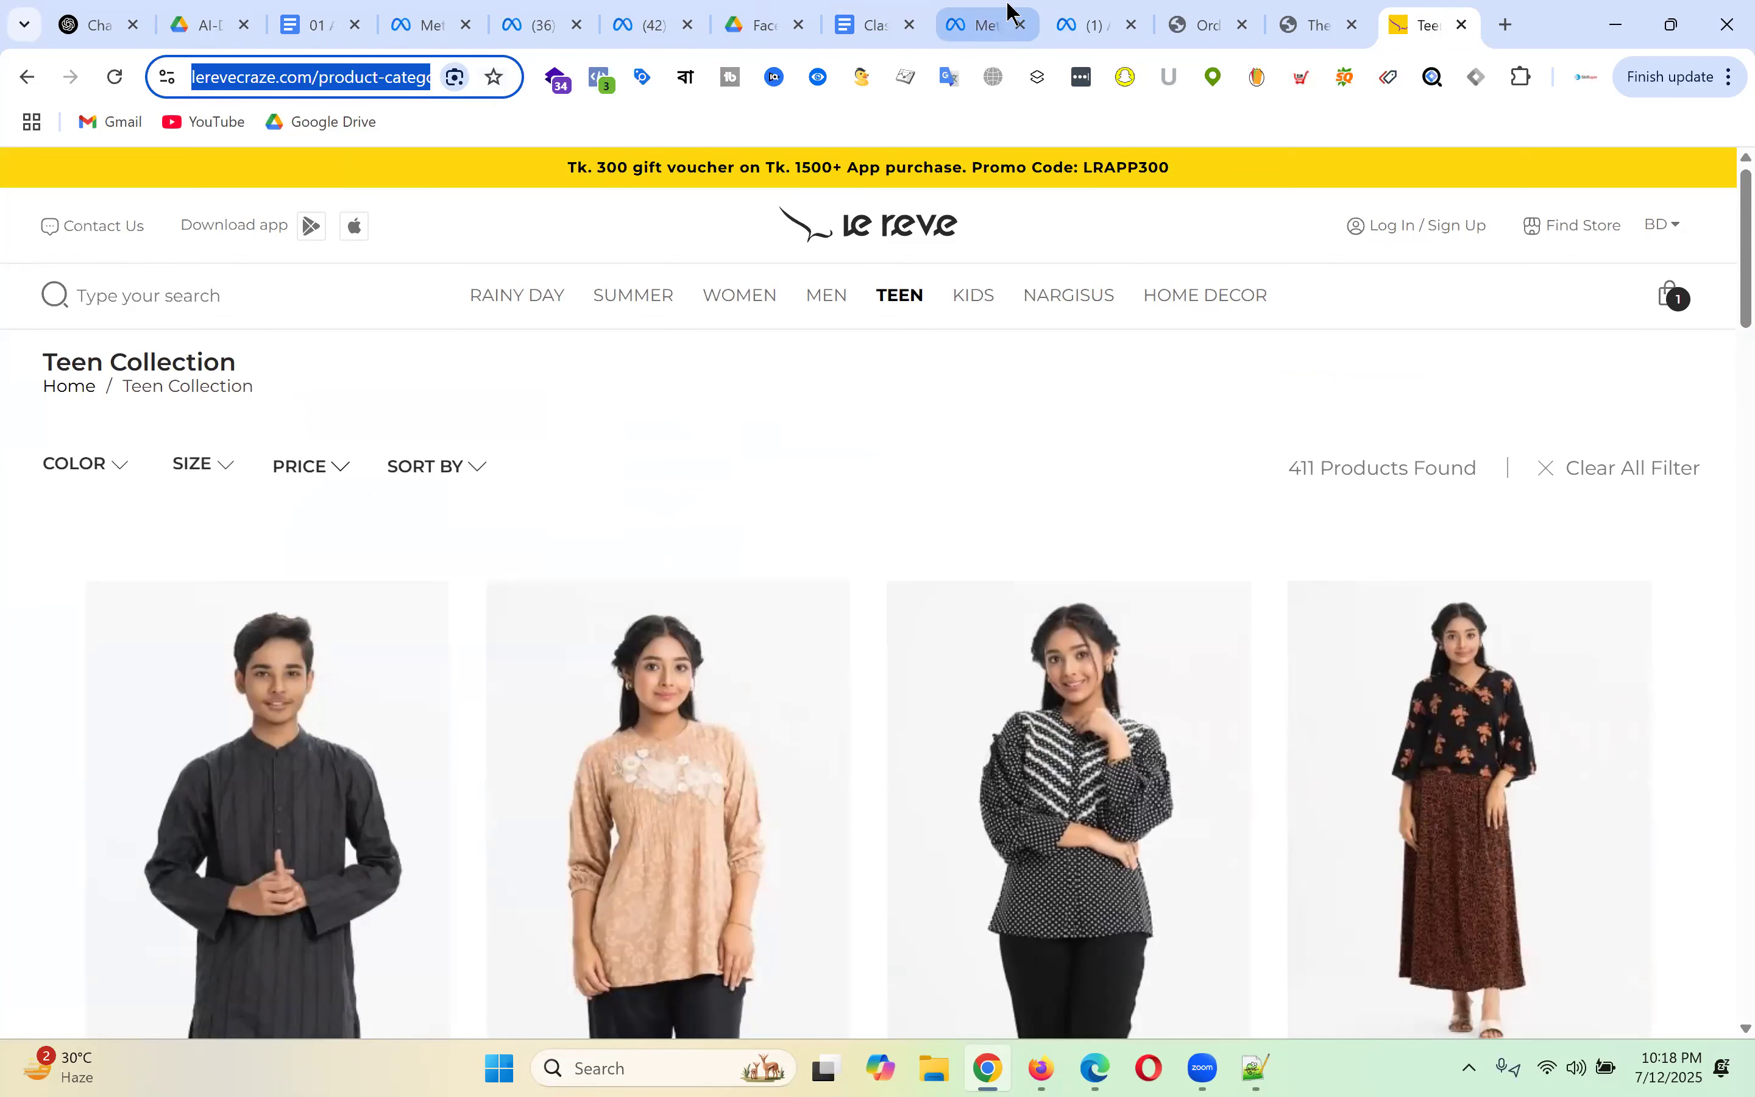
left_click(874, 26)
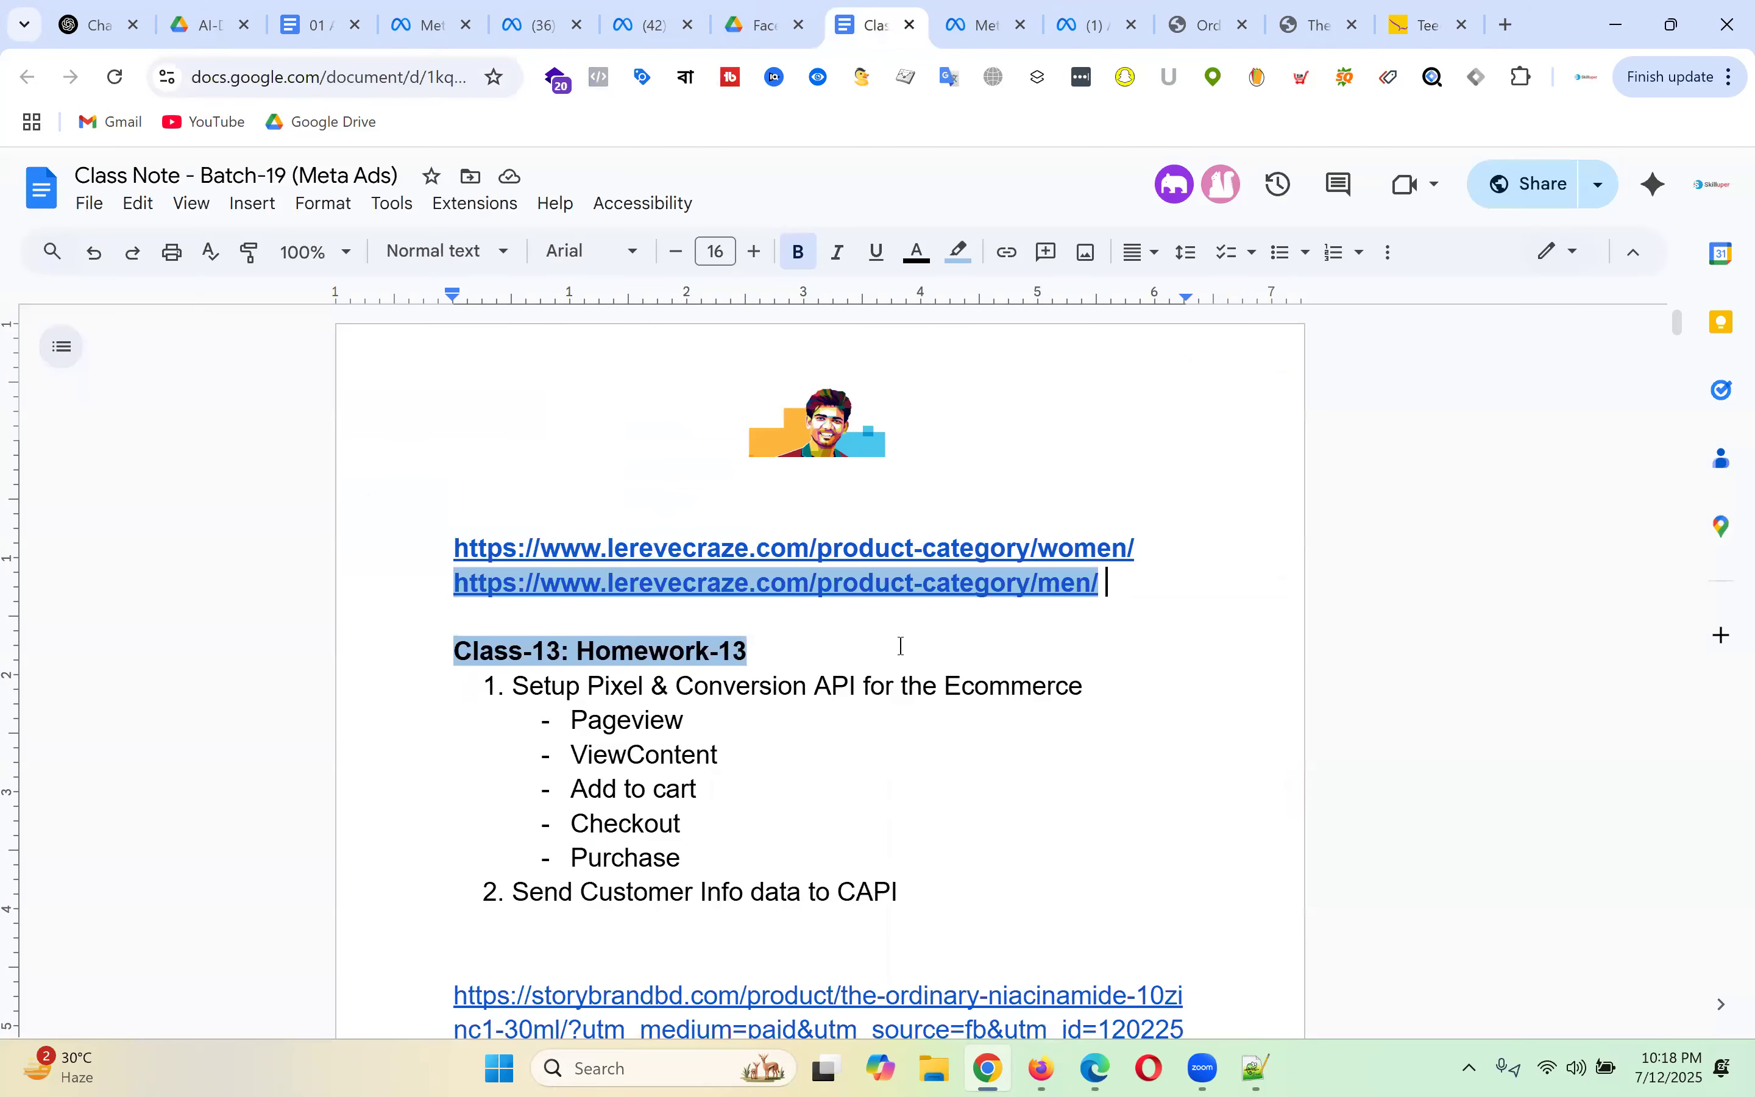
key("Return")
type("https://www.lerevecraze.com/product-category/teen/")
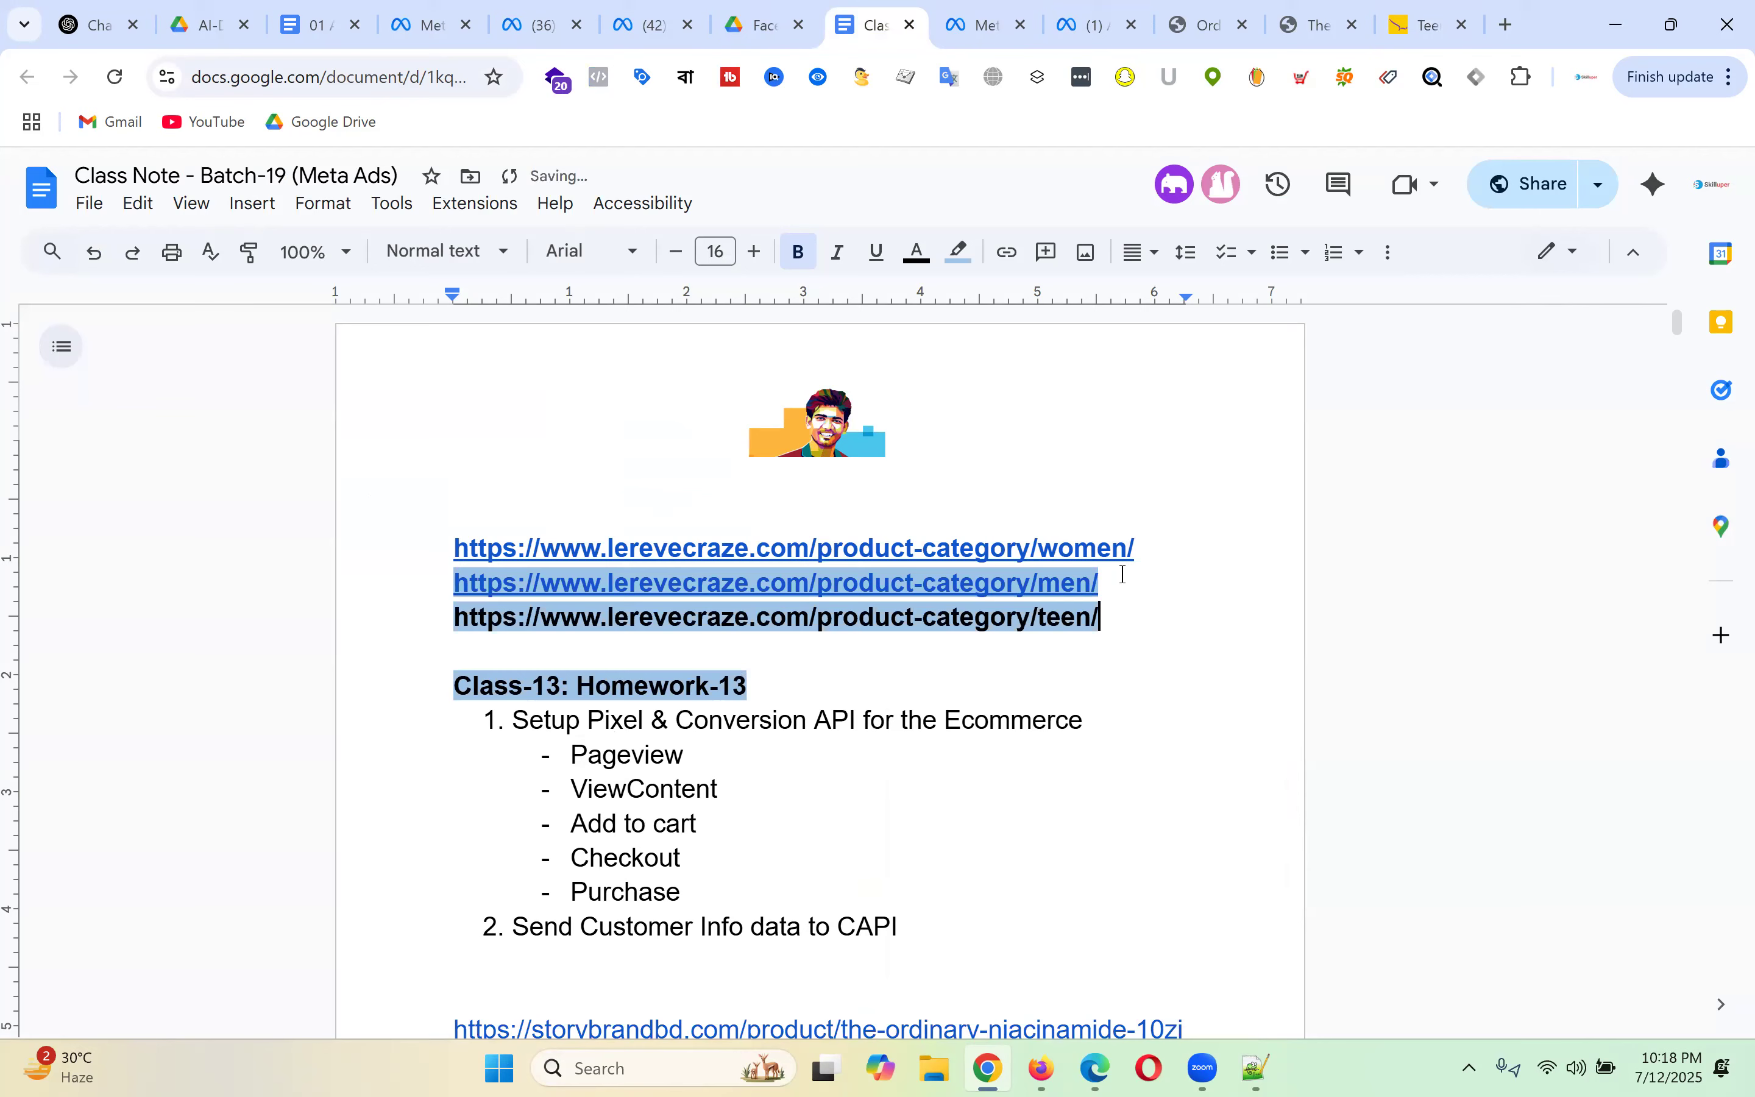
key("Return")
- Add the address of Le Reve's women's Saree page below the teen link and insert a blank line after the men link
left_click(1432, 22)
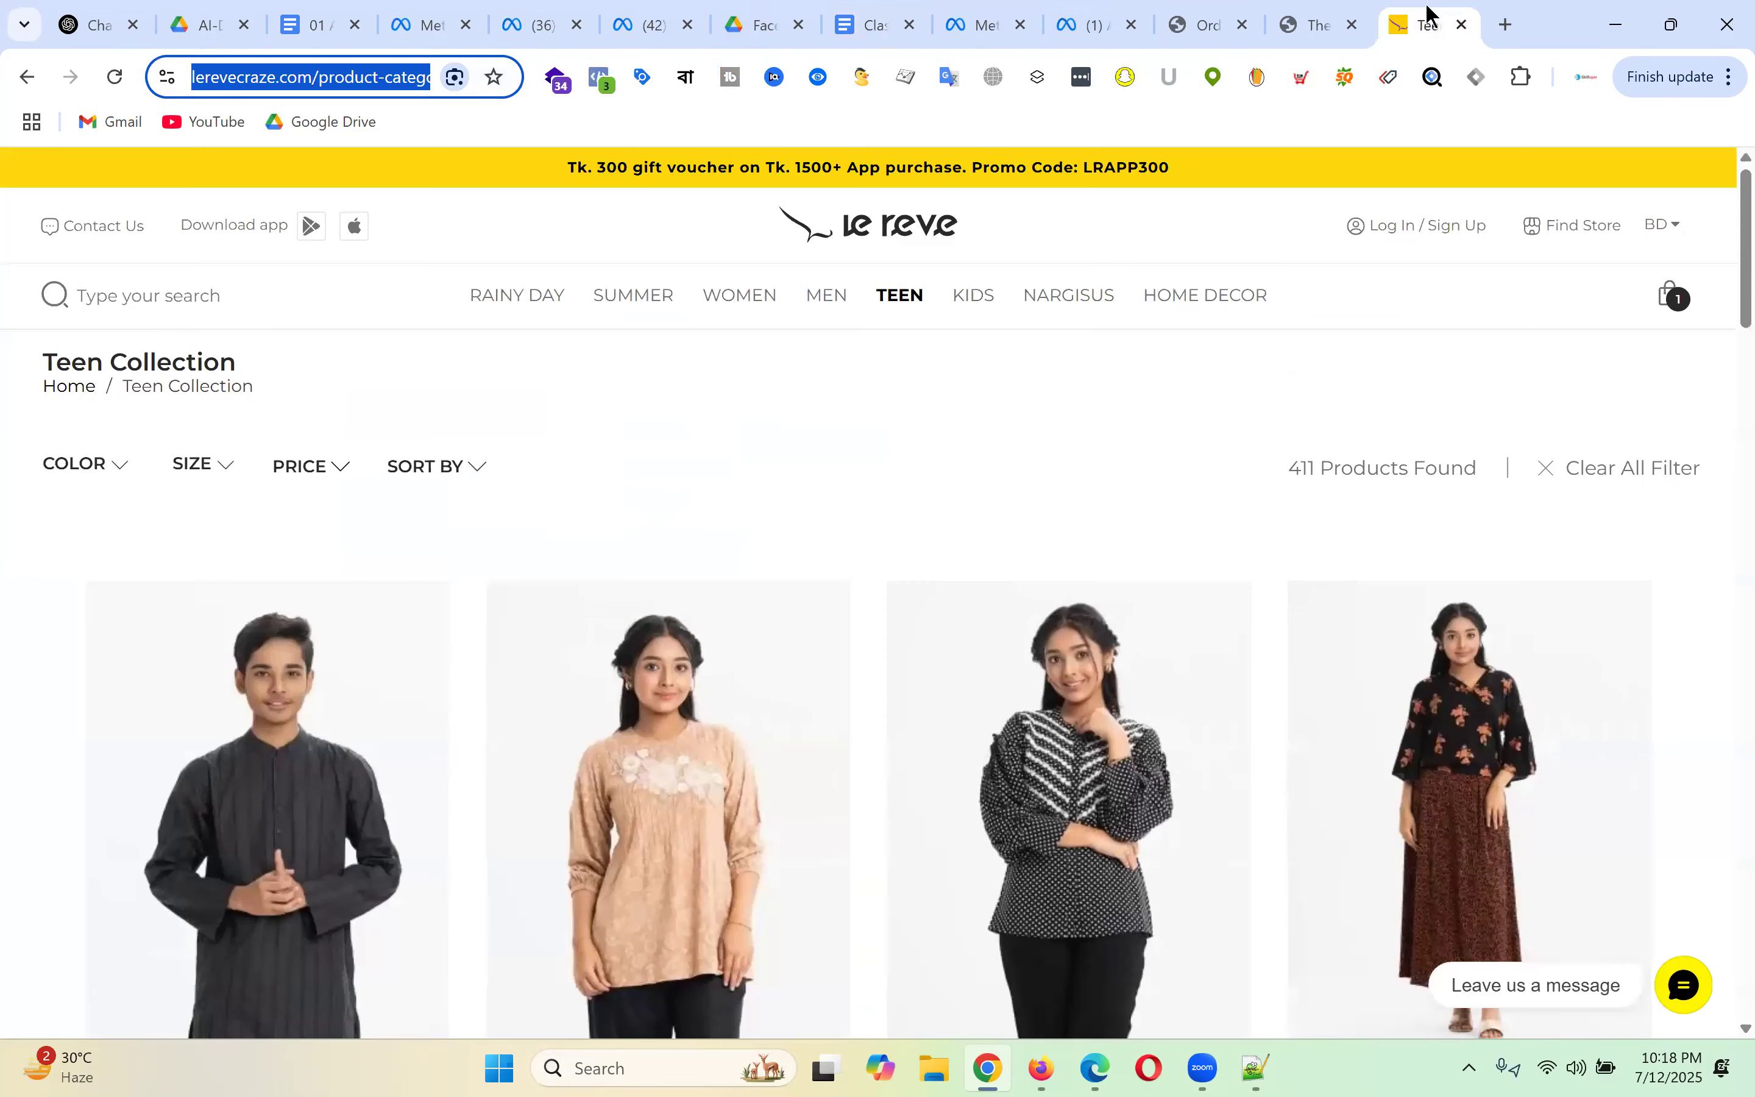
mouse_move(740, 290)
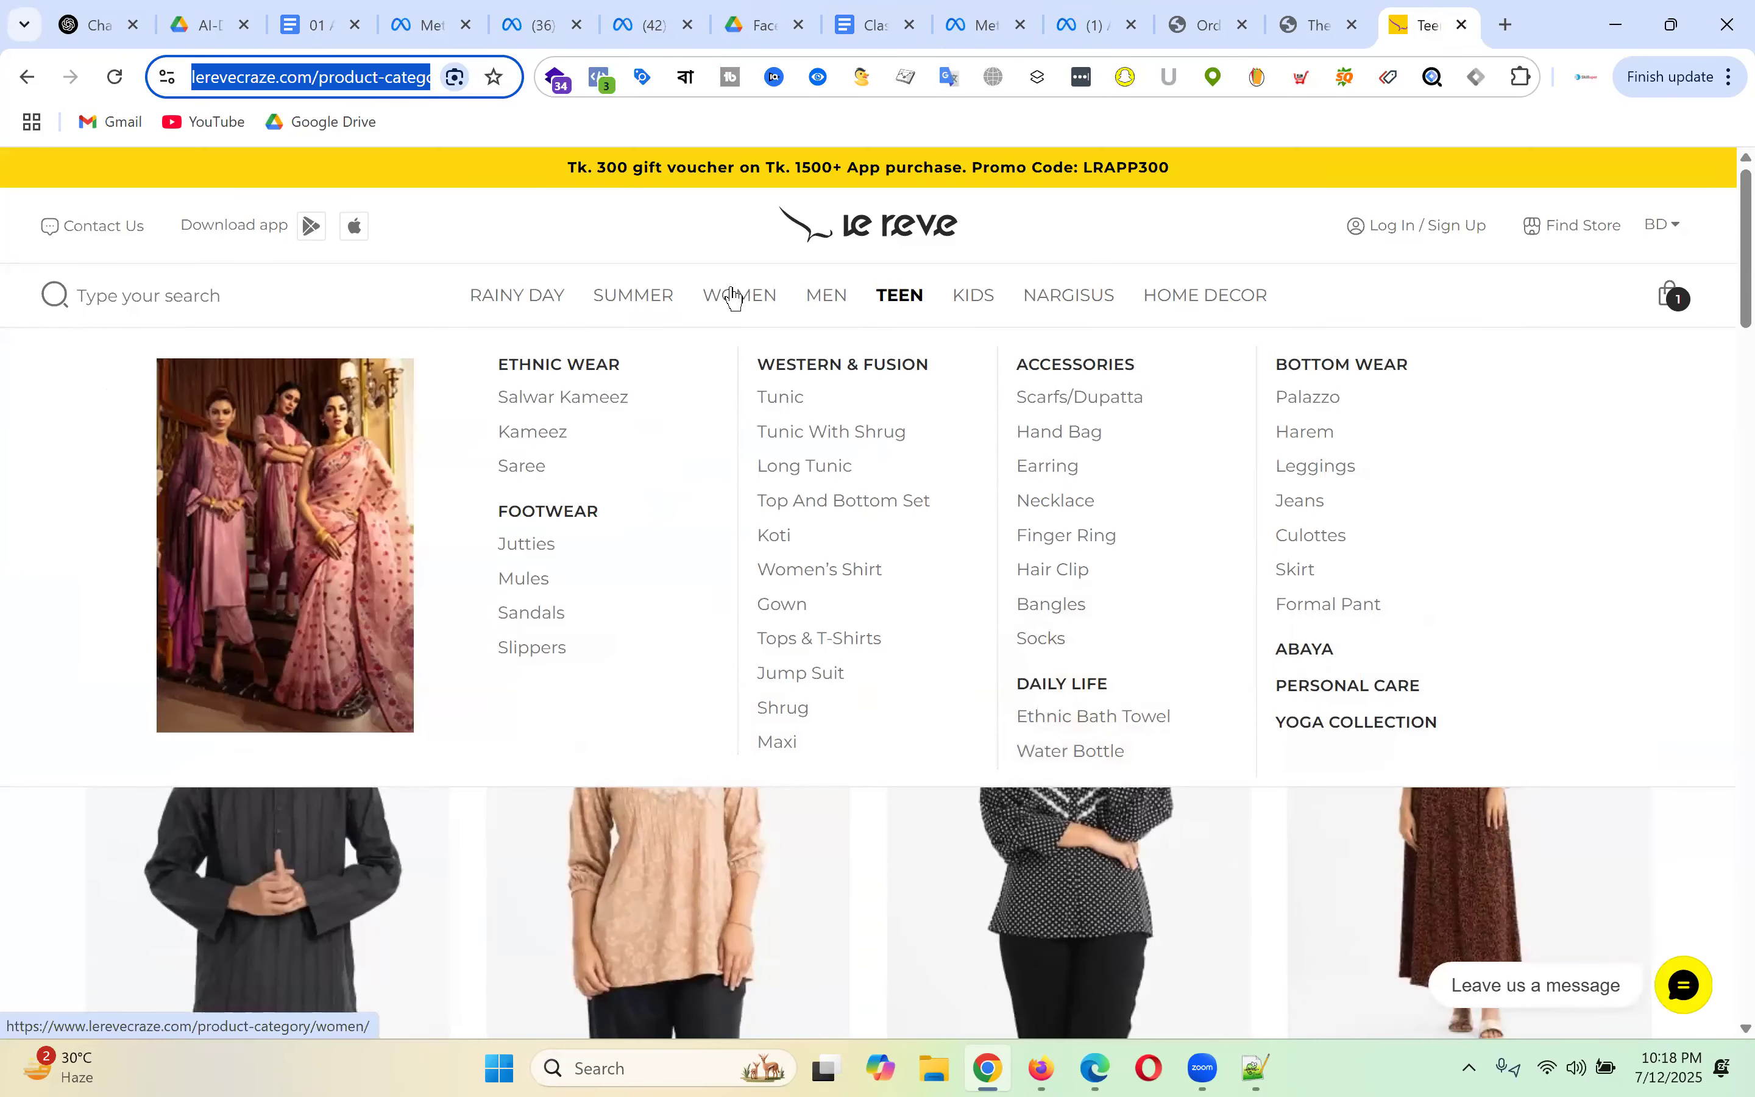
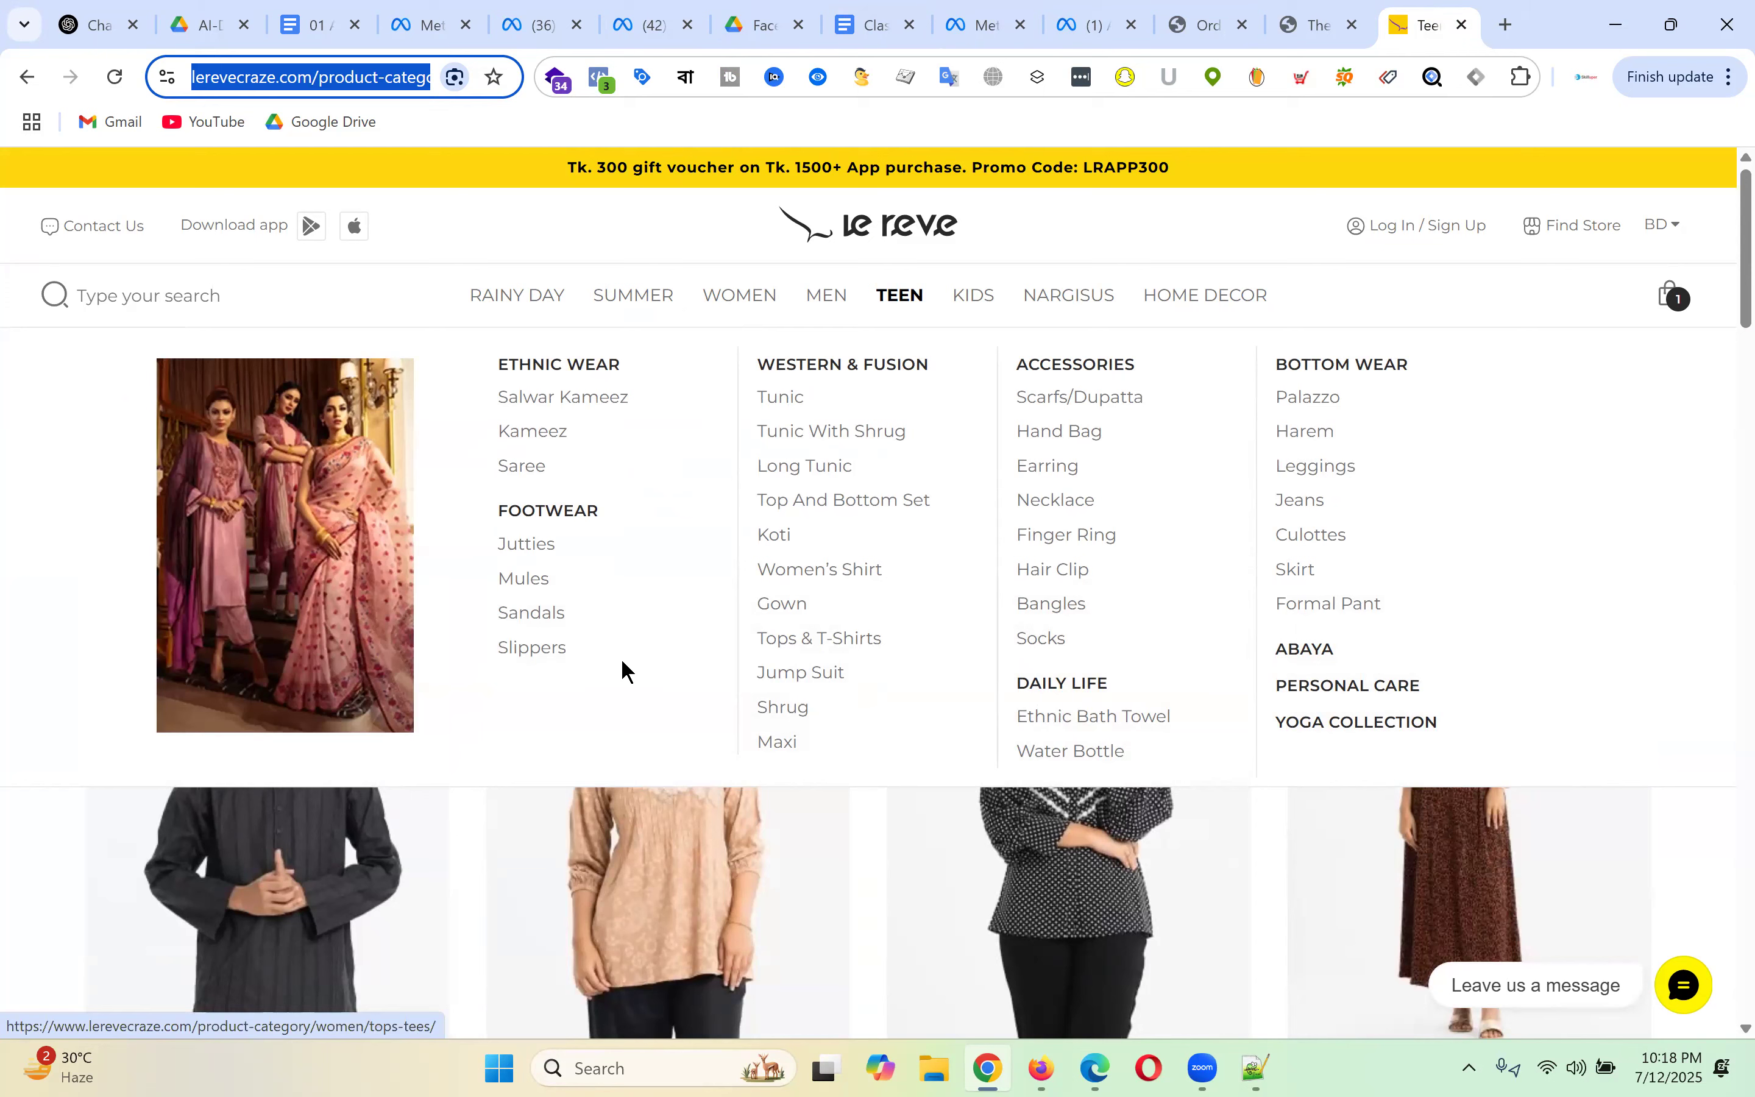
left_click(529, 479)
left_click(389, 76)
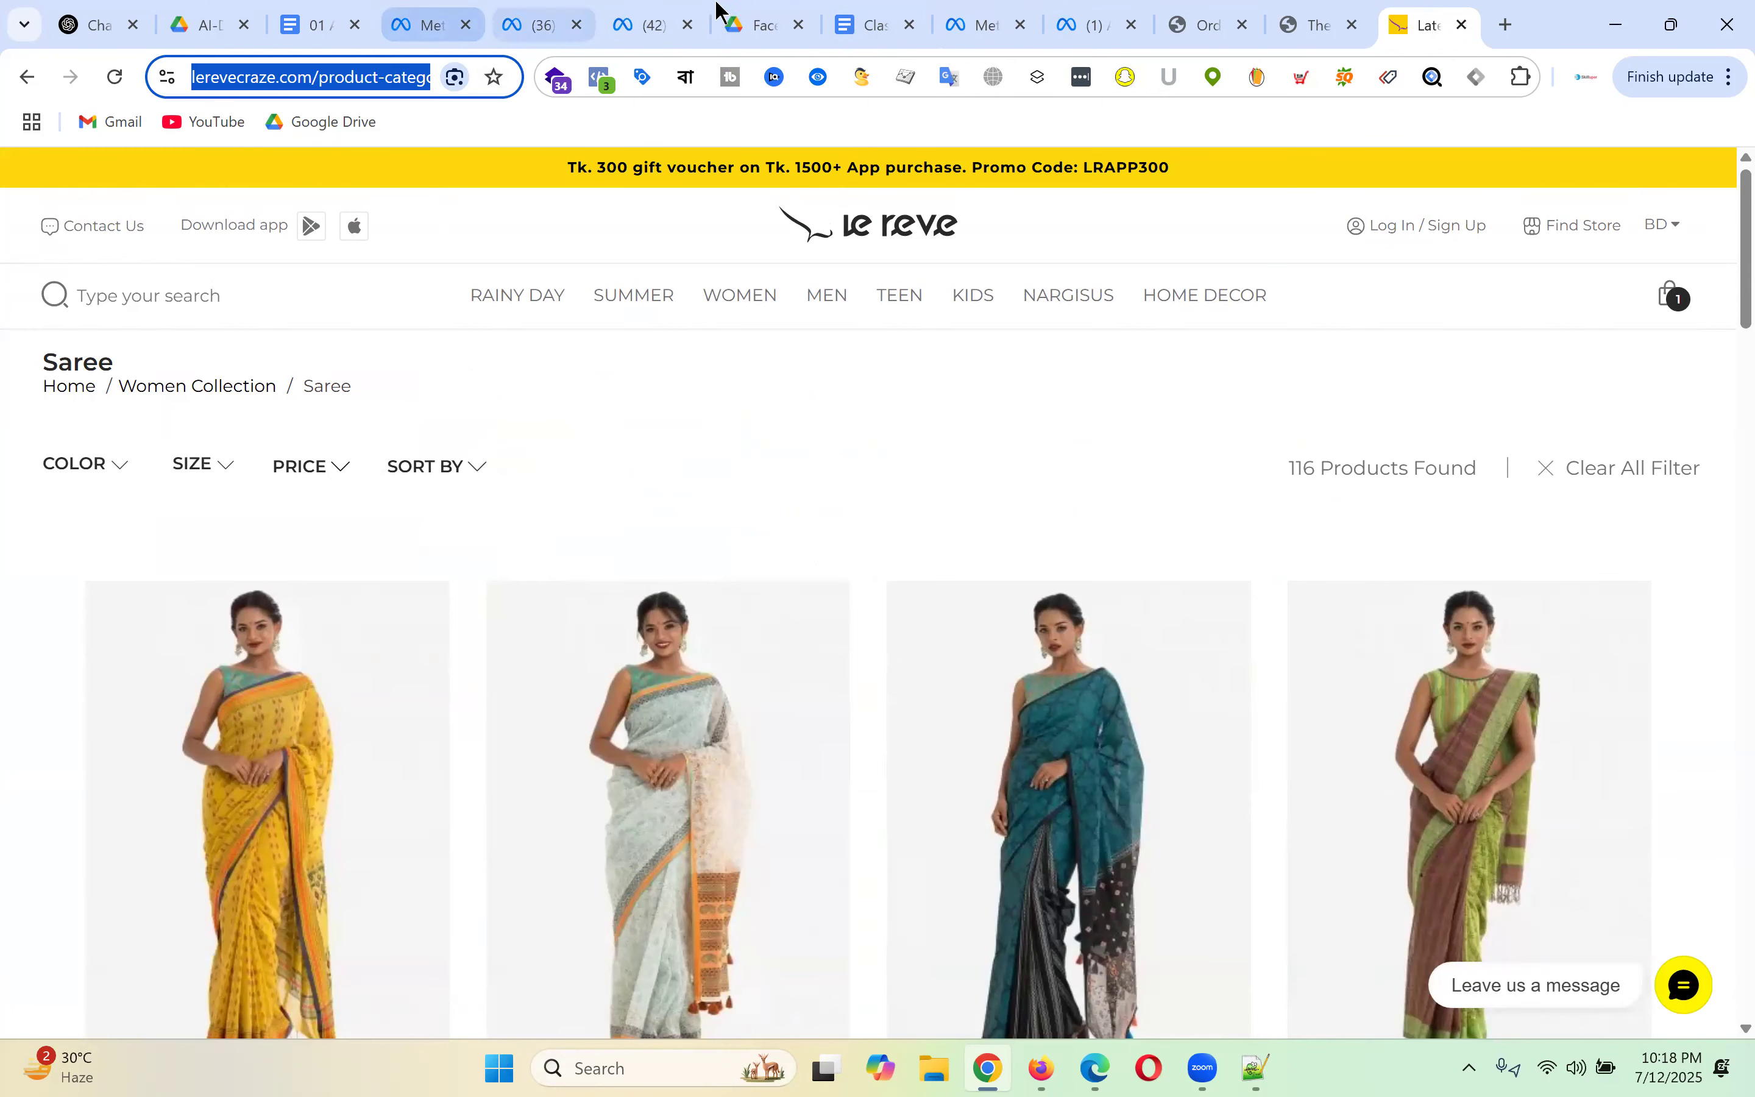
left_click(870, 14)
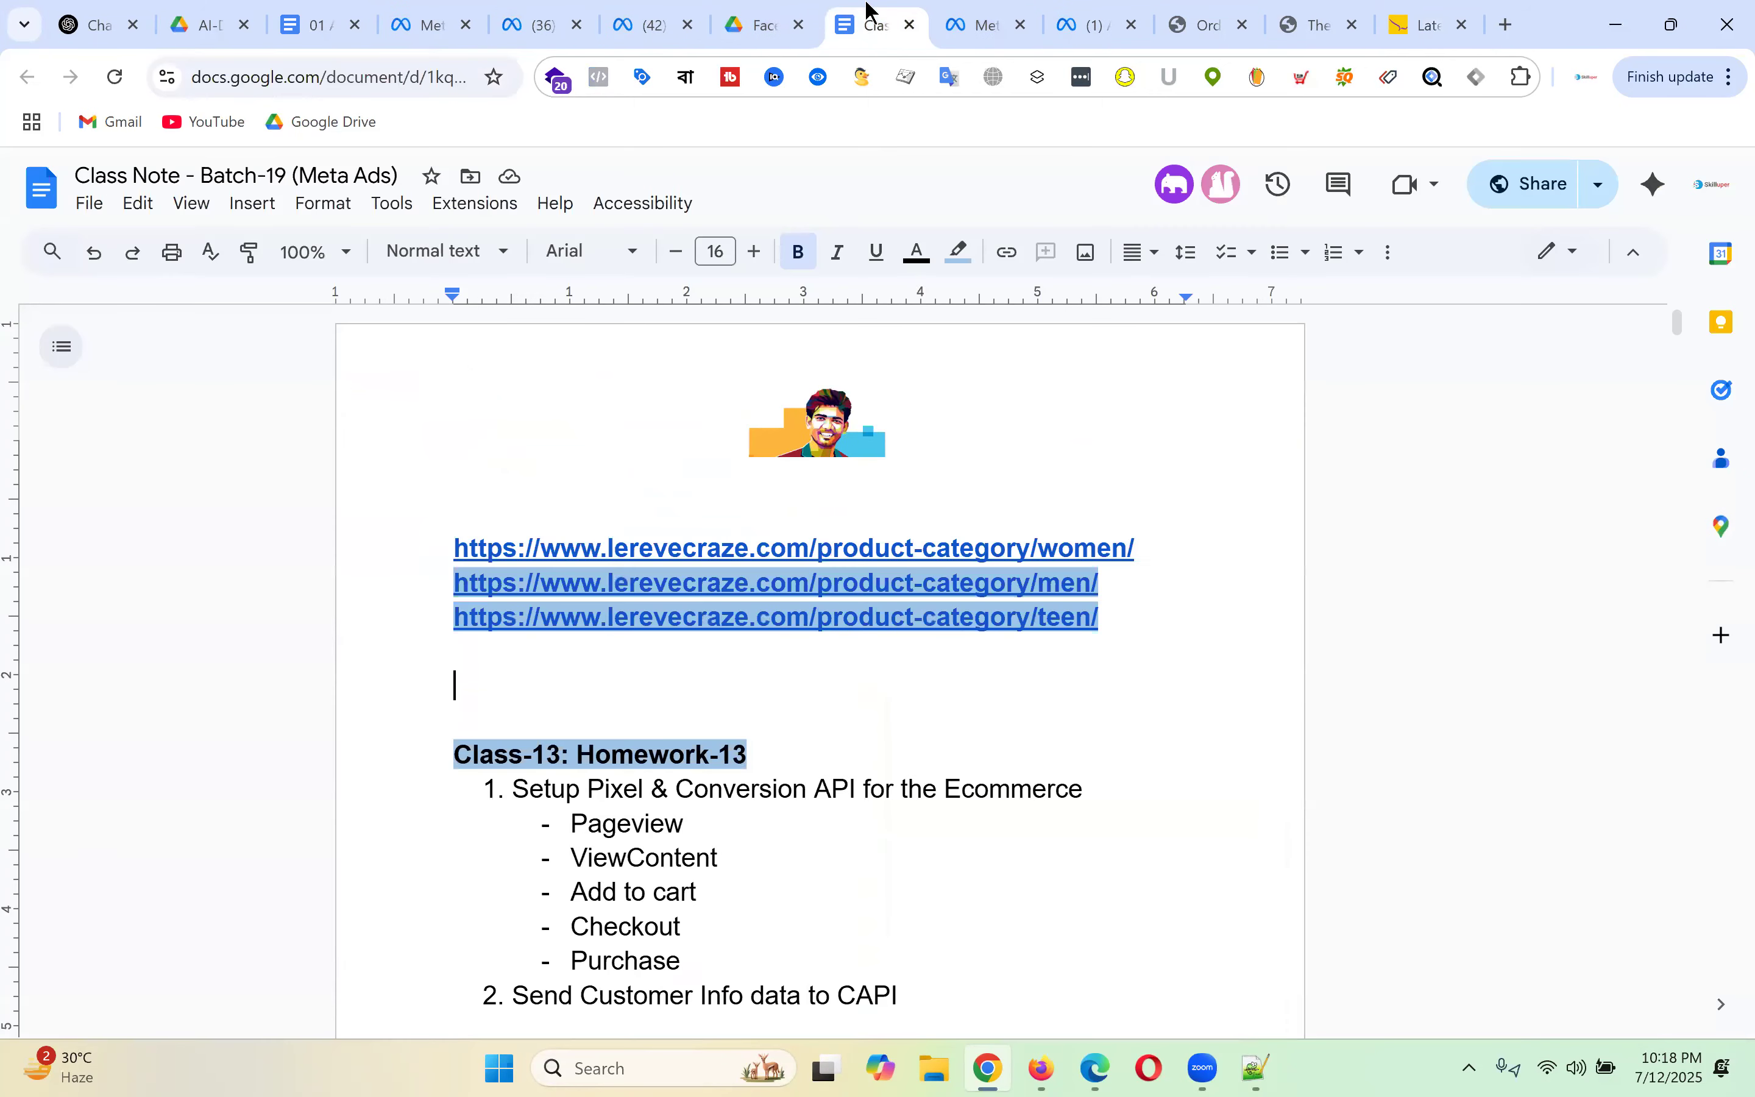
key("ctrl+v")
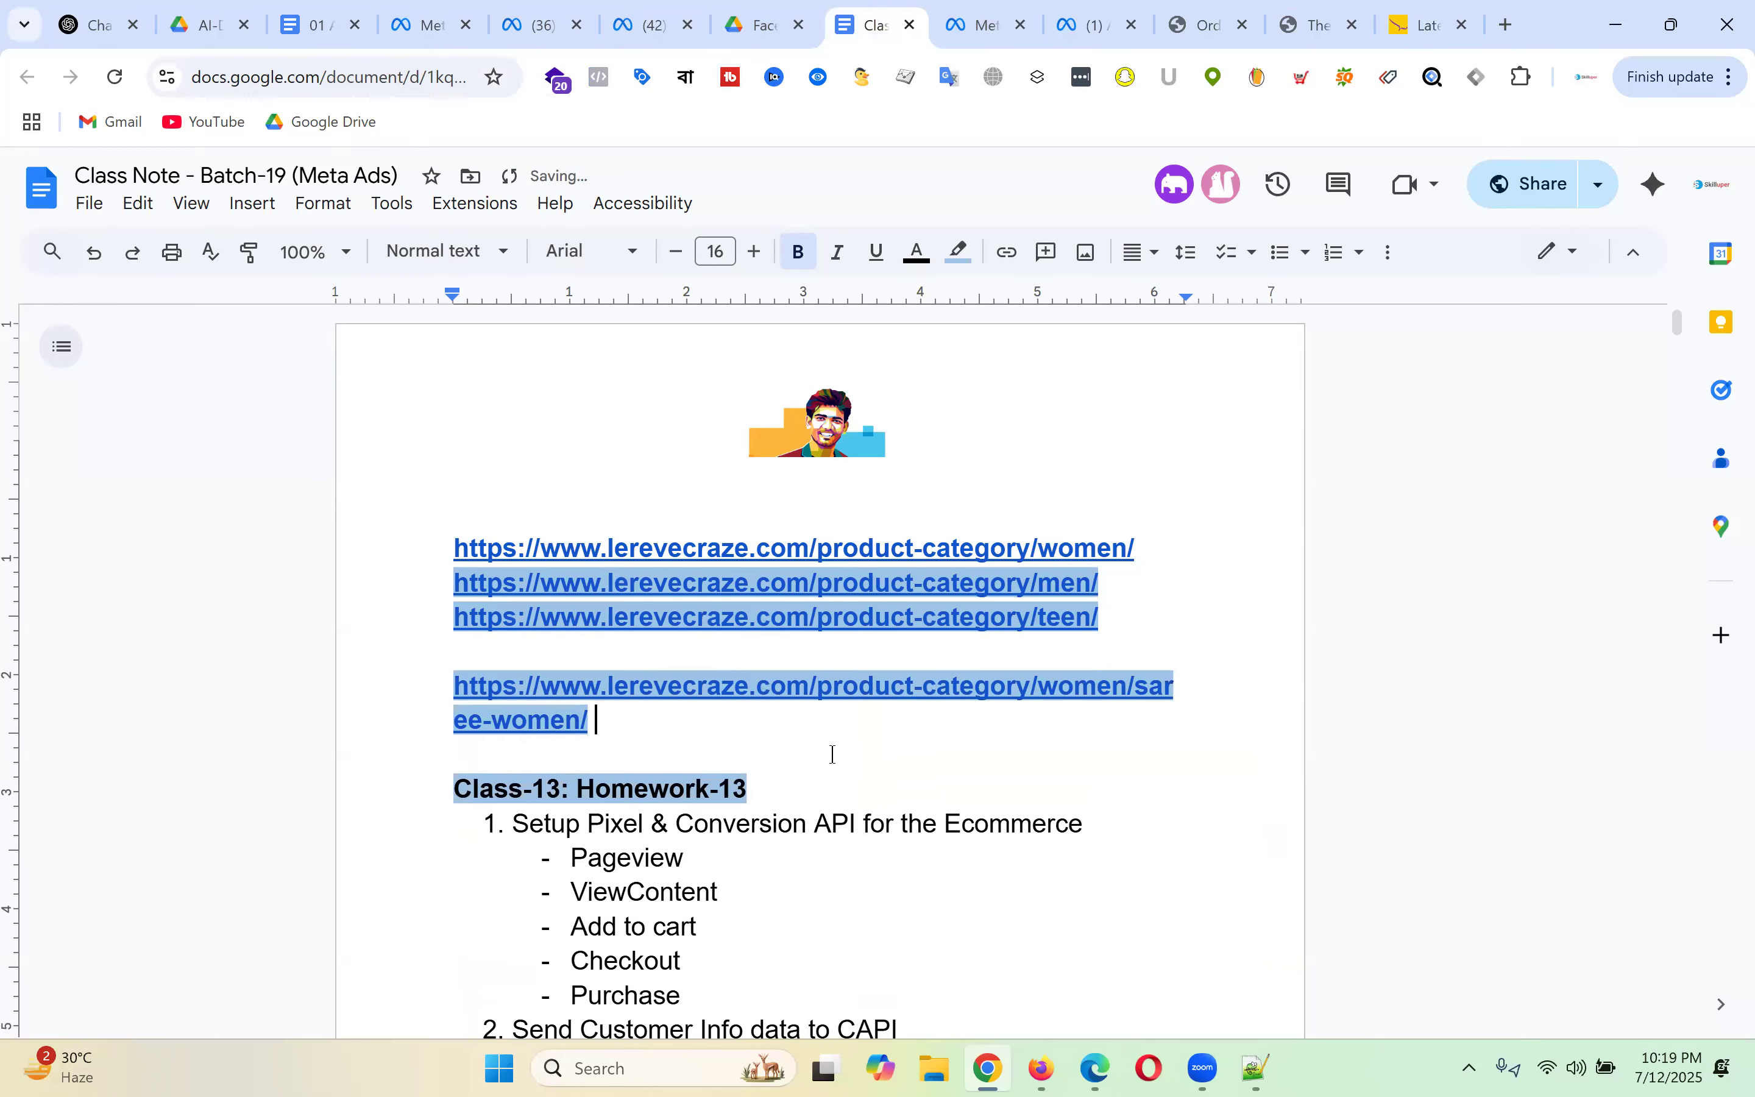
left_click(1241, 582)
key("Return")
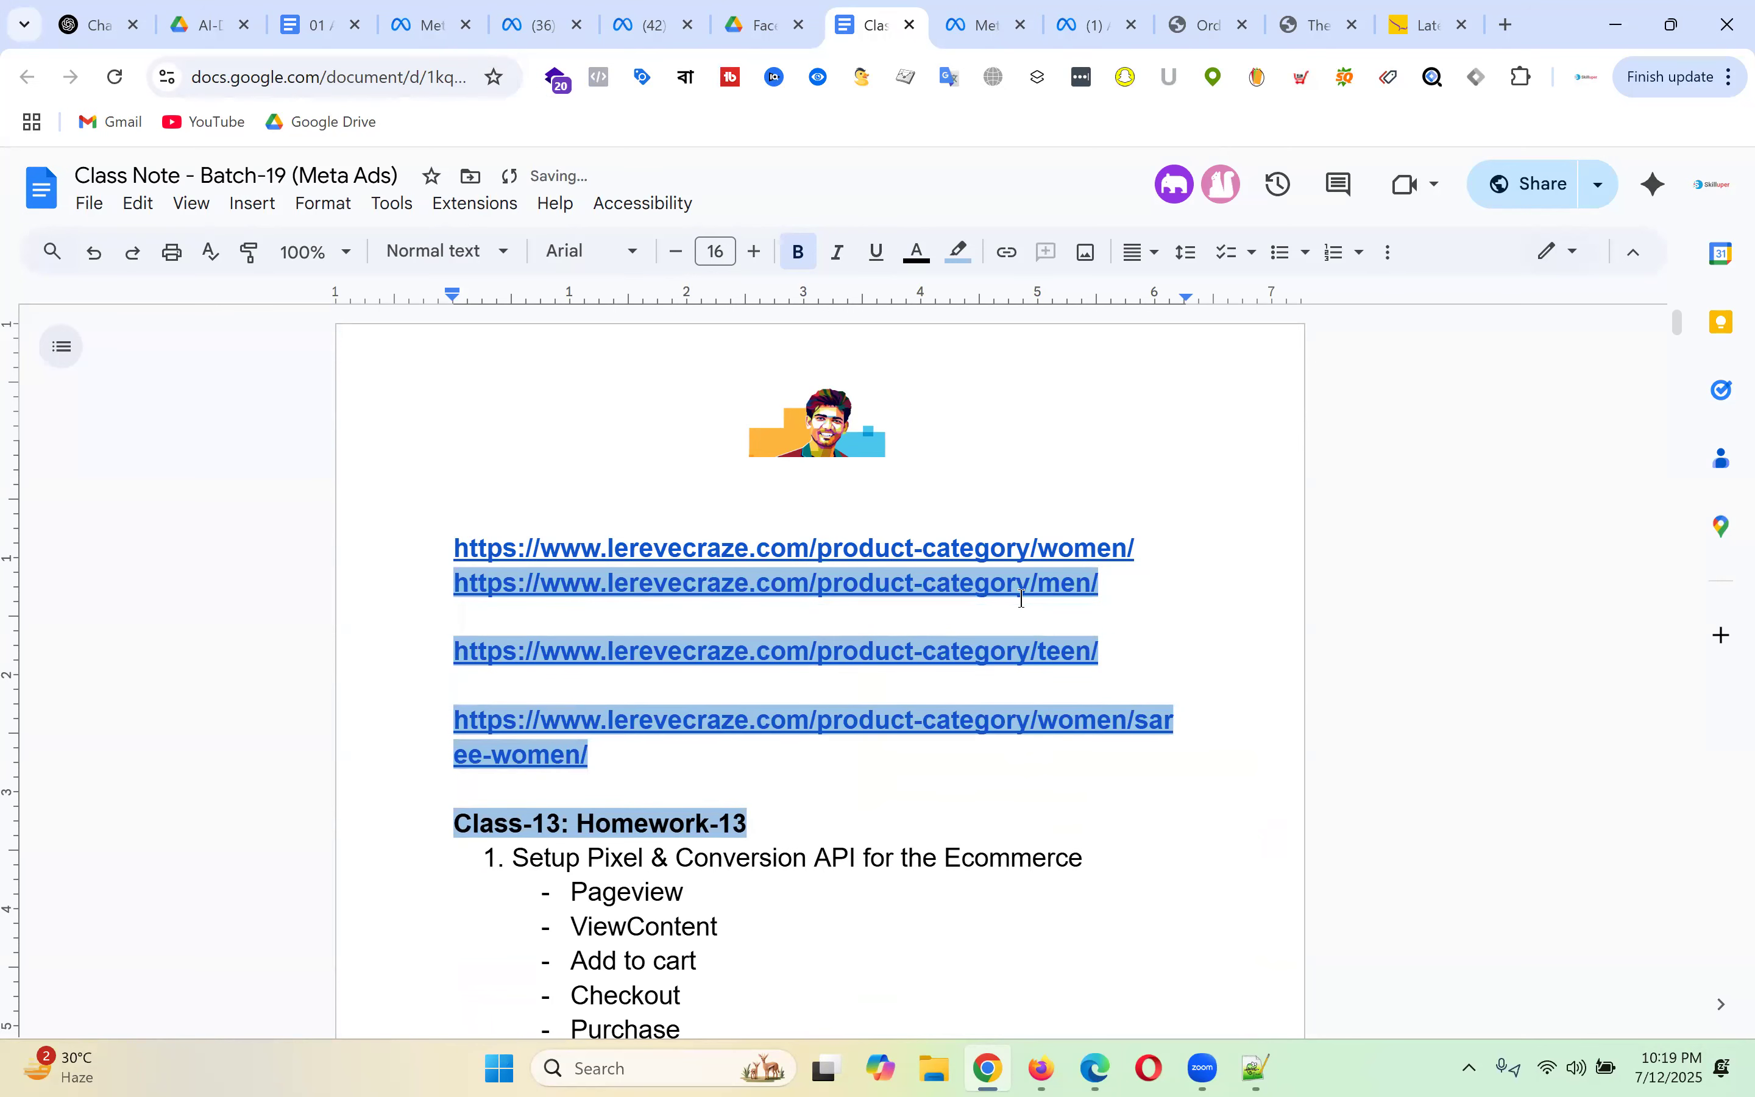
- Insert the heading "URL:" on its own line above the women link
left_click_drag(455, 548, 821, 545)
left_click(1018, 498)
left_click(453, 544)
type("URL")
key("Return")
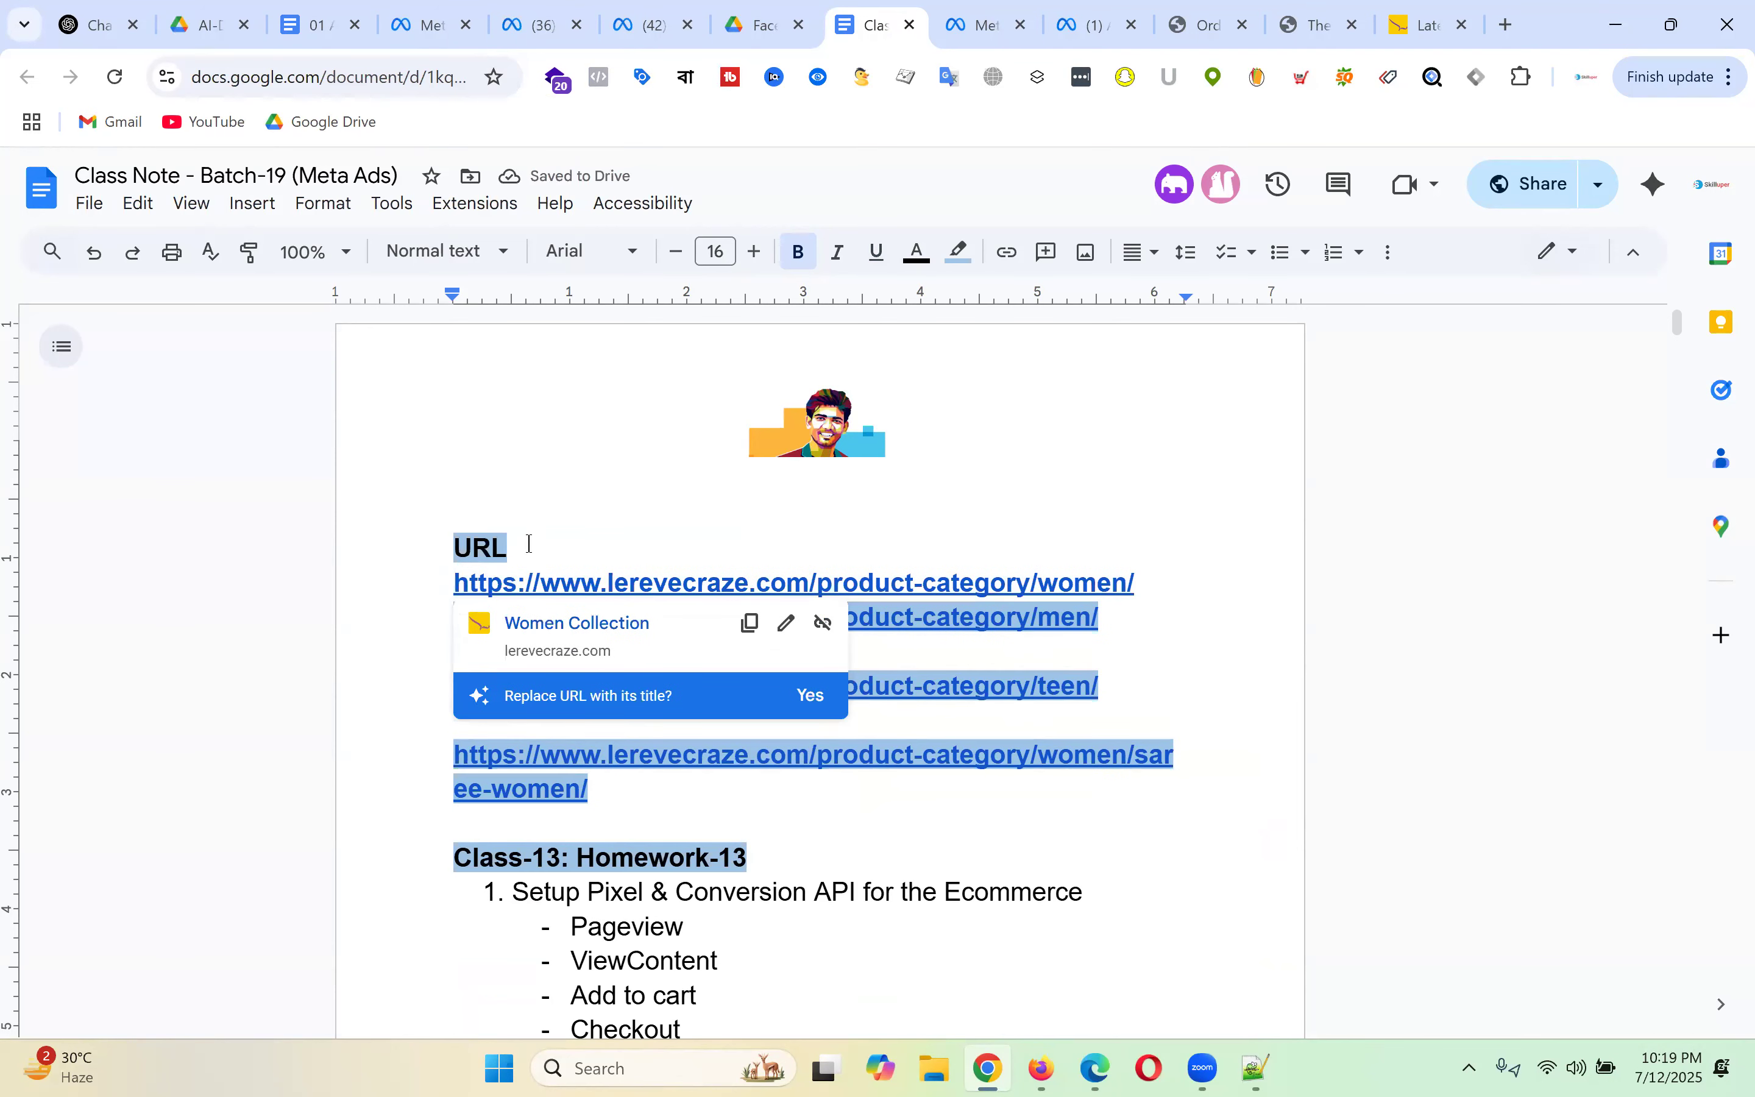
key("Delete")
type(":")
key("Return")
- Add the heading "URI:" below the saree link, separated by blank lines and followed by an empty line
scroll(803, 606, "down", 3)
left_click(647, 551)
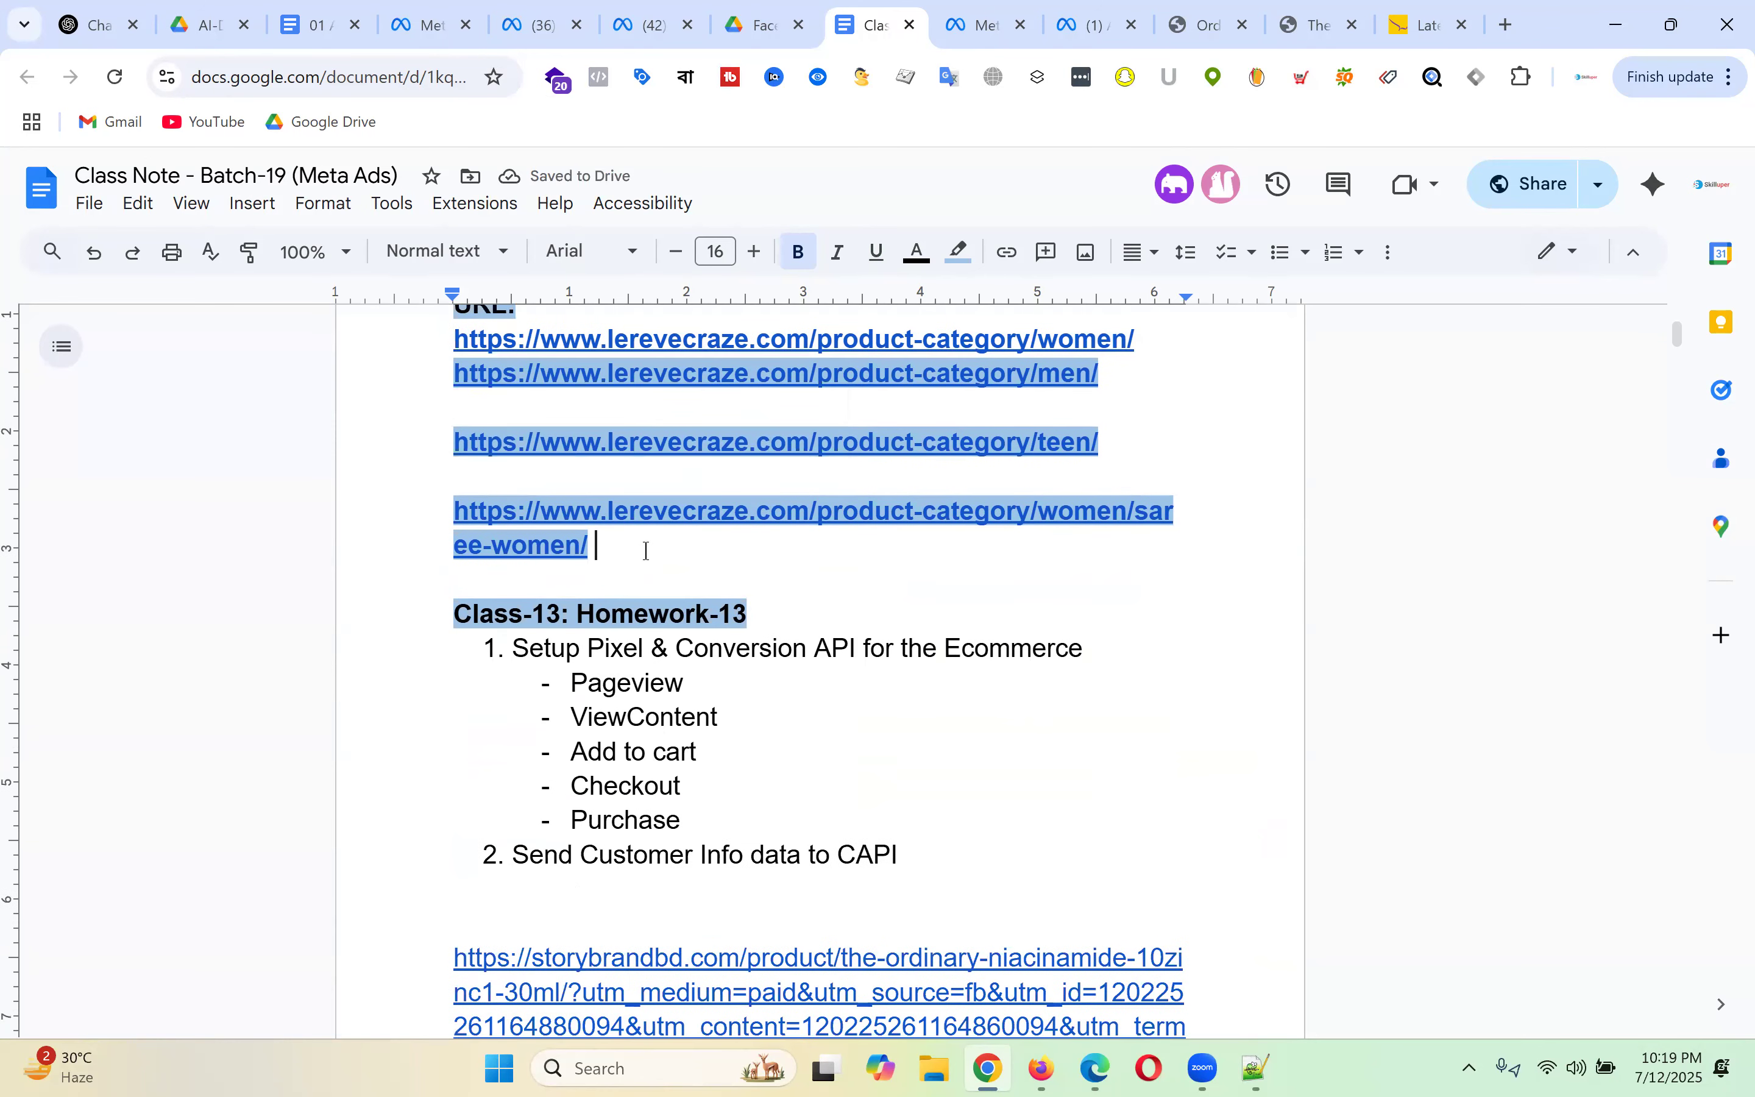
key("Return")
key("Return")
key("Return")
type("URI:")
key("Return")
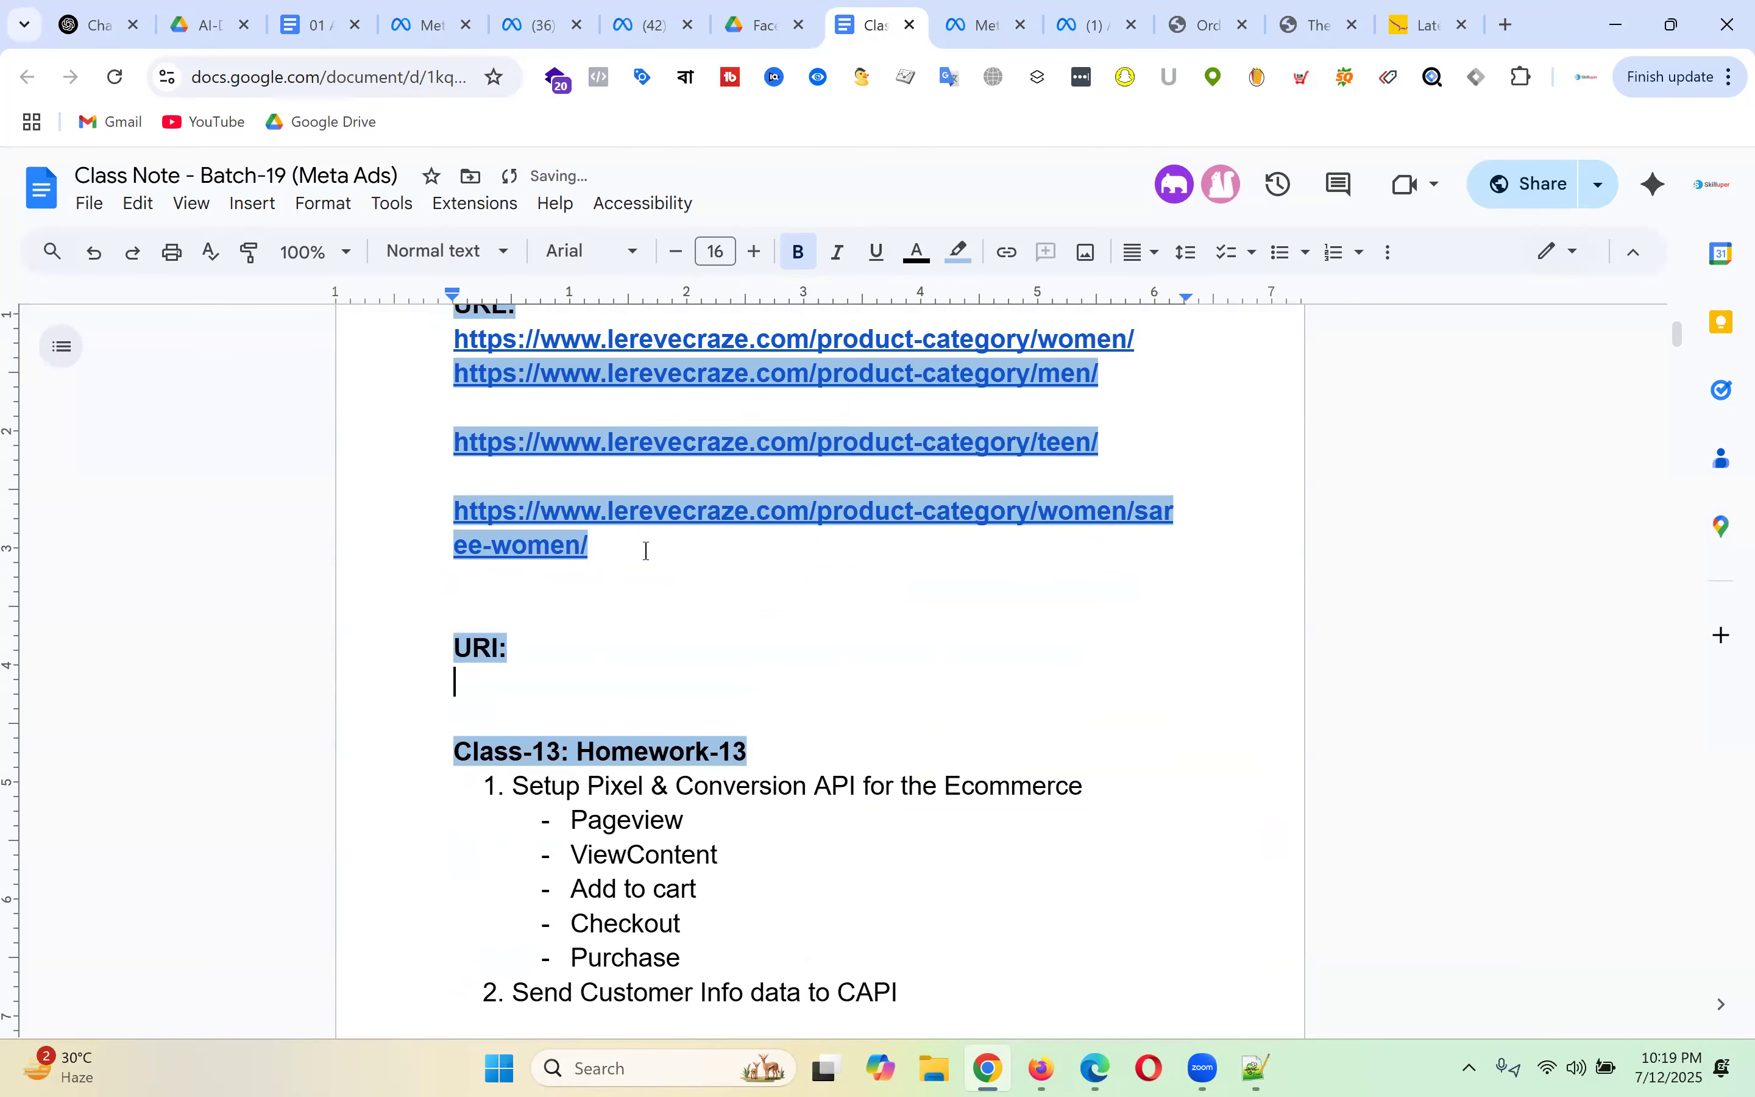
- Clear the blue highlight from the Le Reve links under the URL heading, leaving both headings highlighted
left_click(959, 252)
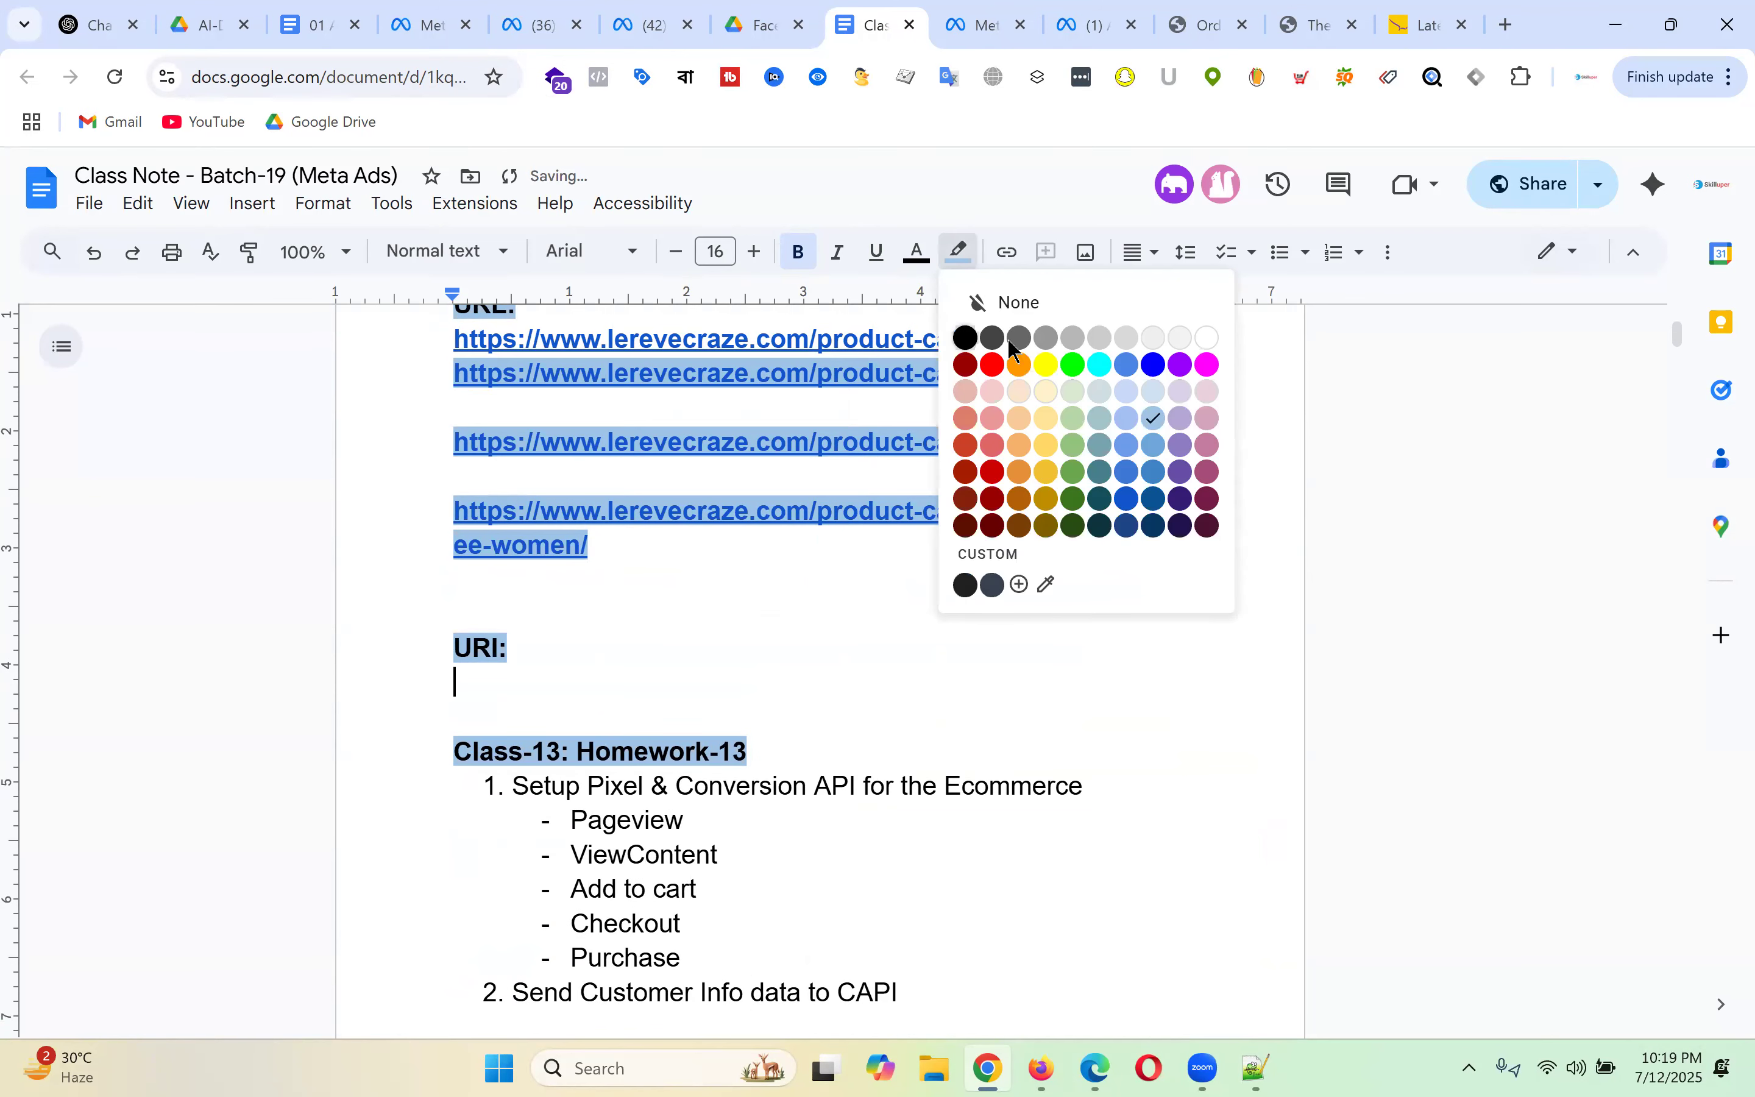
left_click(1207, 337)
left_click(835, 620)
scroll(1105, 603, "up", 3)
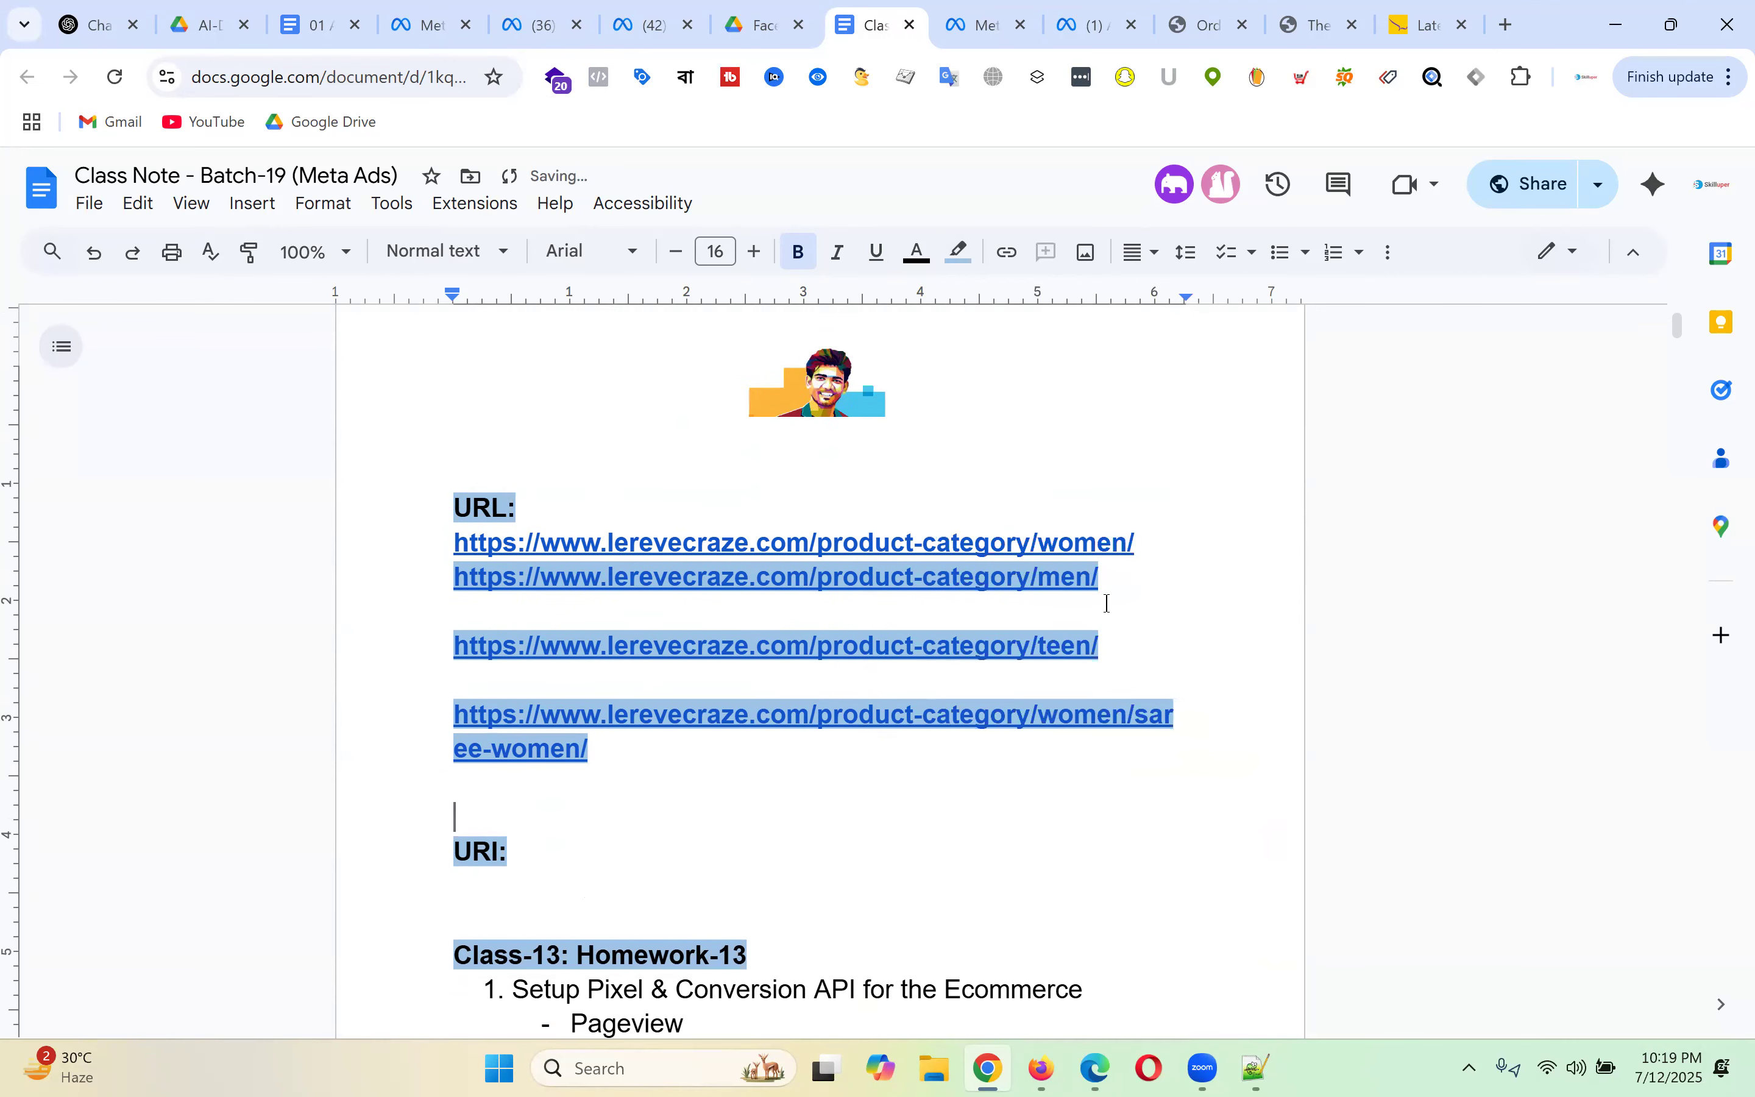
scroll(486, 685, "down", 2)
left_click_drag(620, 677, 364, 470)
left_click(966, 258)
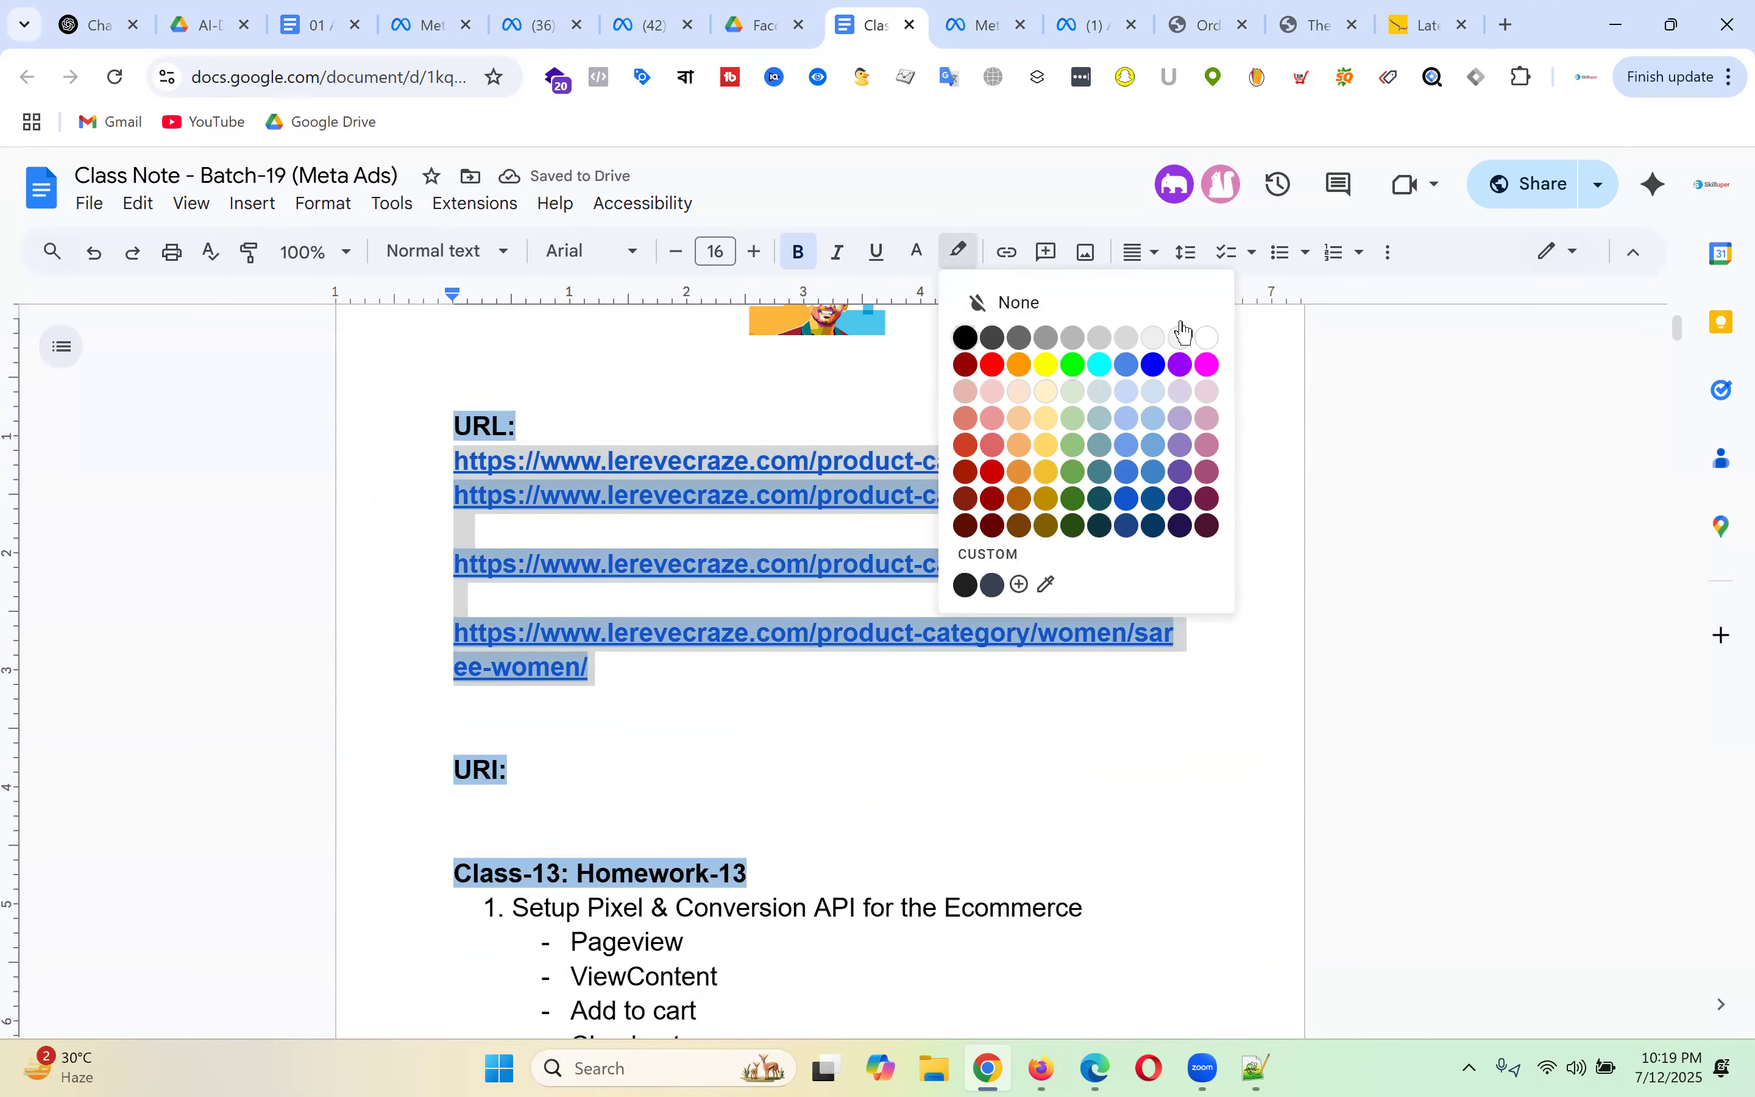
left_click(1189, 332)
left_click(934, 724)
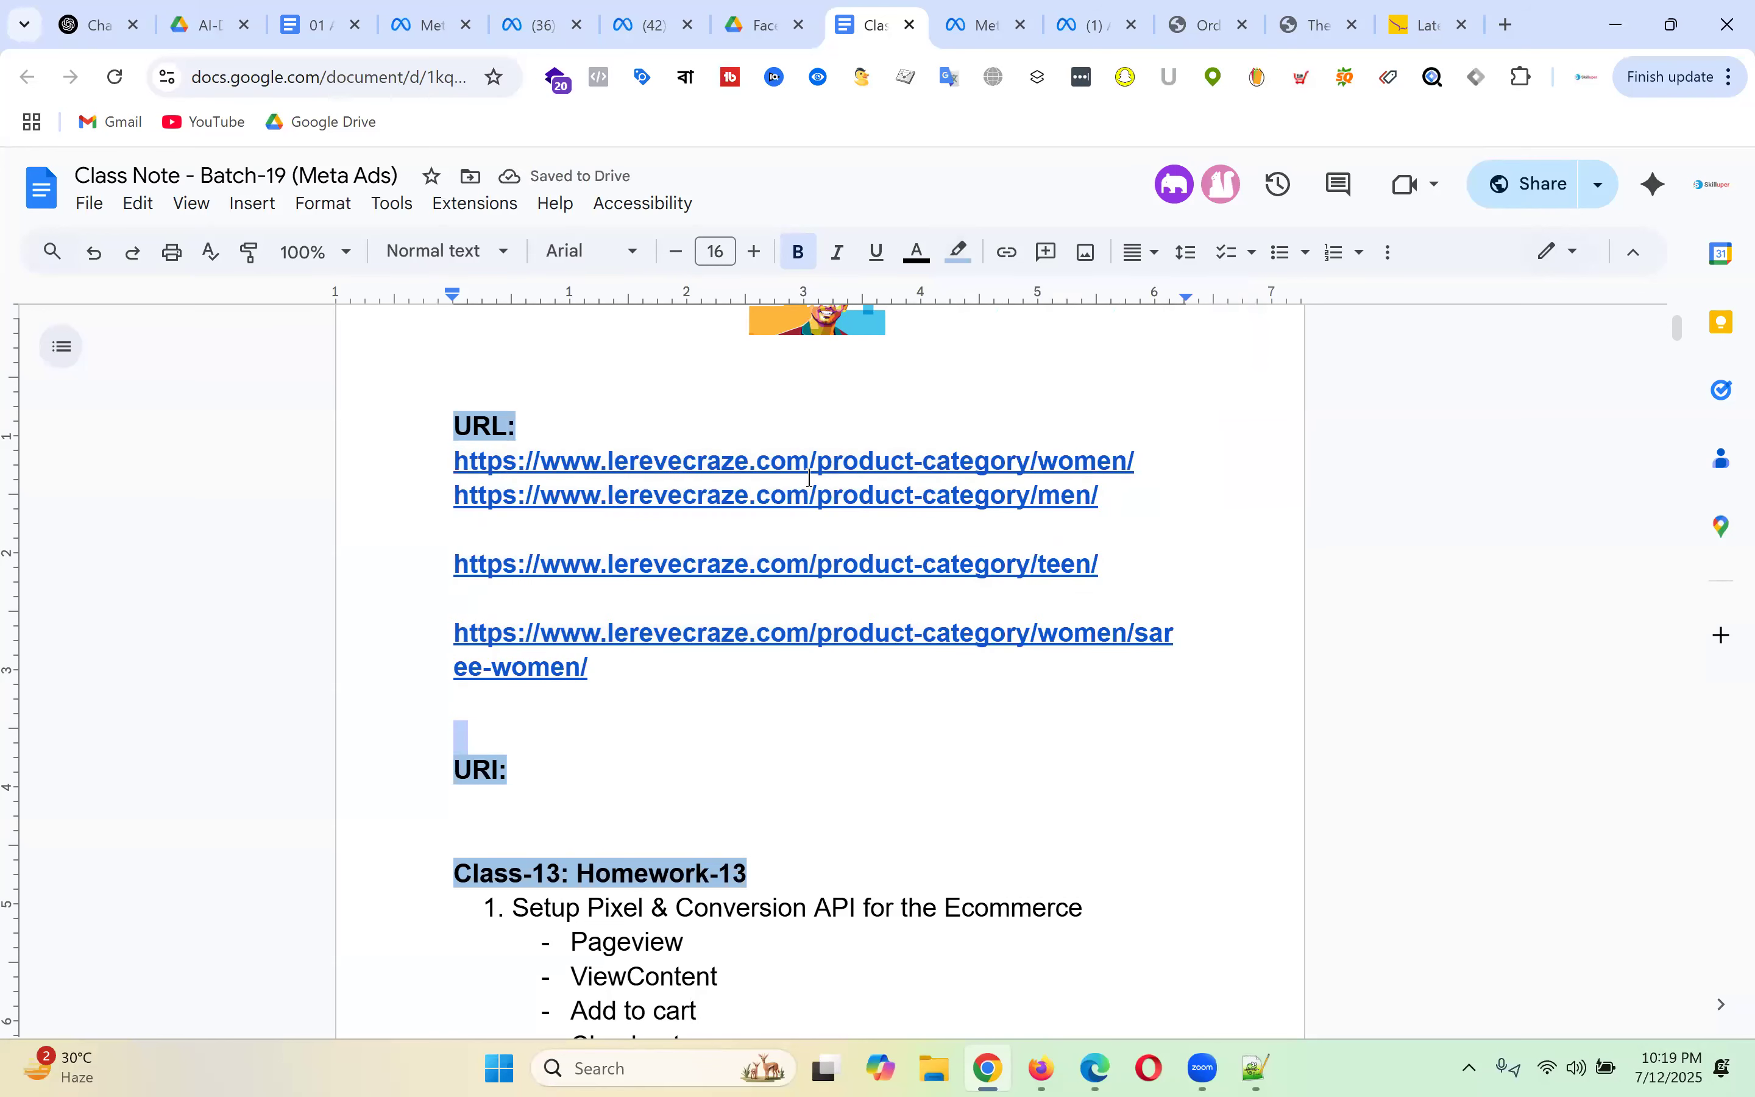
- Examine the leading part of each Le Reve link, up to its category-specific ending
left_click_drag(455, 460, 1034, 454)
left_click(1178, 564)
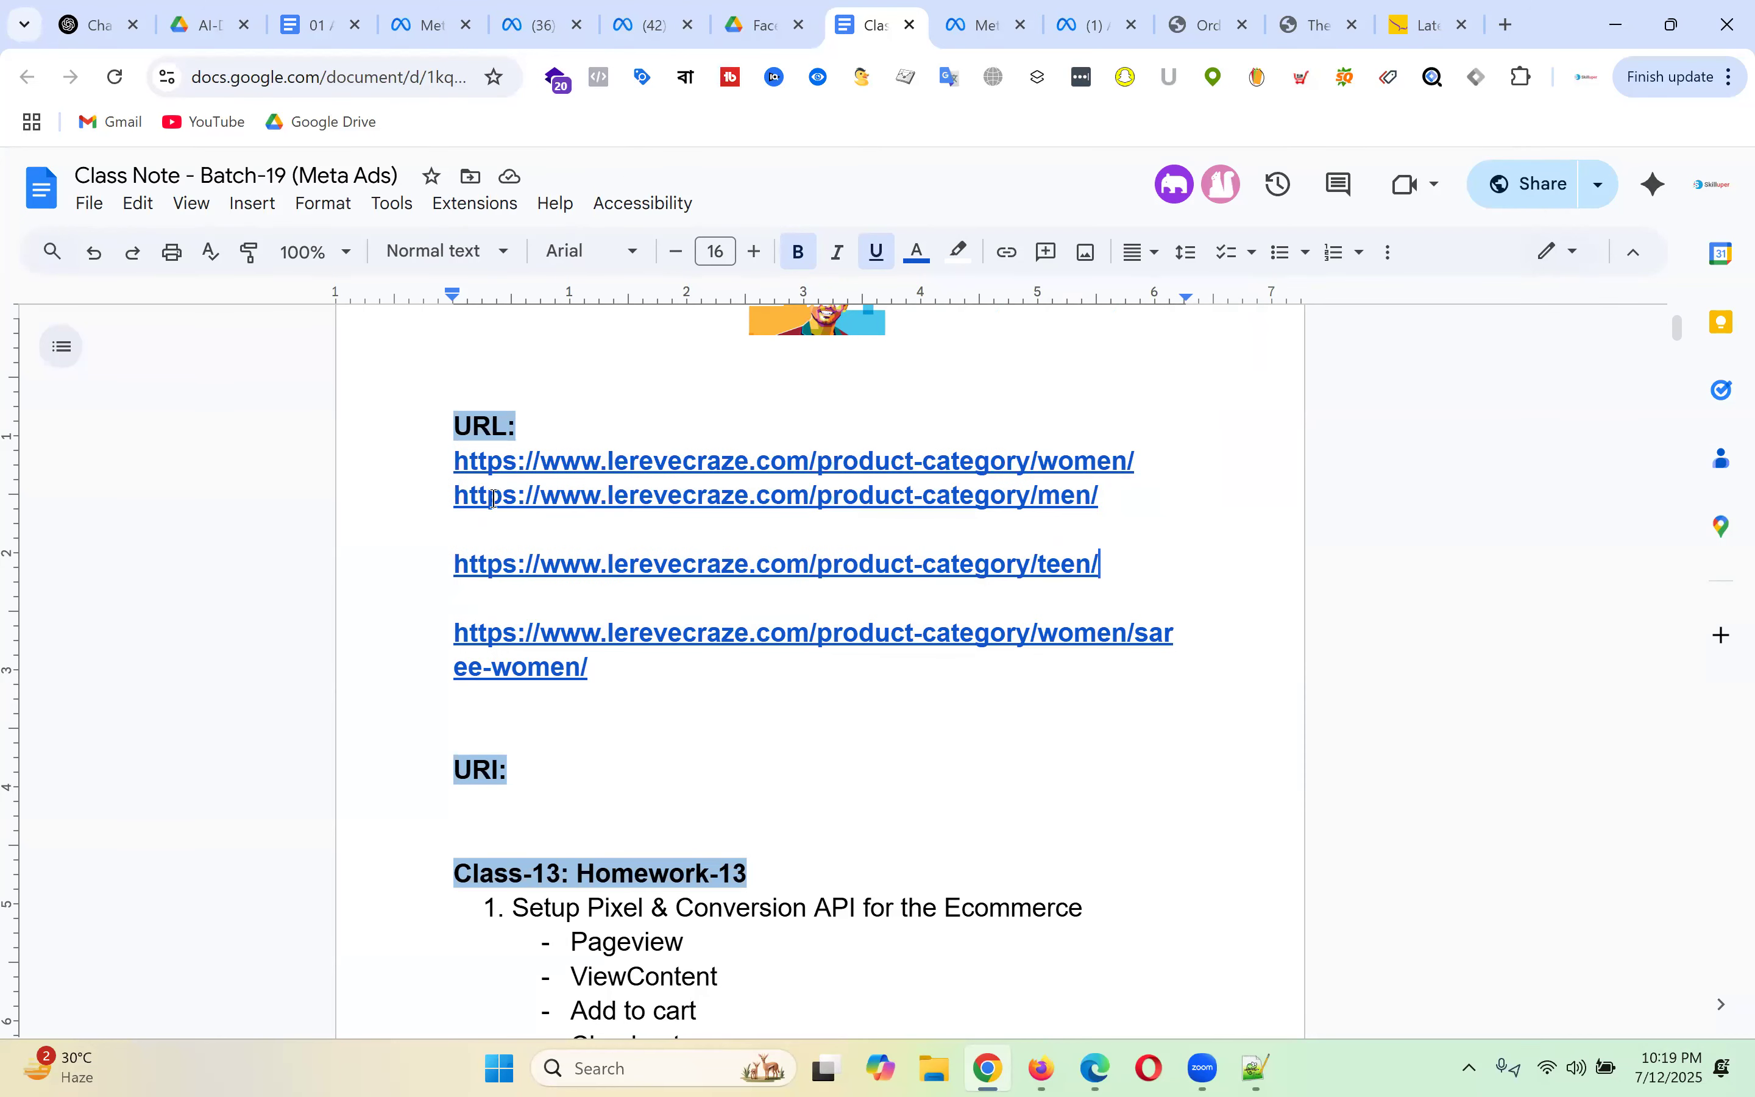
left_click_drag(455, 495, 1031, 496)
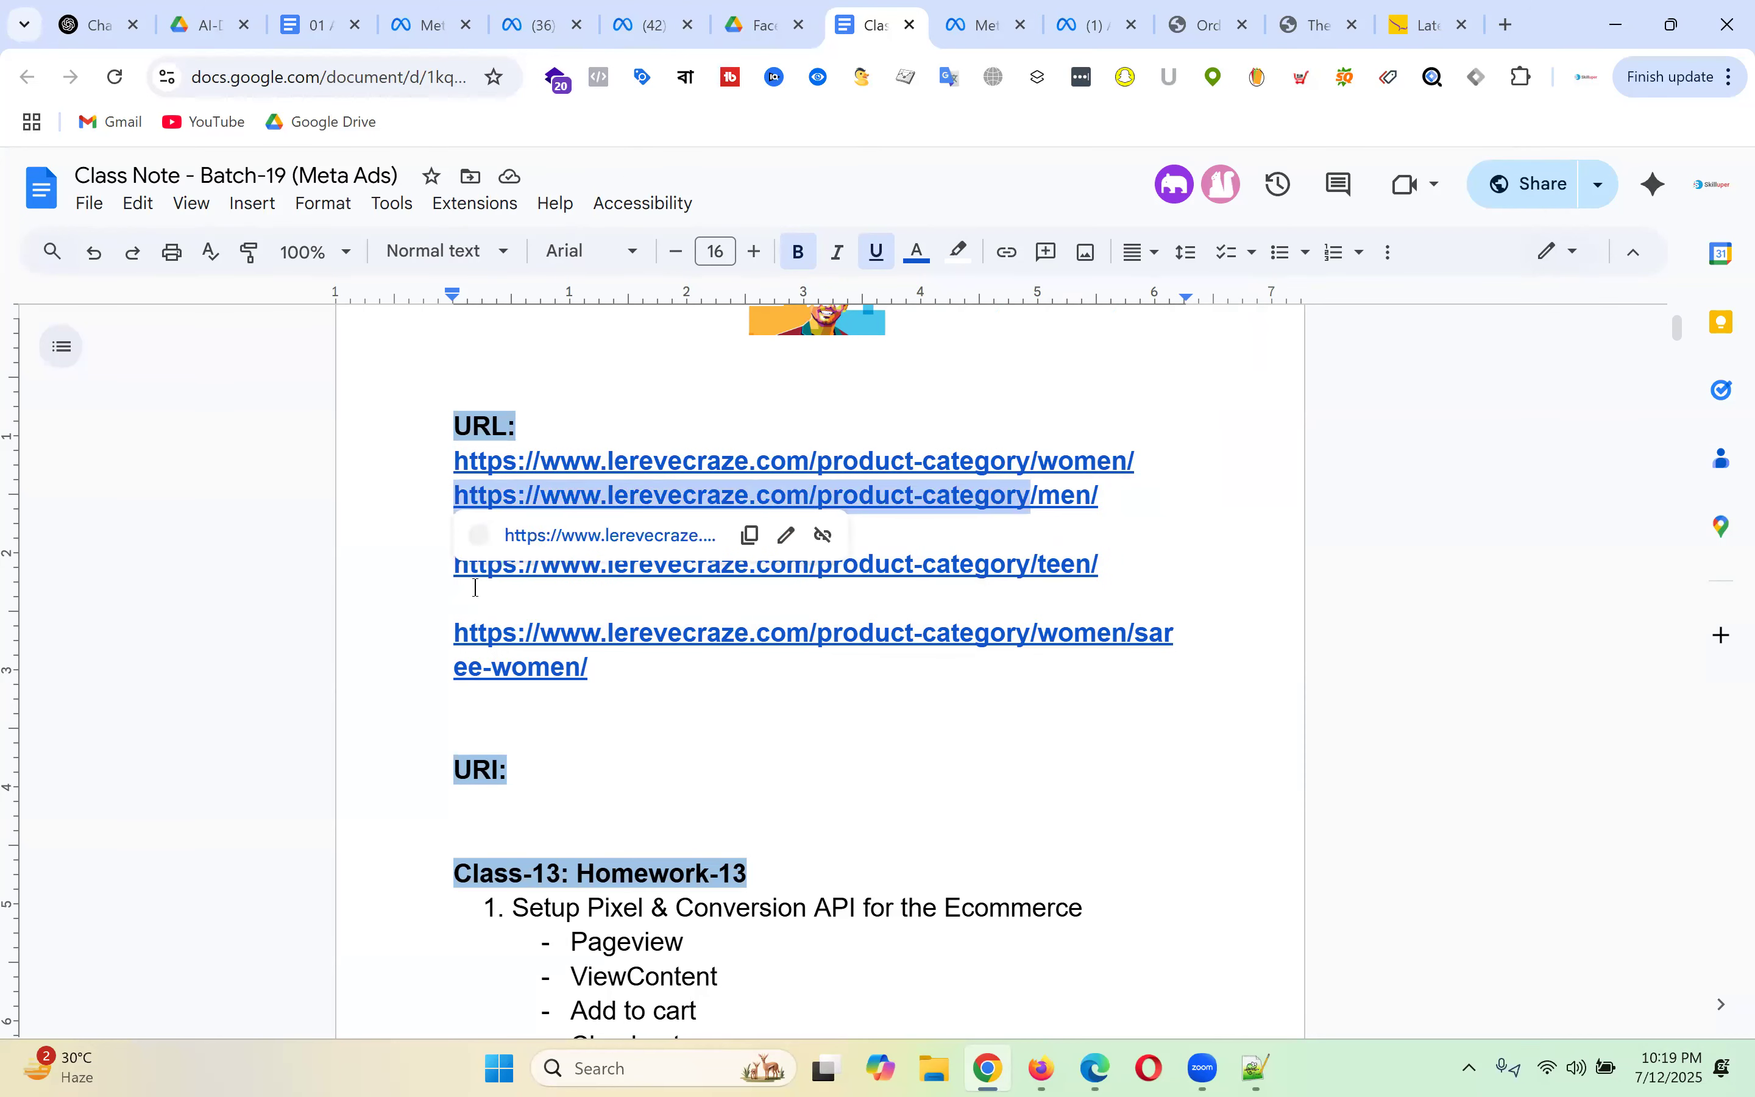
left_click_drag(451, 563, 1030, 564)
left_click(455, 656)
left_click_drag(453, 632, 1130, 629)
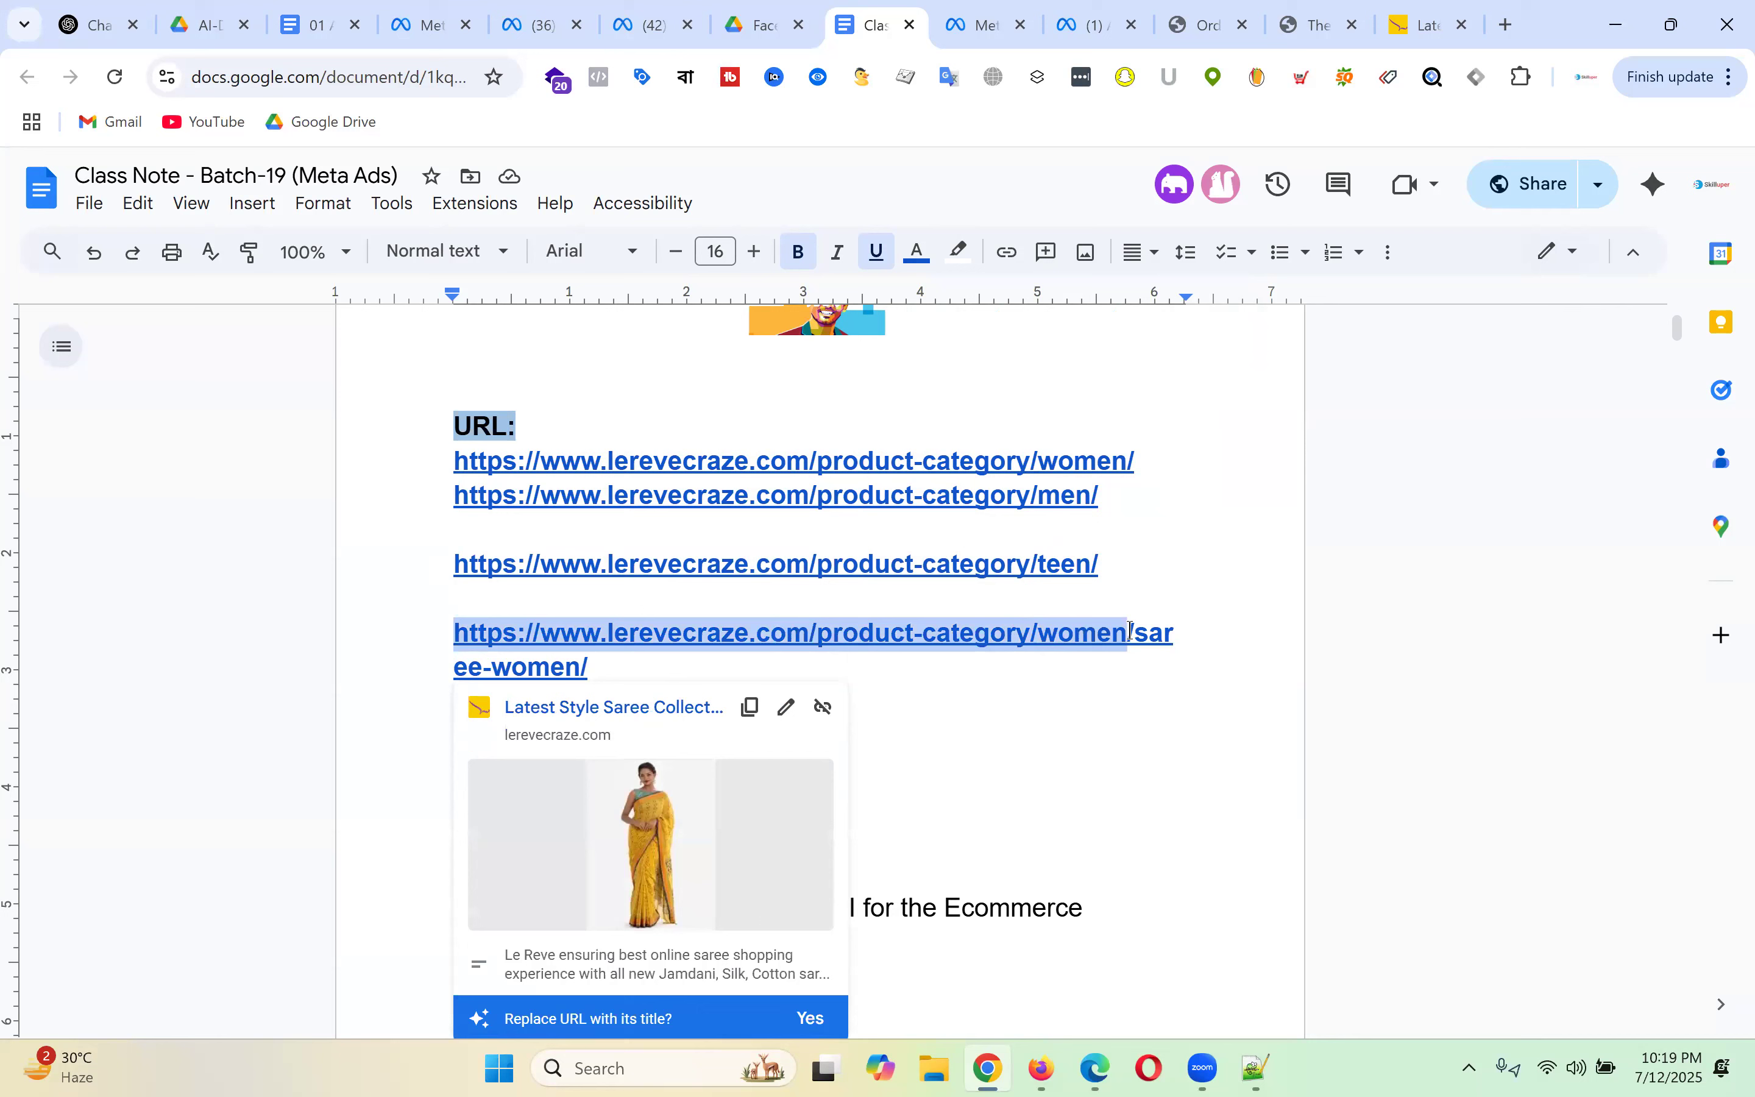
left_click(1196, 585)
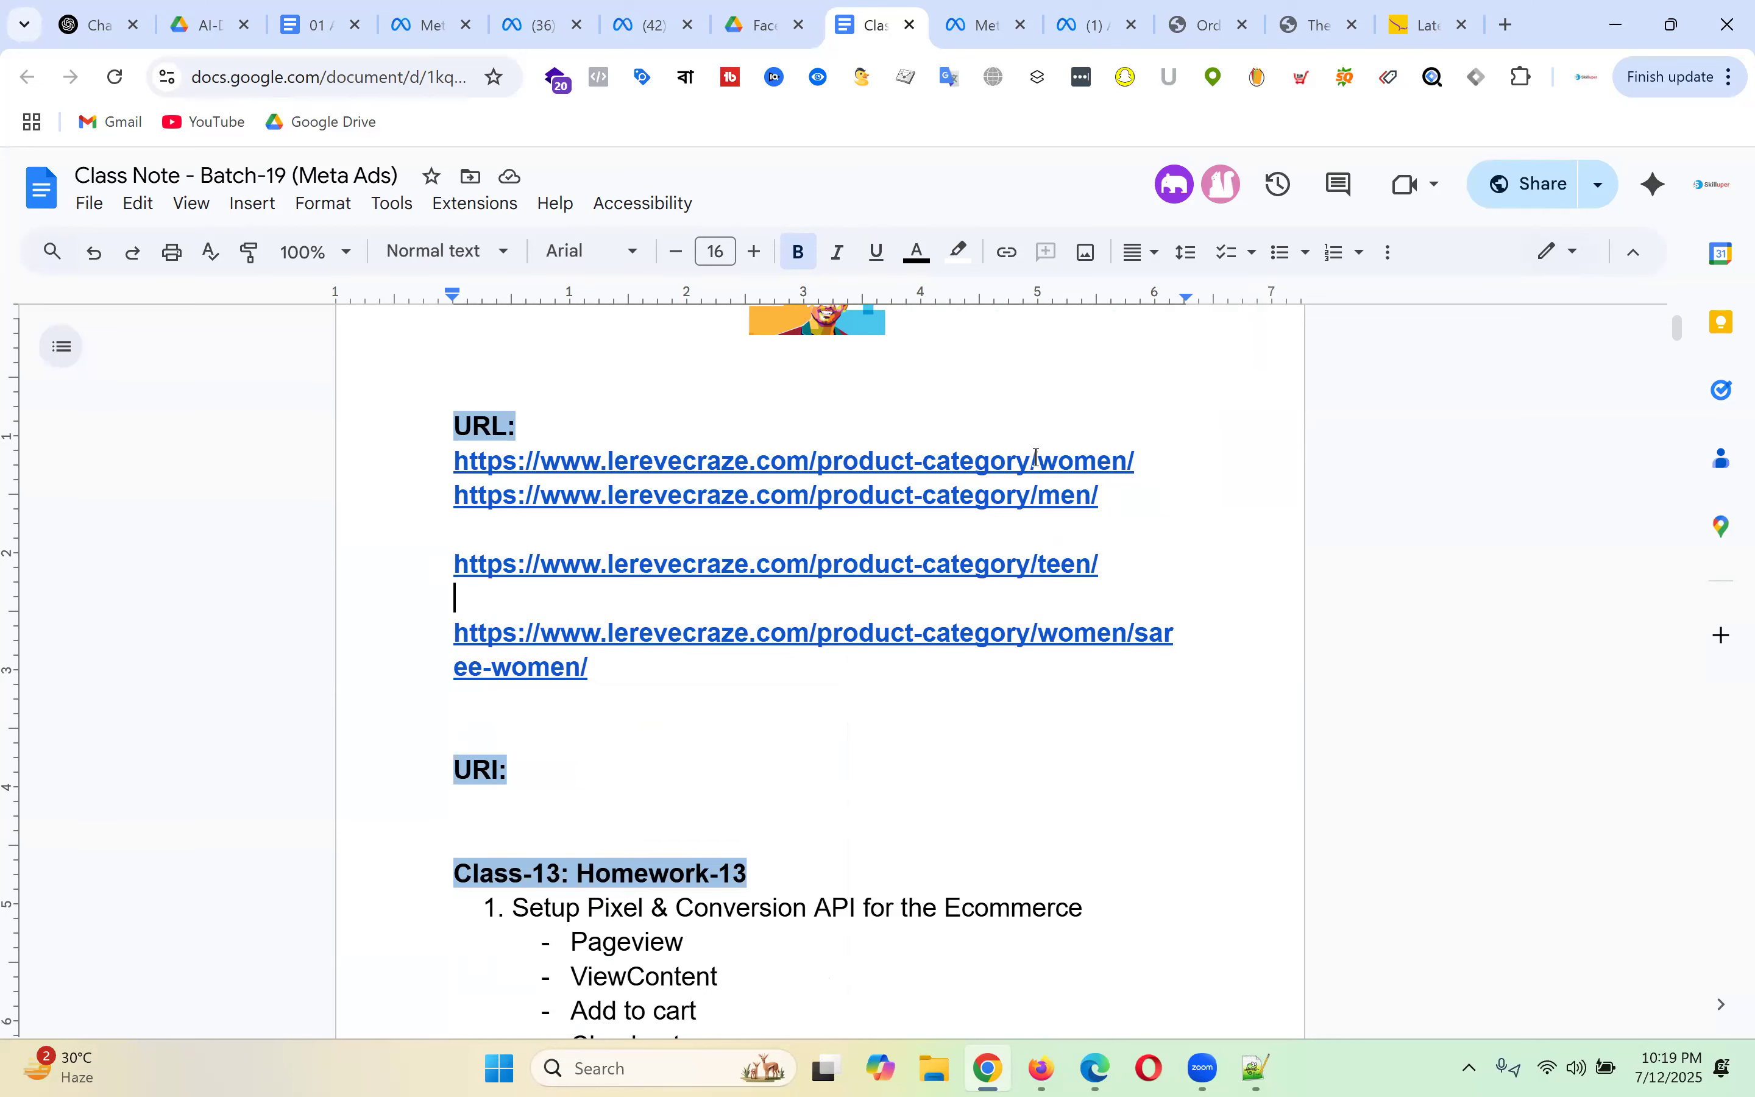
- Copy the /women/ ending of the women category link to the URI: line and add an empty line below it
left_click_drag(1030, 460, 1164, 460)
key("ctrl+c")
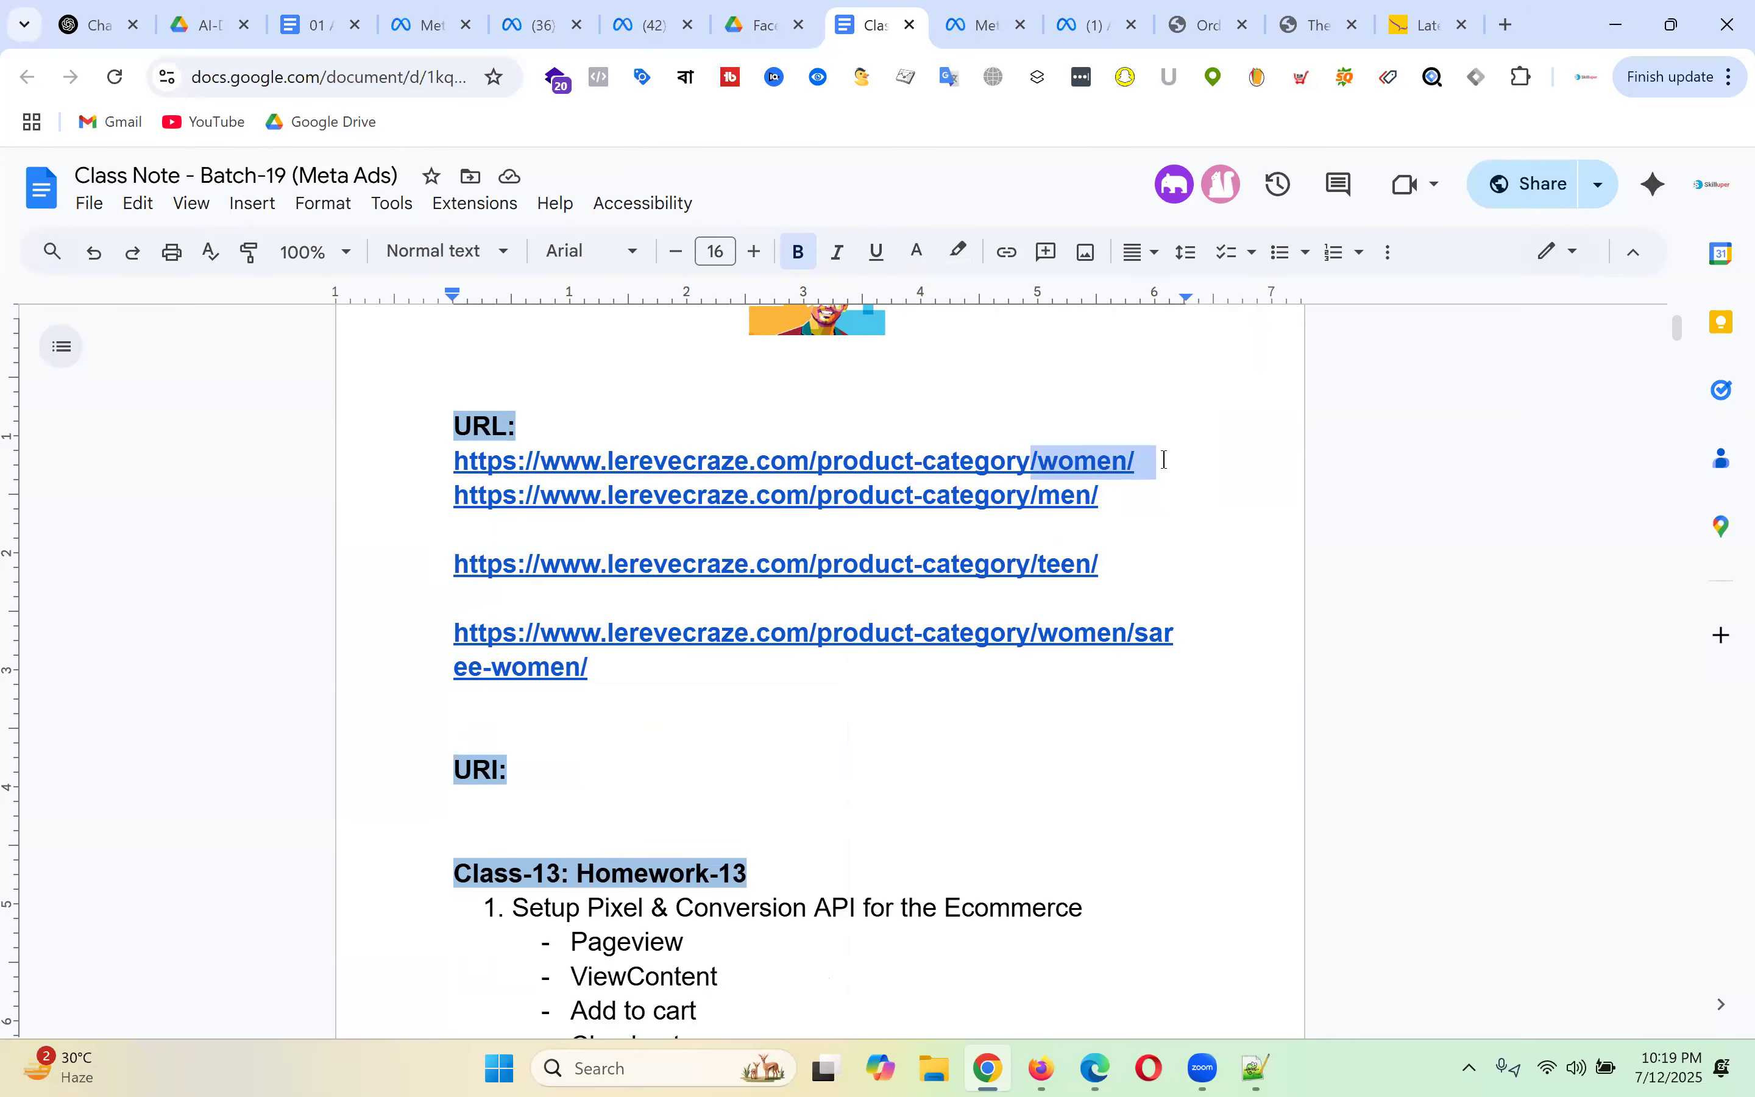
left_click(580, 776)
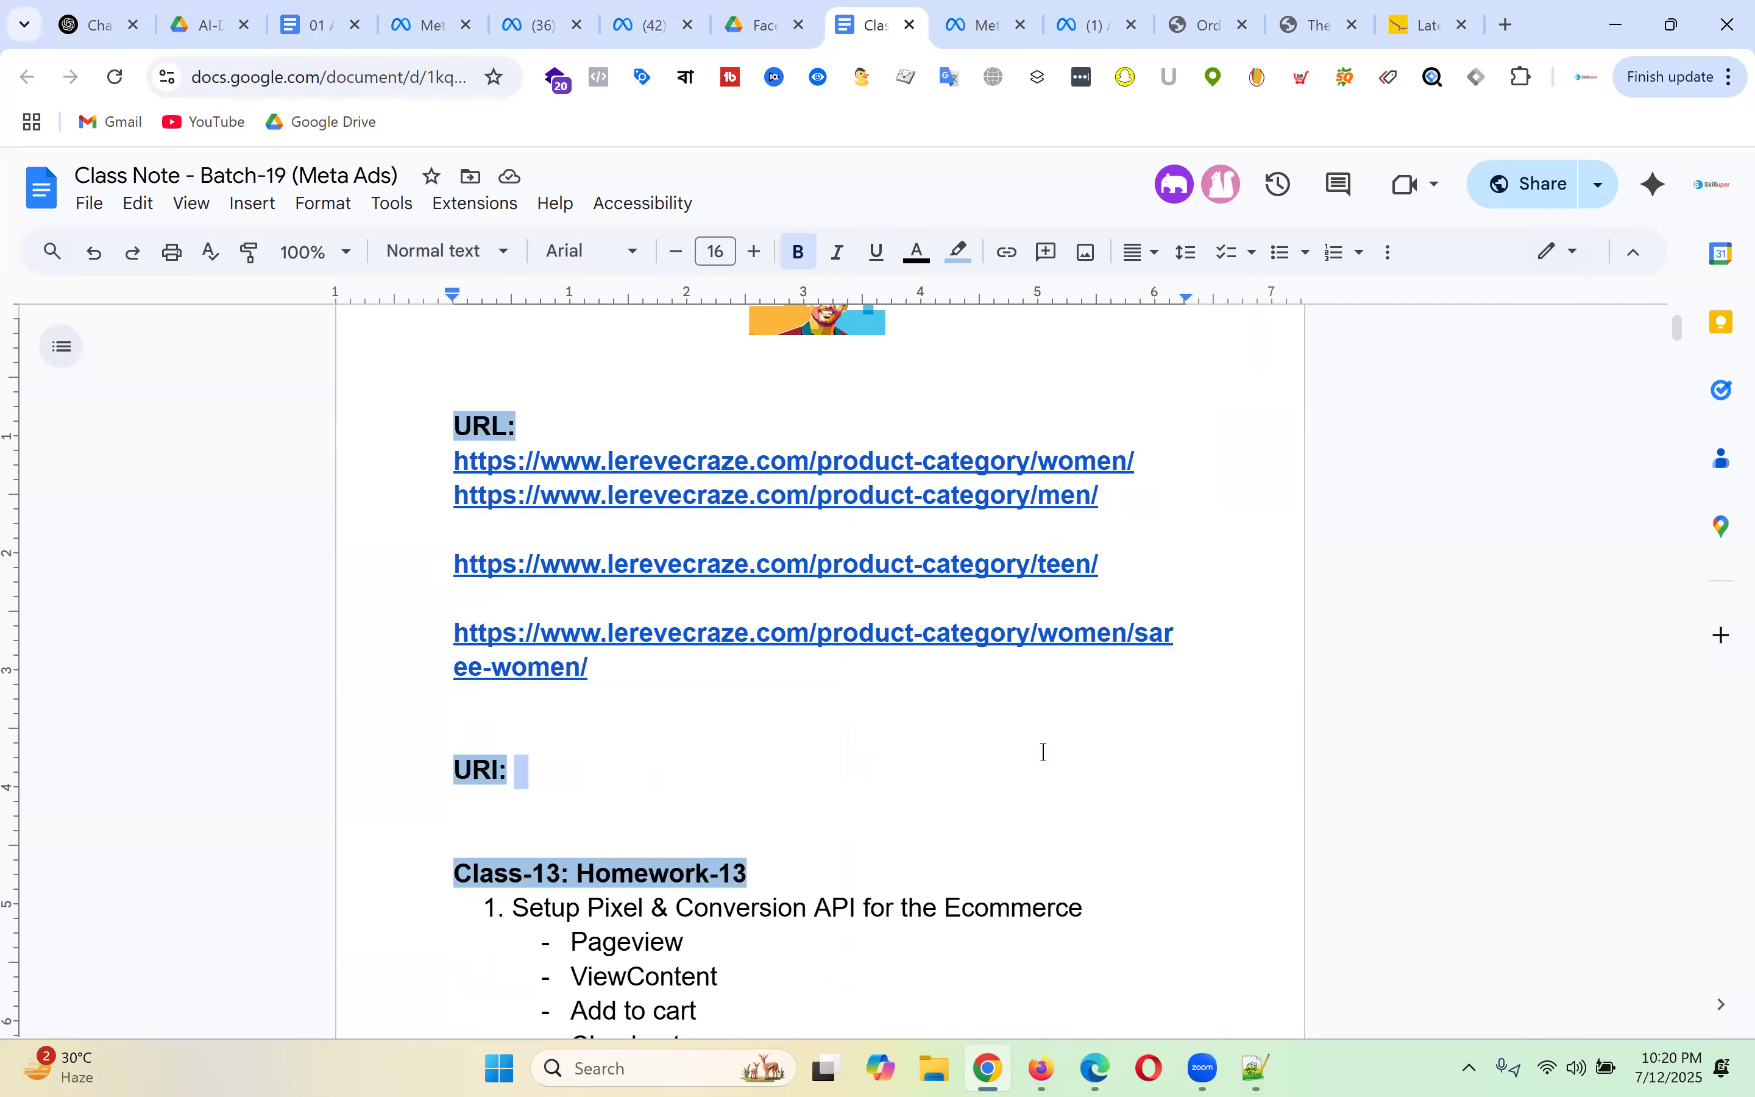
key("ctrl+v")
key("Return")
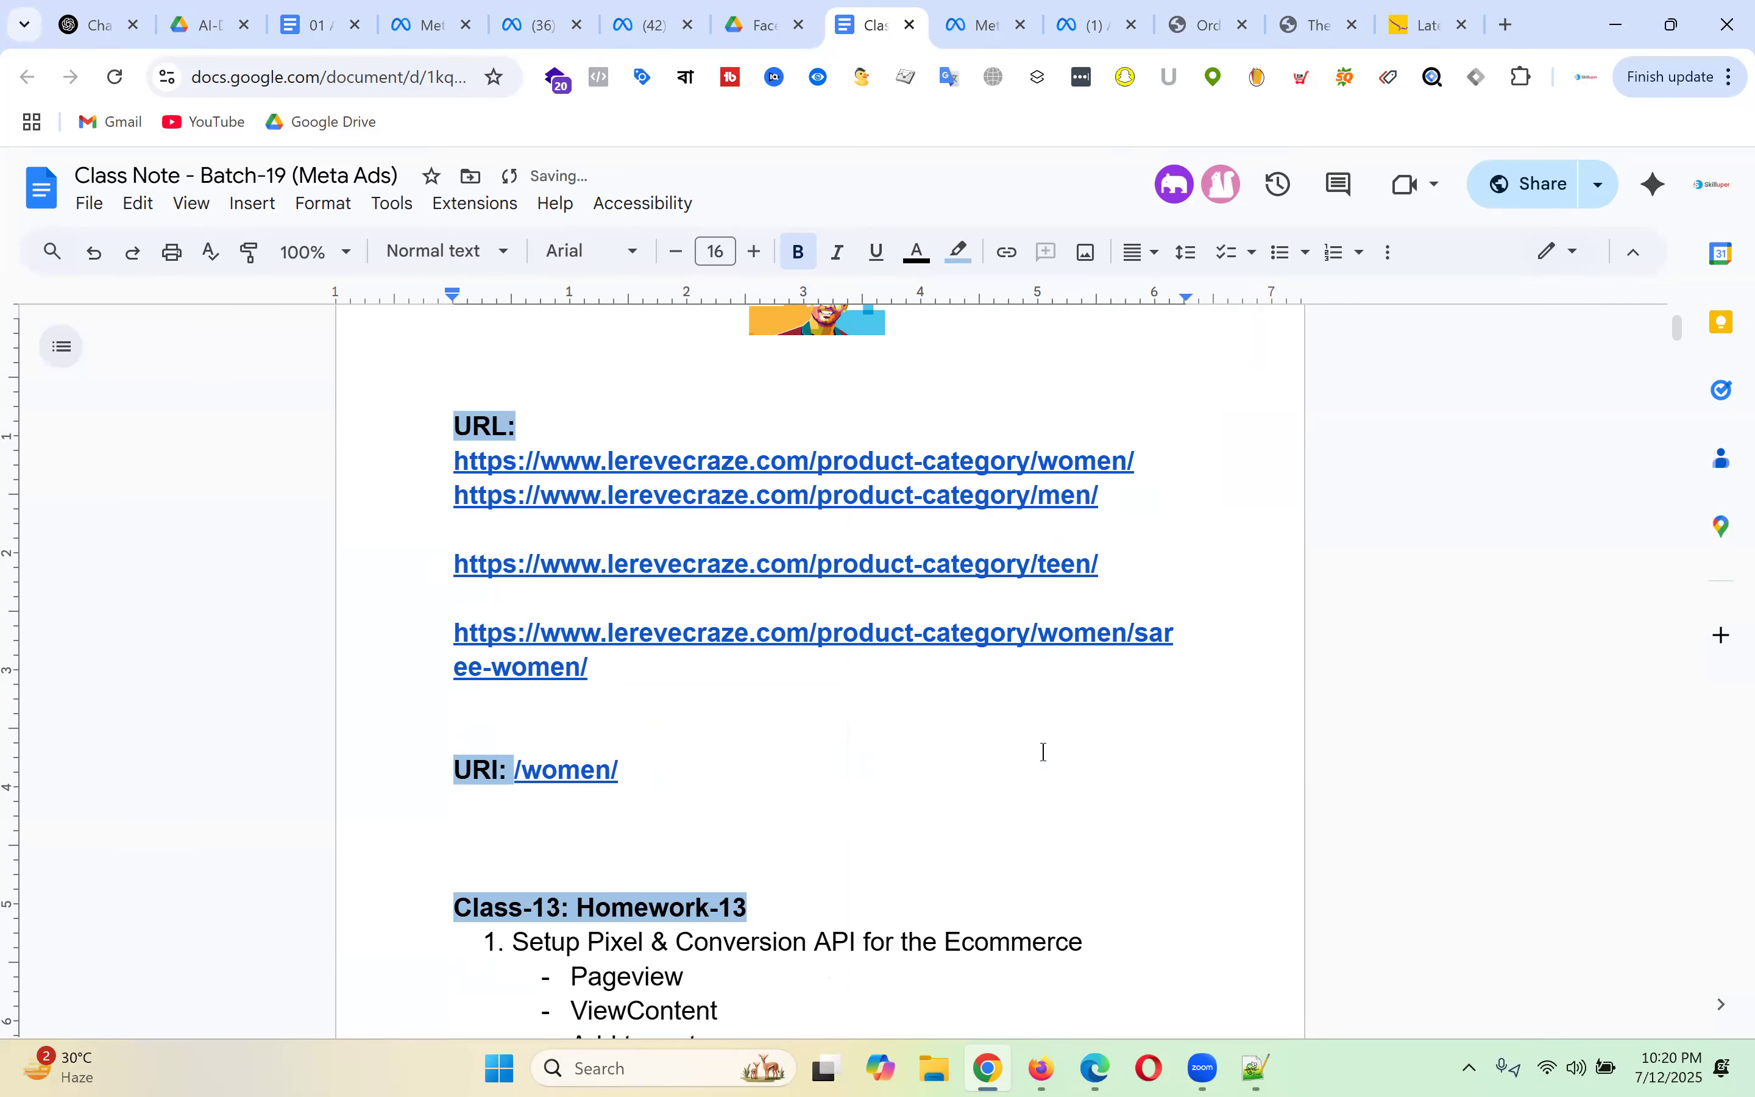
left_click(514, 767, "shift")
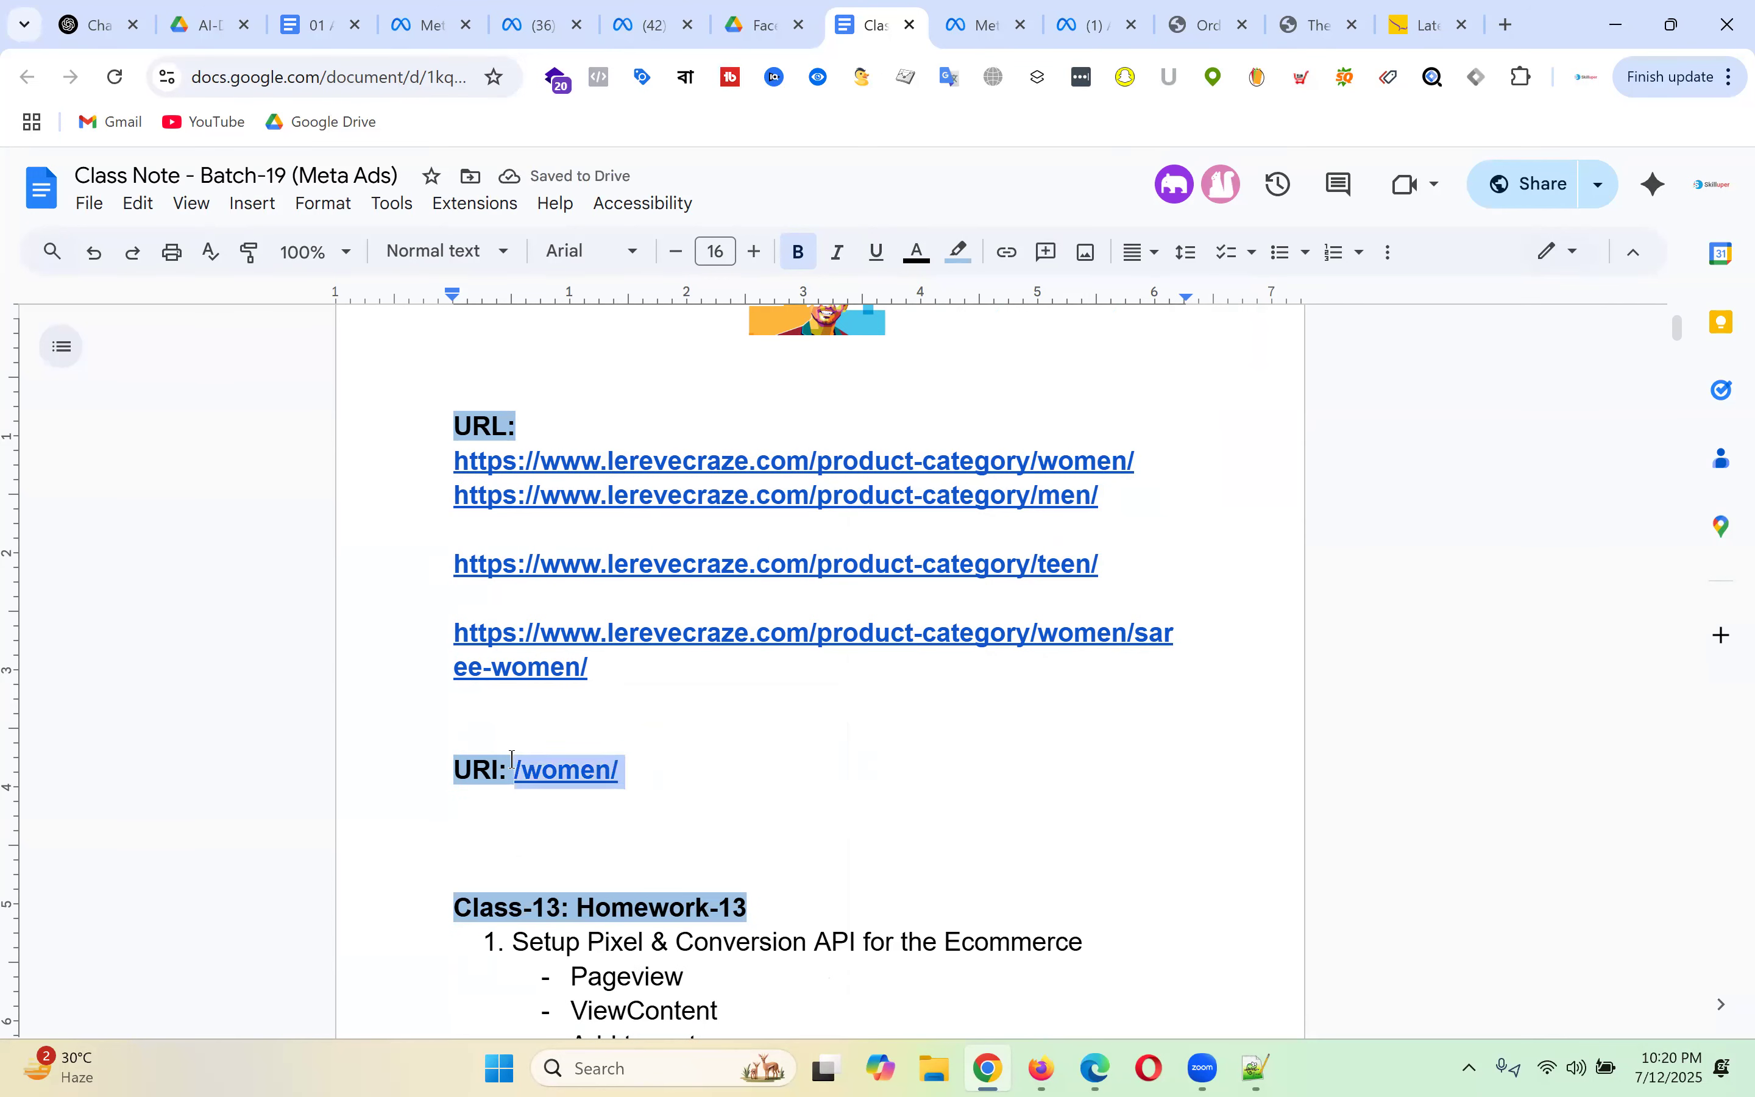
left_click(999, 787)
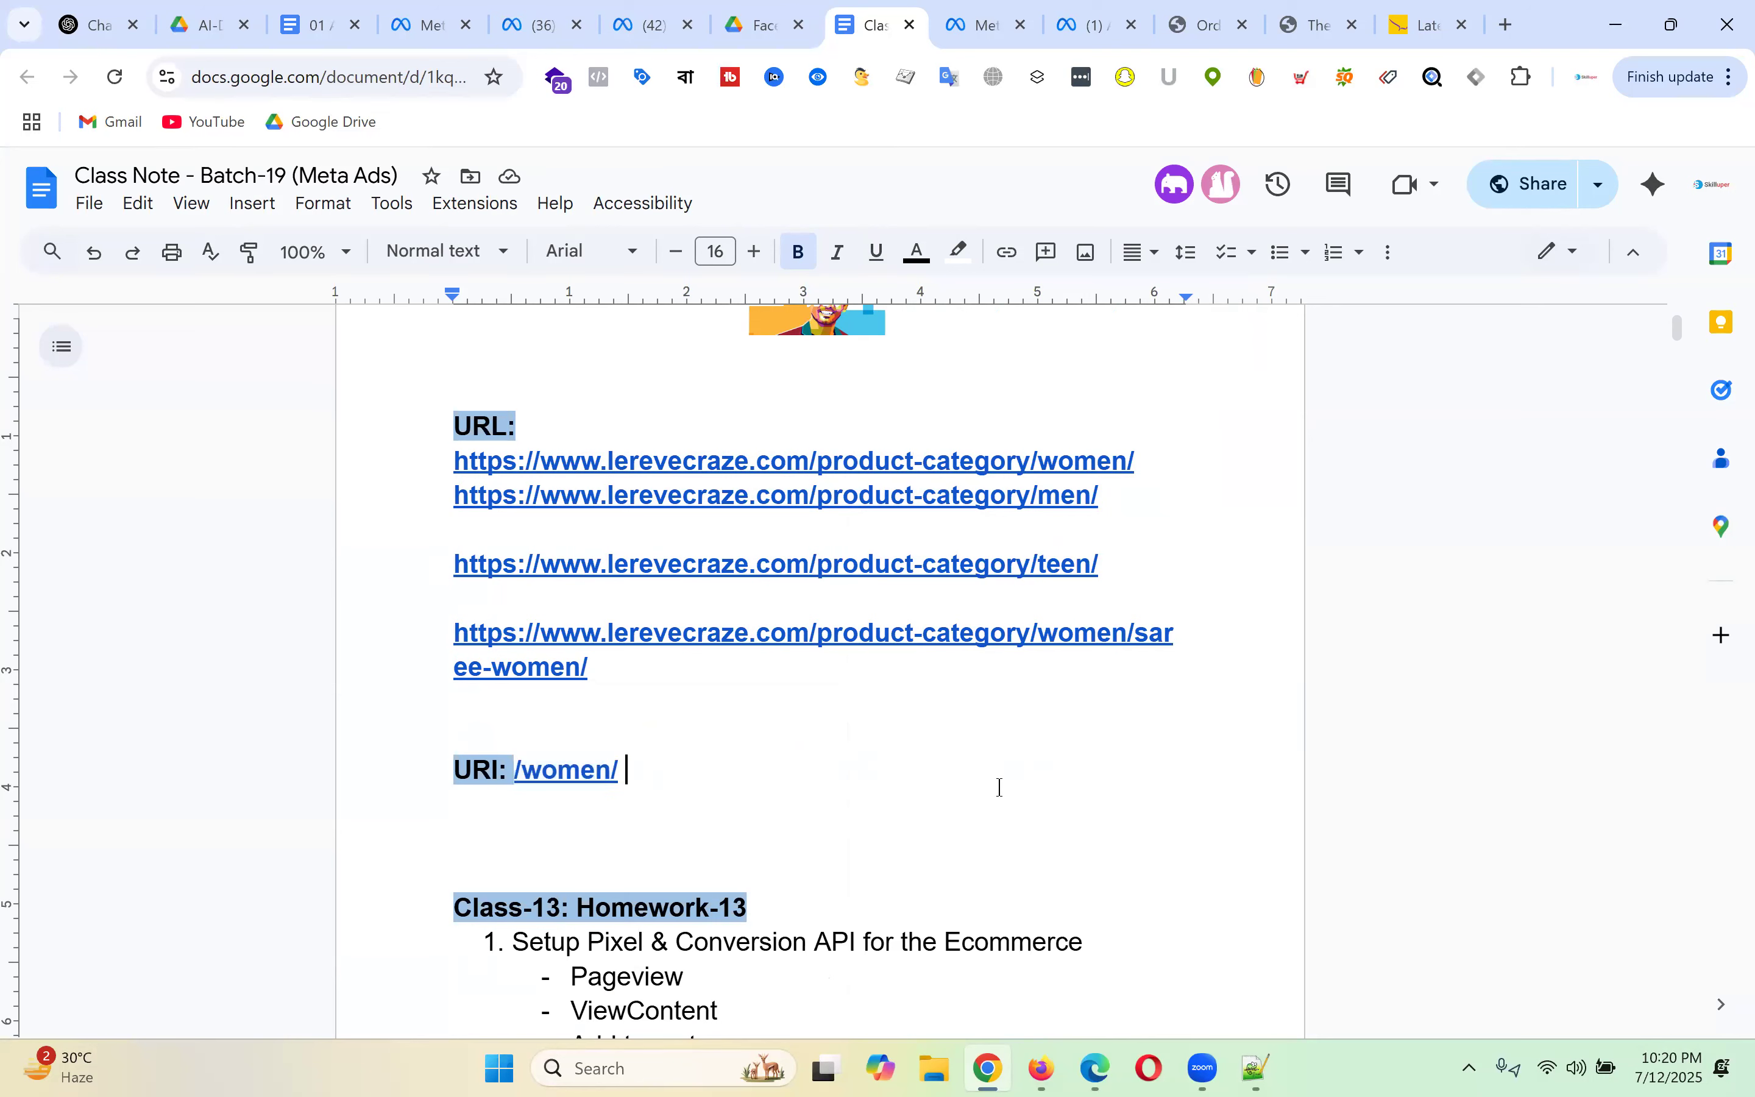
- Copy the /saree-women/ ending of the saree link onto the line below /women/ in the URI section
left_click(1131, 636)
left_click_drag(1132, 636, 589, 674)
key("ctrl+c")
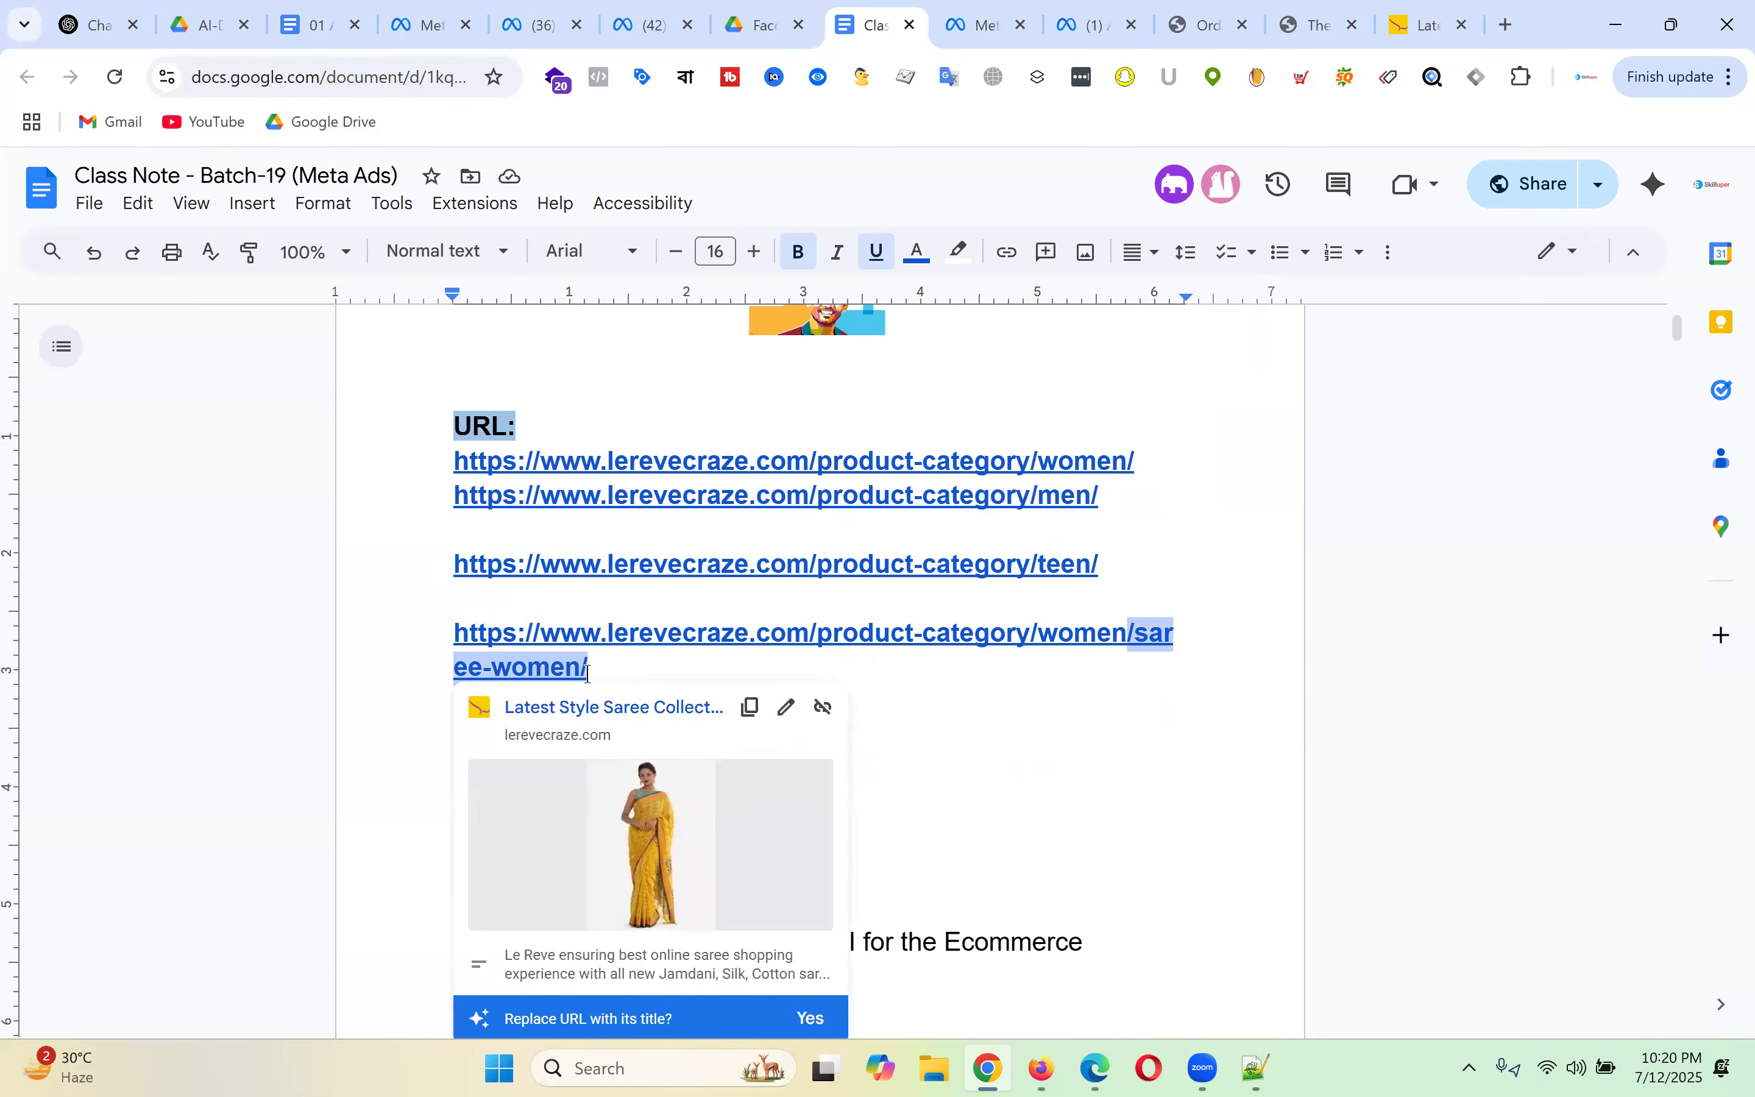
left_click(1019, 818)
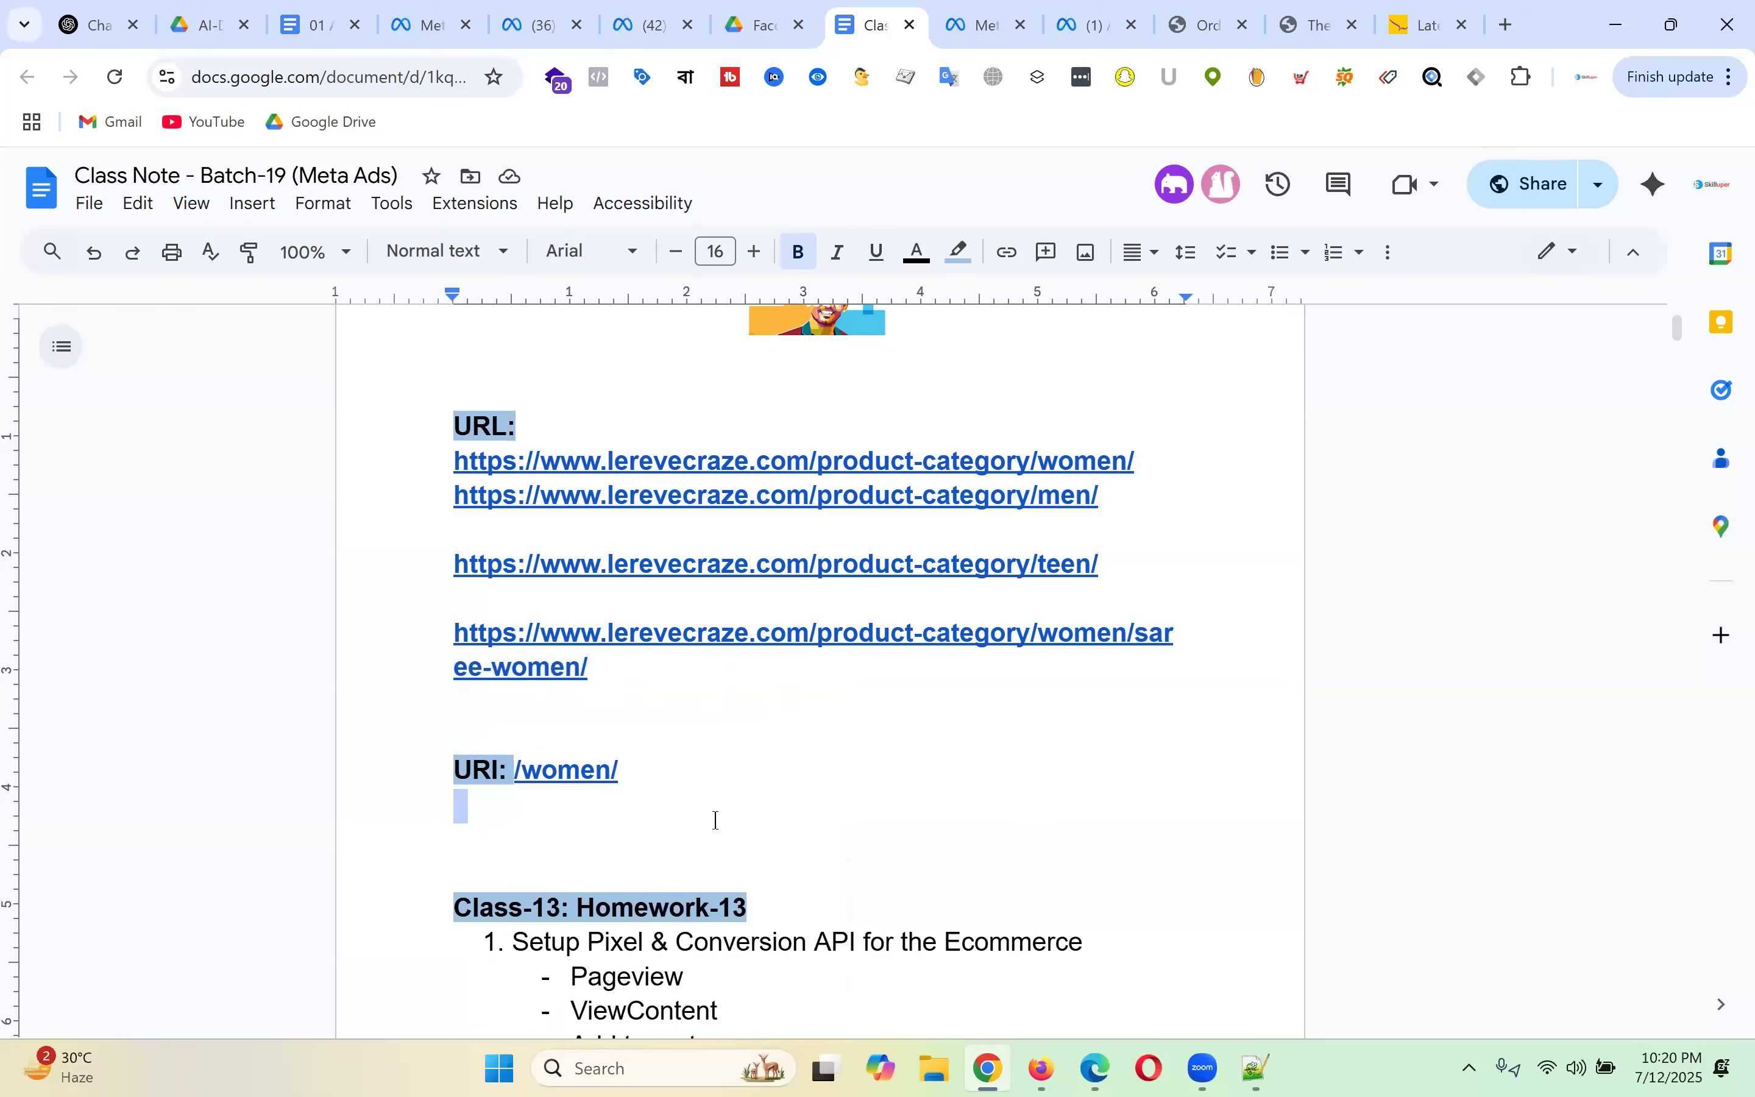
key("ctrl+v")
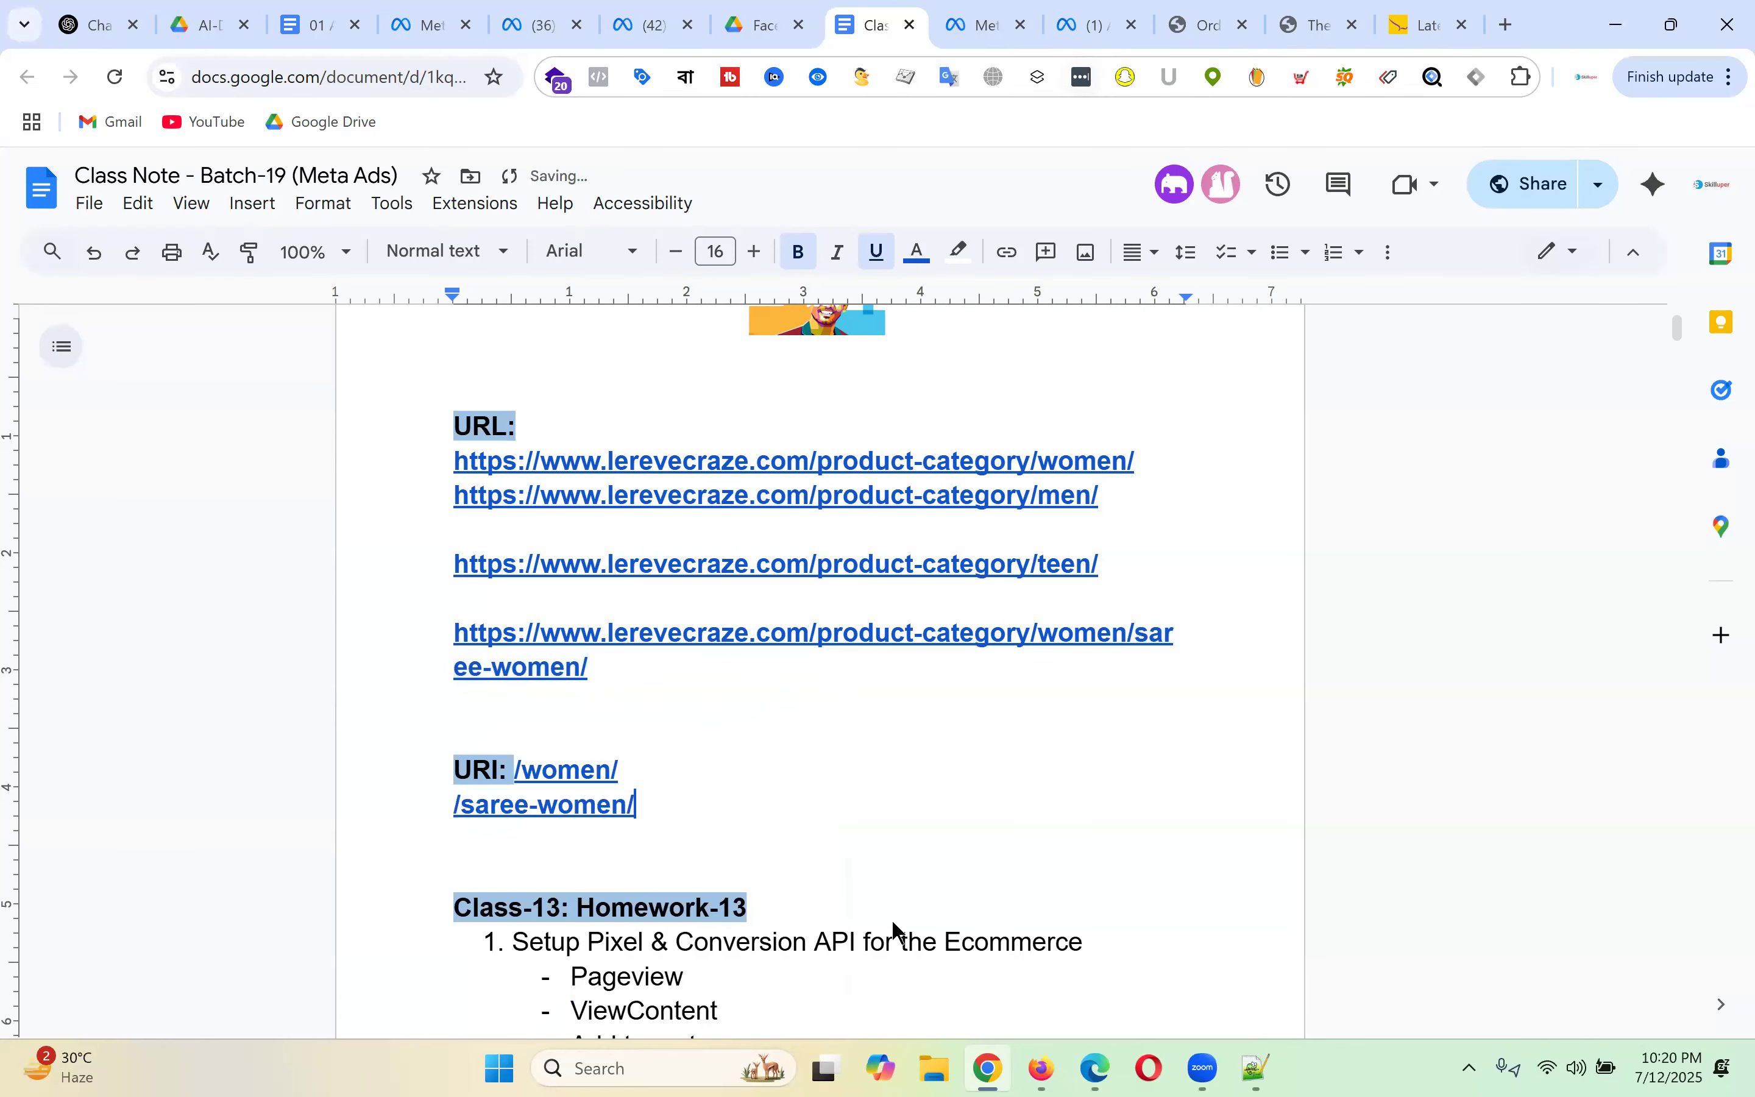
- Switch to Meta Ads Manager and add /saree-women/ as the value the visited page's URL must contain
left_click(1096, 10)
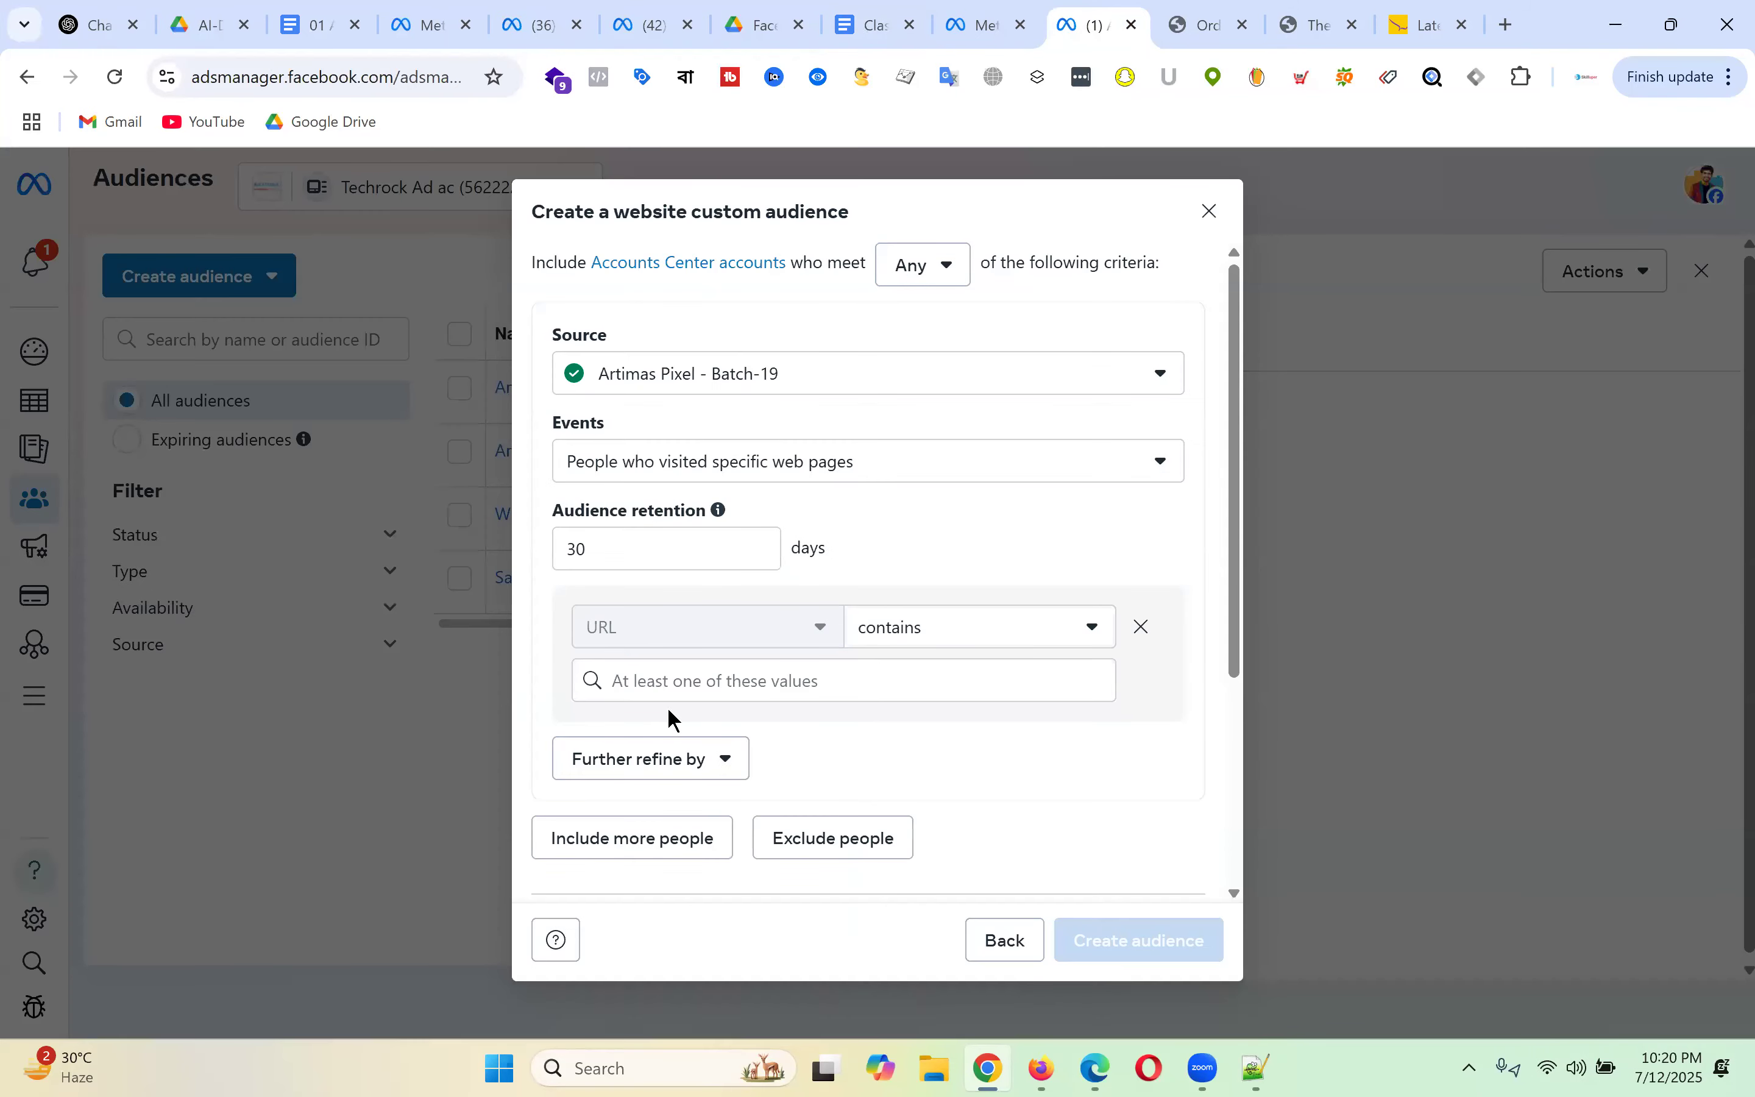
left_click(670, 681)
key("ctrl+v")
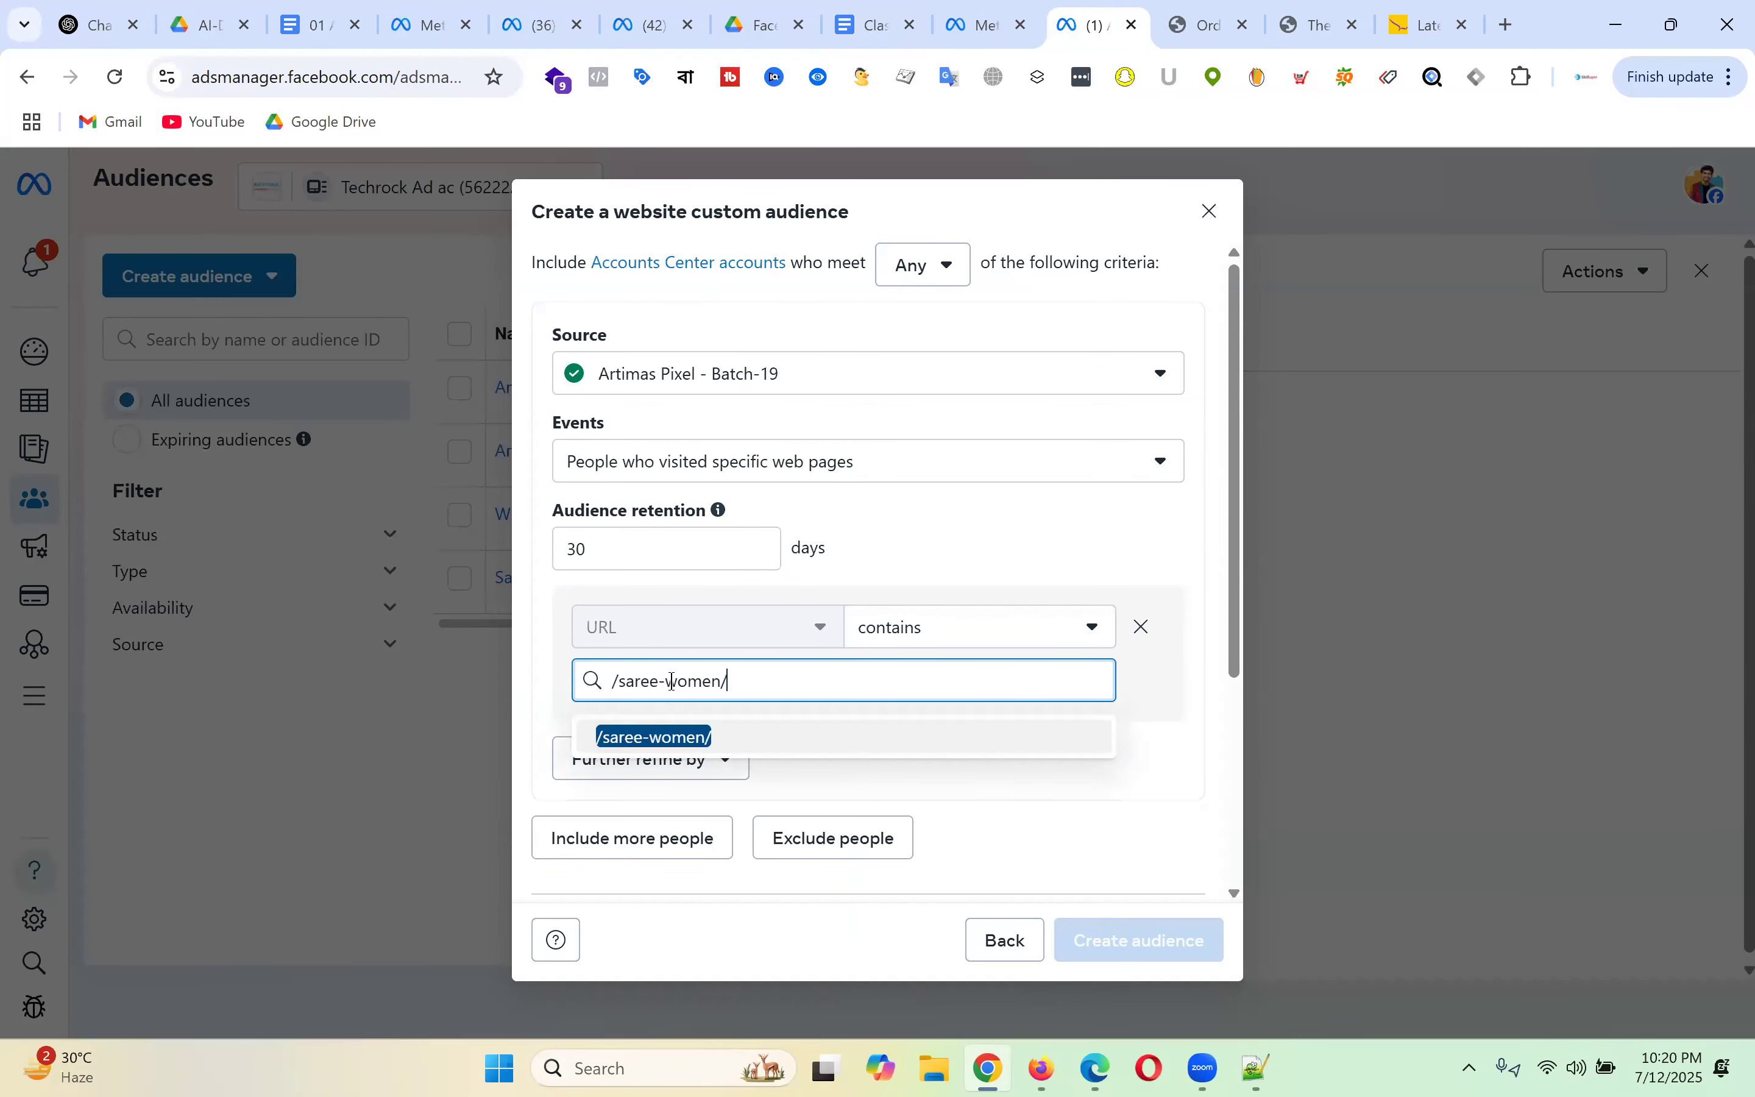
left_click(721, 740)
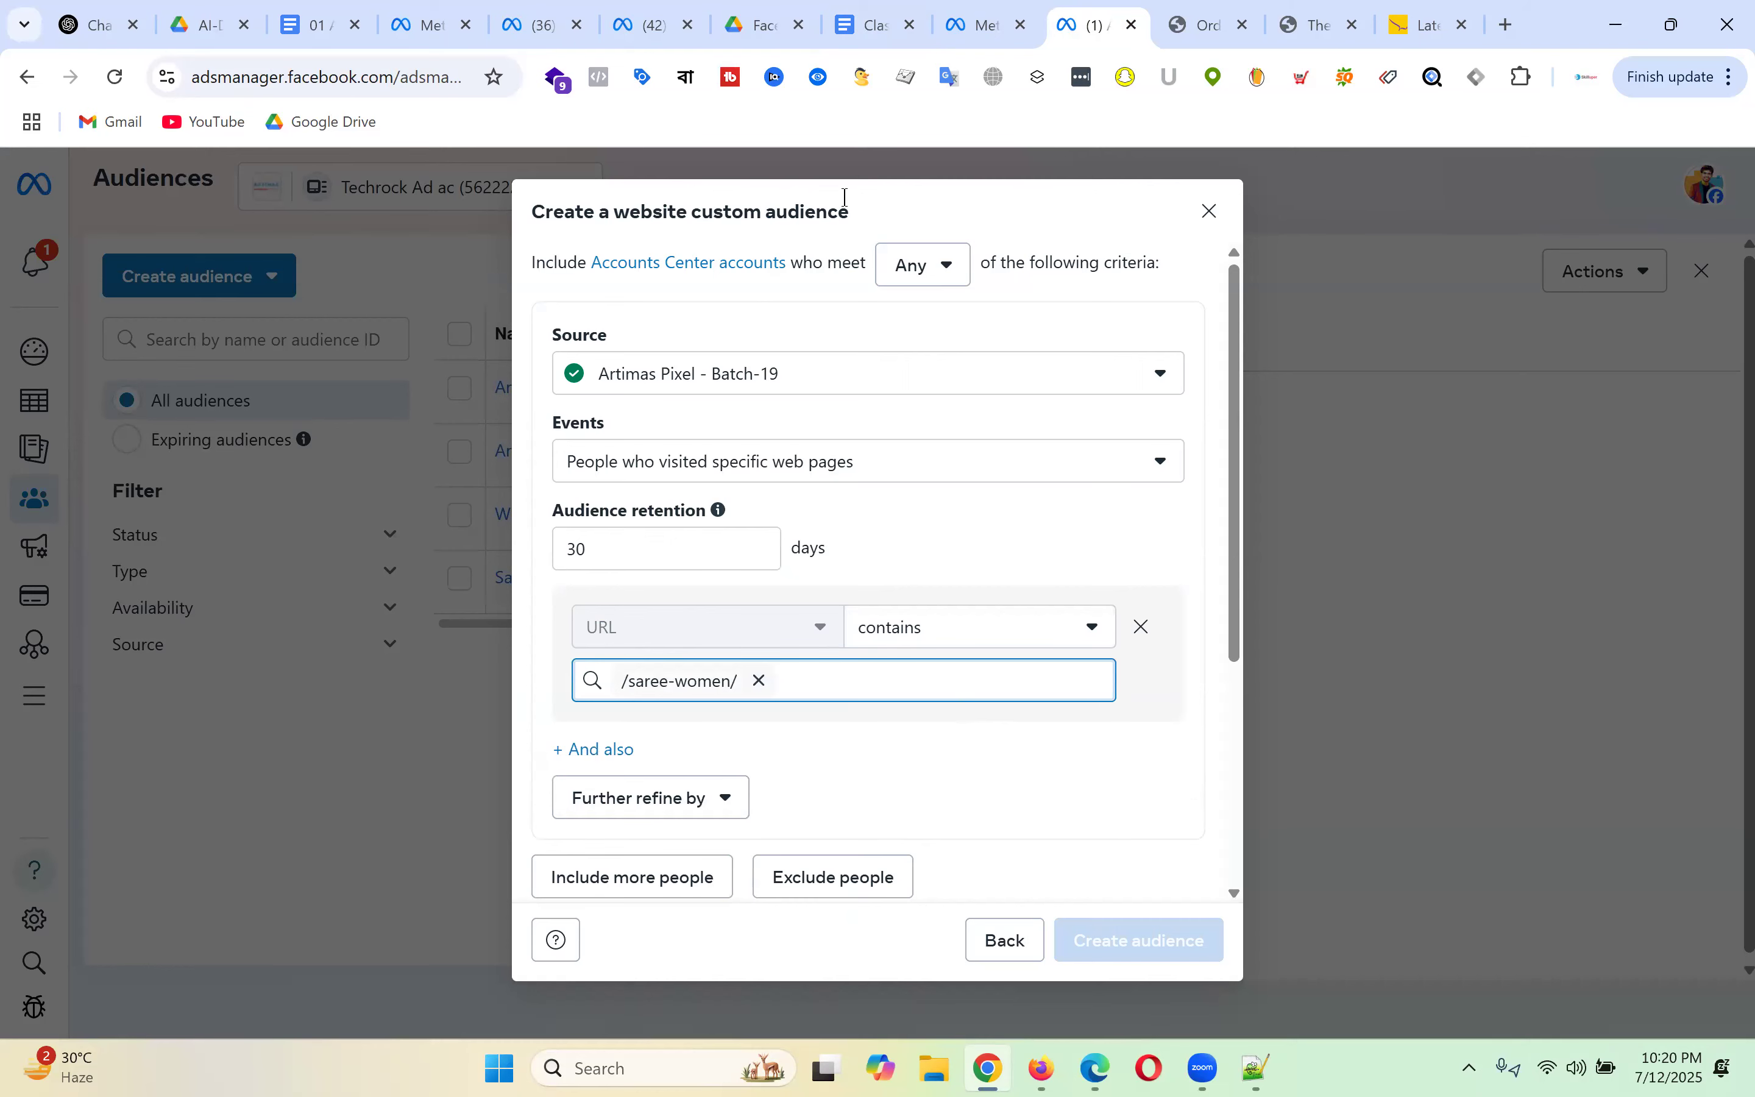
- Switch to the Le Reve site and look through the products on the saree category page
left_click(1437, 10)
scroll(995, 517, "down", 8)
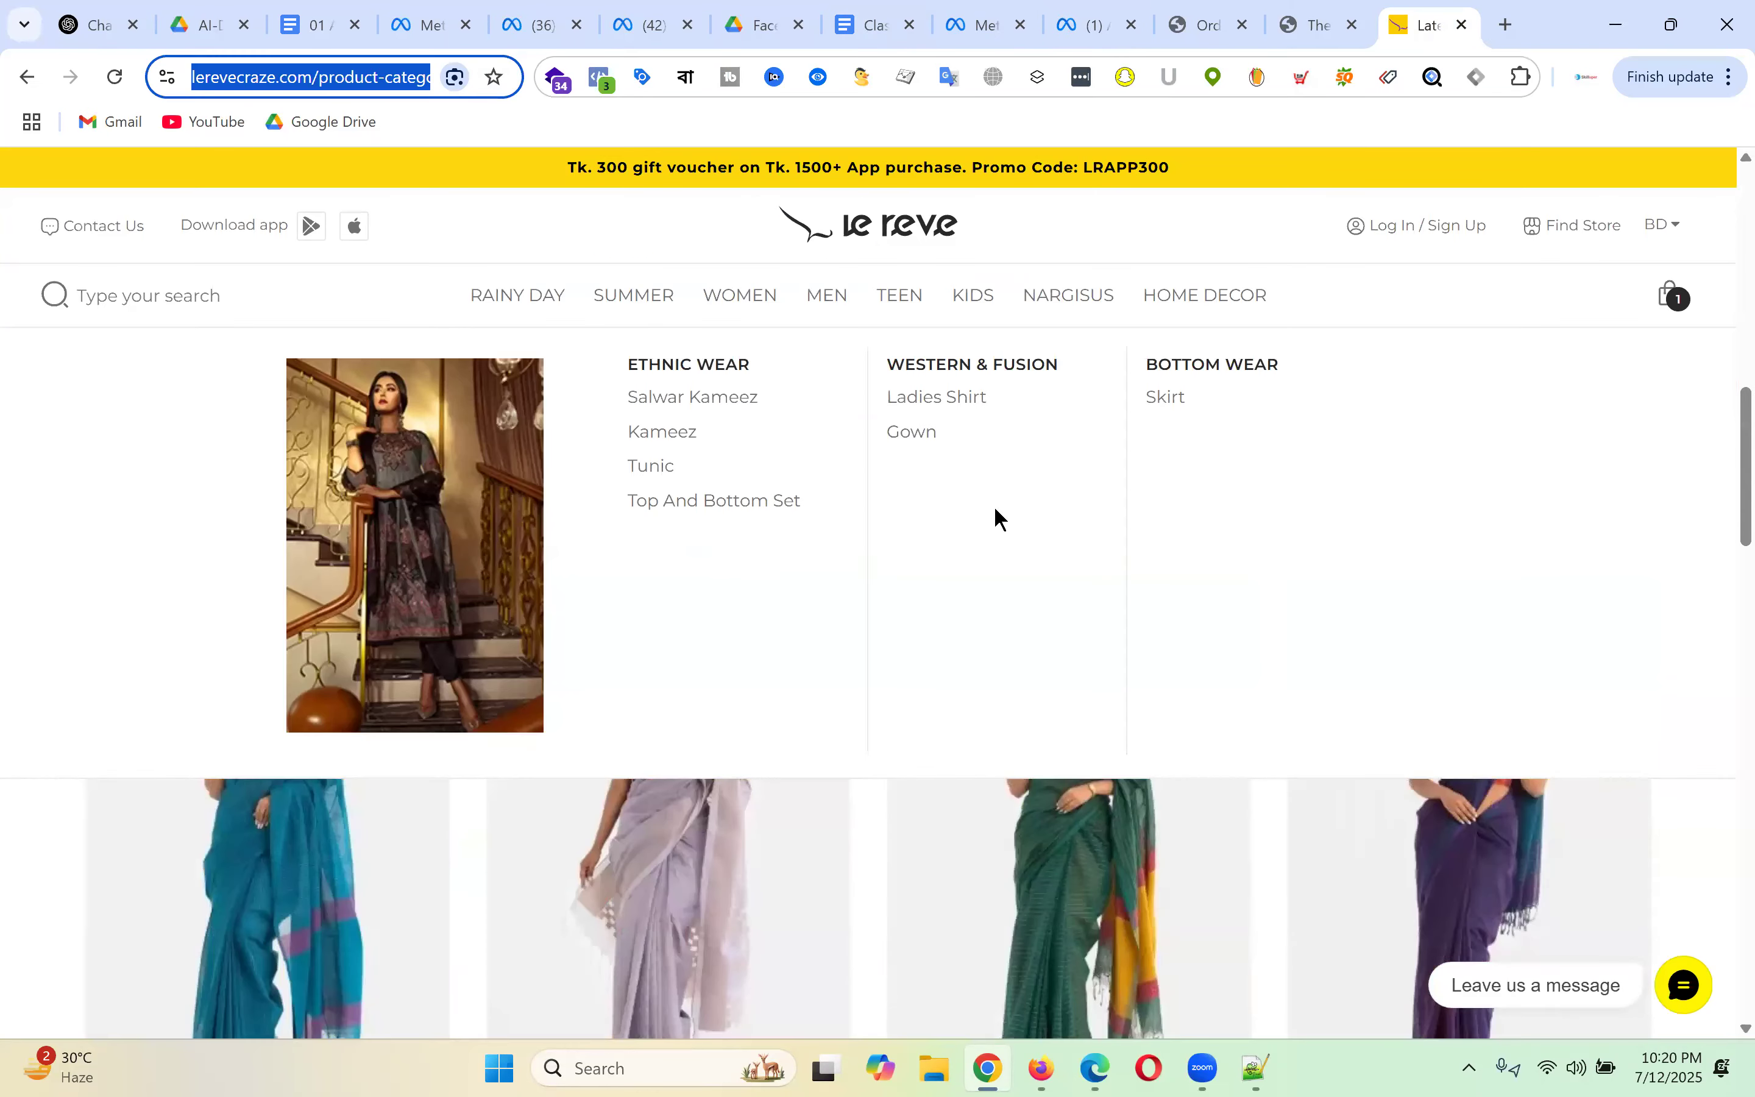
scroll(1233, 429, "down", 20)
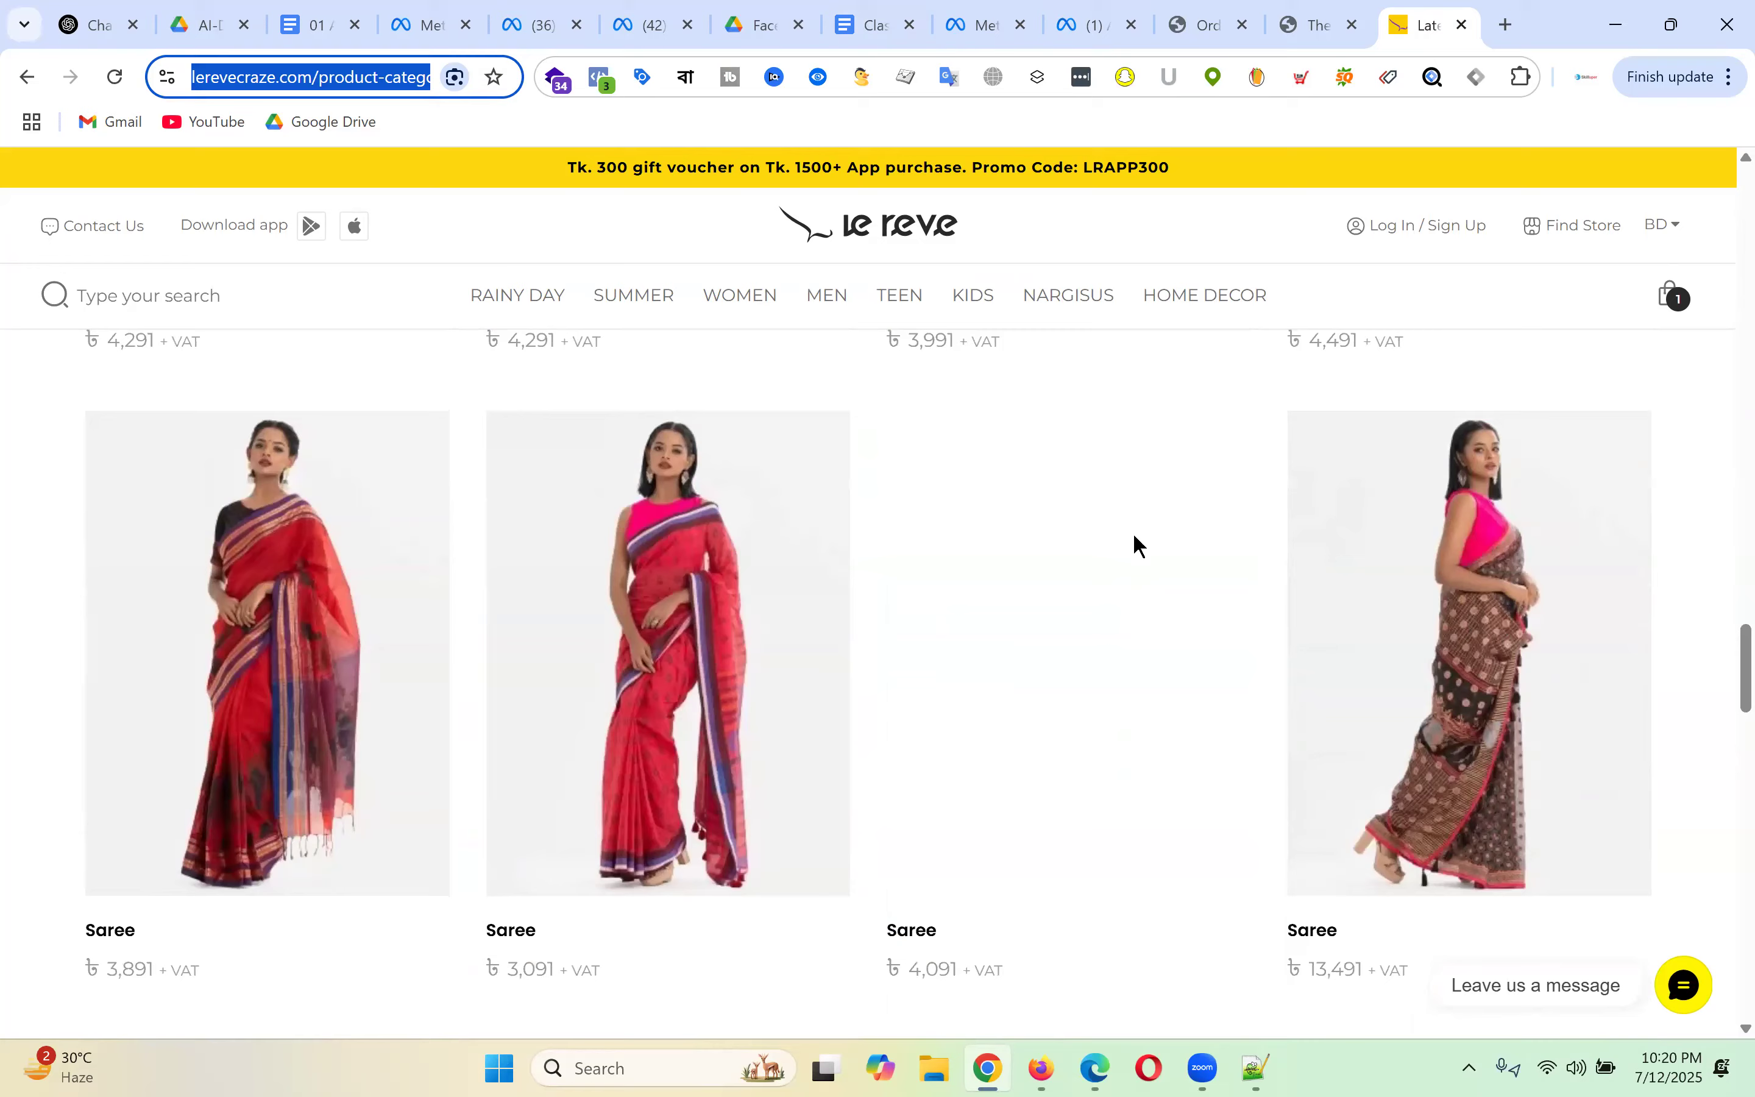
scroll(1197, 551, "down", 15)
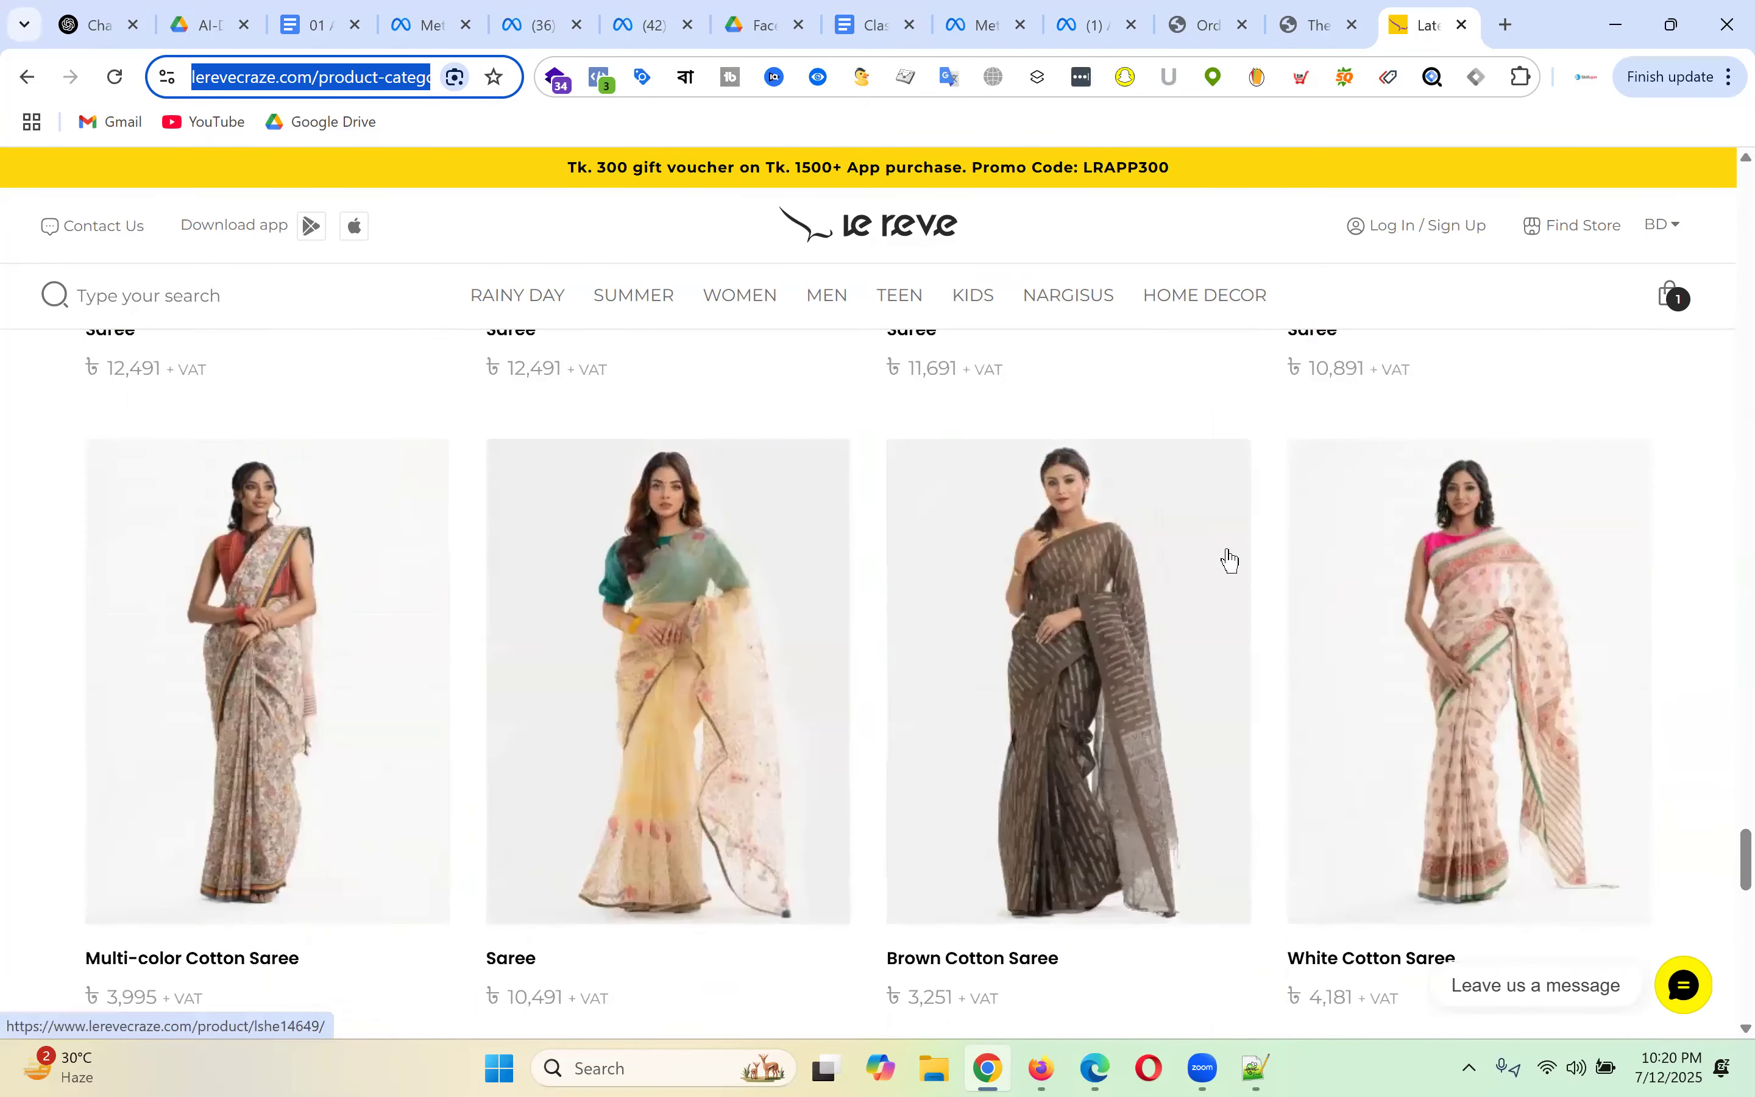
scroll(1255, 588, "up", 20)
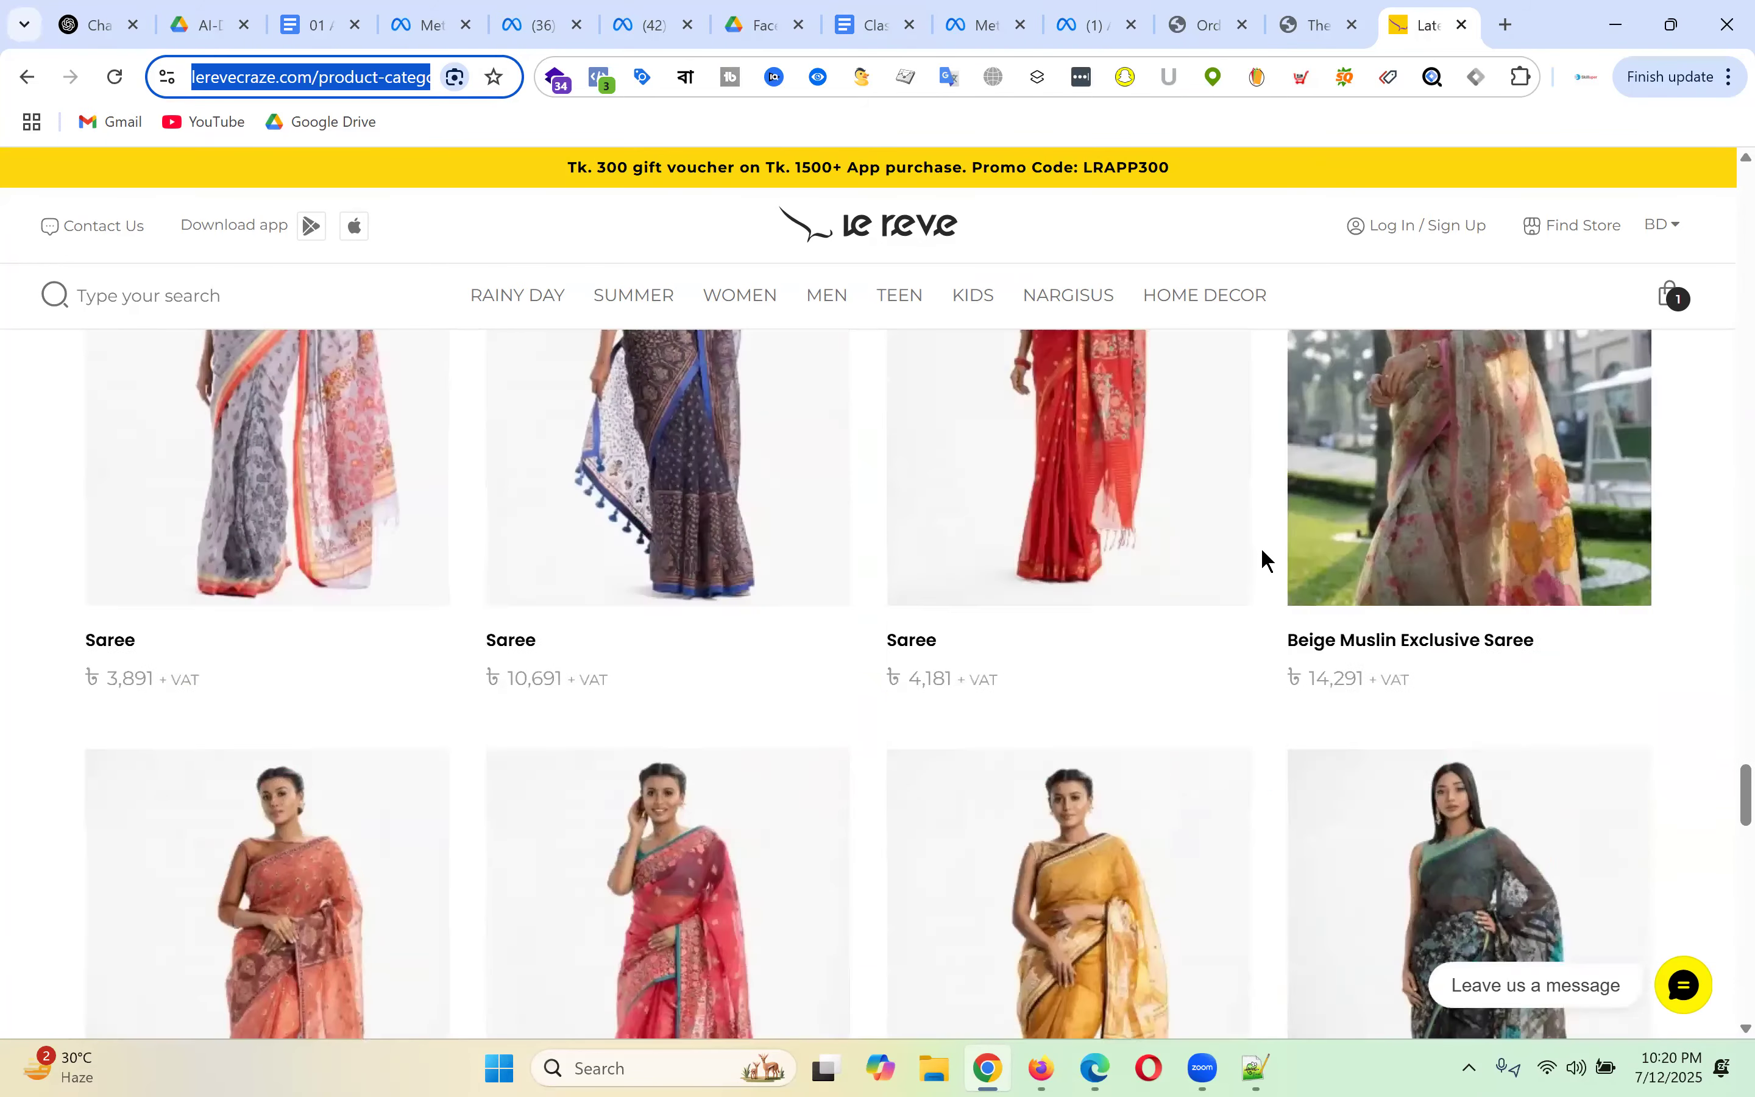
scroll(1265, 511, "up", 20)
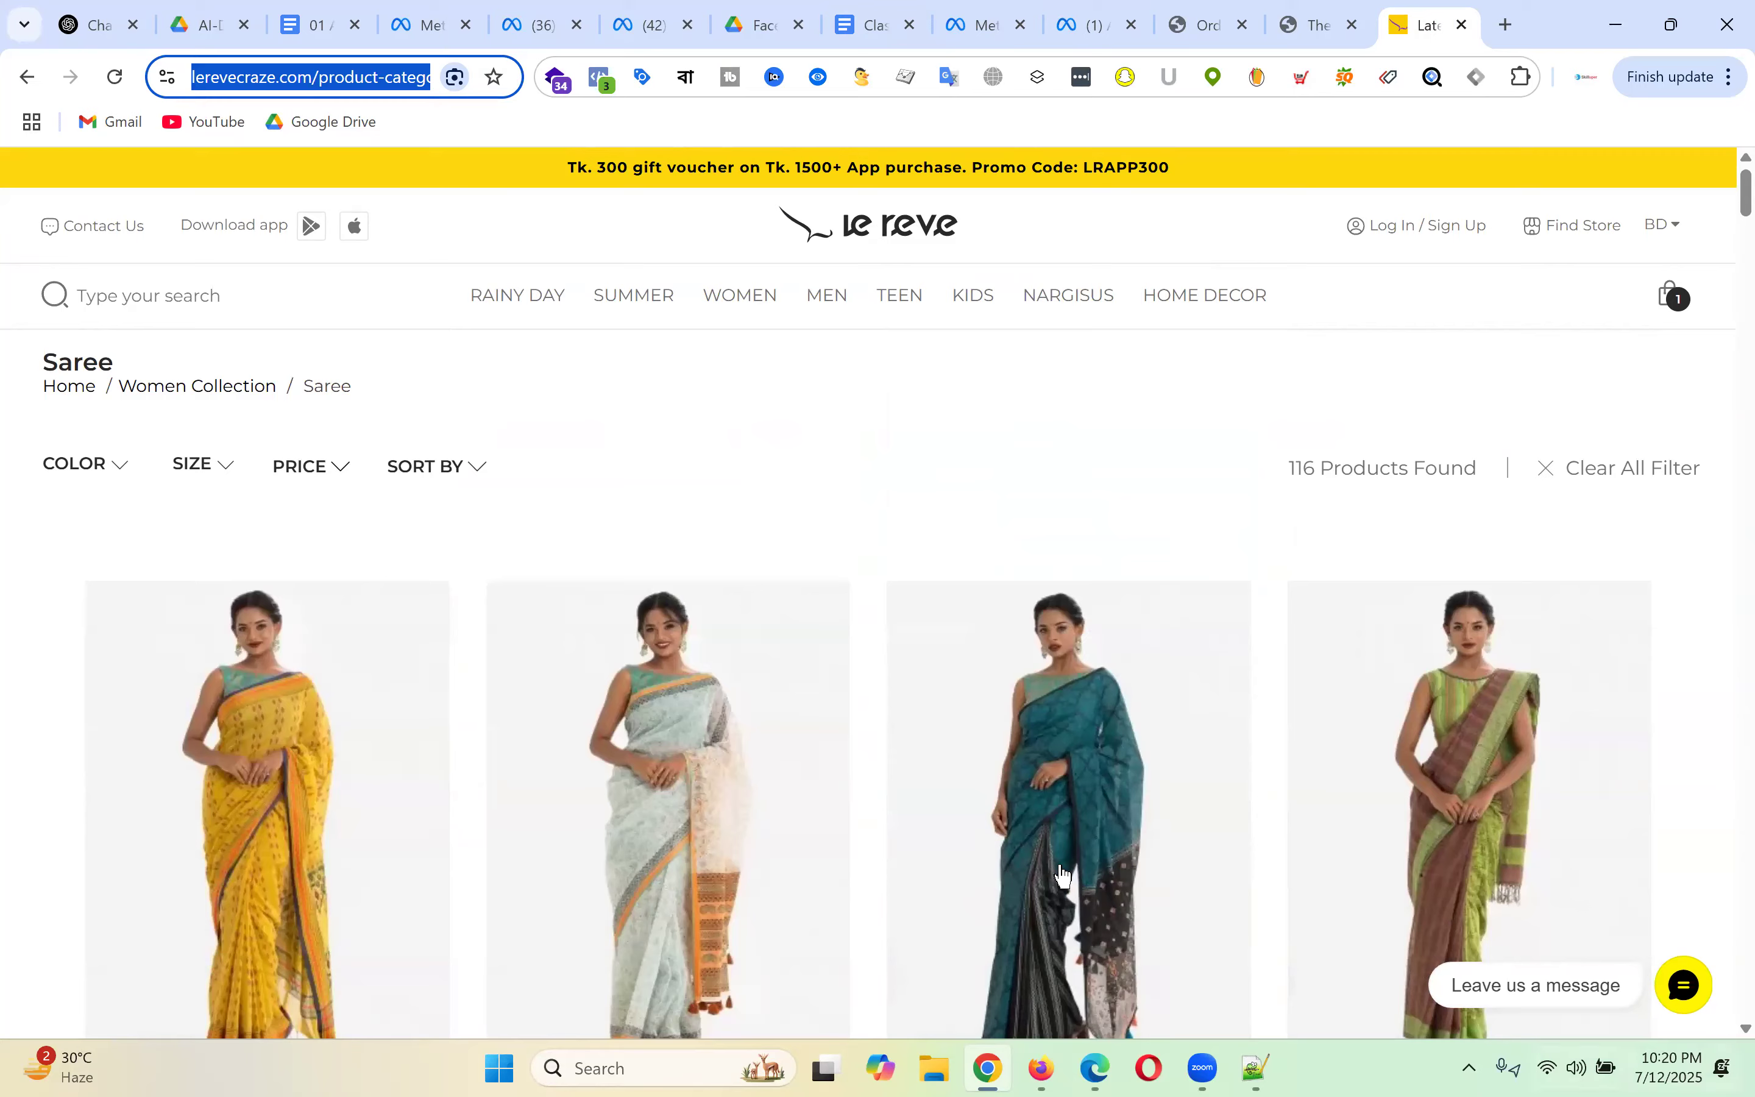
scroll(954, 378, "down", 20)
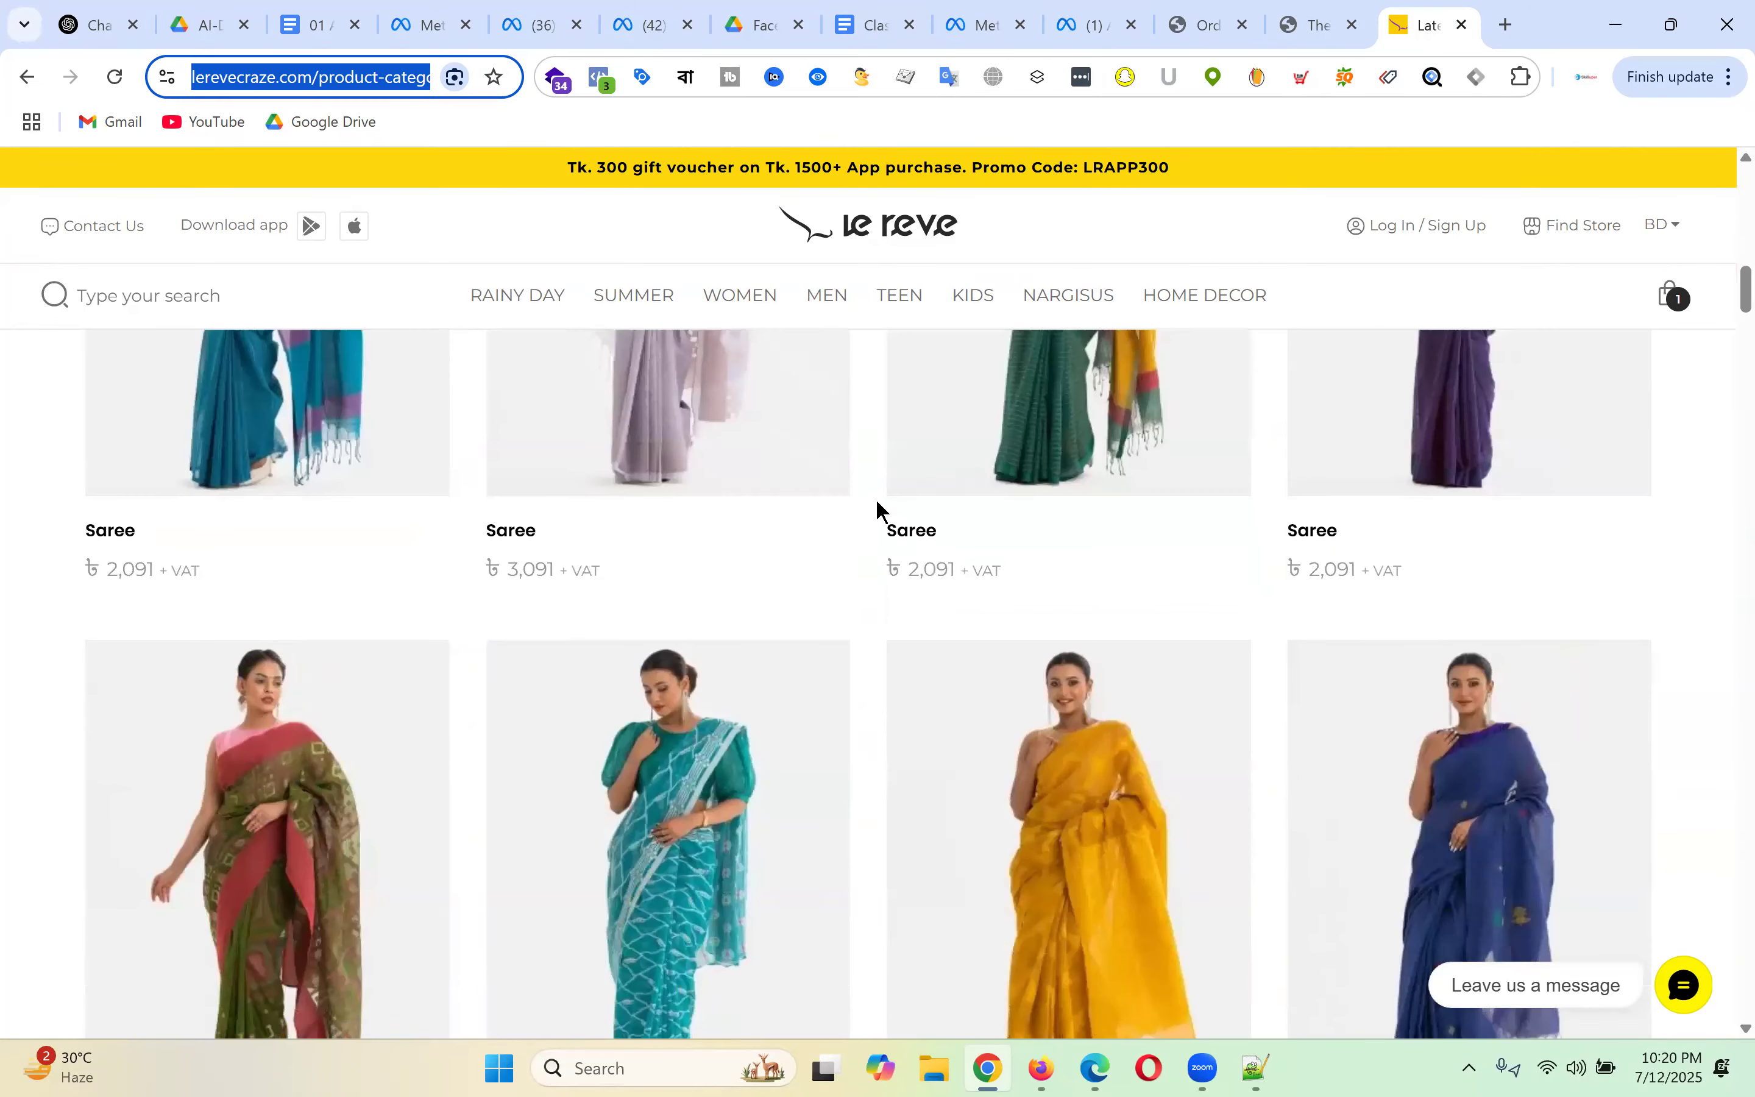
scroll(870, 515, "down", 8)
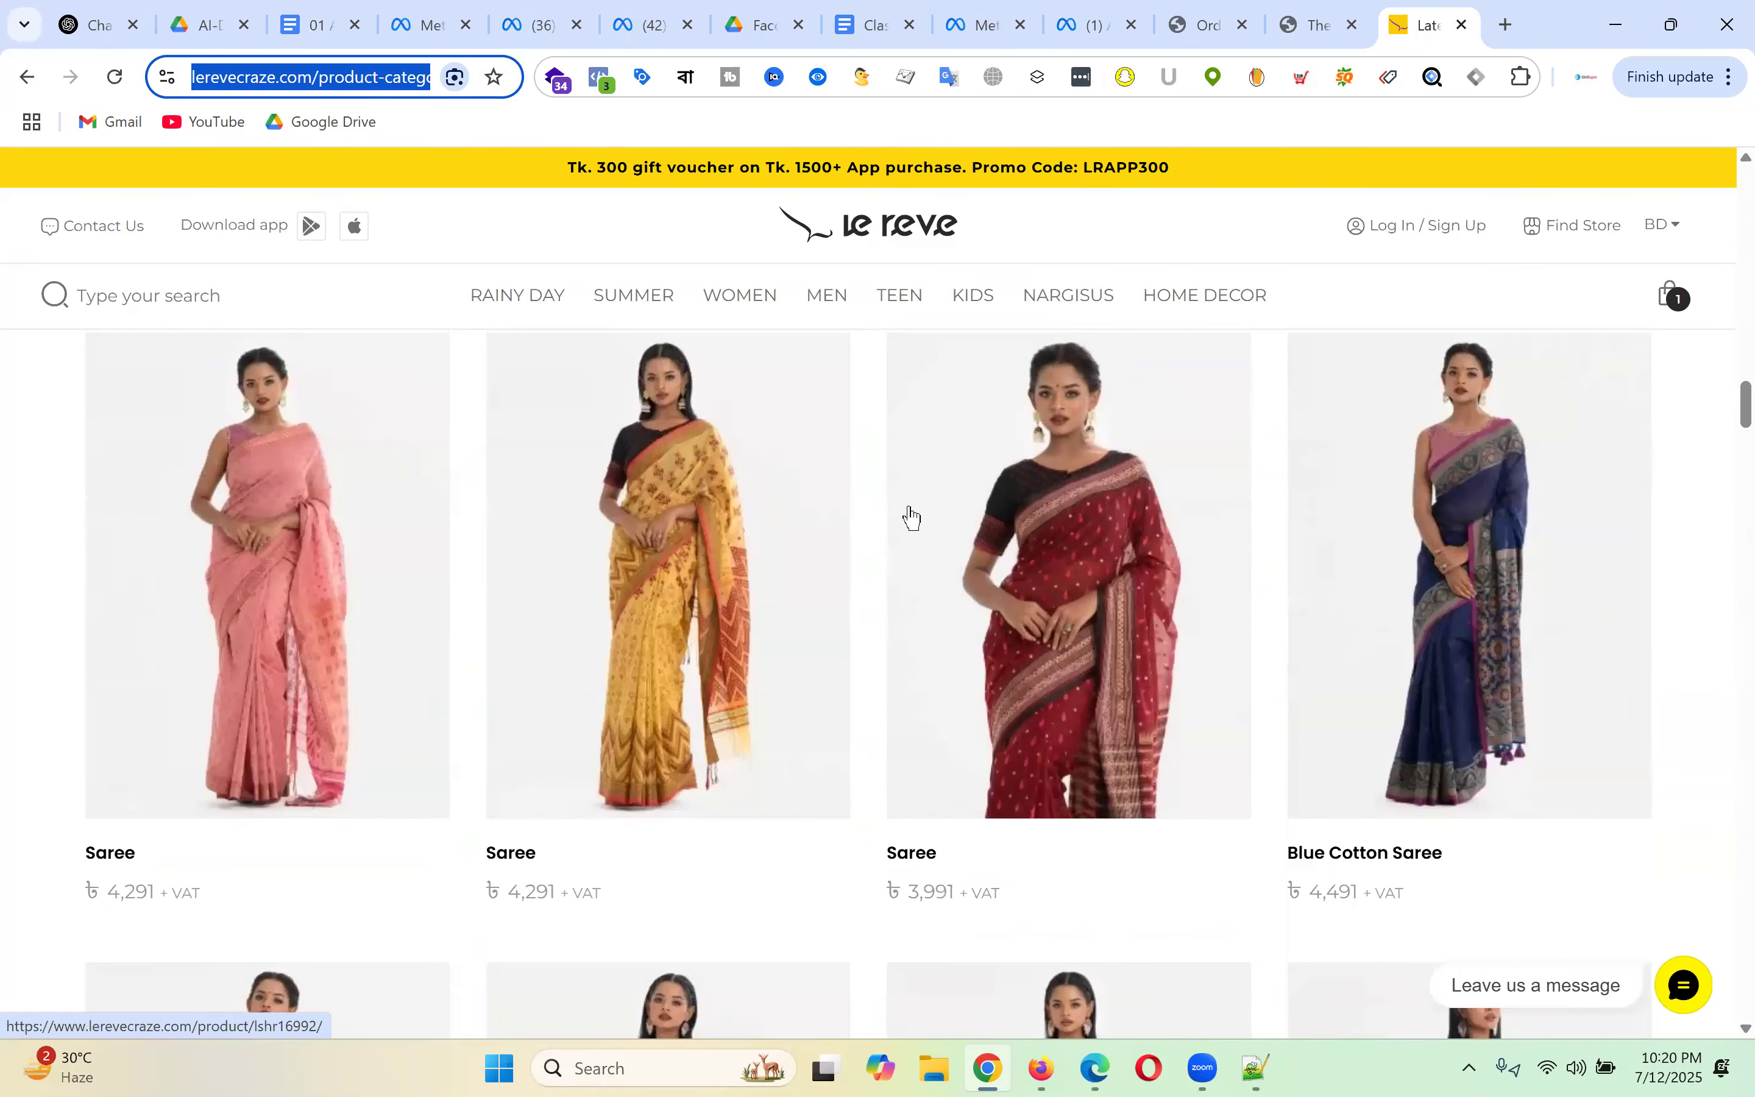
- Review the custom audience's URL rule and retention period in Ads Manager, comparing them with the Artimas and Le Reve store pages
left_click(1097, 8)
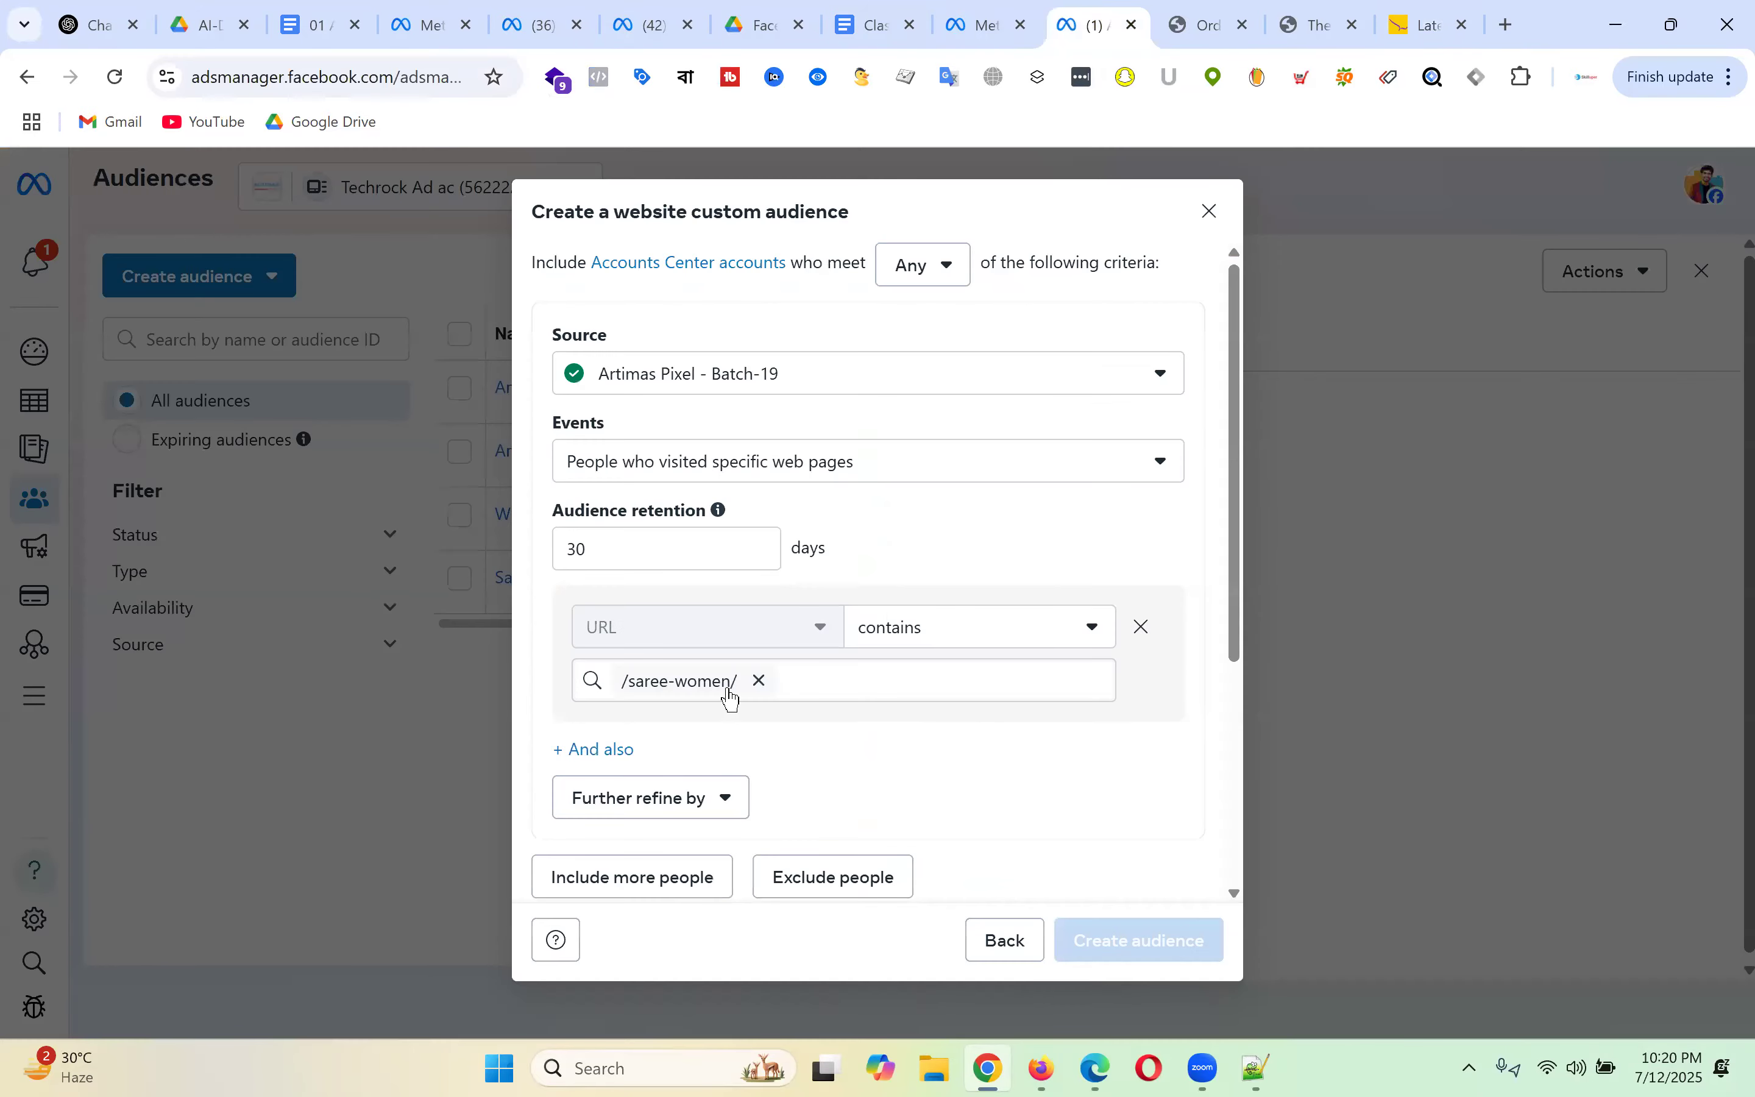
left_click(864, 683)
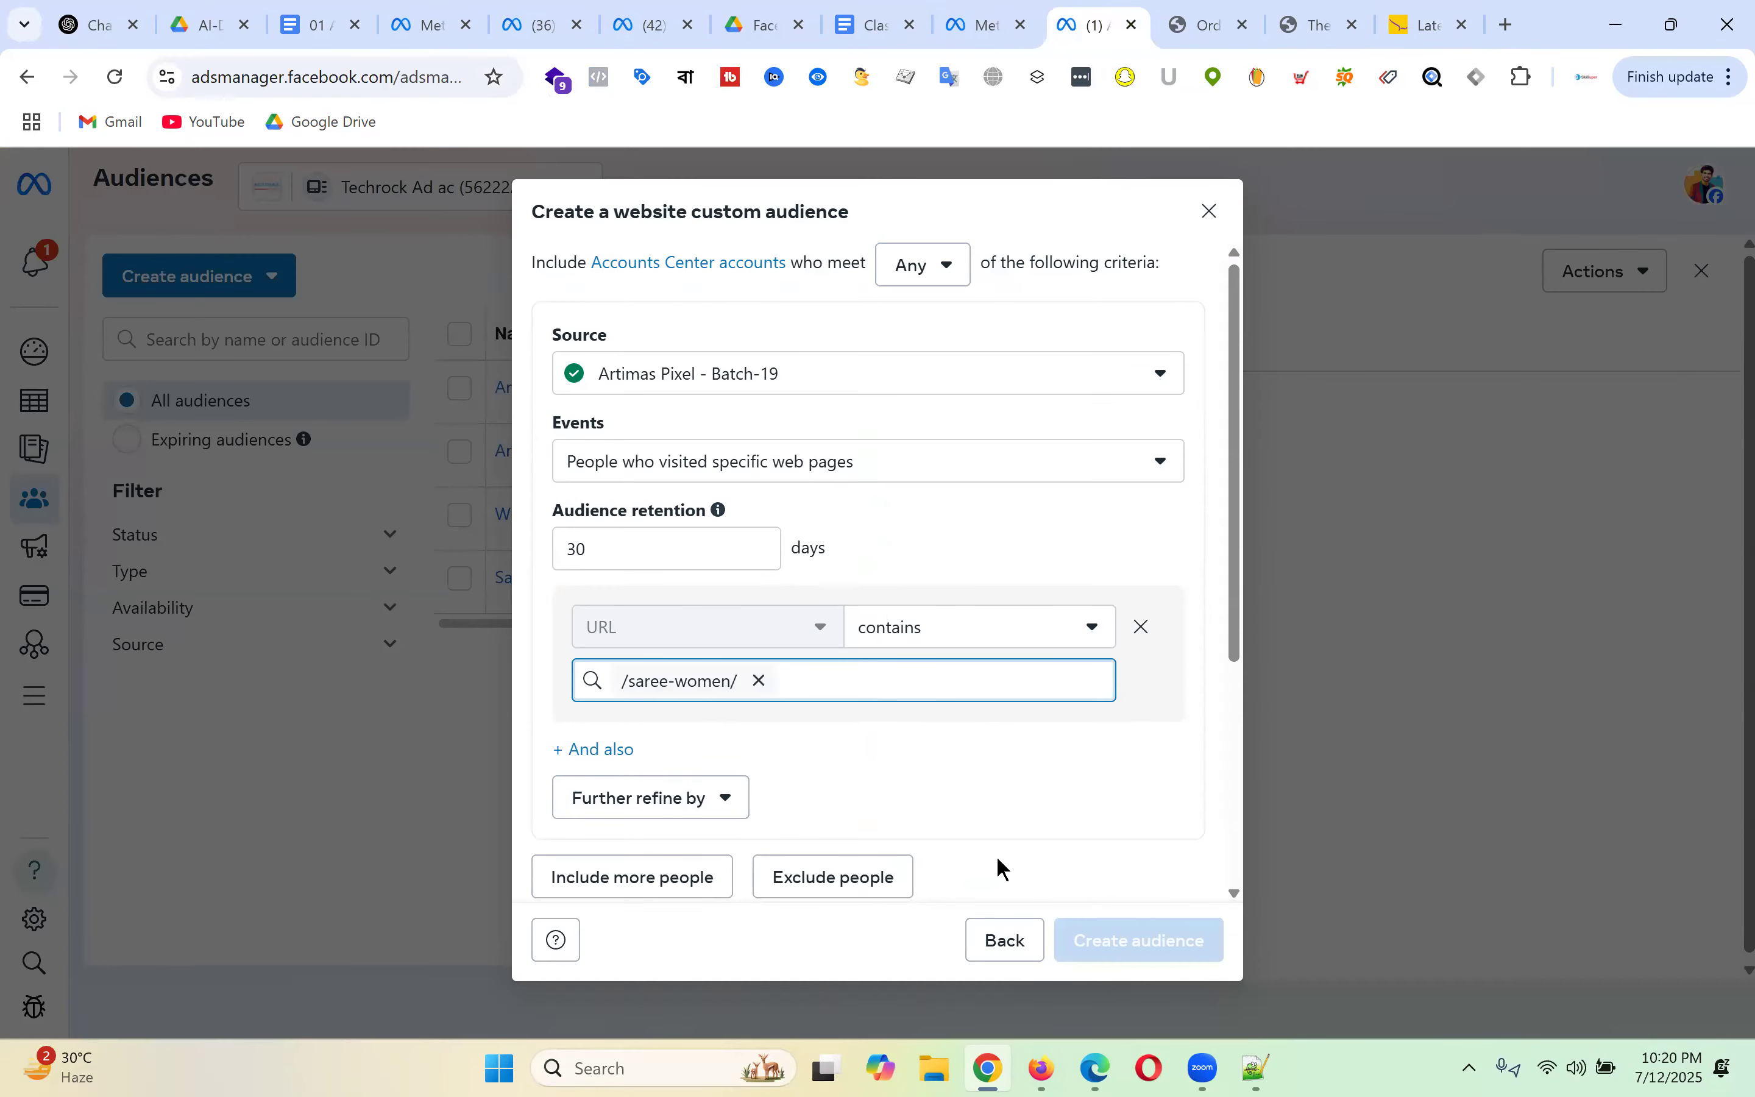
double_click(625, 555)
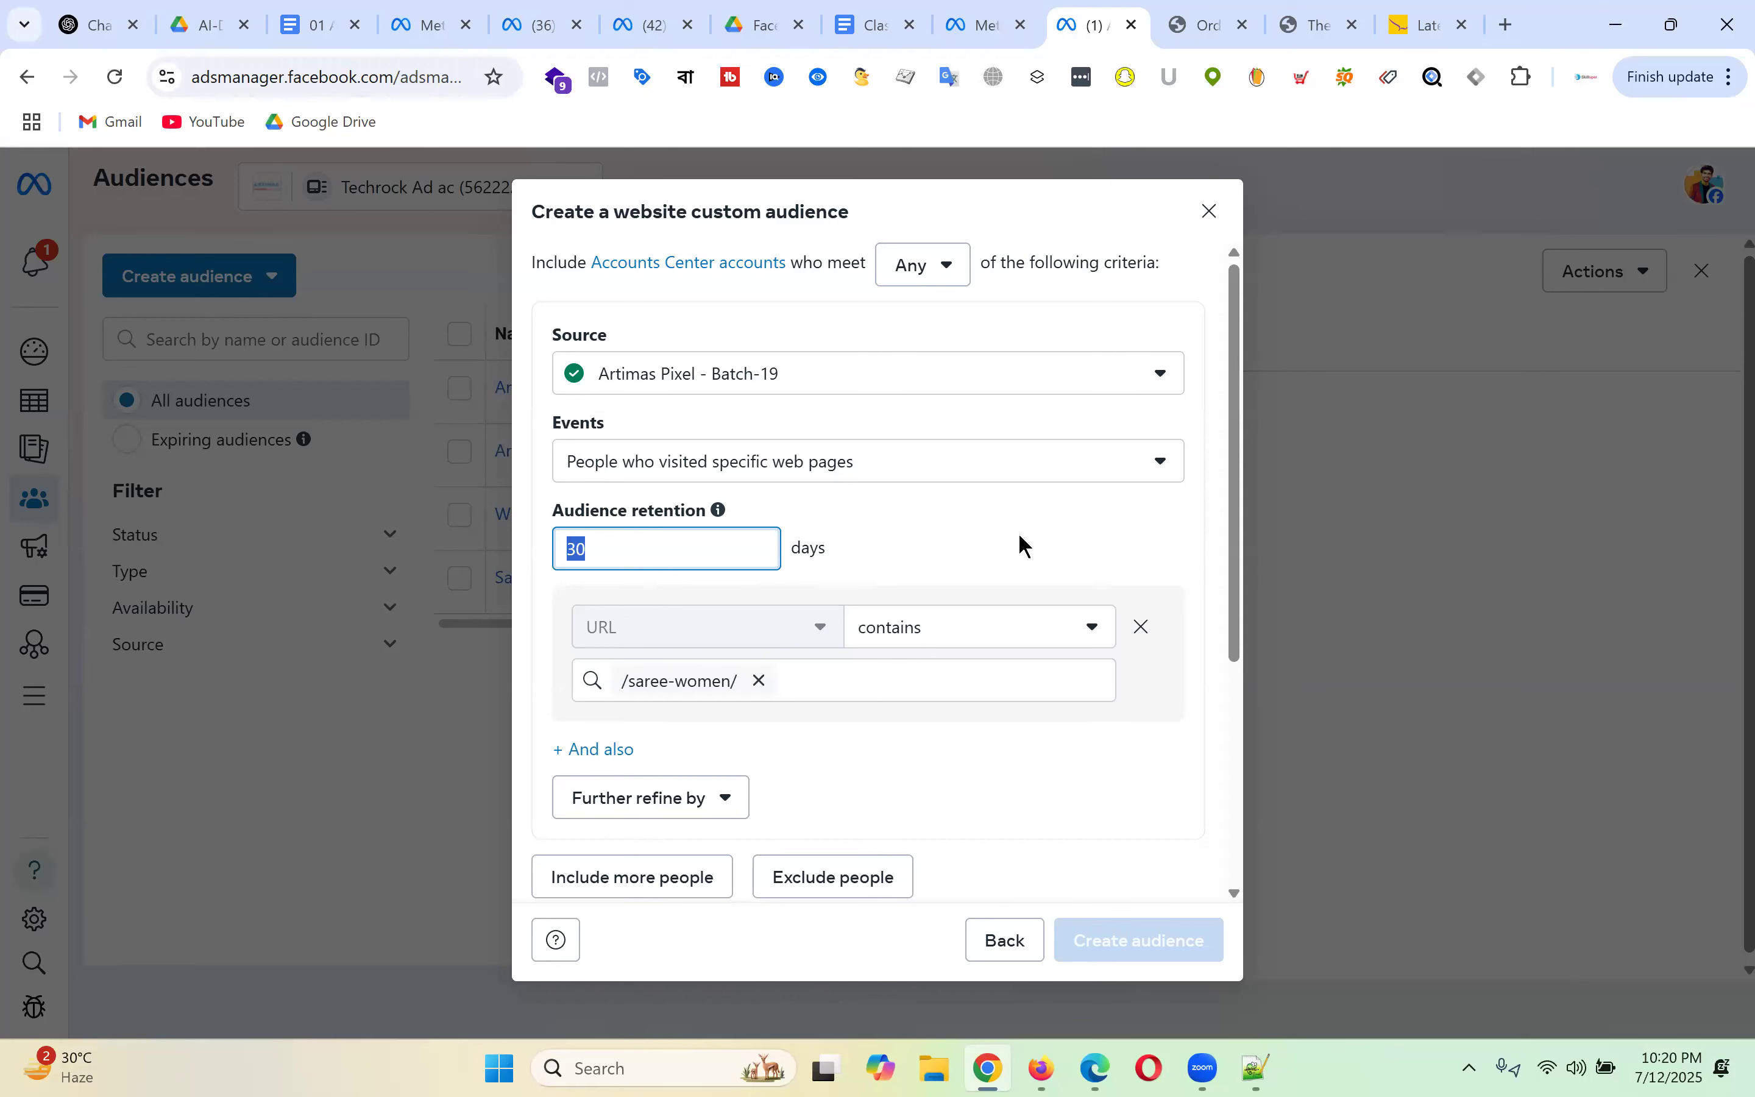
left_click(655, 555)
left_click(1405, 13)
left_click(1274, 9)
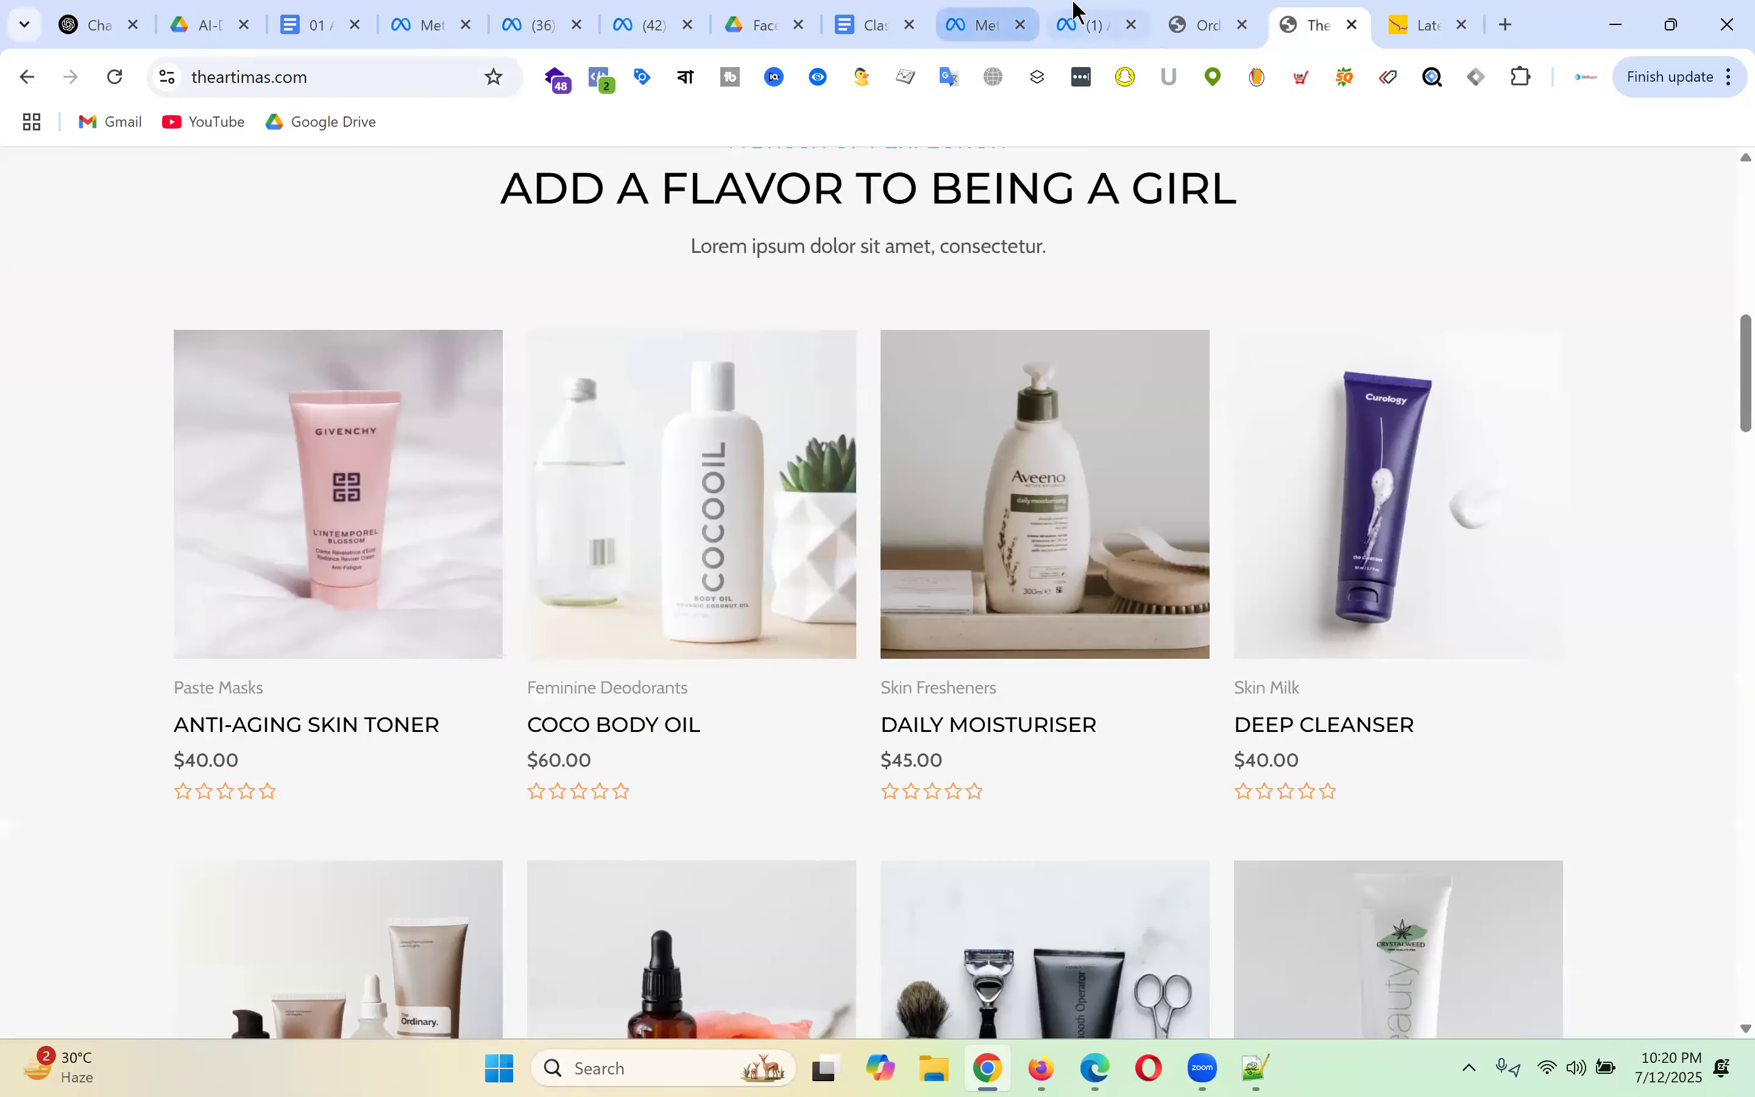
left_click(1098, 8)
left_click(674, 552)
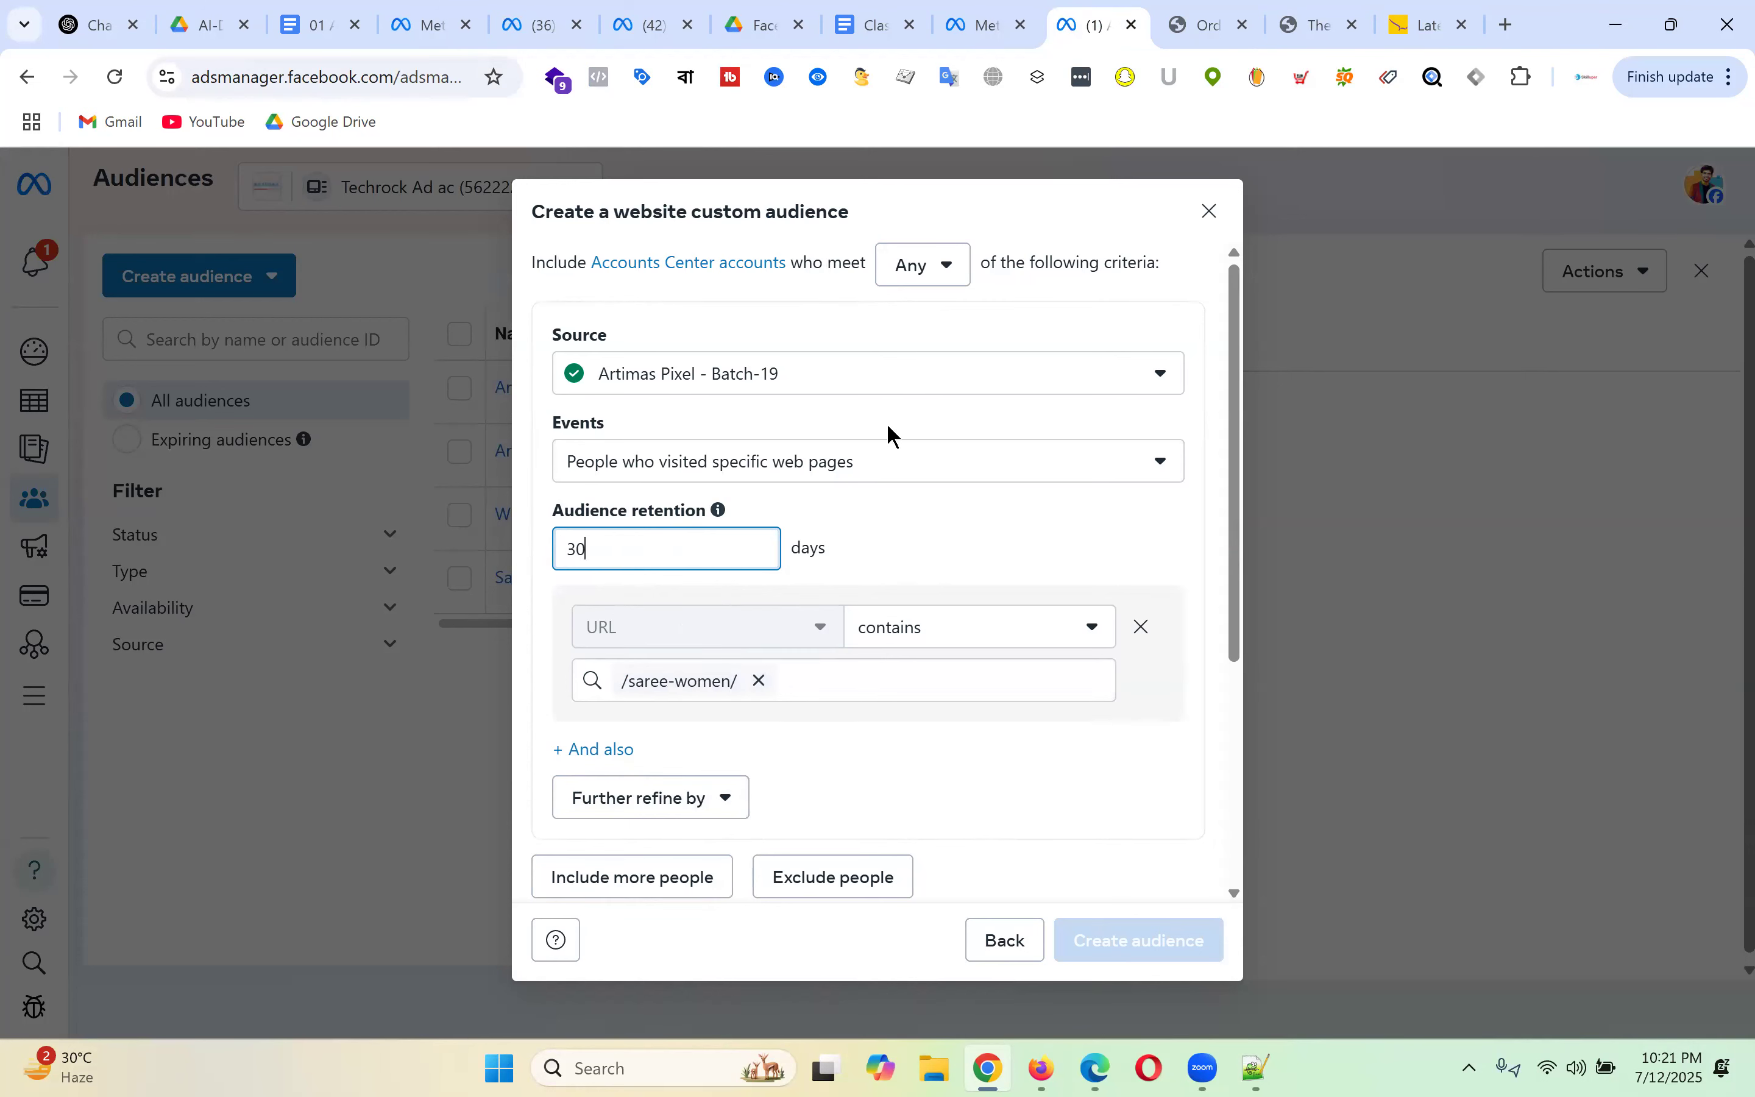
left_click(1432, 25)
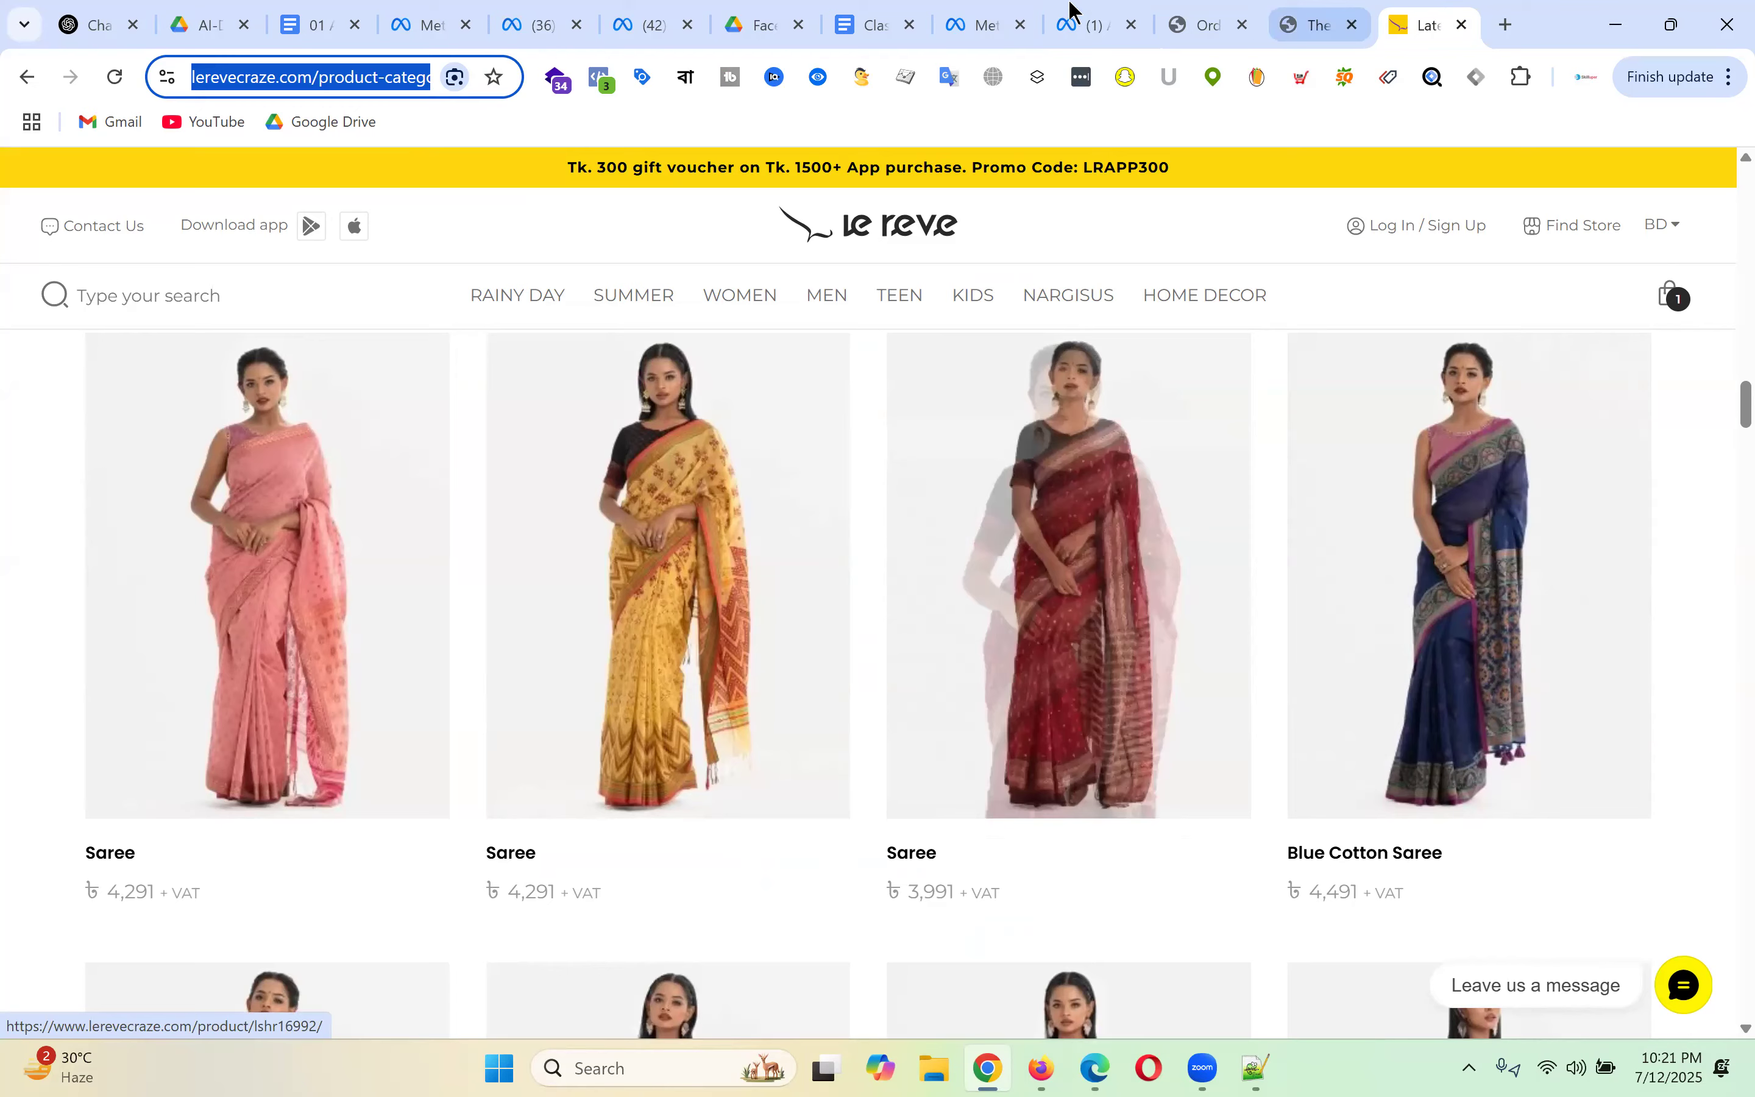
left_click(1090, 10)
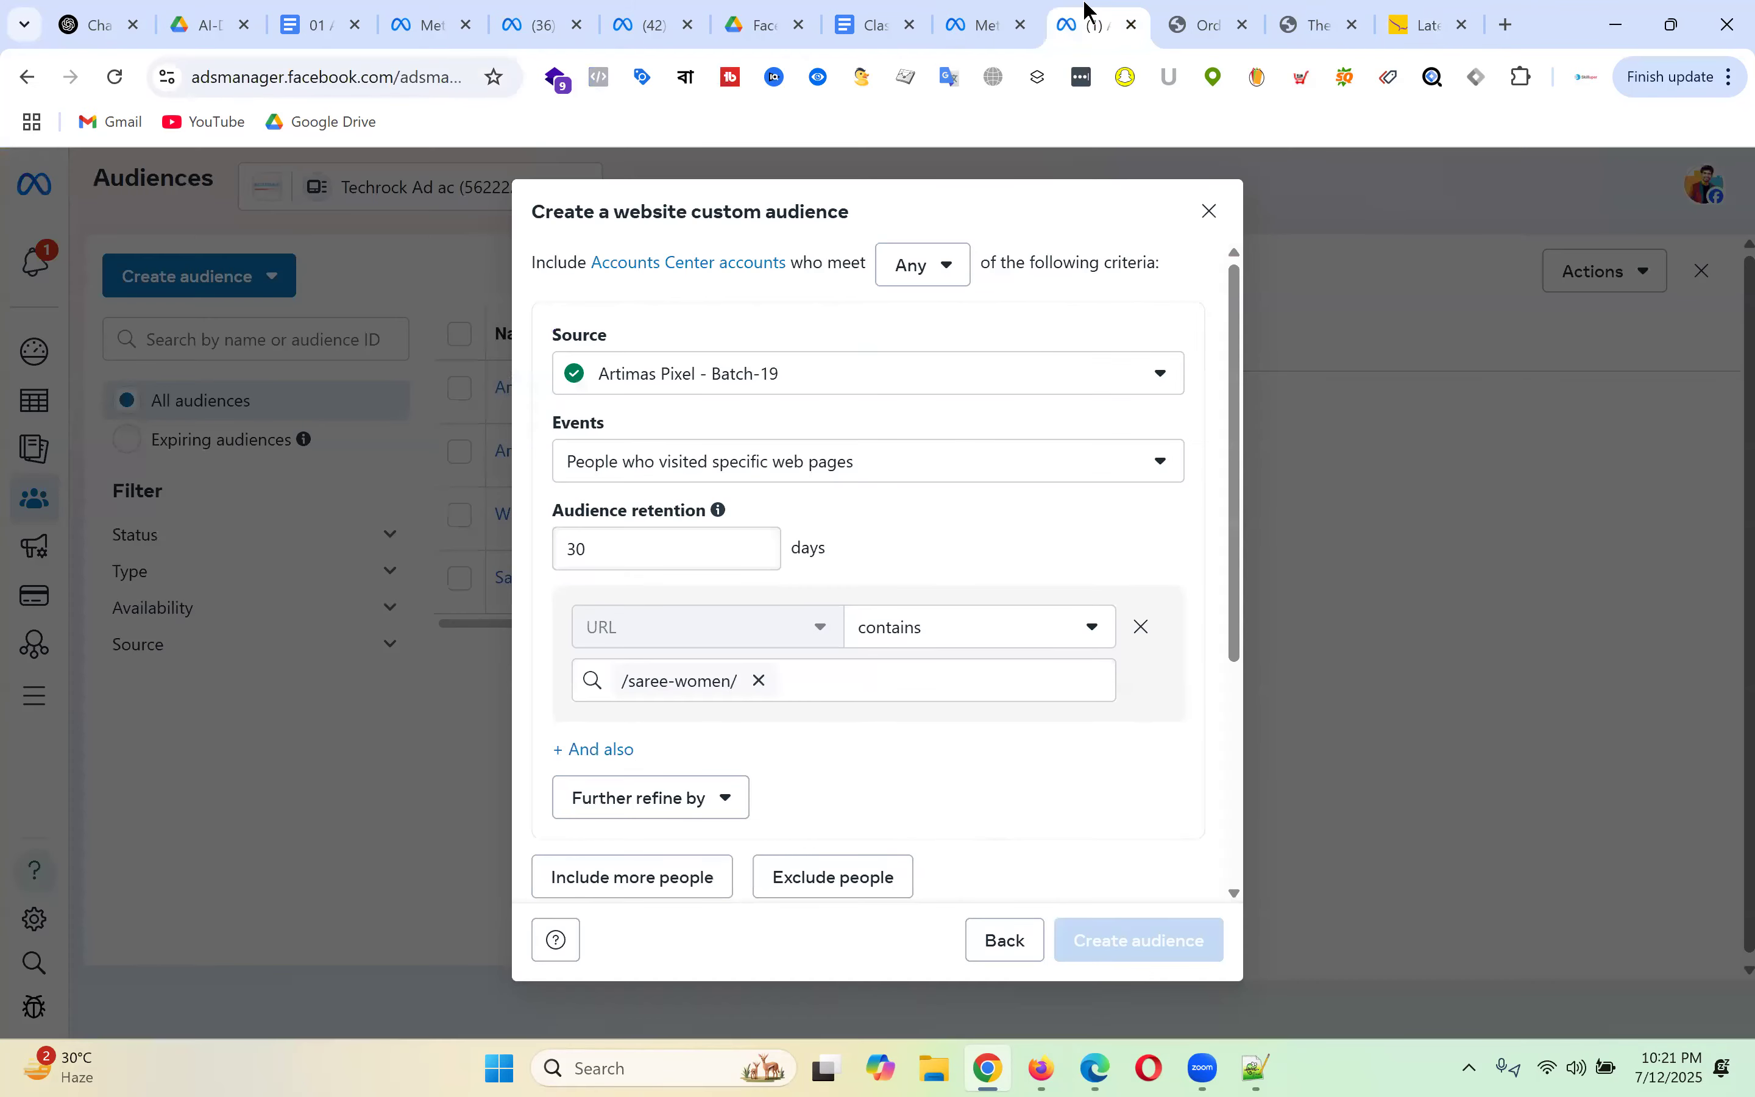
- Further refine the audience by Device and choose Android
scroll(1037, 618, "down", 5)
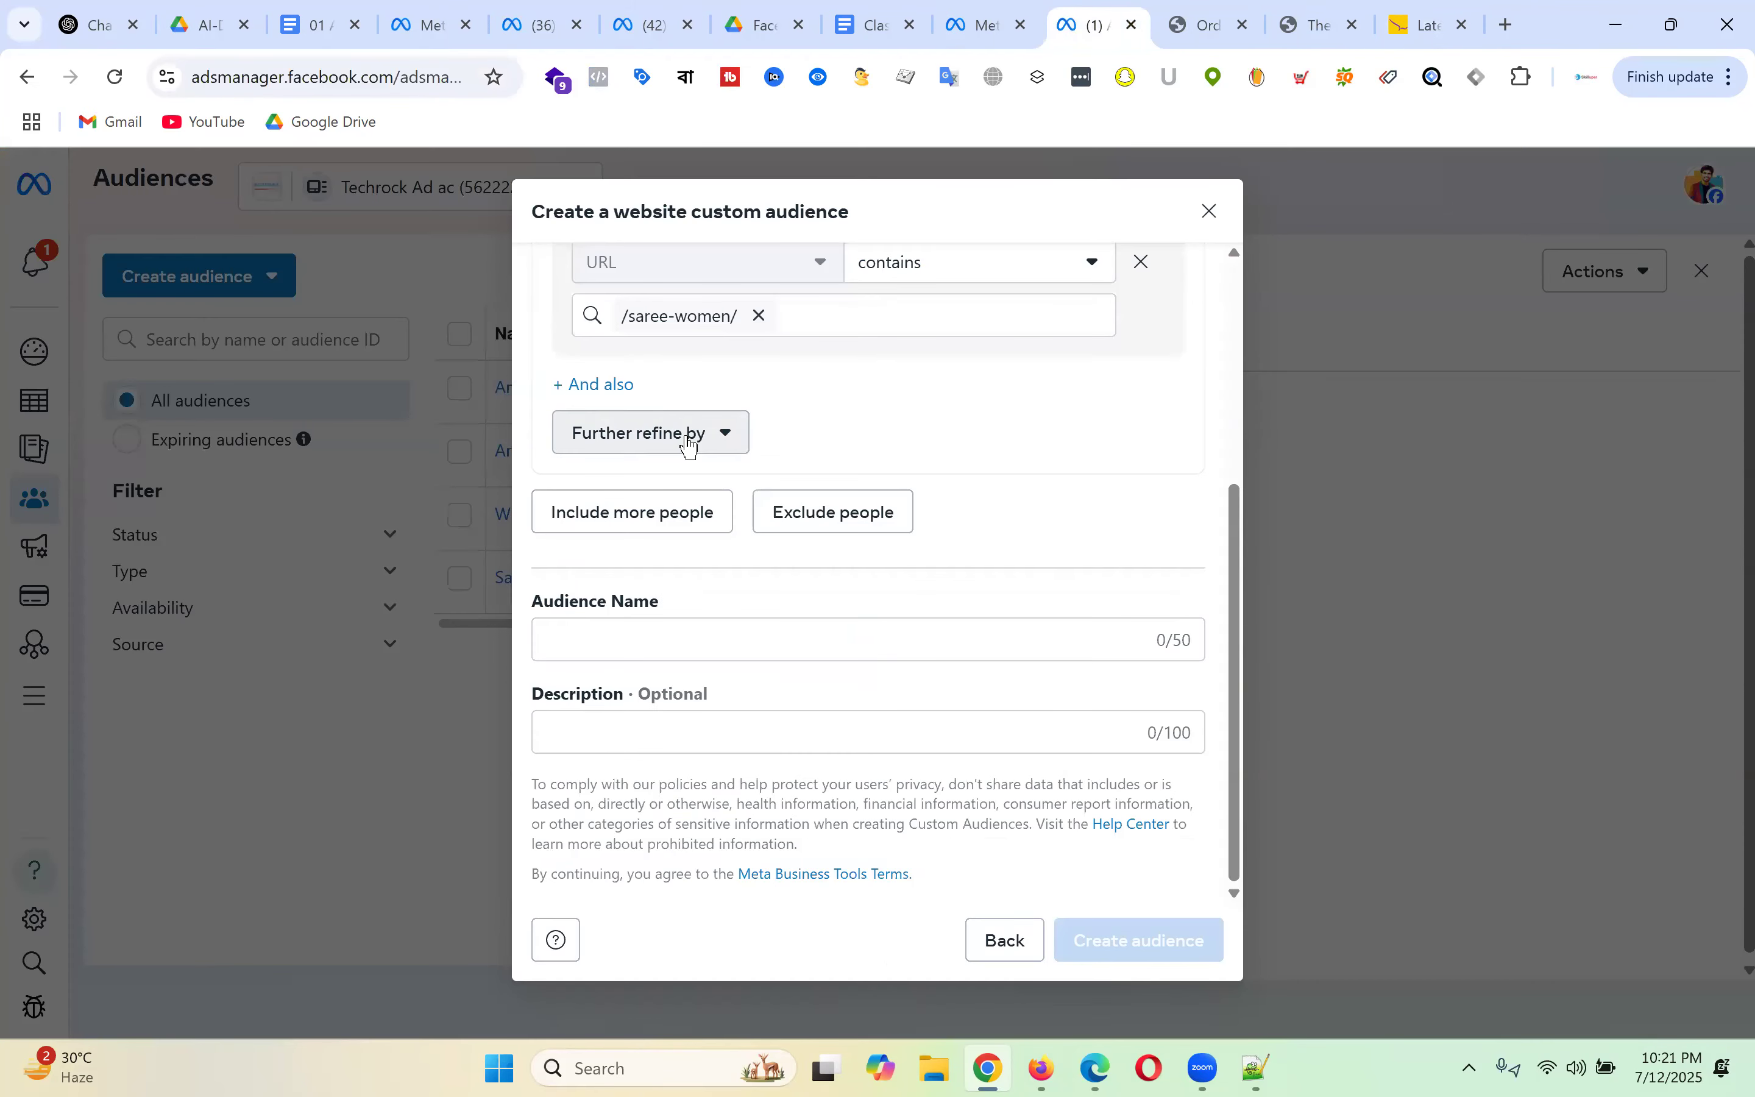
left_click(729, 434)
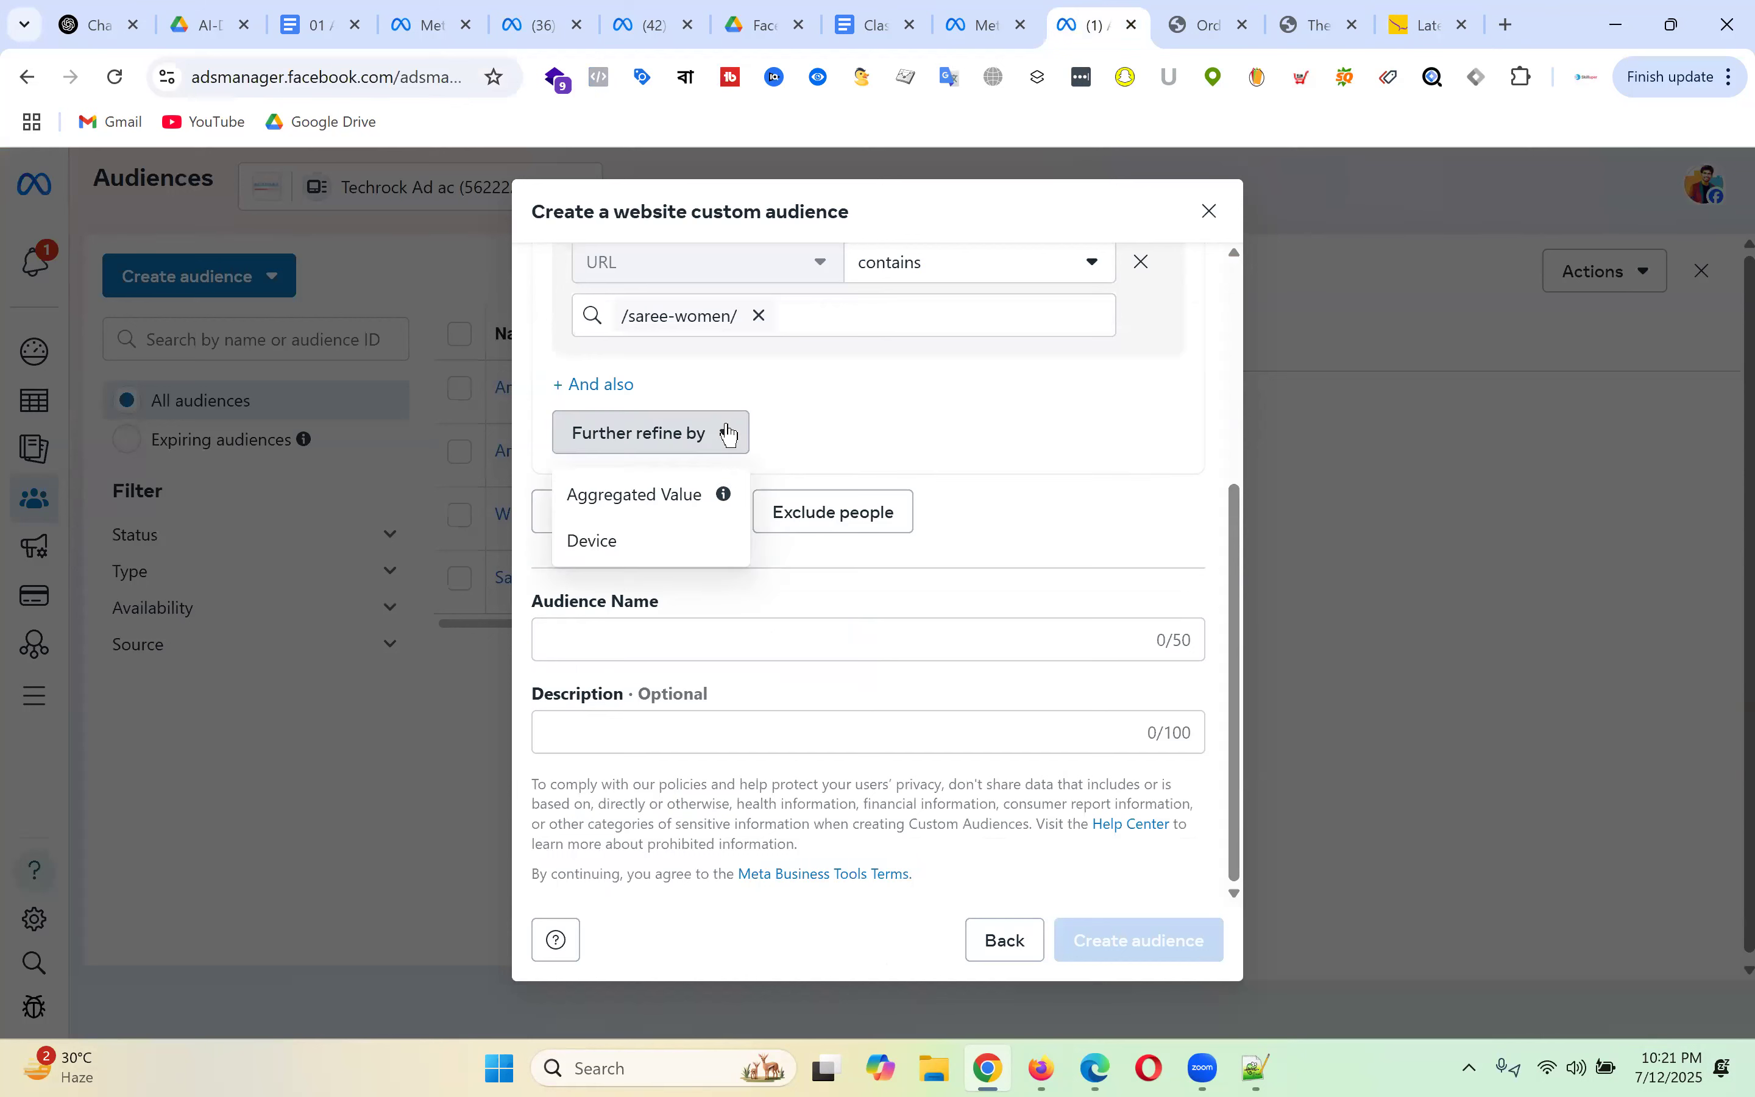
left_click(620, 541)
left_click(963, 487)
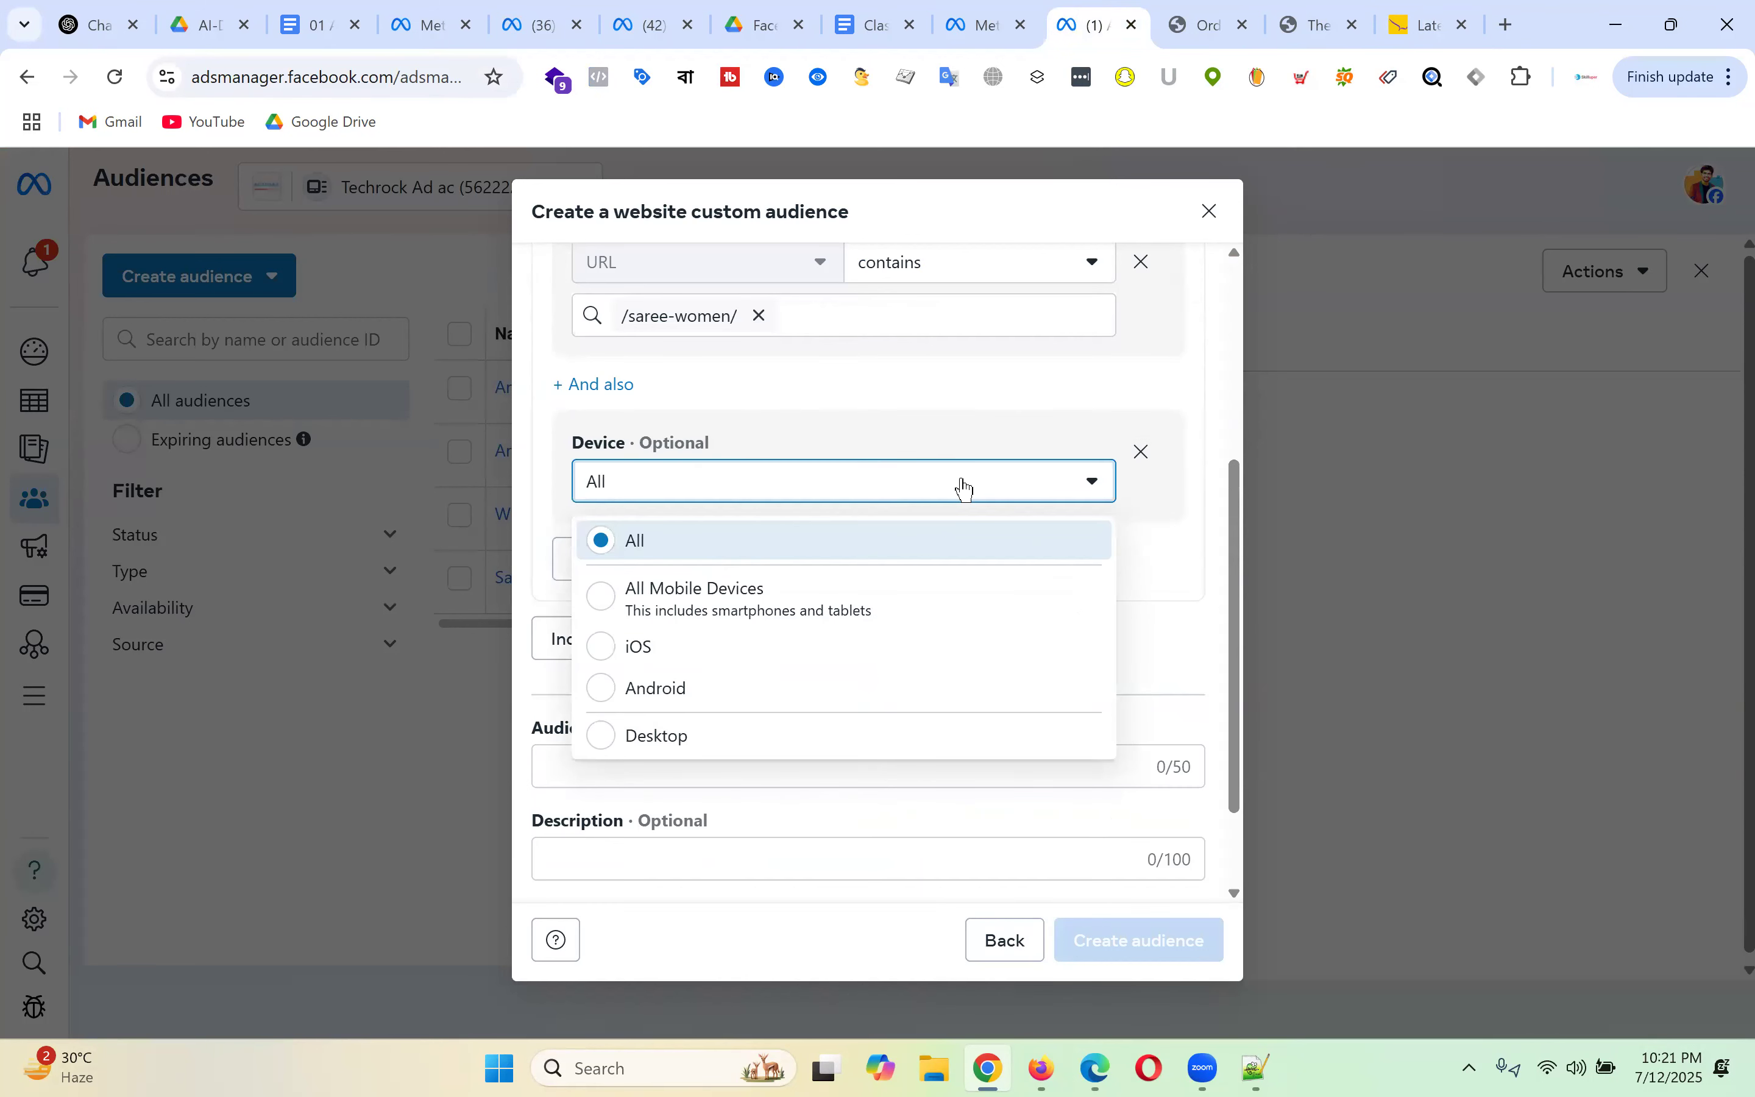
left_click(695, 688)
scroll(1117, 605, "up", 5)
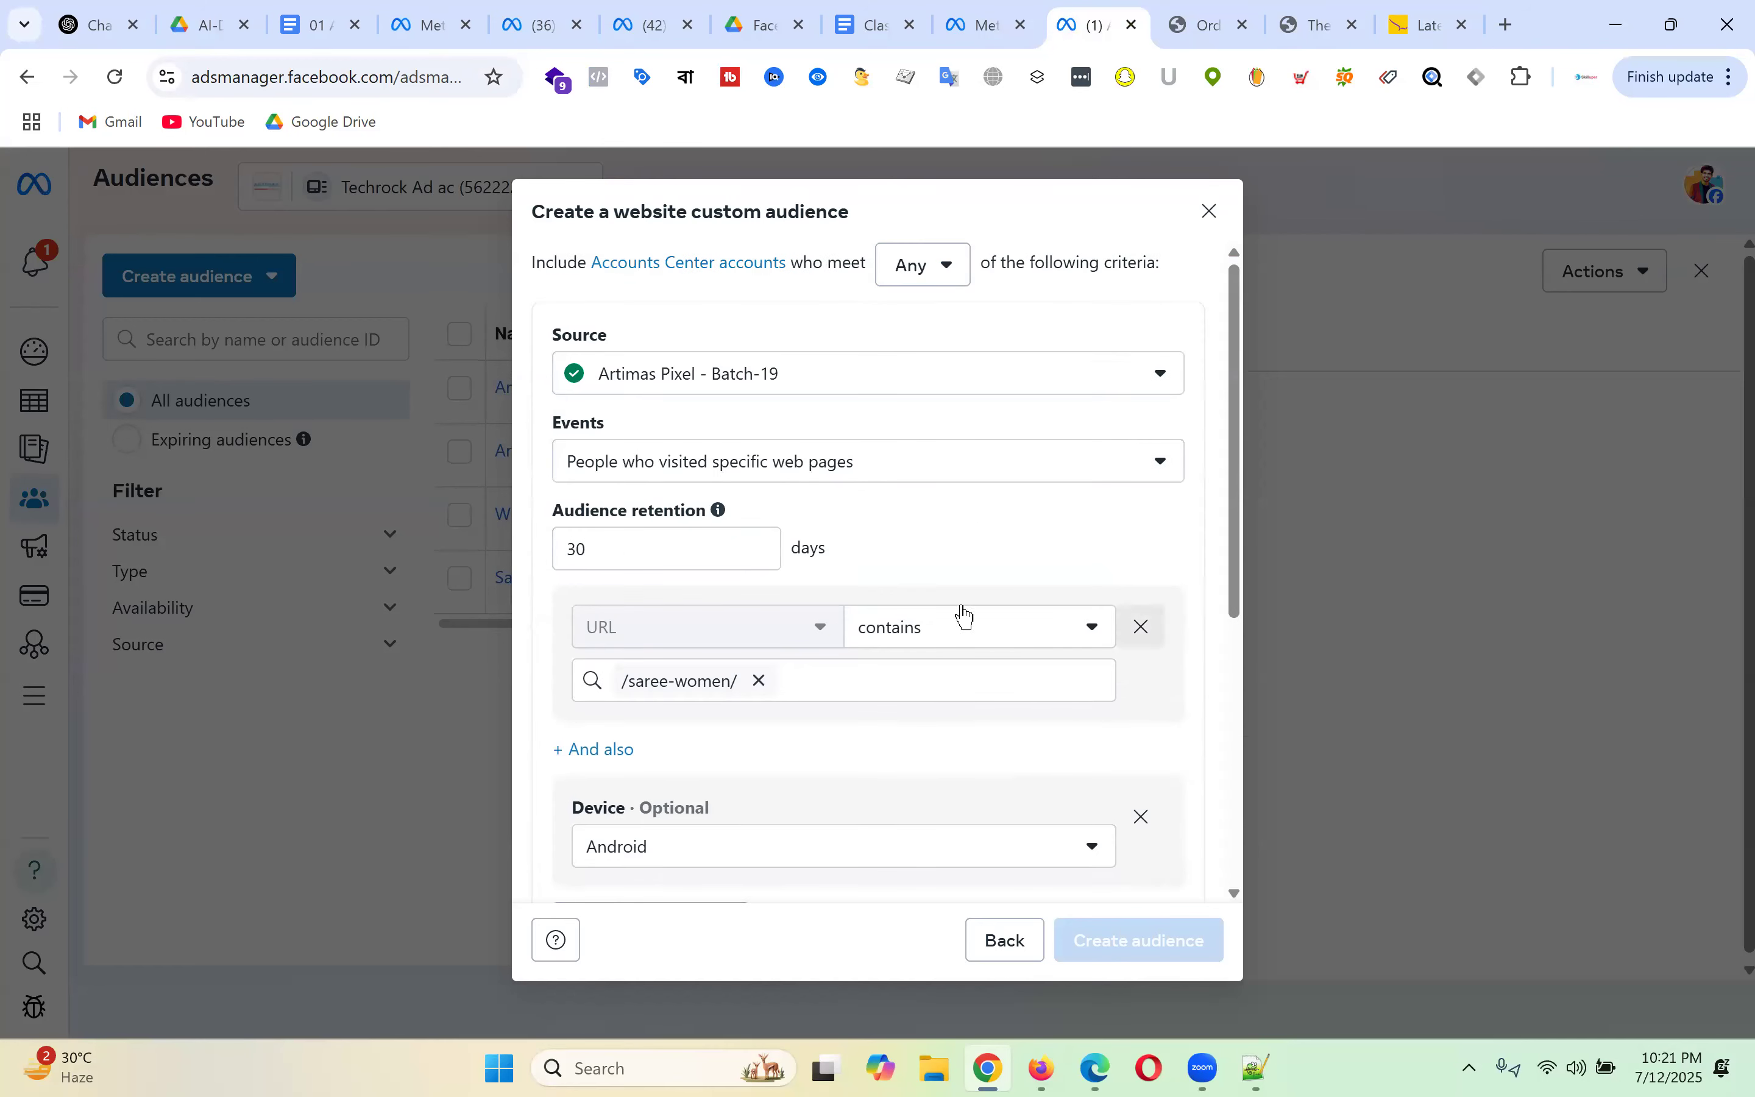
scroll(962, 513, "down", 5)
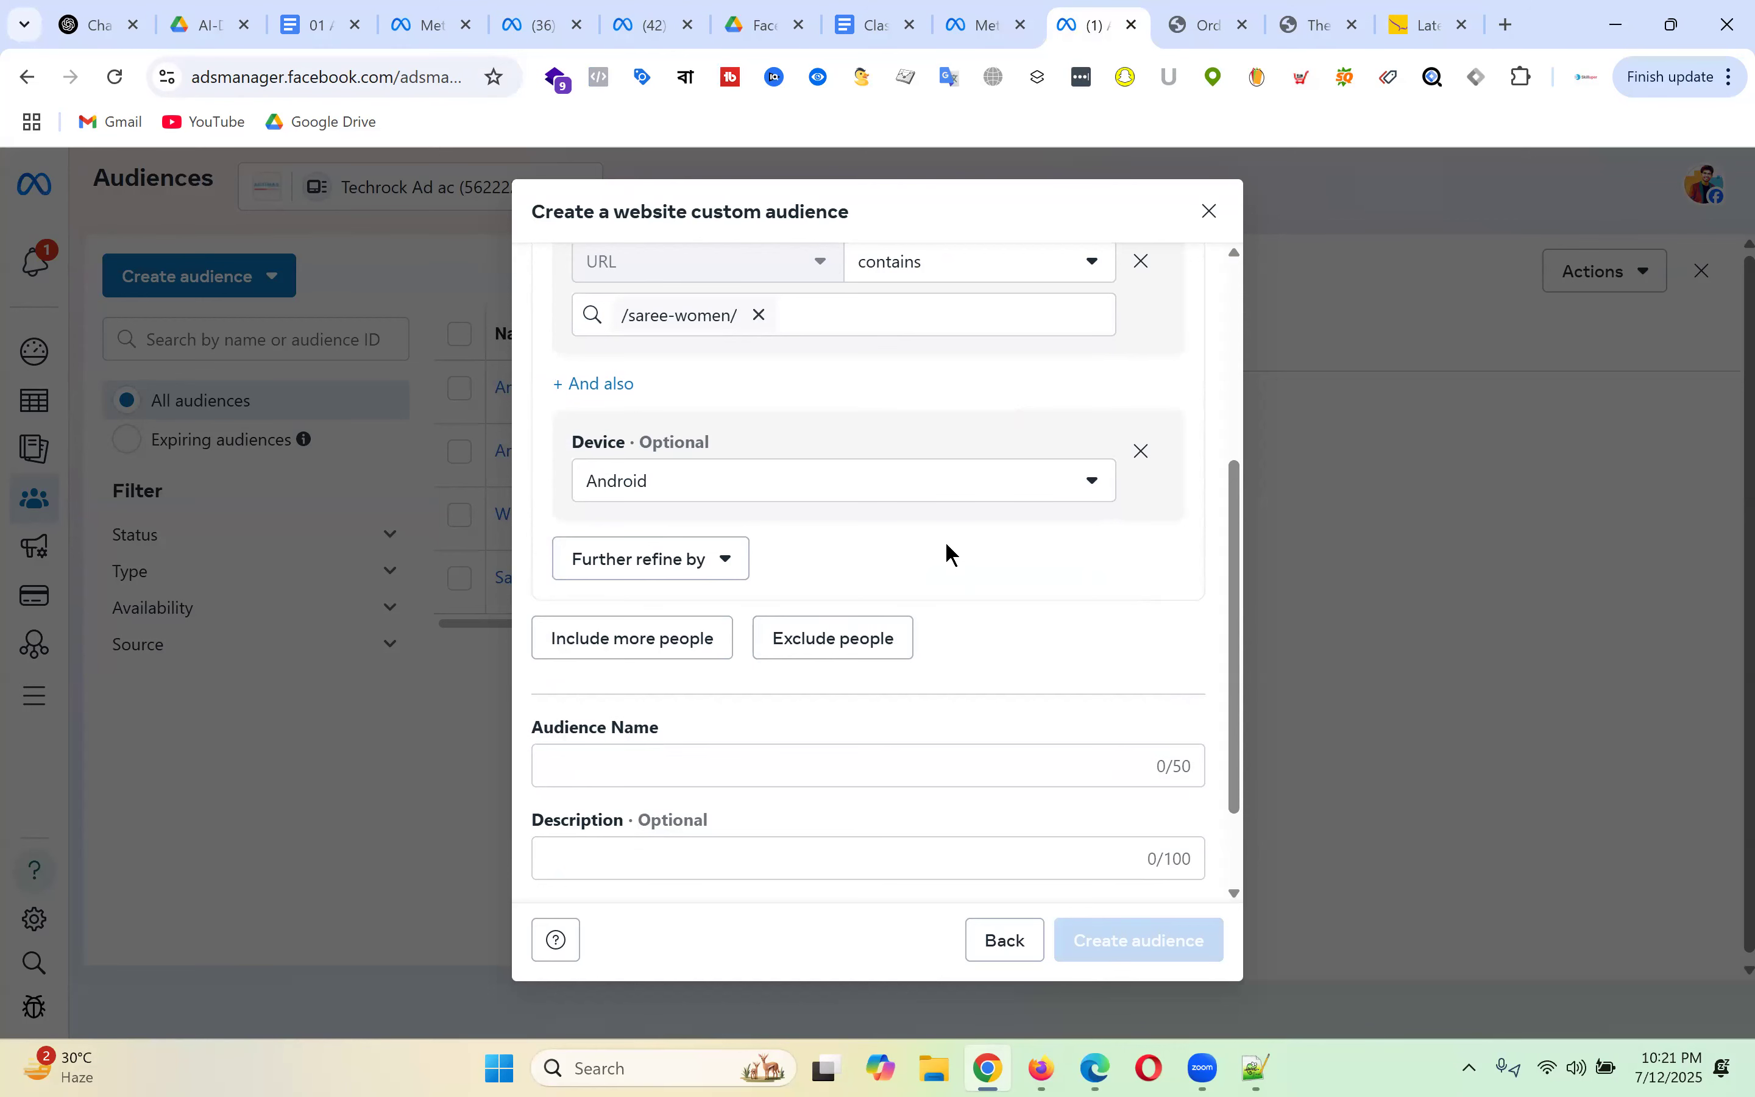
- Set the audience's device refinement to All
scroll(945, 542, "down", 2)
left_click(685, 724)
left_click(663, 635)
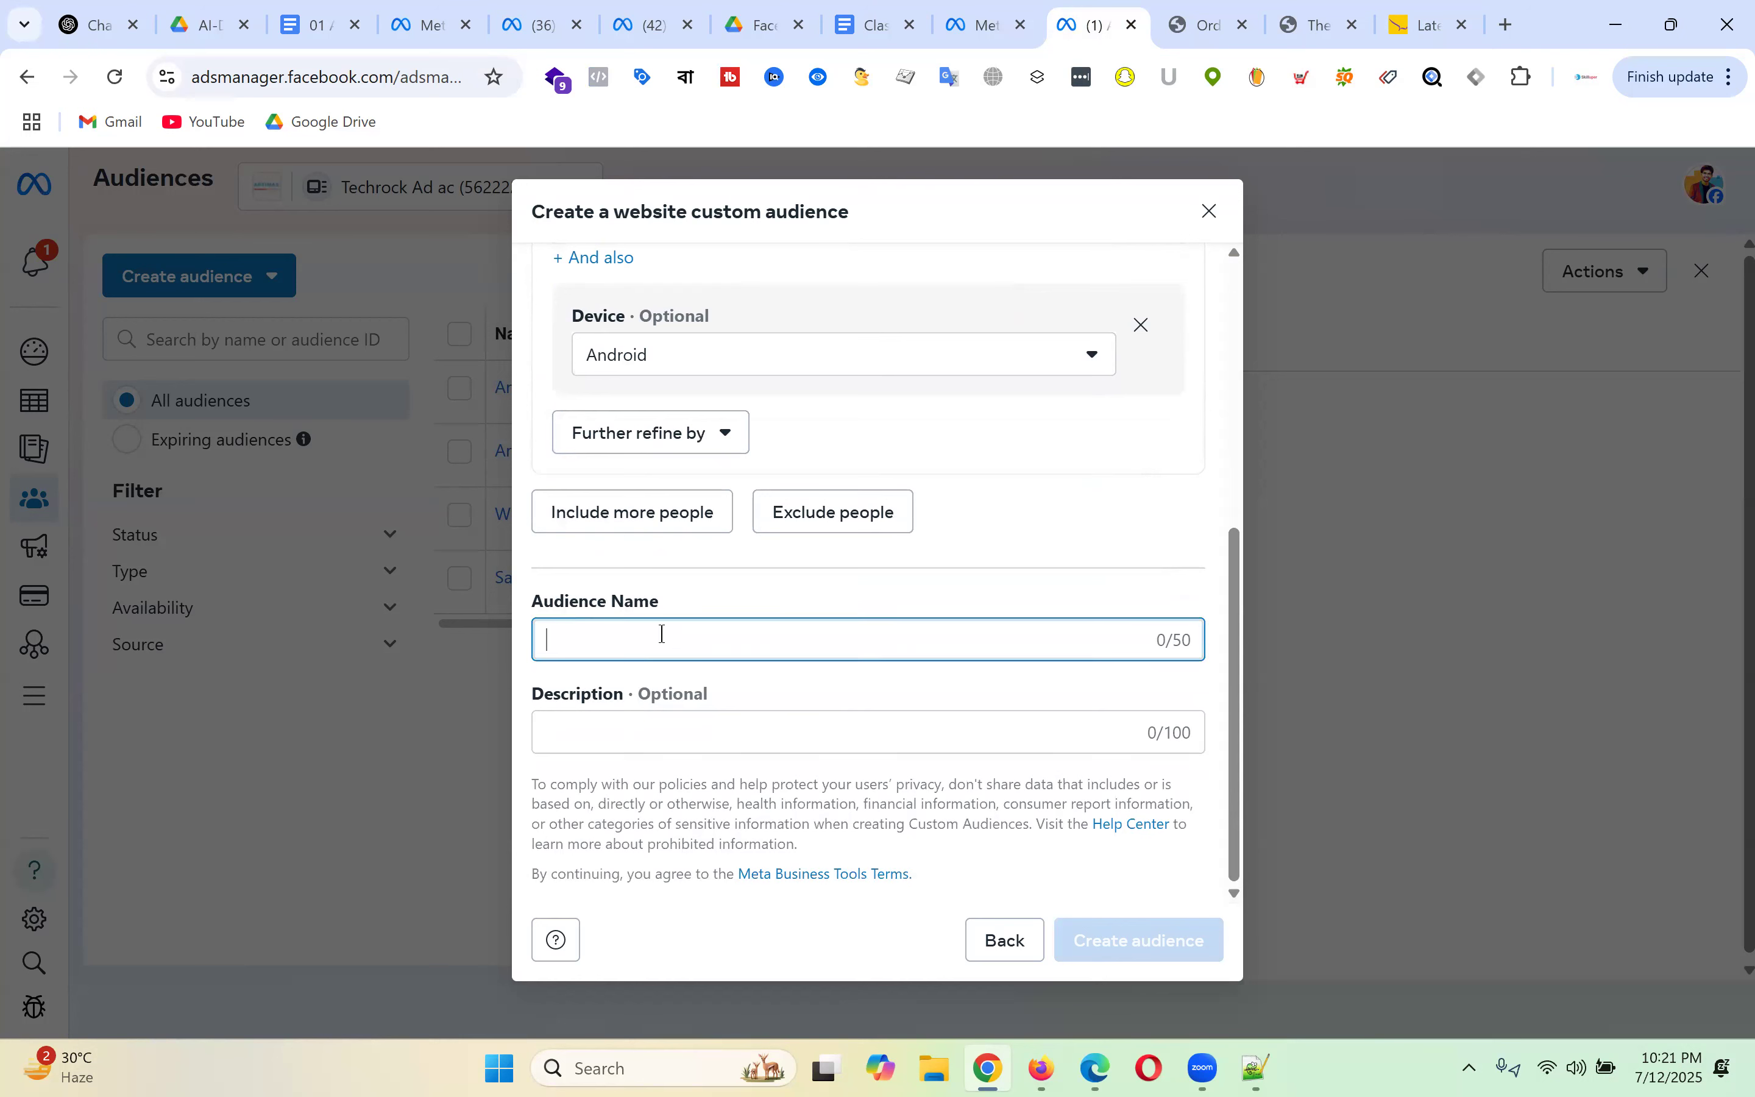
left_click(782, 353)
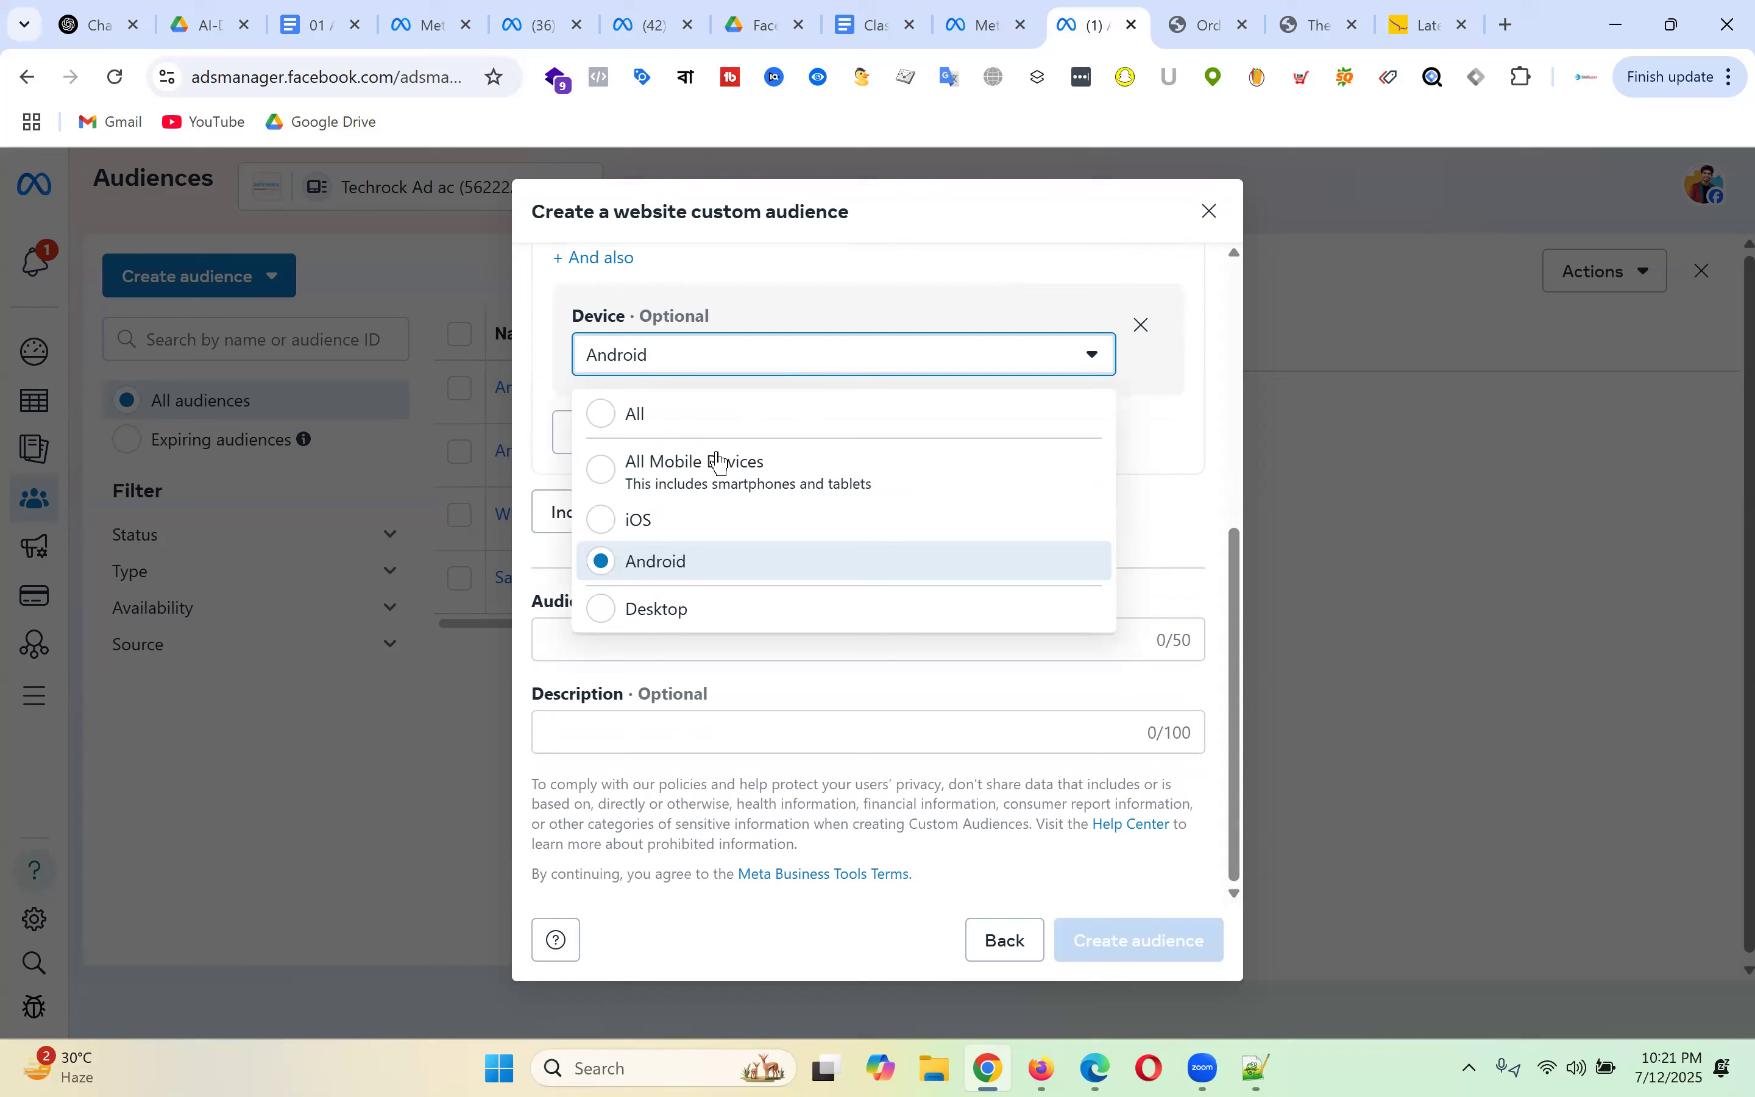
left_click(653, 411)
- Name the audience "Who visits Saree Category (30 days)"
left_click(642, 632)
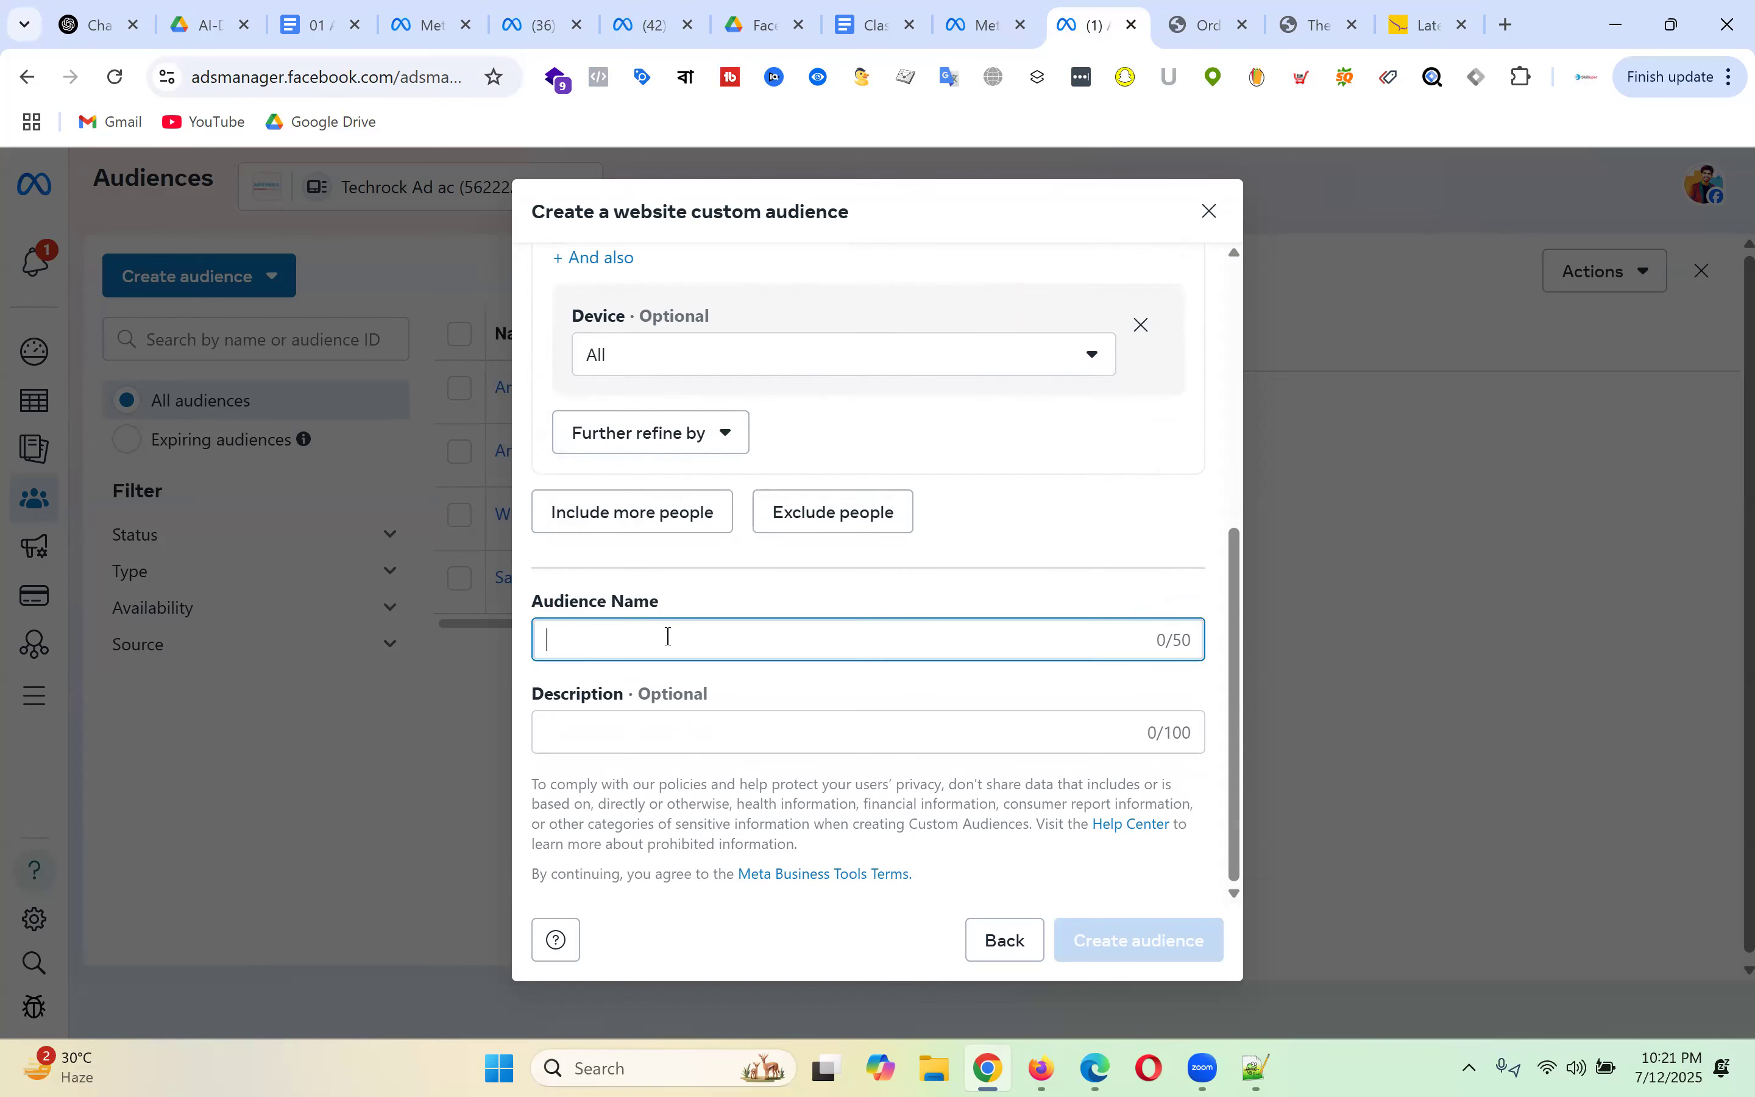
type("Who")
key("BackSpace")
key("BackSpace")
key("BackSpace")
type("ho visits ")
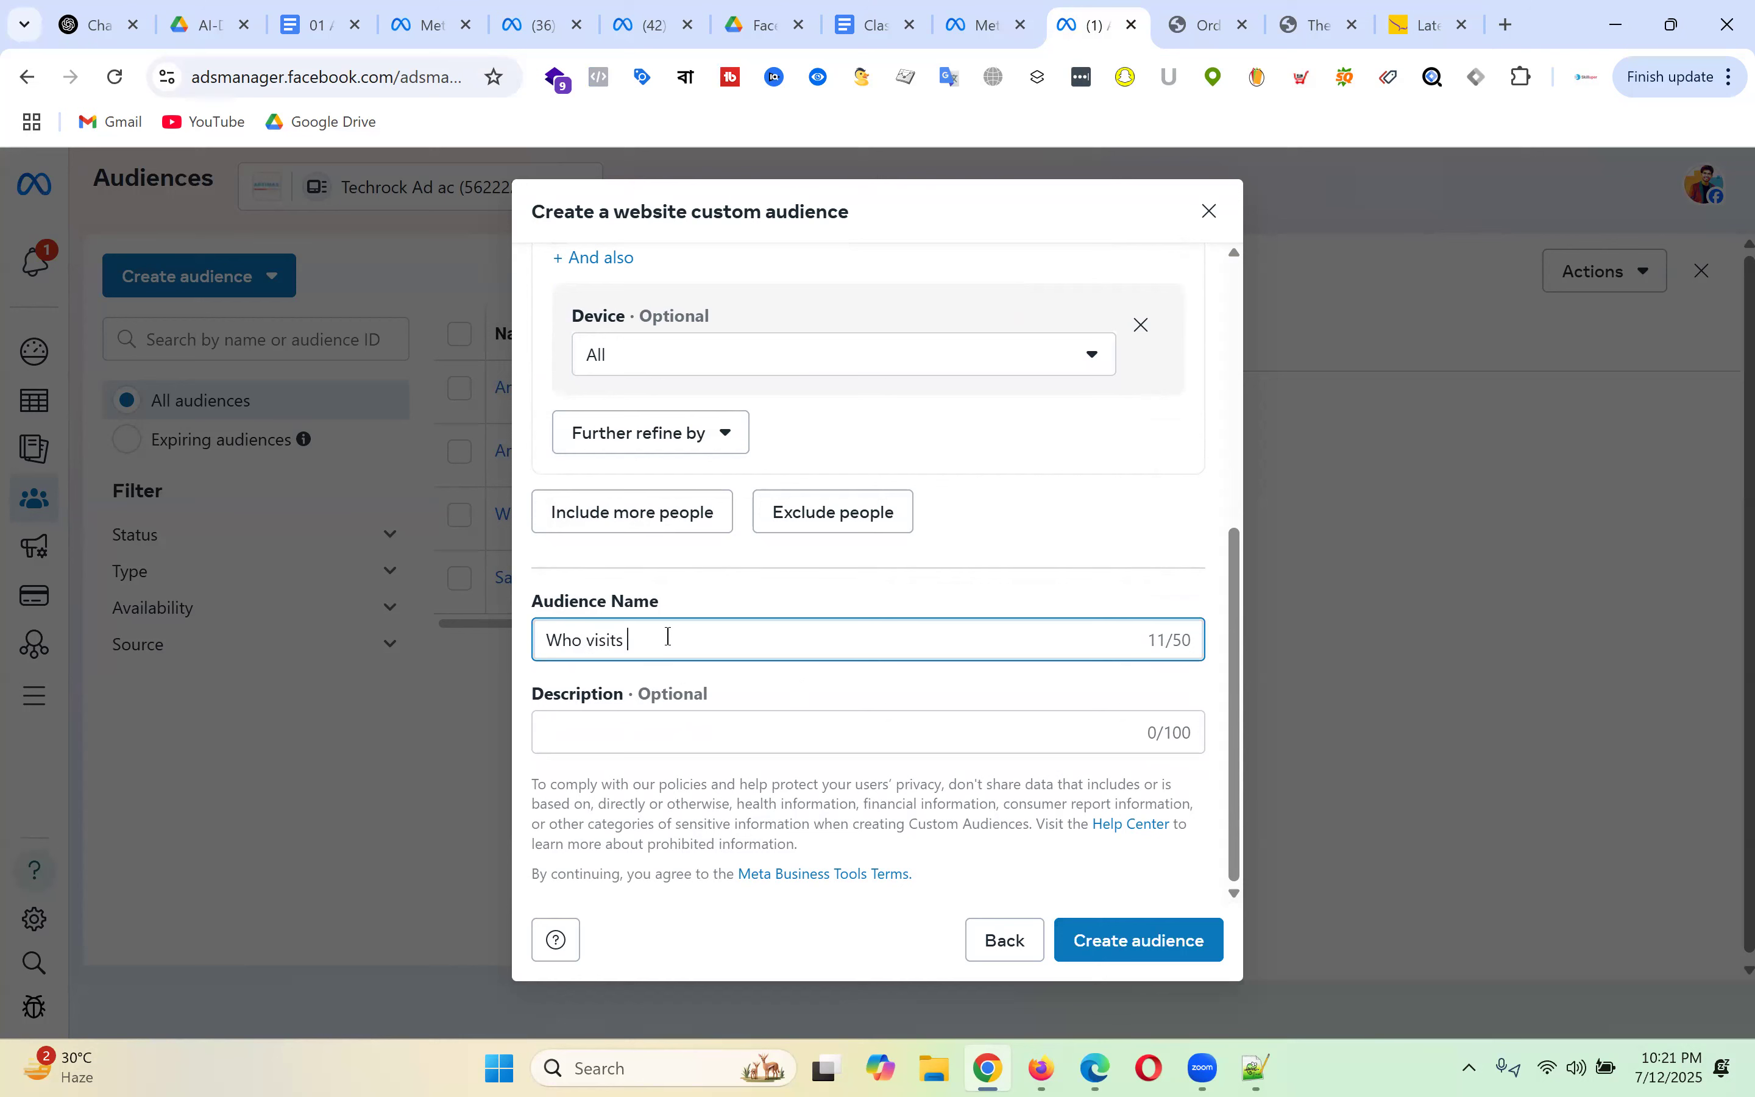
type("Sar")
type("ee ")
type("Category")
type(" ()")
type("30 days")
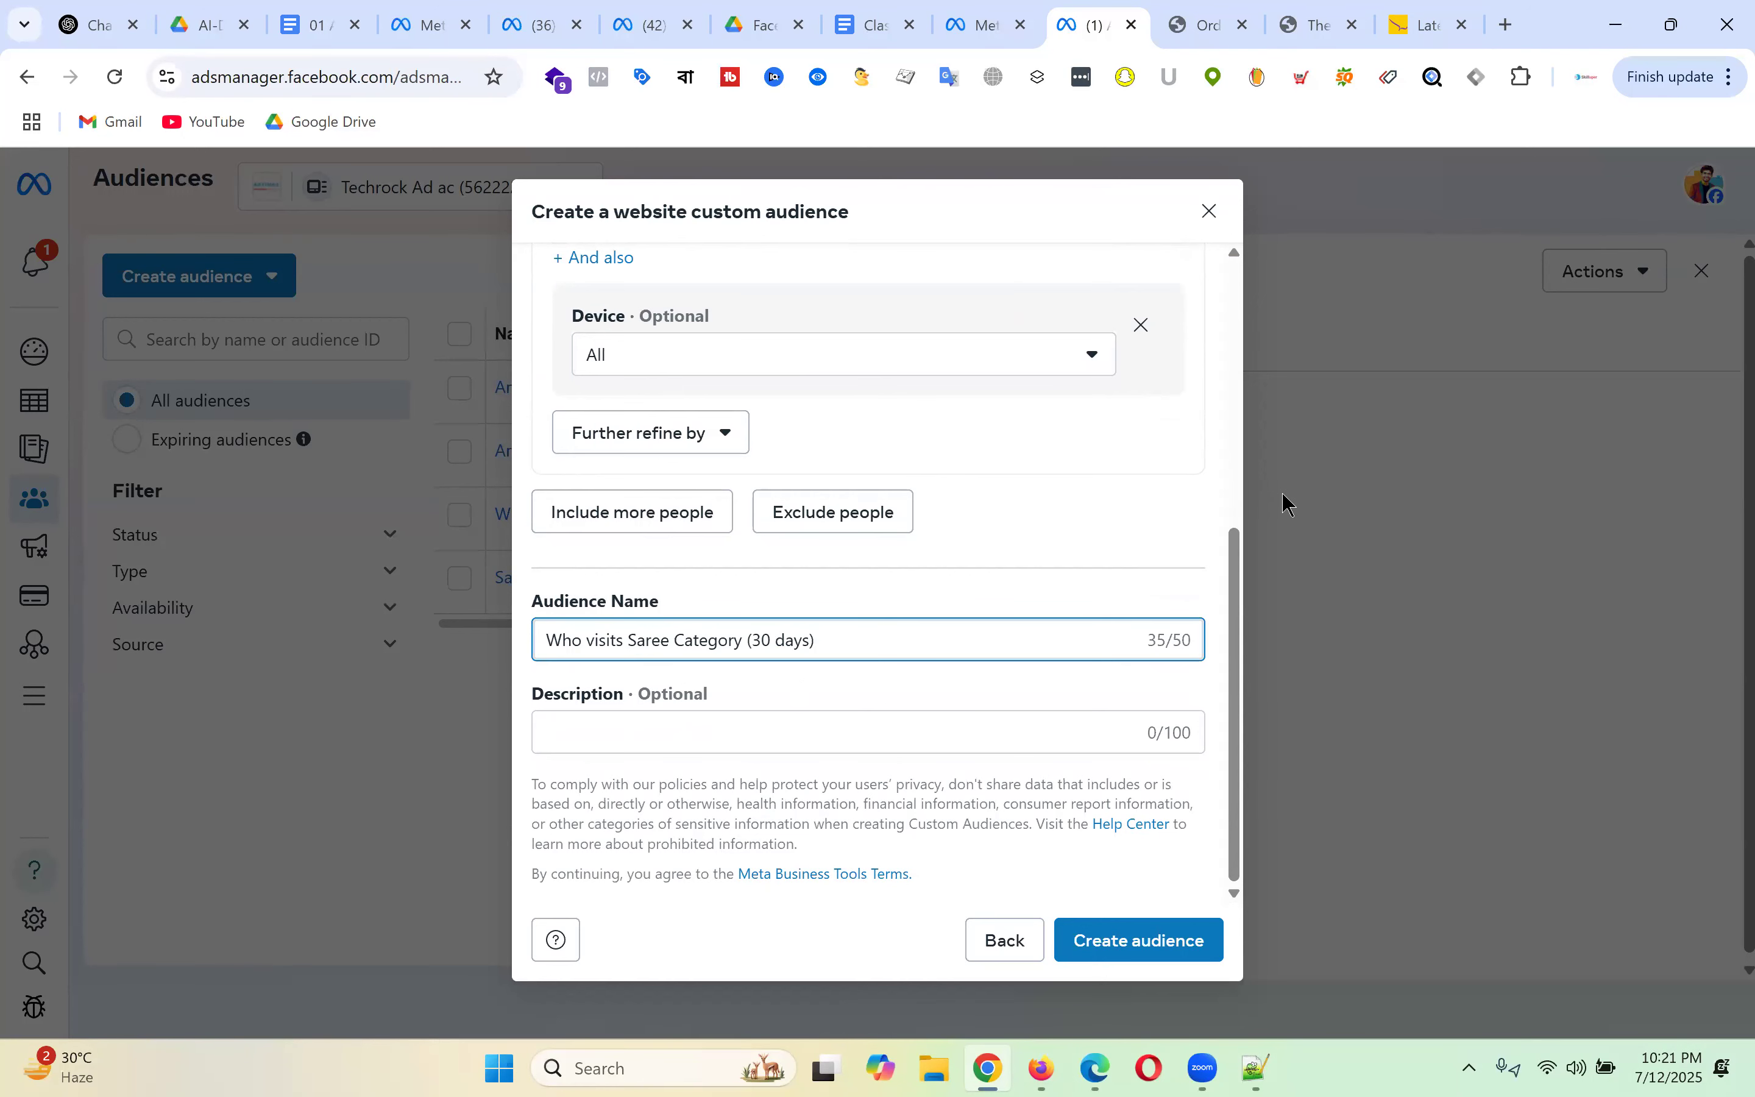
- Create the saree category audience and close the confirmation dialog
scroll(670, 572, "up", 5)
scroll(1143, 498, "down", 5)
left_click(1161, 947)
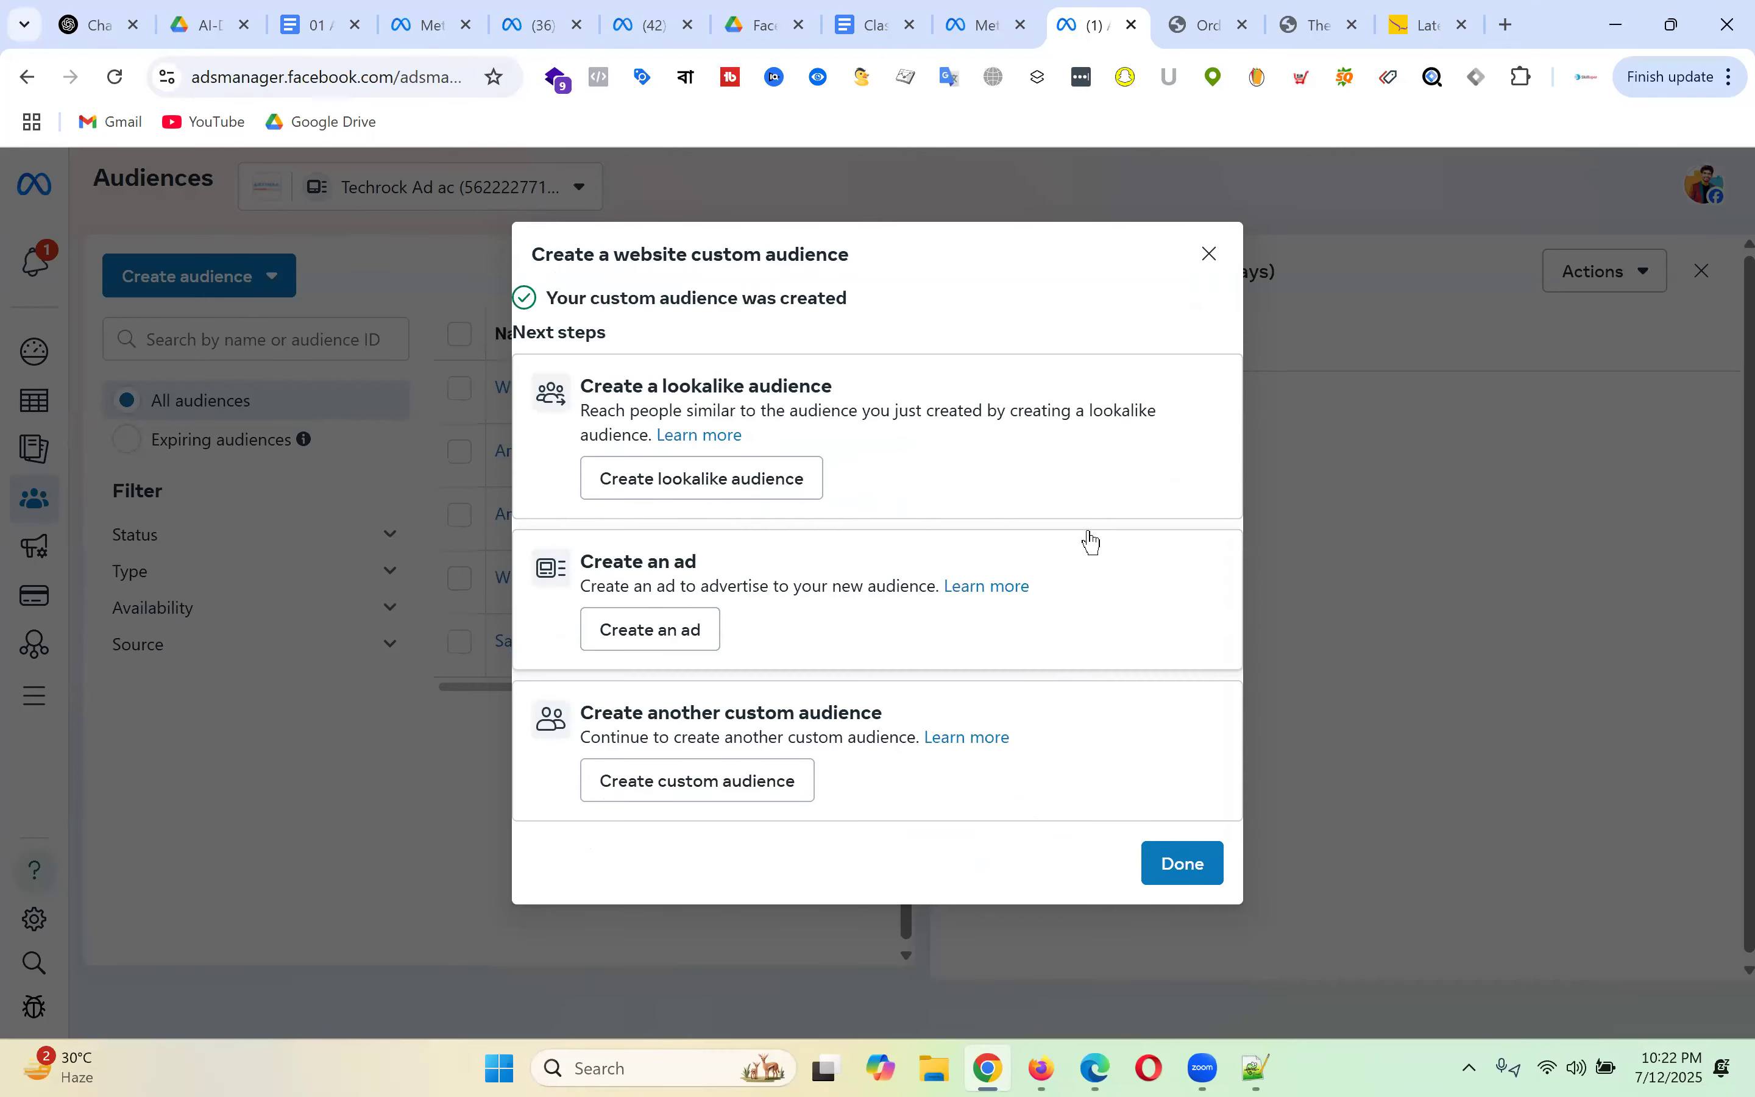
left_click(1211, 255)
- Start a new custom audience with Website as its source
left_click(239, 279)
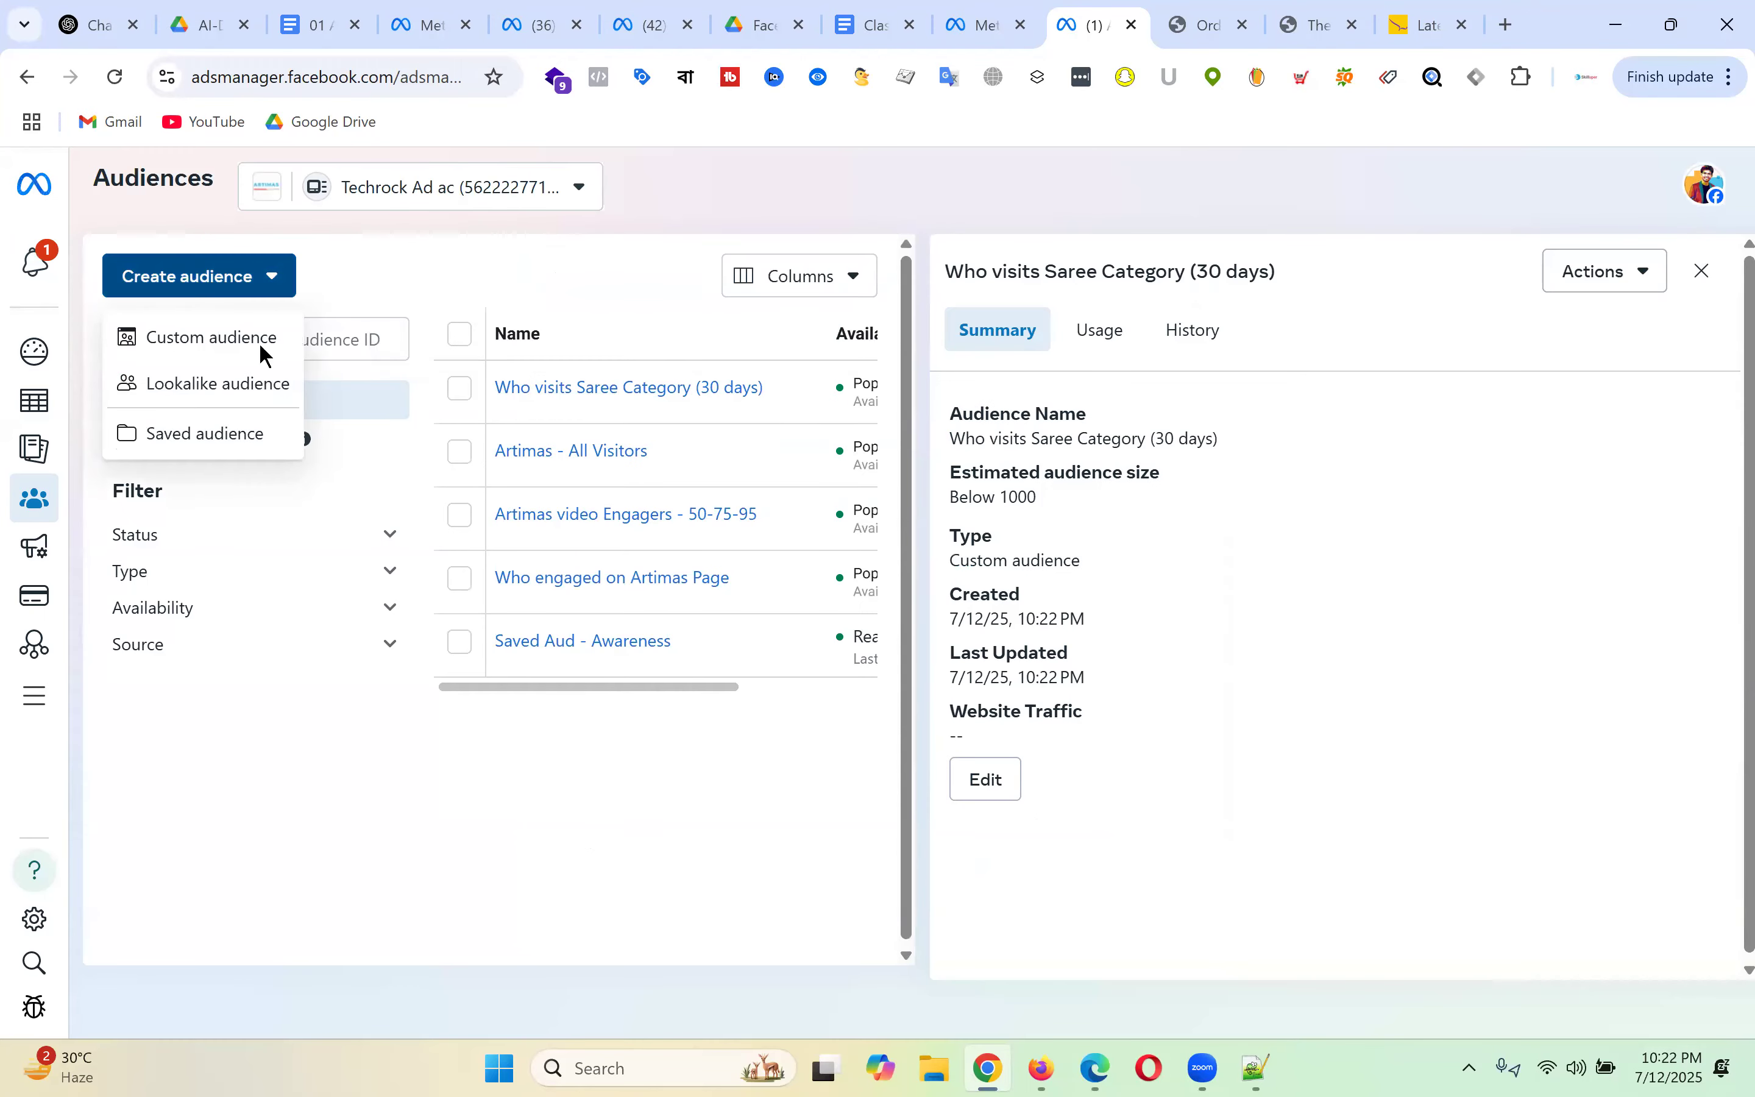
left_click(184, 339)
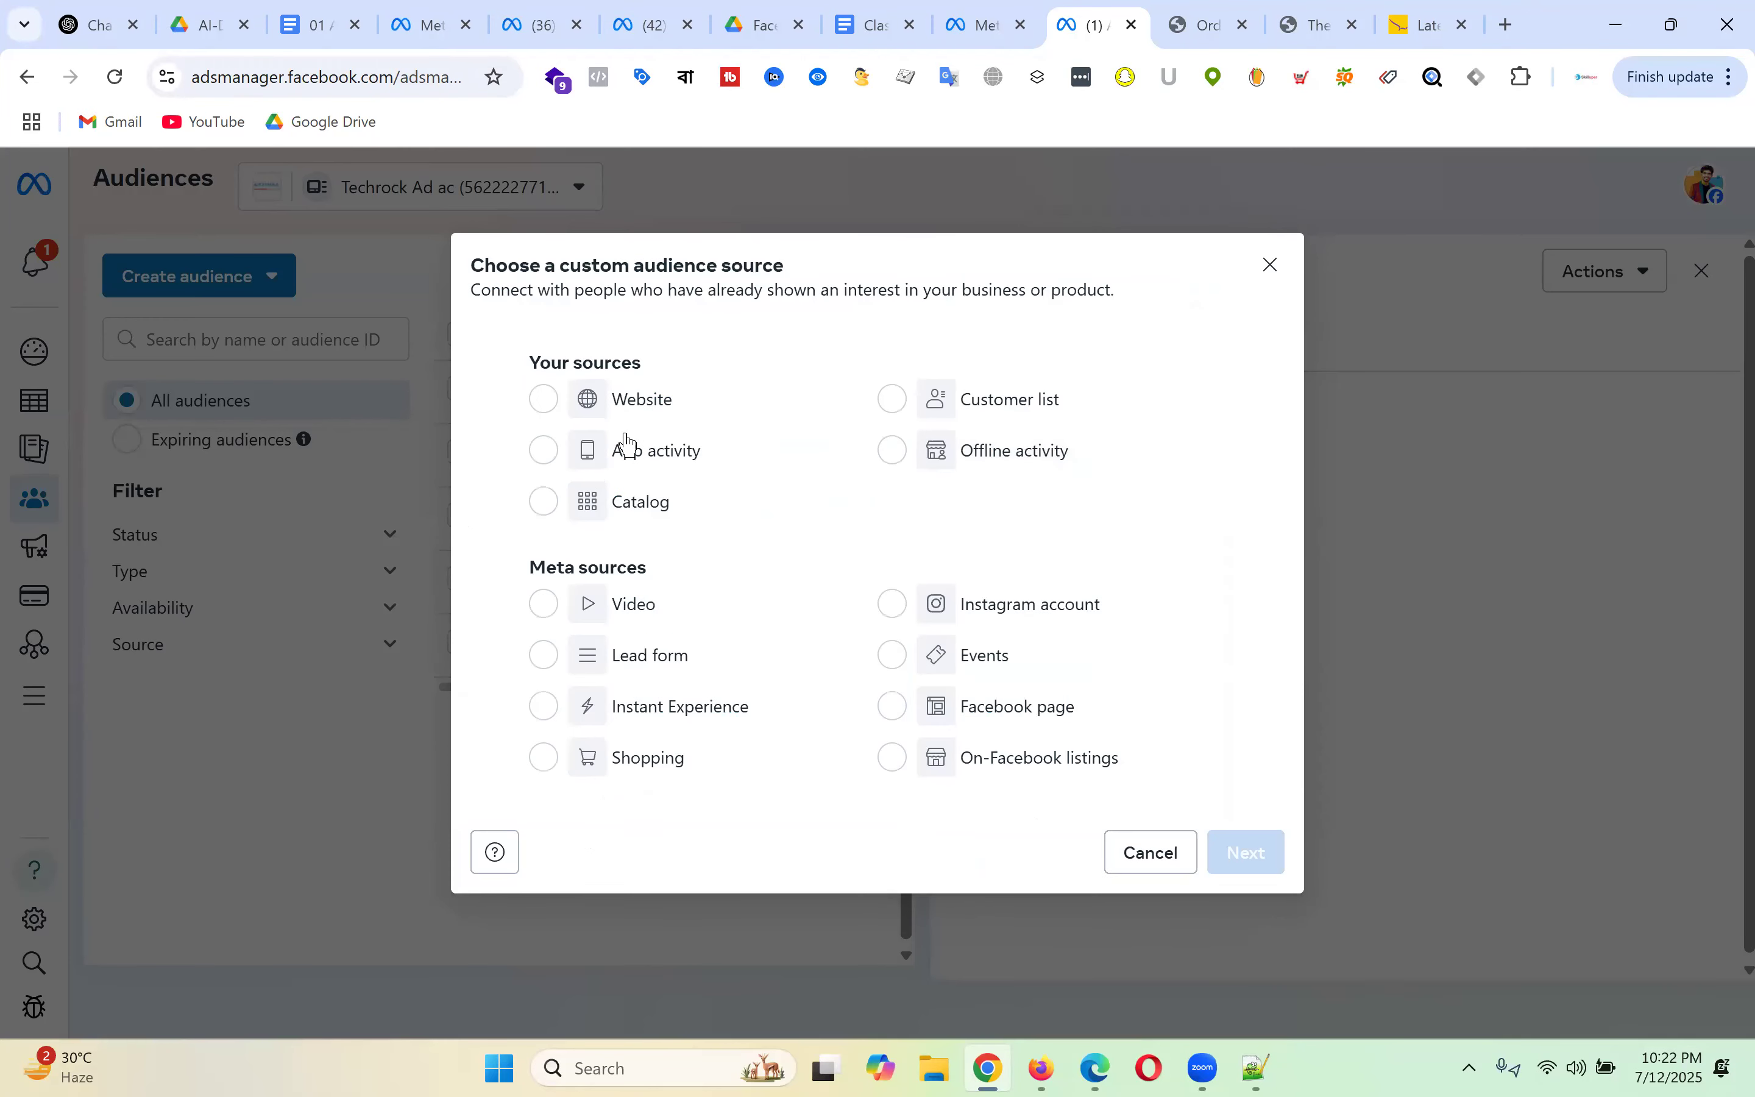
left_click_drag(652, 399, 657, 399)
left_click(1246, 852)
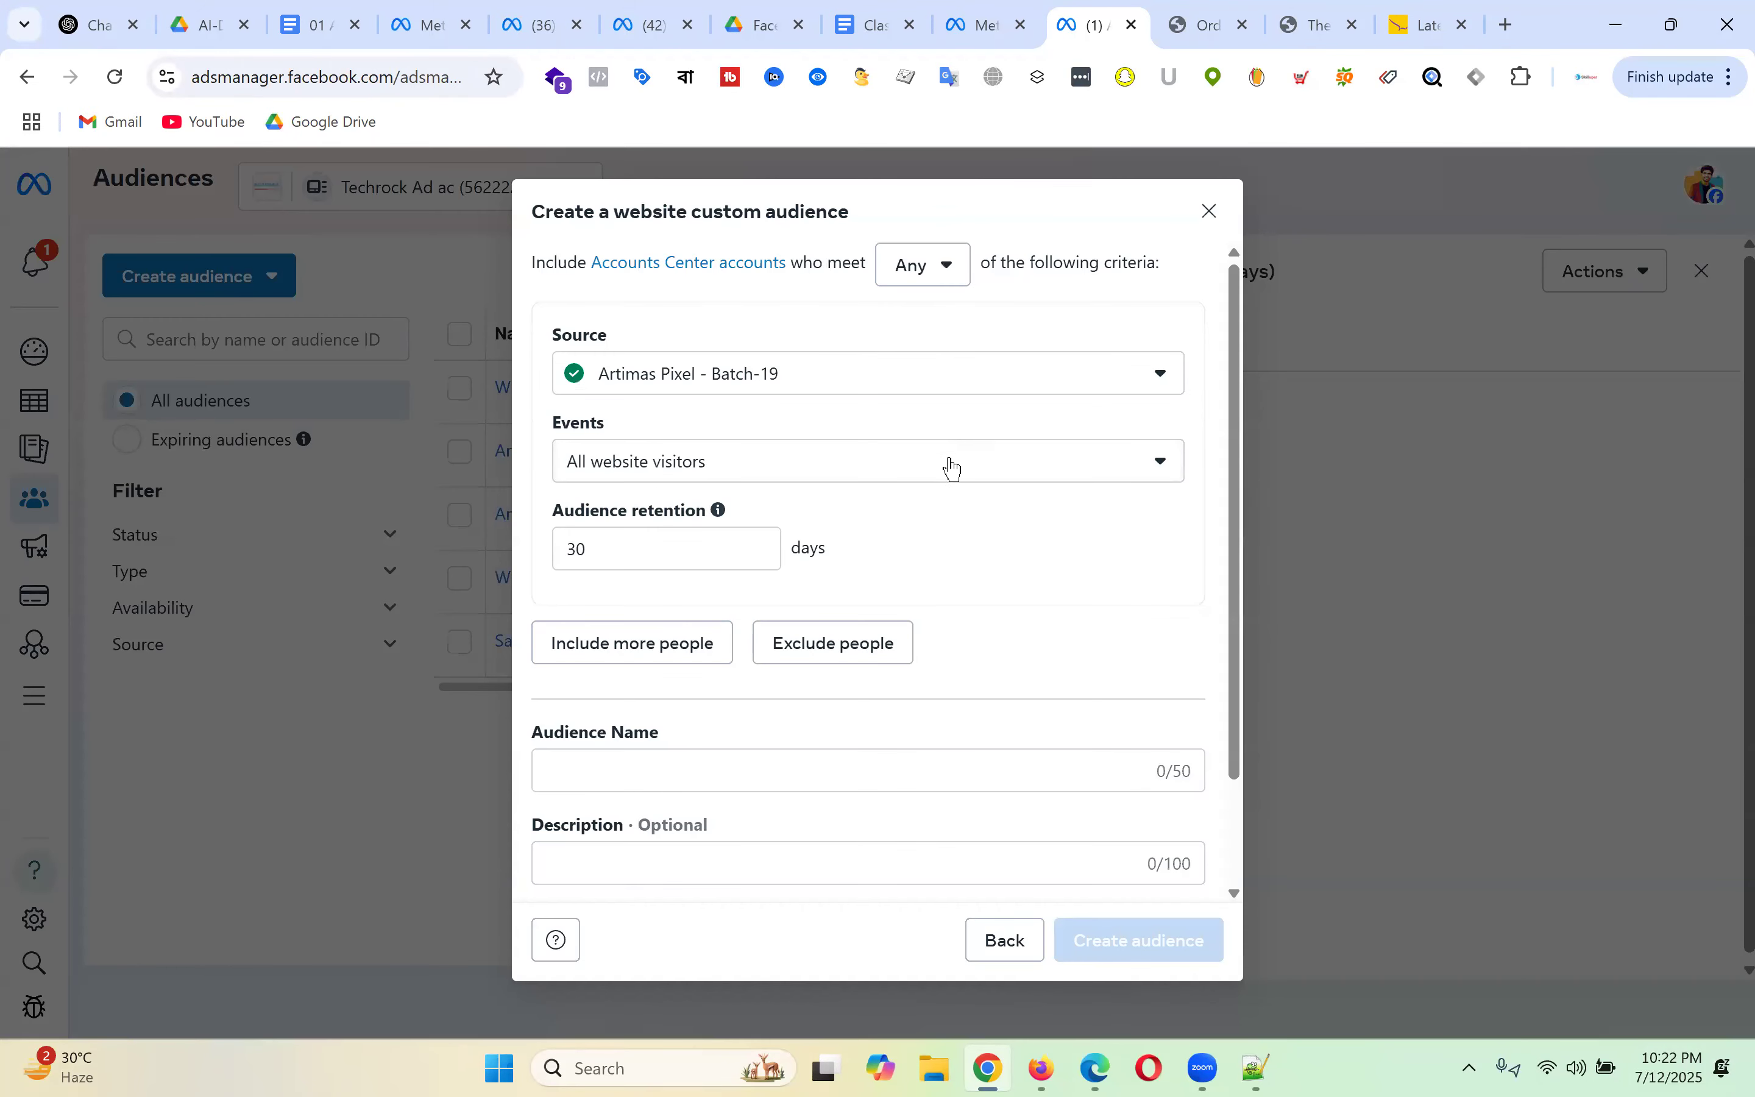
- Set the first inclusion rule's event to ViewContent
scroll(950, 465, "down", 2)
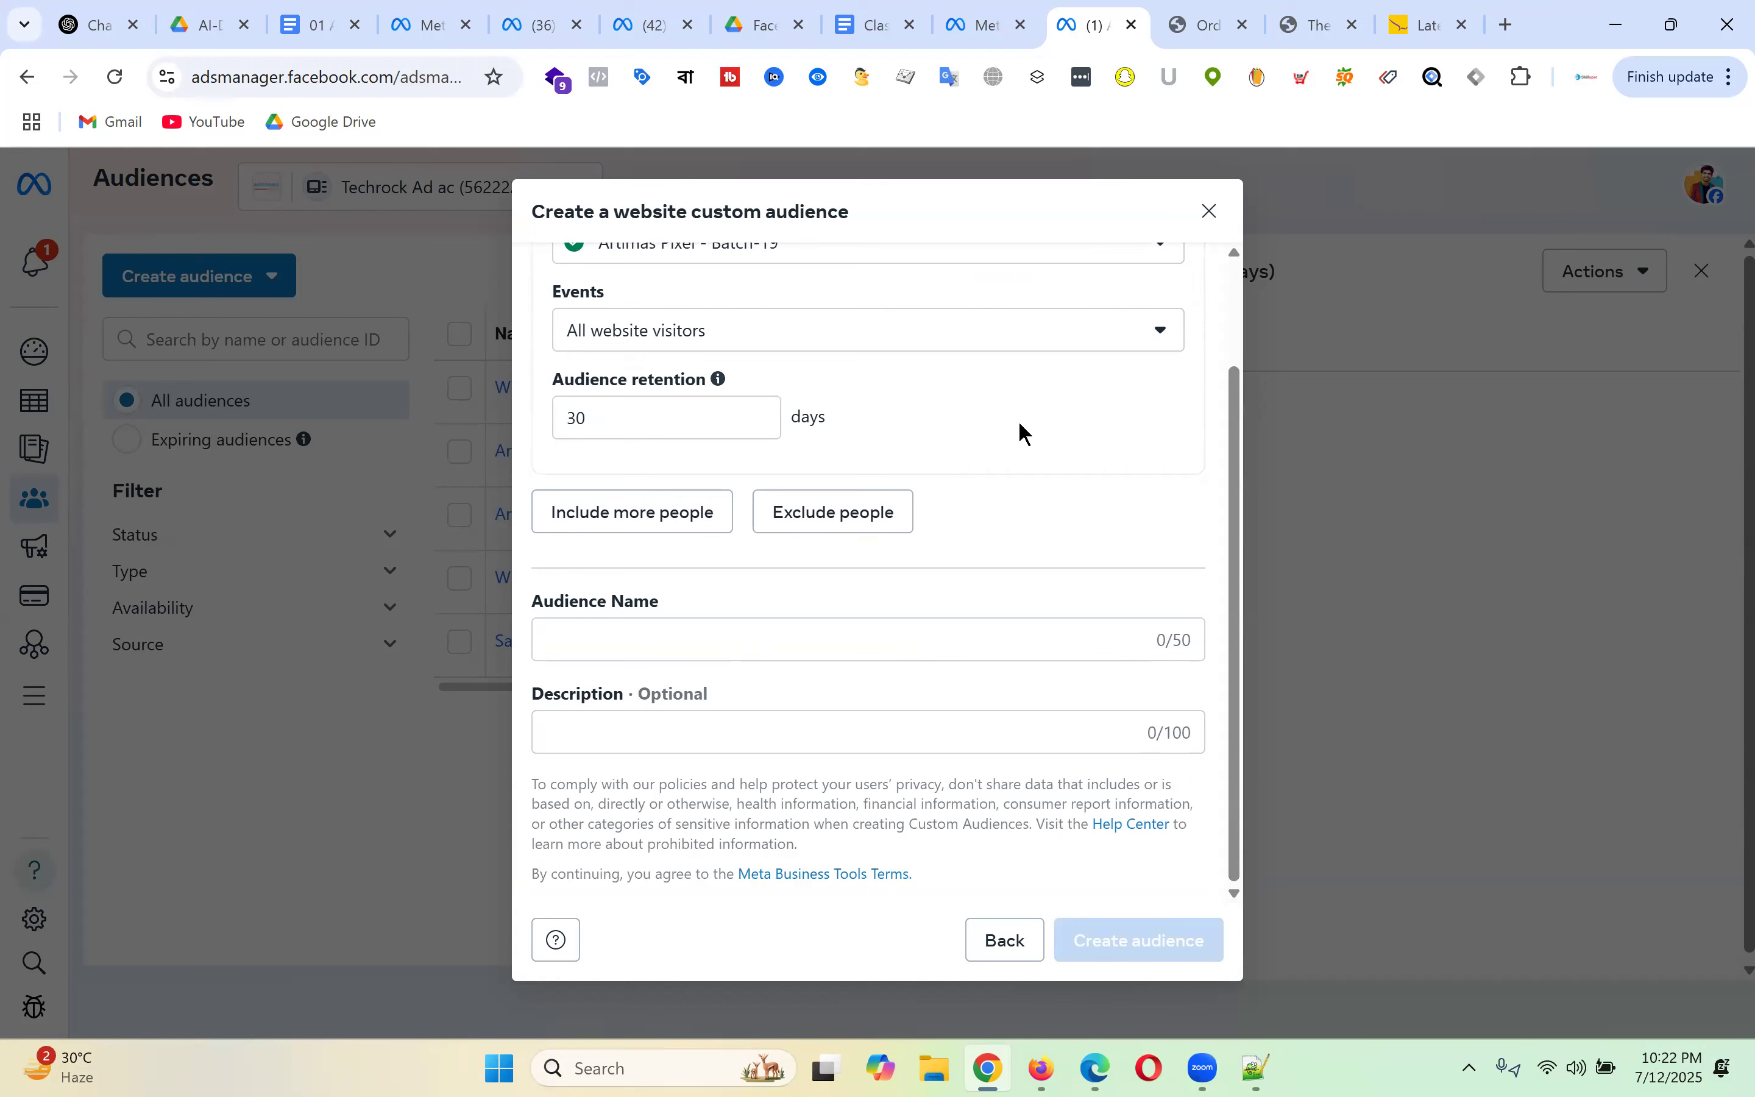
left_click(843, 342)
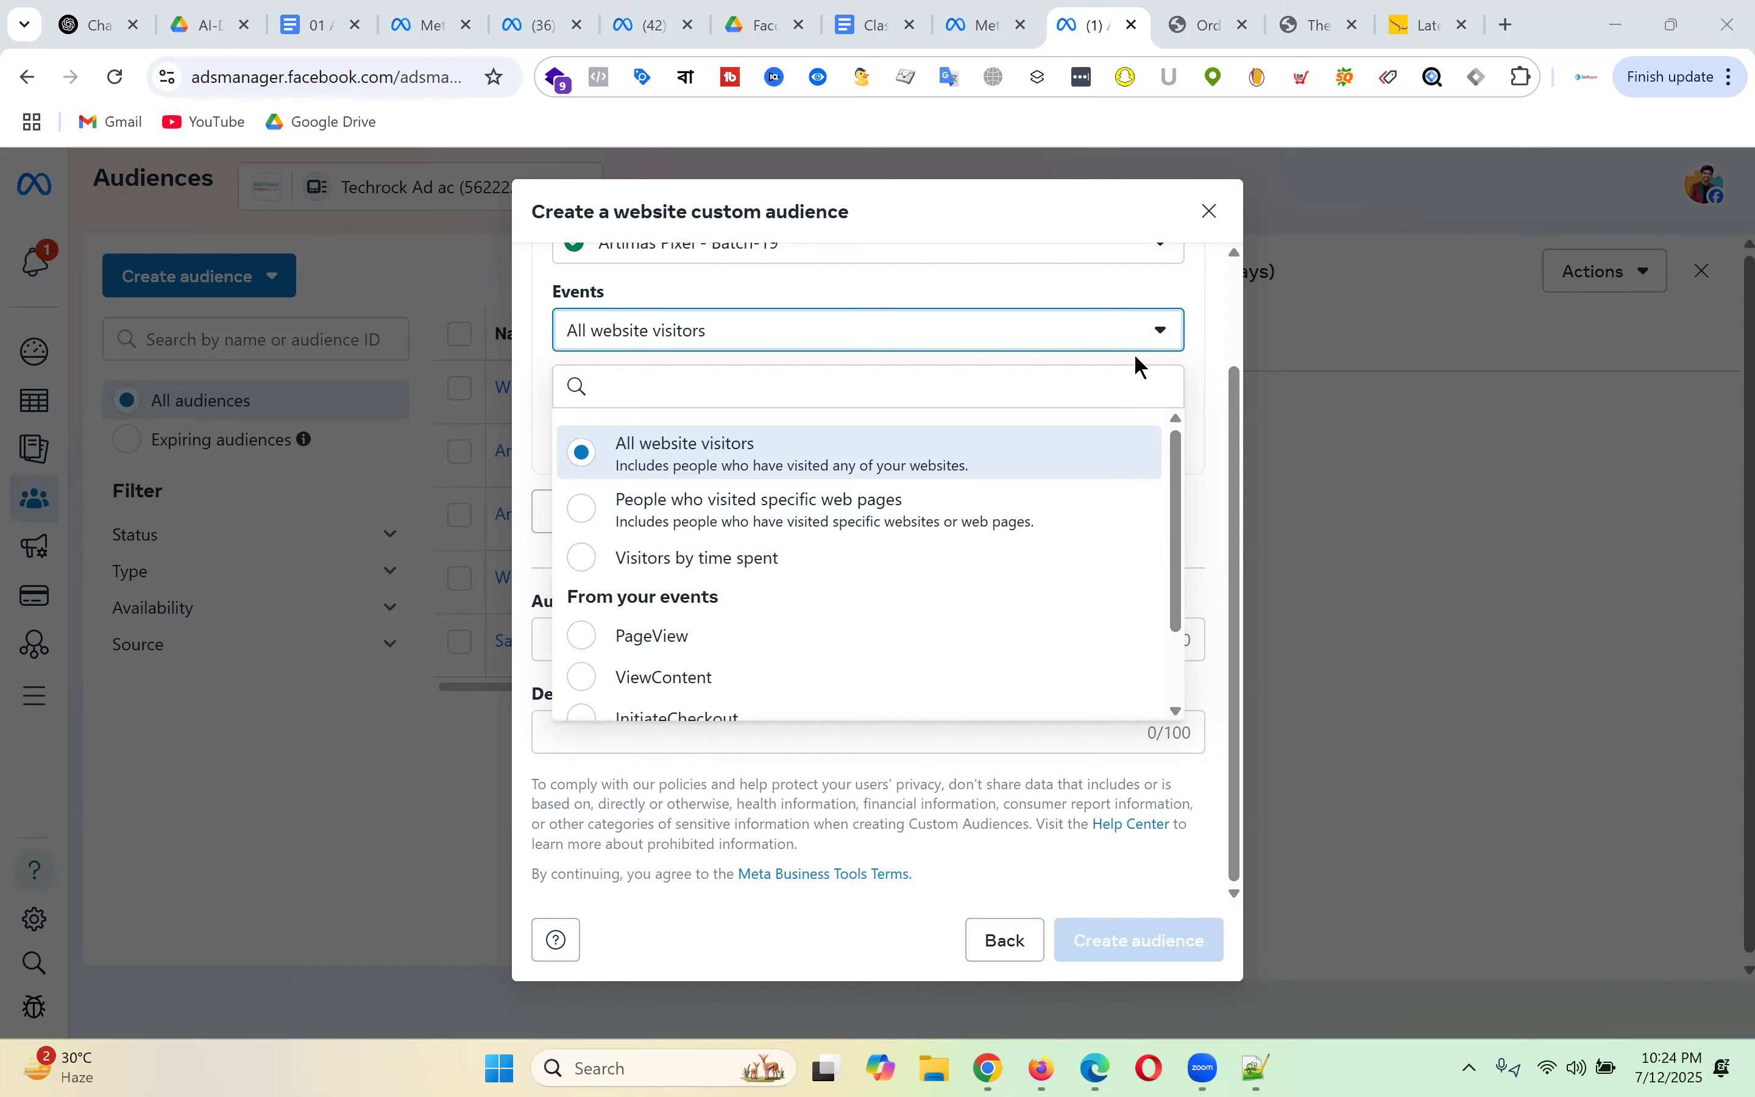
left_click(1204, 375)
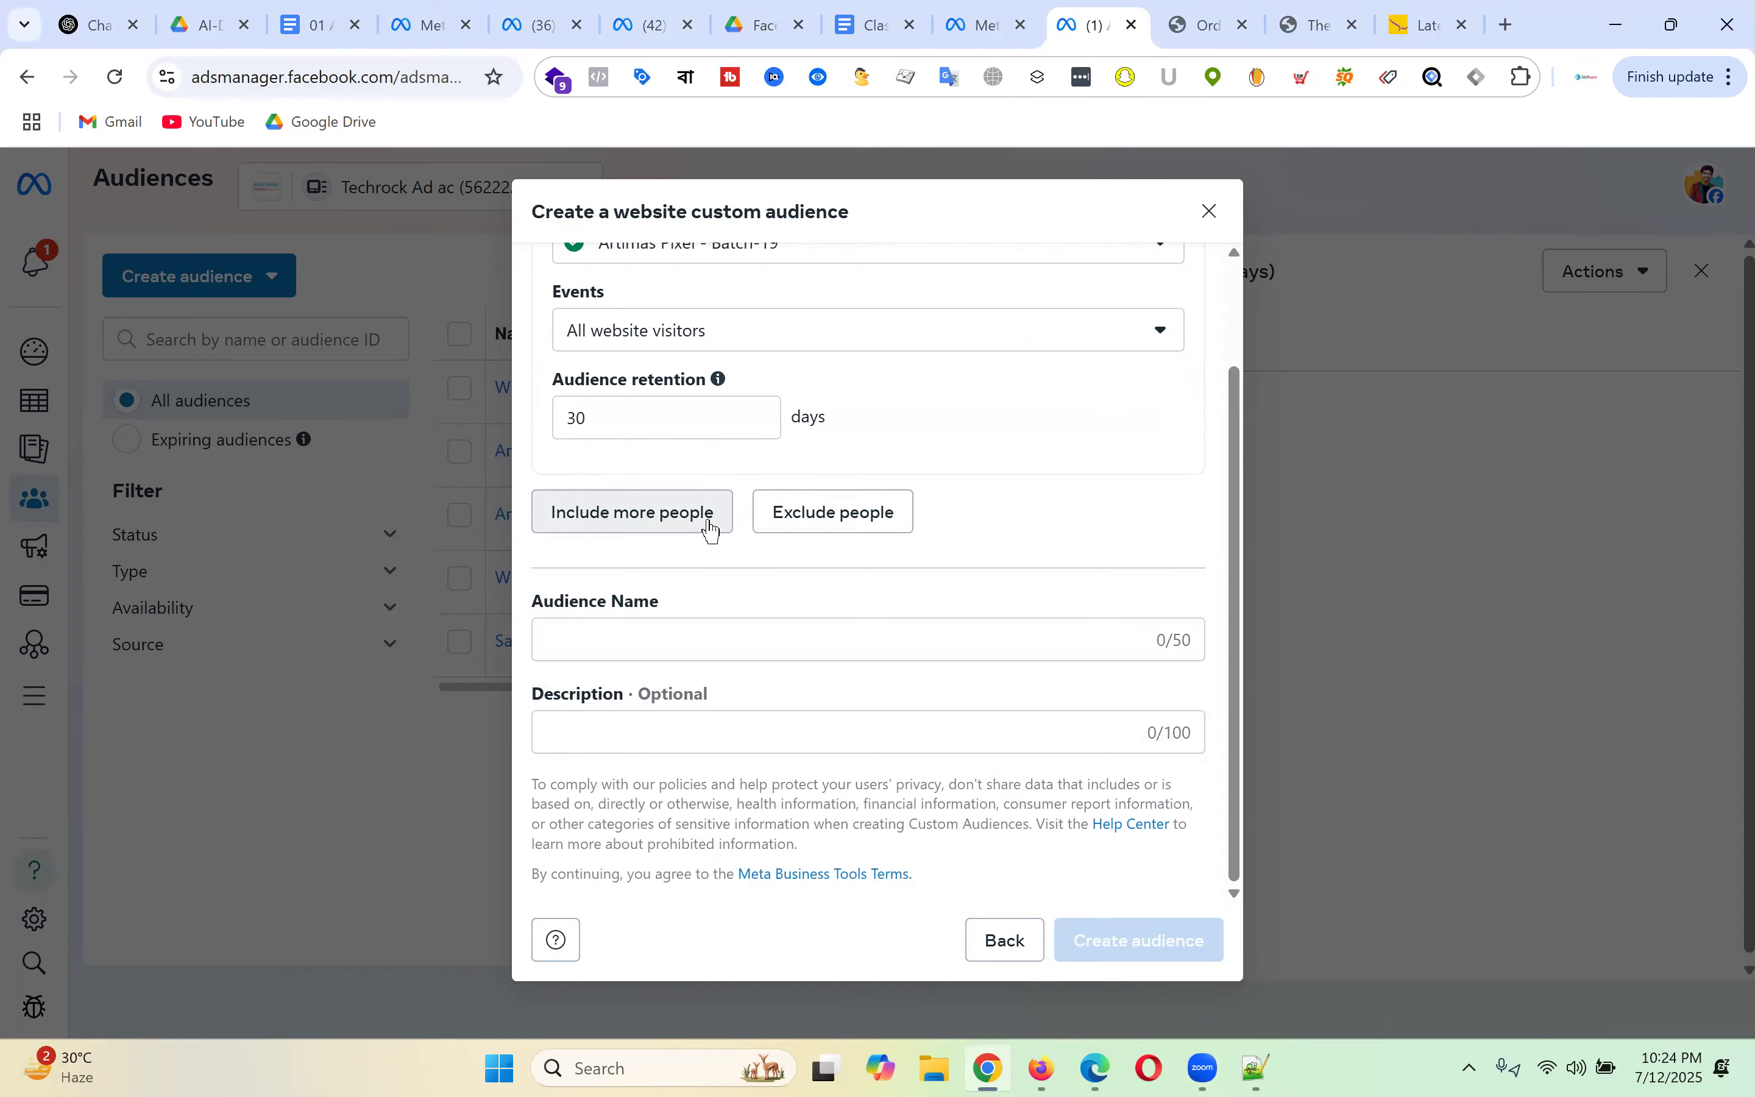
left_click(702, 332)
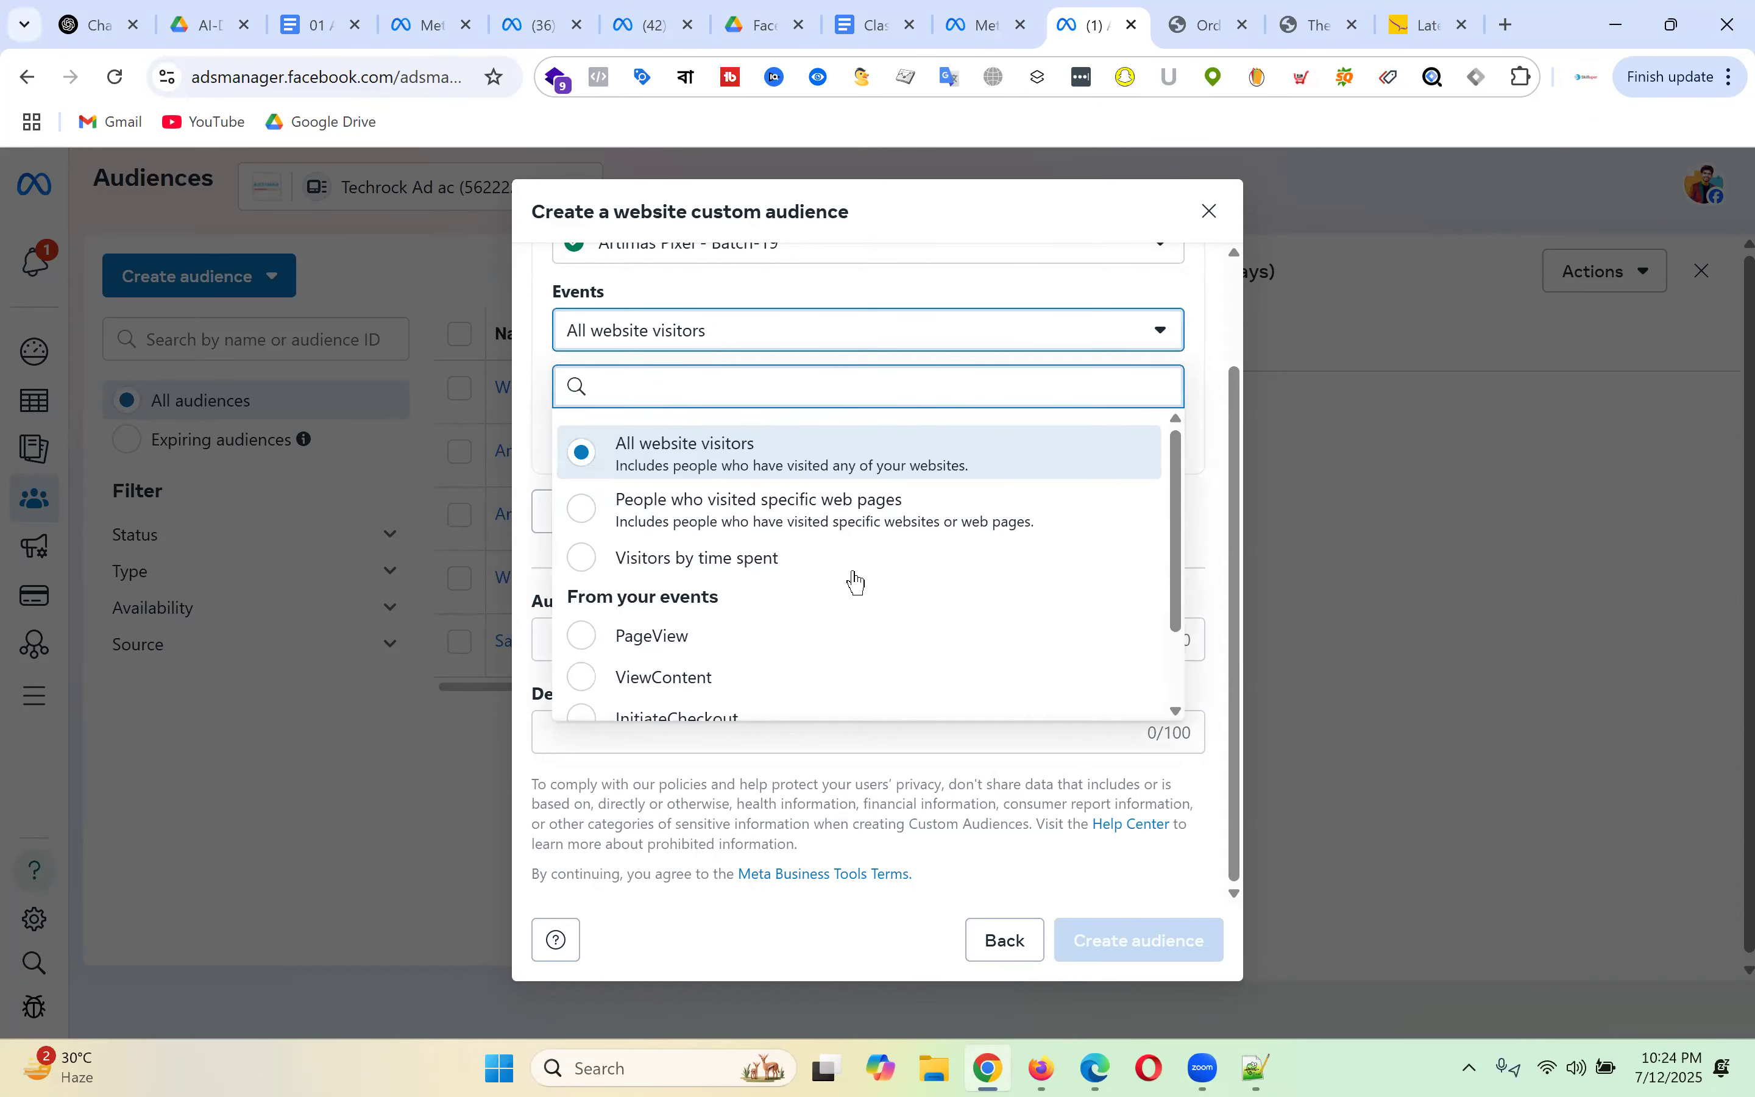
left_click(693, 678)
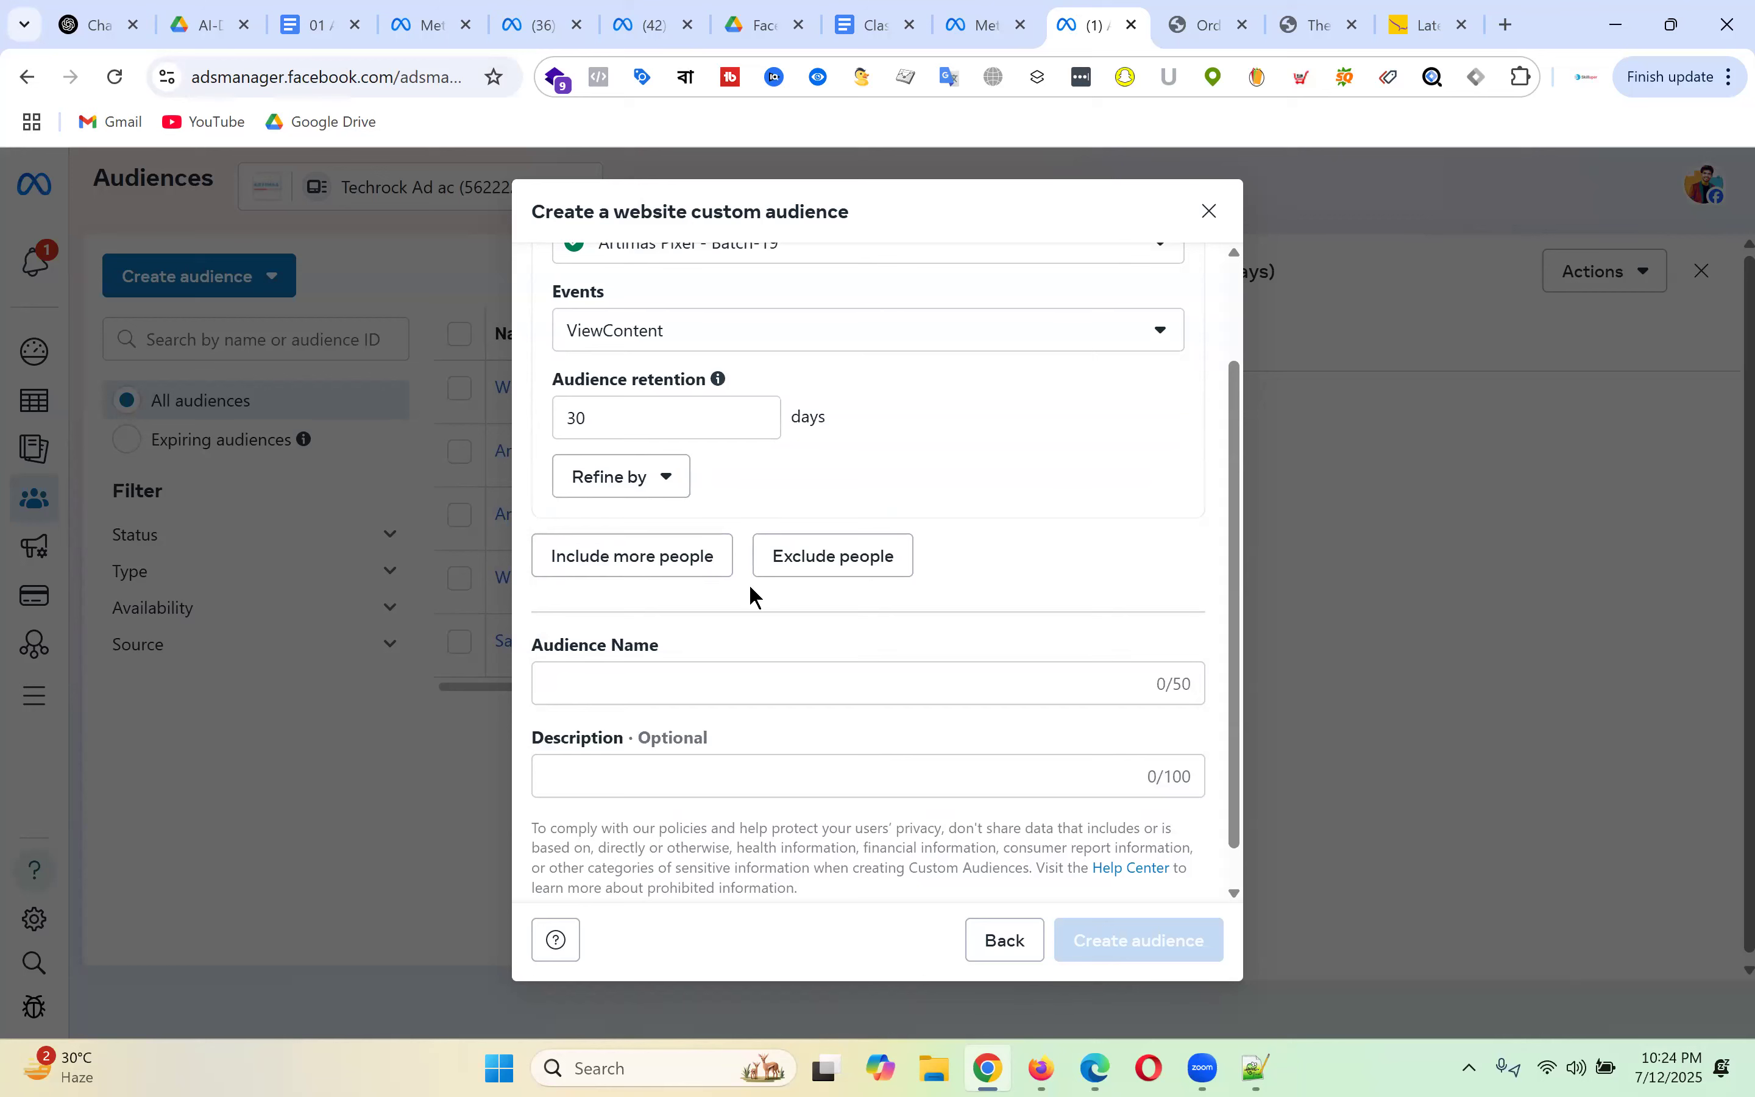
- Add a second inclusion rule and require people to meet All of the criteria
left_click(628, 556)
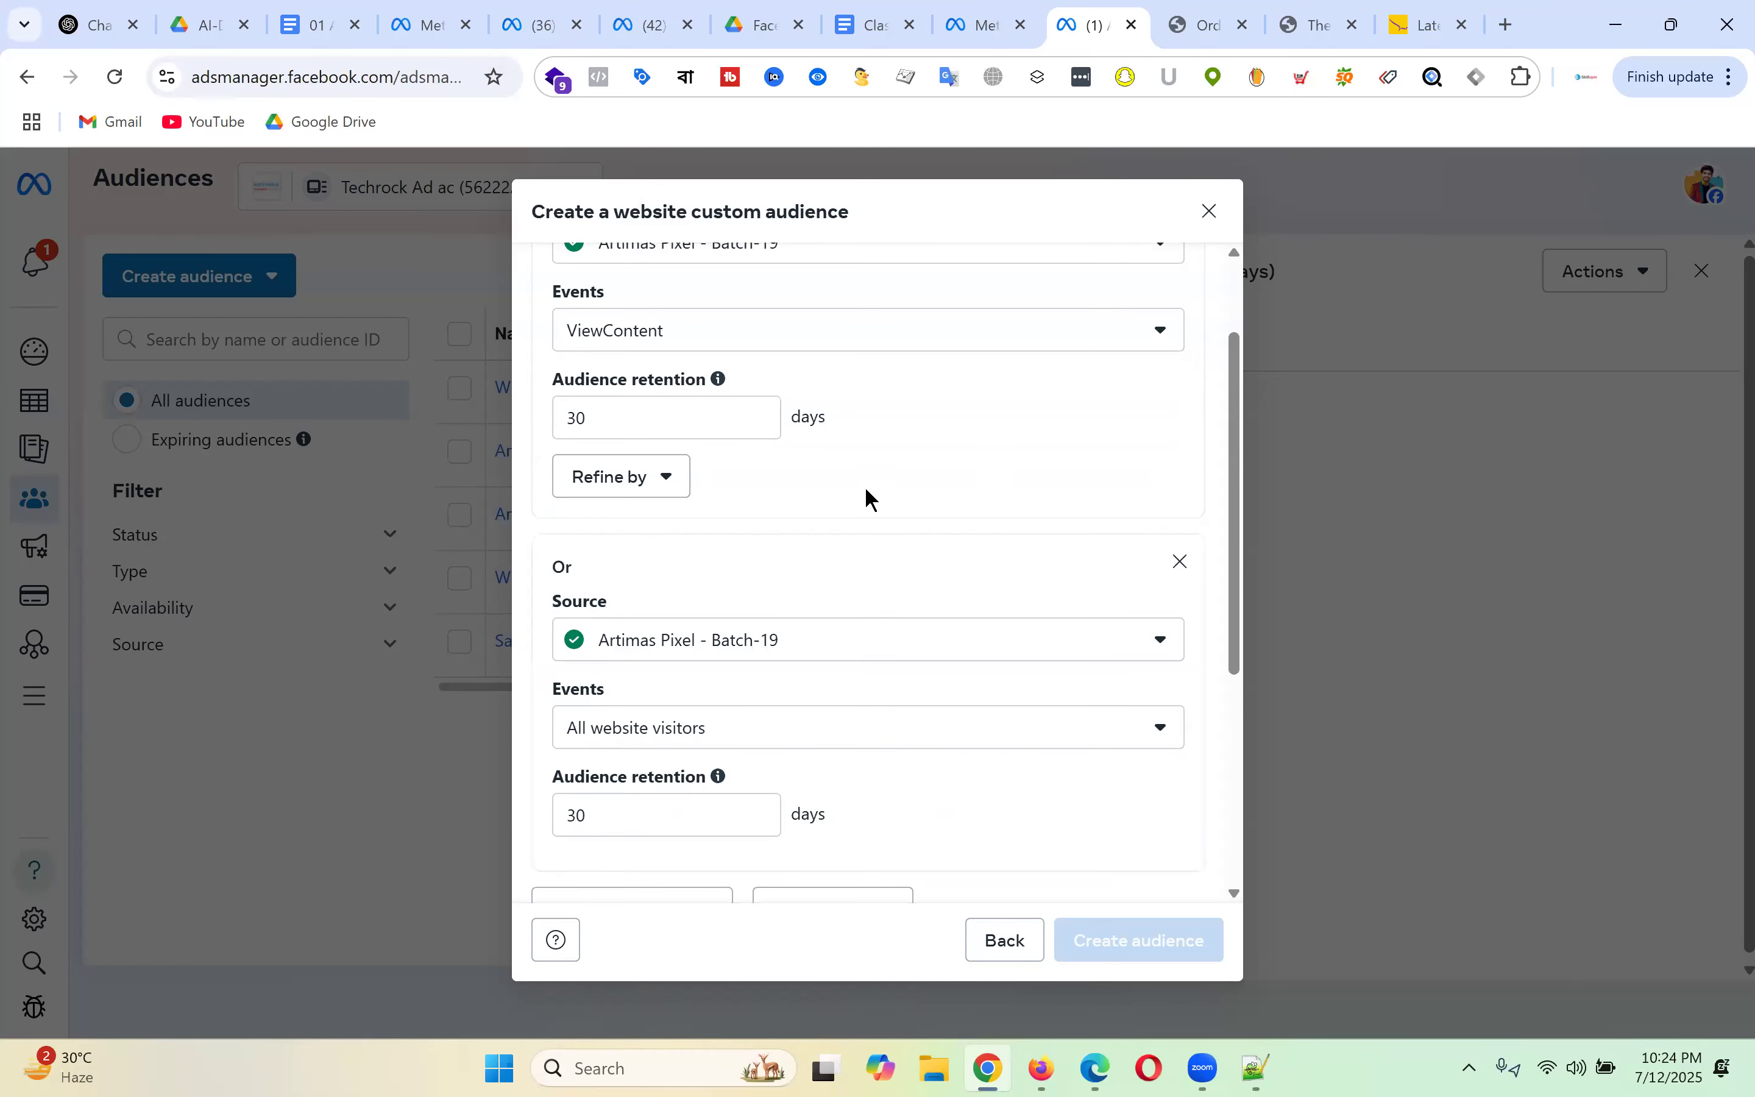
scroll(1062, 449, "up", 2)
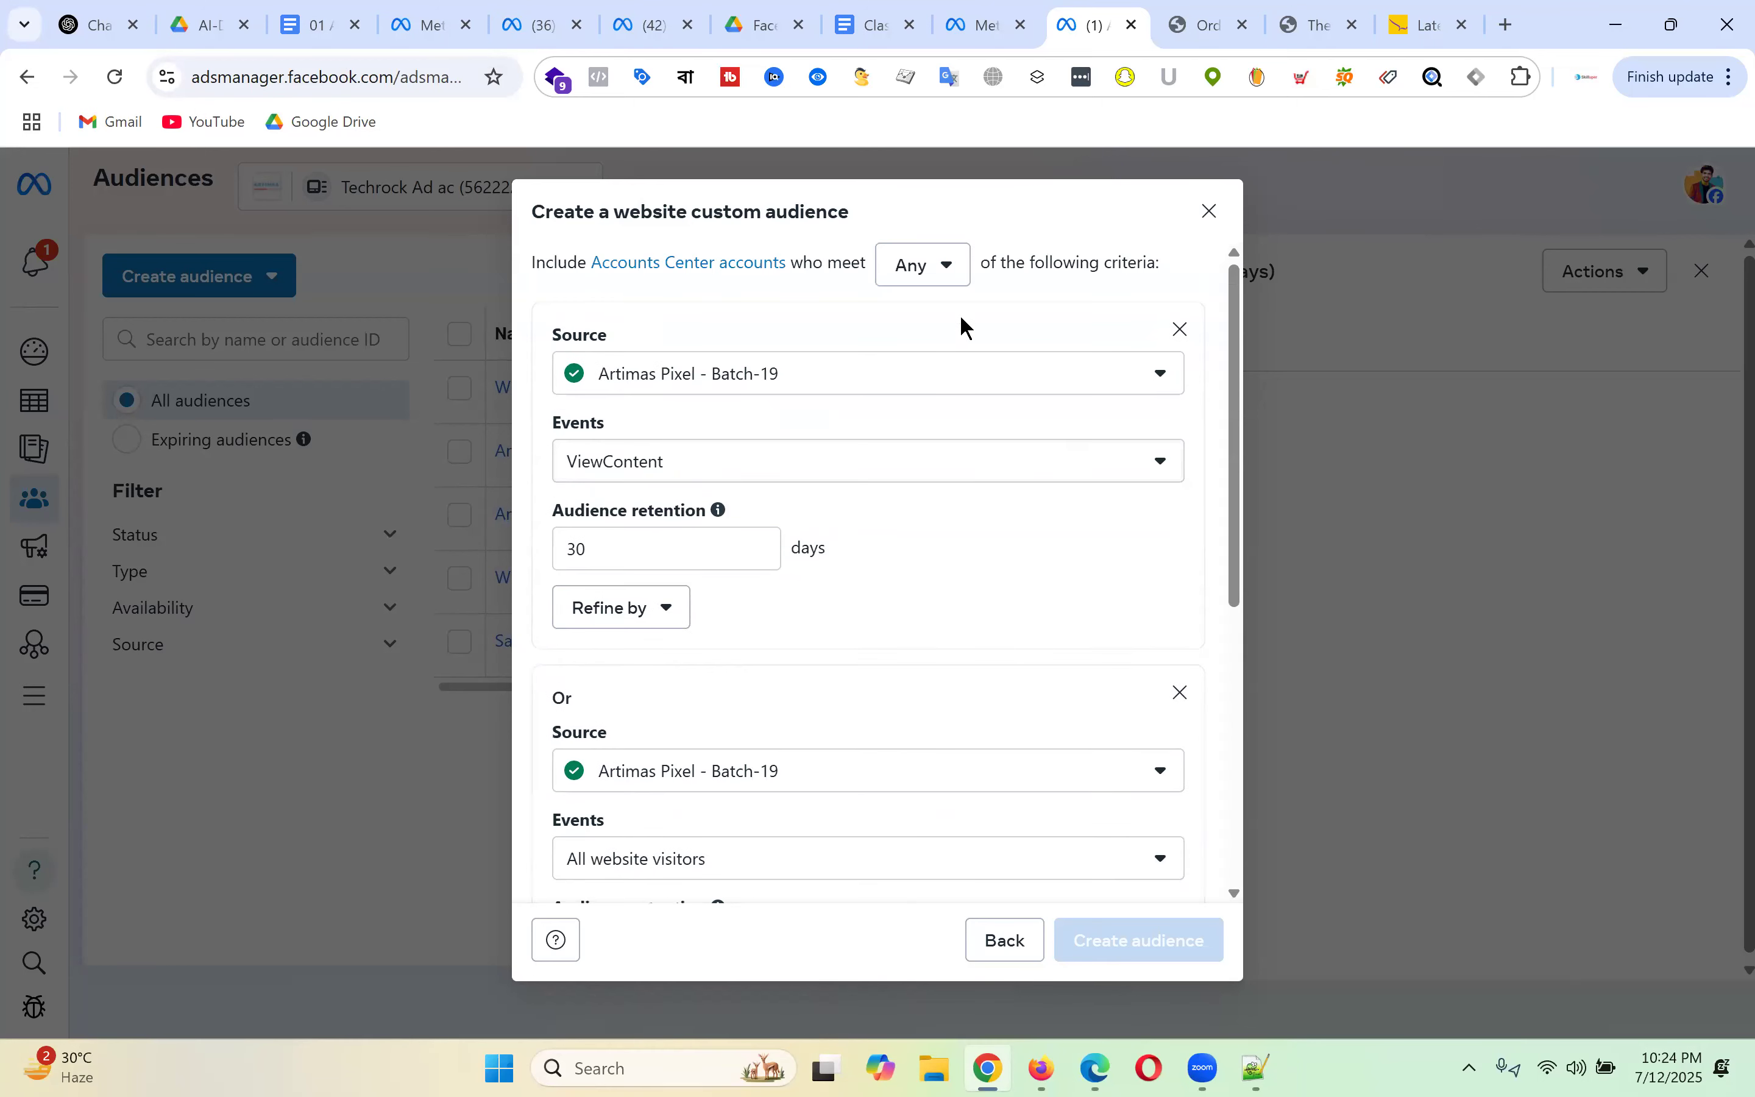
left_click(953, 279)
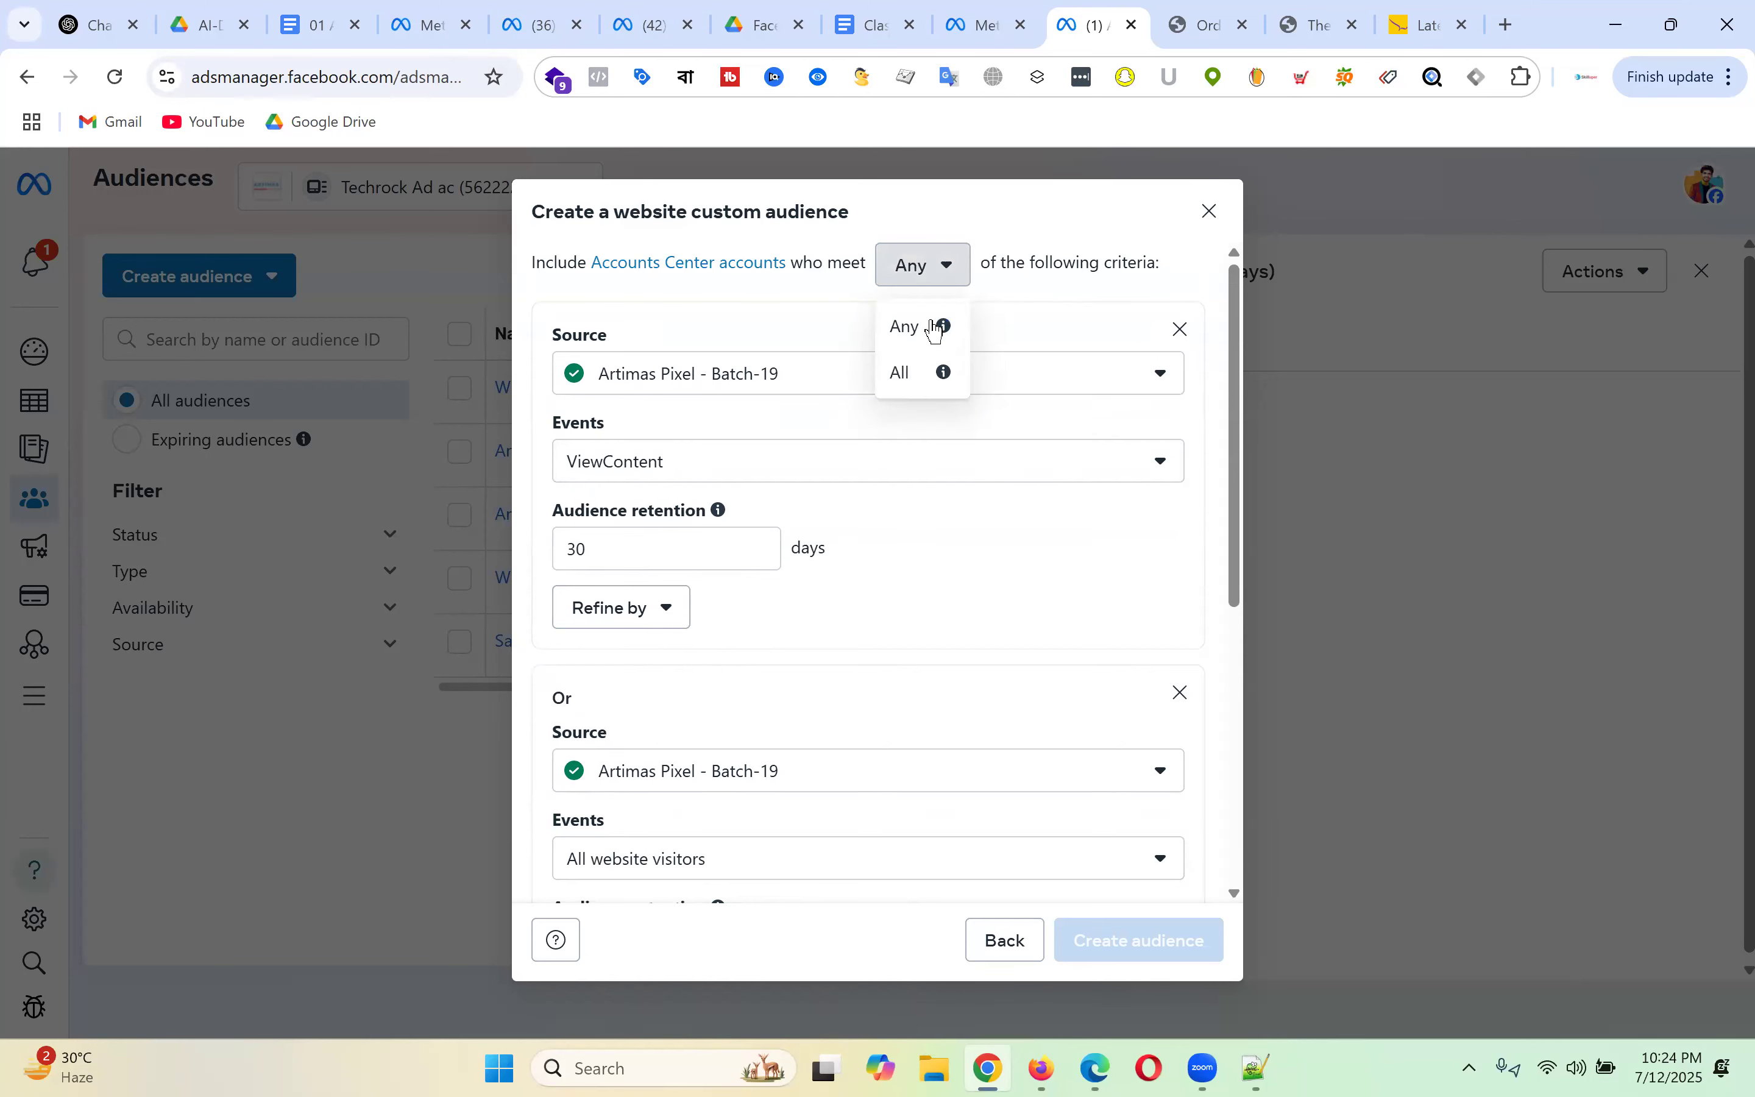
left_click(928, 374)
- Set the second inclusion rule's event to AddToCart
scroll(834, 490, "down", 3)
scroll(690, 454, "up", 3)
scroll(751, 468, "down", 3)
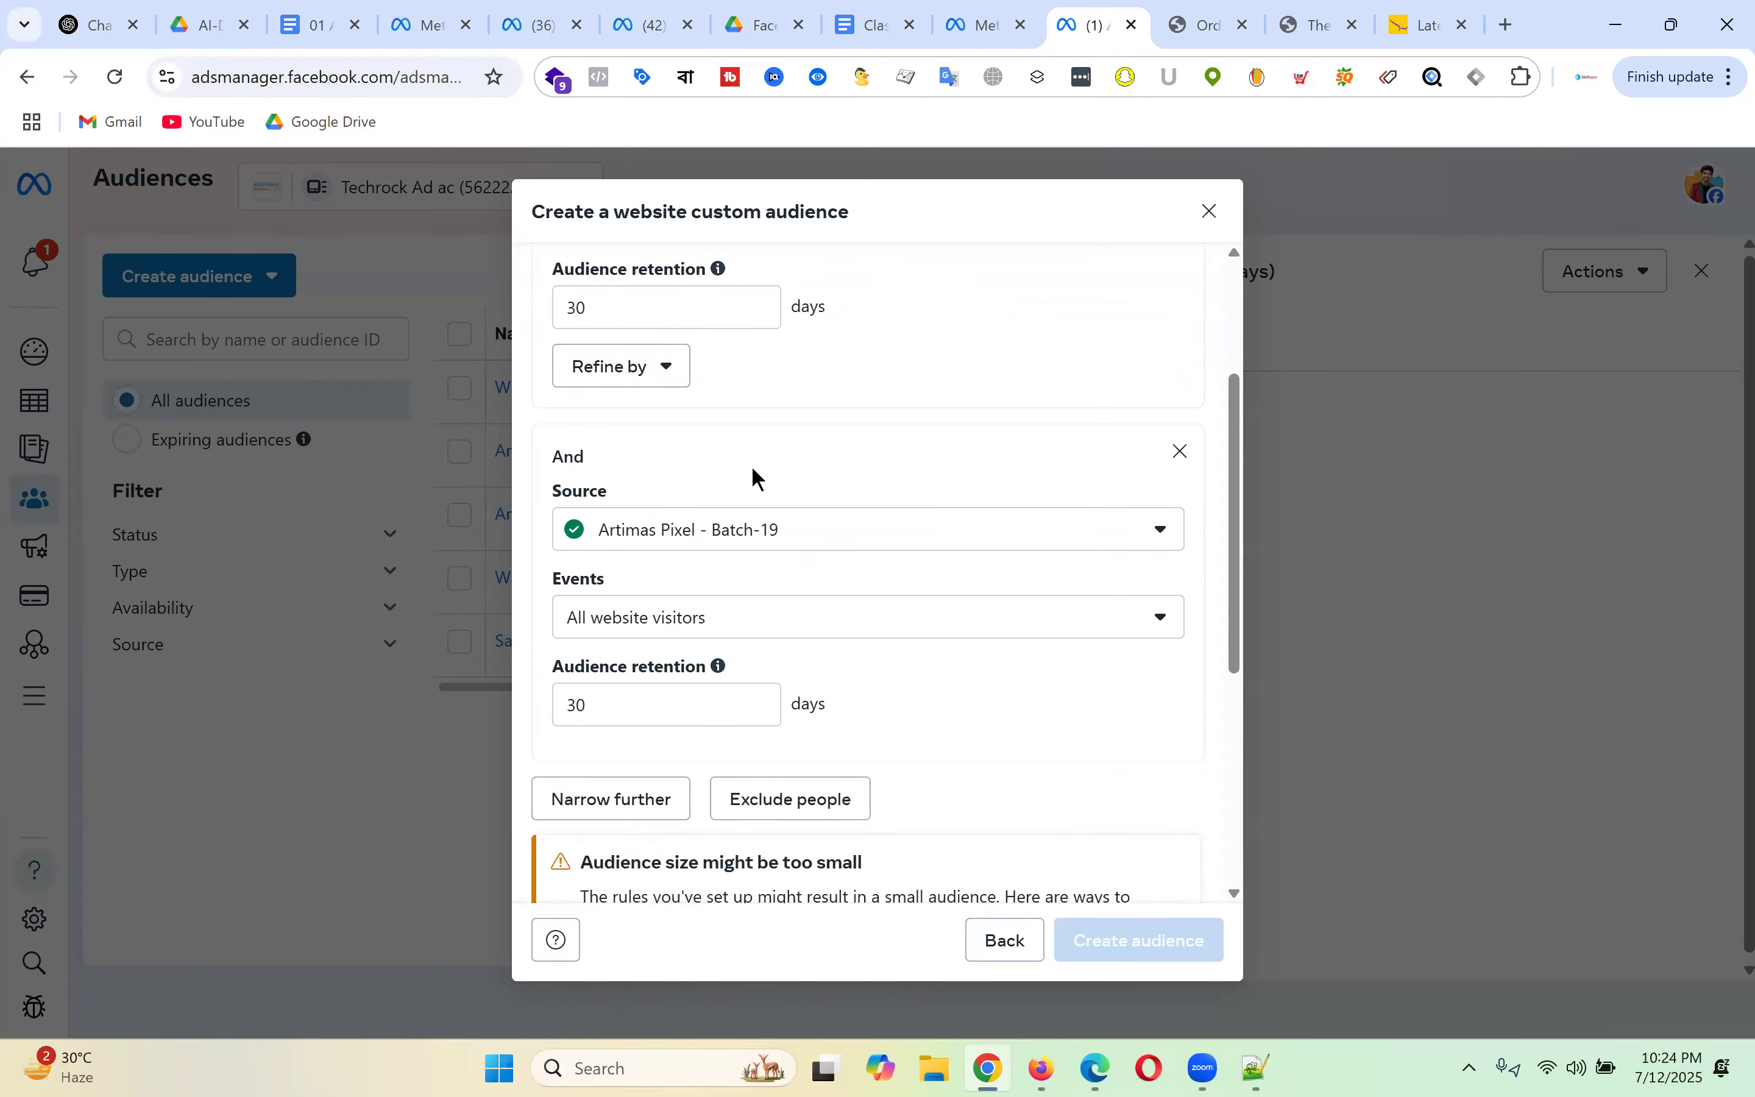
scroll(681, 527, "down", 2)
left_click(756, 502)
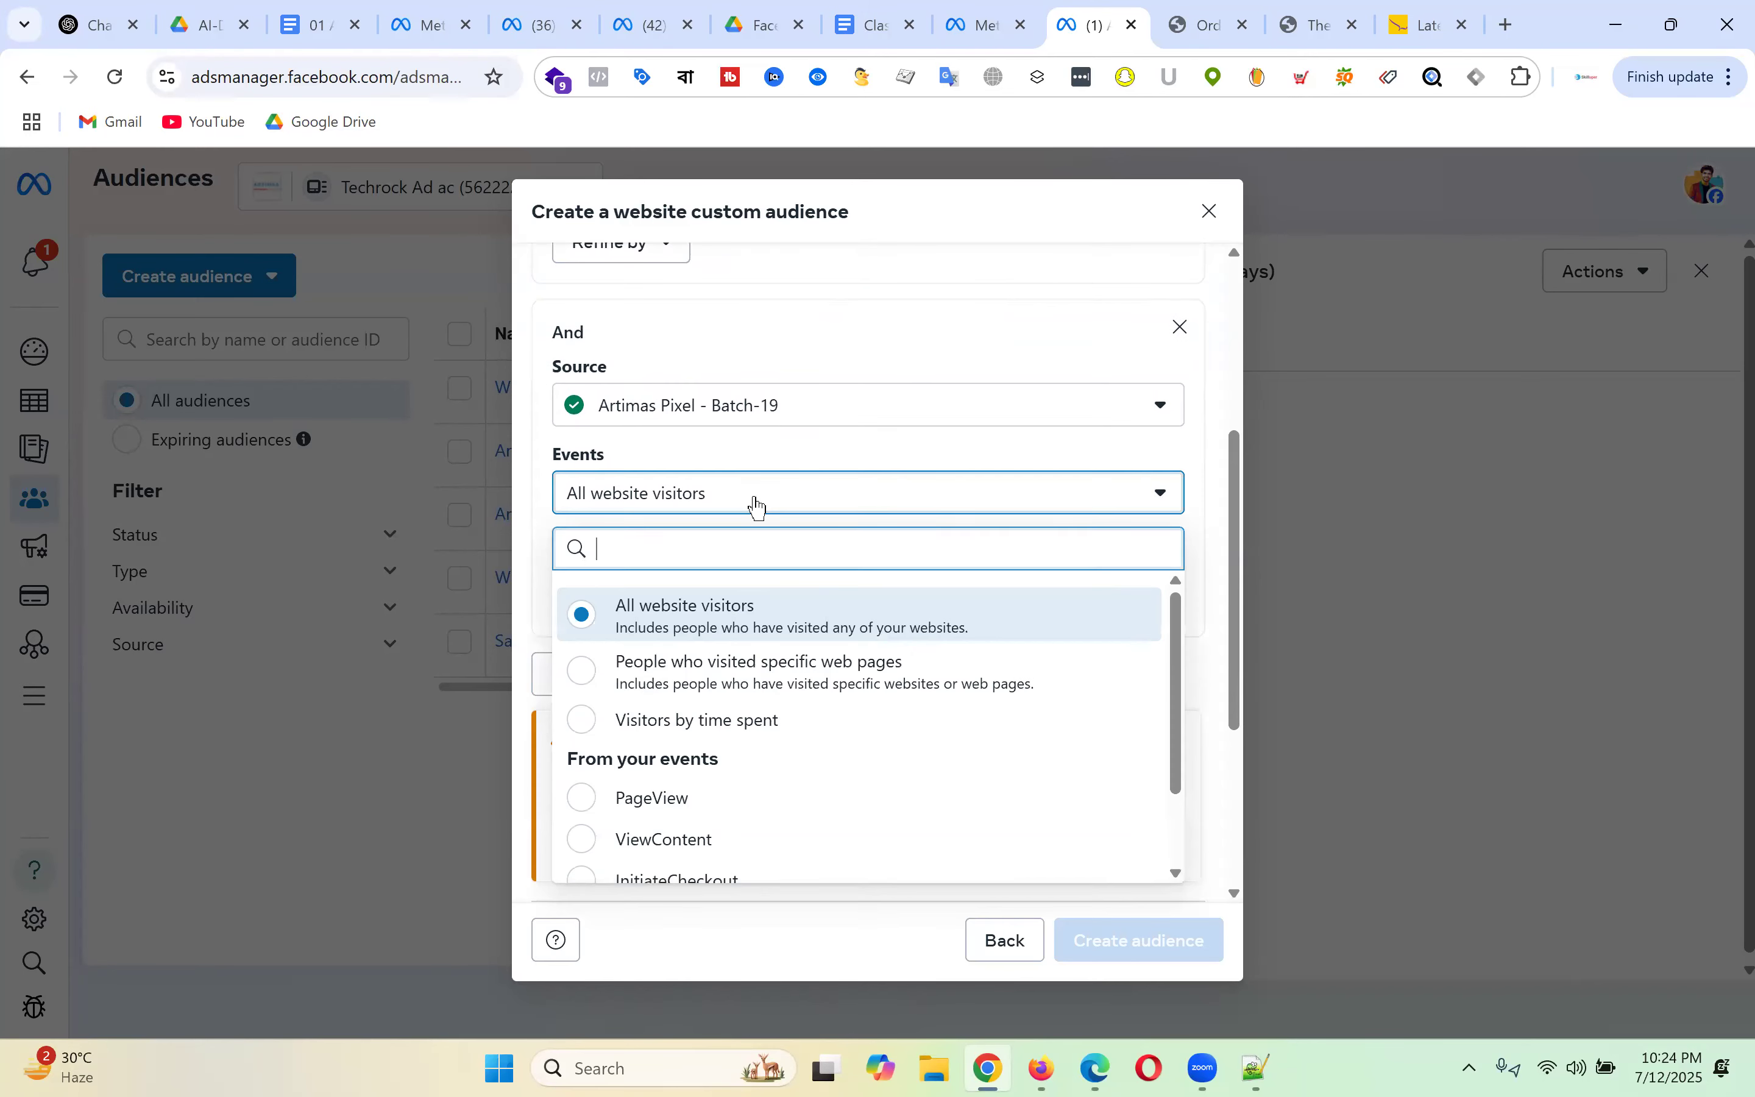
scroll(717, 769, "down", 2)
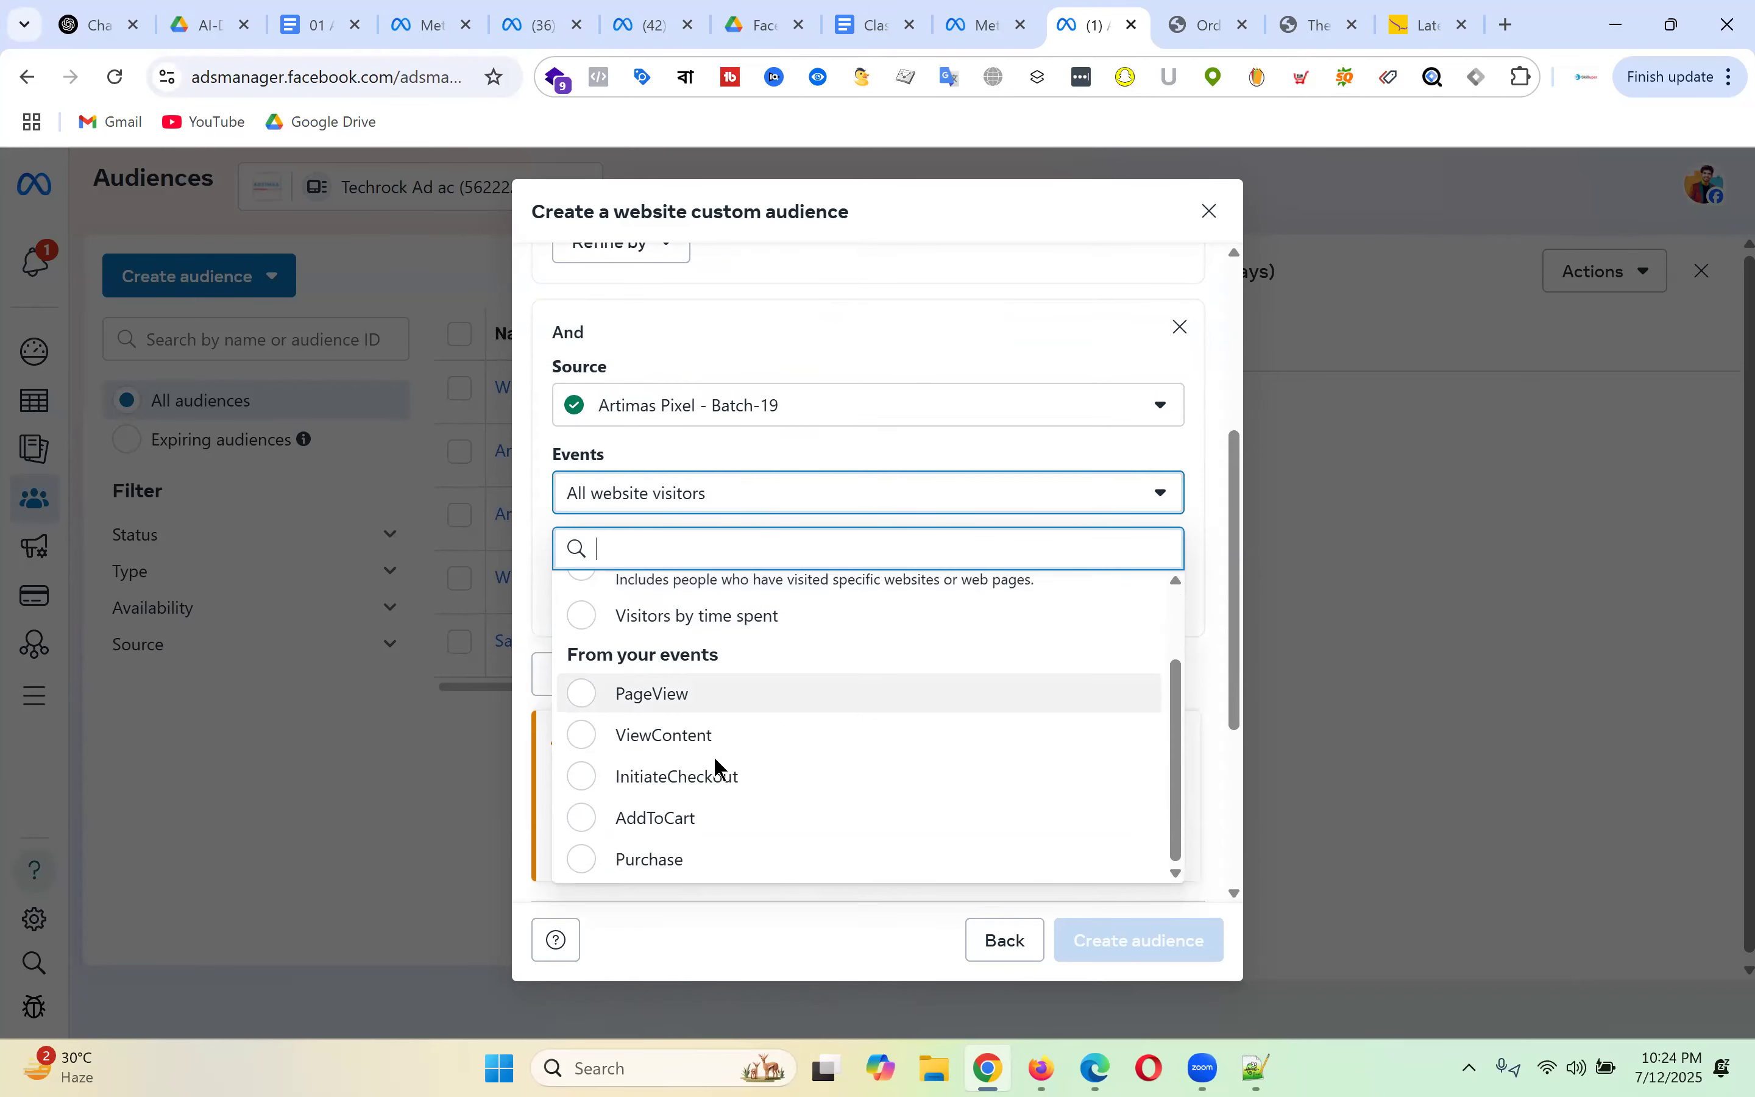
left_click(686, 827)
scroll(1075, 575, "down", 5)
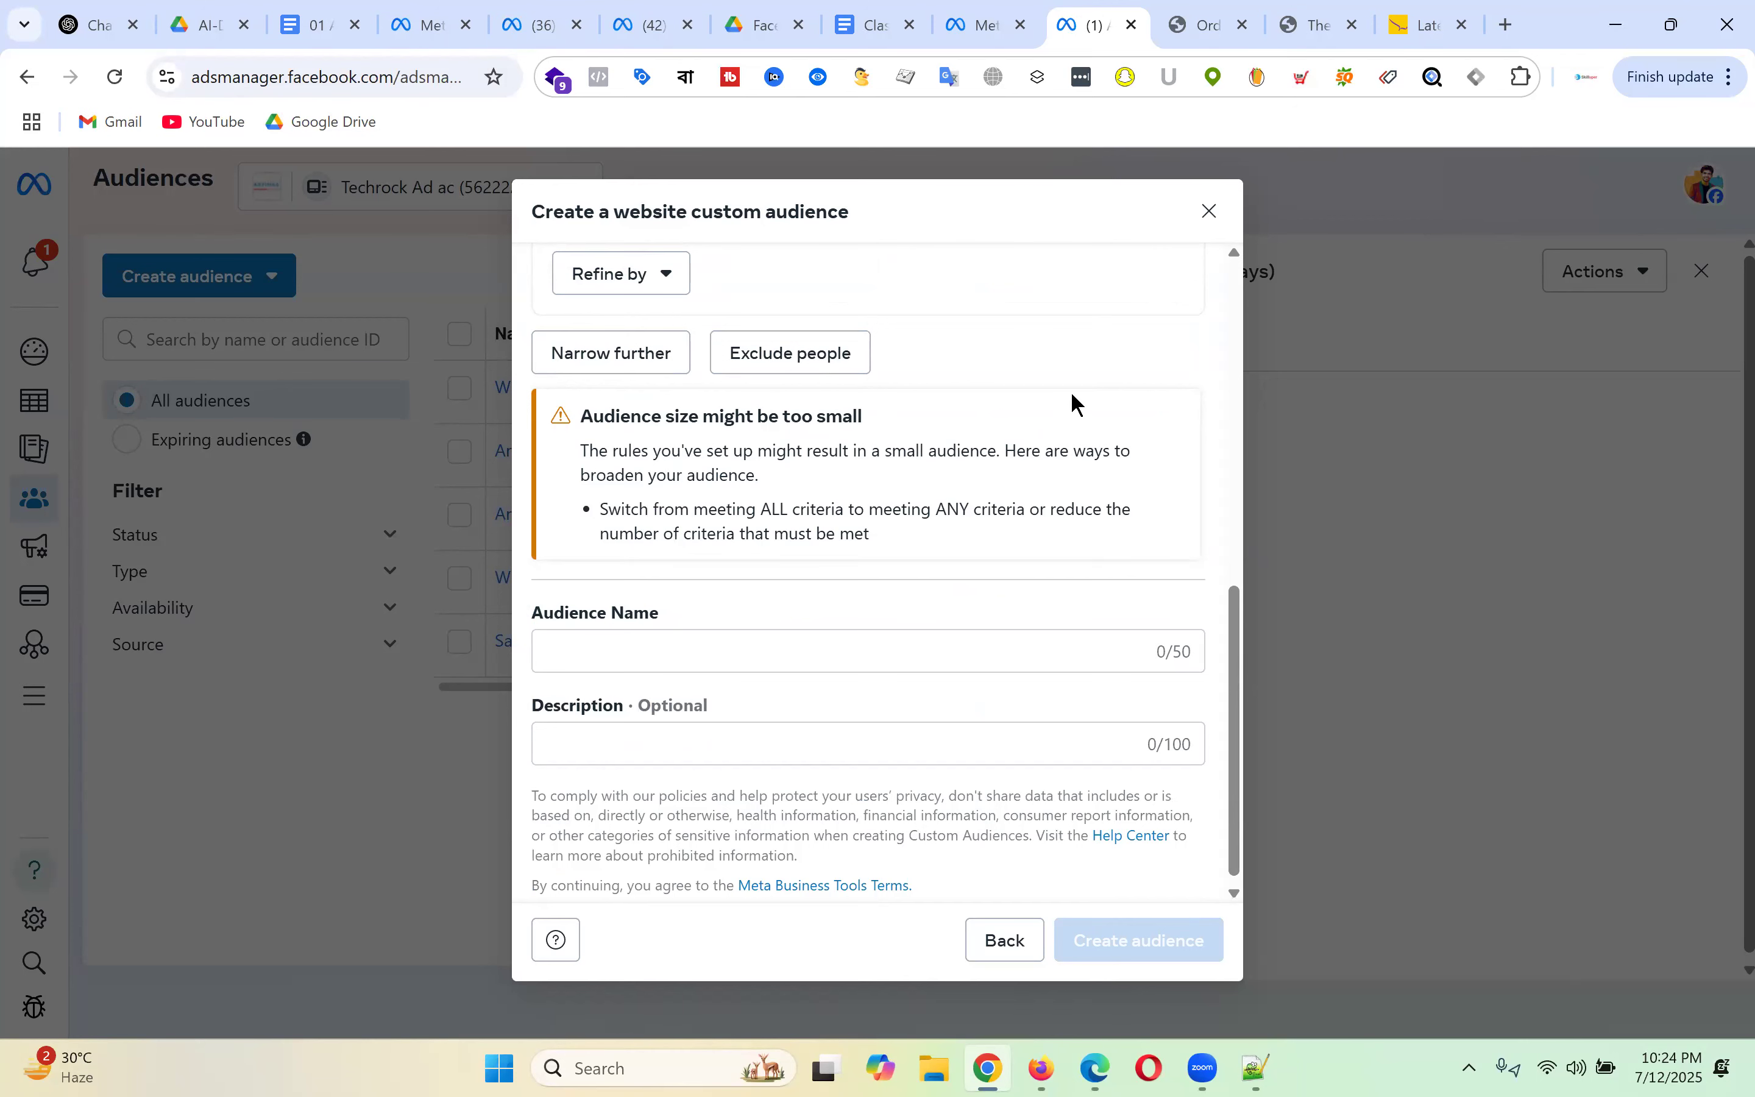
- Review the events and retention periods of the two combined inclusion rules
scroll(1071, 395, "up", 10)
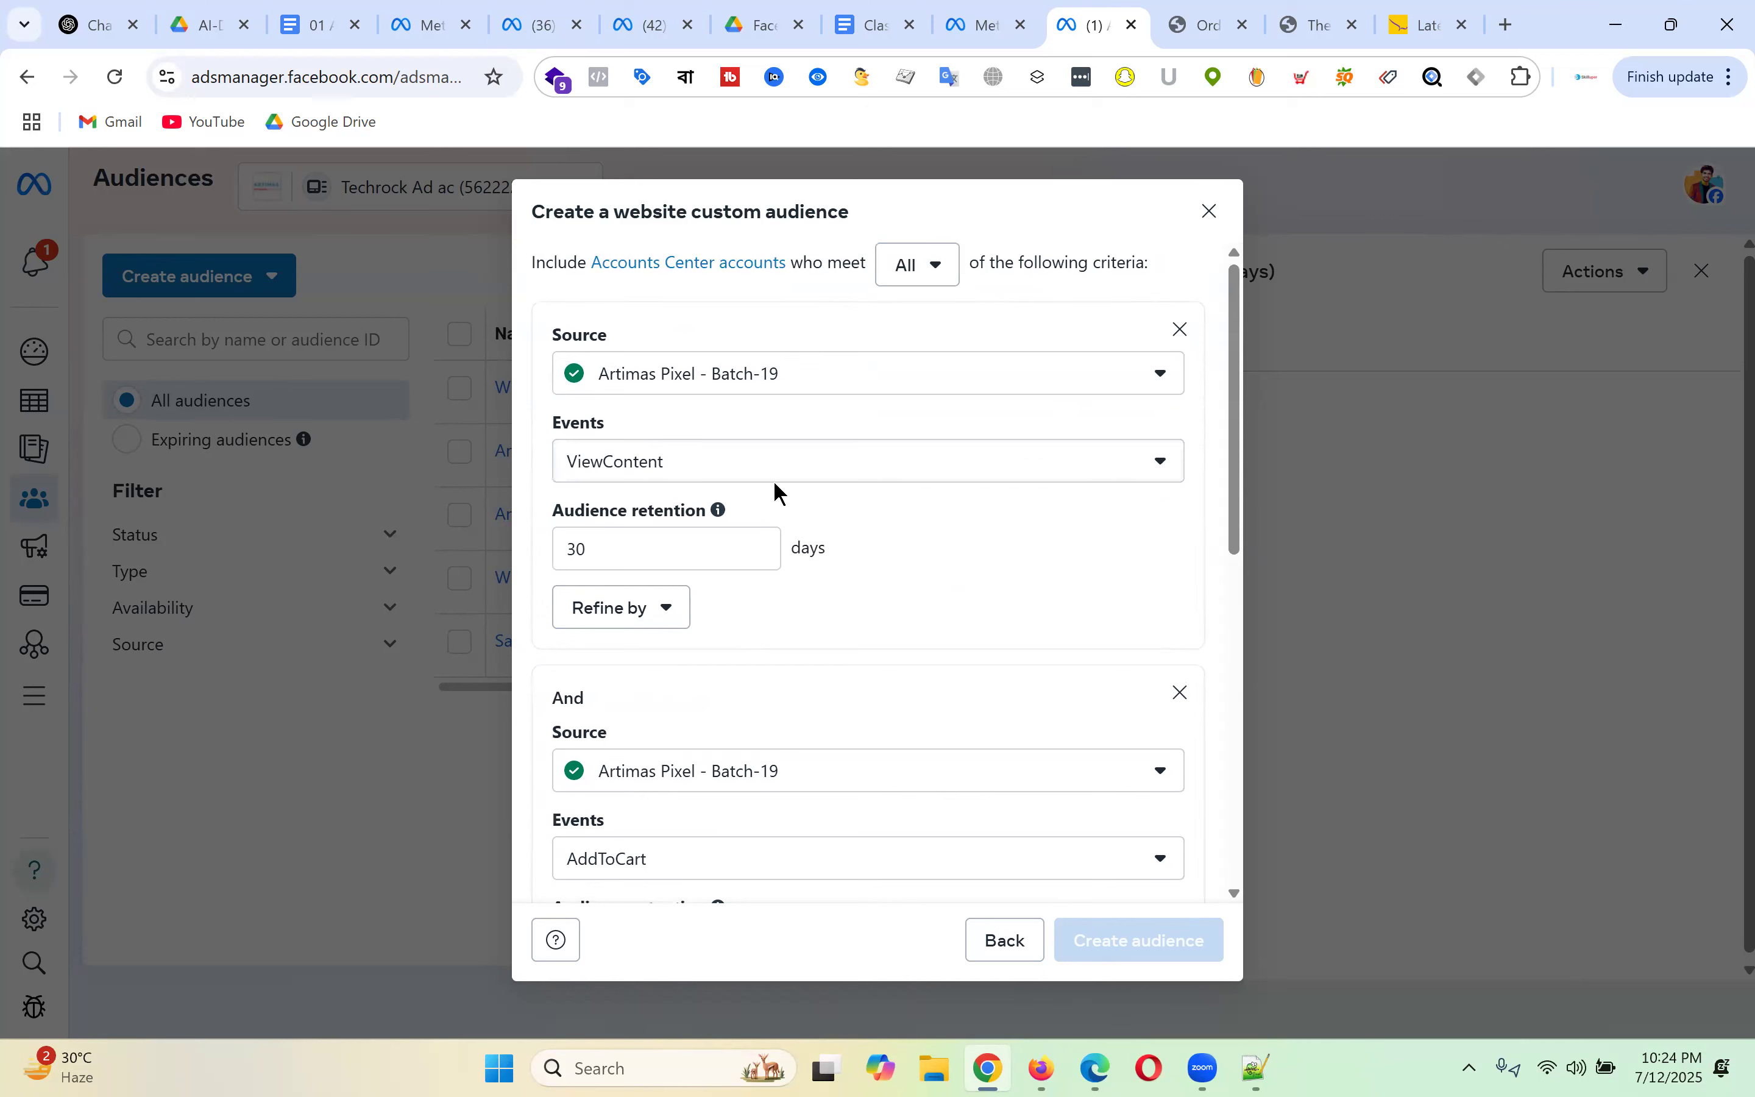
scroll(824, 508, "down", 3)
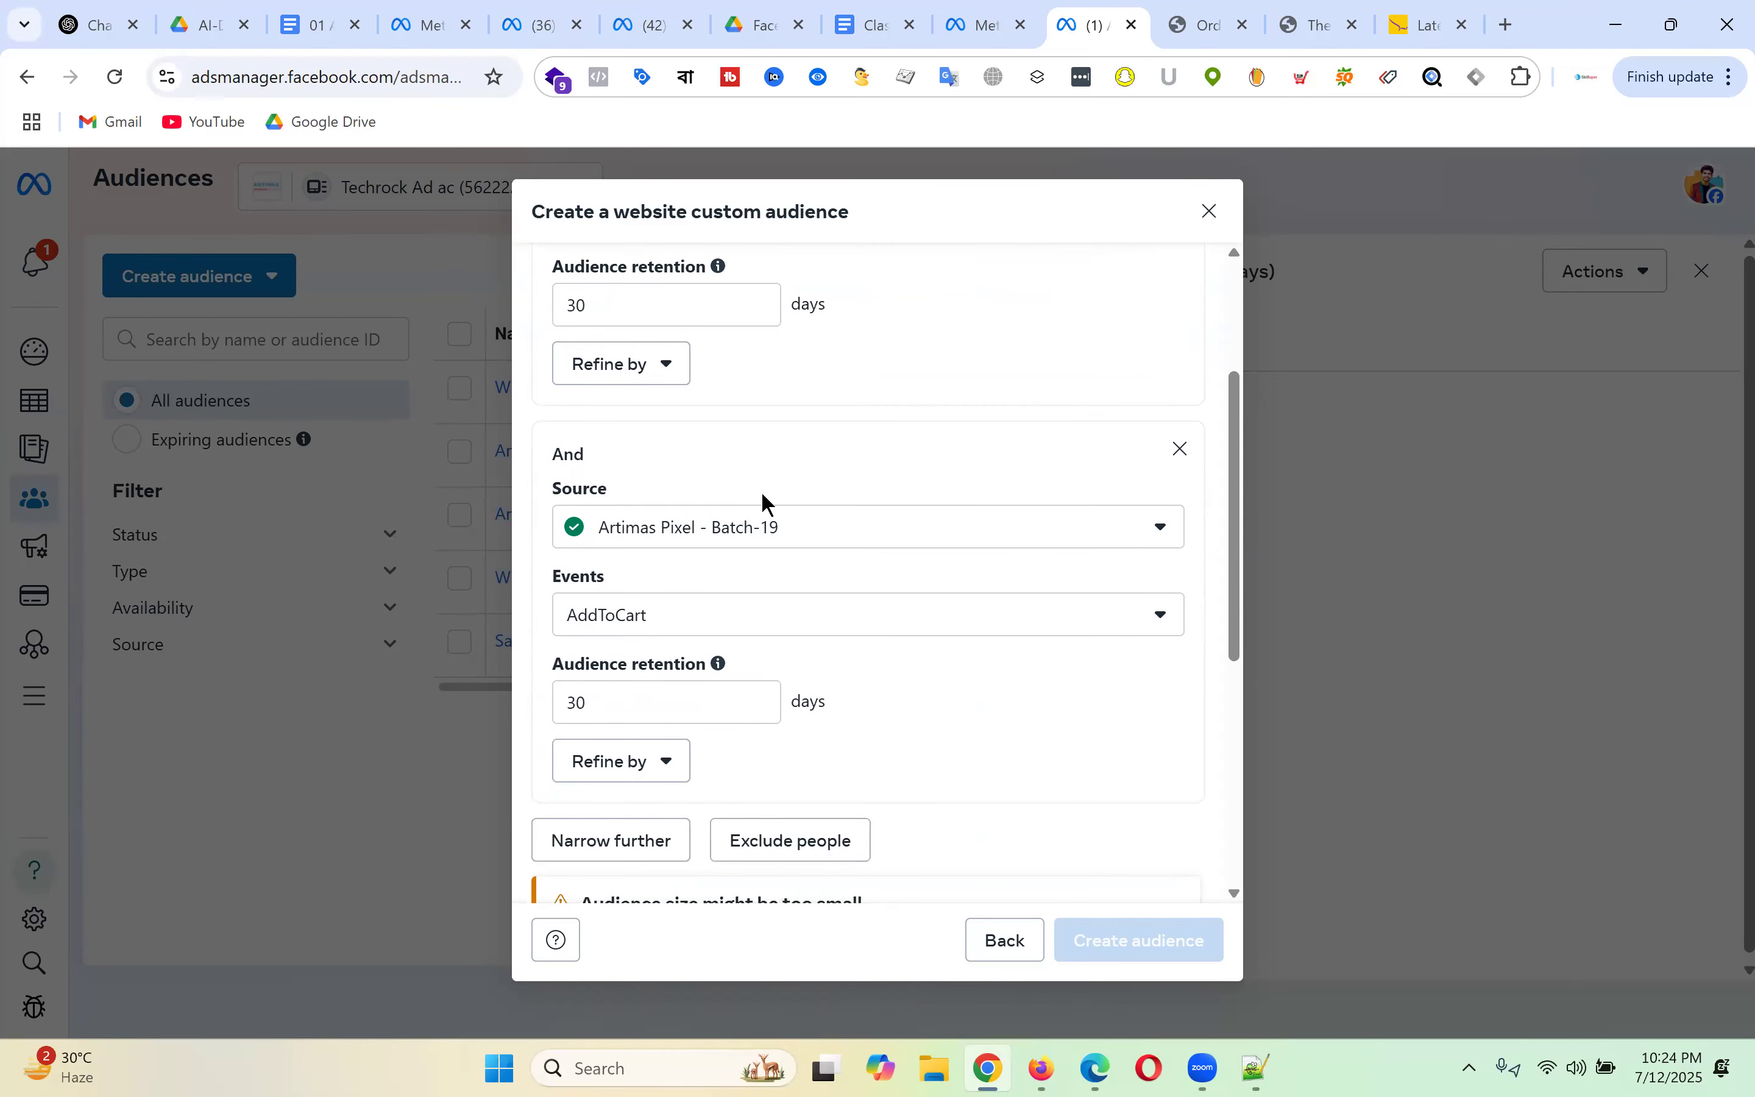
scroll(754, 501, "up", 3)
scroll(733, 522, "down", 4)
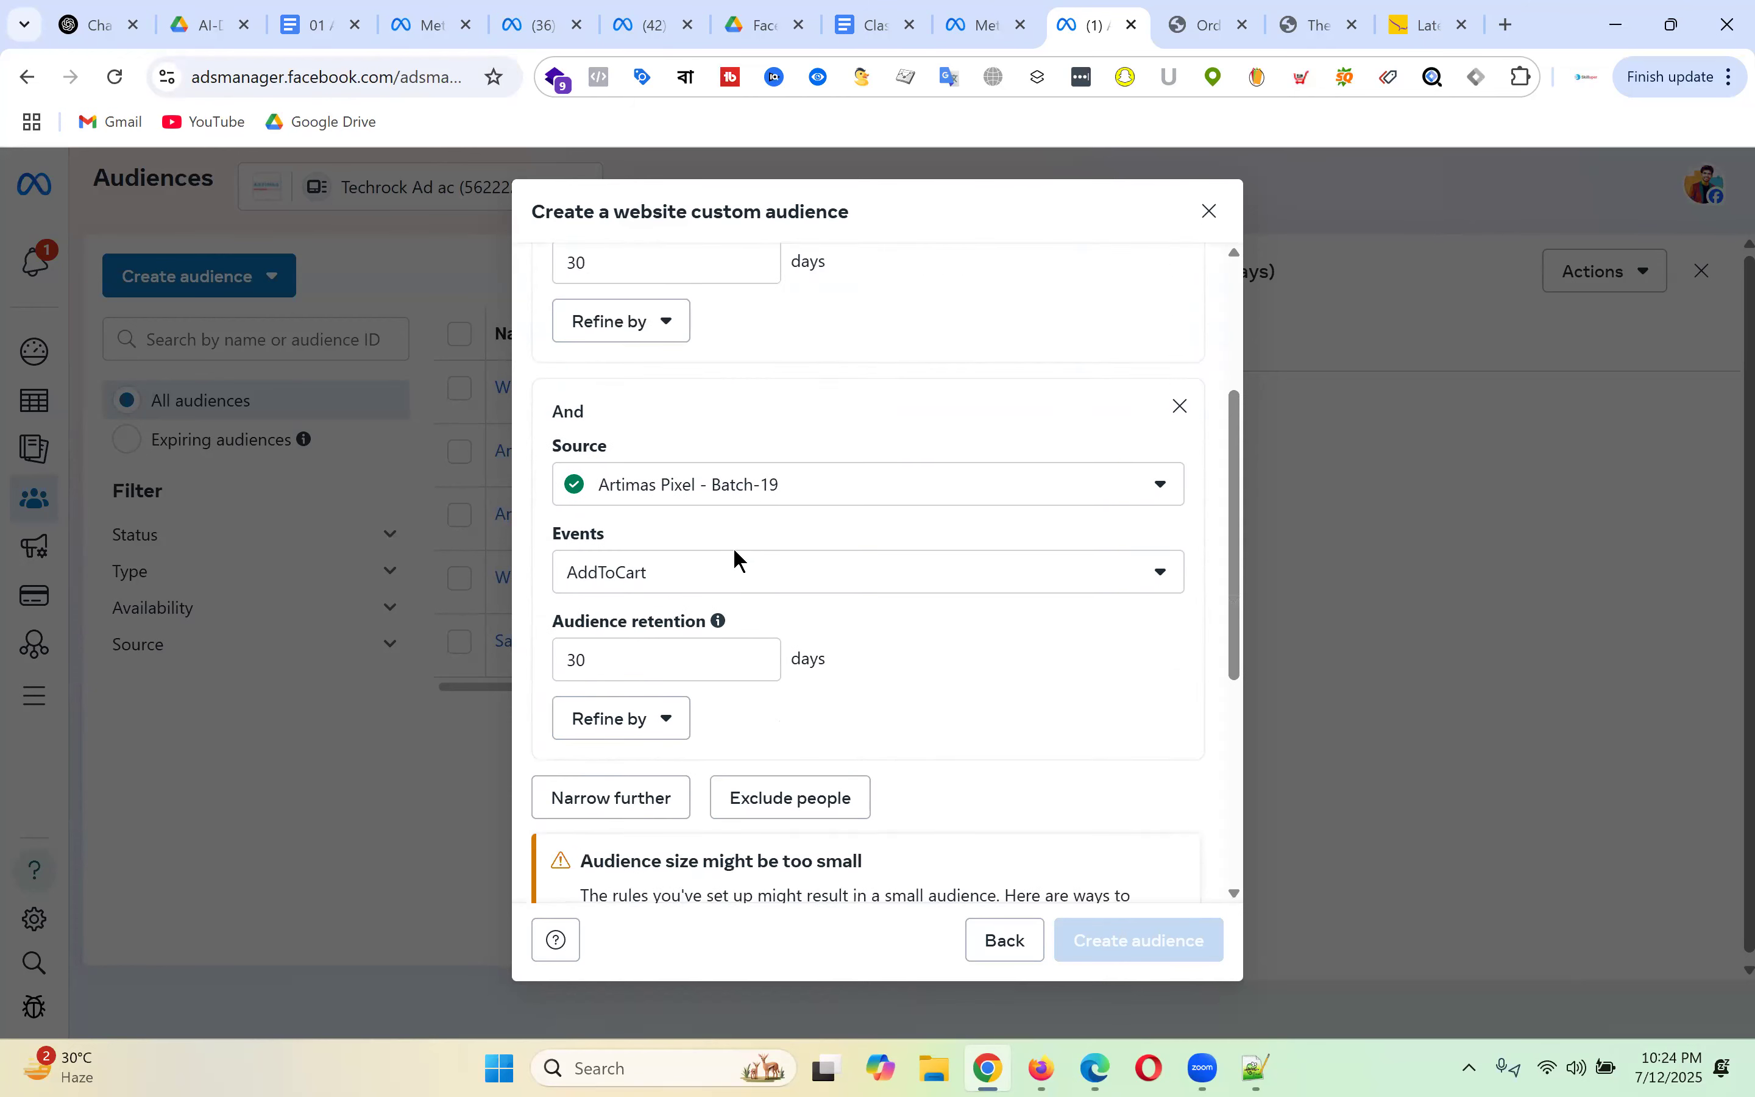
scroll(736, 559, "down", 1)
scroll(731, 494, "up", 3)
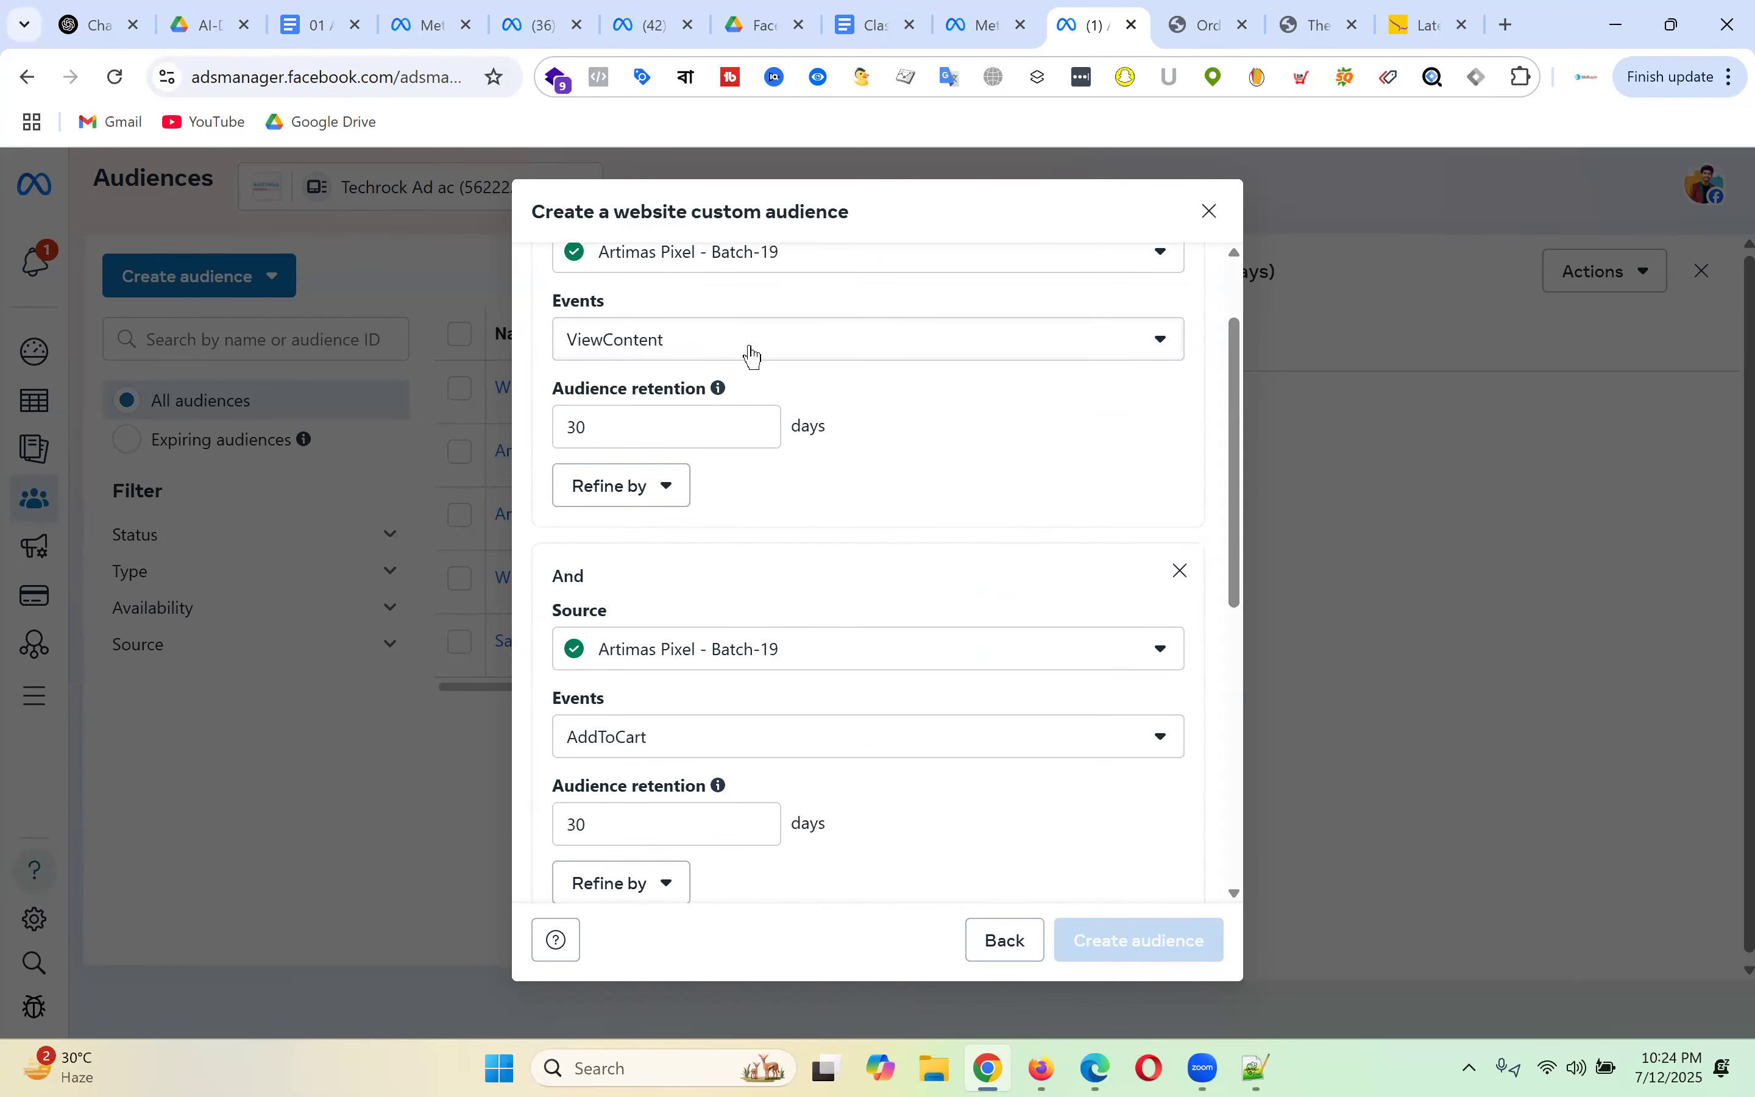
scroll(794, 407, "down", 2)
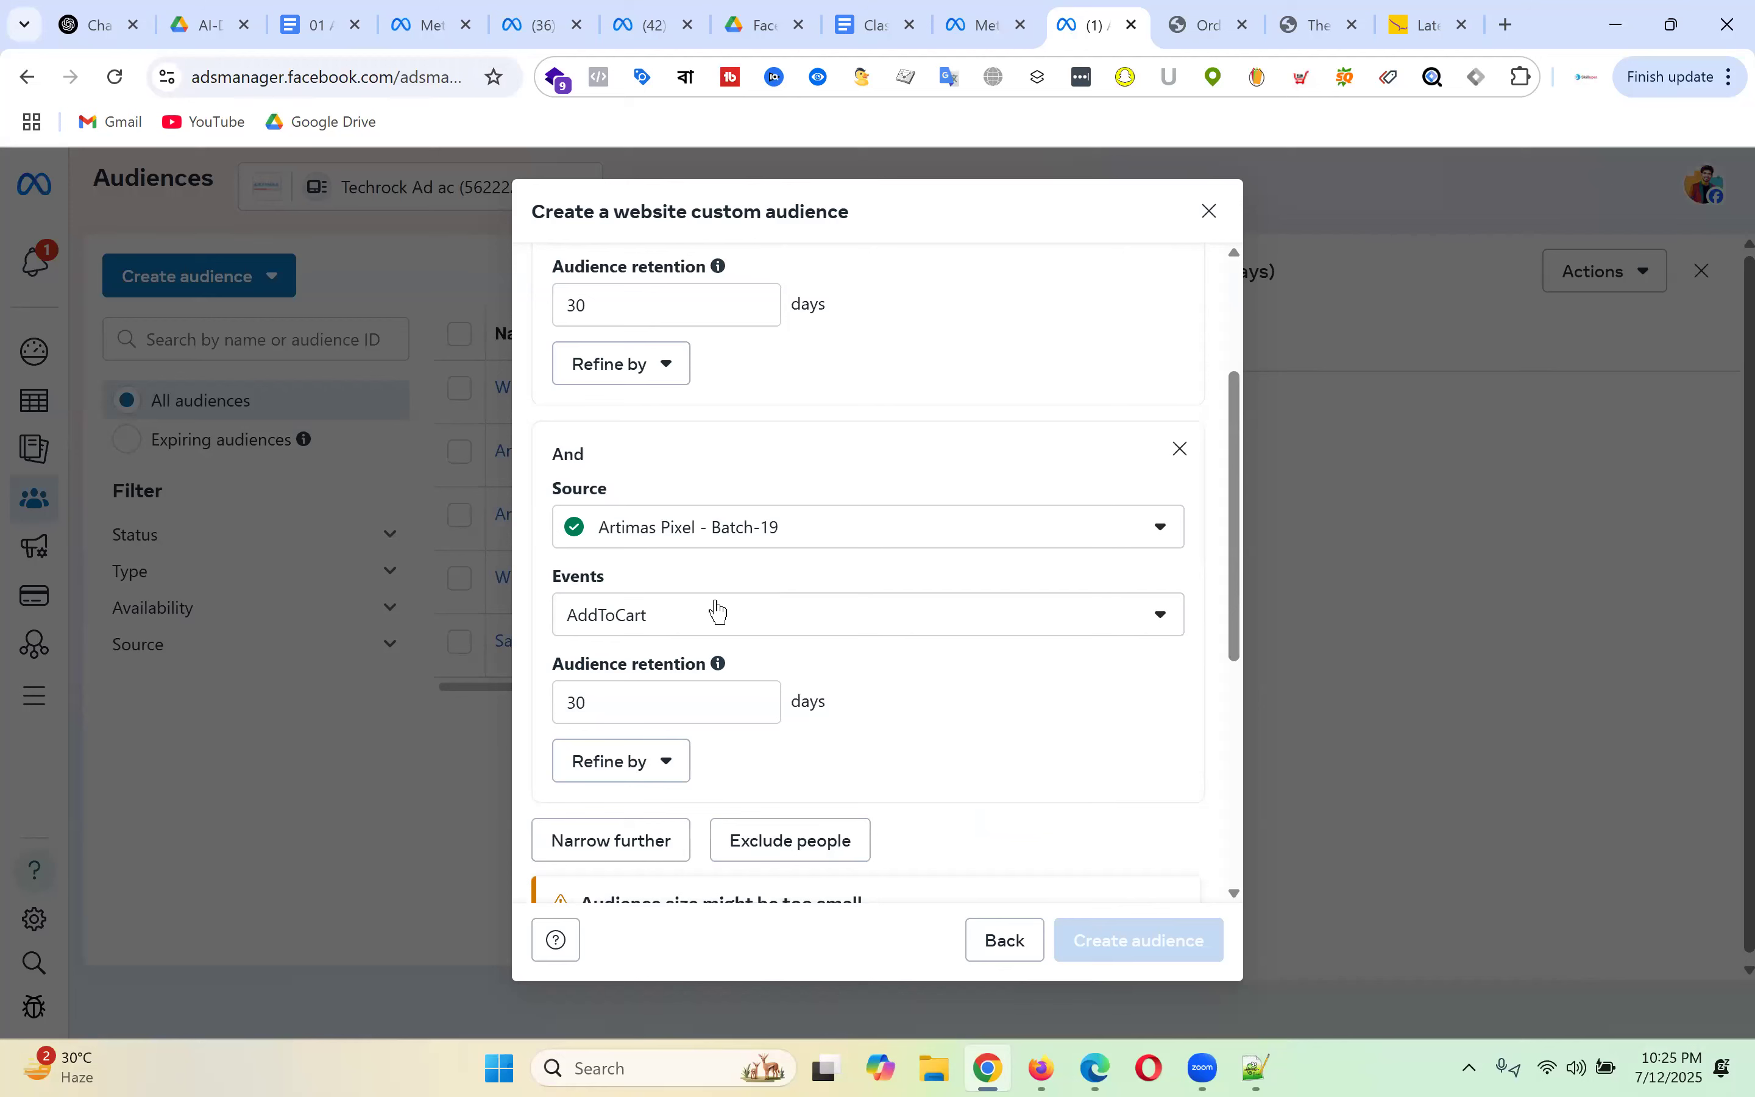
scroll(870, 388, "up", 3)
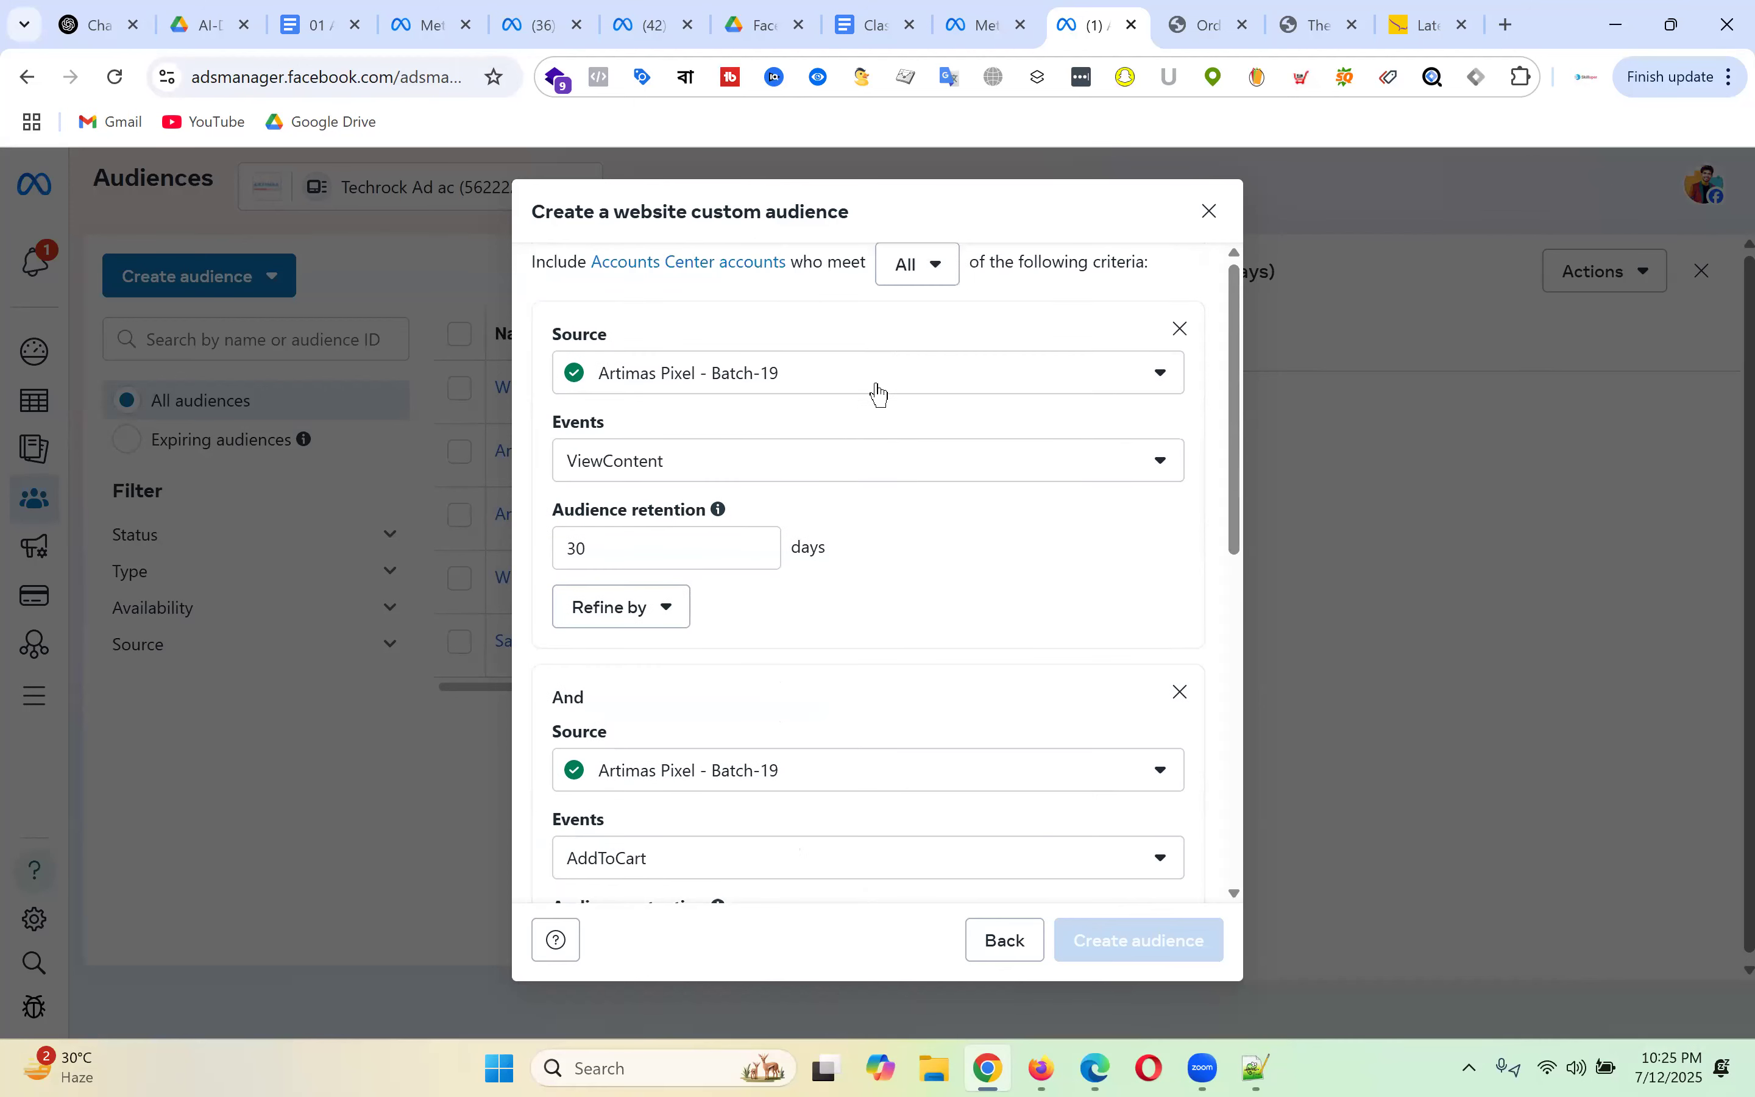
- Switch the inclusion criteria matching to Any and look over how the two rules combine
left_click(922, 272)
left_click(911, 328)
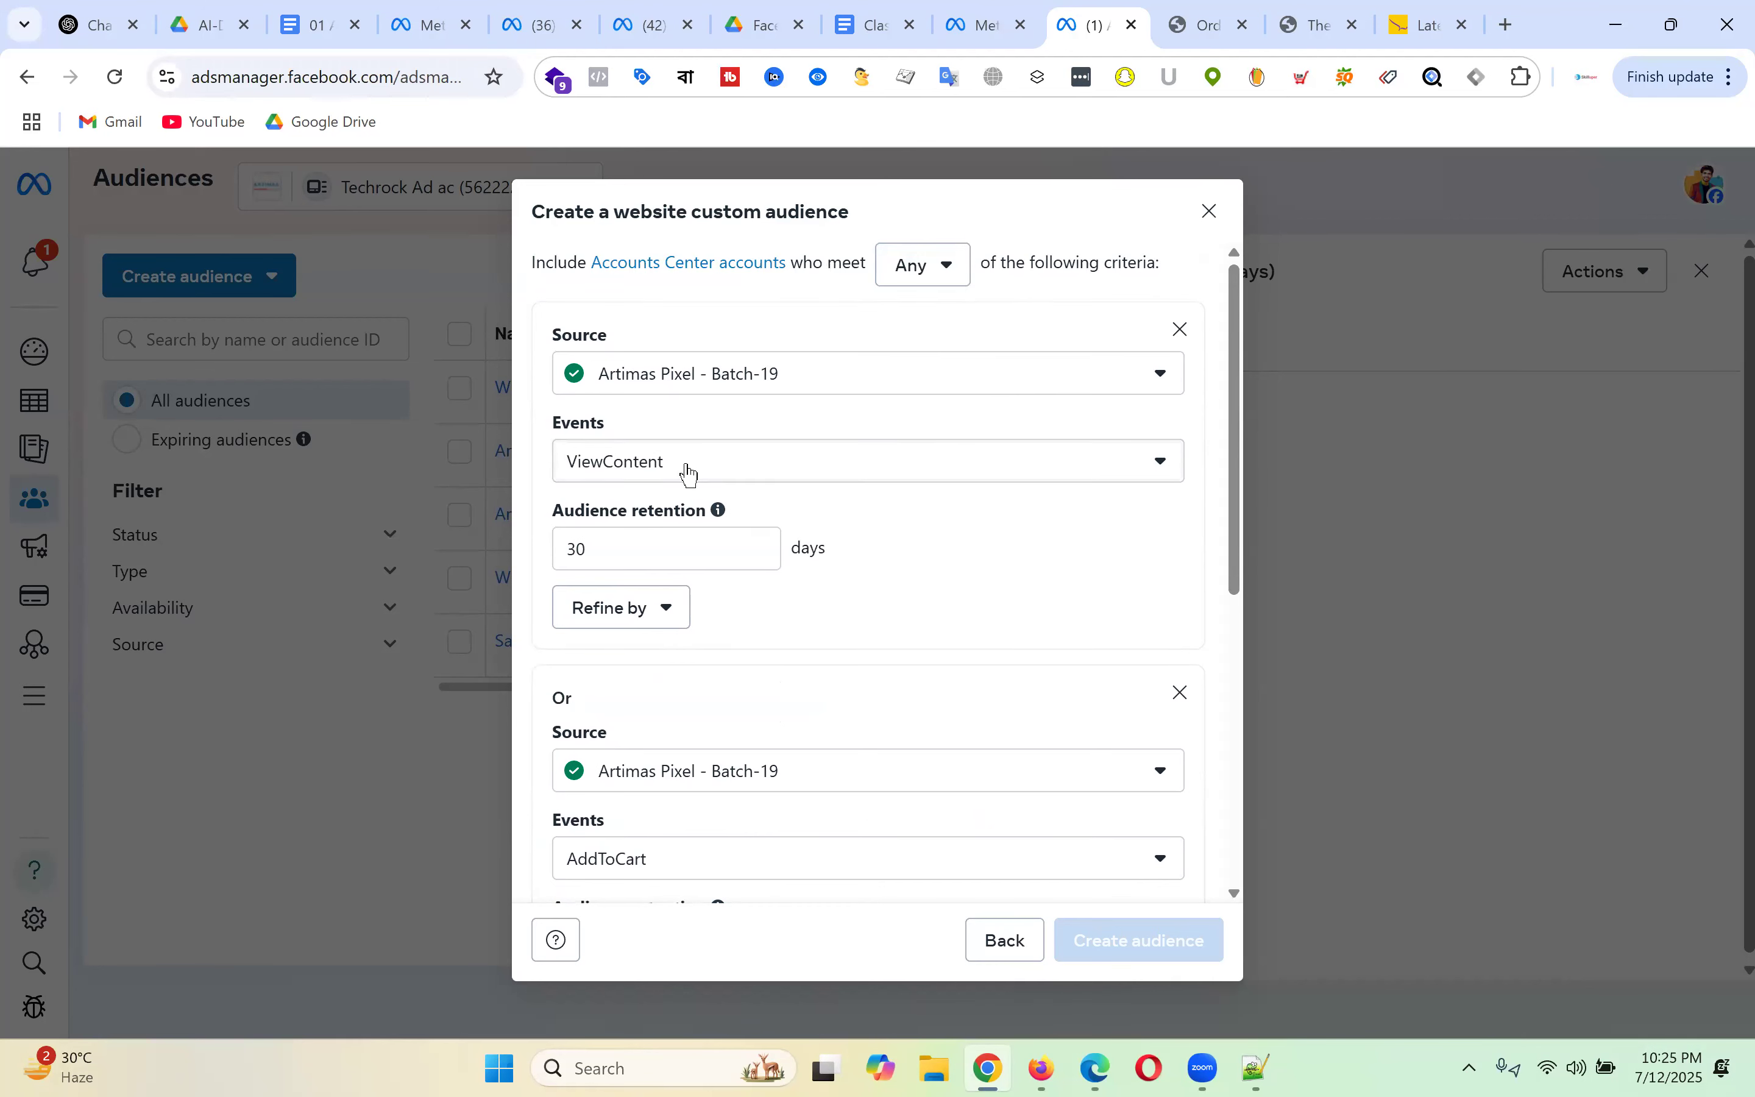
scroll(688, 472, "down", 3)
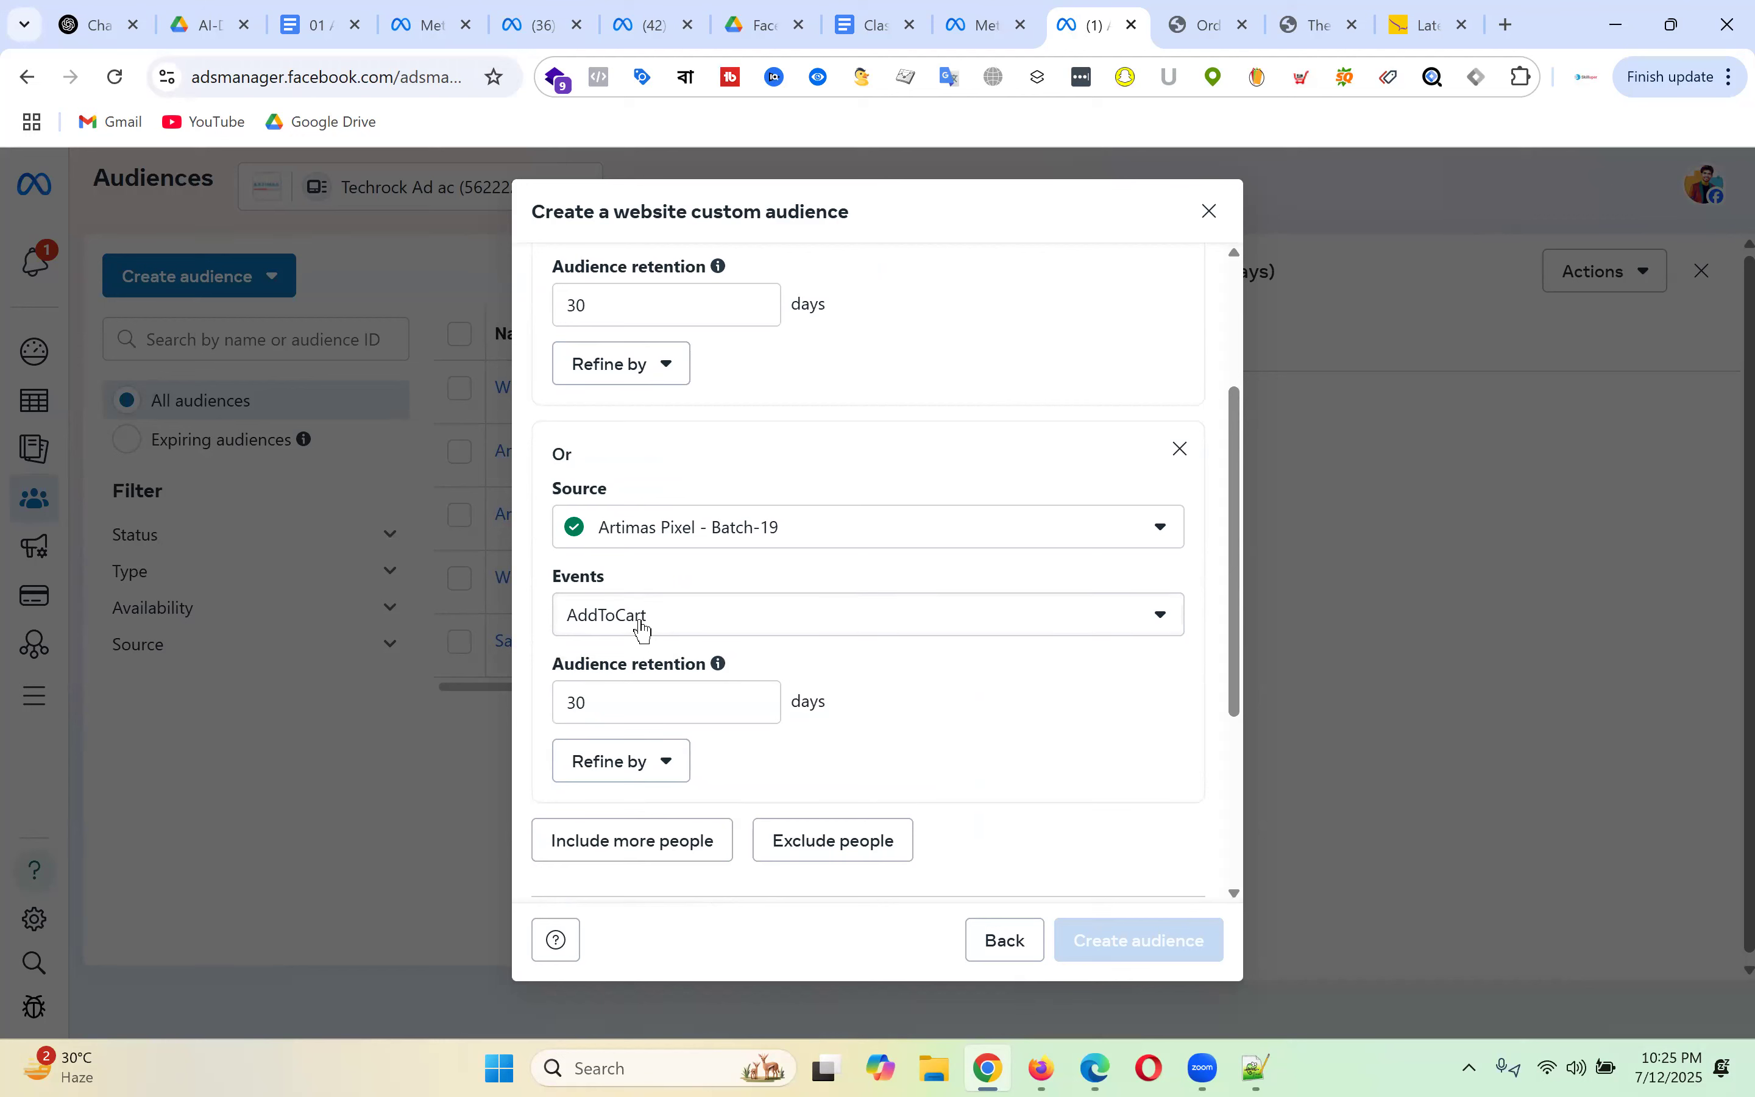
scroll(881, 454, "up", 3)
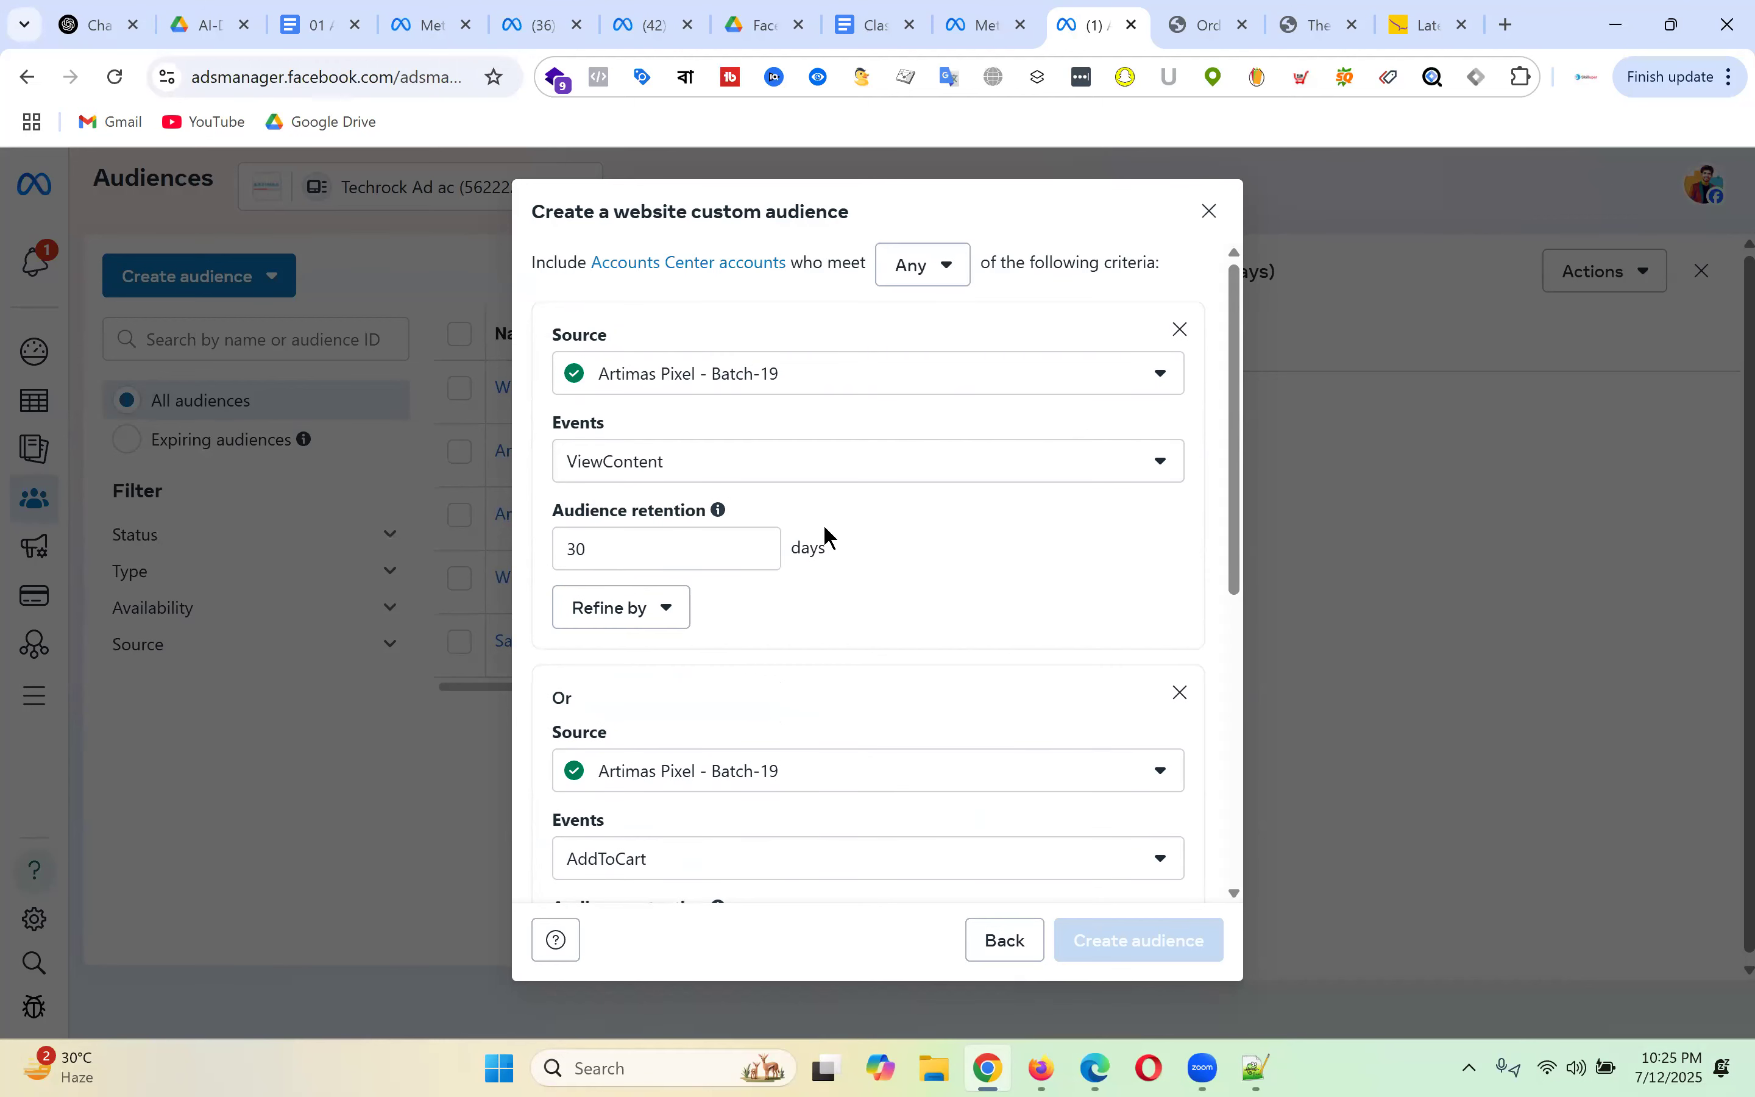
scroll(824, 527, "down", 2)
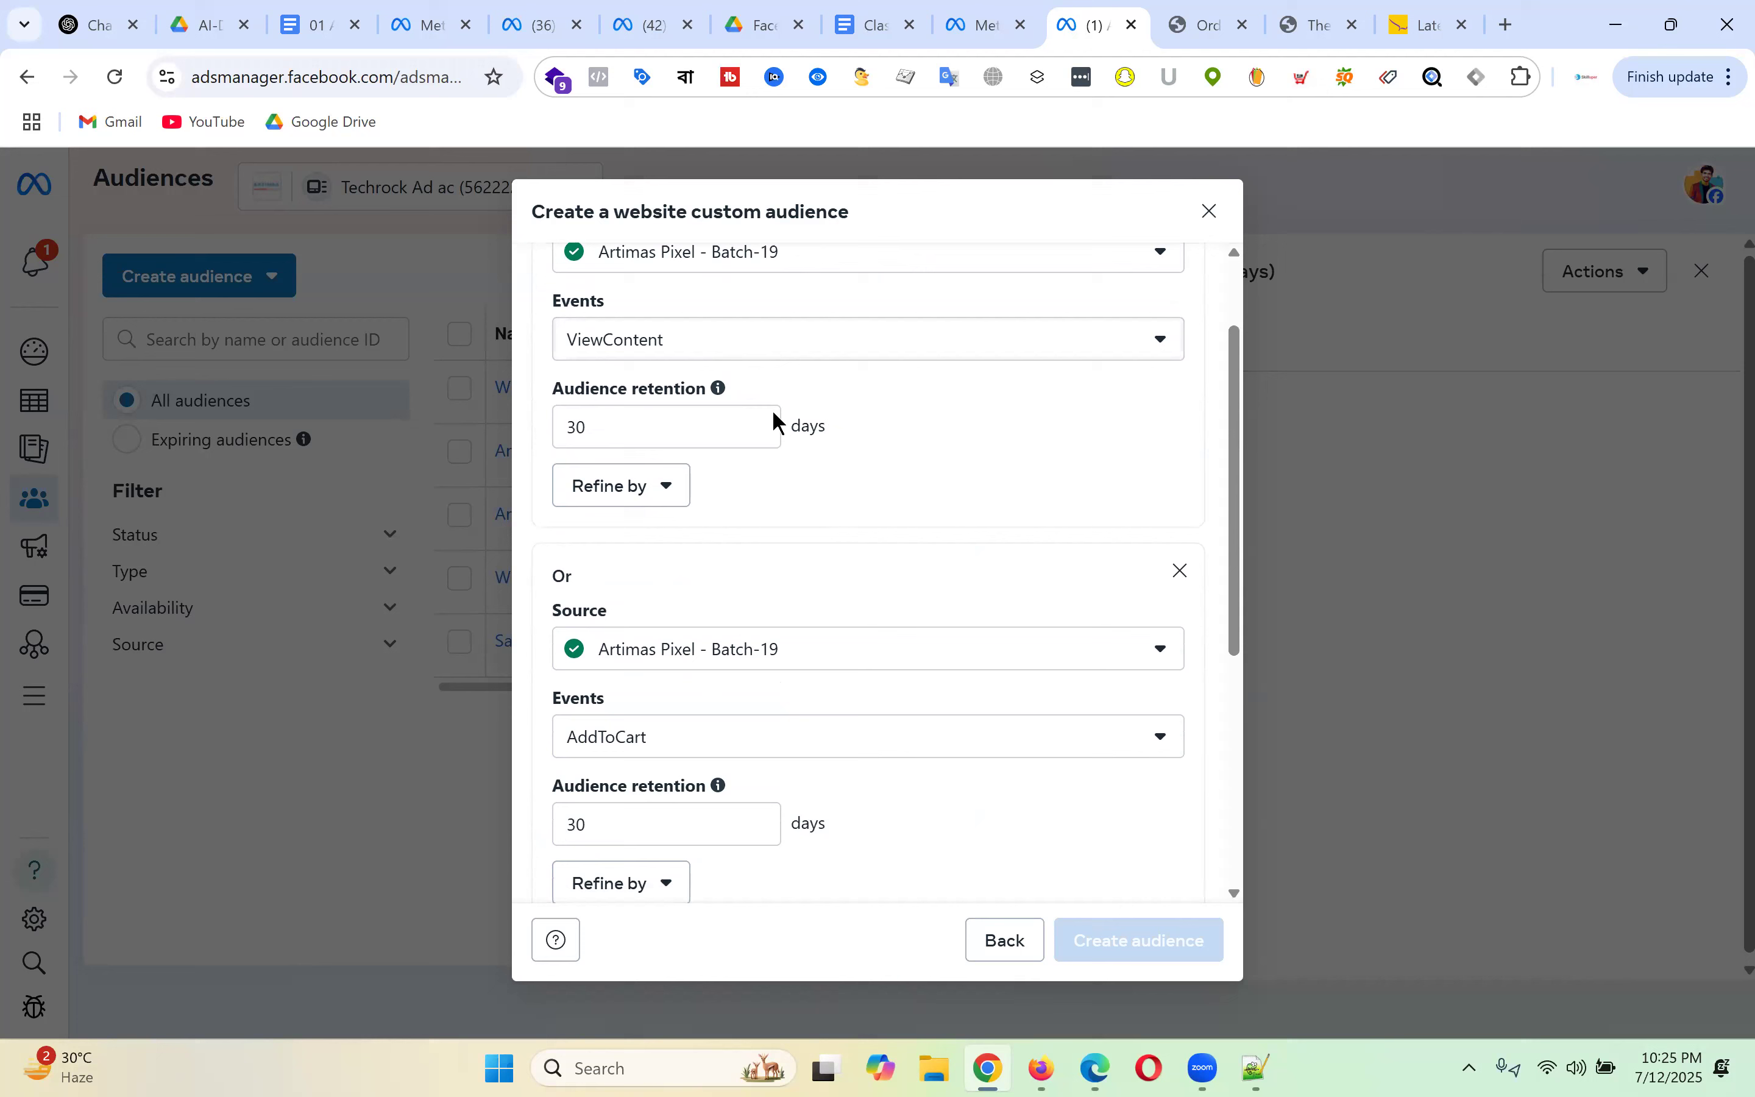
scroll(771, 410, "up", 2)
- Set the inclusion criteria matching to All
left_click(921, 265)
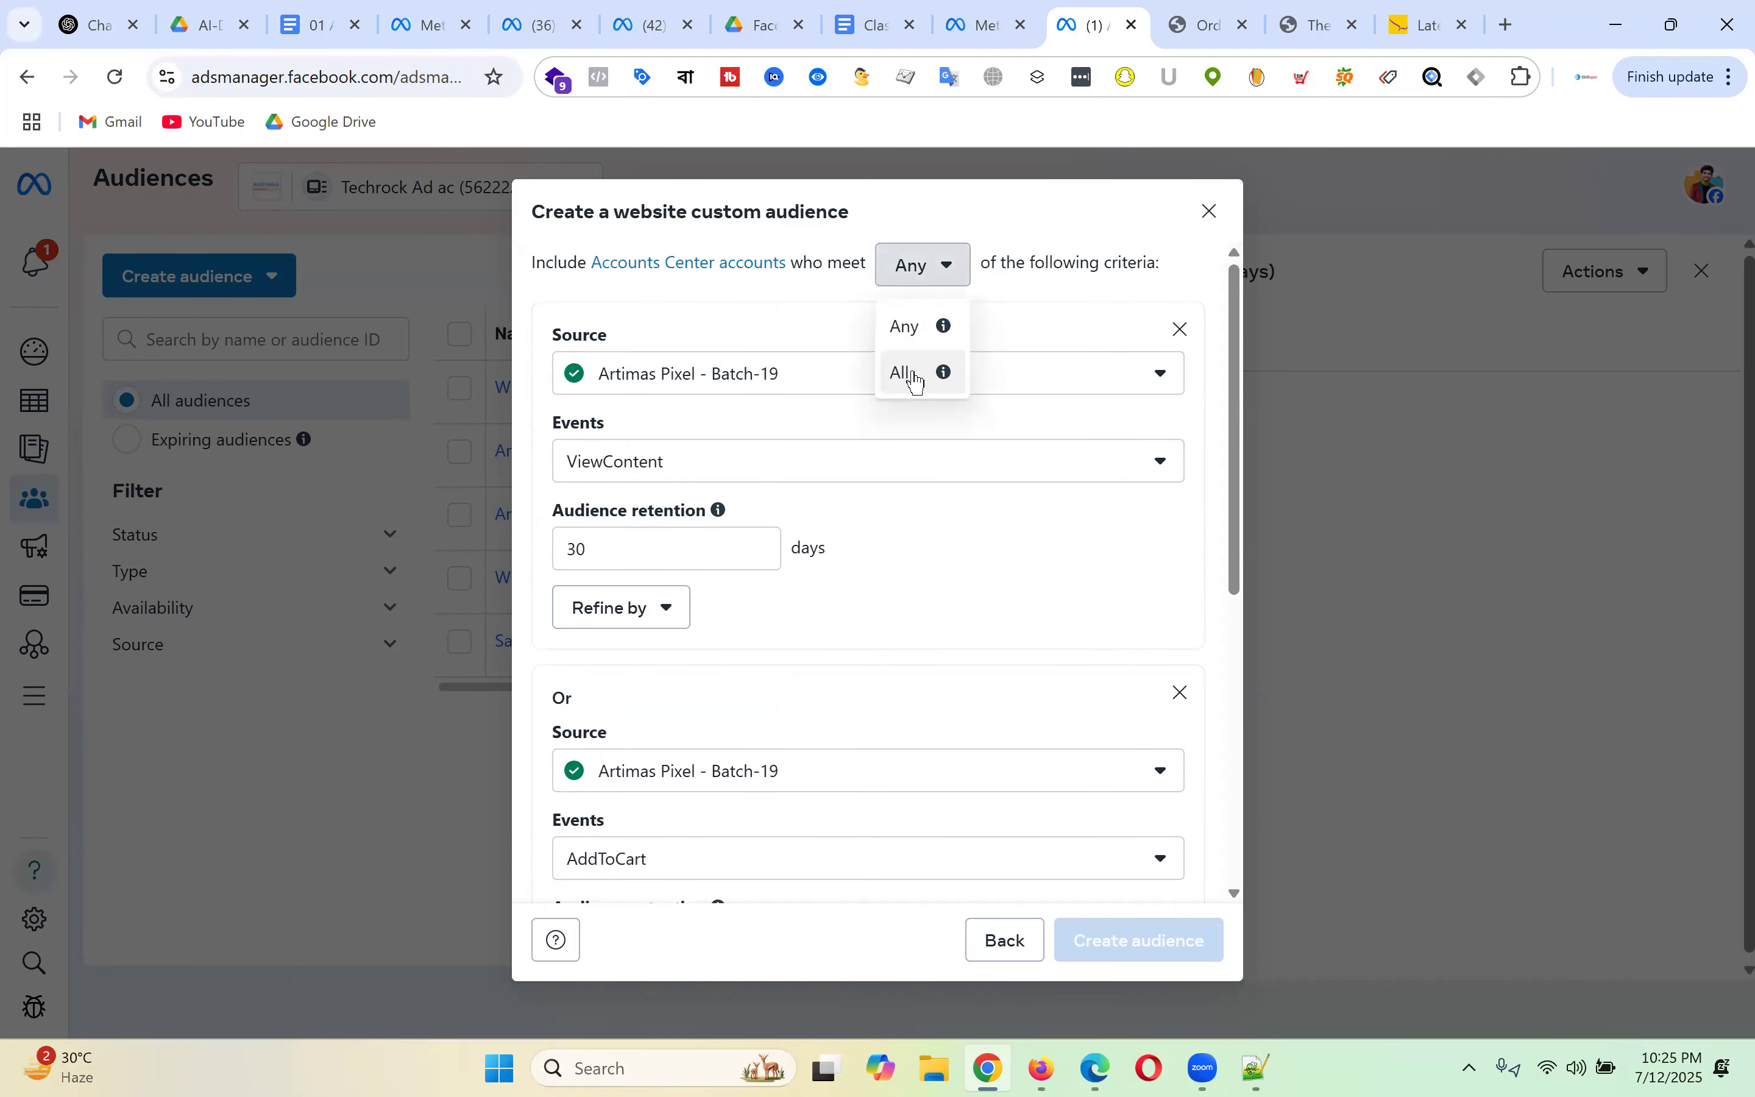
left_click(917, 381)
scroll(710, 392, "down", 2)
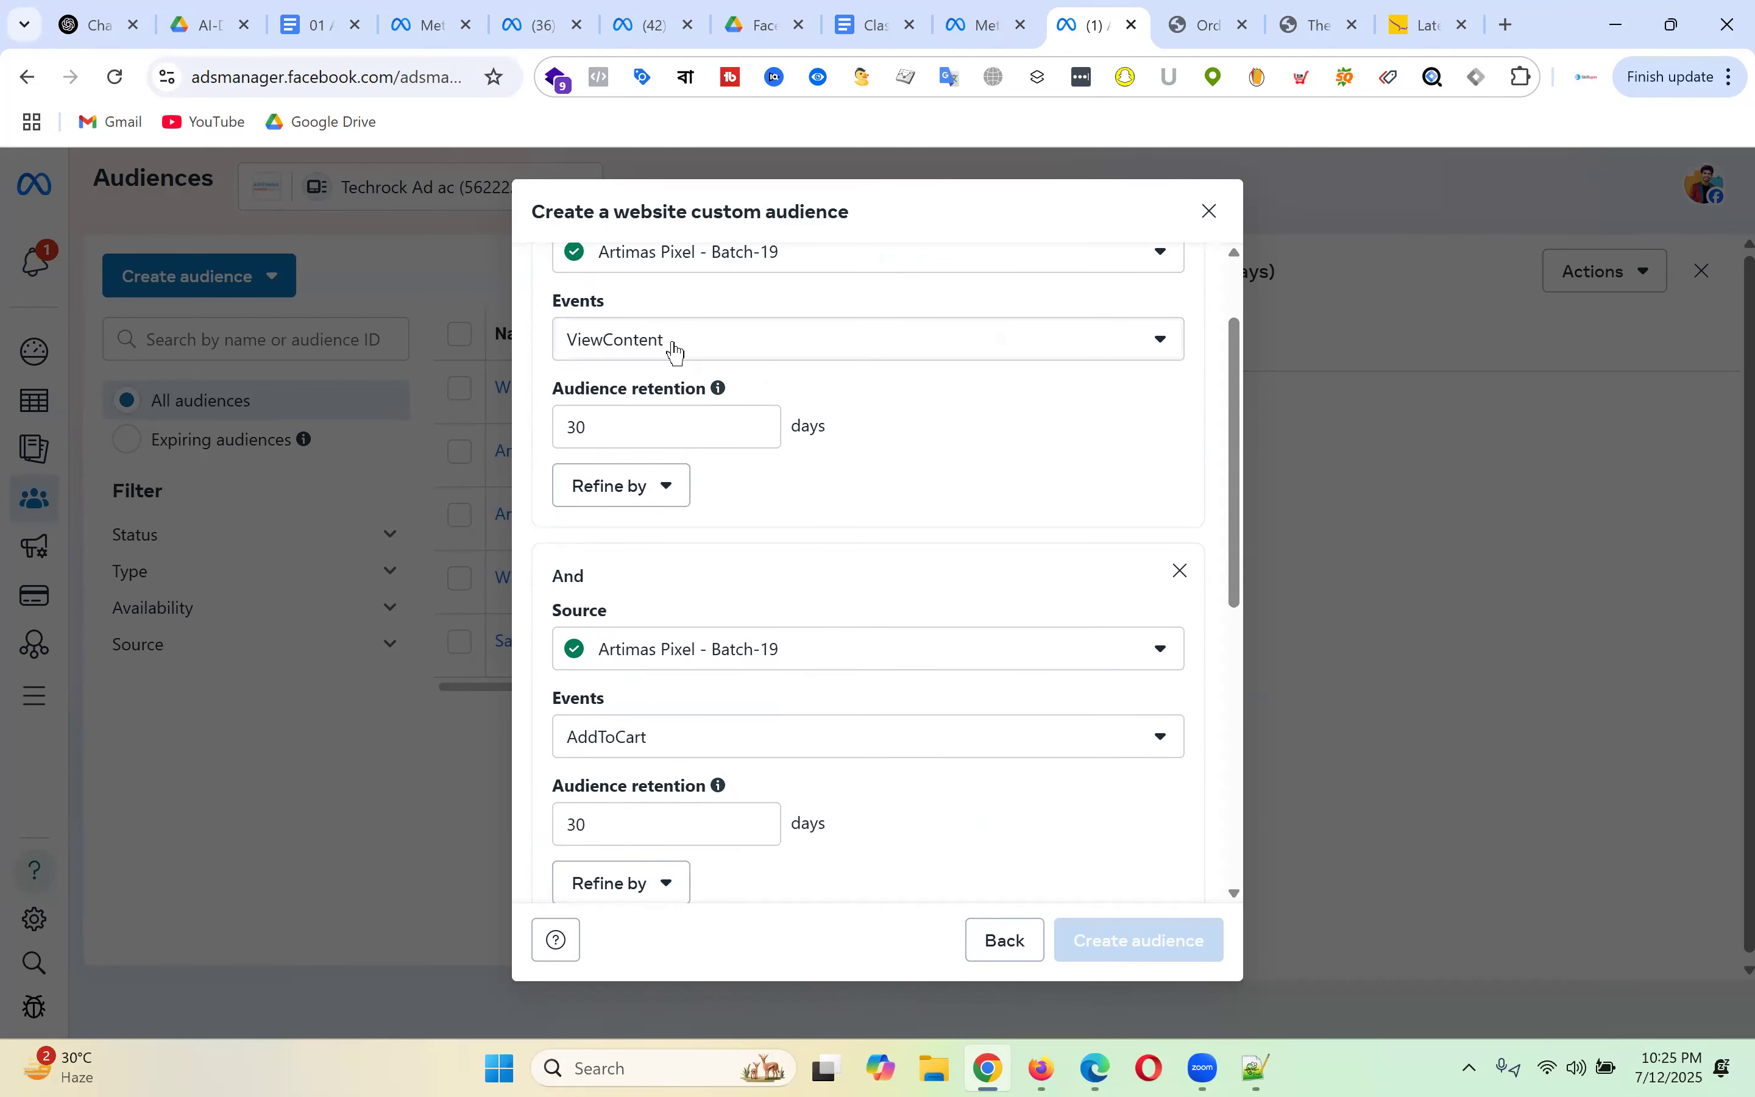
- Add an exclusion rule for people with the Purchase event, keeping the 30-day retention
scroll(674, 351, "down", 4)
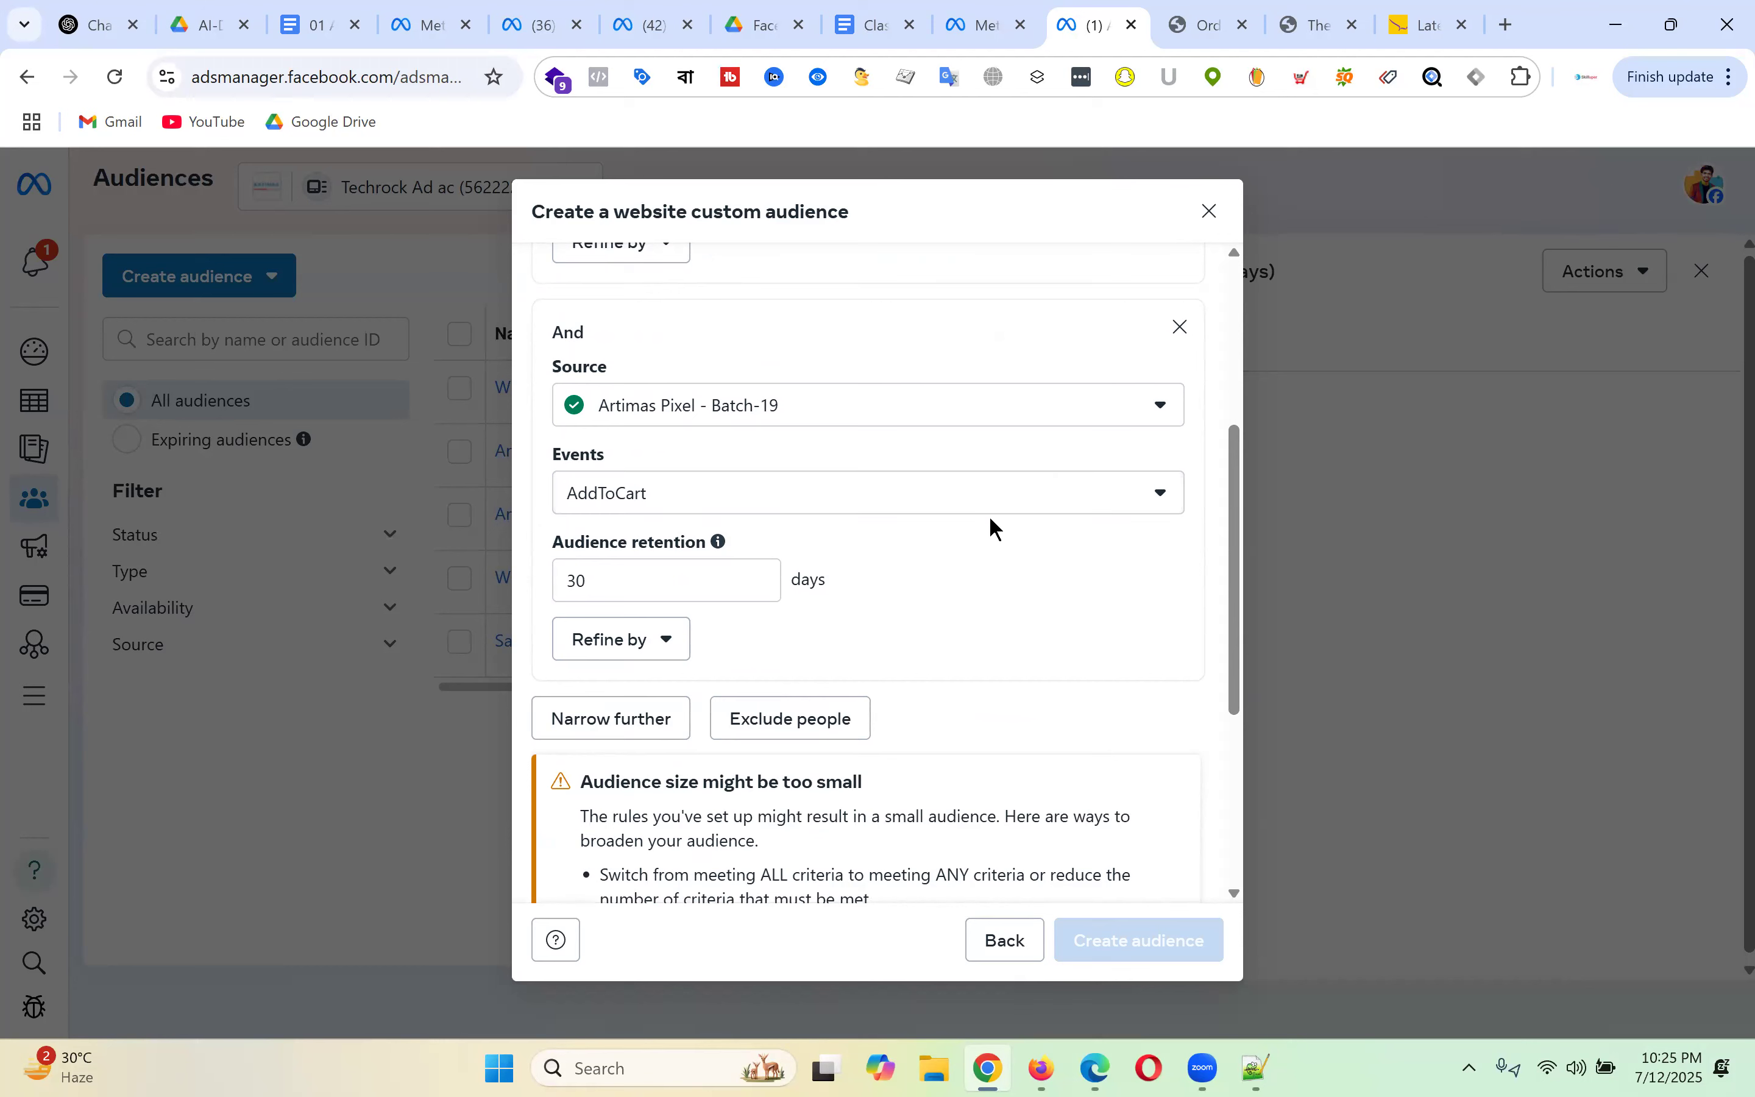
scroll(995, 515, "down", 5)
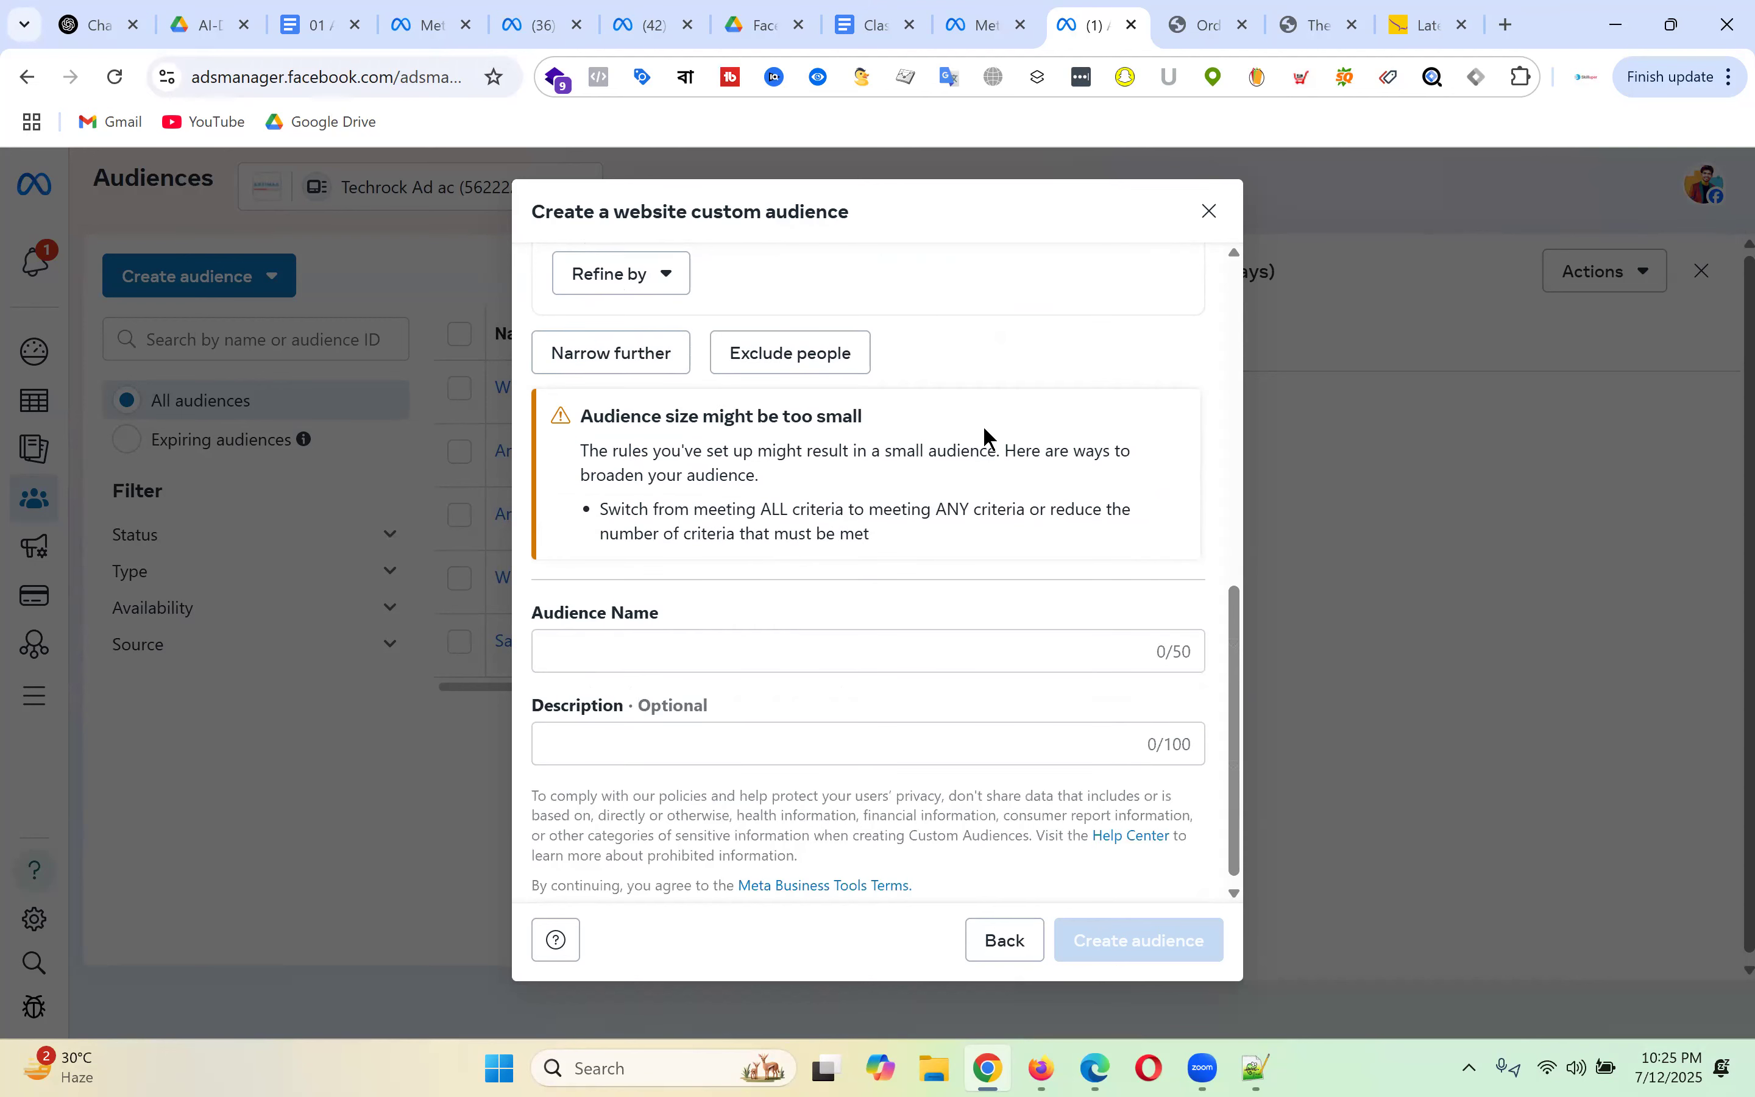
scroll(983, 427, "up", 2)
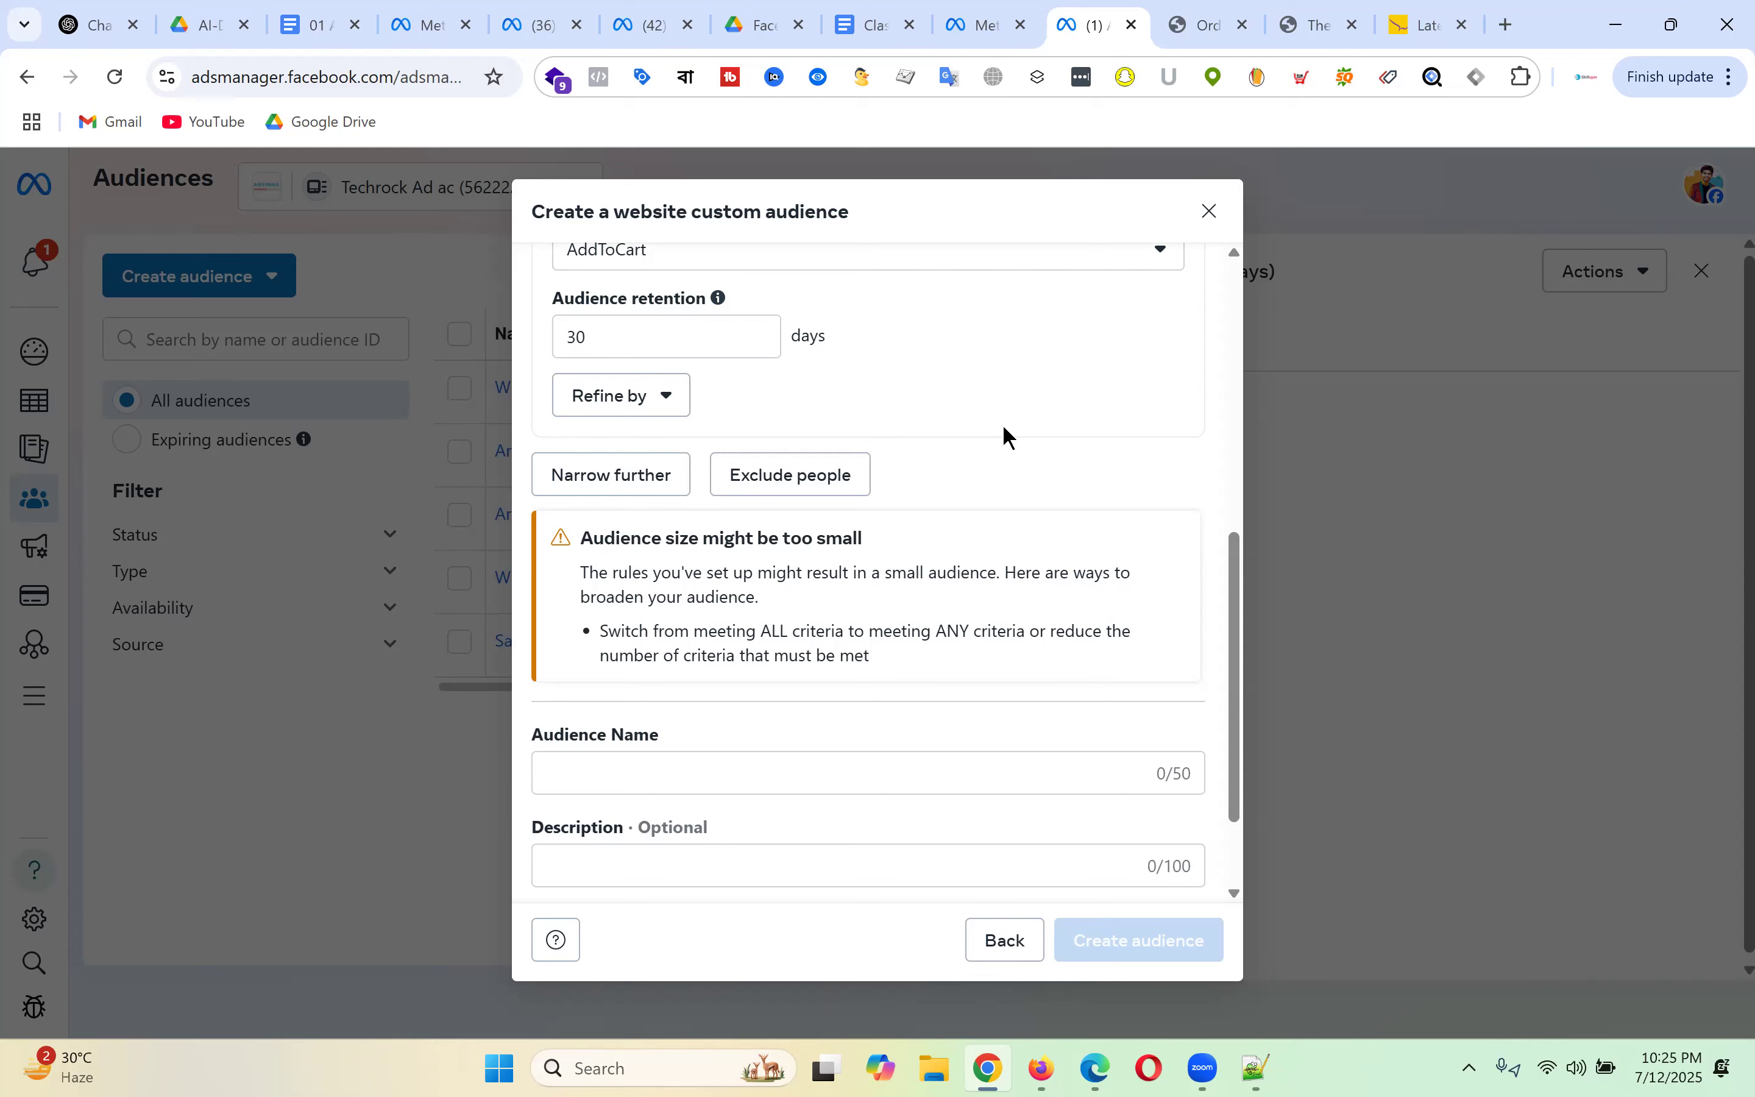
left_click(816, 484)
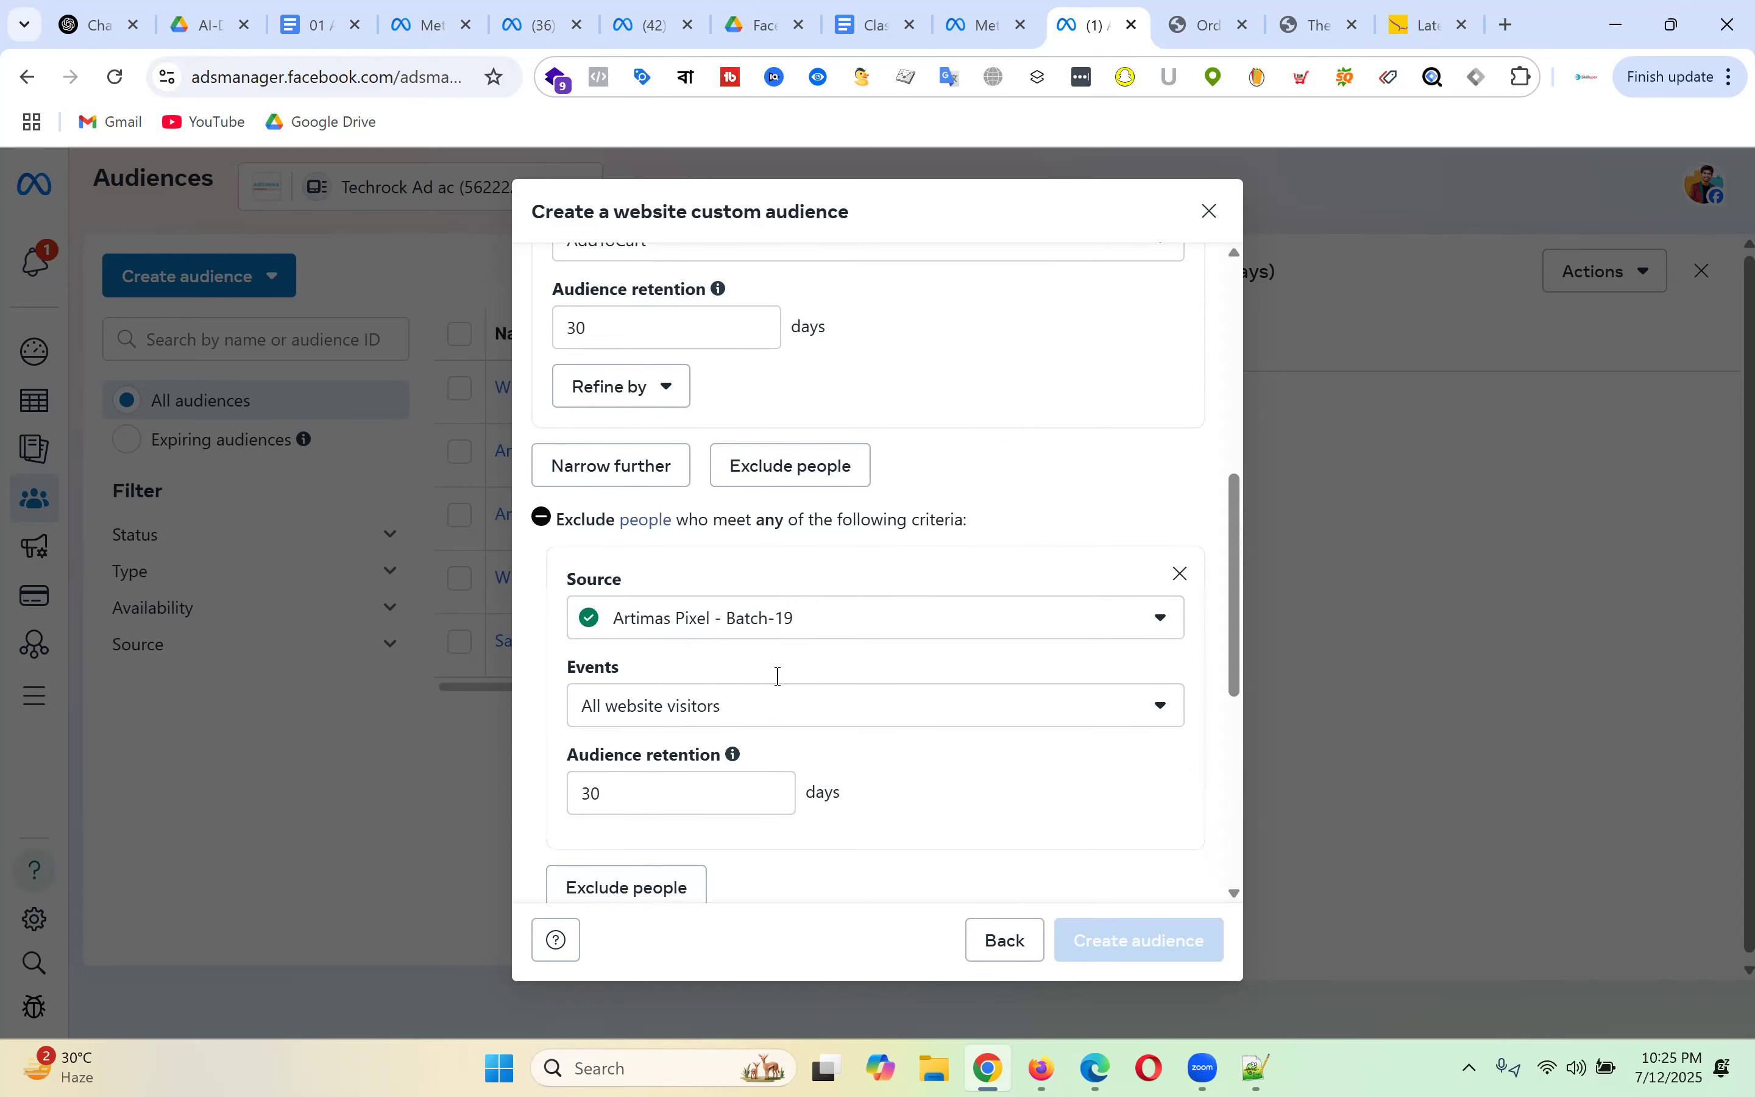
scroll(779, 676, "down", 1)
left_click(756, 591)
scroll(823, 736, "down", 1)
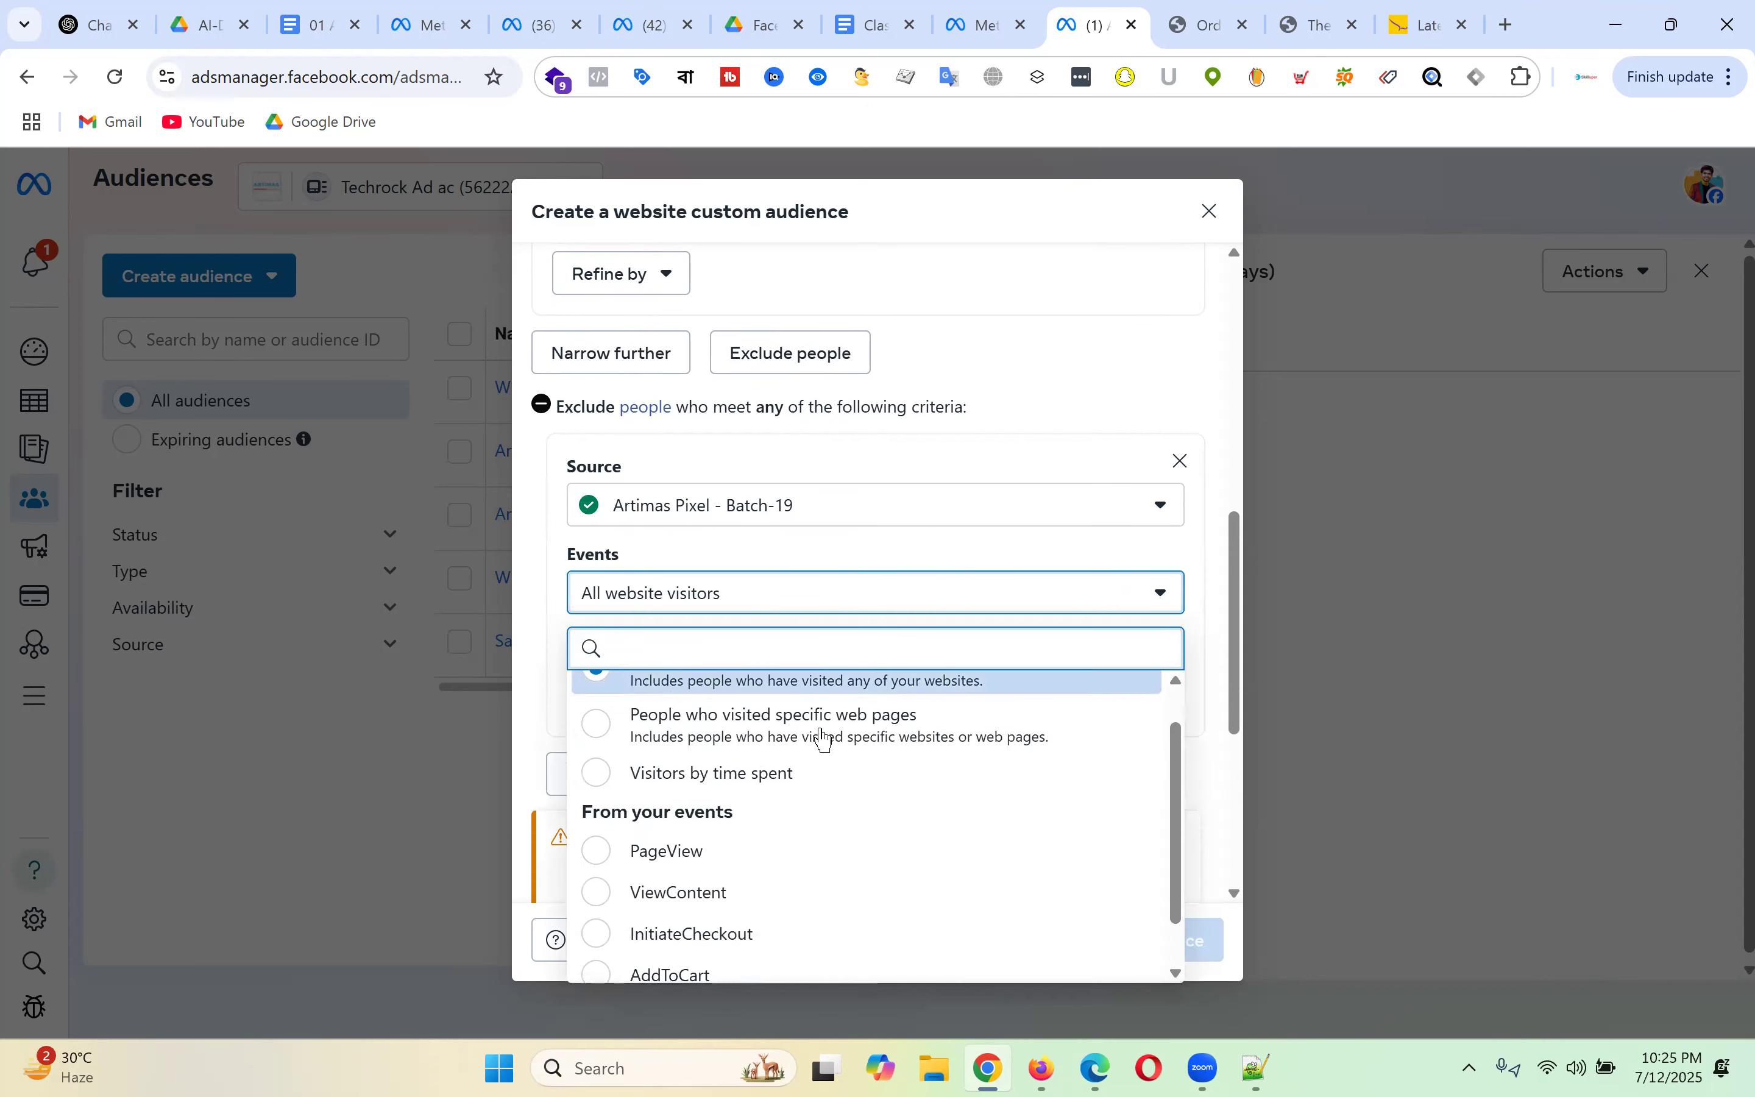
scroll(823, 736, "down", 1)
left_click(693, 961)
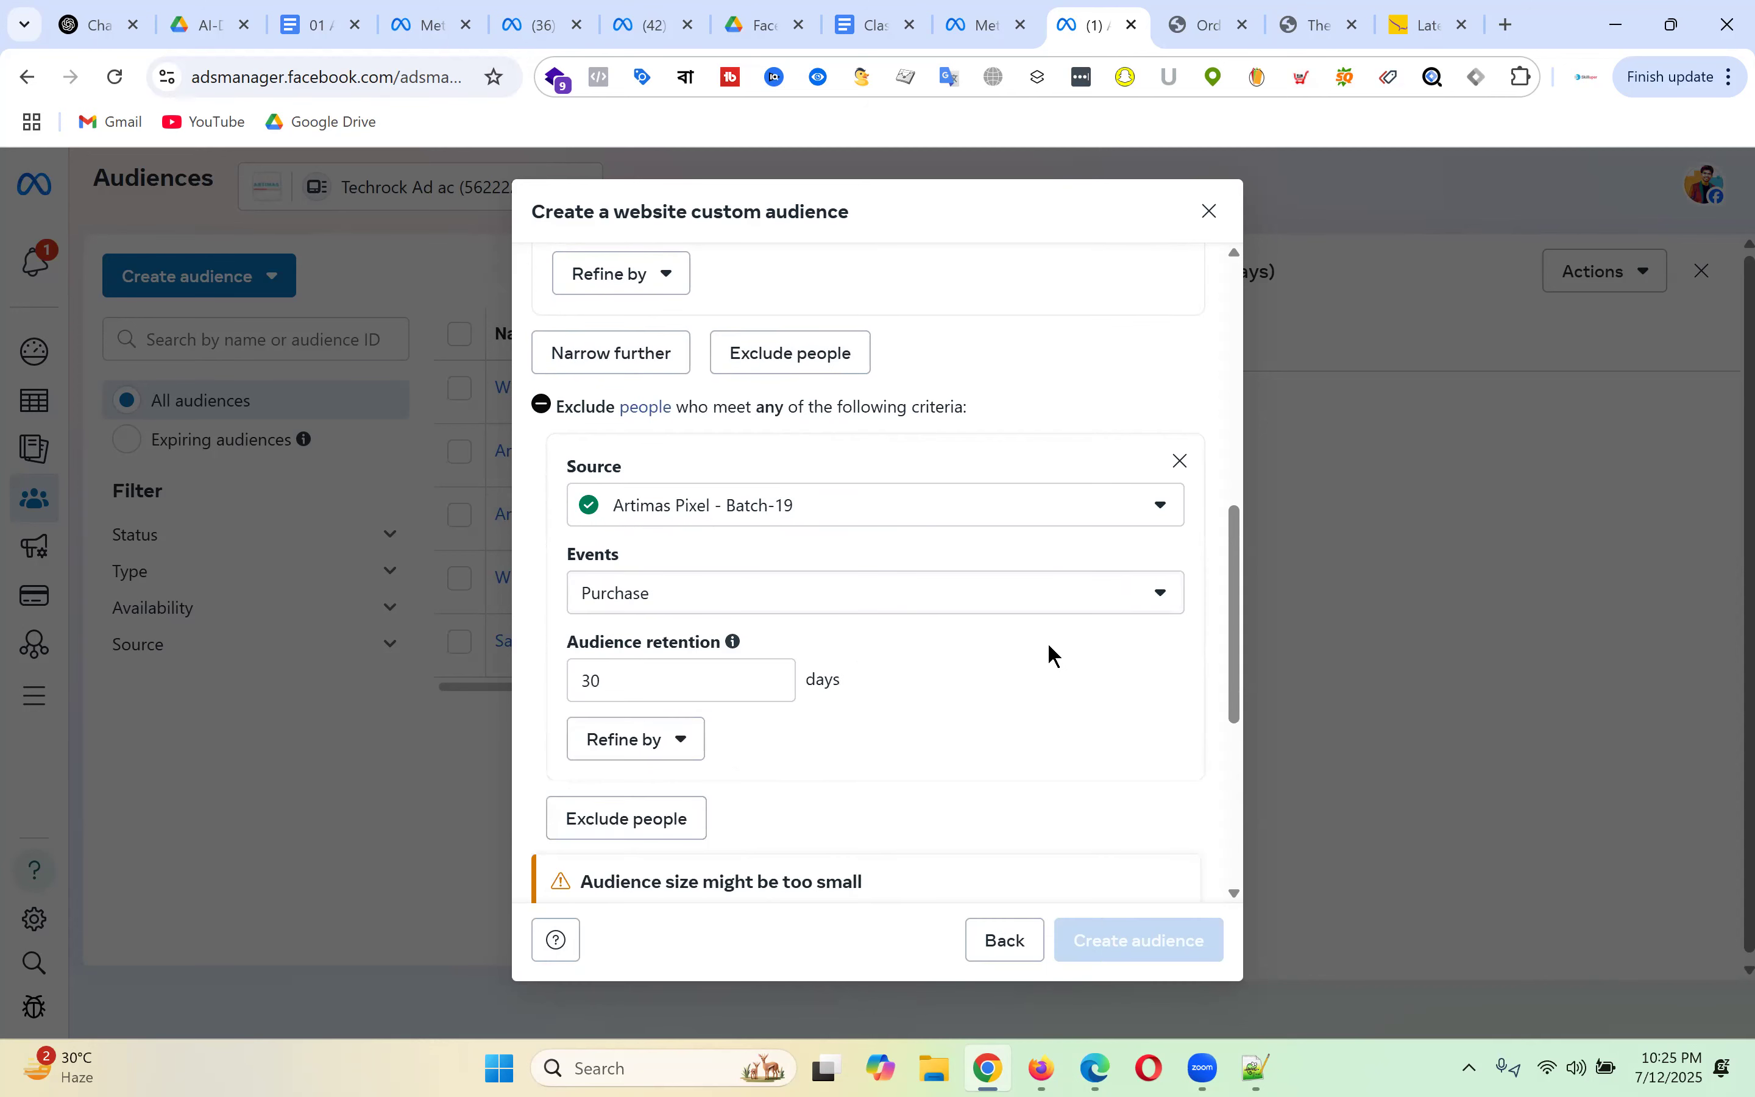
scroll(1091, 629, "down", 4)
scroll(1084, 521, "up", 12)
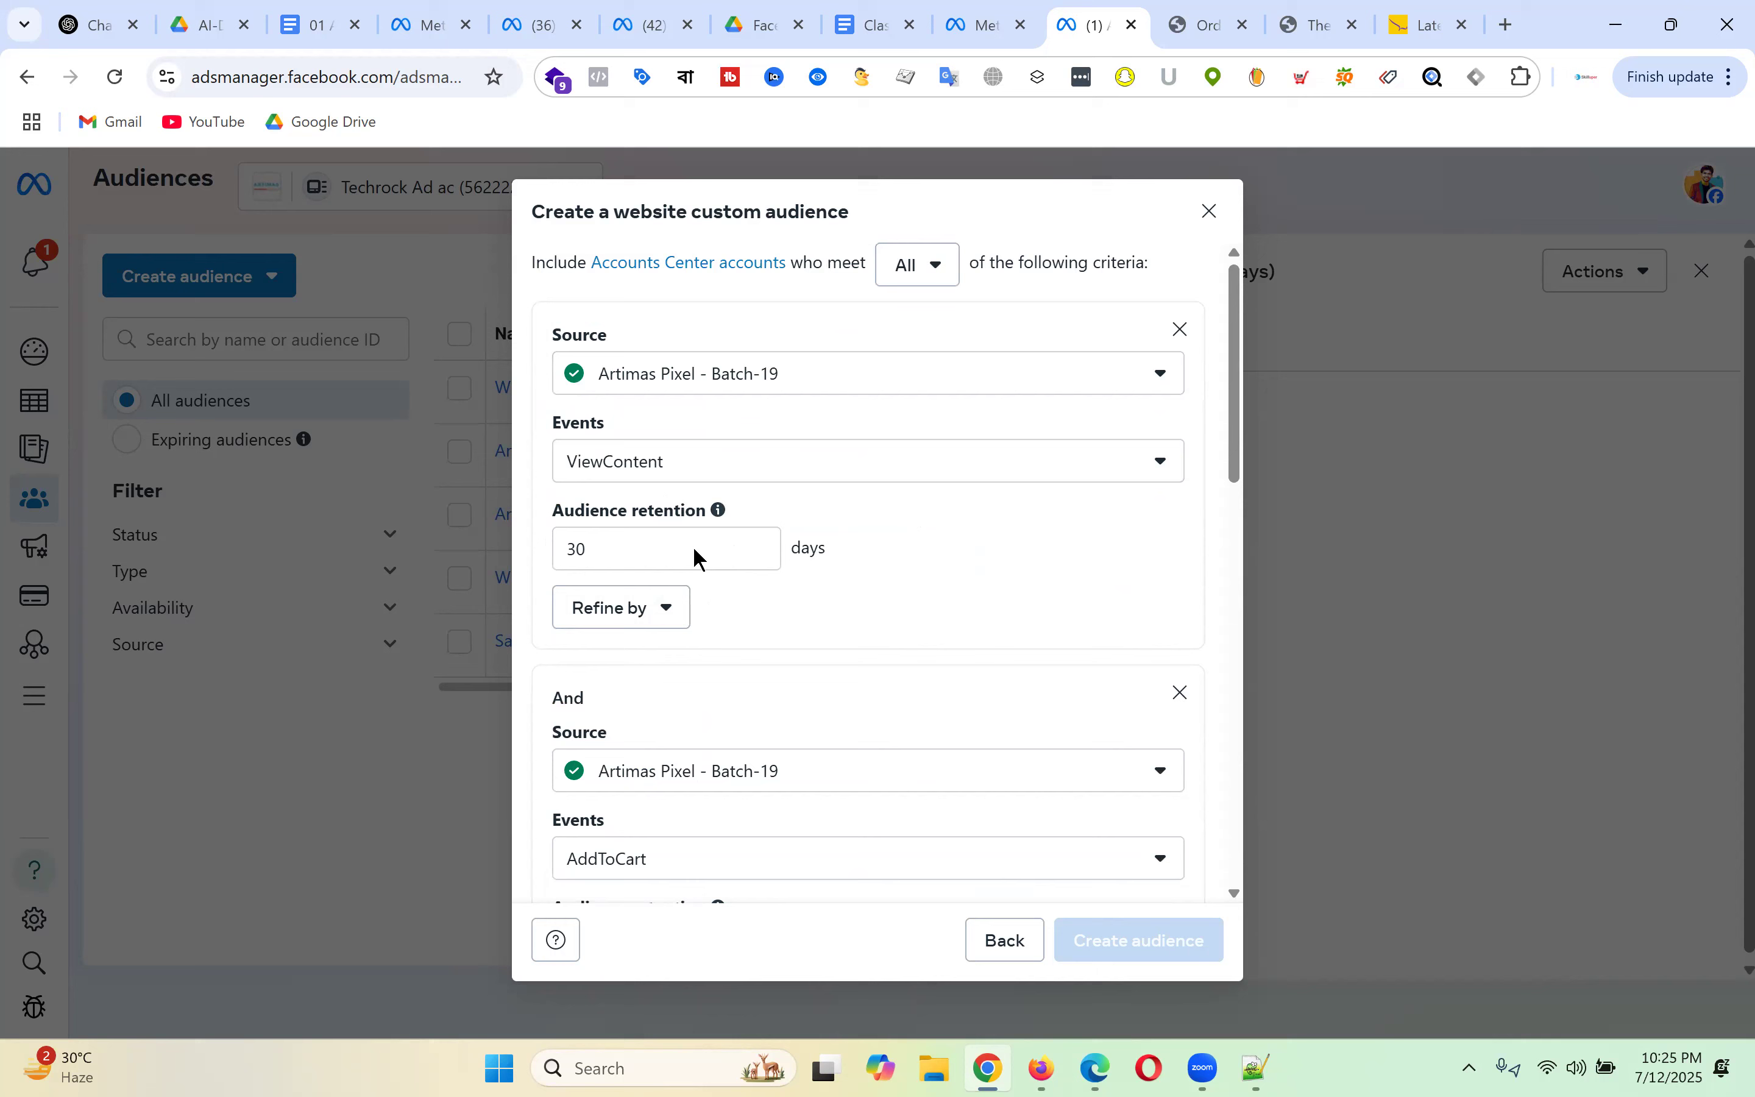
- Review the ViewContent and AddToCart inclusion rules and the Purchase exclusion rule with their retention periods
scroll(783, 536, "down", 3)
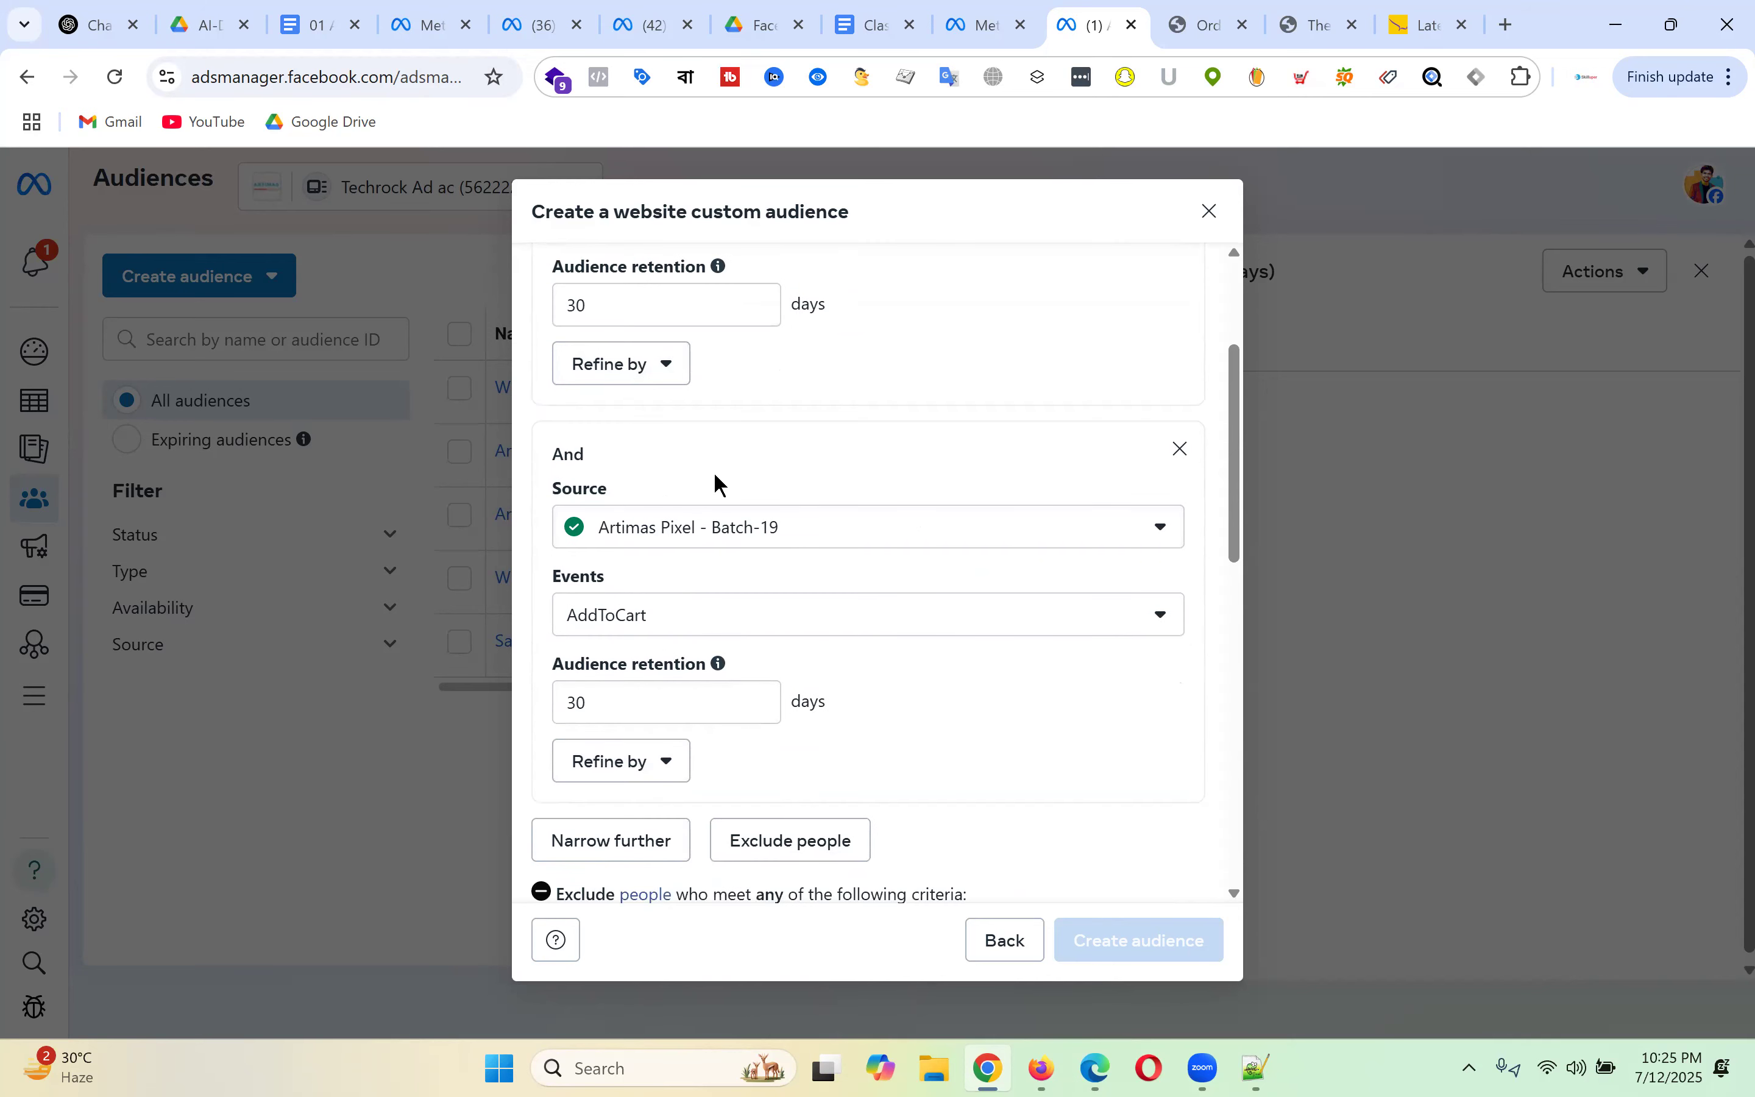
scroll(790, 470, "down", 2)
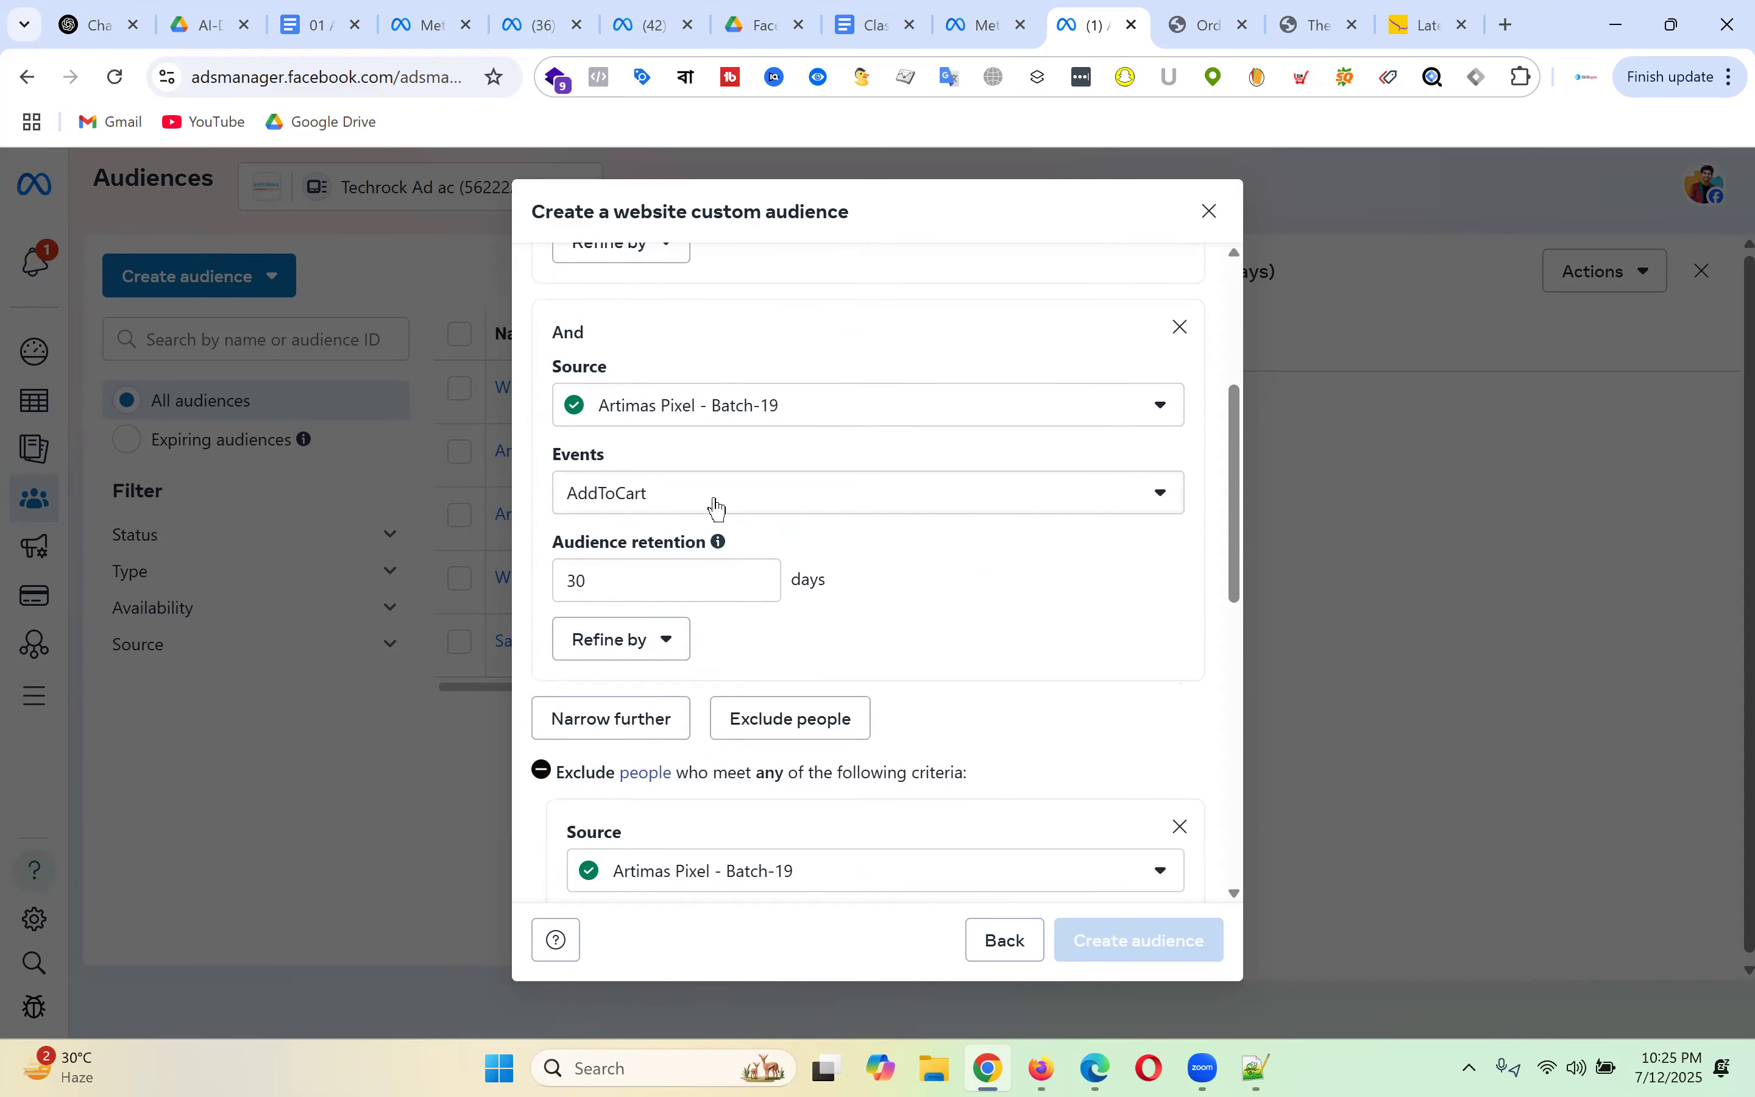
scroll(868, 440, "down", 4)
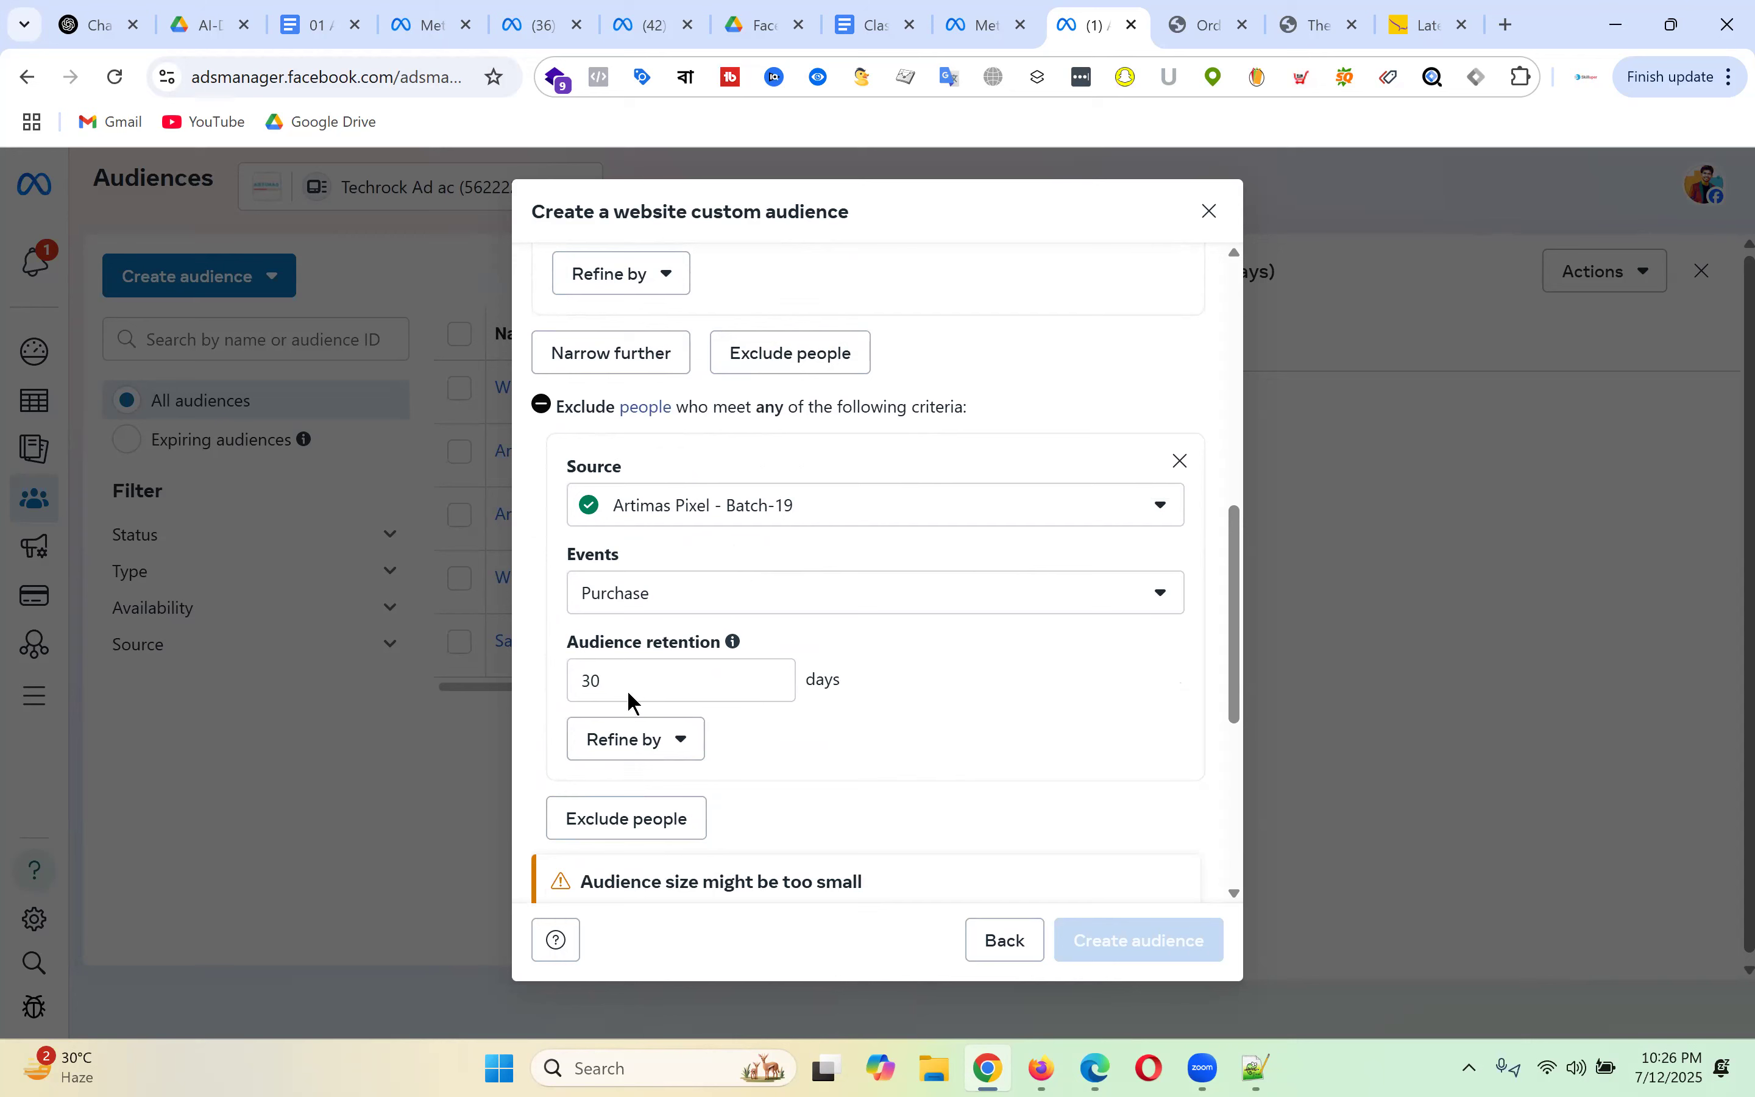
scroll(781, 555, "up", 10)
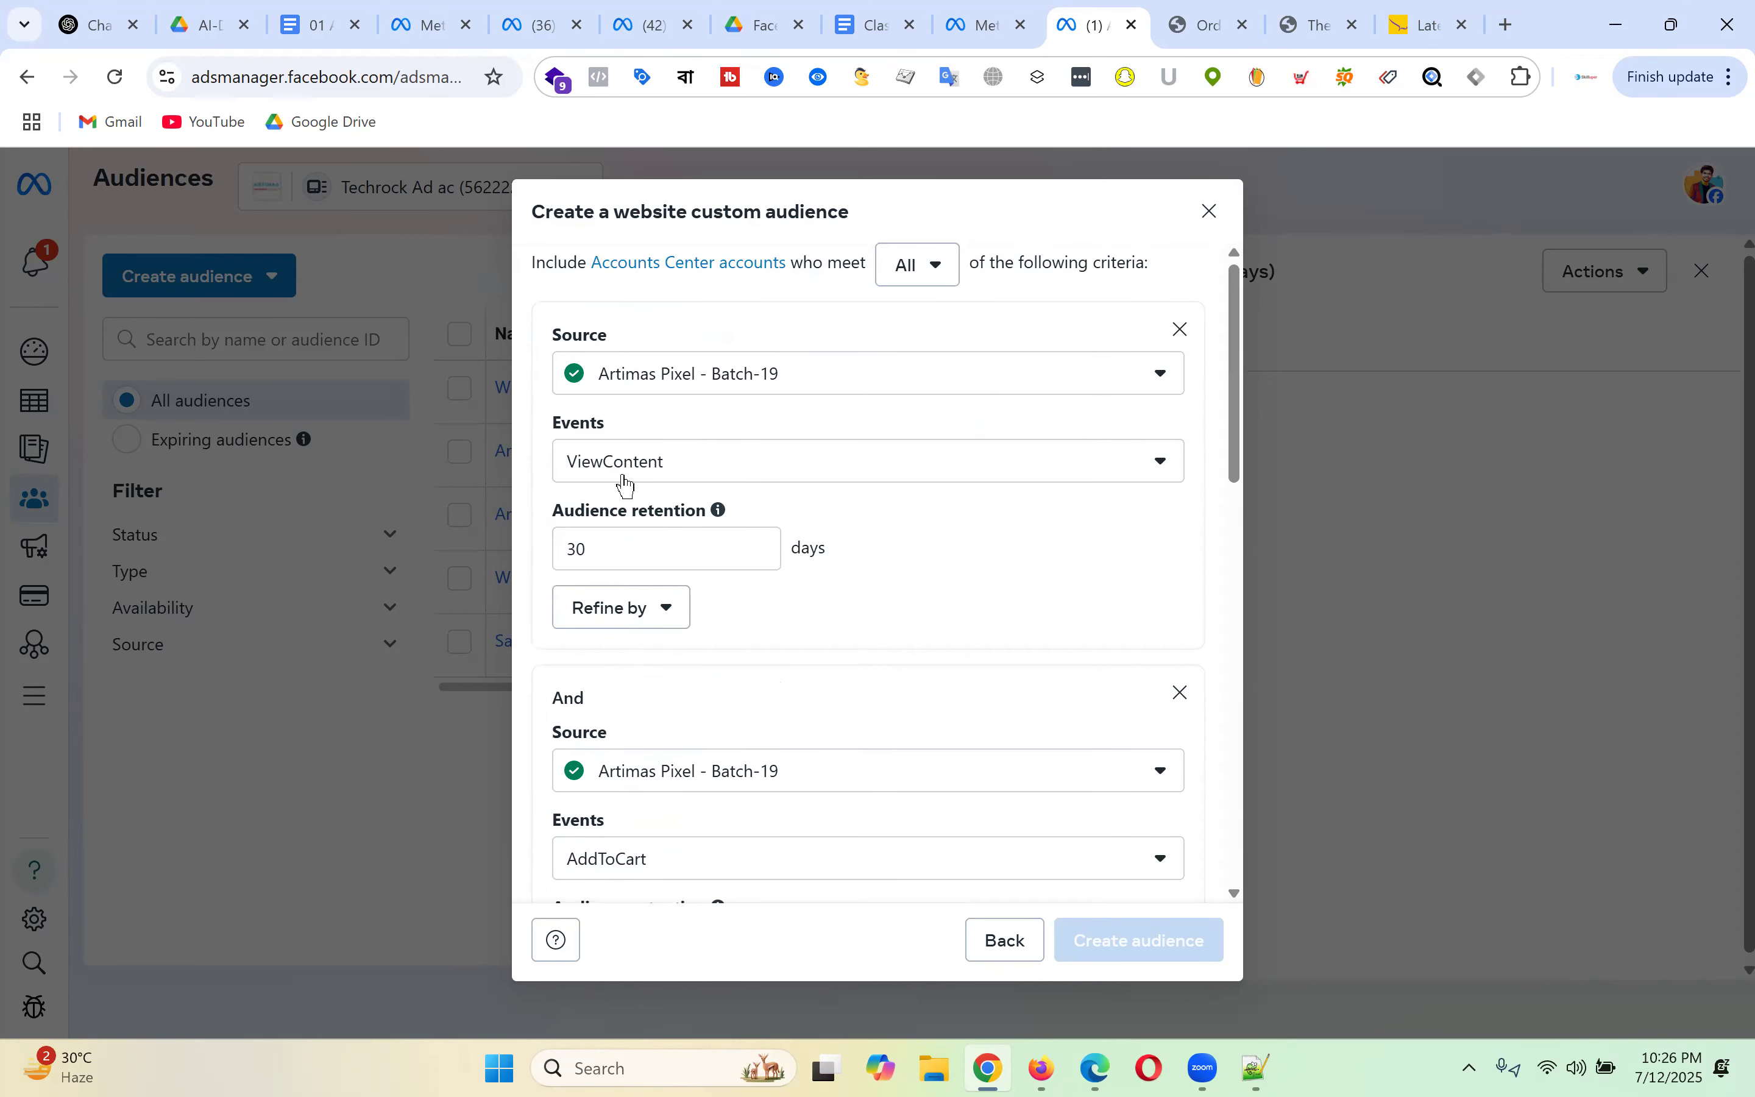
scroll(828, 468, "down", 10)
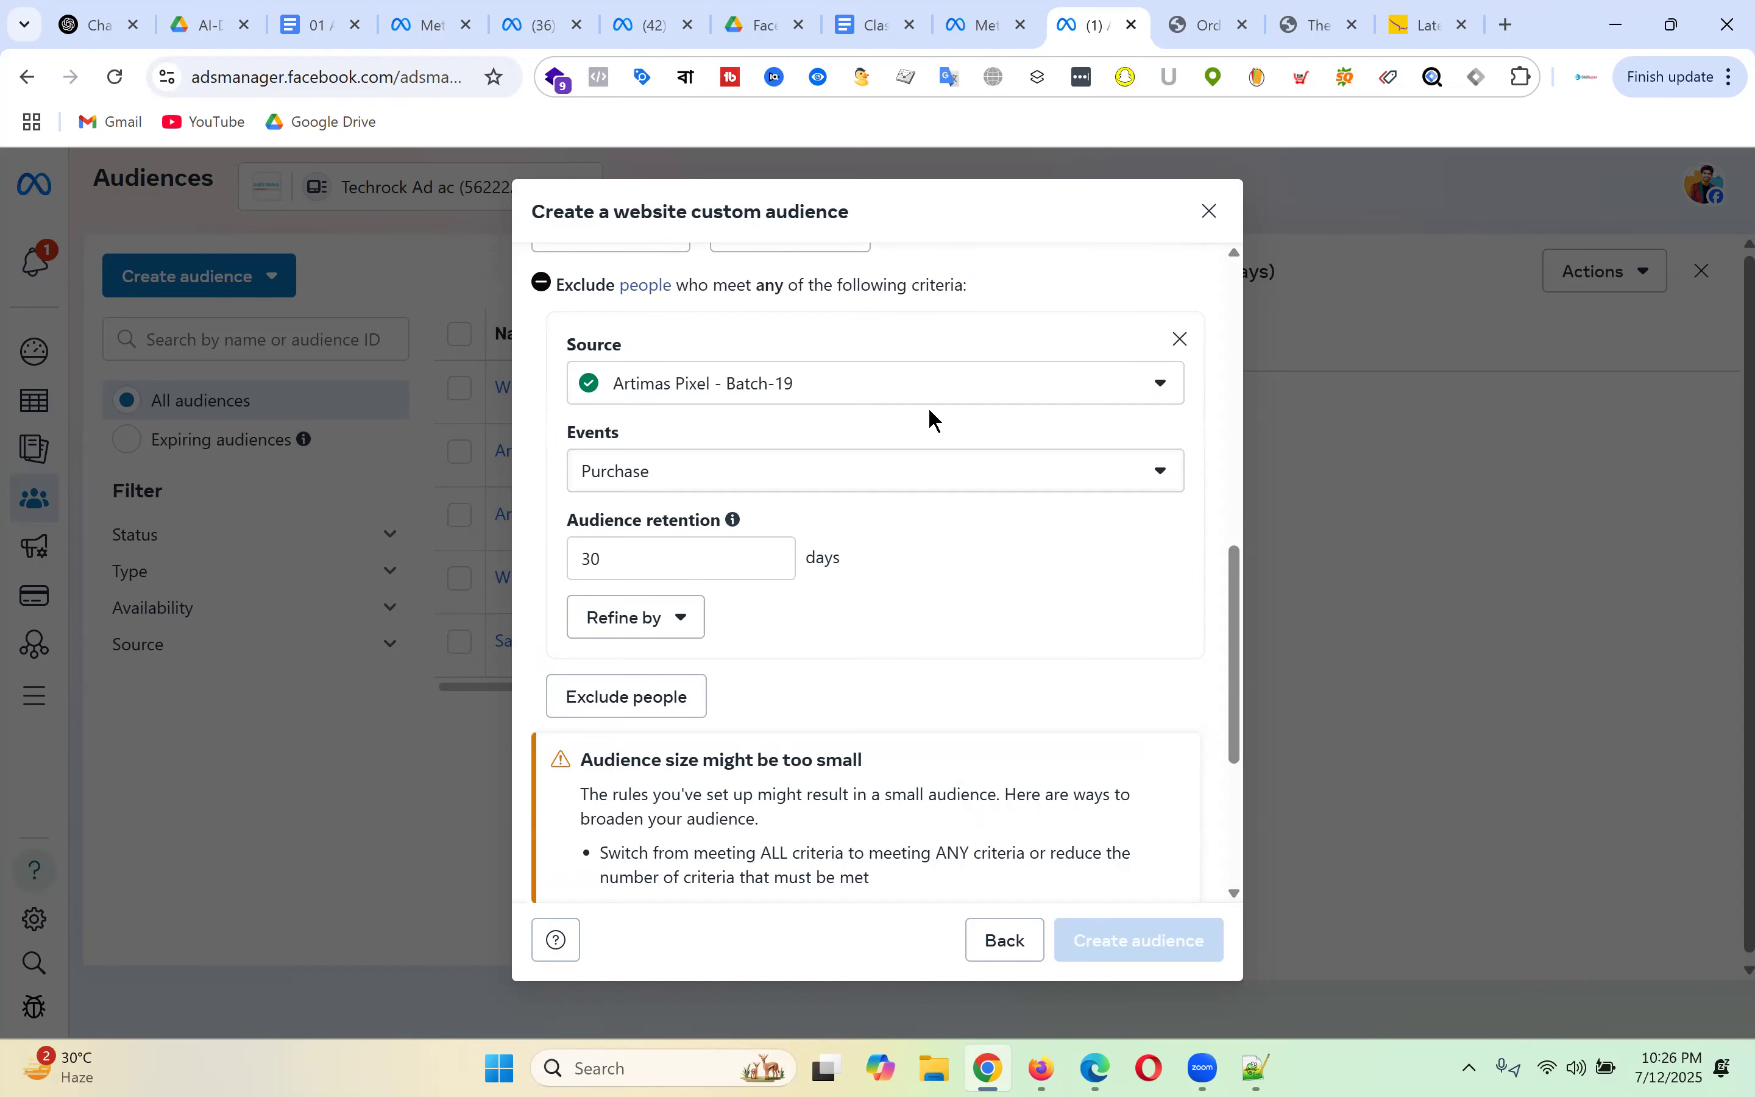
- Name the audience "Who visits product page, ATC but not purchases"
scroll(1059, 381, "down", 5)
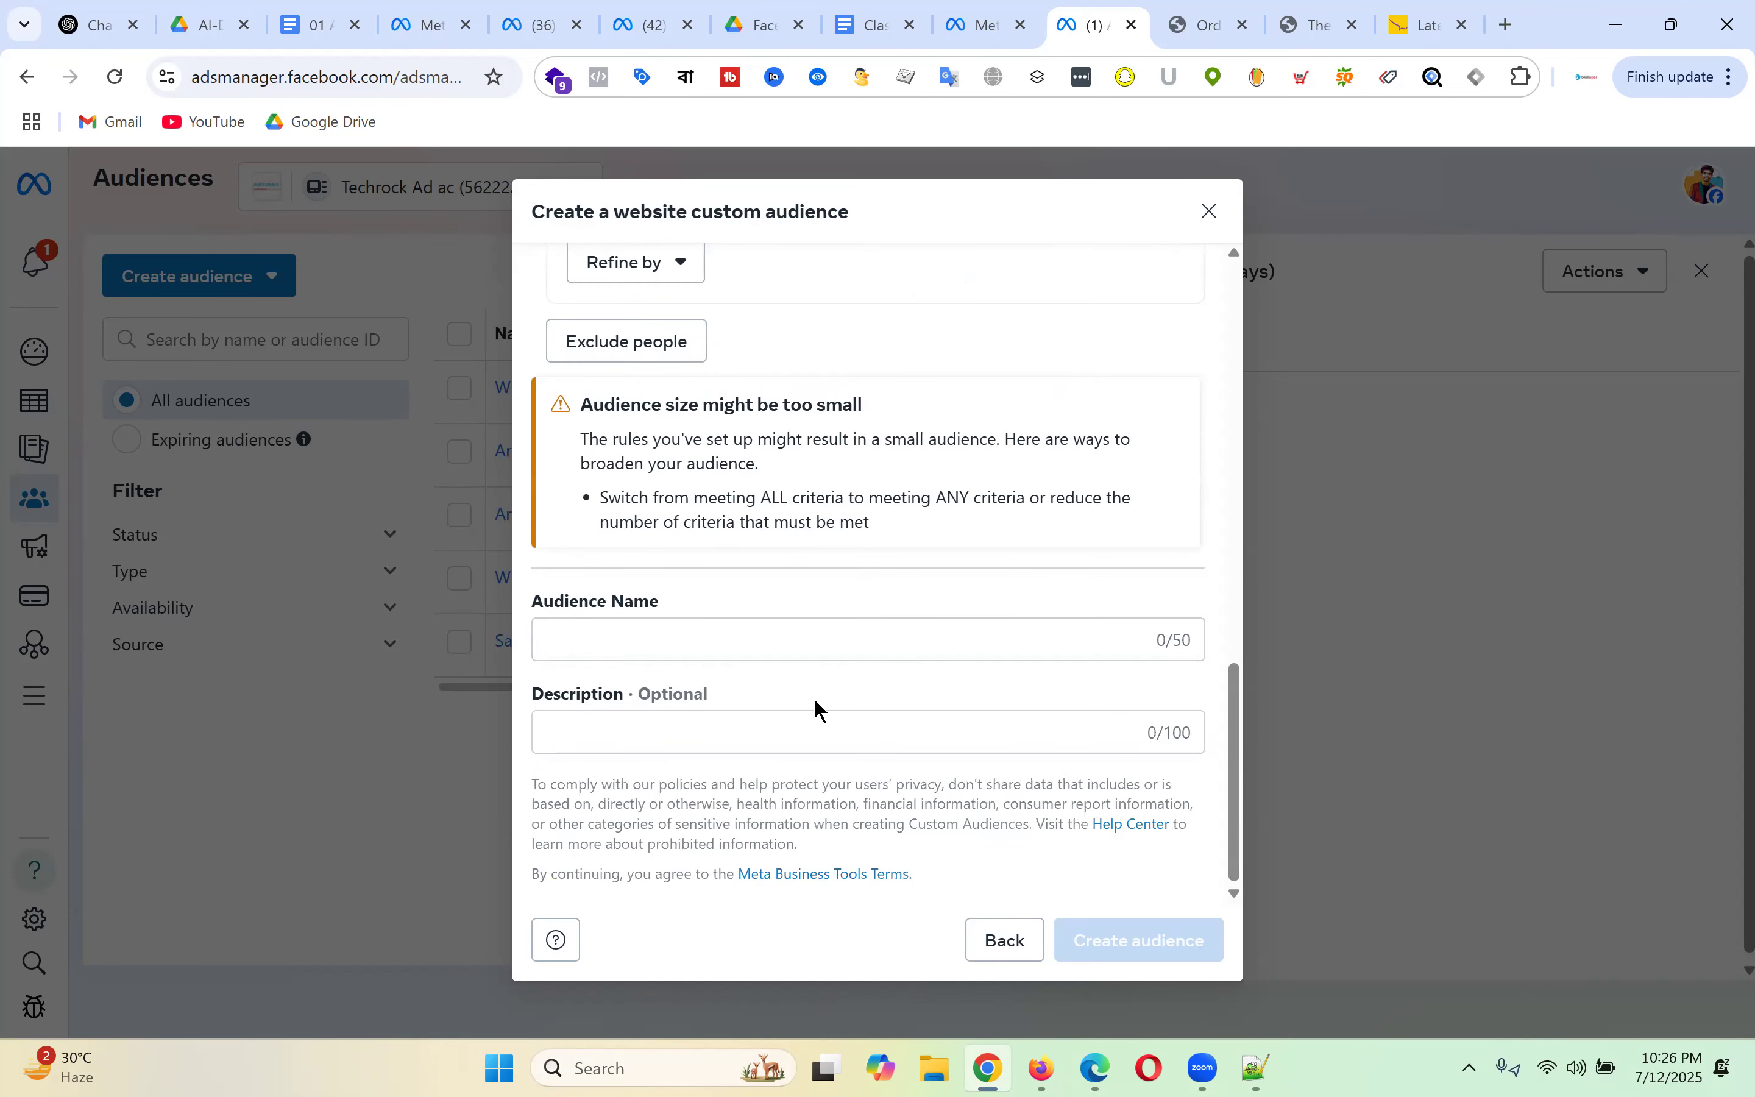
left_click(667, 642)
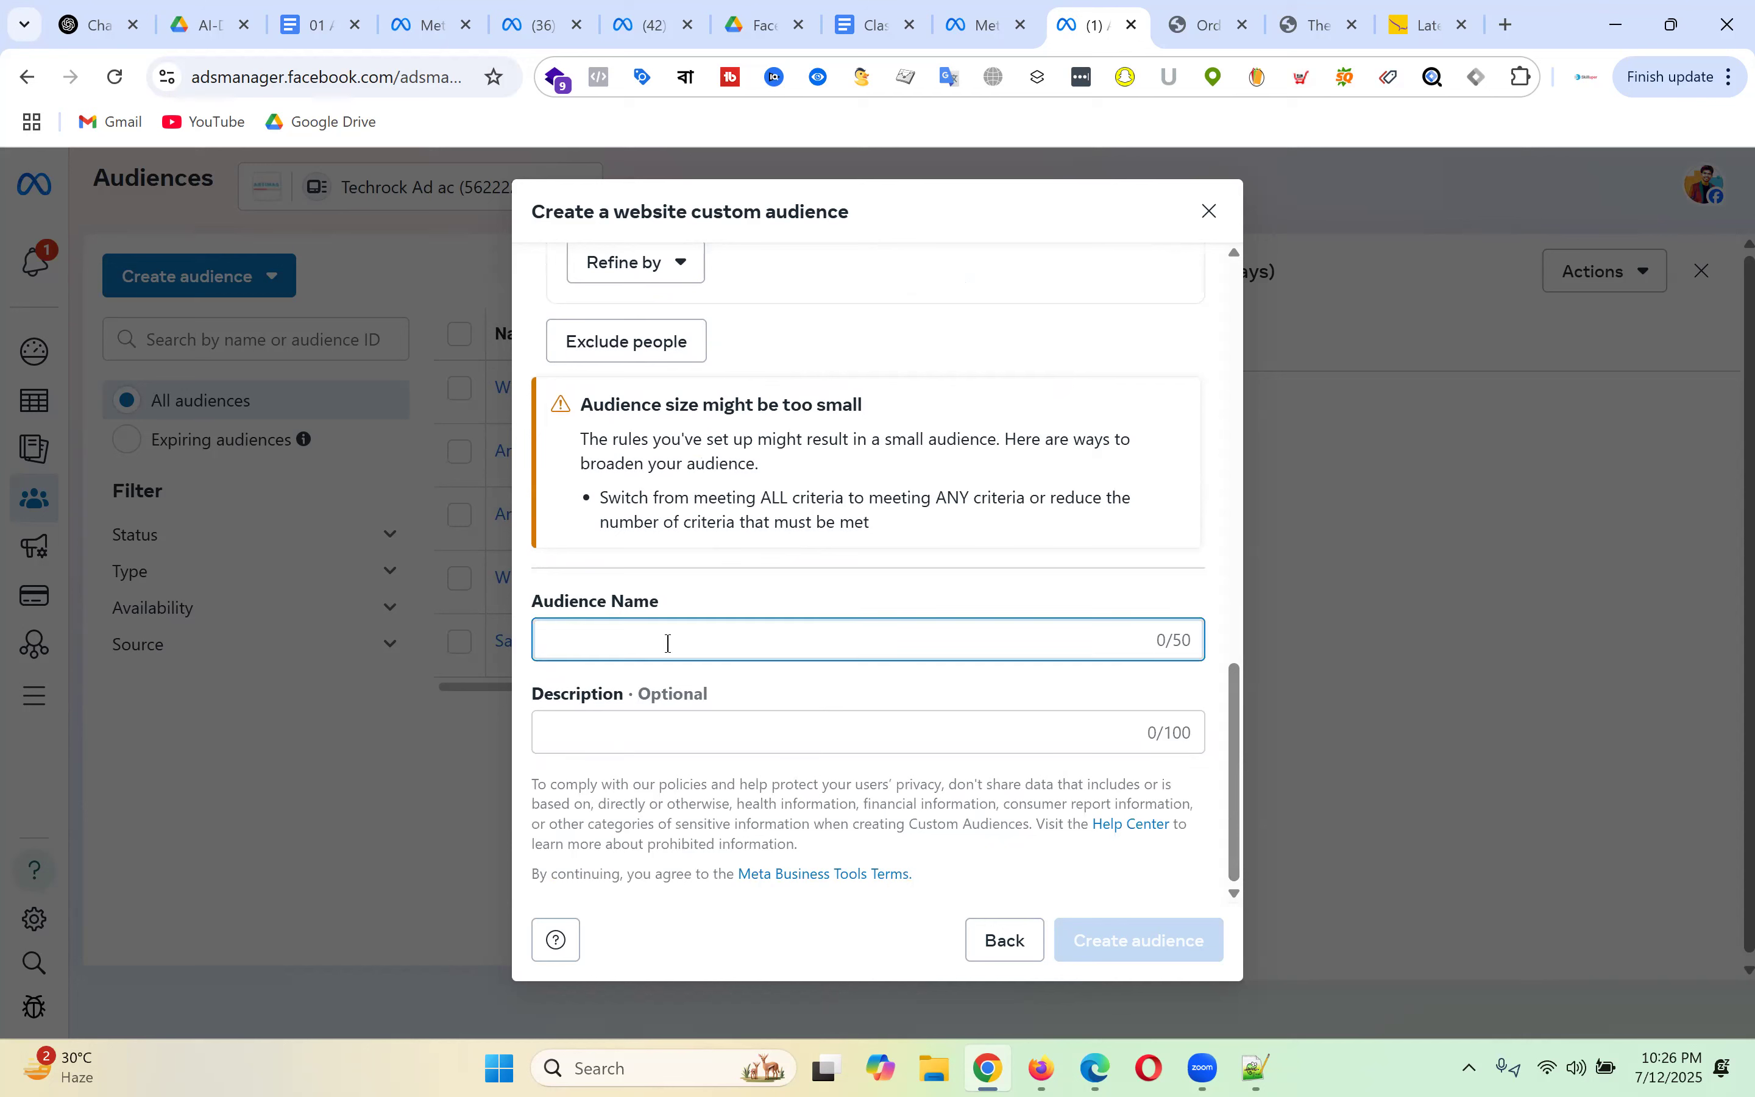
type("West")
key("BackSpace")
key("BackSpace")
key("BackSpace")
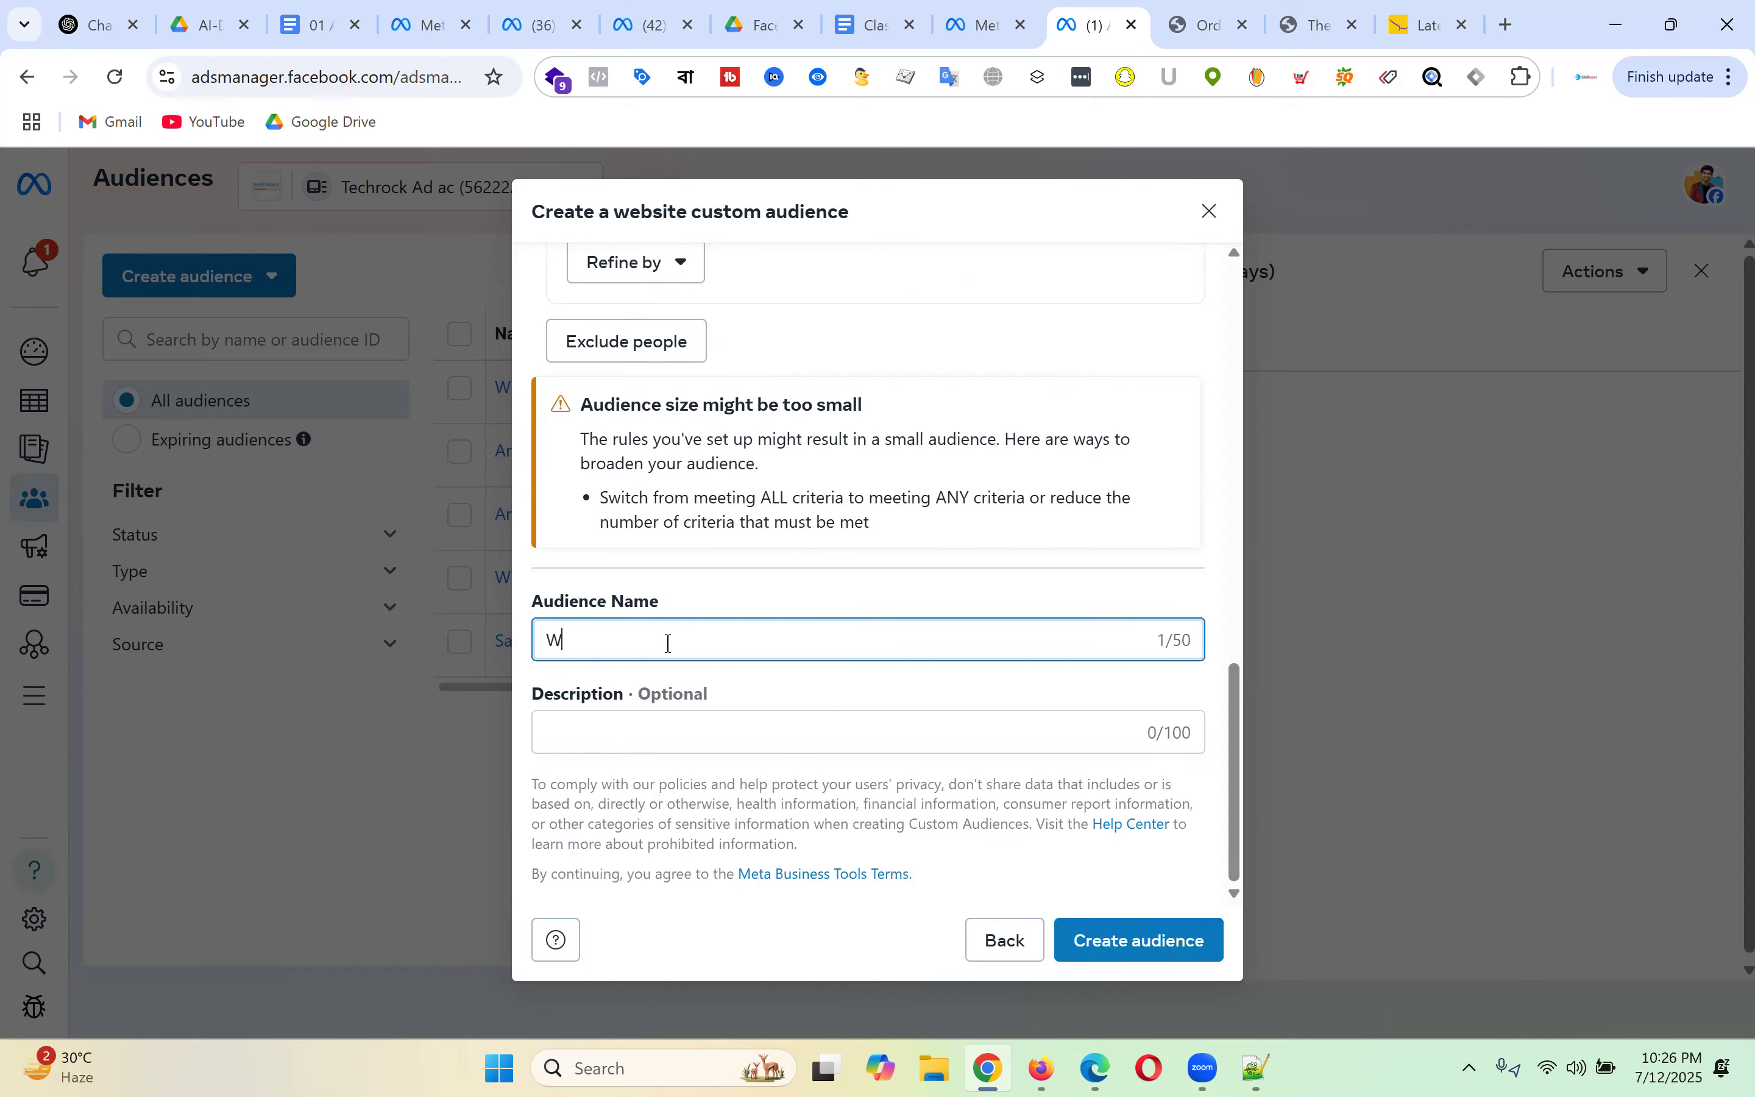
type("eb")
key("BackSpace")
key("BackSpace")
key("BackSpace")
type("ho did")
key("BackSpace")
key("BackSpace")
key("BackSpace")
key("BackSpace")
type("visits product page, a")
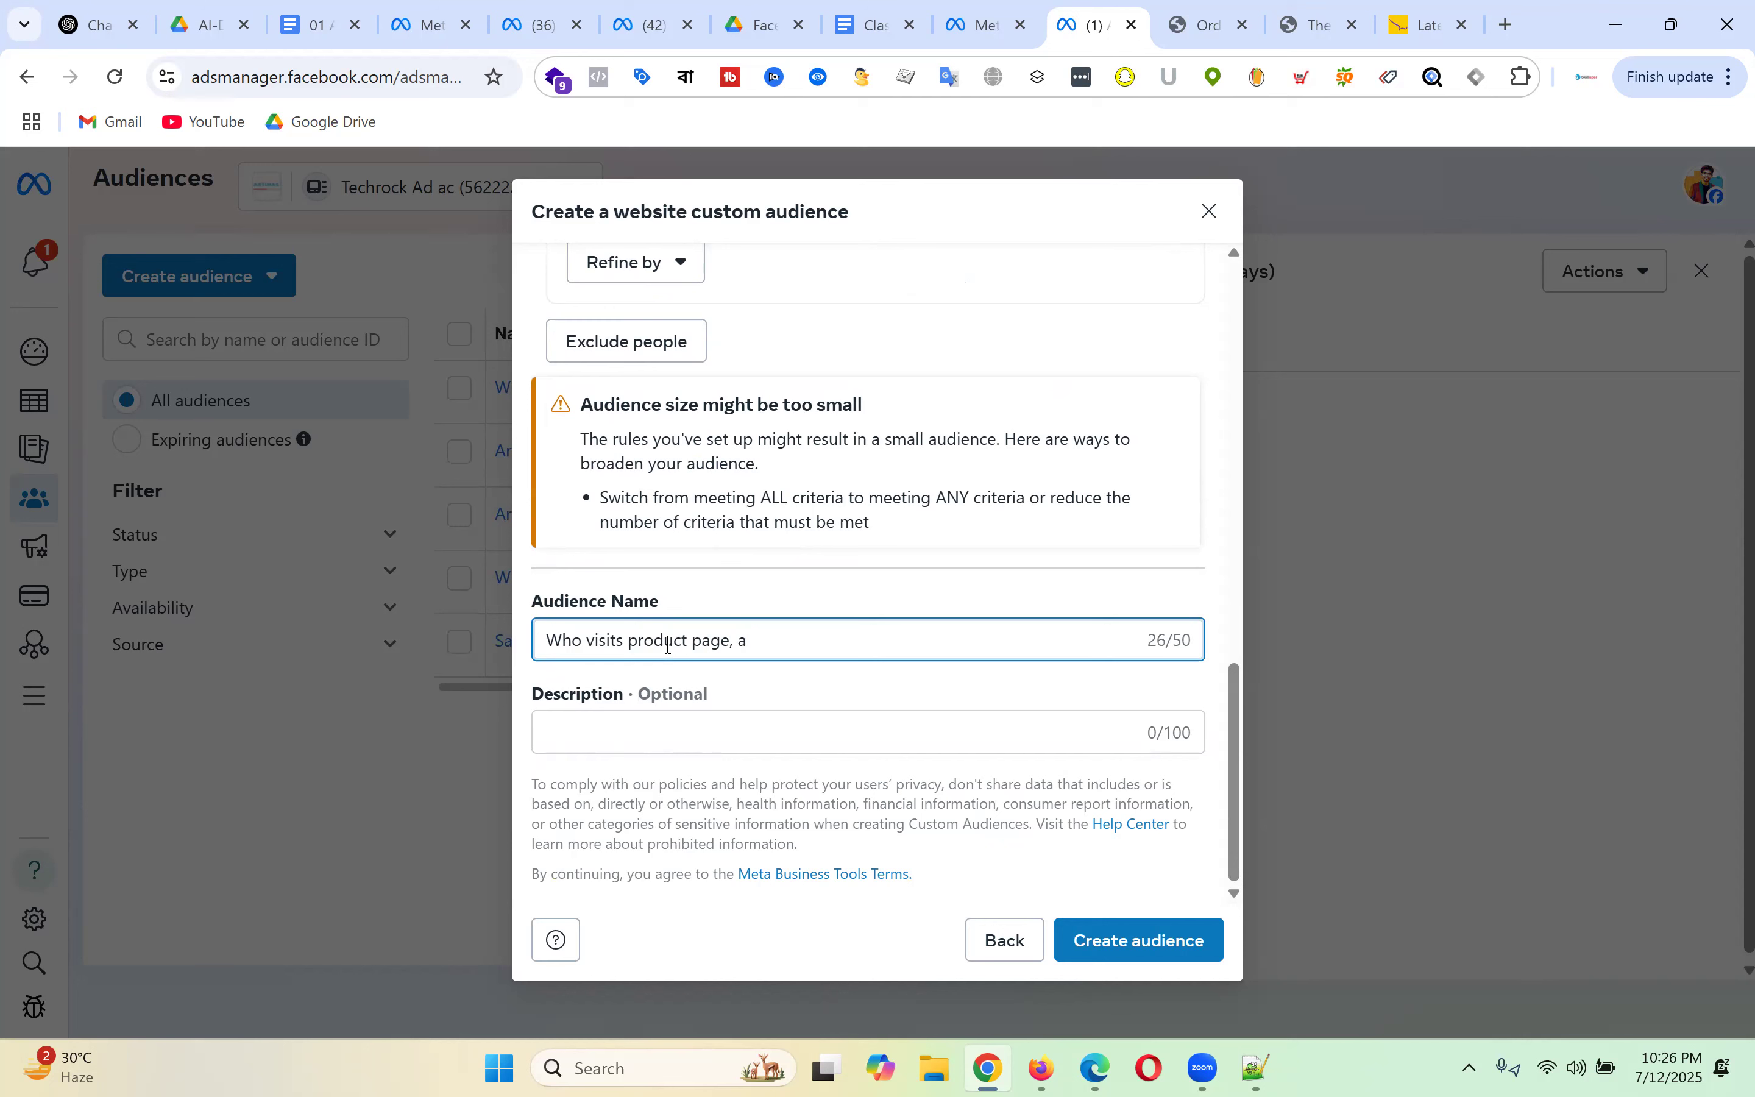
type("An")
key("BackSpace")
key("BackSpace")
key("BackSpace")
type("ATC but not purchases")
- Change the inclusion criteria matching to Any for the ViewContent and AddToCart rules
scroll(972, 464, "up", 5)
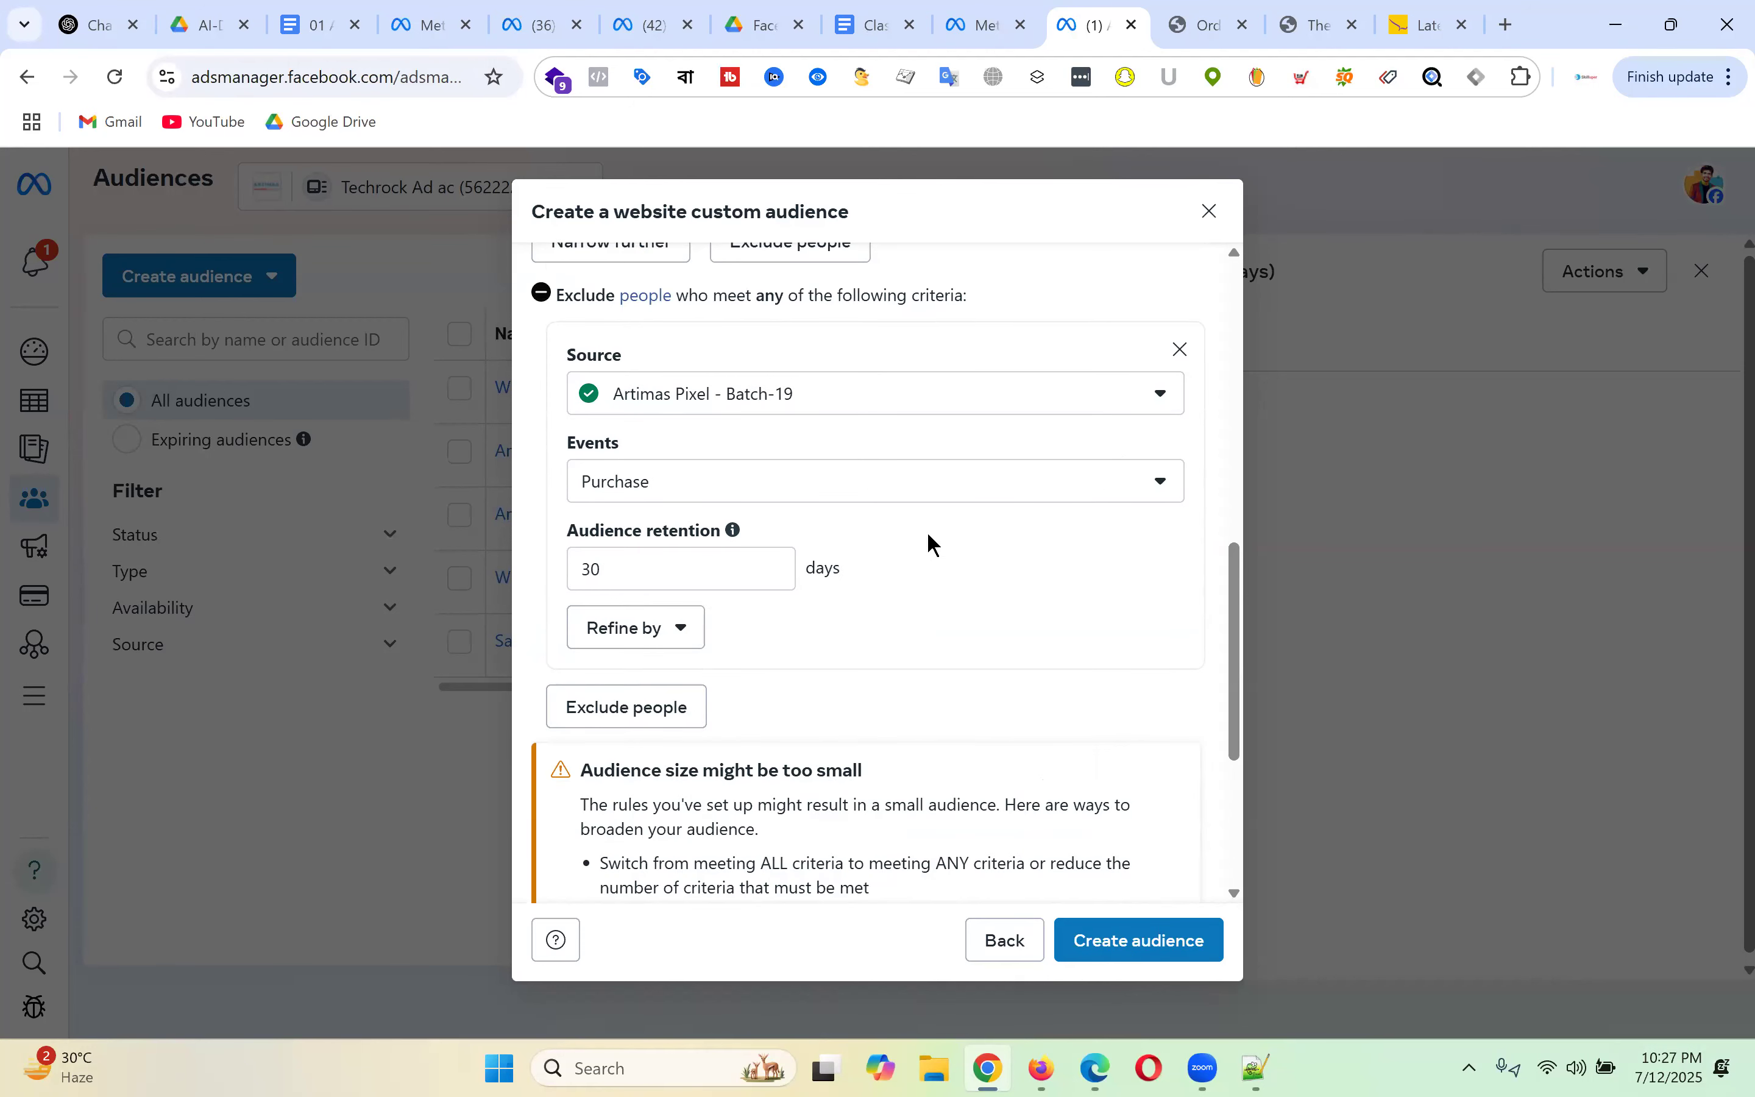
scroll(927, 533, "up", 10)
left_click(928, 262)
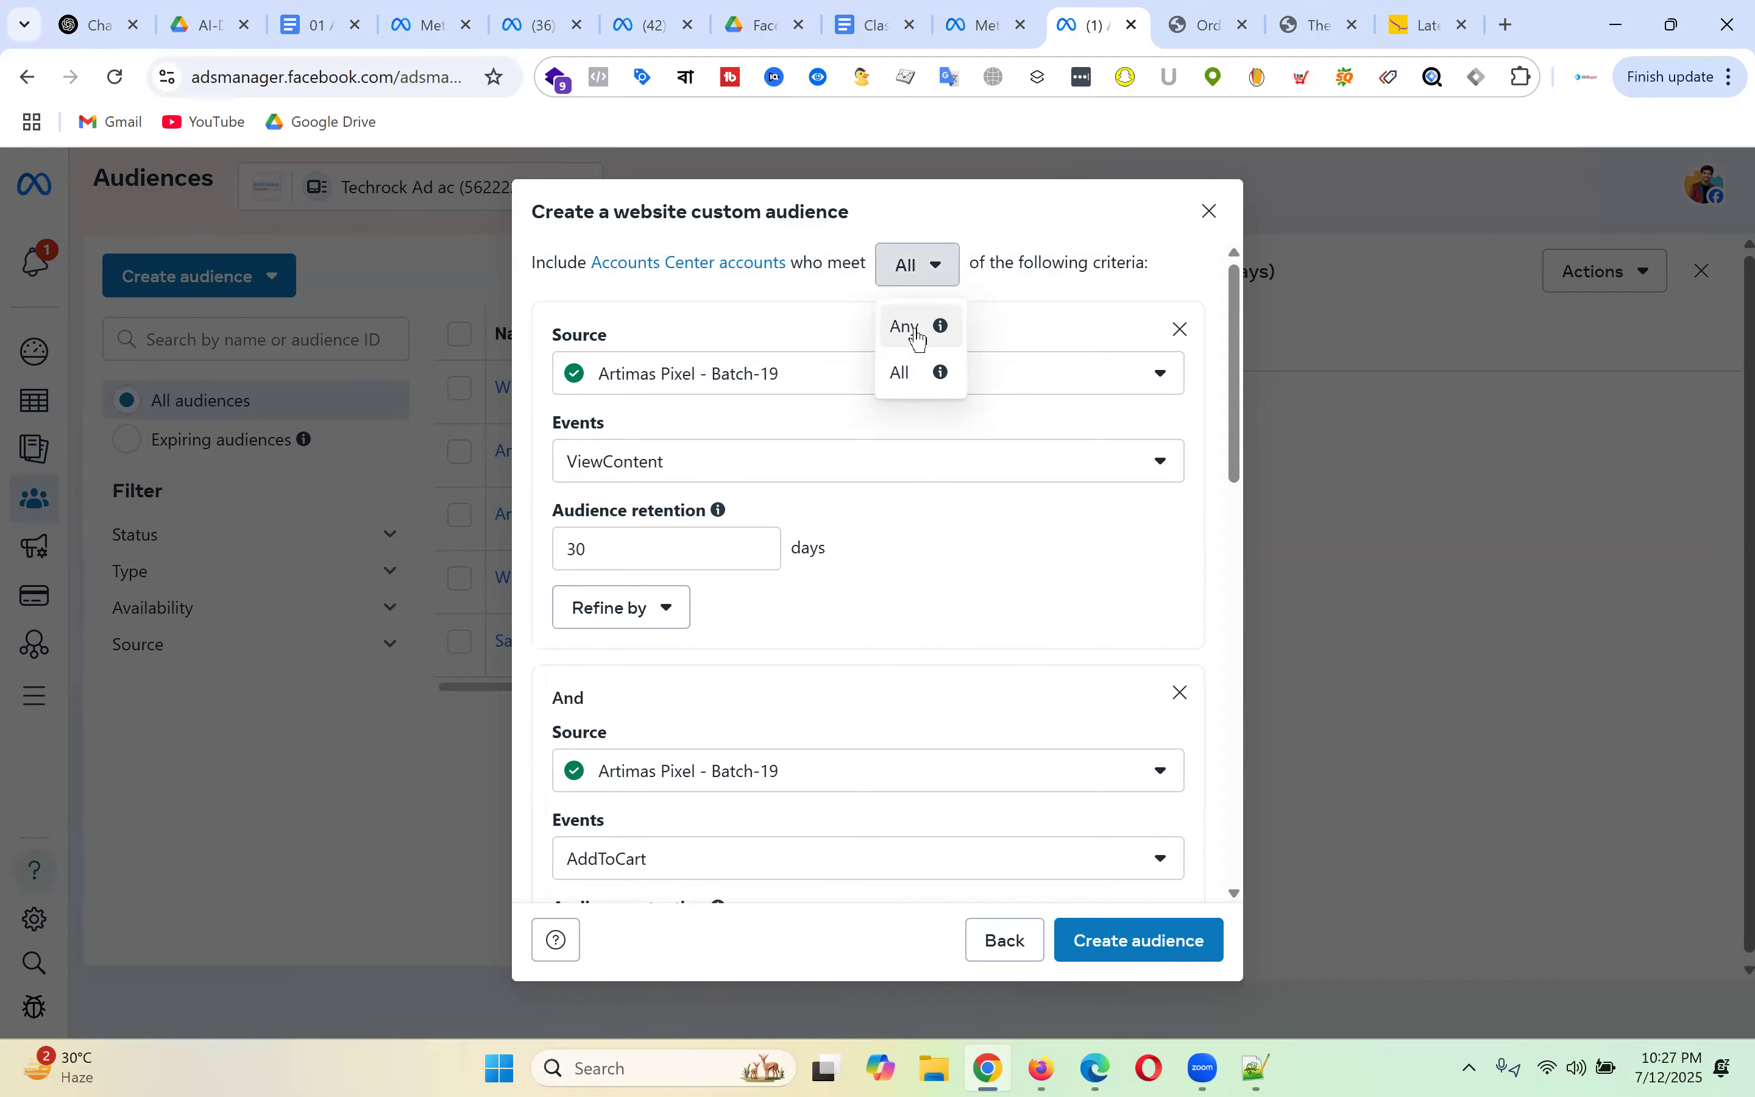
left_click(919, 332)
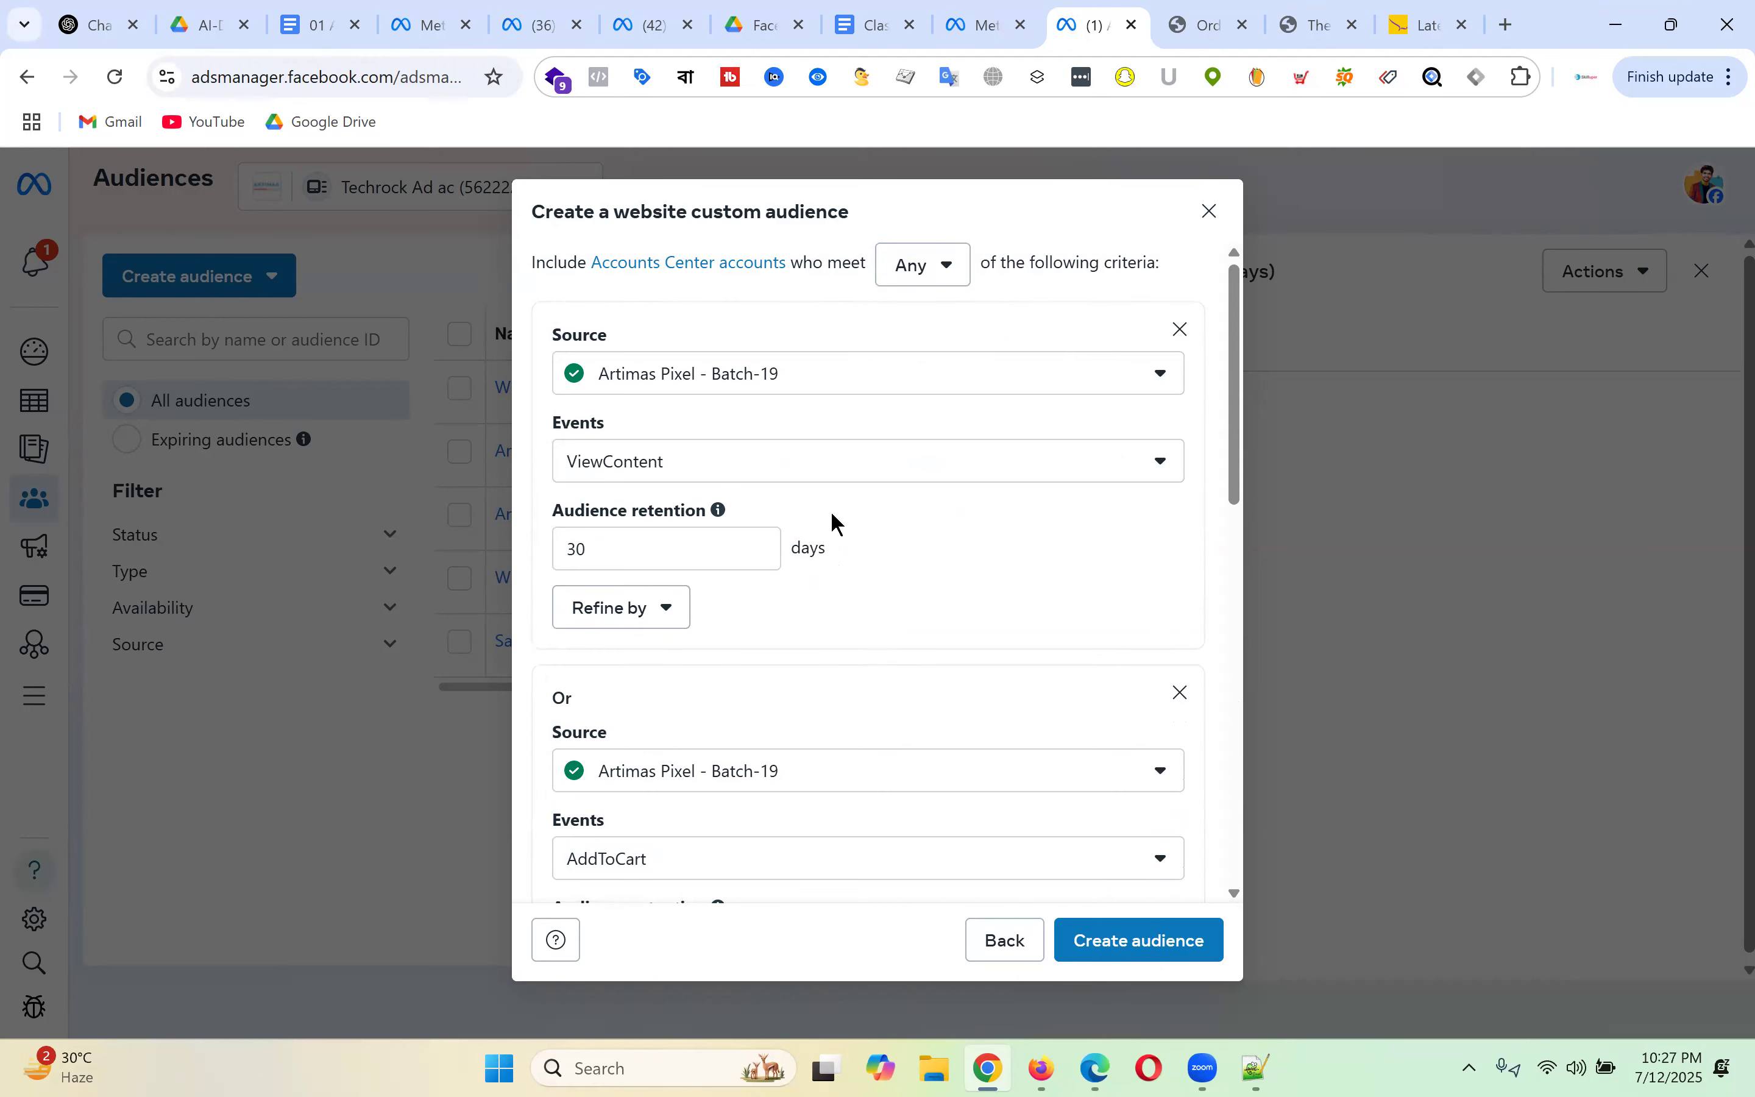
- Create the website custom audience, dismiss the follow-up suggestions and close the audience's details
scroll(834, 588, "down", 10)
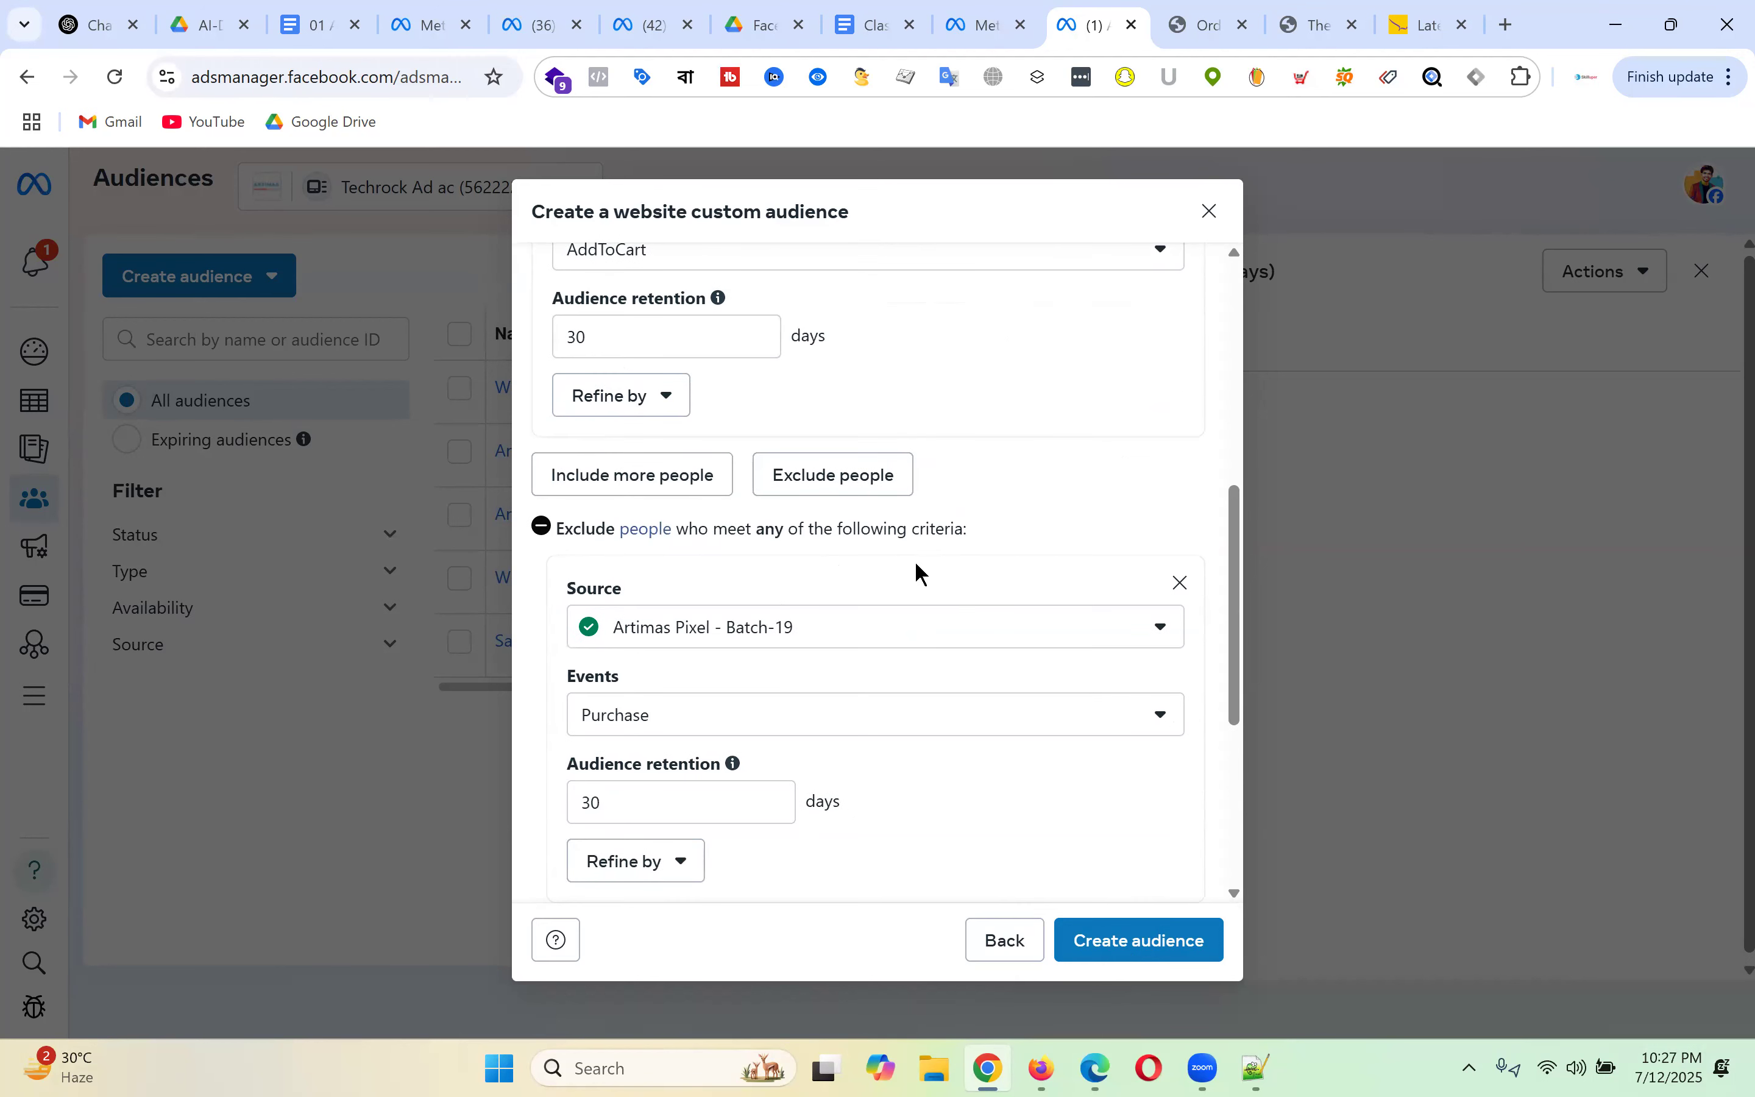
left_click(1155, 951)
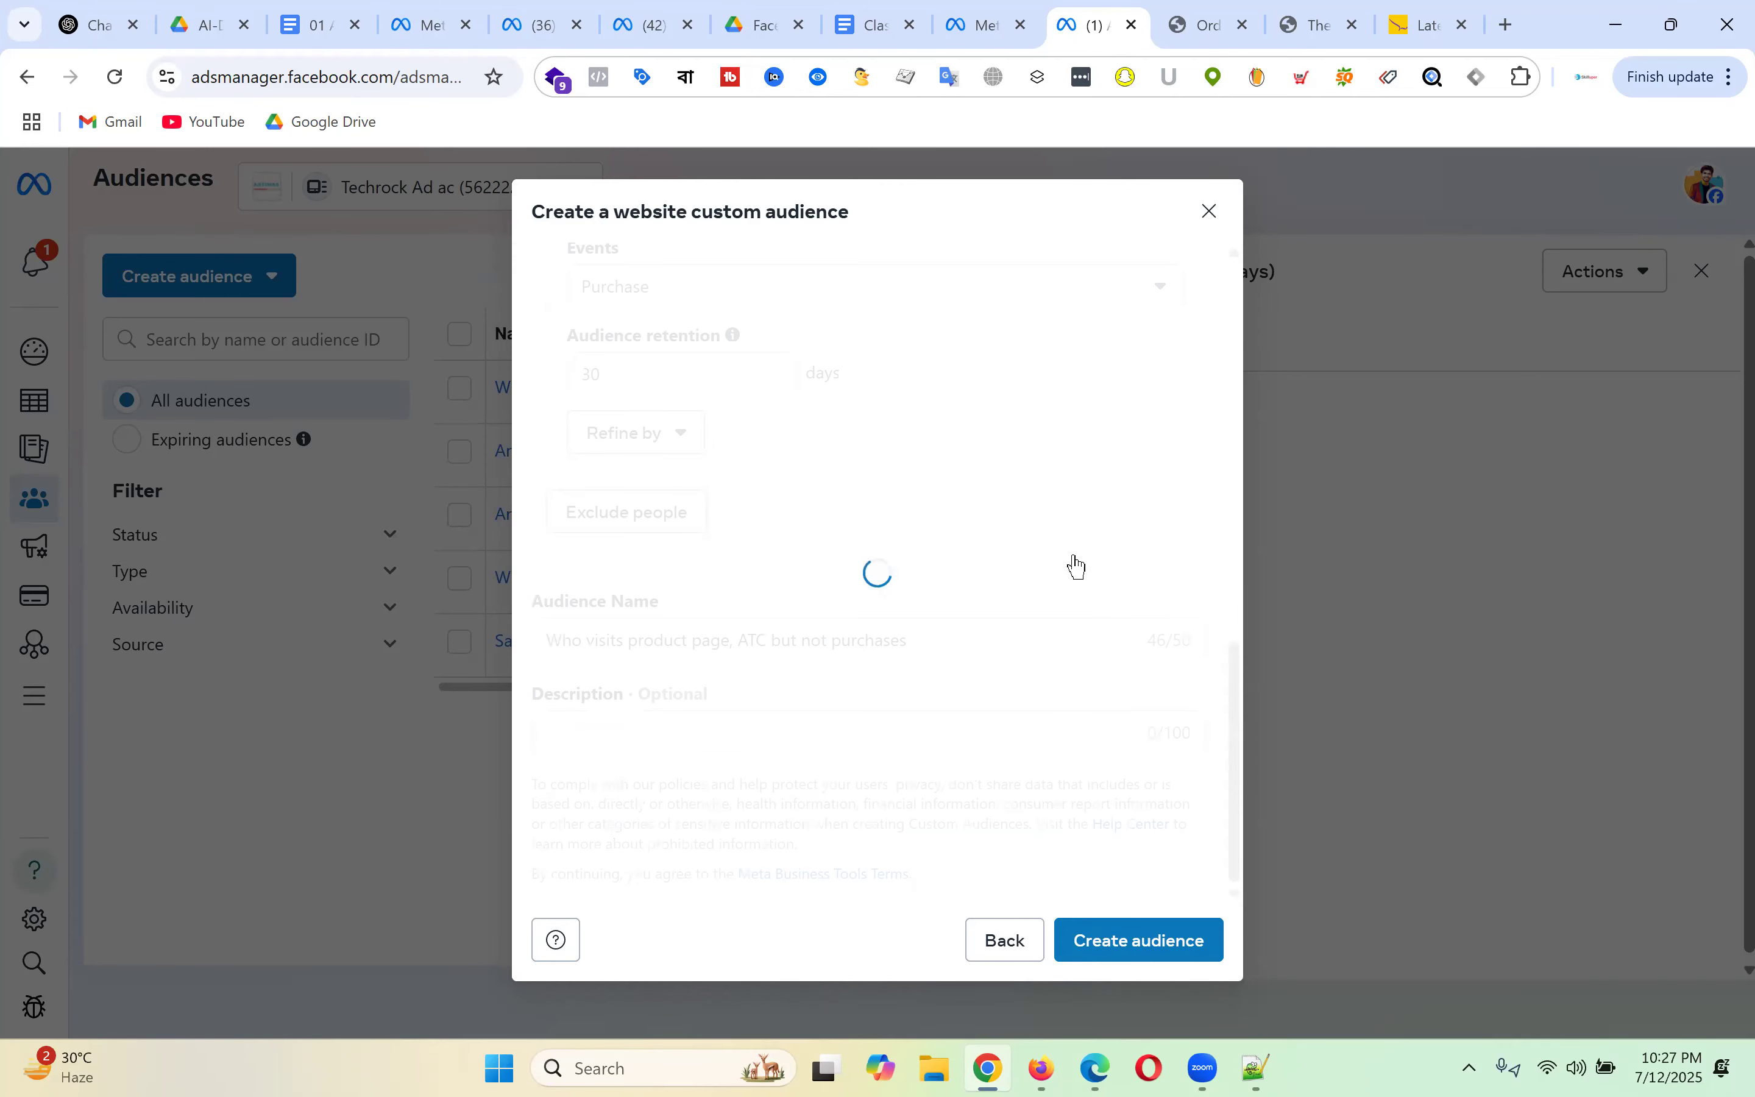
left_click(1209, 253)
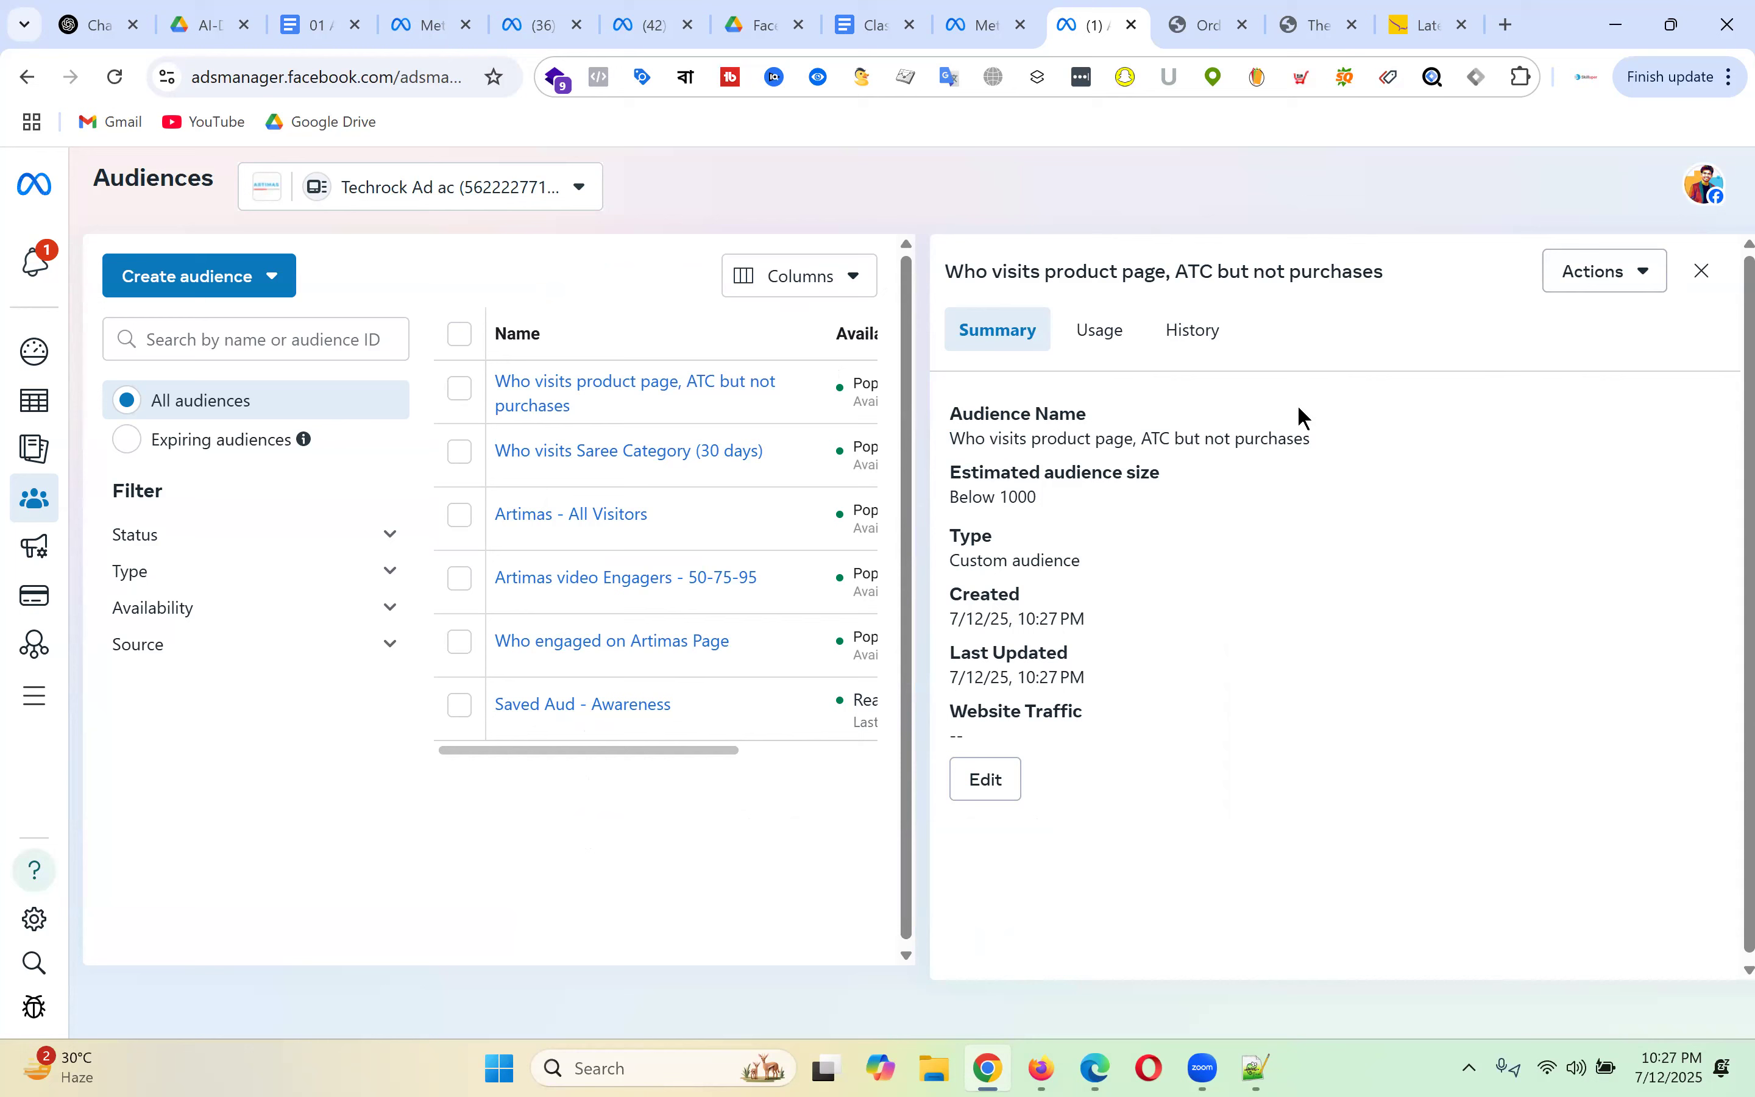
left_click(1704, 272)
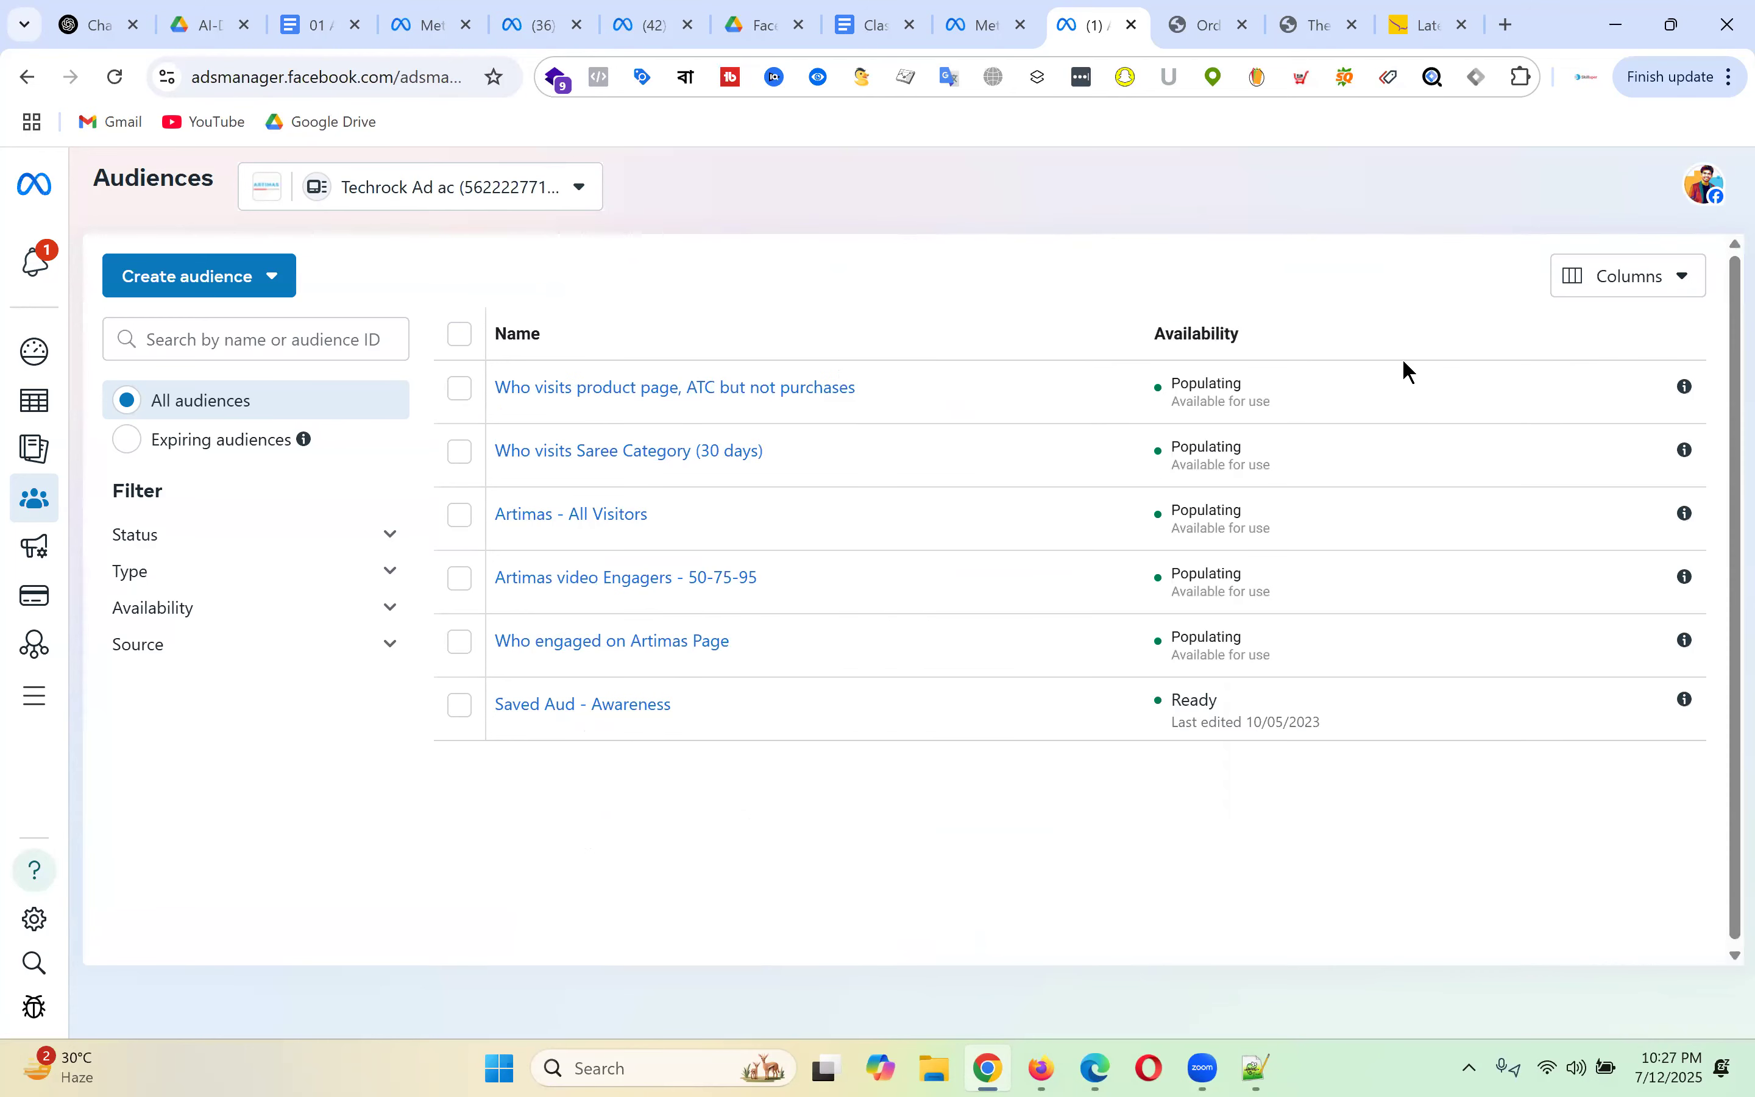
- Start a new website custom audience and set its event to Purchase, keeping the 30-day retention
left_click(235, 274)
left_click(240, 346)
left_click(656, 400)
left_click(1235, 856)
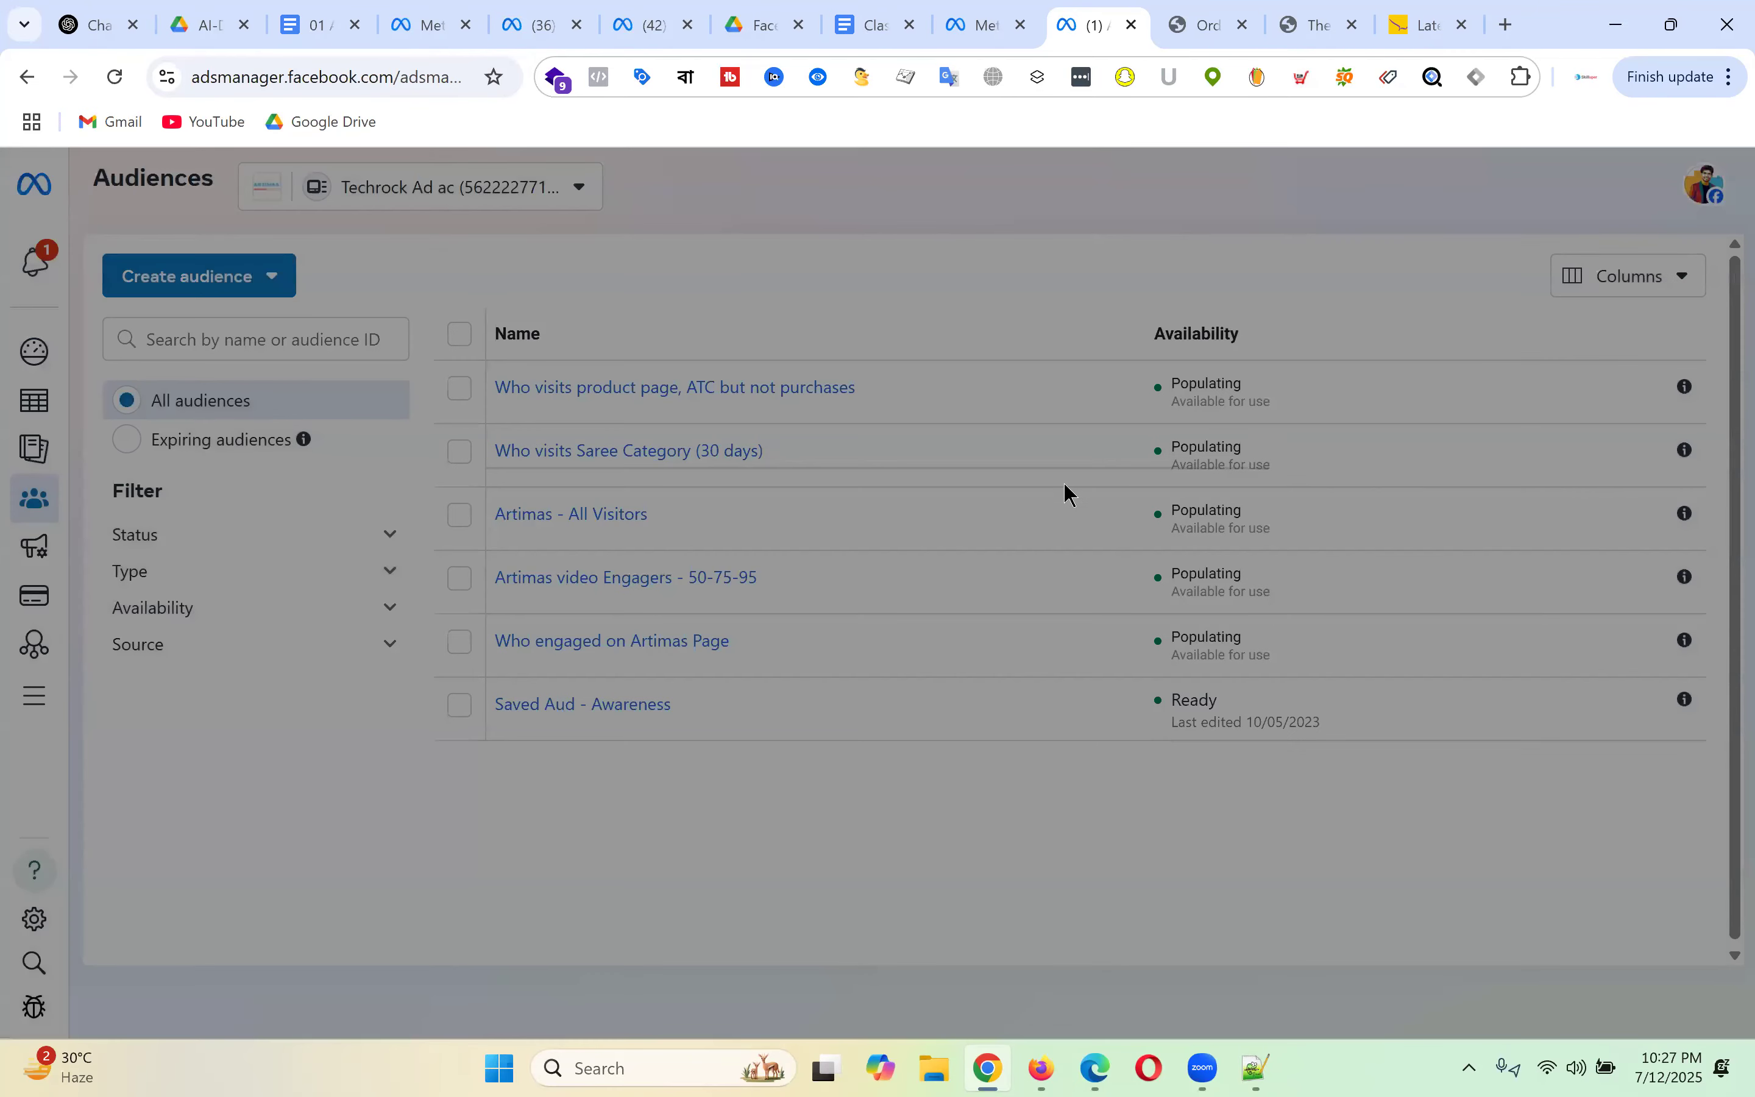
left_click(818, 479)
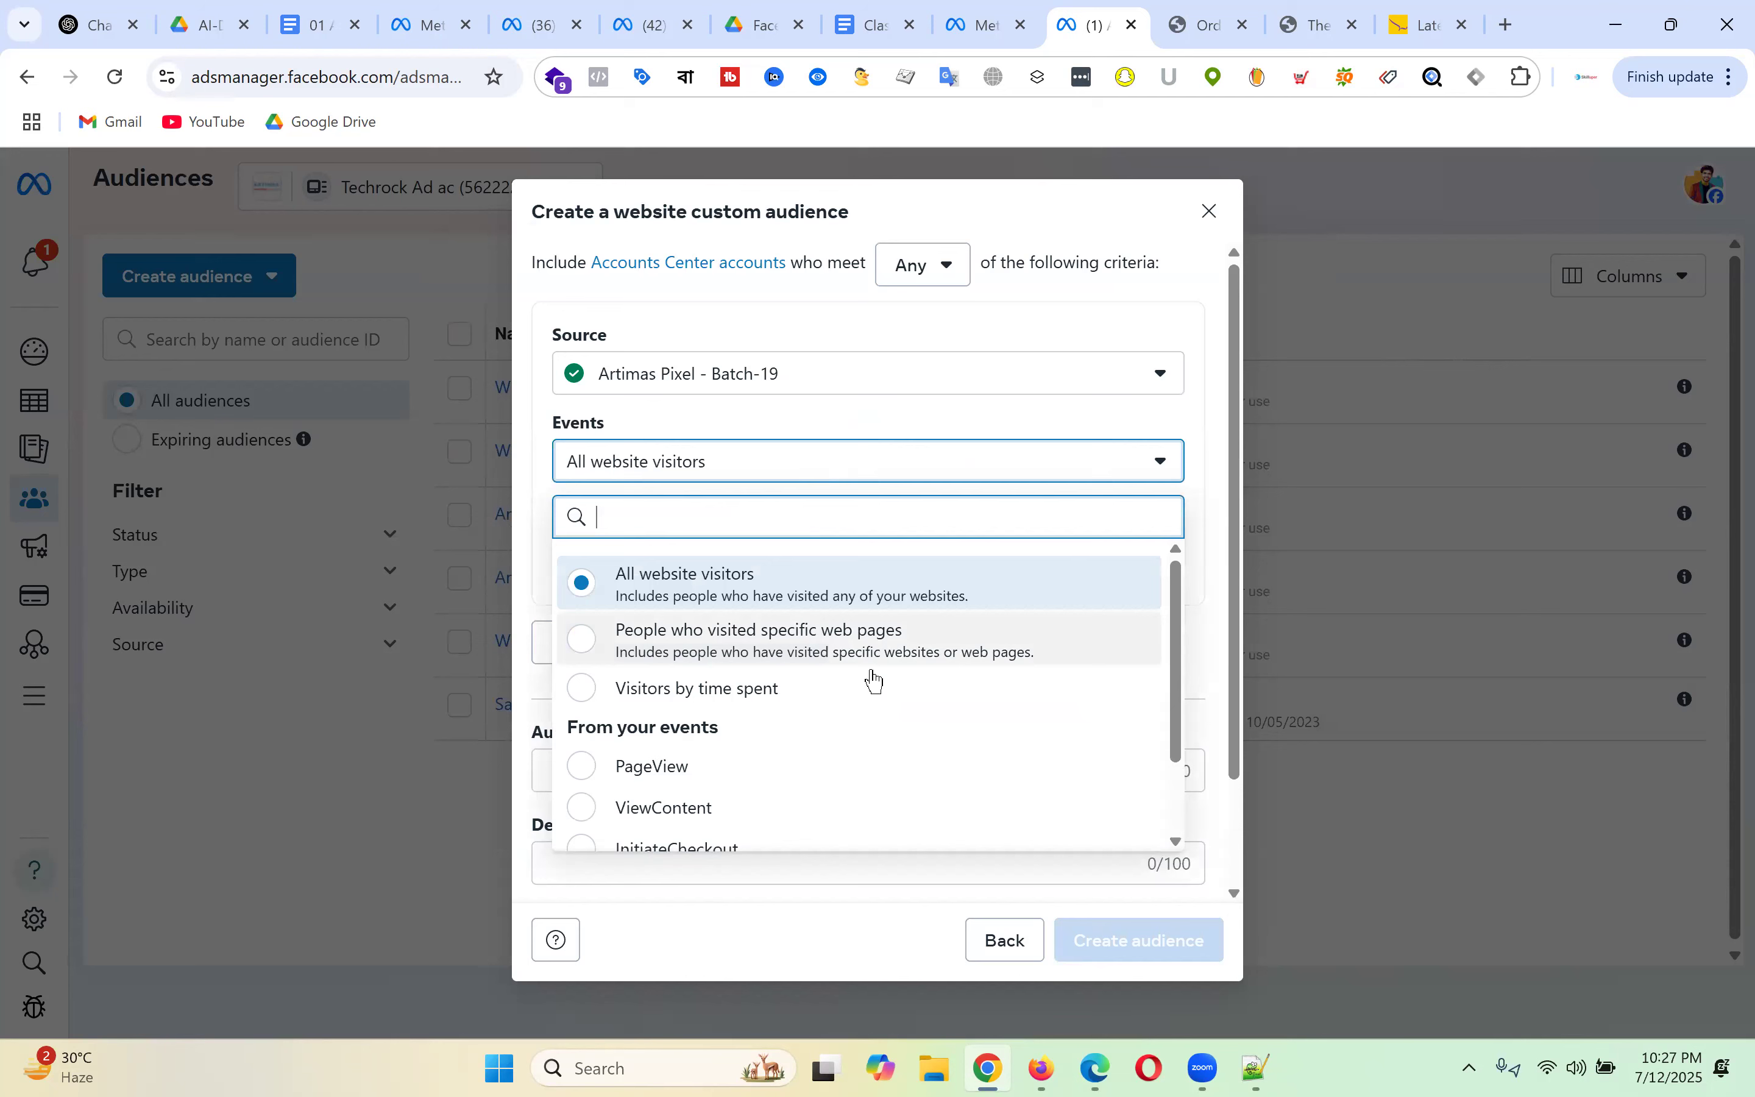
scroll(797, 725, "down", 2)
left_click(710, 808)
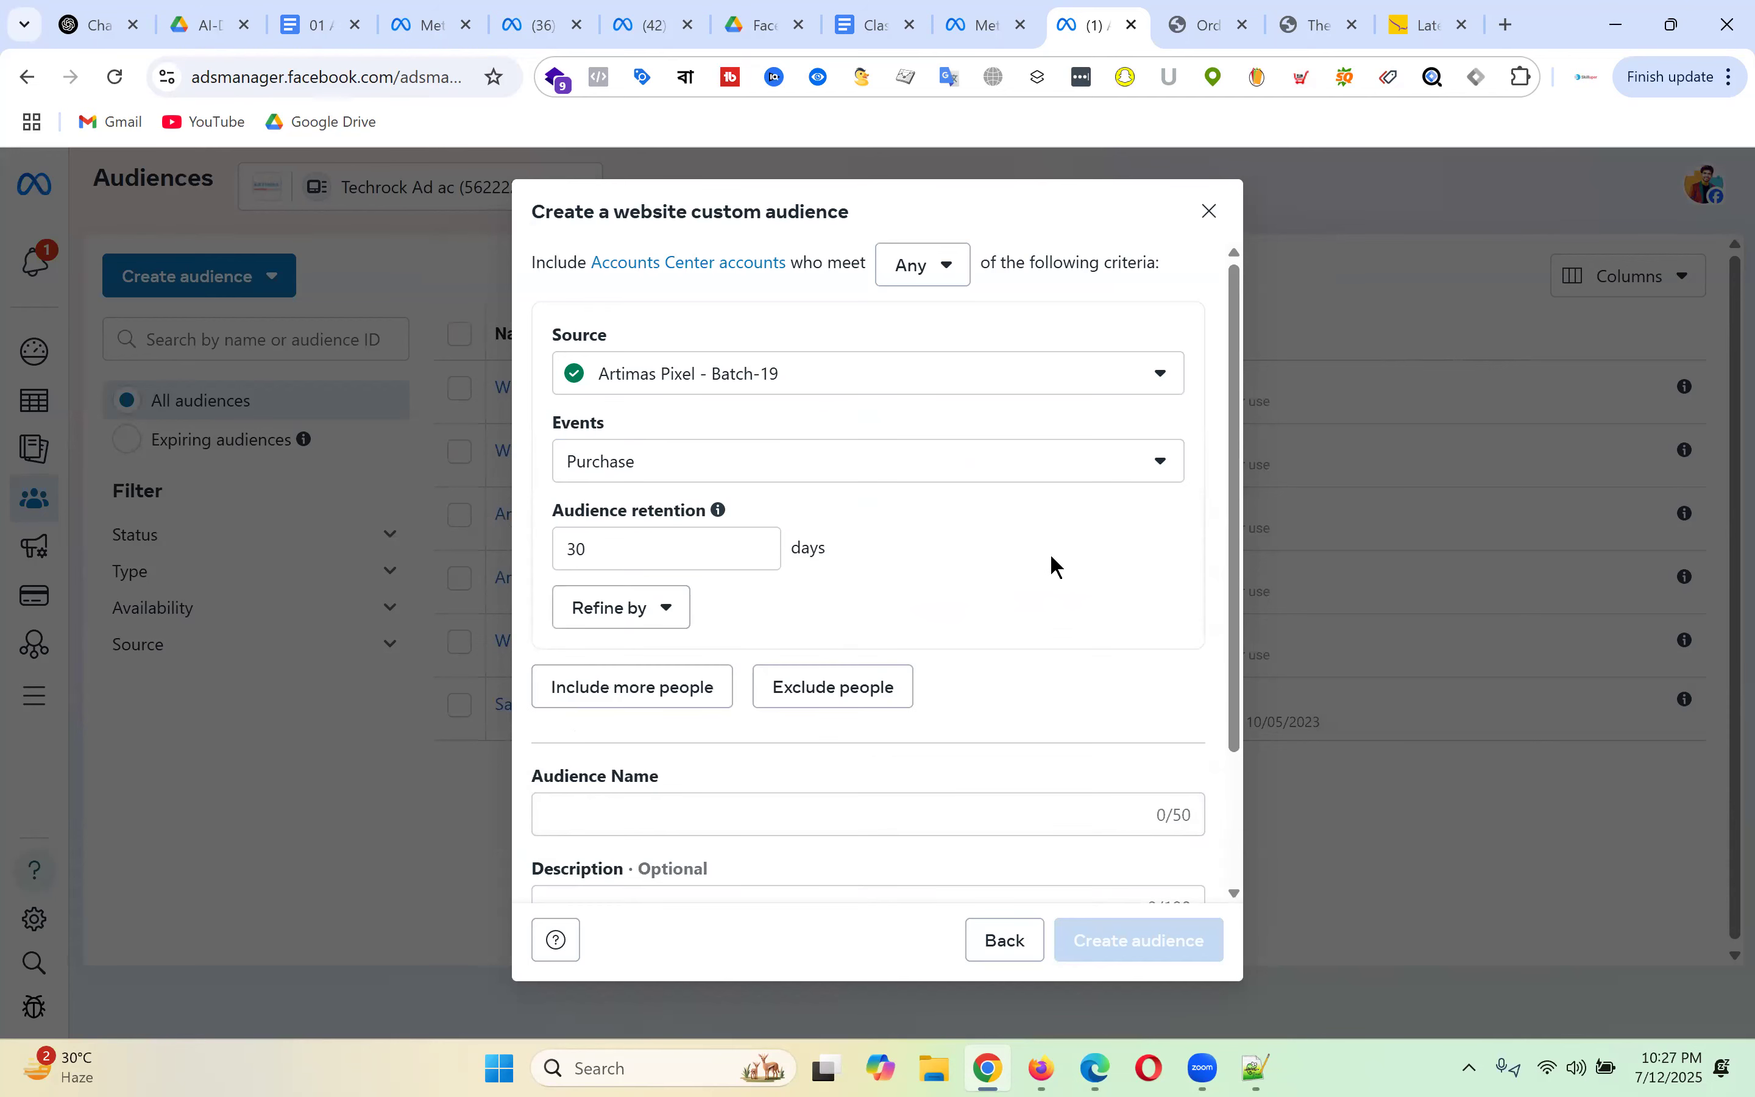
- Name the audience "Artimas - All Purchasers", create it and dismiss the follow-up suggestions
scroll(1049, 555, "down", 3)
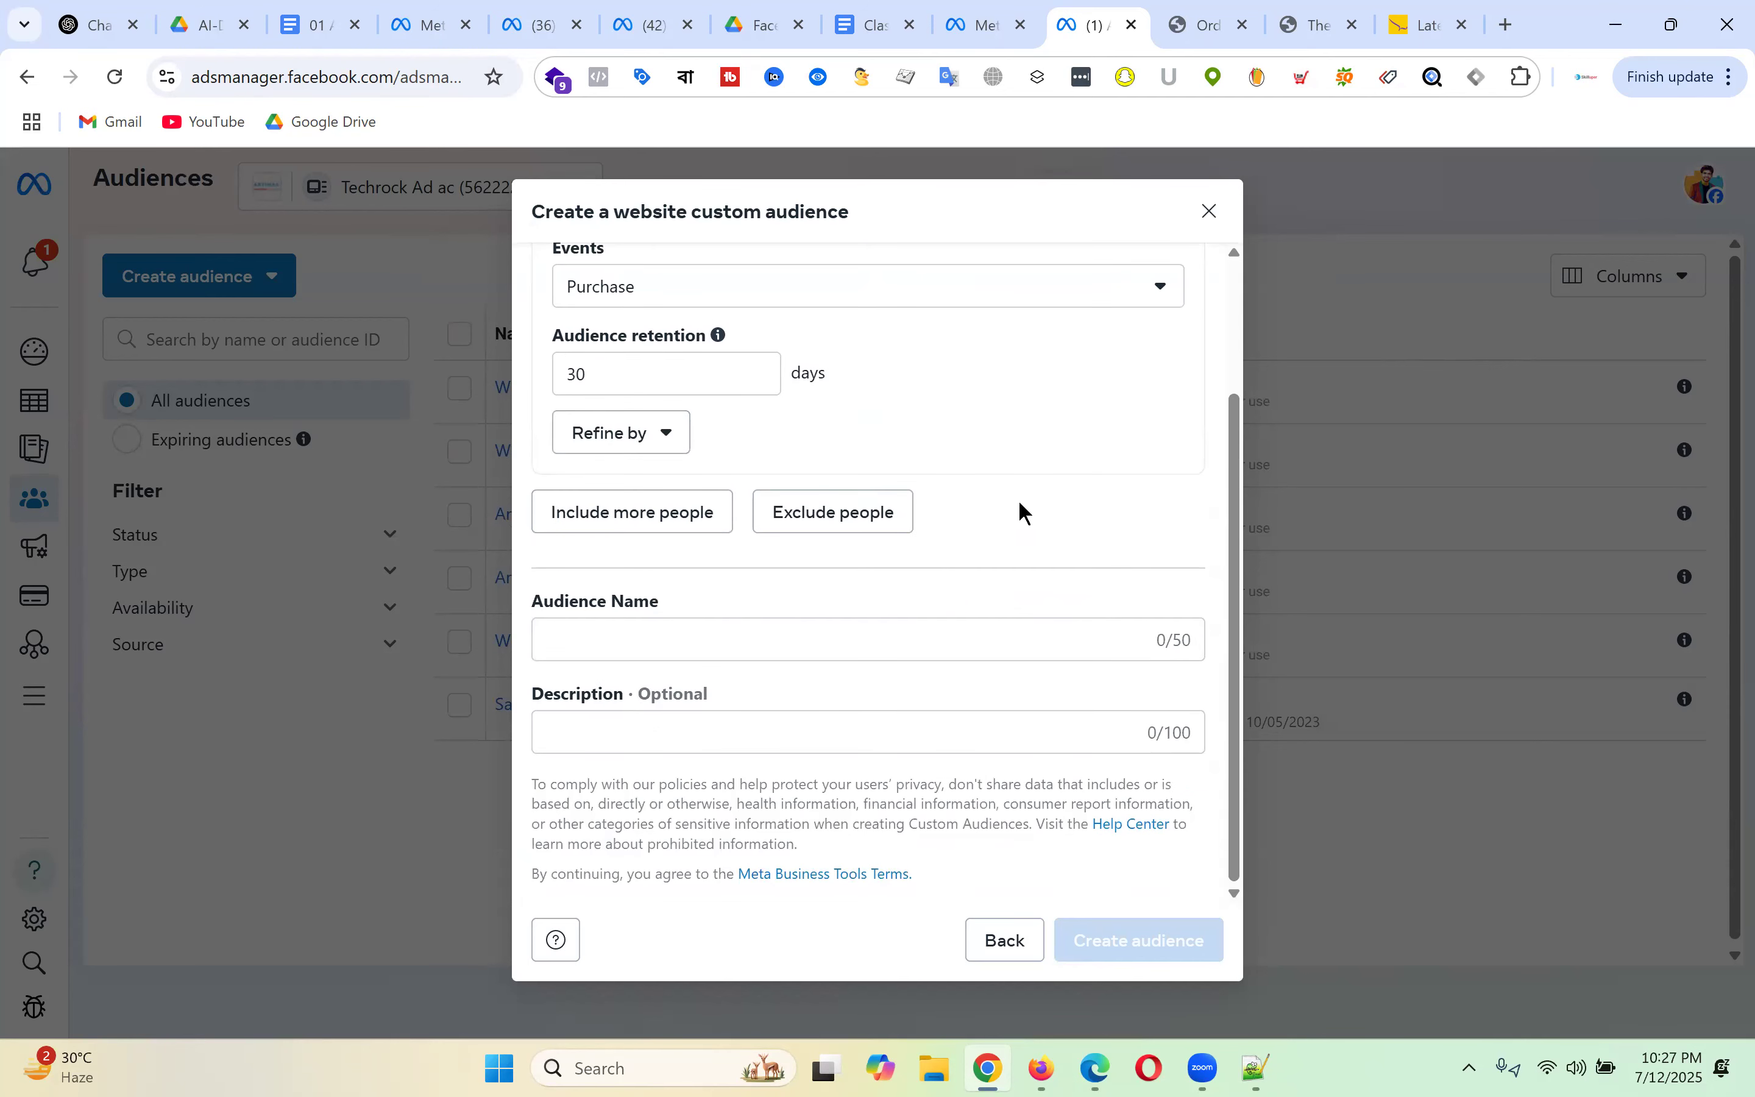
left_click(730, 628)
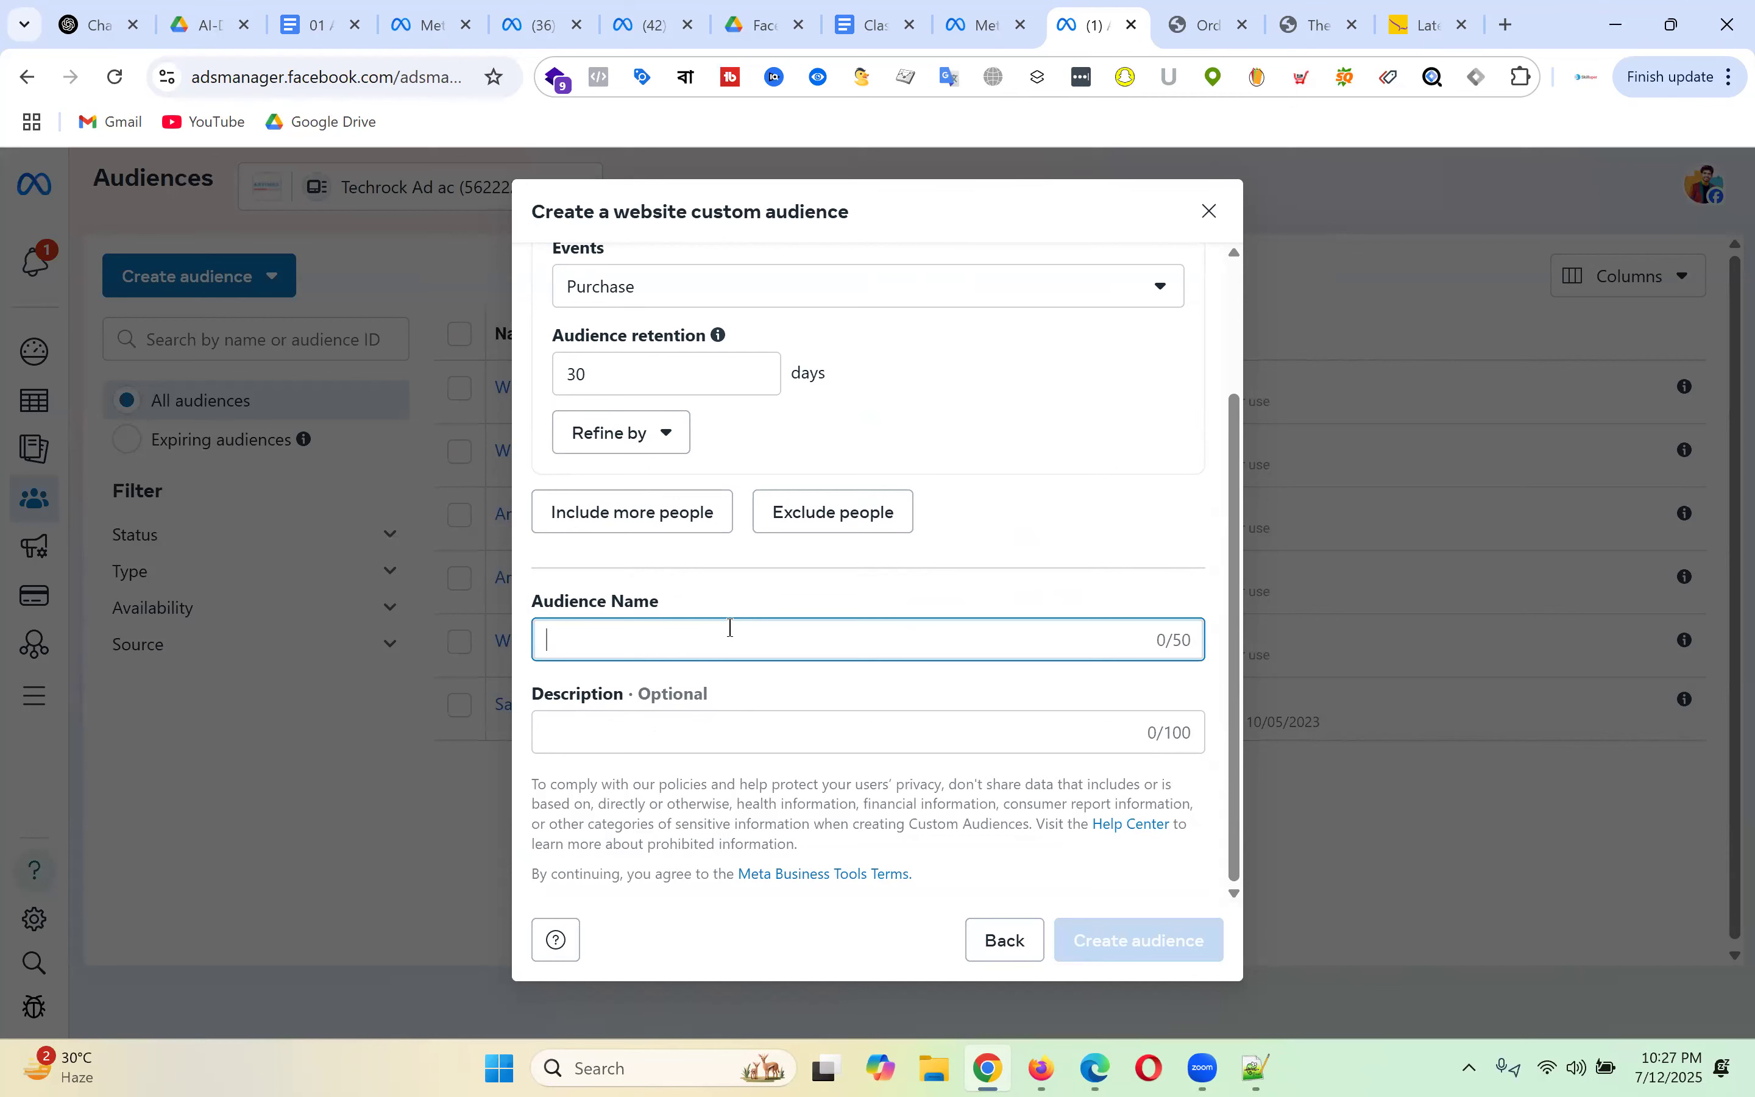
scroll(1018, 479, "up", 3)
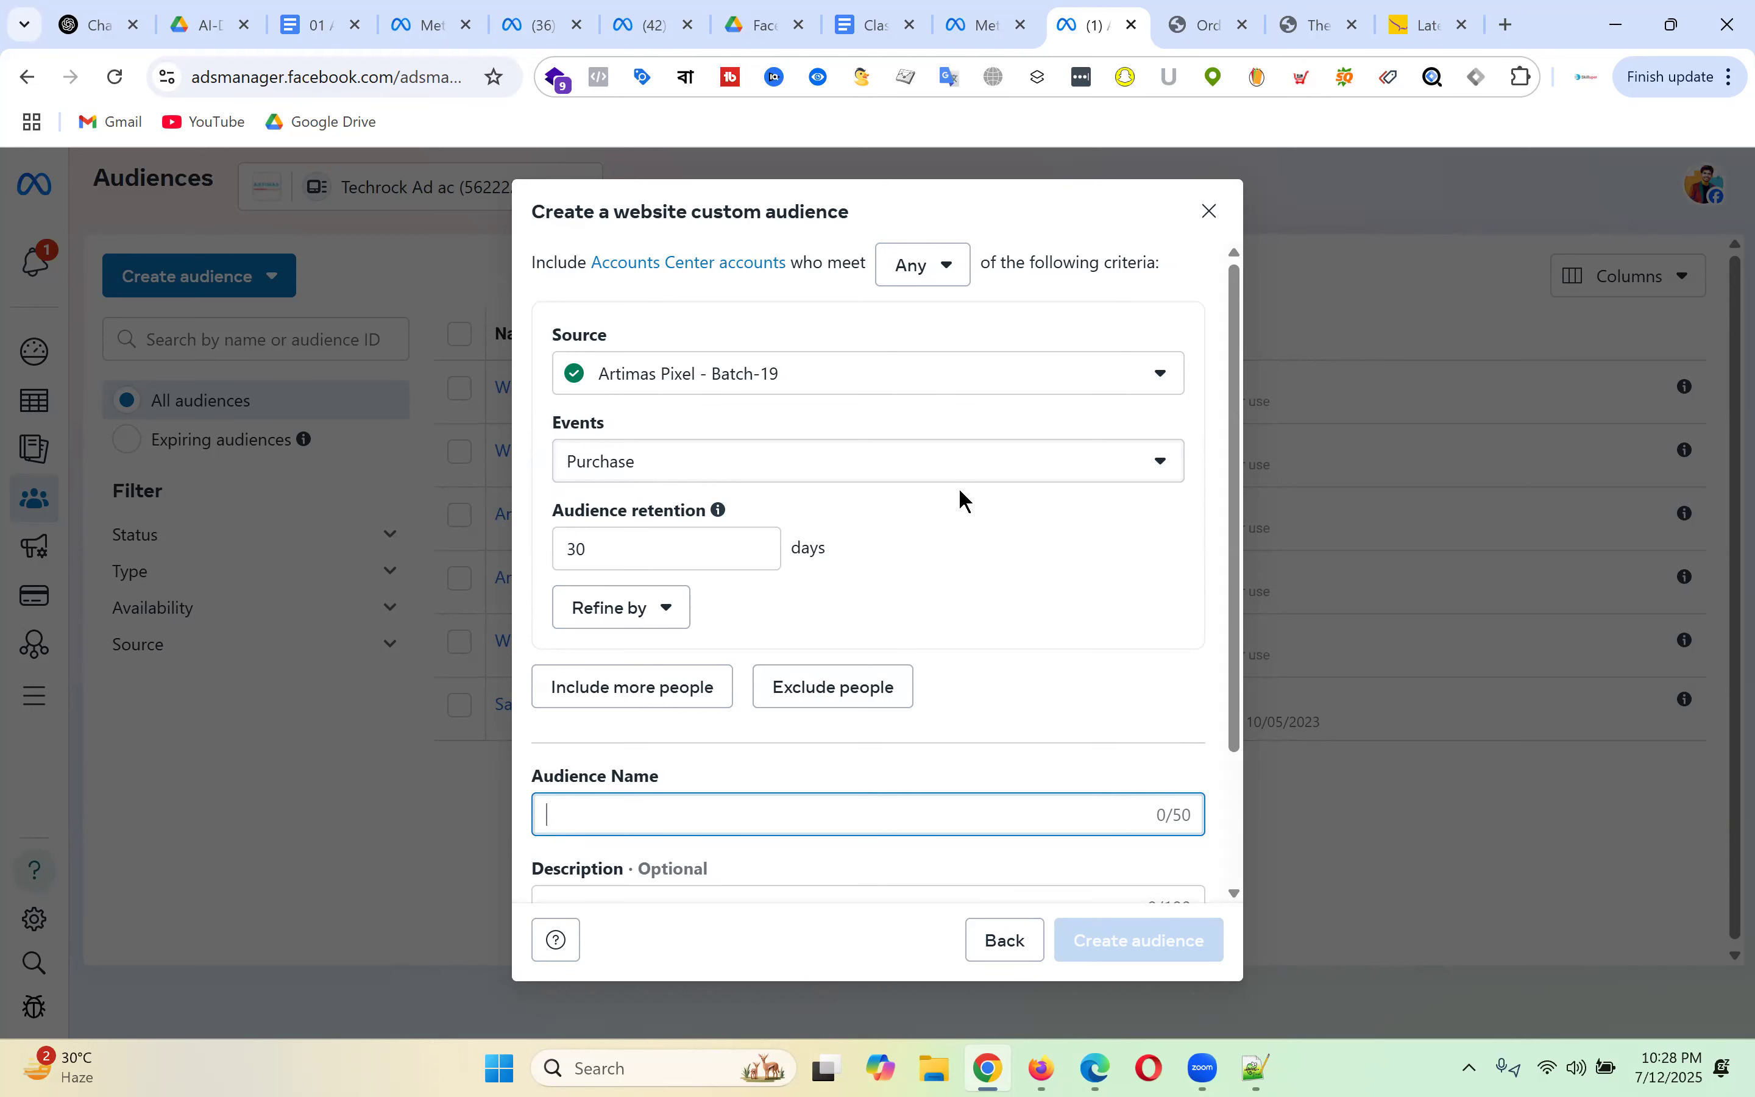
scroll(856, 624, "down", 2)
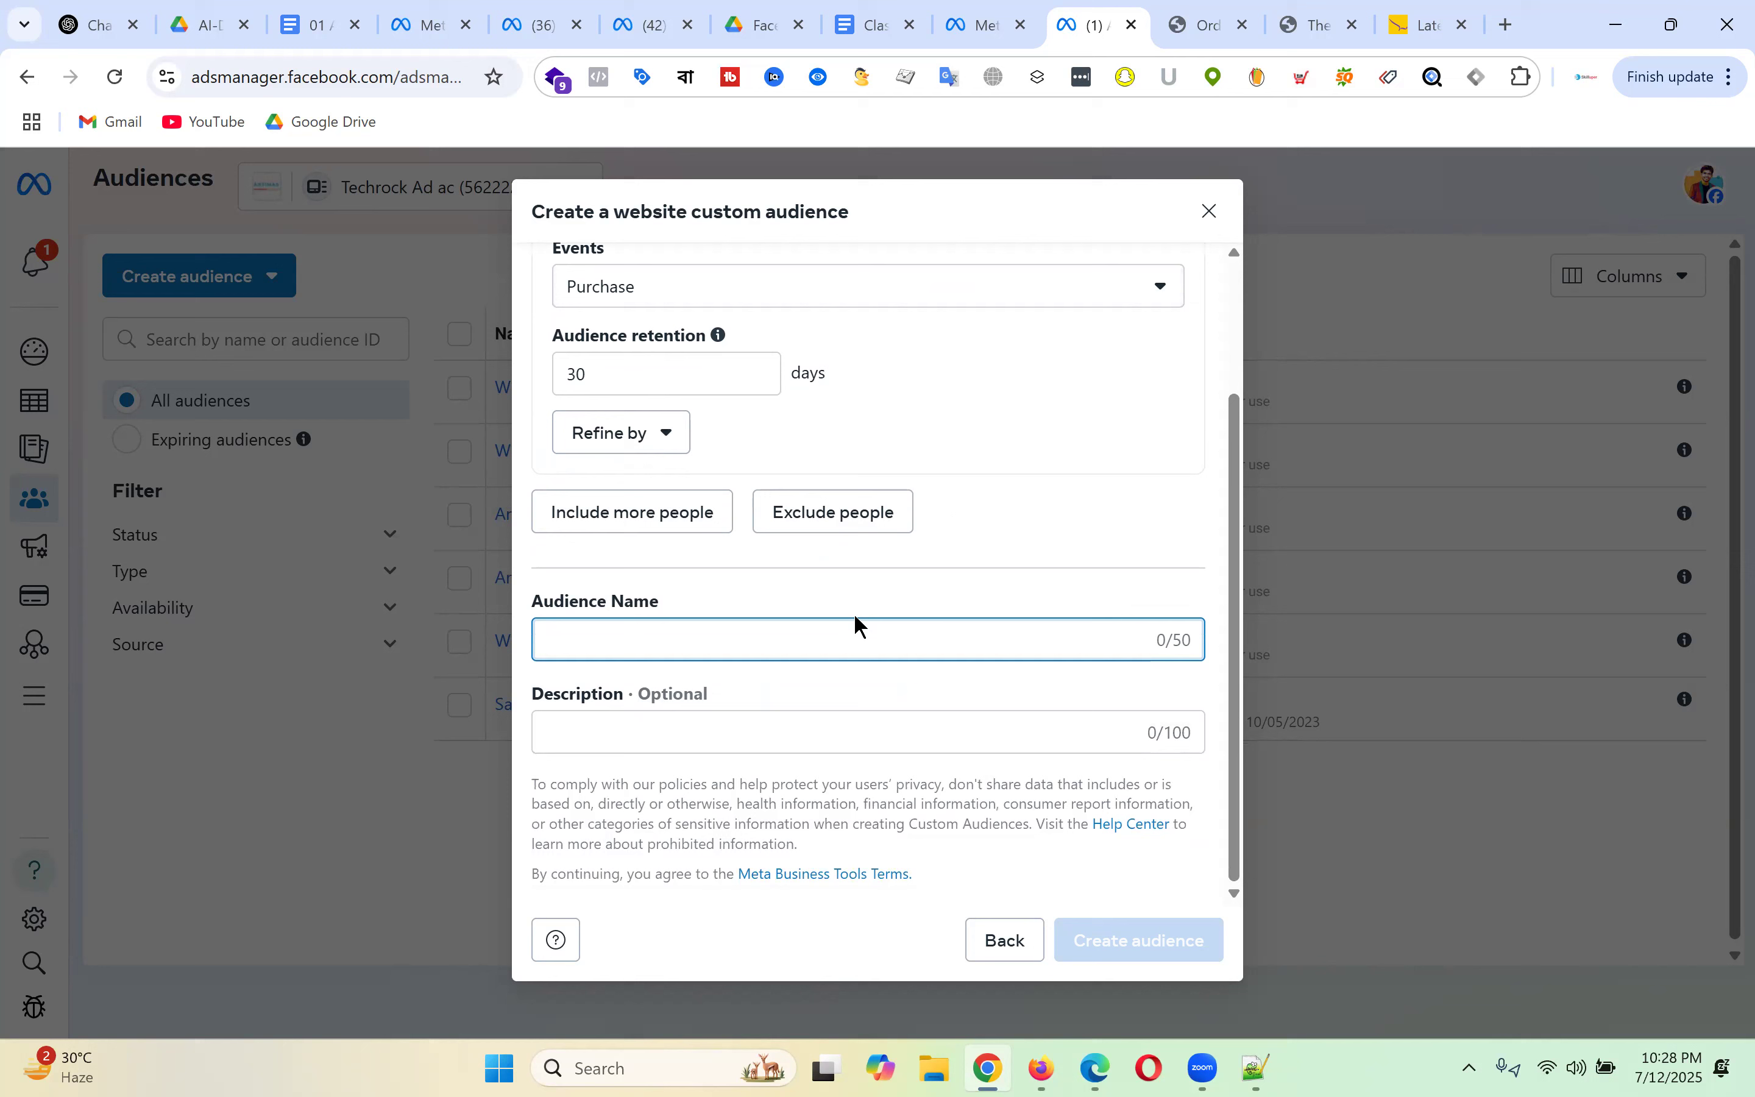
type("Artima")
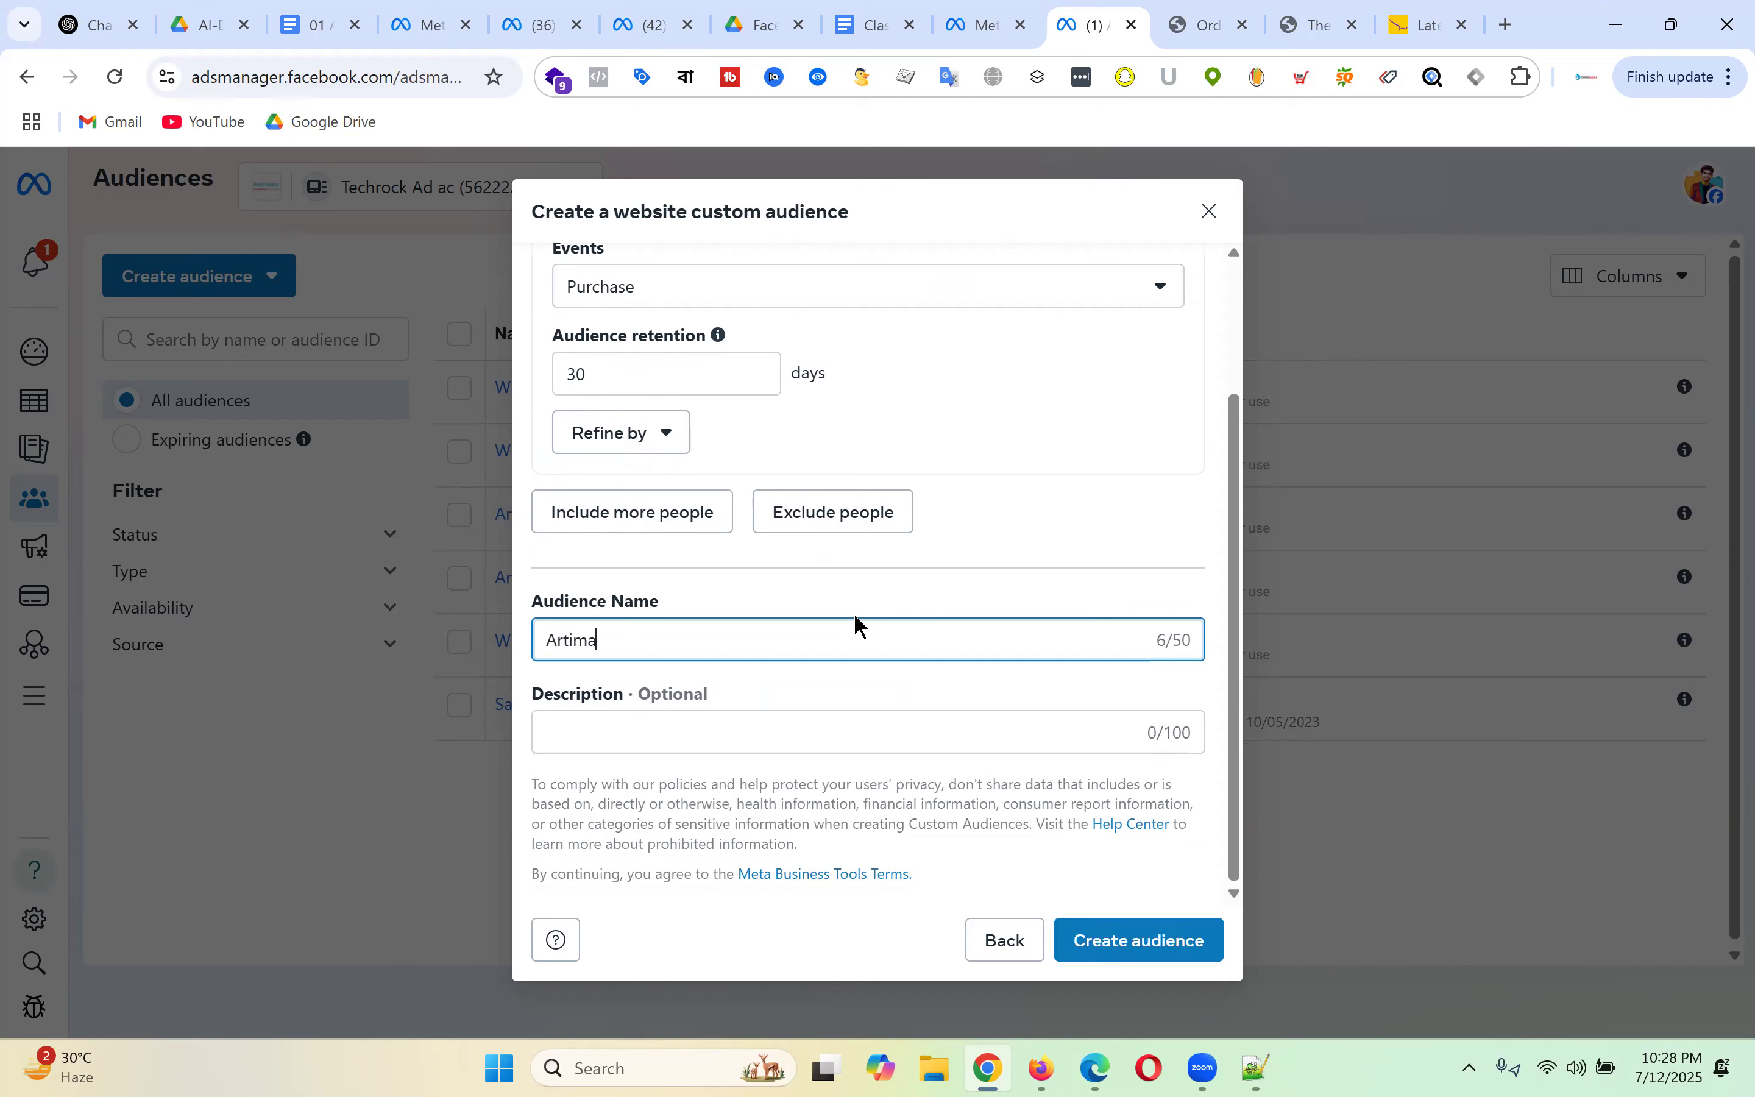
type("s - All Purchasers")
left_click(1121, 943)
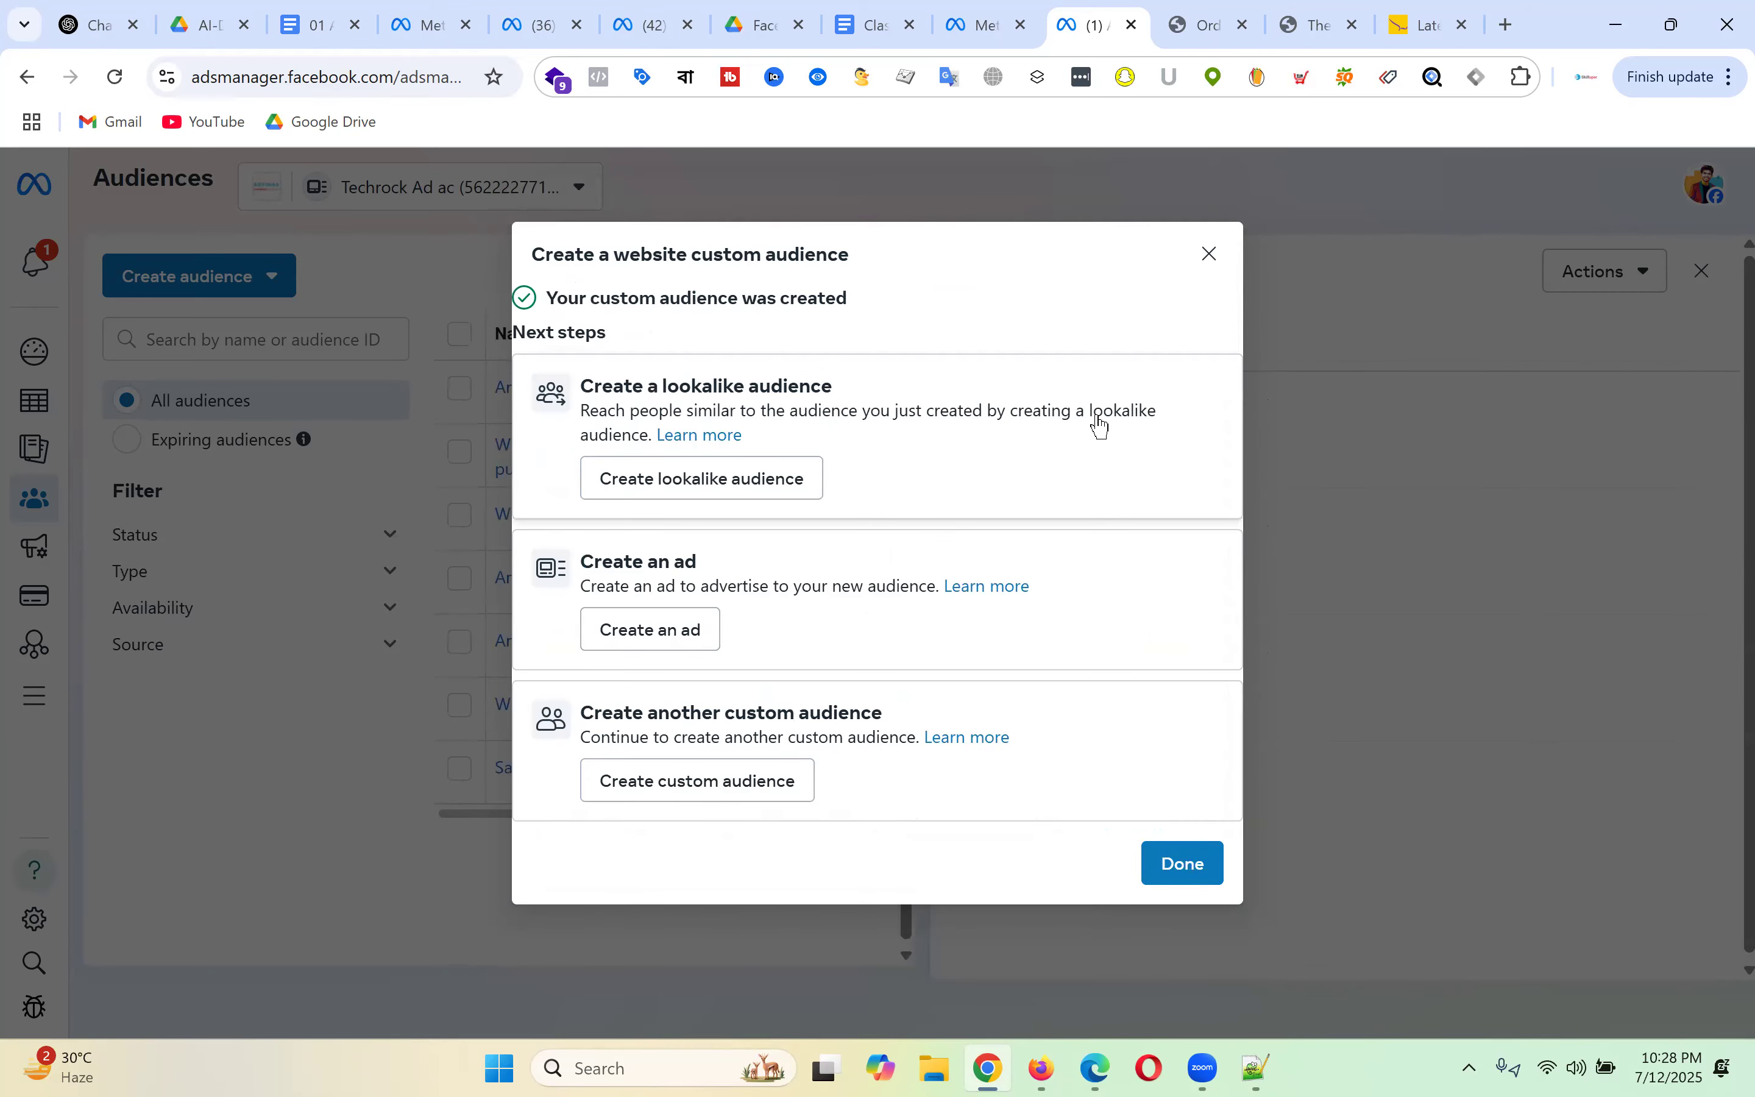
left_click(1210, 254)
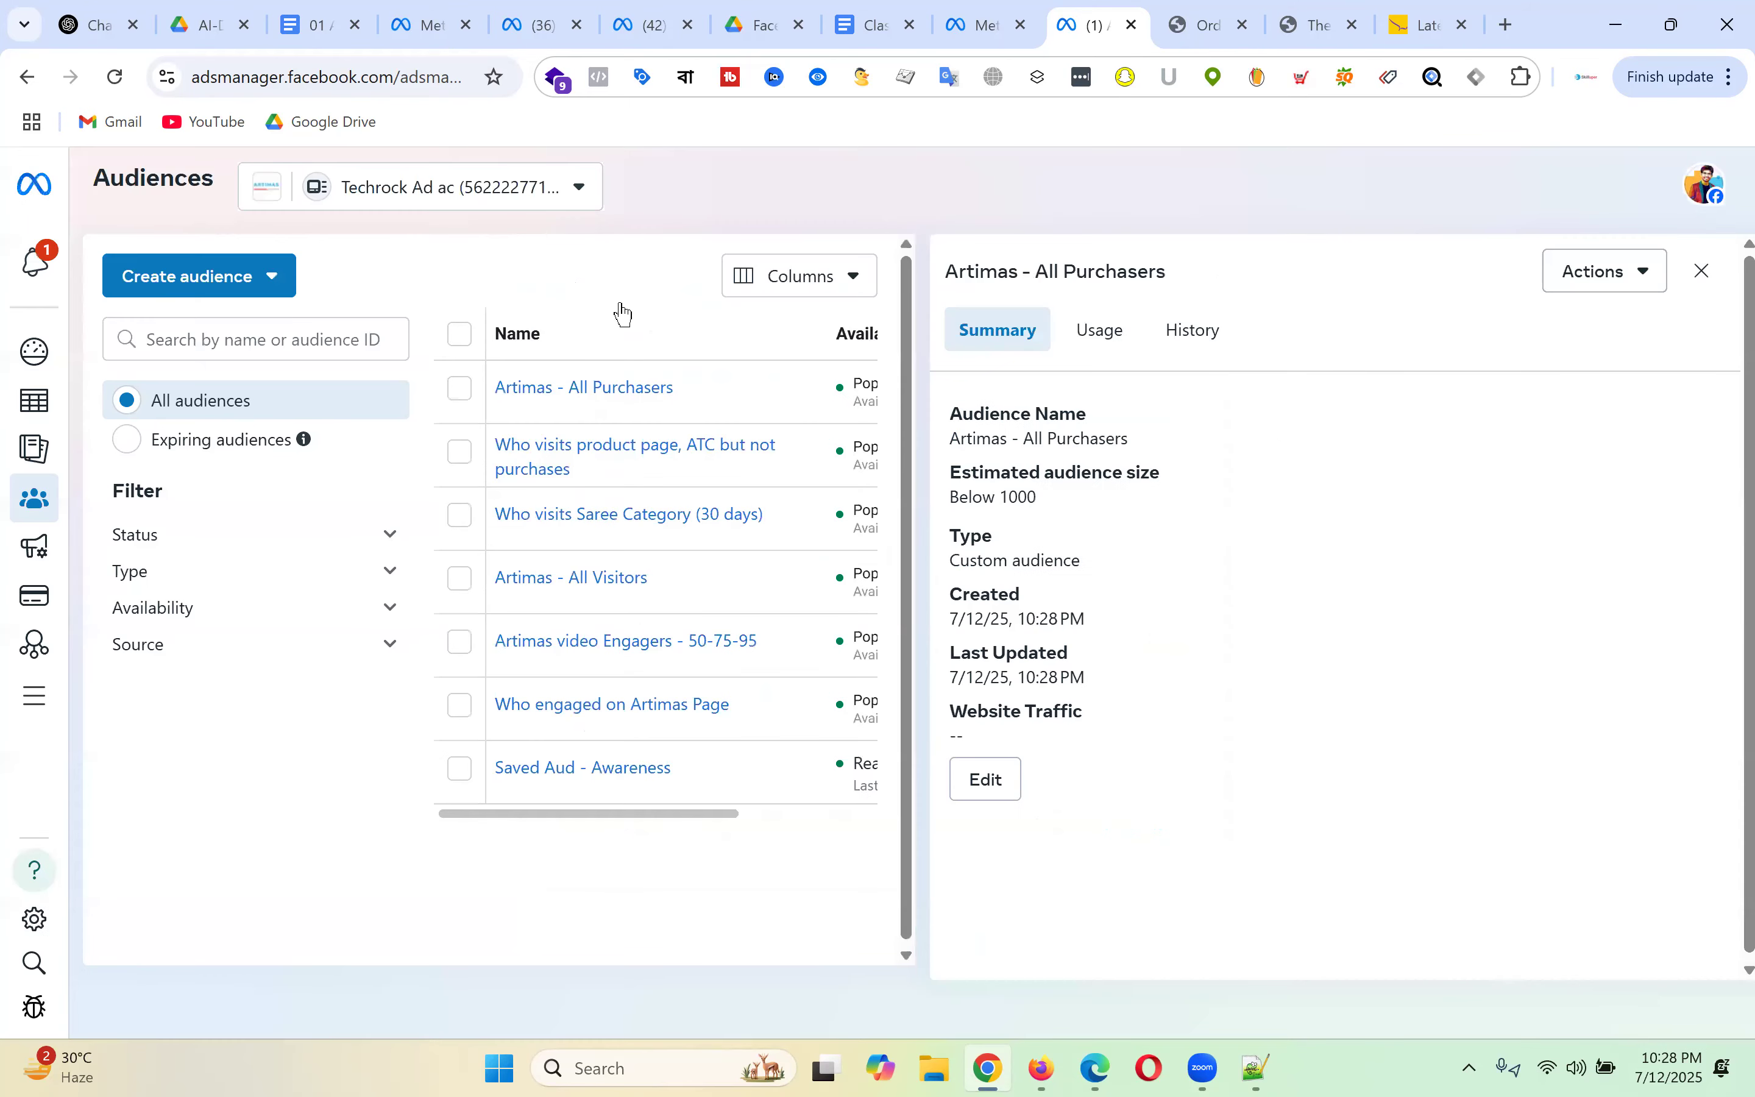
- Start another custom audience with the website as its source
left_click(209, 279)
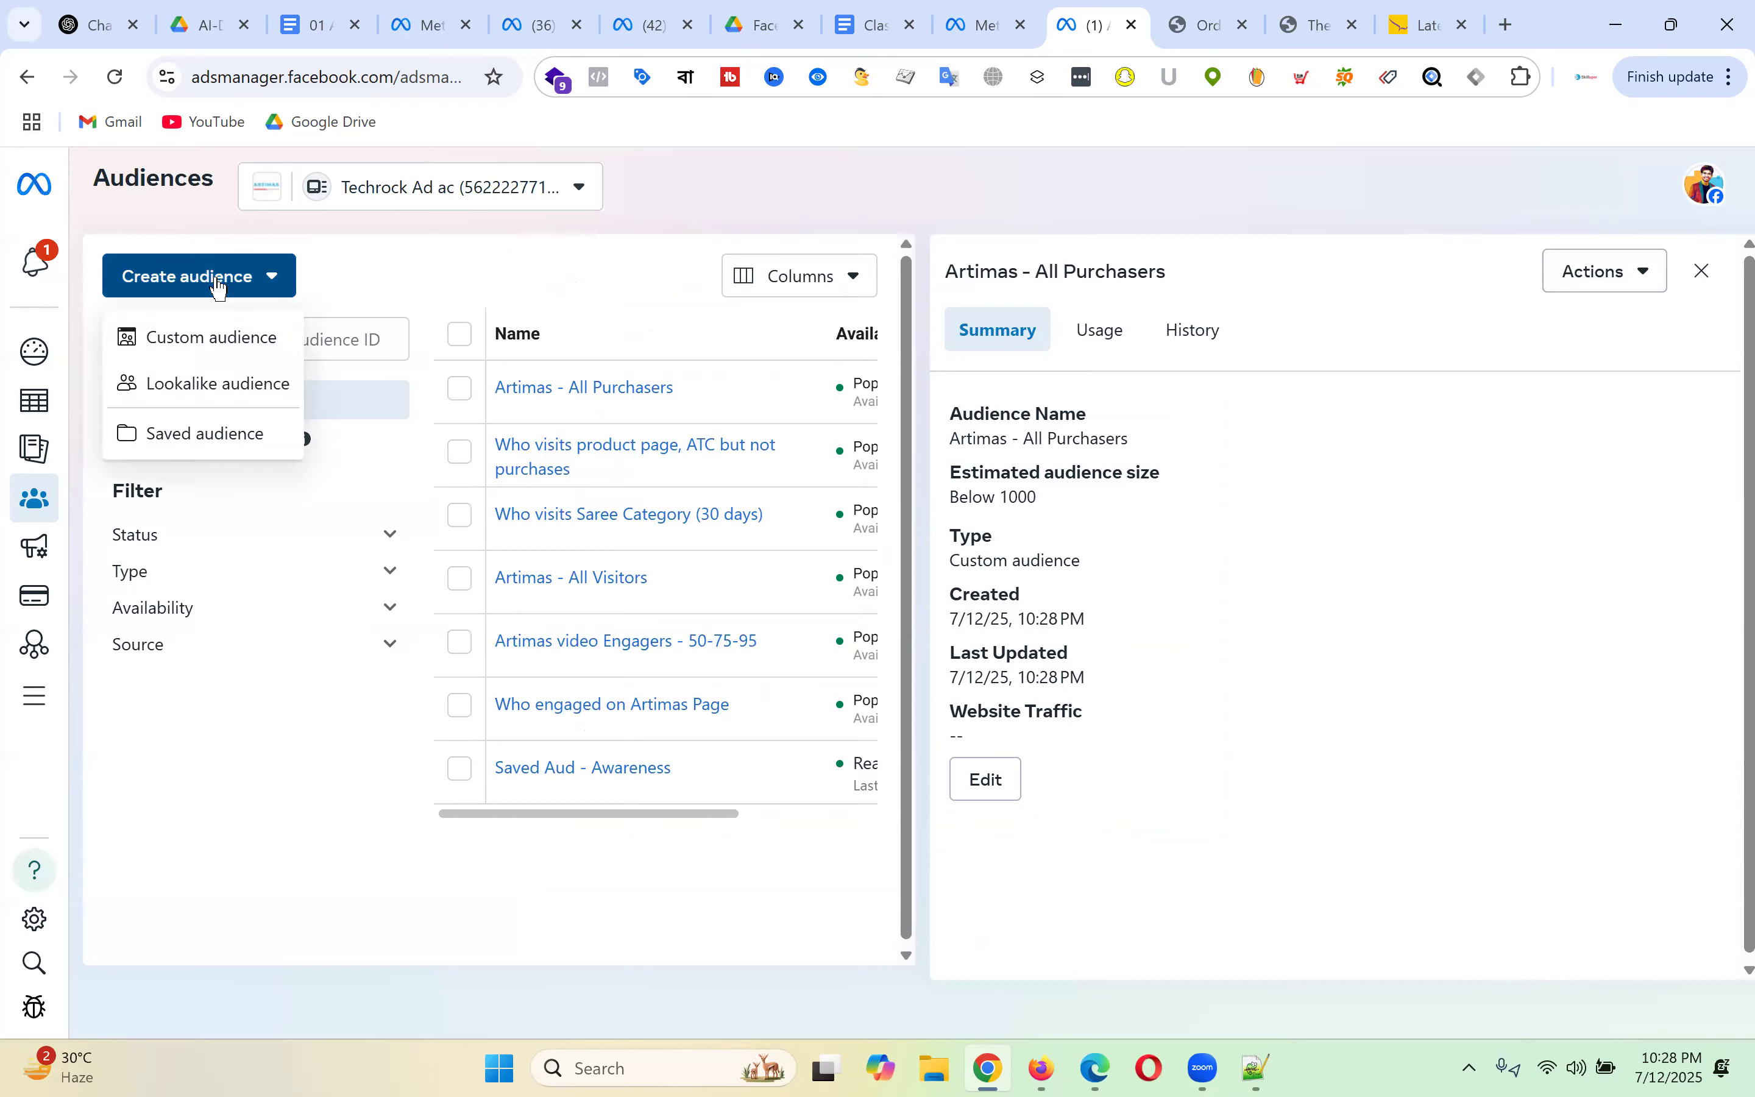
left_click(243, 338)
left_click(657, 407)
left_click(1271, 854)
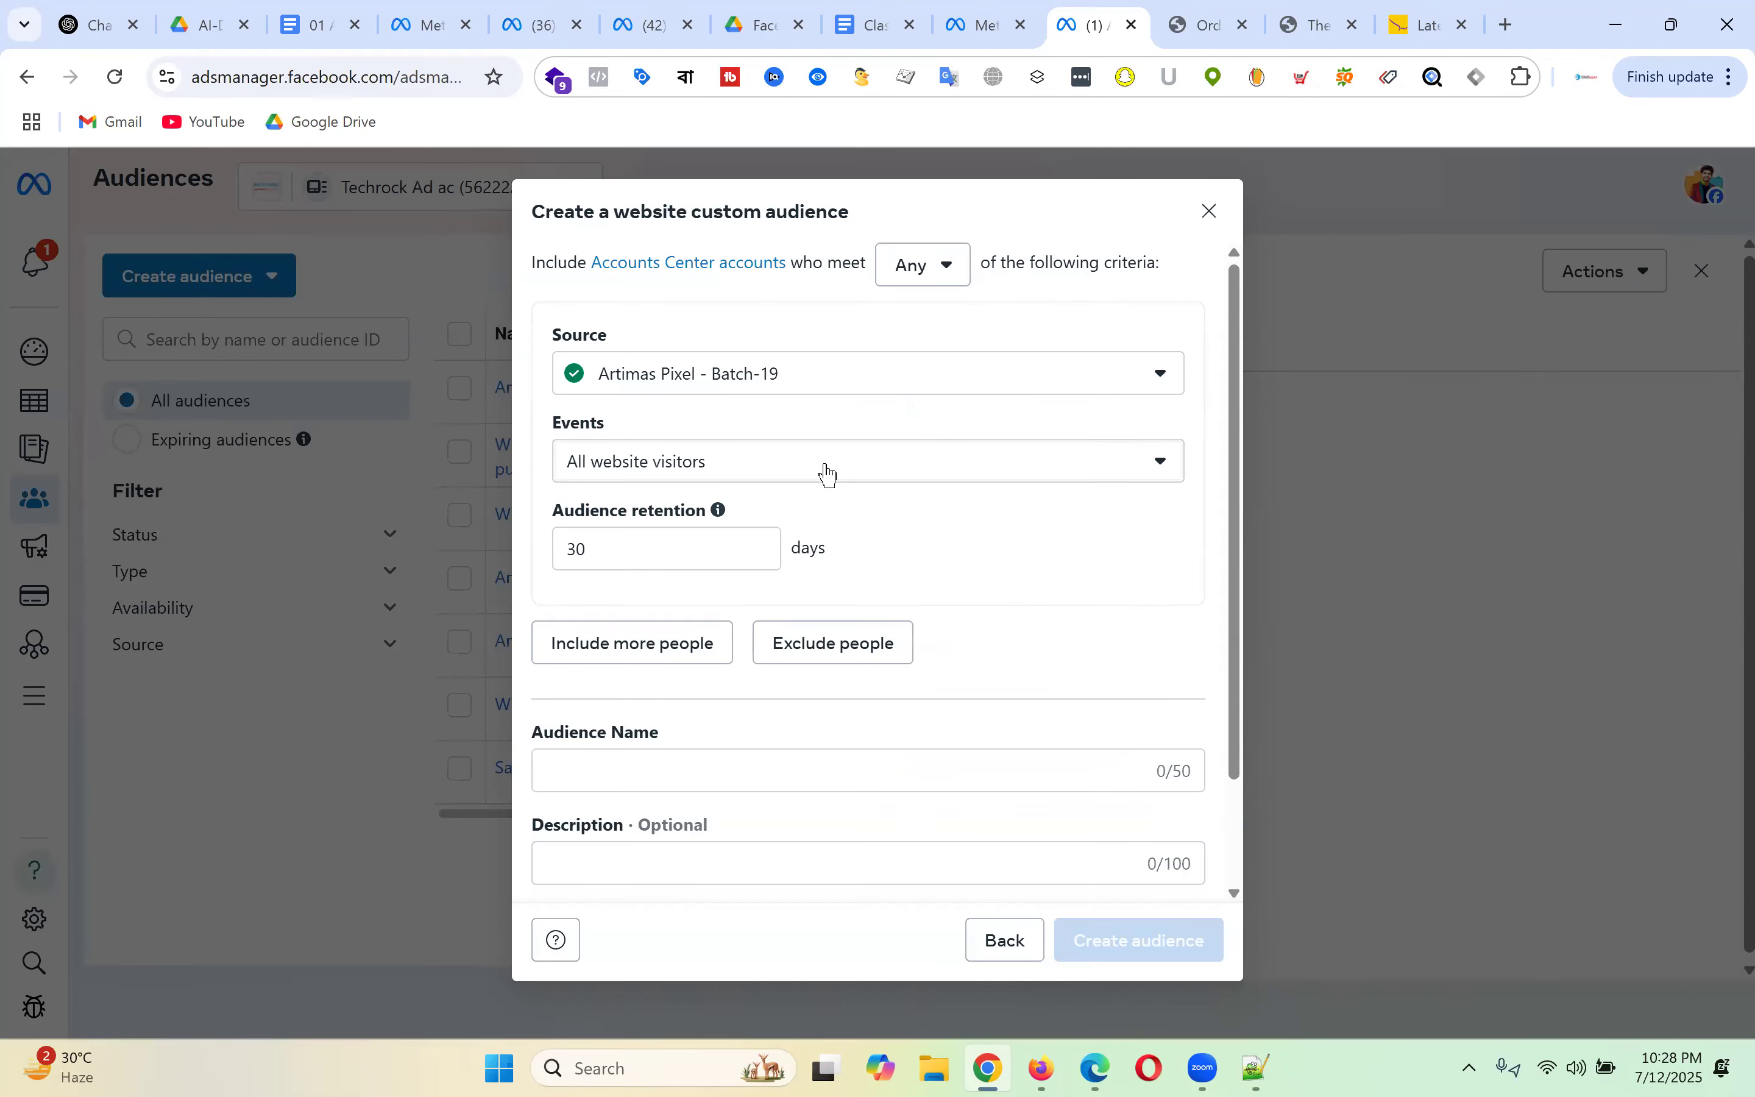
- Set the audience's event to Purchase and refine it by Aggregated Value
left_click(823, 470)
scroll(725, 783, "down", 2)
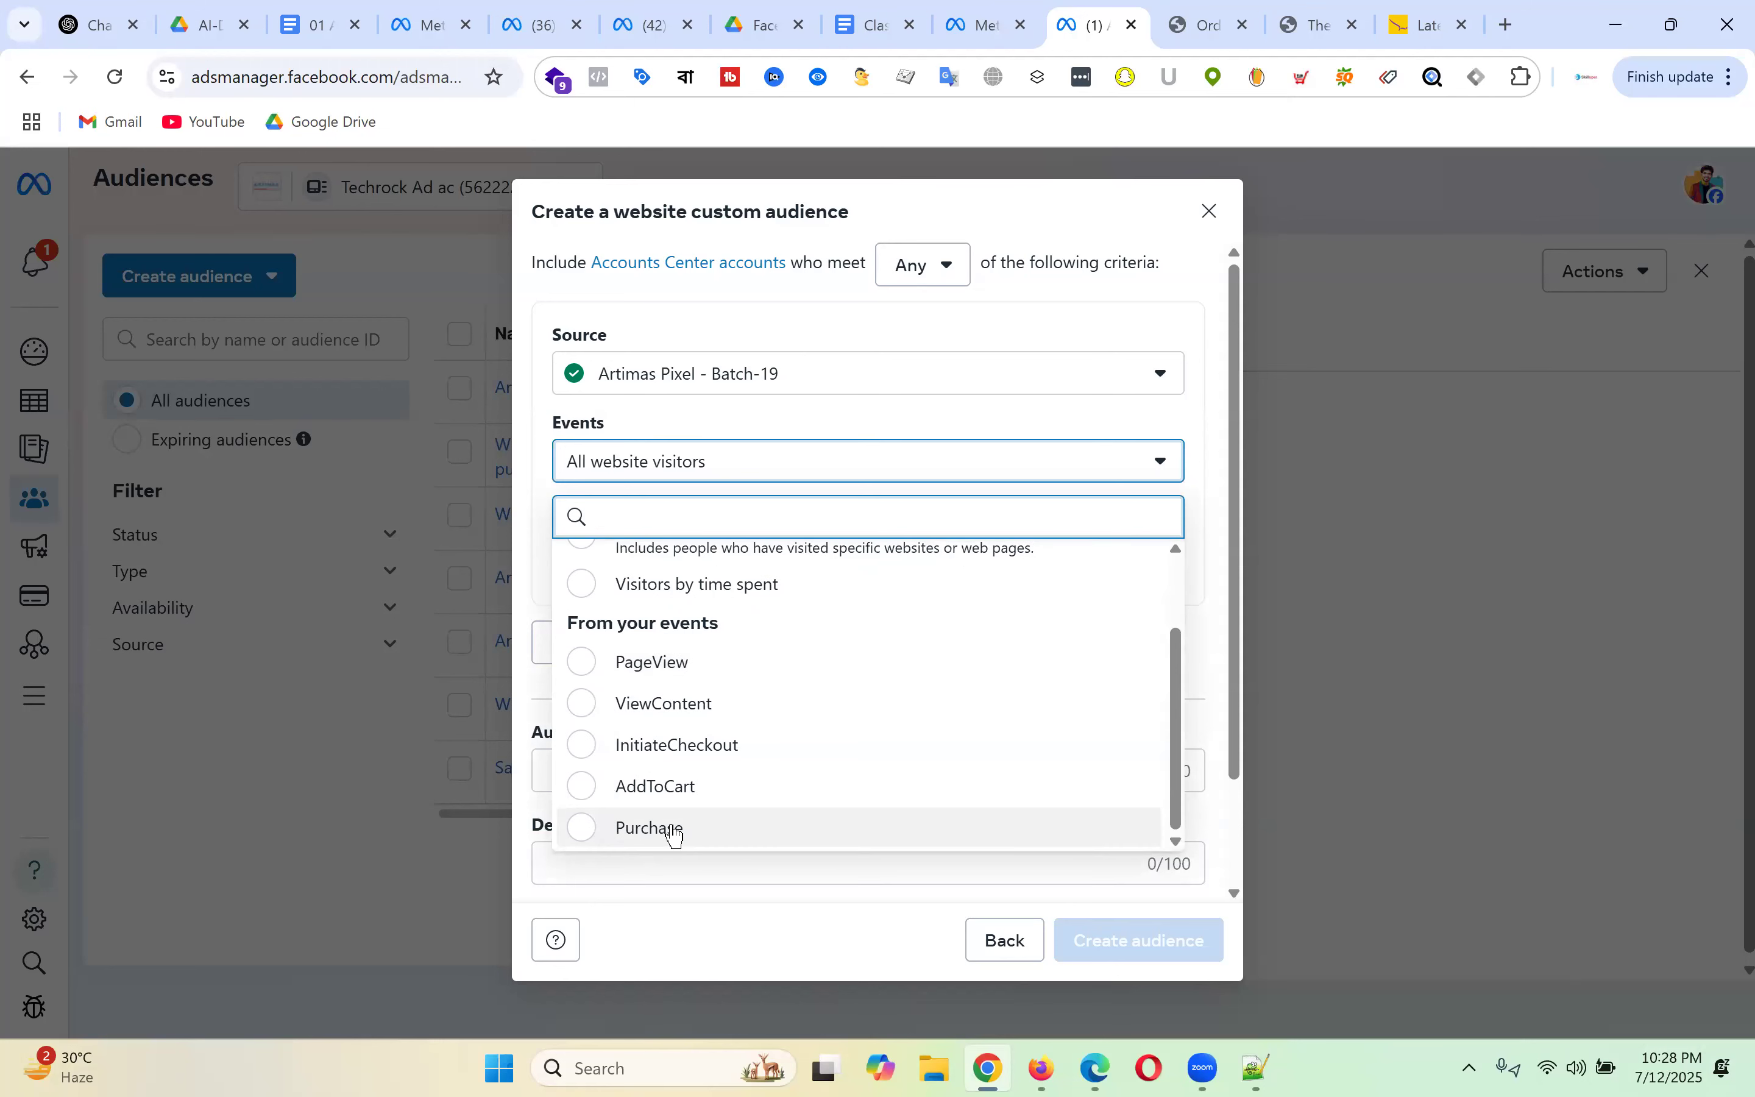
left_click(674, 830)
scroll(827, 548, "down", 3)
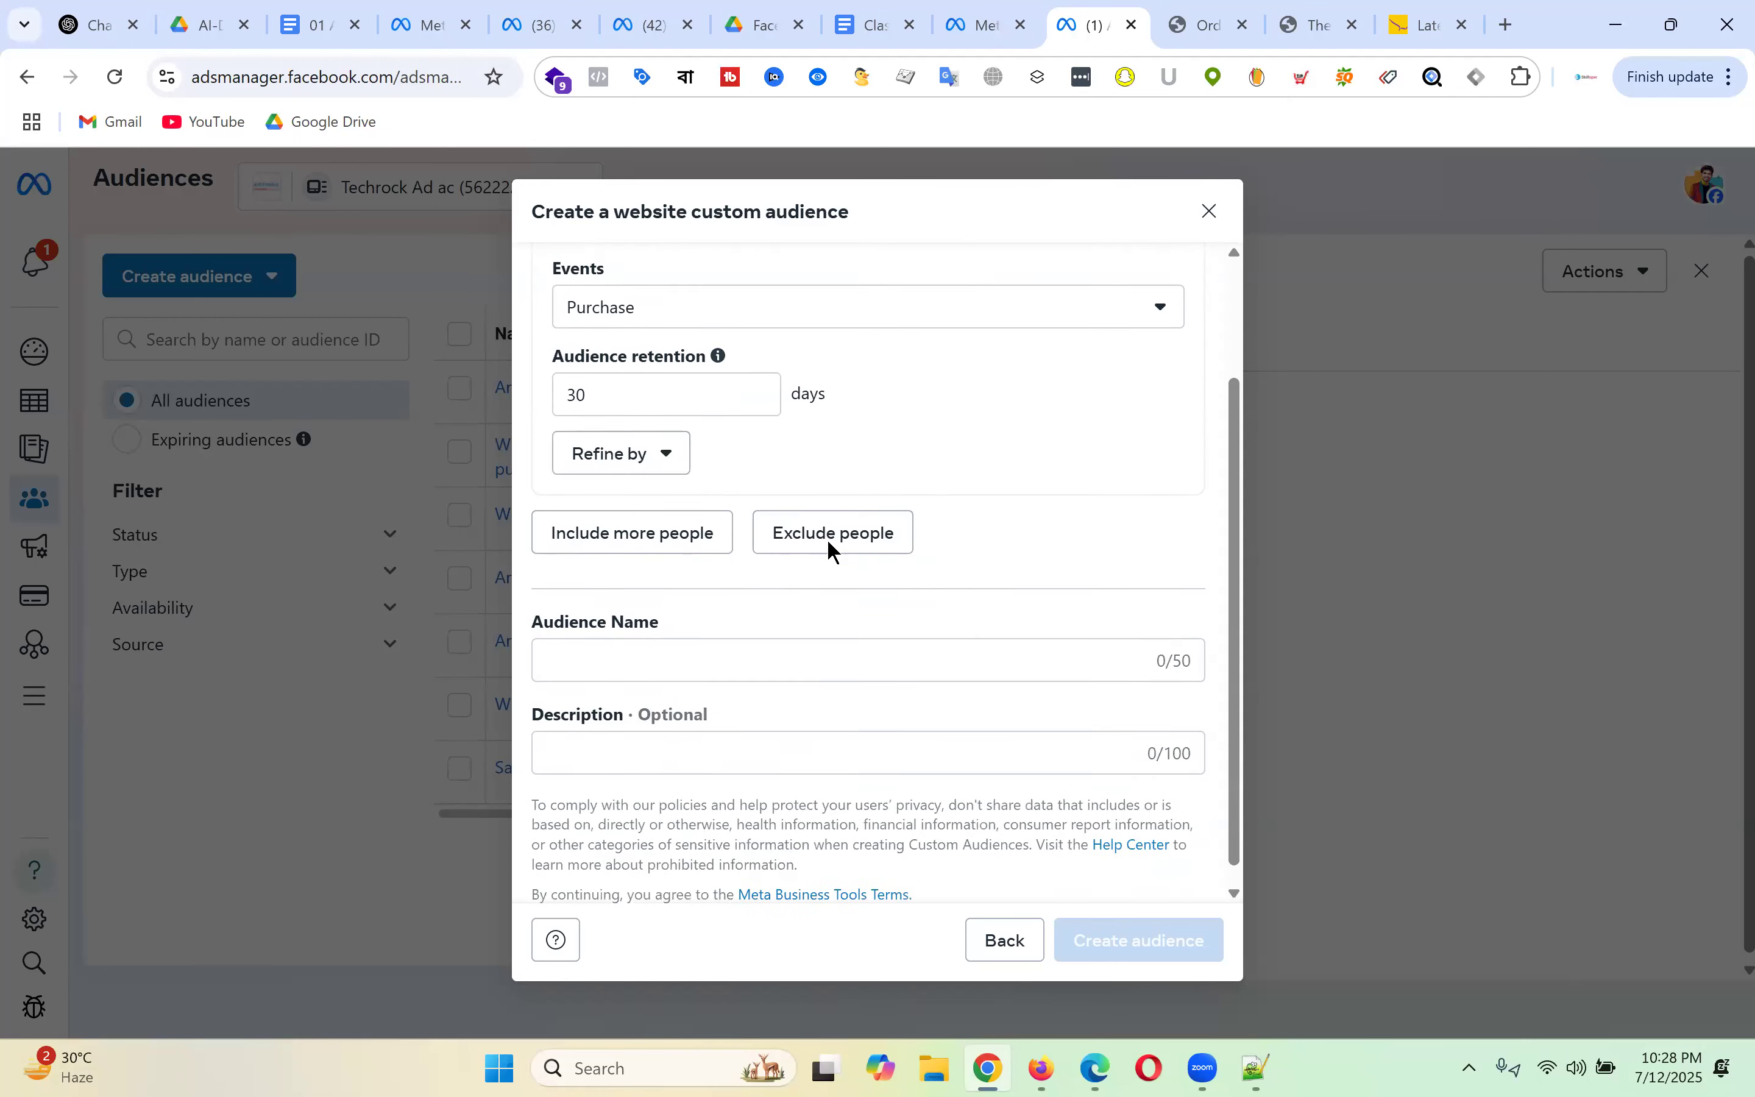
left_click(656, 444)
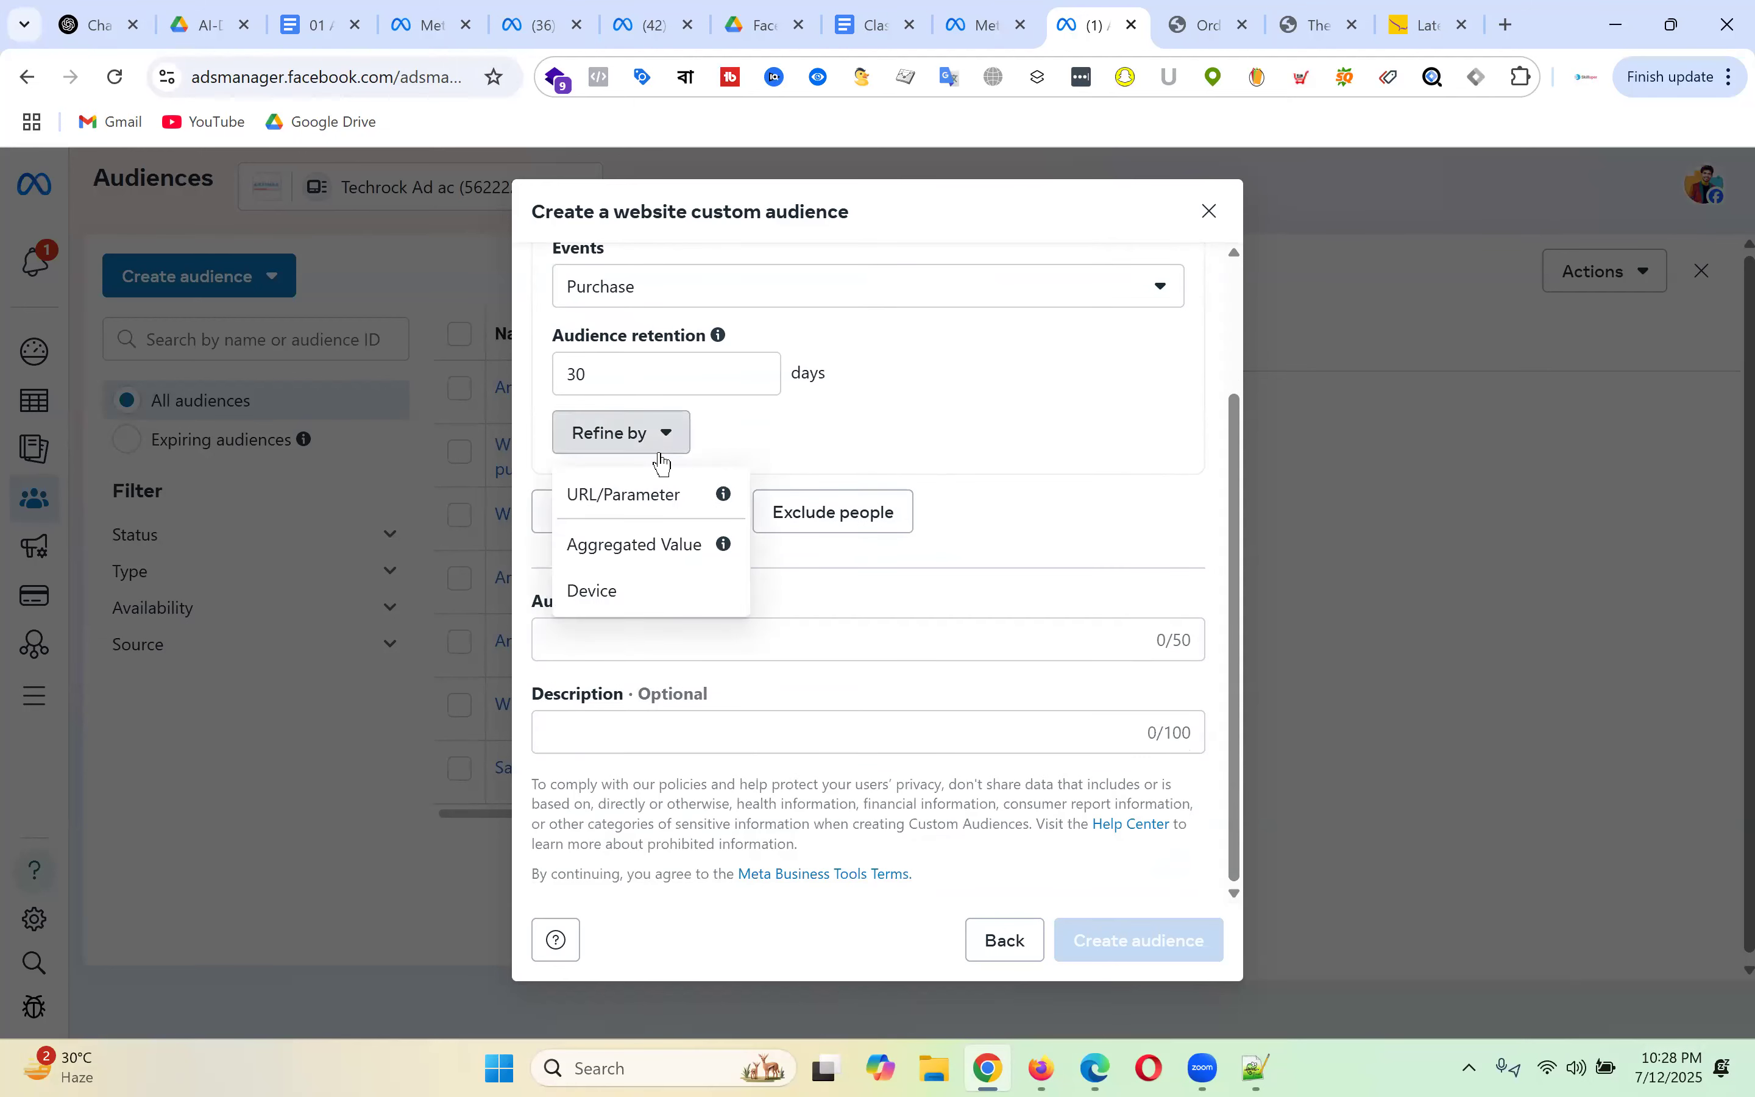
left_click(656, 545)
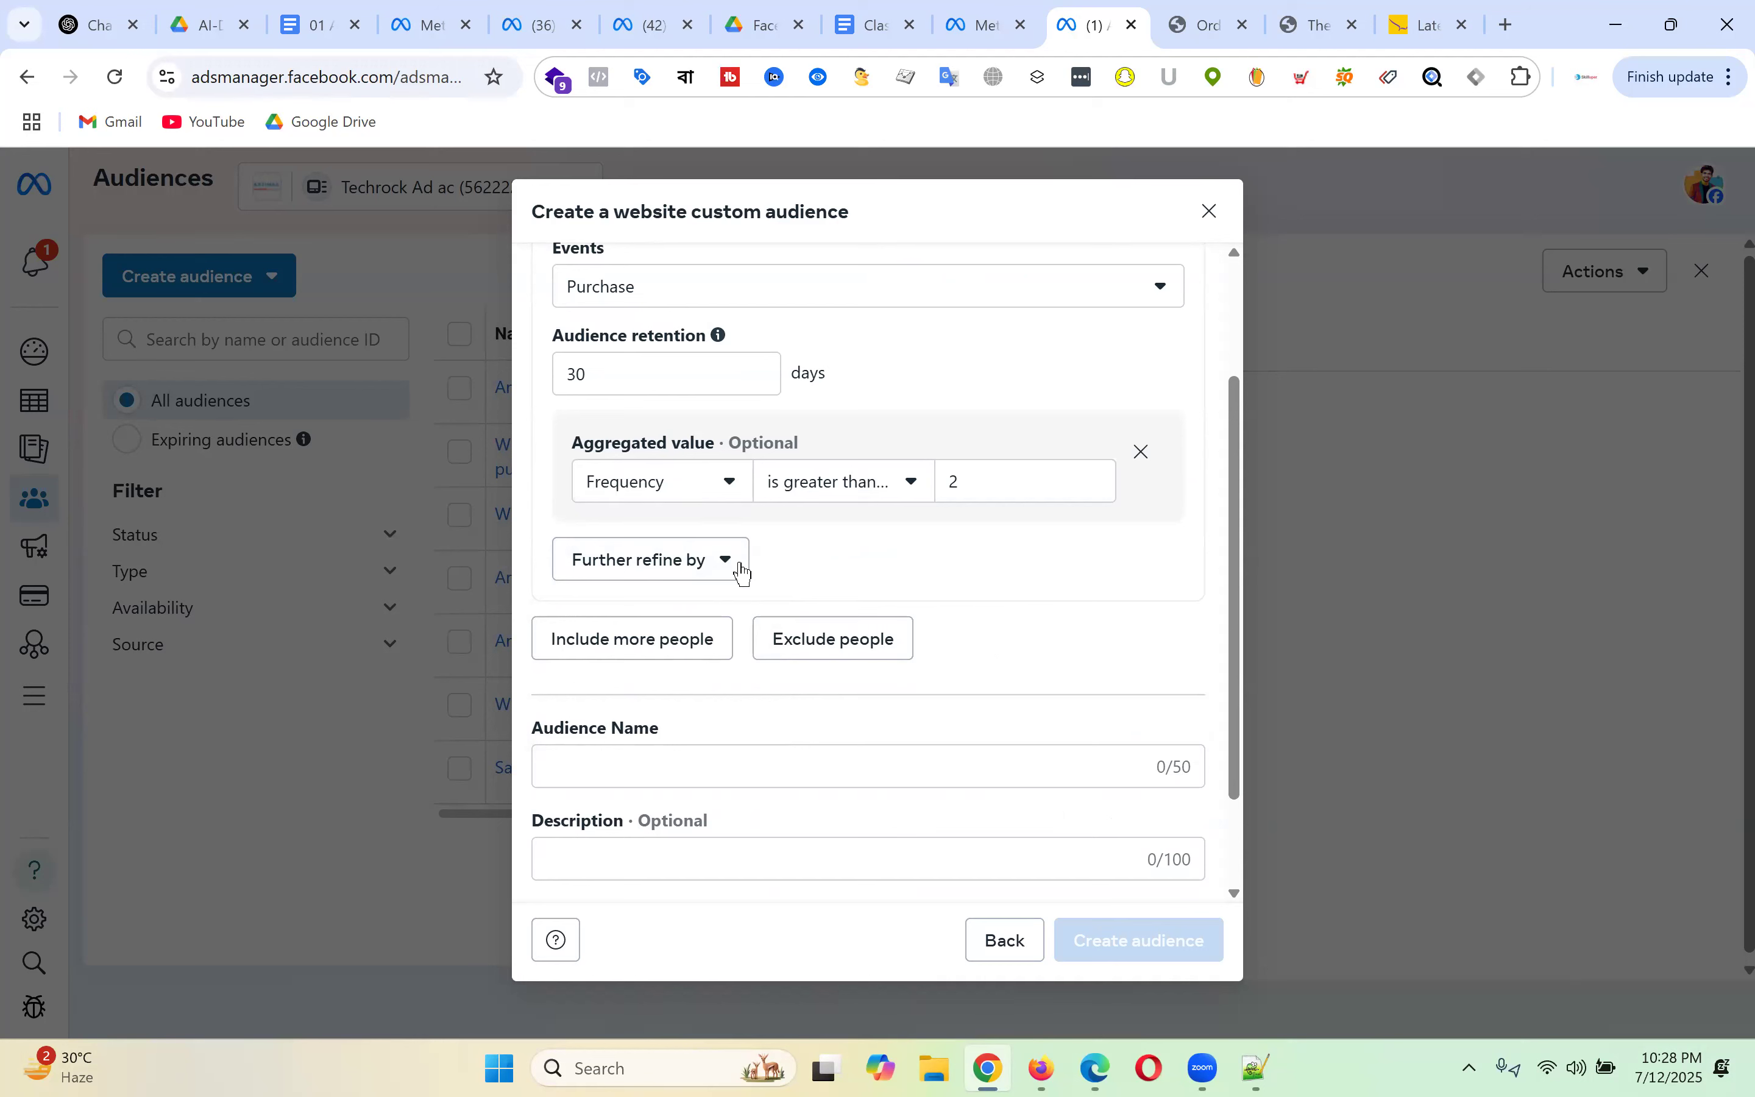
- Review the aggregation types and comparison operators available for the purchase frequency condition
left_click(729, 486)
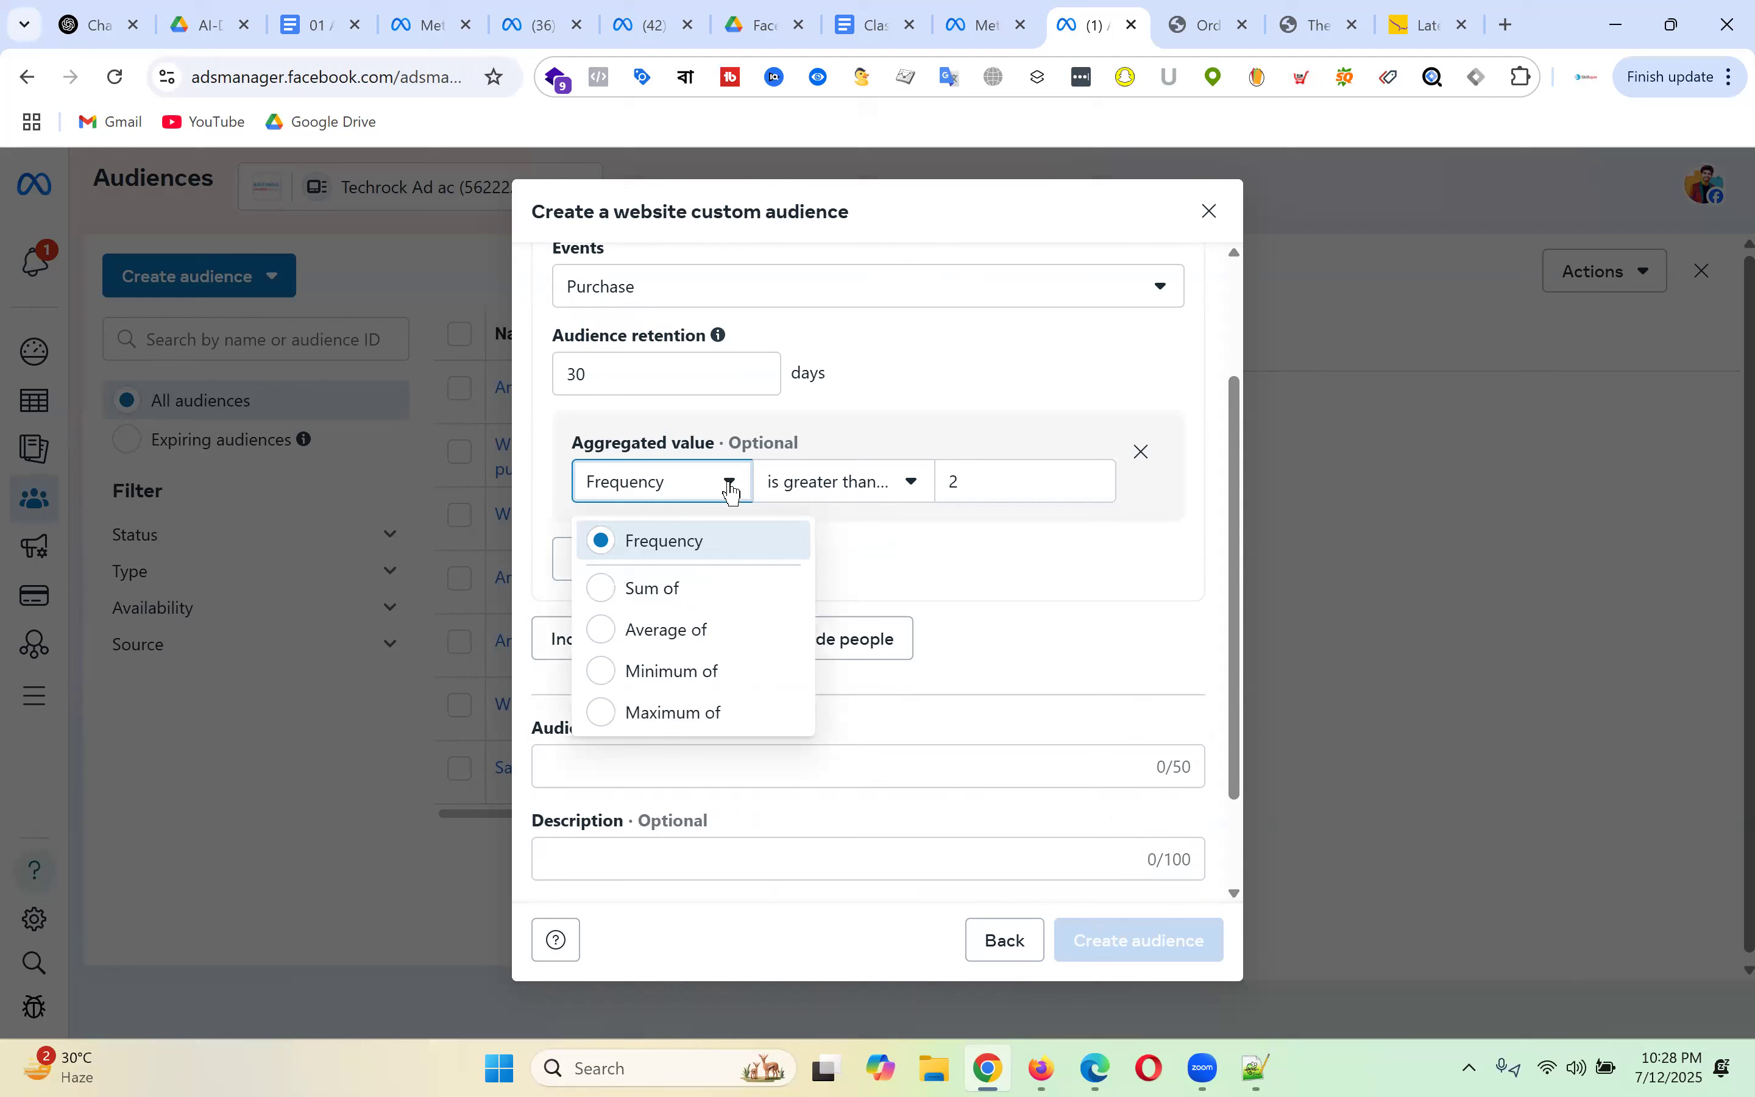
left_click(956, 559)
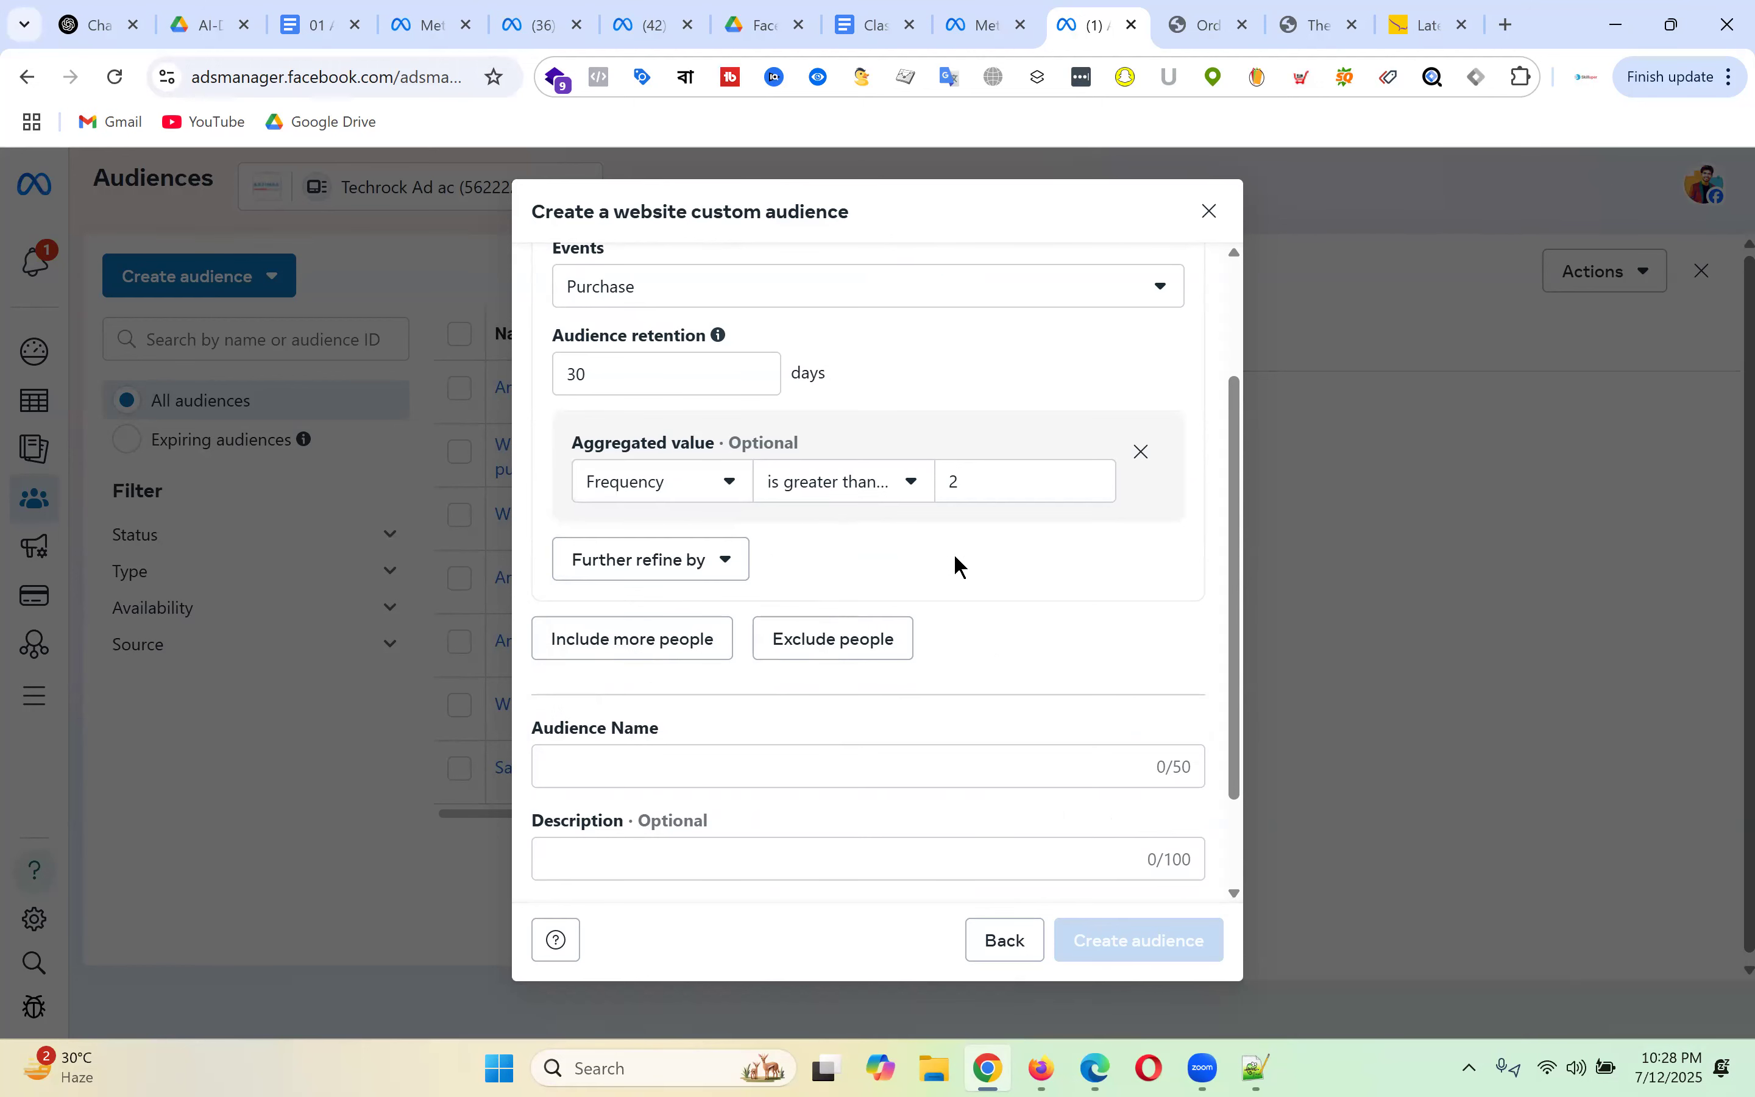
left_click(974, 484)
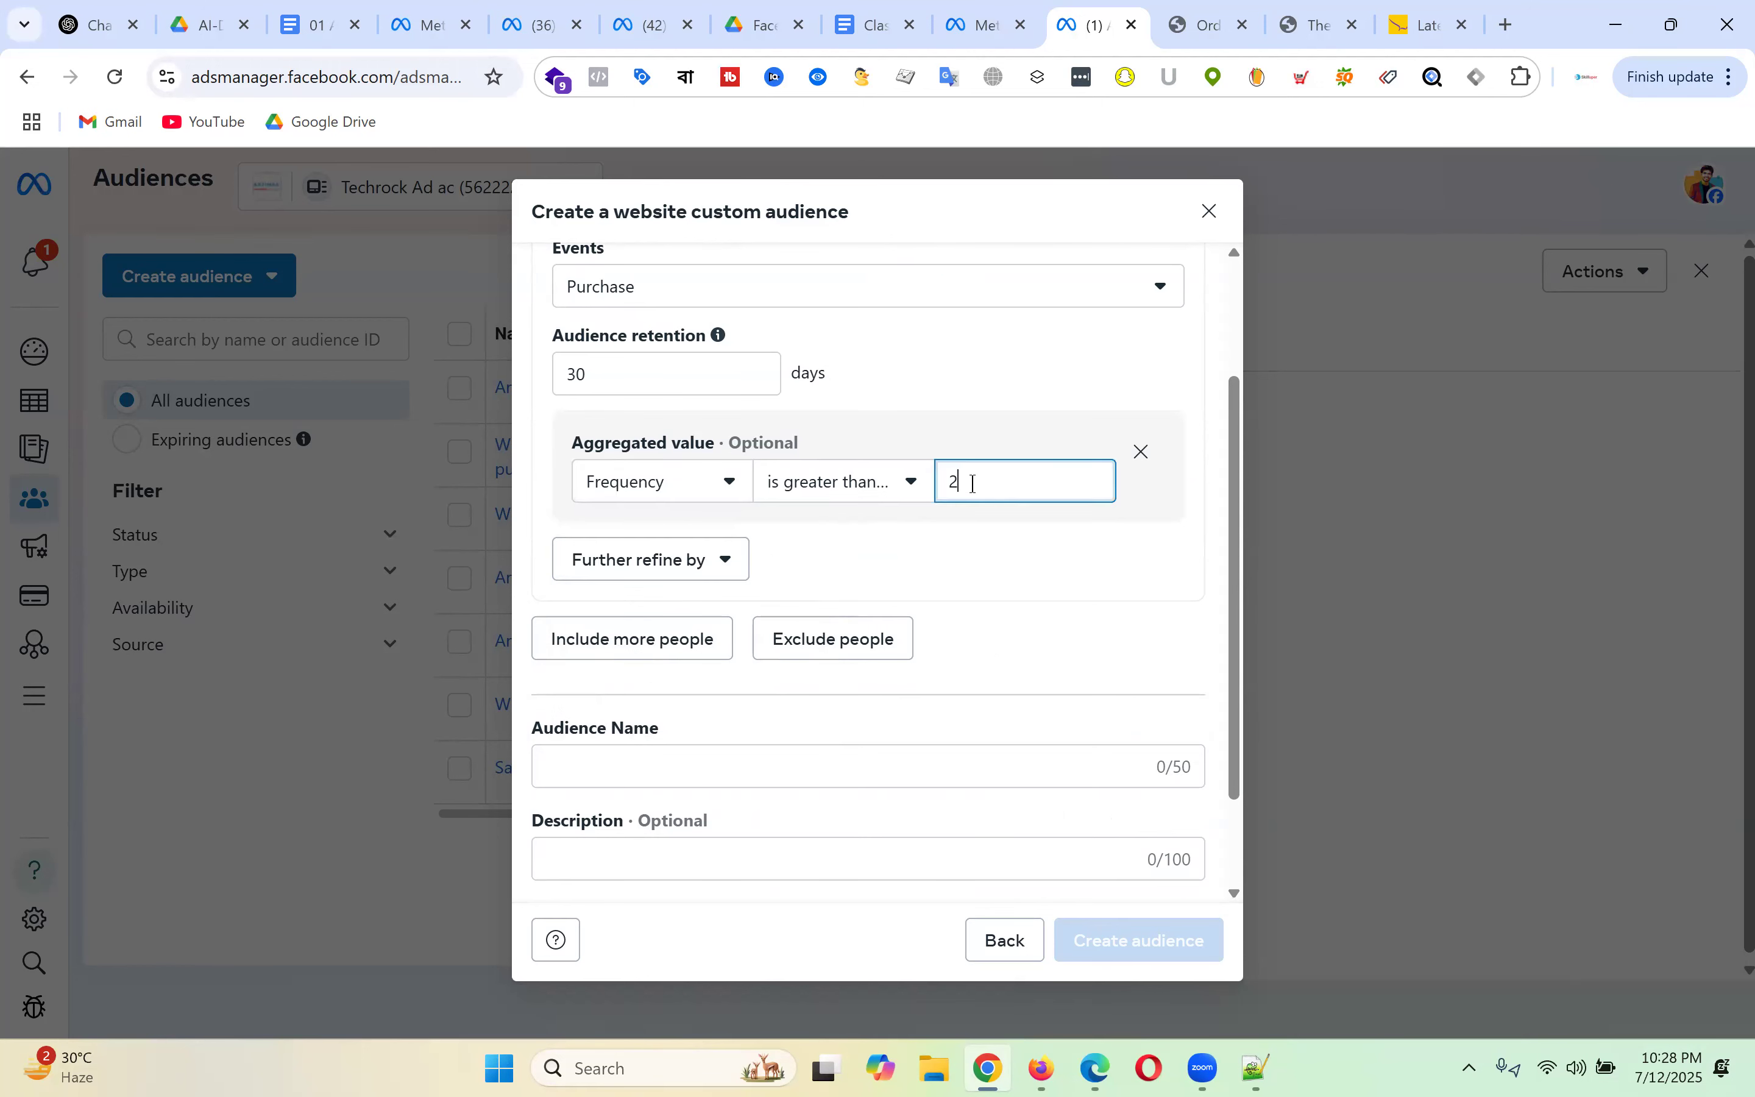
left_click(902, 486)
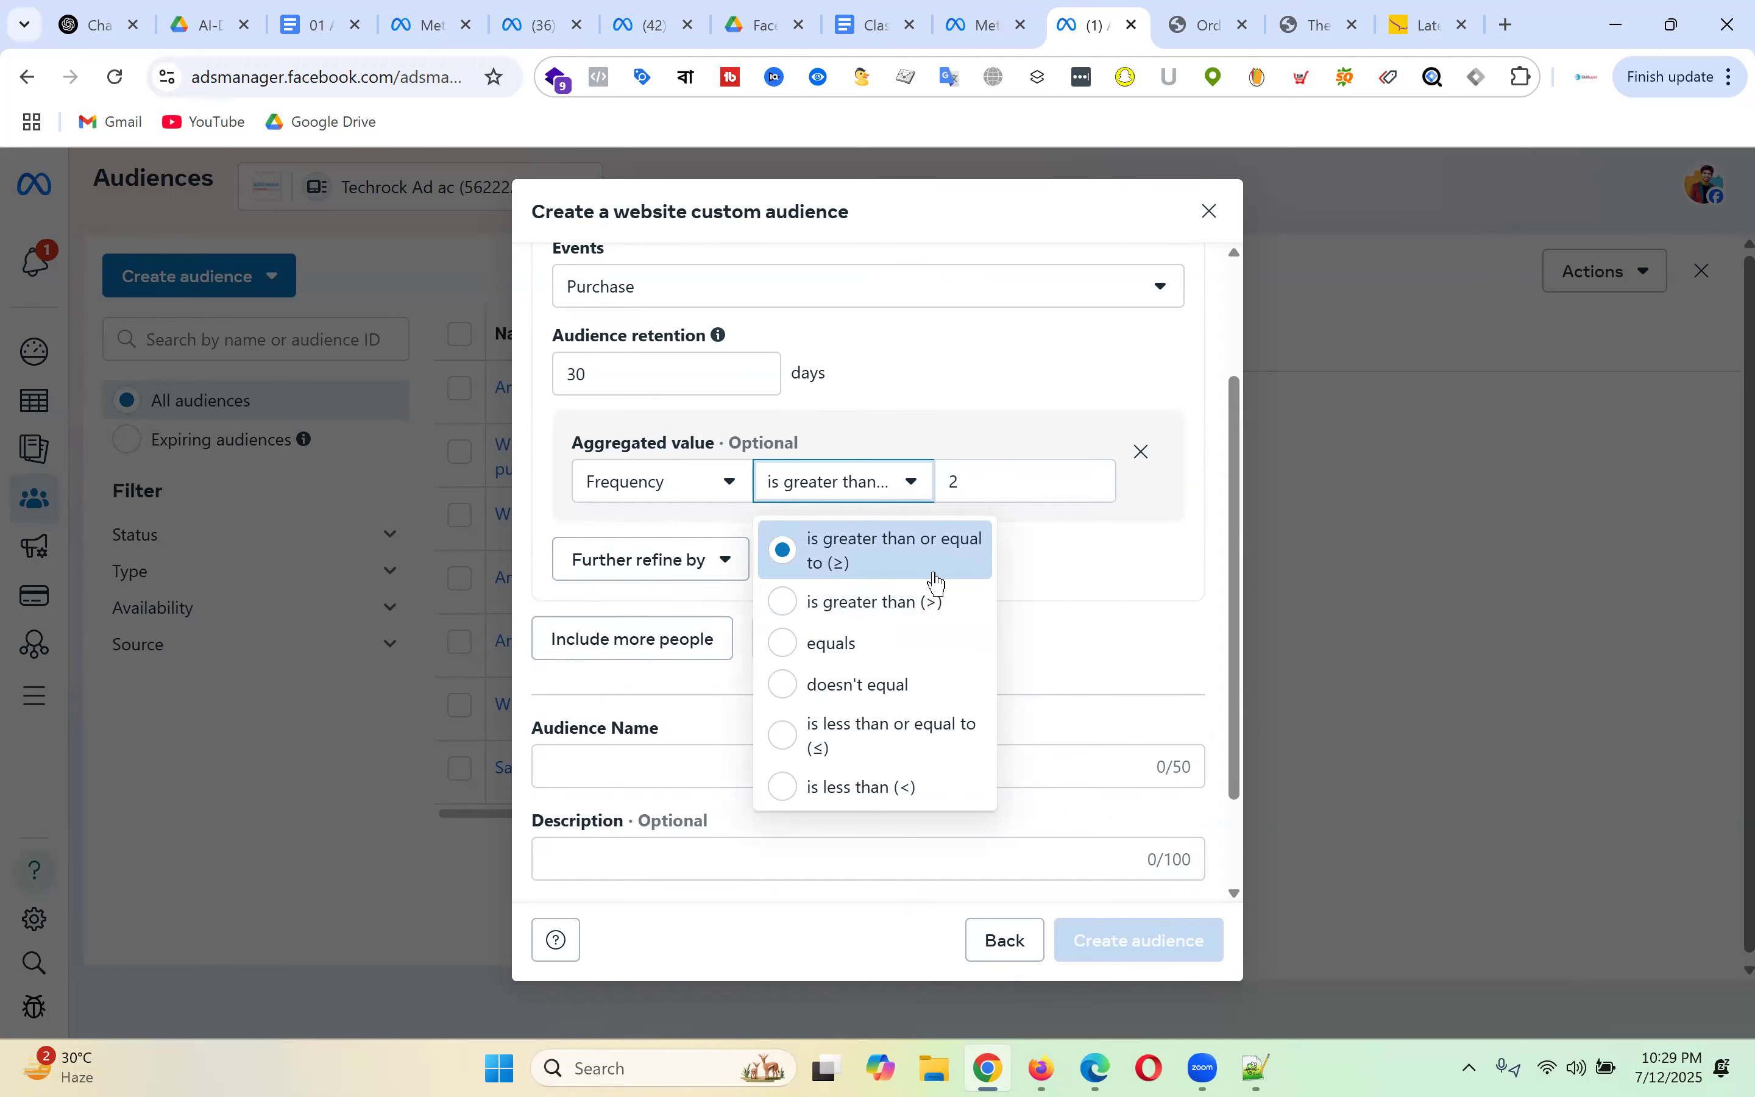
left_click(1026, 545)
- Try a frequency value of 1 in the aggregated value condition and check its comparison operators
left_click(994, 484)
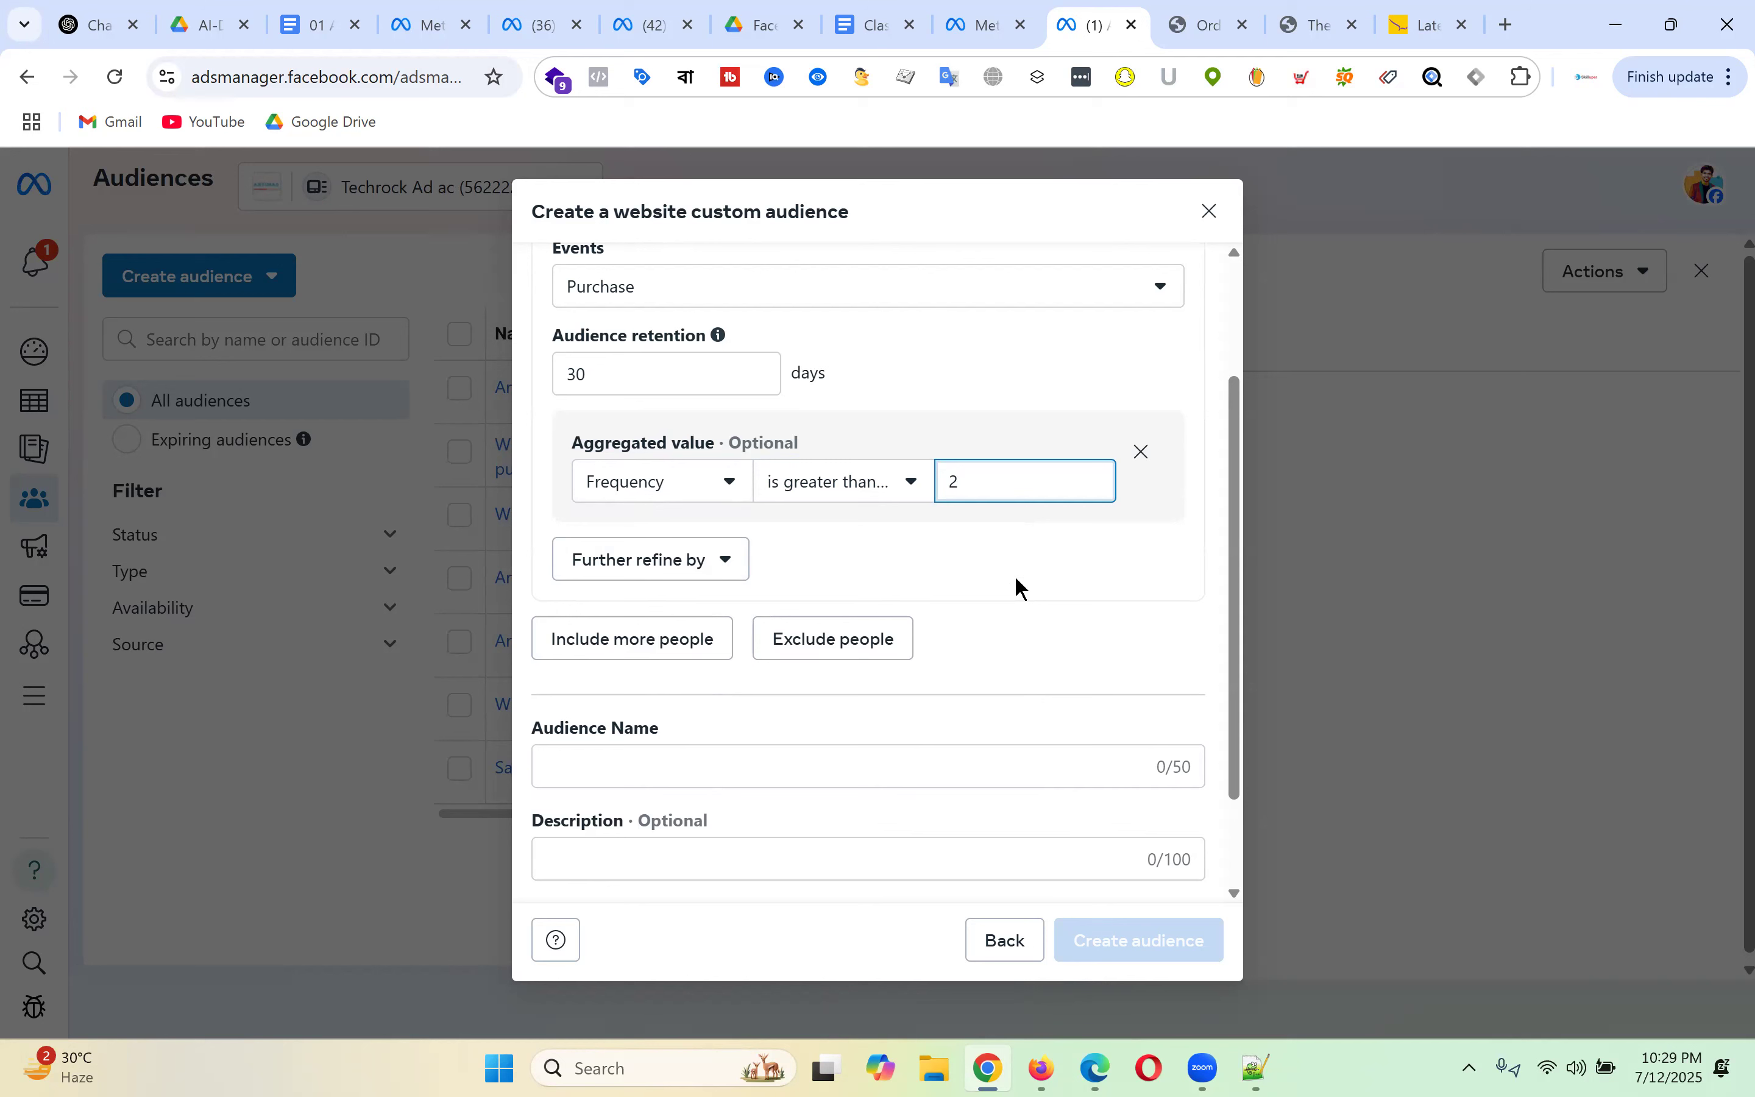
key("ctrl+a")
type("1")
left_click(1059, 560)
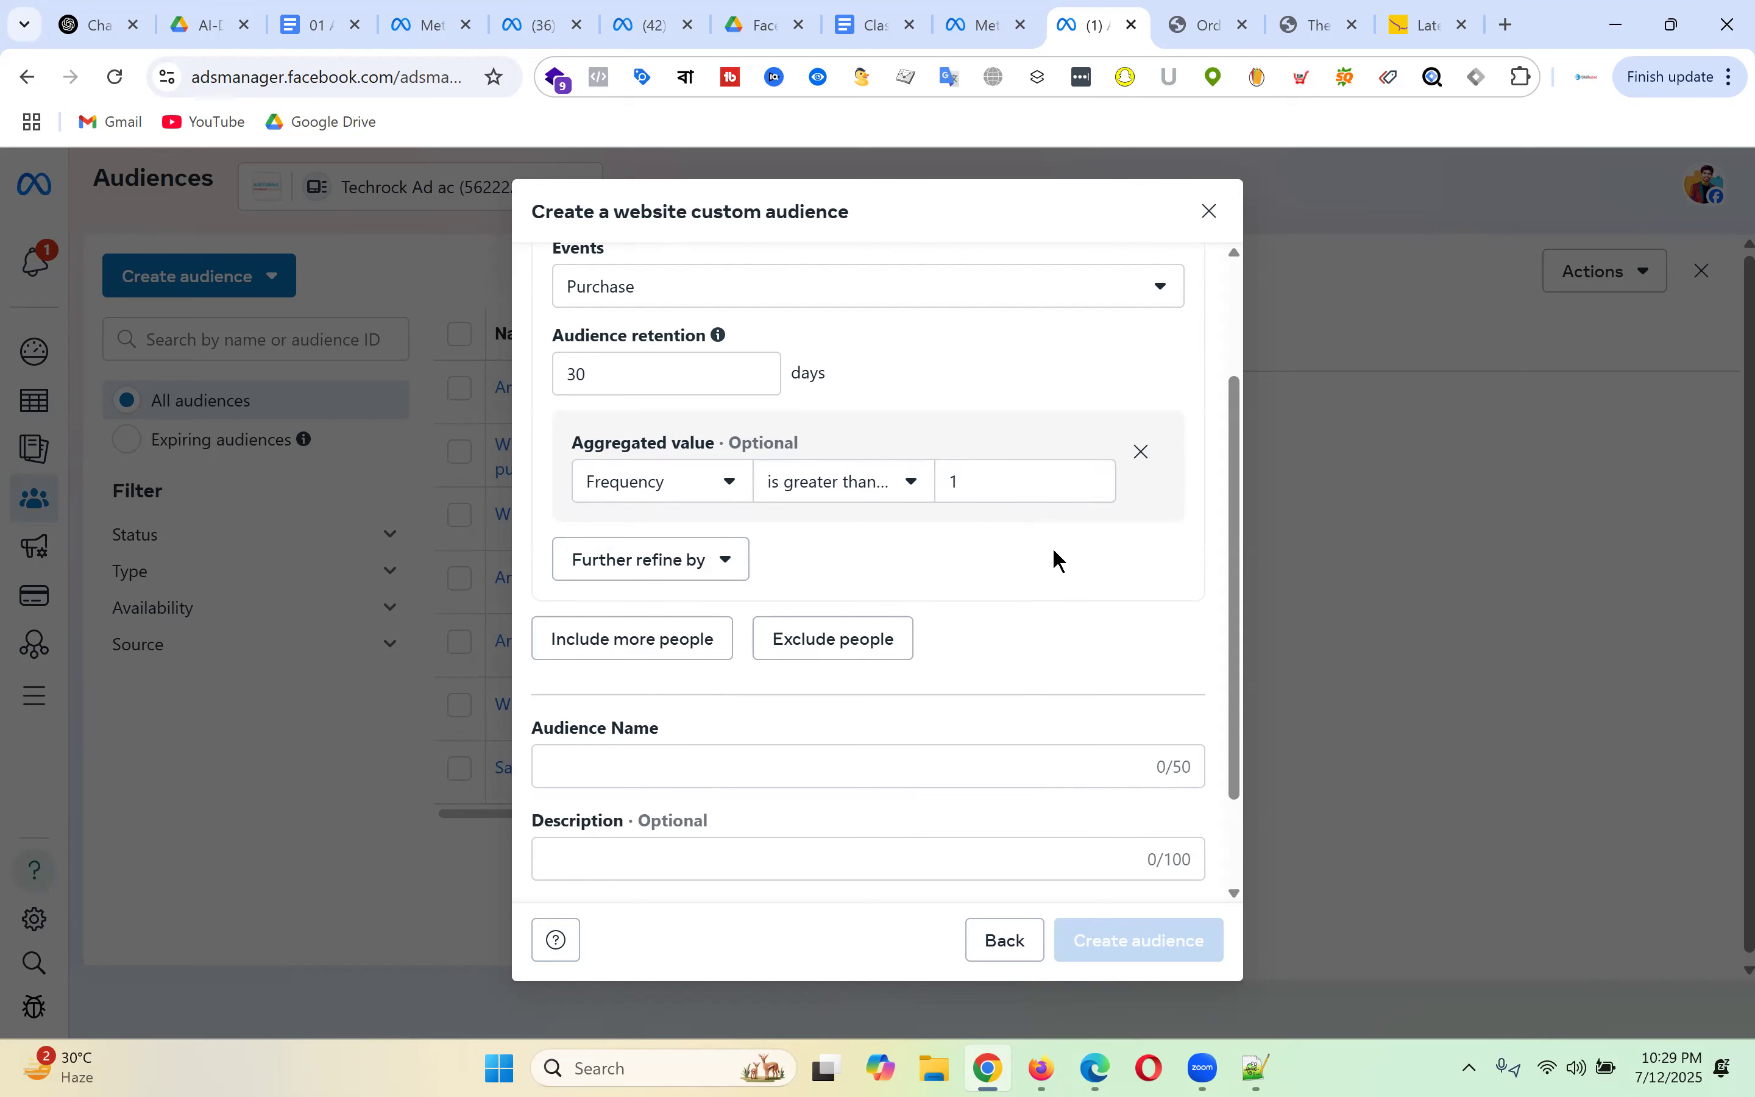
left_click(862, 480)
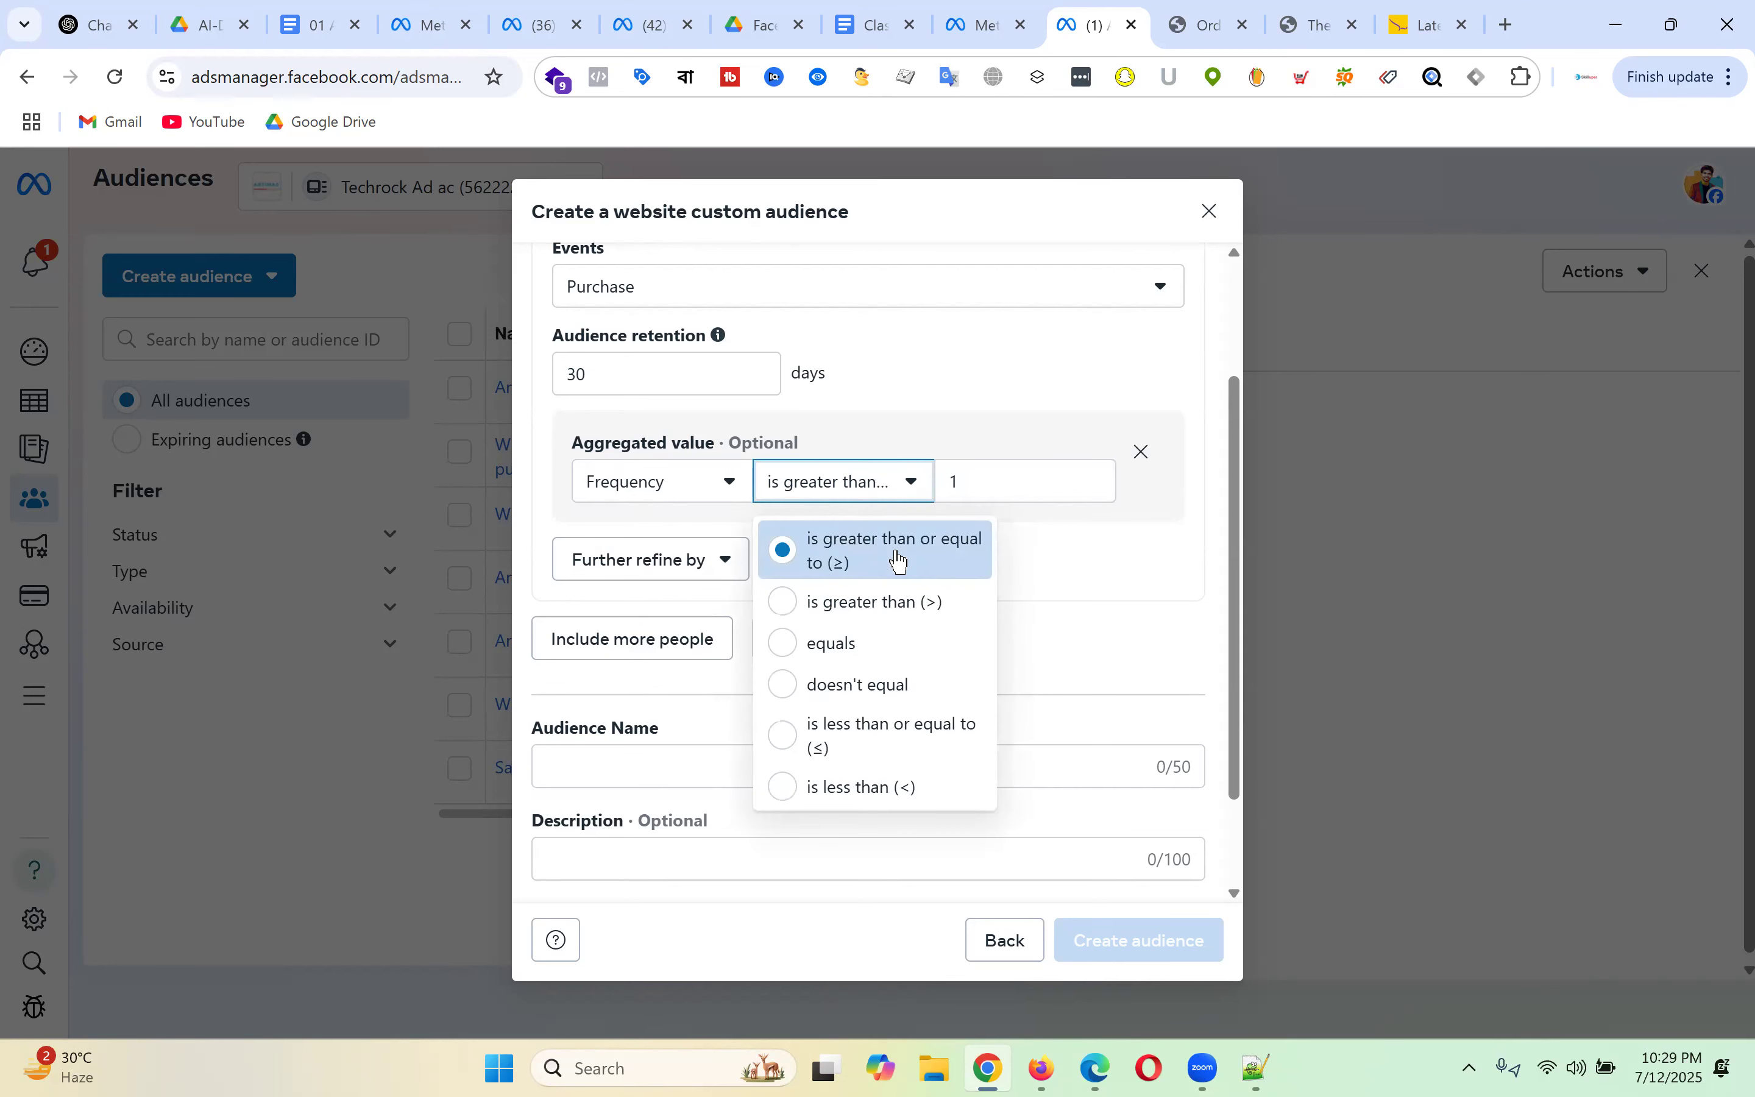
left_click(1163, 570)
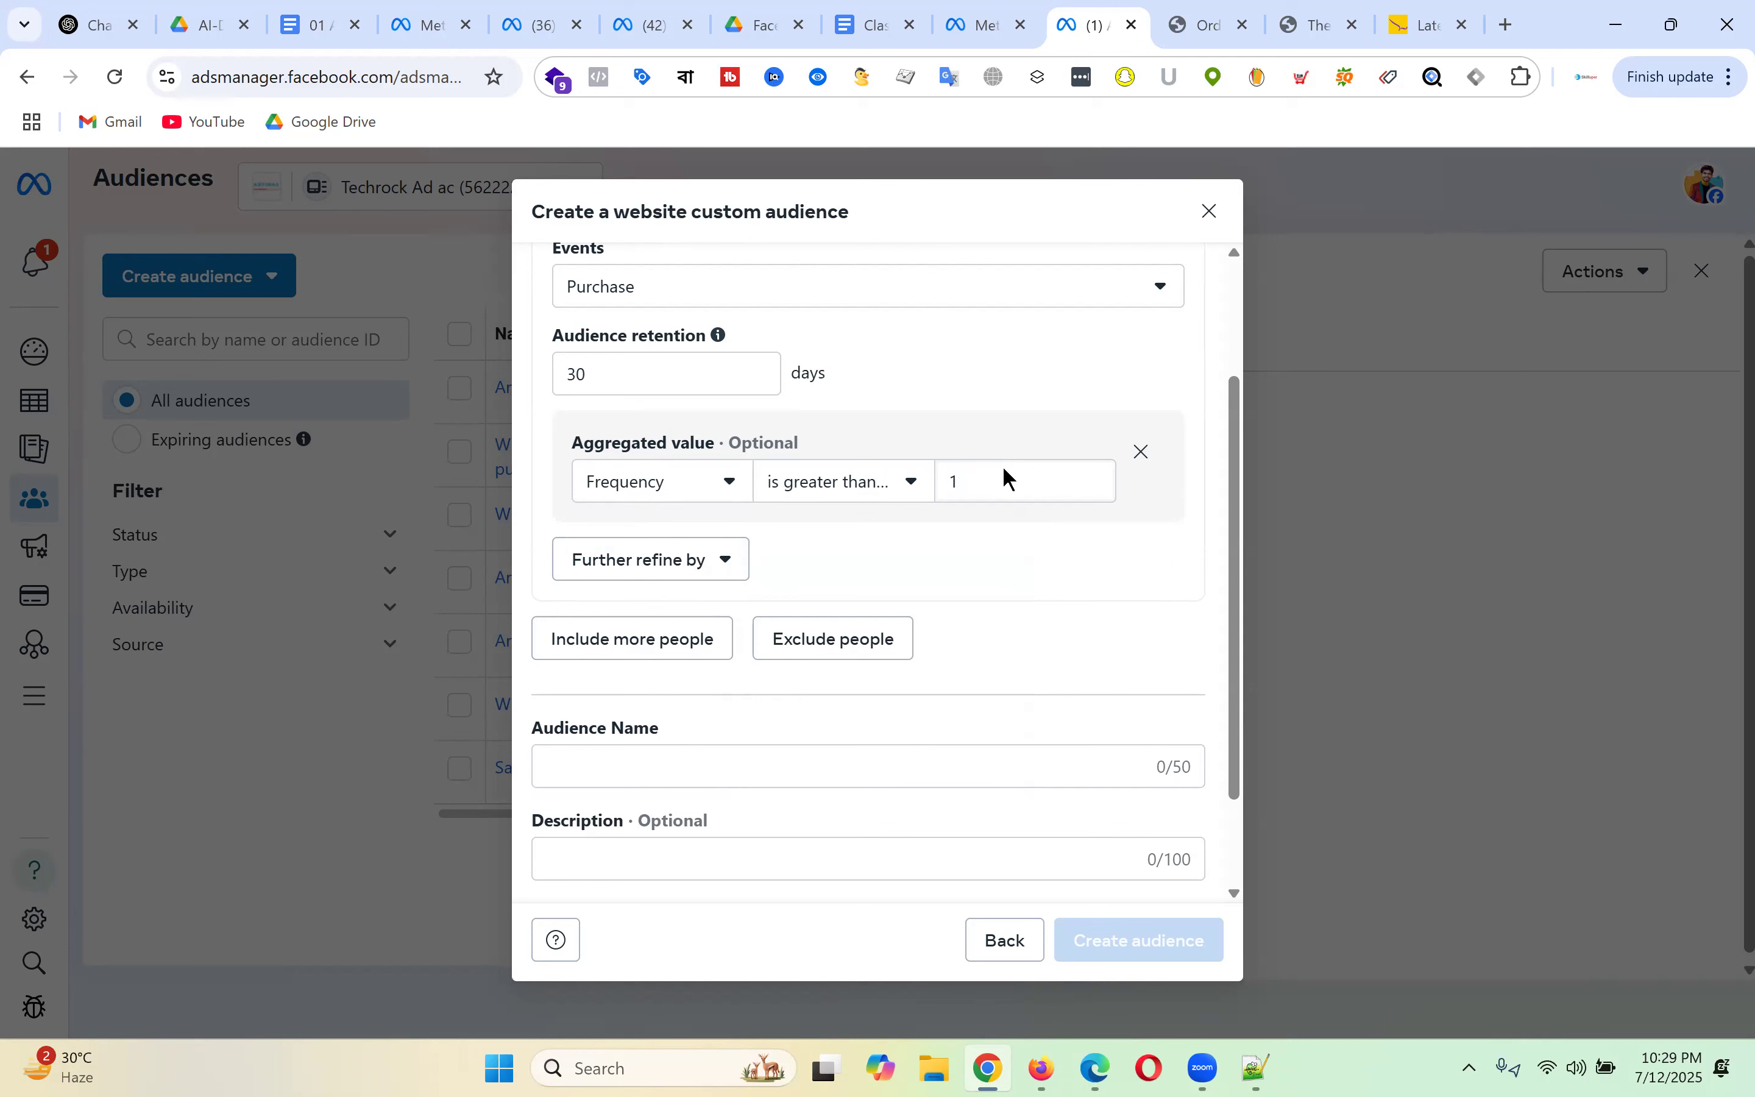
left_click(964, 488)
left_click(1063, 553)
- Name the audience "Whoe purchased more than 2 times ()"
left_click(678, 759)
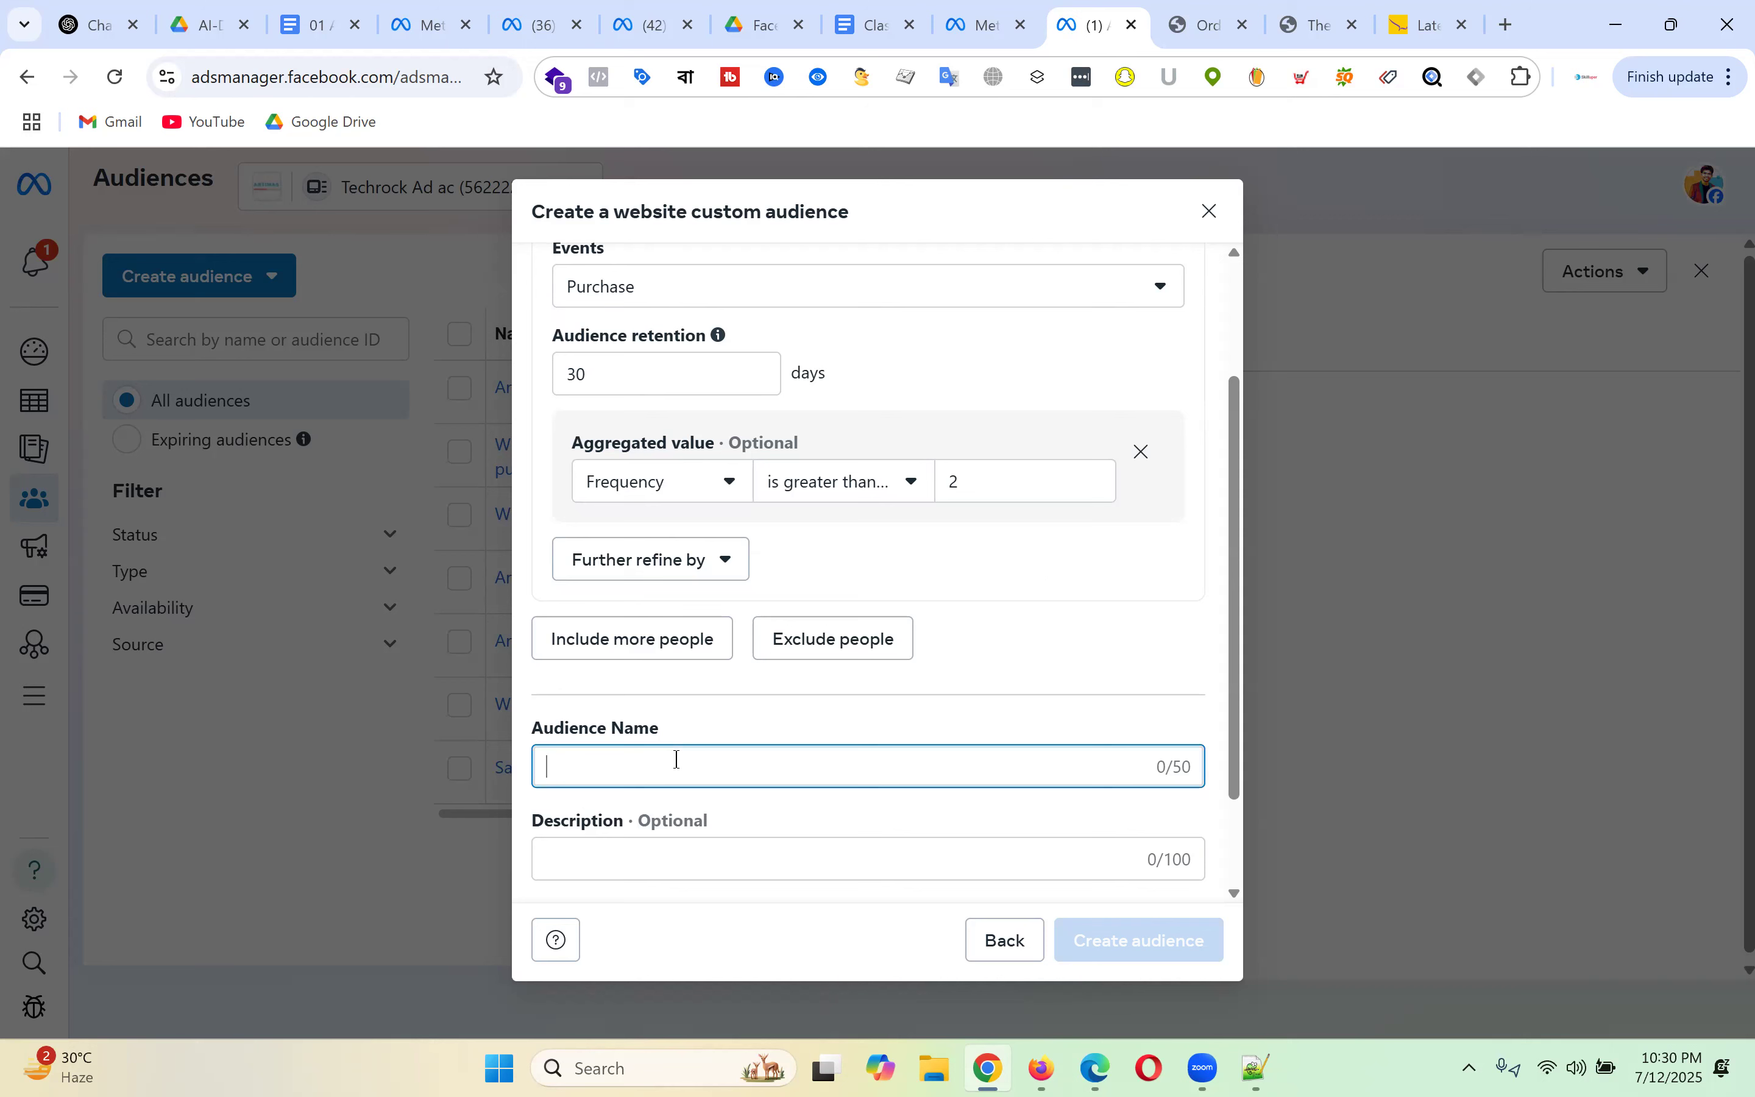
type("Whoe purc")
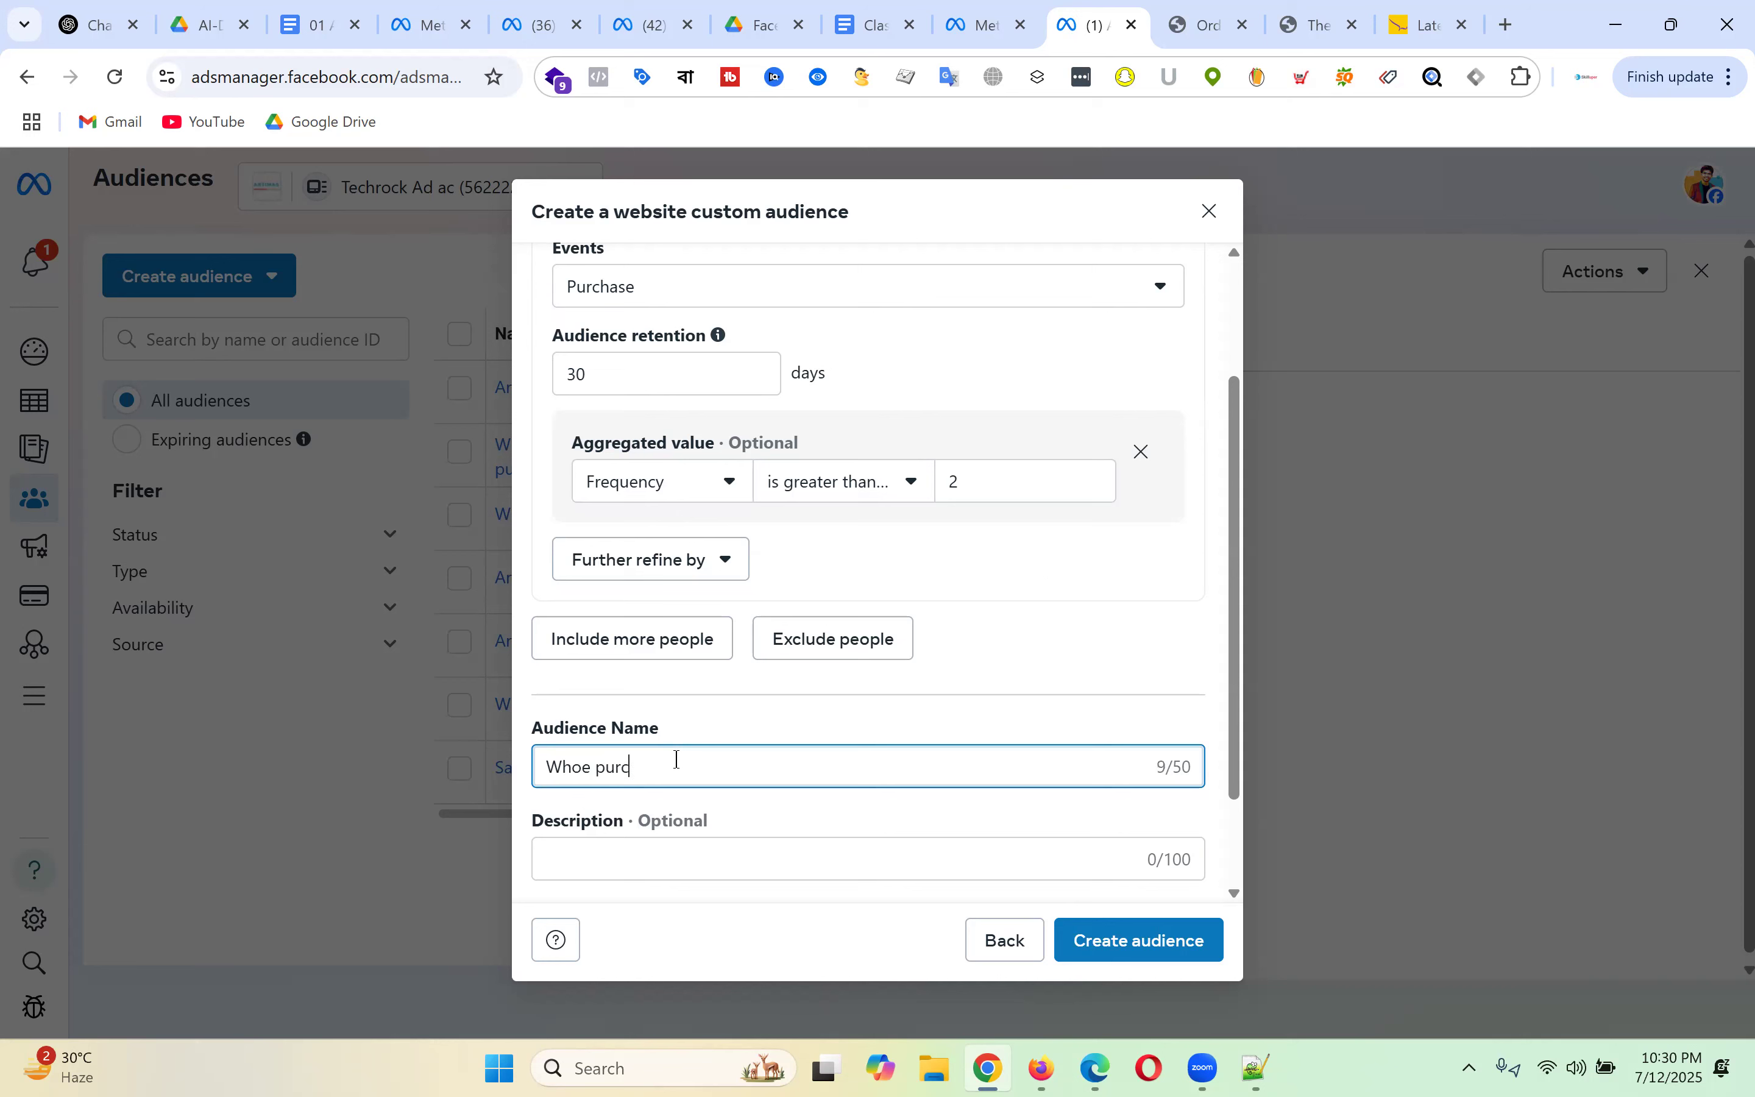
type("hased more than 2 t")
type("s ()")
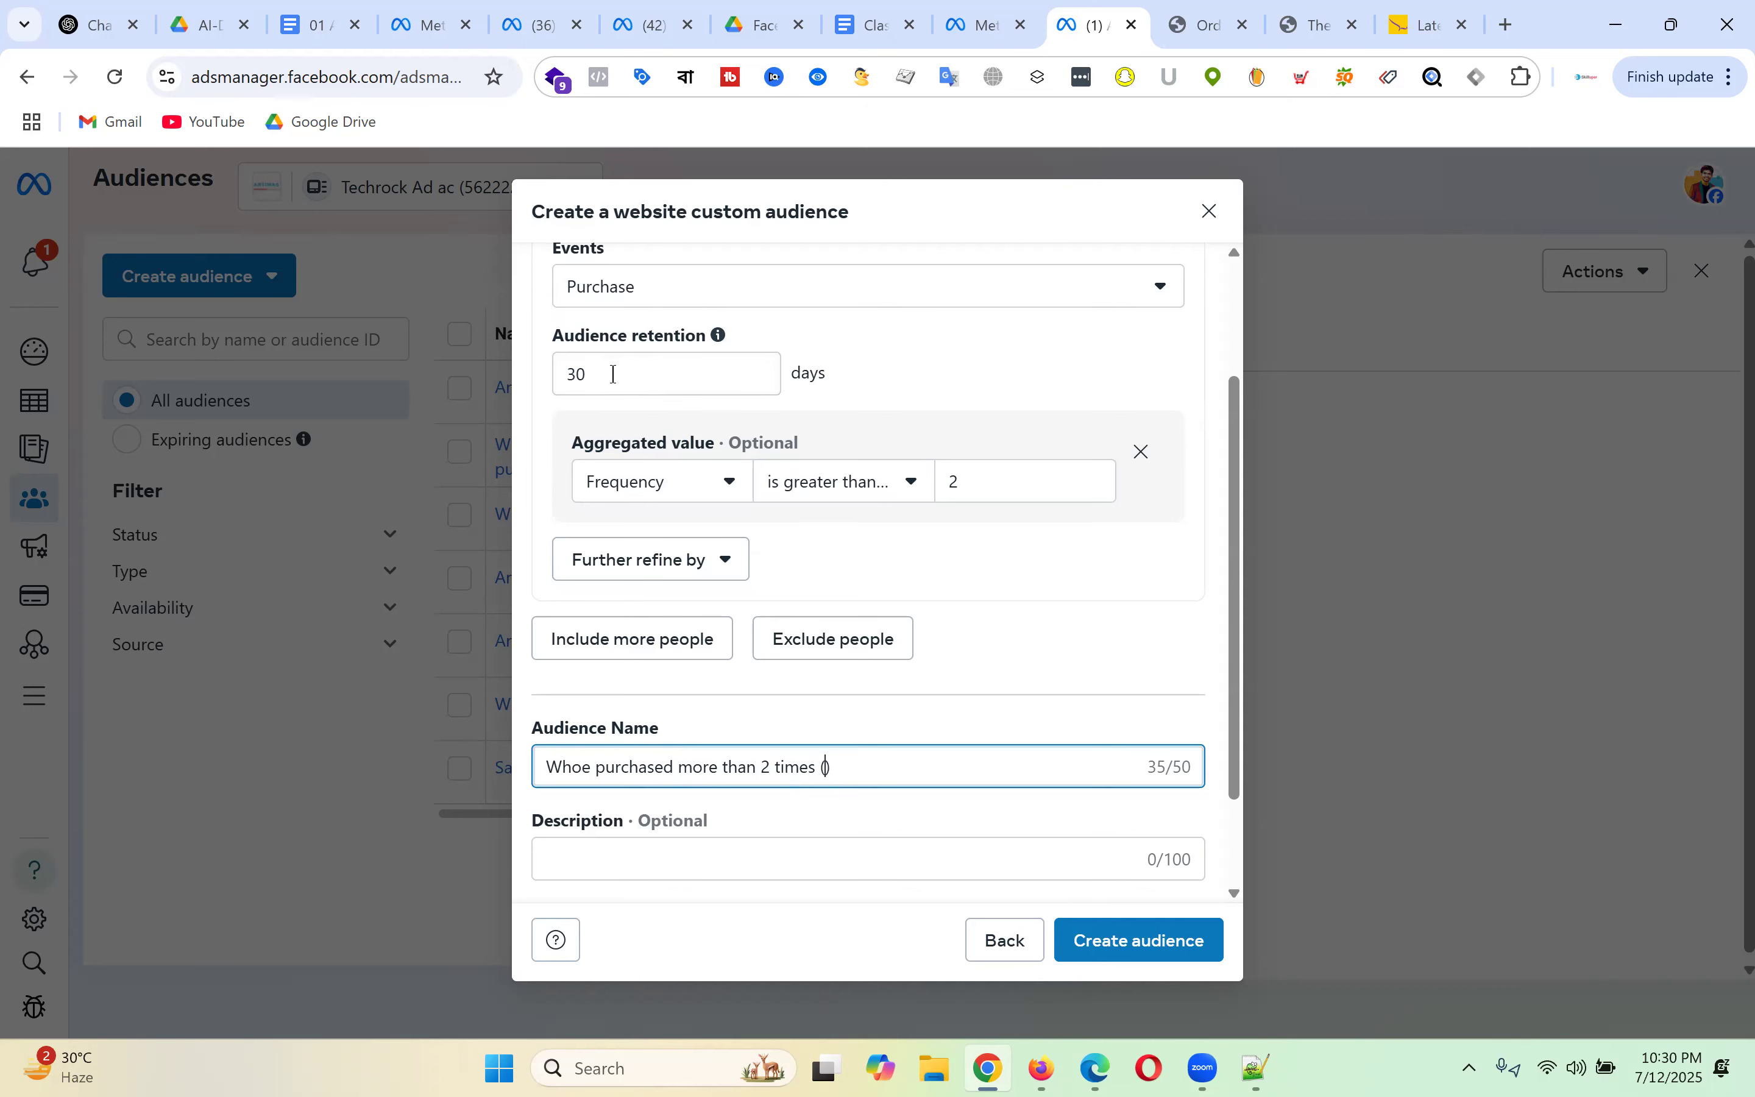
- Set the audience retention to 90 days, then create the audience and dismiss the follow-up suggestions
left_click_drag(610, 371, 554, 372)
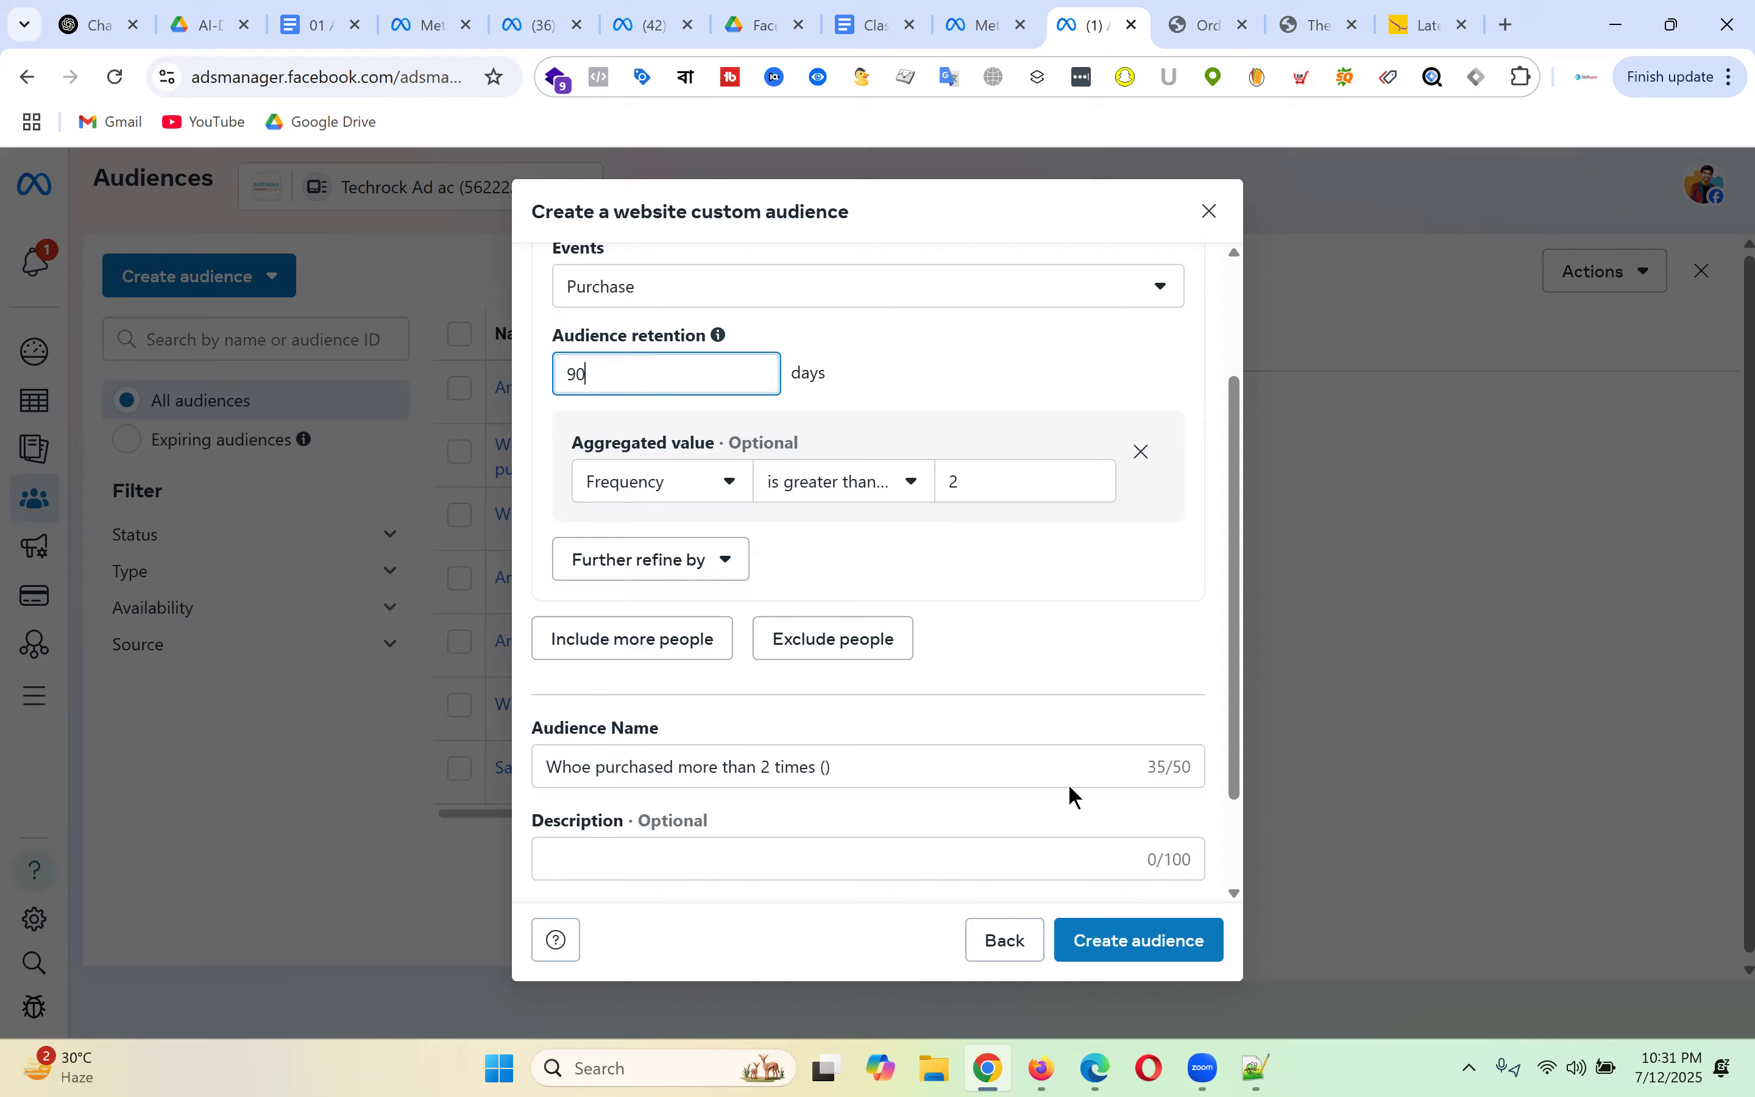
scroll(1206, 870, "down", 3)
left_click(1160, 951)
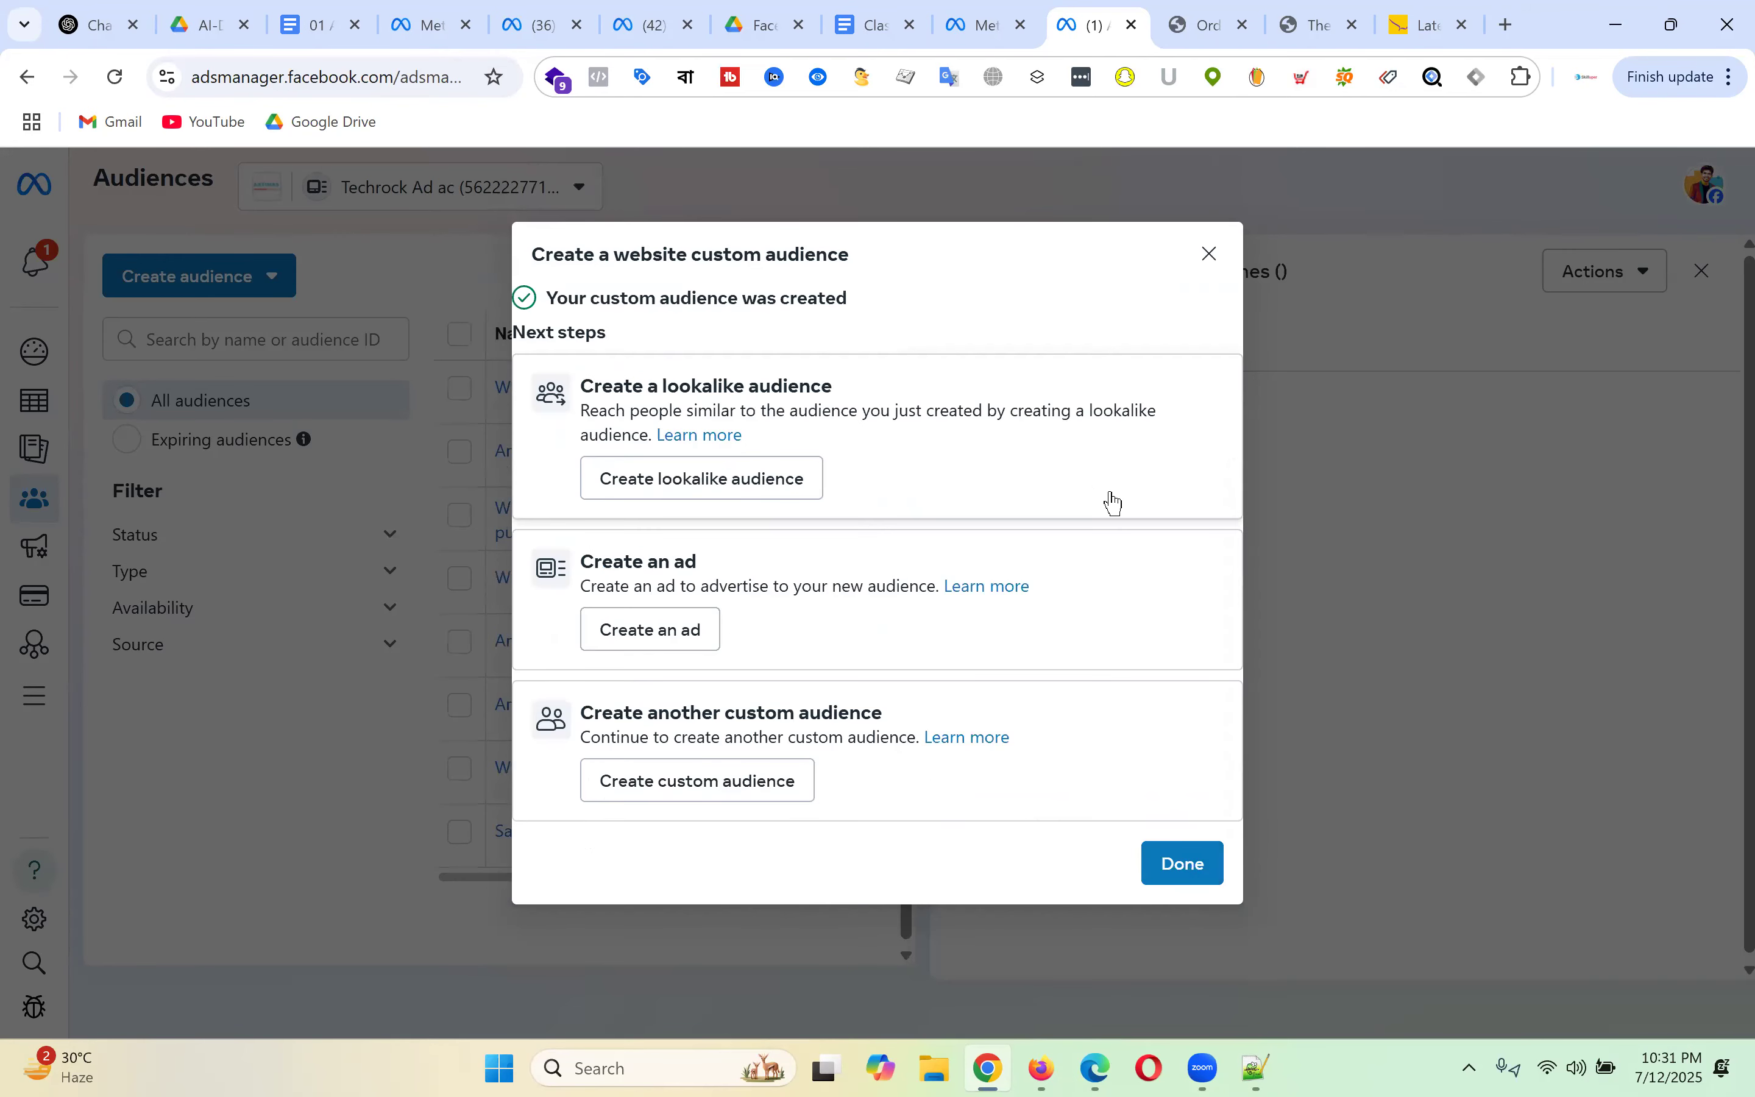
left_click(1208, 254)
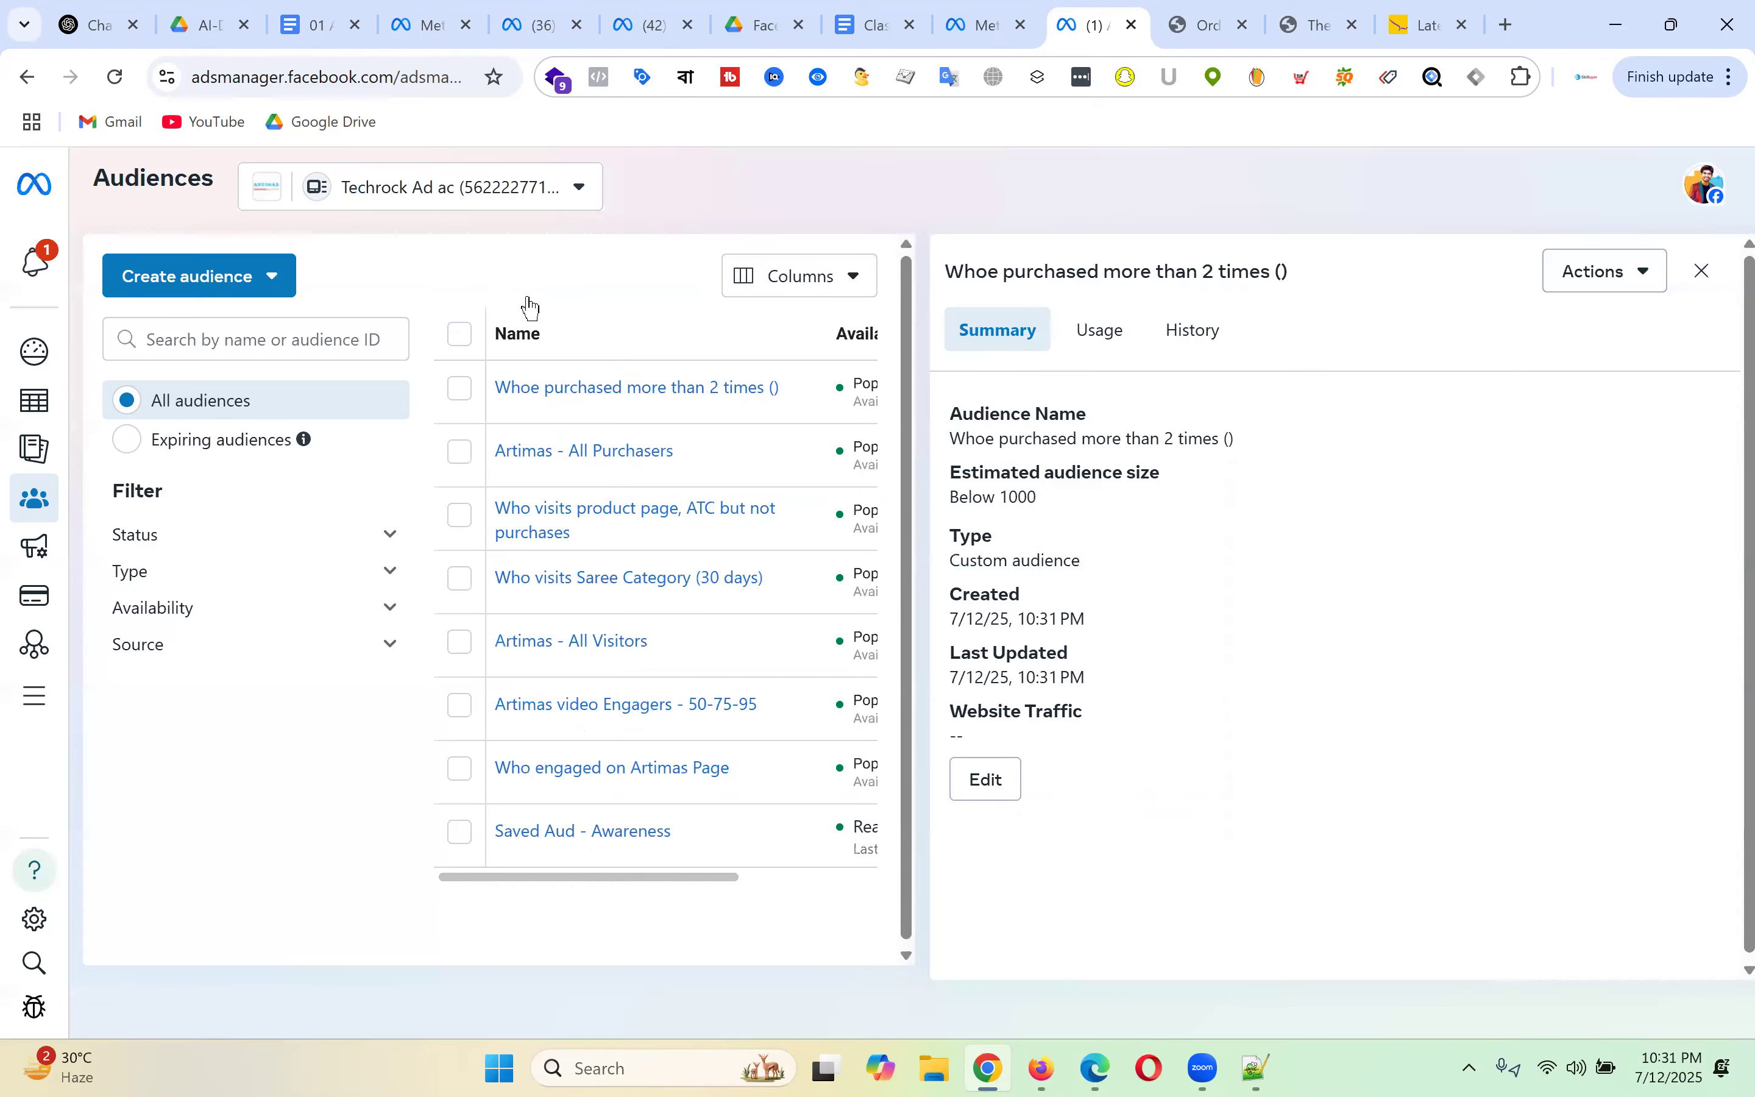
- Start another custom audience that uses the website as its source
left_click(178, 276)
left_click(251, 341)
left_click(677, 406)
left_click(1262, 856)
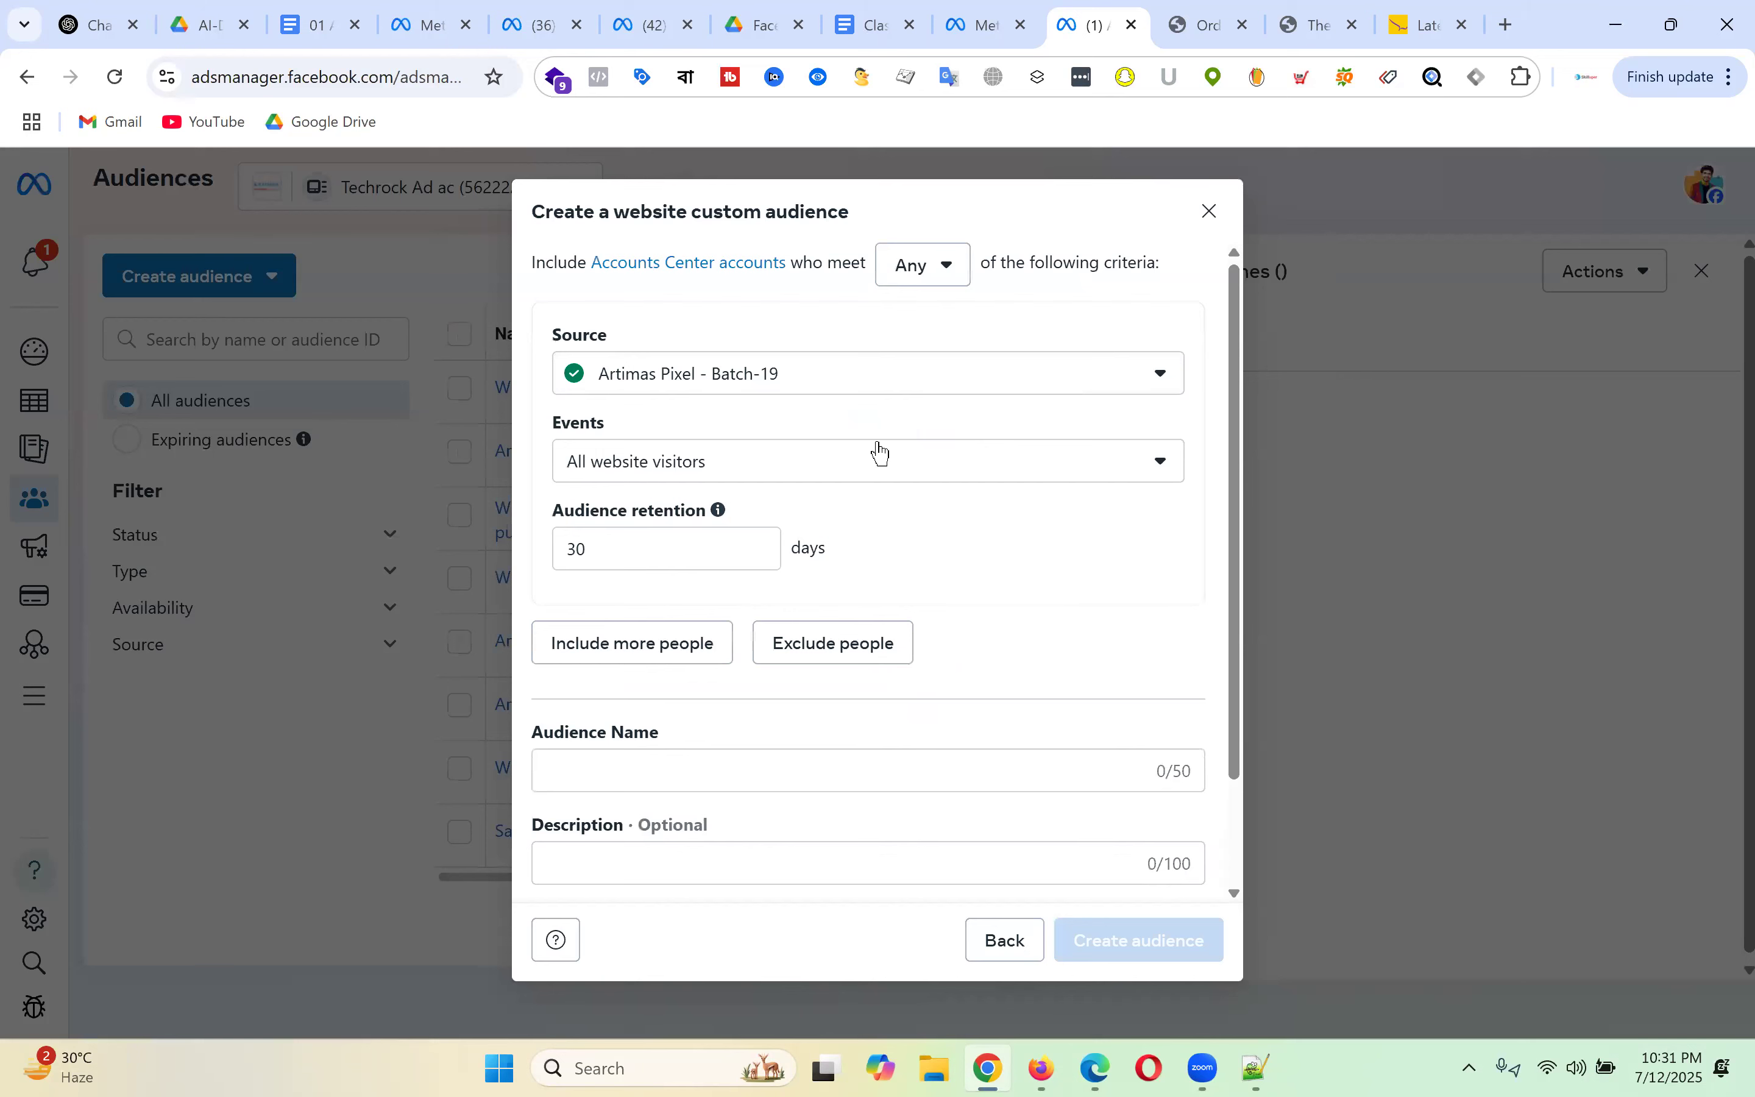
- Choose Purchase as the new audience's event and add an Aggregated Value refinement
left_click(778, 463)
scroll(815, 631, "down", 4)
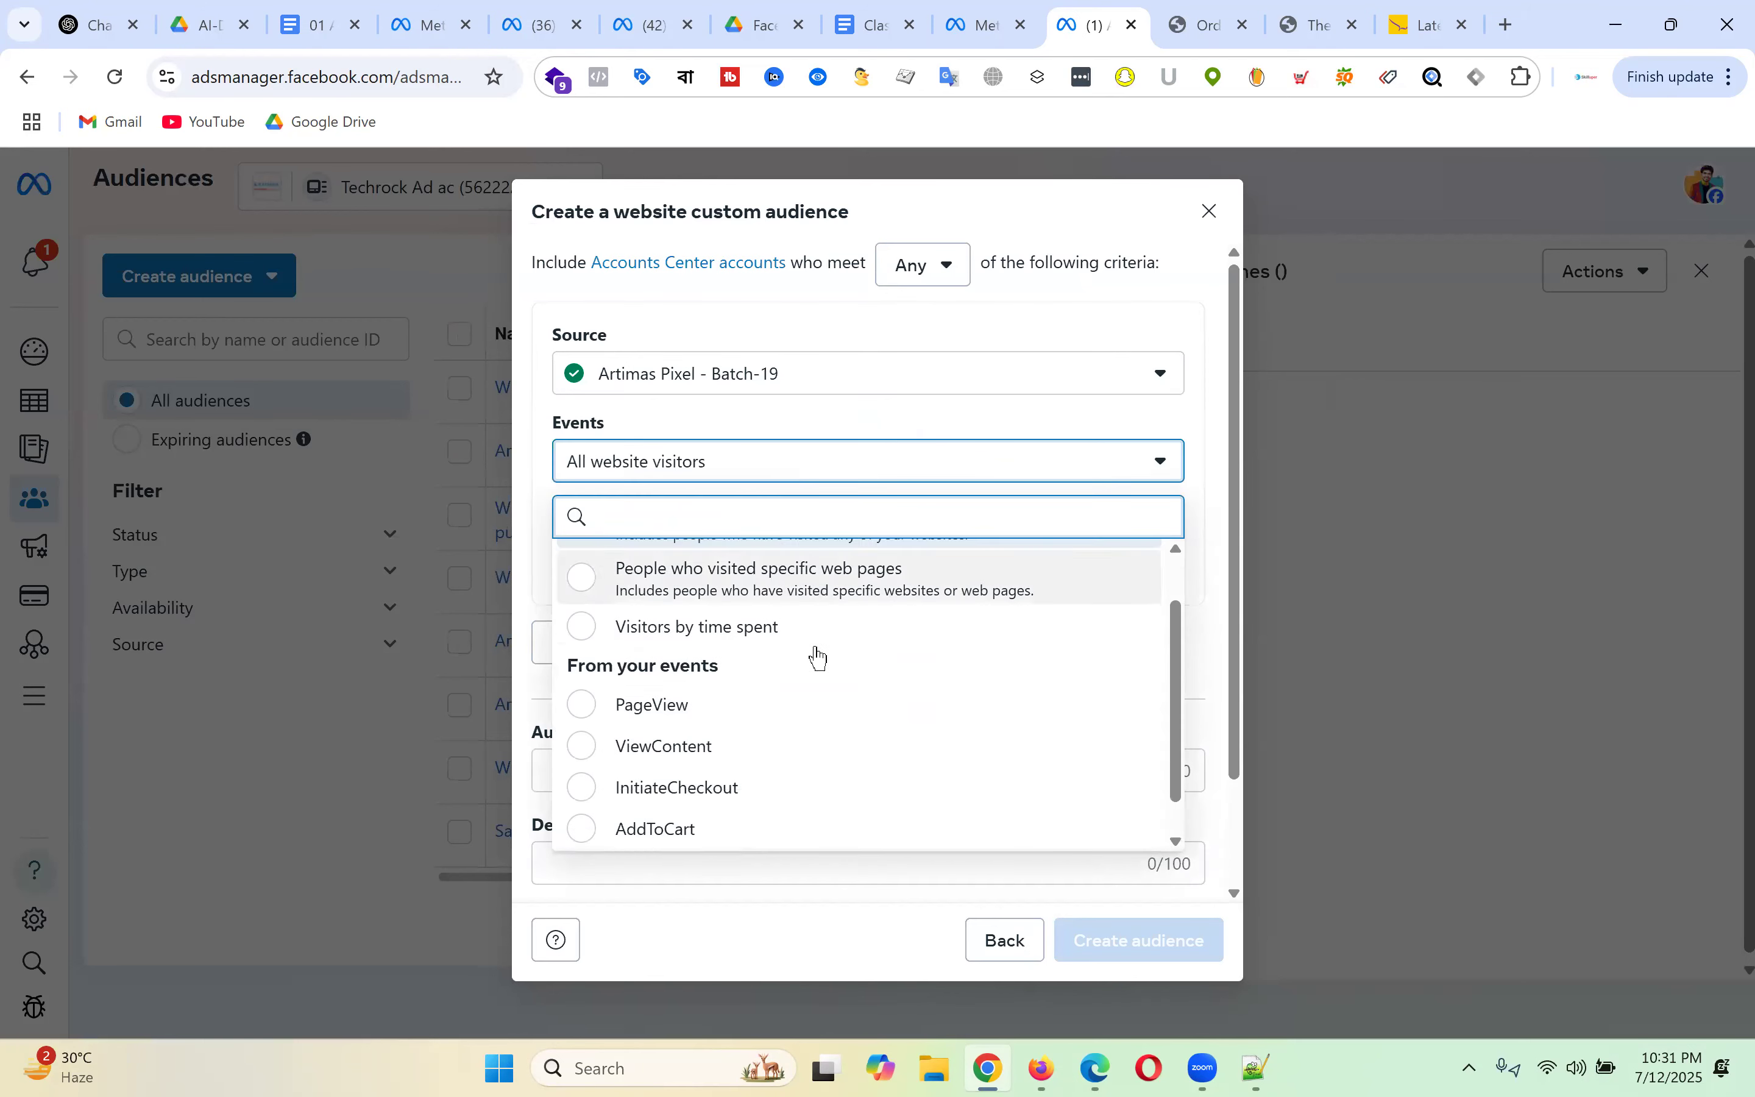
left_click(681, 833)
scroll(640, 551, "down", 2)
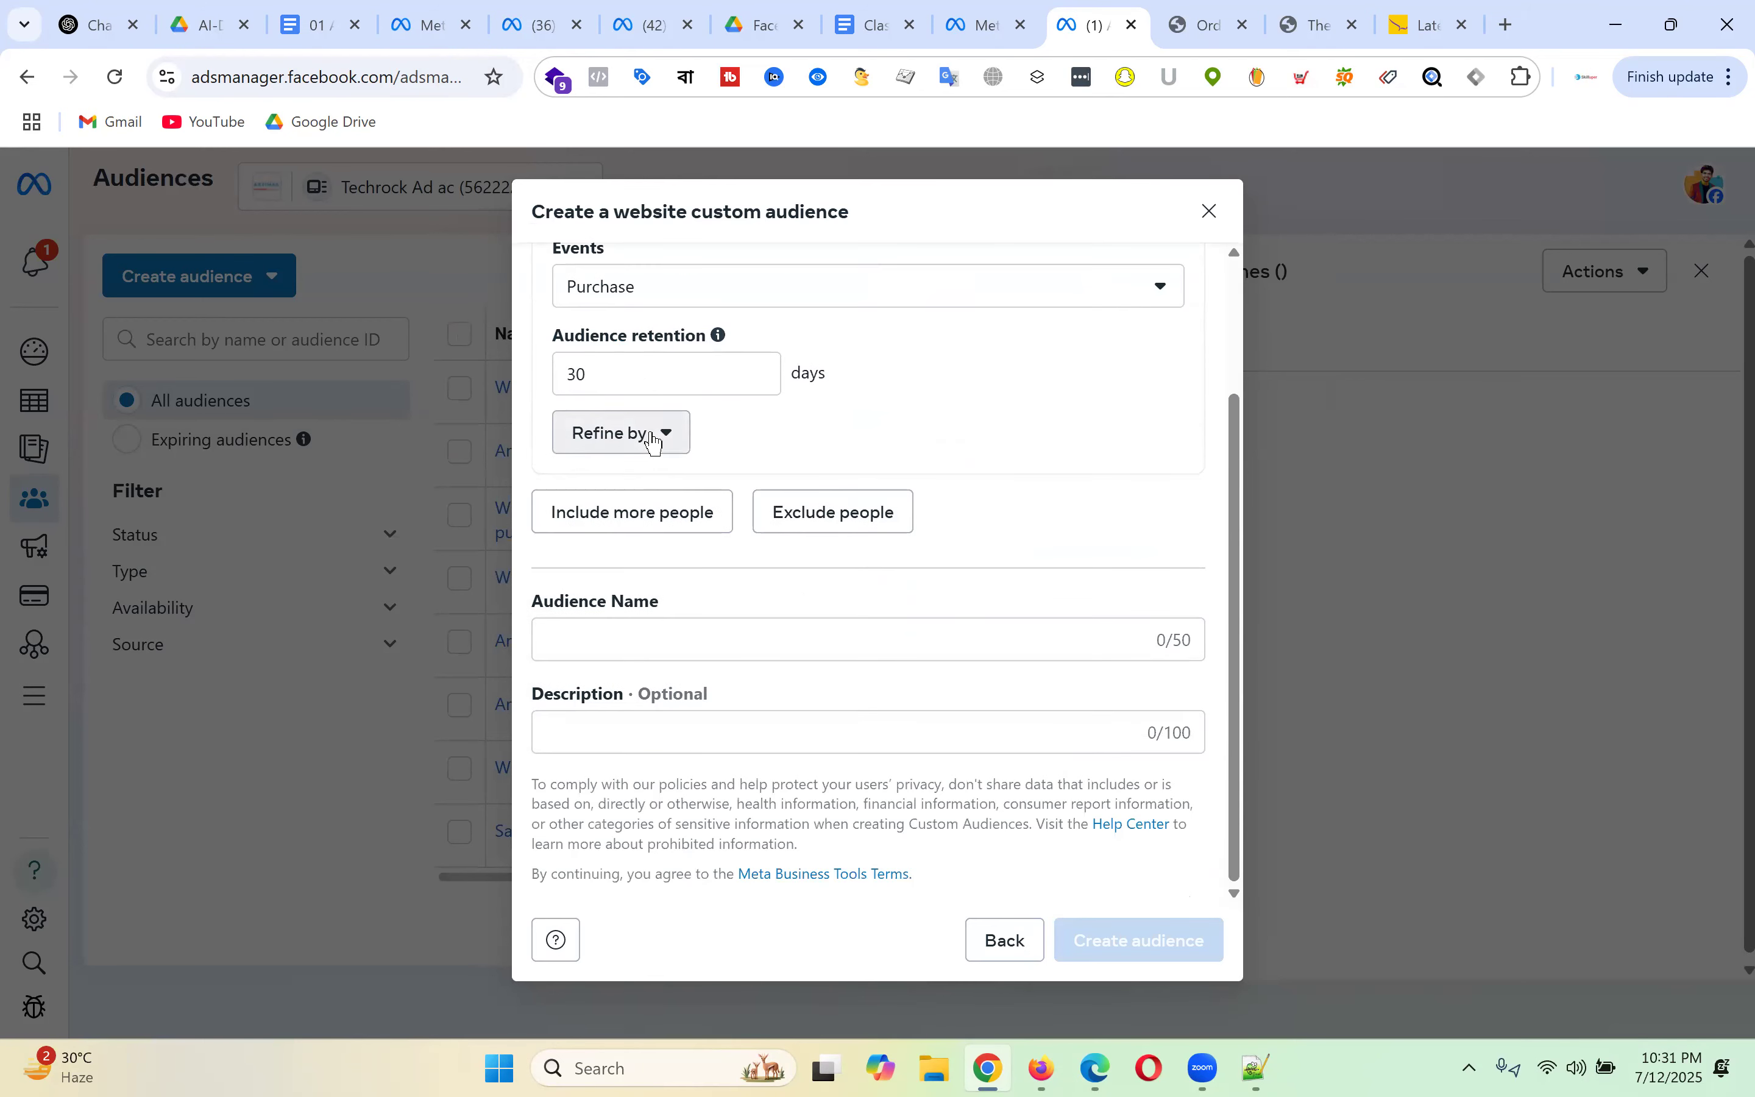
left_click(645, 434)
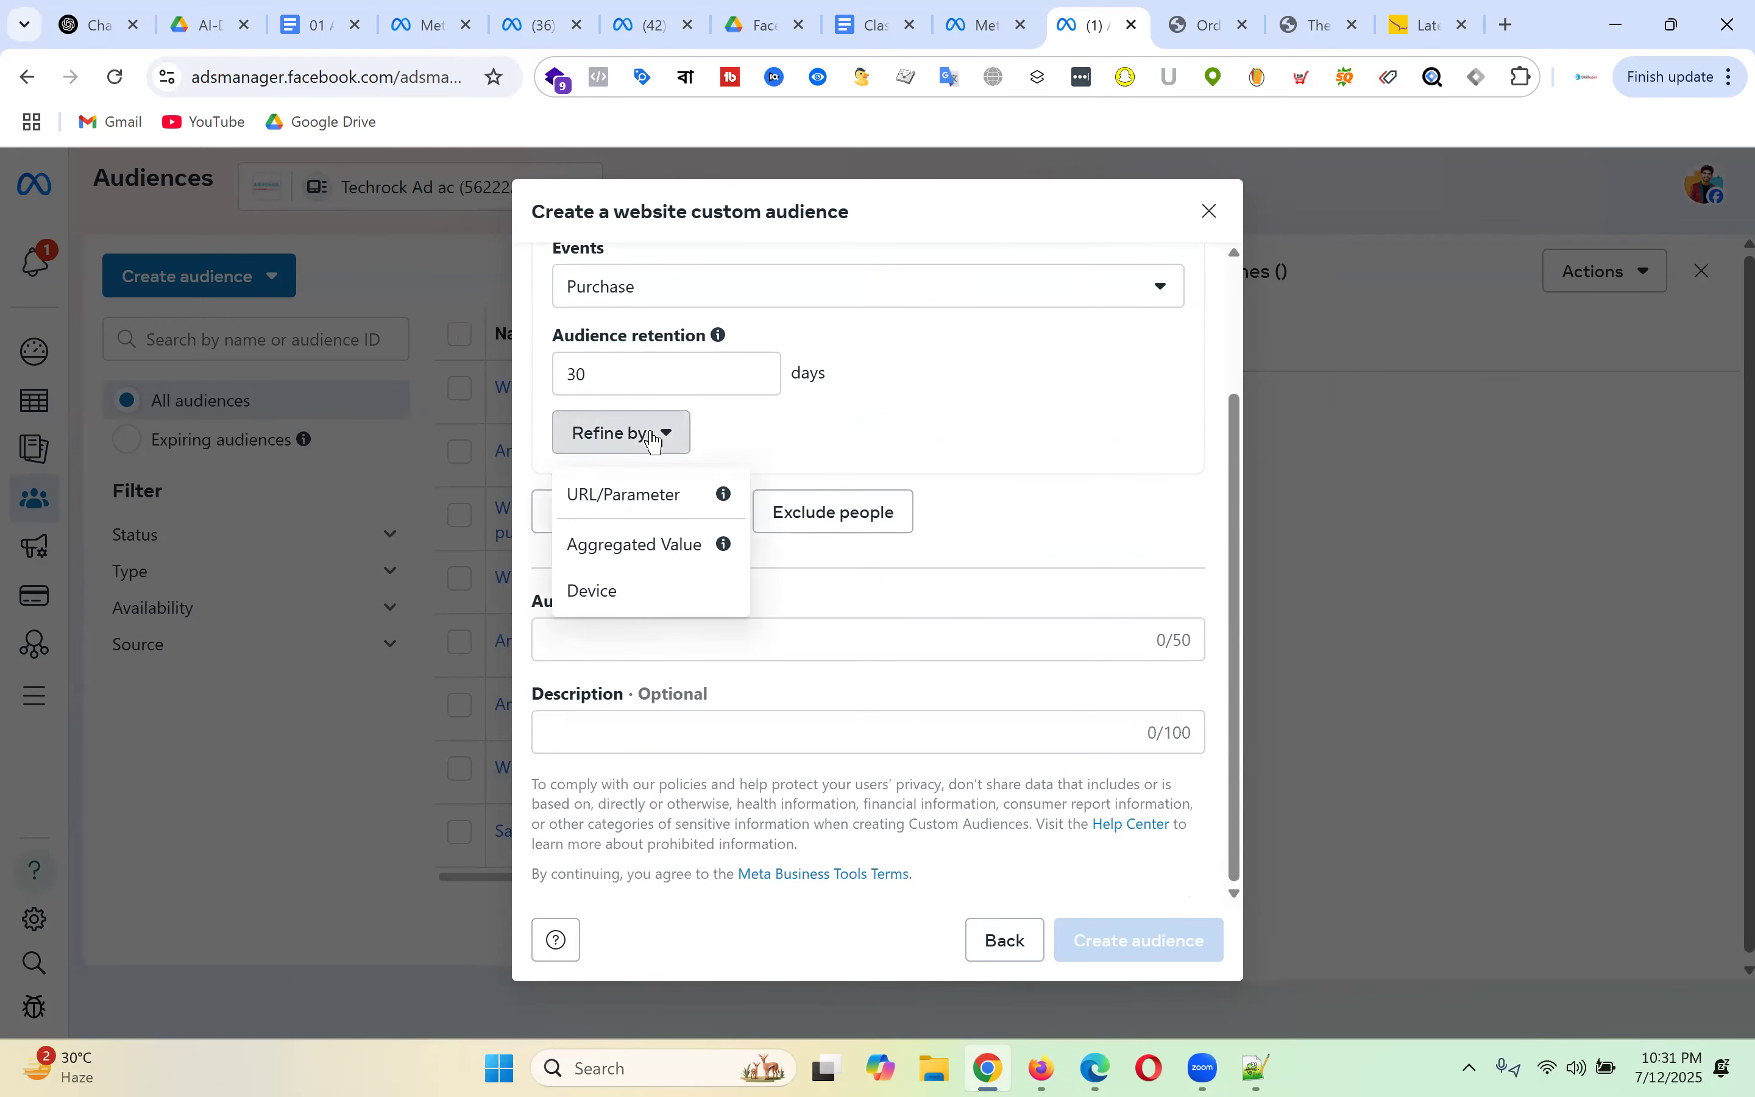
left_click(652, 546)
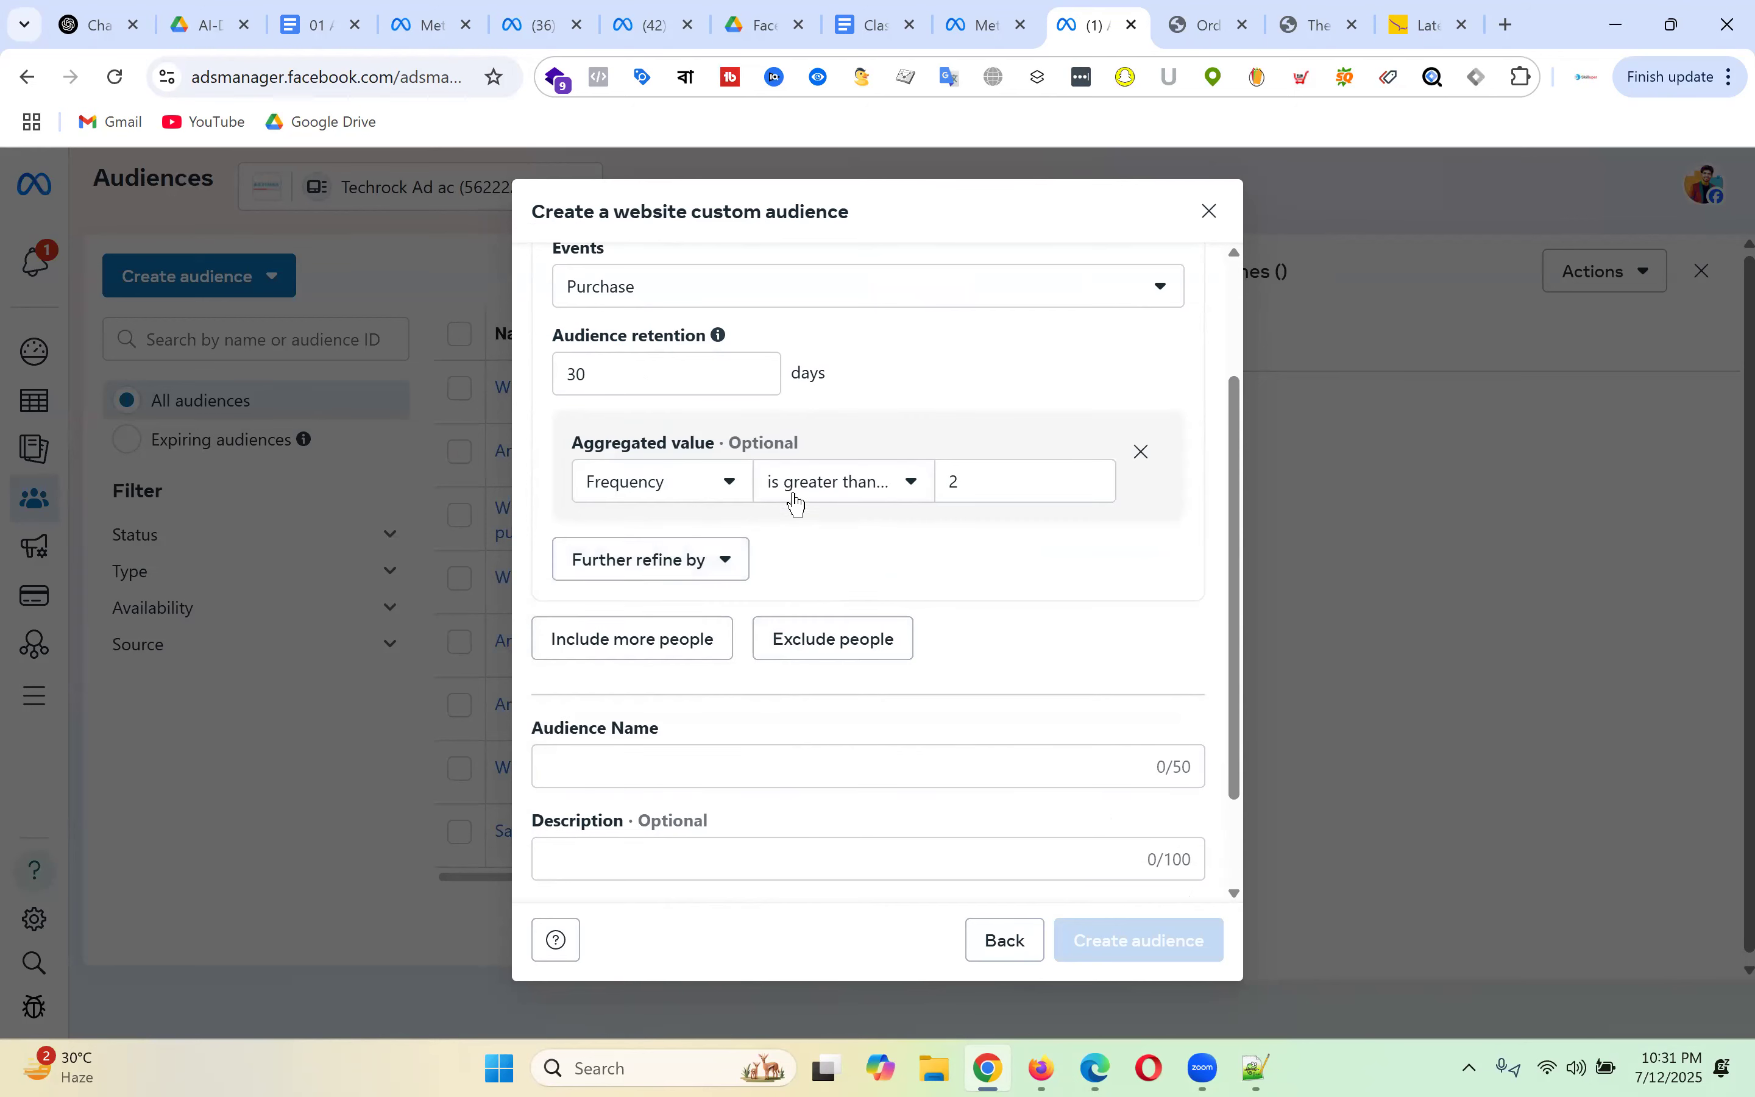
- Change the aggregated value condition to Sum of, with Custom Data as the parameter
left_click(703, 487)
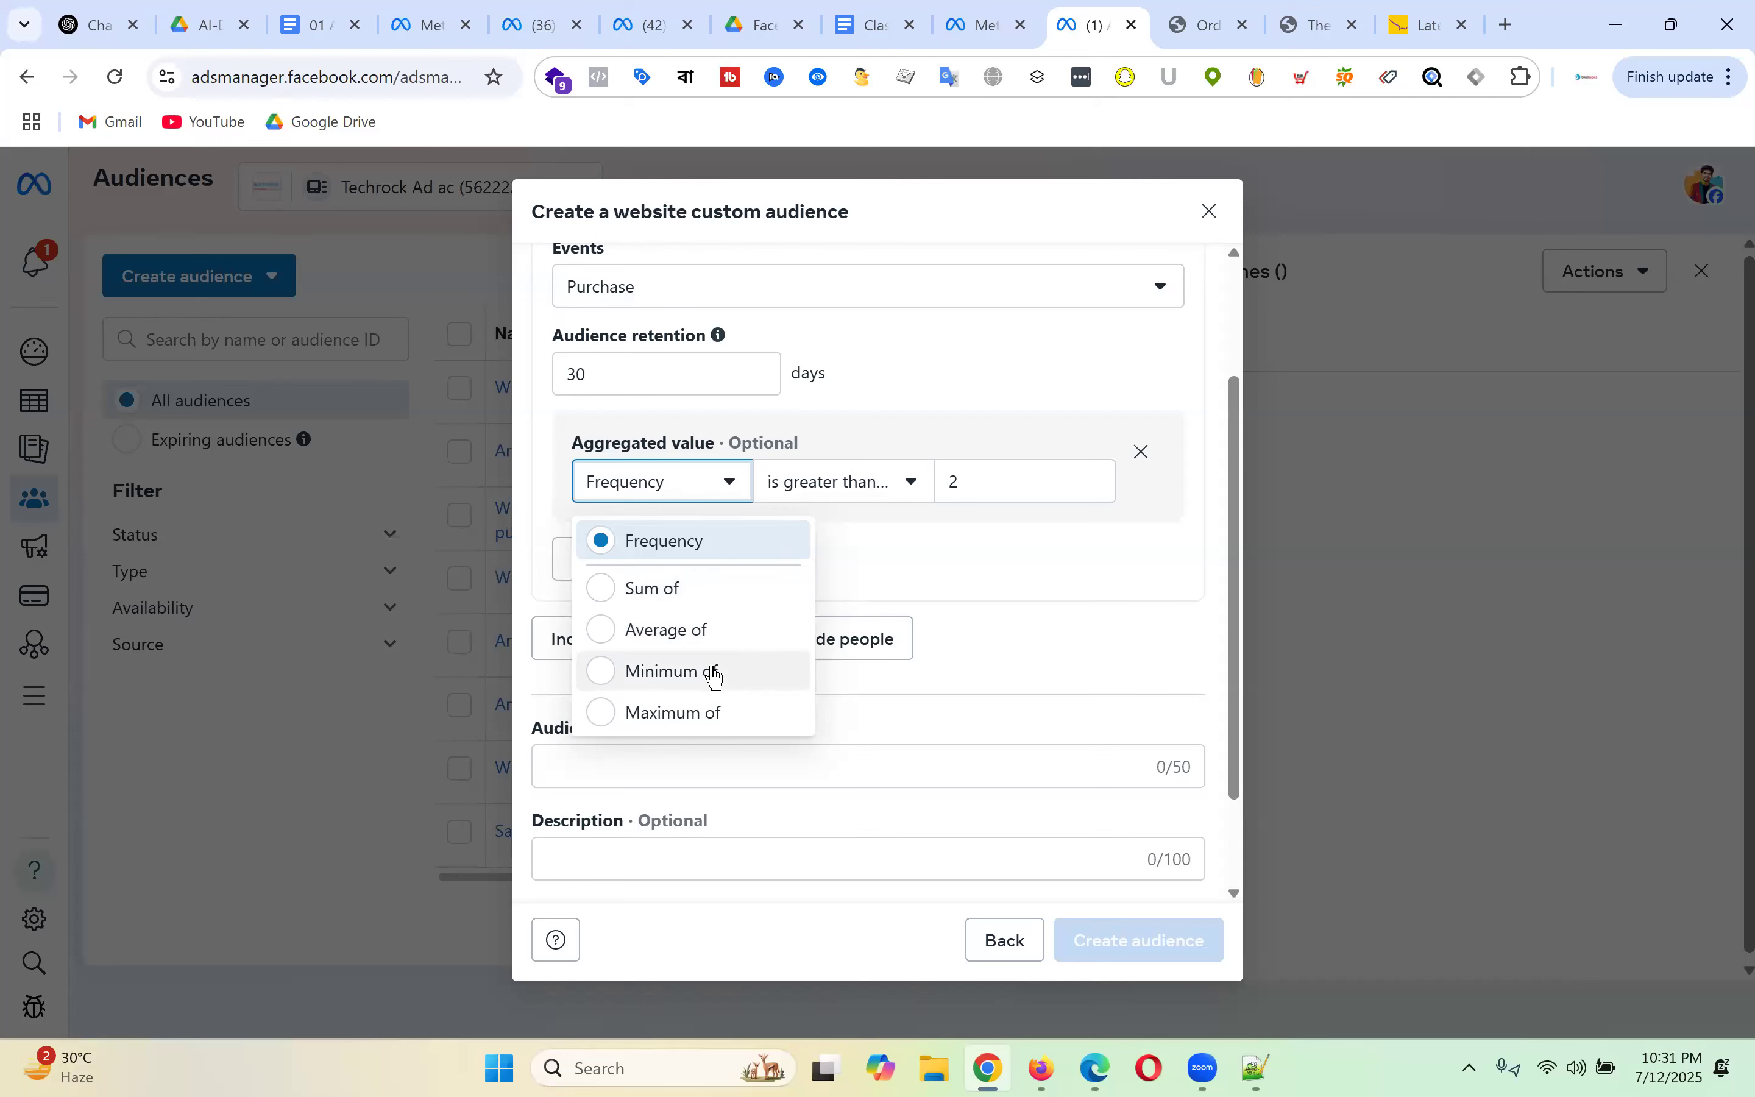
left_click(699, 602)
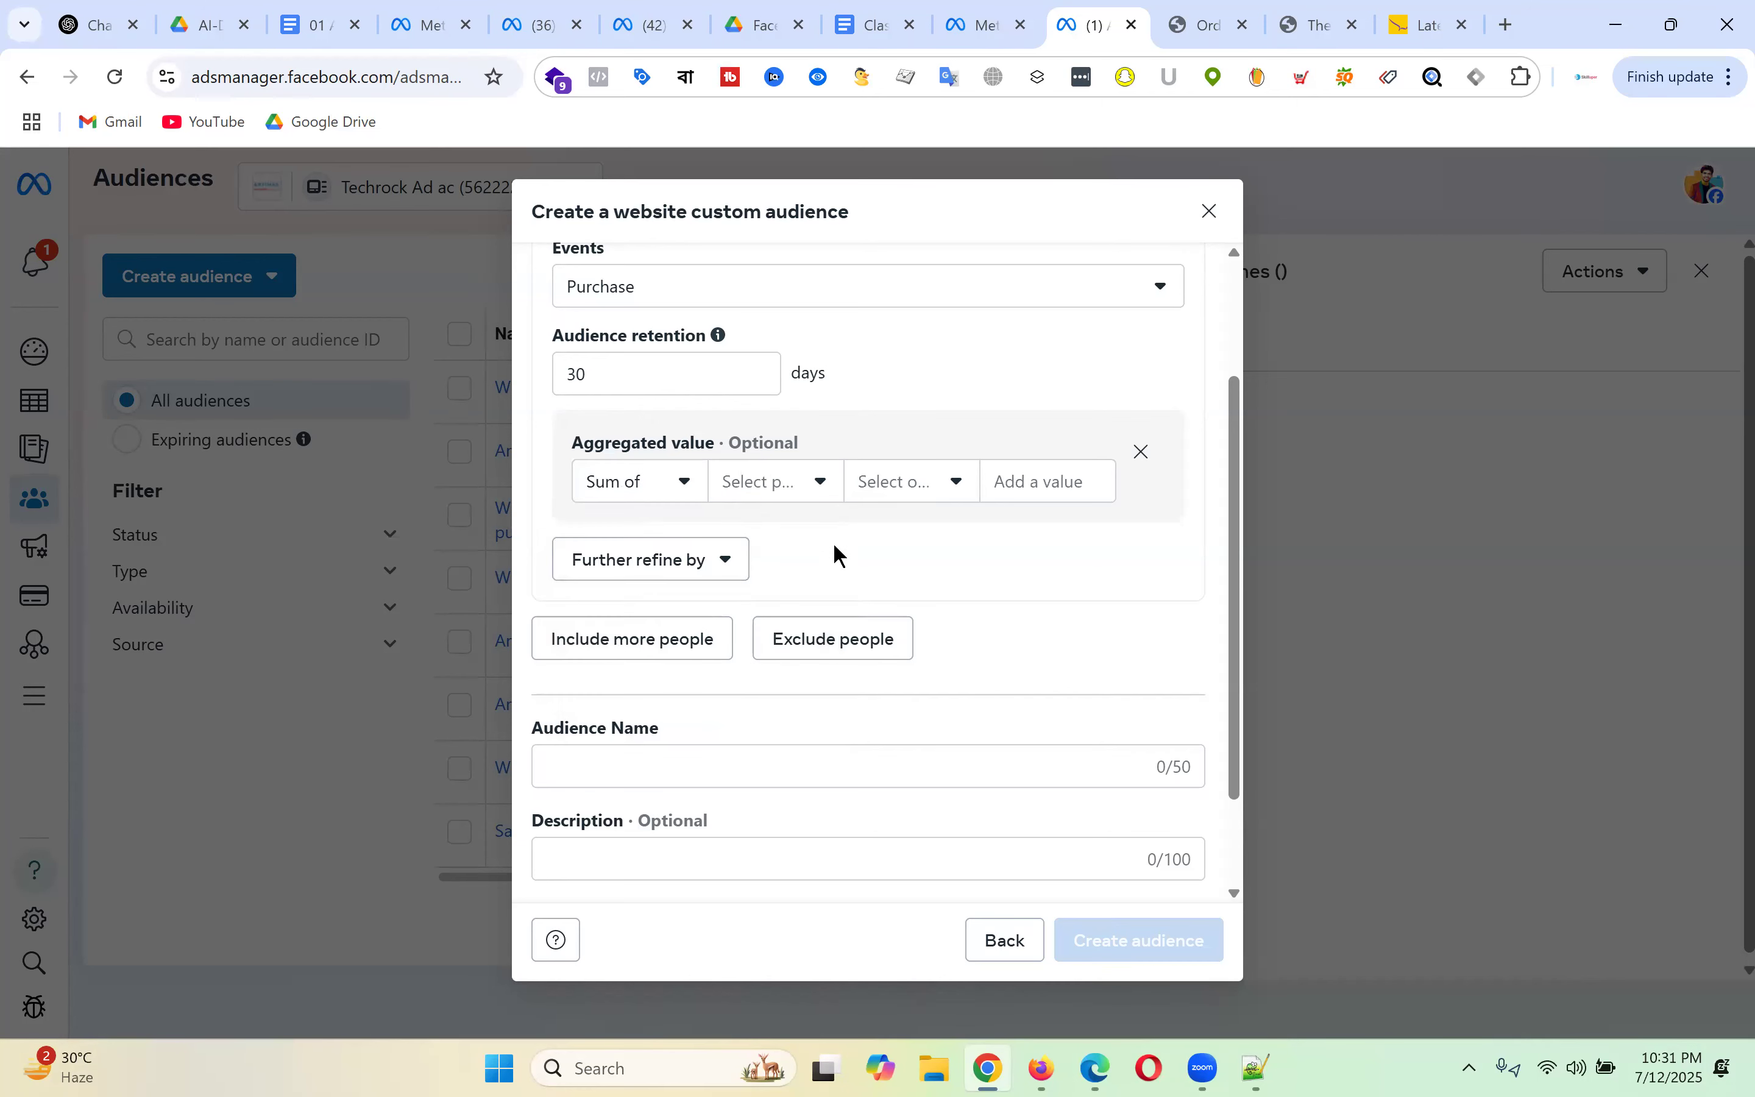
left_click(793, 496)
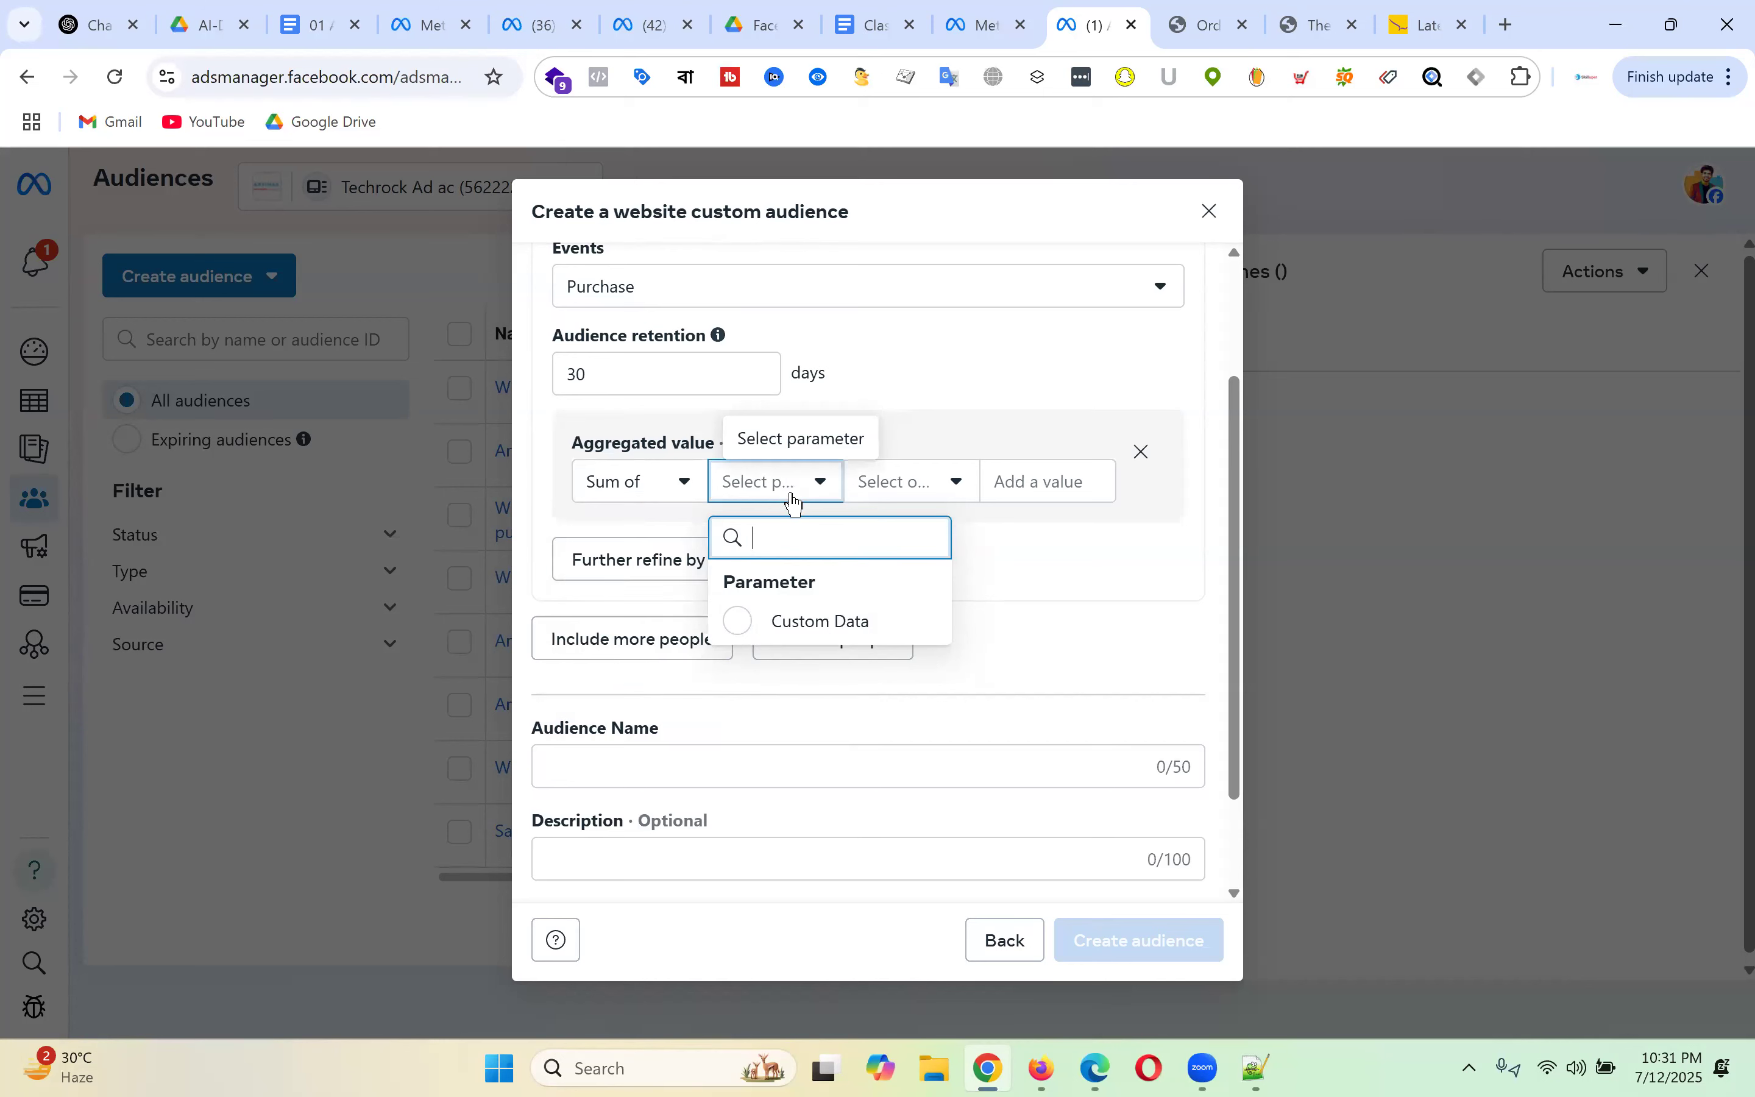
left_click(803, 622)
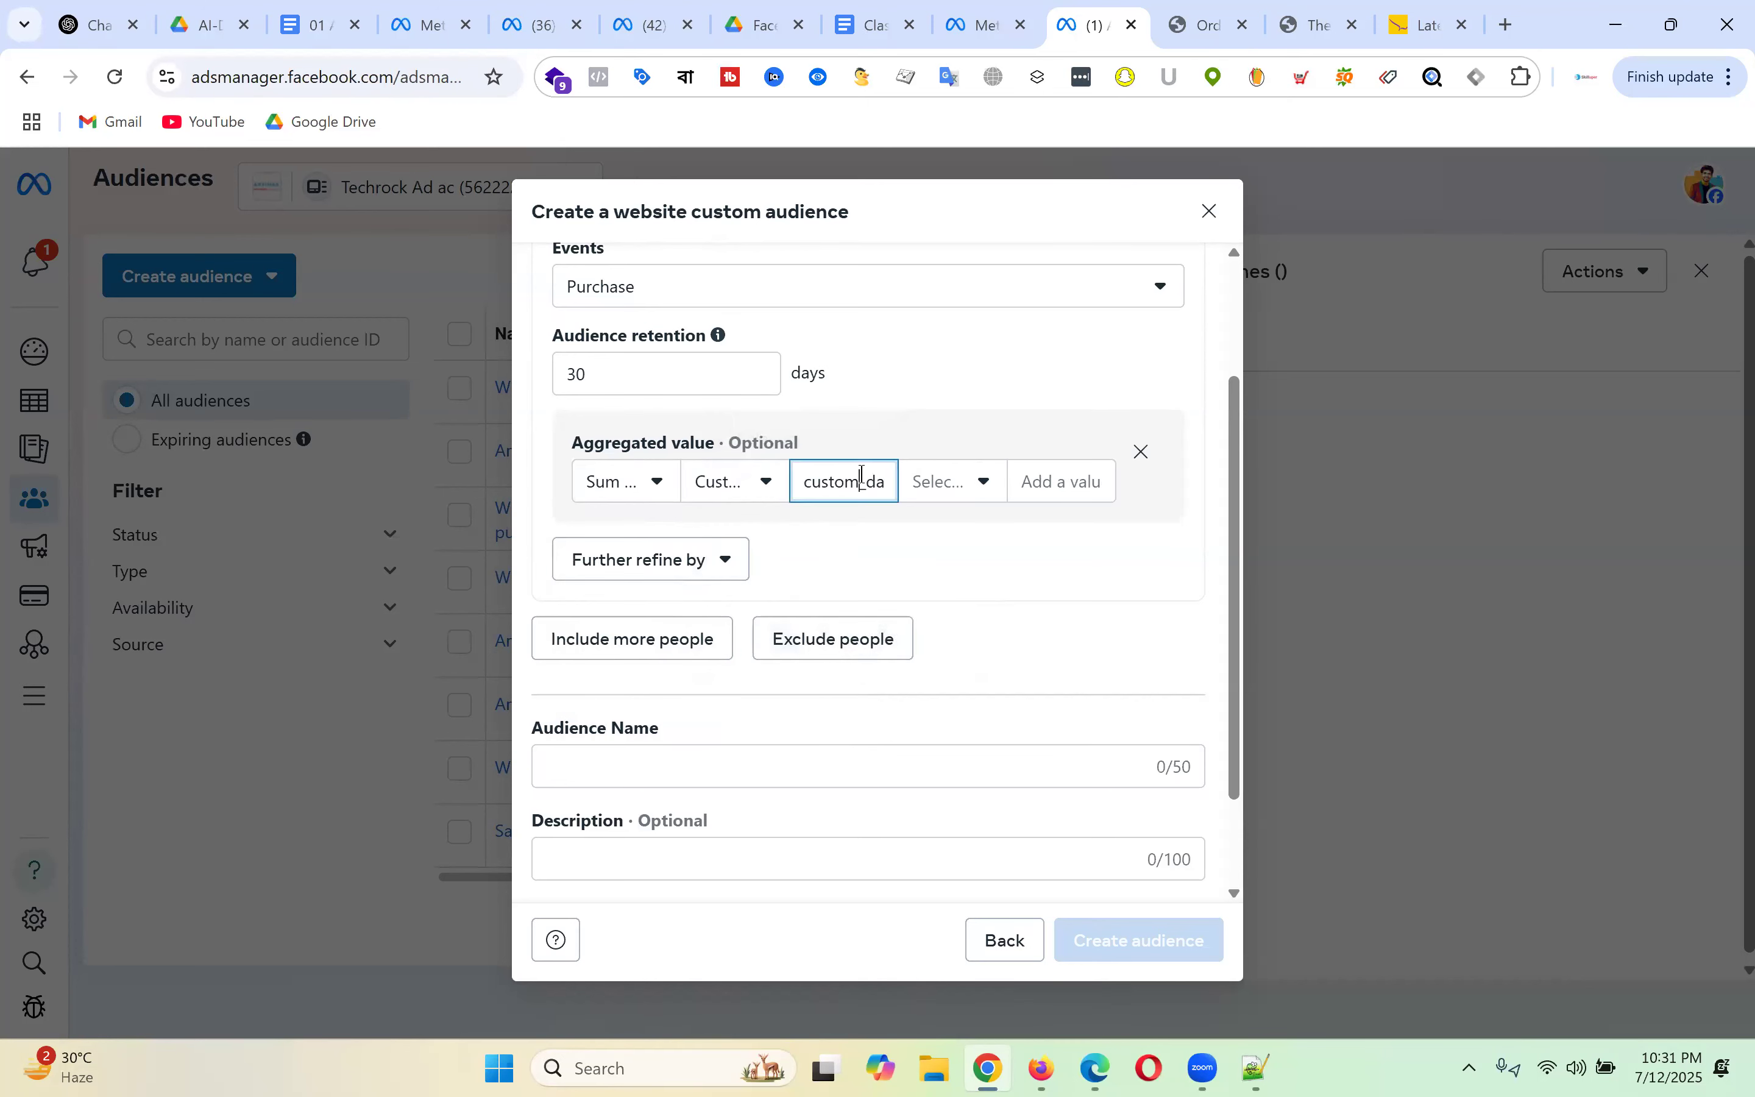
- Examine the parameter choices, custom data field and comparison operators of the Sum of condition
left_click(953, 483)
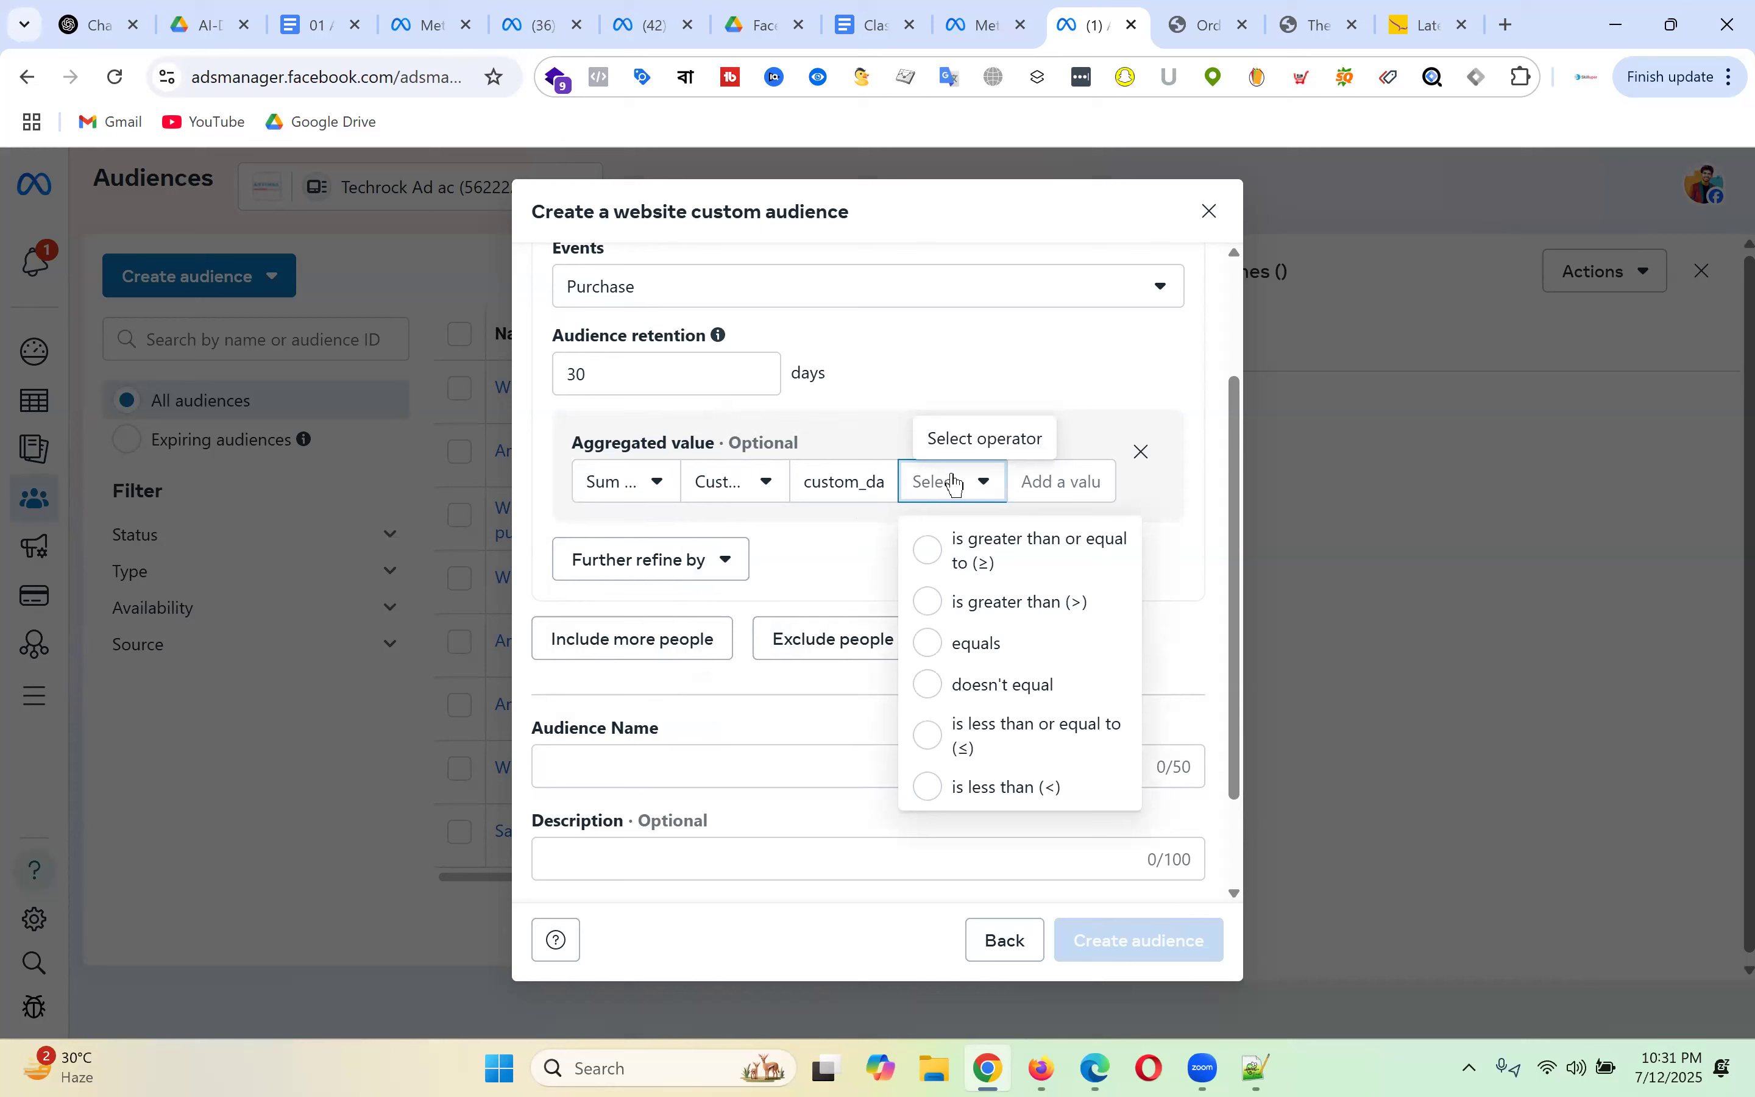
left_click(745, 485)
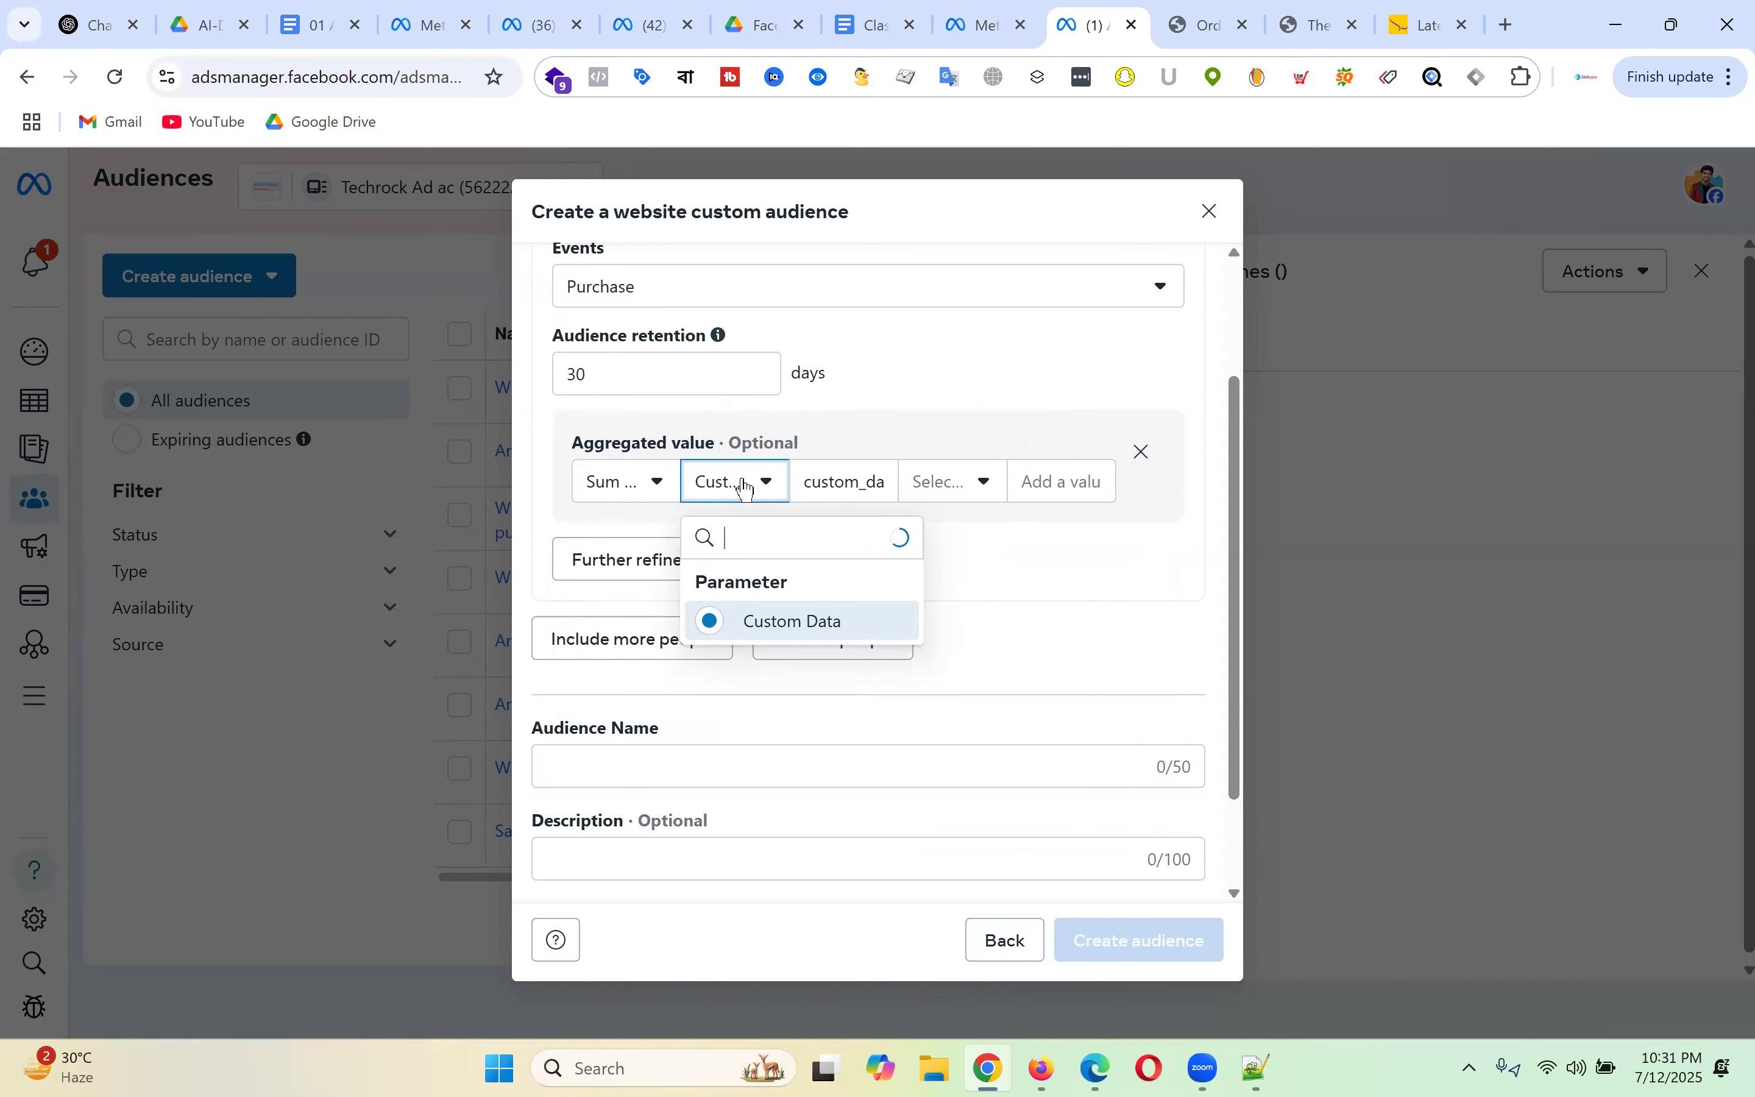
left_click(744, 486)
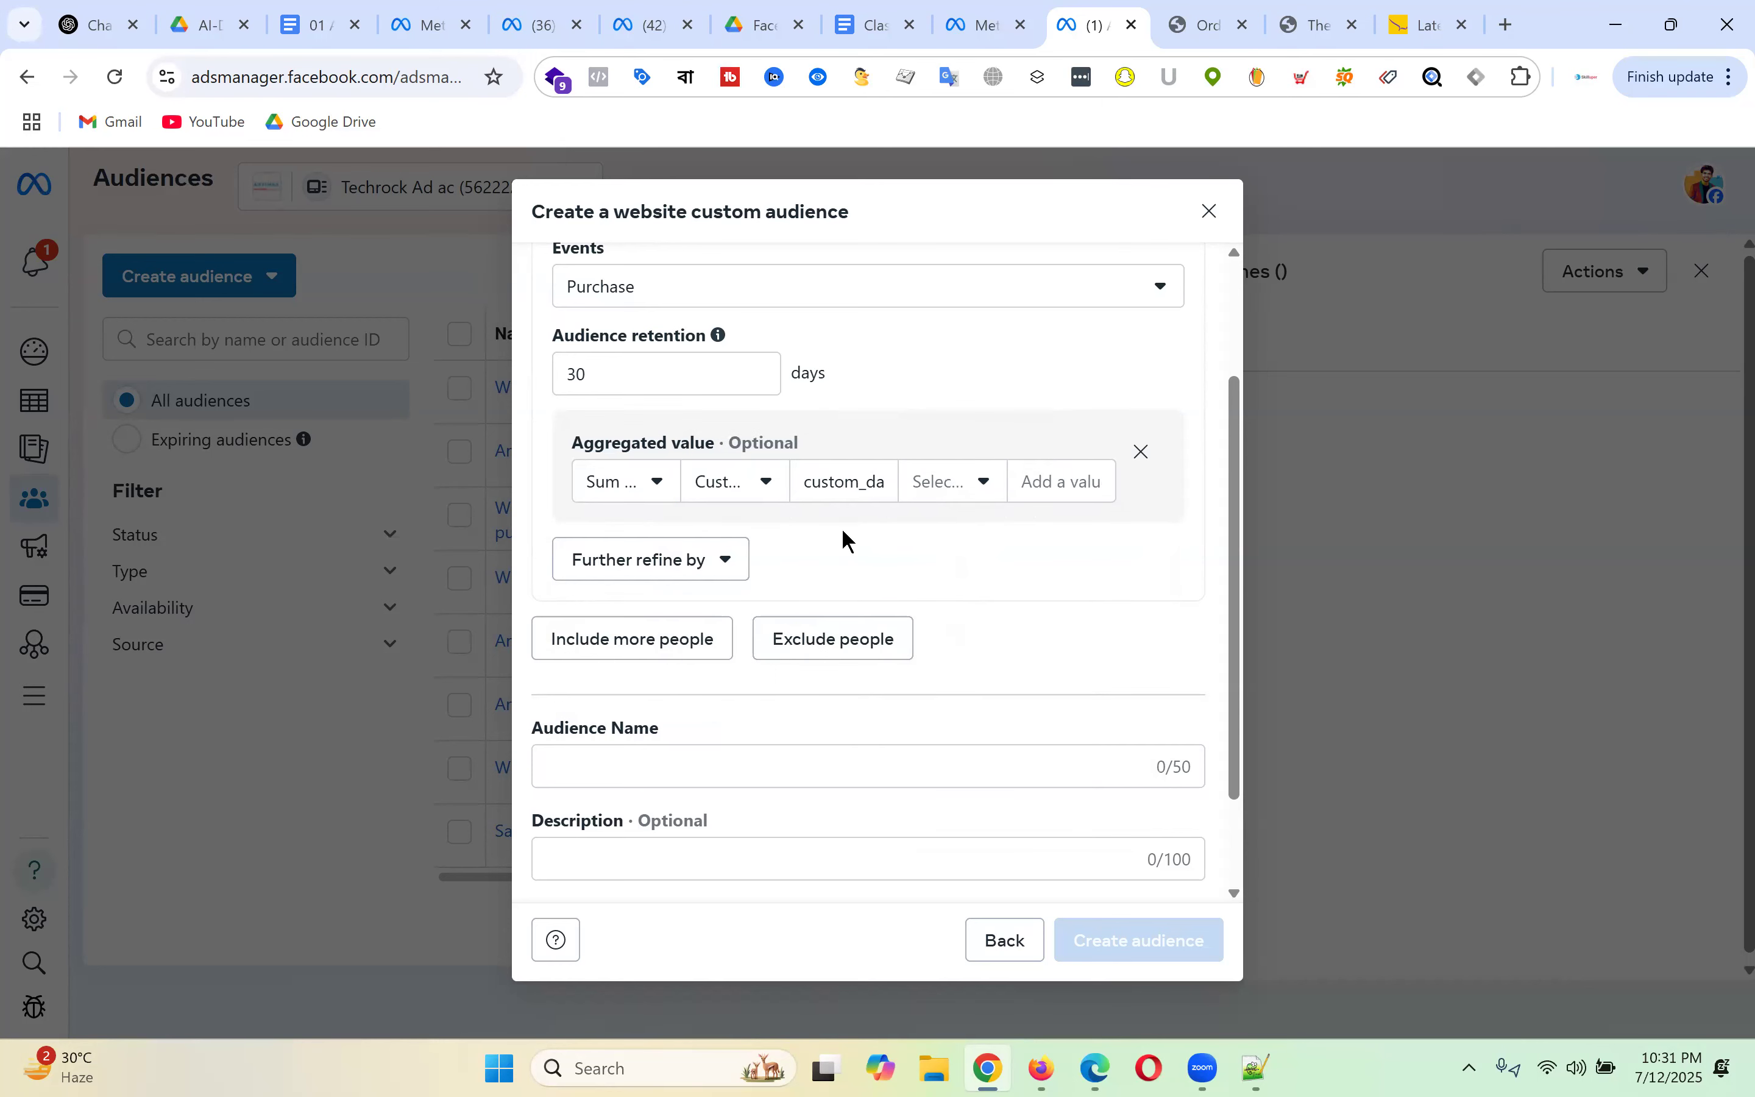
left_click(734, 487)
left_click(787, 625)
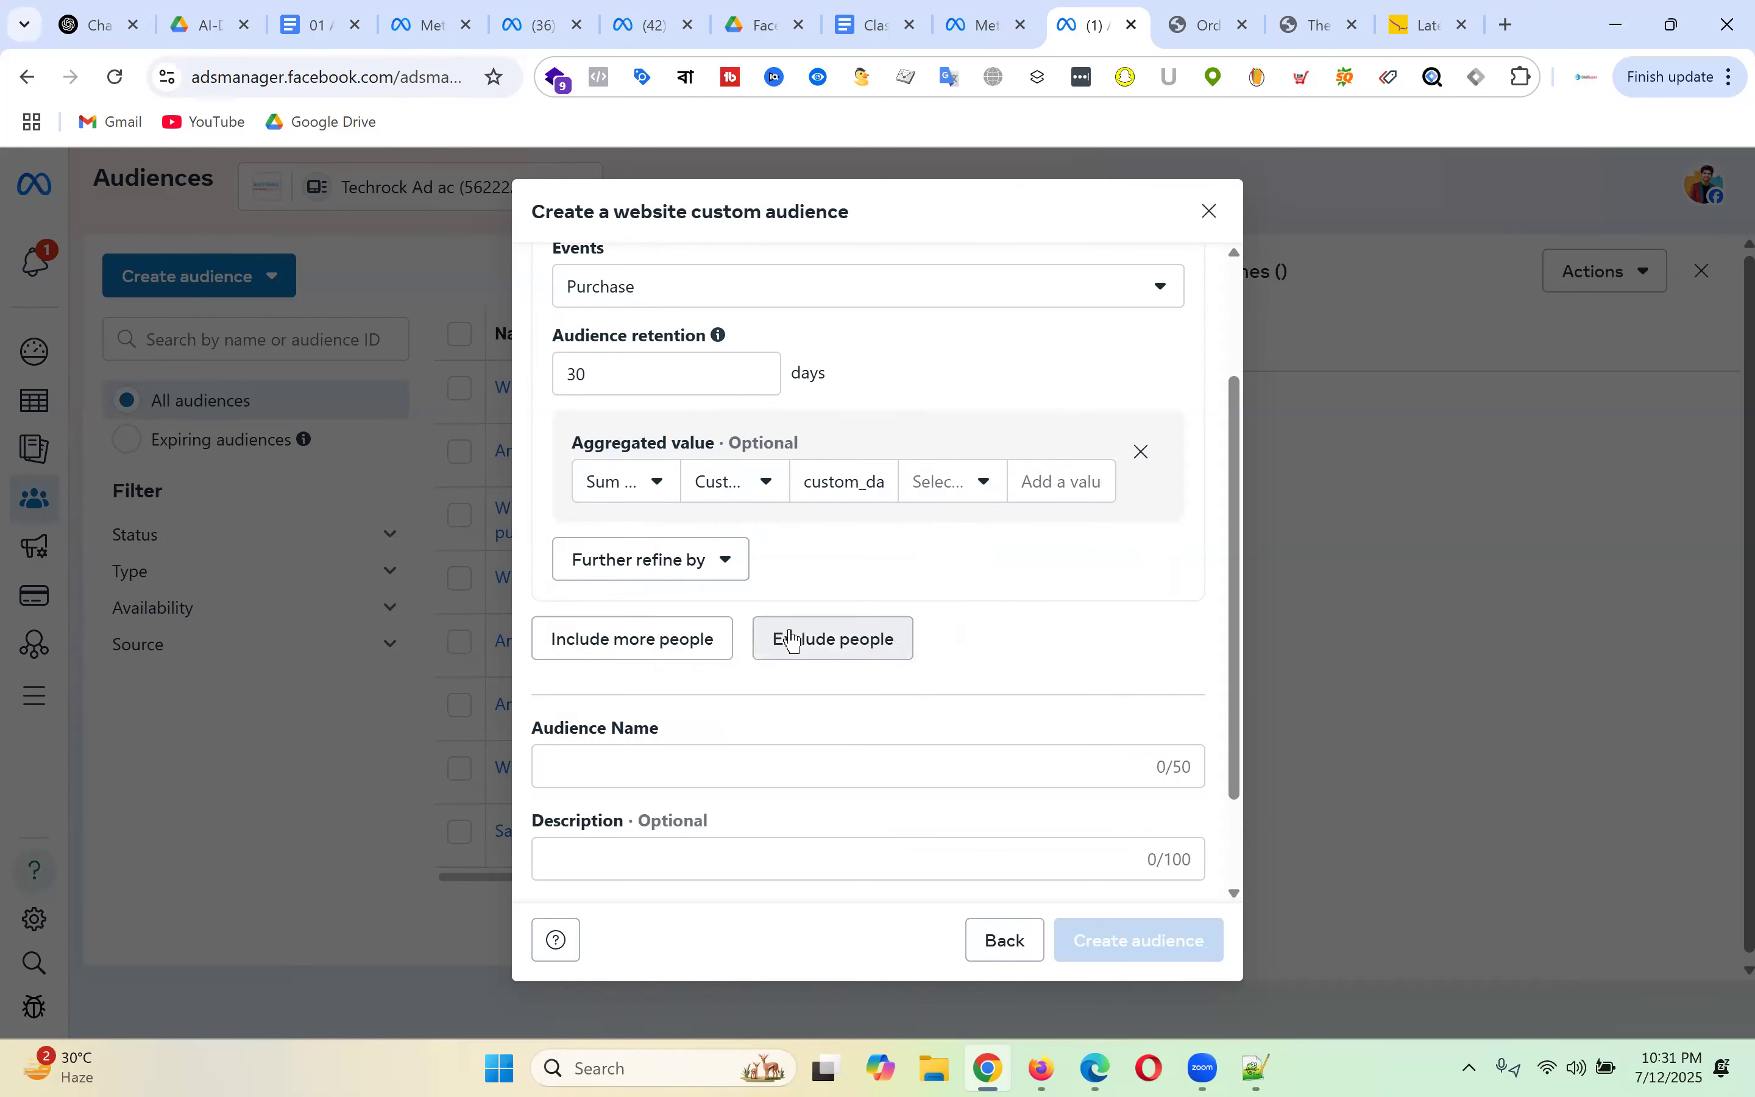
left_click(876, 479)
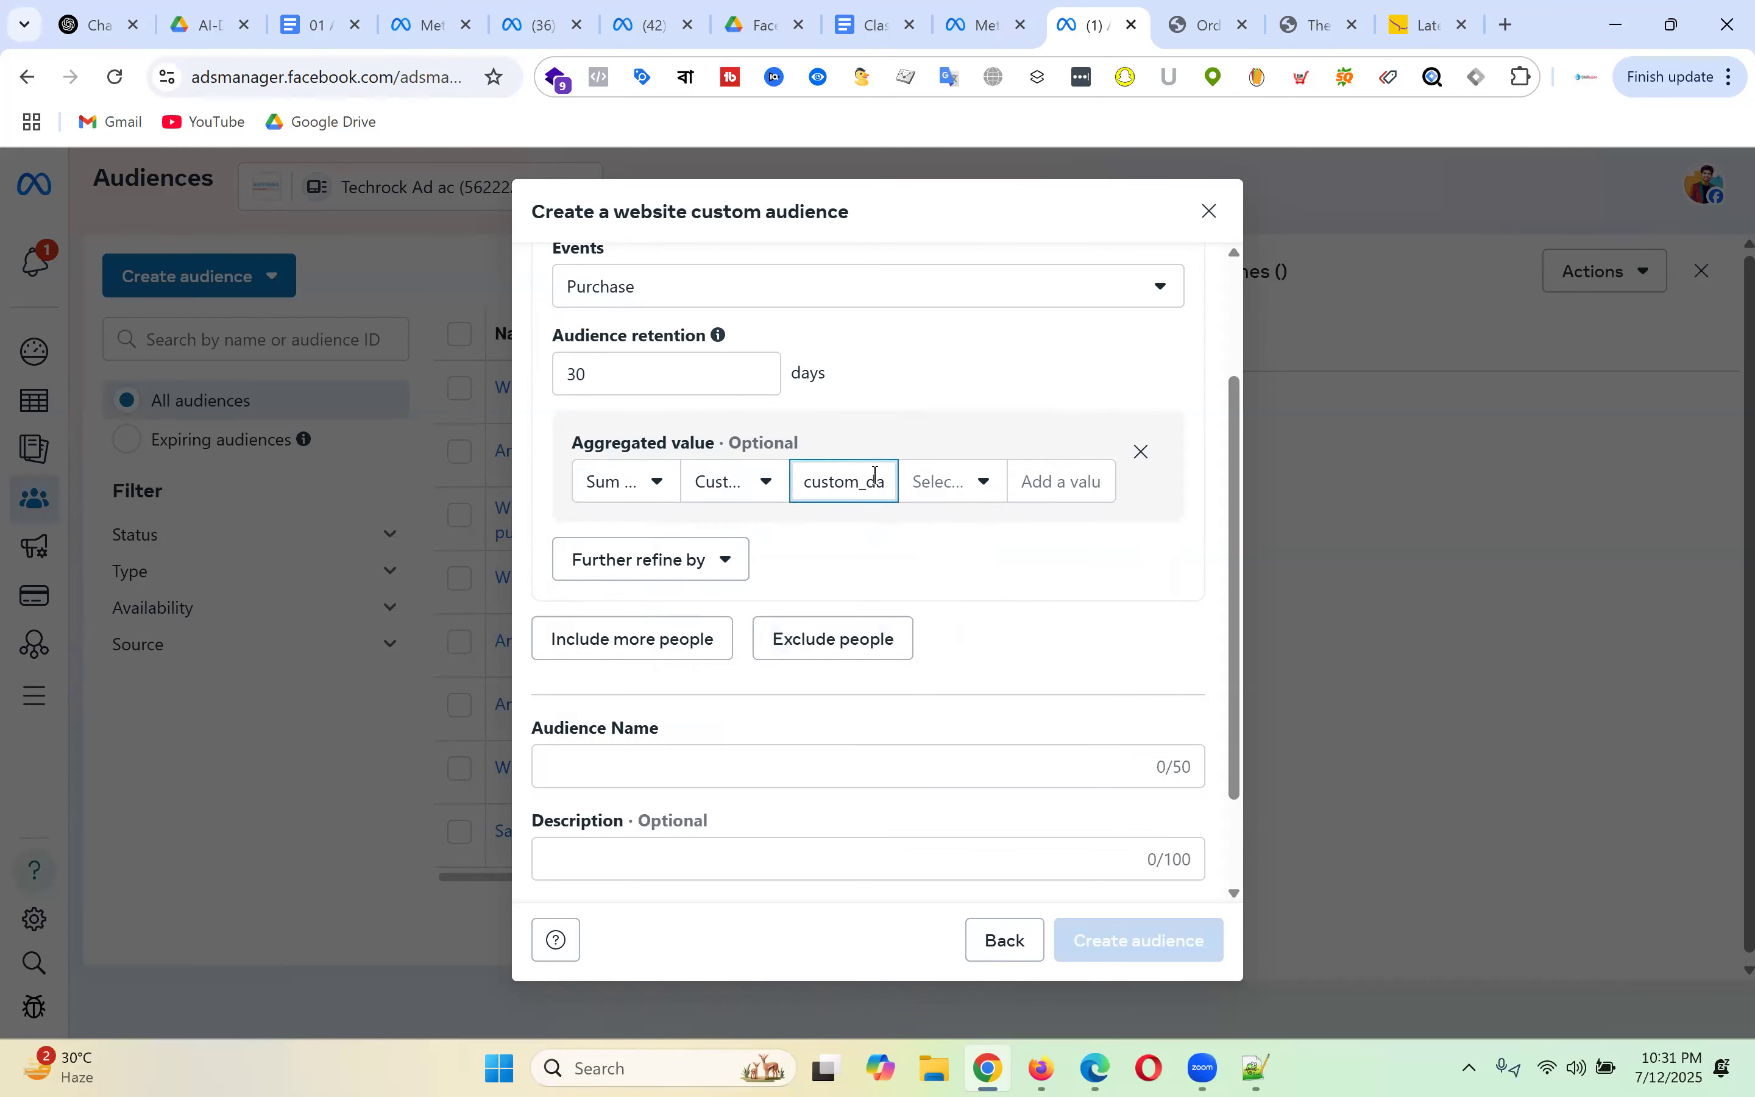
left_click(761, 490)
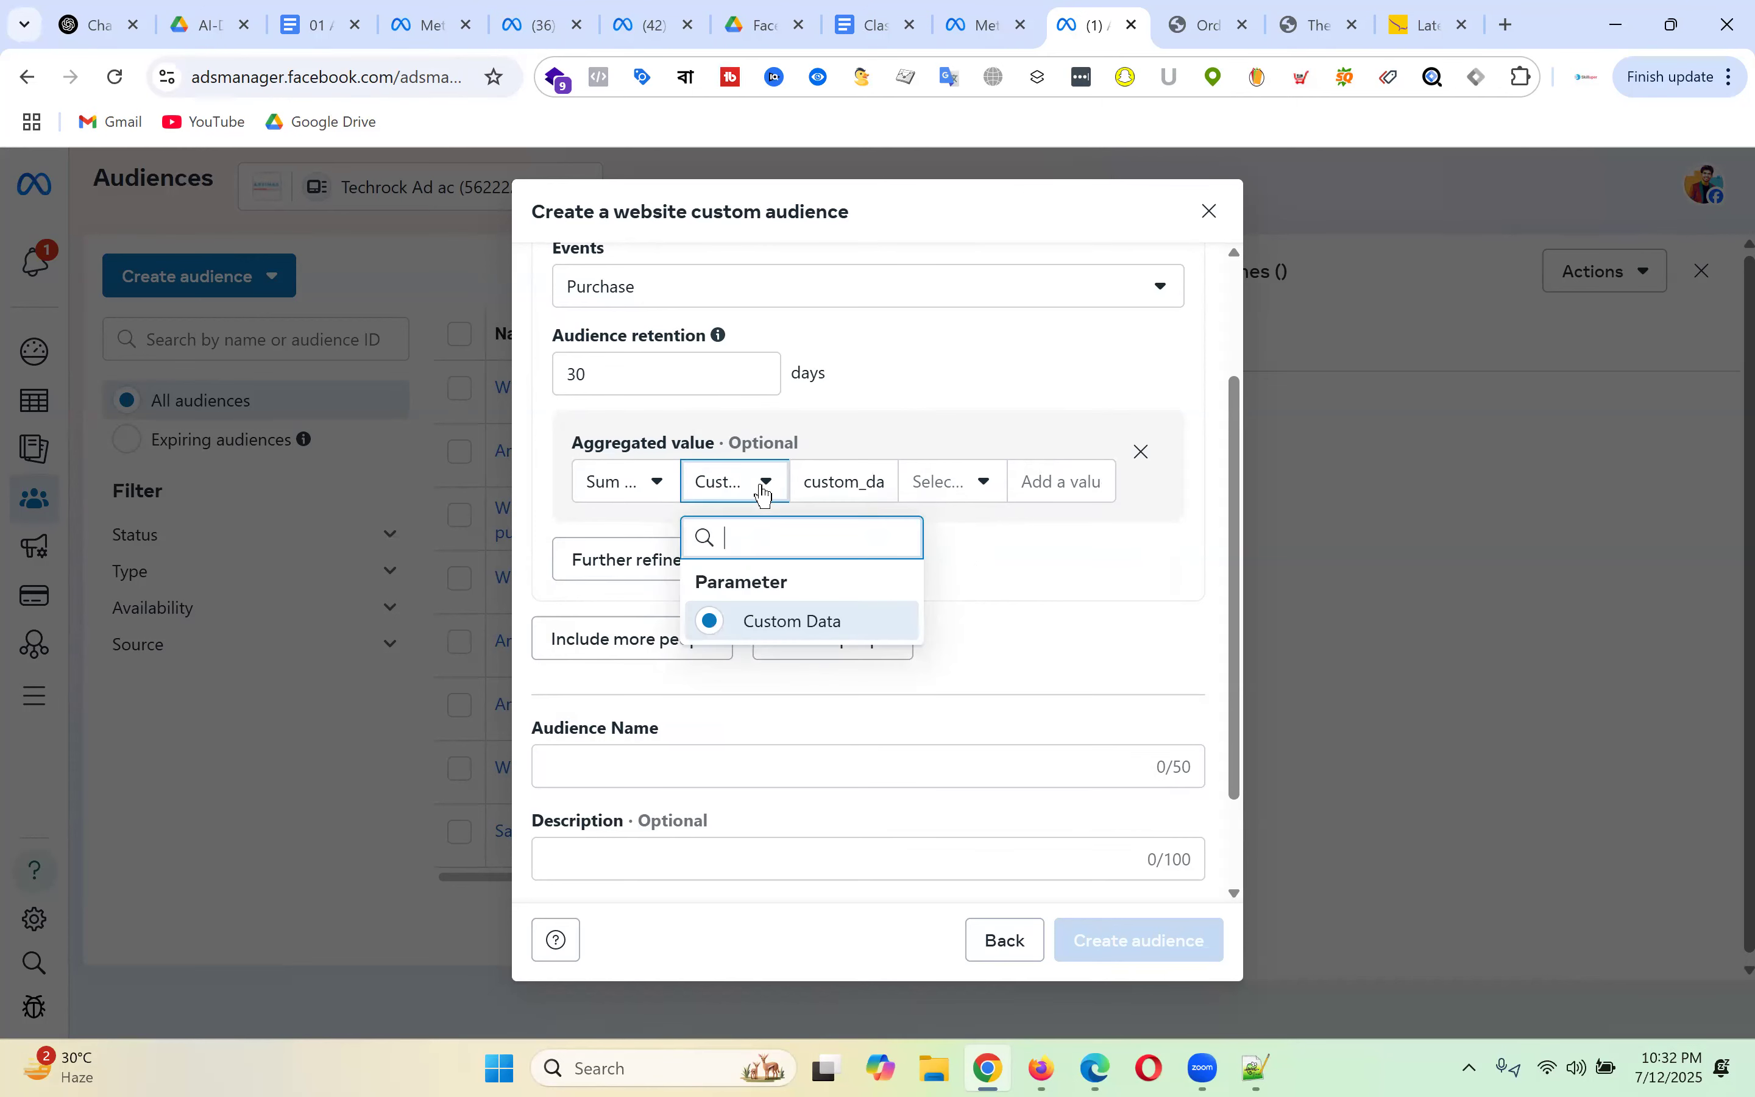
left_click(850, 476)
left_click(946, 482)
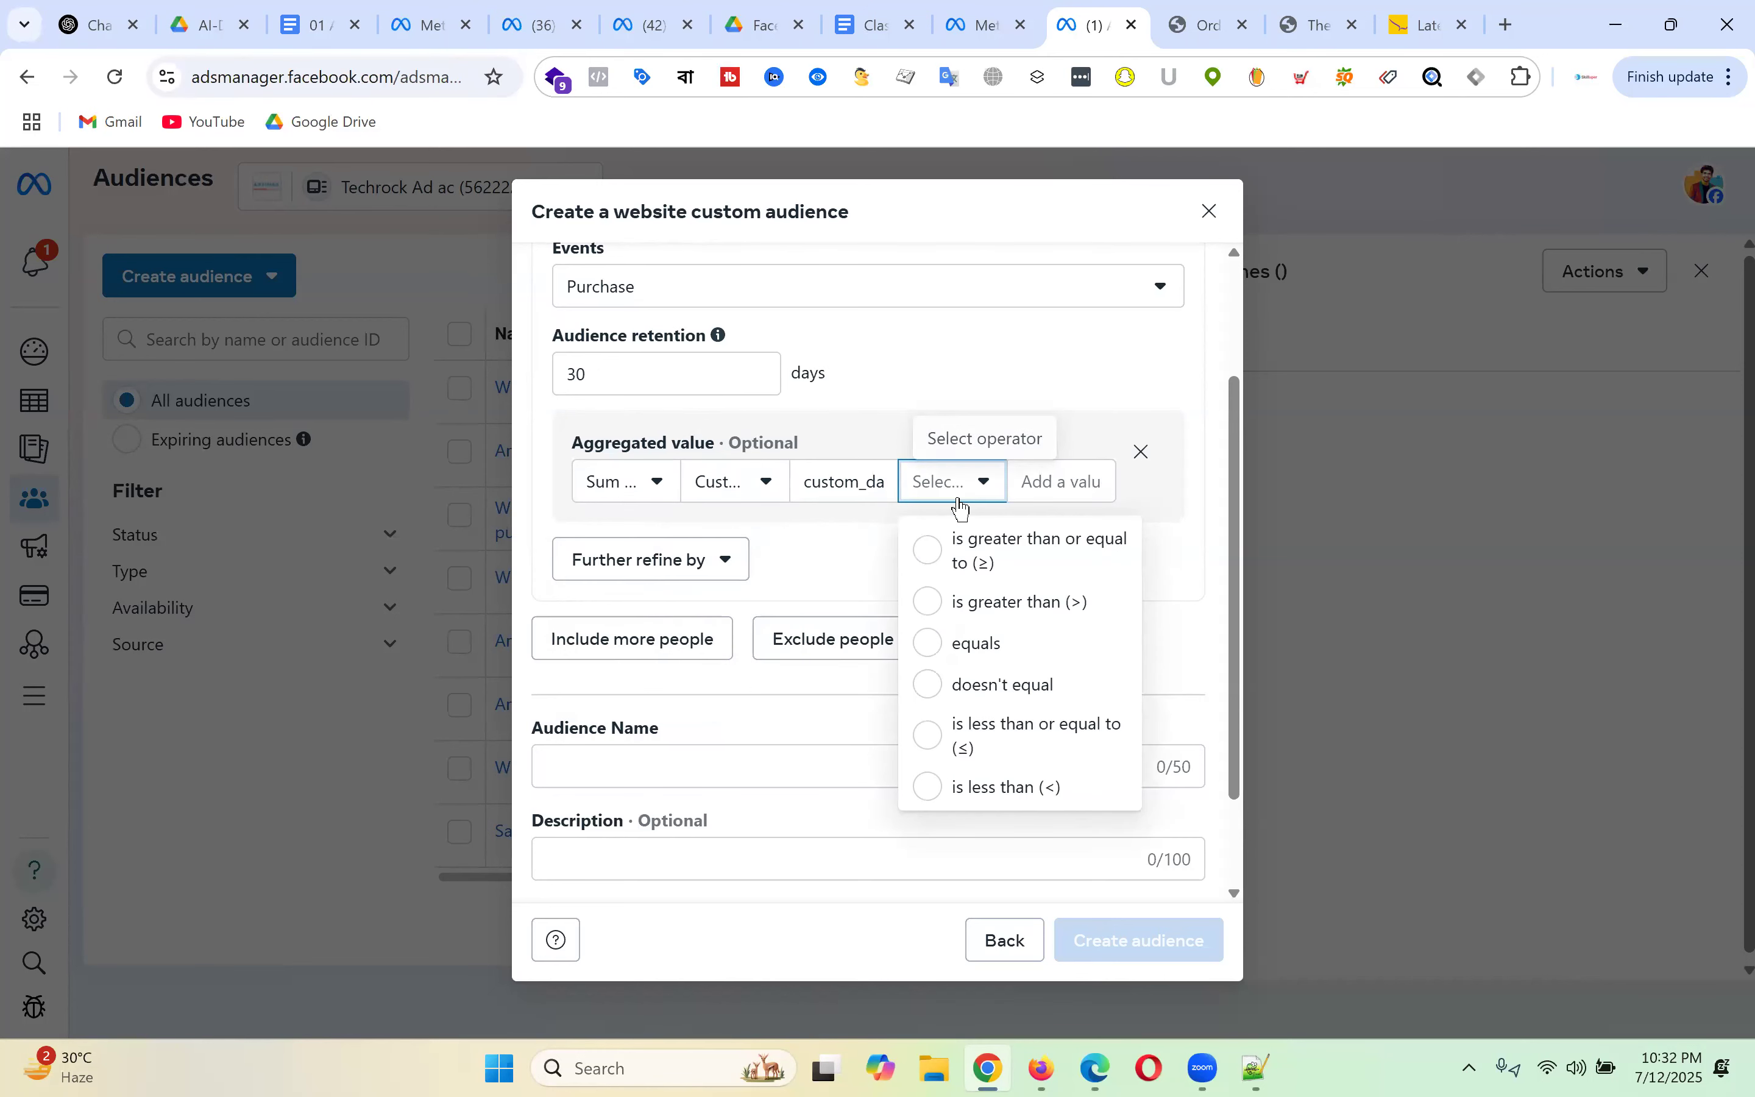
left_click(831, 481)
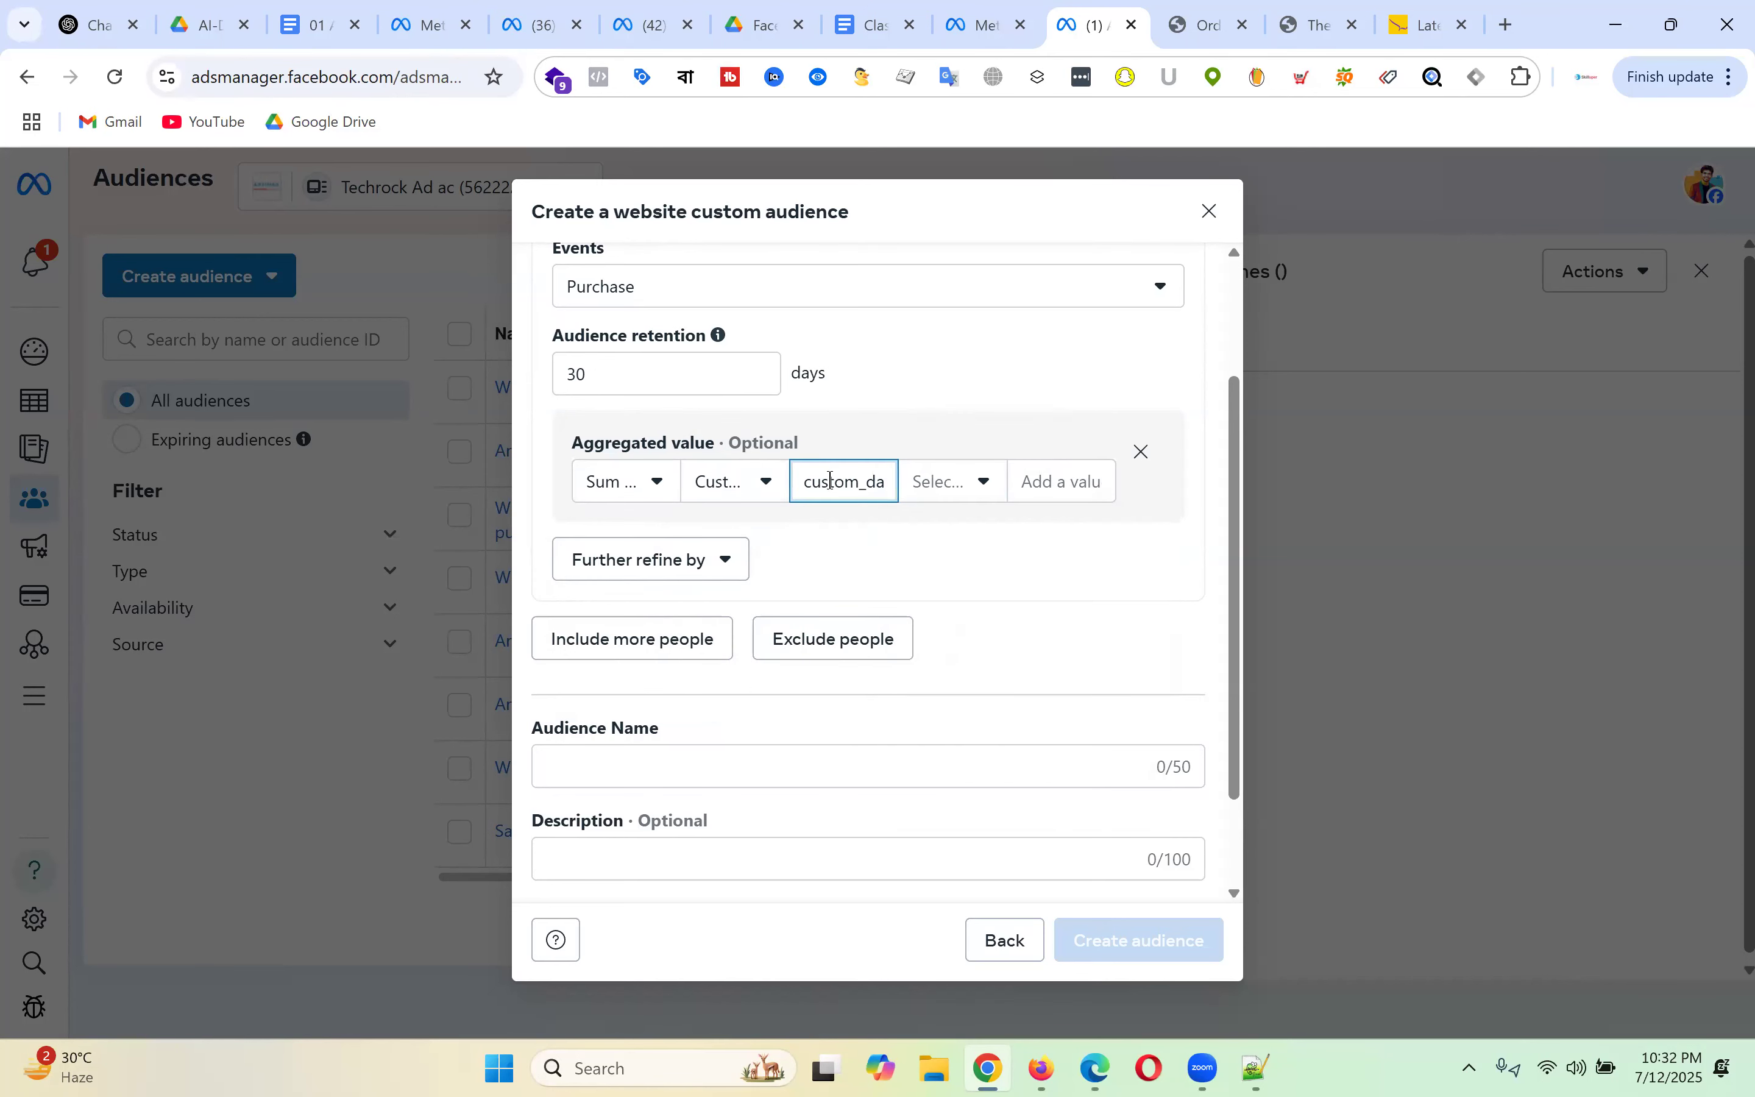
- Set the comparison operator of the Sum of condition to "is greater than or equal to (≥)"
double_click(831, 481)
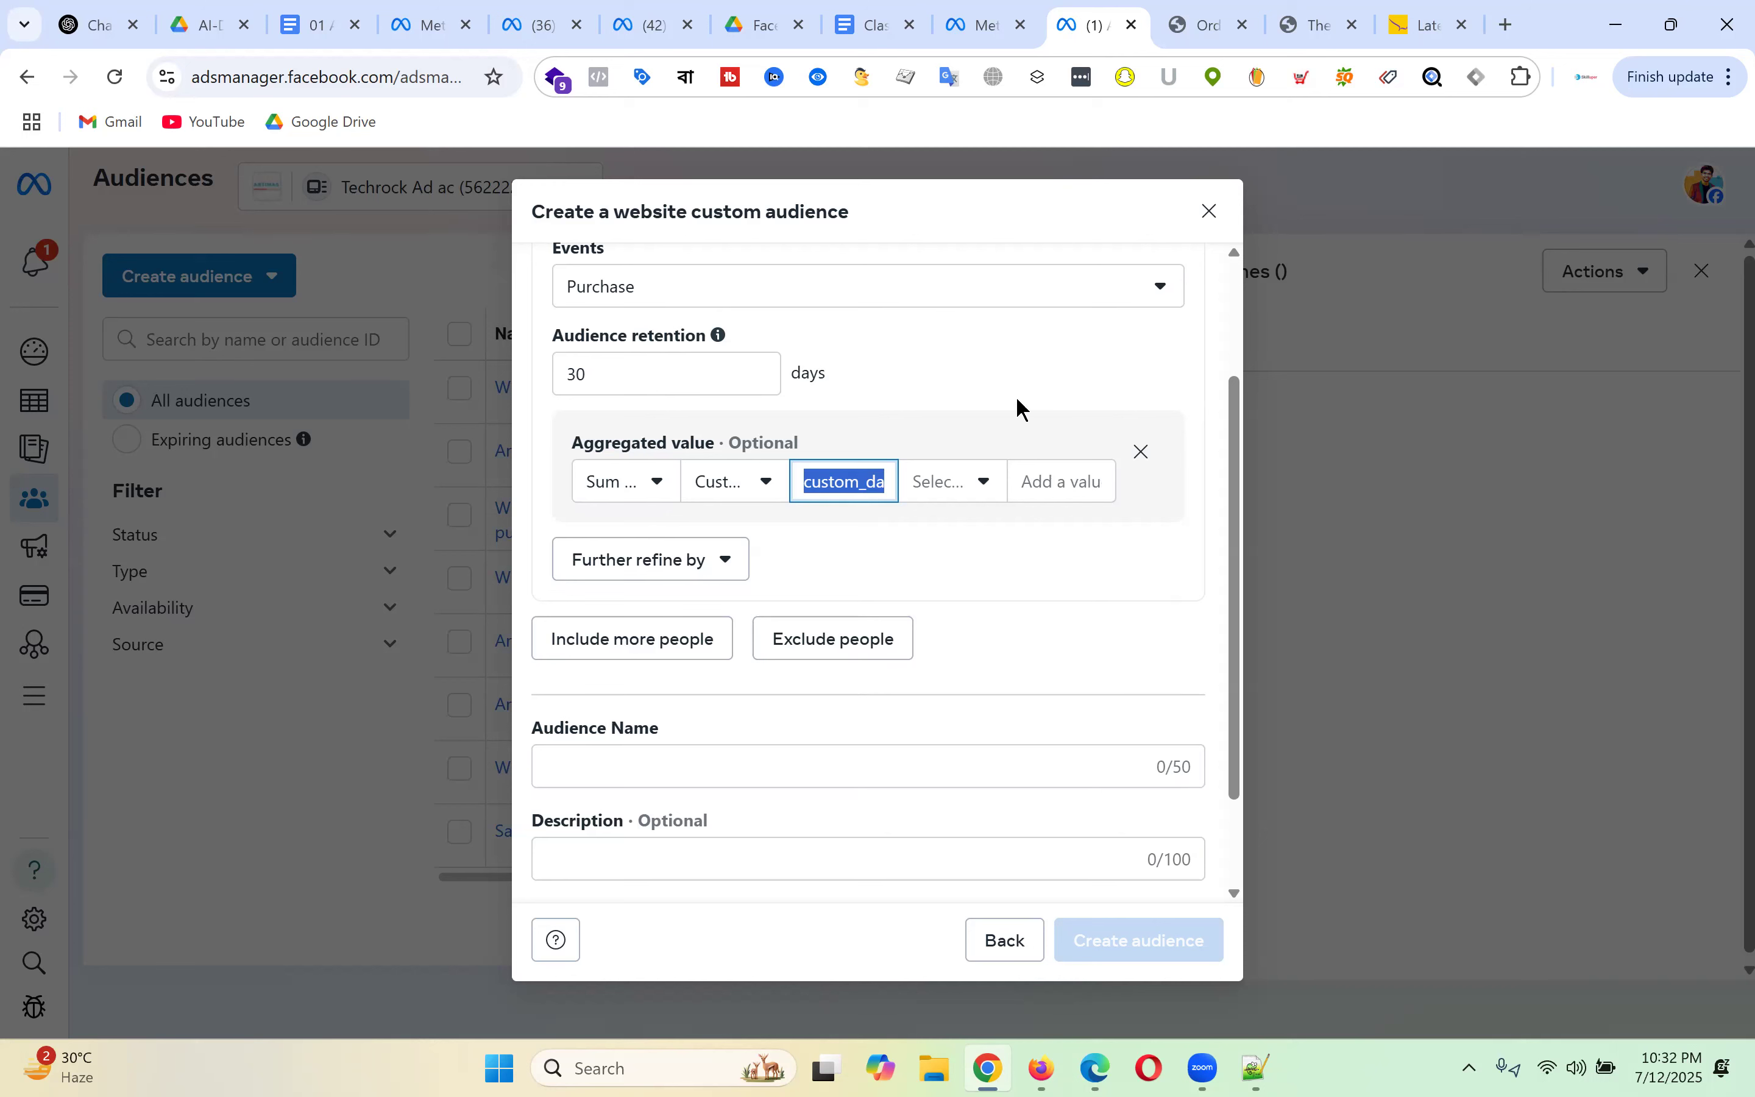
left_click(1065, 484)
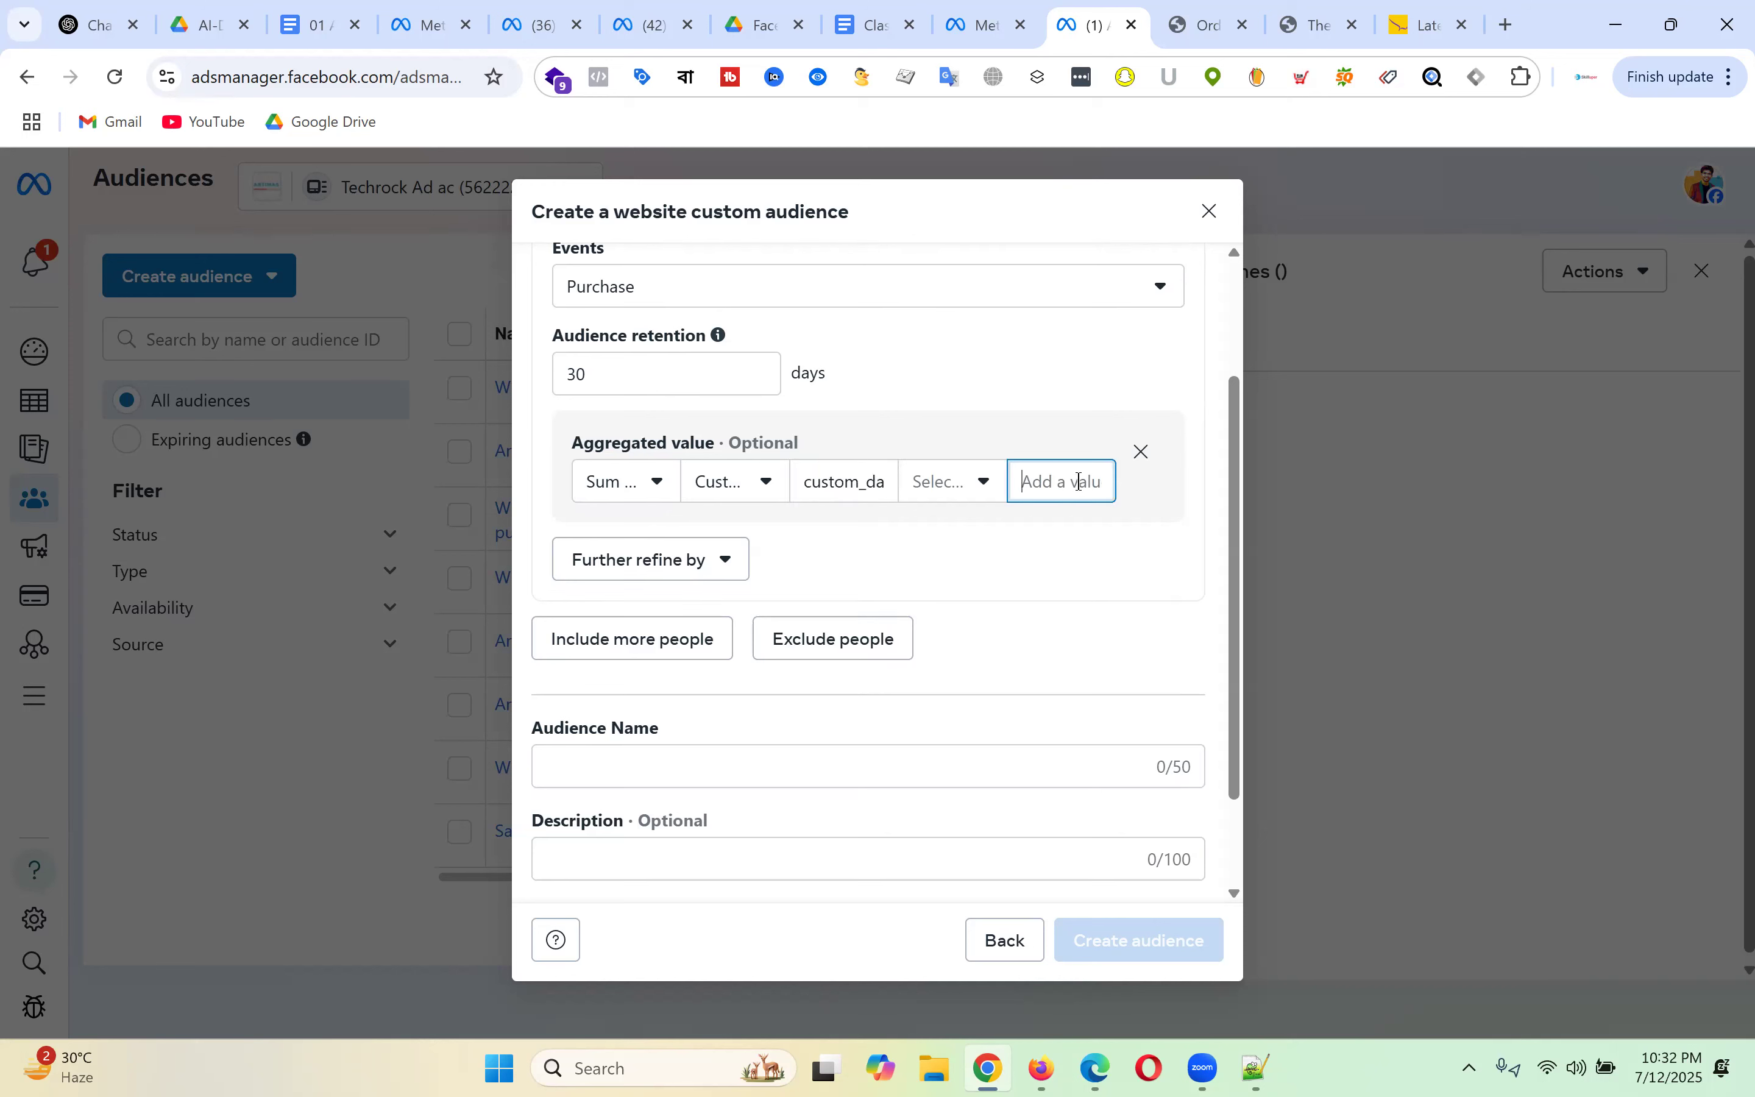
left_click(873, 484)
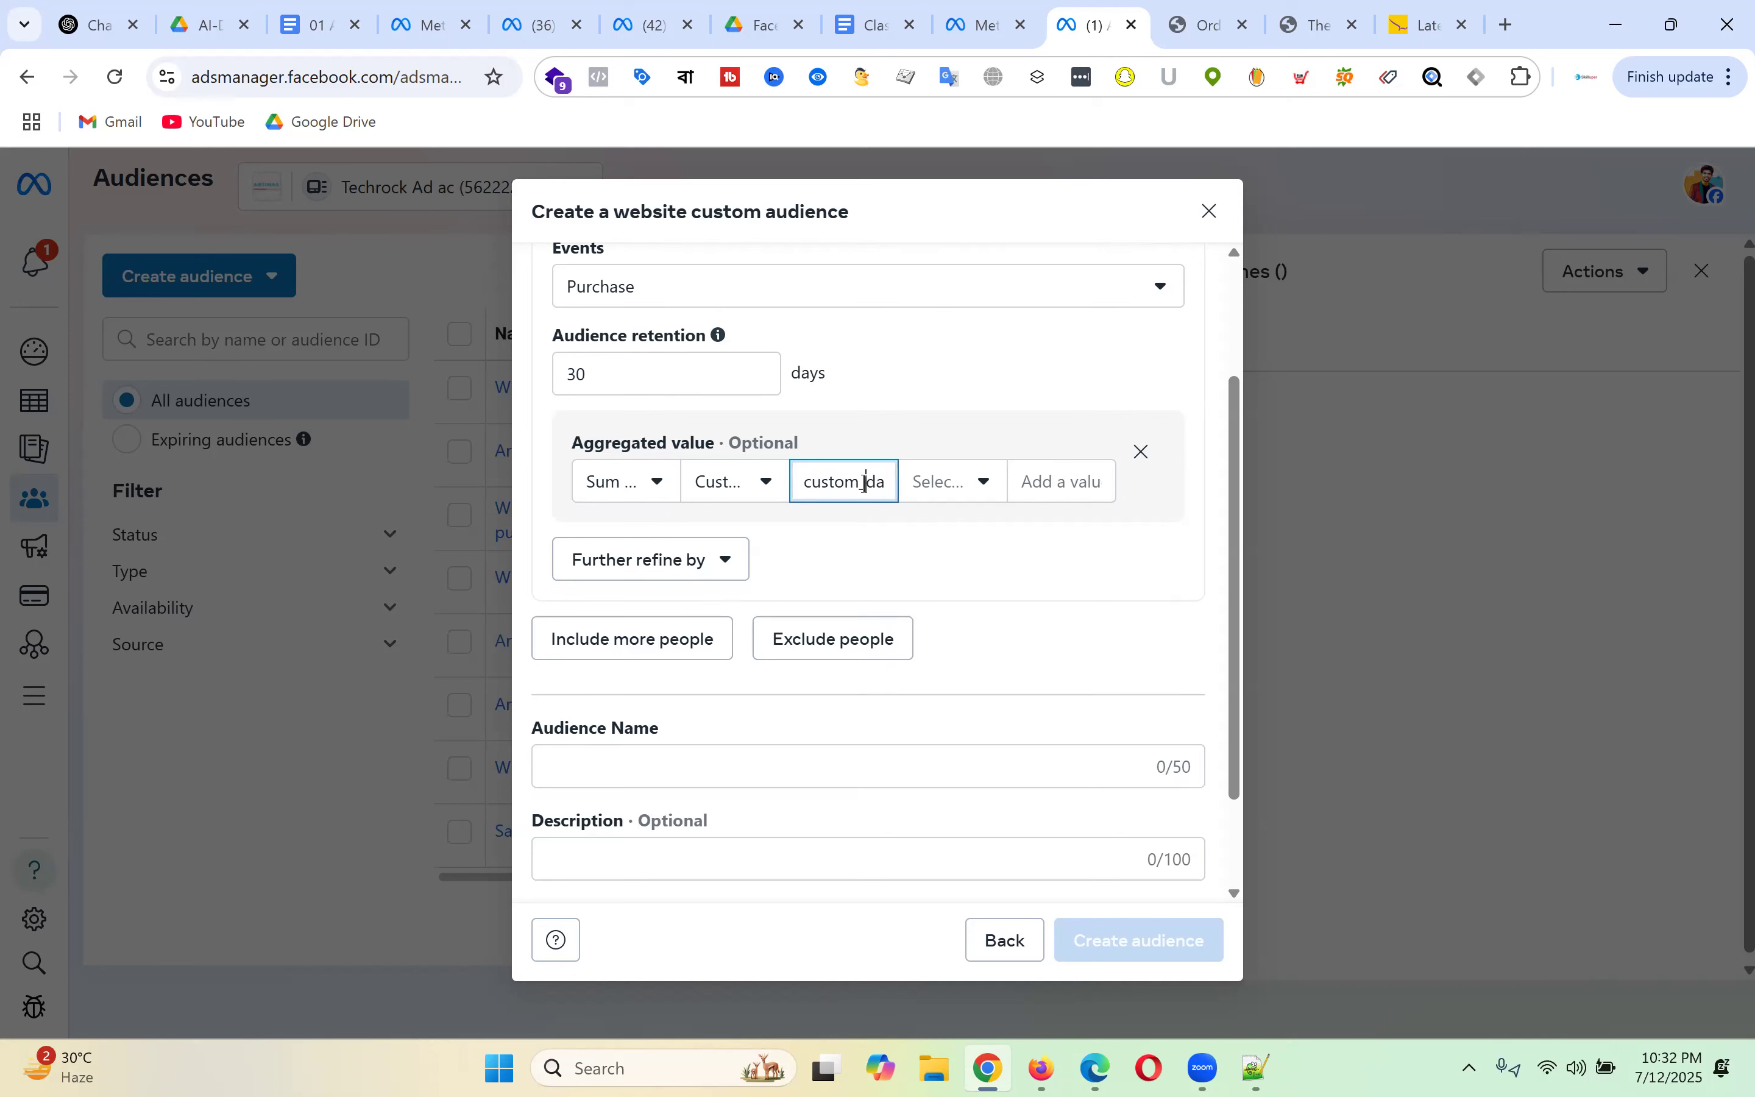
left_click(965, 485)
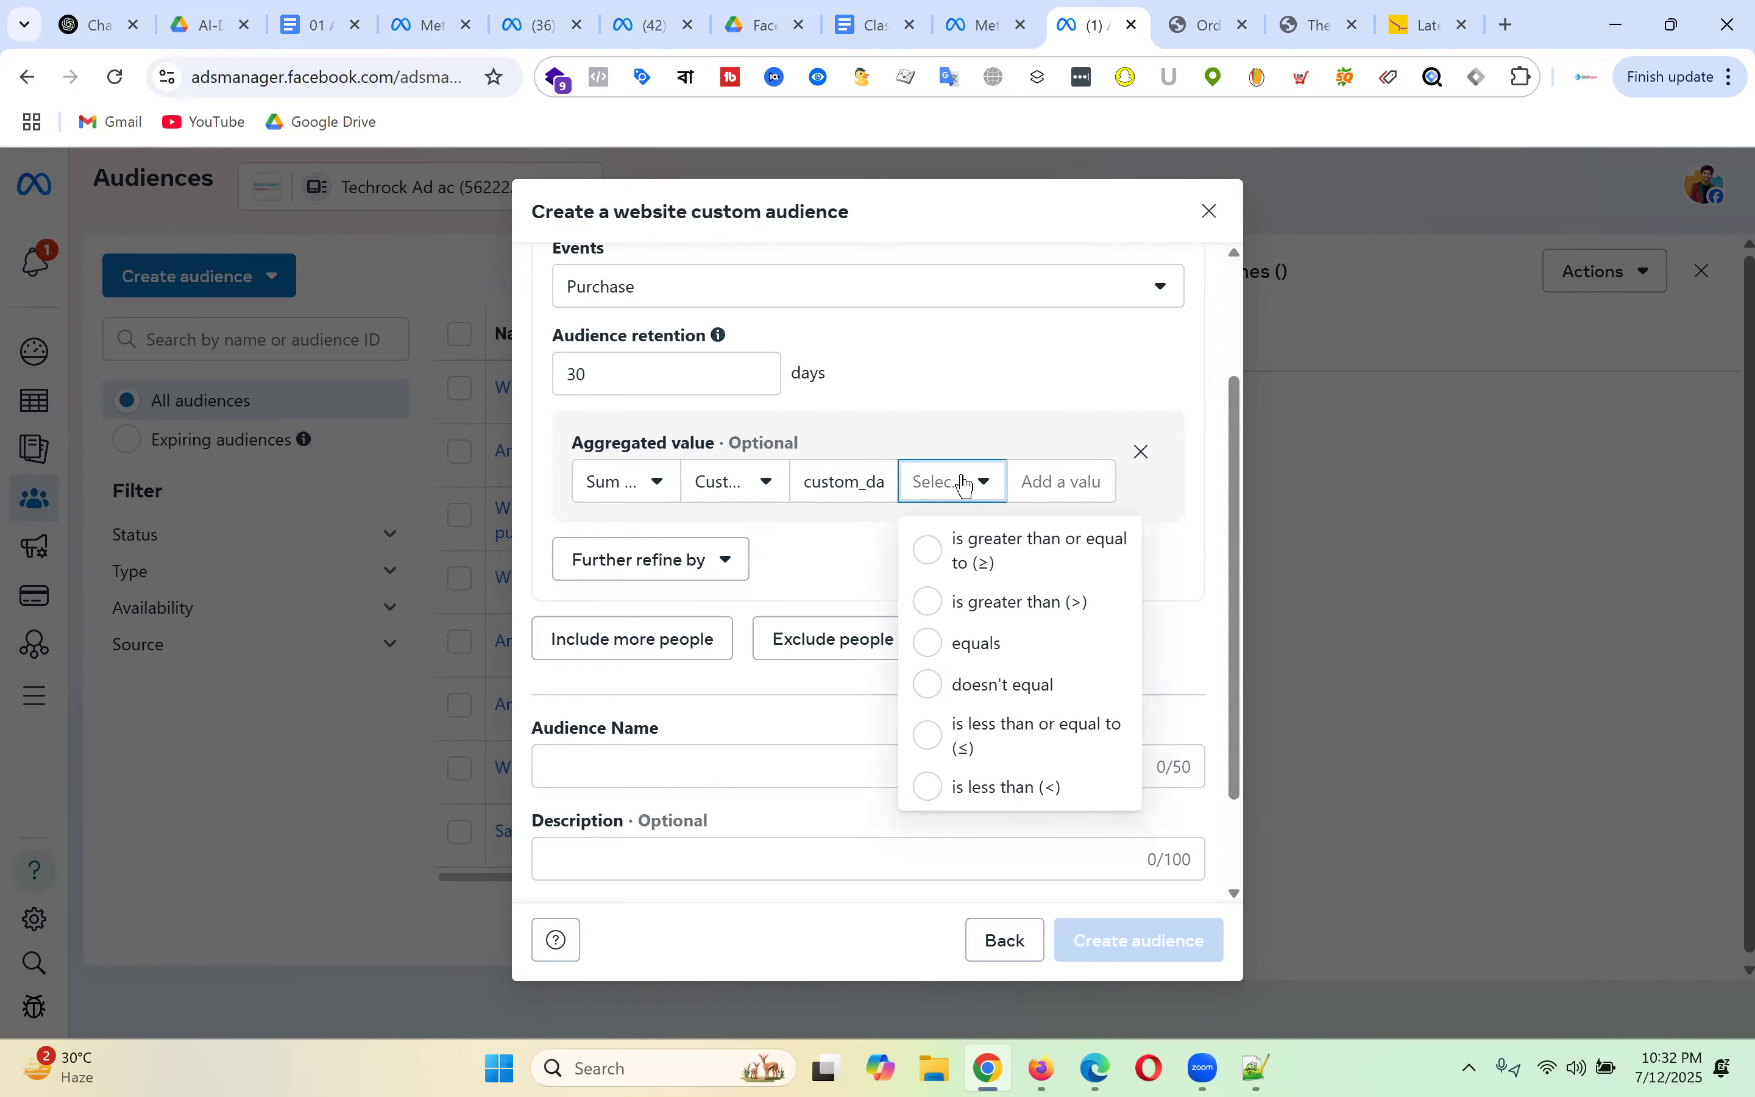
left_click(1015, 645)
left_click(956, 484)
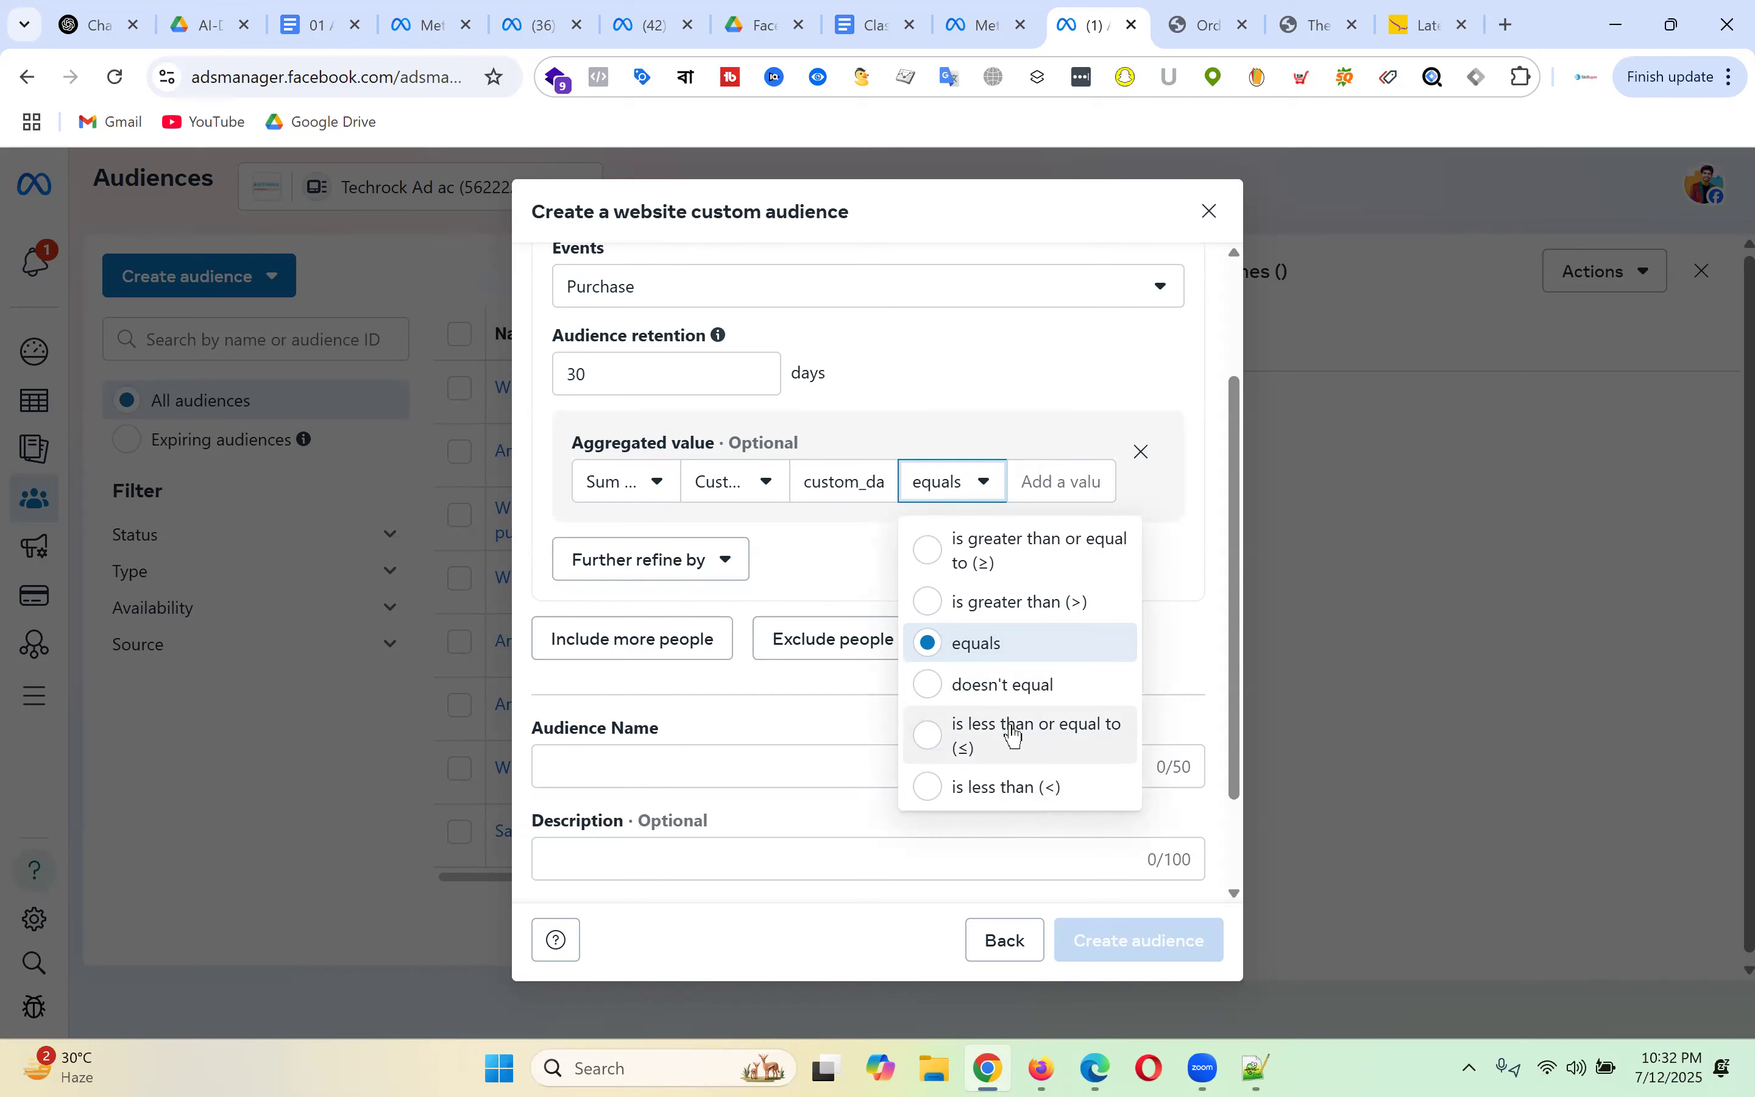
left_click(1026, 563)
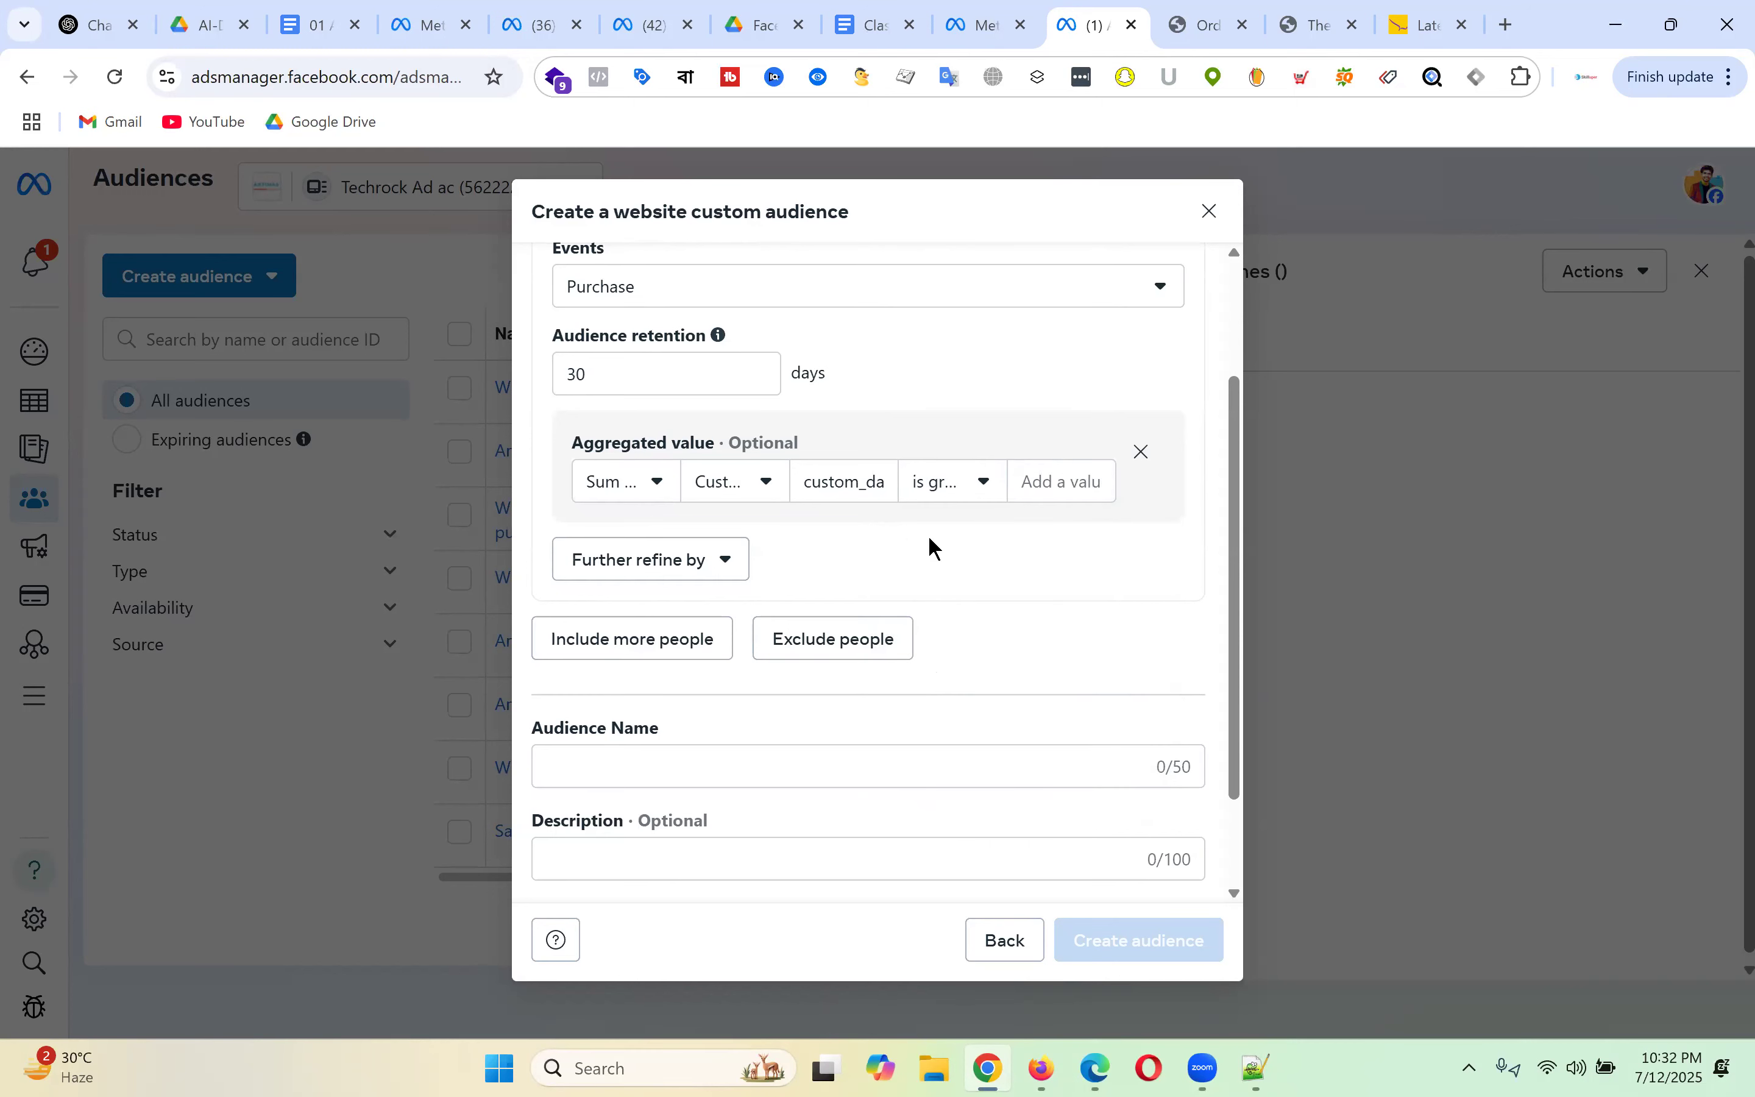
- Copy the whole Aggregated value block and paste it into a new chat in ChatGPT's Meta Ads Batch-19 project
left_click(859, 483)
key("alt+Tab")
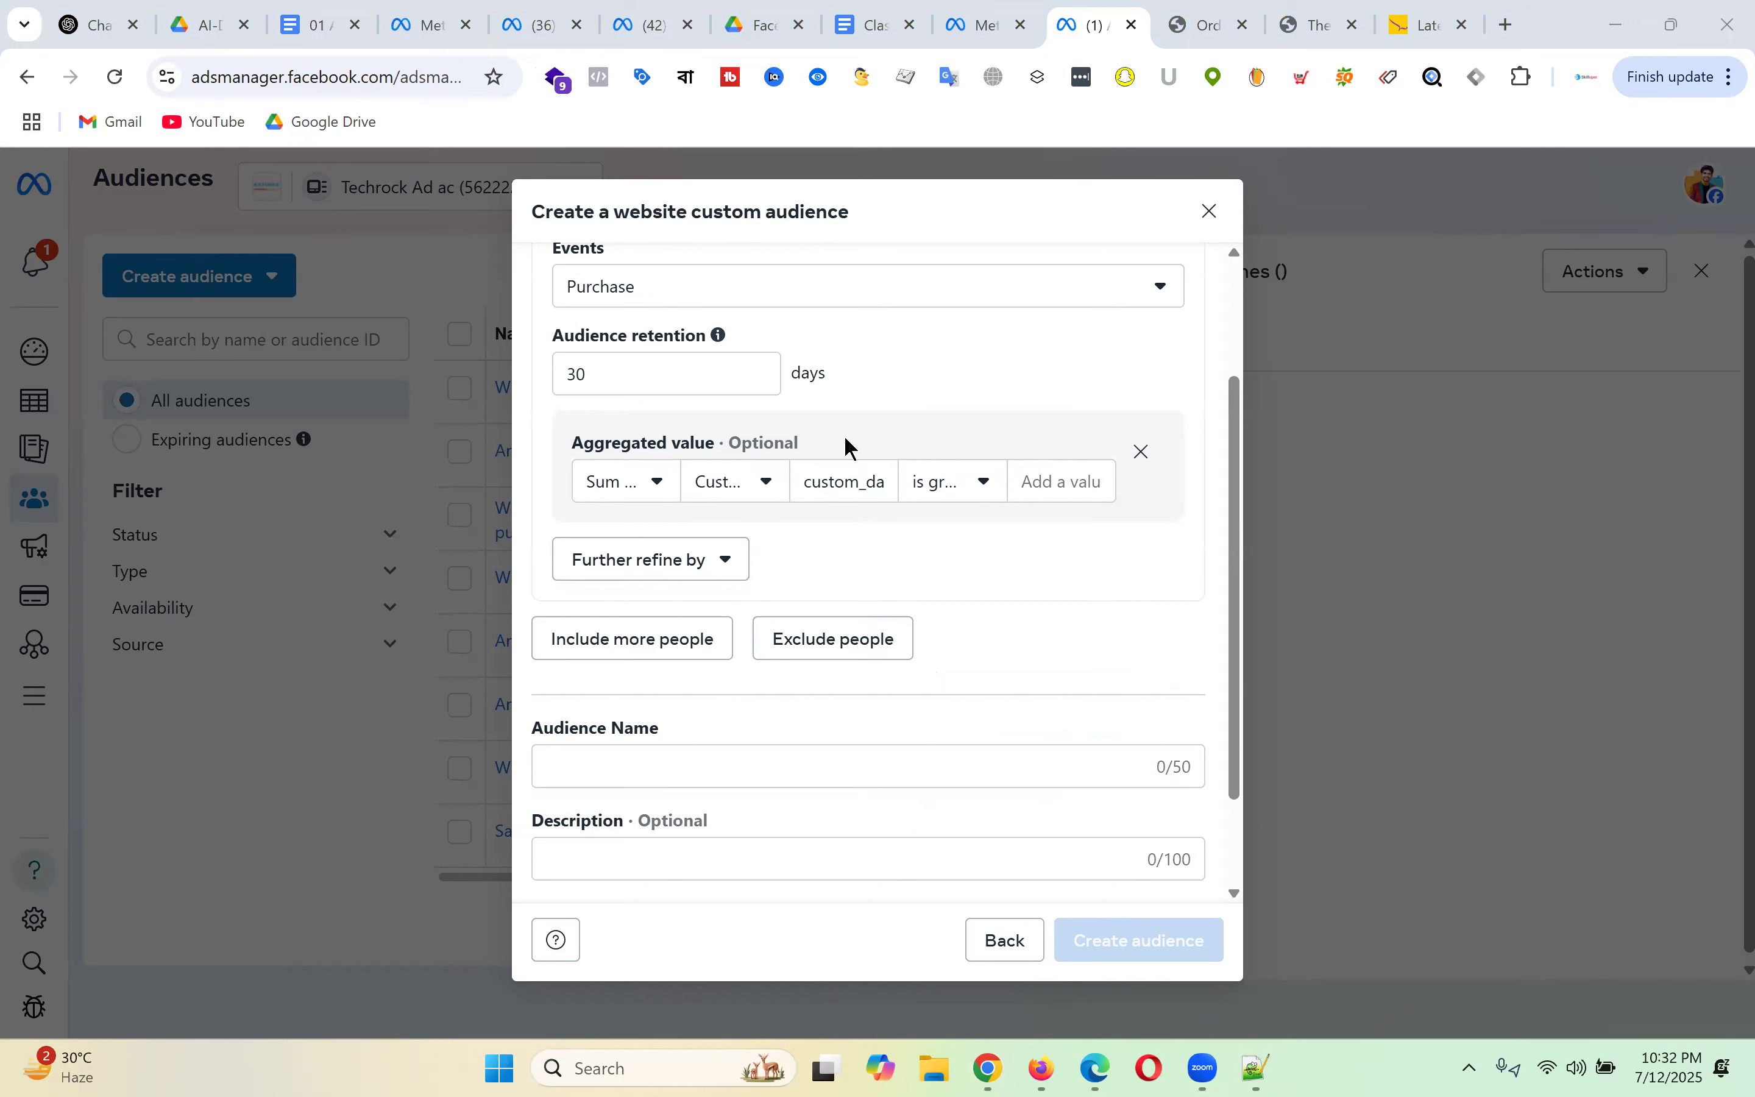
left_click_drag(551, 437, 1124, 499)
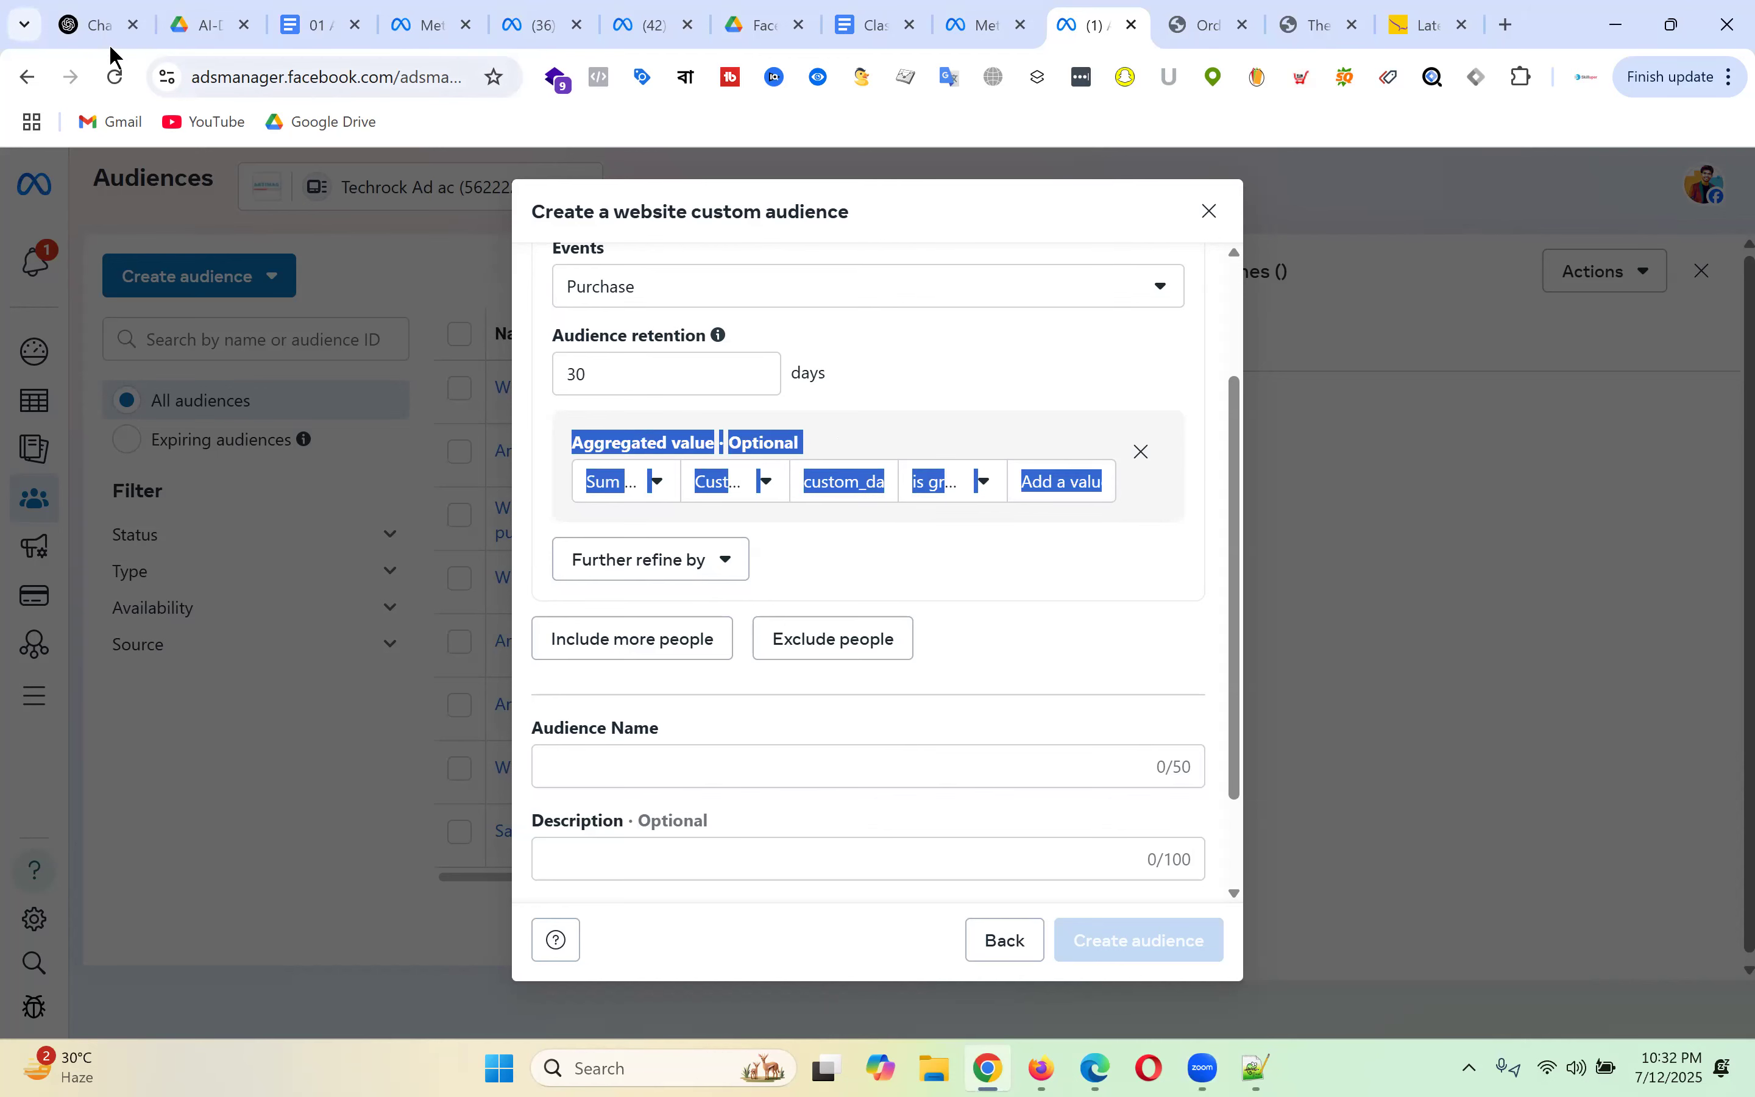
left_click(99, 22)
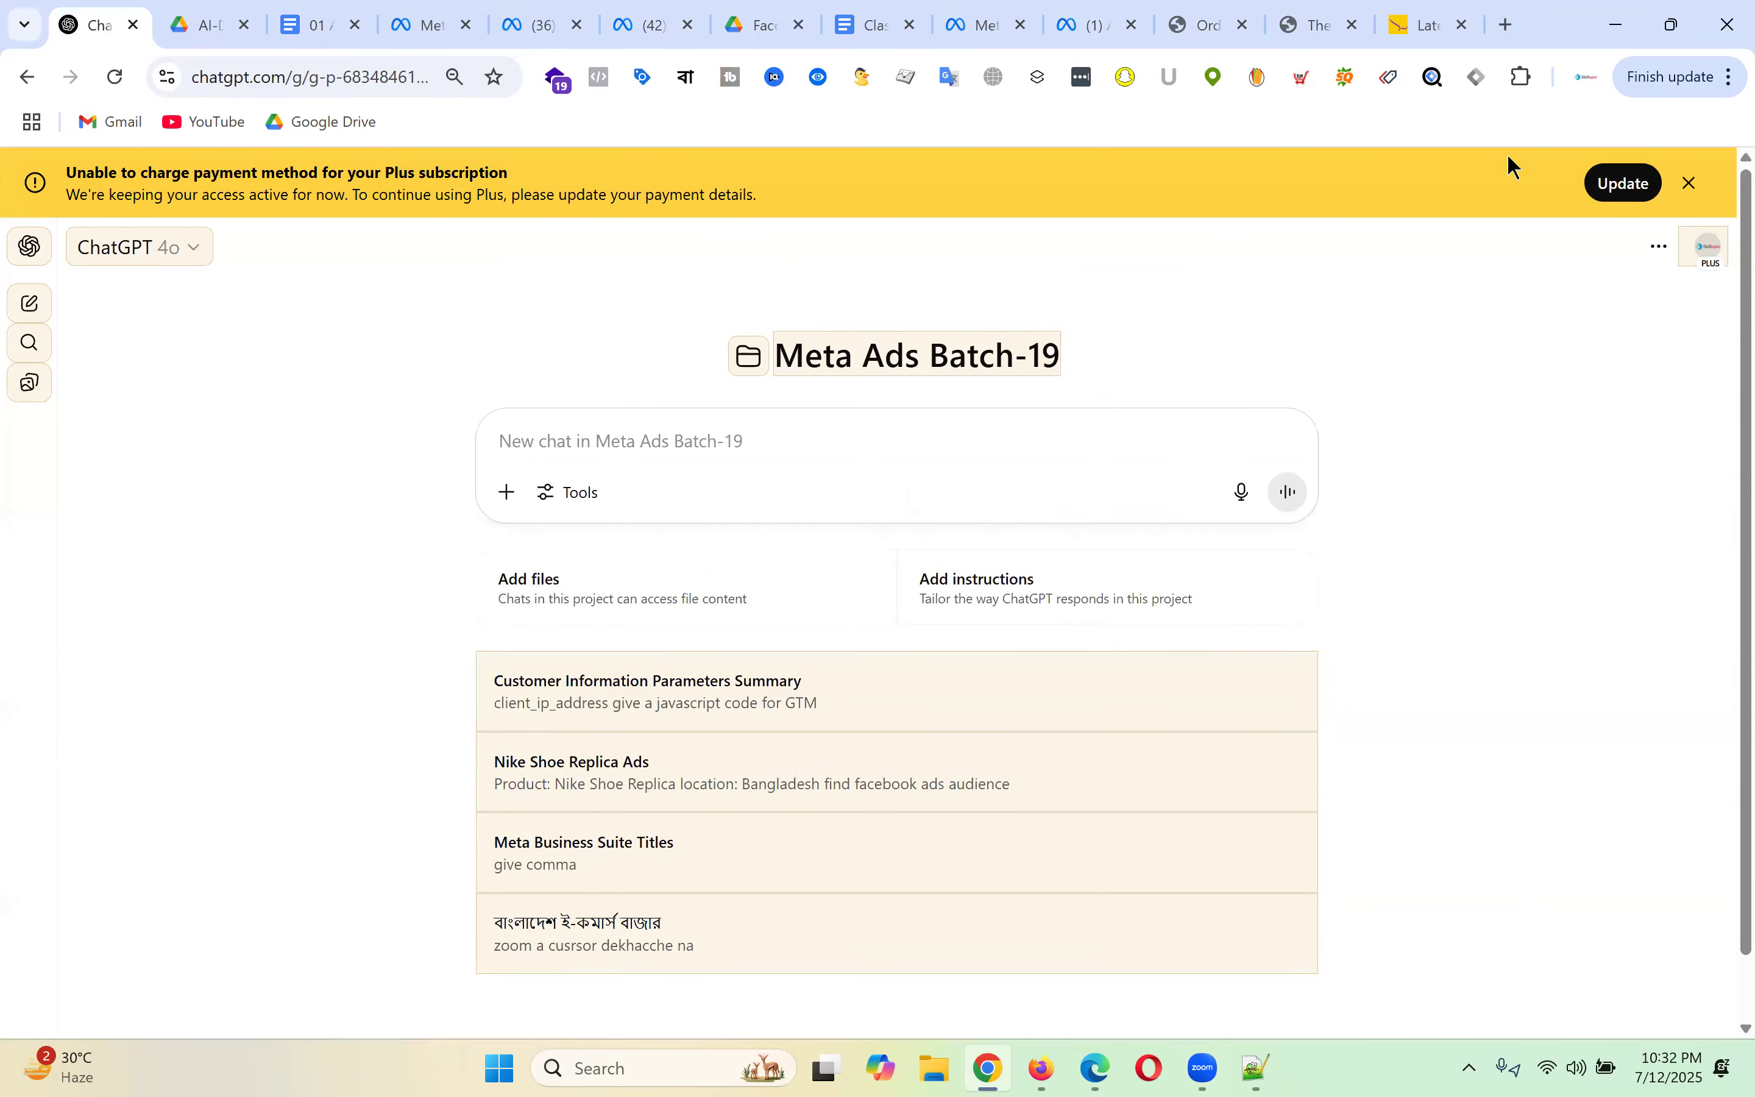
left_click(1693, 190)
key("ctrl+v")
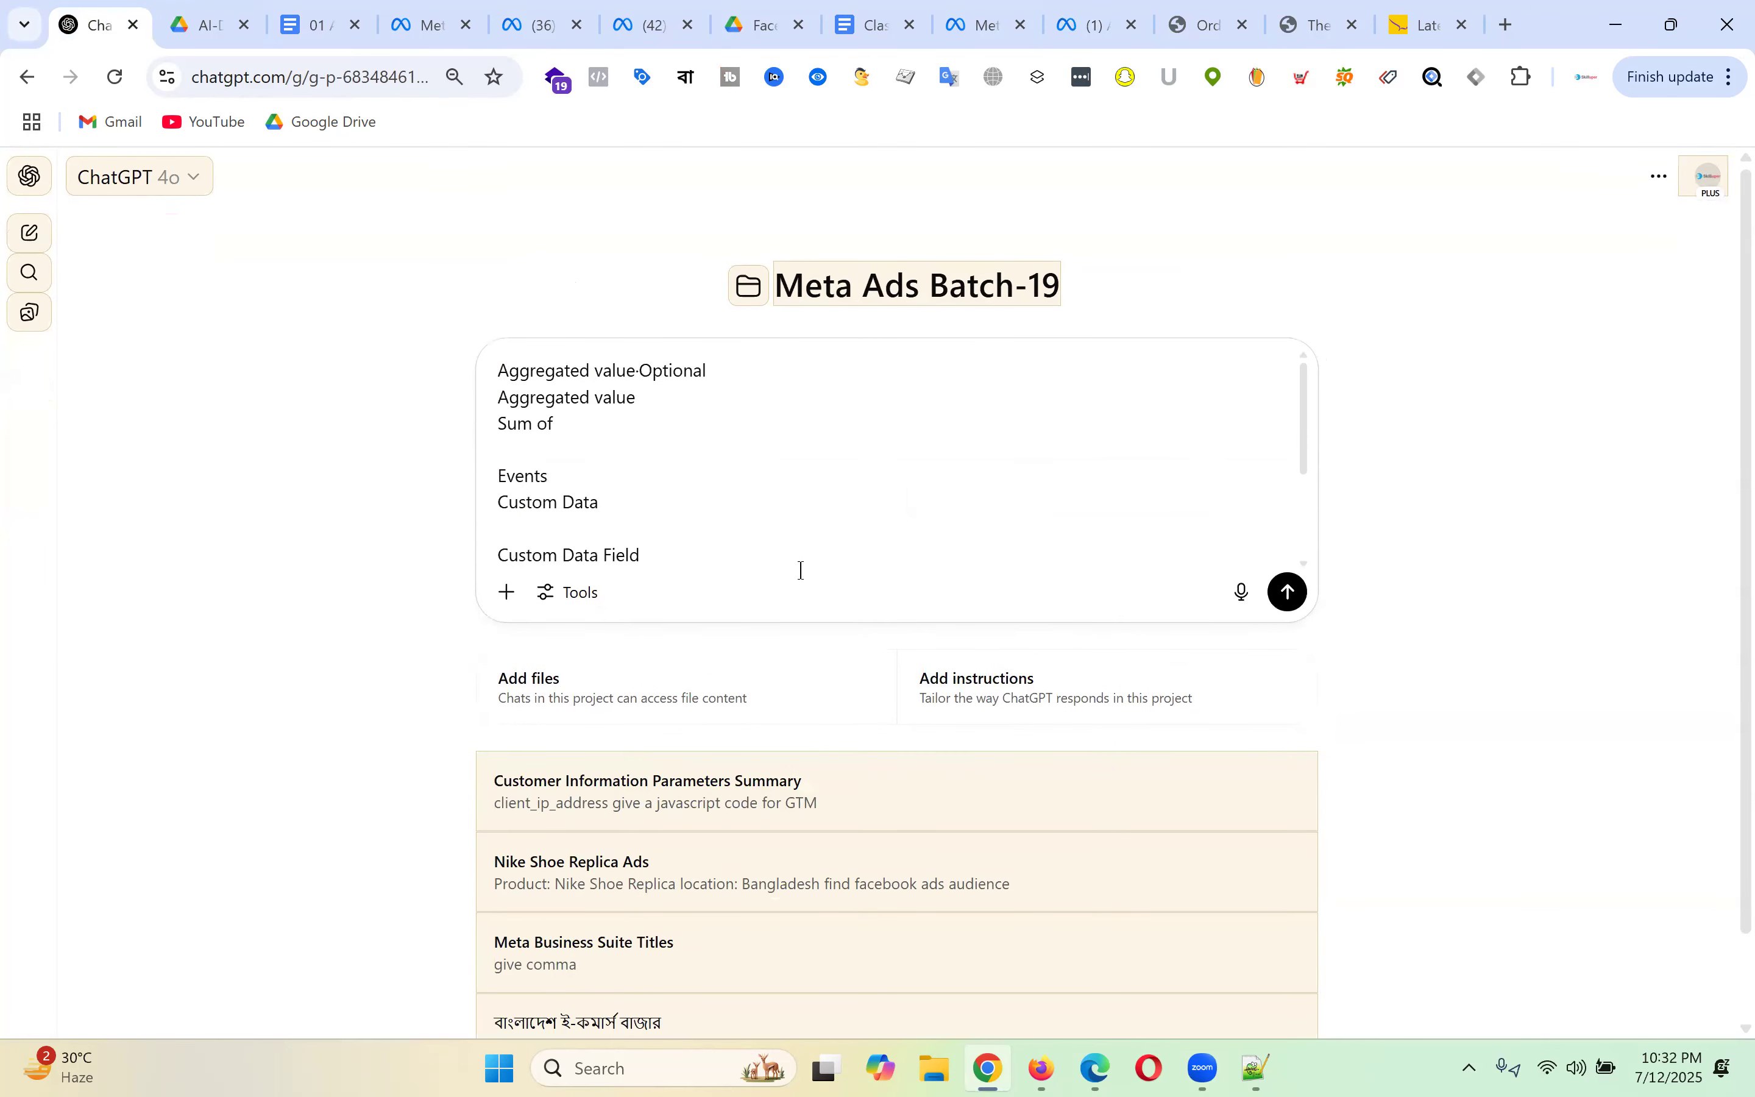
scroll(964, 473, "down", 2)
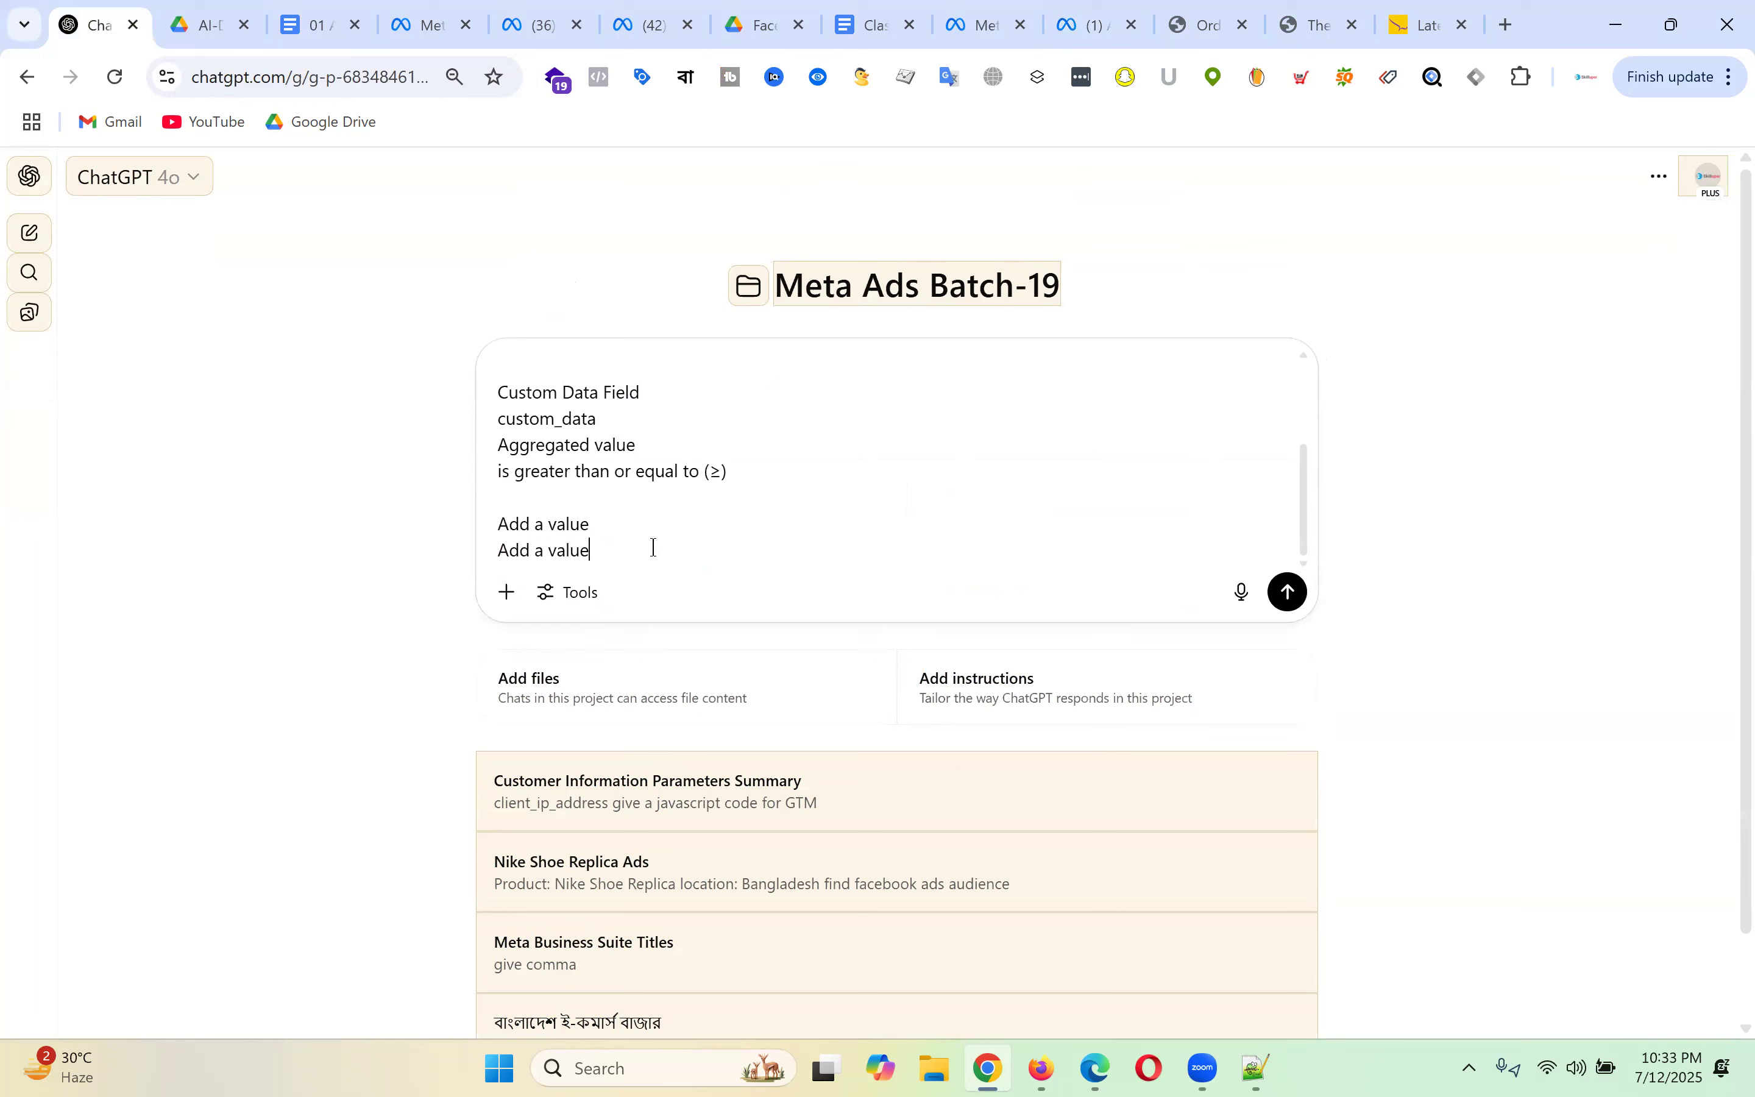
scroll(655, 548, "up", 2)
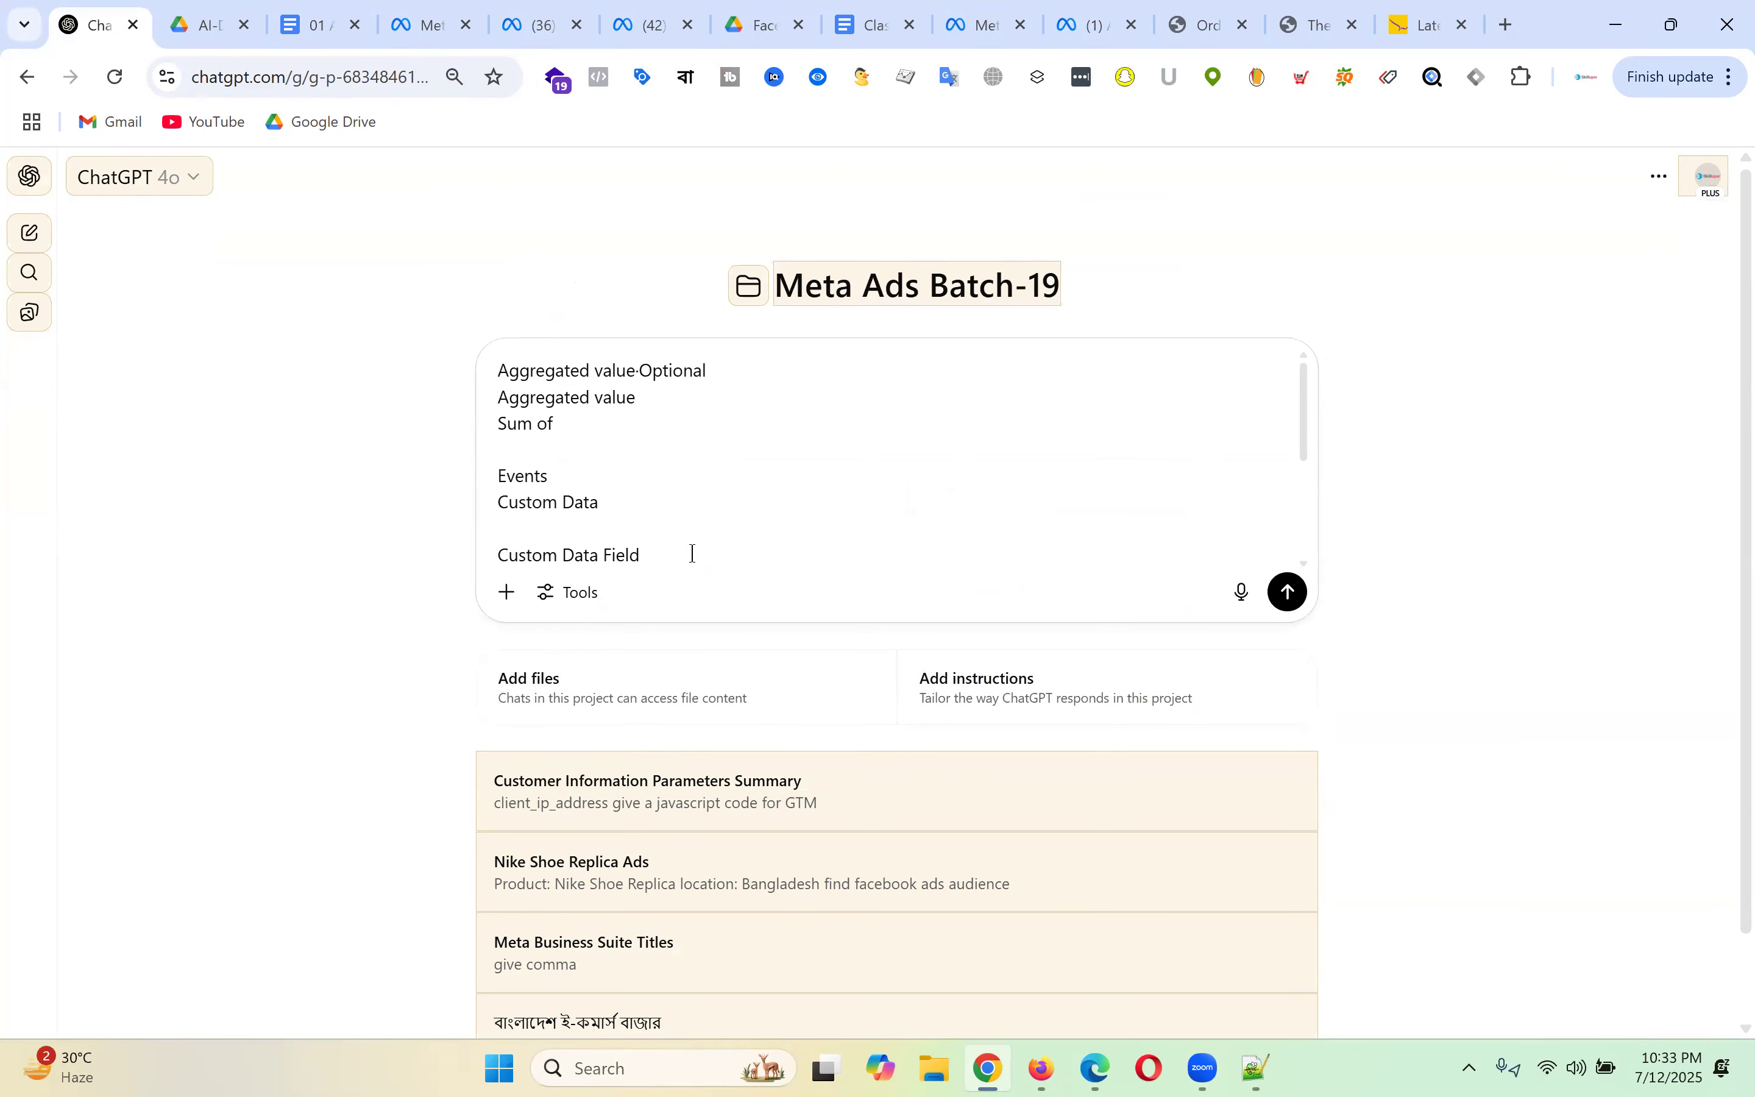
scroll(693, 553, "down", 2)
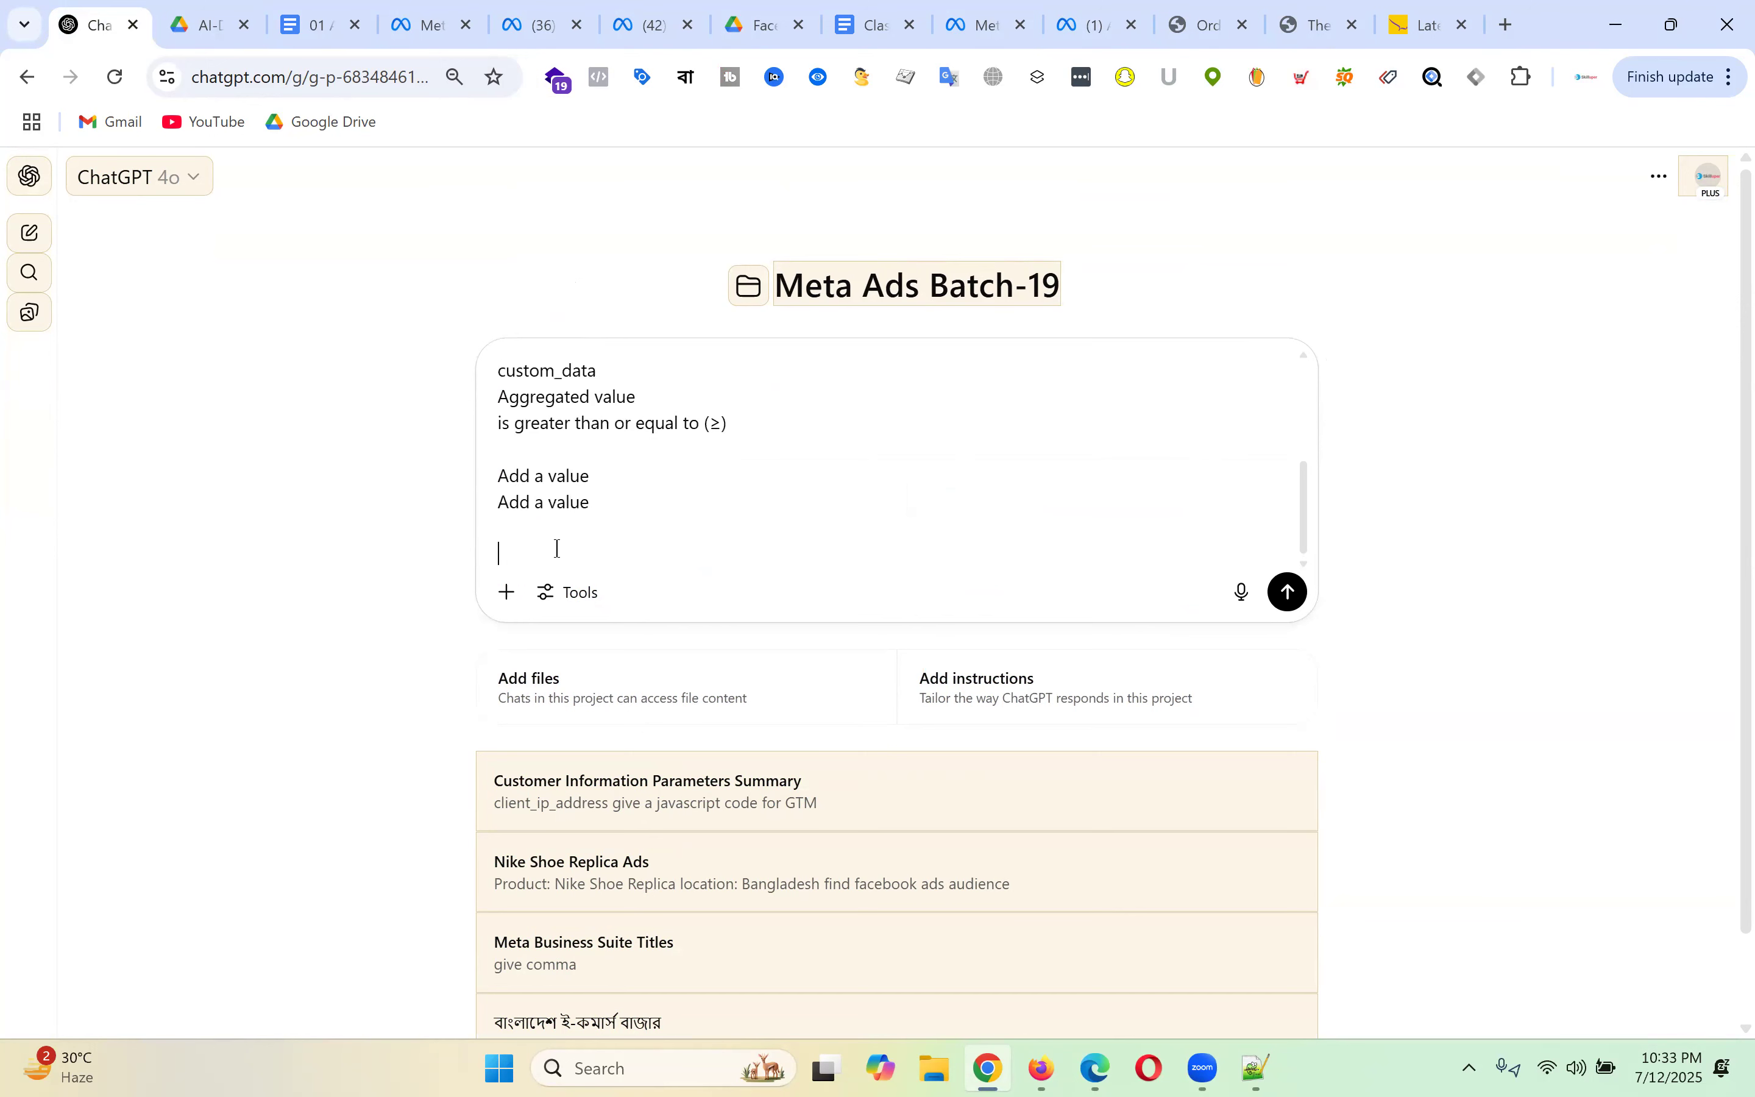
- Add the request "aktu bujhe de vai" below the pasted text and send the prompt
key("Return")
type("aktu ")
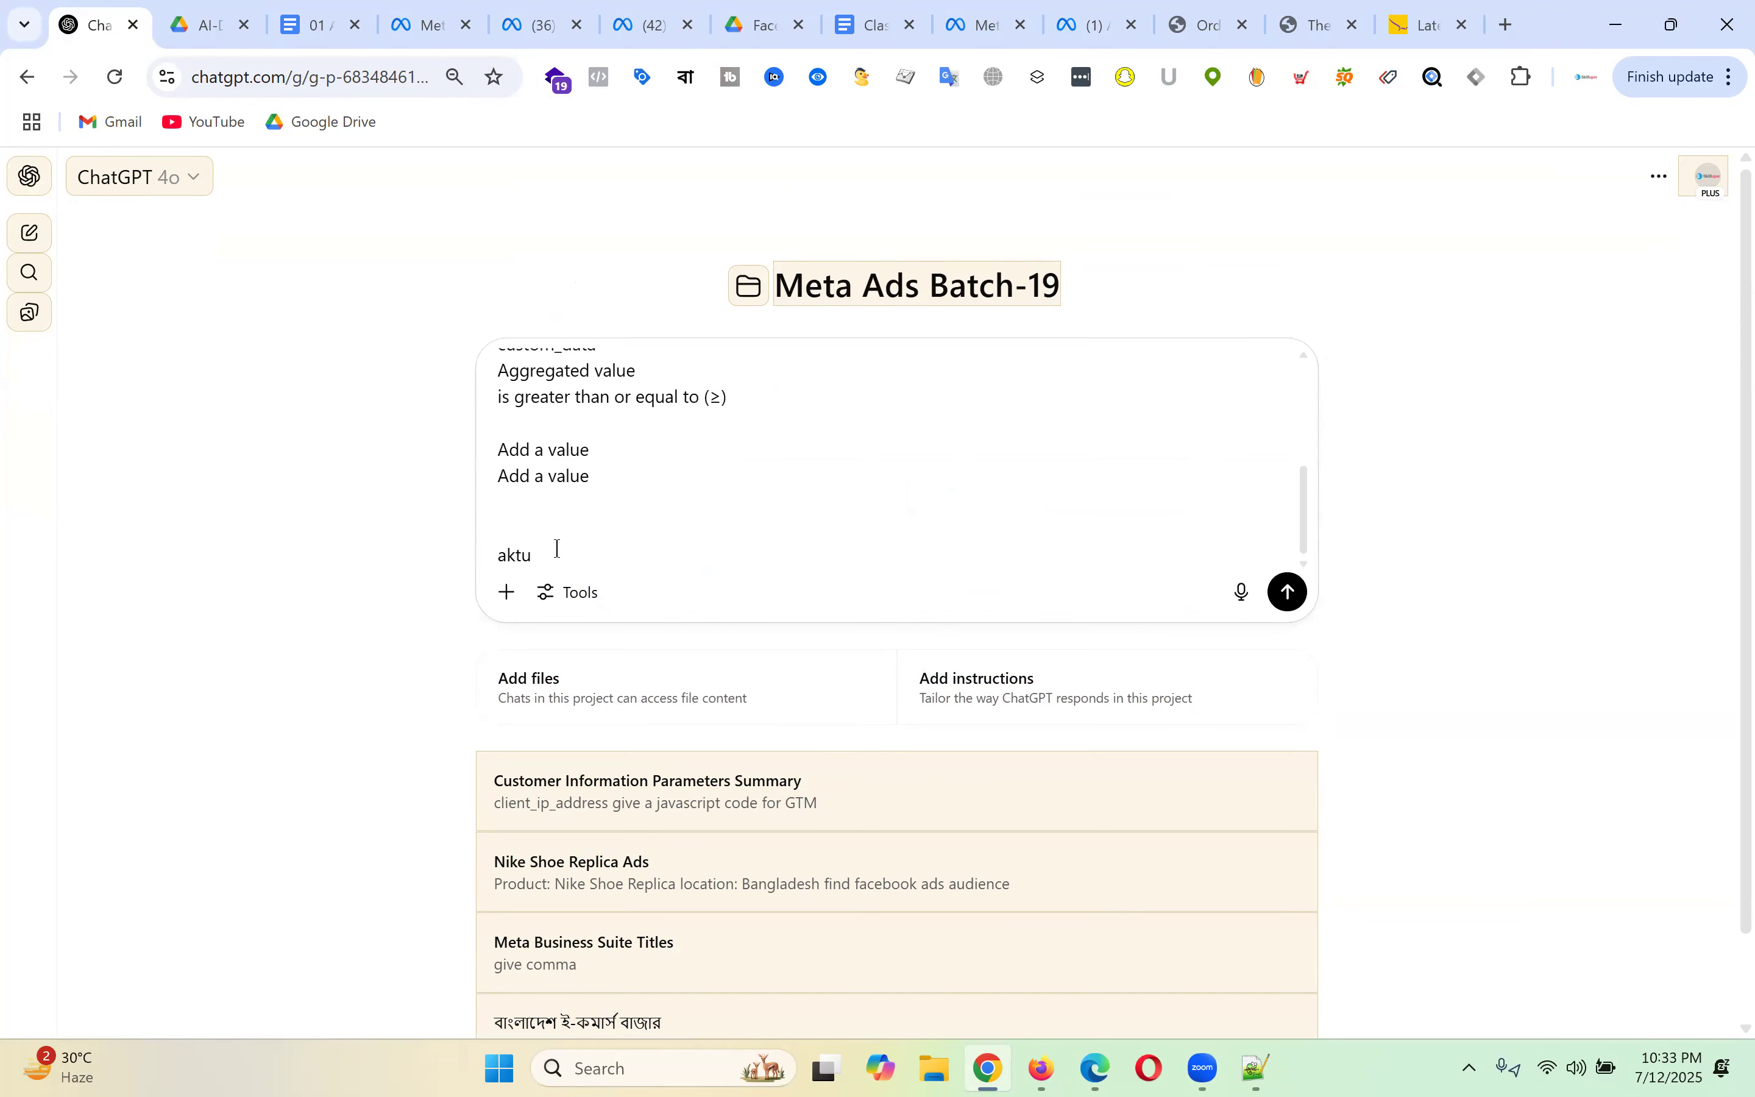
type("bujhe de vai")
key("Return")
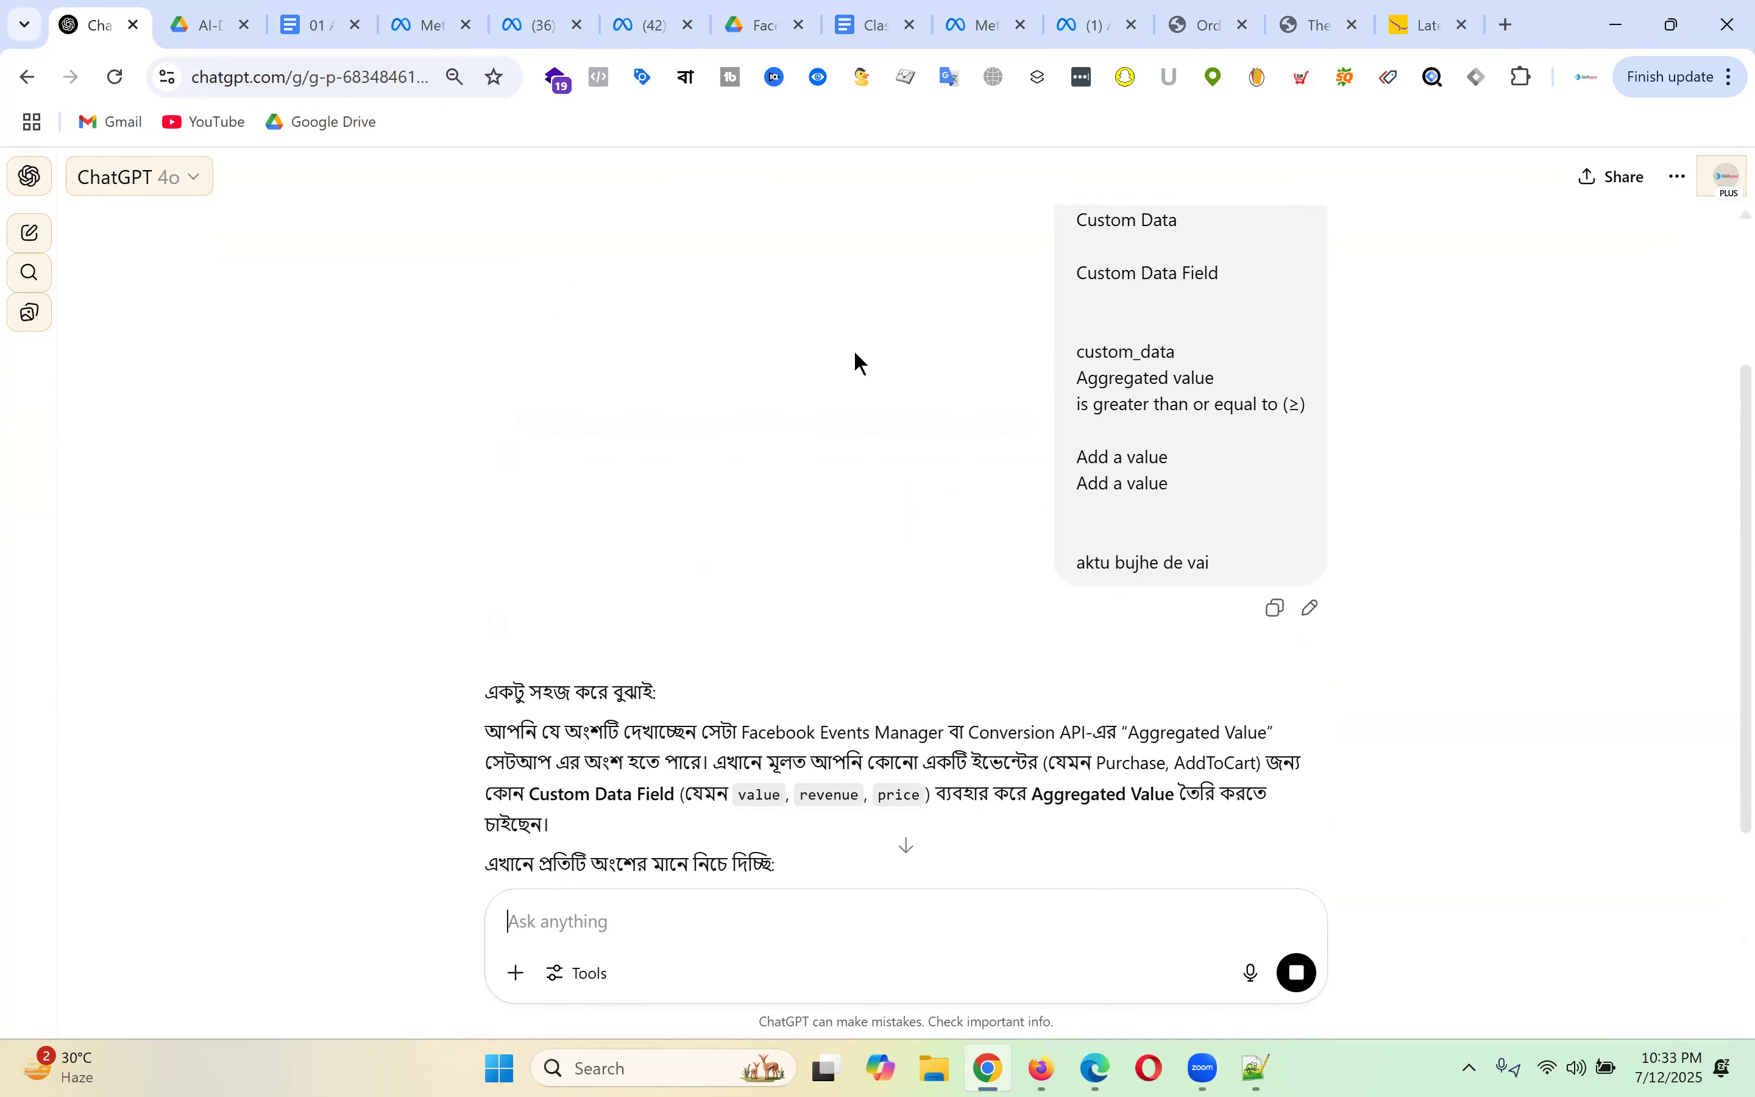
- Read the explanation of Aggregated value, Sum of, Custom Data Field and the ≥ condition through to the combined example
scroll(854, 353, "down", 5)
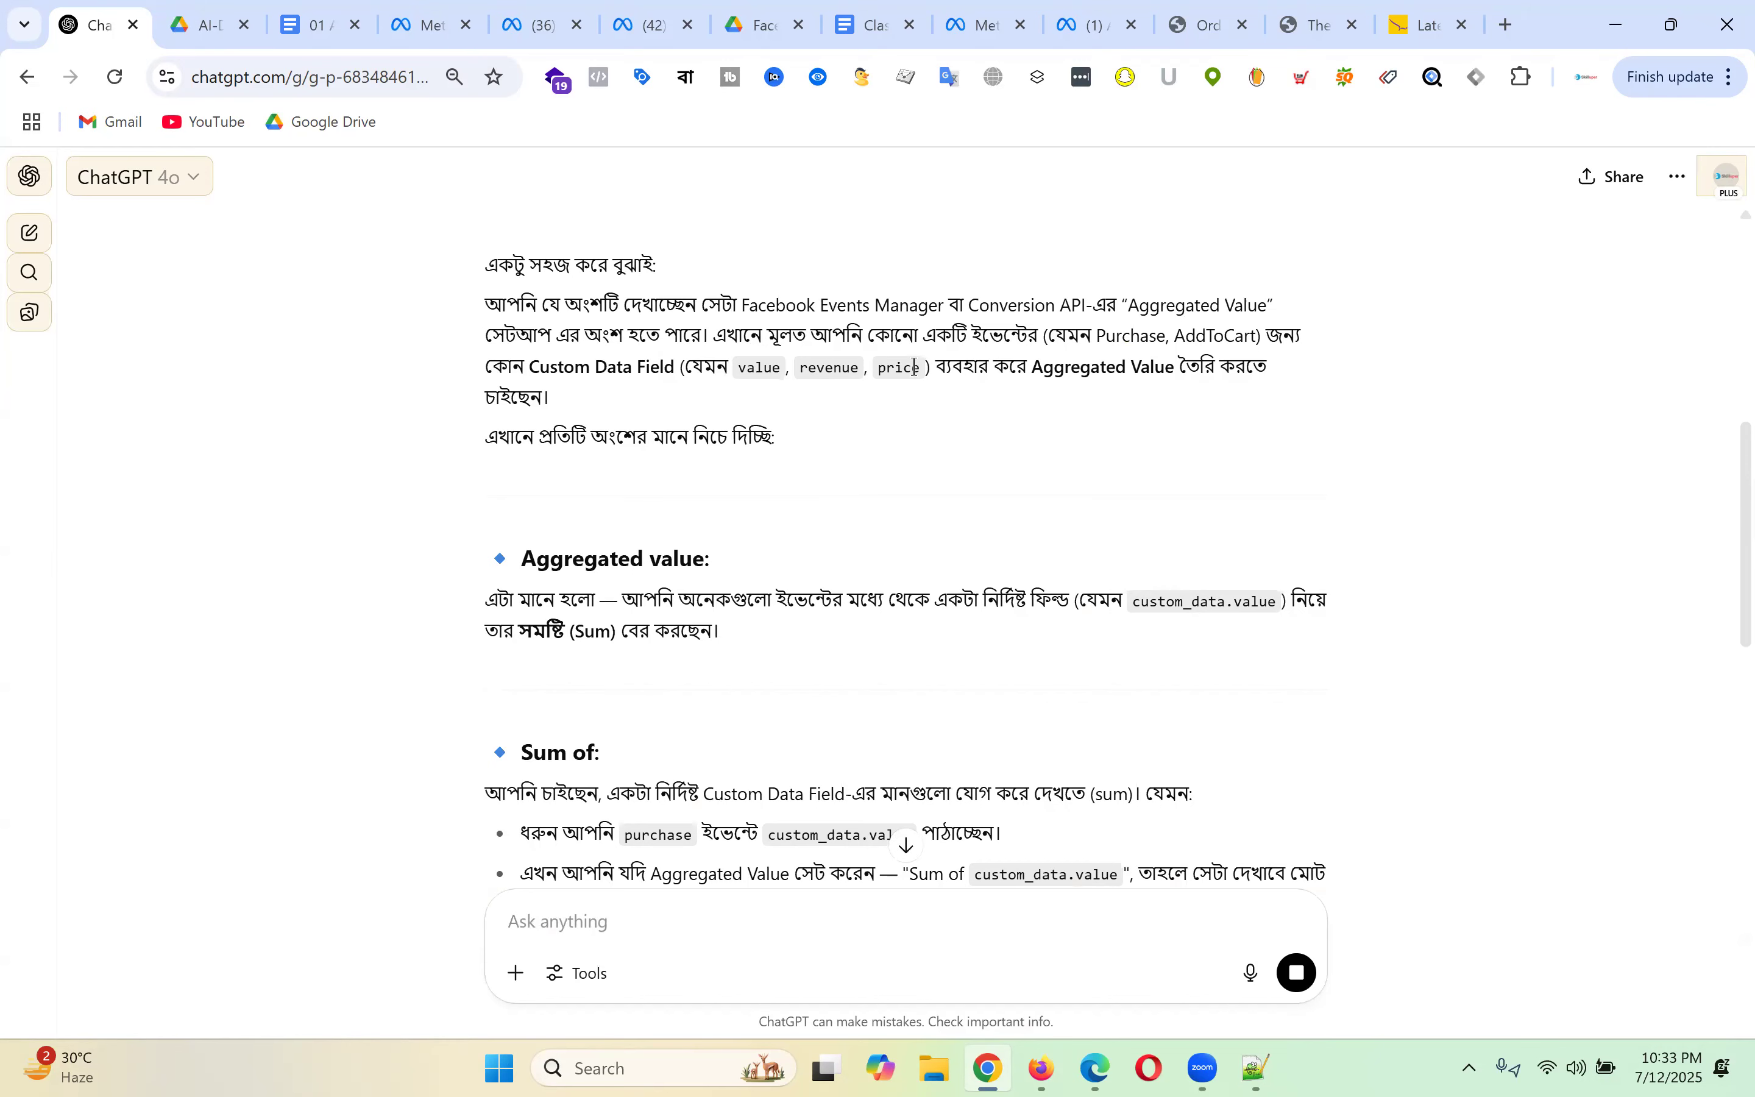
scroll(915, 365, "down", 1)
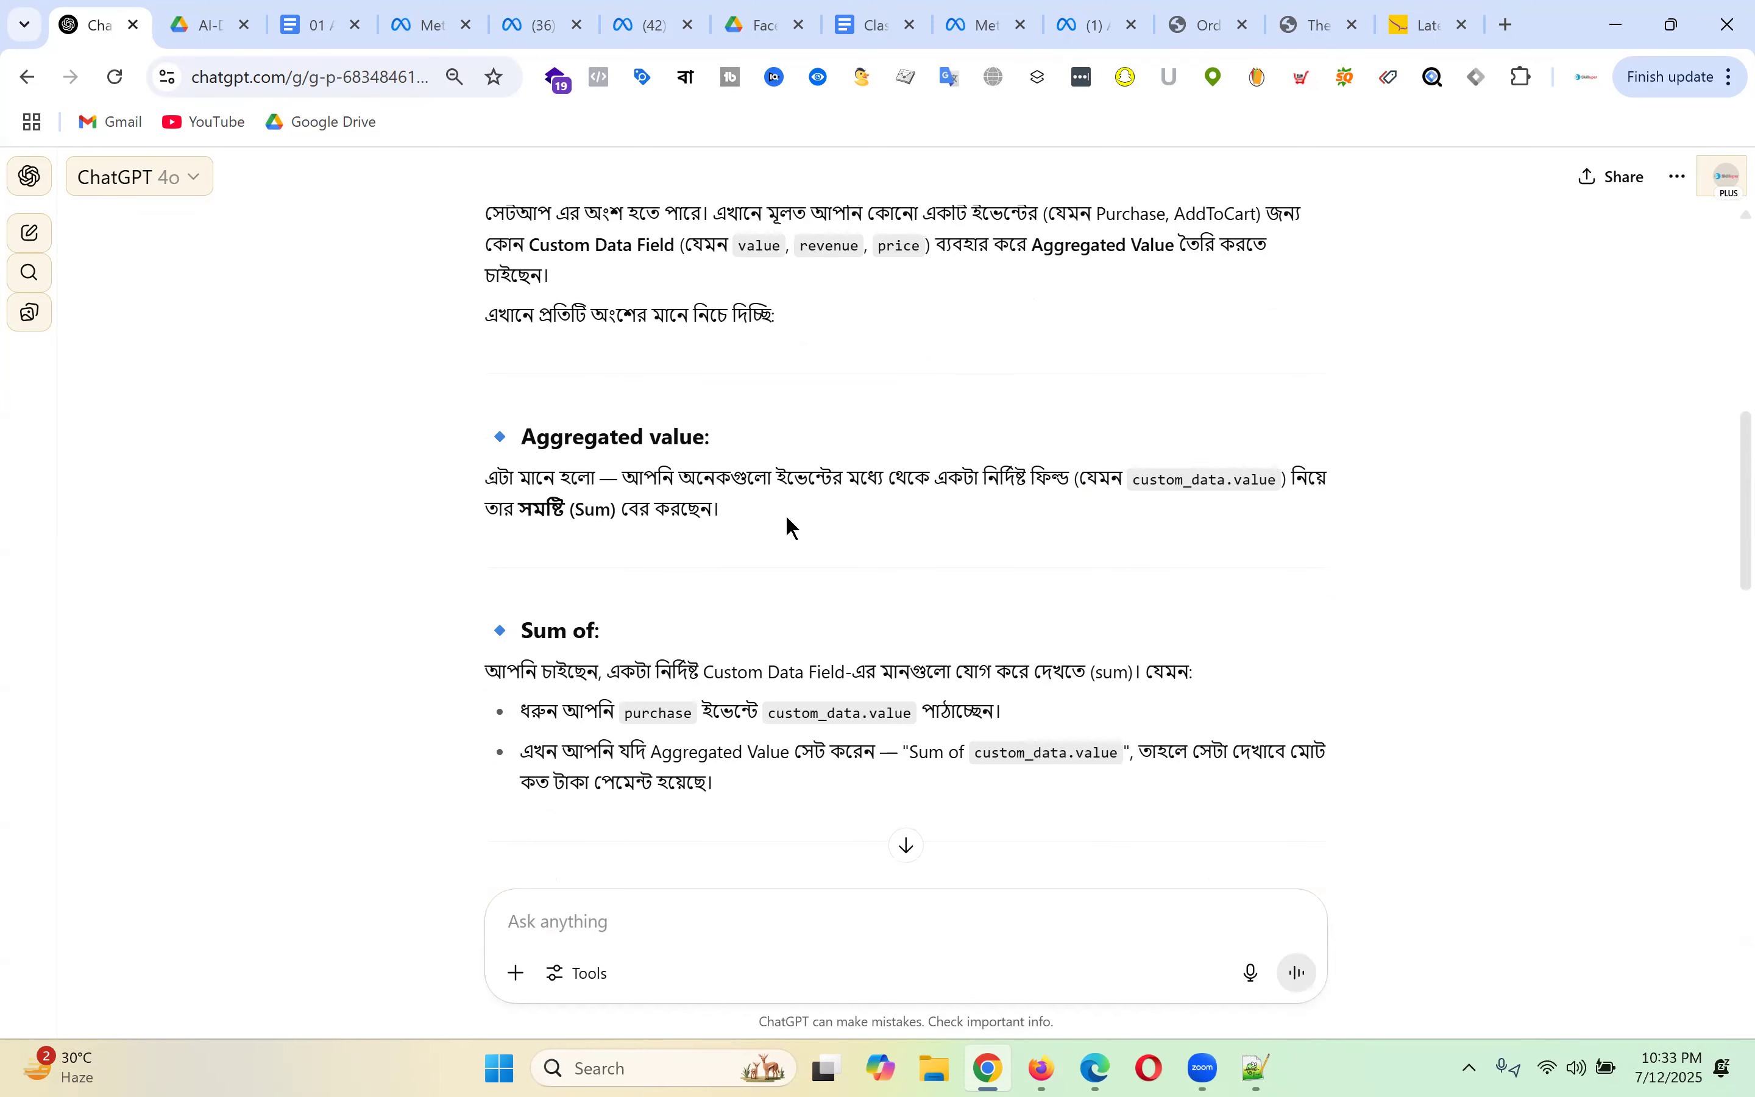
scroll(984, 507, "down", 1)
scroll(984, 507, "down", 2)
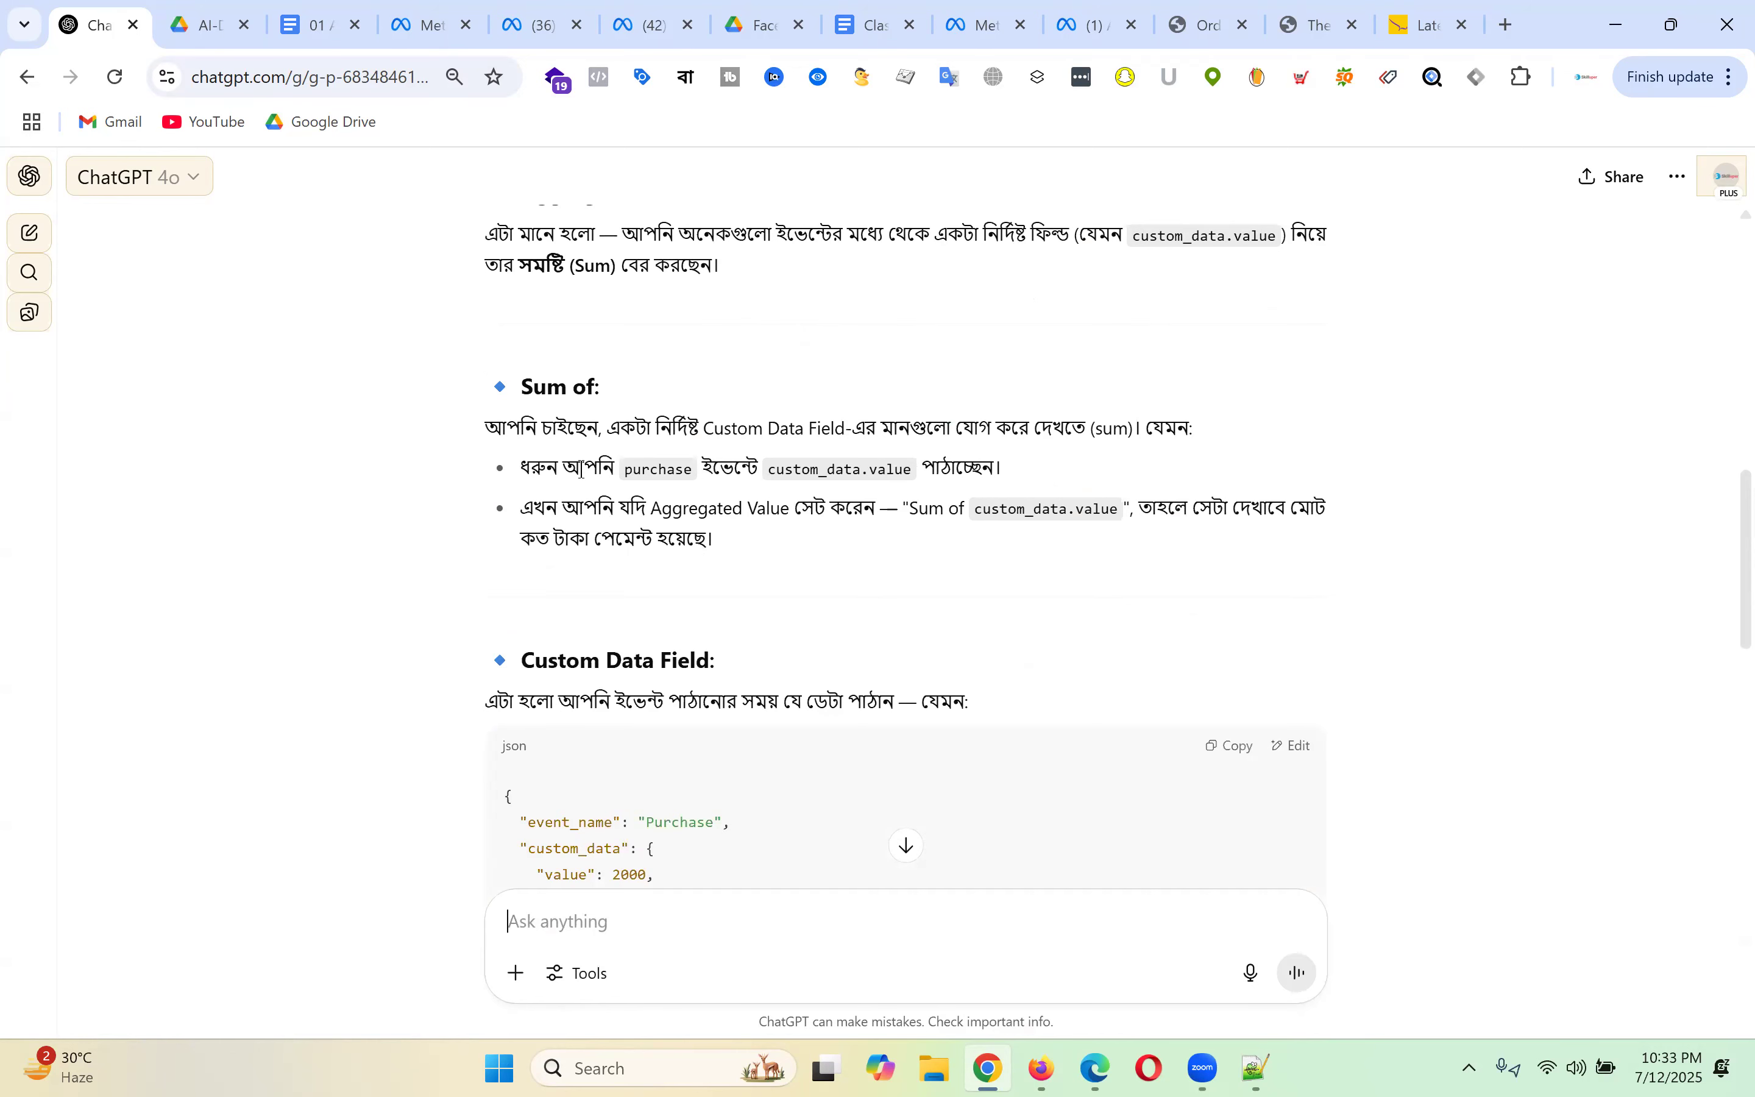
scroll(693, 476, "down", 2)
left_click_drag(538, 630, 679, 635)
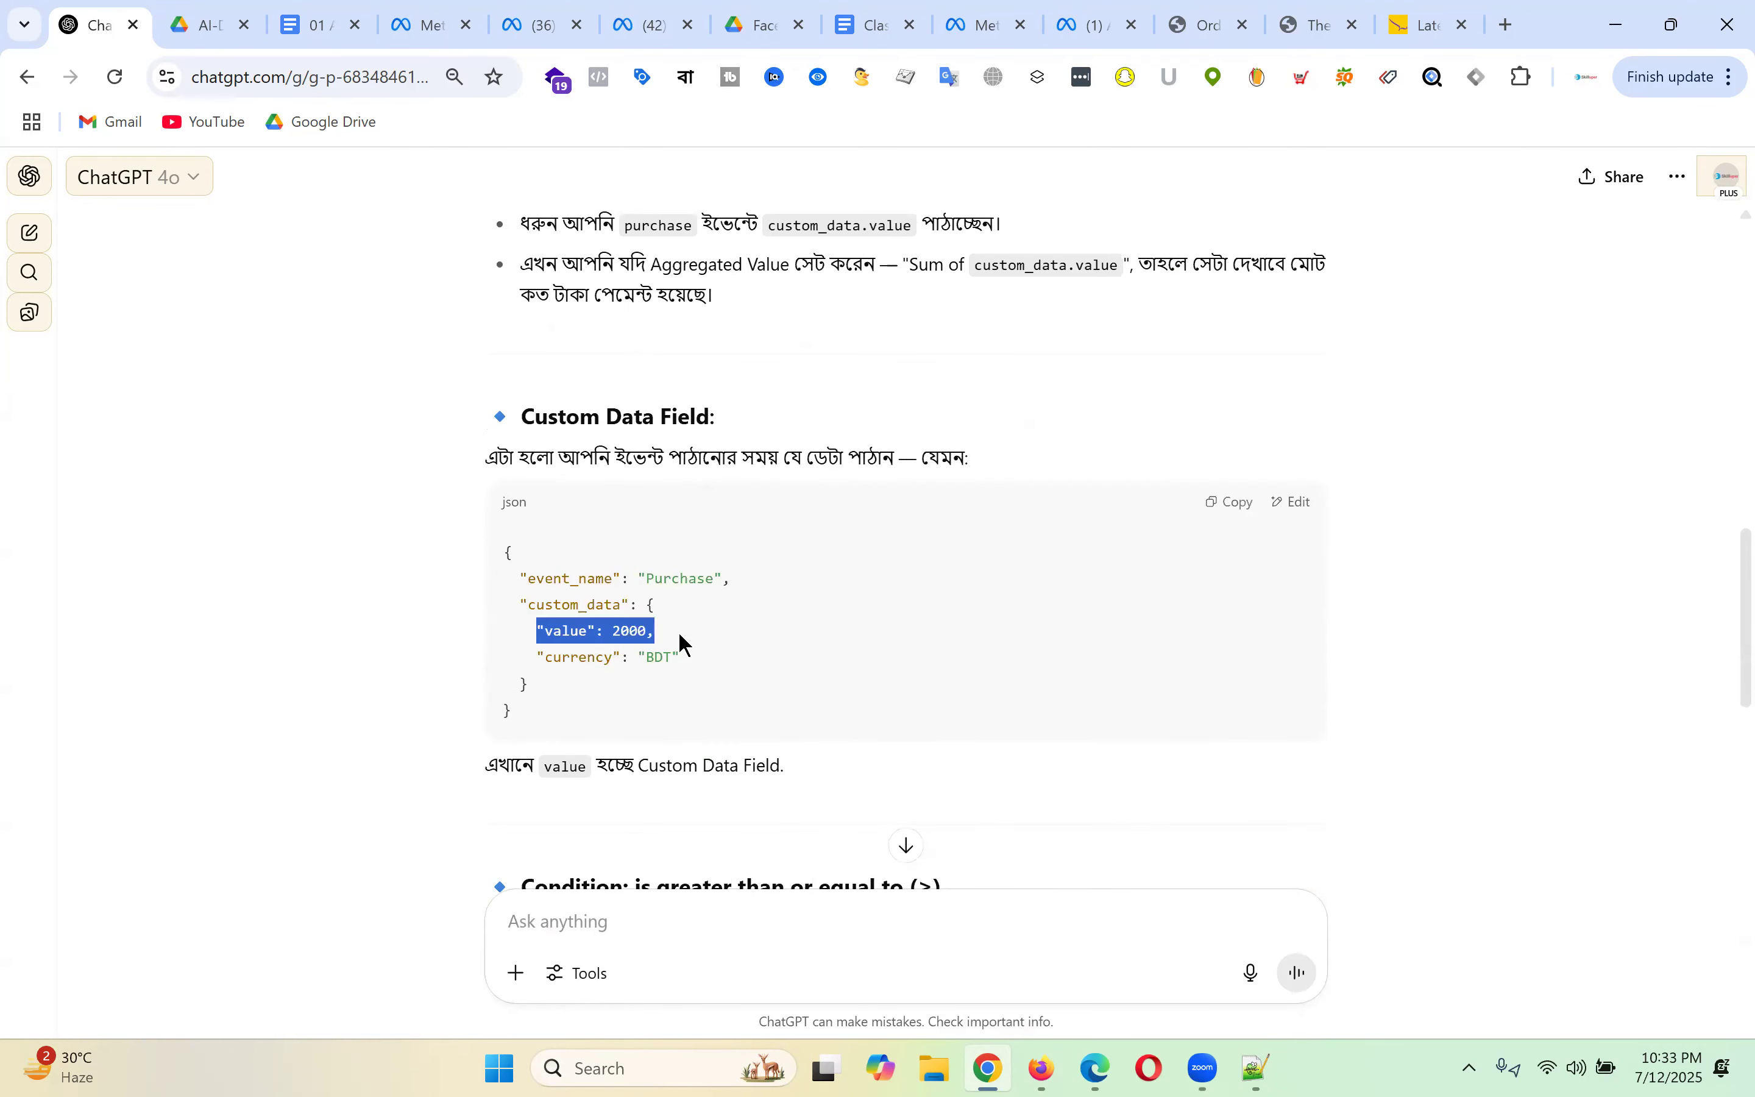
left_click_drag(497, 456, 965, 453)
scroll(1108, 410, "down", 3)
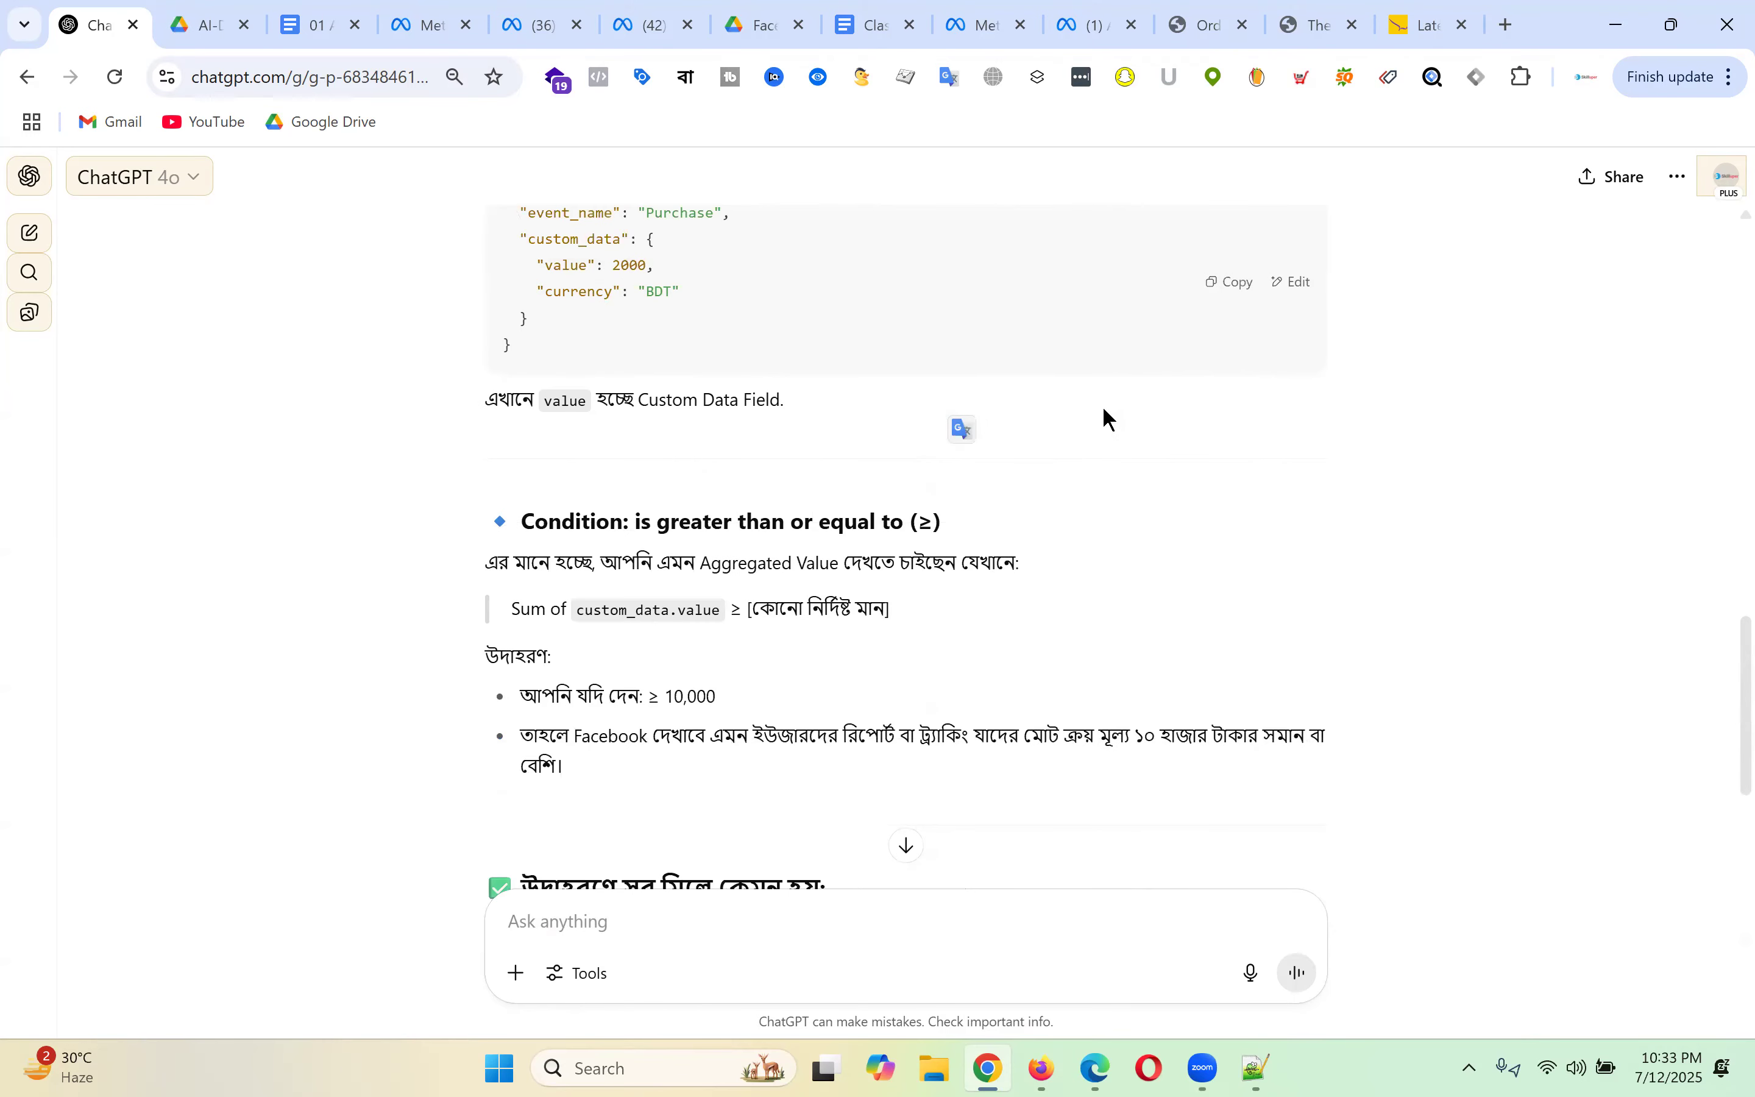
scroll(1108, 419, "down", 1)
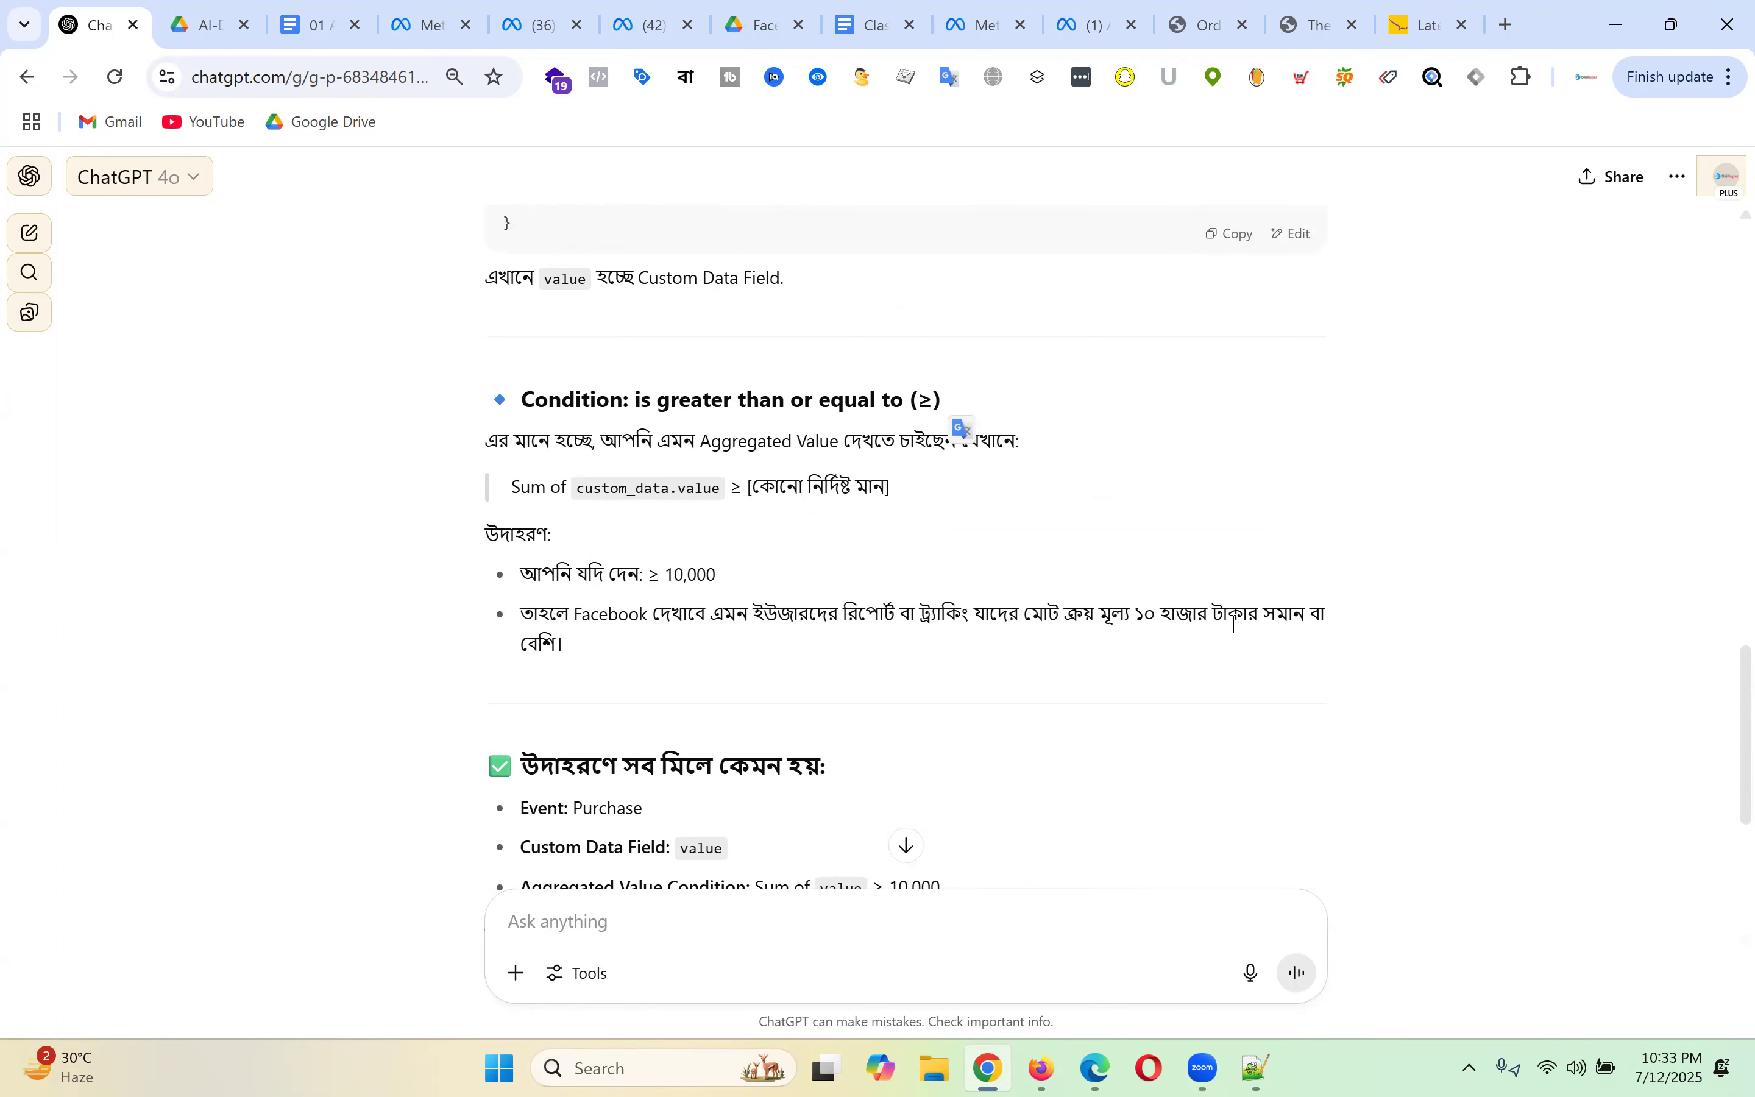
scroll(920, 584, "down", 5)
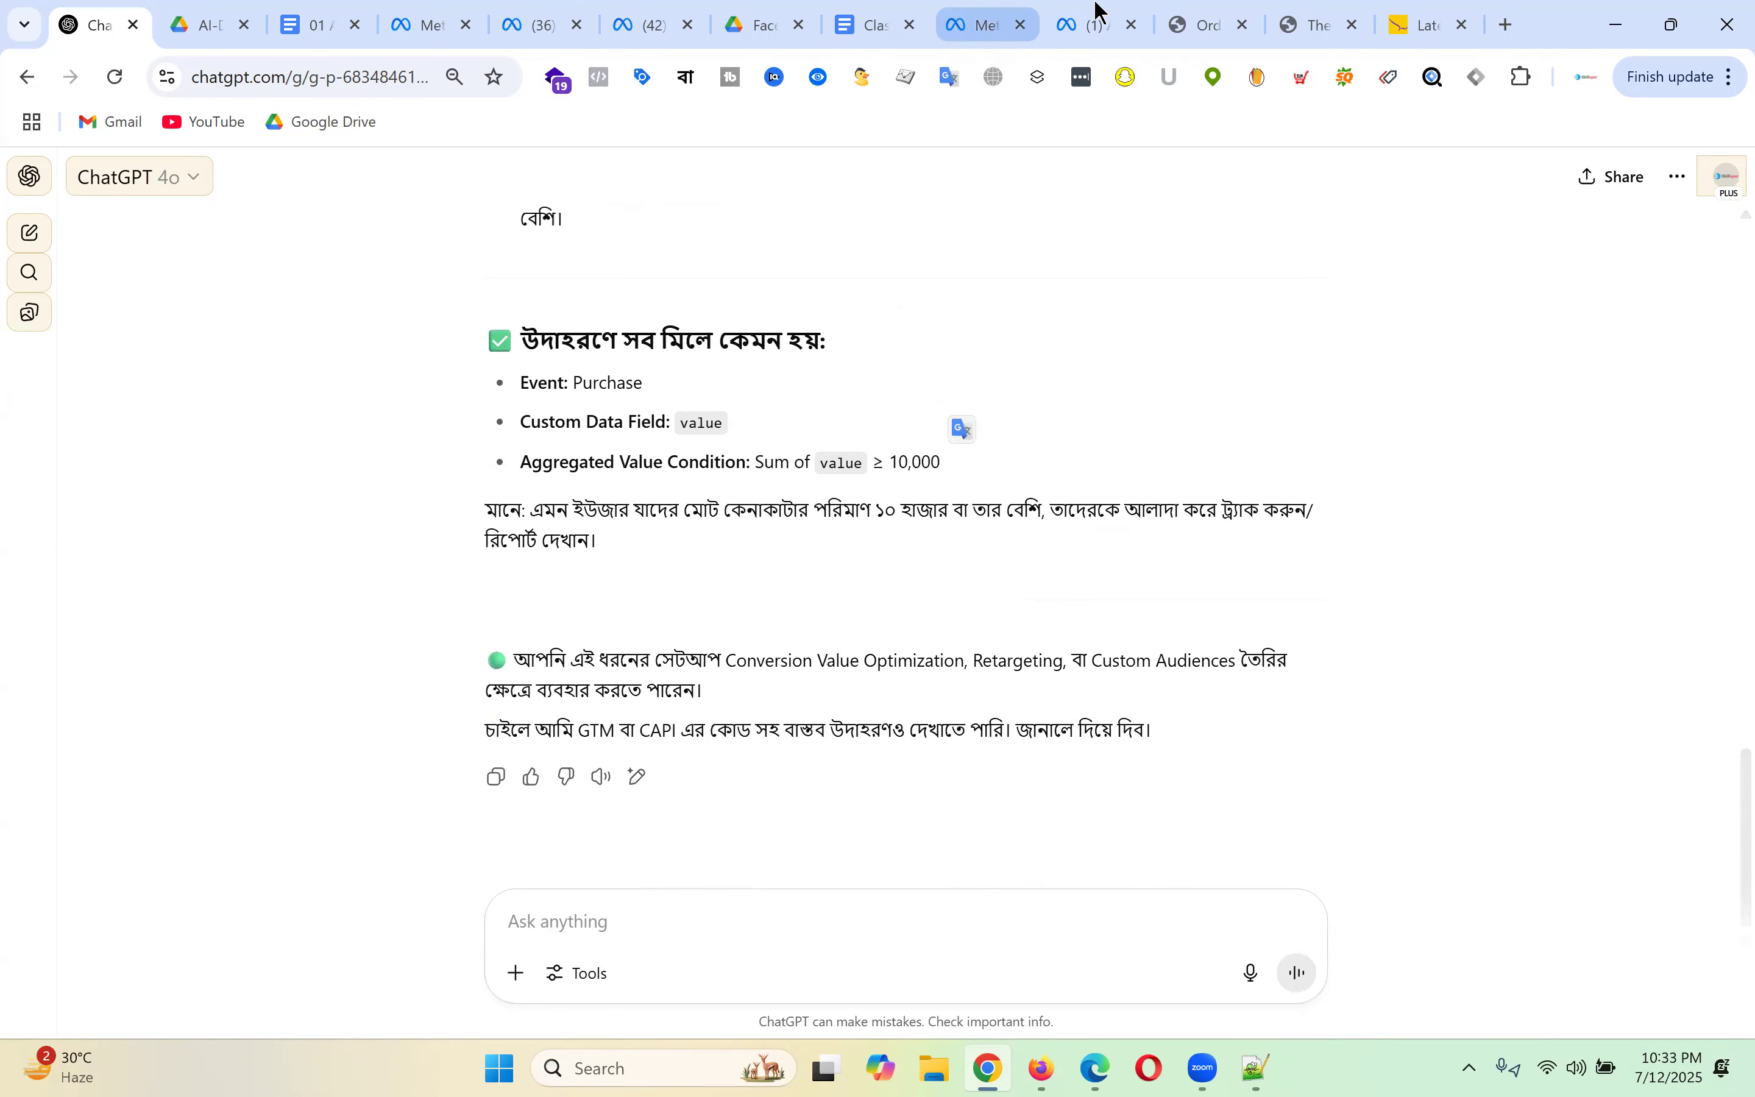
- Switch back to Meta Ads Manager and clear the Sum of condition's parameter and custom data field
left_click(1094, 22)
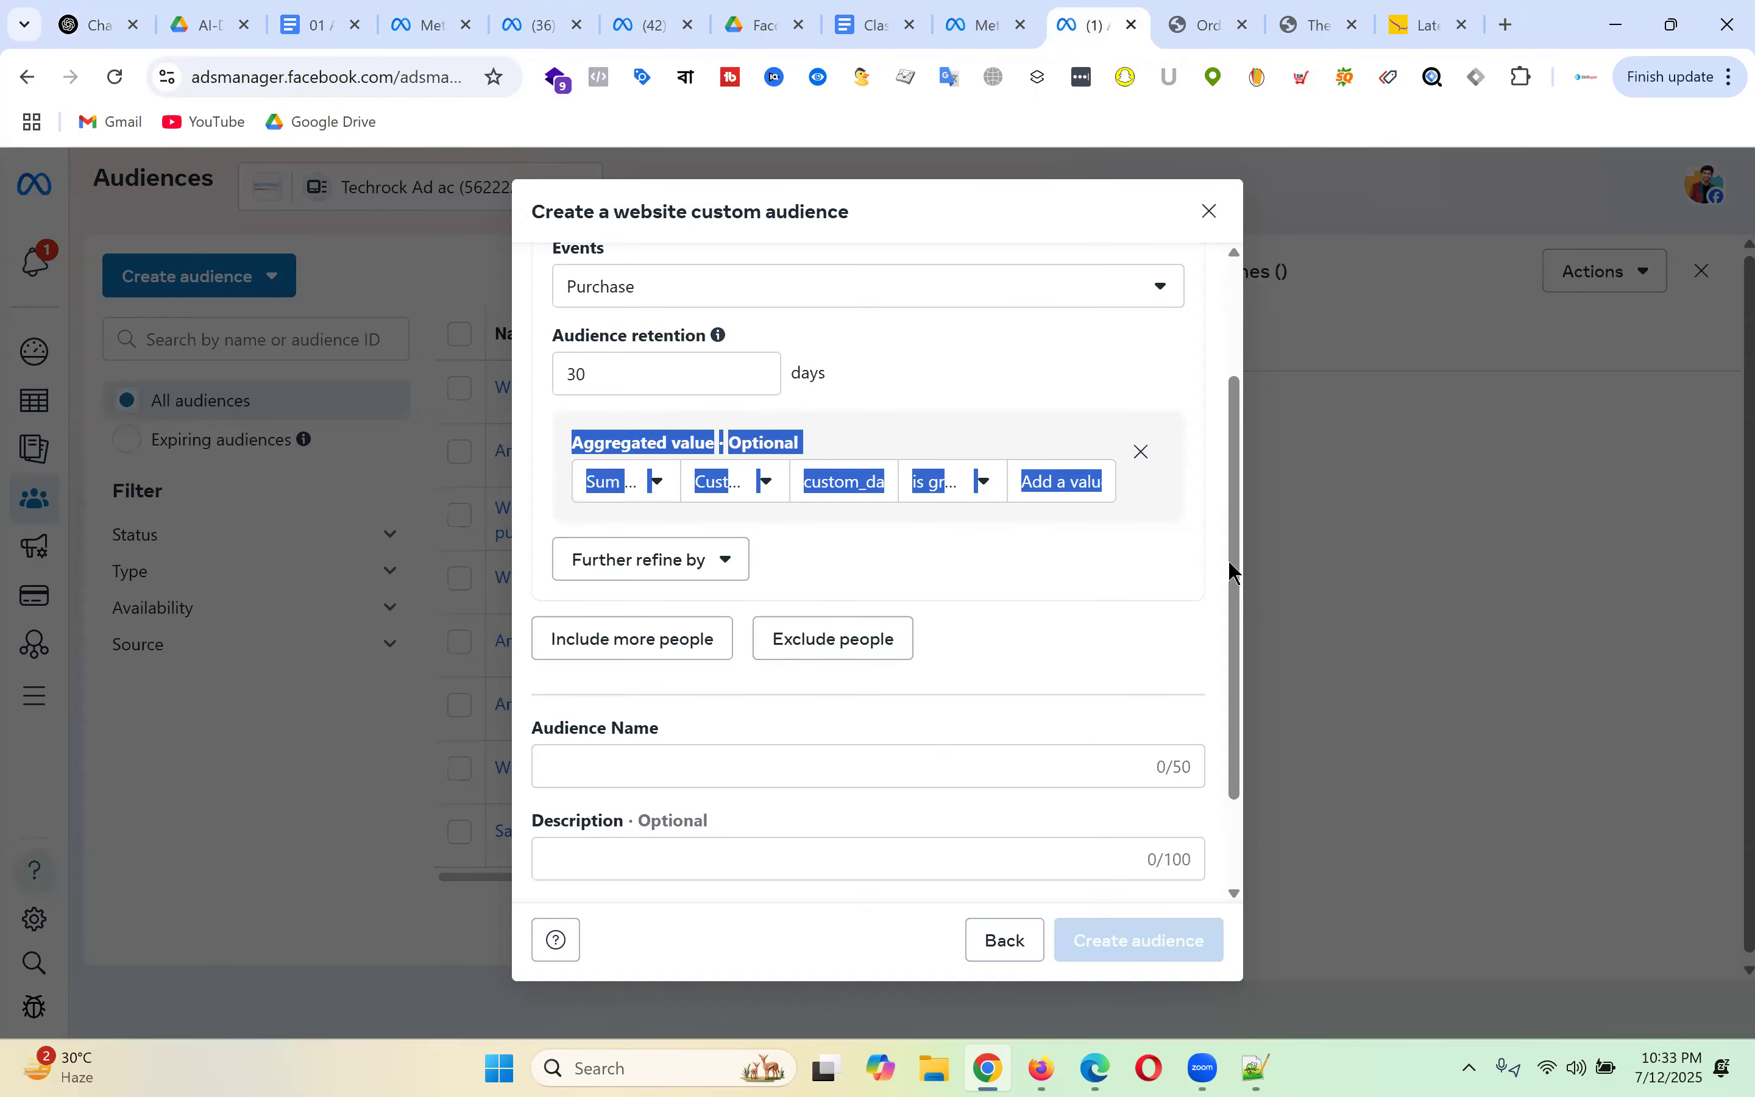
left_click(739, 484)
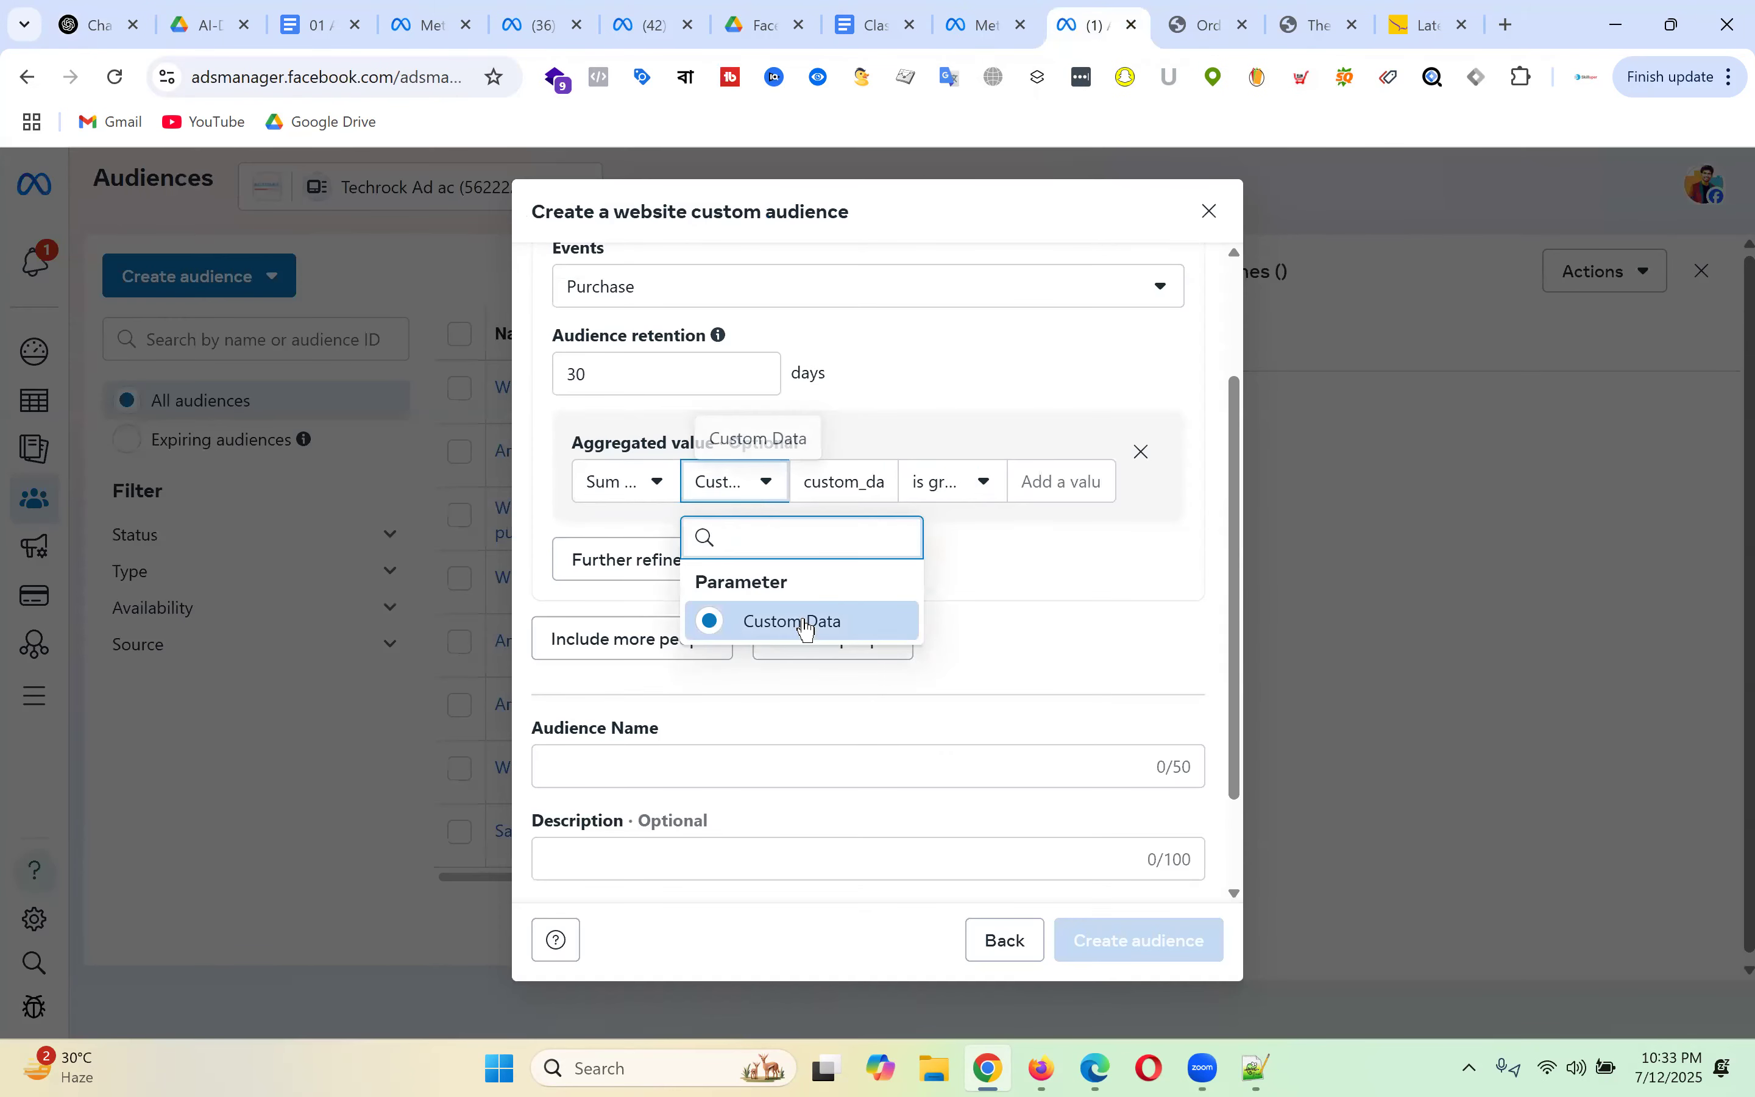
left_click(807, 626)
left_click(865, 479)
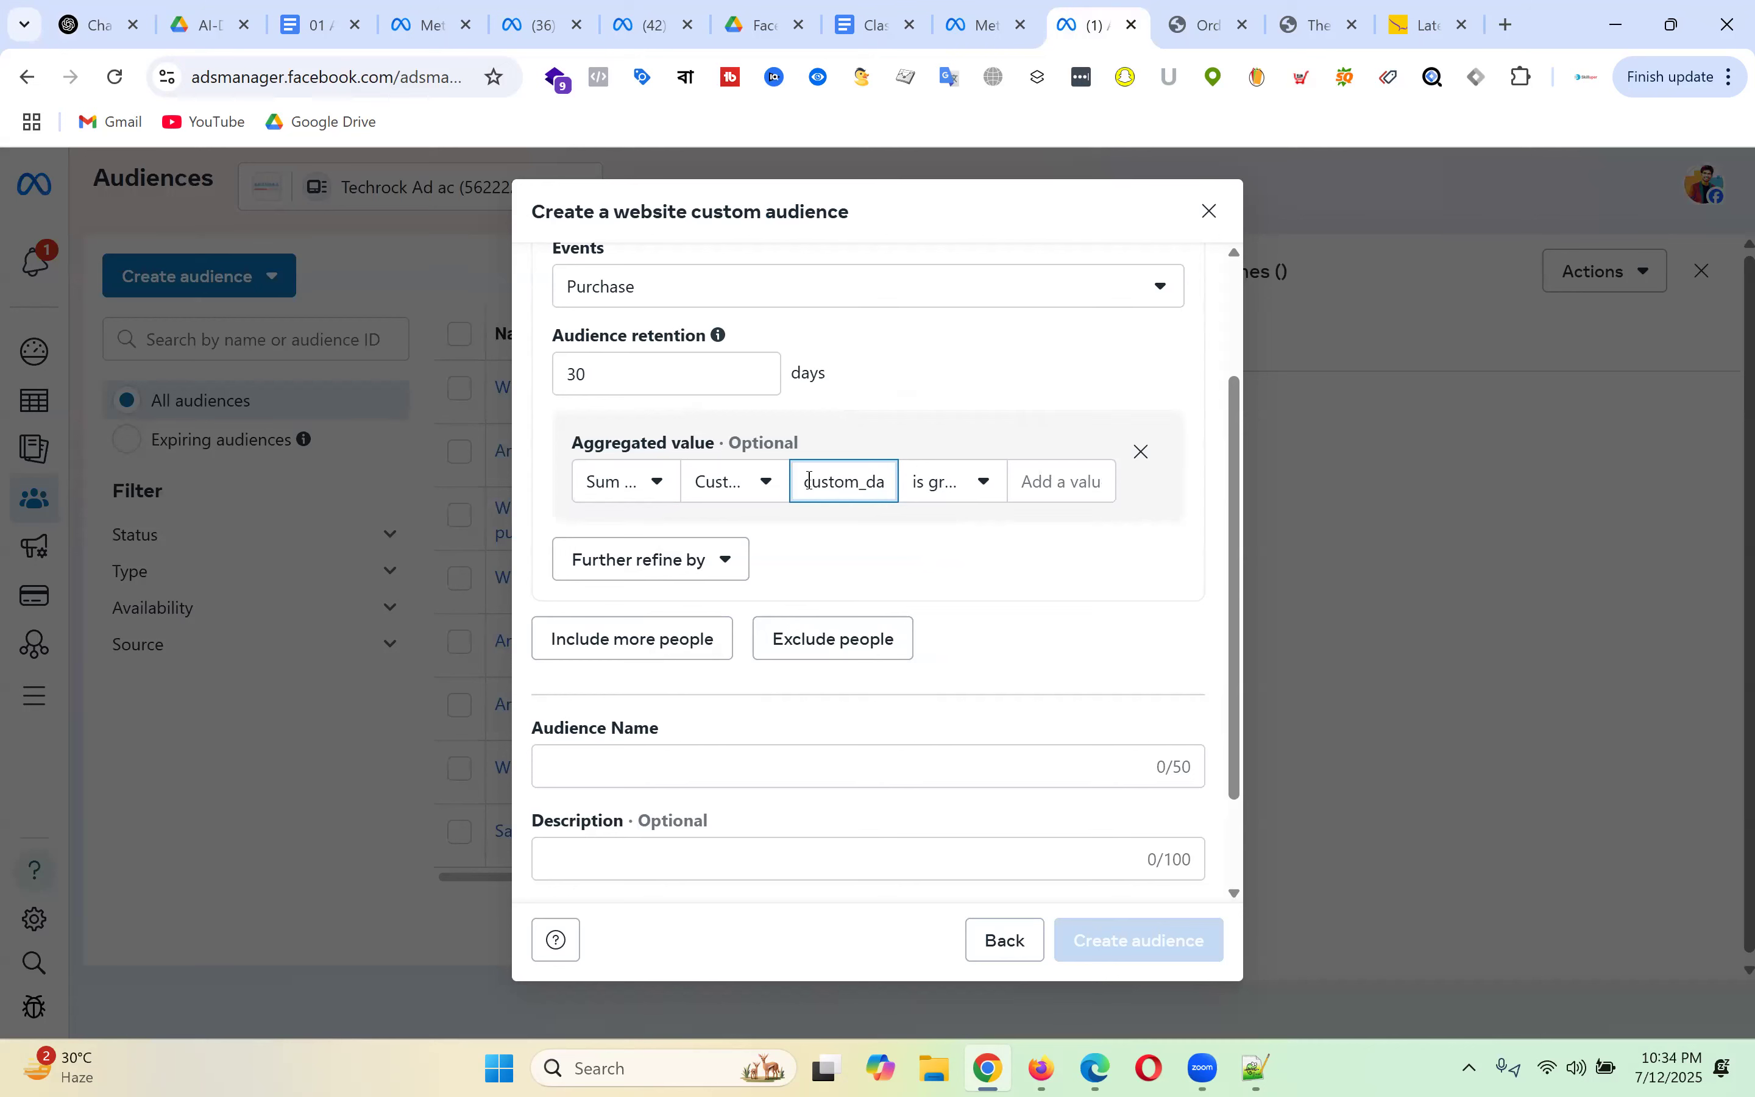
left_click_drag(805, 479, 1068, 494)
type("asgfkjsdalfj")
key("ctrl+a")
key("BackSpace")
left_click(1075, 484)
left_click(831, 476)
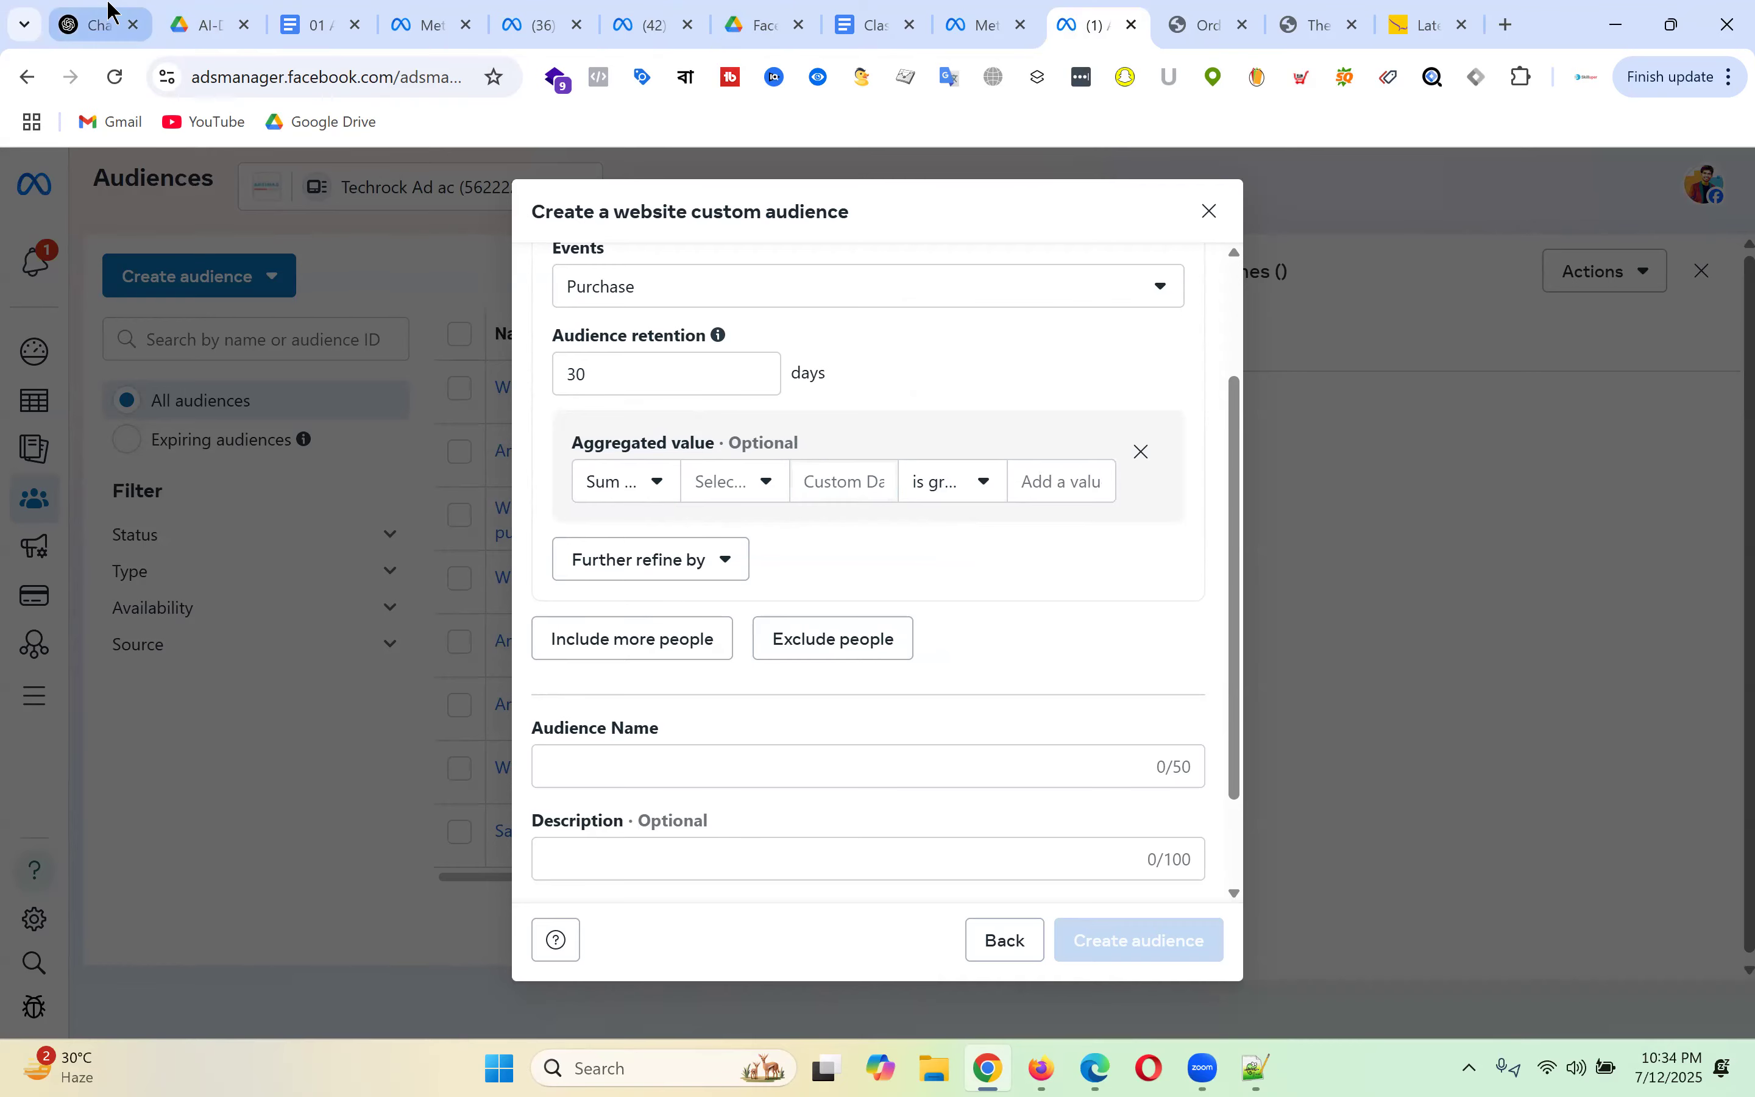
- Ask ChatGPT on three lines: "custom data and add value", "value ki hobe", "jokhon amara custom audience create korte jacchi facebook a"
left_click(119, 25)
left_click(613, 910)
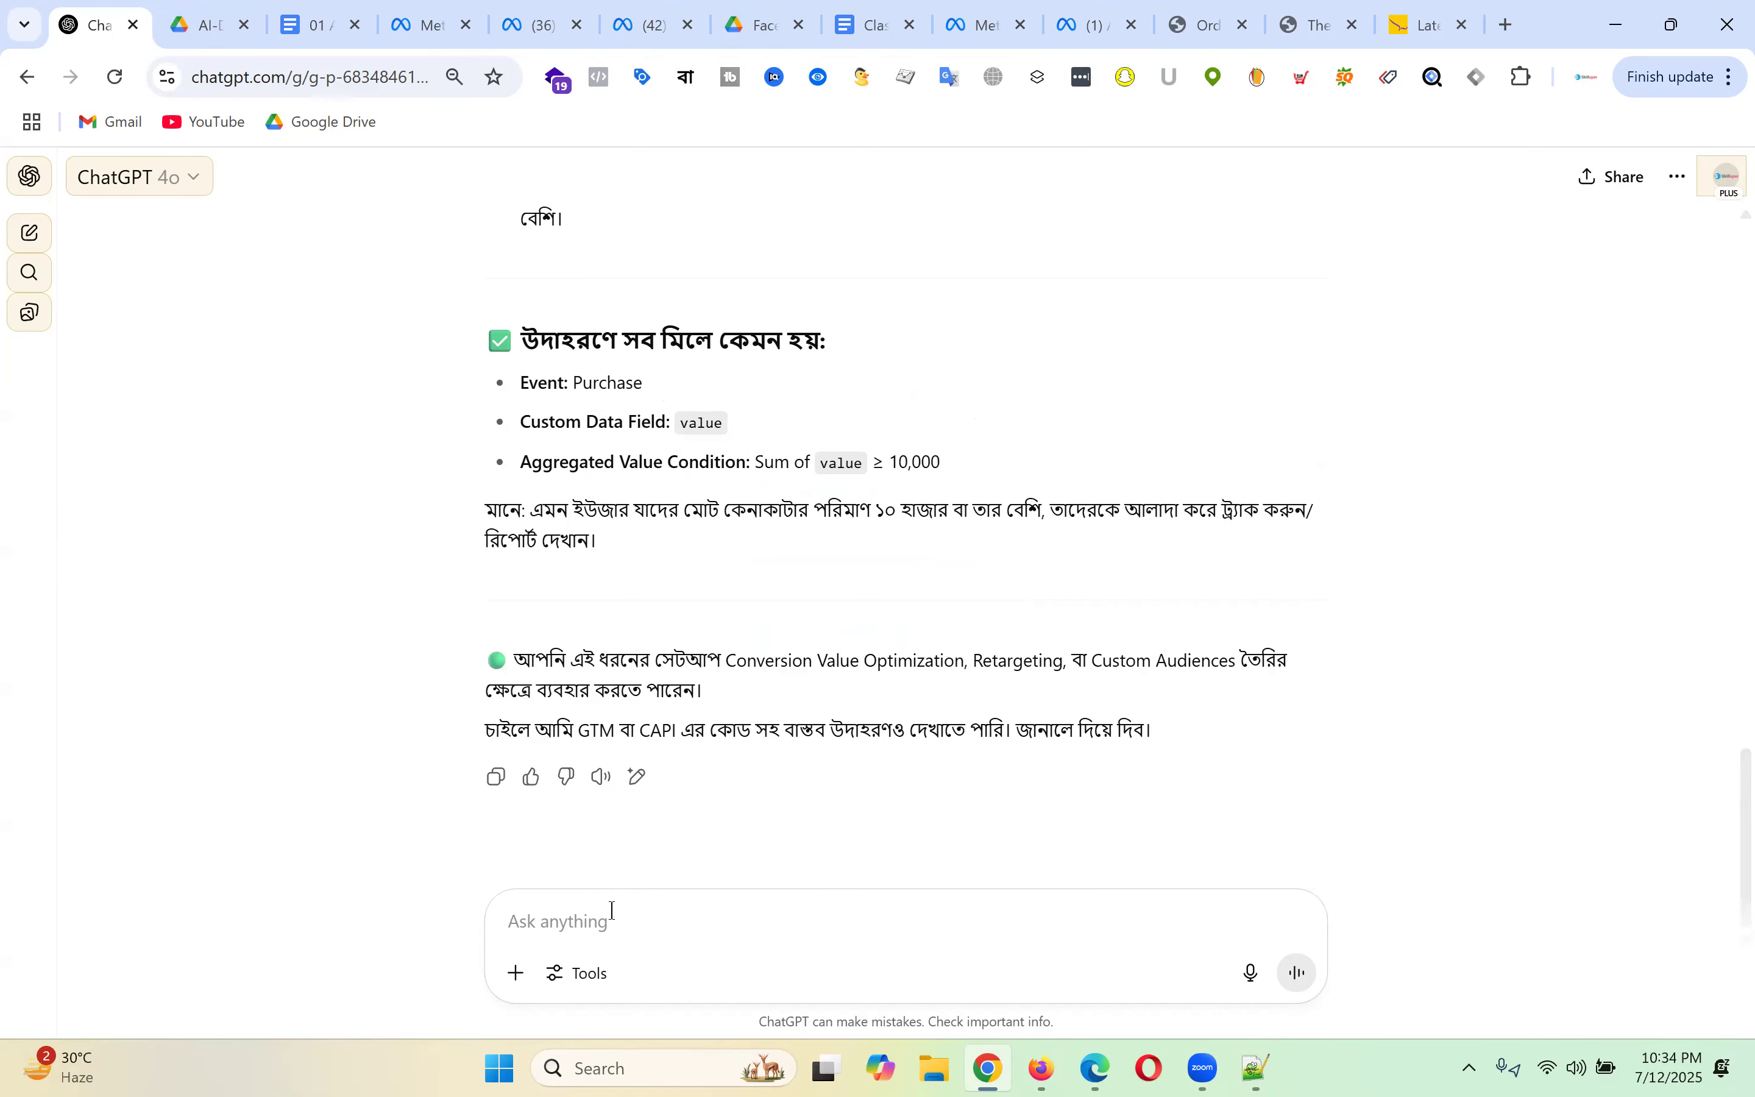
type("custom date")
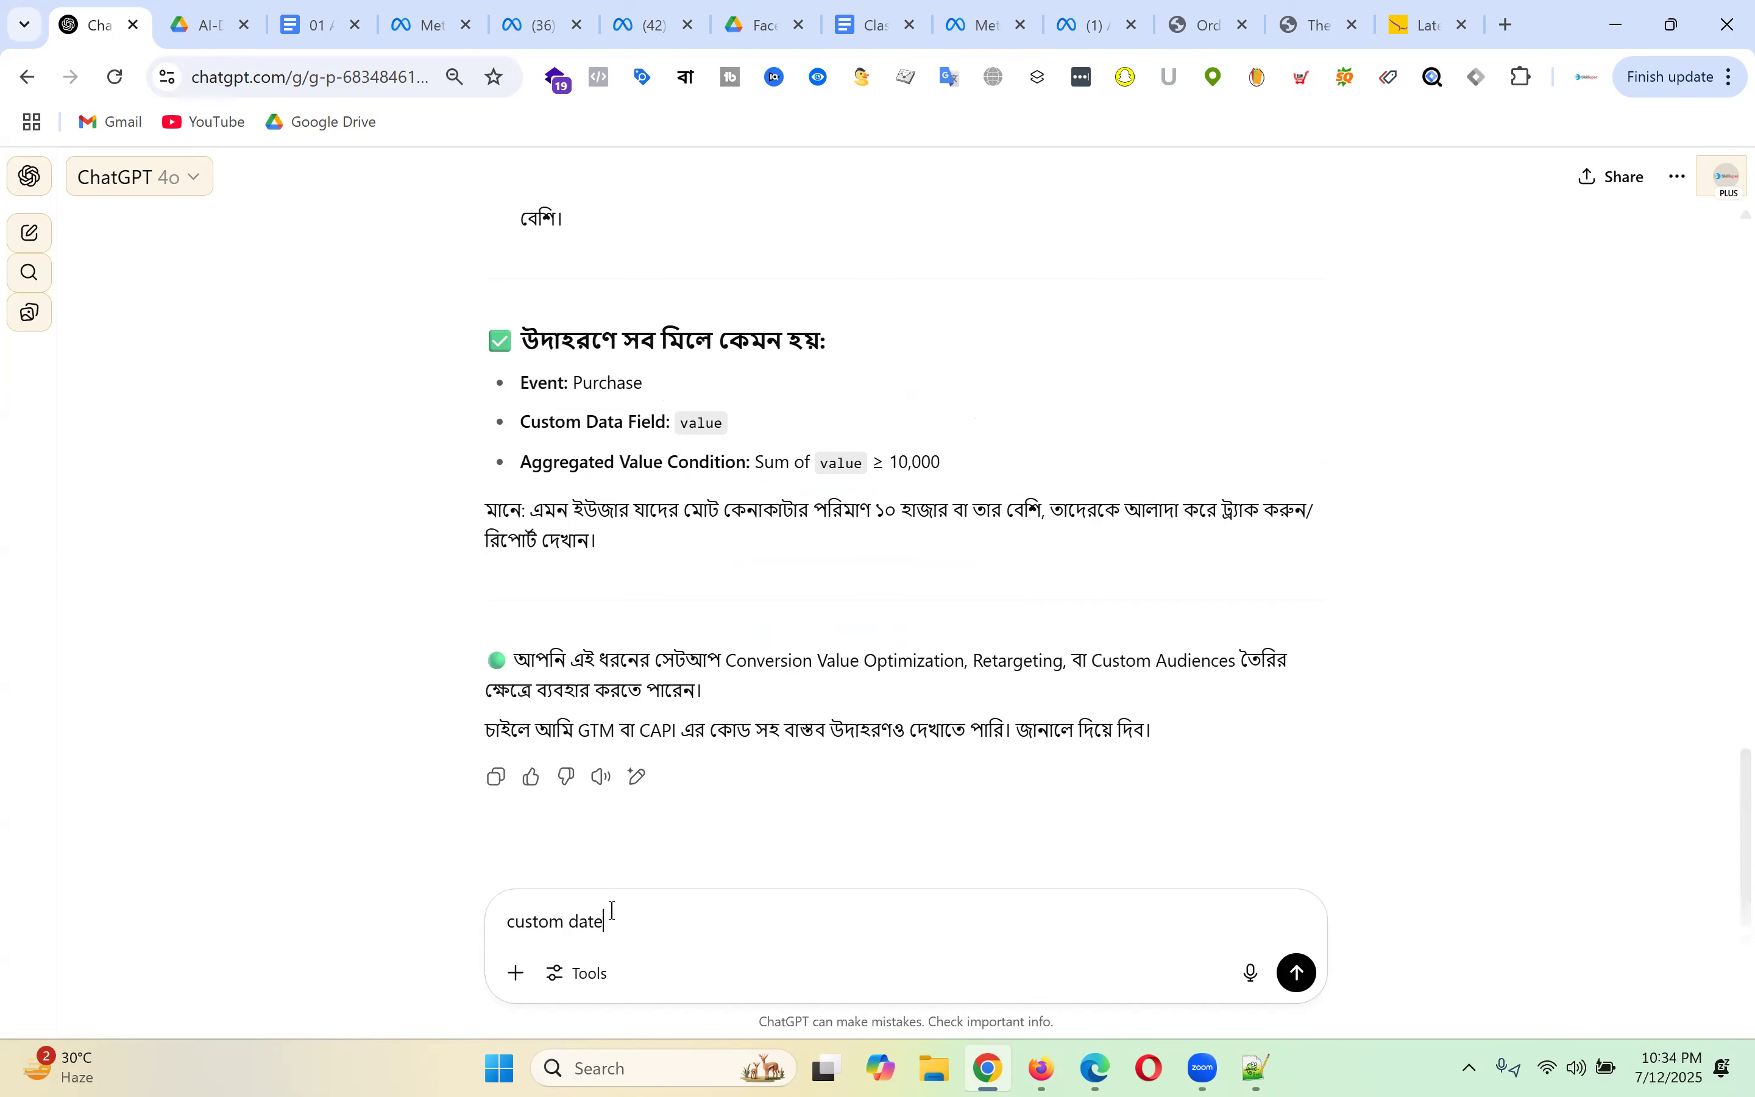
key("BackSpace")
type("a and add value")
key("shift+Return")
type("value")
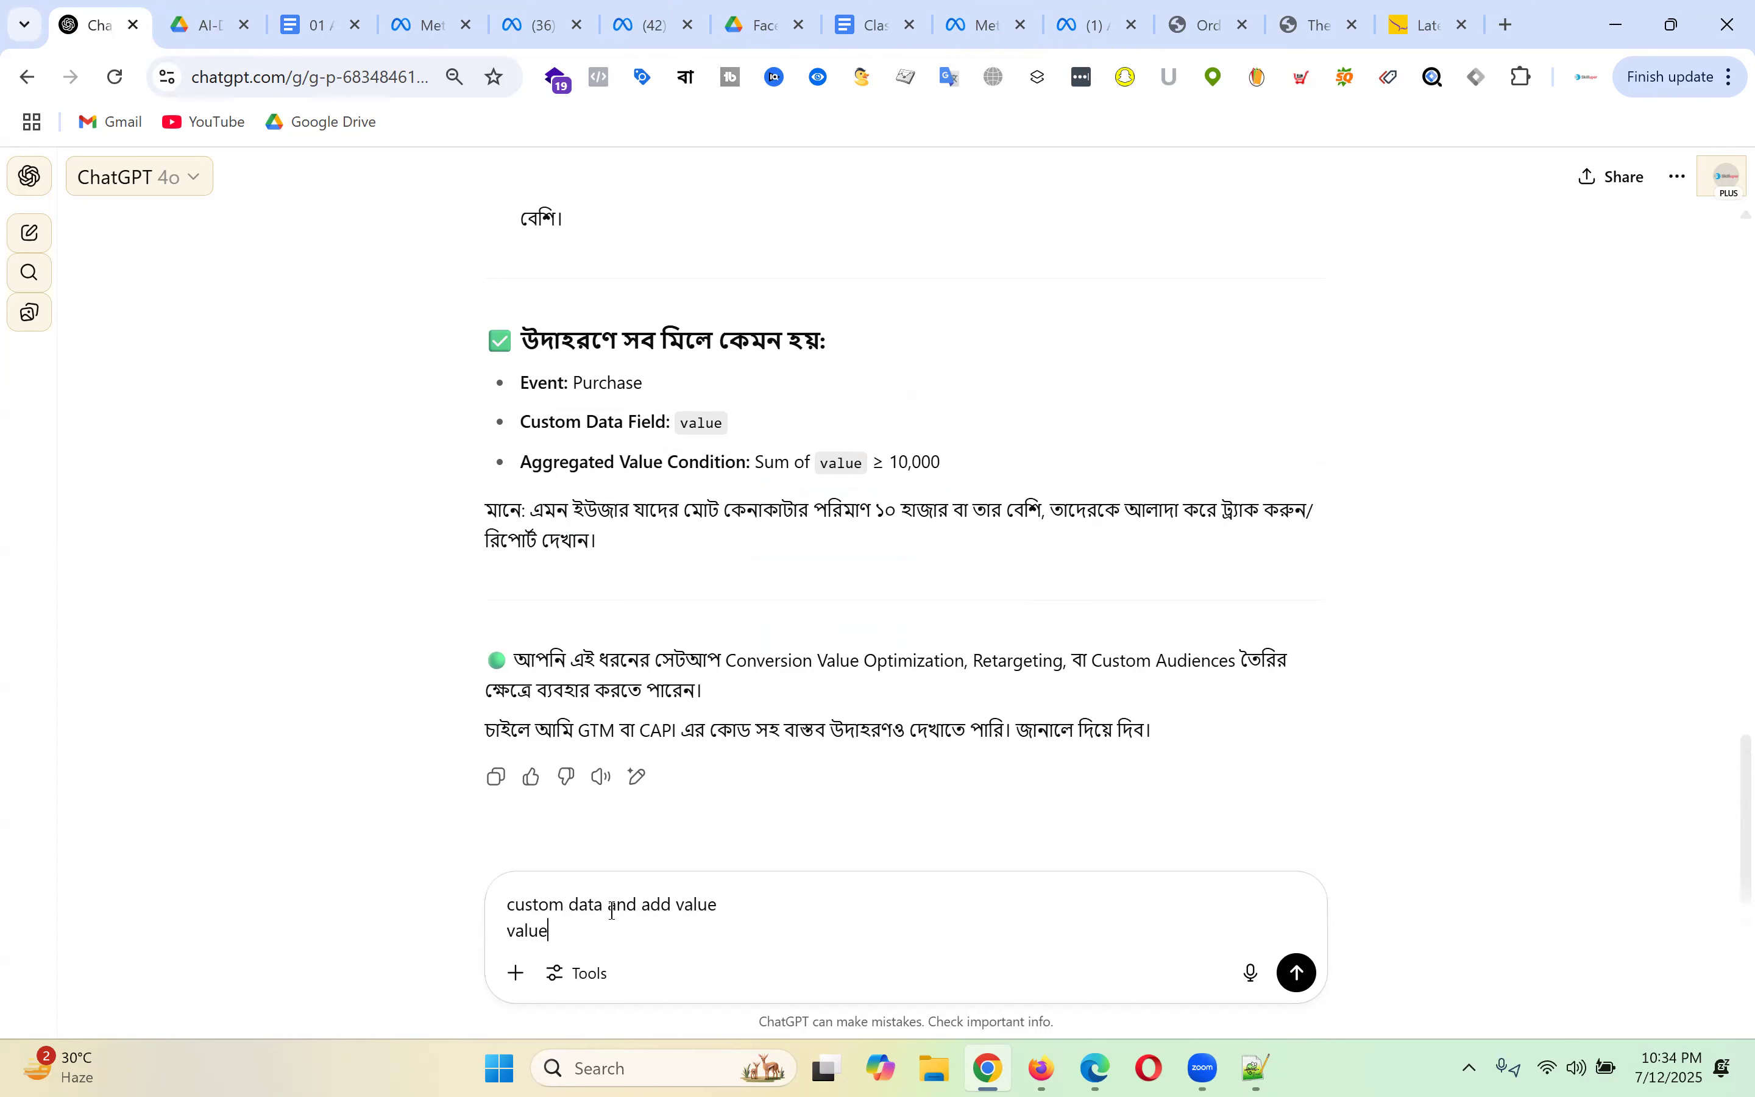
type(" ki hobe")
key("shift+Return")
type("jokhon amara custom audience ")
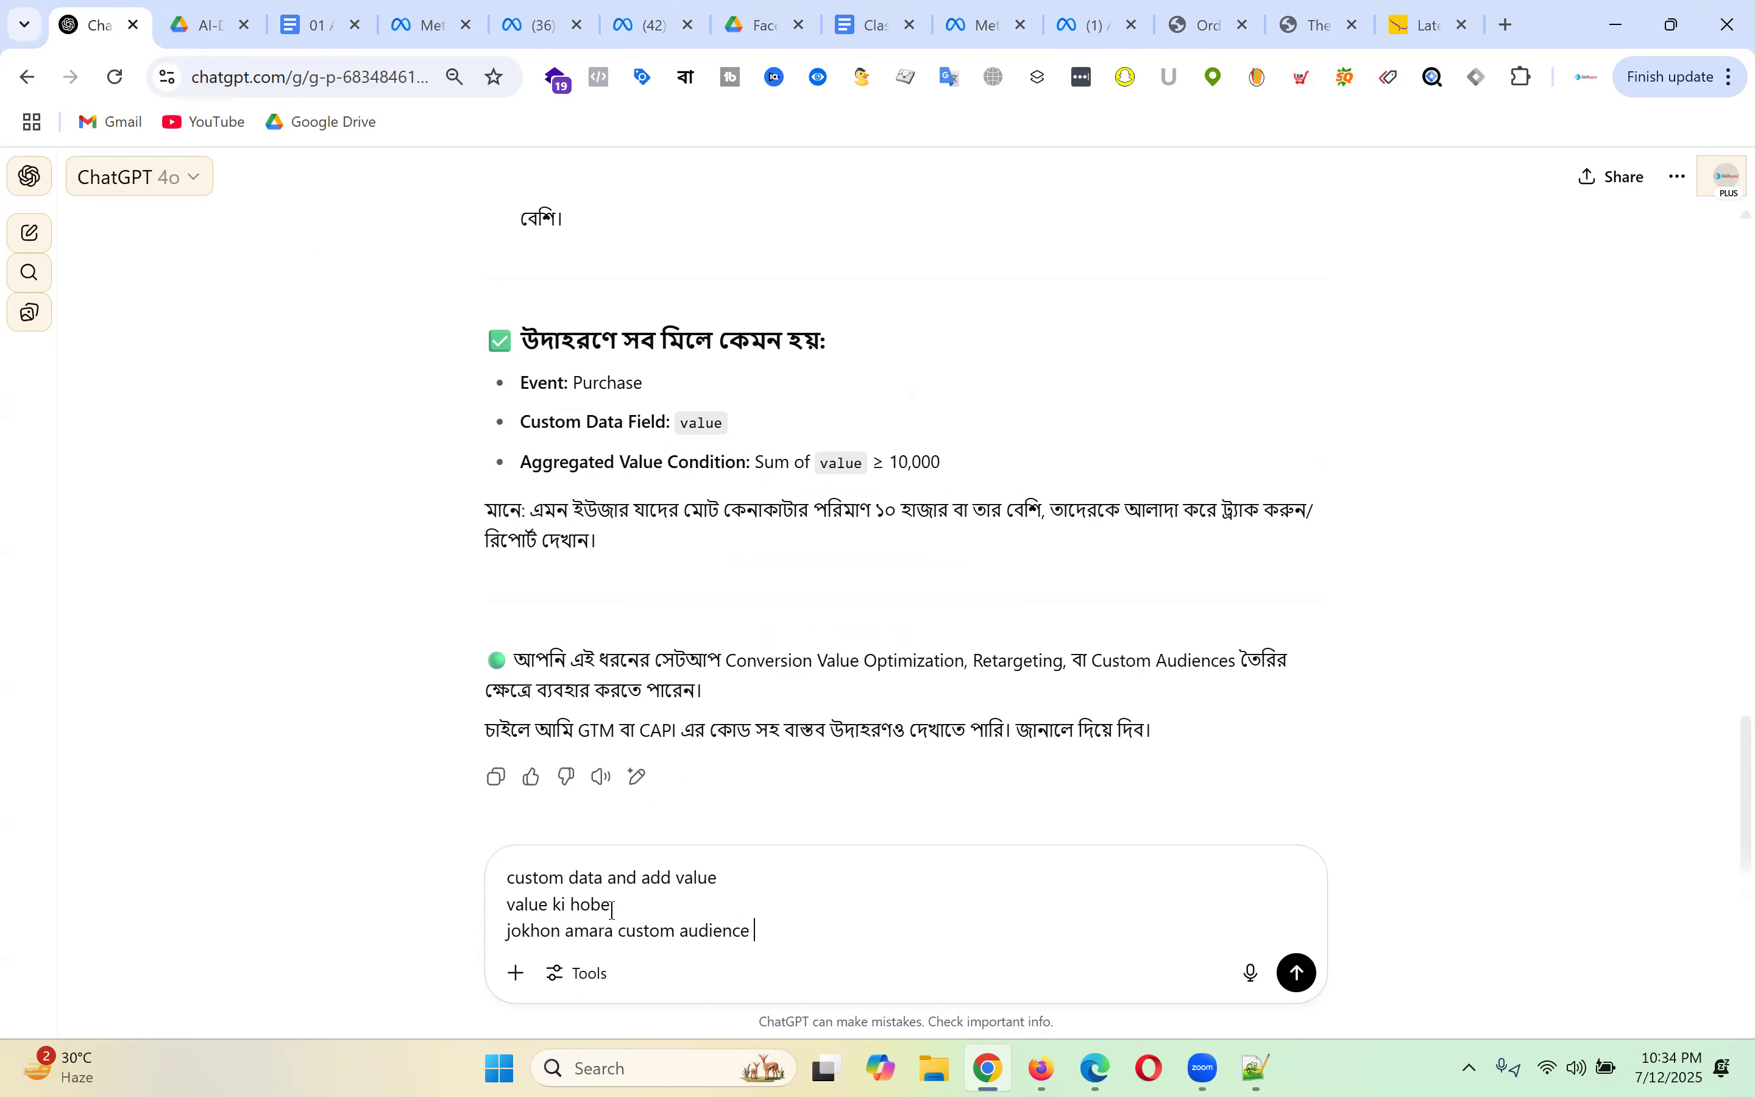
type("create kore")
key("BackSpace")
type("te jacchi facebook ")
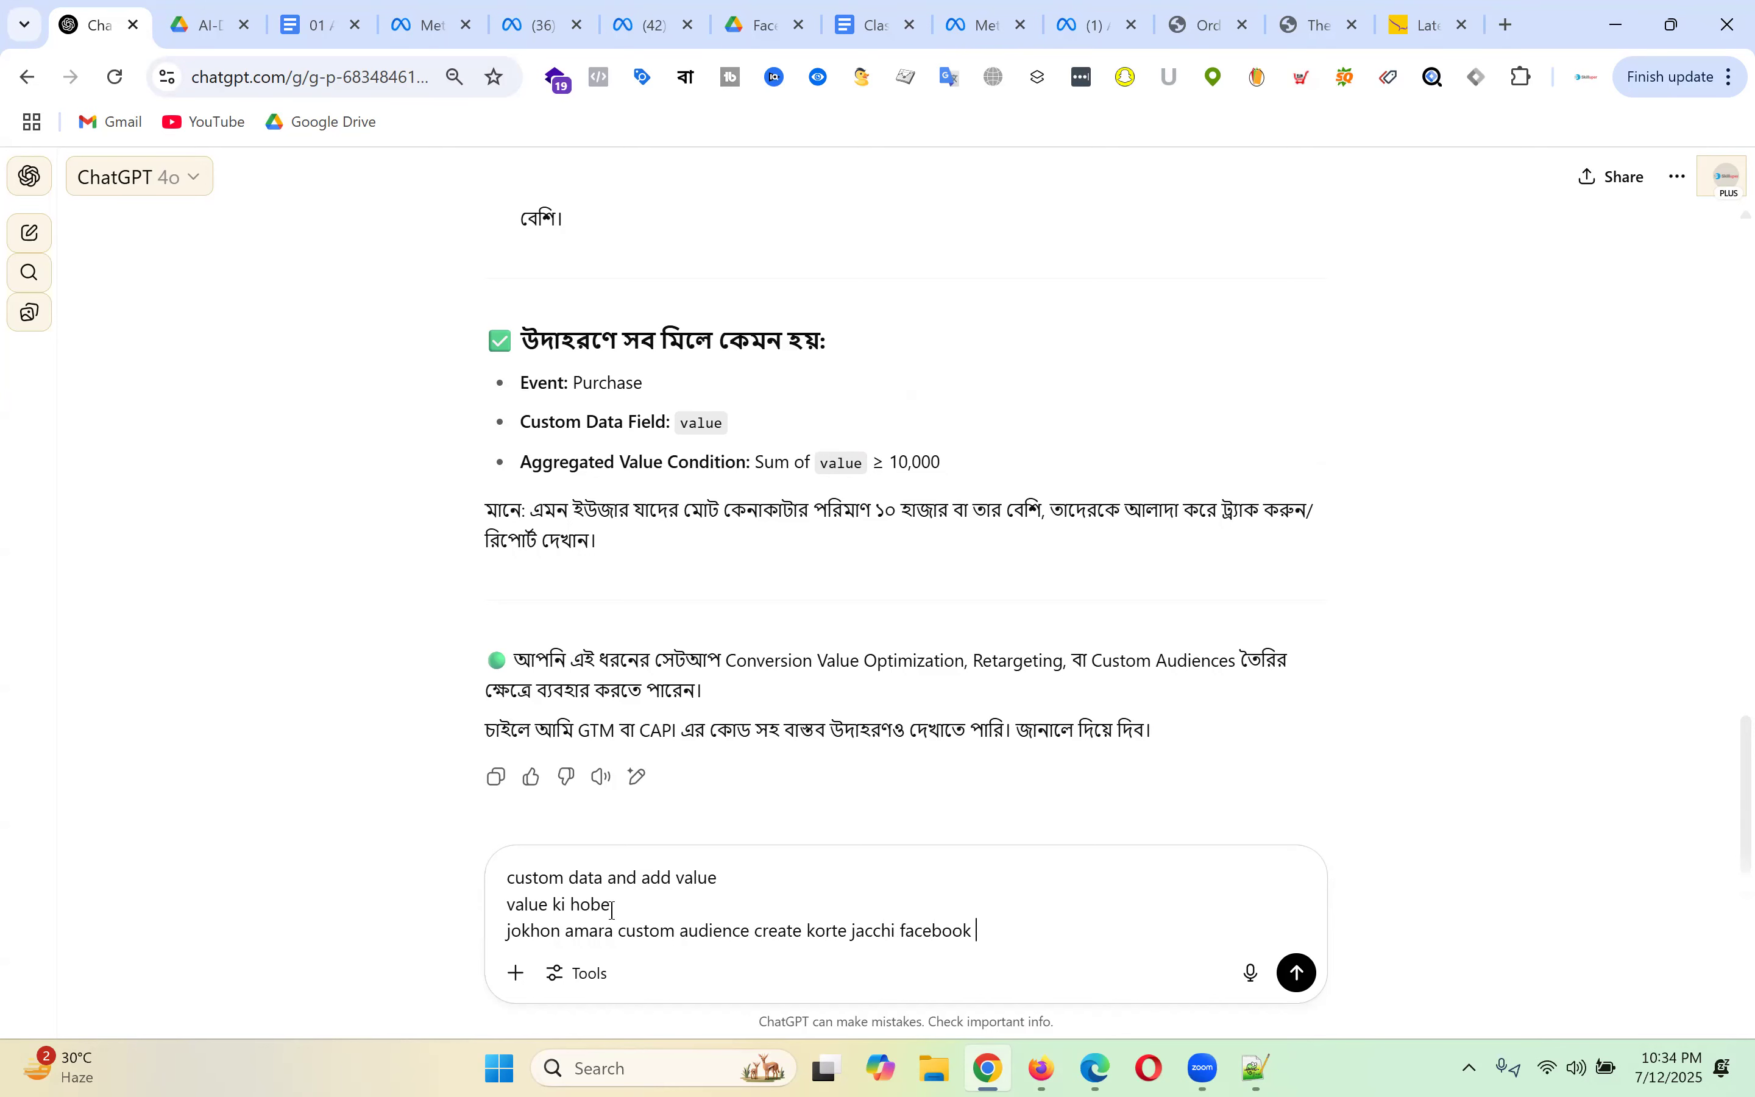
type("a")
key("Return")
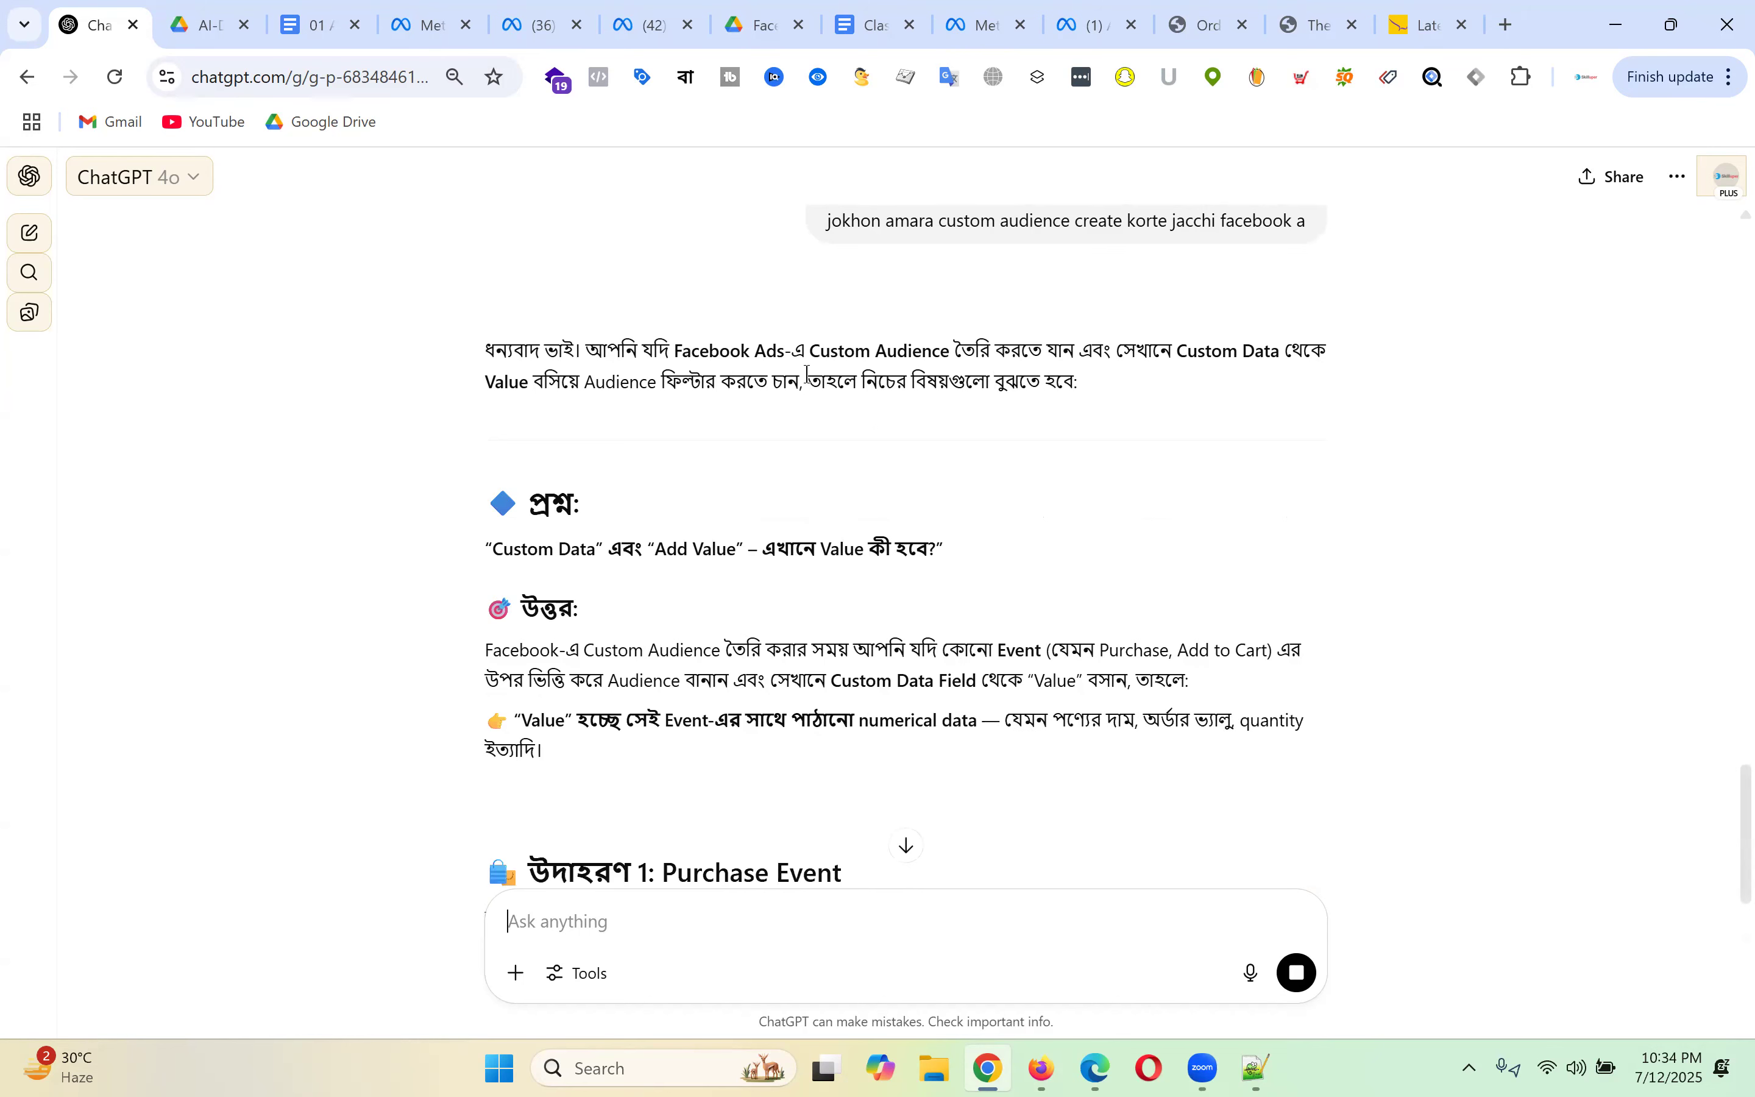
- Read ChatGPT's answer on the custom data value, from the Purchase and Add to Cart examples through to the custom audience steps
scroll(671, 555, "down", 2)
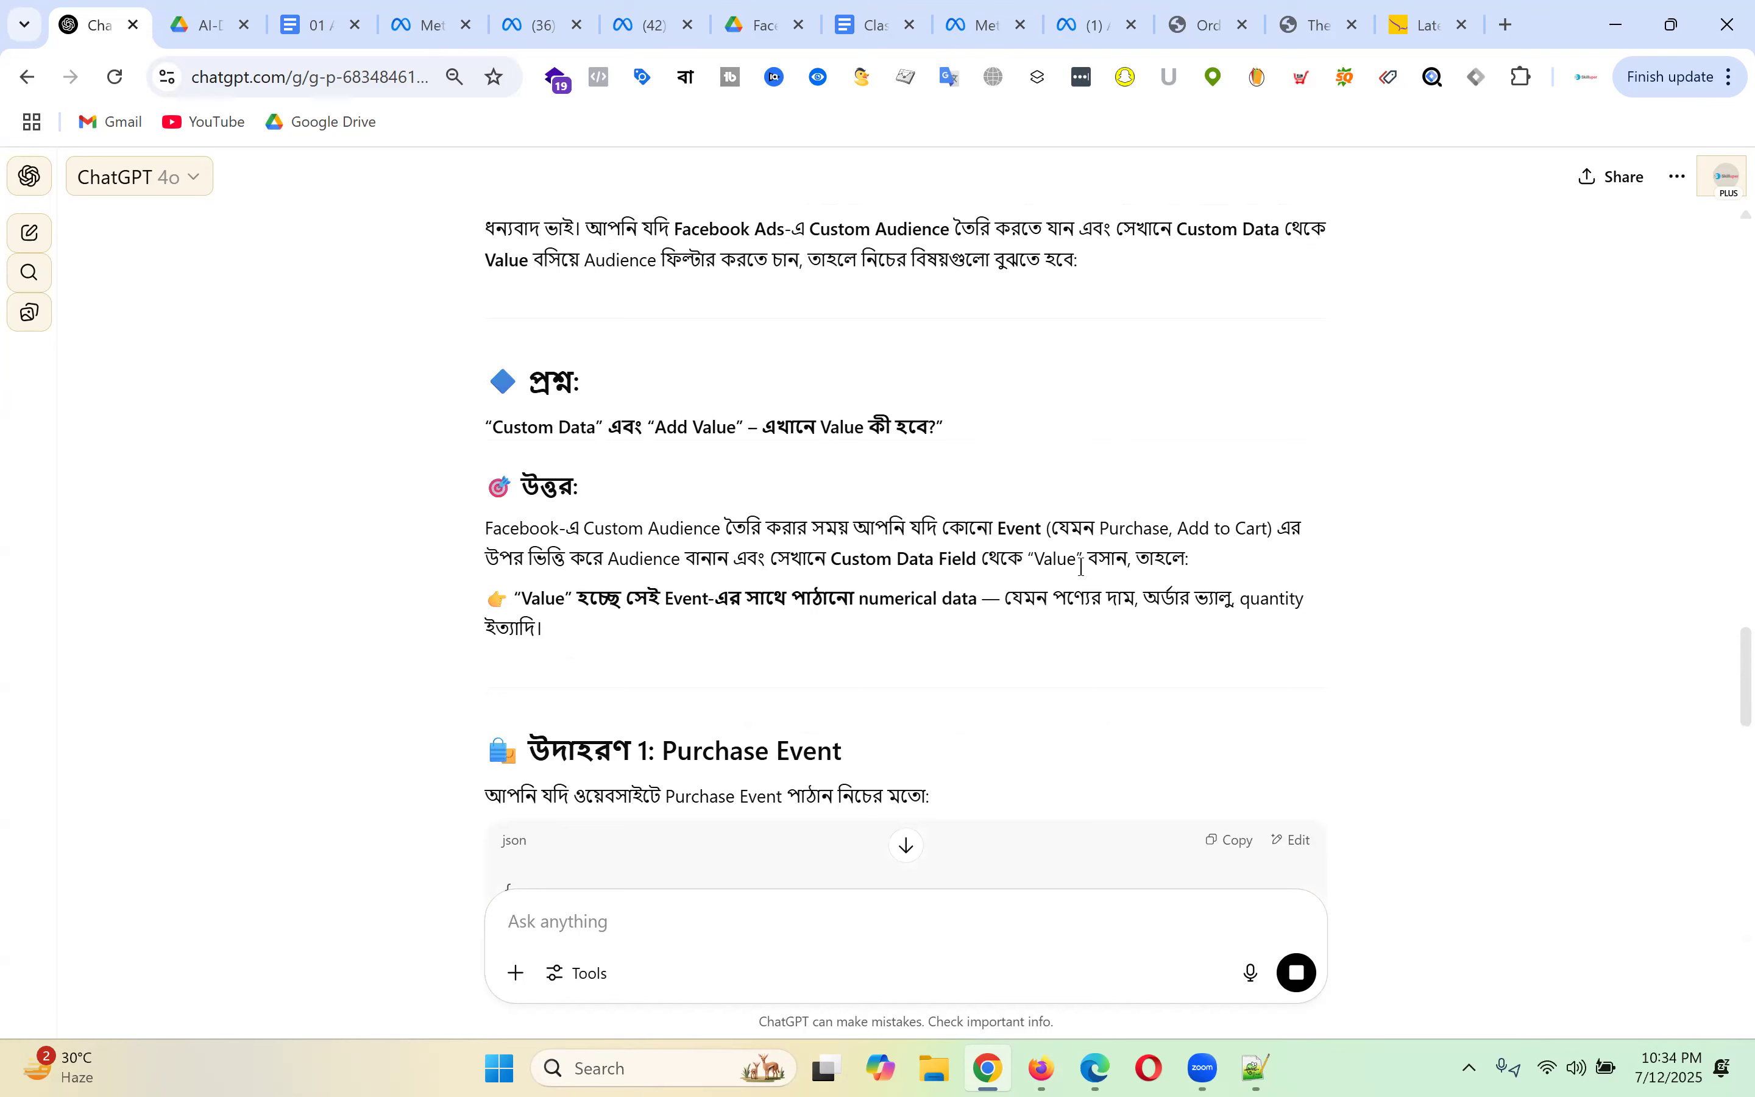
scroll(905, 515, "down", 2)
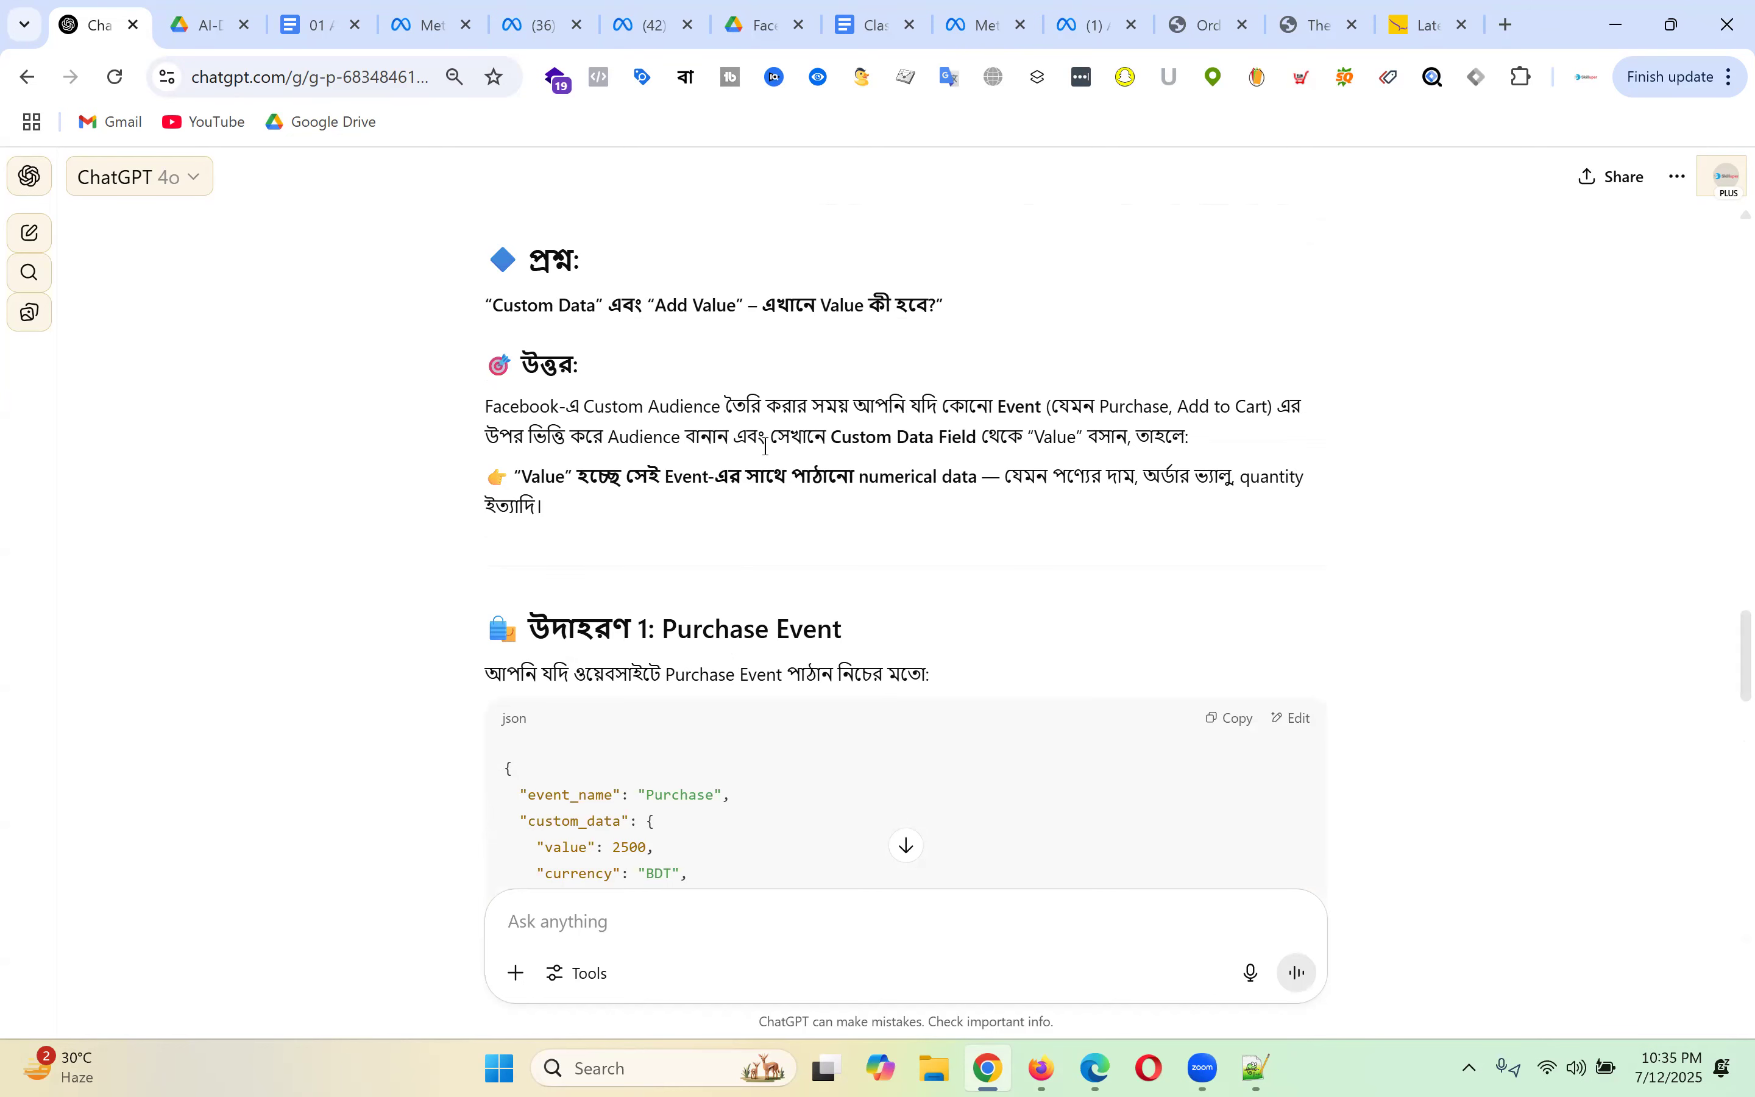
scroll(865, 483, "down", 5)
scroll(868, 480, "down", 3)
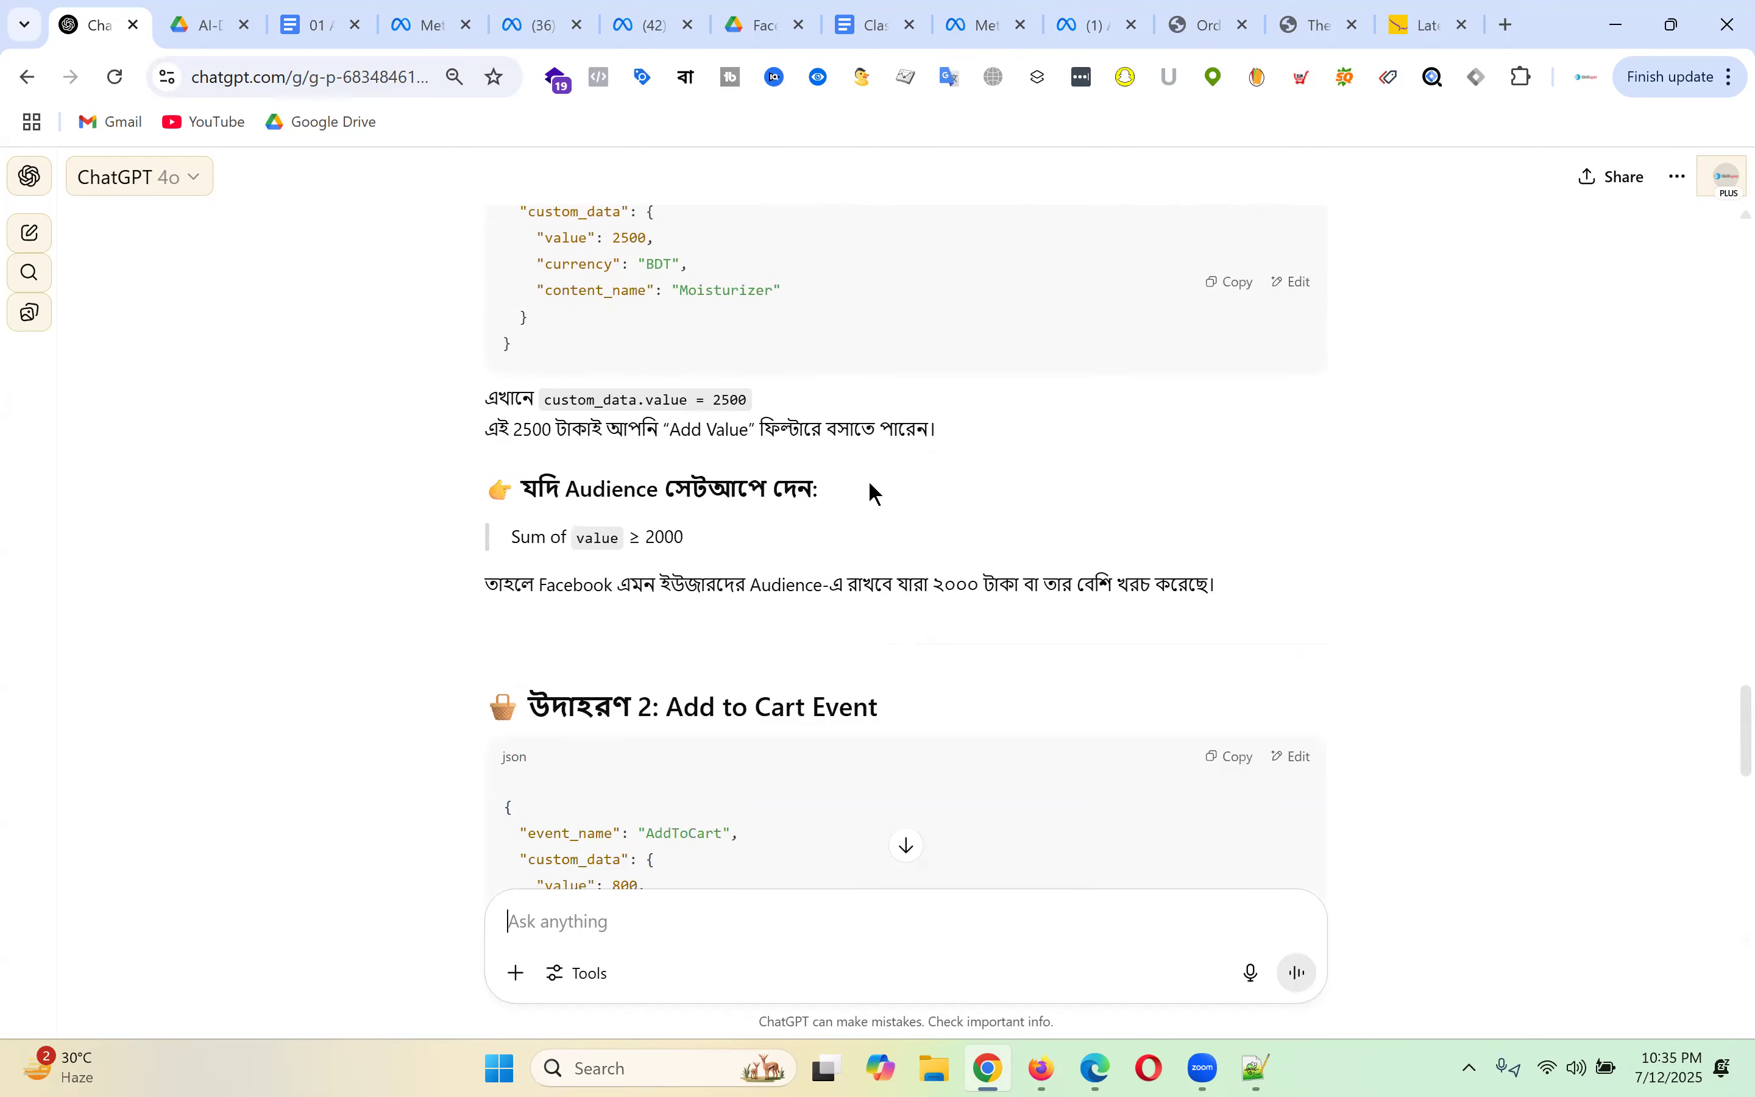
left_click_drag(646, 537, 713, 534)
scroll(974, 500, "down", 3)
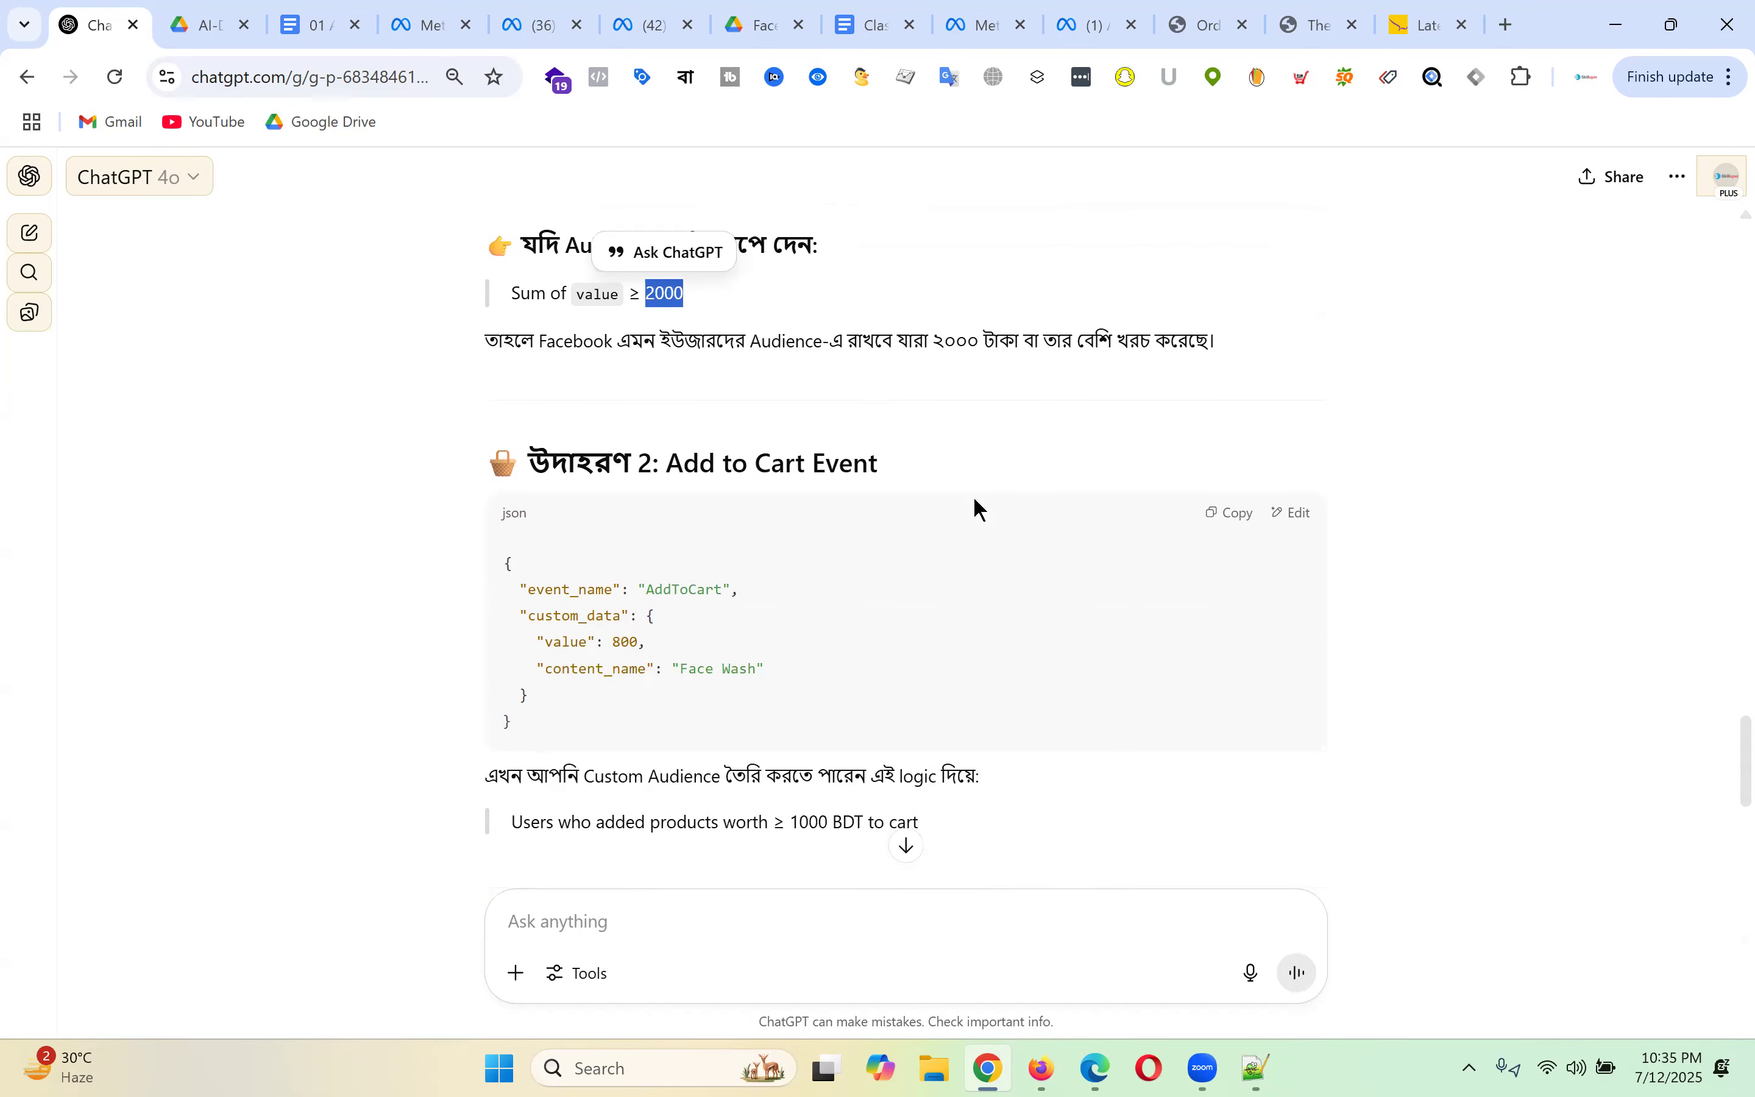
scroll(973, 496, "down", 6)
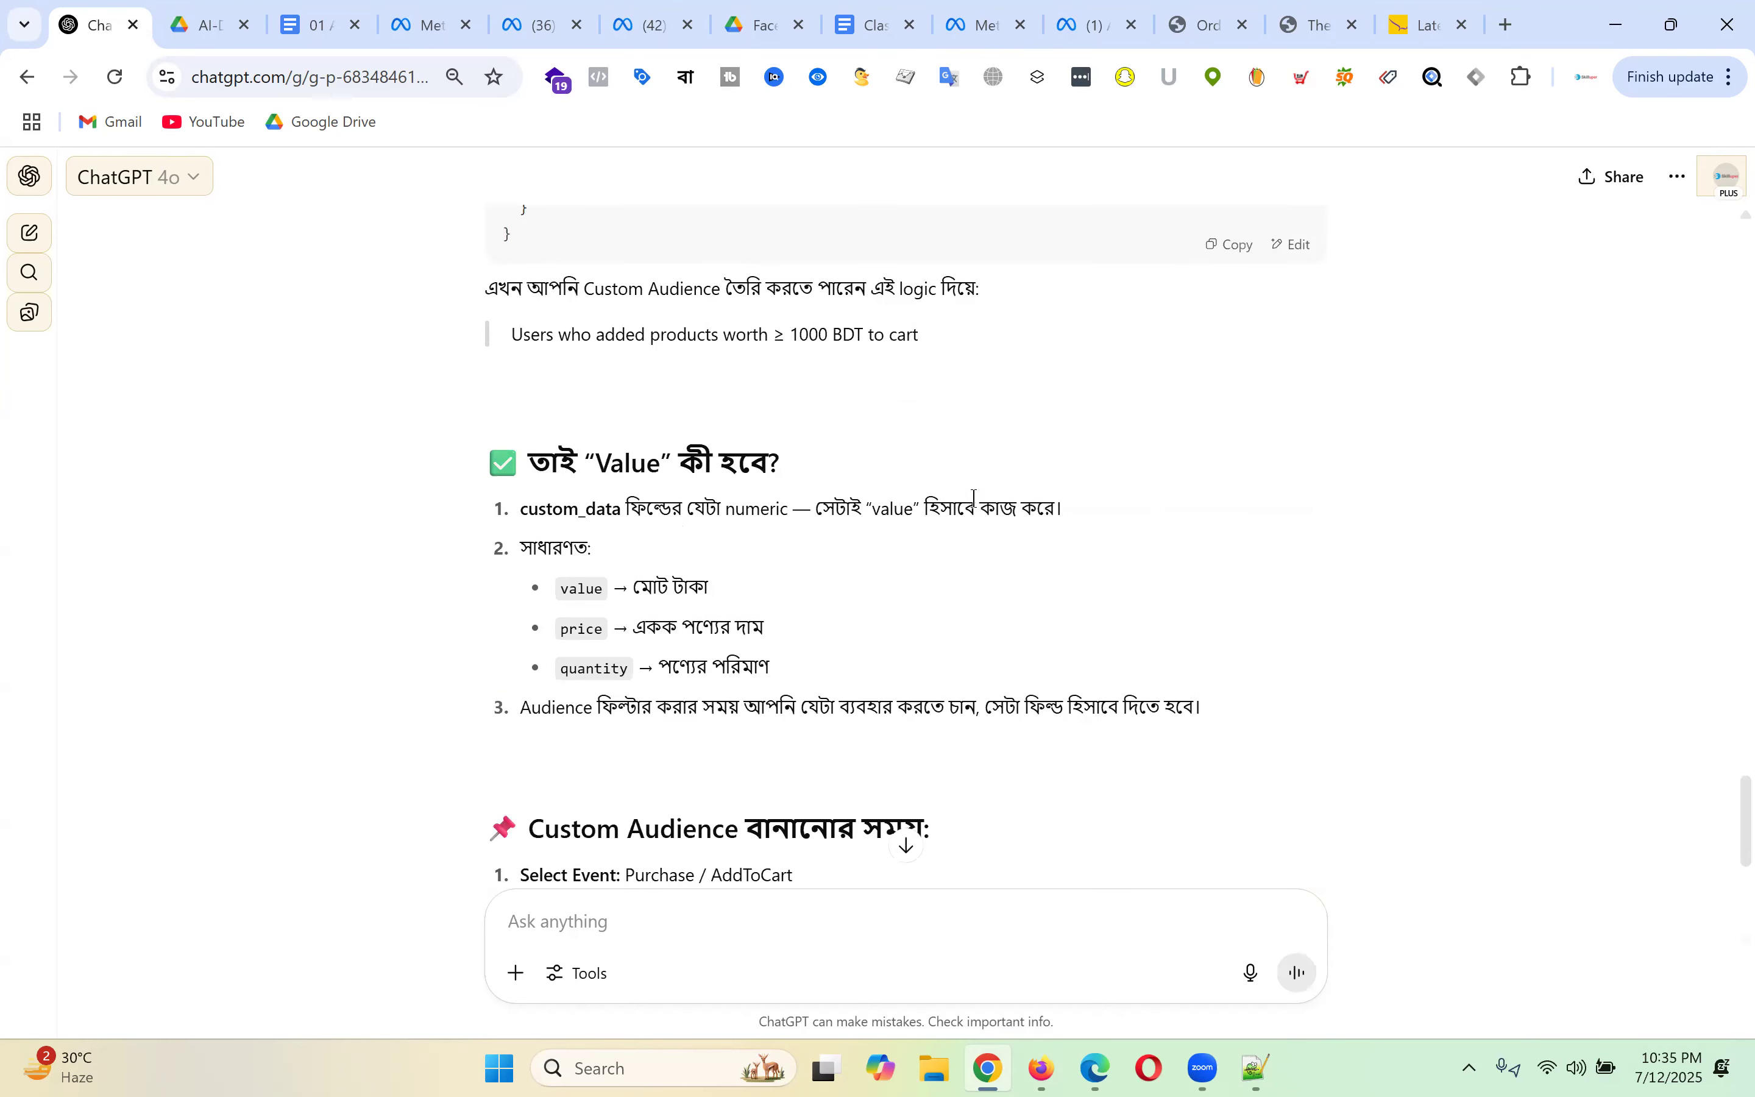
scroll(973, 496, "down", 3)
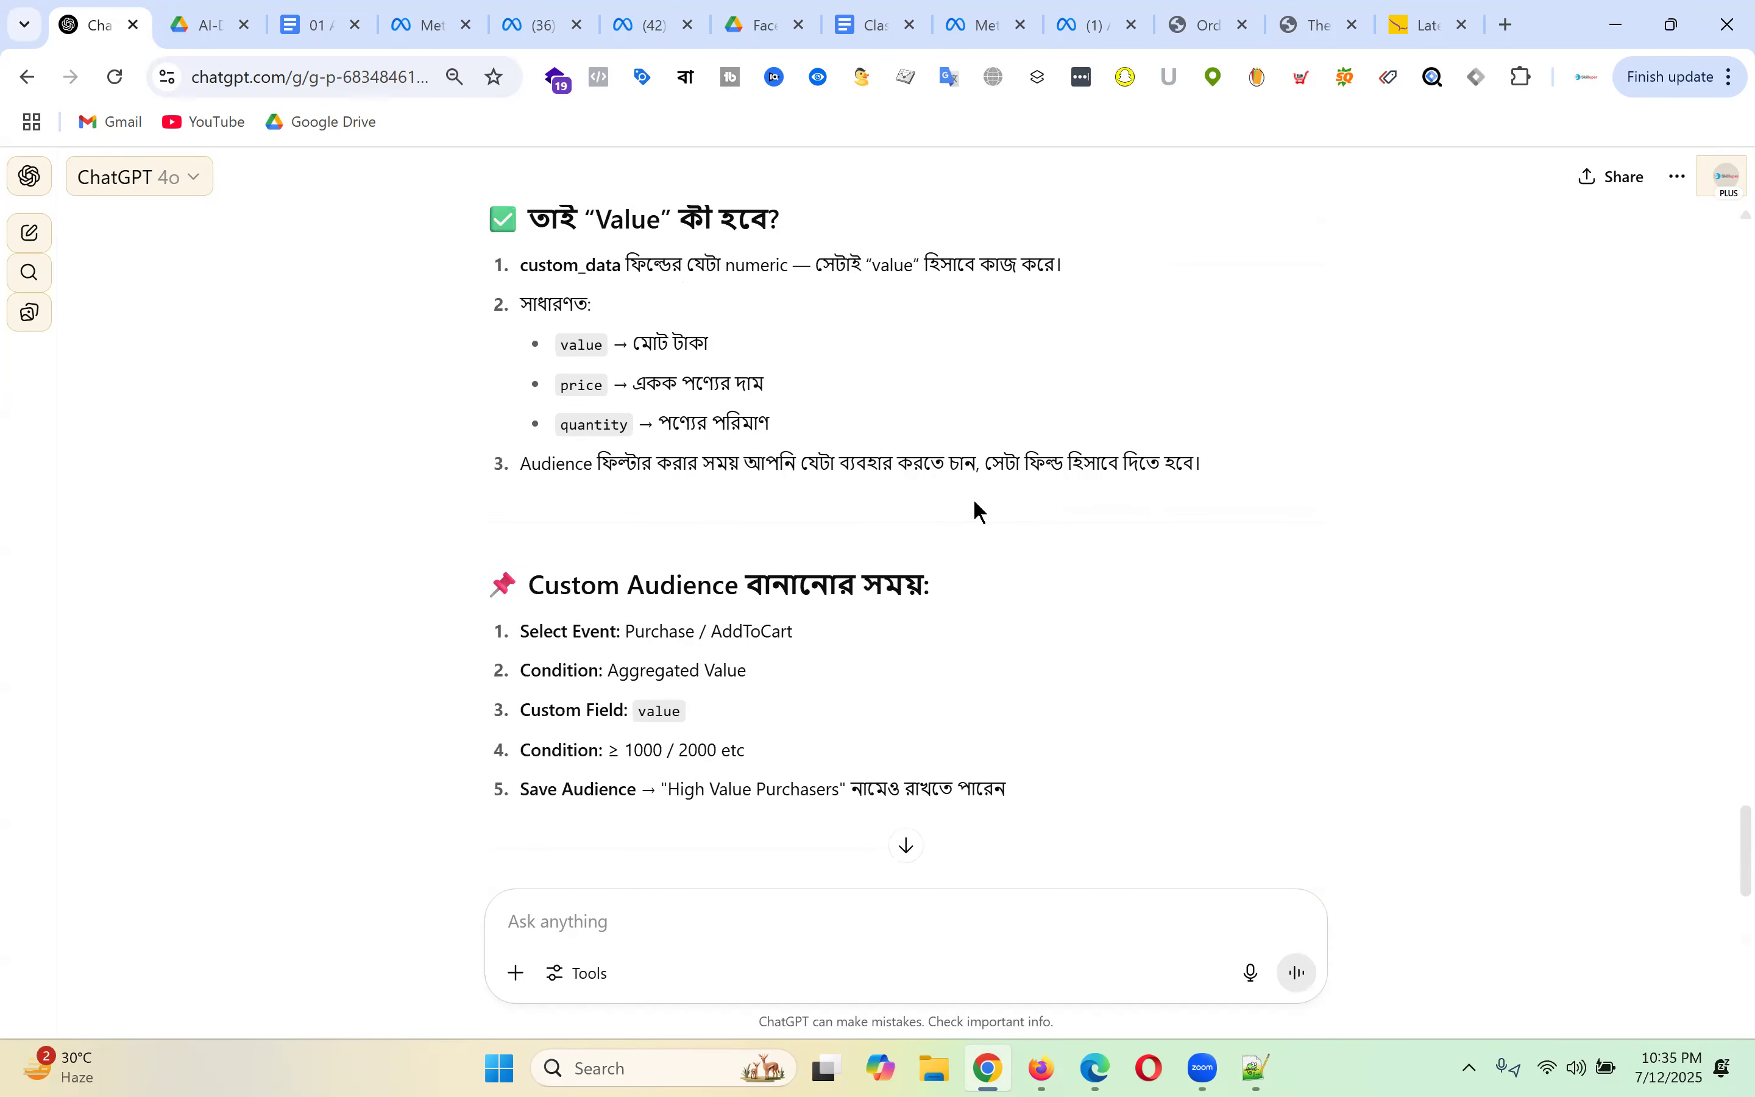
scroll(973, 498, "down", 3)
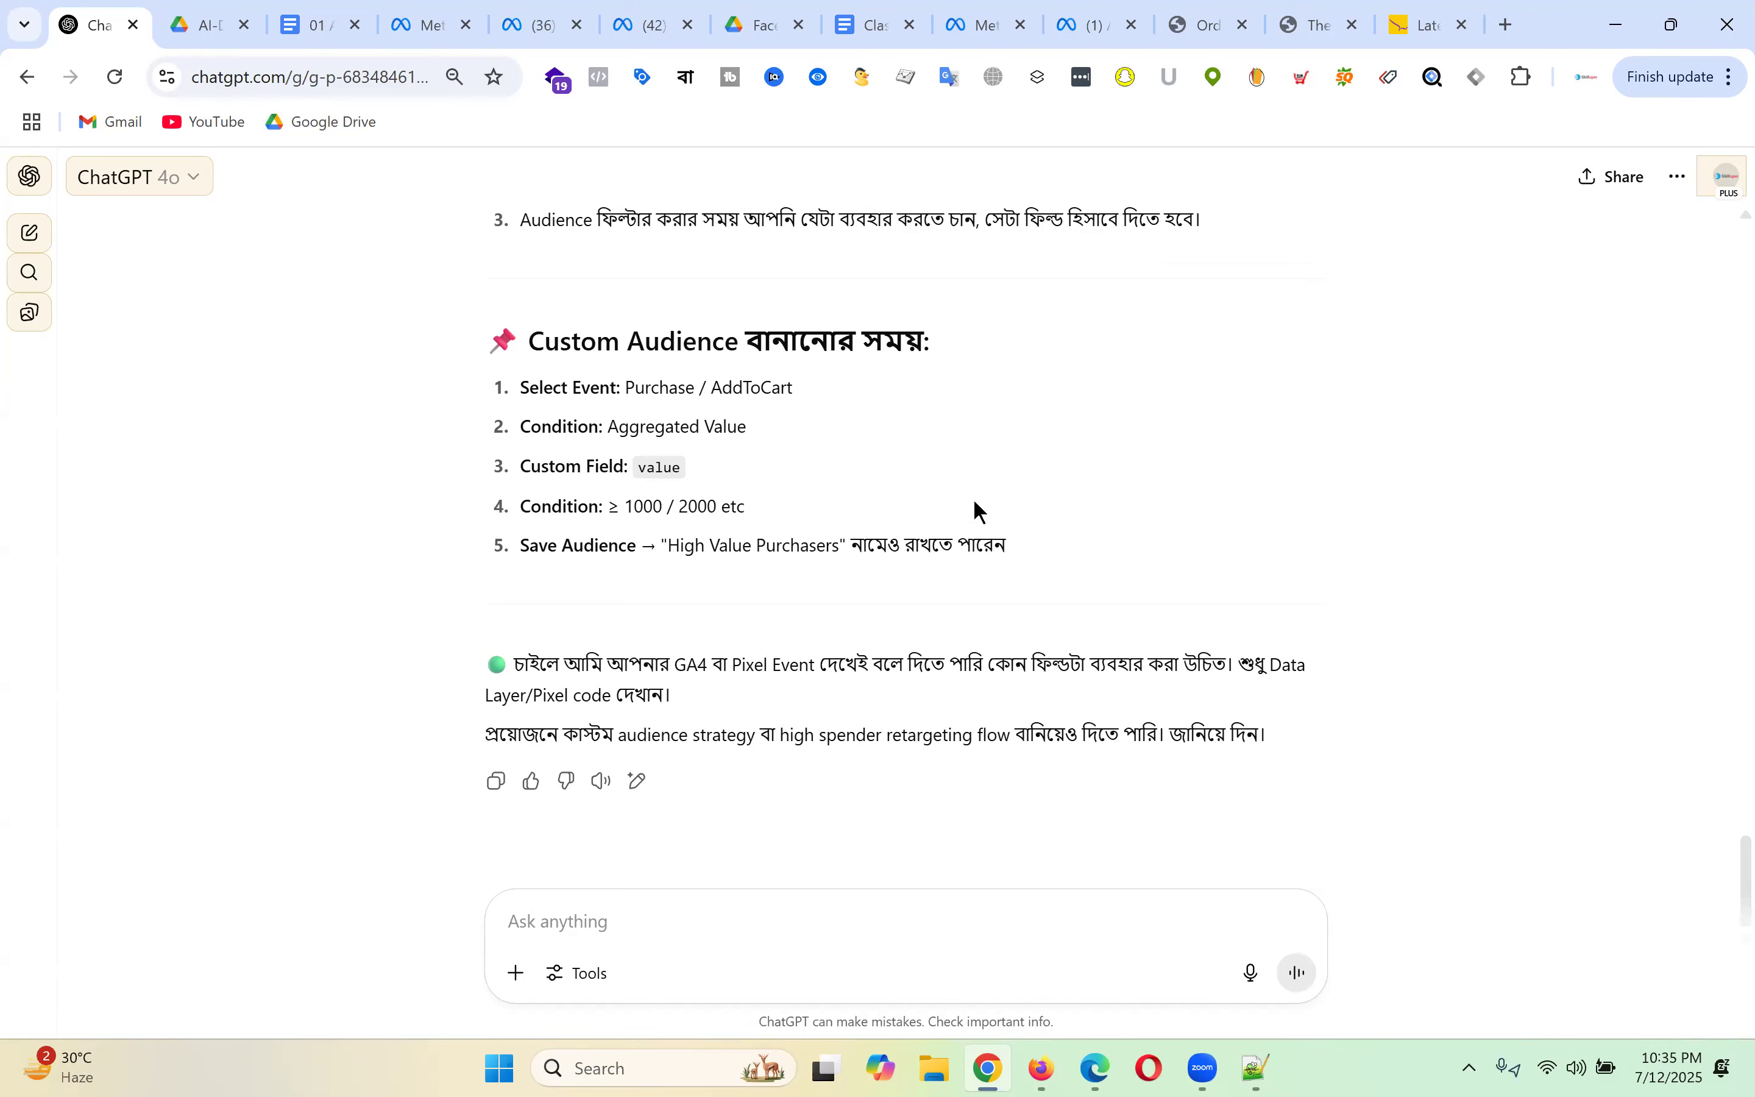
- Review the answer's Custom Field and Aggregated Value condition lines and the Add Value remark under the Purchase event example
left_click_drag(519, 468, 685, 466)
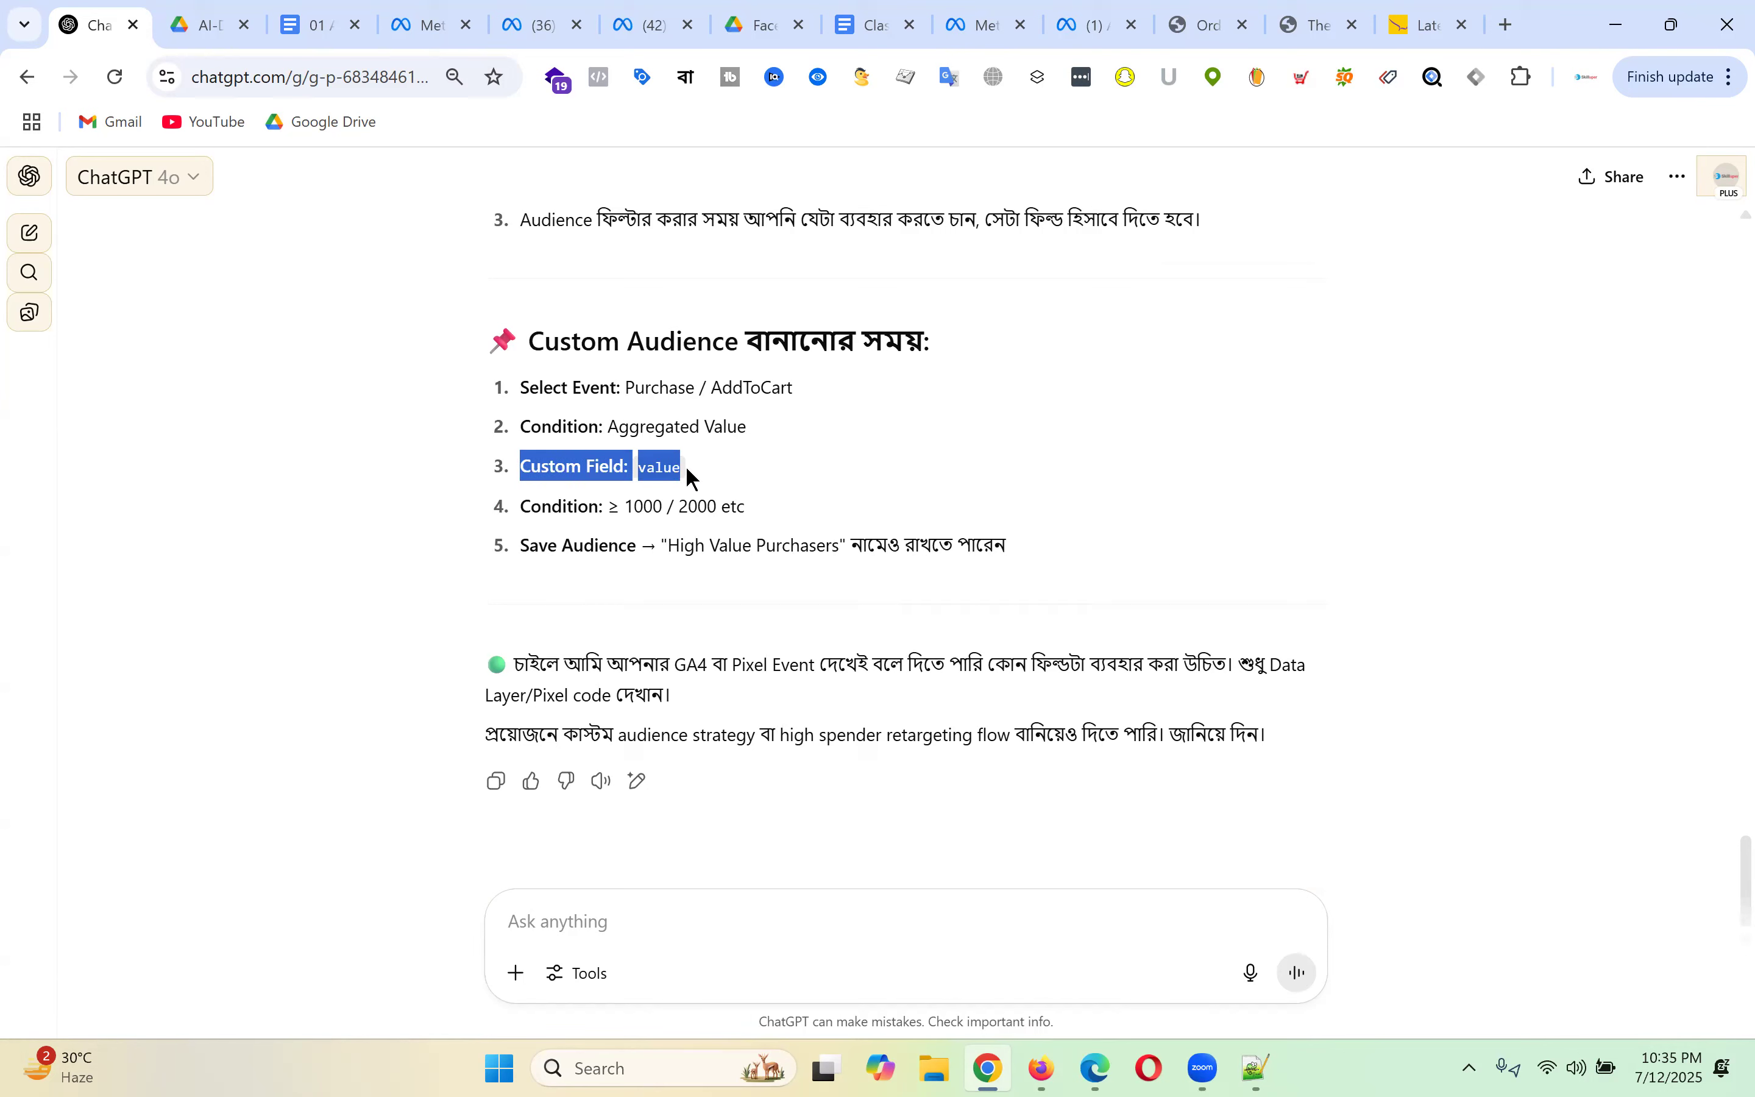
left_click(905, 480)
scroll(903, 472, "up", 2)
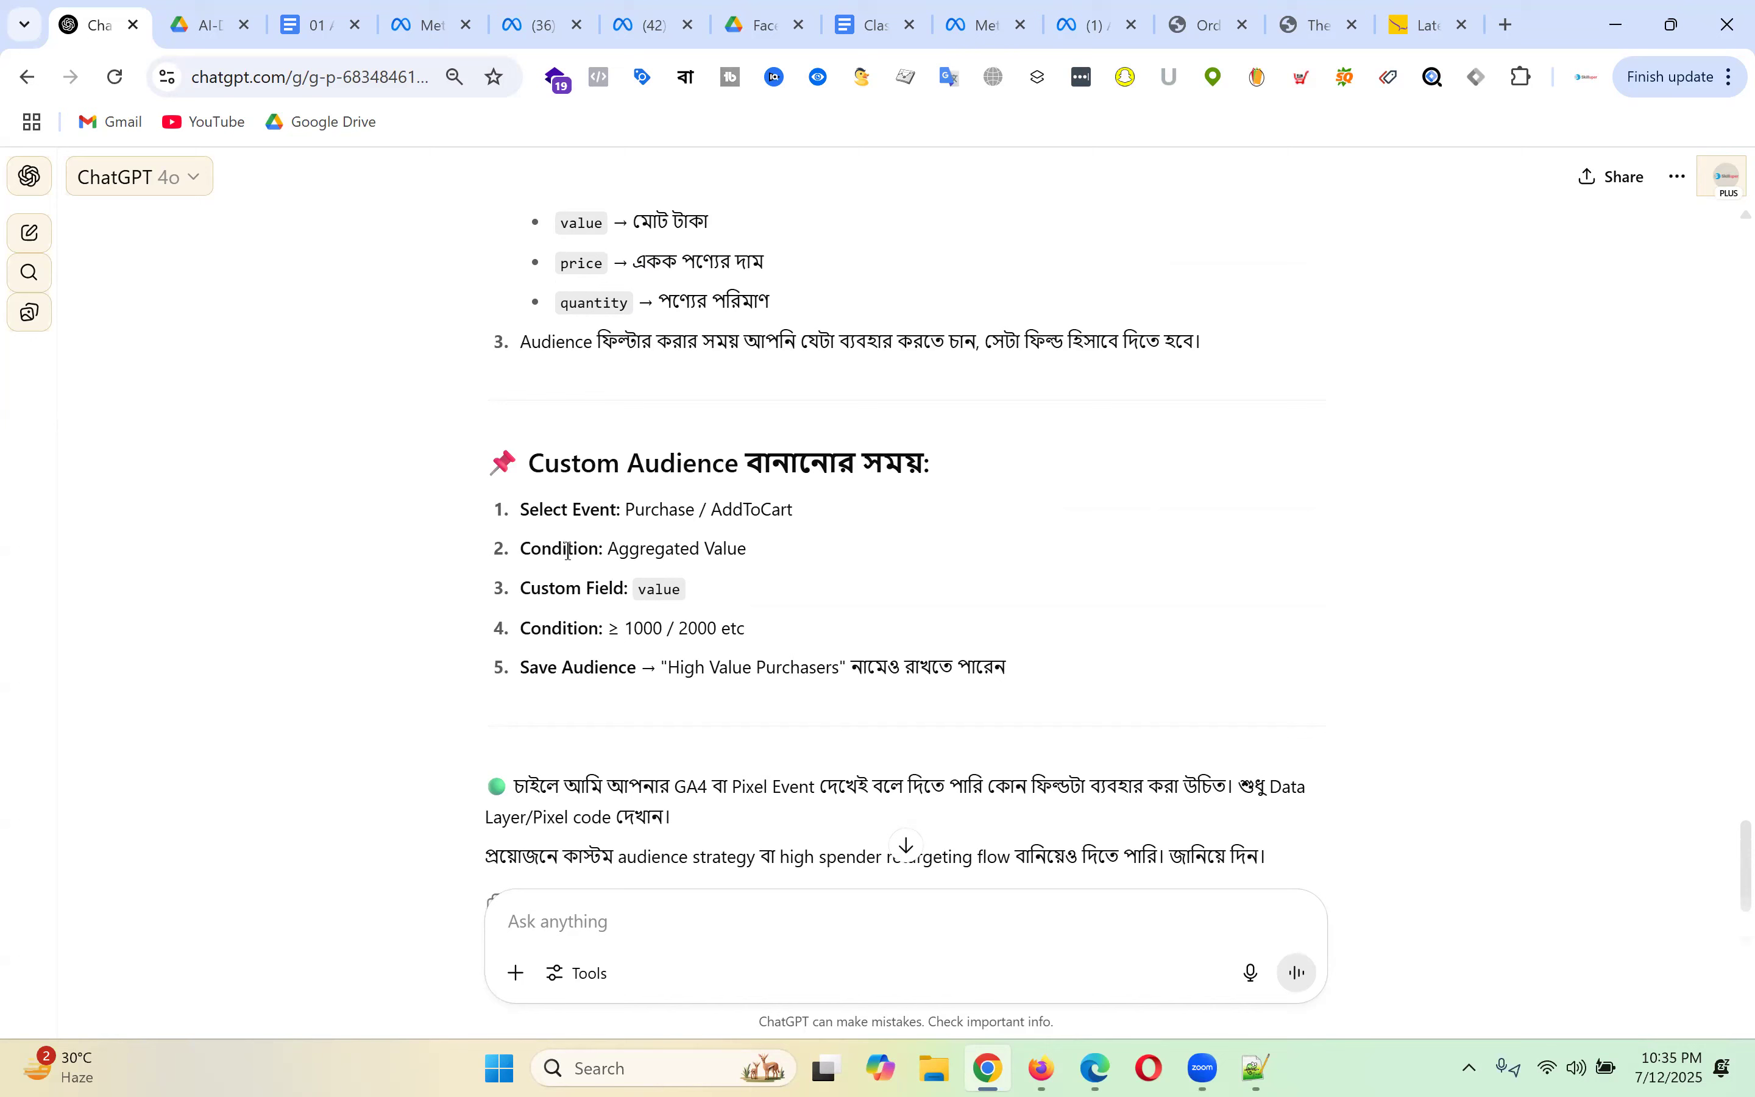
left_click_drag(520, 548, 757, 550)
left_click(904, 551)
scroll(1003, 534, "down", 2)
scroll(1109, 522, "up", 20)
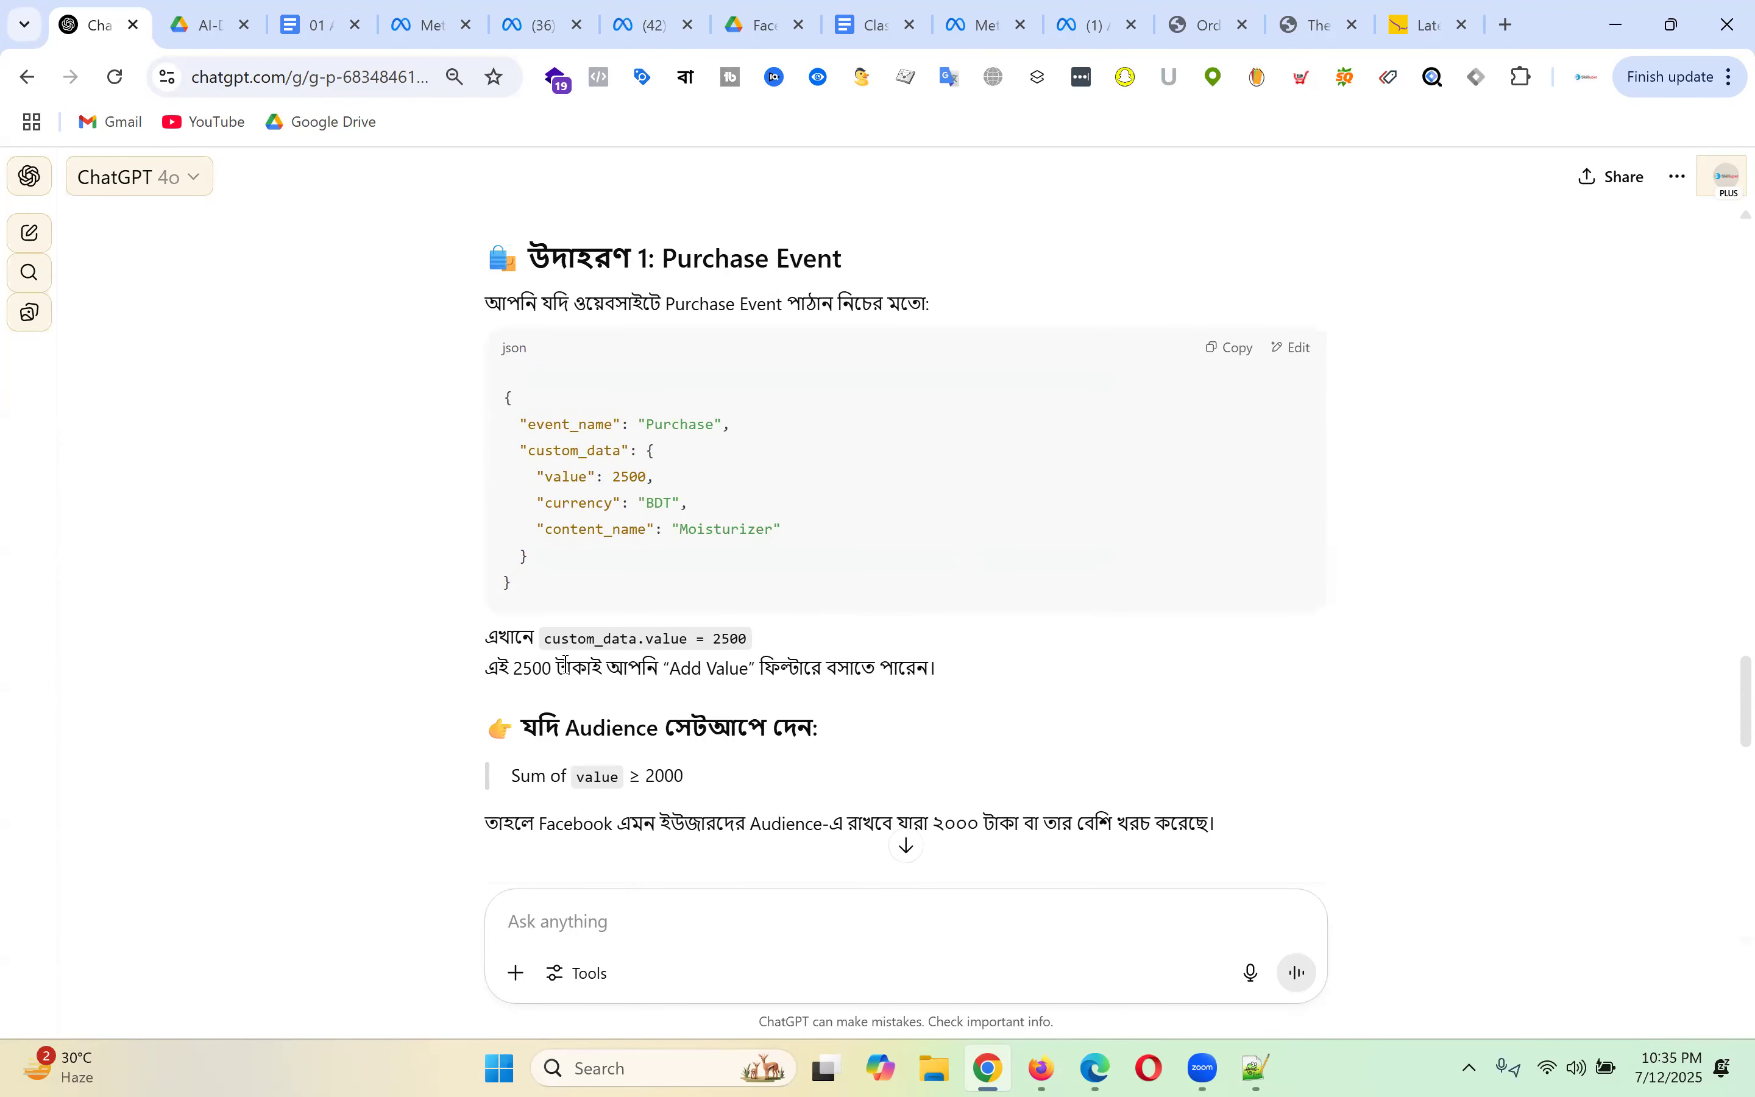
left_click_drag(523, 668, 899, 667)
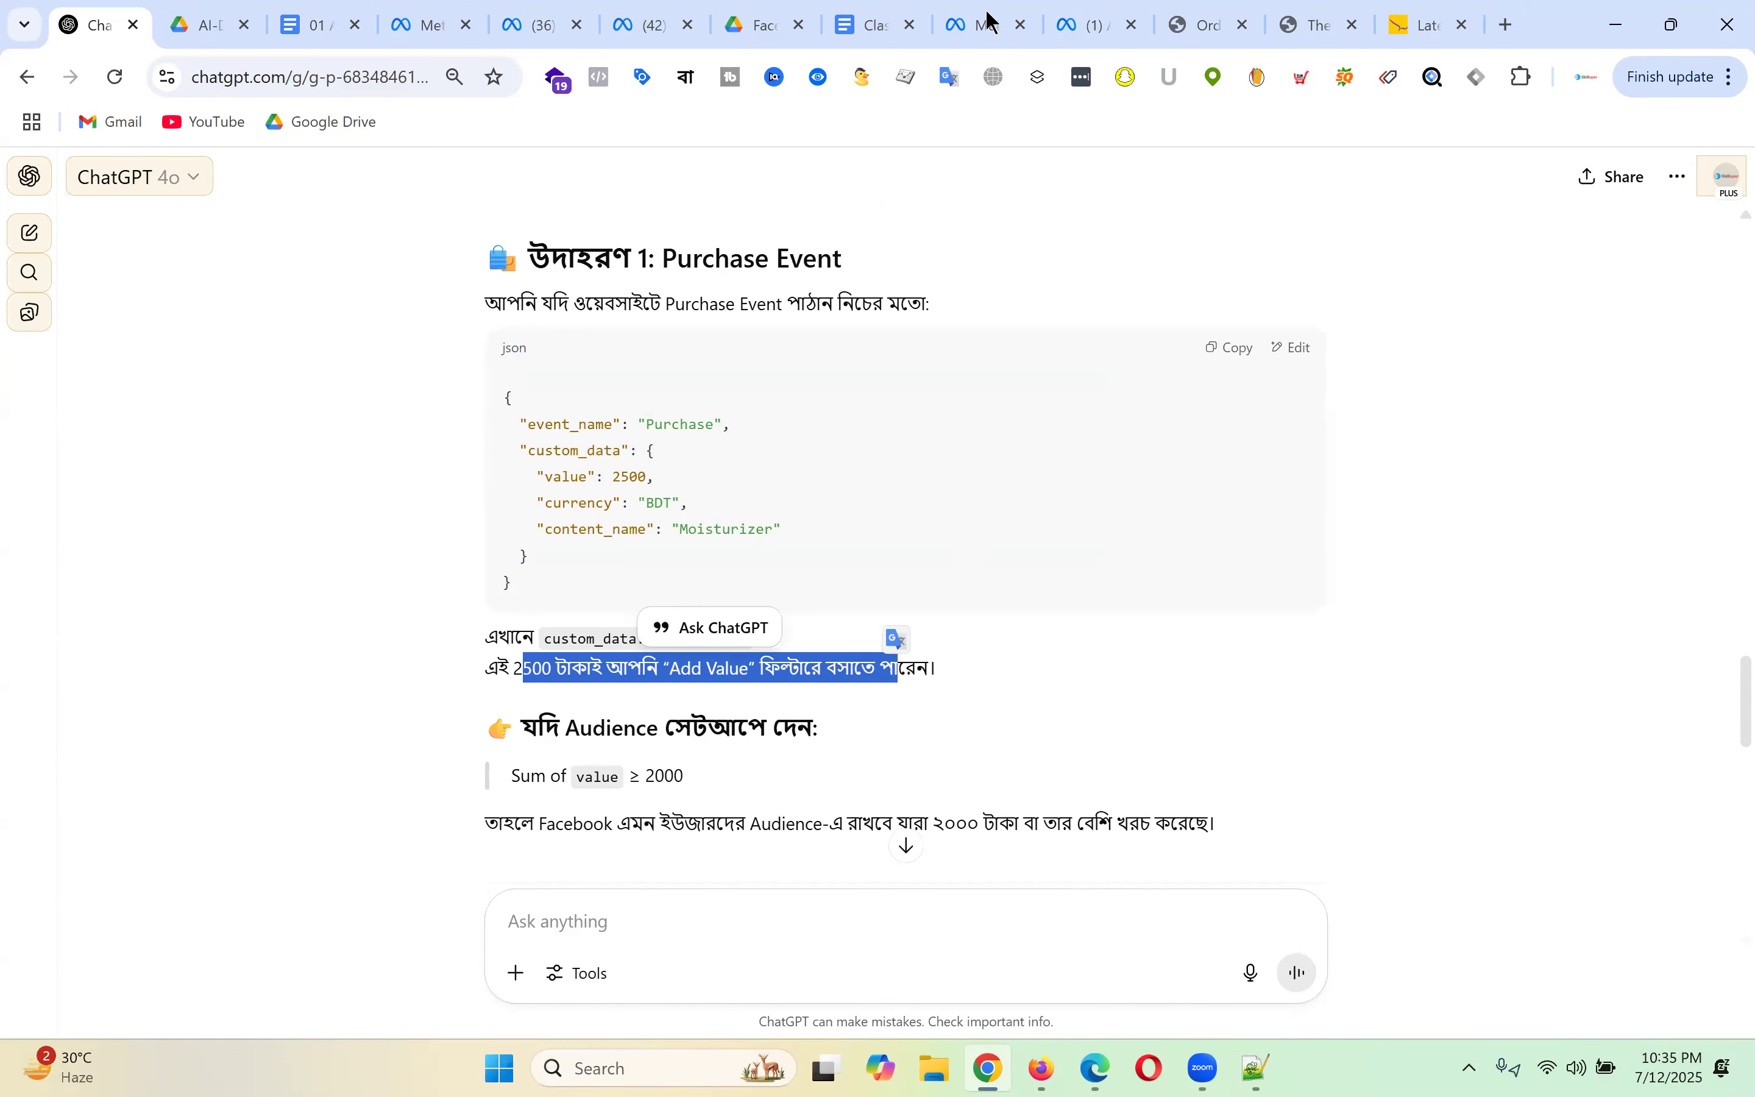
- Switch back to Meta Ads Manager and set the Sum of condition's comparison value to 5000
left_click(1096, 22)
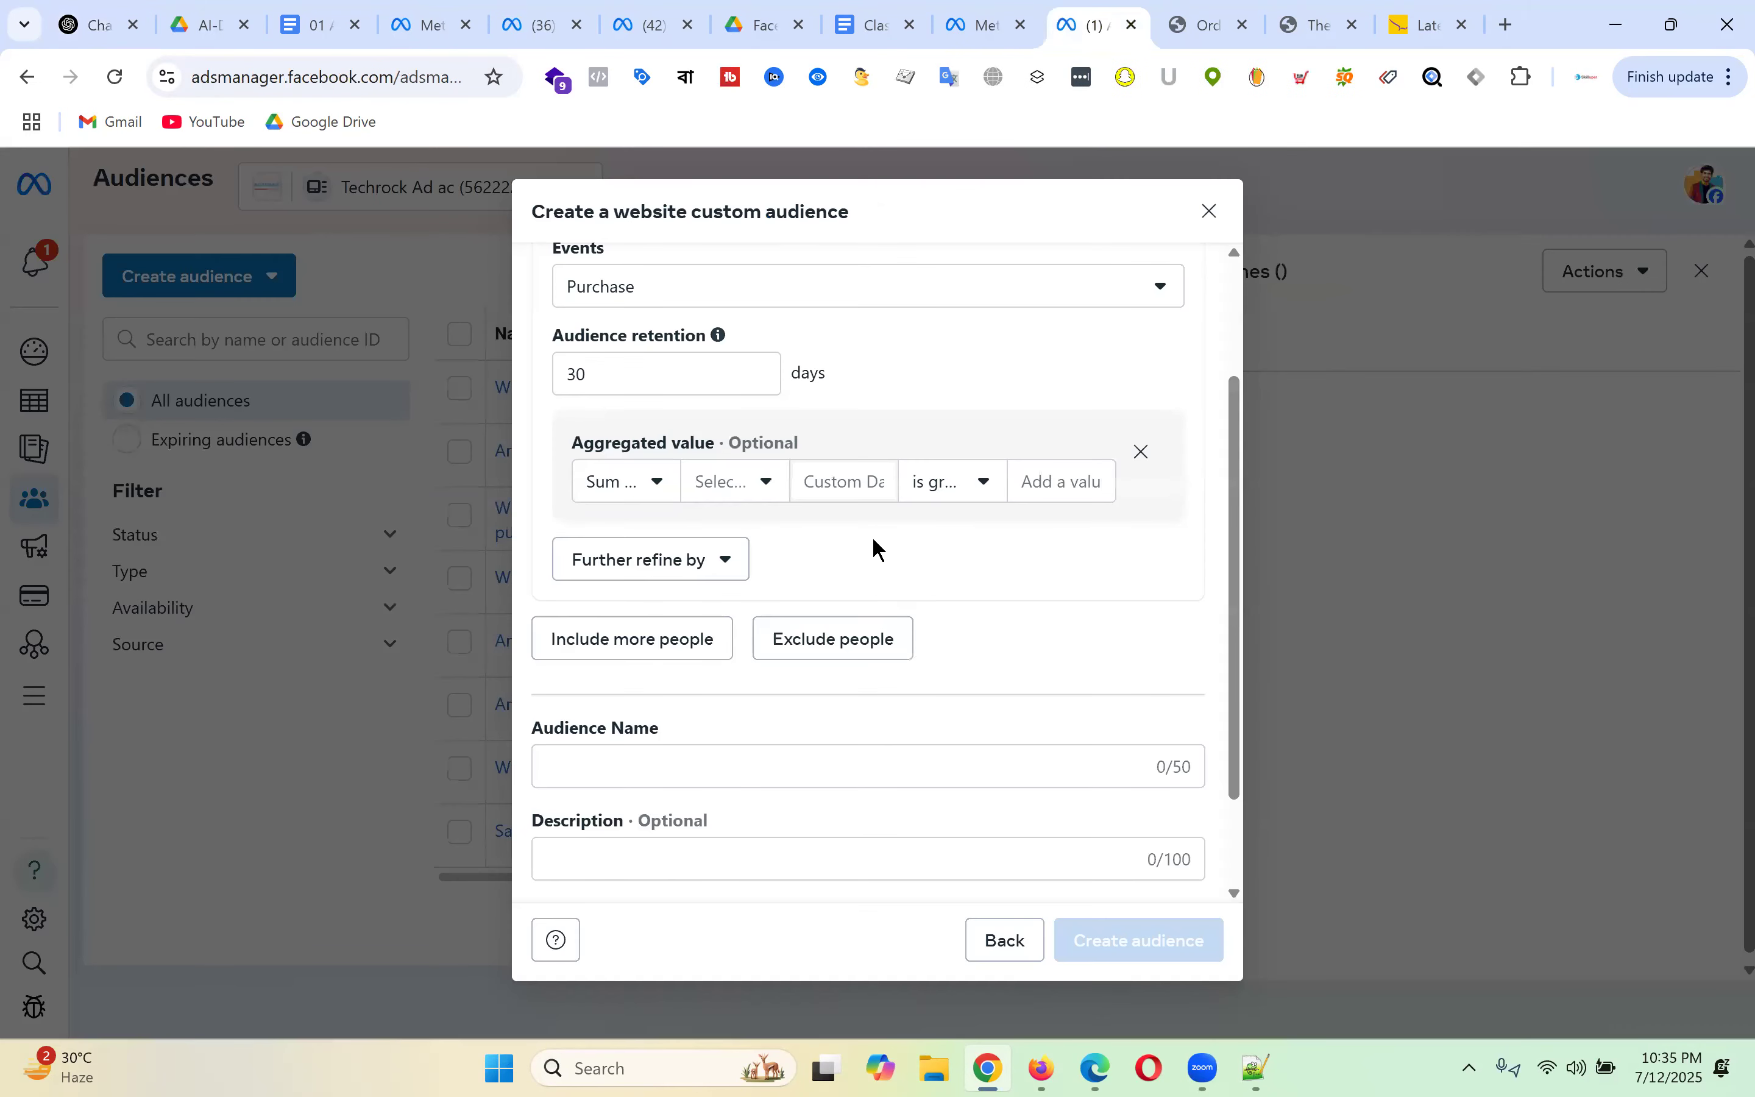
left_click(745, 486)
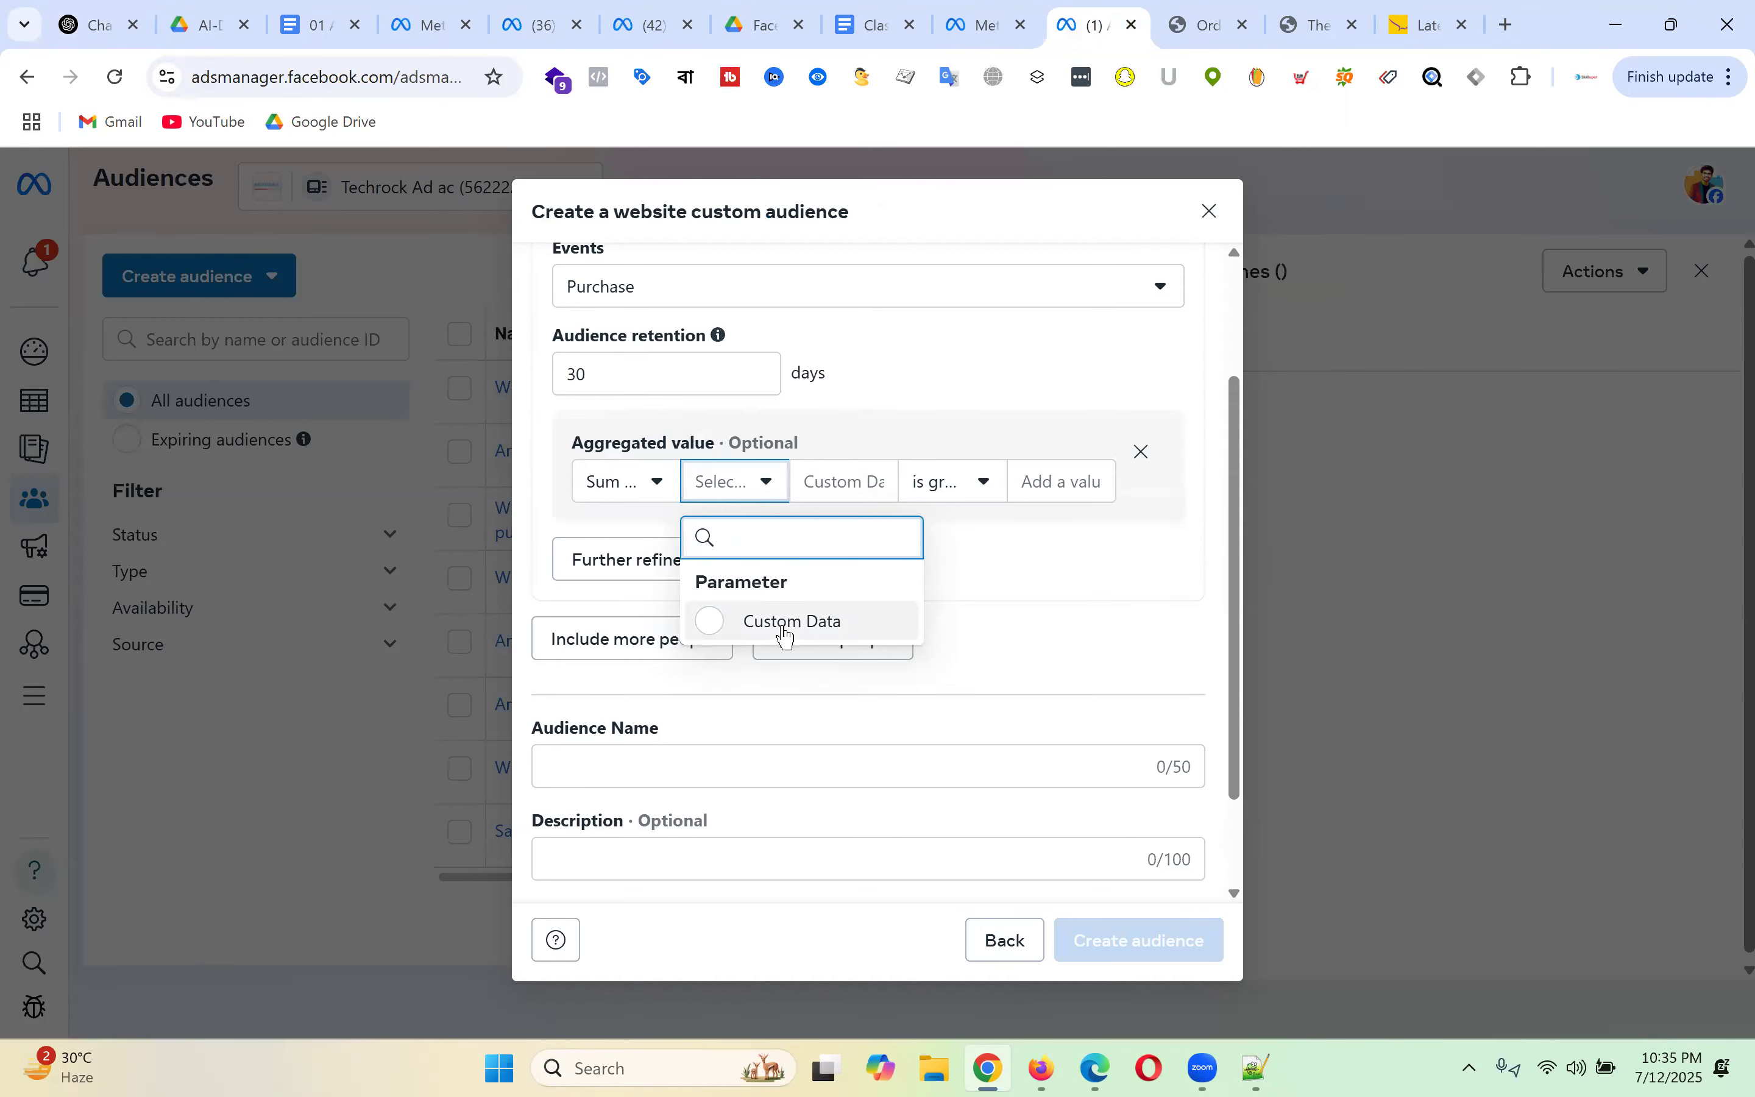
left_click(1080, 566)
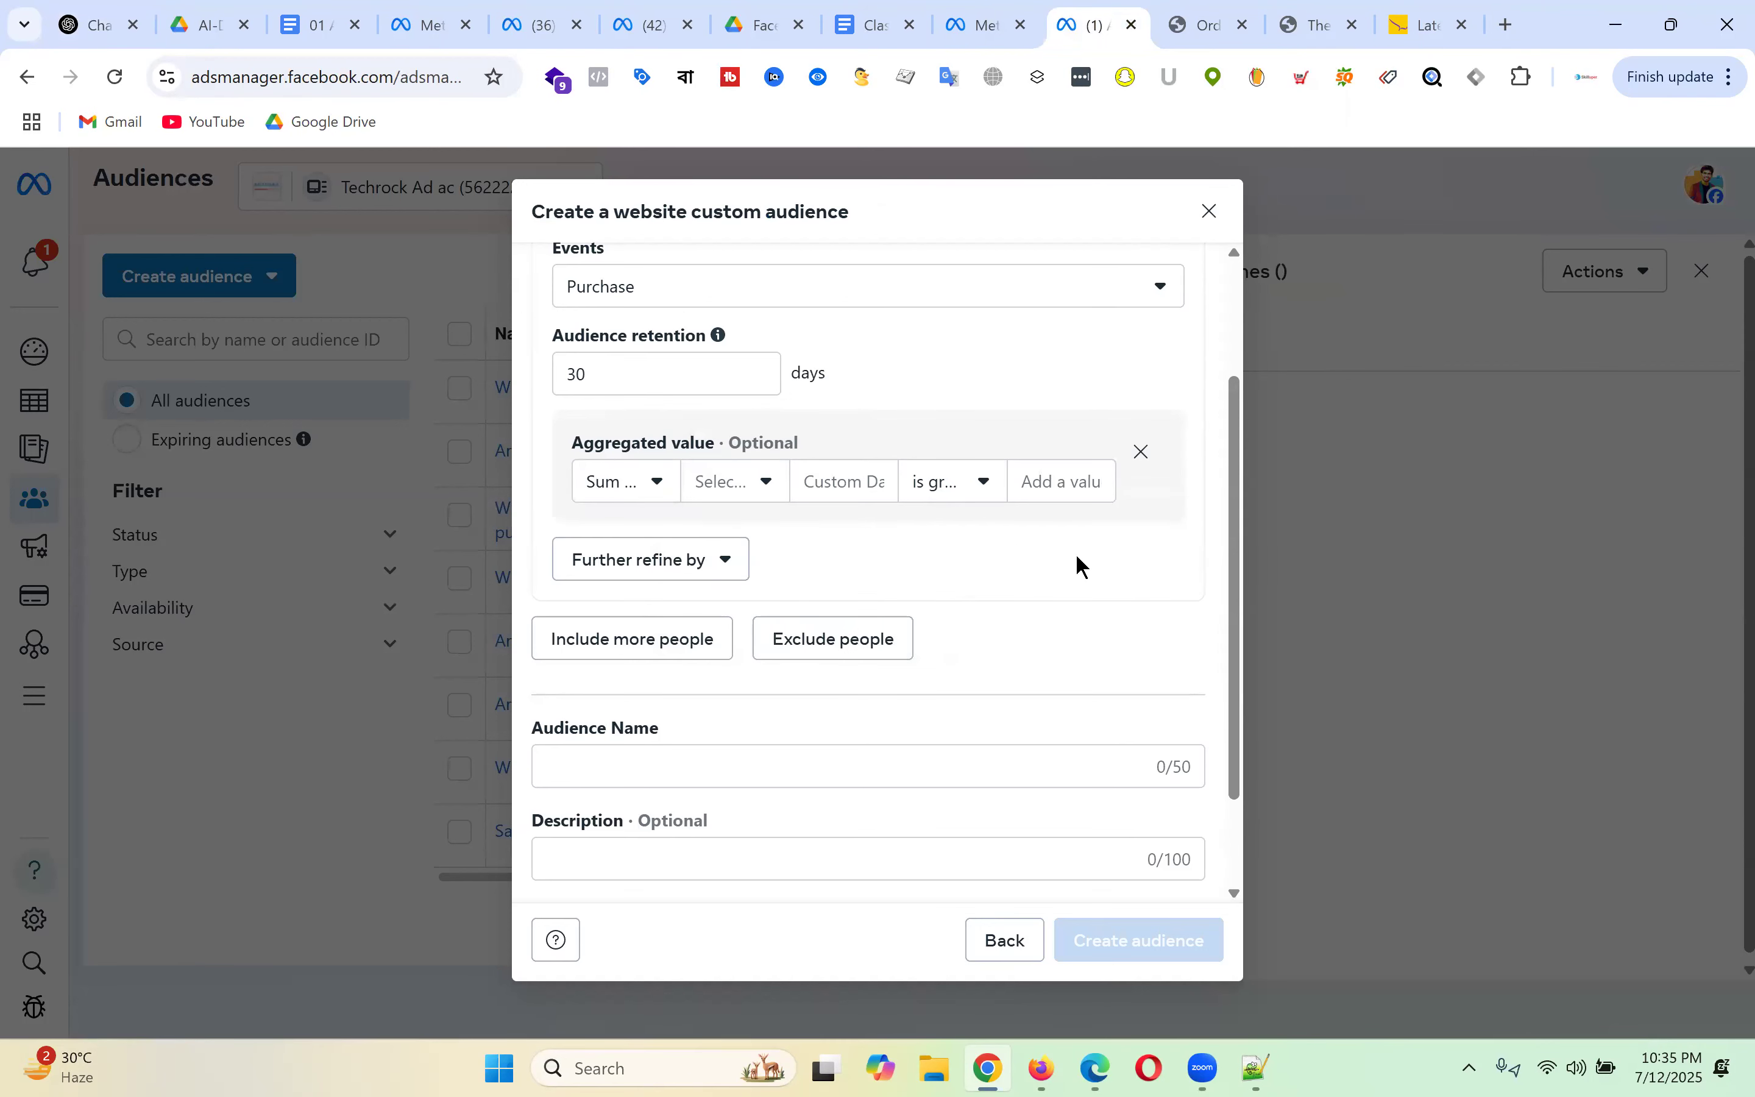
left_click(1061, 481)
type("5000")
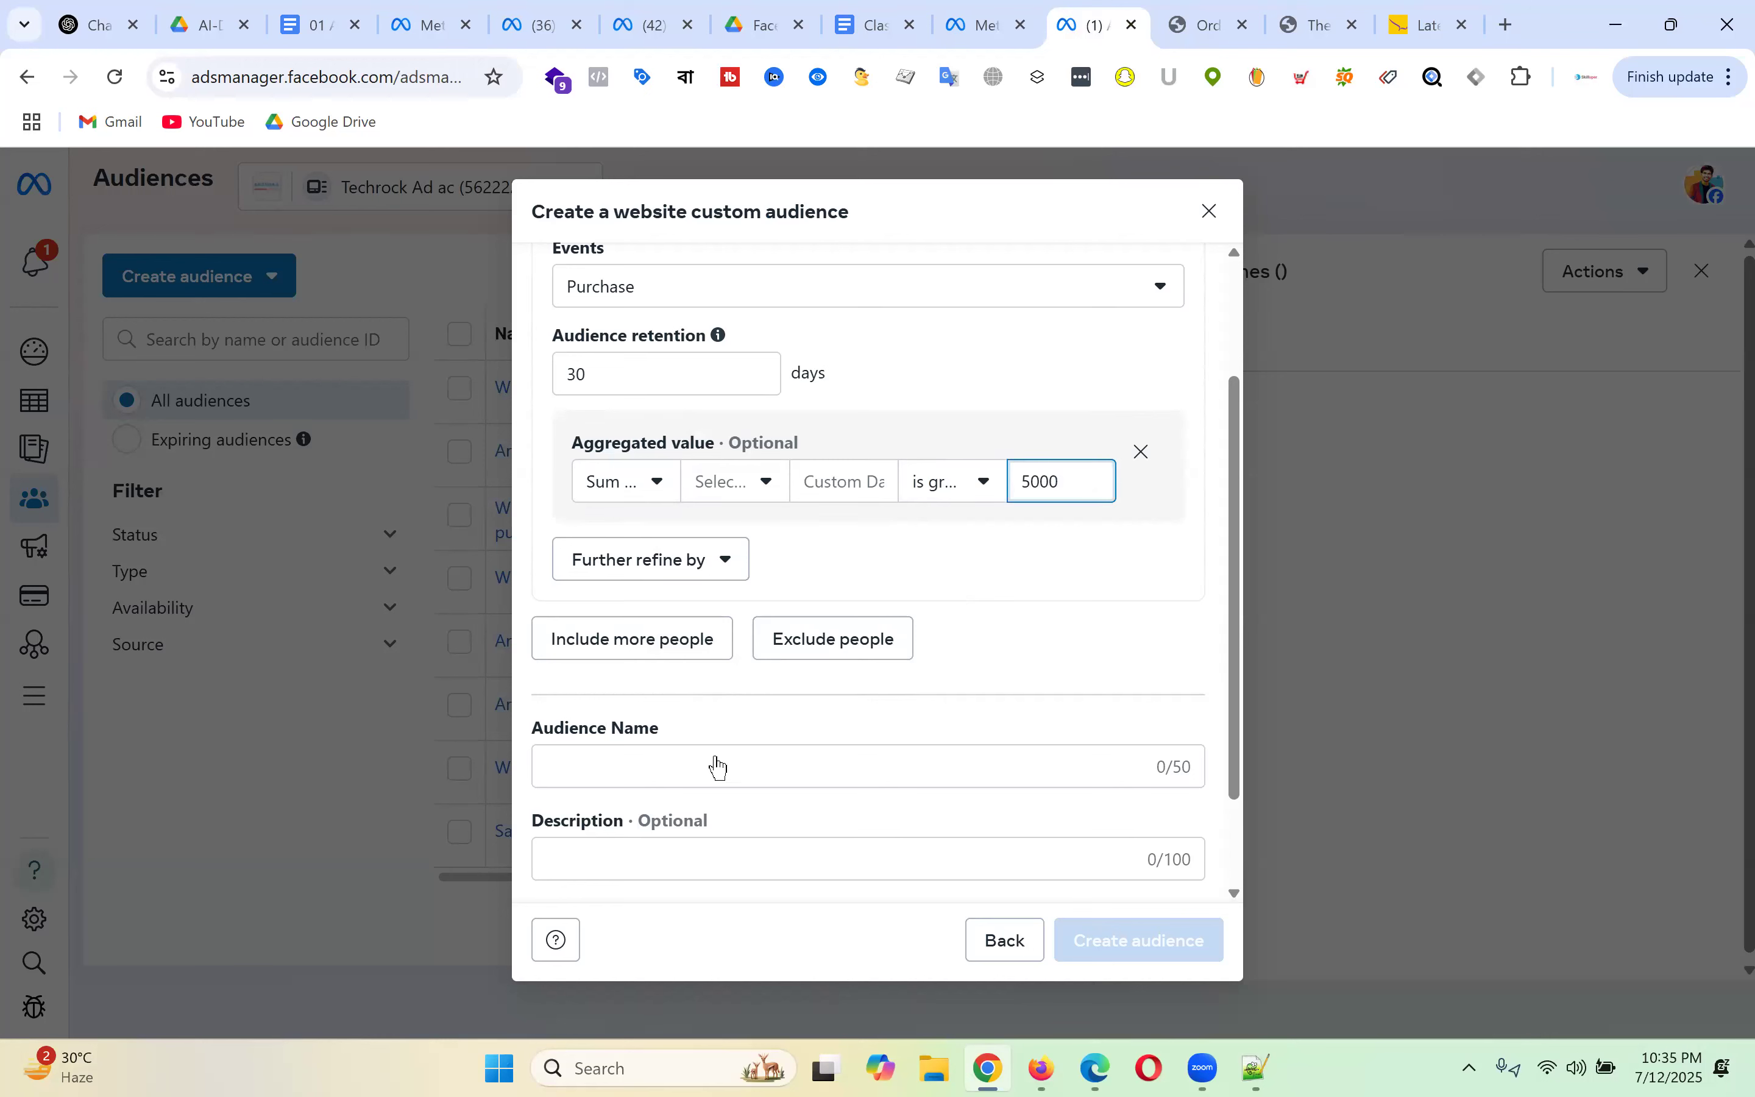
- Name the audience "Who purchased more than 5000 BDT", create it and dismiss the next-steps dialog
scroll(638, 462, "up", 2)
scroll(920, 544, "down", 4)
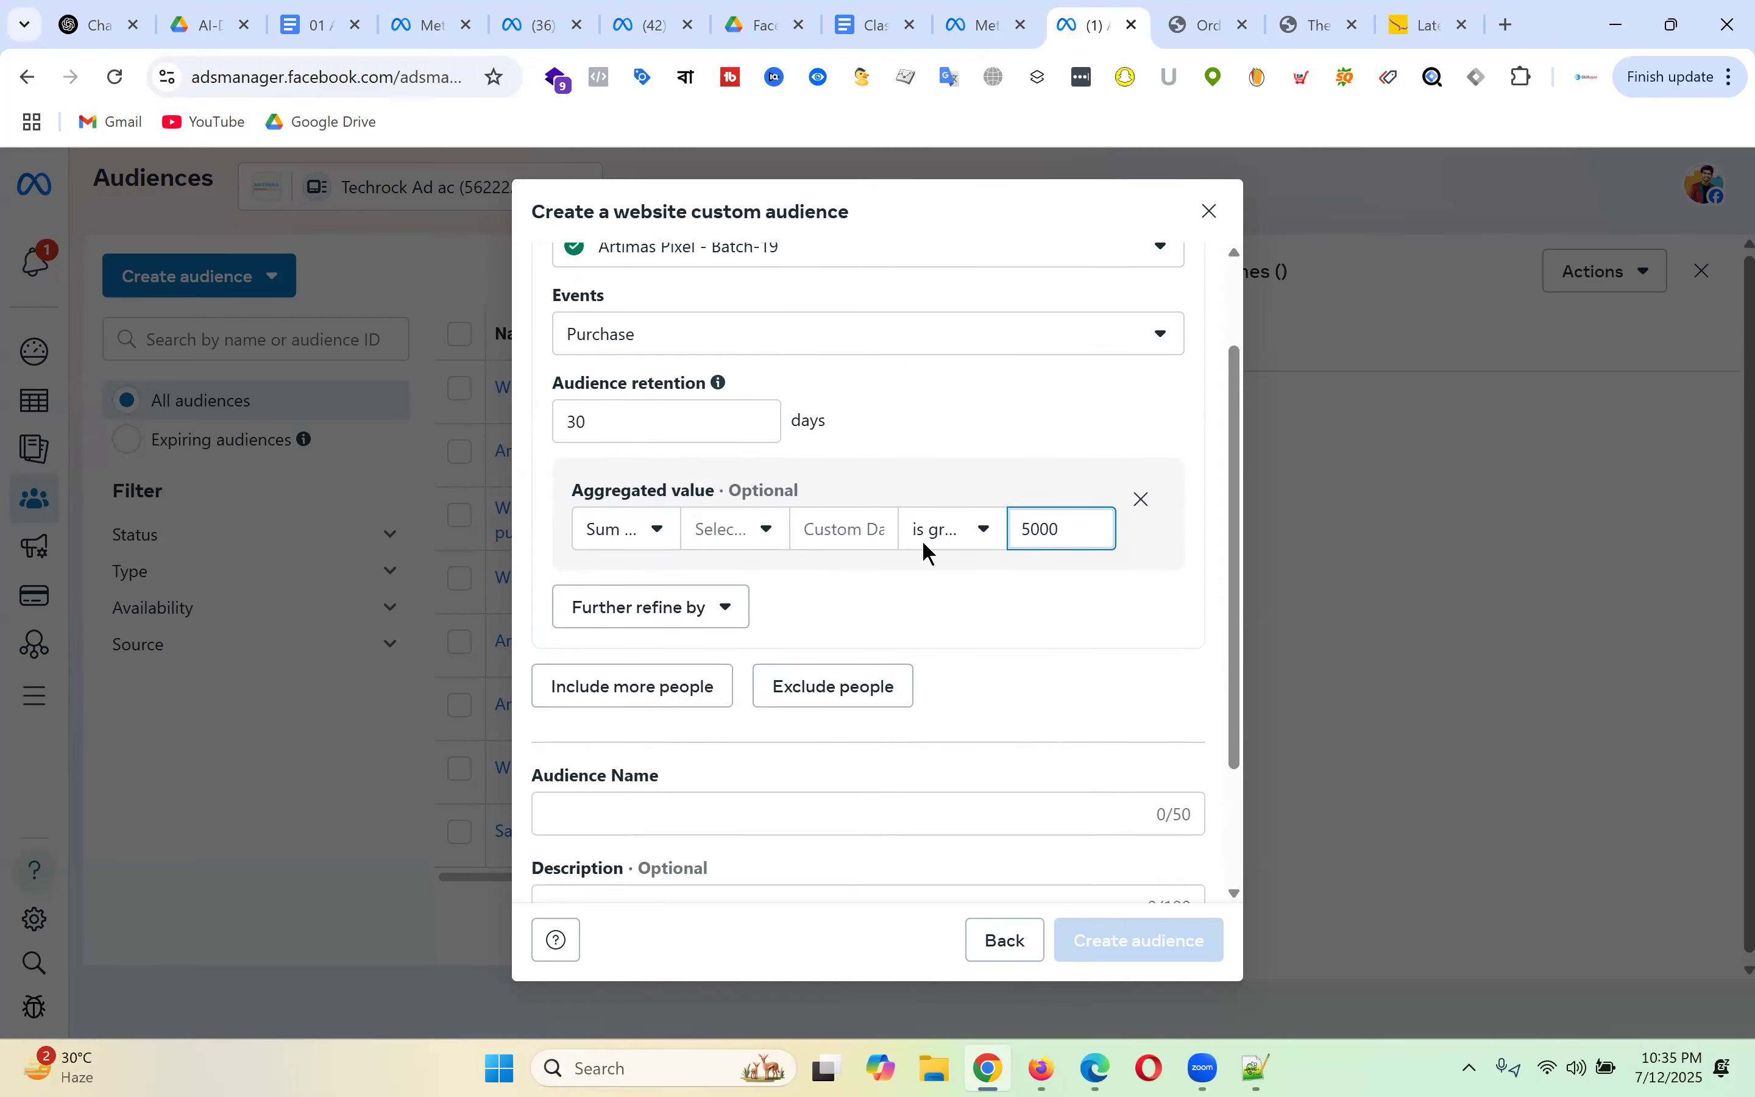
left_click(620, 639)
type("a")
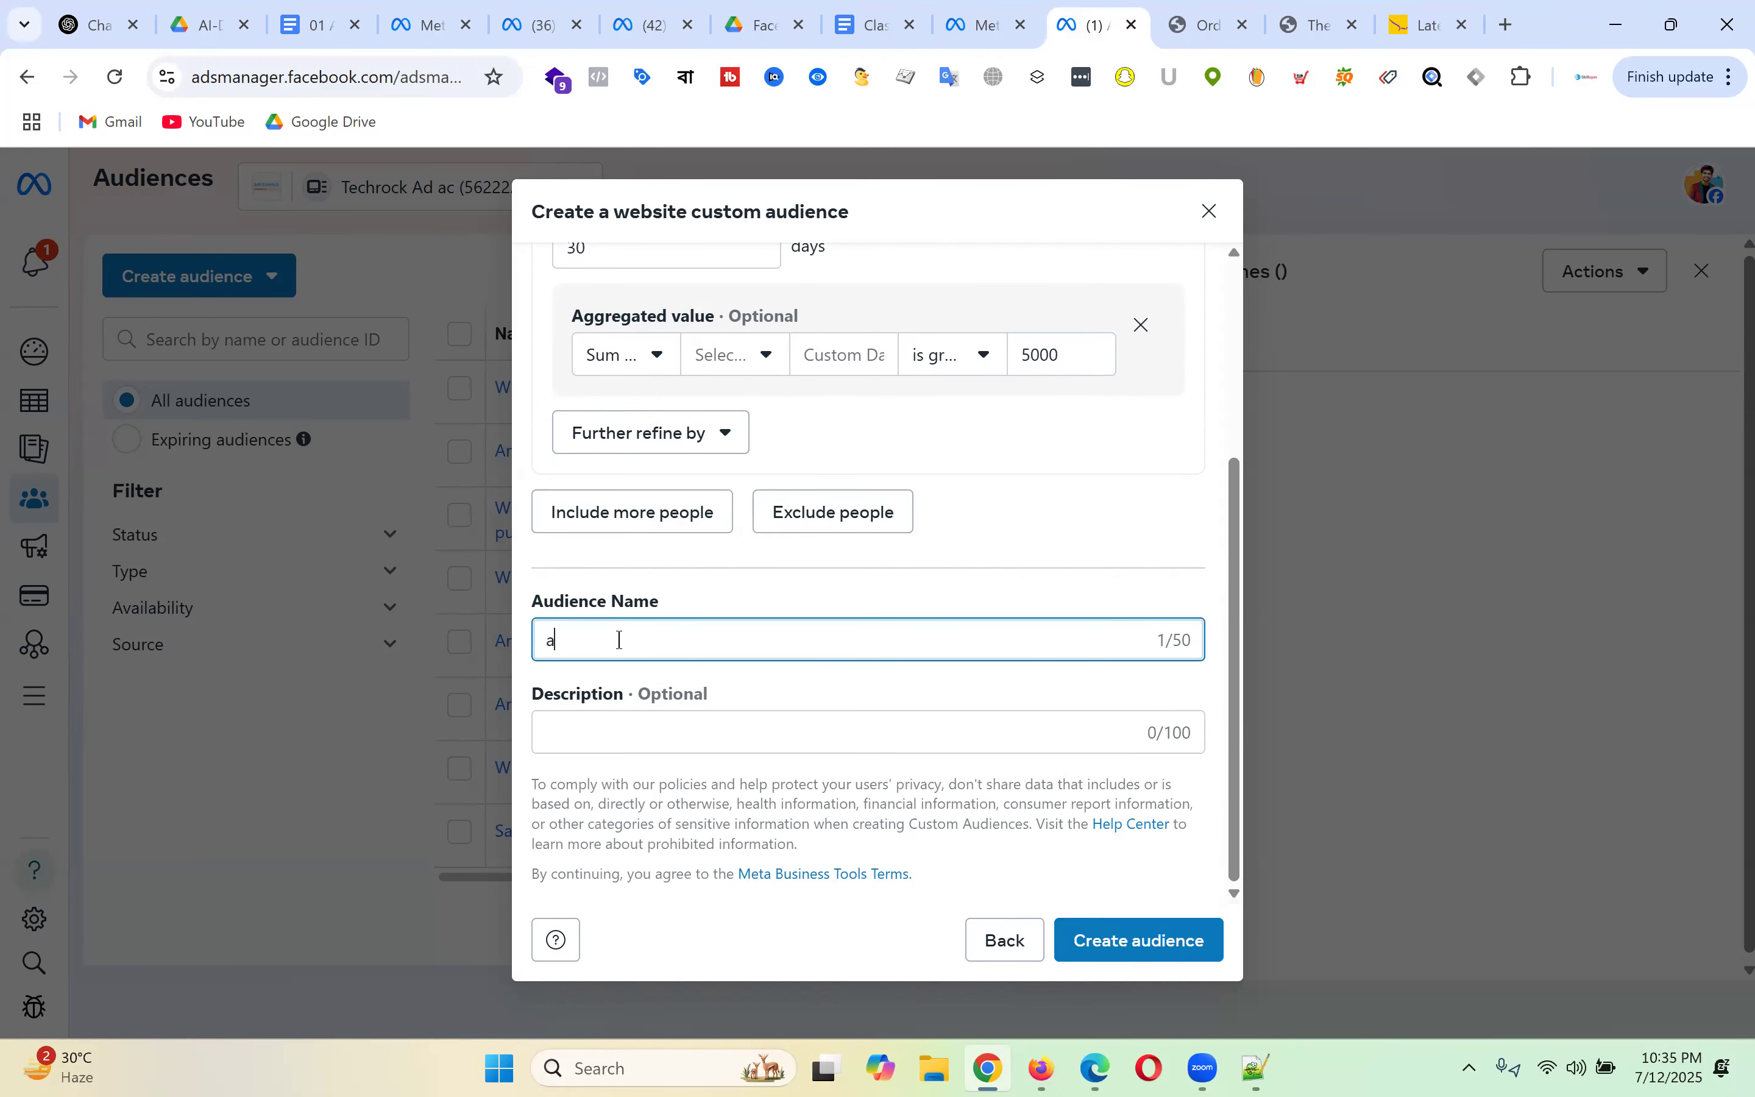
key("BackSpace")
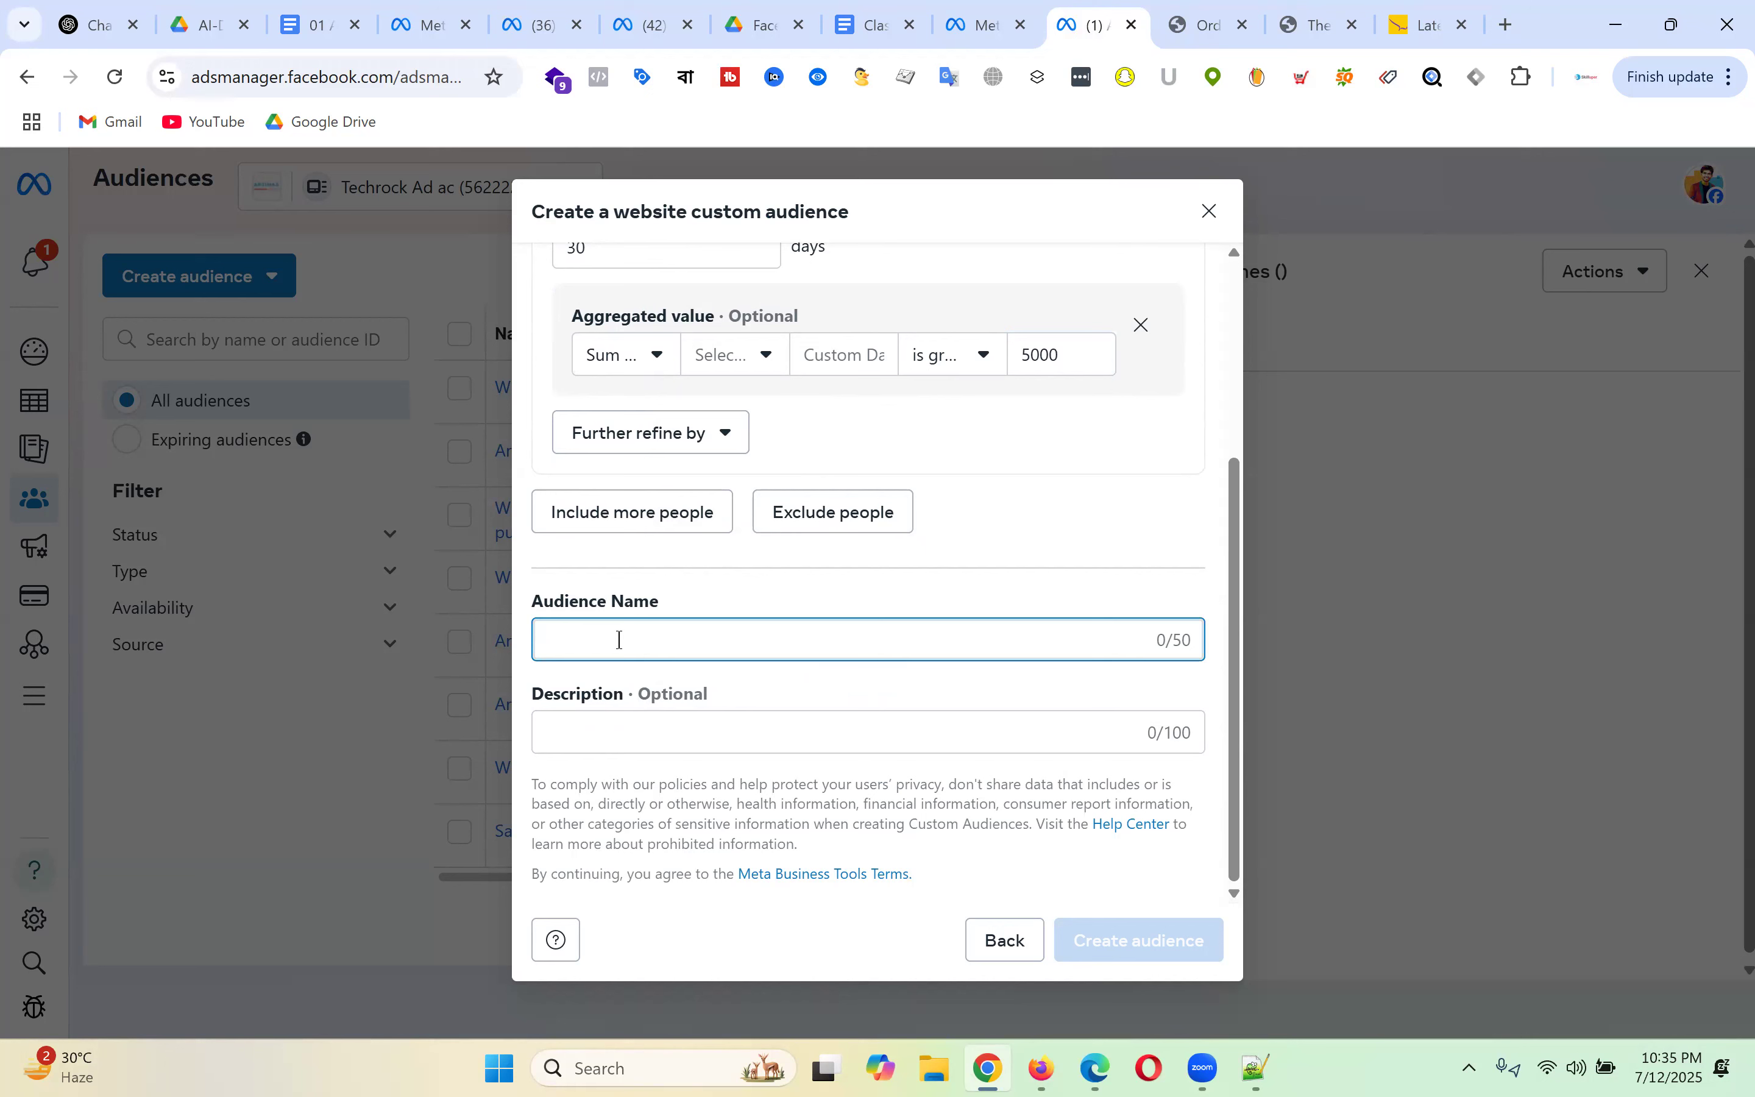
type("whO")
key("BackSpace")
key("BackSpace")
key("BackSpace")
type("whO")
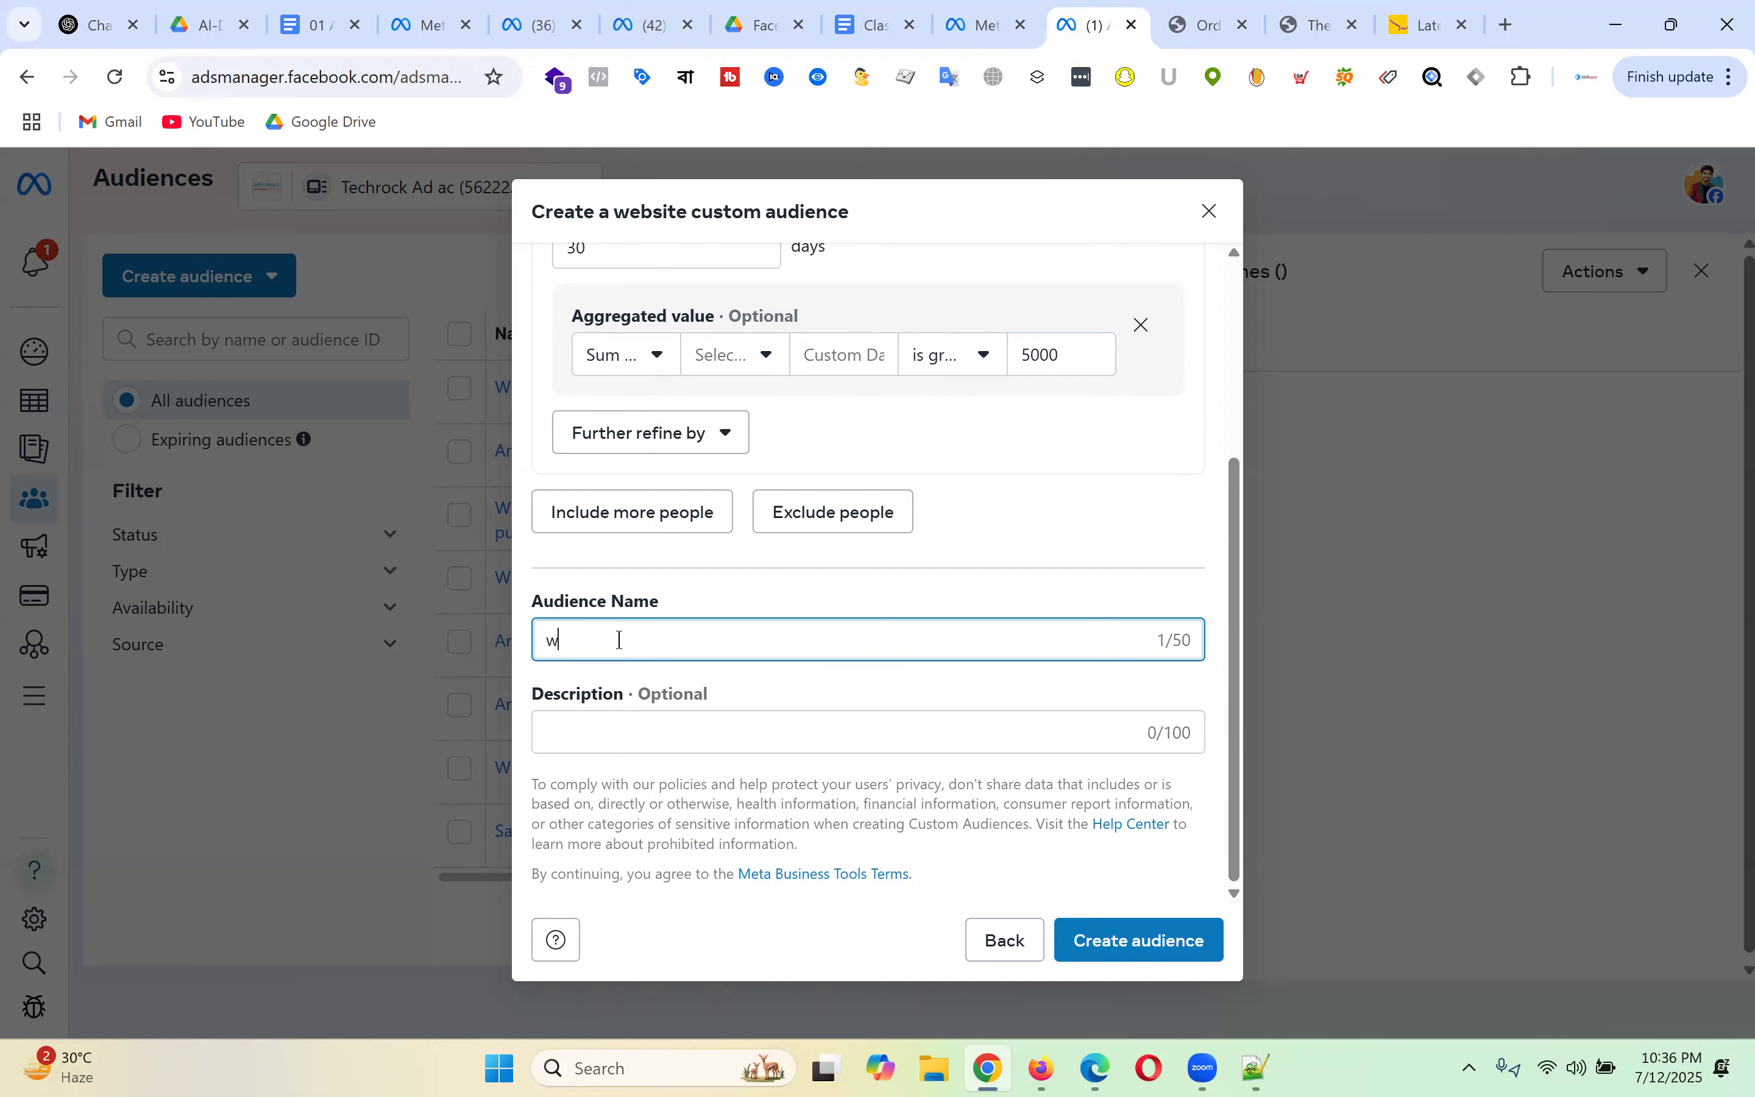
key("BackSpace")
key("BackSpace")
key("BackSpace")
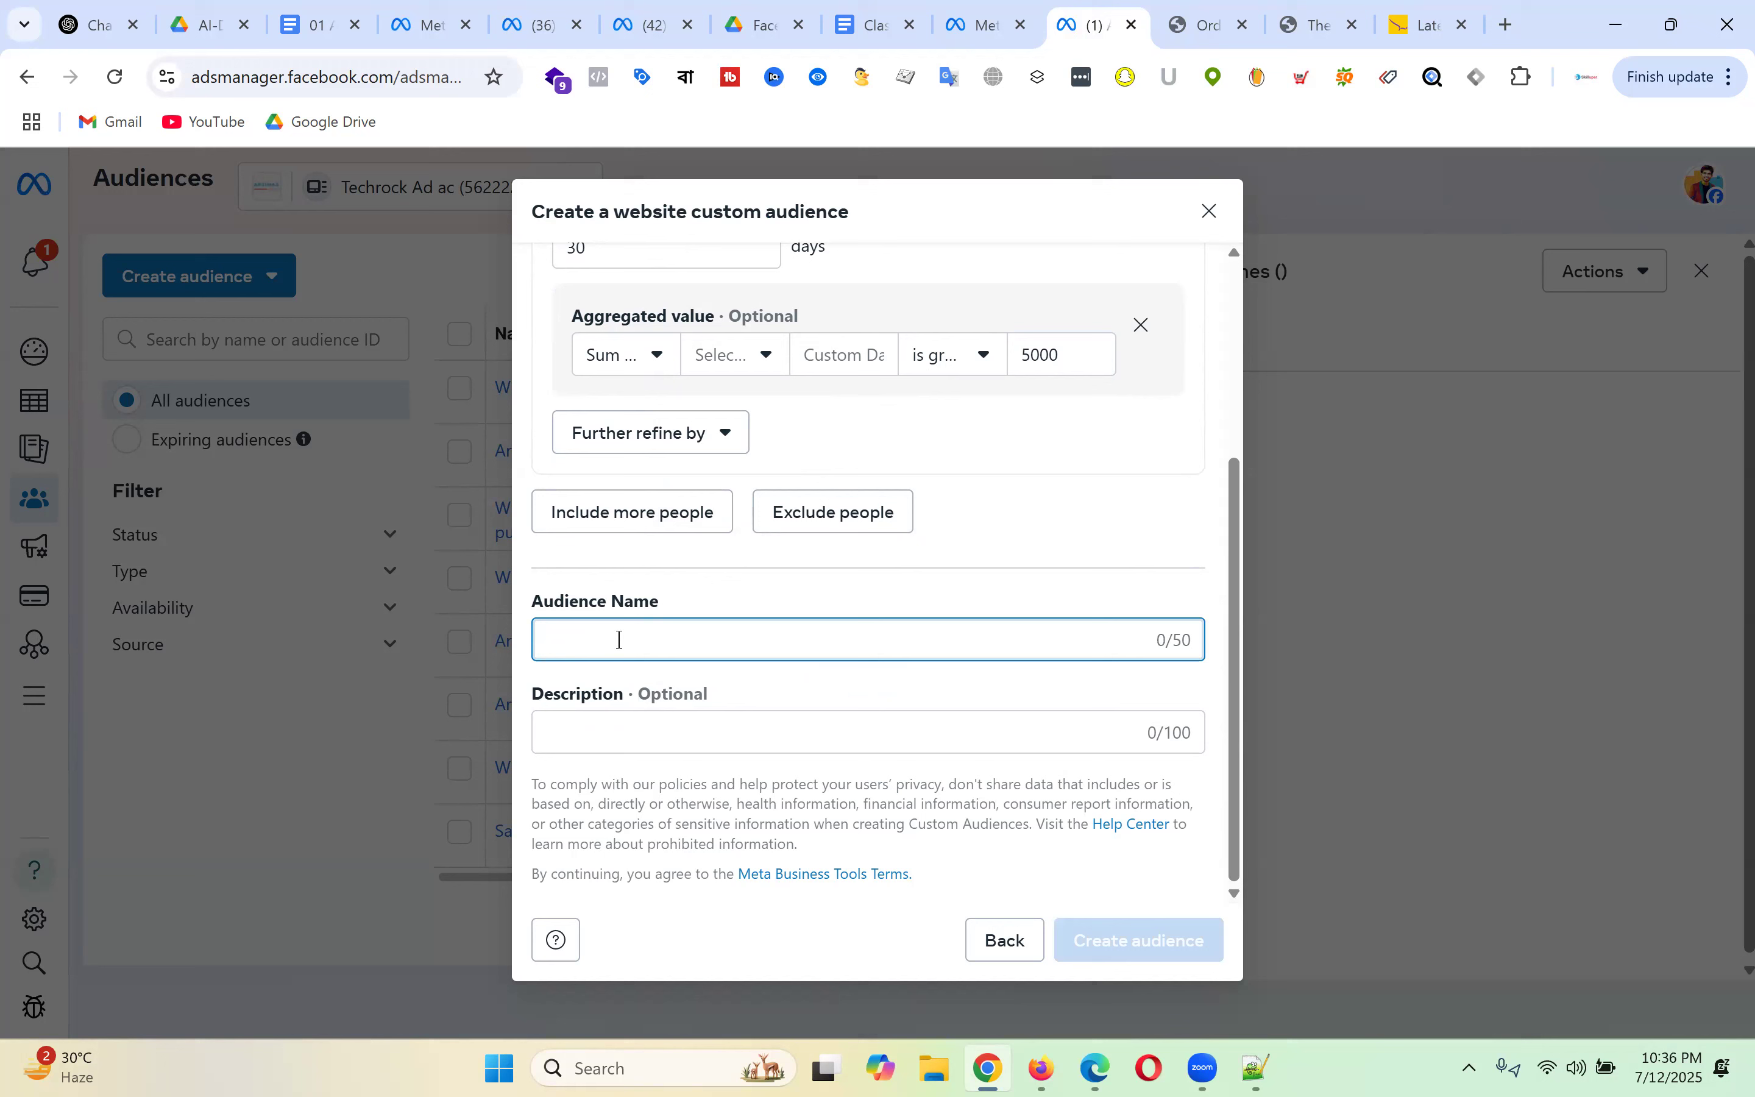
type("Who pud")
type("e")
key("BackSpace")
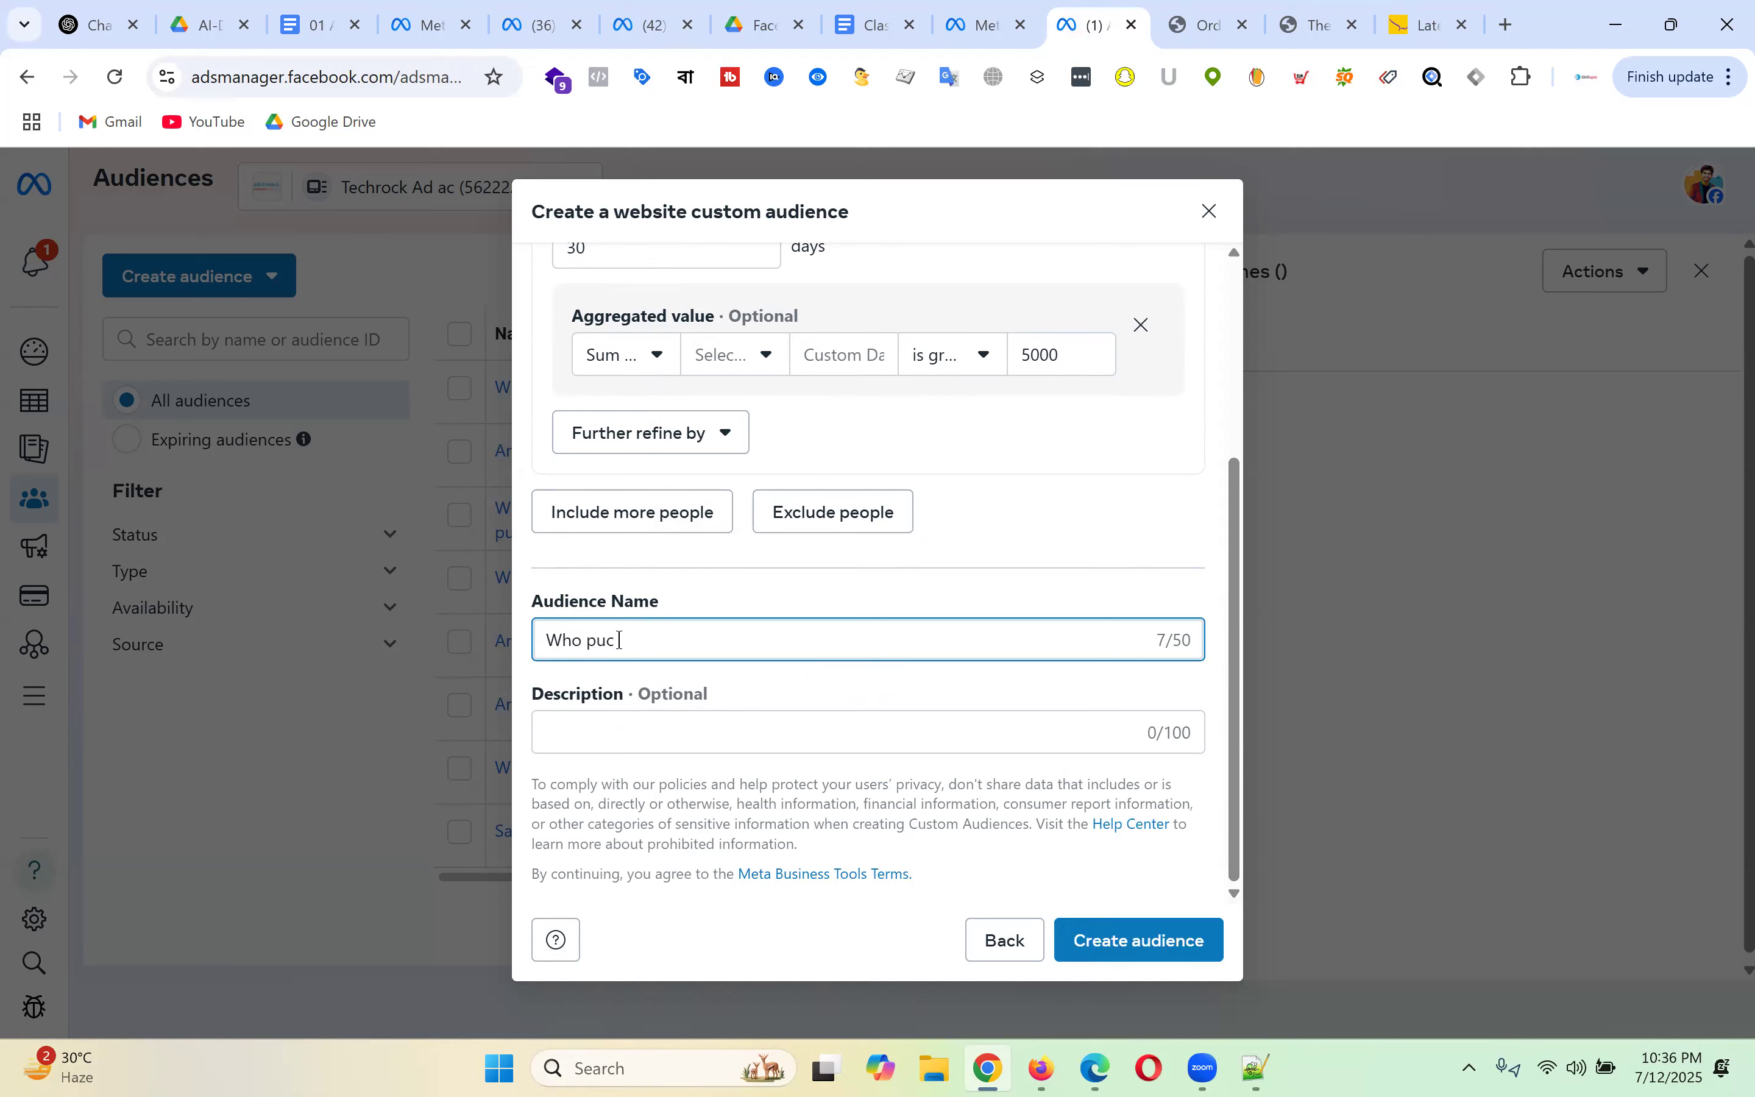
key("BackSpace")
type("rchase")
type(" 500")
key("BackSpace")
key("BackSpace")
key("BackSpace")
key("BackSpace")
type("d more than 5000 BDT")
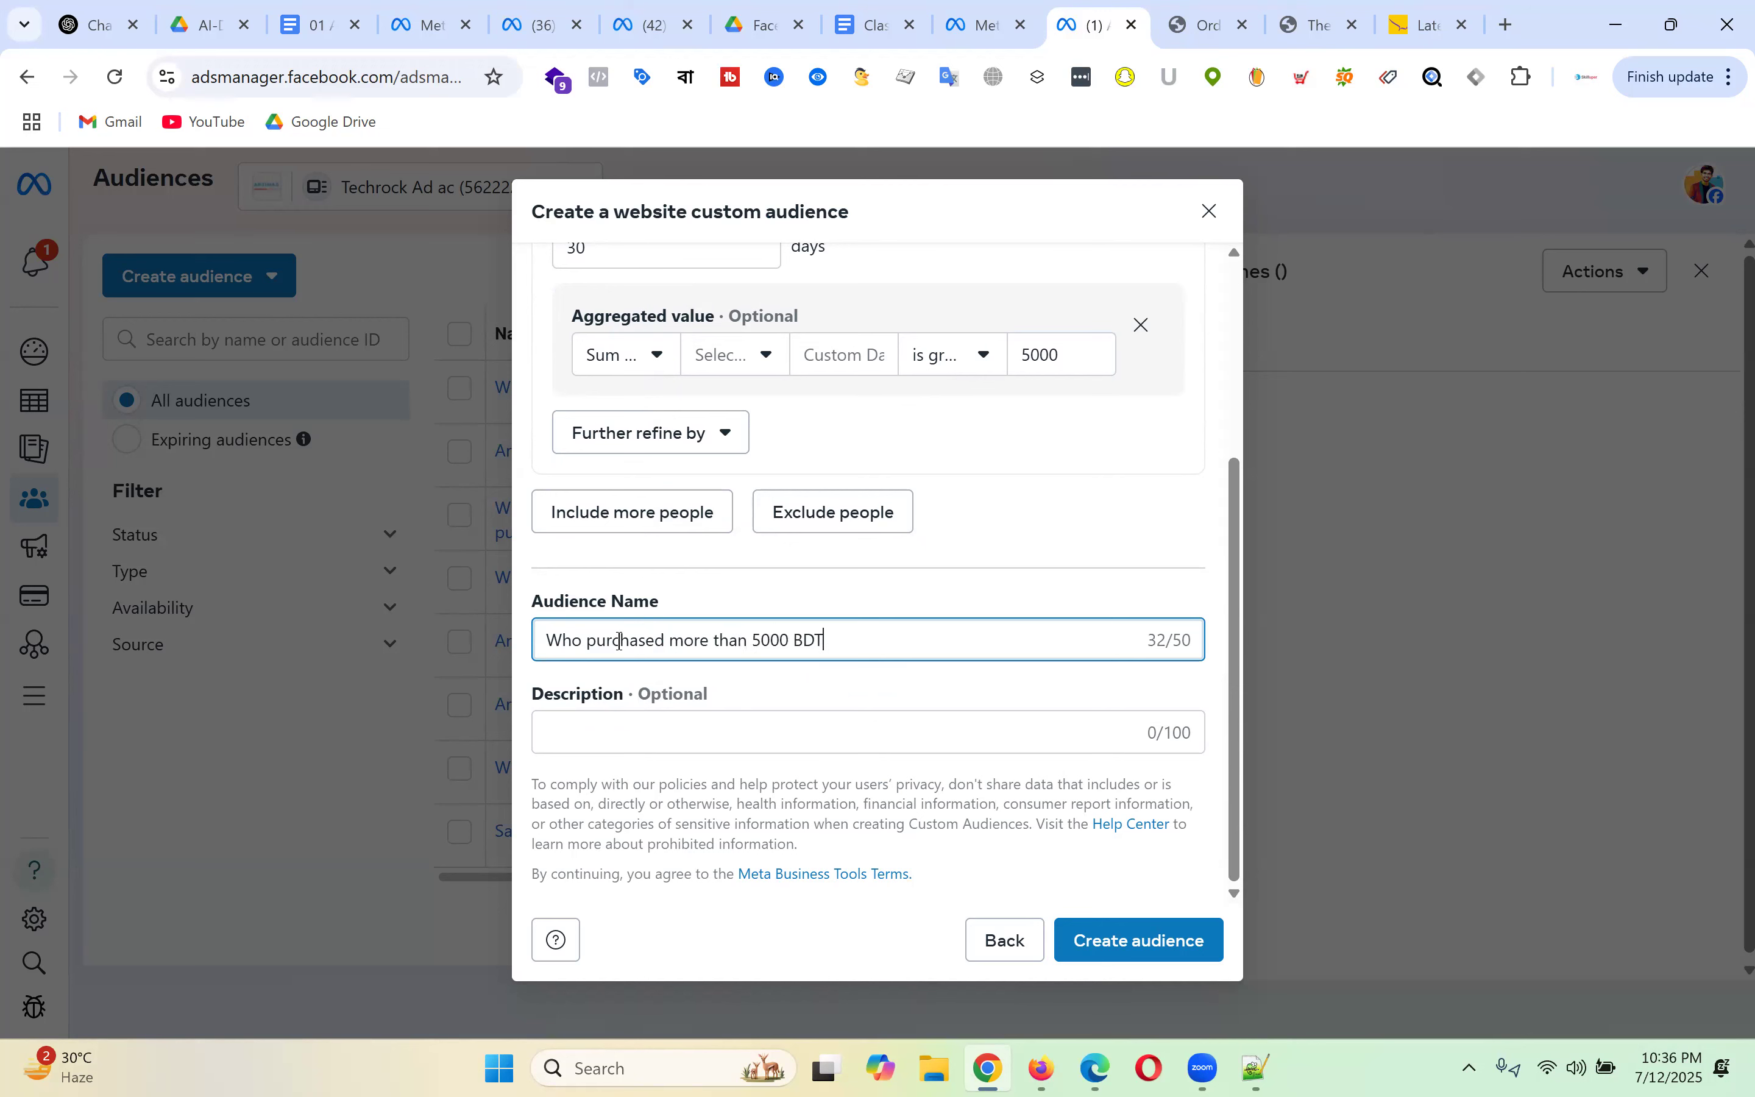
left_click(1151, 945)
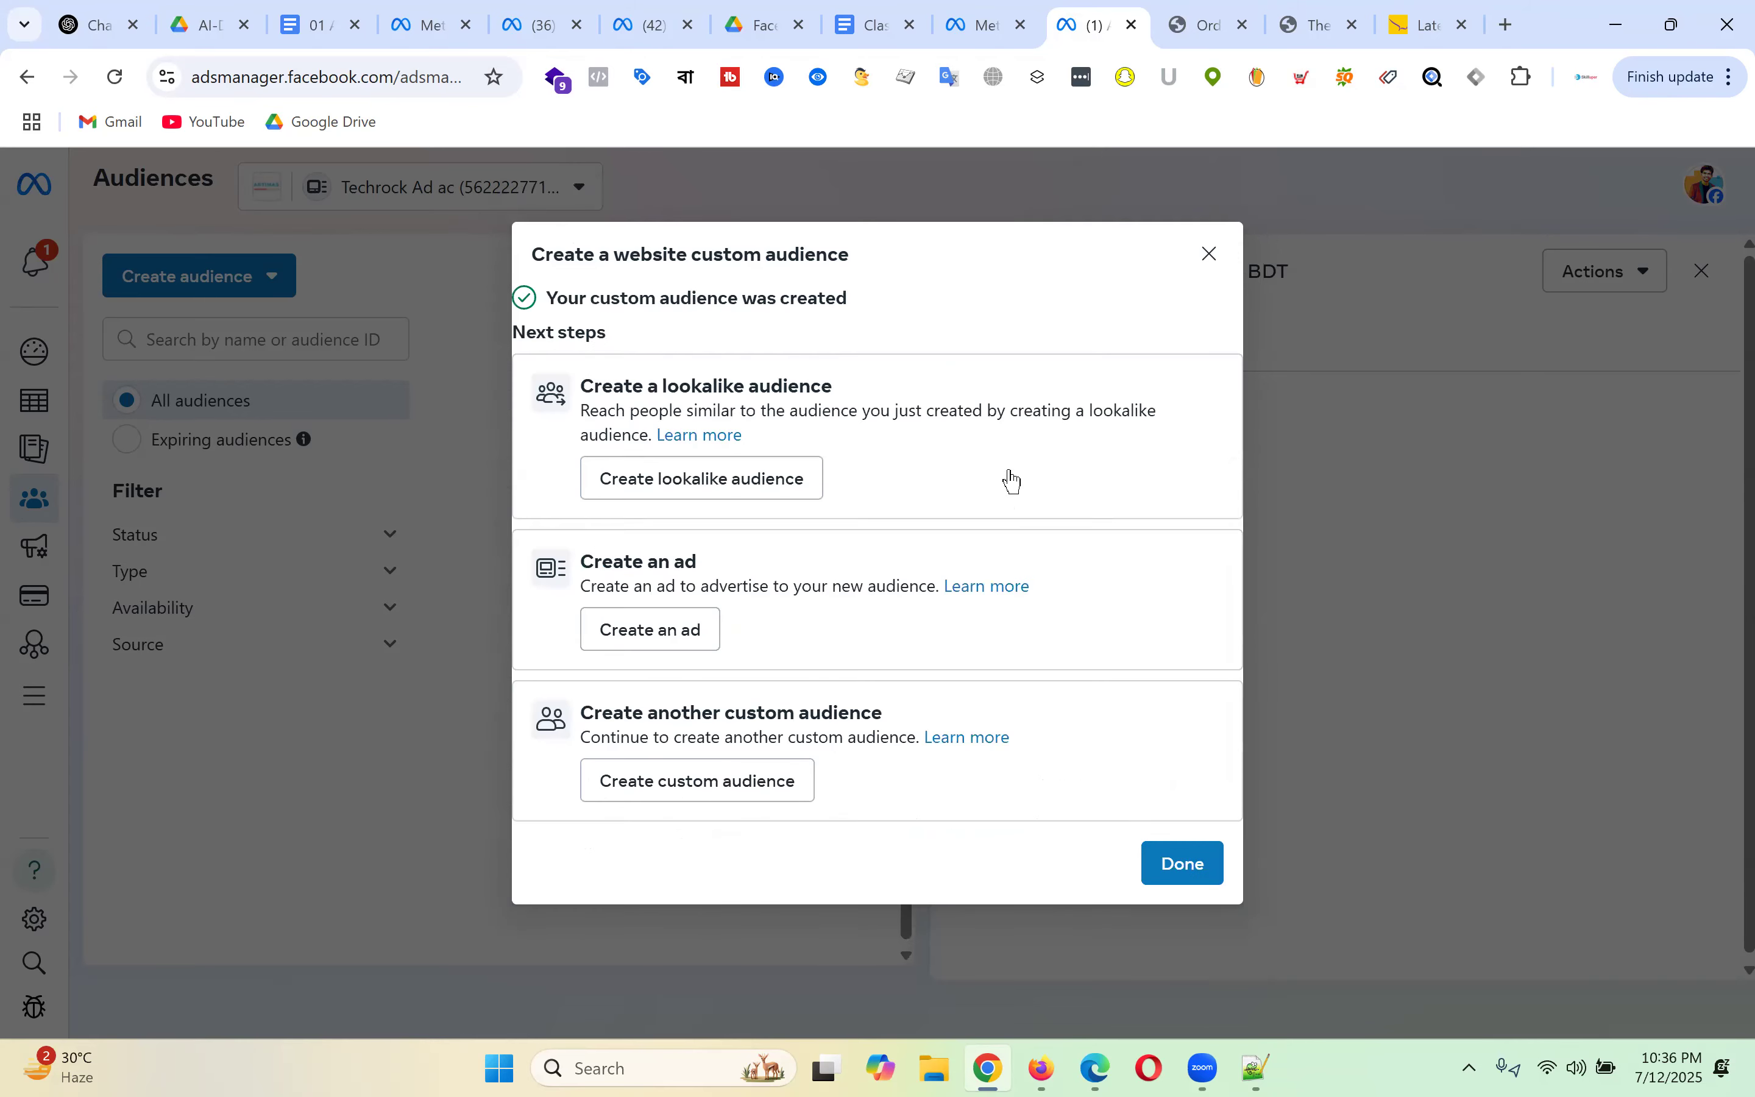
left_click(1209, 253)
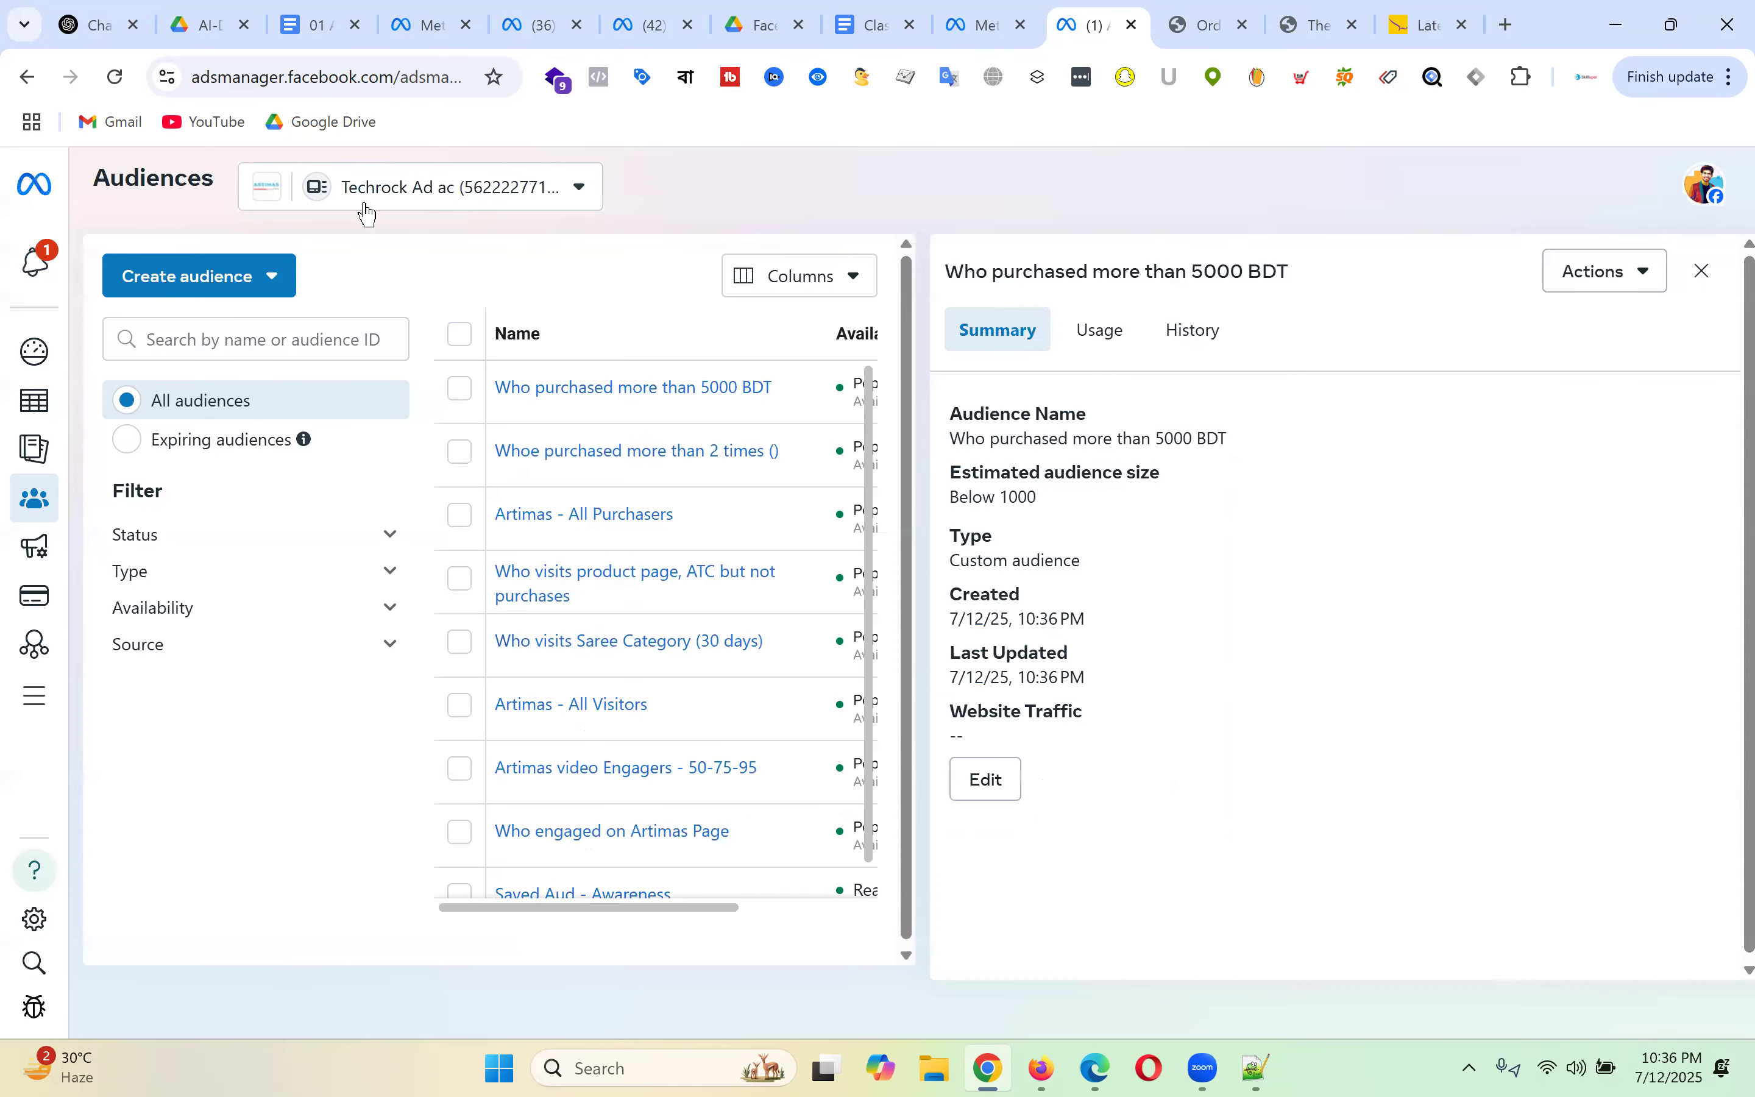
- Start another custom audience with Website as its source and choose Purchase as the event
left_click(245, 276)
left_click(258, 347)
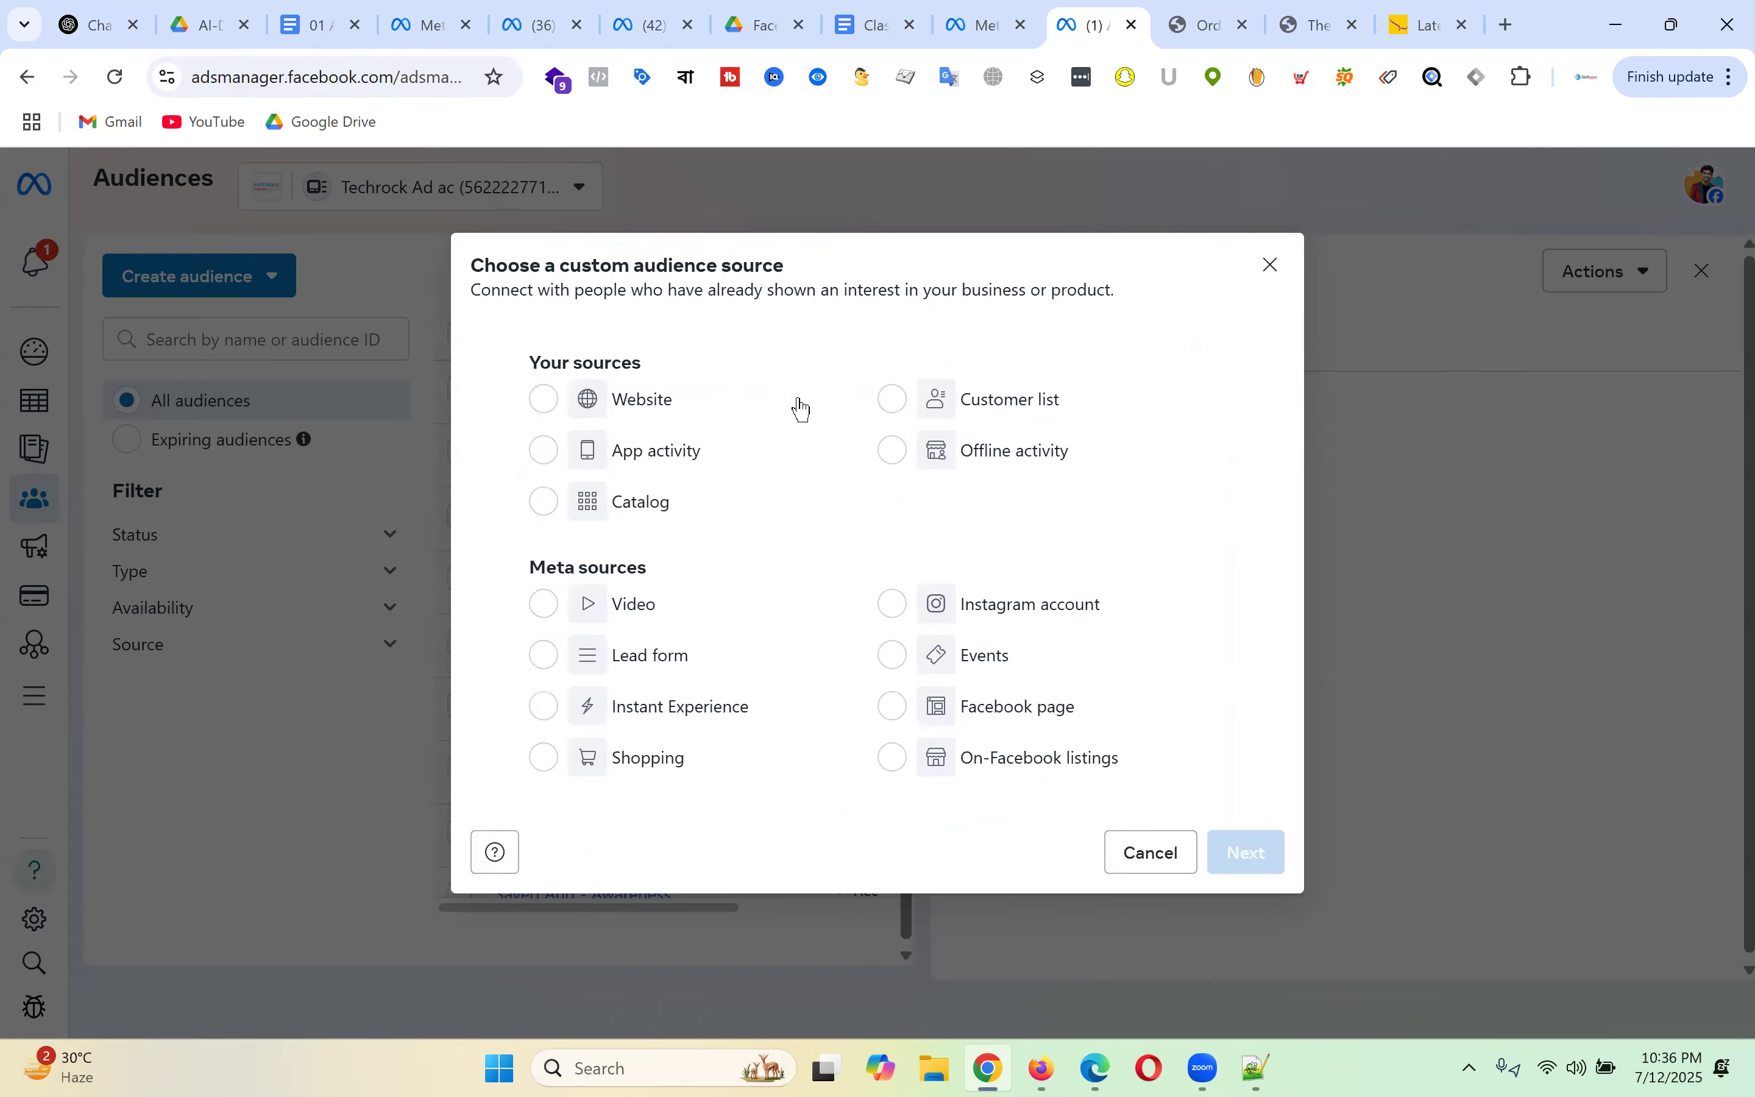
left_click(642, 410)
left_click(1245, 852)
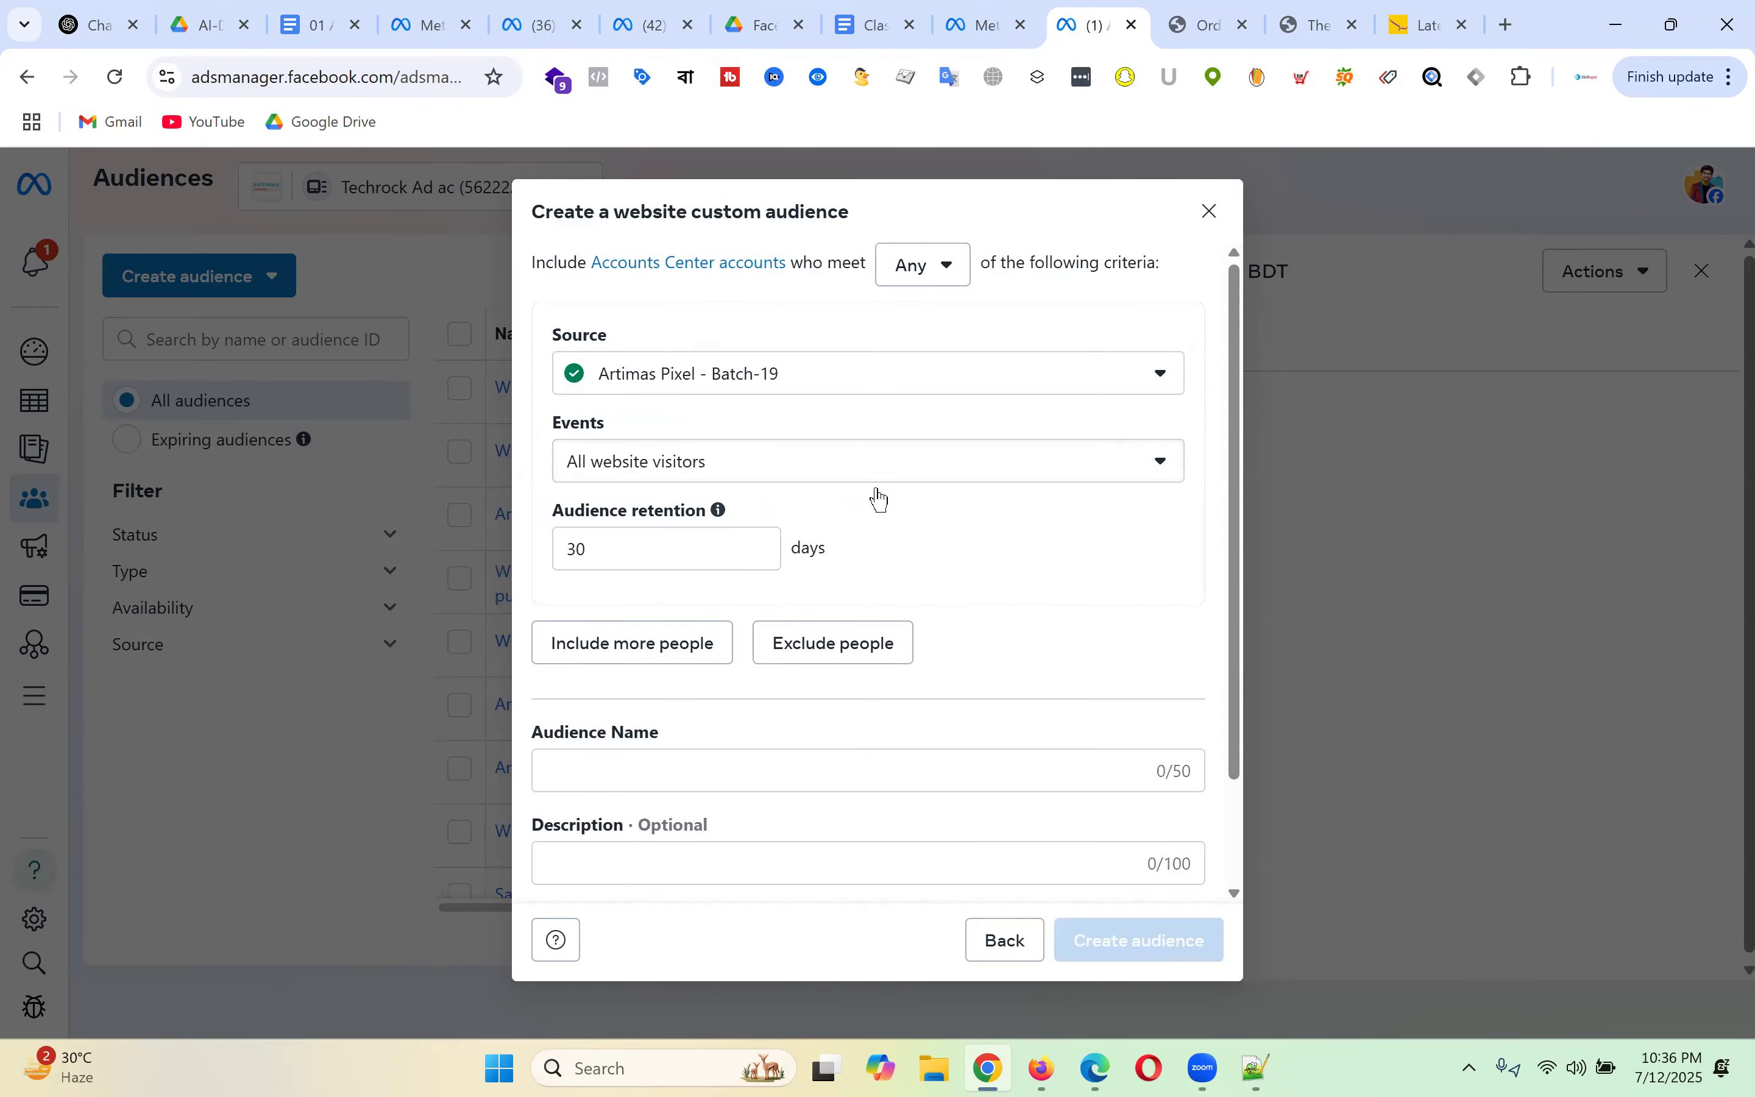
left_click(795, 464)
scroll(840, 729, "down", 2)
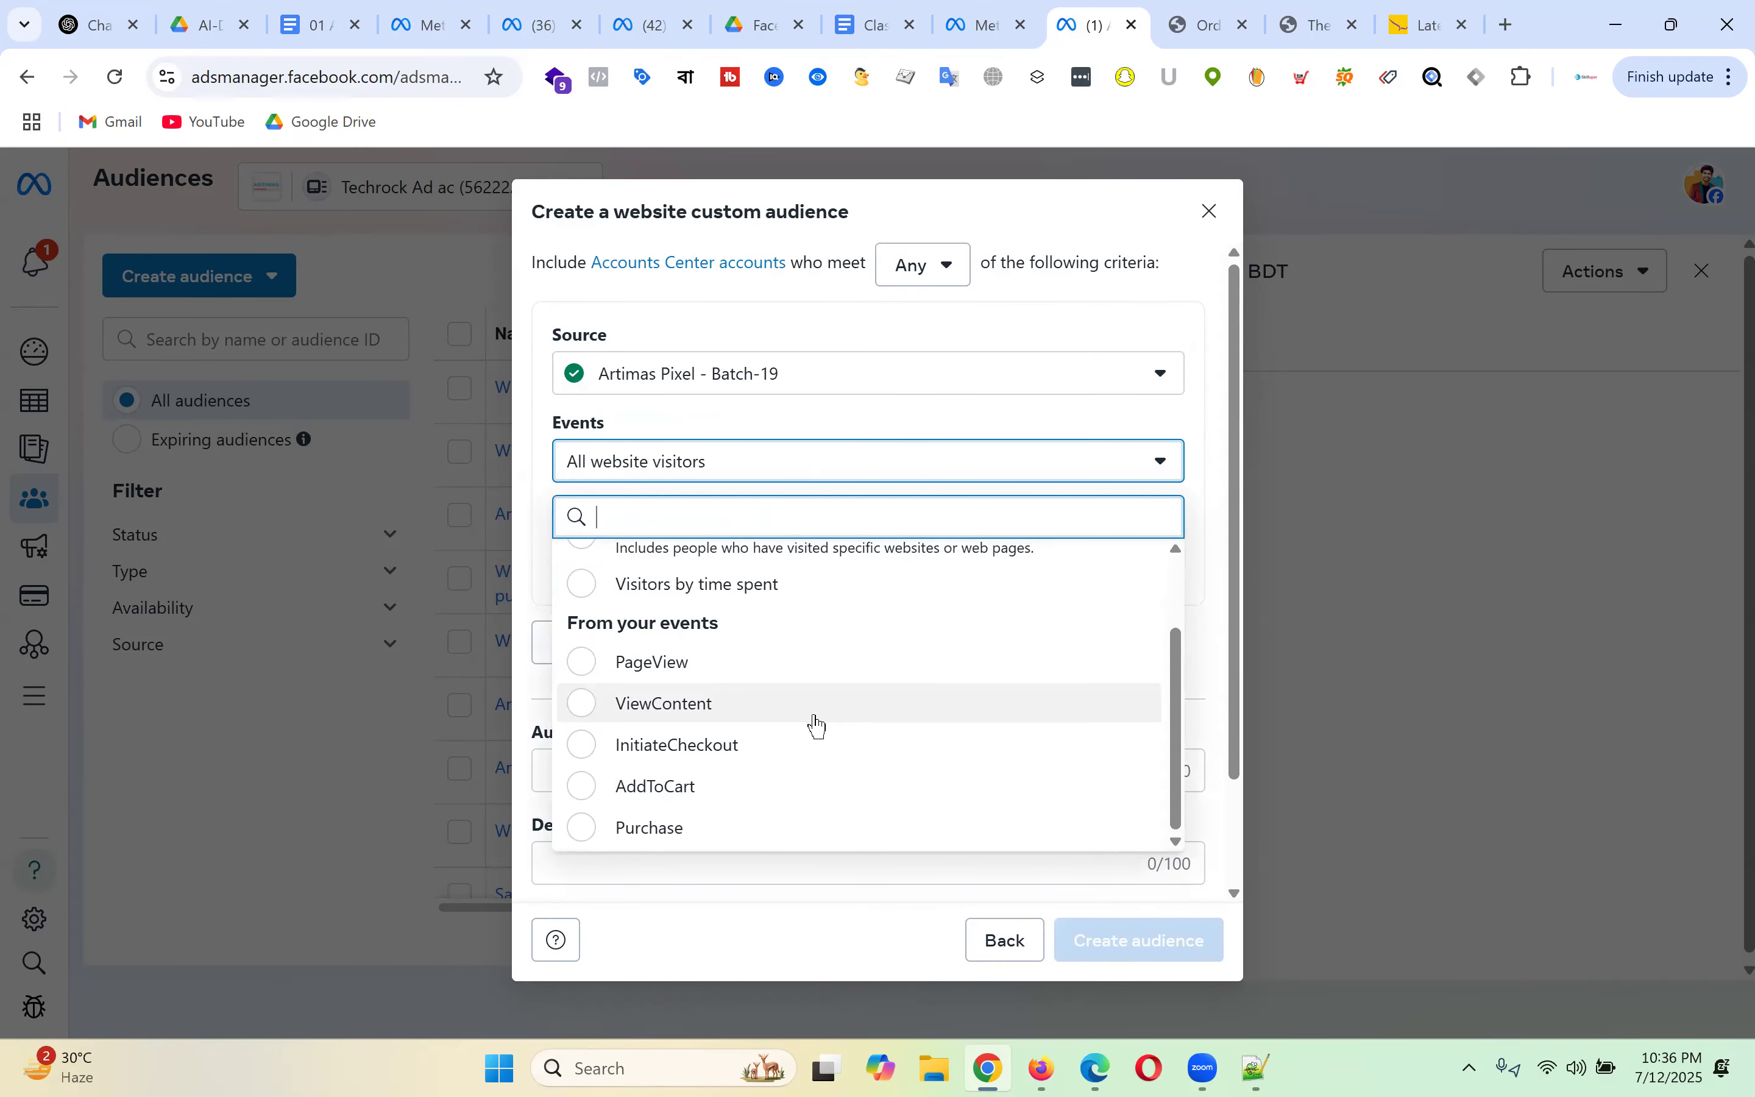
left_click(725, 834)
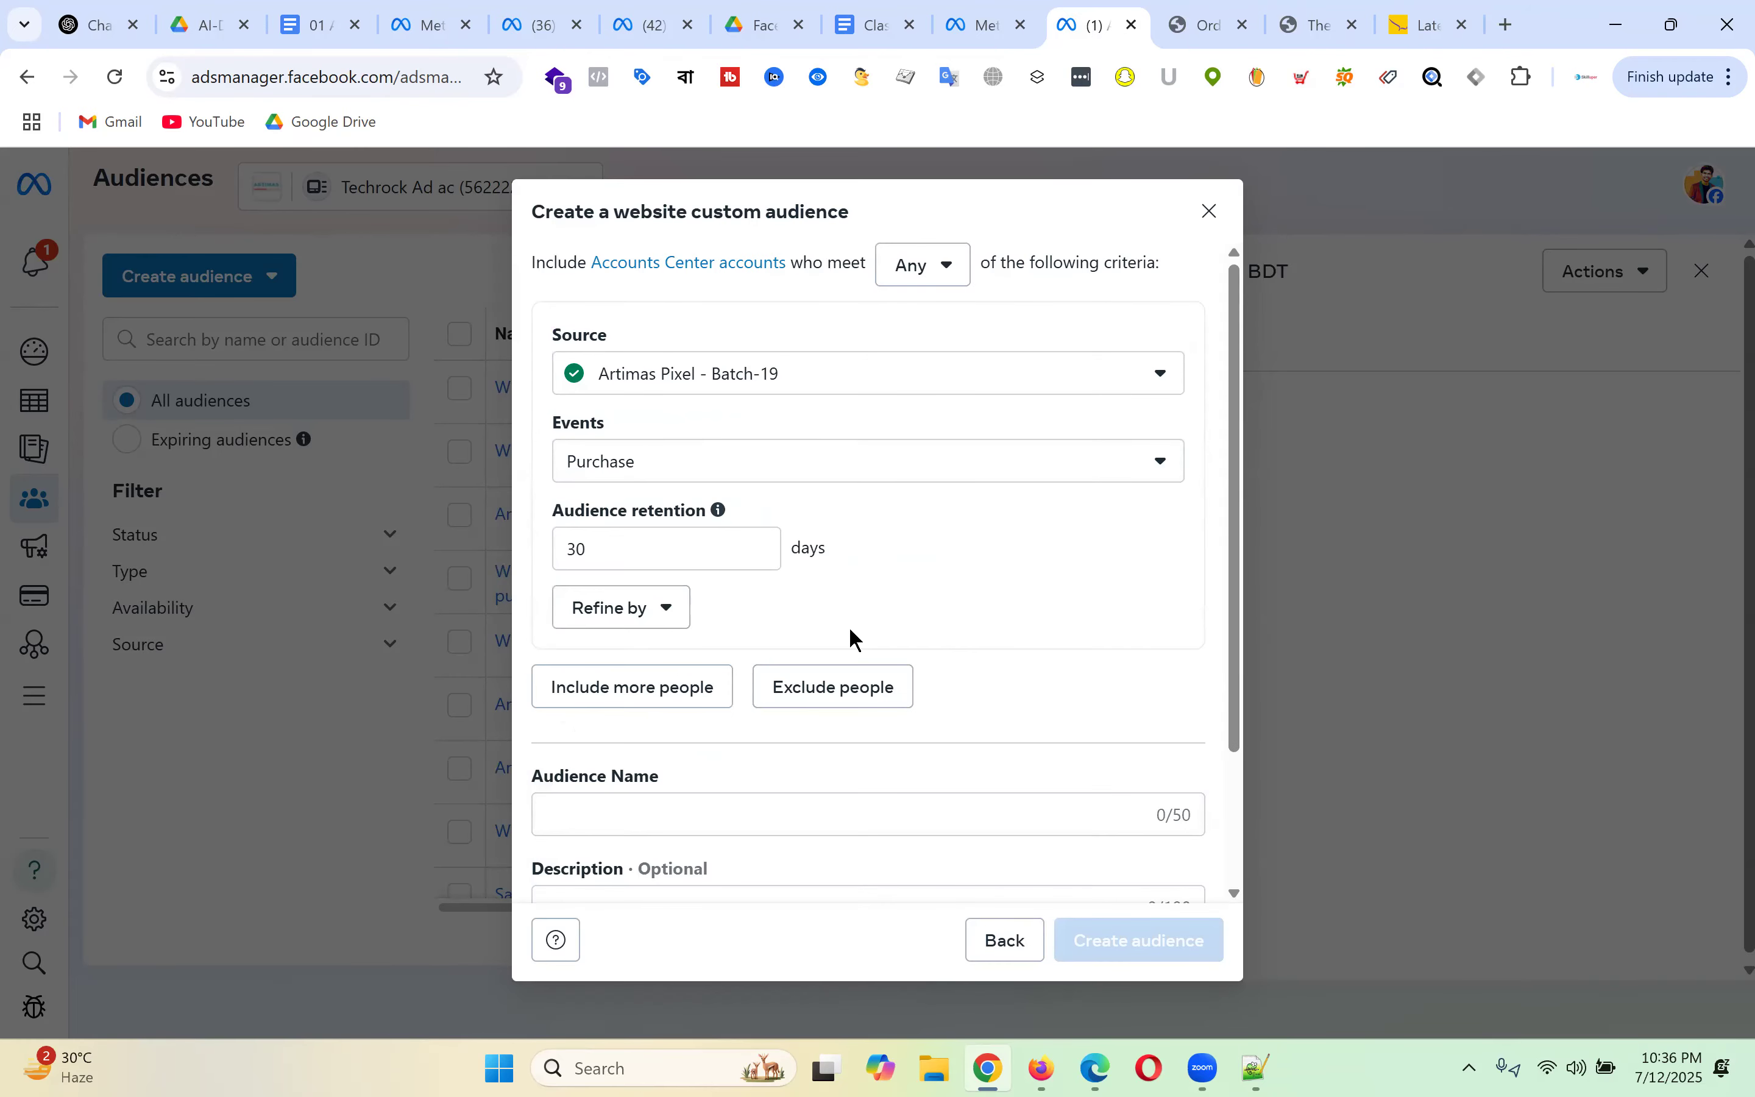
- Refine the Purchase event by aggregated value and change the aggregation from Frequency to Average
left_click(641, 613)
left_click(644, 717)
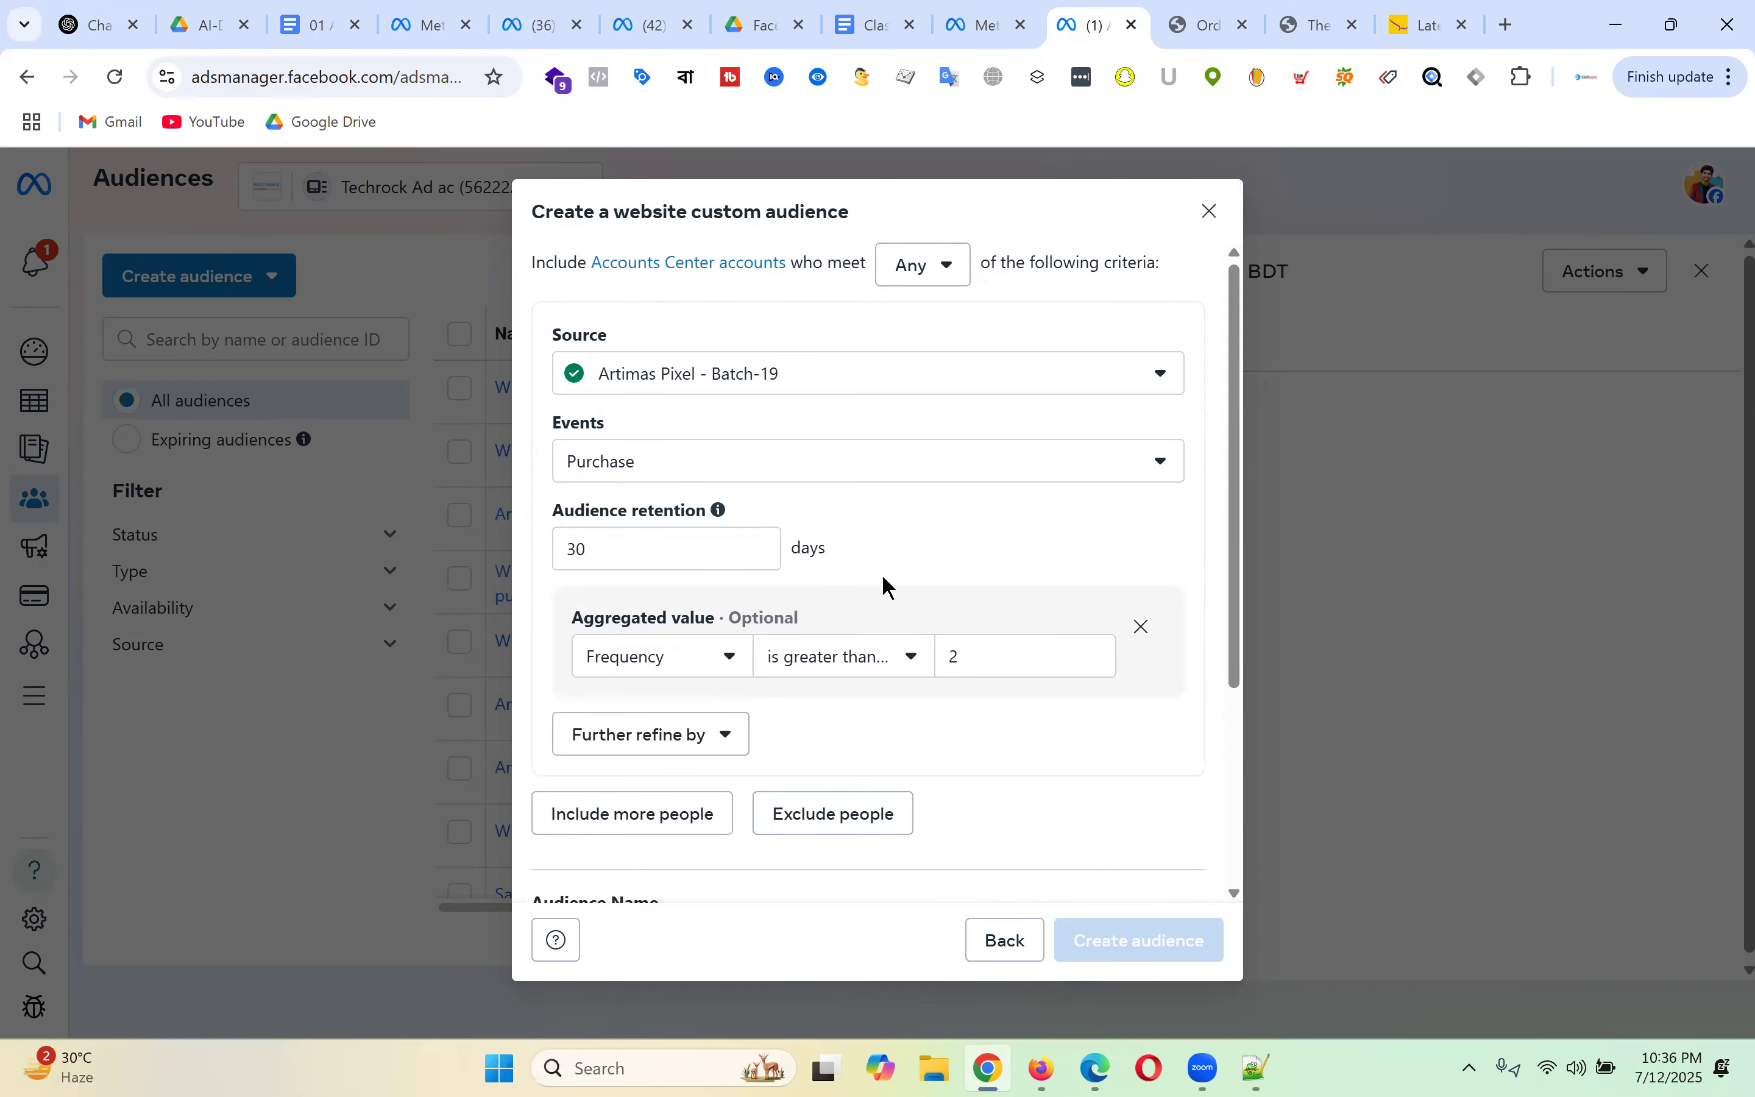
scroll(1064, 494, "down", 3)
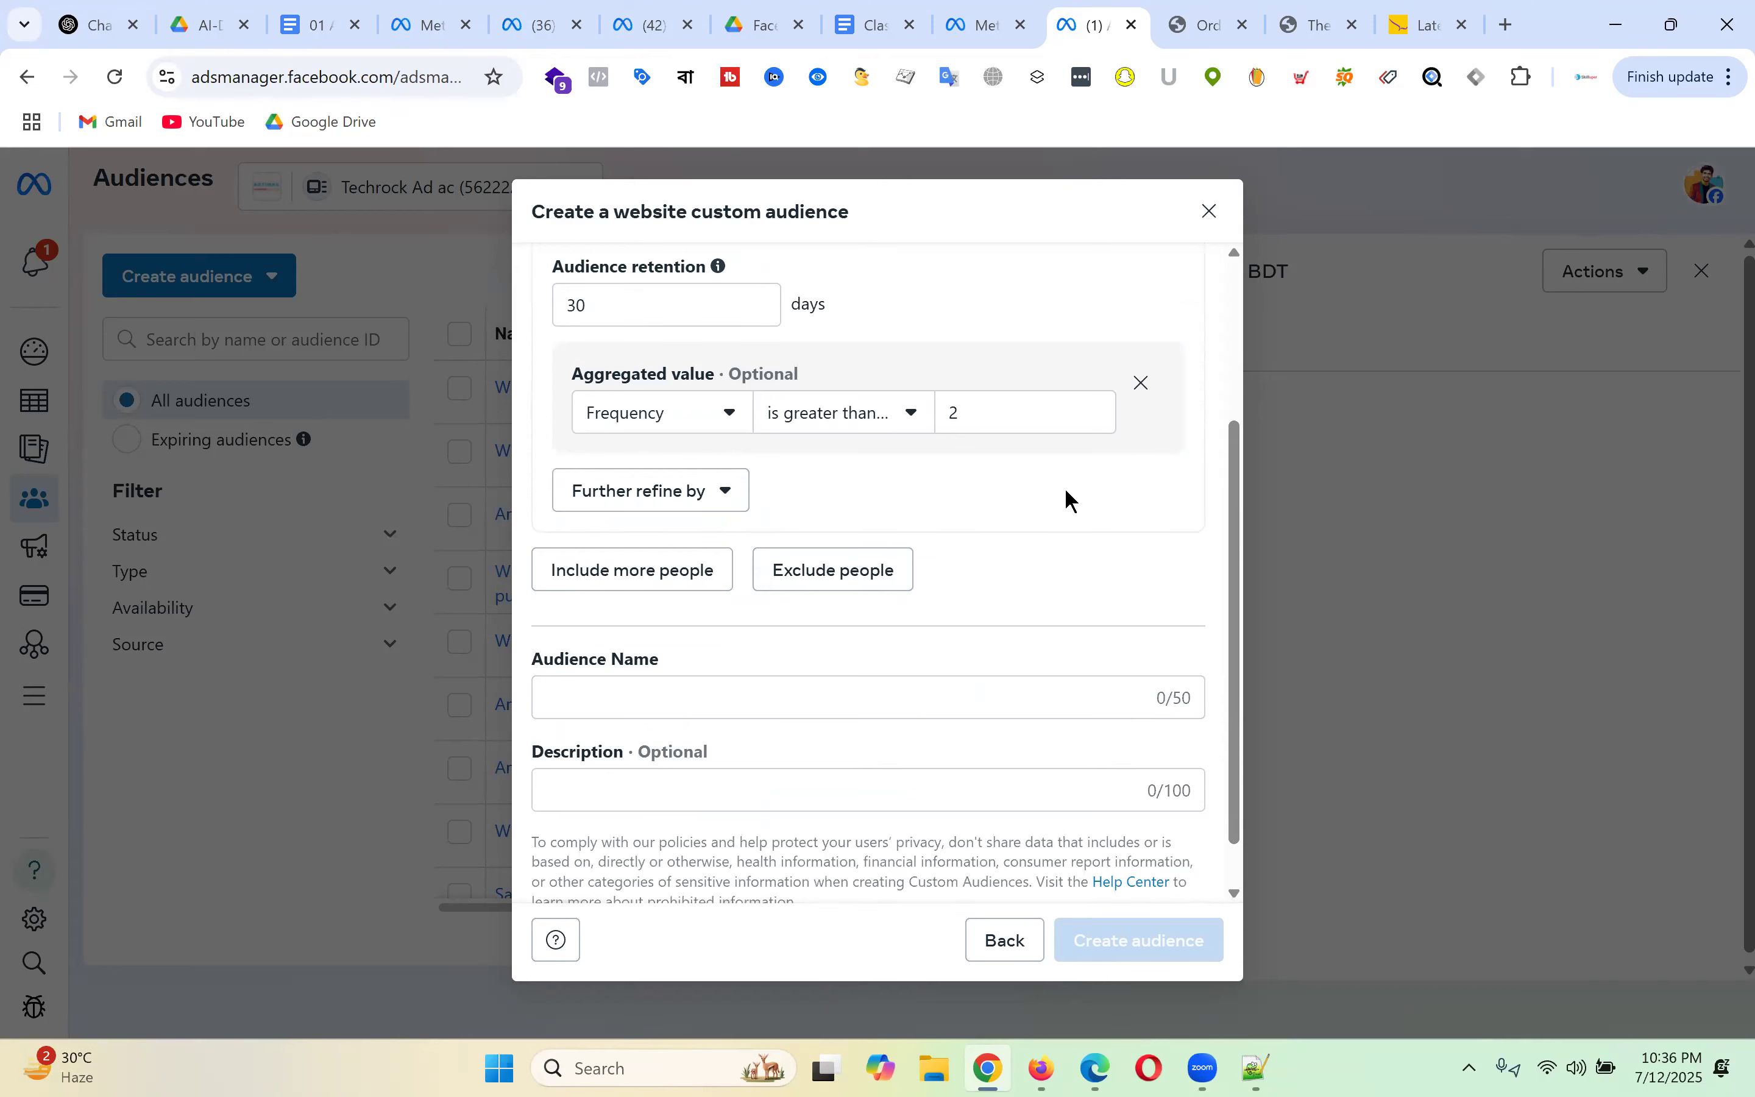
left_click(705, 419)
left_click(686, 563)
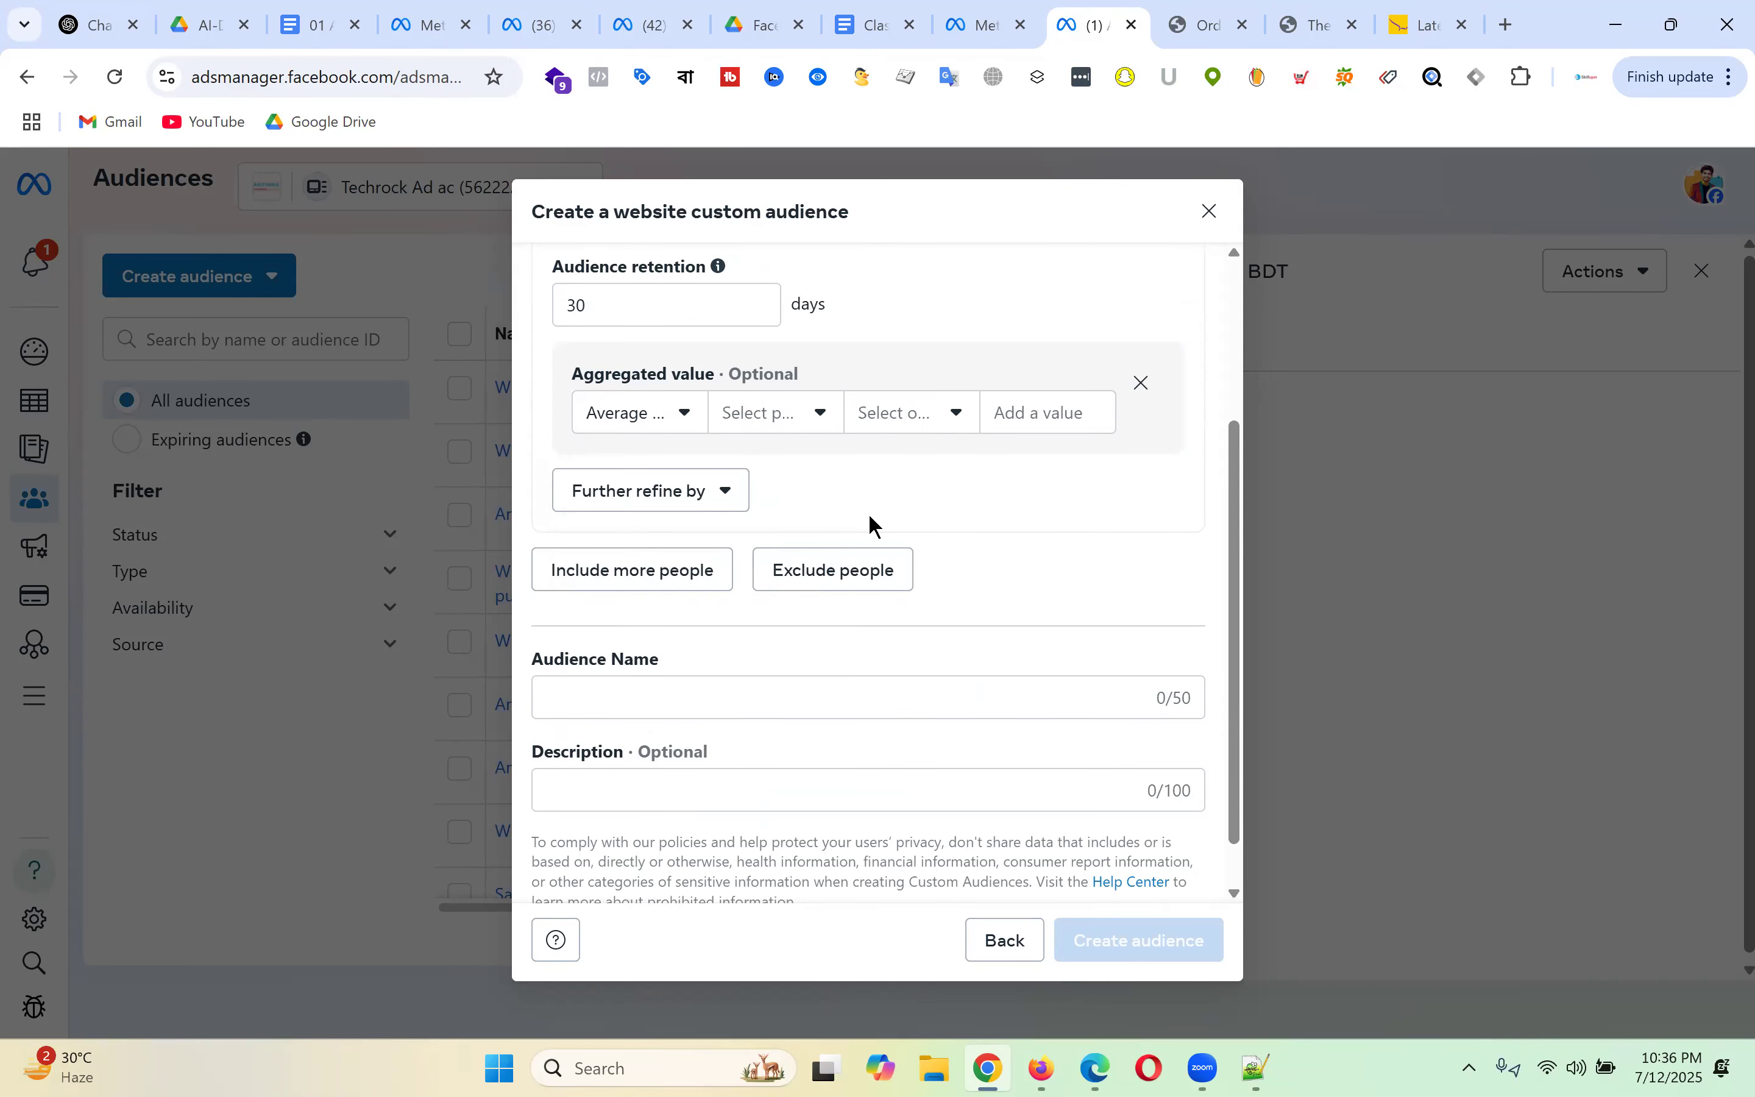
- Examine the parameter and operator choices offered for the Average aggregated value condition, leaving both unset
left_click(796, 421)
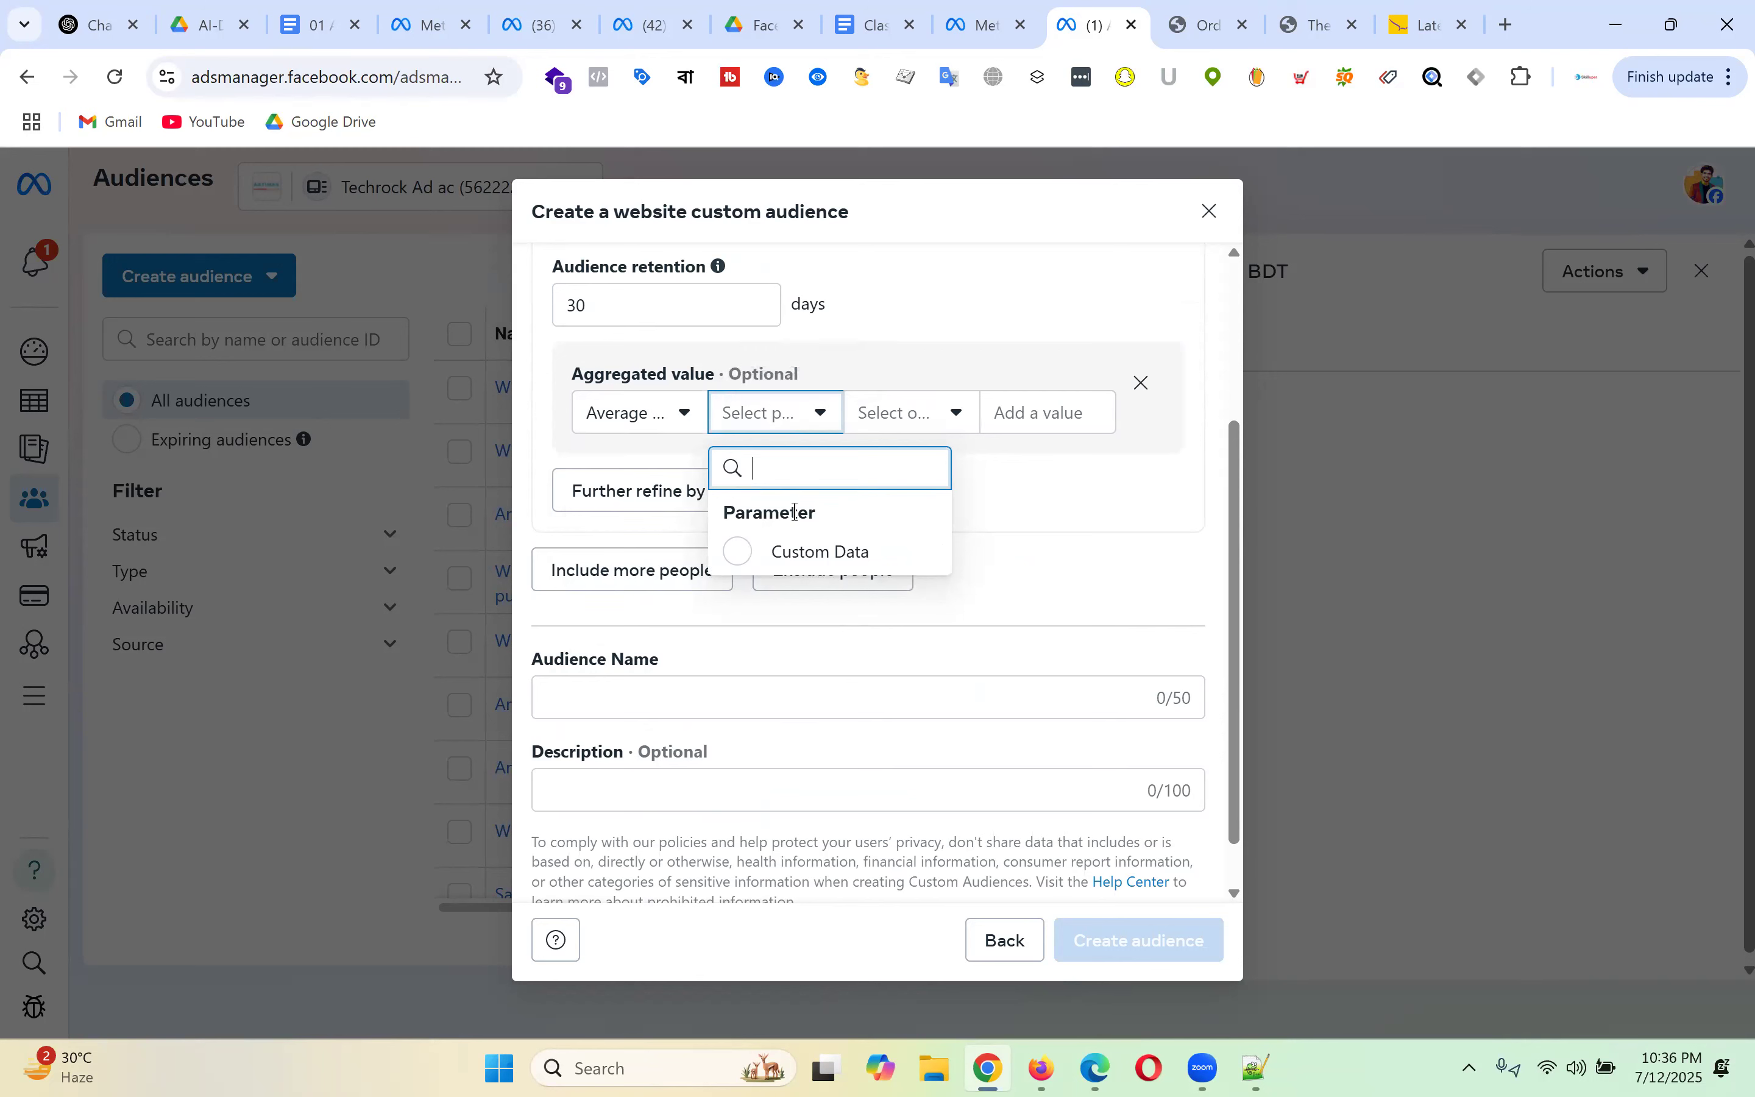
left_click(1016, 507)
left_click(787, 427)
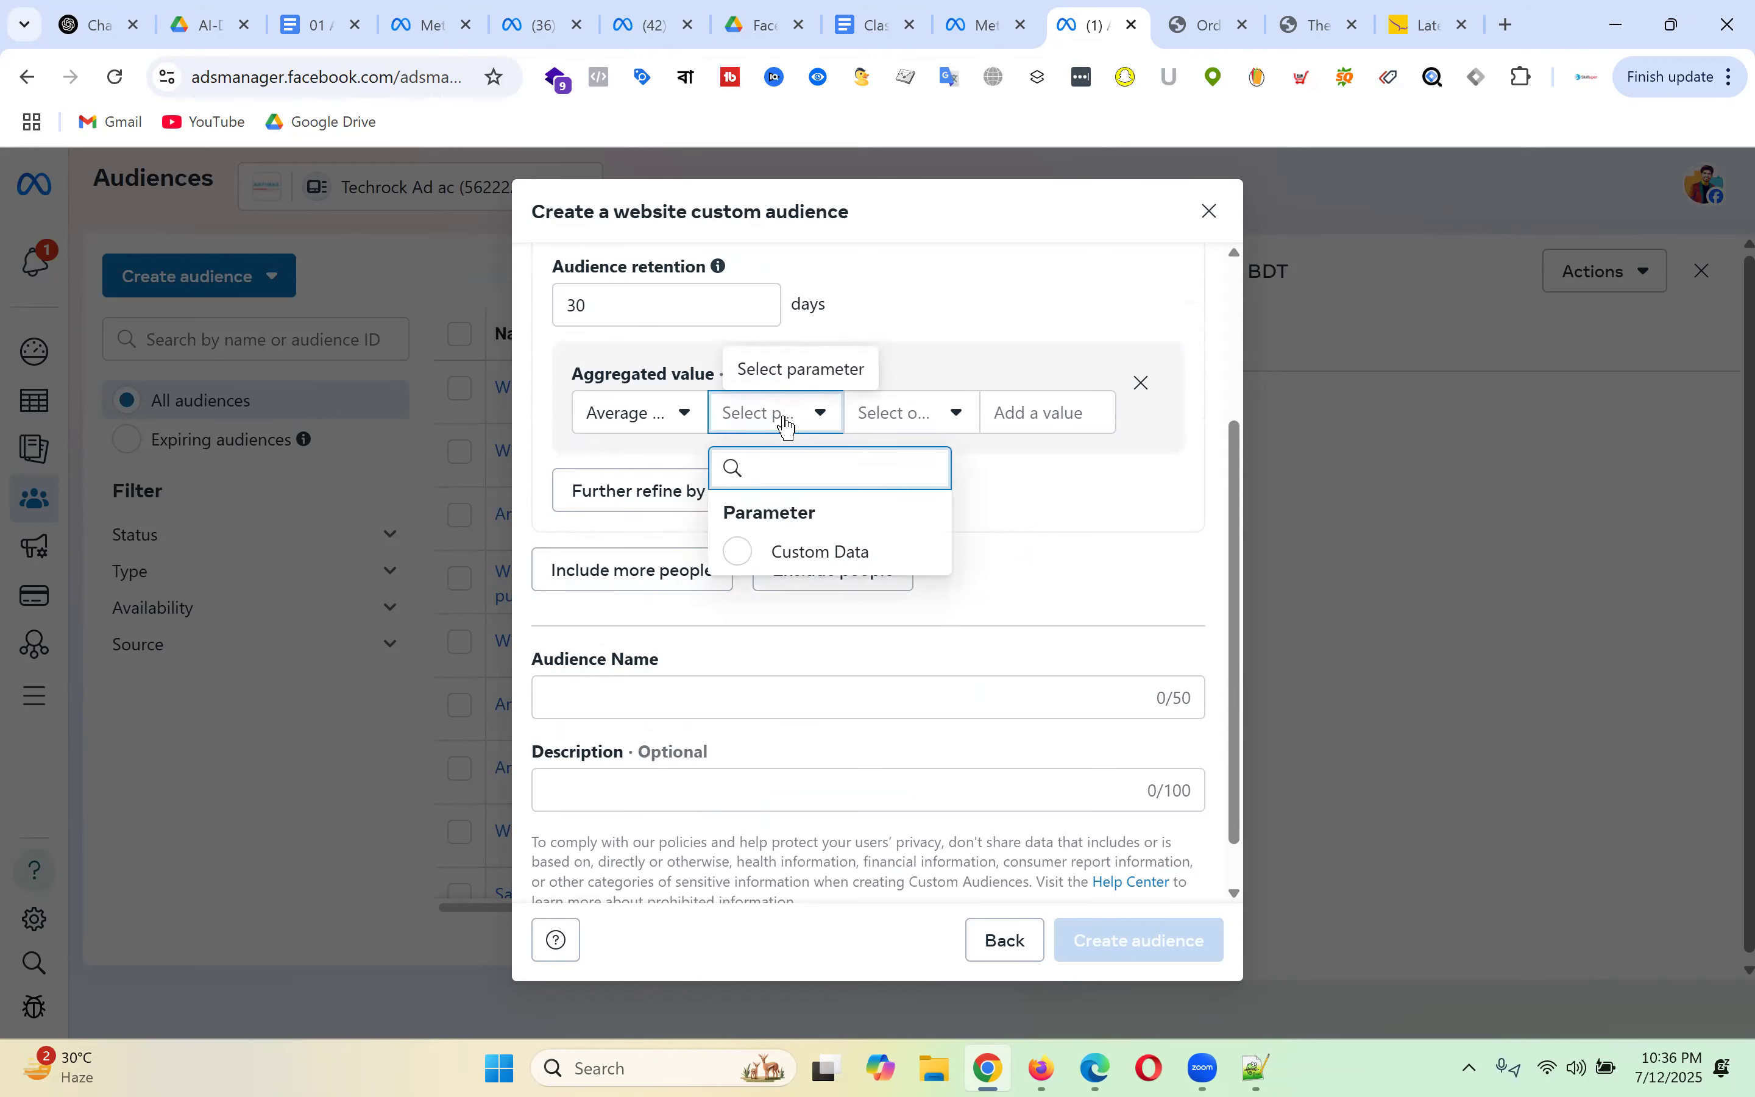
left_click(966, 479)
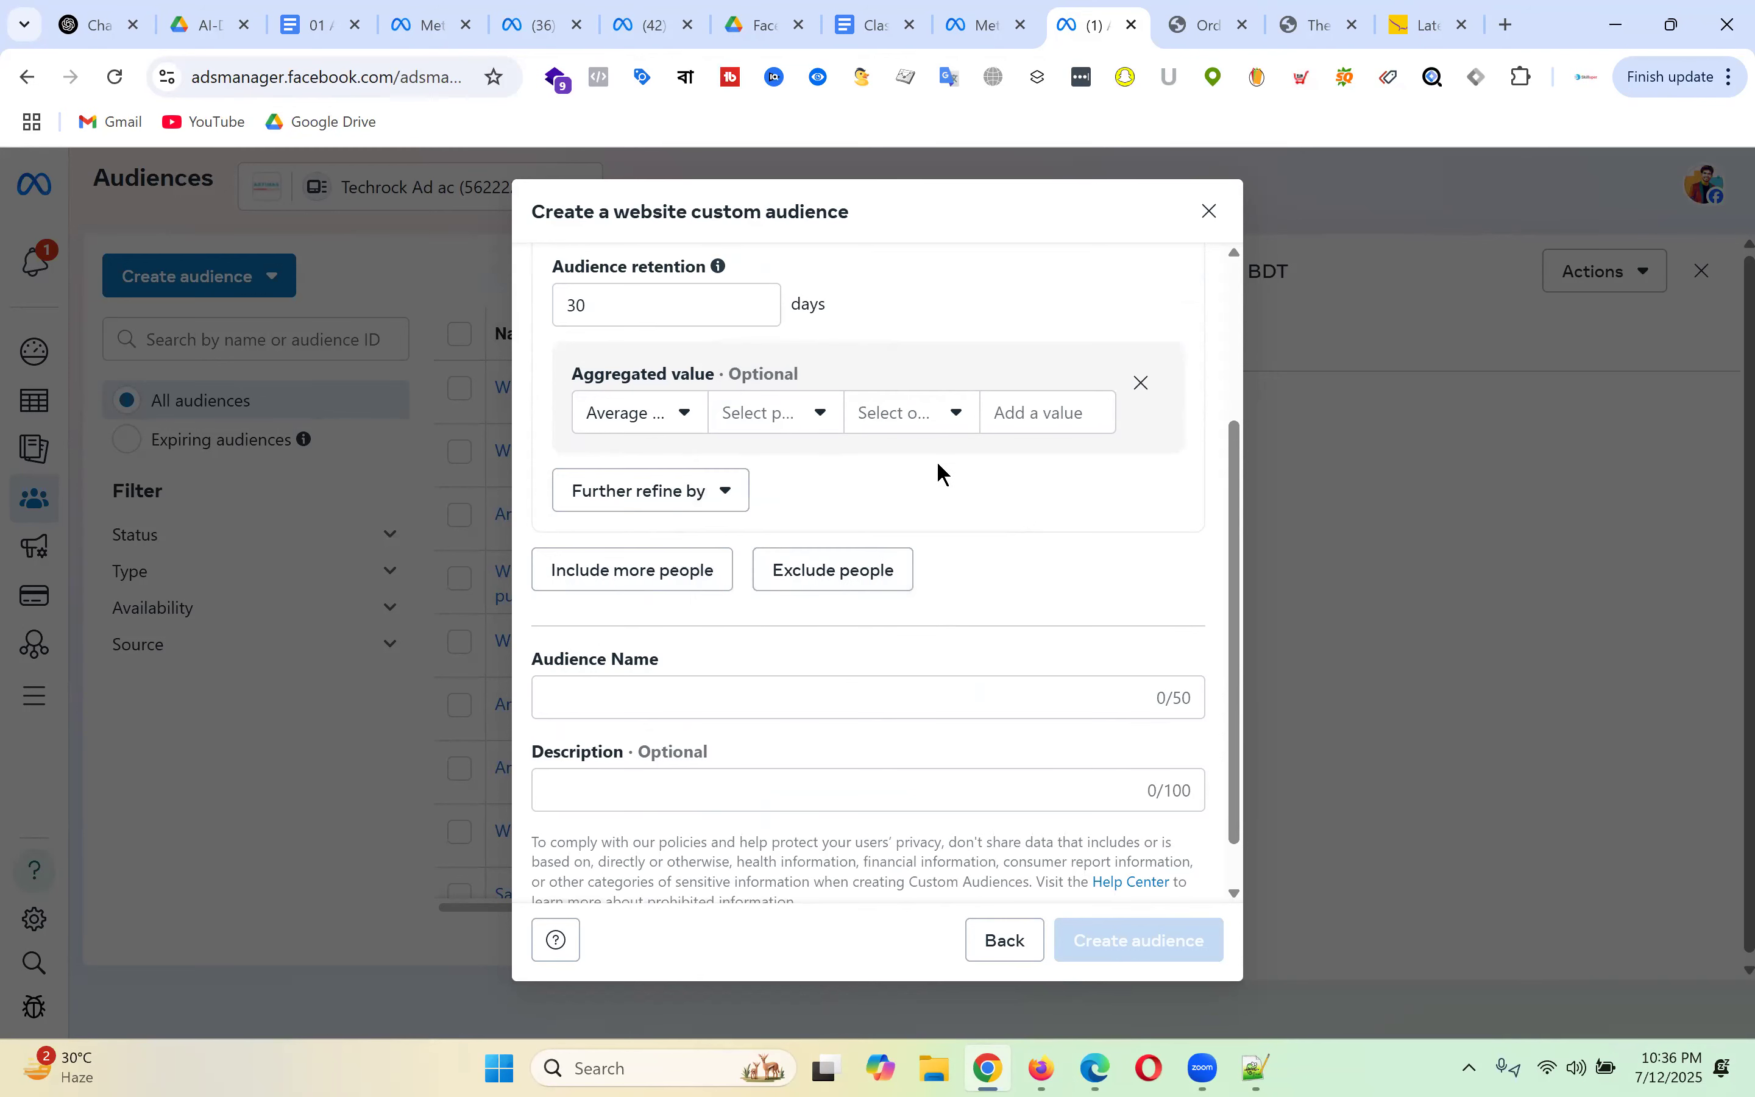
left_click(923, 421)
left_click(1145, 519)
scroll(827, 424, "up", 4)
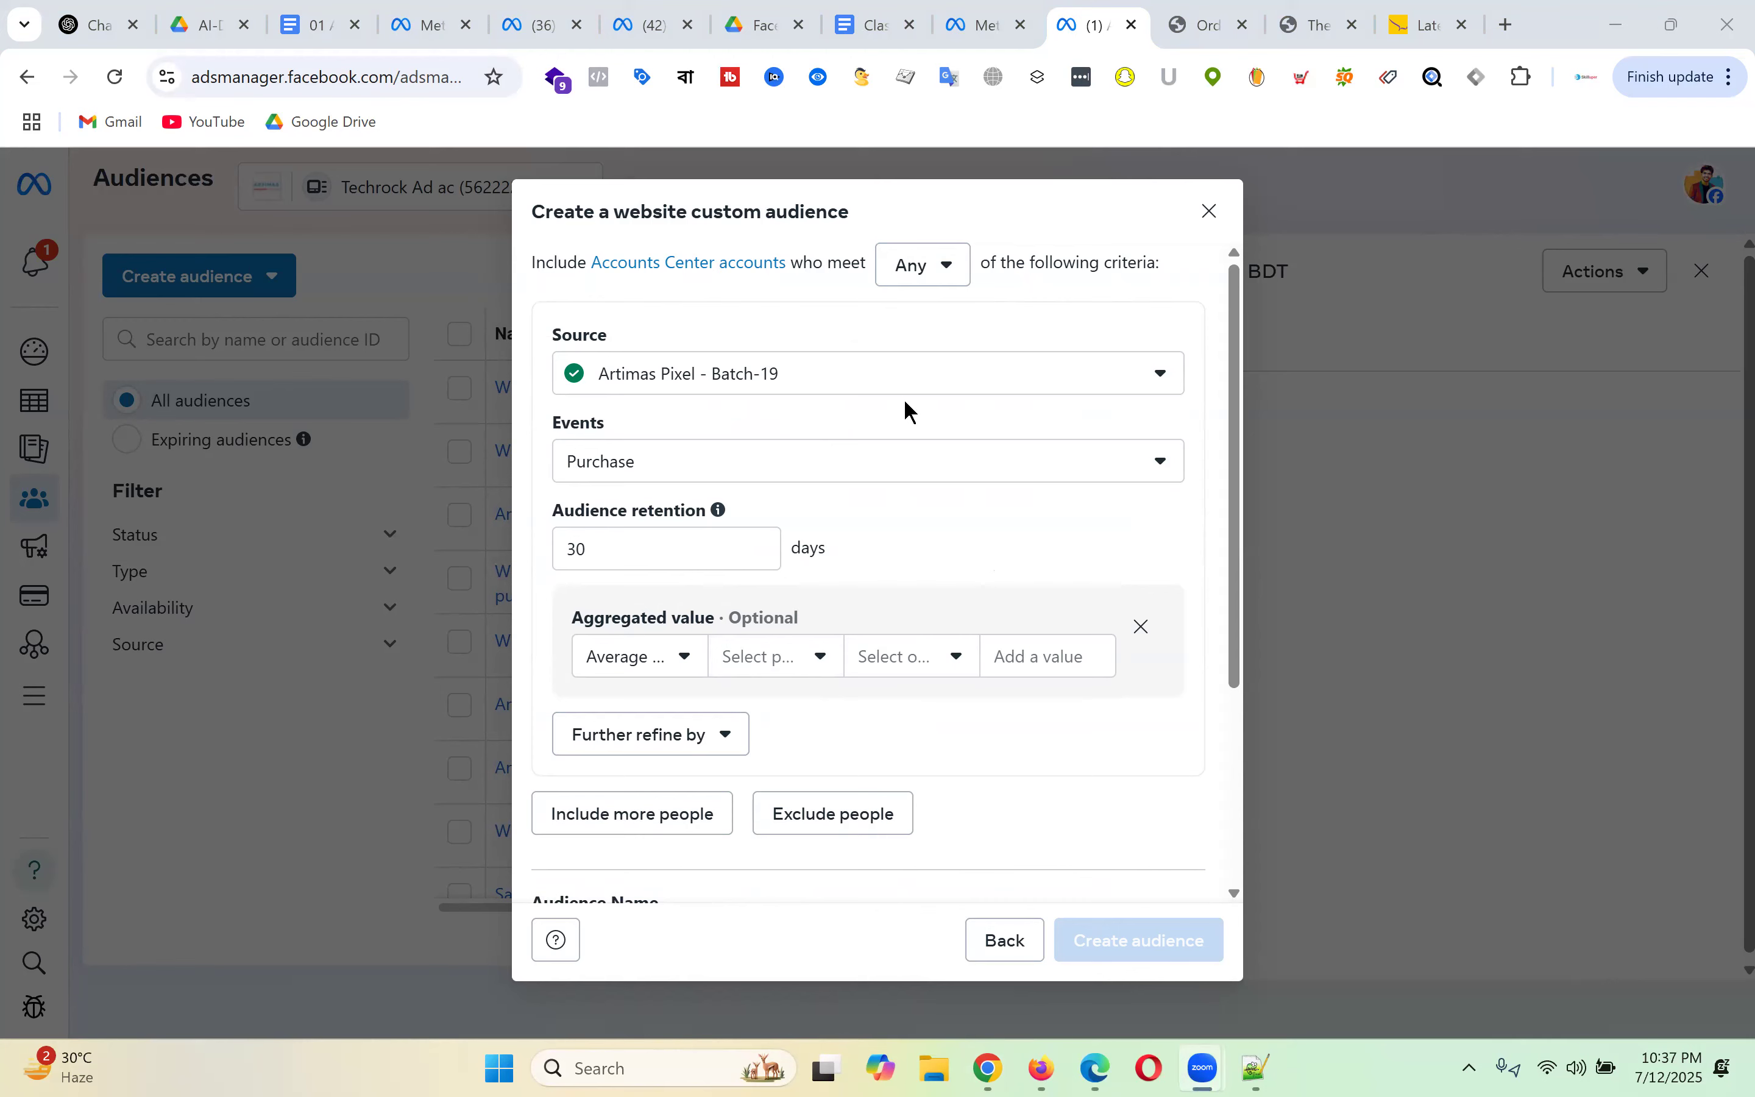
- Set the aggregated value condition's aggregation to Minimum of, its operator to is less than and its value to 5000, leaving the parameter unset
scroll(946, 384, "down", 3)
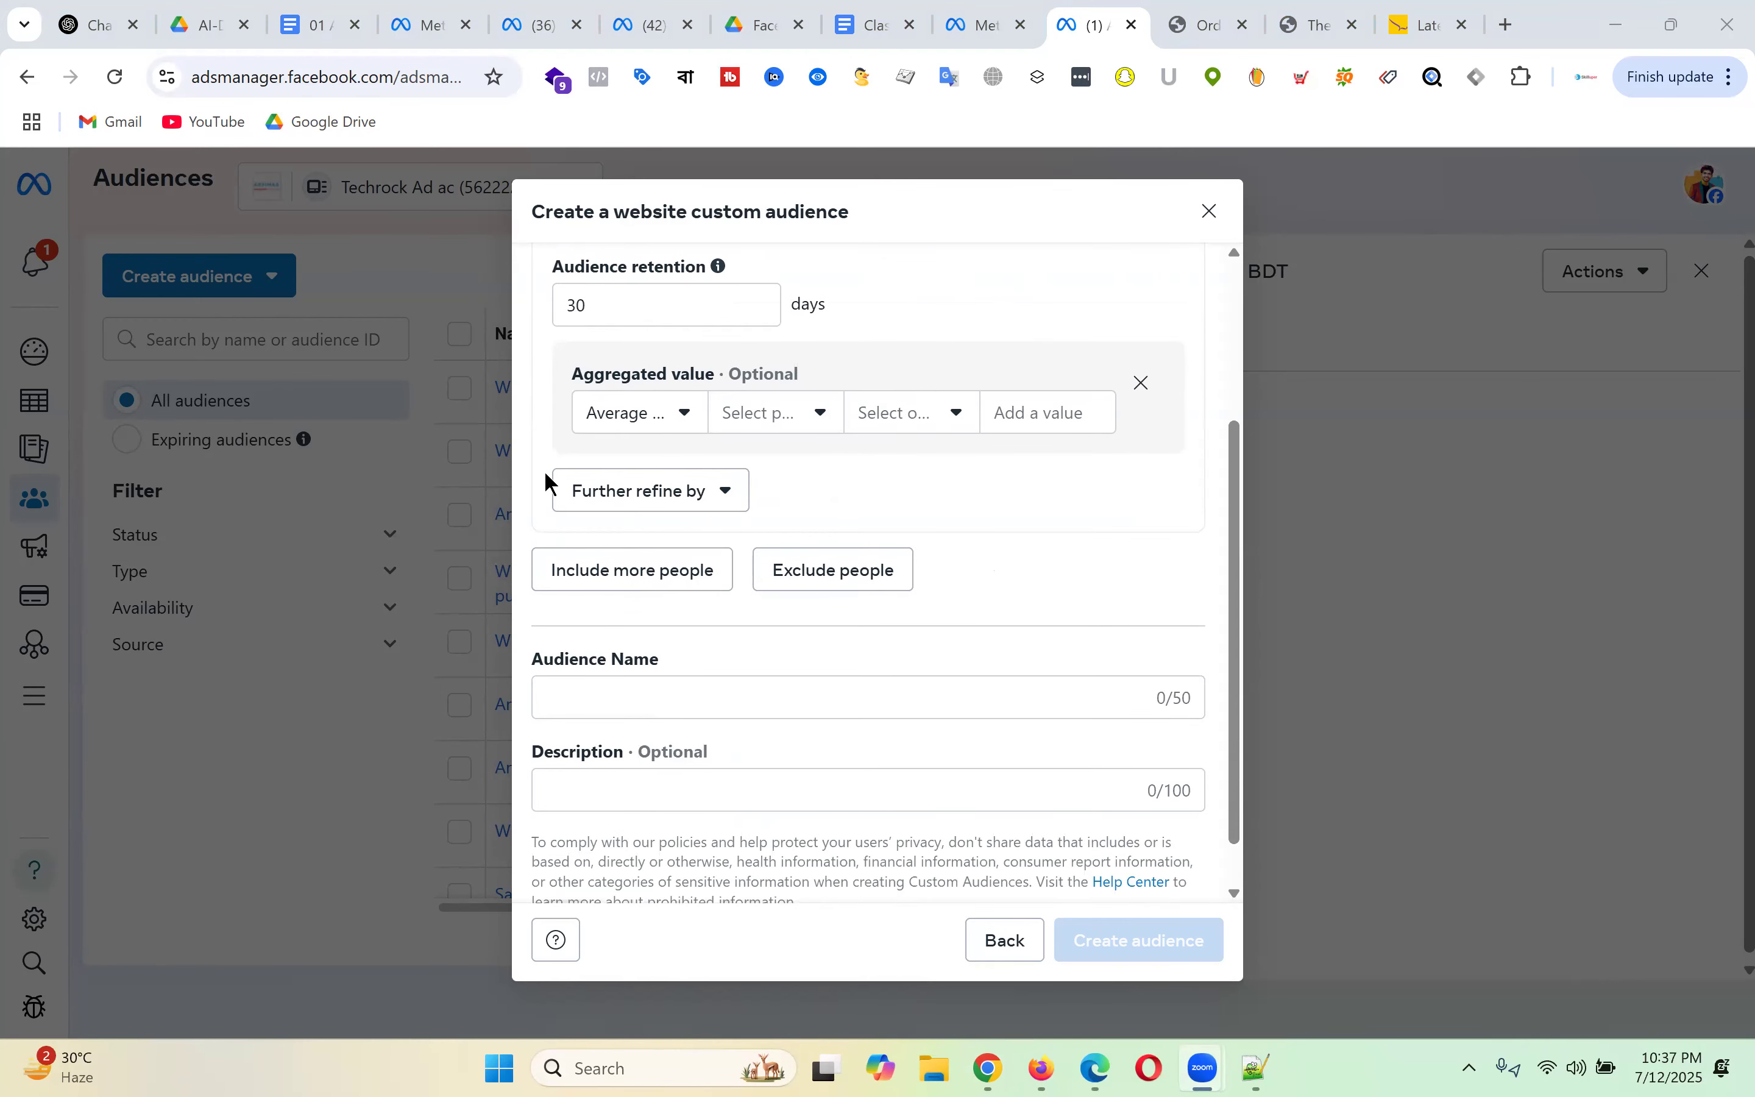
left_click(671, 428)
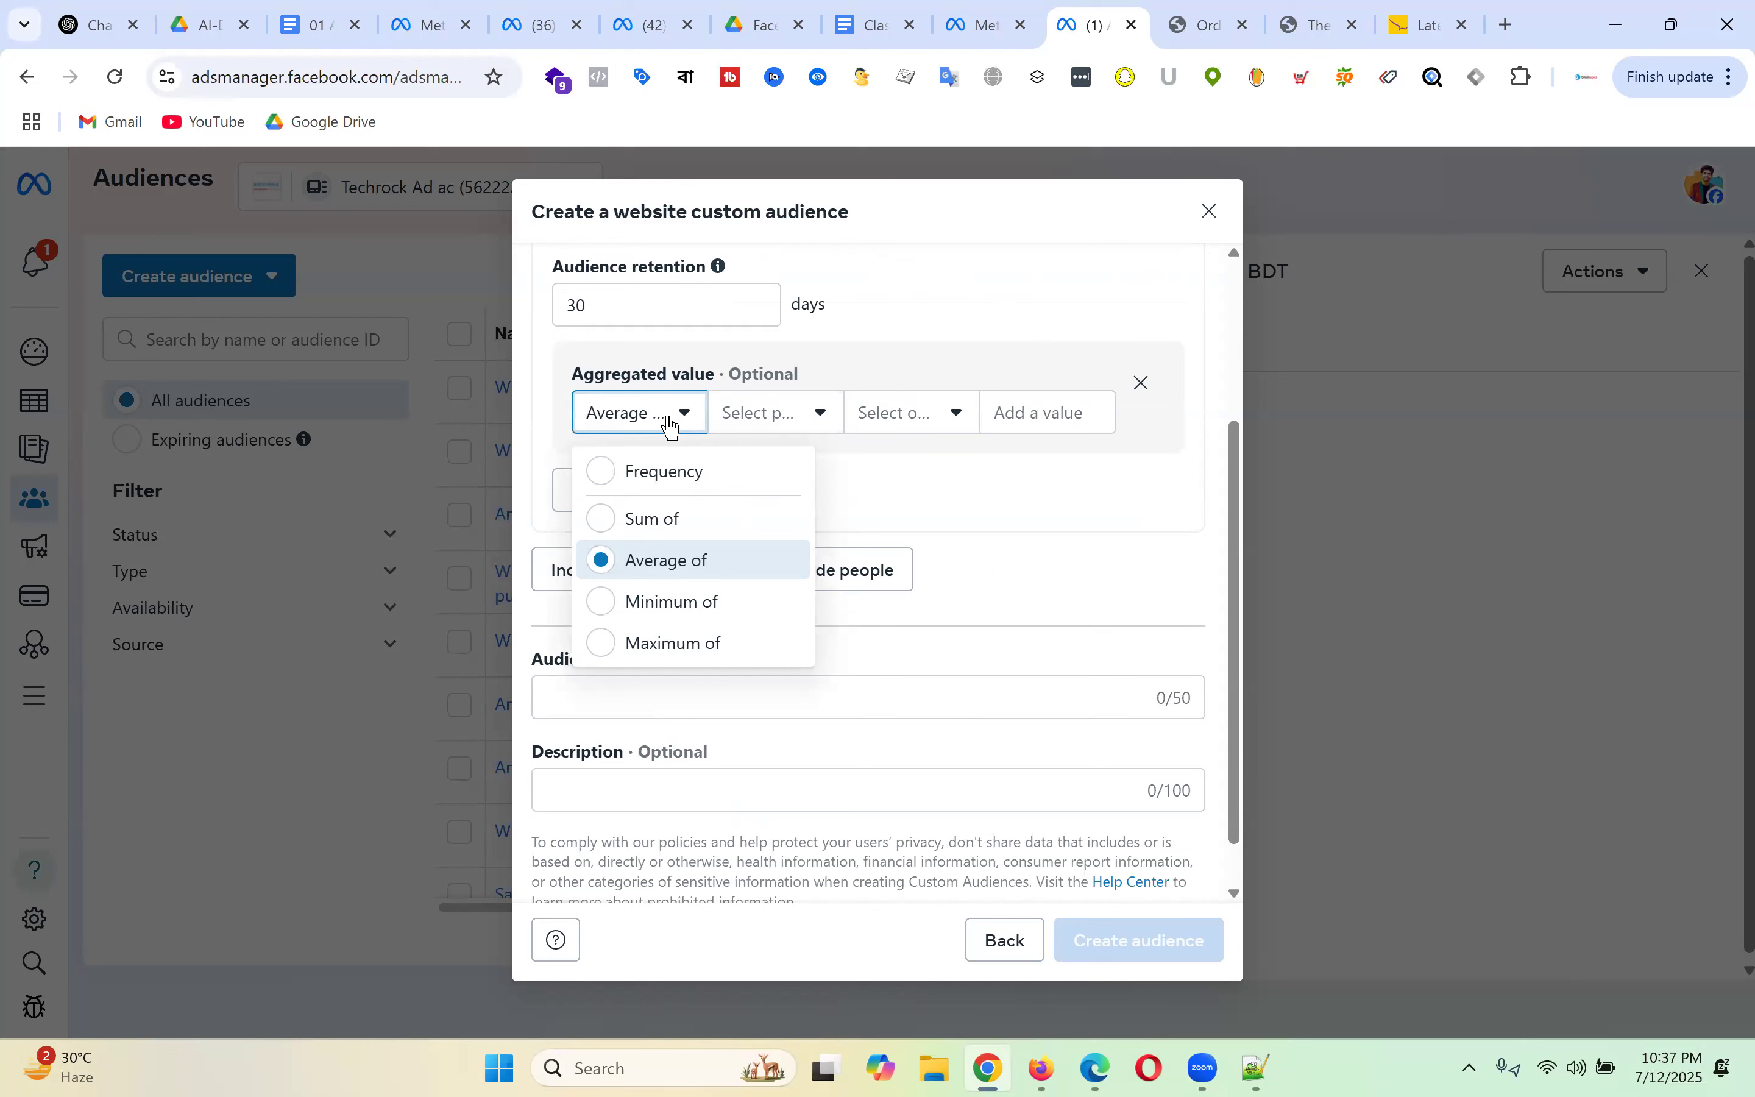
left_click(688, 606)
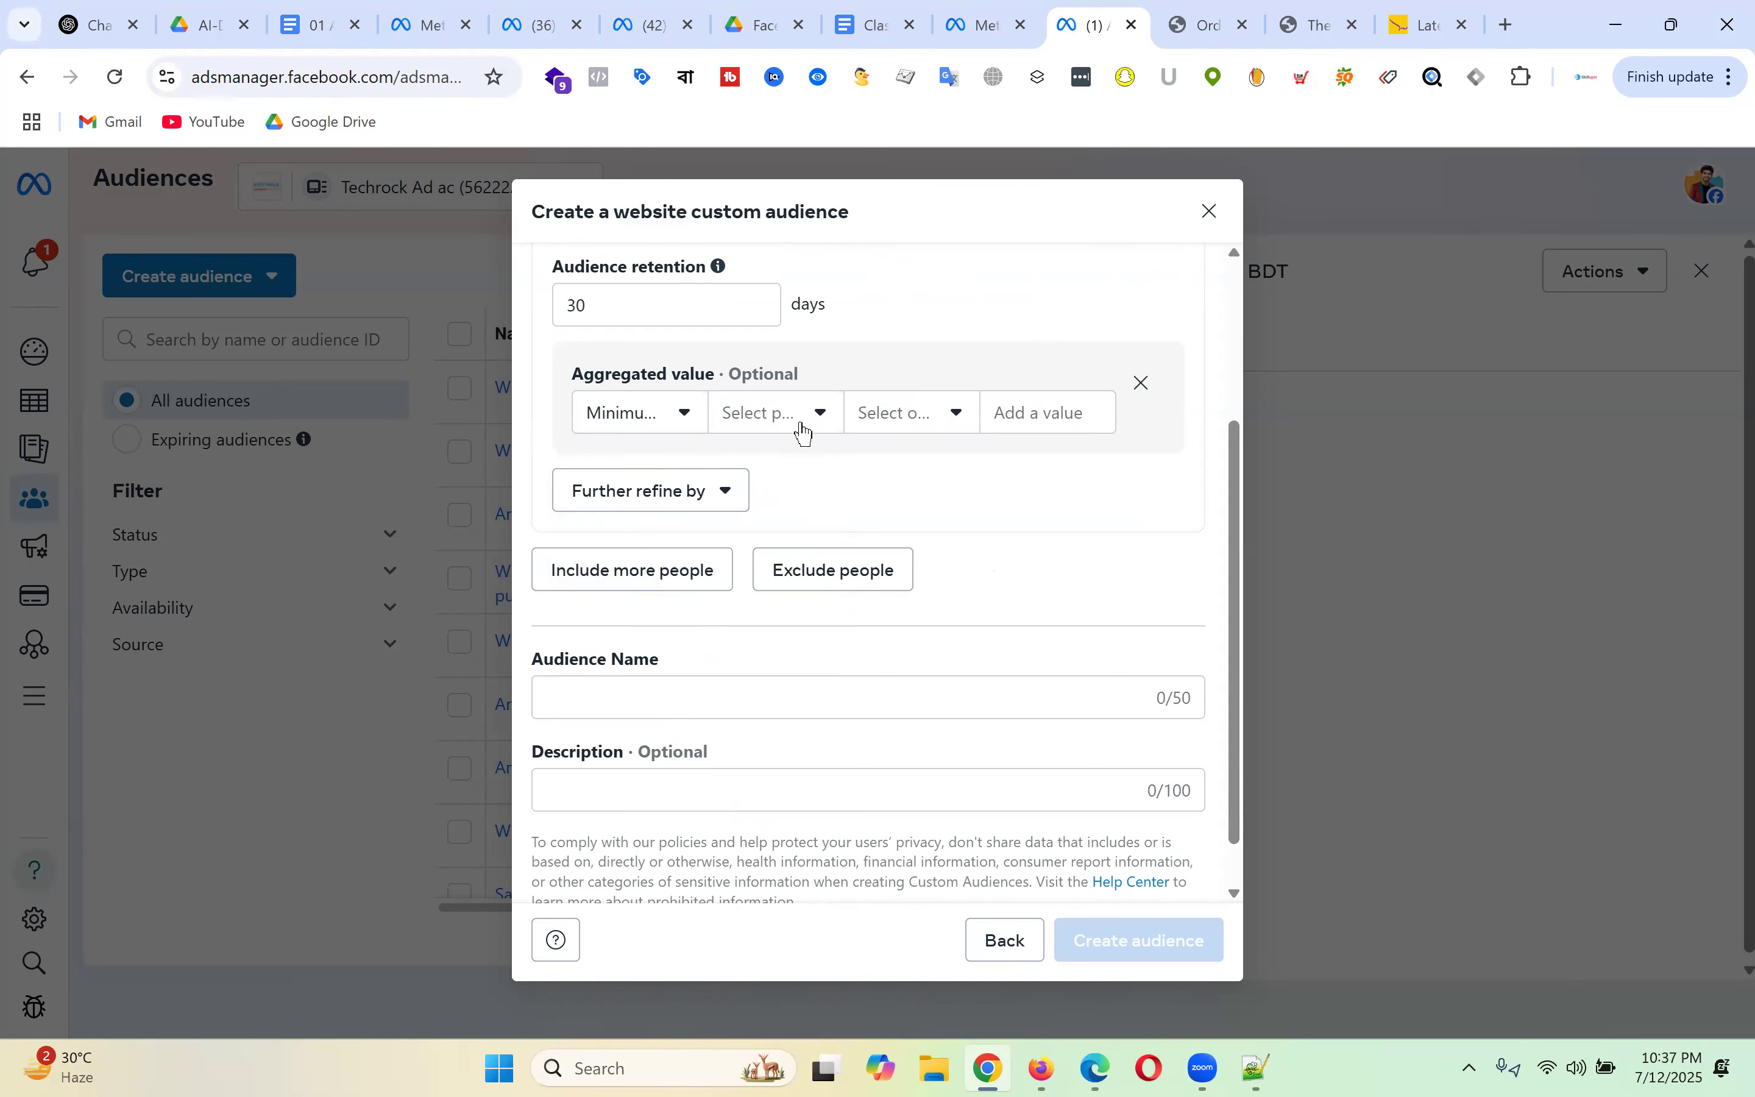
left_click(928, 426)
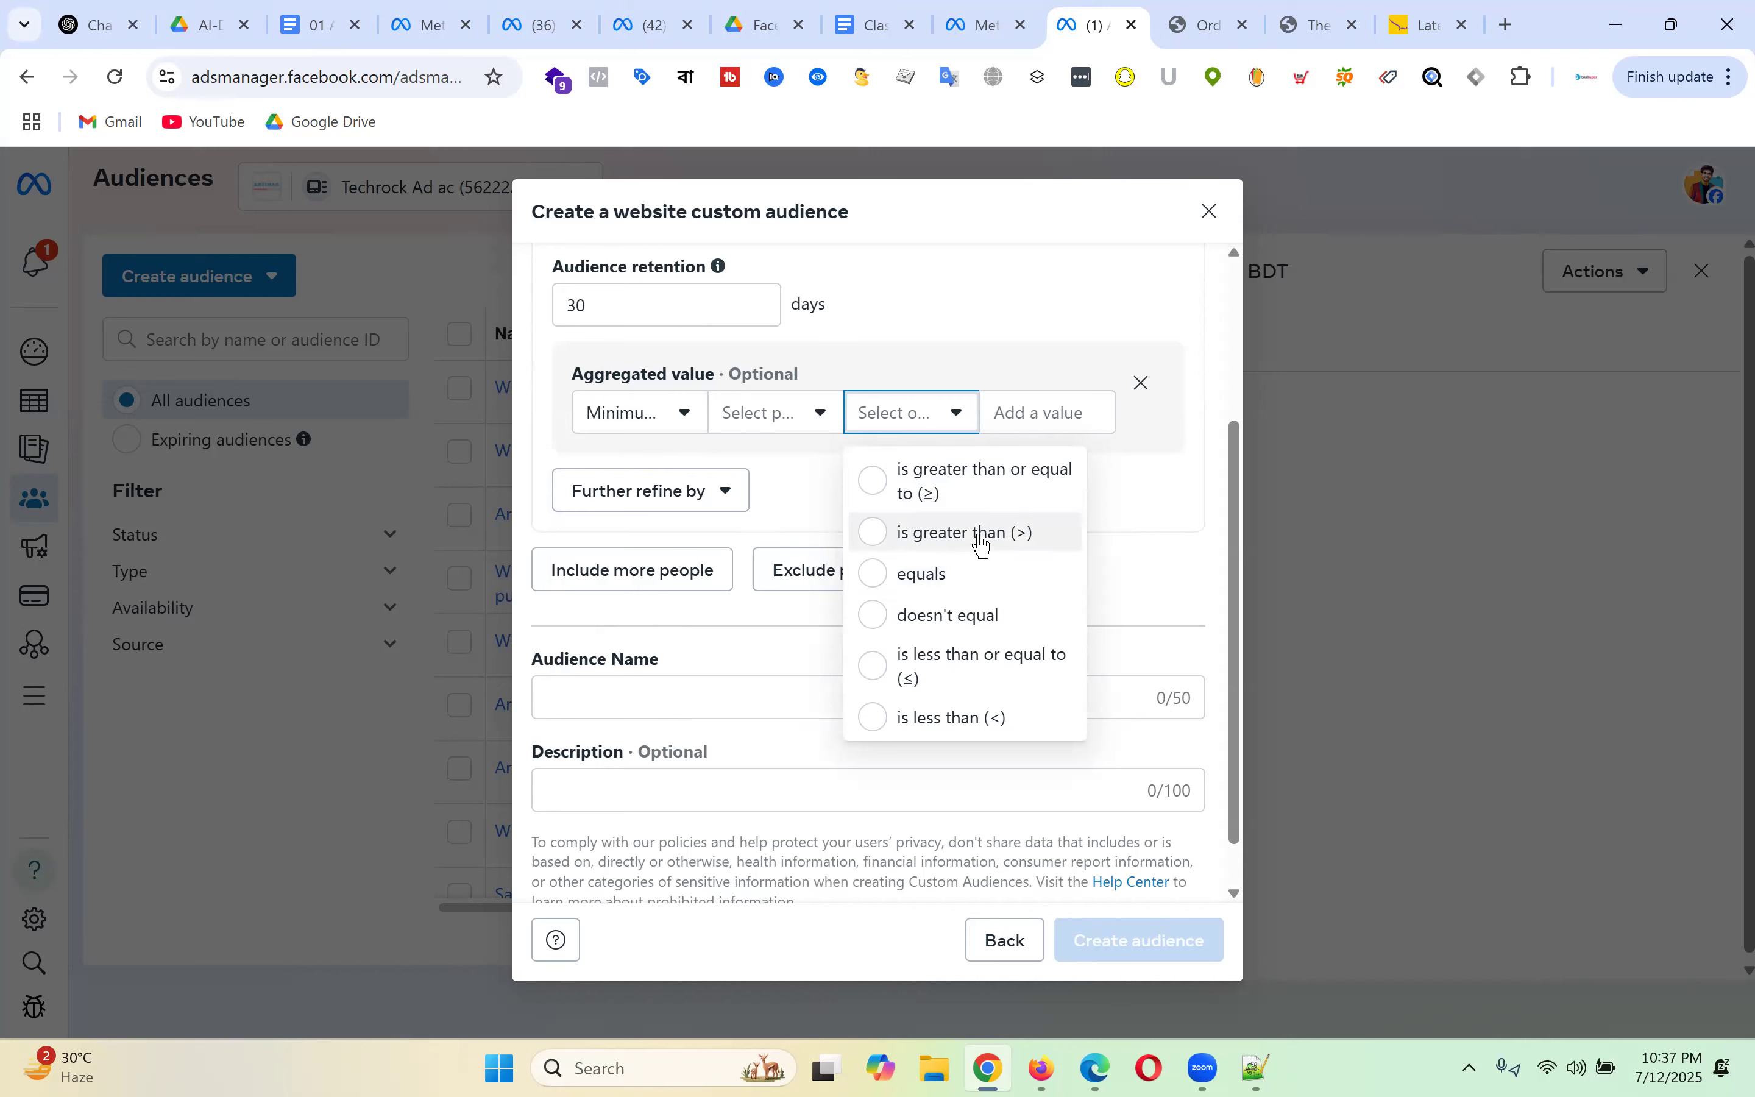
left_click(984, 725)
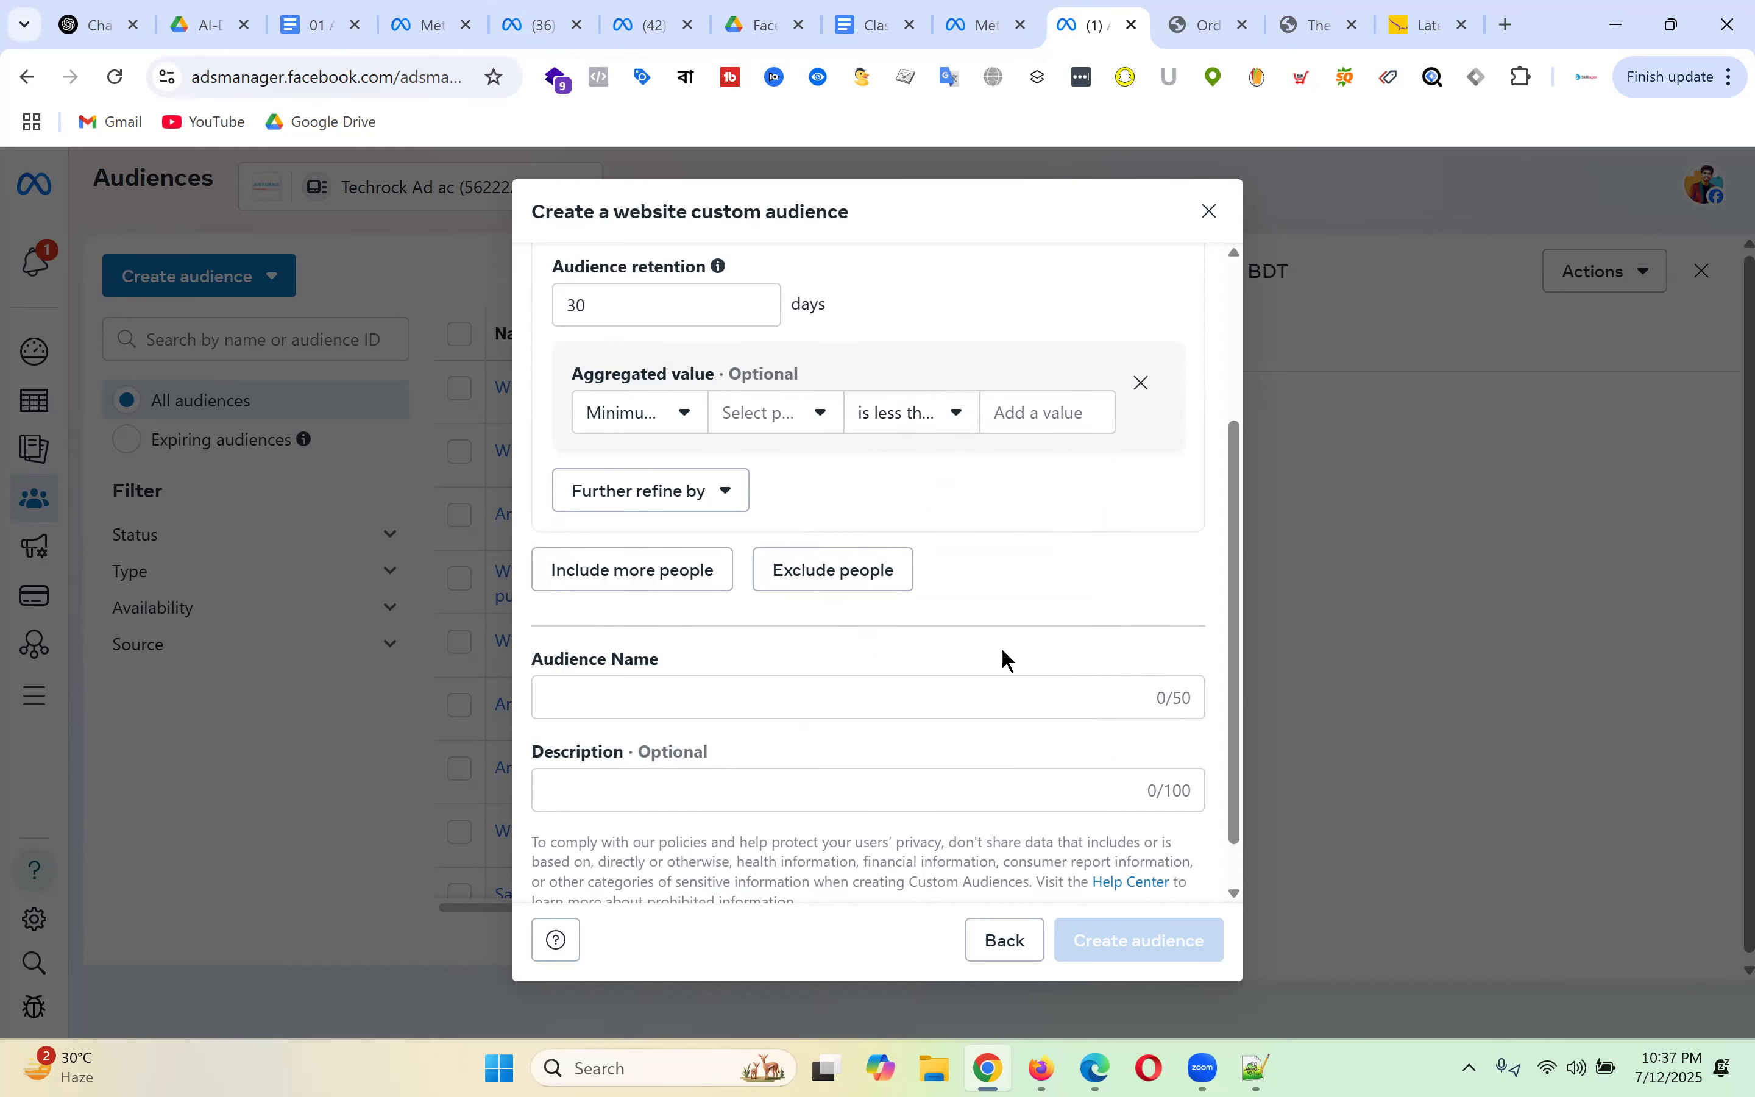
left_click(1038, 418)
type("5000")
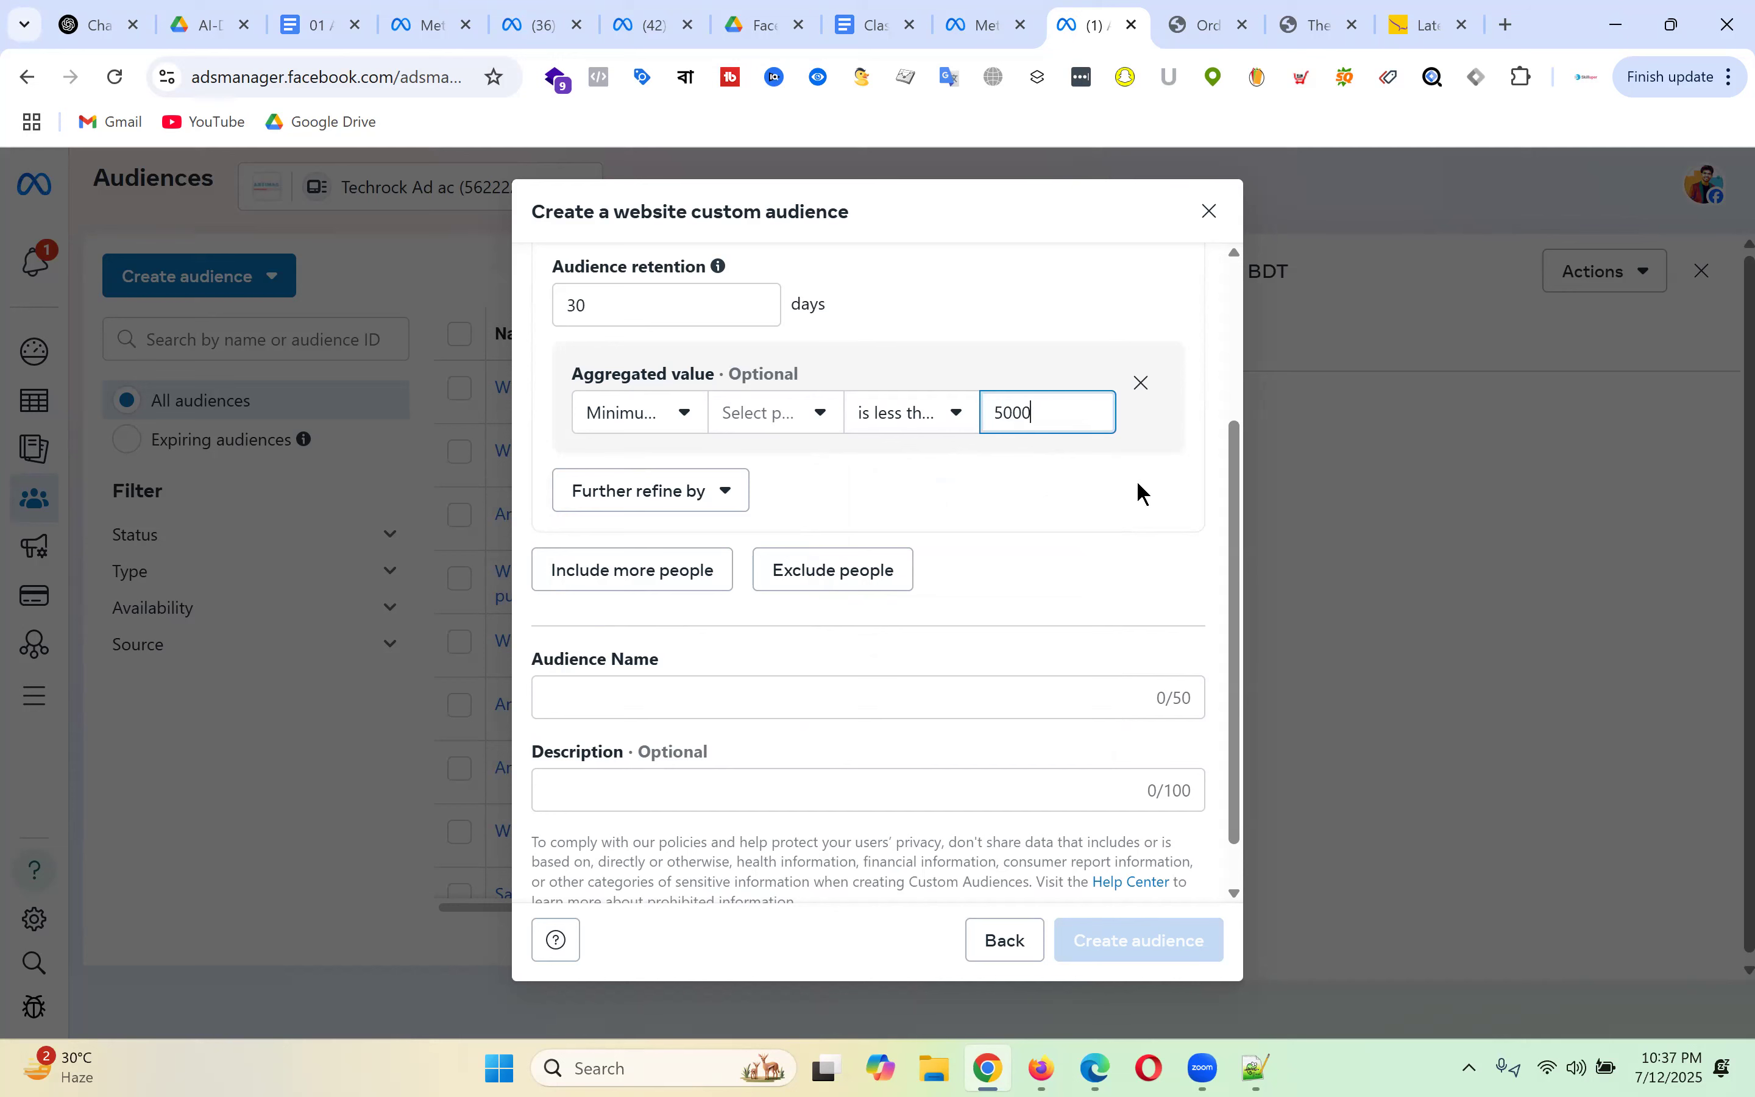
scroll(1077, 479, "down", 1)
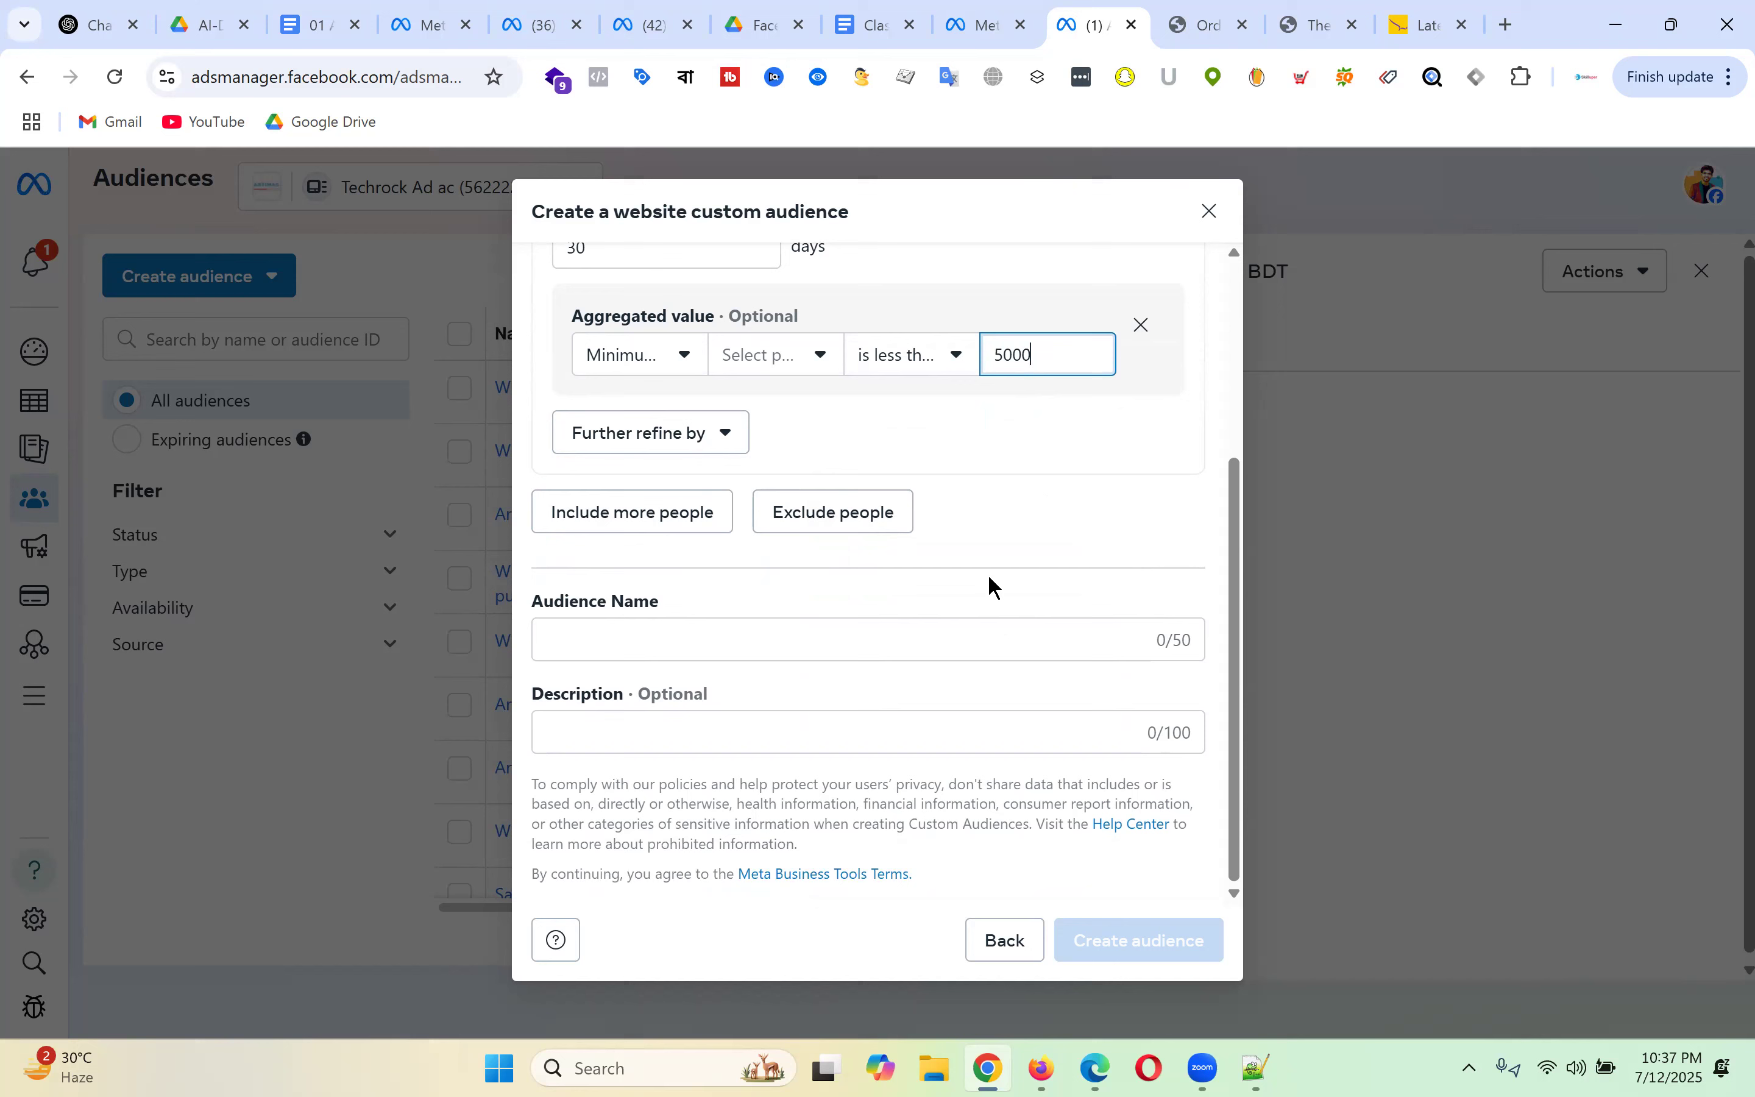
scroll(1034, 483, "up", 4)
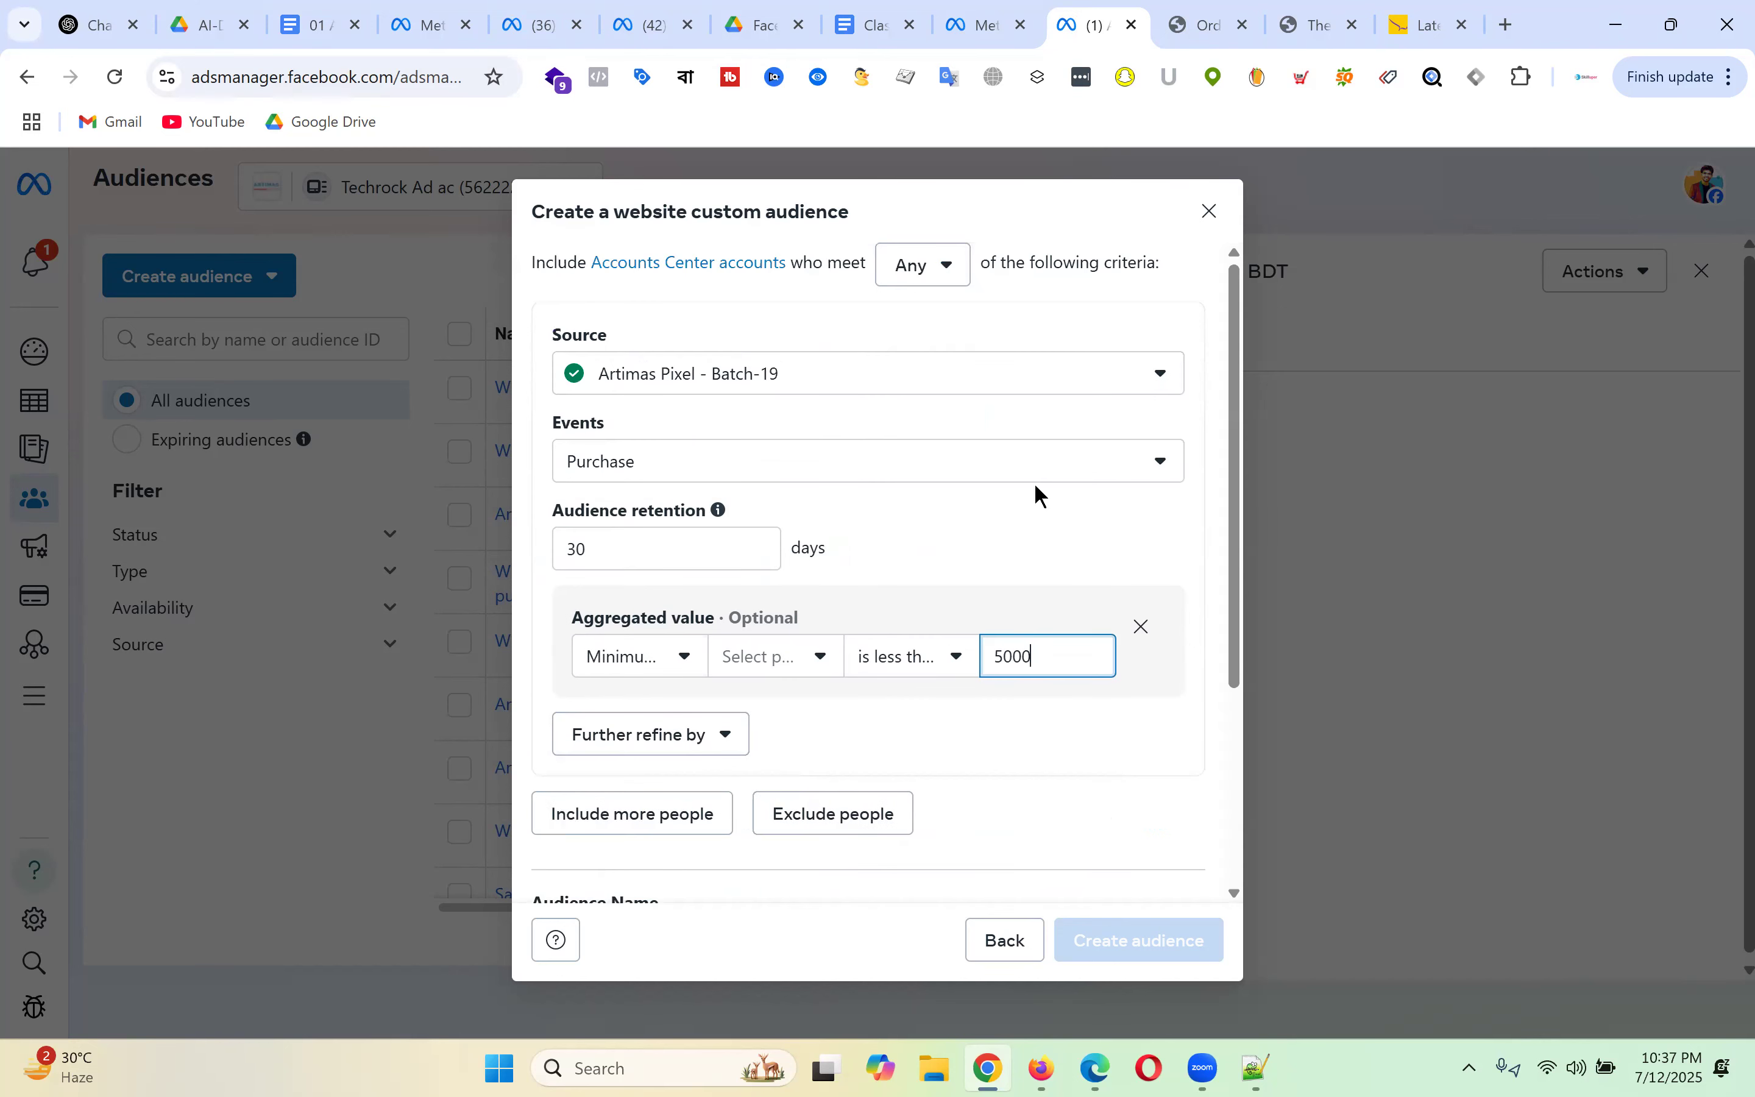
scroll(912, 427, "down", 3)
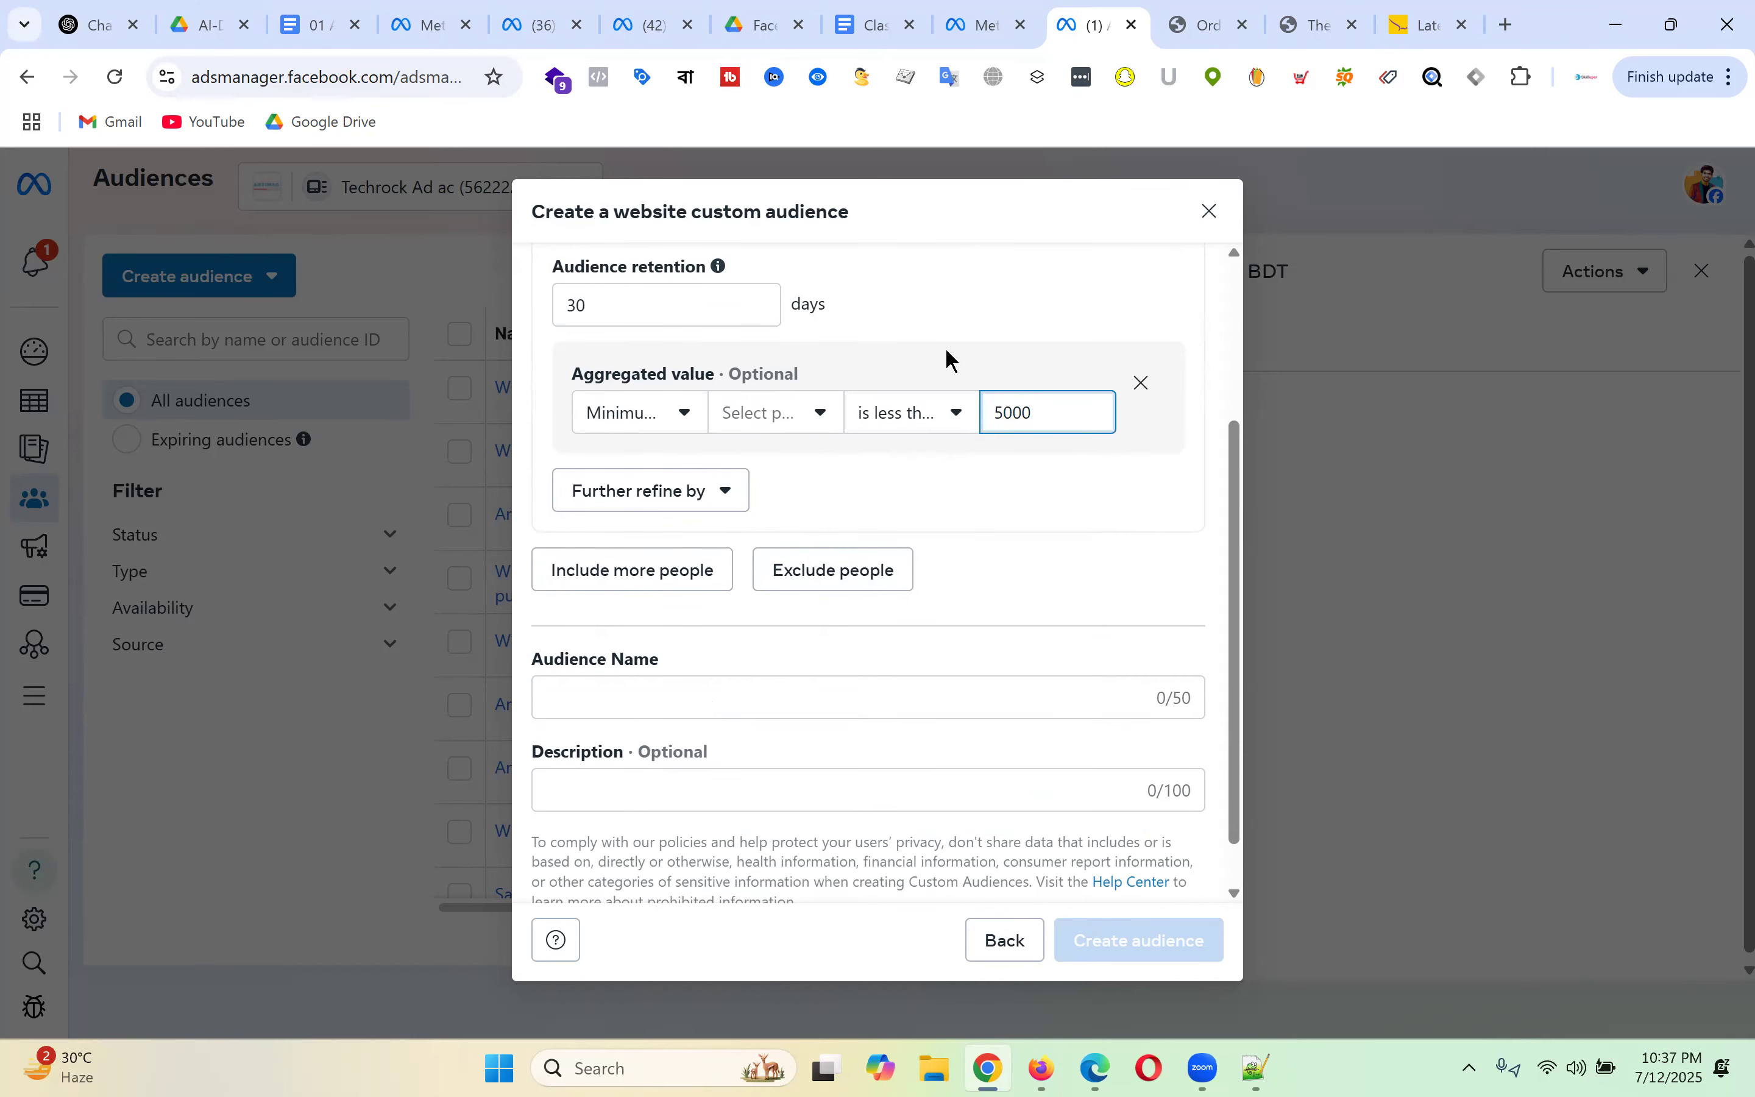
- Change the aggregation to Sum of and highlight the audience retention period without editing it
left_click(647, 419)
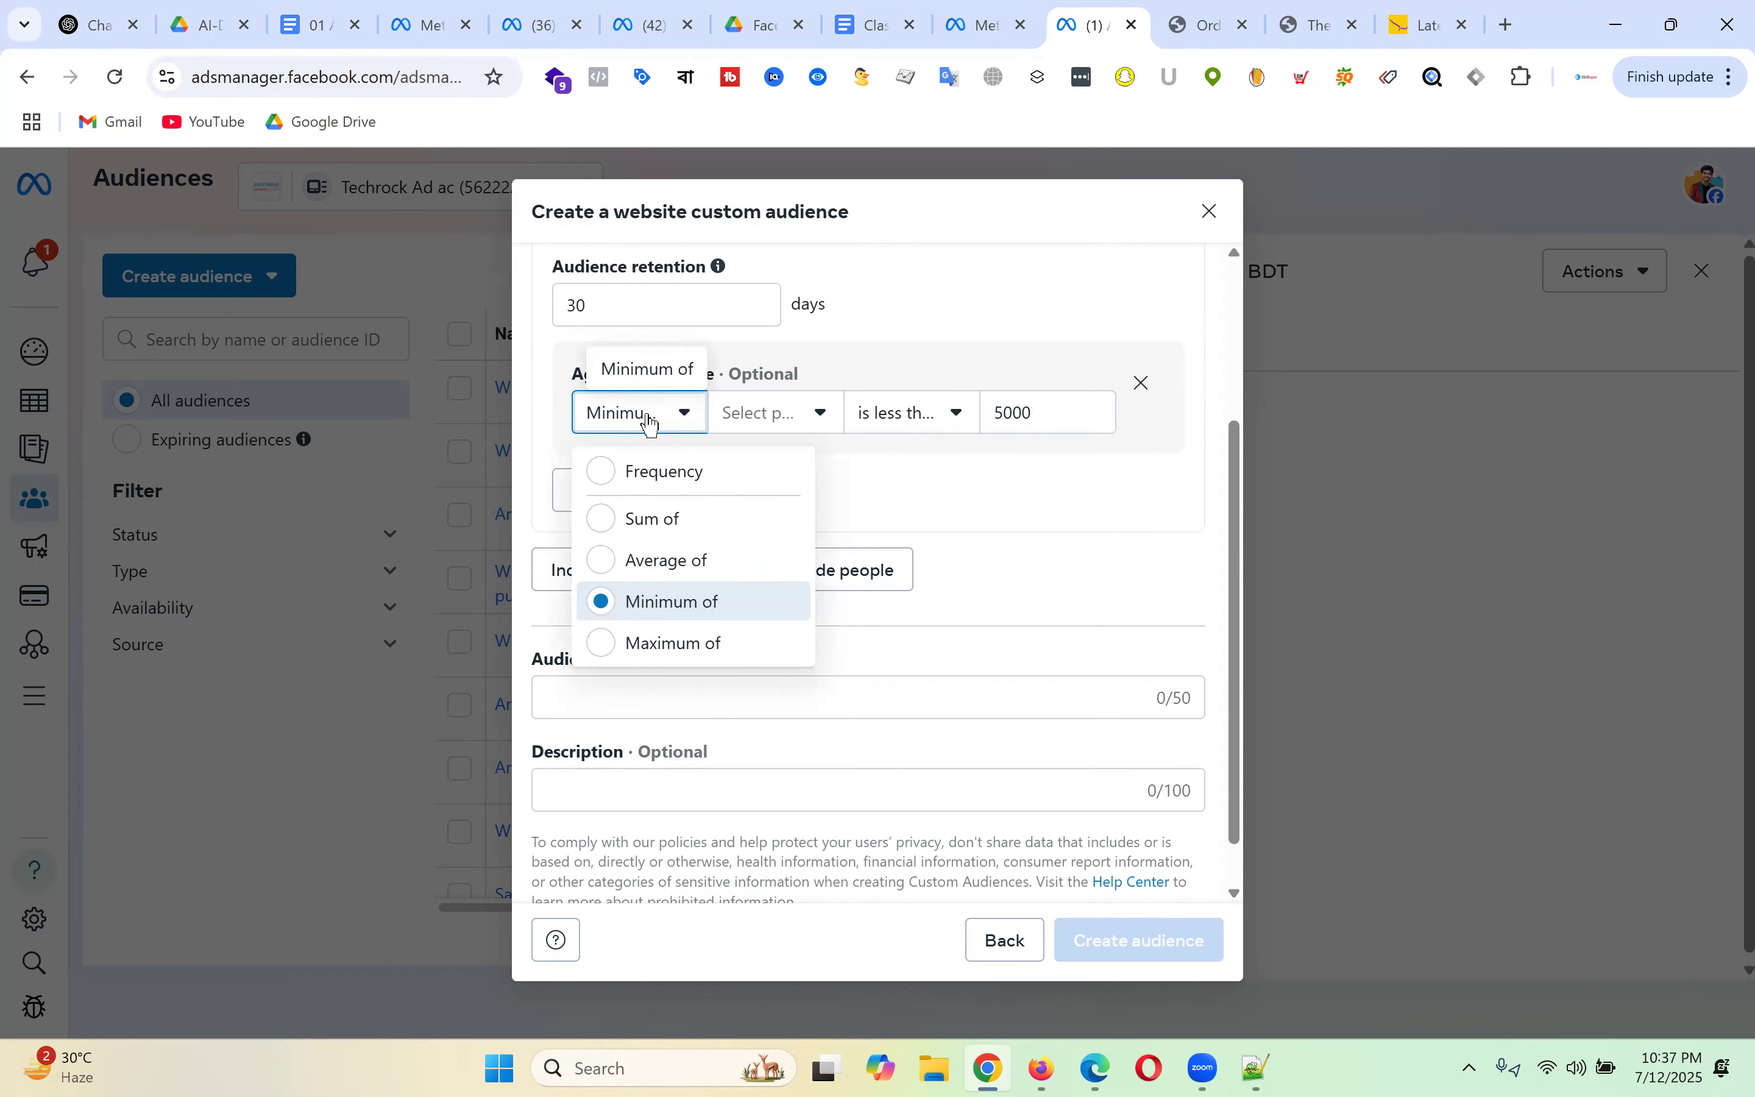
left_click(700, 529)
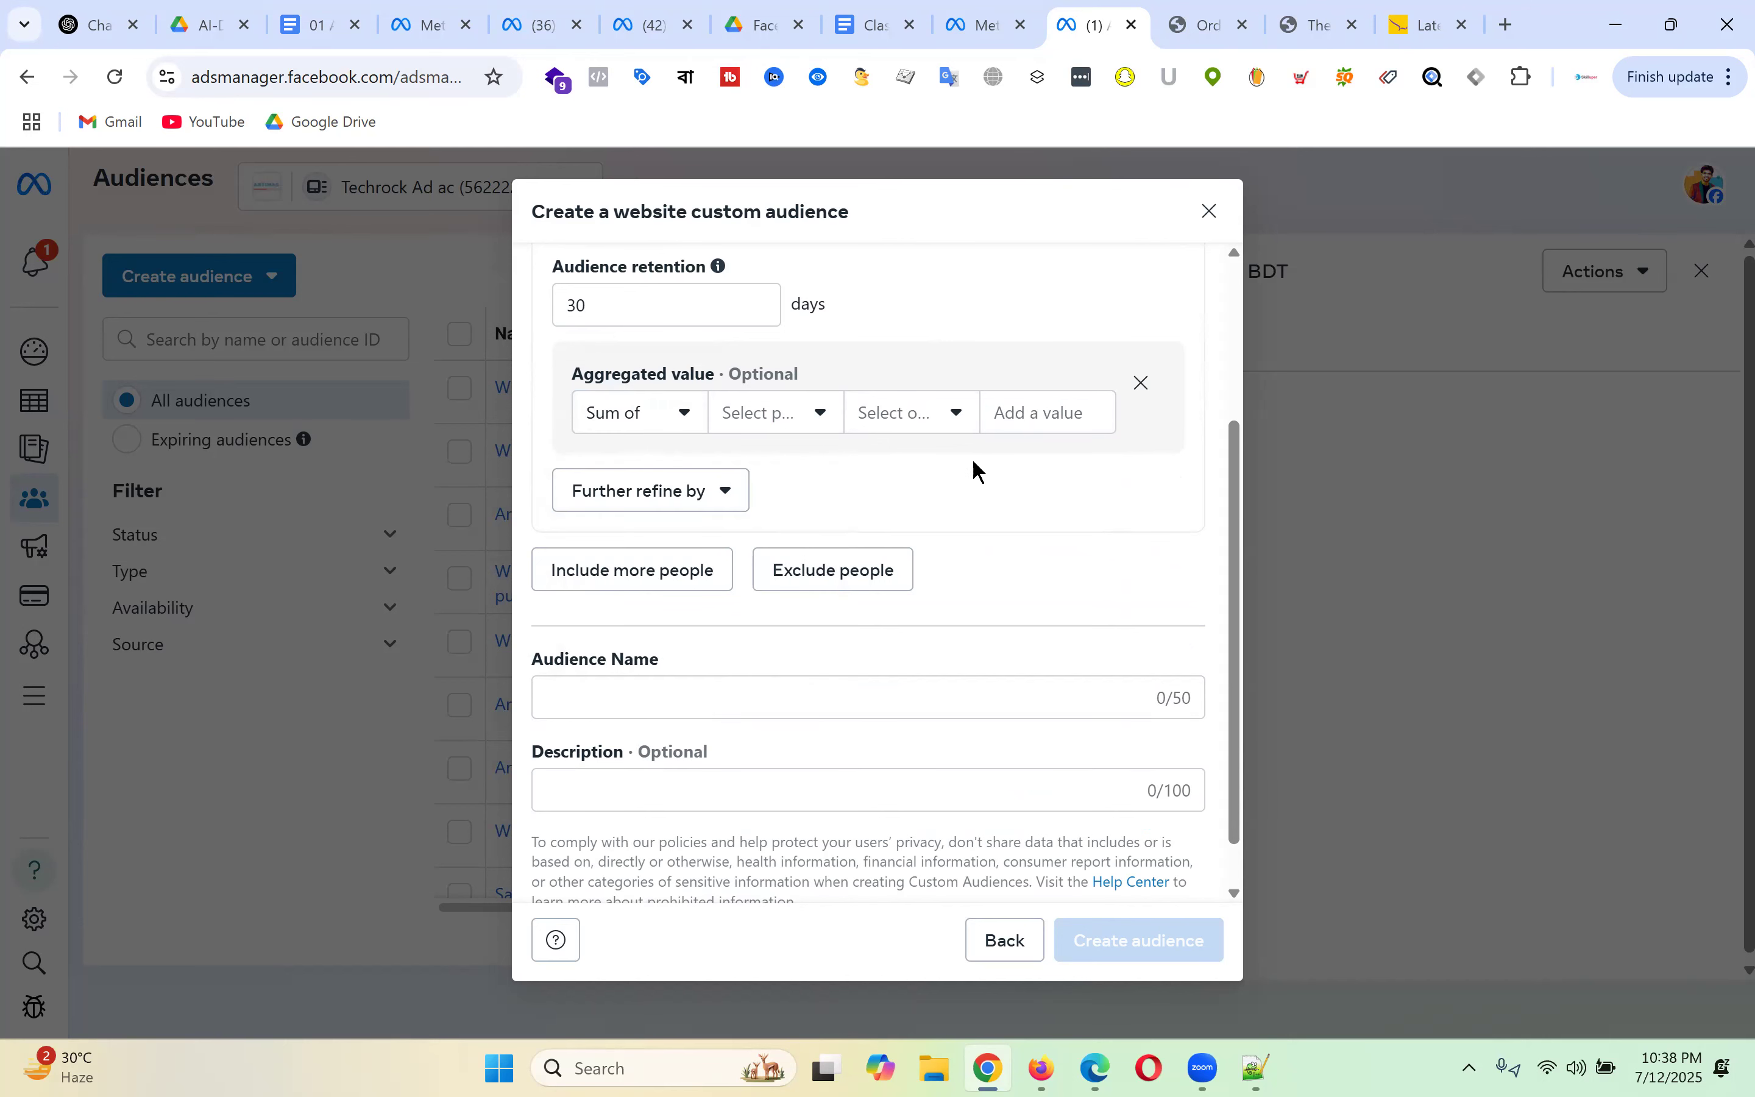
scroll(942, 457, "up", 3)
left_click_drag(614, 550, 490, 562)
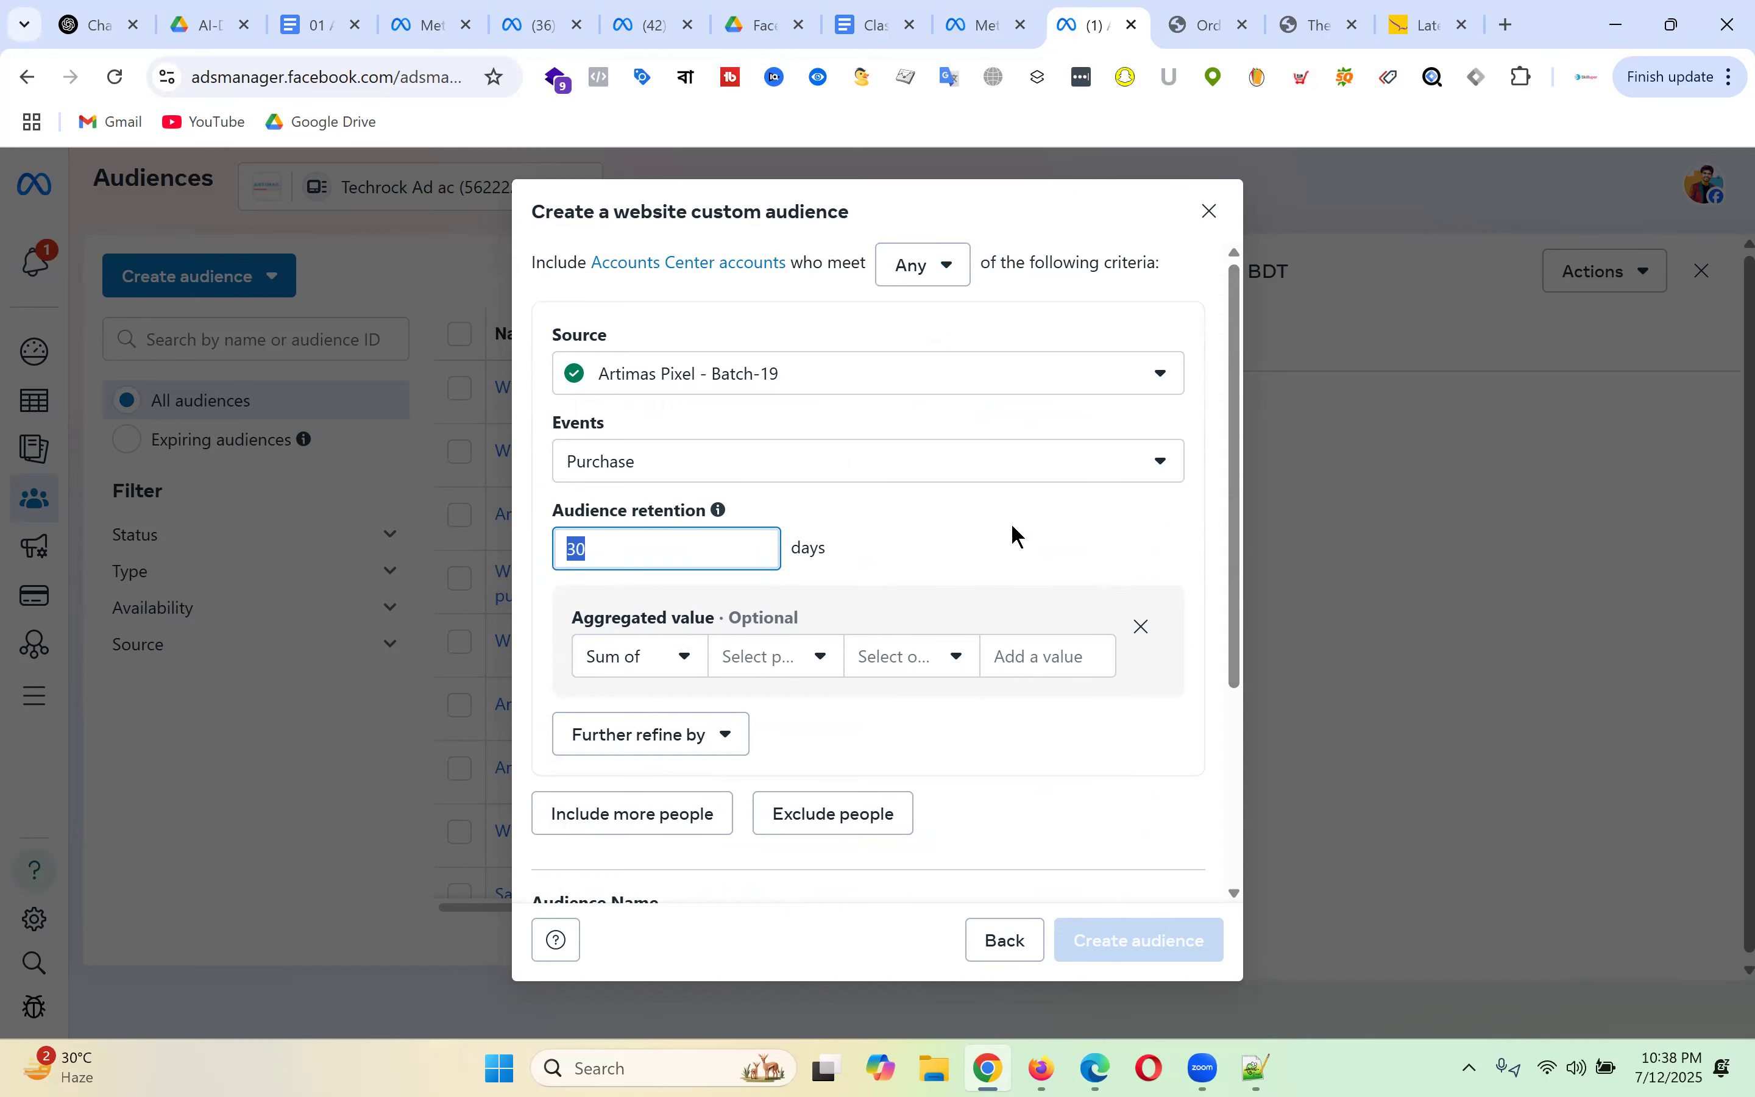
scroll(1011, 524, "down", 3)
left_click(1120, 494)
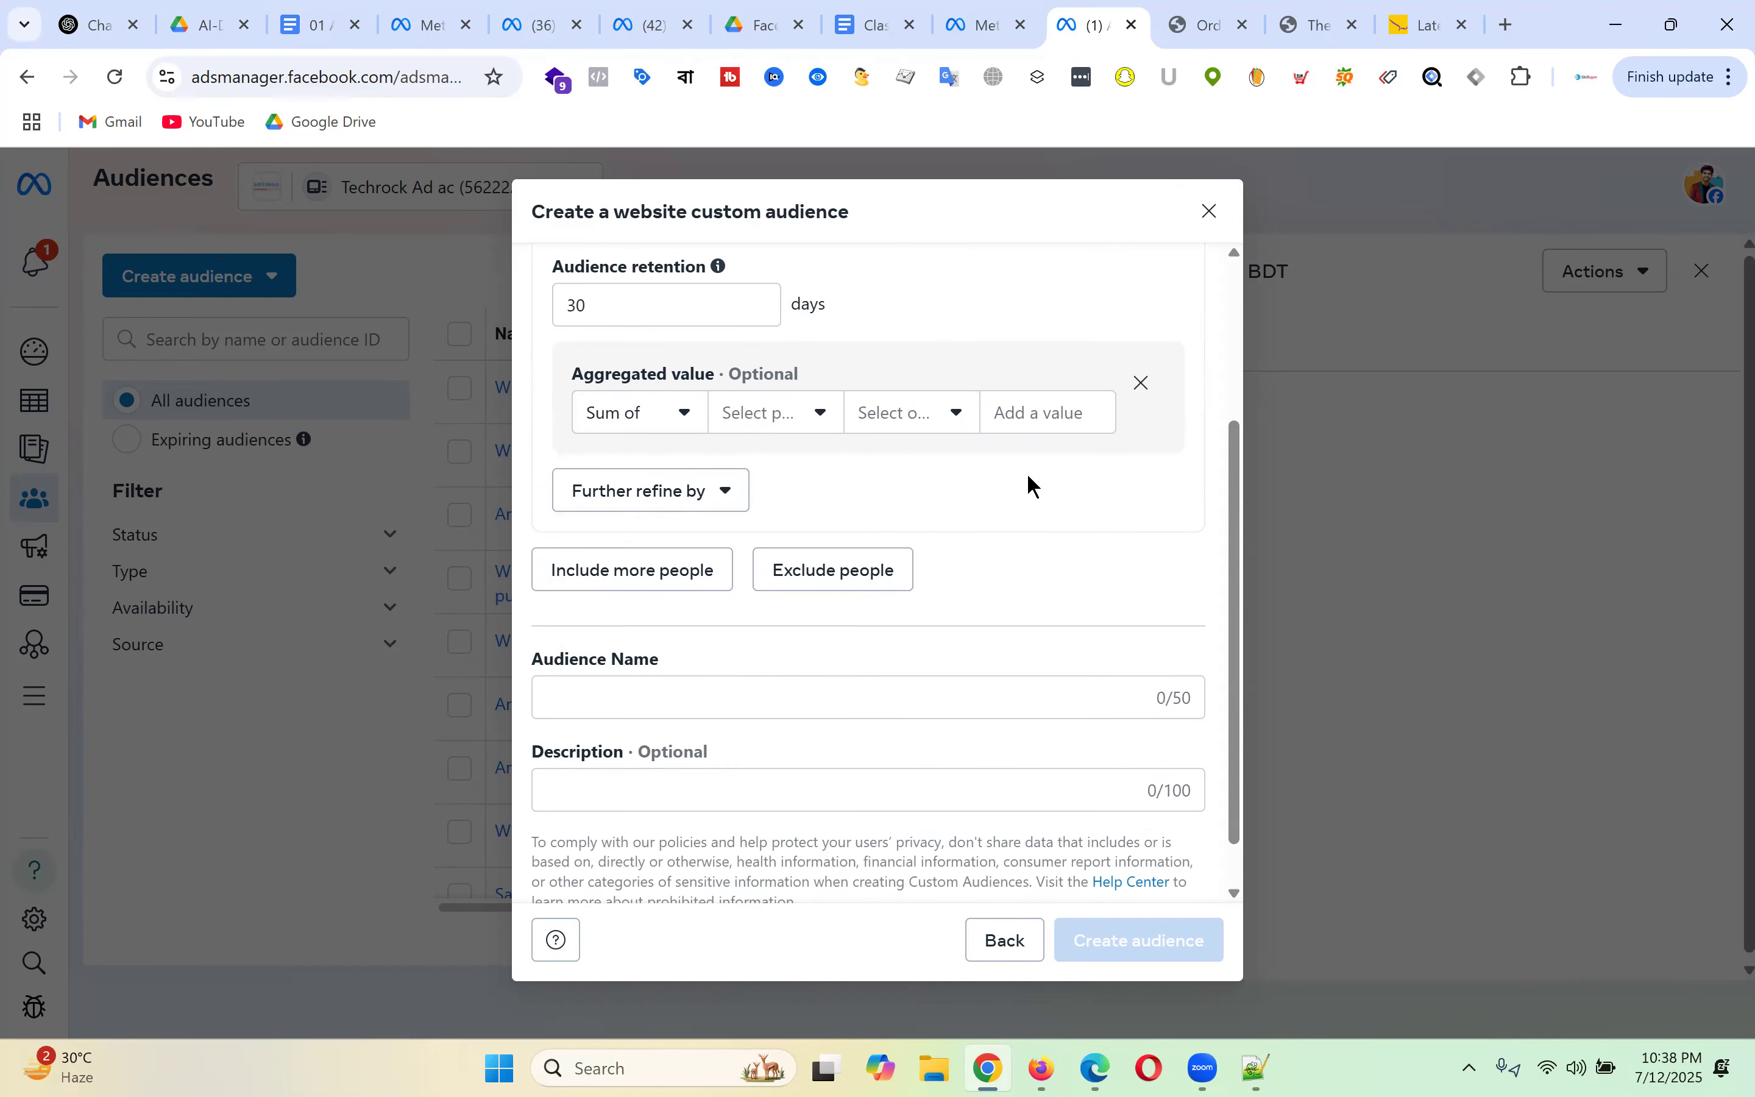
- Switch the aggregation to Average of, Minimum of and finally Maximum of
left_click(671, 418)
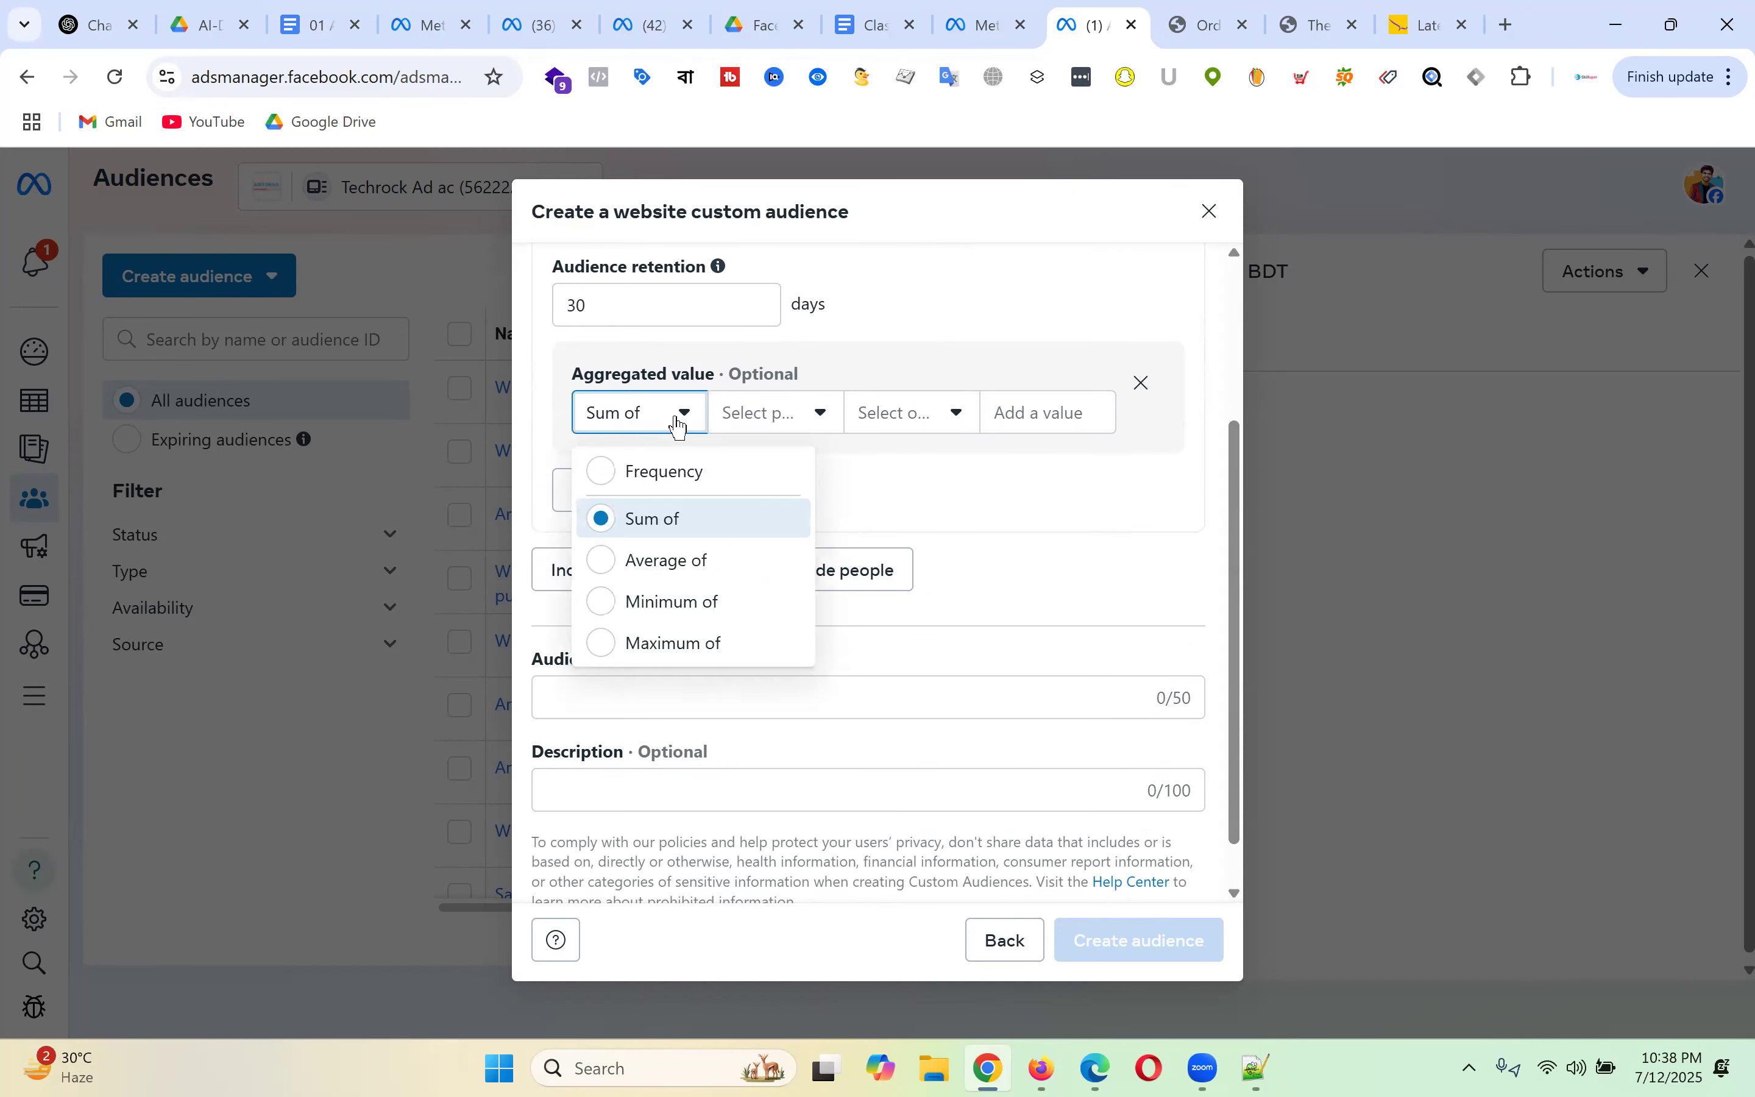
left_click(694, 562)
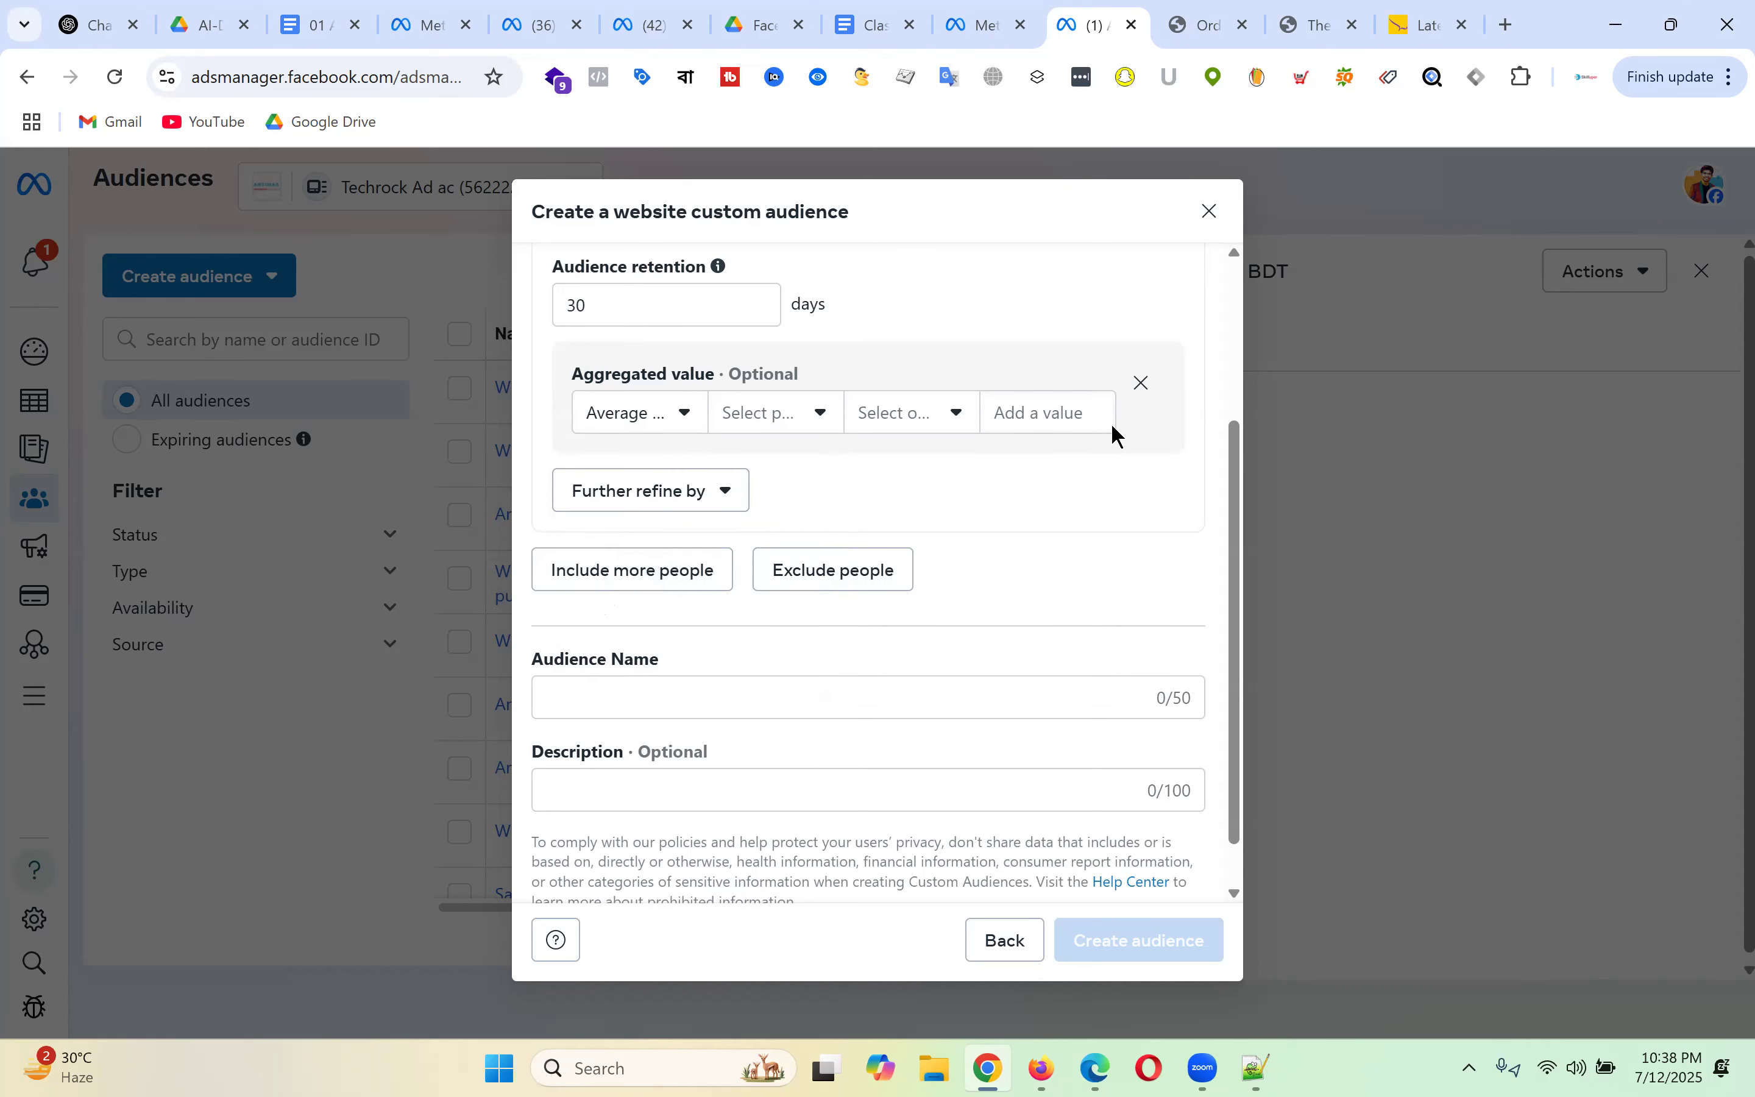
left_click(678, 415)
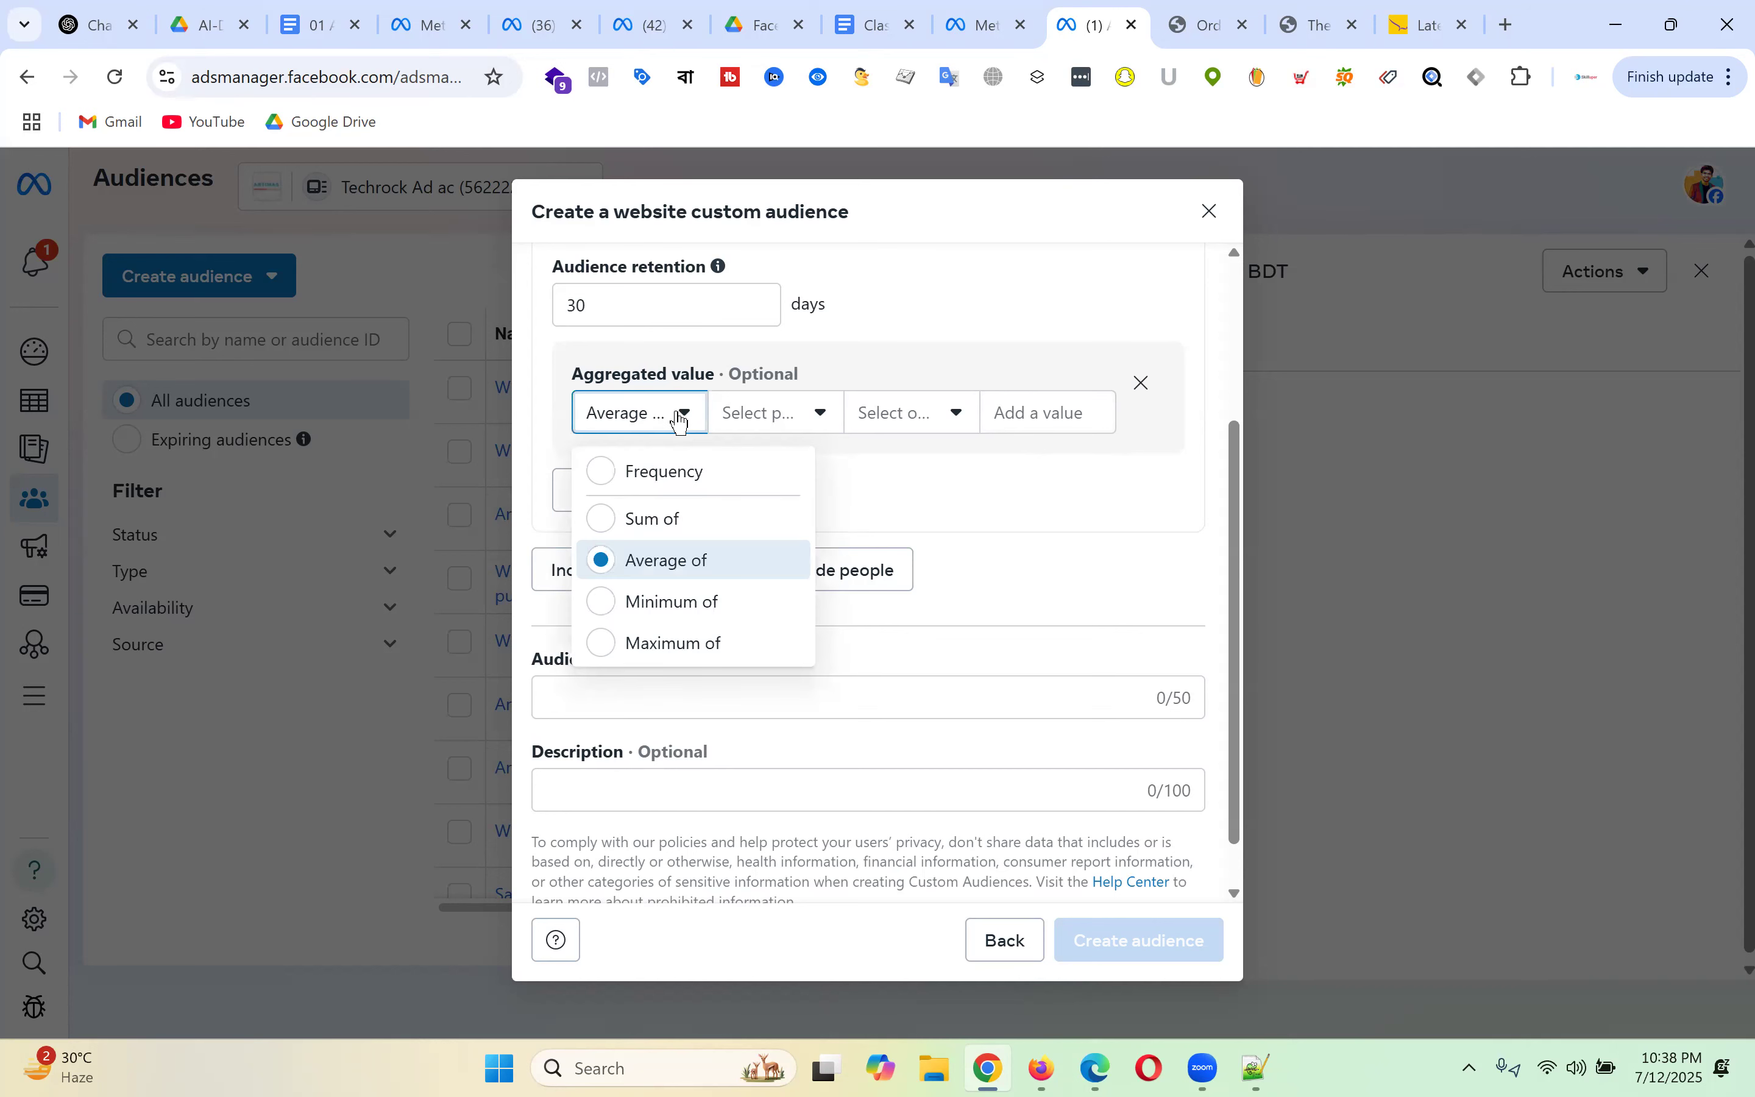
left_click(709, 603)
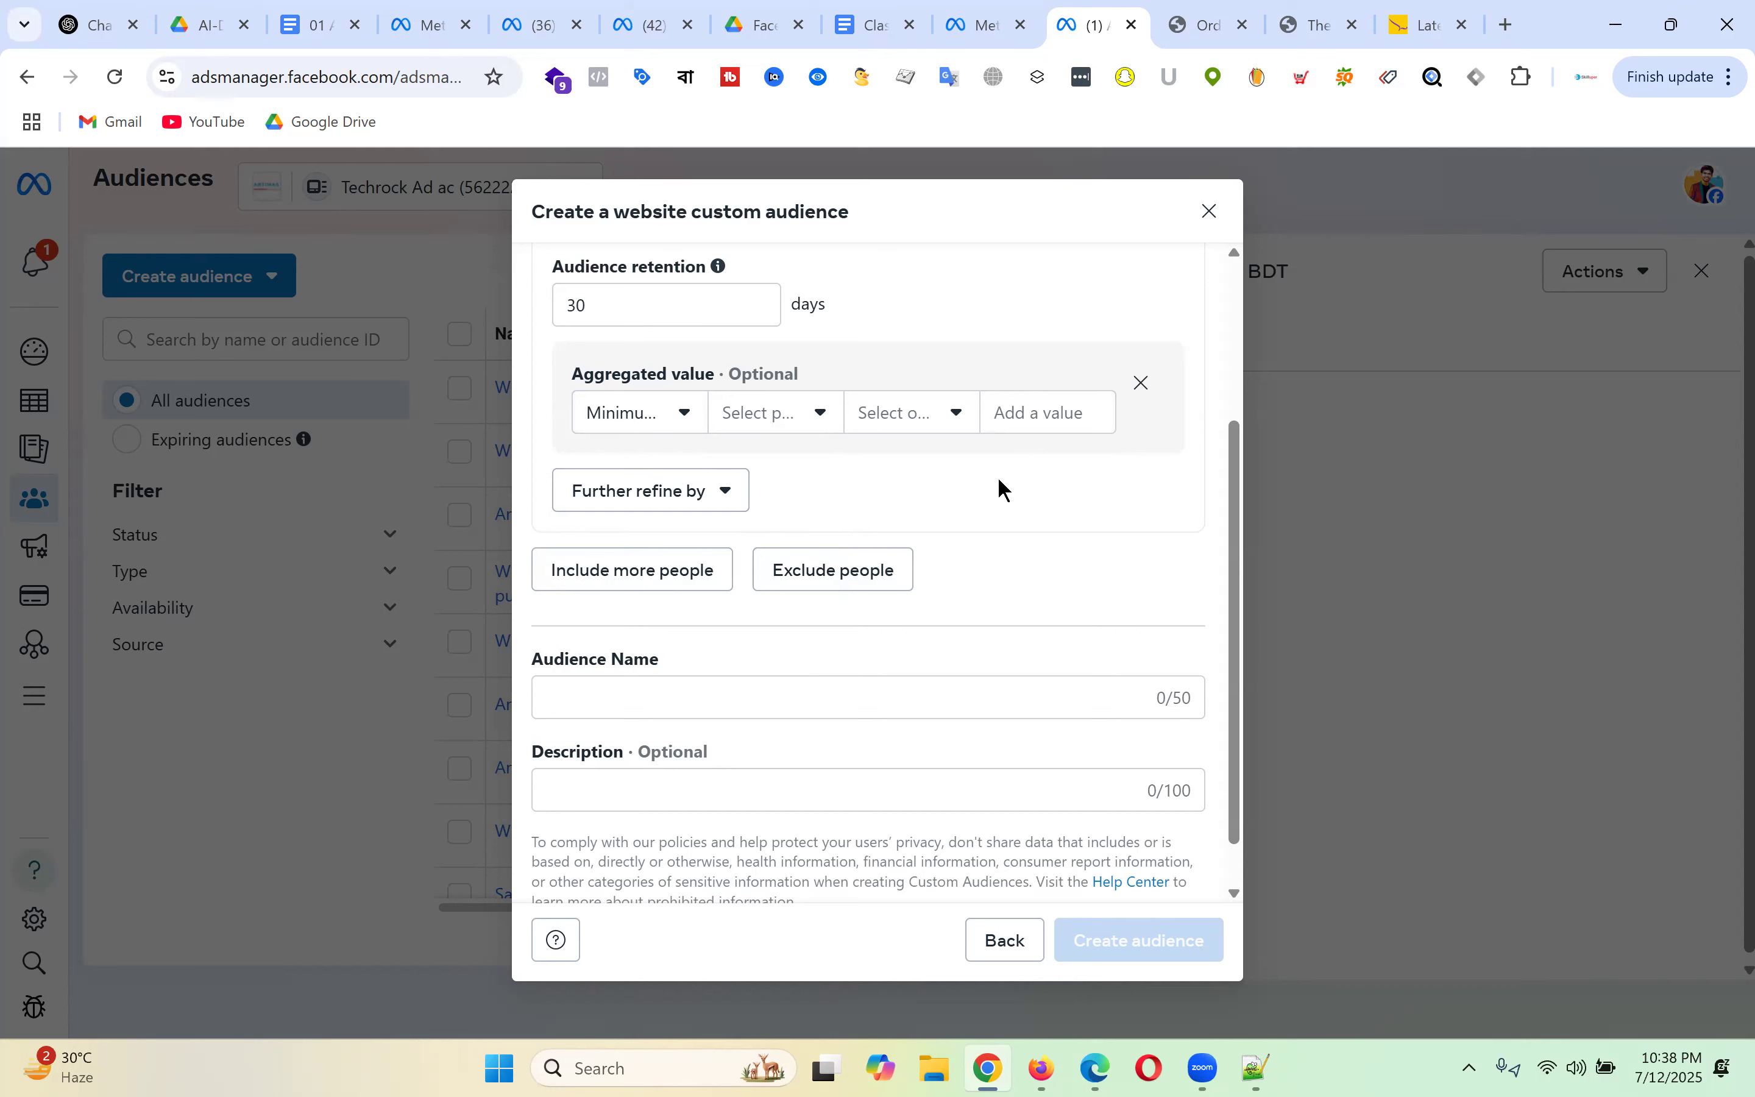
left_click(667, 414)
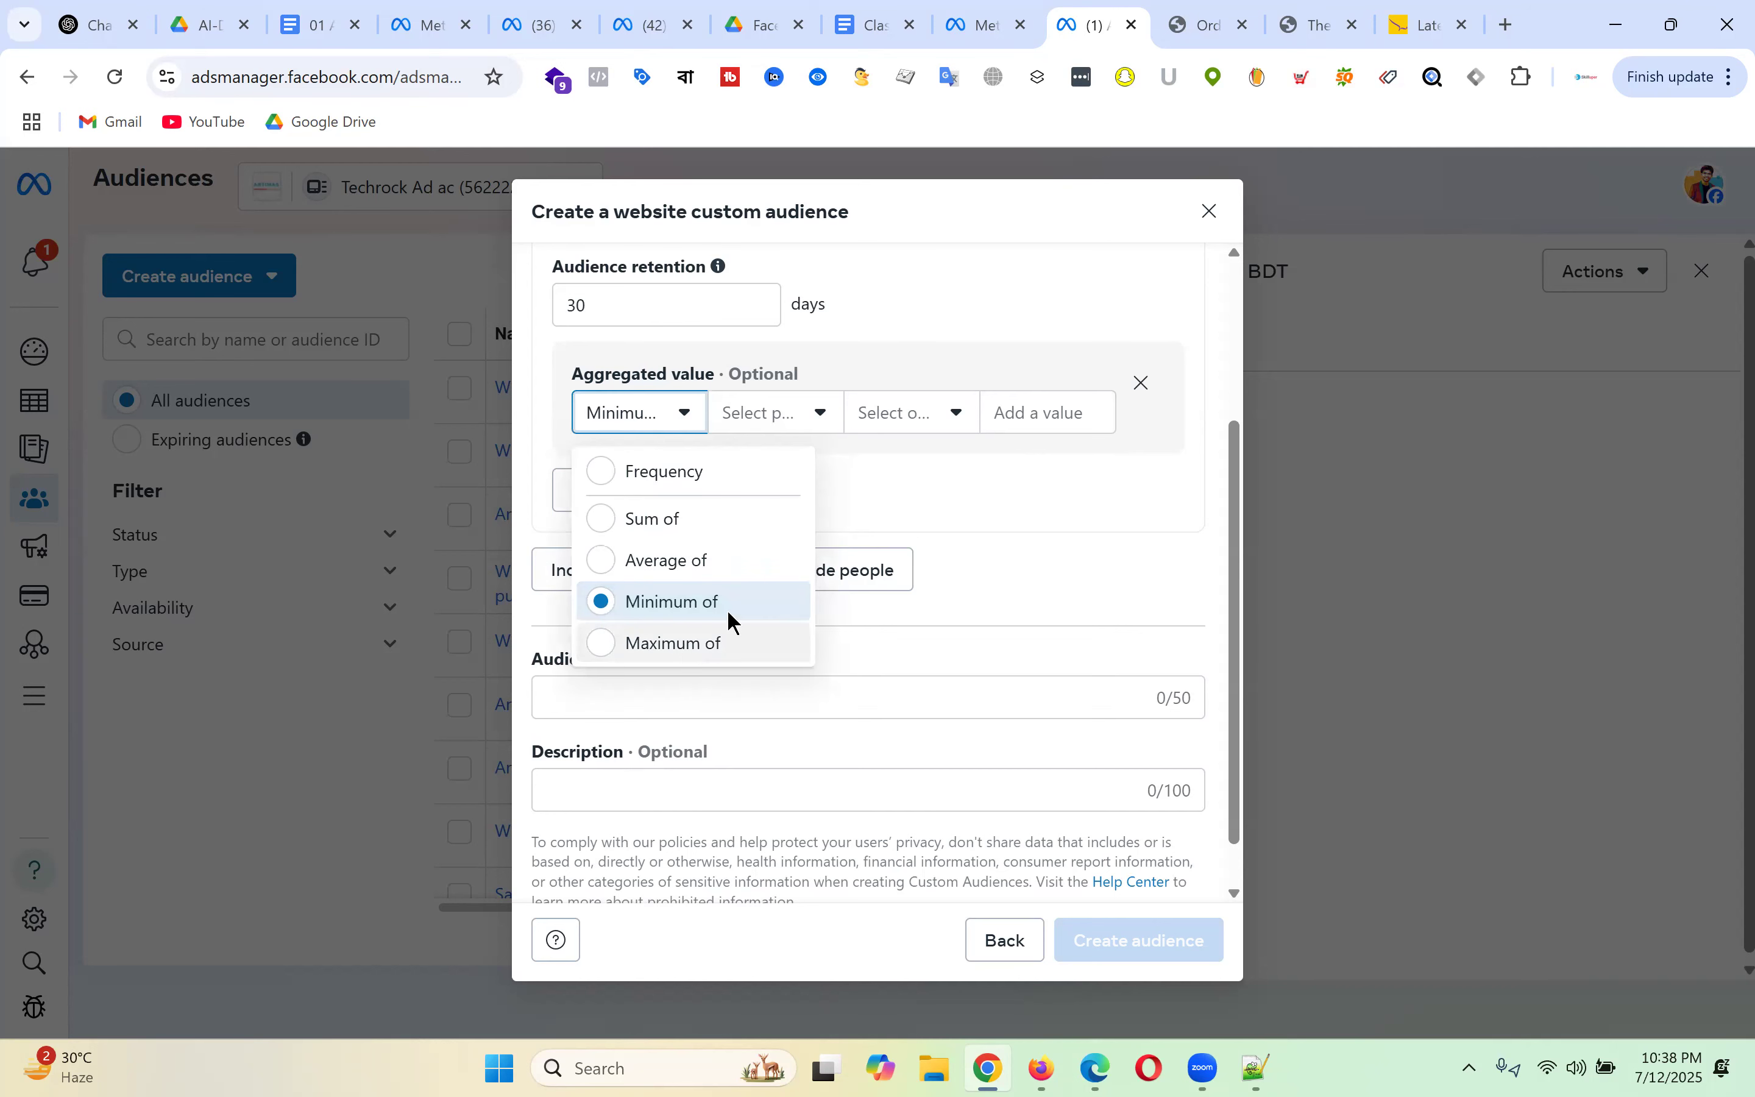
left_click(725, 642)
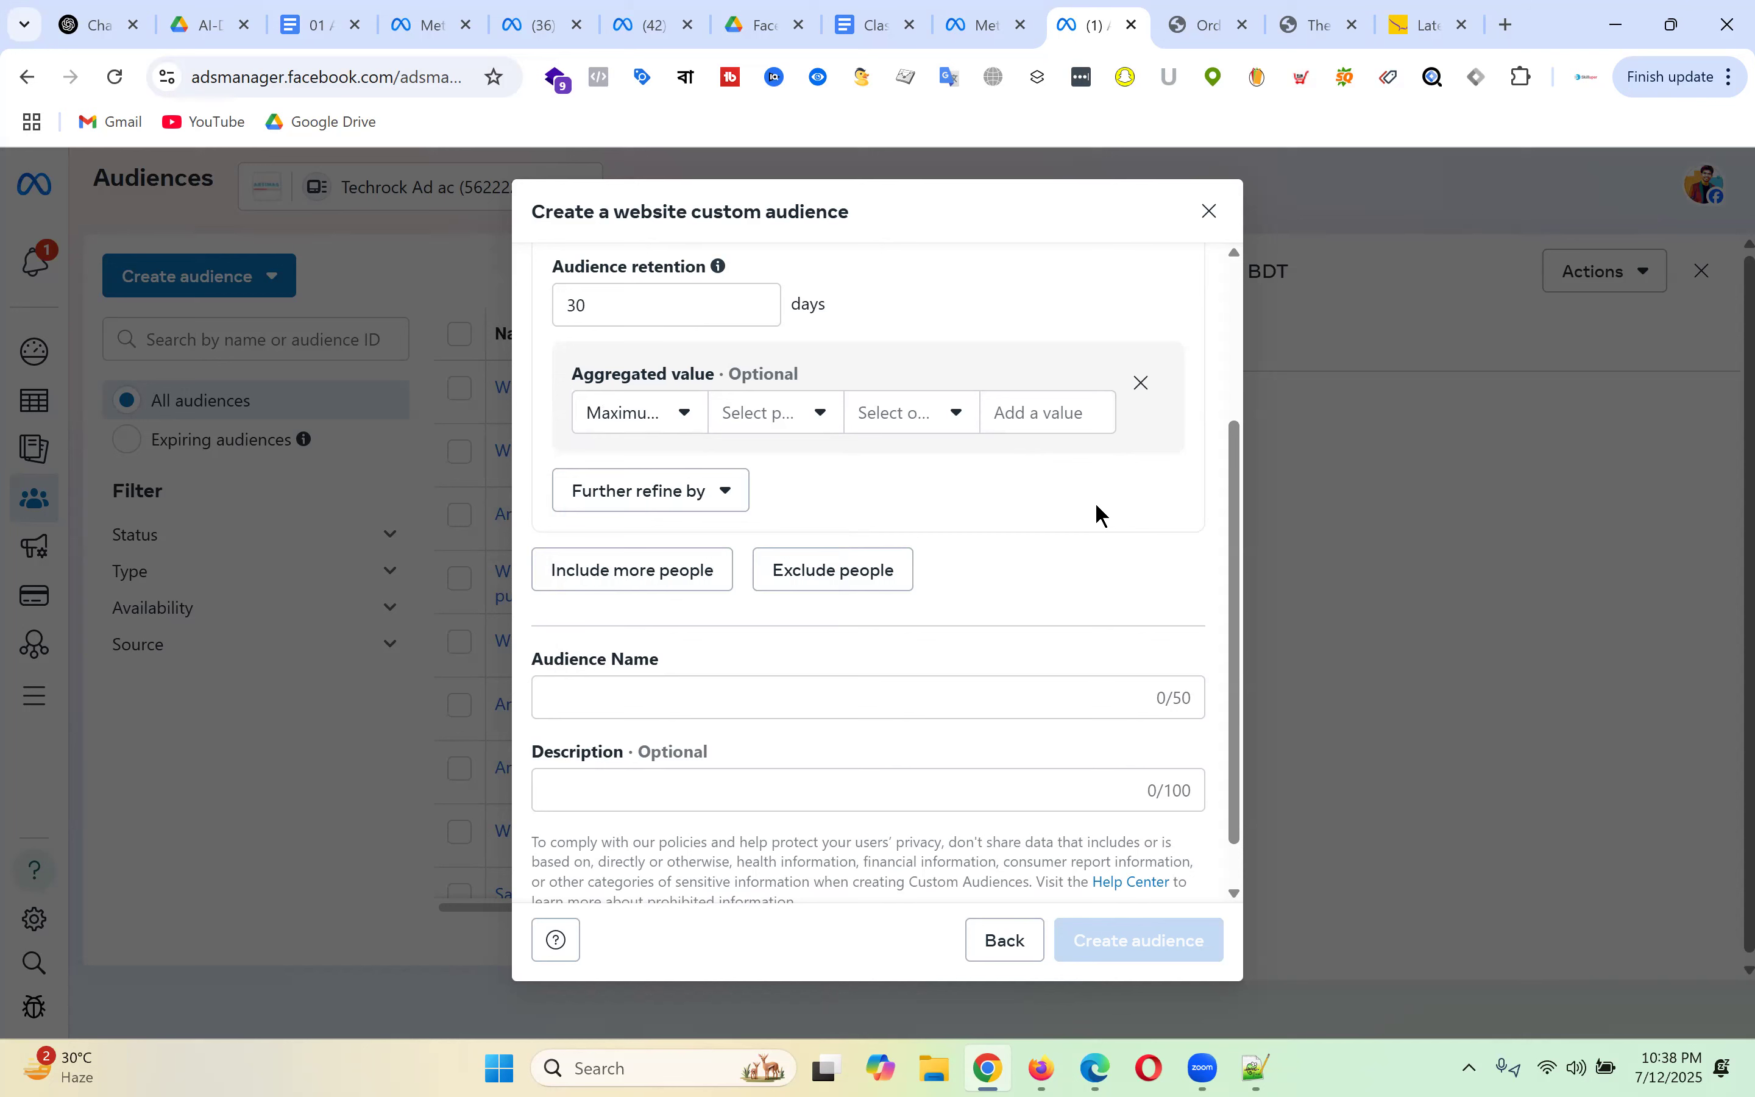
- Review the Maximum of condition and change the aggregation back to Average of
scroll(1008, 327, "up", 3)
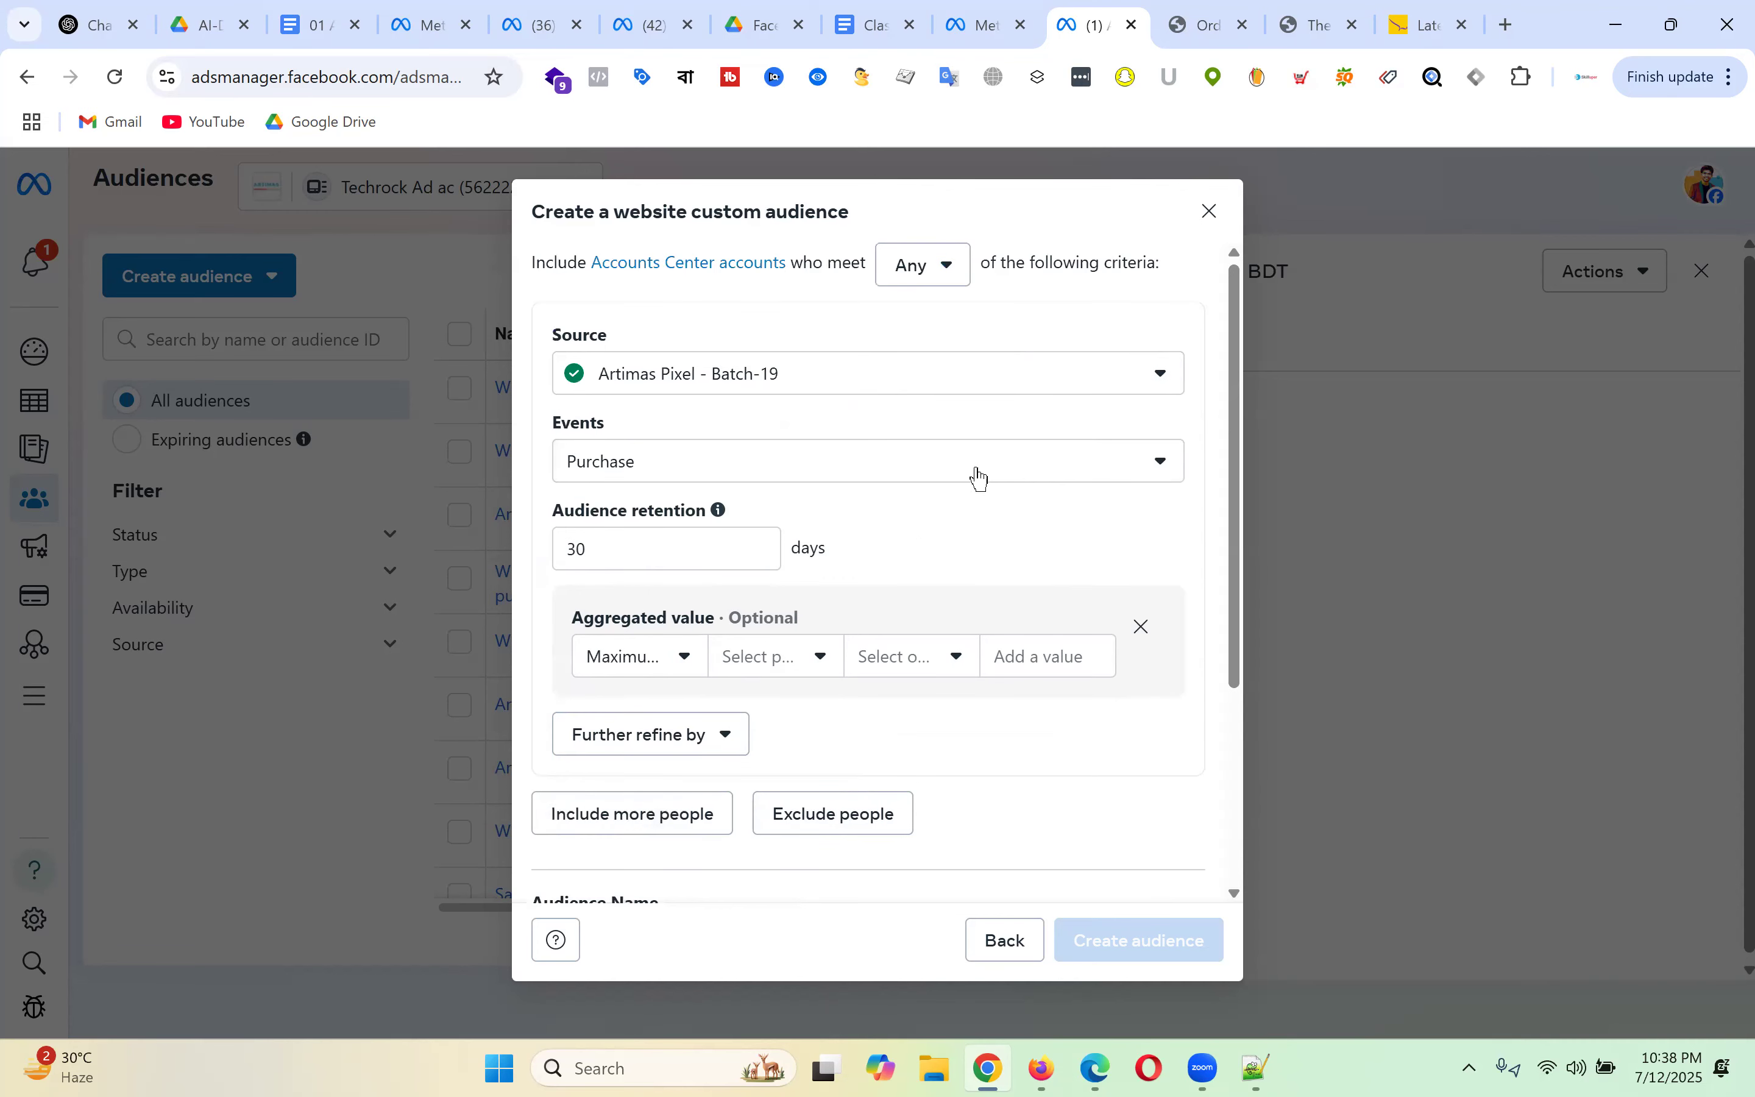
scroll(994, 475, "down", 3)
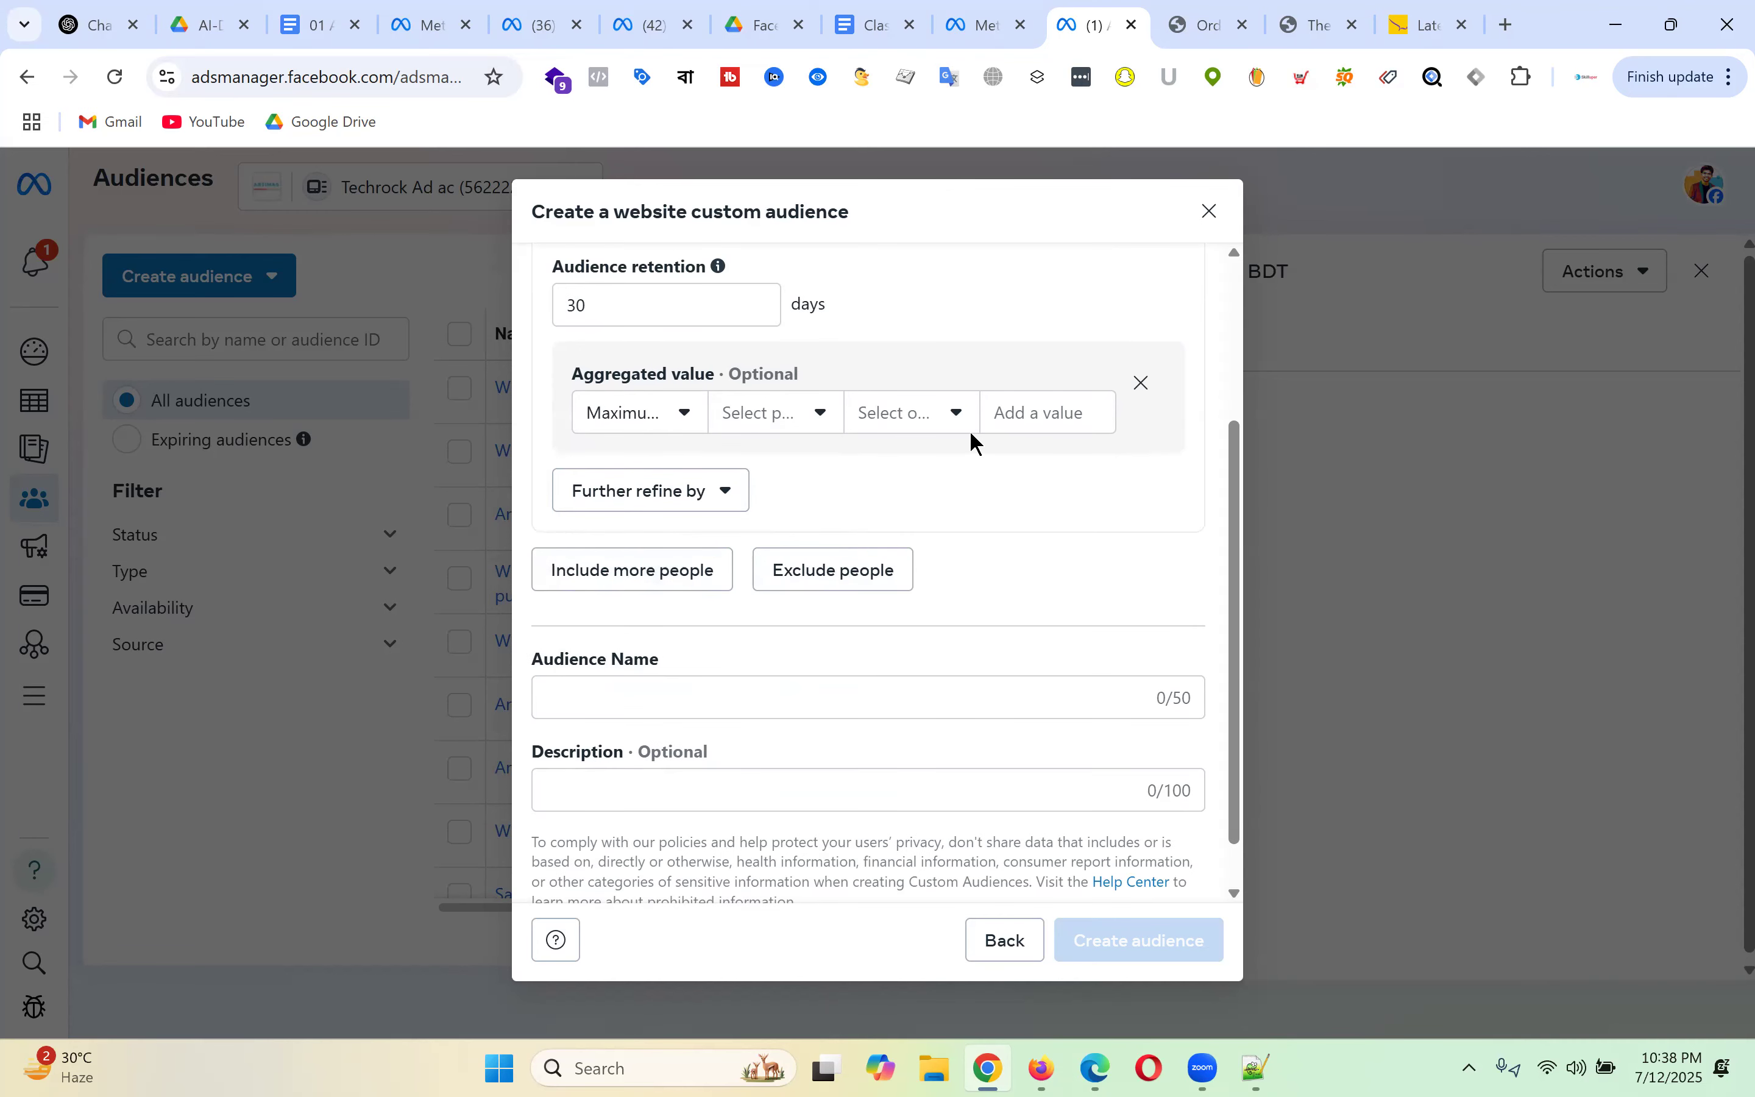
left_click(670, 419)
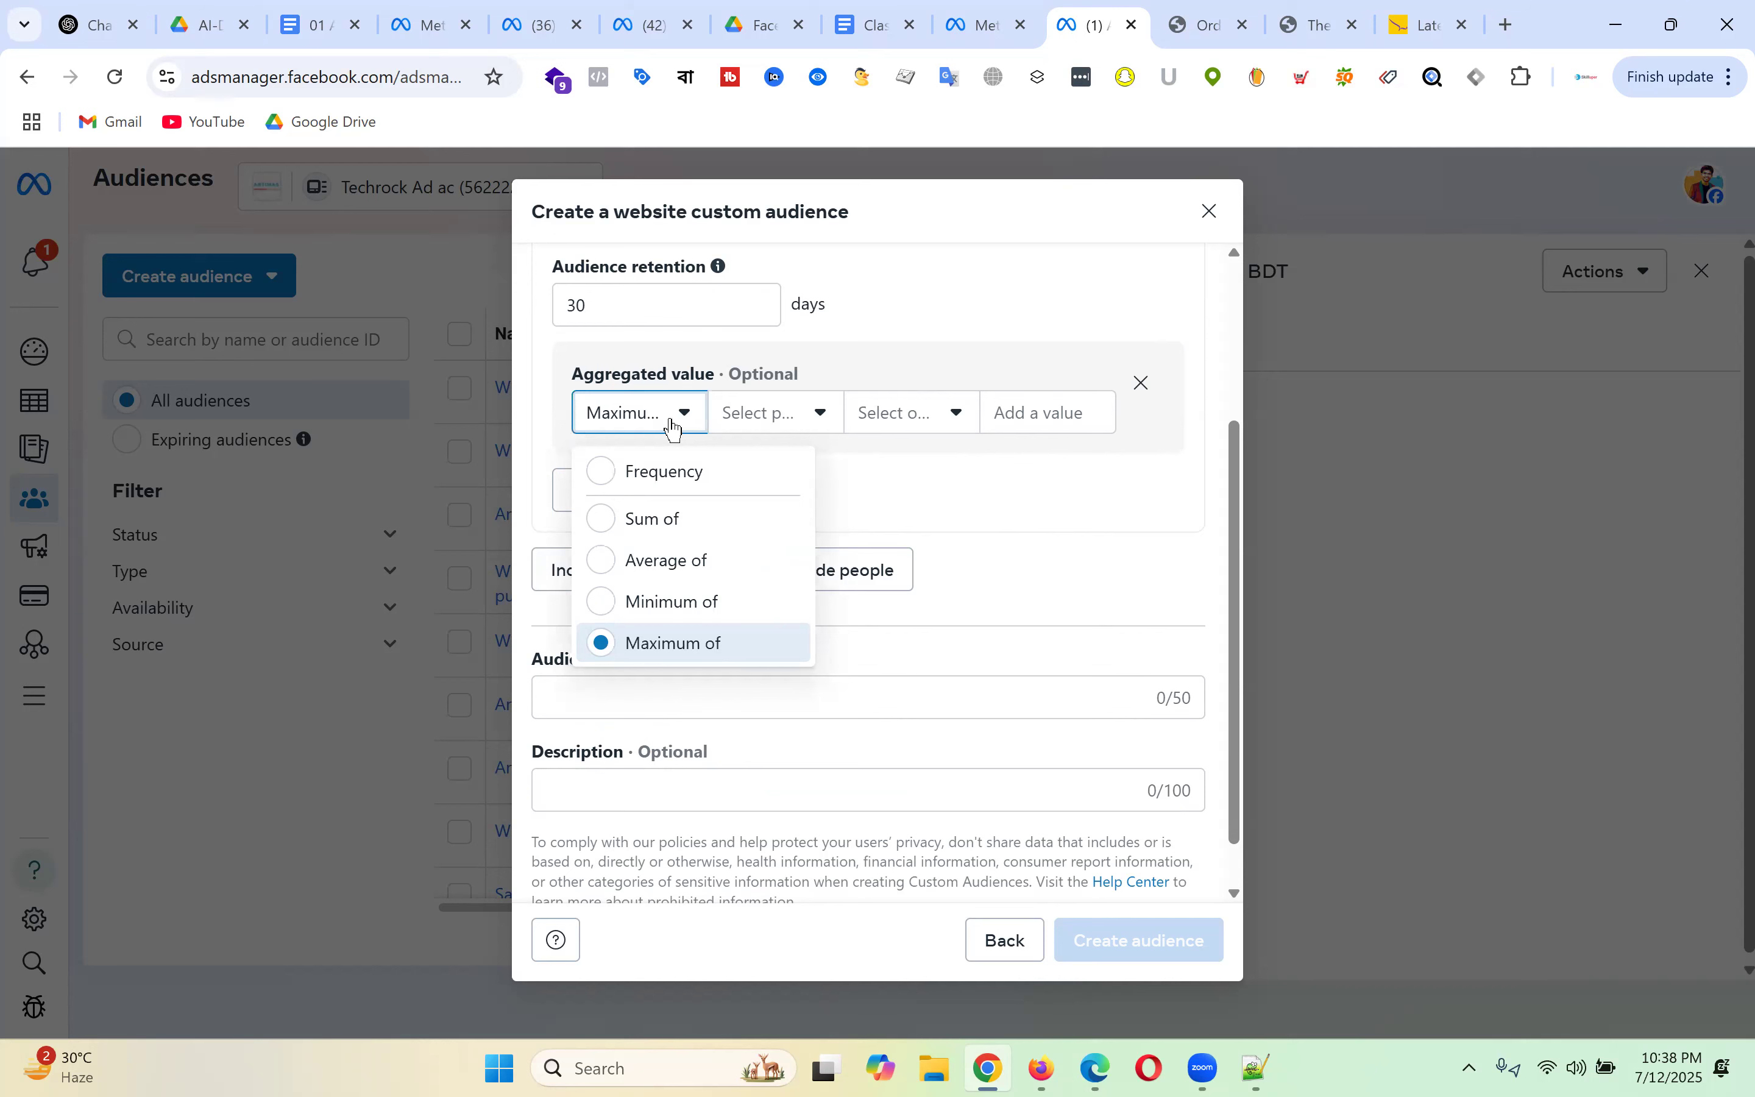
left_click(690, 650)
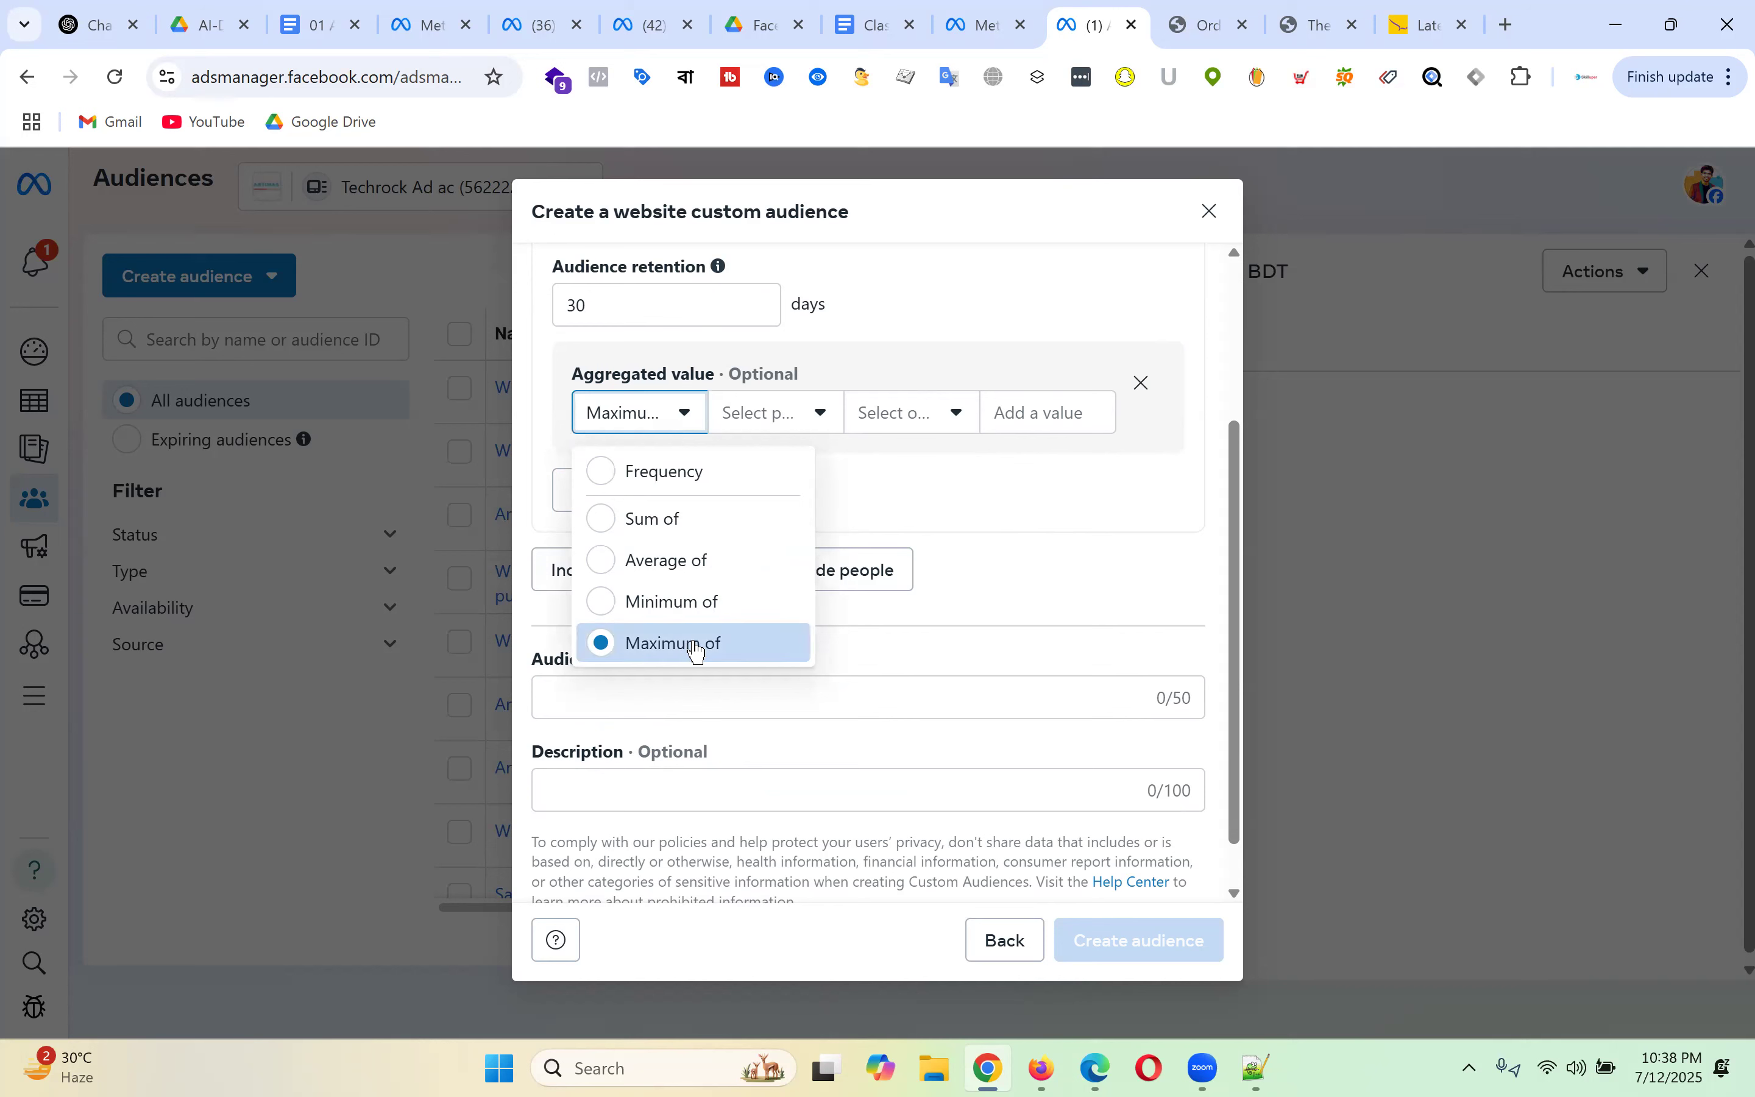
left_click(674, 561)
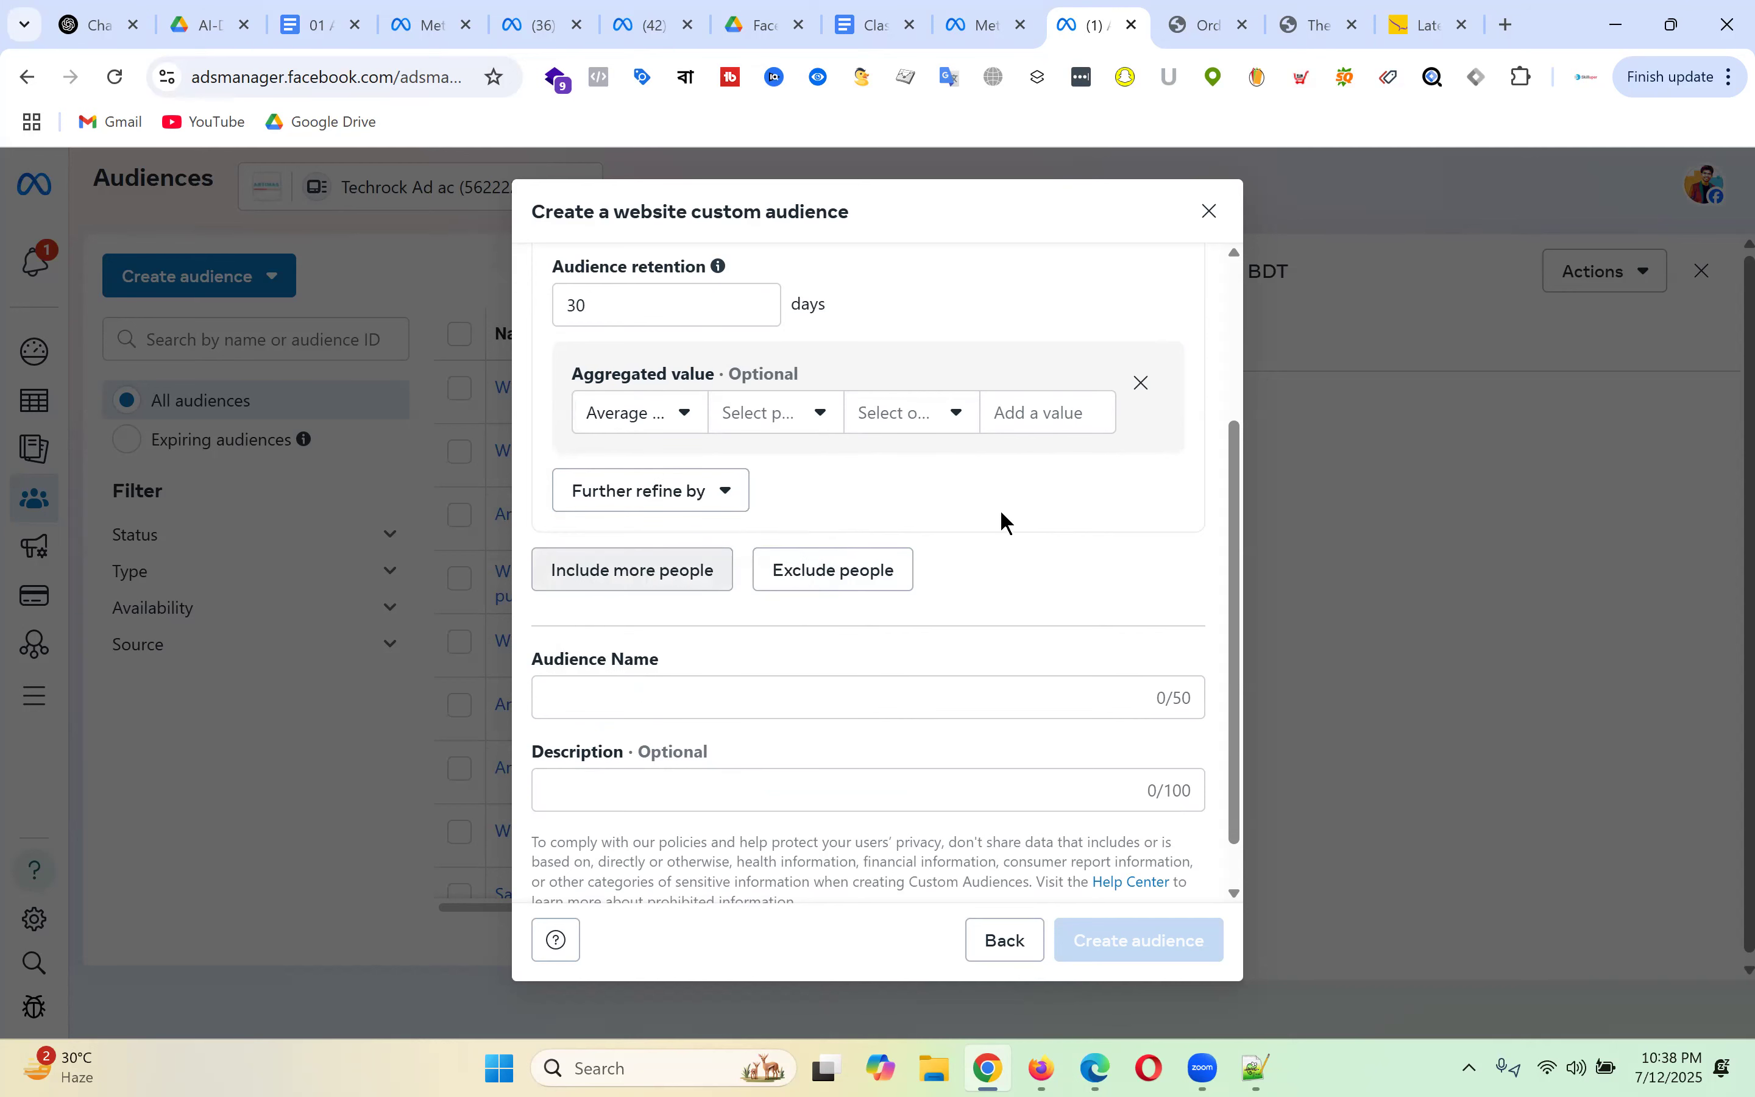
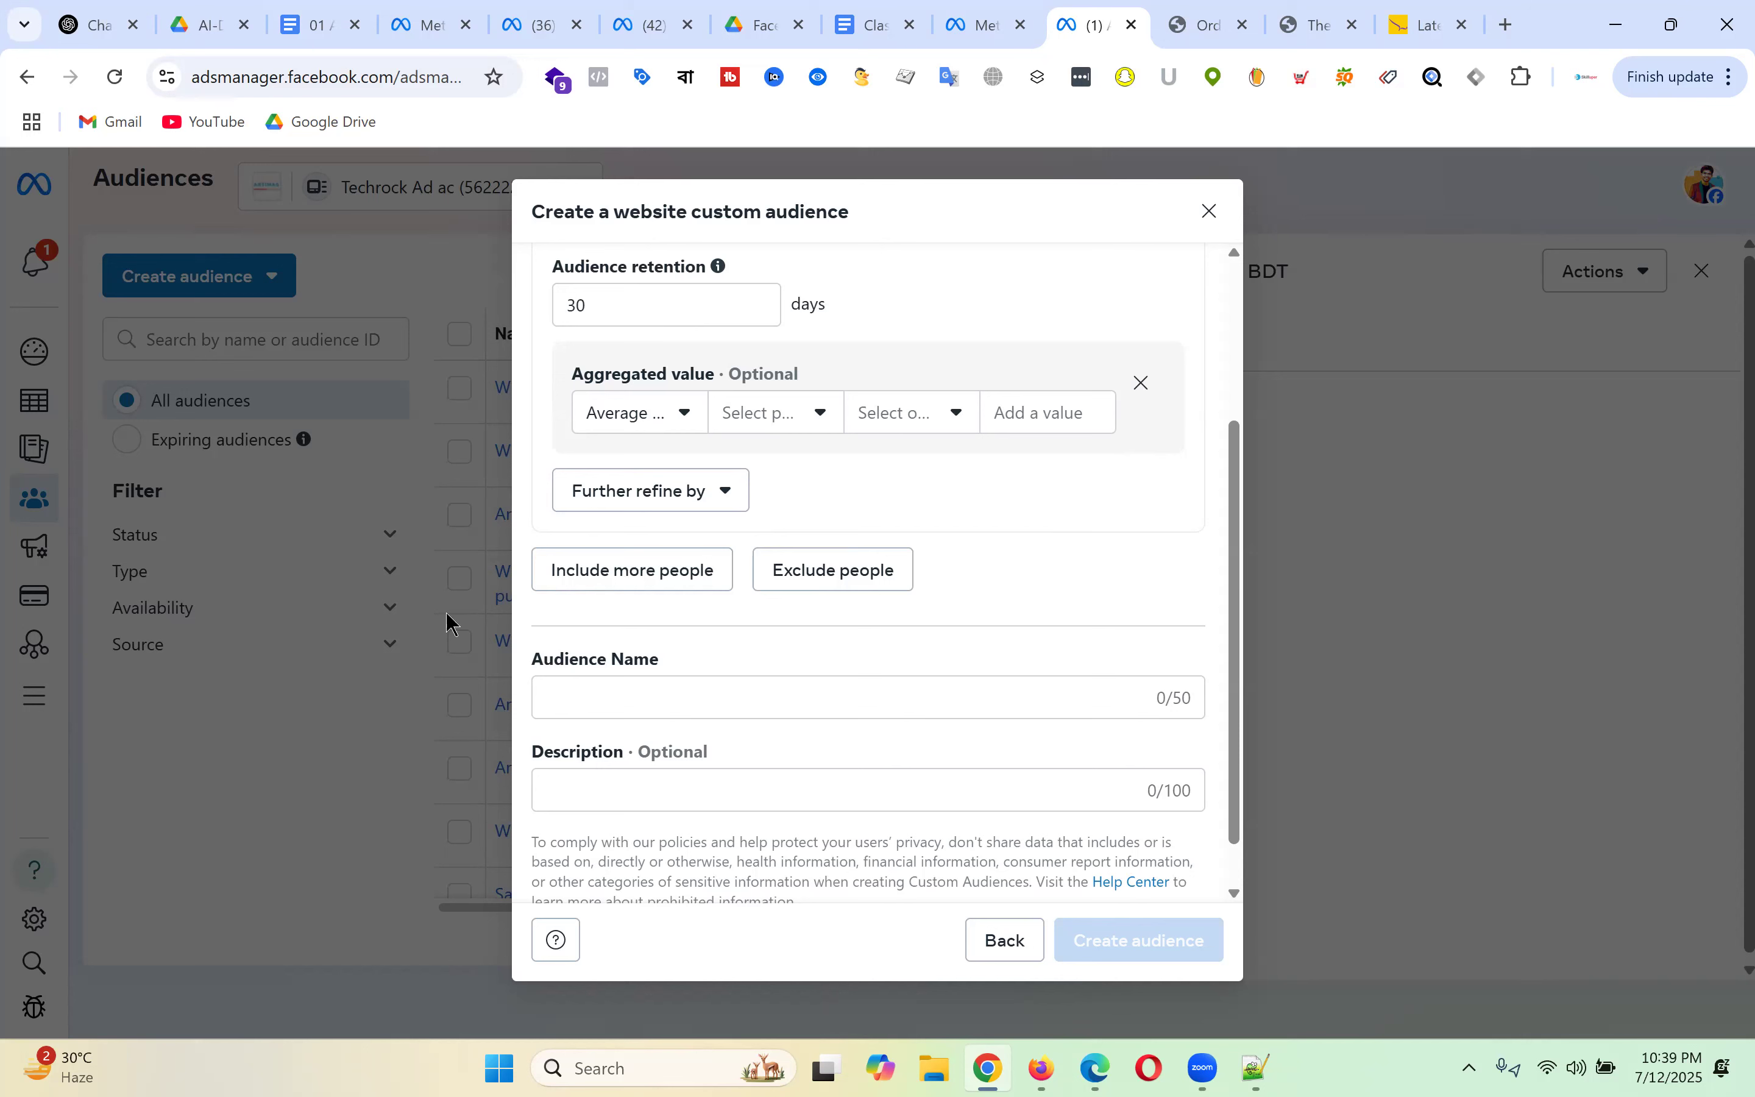
- Set the aggregation to Maximum of with a value of 10000, leaving the parameter and operator unset
left_click(659, 419)
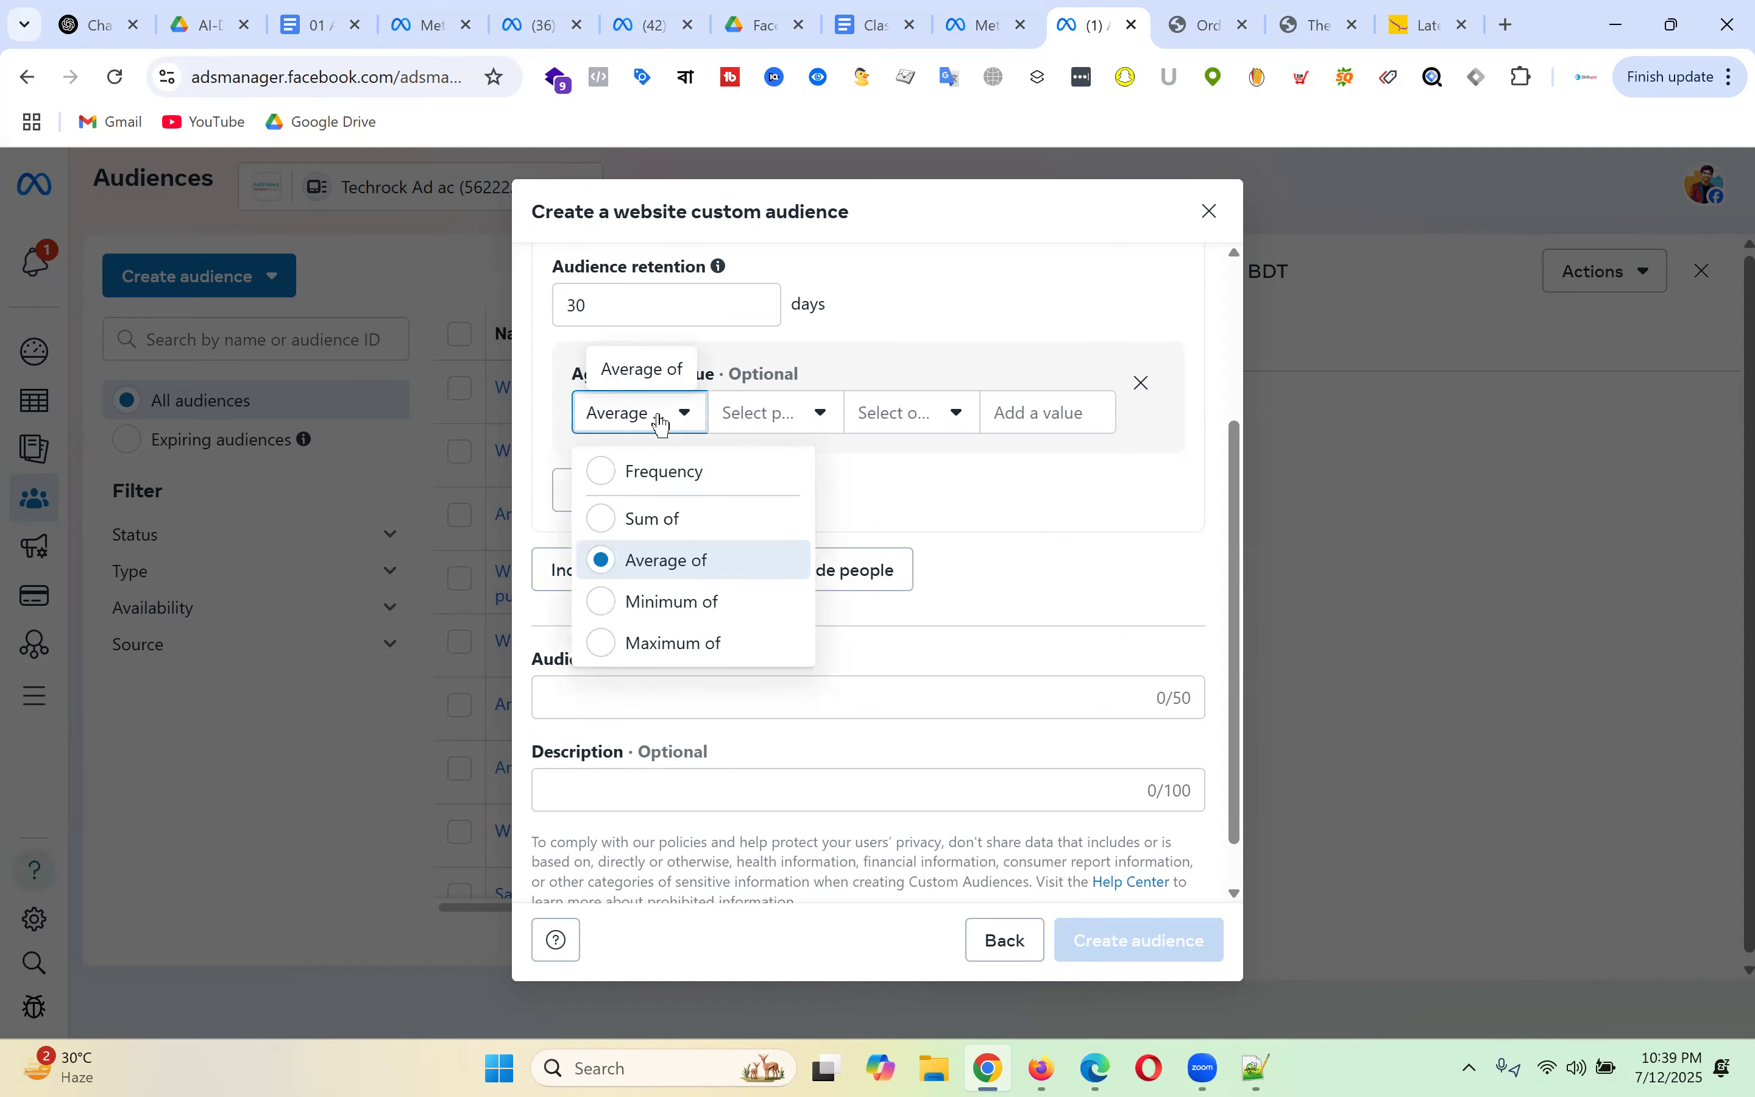
left_click(696, 646)
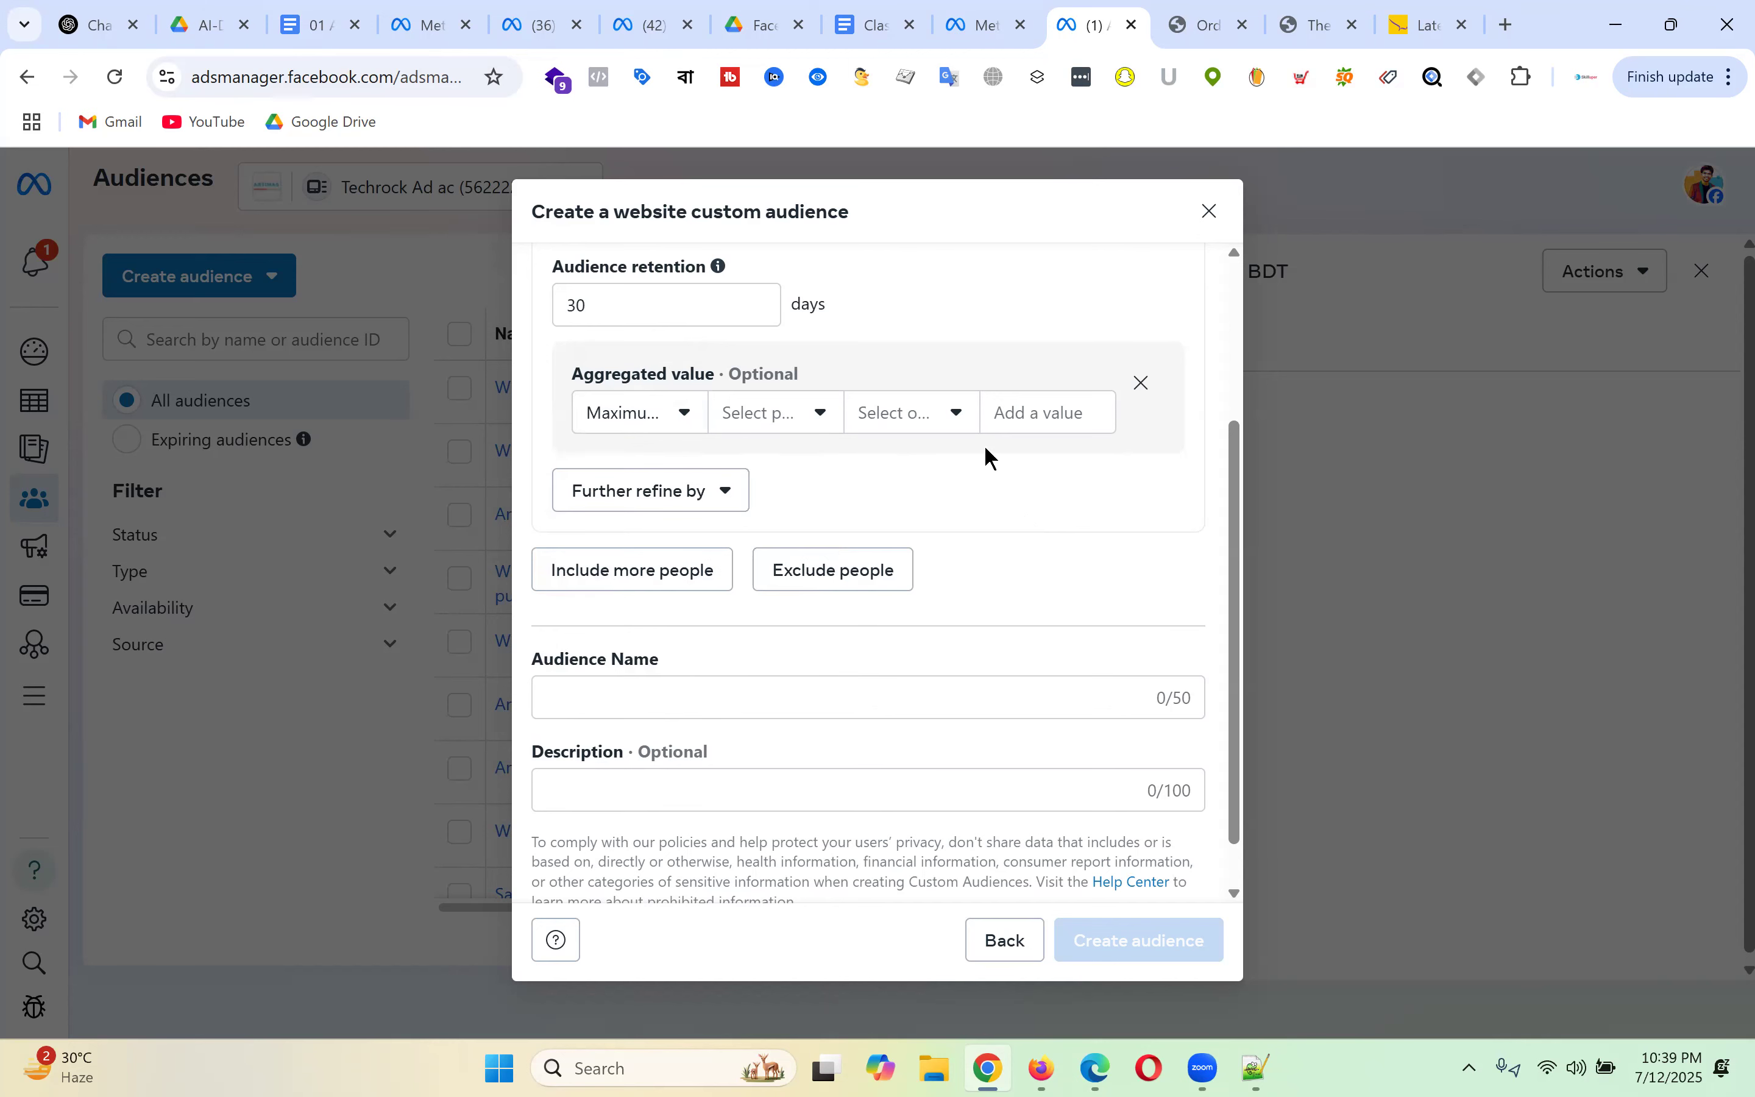
left_click(1026, 413)
type("10000")
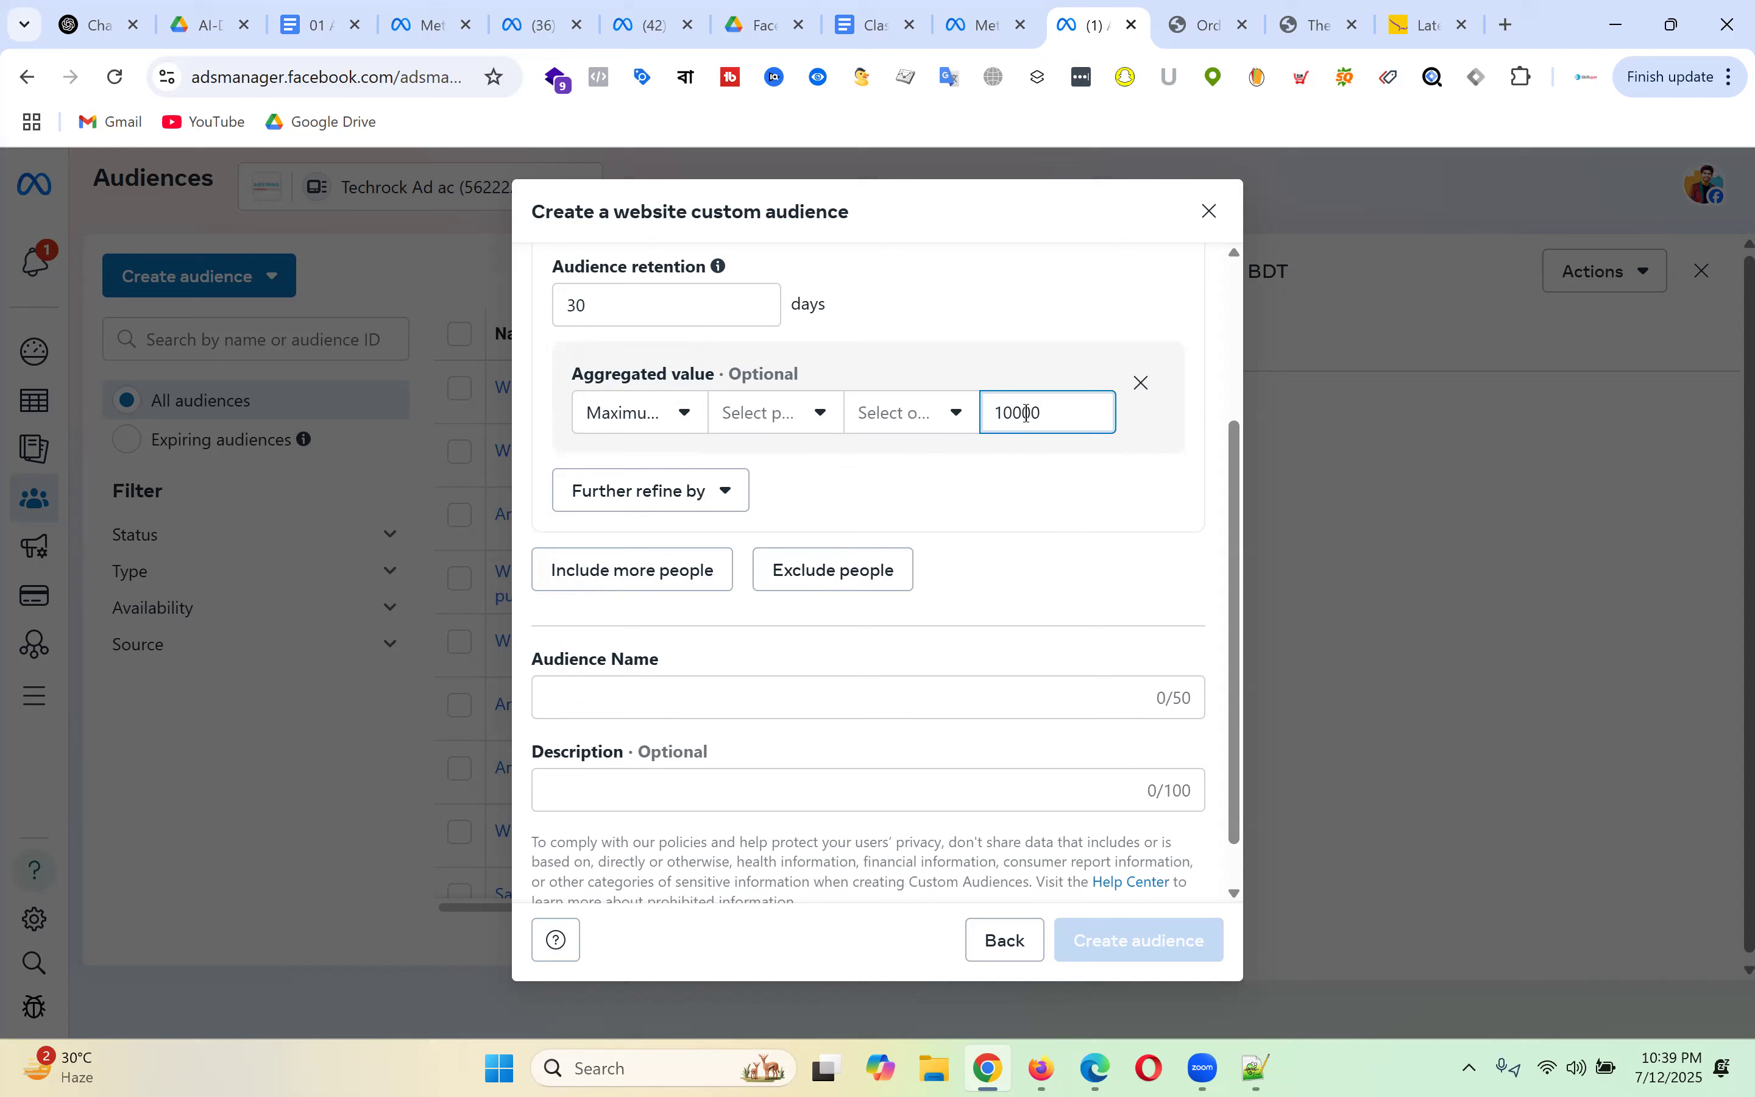
left_click(1157, 447)
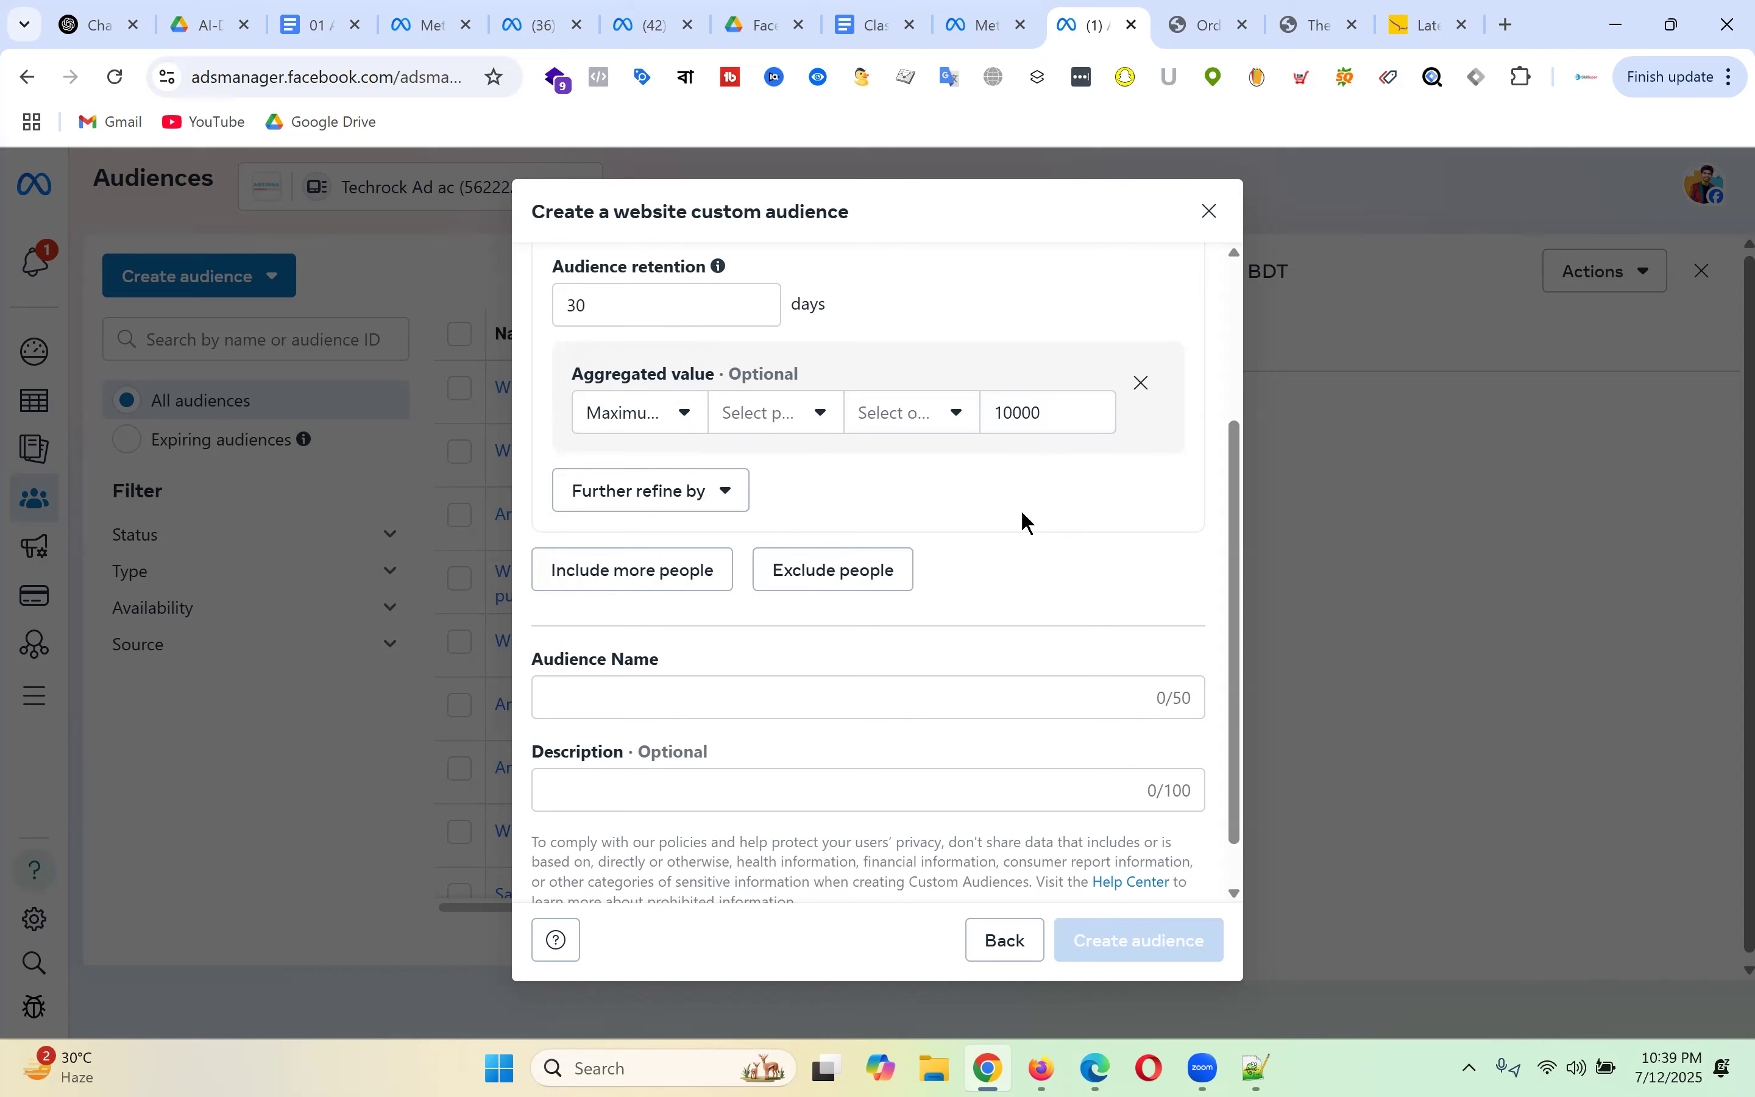
left_click(671, 418)
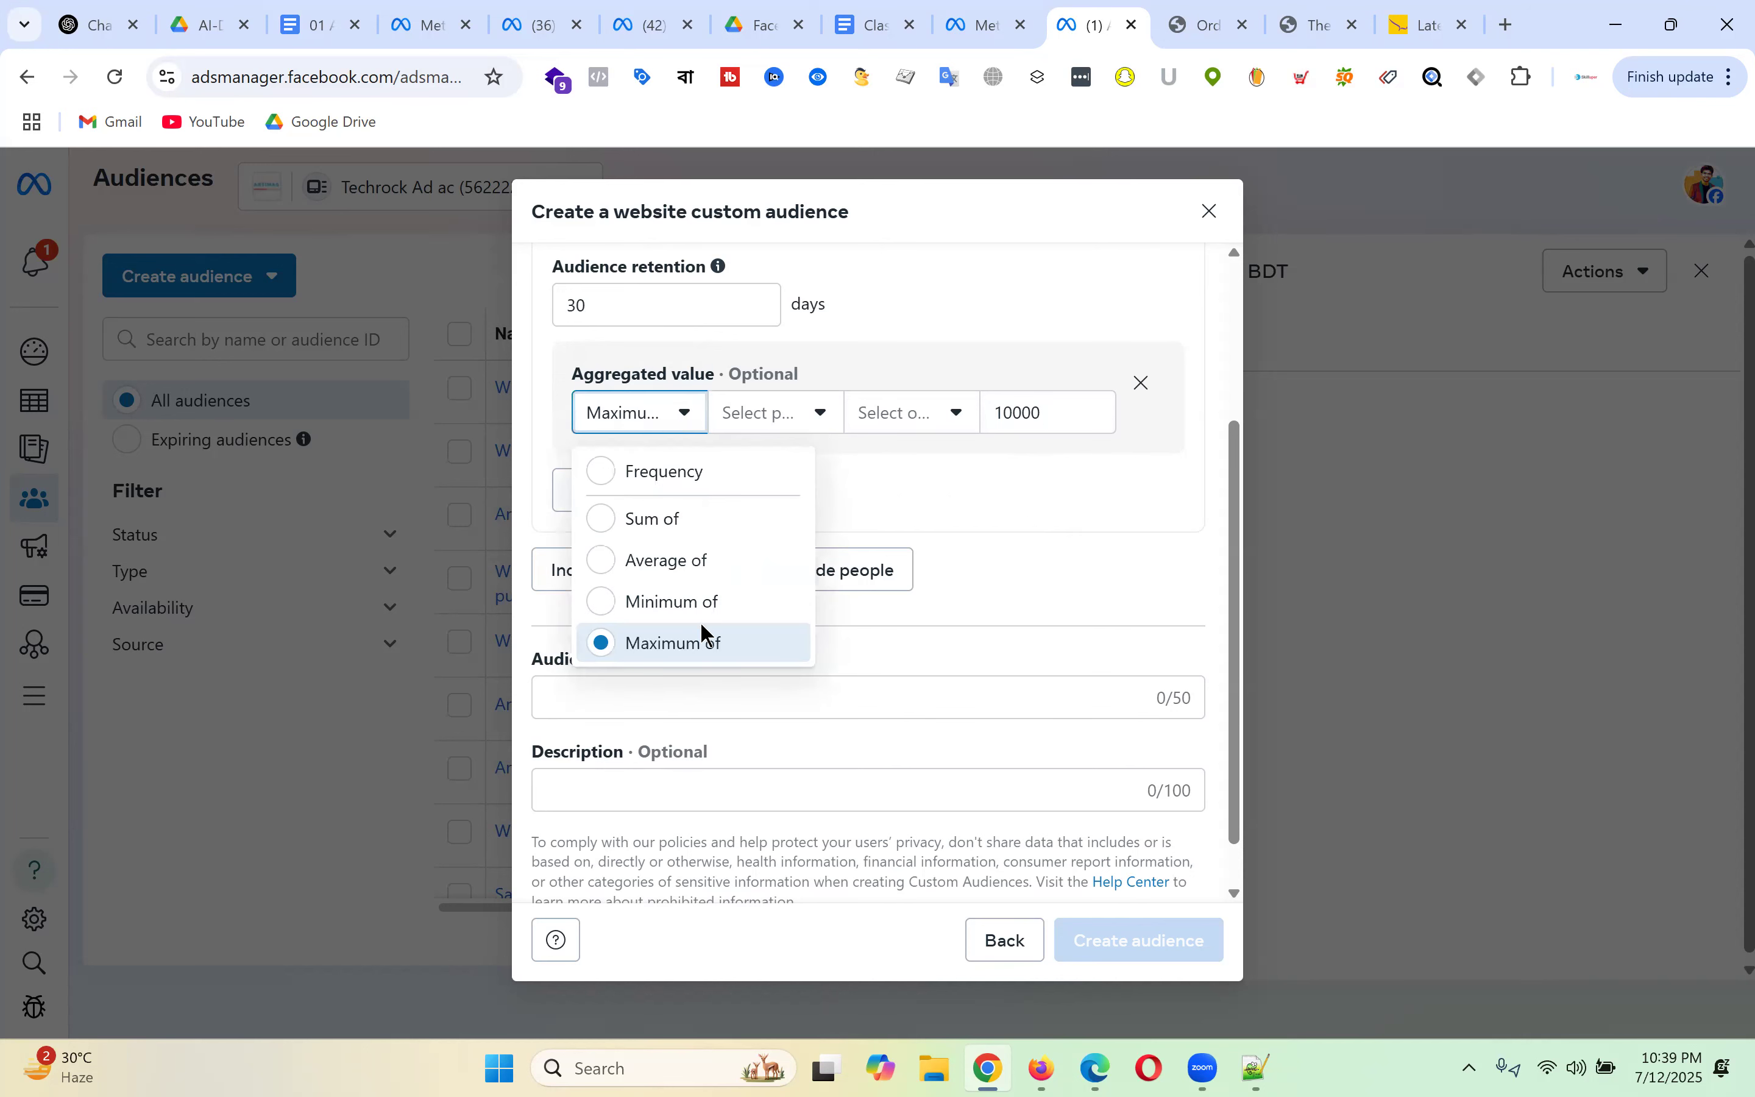
left_click(1044, 499)
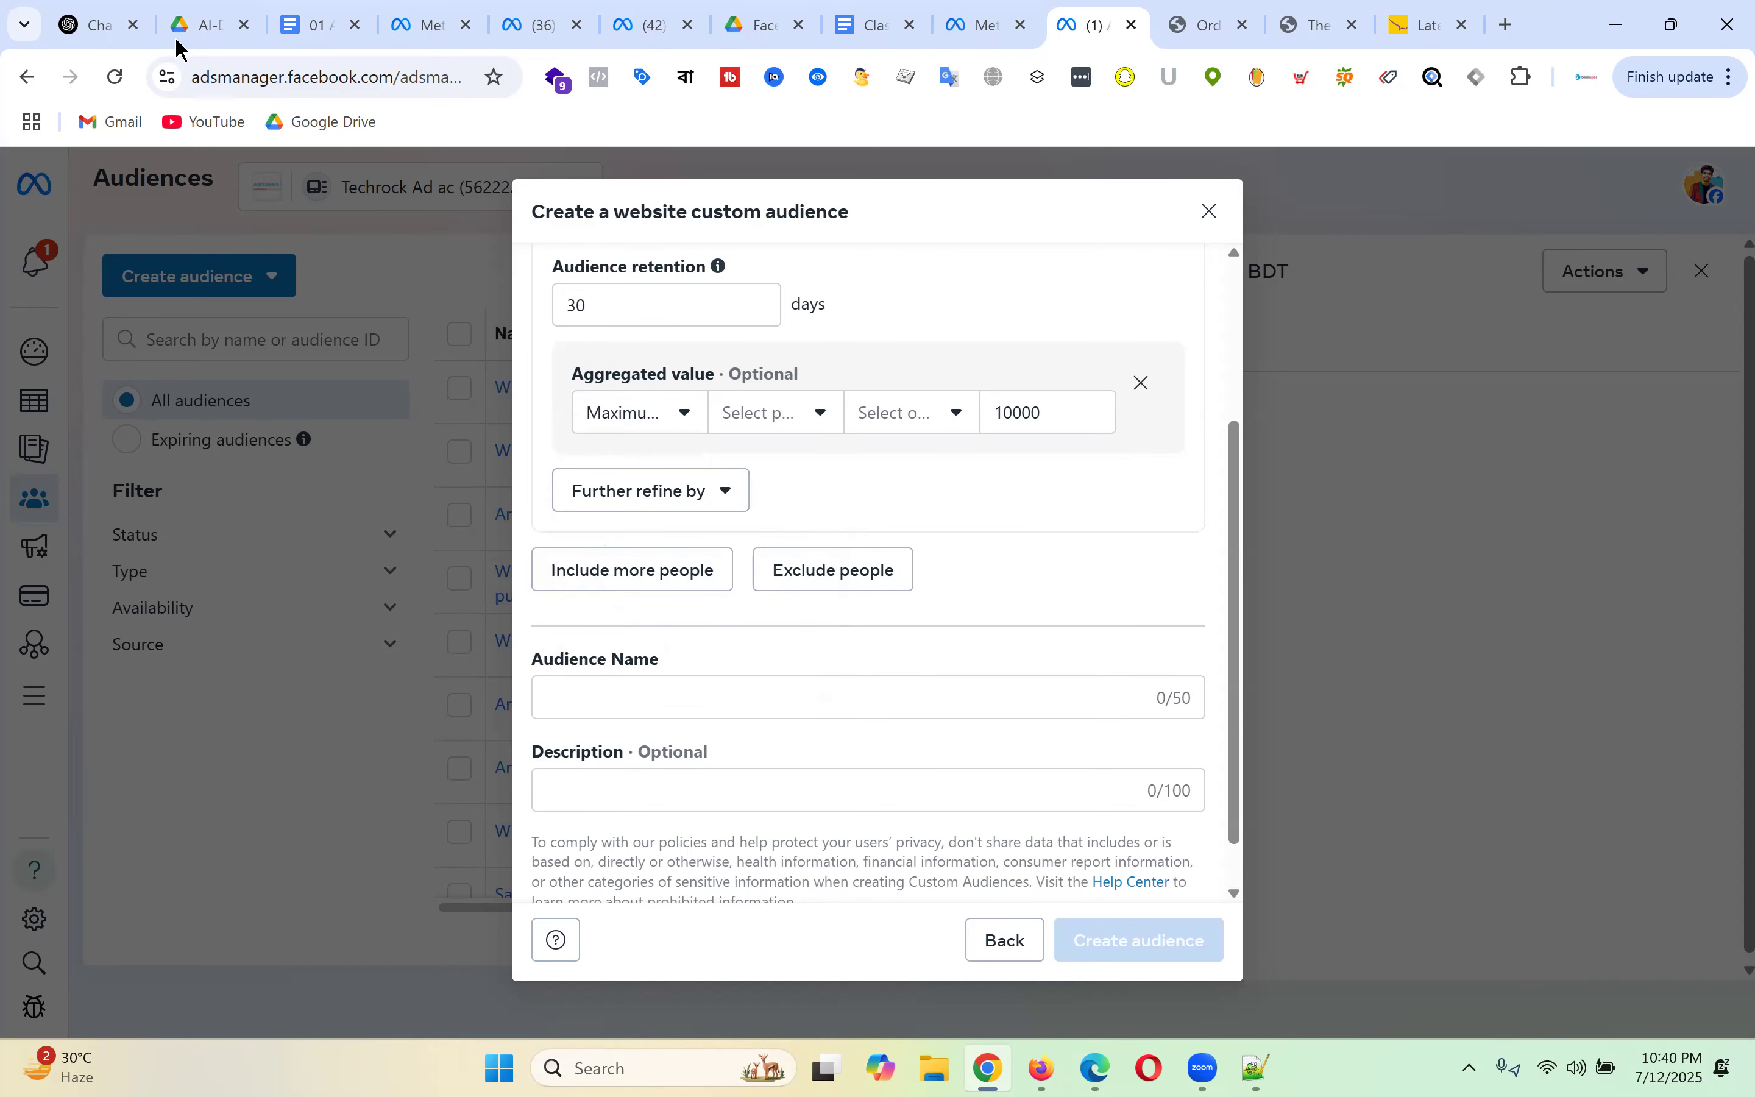
- Switch to ChatGPT and ask "maximum of value mane ki"
left_click(96, 25)
left_click(614, 926)
type("max")
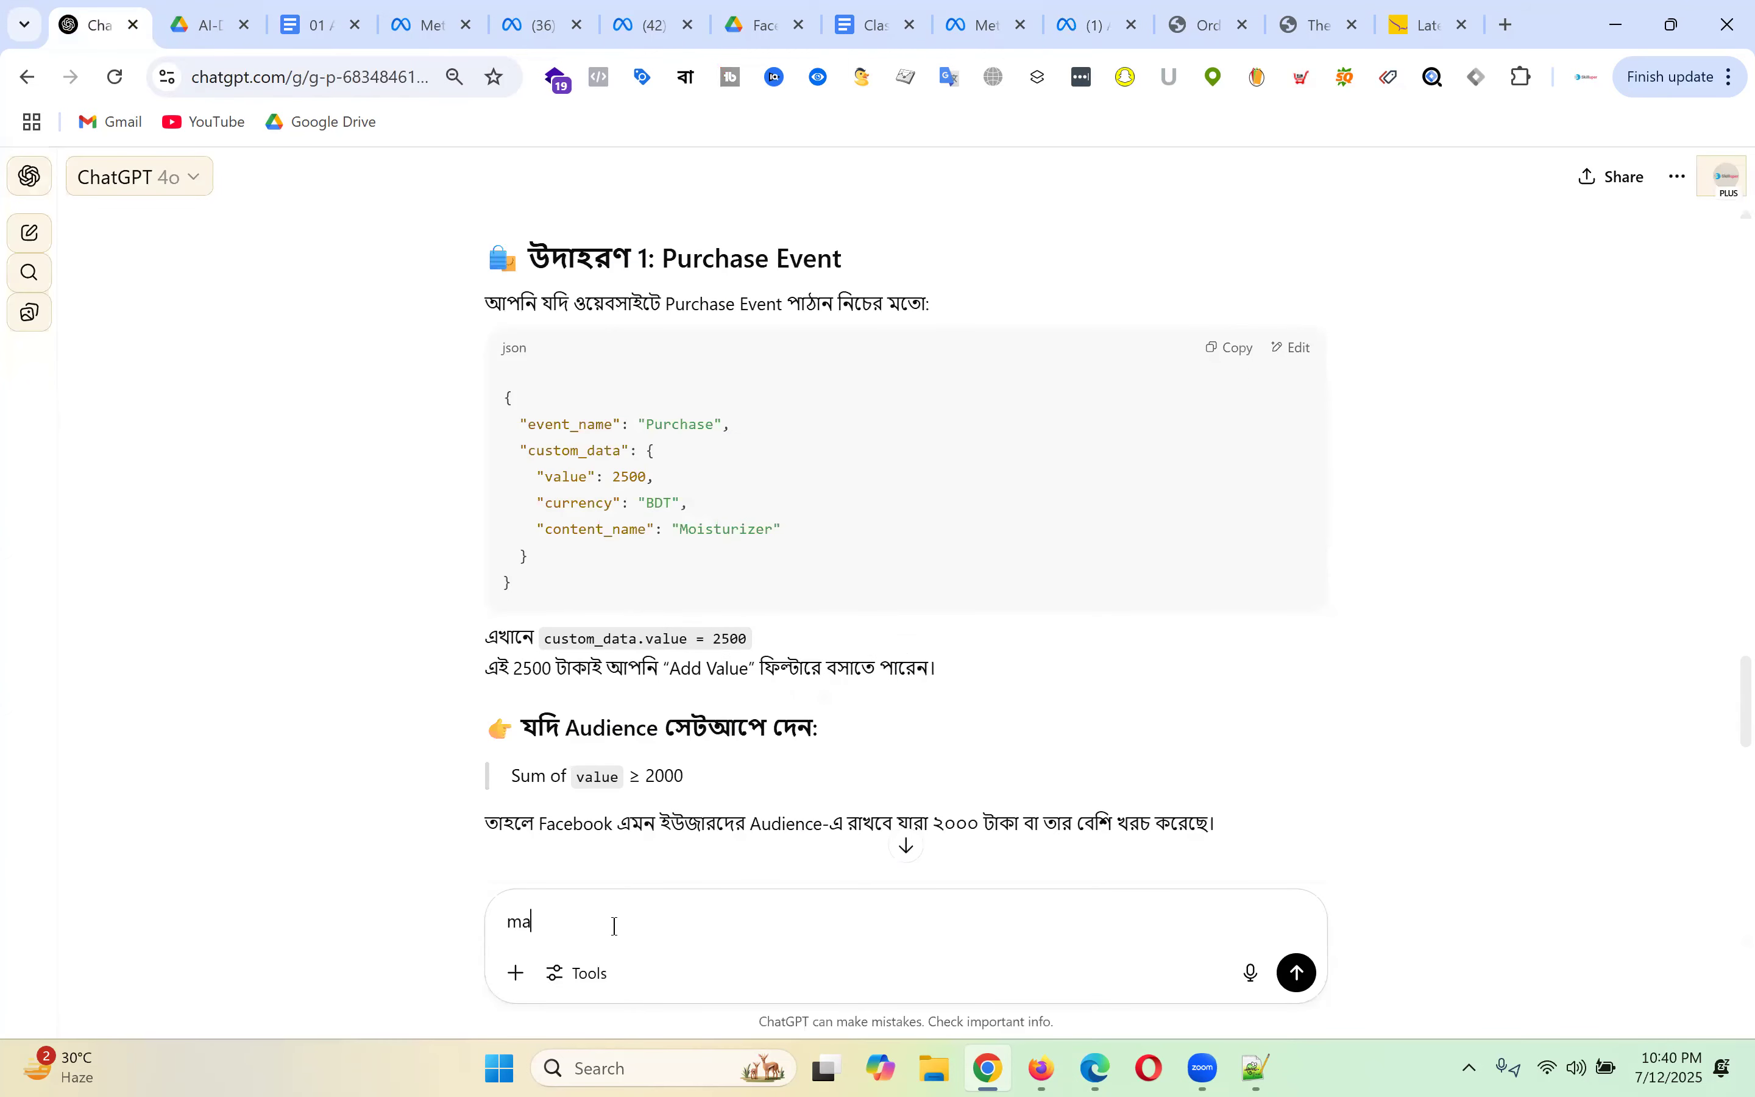
type("imum of value mane ki")
key("Return")
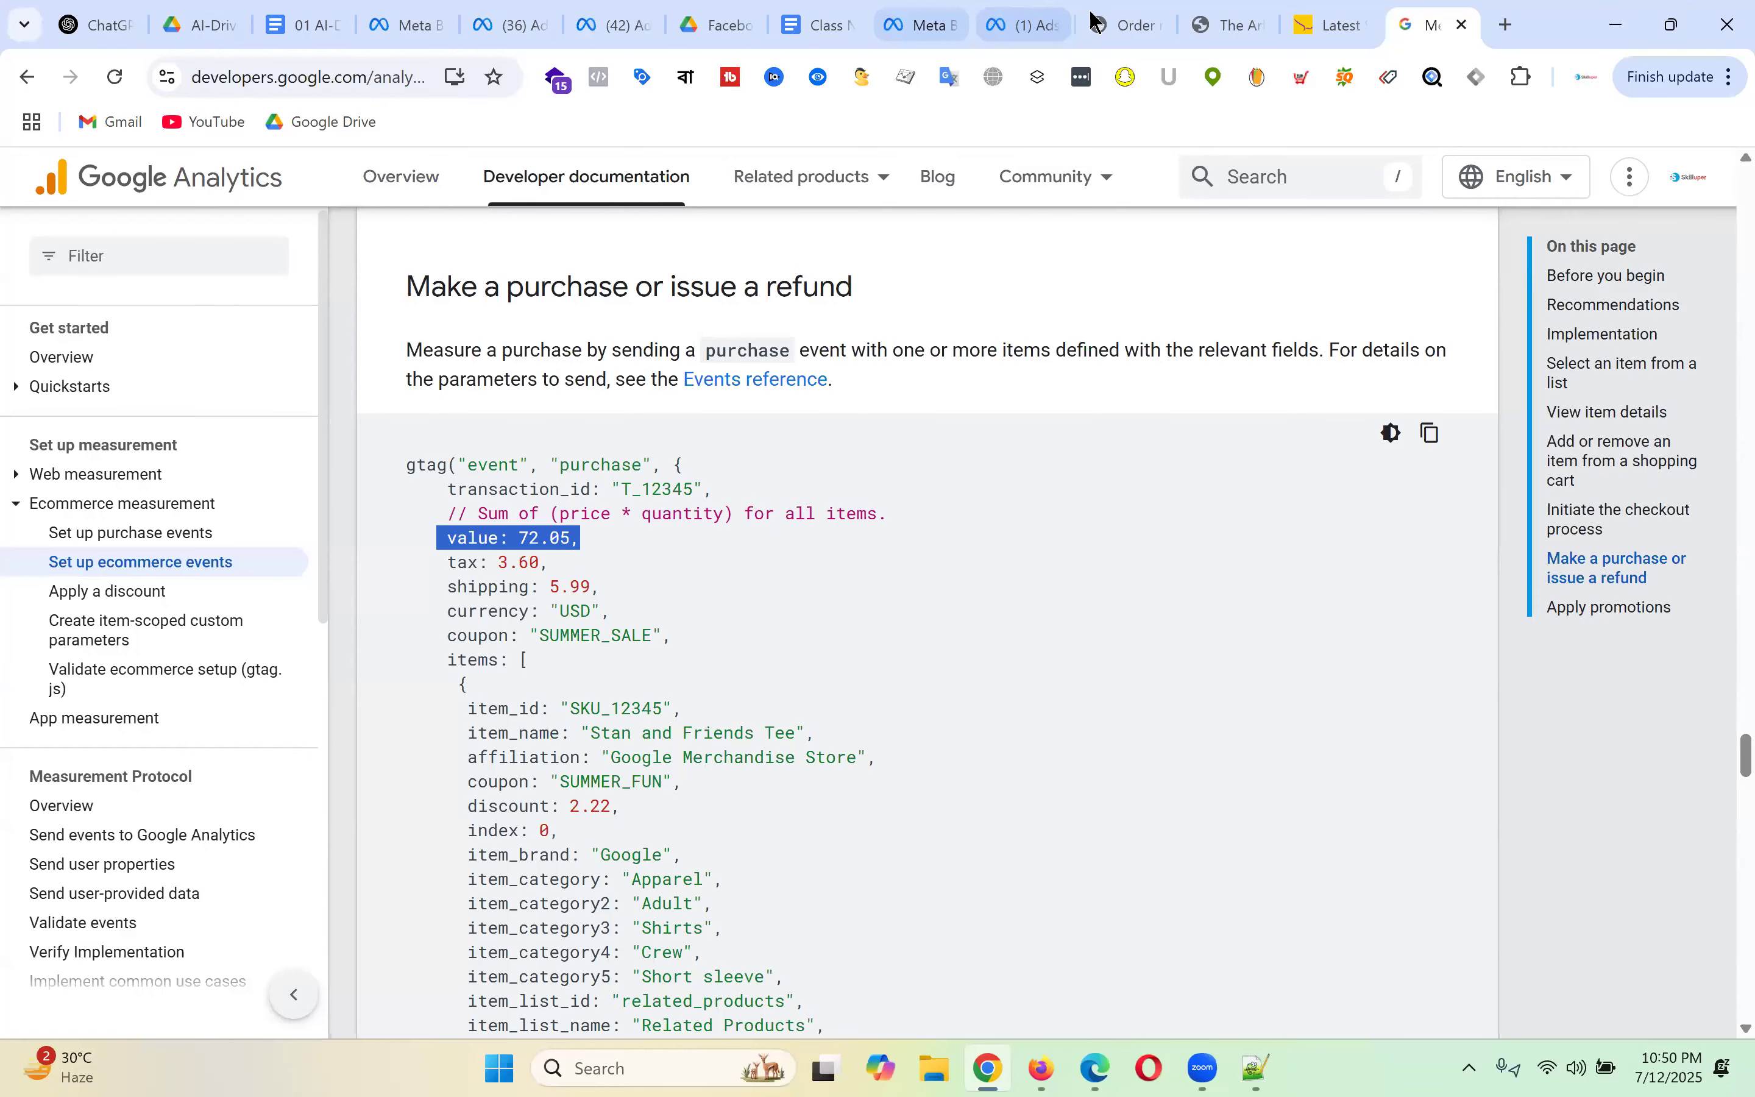
- Return to the website custom audience in Ads Manager and highlight the custom parameter name "value" in the Sum of condition
left_click(1026, 23)
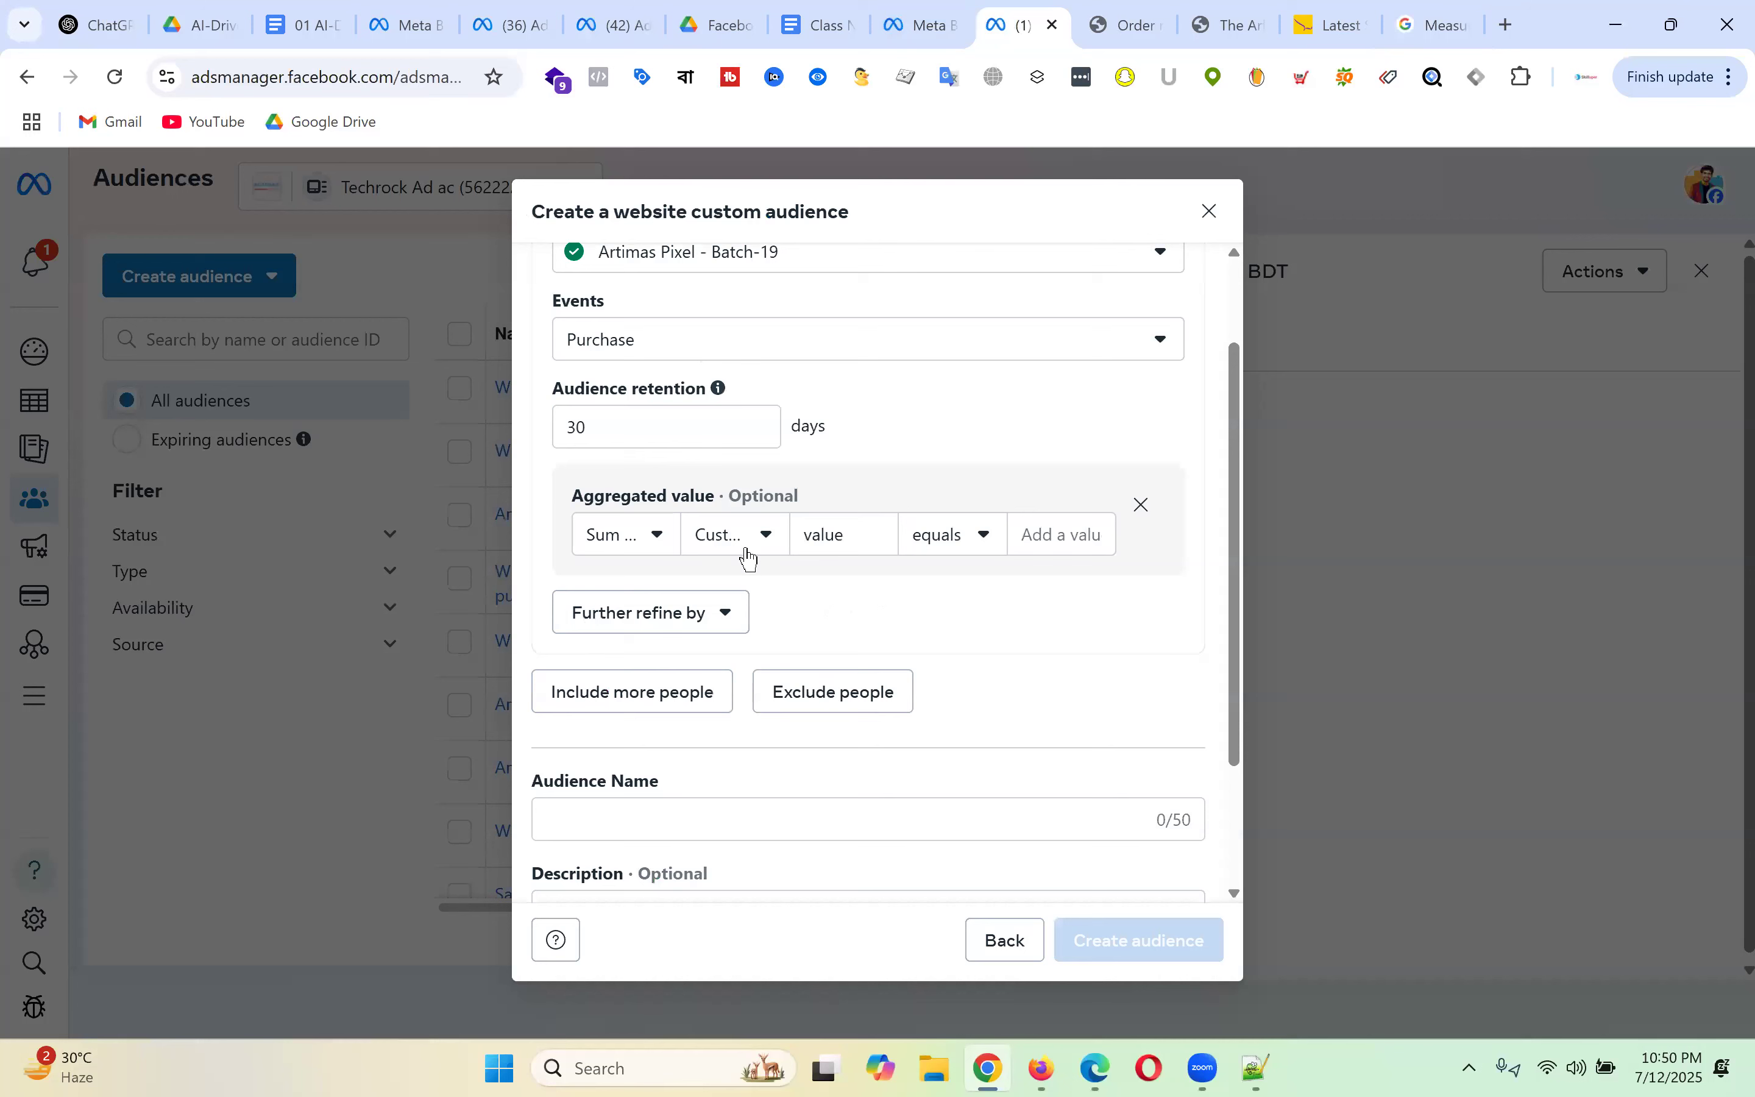
left_click(749, 559)
left_click(831, 678)
left_click(867, 533)
double_click(798, 540)
left_click(851, 530)
left_click_drag(853, 532, 777, 540)
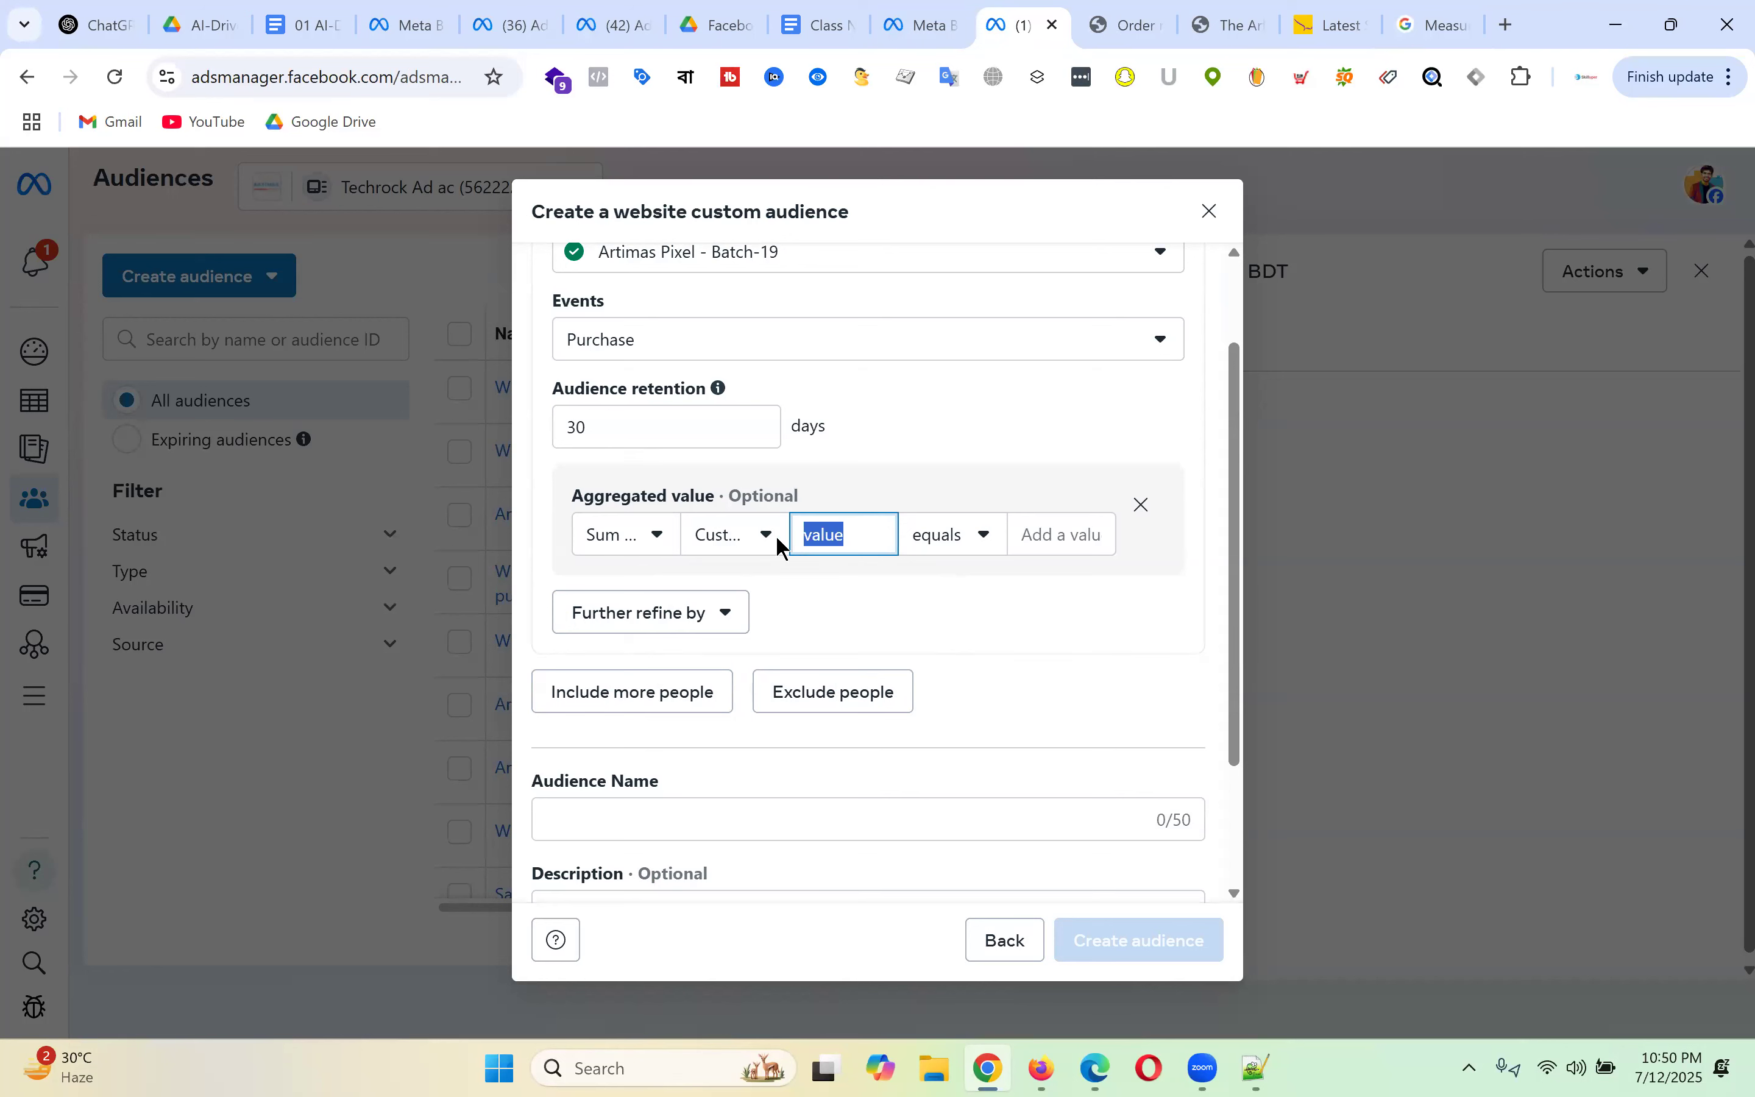
- Examine the custom parameter name "value" and the available comparison operators in the Sum of condition
left_click(860, 536)
left_click_drag(847, 537, 800, 539)
left_click(942, 601)
left_click(852, 537)
left_click(869, 536)
left_click(1067, 537)
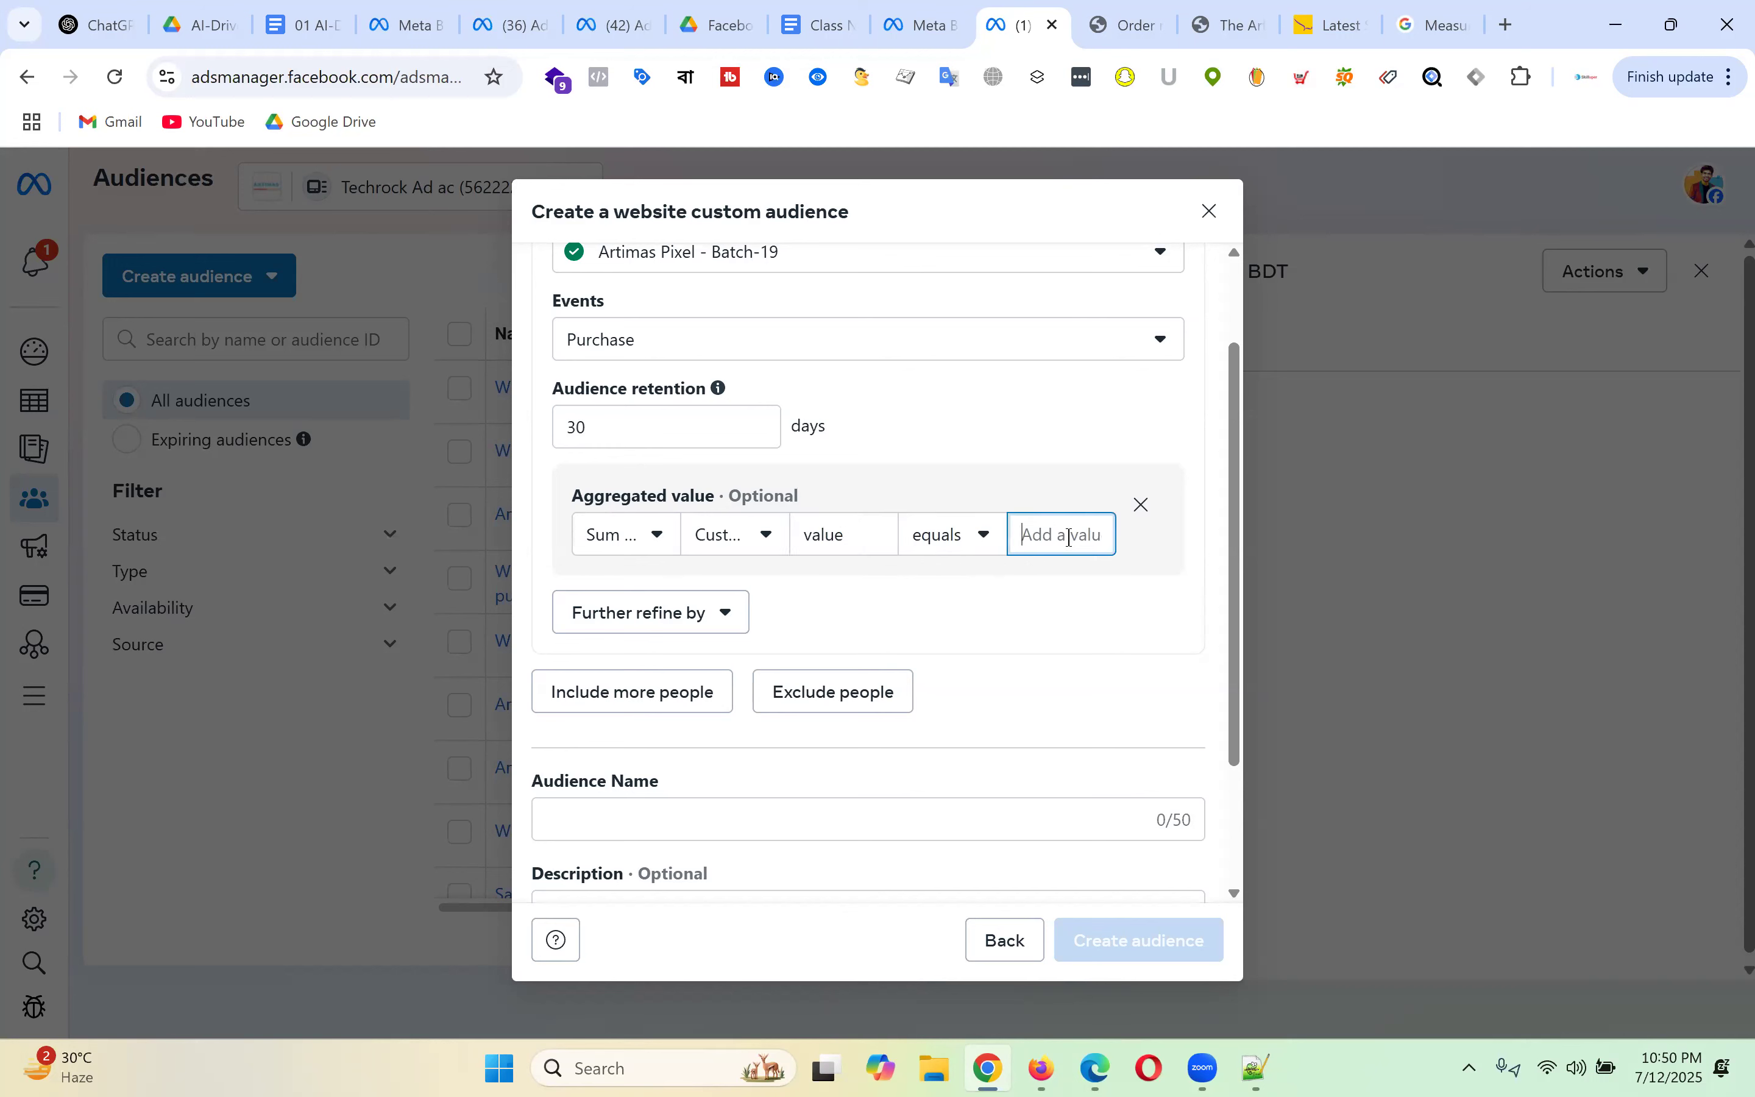
left_click(930, 553)
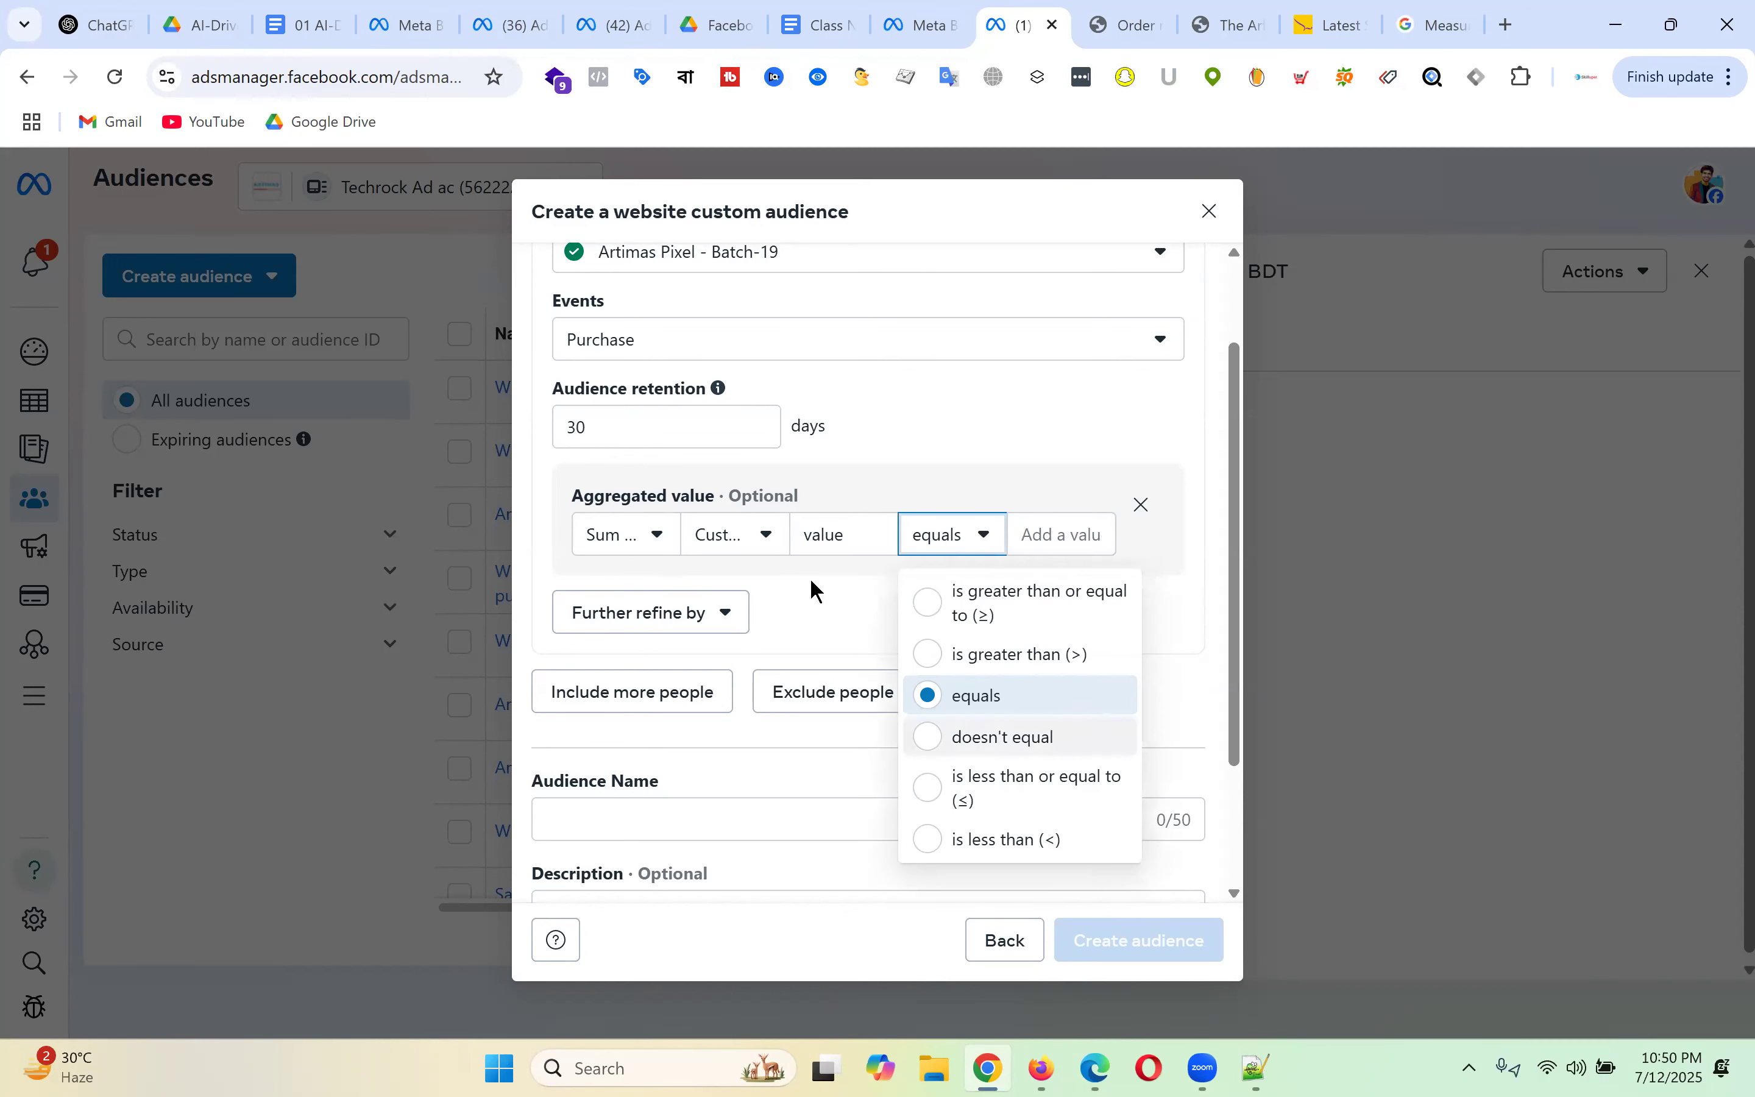
left_click(858, 533)
double_click(859, 536)
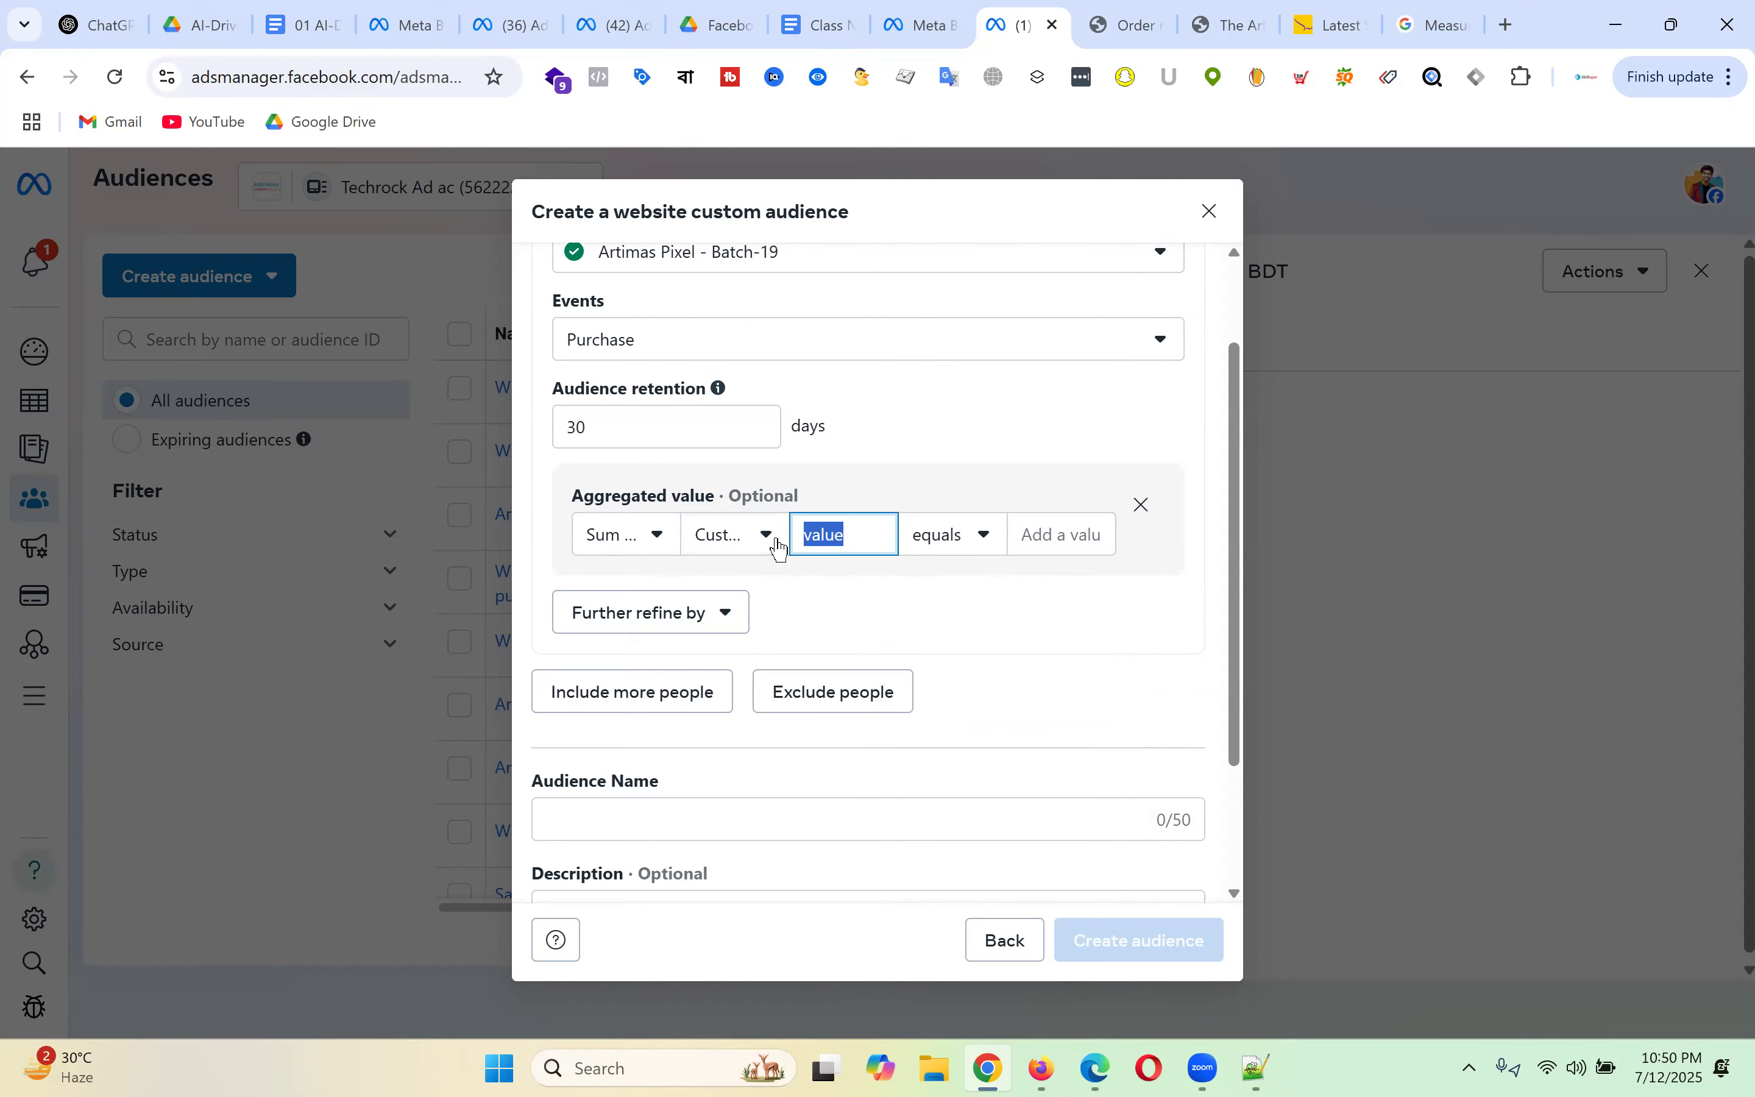
left_click(814, 535)
- Check the value parameter in the purchase event example of the Google Analytics documentation and return to Ads Manager
left_click(1456, 15)
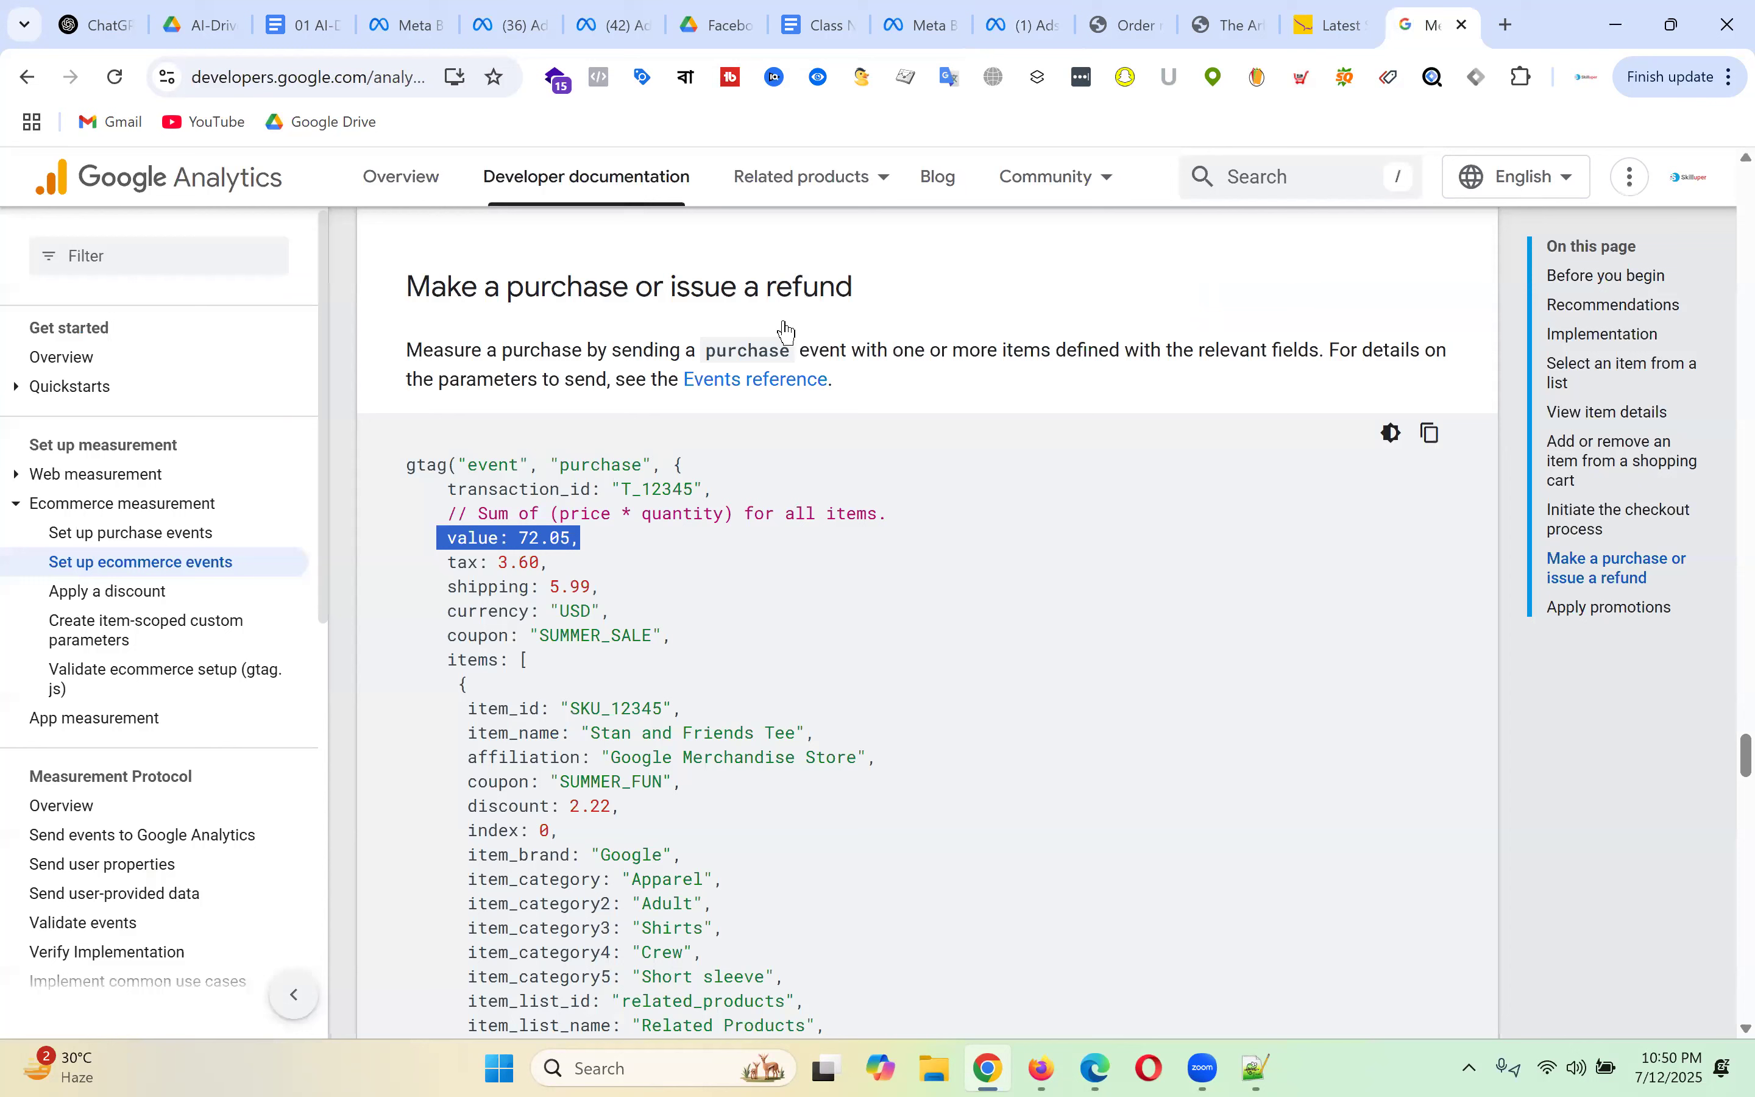
left_click_drag(447, 537, 531, 530)
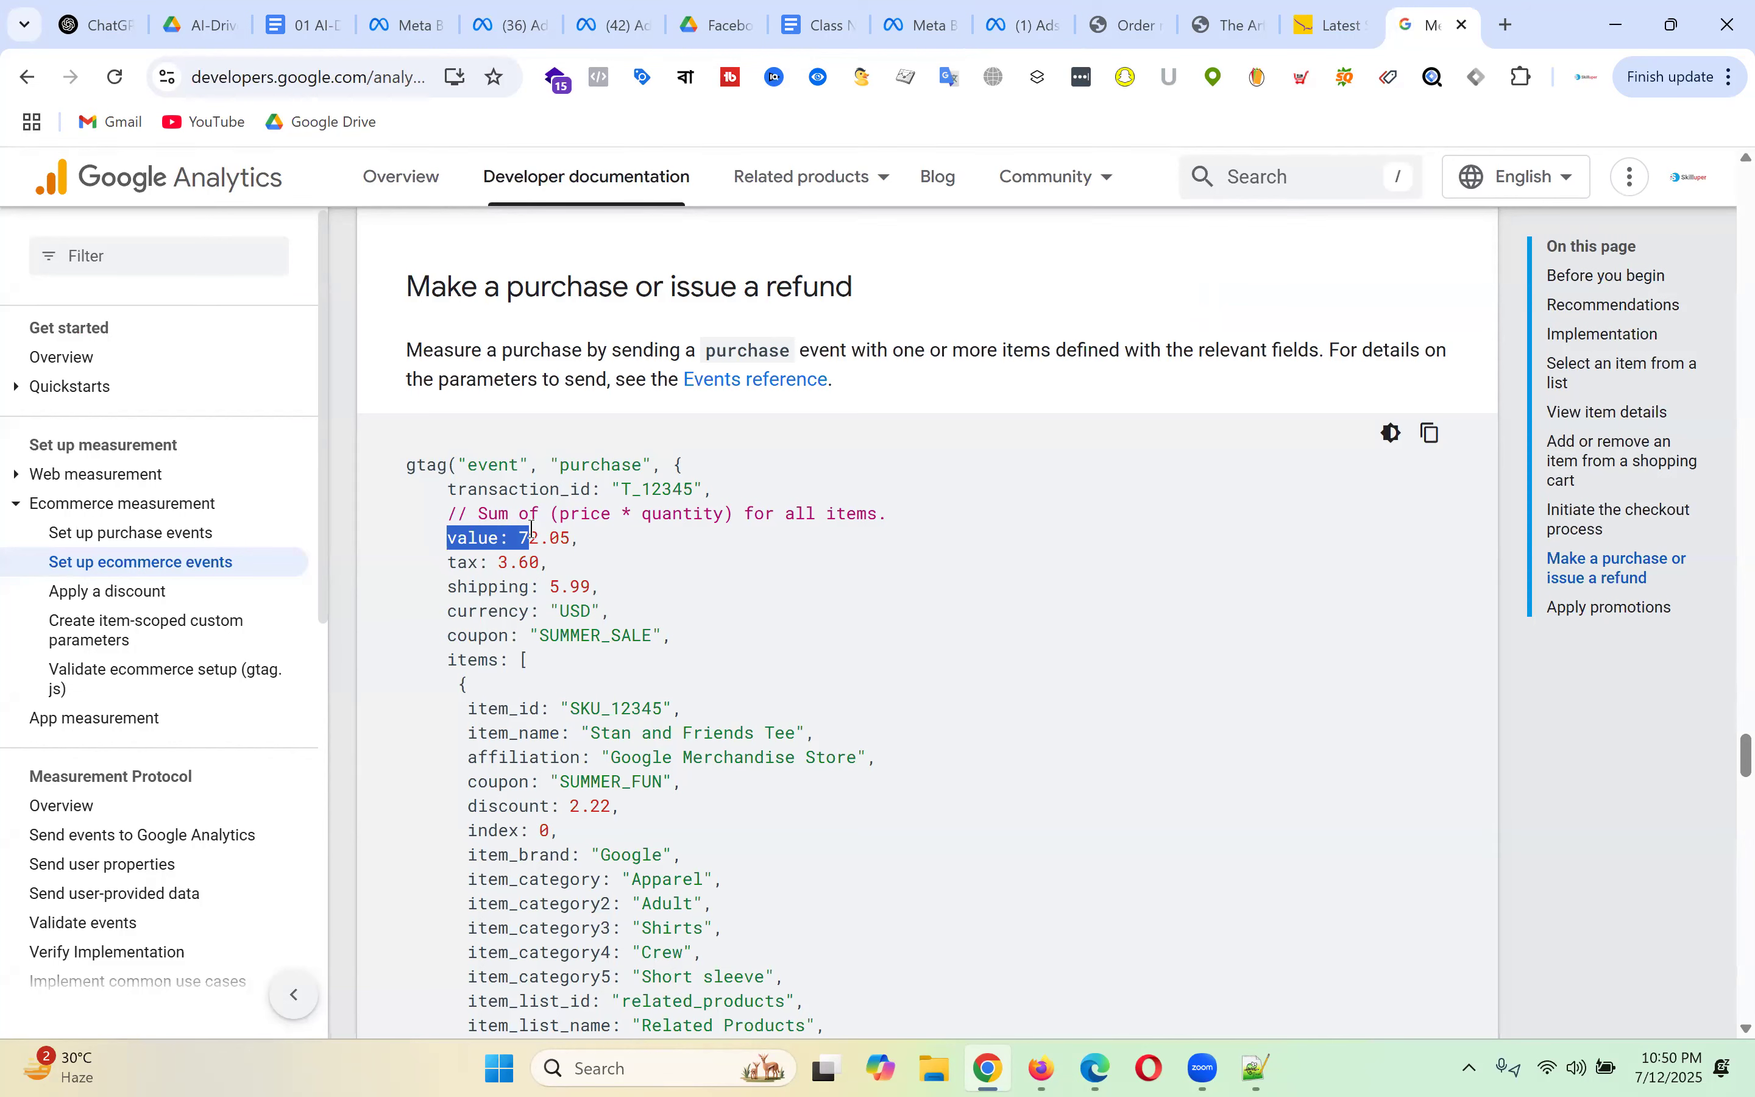
left_click(1038, 4)
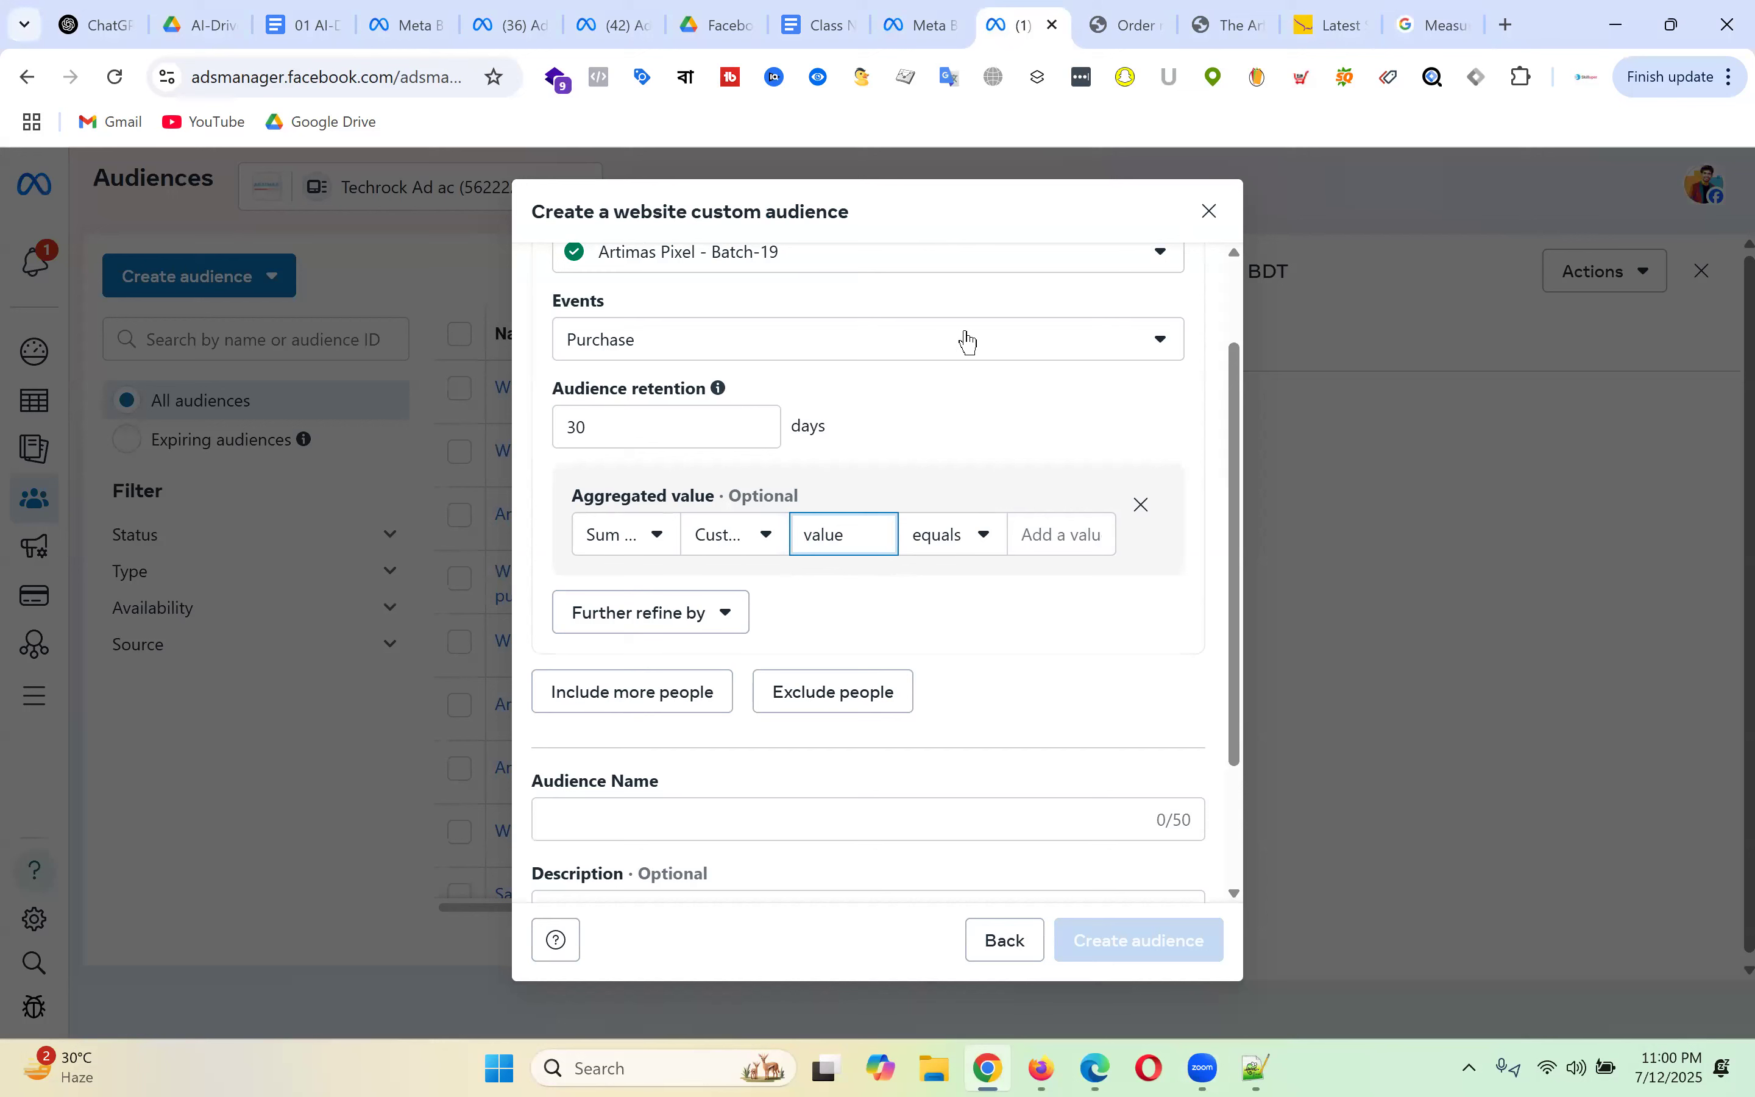
- Set the aggregated value to Minimum of, is less than or equal to 5000, leaving the parameter unset
left_click(630, 545)
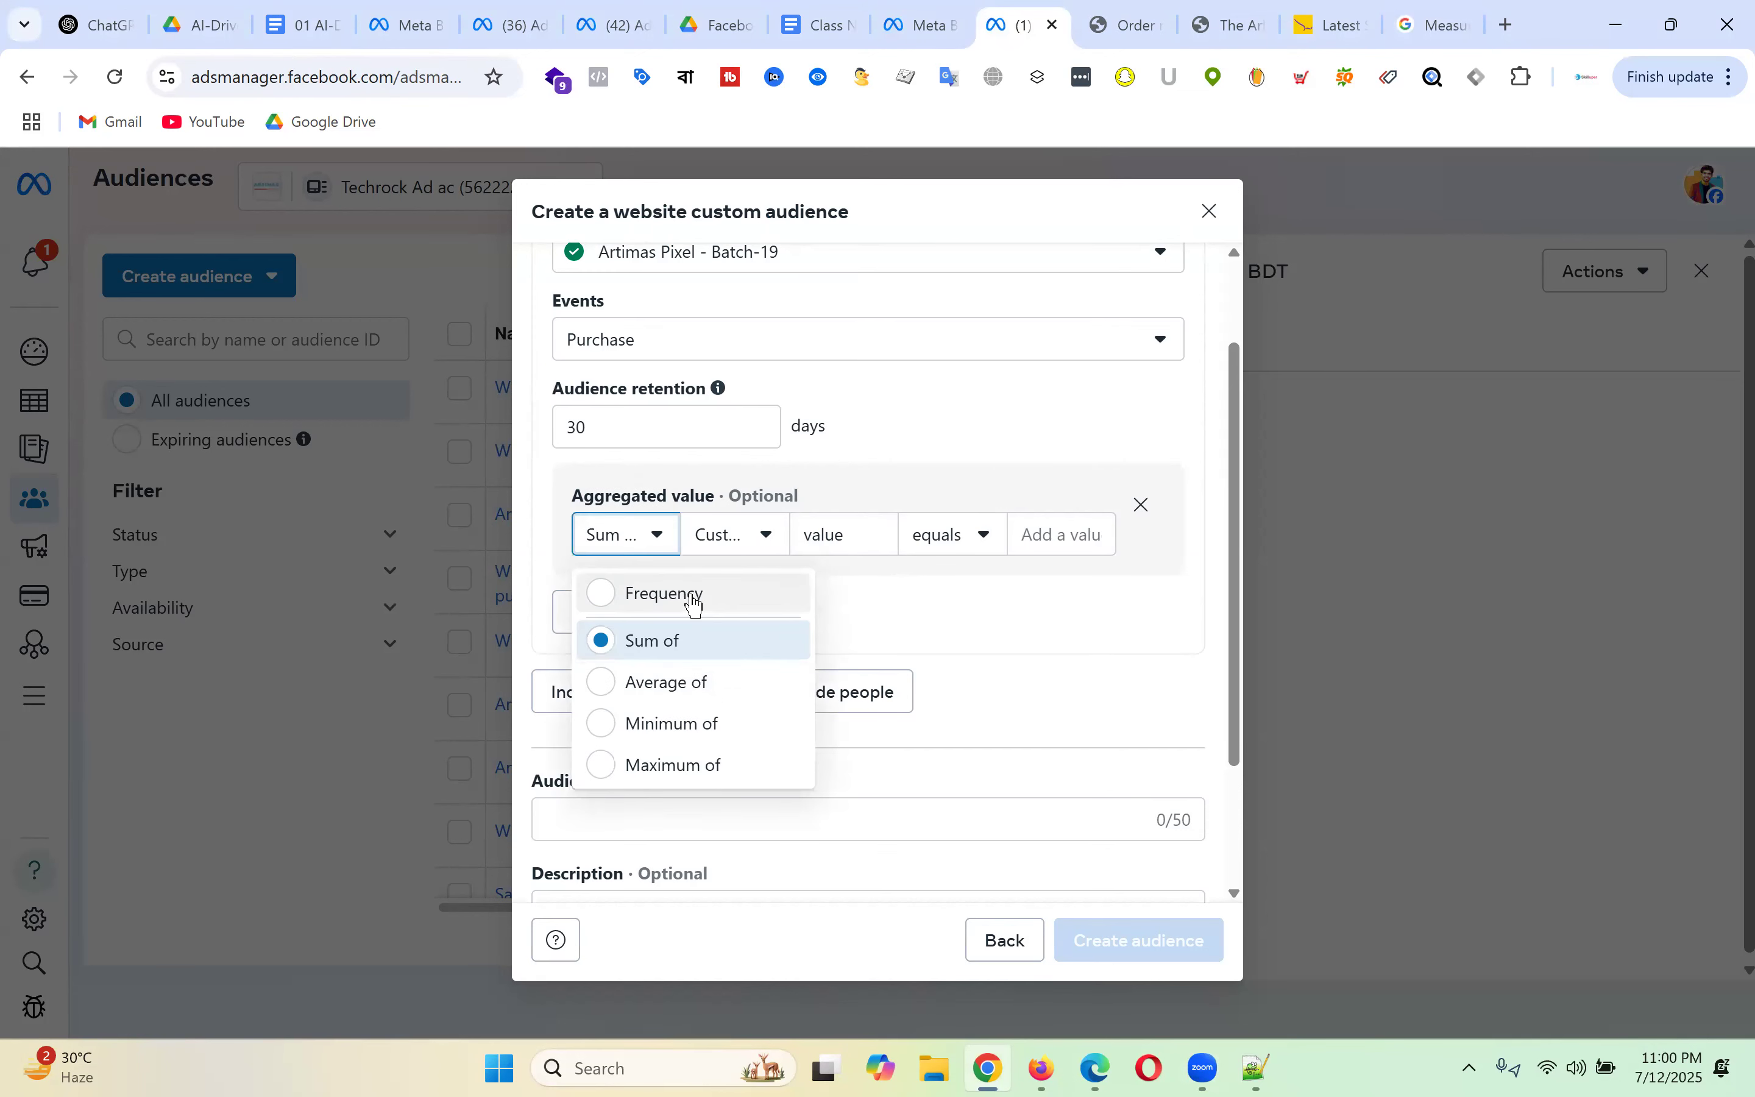
left_click(697, 724)
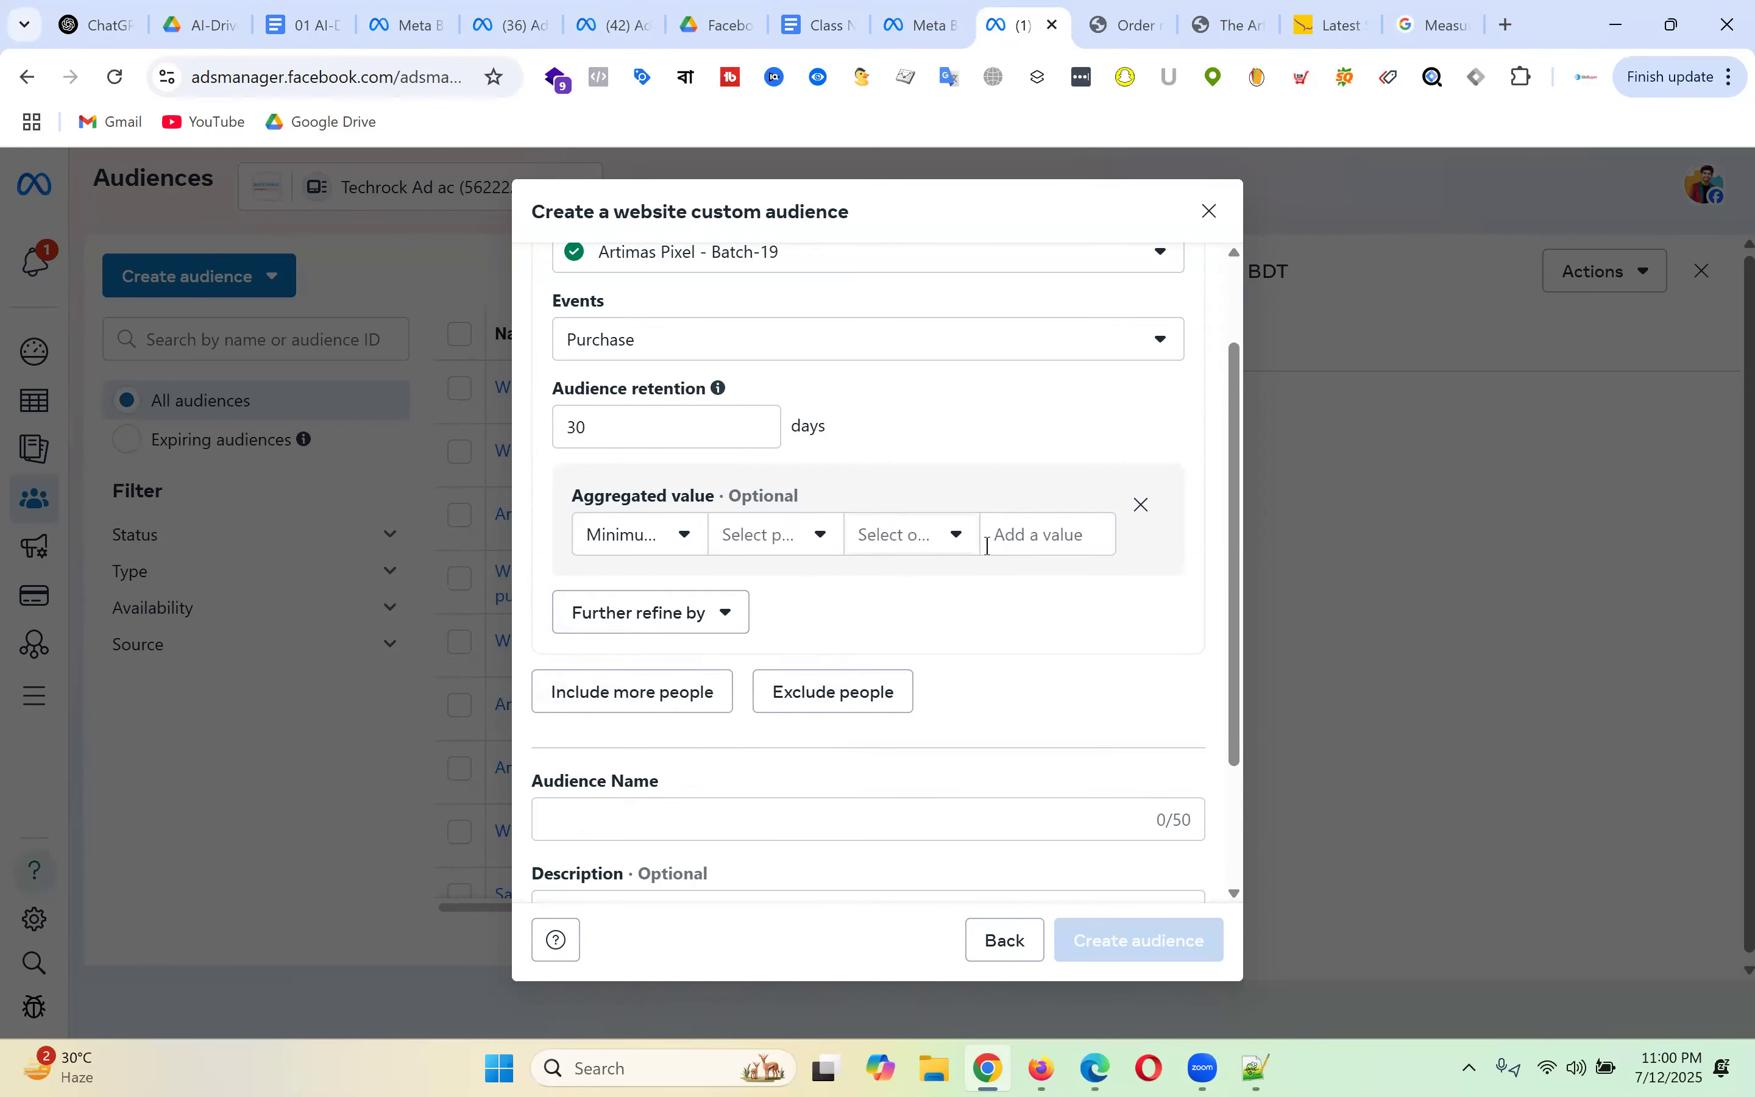
left_click(947, 544)
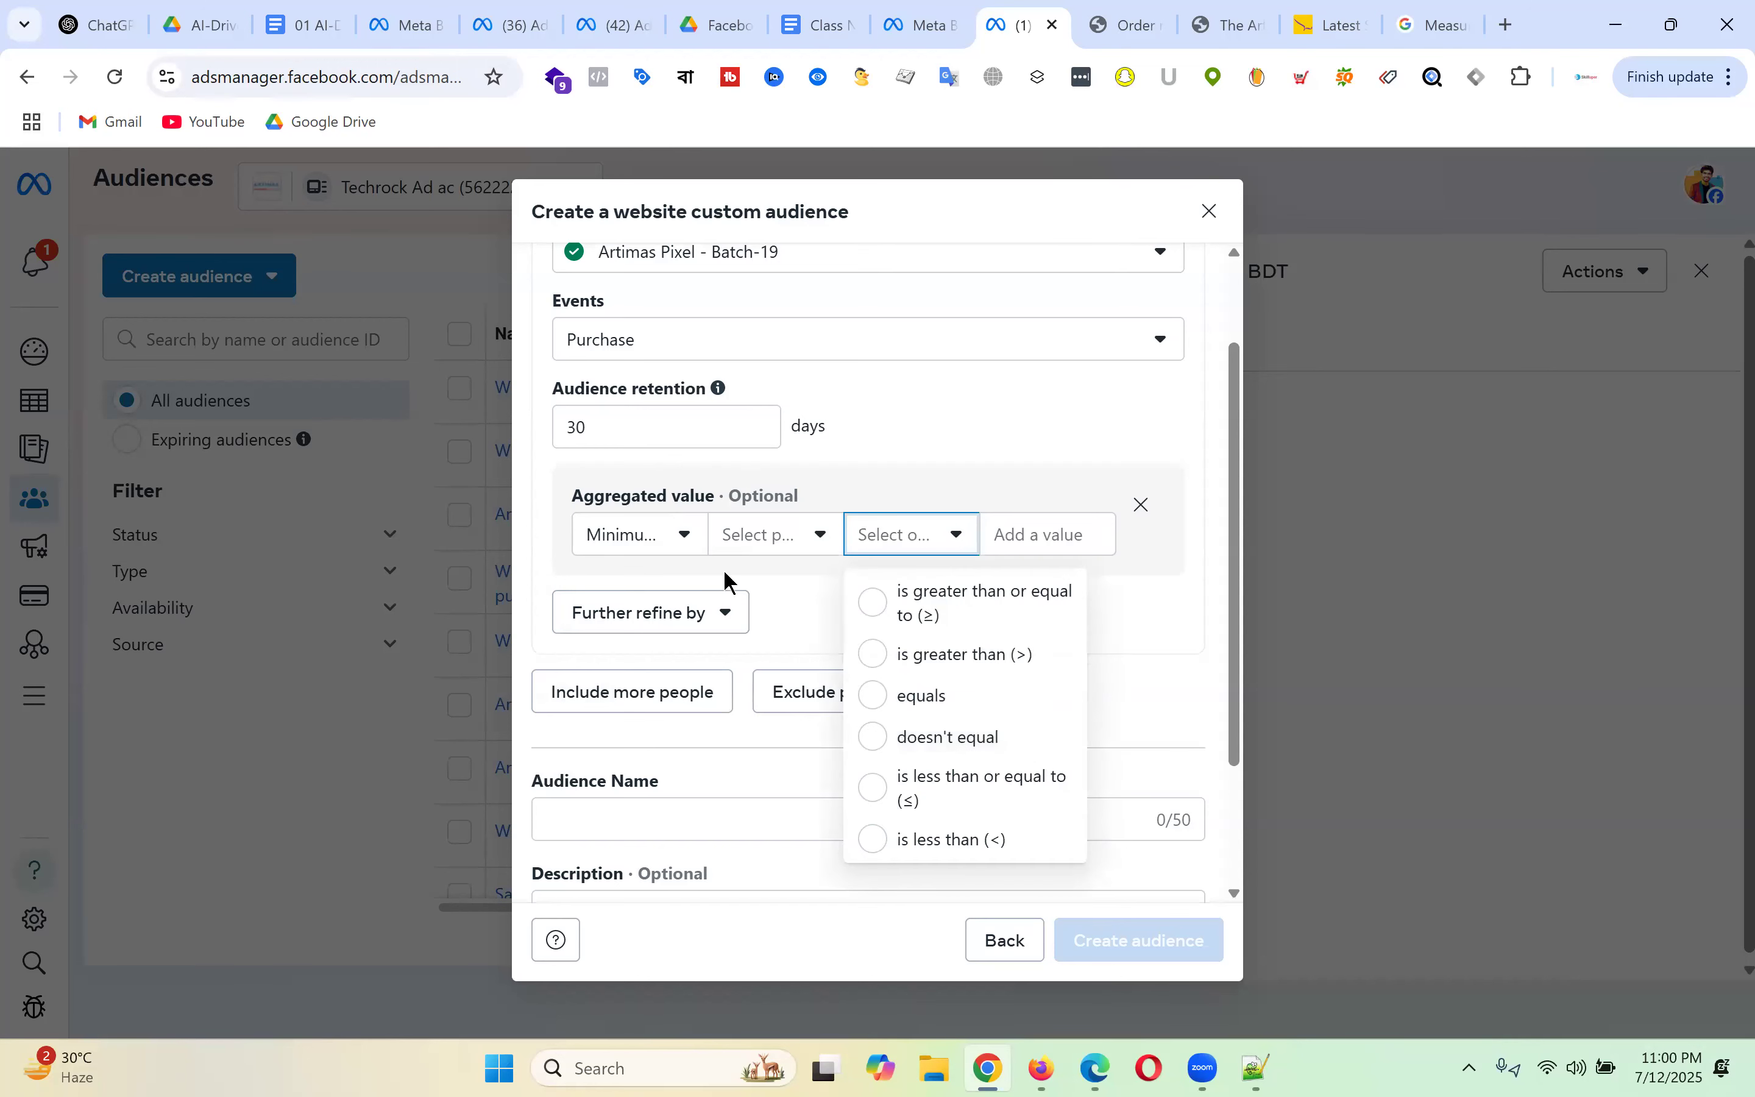
left_click(992, 843)
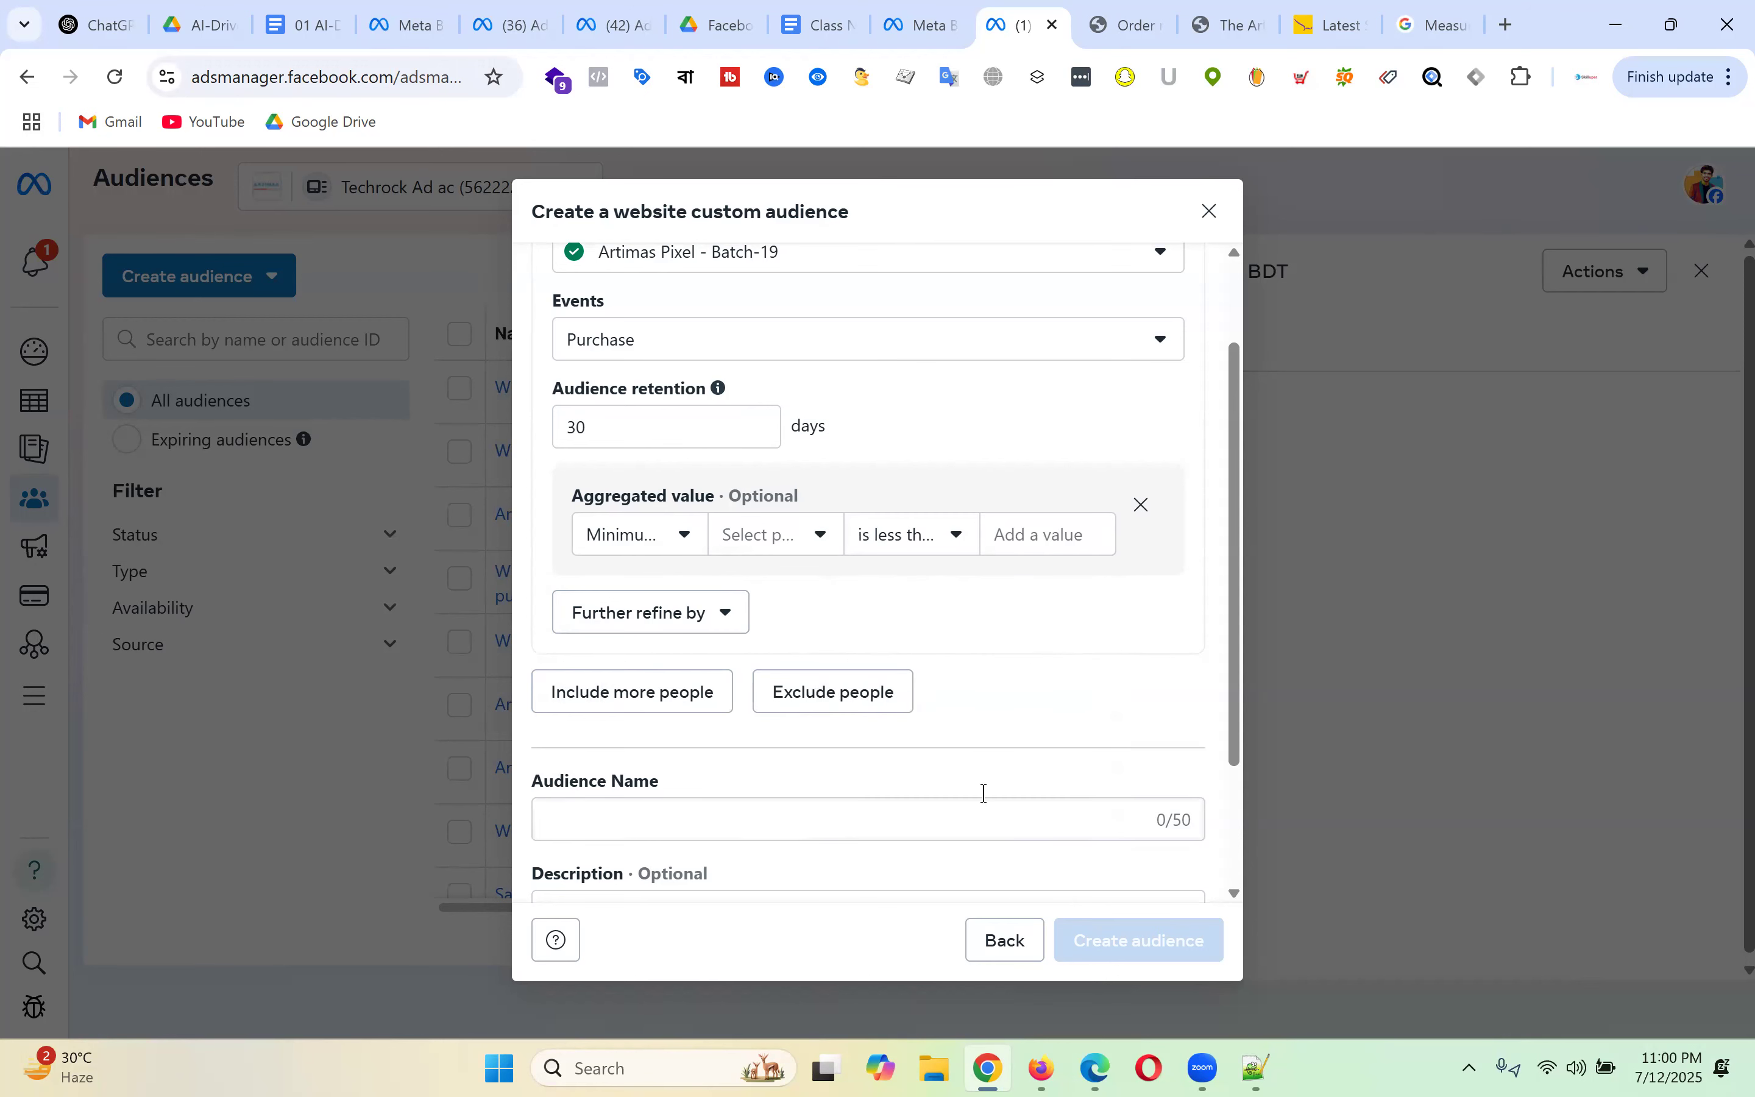
left_click(924, 548)
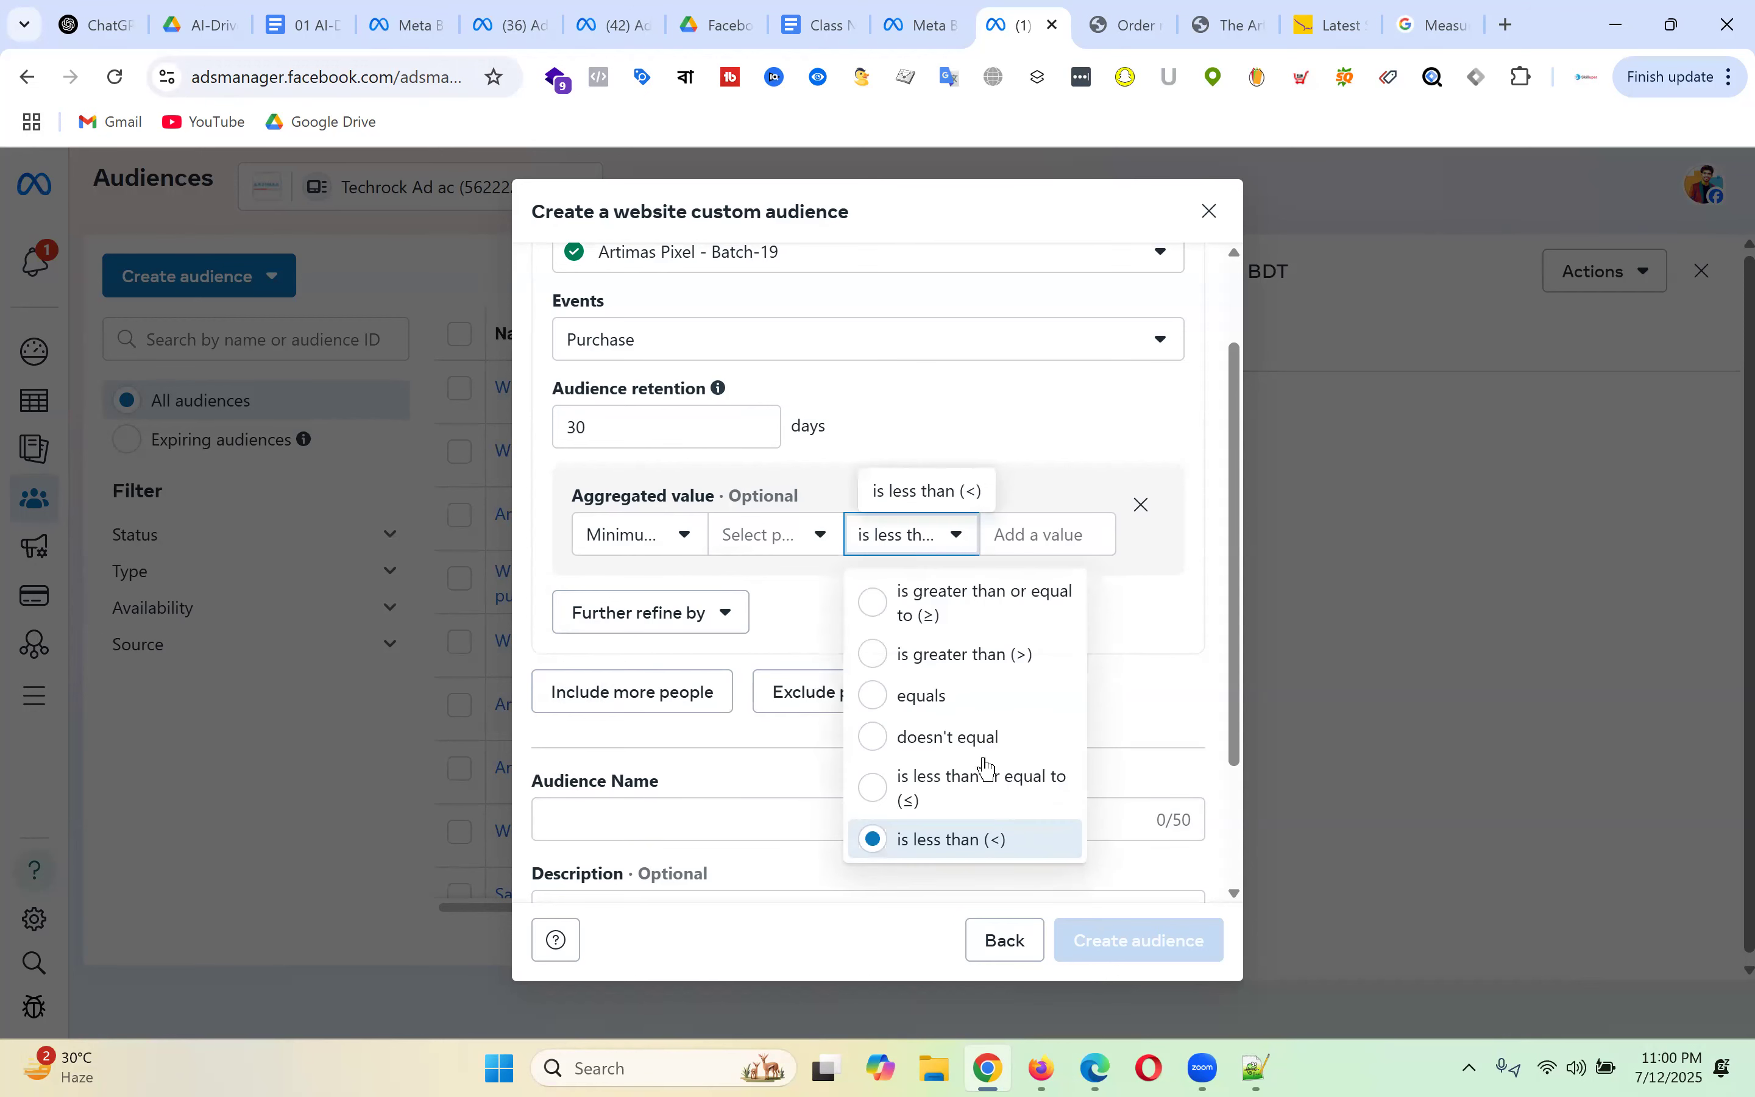
left_click(983, 795)
left_click(1041, 539)
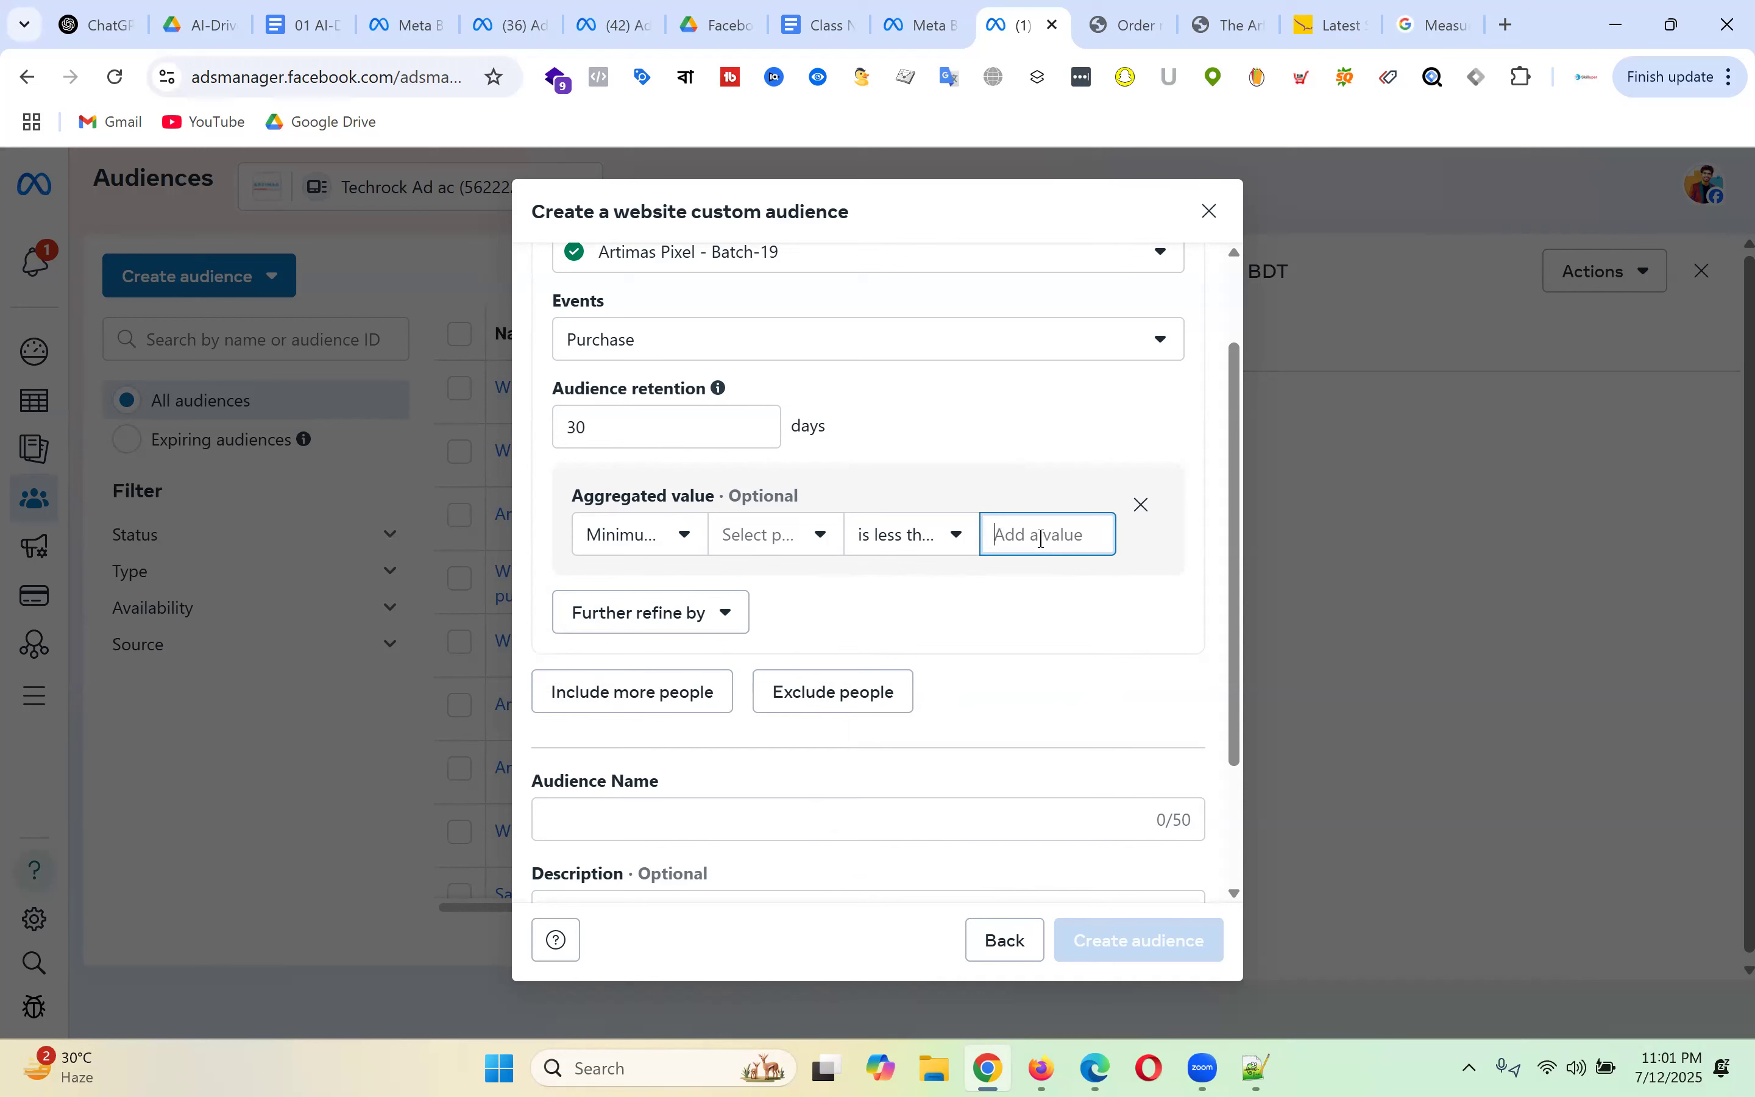
type("5000")
left_click(1035, 602)
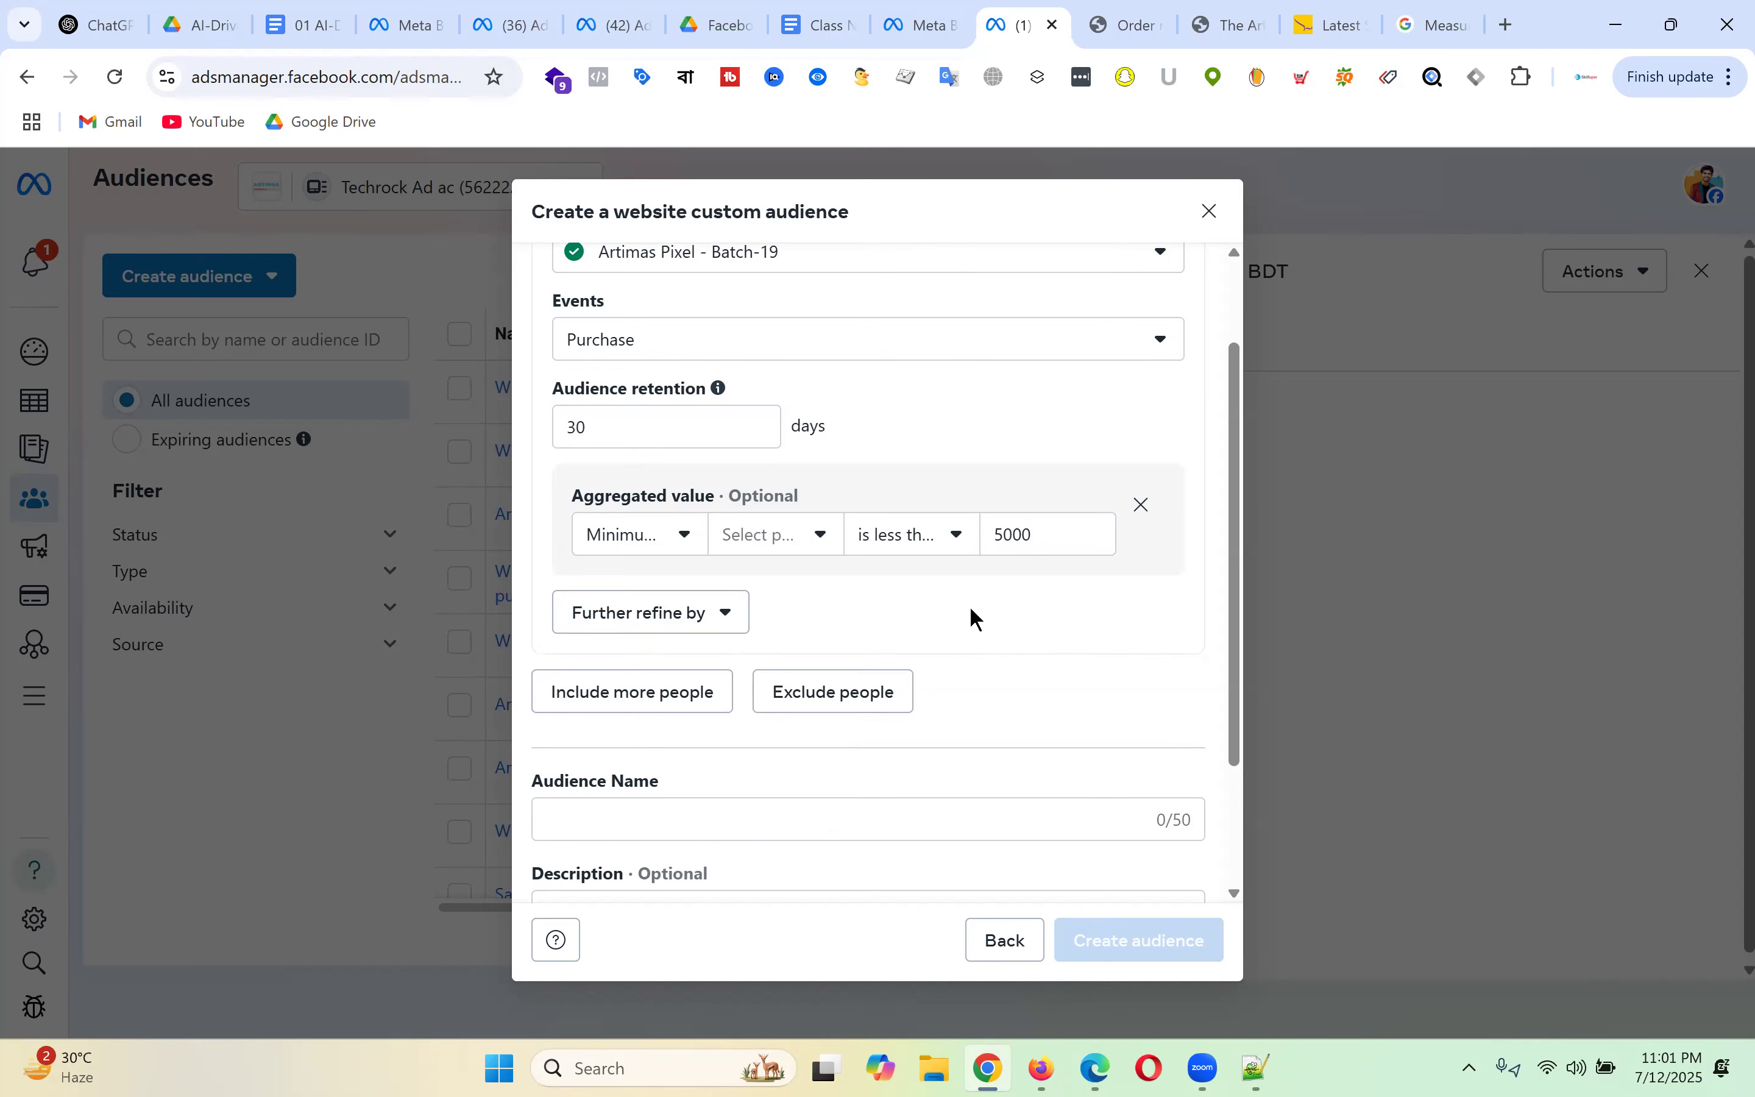
- Set the aggregated value to Maximum of, is greater than or equal to 20000, leaving the parameter unset
left_click(653, 545)
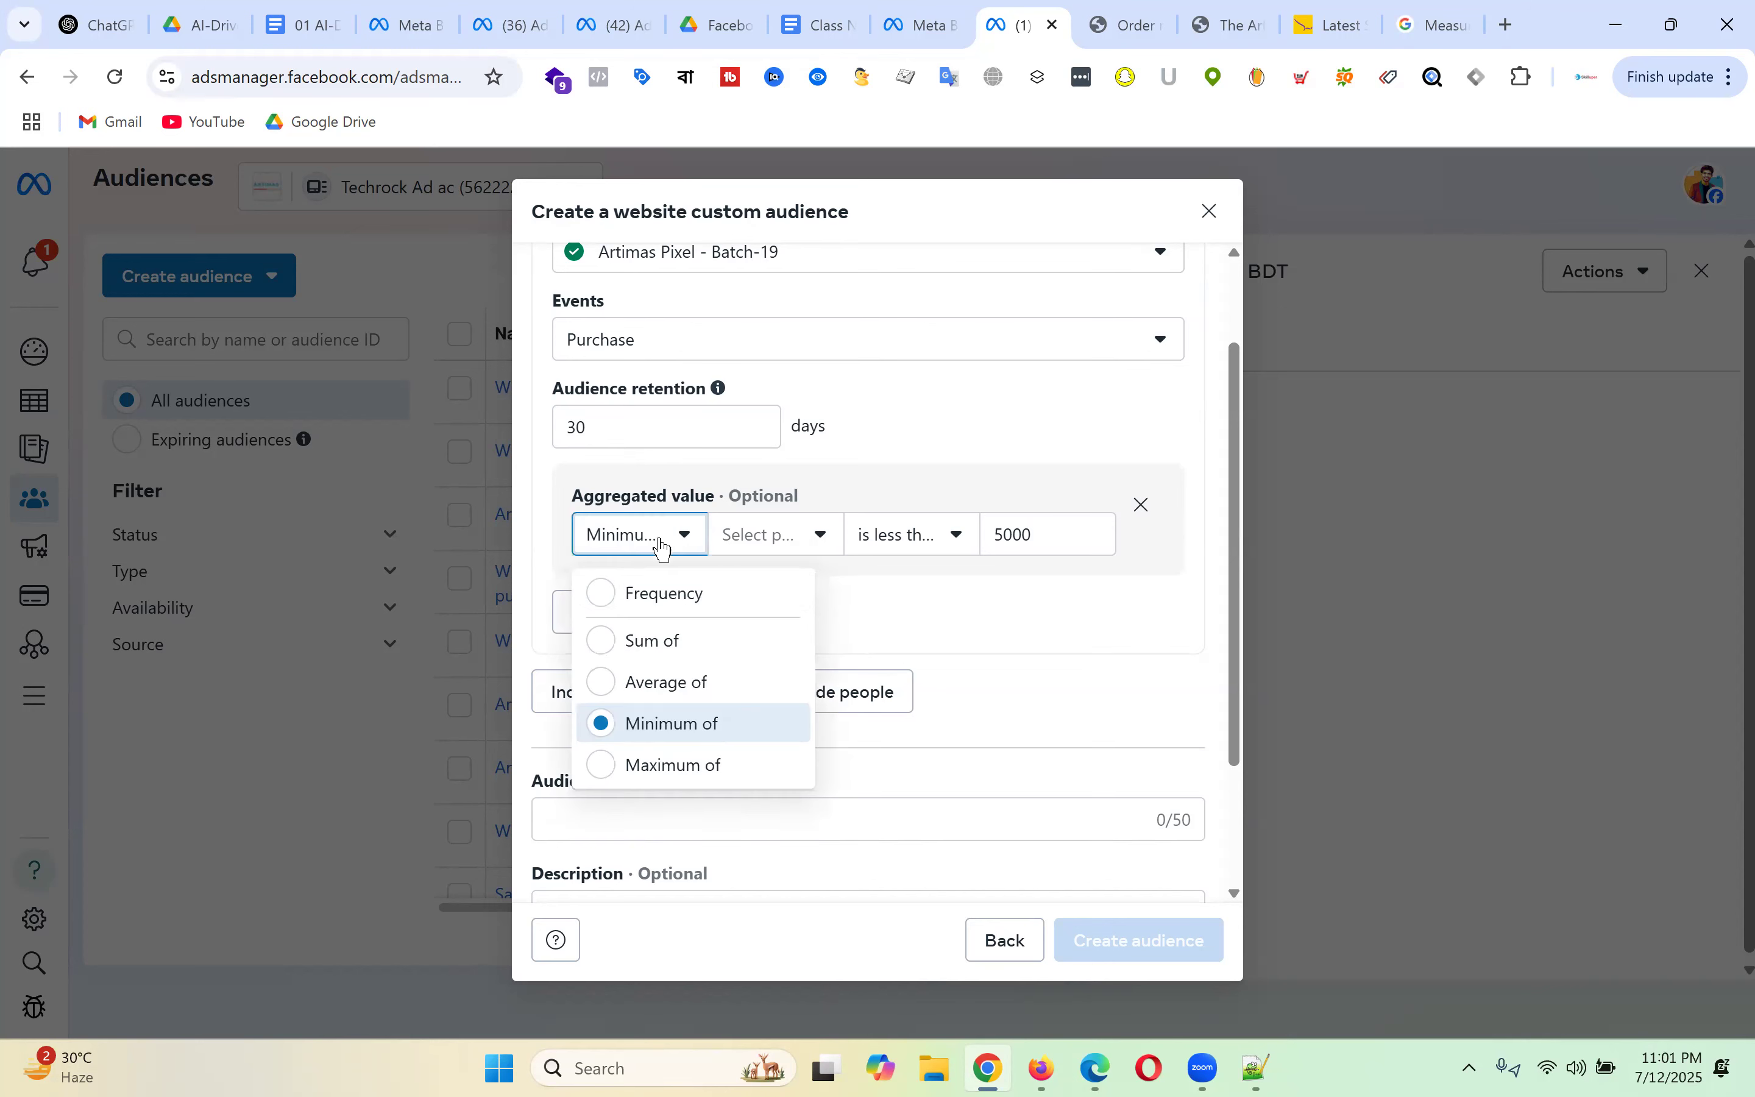
left_click(695, 767)
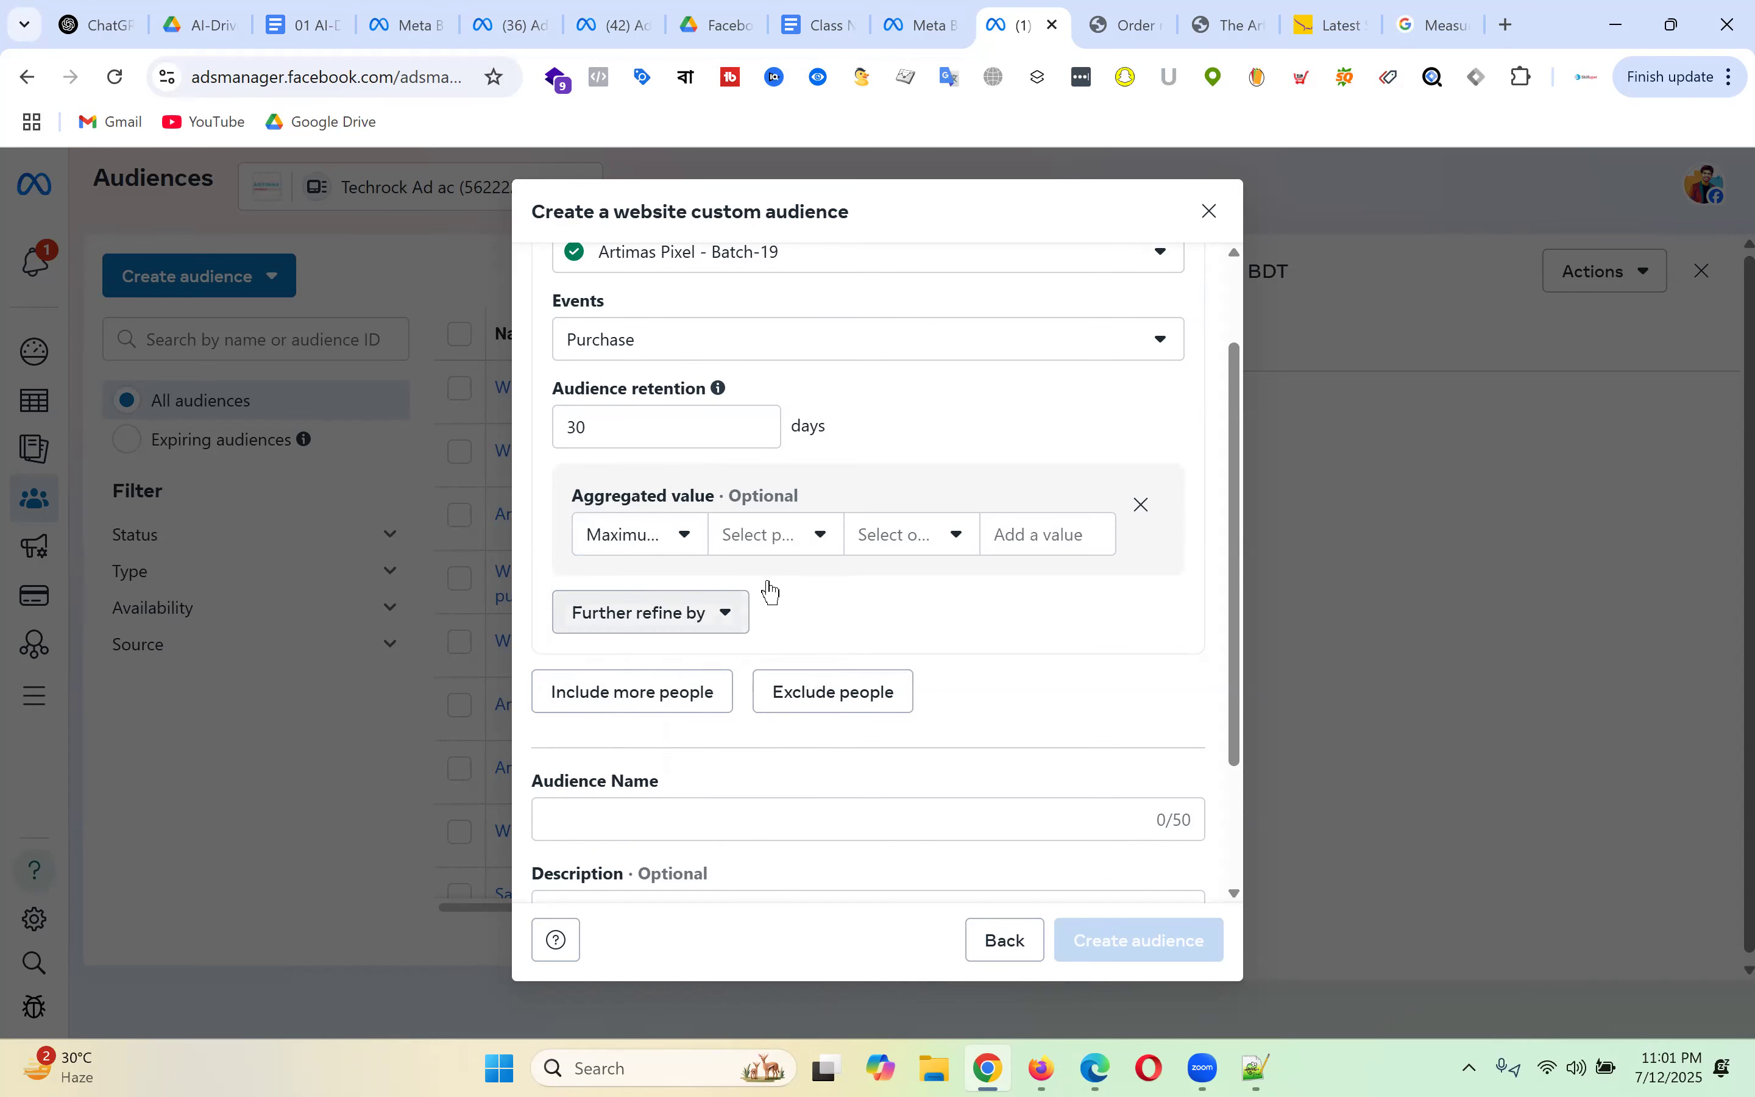
left_click(928, 533)
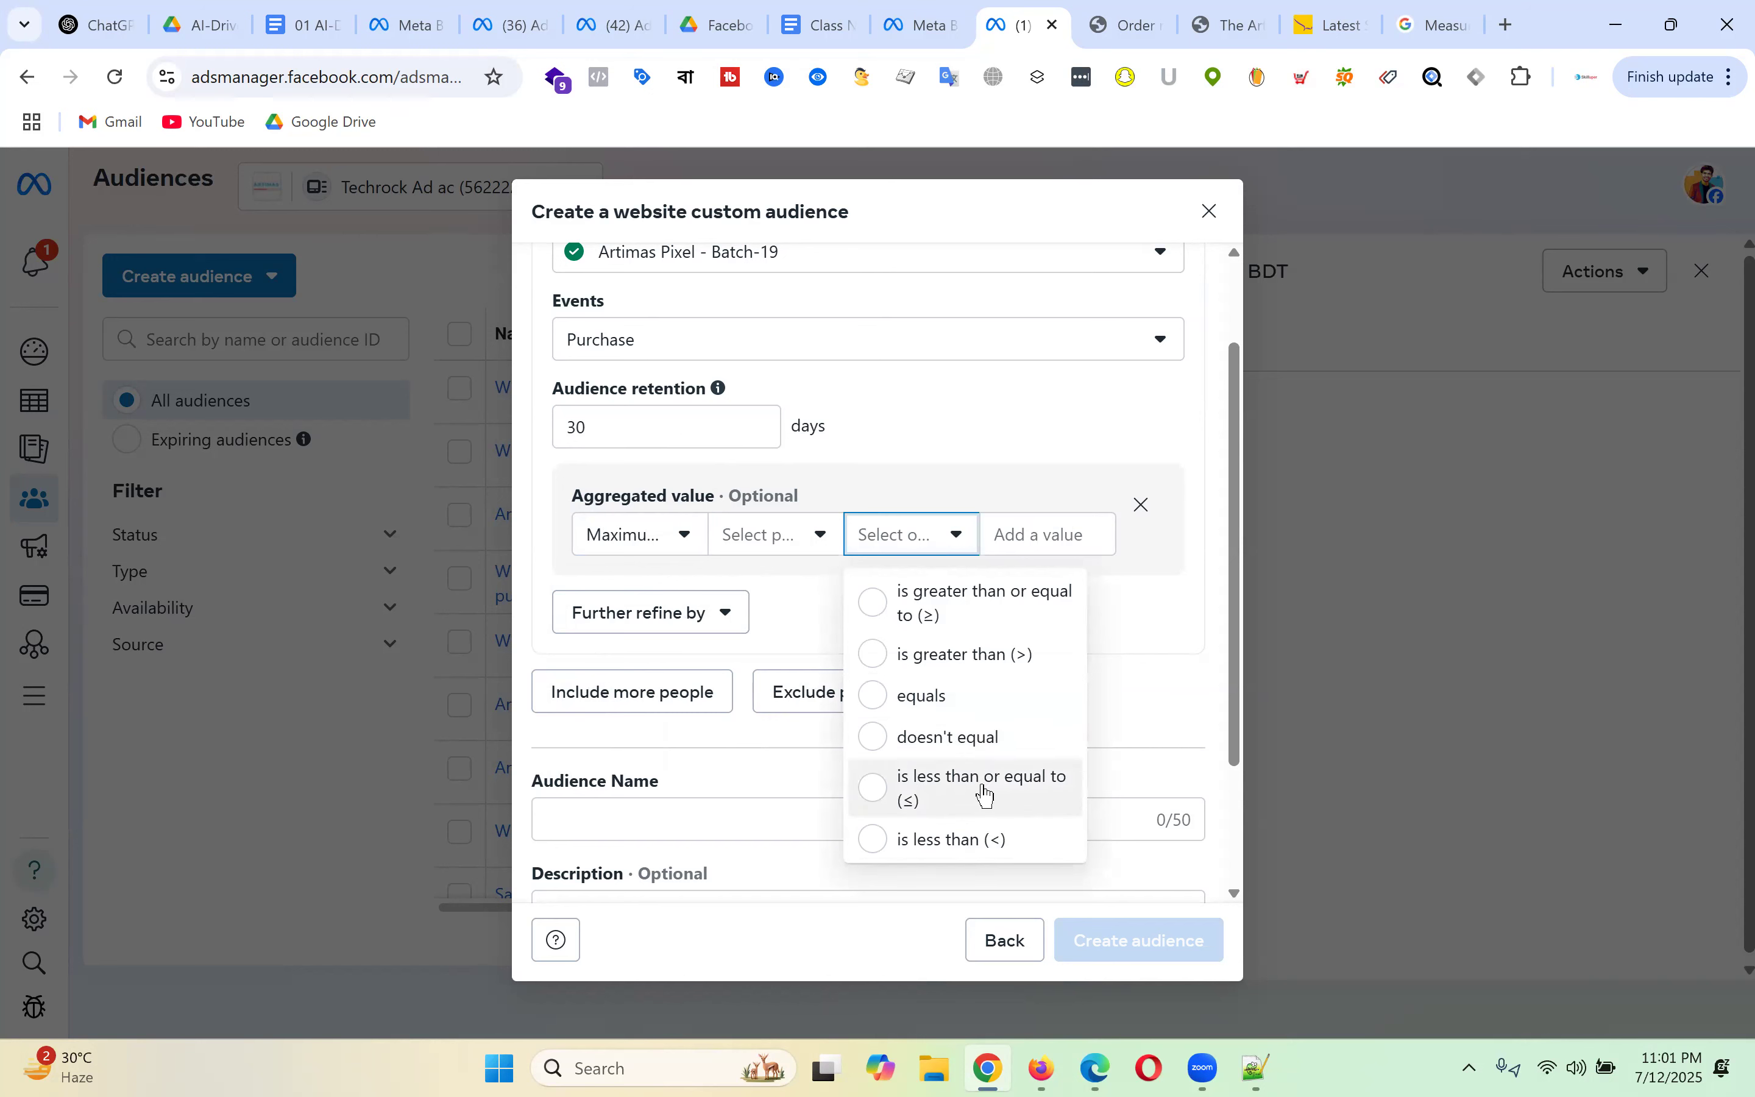
left_click(989, 606)
left_click(1056, 535)
type("5000")
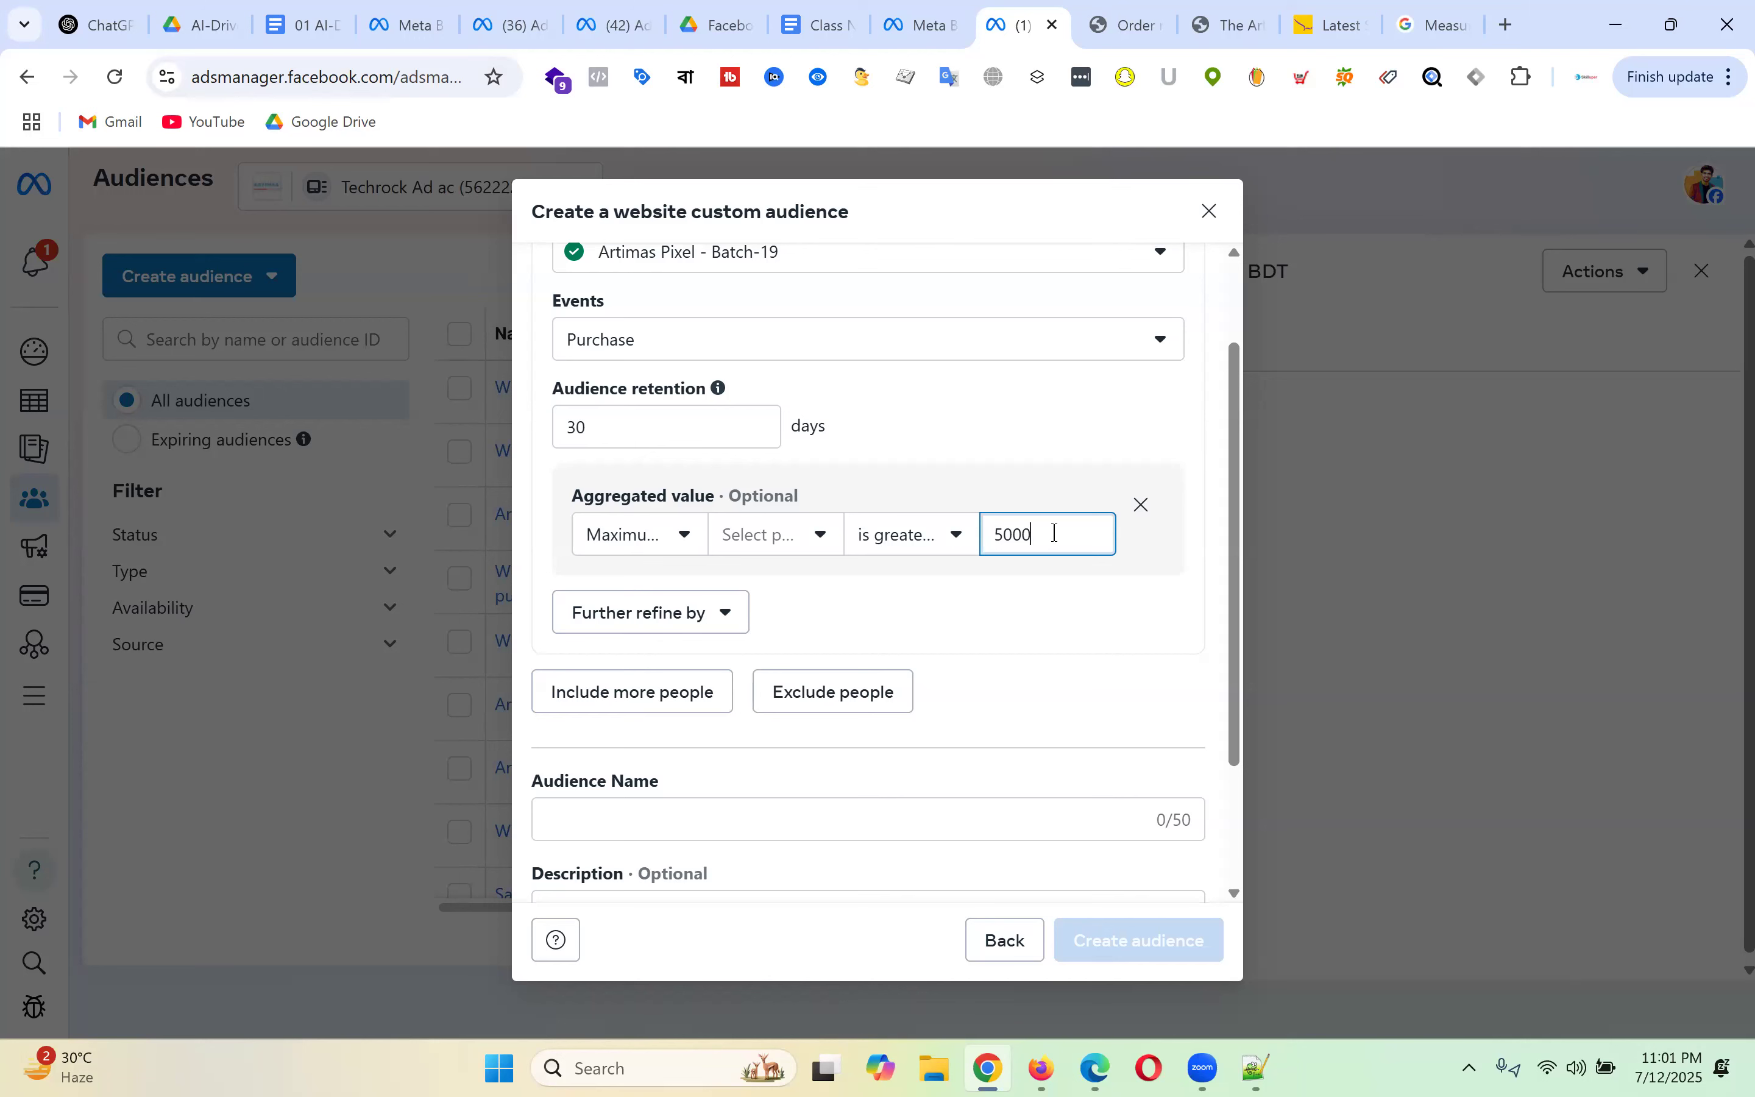
key("BackSpace")
key("BackSpace")
key("BackSpace")
key("BackSpace")
type("20000")
left_click(1120, 577)
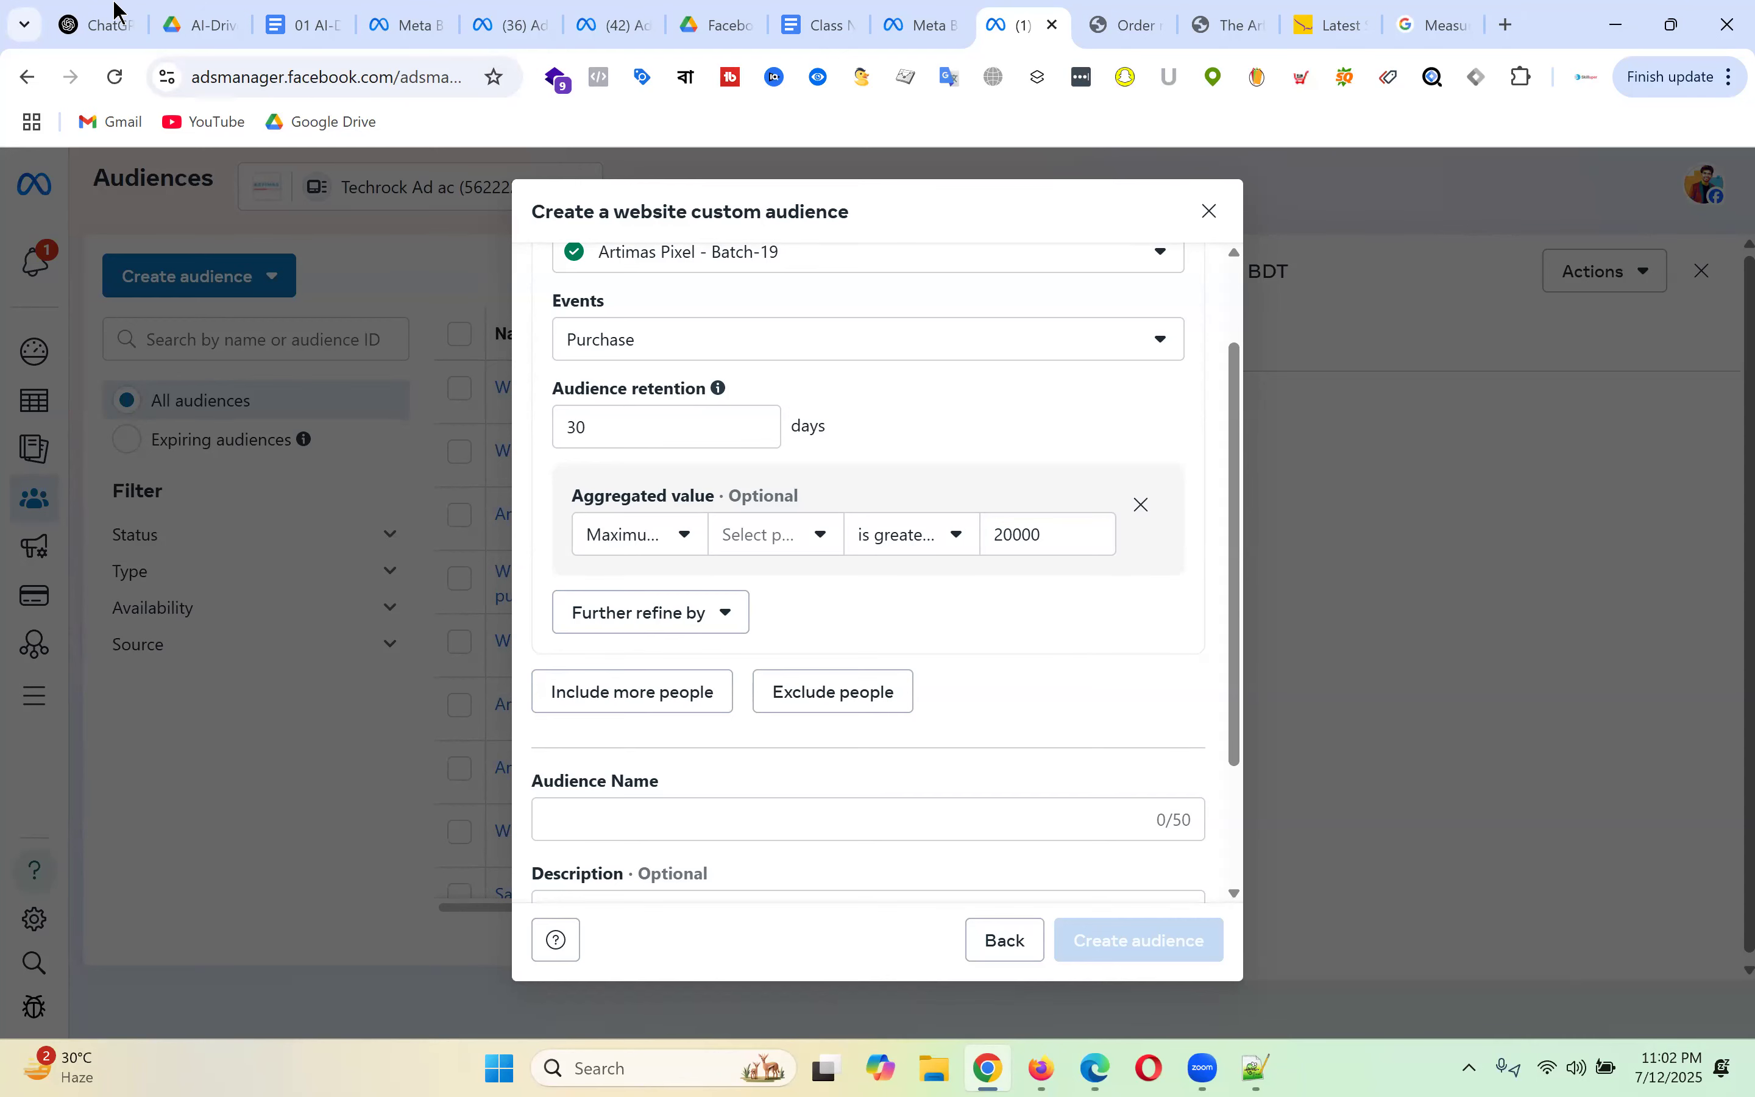
- Switch to ChatGPT and draft the unsent prompt "akhon porjnoto 20000 takae product purchase koreche jara"
left_click(109, 22)
scroll(794, 690, "down", 5)
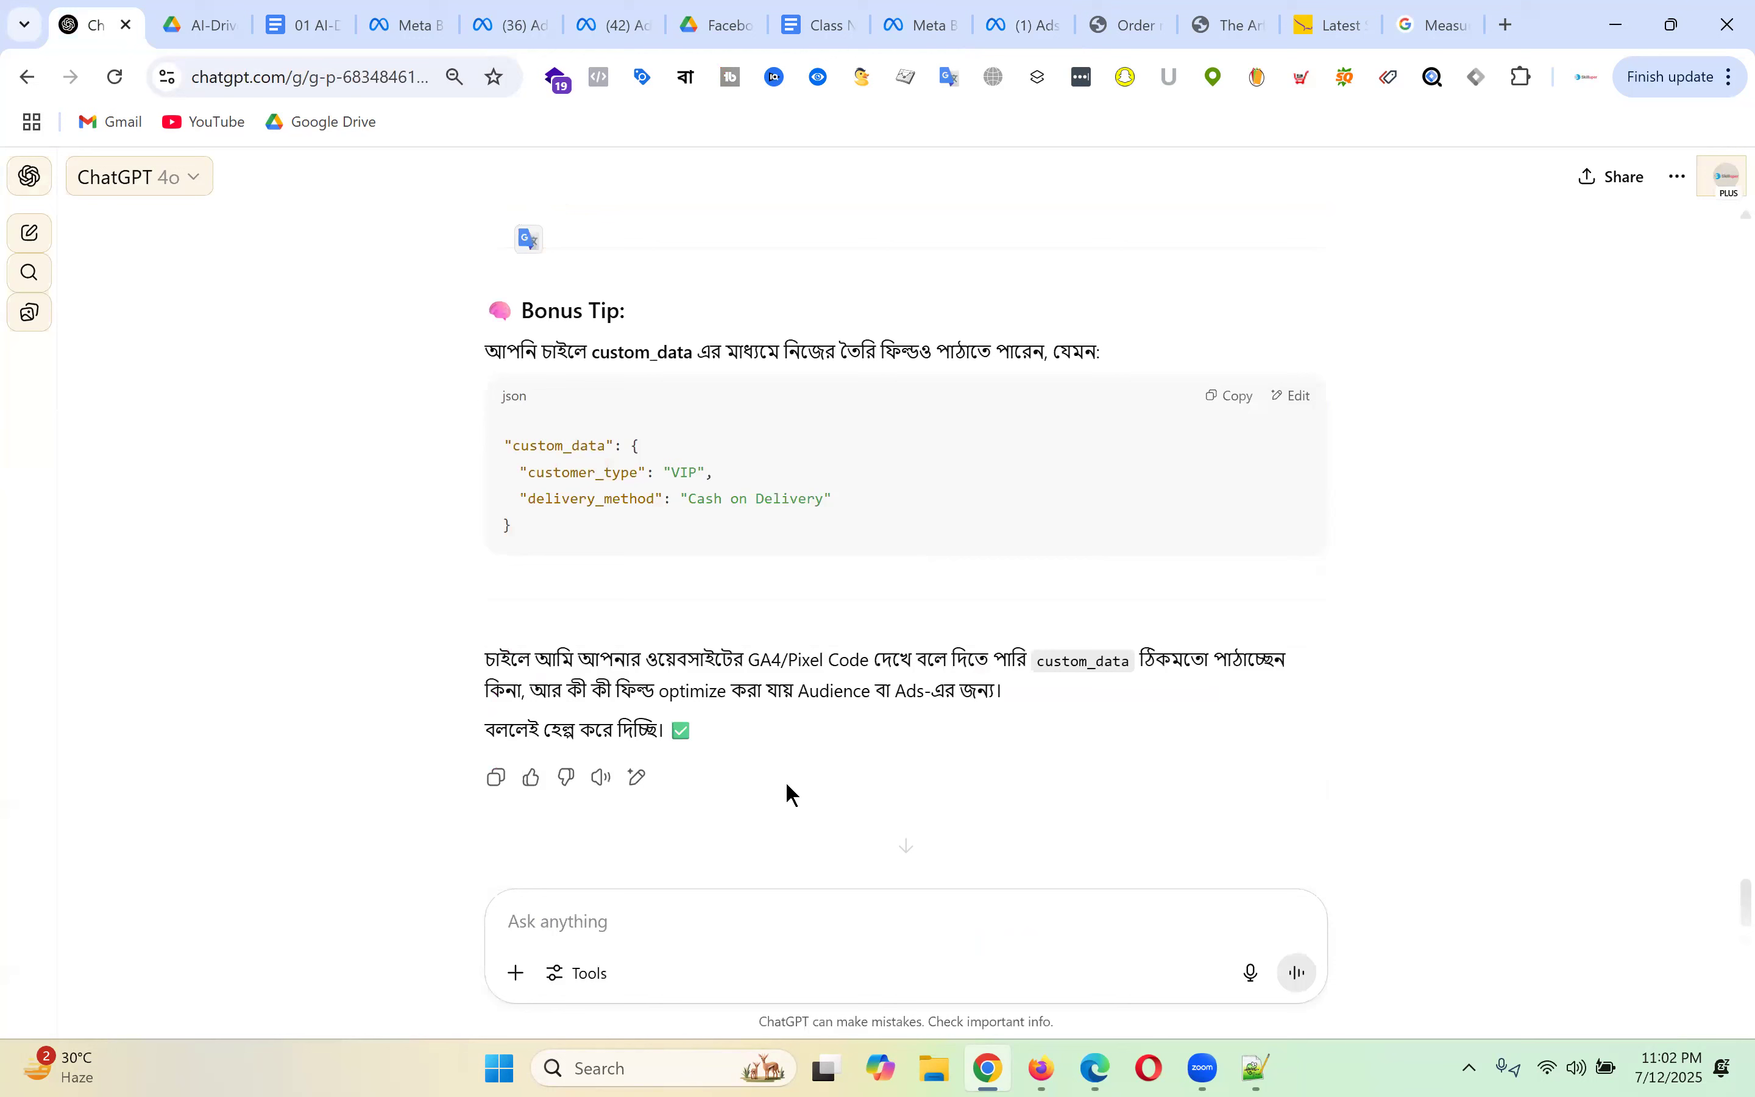
type("akho")
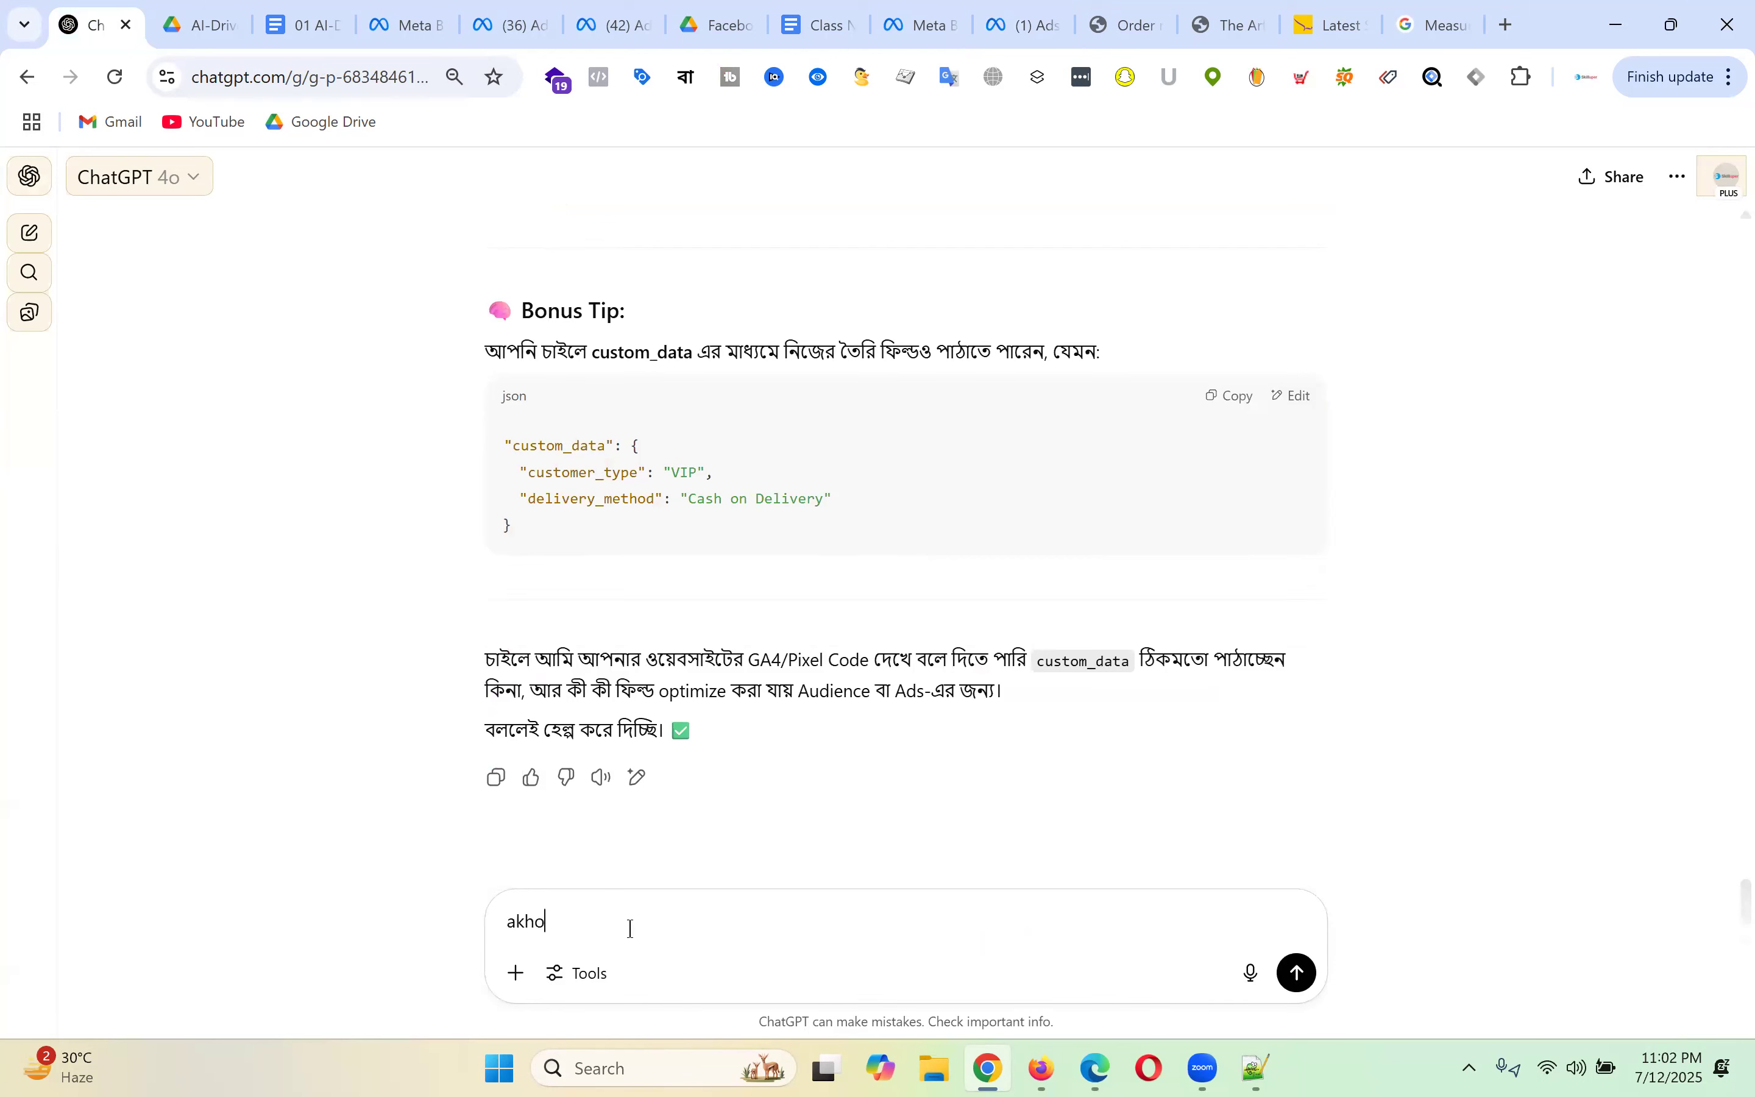
type("n porjnoto 20000 takae prod")
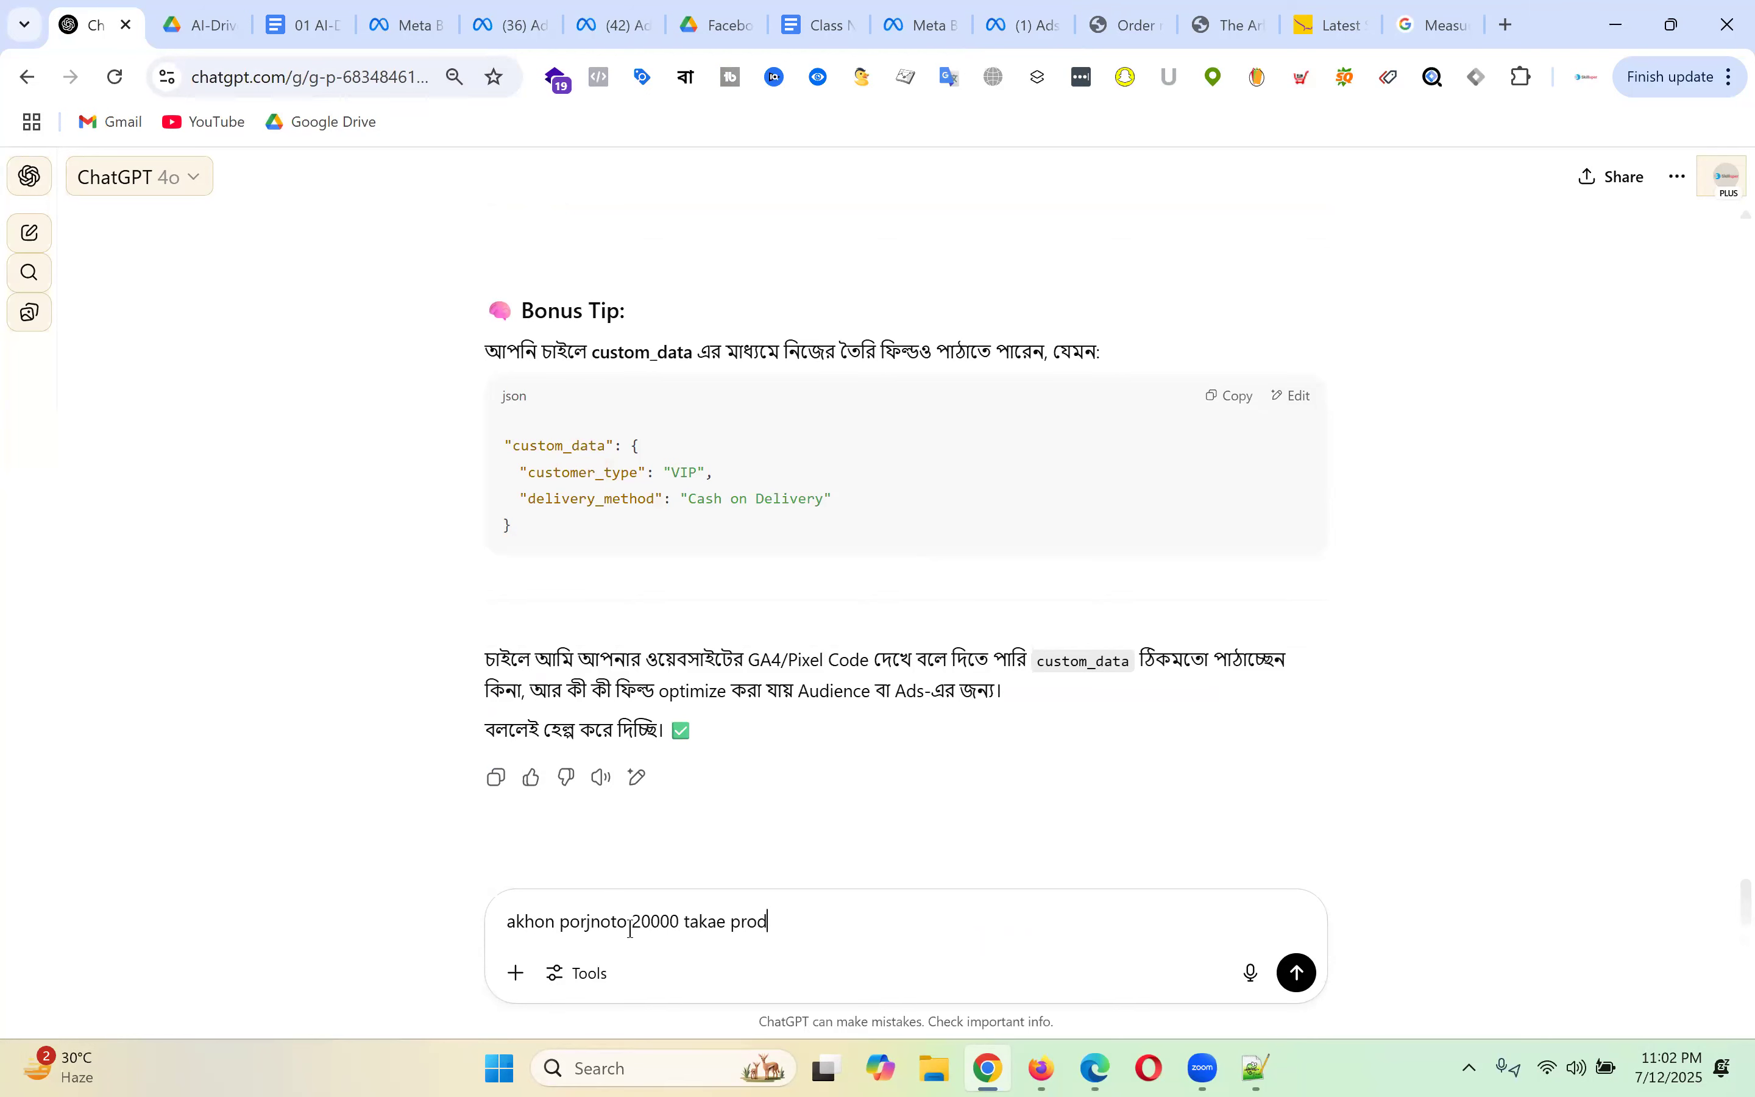
type("uct purchase koreche jara")
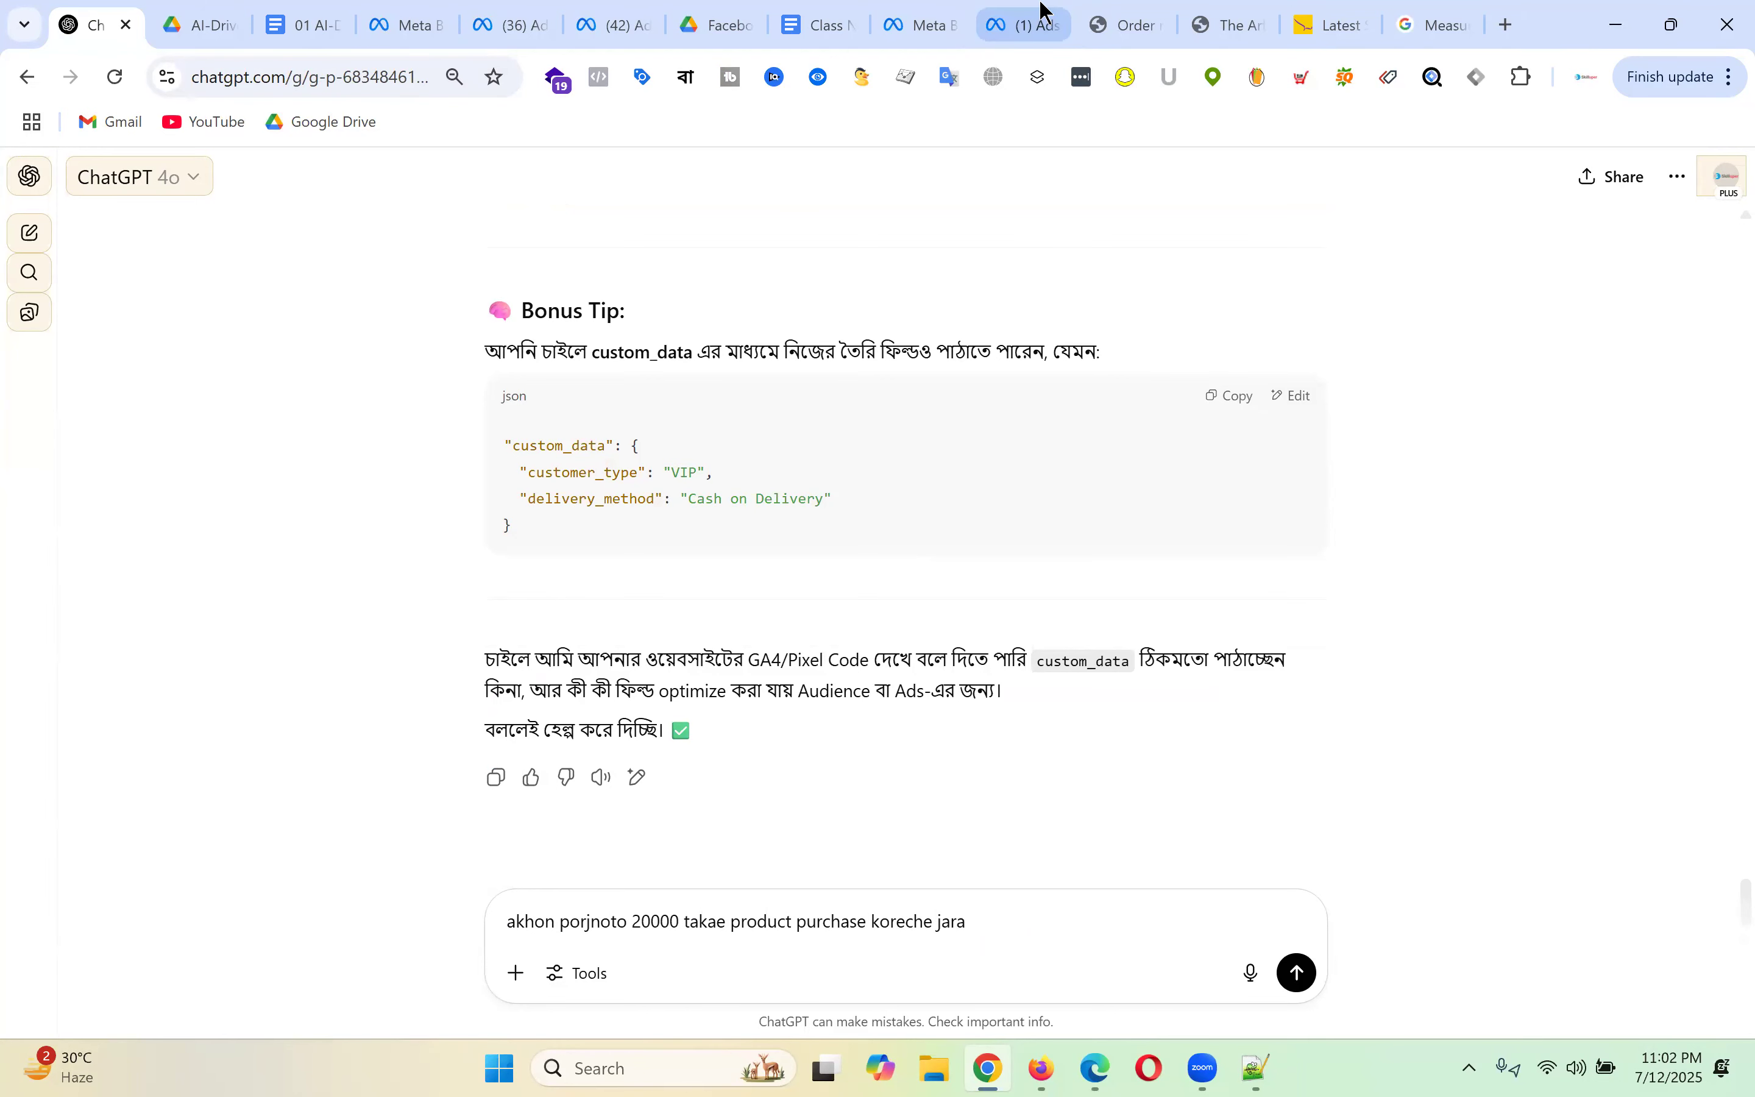
- Switch back to Ads Manager and review the Maximum of condition together with the audience's source, event and retention settings
left_click(1030, 23)
left_click(1042, 527)
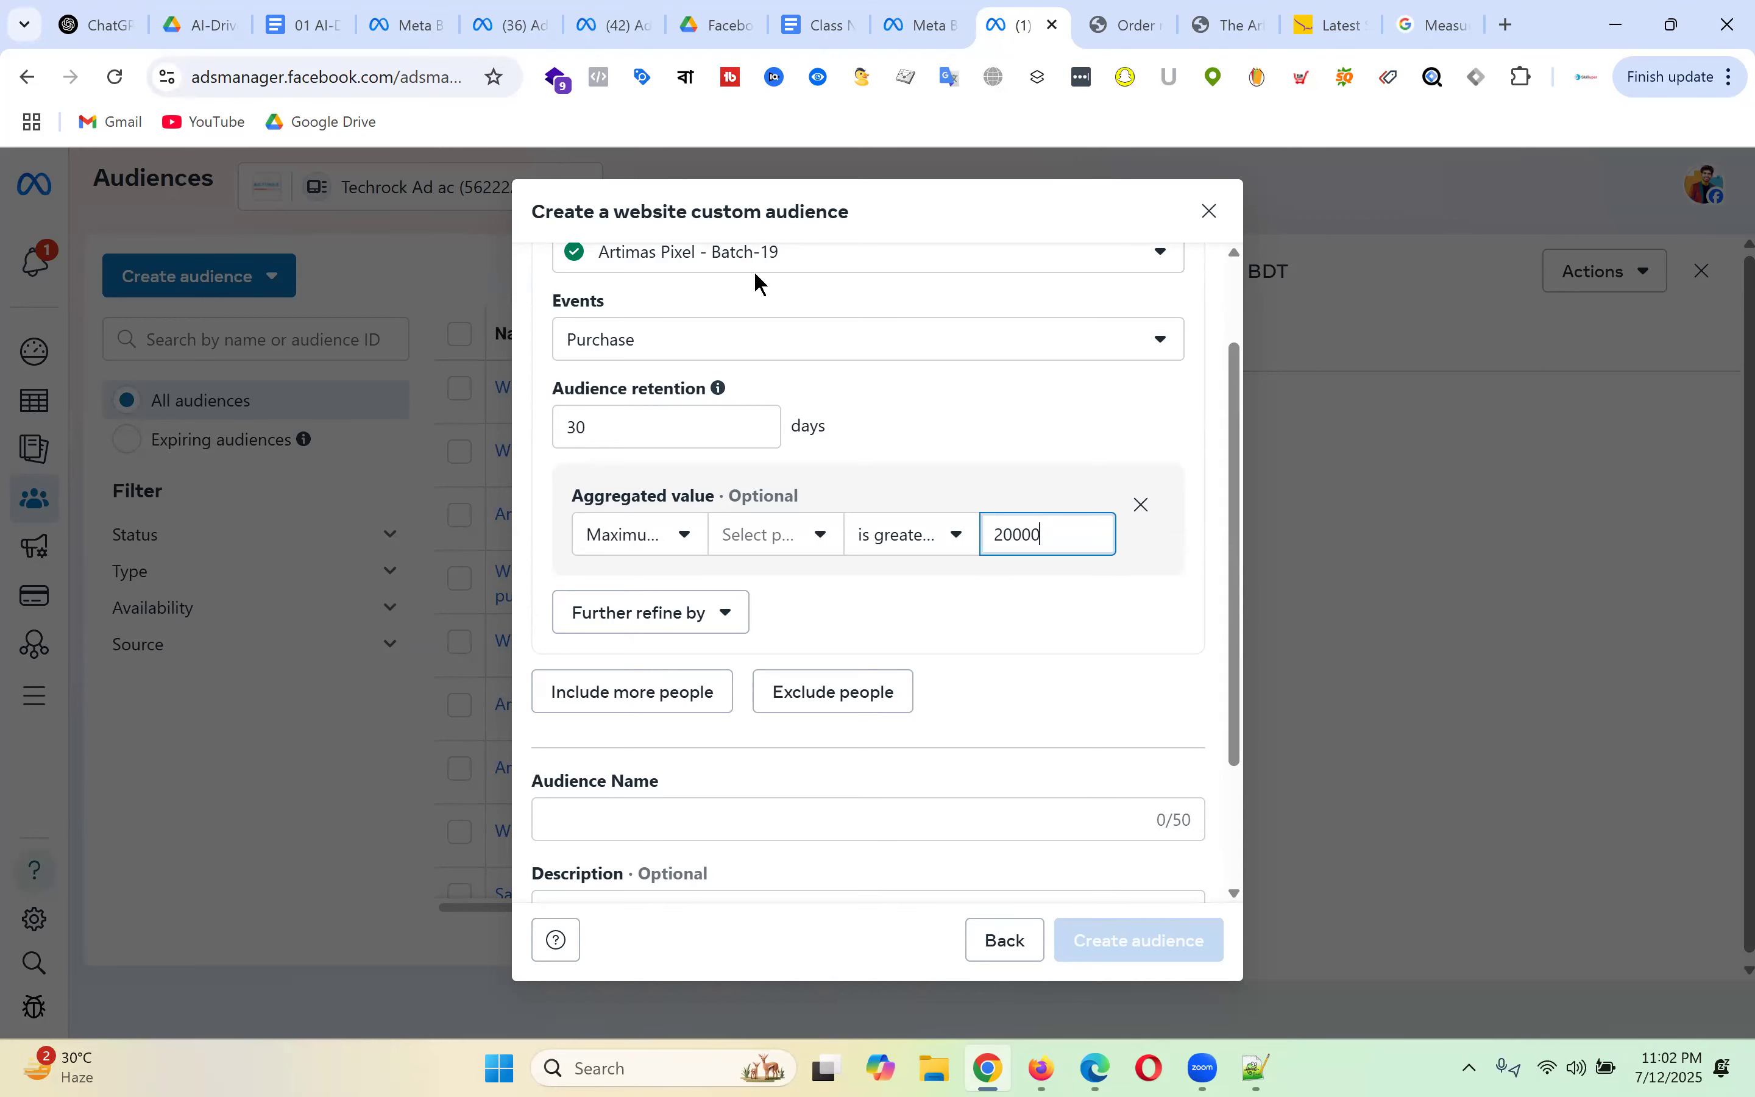
scroll(1237, 495, "up", 2)
scroll(1051, 502, "down", 1)
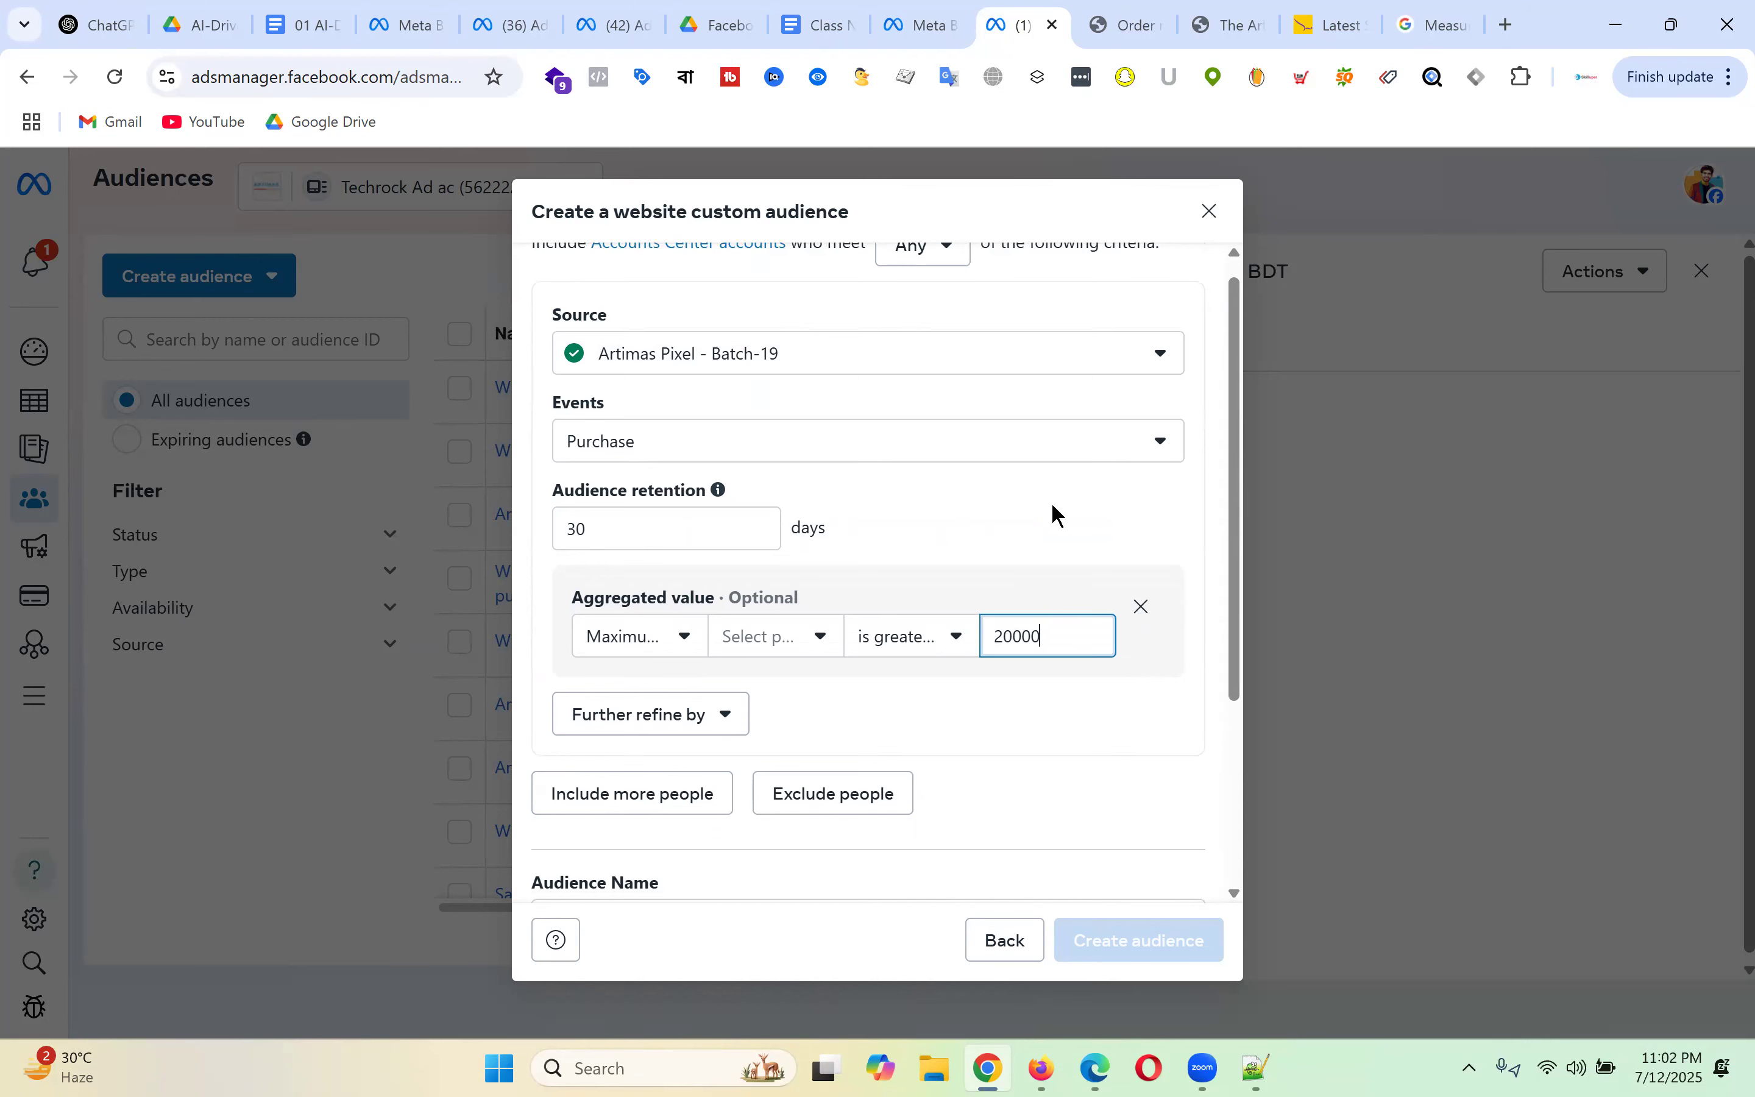
- Return to ChatGPT, correct "takae" to "takar", add "tader jonno ki strategy hote pare" to the prompt and send it
left_click(87, 24)
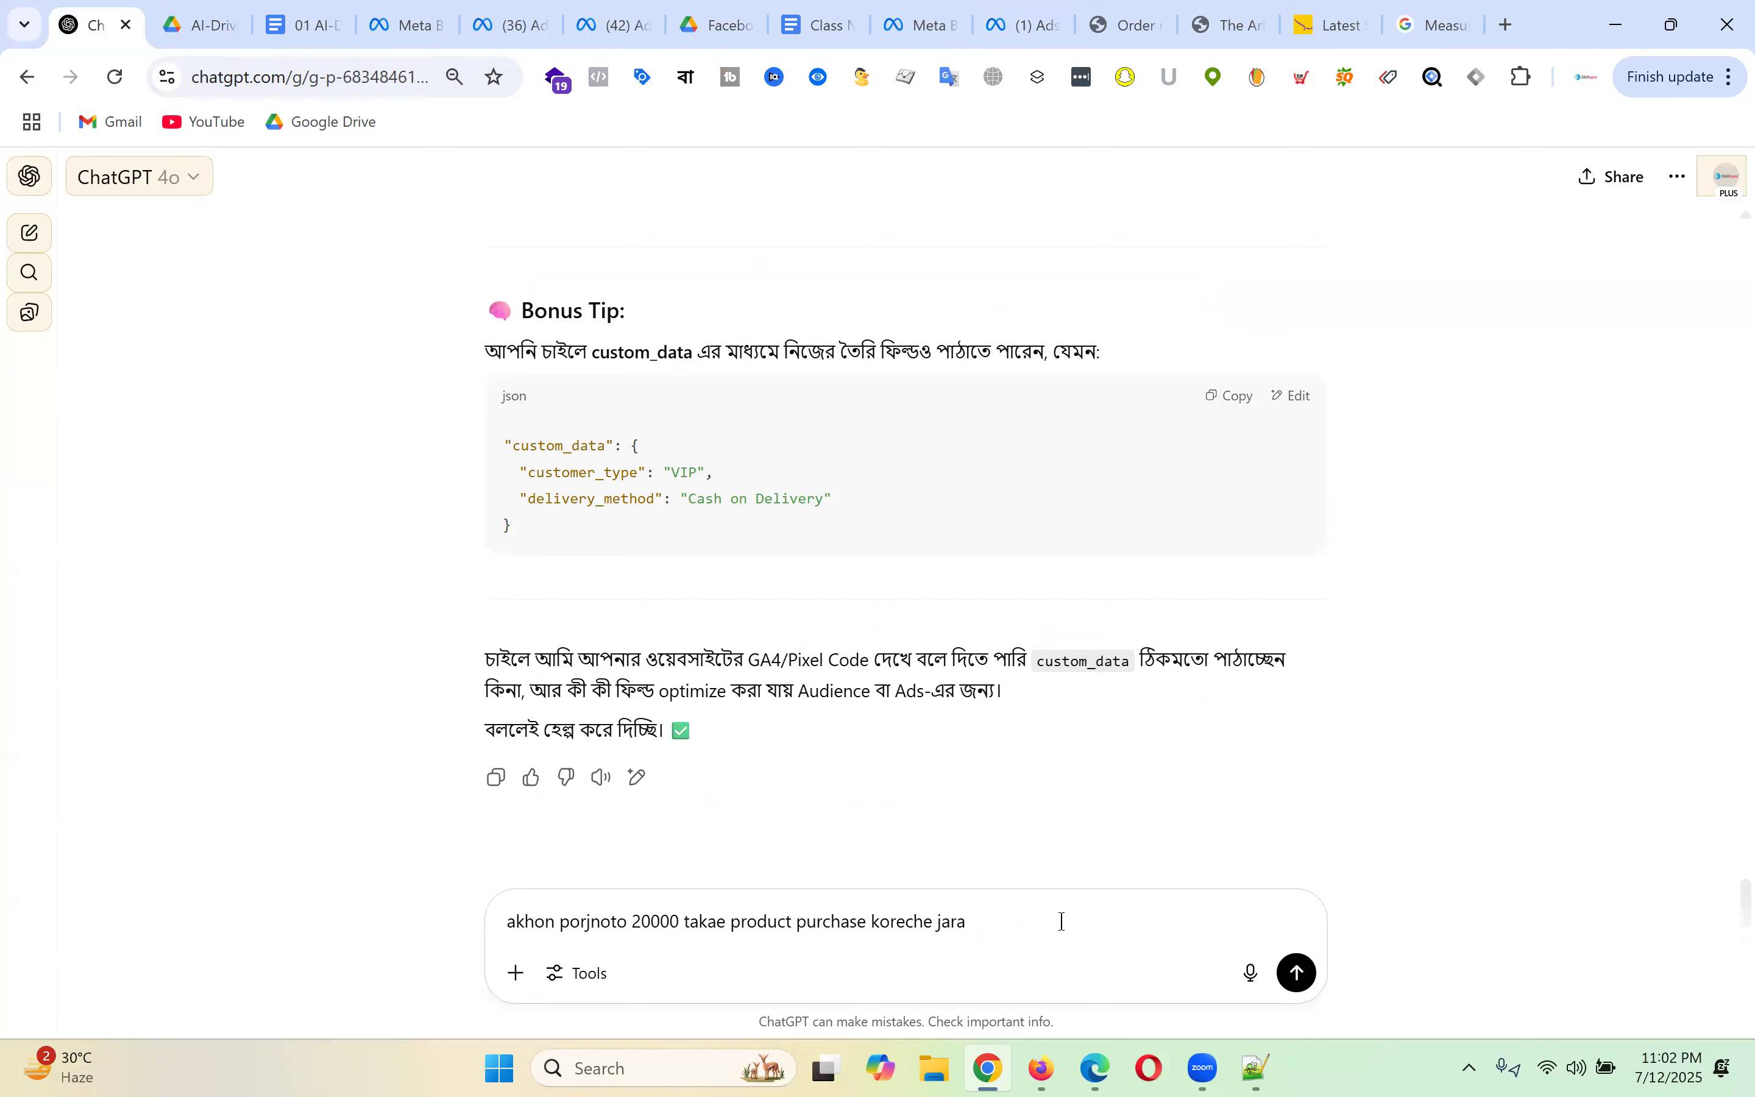
left_click(725, 922)
key("BackSpace")
type("r")
left_click(1030, 918)
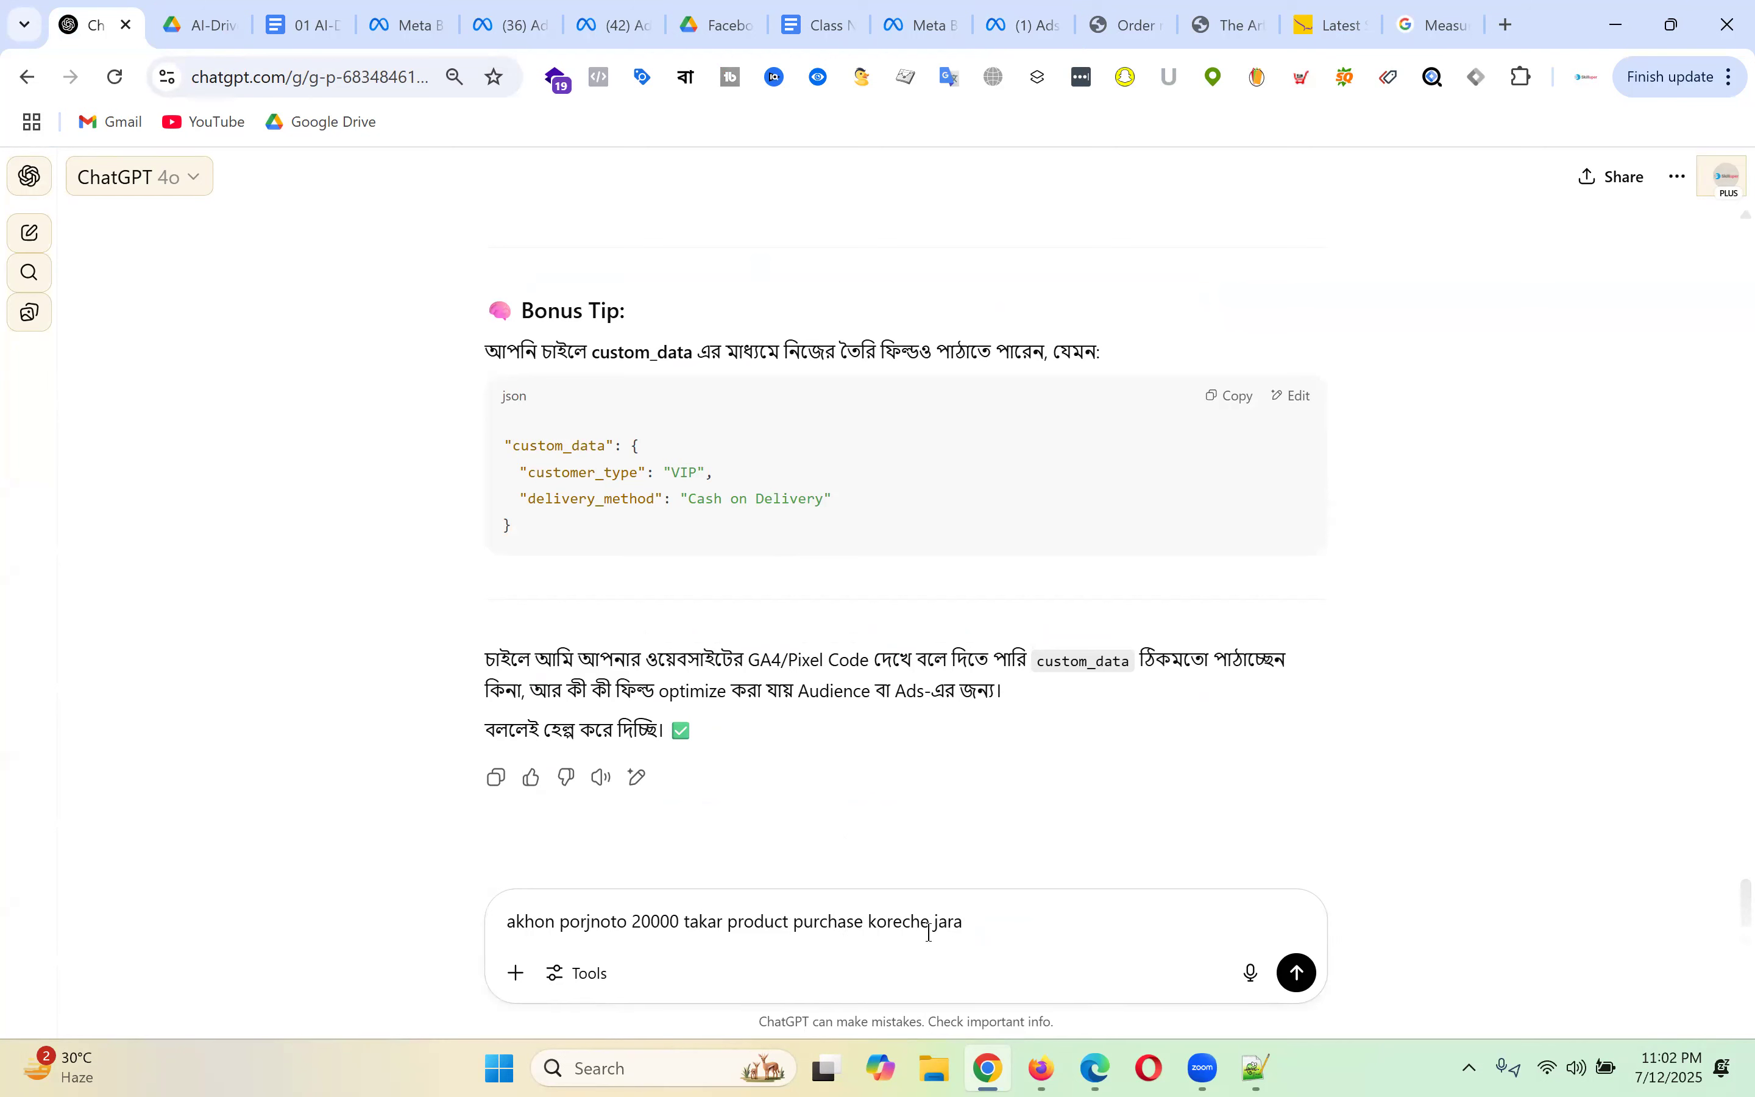
type("tader jonno ki strategy hote pare")
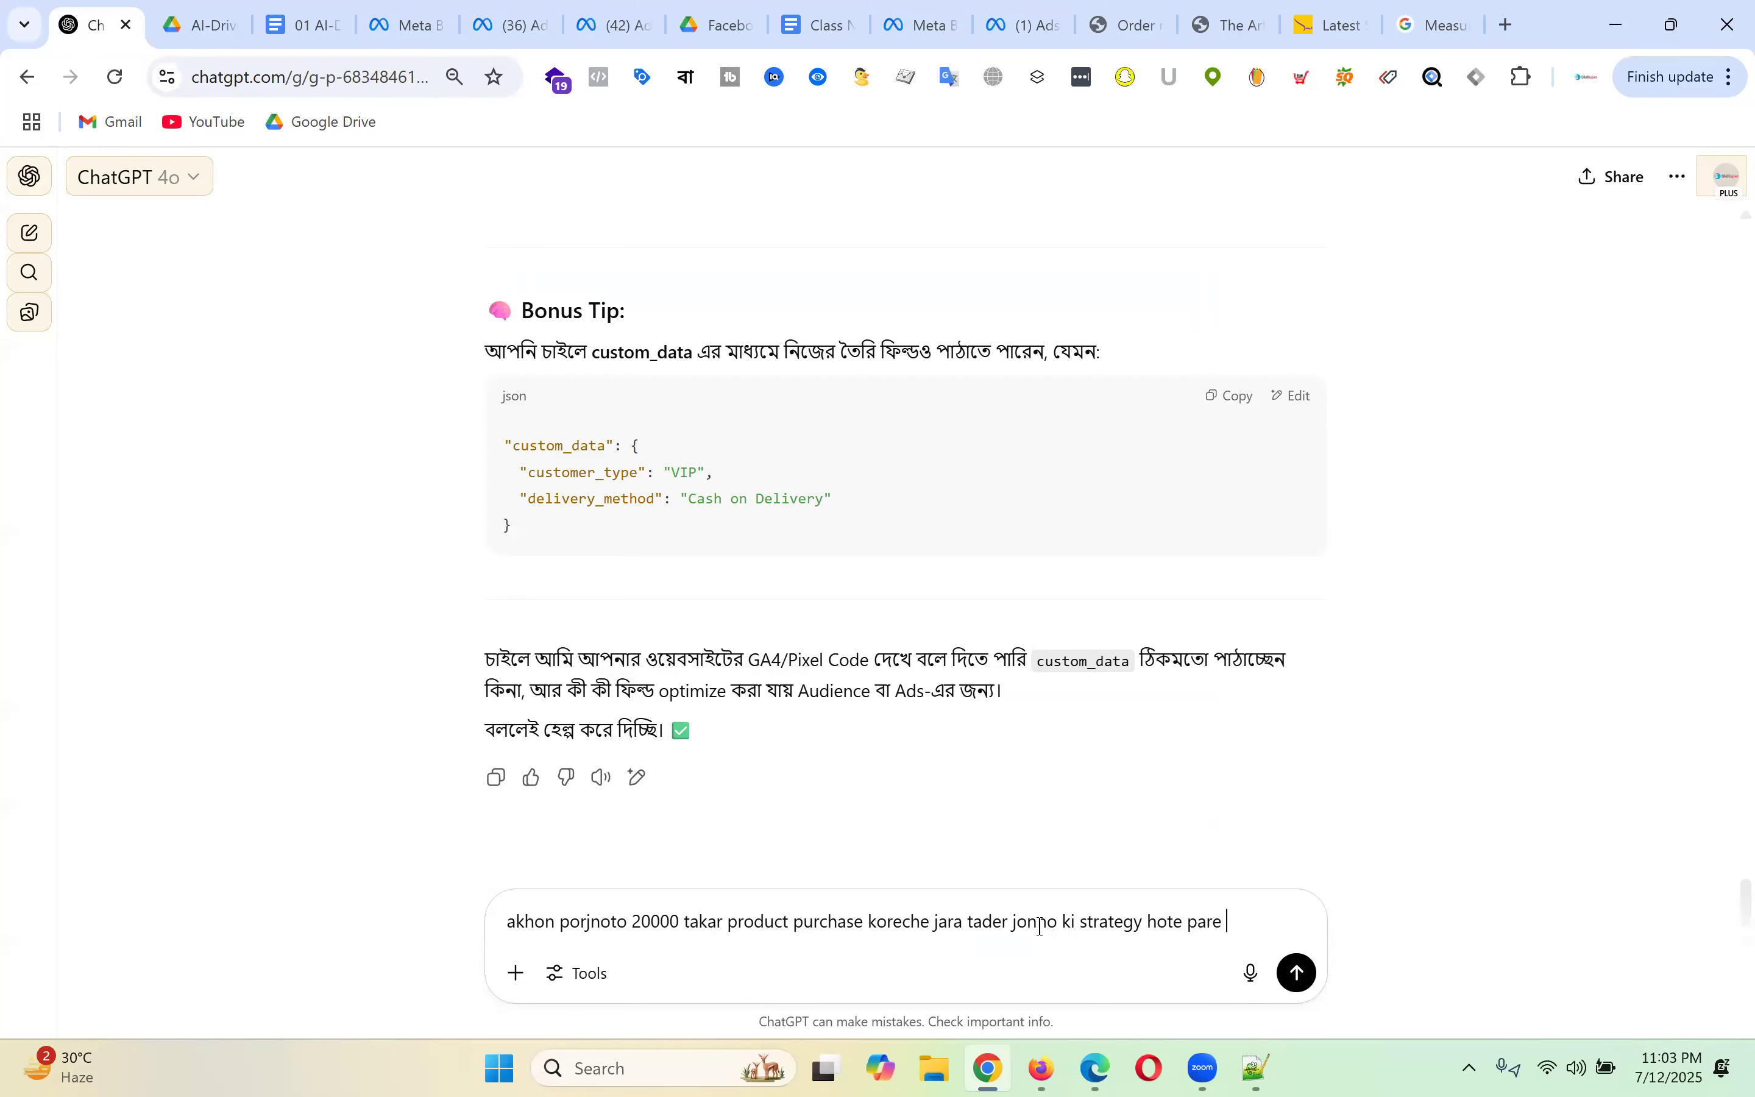
key("Return")
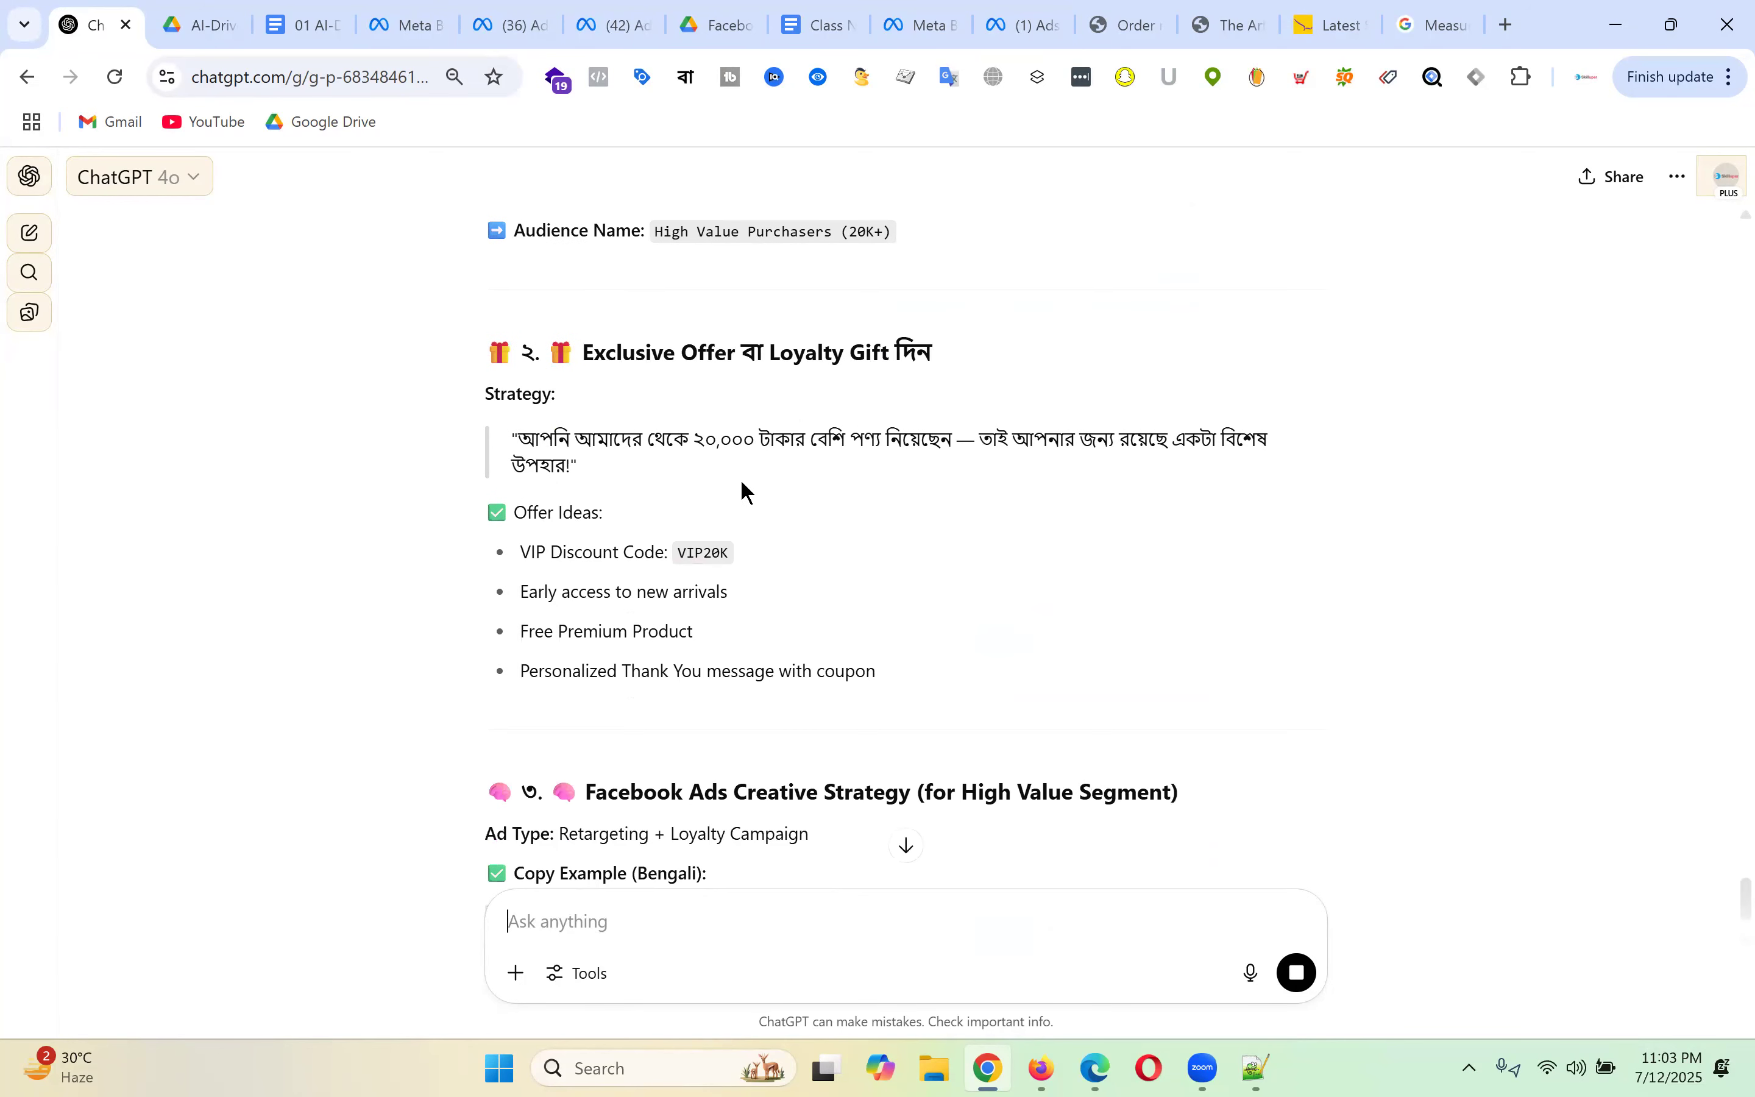
- Examine ChatGPT's loyalty offer ideas, Bengali ad copy example and email/SMS retention messages for high-value purchasers
left_click_drag(665, 440, 1170, 417)
left_click(584, 477)
left_click_drag(520, 552, 695, 633)
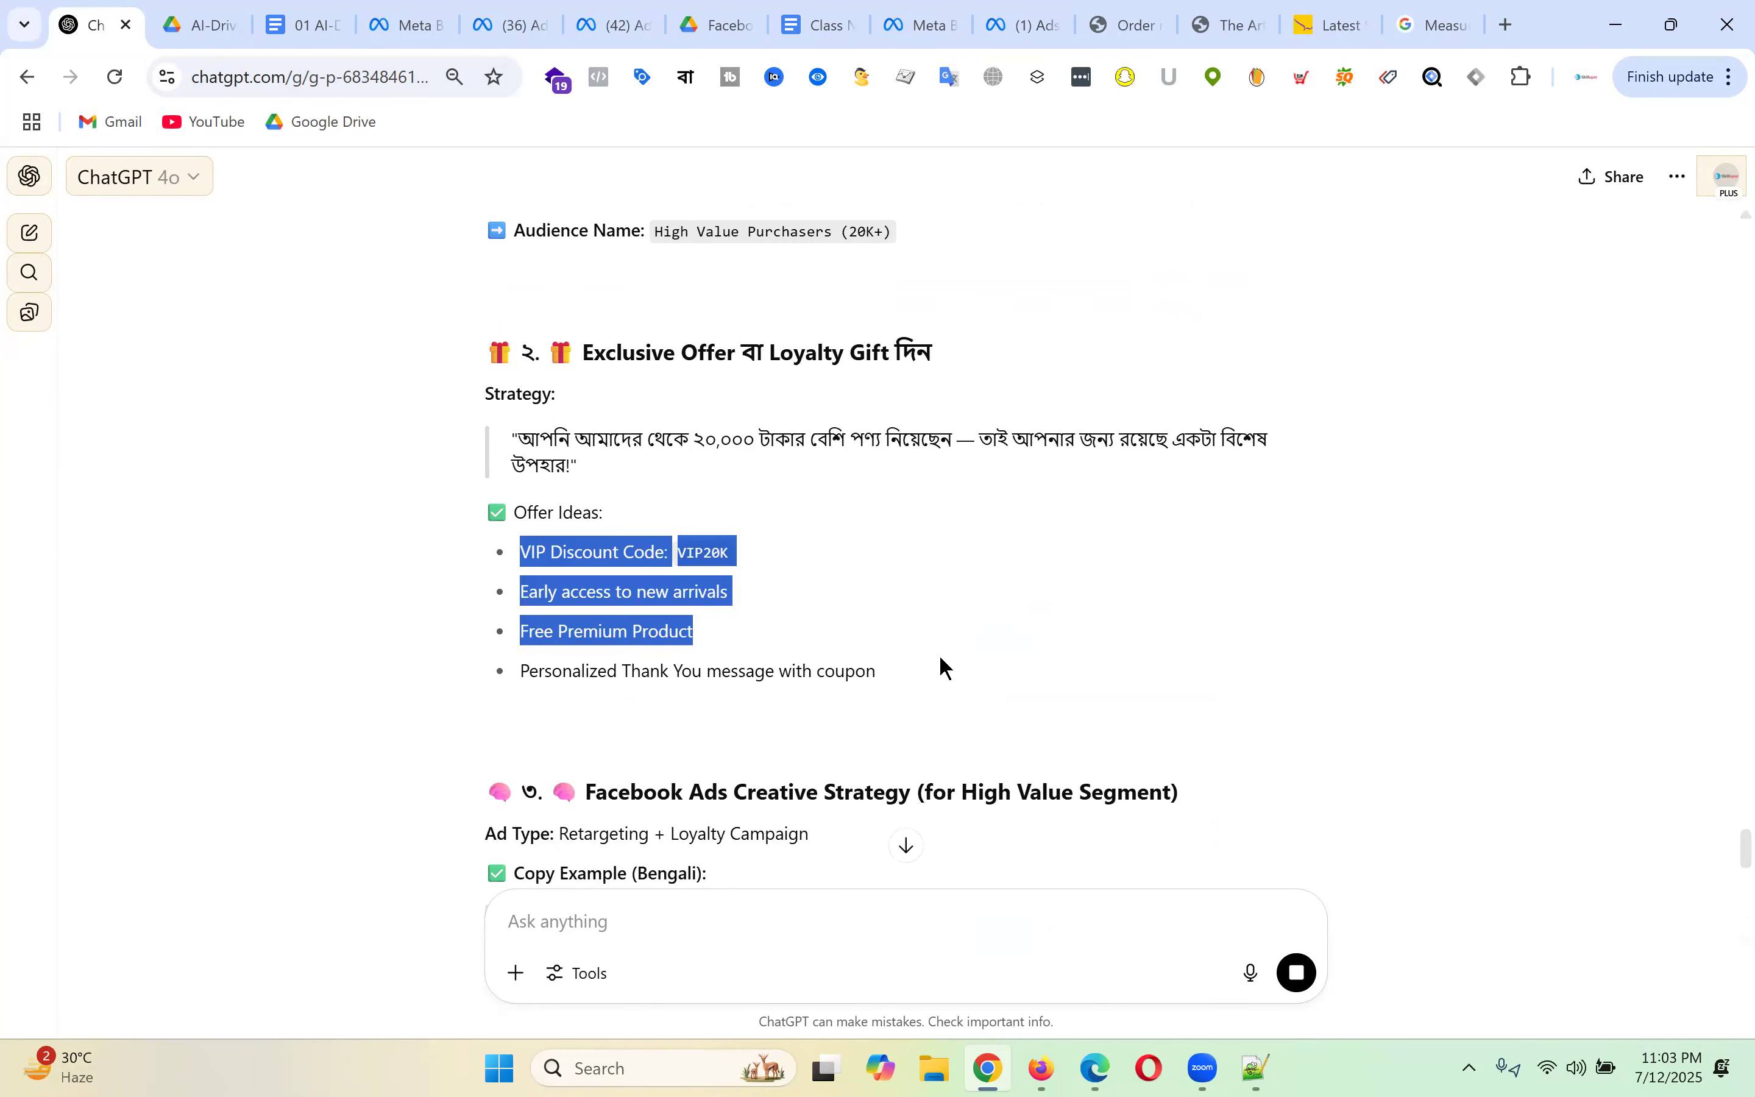
scroll(980, 522, "down", 3)
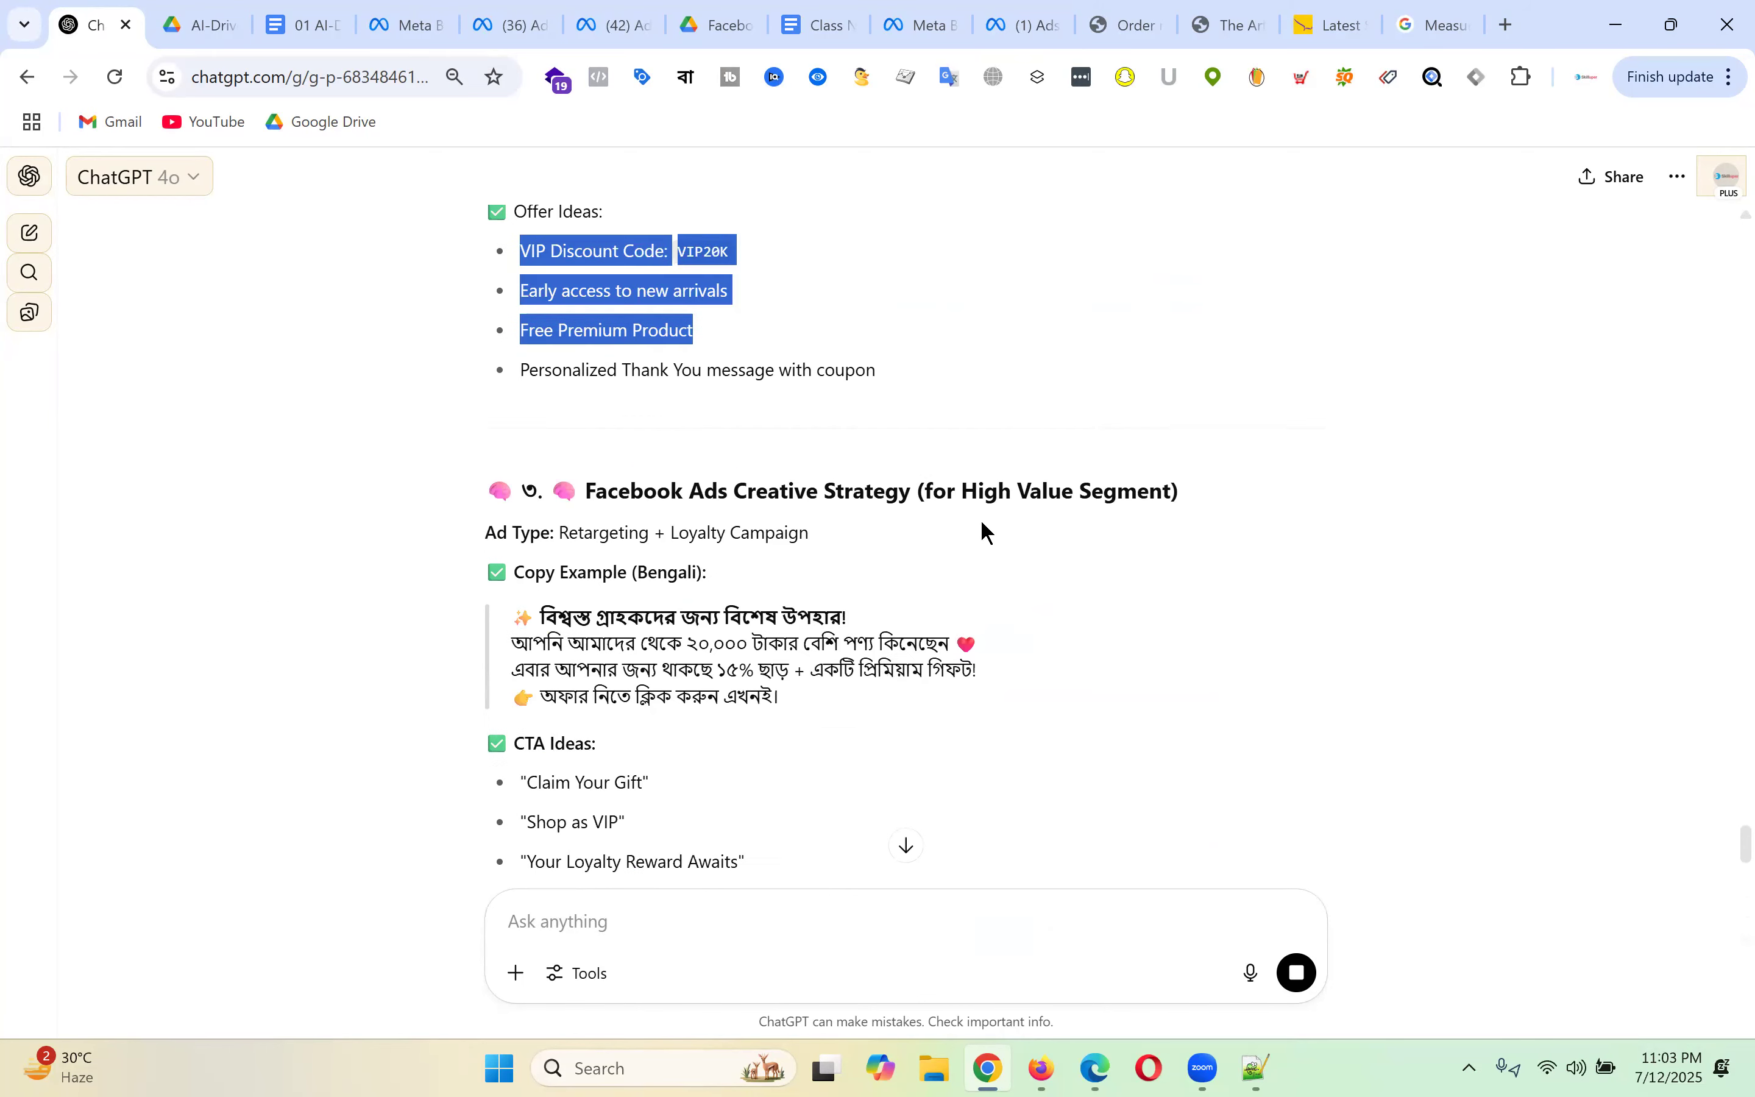
scroll(981, 521, "down", 1)
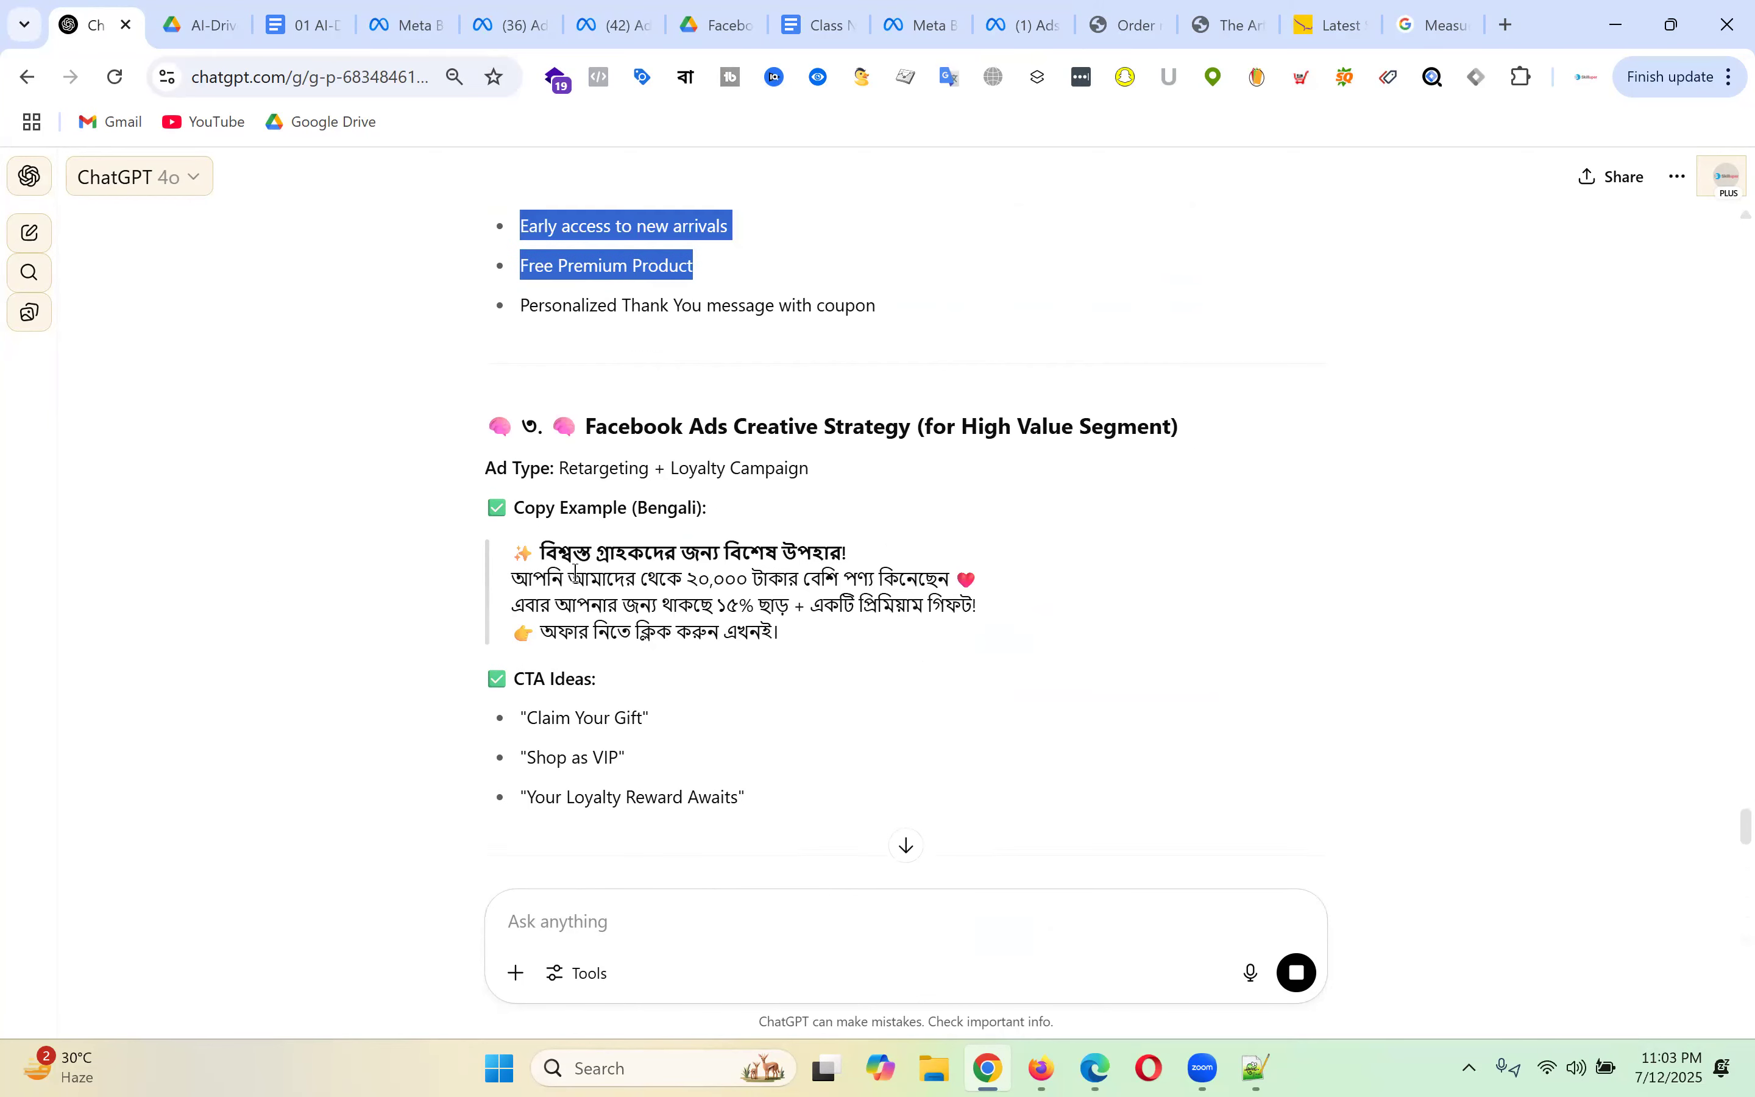
mouse_move(512, 552)
left_mouse_down()
mouse_move(840, 630)
mouse_move(641, 625)
mouse_move(526, 594)
mouse_move(503, 557)
left_mouse_up()
scroll(936, 510, "down", 3)
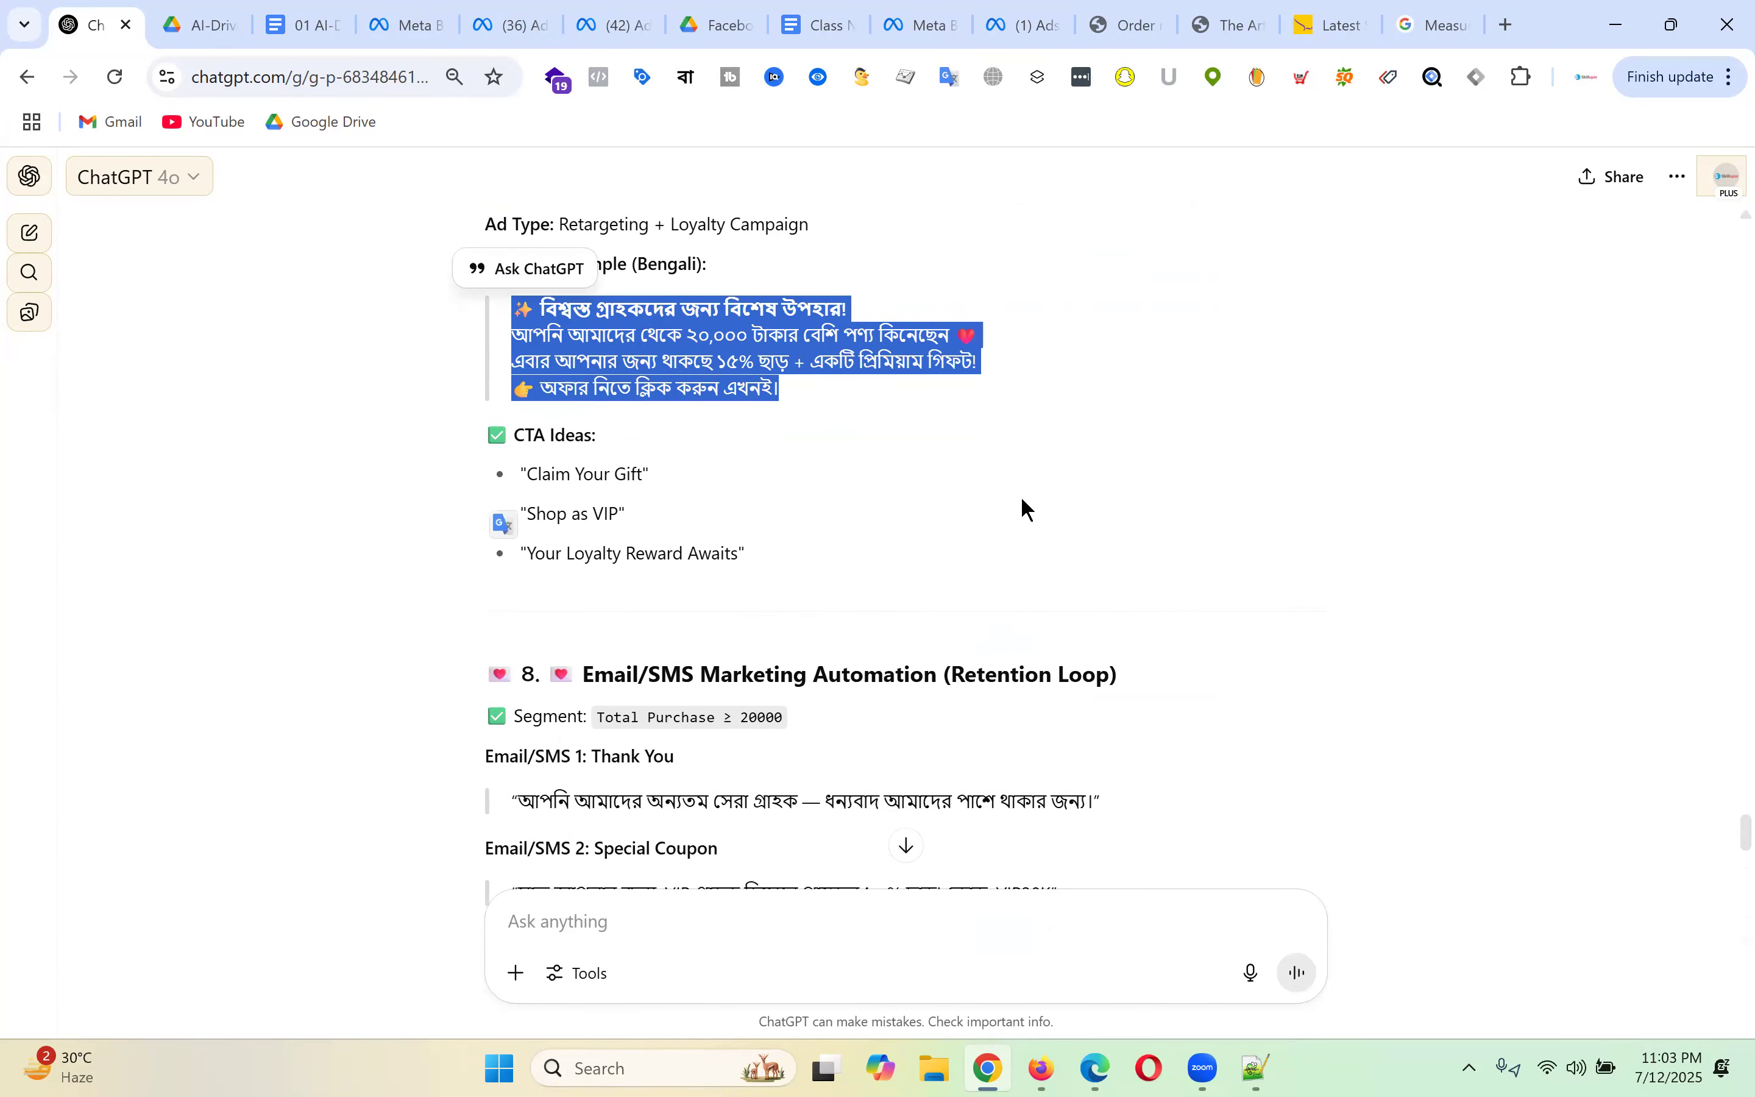
scroll(1020, 501, "down", 3)
left_click_drag(519, 433, 940, 466)
scroll(870, 464, "down", 5)
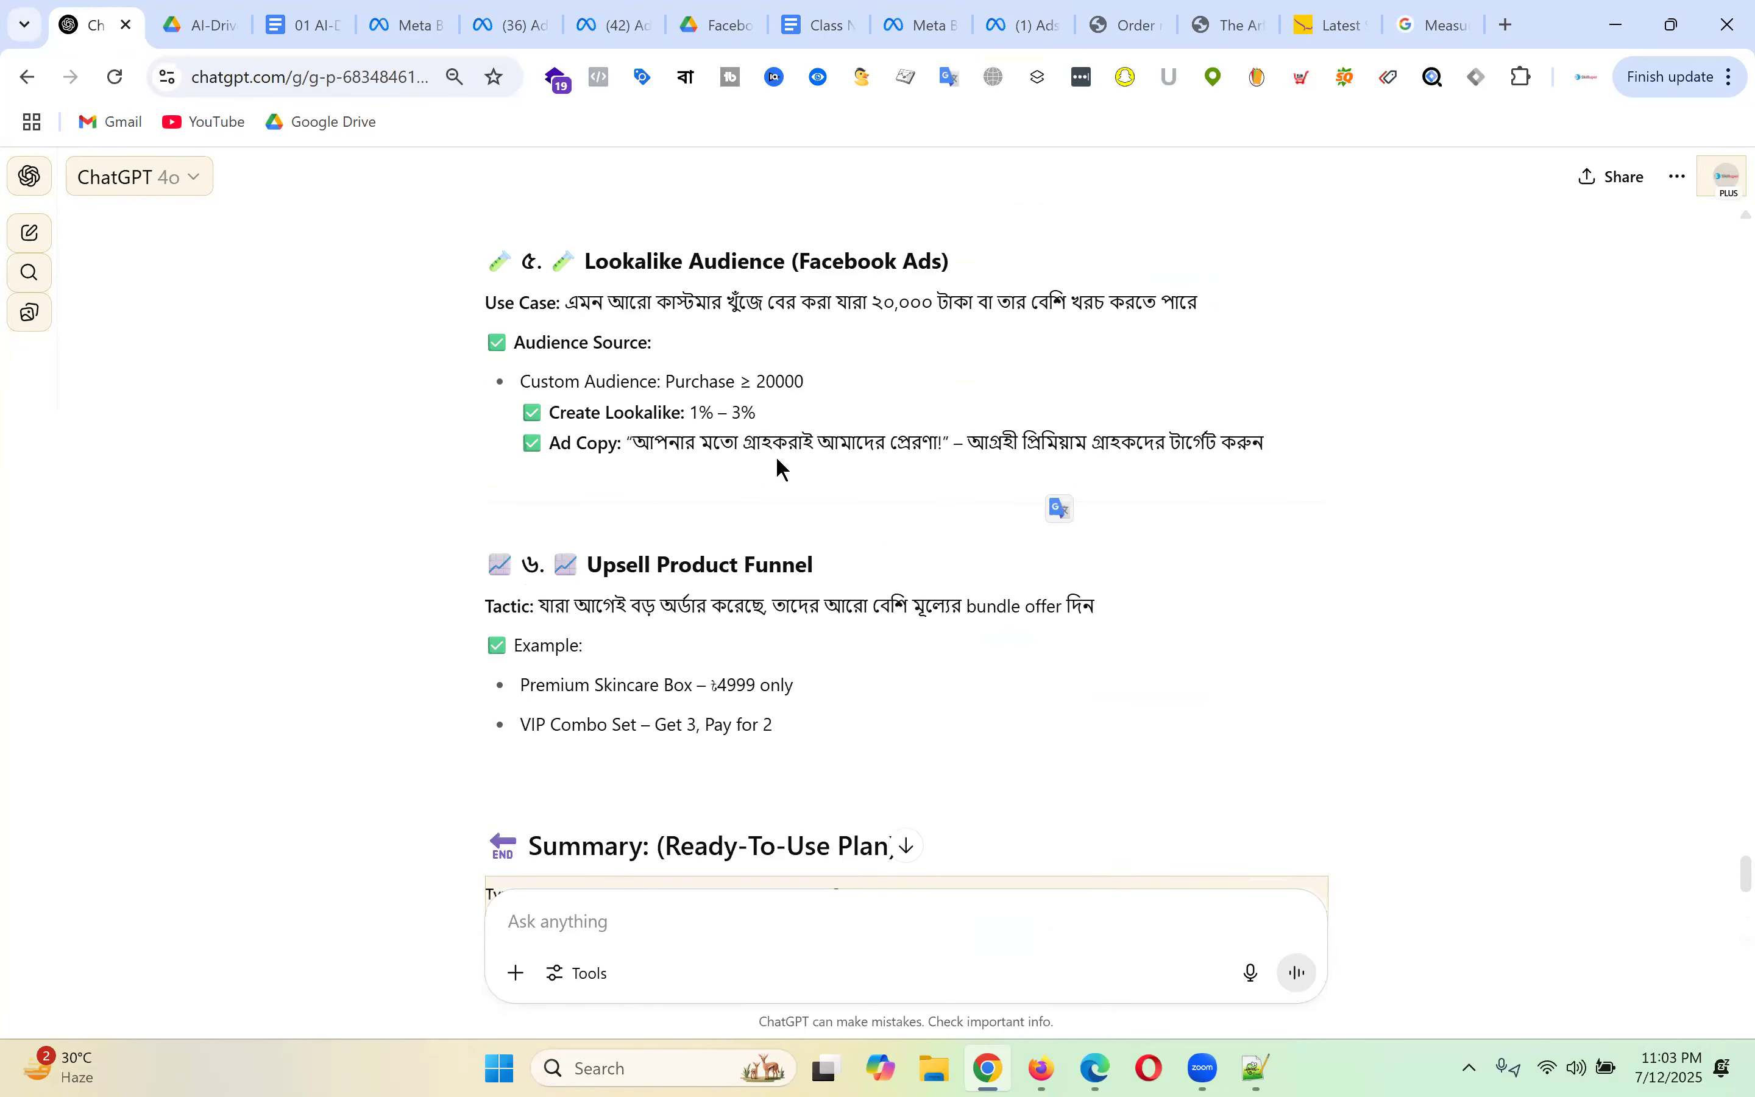
- Examine the upsell product funnel examples and the summary plan table in ChatGPT's answer
scroll(916, 445, "down", 3)
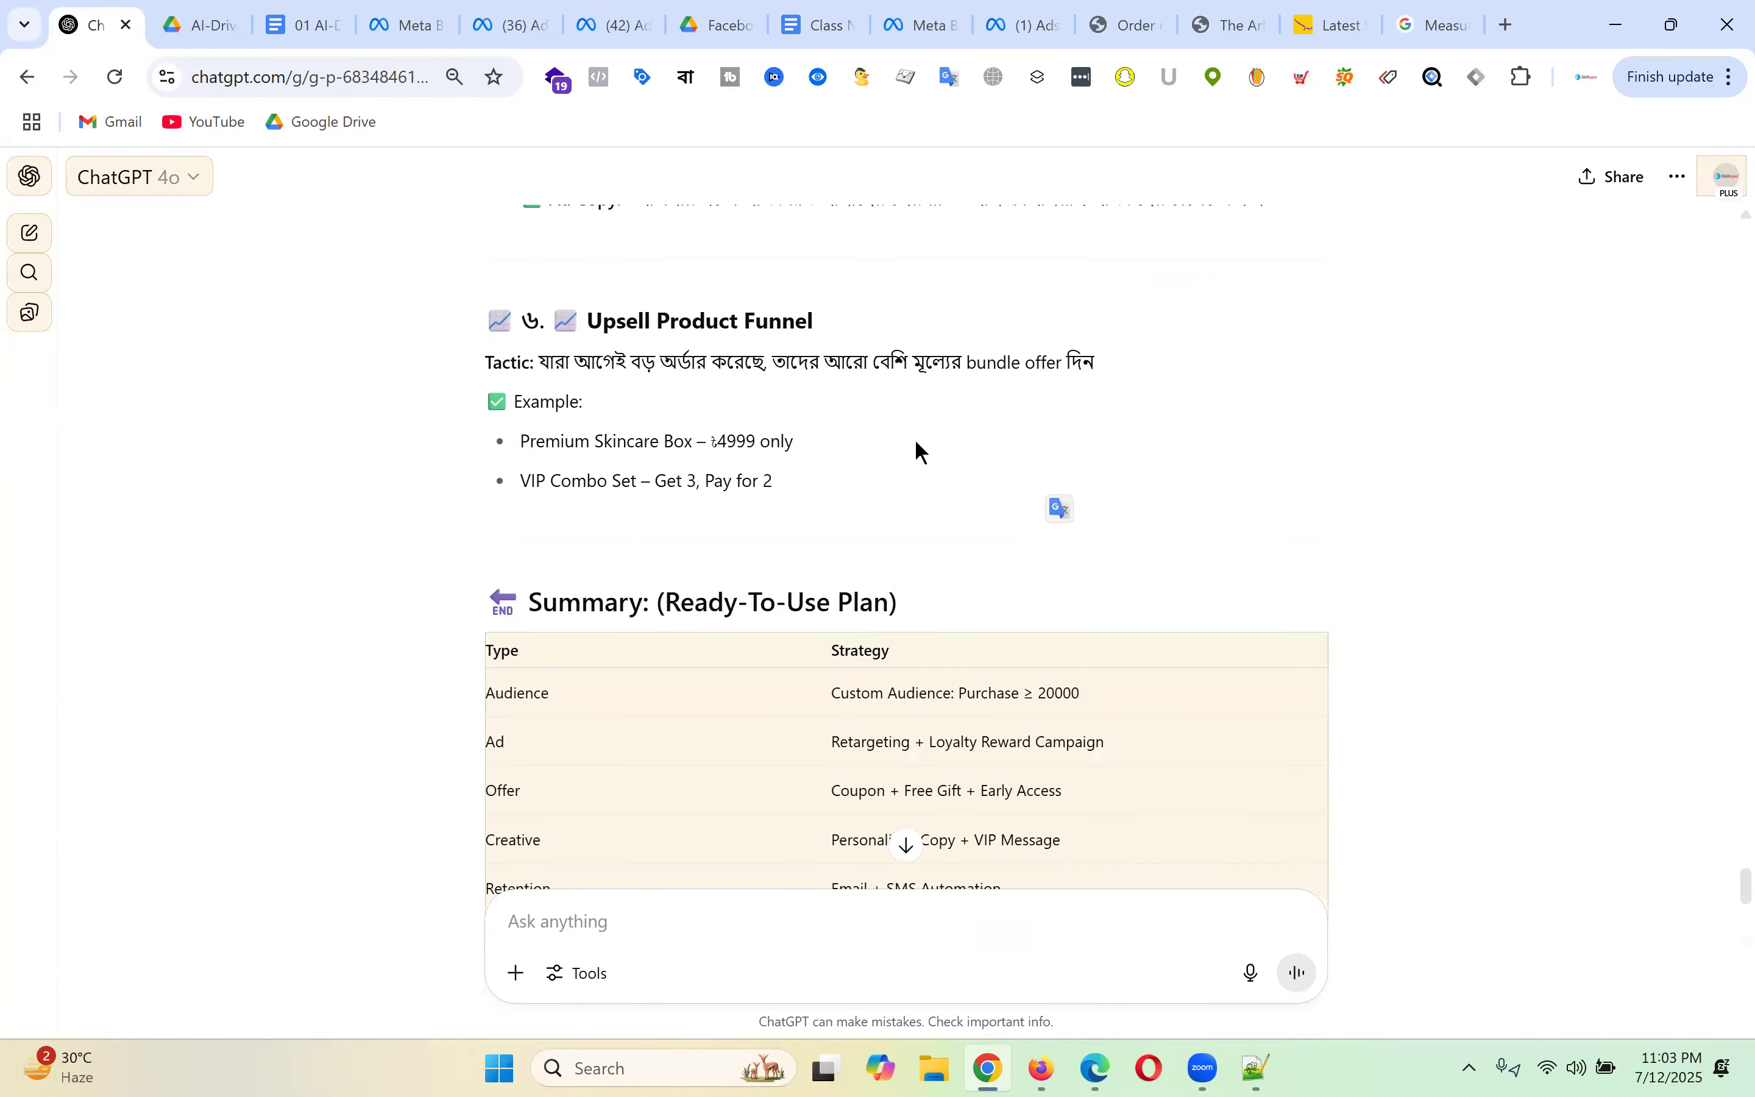
left_click_drag(519, 441, 875, 457)
left_click(843, 435)
left_click_drag(701, 438, 977, 446)
left_click(651, 504)
left_click_drag(625, 479, 520, 480)
left_click_drag(651, 480, 715, 481)
left_click(718, 479)
scroll(953, 458, "down", 3)
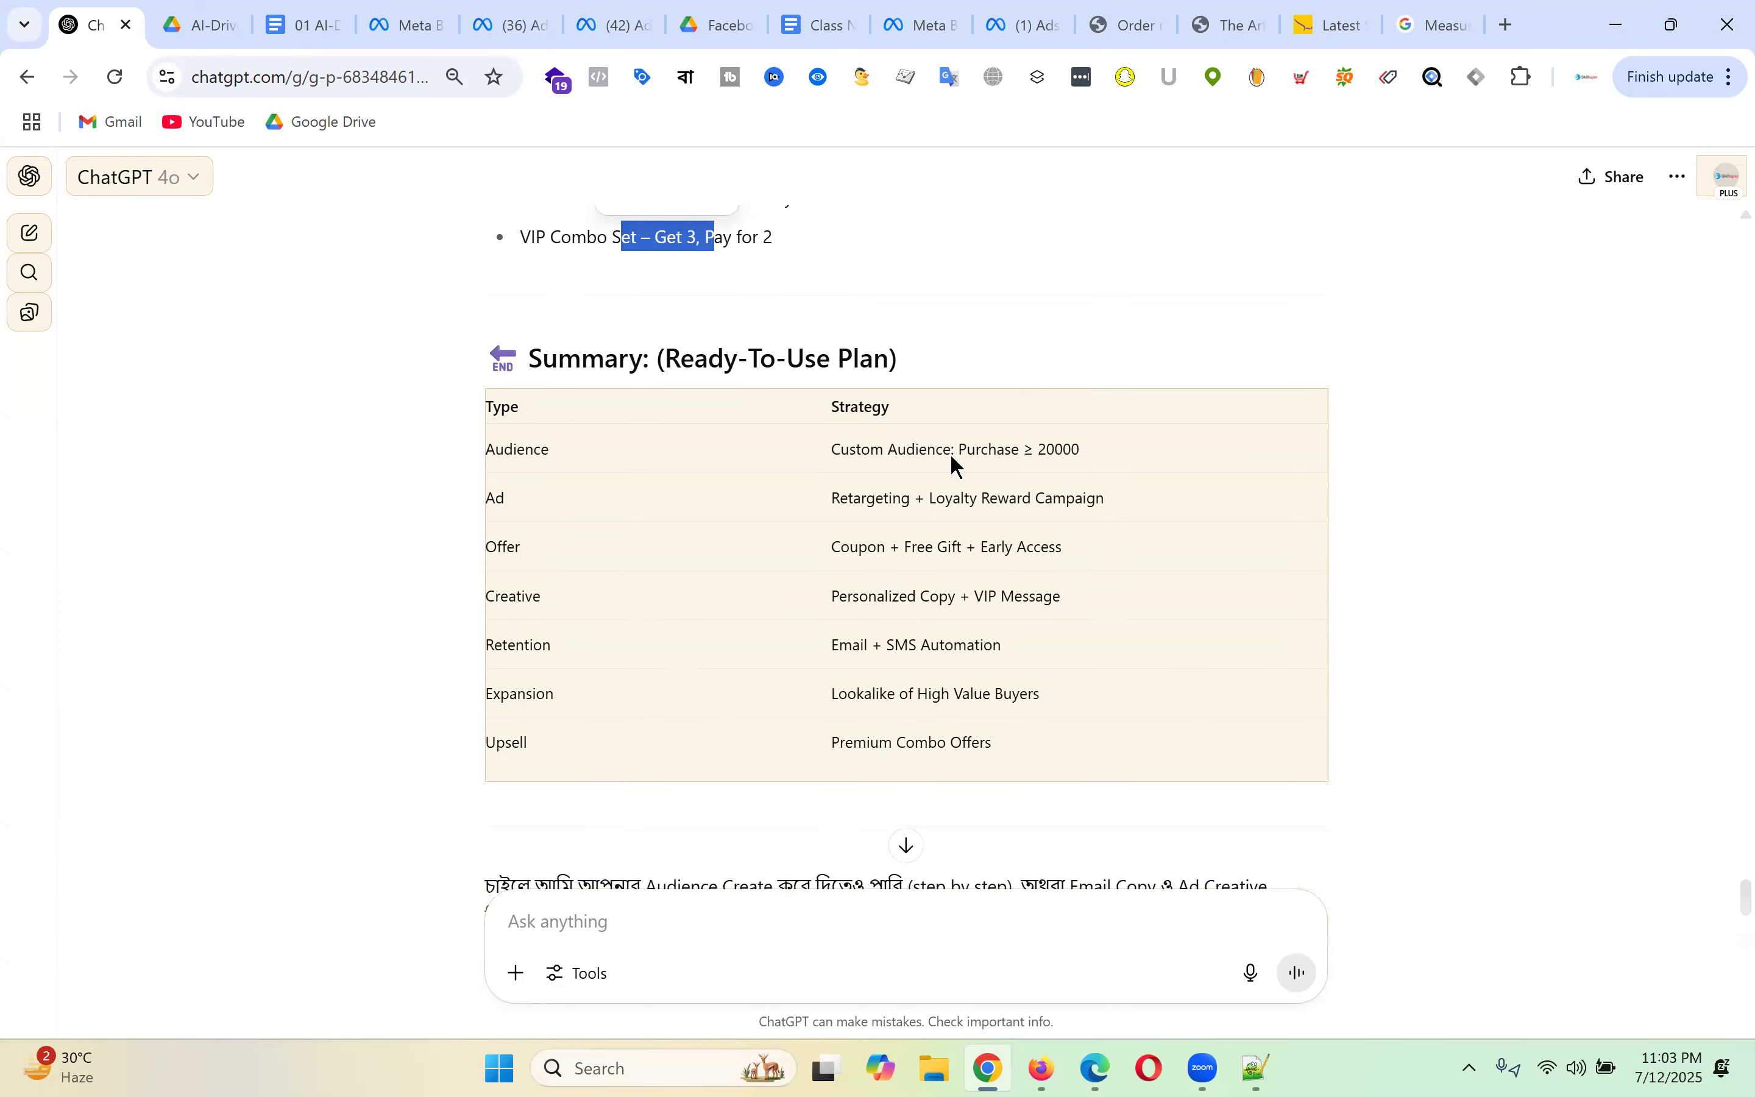
- Review ChatGPT's high-value customer answer from the summary plan back up to the prompt about 20000 taka purchasers
scroll(953, 459, "down", 3)
scroll(1129, 602, "up", 10)
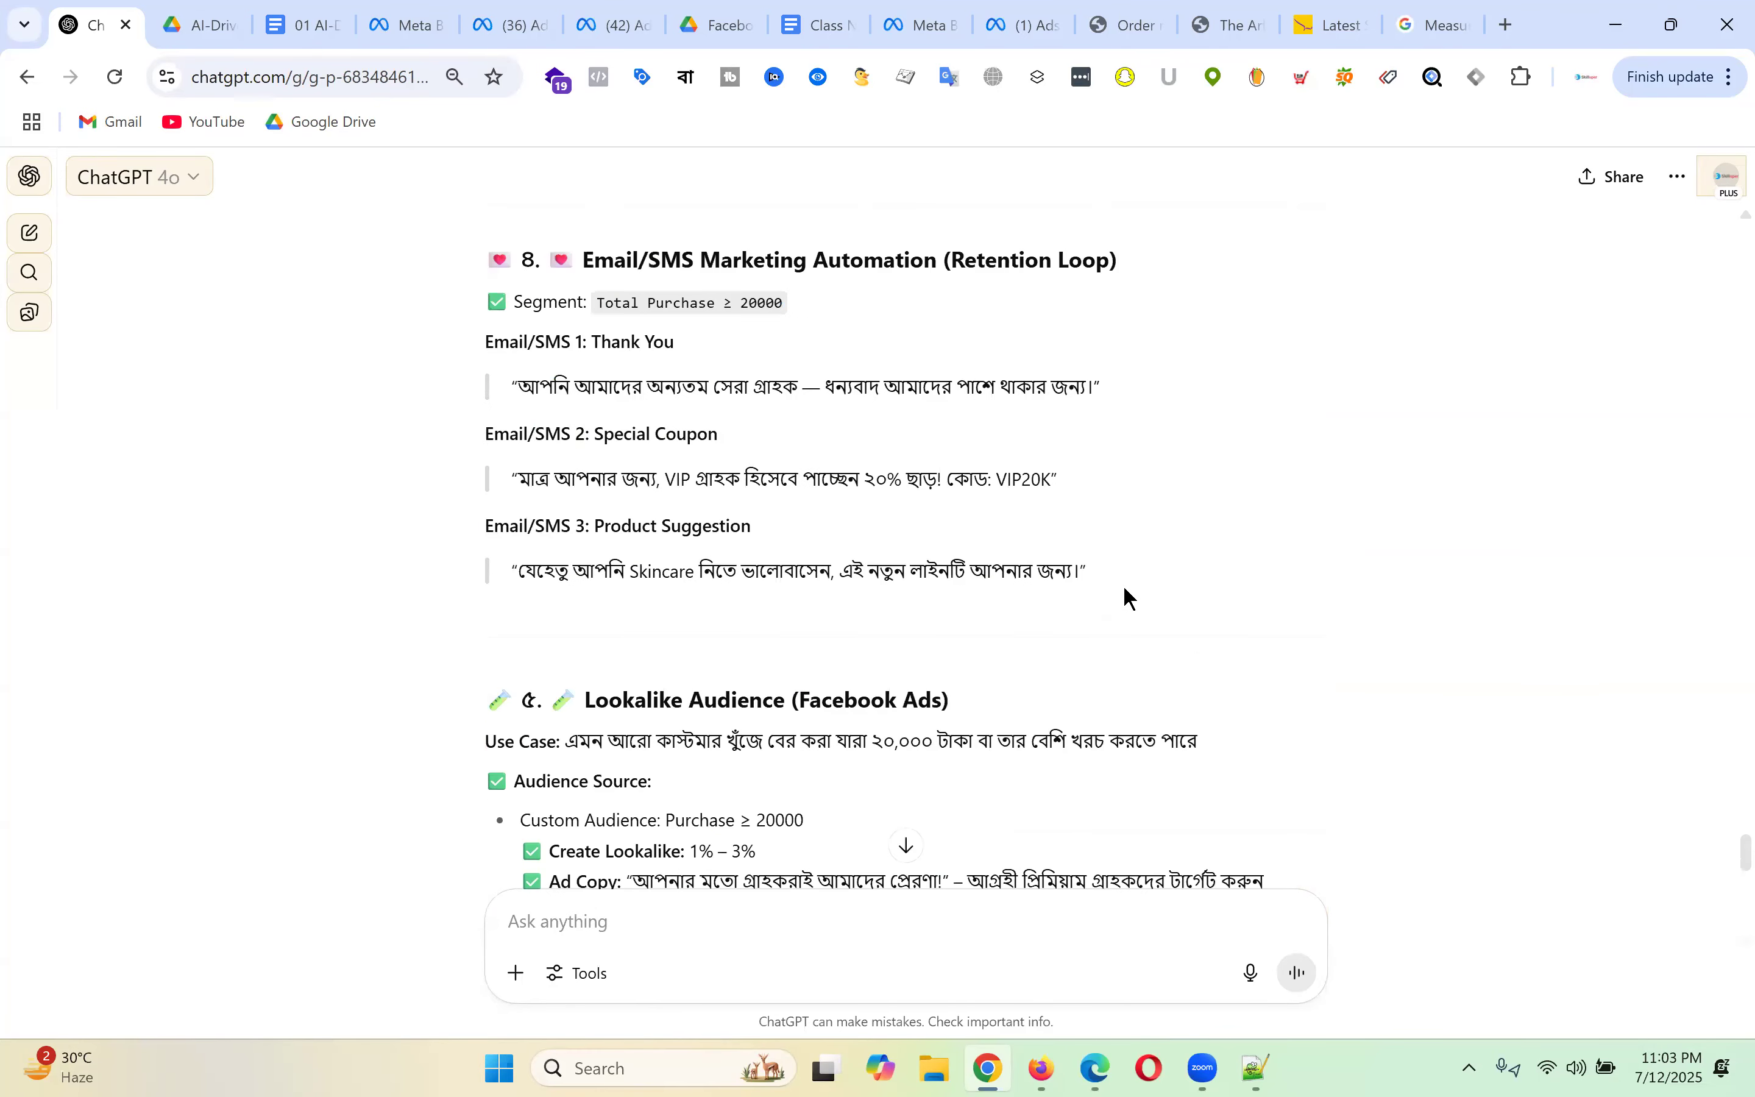
scroll(972, 549, "up", 5)
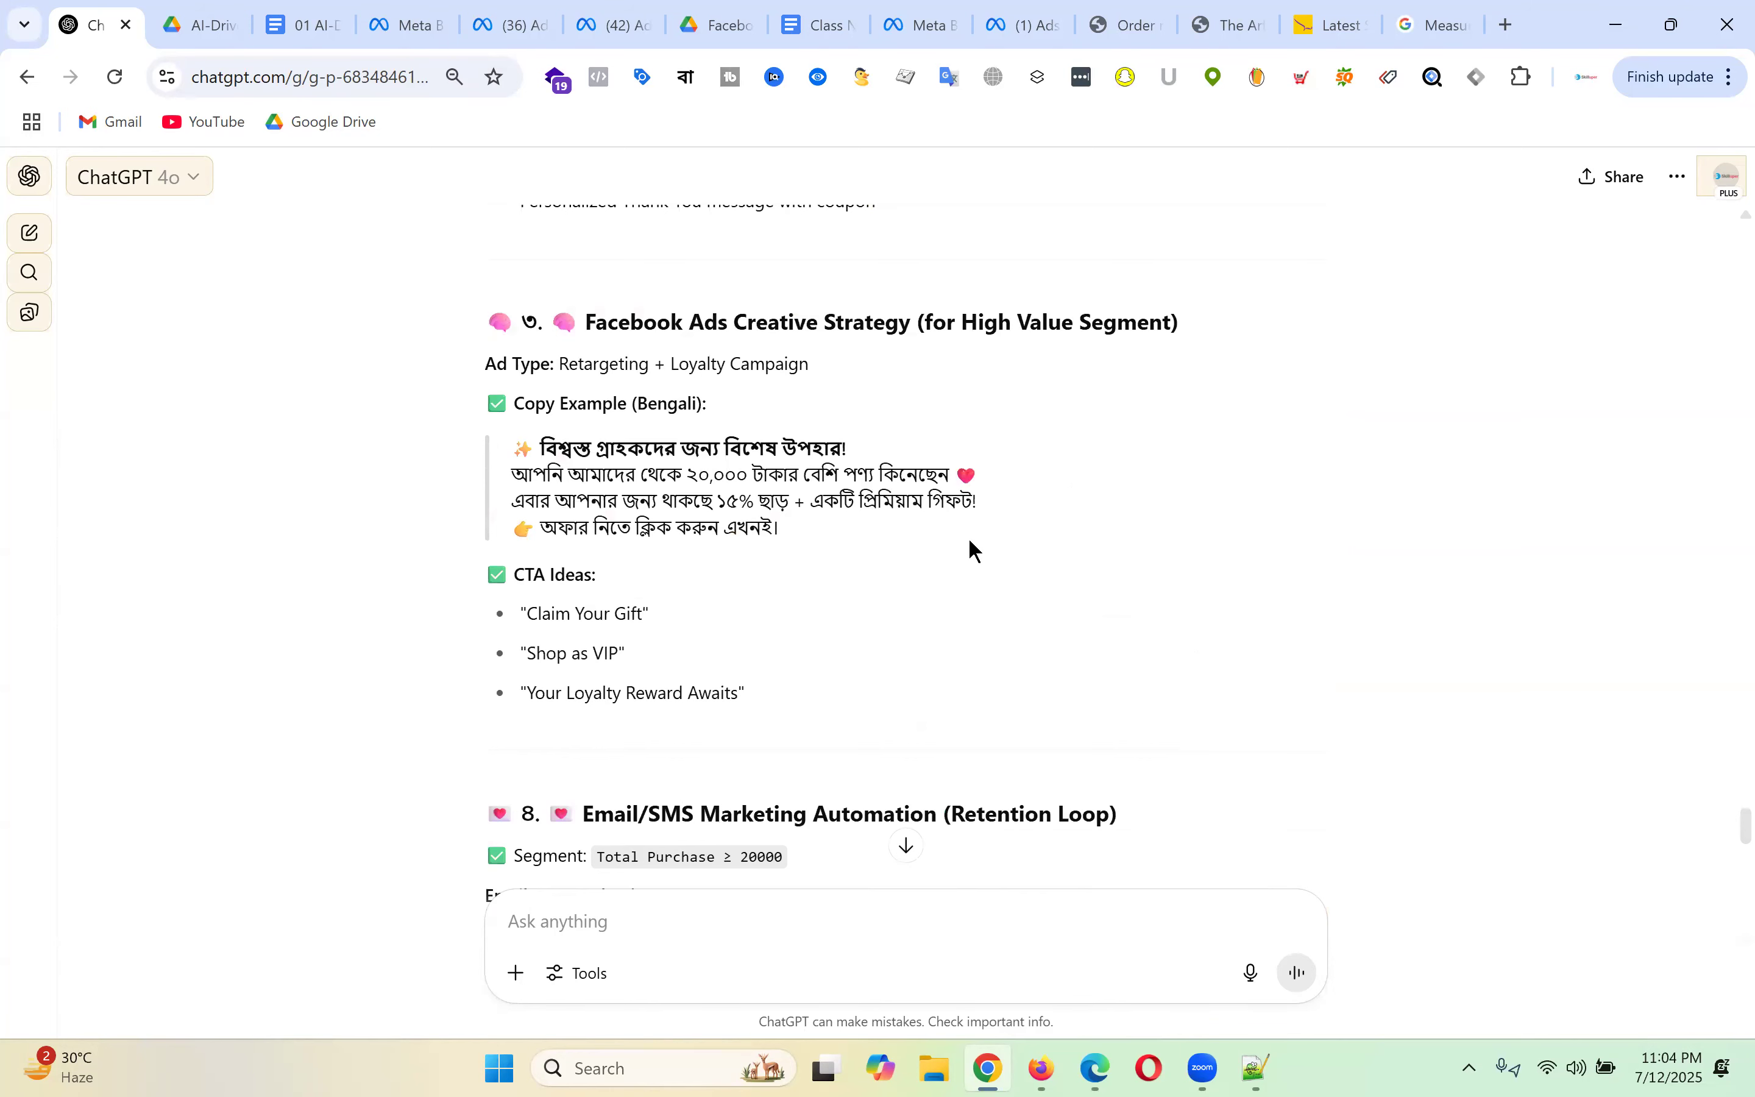
scroll(972, 549, "up", 15)
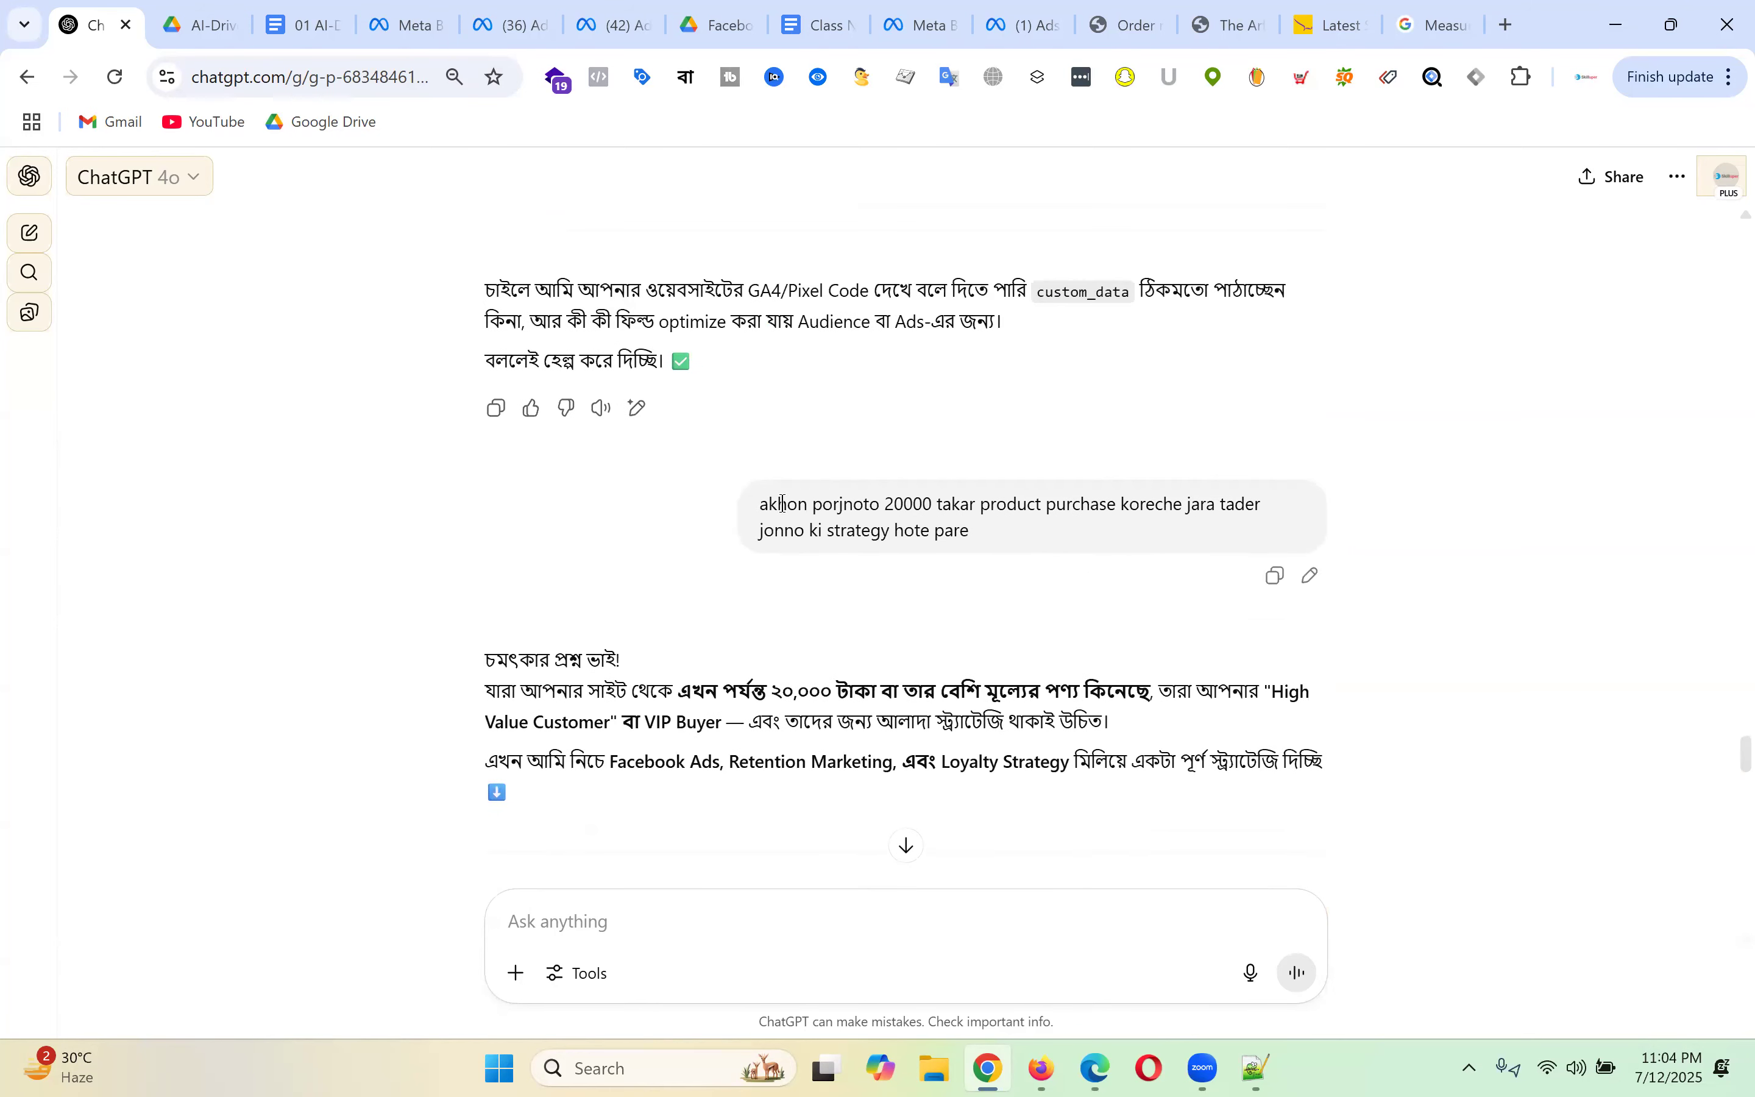
mouse_move(752, 506)
left_mouse_down()
mouse_move(1023, 539)
mouse_move(754, 512)
left_mouse_up()
left_click(998, 533)
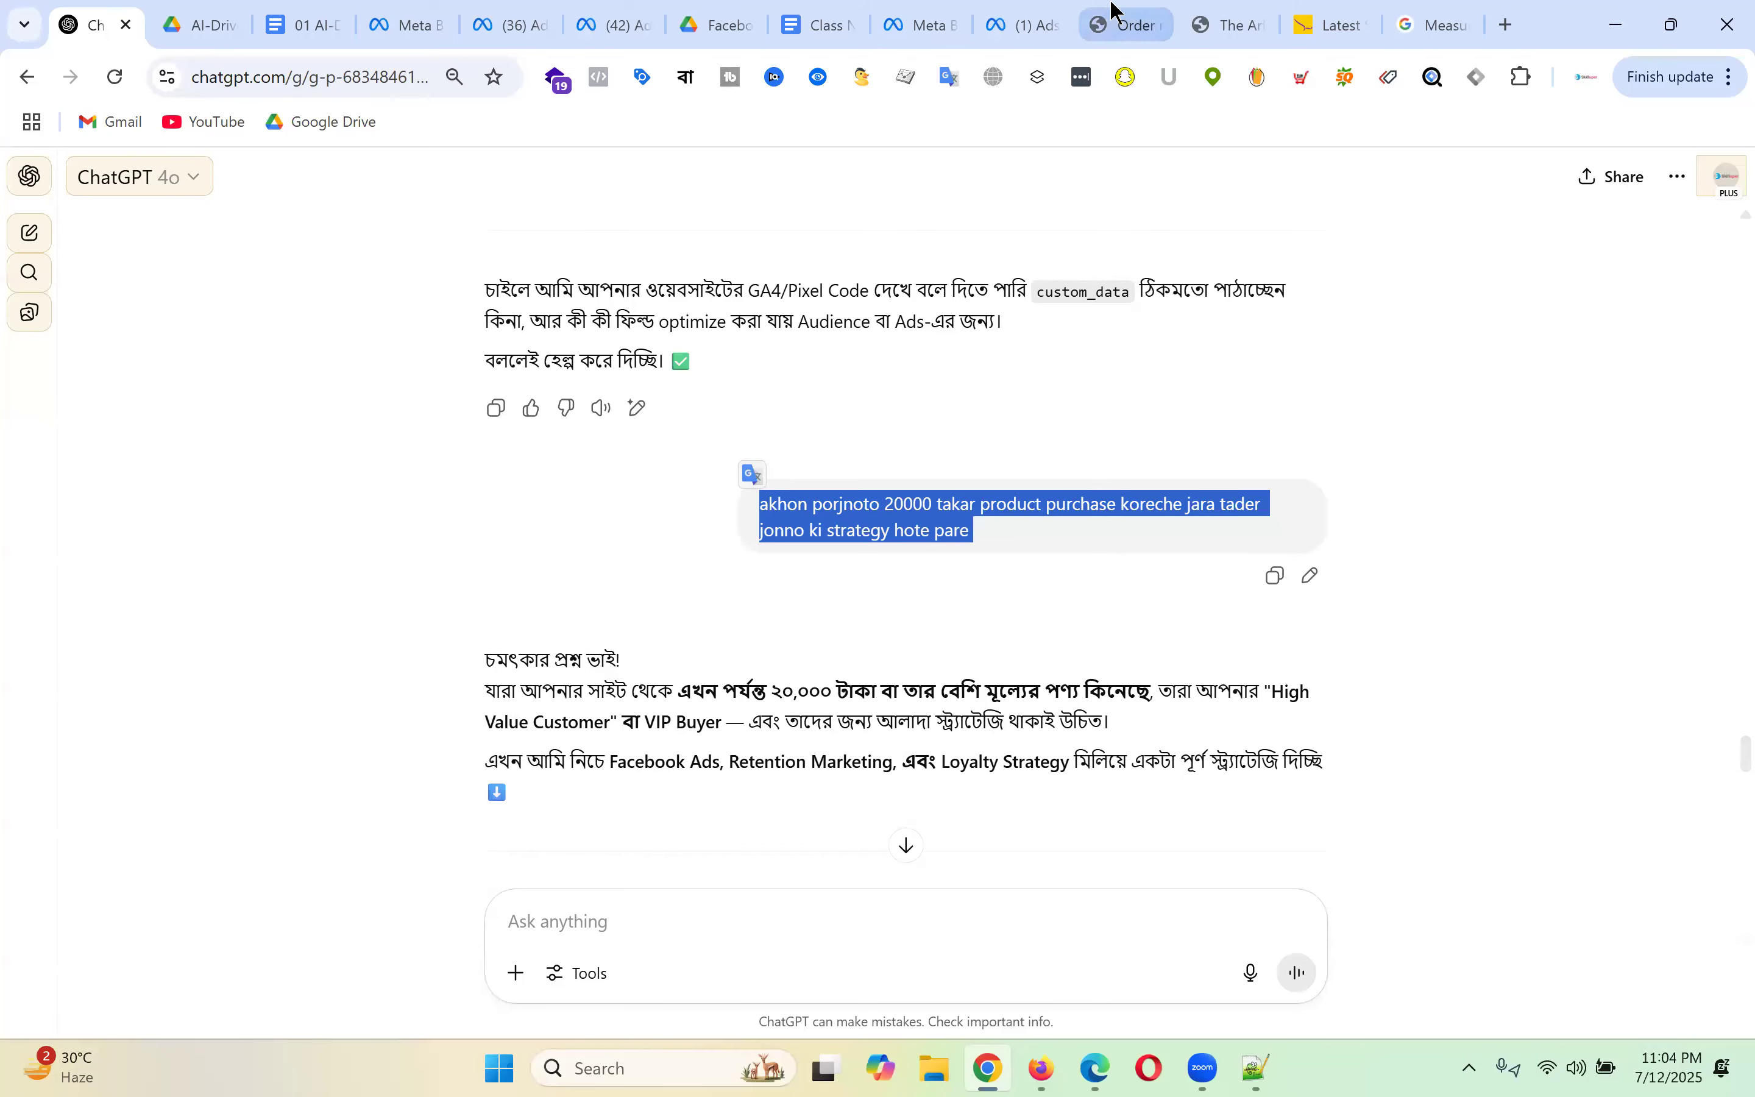
- Switch to Ads Manager and name the website custom audience "Who purchase more 20k BDT"
left_click(1038, 22)
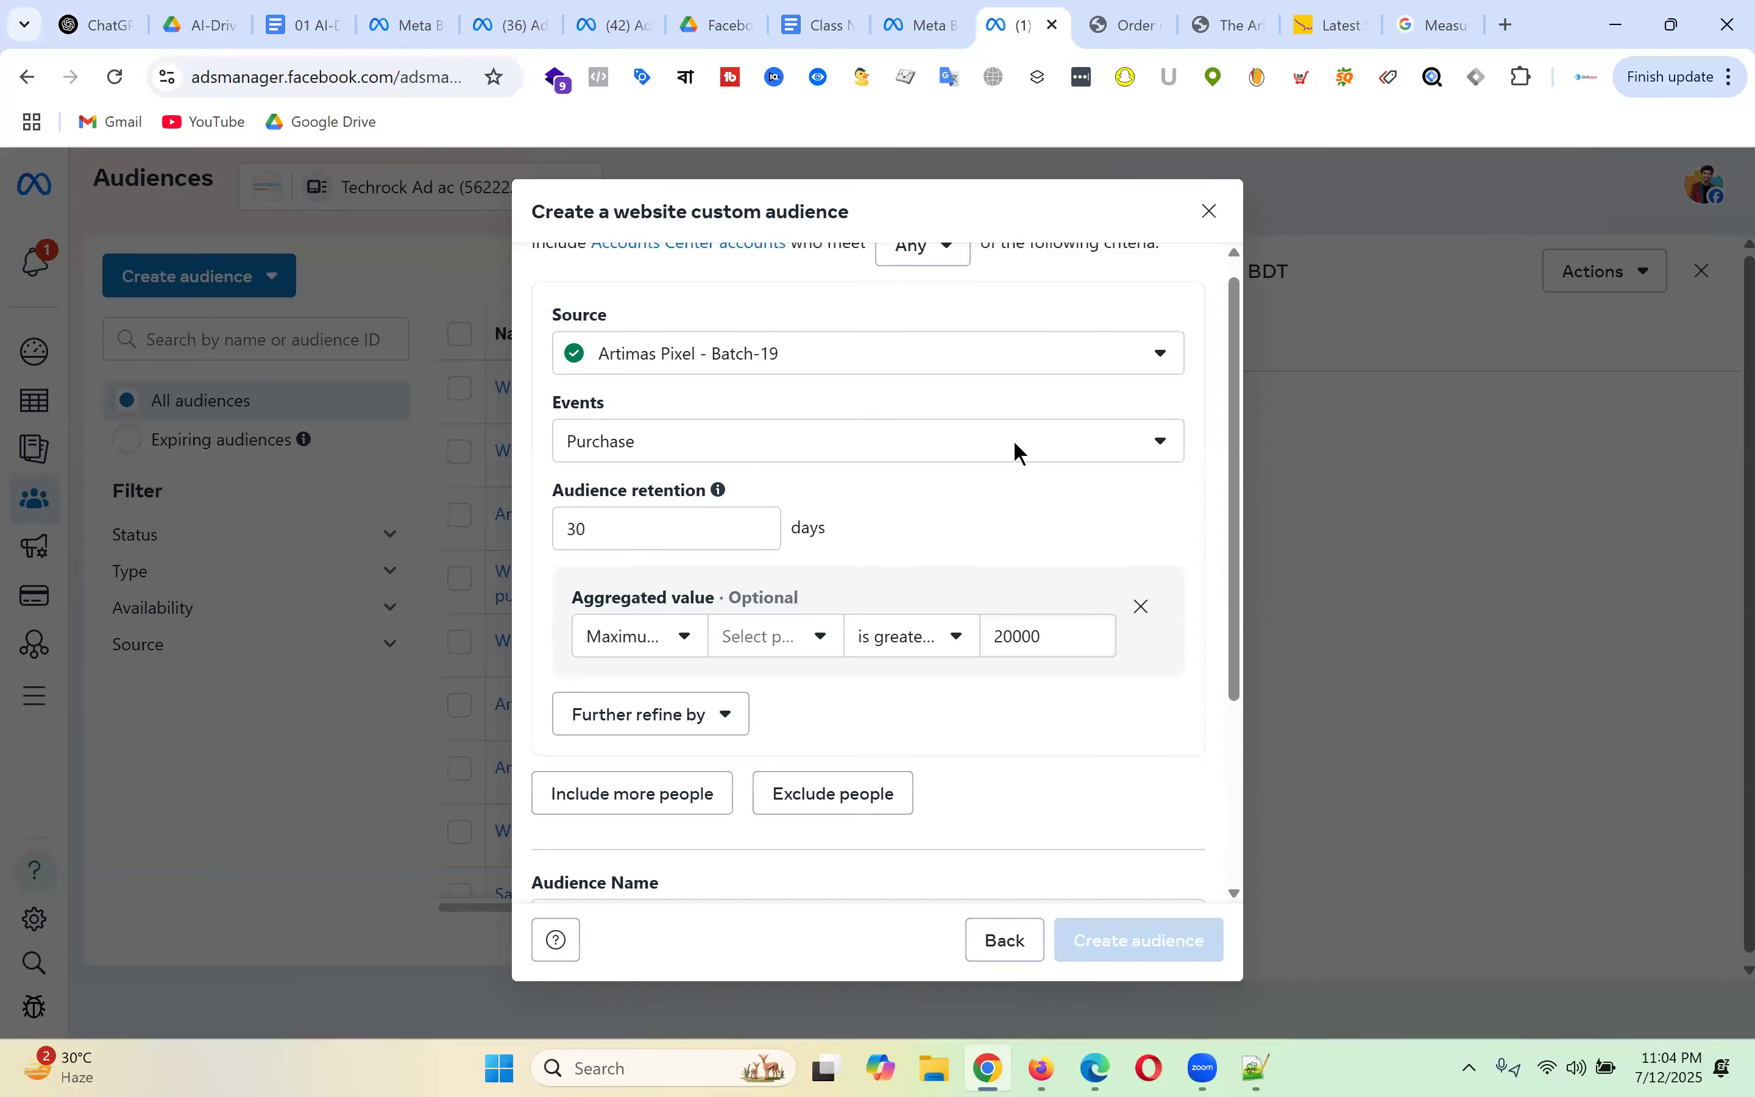
scroll(1013, 441, "down", 4)
left_click(671, 643)
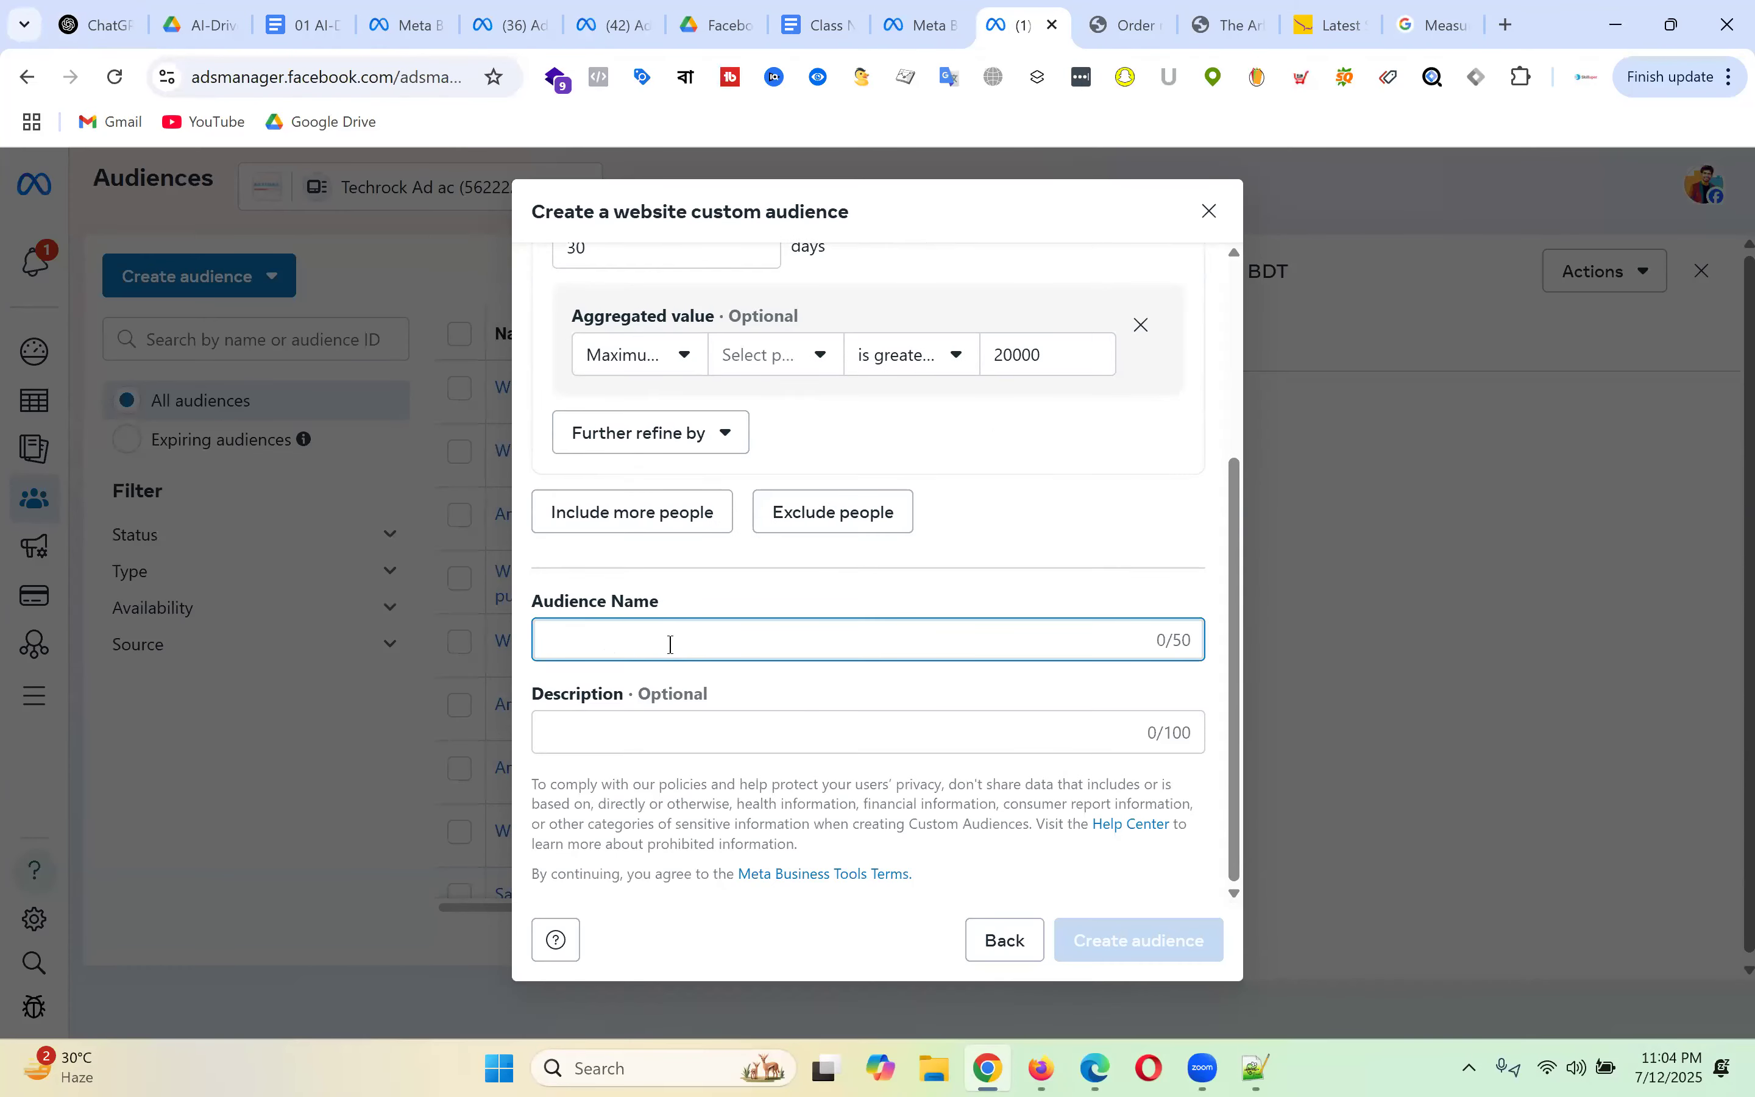
type("Who")
key("BackSpace")
key("BackSpace")
type("ho ")
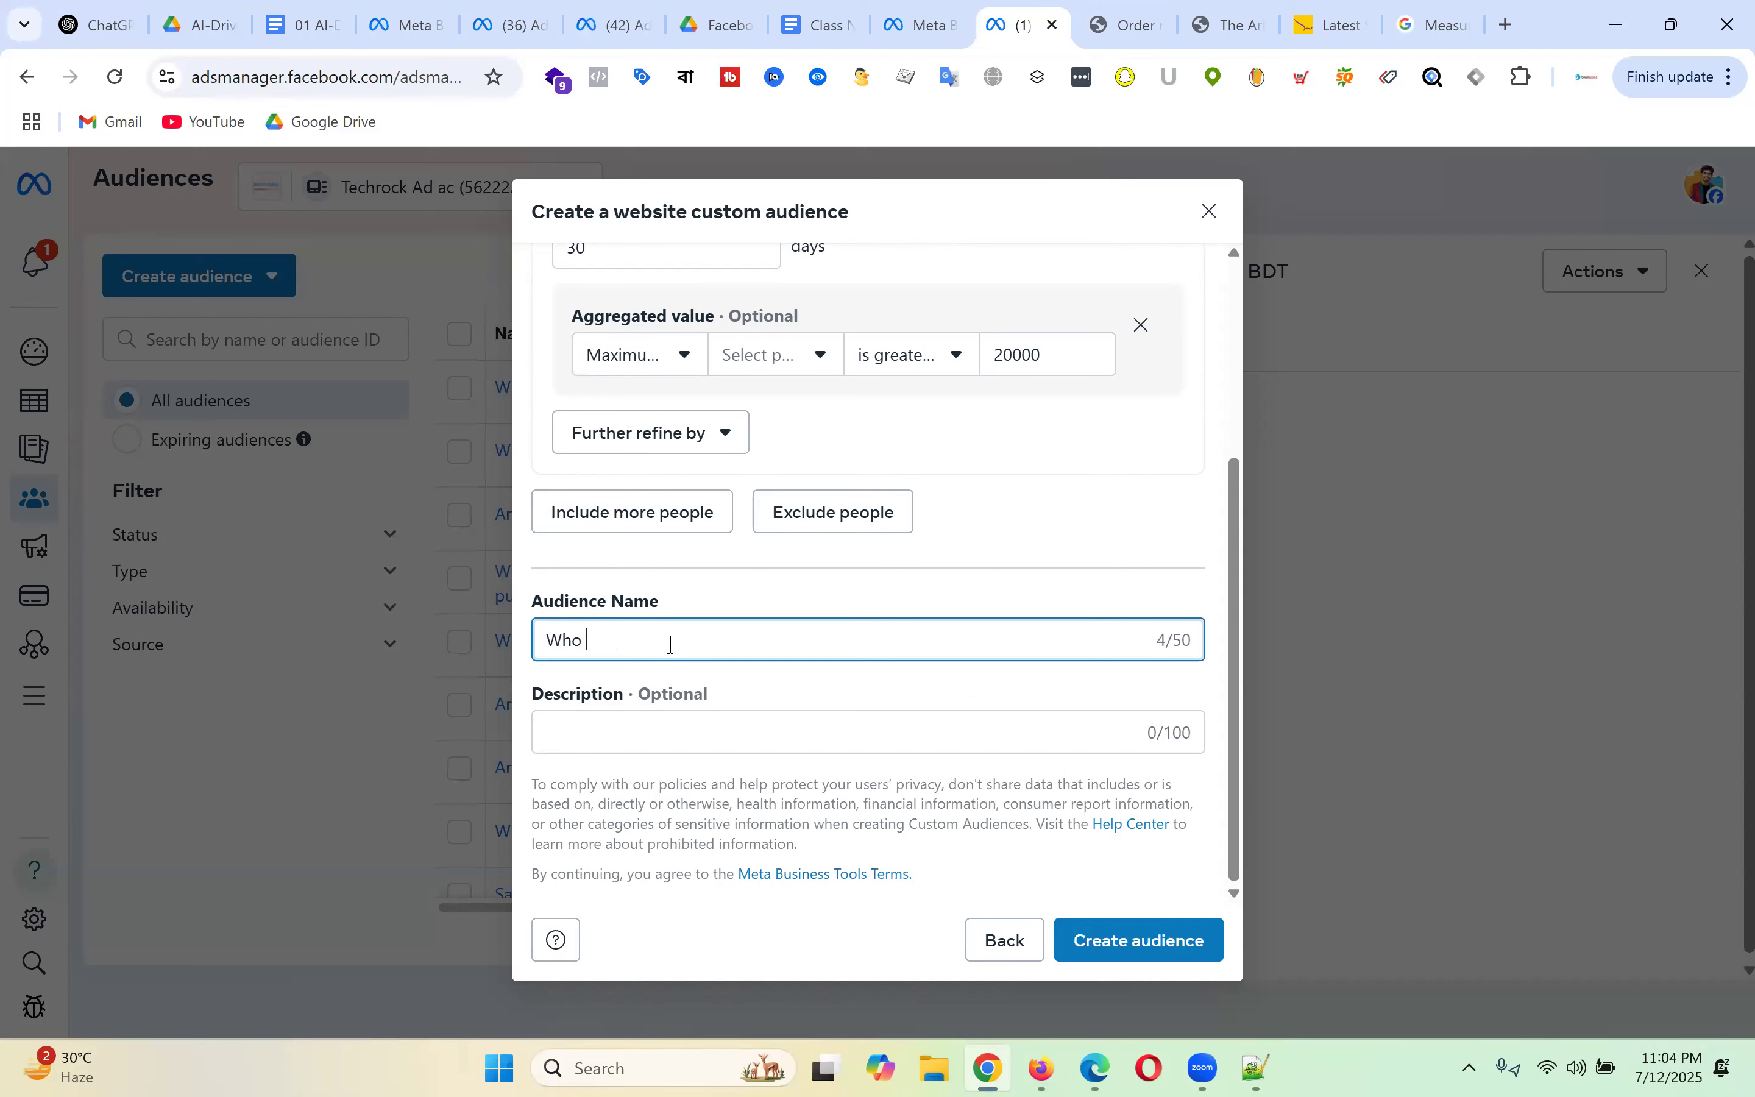
type("purchase more 20k BDT")
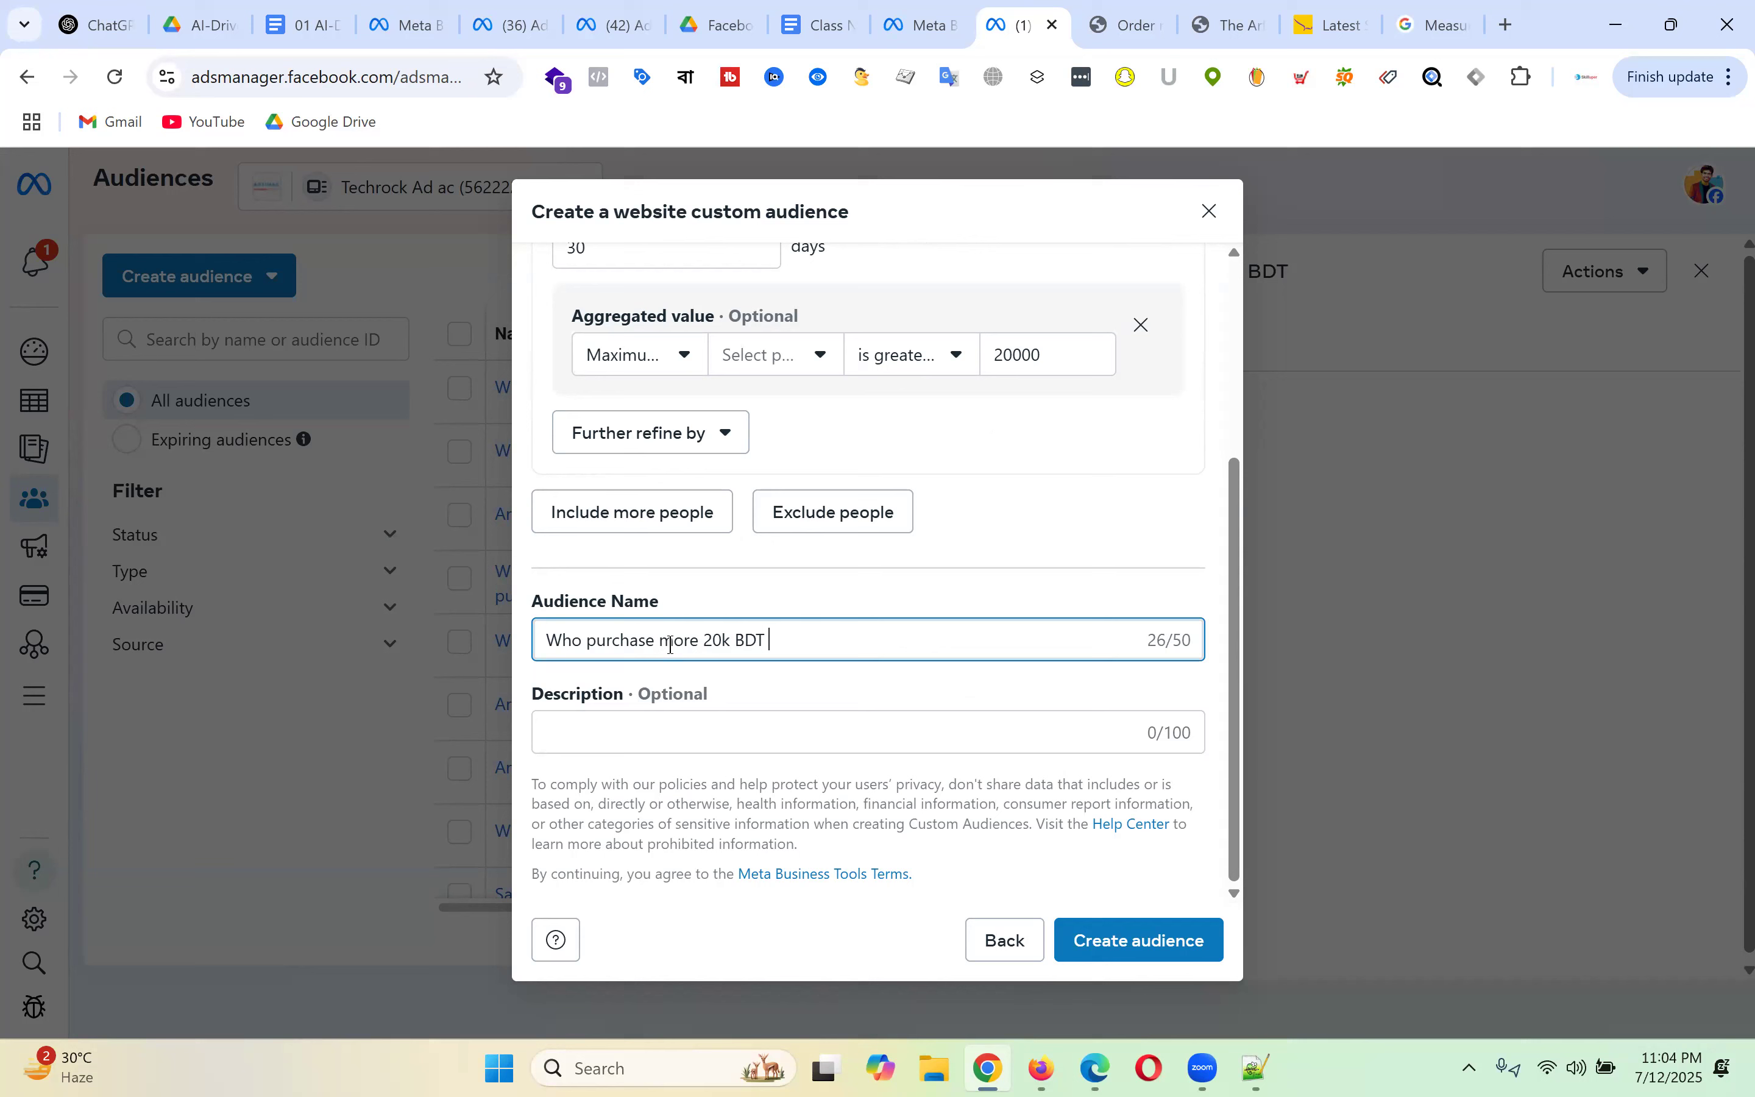
- Set the audience retention to 90 days and add "(90 days)" to the end of the audience name
scroll(646, 595, "up", 4)
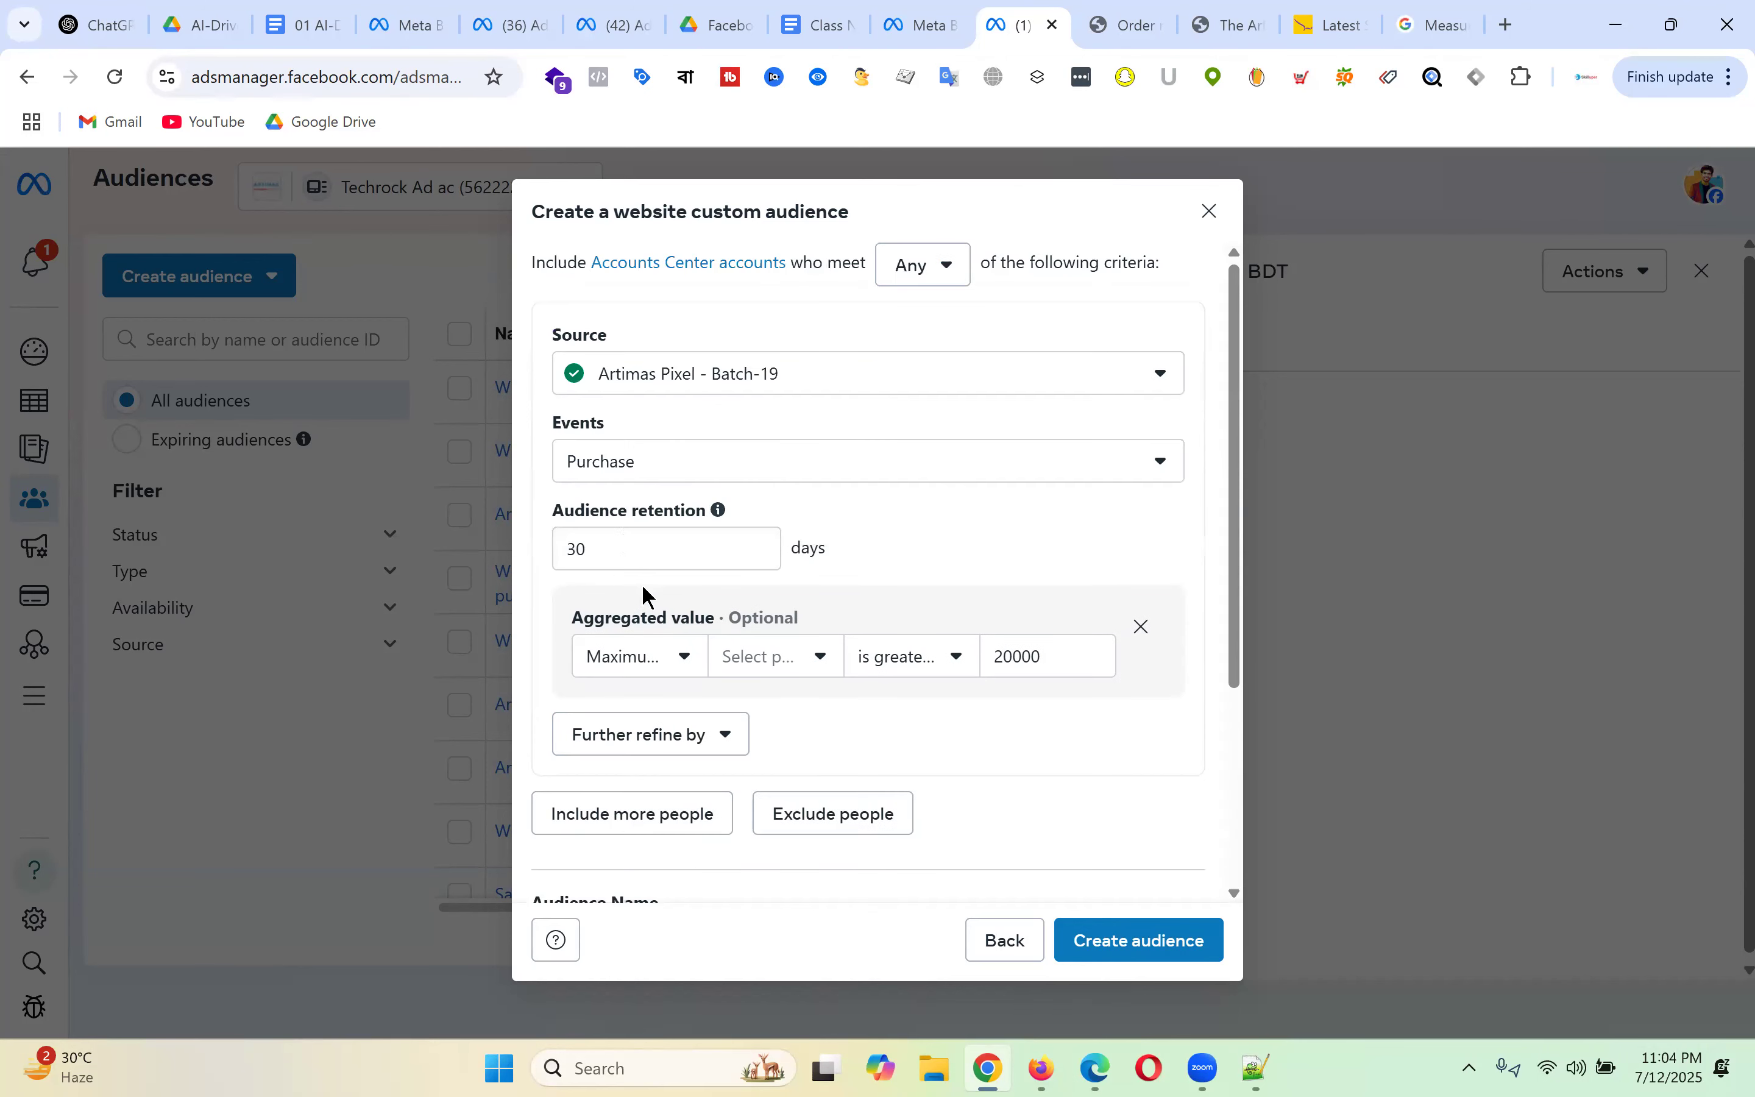
scroll(1110, 649, "down", 4)
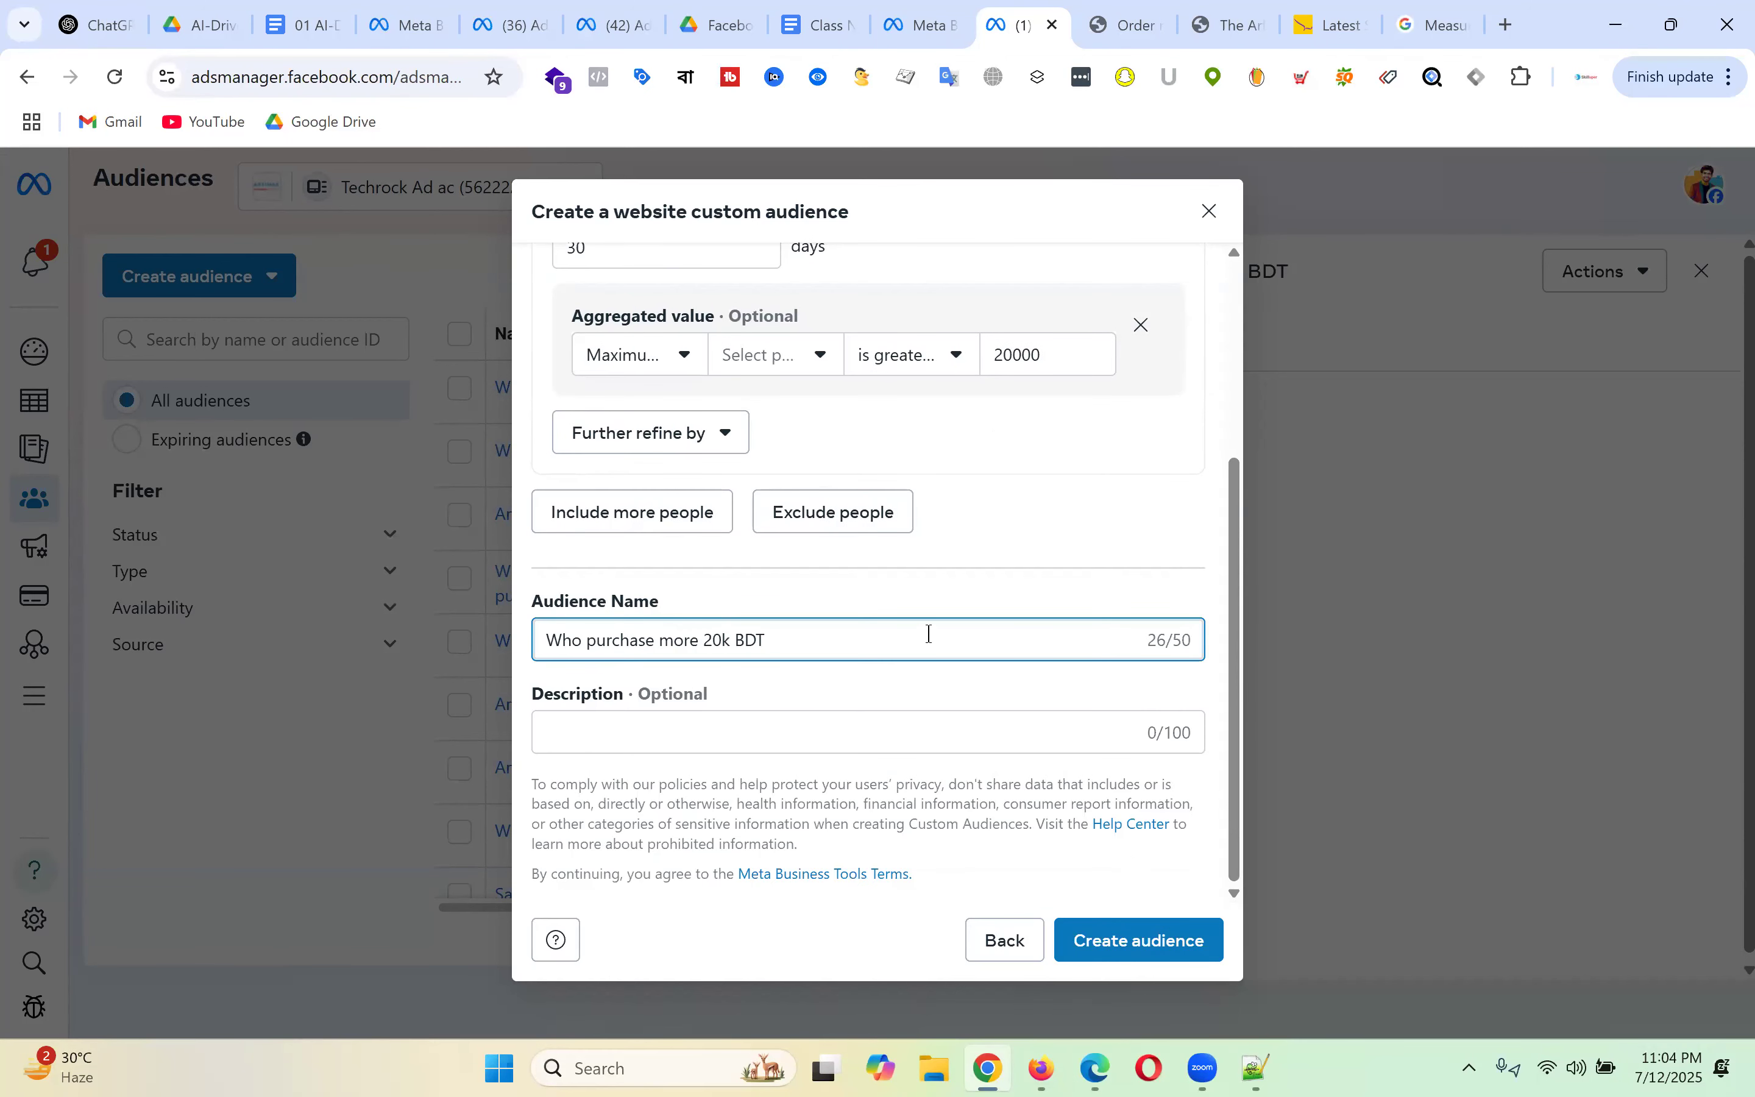
type("()")
scroll(929, 633, "up", 4)
left_click_drag(614, 549, 422, 551)
type("90")
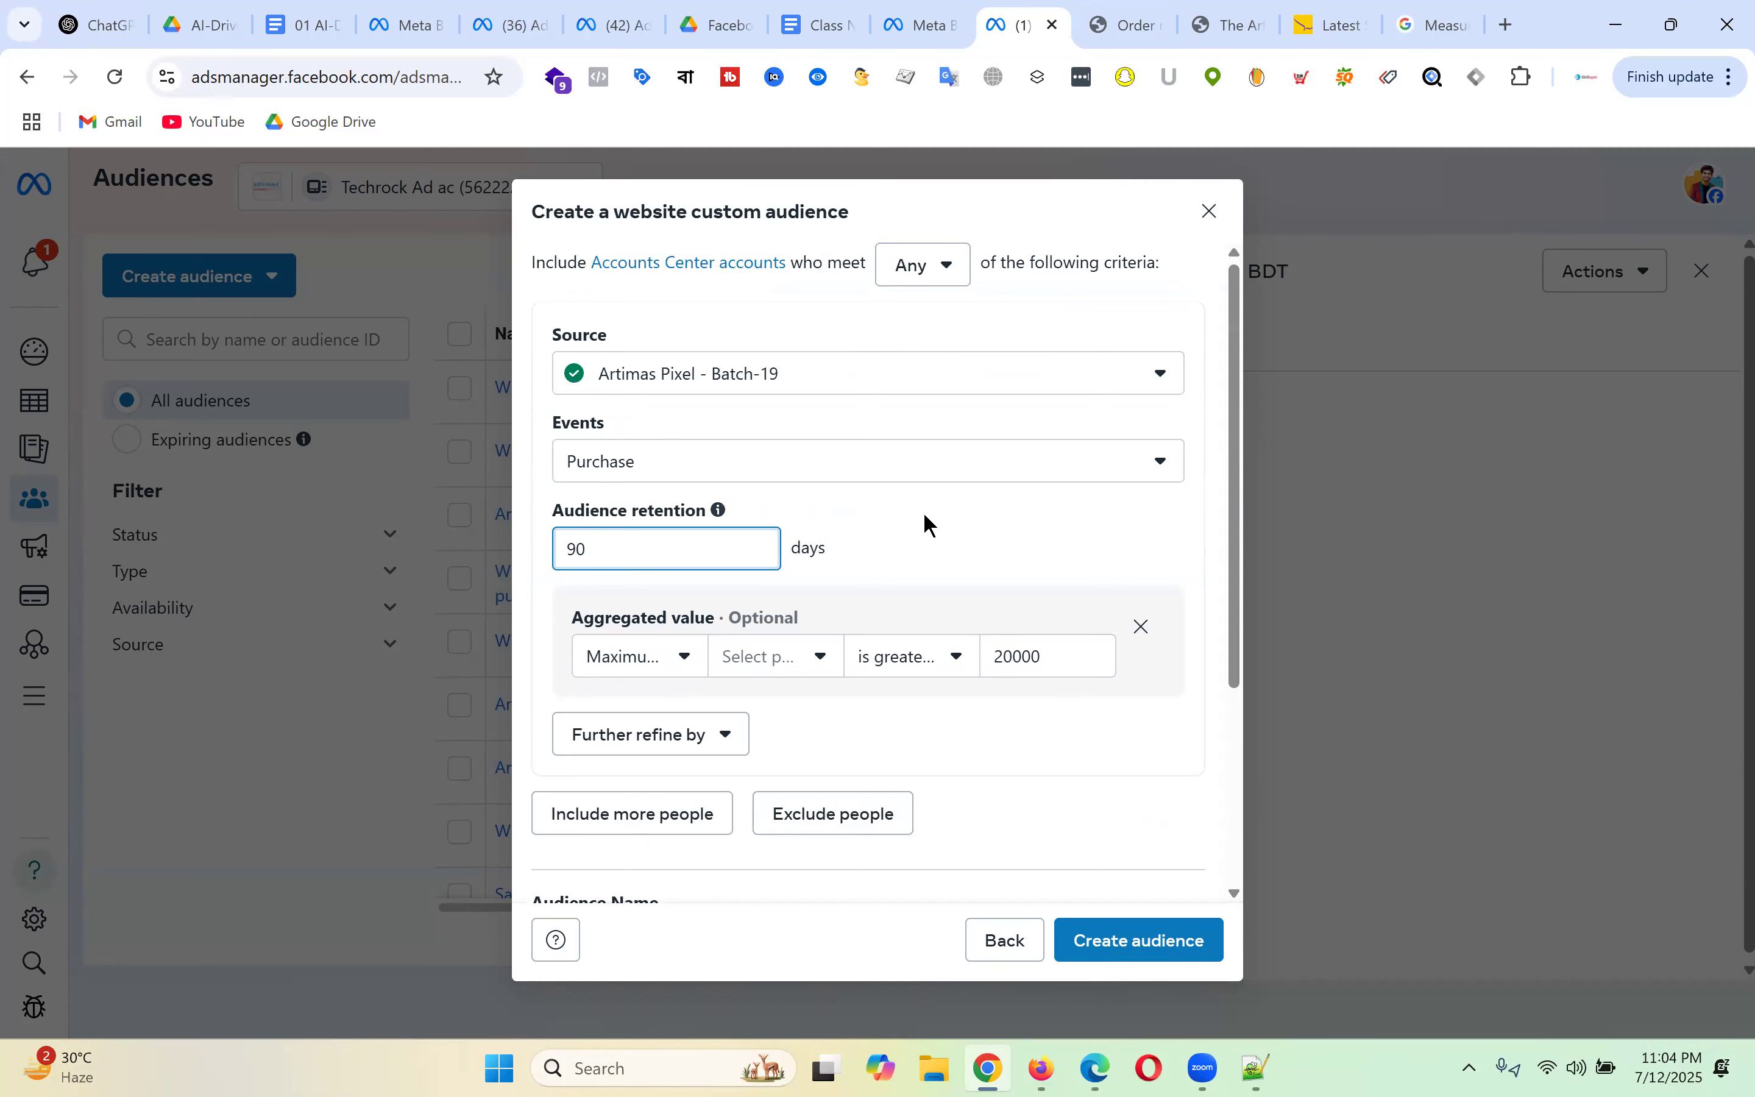
scroll(943, 580, "down", 4)
left_click(773, 640)
type("90 days")
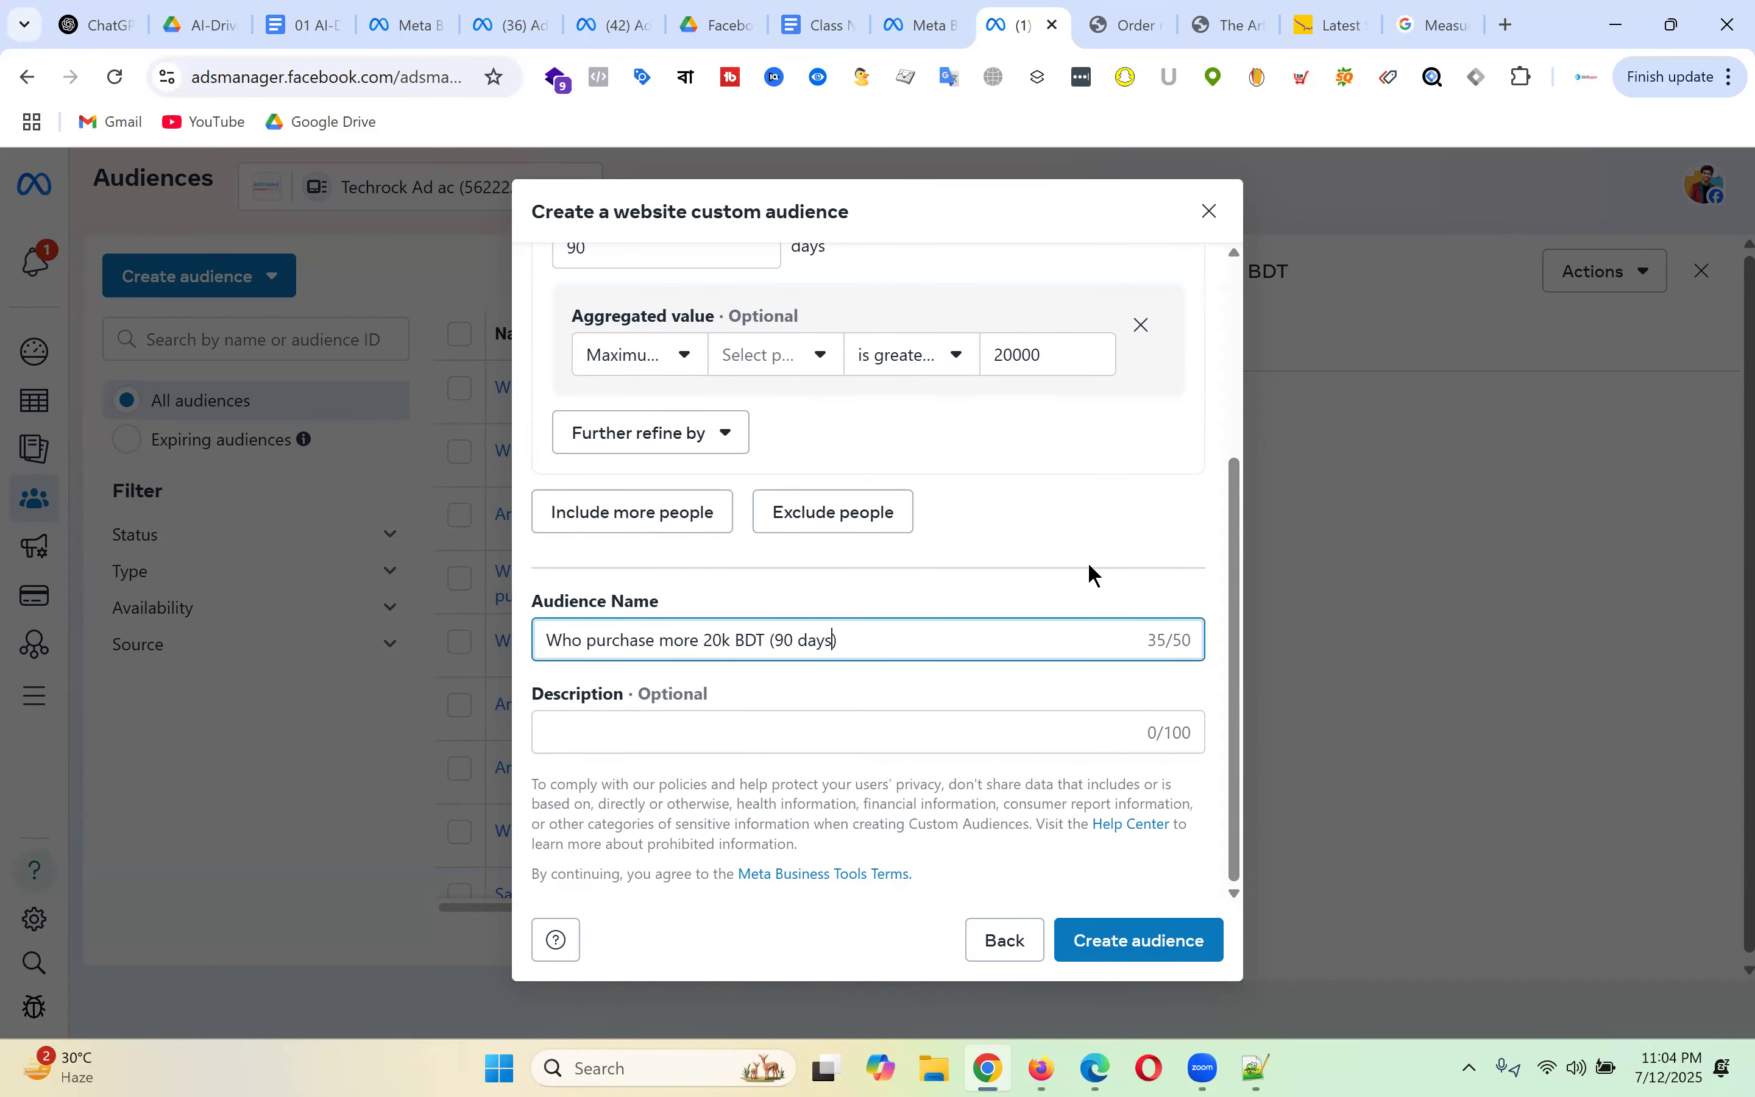
- Try to create the audience, and check the form's settings and the message about the aggregation syntax
left_click(1163, 943)
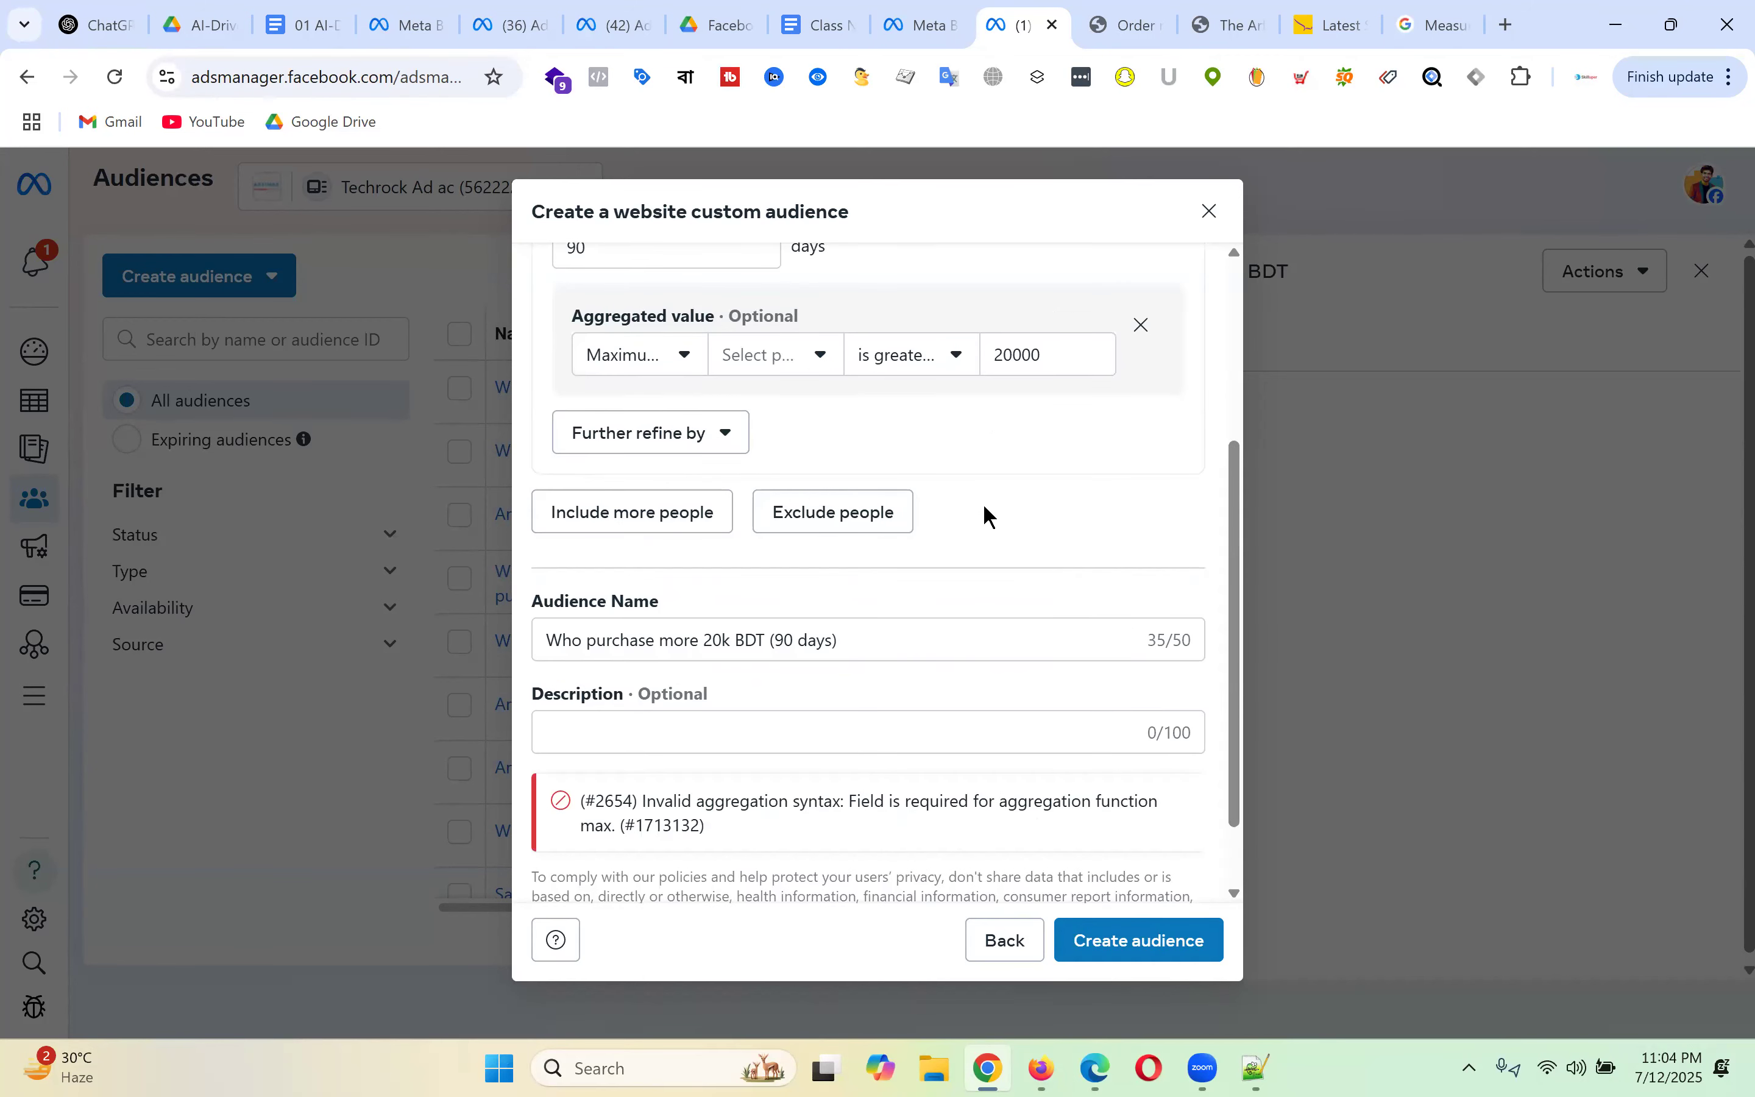
scroll(1027, 507, "up", 4)
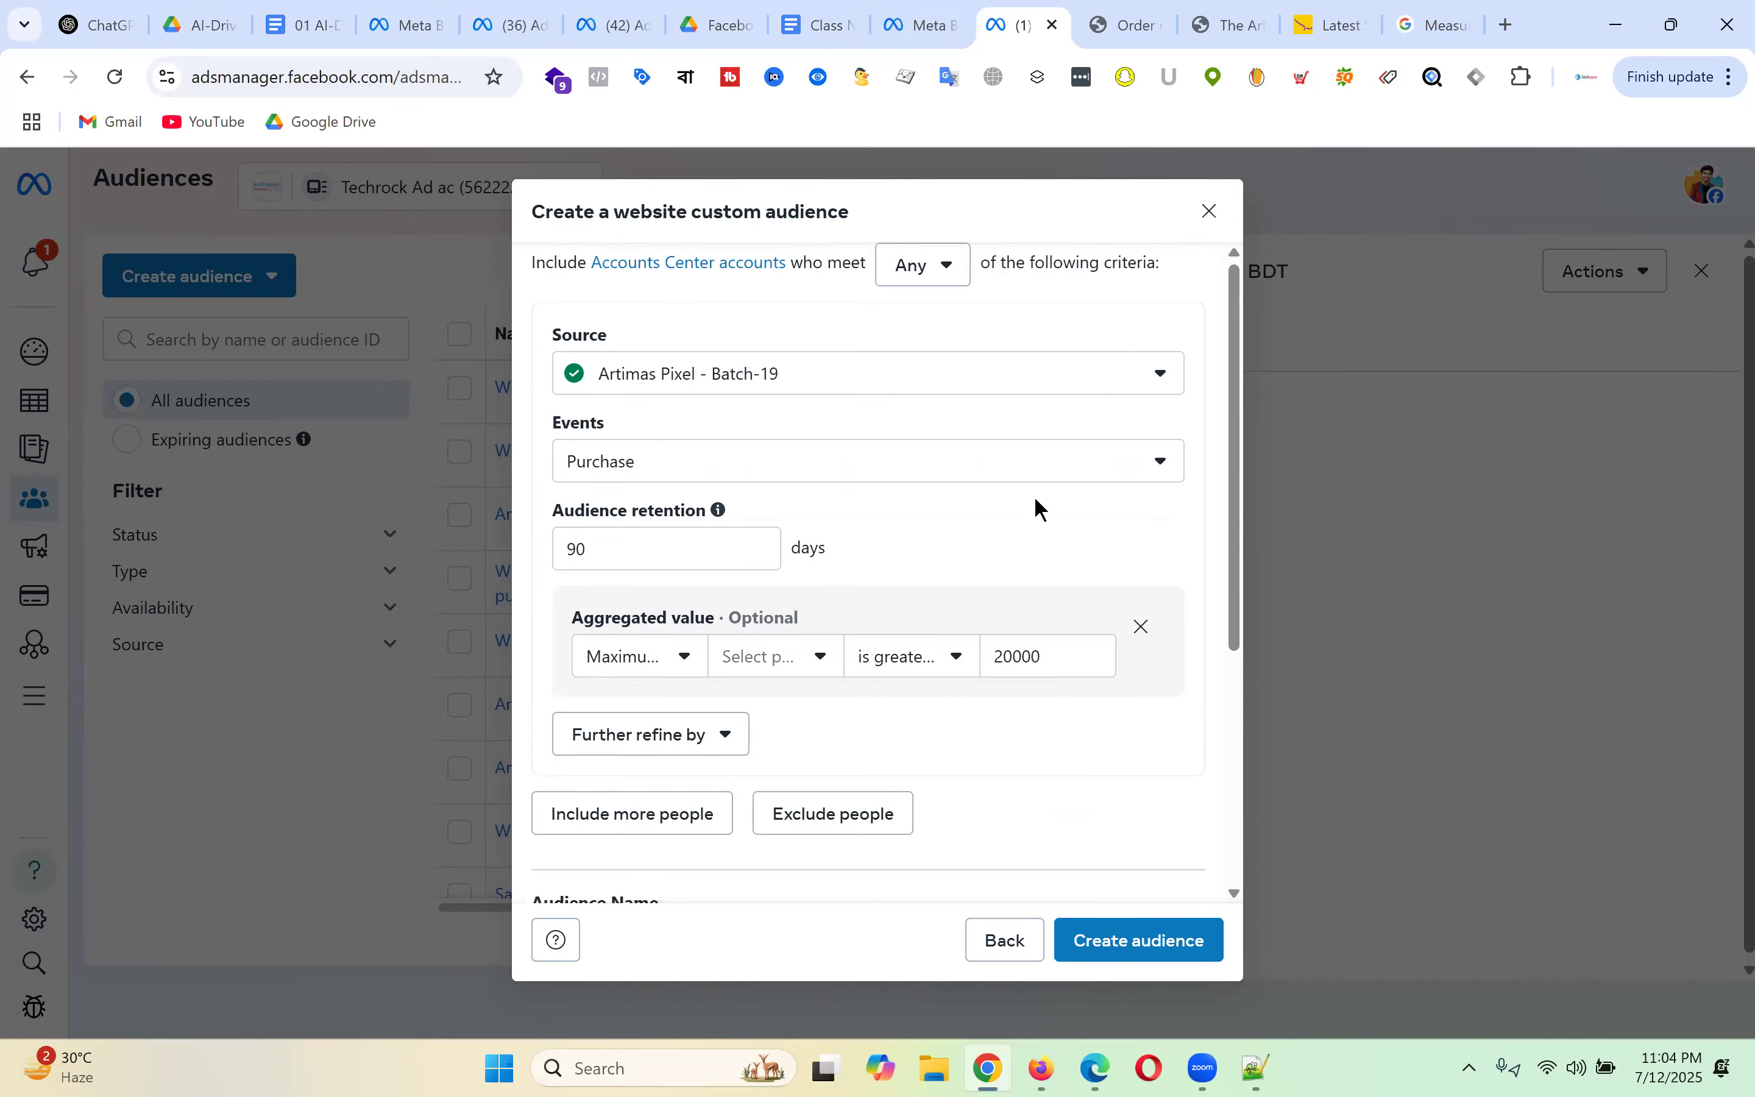
scroll(1018, 522, "down", 2)
scroll(1041, 497, "down", 2)
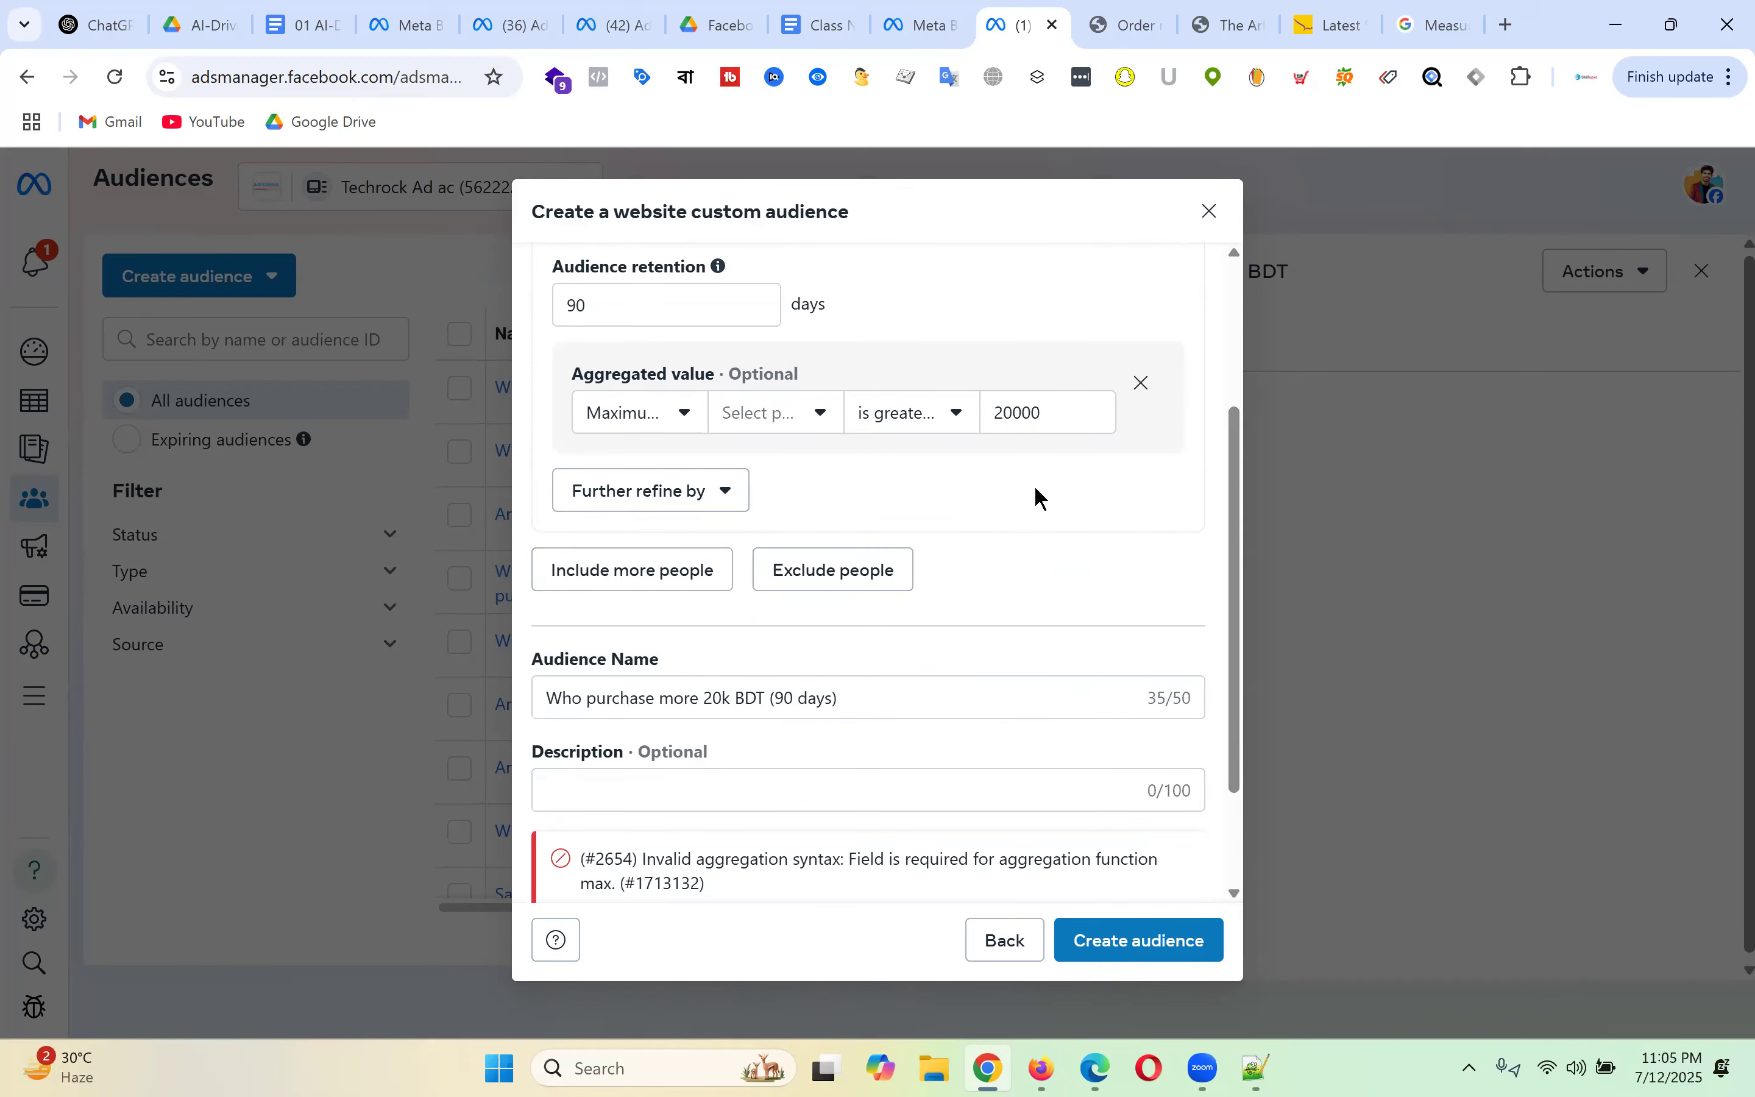
scroll(1036, 487, "down", 3)
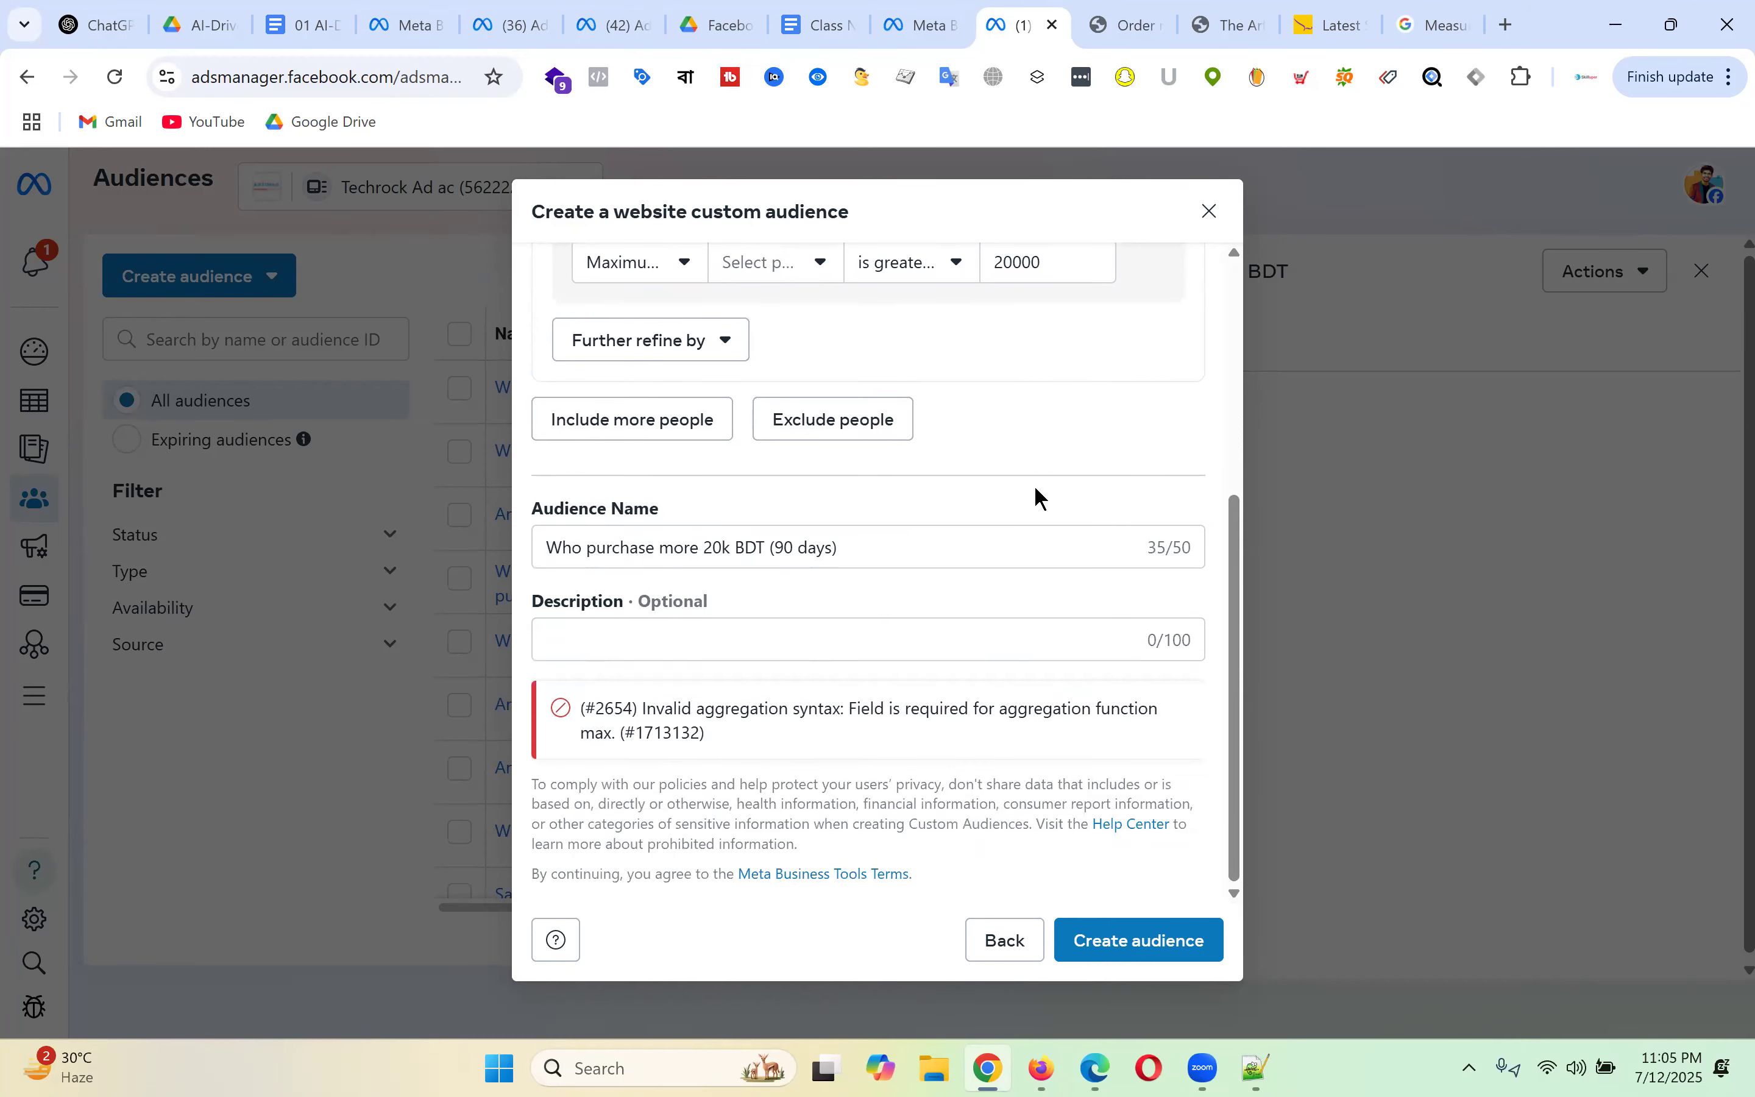
left_click_drag(695, 708, 1129, 708)
left_click(729, 734)
- Choose Custom Data as the aggregated value parameter, create the audience and close its confirmation and details
scroll(931, 568, "up", 6)
left_click(797, 632)
left_click(826, 768)
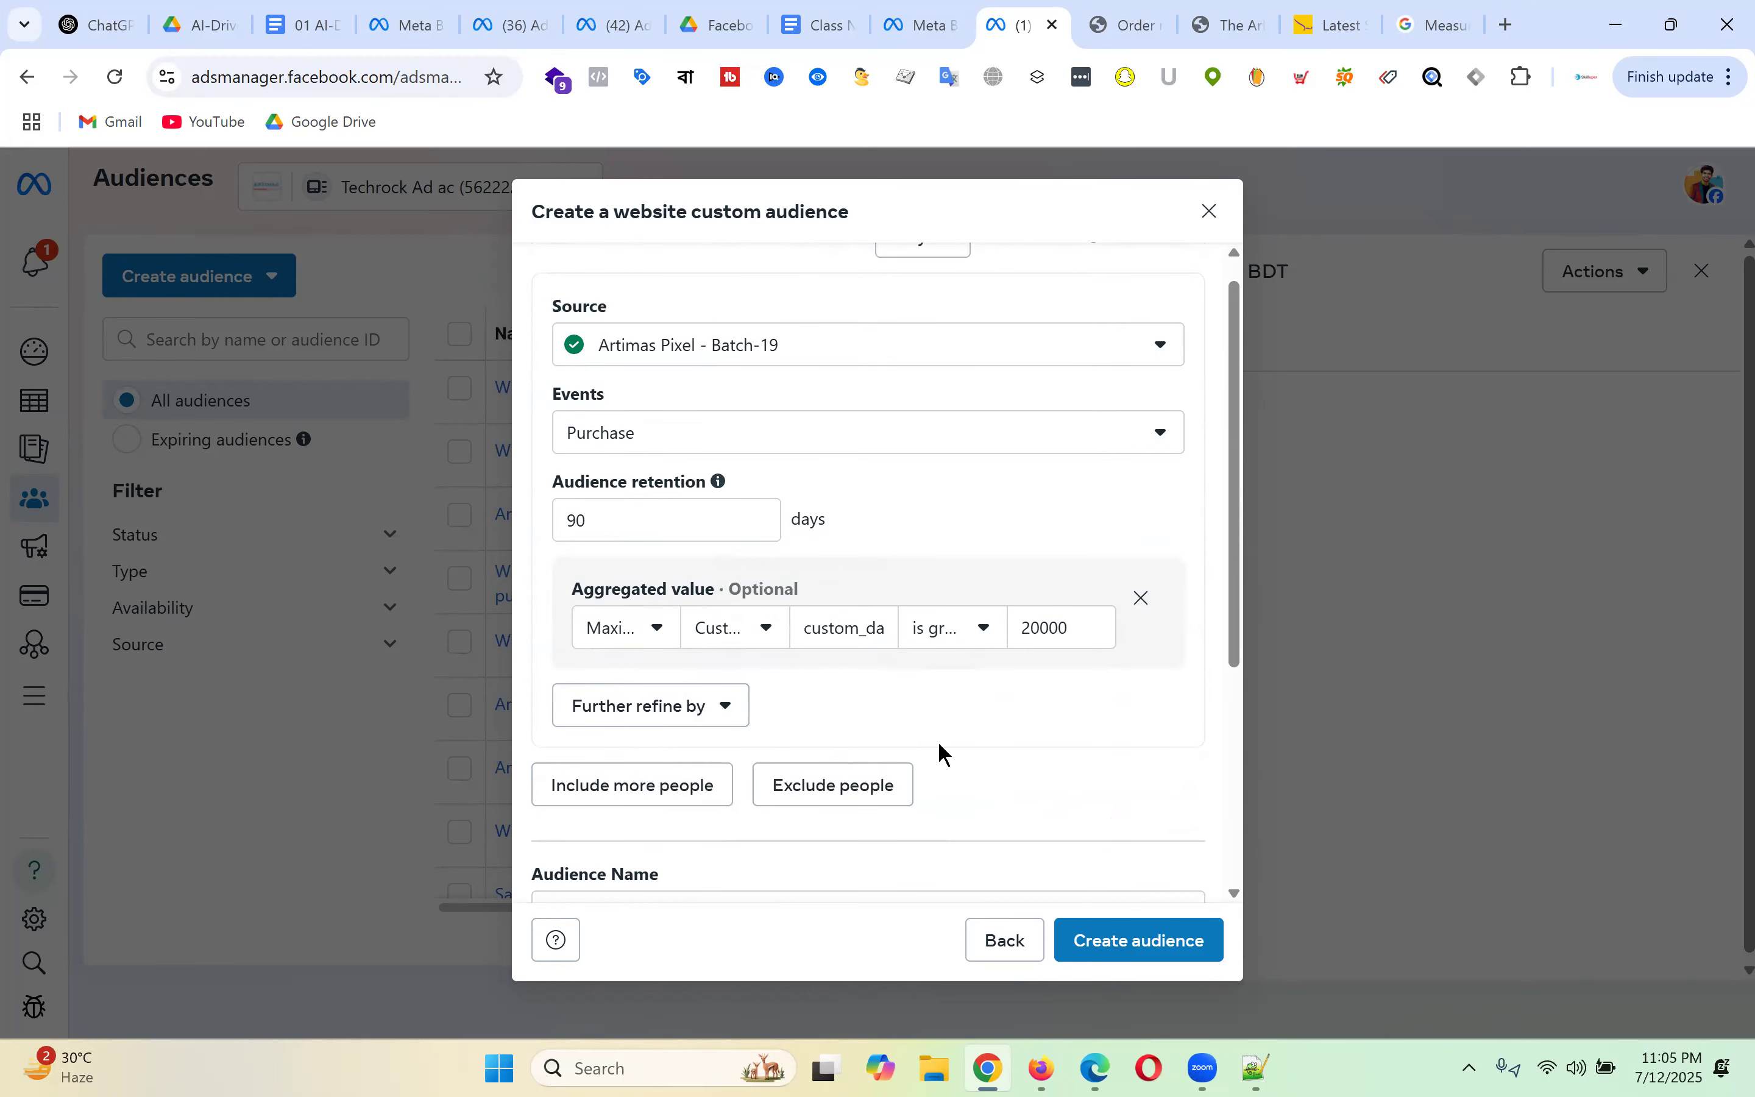
scroll(1136, 701, "down", 5)
left_click(1157, 947)
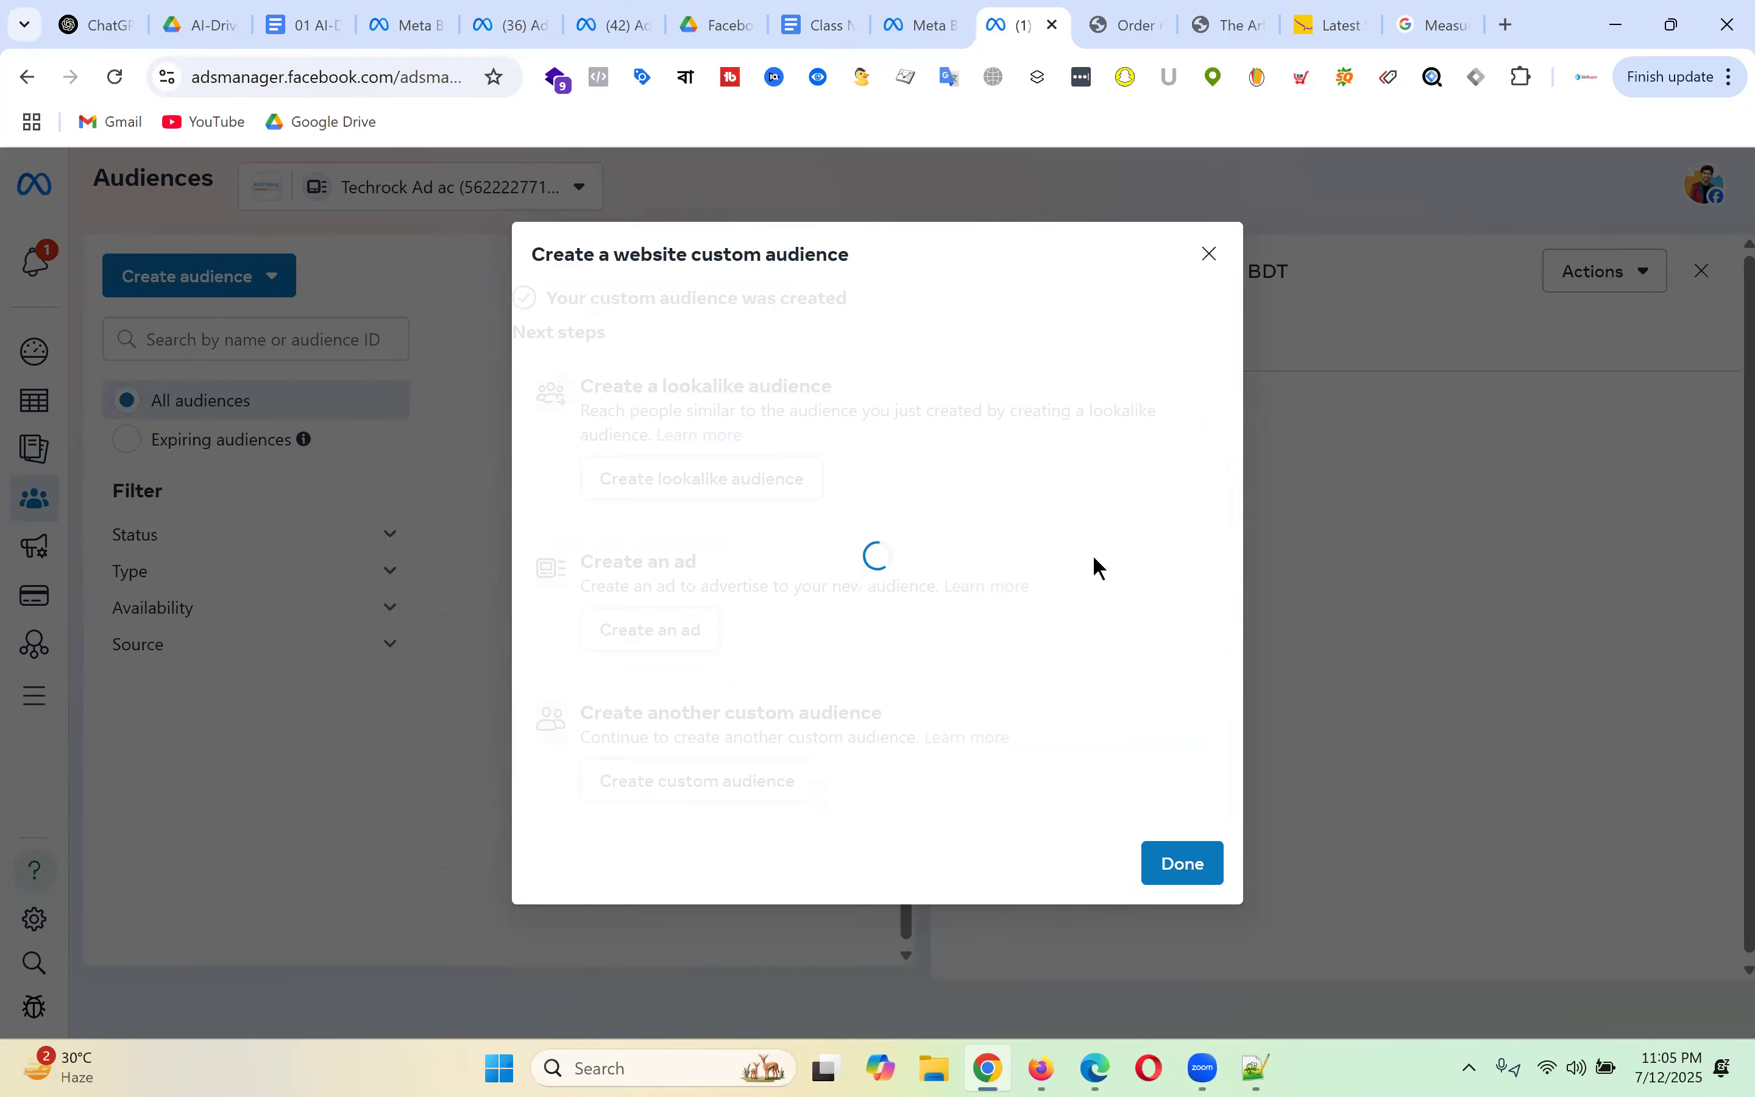
left_click(1208, 254)
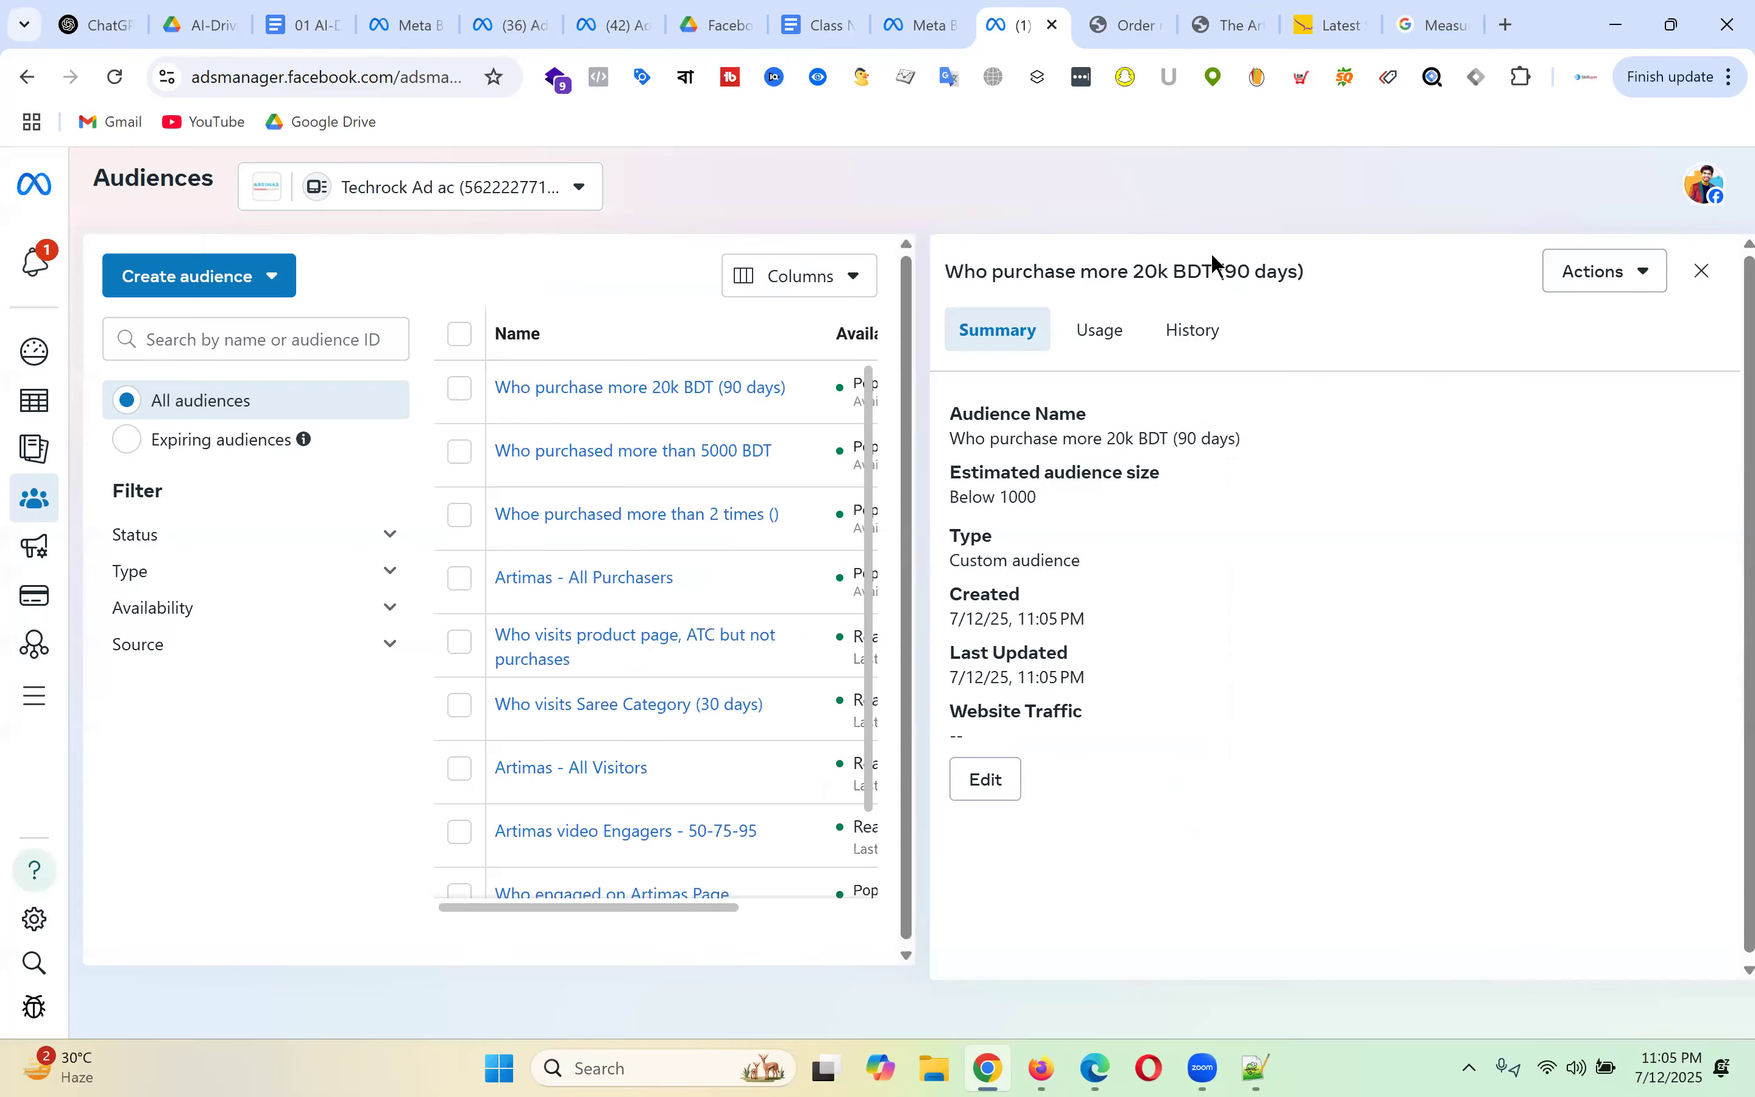
left_click(1702, 271)
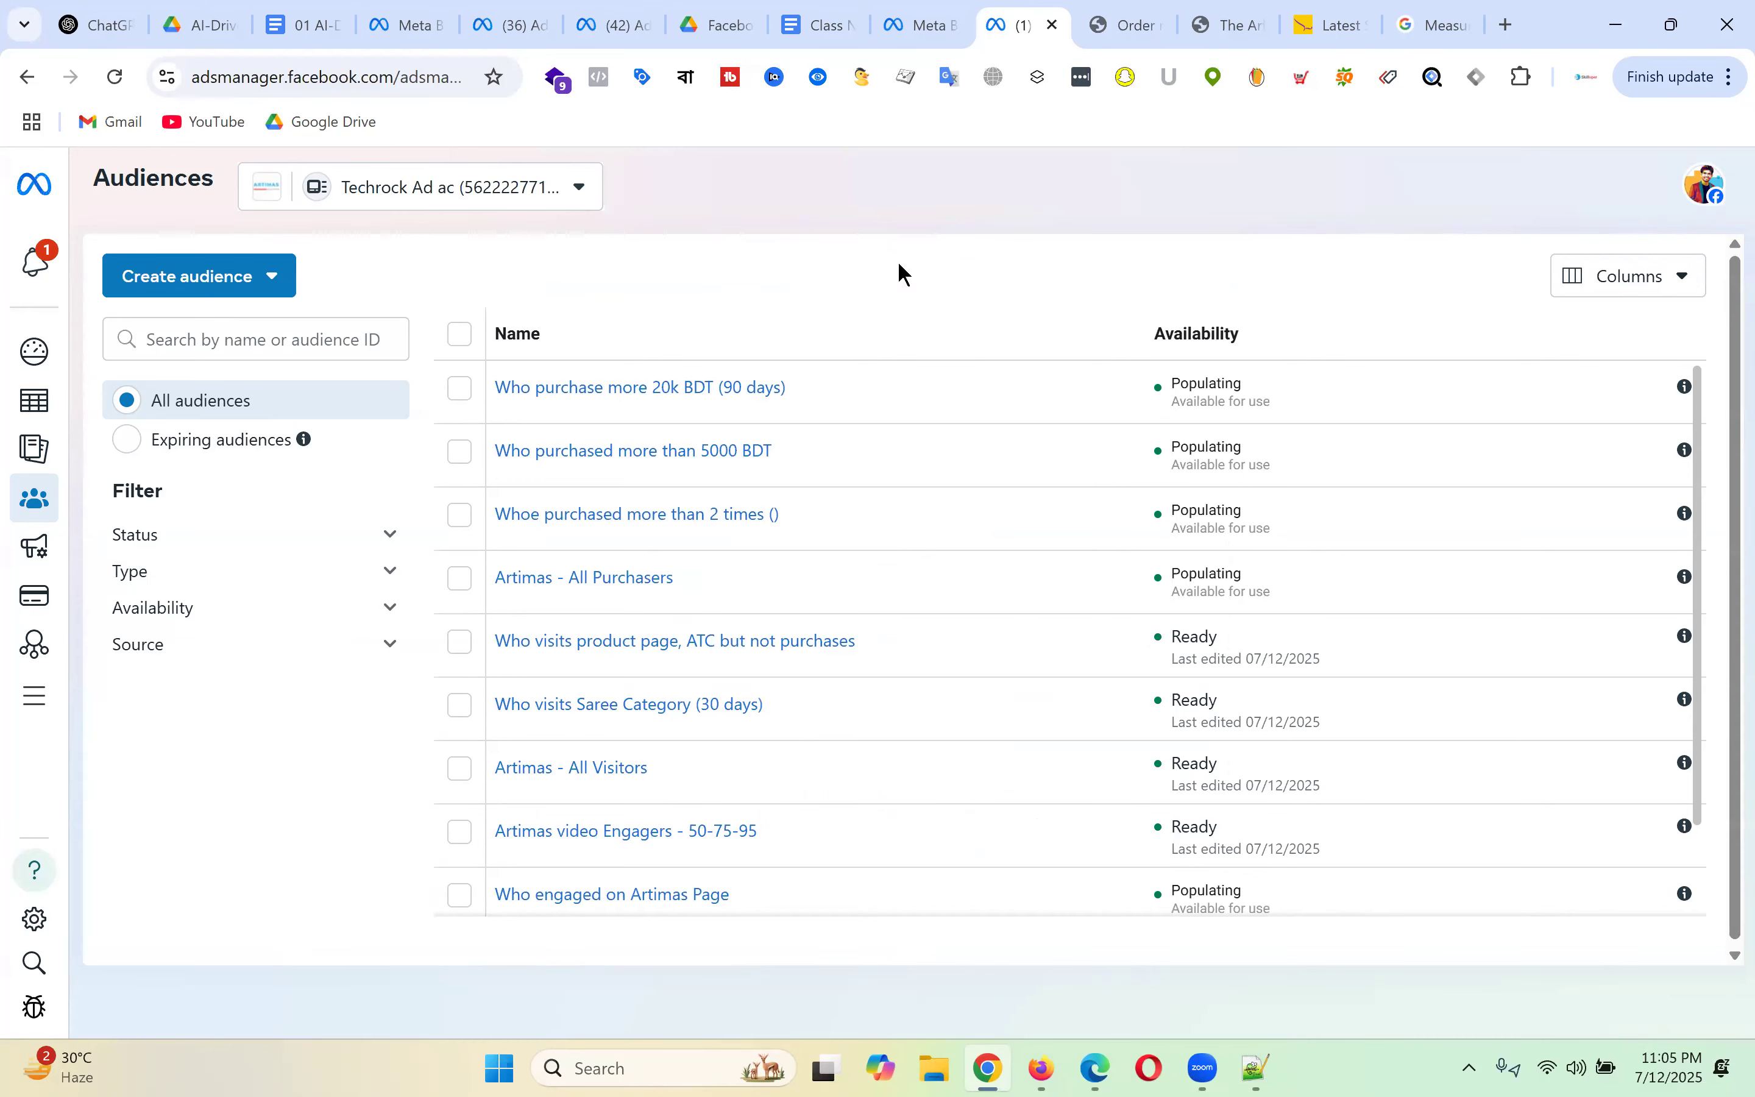
- Open the "Who purchased more than 5000 BDT" audience for editing, review its aggregated value settings and close it without changes
left_click(703, 453)
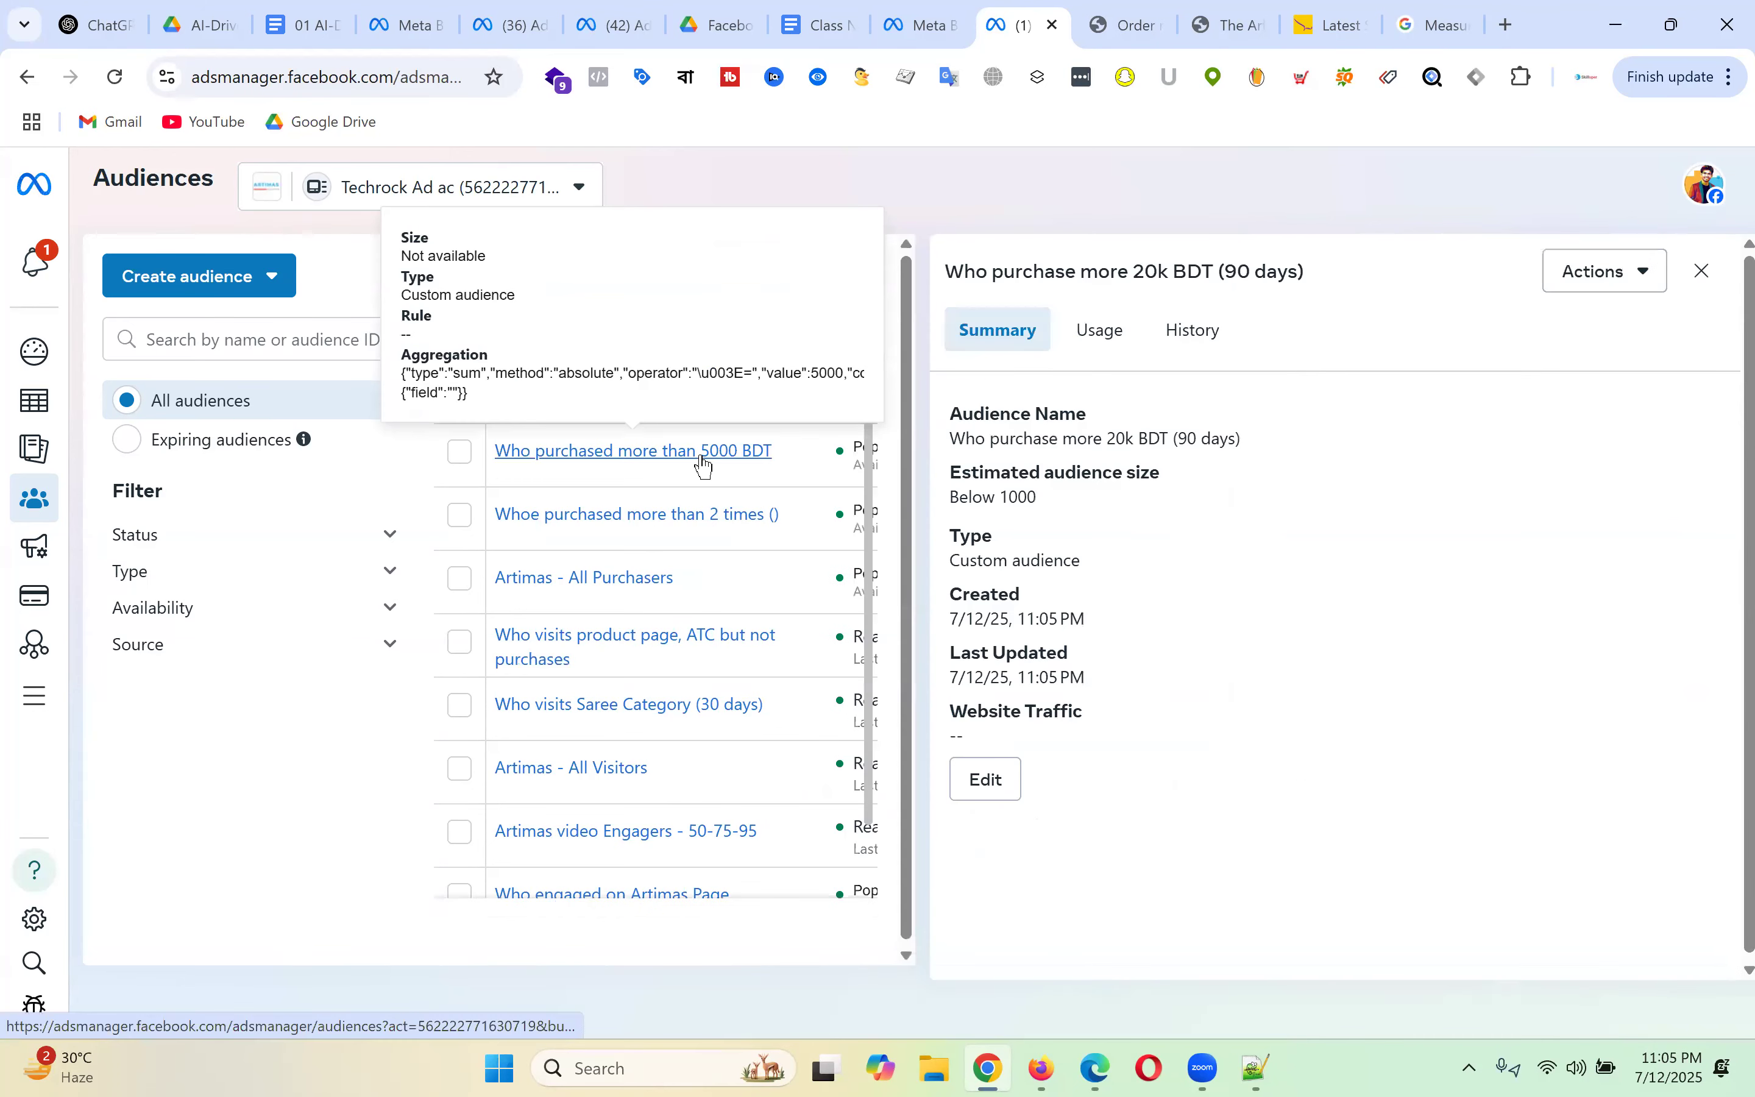
left_click(1003, 780)
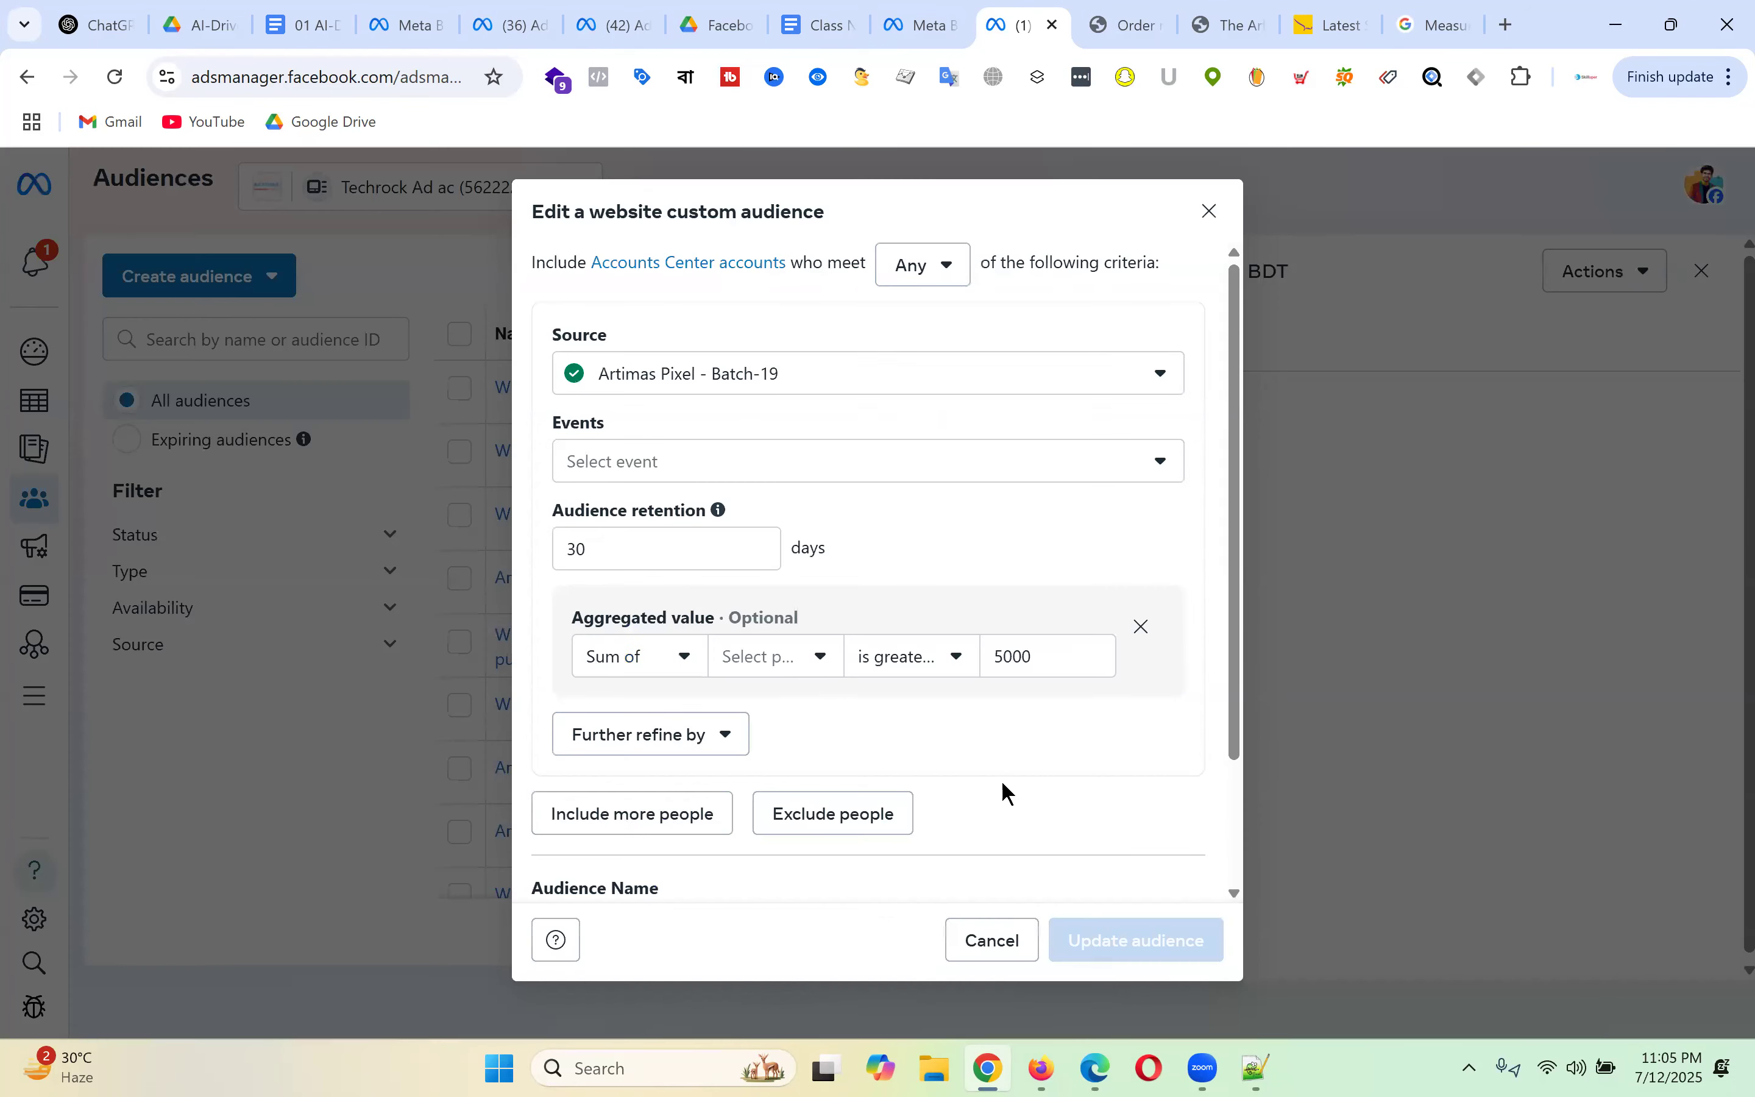
scroll(834, 587, "down", 3)
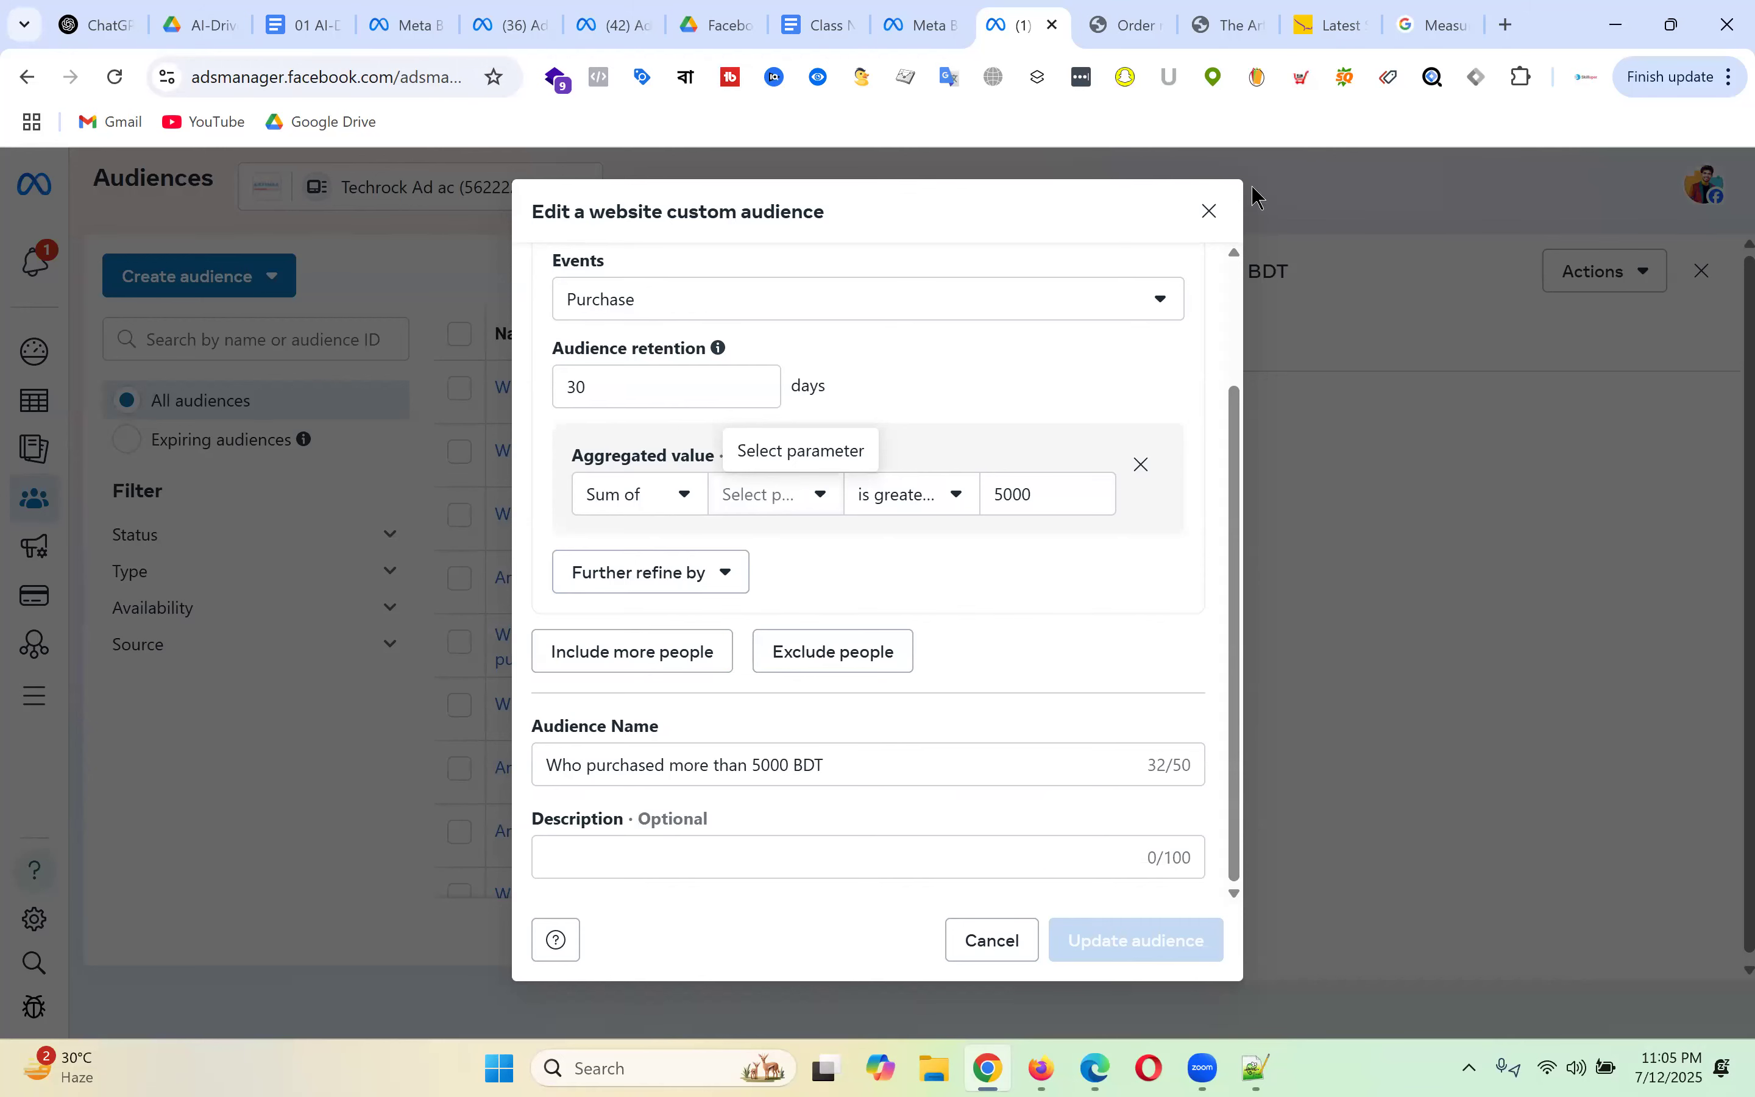
left_click(1209, 212)
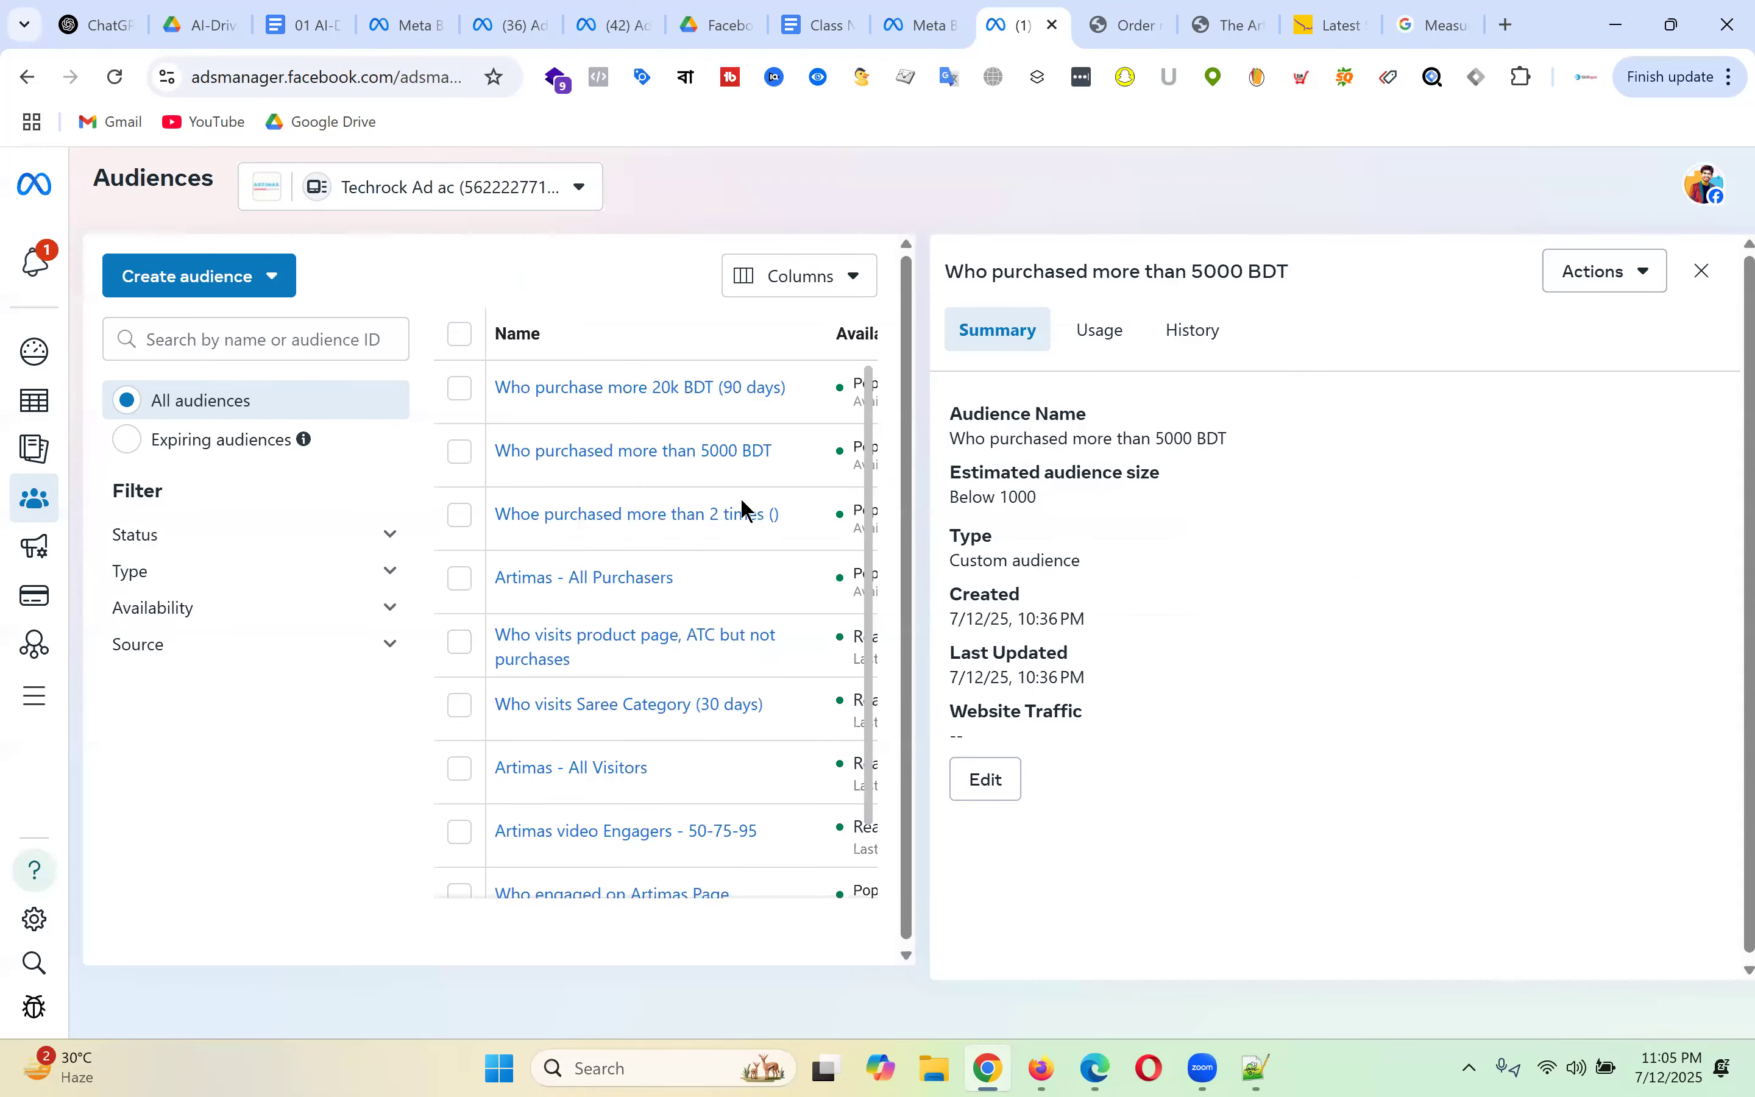
- Open the "Who purchase more 20k BDT (90 days)" audience for editing and remove the custom data name from its aggregated value condition
left_click(638, 390)
left_click(986, 780)
scroll(972, 420, "down", 2)
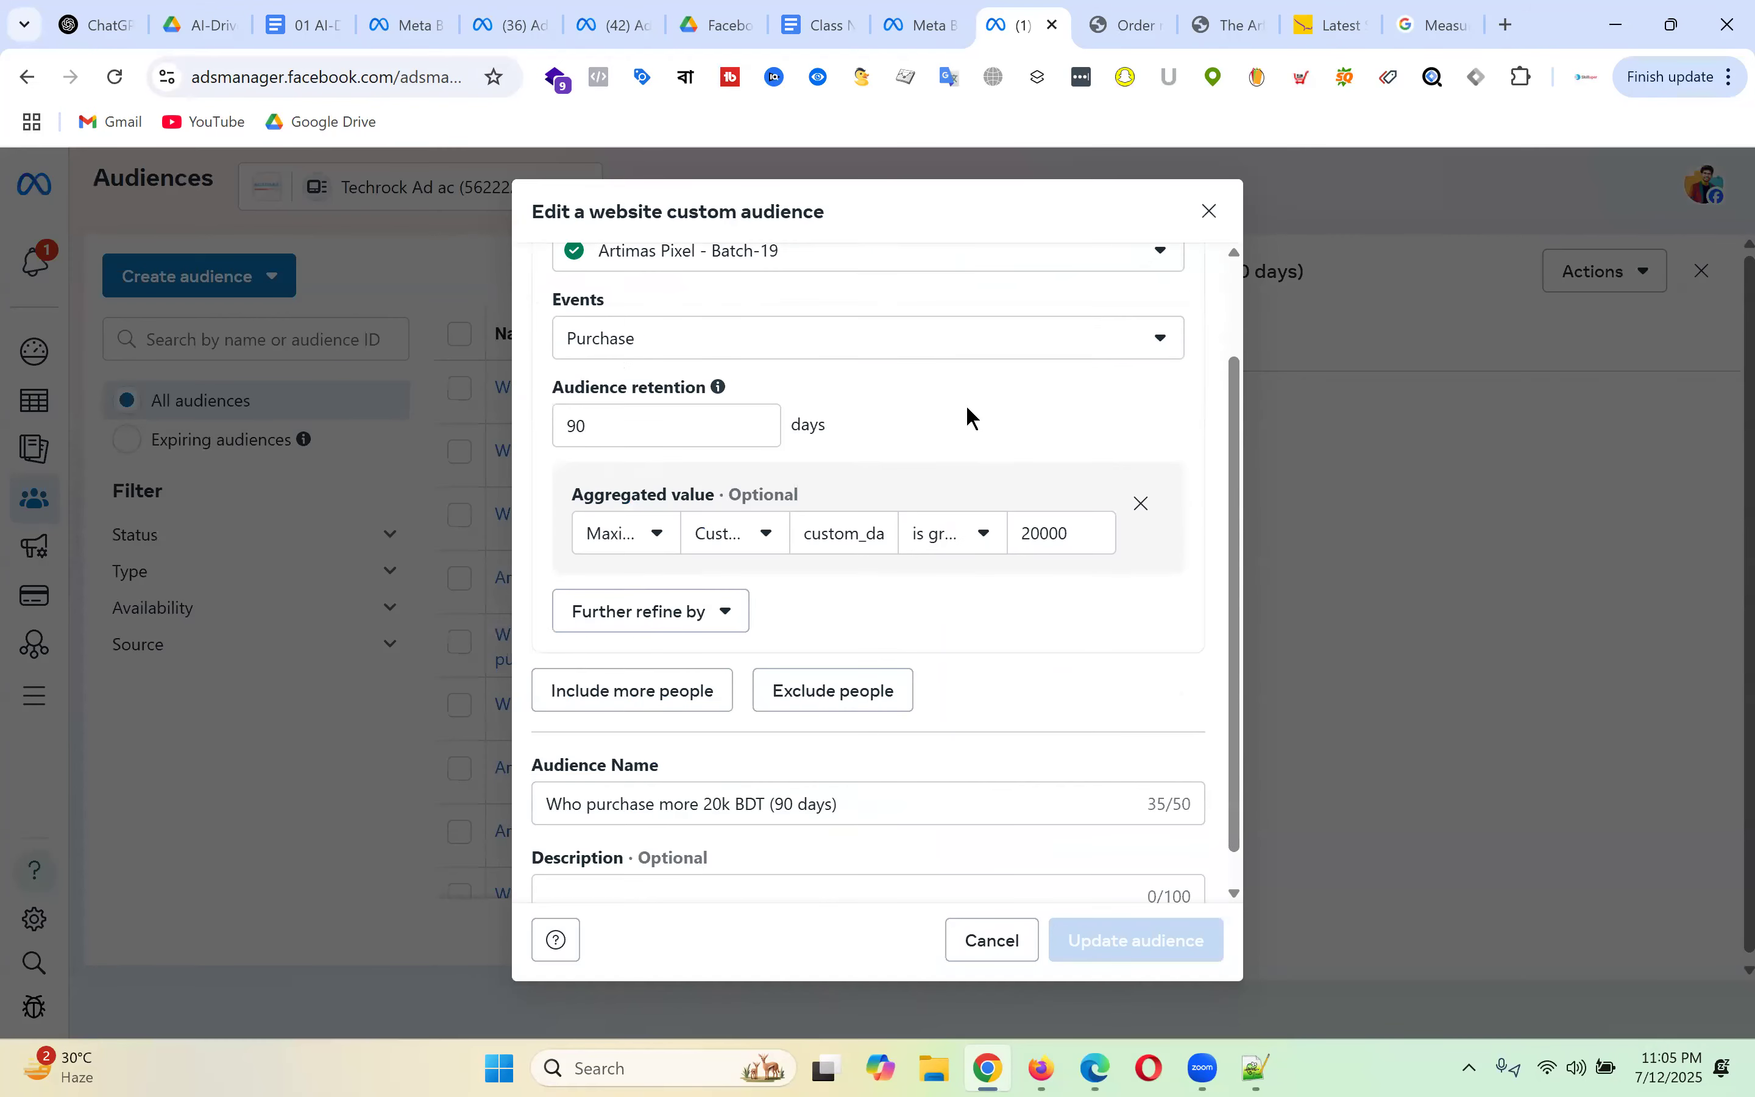
scroll(972, 419, "down", 1)
left_click(843, 495)
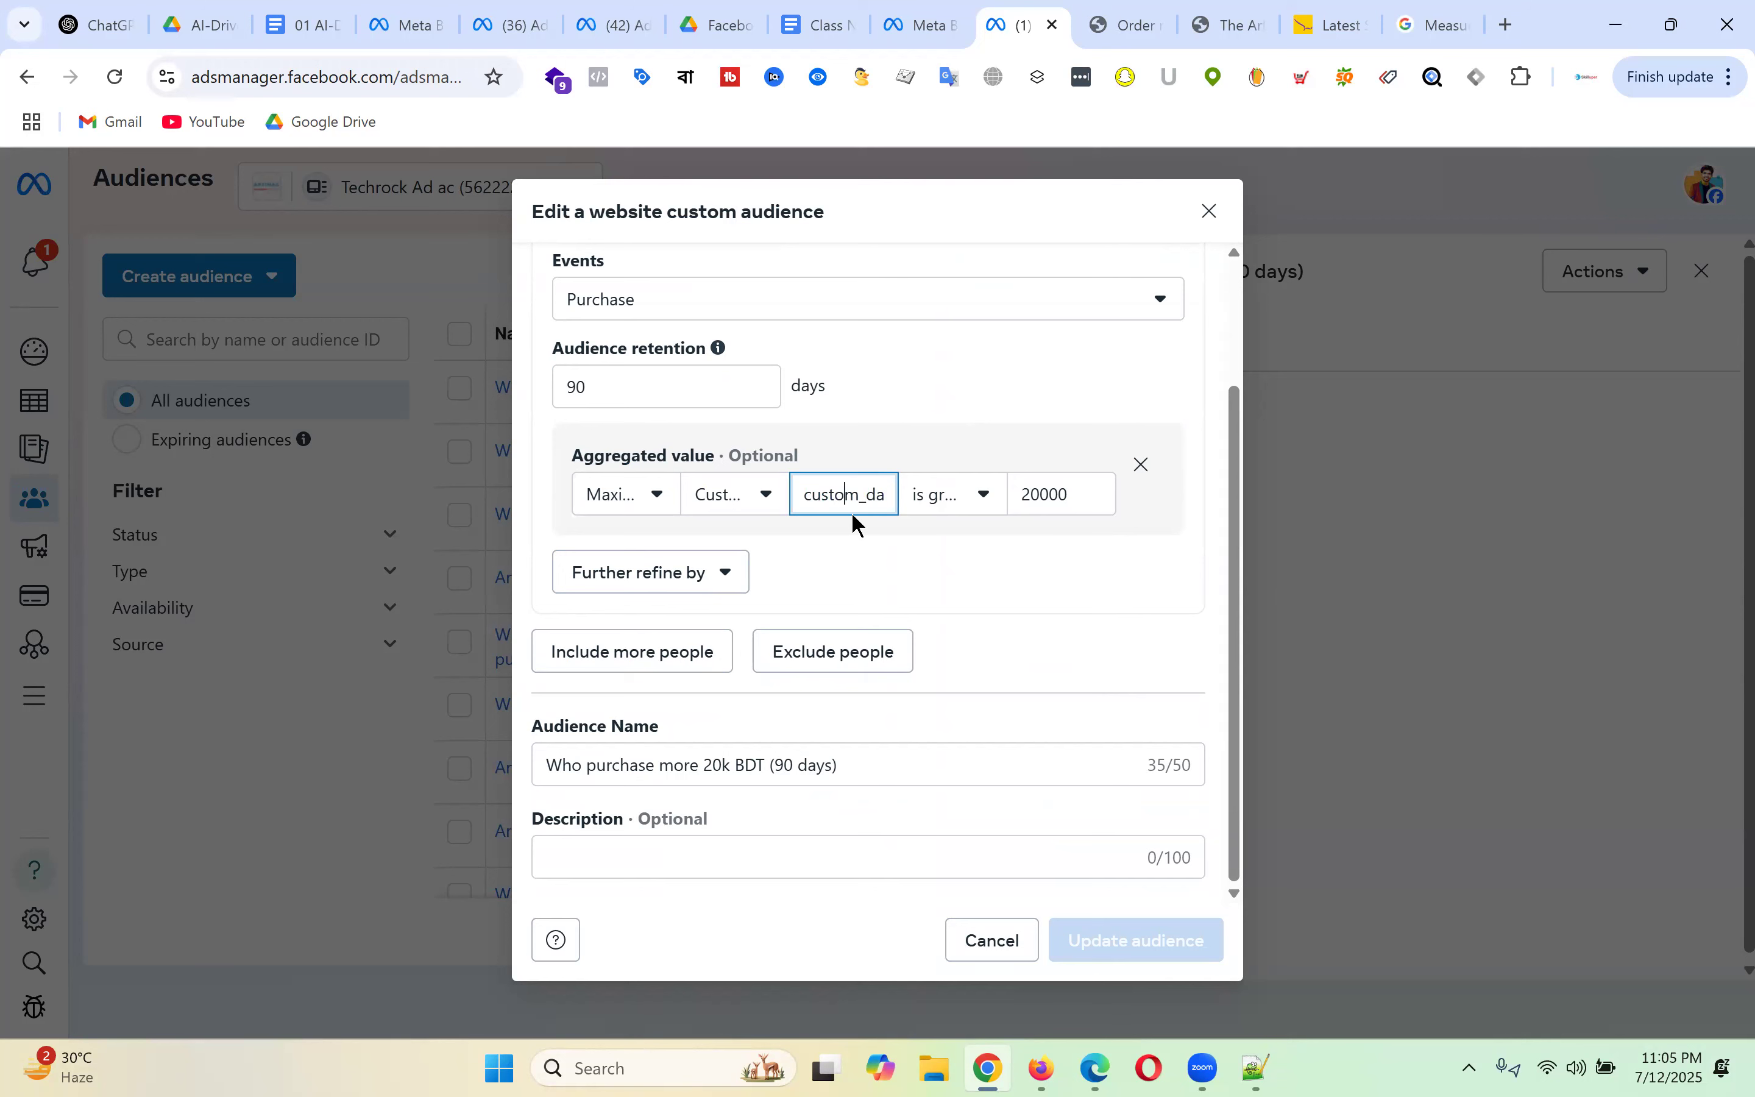
key("BackSpace")
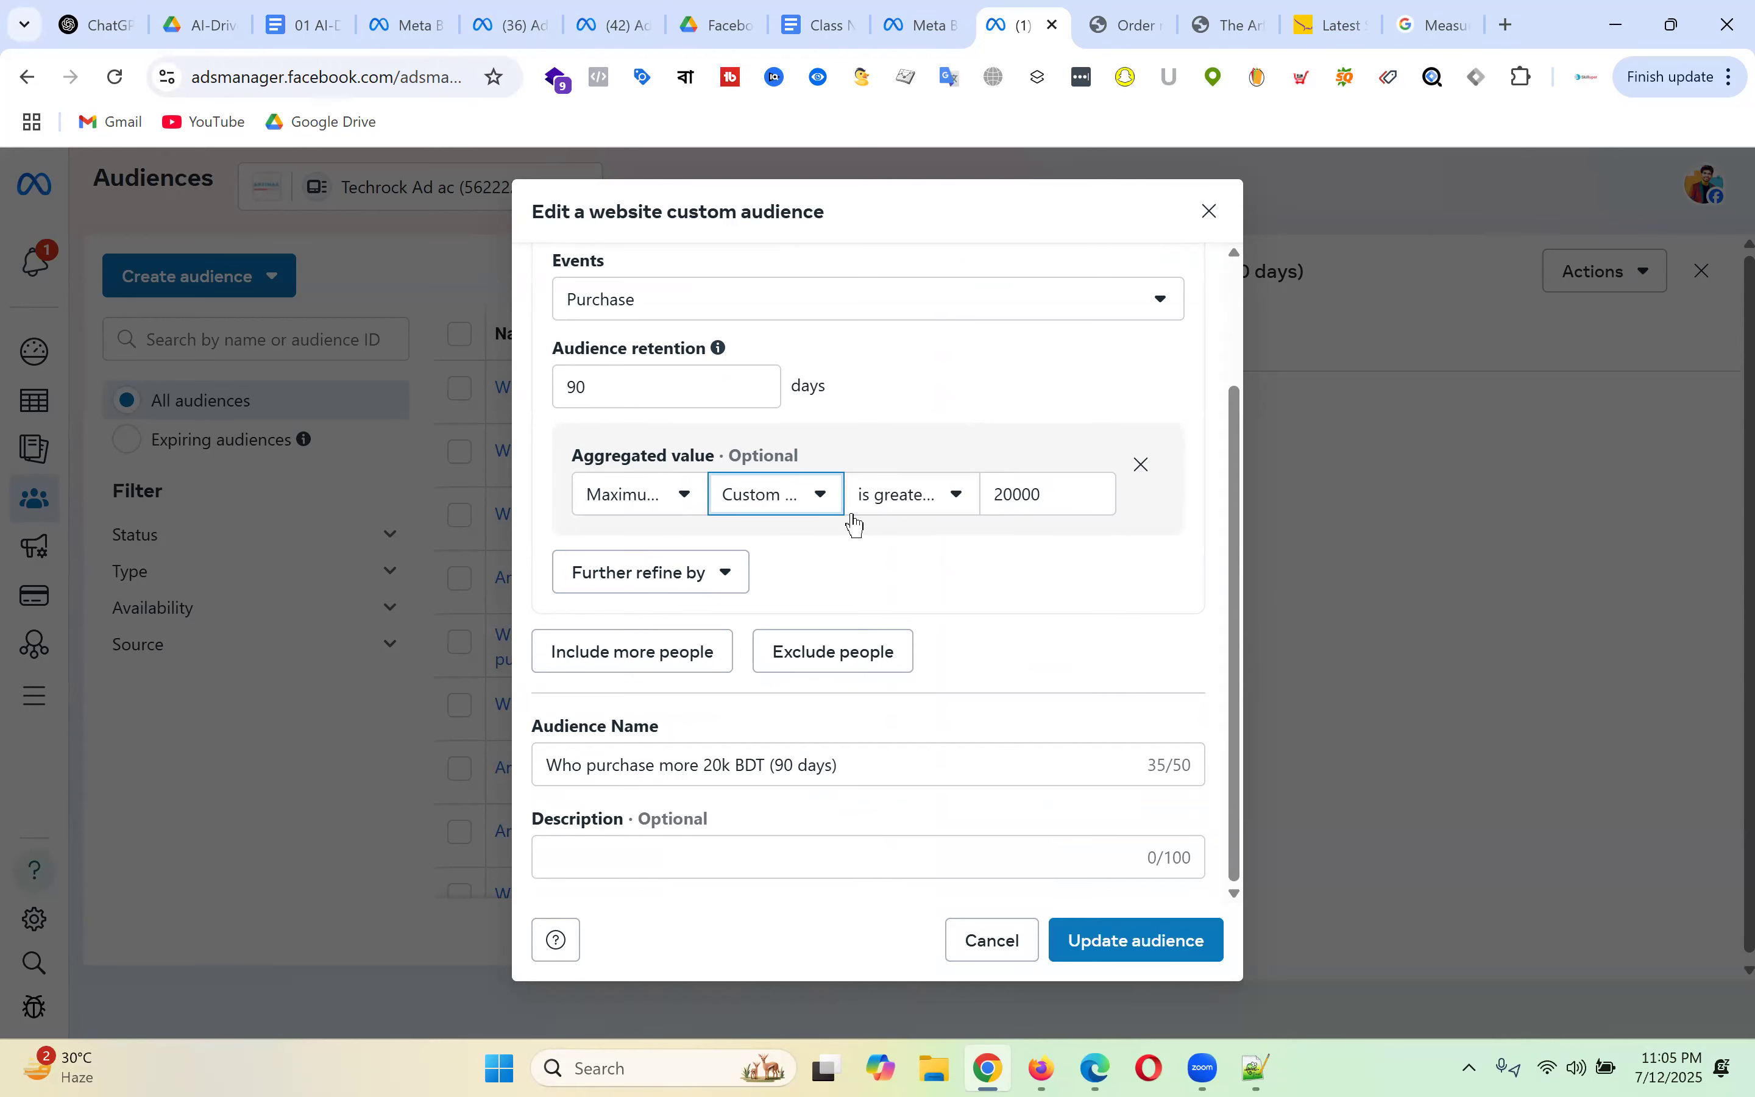
- Reselect Custom Data as the aggregated value parameter, then update the 20k BDT audience and close the confirmation
left_click(809, 499)
left_click(832, 641)
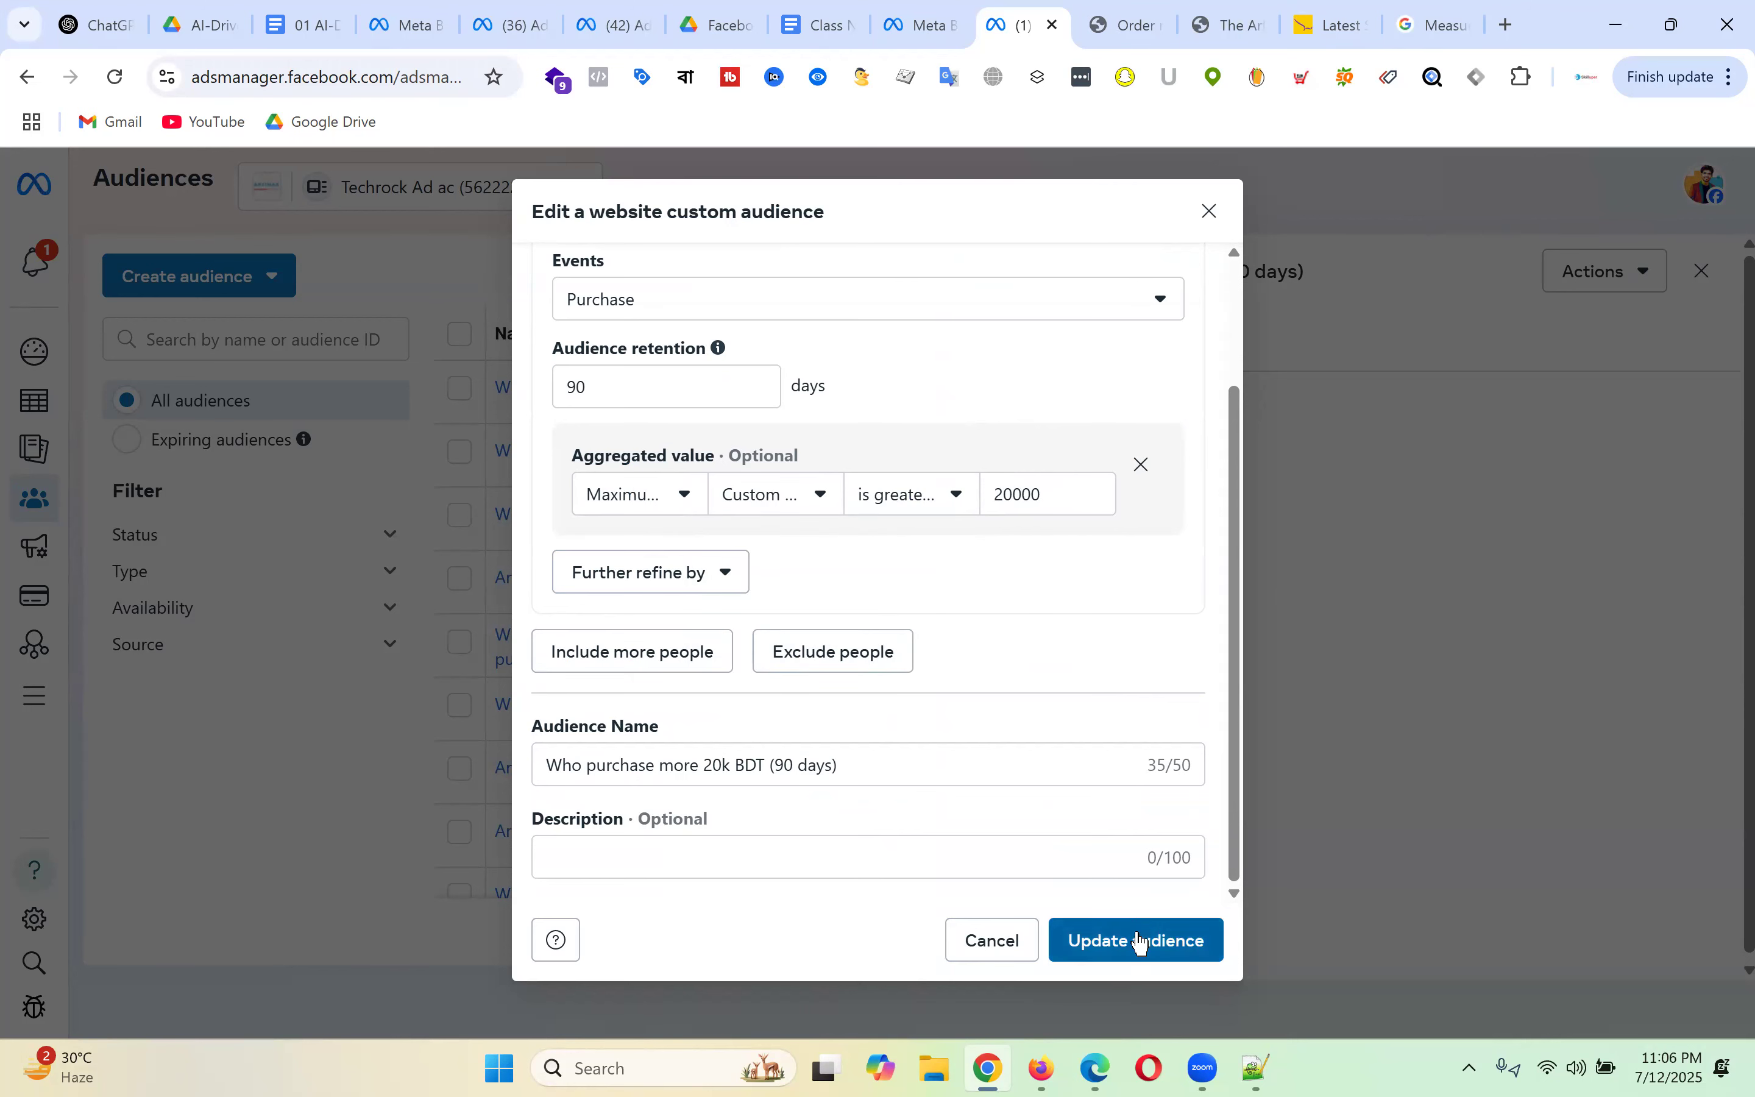
left_click(805, 500)
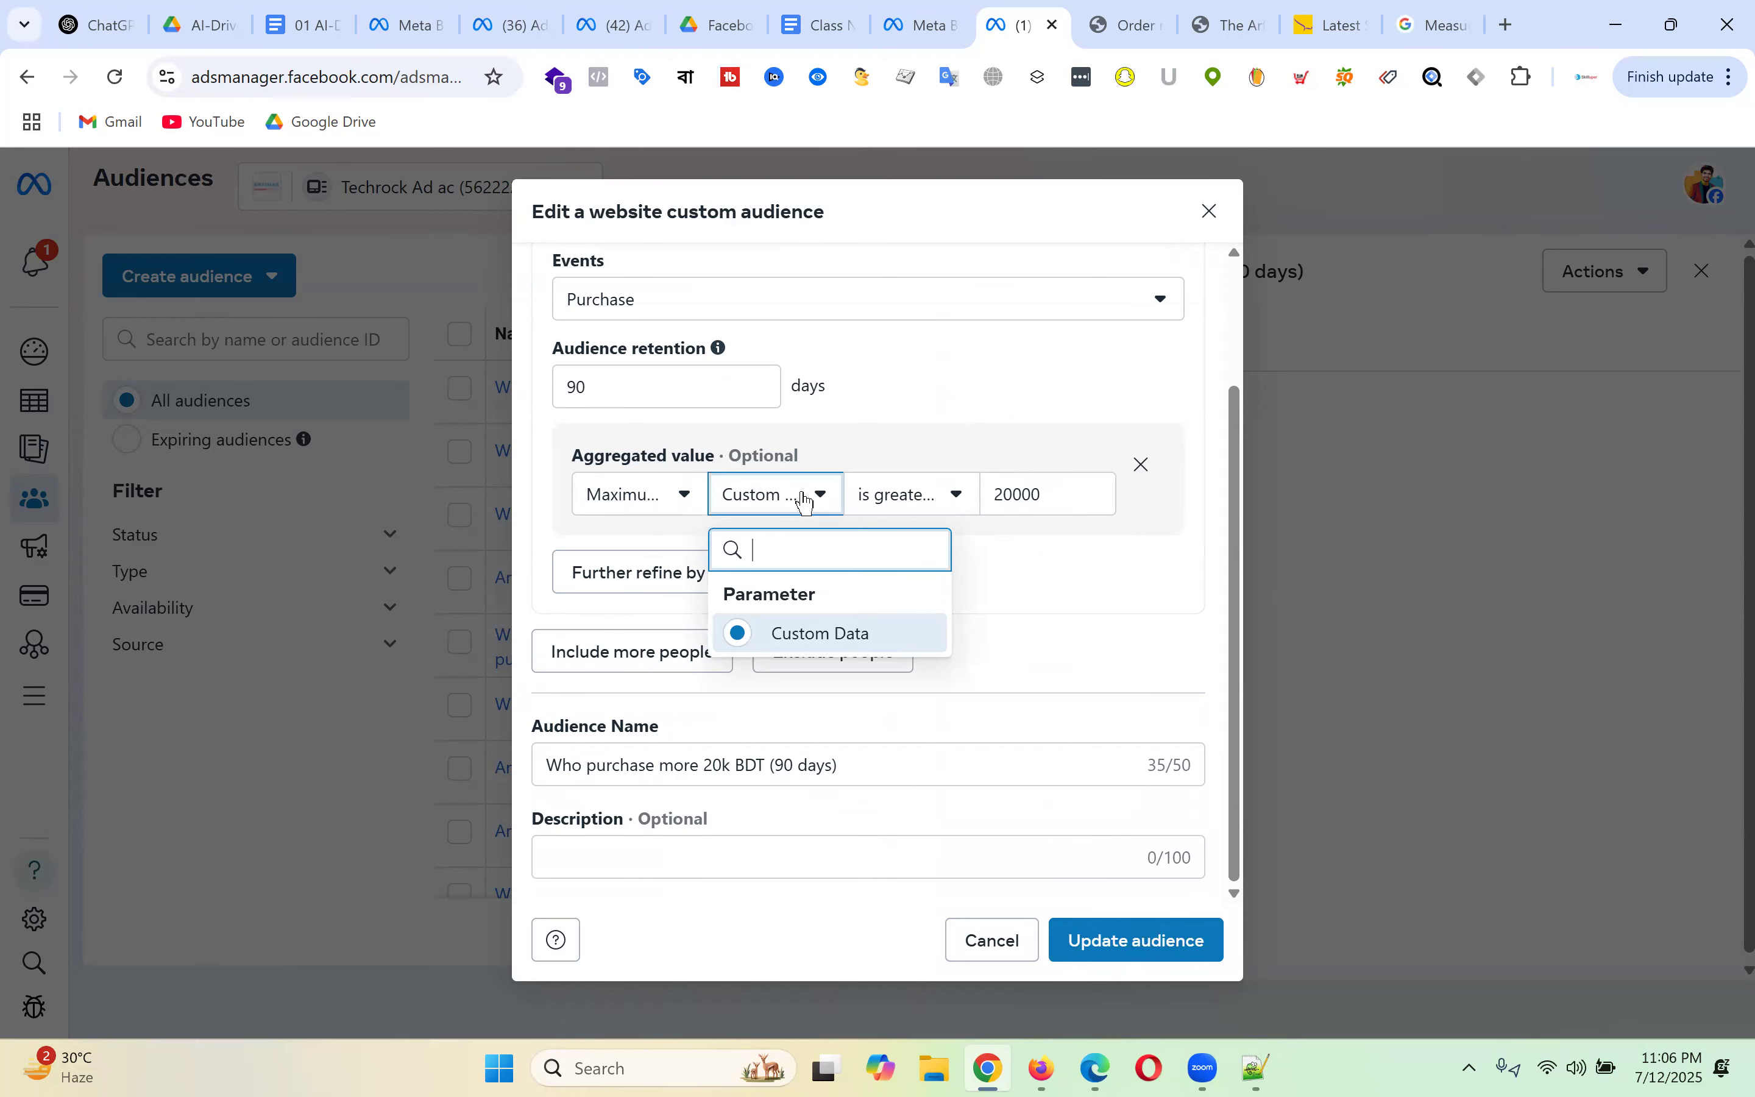
left_click(839, 642)
left_click(1141, 962)
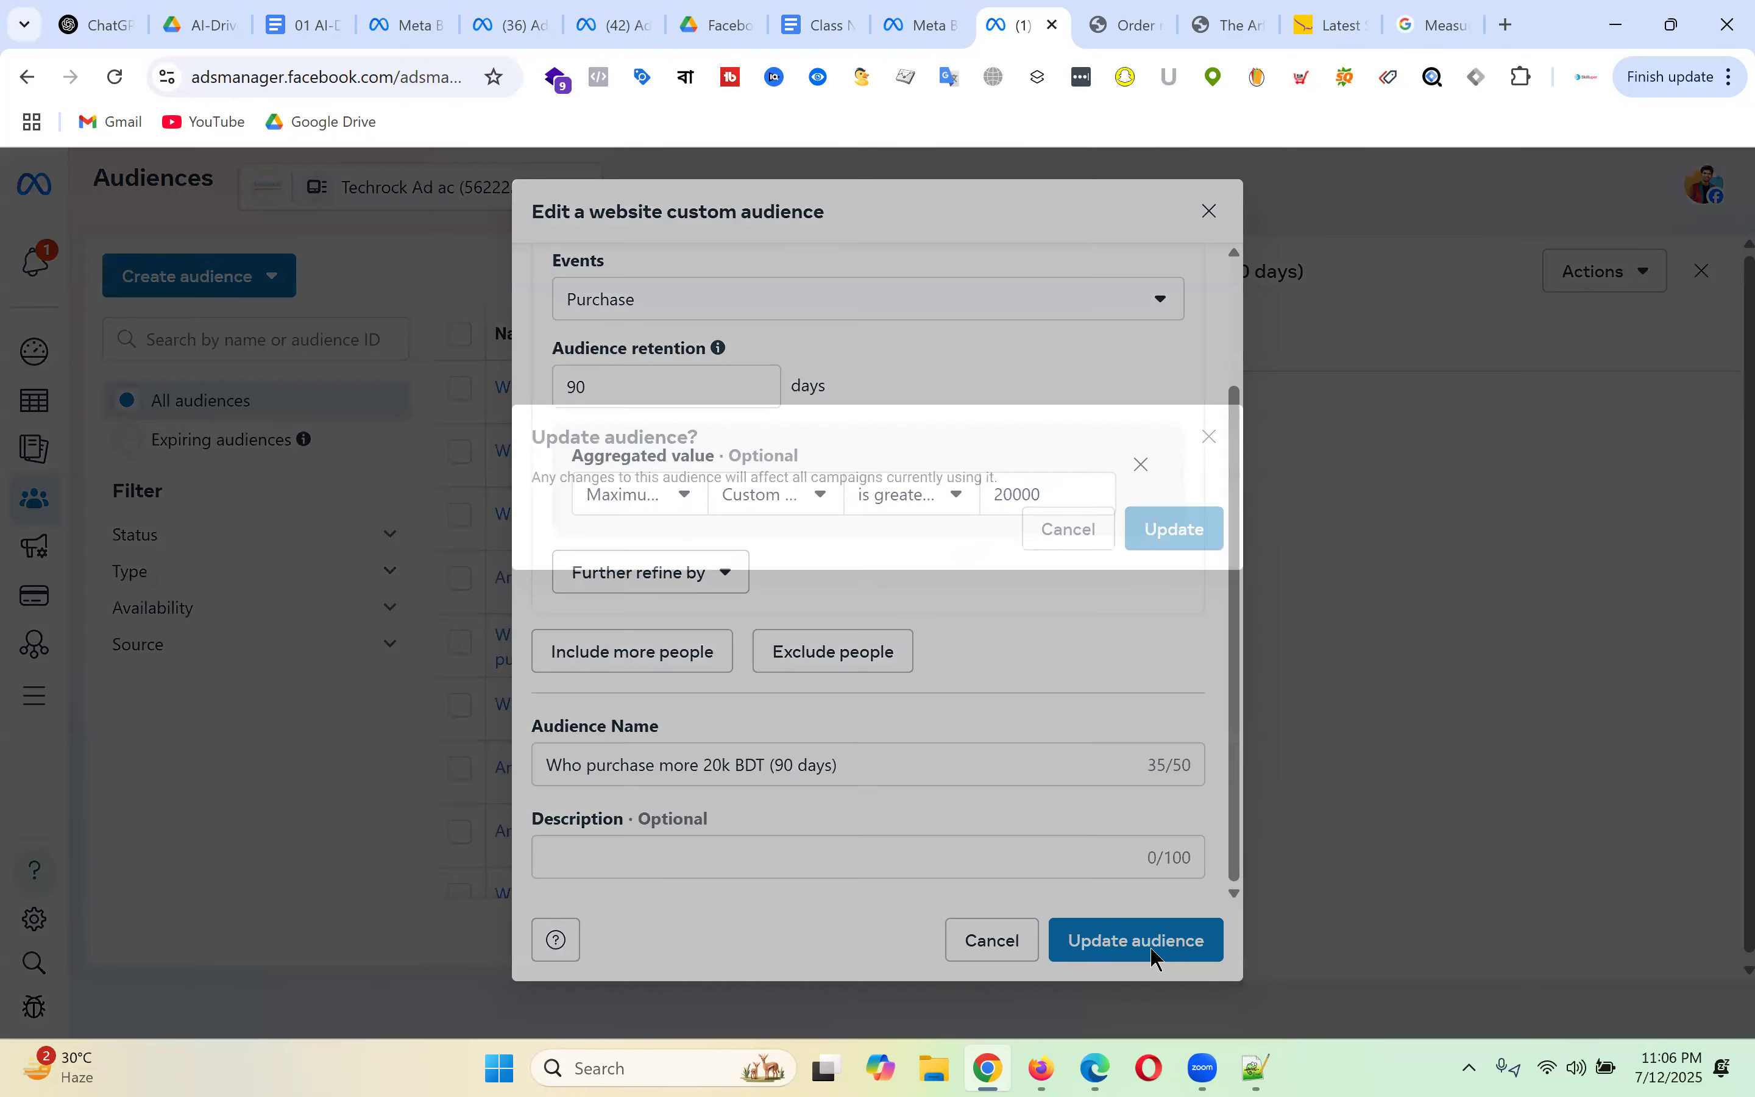
left_click(1206, 544)
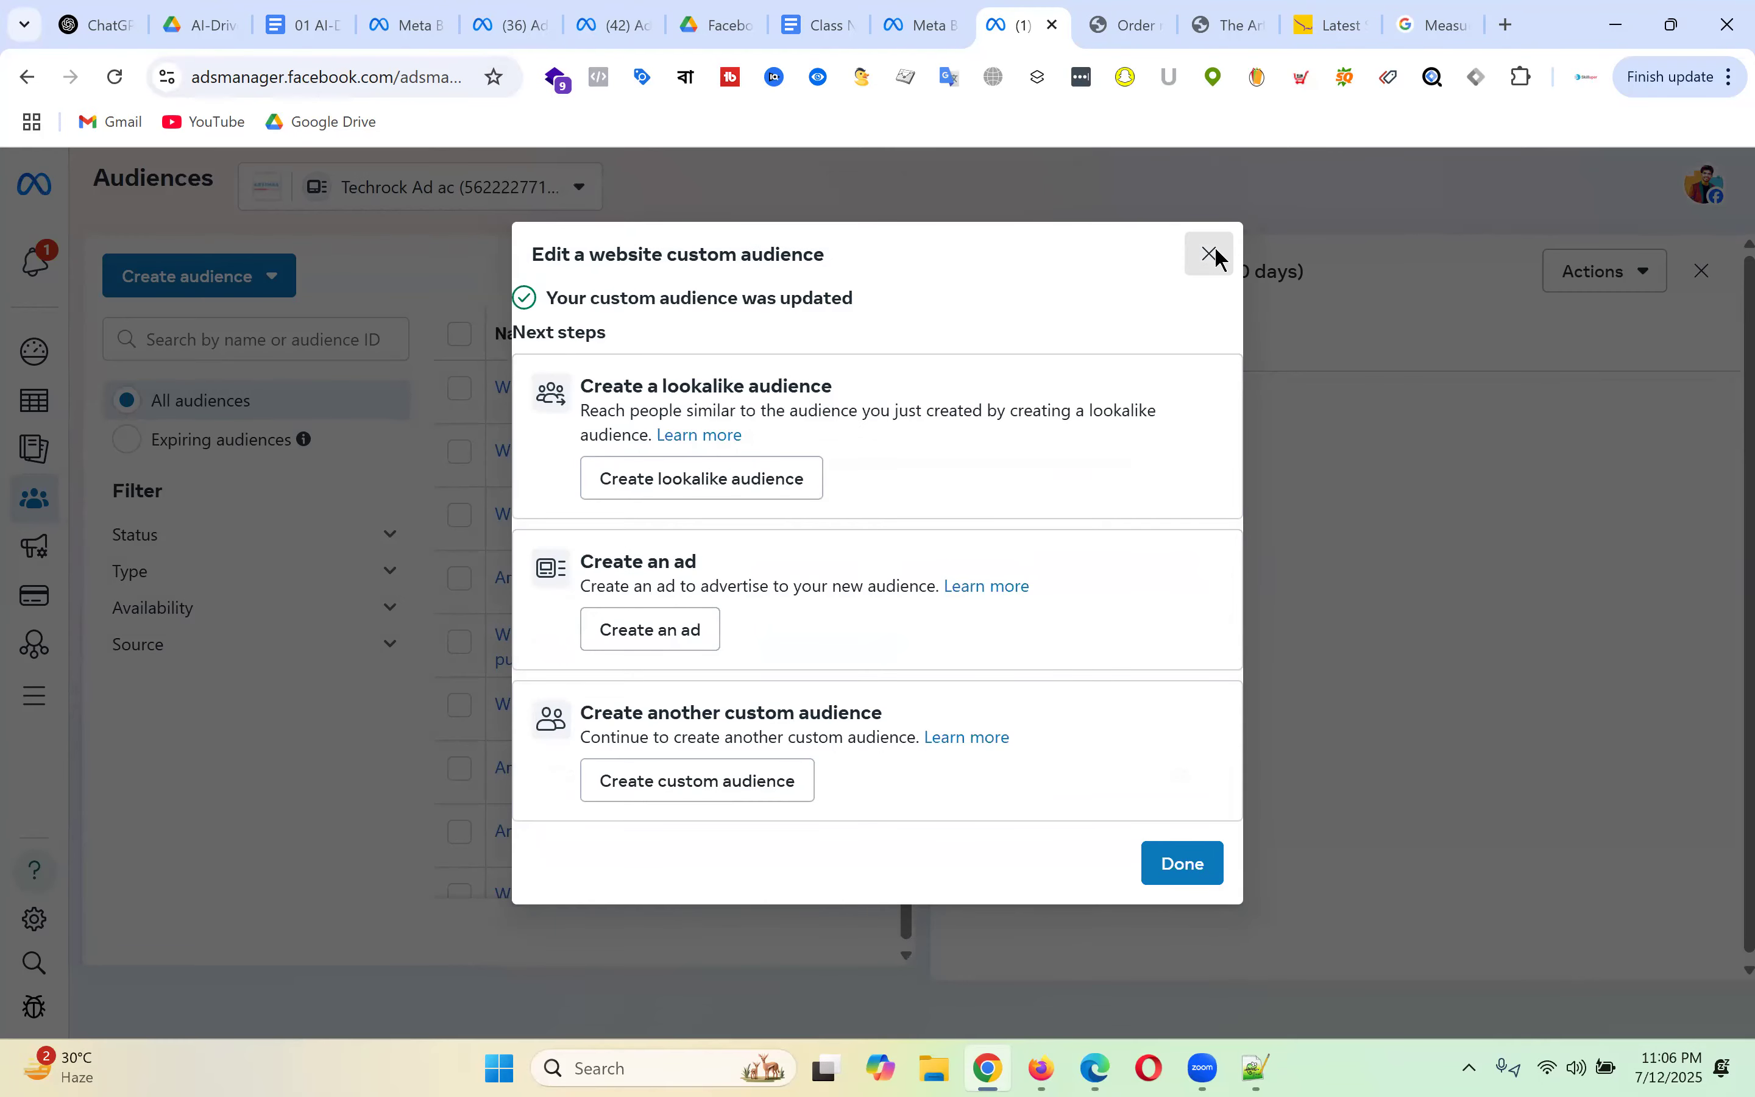
left_click(1212, 254)
- Reopen the "Who purchase more 20k BDT (90 days)" audience for editing, choose Custom Data as the aggregated value parameter and name it "value"
left_click(993, 781)
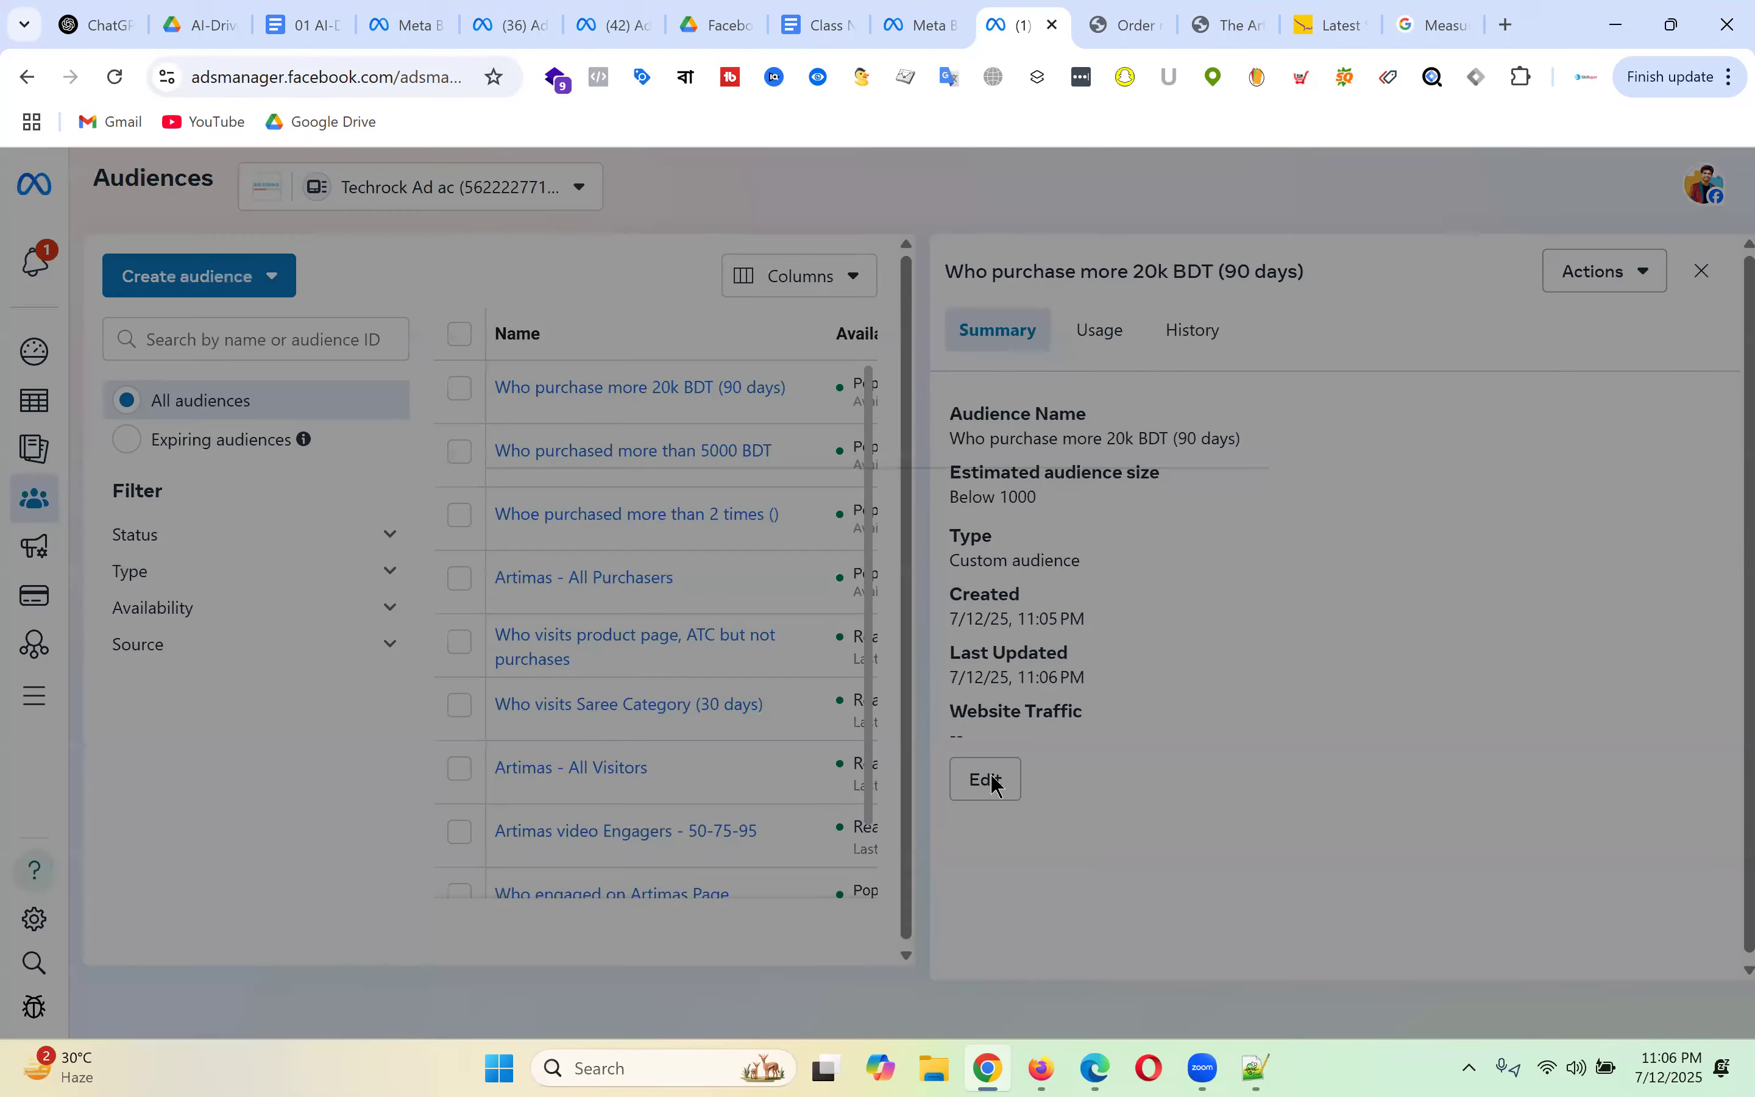
left_click(779, 662)
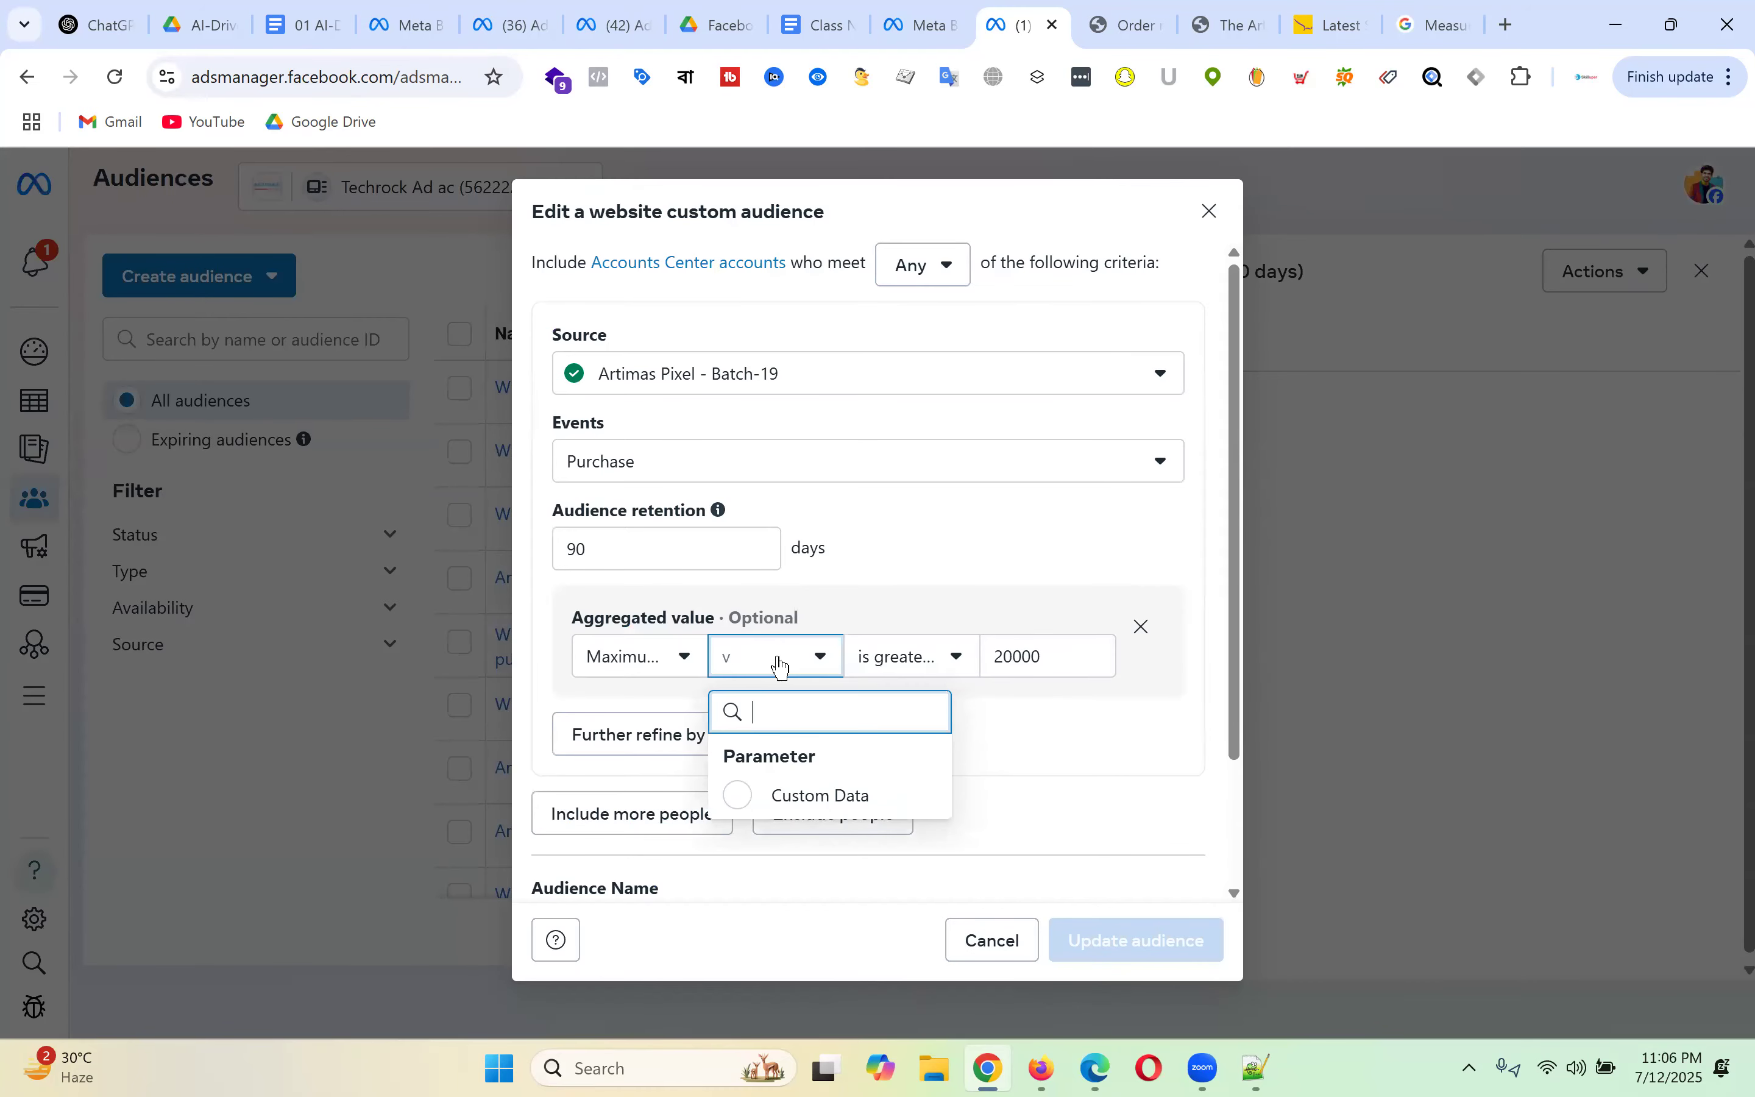
left_click(819, 798)
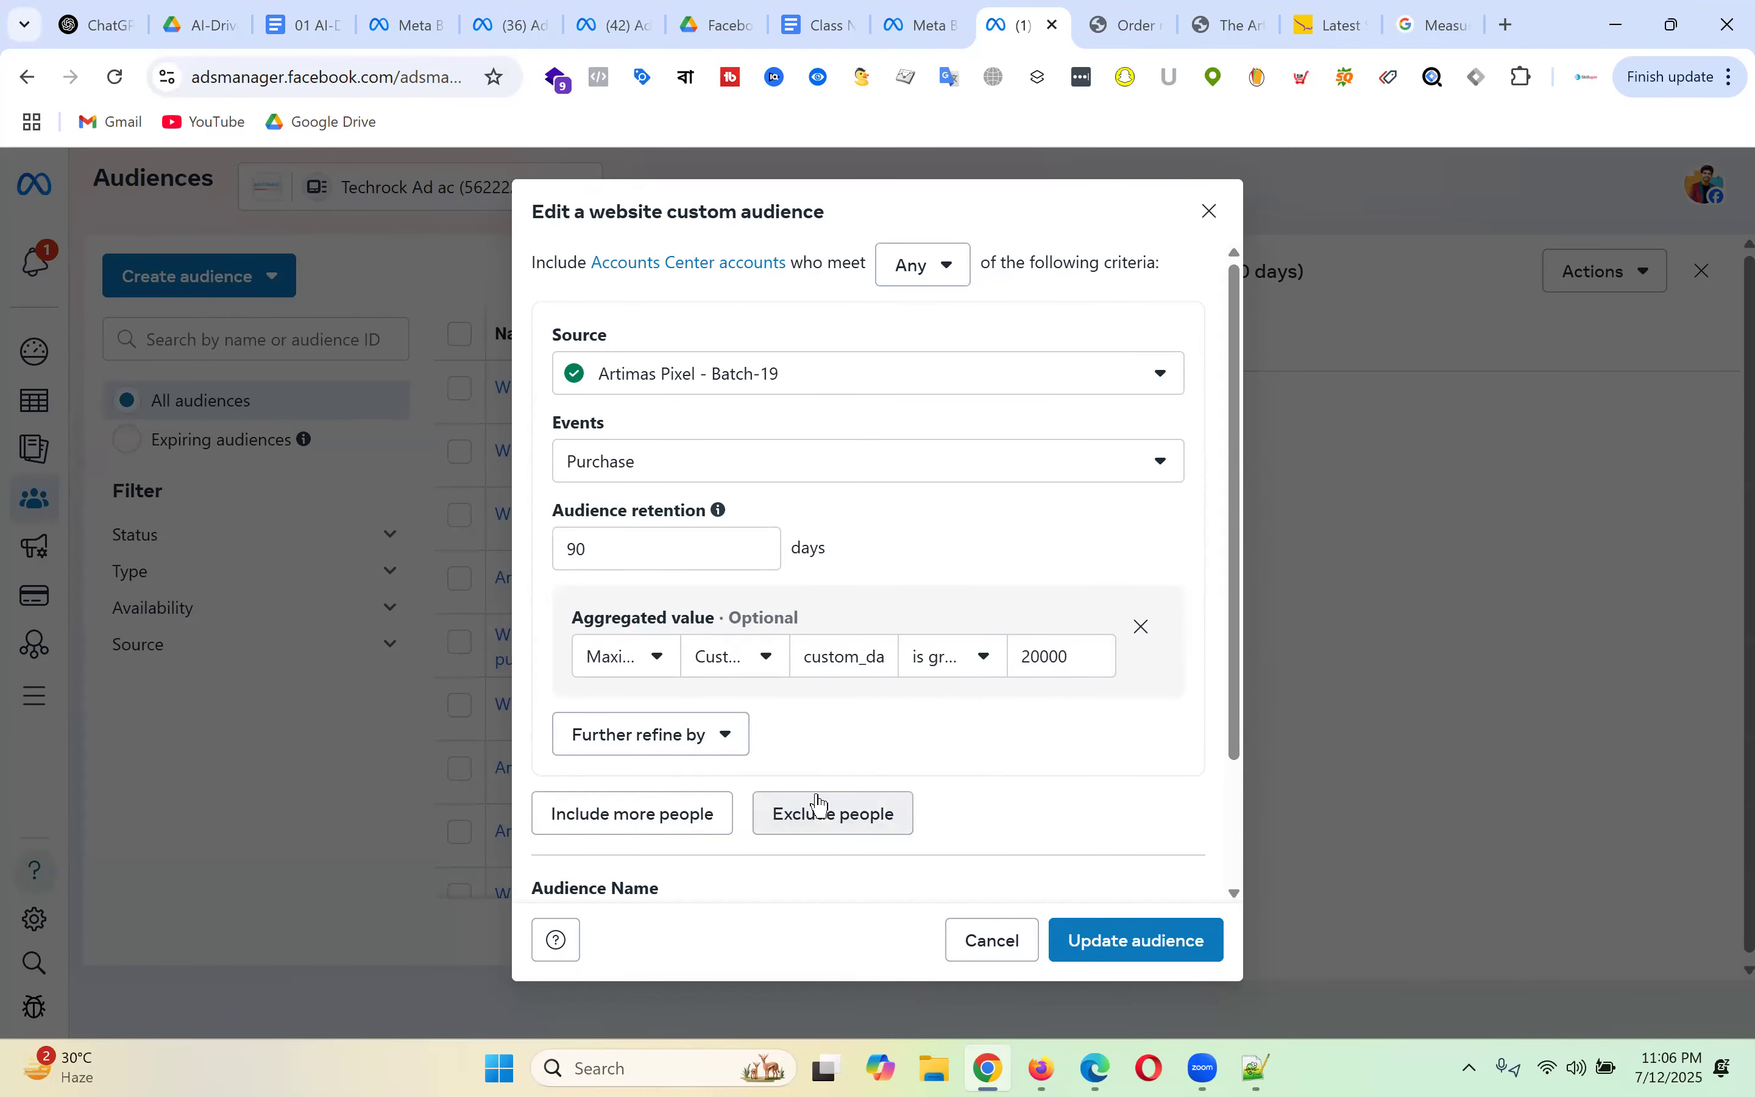
left_click(857, 654)
double_click(857, 650)
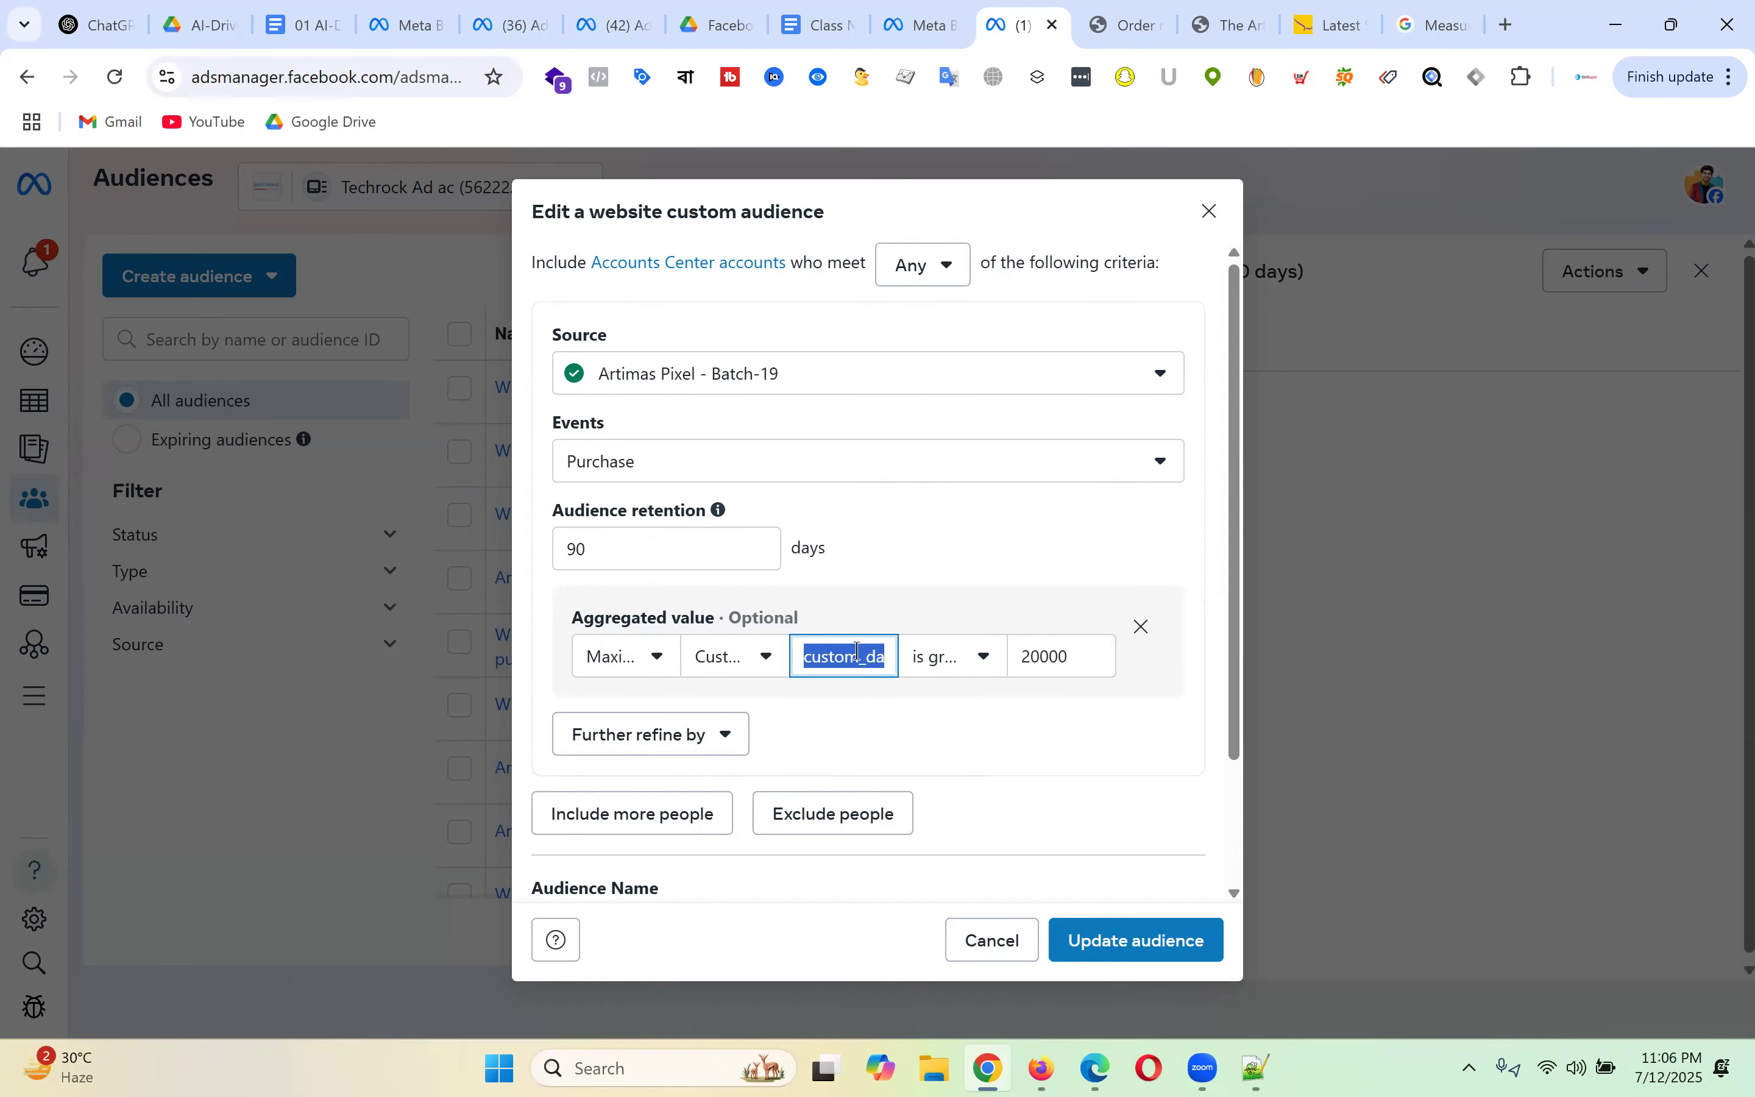
type("value")
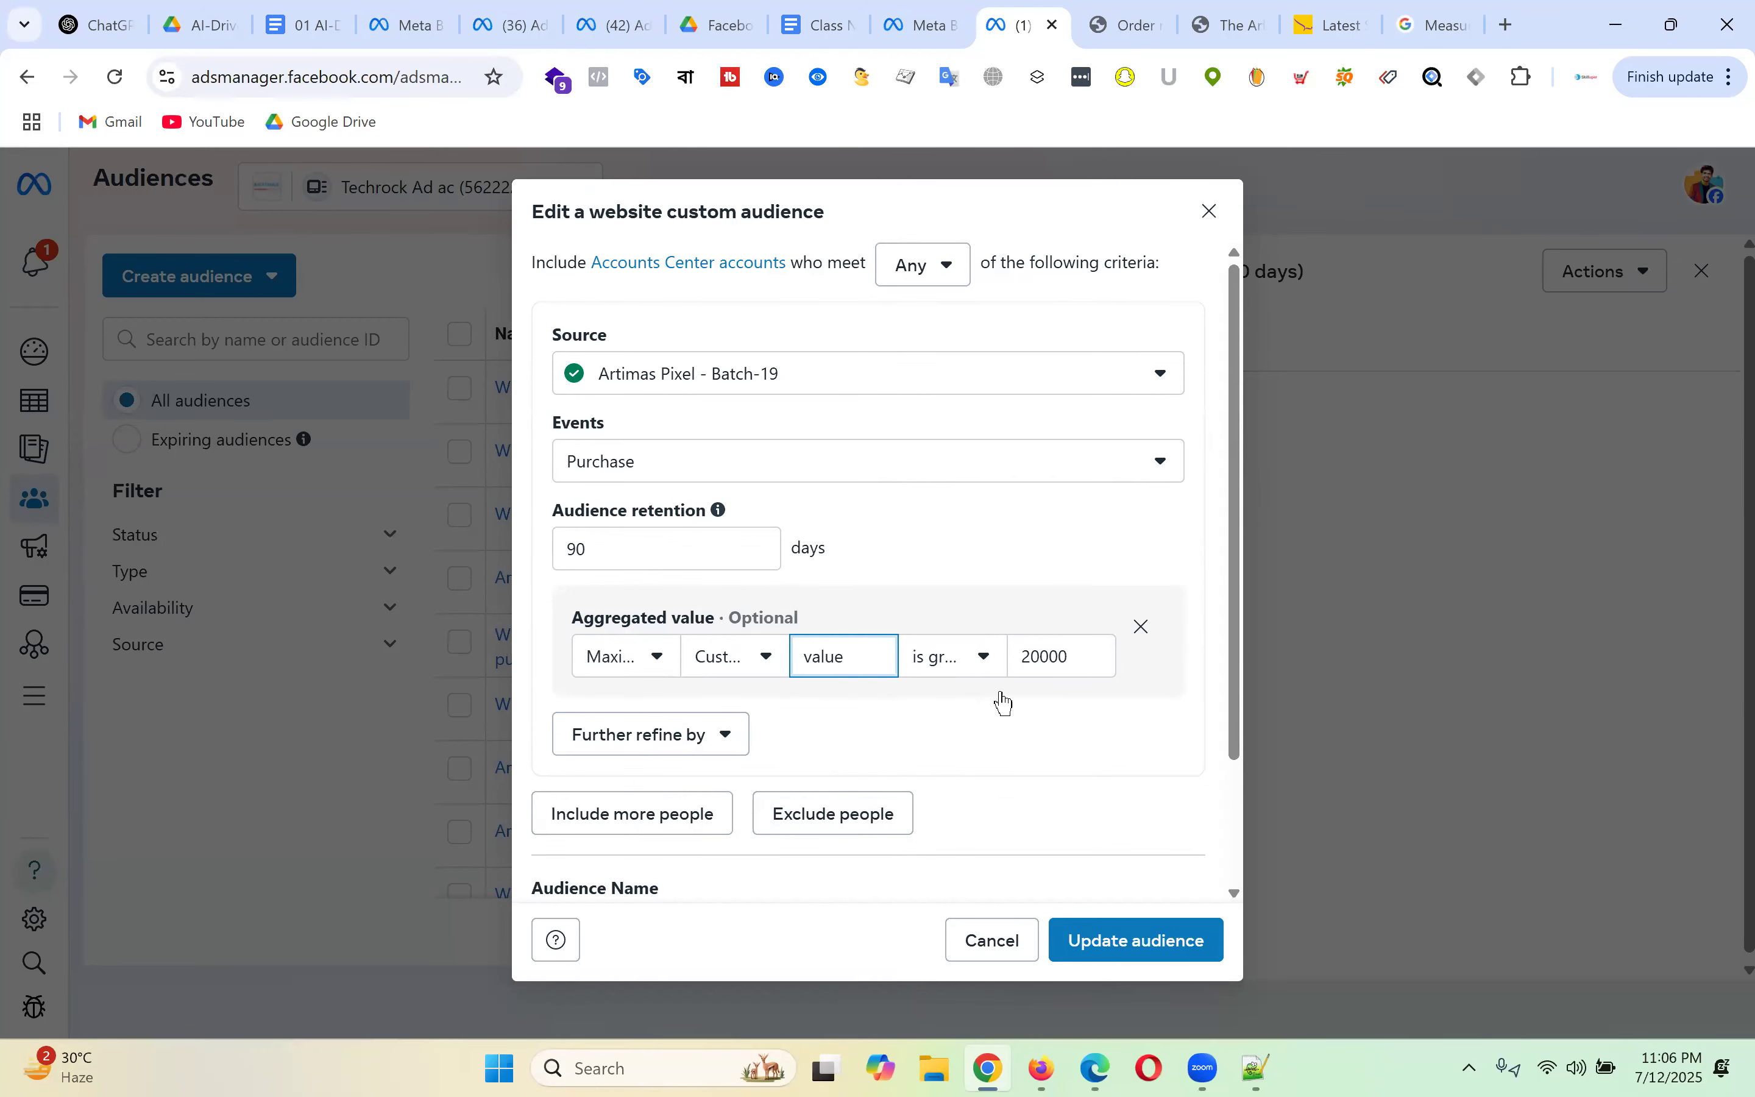
- Update the 20k BDT audience, then close the confirmation and the audience details
left_click(1206, 941)
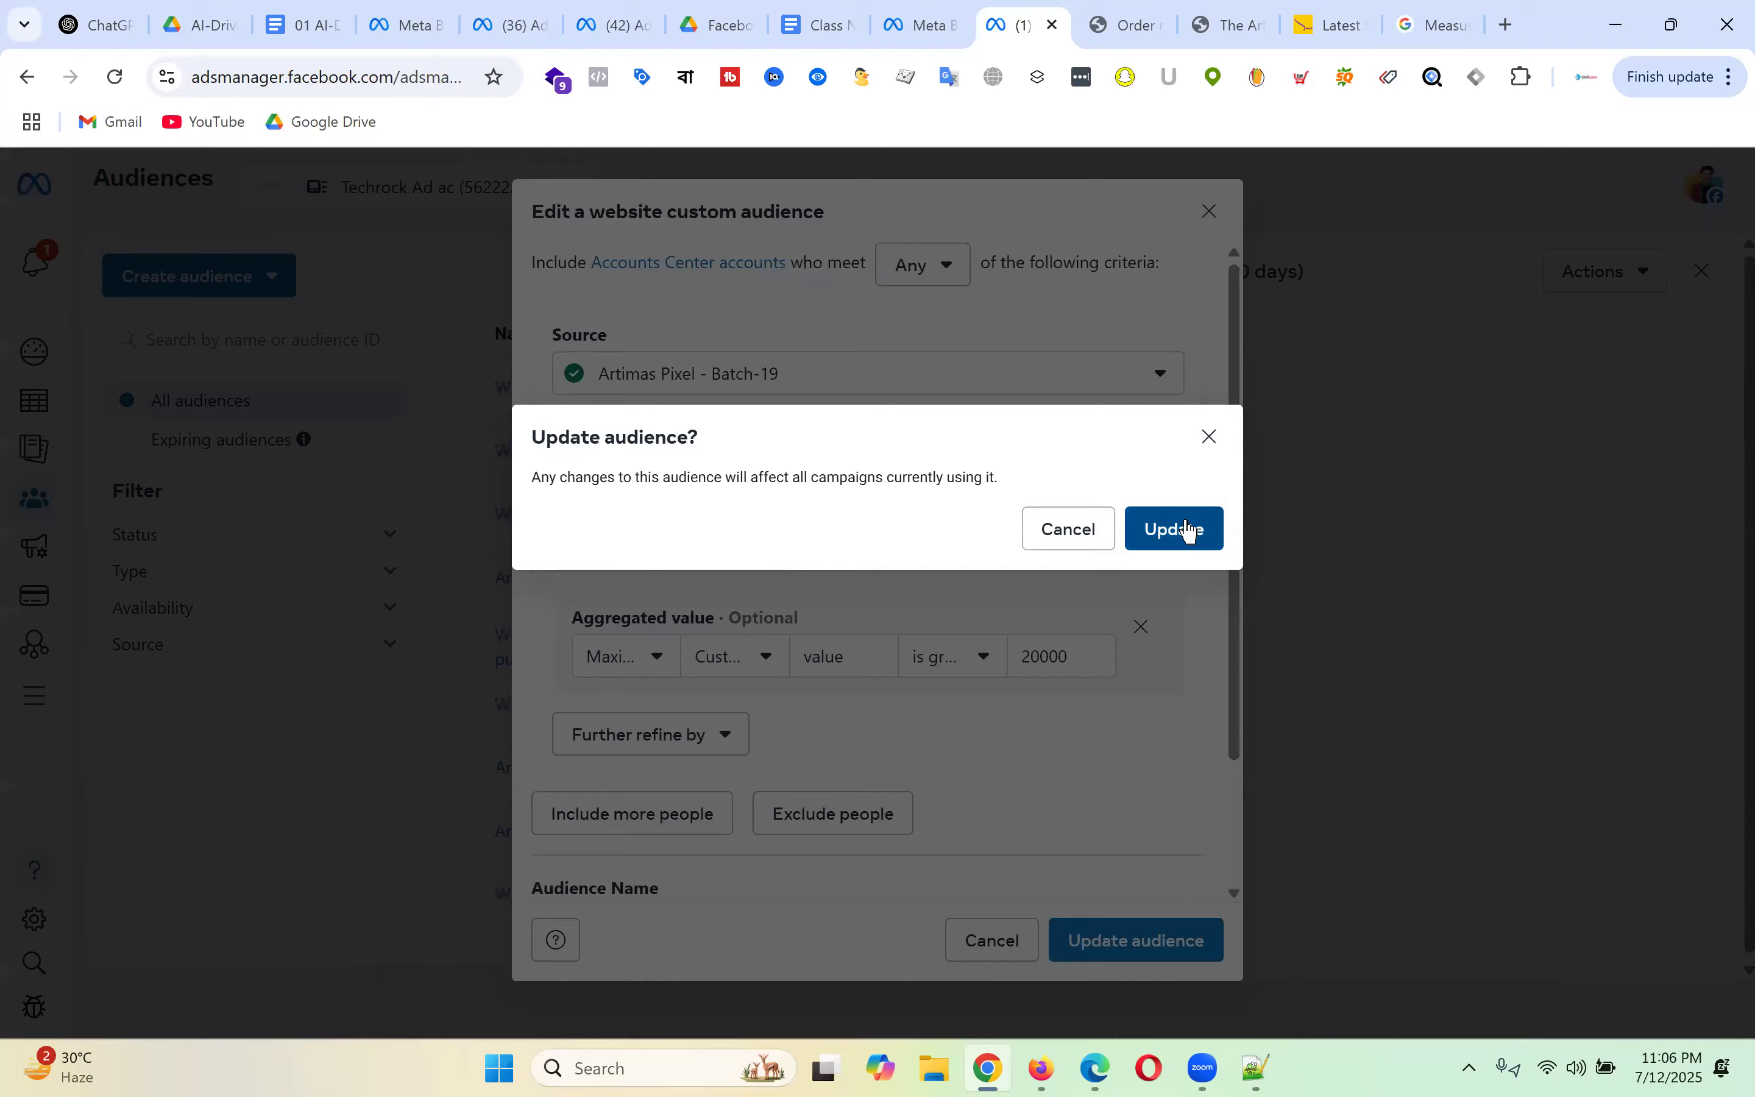
left_click(1187, 525)
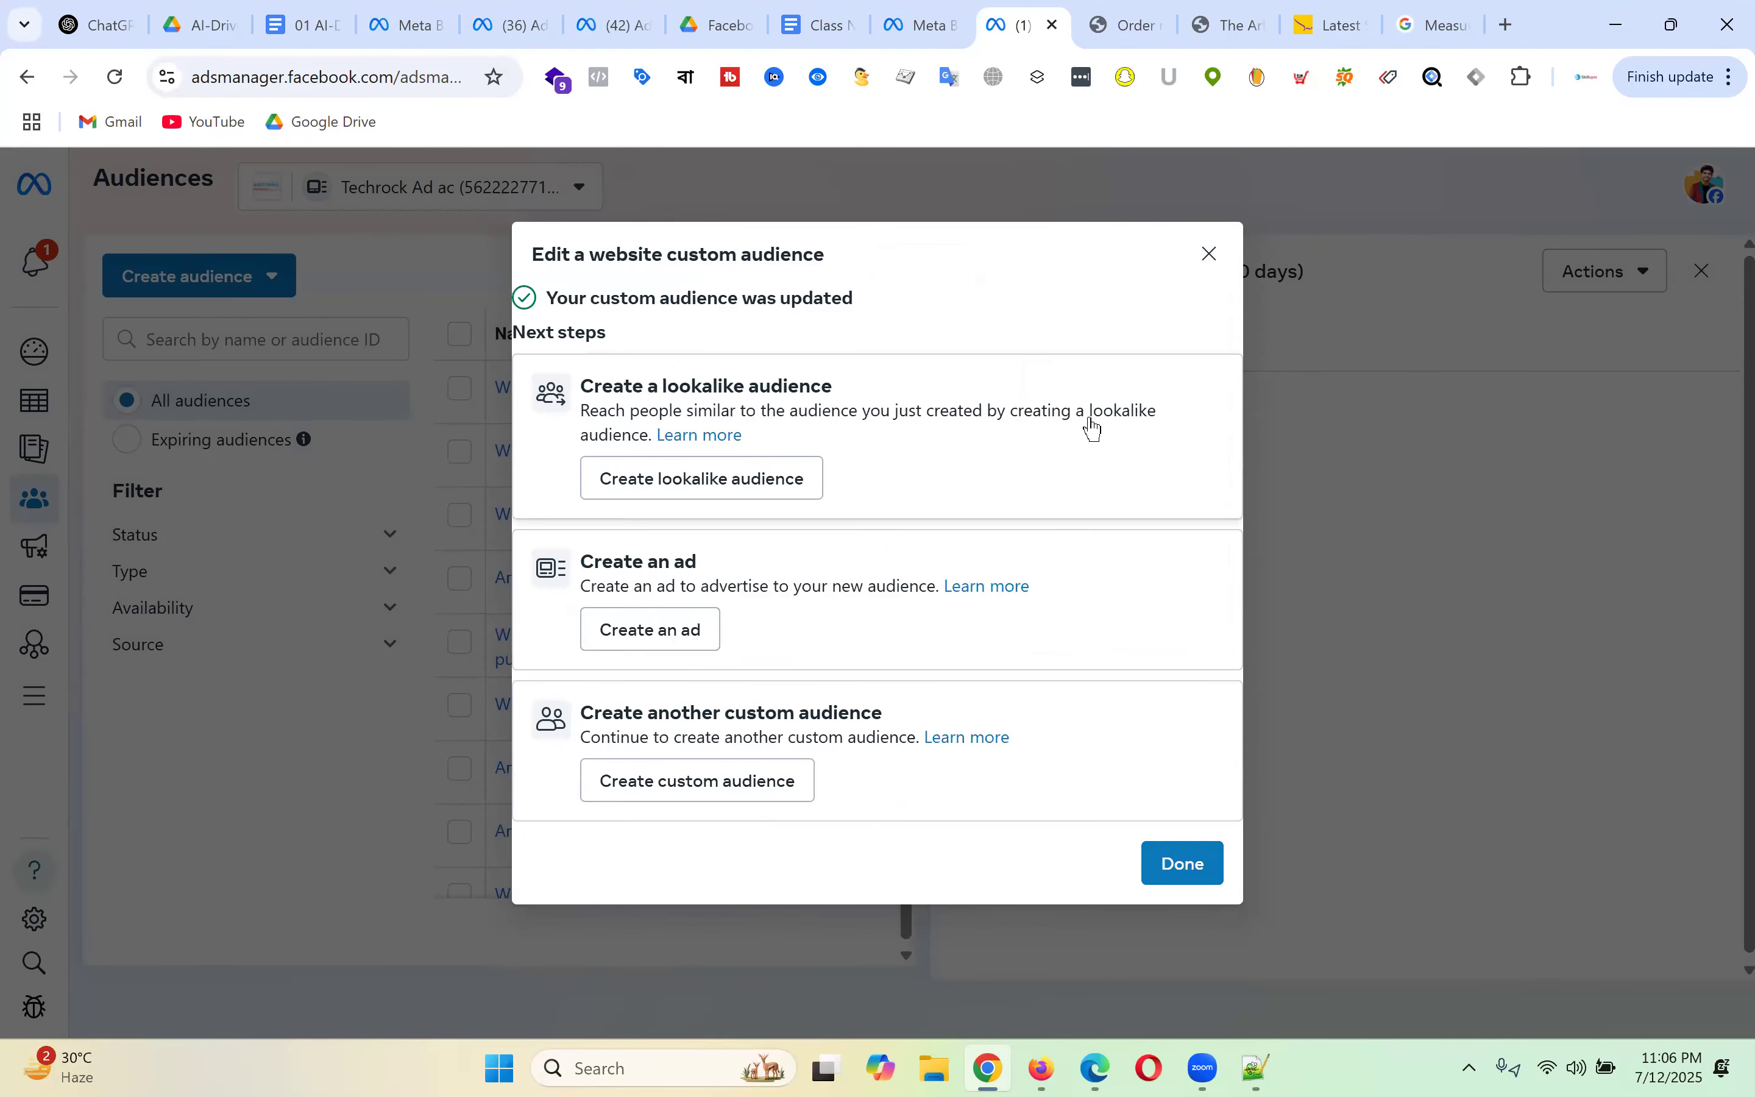
left_click(1209, 255)
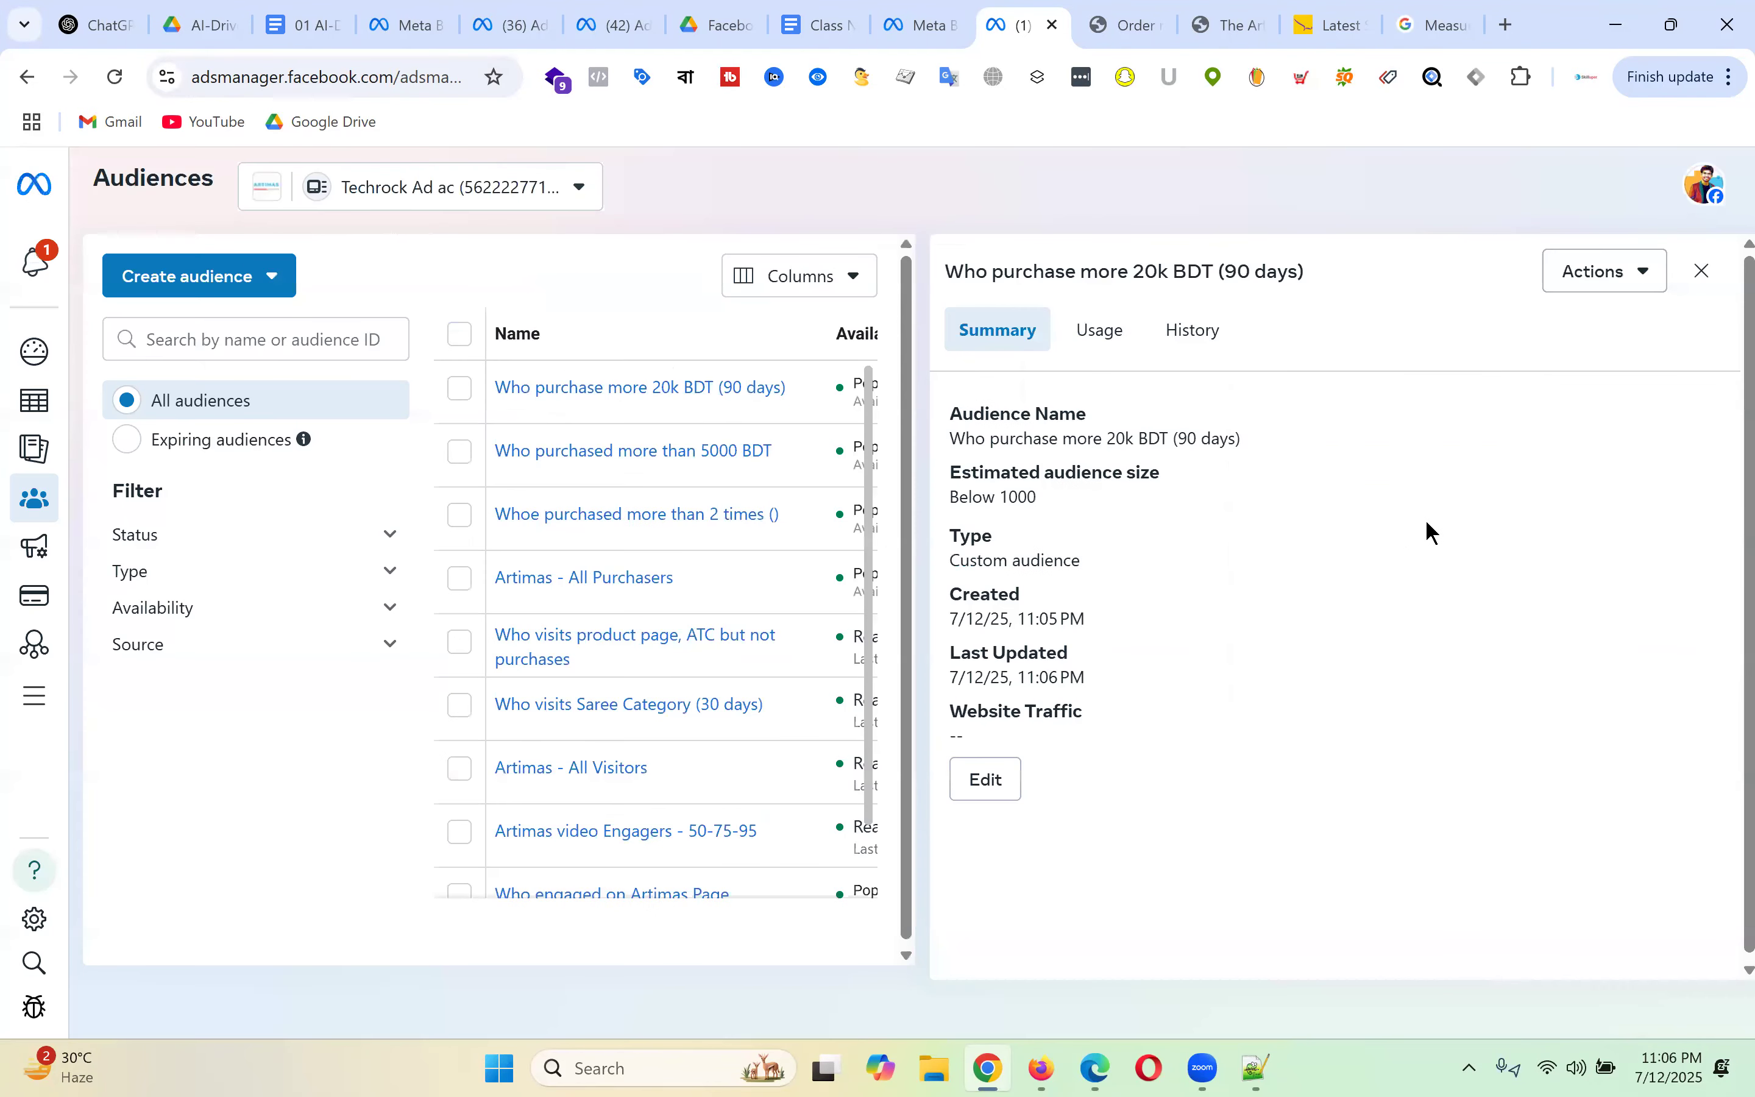
left_click(1705, 273)
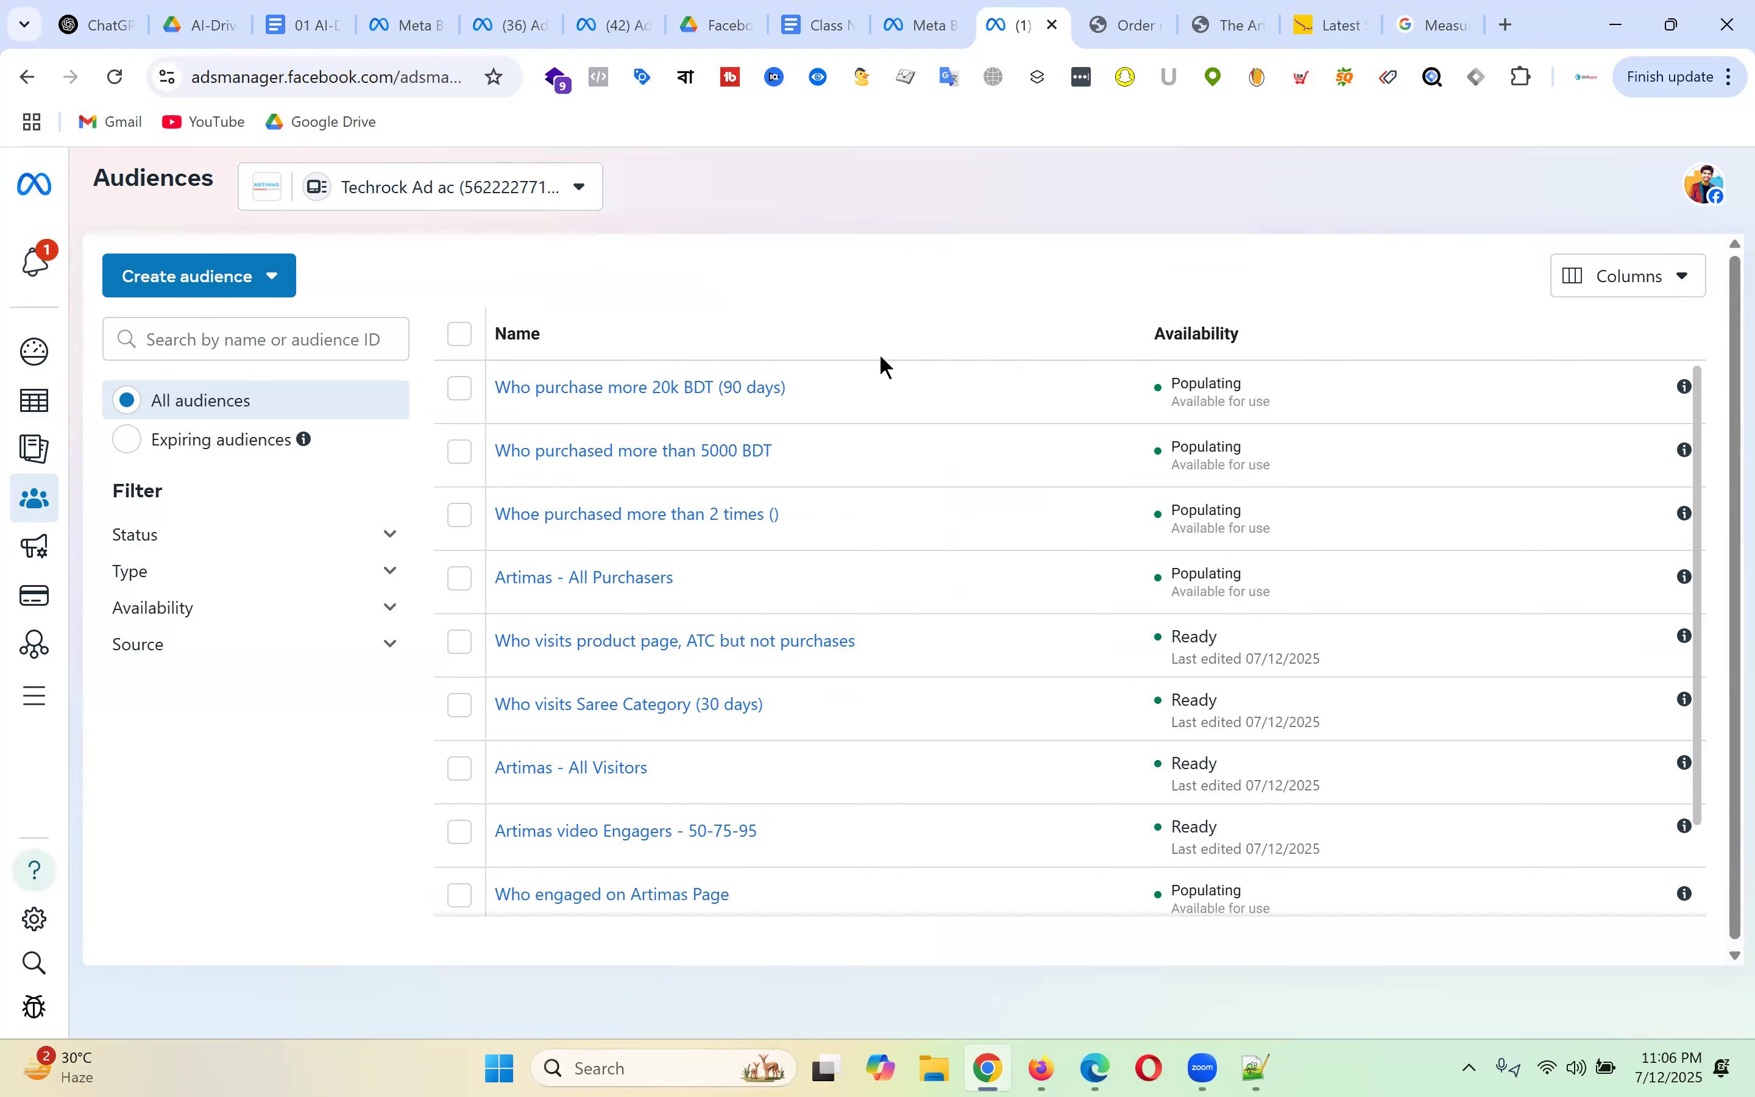
- Search Google in a new tab for "cart abandonment rate for ecommerce with value"
left_click(1500, 14)
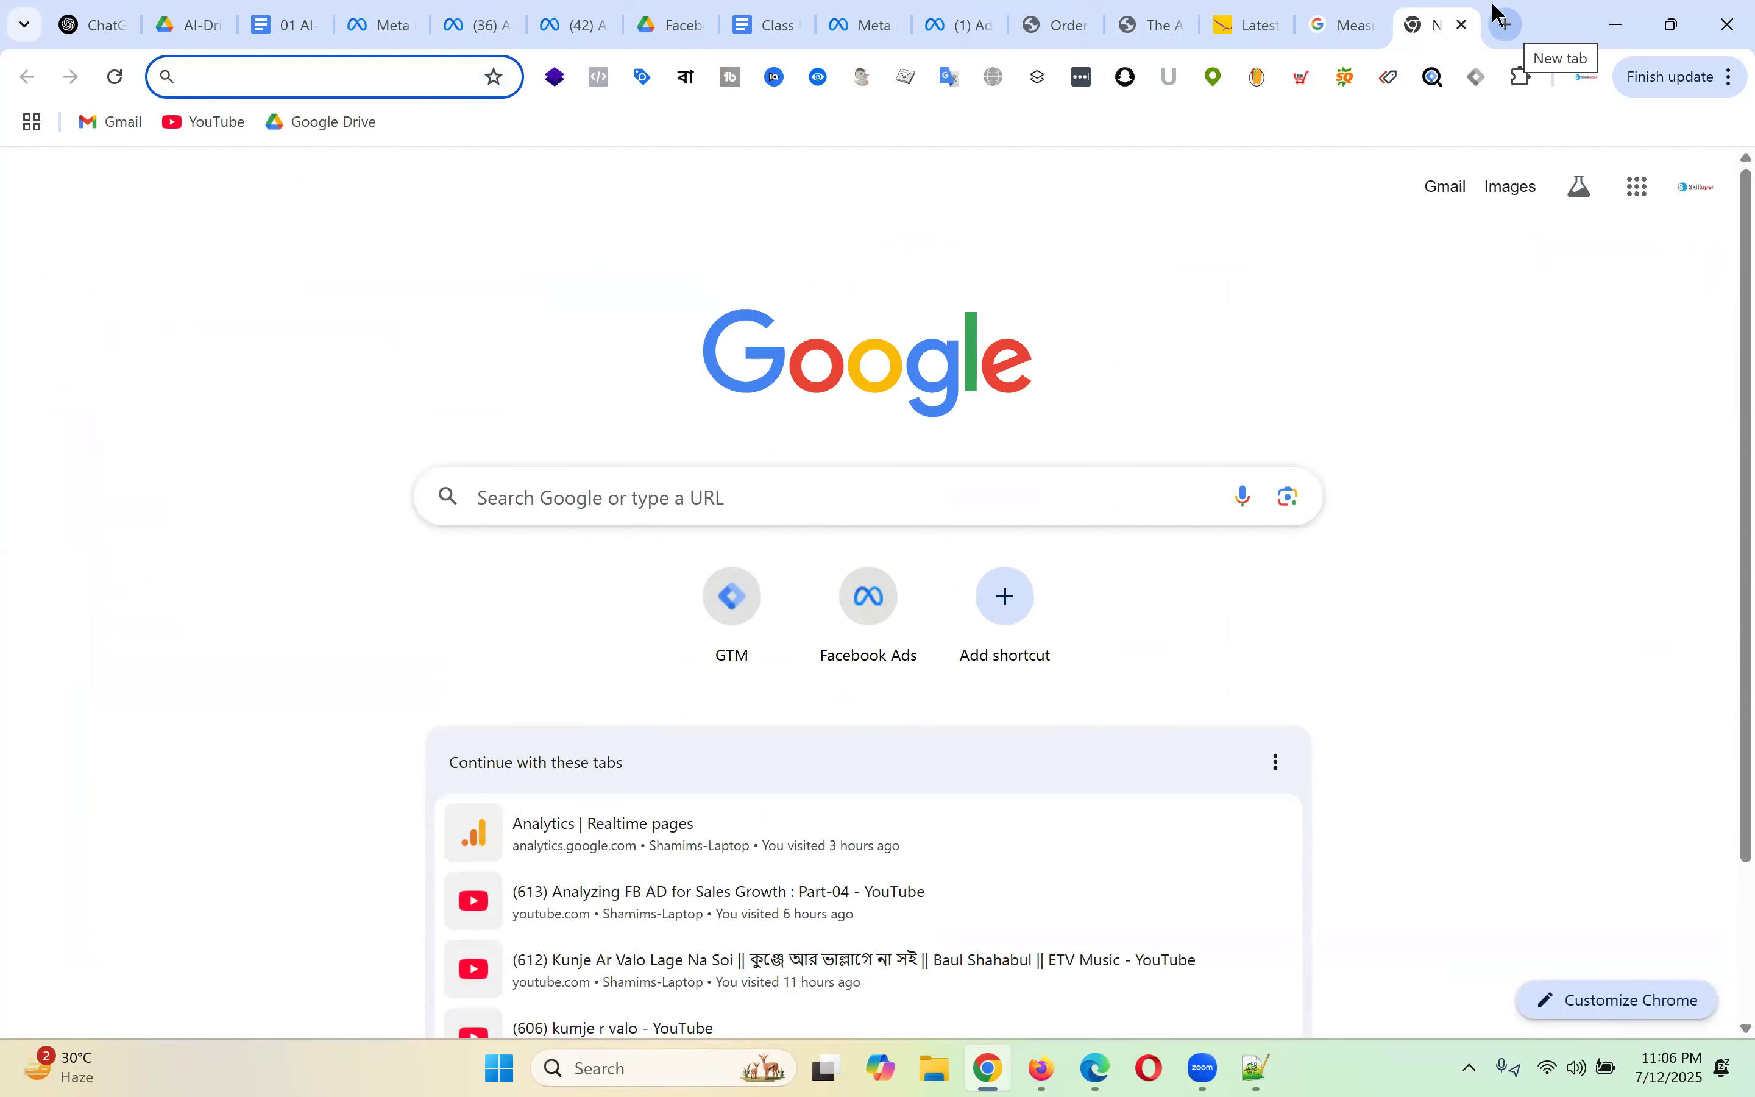
type("cart aba")
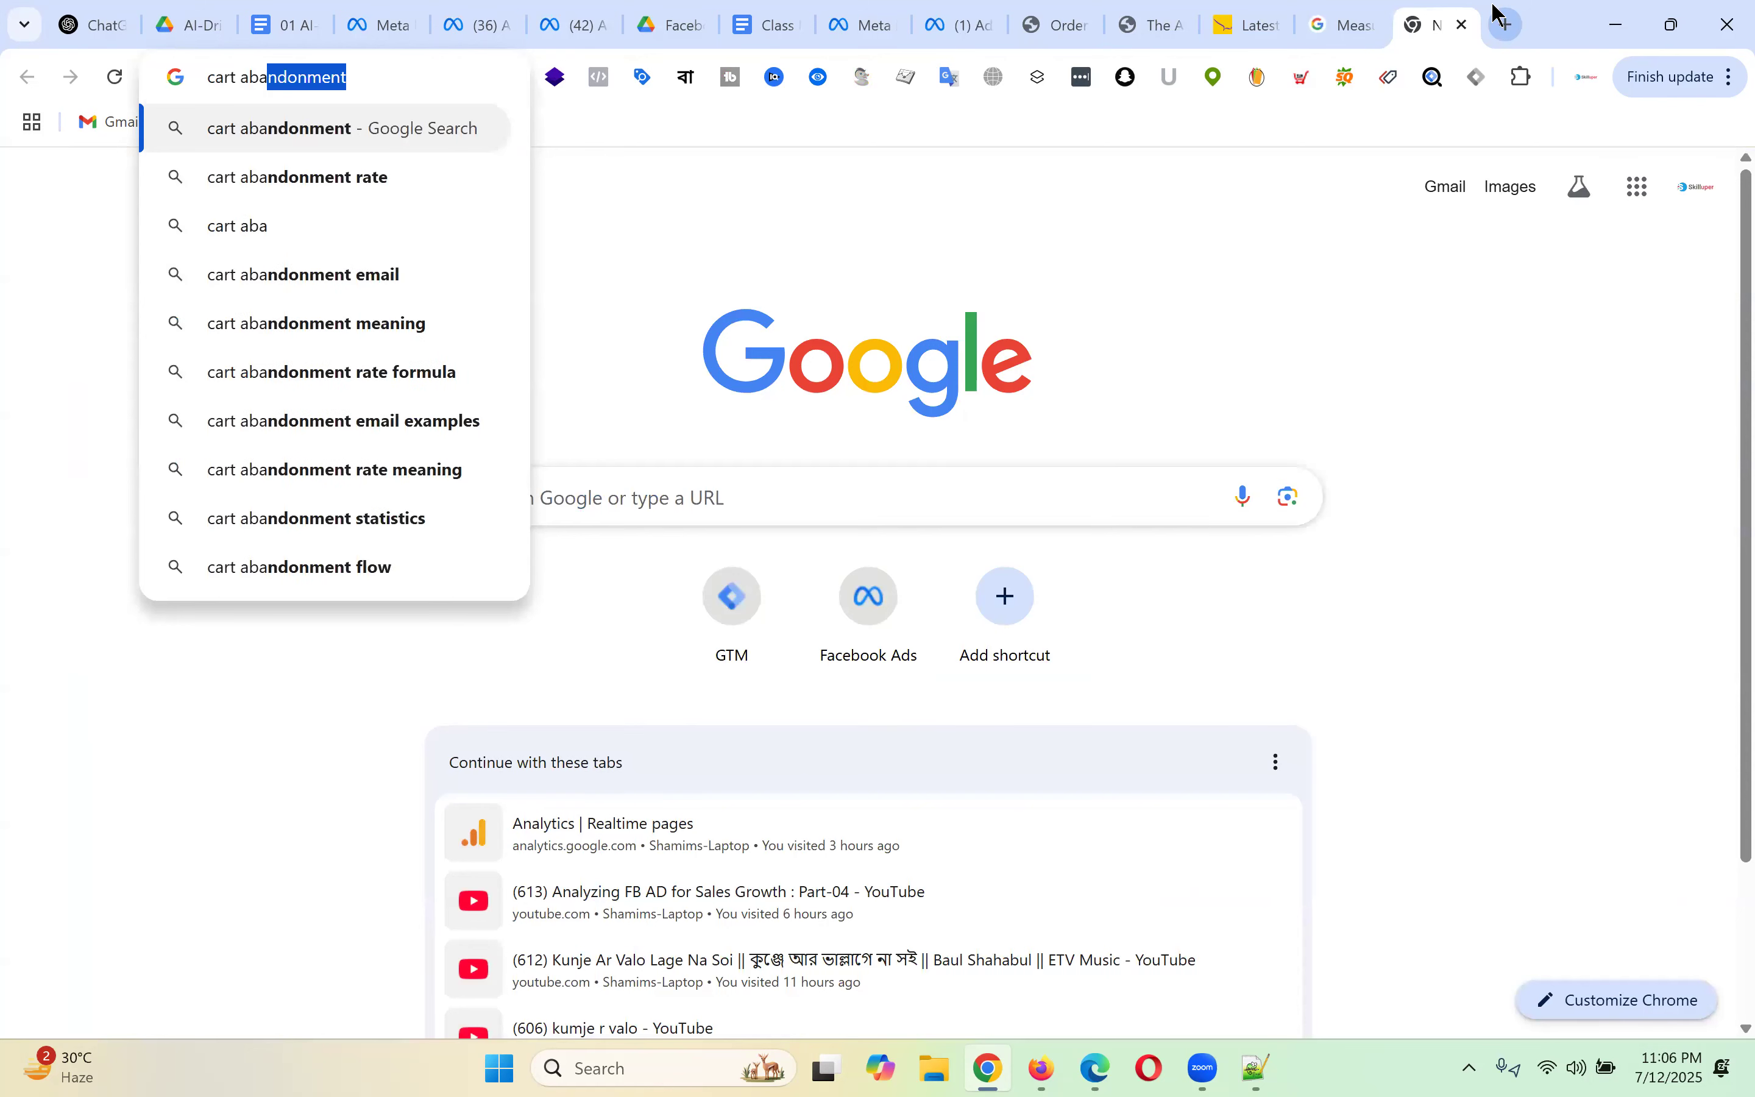
type("ndonment rate for skincate")
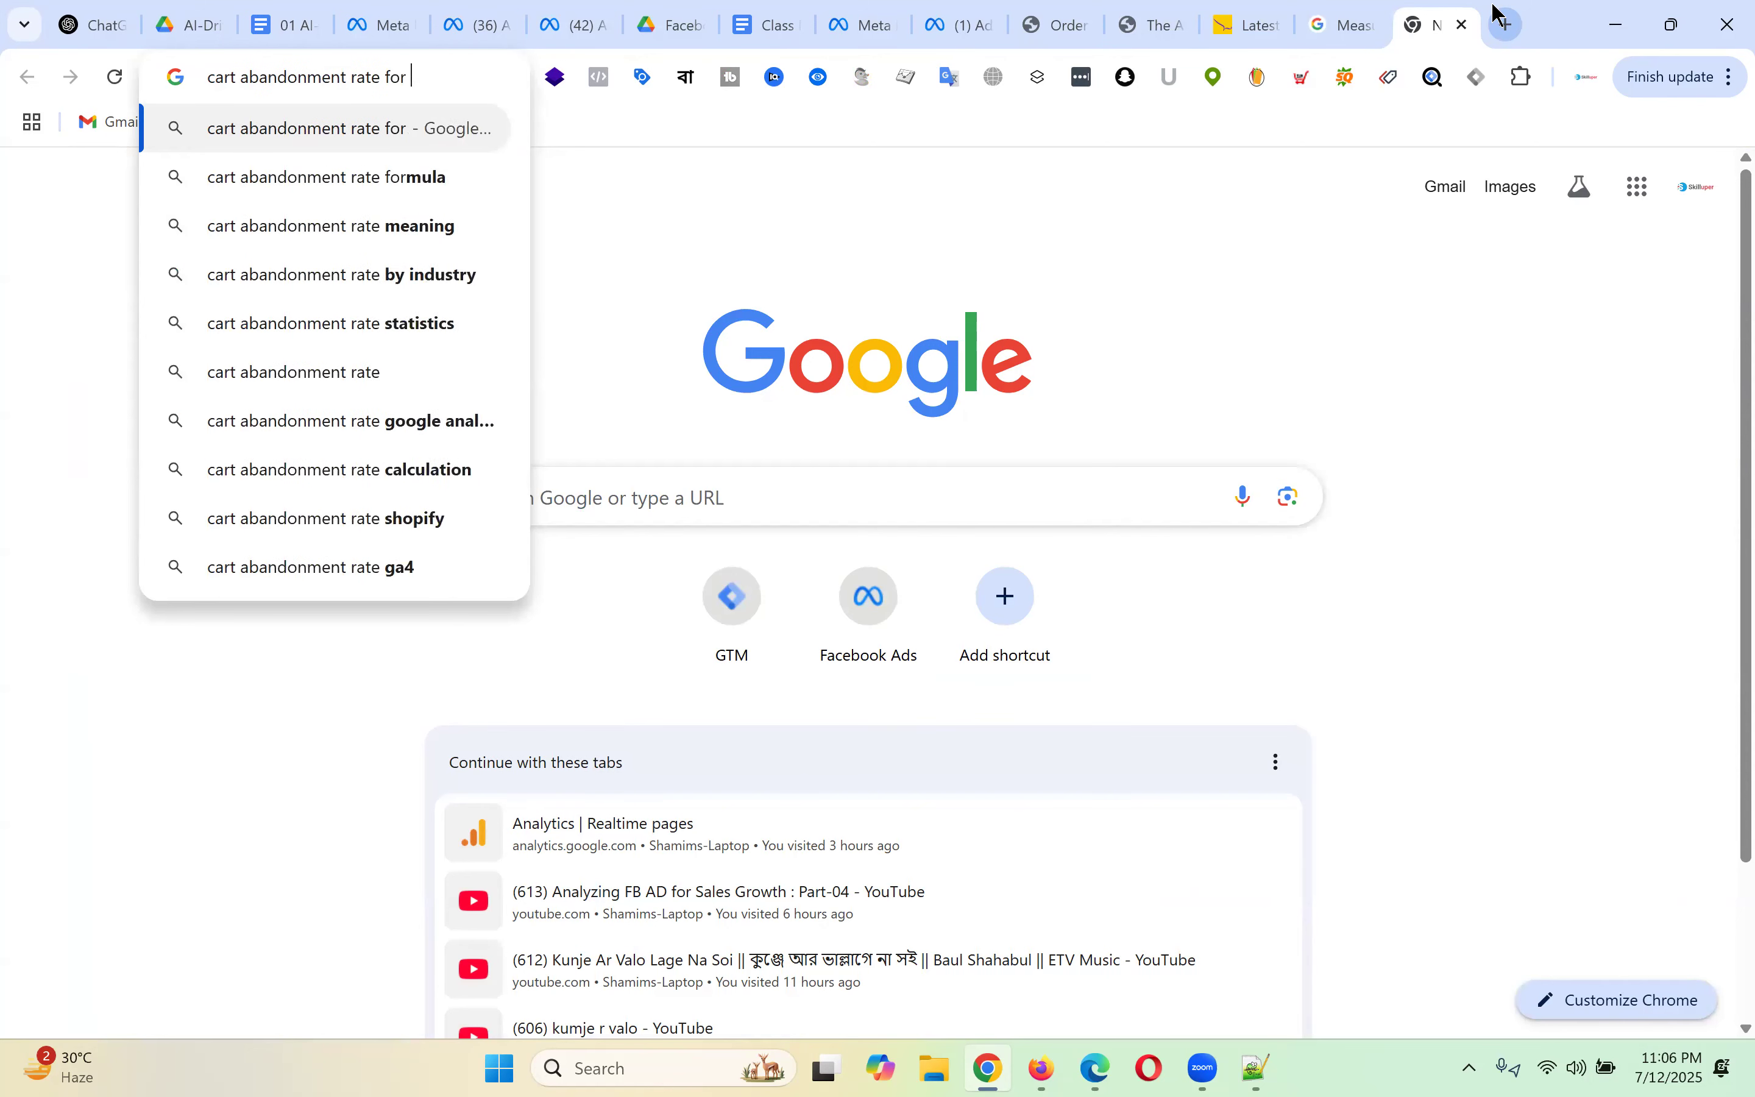
key("BackSpace")
key("BackSpace")
key("BackSpace")
key("BackSpace")
key("BackSpace")
key("BackSpace")
key("BackSpace")
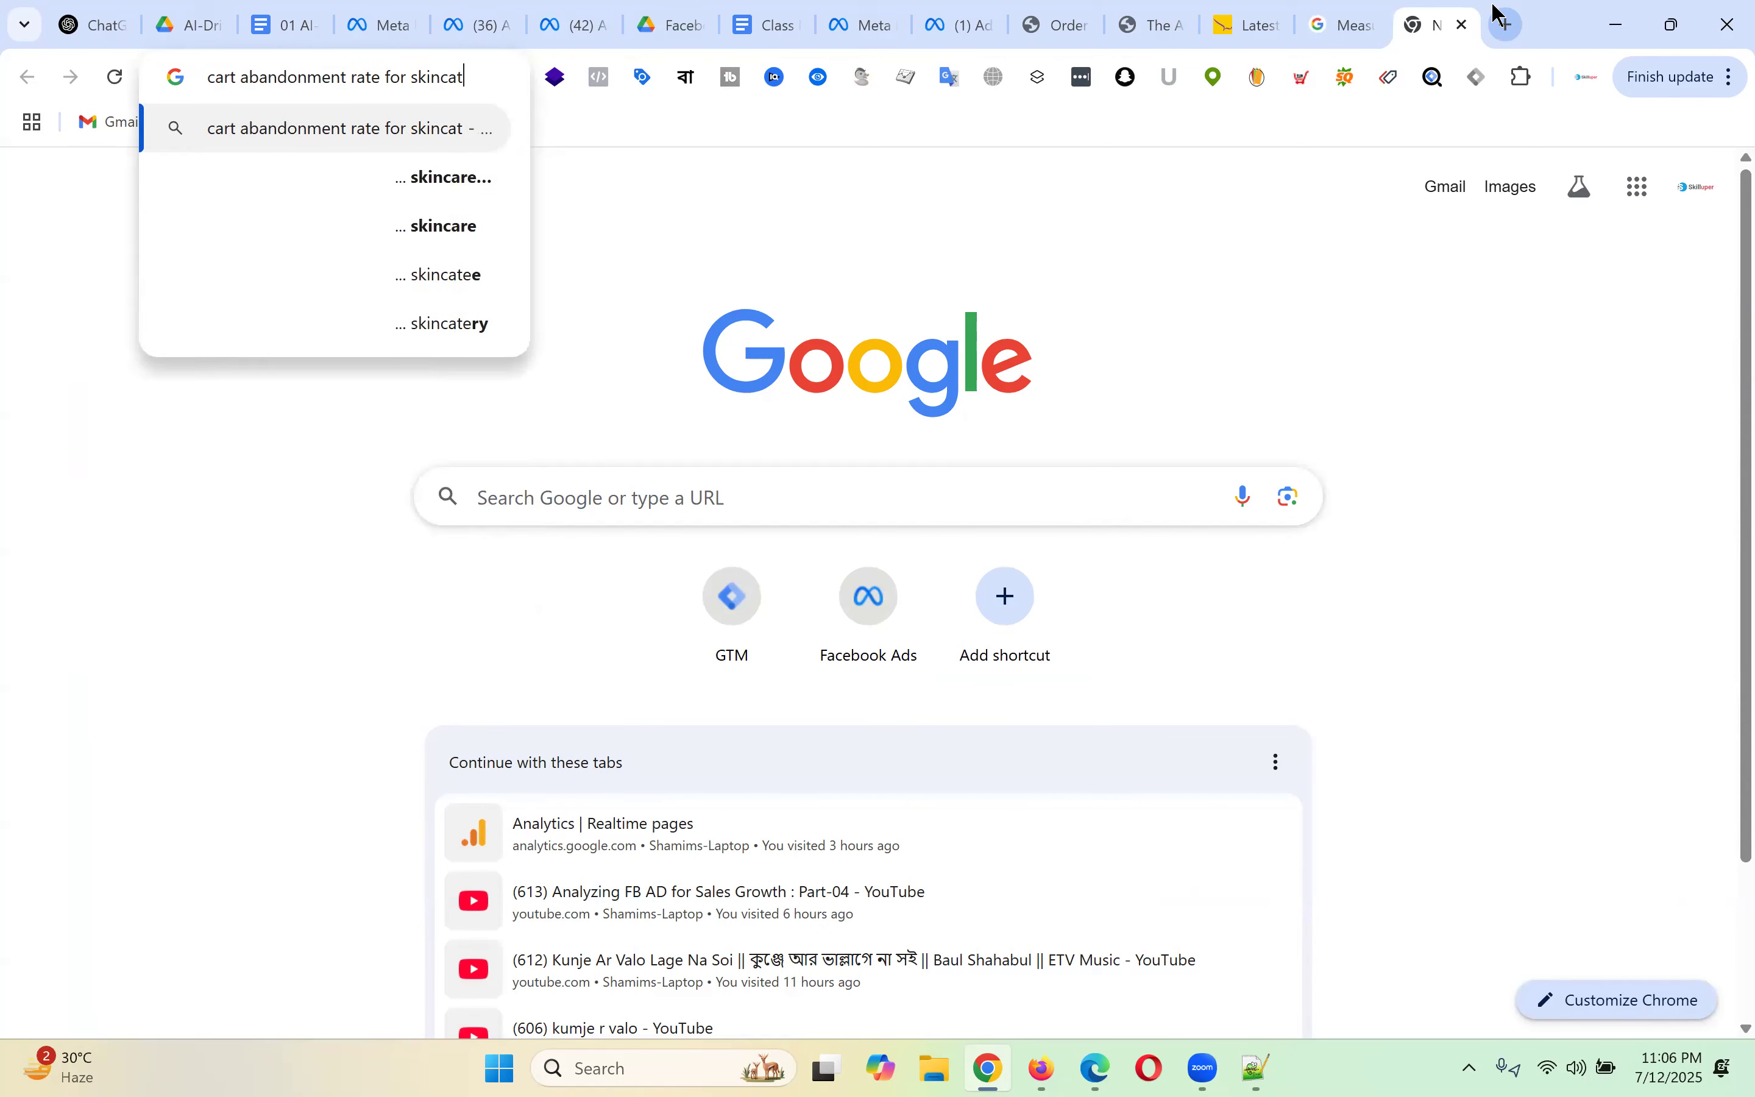
key("BackSpace")
type("ec")
type("ommerce with ")
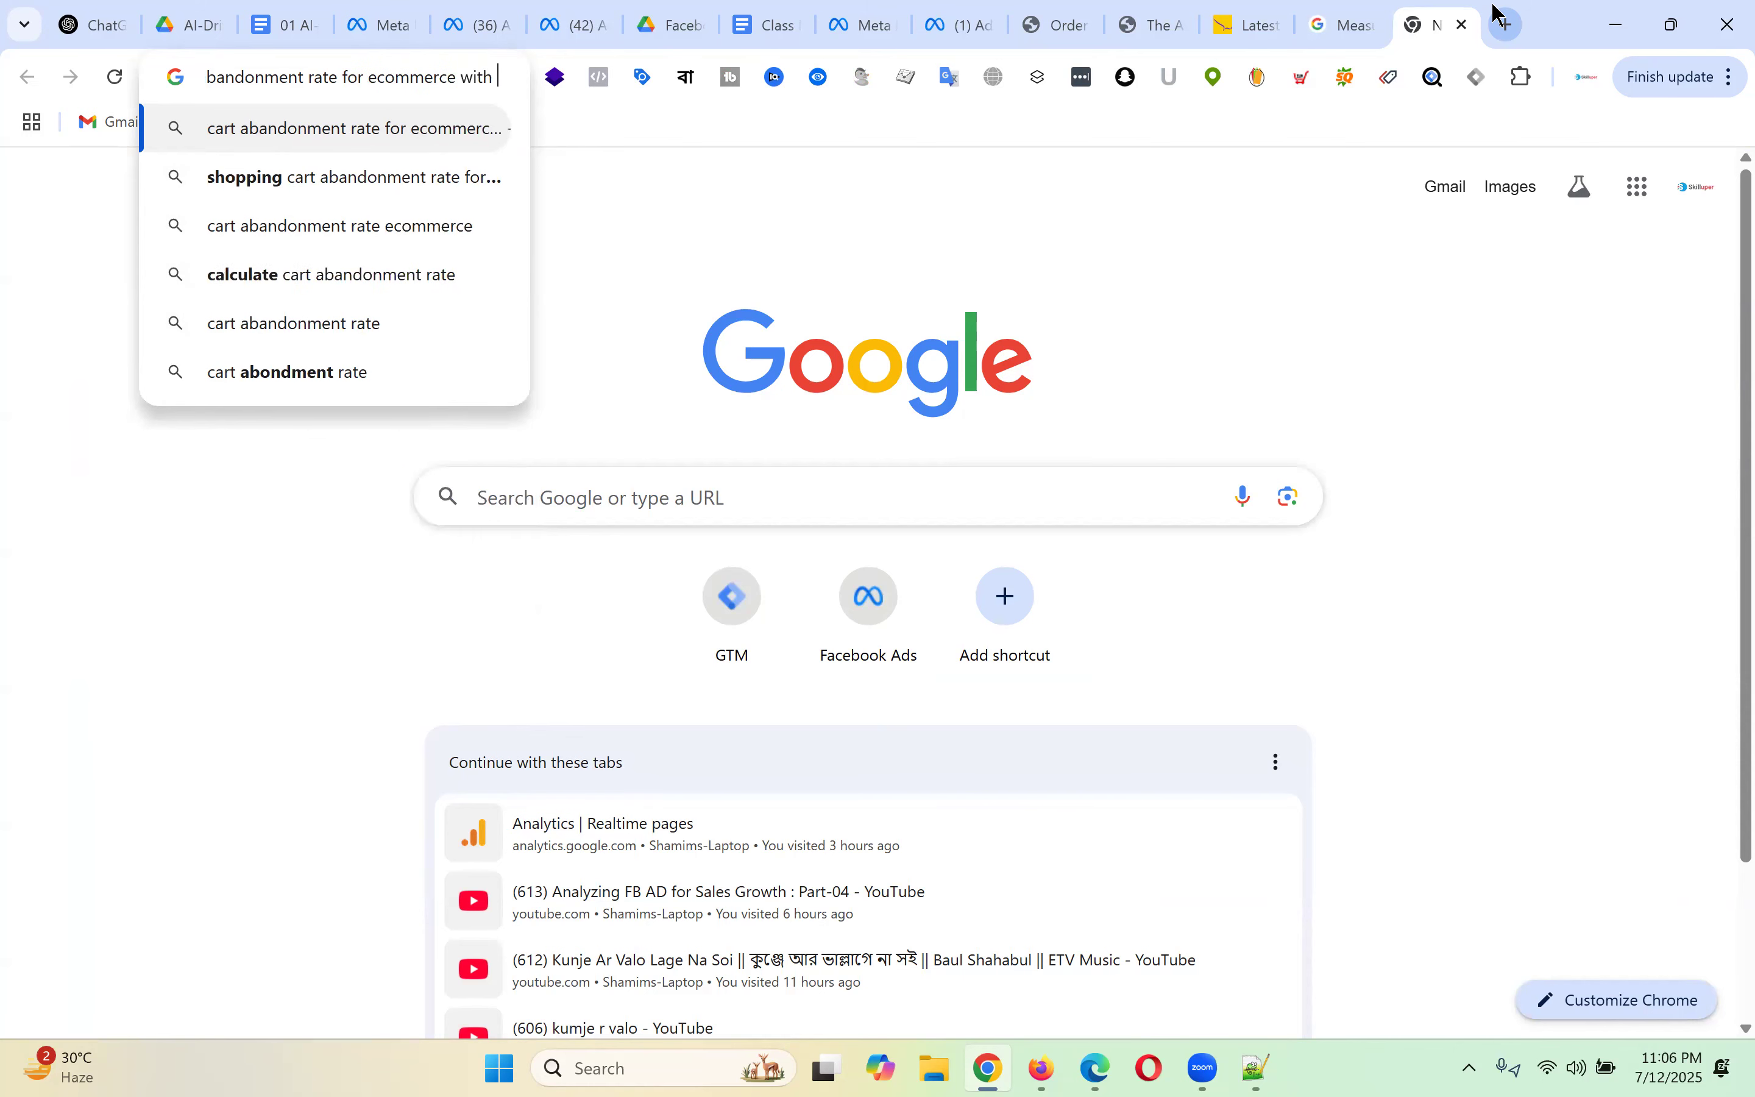
type("value")
key("Return")
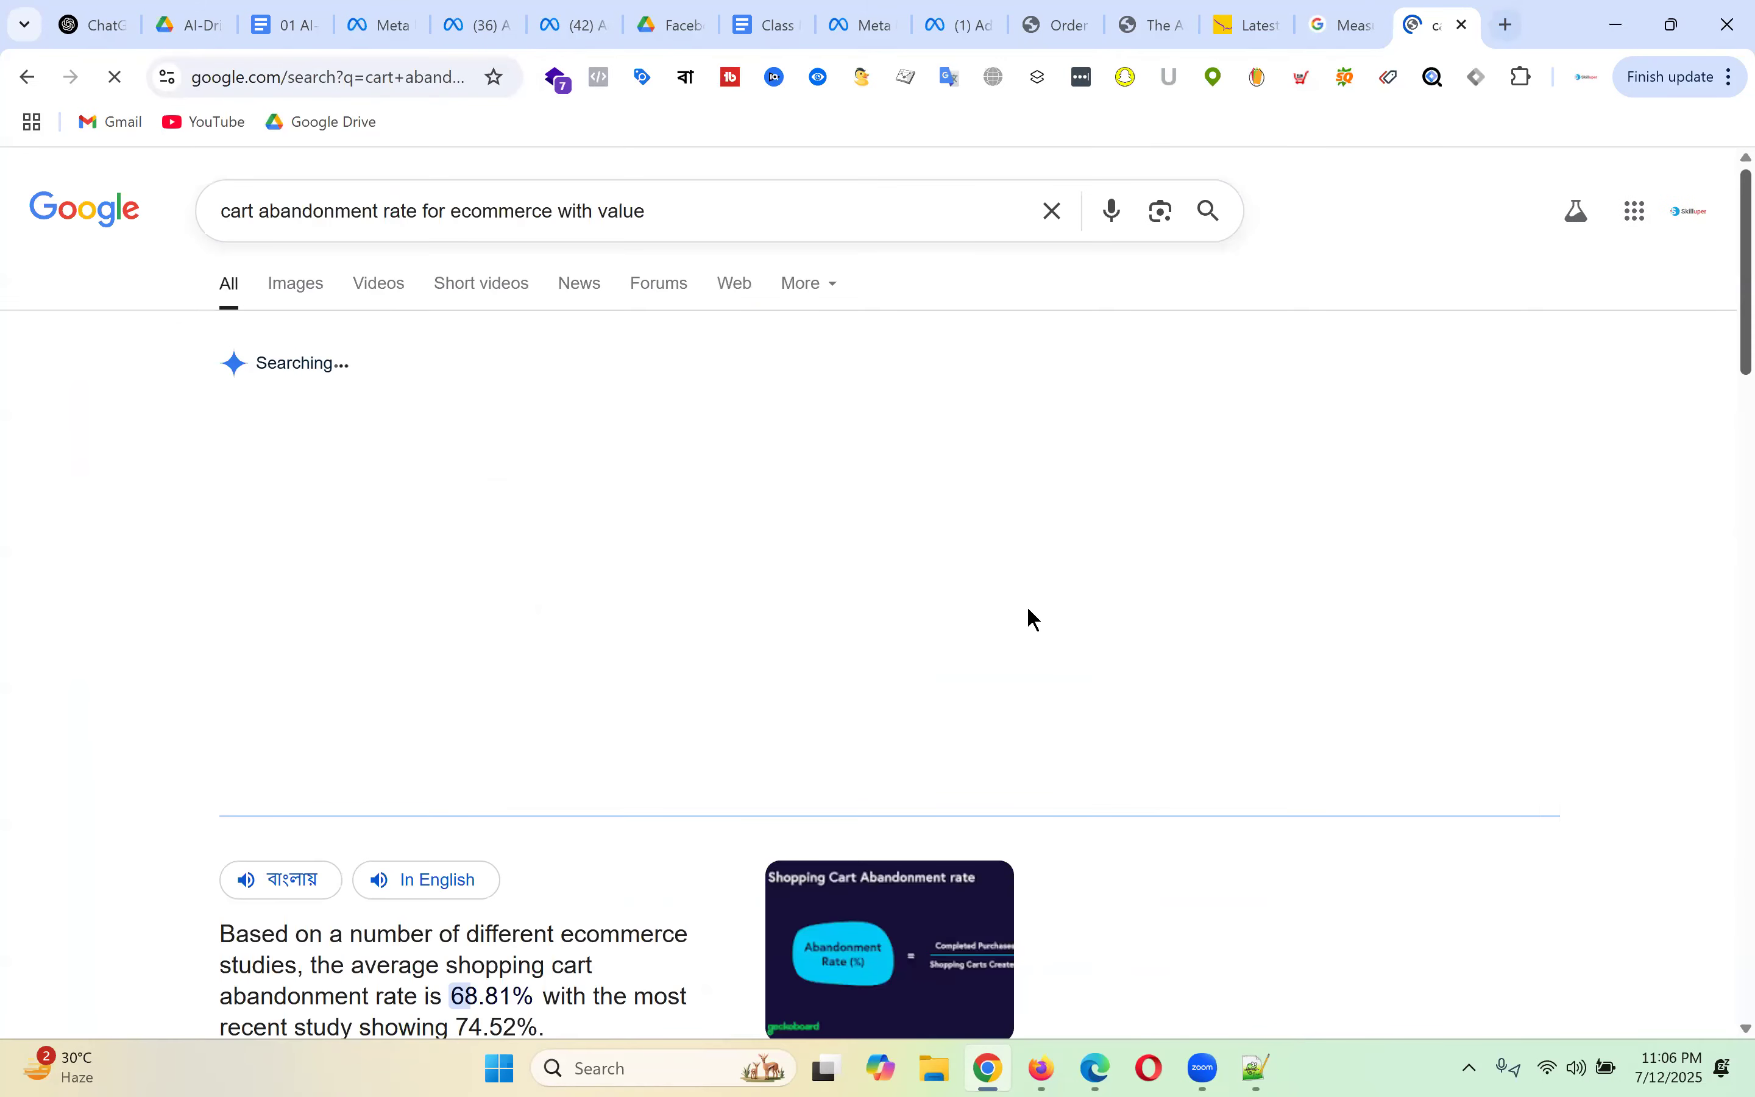
- Examine the average shopping cart abandonment rate in the featured search result
scroll(797, 515, "down", 5)
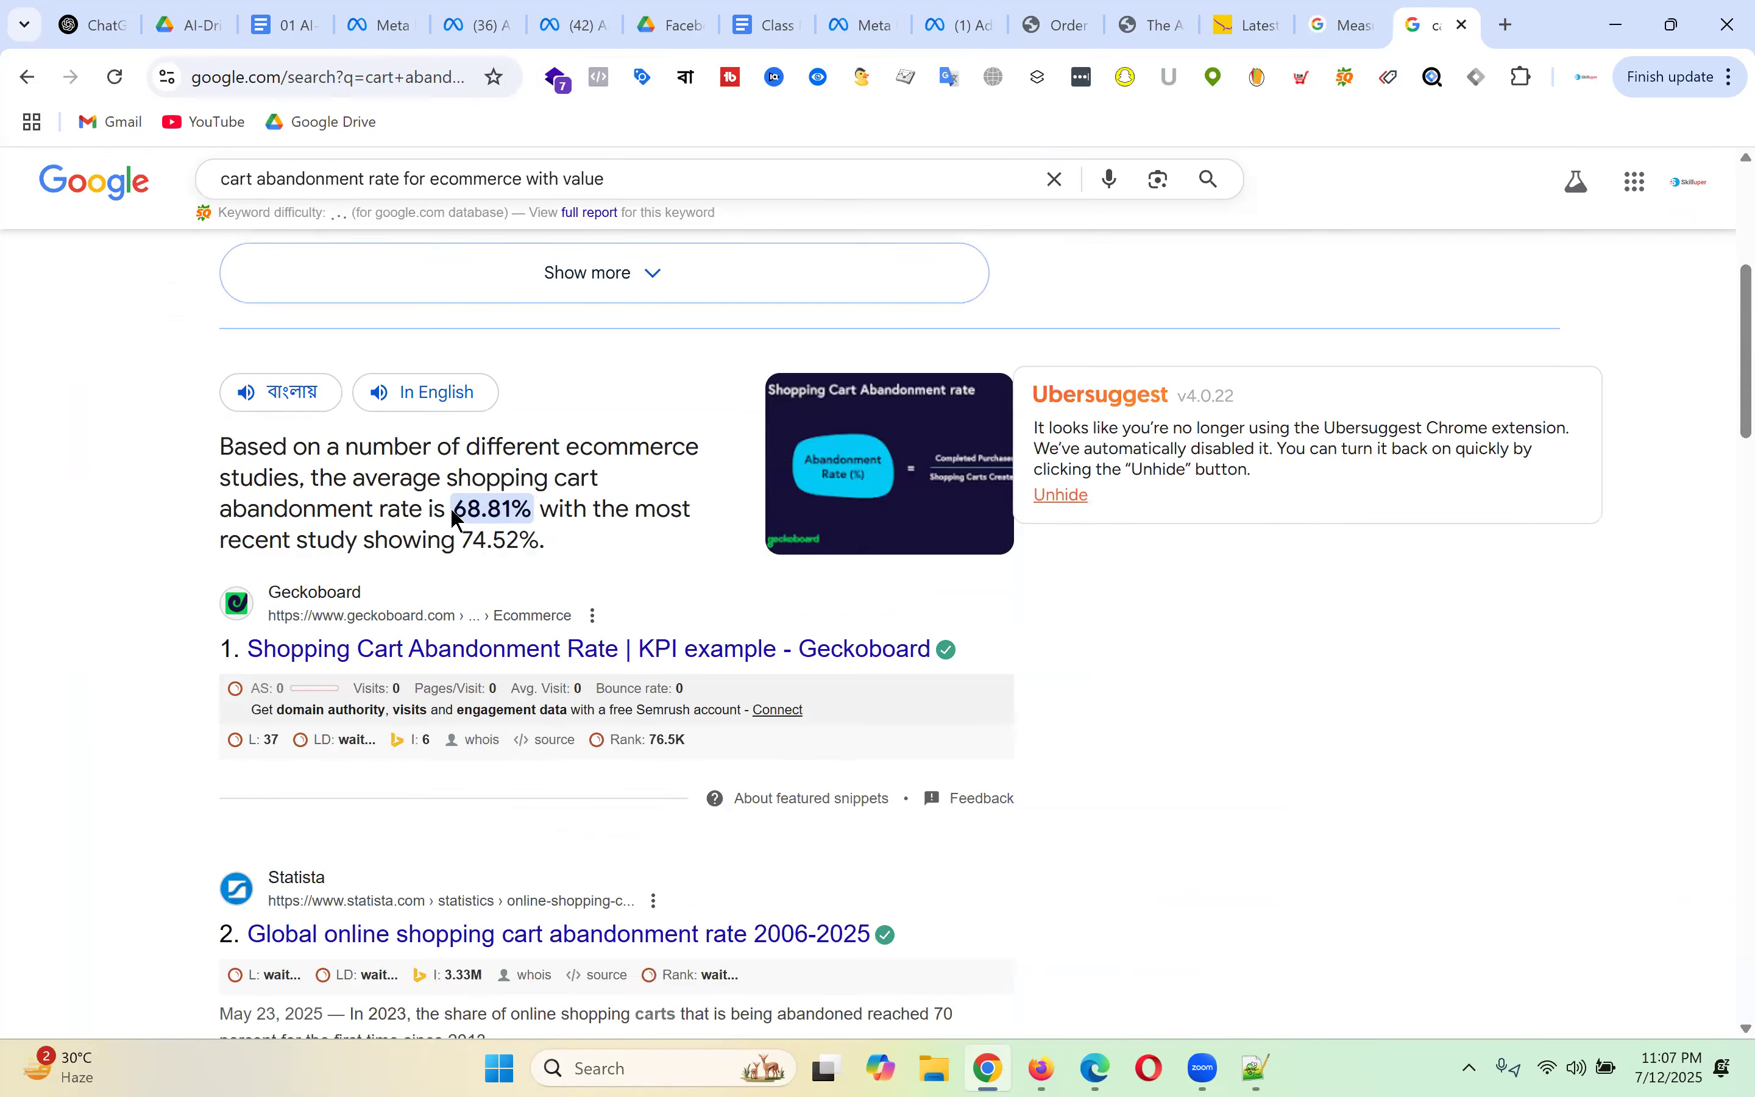
left_click_drag(454, 510, 522, 505)
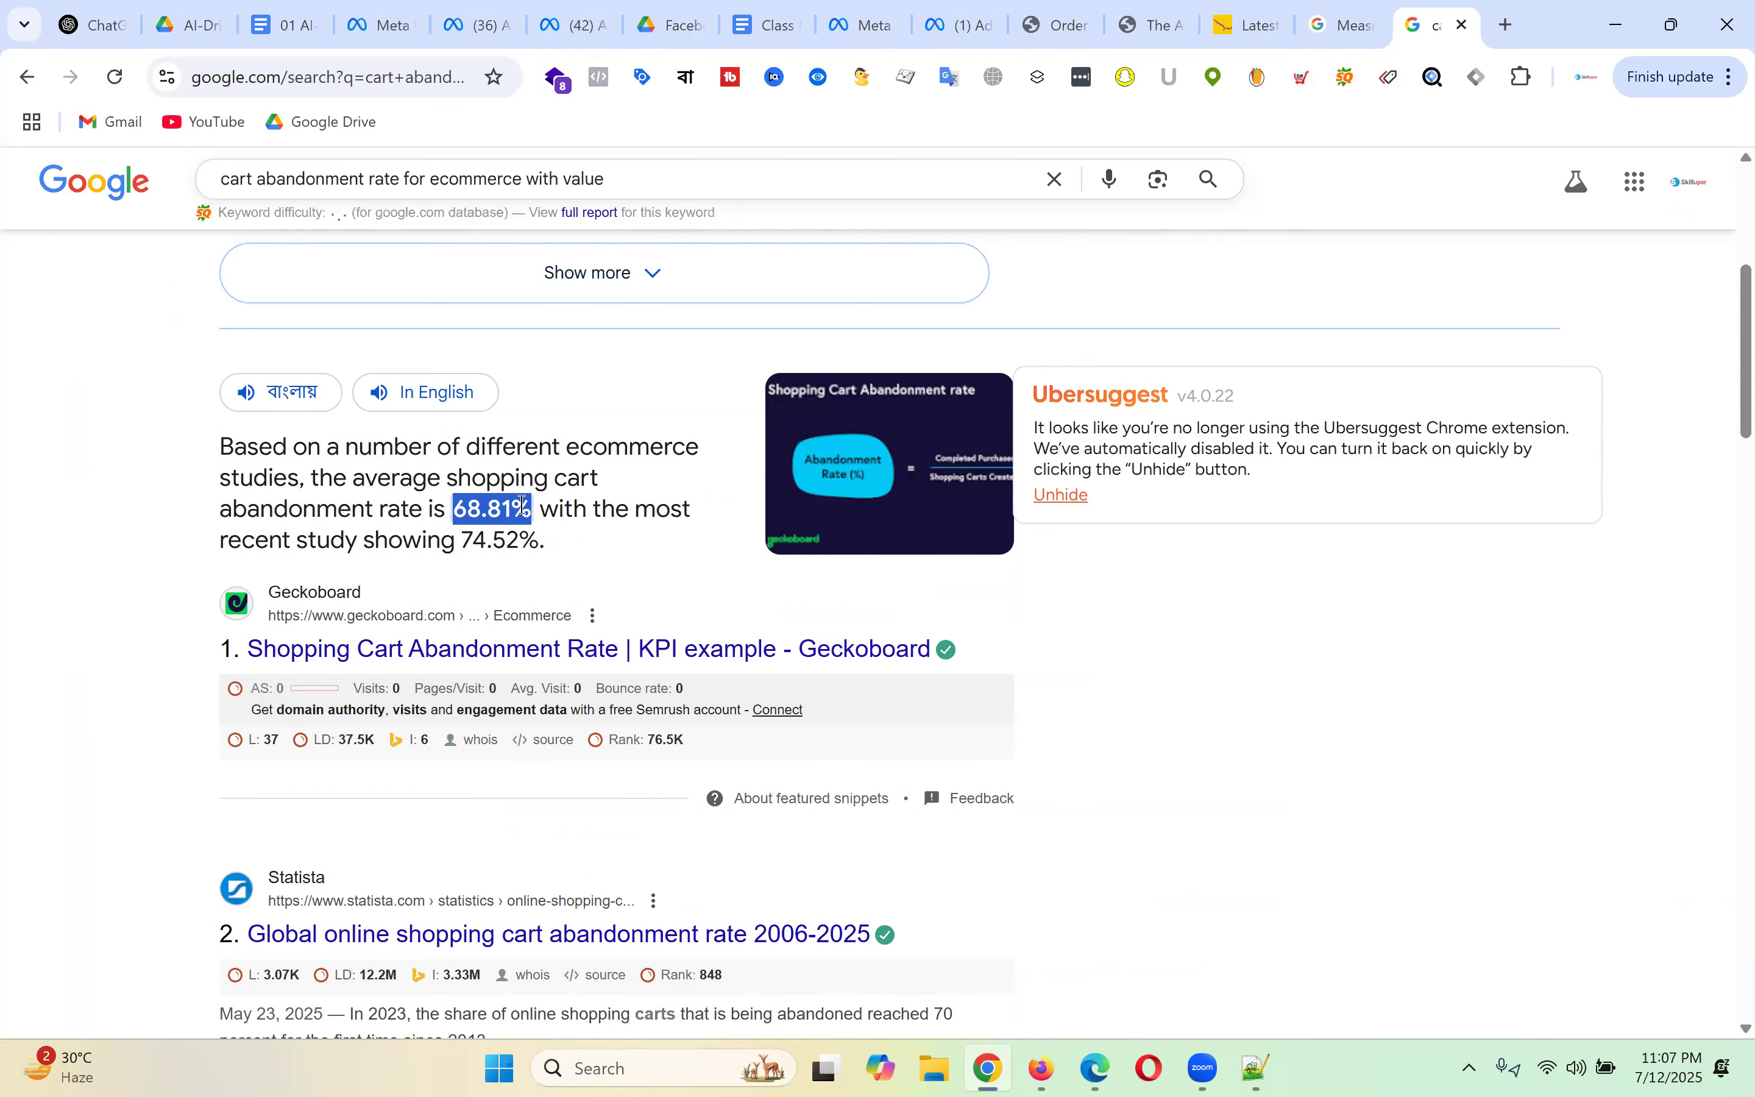
left_click(522, 539)
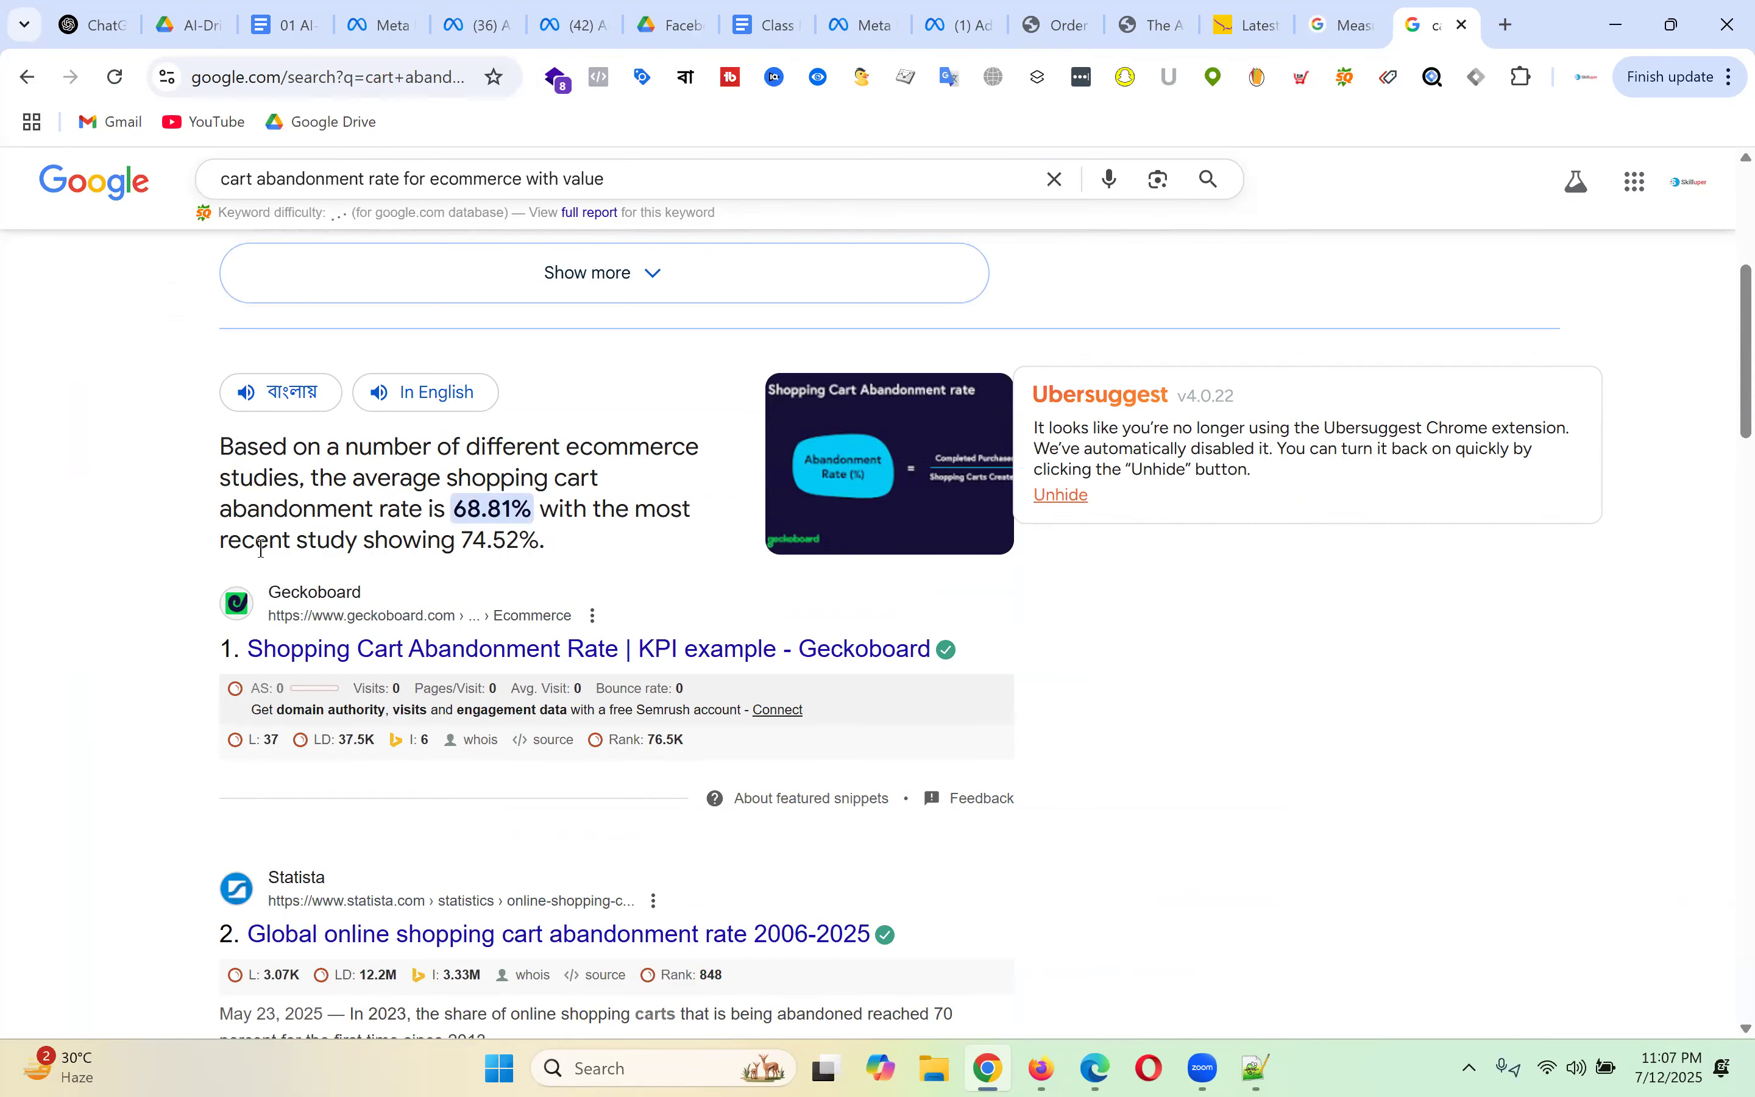
left_click_drag(270, 541, 528, 507)
left_click(479, 540)
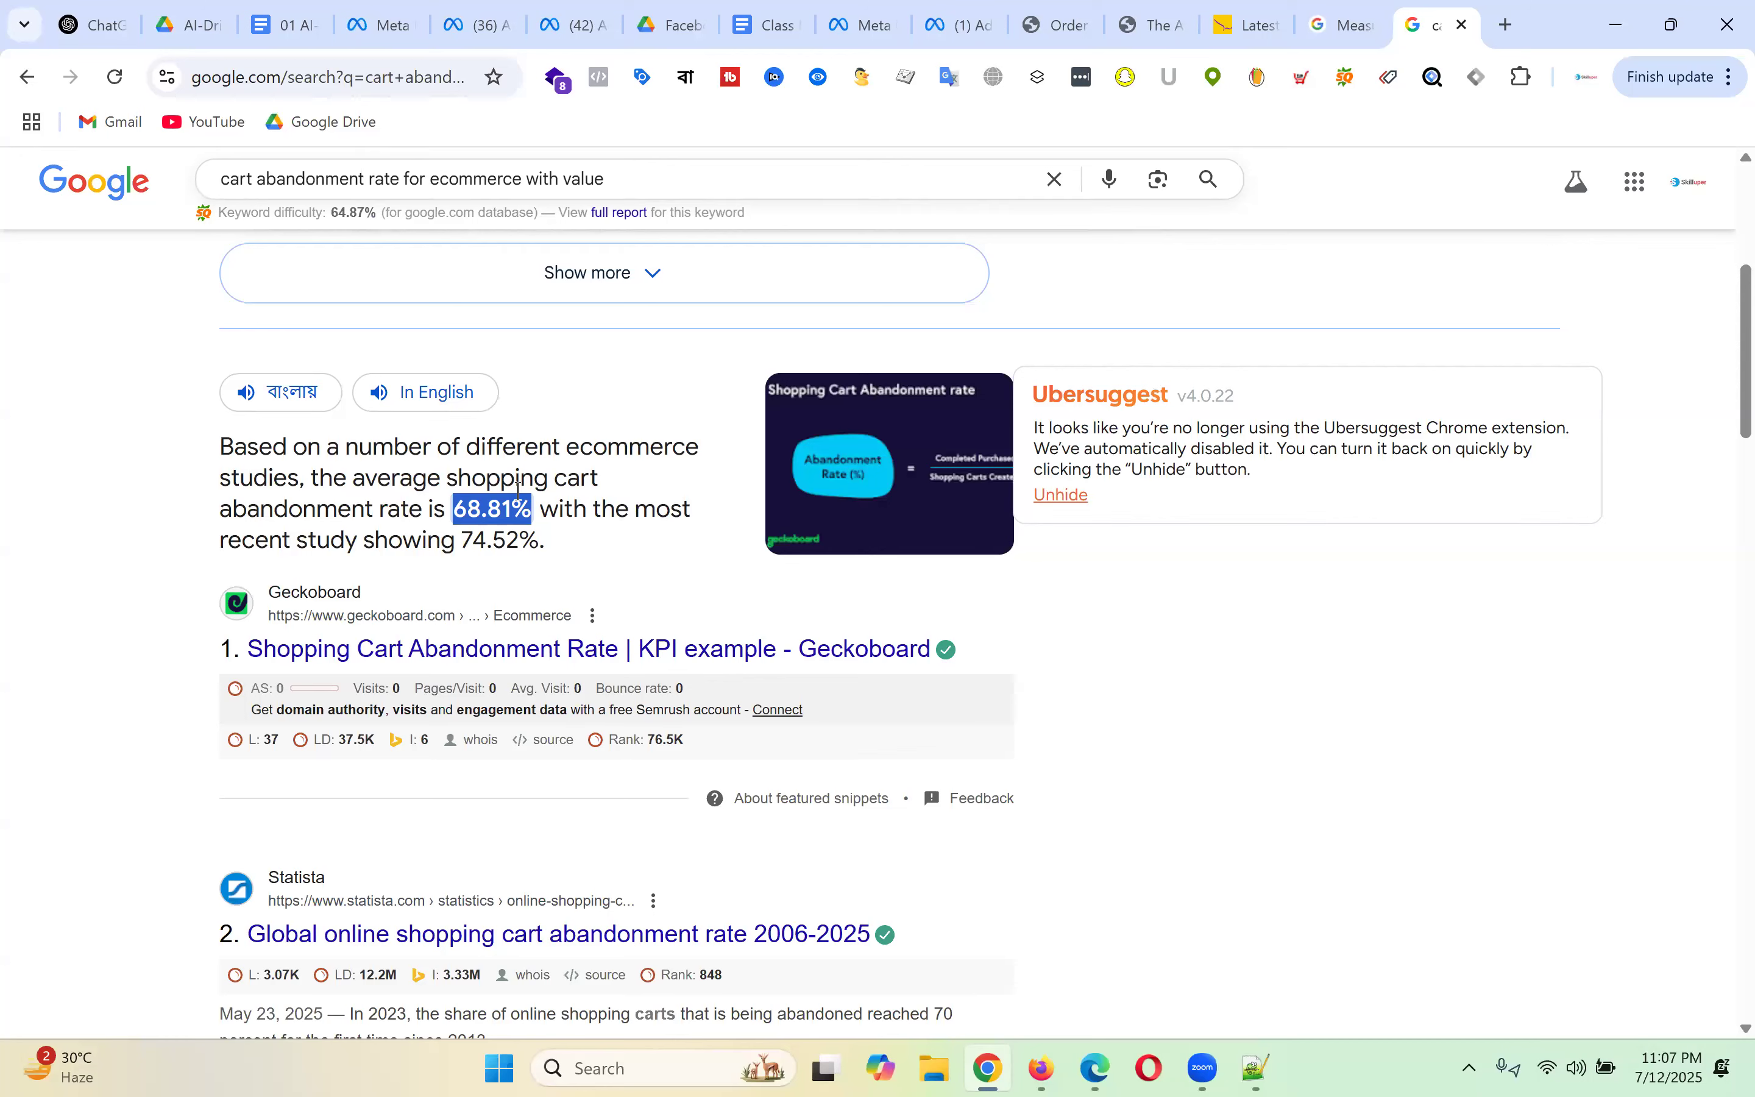
left_click(518, 491)
left_click_drag(453, 508, 529, 510)
scroll(689, 247, "up", 5)
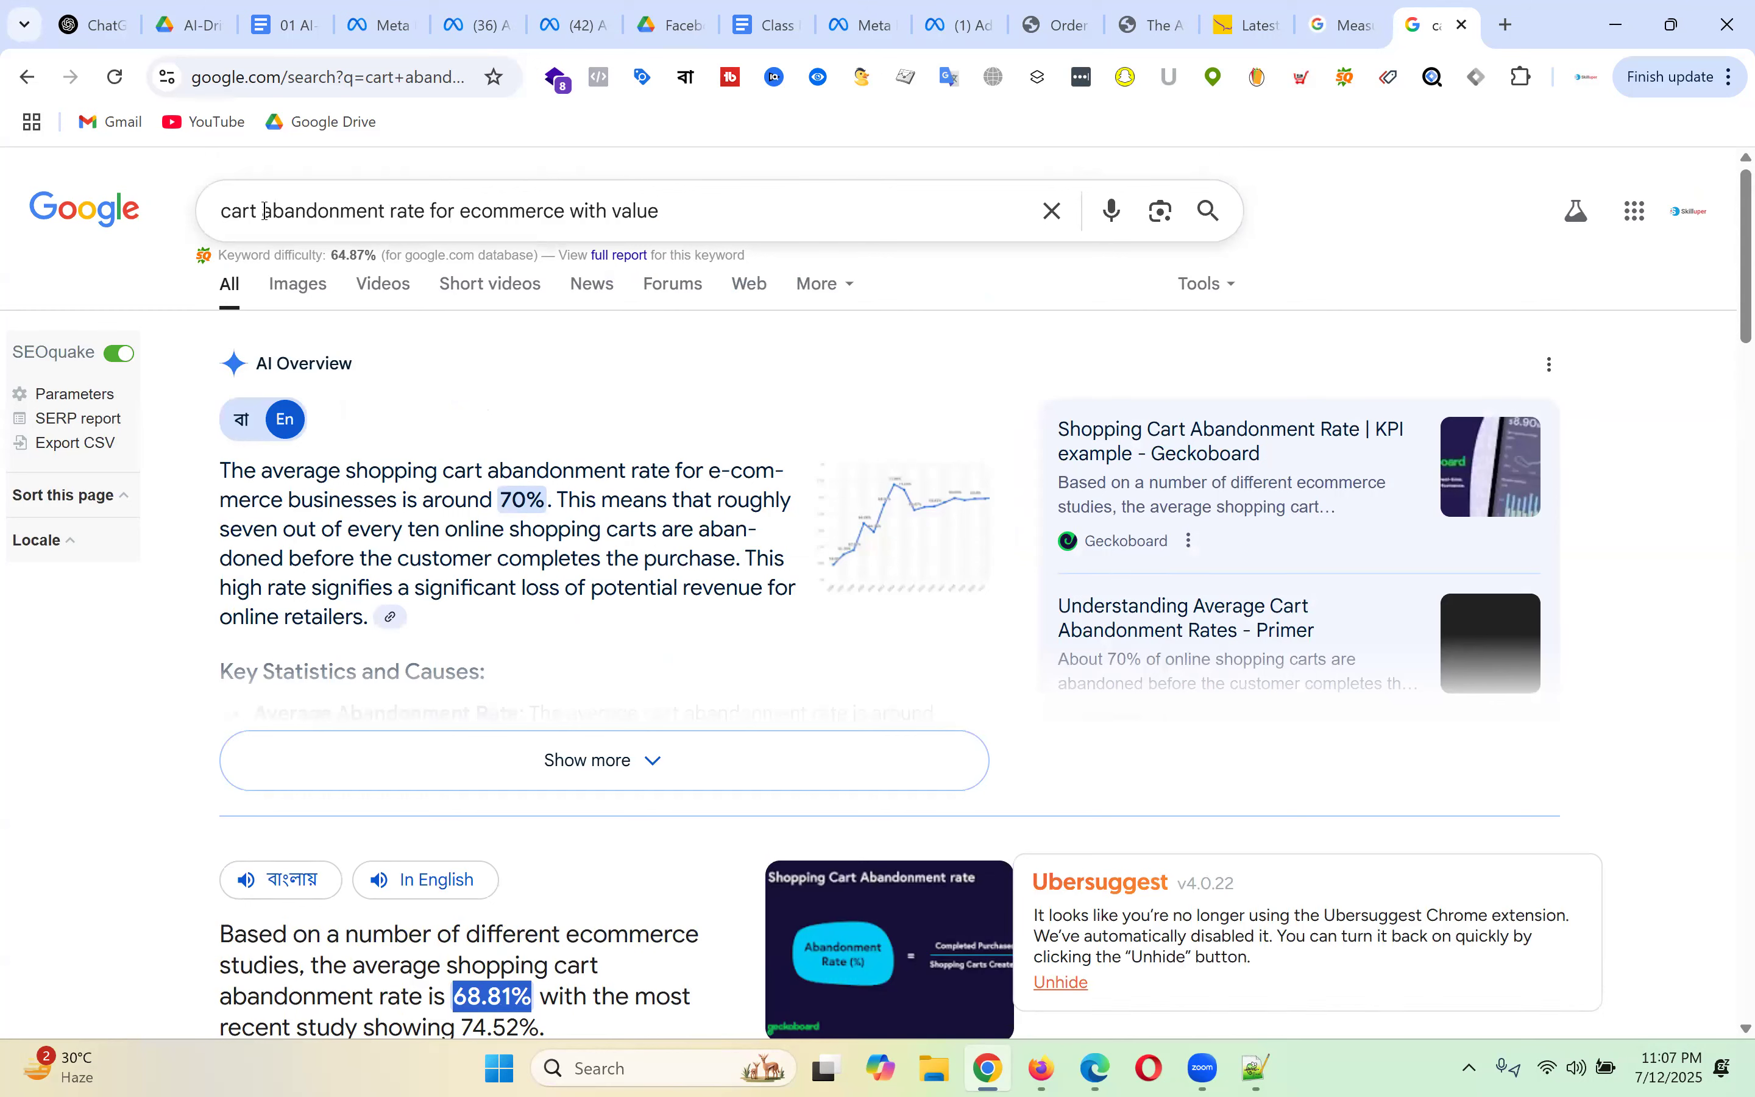
- Insert "annual ecmmece cart value" at the start of the existing search query
left_click(224, 210)
type("annual ")
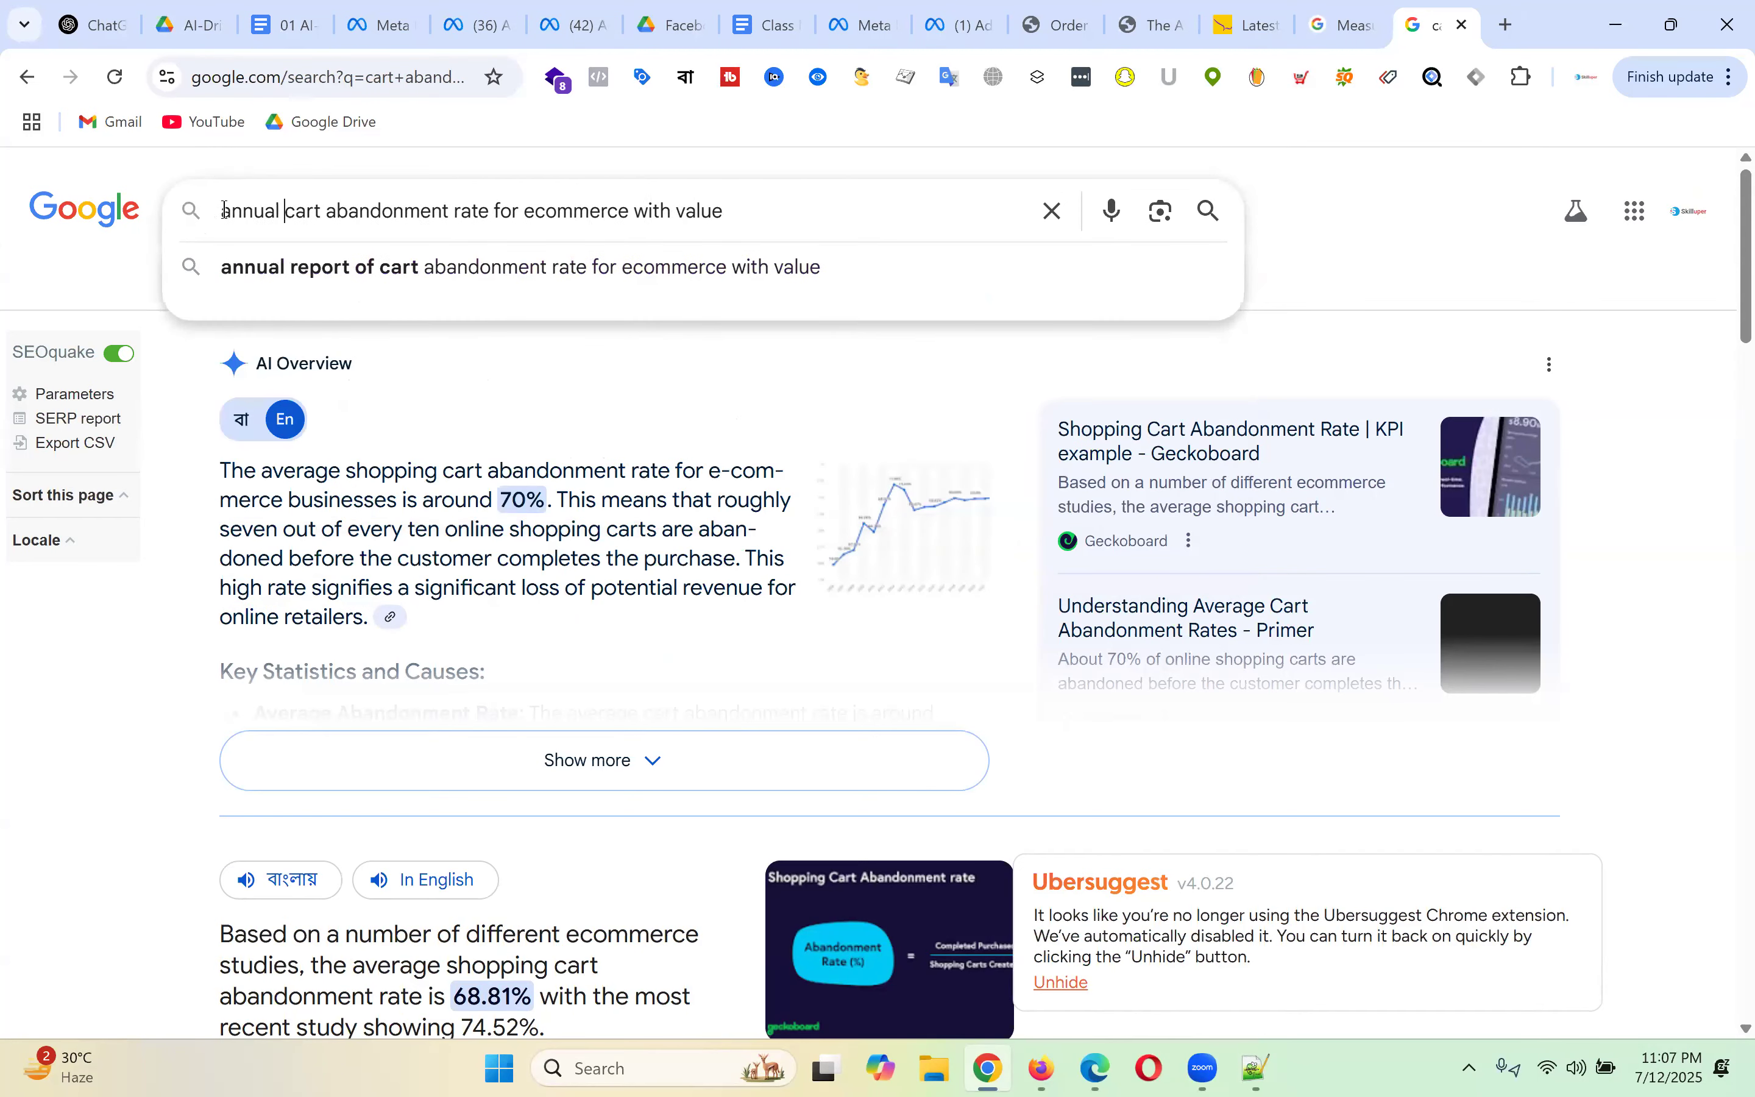
type("e")
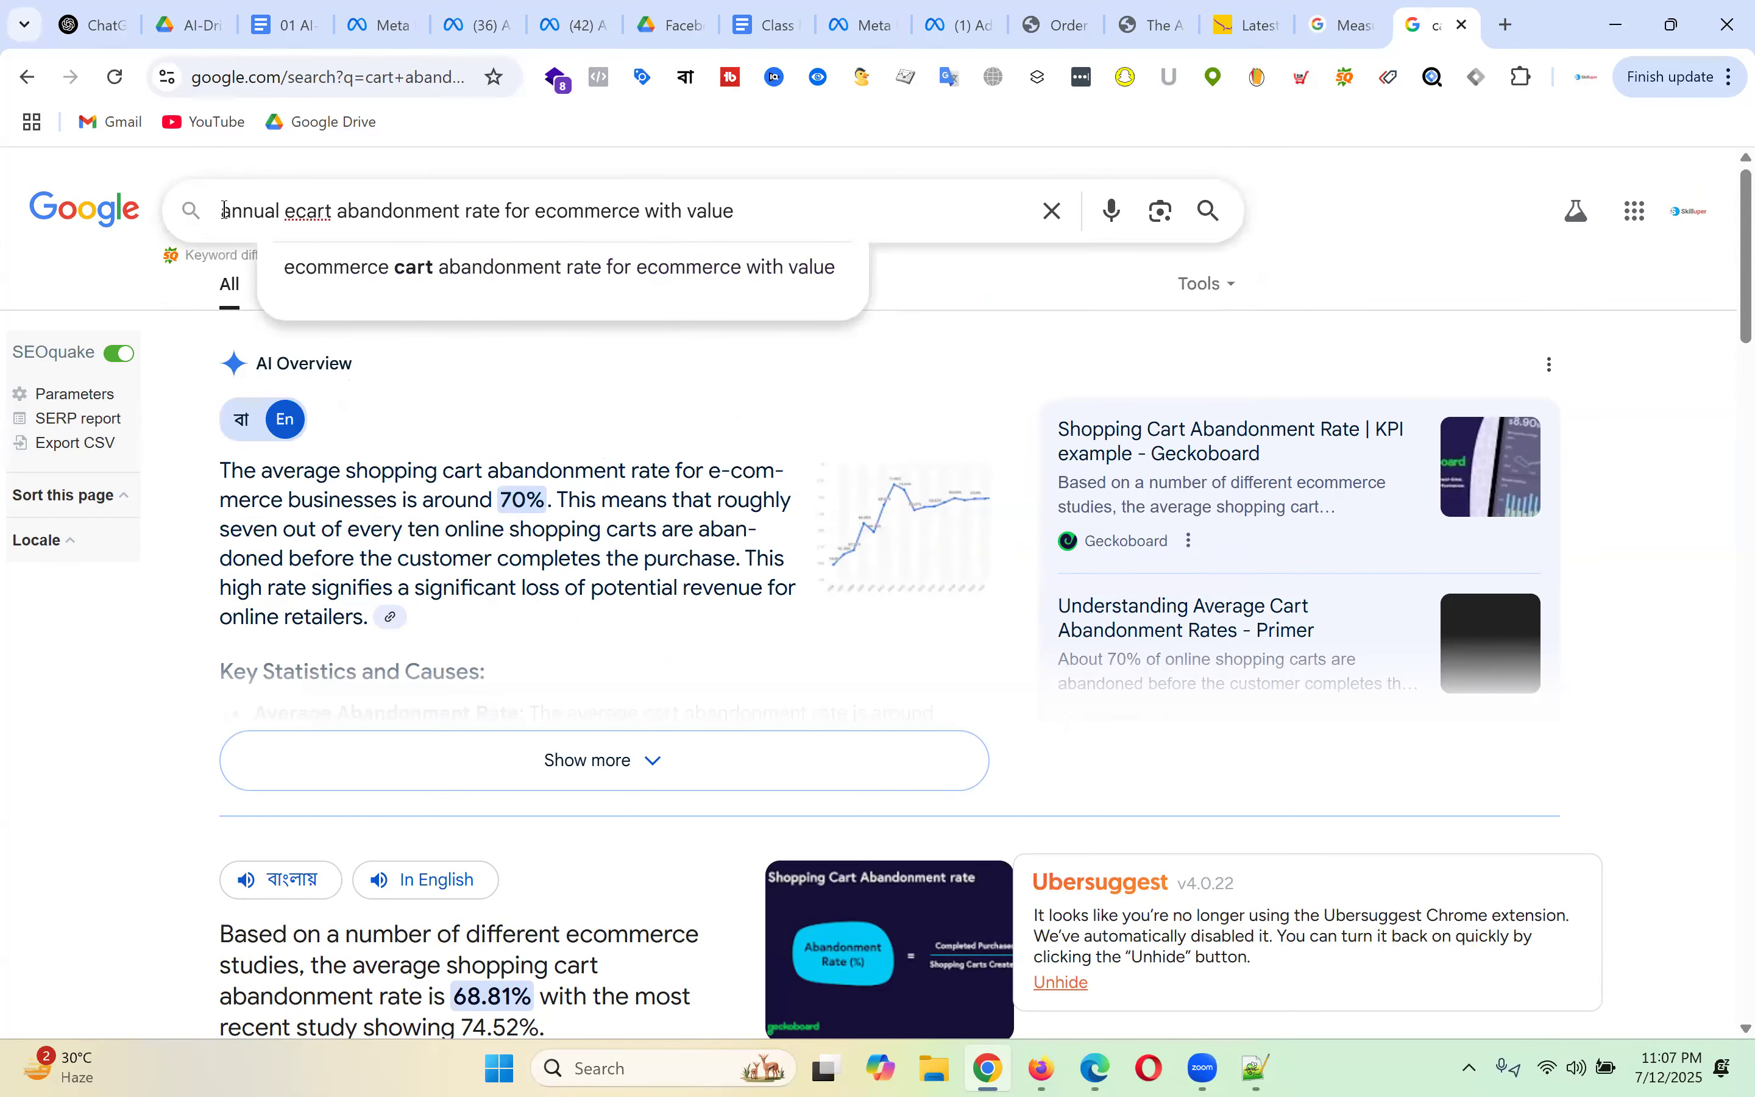
type("coomr")
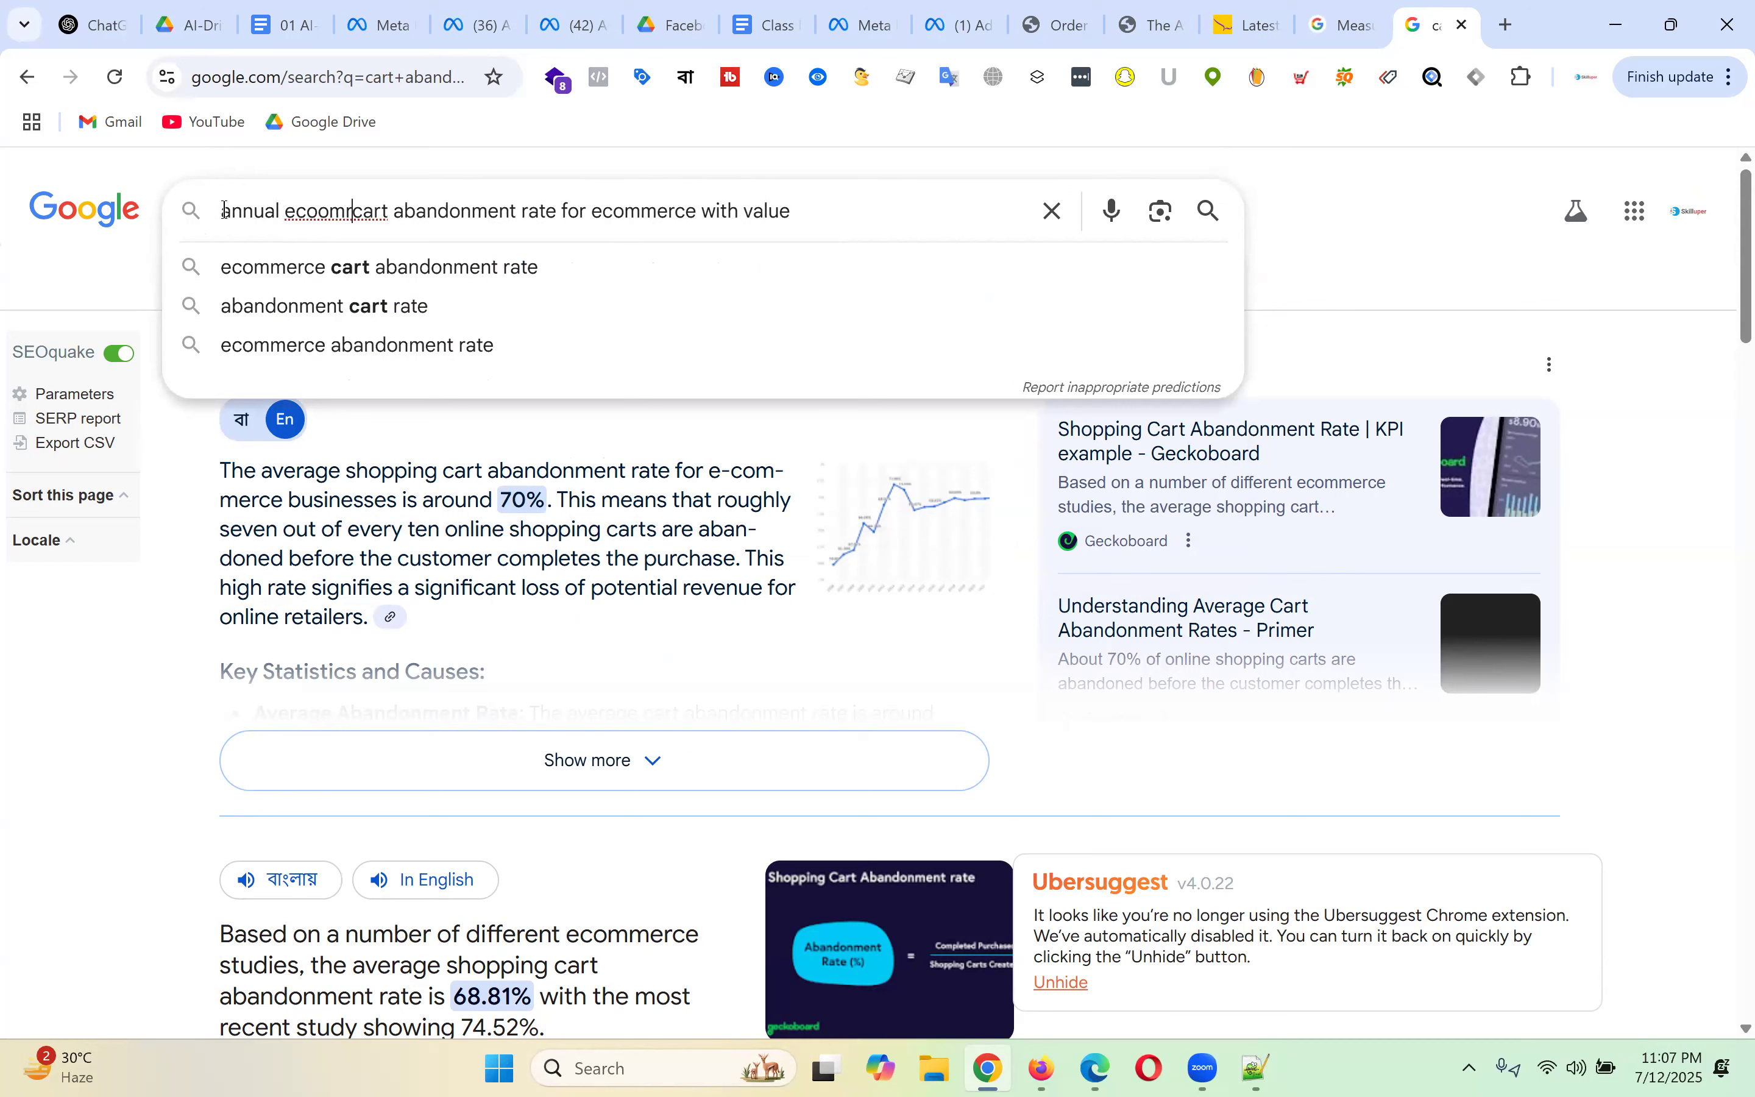
key("BackSpace")
key("BackSpace")
key("BackSpace")
key("BackSpace")
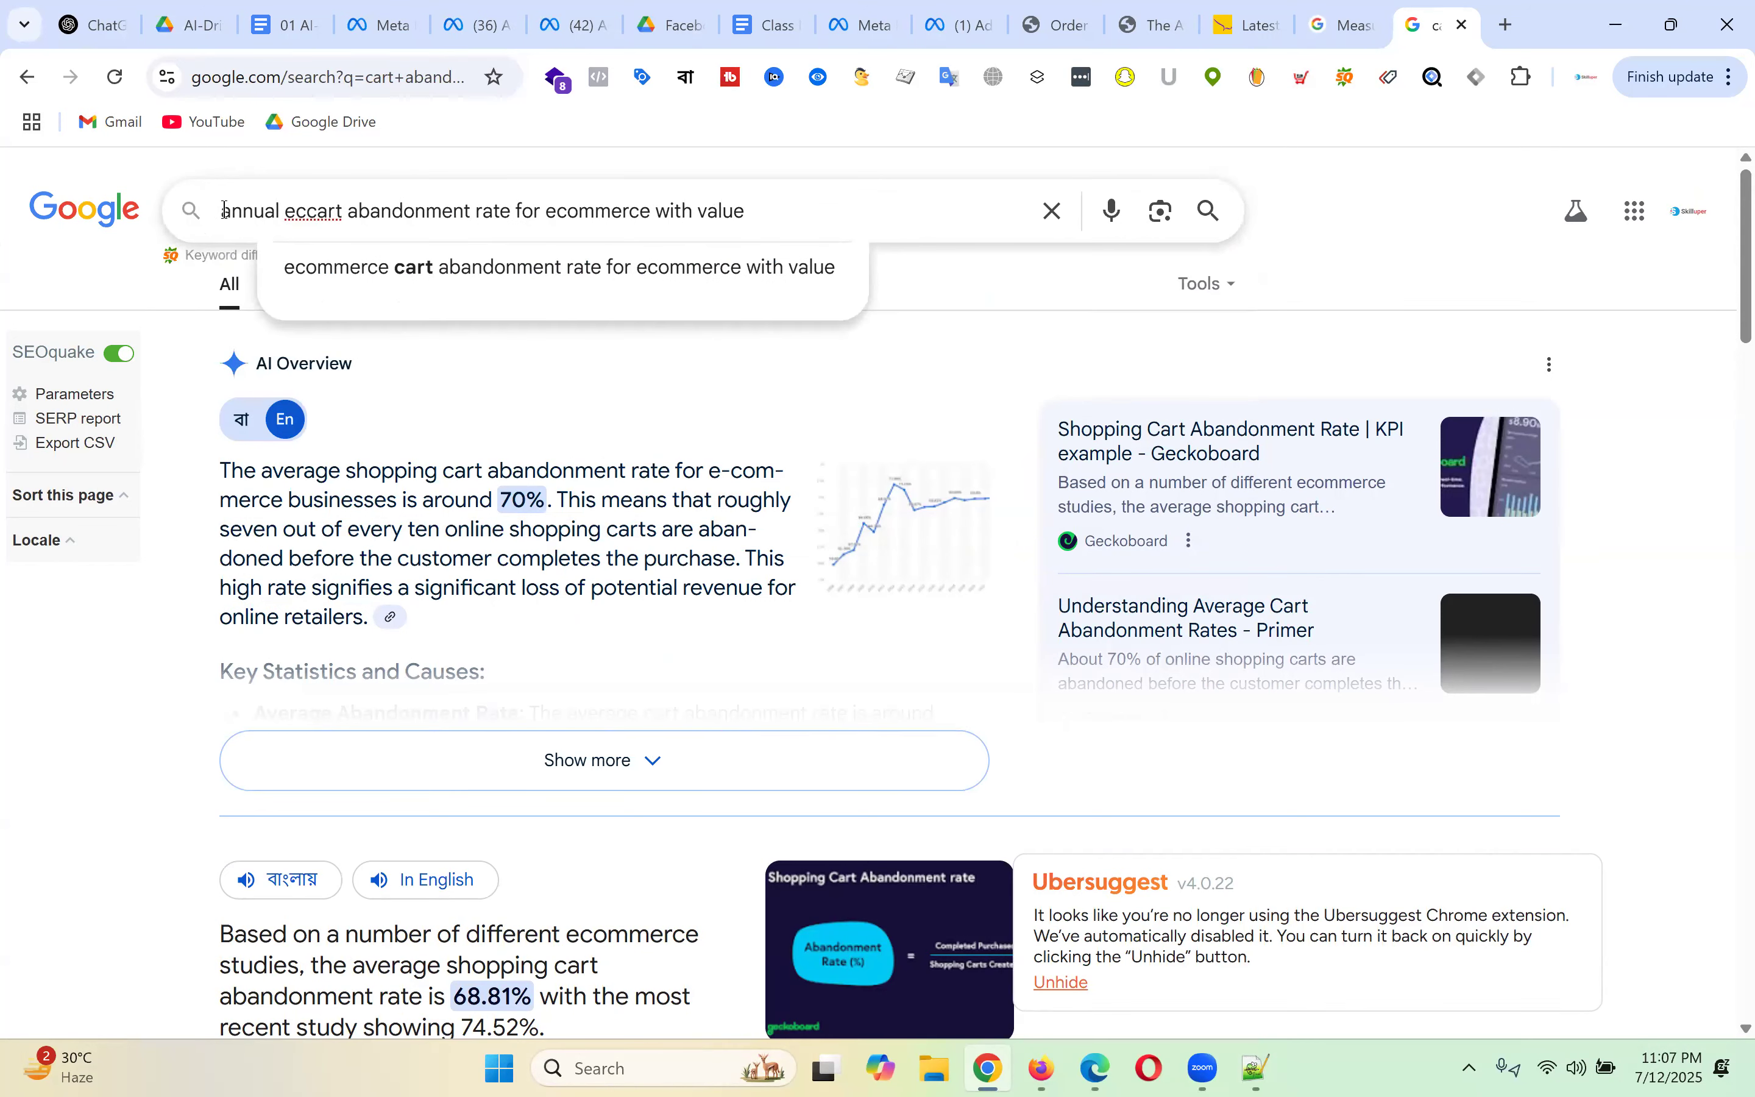
type("mmec")
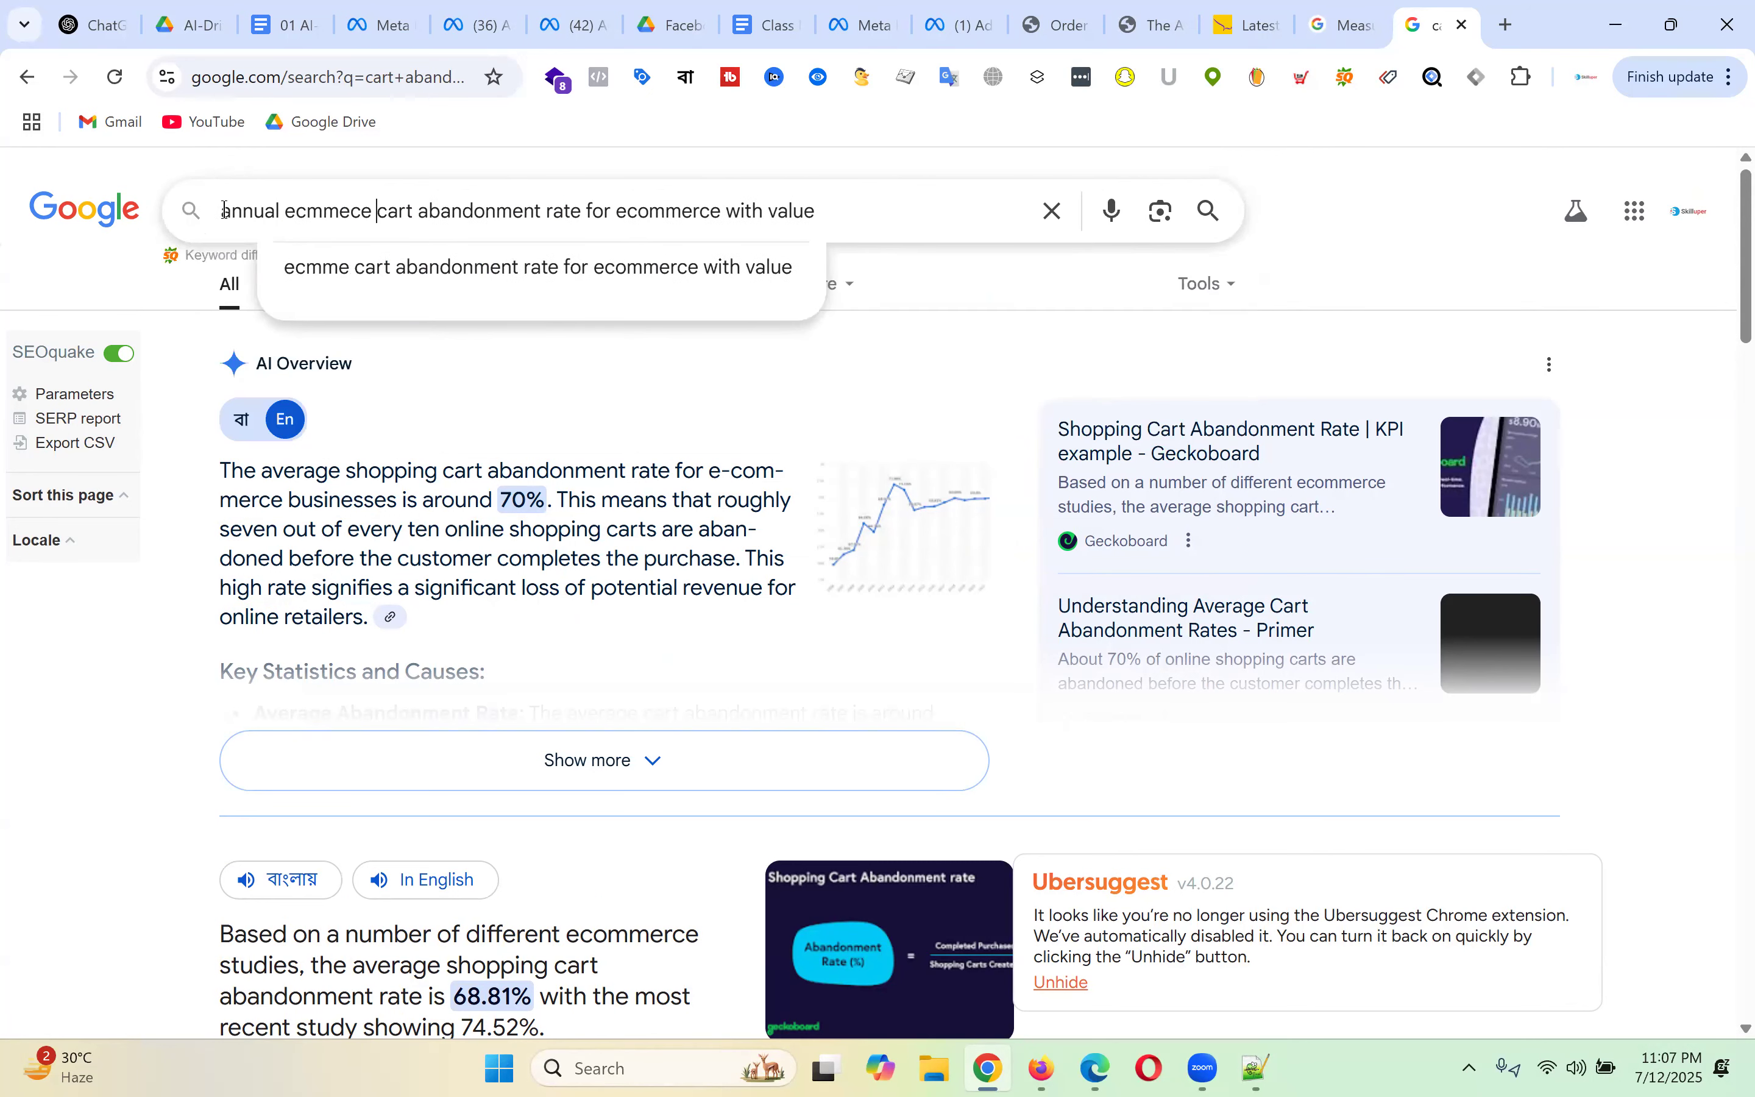
type("e ")
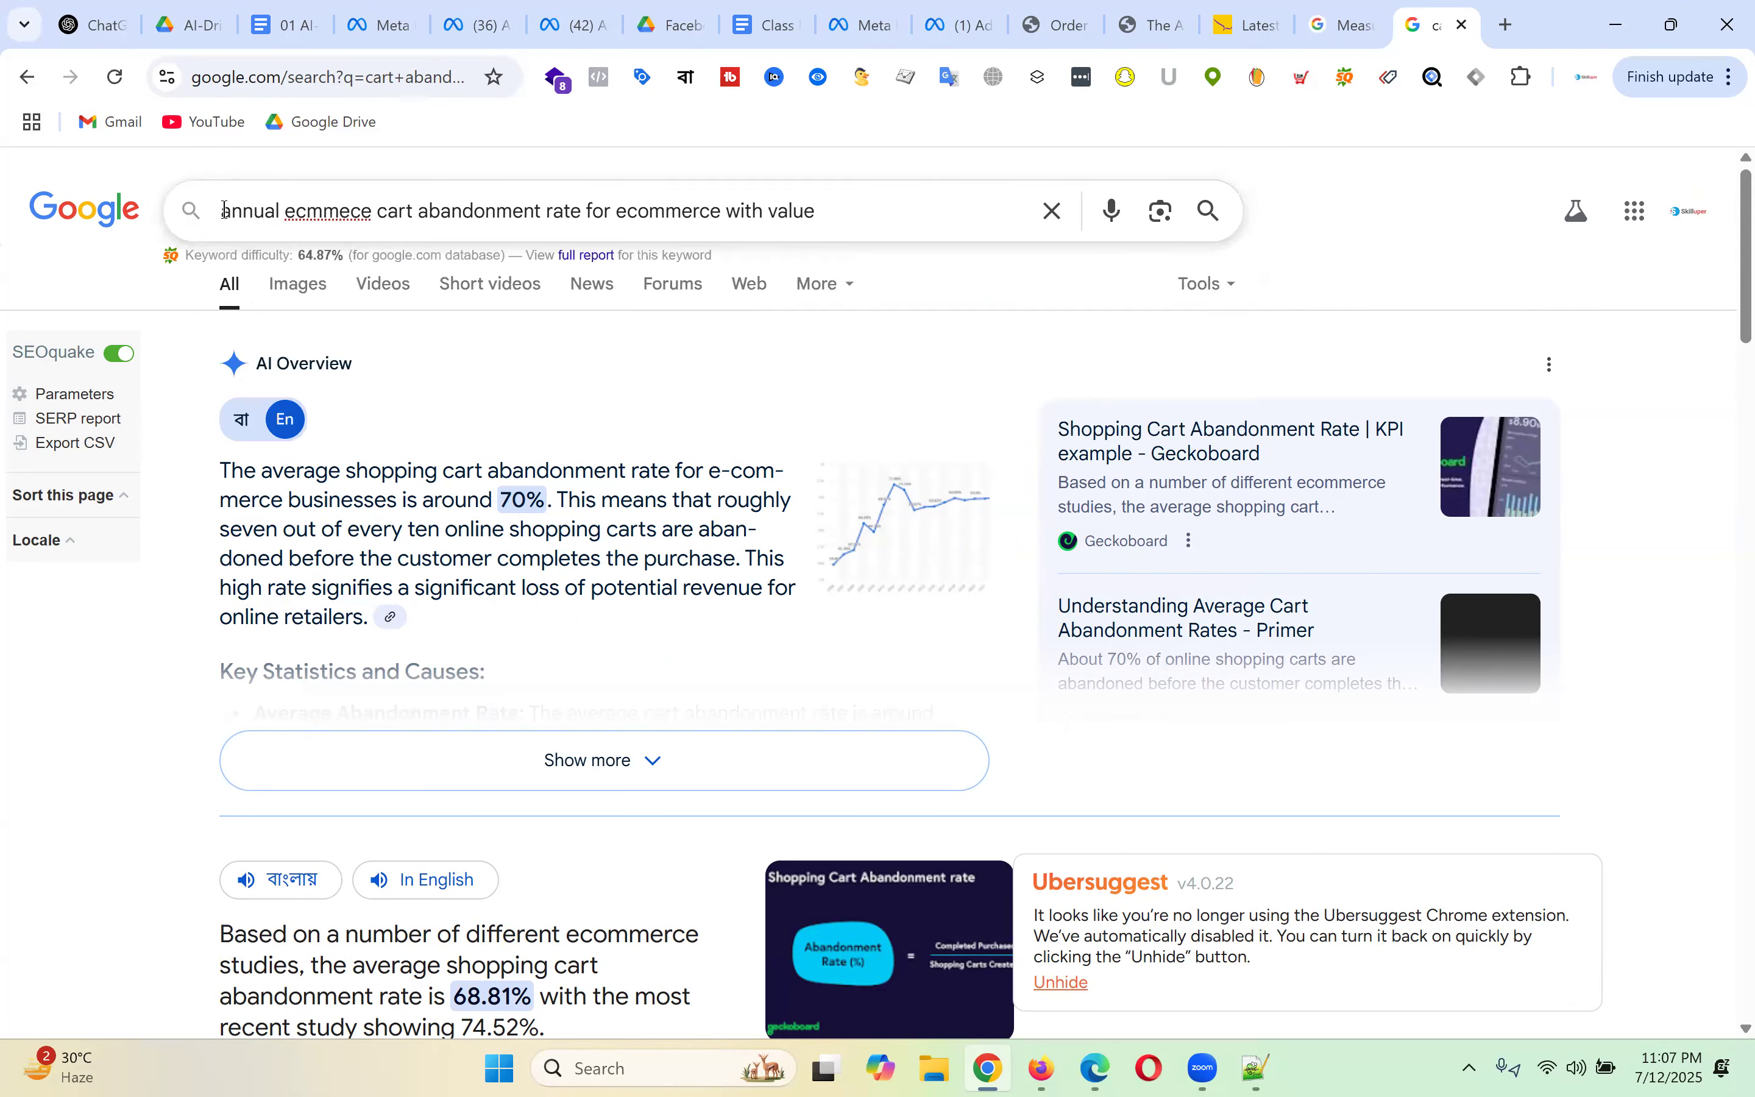
type("cart ")
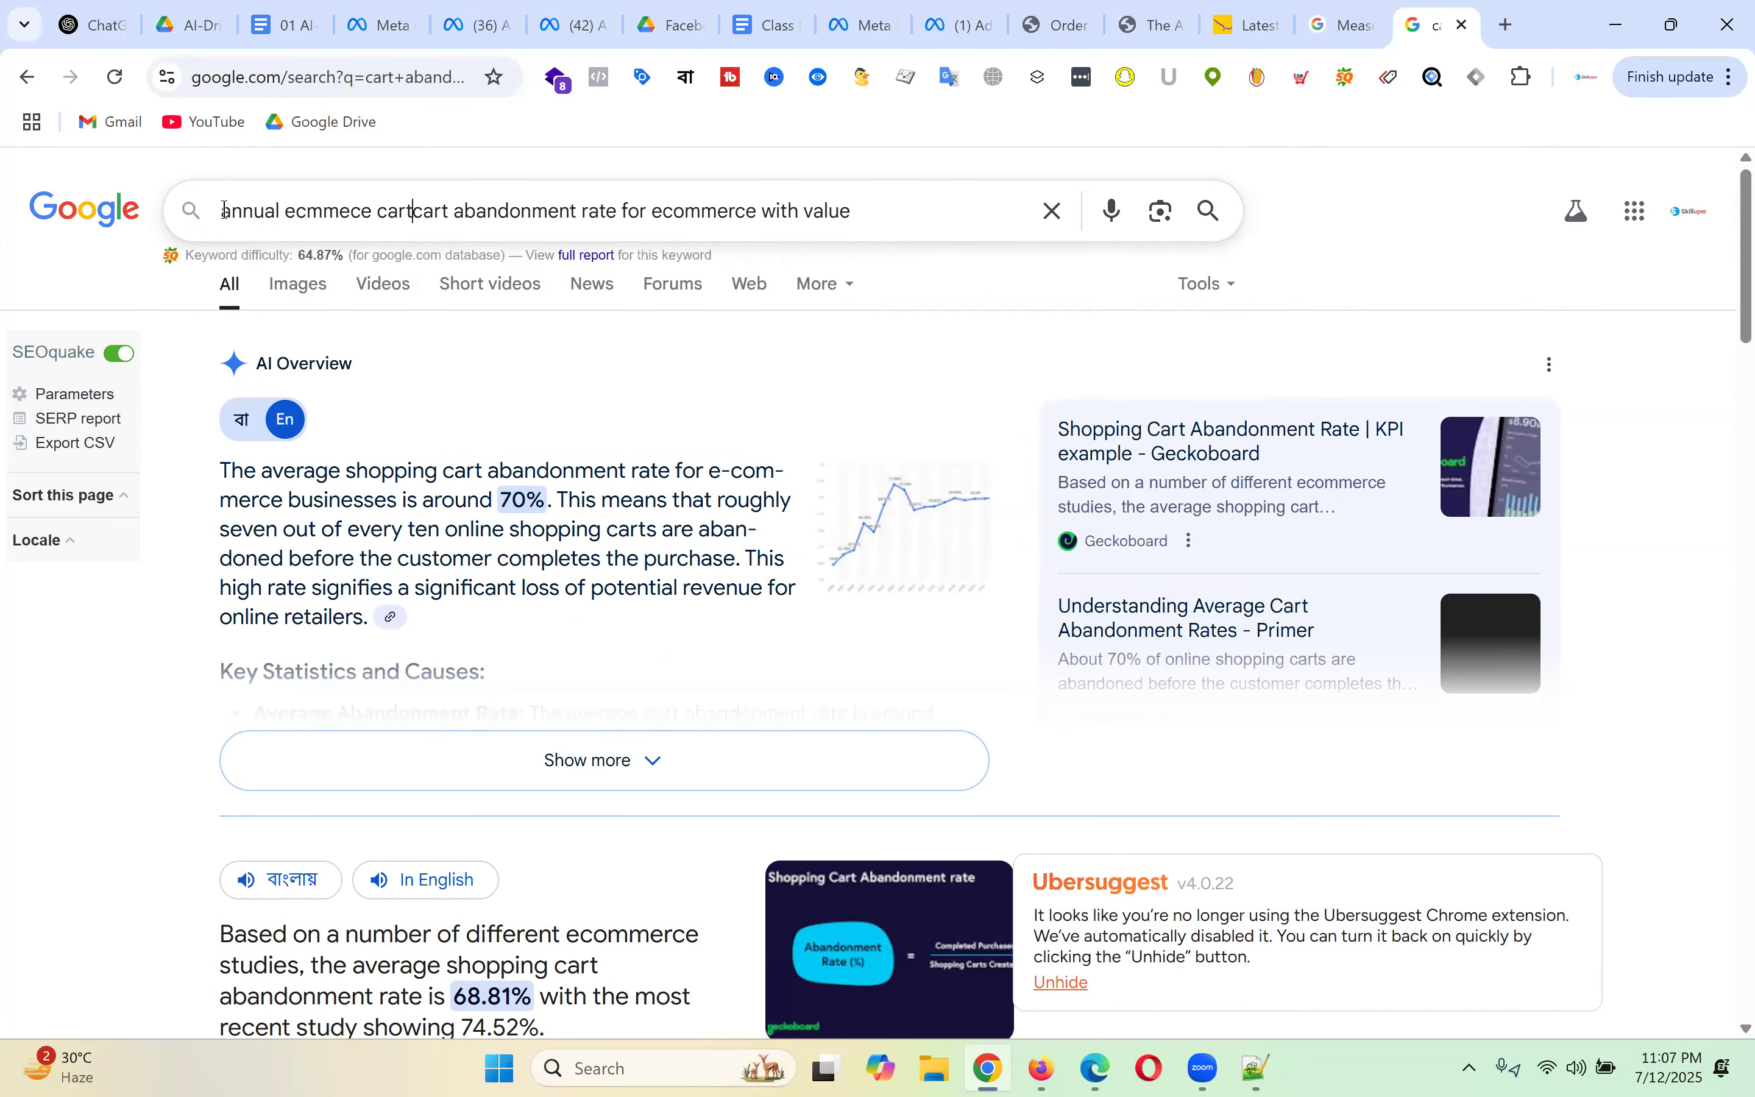
type("value")
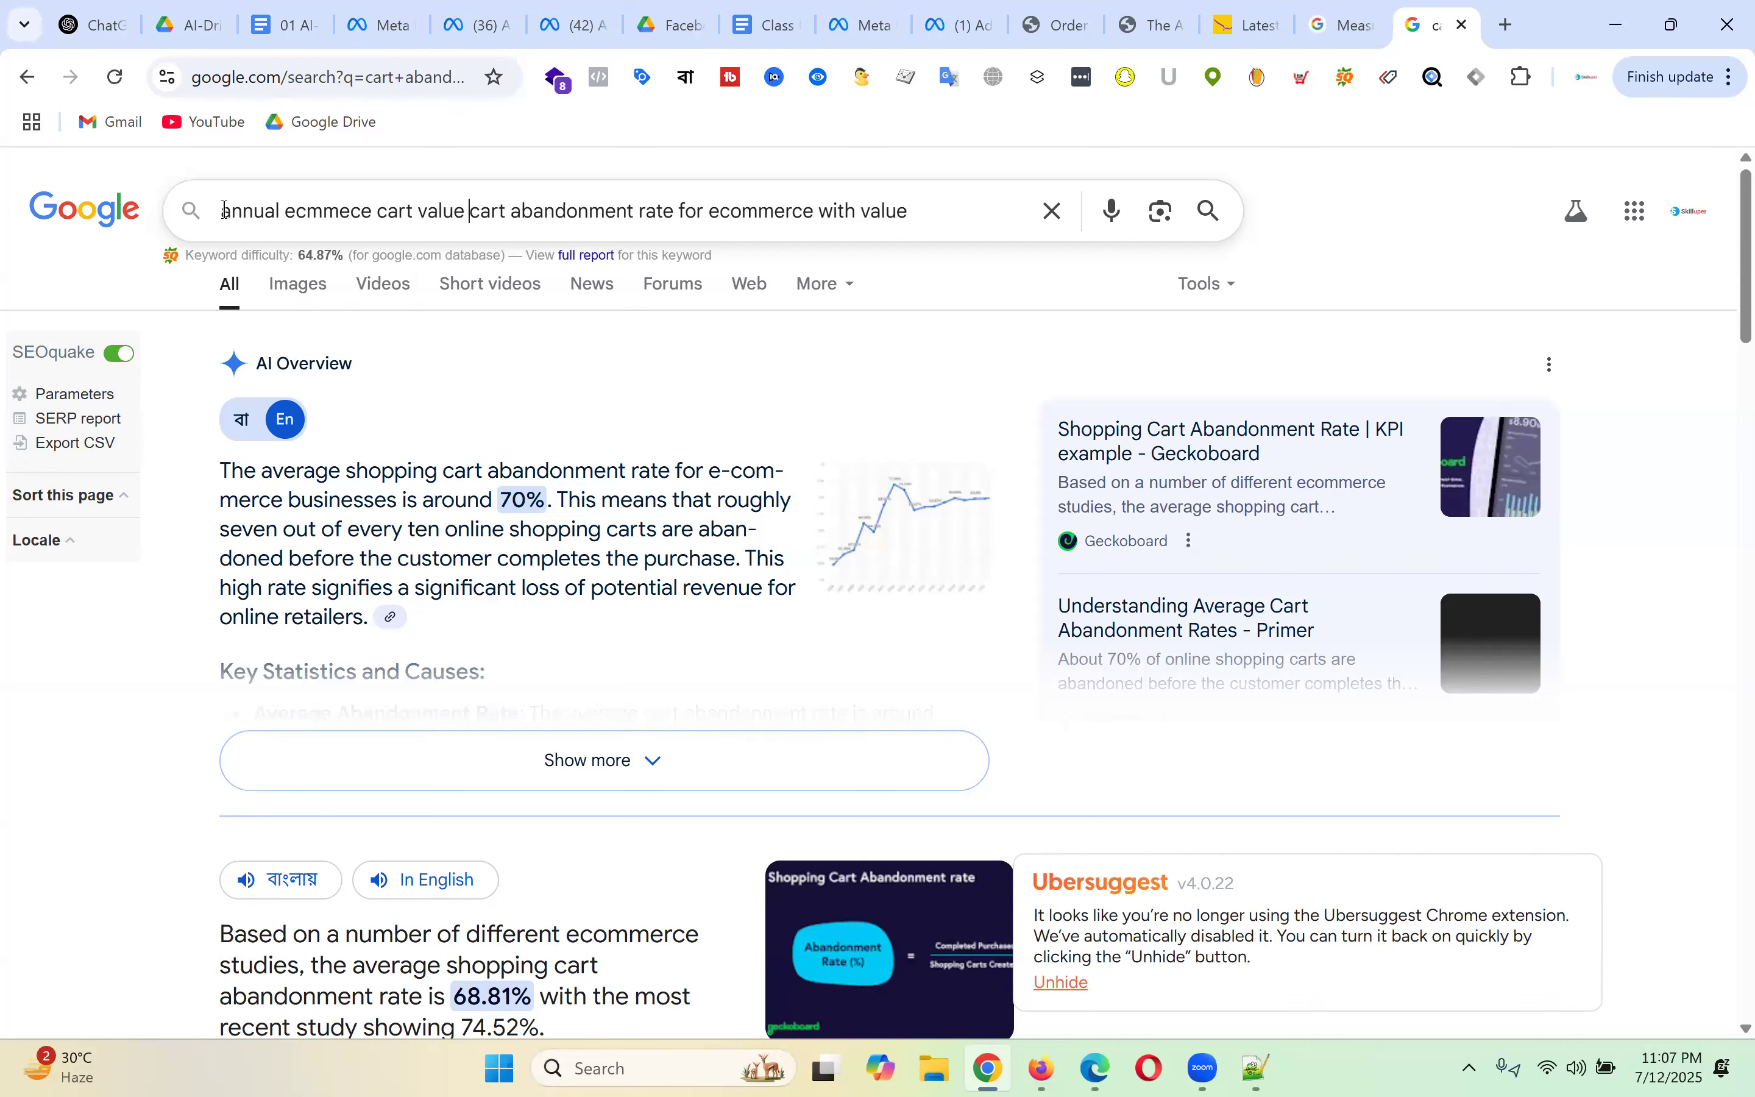
- Remove the old cart abandonment wording from the query and search for "annual ecmmece cart value"
type(" for ec")
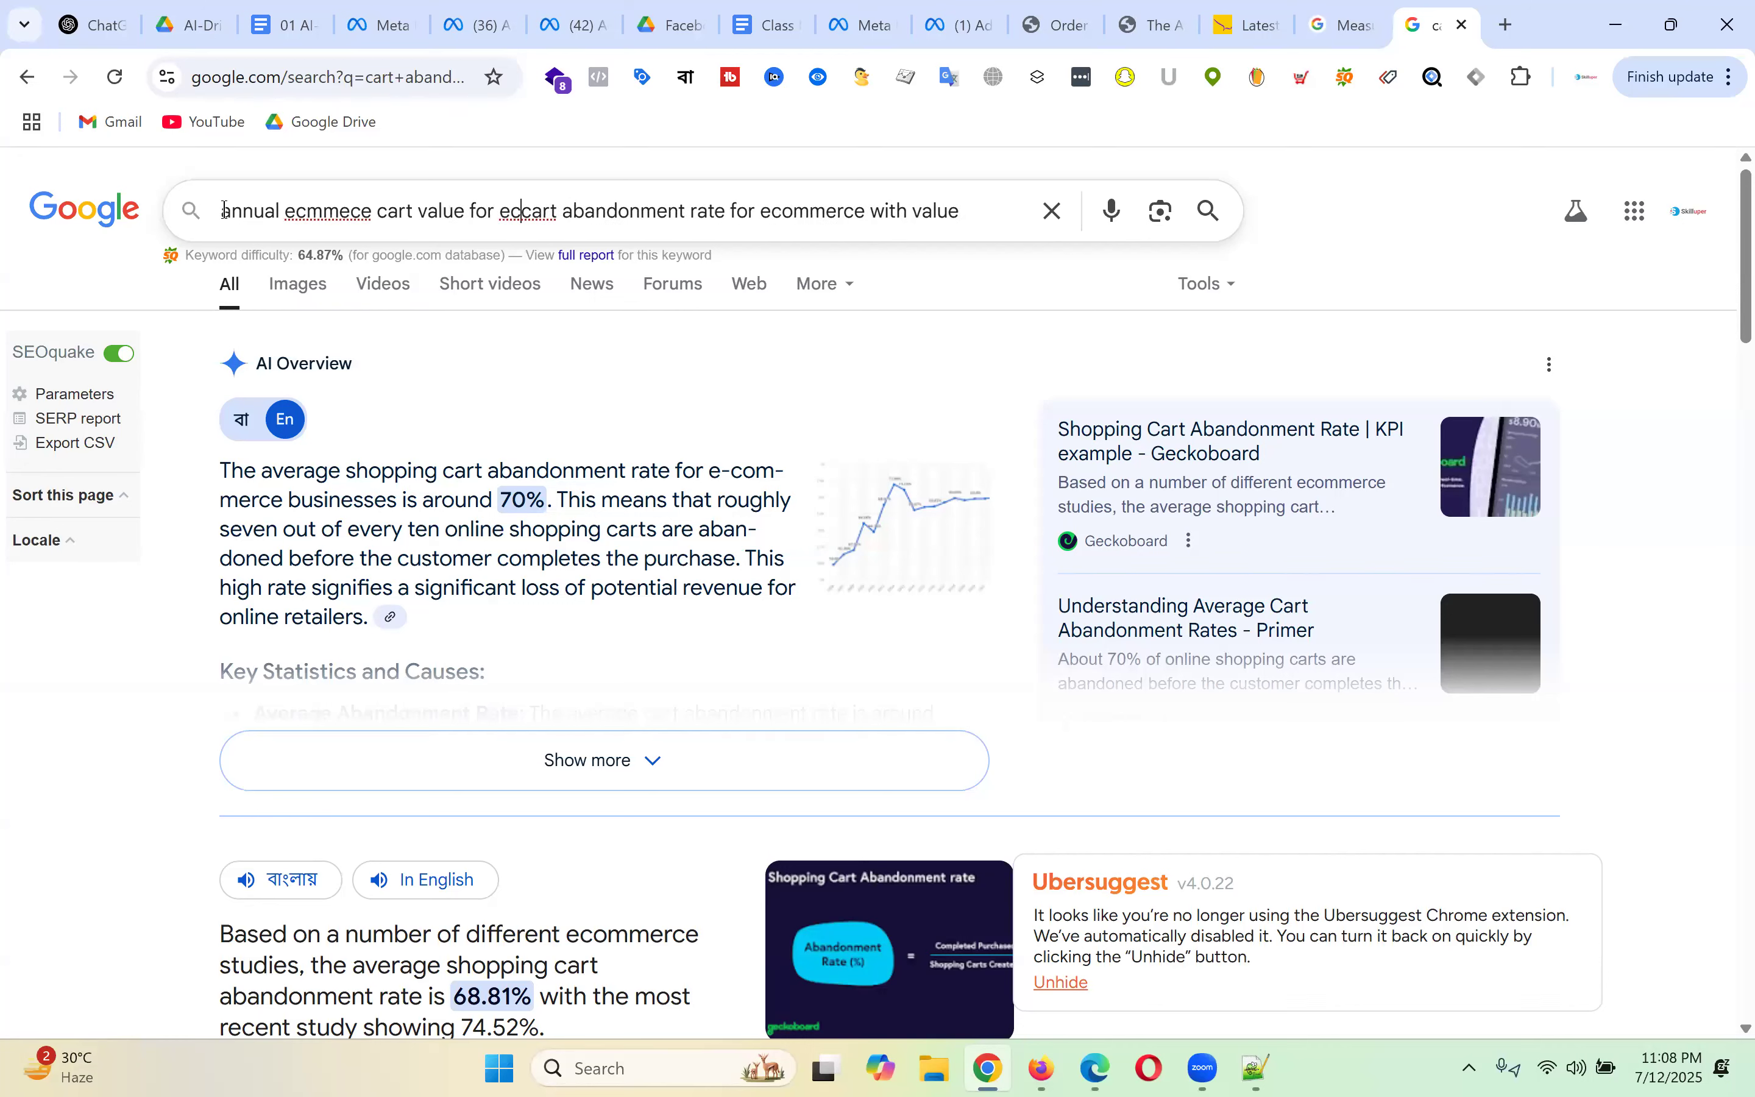
key("BackSpace")
key("BackSpace")
key("BackSpace")
key("BackSpace")
key("BackSpace")
key("BackSpace")
key("BackSpace")
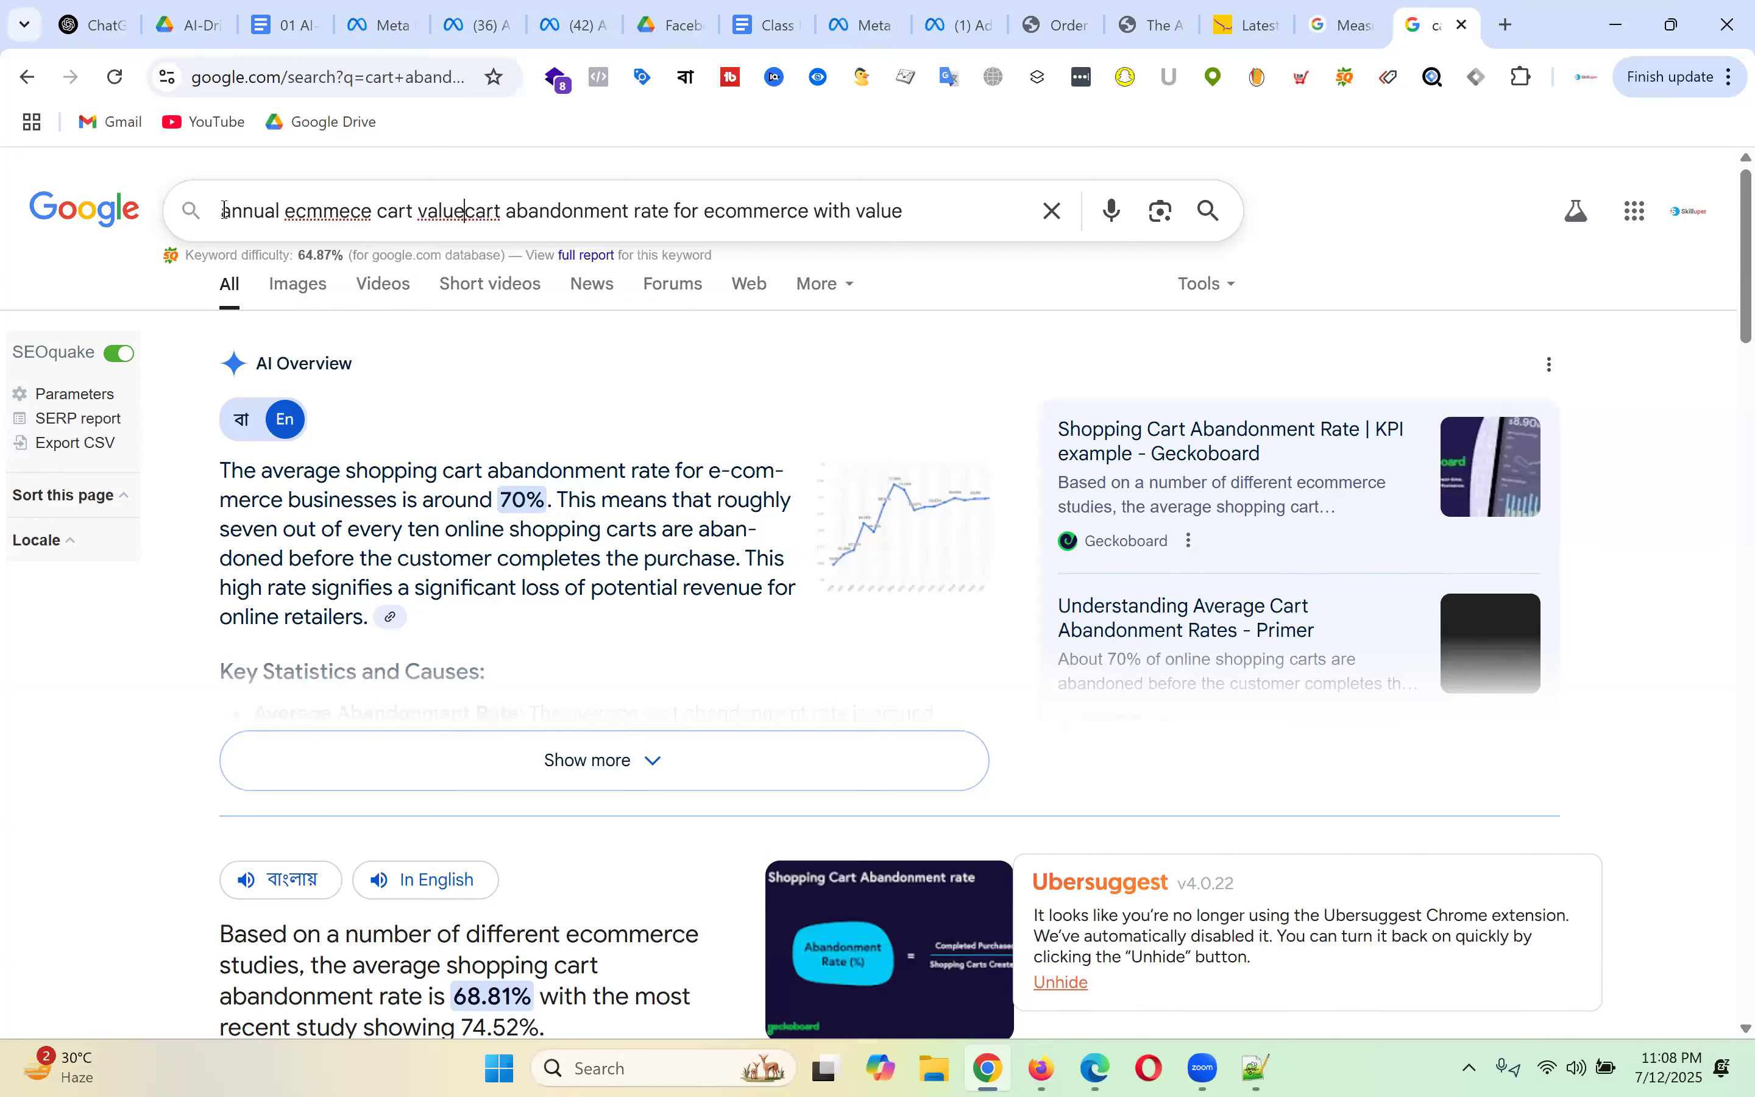
key("Delete")
key("Delete")
key("Delete")
key("Delete")
key("Delete")
key("Delete")
key("Delete")
key("Delete")
key("Delete")
key("Delete")
key("Delete")
key("Delete")
key("Delete")
key("Delete")
key("Delete")
key("Delete")
key("Delete")
key("Delete")
key("Delete")
key("Delete")
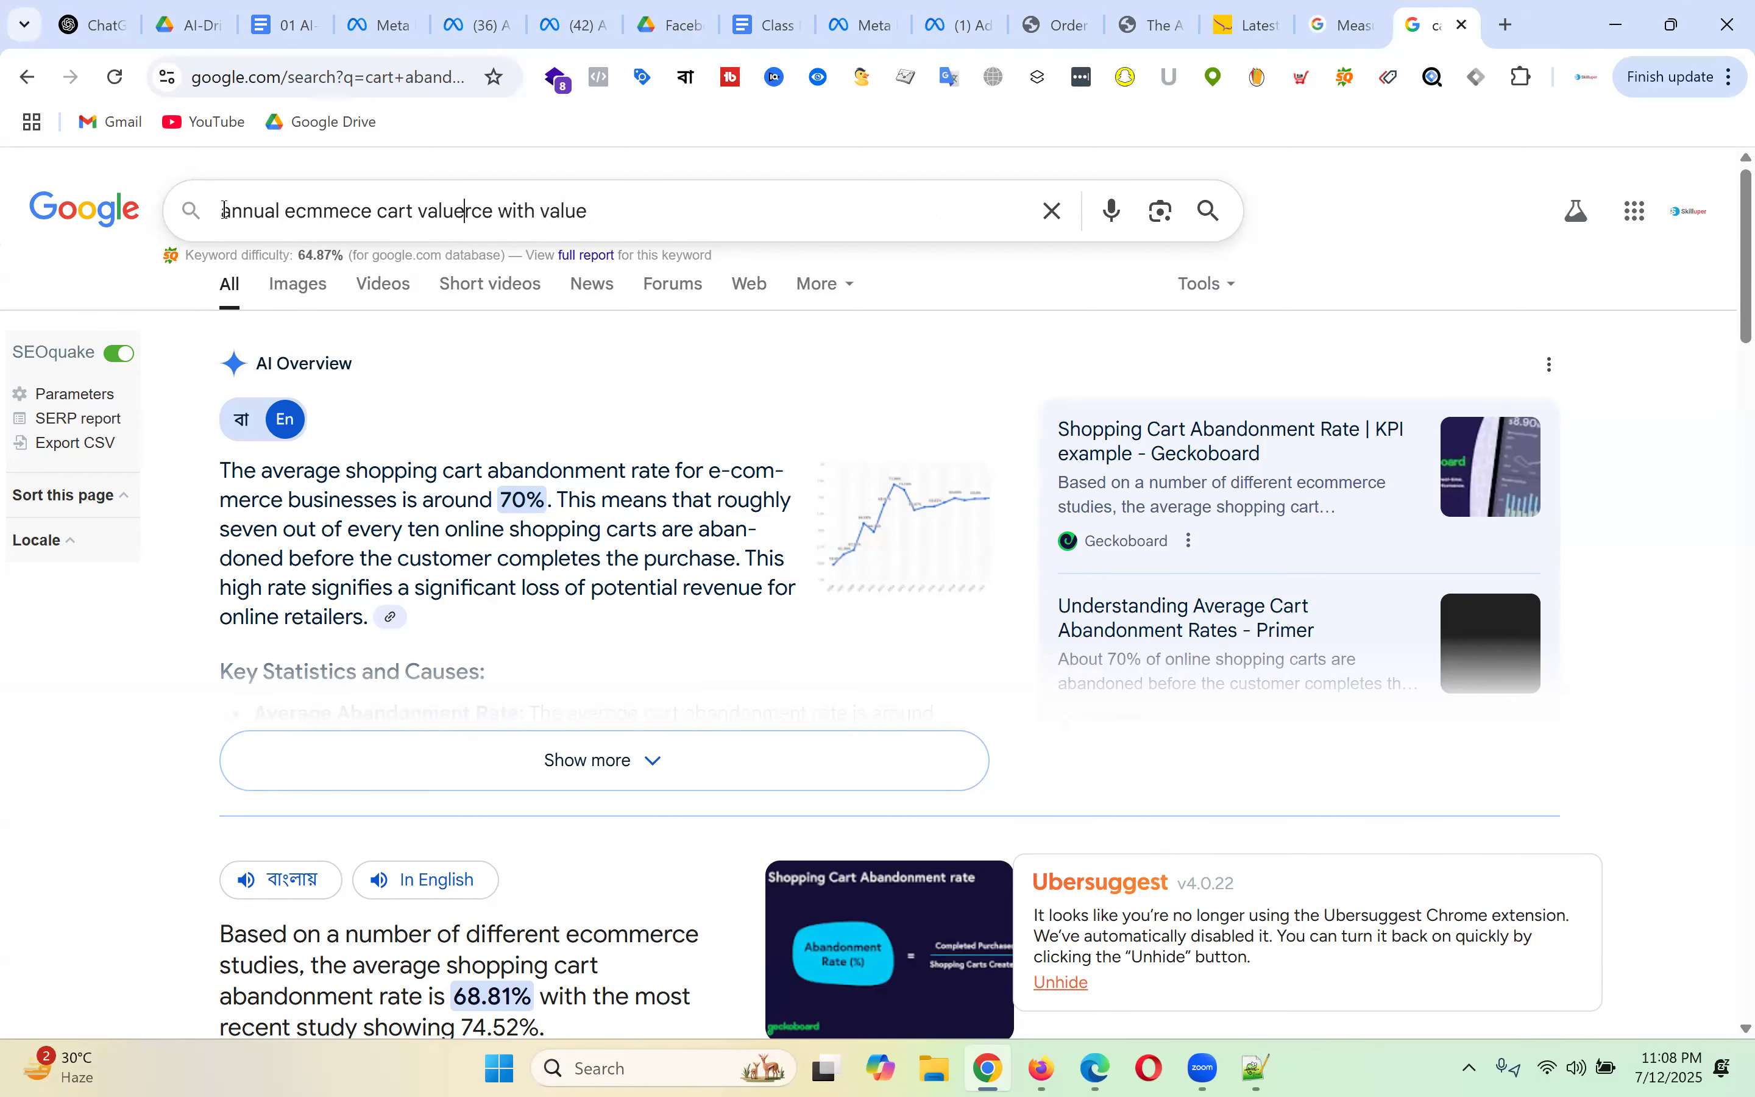
key("BackSpace")
key("Return")
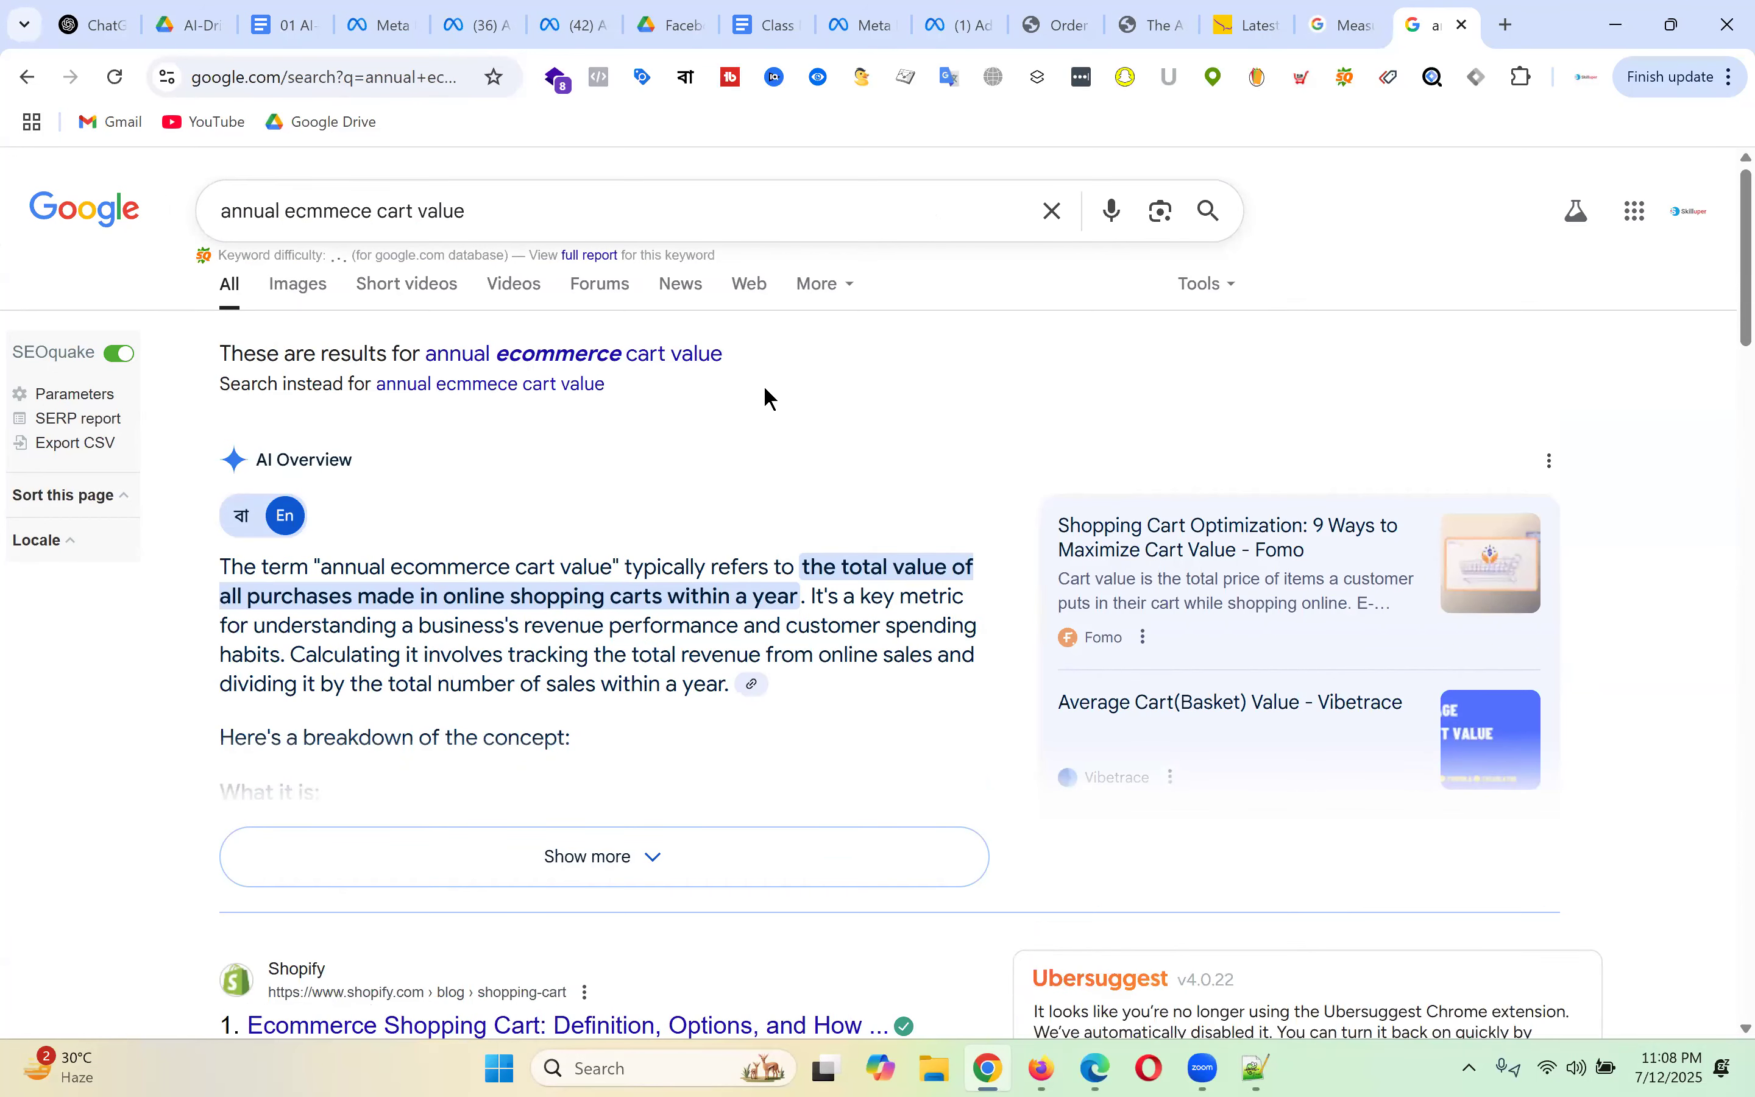
- Expand the AI Overview on annual ecommerce cart value and read its definitions, example and related terms
scroll(764, 385, "down", 3)
scroll(764, 385, "up", 2)
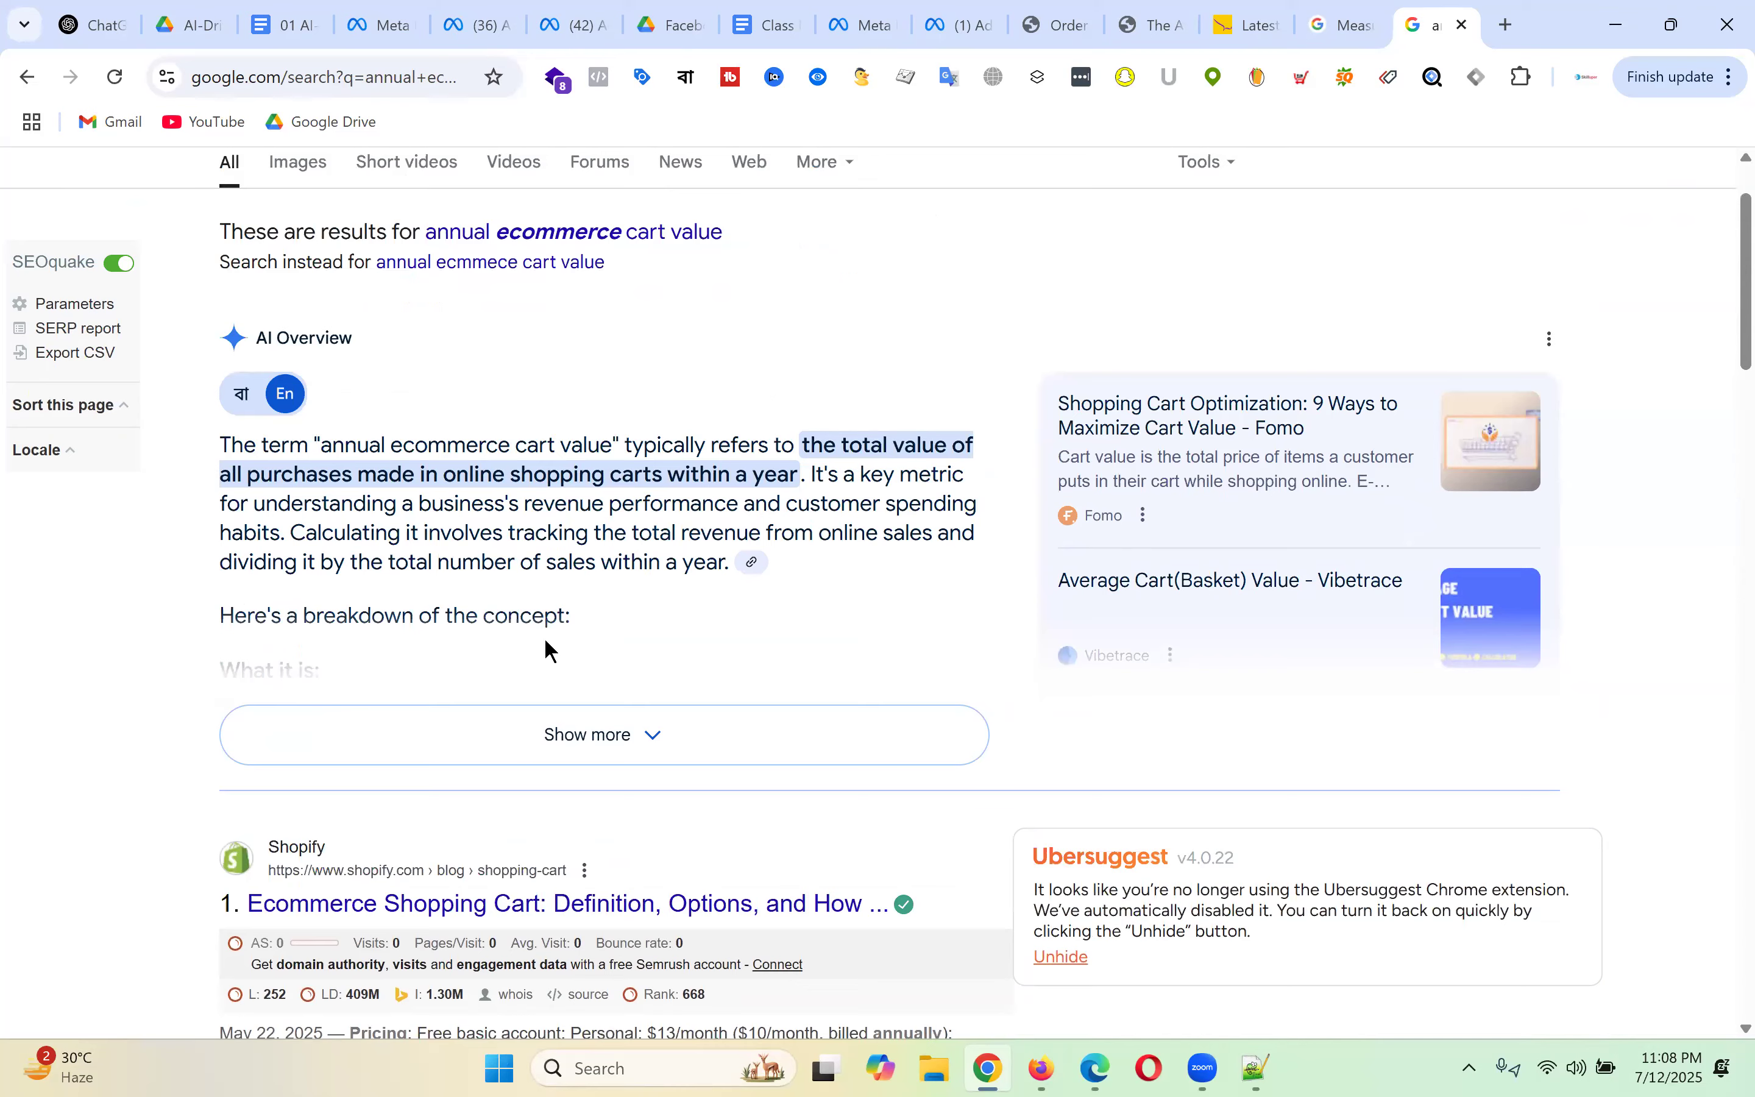
left_click(634, 734)
scroll(721, 575, "down", 2)
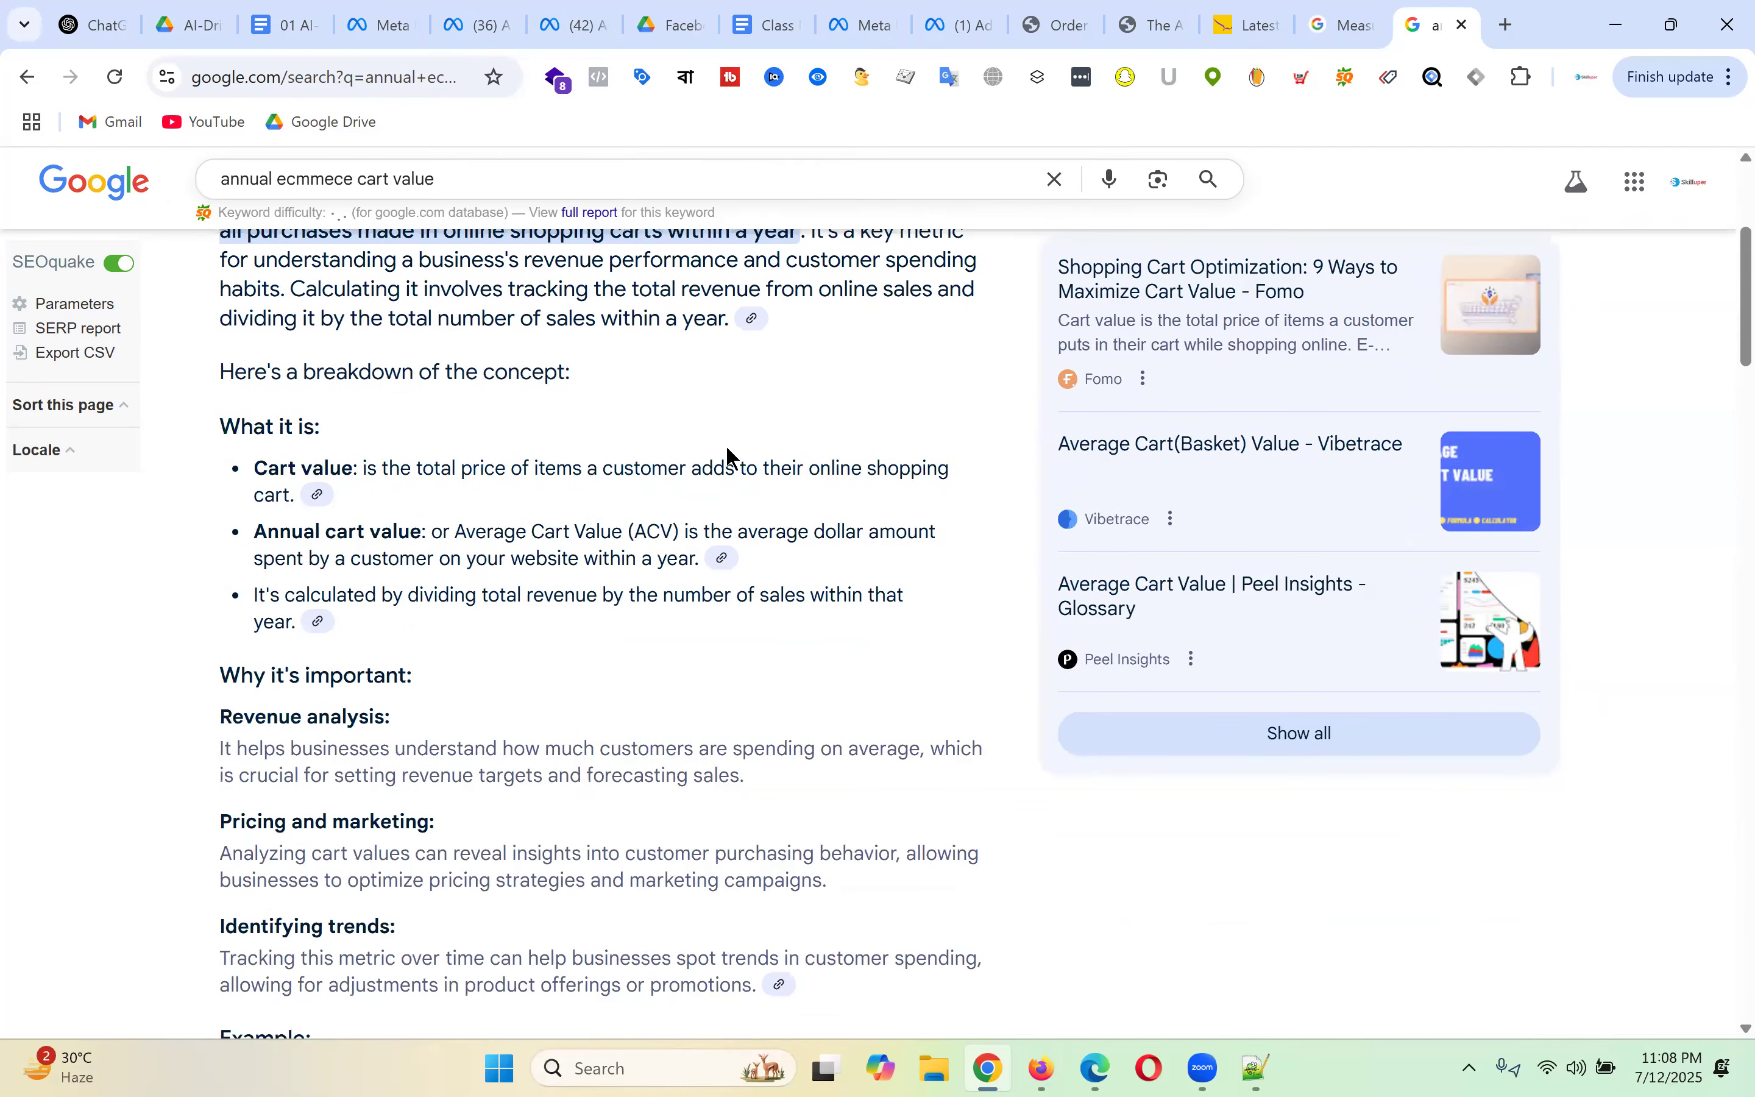
scroll(728, 450, "down", 5)
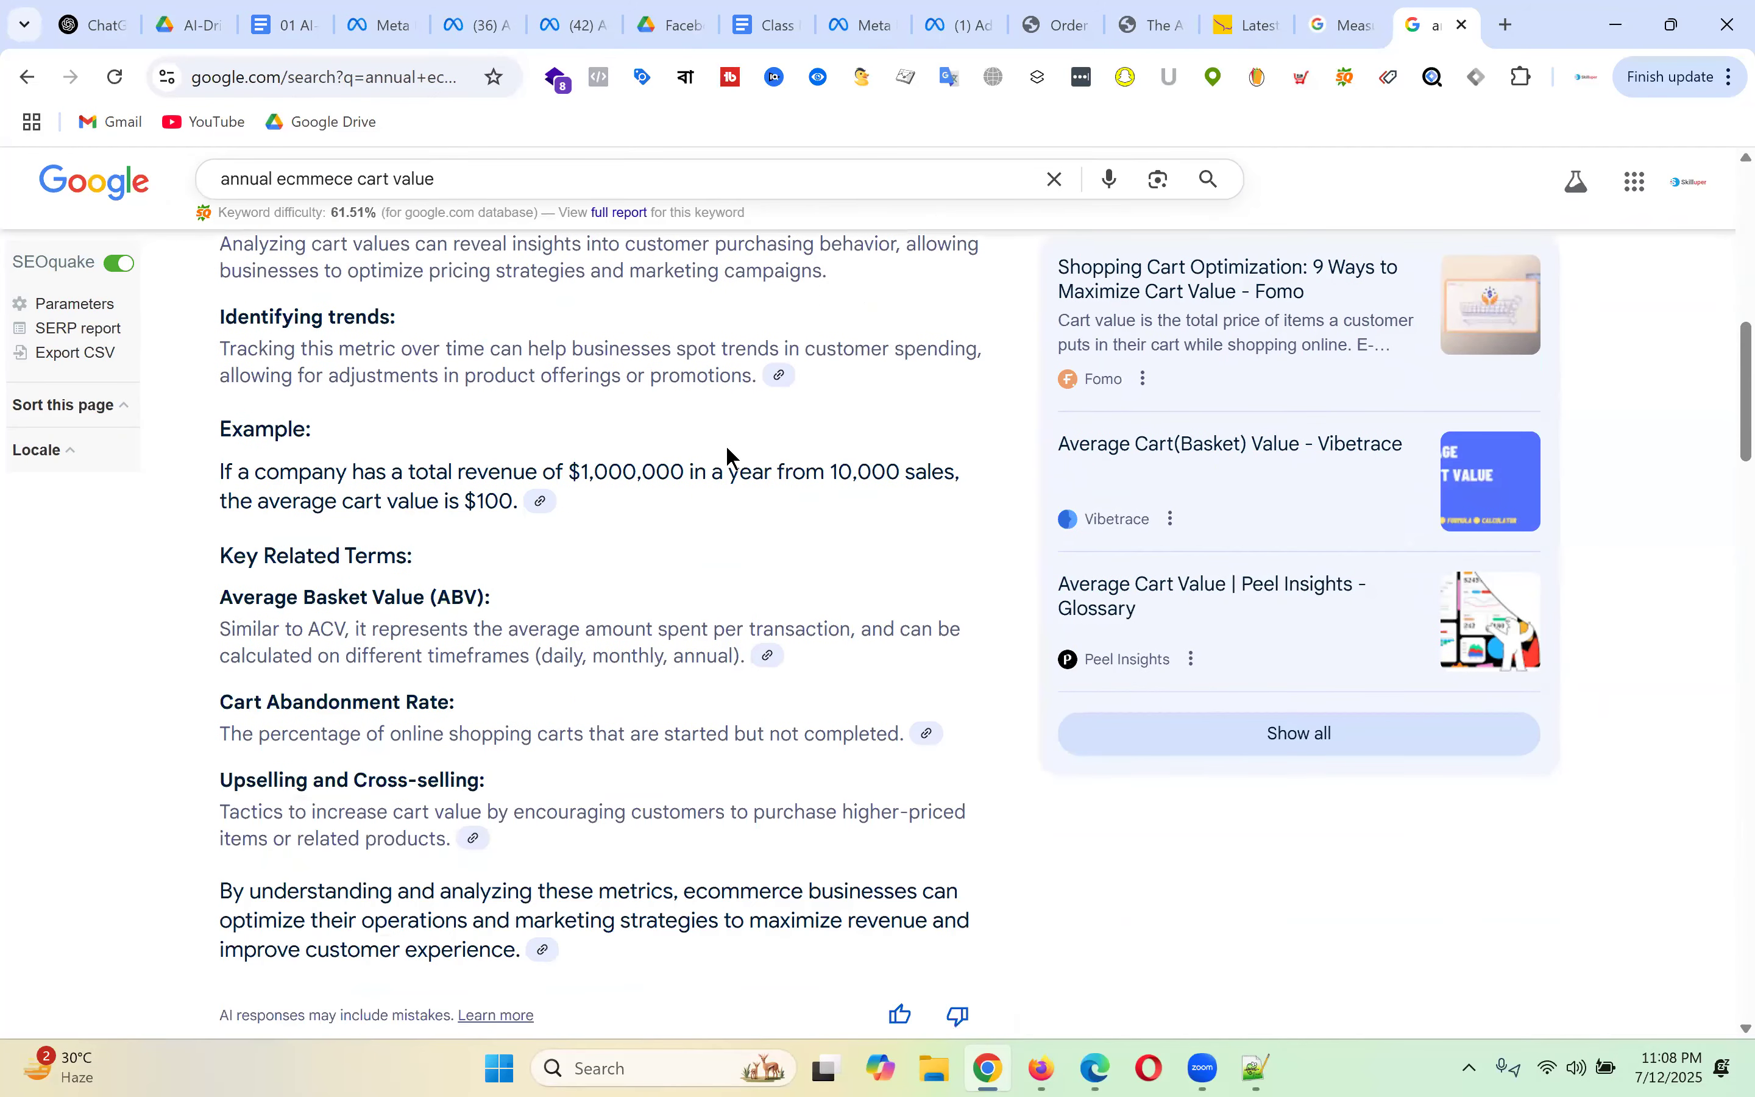
scroll(689, 570, "down", 2)
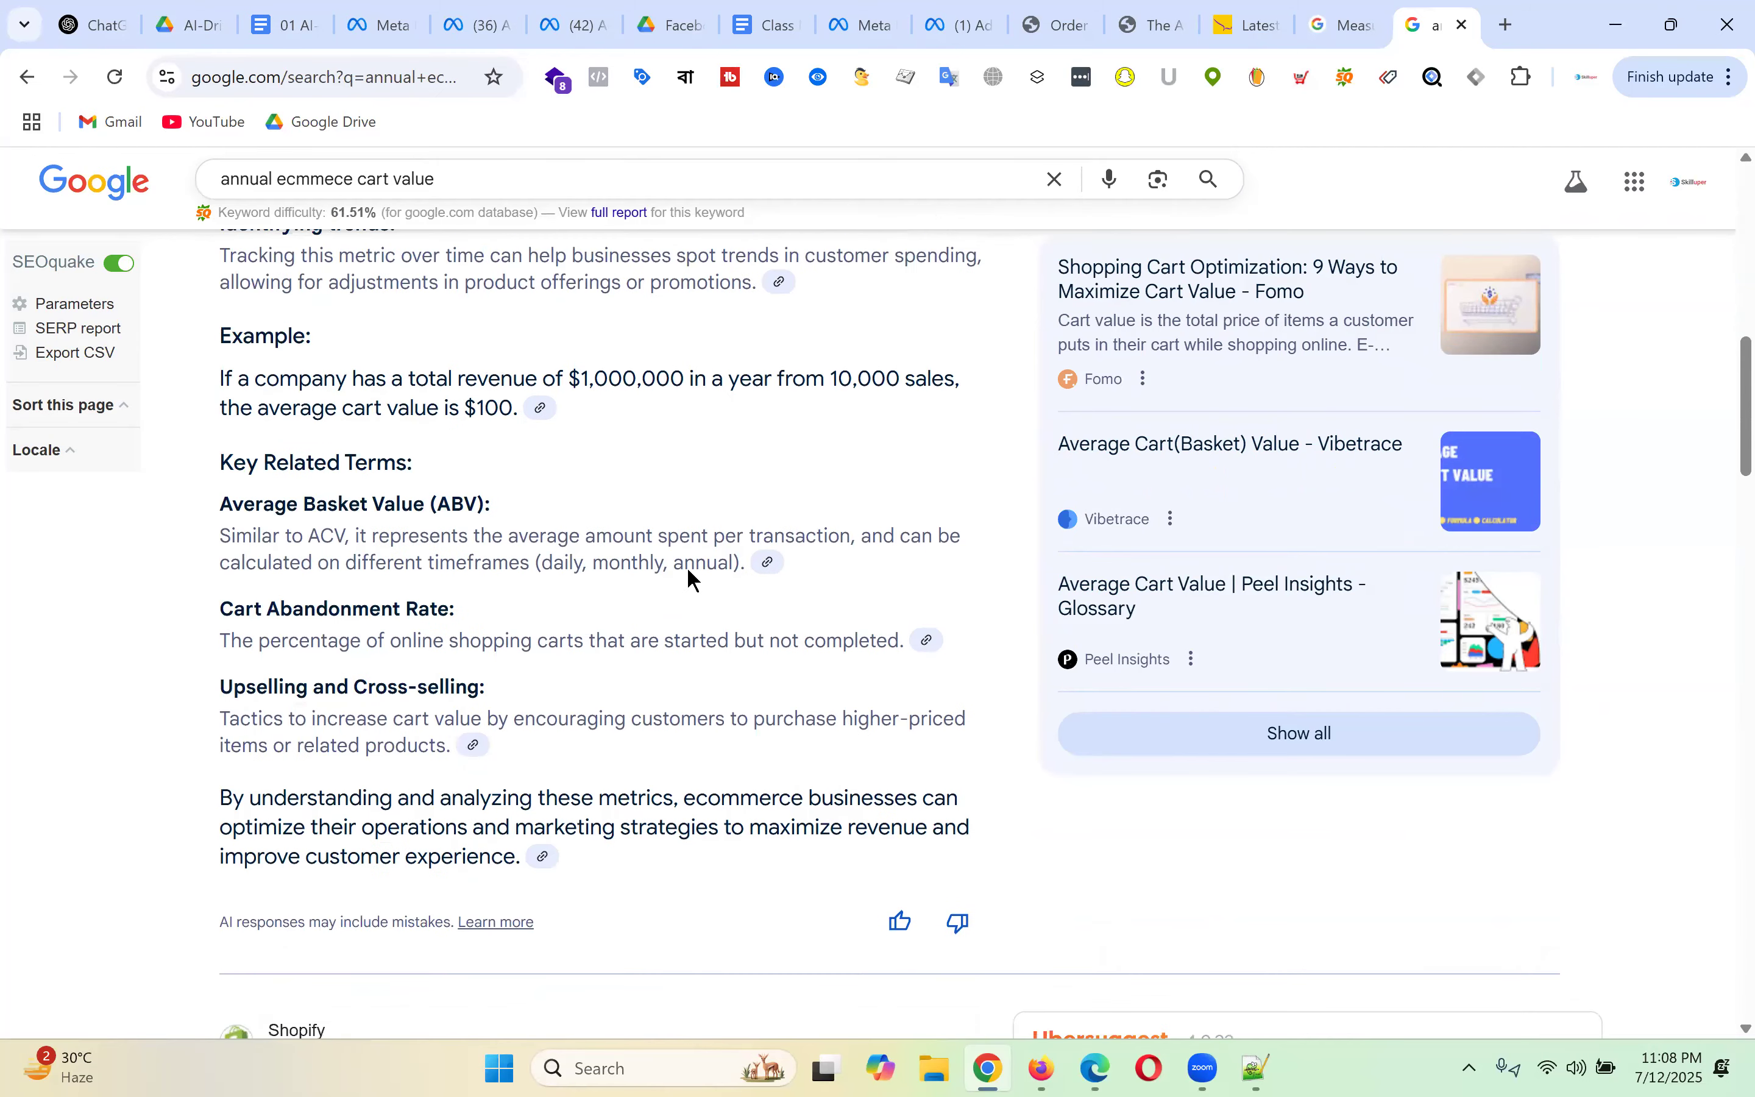
scroll(689, 570, "up", 9)
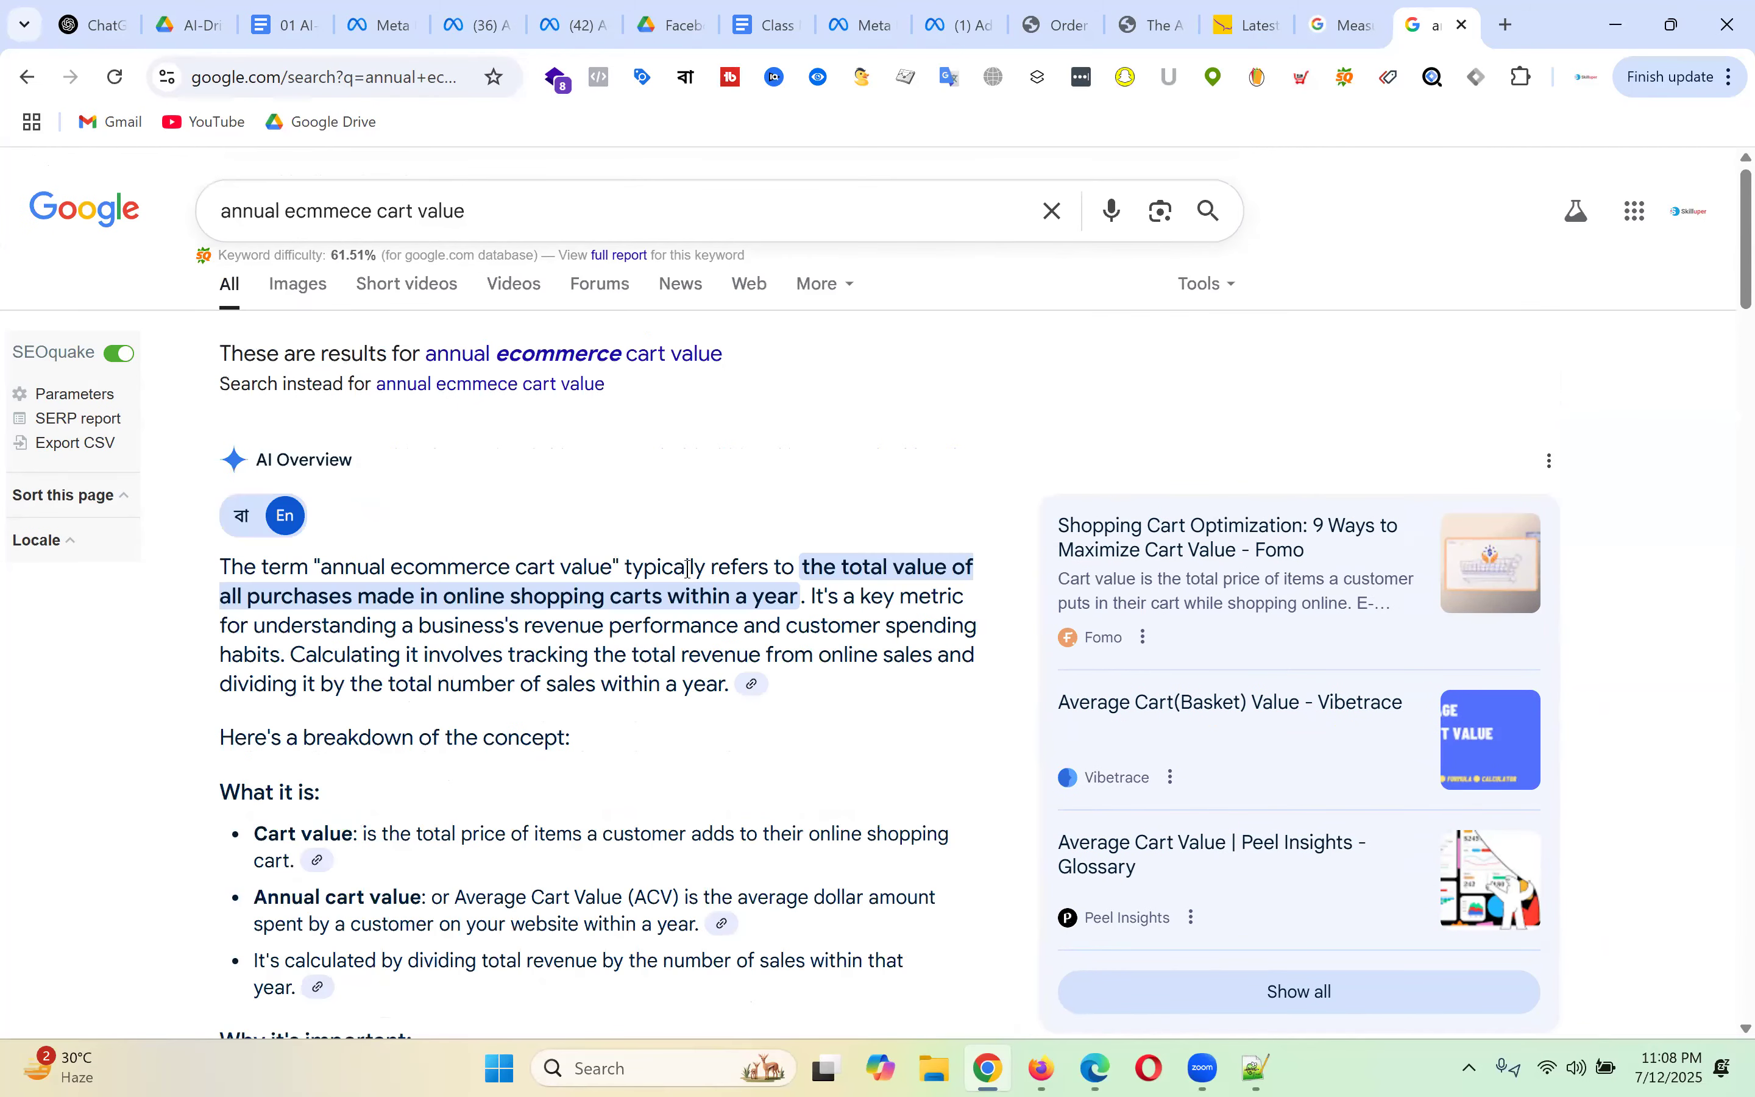
left_click(509, 204)
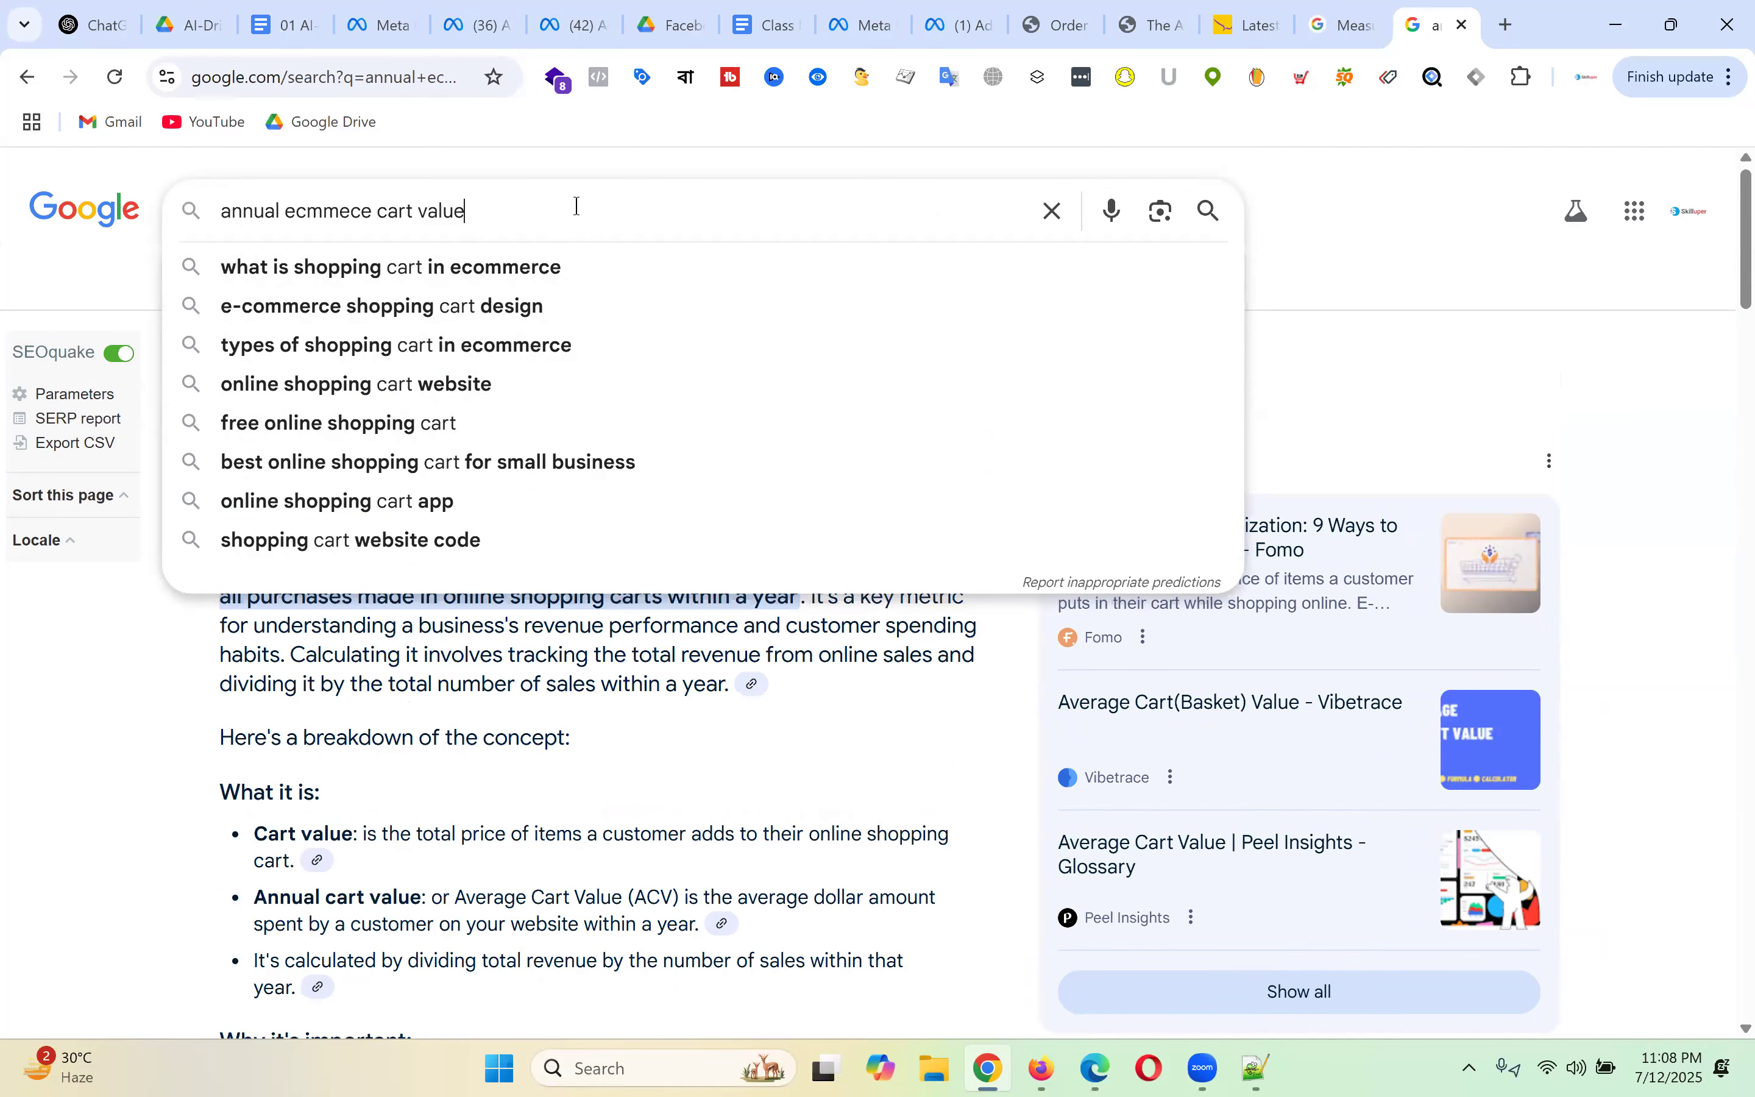
key("ctrl+a")
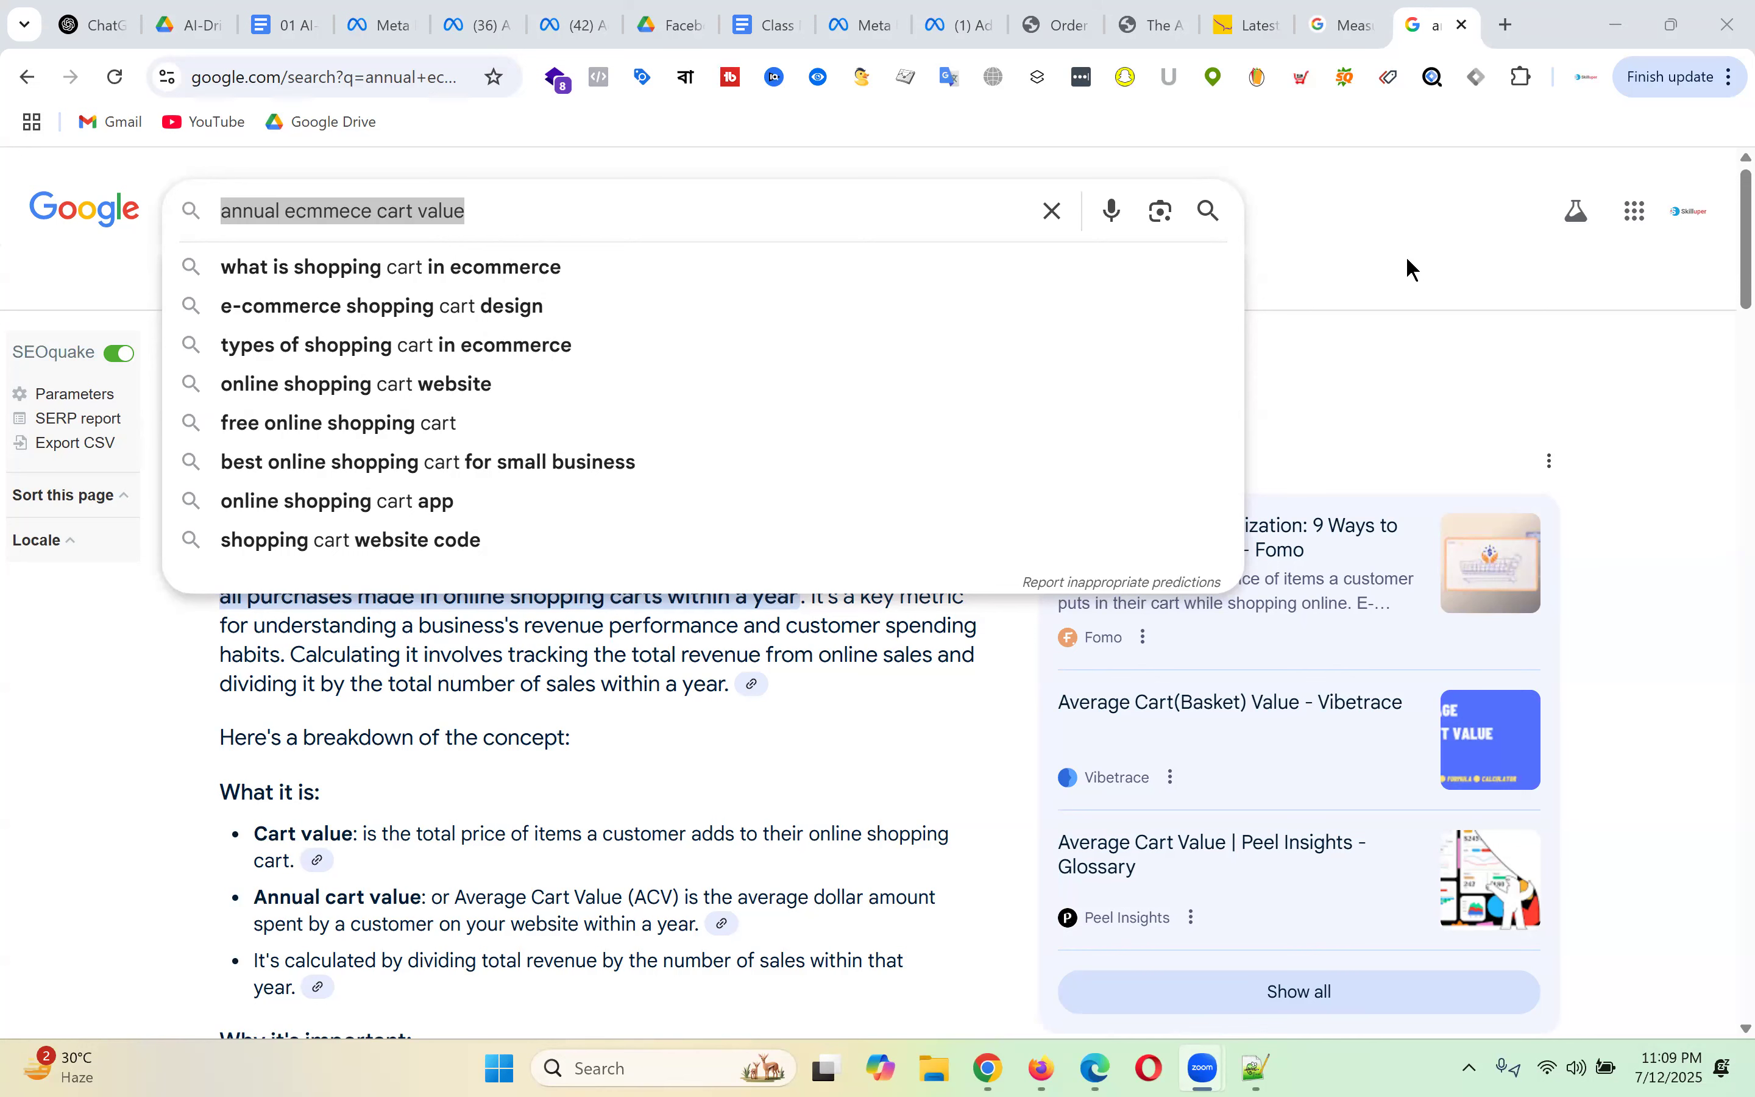
- Switch to the Audiences page in Meta Ads Manager and start a new custom audience with a website source
left_click(978, 2)
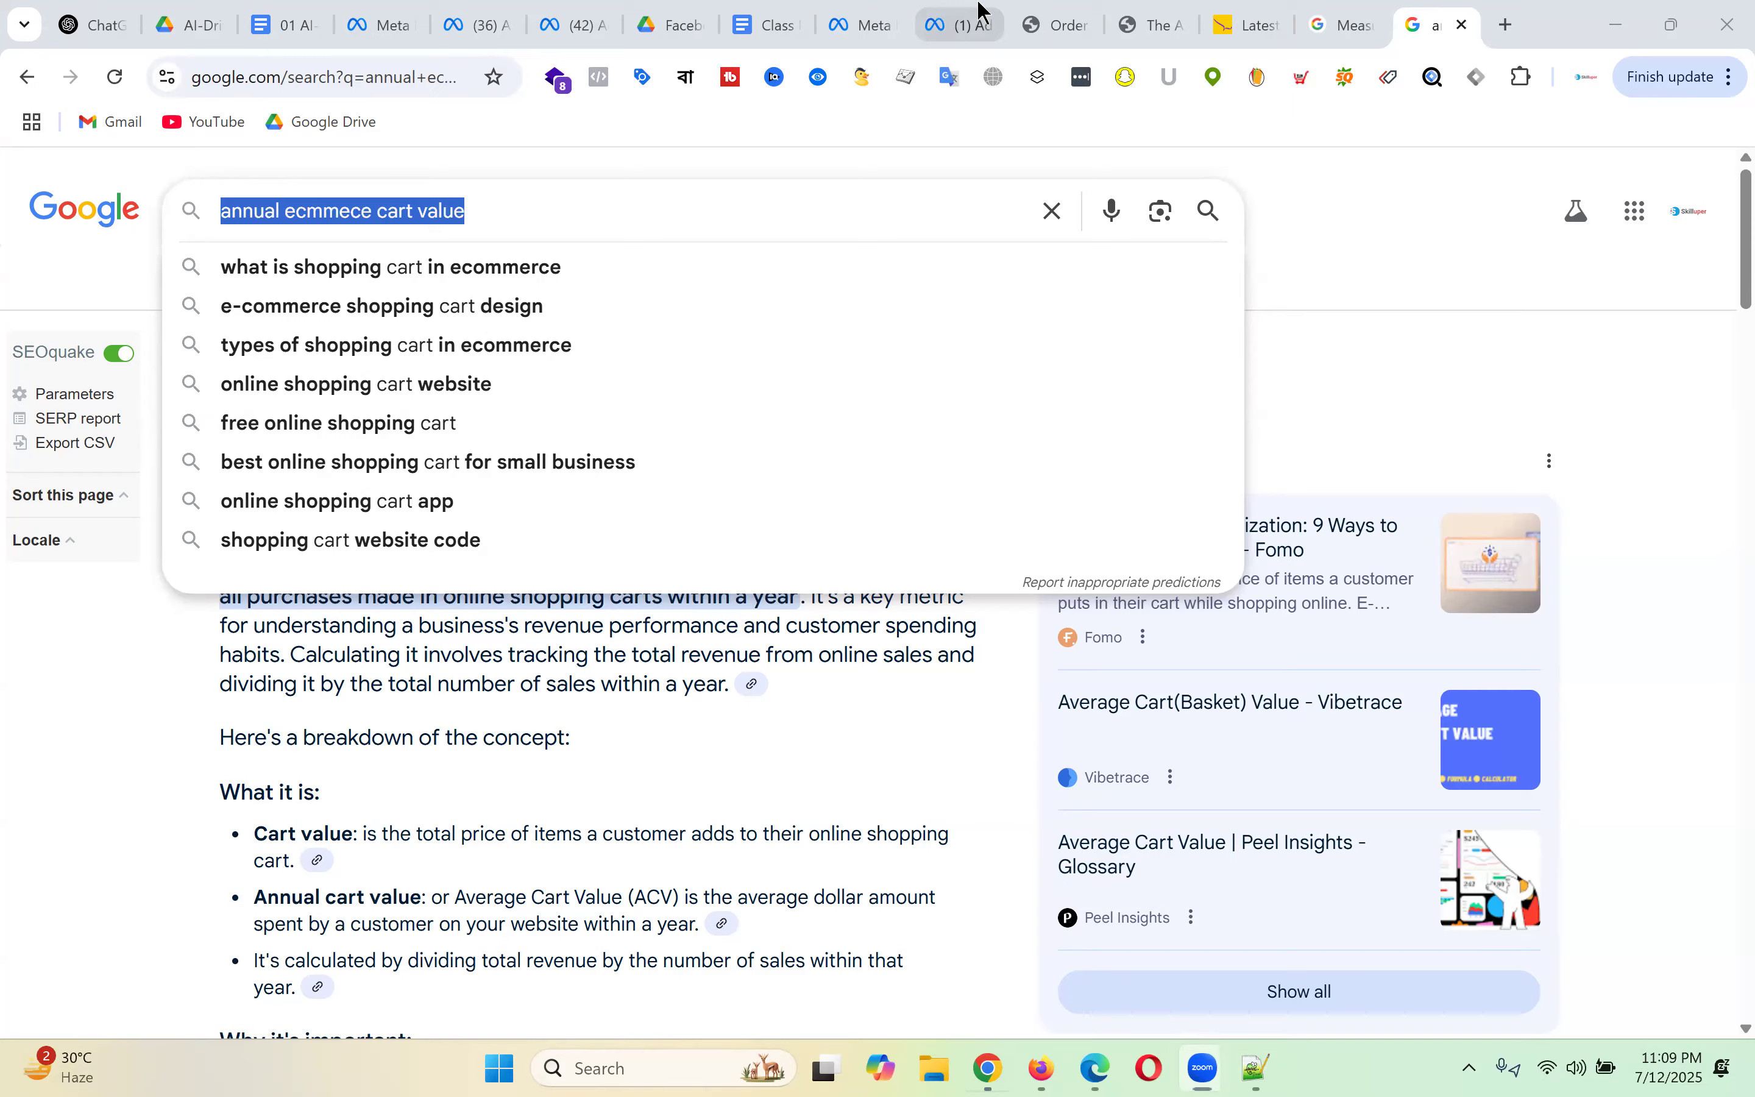
left_click(980, 8)
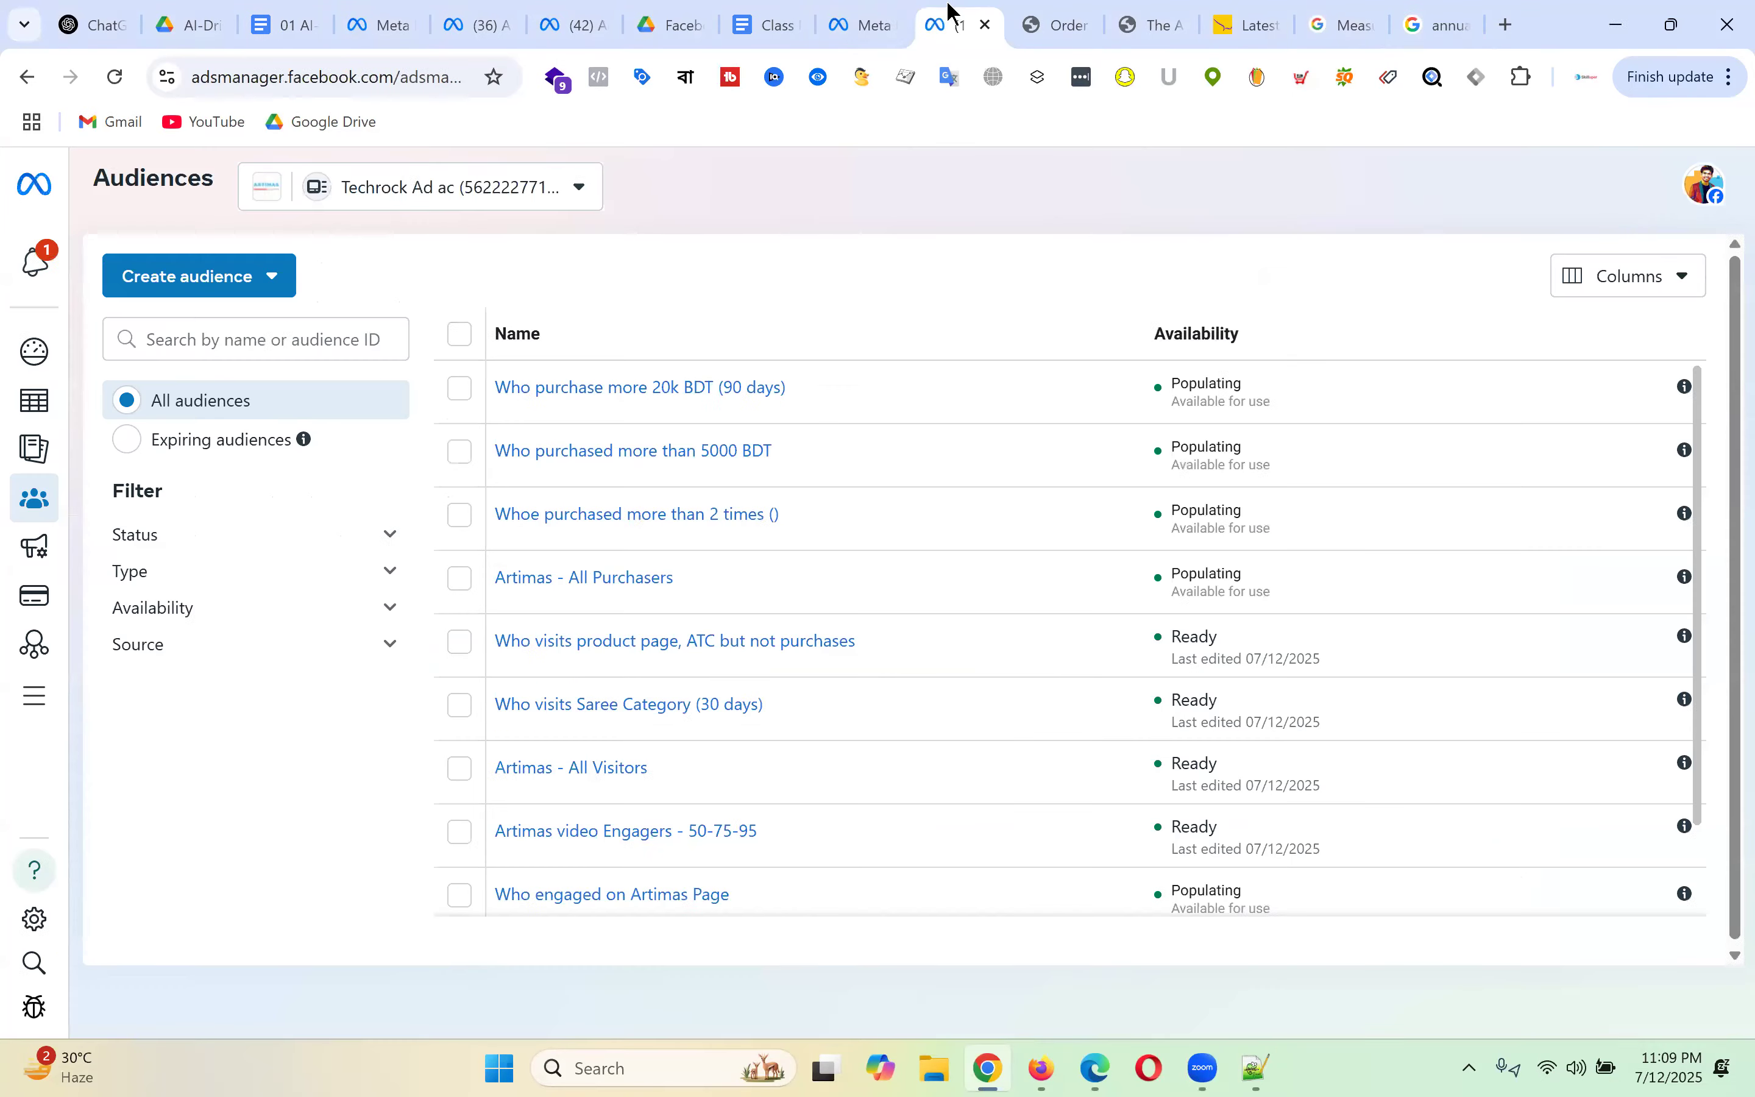
left_click(198, 290)
left_click(210, 339)
left_click(674, 395)
left_click(1259, 867)
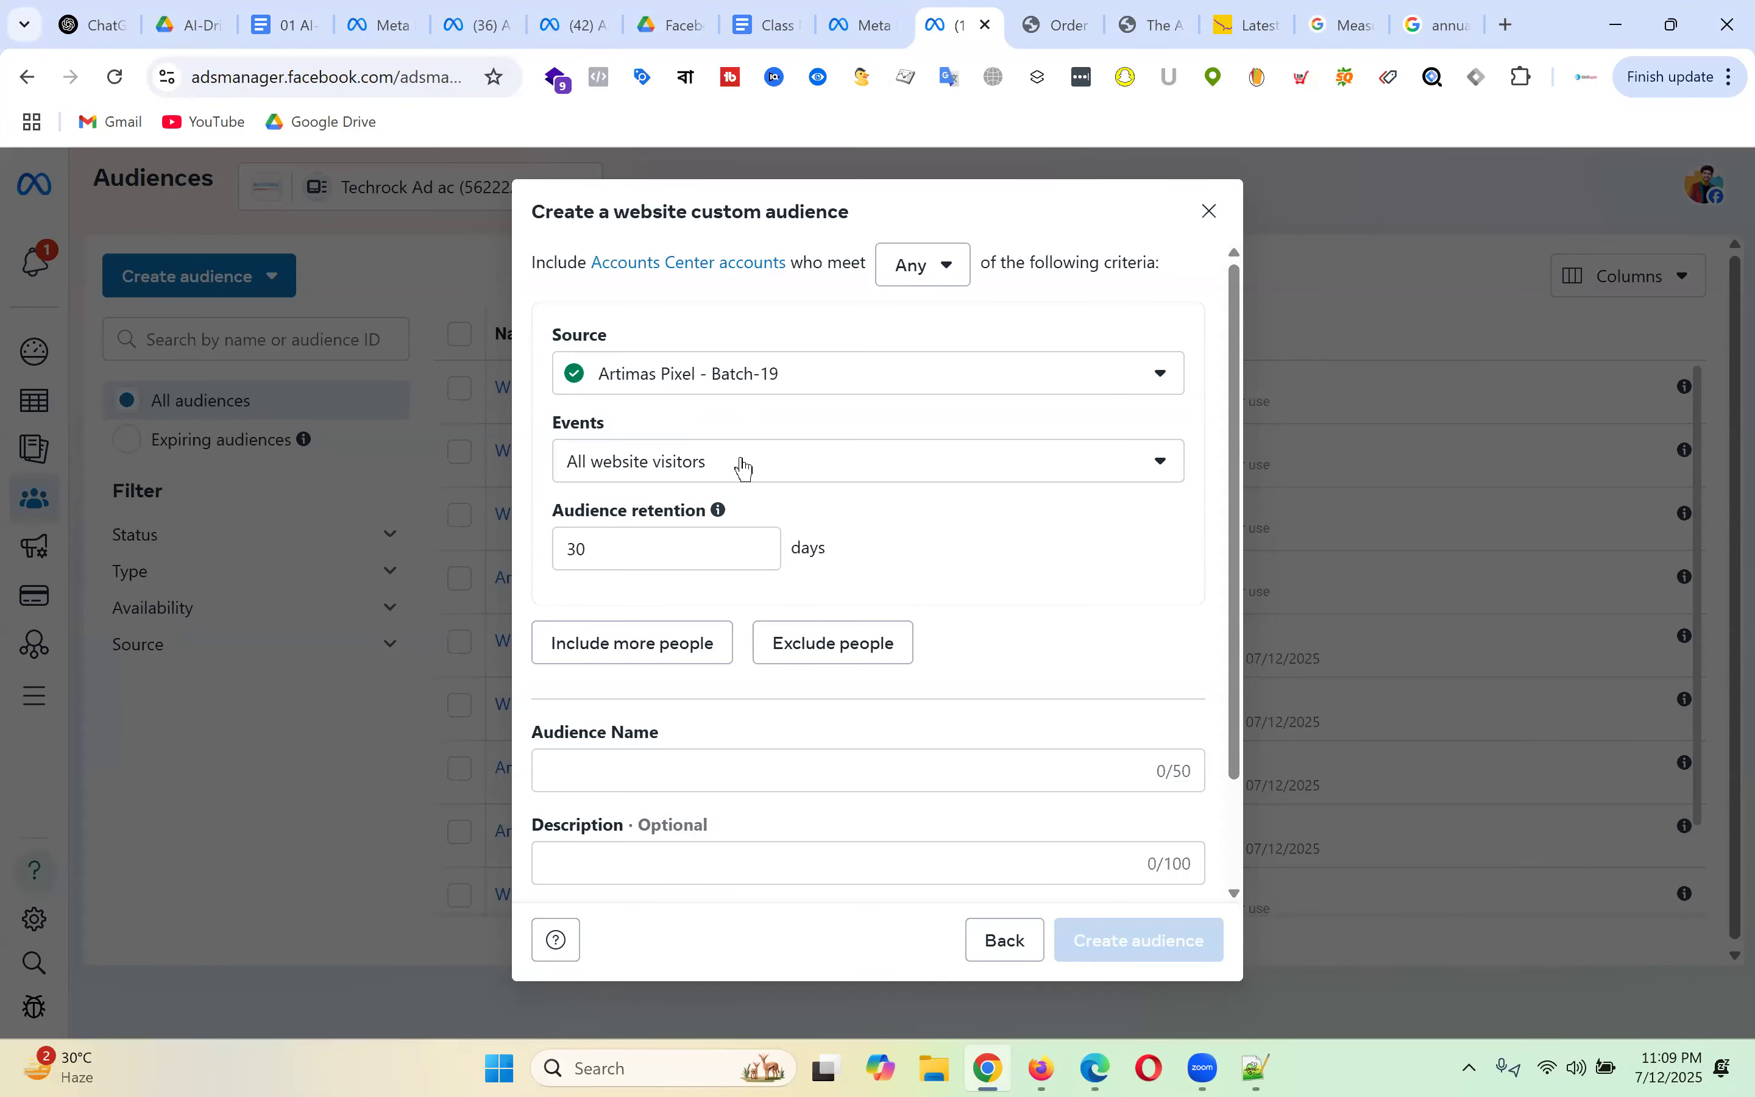
- Set the website audience's event to AddToCart and refine it by Aggregated Value
left_click(744, 465)
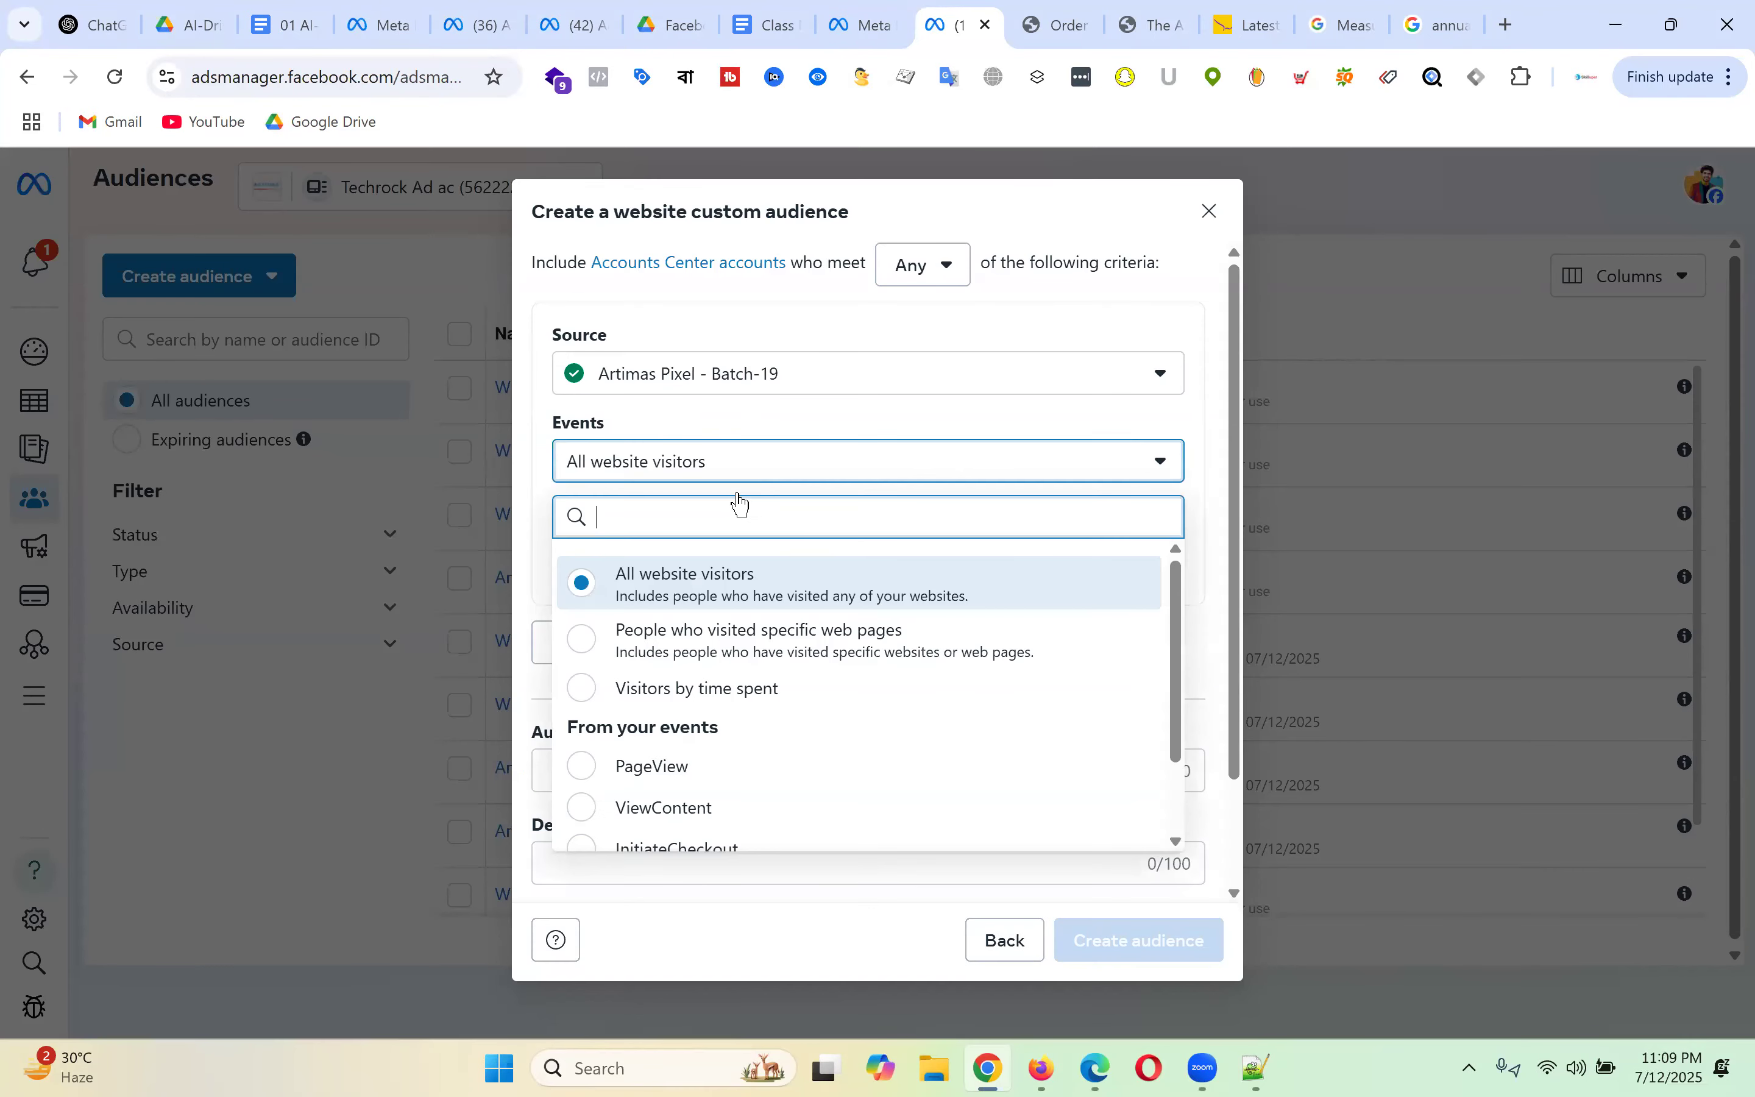
scroll(752, 779, "down", 2)
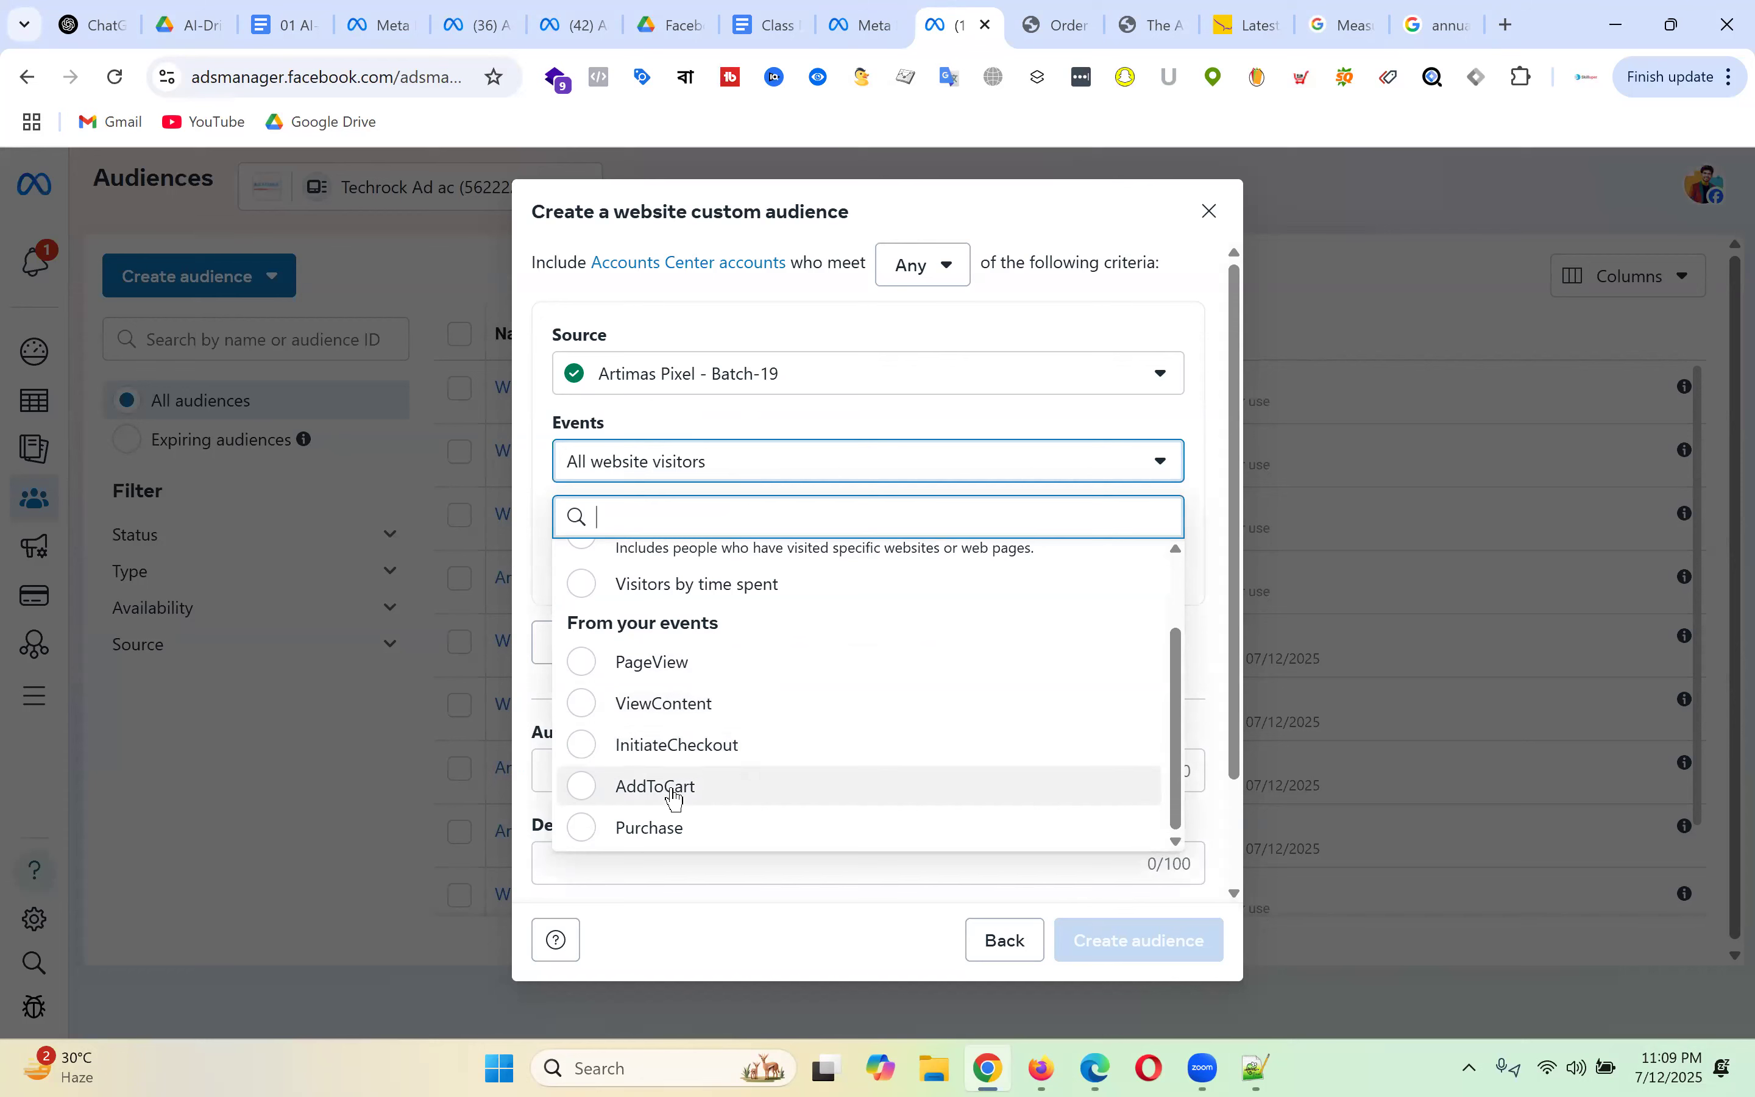
left_click(674, 790)
scroll(725, 471, "down", 2)
left_click(666, 446)
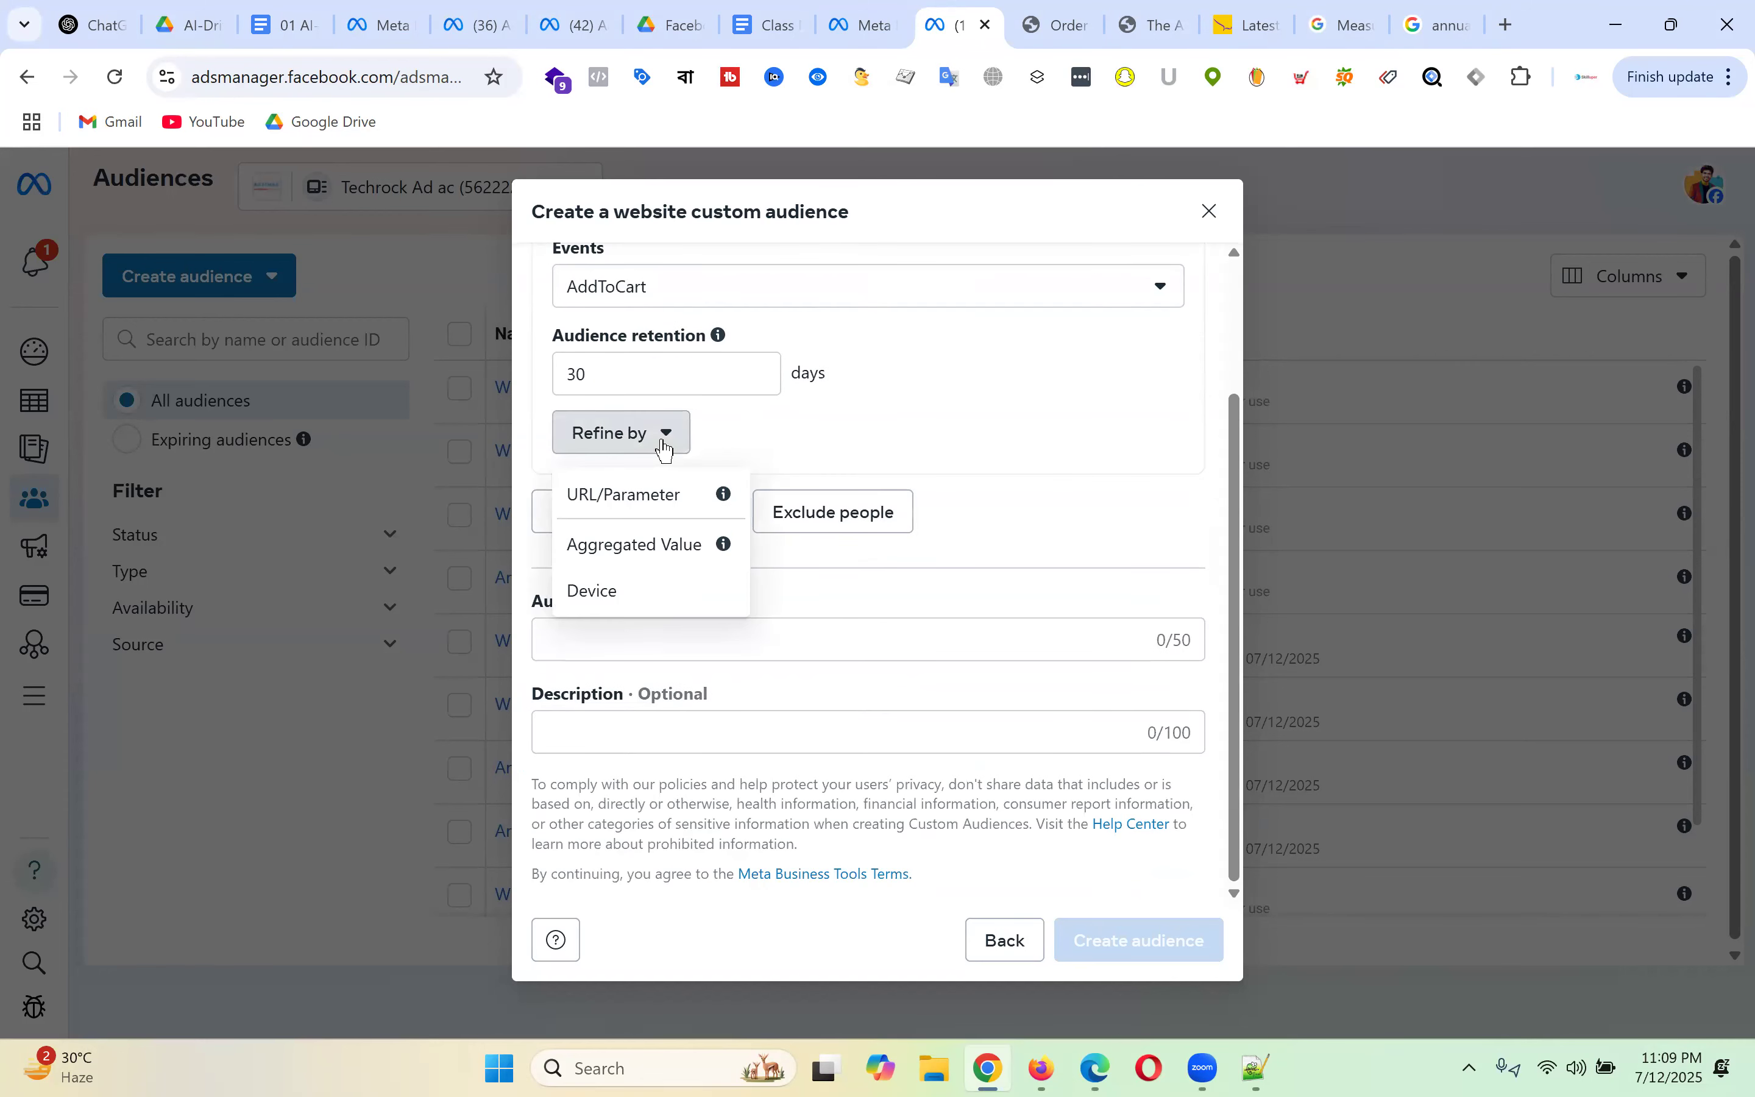
left_click(656, 551)
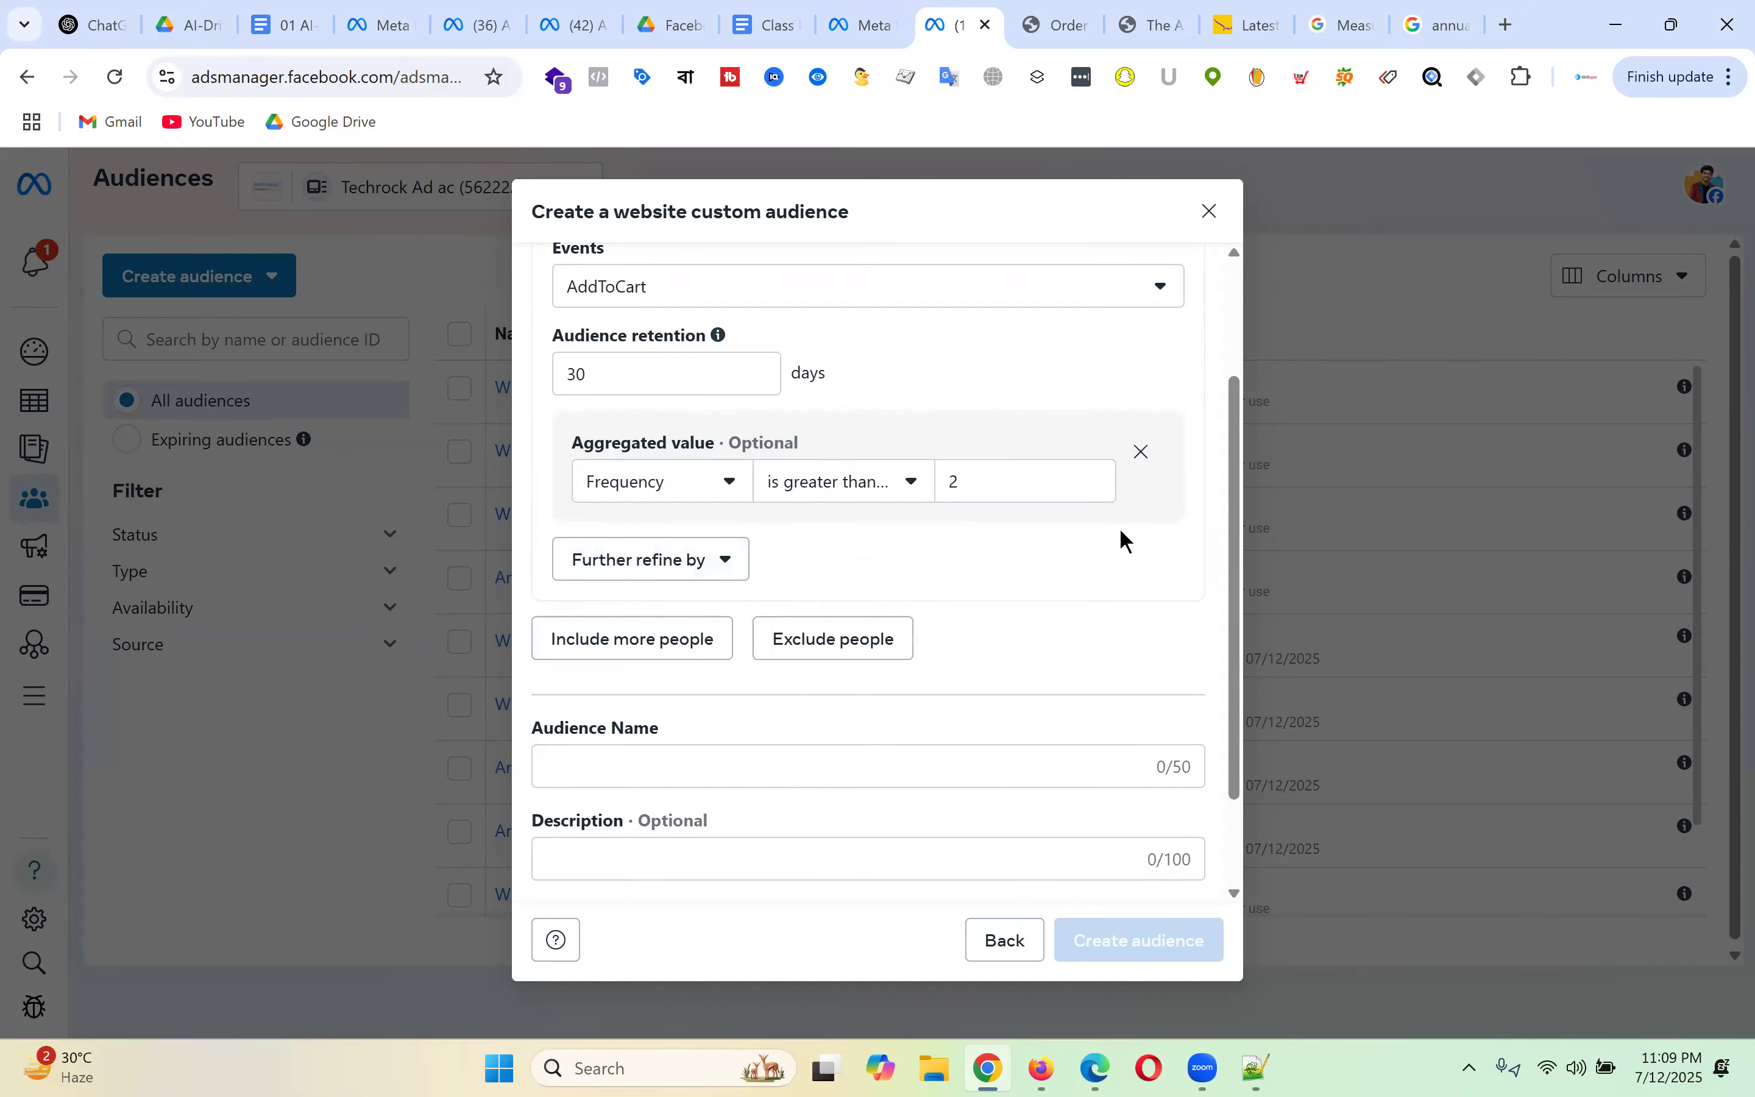
- Set the aggregated value condition to Sum of with the Custom Data parameter
left_click(703, 488)
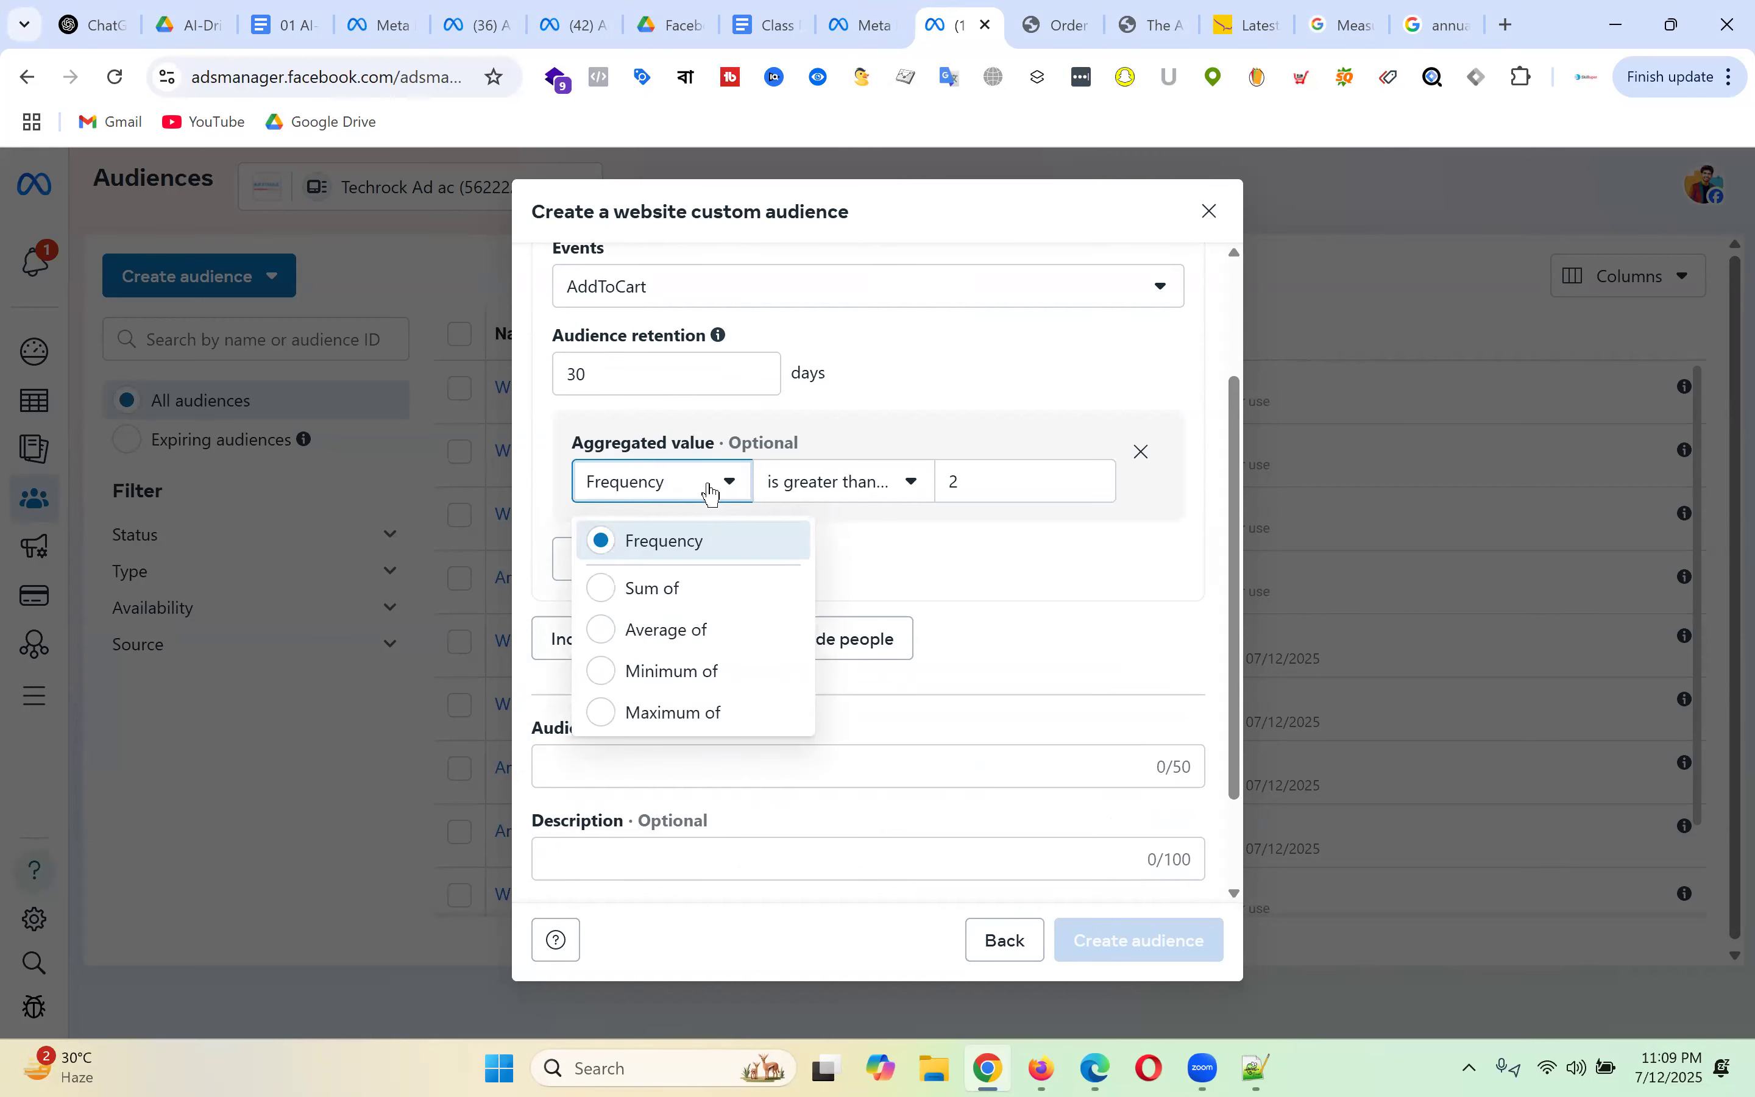
left_click(716, 608)
left_click(794, 494)
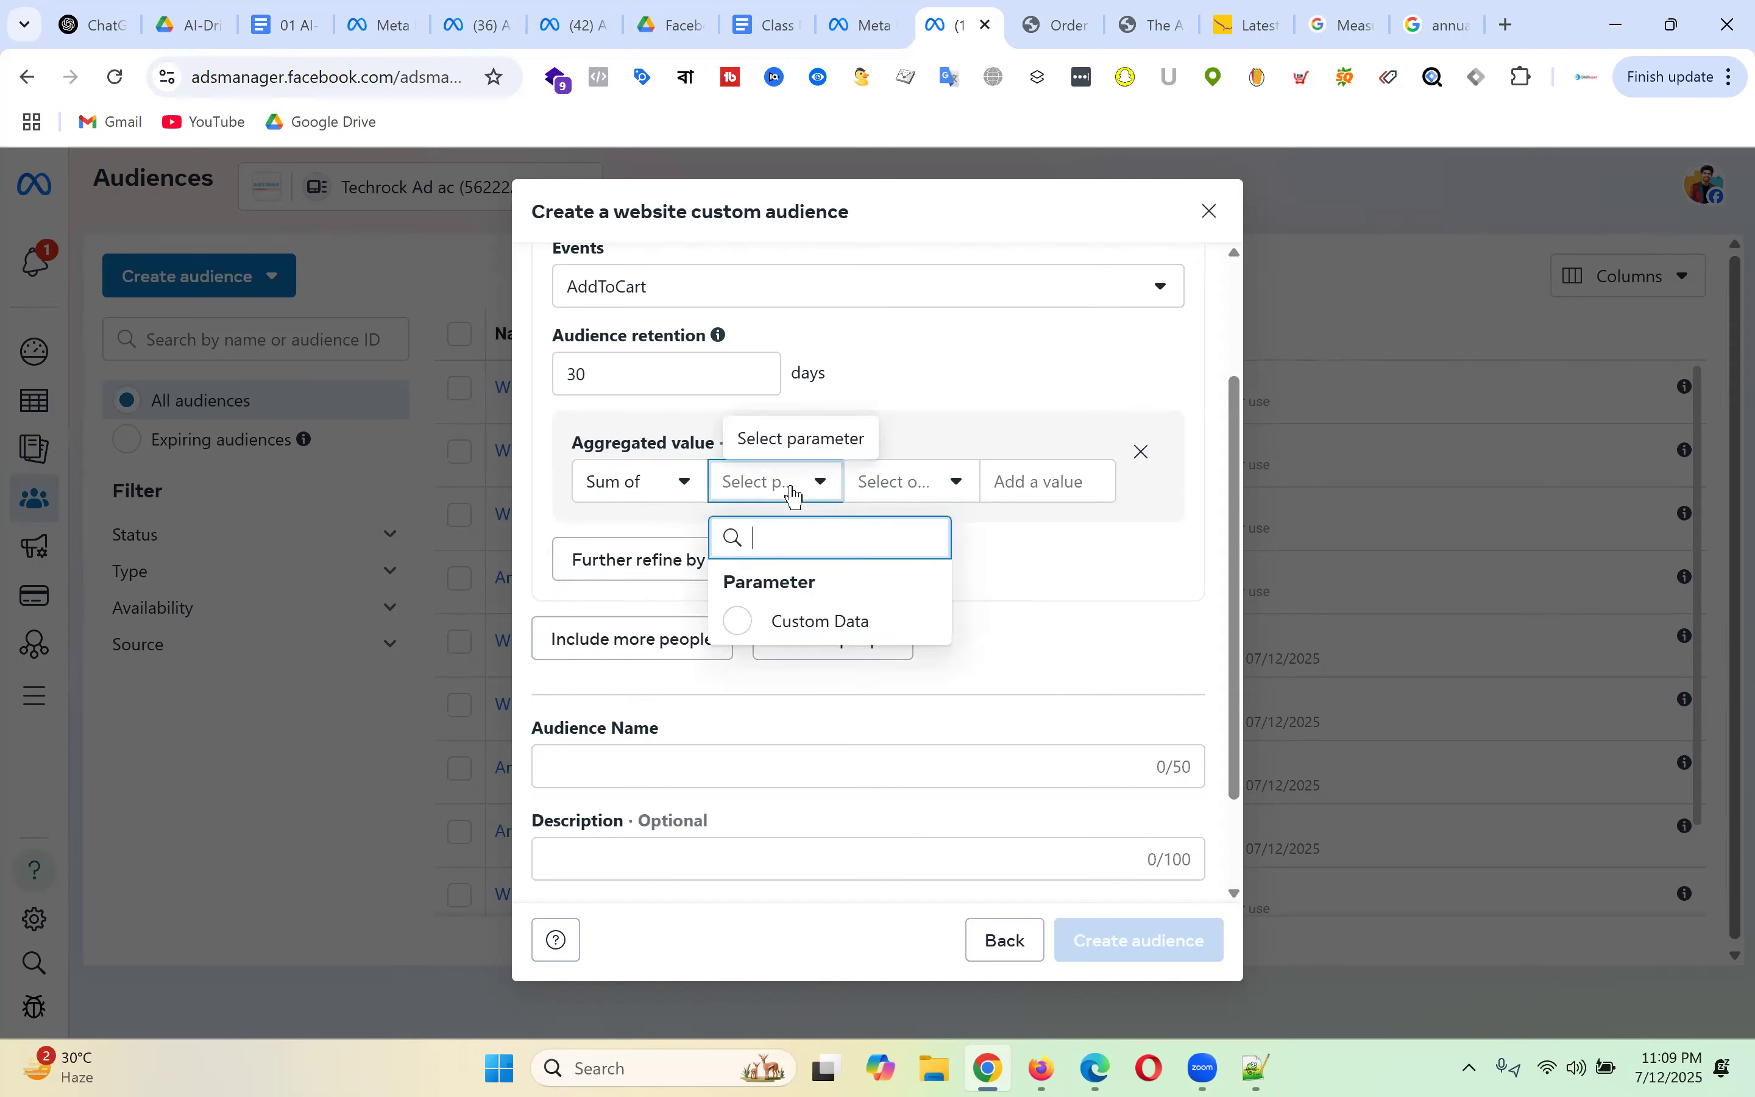
left_click(839, 622)
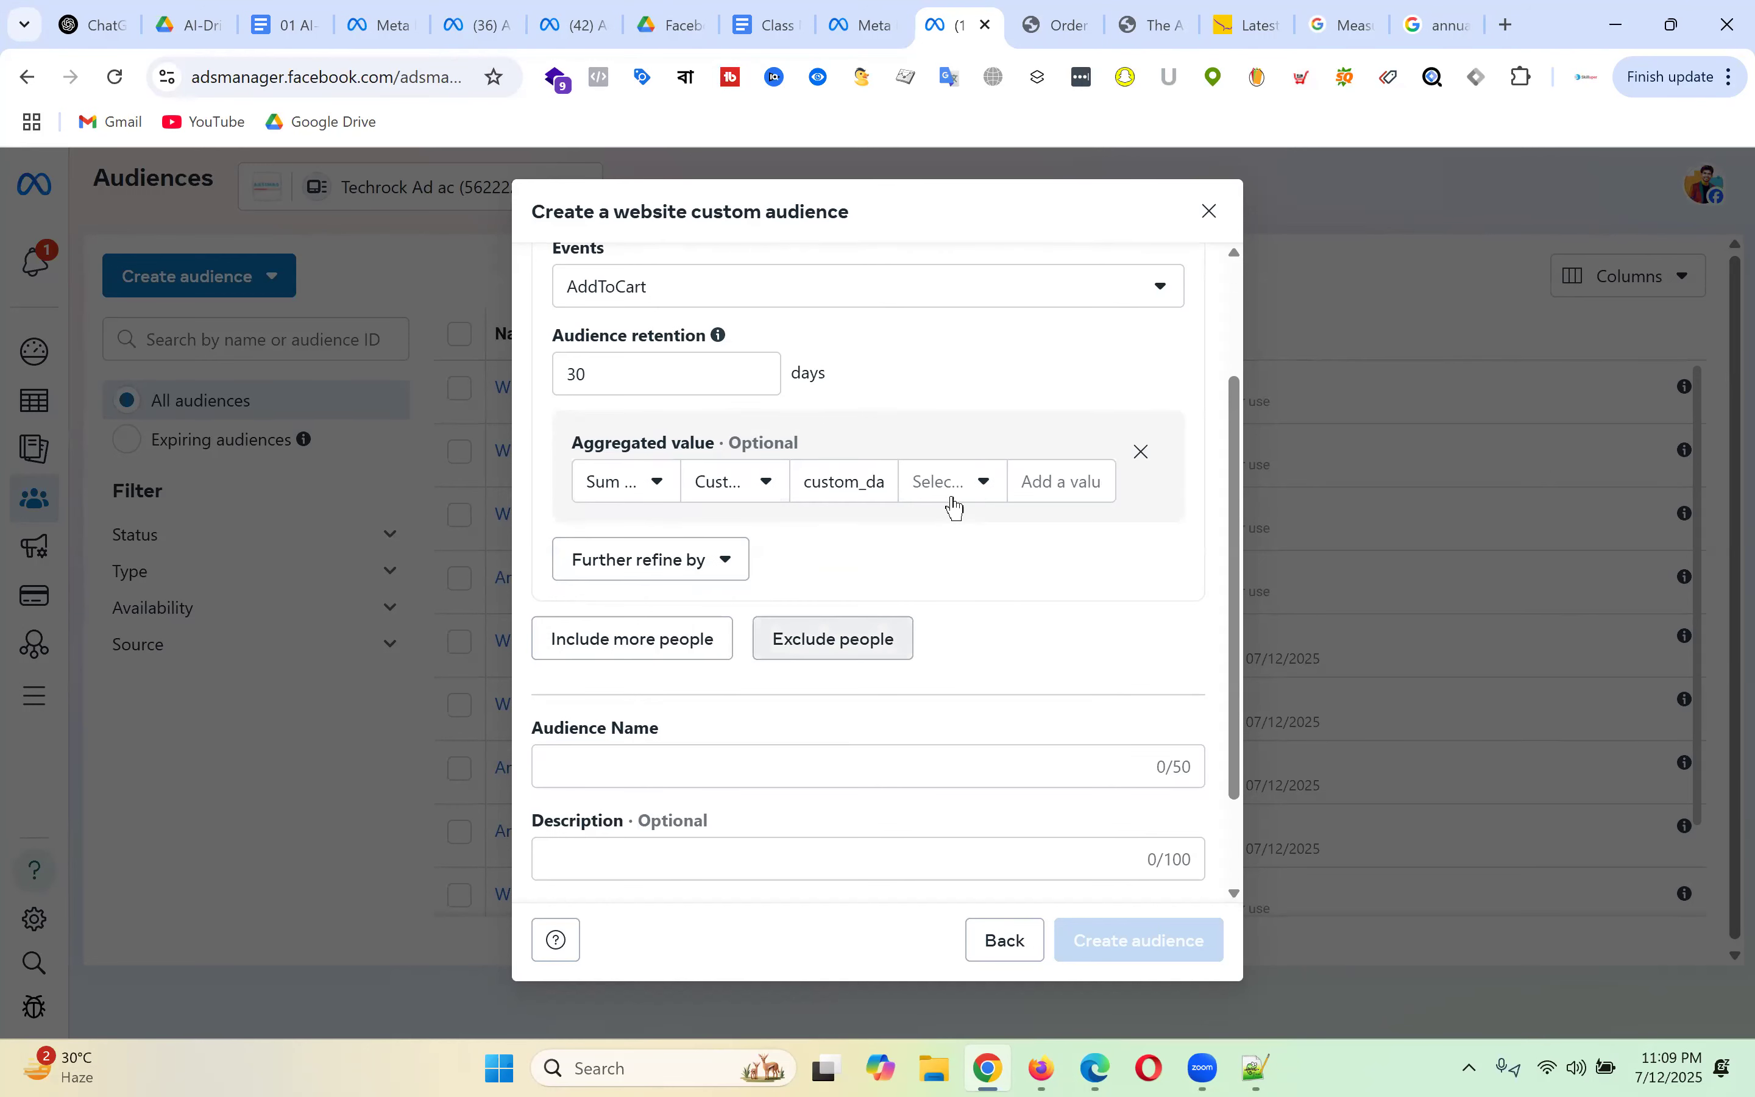
left_click(847, 485)
left_click(888, 480)
left_click(885, 478)
- Switch to the Google Analytics ecommerce events documentation and find the add_to_wishlist code sample
left_click(1439, 22)
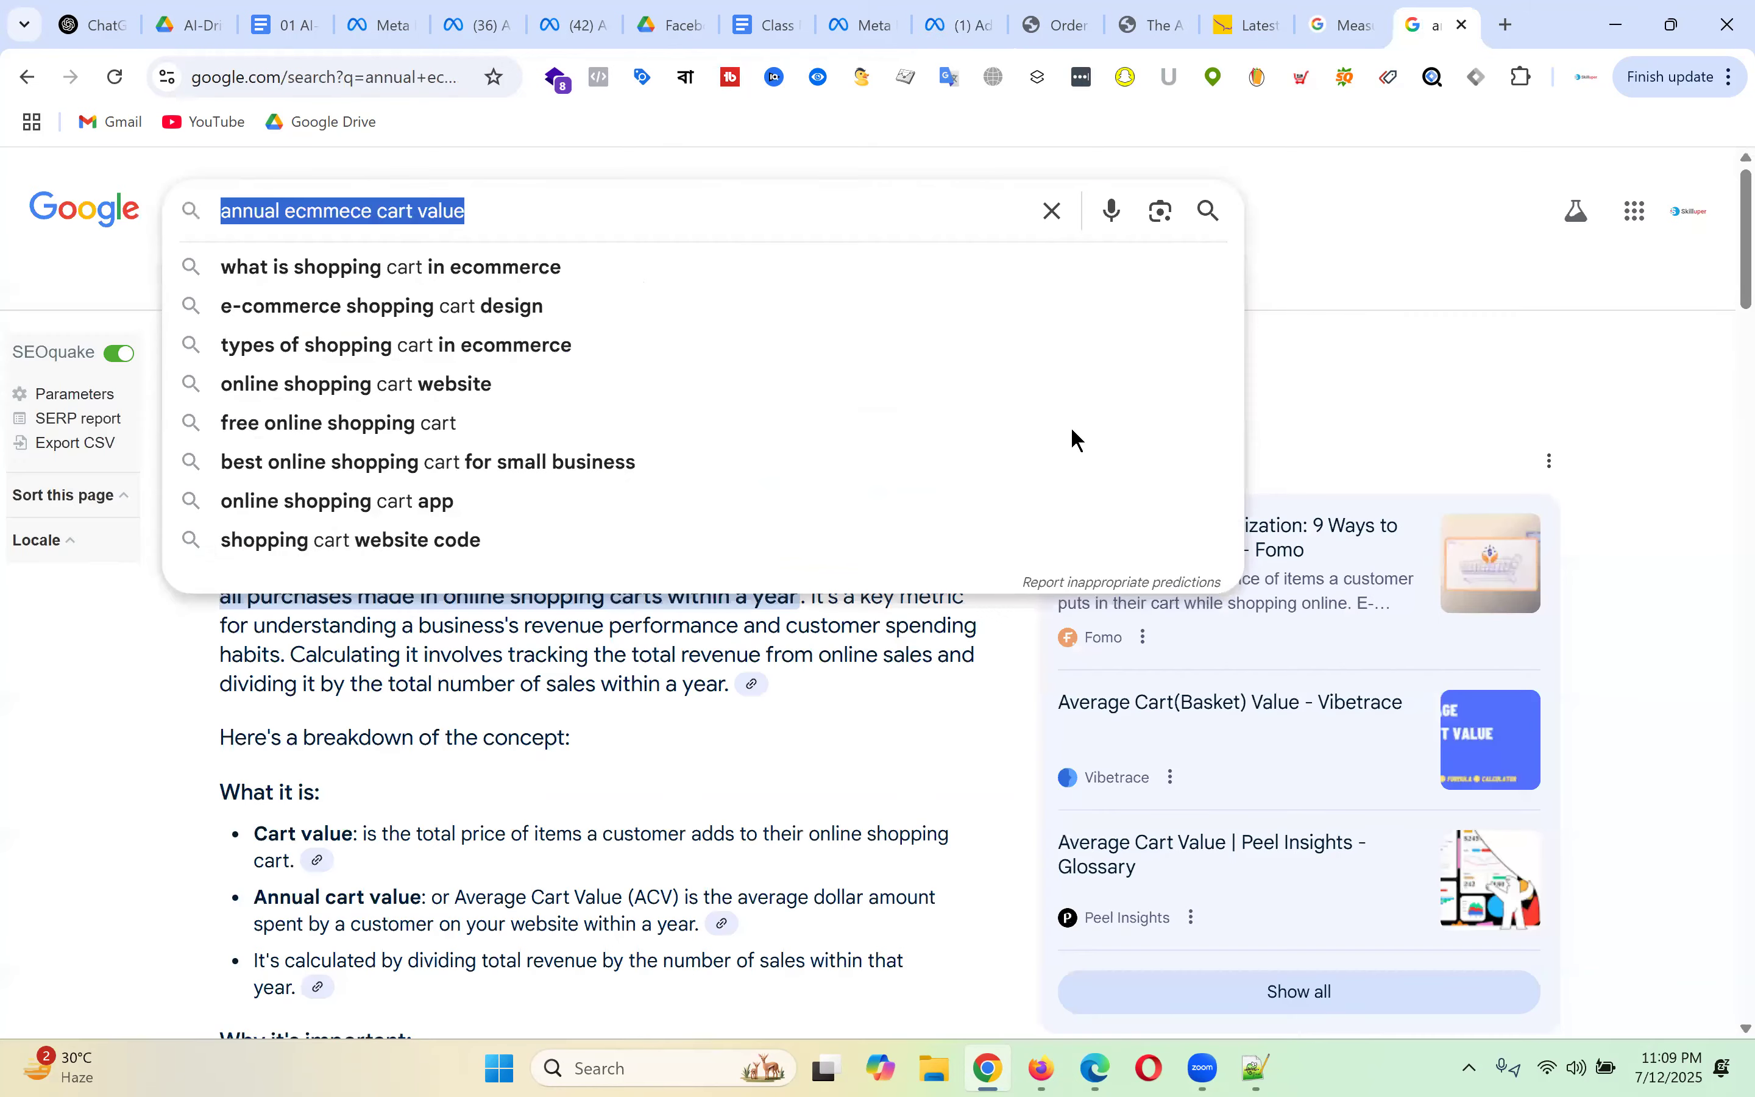
left_click(1441, 378)
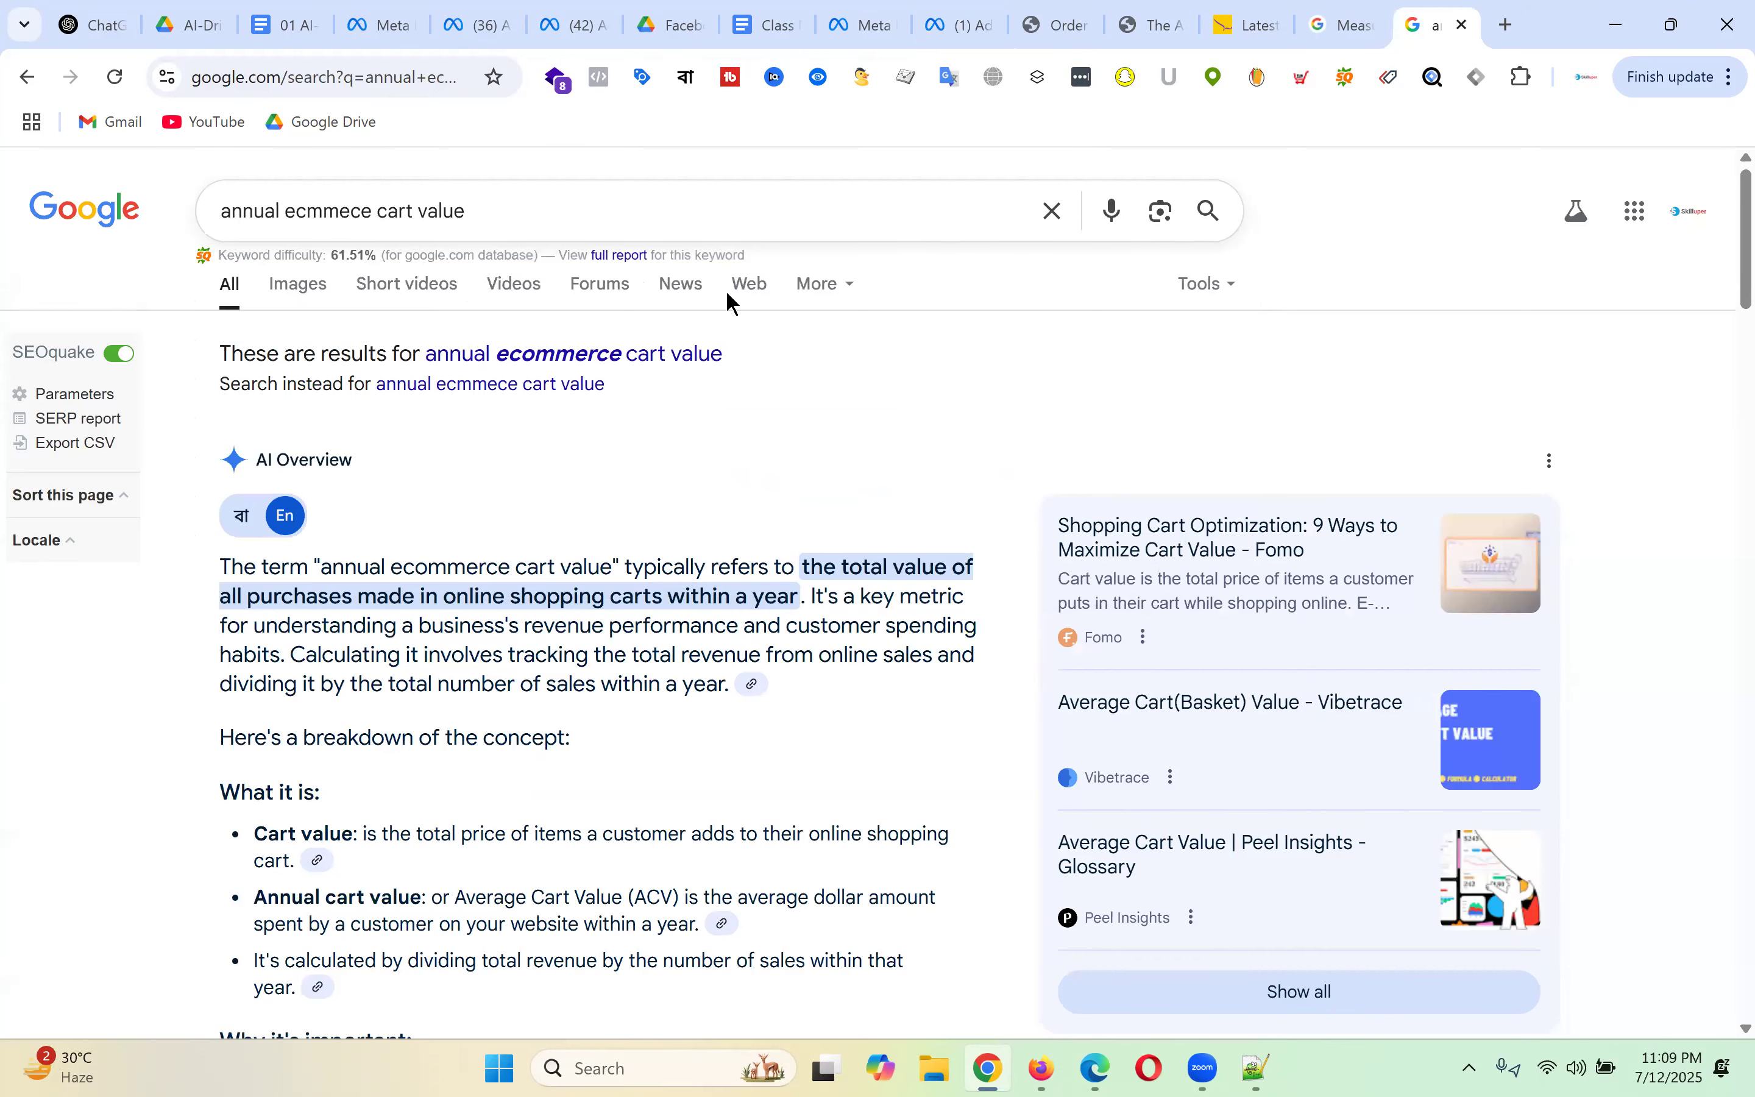
left_click(1341, 23)
scroll(873, 569, "up", 20)
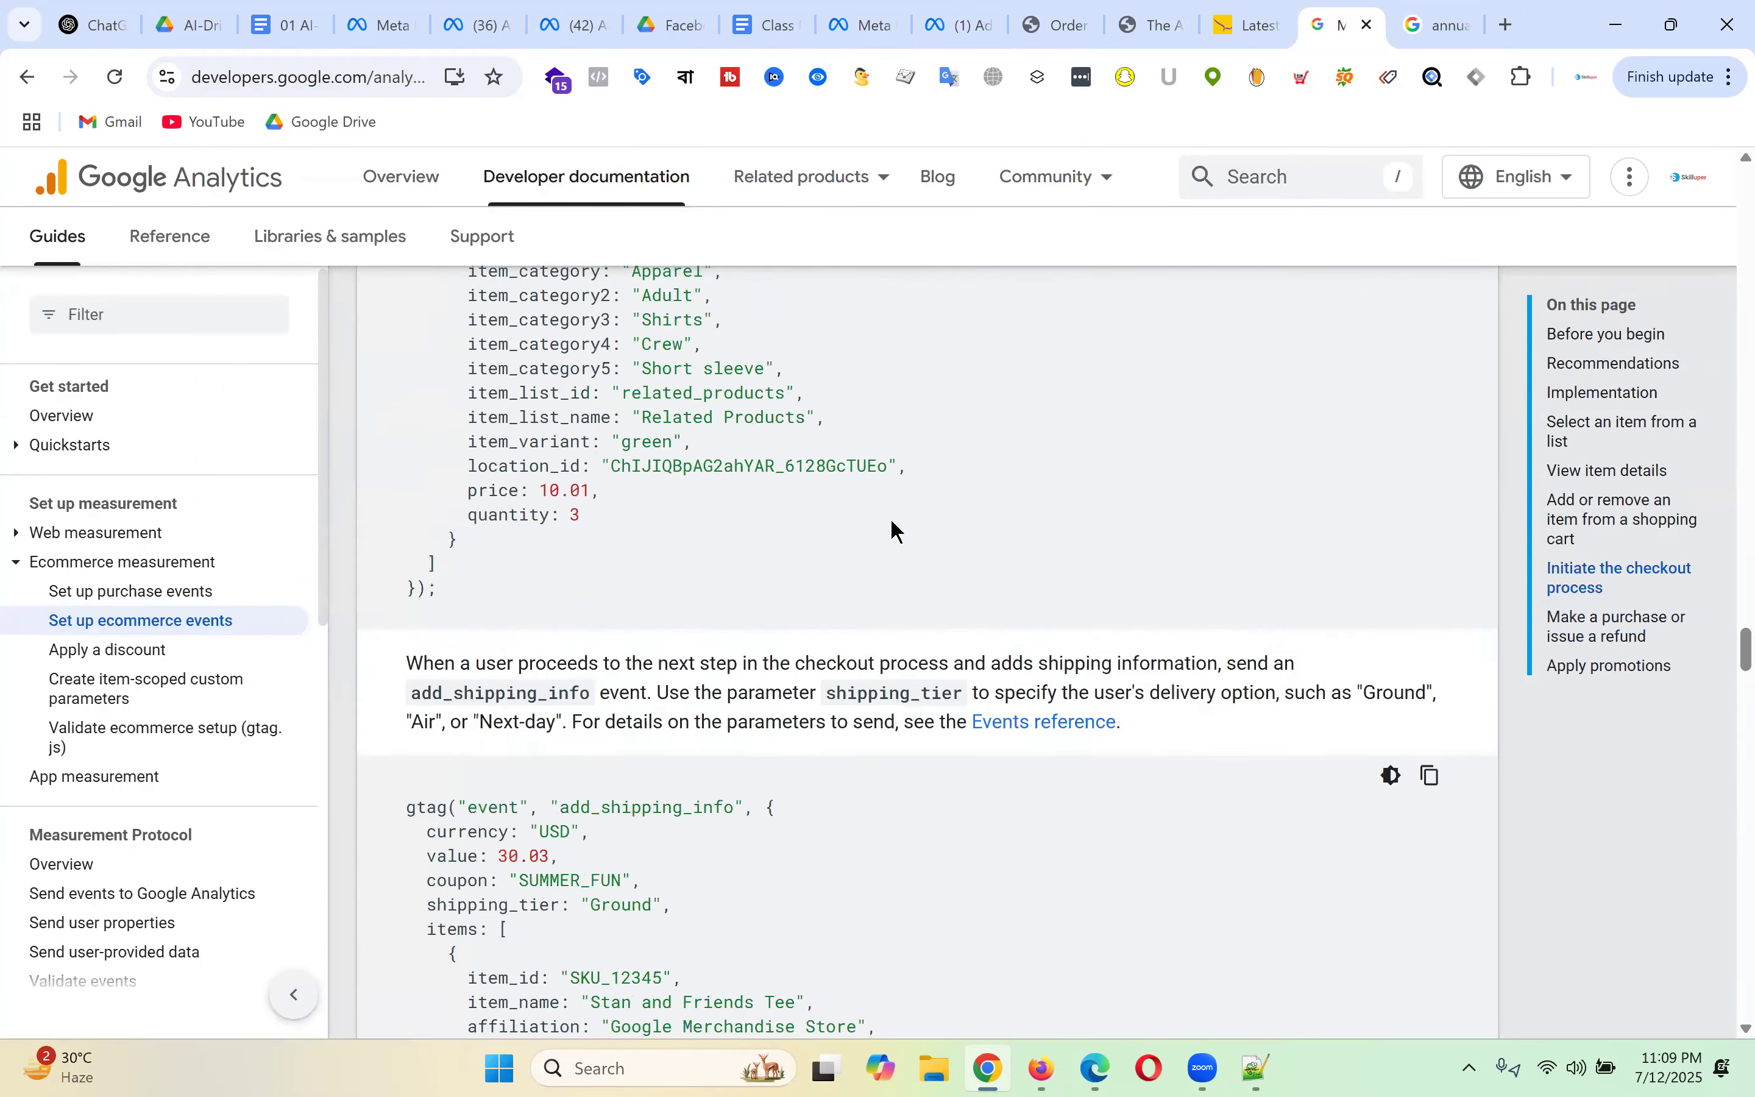
scroll(807, 541, "down", 10)
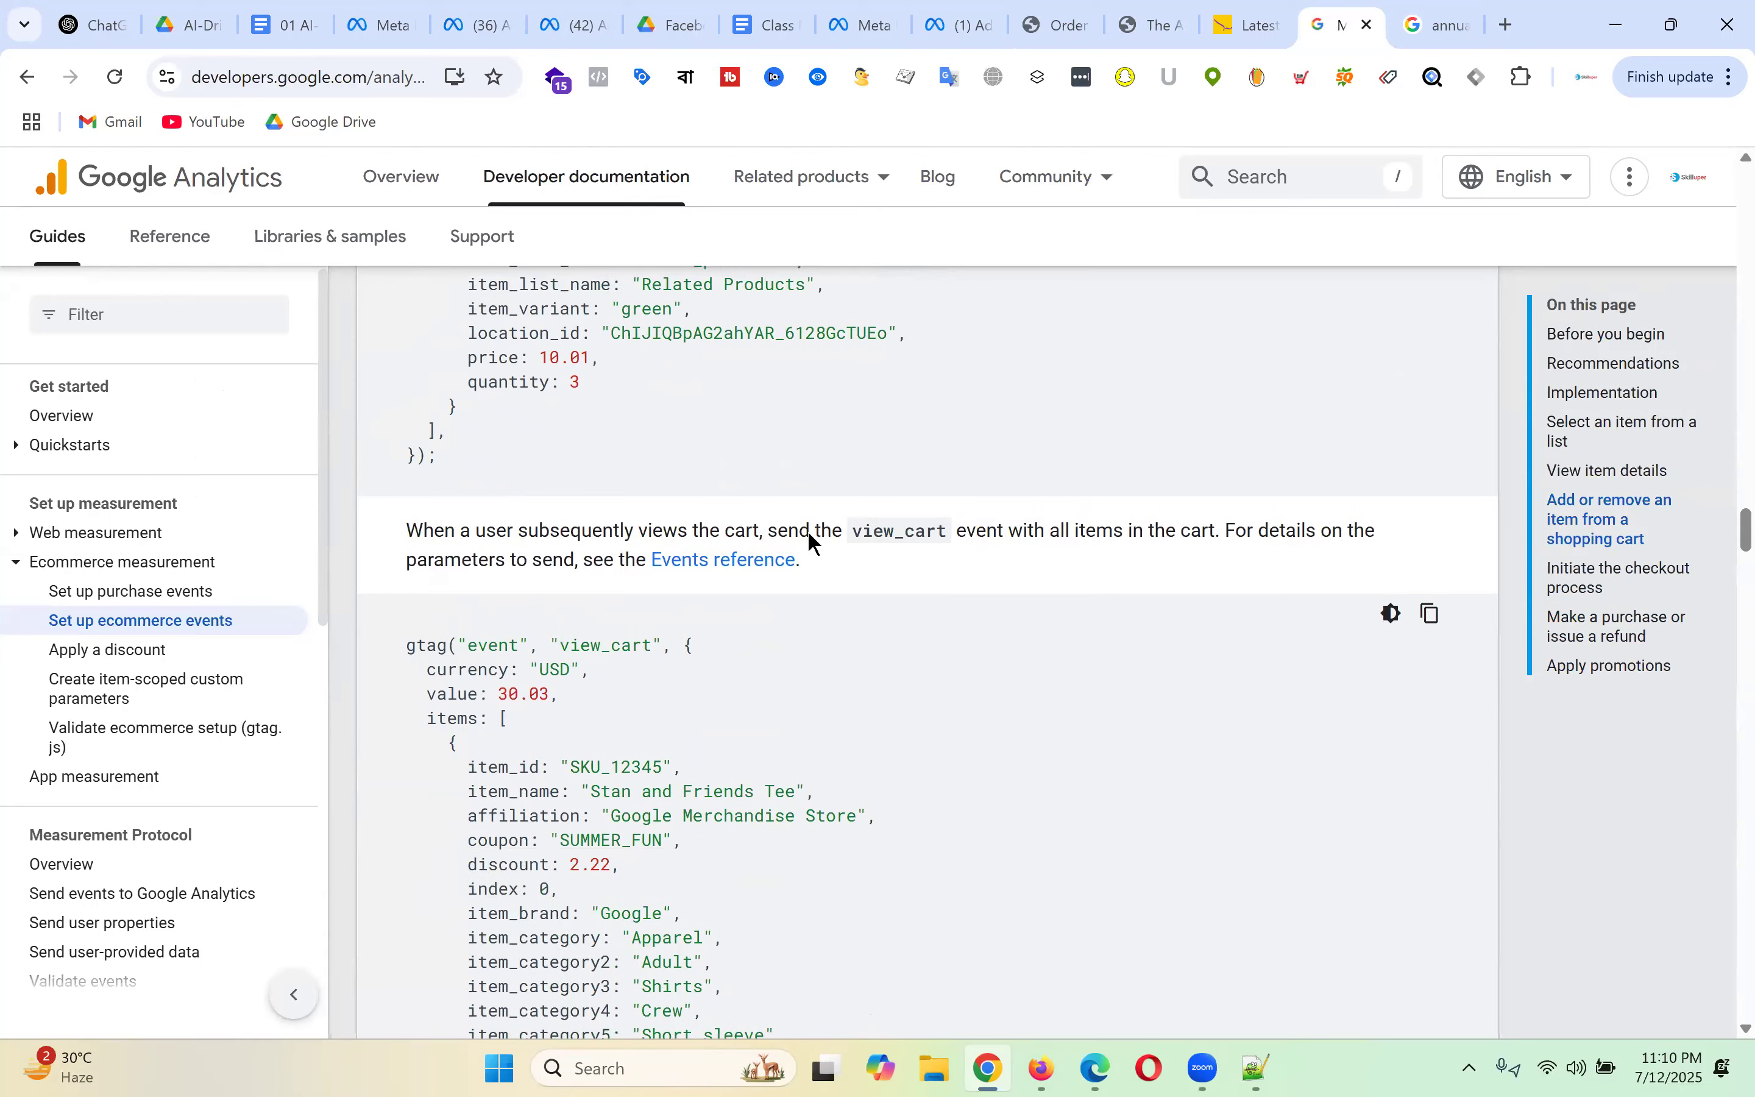
scroll(842, 631, "up", 5)
scroll(853, 617, "up", 5)
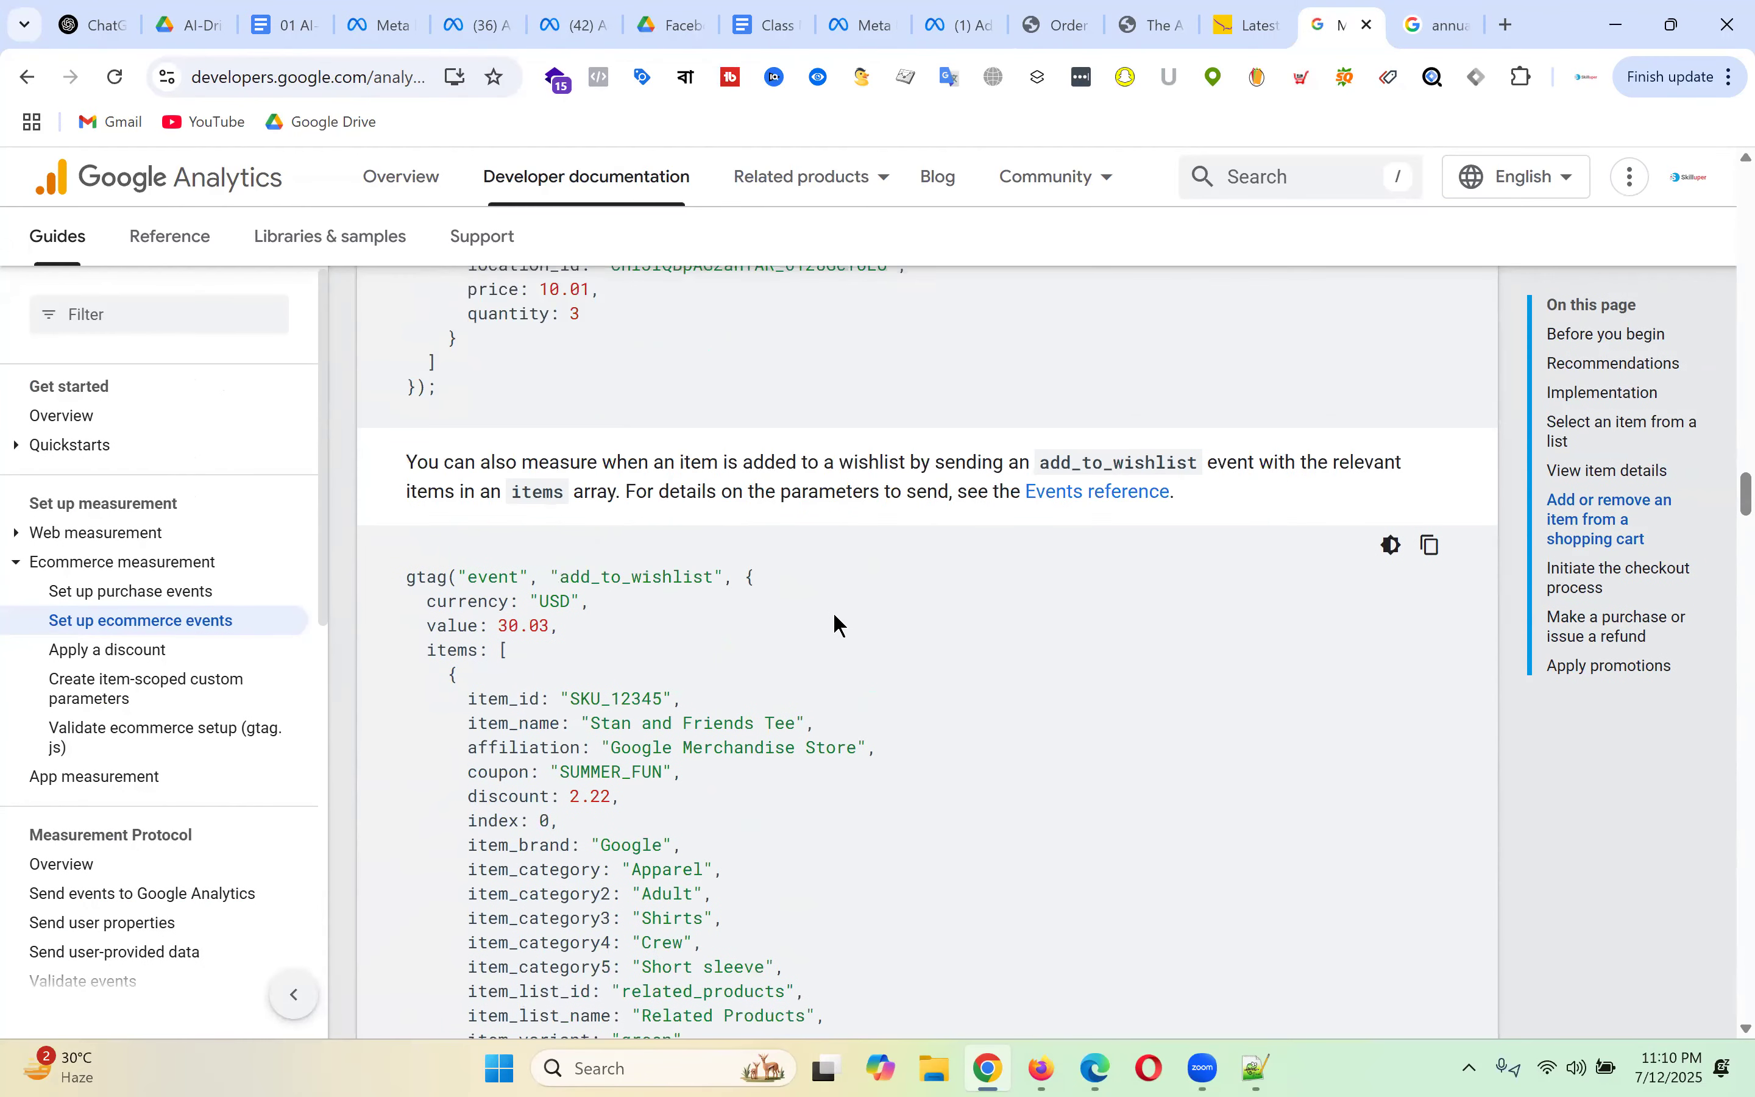
scroll(834, 613, "down", 3)
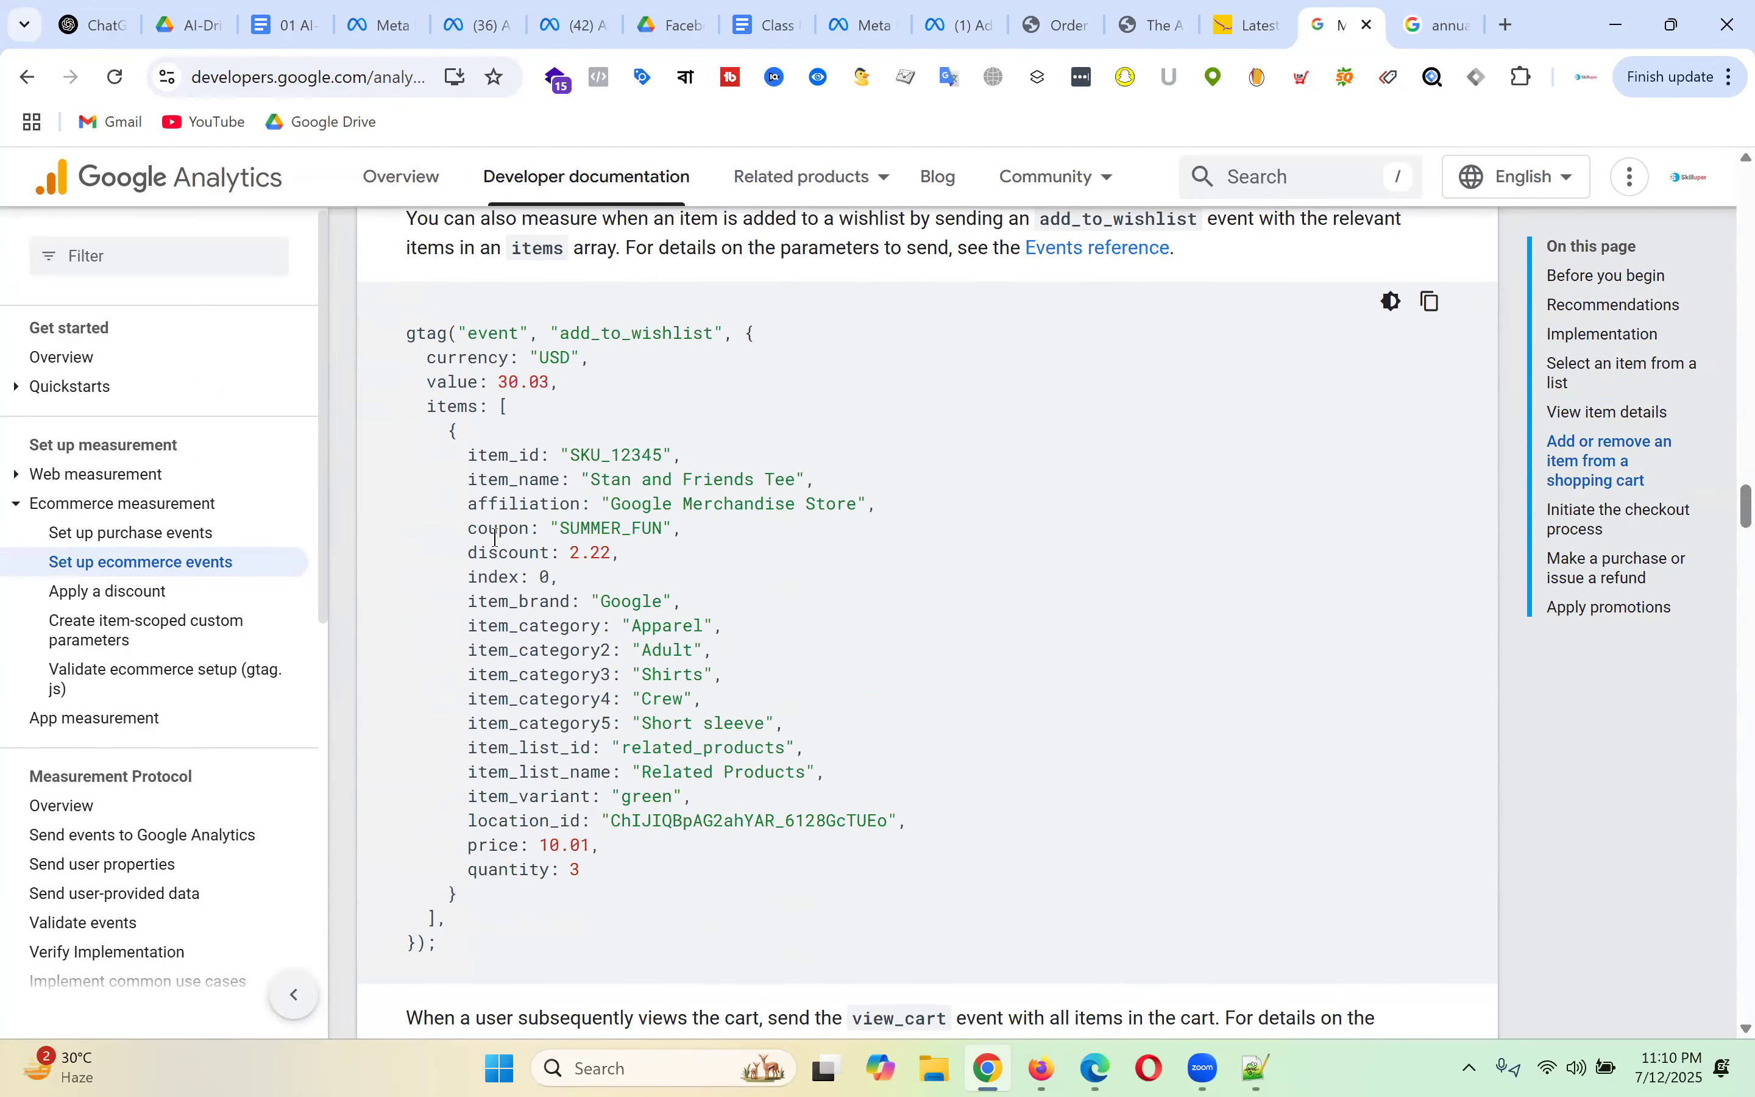
- Examine the item_name, price and value parameters in the add_to_wishlist code sample
left_click_drag(466, 477, 763, 479)
left_click(550, 584)
left_click_drag(468, 843, 634, 836)
triple_click(499, 849)
left_click(579, 847)
left_click_drag(427, 381, 625, 384)
left_click(461, 382)
triple_click(461, 382)
left_click_drag(469, 845, 538, 845)
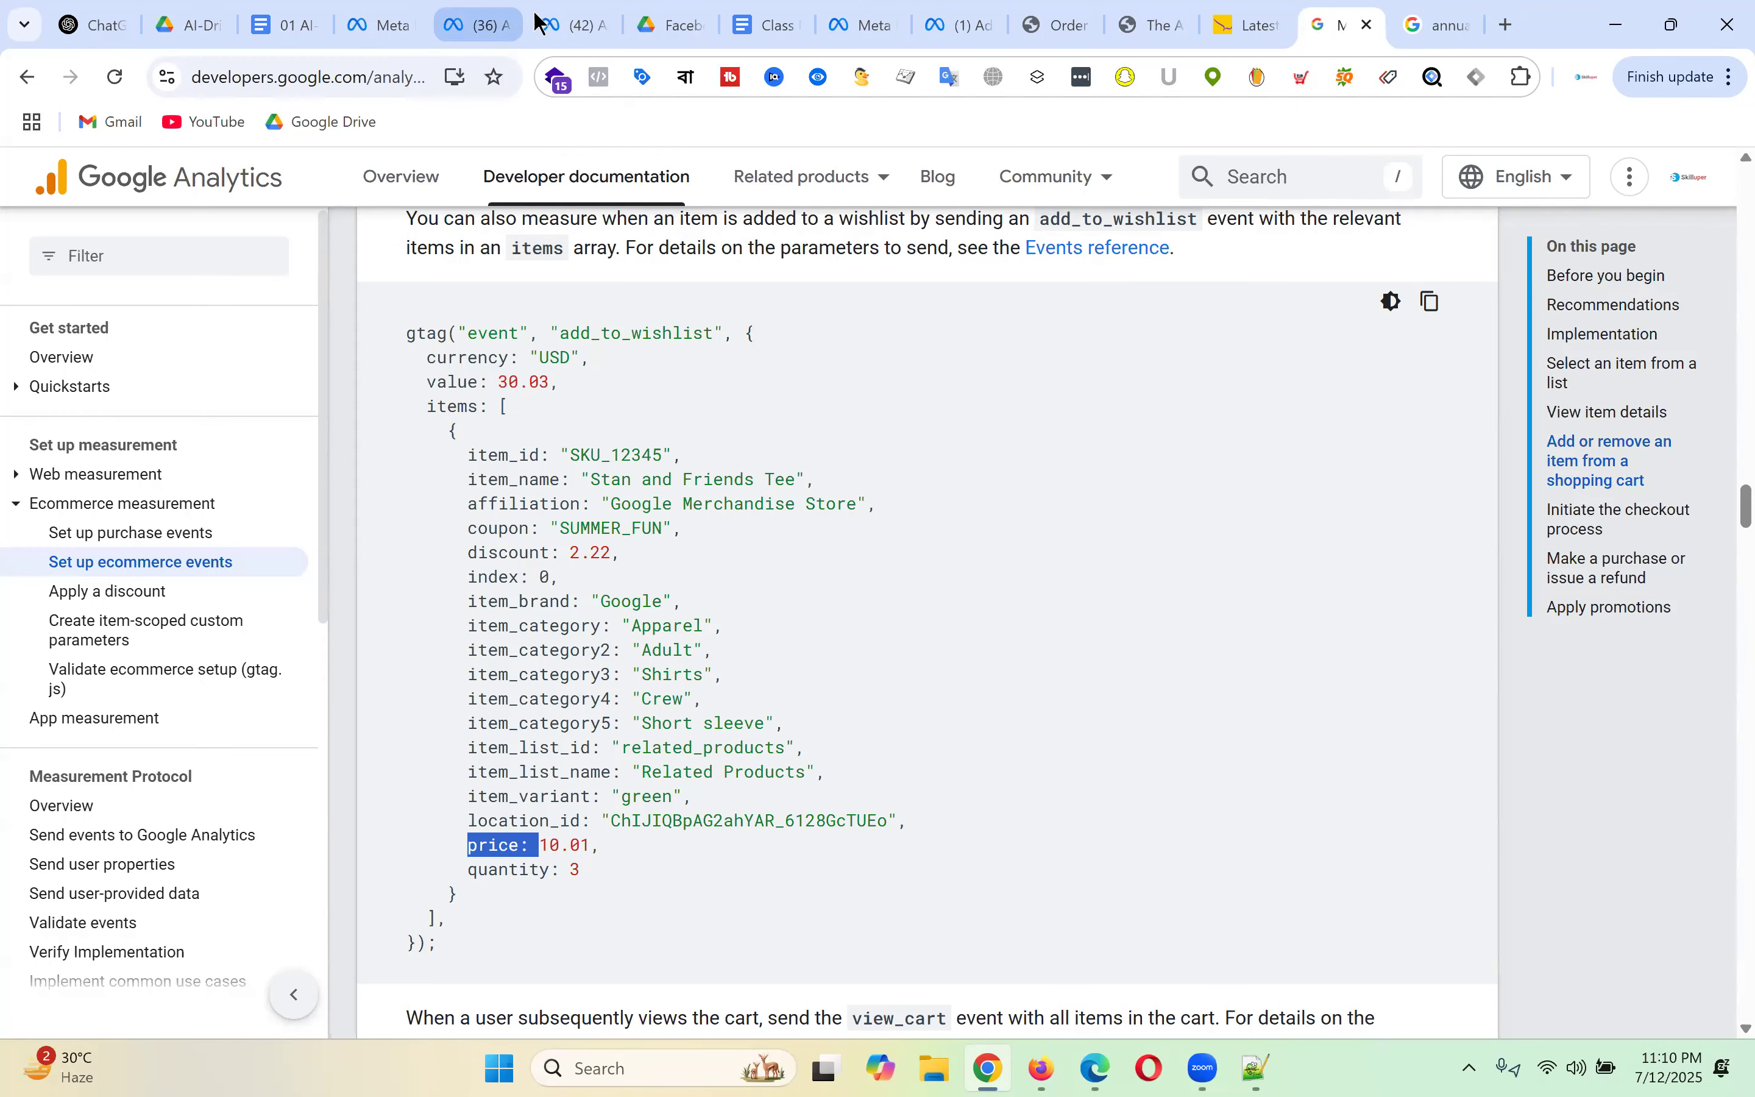
- Return to the website custom audience form in Ads Manager and set the custom data parameter name to "value"
mouse_move(489, 9)
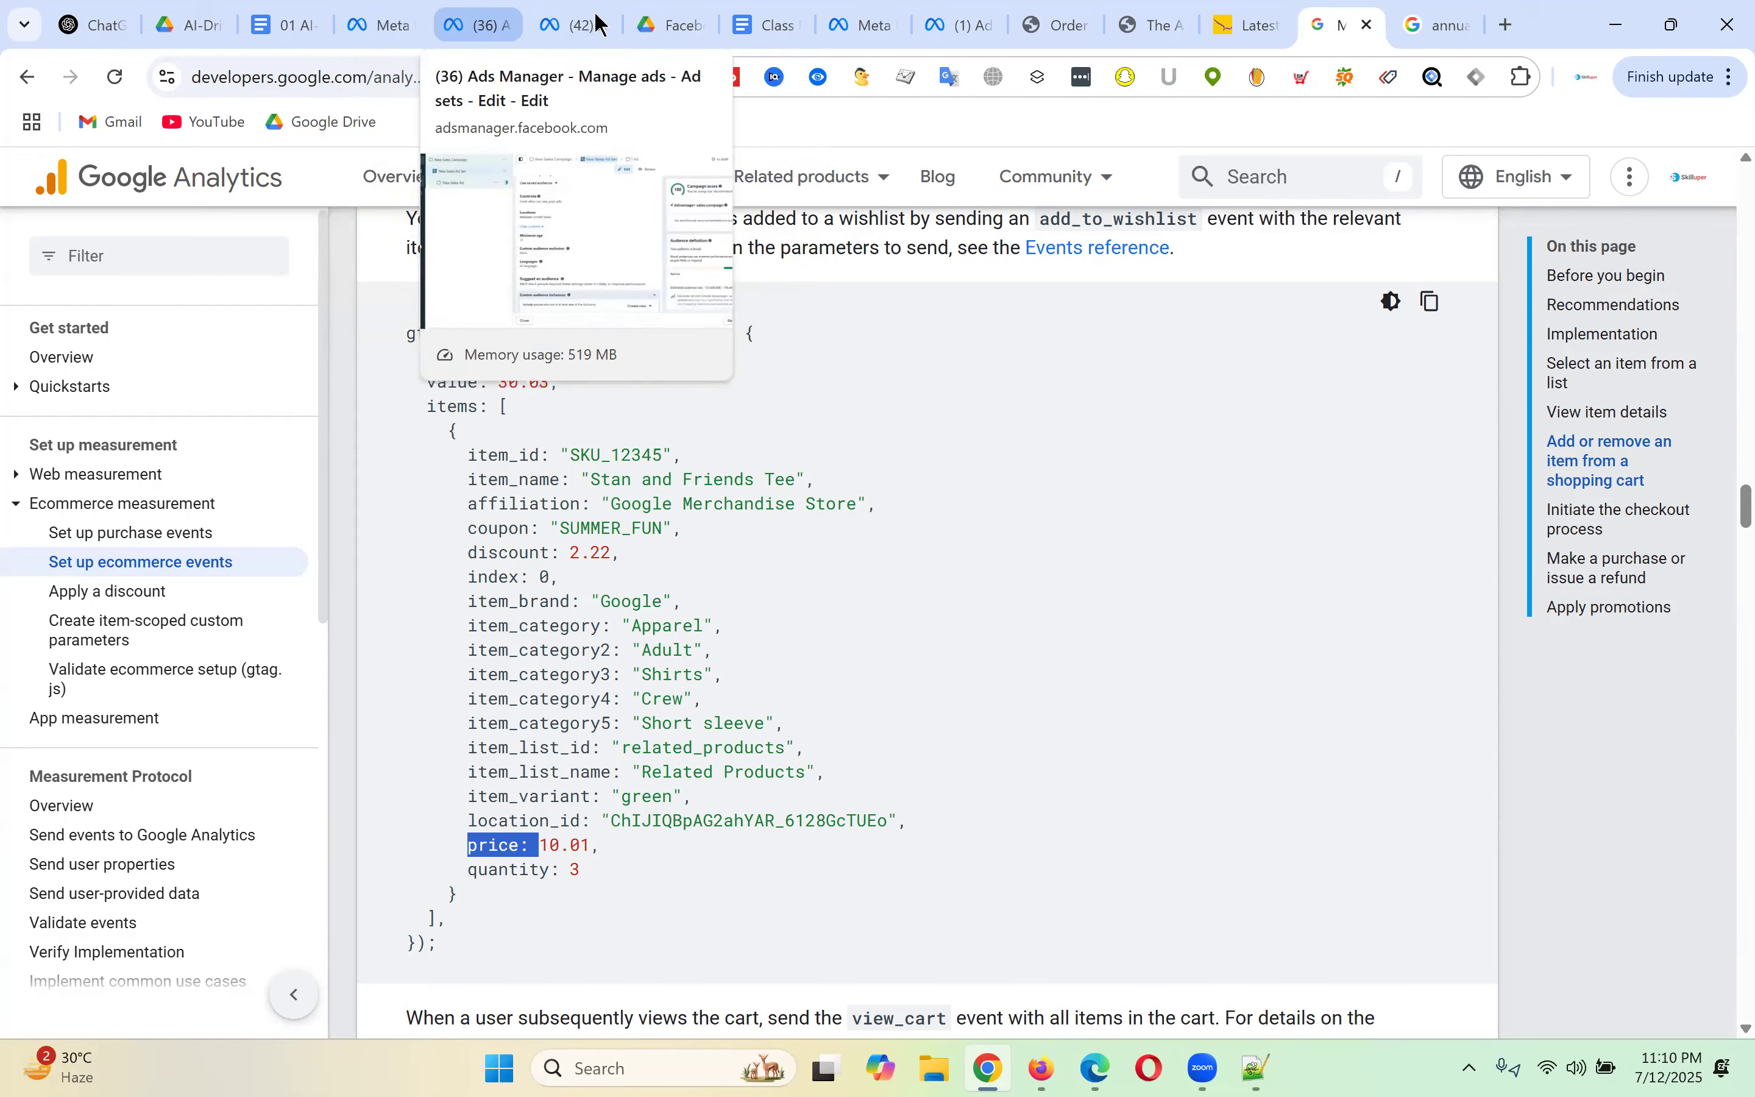
left_click(577, 25)
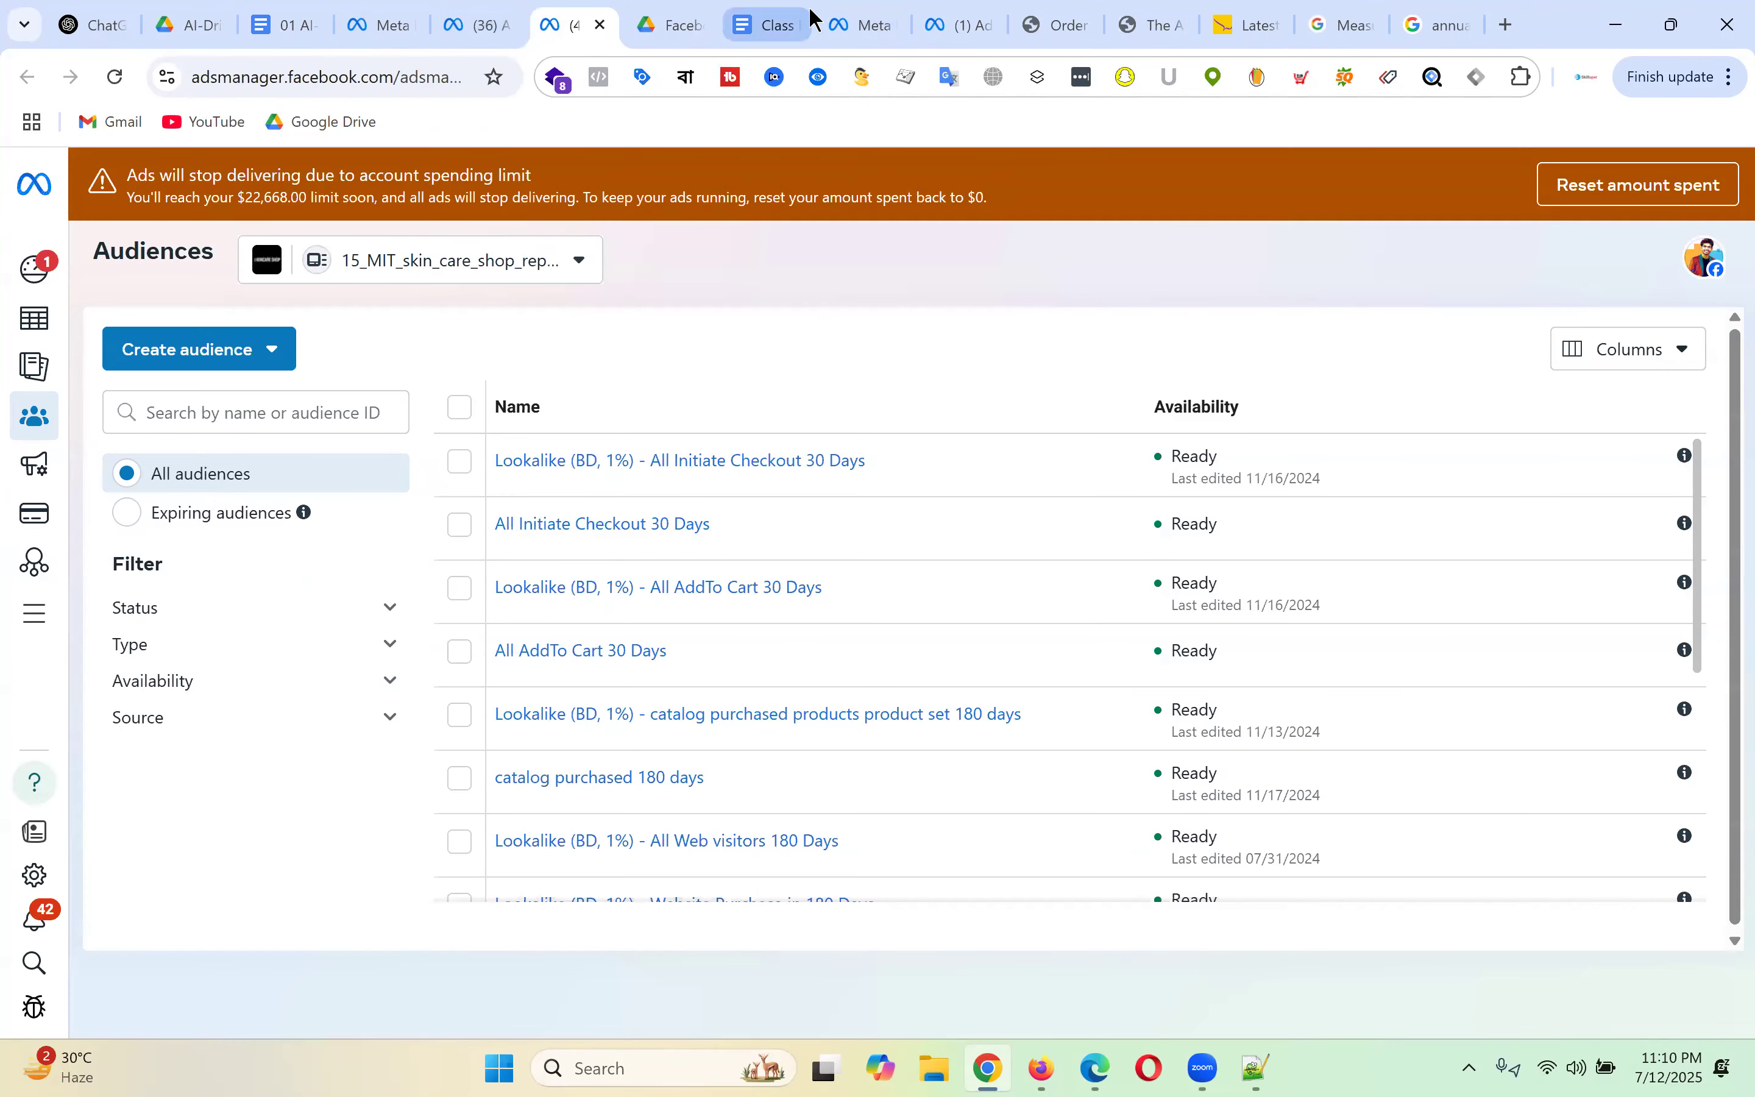
left_click(964, 11)
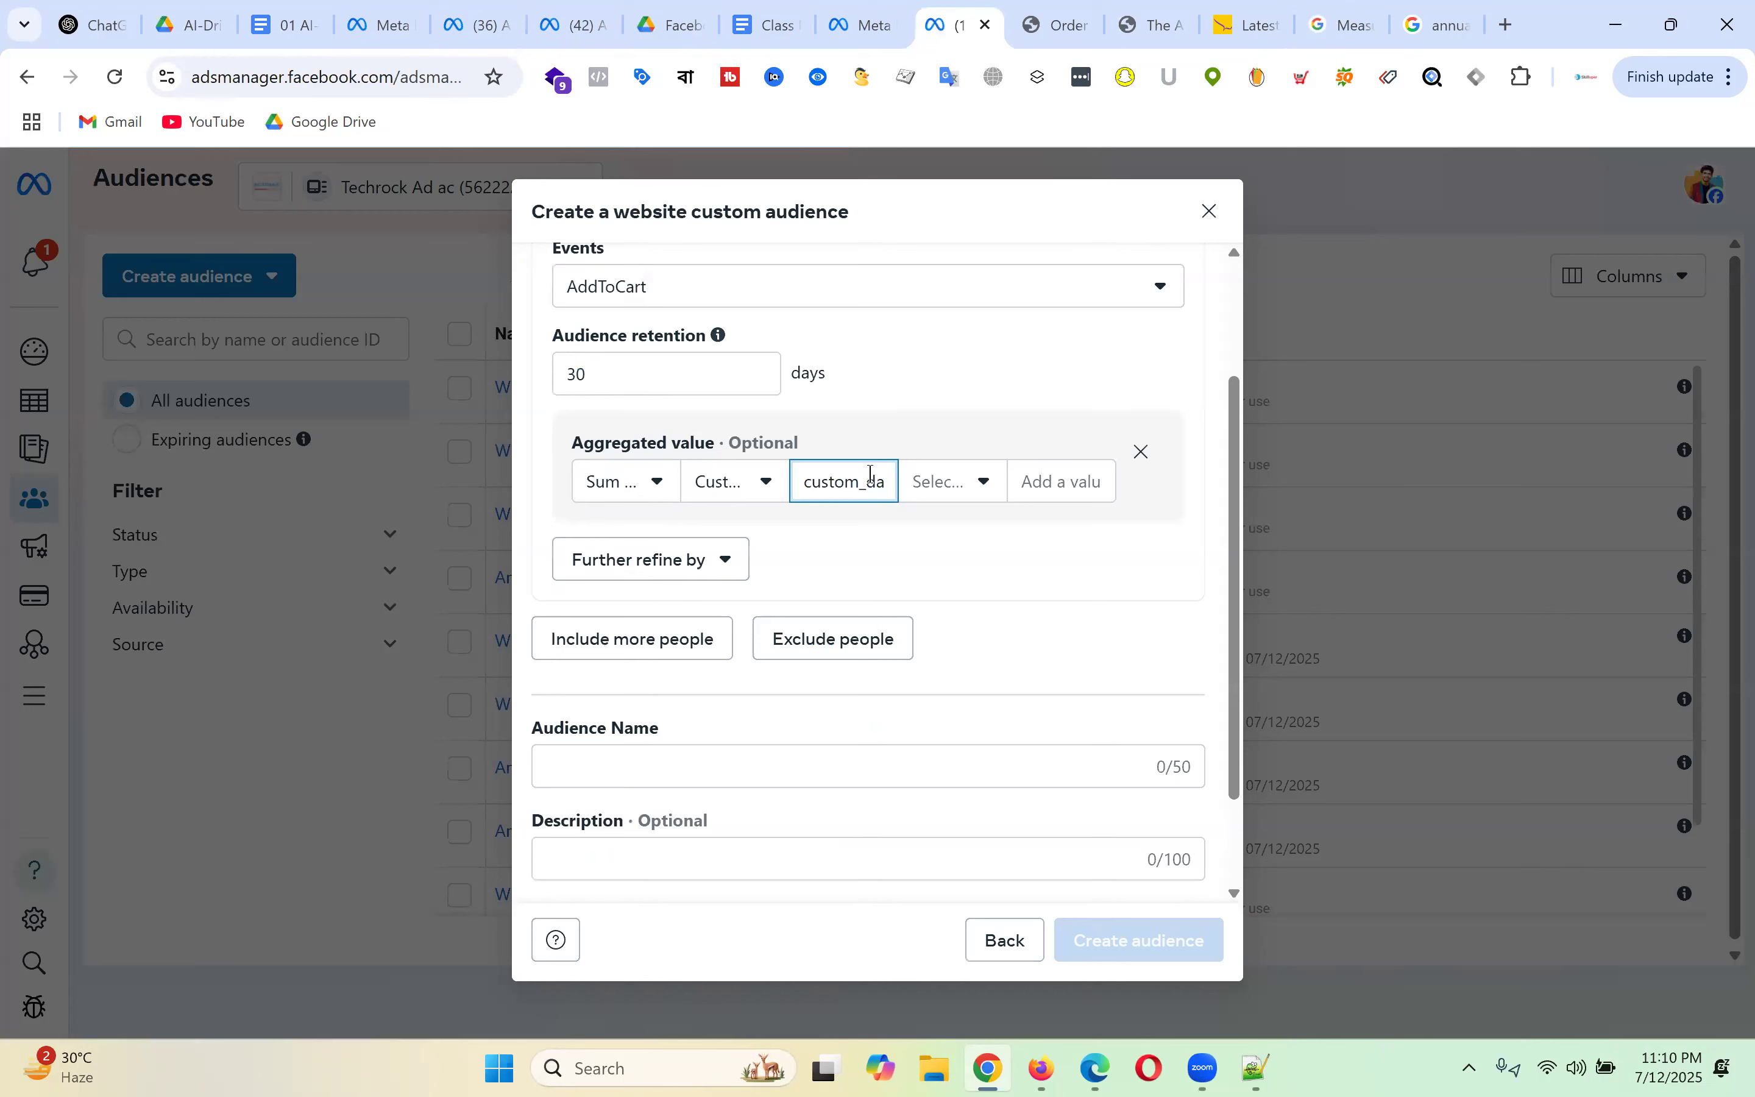
double_click(870, 474)
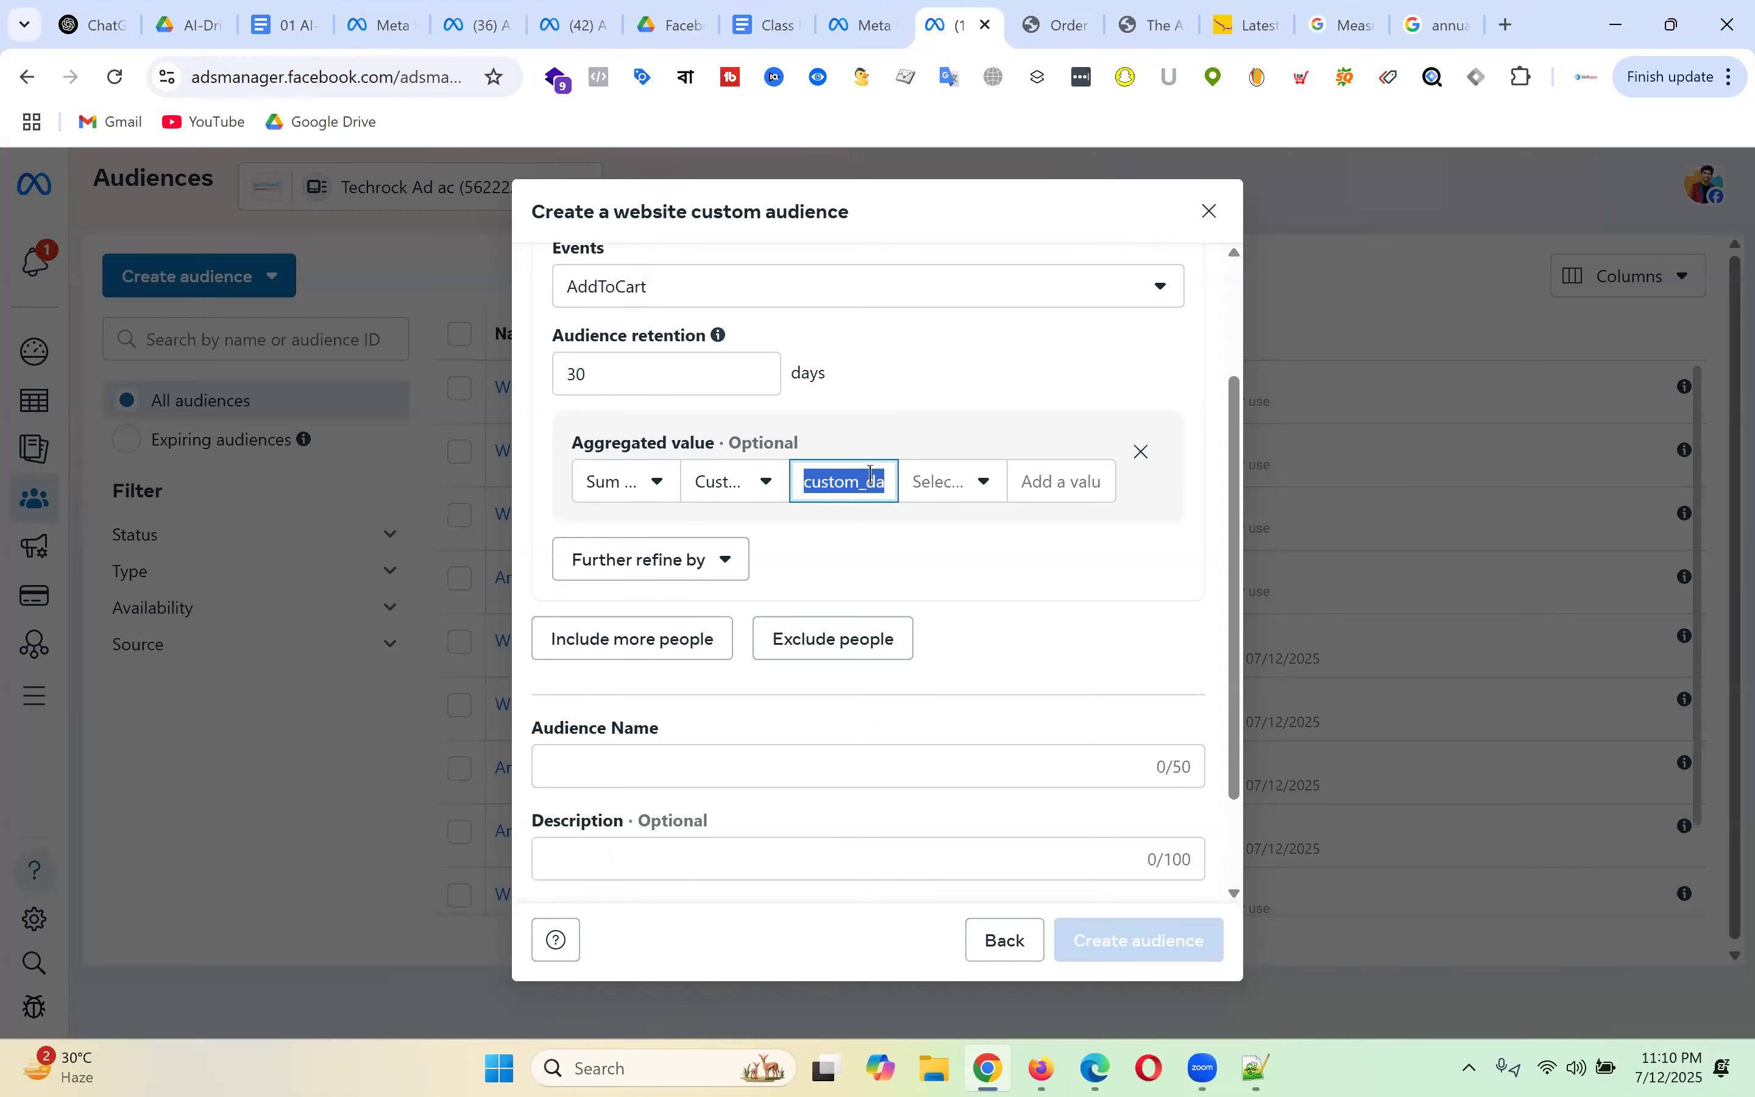
type("value")
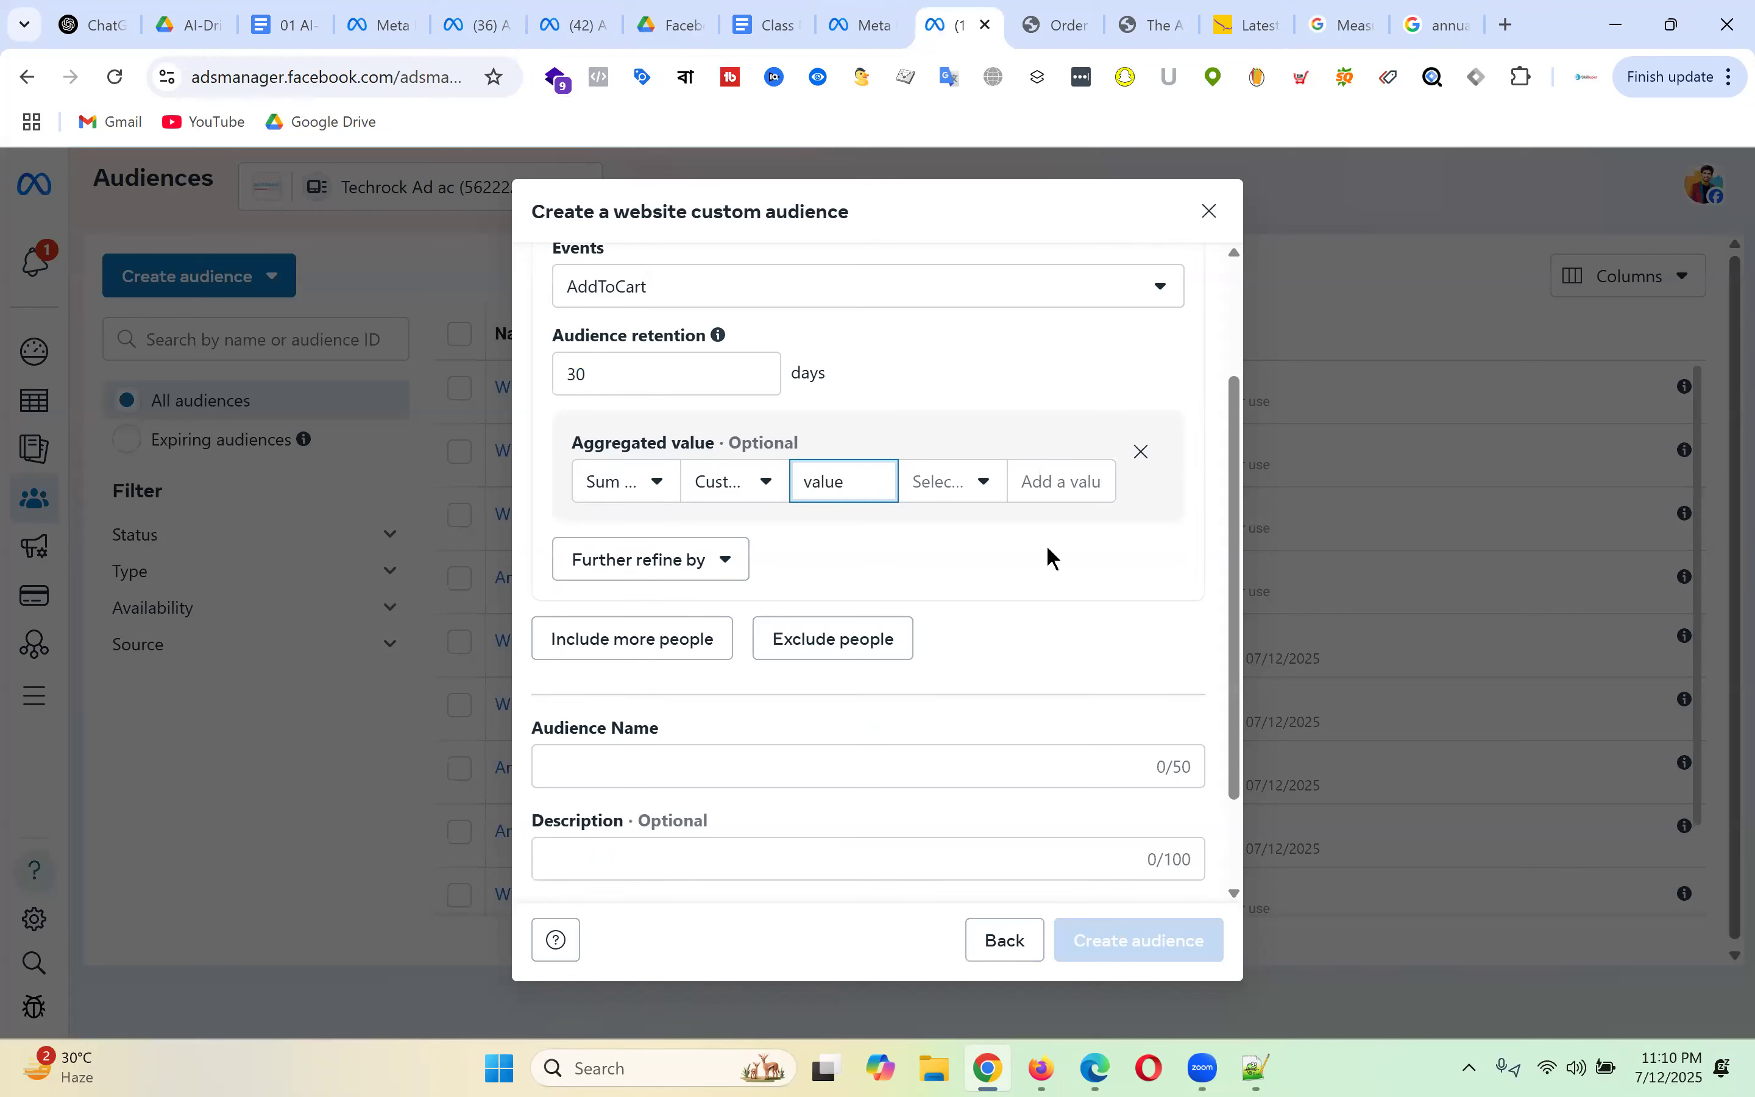
- Set the aggregated value operator to "is greater than or equal to (≥)" and the threshold to 3000
left_click(973, 491)
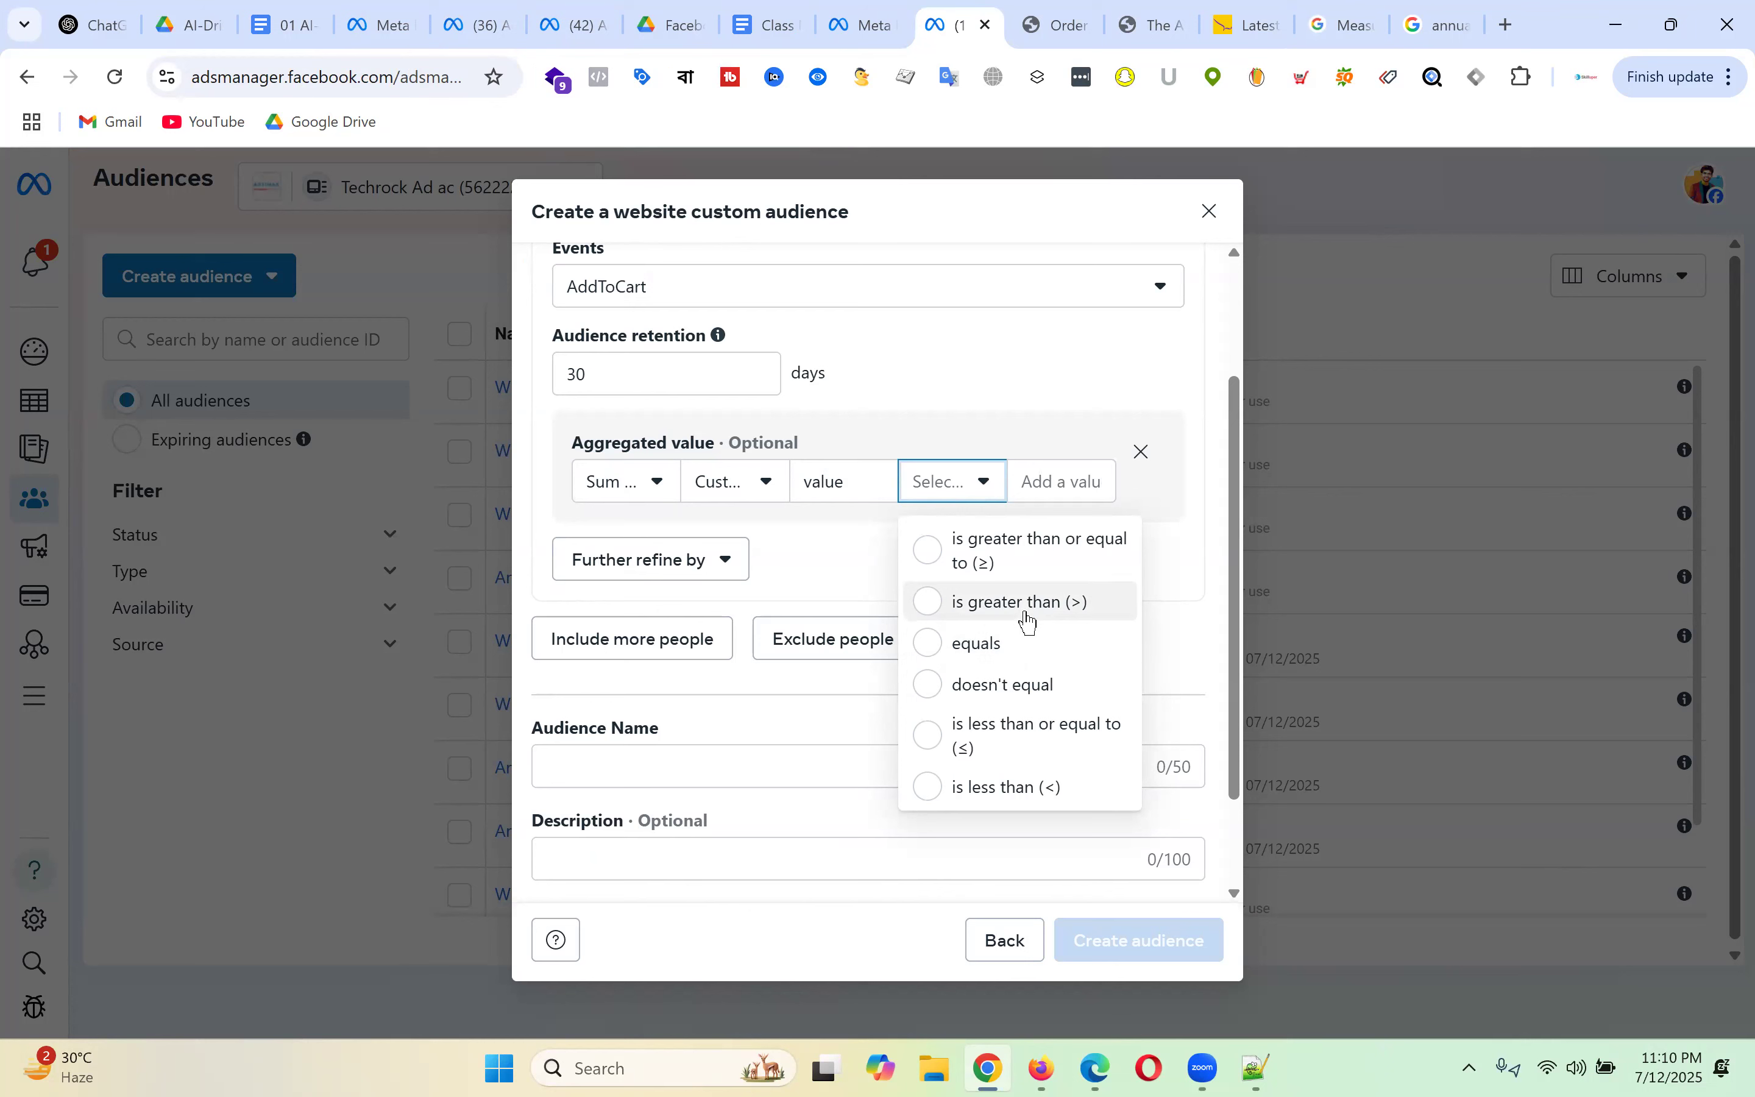
left_click(1029, 606)
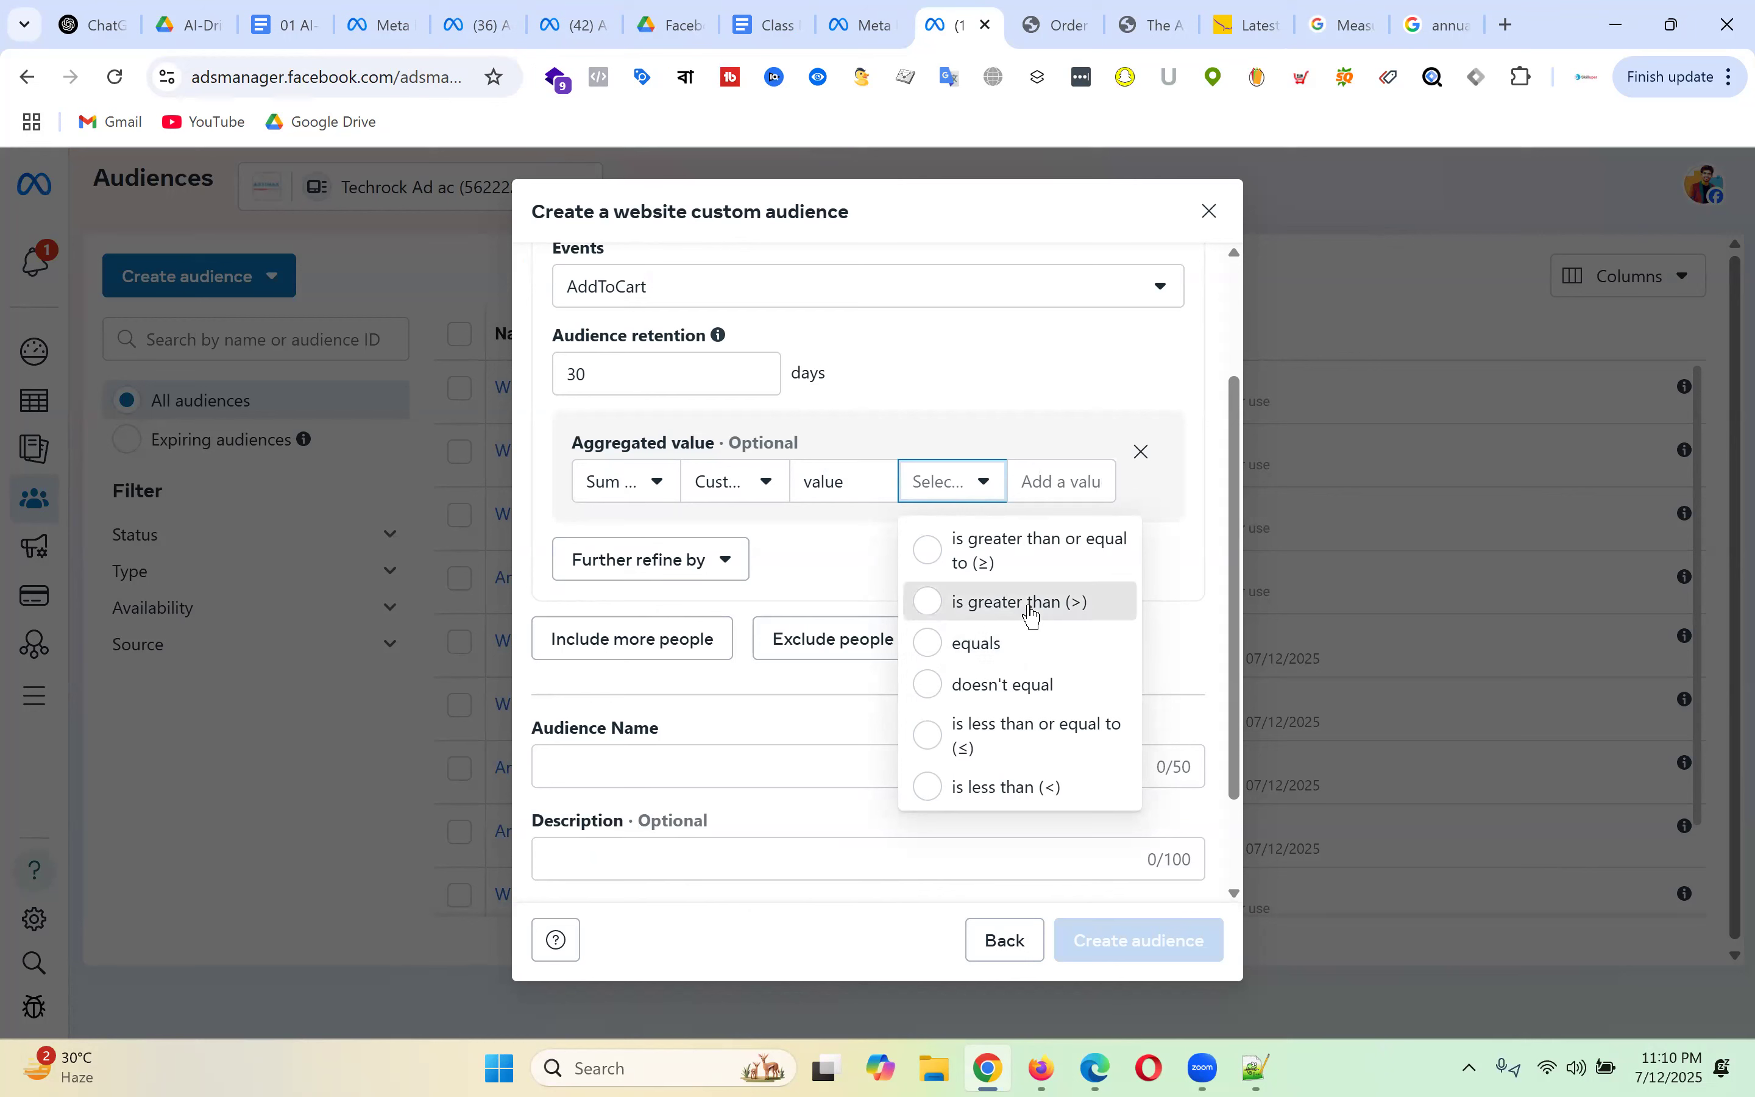
left_click_drag(1029, 609, 1038, 553)
left_click(1038, 553)
left_click(1058, 483)
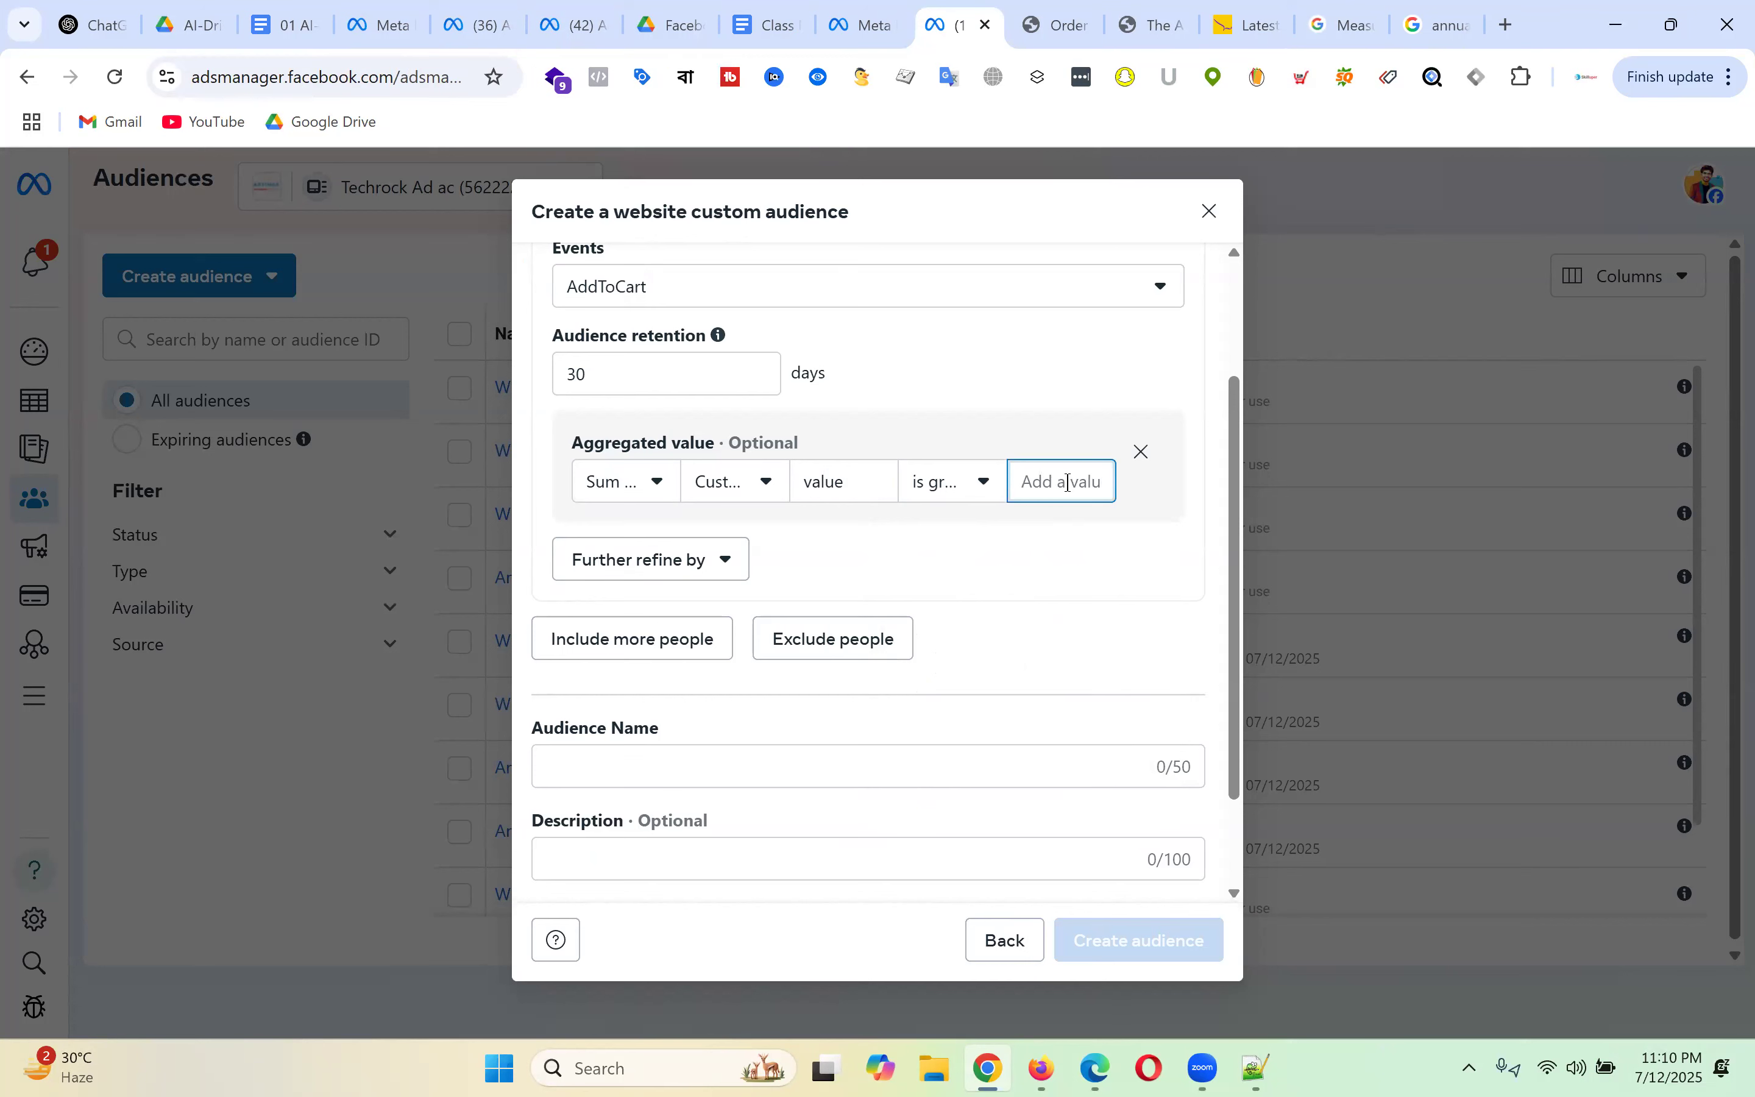
type("30000")
left_click(1187, 564)
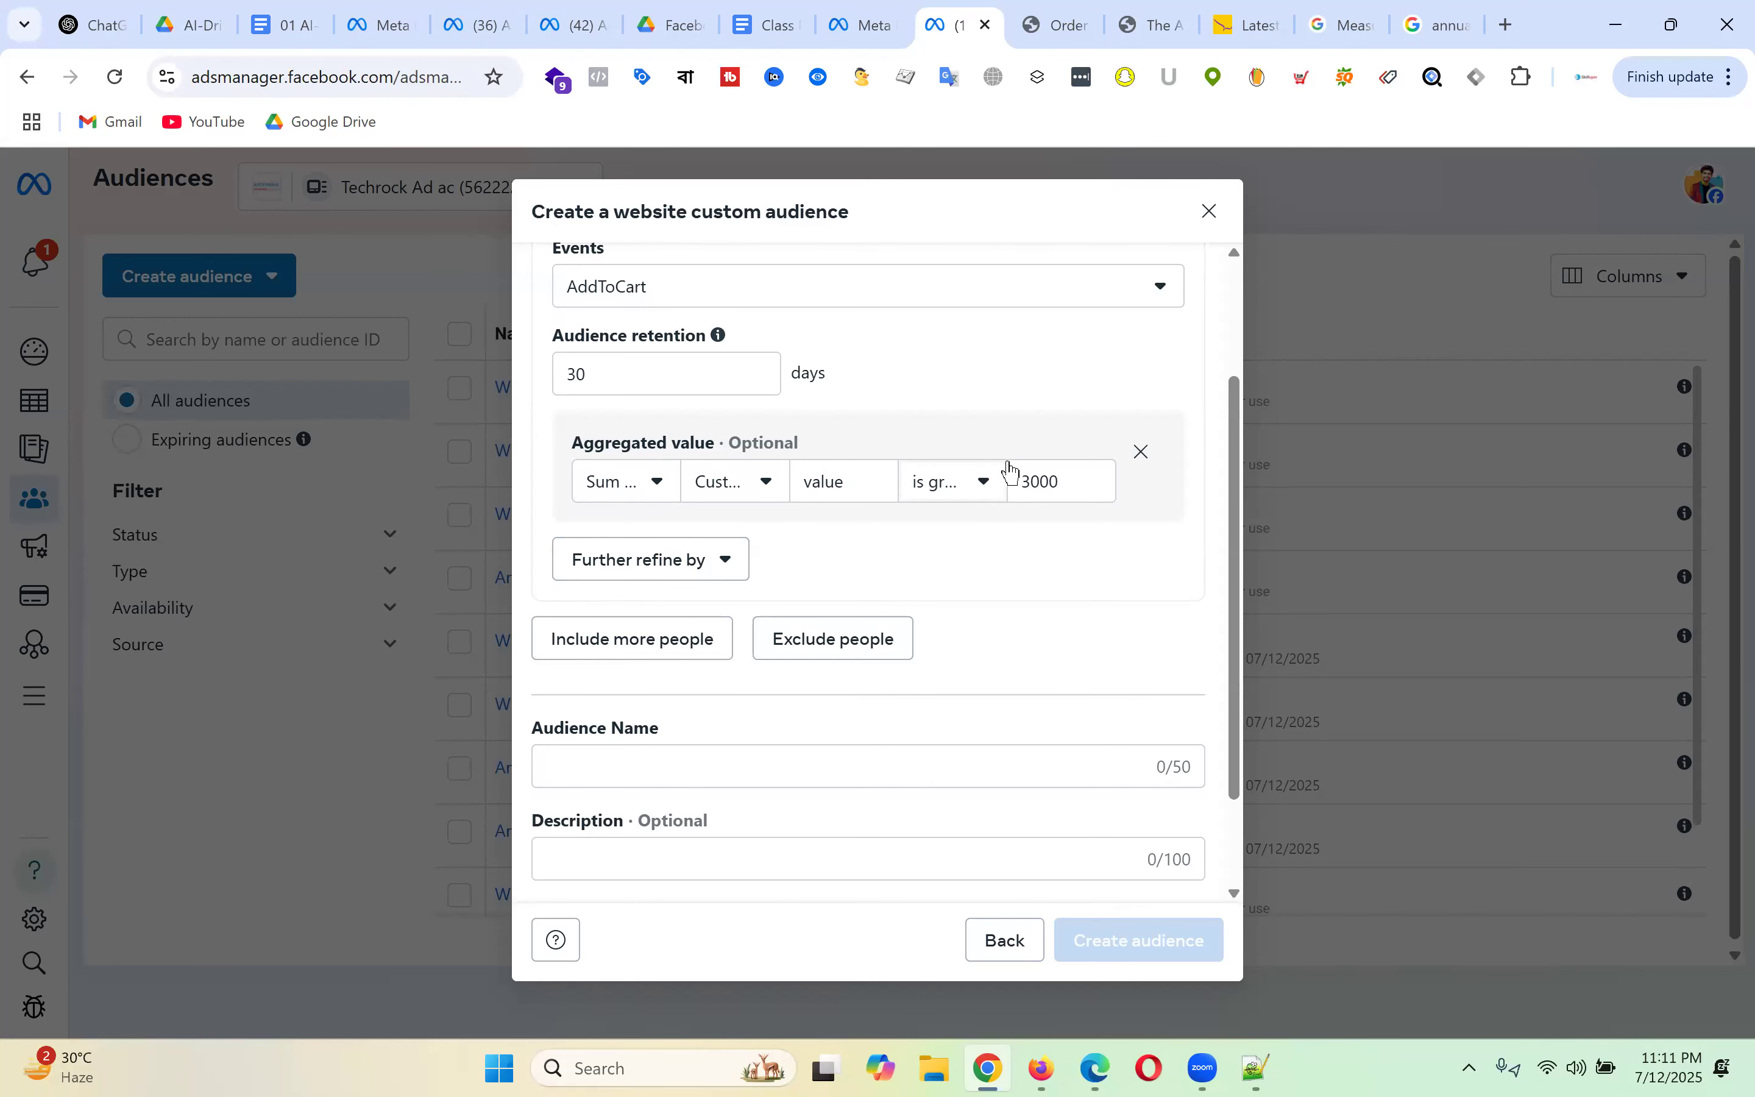
- Review the AddToCart audience's source, event, retention and aggregated value criteria, along with its name and description fields
double_click(1025, 485)
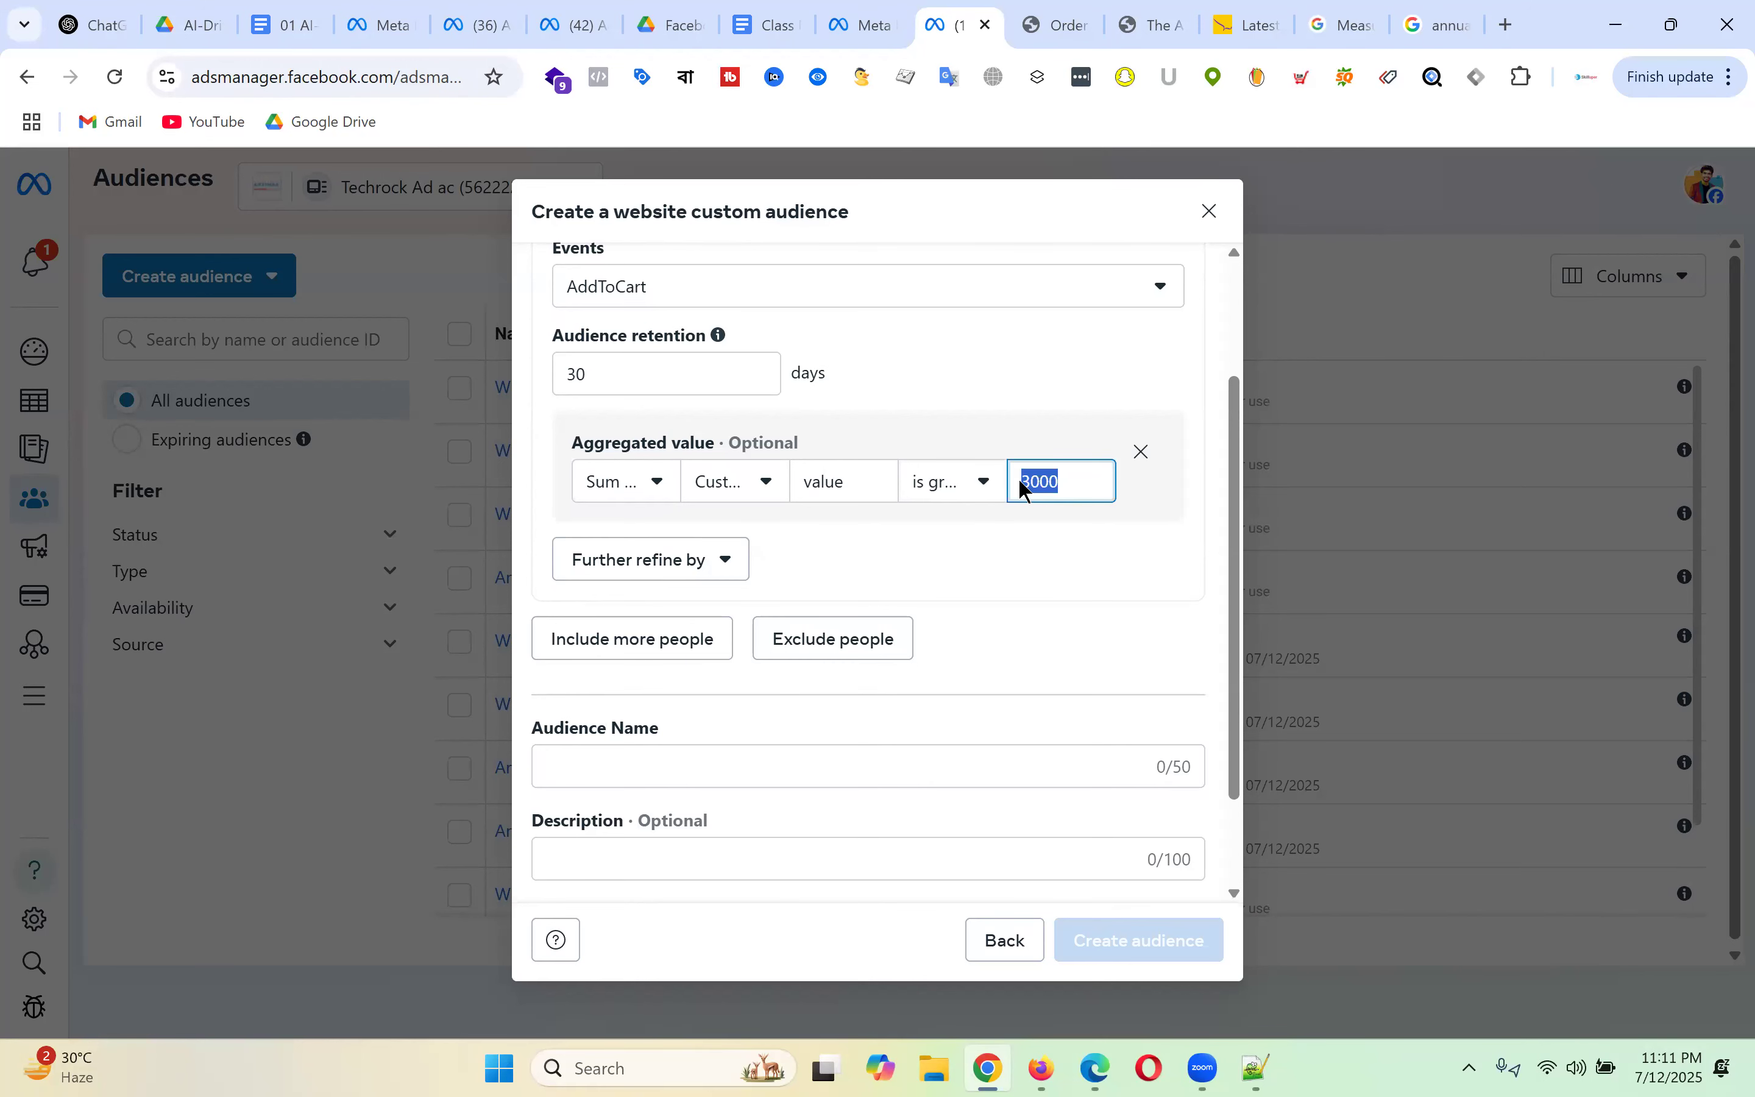
scroll(952, 667, "down", 2)
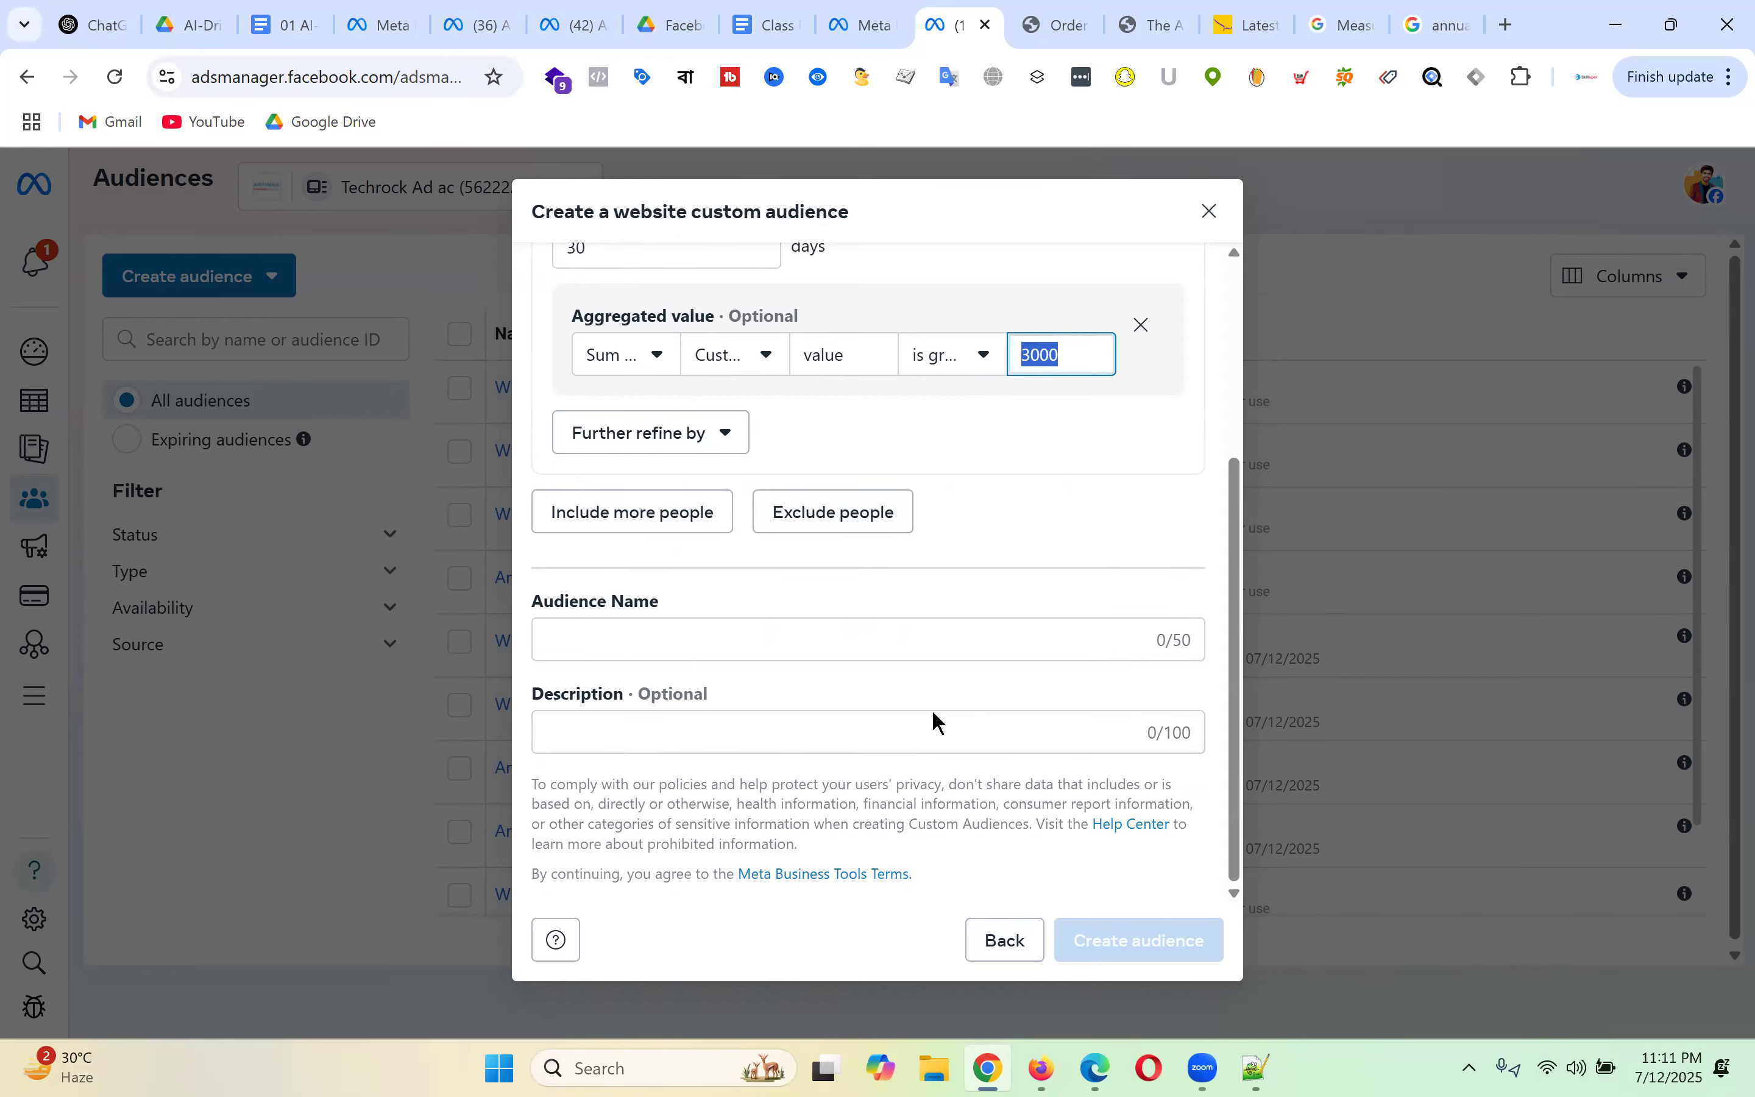
scroll(1163, 447, "up", 5)
left_click(1071, 656)
double_click(1021, 656)
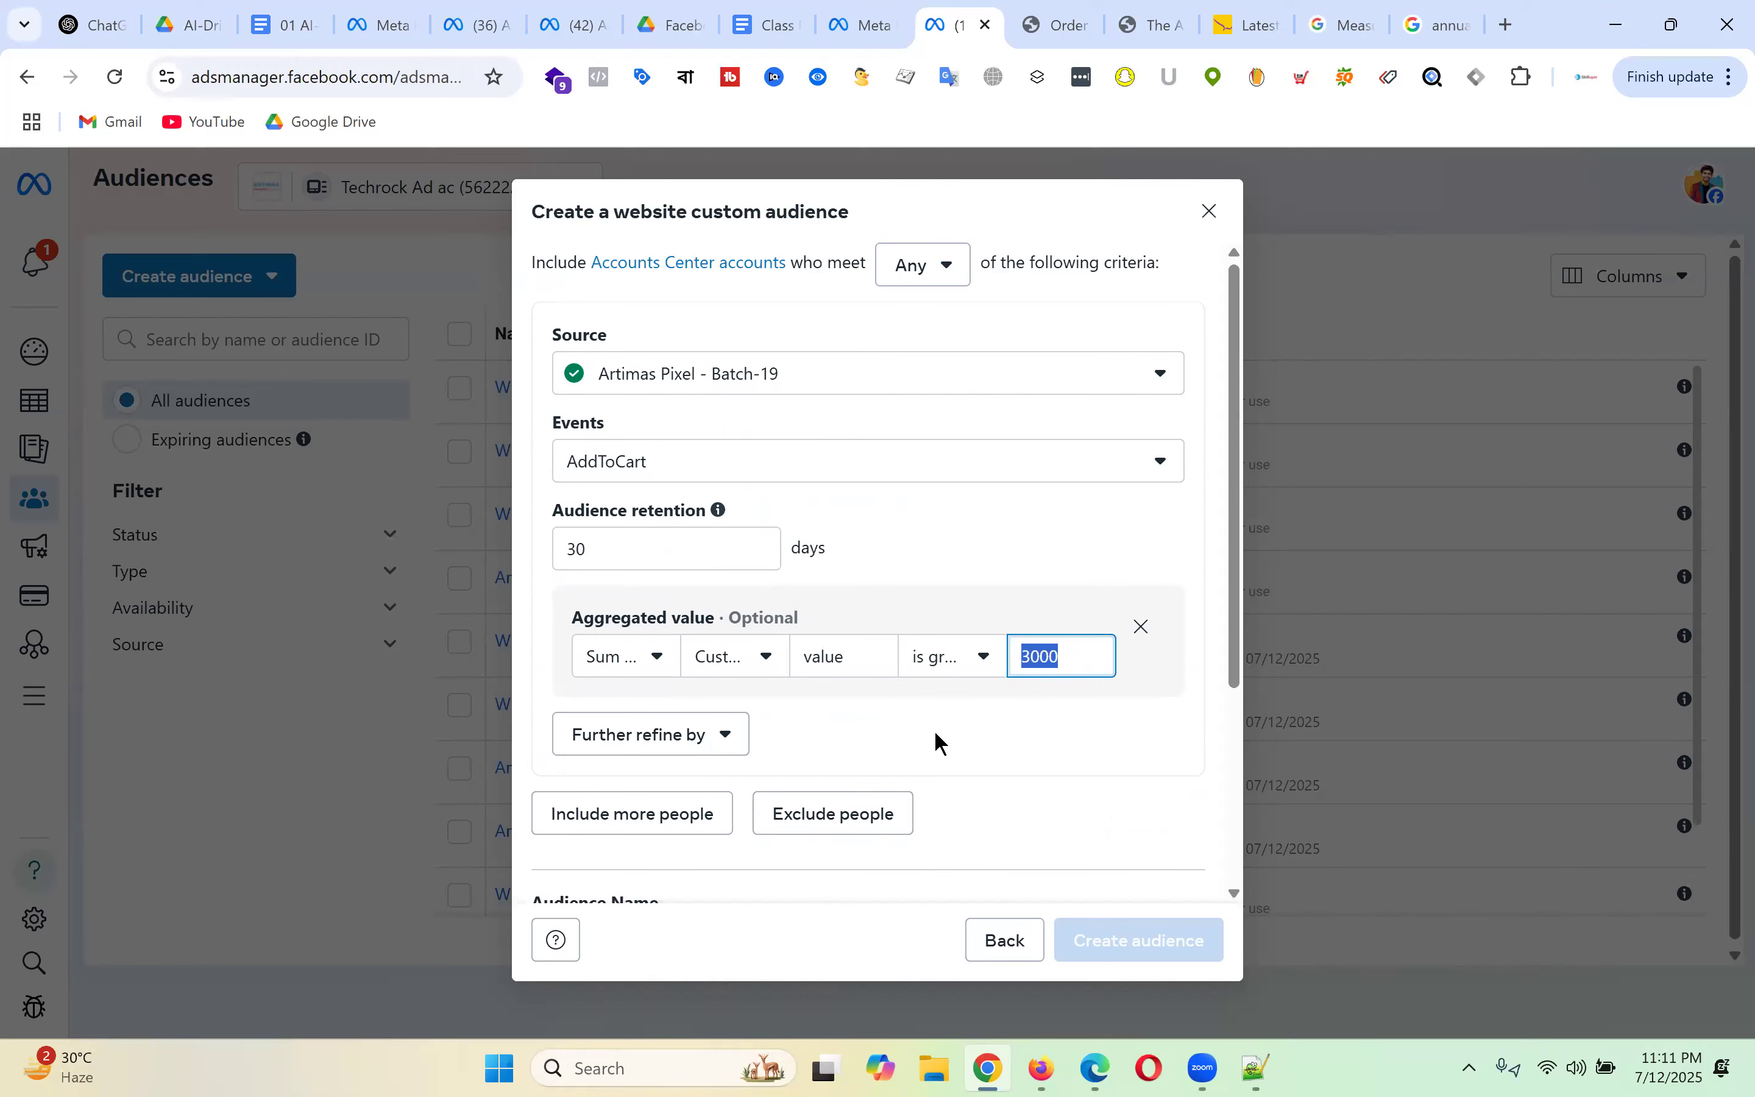
scroll(1066, 576, "down", 4)
left_click(1069, 408)
left_click_drag(1069, 409, 998, 410)
left_click(1066, 413)
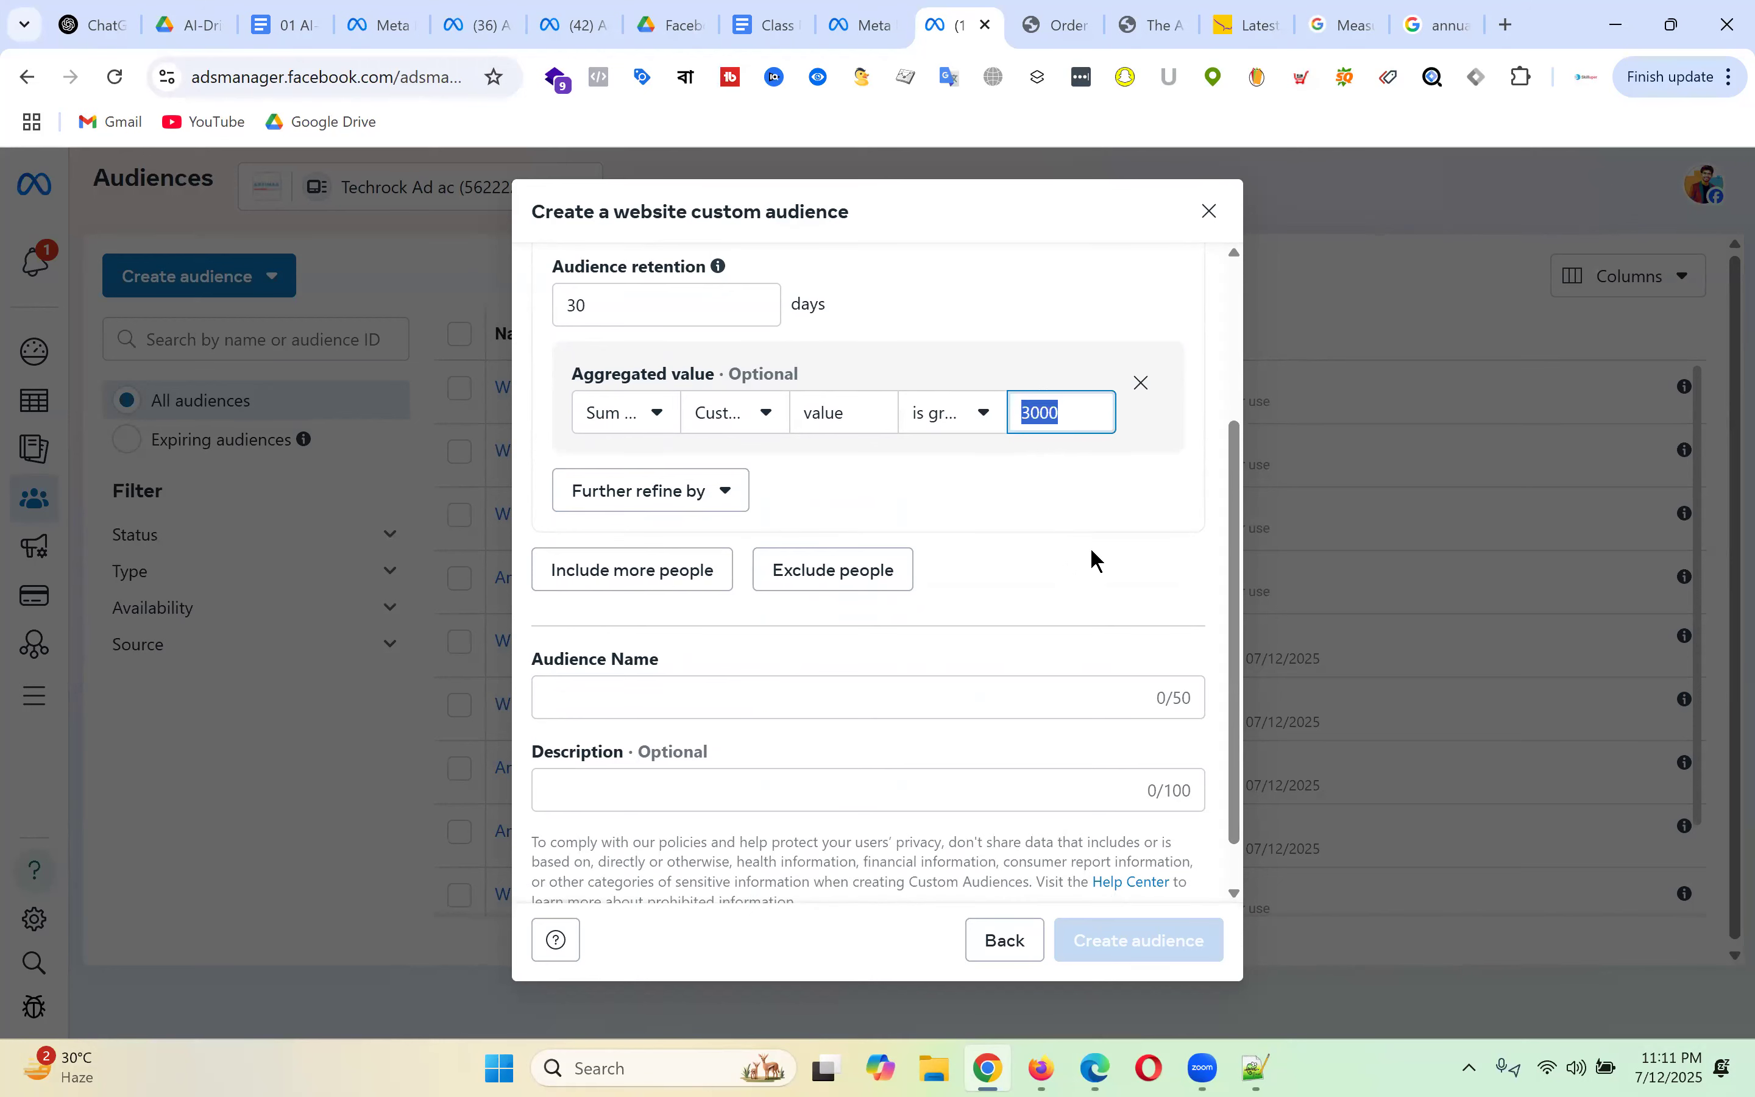
scroll(1091, 555, "down", 1)
scroll(1137, 468, "up", 4)
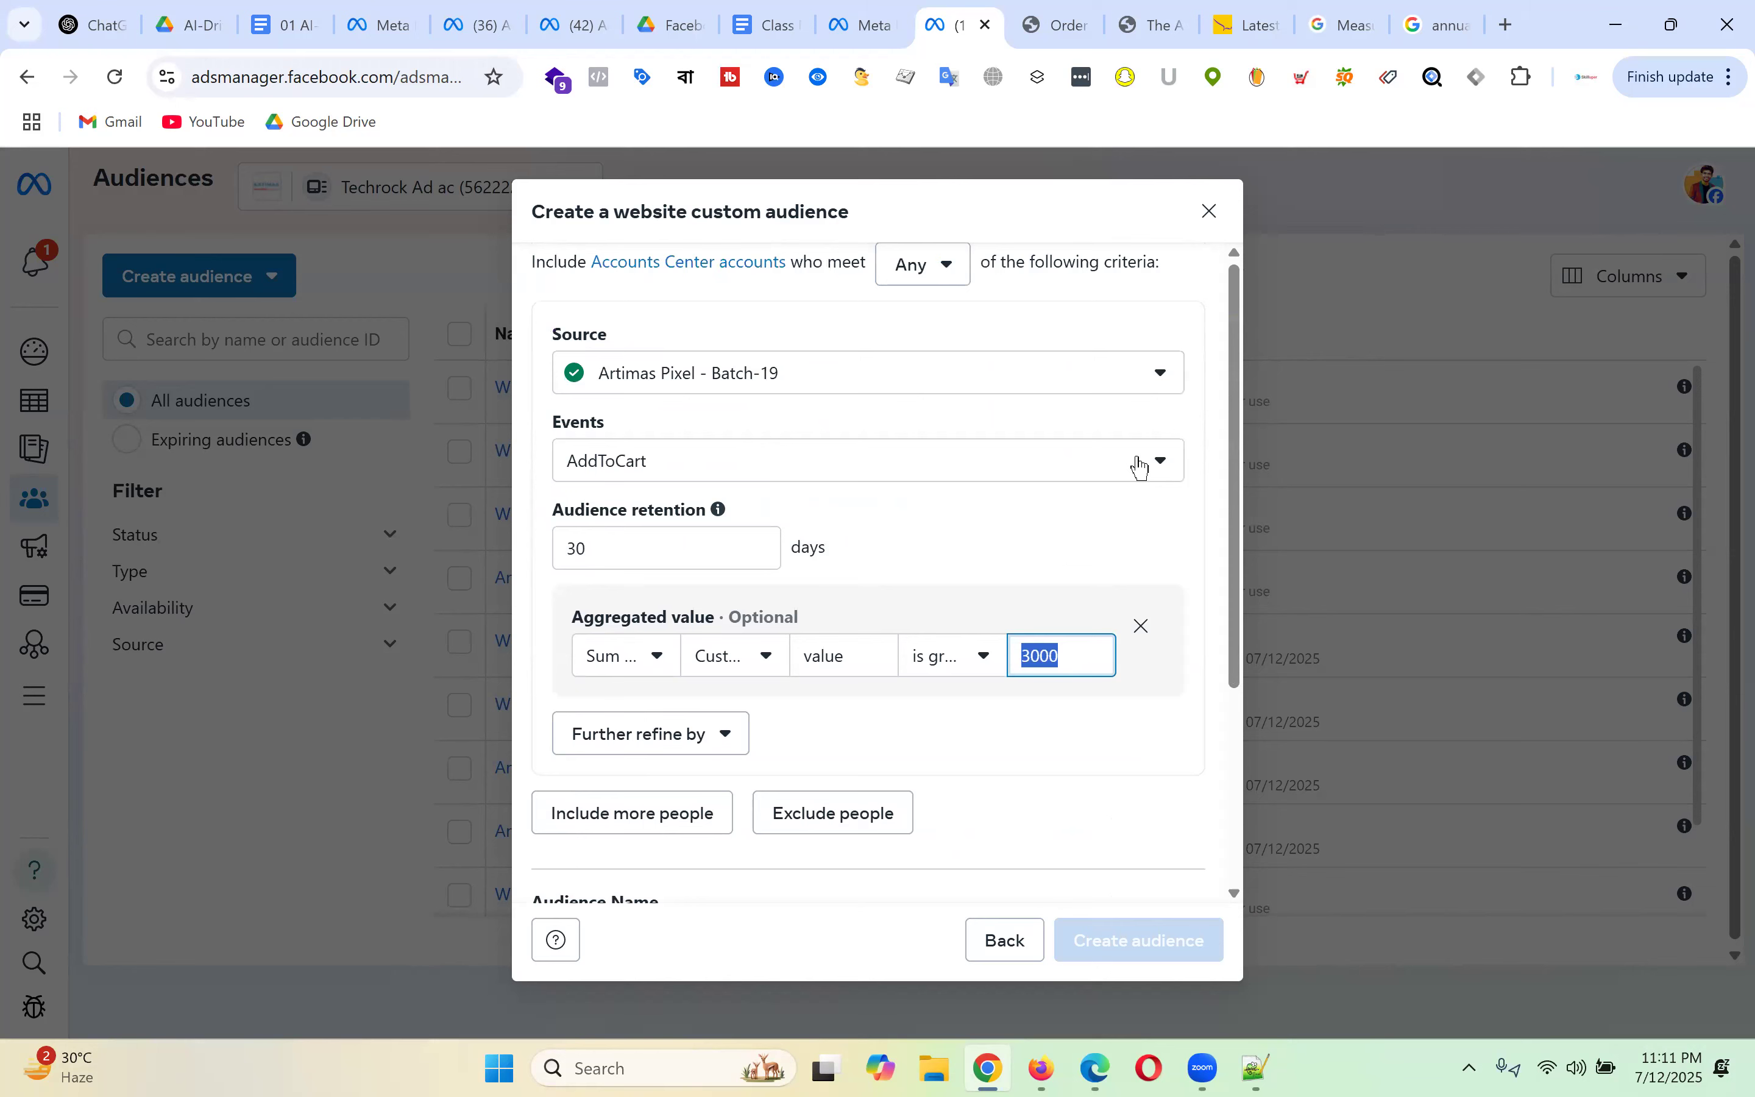
- Discard the AddToCart website custom audience form and start a new lookalike audience
left_click(1209, 213)
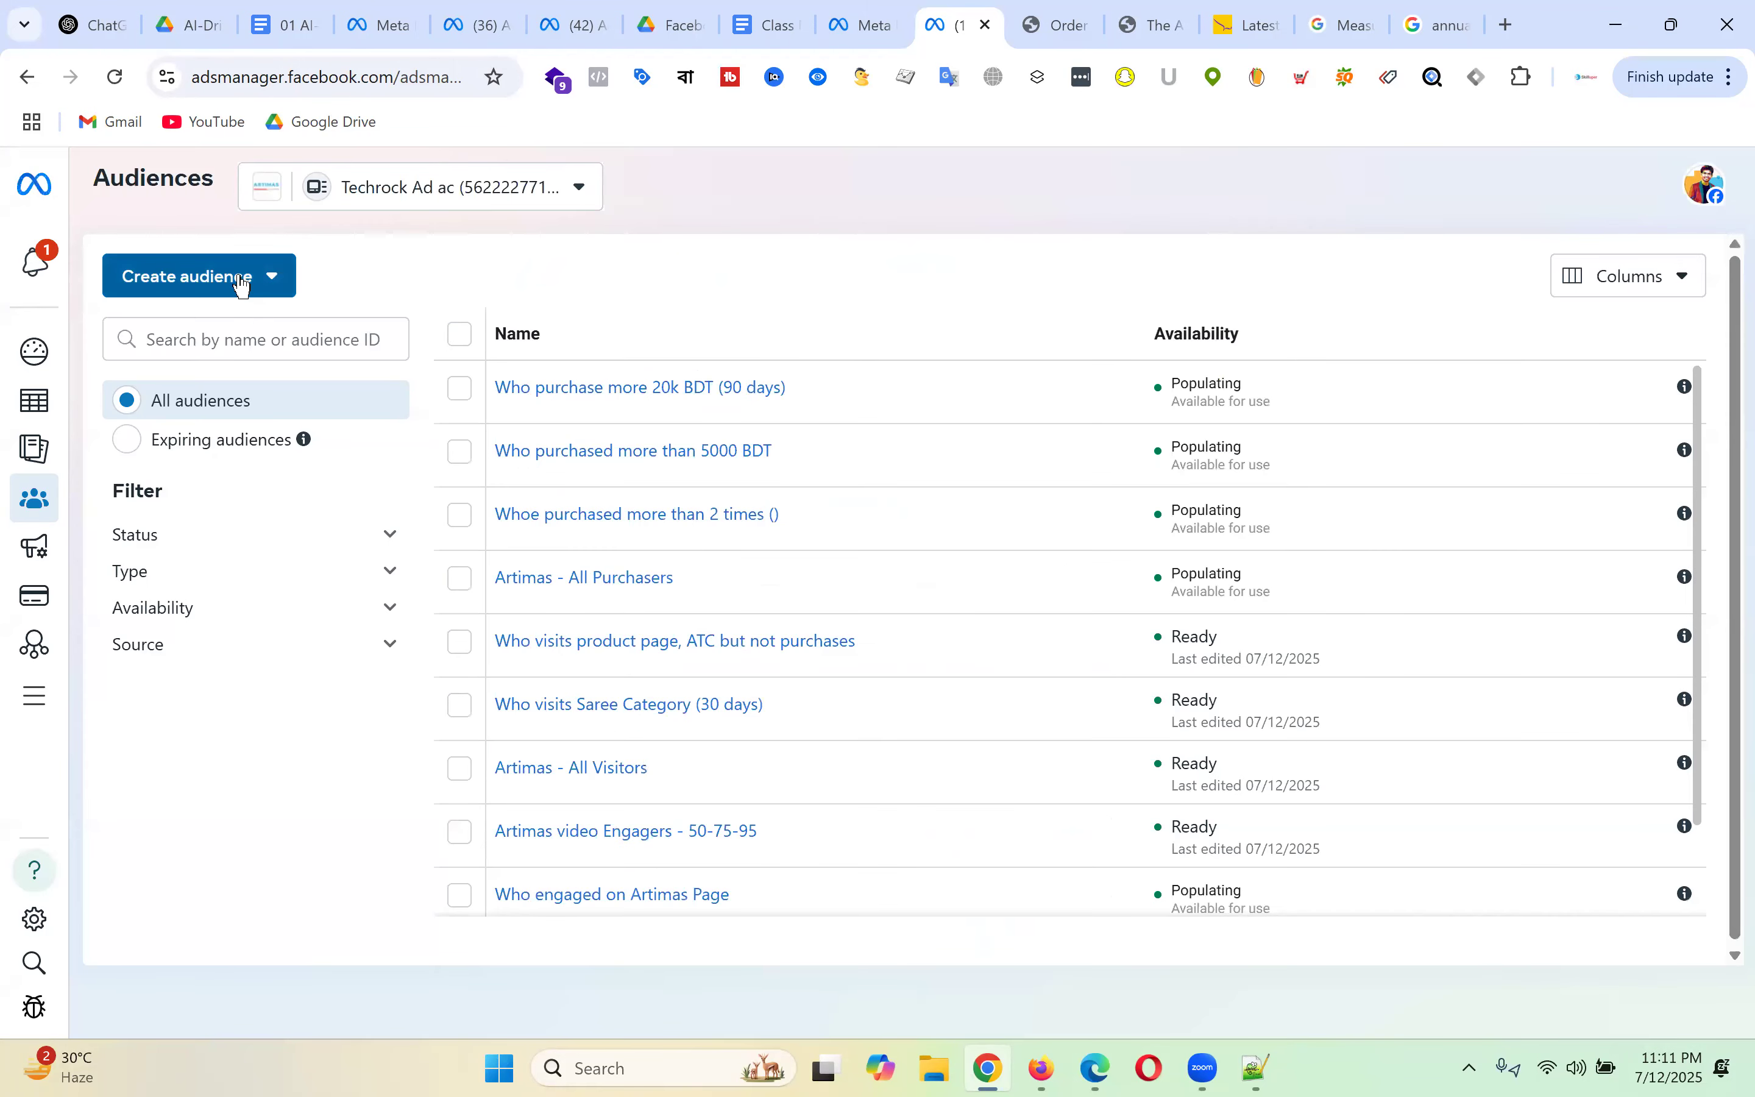
left_click(221, 283)
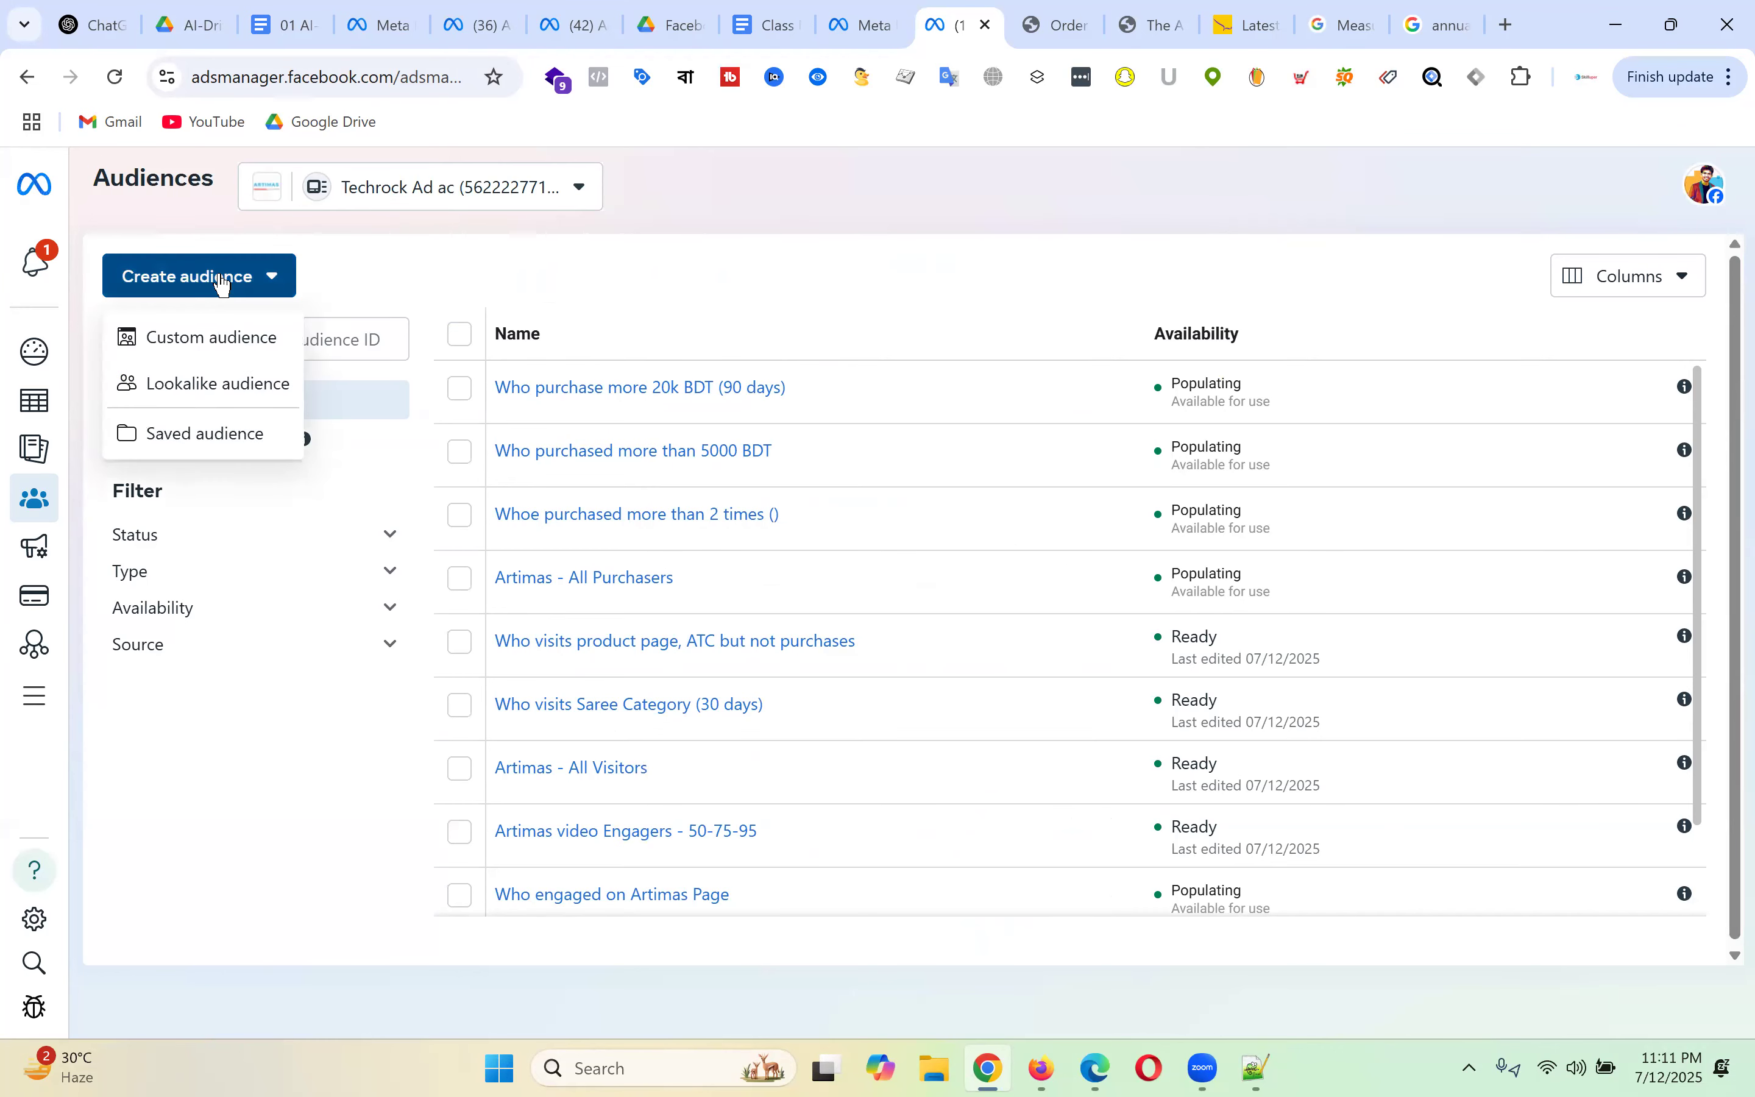
left_click(222, 386)
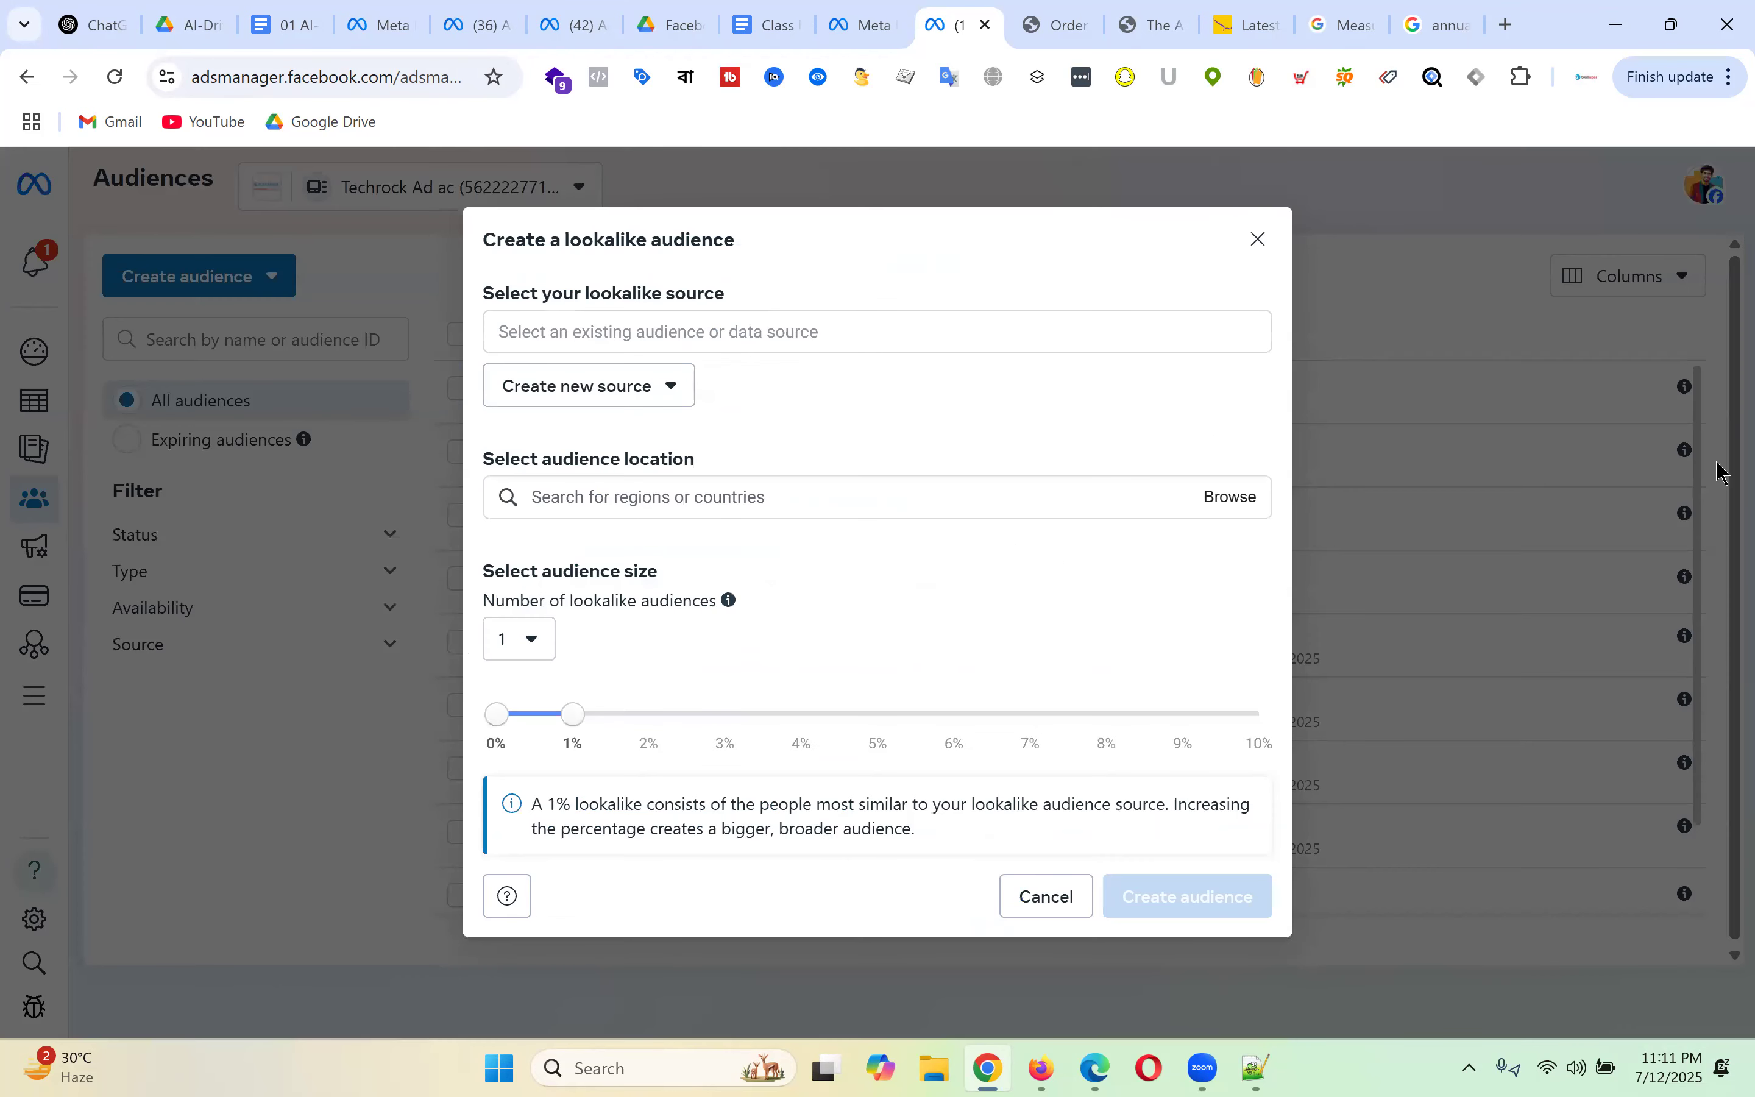
- Search the value-based and other lookalike sources for "fa", and clear the search
left_click(672, 344)
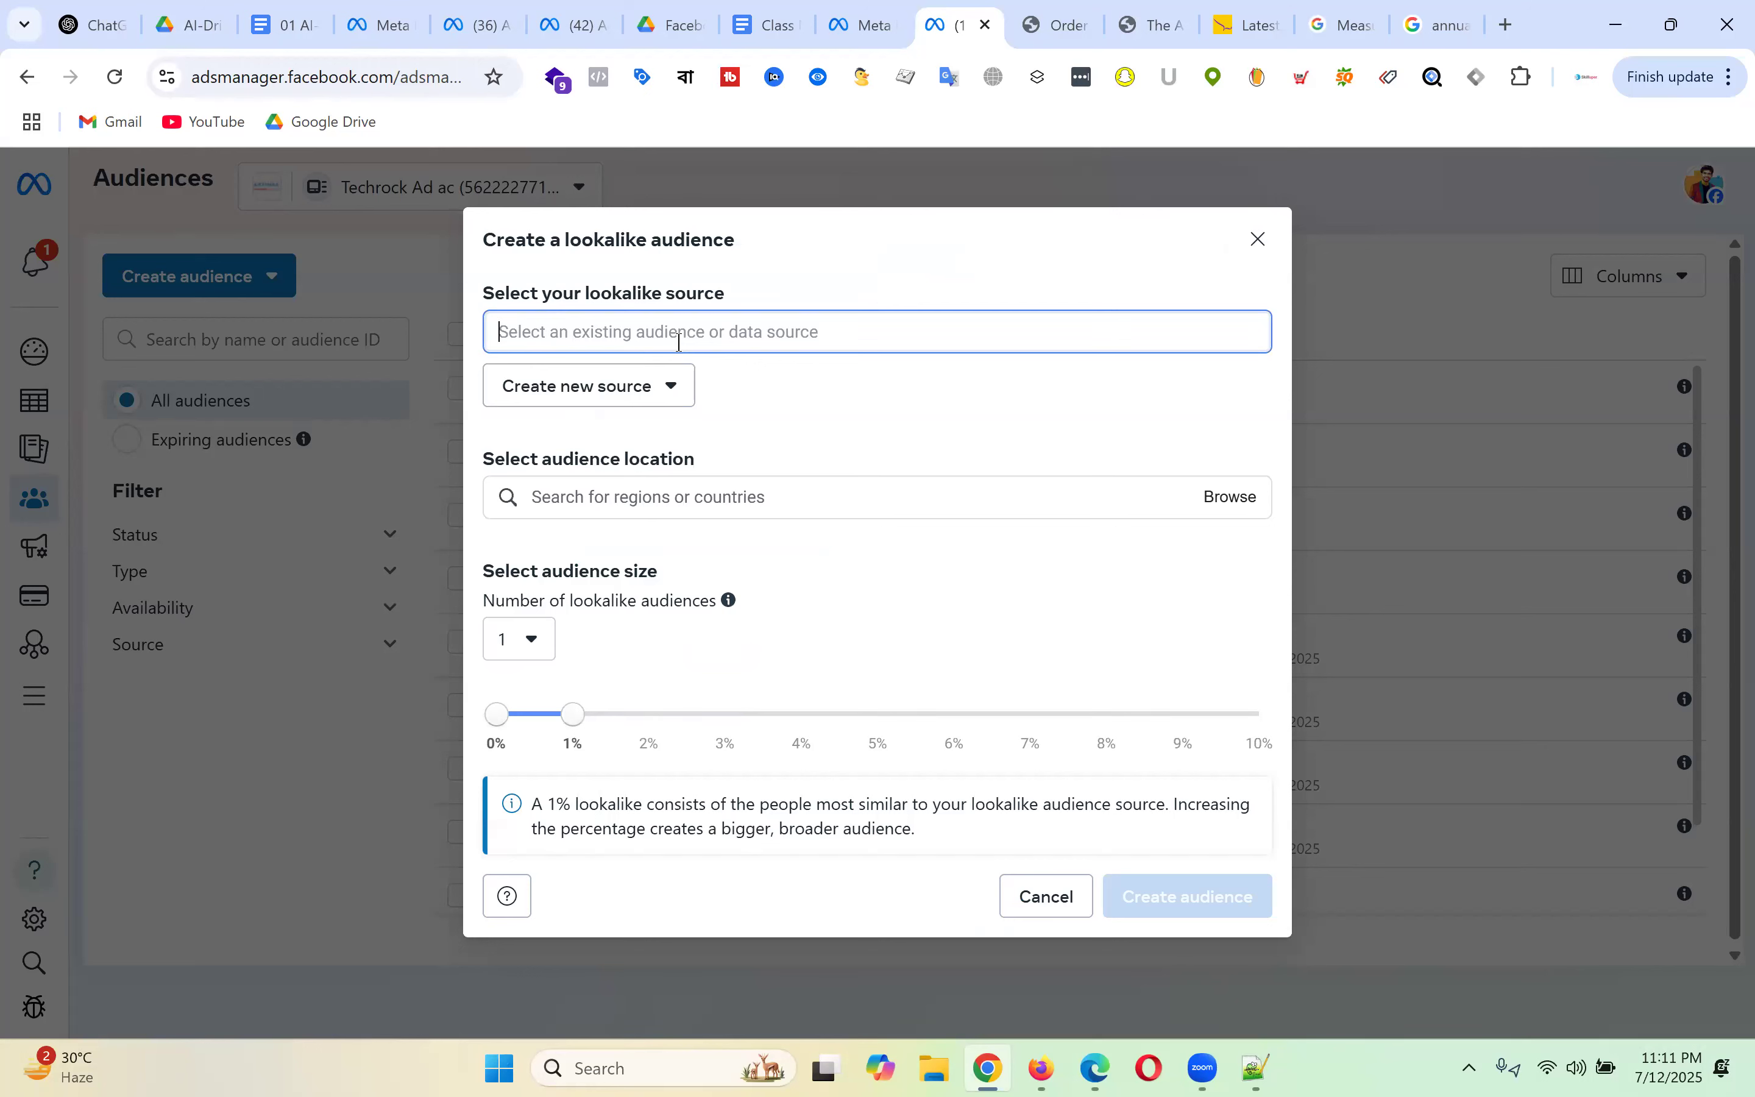
type("fa")
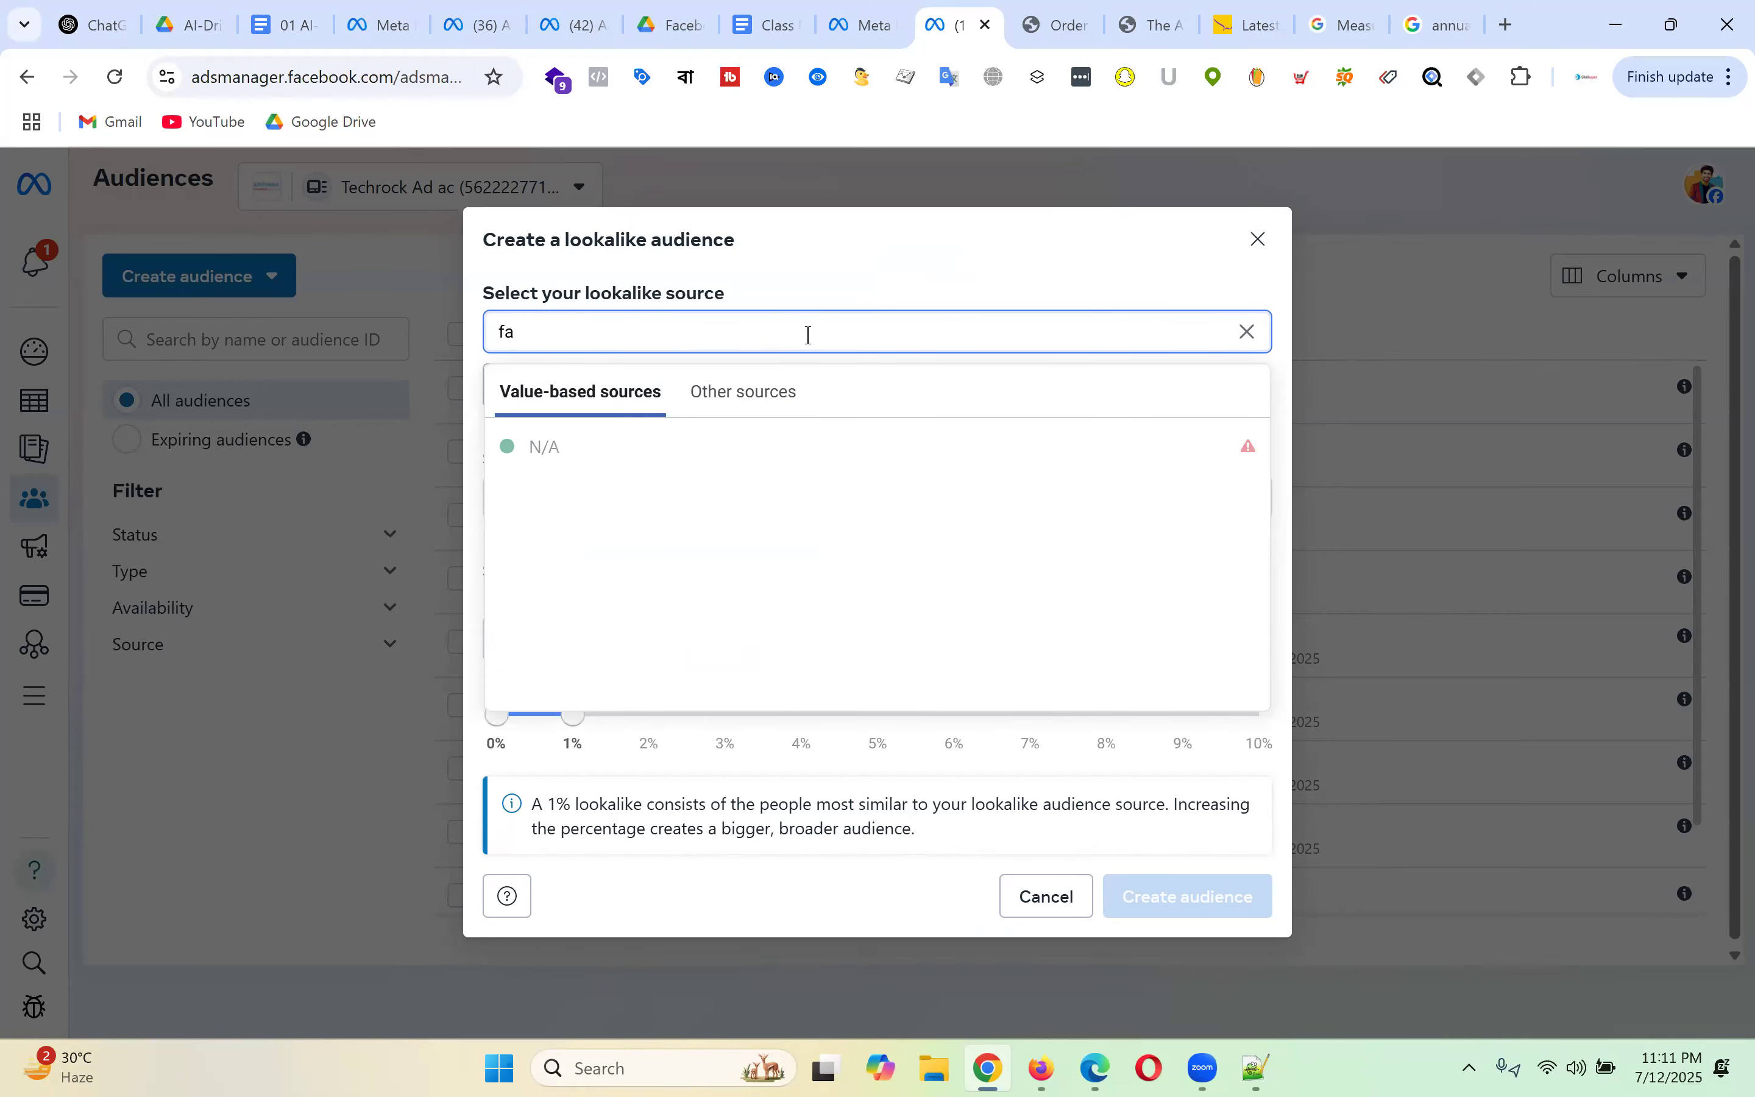
left_click(747, 396)
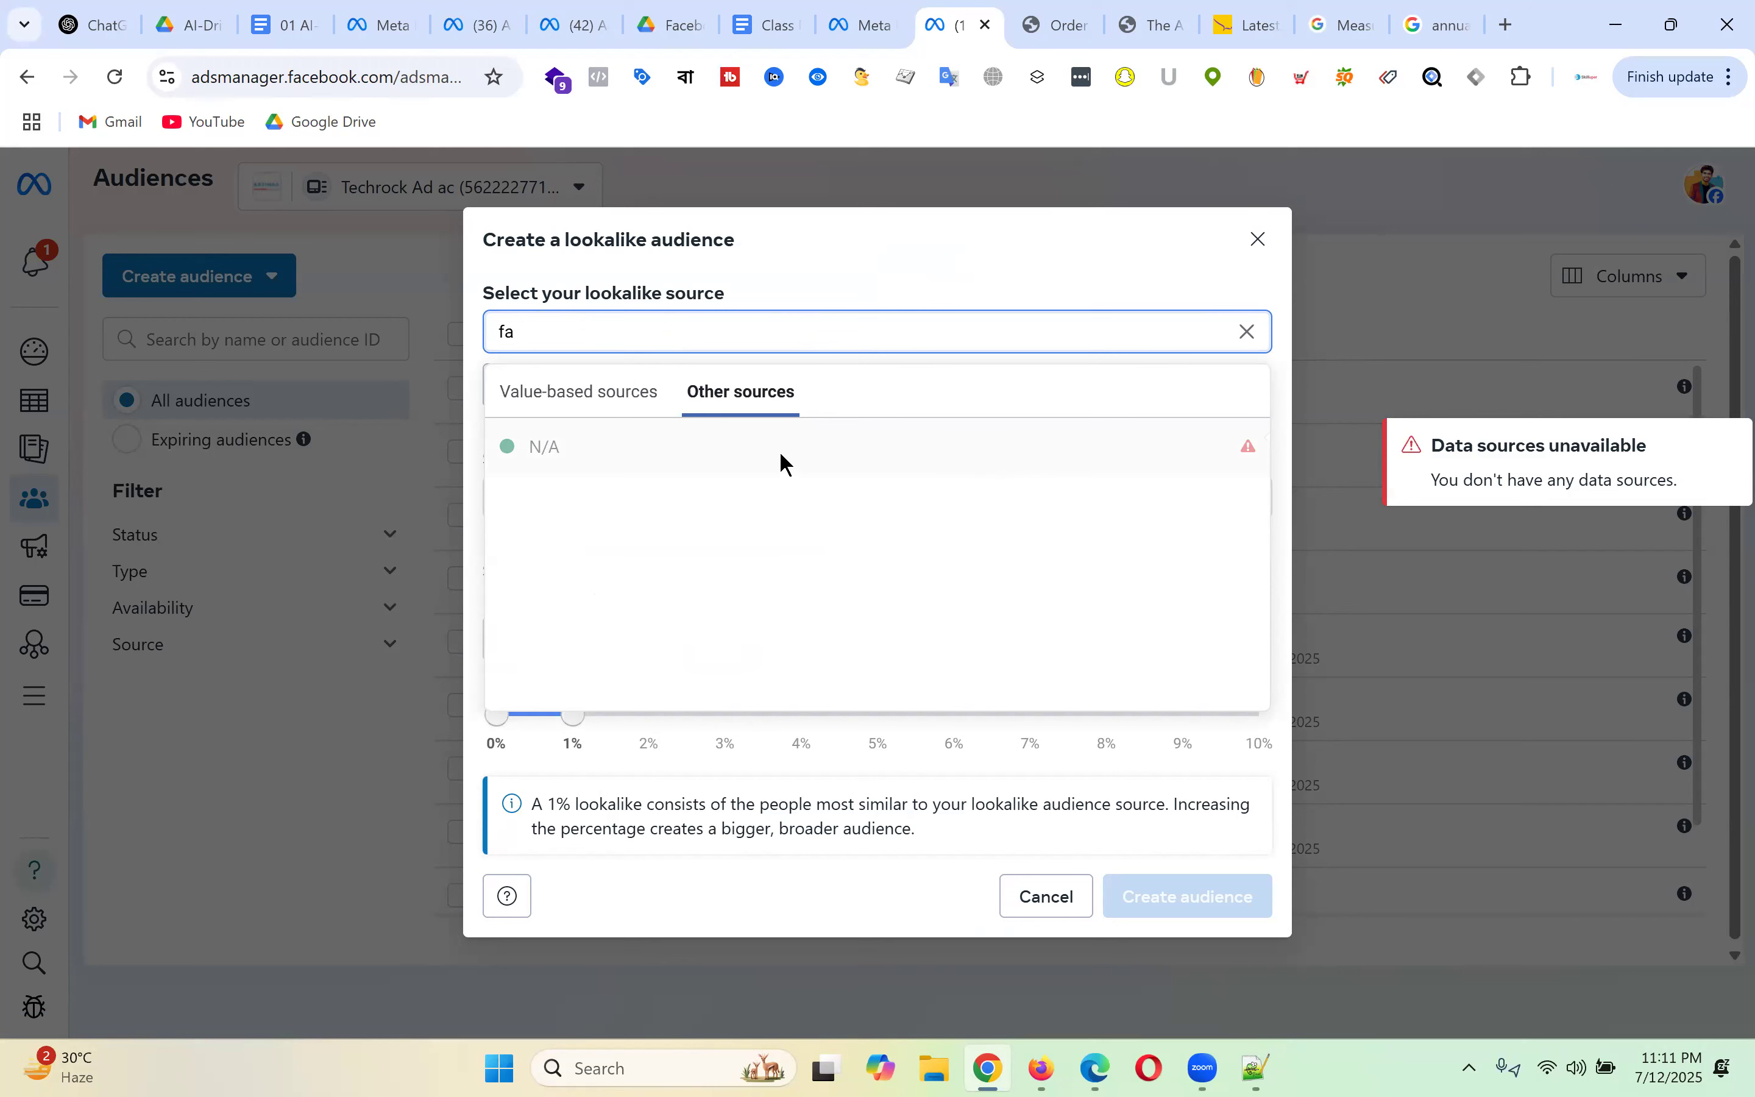
left_click(572, 393)
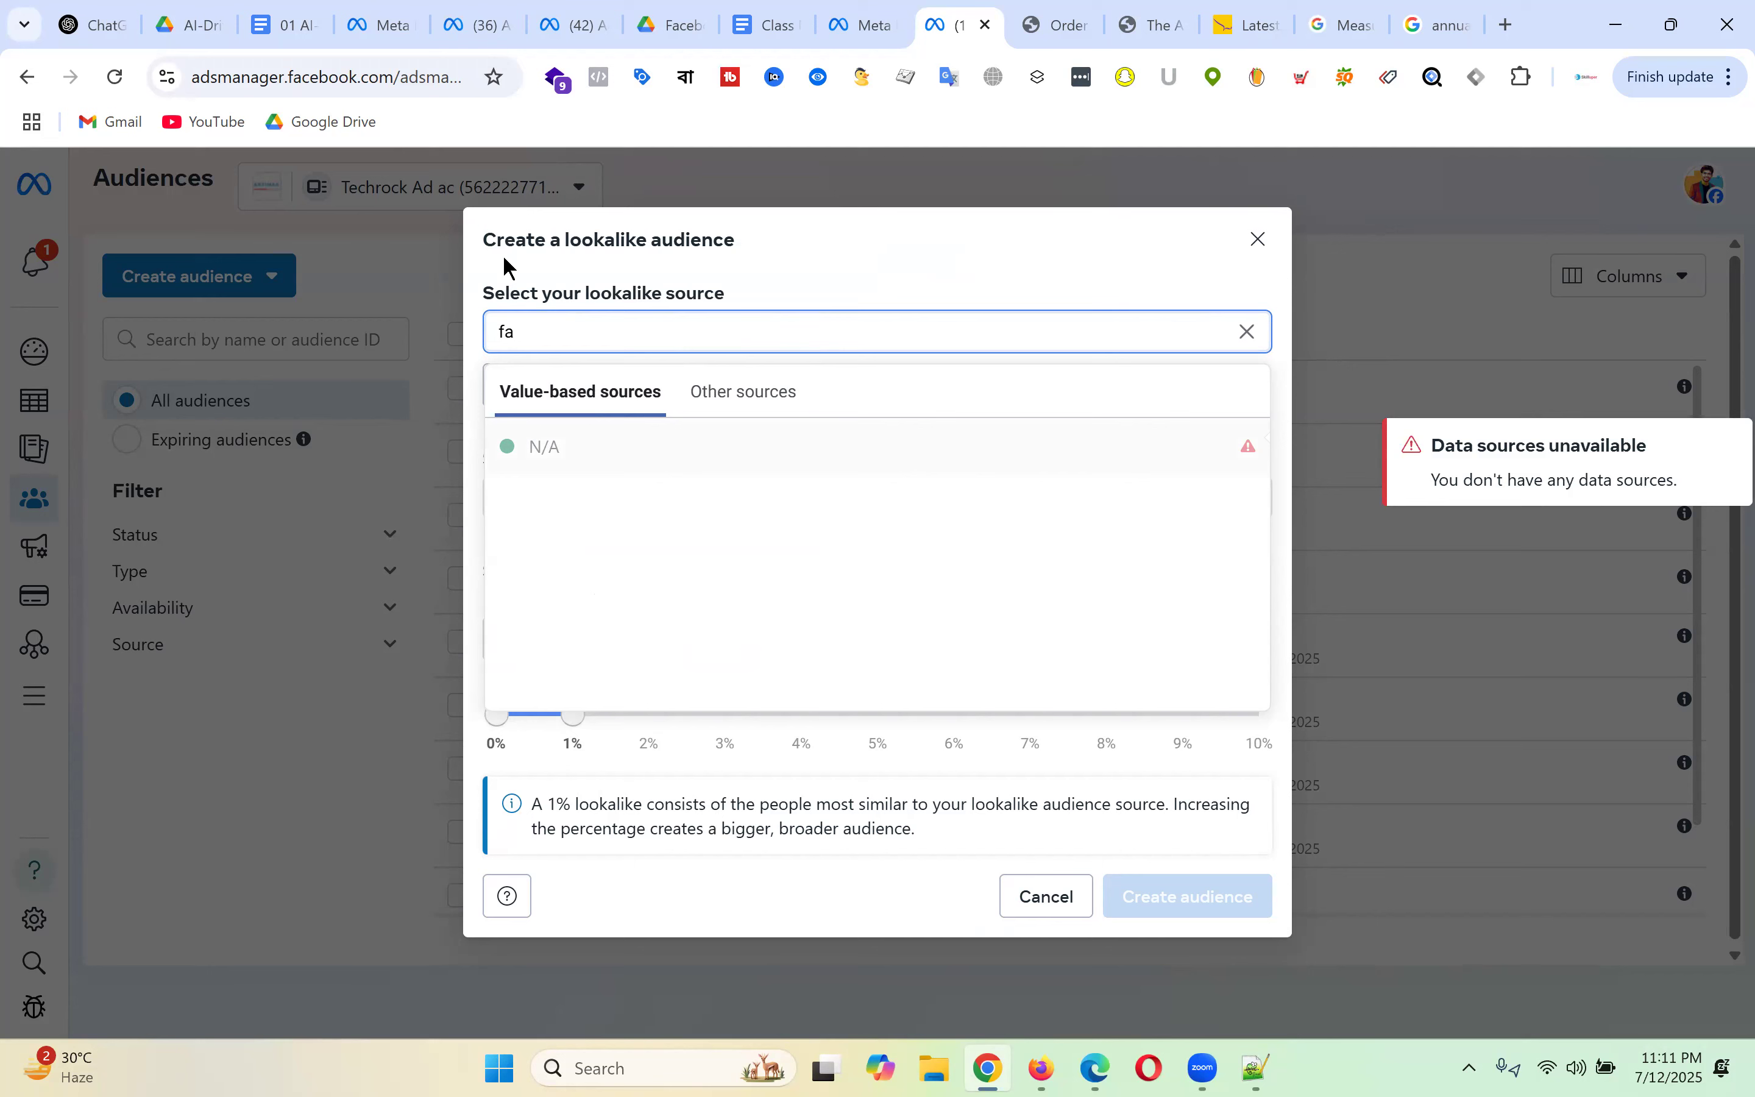
key("BackSpace")
key("BackSpace")
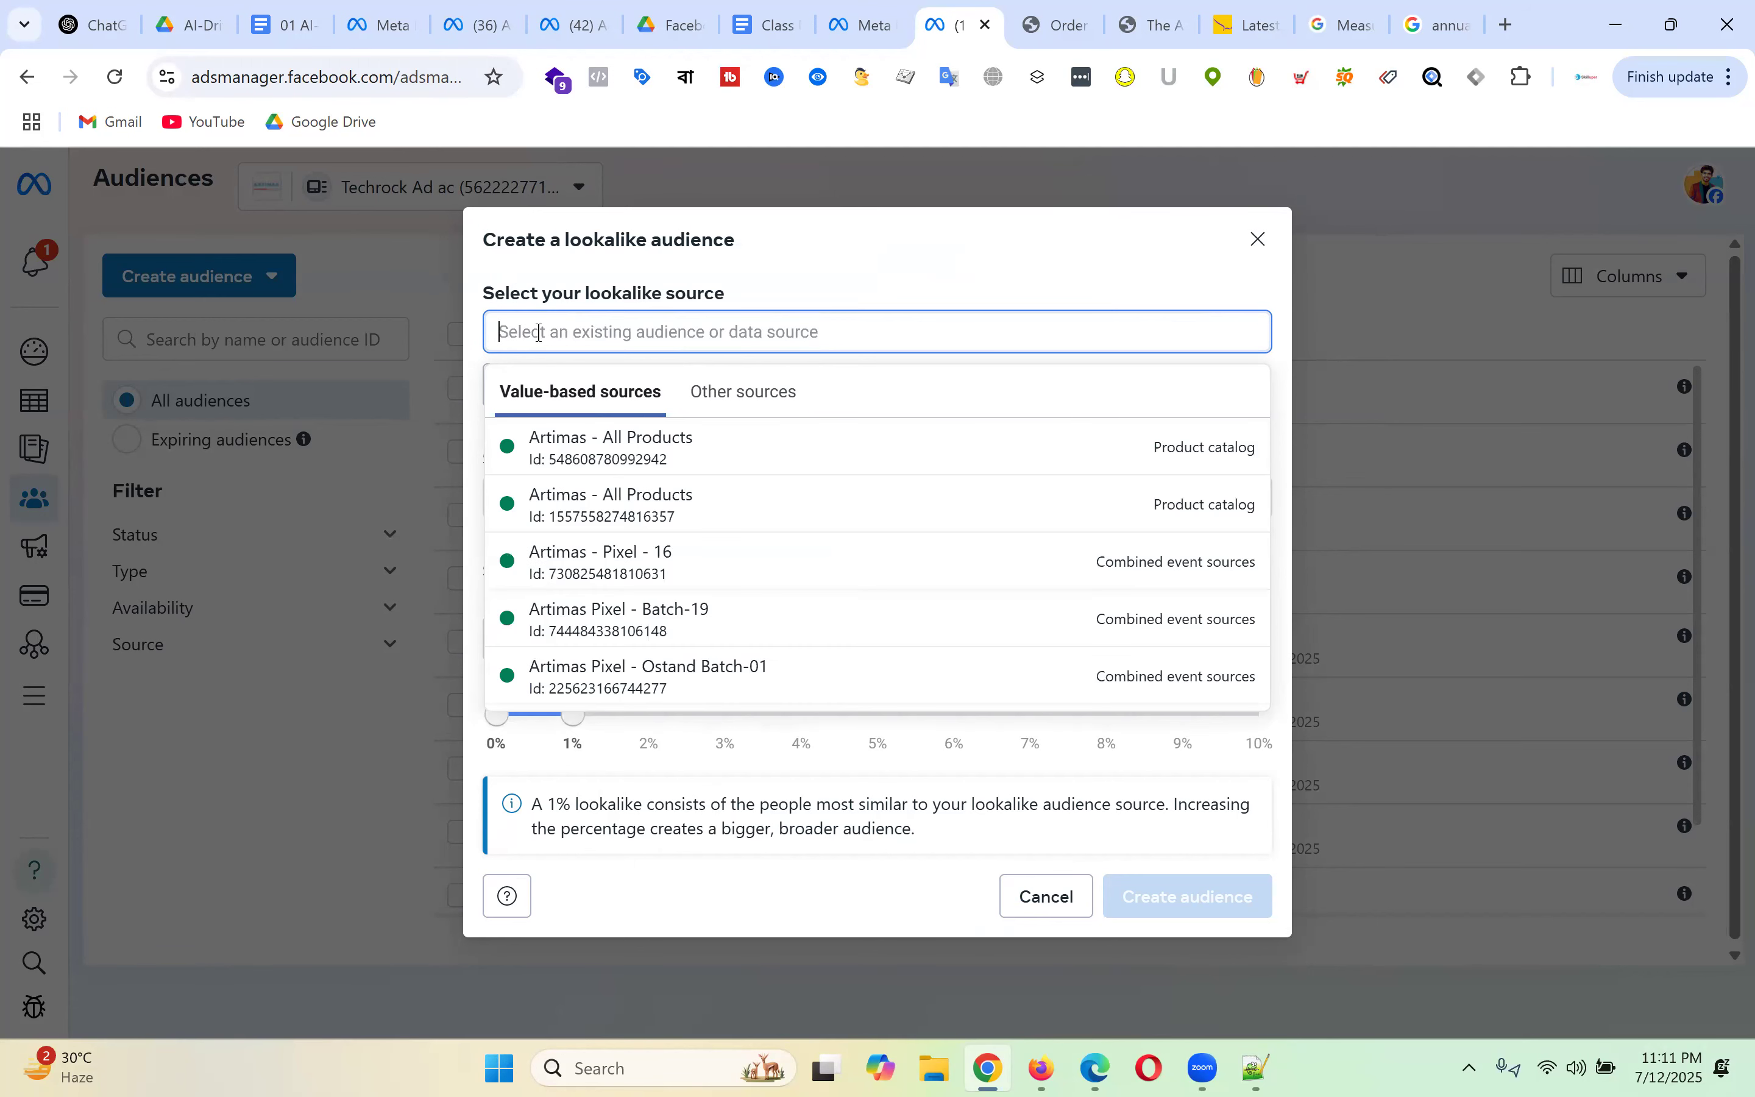
- Choose the value-based source "Artimas Pixel - Batch-19" for the lookalike and review its event source and event-with-value options
mouse_move(799, 466)
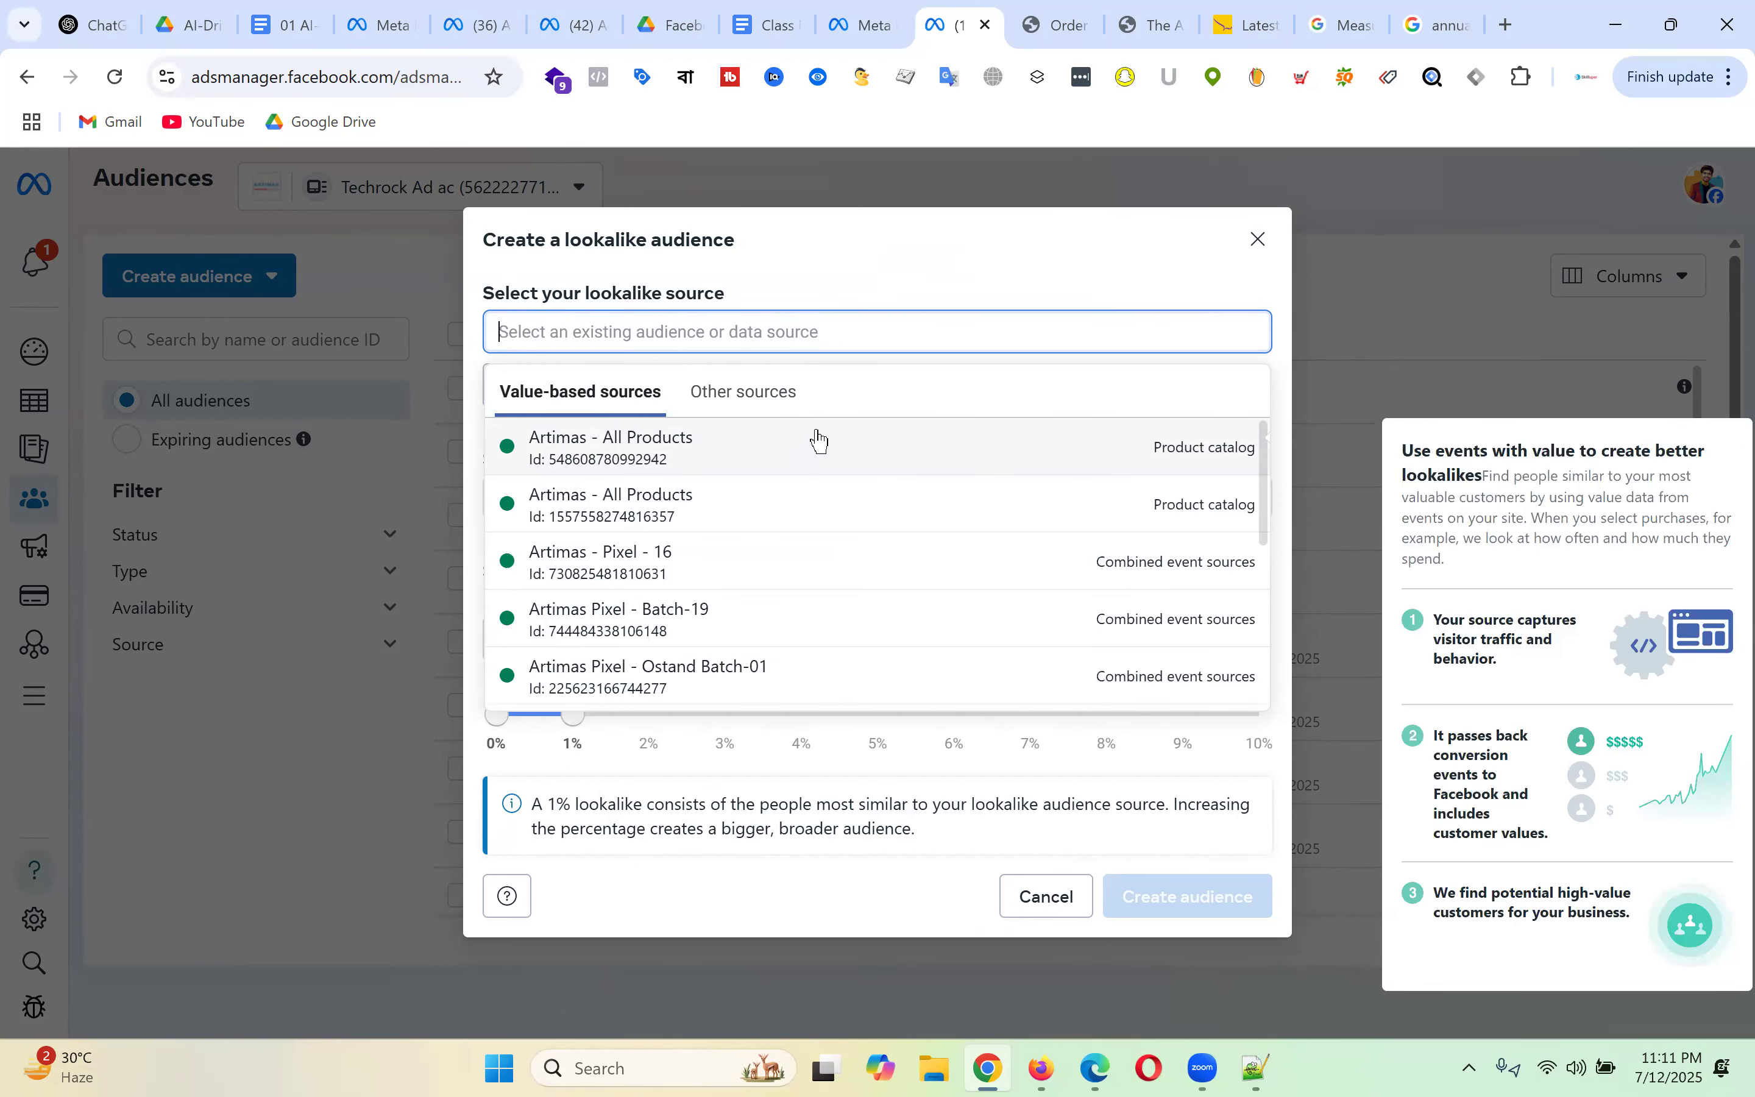
left_click(709, 632)
scroll(797, 421, "down", 2)
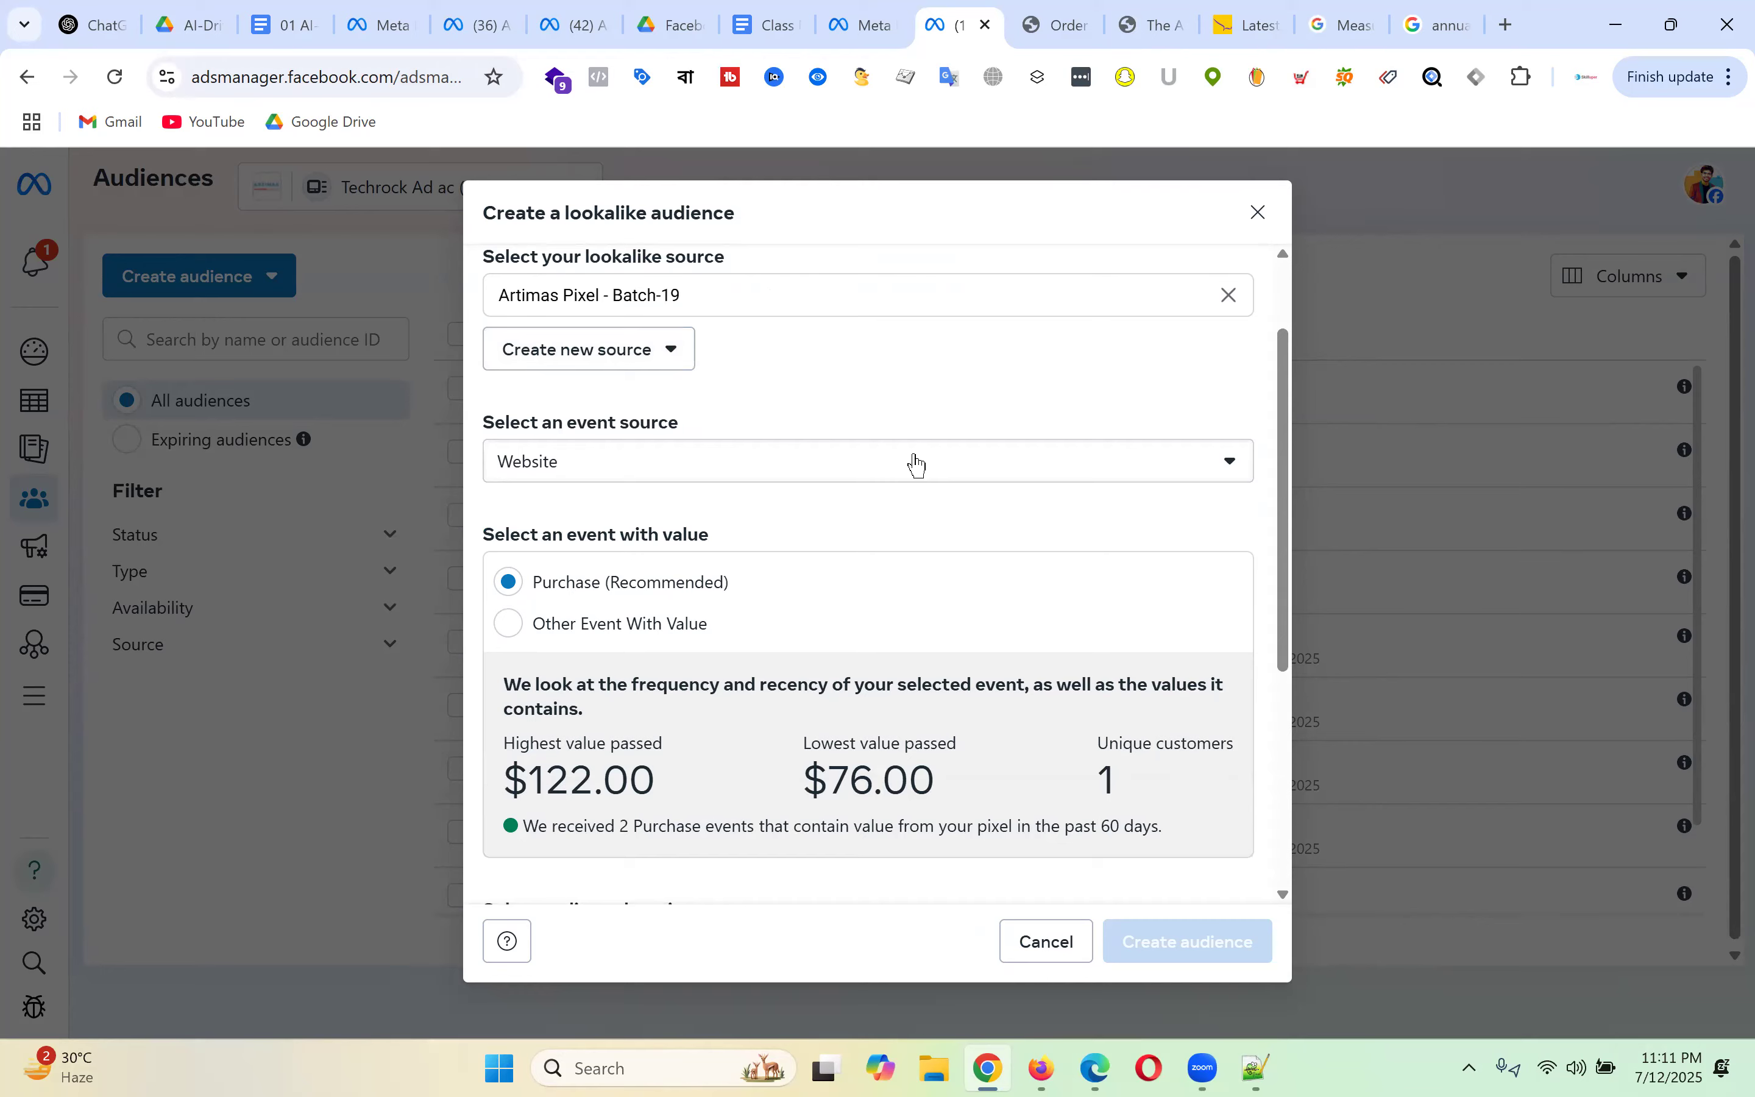
scroll(964, 453, "down", 5)
scroll(966, 450, "up", 5)
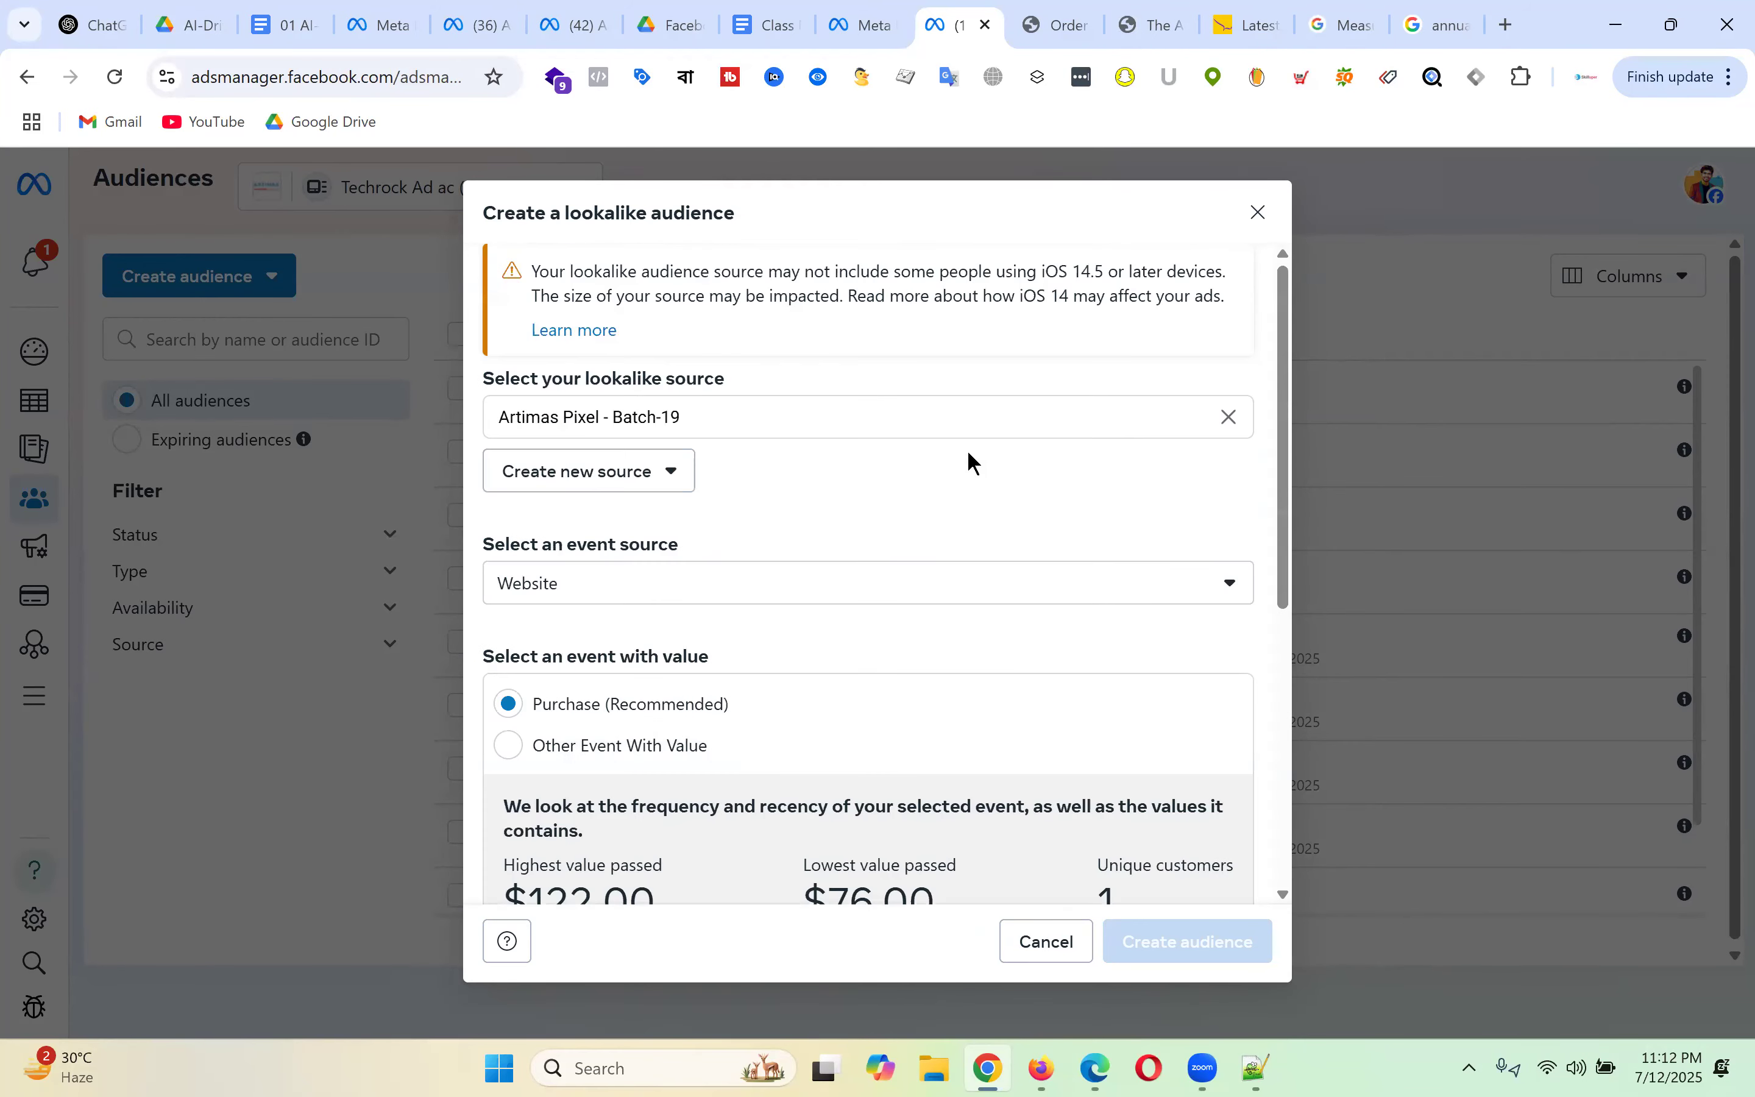
- Try creating a new custom audience as the lookalike source, choose Website as its type, and cancel the source selection
left_click(672, 589)
left_click(656, 594)
left_click(664, 485)
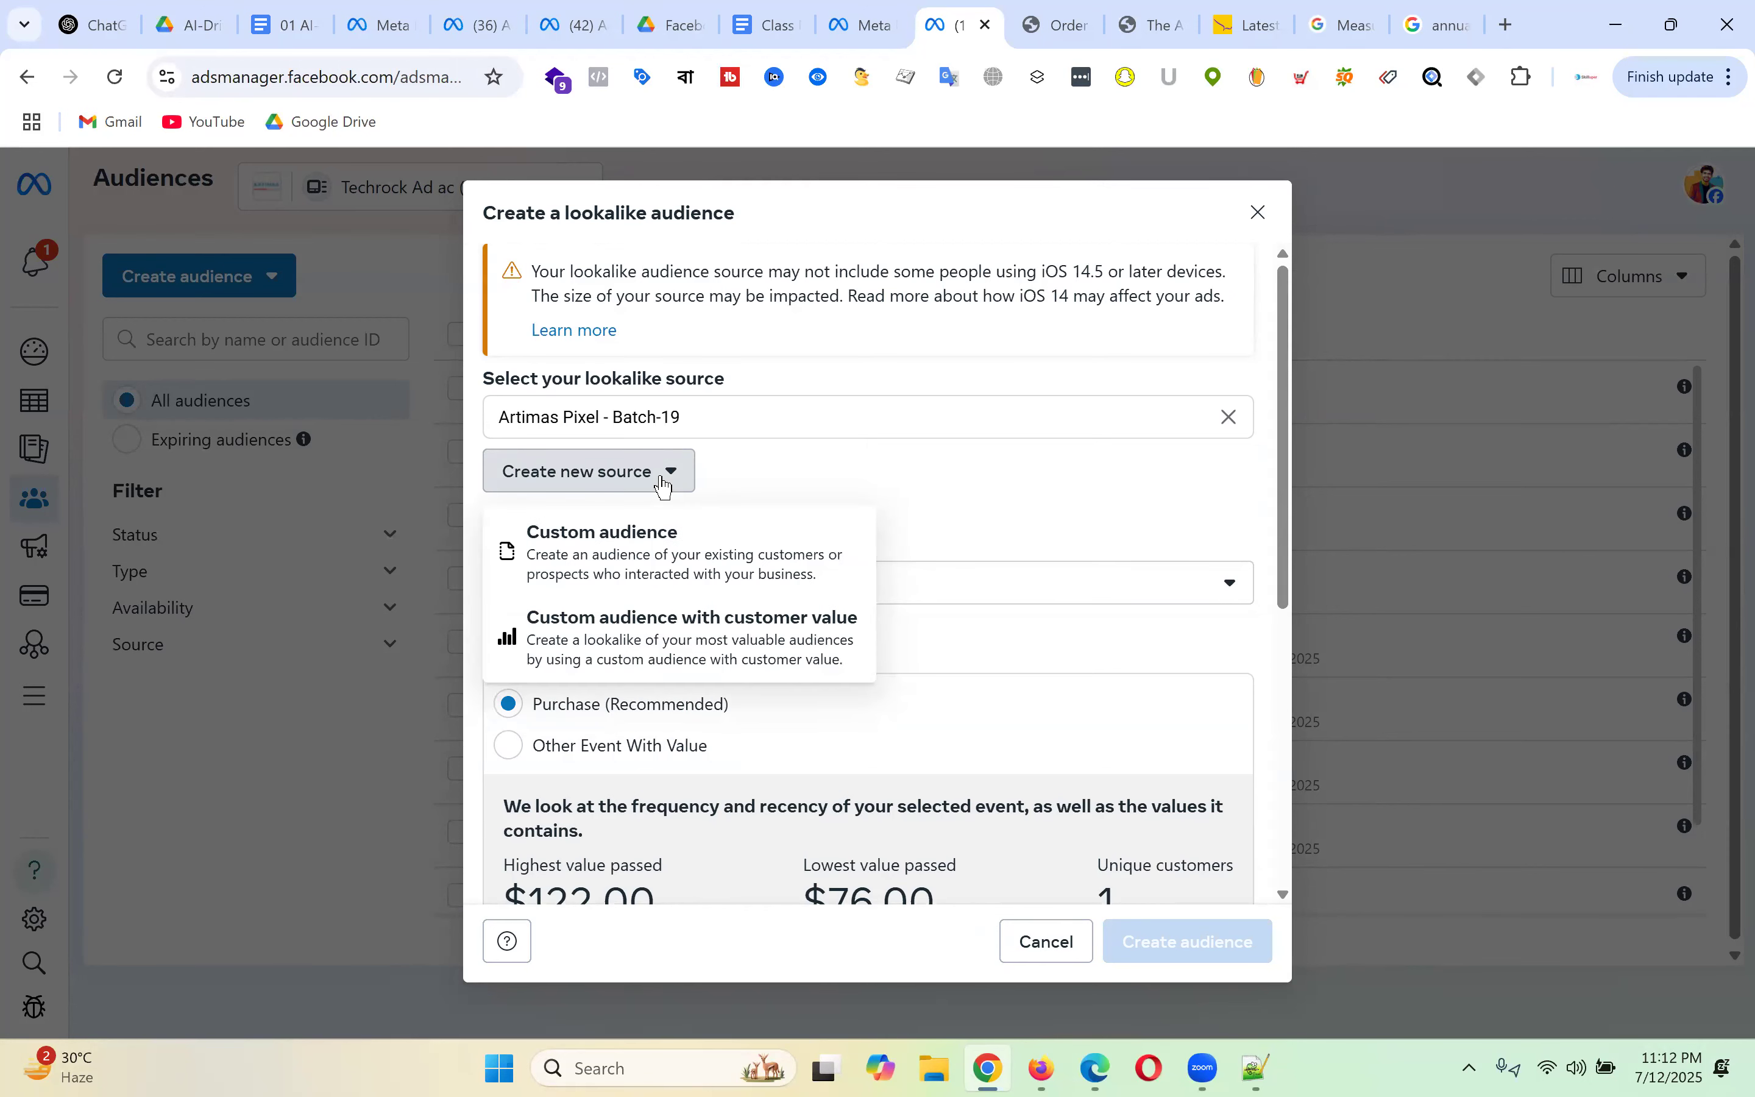
left_click(678, 558)
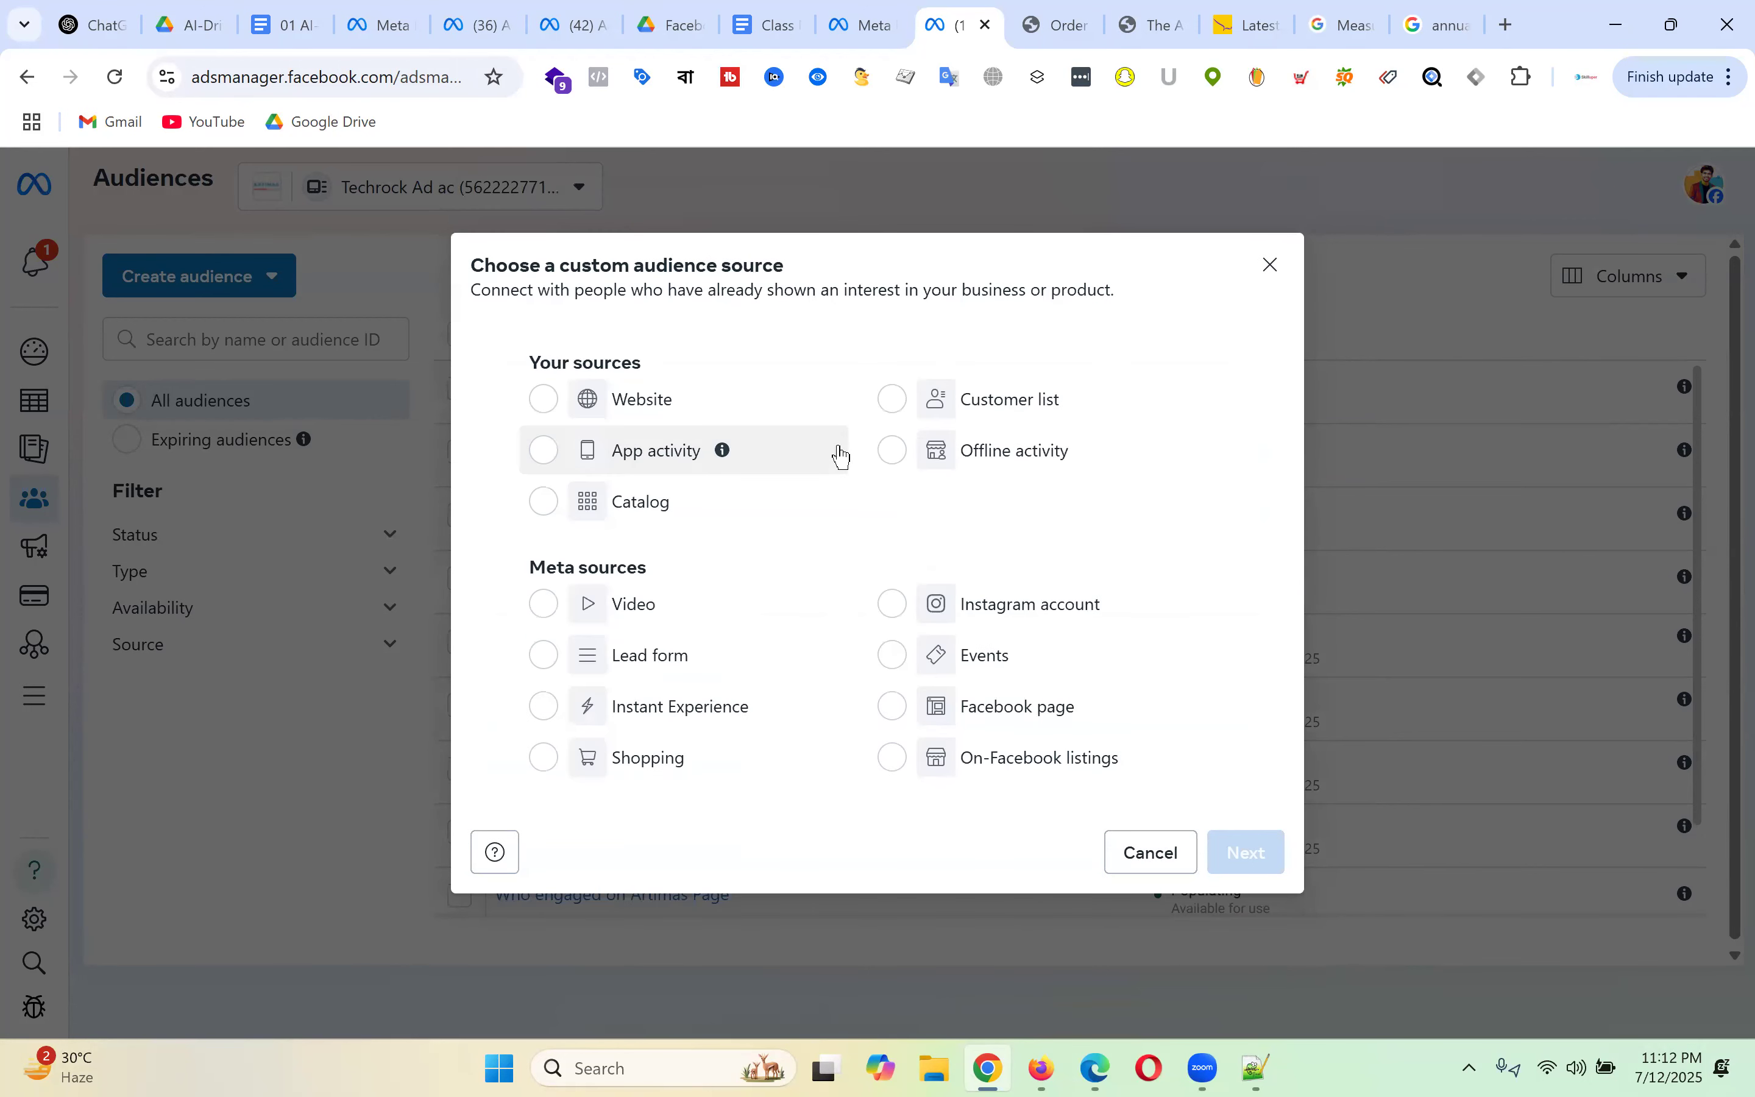
left_click(545, 399)
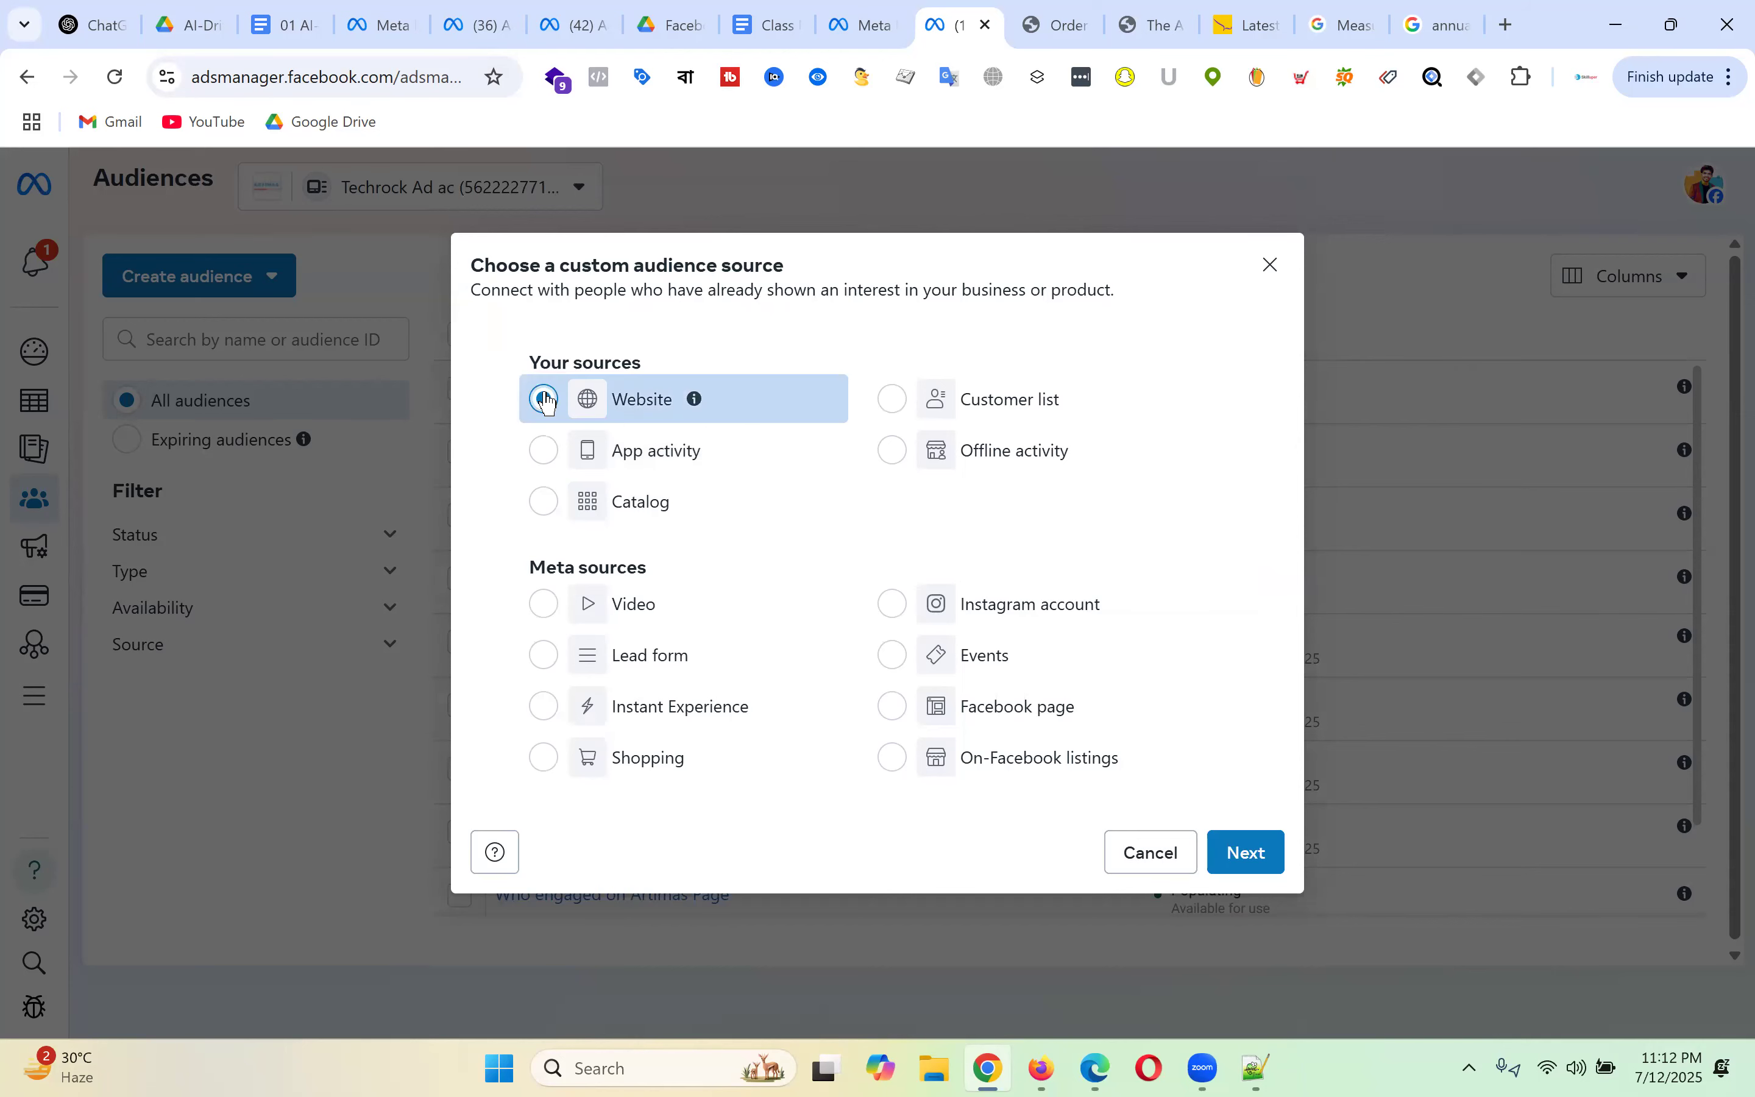
left_click(1271, 265)
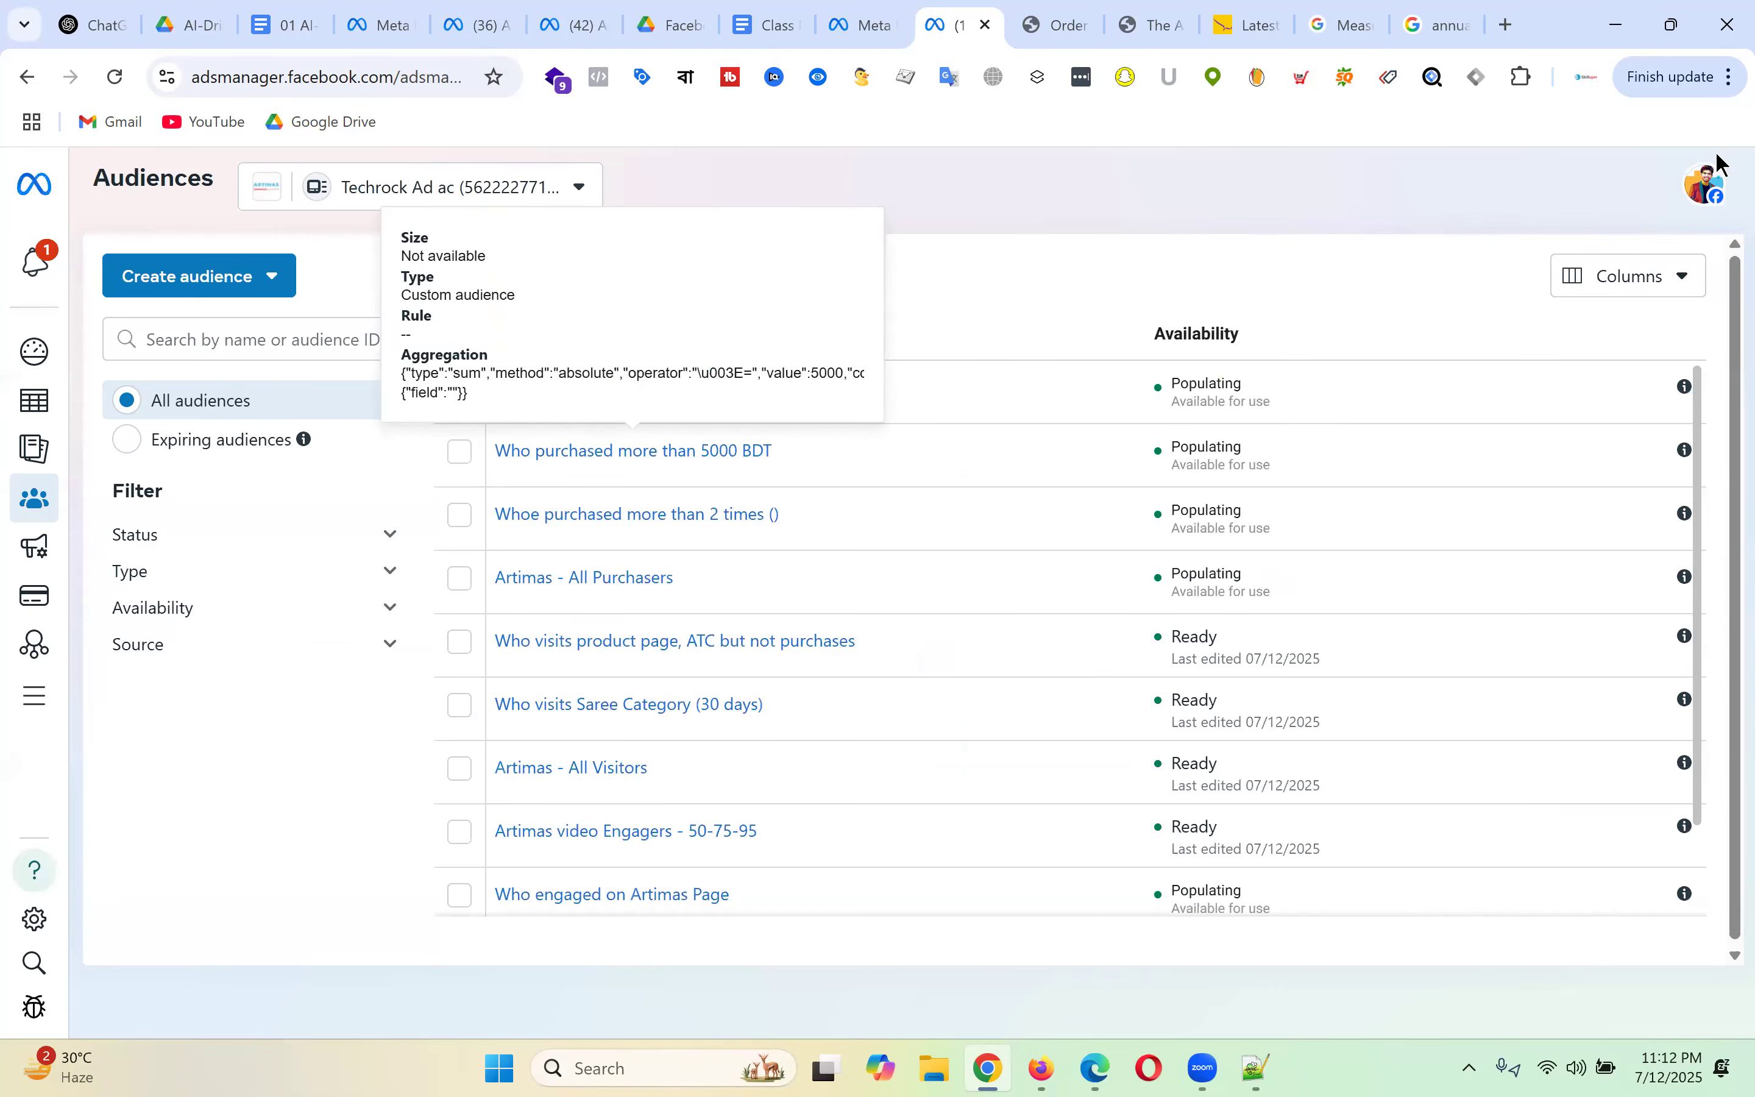
- Start another lookalike audience, try a custom audience with customer value as its new source, and cancel the list-based setup
left_click(190, 275)
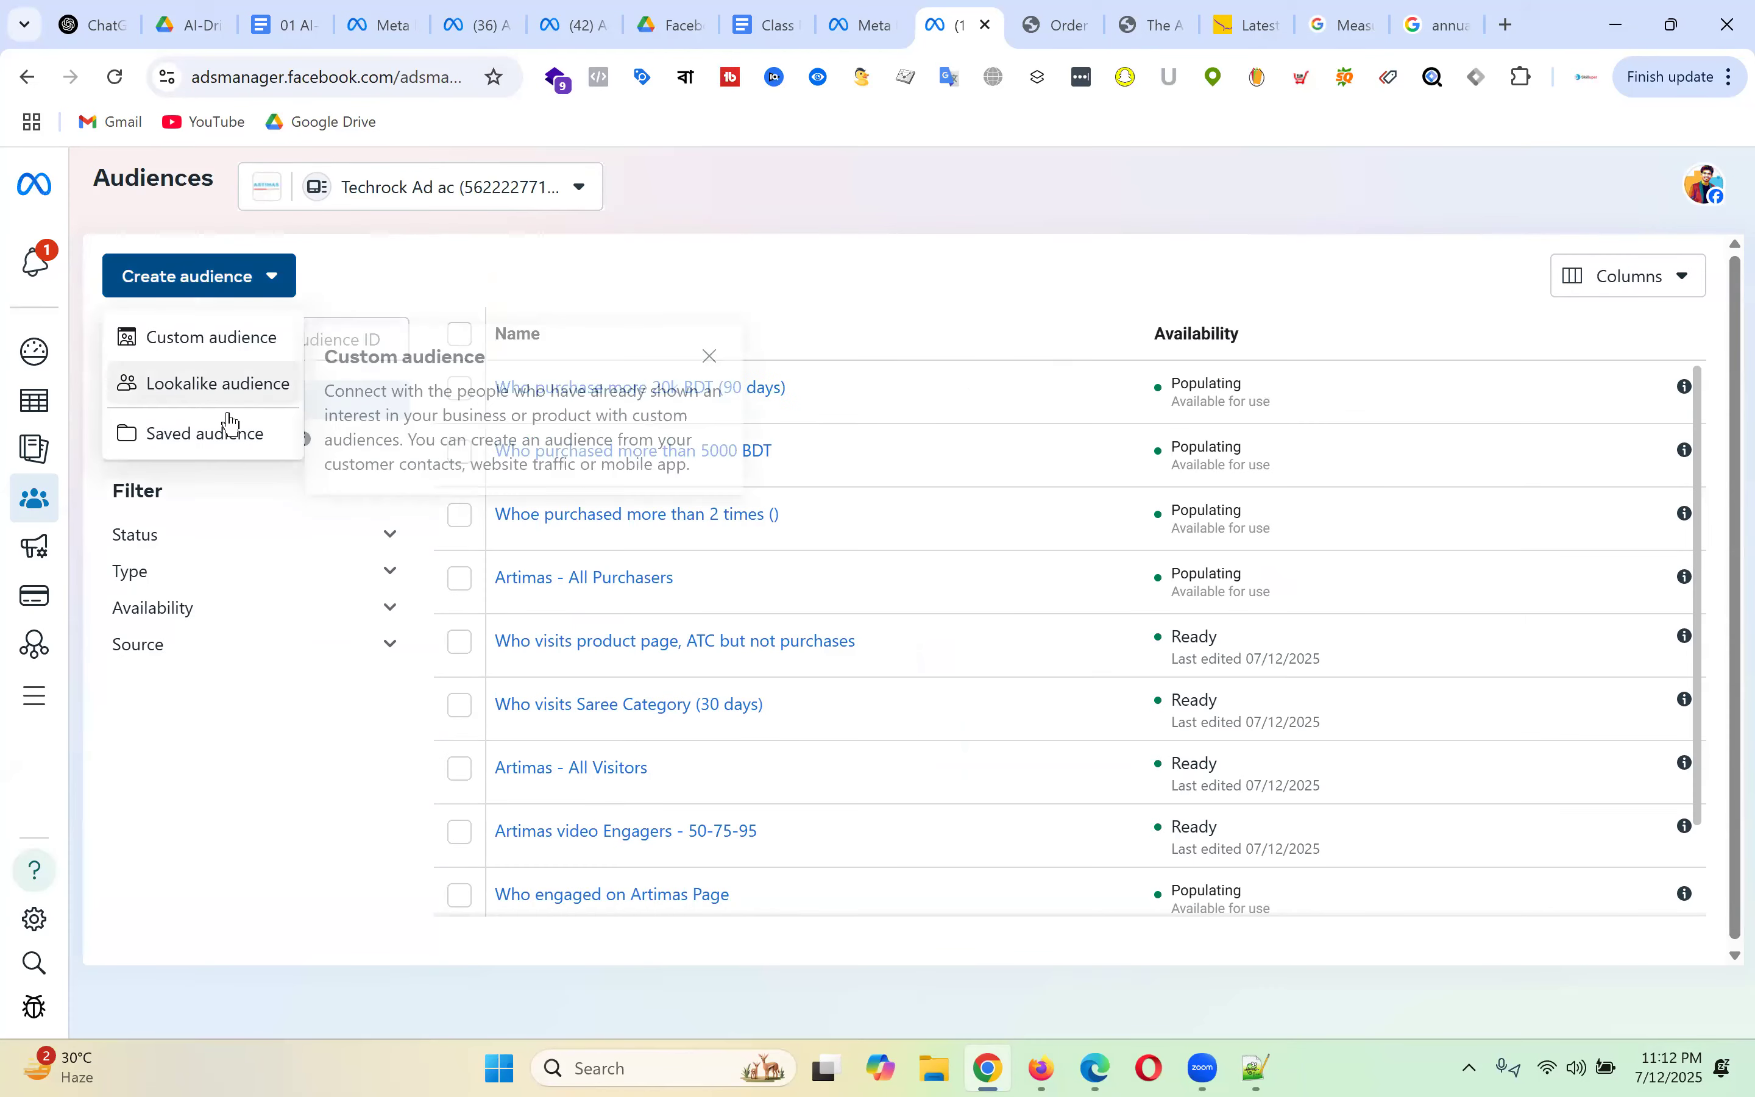
left_click(229, 393)
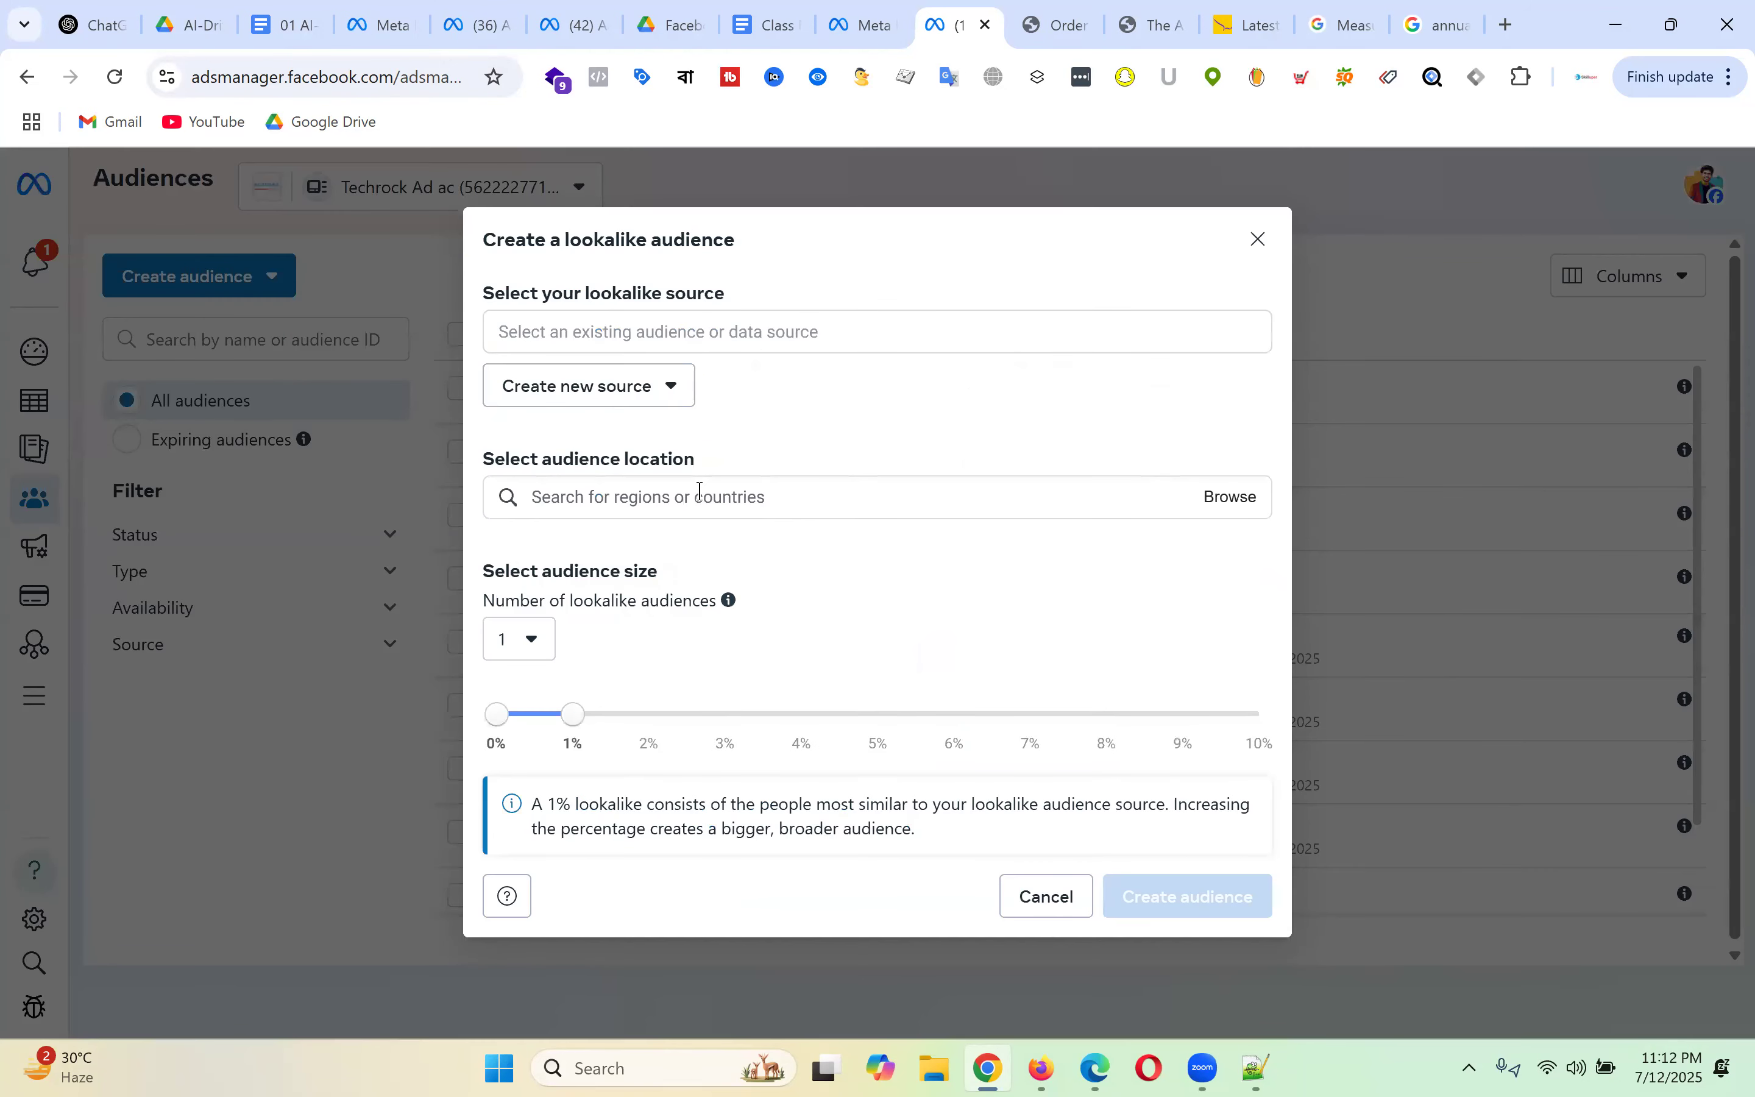
left_click(646, 392)
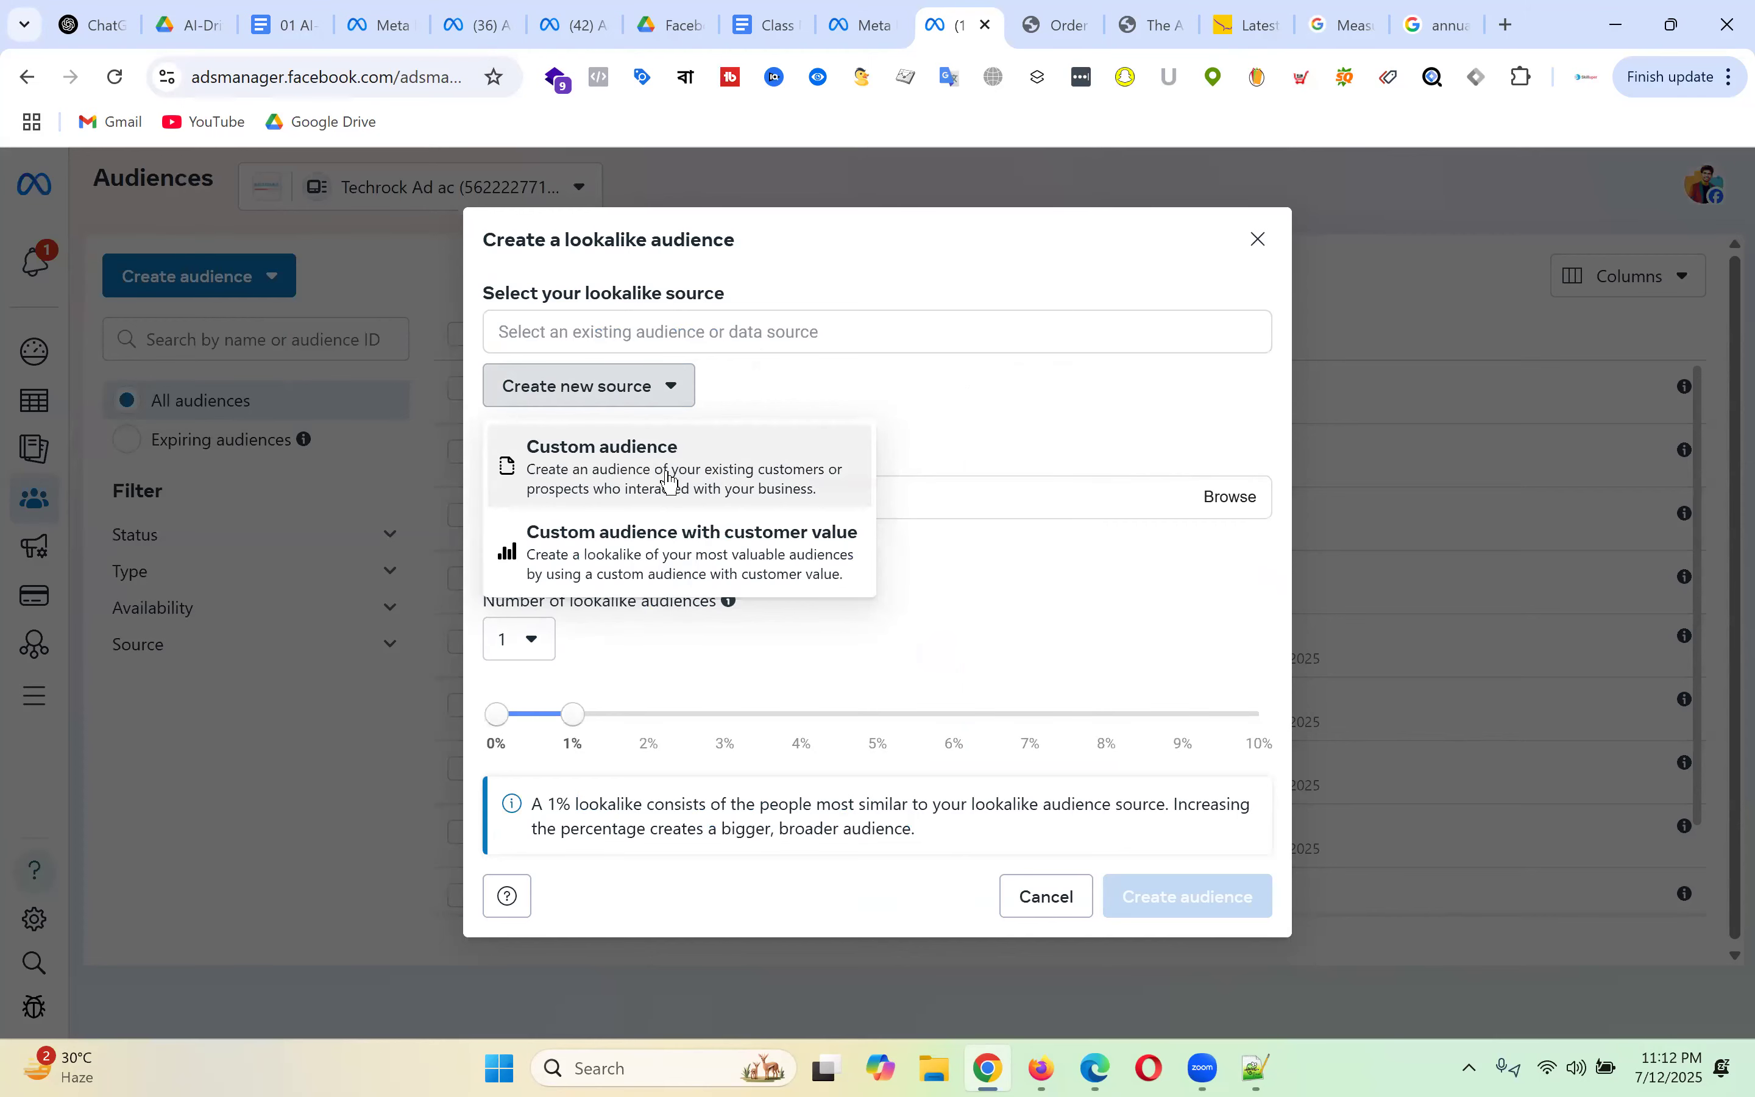
left_click(702, 539)
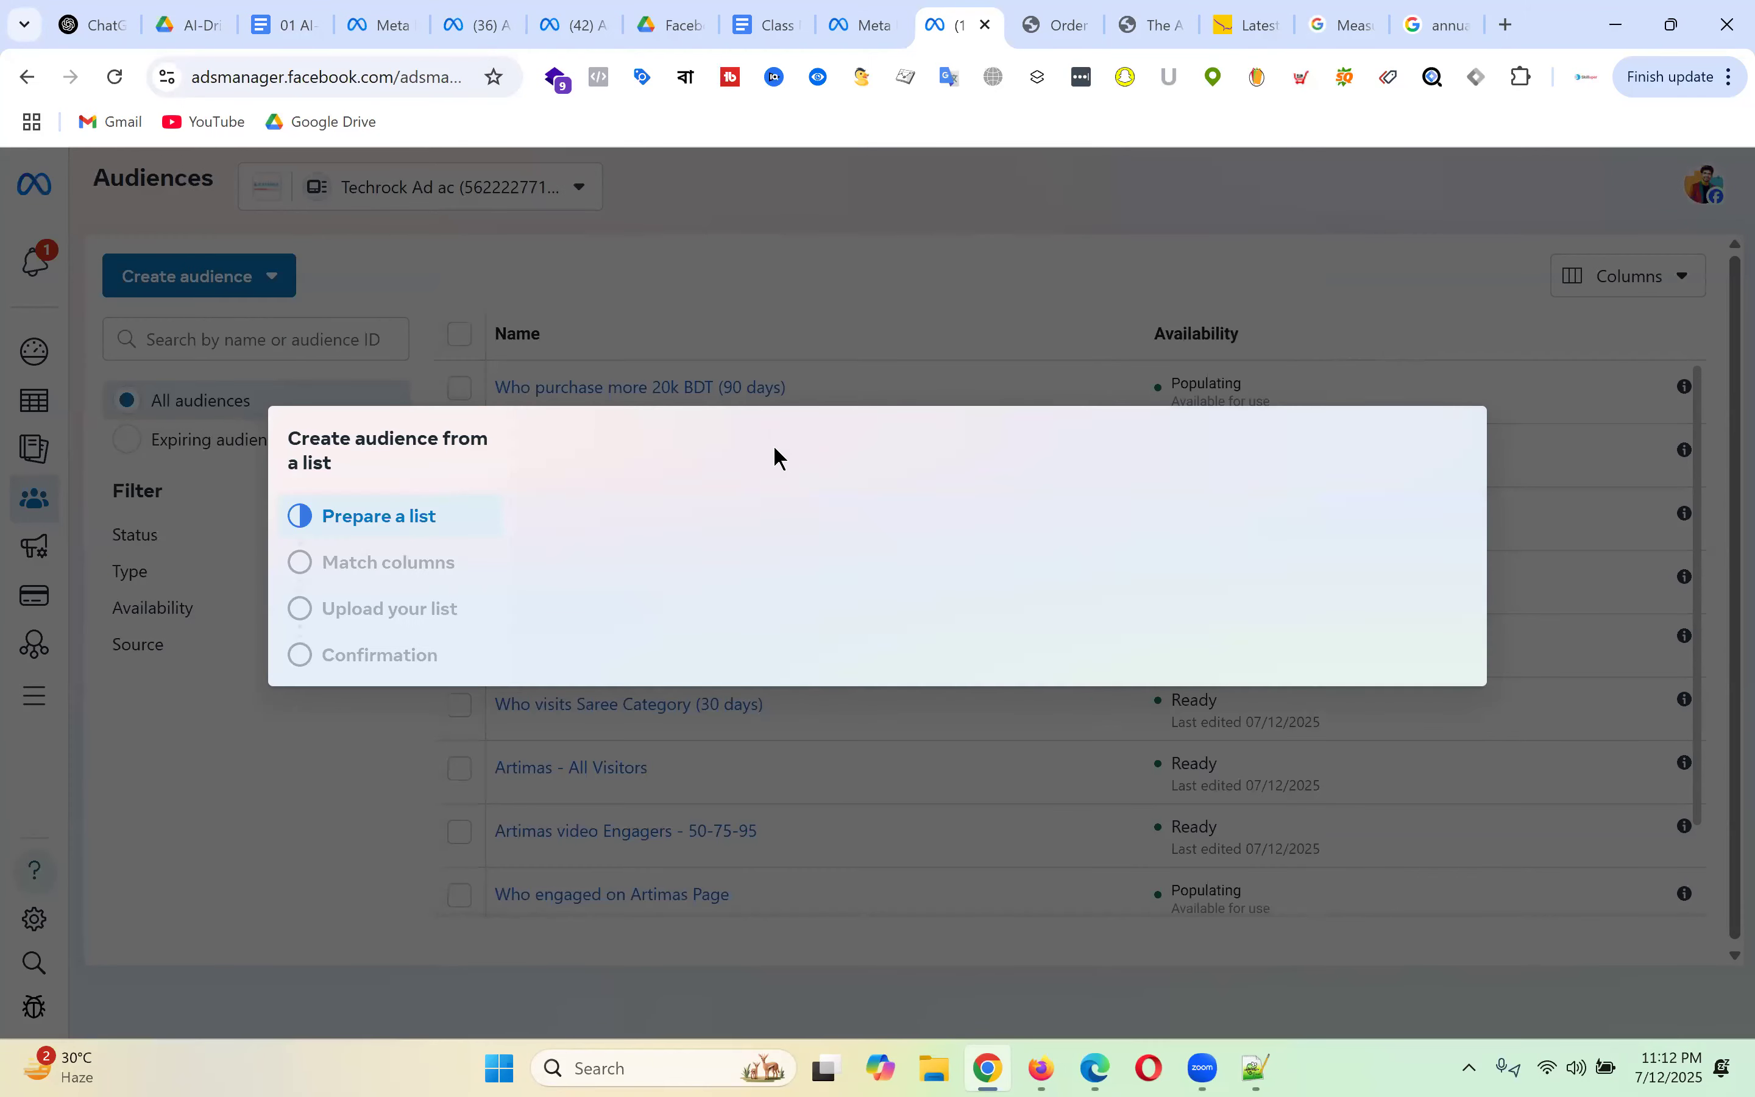
left_click(1448, 247)
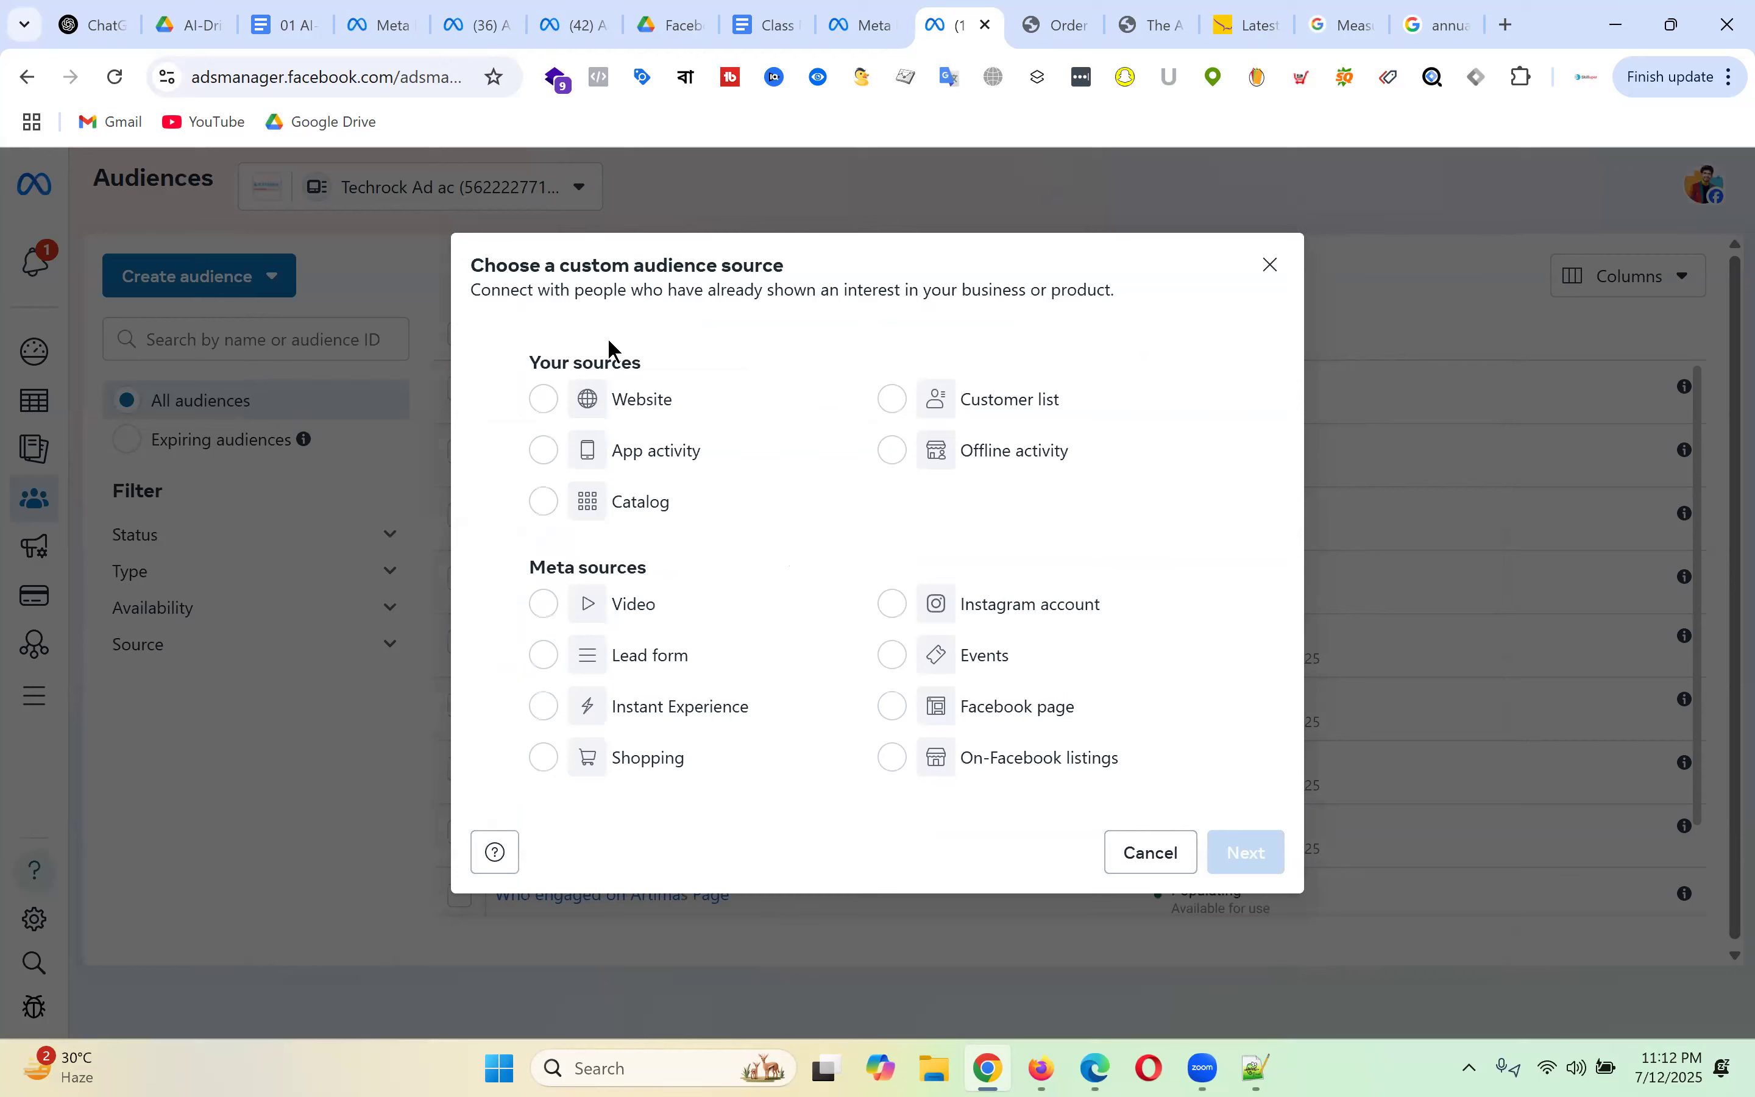
left_click(1270, 265)
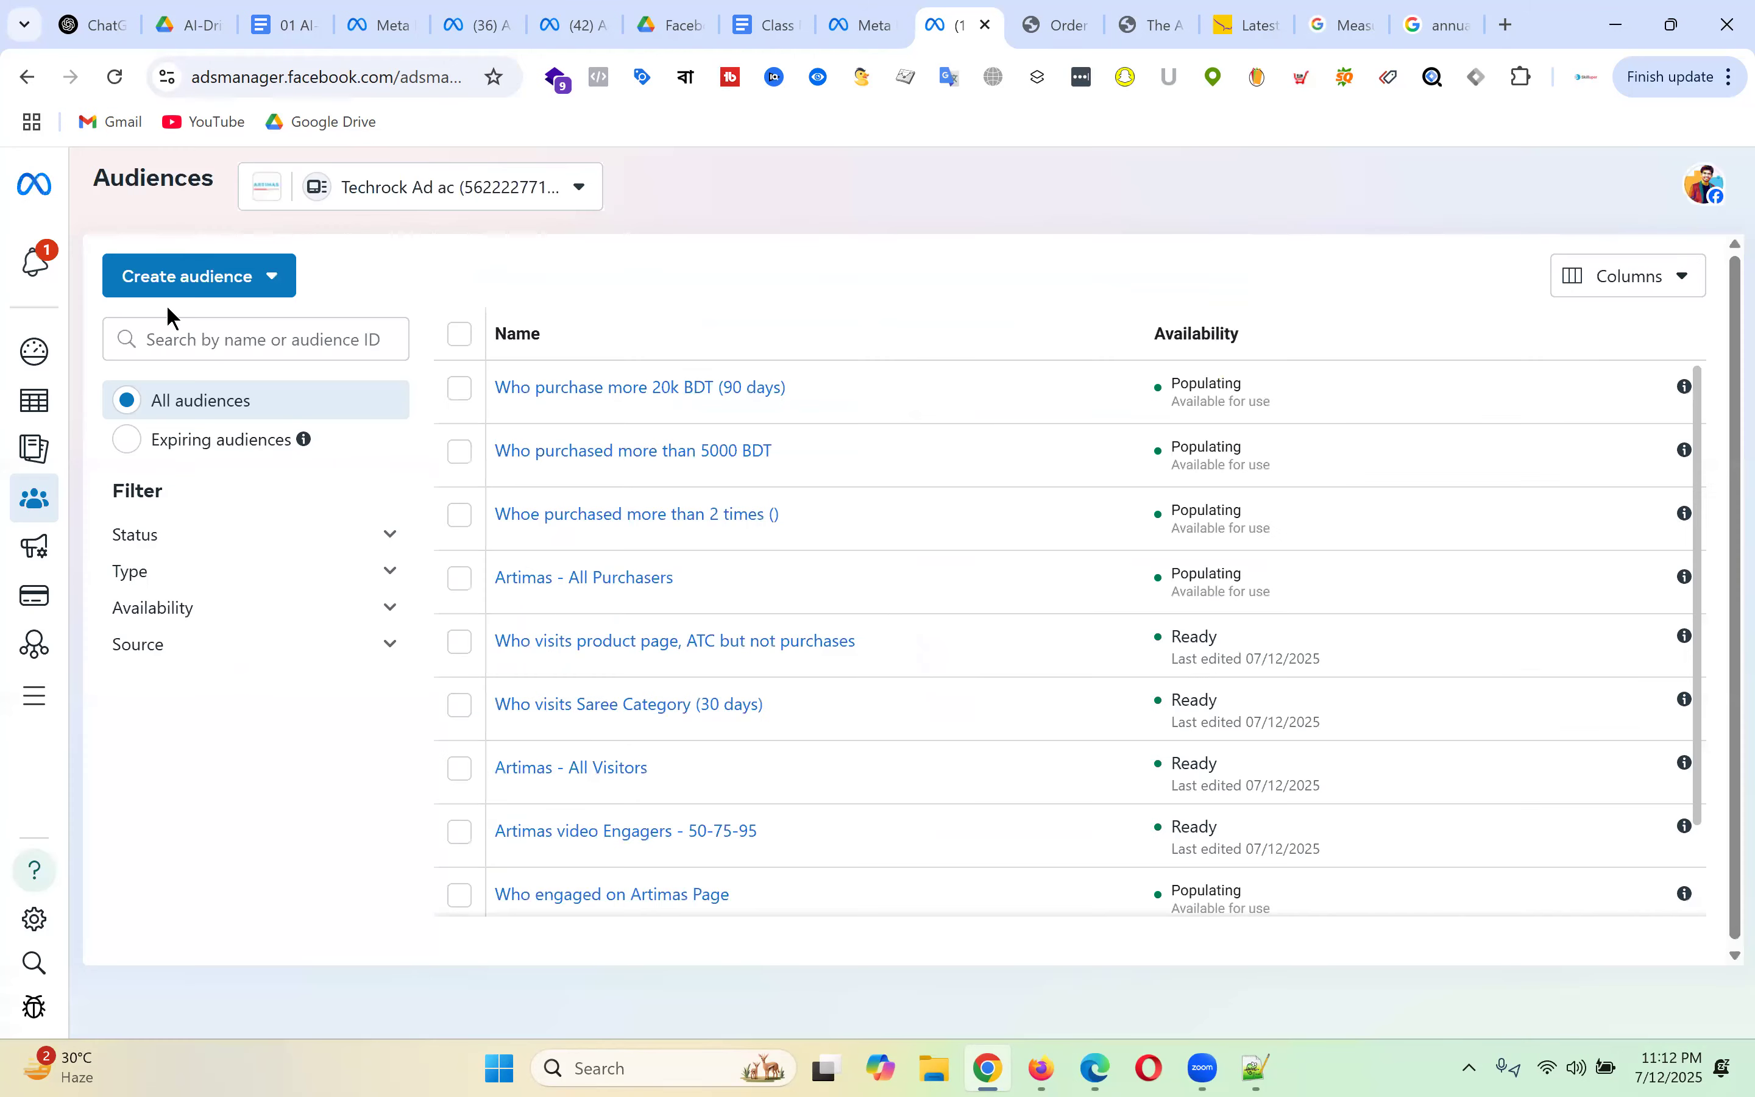
- Start a lookalike audience and select the existing custom audience "Who purchase more 20k BDT (90 days)" as its source
left_click(209, 278)
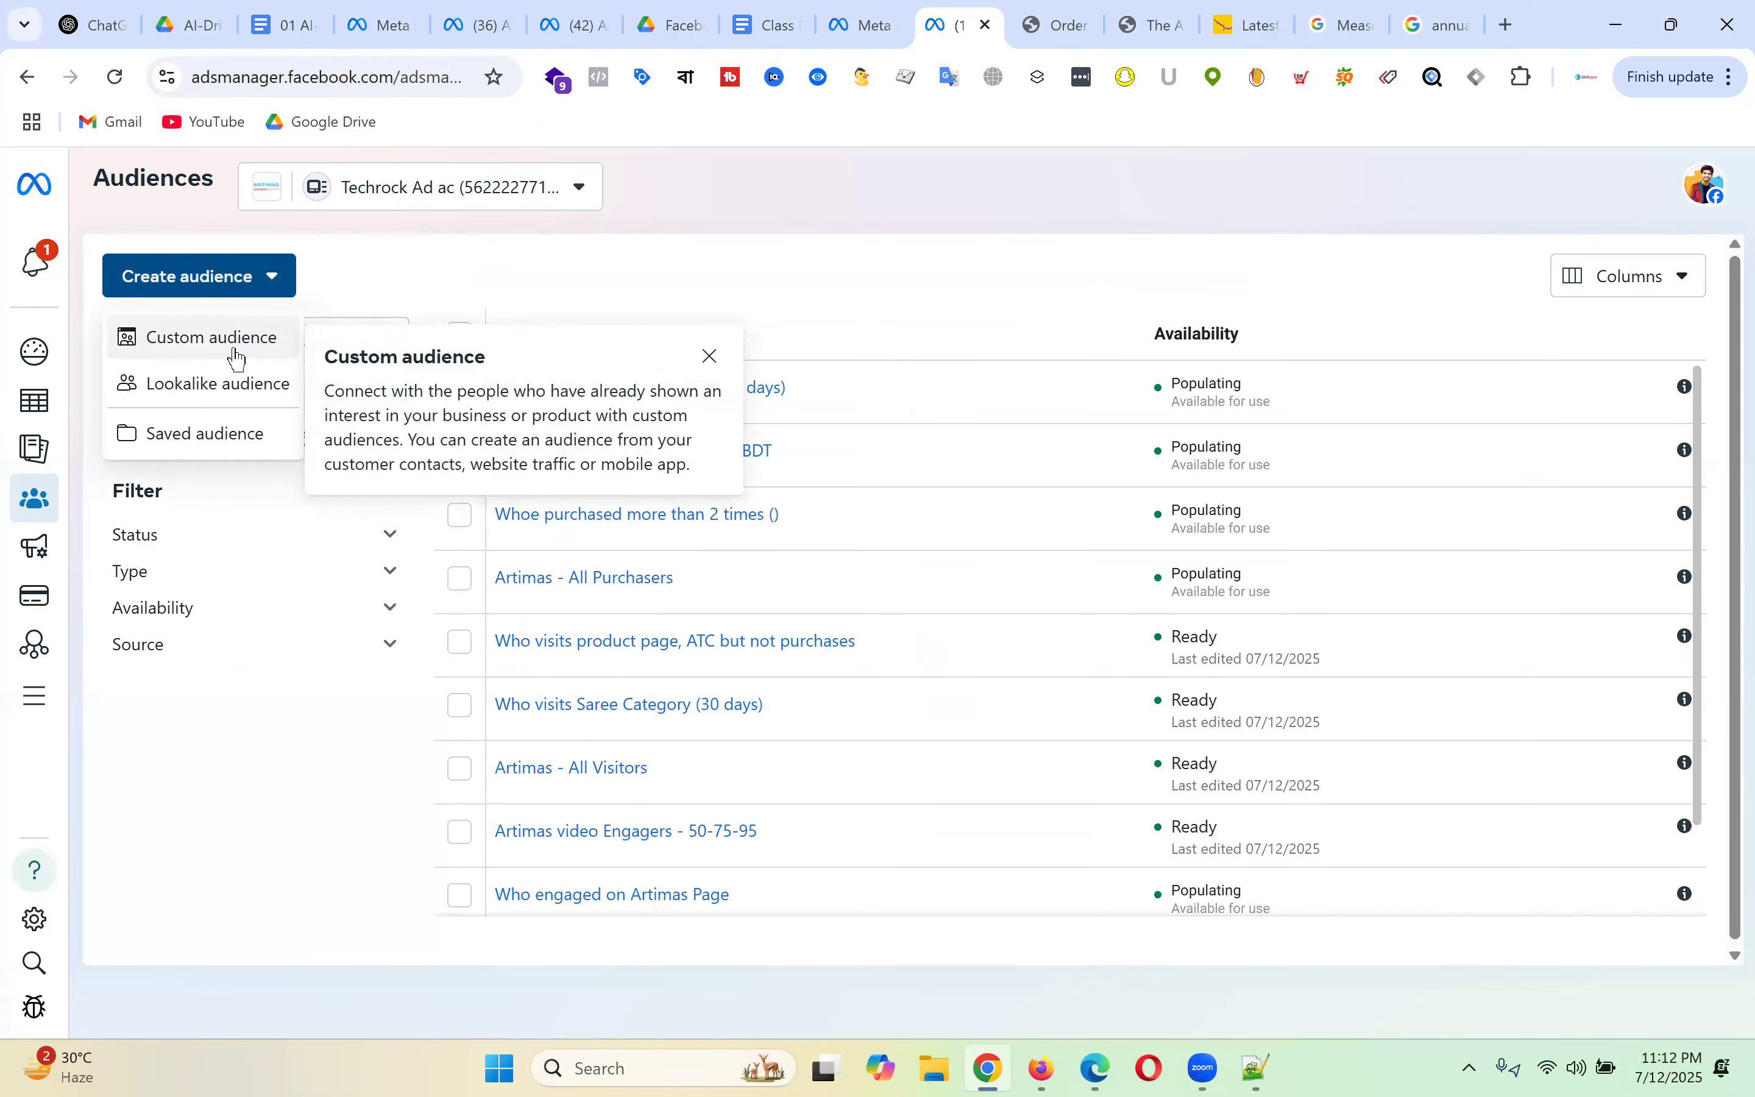
left_click(228, 387)
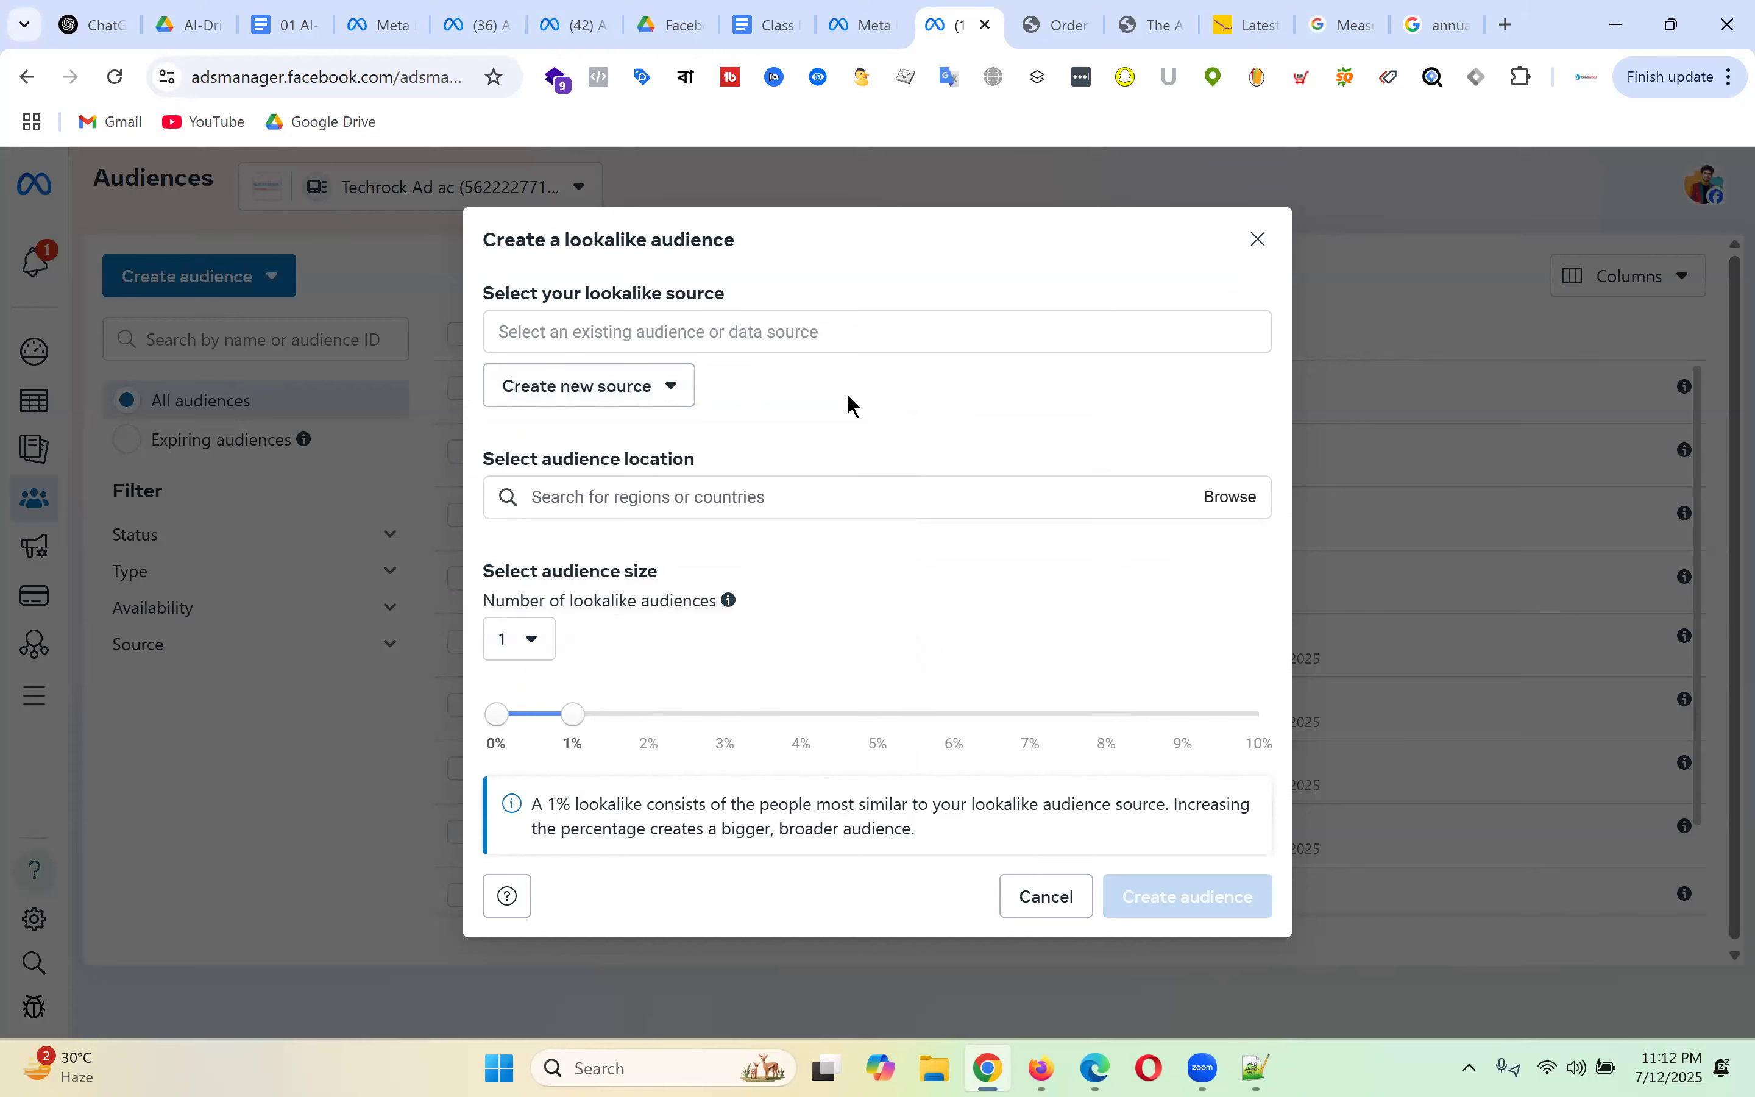
left_click(685, 331)
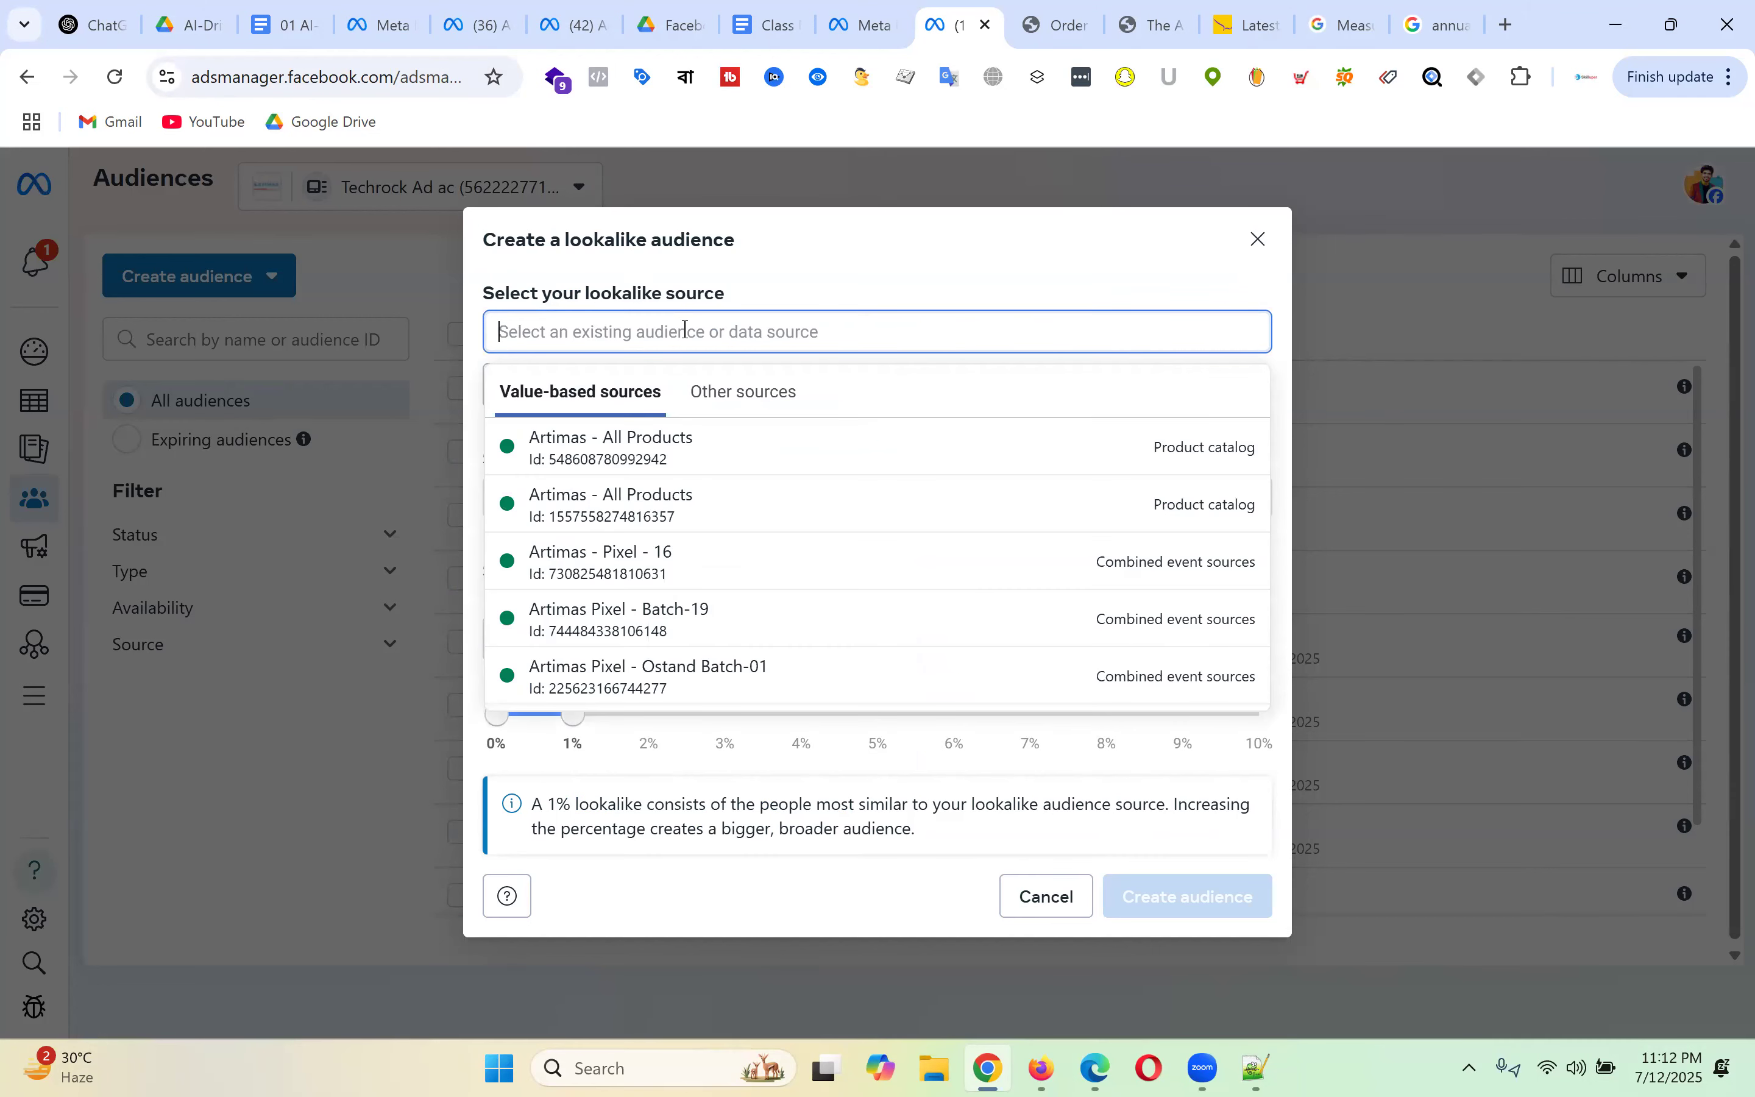
left_click(751, 394)
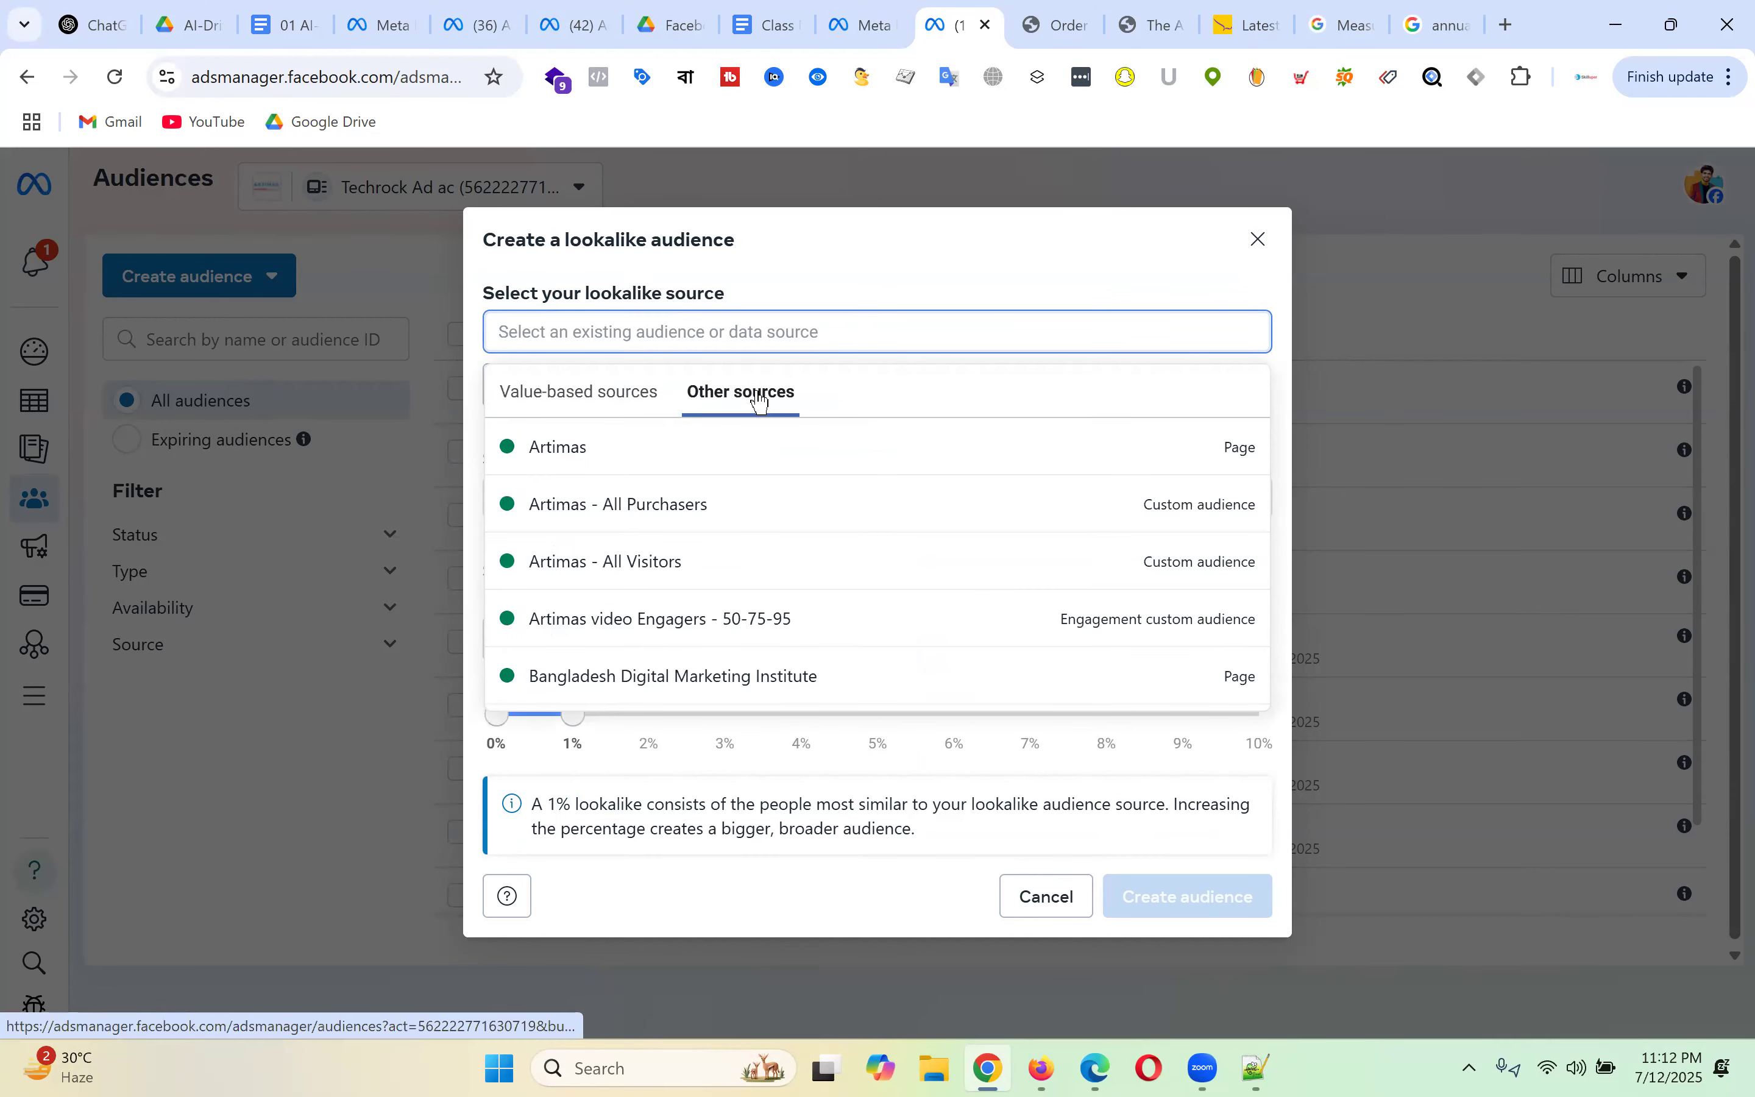
scroll(827, 498, "down", 3)
scroll(827, 498, "down", 3)
scroll(826, 498, "up", 5)
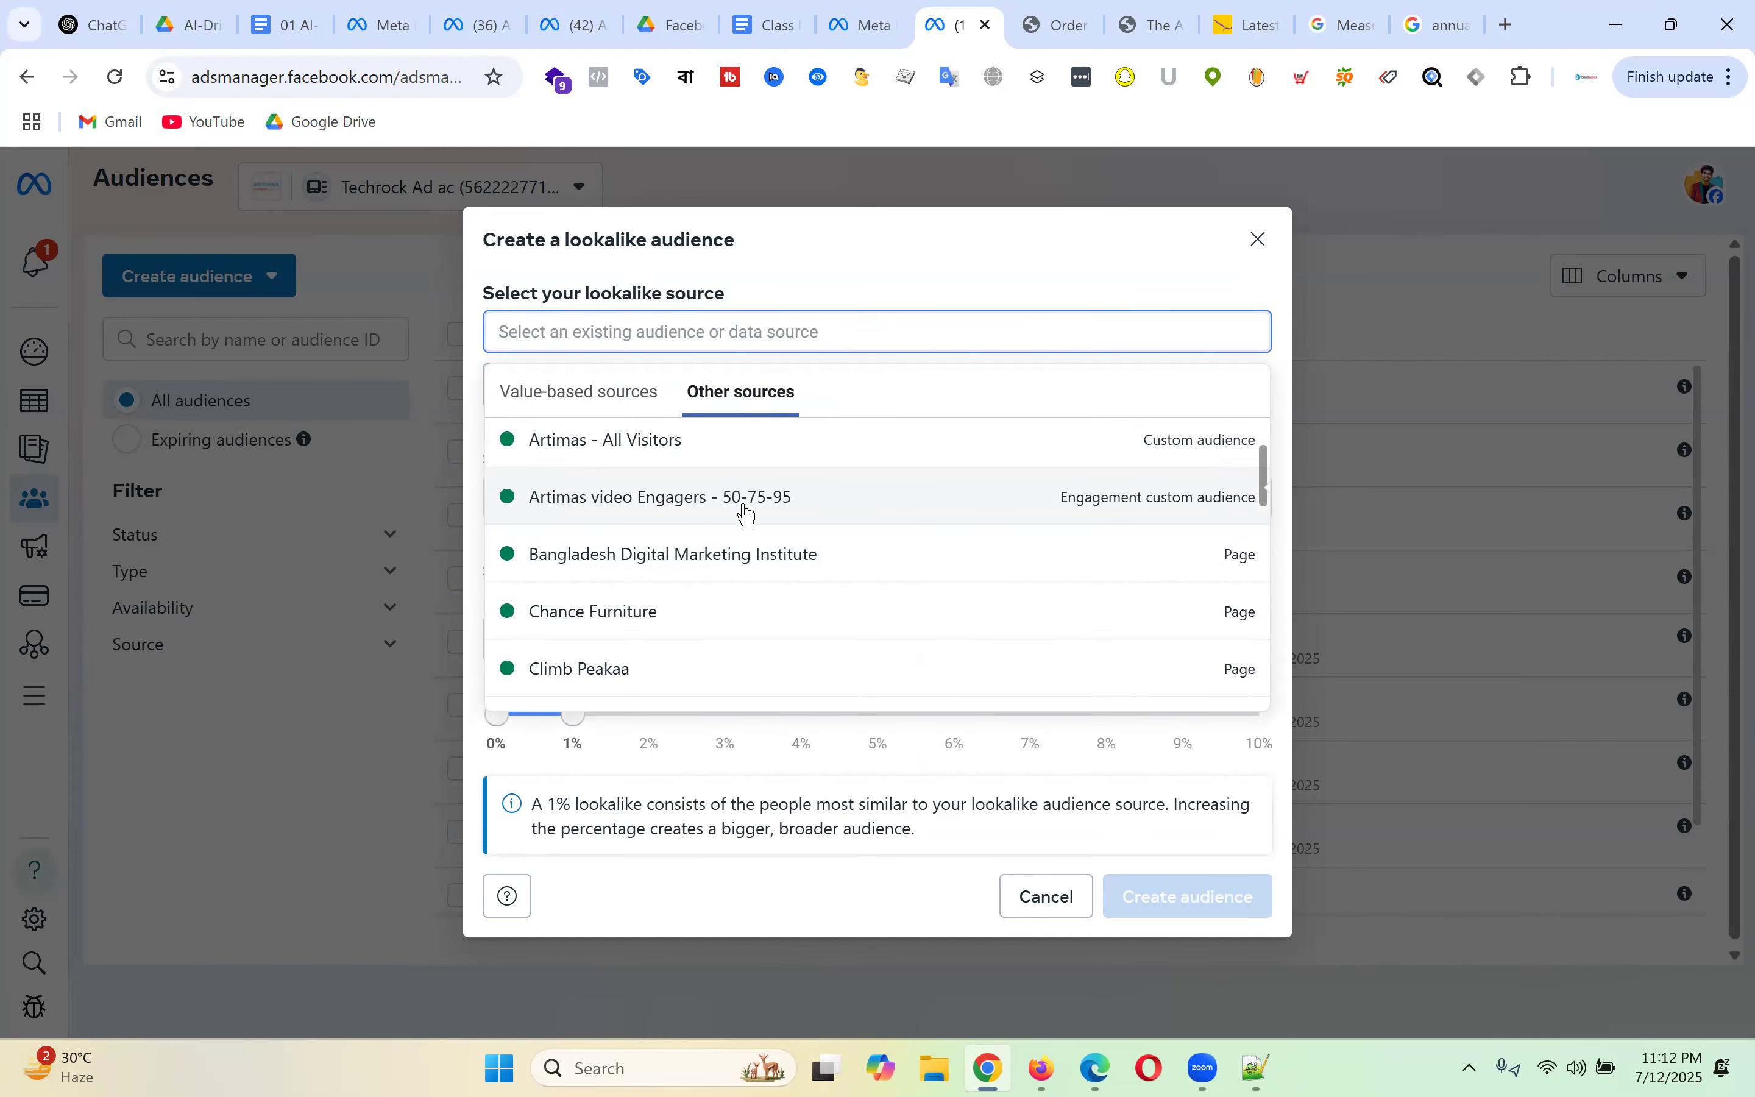
scroll(832, 527, "down", 5)
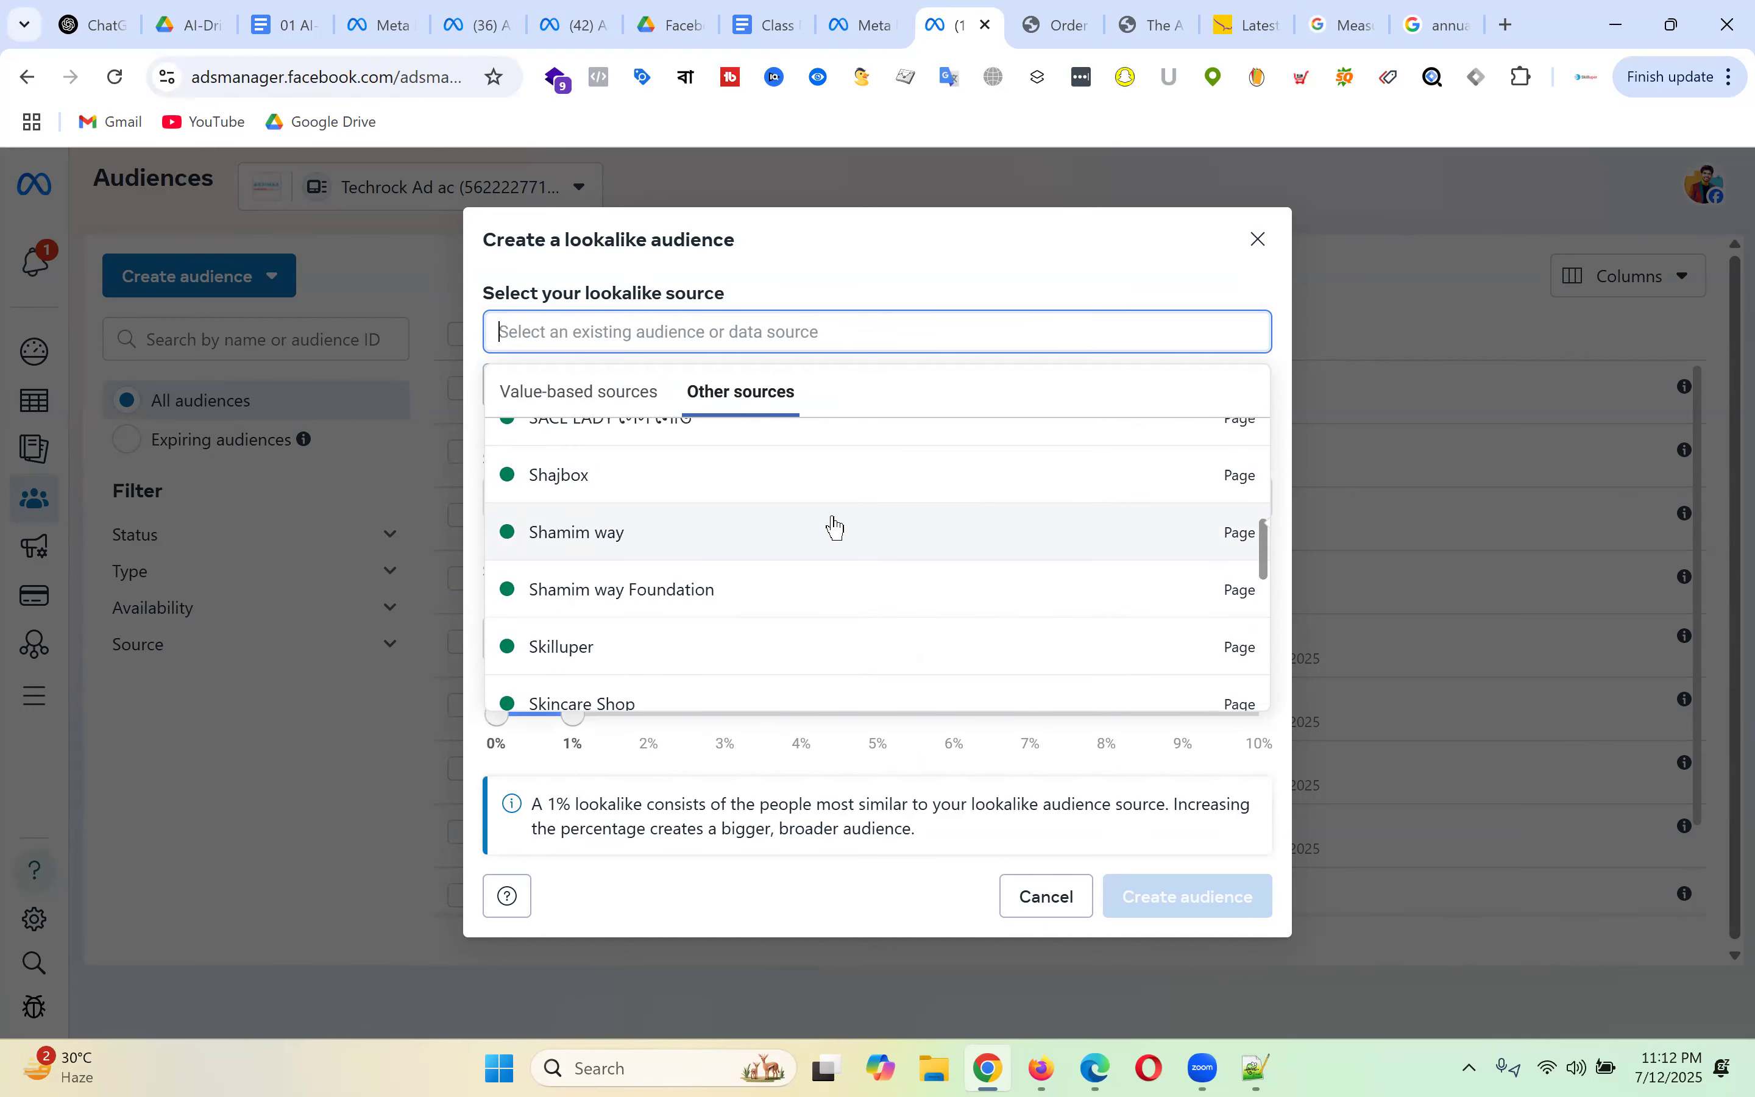
scroll(832, 527, "down", 5)
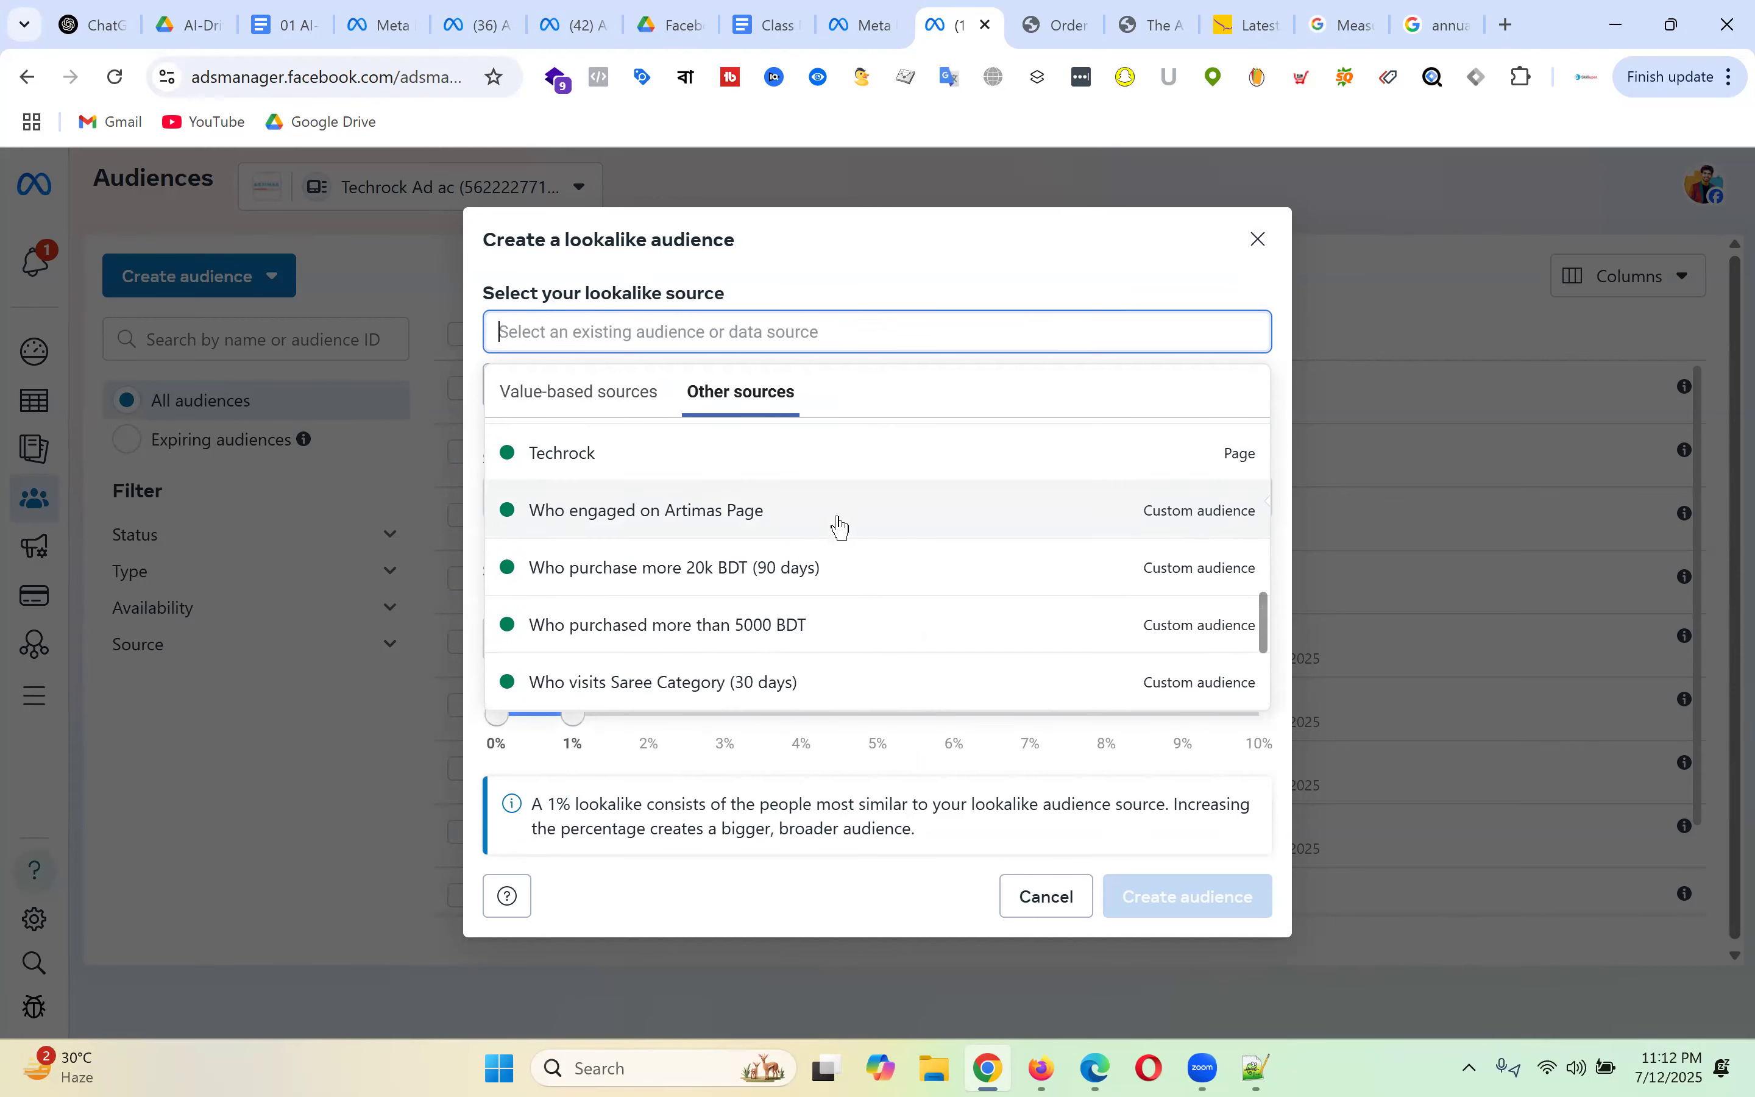
left_click(711, 574)
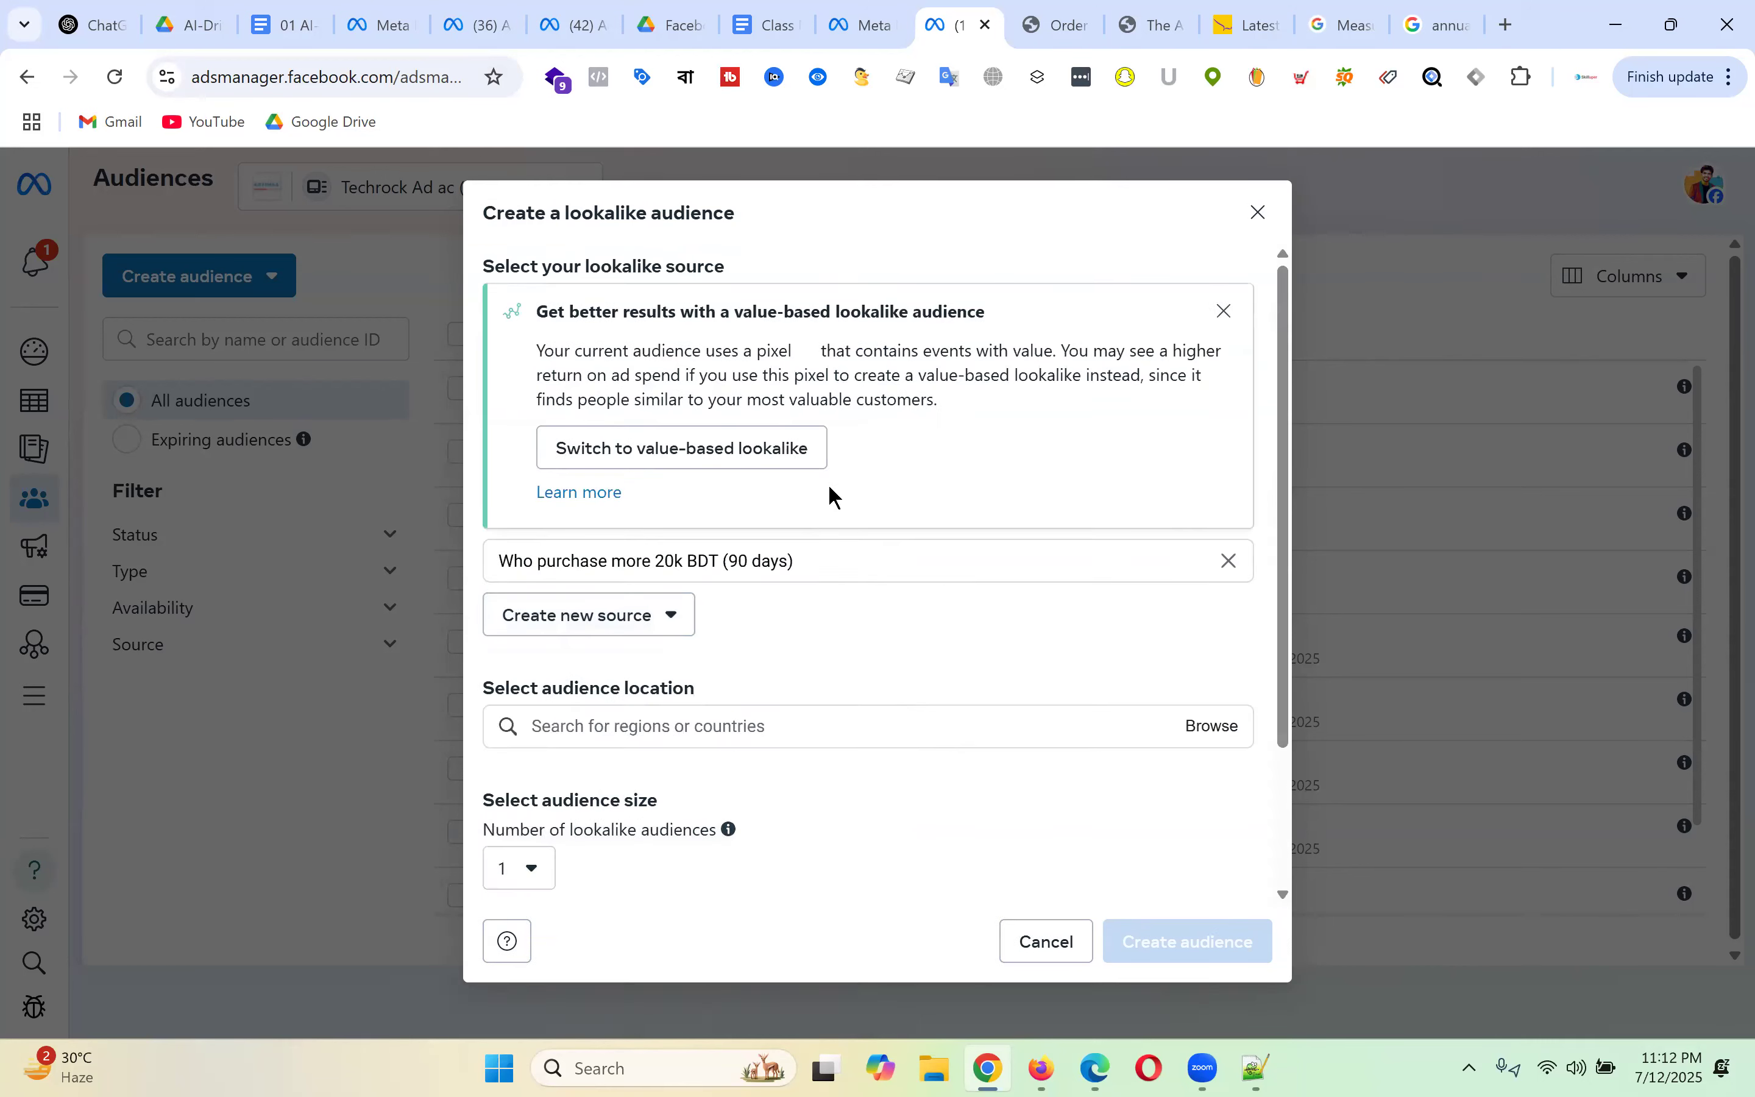
- Set the lookalike audience's location to Bangladesh
scroll(1055, 428, "down", 3)
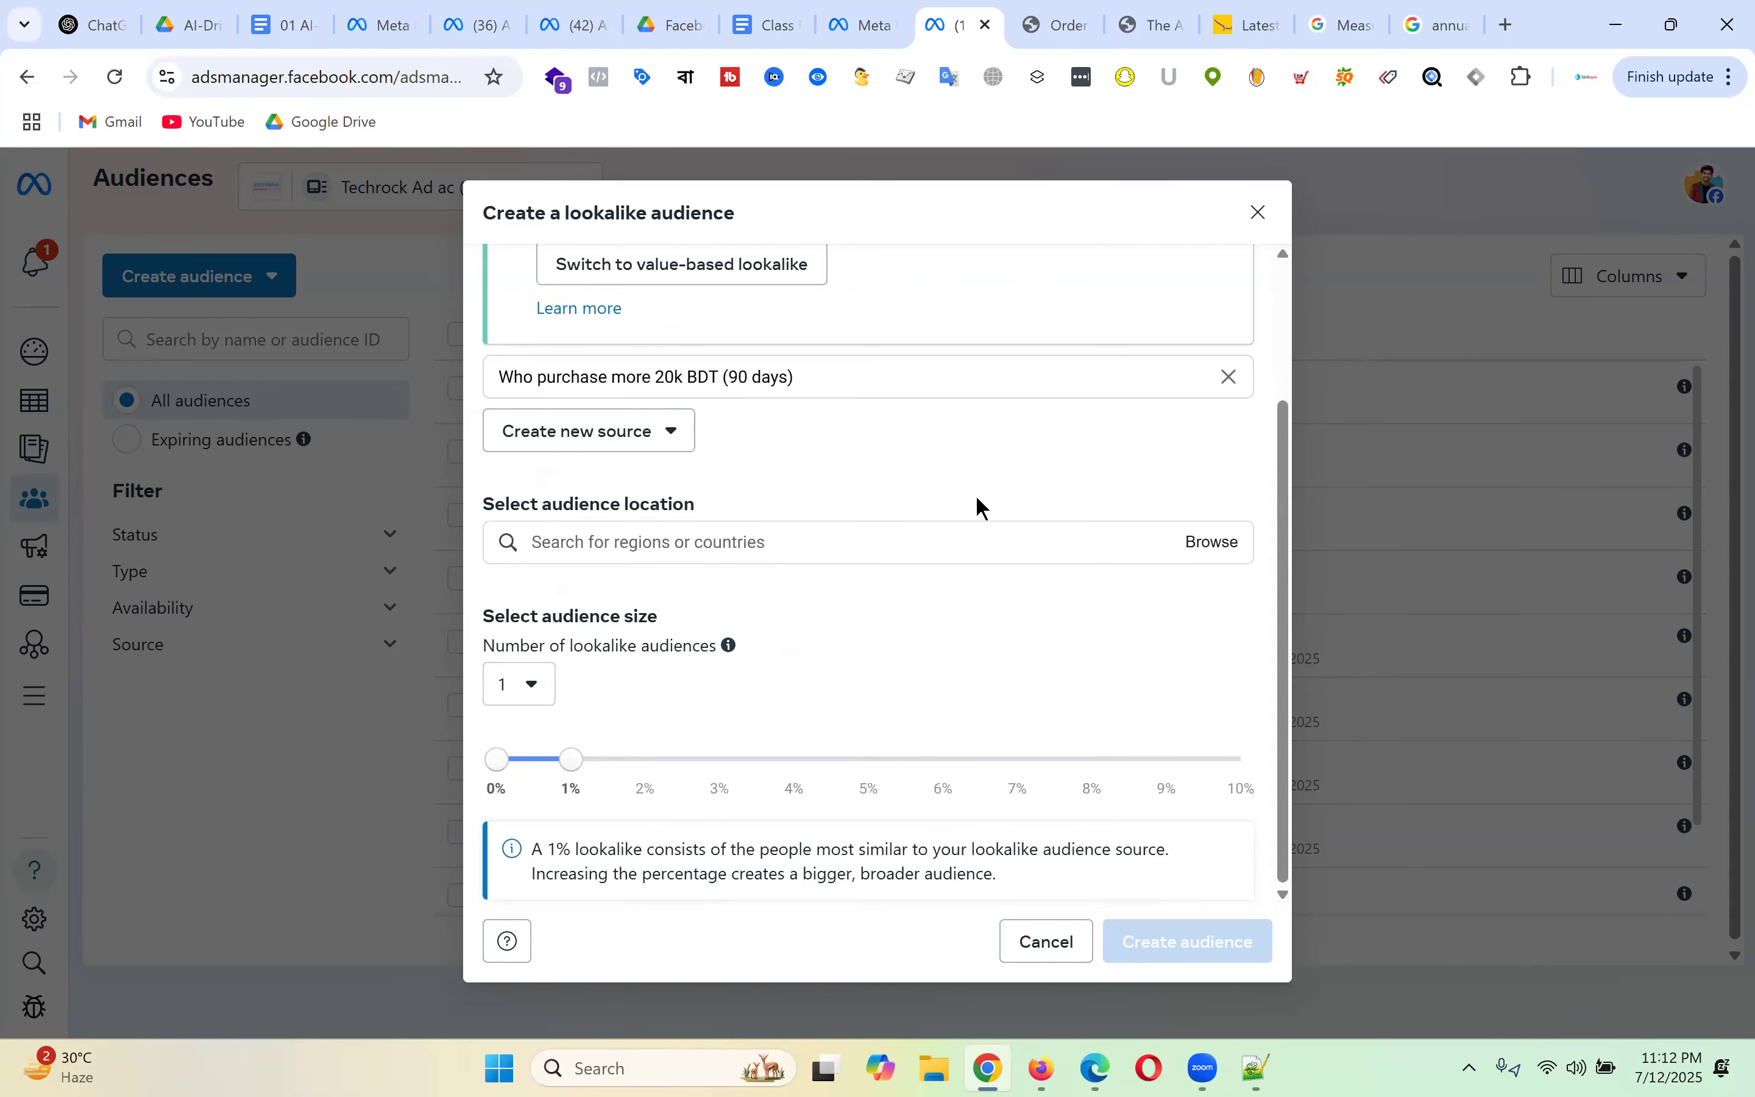
left_click(735, 546)
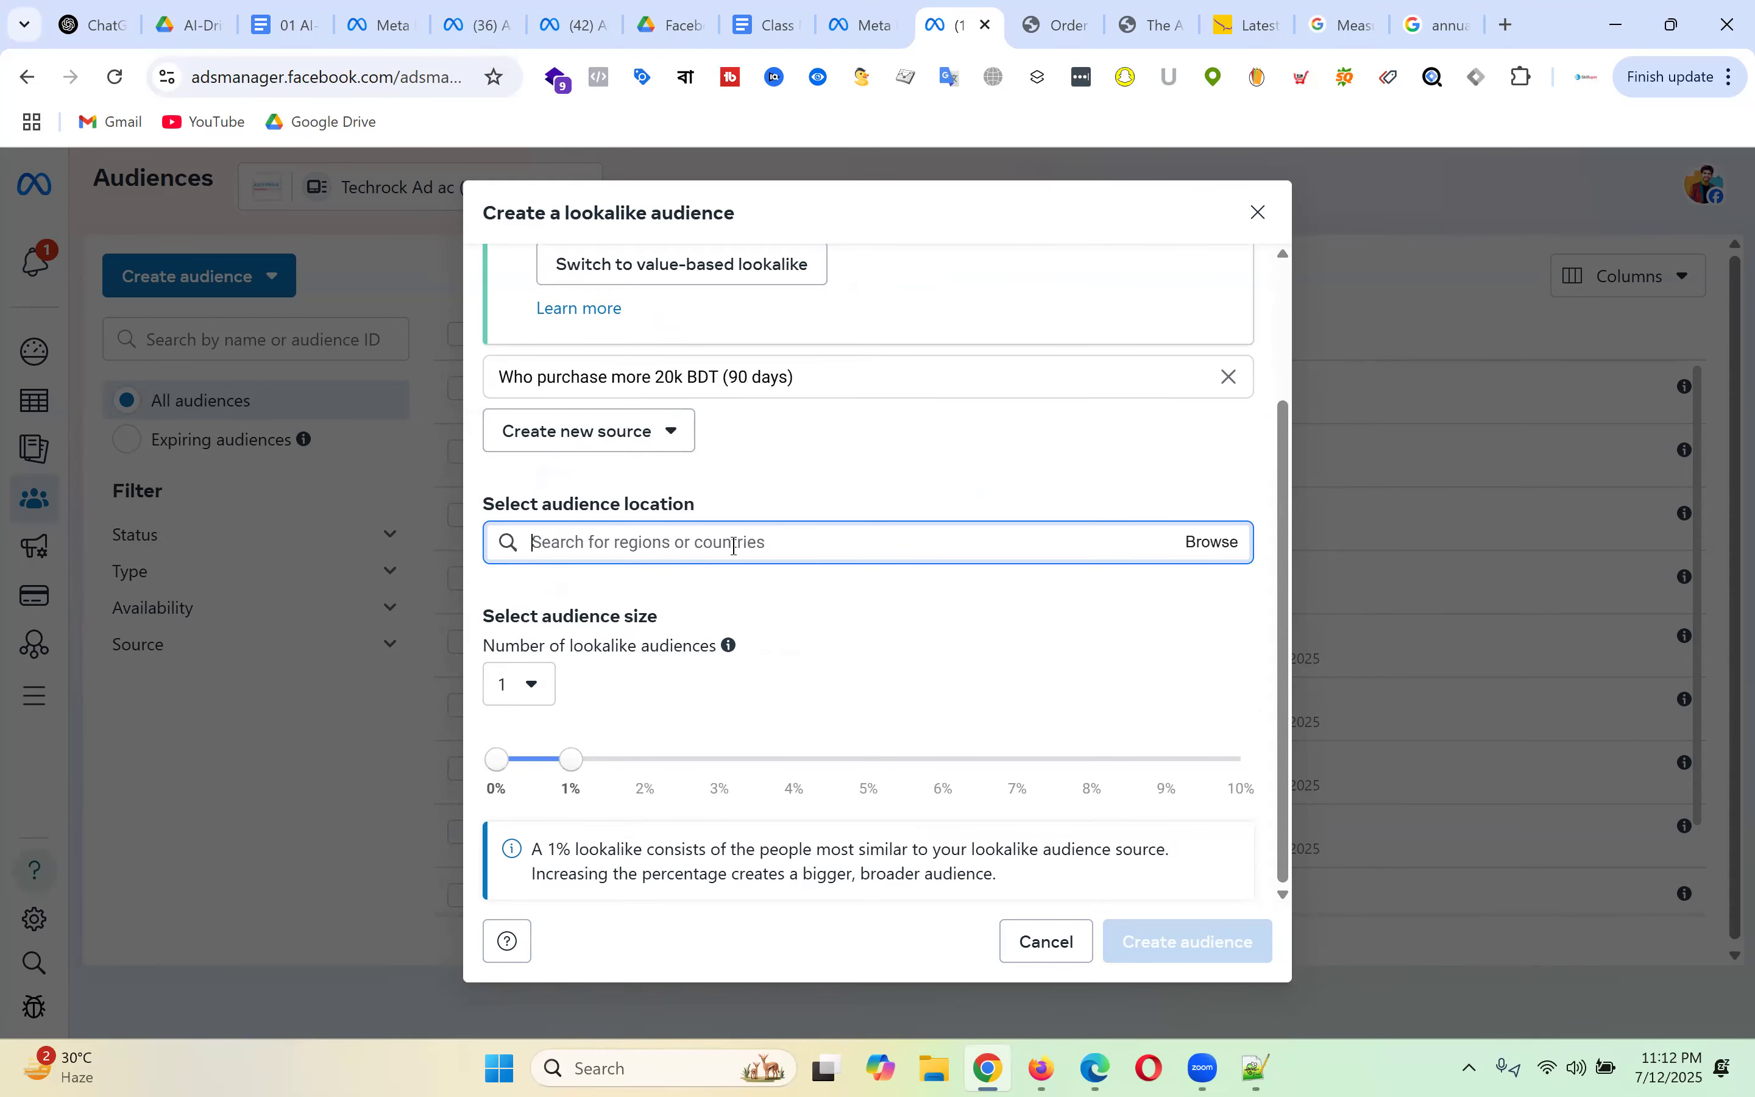
type("bangladesh")
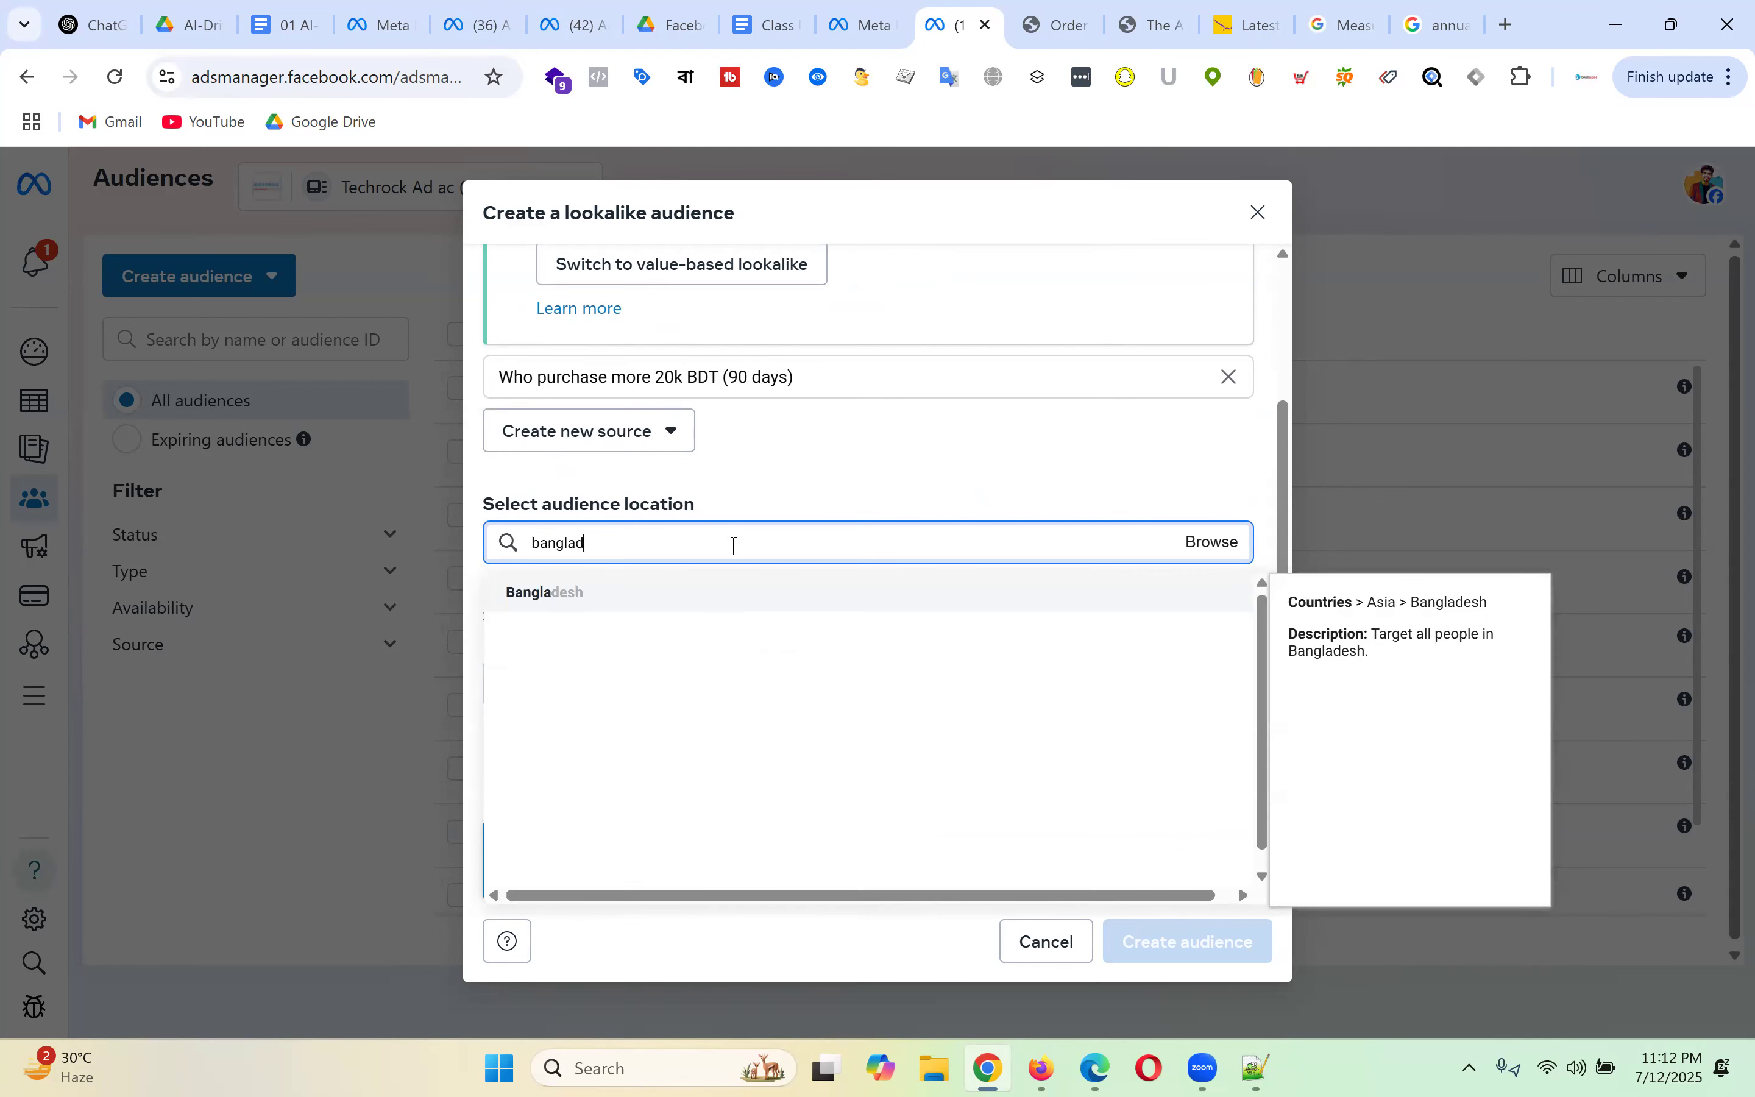
left_click(553, 592)
- Review the lookalike's source, location, audience size range and estimated reach
scroll(936, 529, "down", 3)
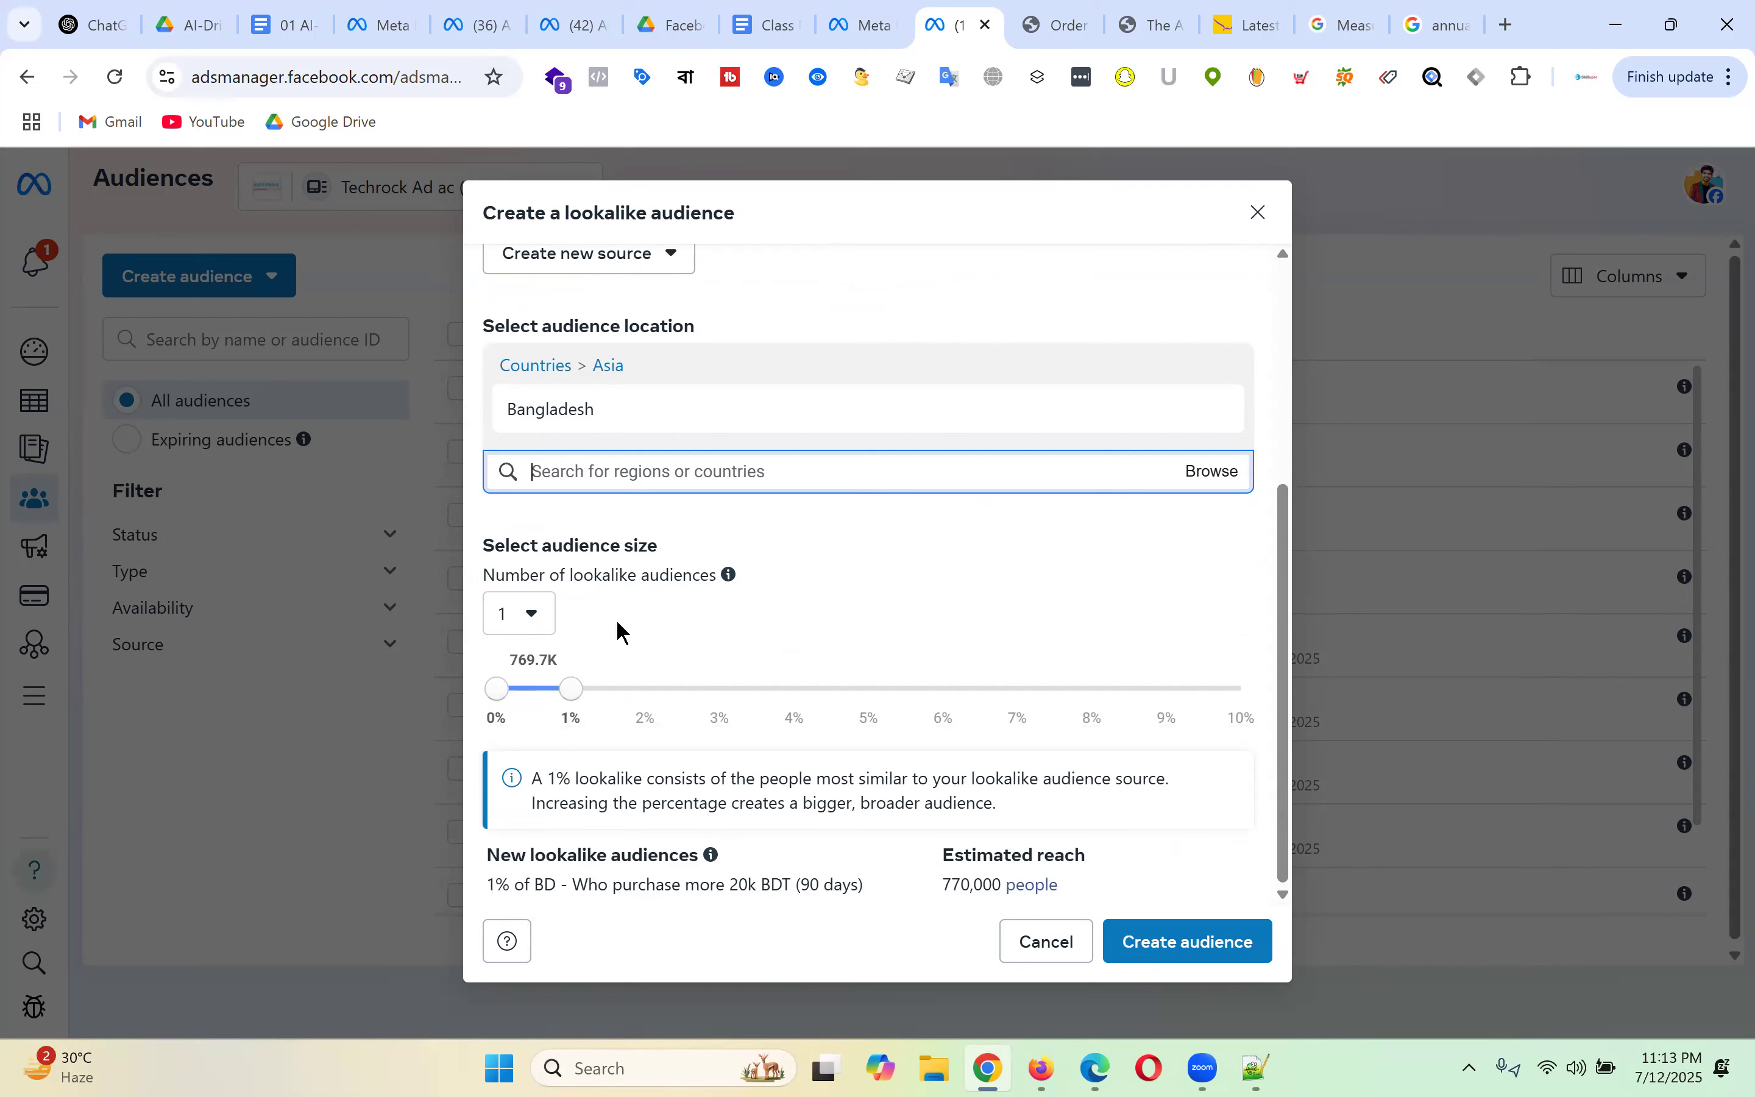
mouse_move(568, 689)
left_mouse_down()
mouse_move(1244, 717)
mouse_move(573, 704)
left_mouse_up()
scroll(728, 622, "up", 5)
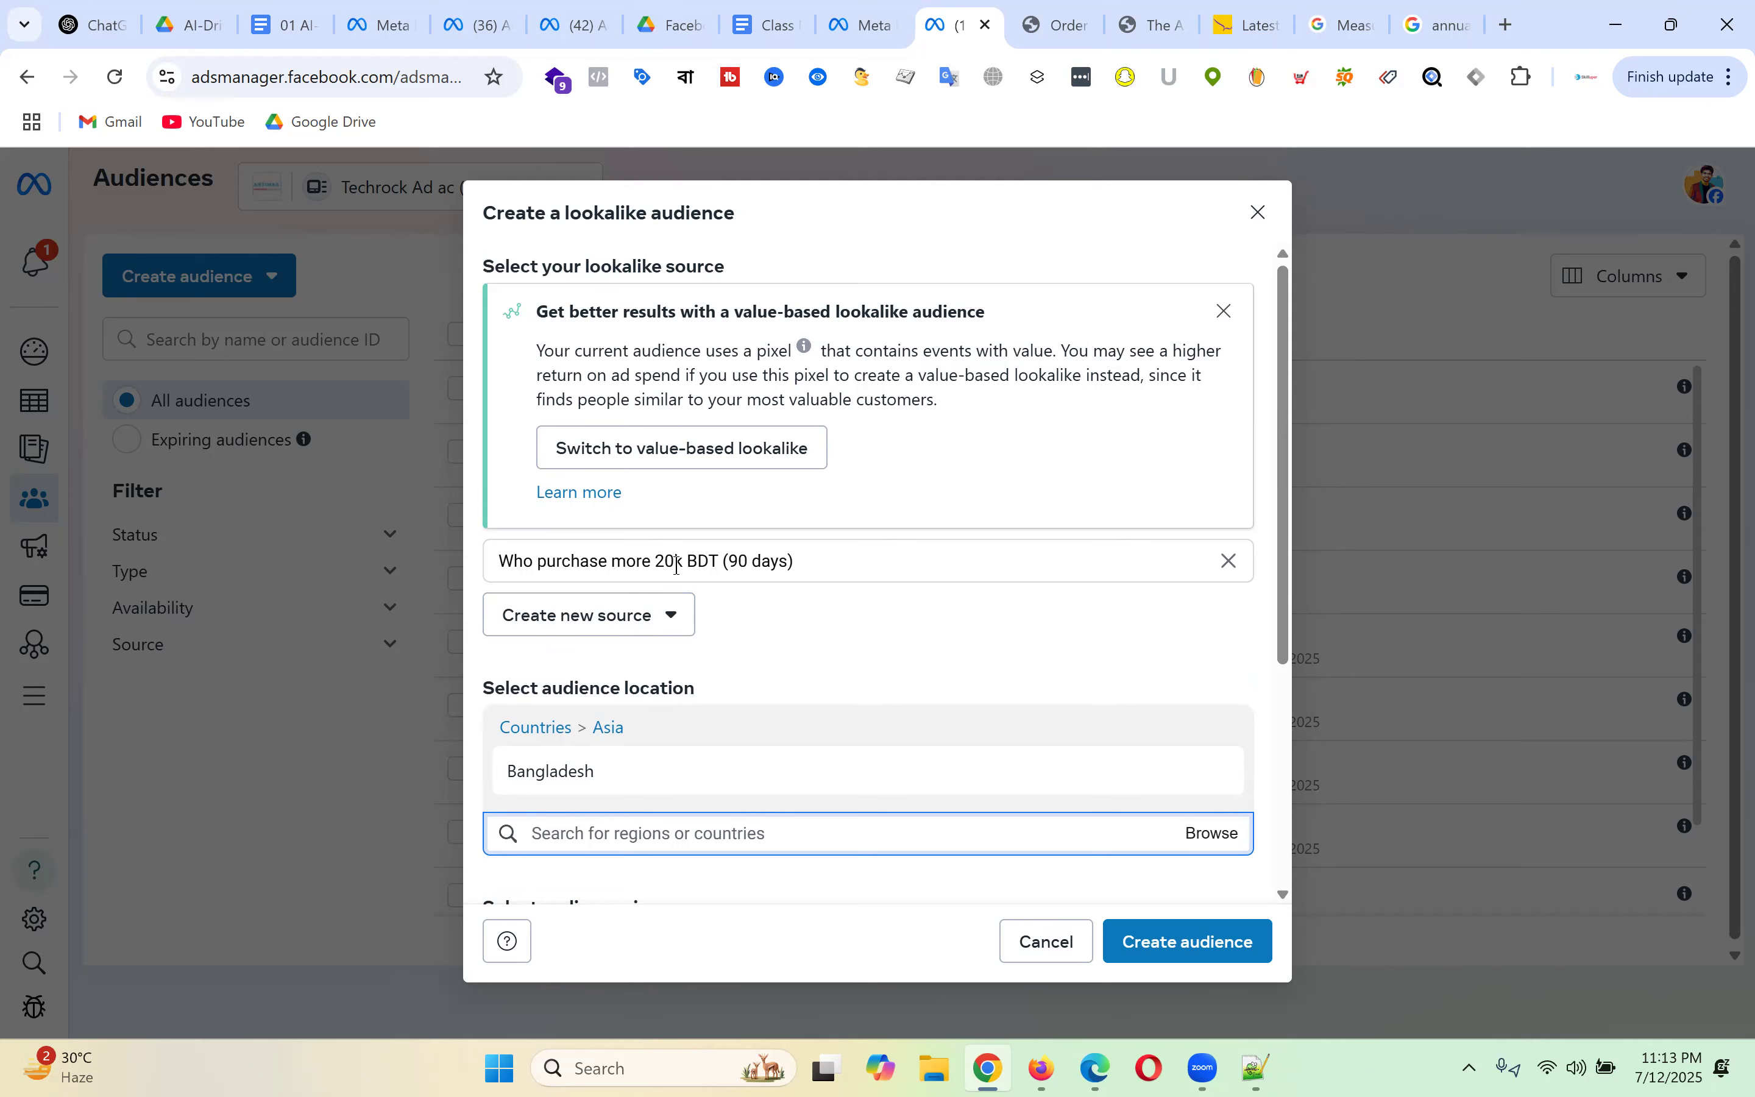
scroll(984, 422, "down", 5)
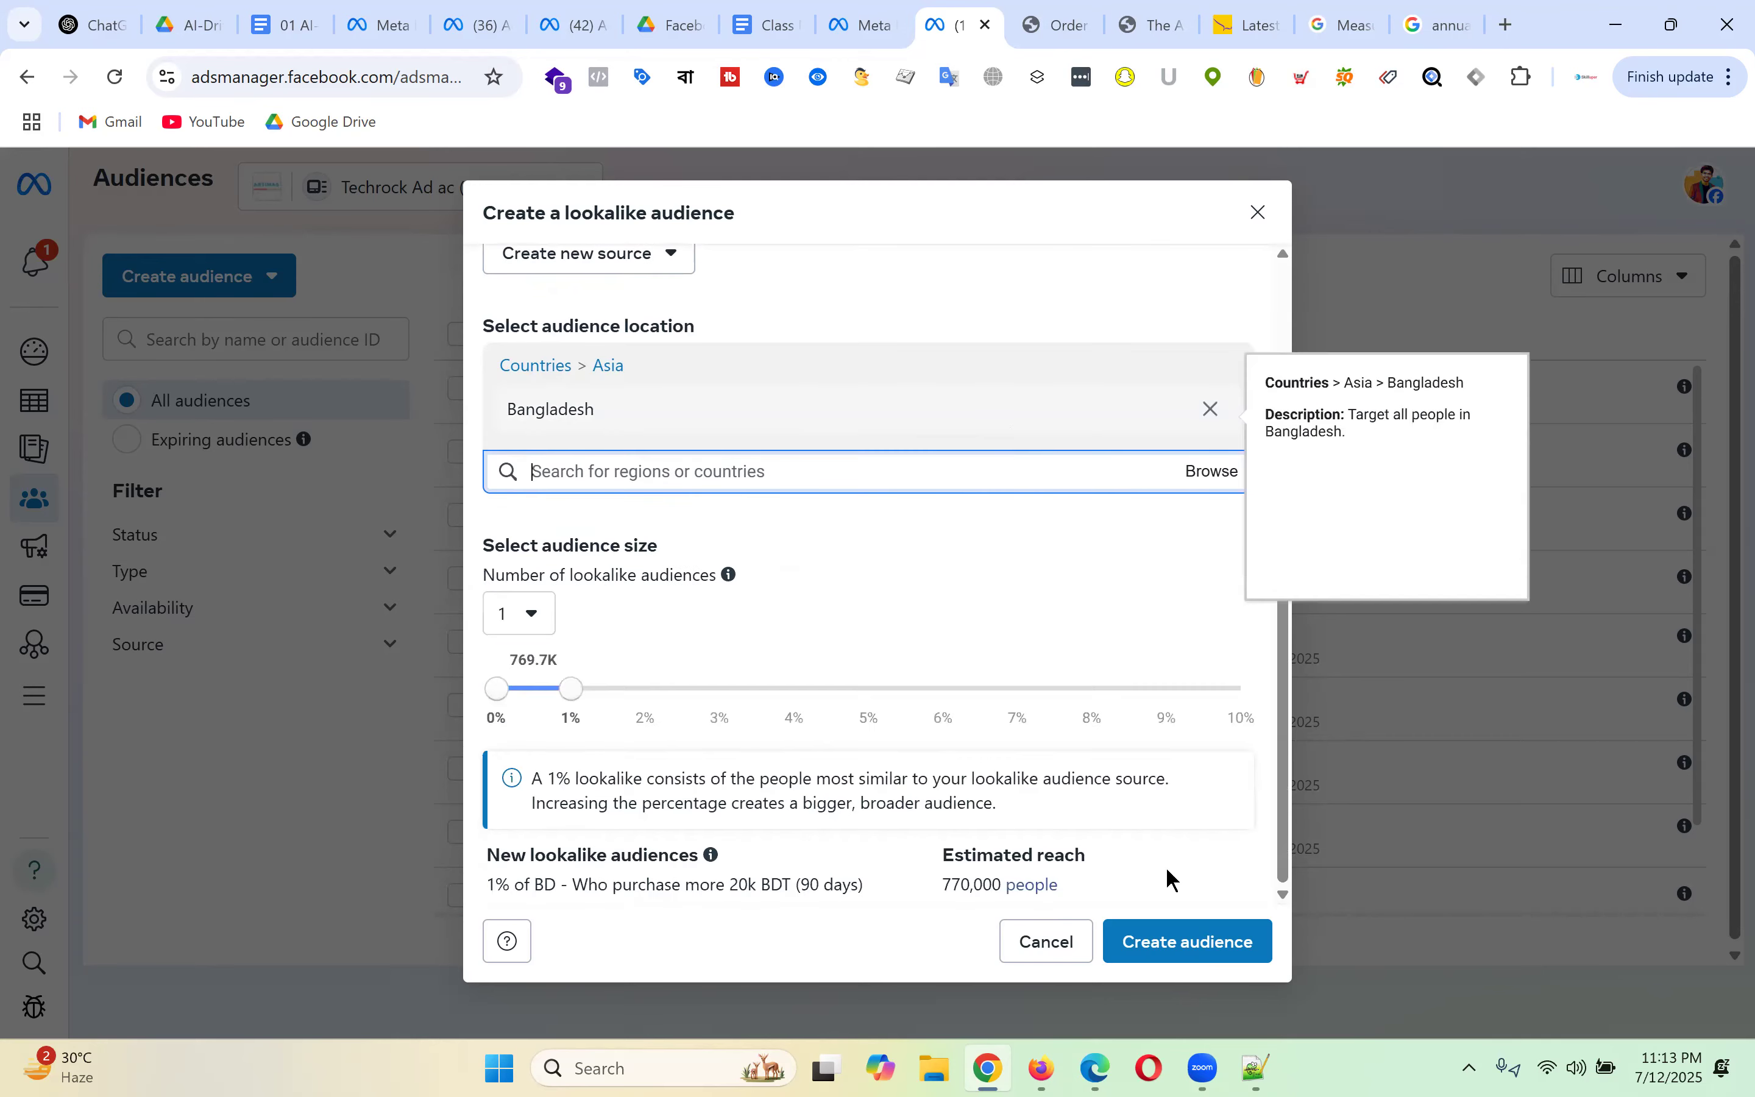
- Create the 1% Bangladesh lookalike audience from "Who purchase more 20k BDT (90 days)"
left_click(1217, 964)
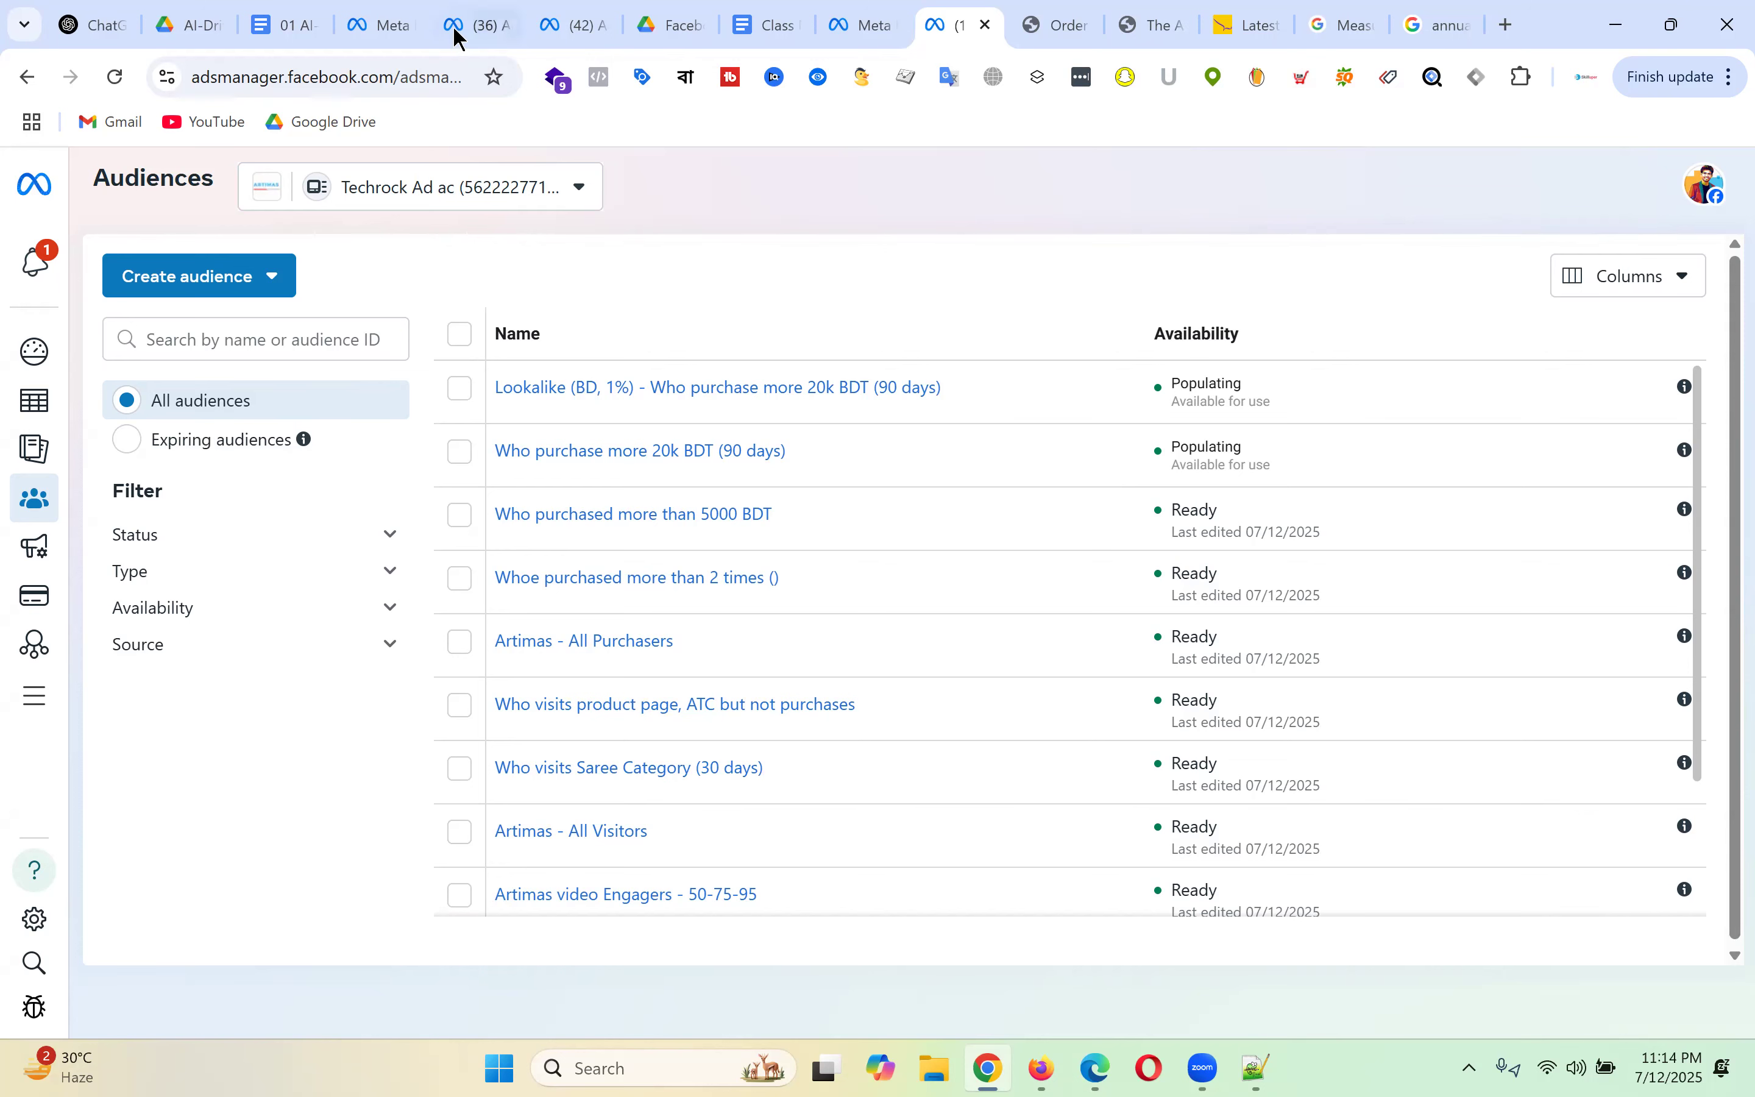
- Switch to the class note document and copy the heading "Class-13: Homework-13" to the line above the URL section
left_click(767, 26)
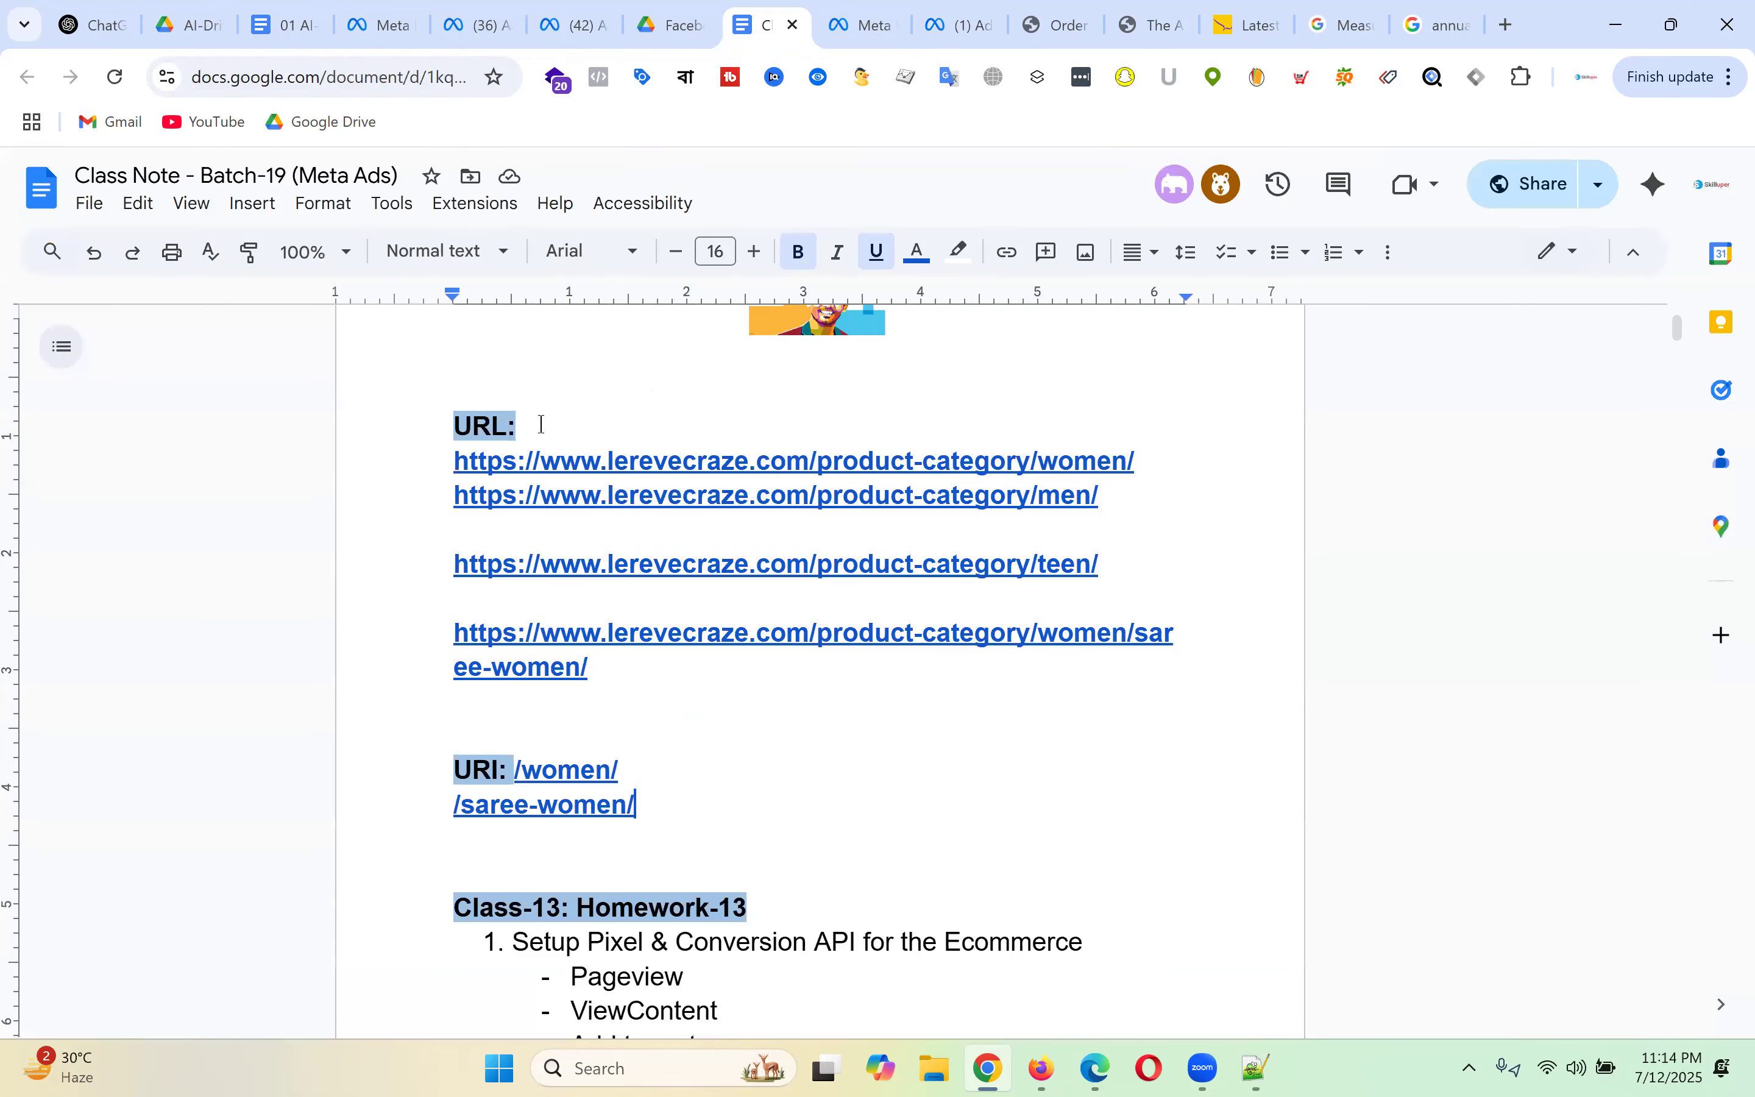
double_click(572, 393)
scroll(741, 575, "down", 2)
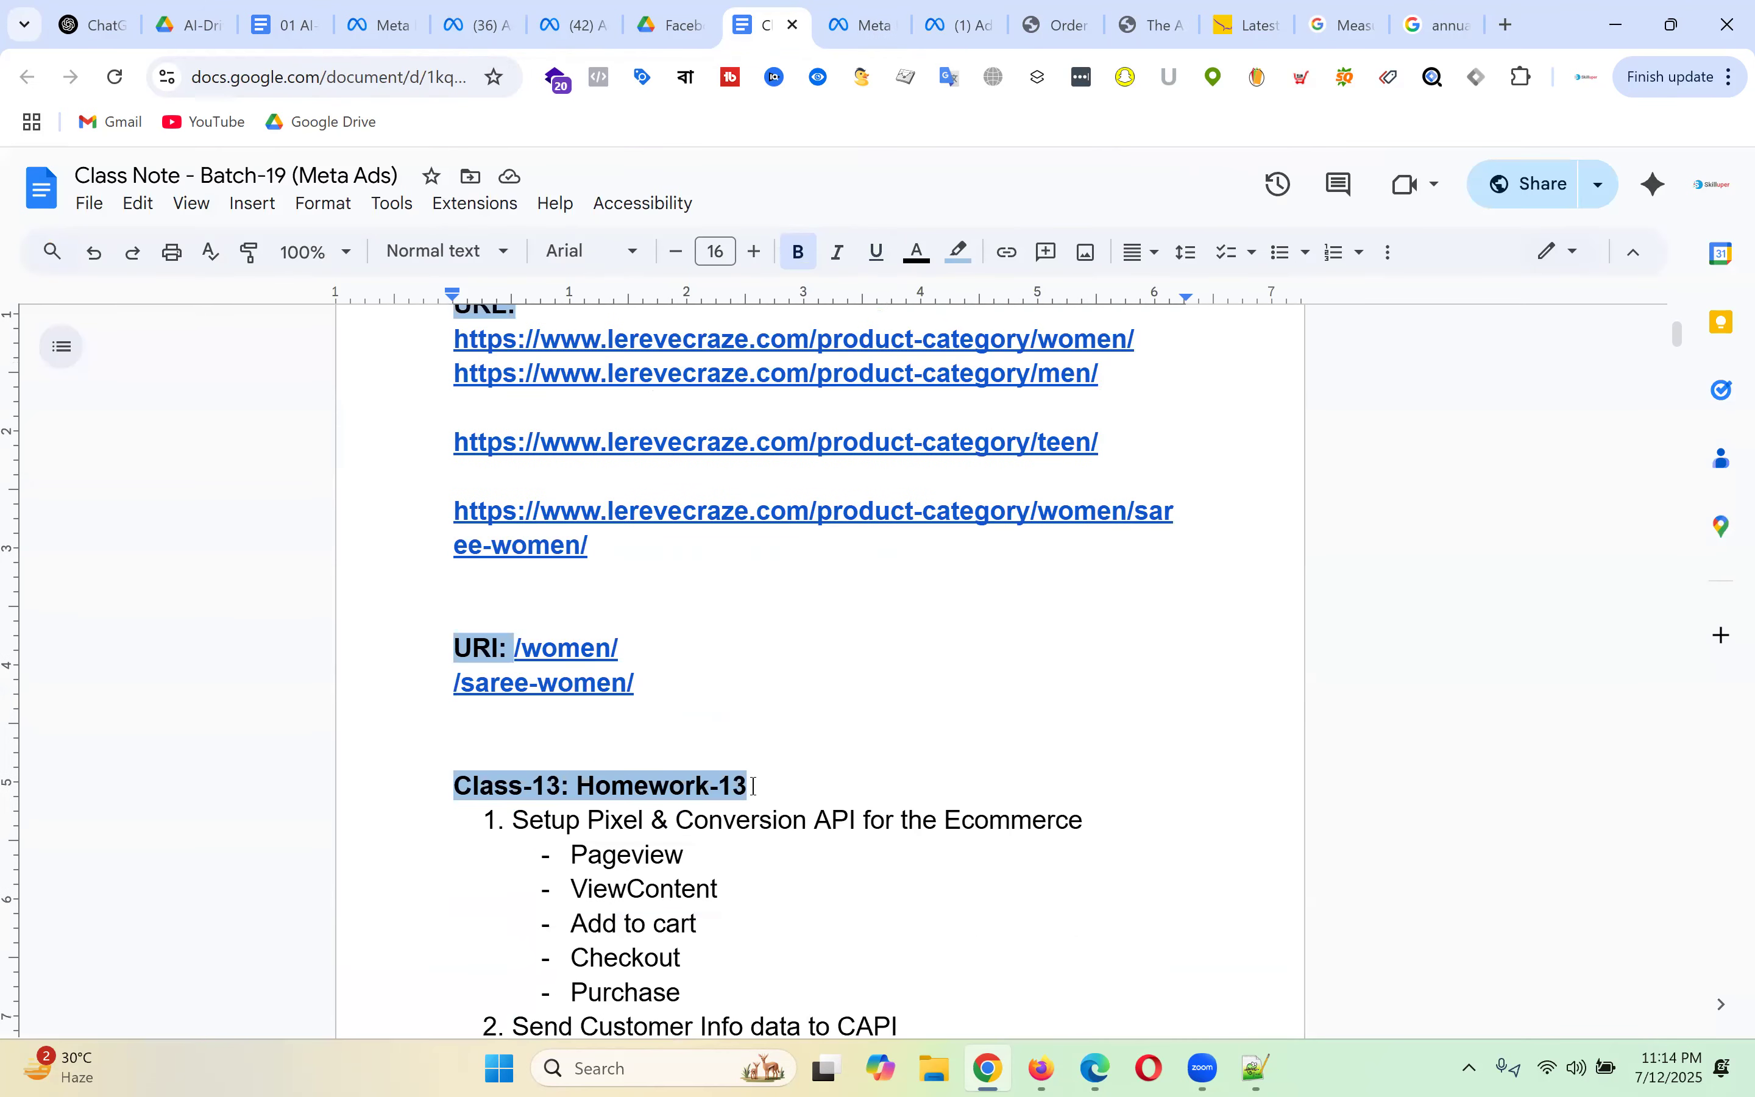
scroll(830, 666, "up", 4)
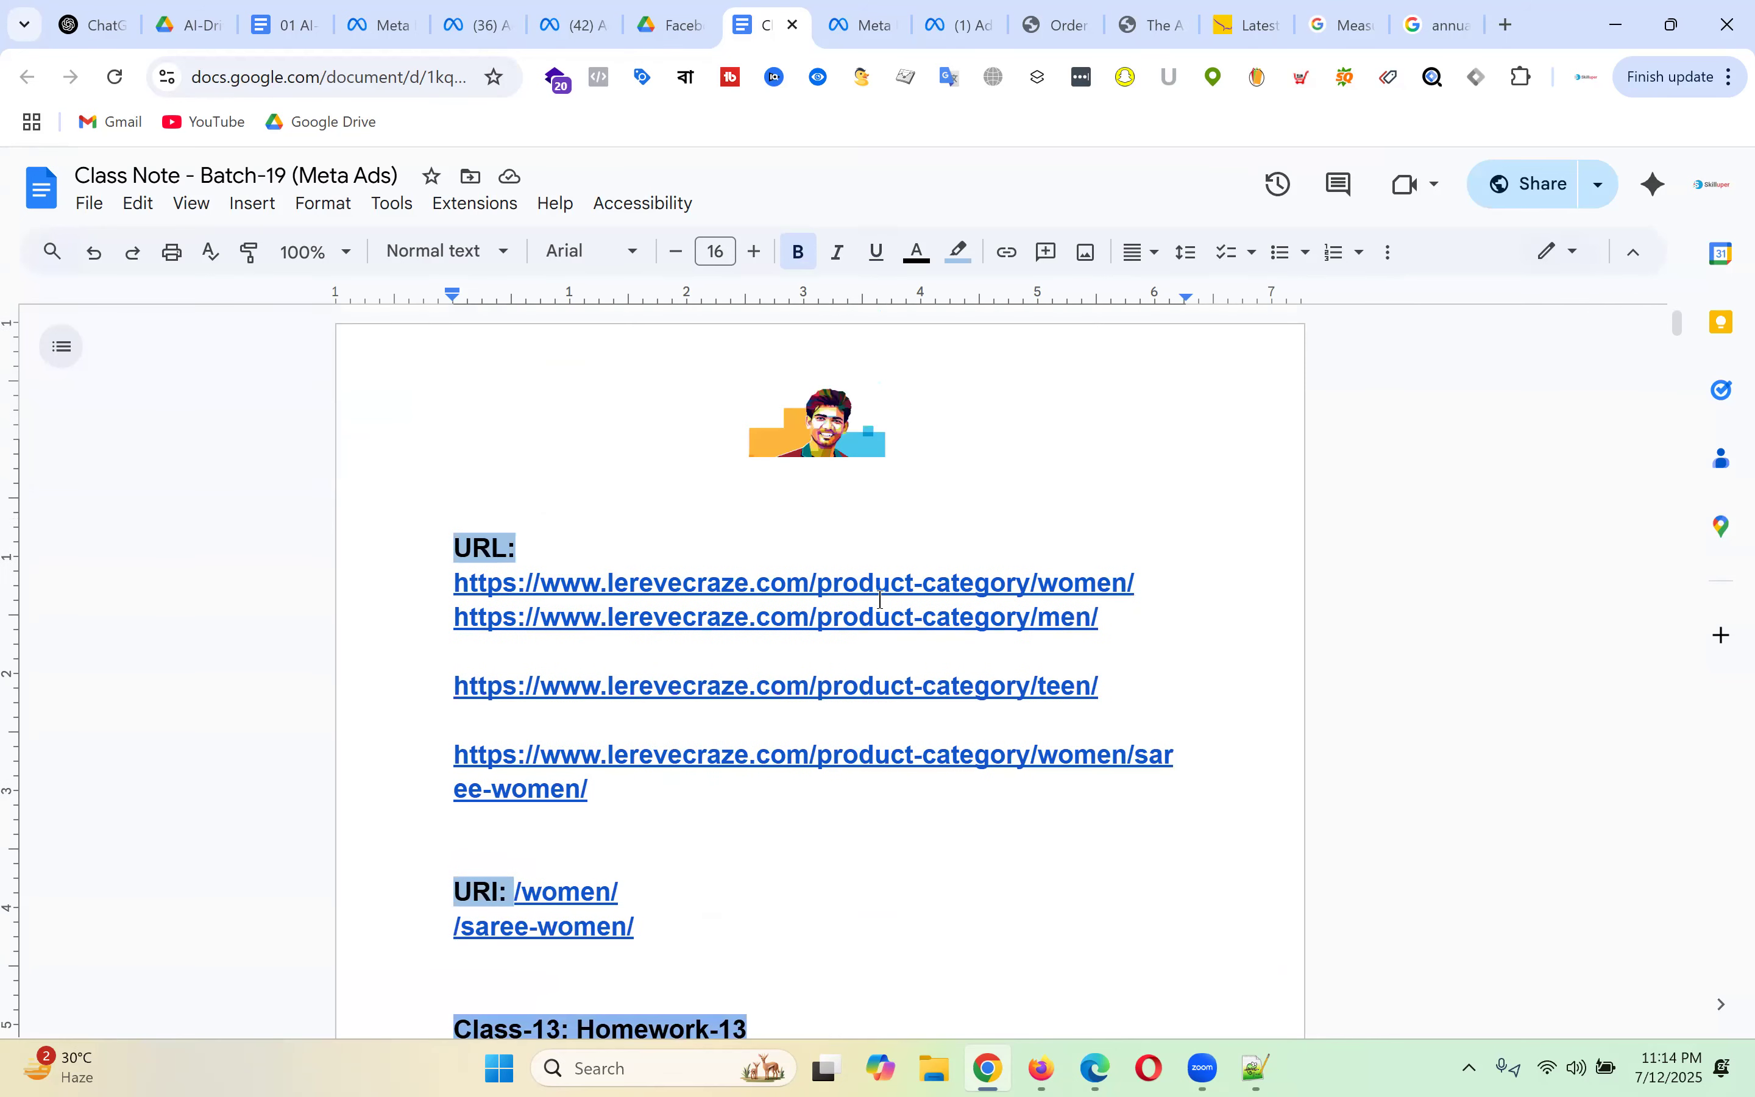
left_click(516, 476)
type("Class-13: Homework-13")
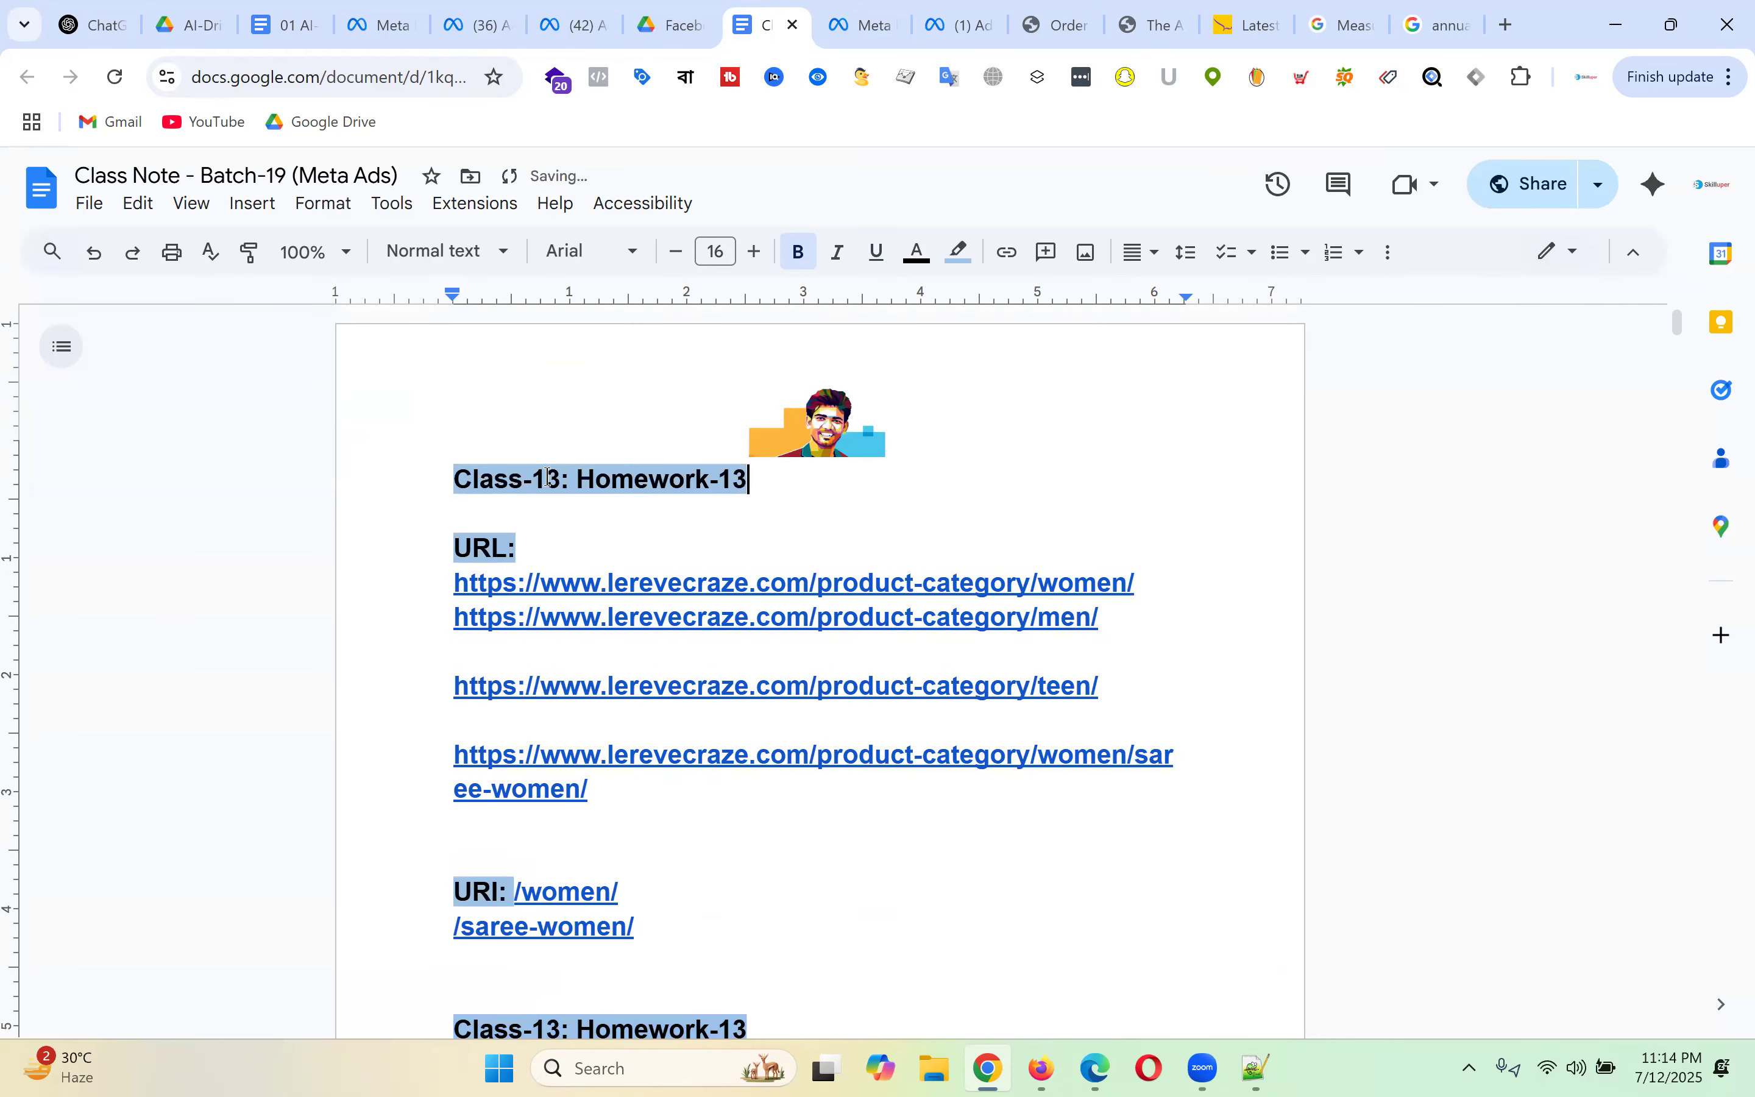
- Change the copied heading to "Class-14: Homework-14" and add blank lines below it
left_click(560, 479)
key("BackSpace")
type("4")
left_click(747, 479)
key("BackSpace")
type("4")
key("Return")
key("Return")
key("Return")
key("Return")
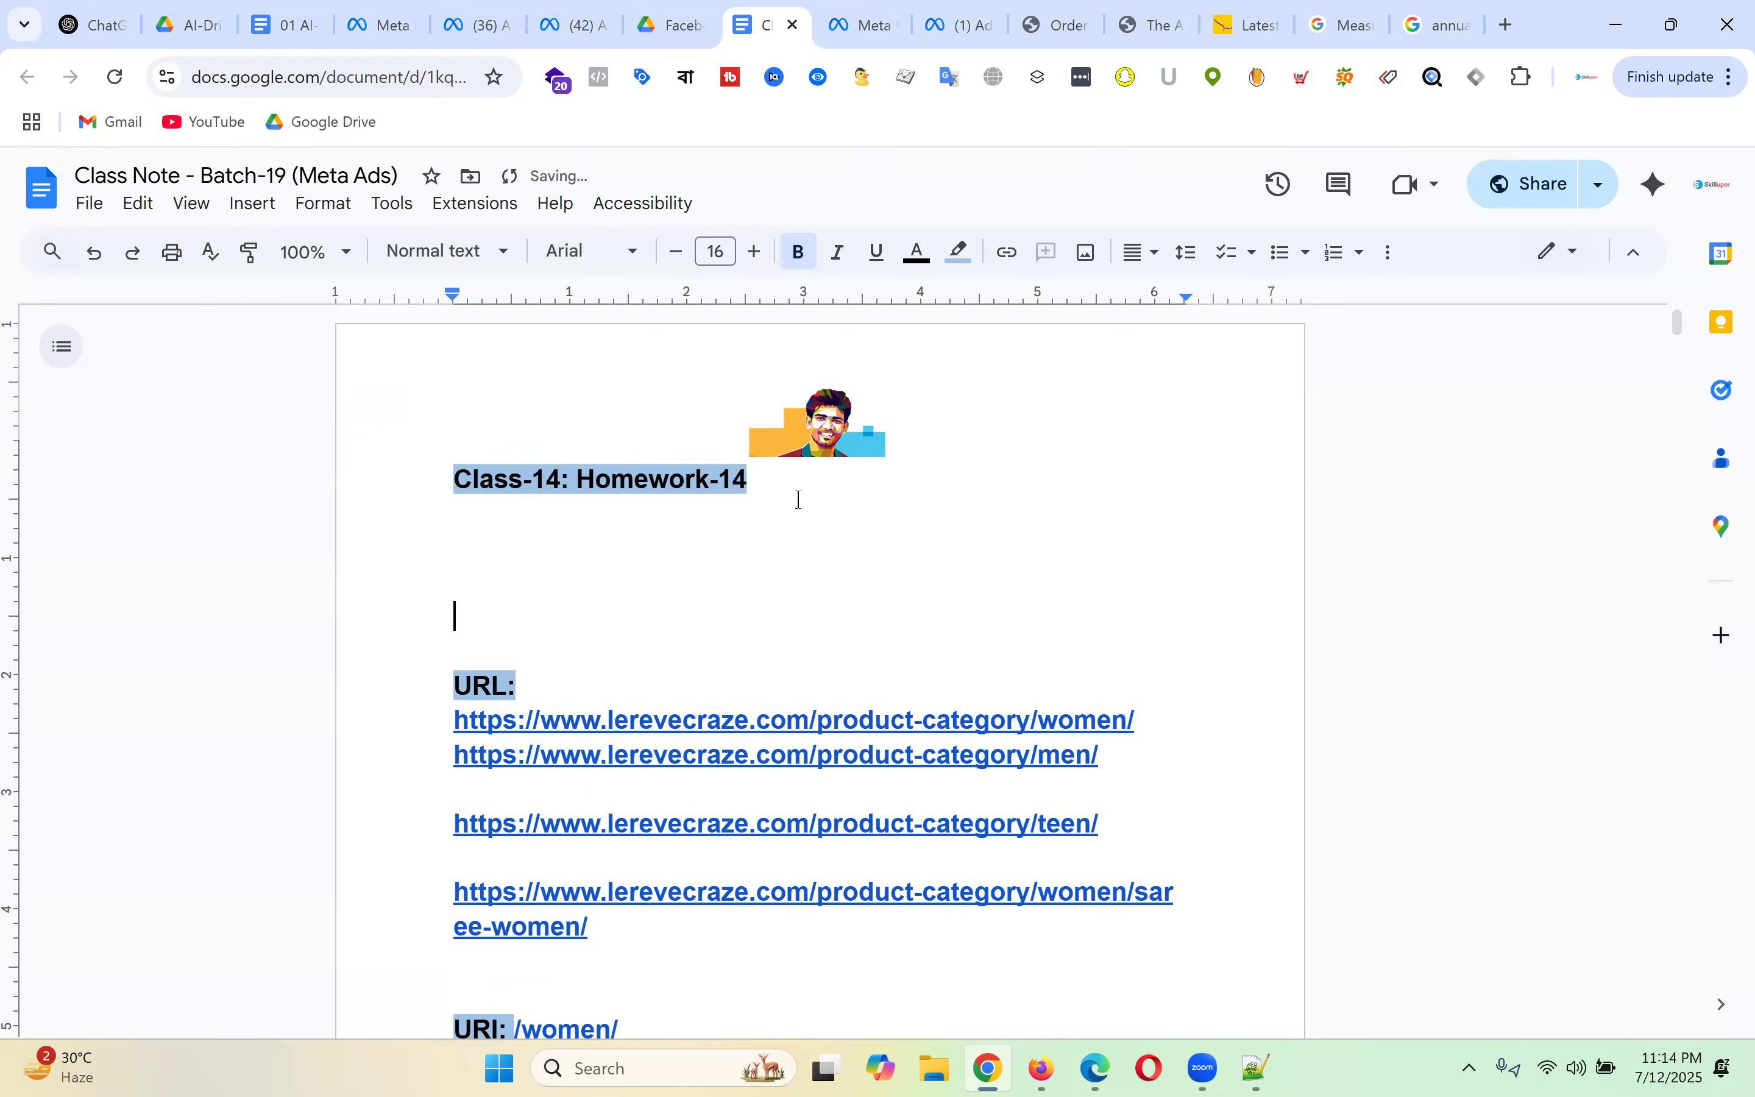
- Start a numbered list under the Class-14 heading with no text highlight
left_click(487, 549)
type("1.")
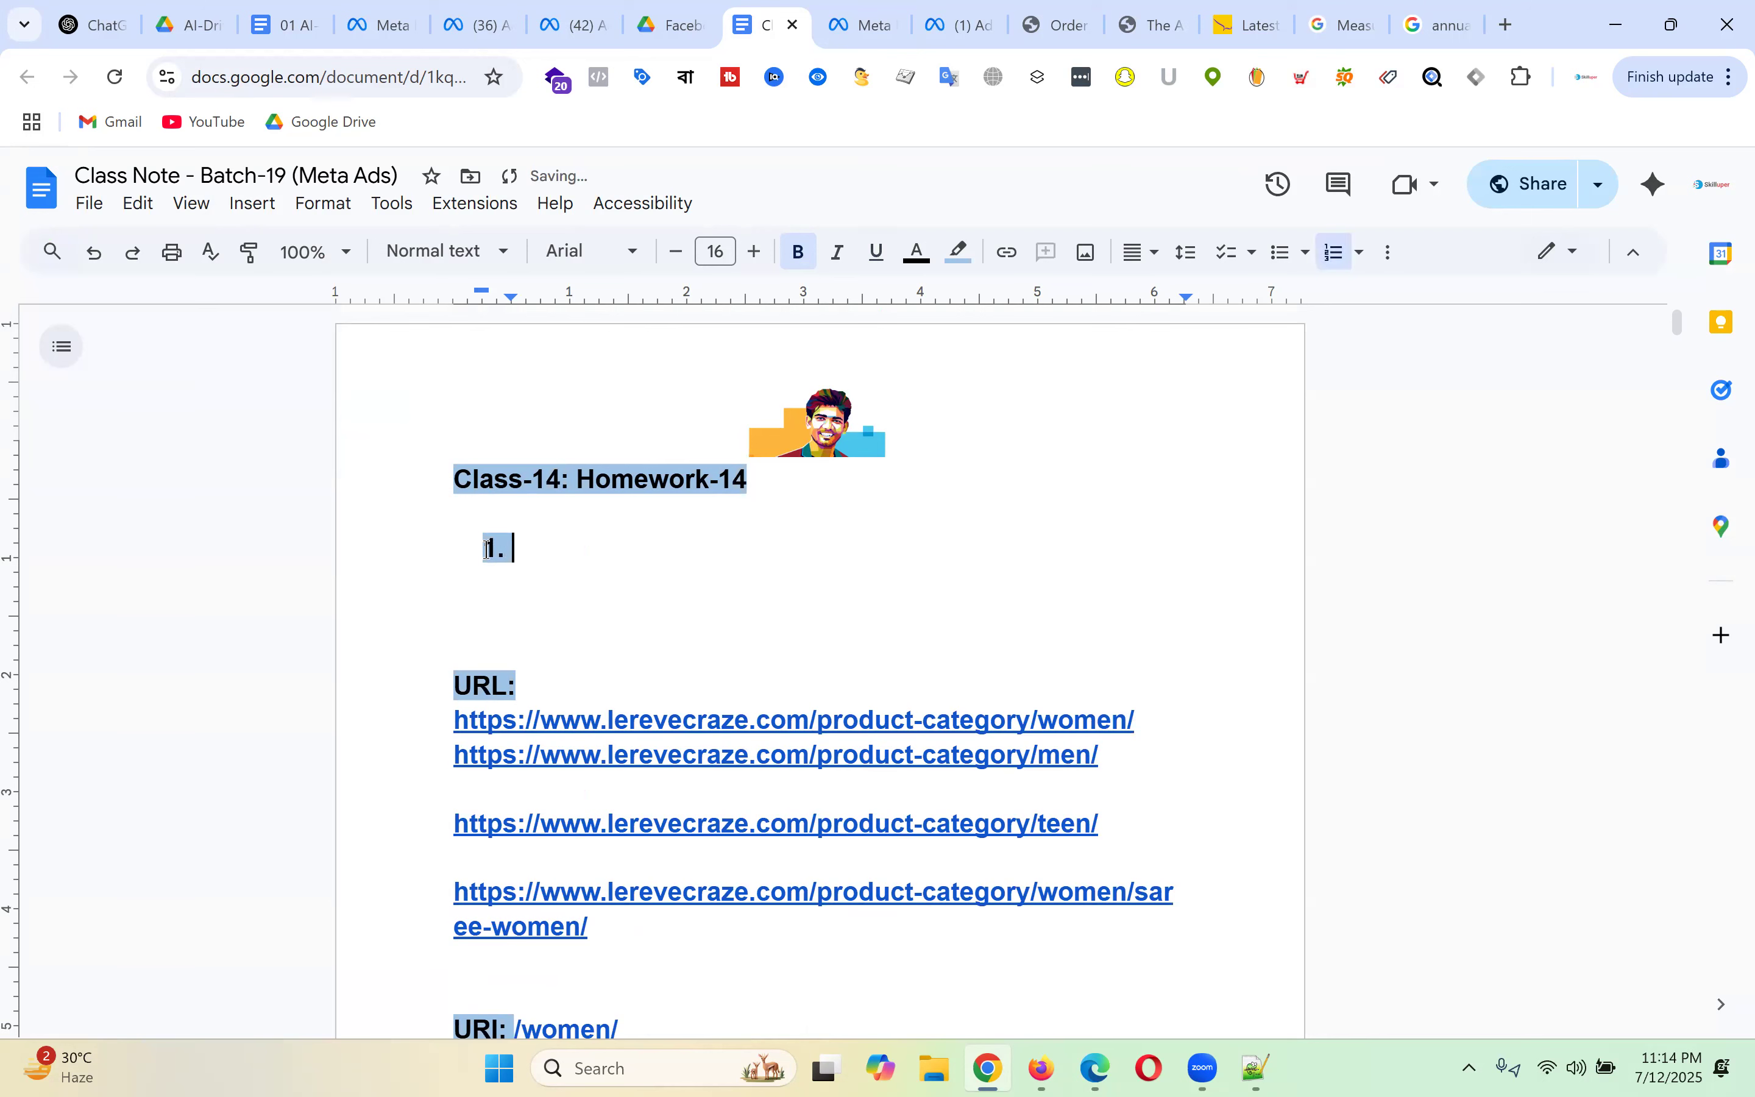
left_click(959, 252)
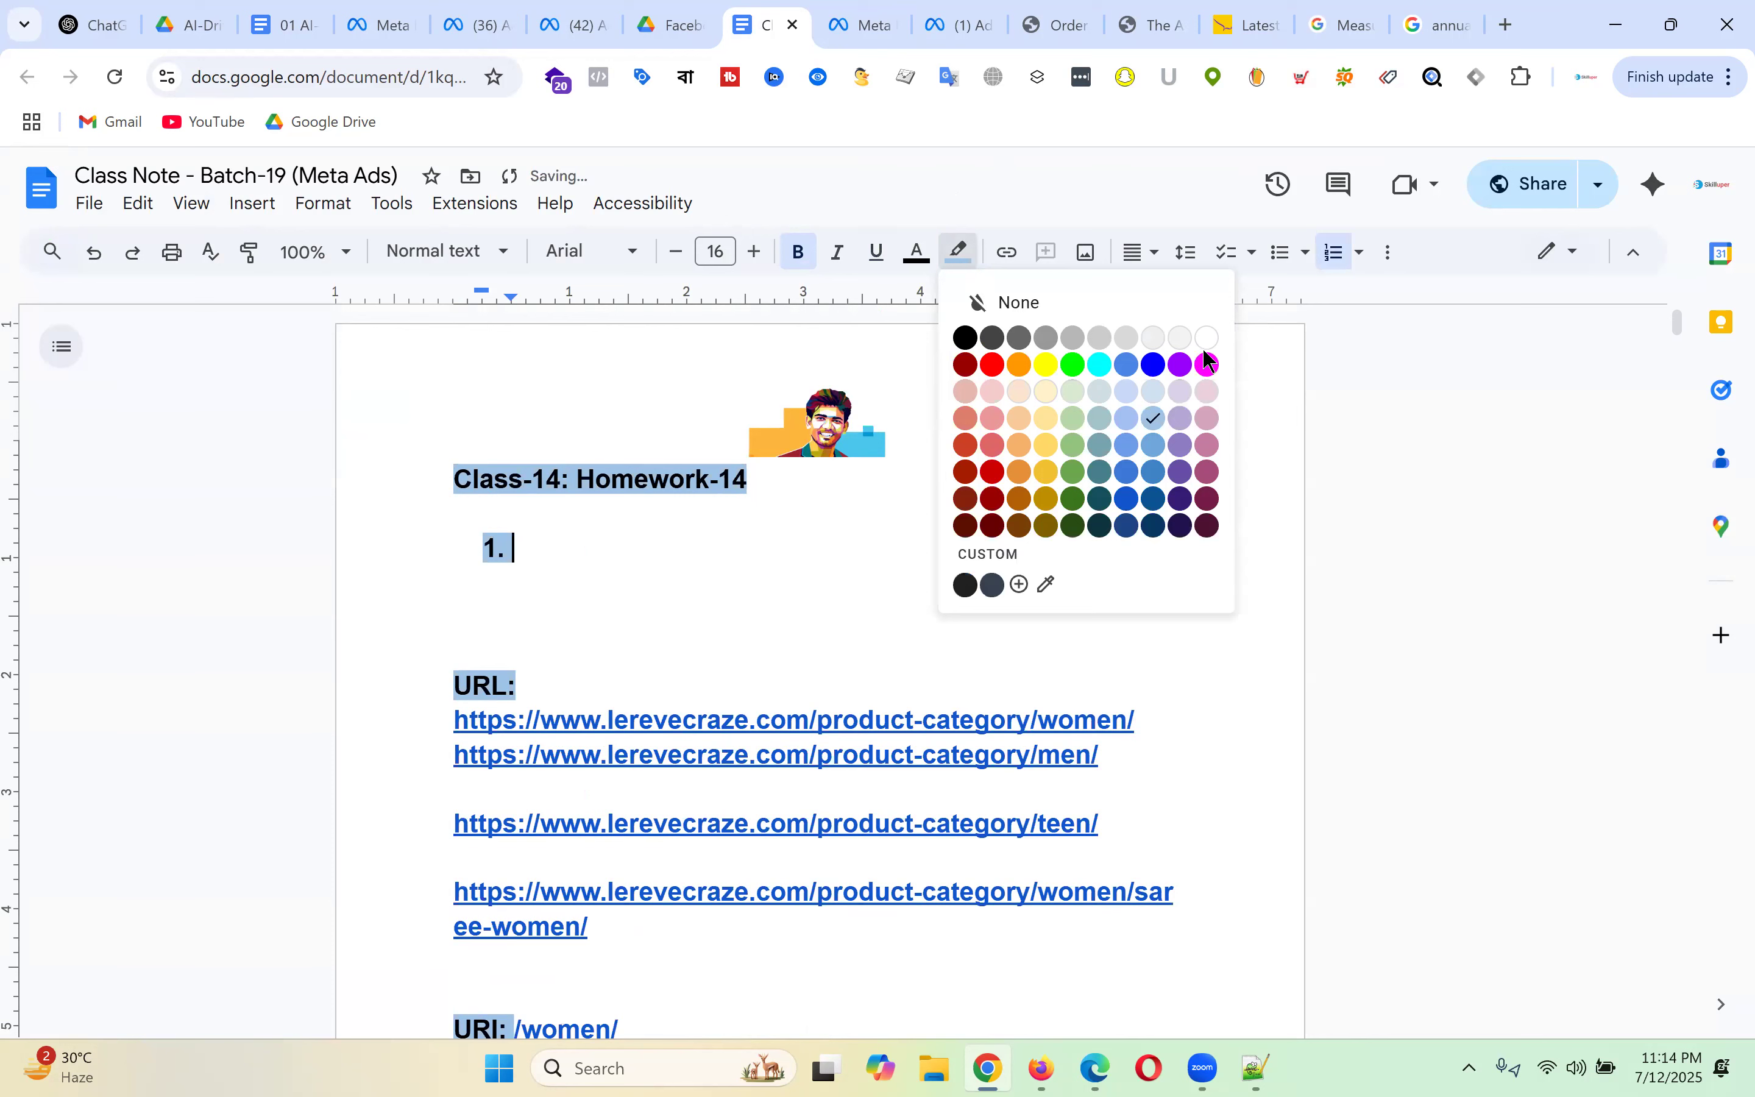
left_click(1003, 298)
- Write "Create Meta Custom Audience according to class" as the first homework item
type("C")
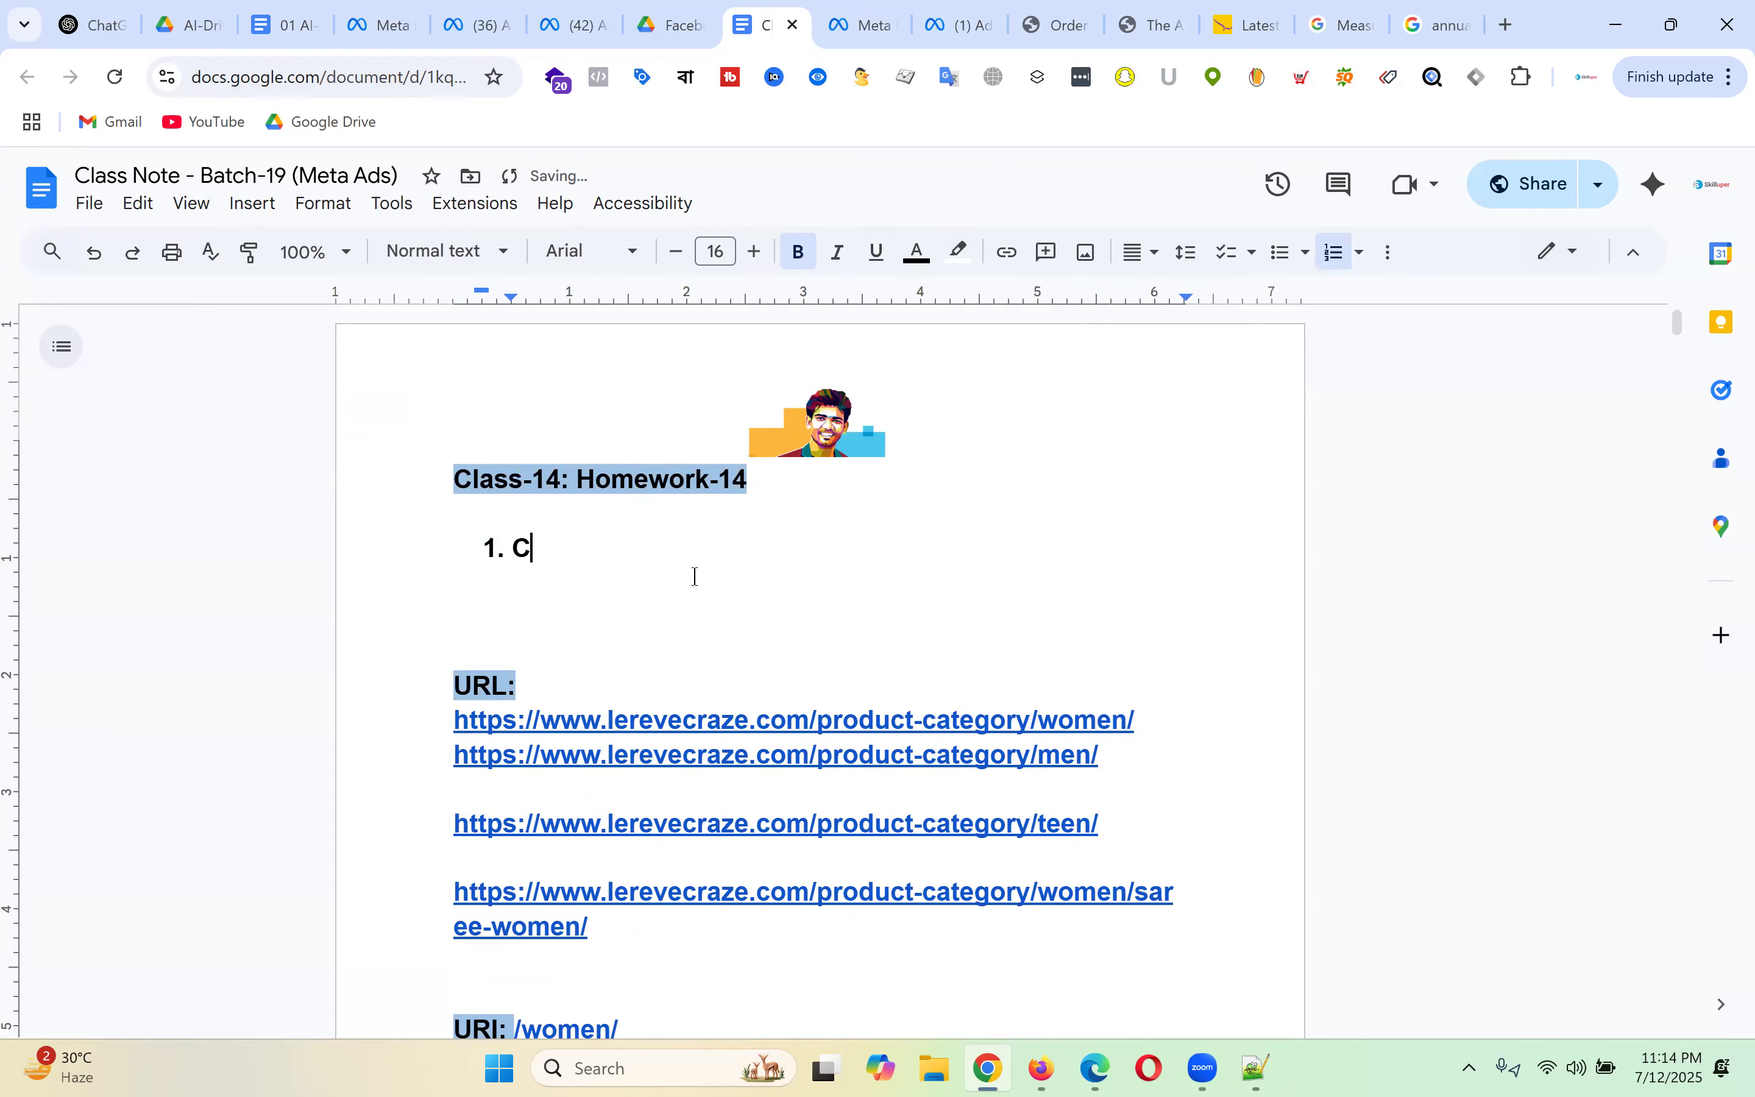
type("reate ")
type("Cu")
key("BackSpace")
key("BackSpace")
type("Meta Custom")
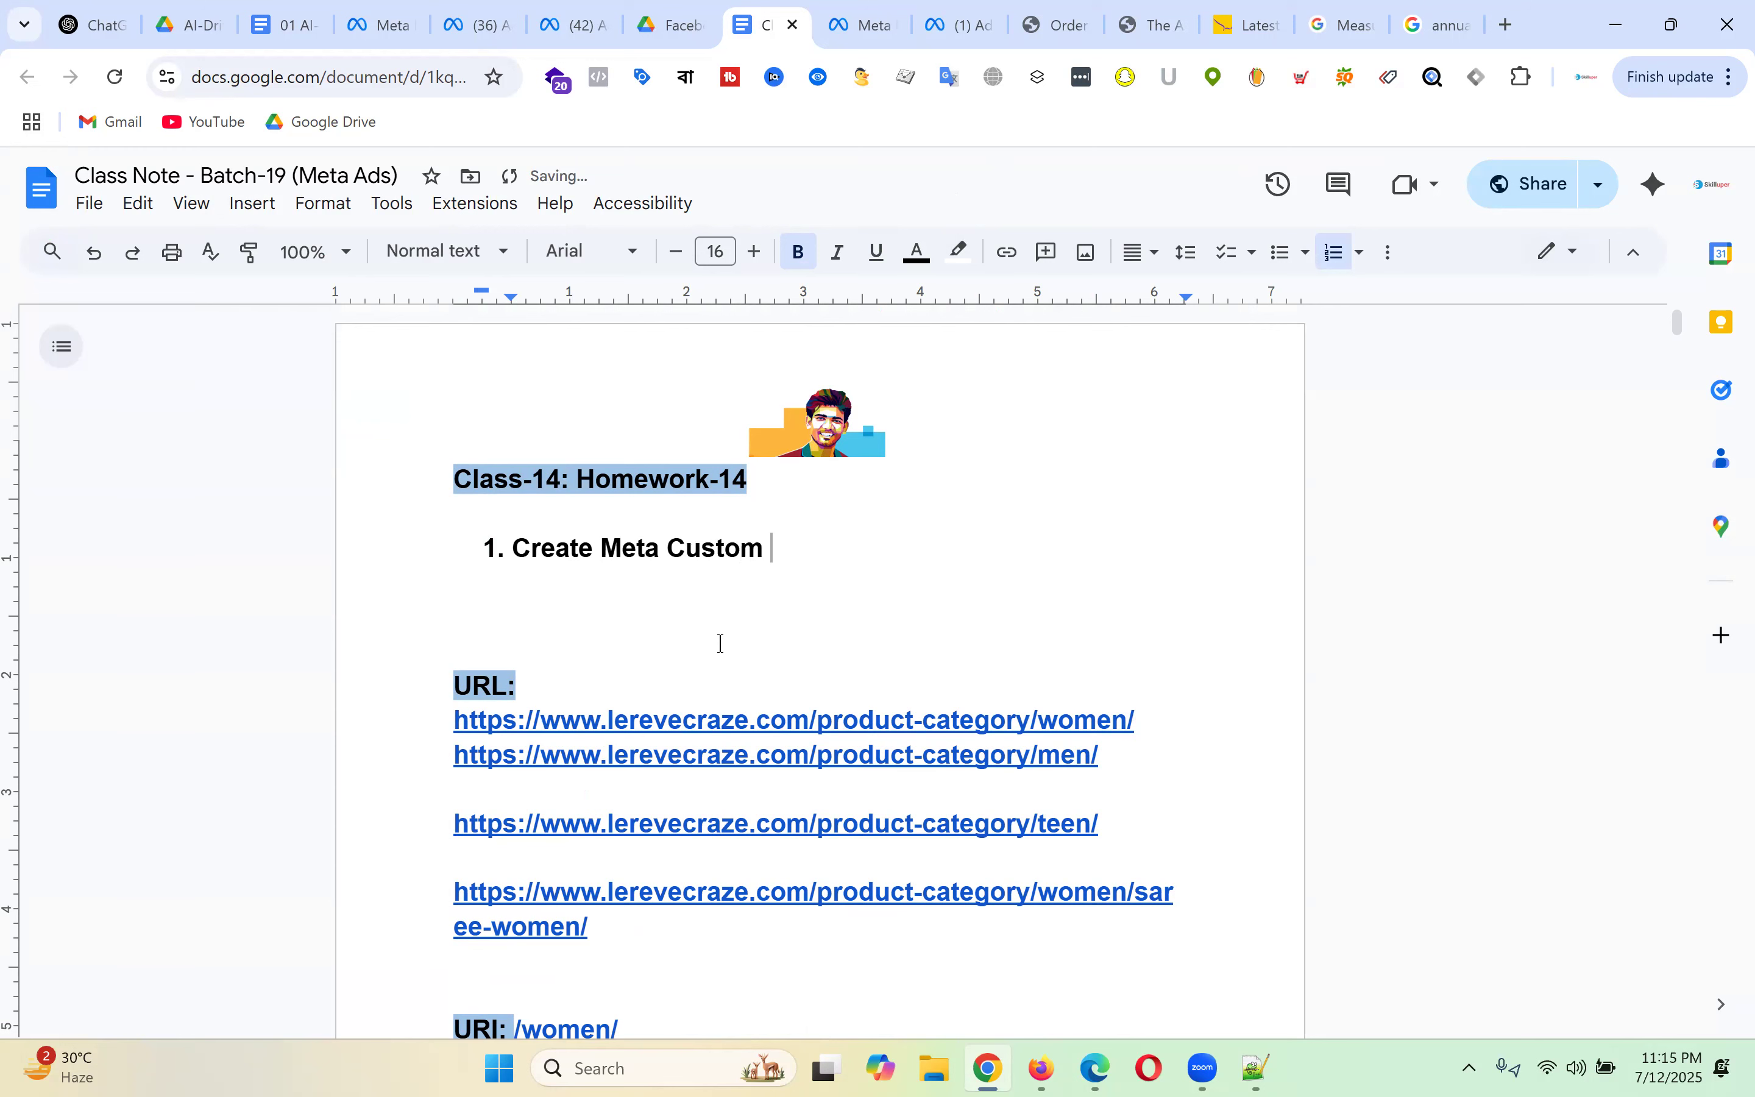
type(" Audience accor")
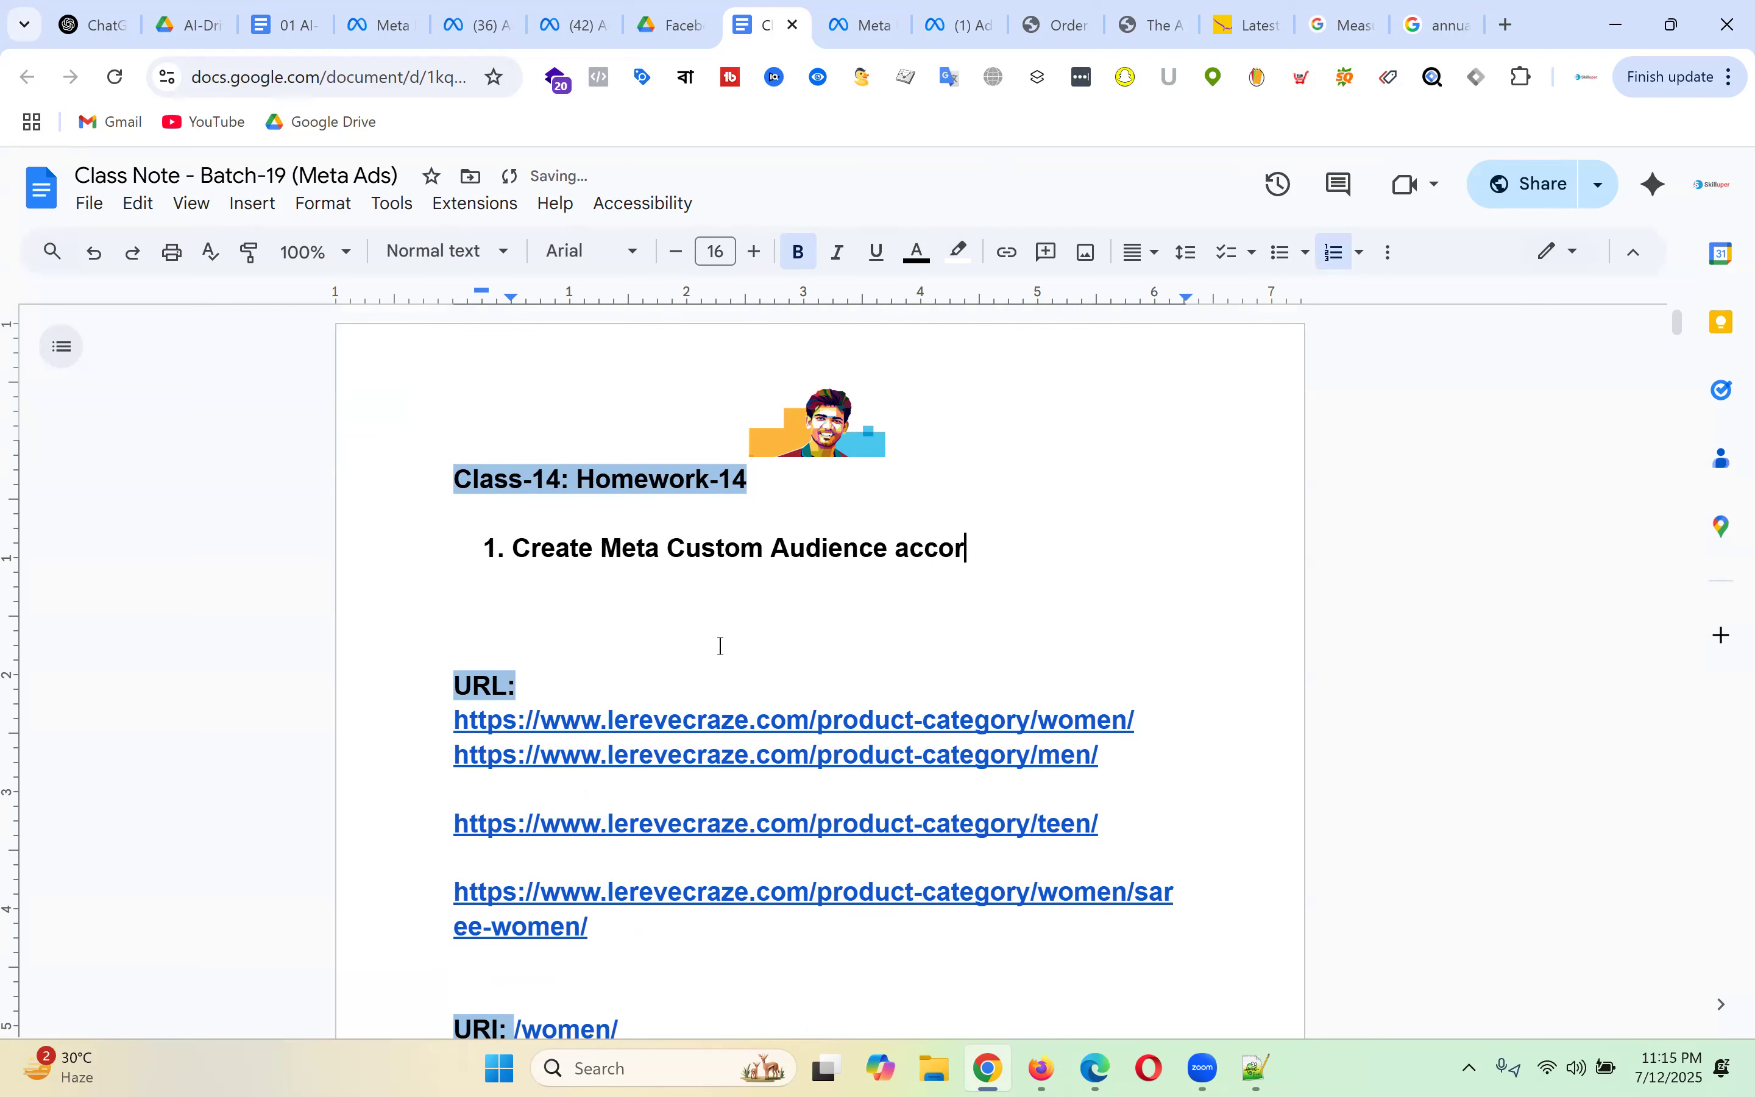
type("ding cat")
key("BackSpace")
key("BackSpace")
type("t")
key("BackSpace")
key("BackSpace")
type("tp")
key("BackSpace")
key("BackSpace")
type("0")
key("BackSpace")
key("BackSpace")
type("o class")
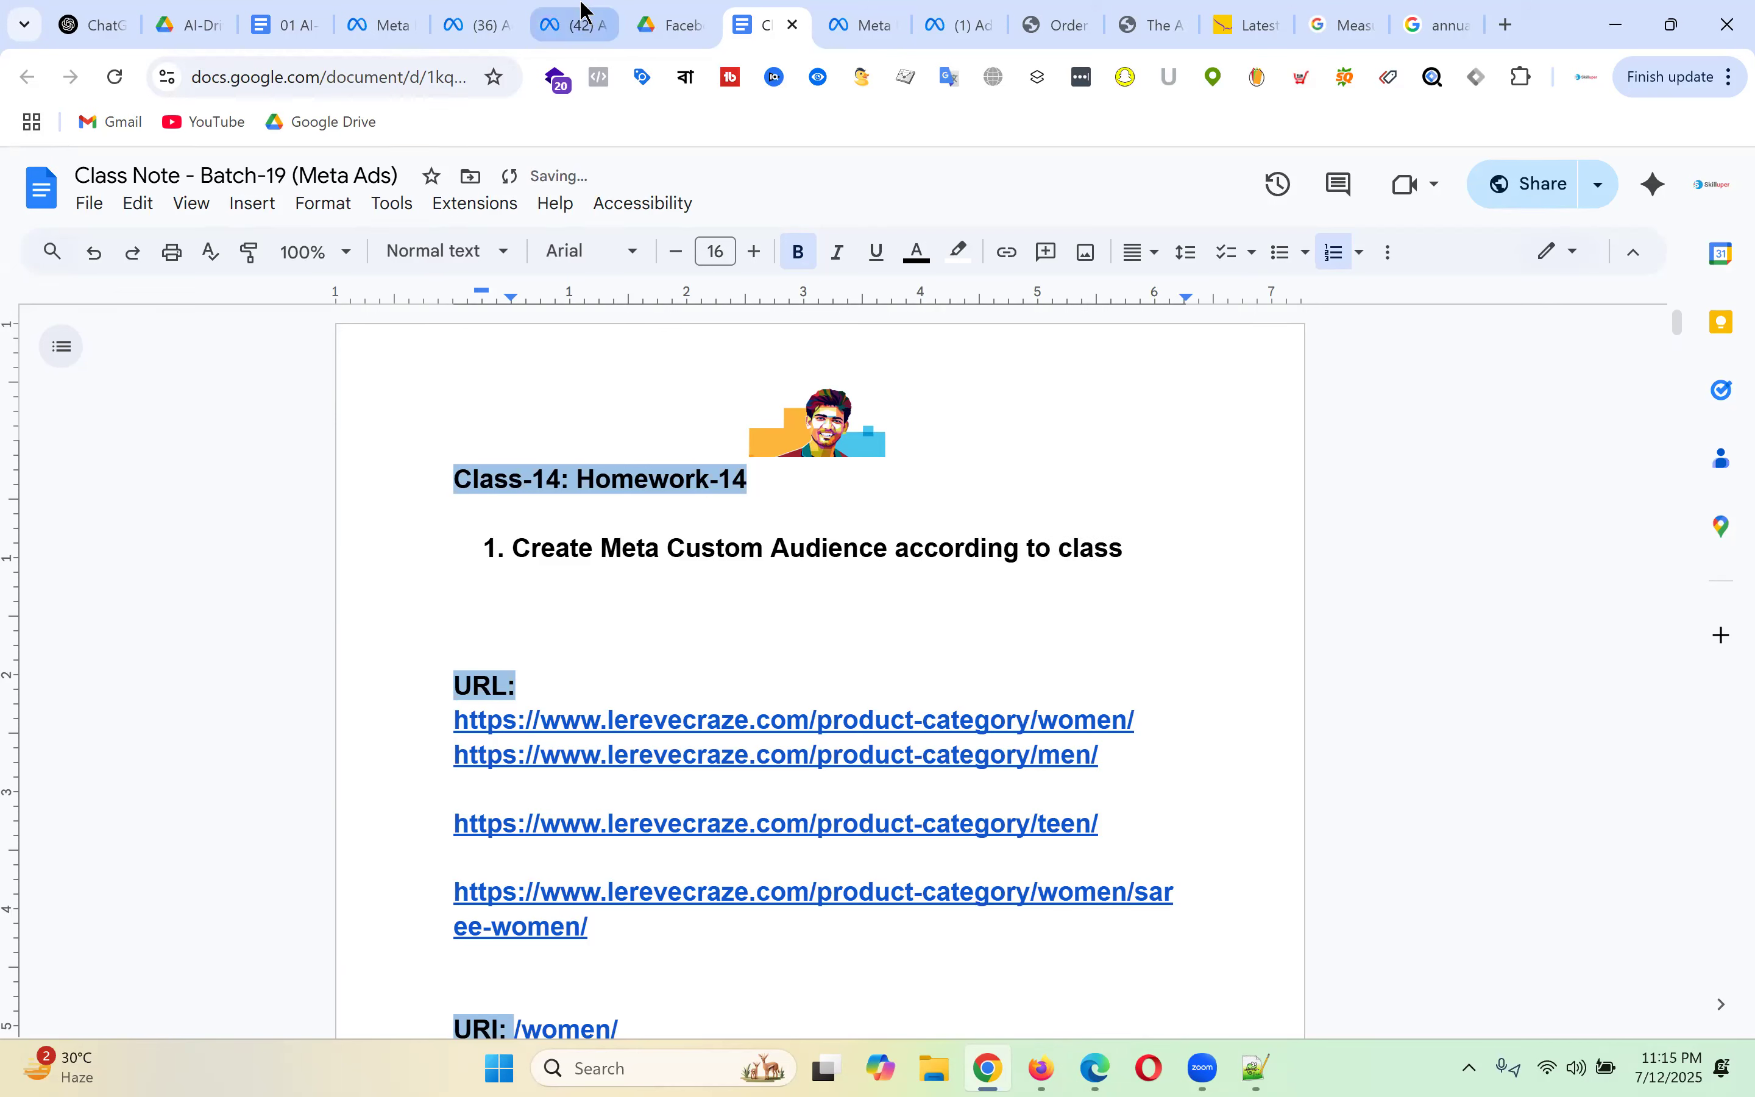
- Switch to the draft New Sales Ad Set in Ads Manager and include the existing custom audience "All Purchasers 30 Days"
left_click(571, 23)
left_click(479, 10)
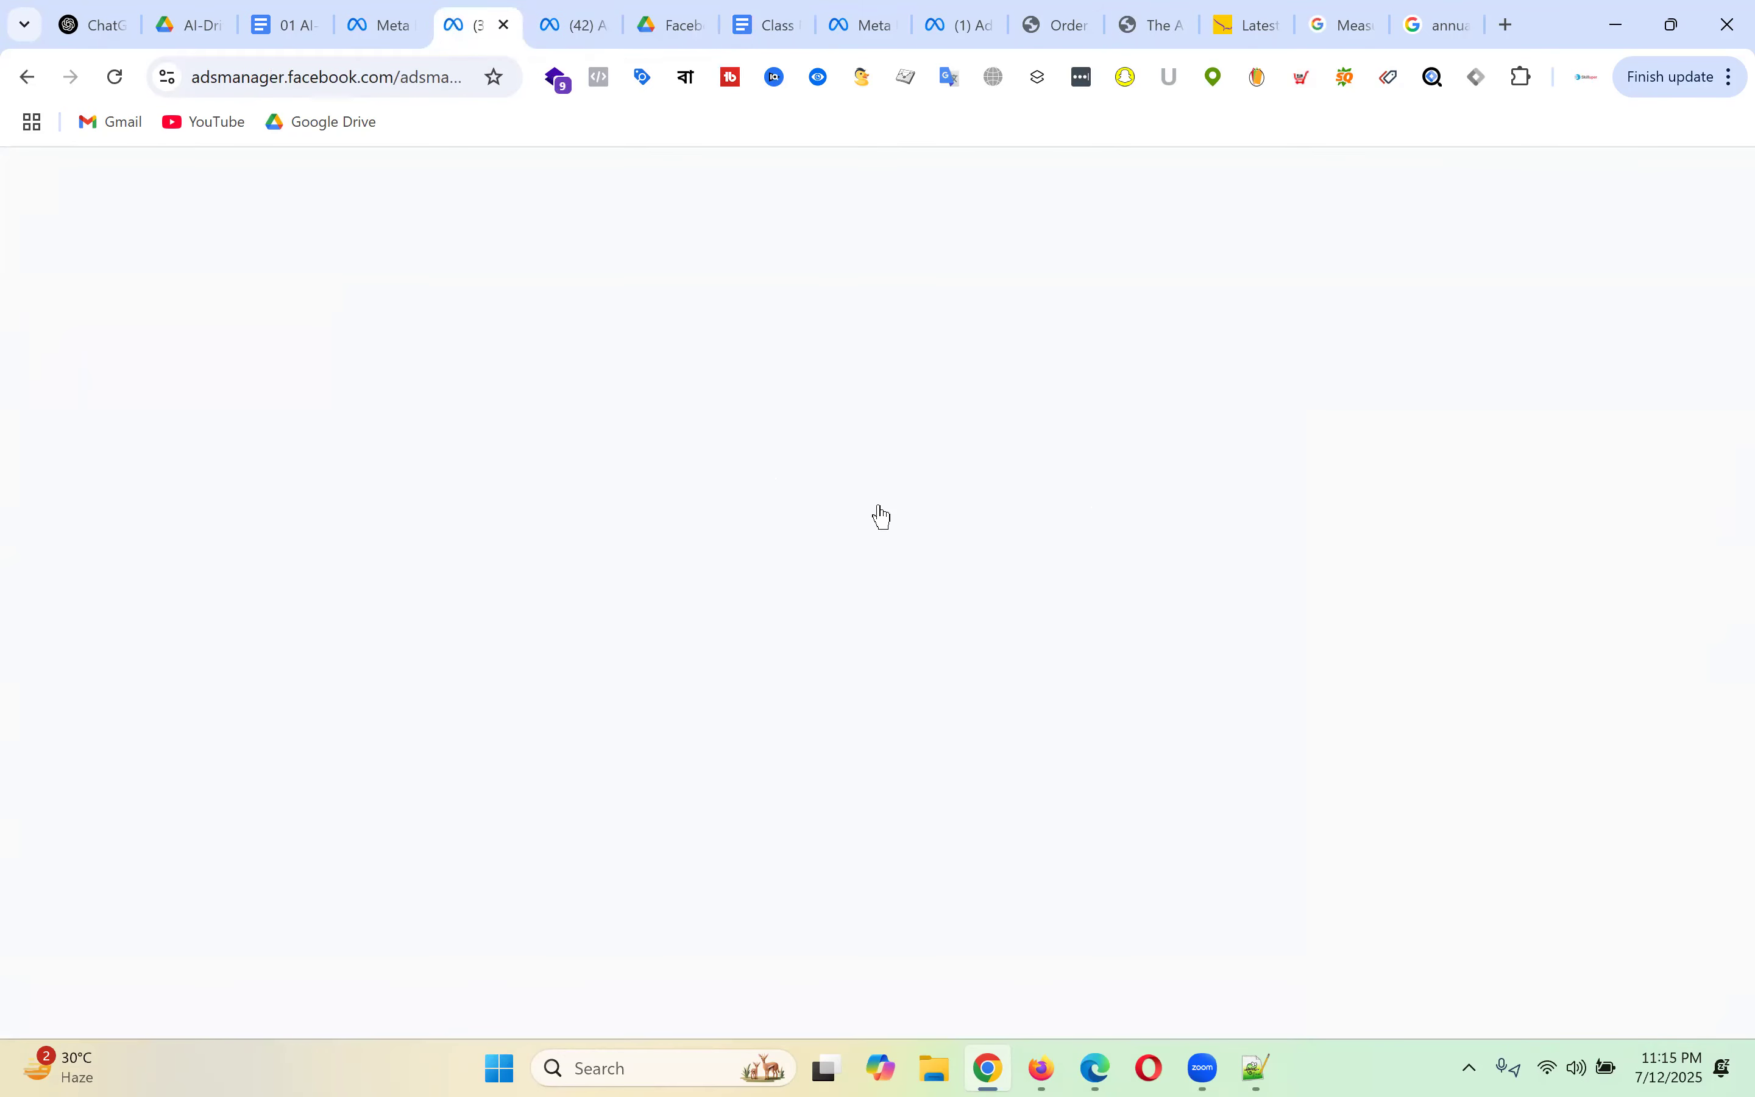
scroll(959, 587, "down", 5)
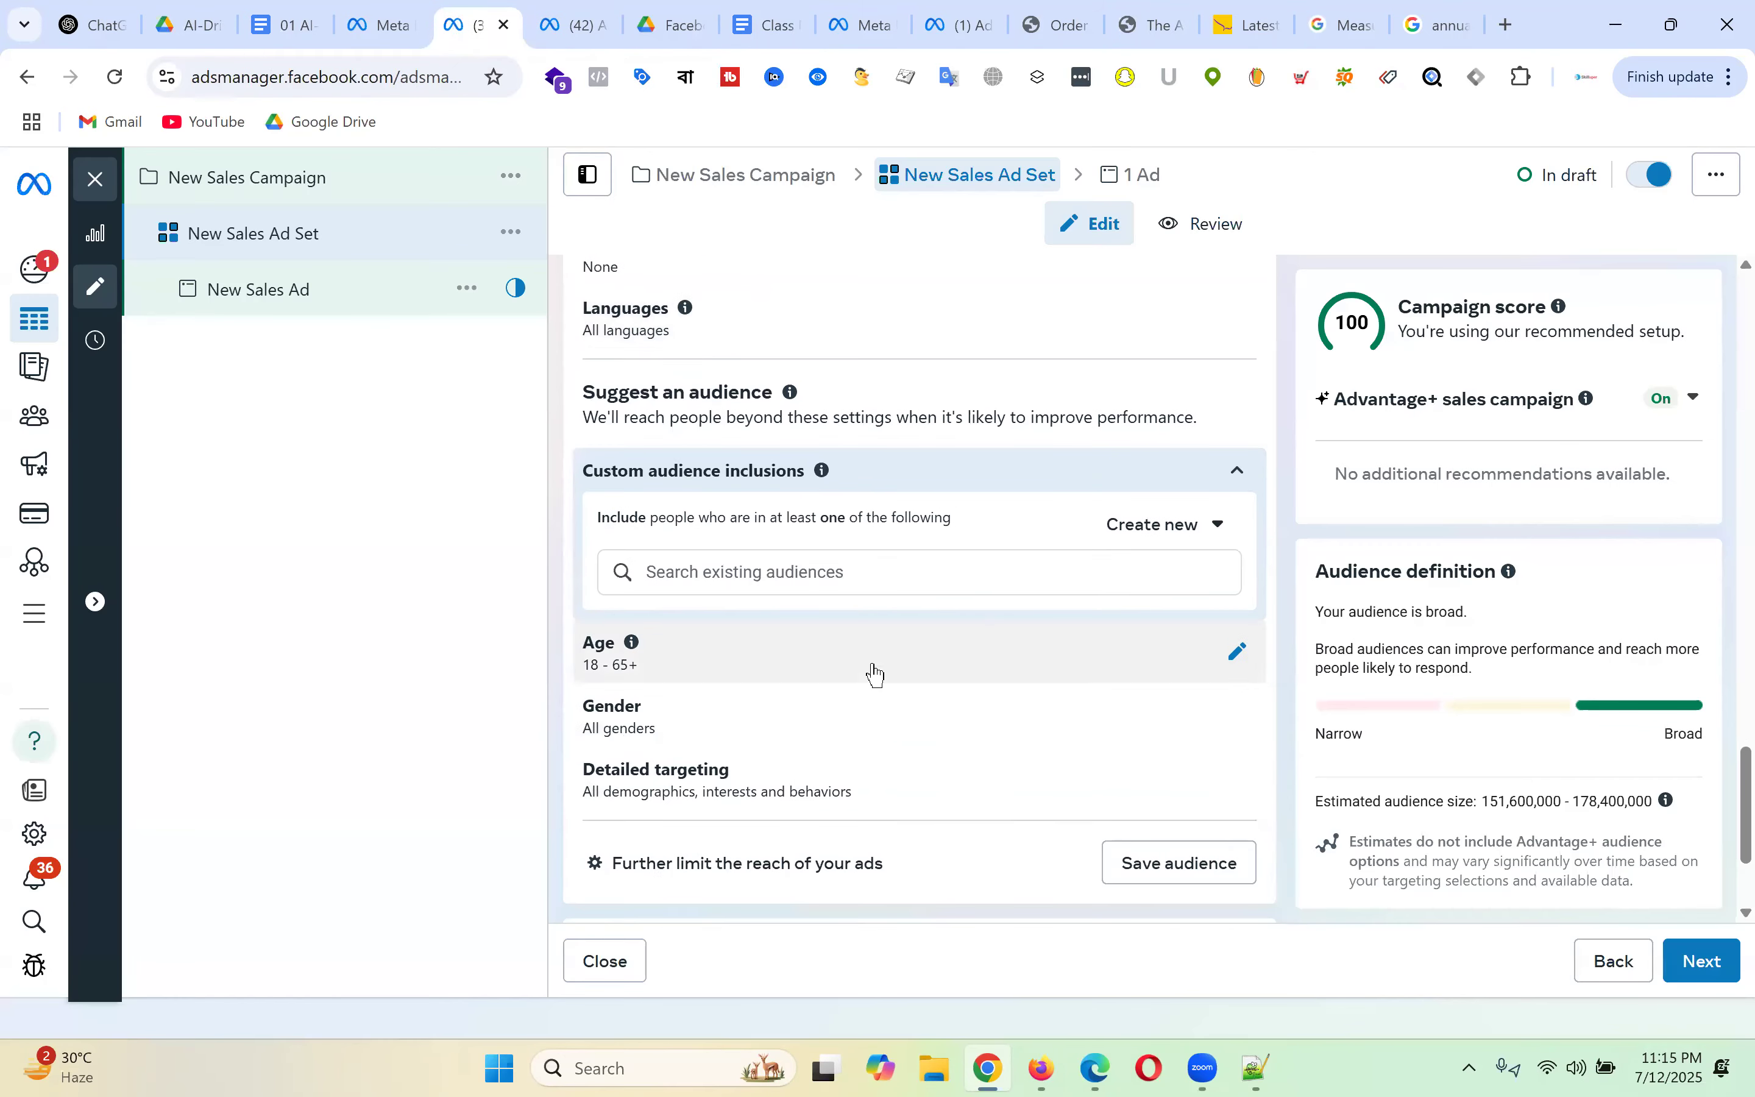
left_click(911, 573)
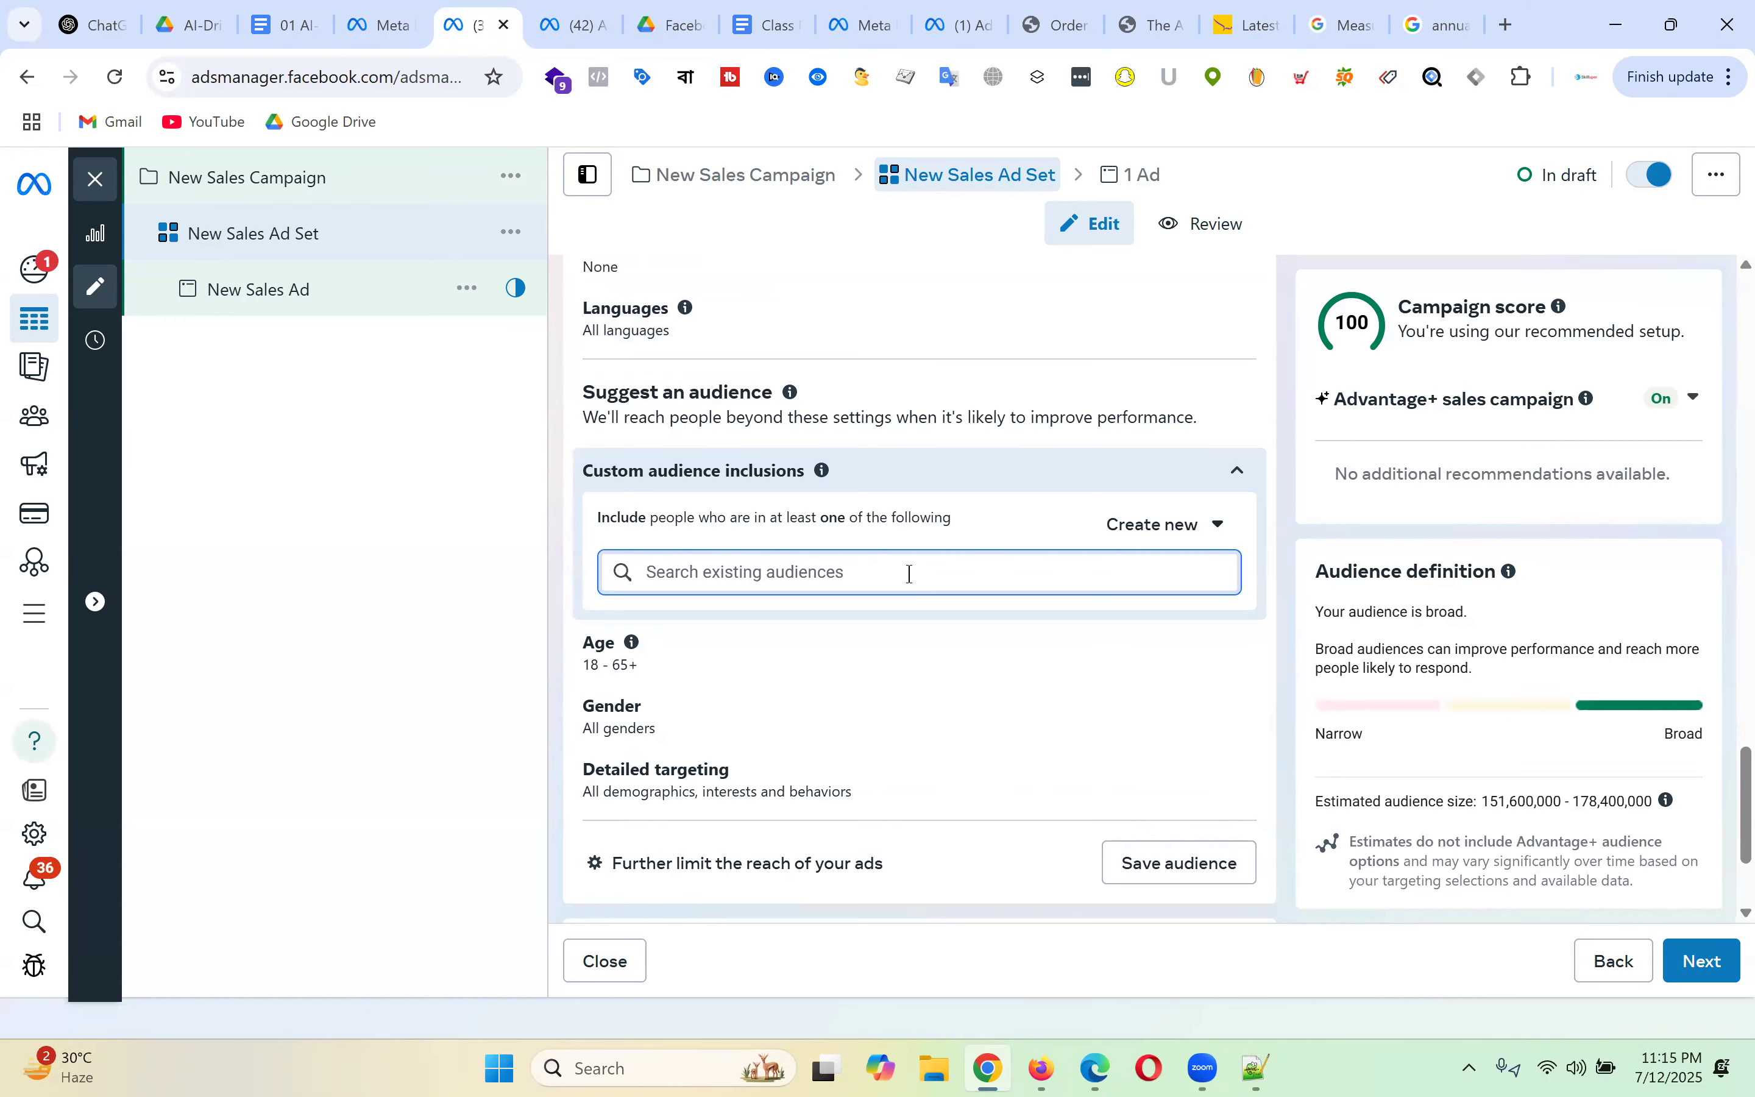
left_click(914, 577)
scroll(948, 533, "down", 5)
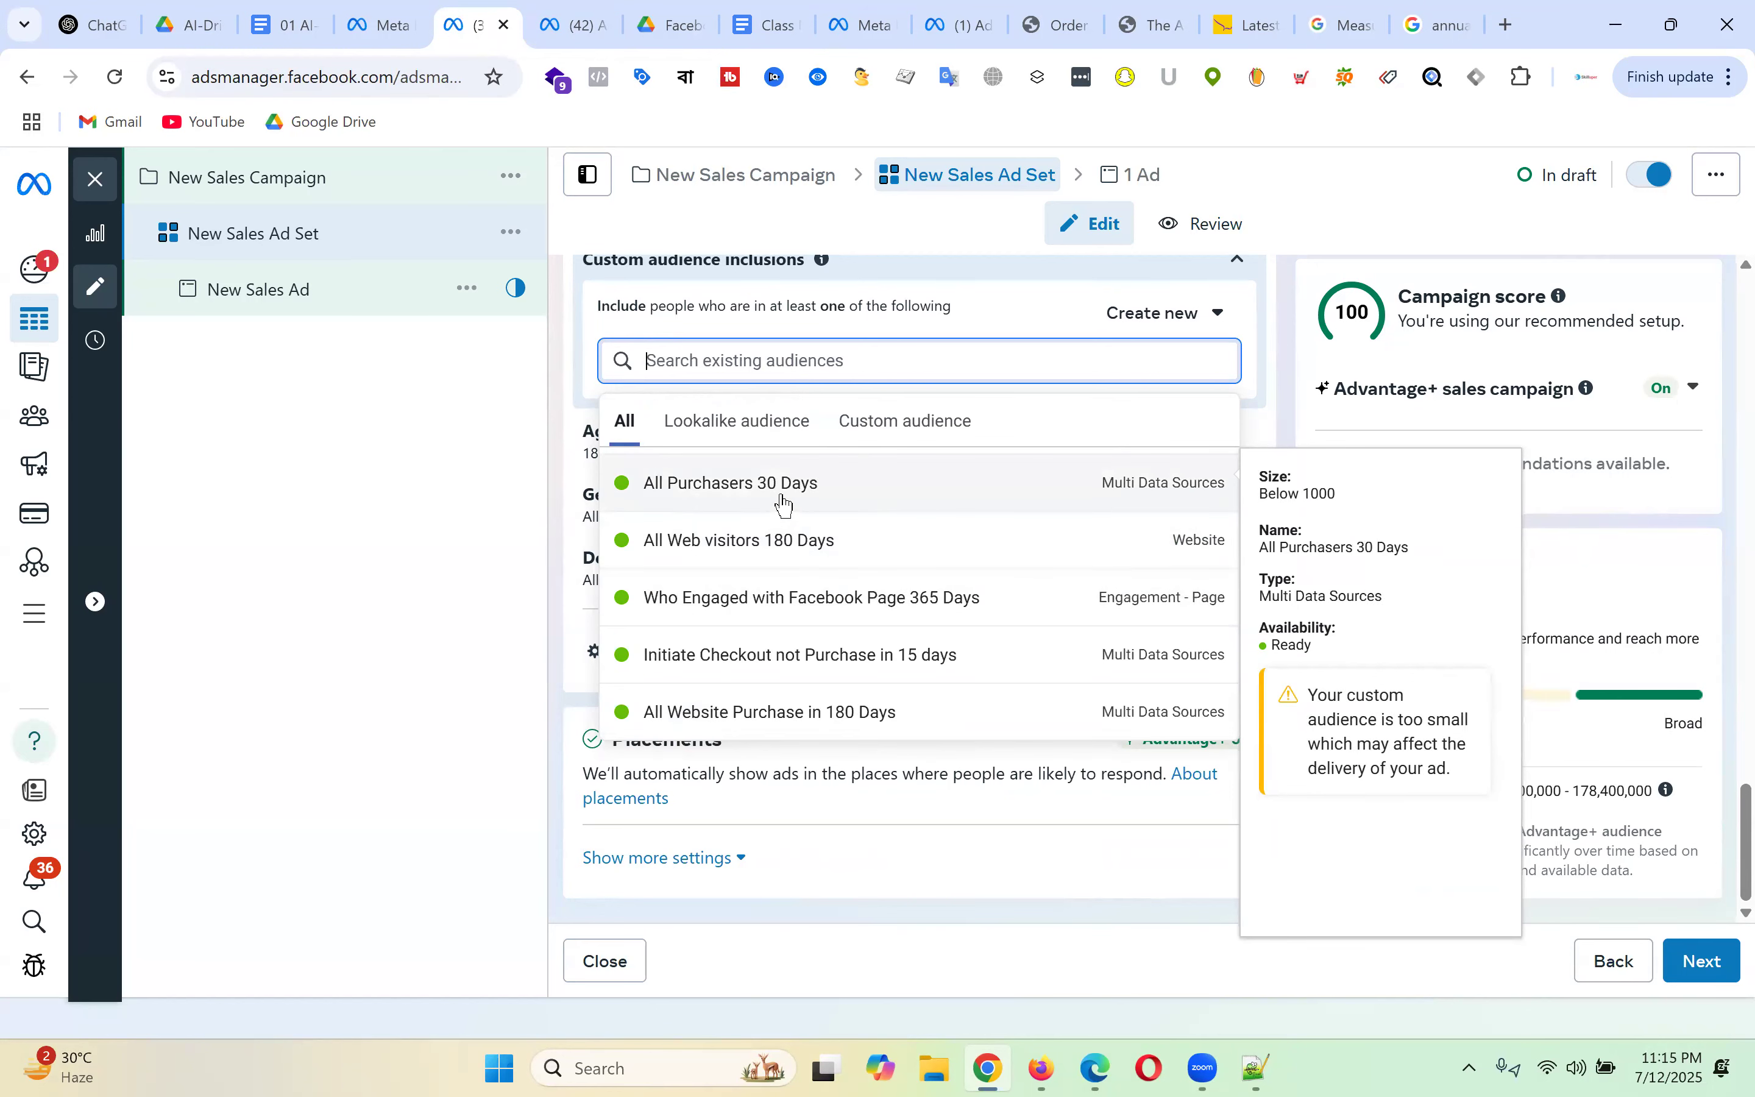
left_click(783, 504)
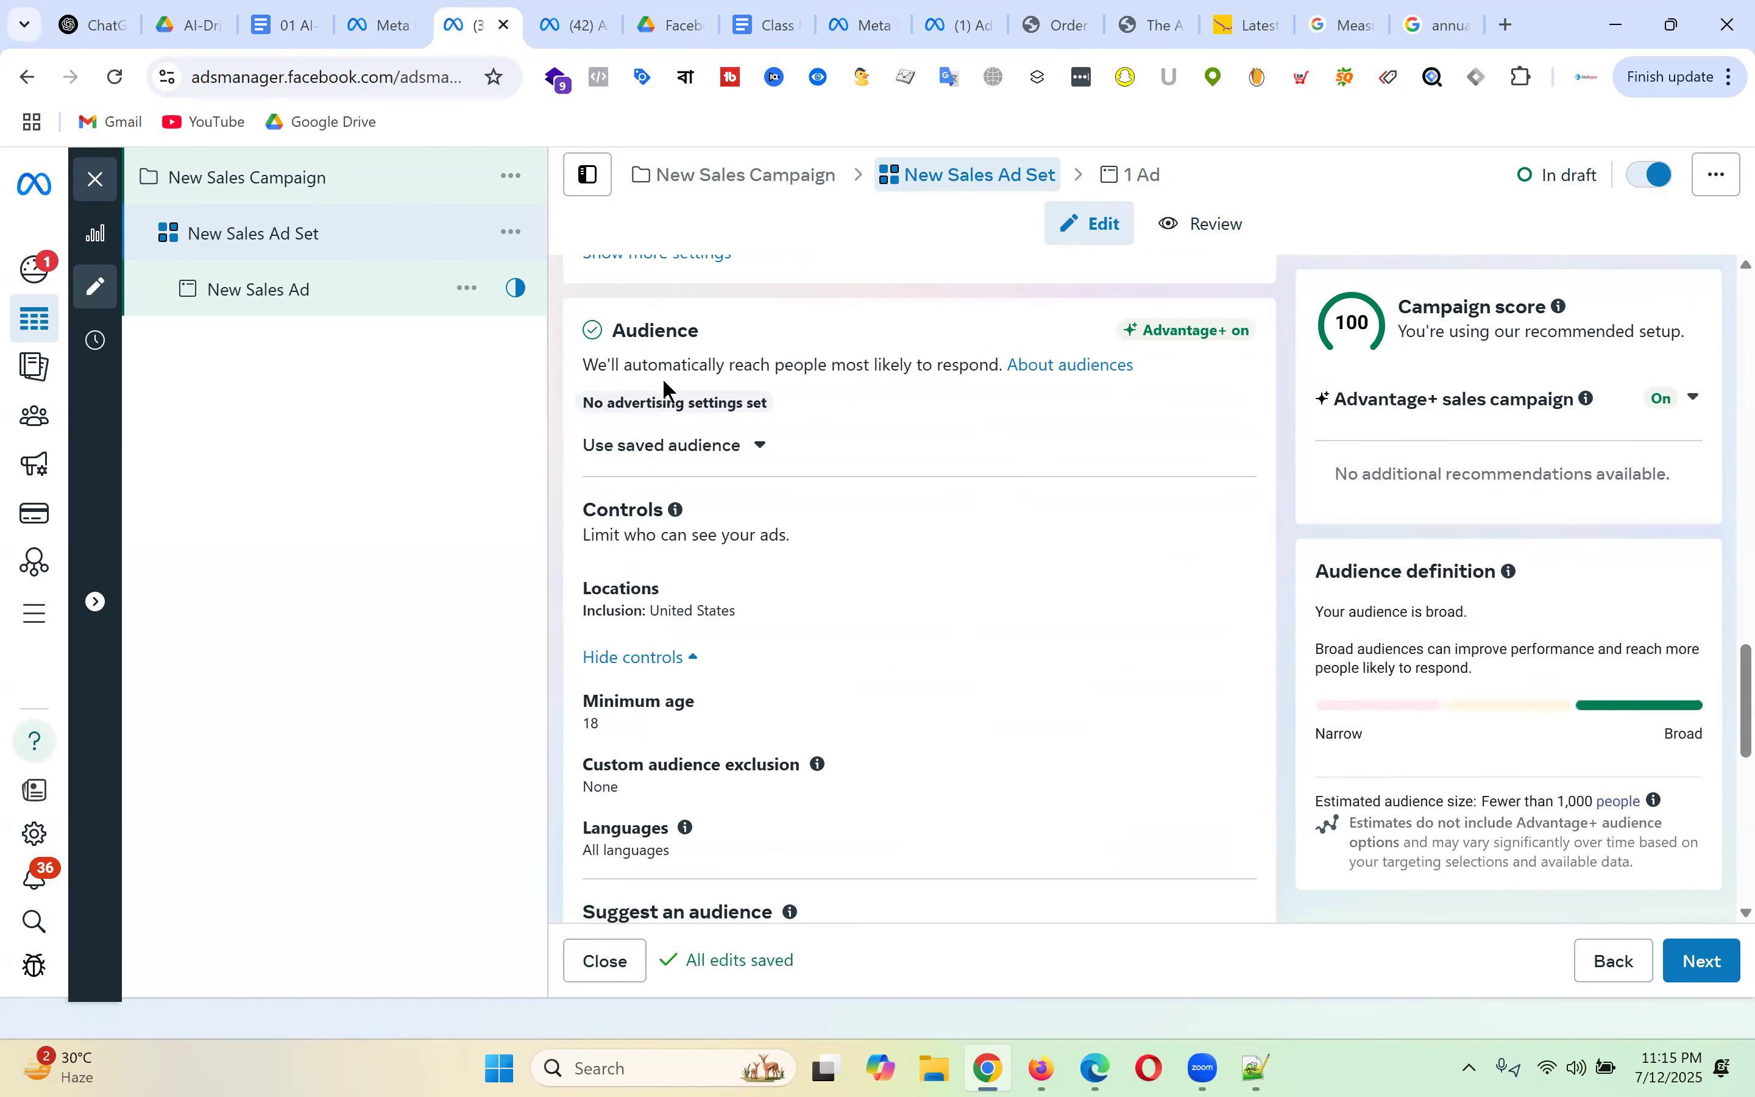
scroll(1003, 579, "down", 8)
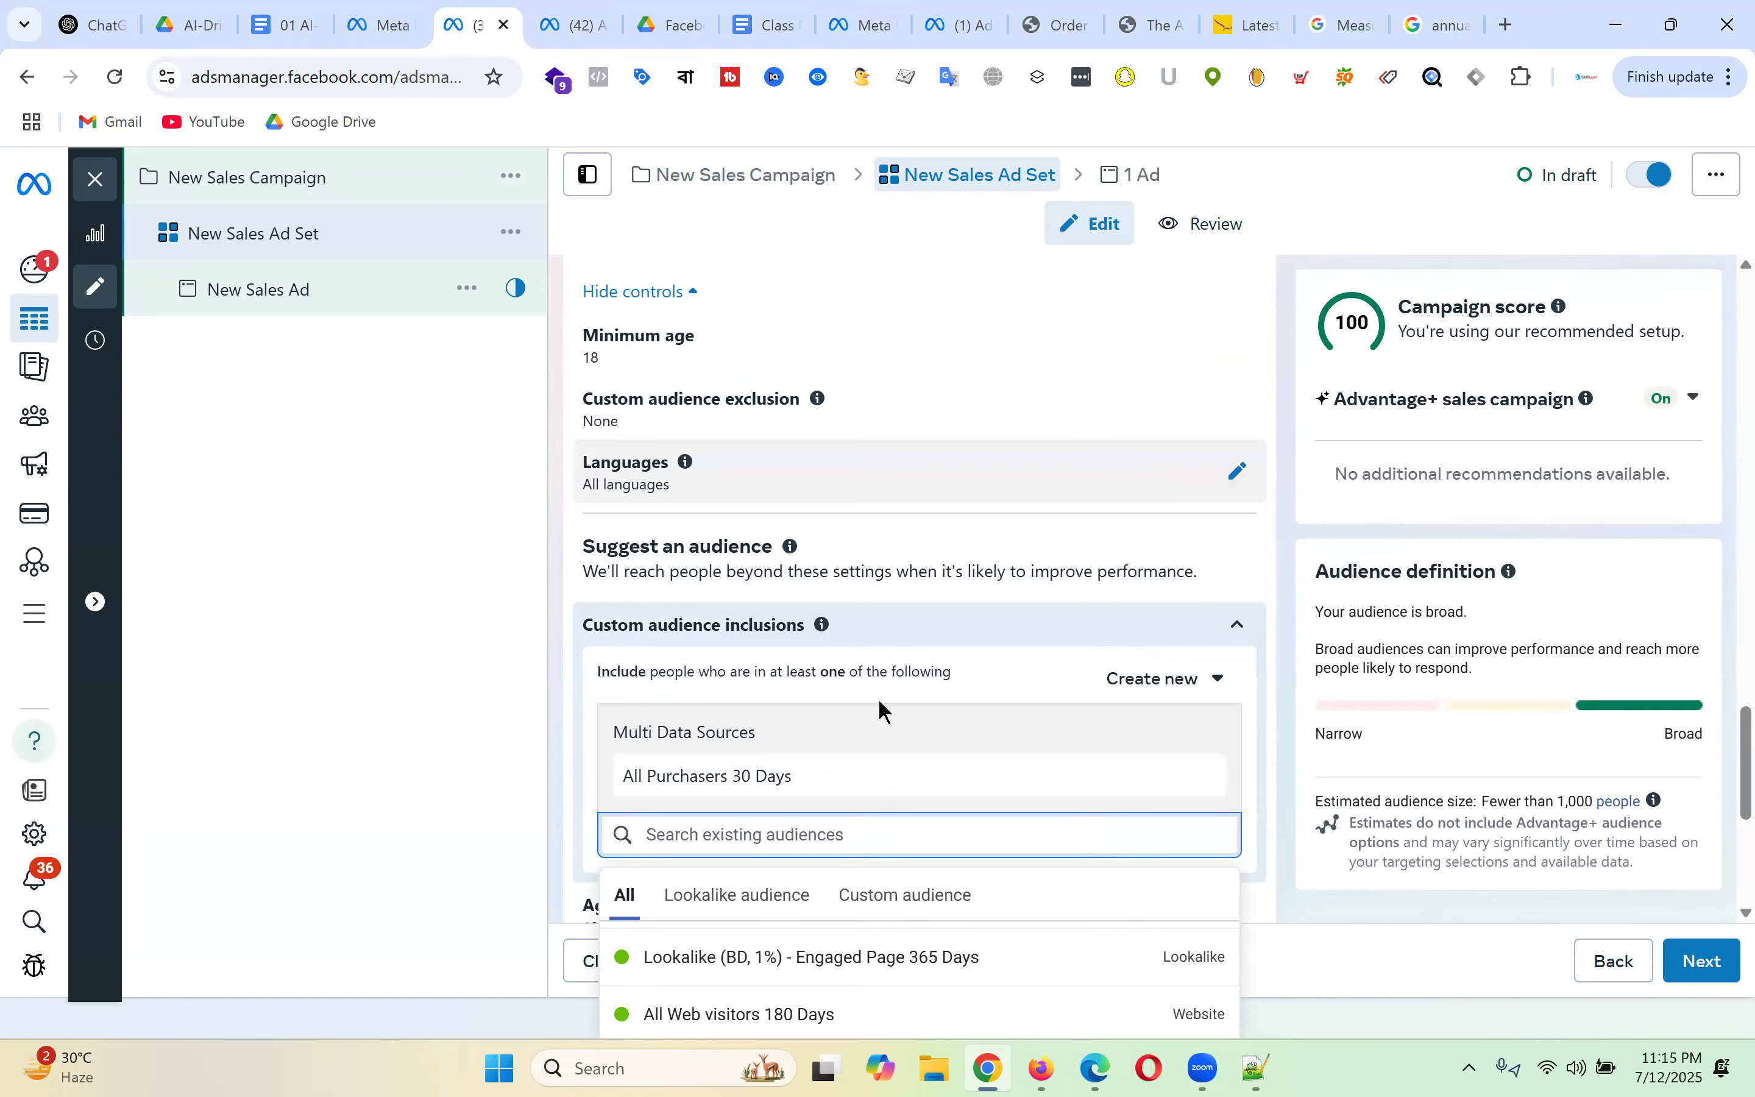
left_click(589, 539)
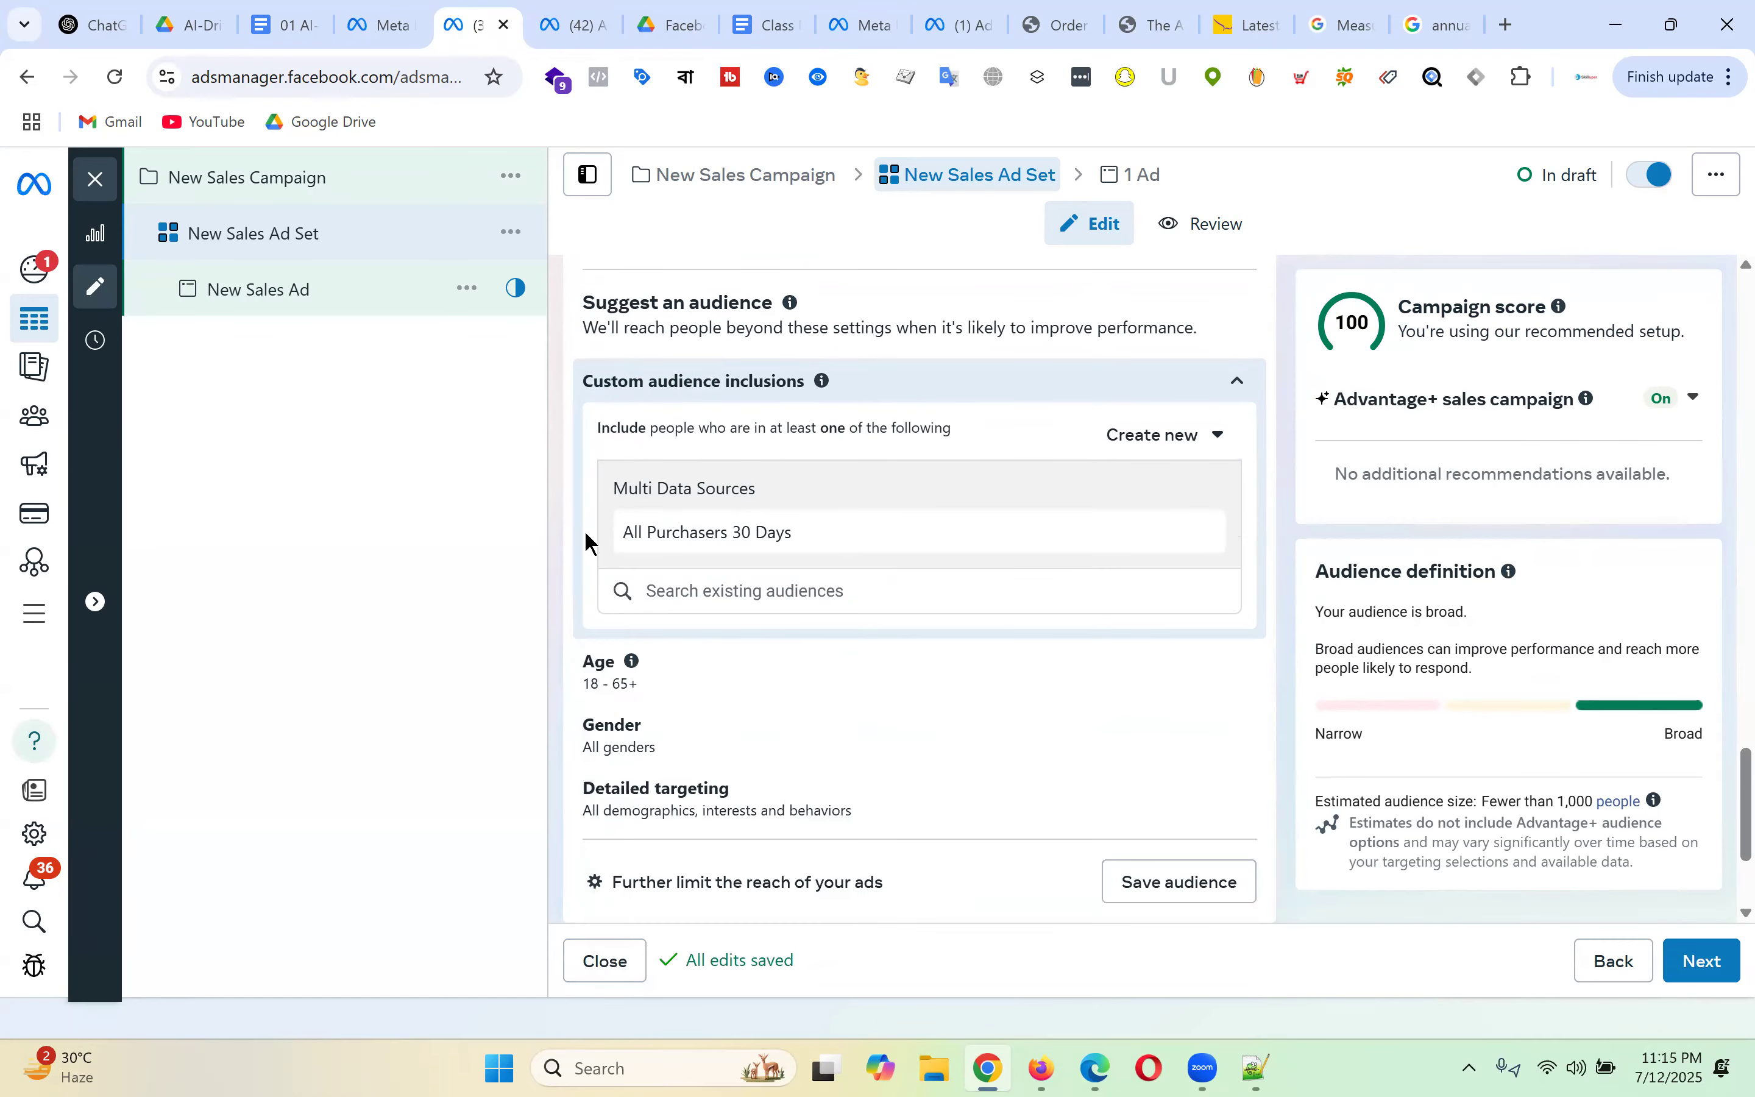
- Review the ad set's audience controls, custom audience inclusions and targeting settings
scroll(975, 487, "up", 8)
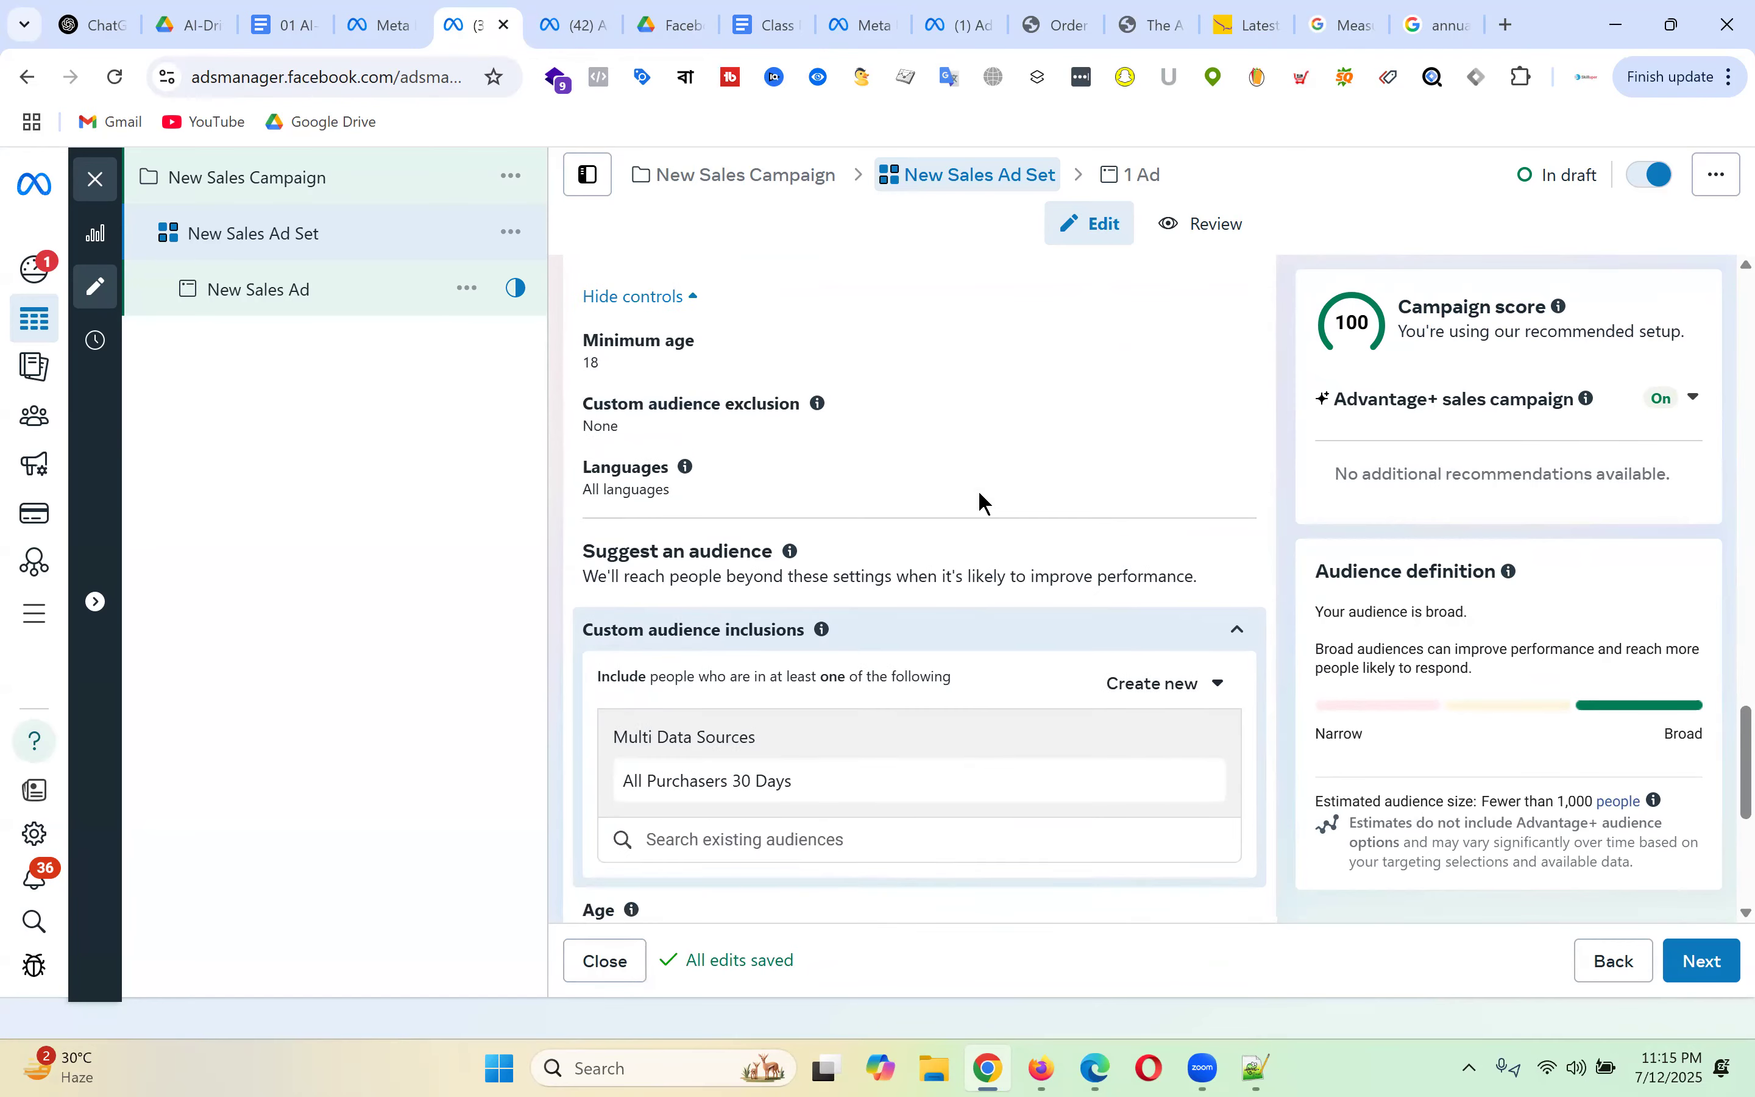
scroll(968, 484, "up", 1)
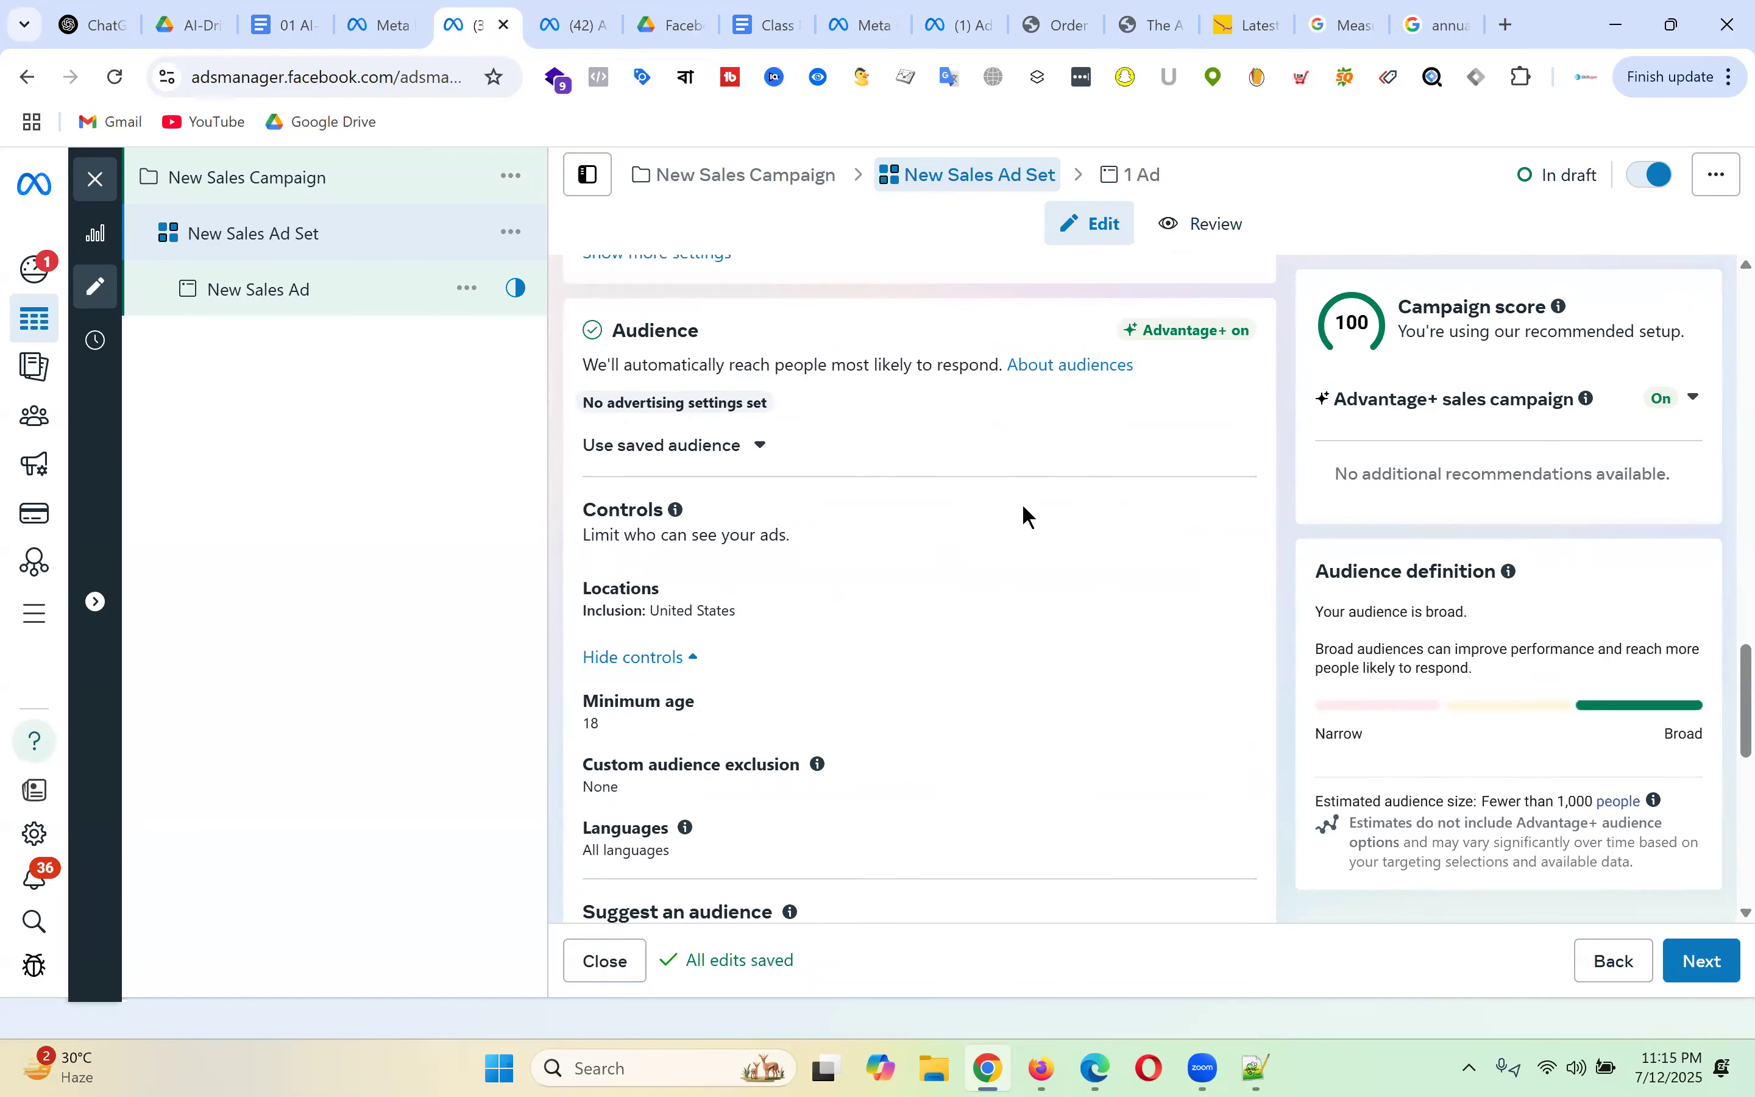
scroll(943, 526, "down", 8)
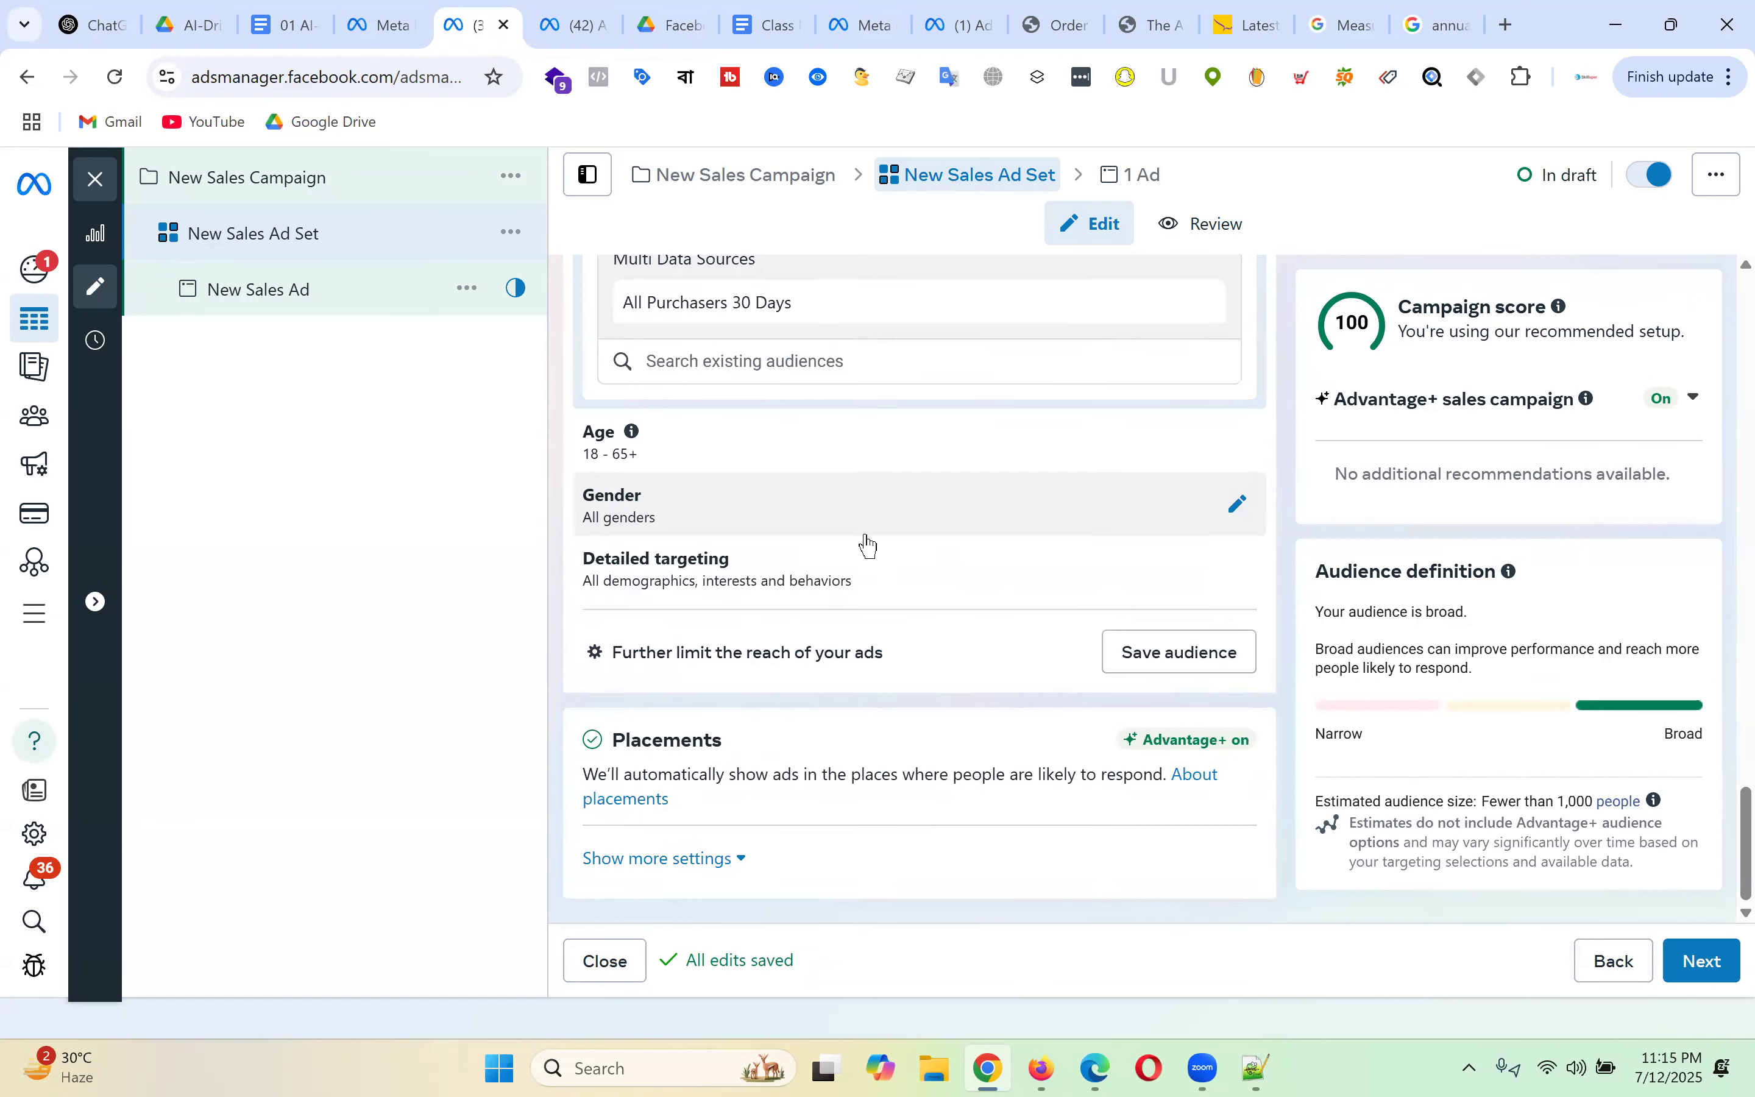
scroll(742, 468, "up", 2)
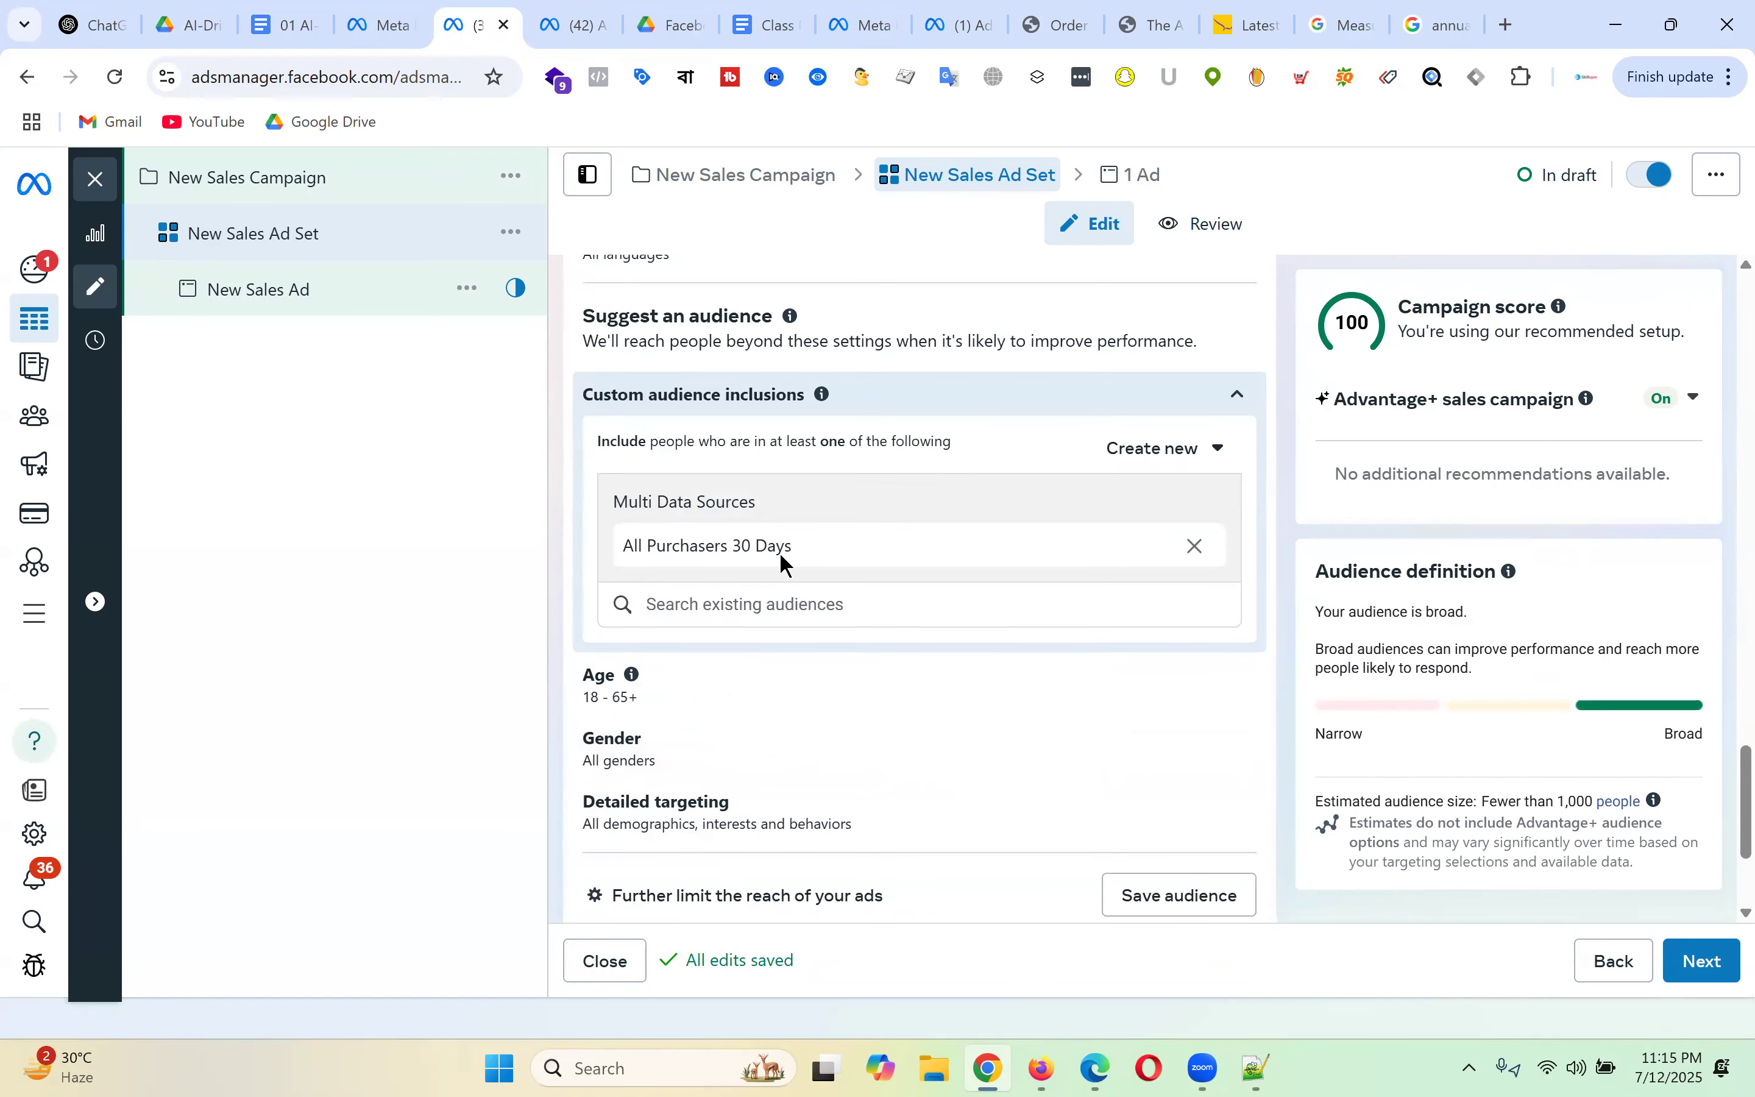
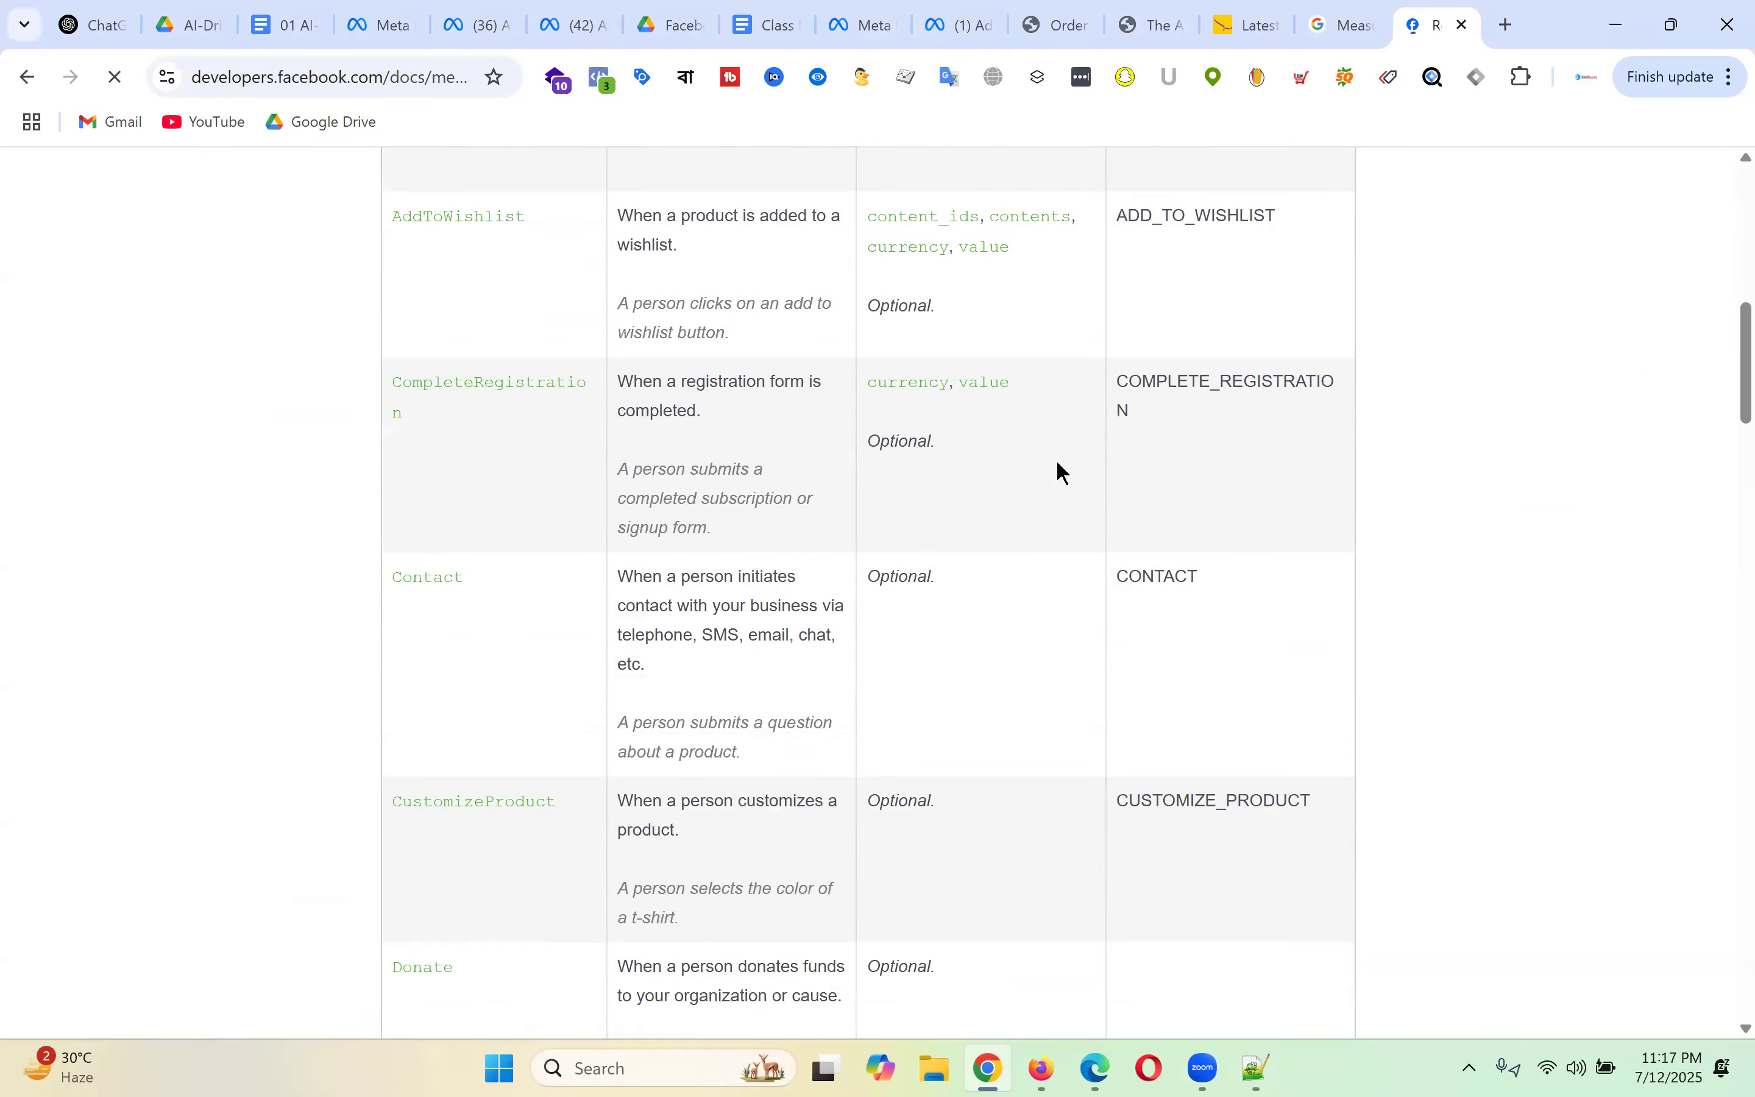
- Look through the standard events table in Meta's developer documentation, down to the Object Properties section and back
scroll(1030, 470, "down", 3)
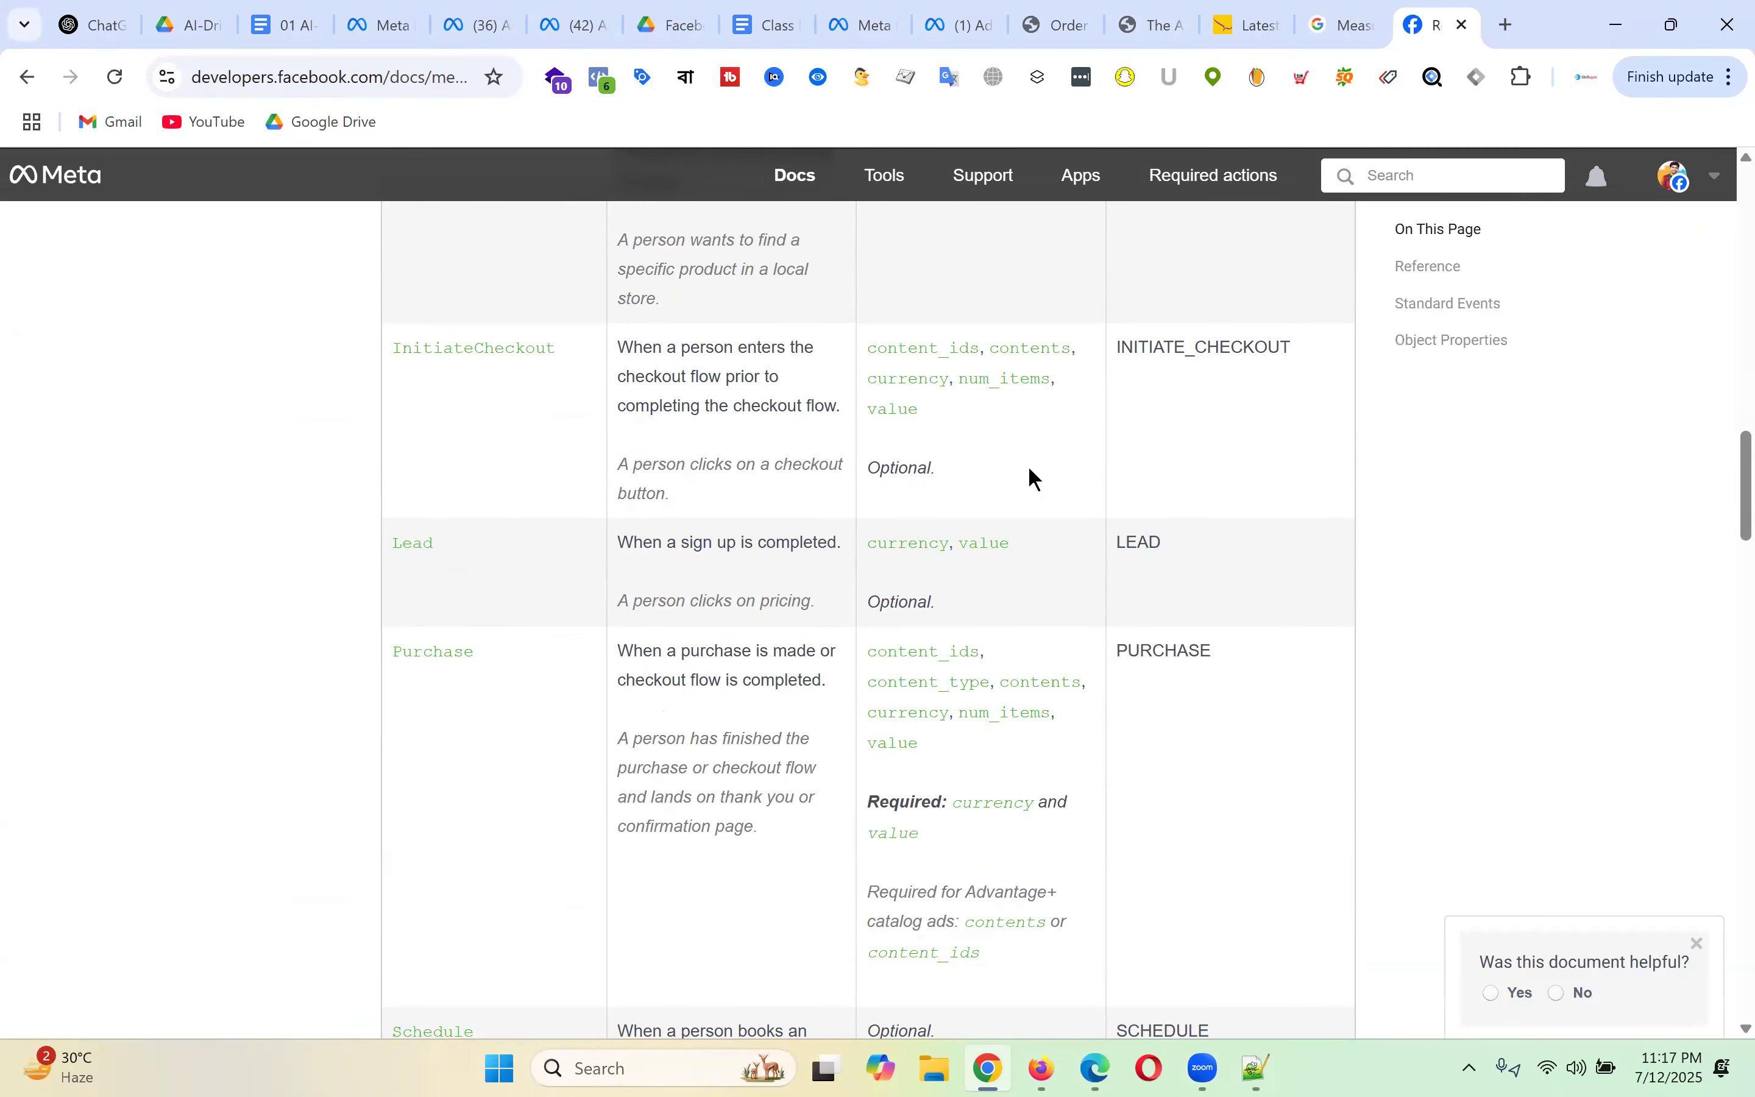
scroll(1029, 469, "down", 10)
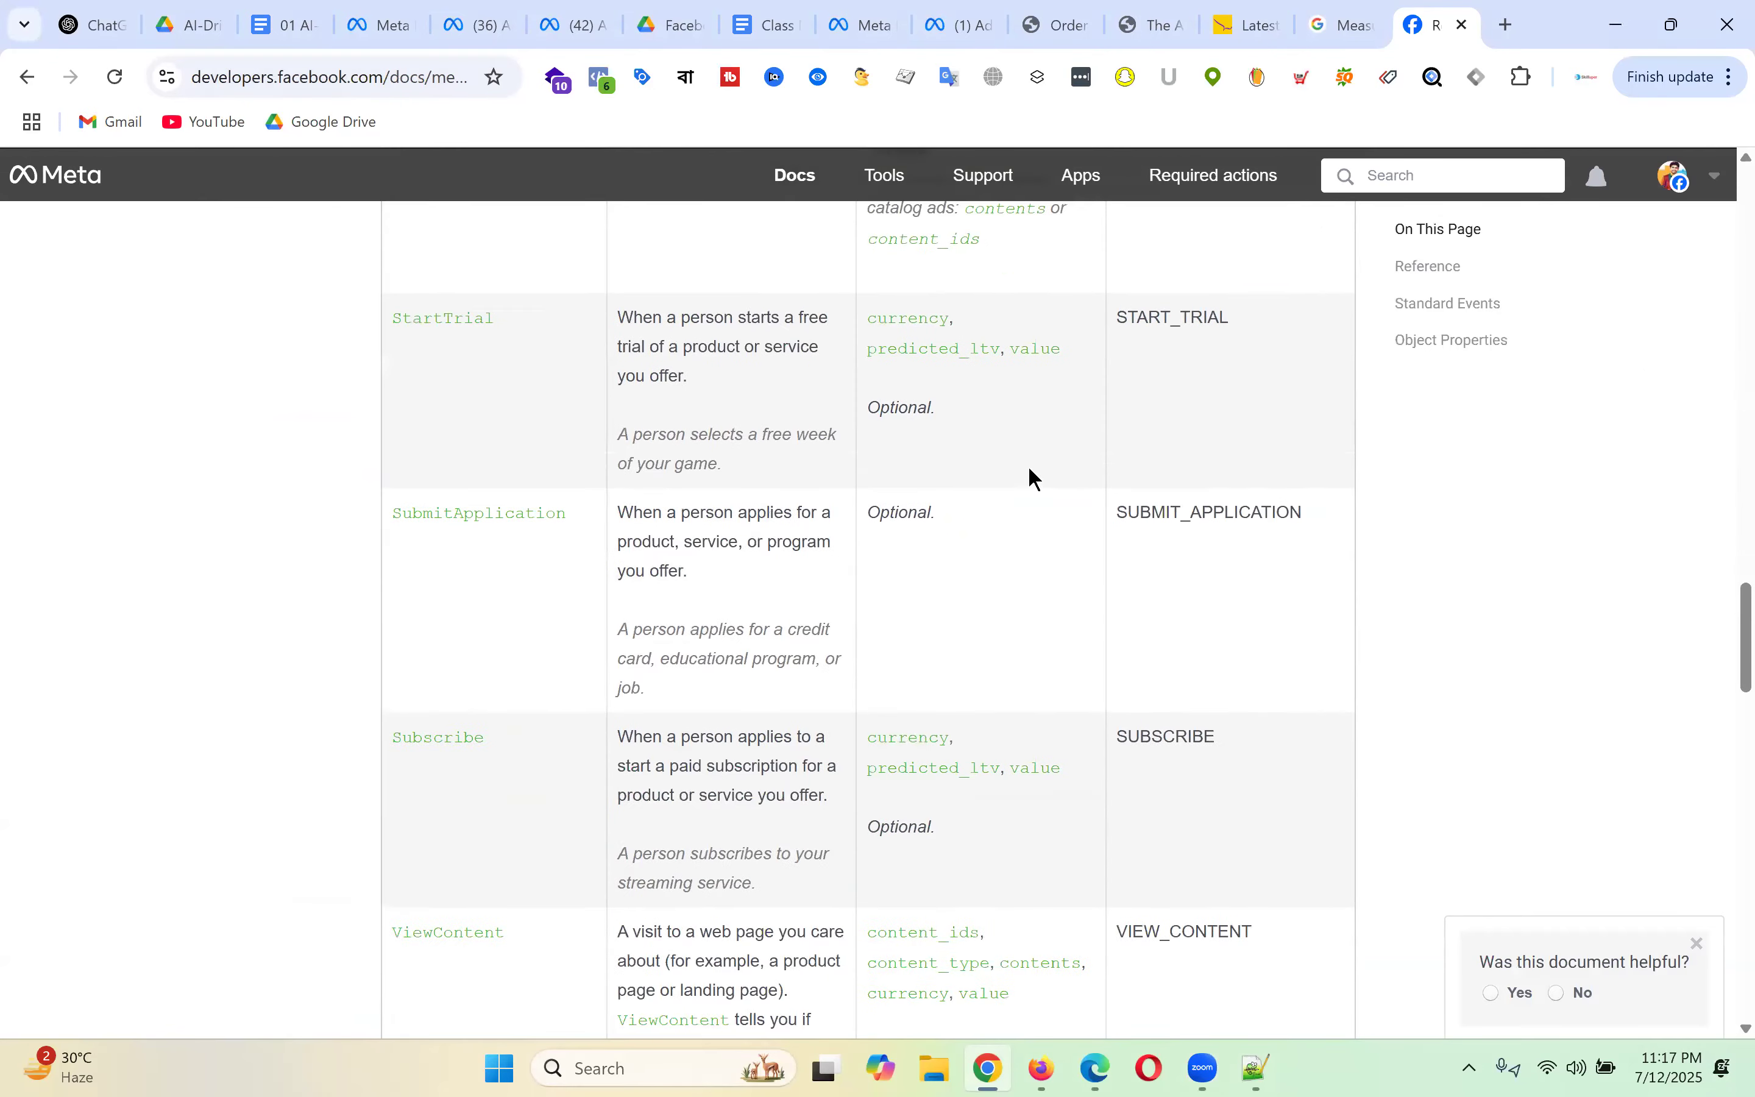
scroll(1030, 469, "down", 7)
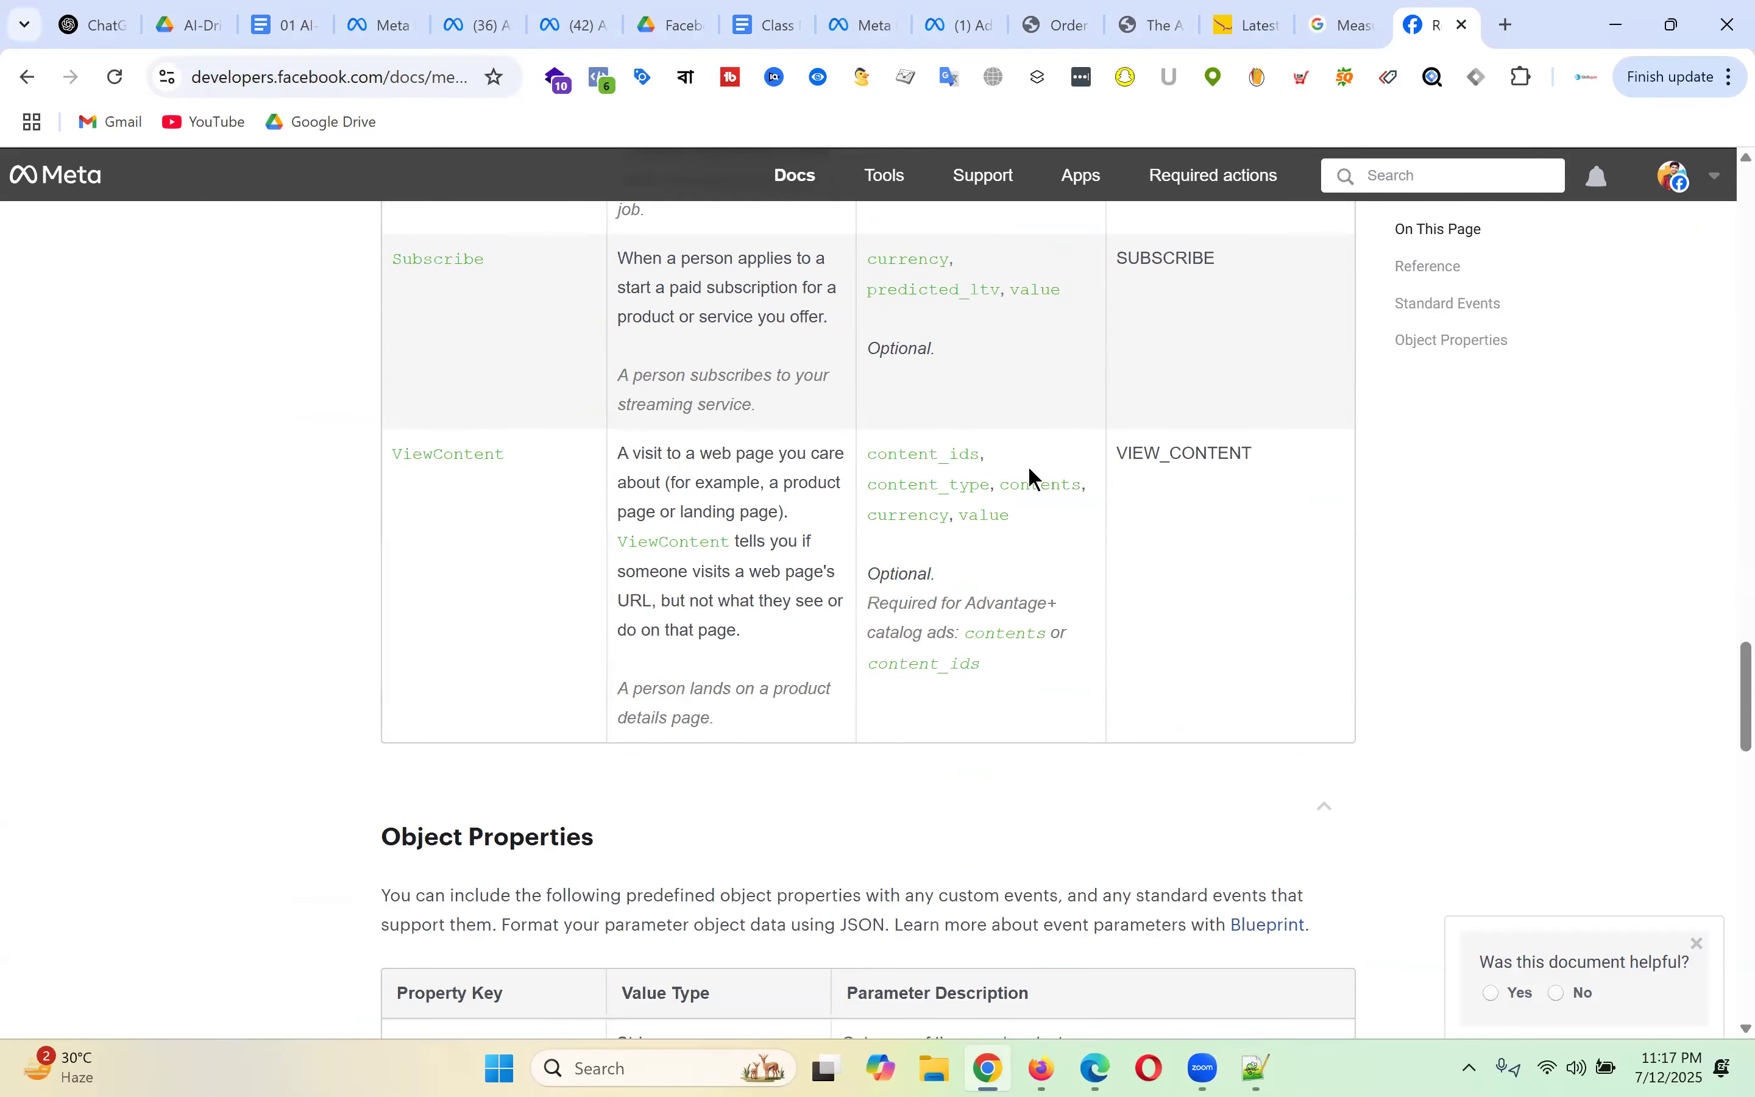
scroll(1033, 479, "down", 3)
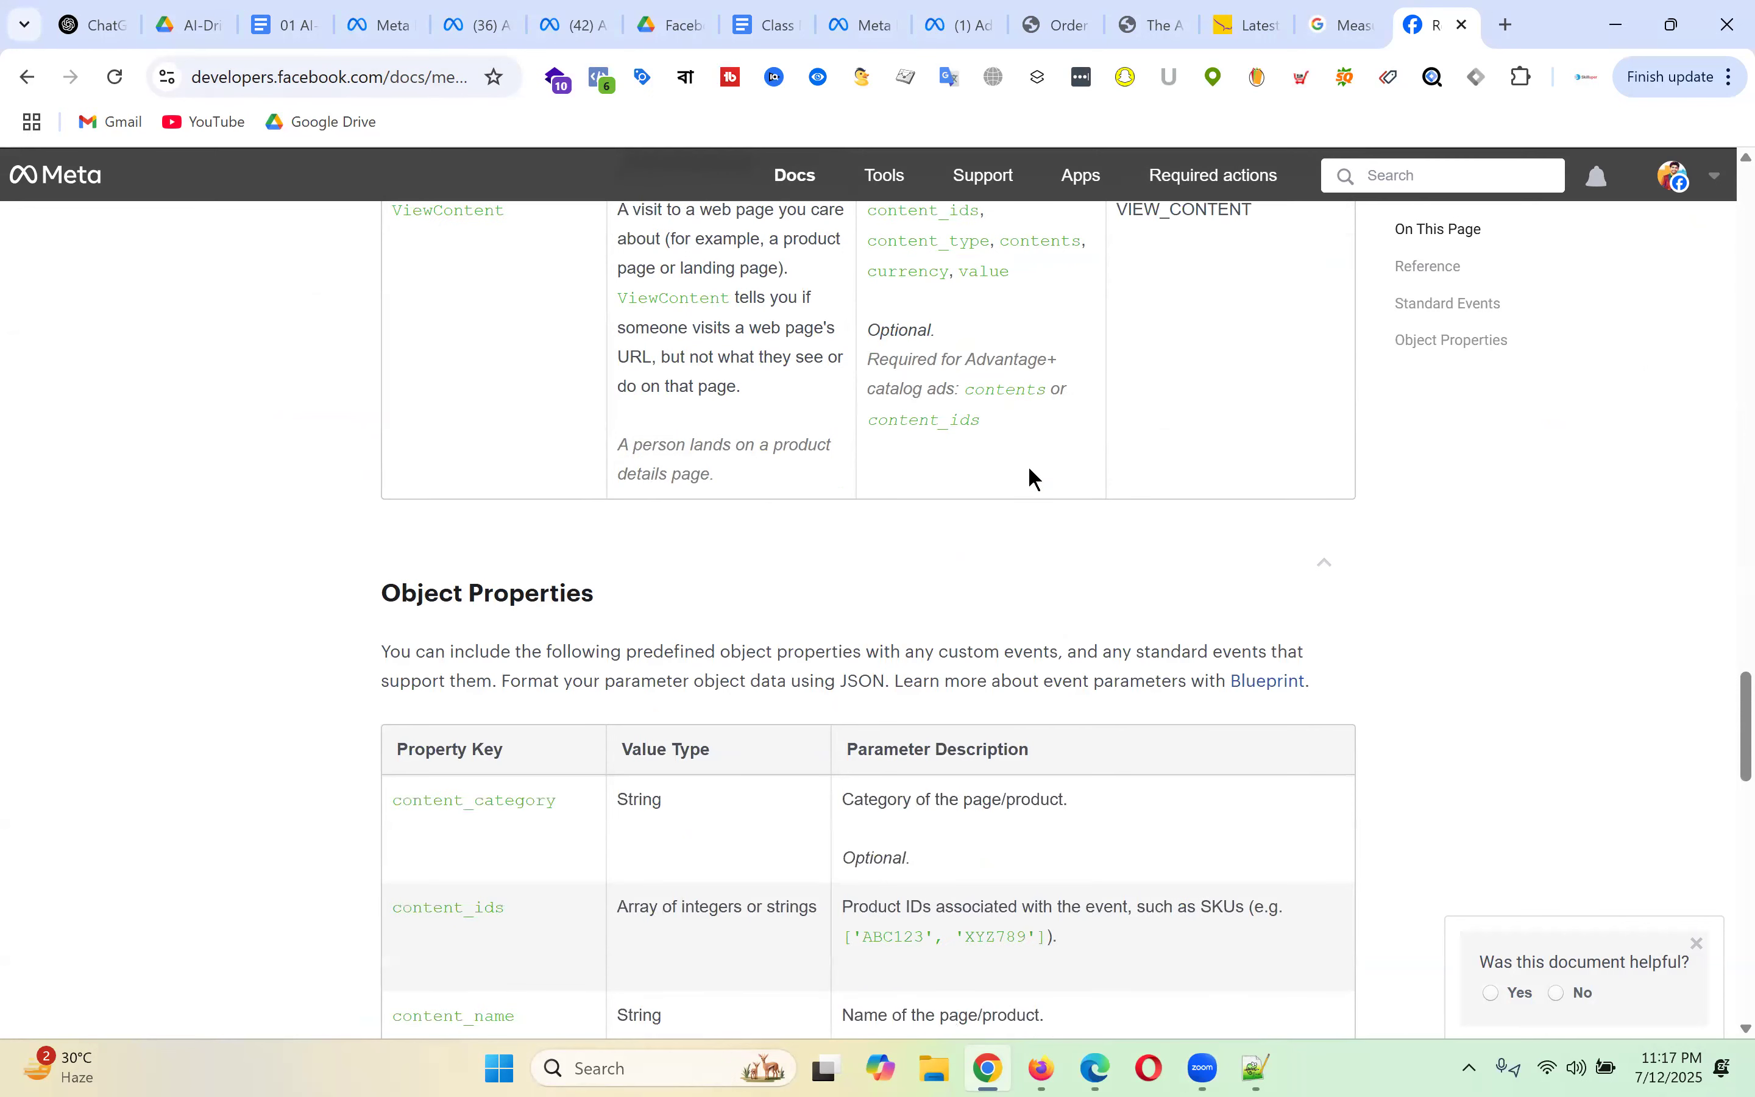
scroll(1029, 470, "up", 6)
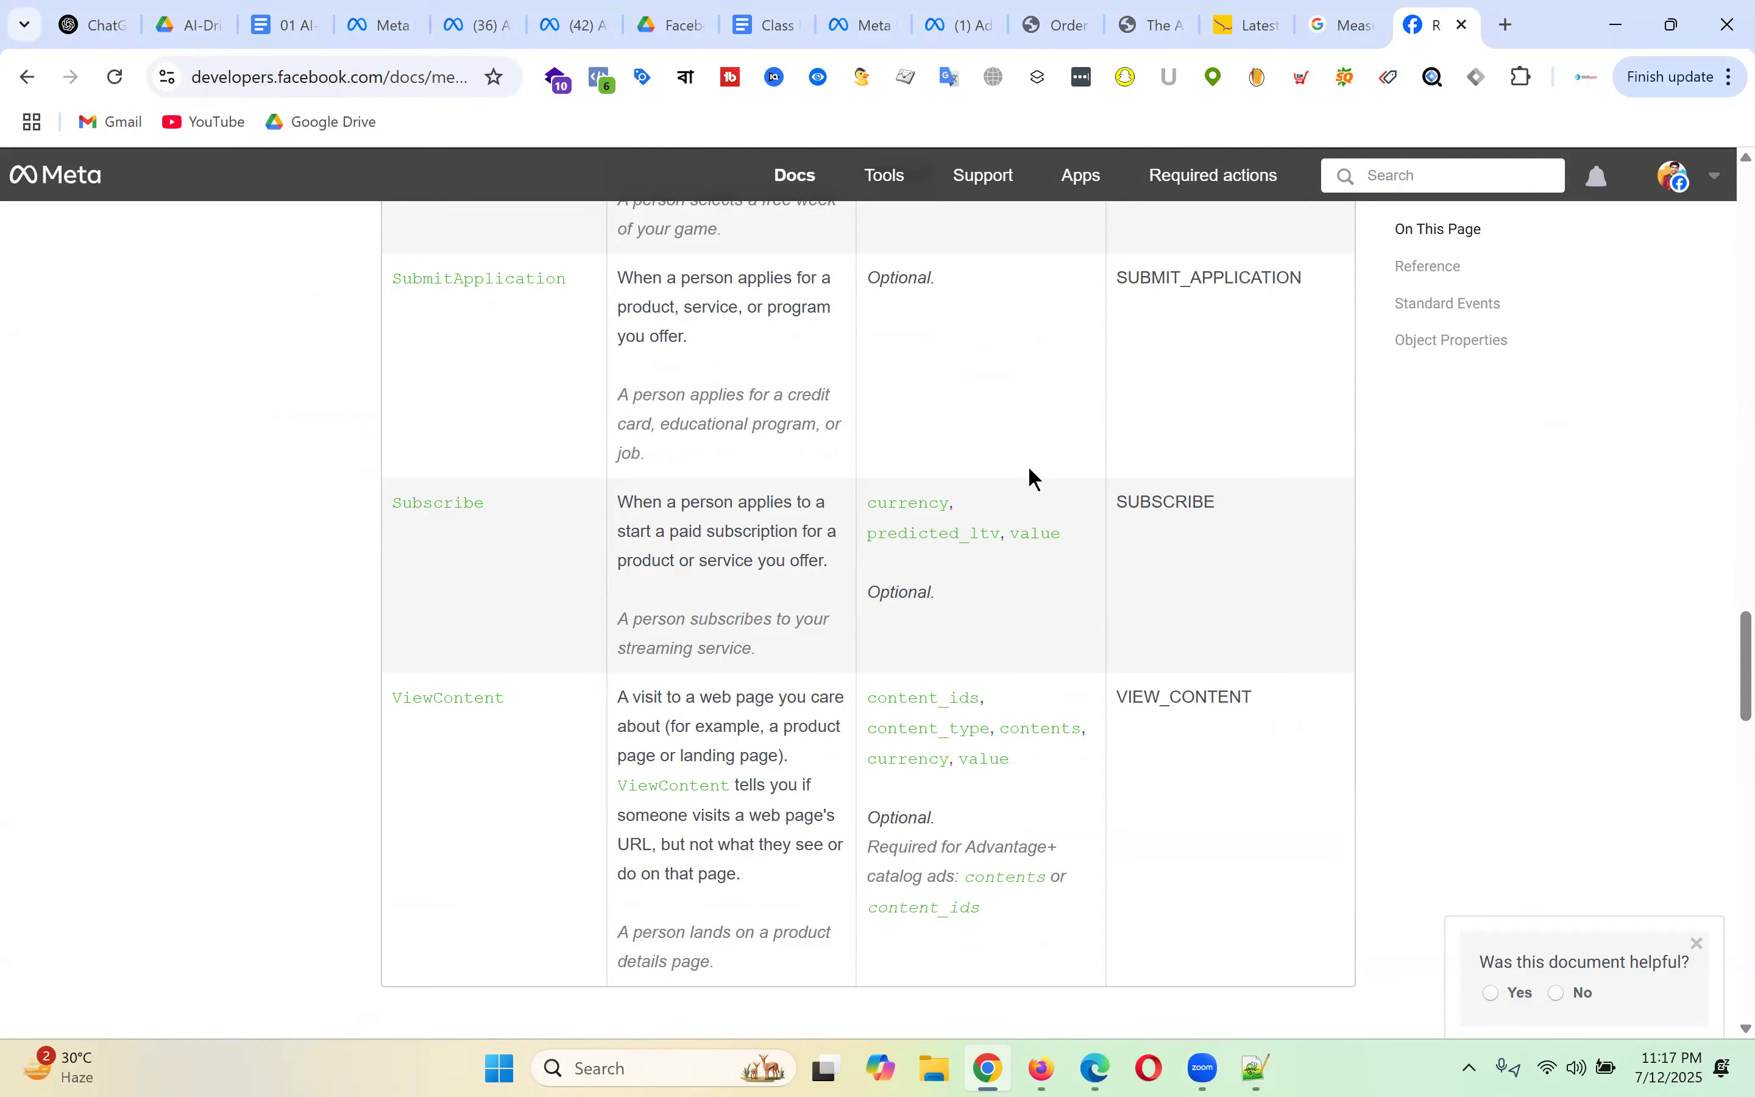
scroll(963, 494, "up", 5)
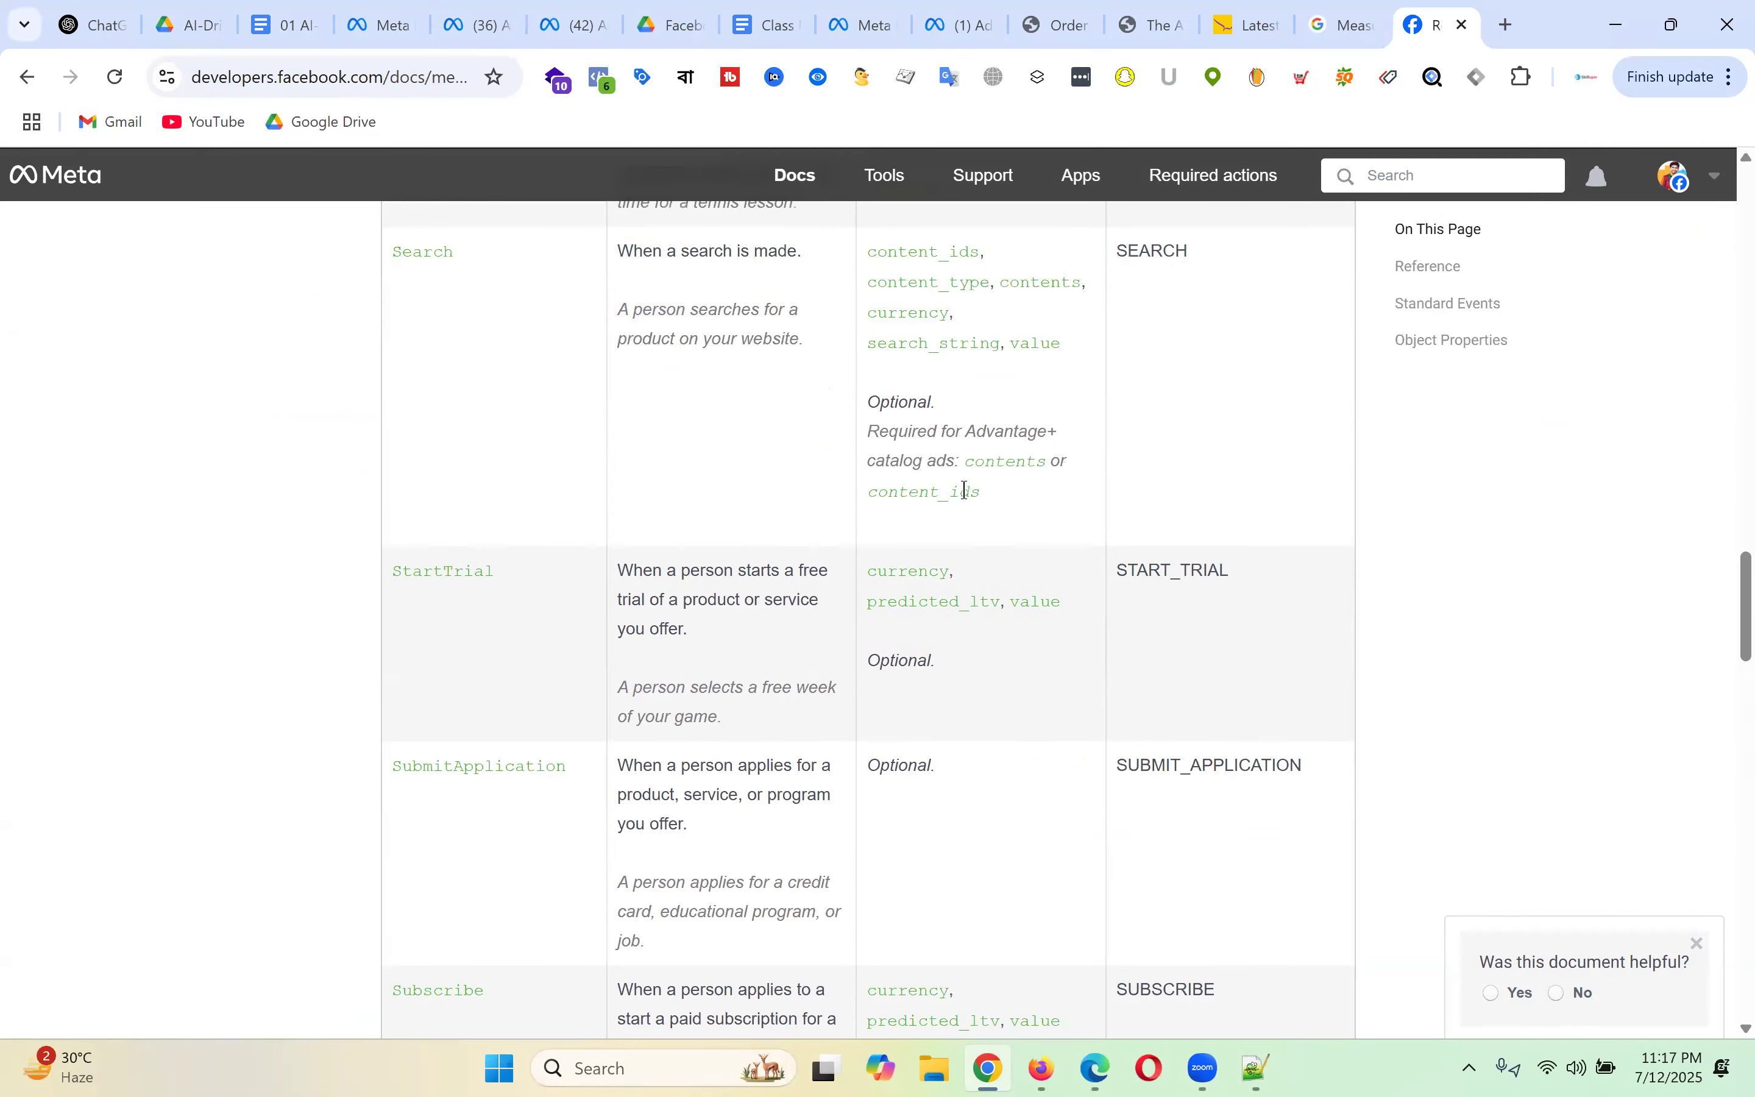
- Examine the object properties listed for the Search and Purchase standard events
scroll(1030, 599, "up", 4)
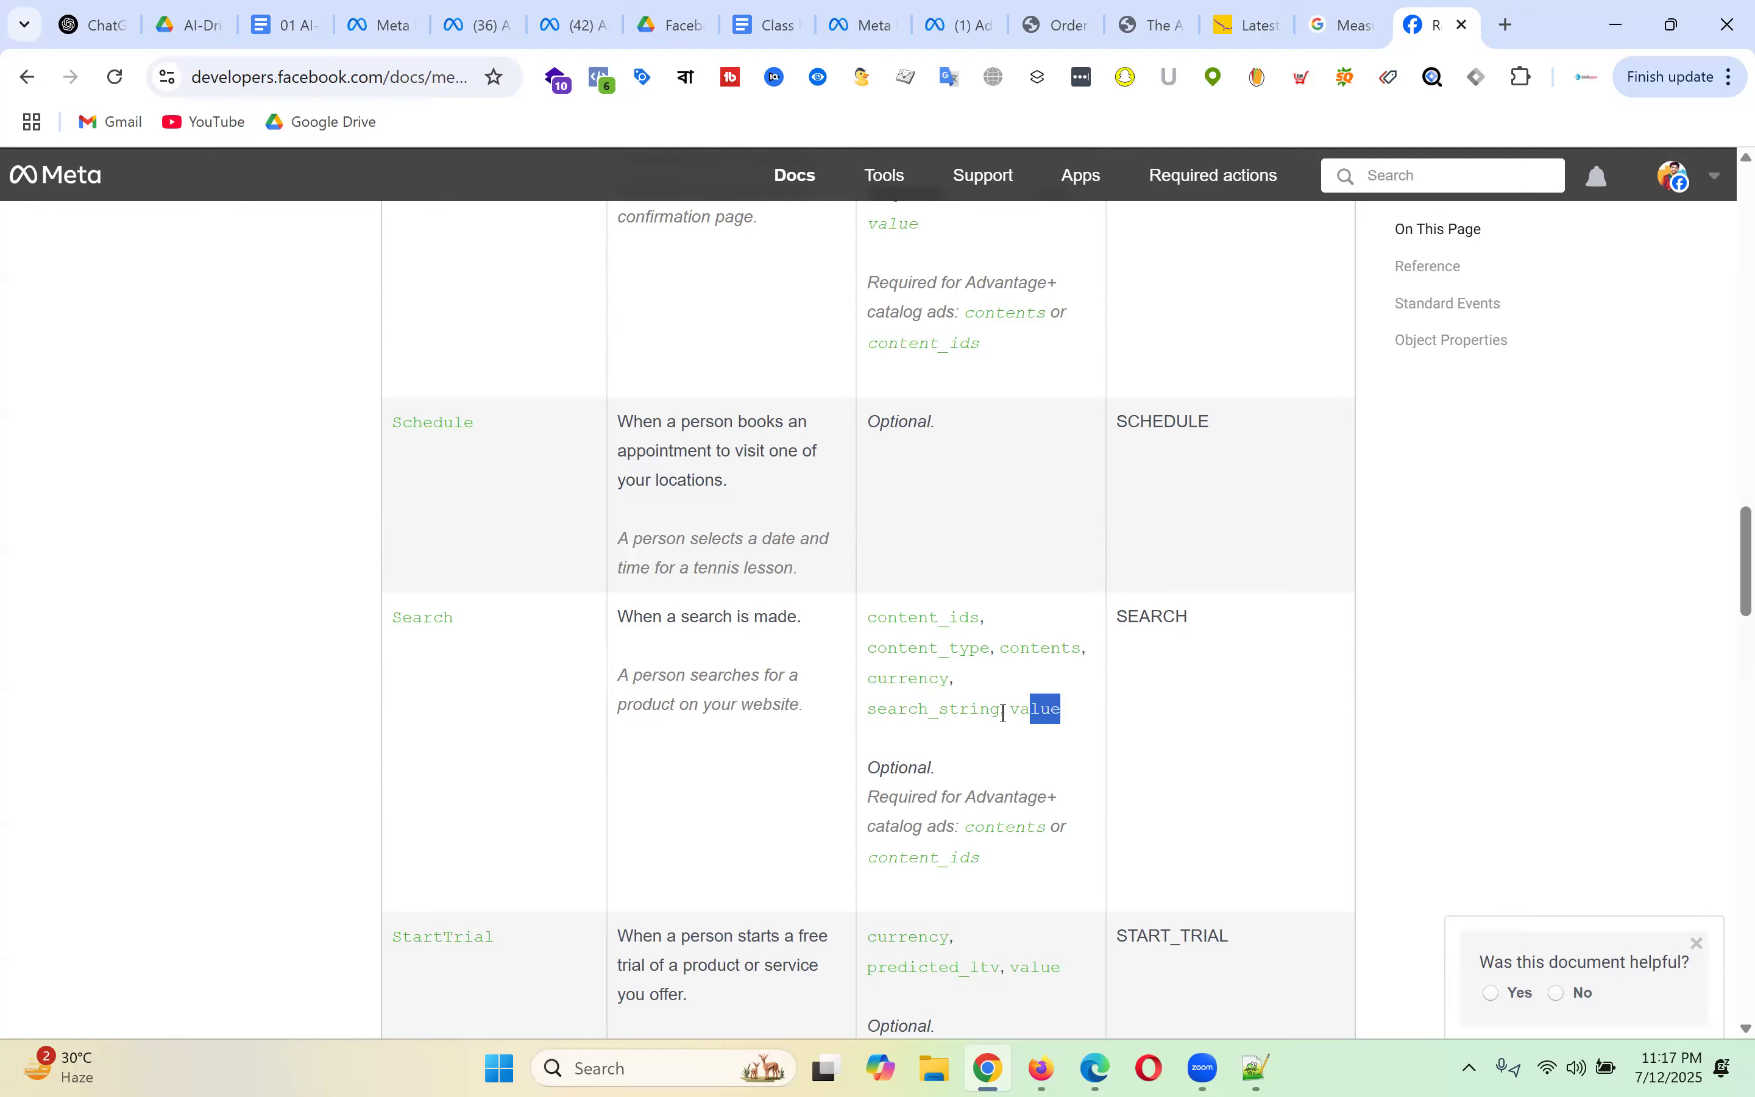
left_click_drag(1004, 713, 868, 625)
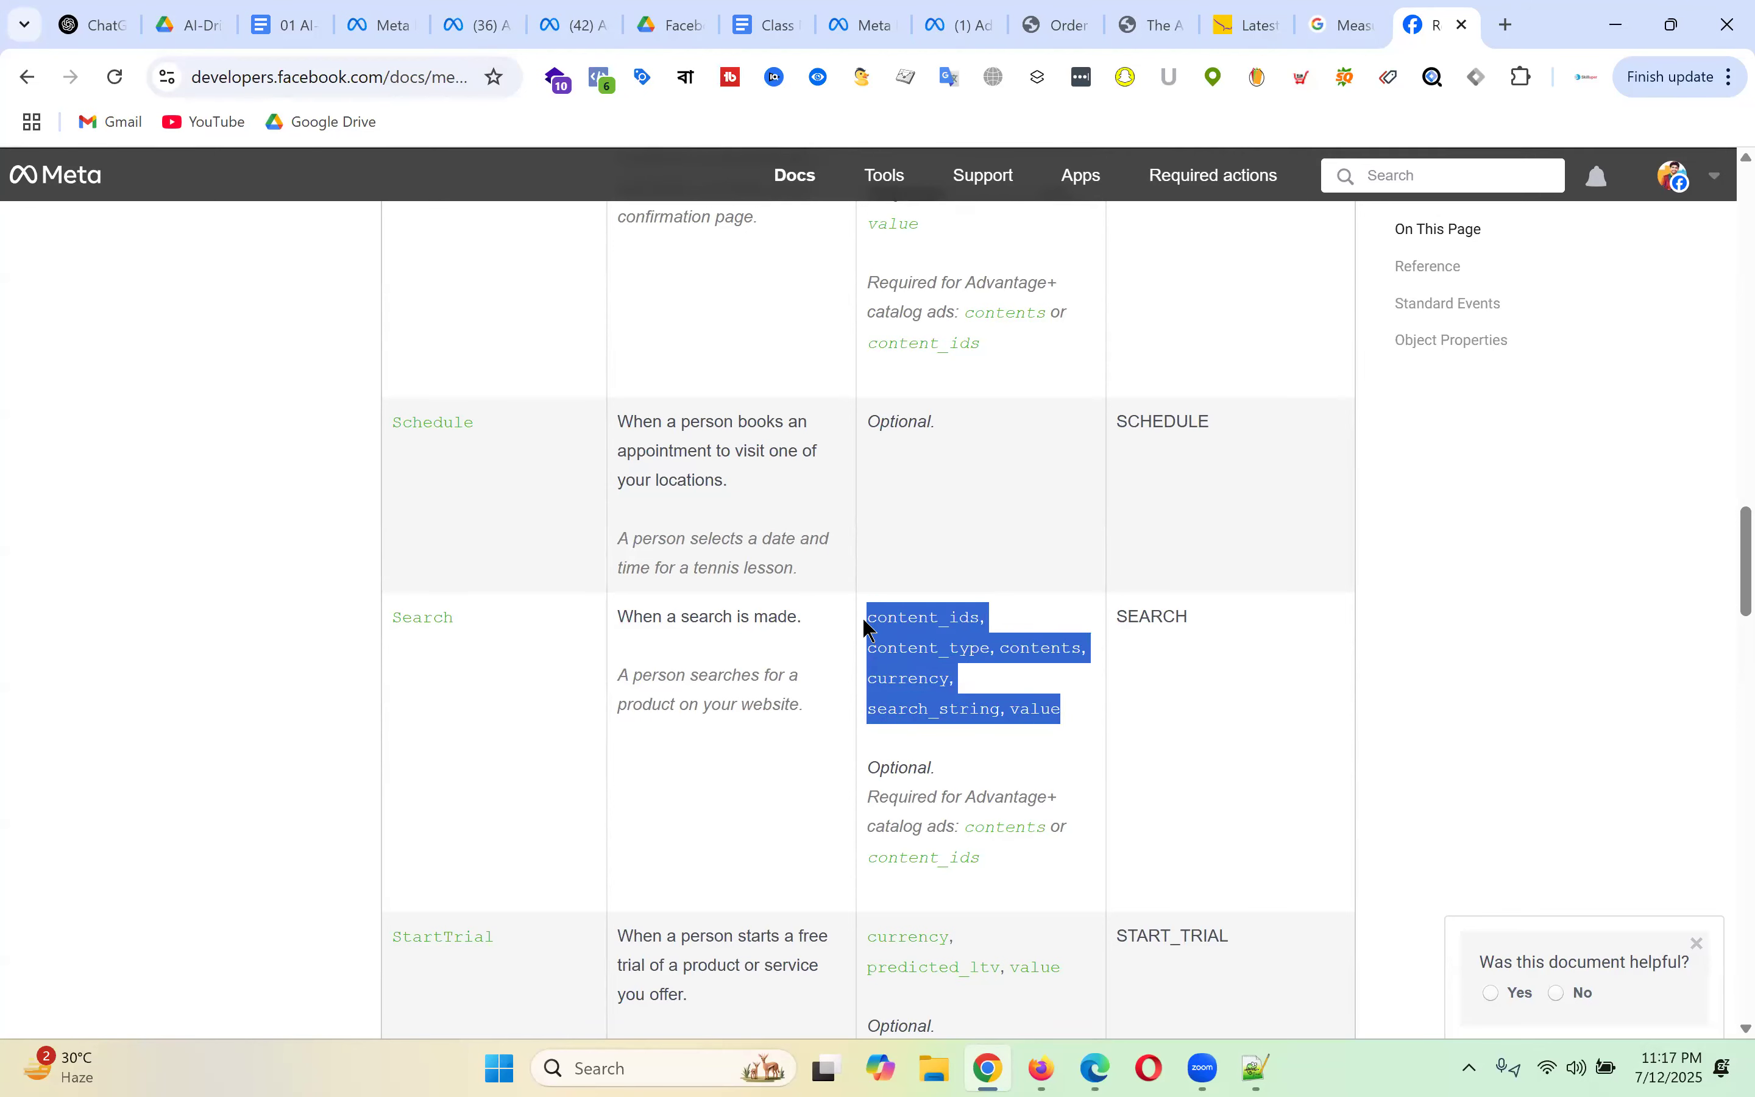
left_click(1038, 646)
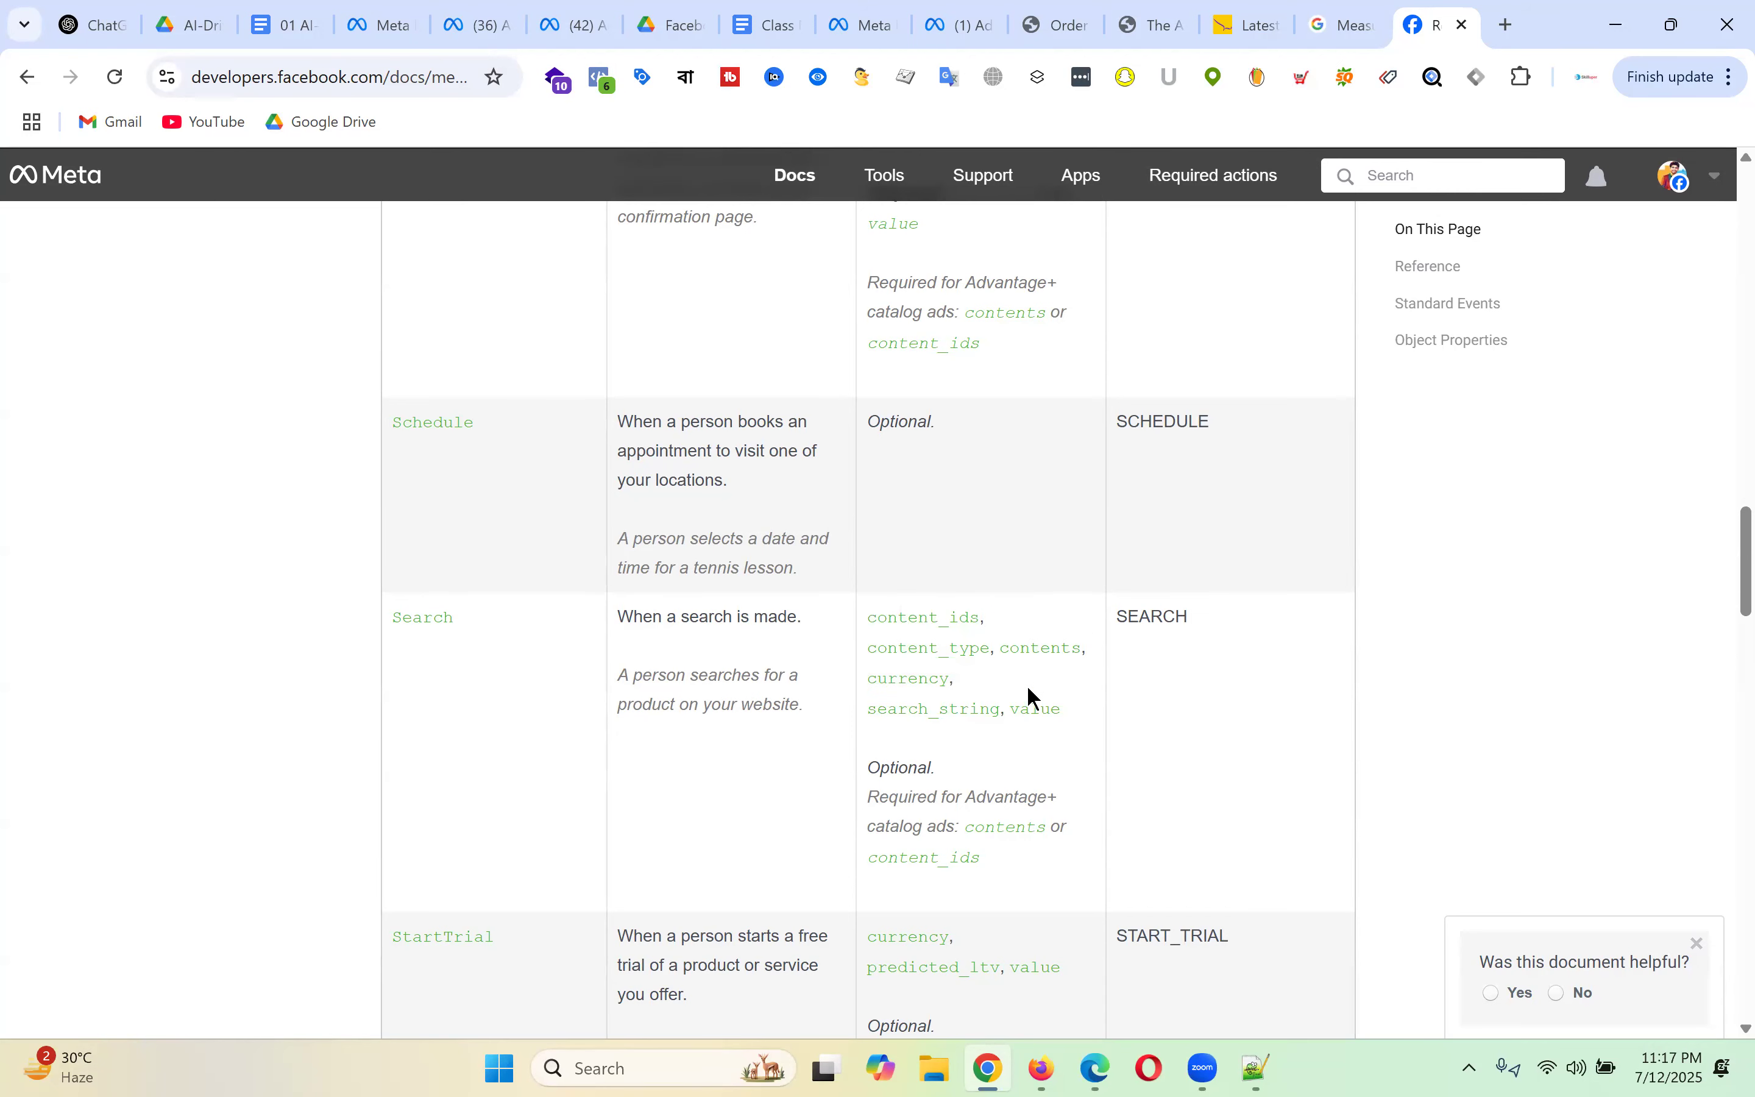
scroll(1028, 689, "up", 5)
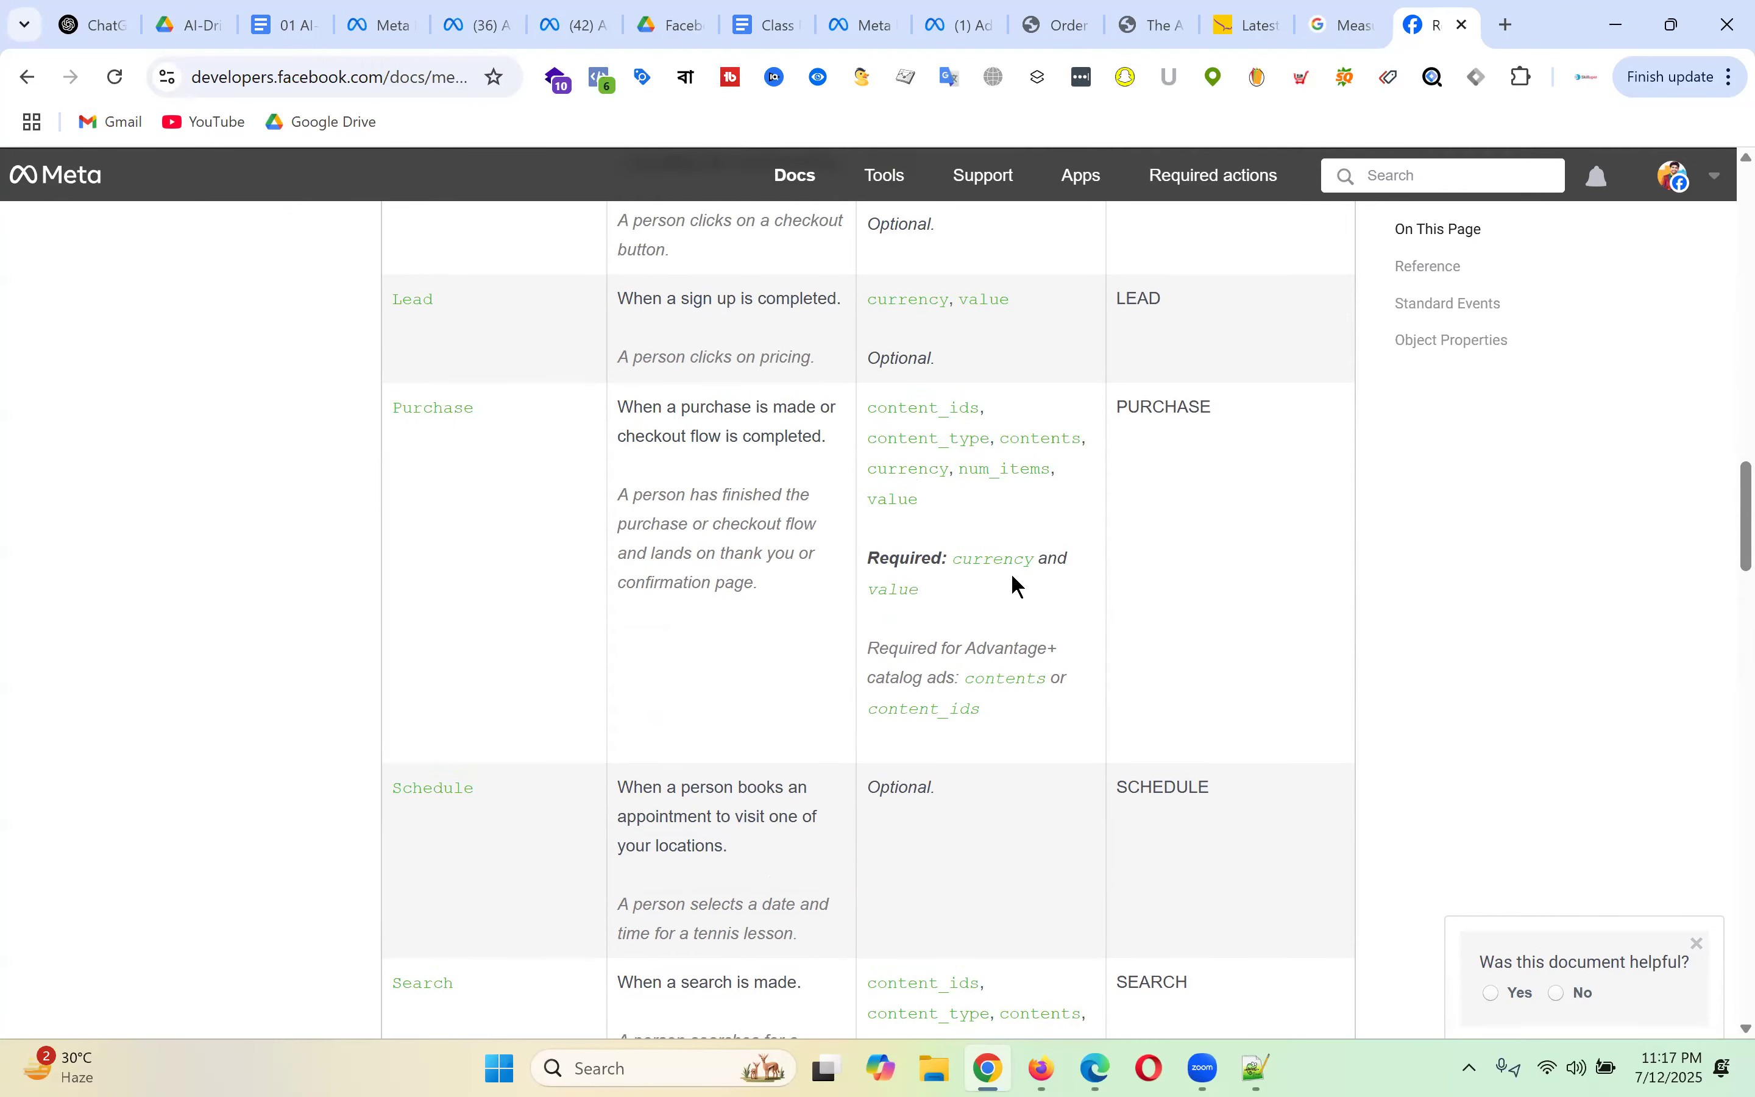
scroll(1010, 580, "up", 3)
left_click_drag(973, 740, 857, 664)
left_click(1173, 708)
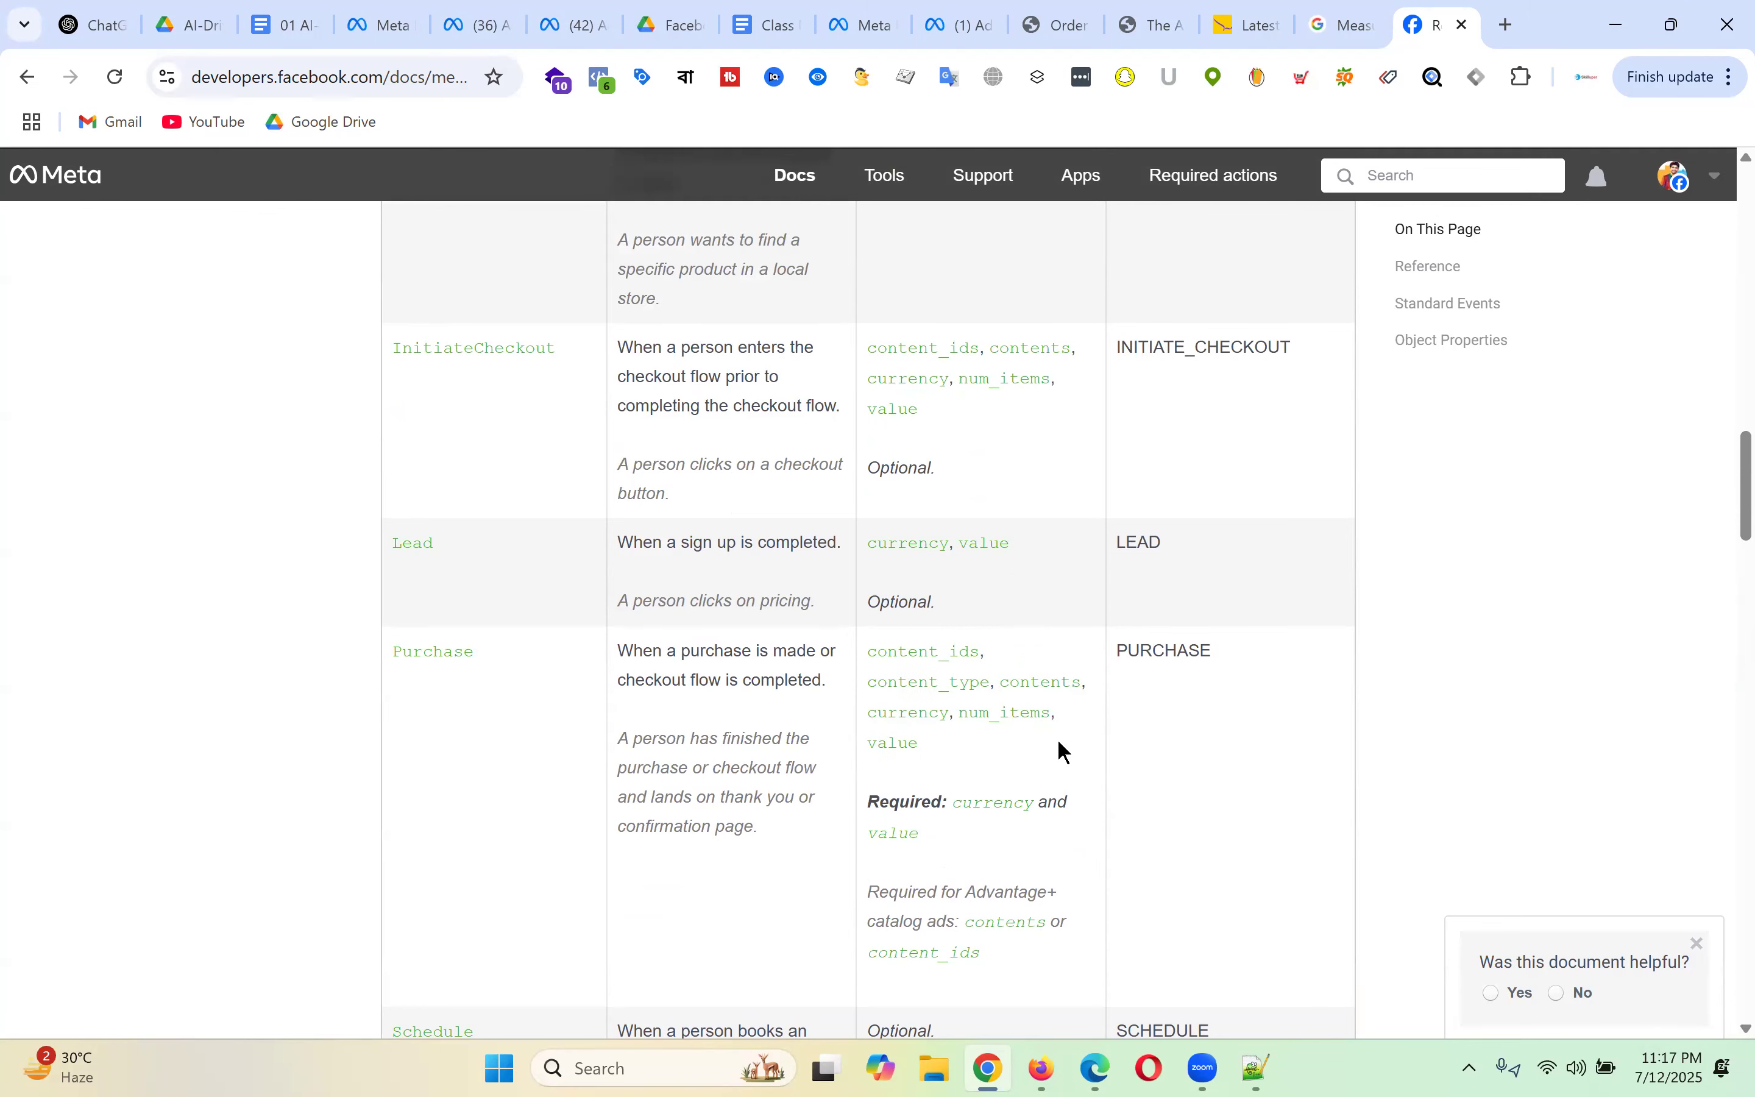
- Return to the start of the standard events table and examine the object properties listed for AddPaymentInfo
scroll(1057, 739, "up", 5)
left_click_drag(1011, 781, 1039, 642)
scroll(1039, 642, "up", 6)
scroll(1039, 643, "up", 10)
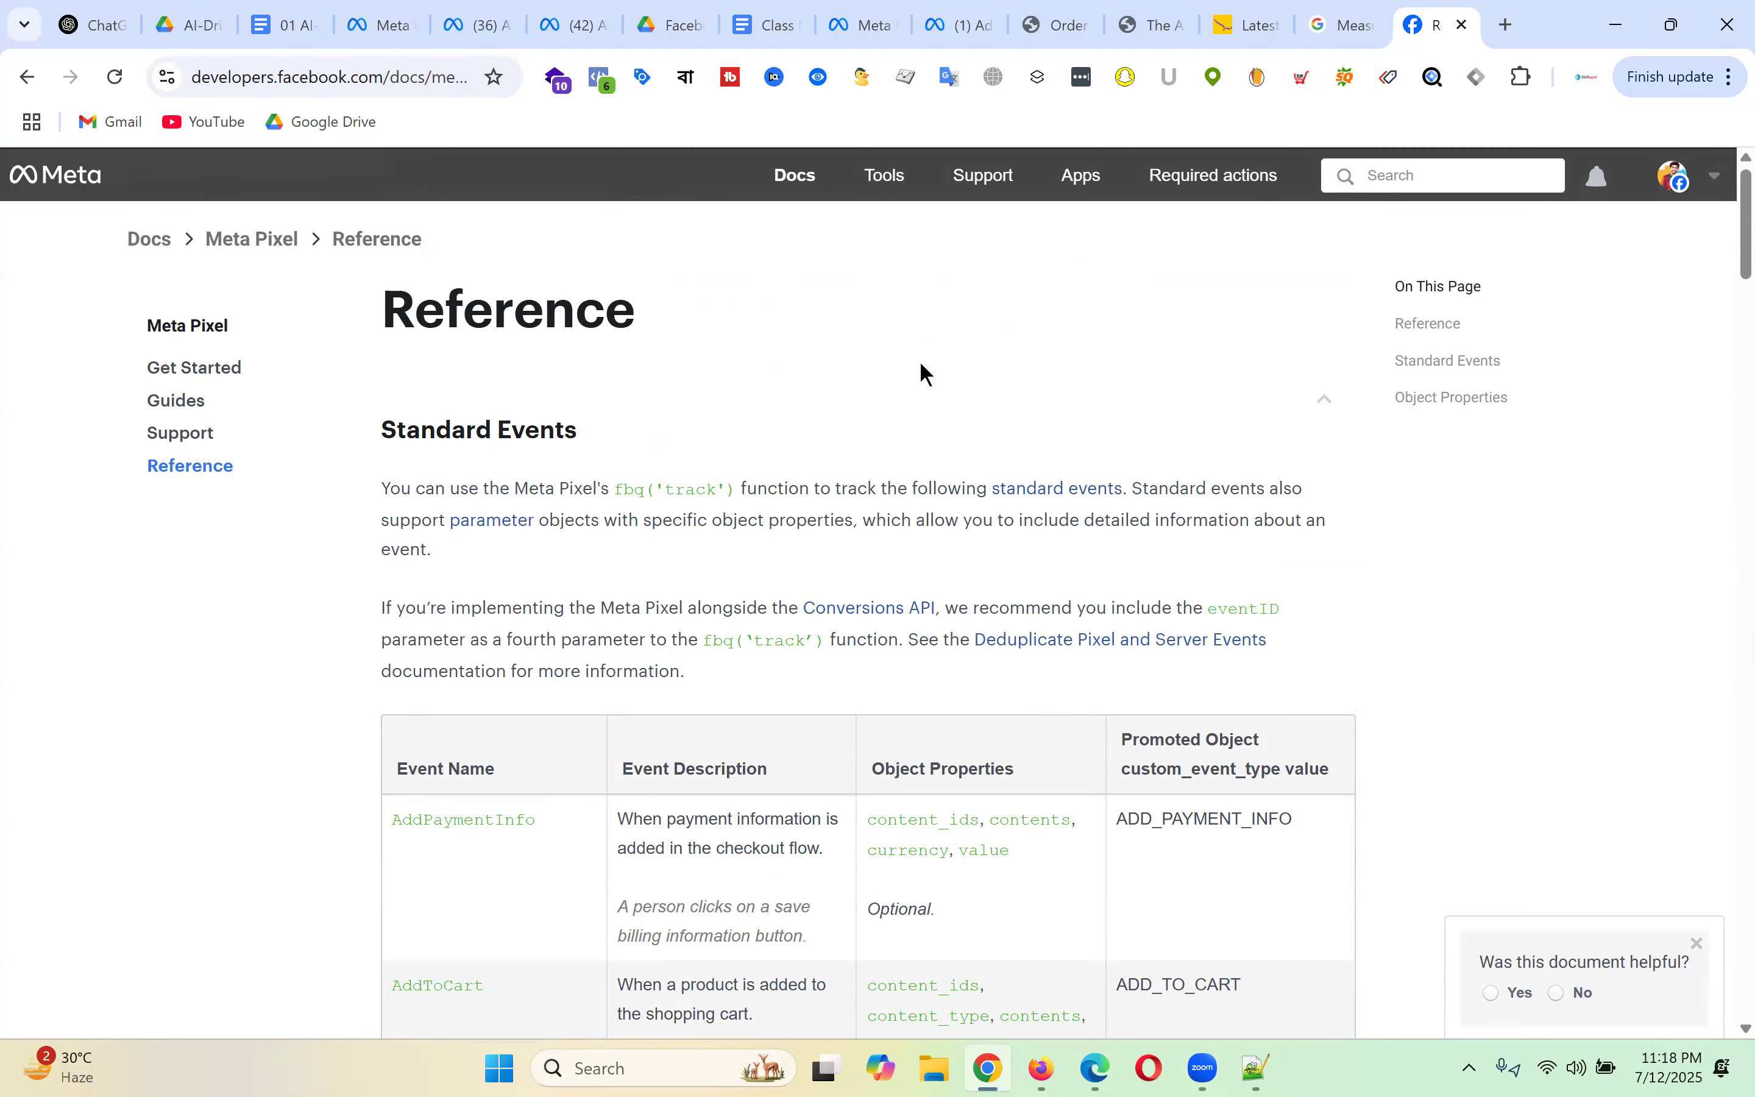
scroll(1045, 373, "down", 4)
left_click_drag(1045, 492, 867, 454)
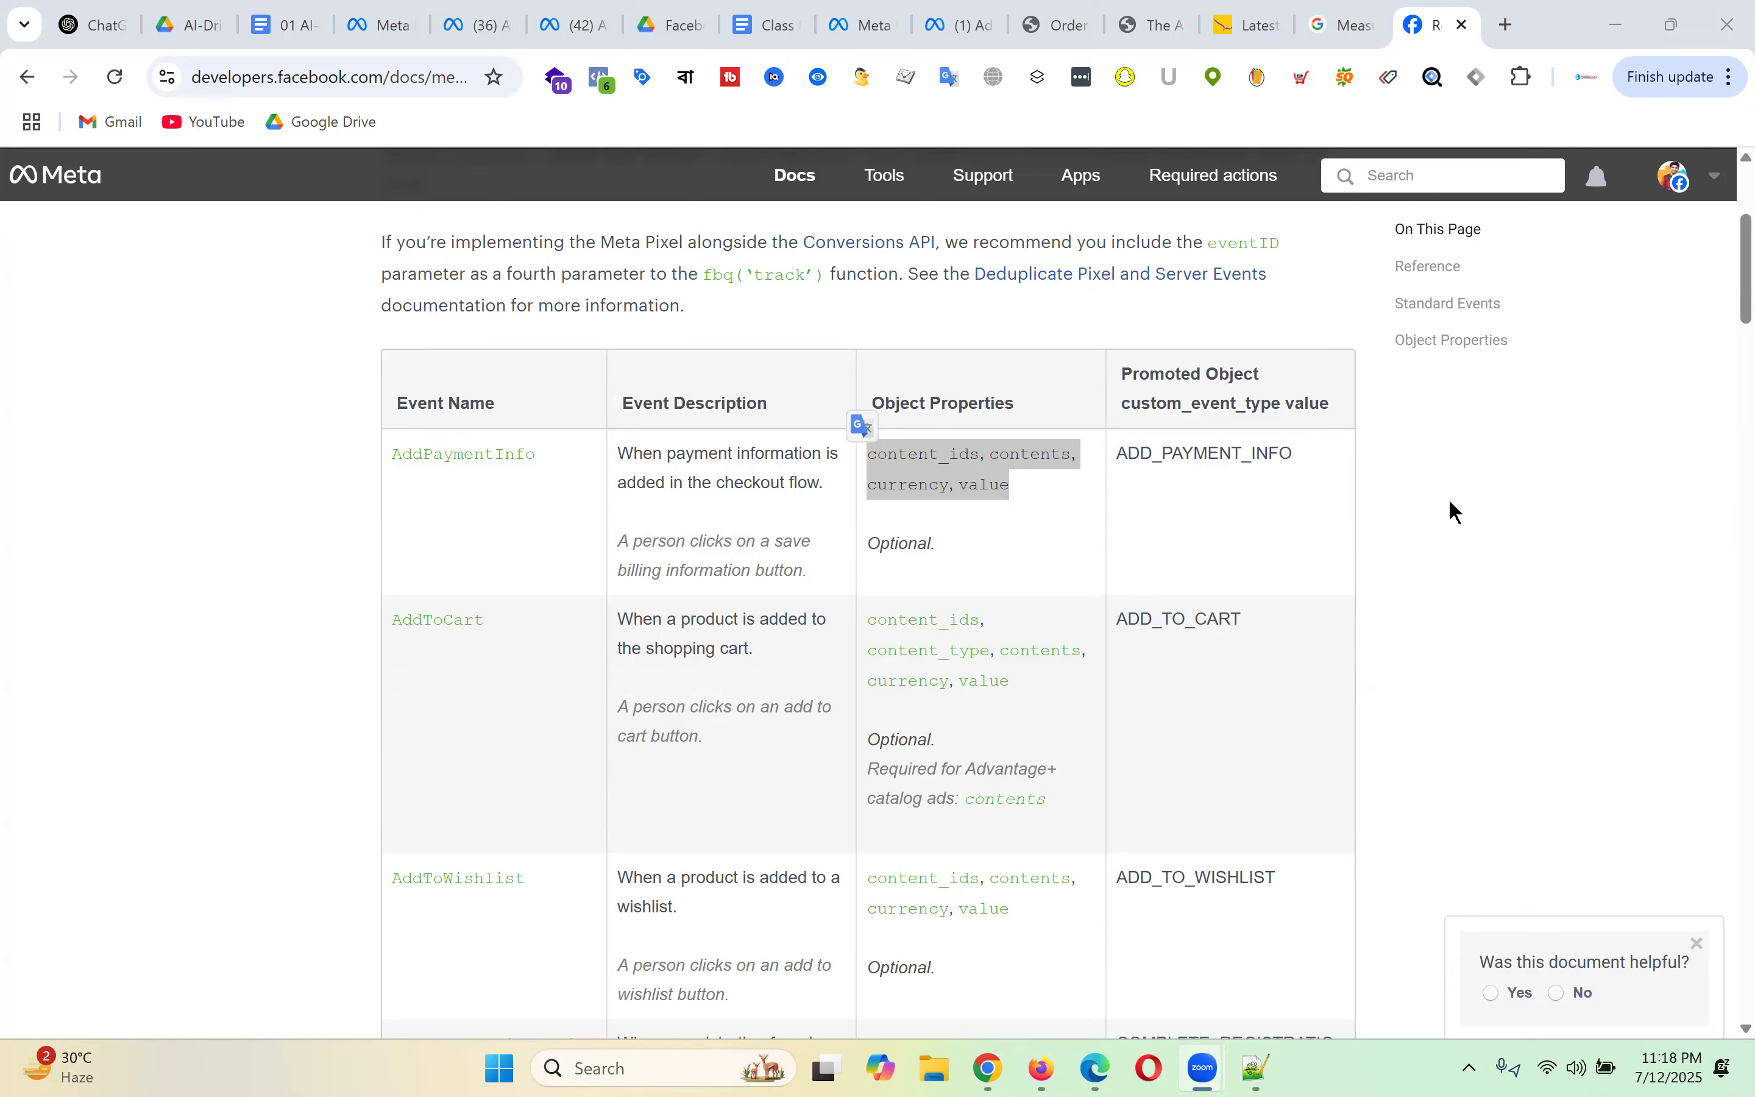
left_click(245, 363)
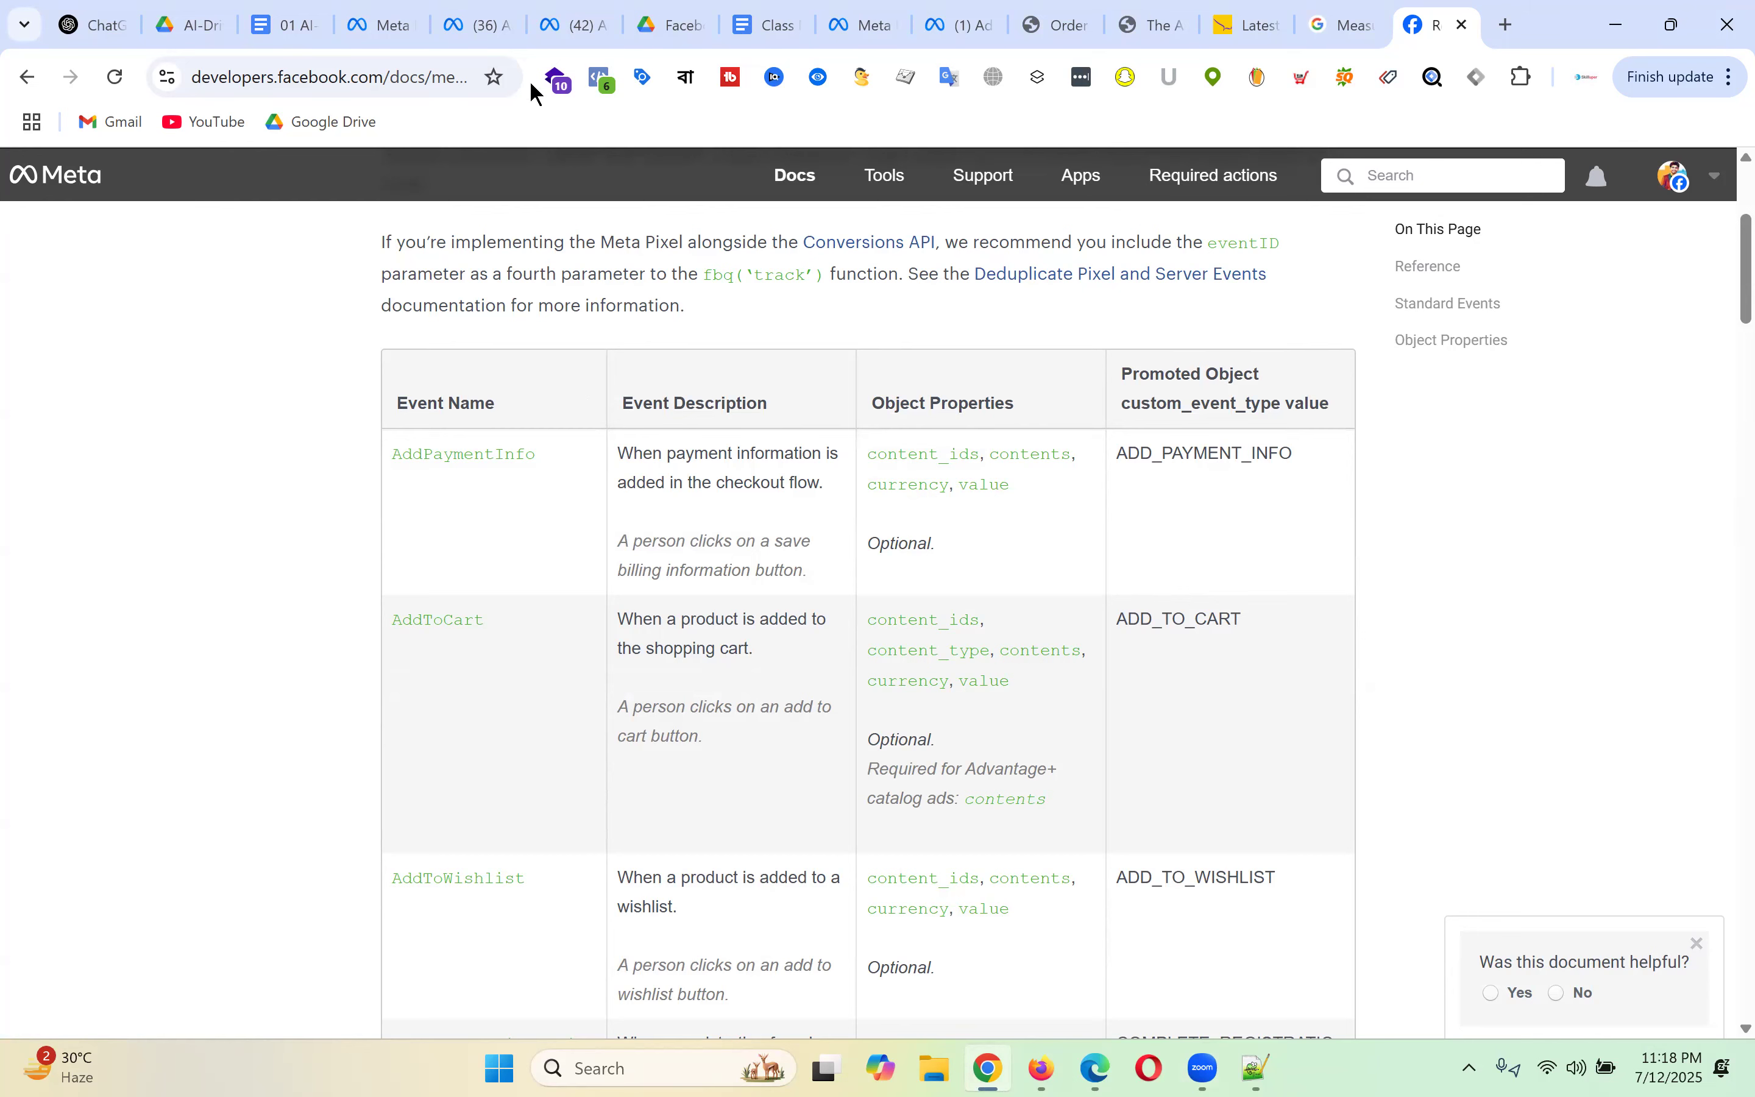
- Switch to the Techrock ad account's Audiences page and start creating a custom audience from a customer list
left_click(578, 20)
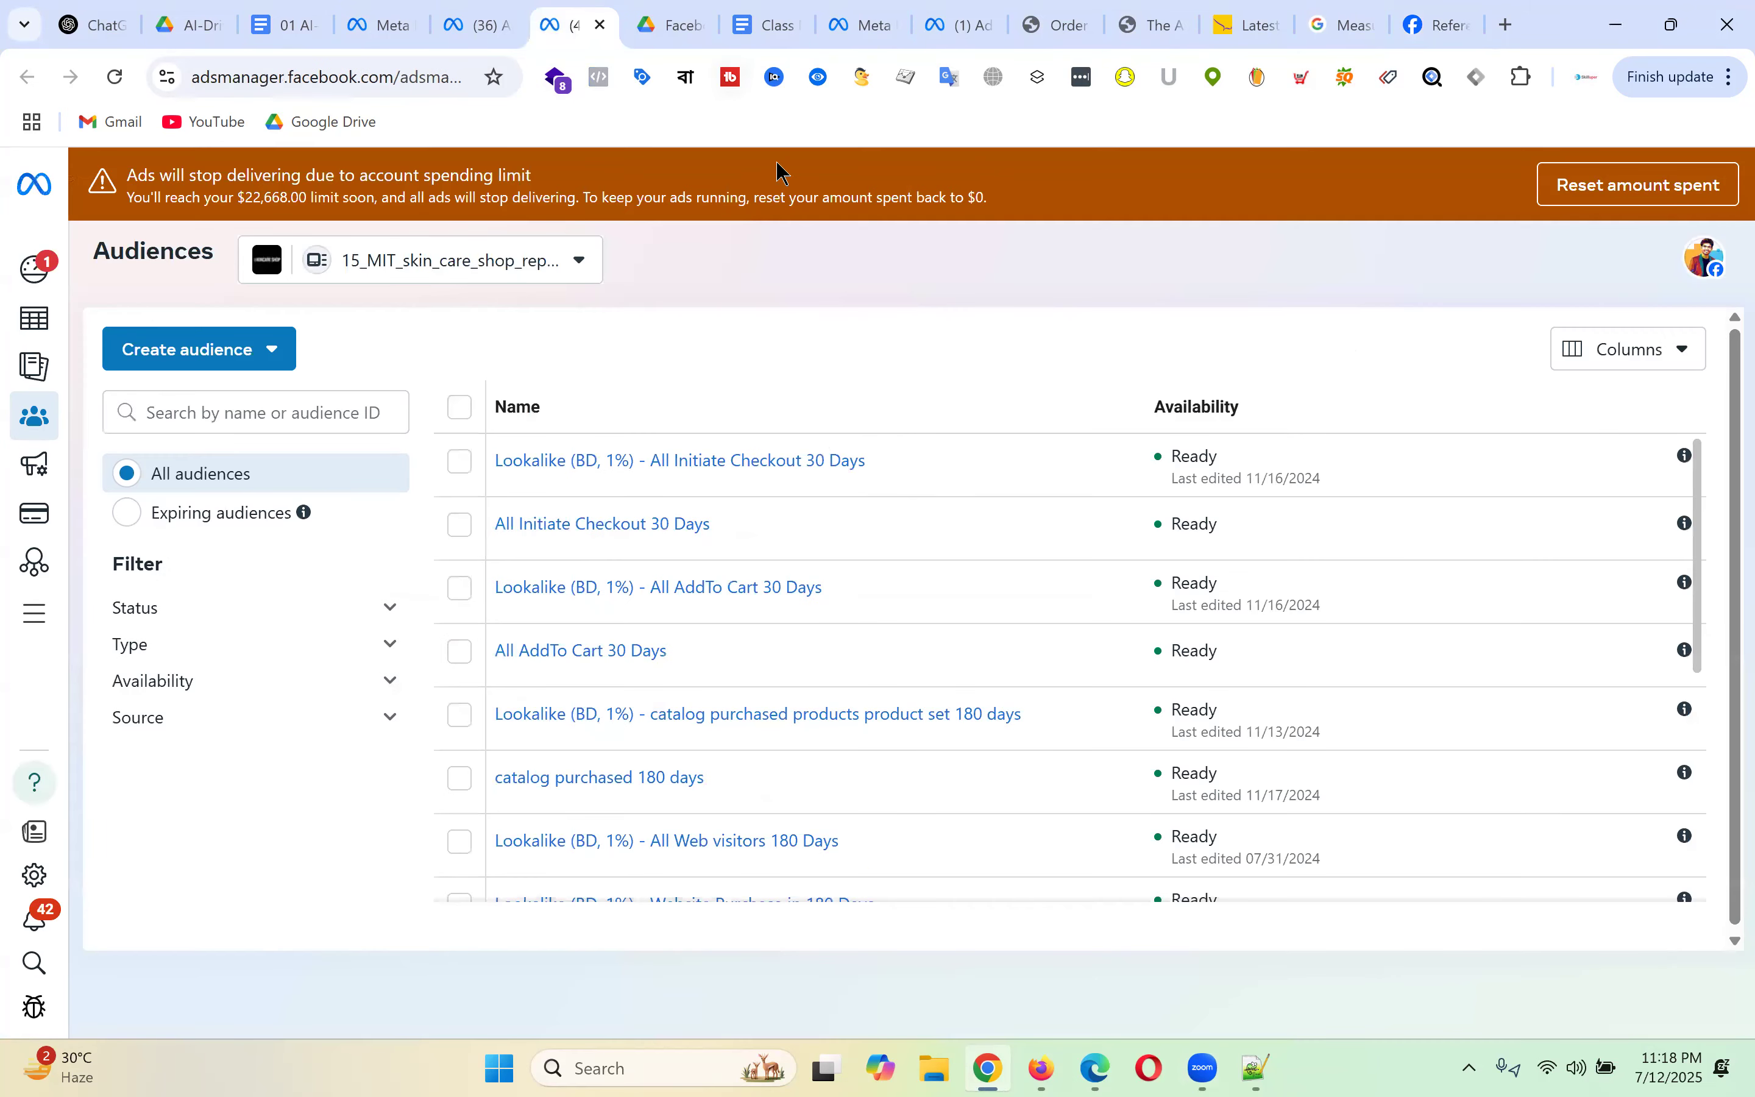
left_click(981, 20)
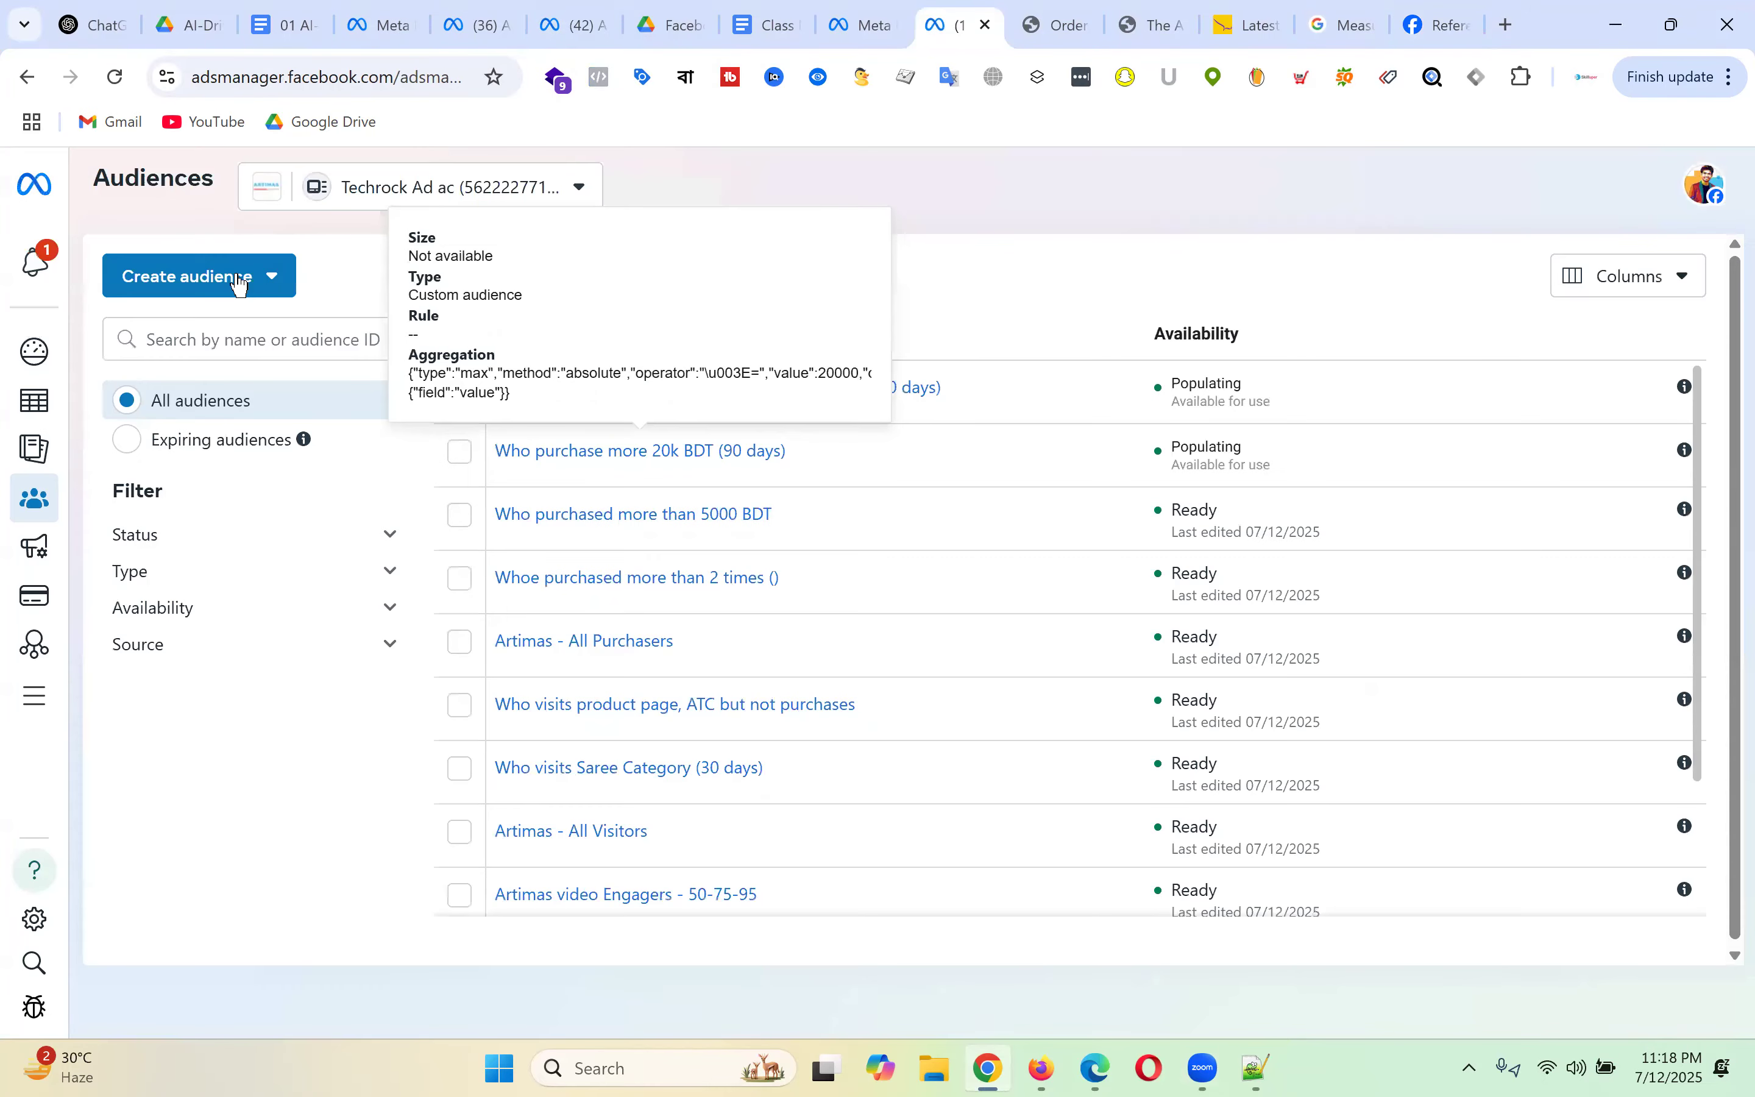
left_click(240, 282)
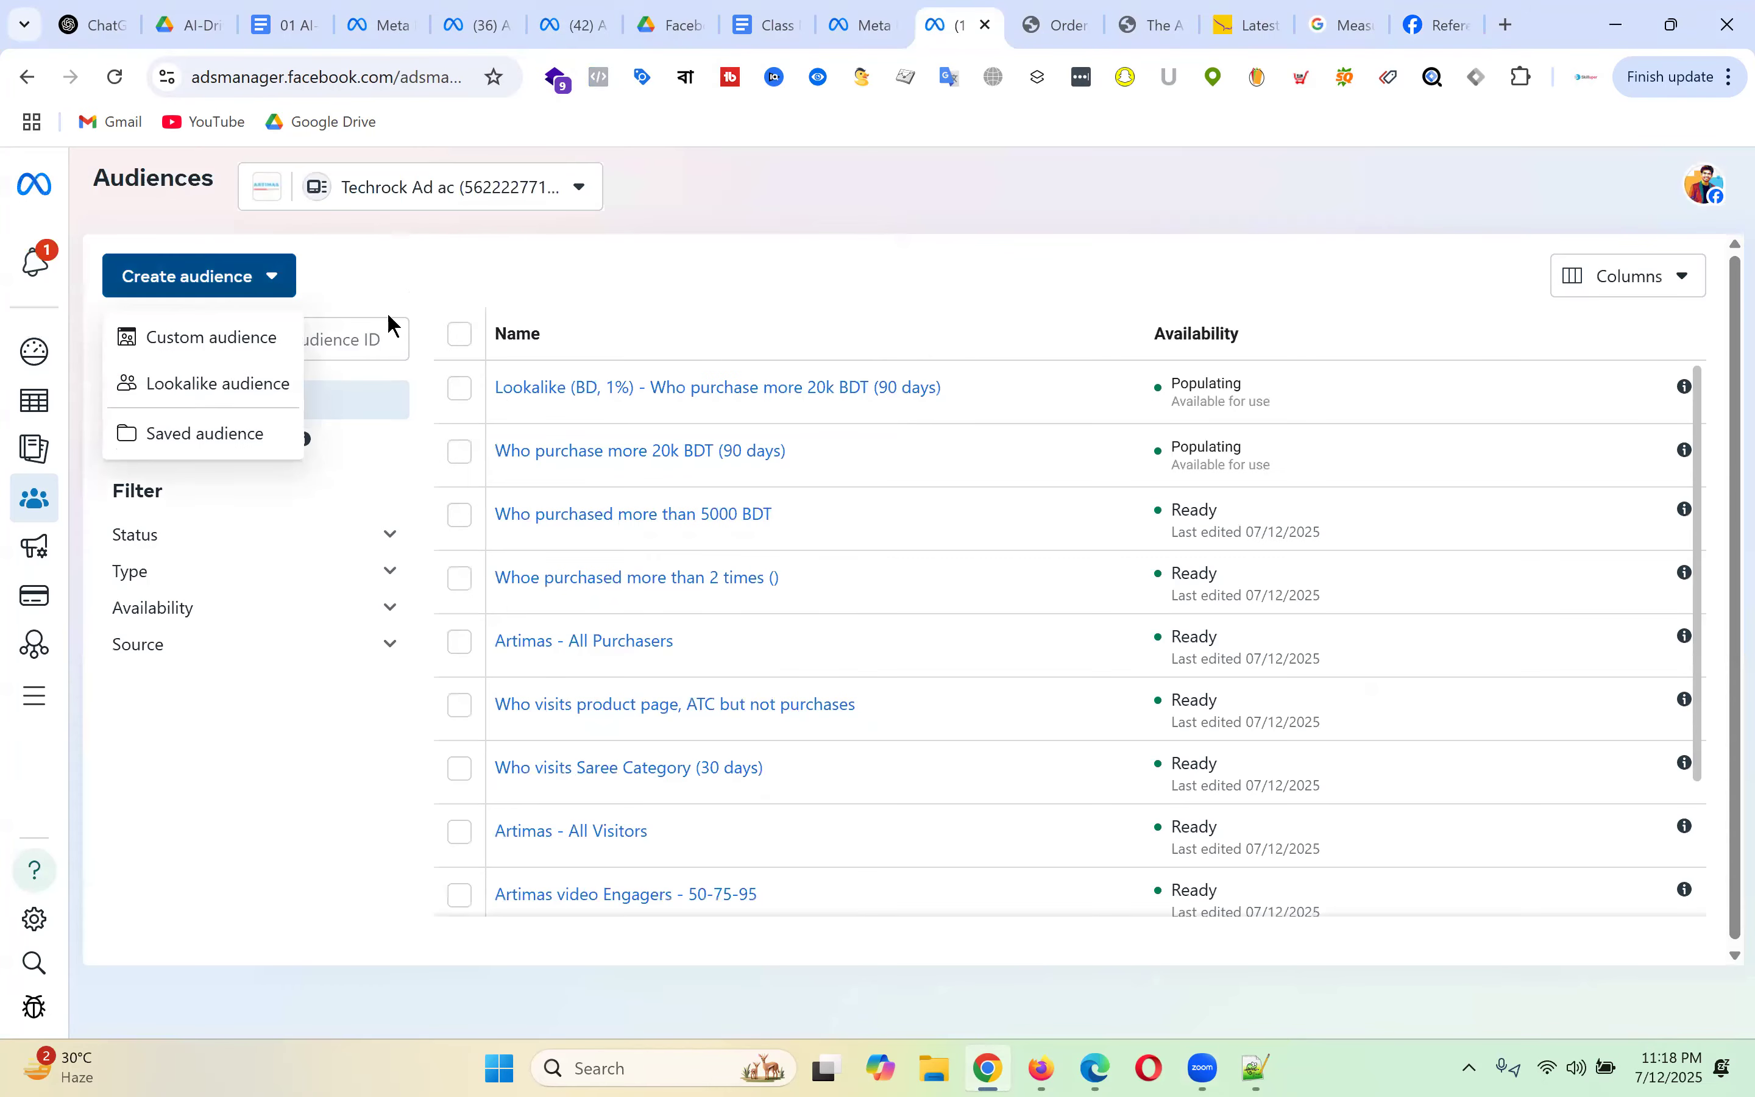
left_click(222, 339)
left_click(1037, 400)
left_click(1245, 854)
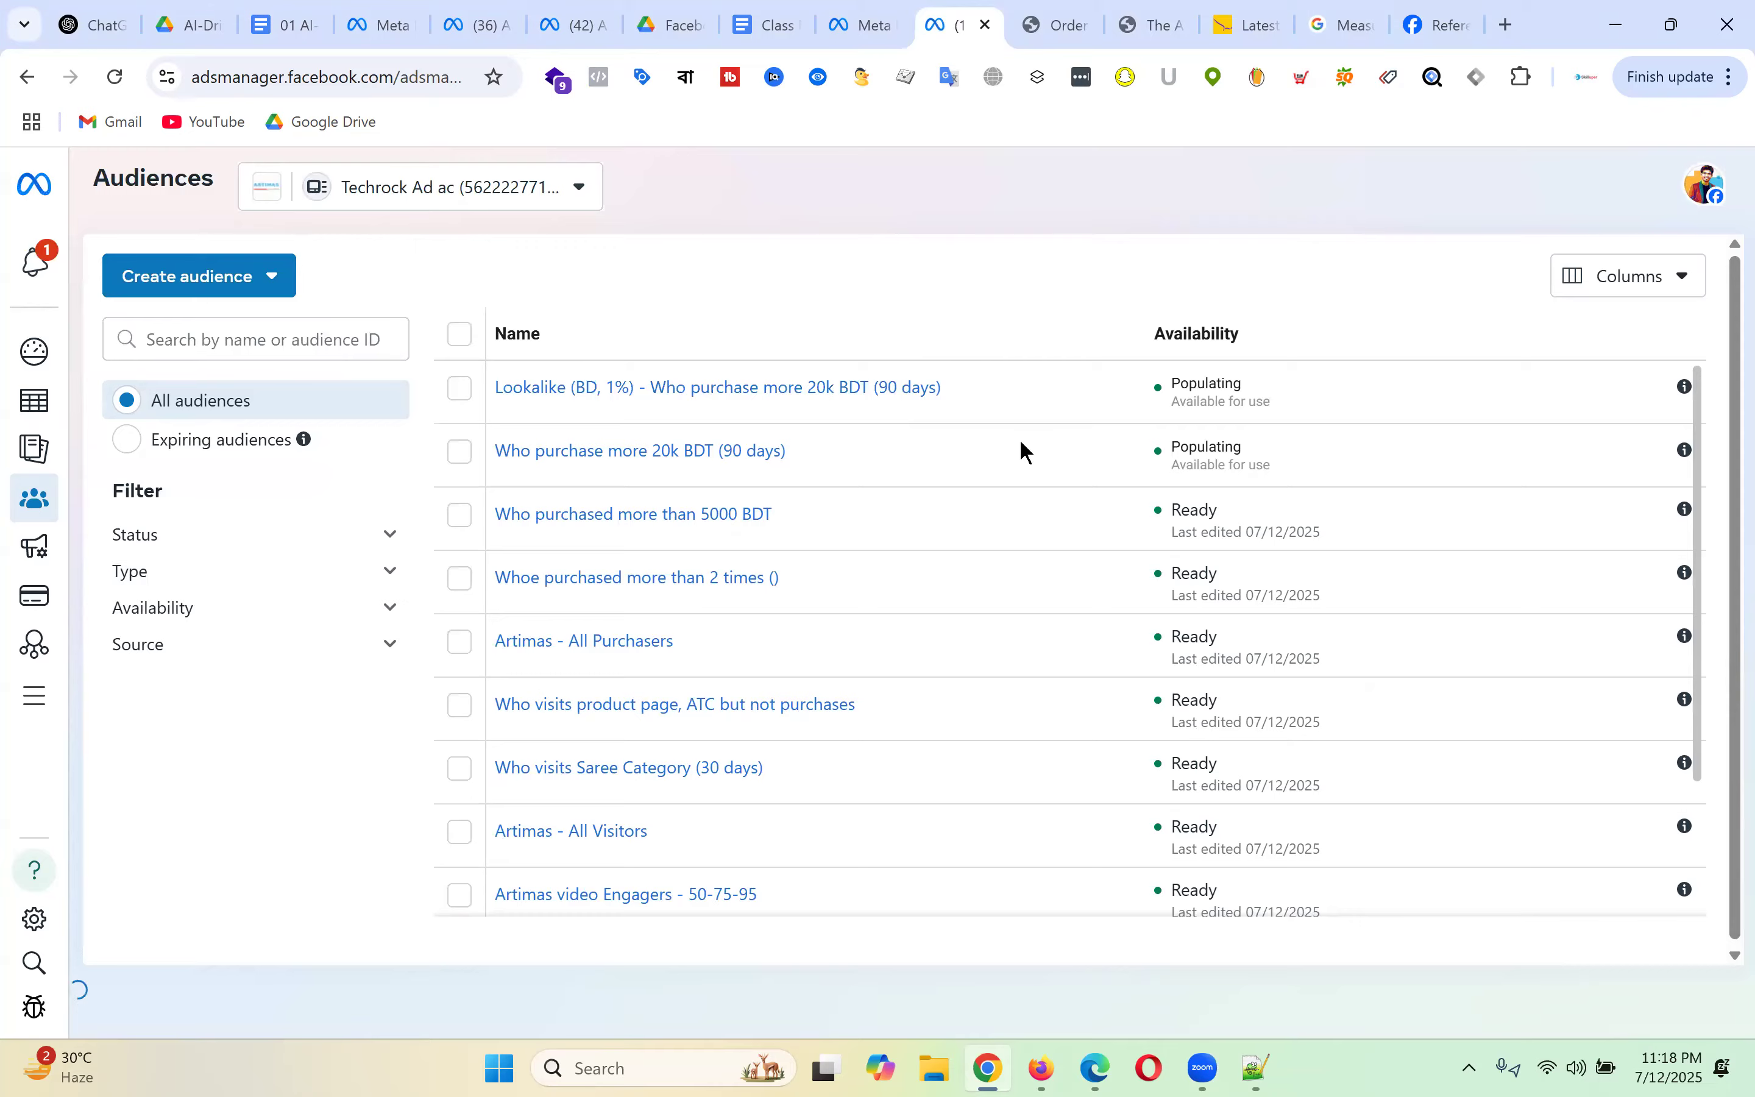
- Download the customer list file template and open it in Excel, dismissing the Microsoft 365 offers
scroll(943, 718, "down", 5)
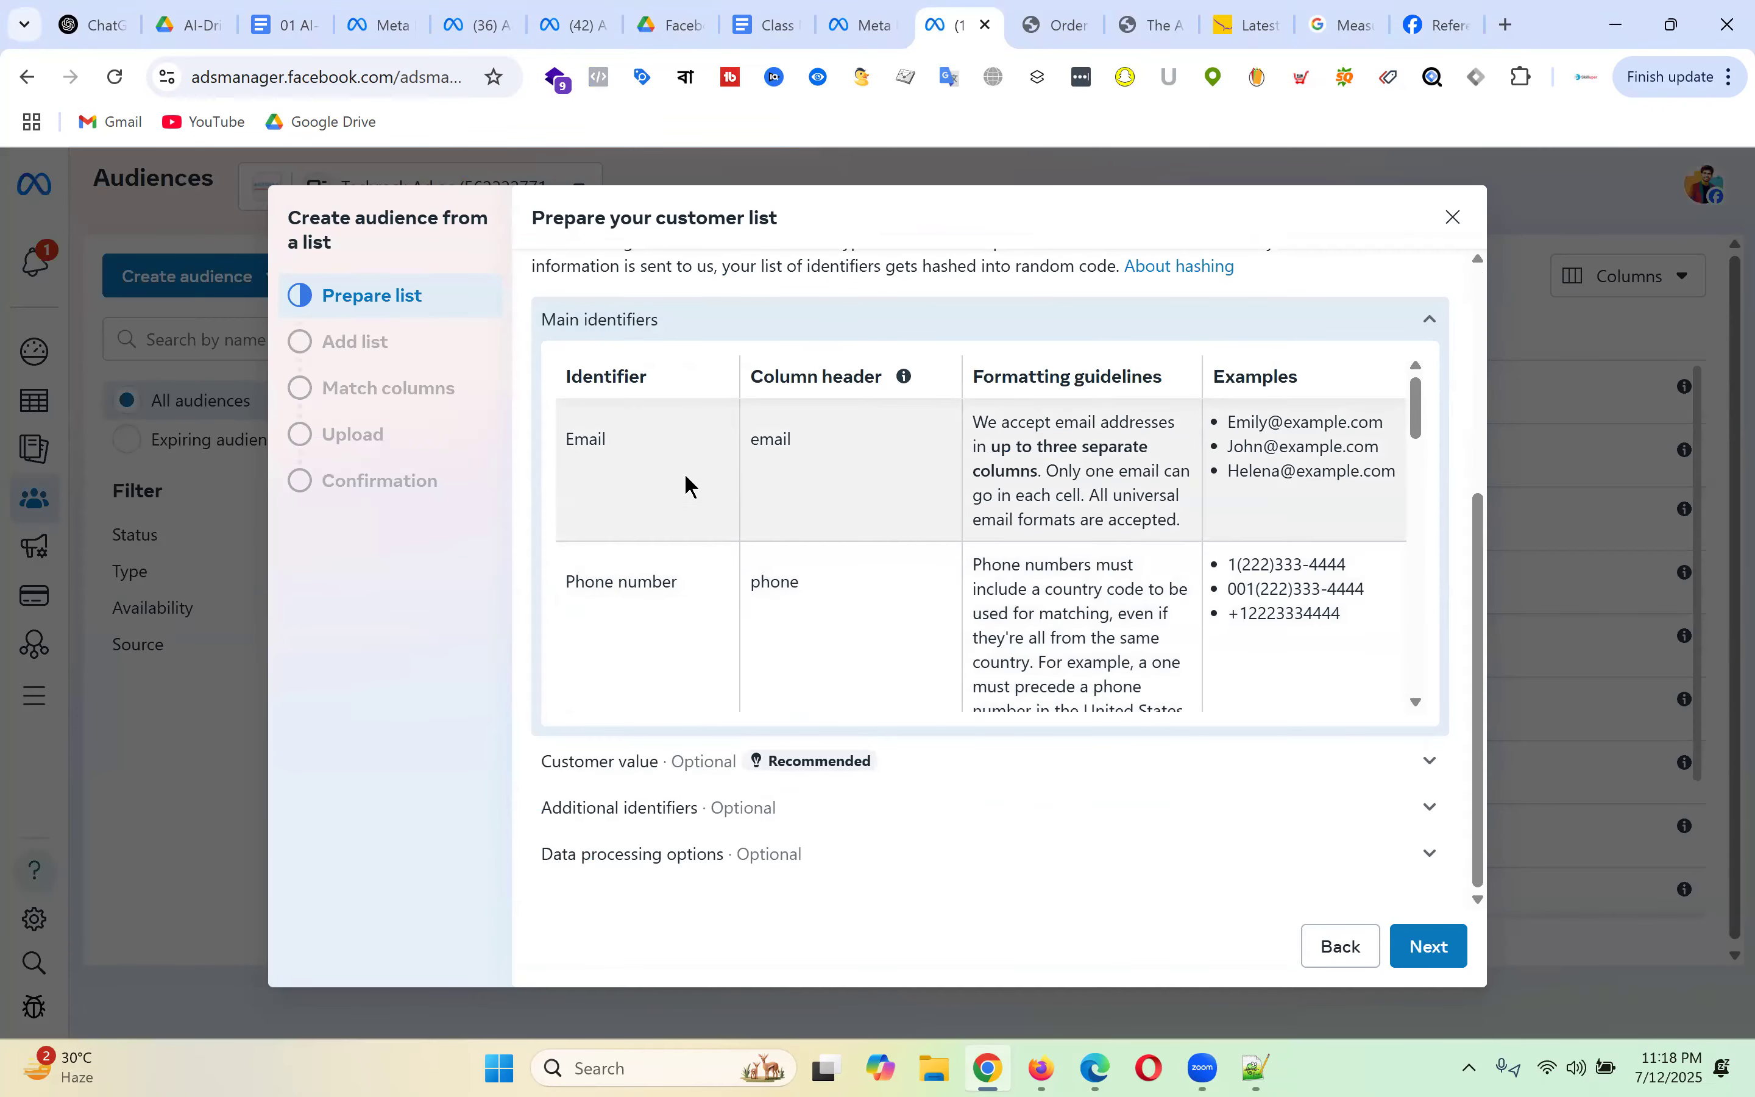
scroll(1107, 659, "up", 5)
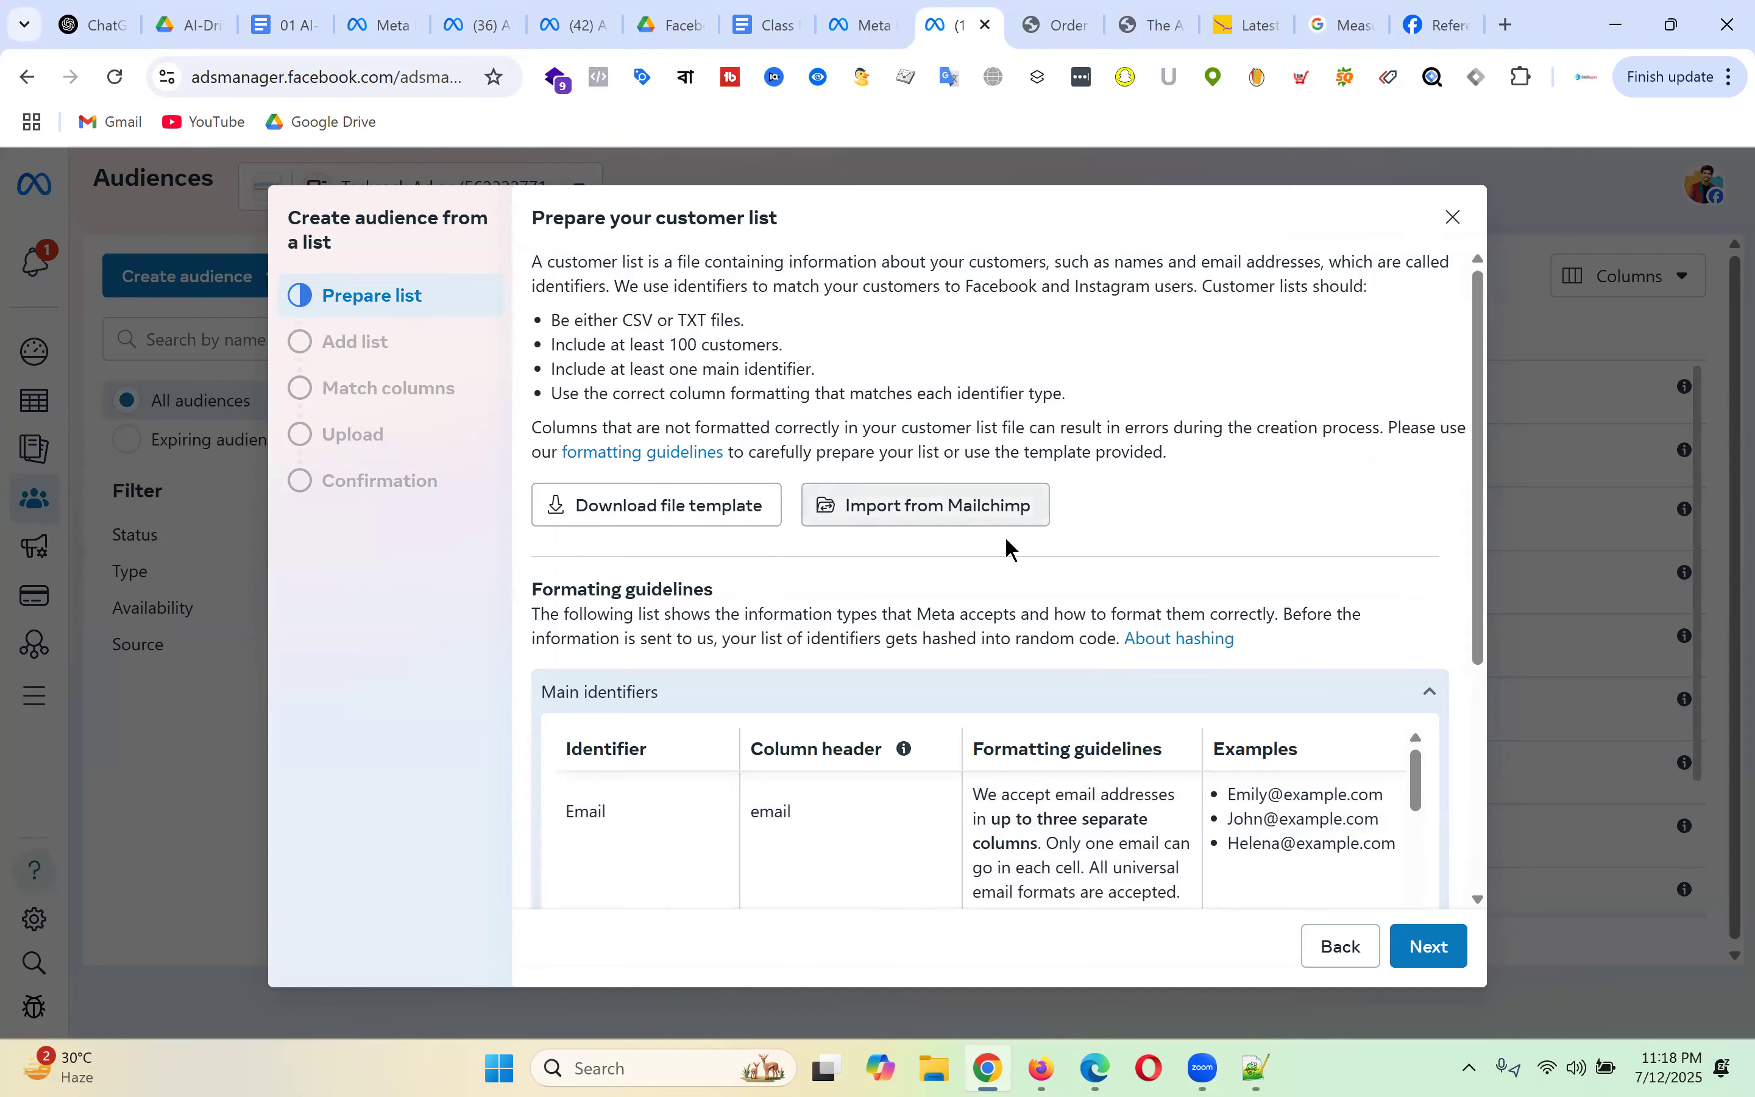
left_click(711, 511)
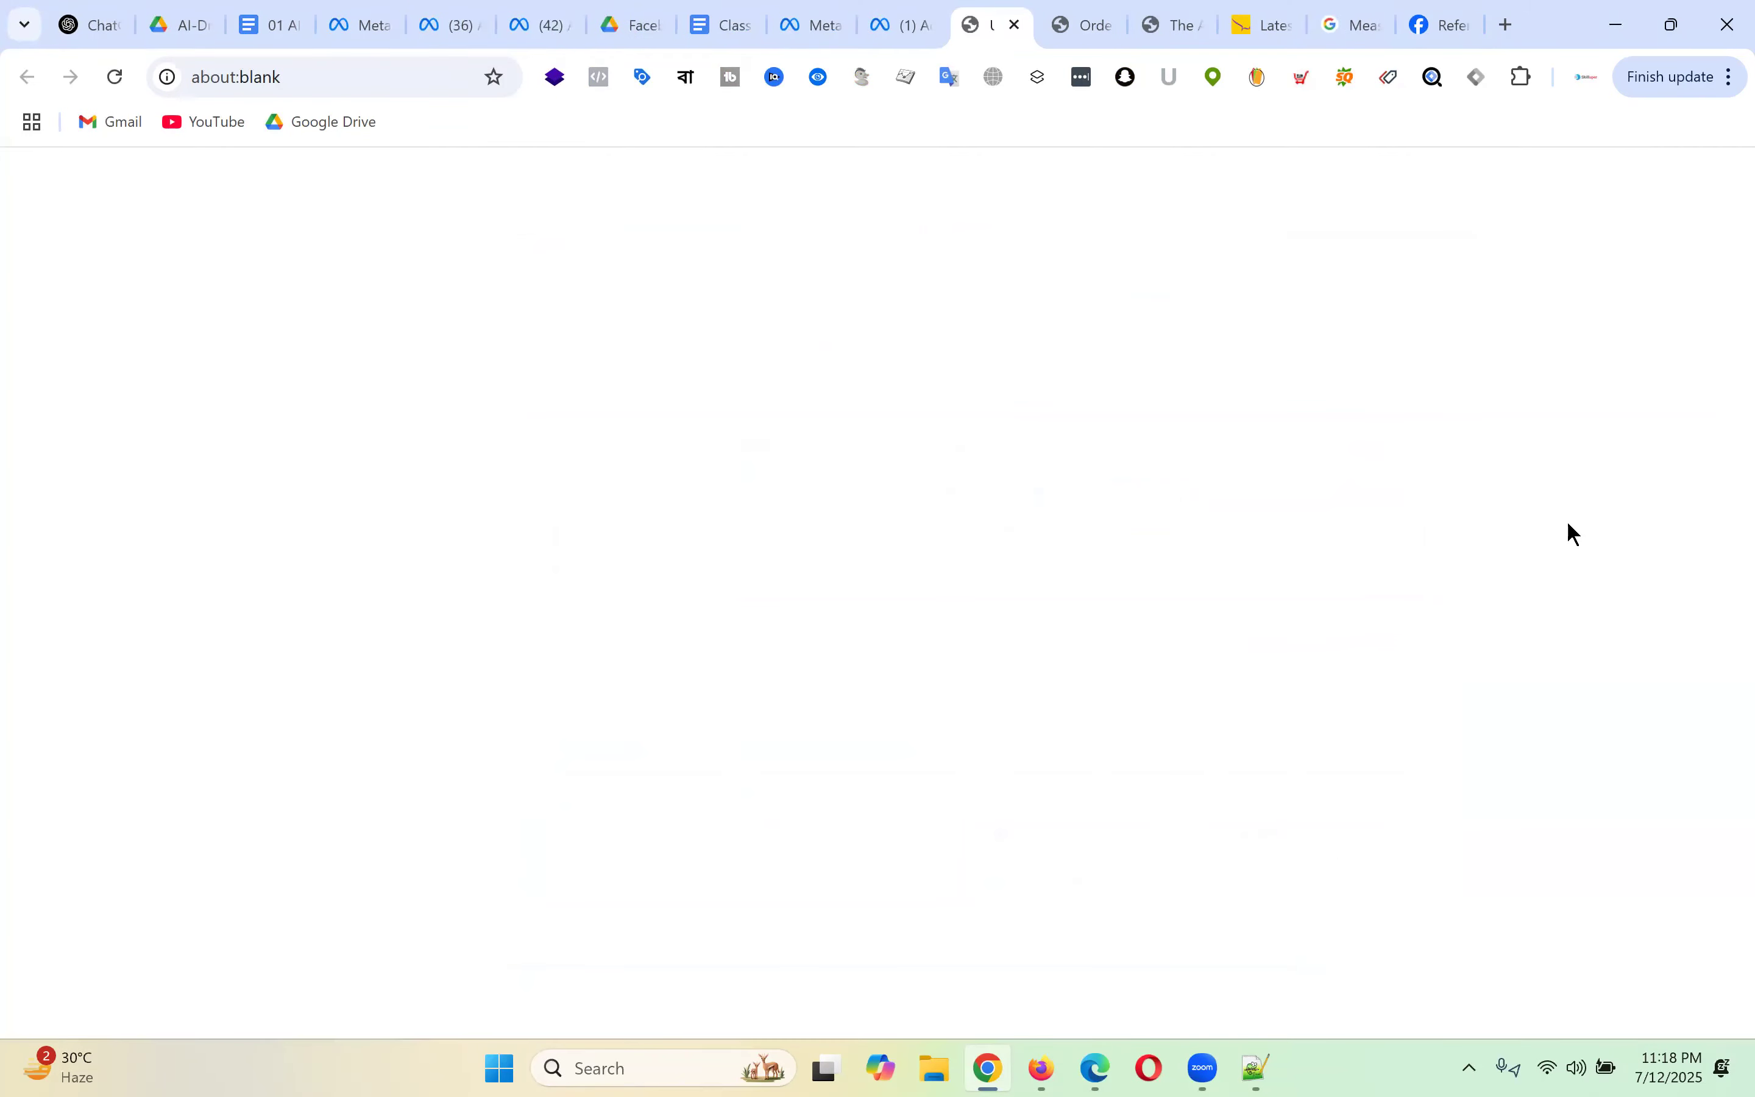
left_click(1367, 155)
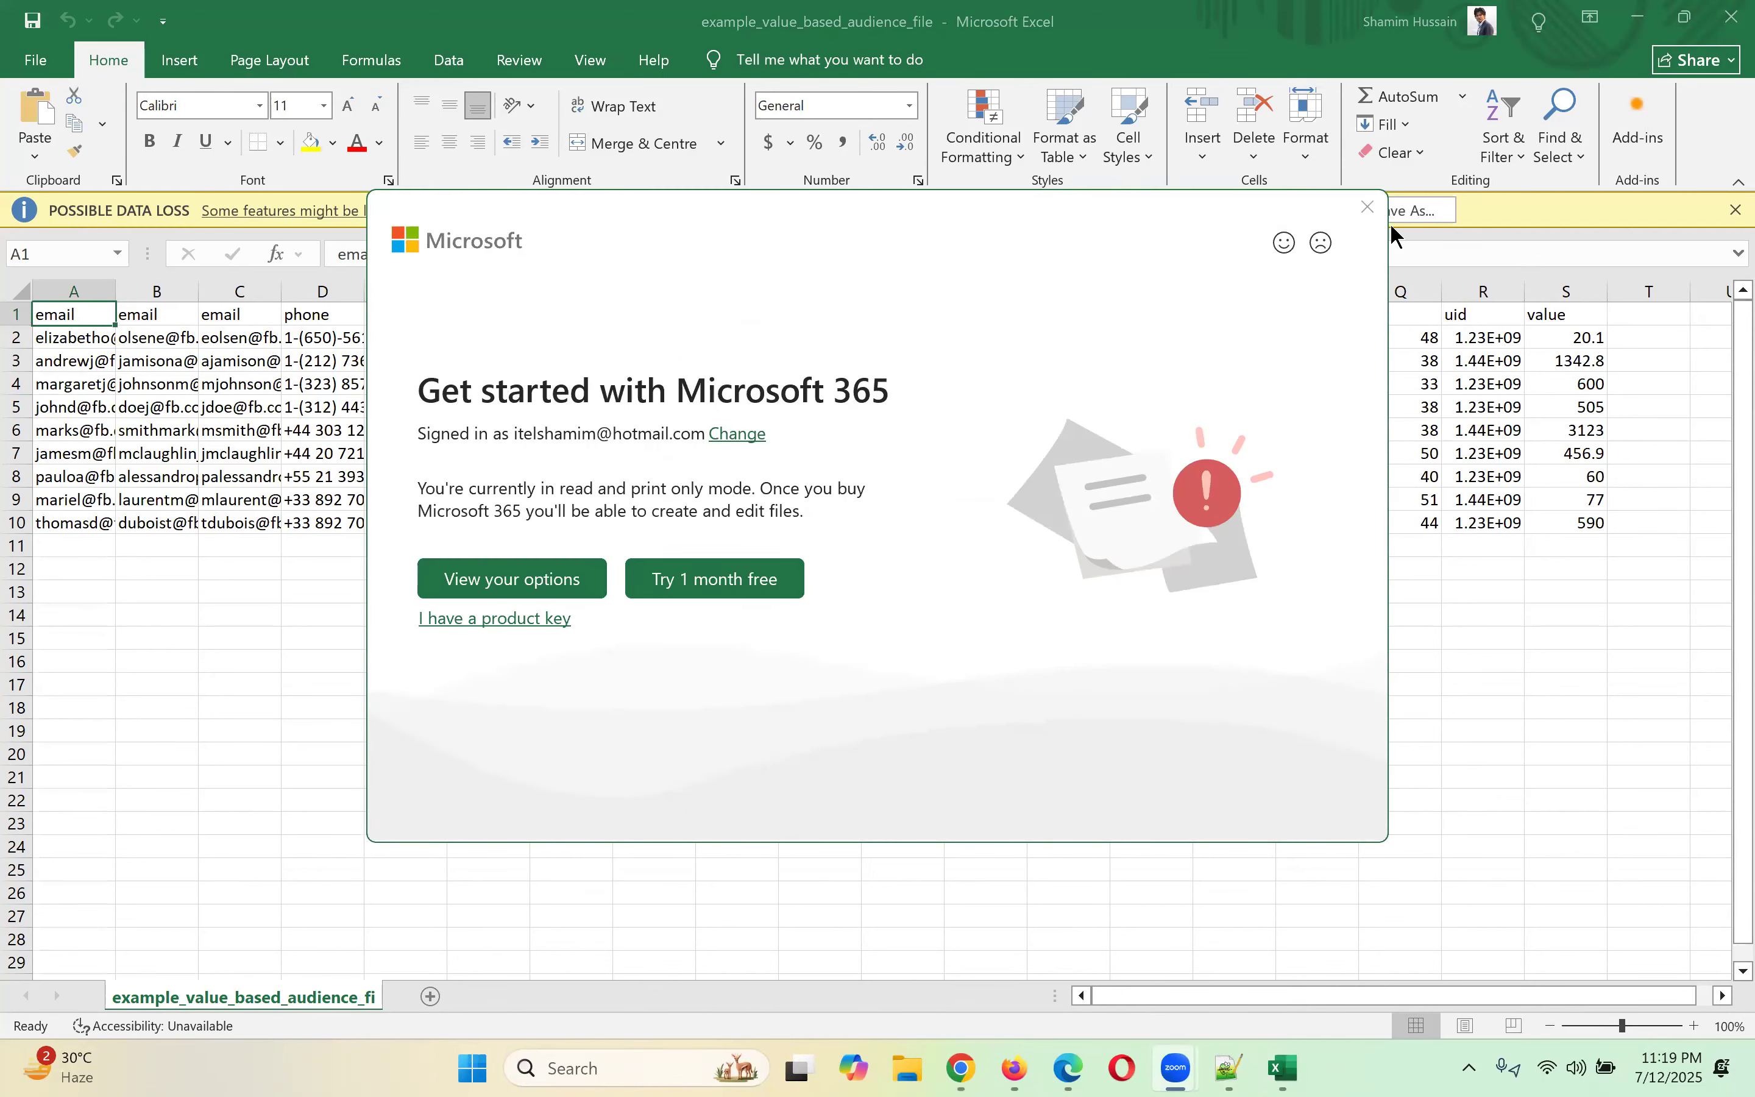
left_click(1366, 210)
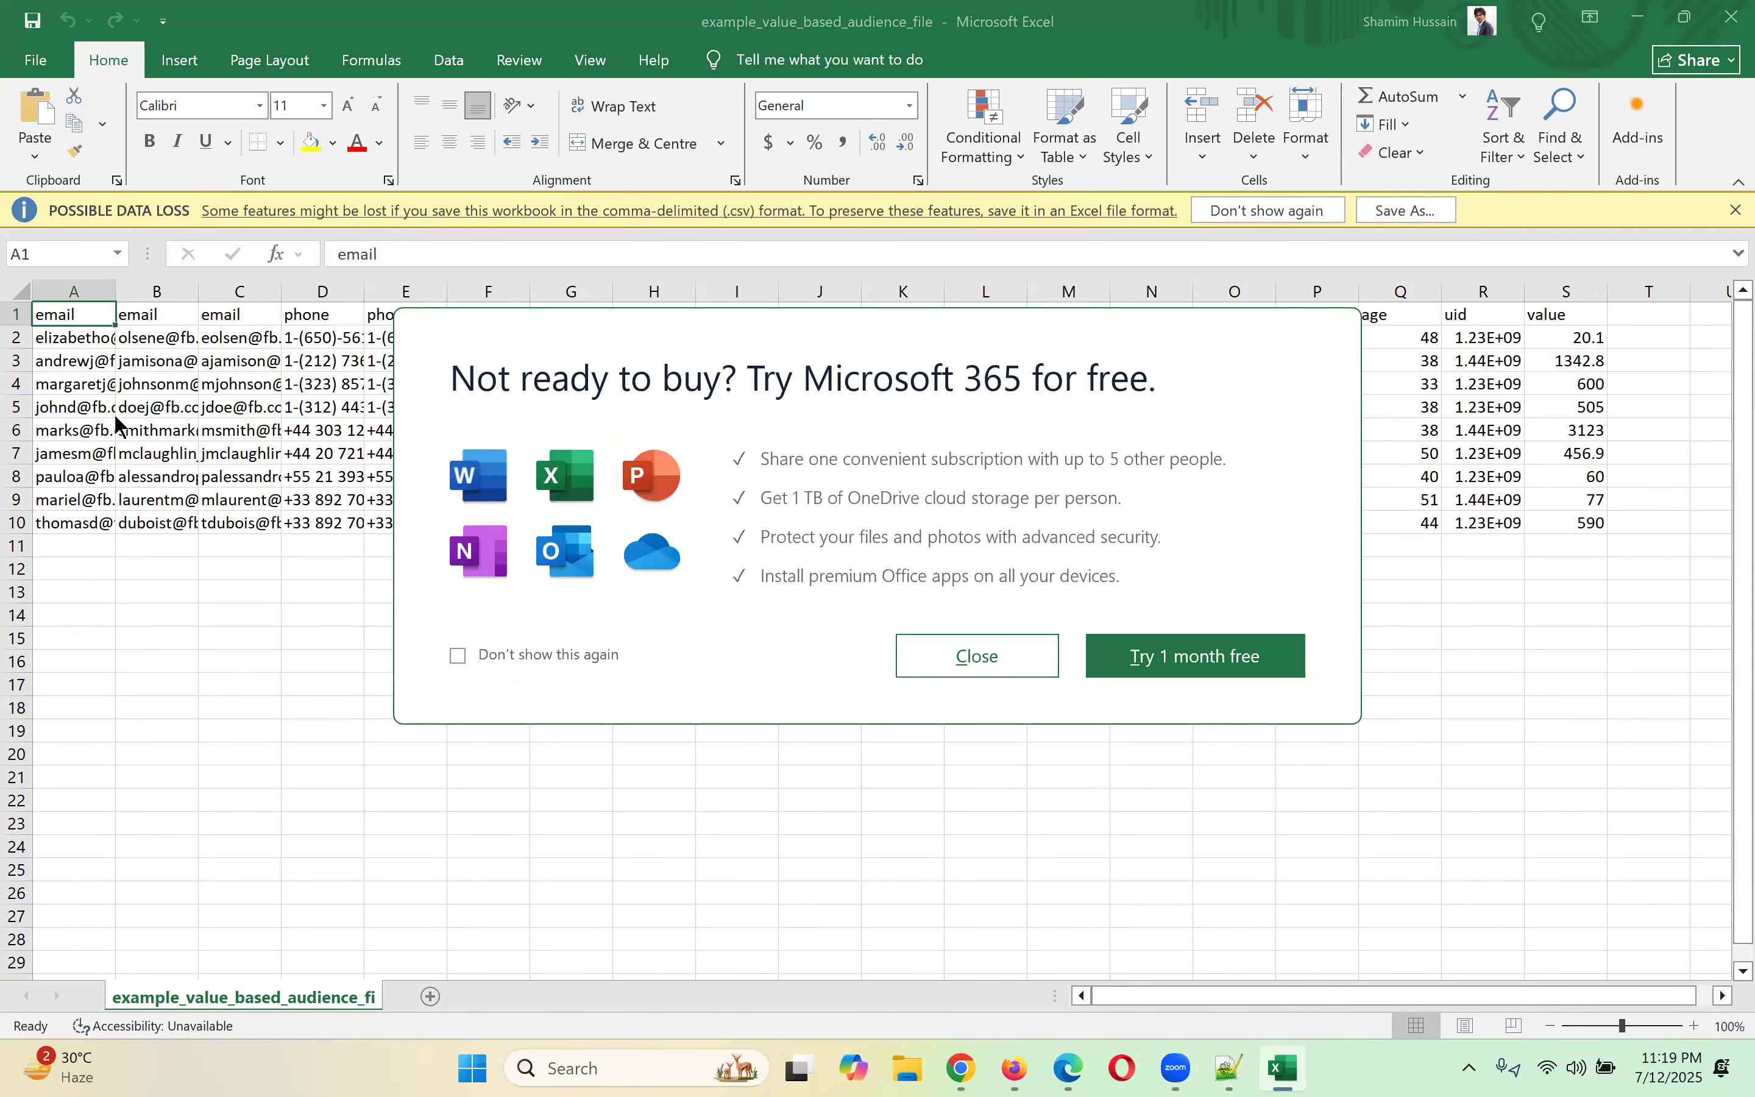
left_click(1018, 674)
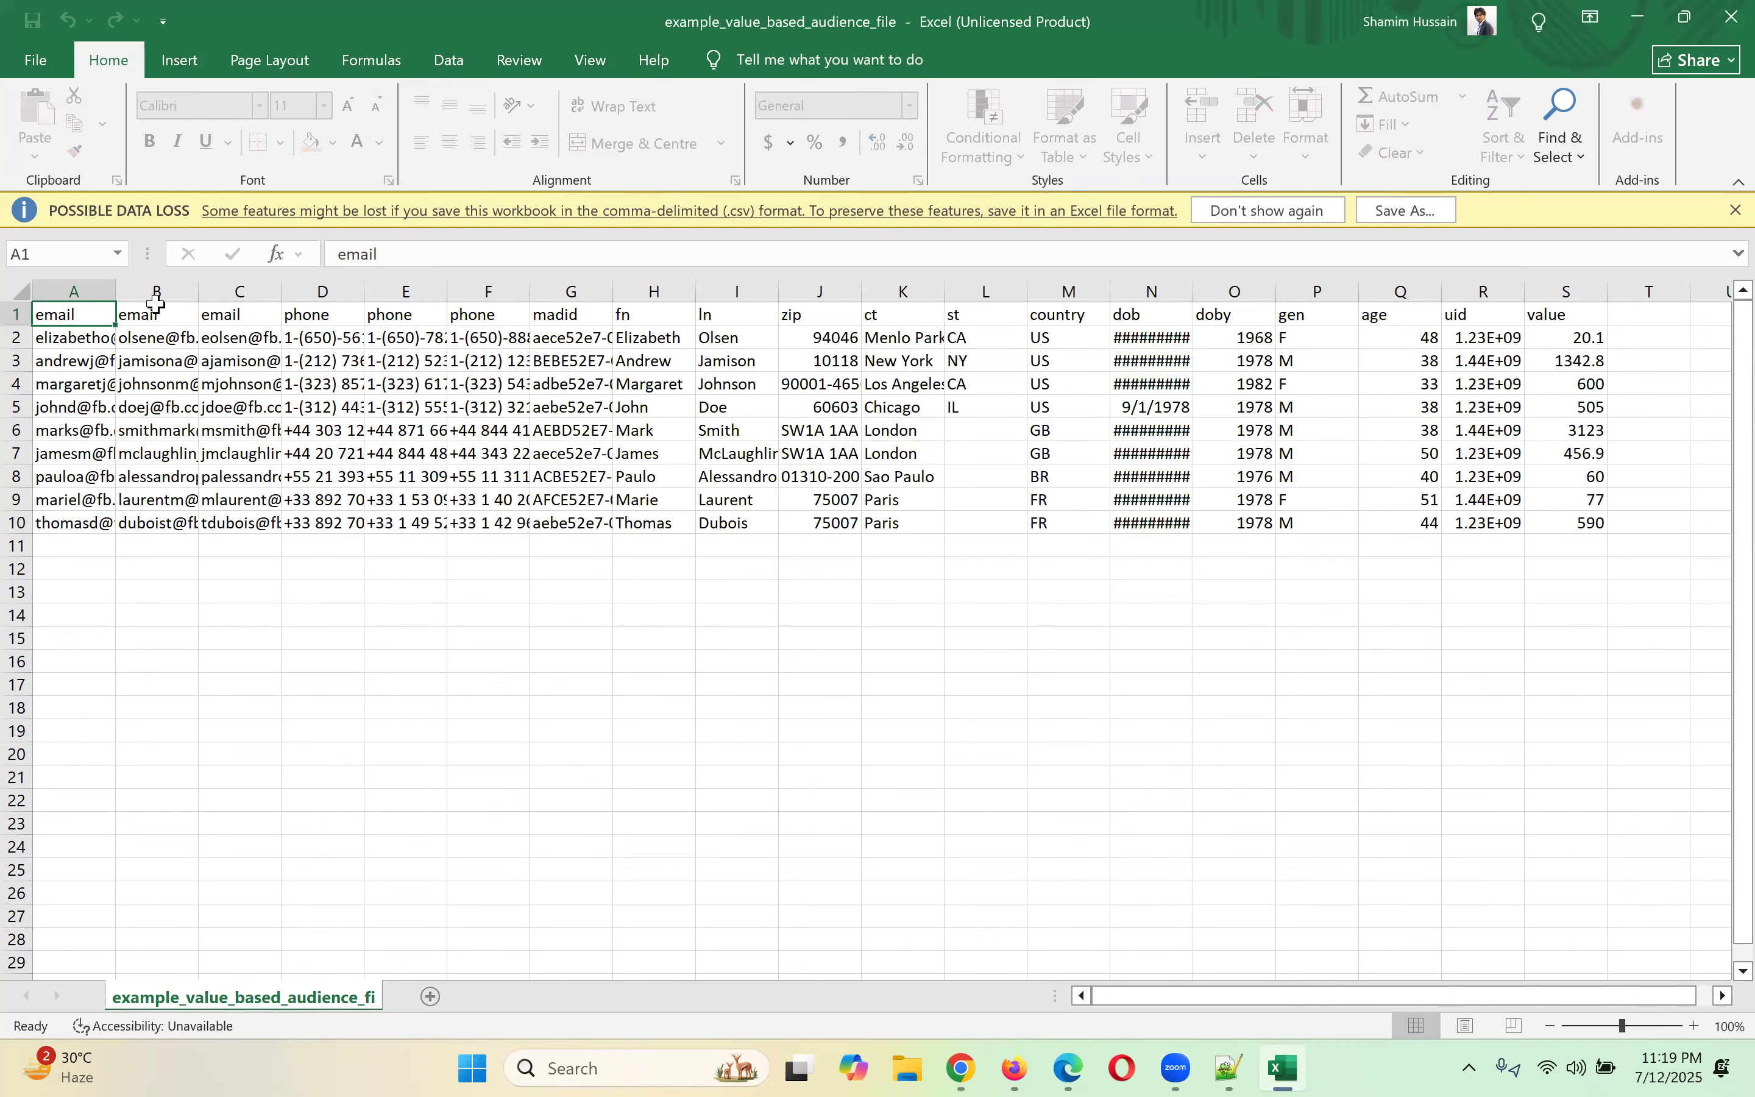
- Look over the template's columns, highlighting everything from the second phone column through the value column
left_click_drag(115, 293, 1628, 302)
left_click(309, 640)
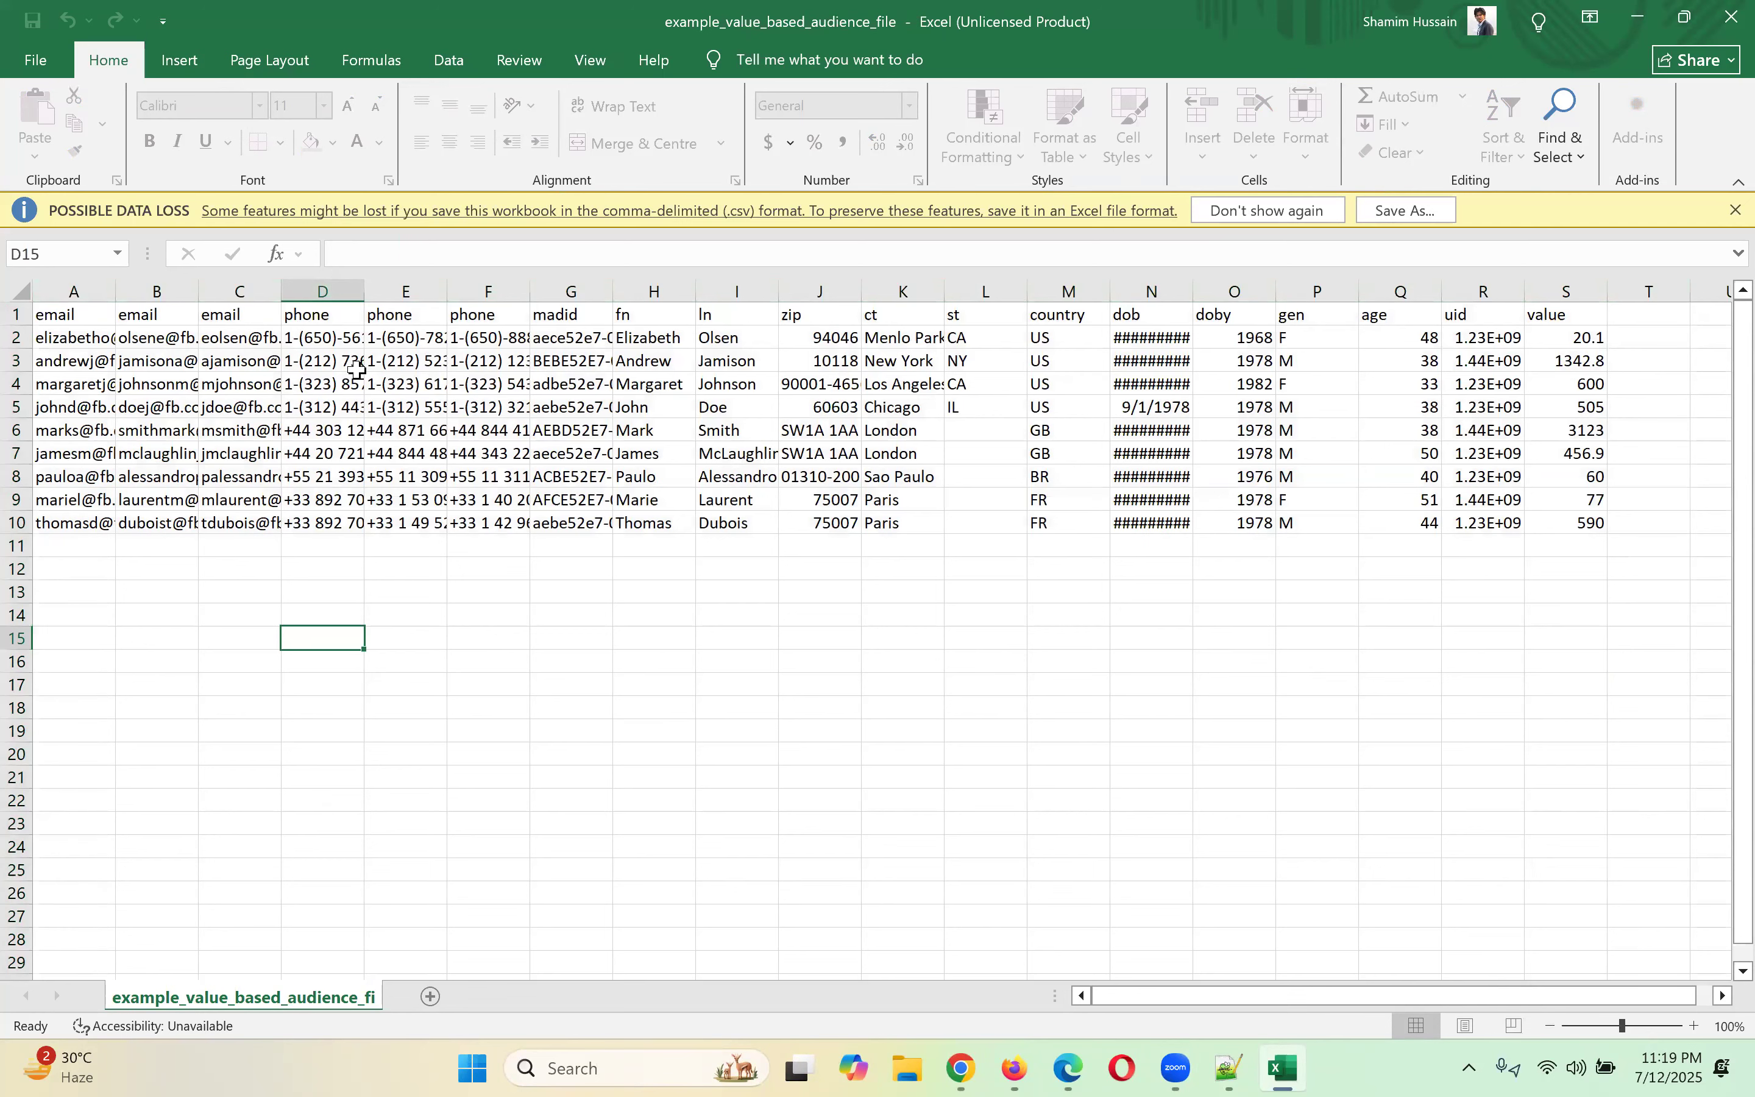
left_click(64, 313)
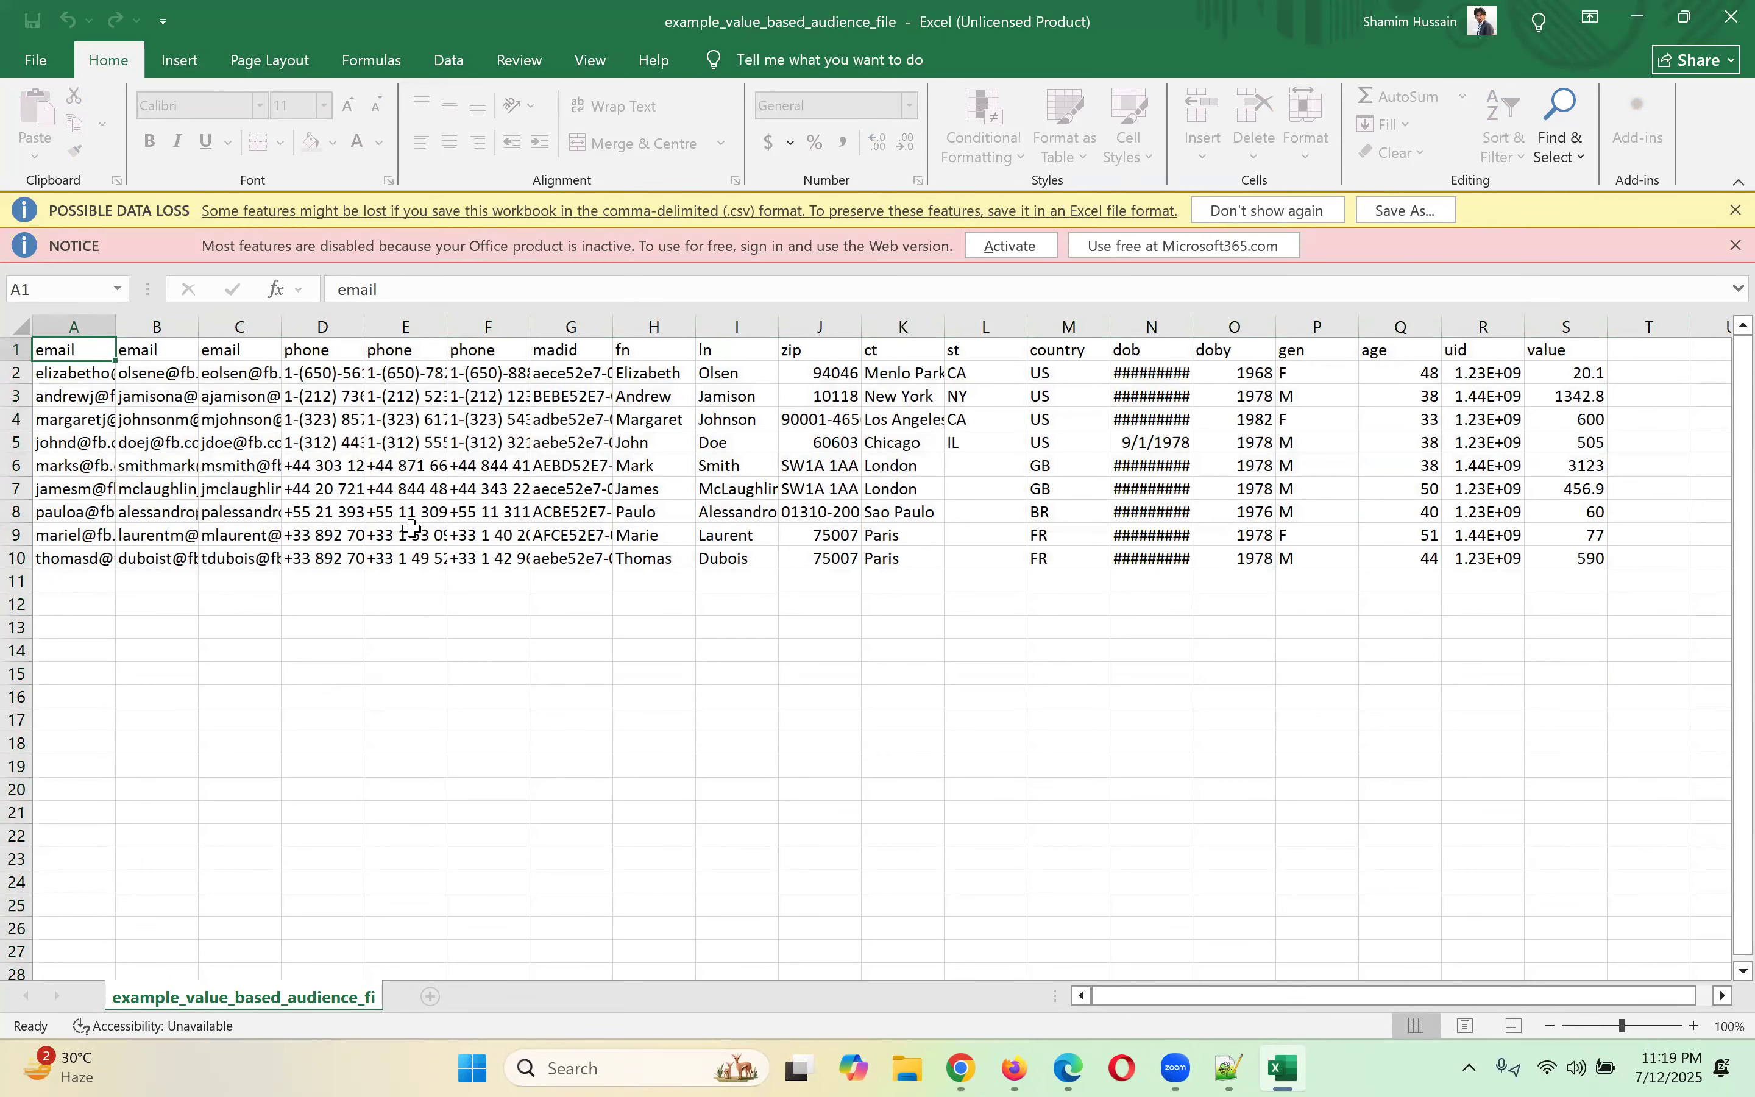
left_click_drag(401, 319, 1588, 301)
right_click(741, 332)
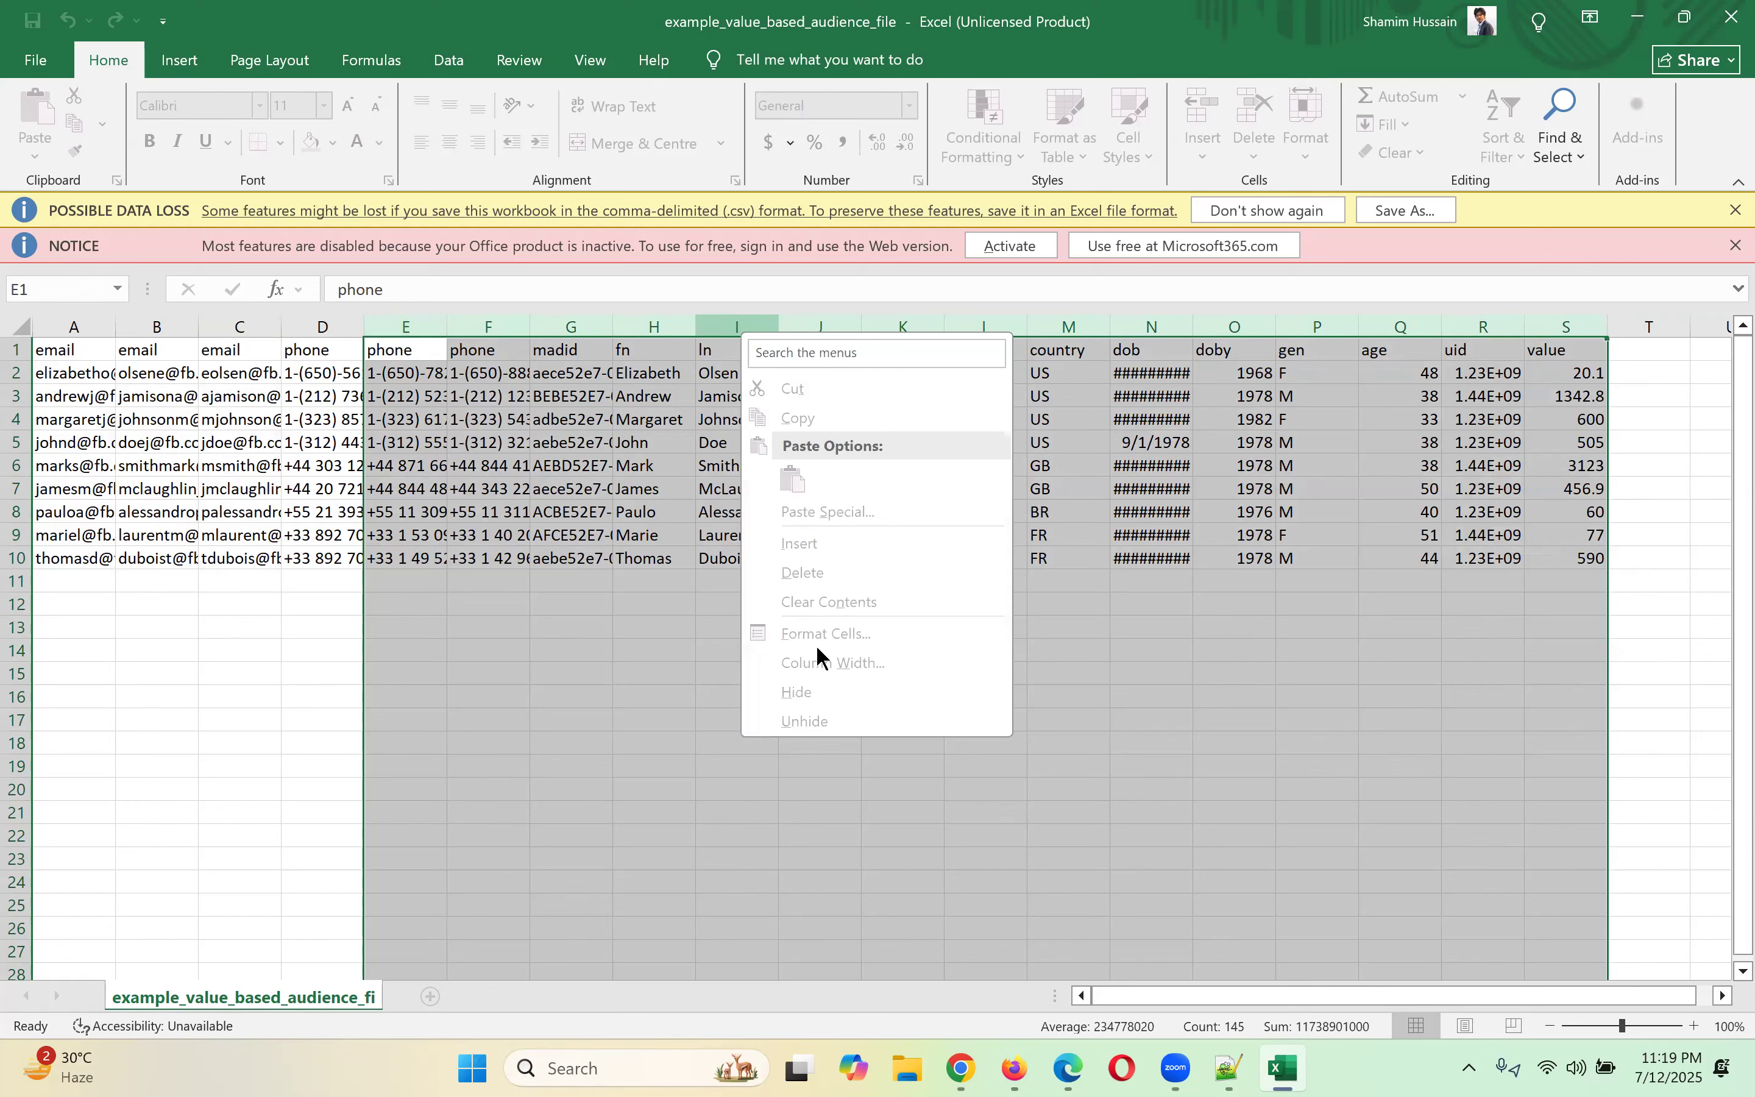
left_click(1357, 632)
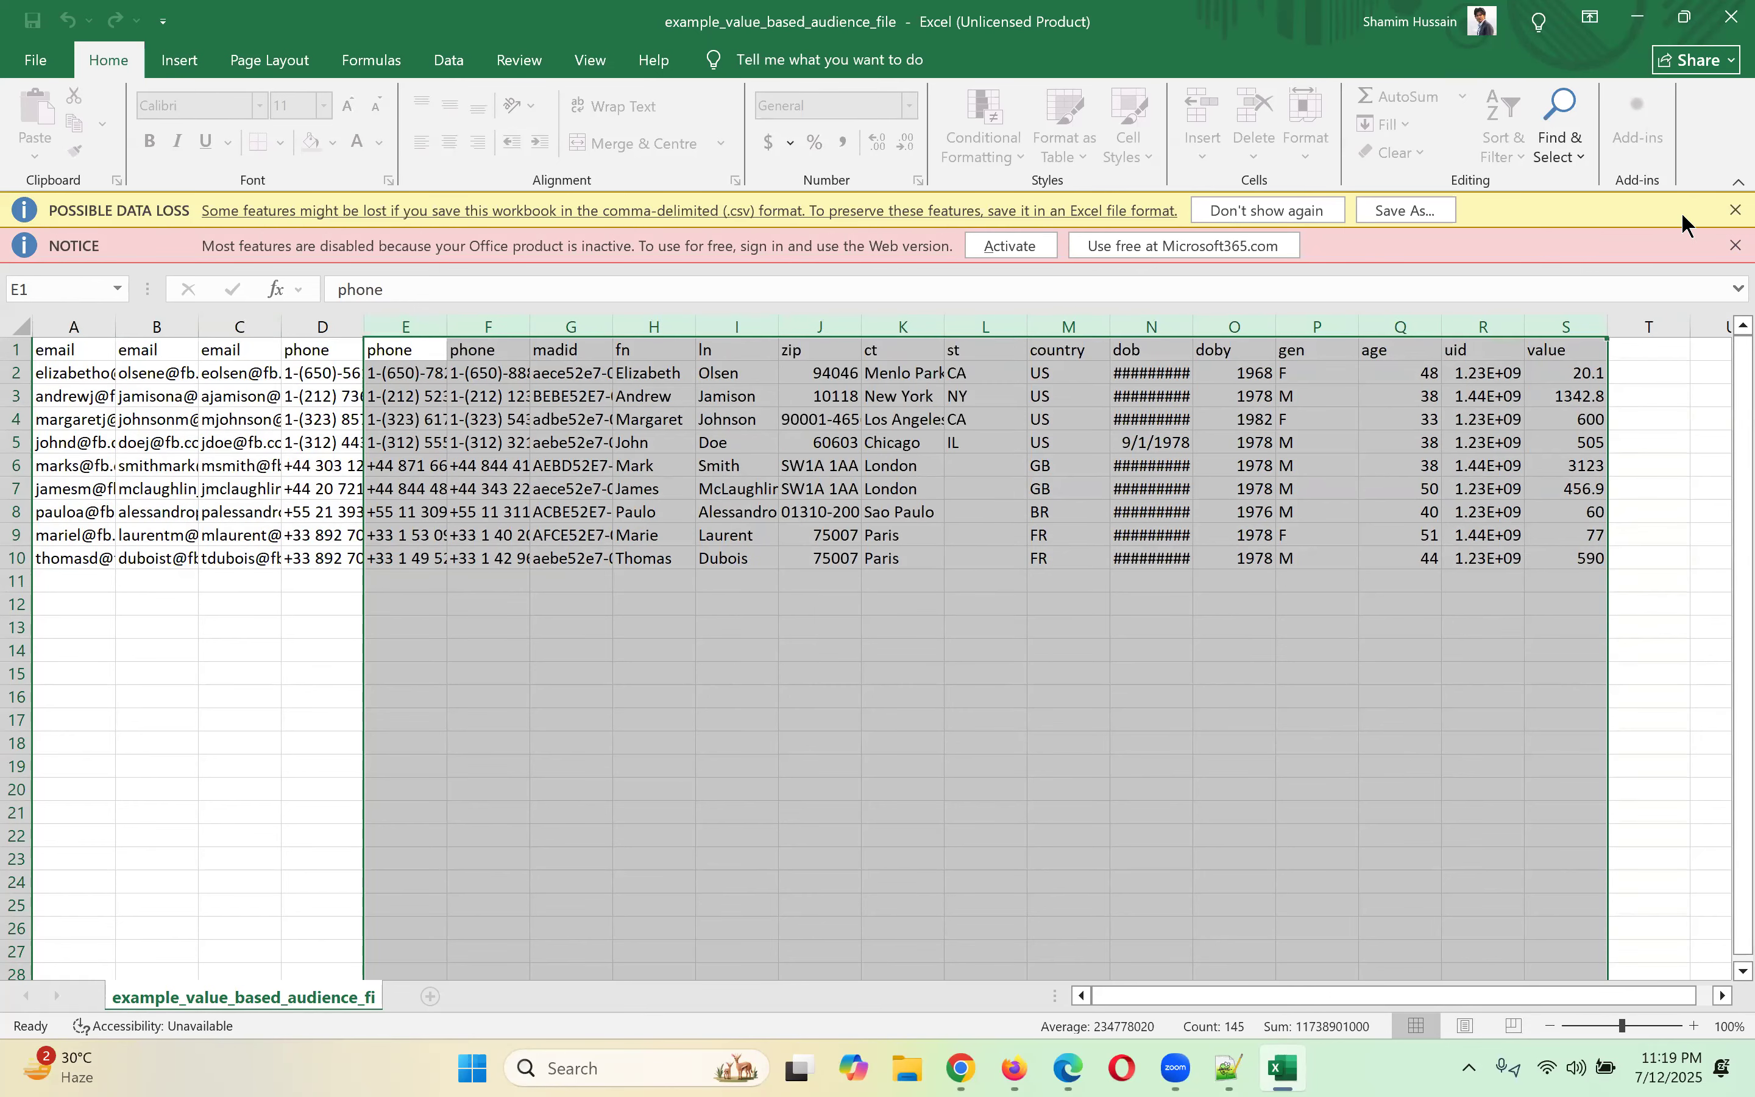
- Dismiss the data loss notice and examine the second email column and the first phone column
left_click(1734, 211)
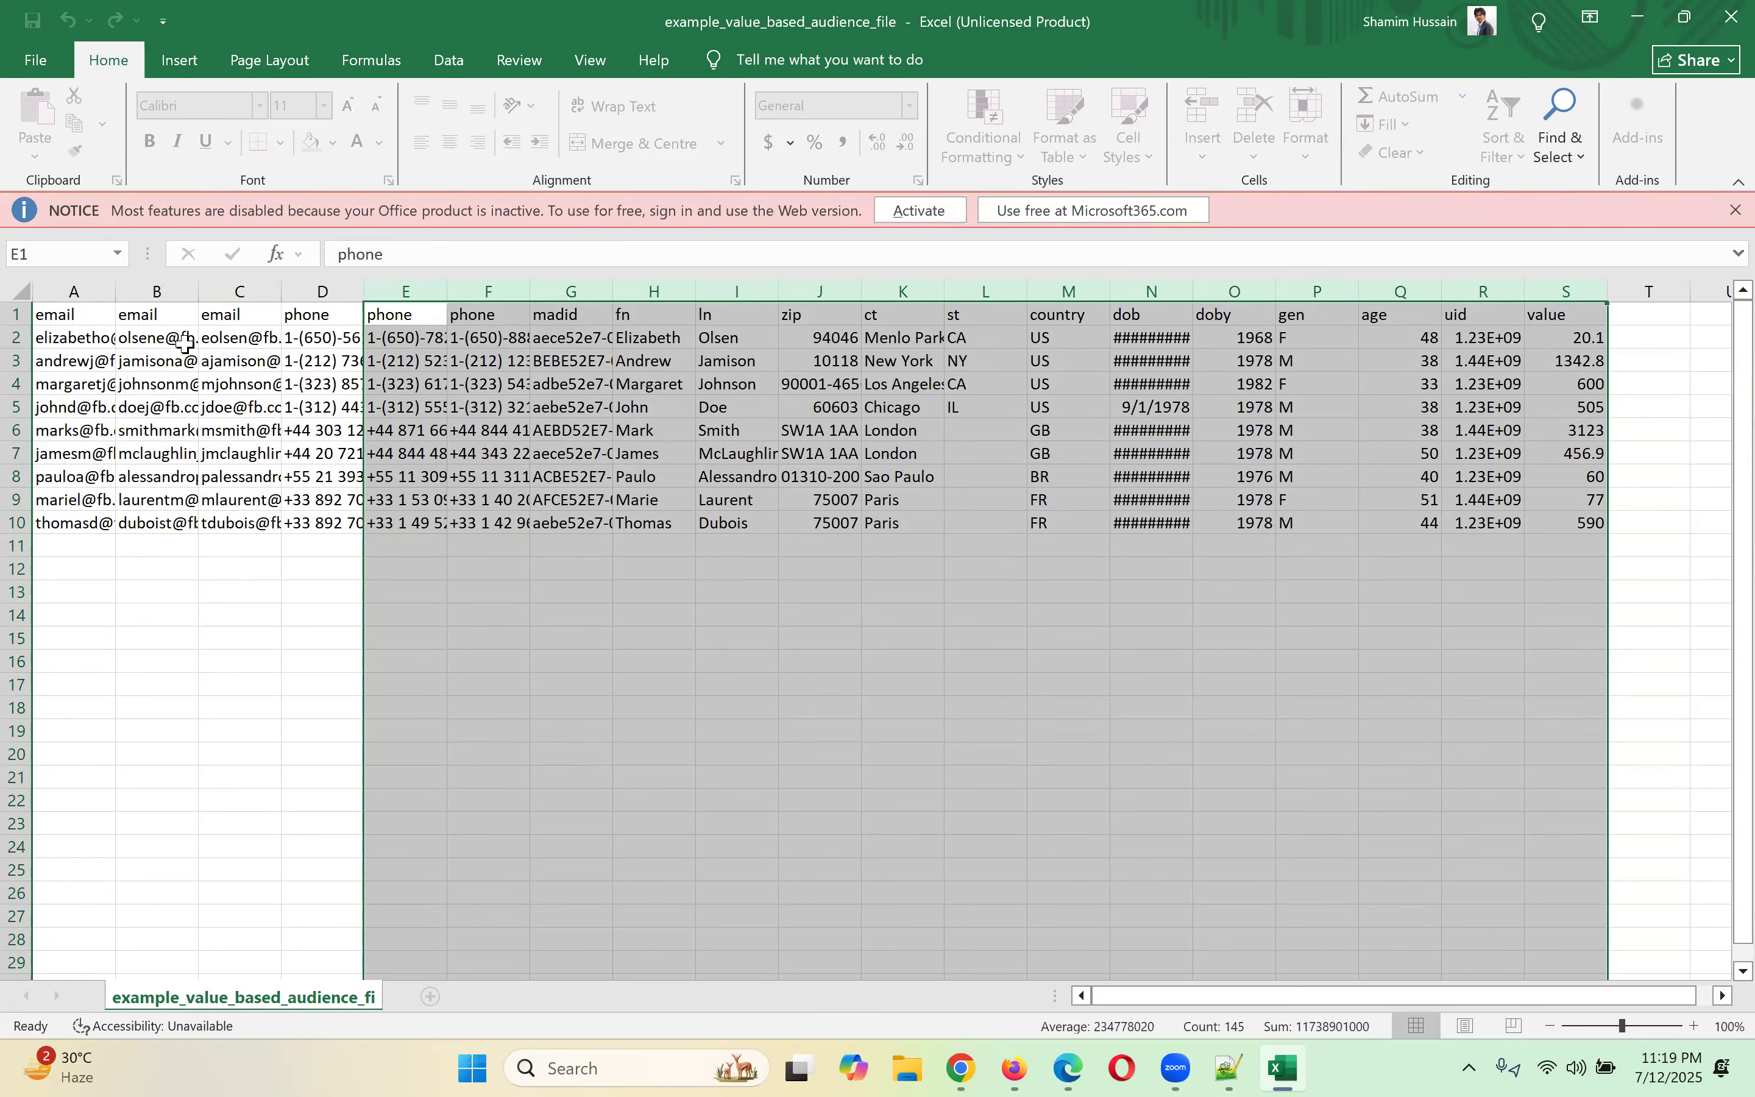
left_click_drag(171, 318, 141, 971)
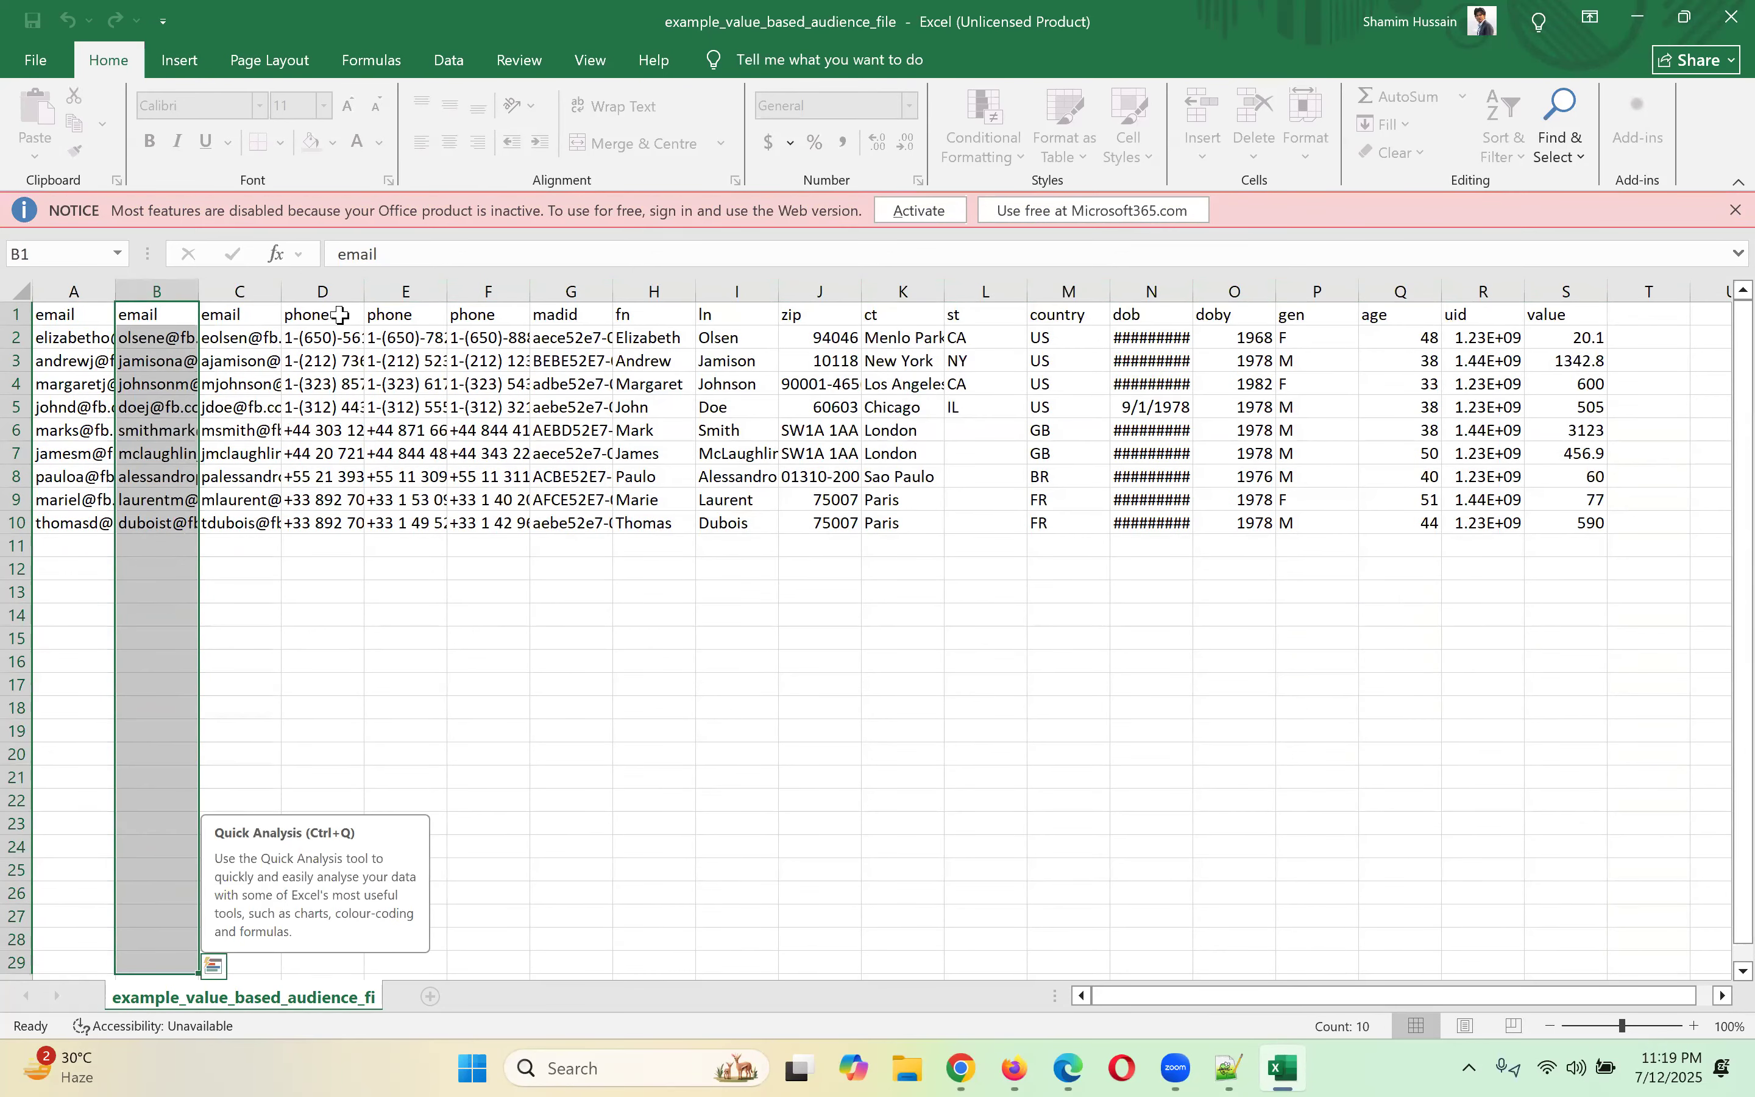
left_click(174, 332)
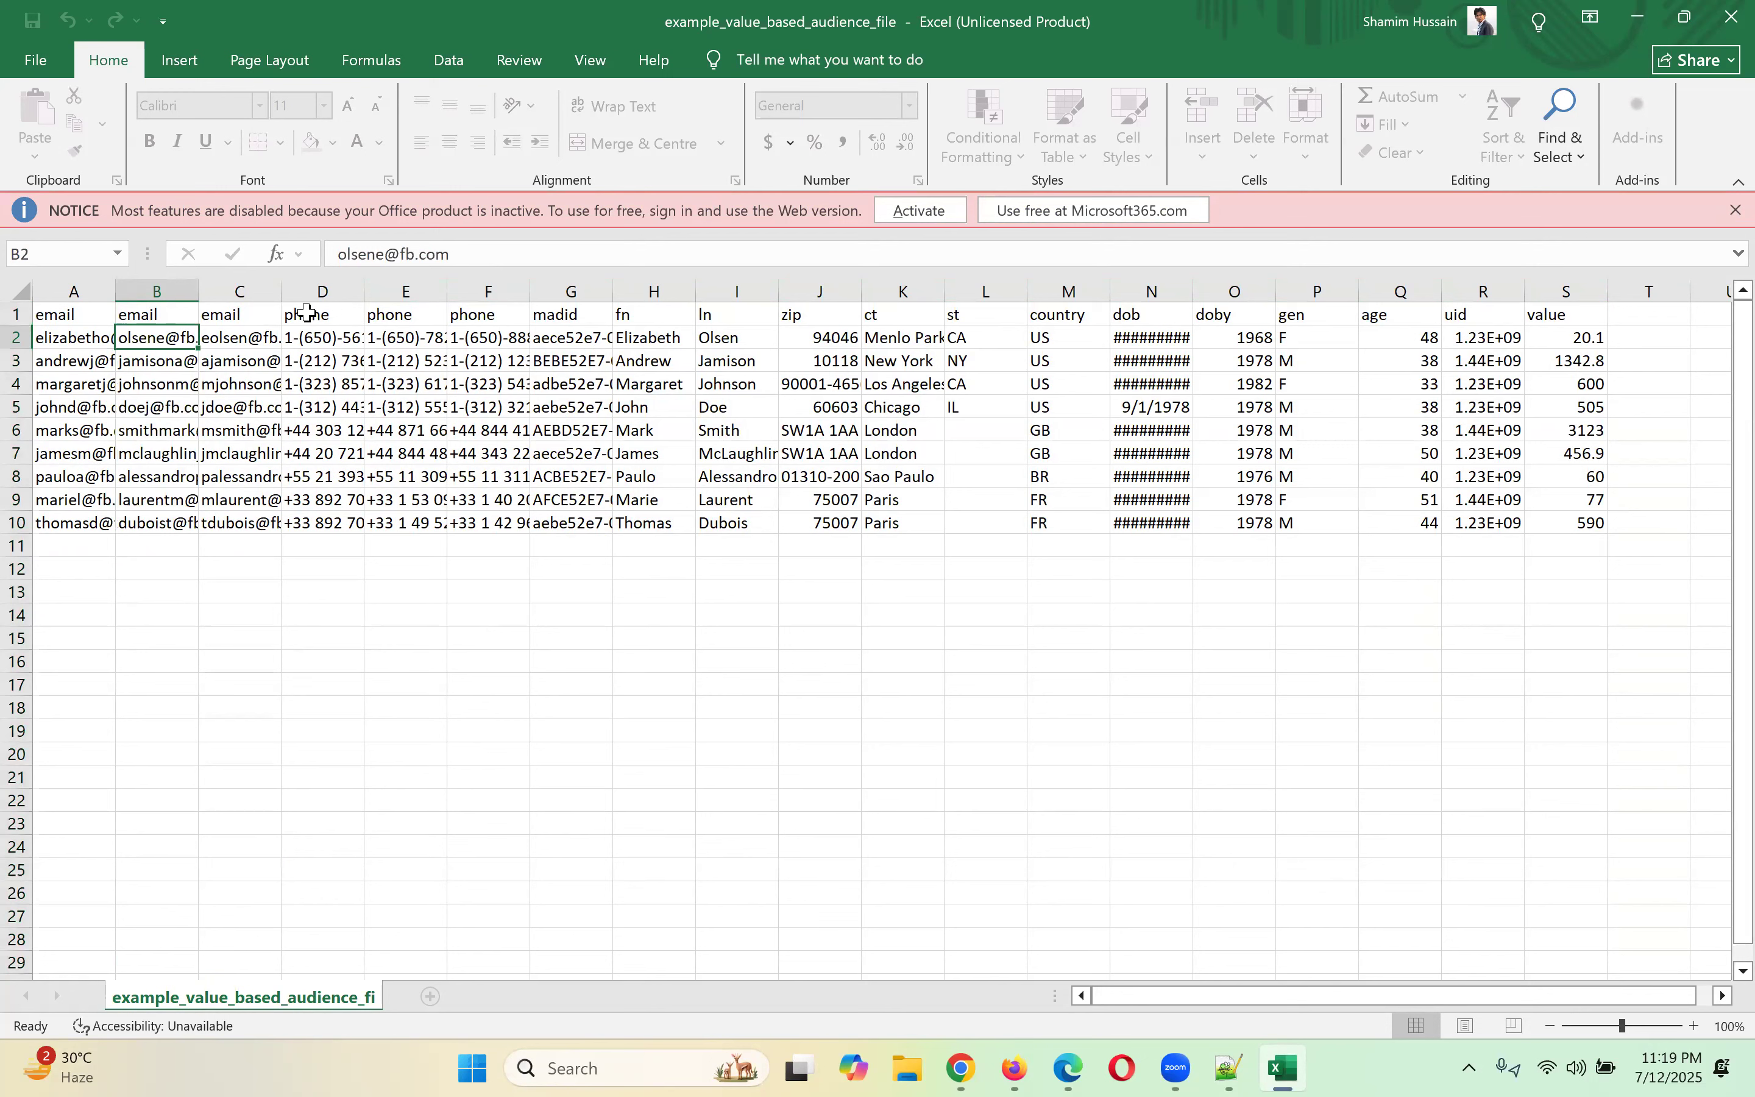
left_click(330, 323)
left_click_drag(329, 323, 360, 536)
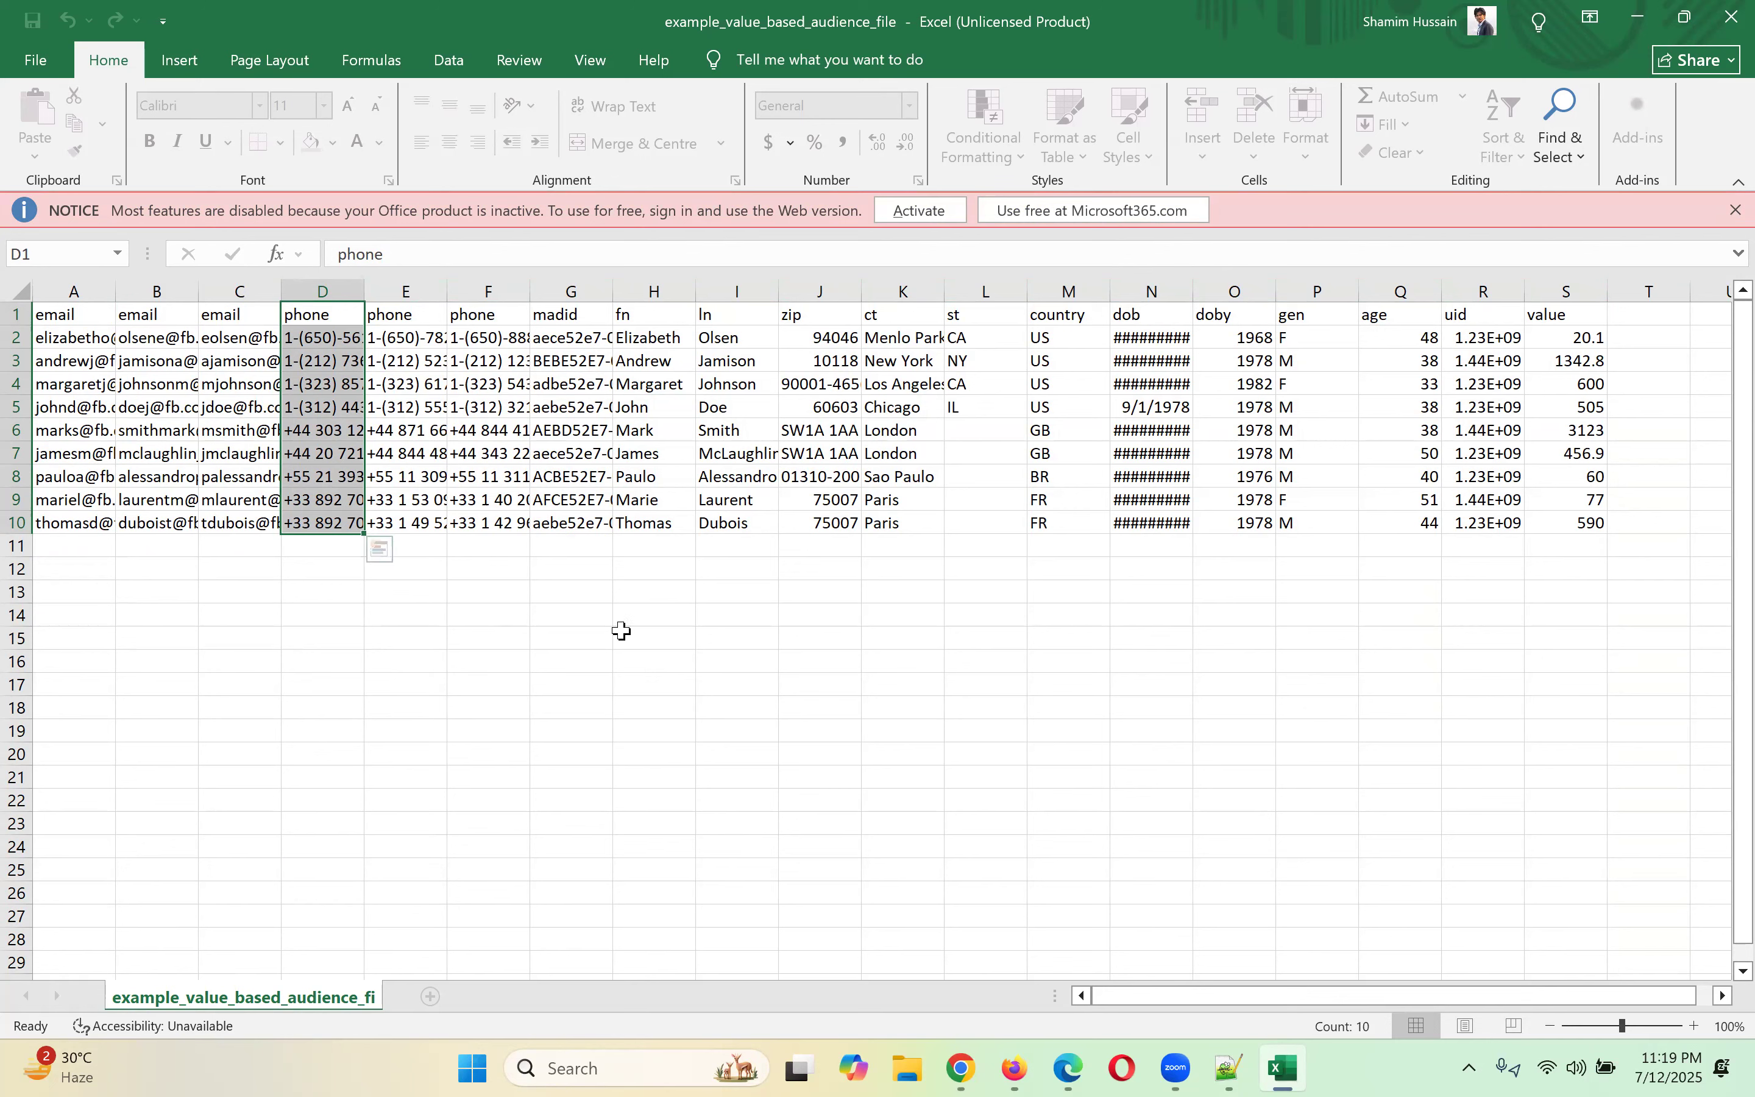
- Examine the template's remaining identifier columns, including name, zip, city, date of birth, gender and age, and the third email column
left_click(540, 384)
left_click_drag(356, 357, 1581, 348)
left_click(830, 434)
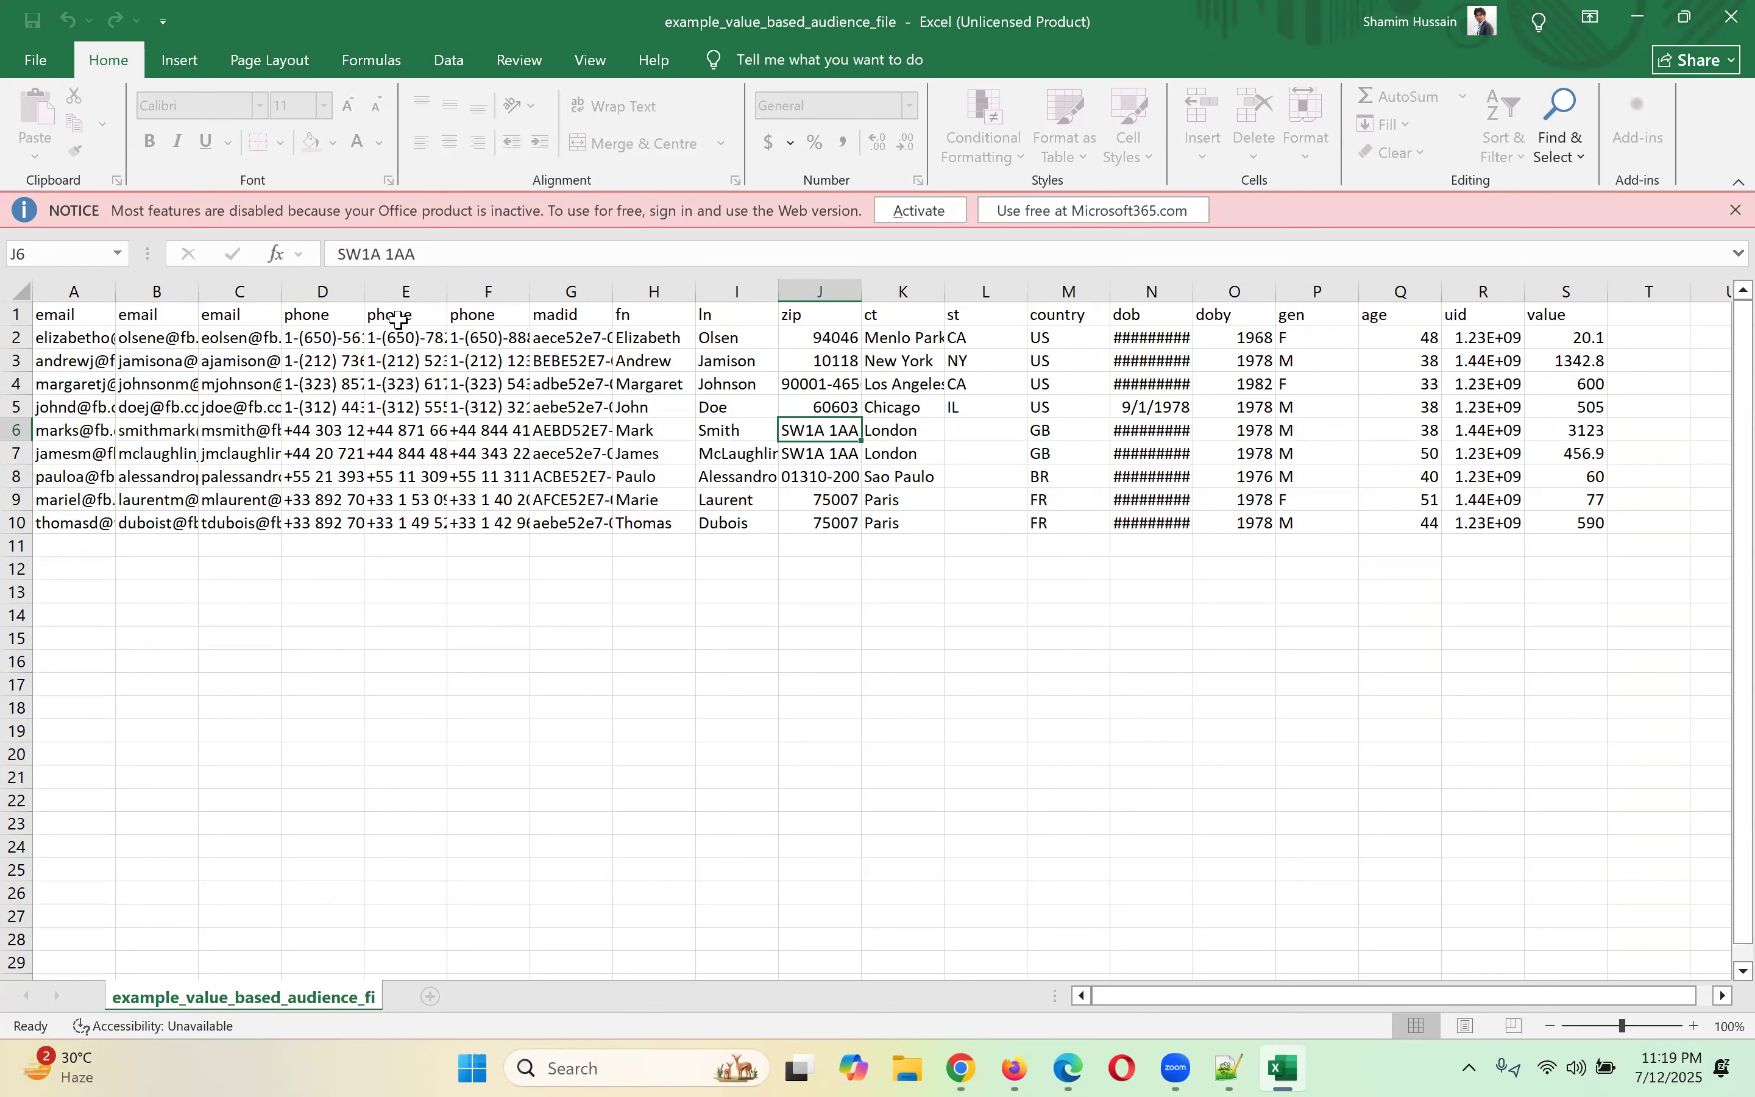
left_click_drag(638, 314, 987, 314)
left_click_drag(1187, 311, 1534, 359)
left_click(1151, 383)
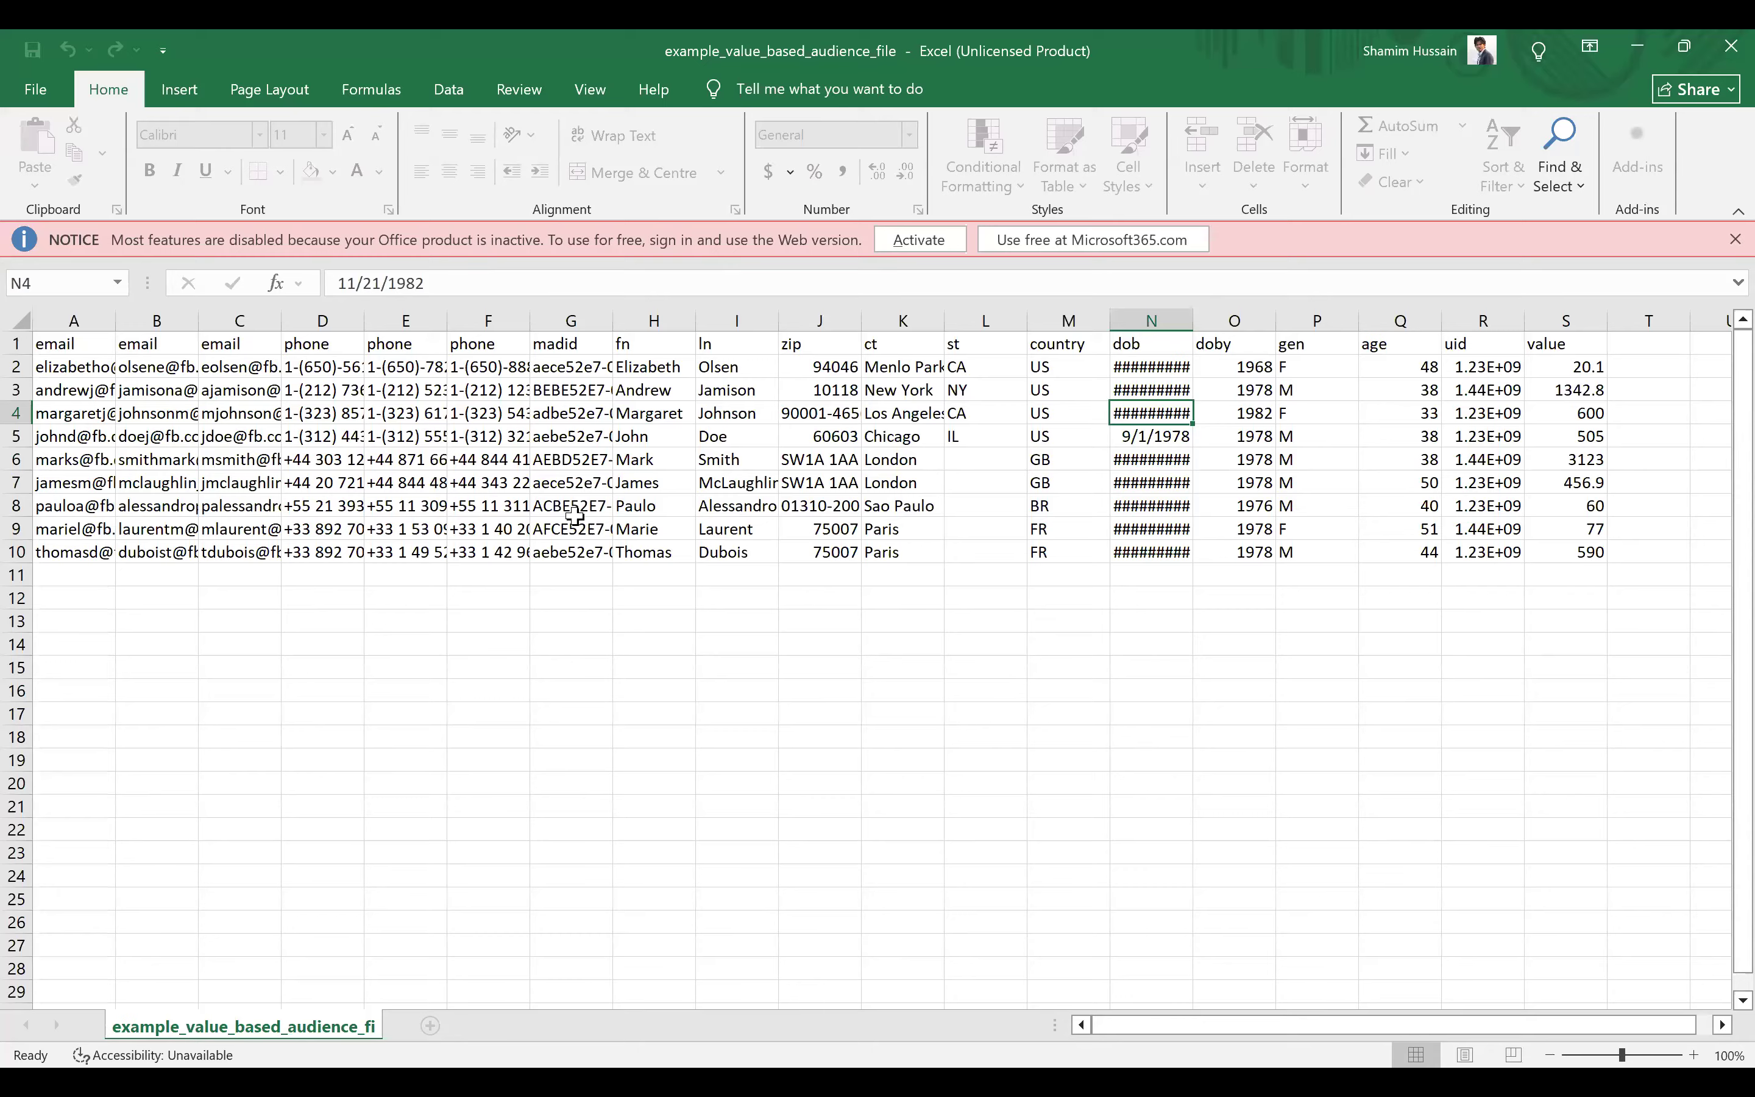
left_click_drag(239, 366, 237, 969)
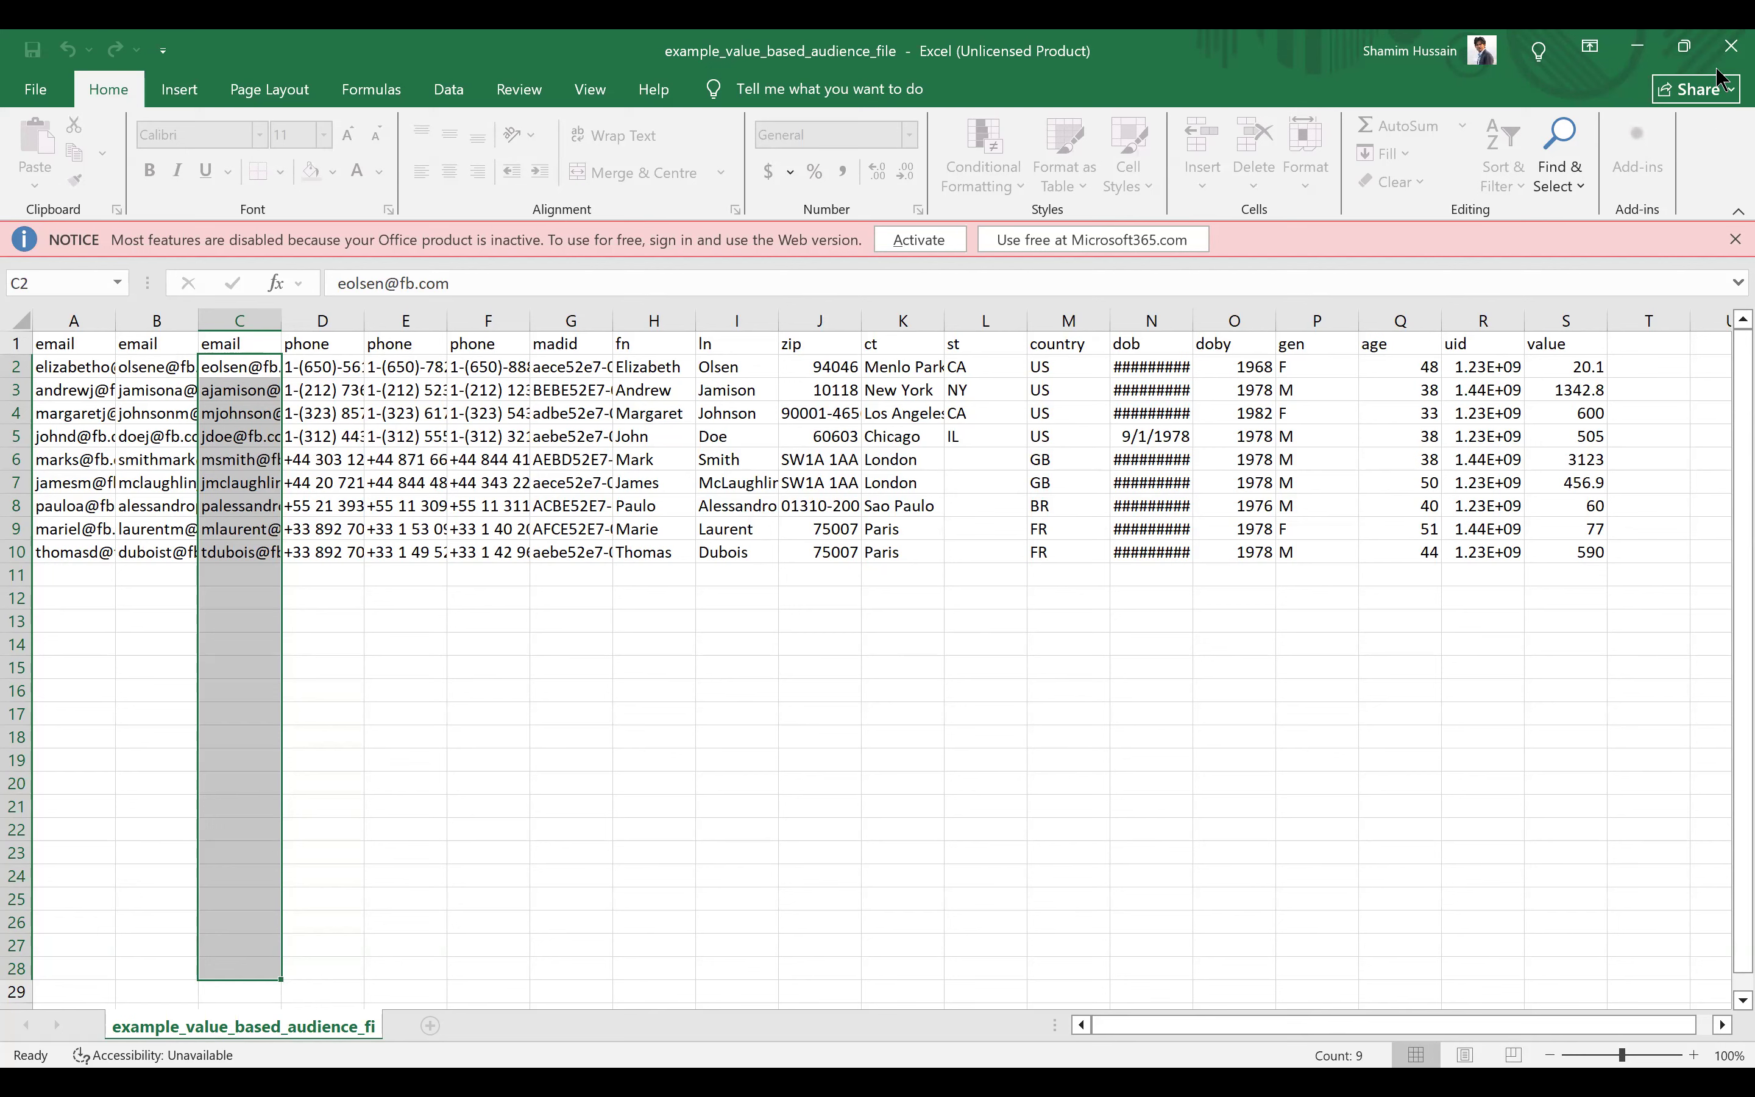
- Close the template workbook and upload example_value_based_audience_file.csv as the customer list in Ads Manager
left_click(1732, 50)
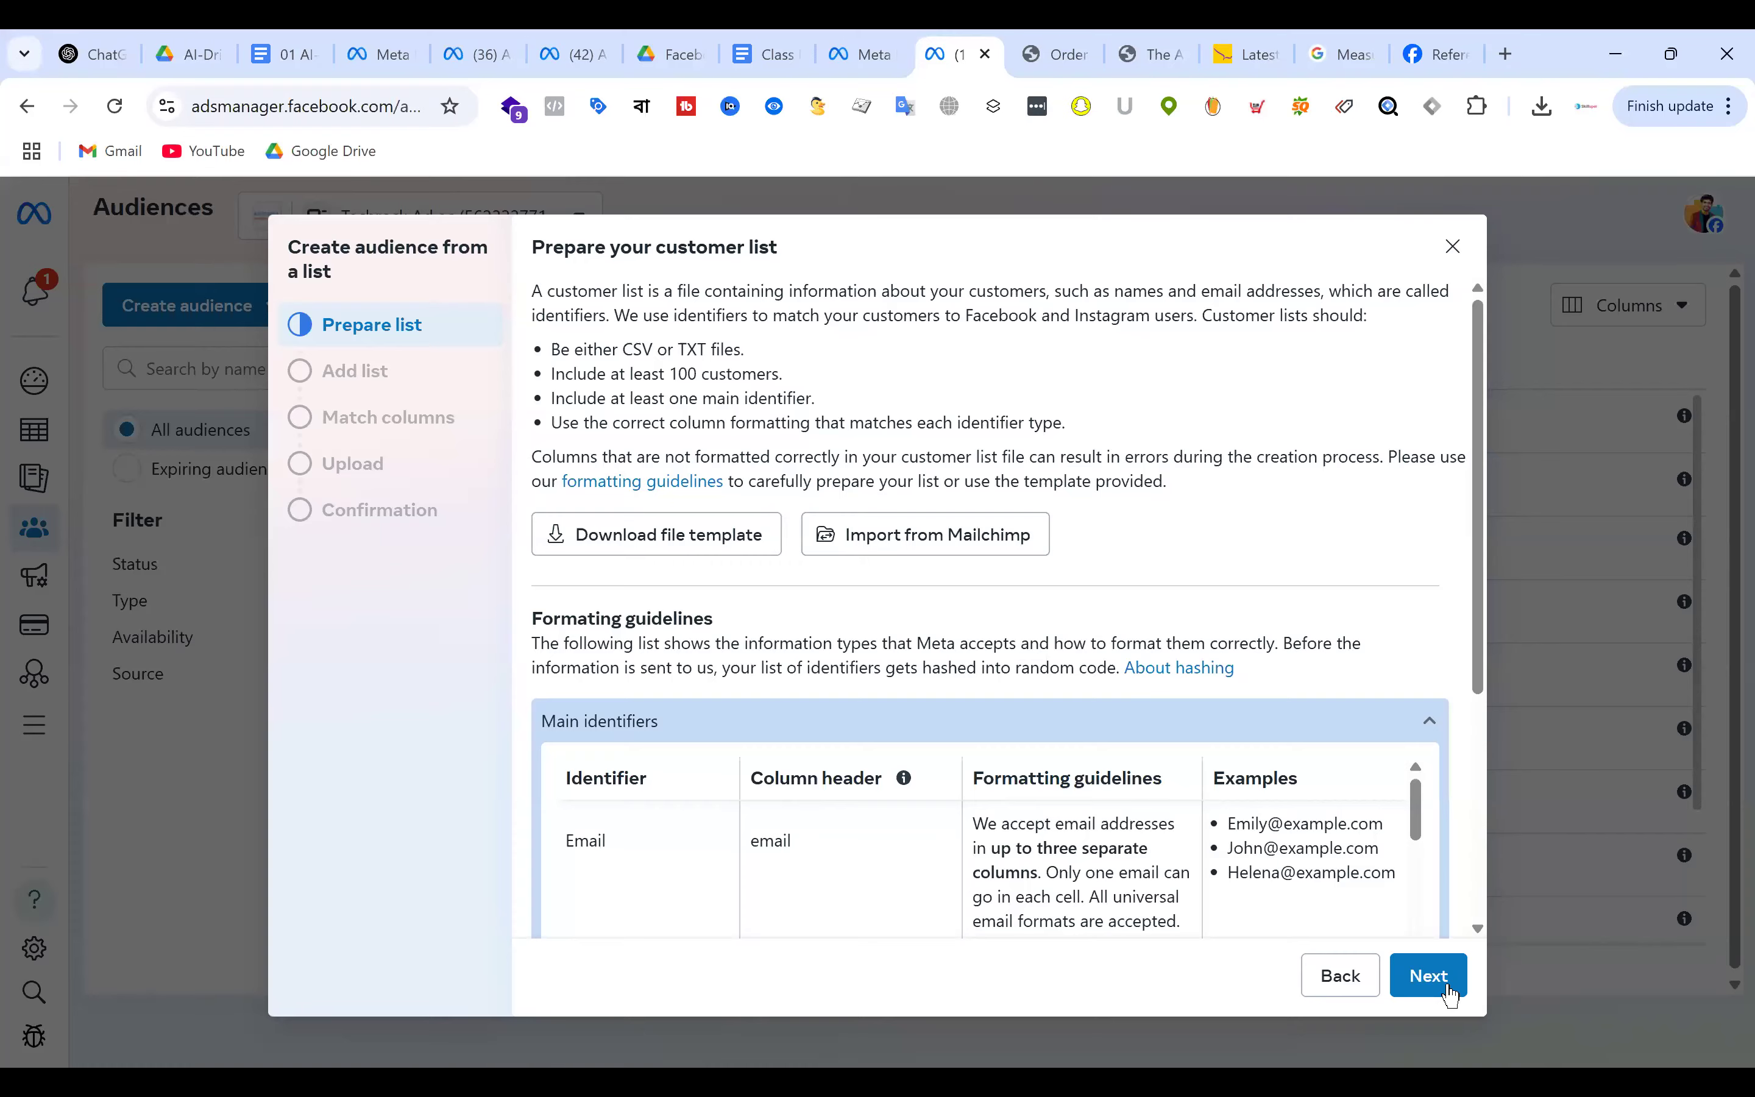
left_click(1443, 981)
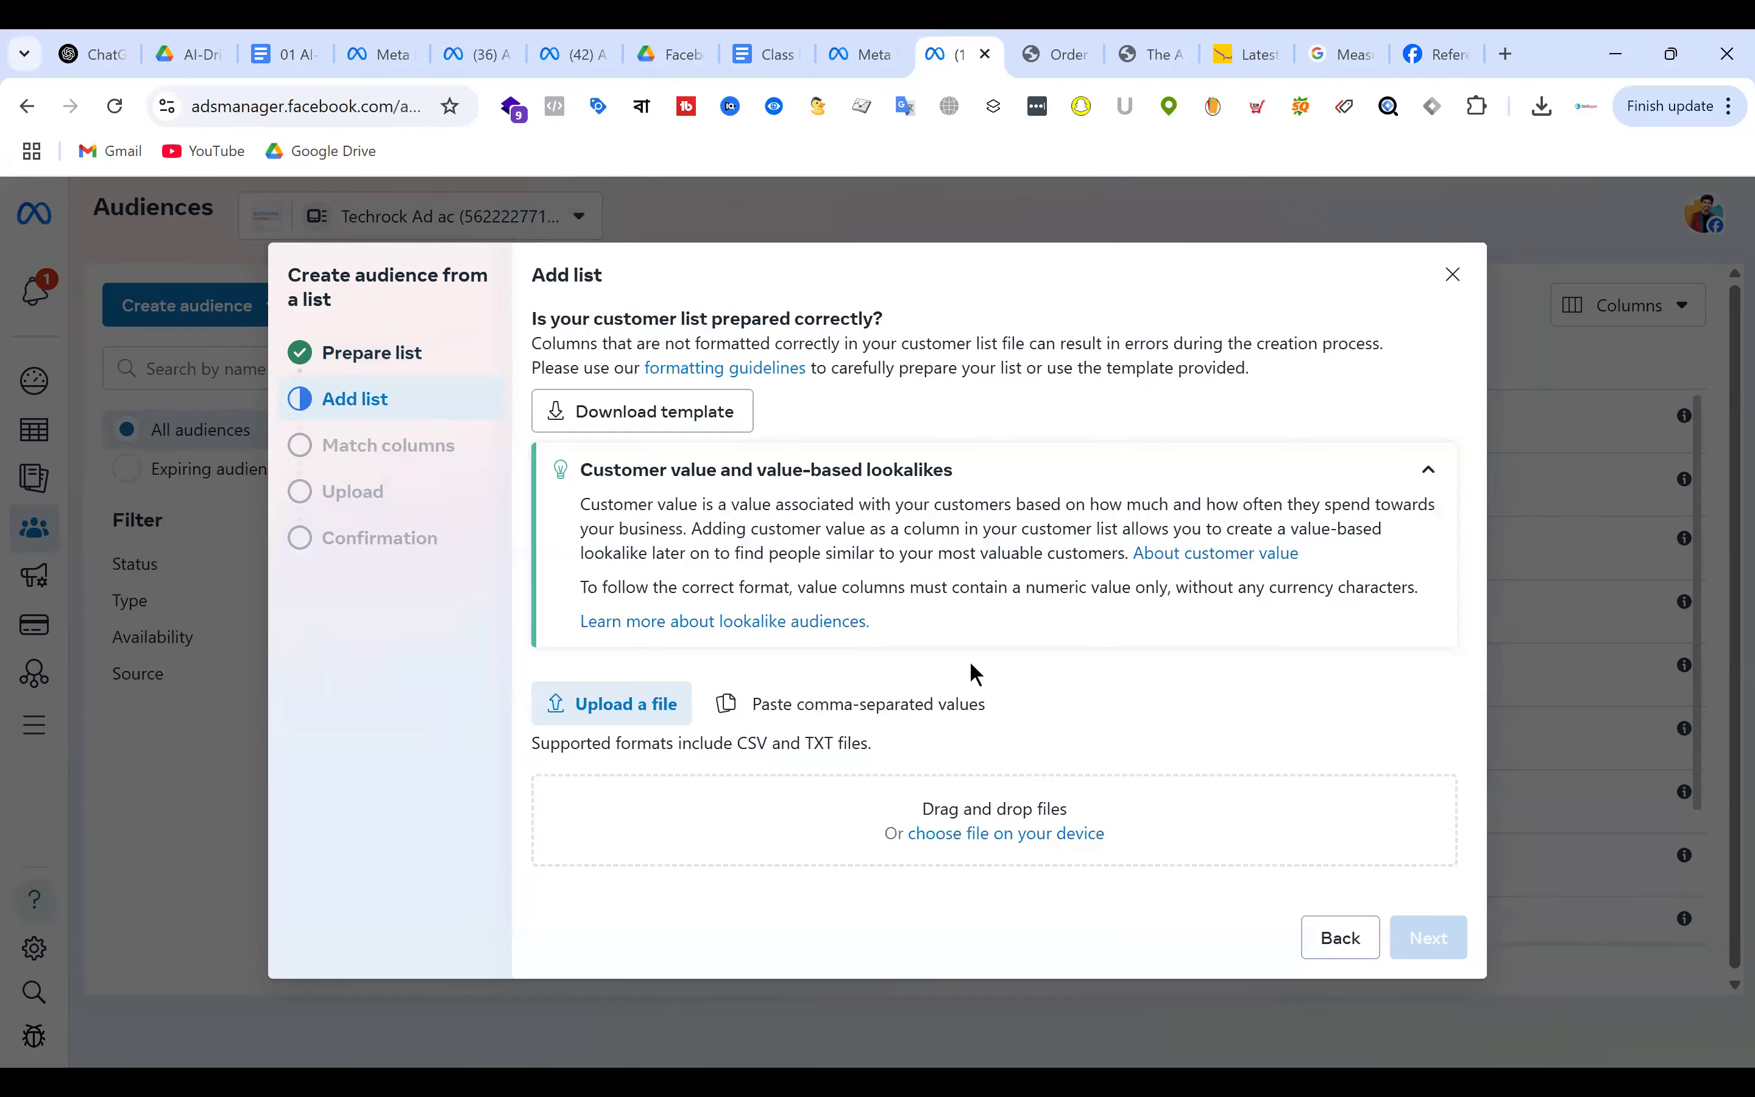
left_click(957, 828)
double_click(290, 278)
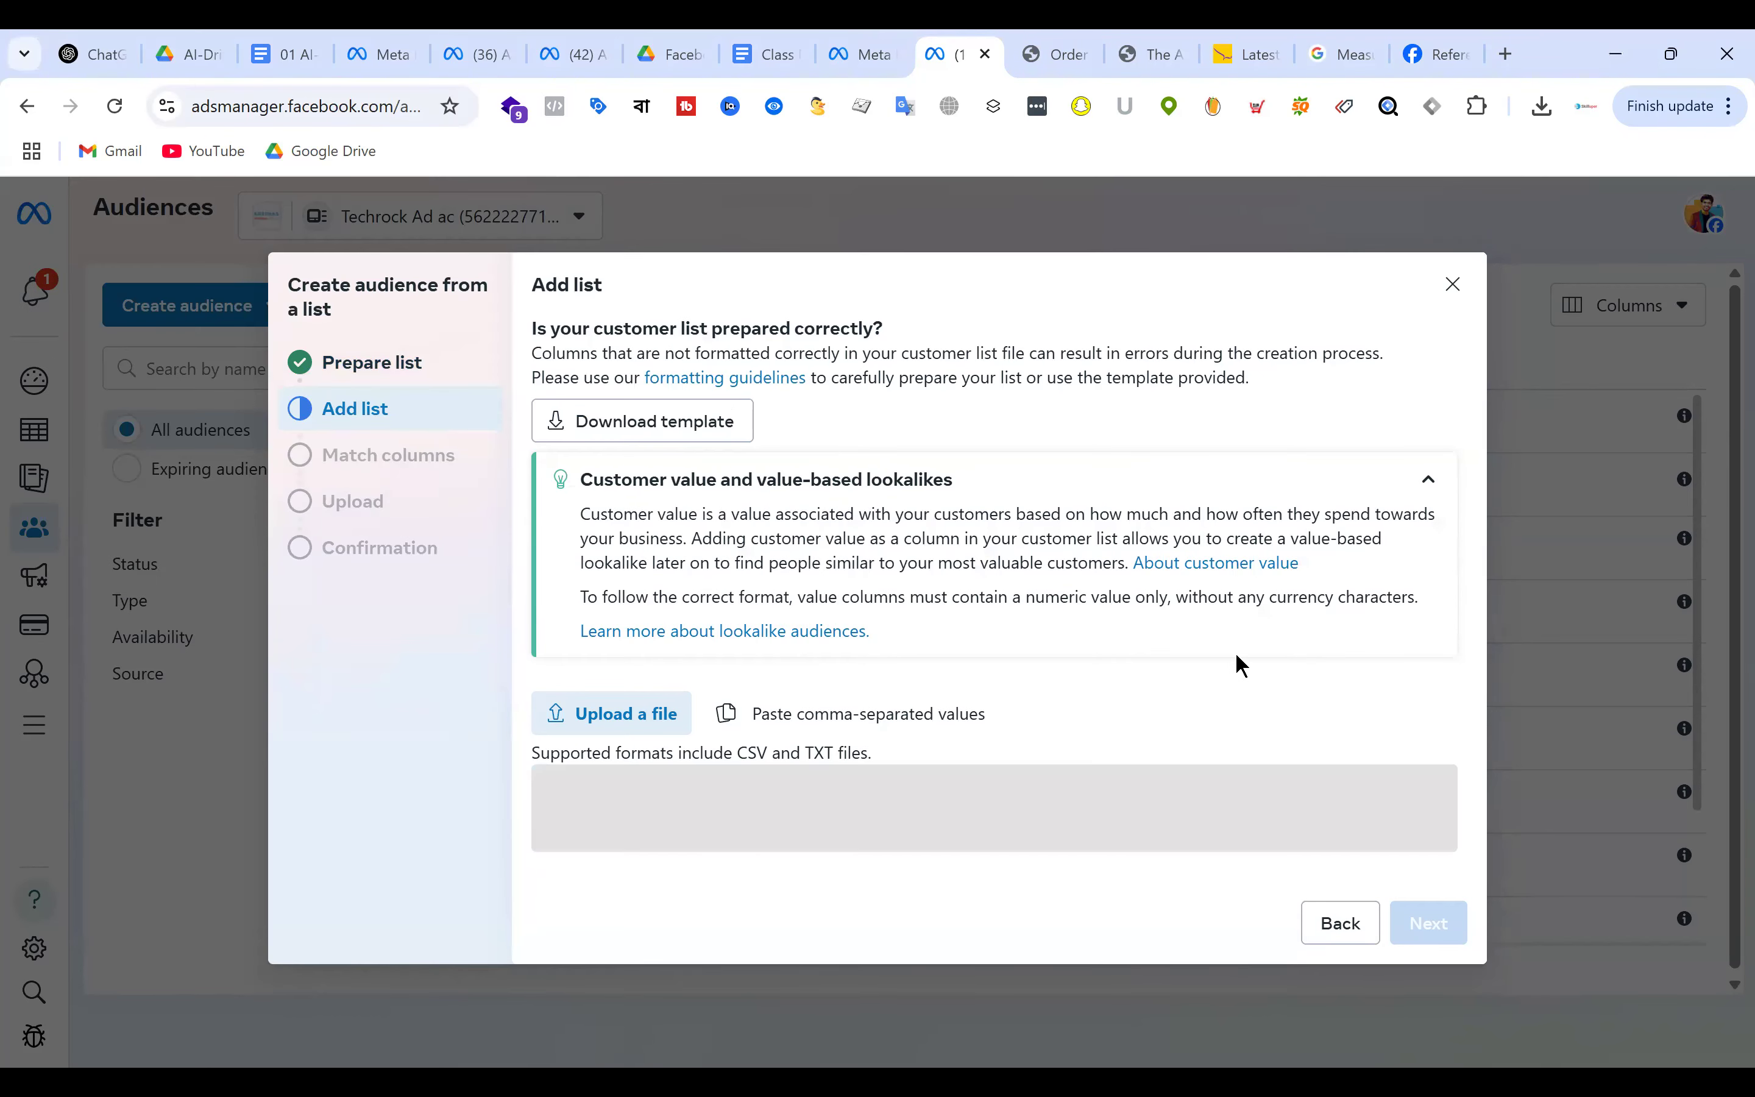
- Name the customer list audience "WHatsapp users" and continue past the Add list stage
scroll(1270, 727, "down", 5)
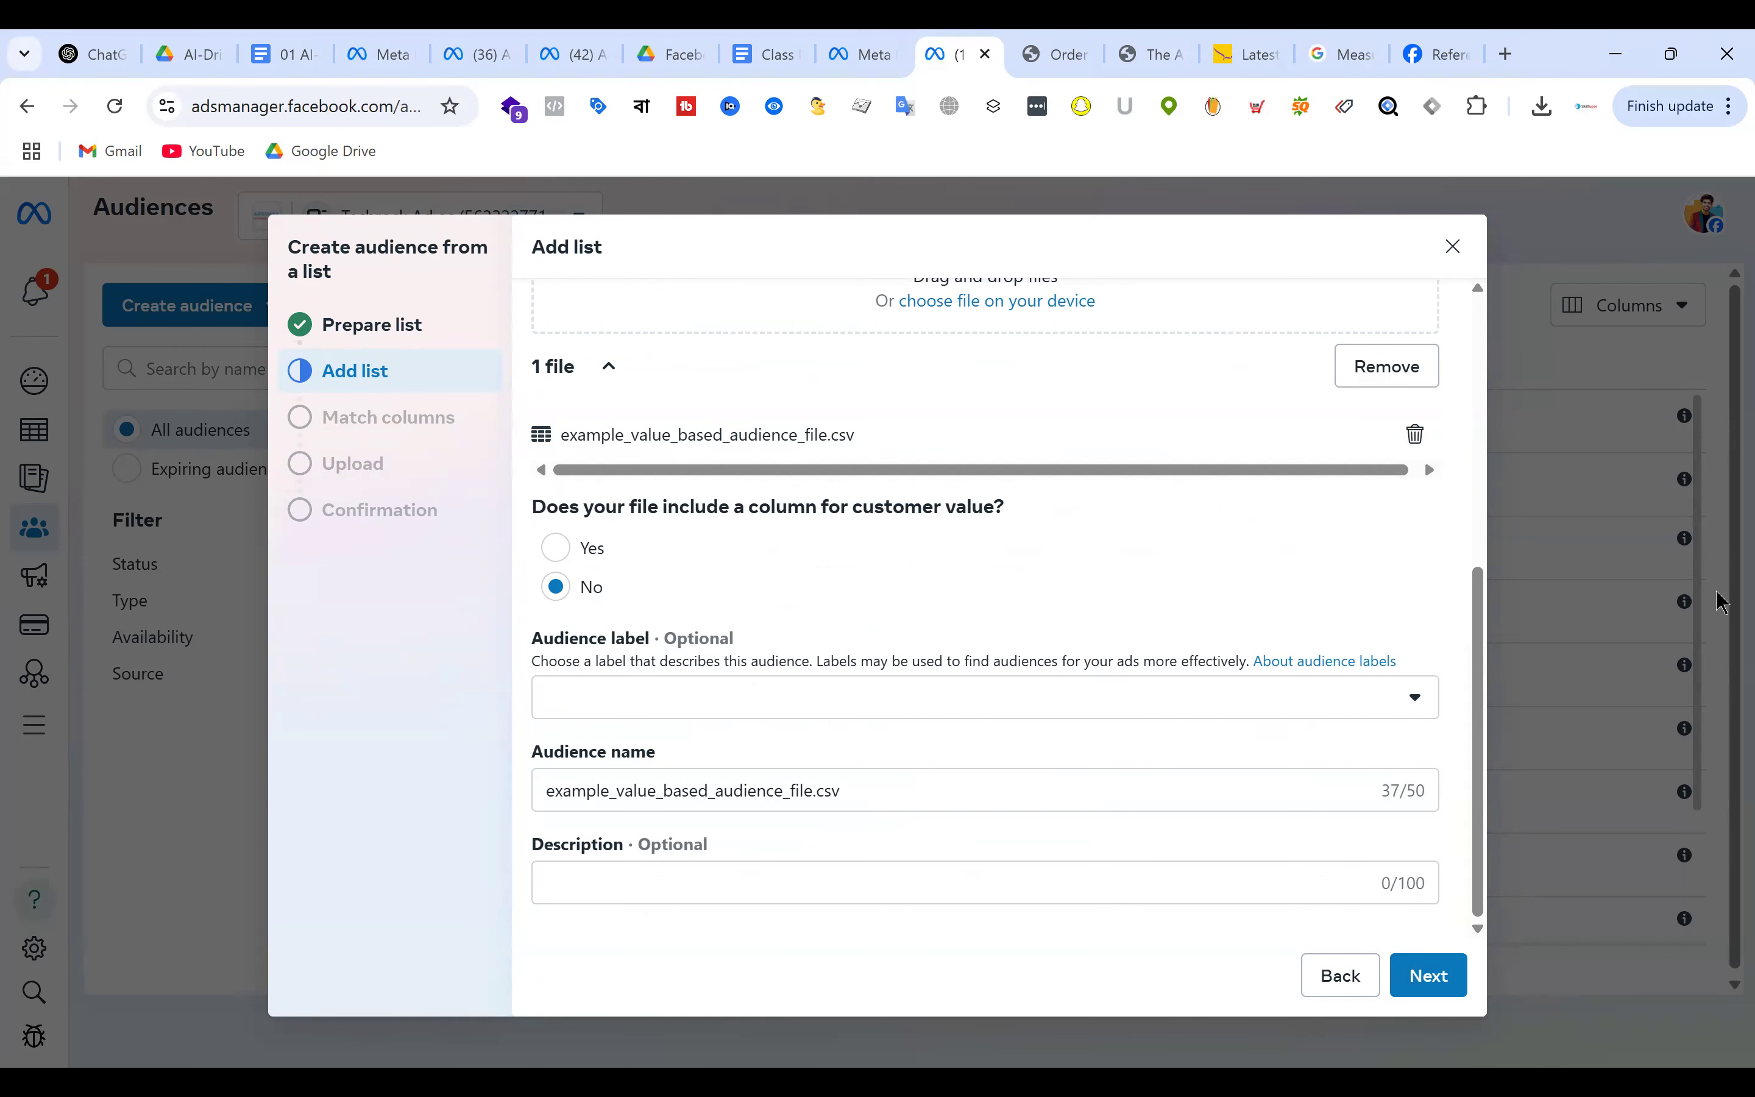
left_click(860, 778)
key("ctrl+a")
type("WHa")
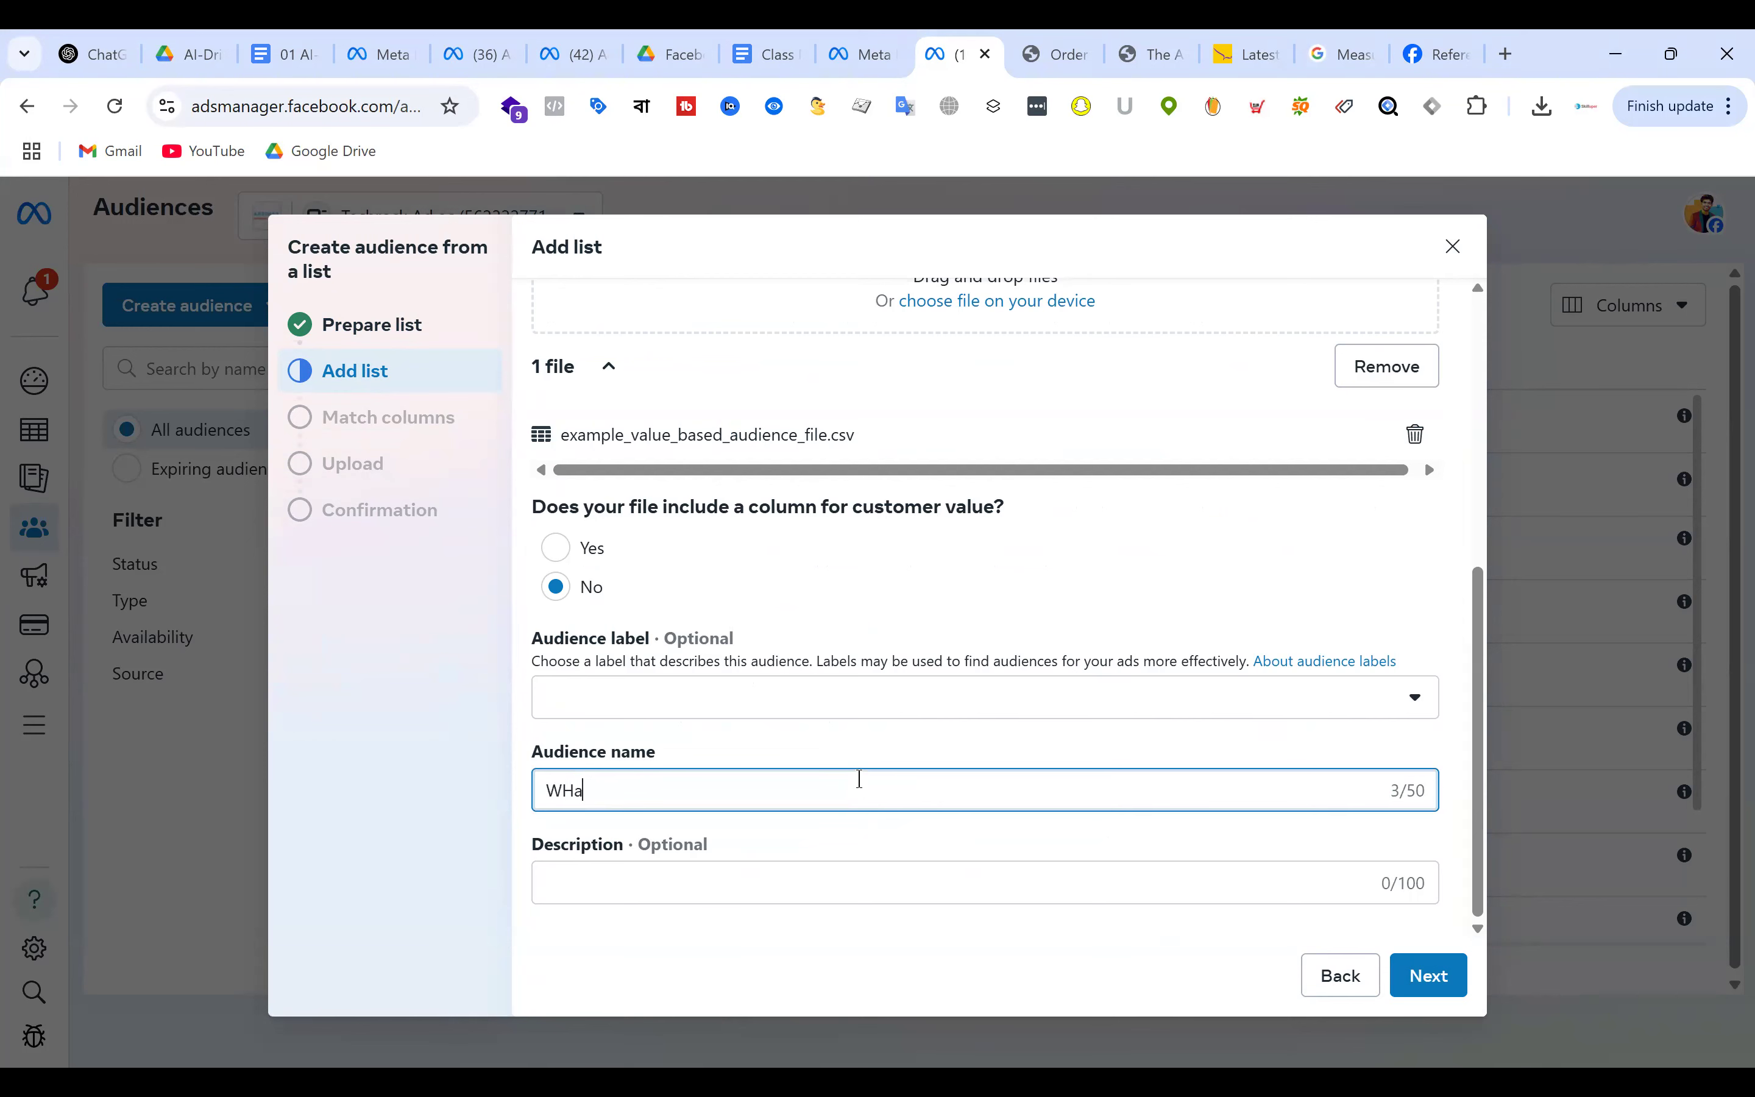
type("tsapp users")
left_click(1428, 976)
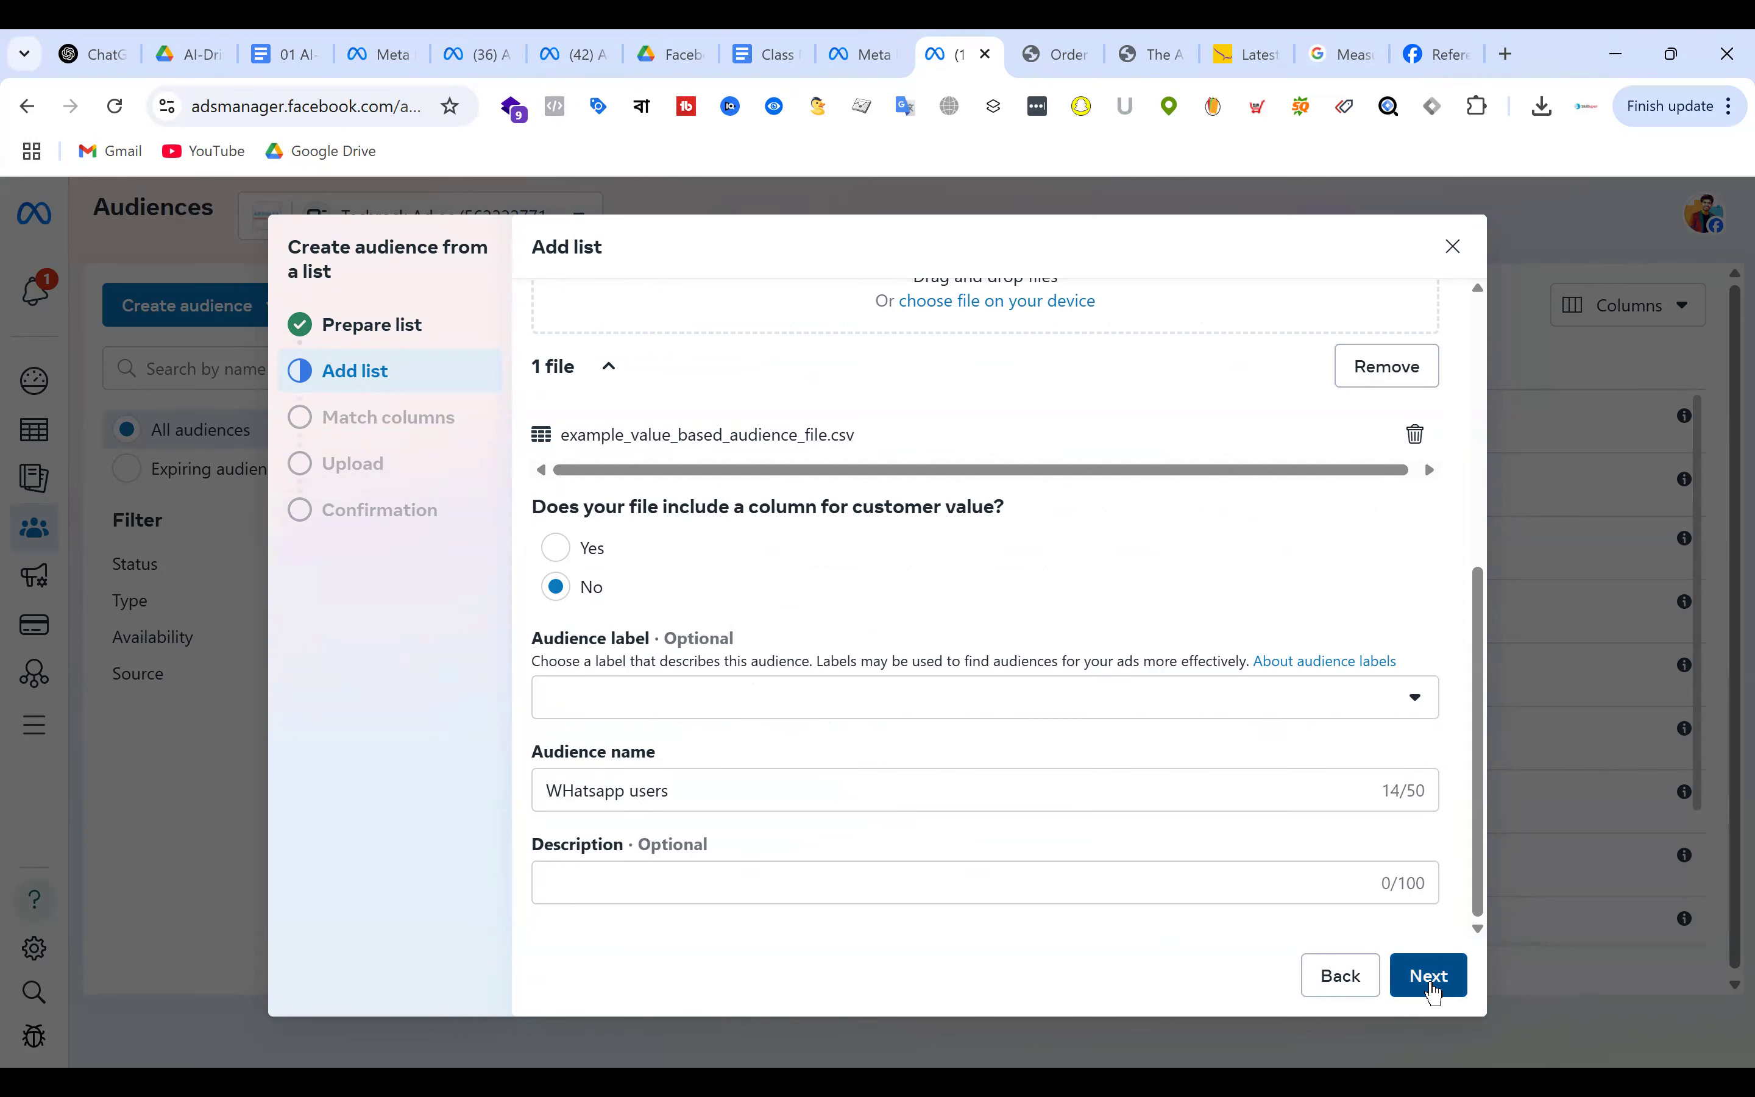